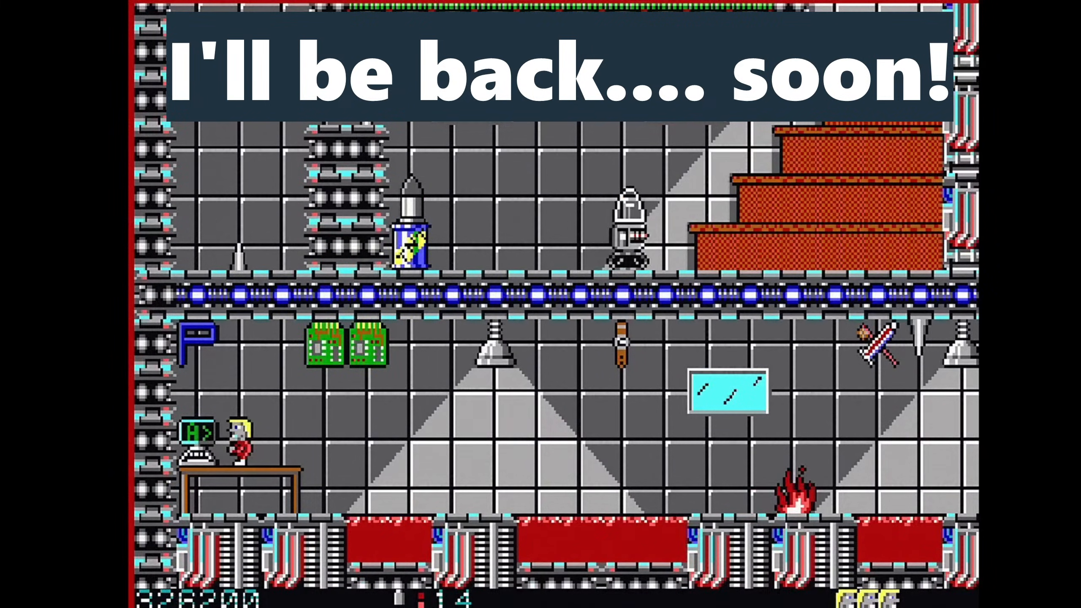
In the game, use the desk terminal, then collect the circuit boards, watch, walkie-talkie and green key.
key("Up")
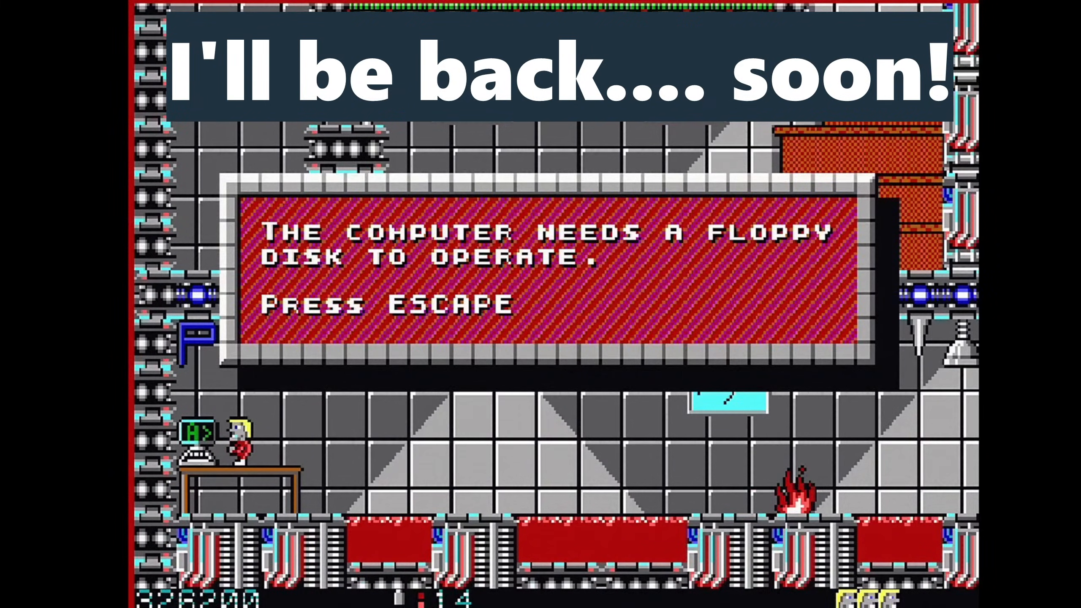
key("Escape")
key("ctrl")
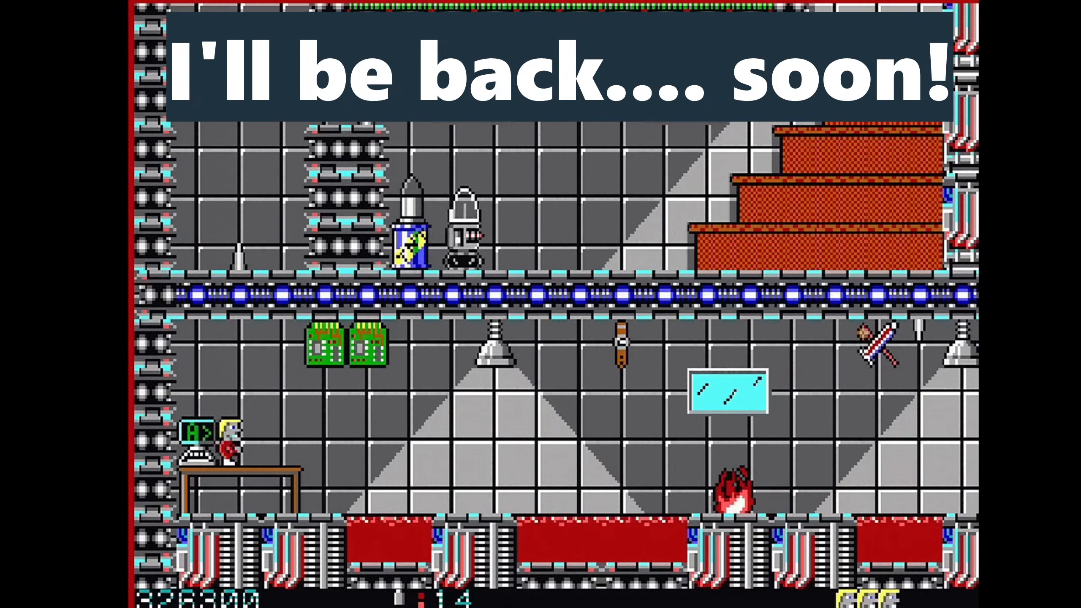
key("Right")
key("ctrl")
key("Right")
key("ctrl")
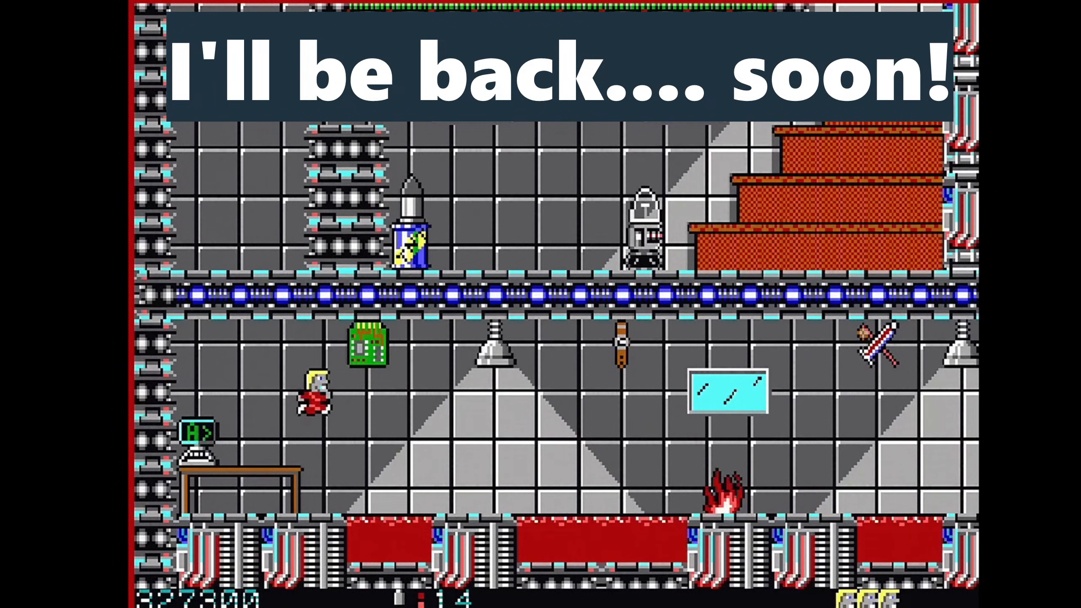
key("Left")
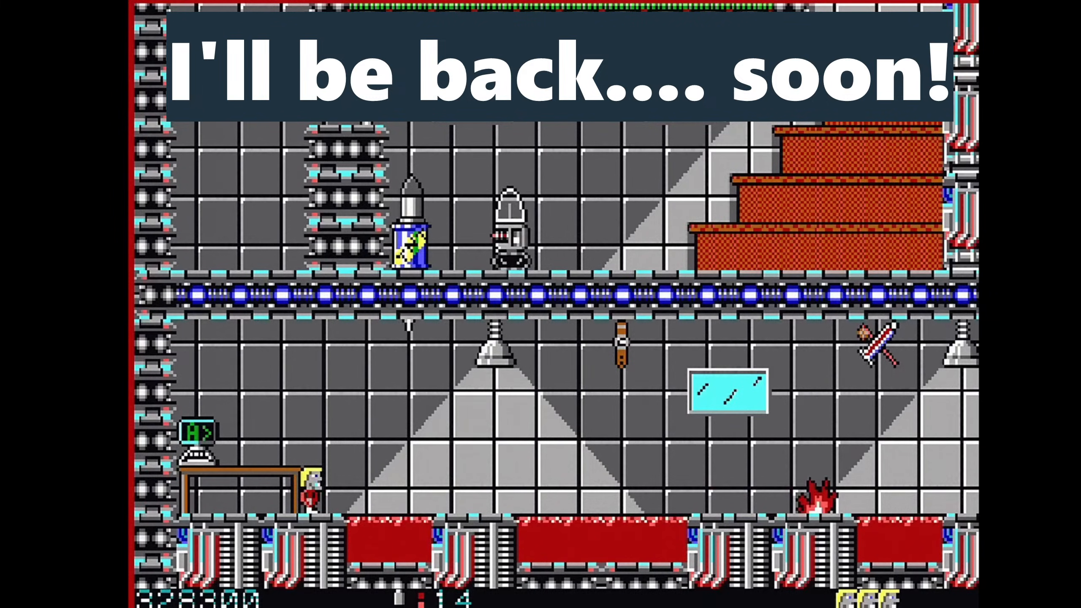
key("Right")
key("ctrl")
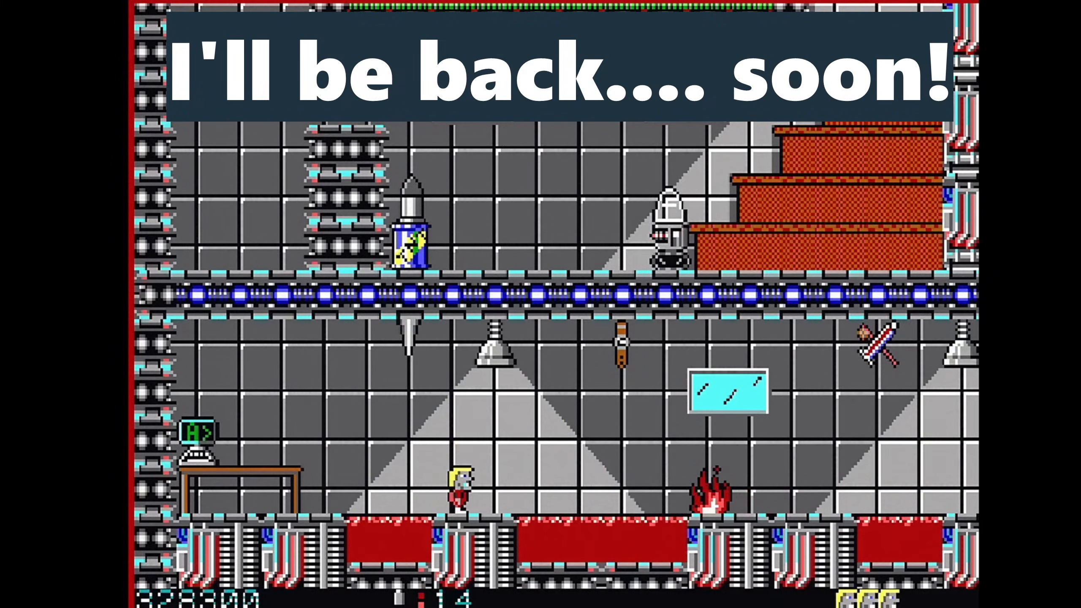
key("Right")
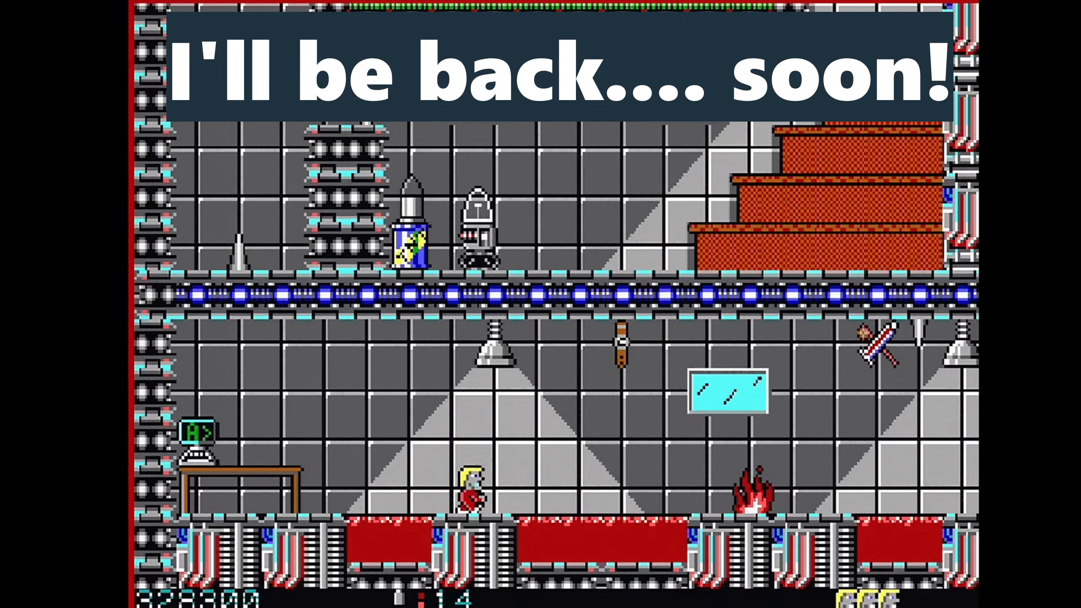
key("ctrl")
key("ctrl")
key("Left")
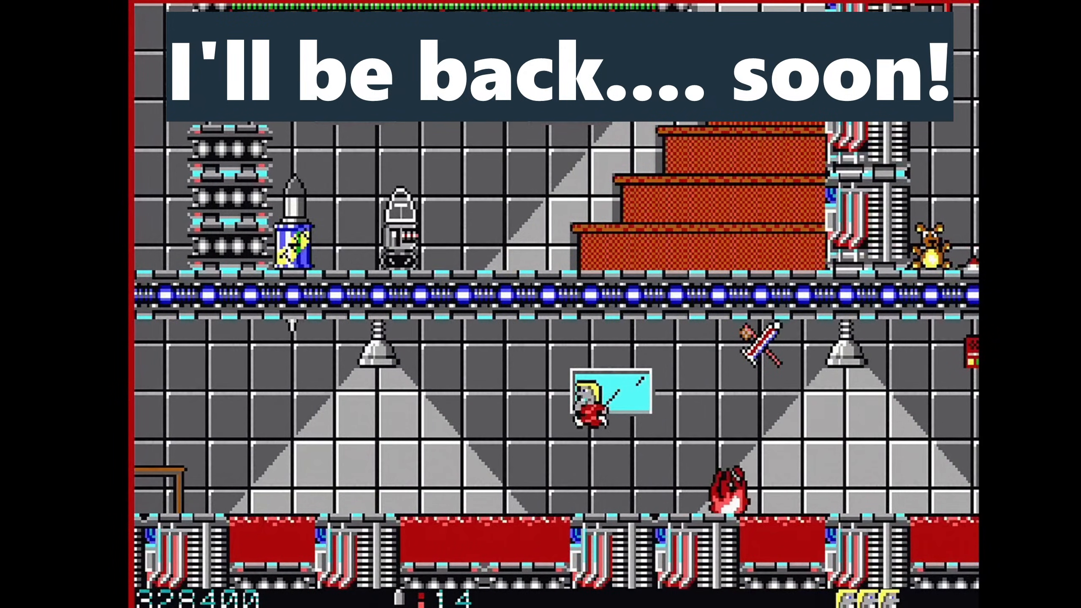
key("Right")
key("Right")
key("ctrl")
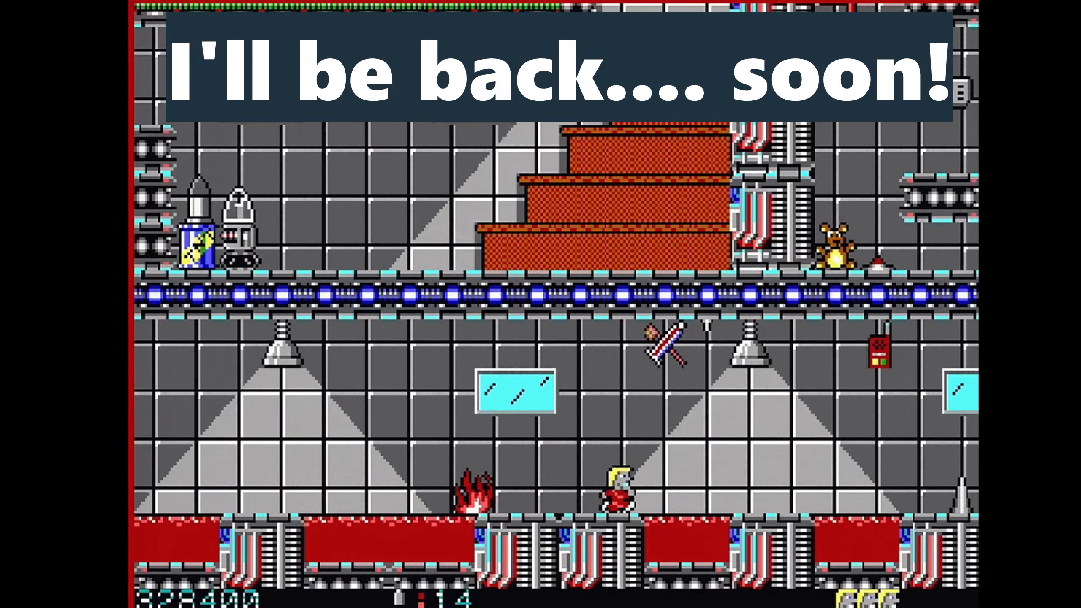
key("Right")
key("ctrl")
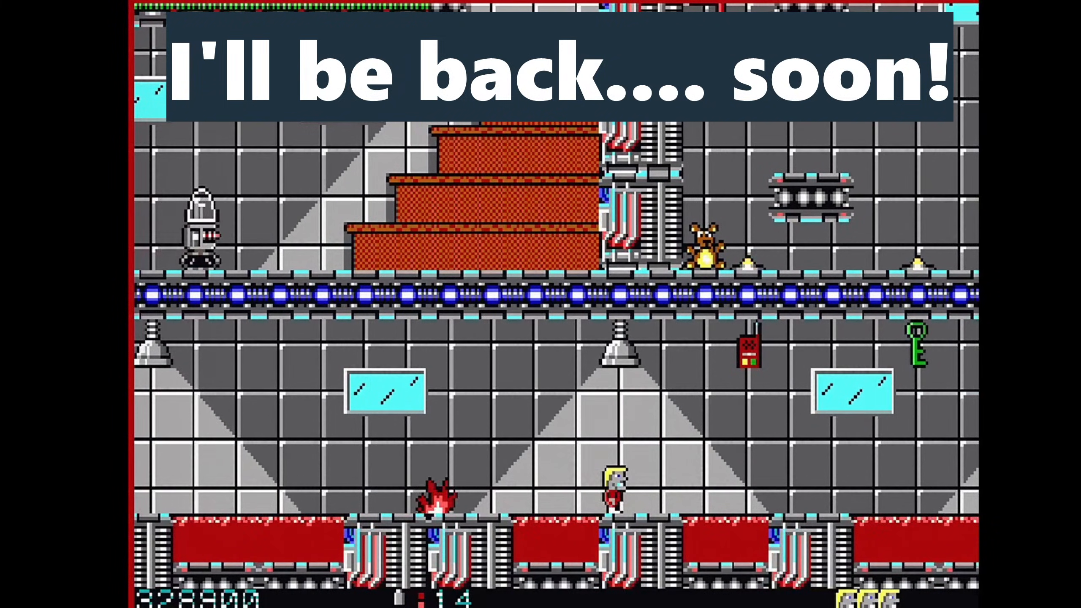
key("Right")
key("Right")
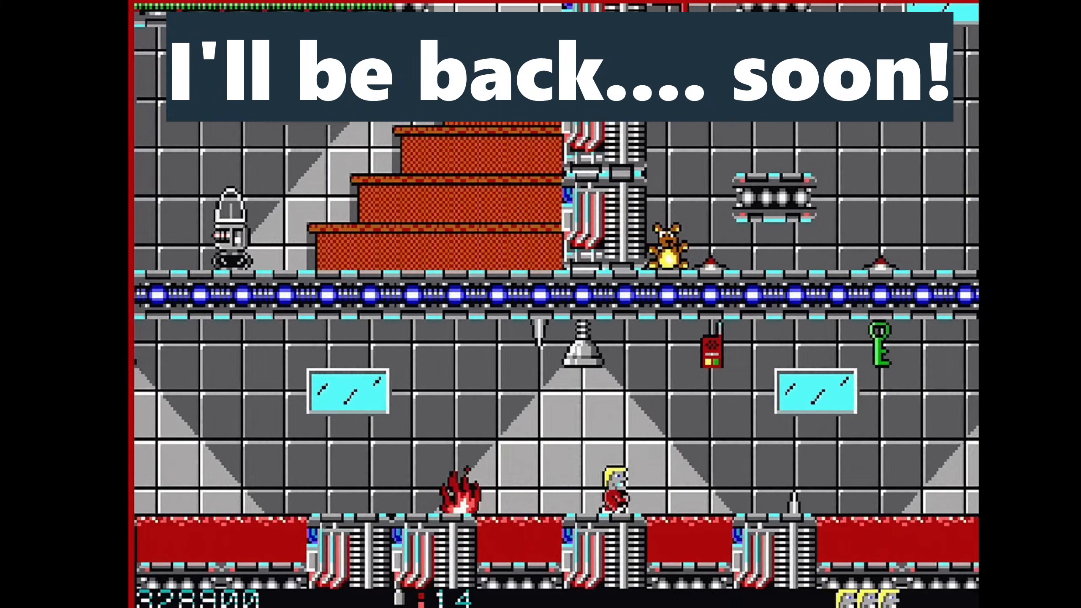
key("ctrl")
key("Right")
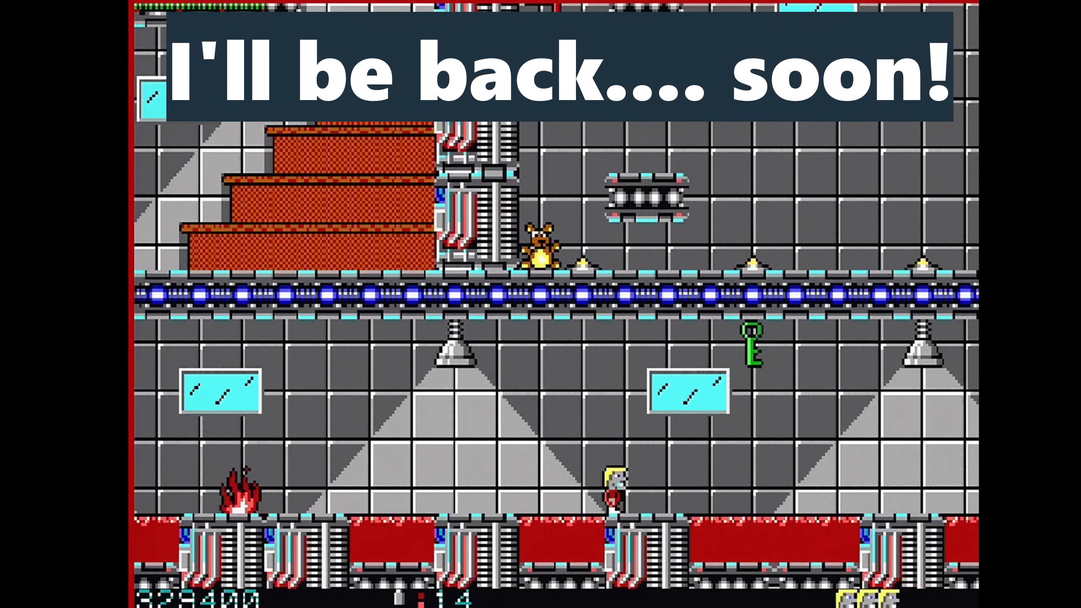
key("Right")
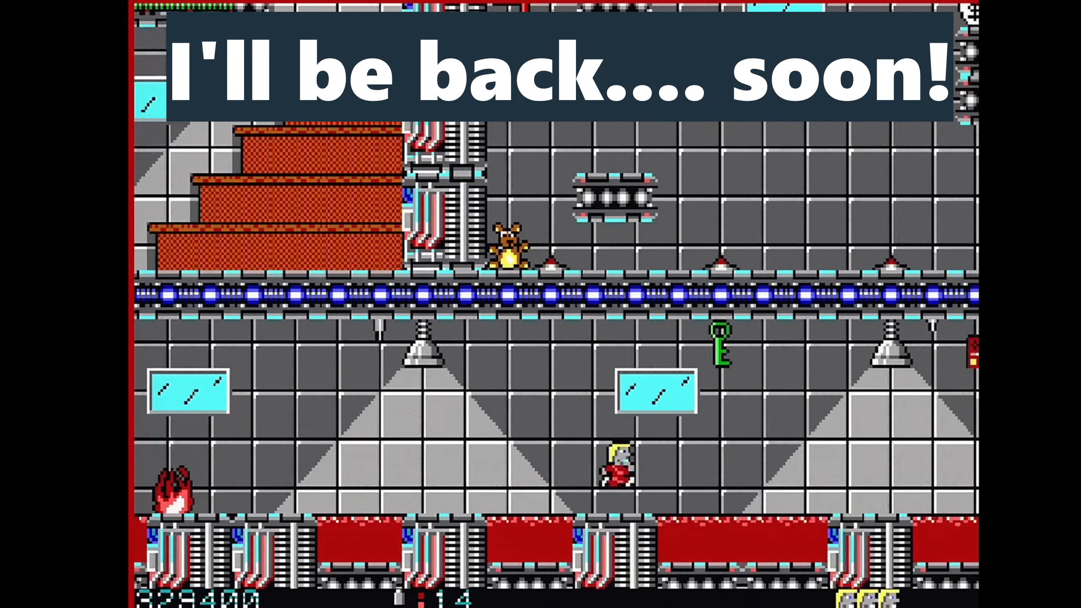
key("ctrl")
key("ctrl")
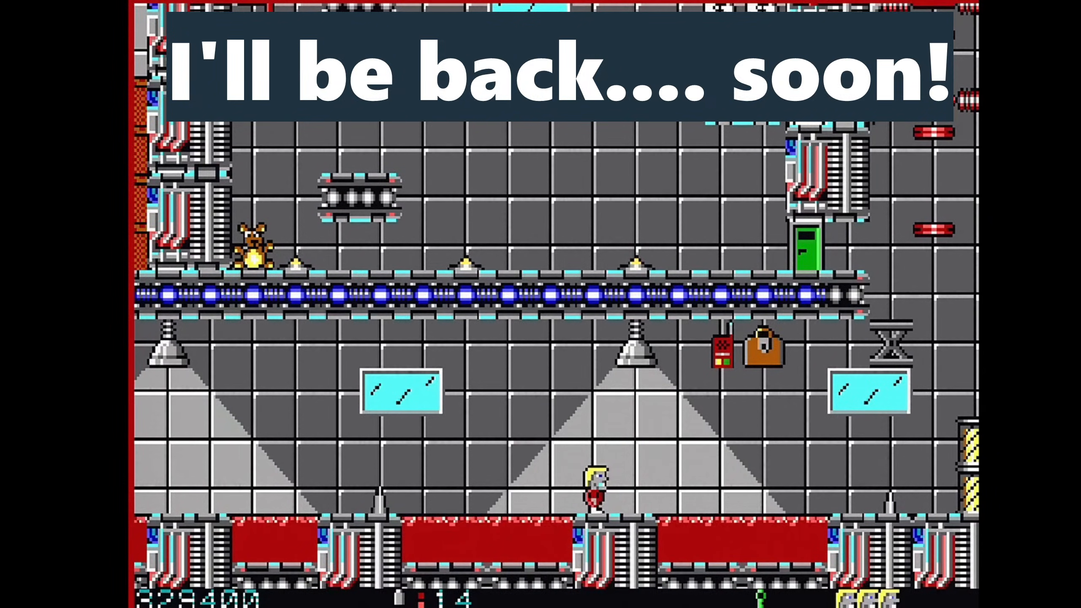
Grab the radio and bag, then ride the moving block to collect the money bags and ammo.
key("Right")
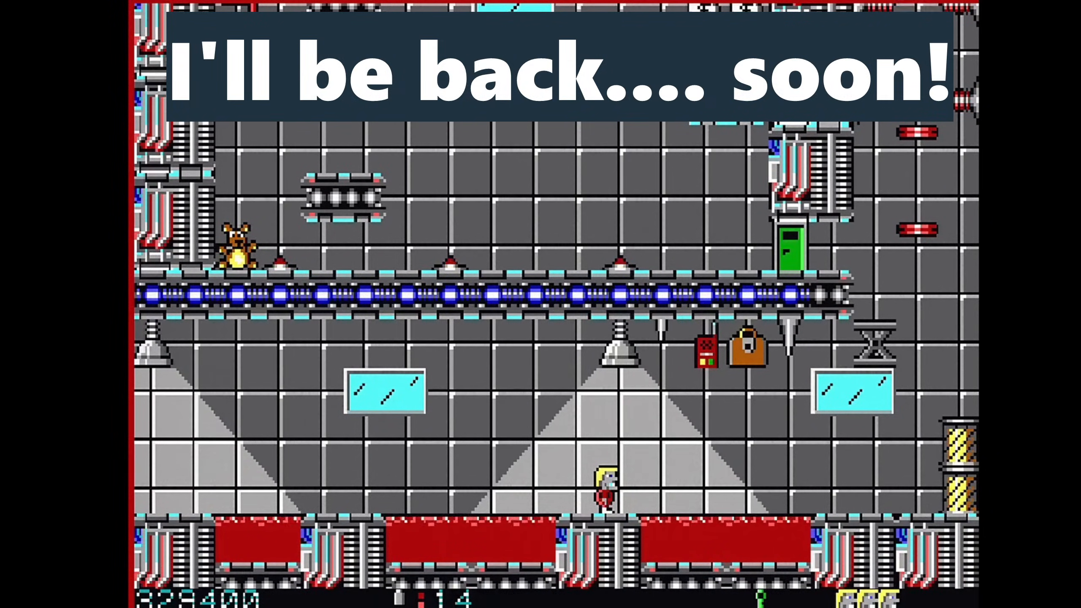
key("Right")
key("ctrl")
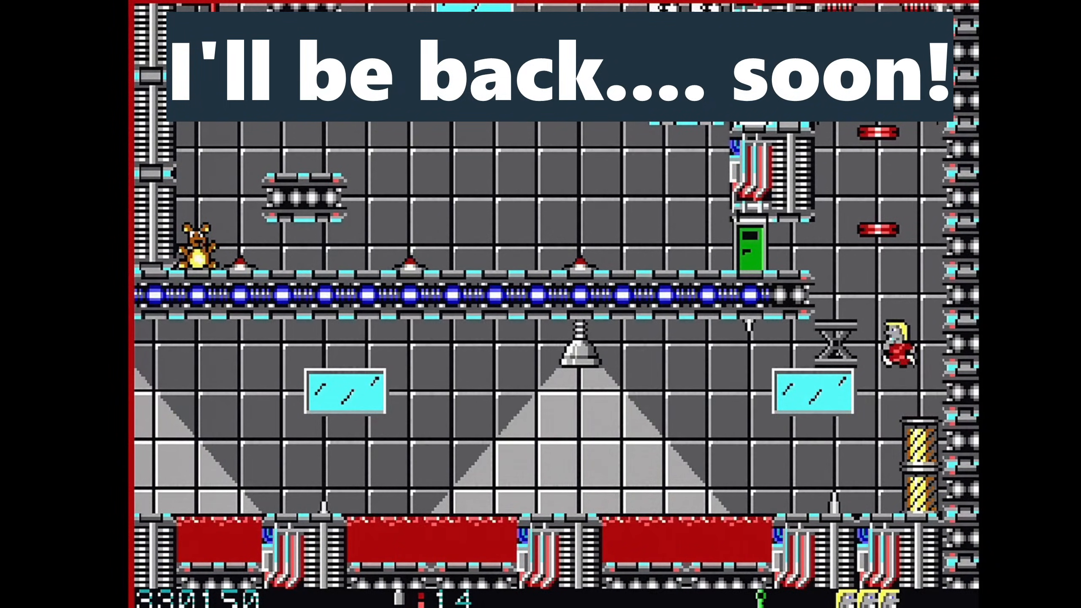
key("Left")
key("ctrl")
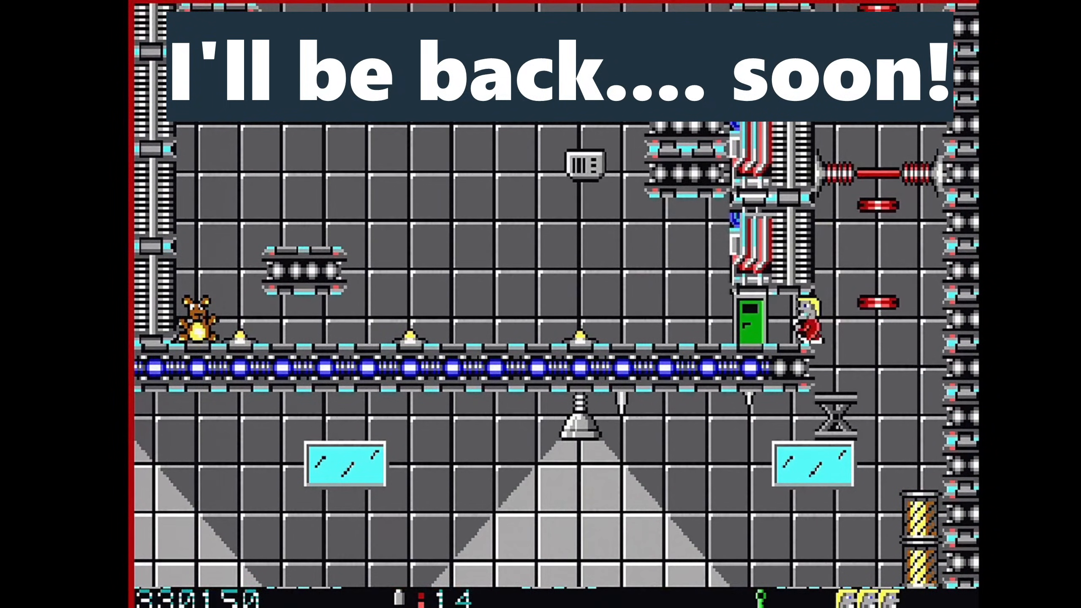
key("Left")
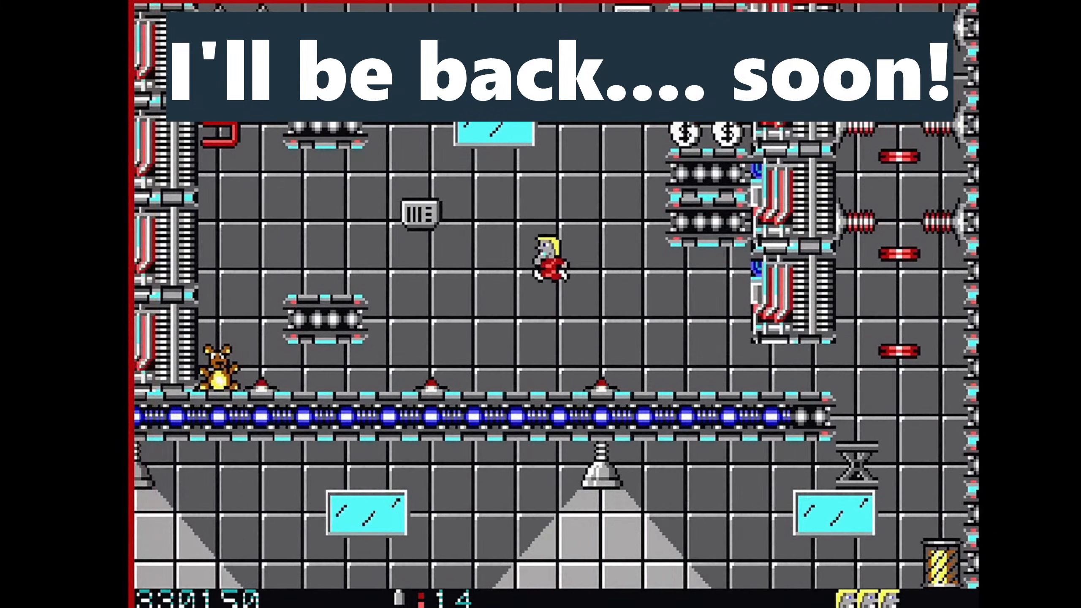
key("Left")
key("ctrl")
key("Left")
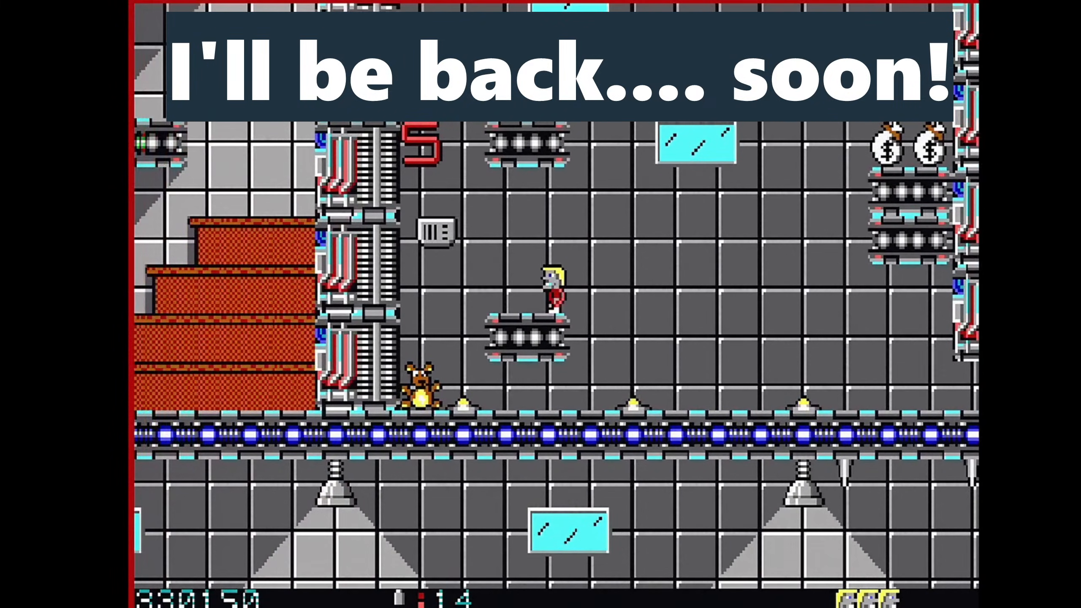
key("ctrl")
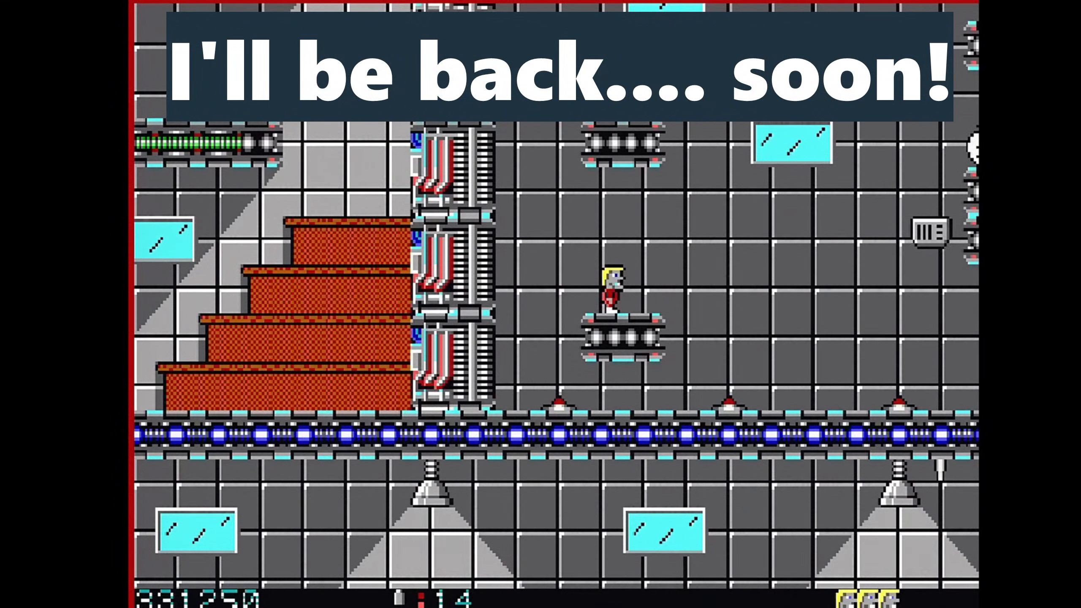
key("Right")
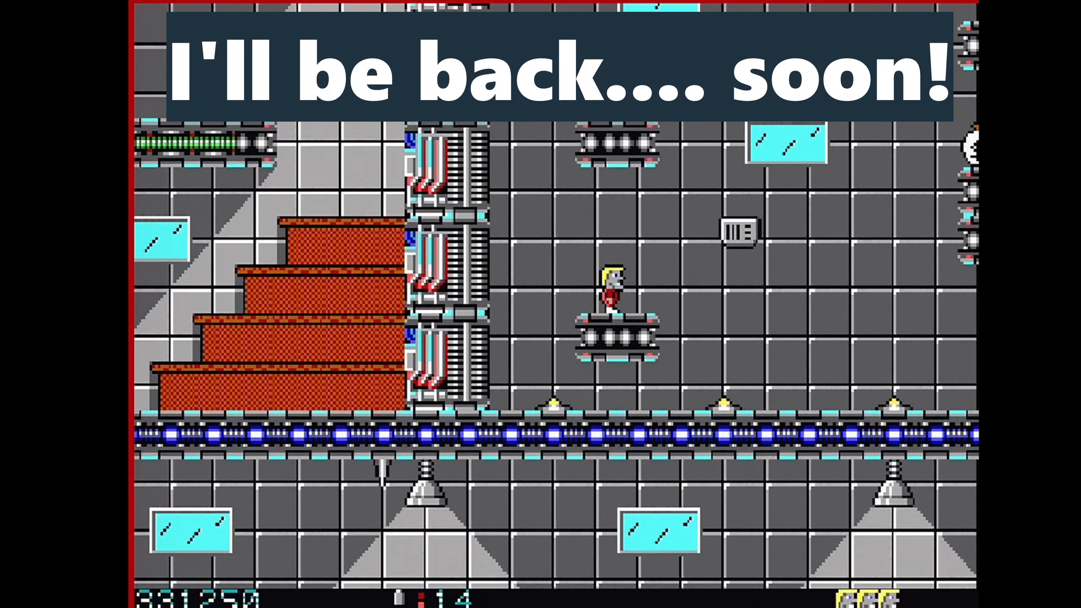
key("ctrl")
key("Right")
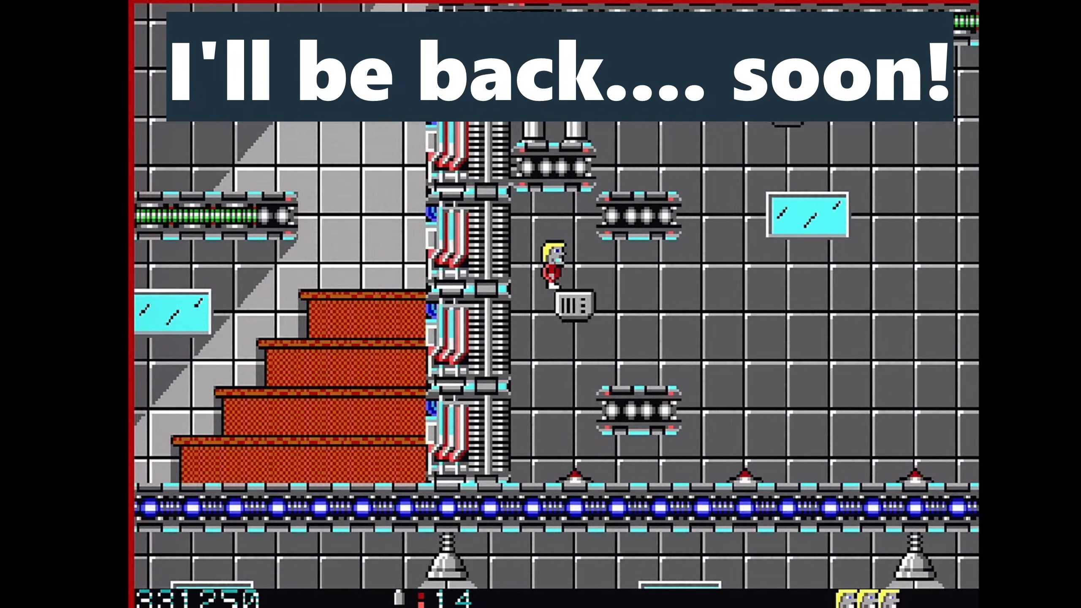
key("Right")
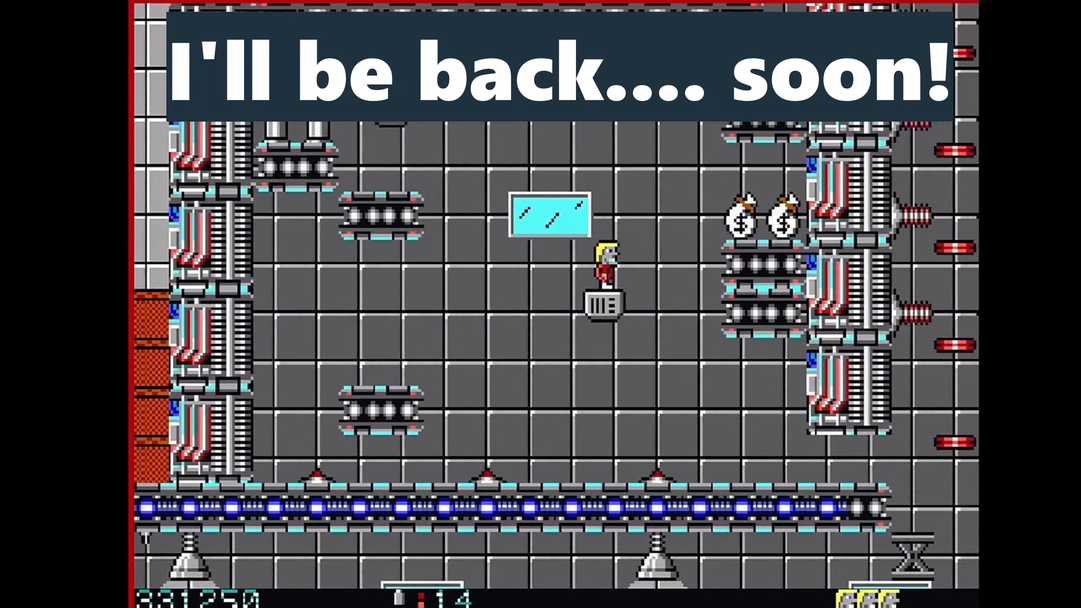
key("ctrl")
key("Right")
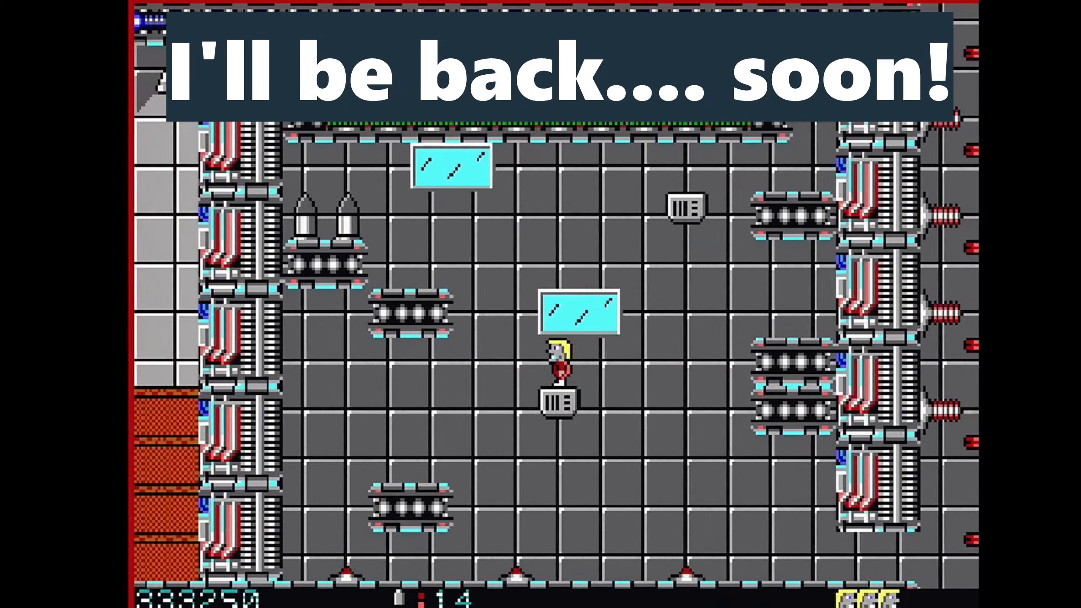
key("Left")
key("ctrl")
key("Left")
key("ctrl")
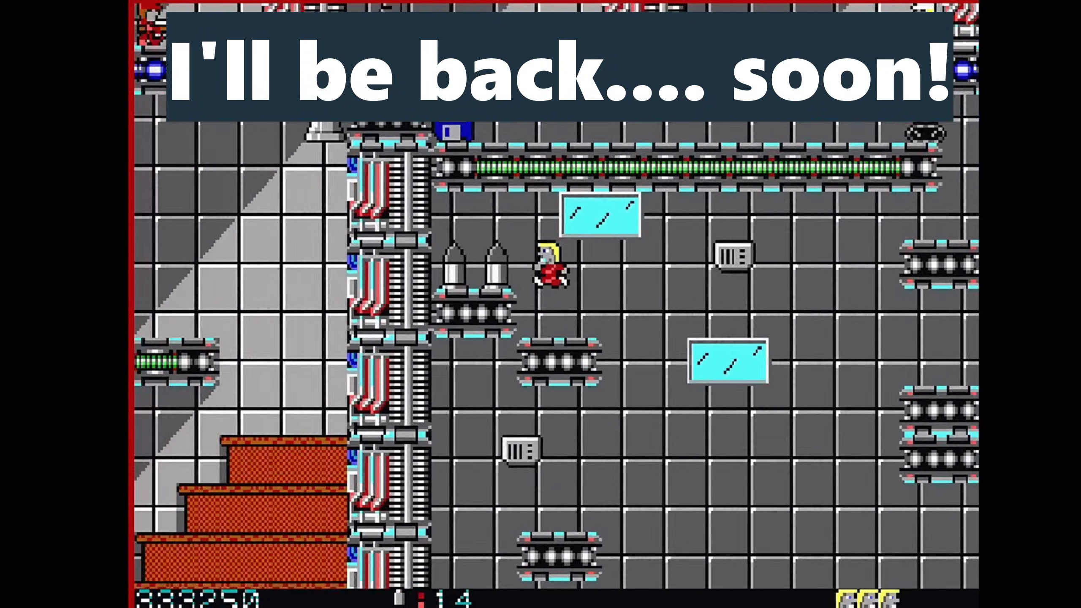
key("Right")
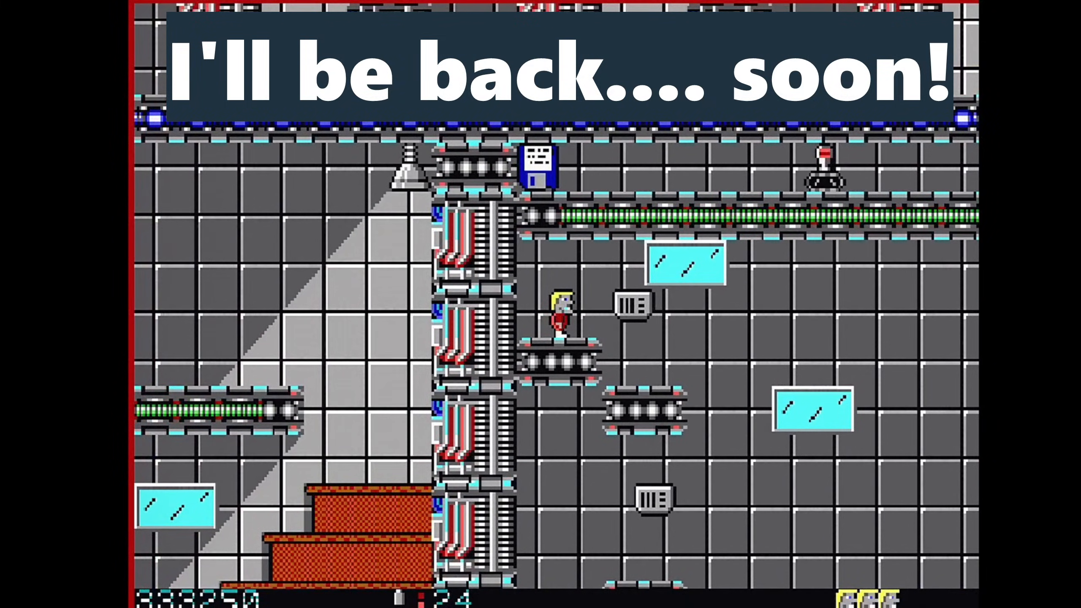
key("ctrl")
key("Right")
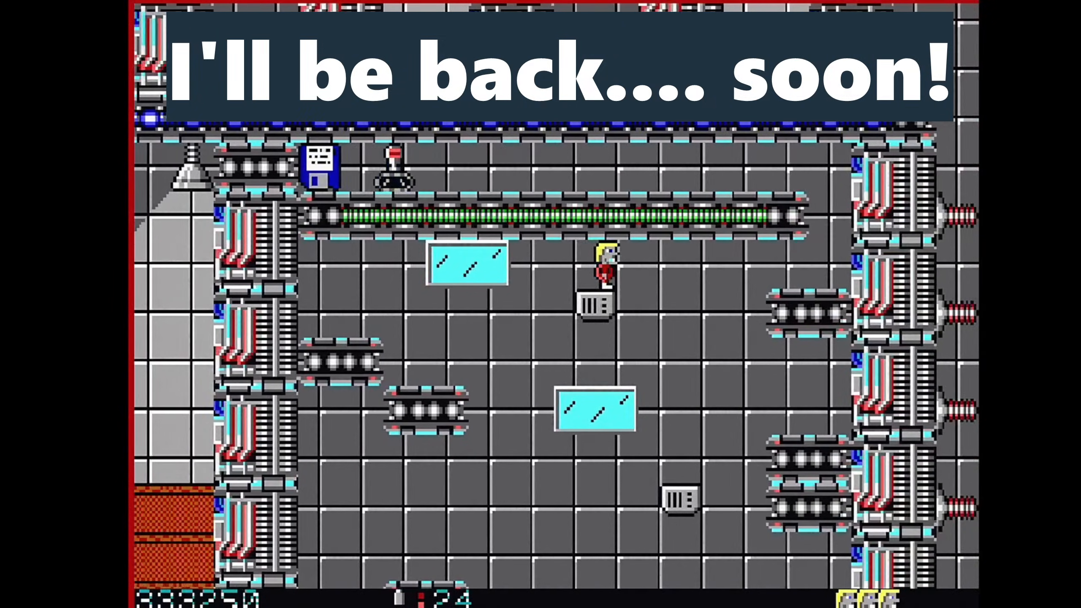
key("Right")
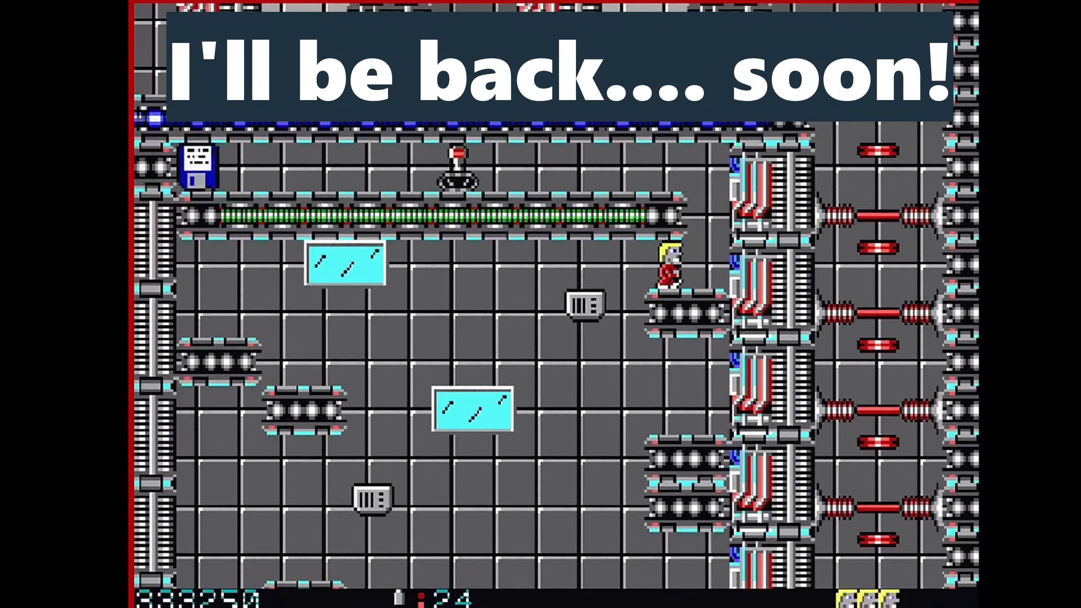
key("Right")
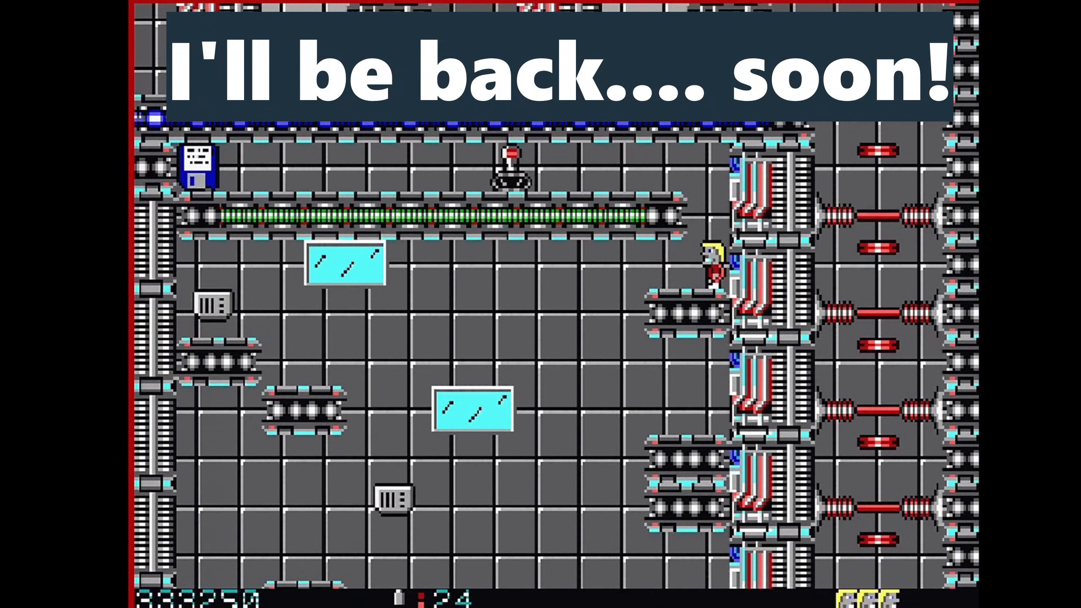
Shoot the enemies above the laser, collect the floppy disk, and drop via the floating robot to the conveyor.
key("ctrl")
key("Left")
key("alt")
key("ctrl")
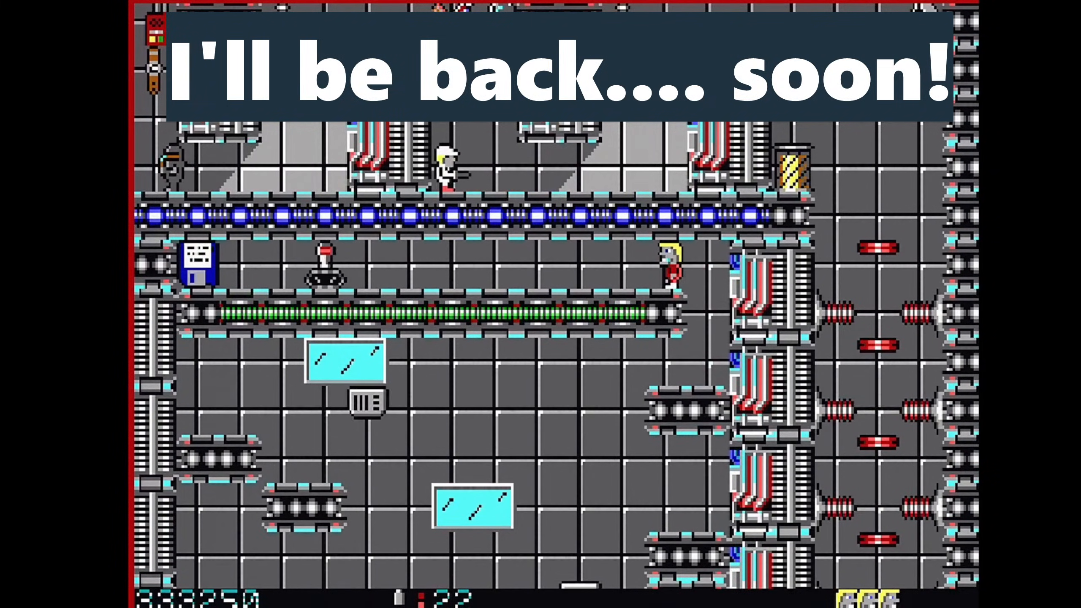
key("ctrl")
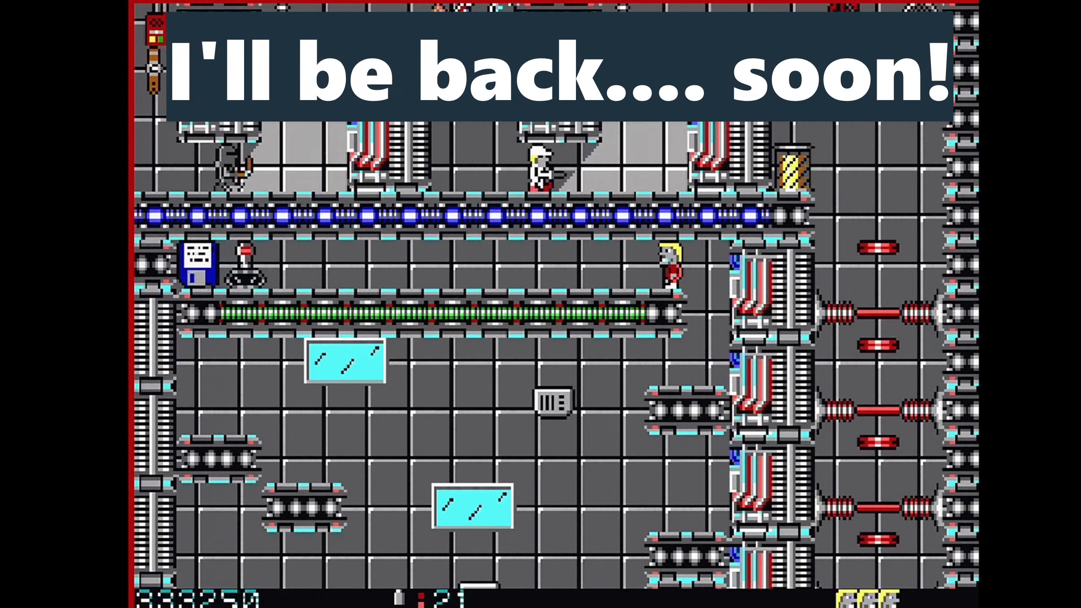
key("Right")
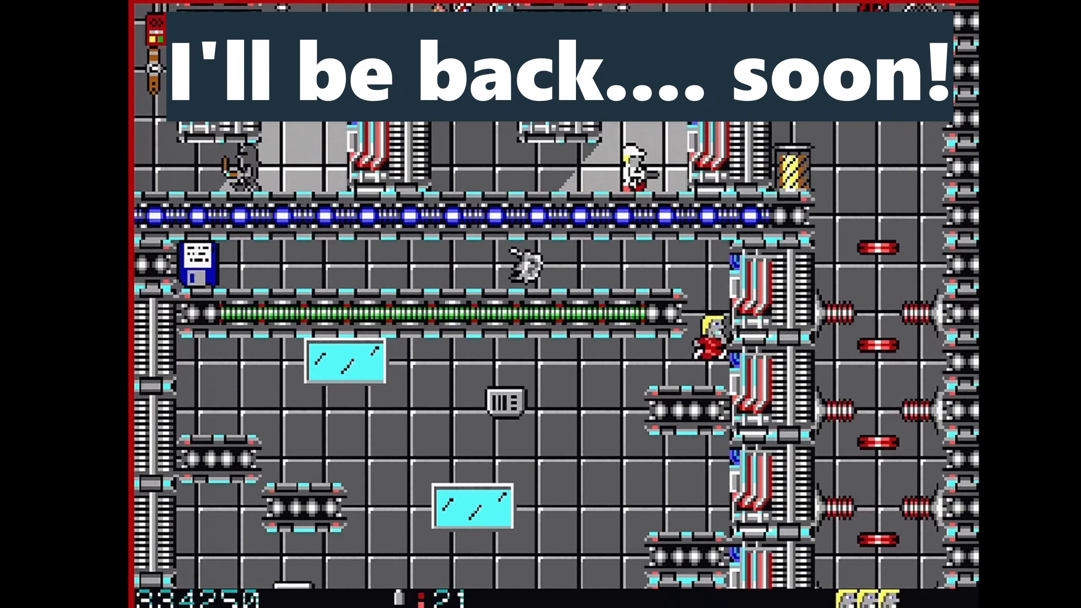
key("alt")
key("Left")
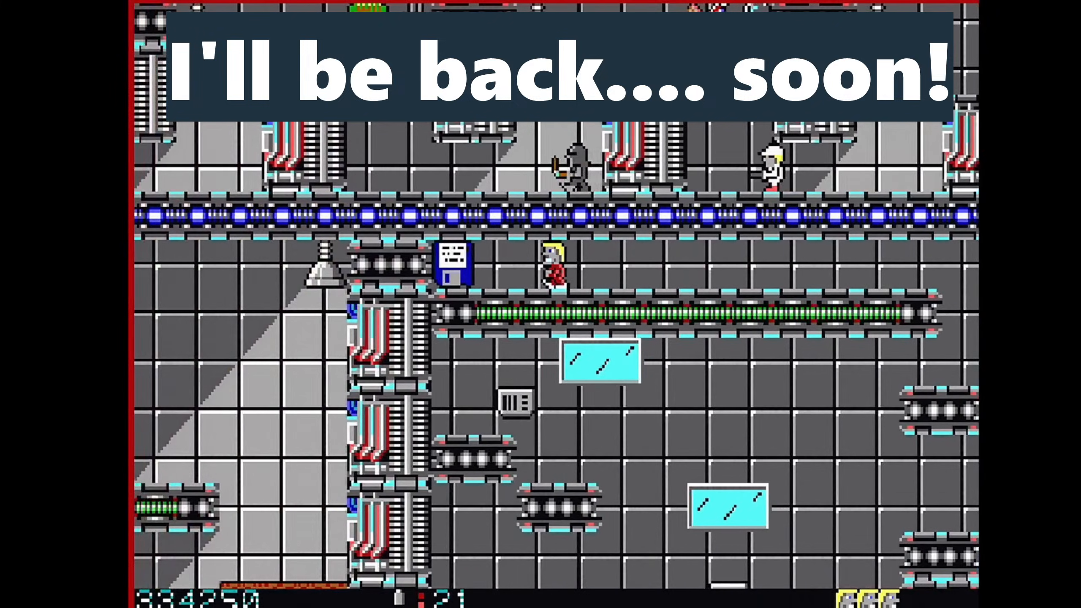
key("Right")
key("Right")
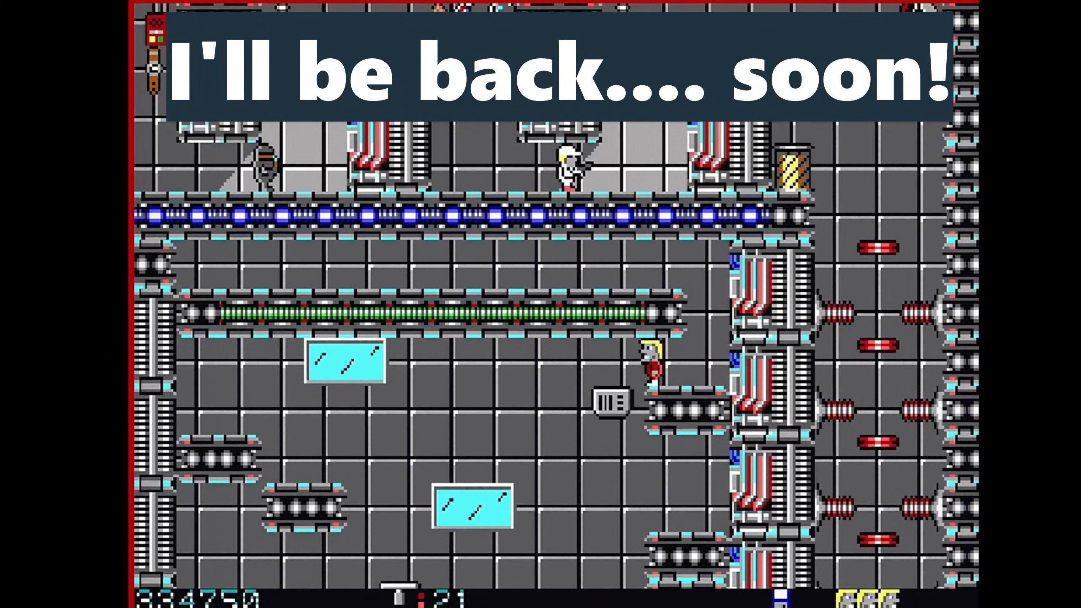
key("Left")
key("Right")
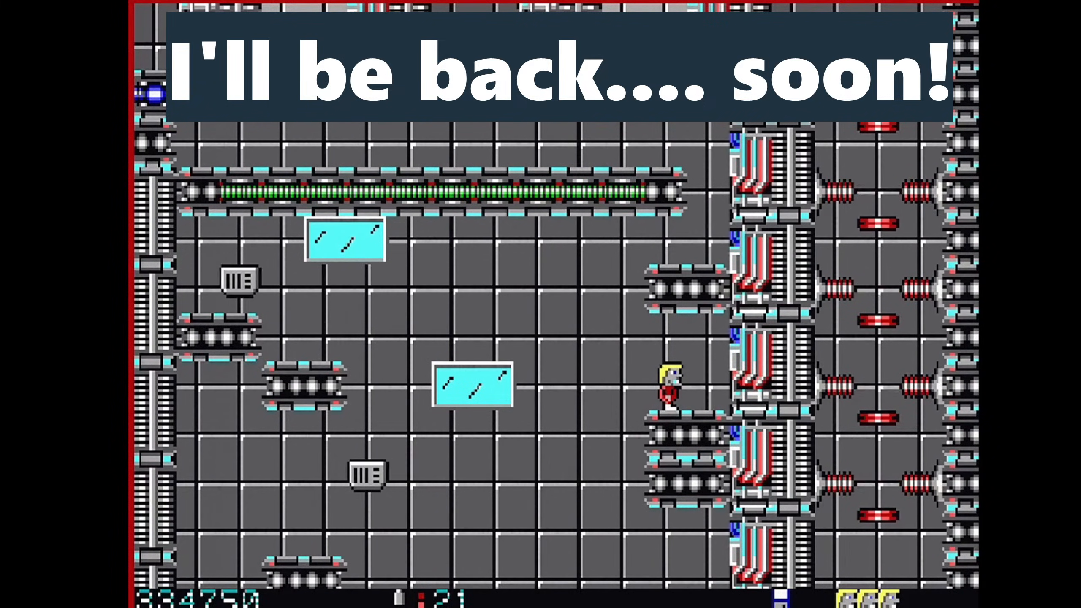
key("Left")
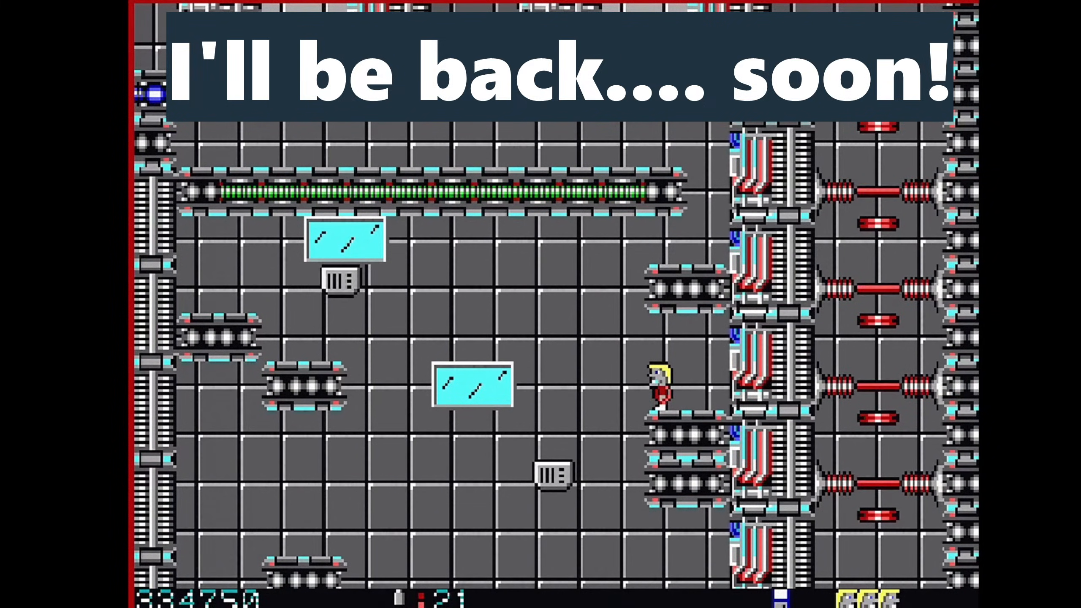
key("Left")
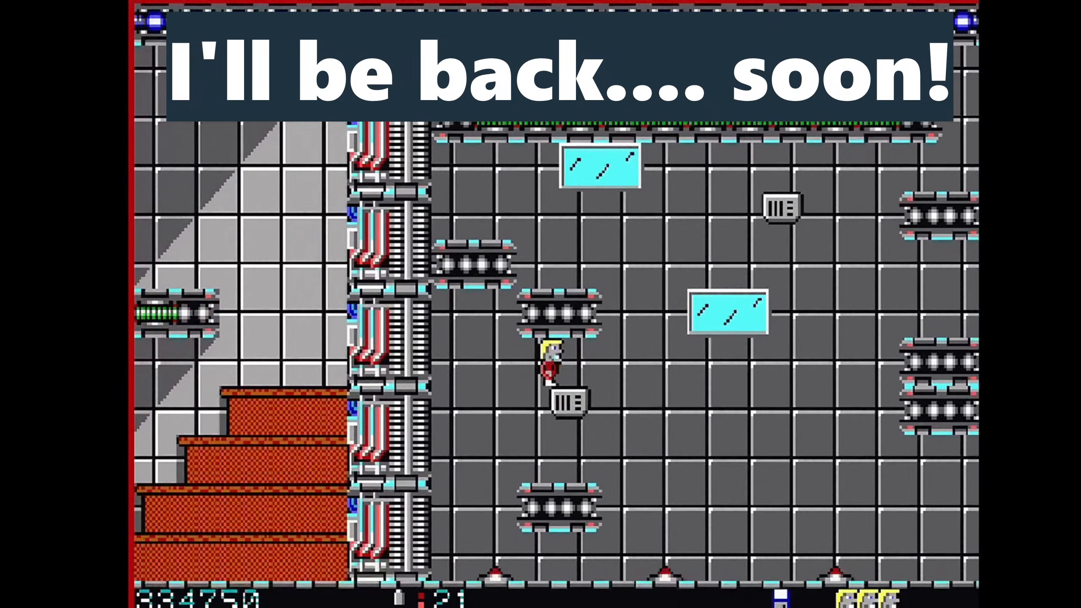
key("Right")
key("ctrl")
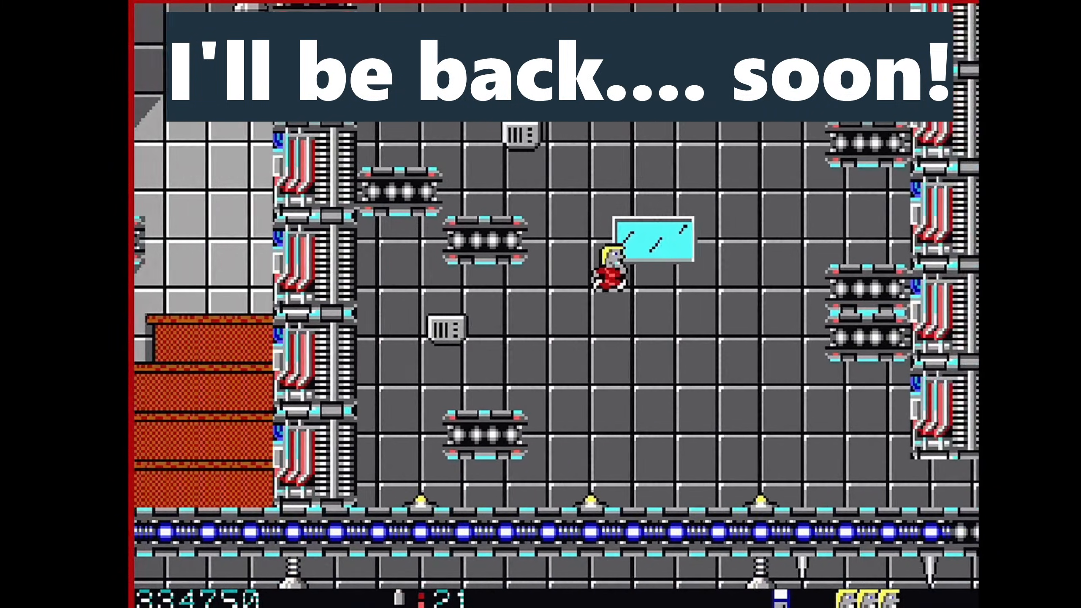
key("Right")
key("ctrl")
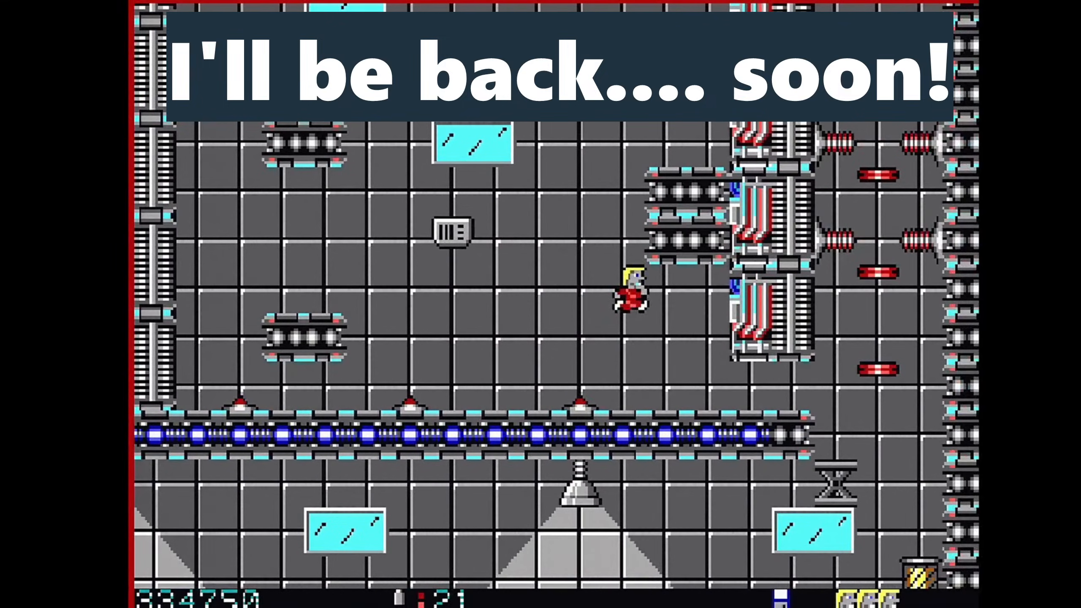
key("Right")
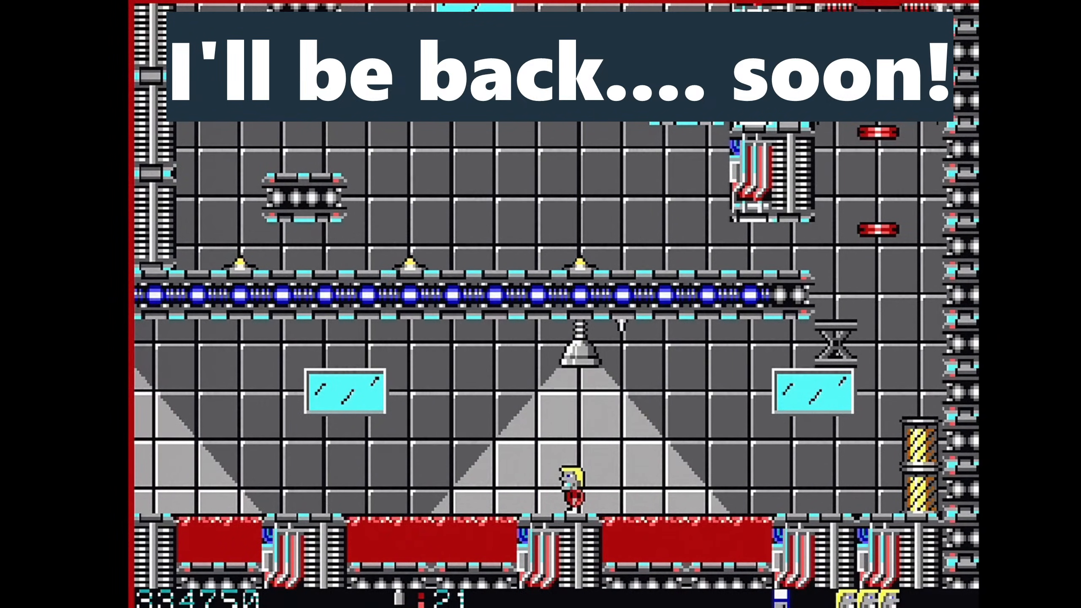
Jump left across the lava pit and past the flame, then use the terminal to turn off the laser field.
key("Left")
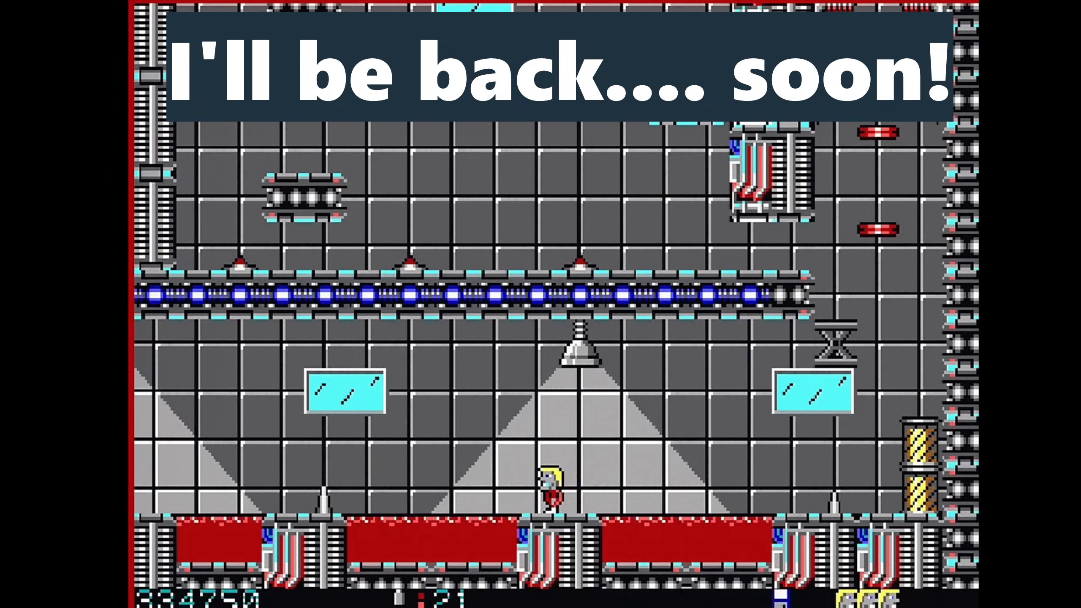
key("Left")
key("ctrl")
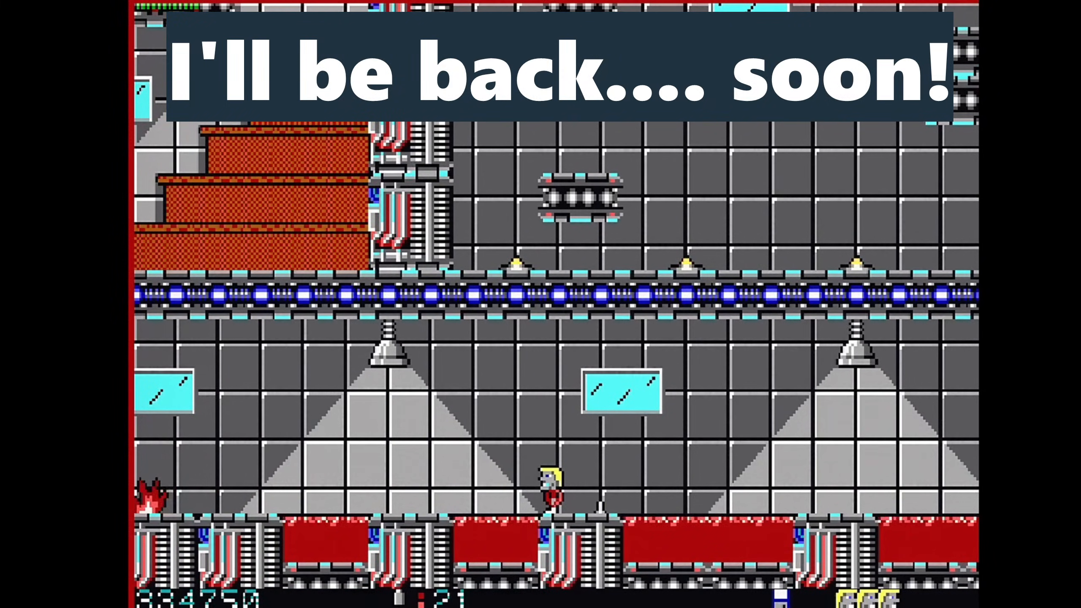
key("Left")
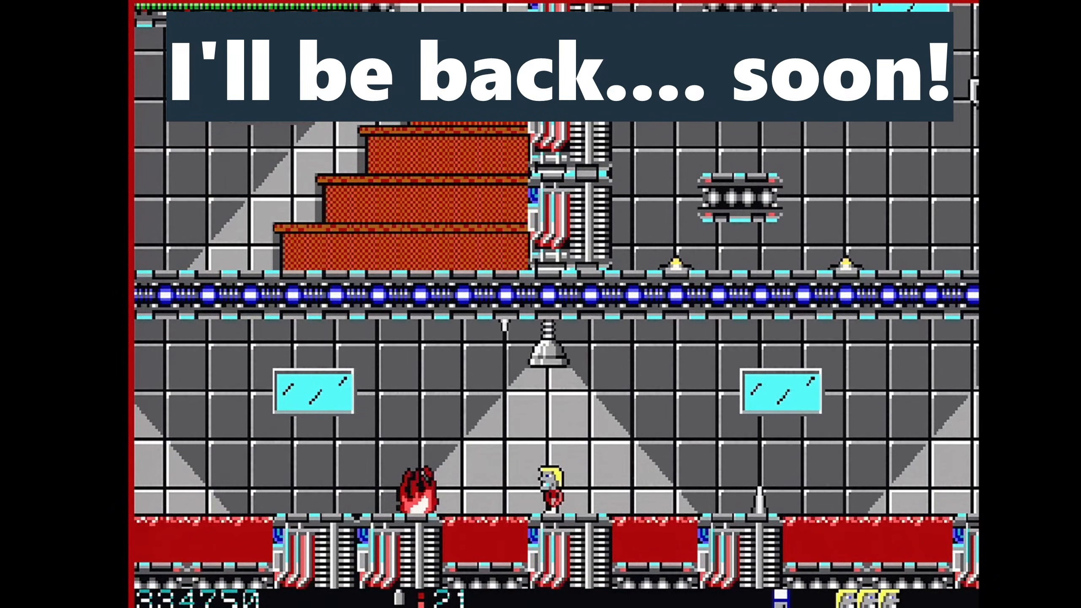
key("Left")
key("ctrl")
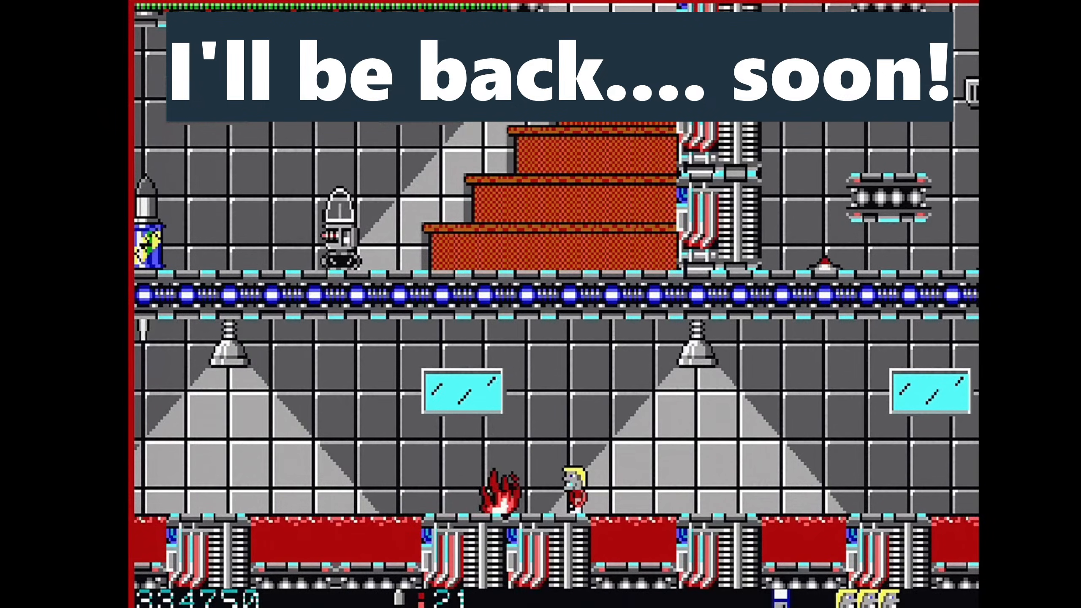
key("ctrl")
key("Left")
key("Left")
key("Left")
key("Left")
key("Left")
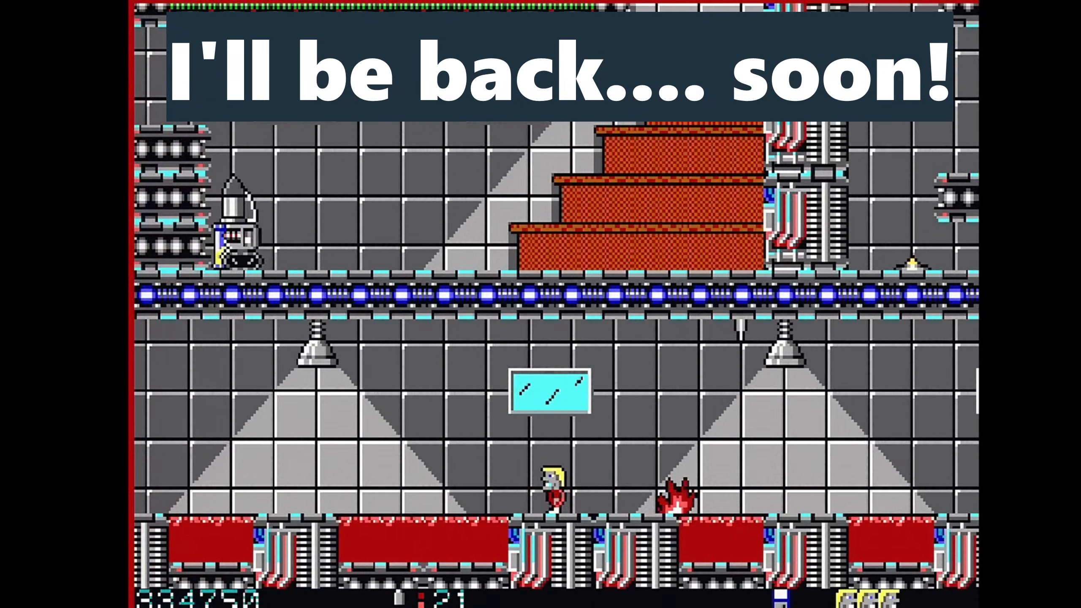
key("Left")
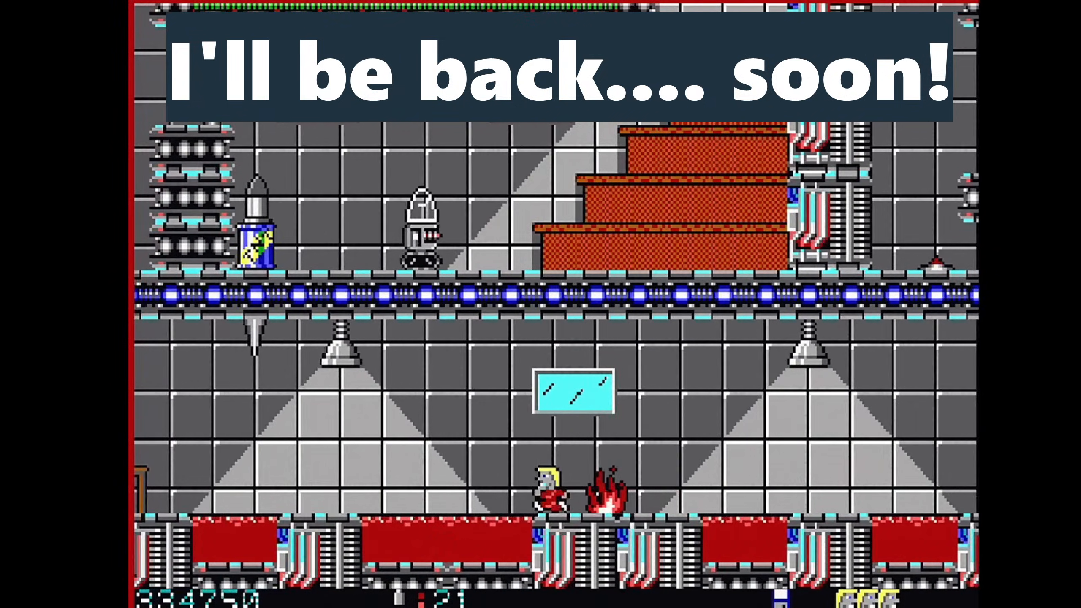
key("ctrl")
key("Left")
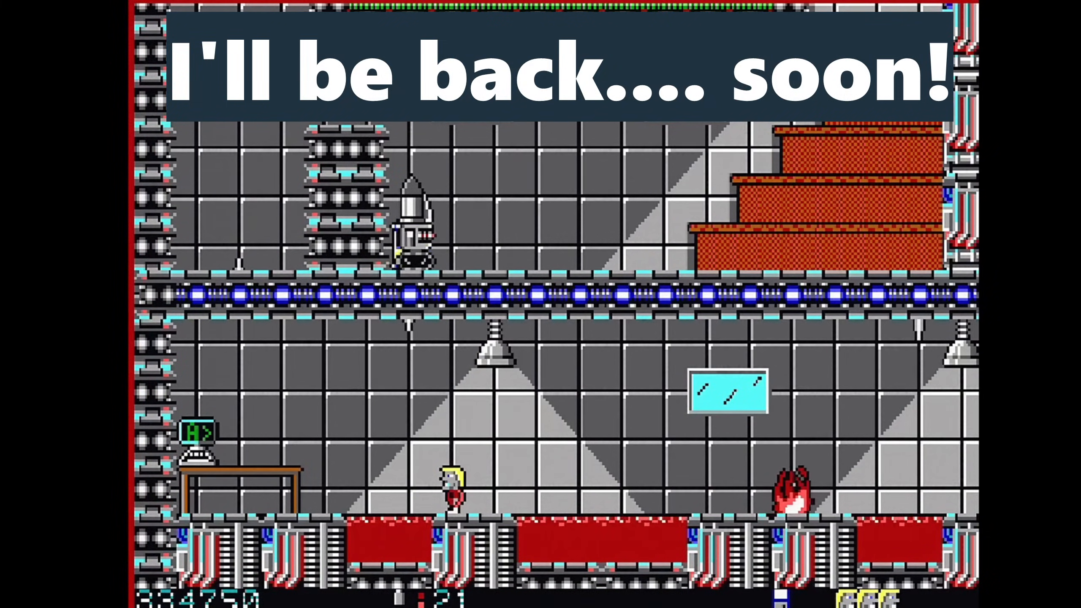
key("ctrl")
key("Left")
key("Left")
key("Up")
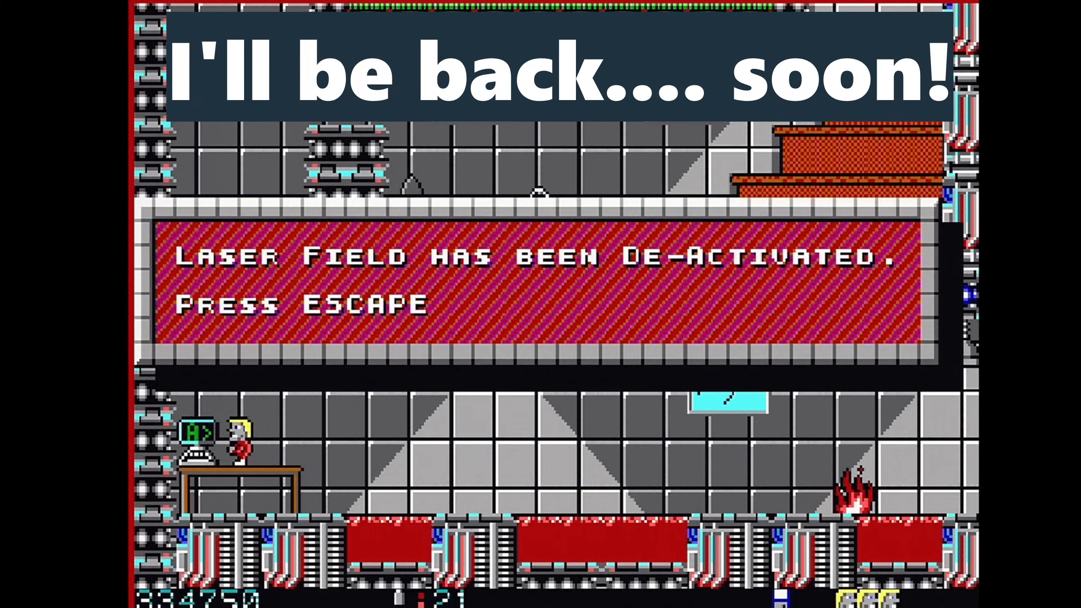
key("Escape")
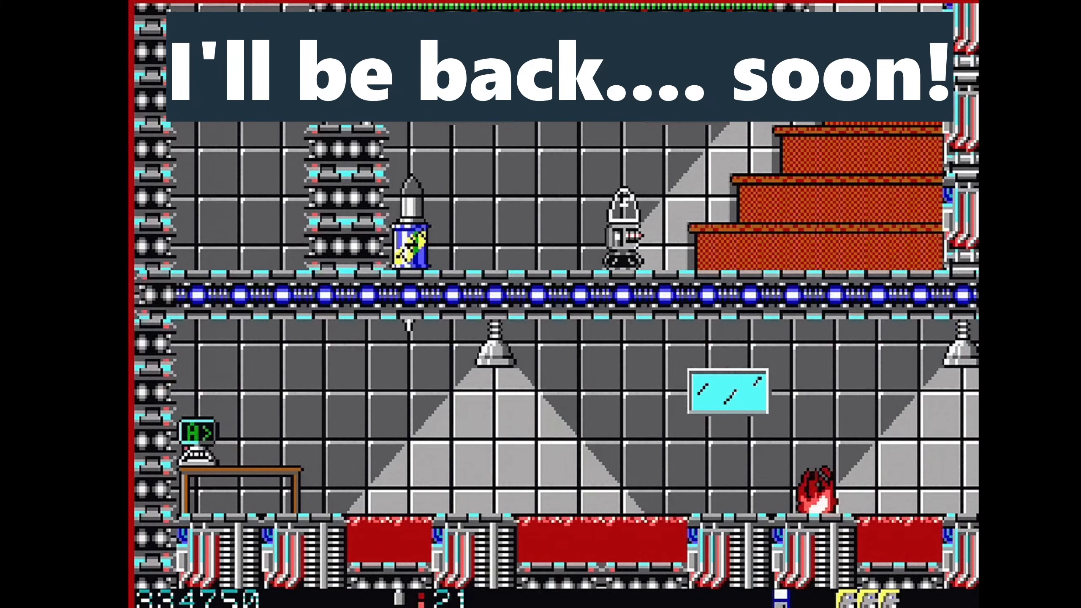
Jump rightward across the floor blocks up to the hourglass pedestal by the laser.
key("Right")
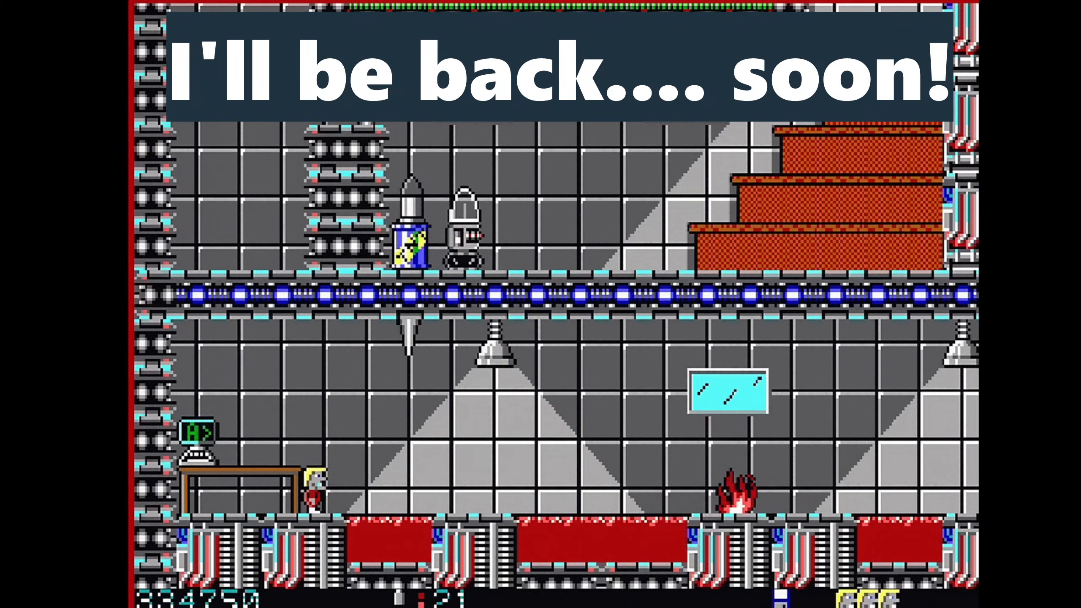
key("ctrl")
key("Right")
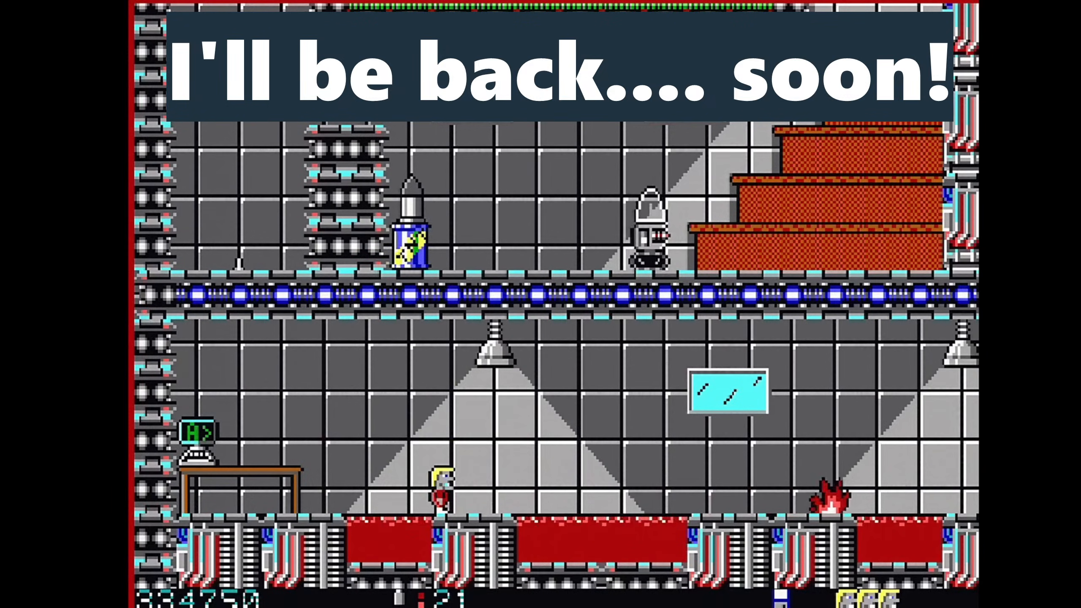
key("Right")
key("Right")
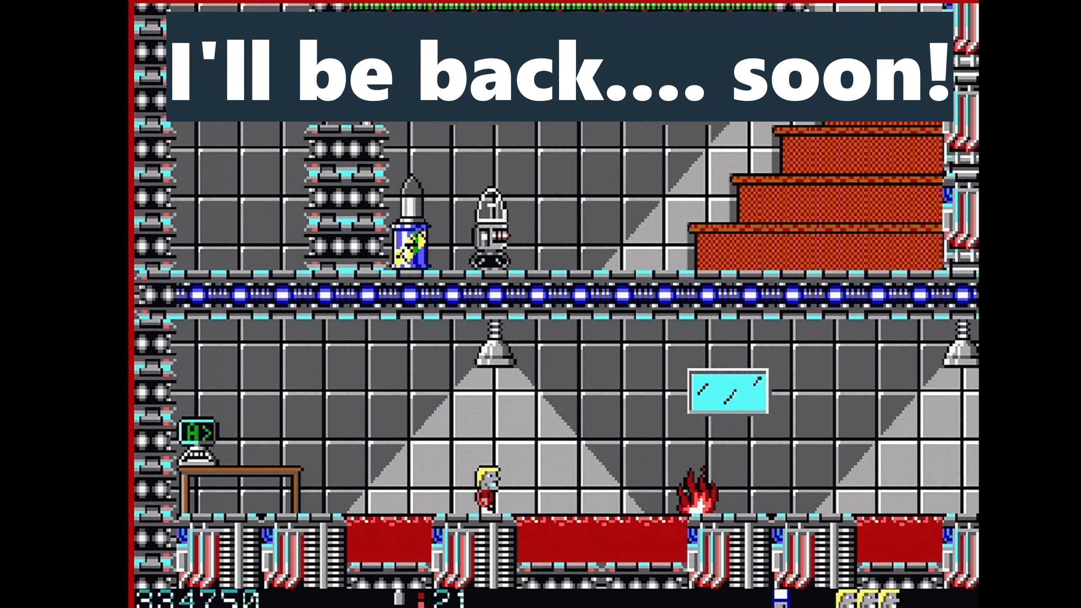
key("ctrl")
key("Right")
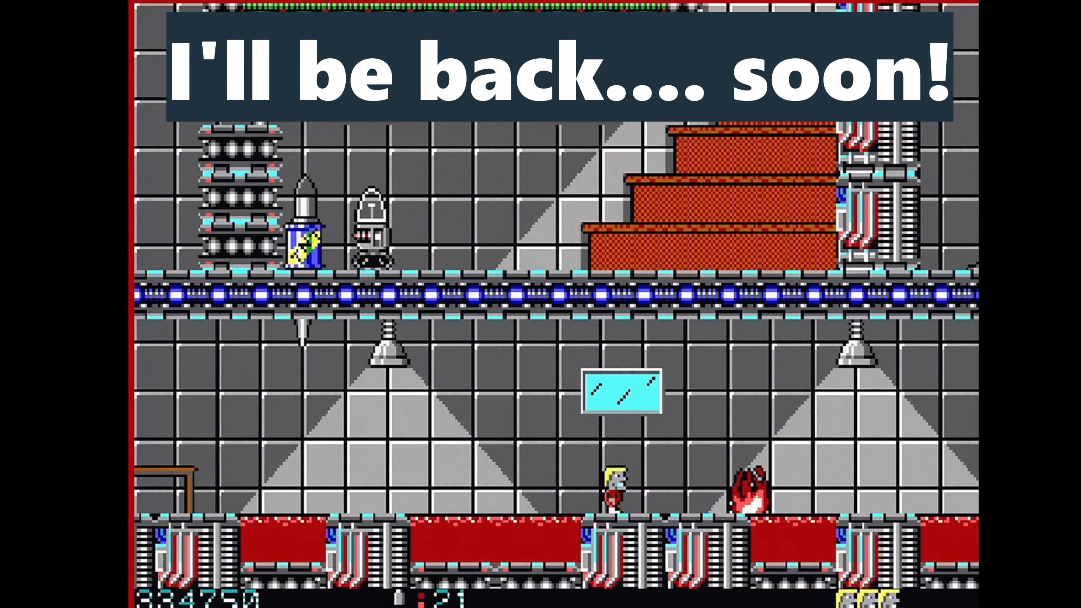
key("ctrl")
key("Right")
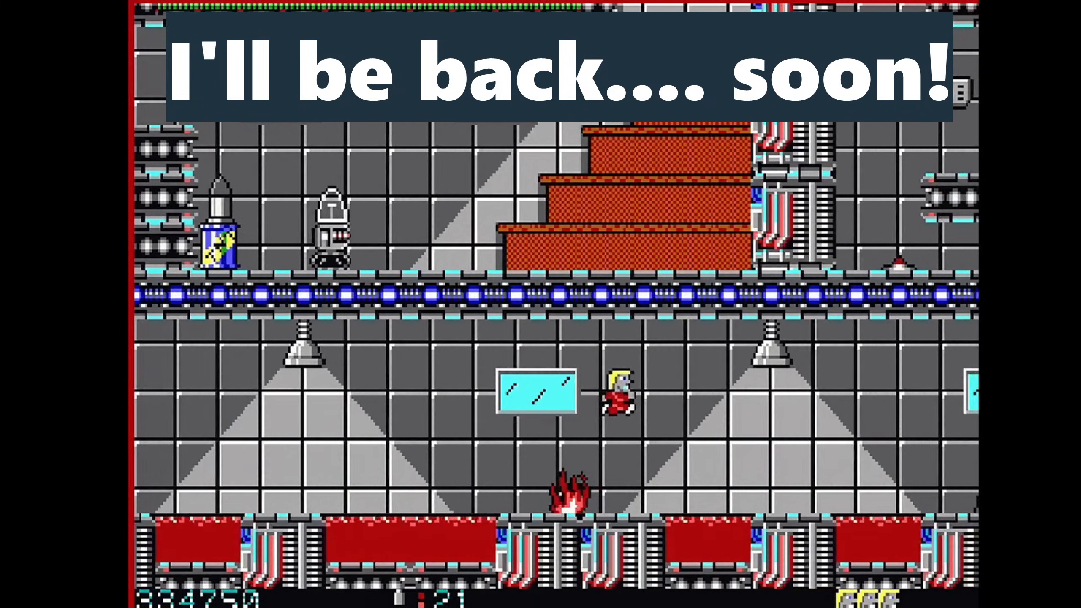
key("ctrl")
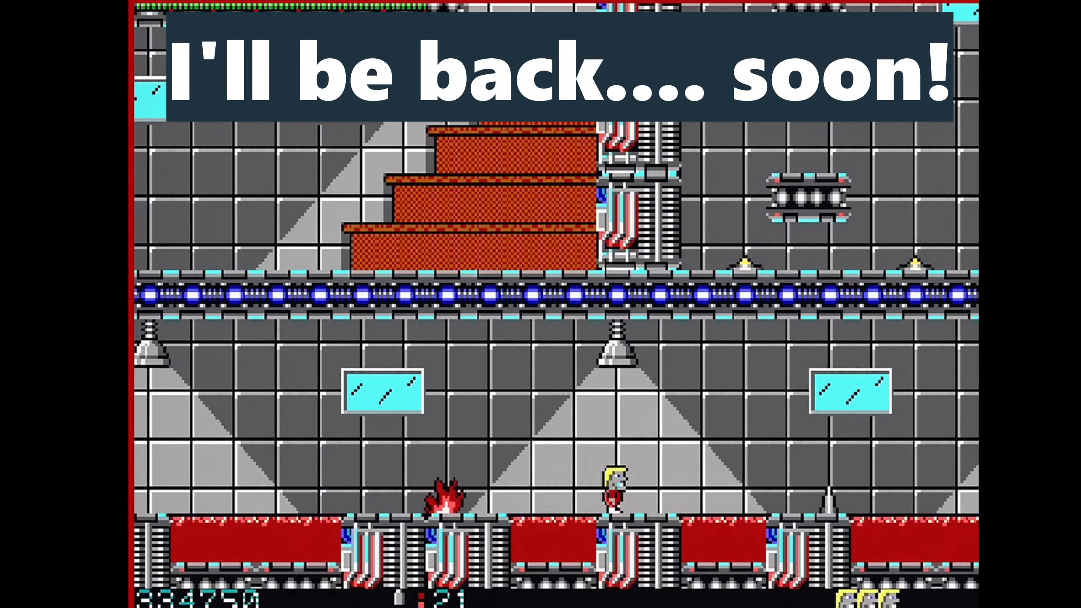
key("Right")
key("ctrl")
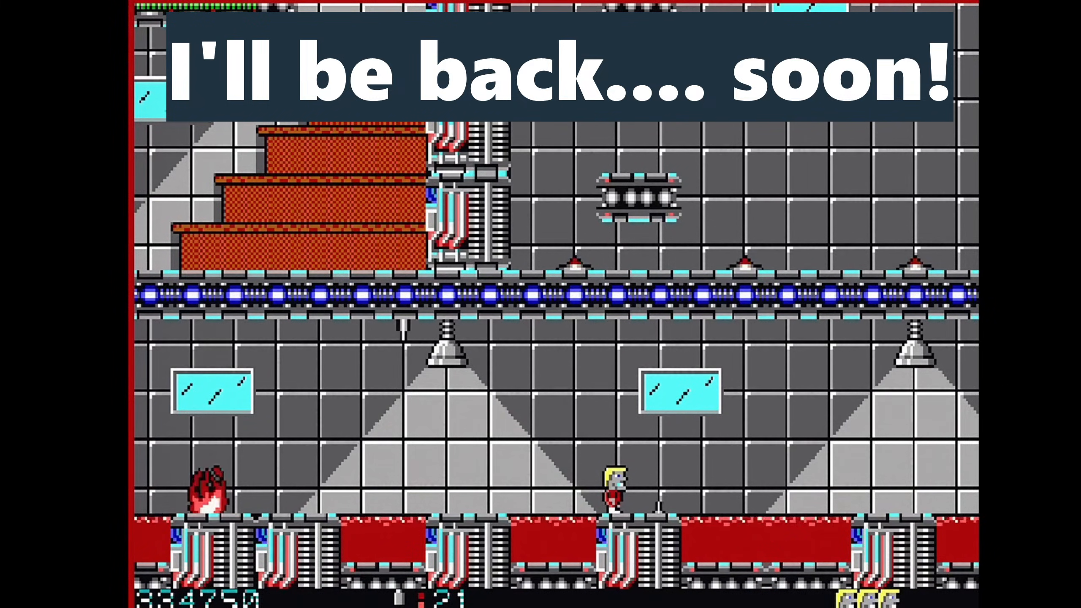
key("Right")
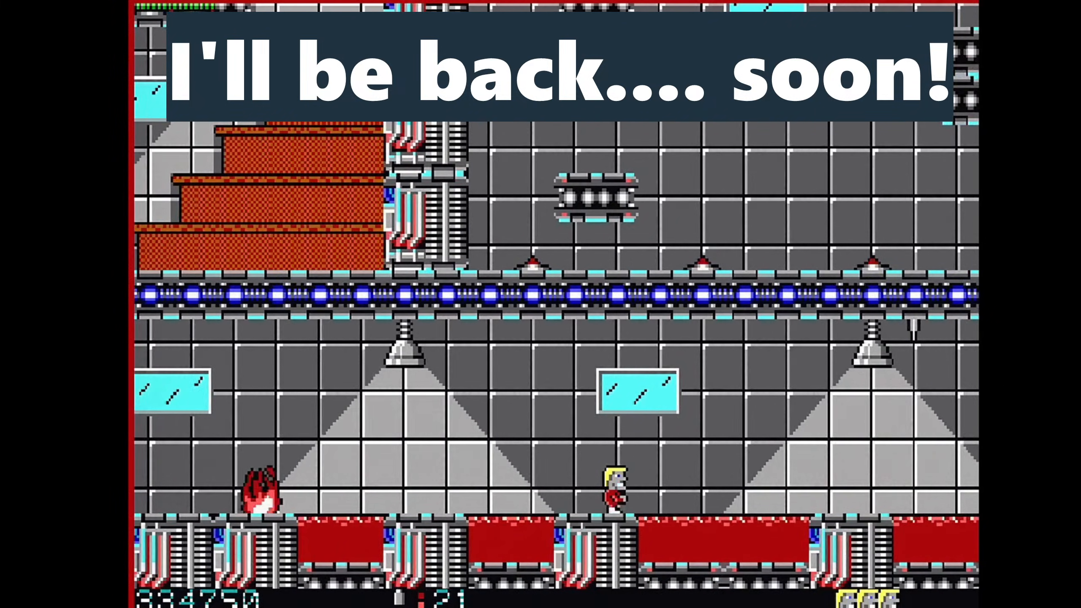
key("ctrl")
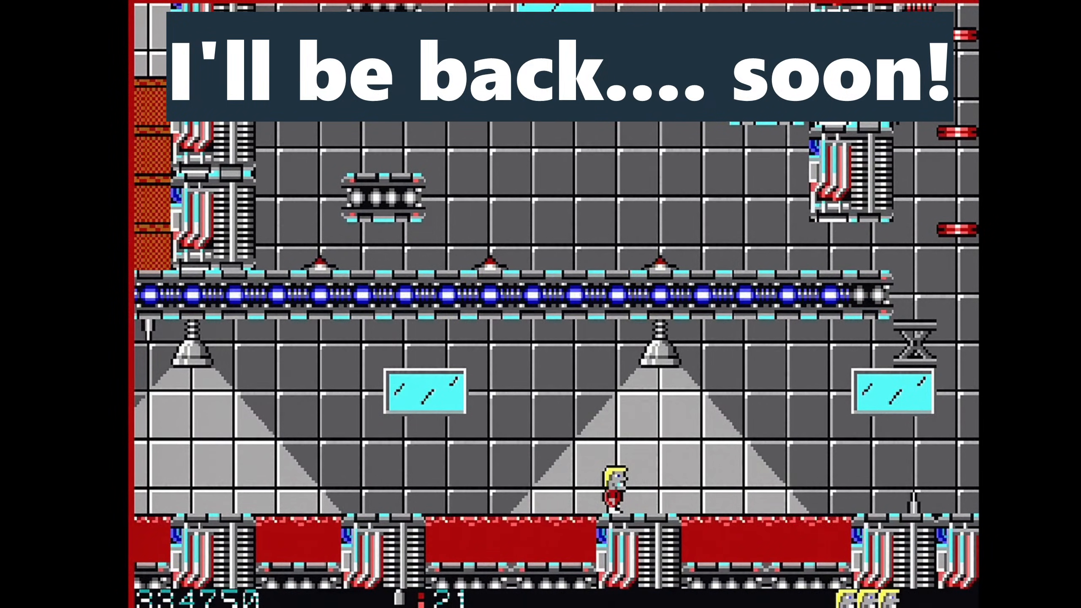
key("Right")
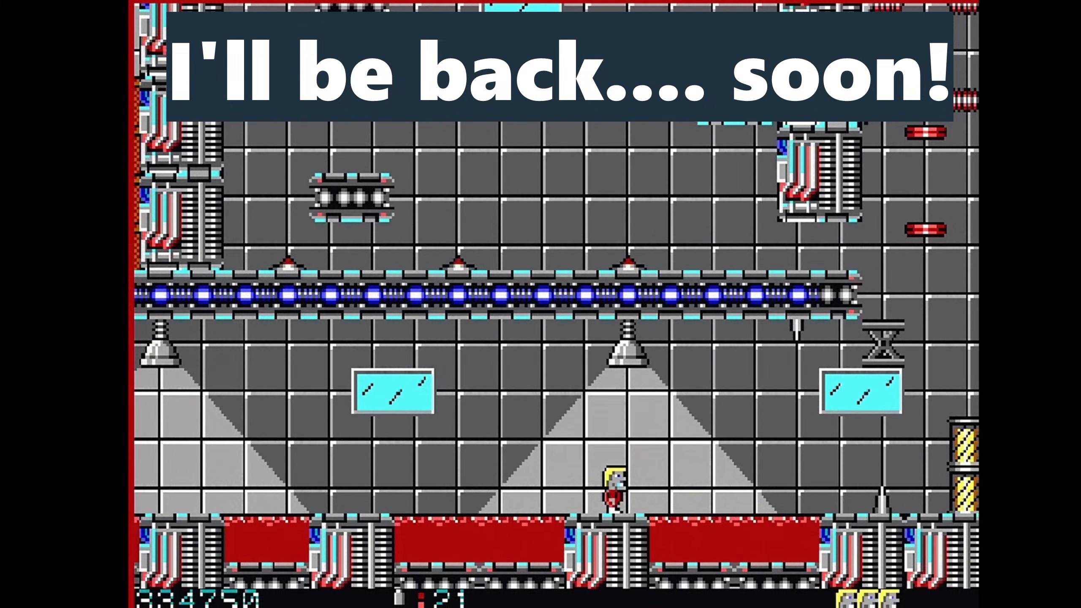
key("Right")
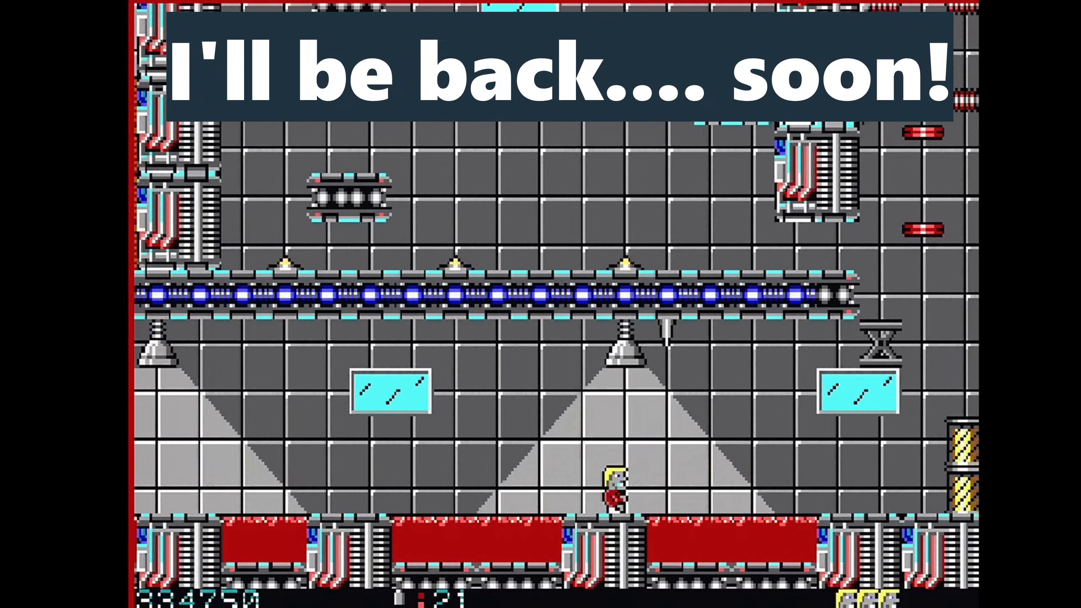
key("ctrl")
key("Right")
key("ctrl")
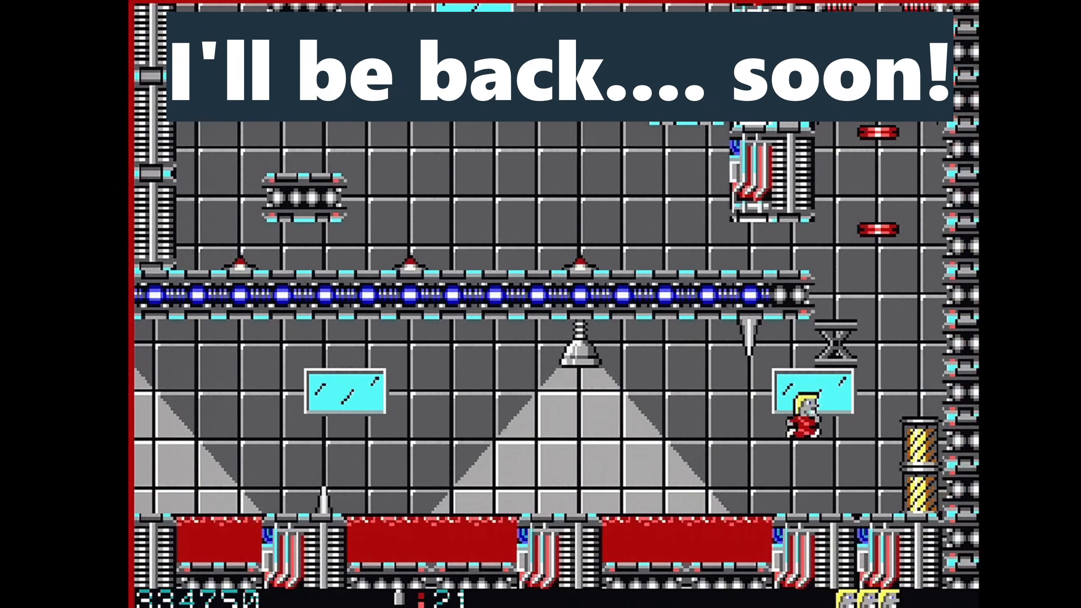
key("Right")
key("ctrl")
key("Left")
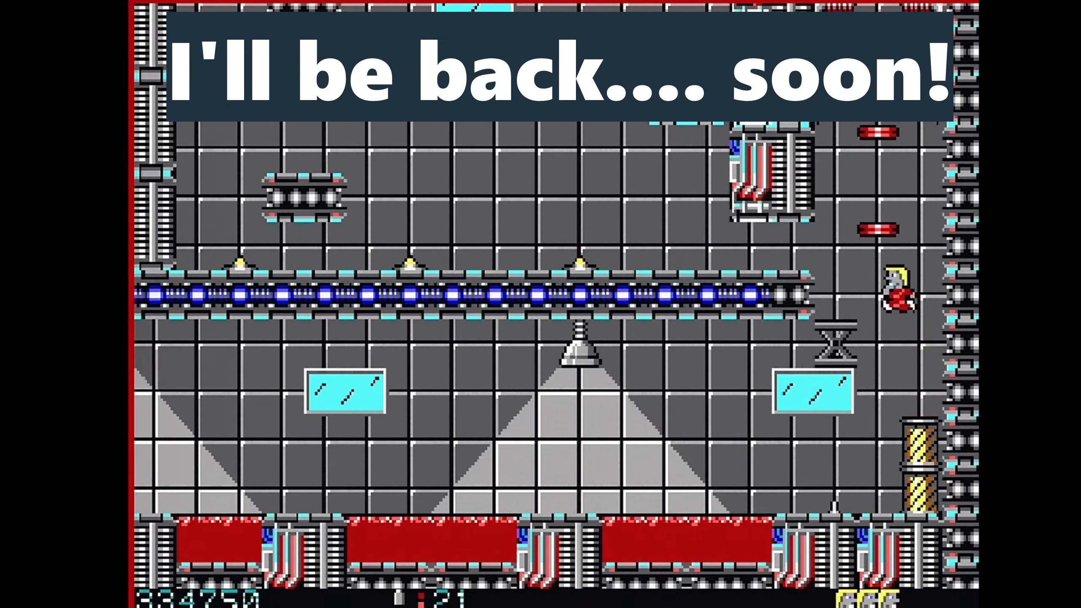
Climb the red platforms onto the machine and shoot the robot and the white enemy.
key("ctrl")
key("Right")
key("ctrl")
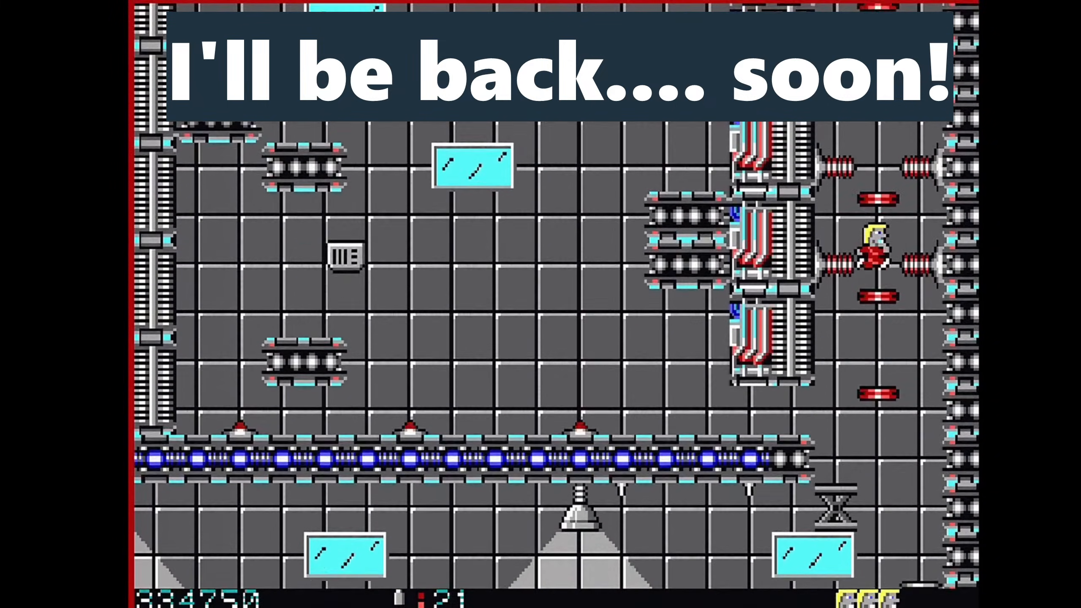
key("ctrl")
key("ctrl")
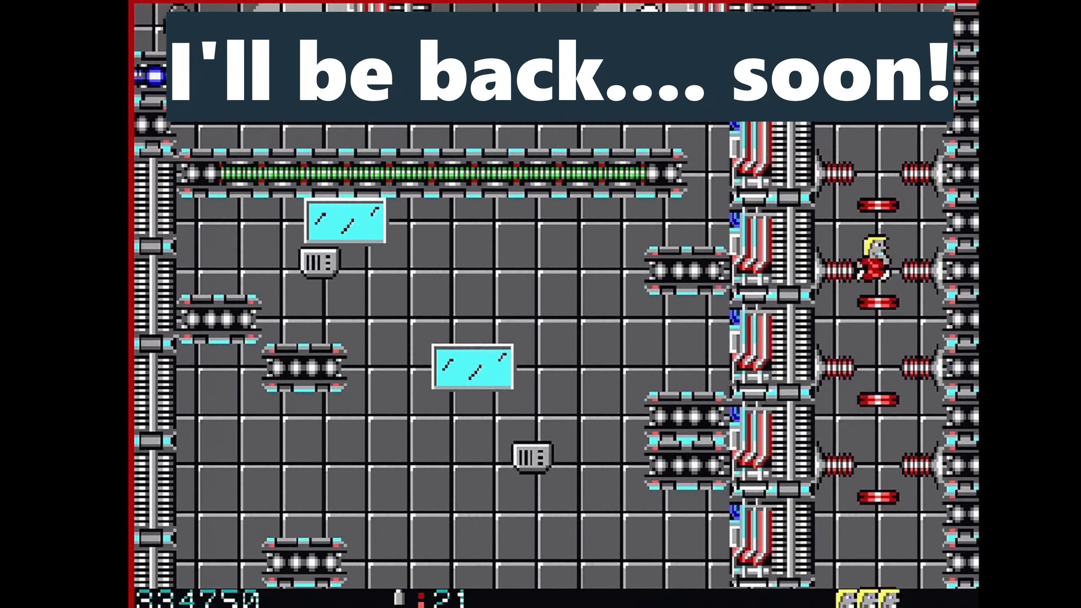
key("ctrl")
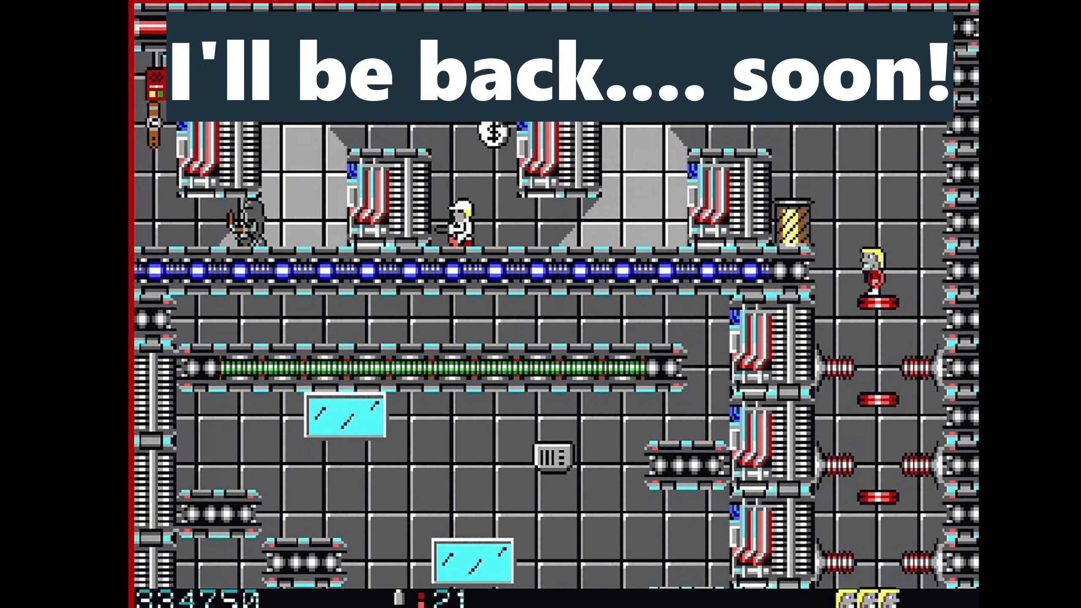
key("ctrl")
key("Left")
key("Left")
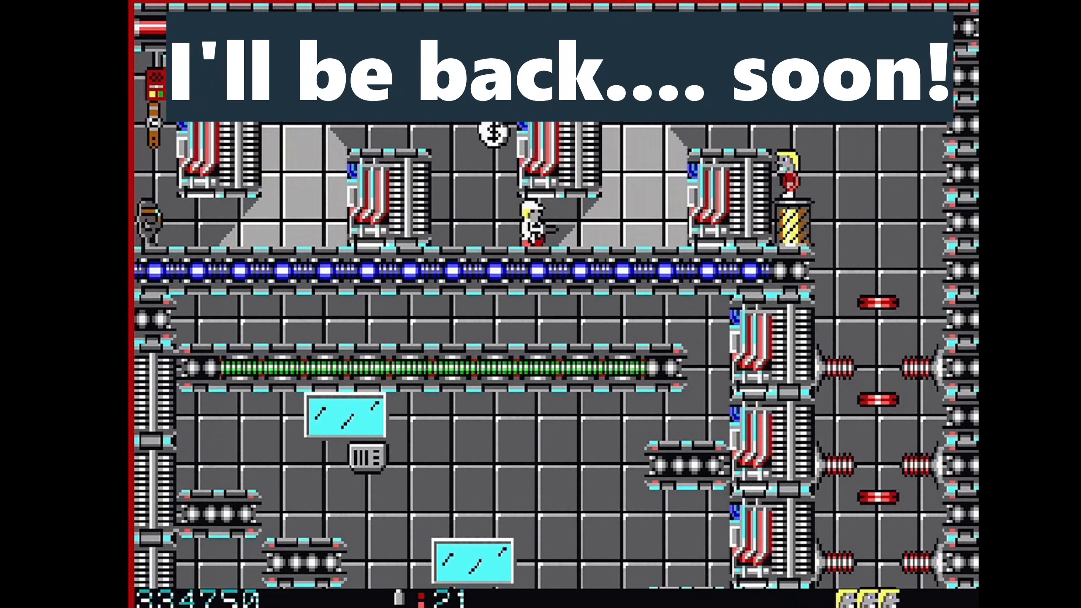
key("ctrl")
key("Left")
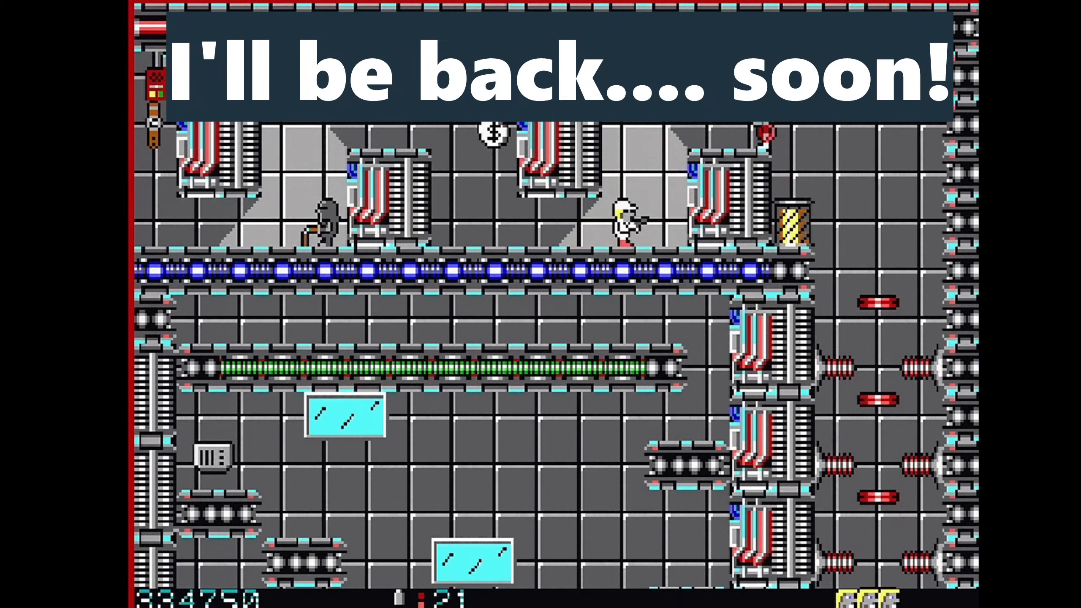
key("ctrl")
key("Left")
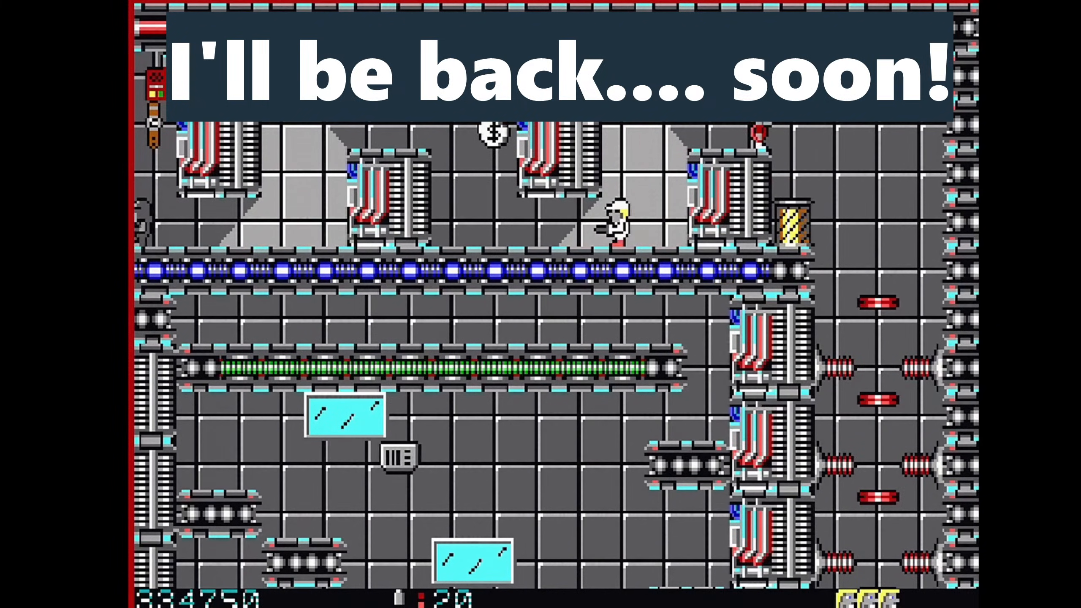
key("Left")
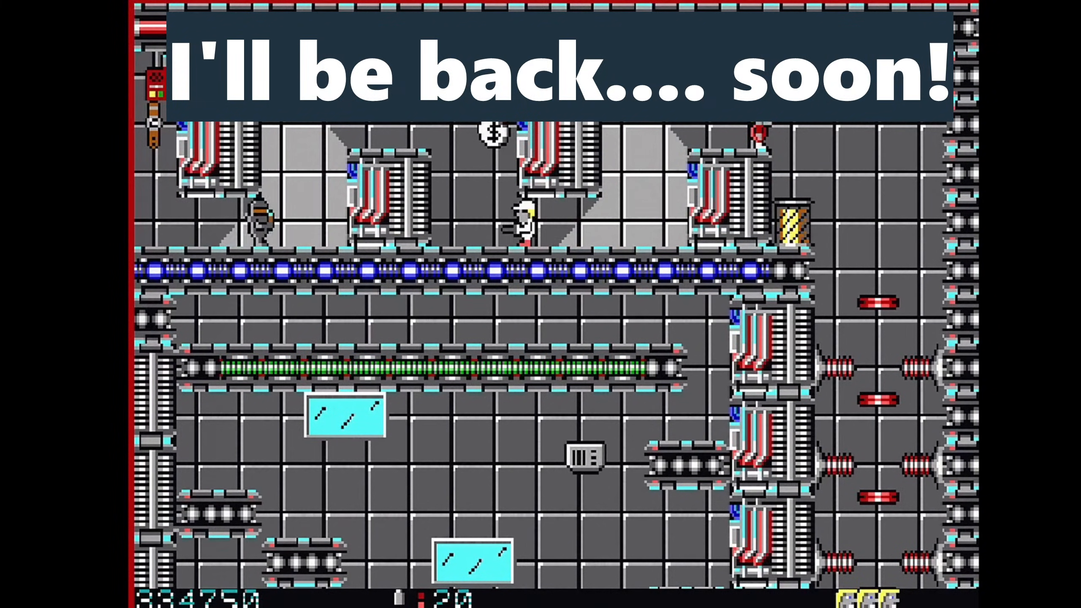
key("ctrl")
key("Left")
key("Right")
key("ctrl")
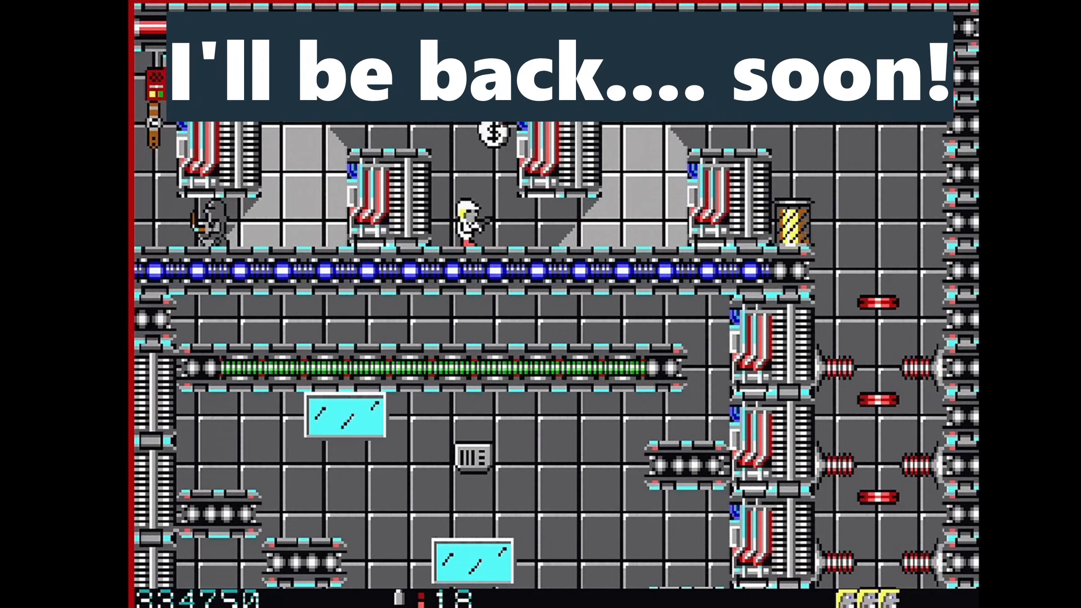
key("Right")
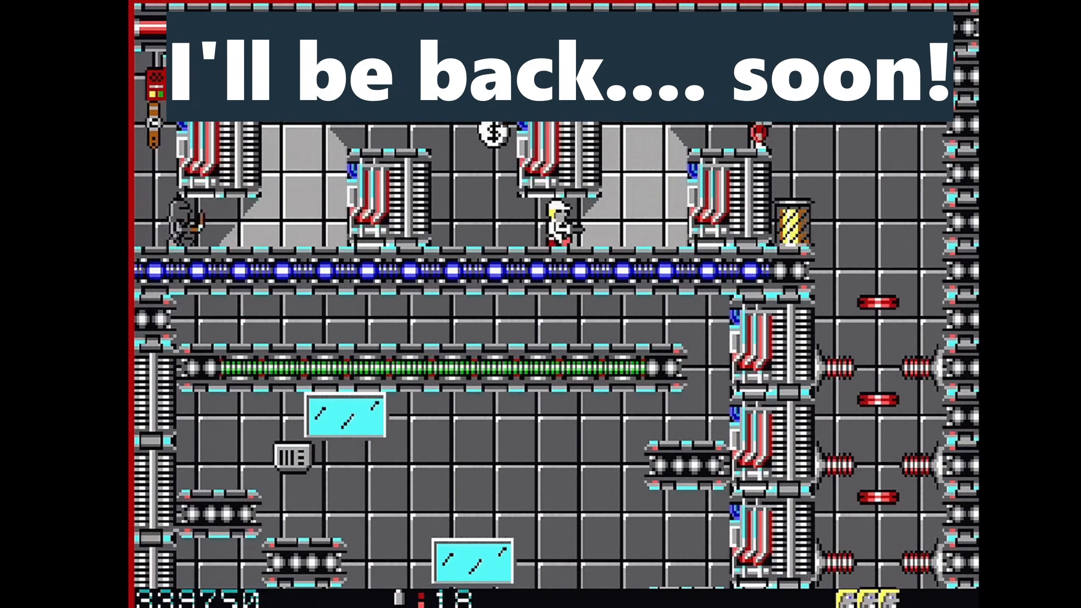
key("Right")
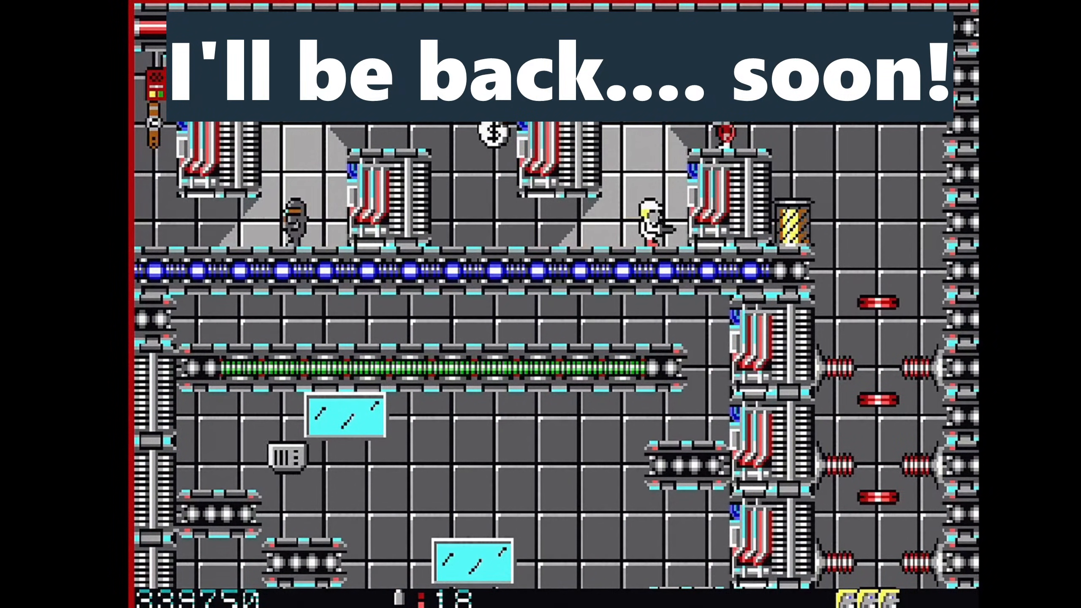
key("Left")
key("Left")
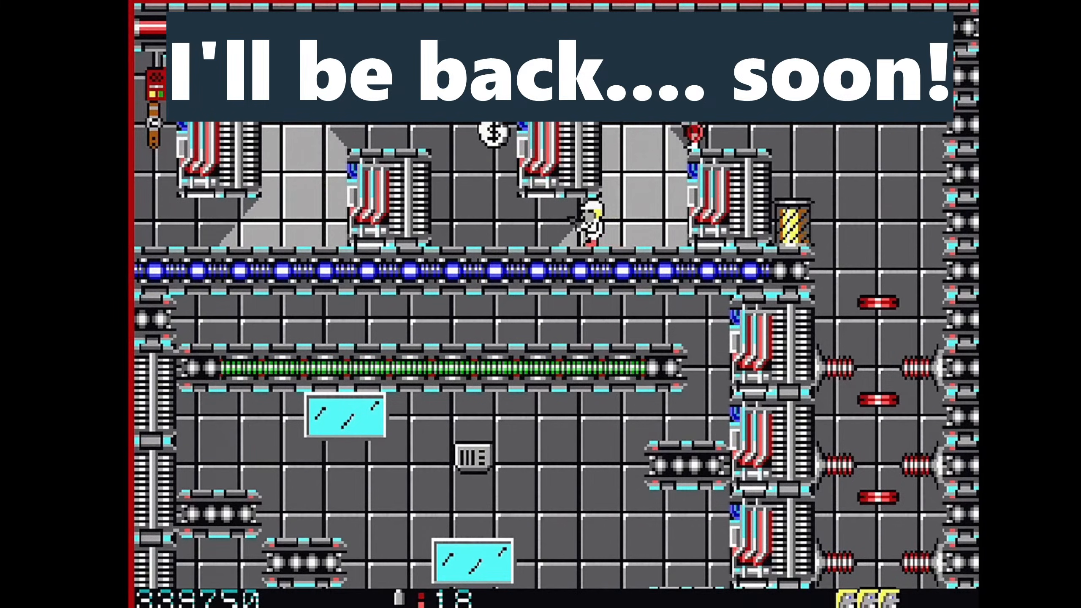
key("Left")
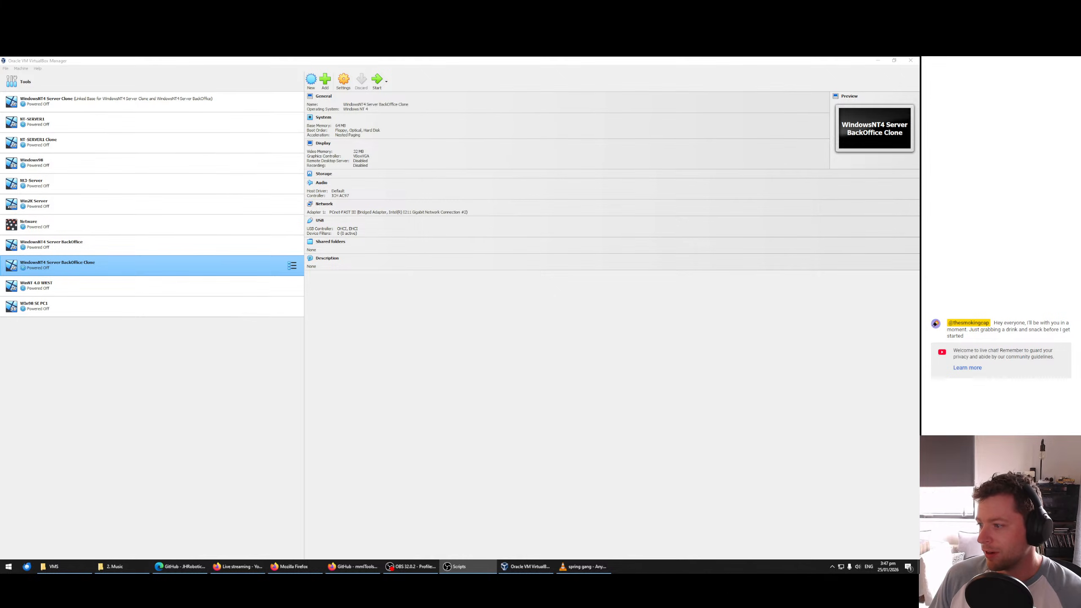
Close the OBS scripts window and bring the VirtualBox manager to the front.
key("Escape")
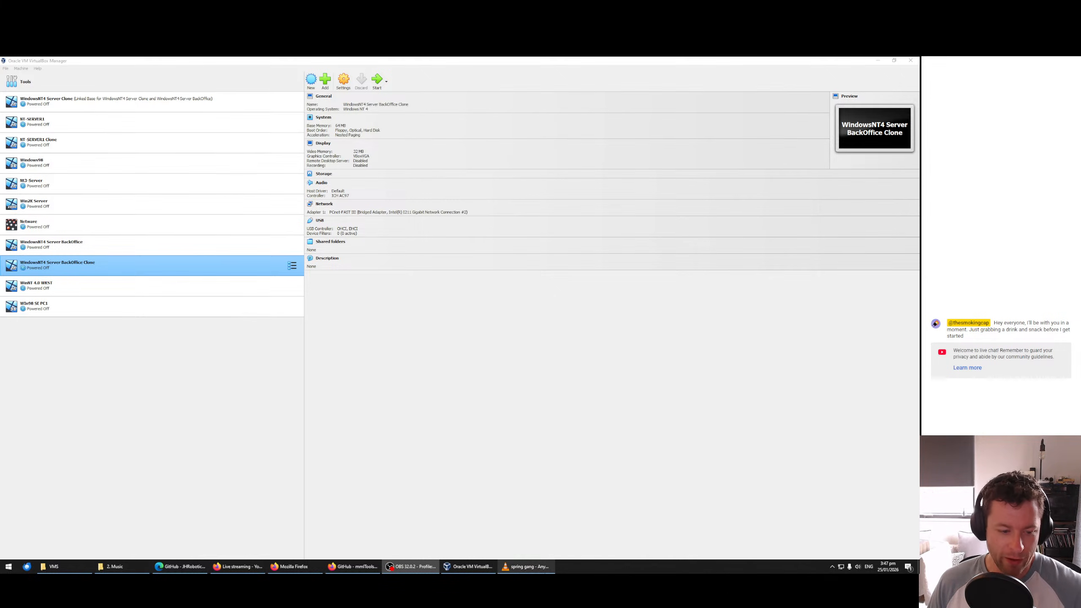
mouse_move(527, 567)
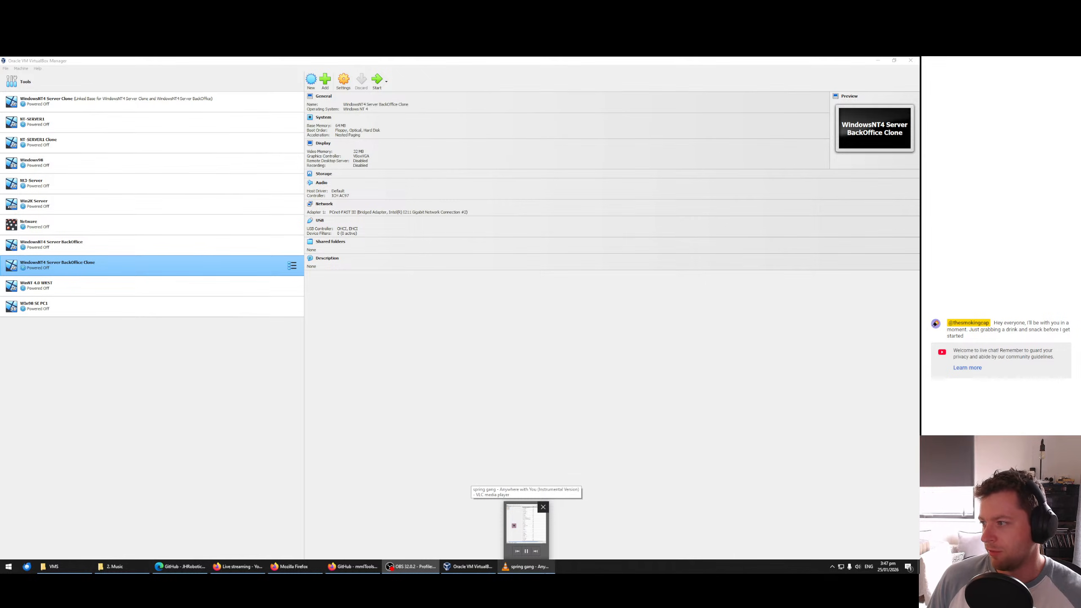
left_click(527, 327)
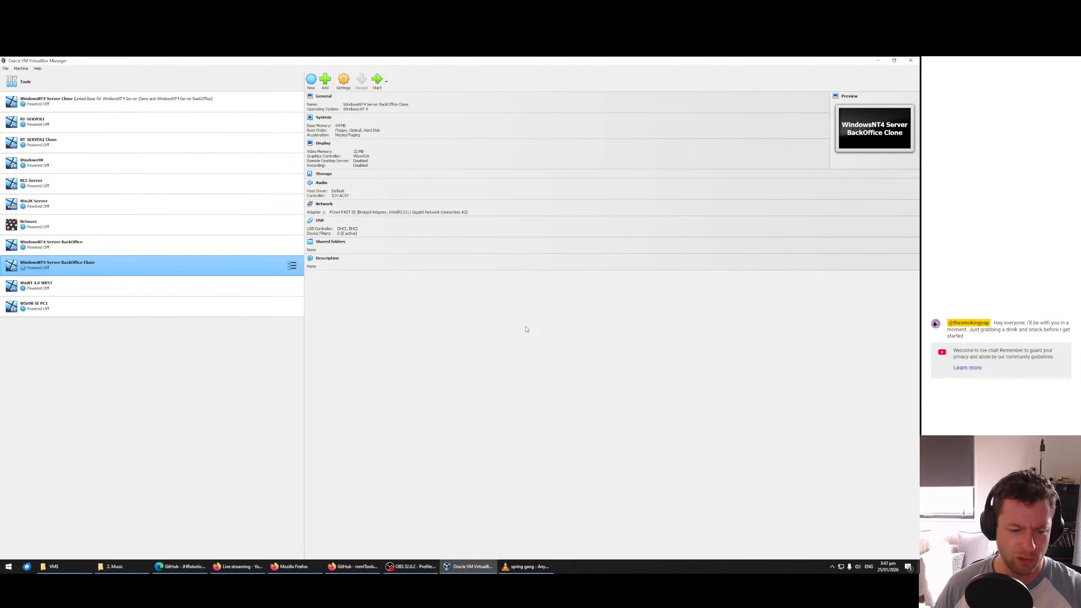
In a new Edge tab, load google.com and search for winworldpc.com.
left_click(196, 568)
left_click(279, 63)
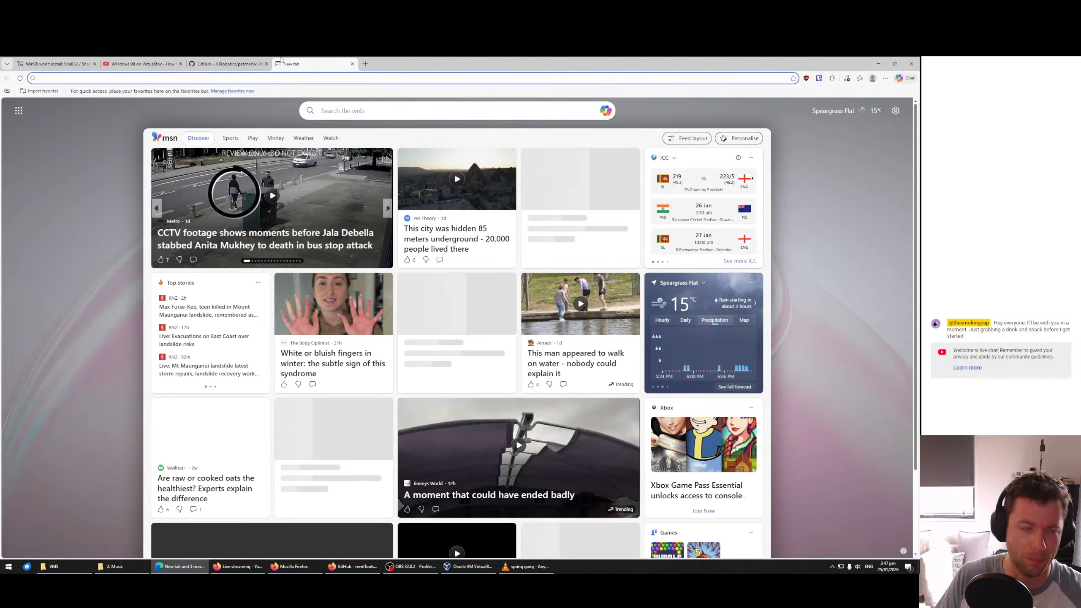
type("google.com")
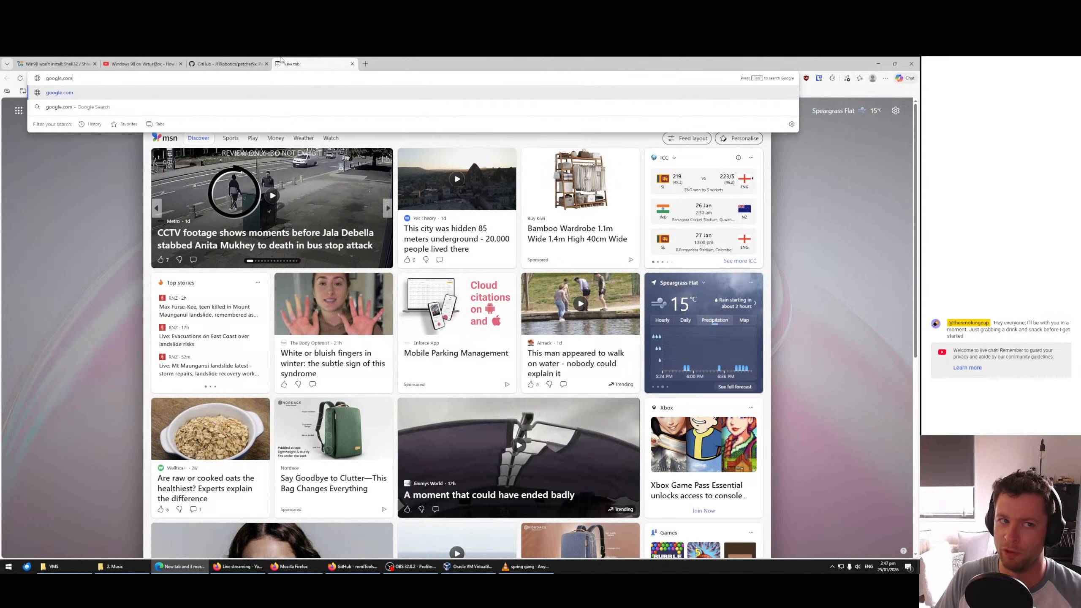
key("Return")
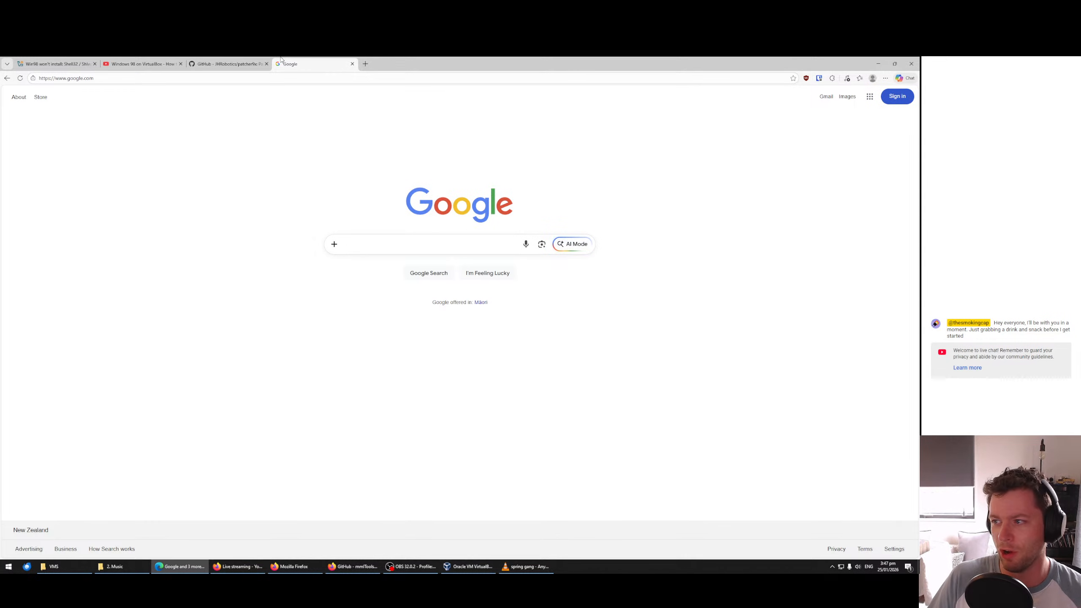
type("winworld")
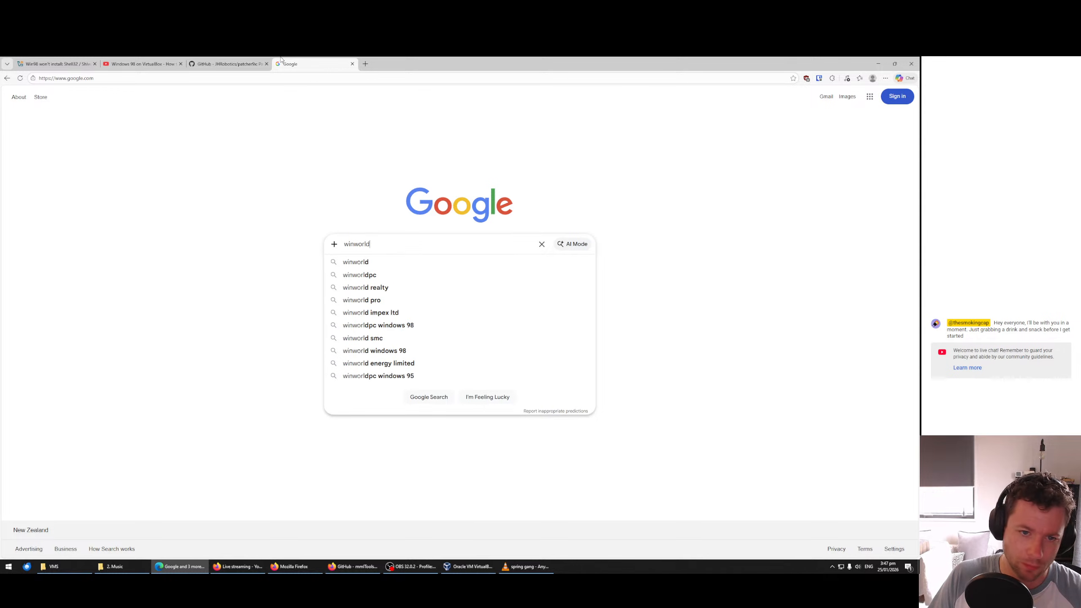
type("pc.com")
key("Return")
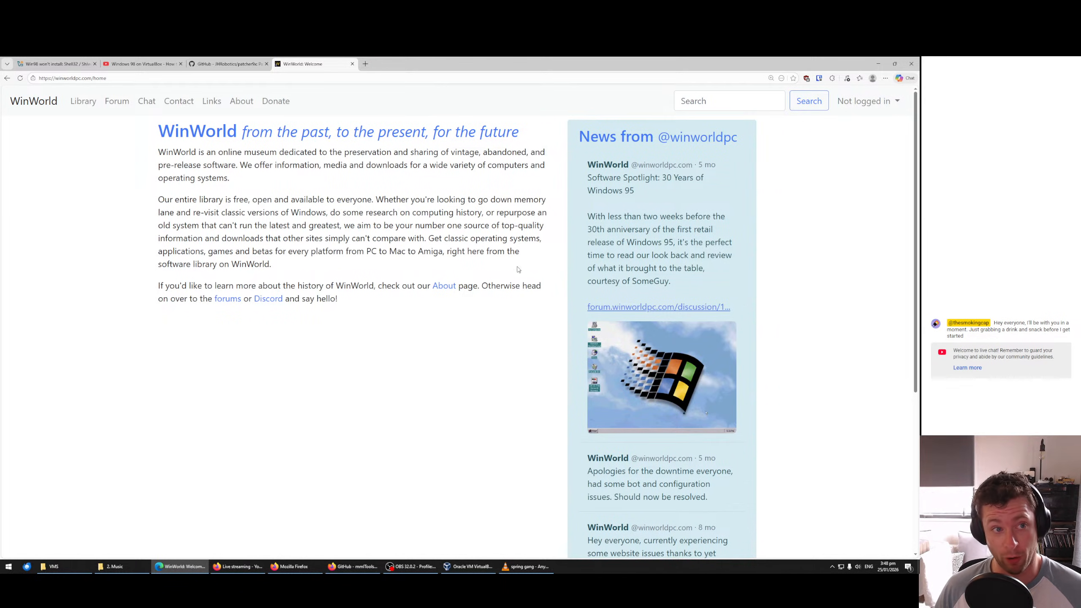
Scroll through the WinWorld home page news, then bring the VLC player window forward.
scroll(313, 316, "down", 5)
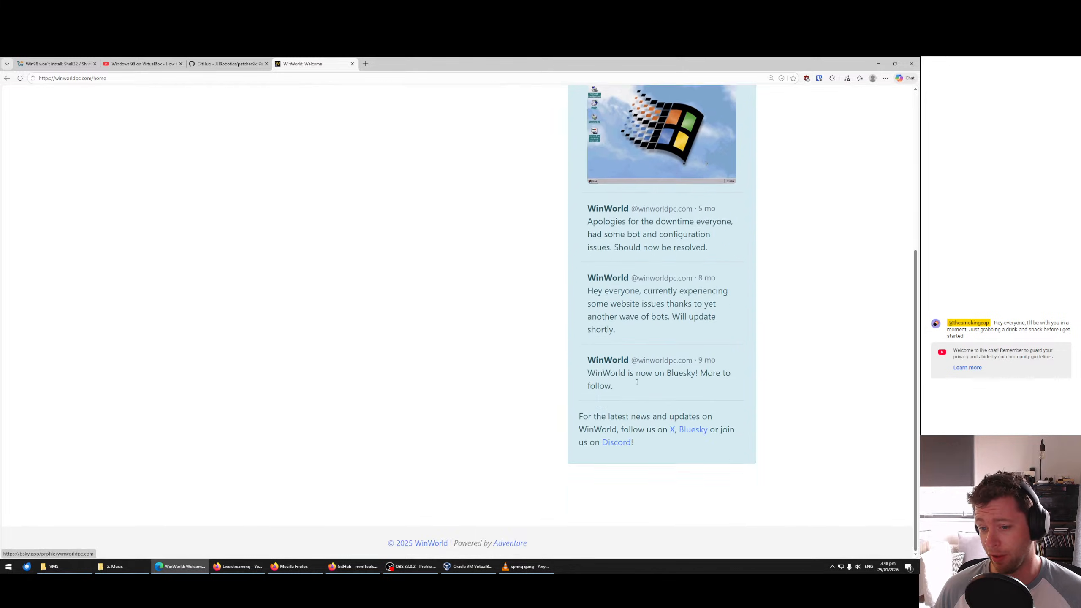
scroll(631, 389, "up", 3)
scroll(631, 389, "down", 3)
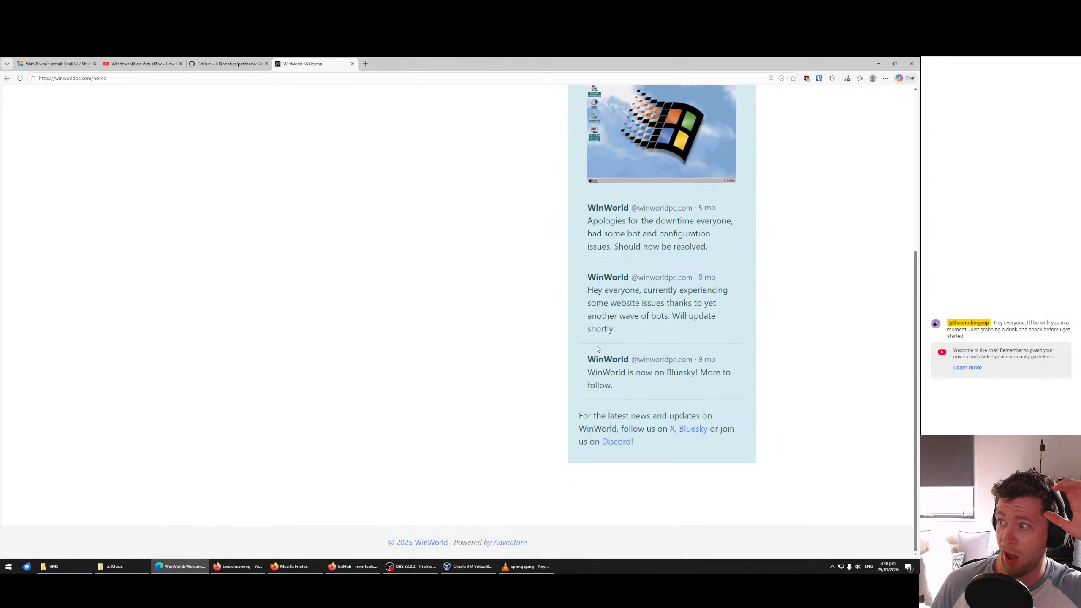
scroll(500, 310, "up", 5)
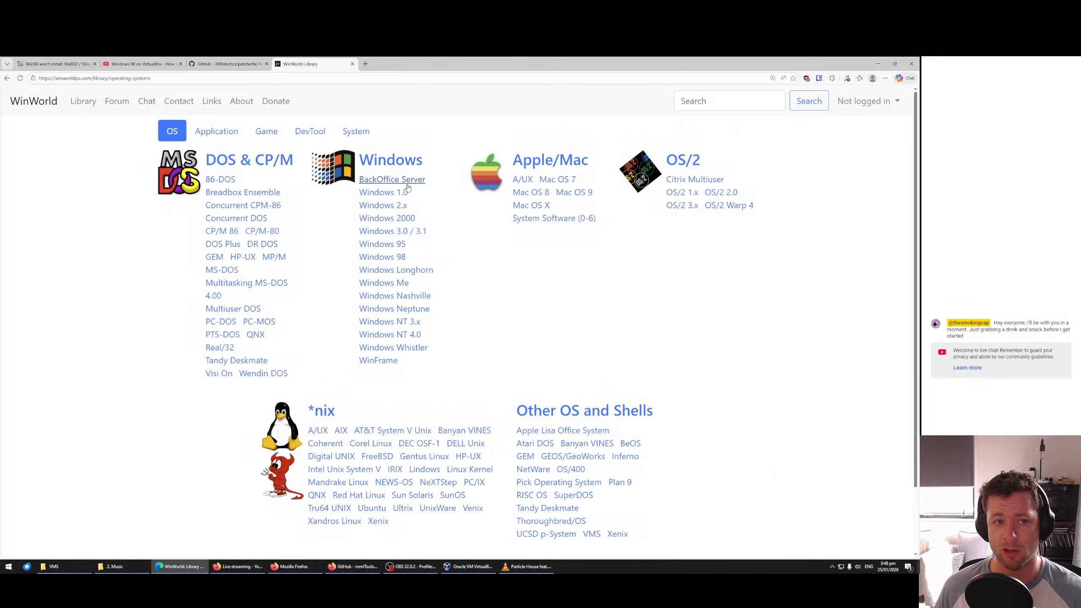
scroll(526, 373, "down", 2)
scroll(527, 370, "up", 2)
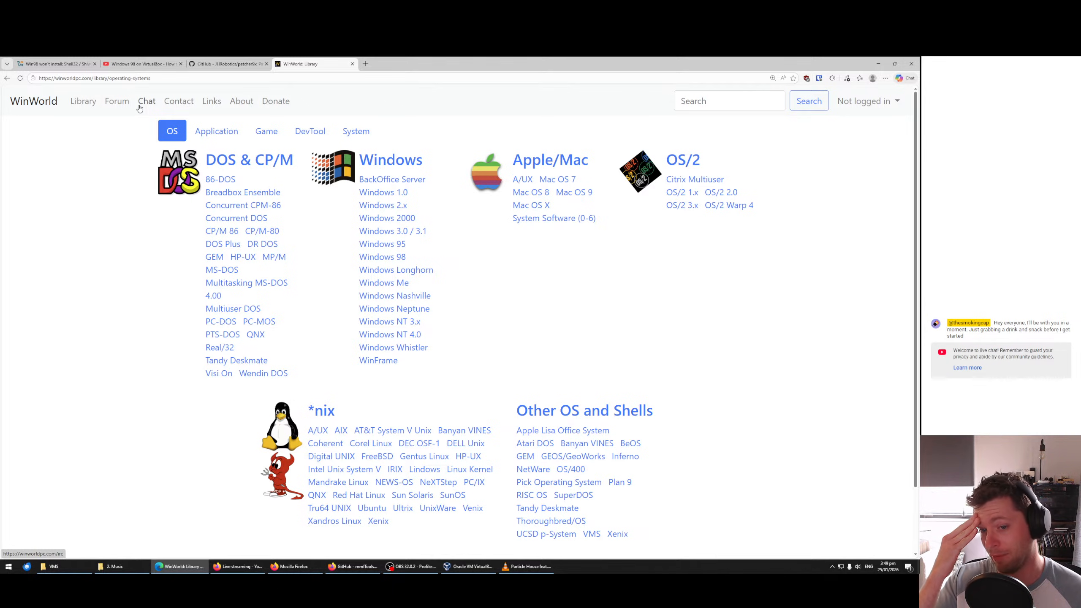
left_click(526, 567)
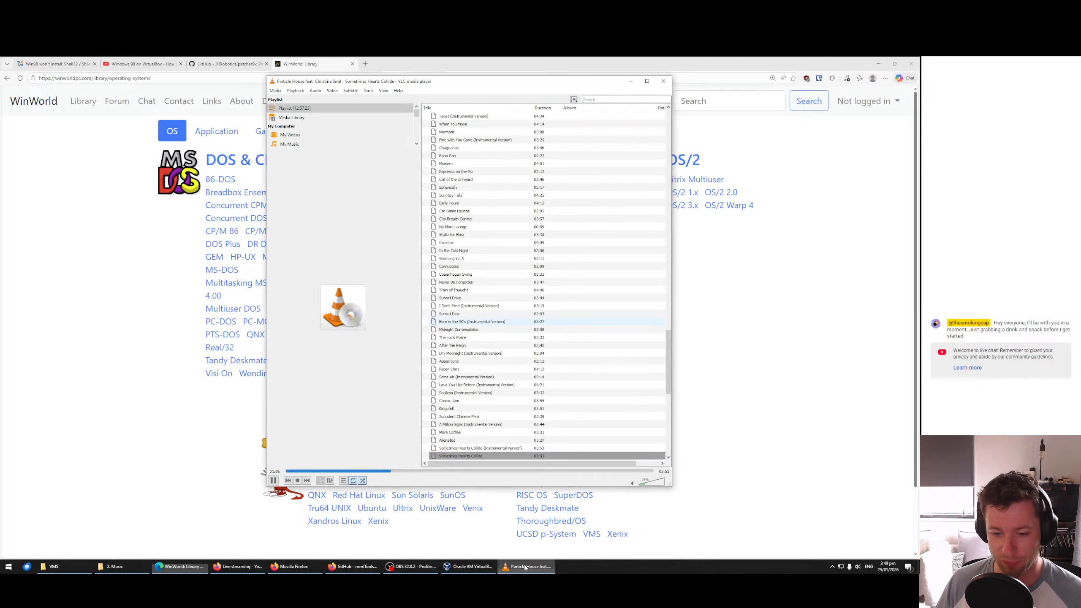
Return the WinWorld operating systems library page to the front.
left_click(95, 447)
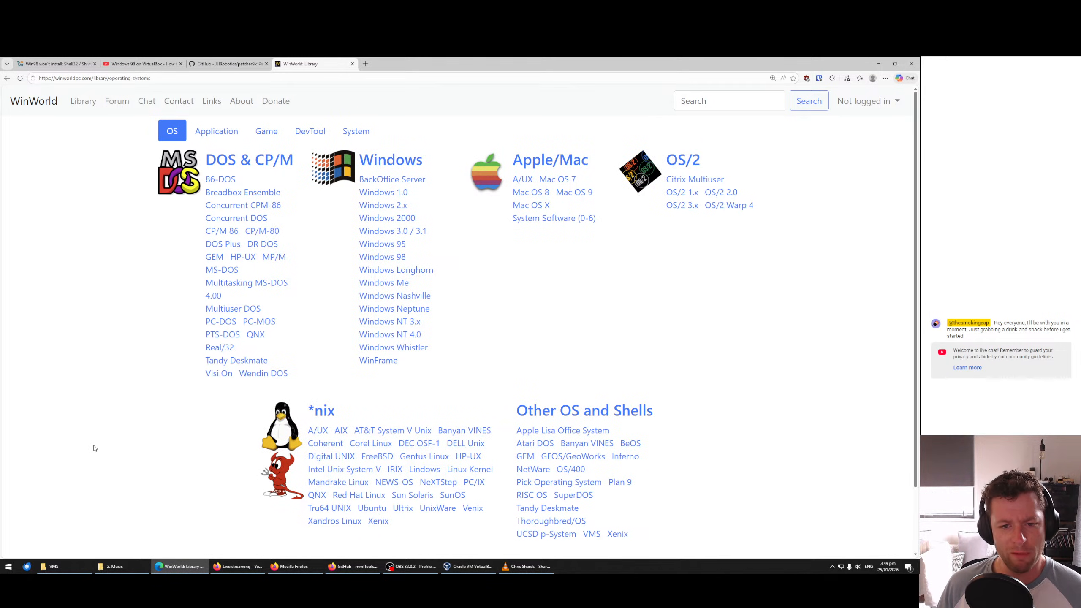
Open WinWorld's Windows NT 4.0 product page and scroll through its release notes.
left_click(412, 339)
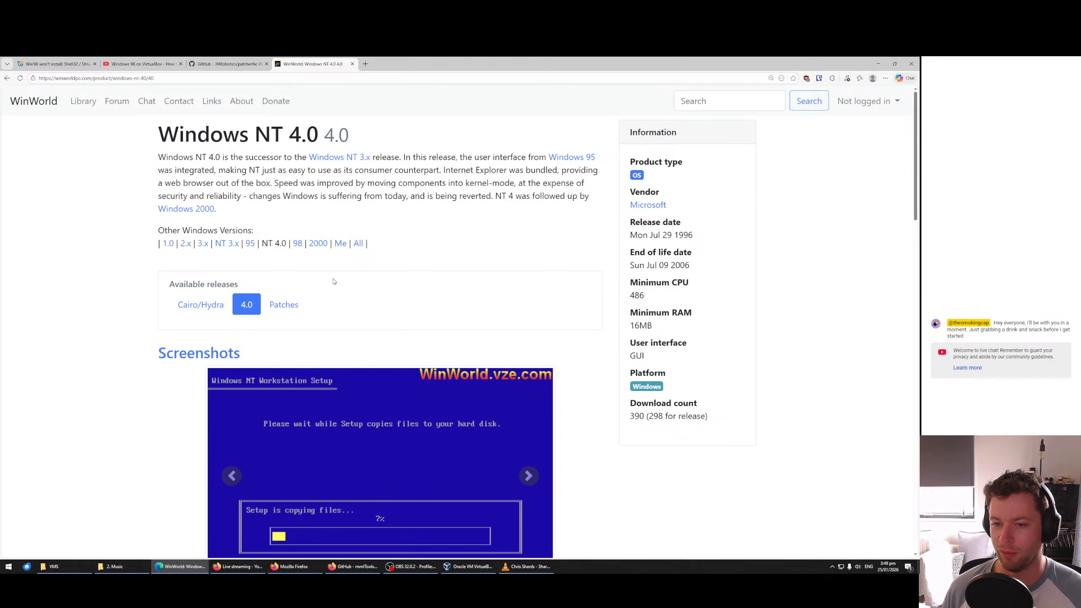
scroll(395, 277, "down", 8)
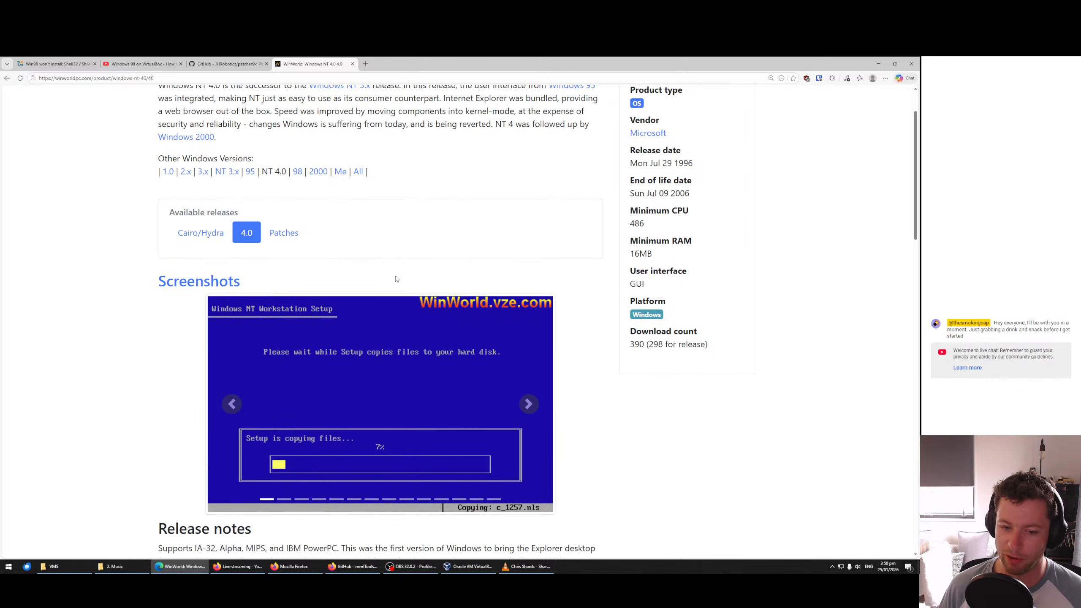
scroll(790, 376, "up", 8)
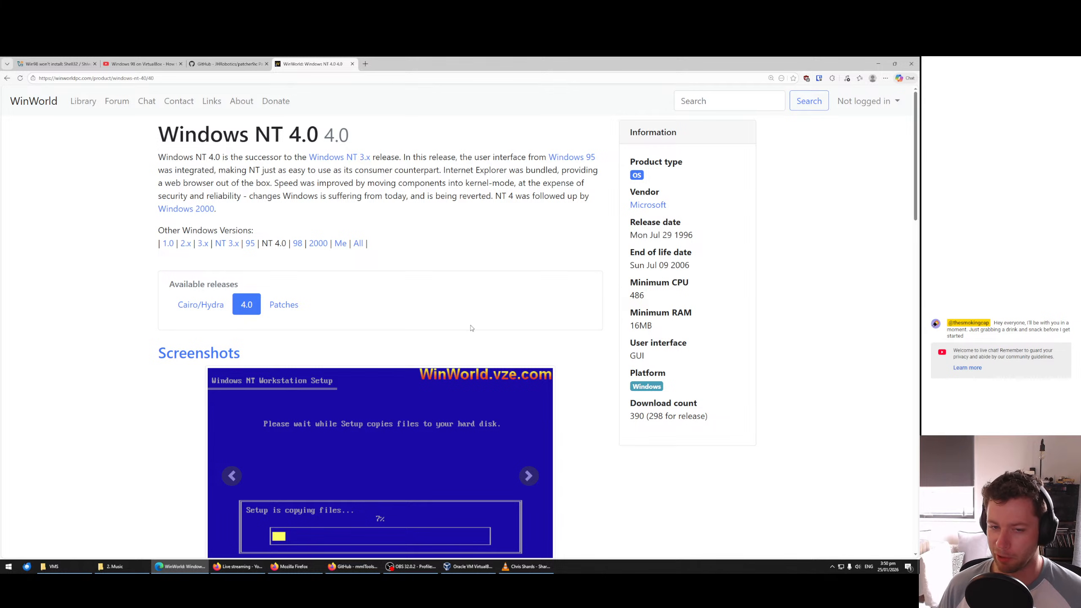
scroll(392, 285, "down", 5)
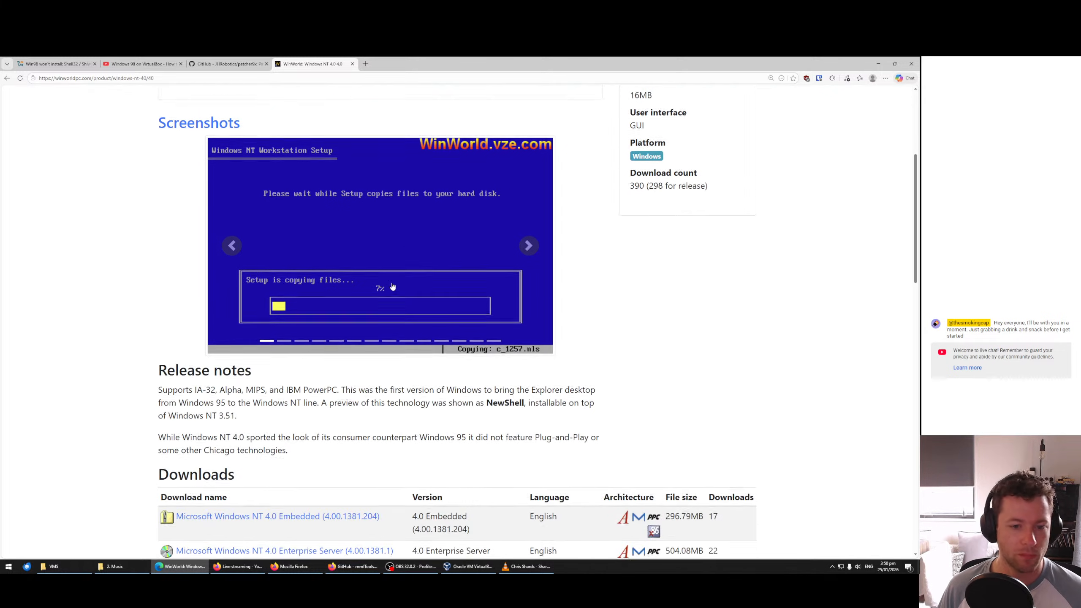
Step through the NT setup screenshots to the Workstation splash screen, then scroll back to the top.
left_click(527, 226)
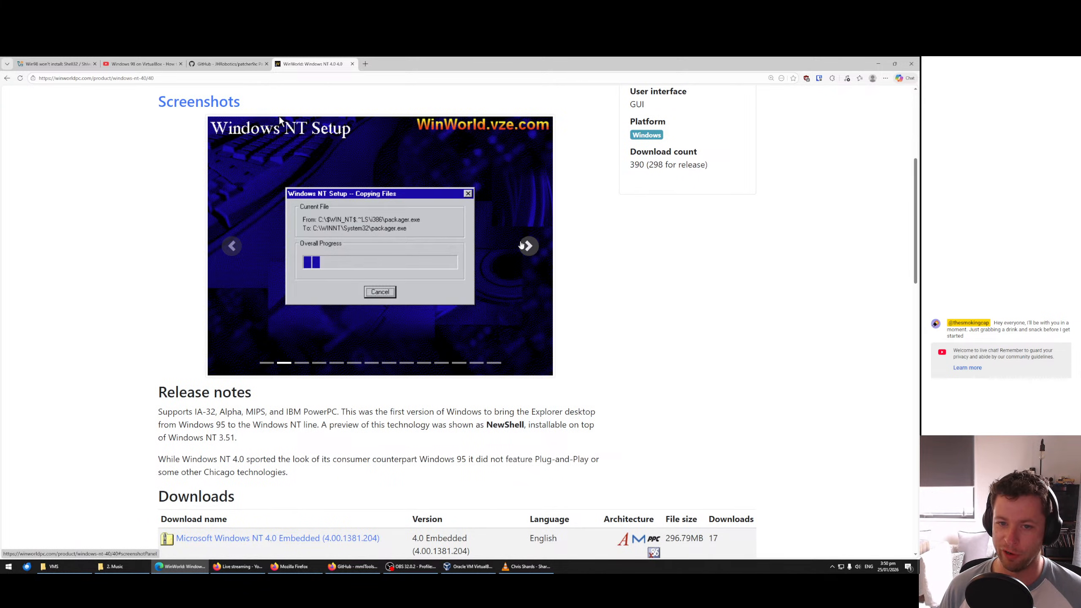
left_click(531, 254)
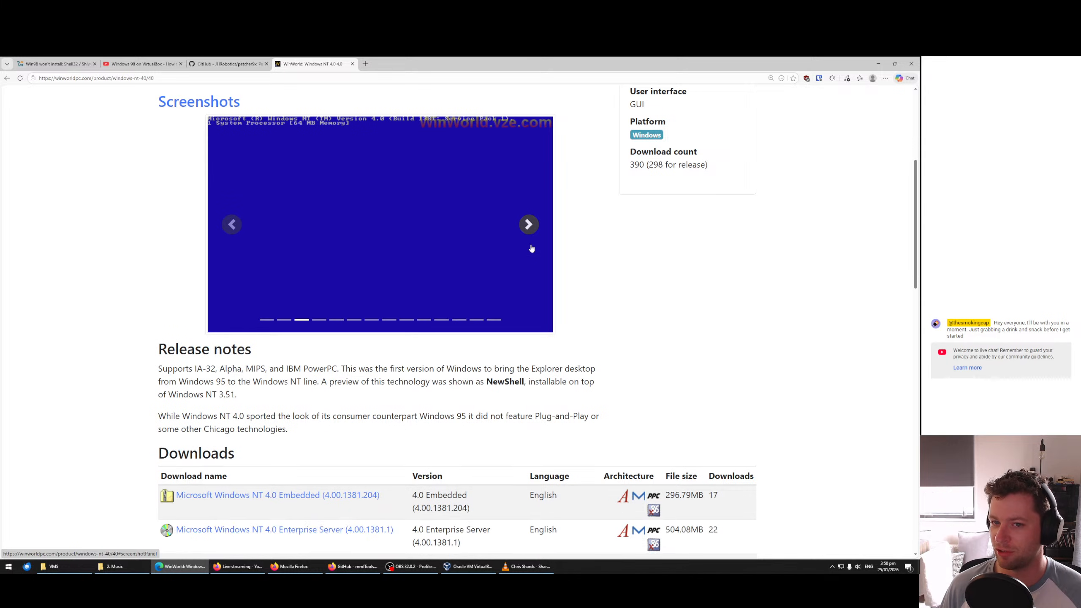
left_click(530, 233)
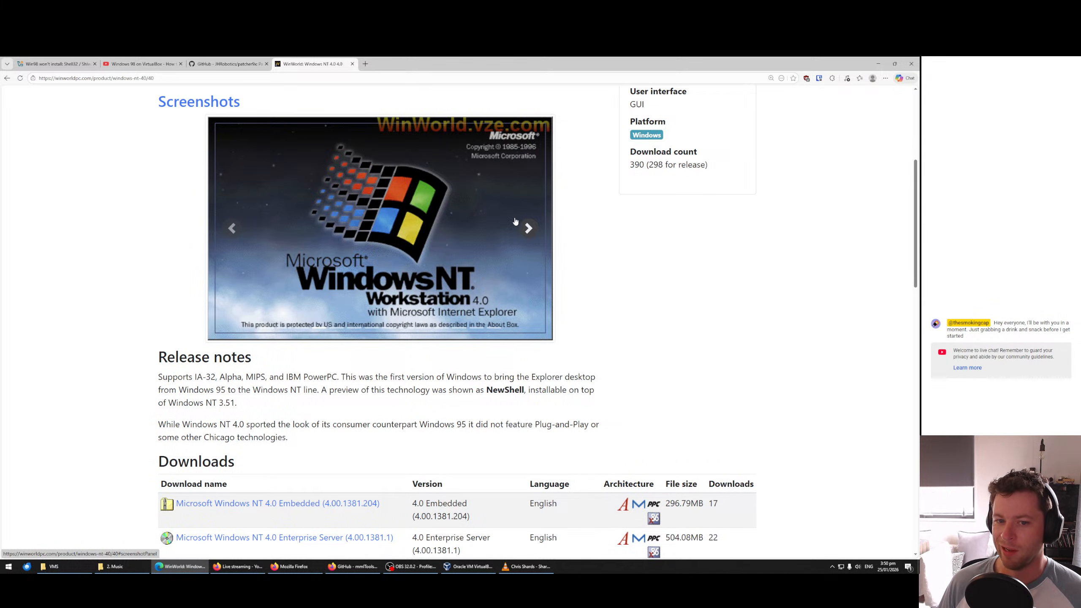
scroll(666, 338, "down", 2)
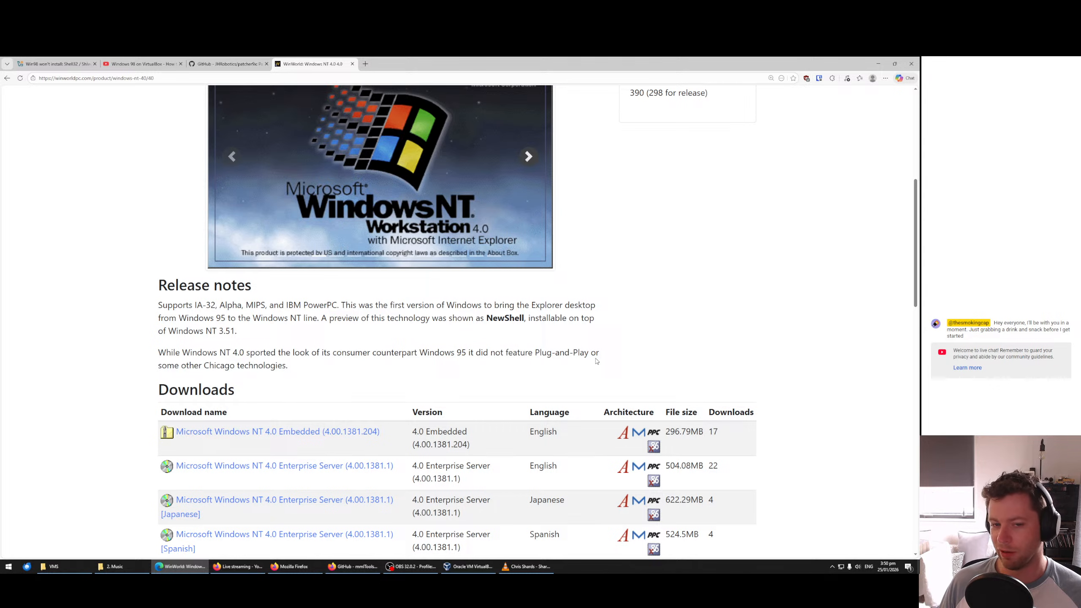
scroll(597, 361, "up", 4)
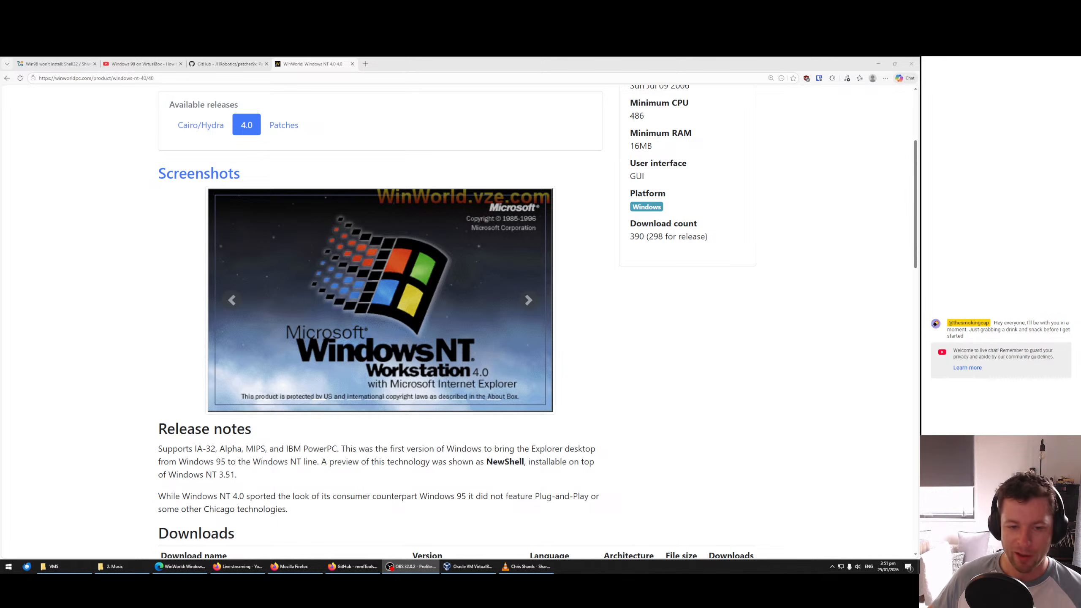
scroll(719, 208, "up", 4)
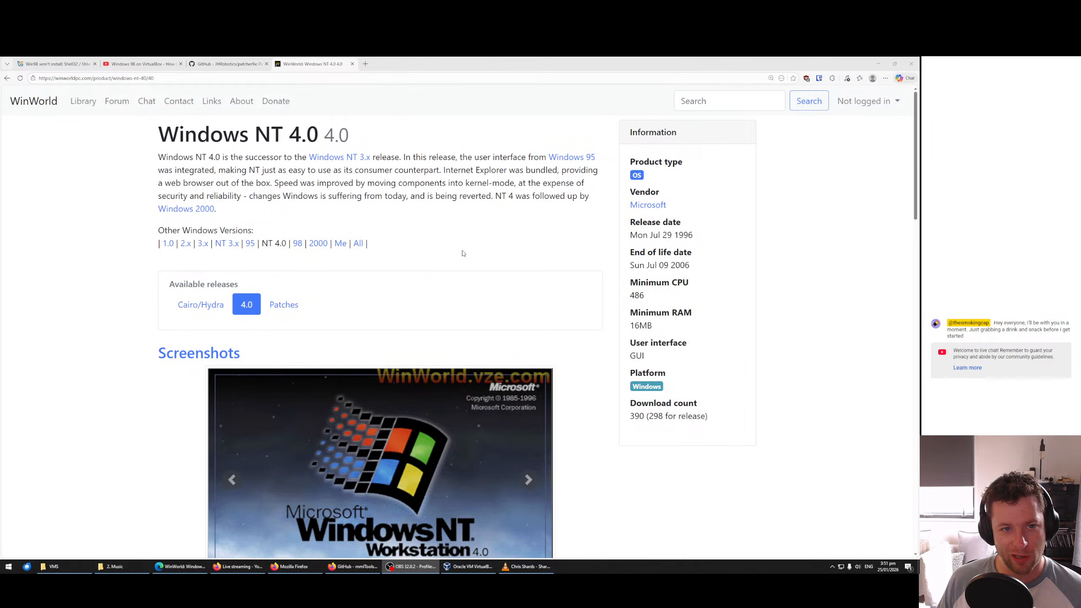
scroll(463, 253, "down", 5)
scroll(463, 253, "up", 5)
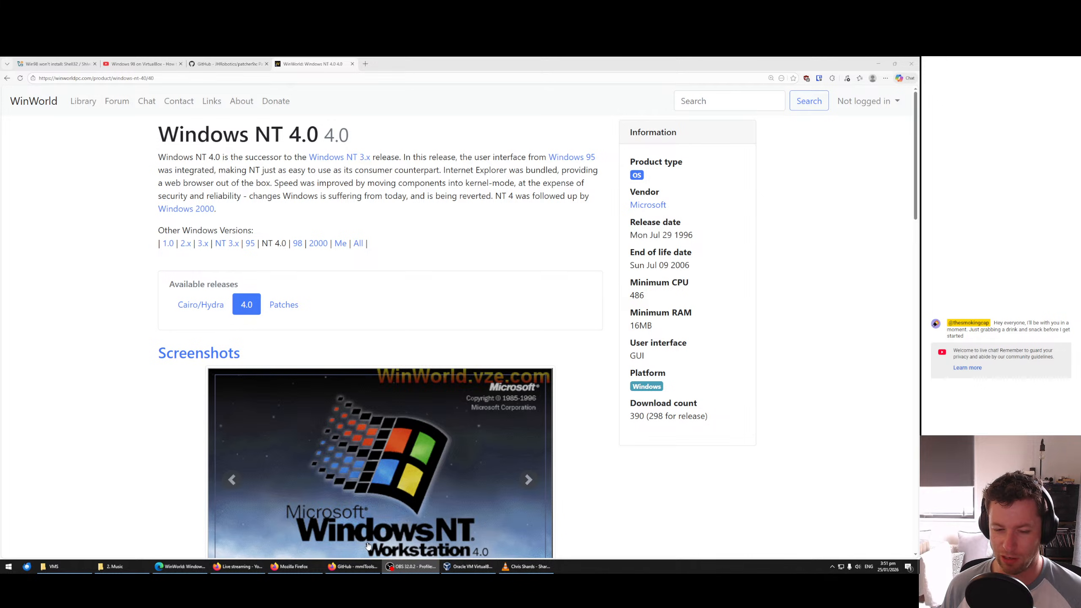
Go to youtube.com in a new browser tab.
left_click(180, 567)
left_click(367, 63)
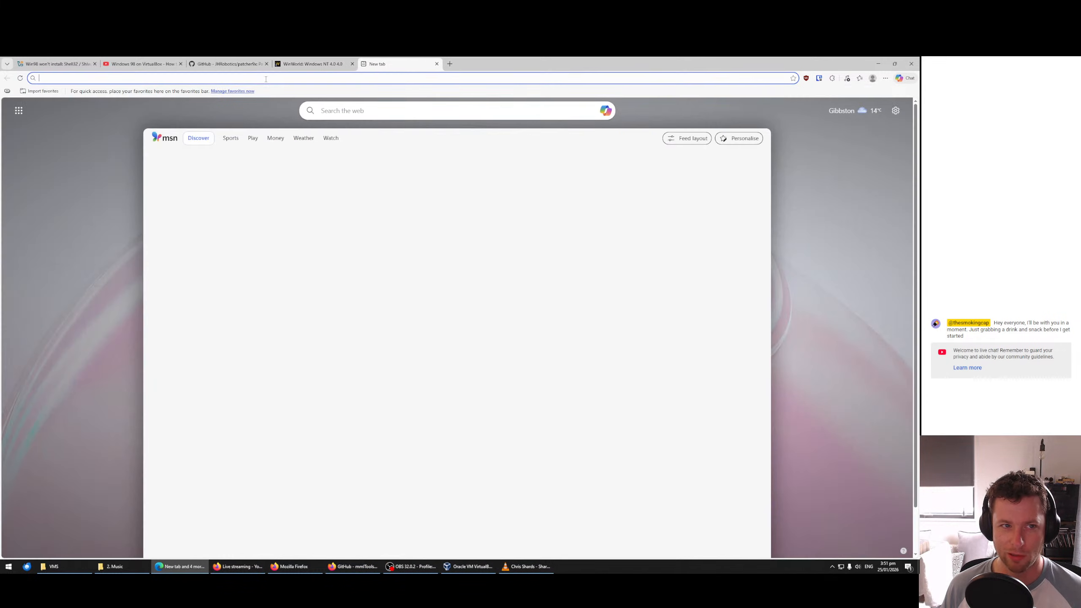
type("youtiubb")
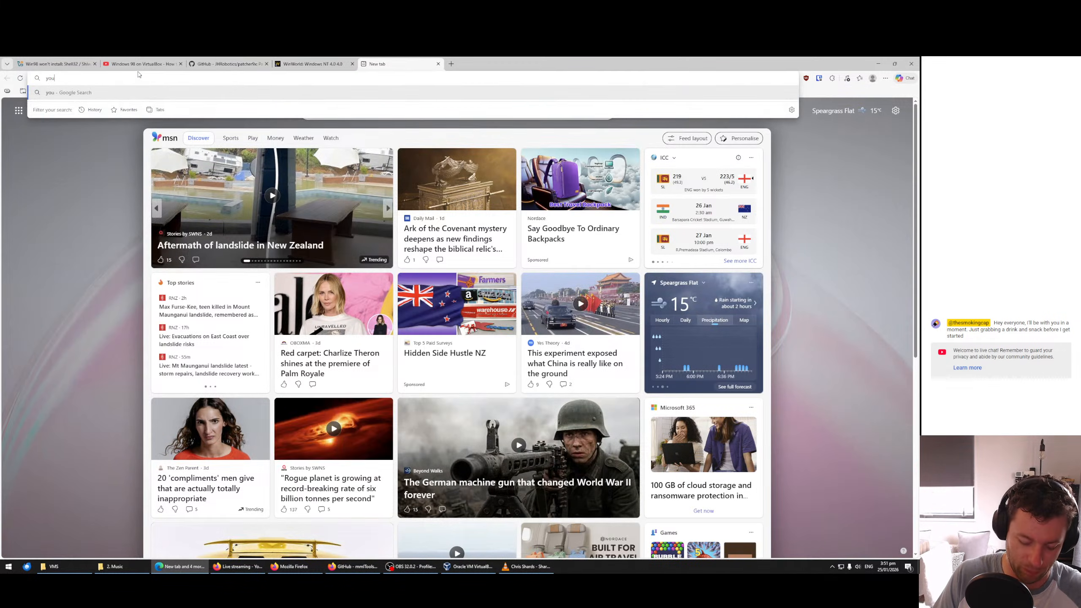
key("BackSpace")
key("BackSpace")
key("BackSpace")
key("BackSpace")
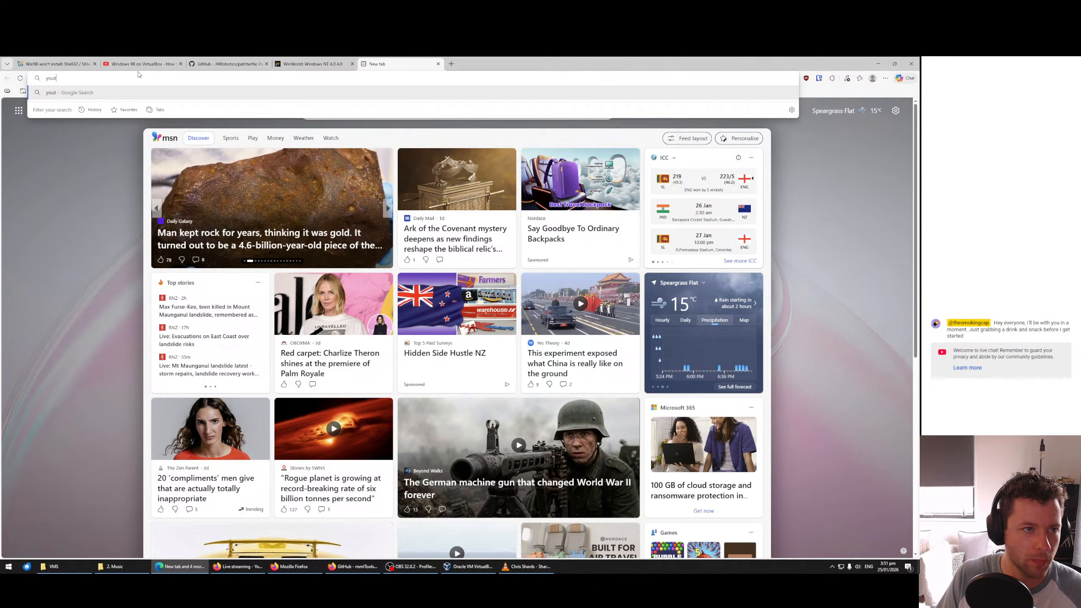
type("ube.co")
key("Return")
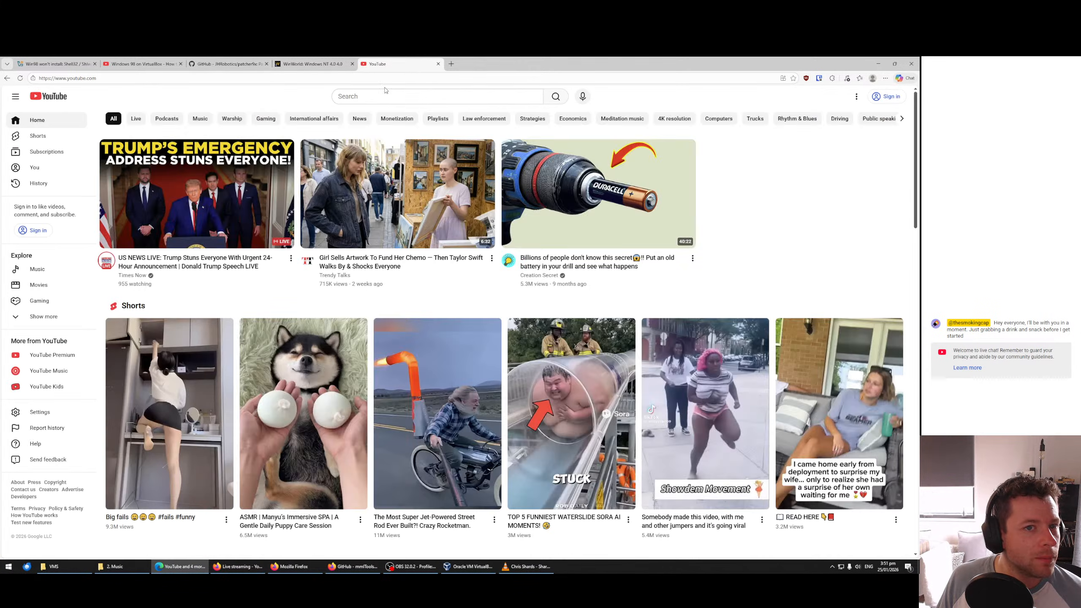
Search YouTube for 'NT Connections' and browse the results.
left_click(382, 95)
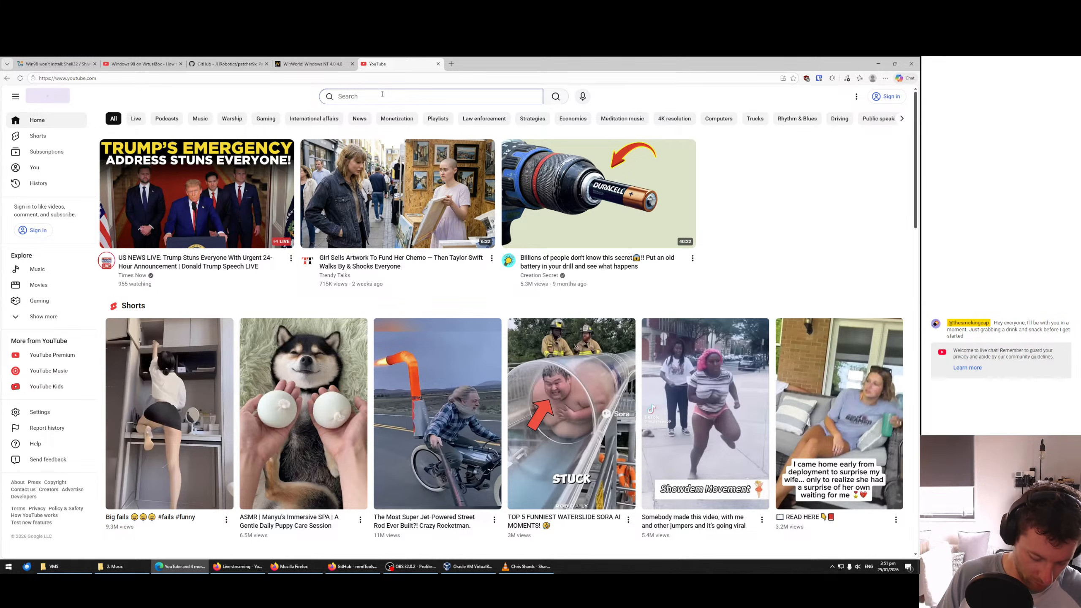
type("NT Connections")
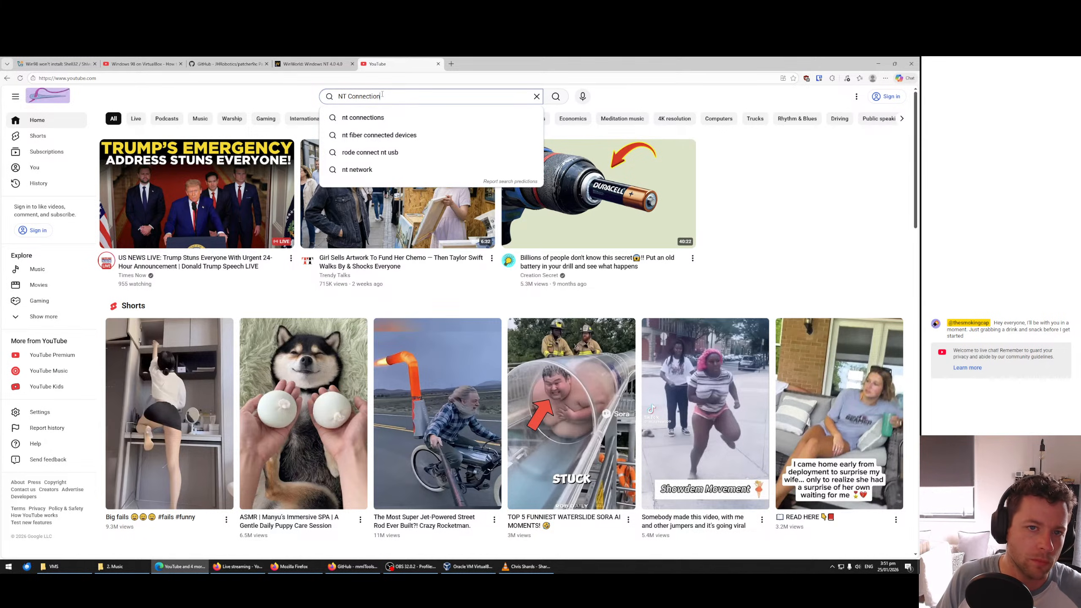
key("Return")
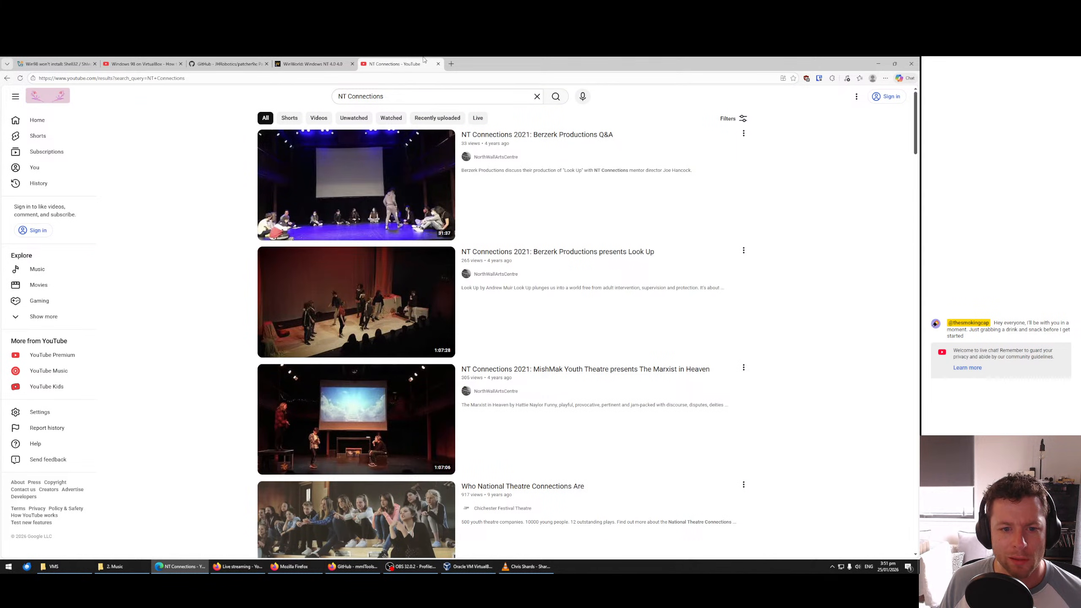
scroll(350, 271, "down", 10)
scroll(591, 288, "down", 10)
scroll(579, 292, "up", 8)
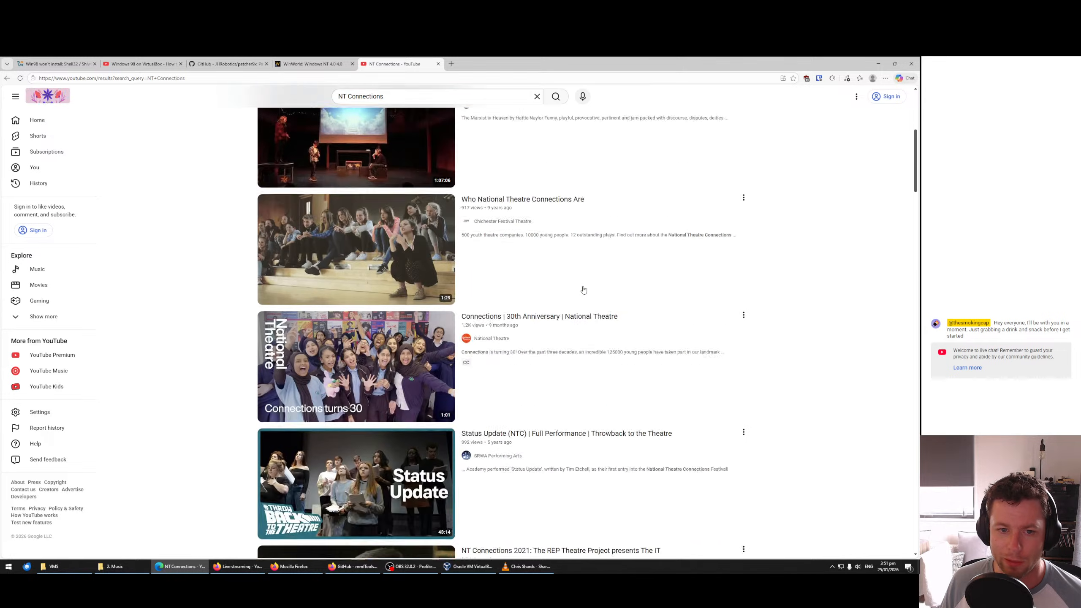
scroll(571, 294, "down", 4)
scroll(571, 294, "down", 15)
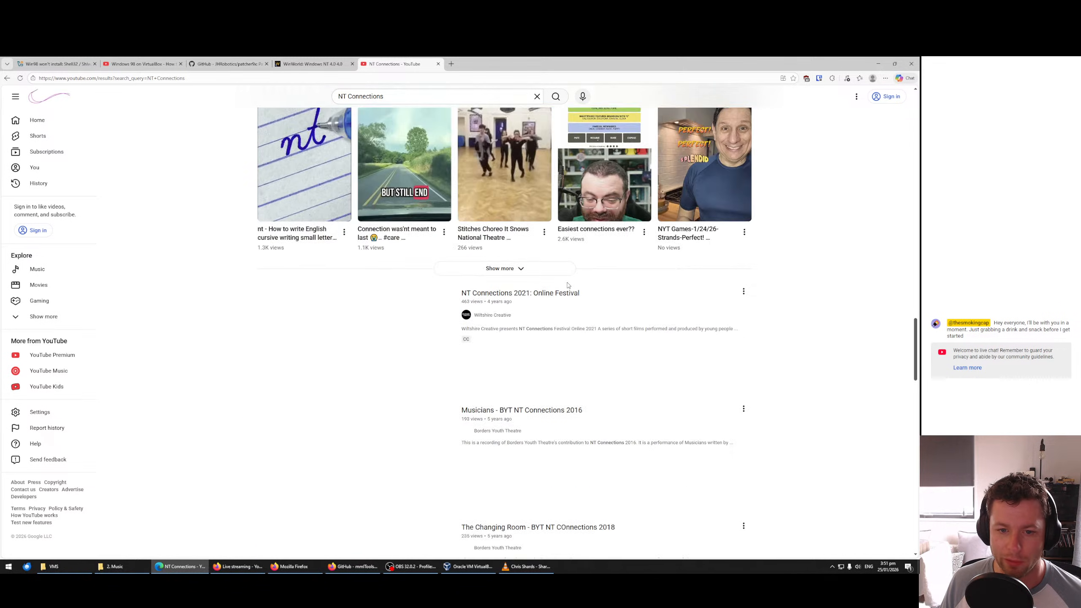
scroll(569, 285, "up", 5)
scroll(565, 285, "down", 12)
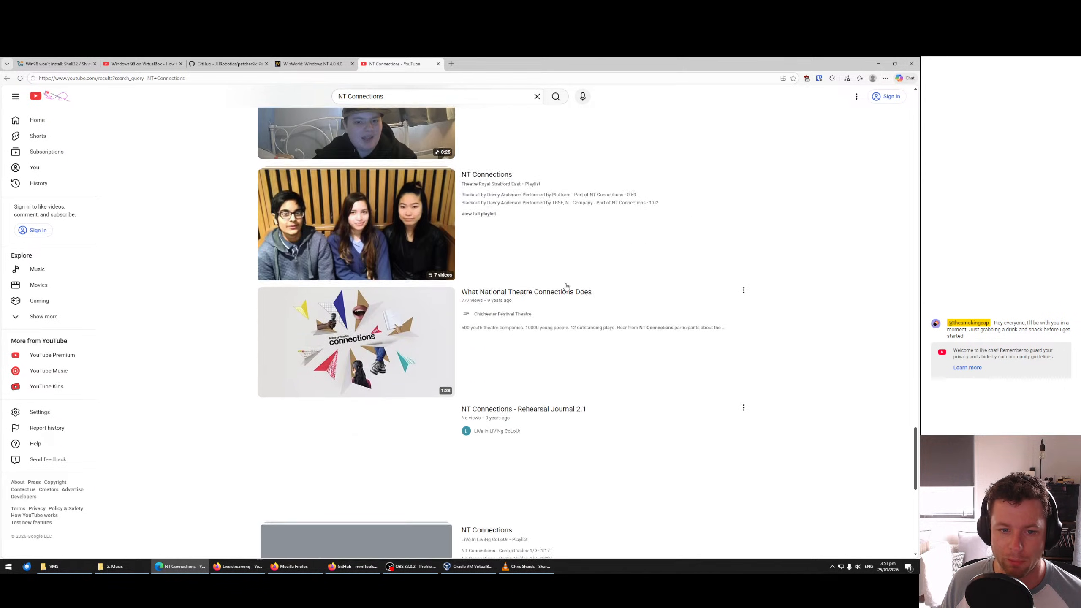
scroll(563, 285, "up", 2)
scroll(563, 285, "up", 5)
Search for 'Windows NT' instead and open the NT to Now channel's video list.
double_click(346, 95)
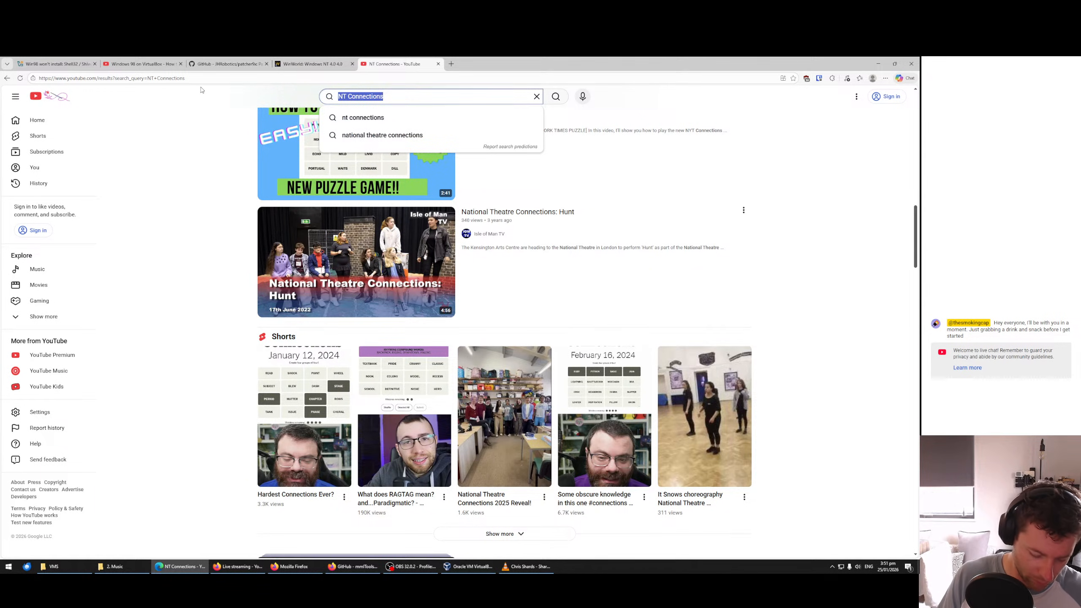
type("Windows NT")
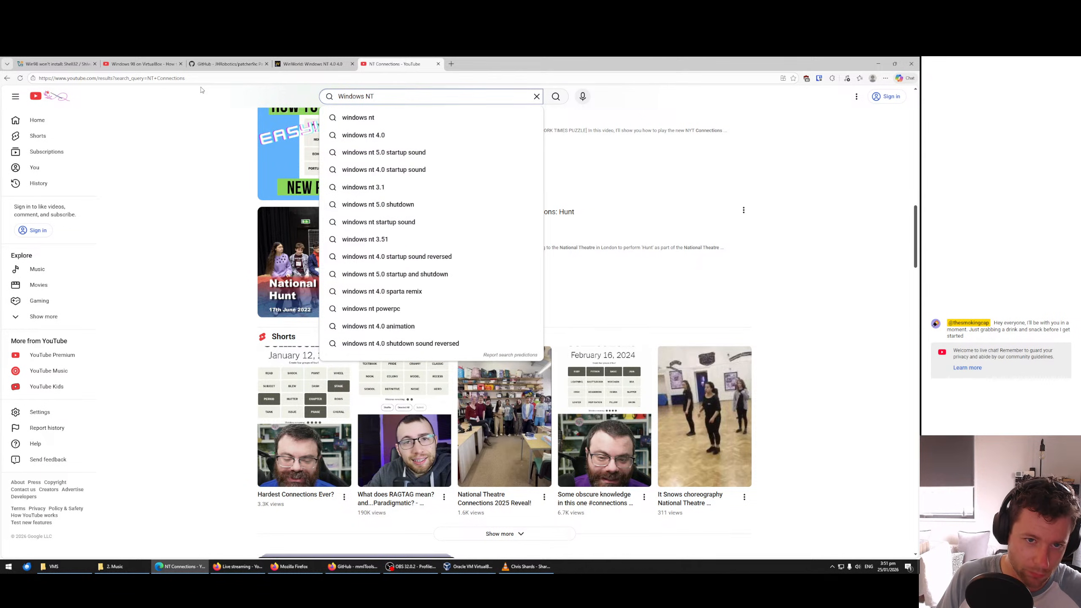
key("Return")
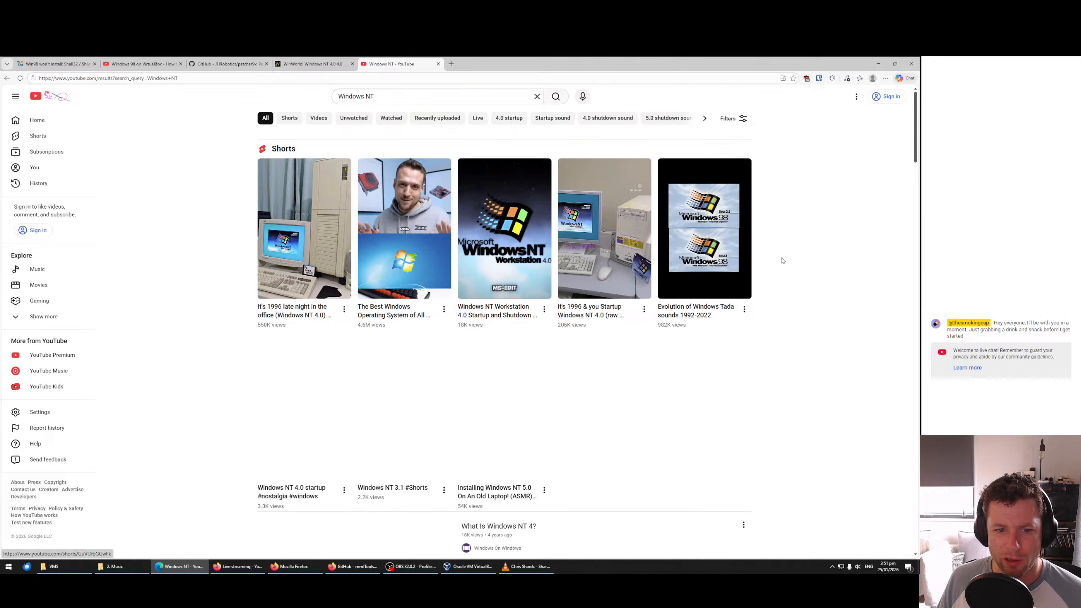
scroll(870, 390, "down", 10)
scroll(870, 390, "down", 15)
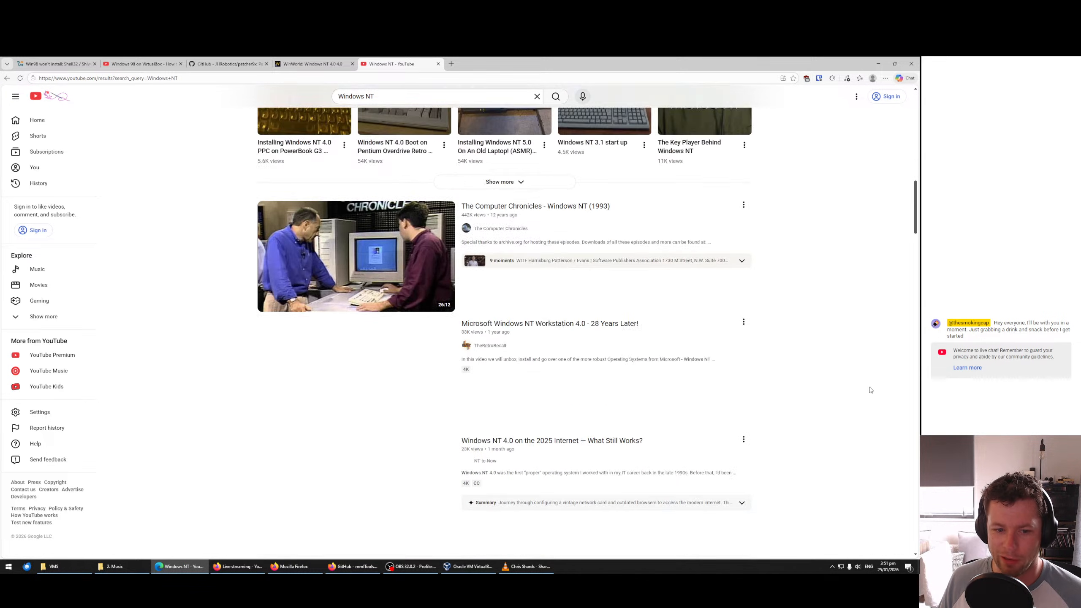
scroll(870, 388, "up", 5)
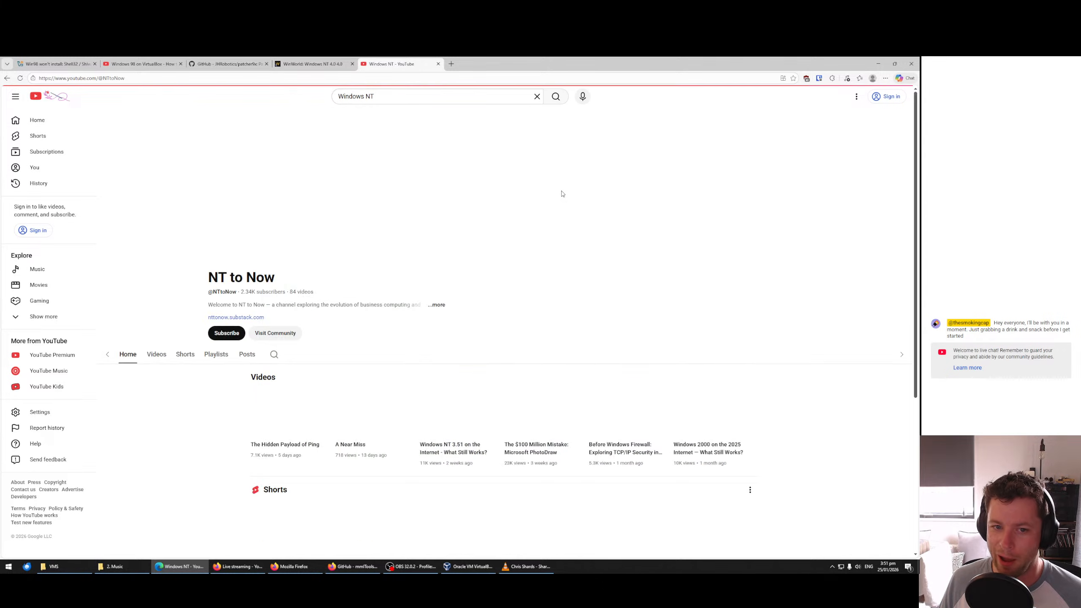
left_click(288, 283)
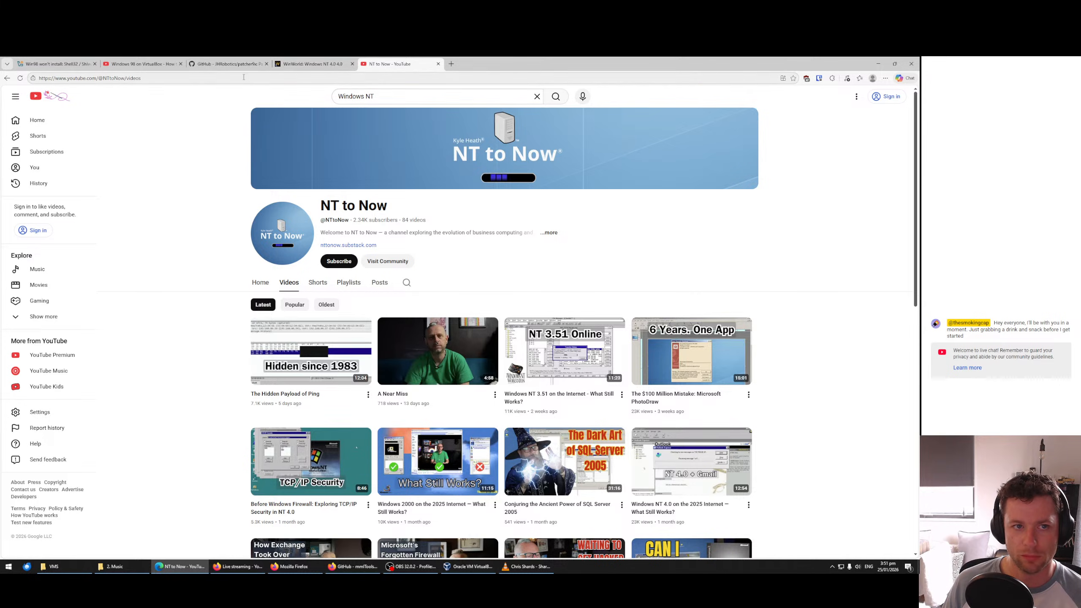
Copy the NT to Now channel's Videos page link and share it in the live stream chat.
left_click(245, 78)
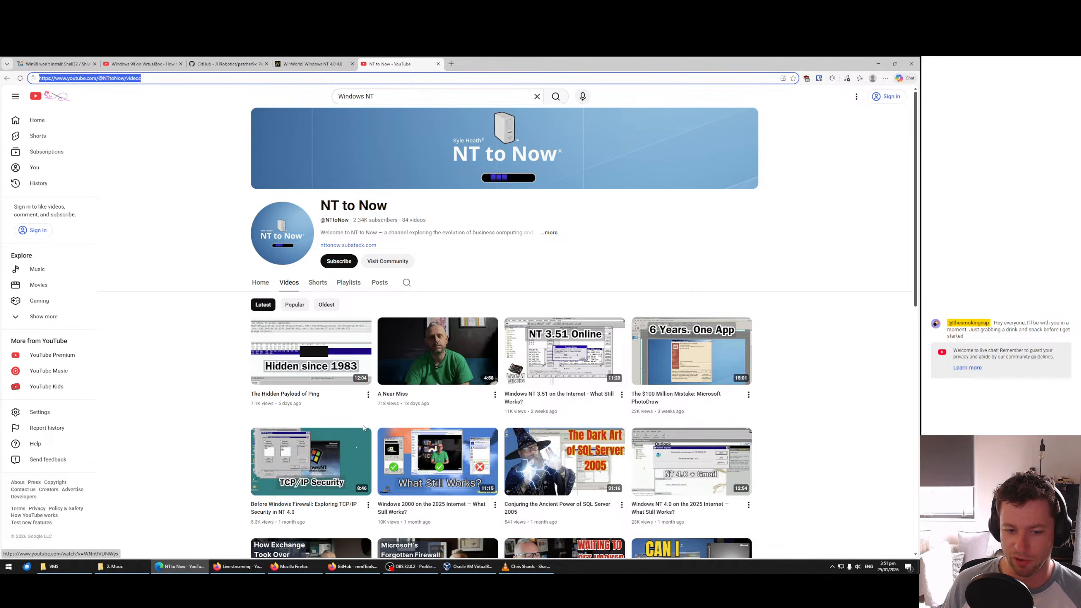
left_click(253, 566)
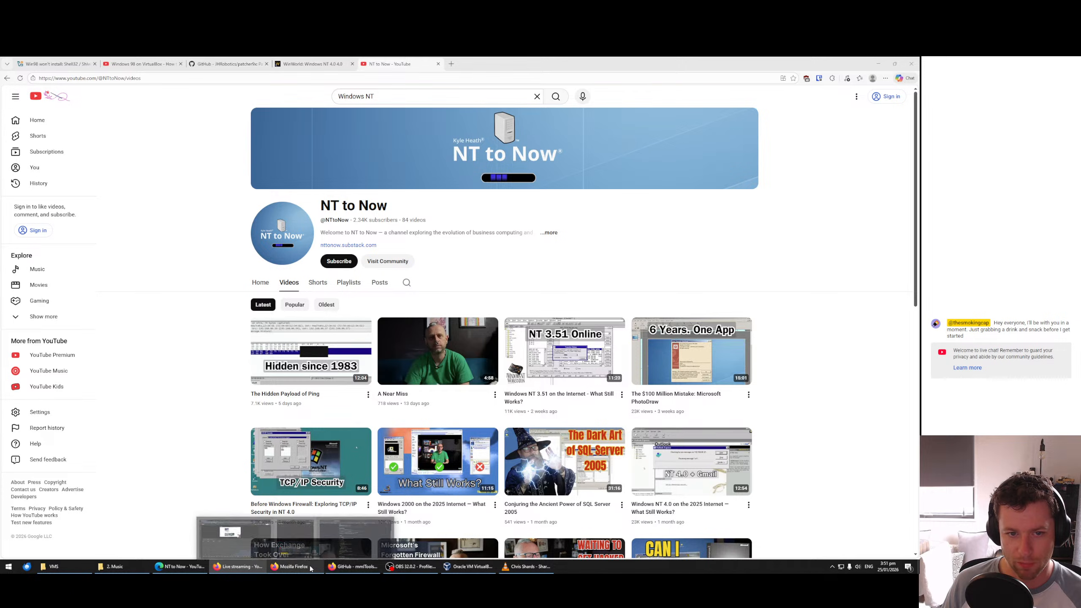
left_click(294, 567)
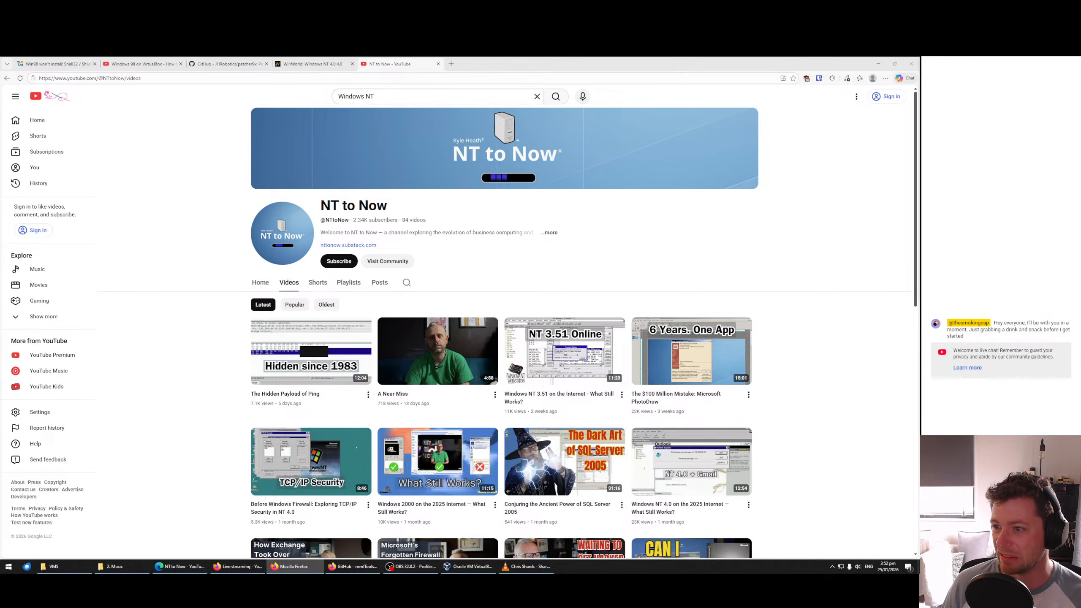
key("alt+Tab")
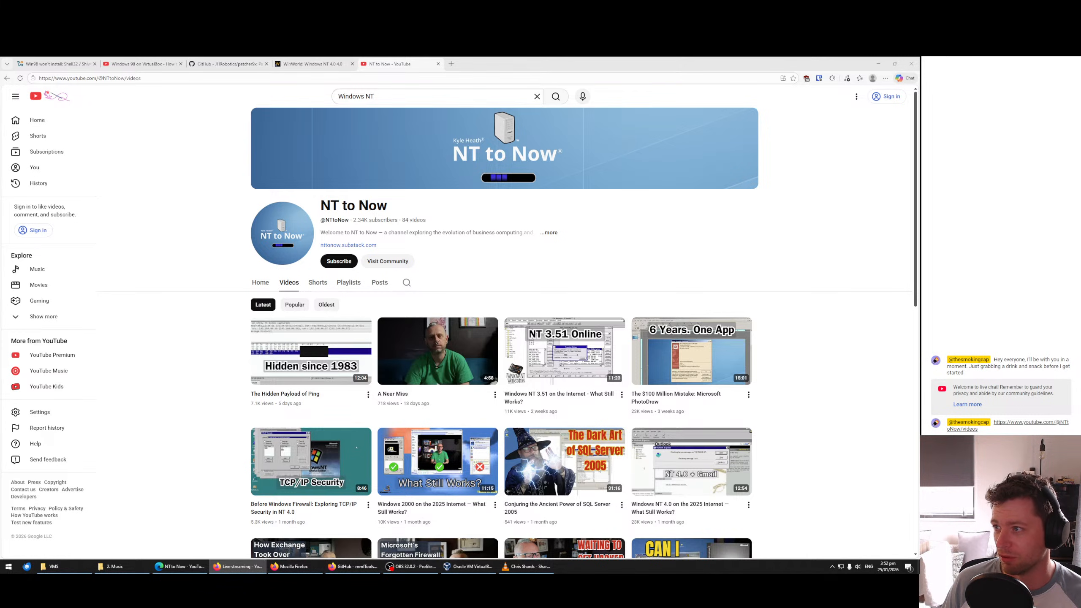
key("alt+Tab")
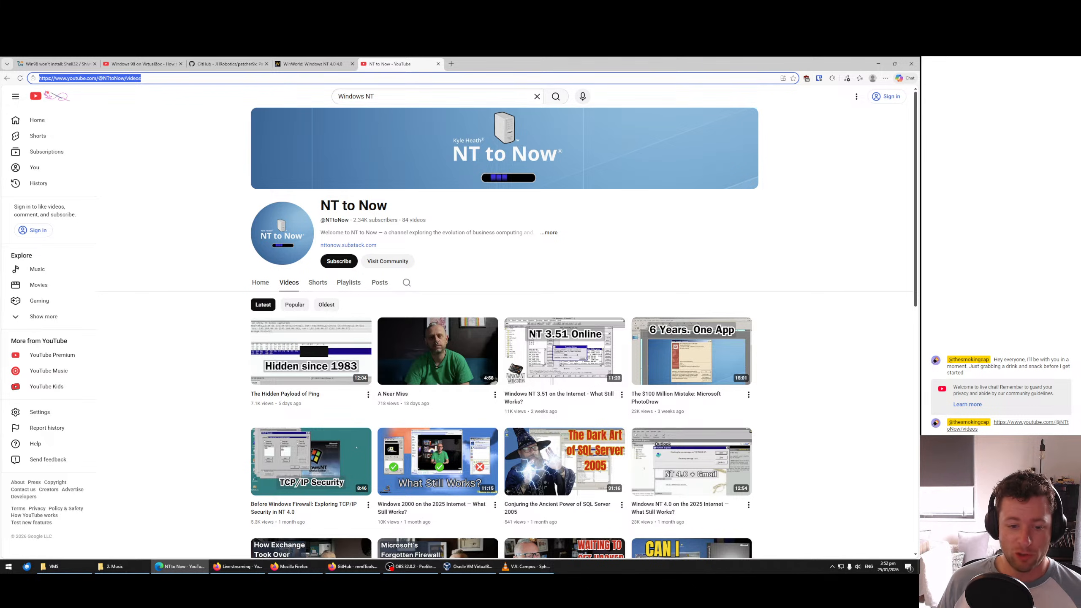
Browse the channel's uploads and play 'How Email Became Microsoft's Business'.
scroll(733, 529, "down", 1)
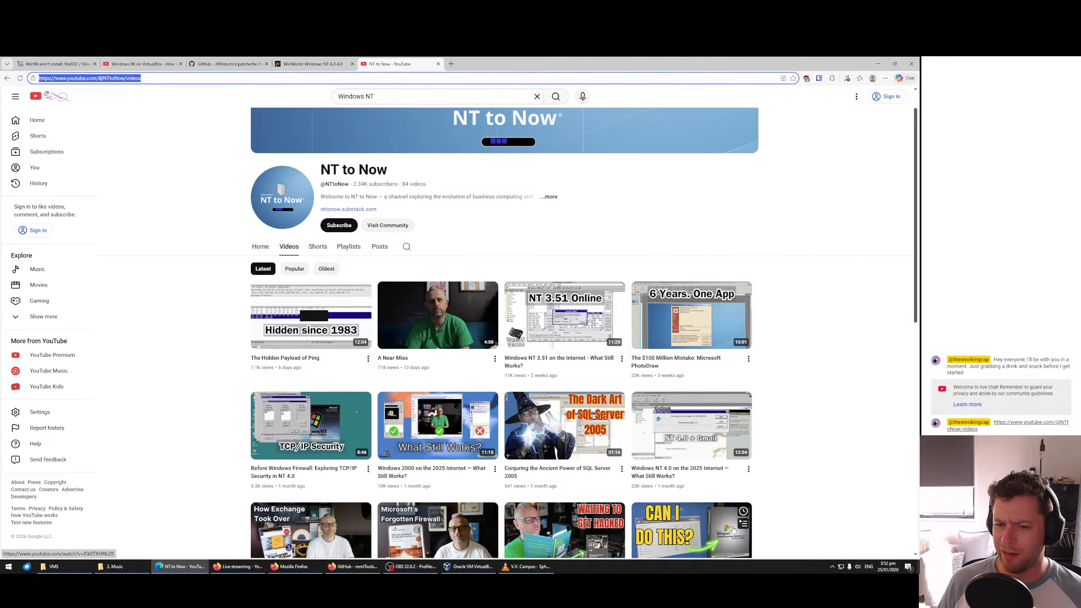
mouse_move(695, 367)
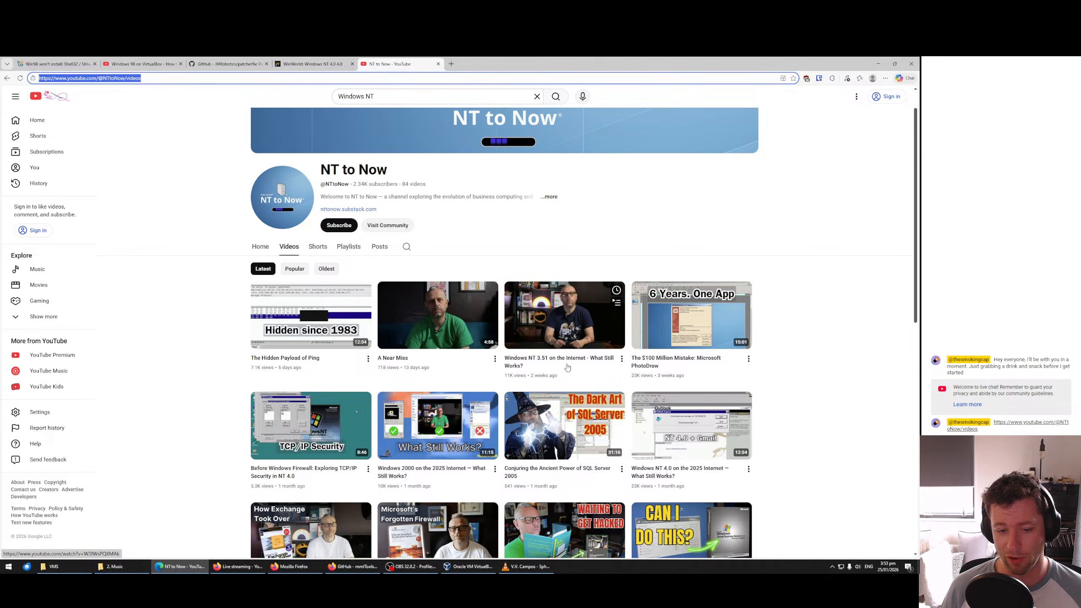
scroll(566, 367, "down", 3)
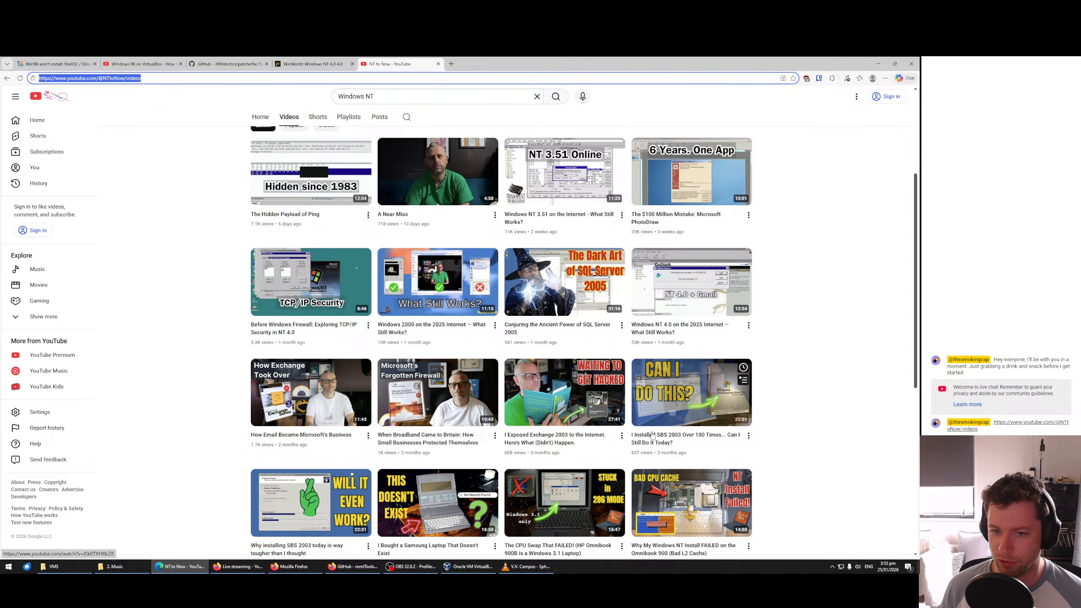
scroll(748, 439, "down", 5)
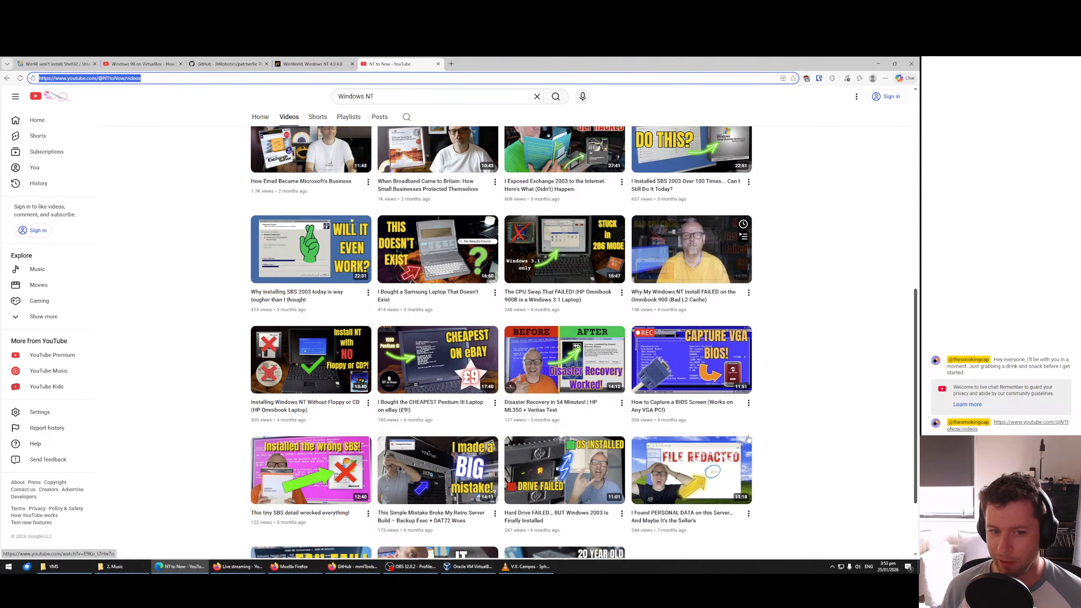
scroll(748, 439, "down", 2)
scroll(747, 441, "up", 10)
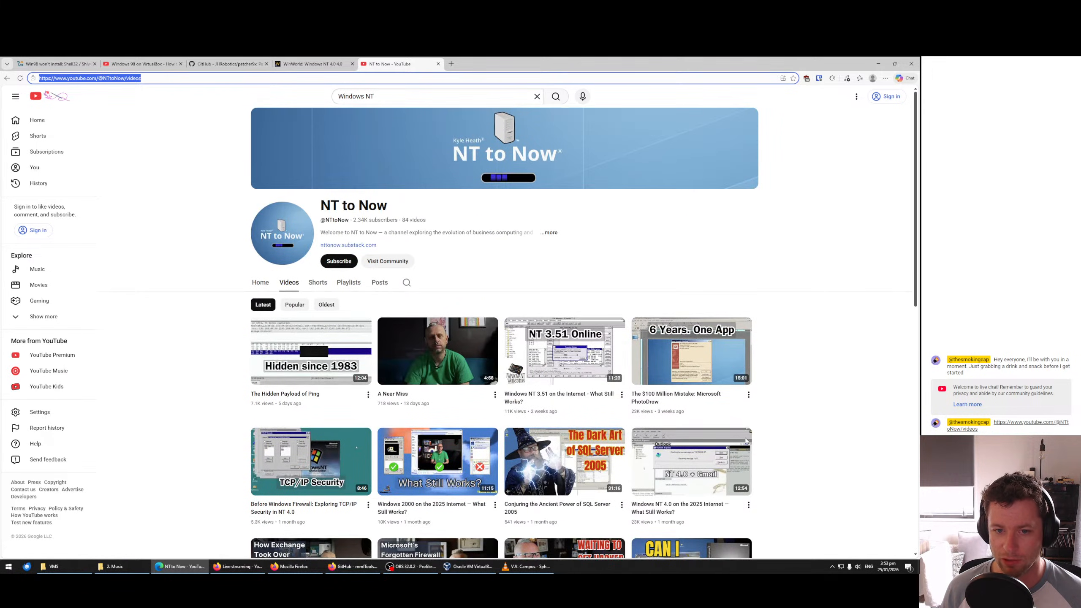
scroll(747, 441, "down", 5)
left_click(326, 364)
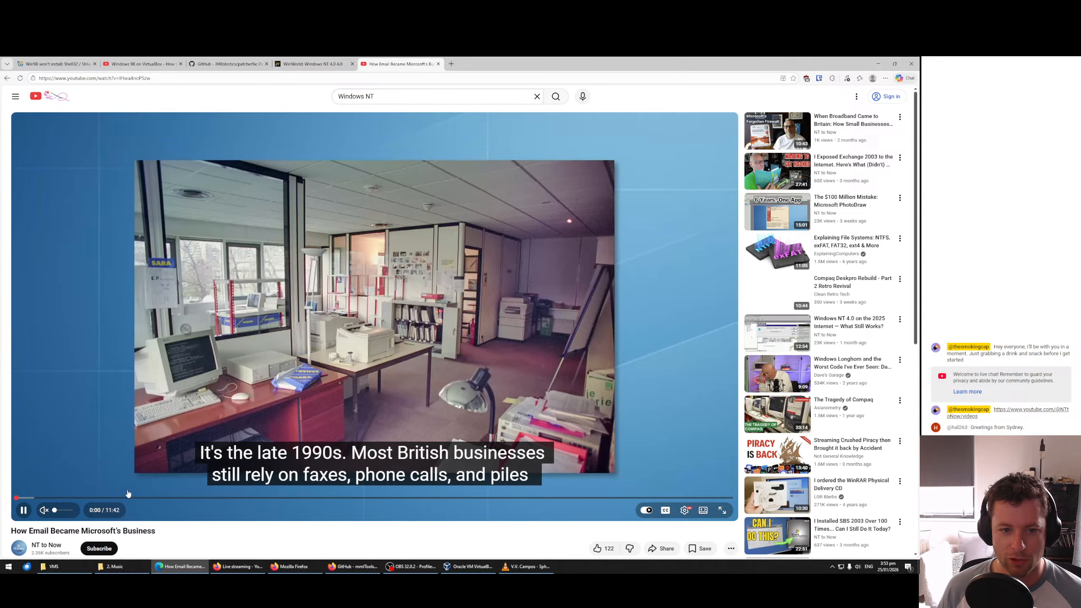
Skip ahead in 'How Email Became Microsoft's Business', pause at 1:07, and close its tab.
left_click_drag(26, 498, 84, 498)
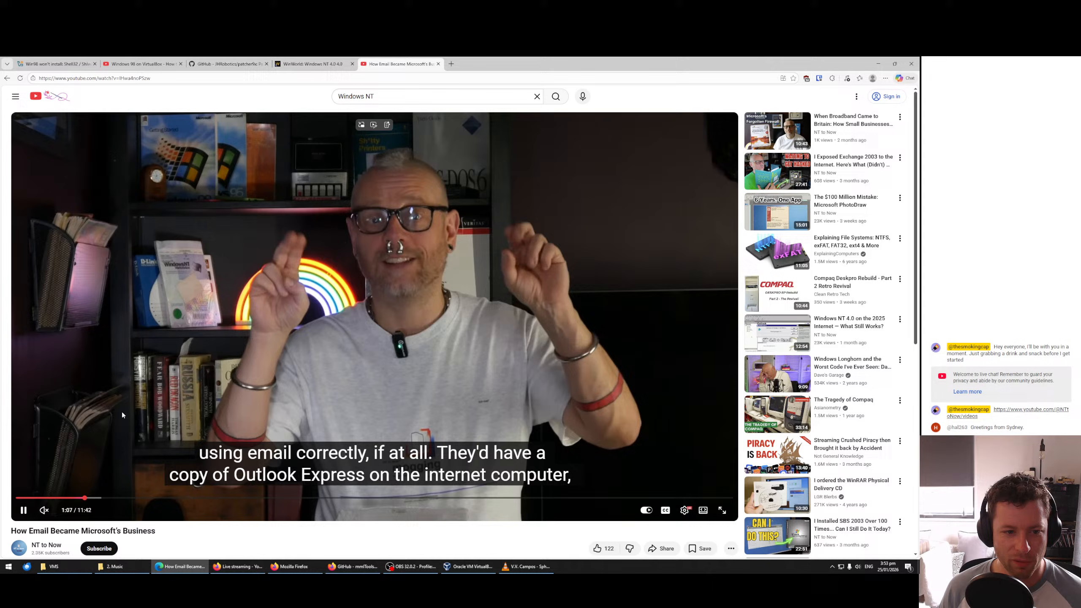
left_click(122, 412)
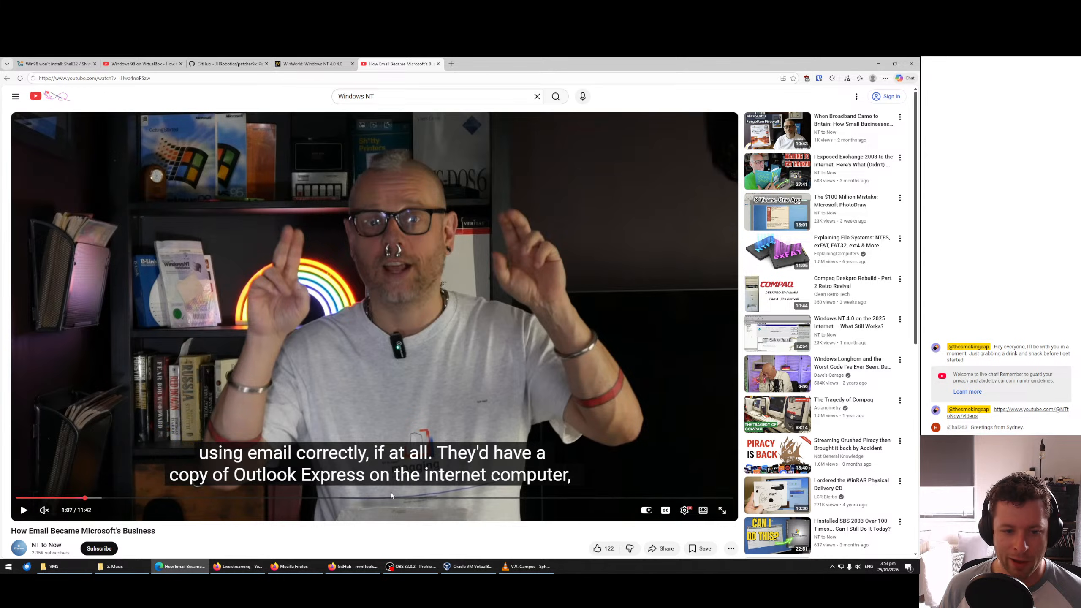
middle_click(391, 64)
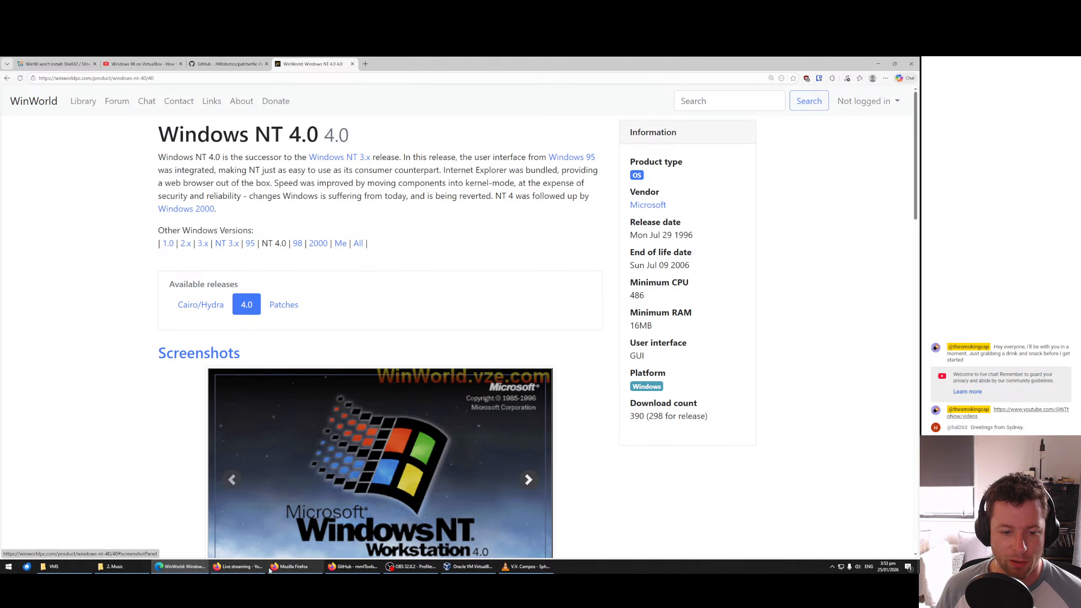
Go to the WinWorld library and switch to the Application category listing.
left_click(289, 568)
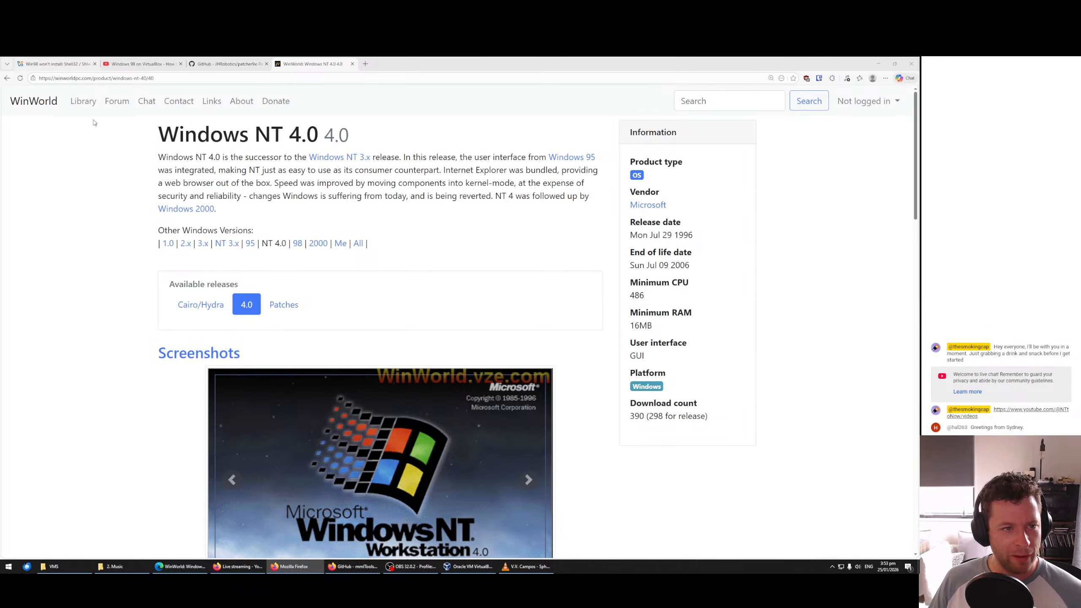
left_click(83, 101)
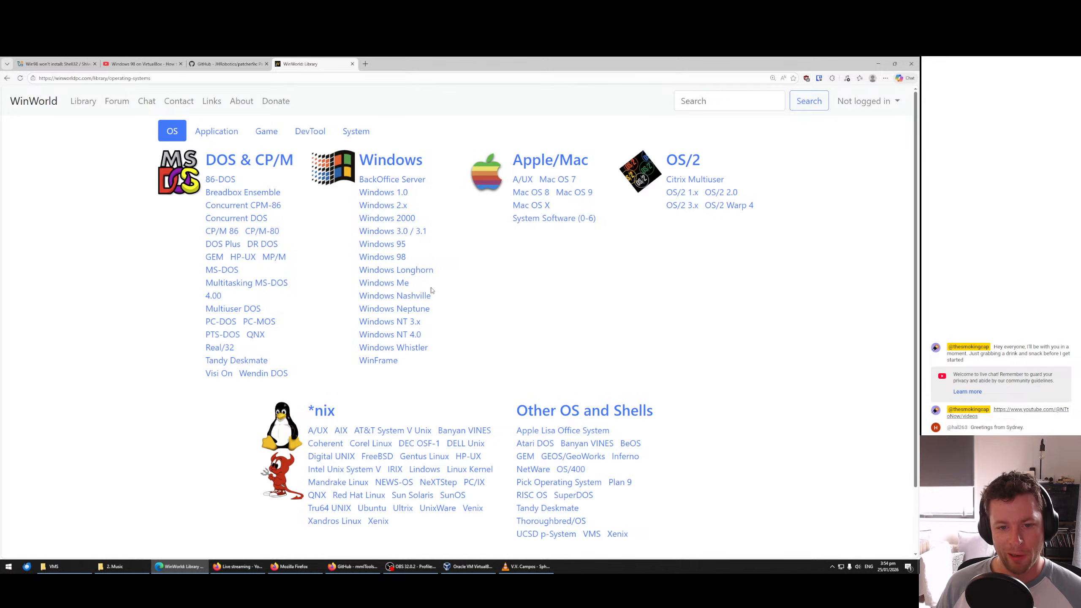
left_click(228, 133)
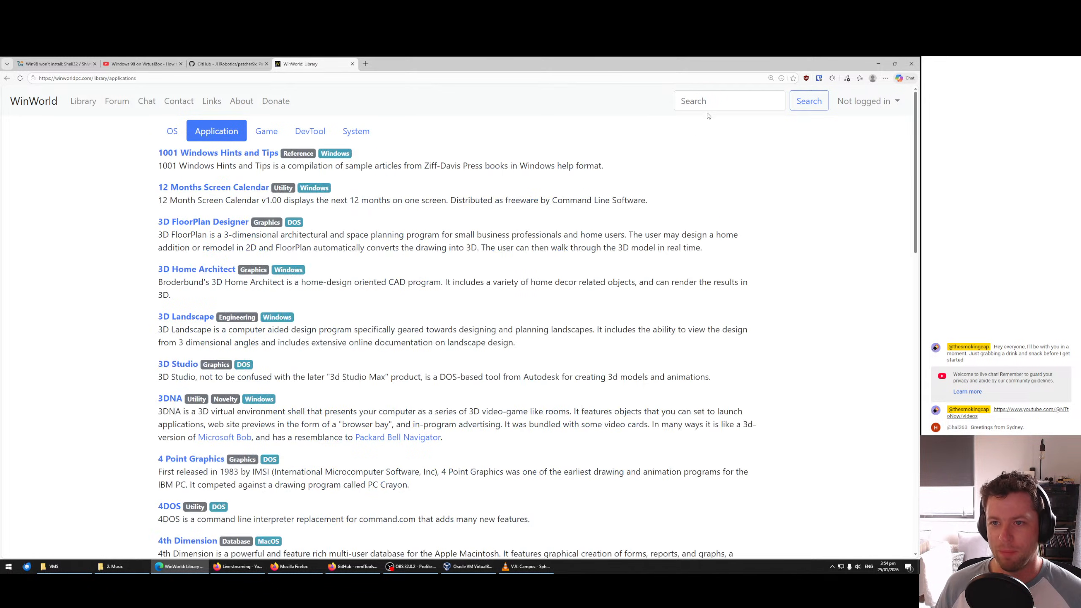
left_click(714, 107)
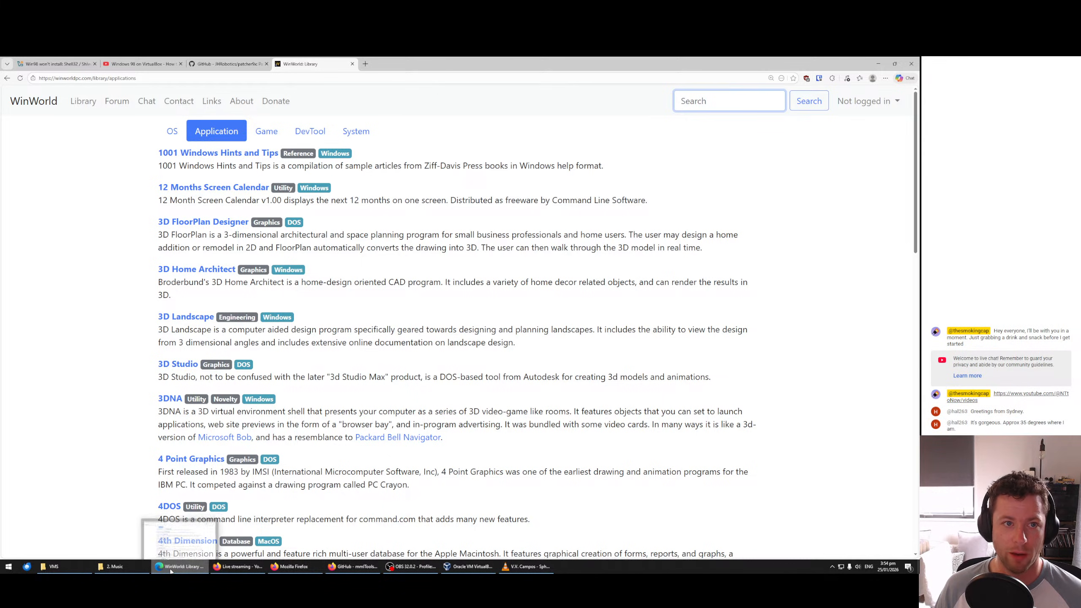
Search the web for 'nt to now youtube', open the NT to Now channel, then return to WinWorld.
left_click(365, 63)
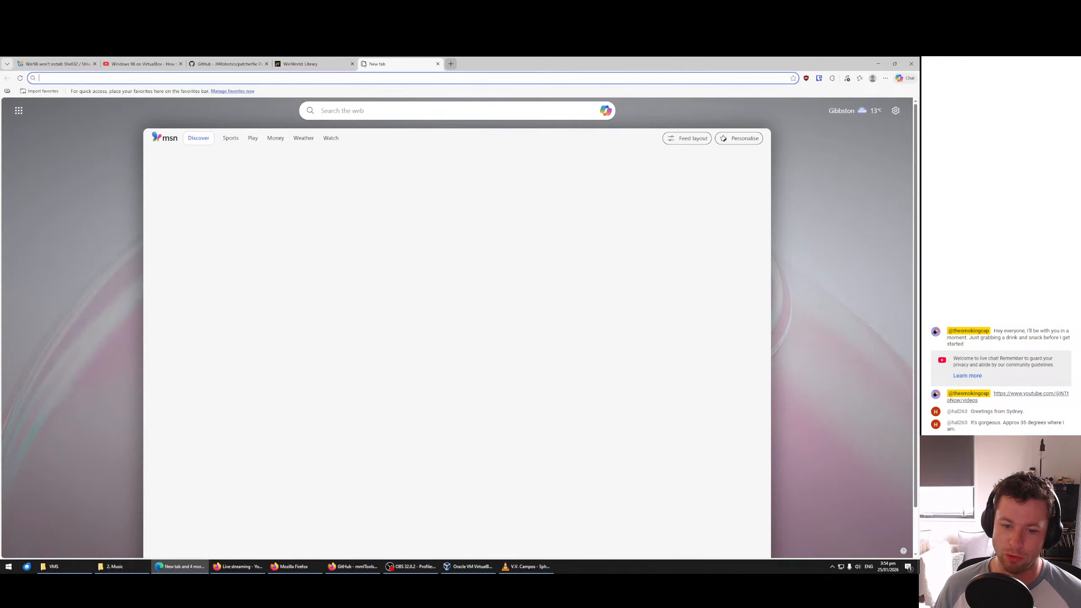
type("nt to n")
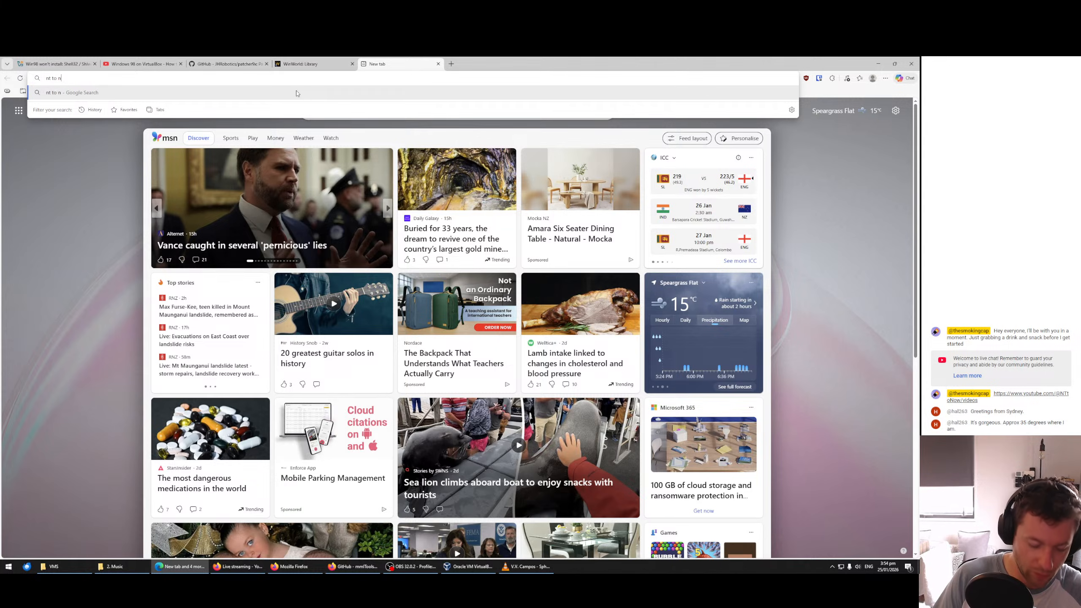
type("ow y")
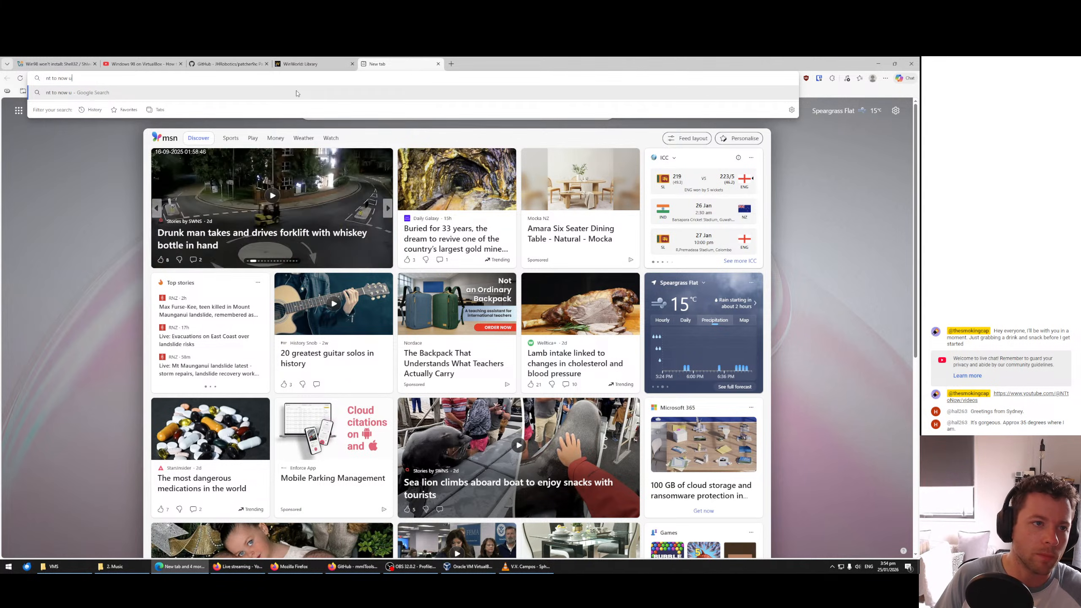
type("outube")
key("Return")
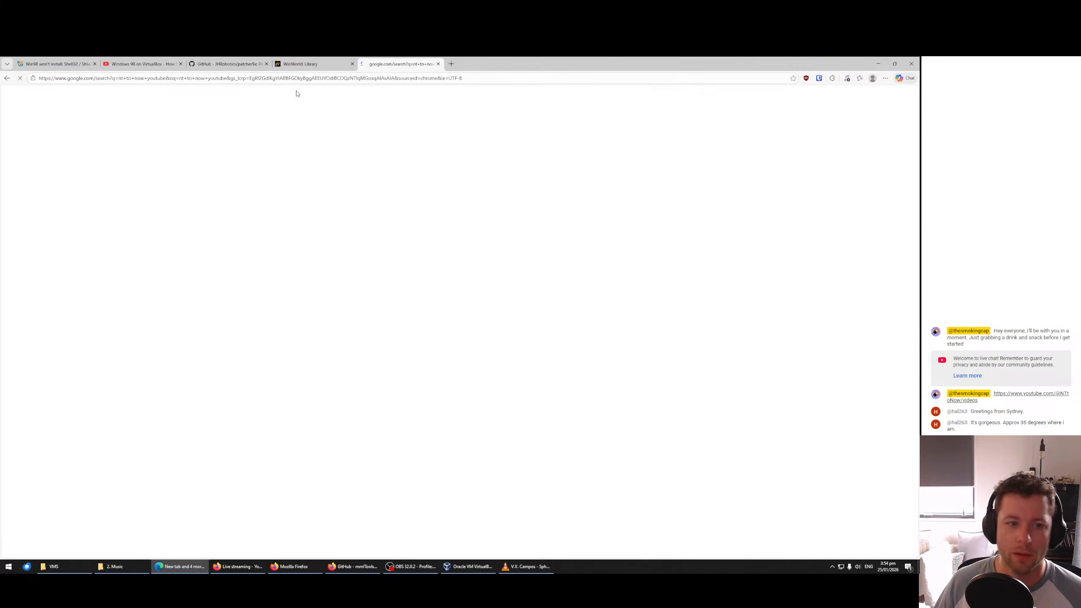
left_click(110, 173)
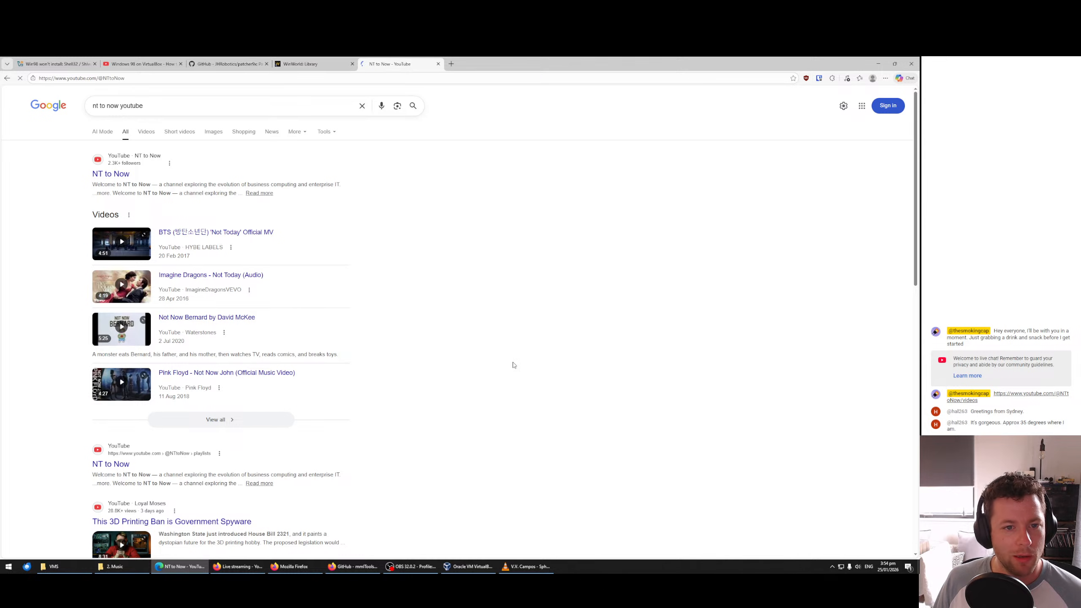
scroll(553, 375, "down", 6)
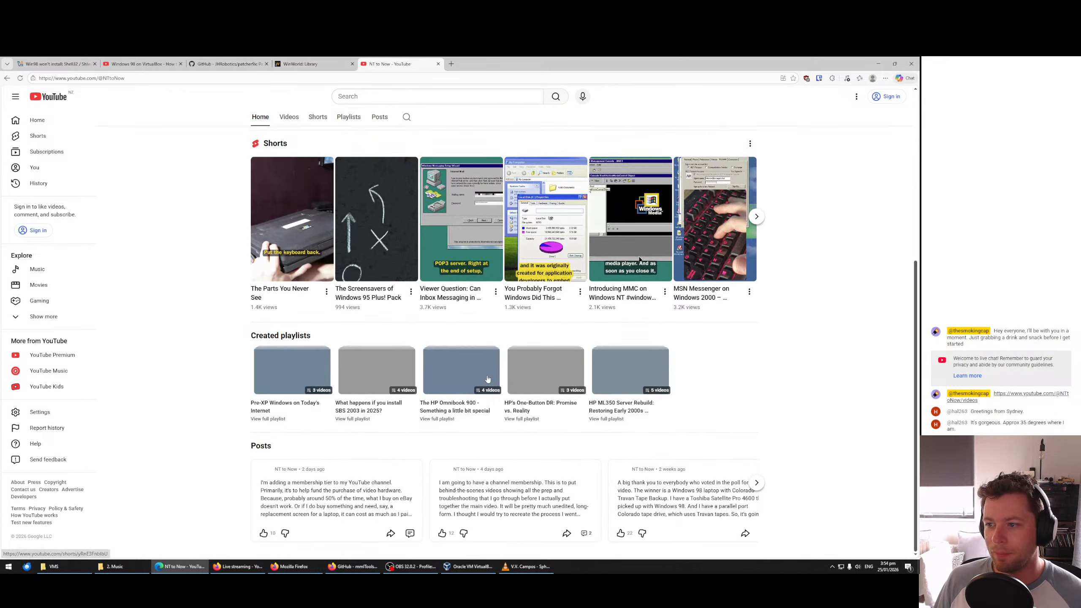
scroll(488, 385, "up", 6)
scroll(676, 368, "down", 2)
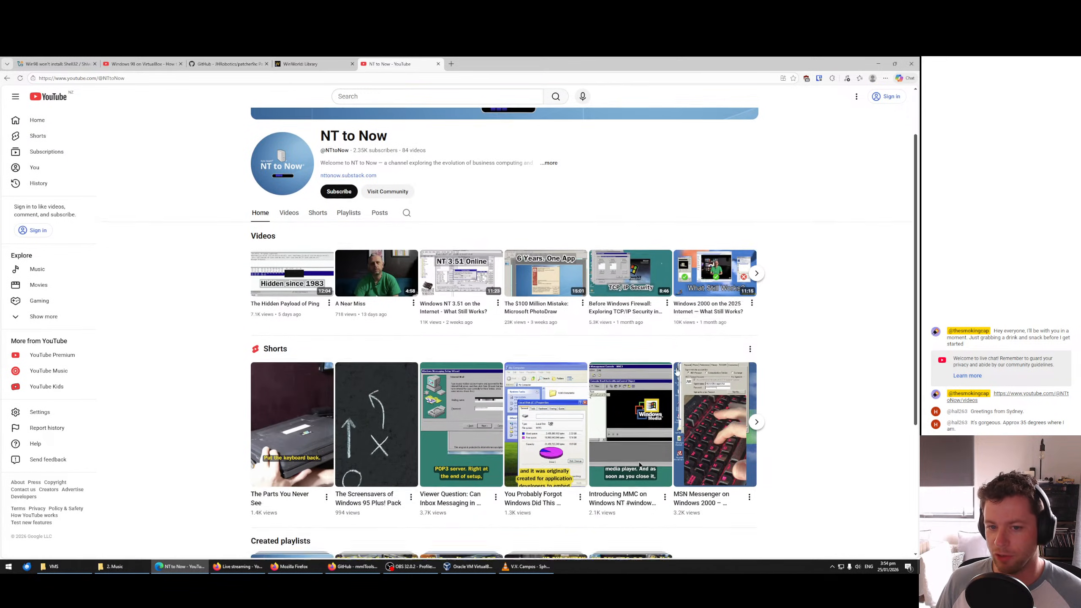
scroll(676, 369, "up", 2)
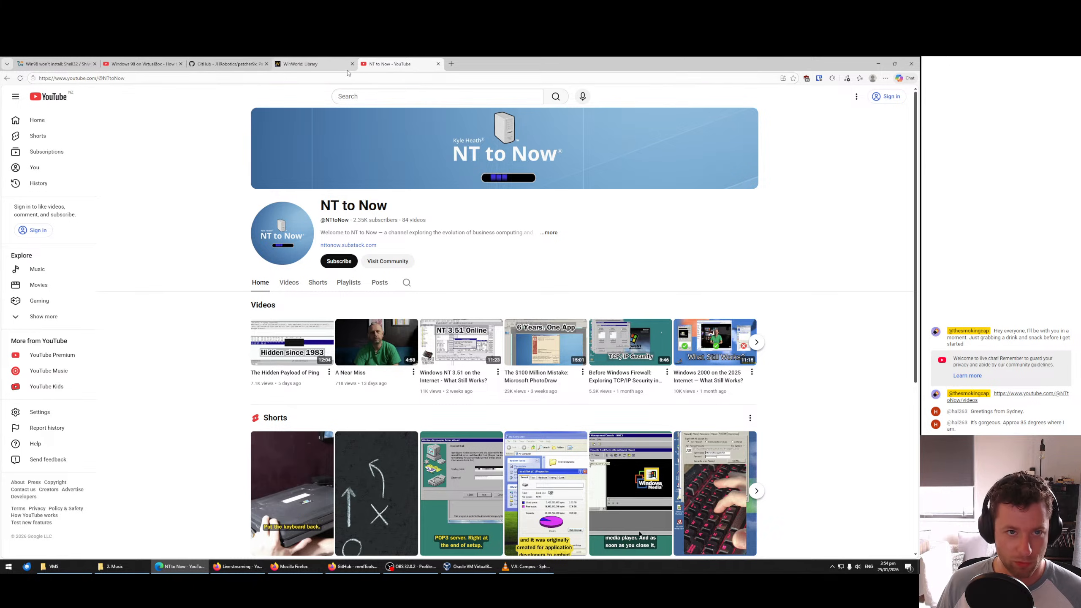
mouse_move(336, 71)
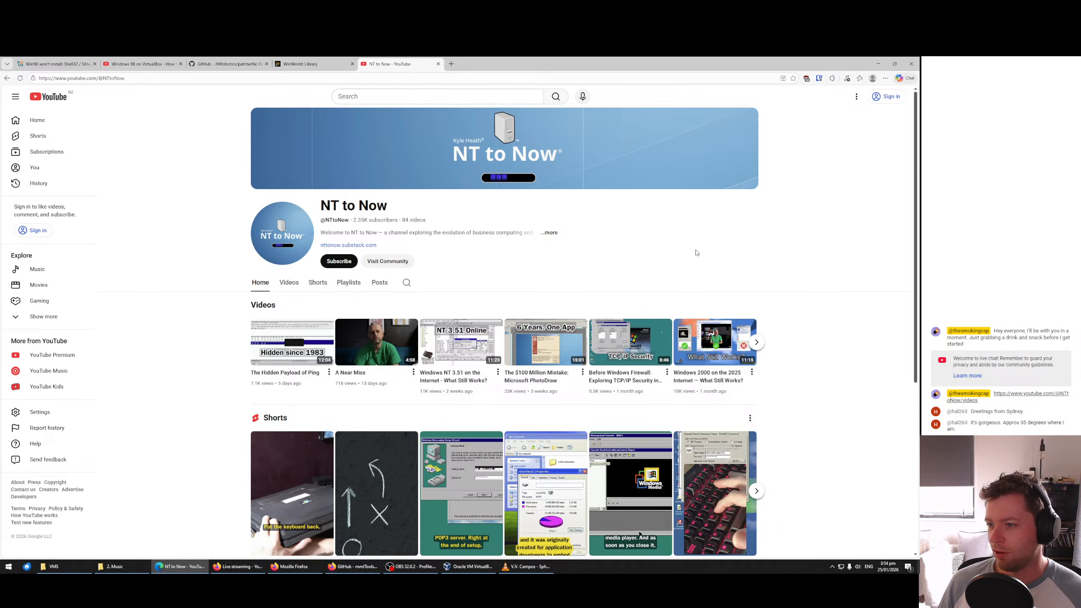
left_click(301, 64)
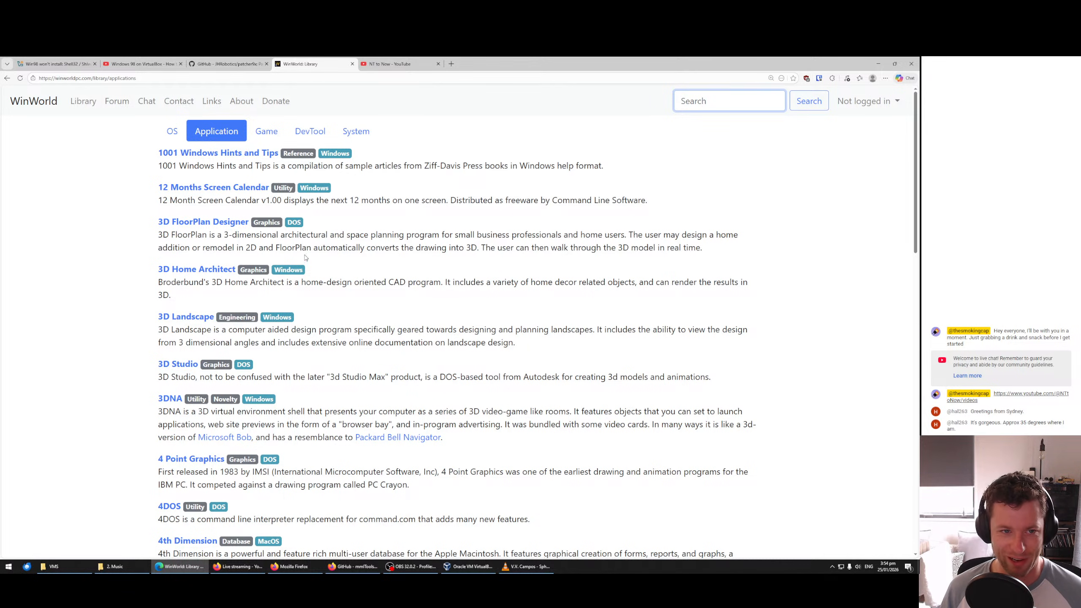
Search WinWorld for 'backoffice', open BackOffice Server (1994), and view its 2.0 release.
type("backoffice")
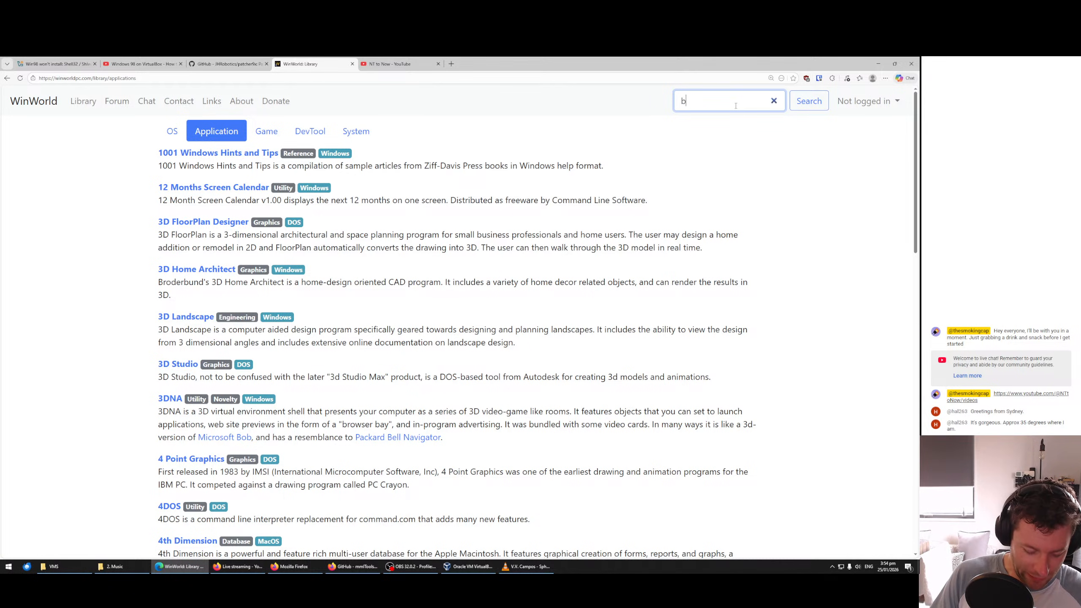
key("Return")
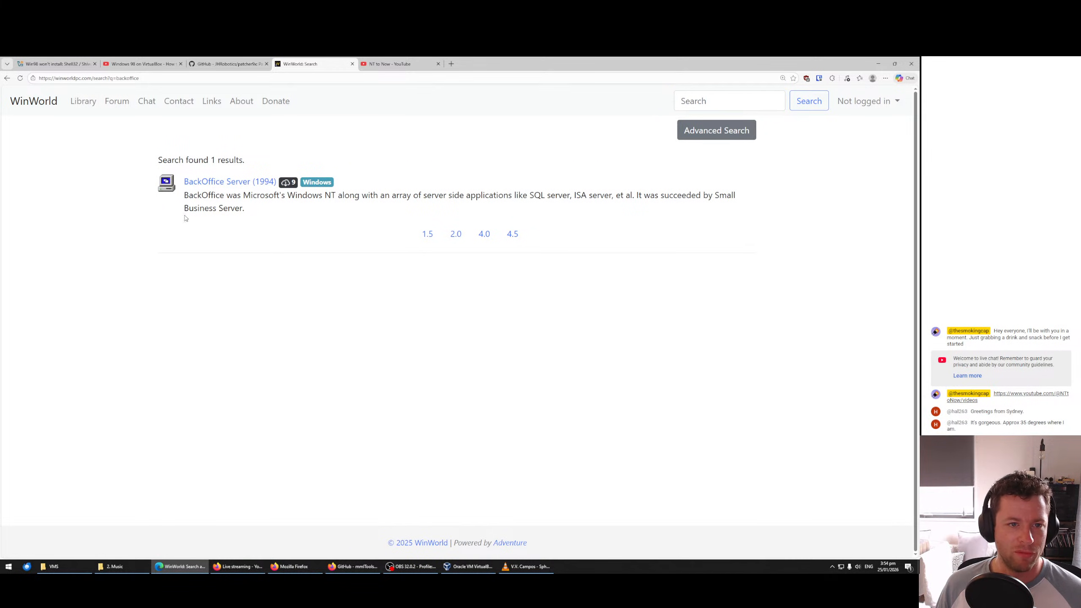
left_click(207, 183)
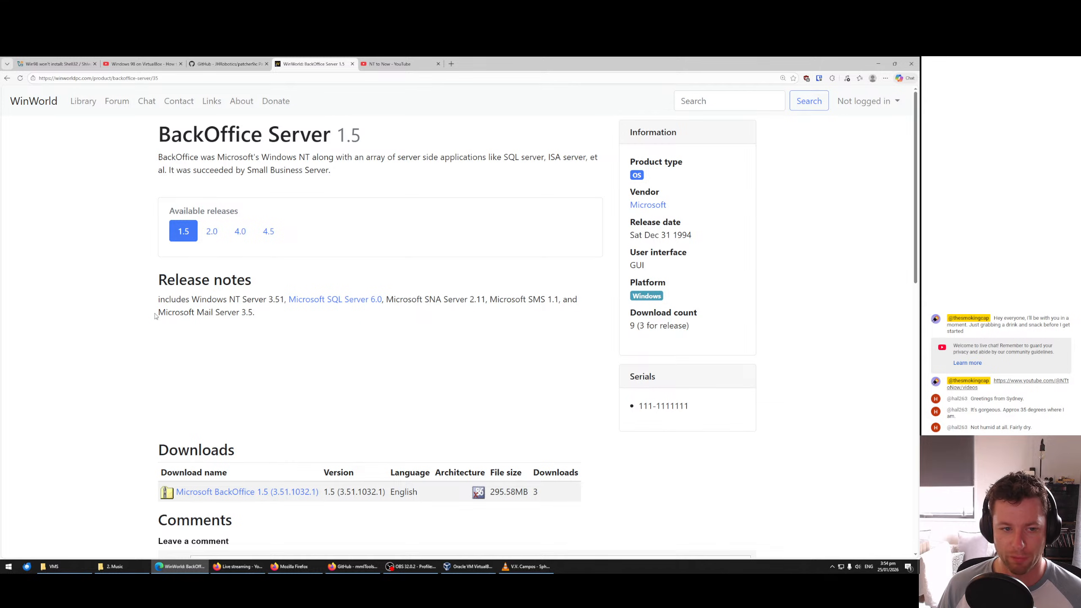
left_click_drag(155, 316, 252, 326)
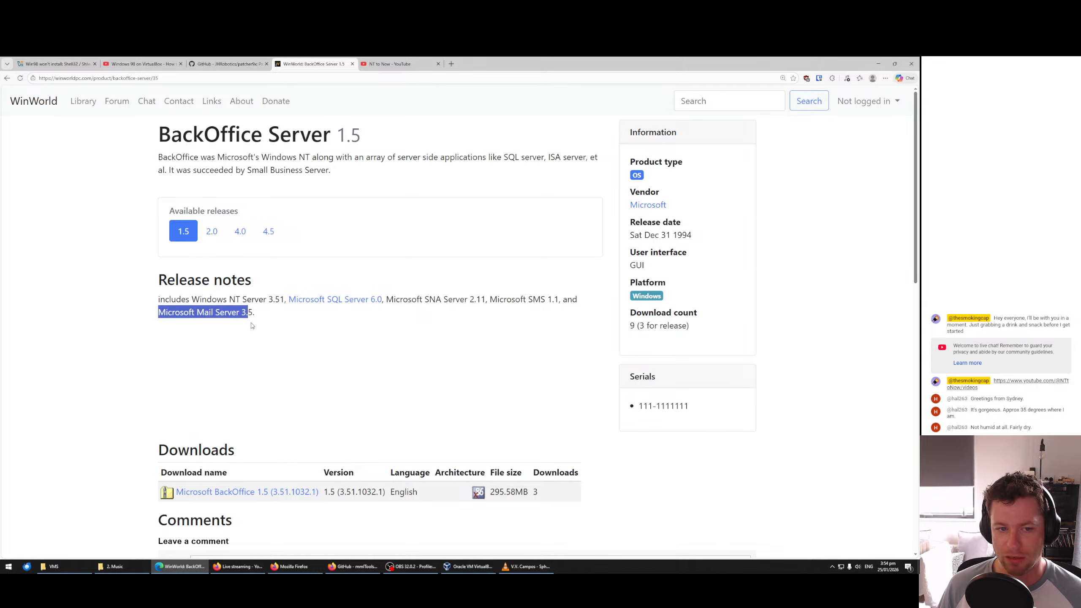
left_click(281, 360)
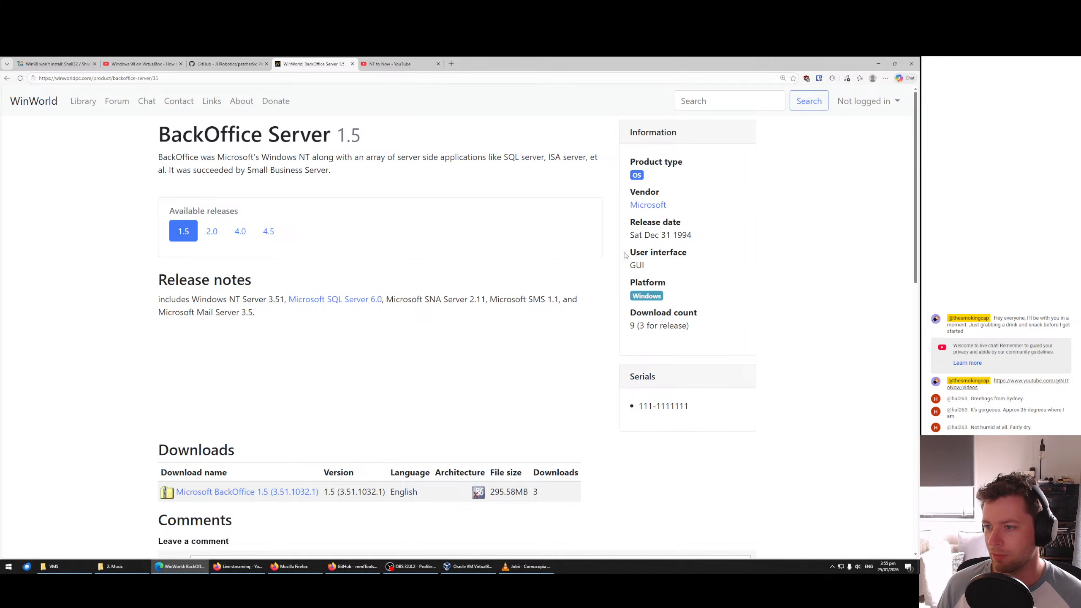
left_click(224, 231)
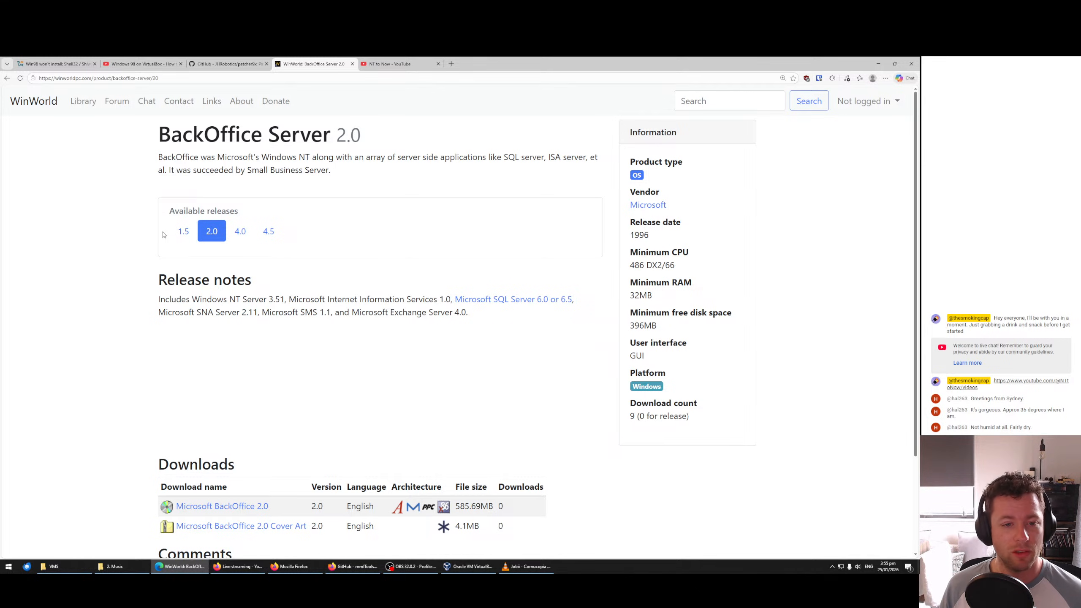
left_click(267, 234)
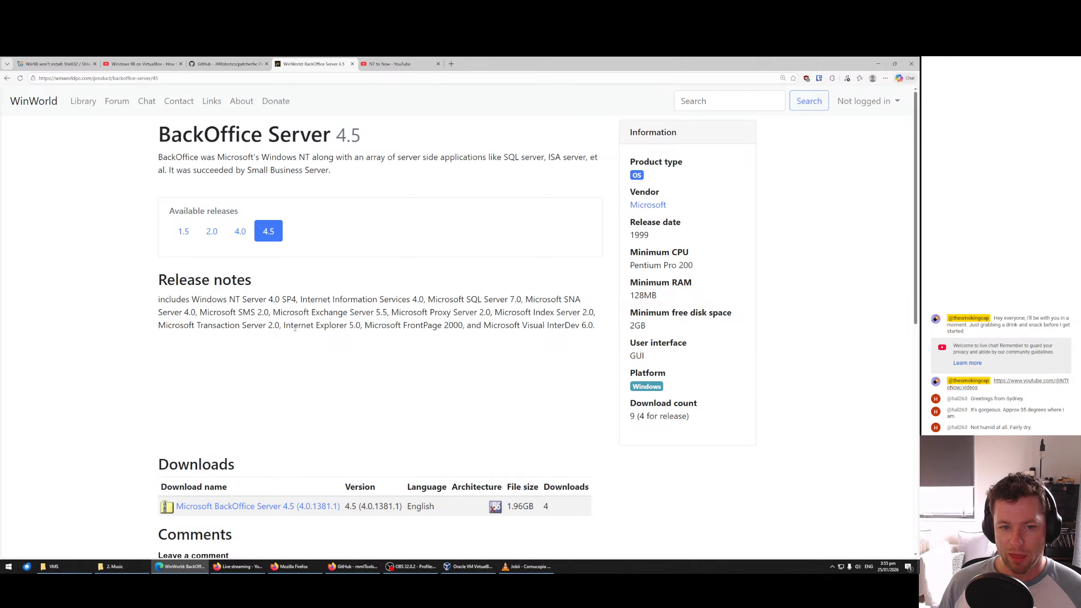
left_click_drag(285, 327, 570, 327)
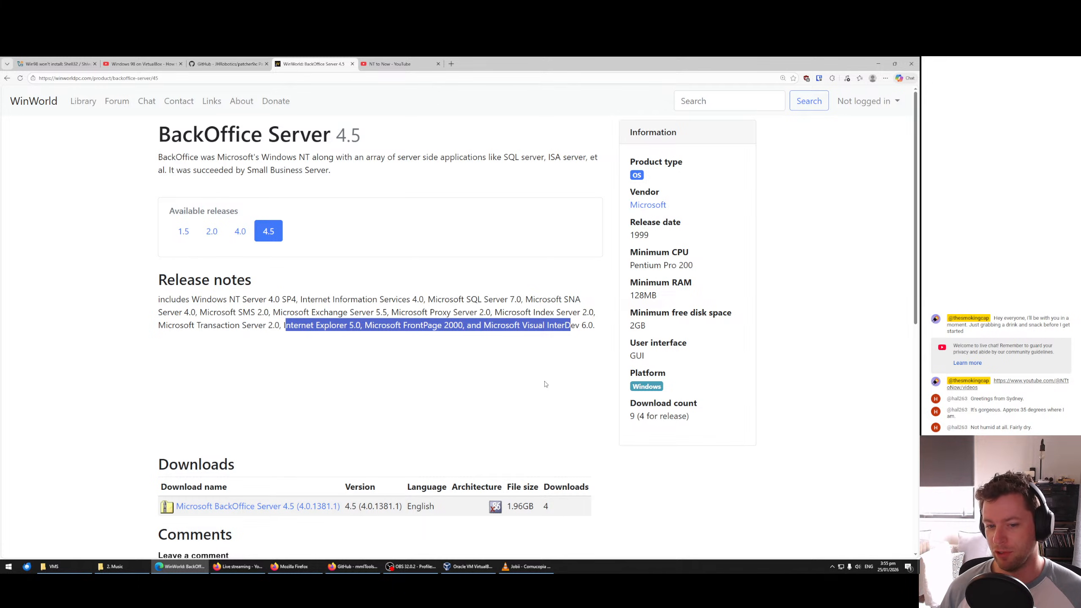
left_click(546, 384)
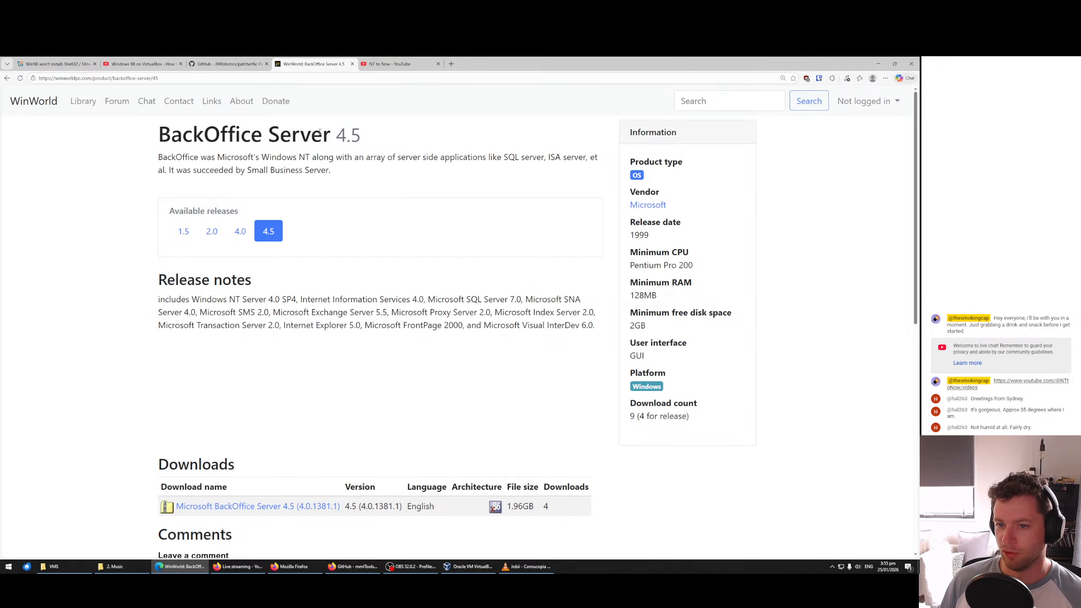
scroll(579, 323, "down", 1)
scroll(580, 324, "down", 10)
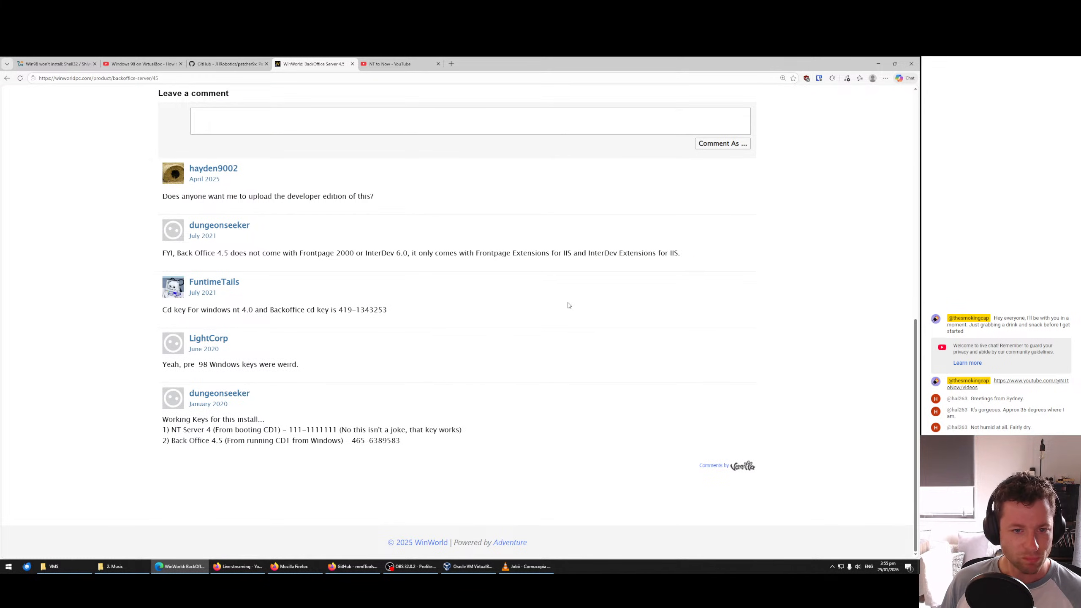
scroll(569, 305, "up", 10)
left_click_drag(388, 326, 459, 326)
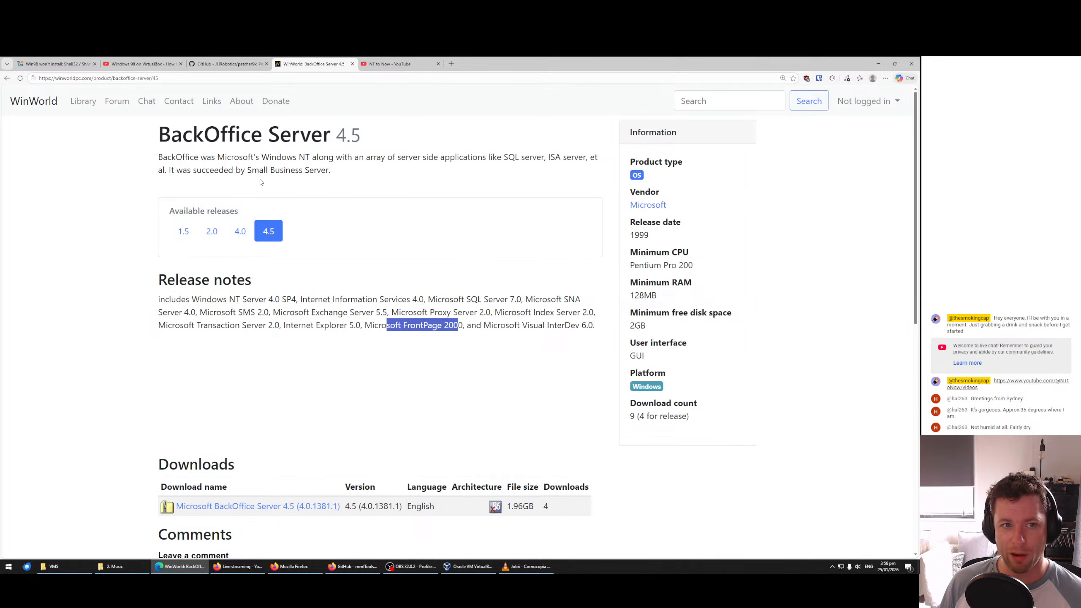
key("alt+Left")
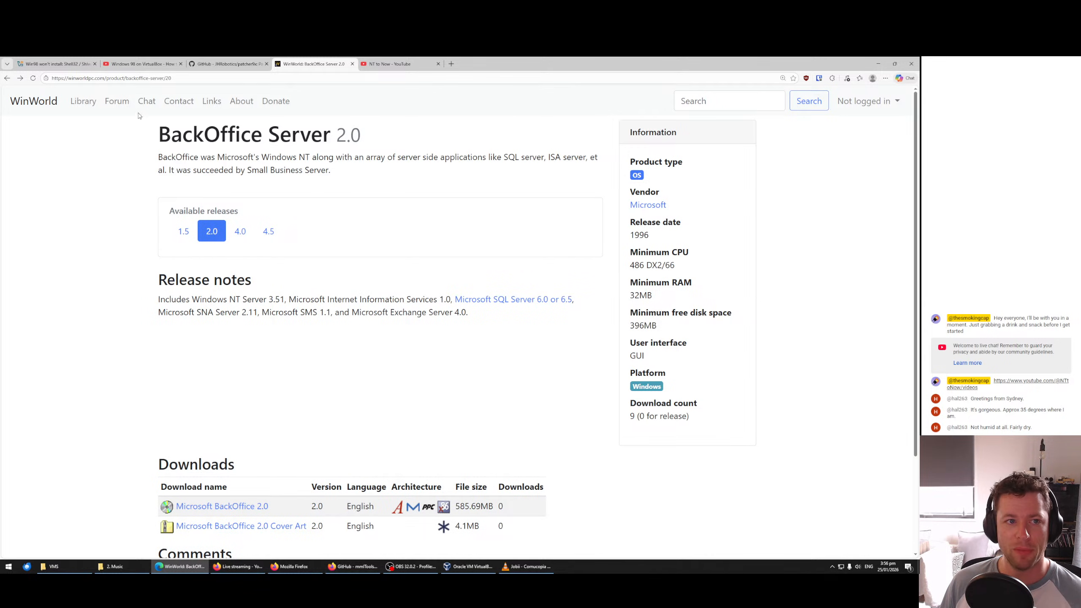
Open Windows 2000 from the OS library and scroll through its screenshots, serials and downloads.
left_click(87, 107)
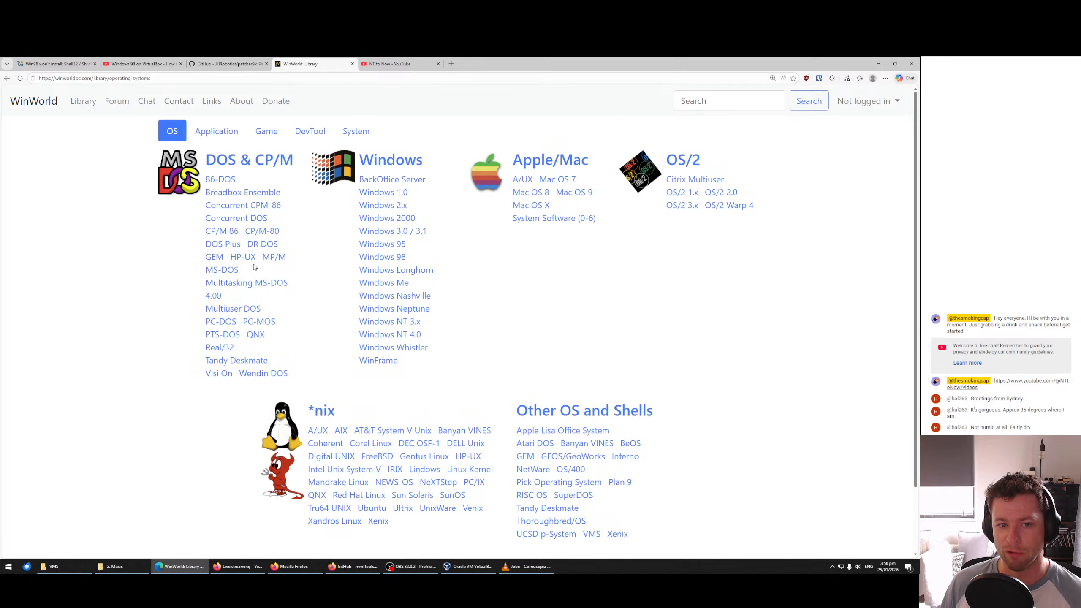
left_click(394, 222)
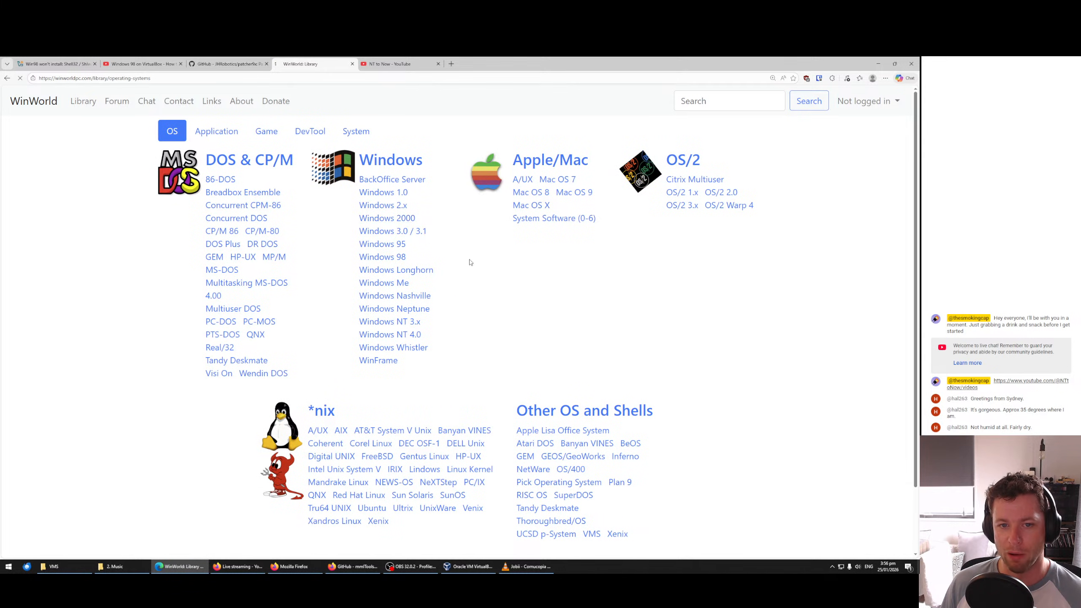
scroll(382, 327, "down", 20)
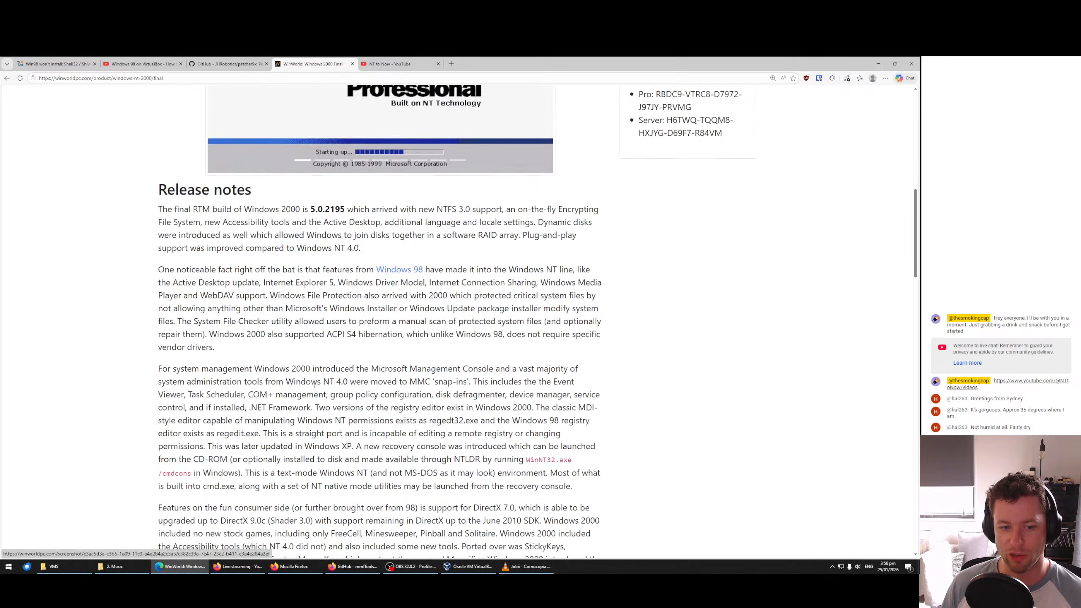
scroll(312, 382, "down", 15)
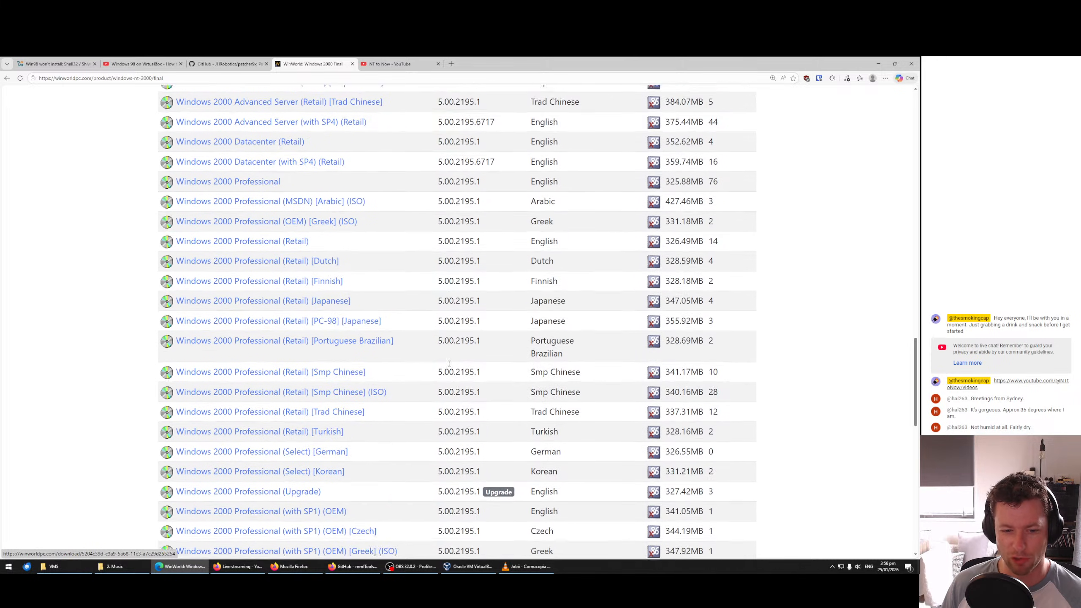
scroll(449, 364, "down", 3)
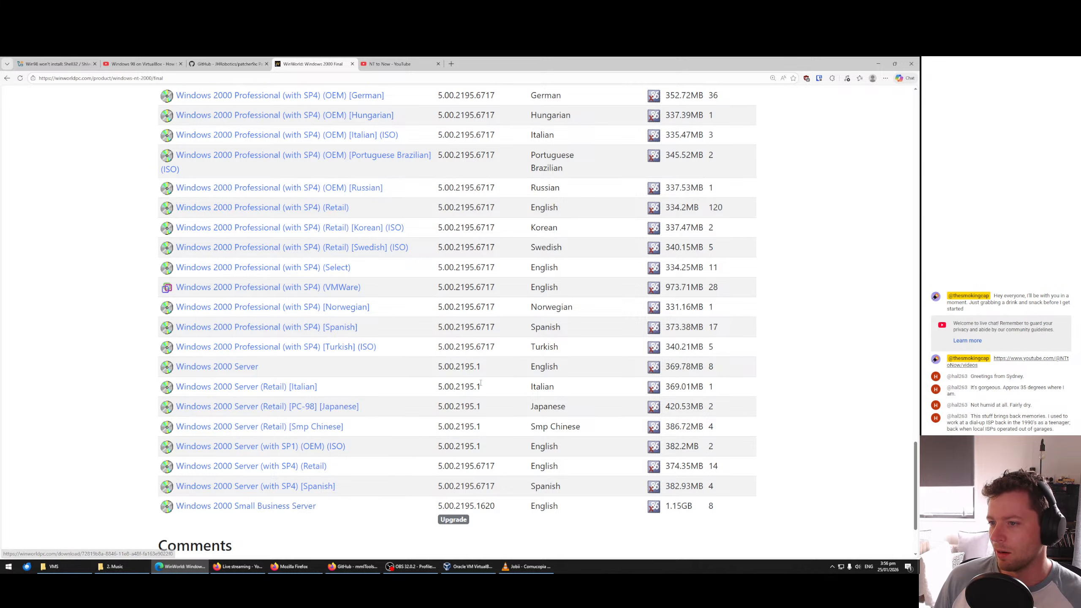
scroll(551, 366, "up", 20)
scroll(551, 366, "up", 10)
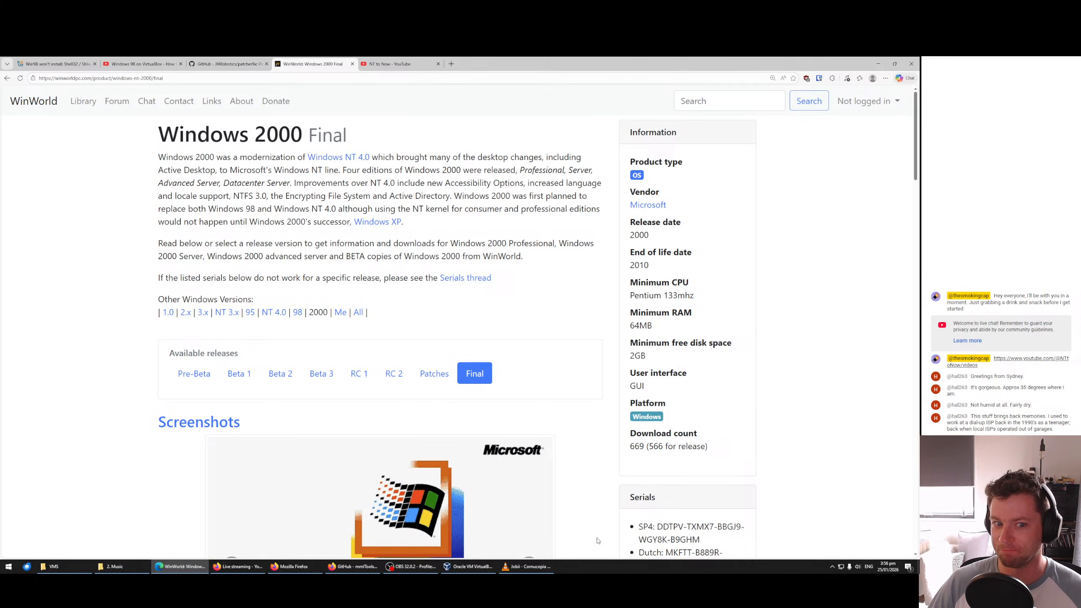
scroll(208, 362, "down", 5)
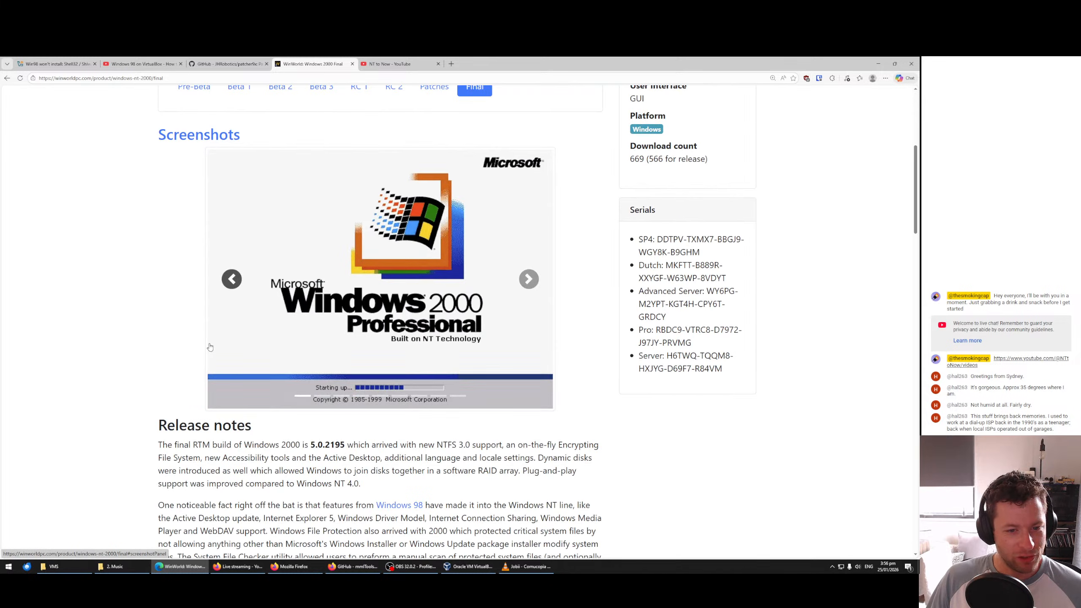
scroll(209, 347, "down", 15)
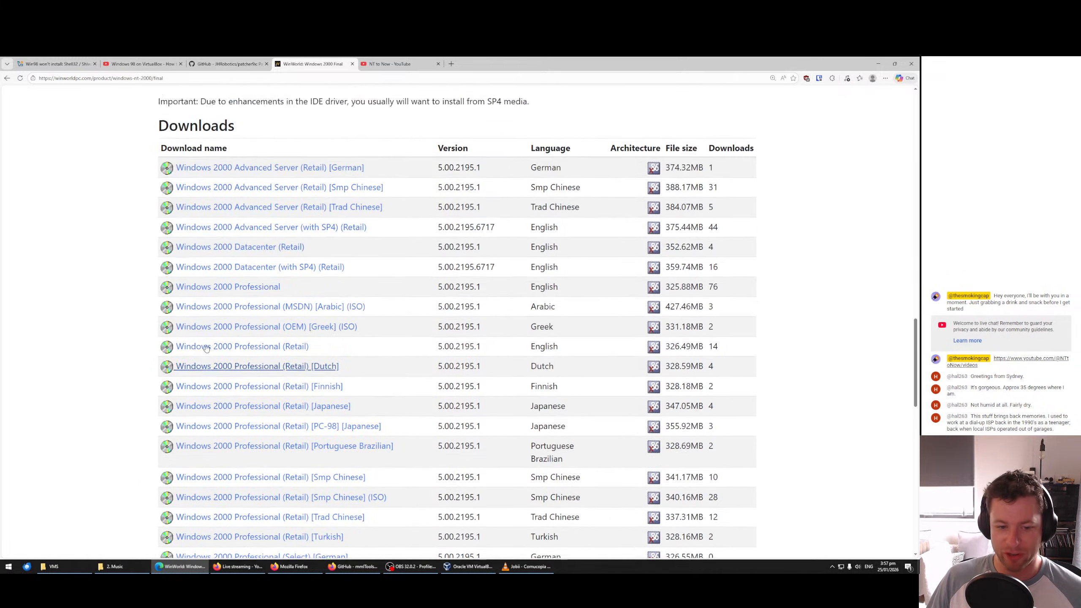
scroll(206, 348, "up", 15)
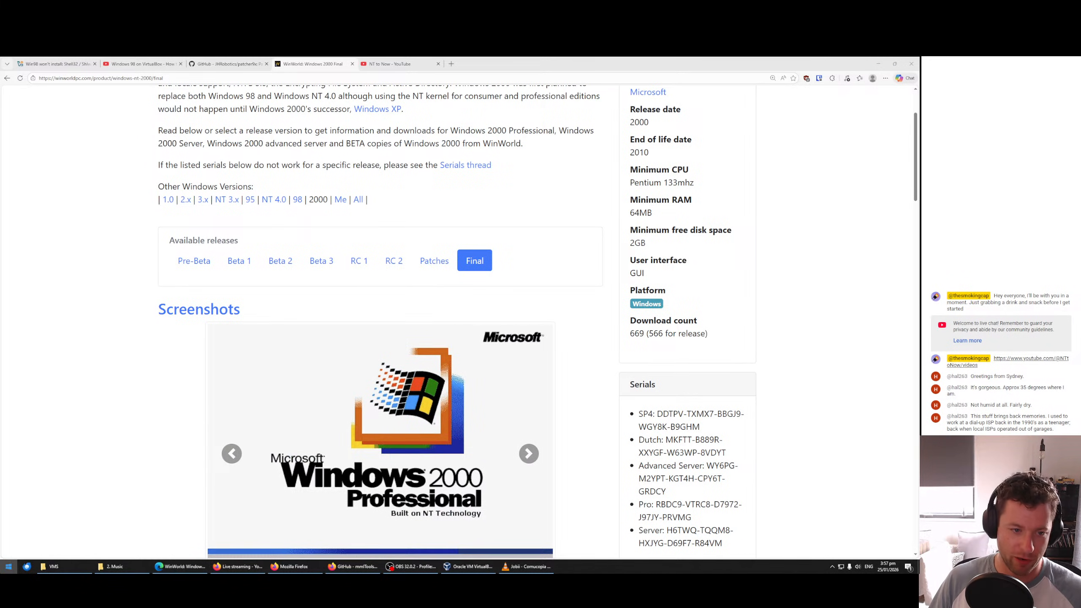
Launch Excel 2013 from Start search and reposition and resize its window.
key("super")
type("exc")
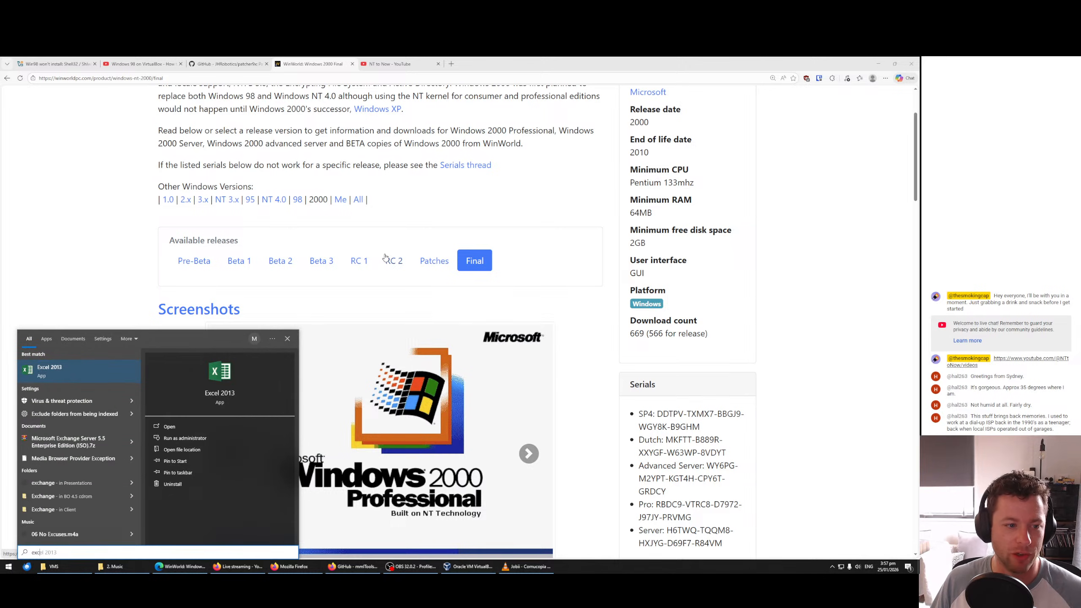
key("Return")
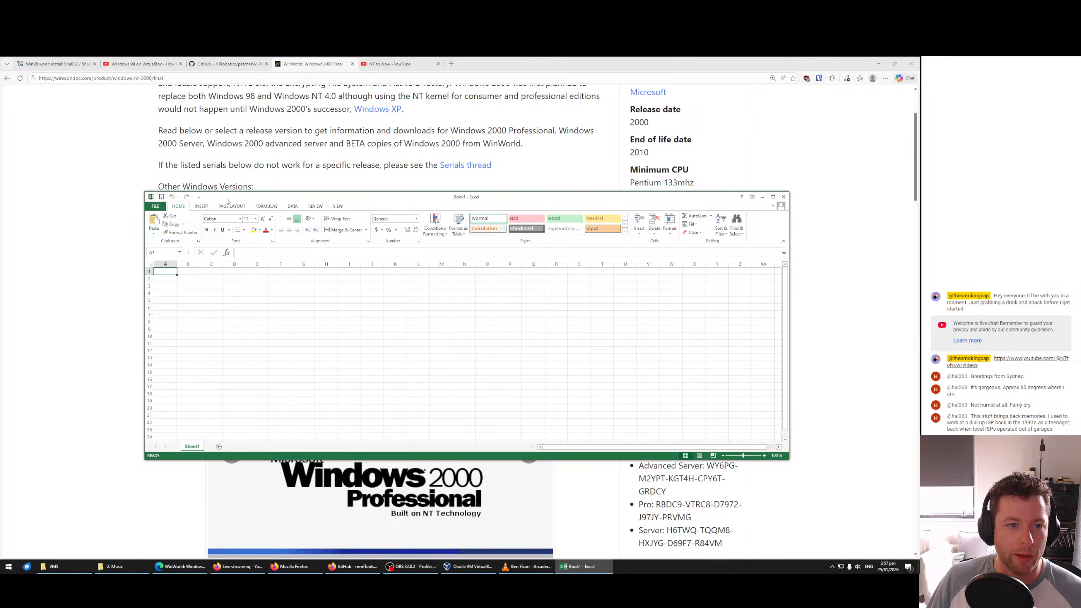
left_click_drag(226, 197, 919, 221)
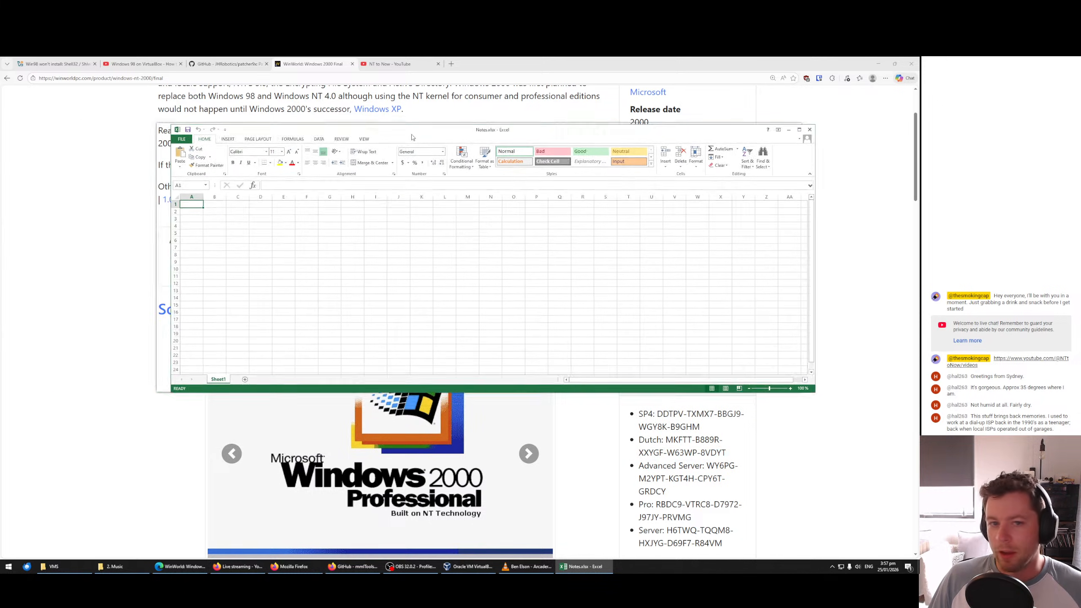
left_click_drag(752, 390, 583, 515)
left_click_drag(229, 126, 277, 111)
Widen column A, rename Sheet1 to Notes, and add a sheet named DC.
left_click_drag(188, 179, 271, 179)
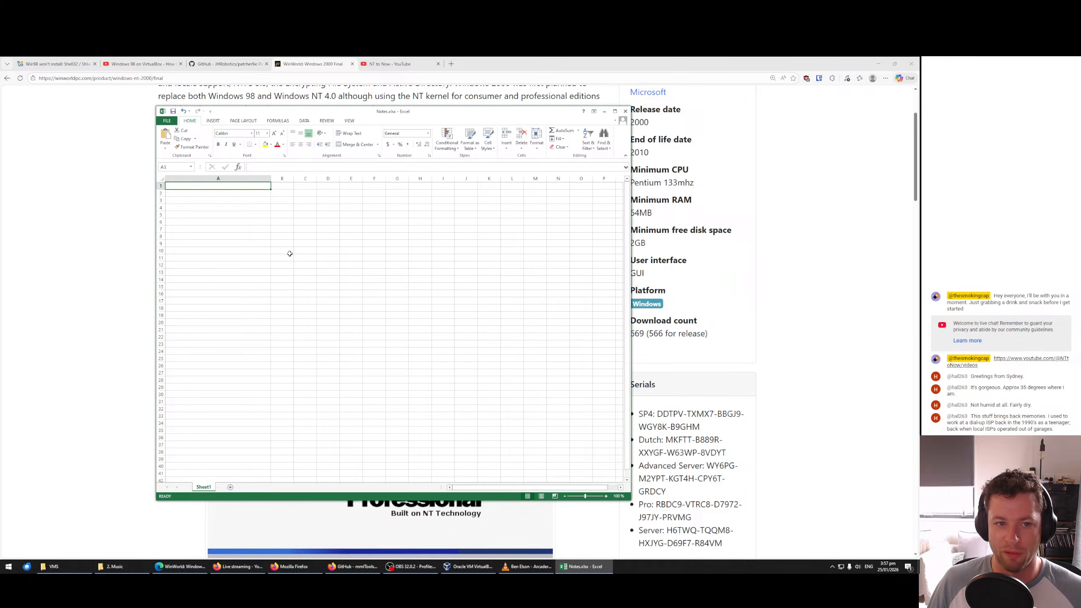
double_click(201, 487)
type("Notes")
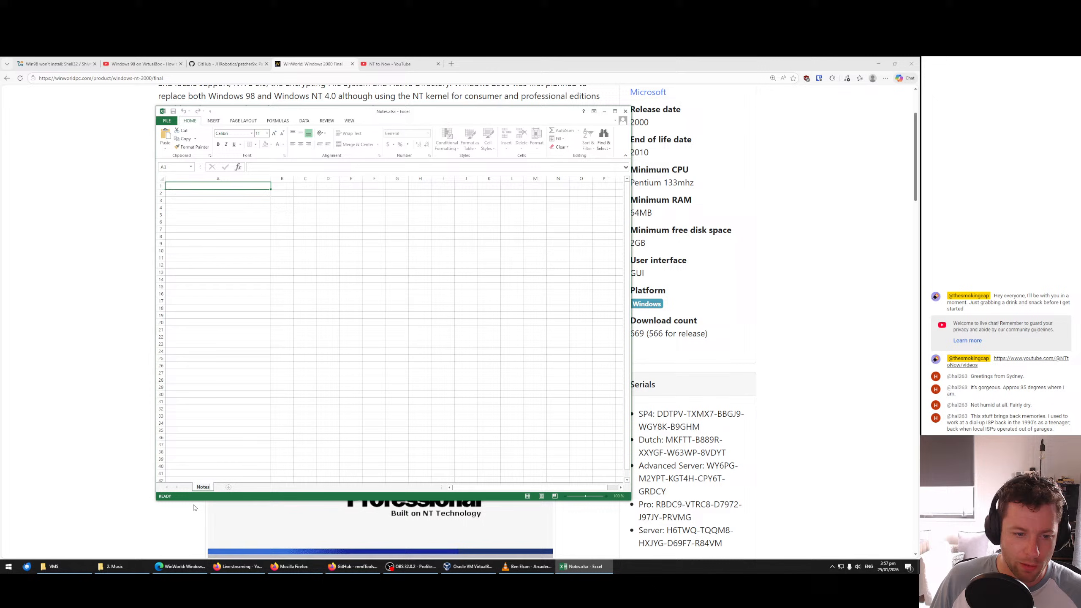
left_click(228, 487)
double_click(225, 487)
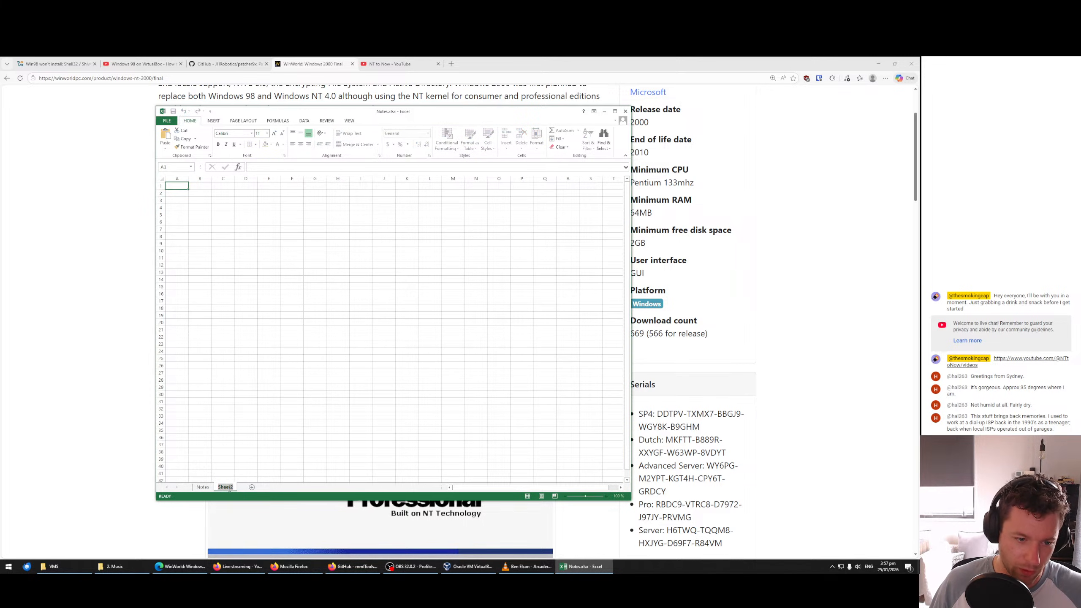
type("DC")
key("Return")
Add two more sheets named PC1 and PC2, then return to the Notes sheet.
left_click(244, 487)
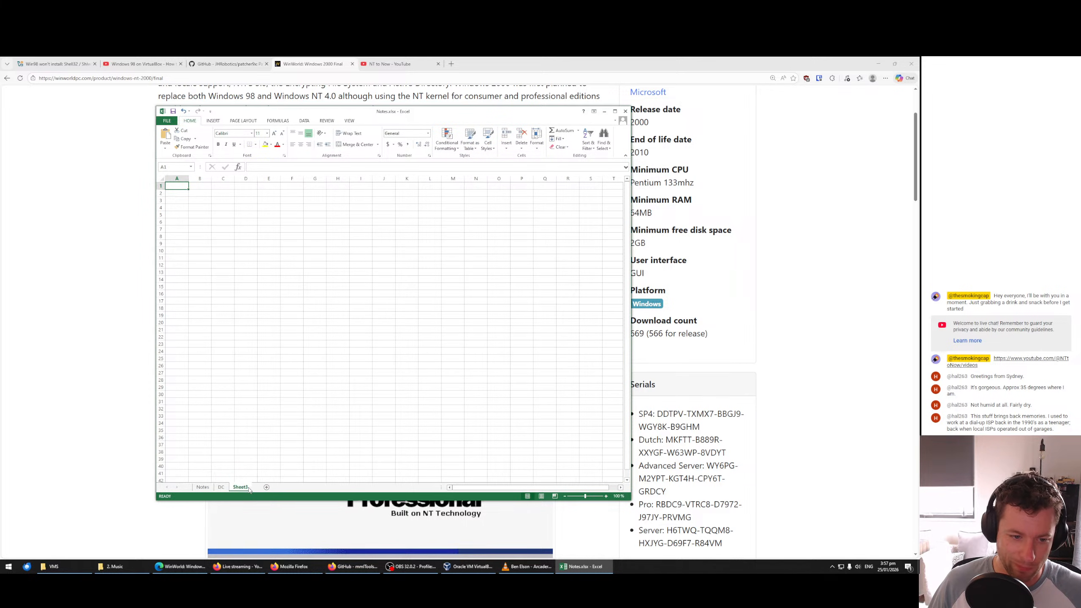
double_click(241, 487)
type("PC1")
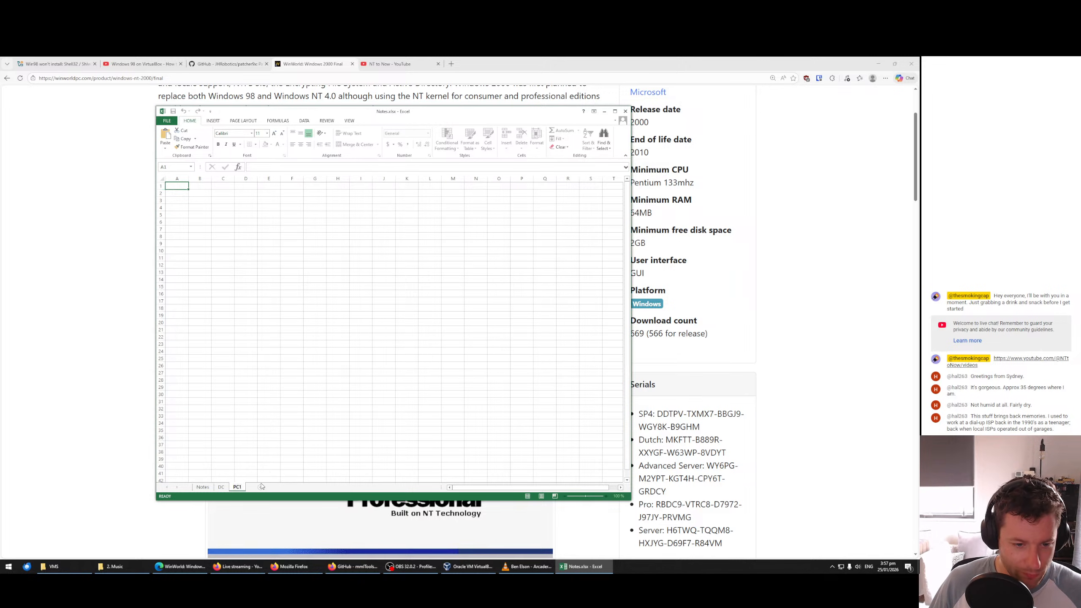
left_click(261, 487)
double_click(258, 487)
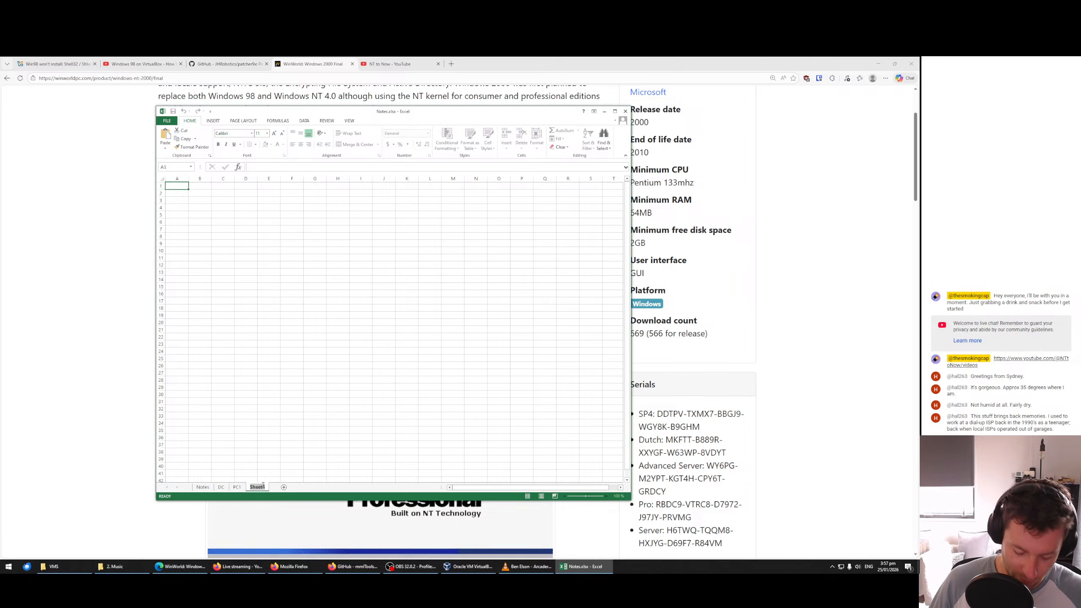
type("PC2")
key("Return")
left_click(203, 486)
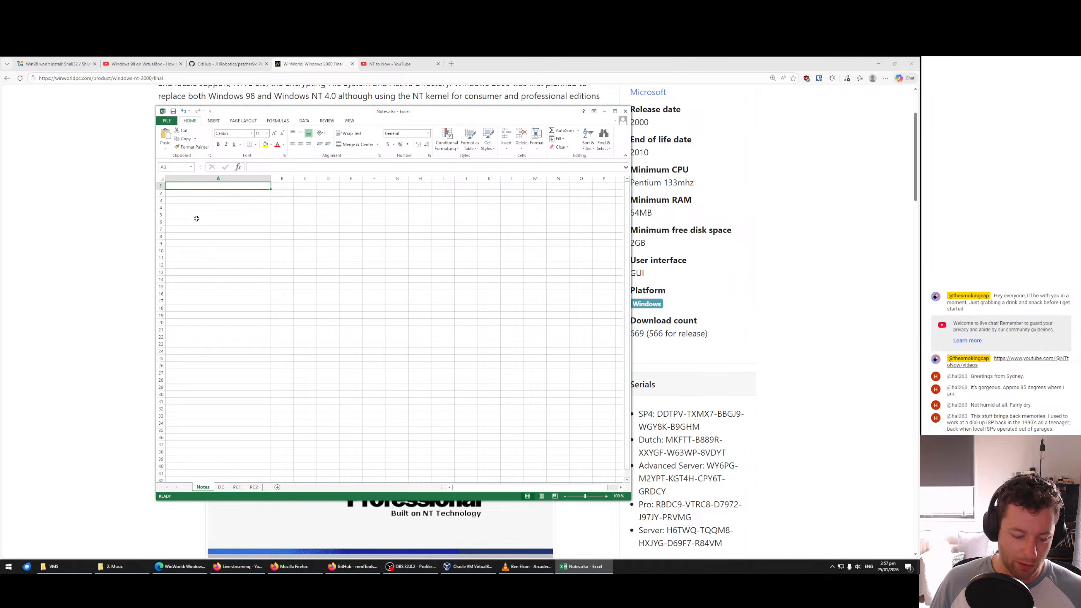
Enter 1x Server, 2x Workstations, Server IP:, PC1 IP: and PC2 IP: in column A.
type("1x")
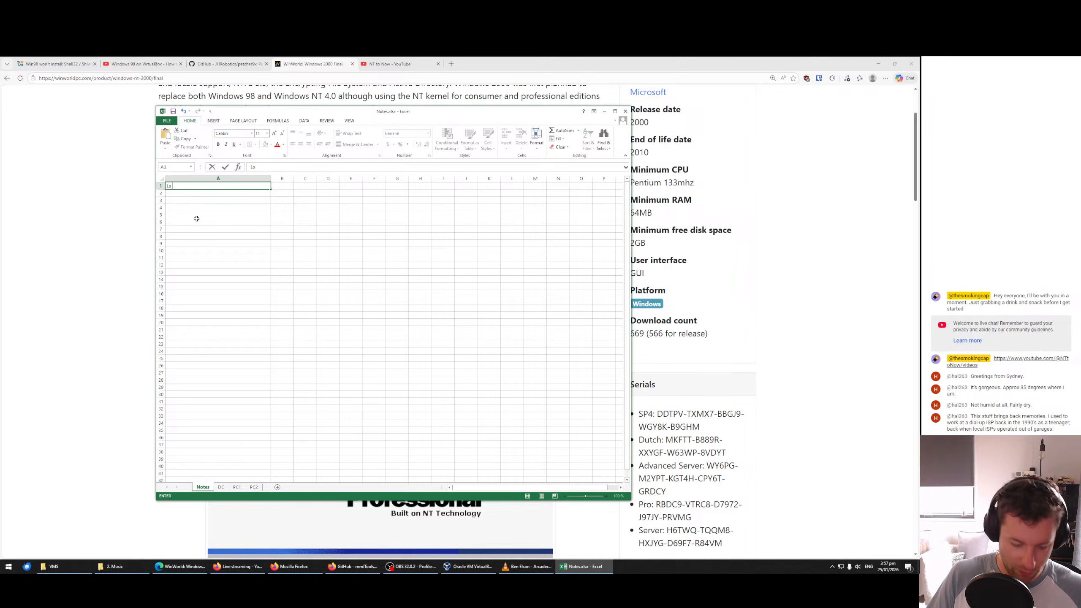
type(" Server")
key("Return")
type("2")
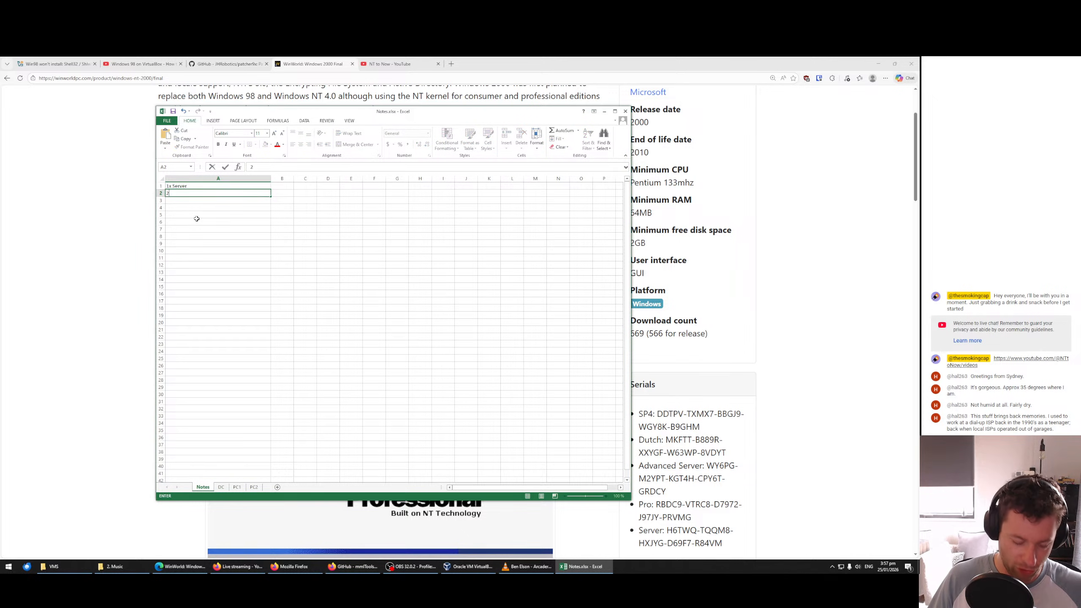
type("x Wore")
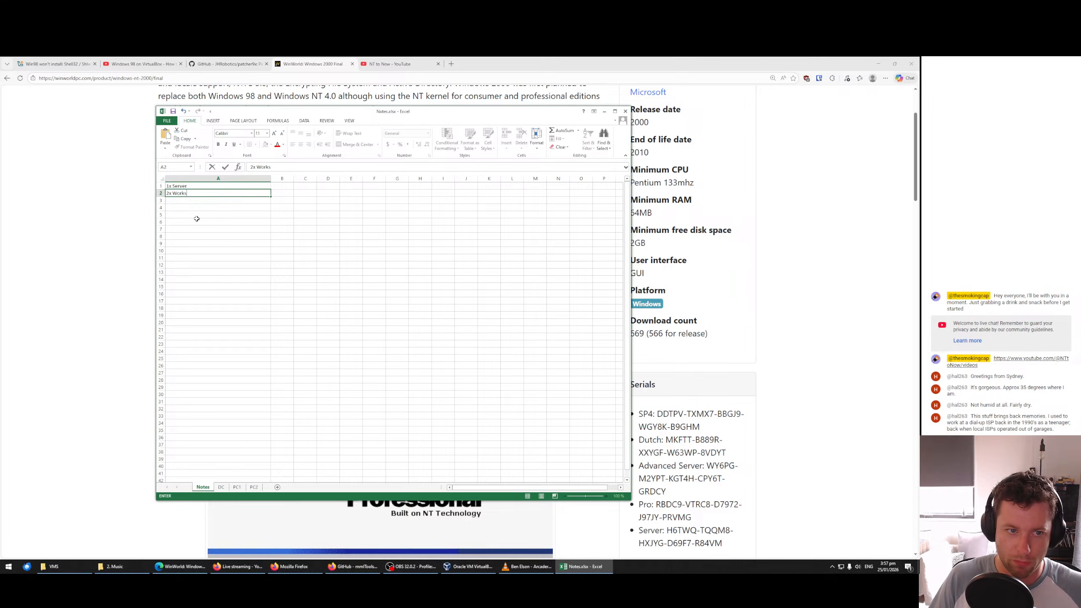
key("Return")
key("Return")
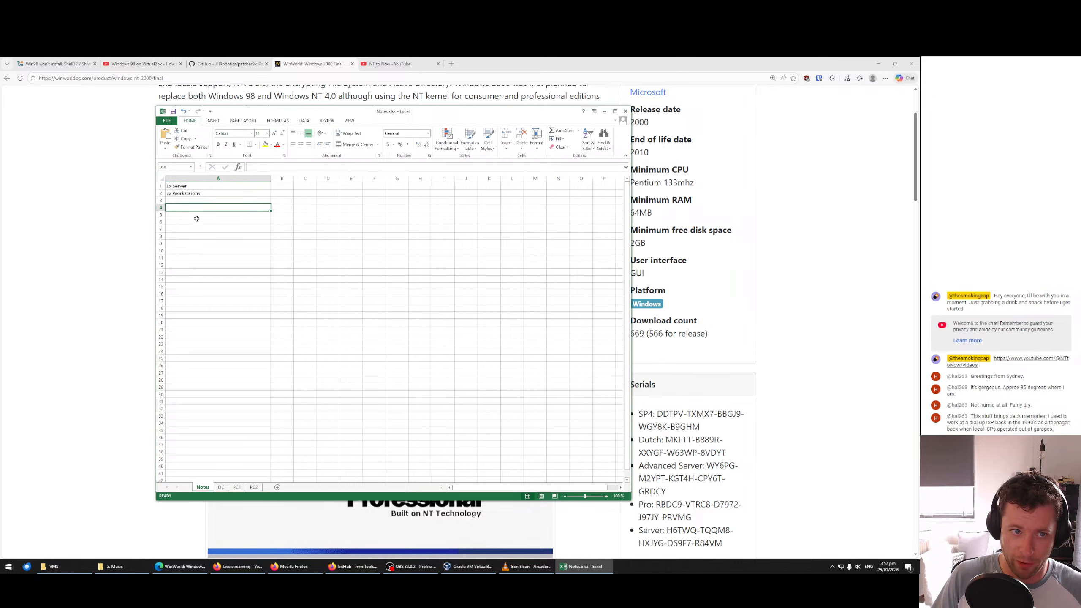
type("Server IP:")
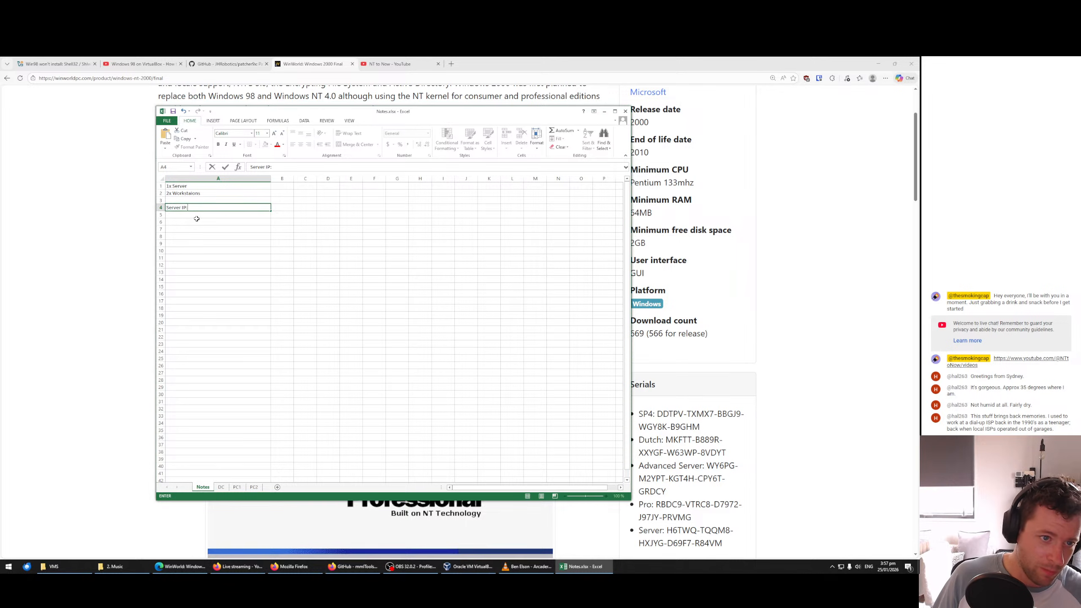
key("Return")
type("PC")
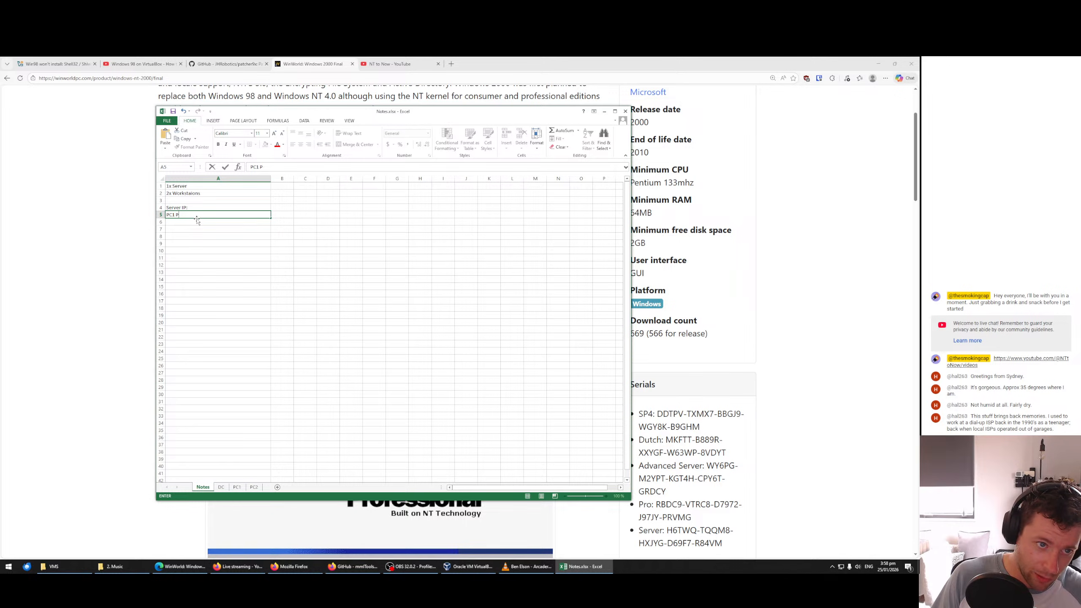
type("1 IP")
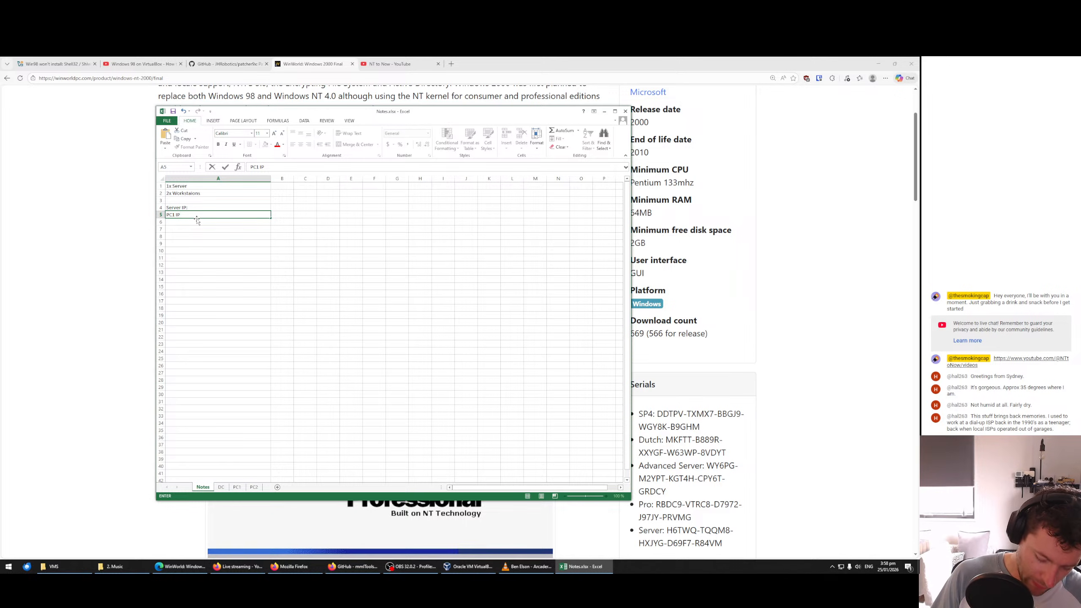
type(":")
key("Return")
type("PC2")
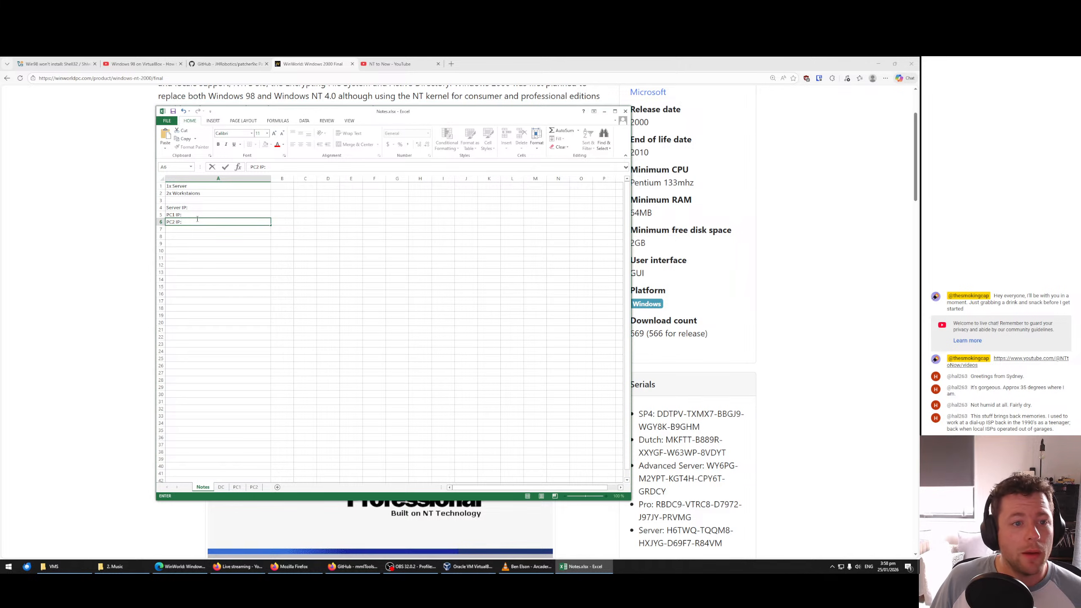
type(" IP:")
key("Up")
key("Up")
Add the address 192.168.1.120 to the Server IP: line.
left_click(283, 168)
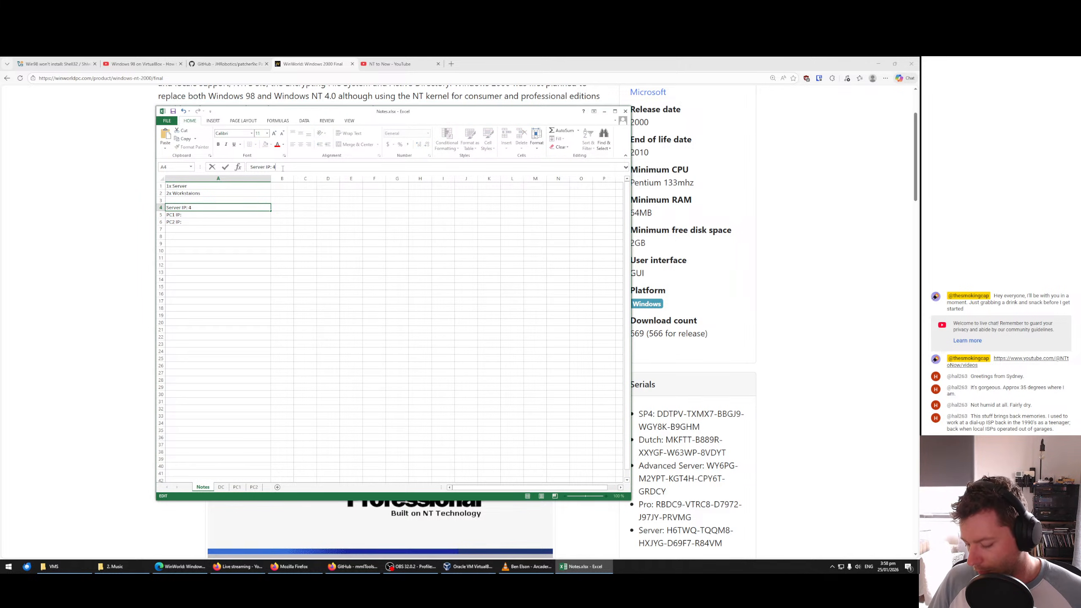
type("192.168.1.")
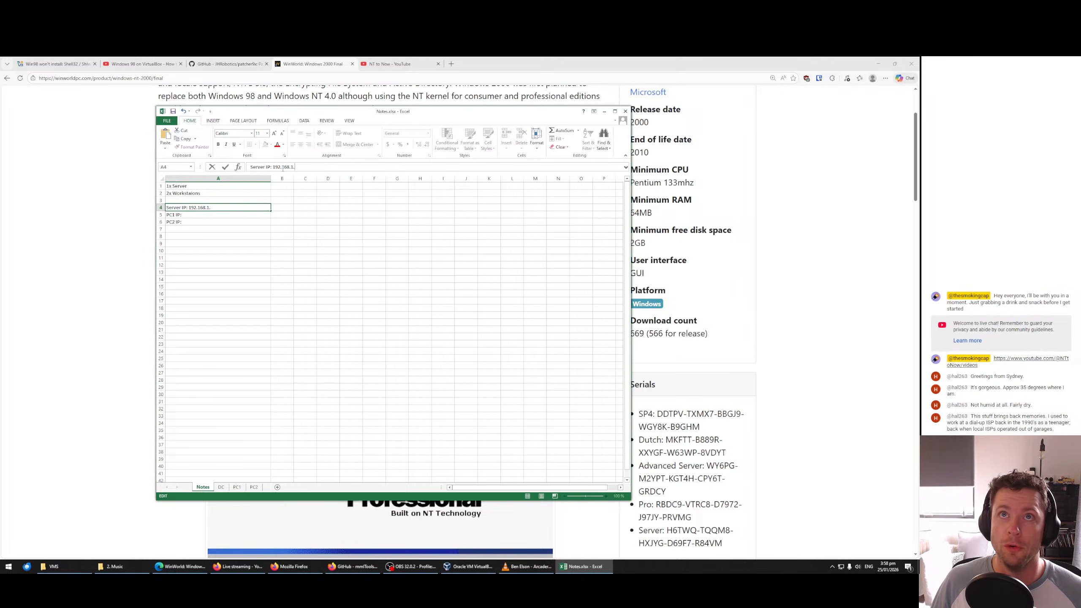
type("20")
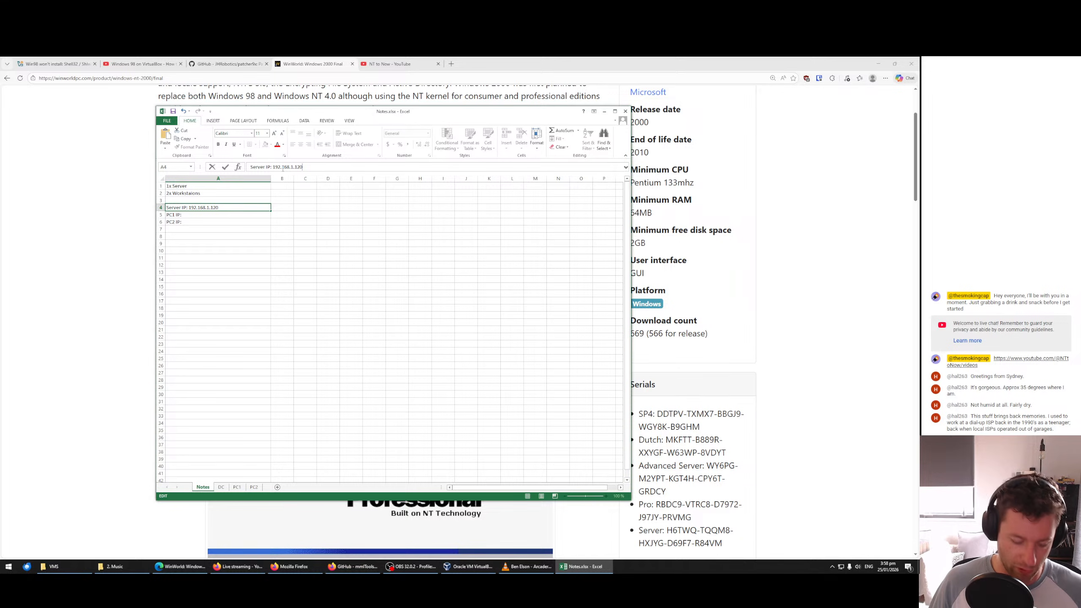
Open a Command Prompt via Win+R and cmd.
key("super+r")
type("cmd")
key("Return")
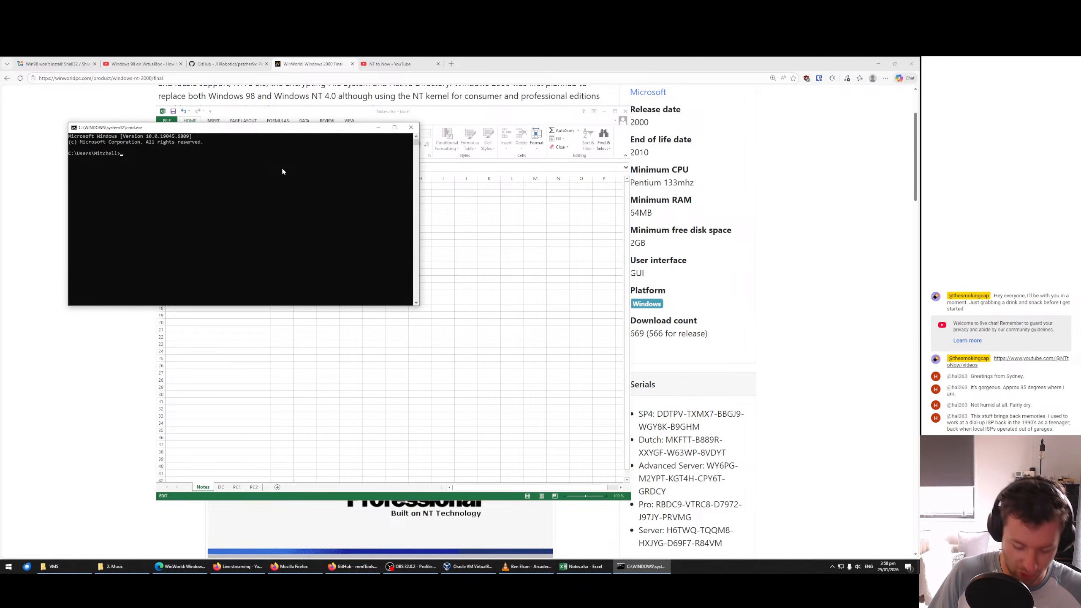
Ping 192.168.1.120, then .121 and .122, stopping each run, and go back to the Excel notes.
type("ping 192.")
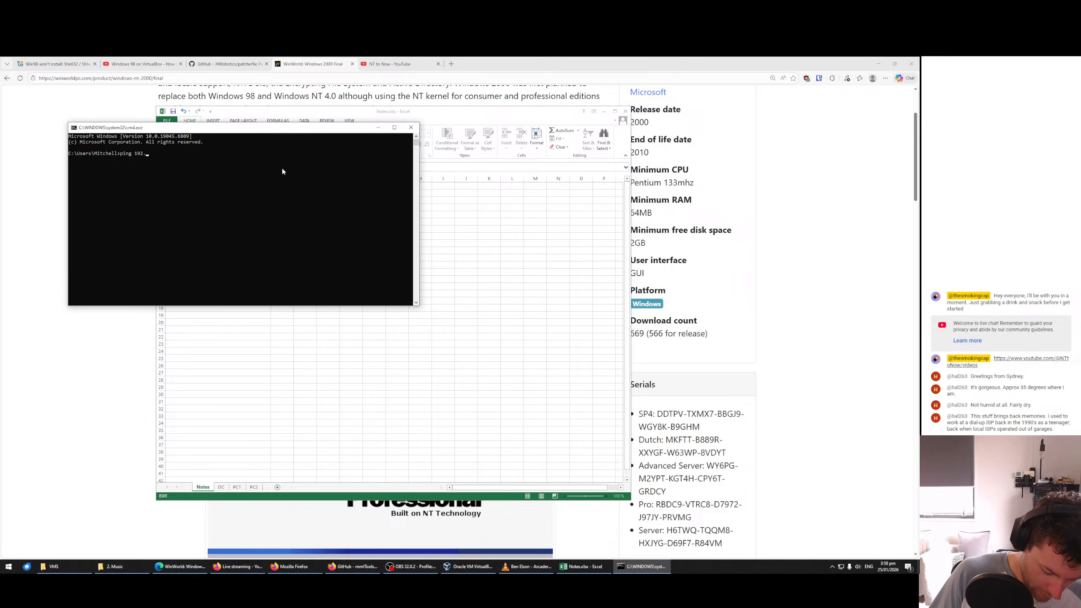
type("168.1.")
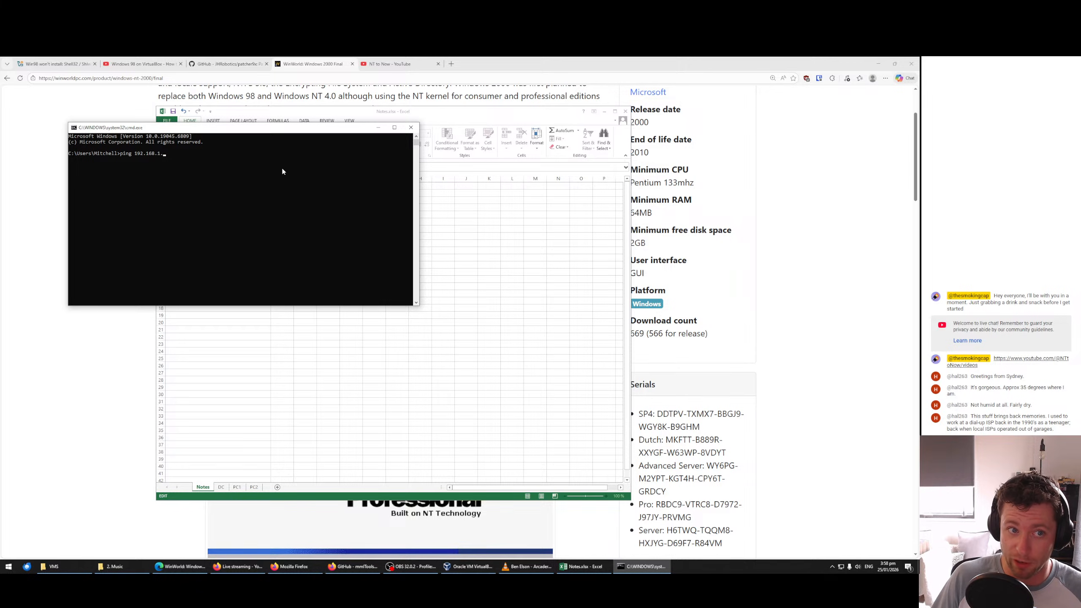
type("120")
key("Return")
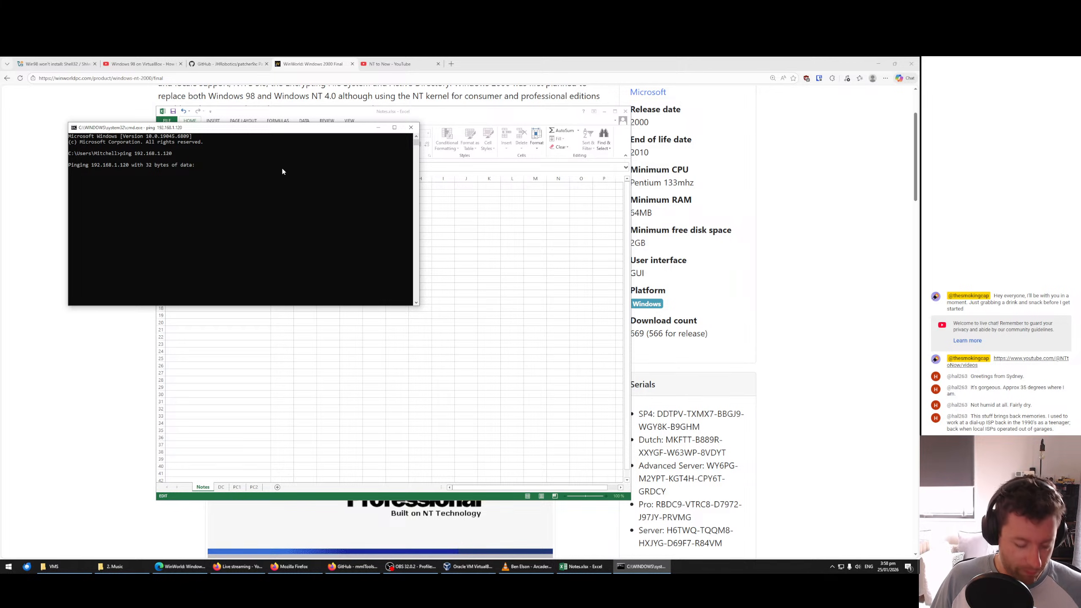
key("ctrl+c")
key("Up")
type("1")
key("Return")
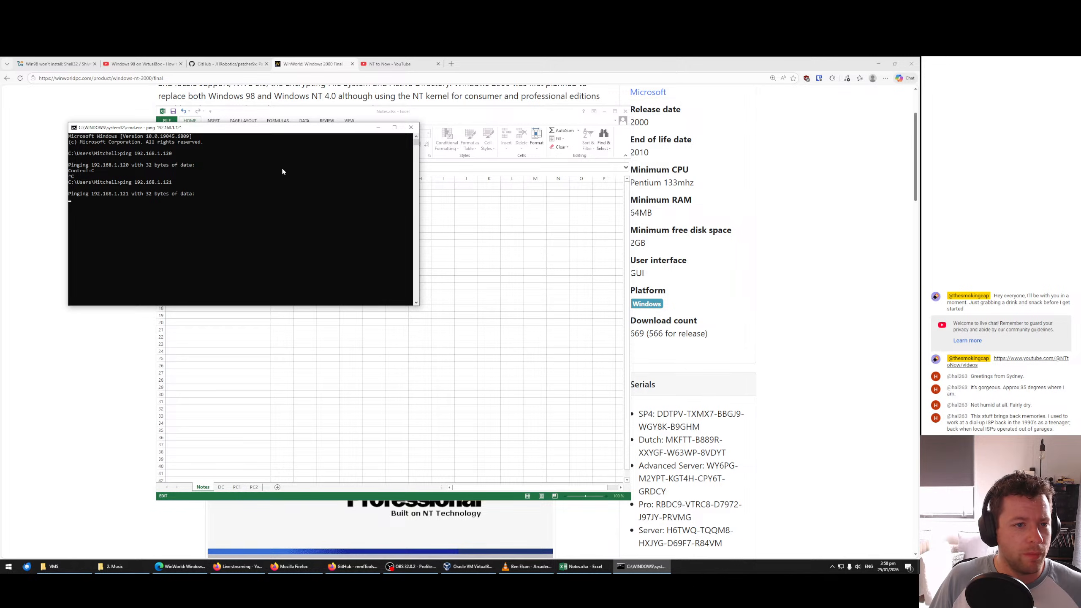
key("ctrl+c")
key("Up")
type("2")
key("Return")
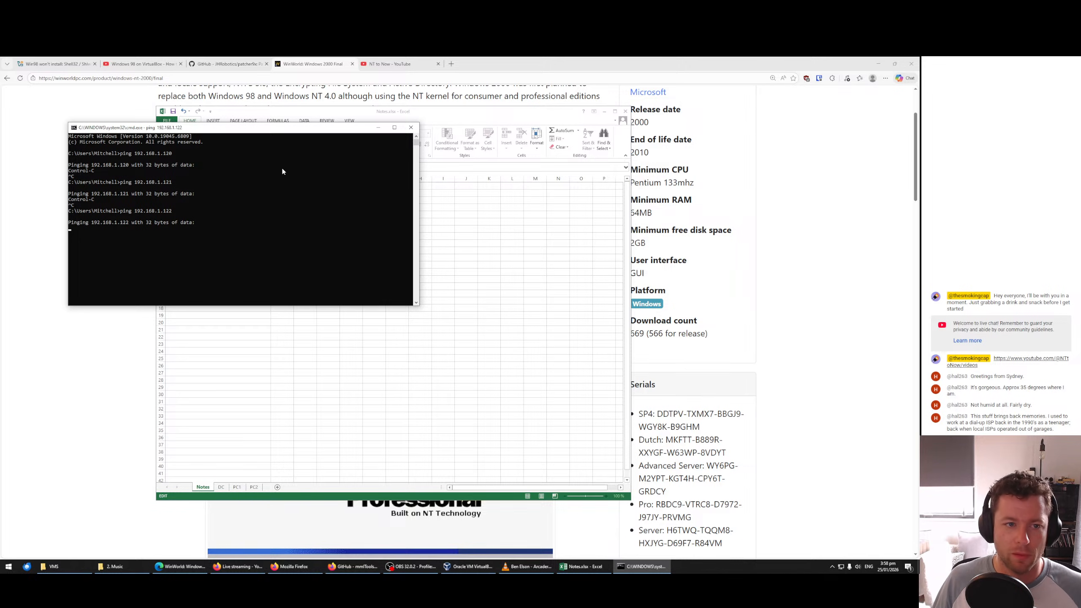
left_click(378, 128)
left_click(221, 215)
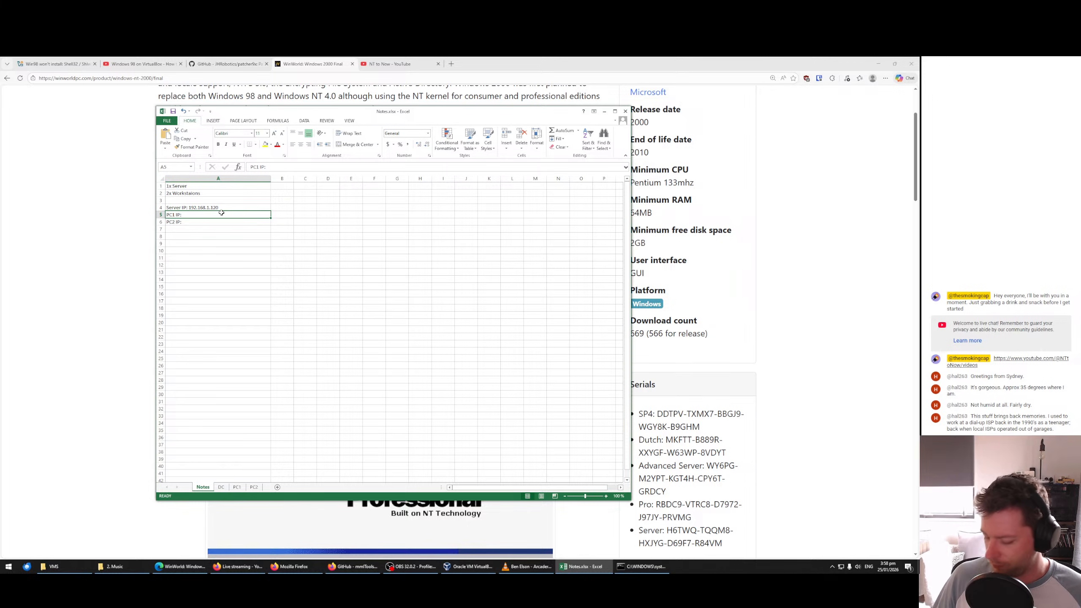
Complete the PC1 IP line as 192.168.1.121.
left_click(282, 167)
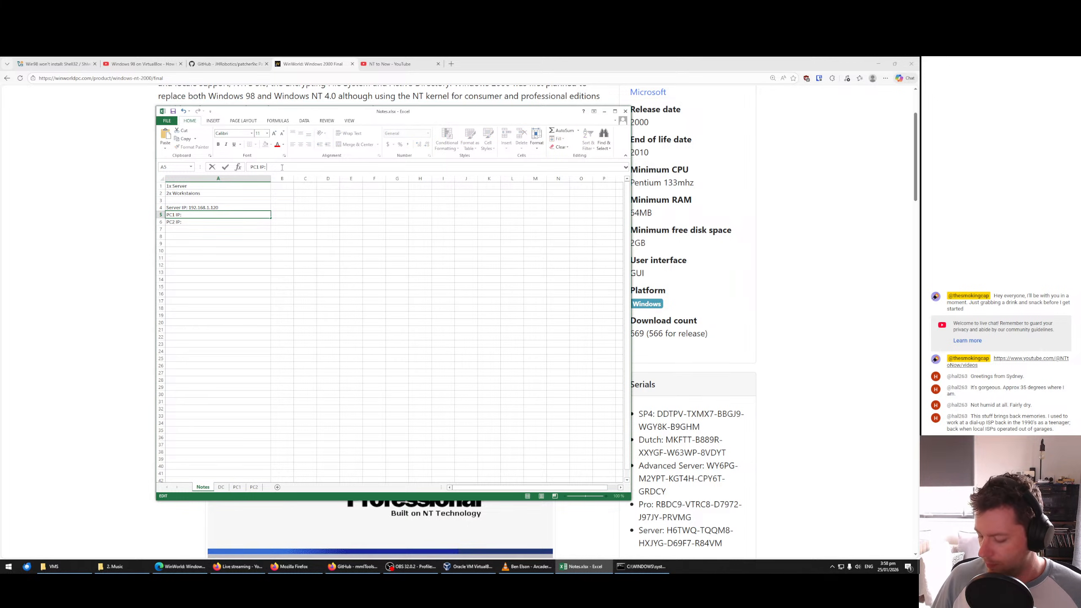
type("192.168.1.121")
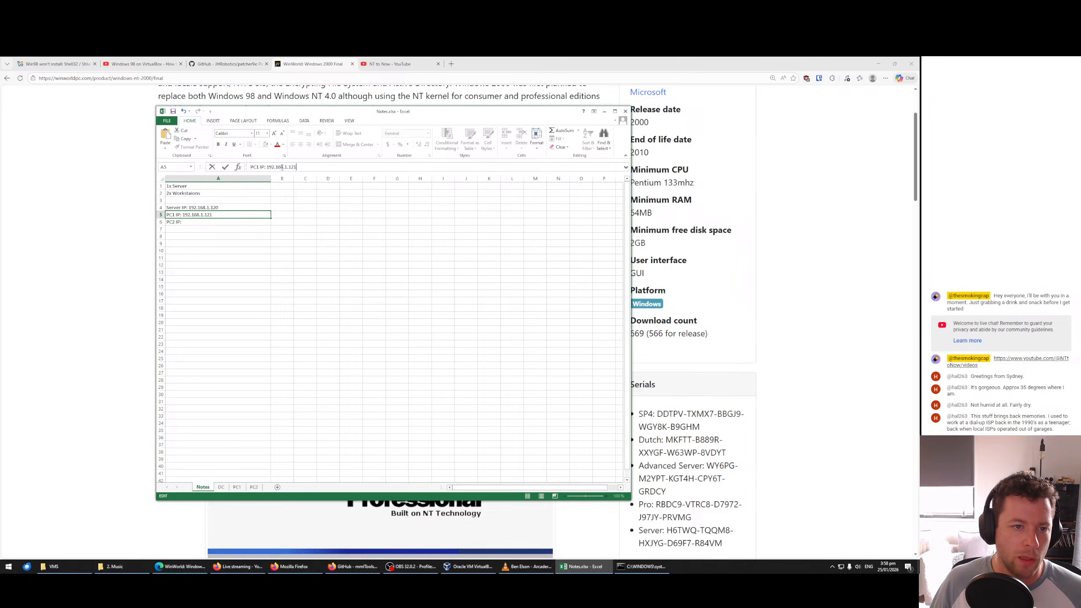
key("Return")
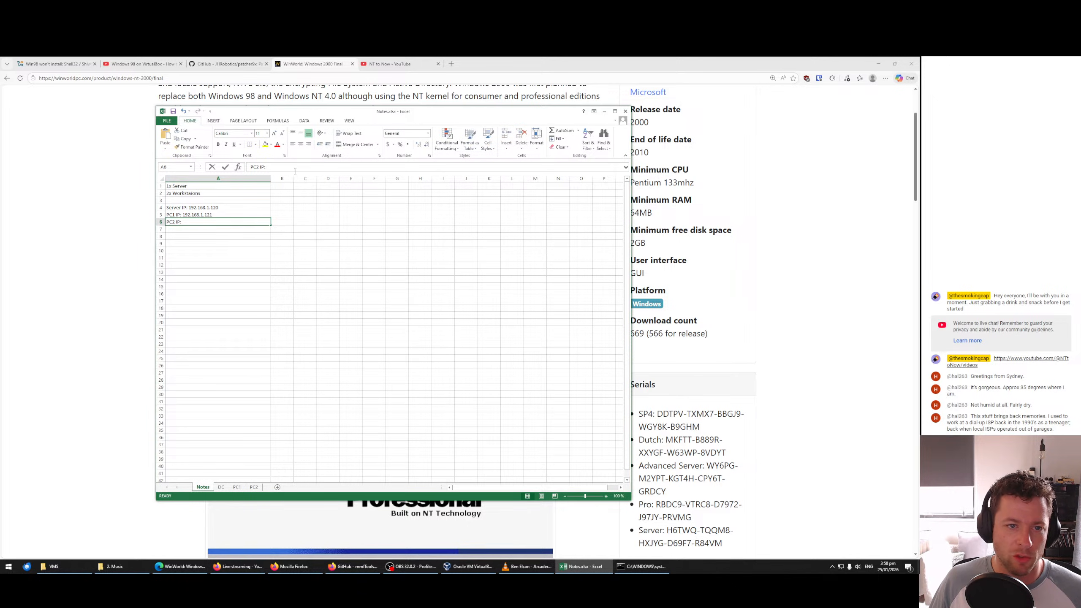
Enter 192.168.1.122 on the PC2 IP line and go to the Server IP line.
left_click(293, 166)
type("192.1")
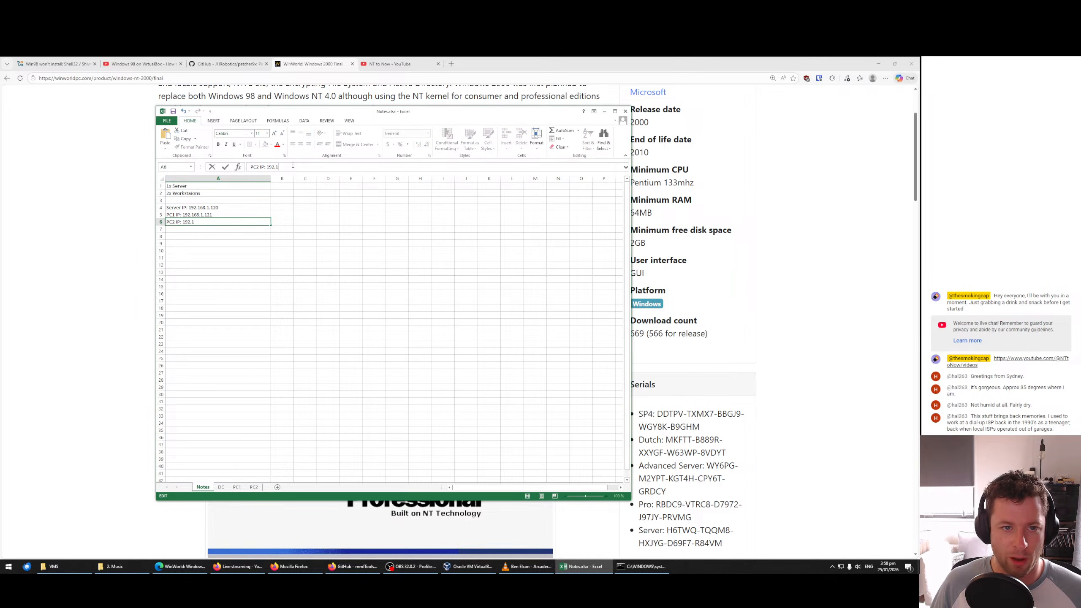
type("68.1.41")
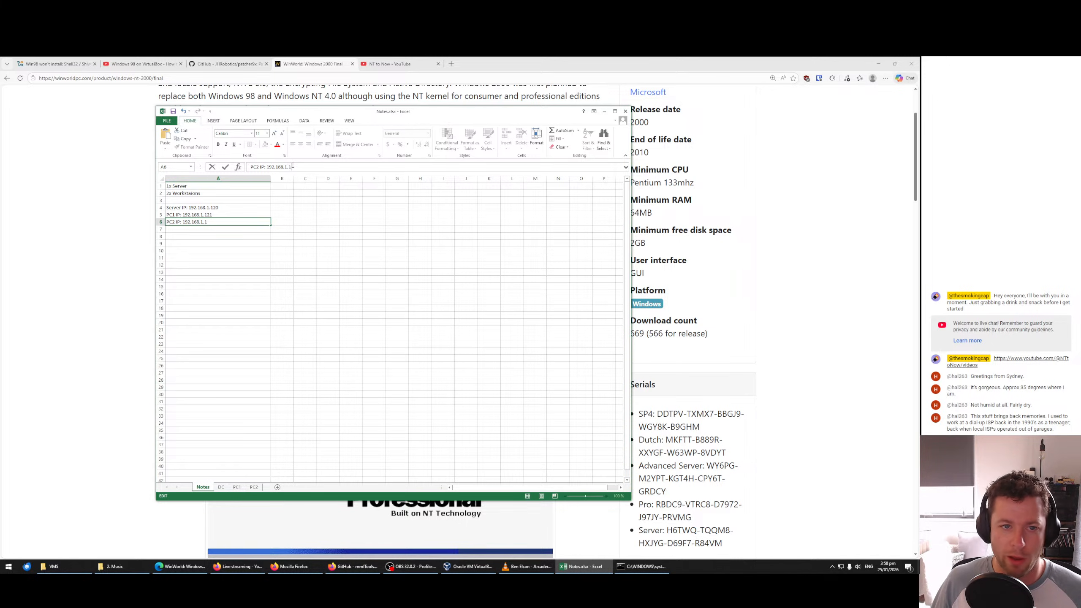
left_click(248, 245)
left_click(241, 214)
left_click(228, 229)
left_click(185, 207)
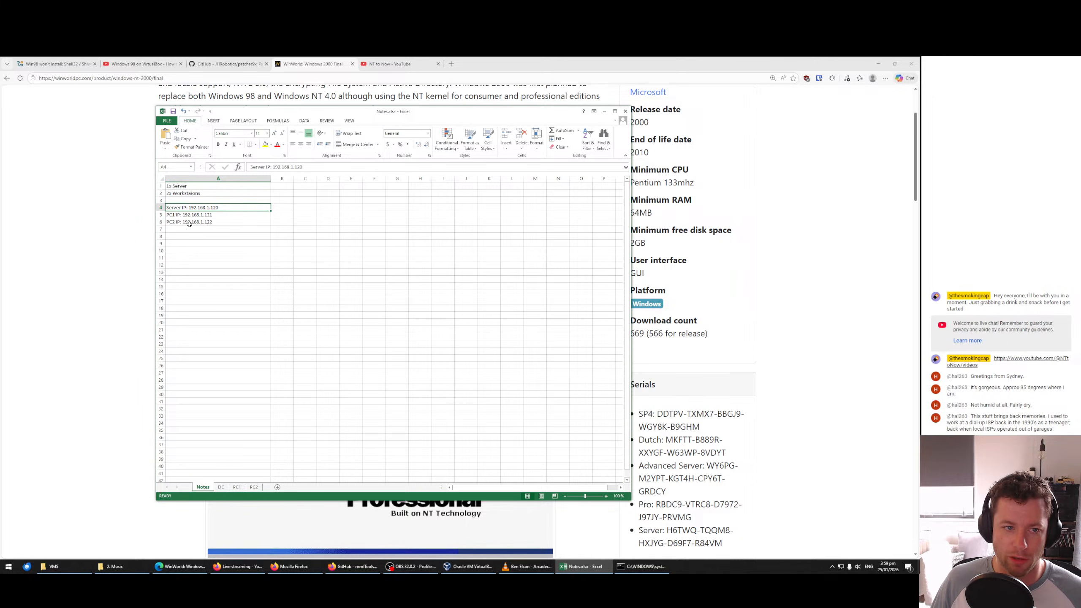
Insert blank rows above the Server, PC1 and PC2 IP lines.
left_click(170, 200)
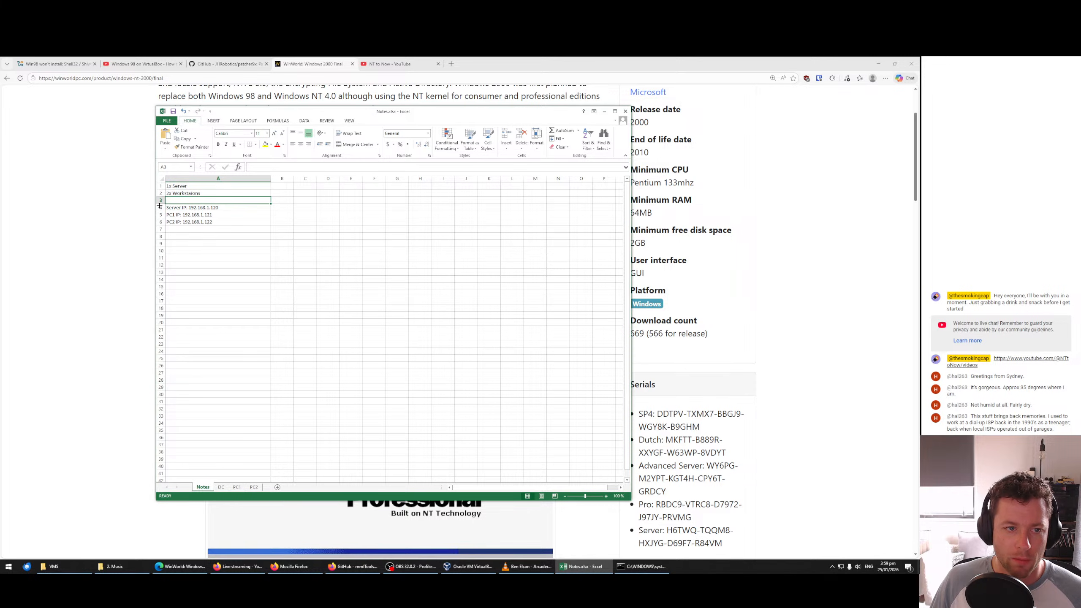
right_click(161, 201)
left_click(179, 253)
left_click(187, 208)
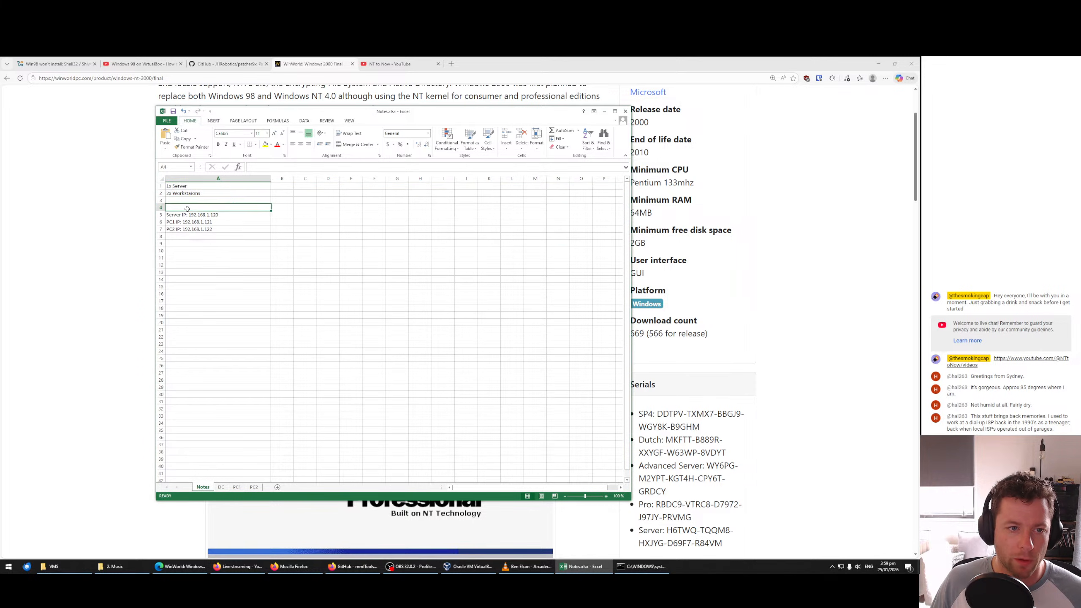
right_click(161, 221)
left_click(179, 274)
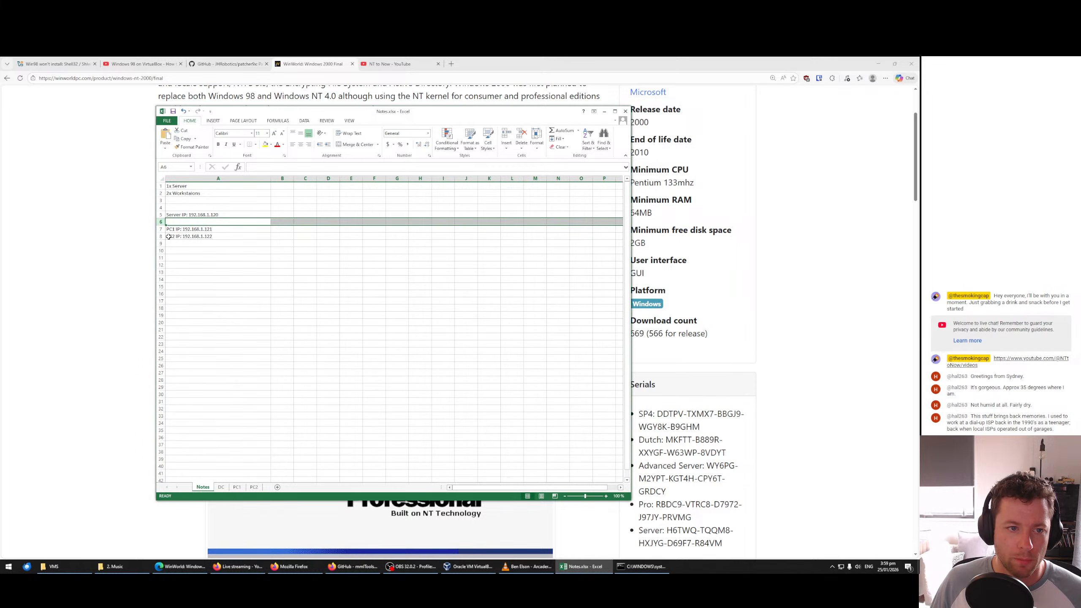
right_click(162, 237)
left_click(181, 286)
left_click(197, 220)
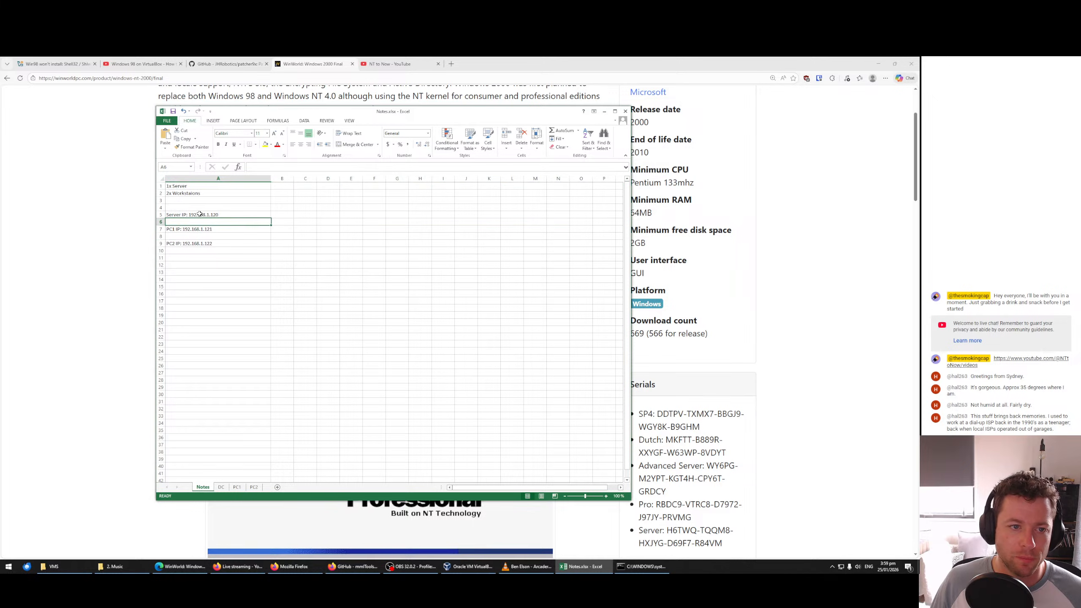
left_click(198, 208)
Enter NETBIOS: BRAINBOX above the Server IP line.
left_click(266, 165)
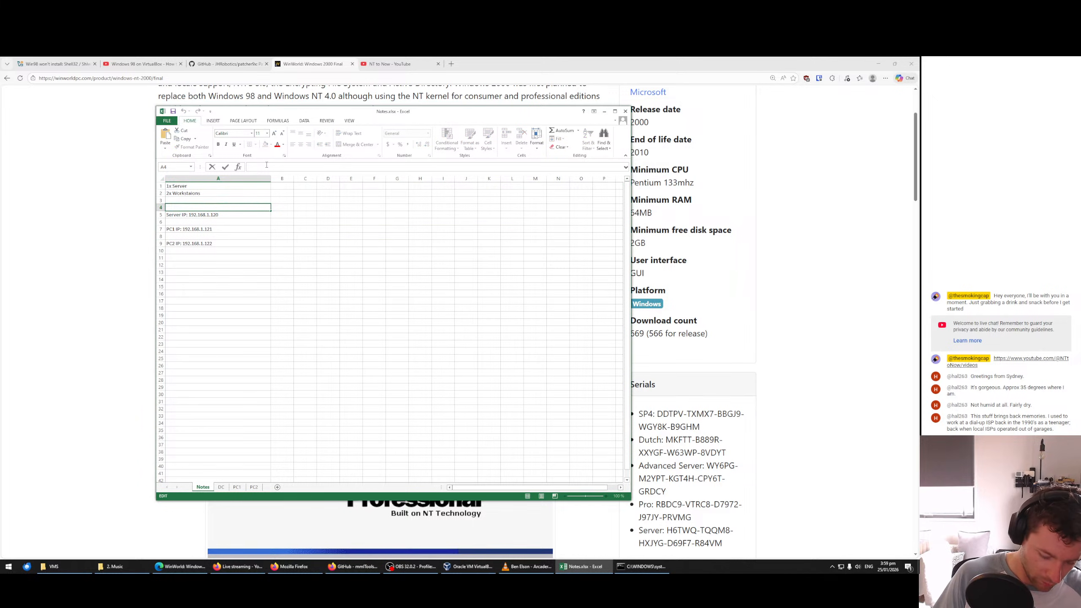
type("NETBIOS: BR")
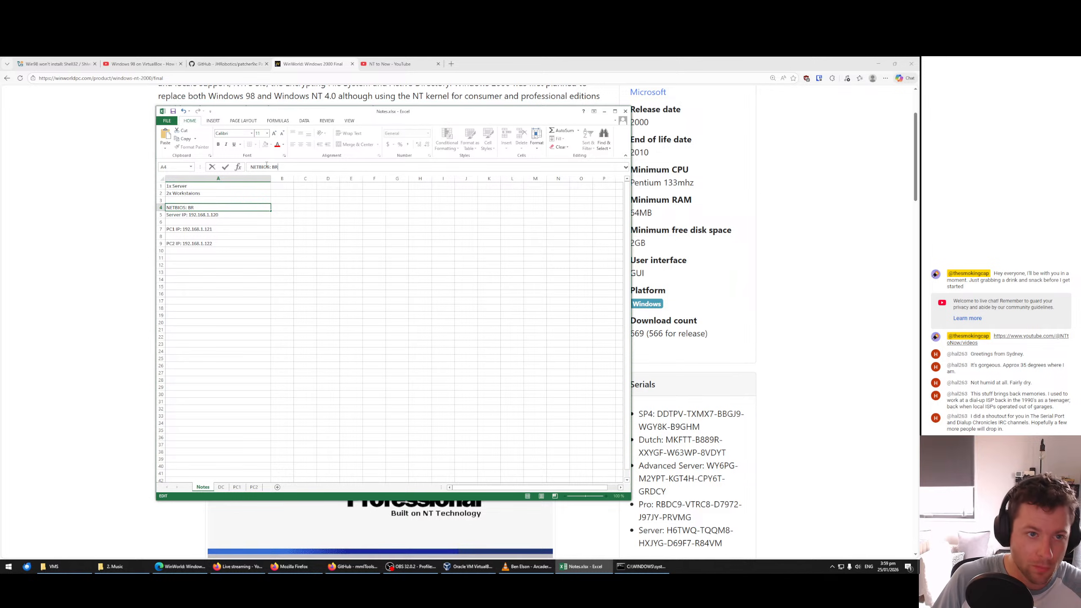
type("AINBOX")
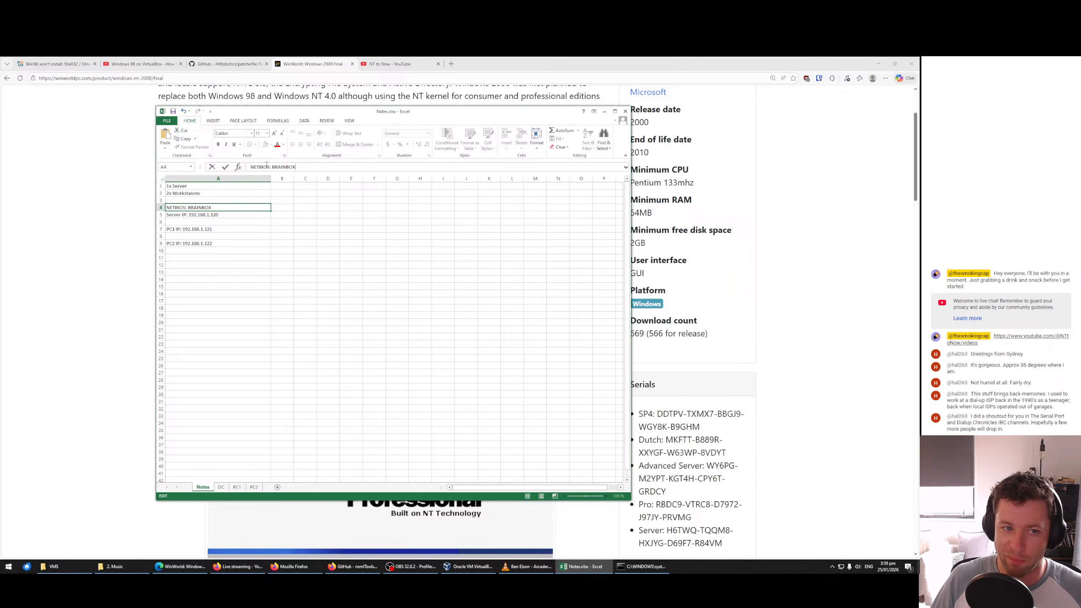
left_click(178, 229)
Insert another blank row and enter NETBIOS: PC1 above the PC1 IP line.
right_click(161, 229)
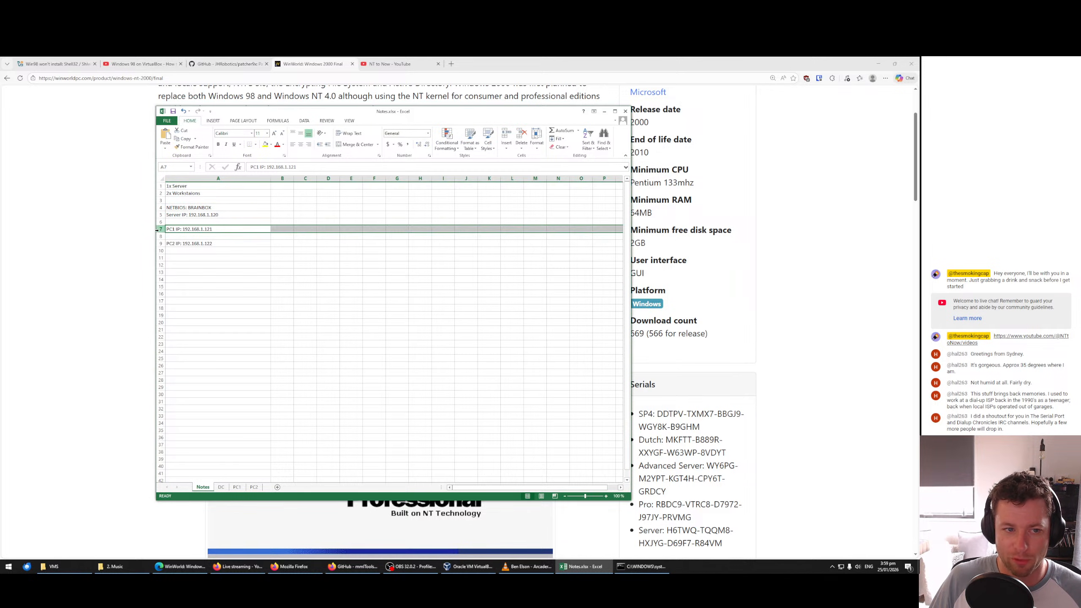
left_click(178, 281)
left_click(206, 229)
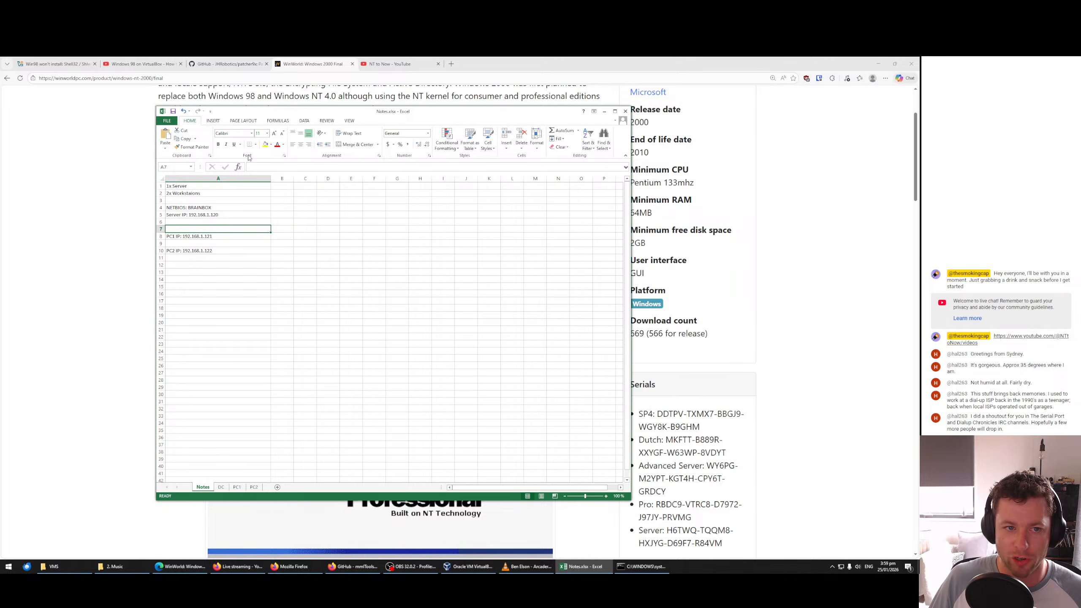
left_click(263, 166)
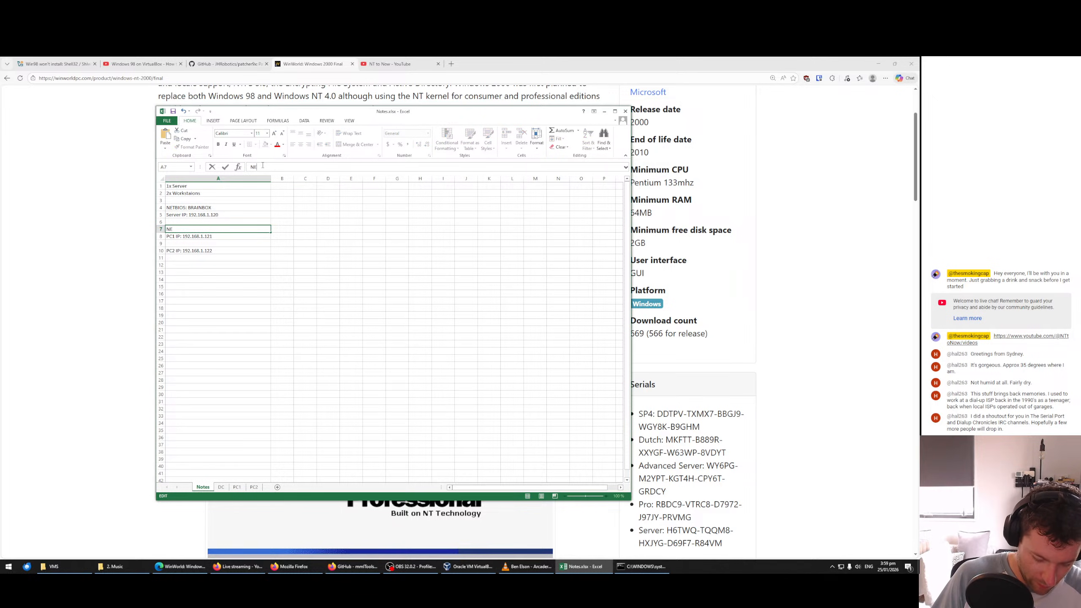
type("NETBIOS: PC1")
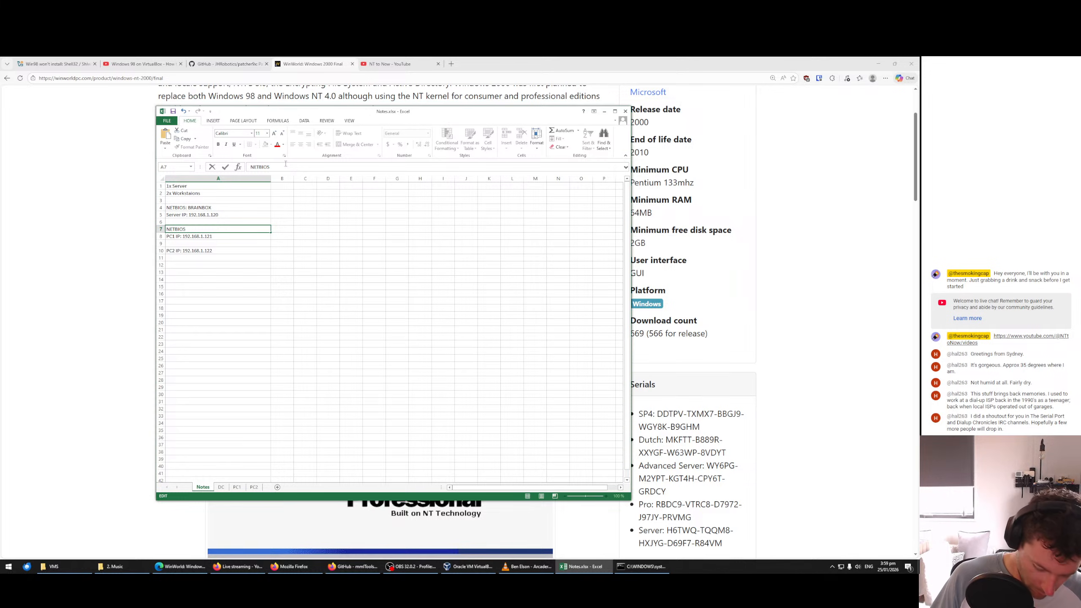
left_click(253, 259)
Insert a blank row and enter NETBIOS: PC2 above the PC2 IP line.
left_click(210, 243)
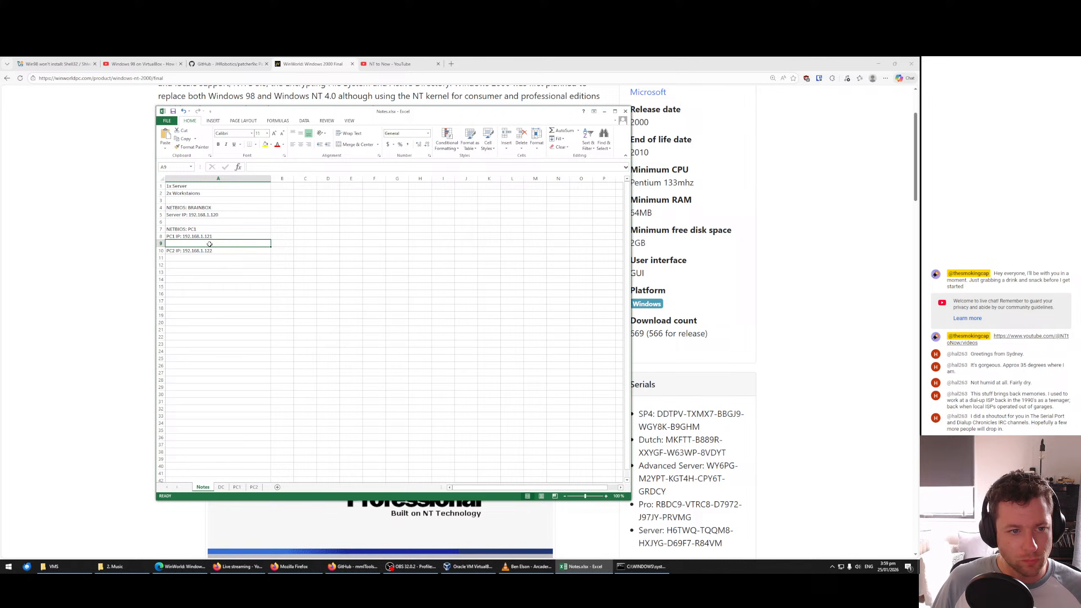
right_click(161, 244)
left_click(177, 295)
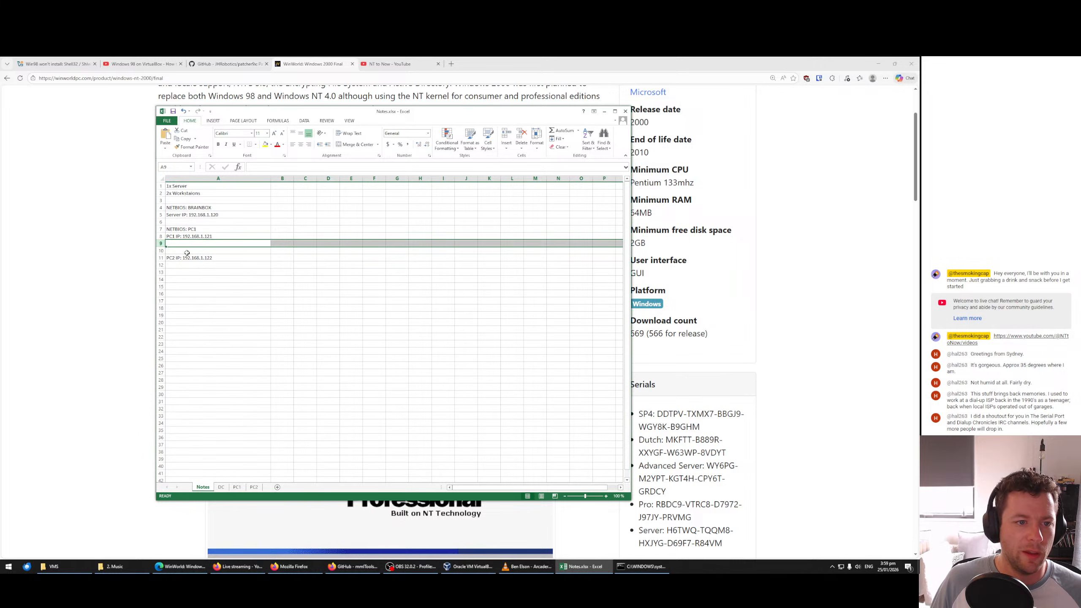
key("Down")
type("NETBIOS")
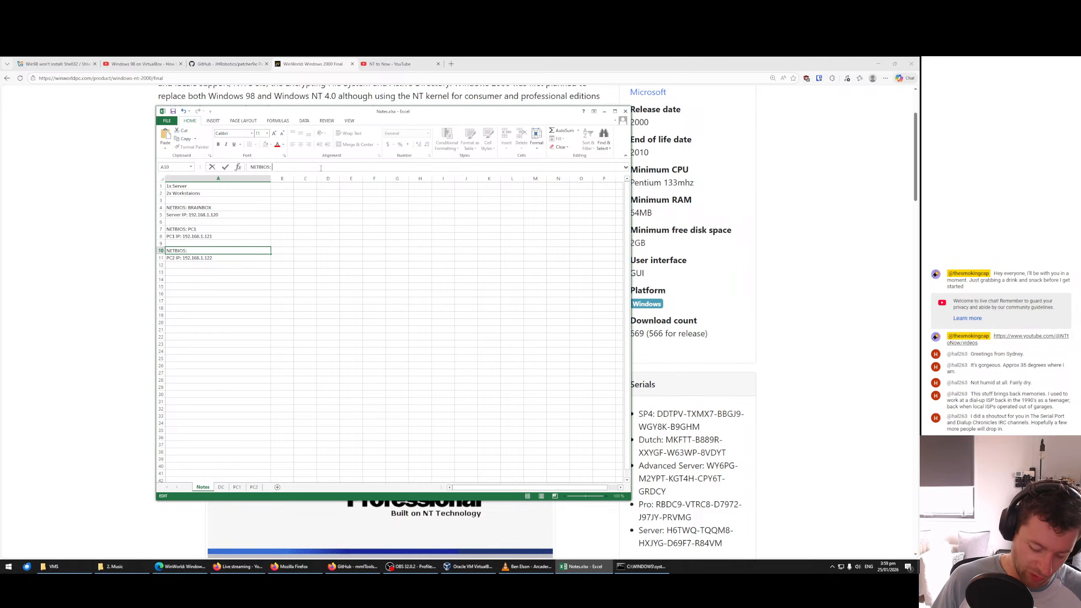
left_click(212, 326)
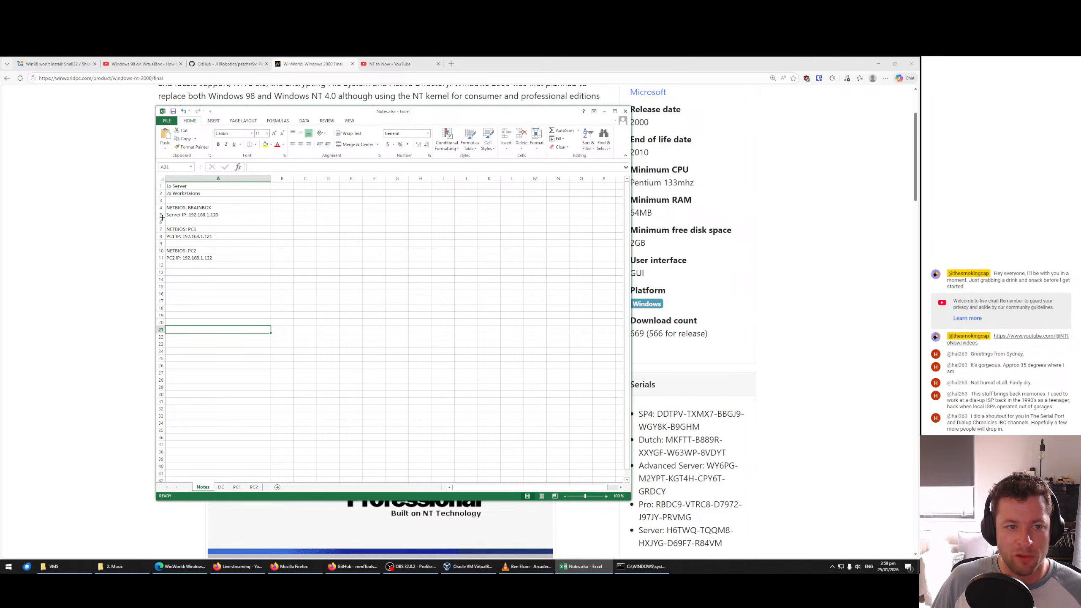
Insert a new row 4 holding CONTOSO, then edit it to read DOMAIN: CONTOSO.
right_click(161, 208)
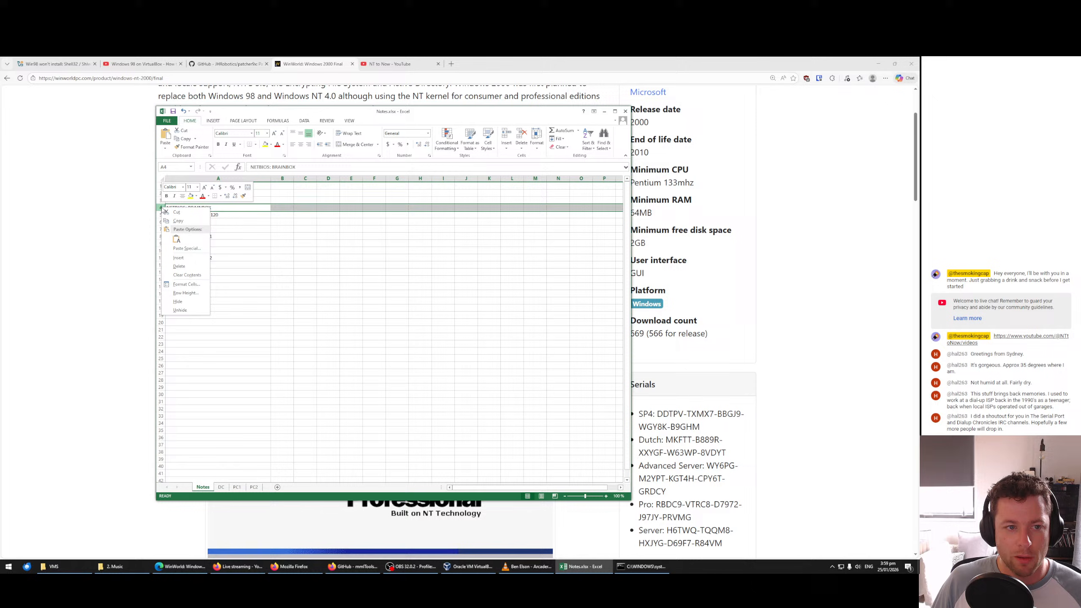
left_click(183, 263)
type("CONT")
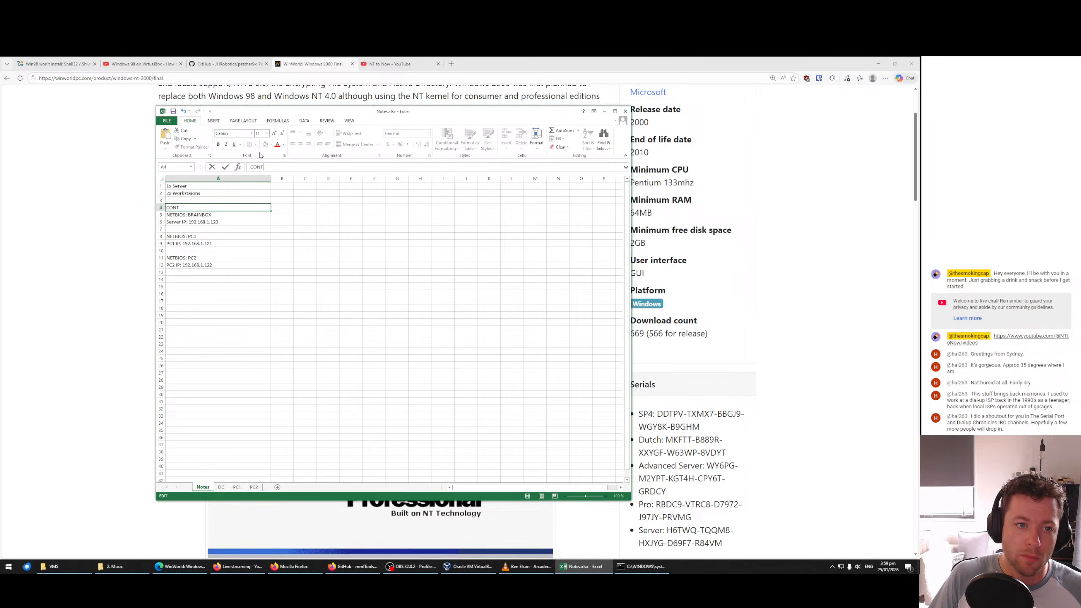
type("OSO")
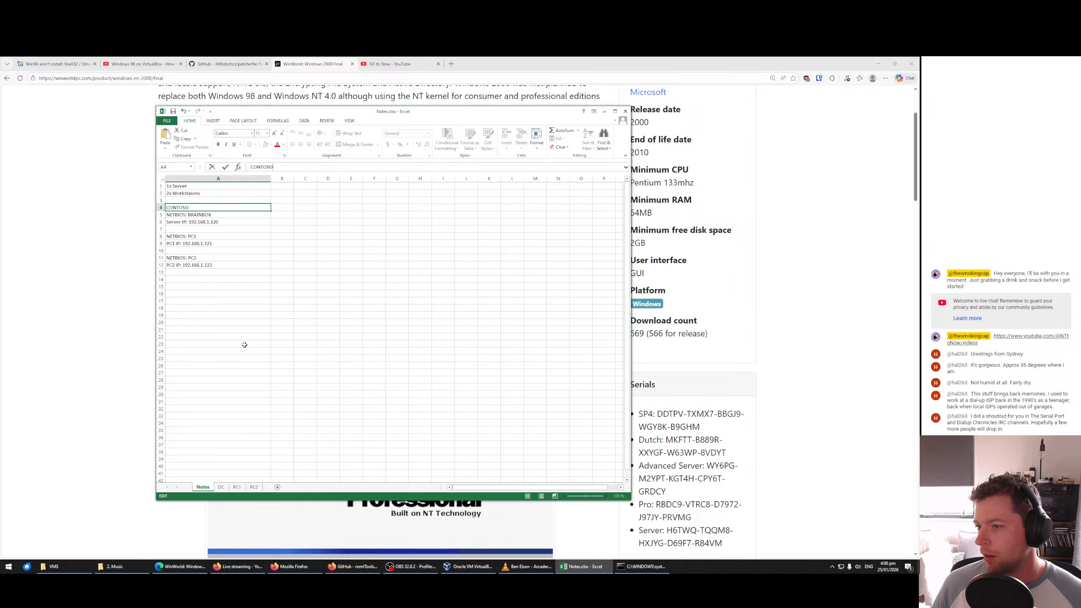
left_click(212, 338)
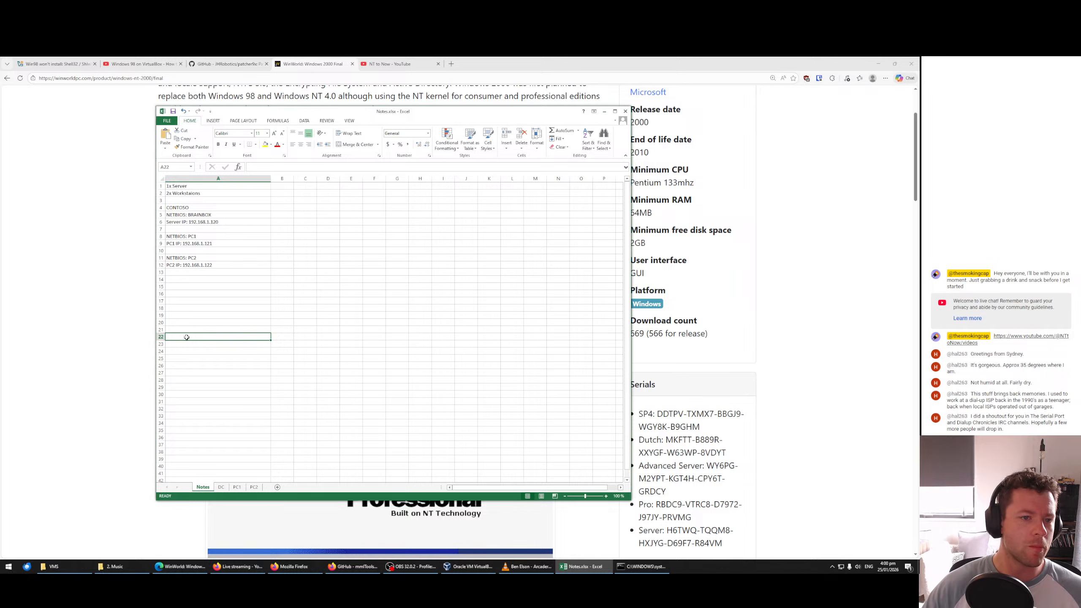
left_click(187, 206)
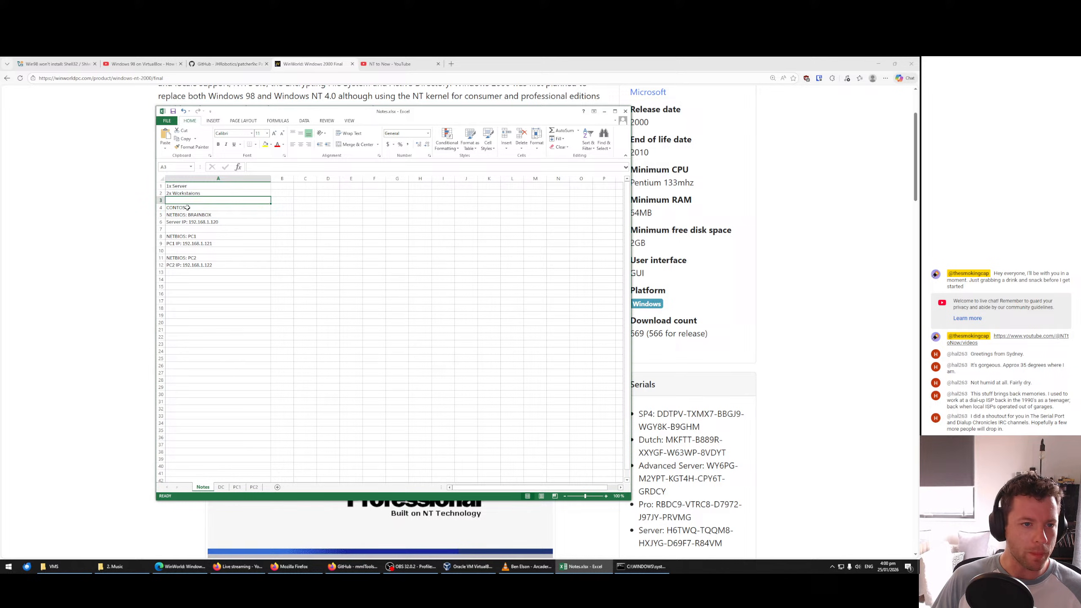
left_click(251, 168)
type("DOMAIN:")
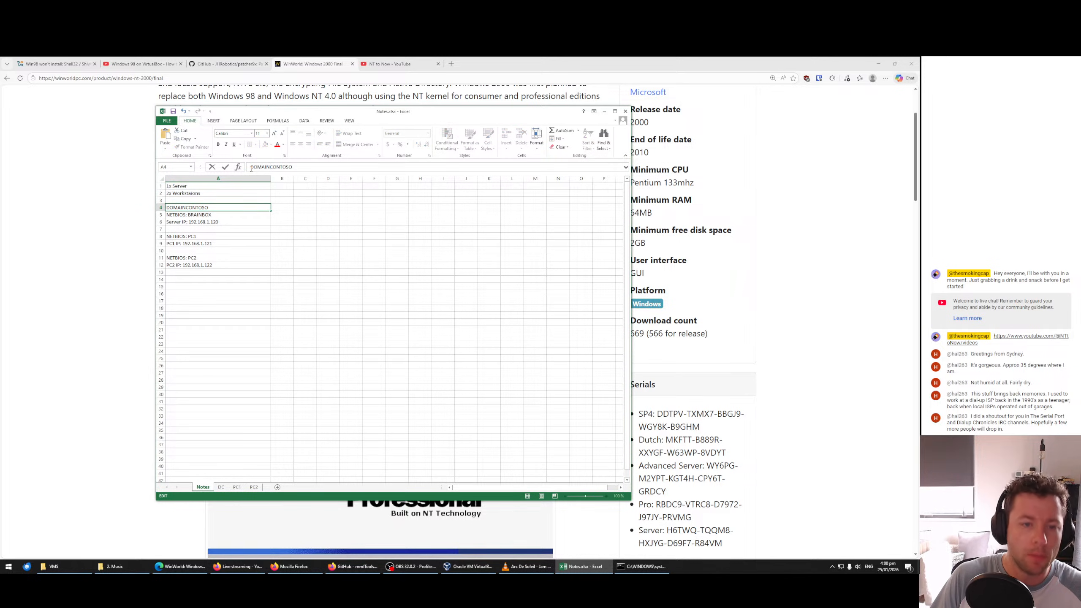
left_click(230, 280)
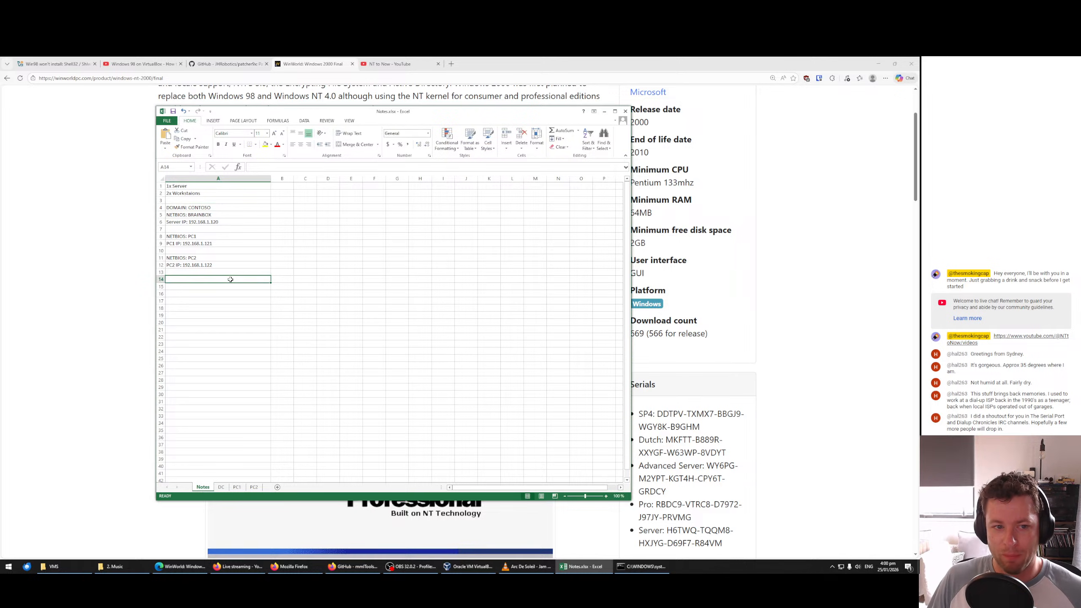
List the admin accounts ML_ADMIN and Administrator in column A.
type("Admin")
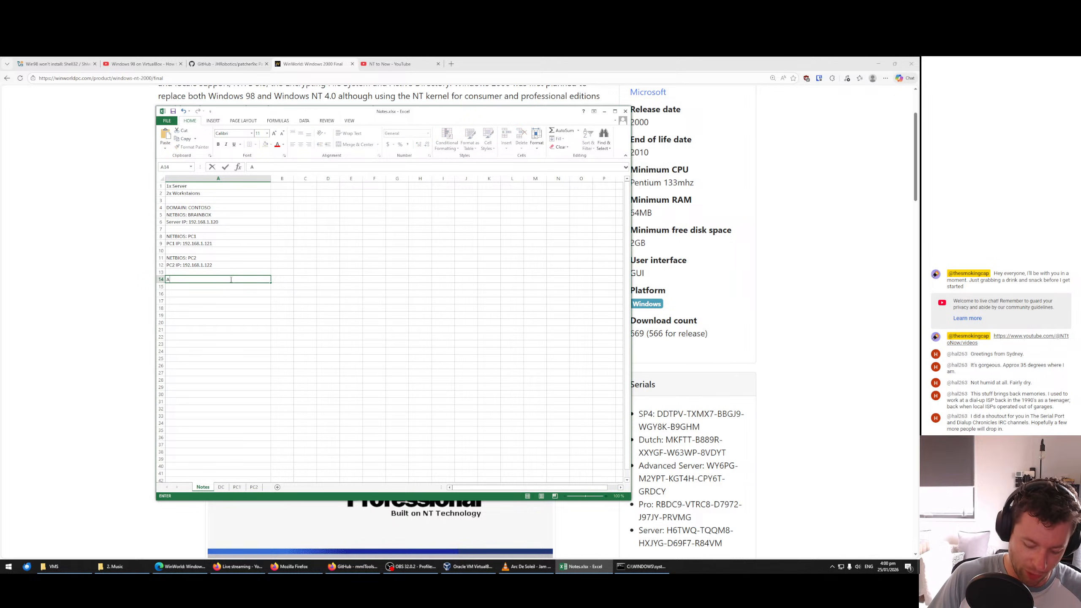
key("BackSpace")
key("BackSpace")
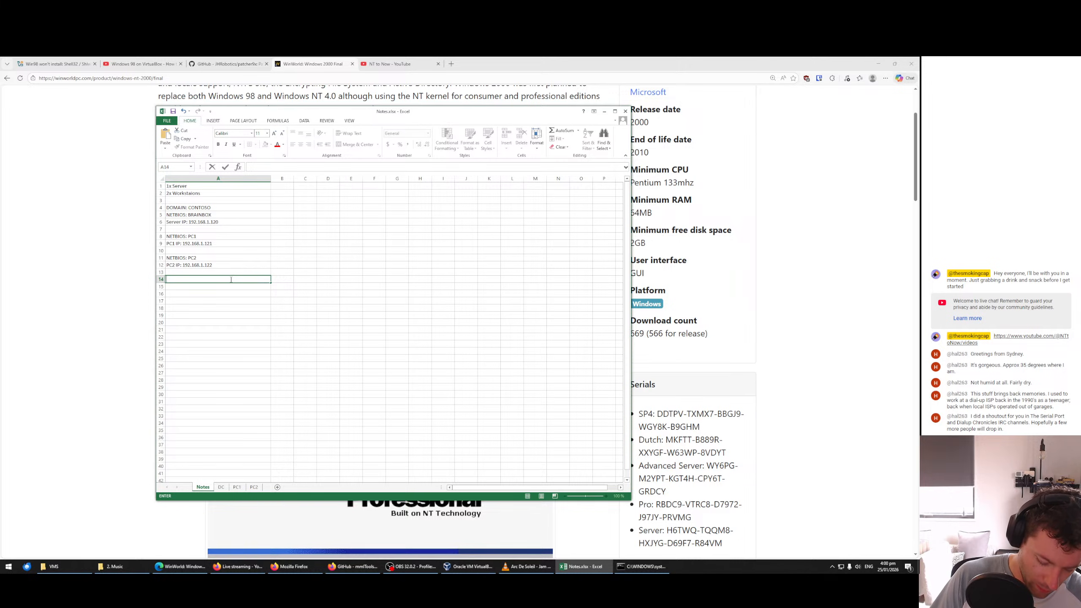
type("ML_ADMI")
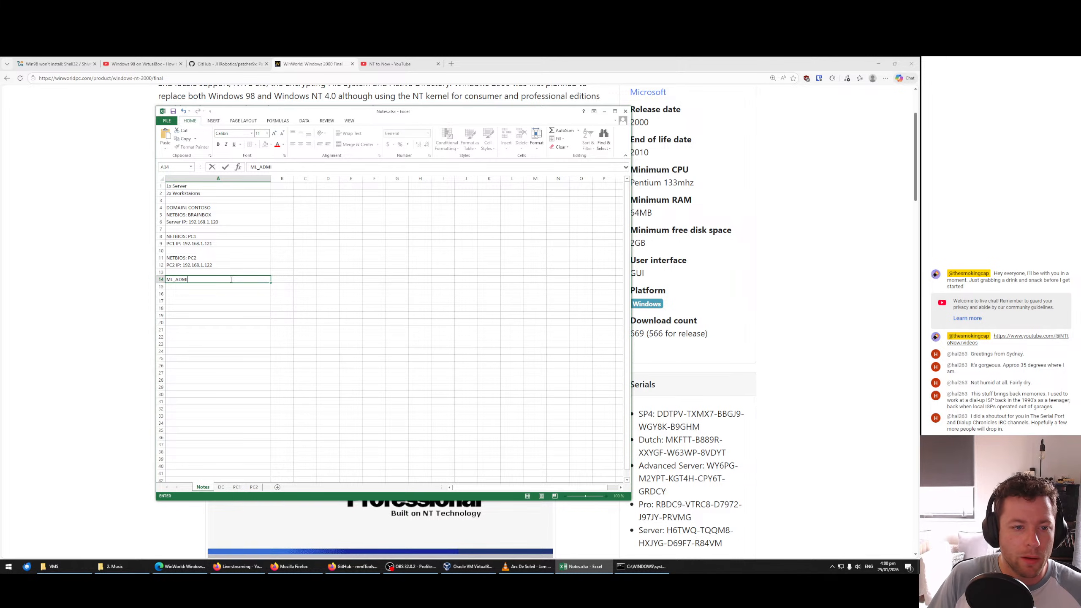
type("N")
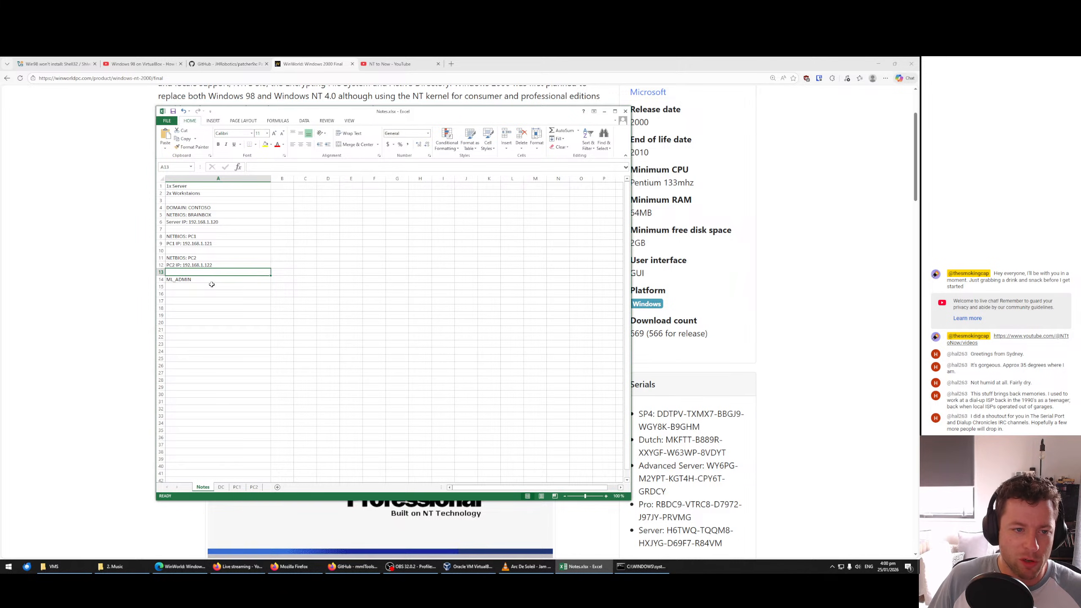
key("Return")
left_click(200, 280)
type("Admin")
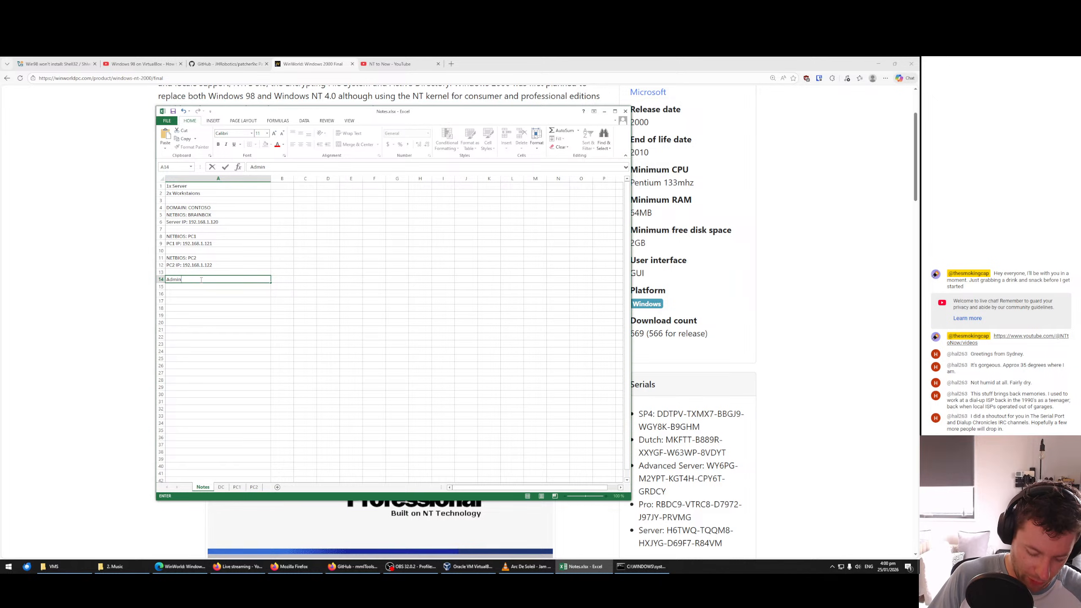
type("istrator")
key("Return")
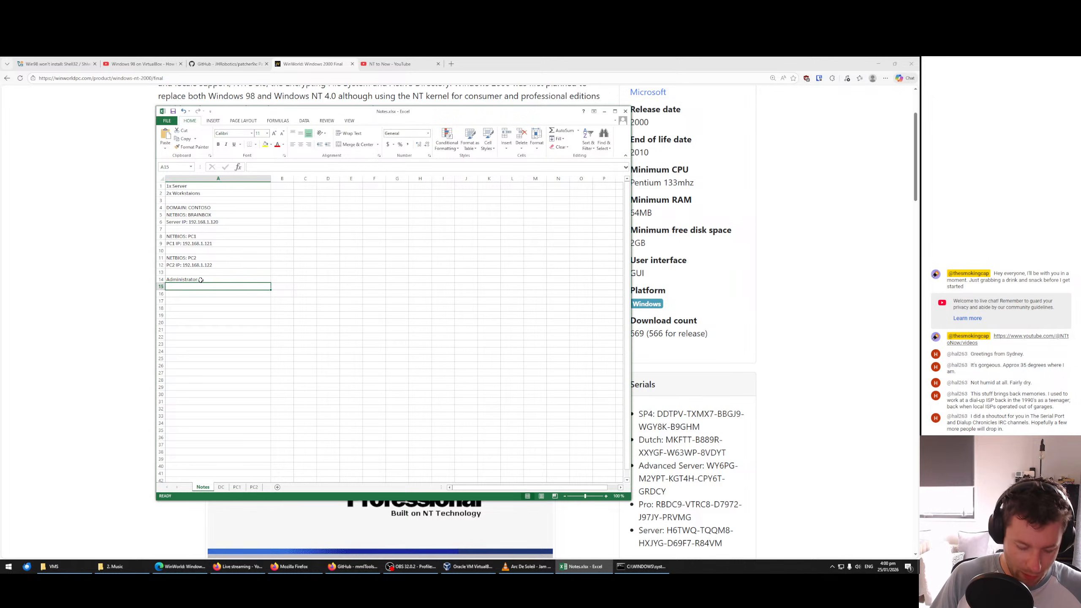
type("ML_ADMIN")
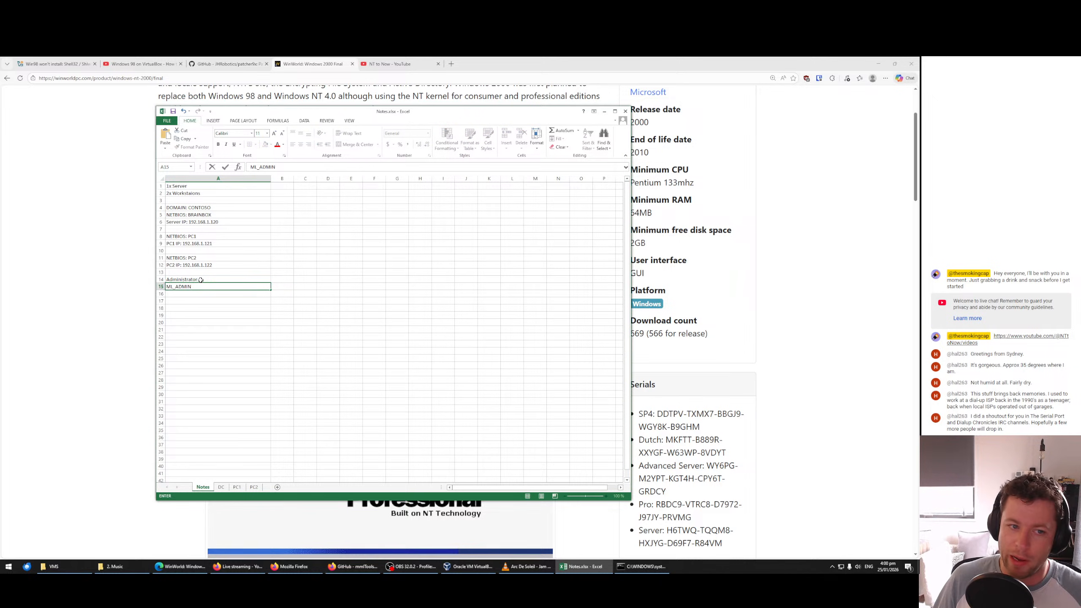
key("Return")
key("Return")
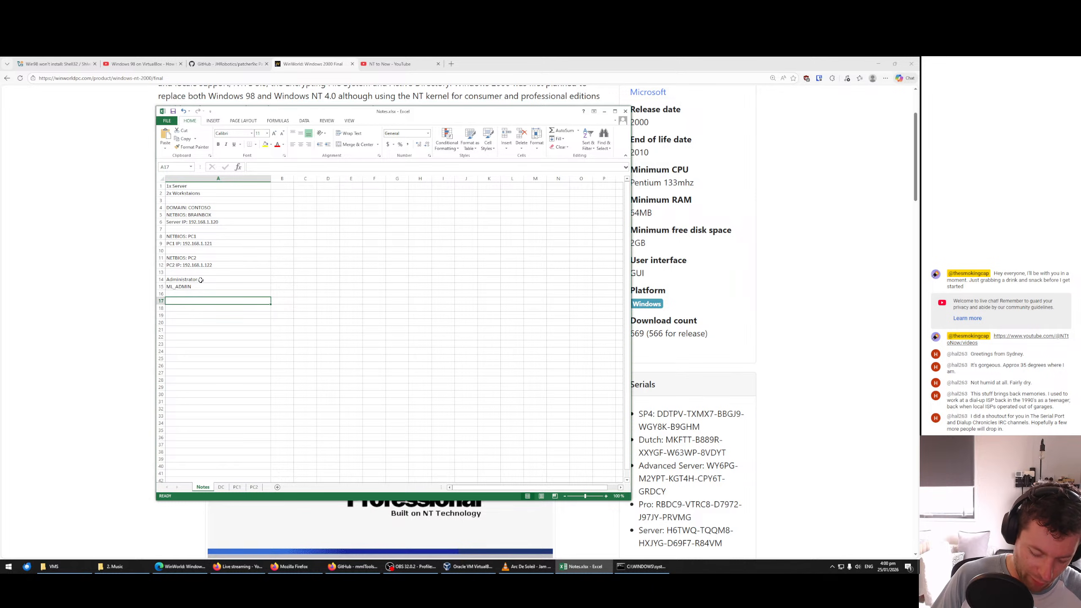
Add the two user accounts with their full names below the admin accounts.
type("Bill")
key("Return")
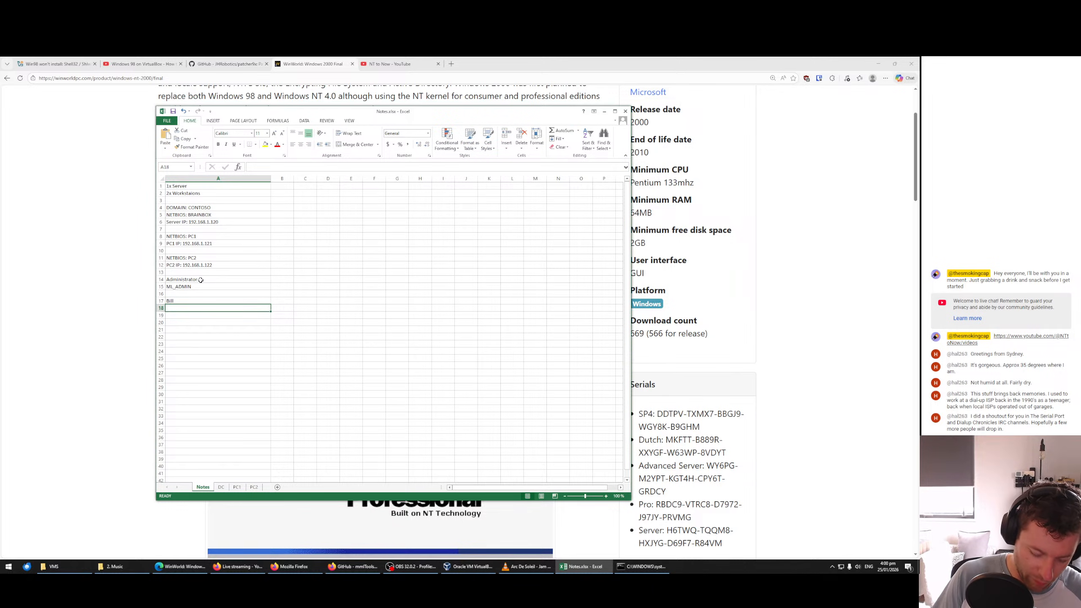
type("JOhn")
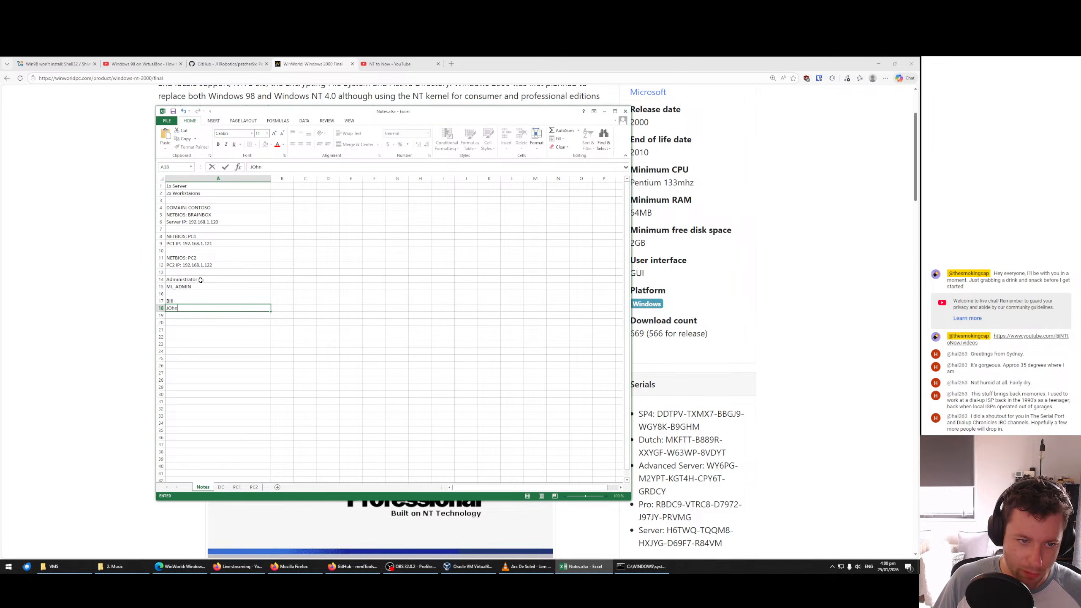
key("BackSpace")
key("BackSpace")
key("BackSpace")
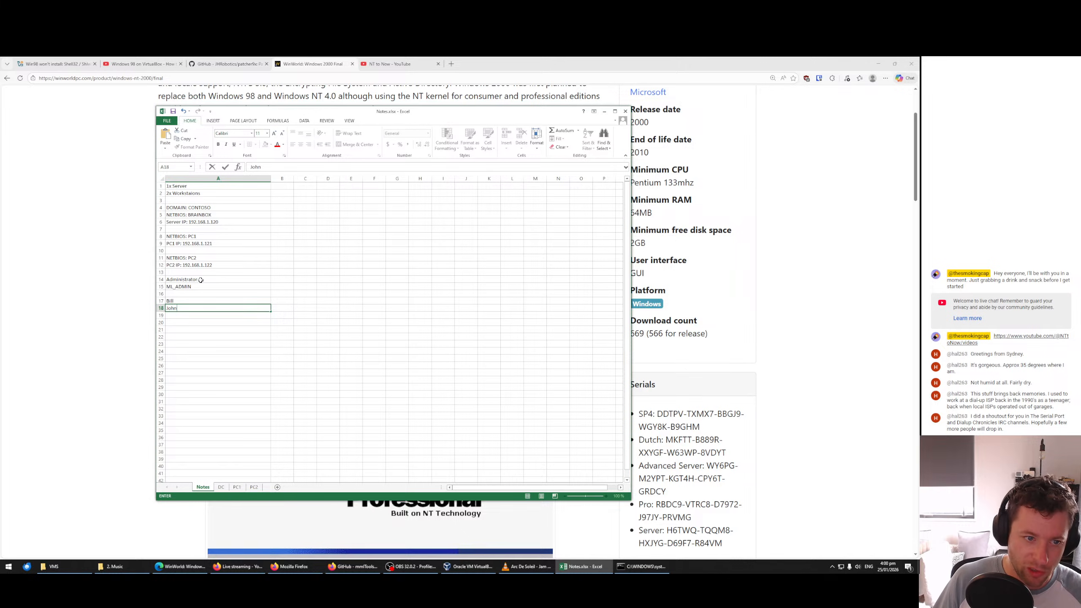
left_click(183, 300)
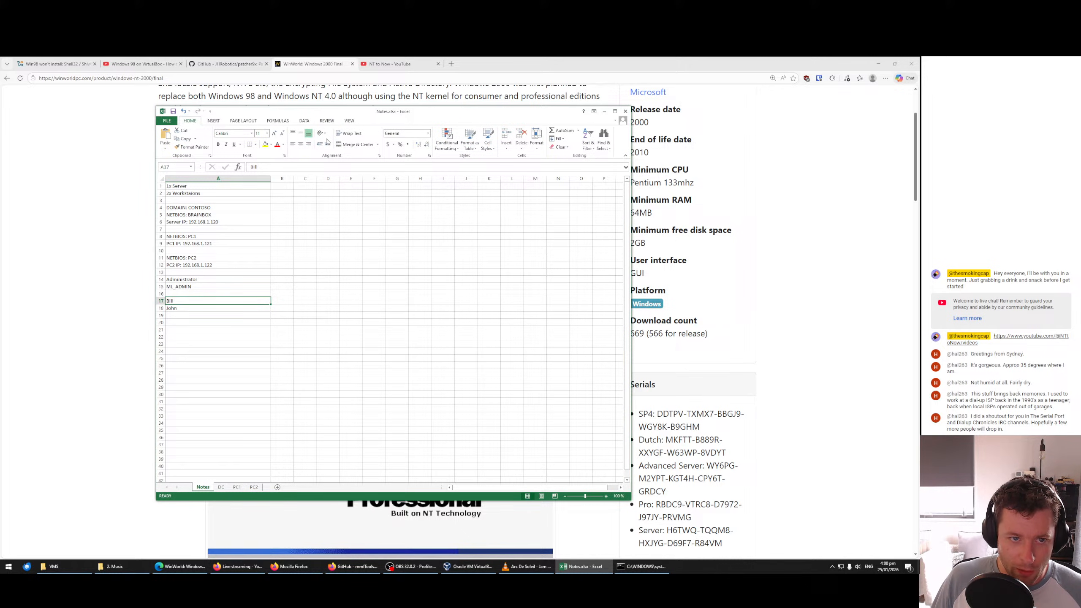
left_click(301, 164)
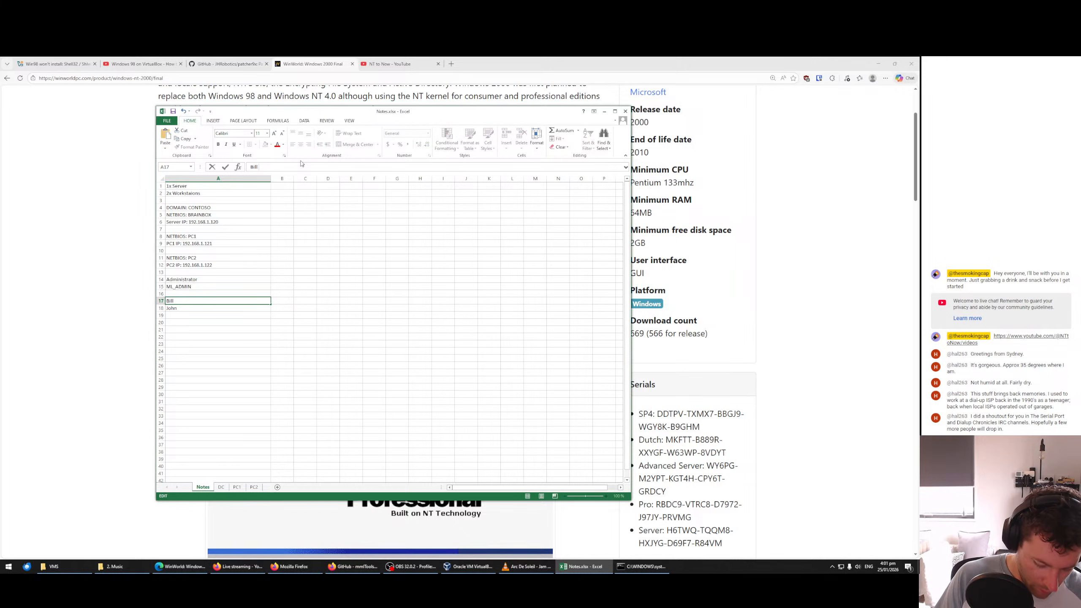
type("Ball")
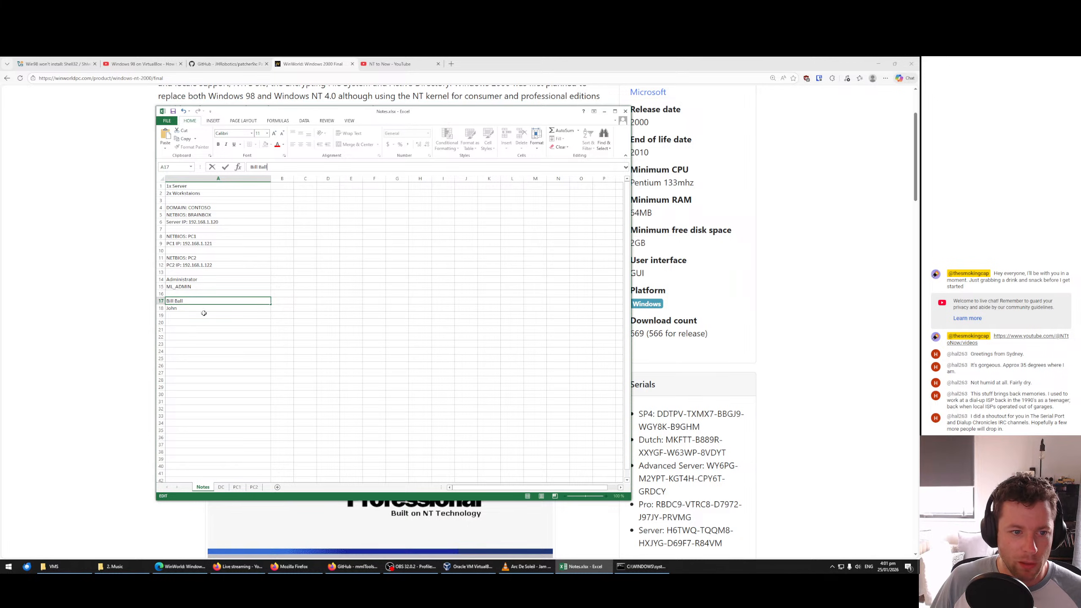
key("Return")
left_click(286, 168)
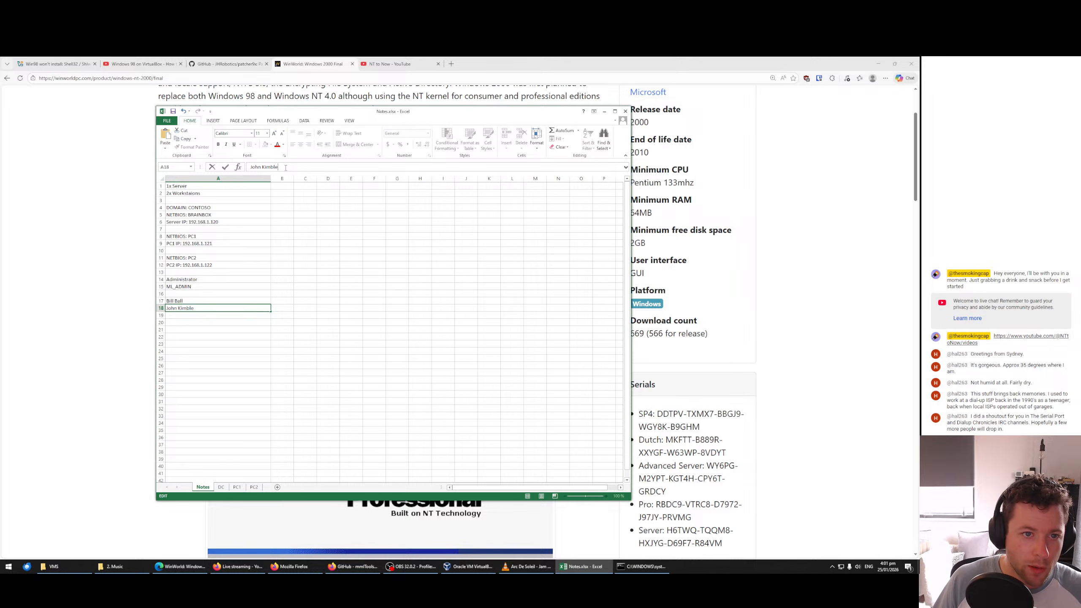
left_click(310, 301)
left_click(266, 308)
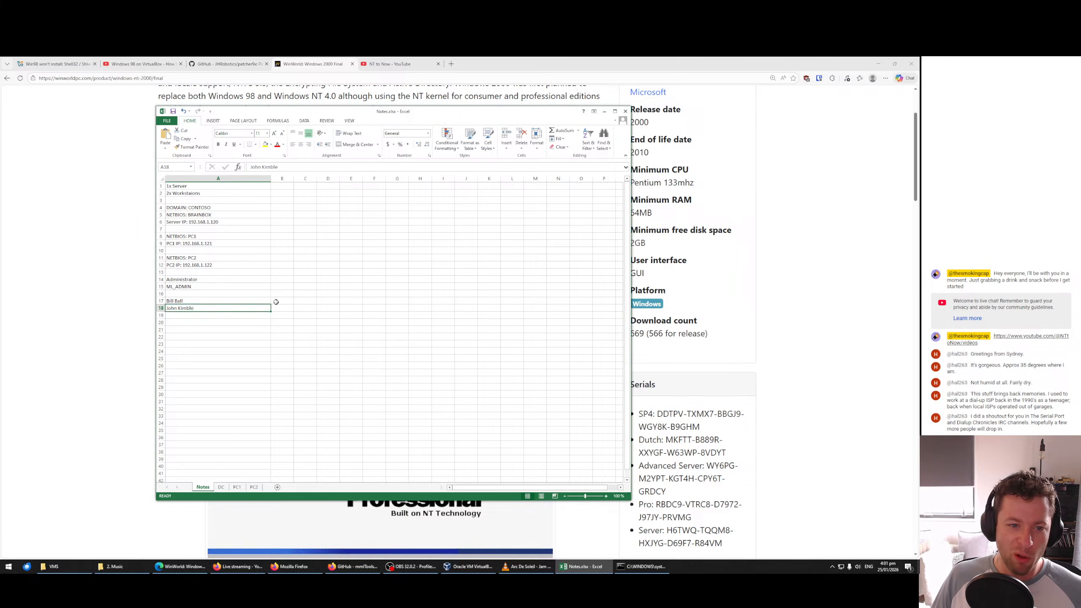
left_click(276, 301)
Widen column B and type the account password beside Administrator.
left_click_drag(293, 178, 326, 182)
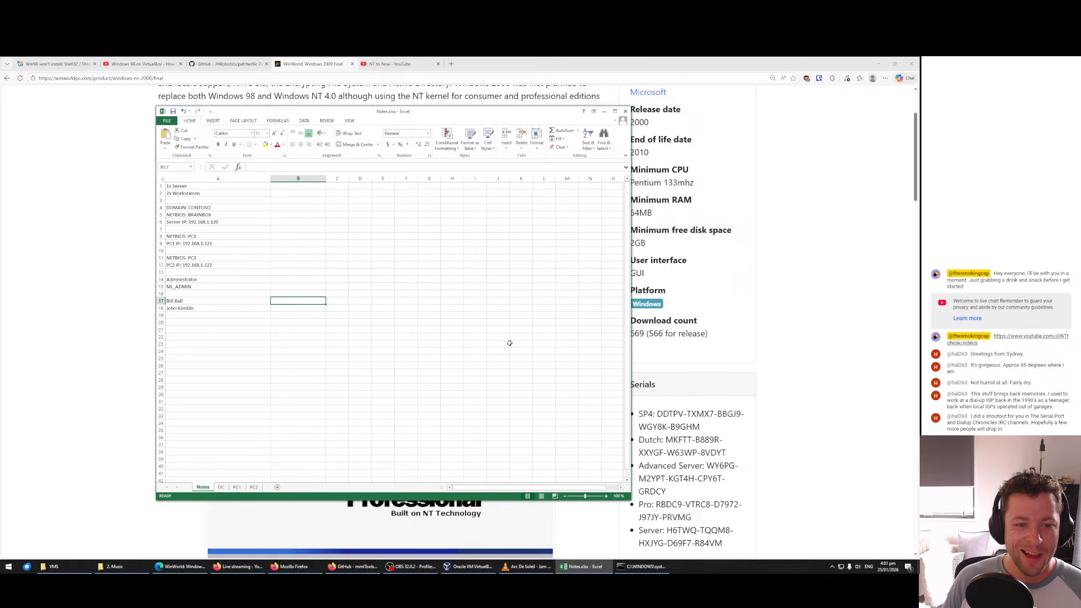
left_click(287, 294)
left_click(290, 286)
left_click(292, 280)
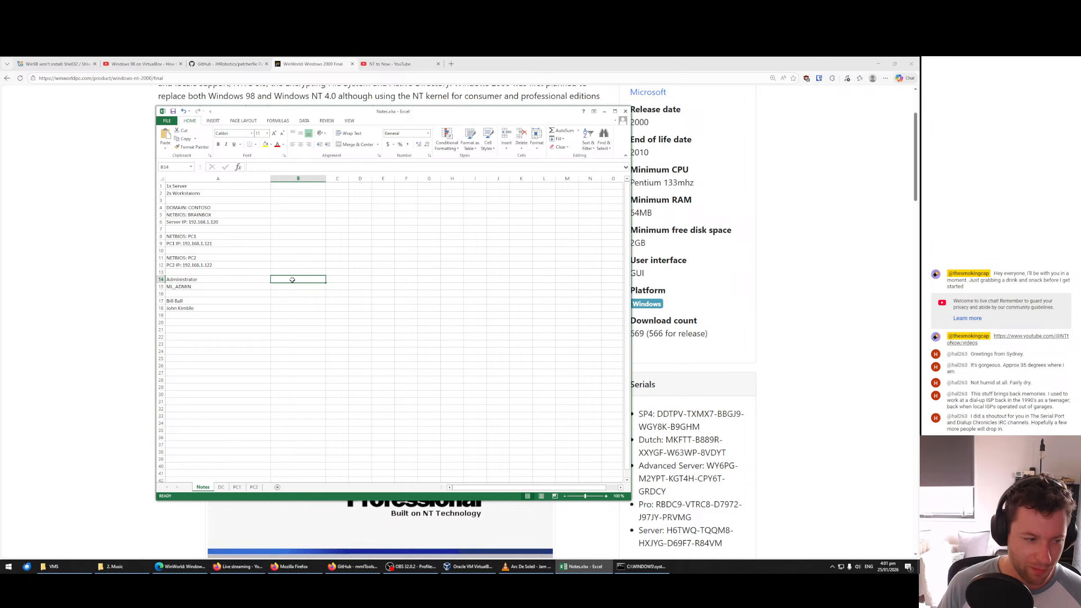
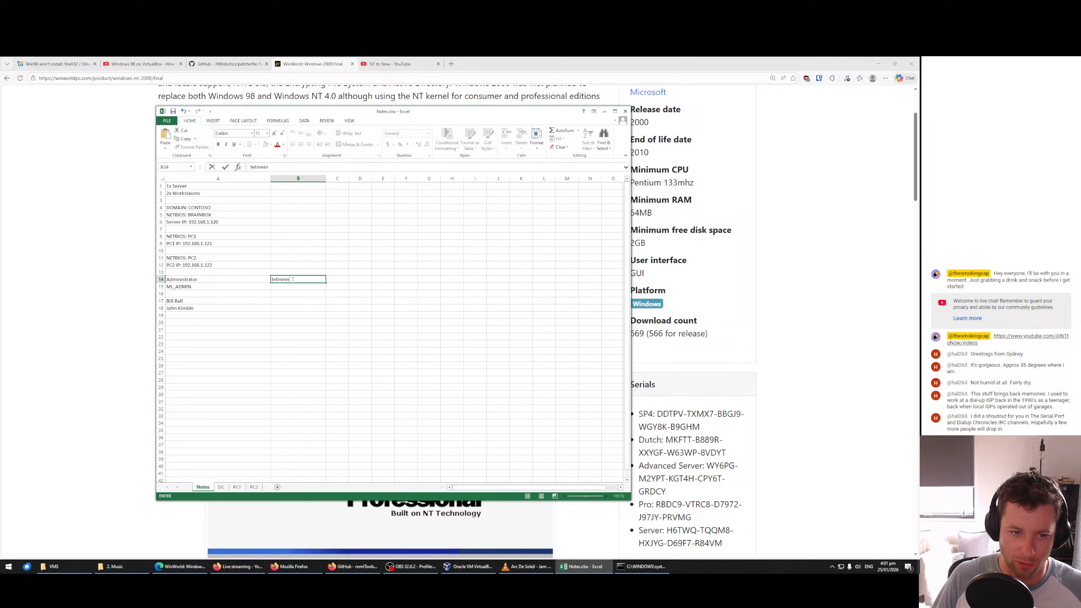
key("Return")
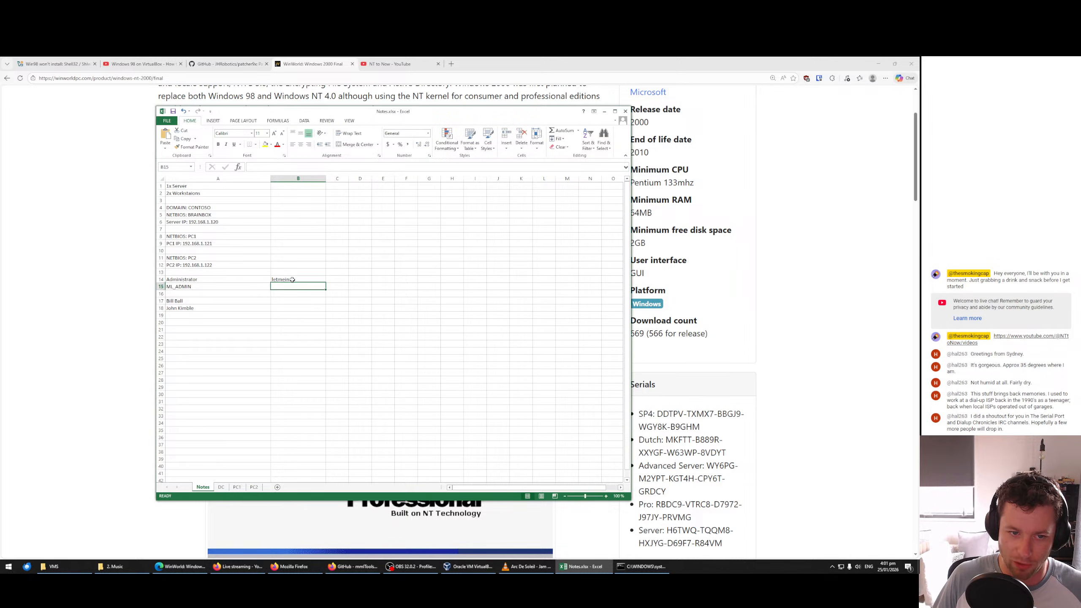
Copy that password beside the second admin account and both users, then switch to the browser.
key("Up")
key("ctrl+c")
key("Down")
key("ctrl+v")
key("Down")
key("Down")
key("ctrl+v")
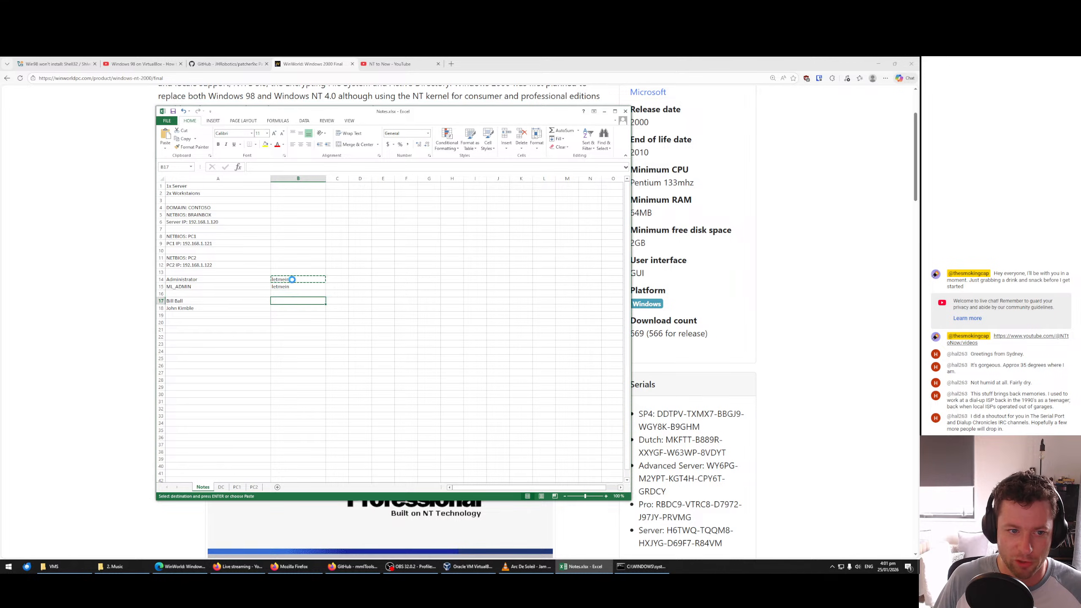
key("Down")
key("ctrl+v")
left_click(296, 268)
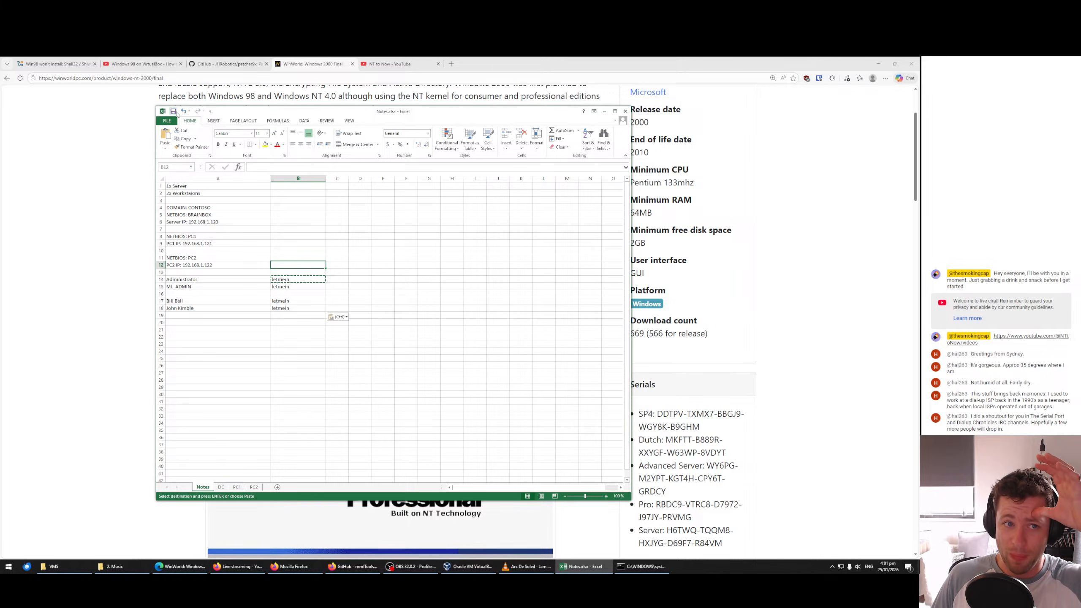
key("Escape")
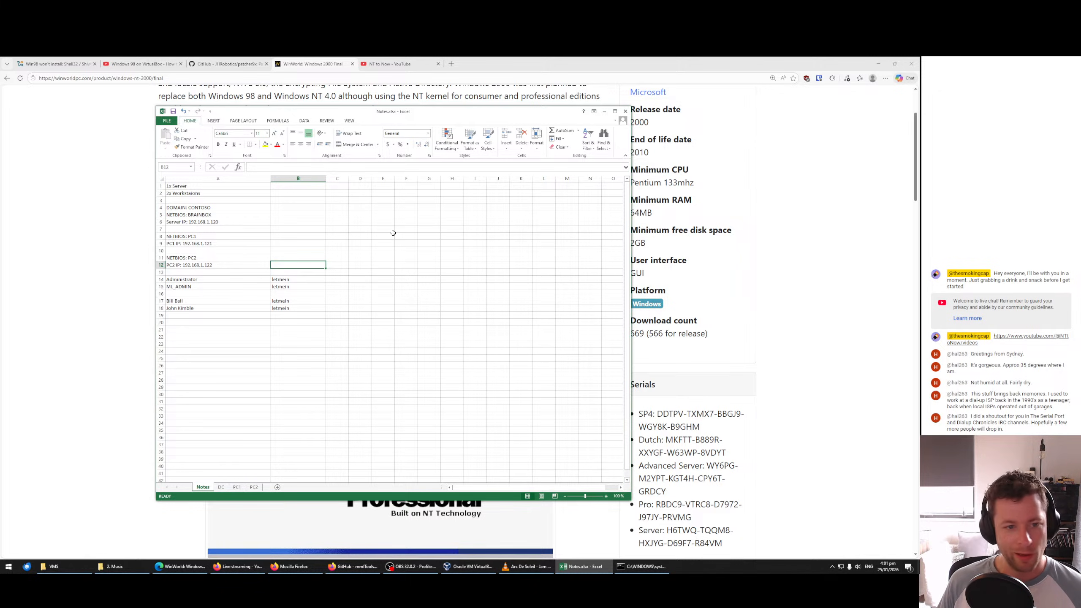
left_click(124, 447)
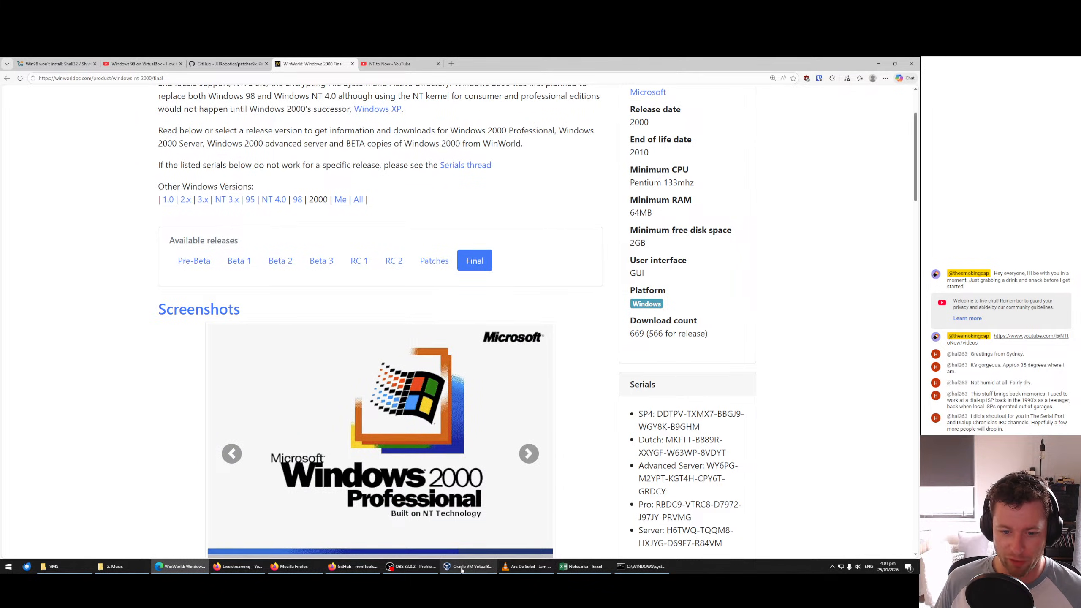
Check in VirtualBox's Help > About that version 7.0 is installed, then return to the browser.
left_click(468, 566)
left_click(37, 68)
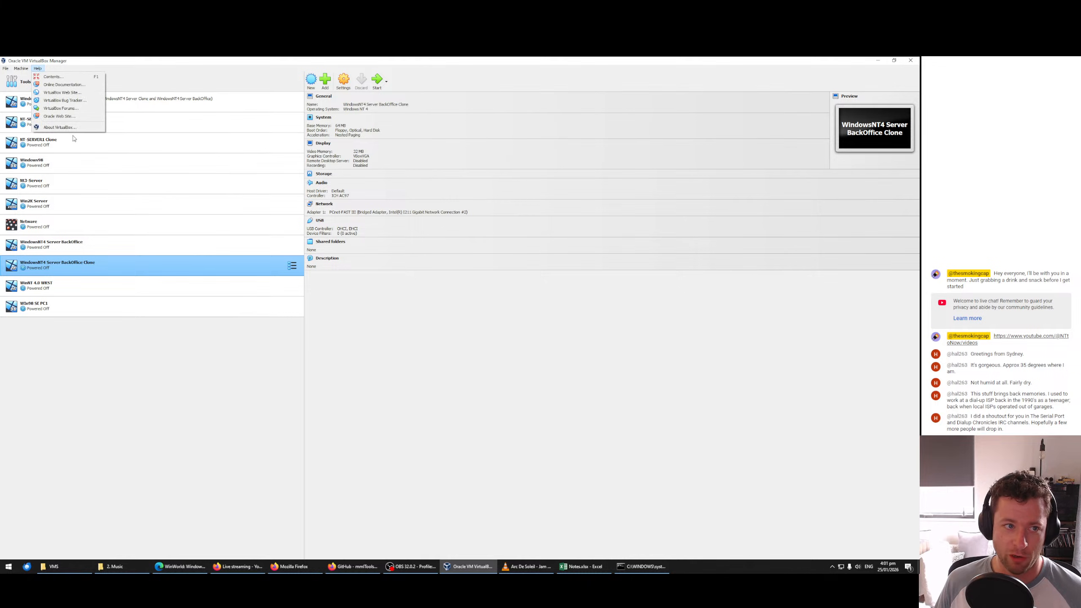
left_click(69, 127)
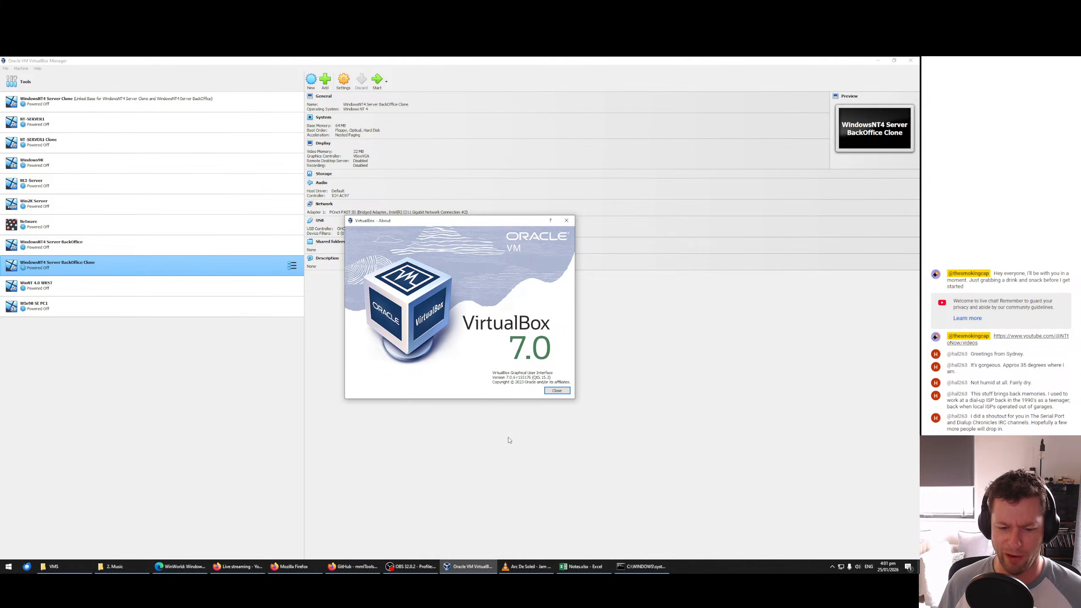
left_click(194, 567)
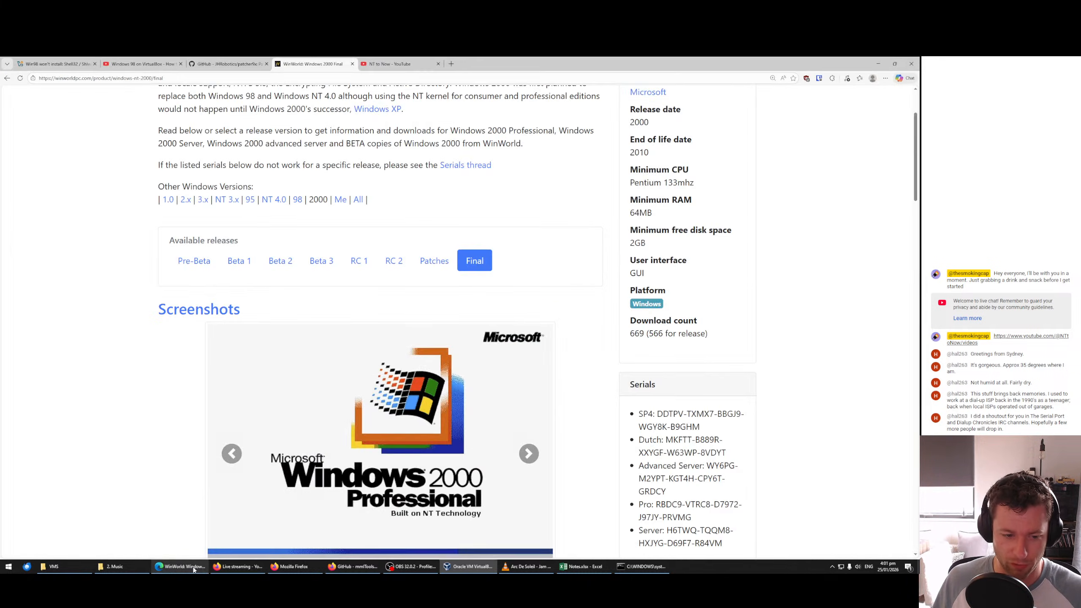
Search Google for virtualbox, look over the official VirtualBox website, then close that tab.
left_click(451, 63)
type("goog")
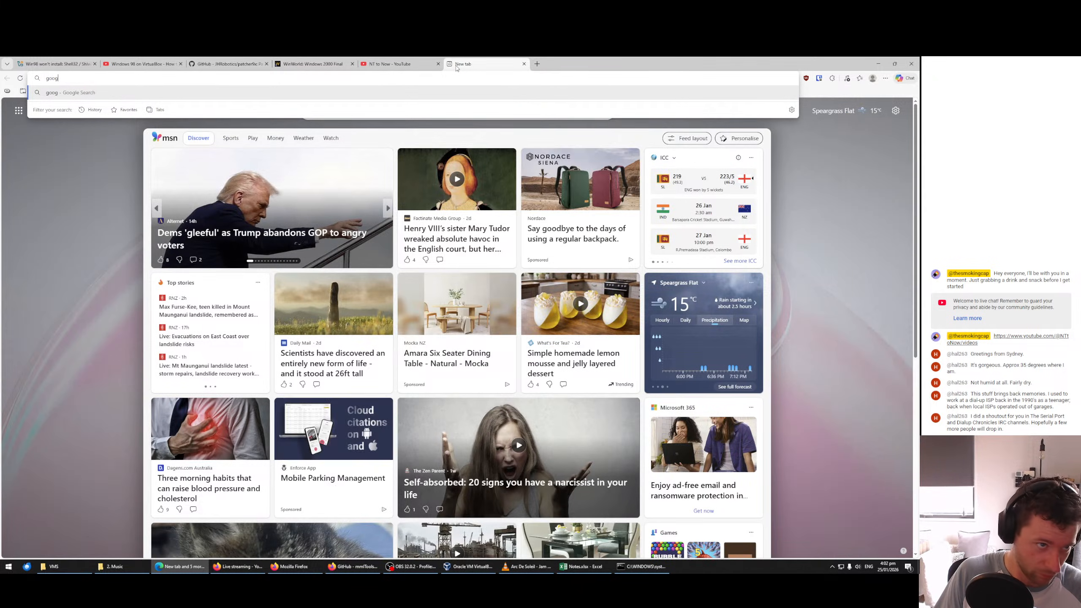
type("le.com")
key("Return")
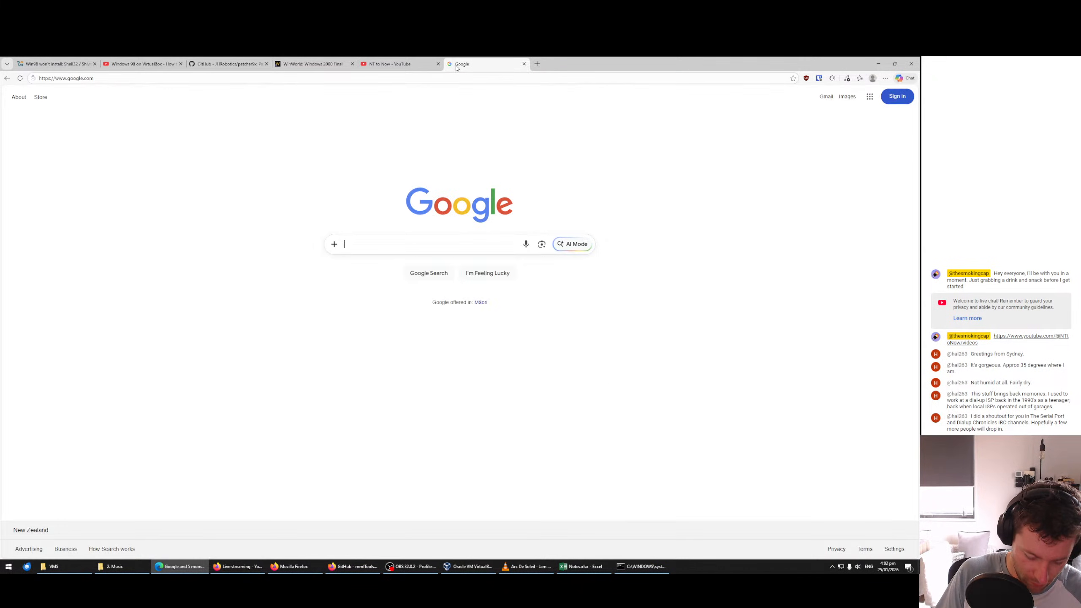
type("virtualbox")
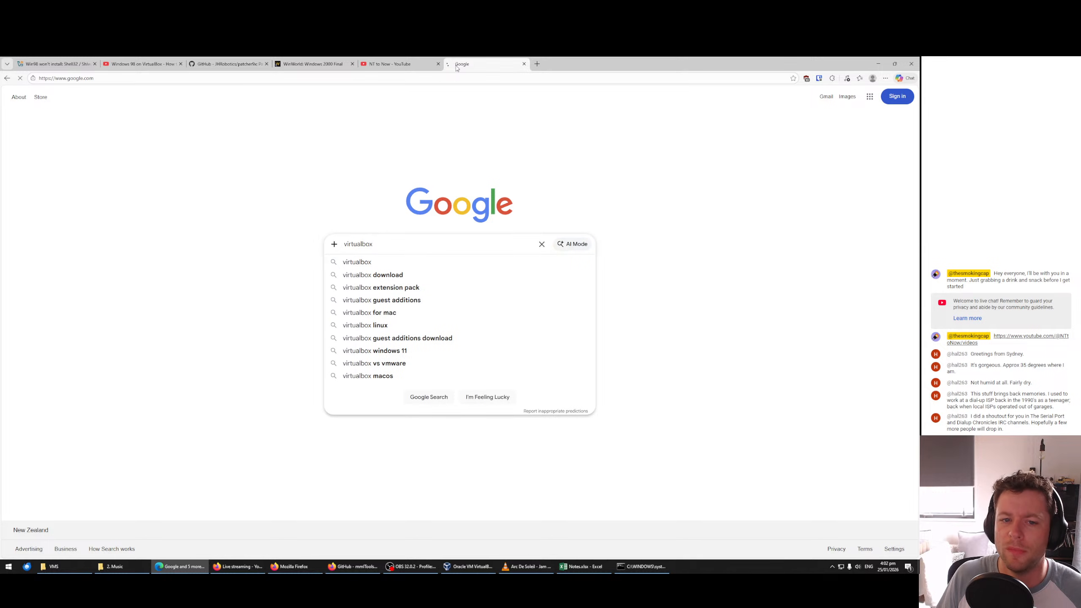
key("Return")
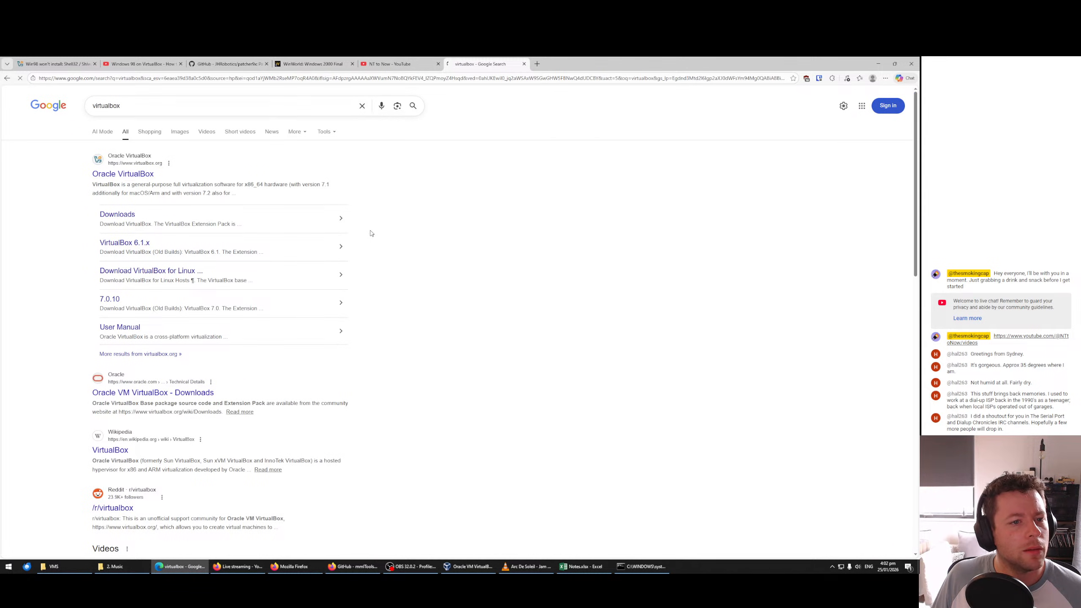
left_click(123, 173)
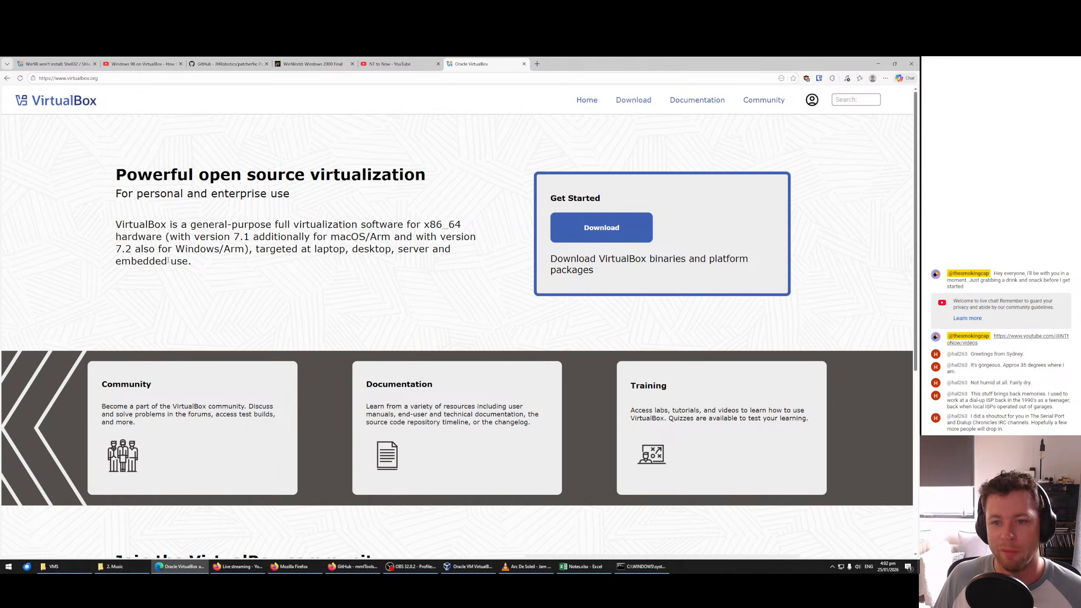
scroll(187, 260, "down", 5)
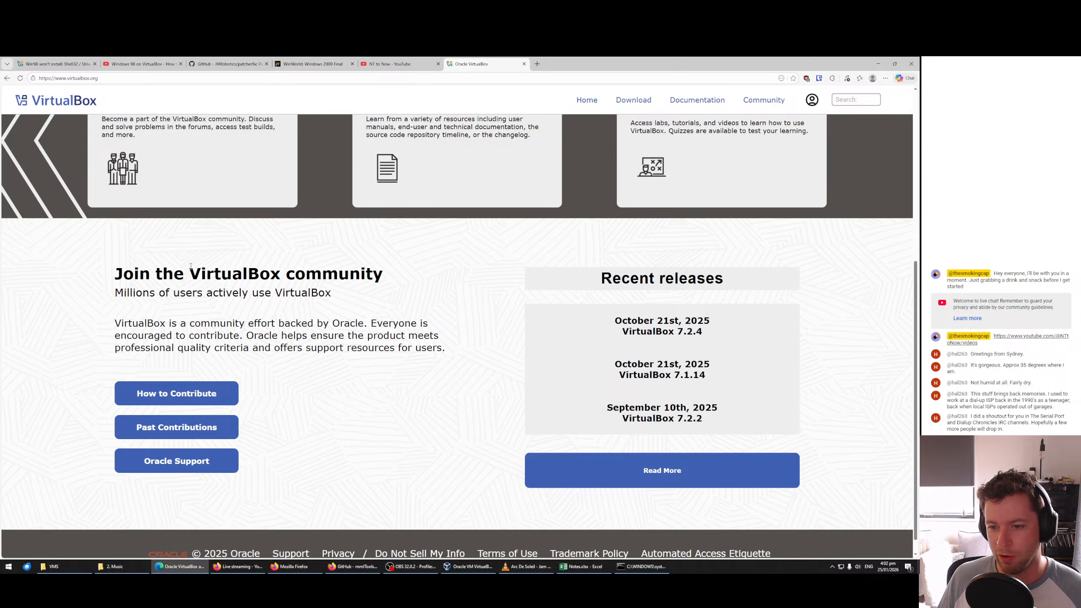
scroll(191, 266, "up", 5)
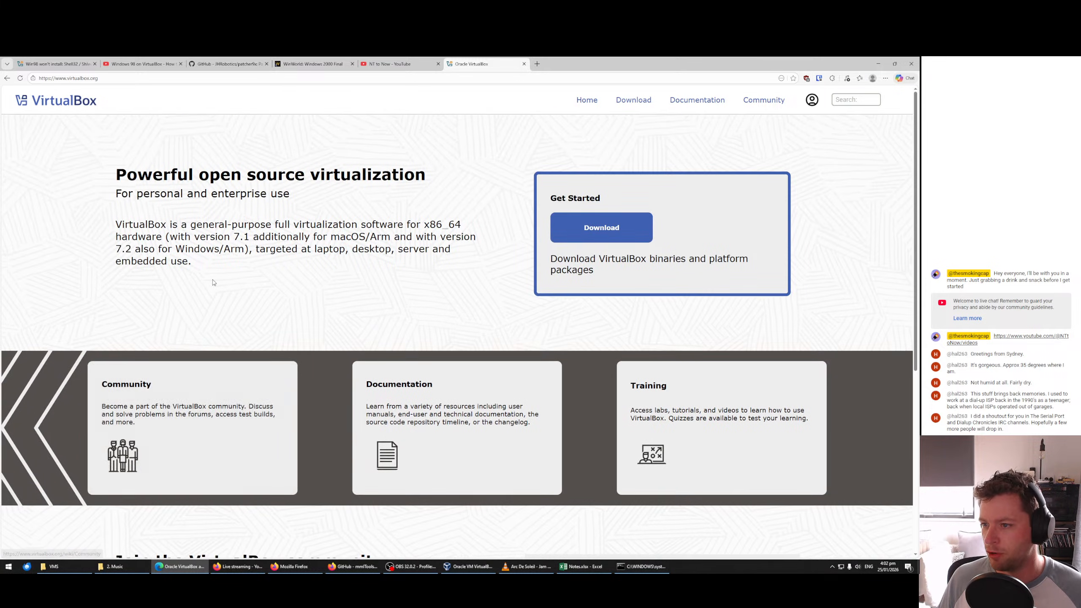
left_click(524, 63)
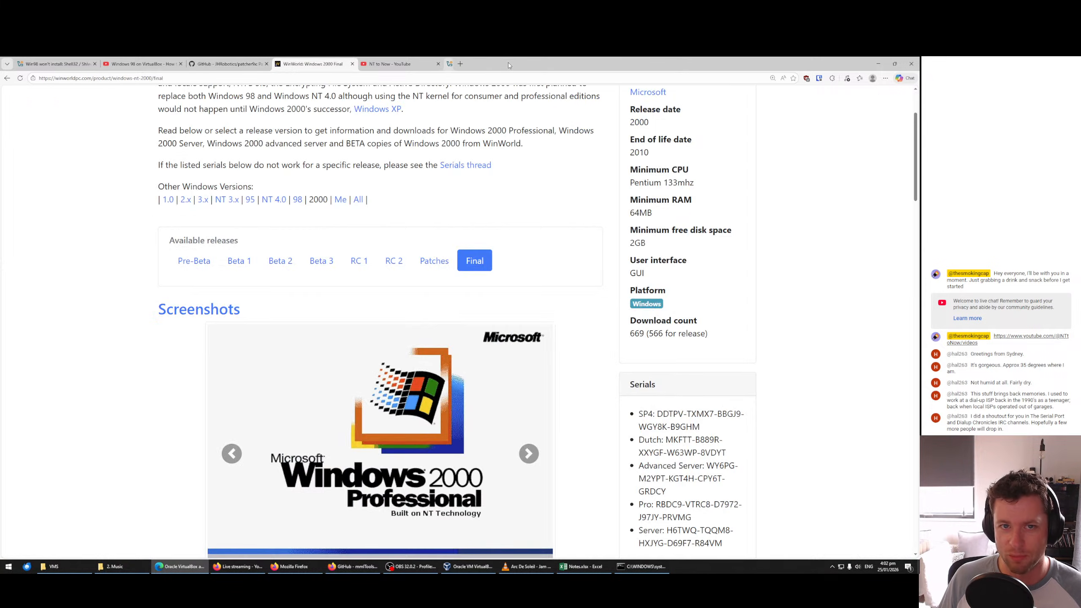
scroll(586, 297, "up", 3)
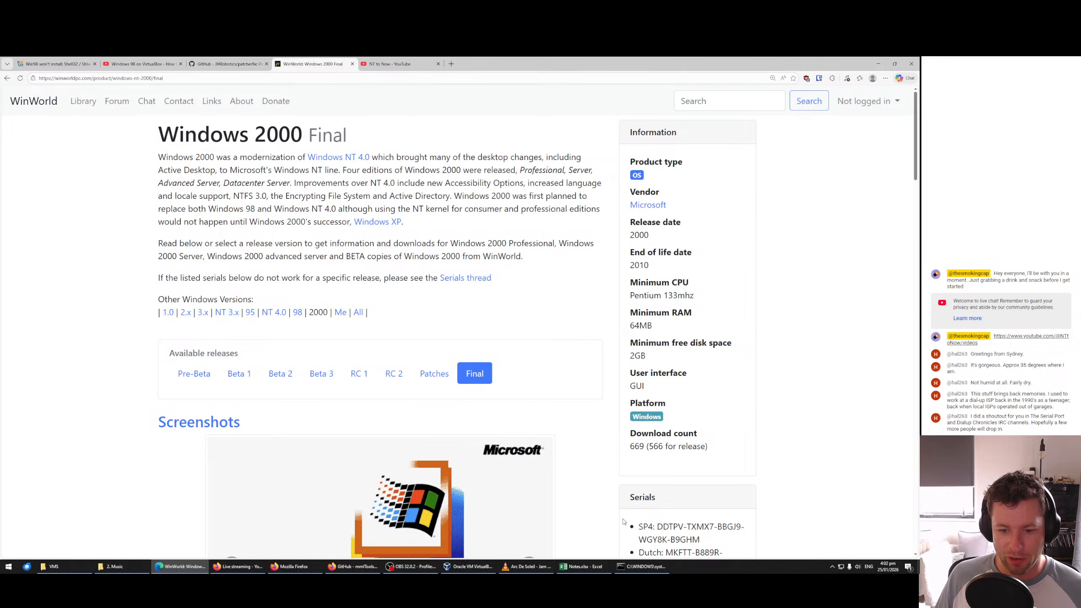
Close VirtualBox's About window and return to the WinWorld page.
left_click(489, 567)
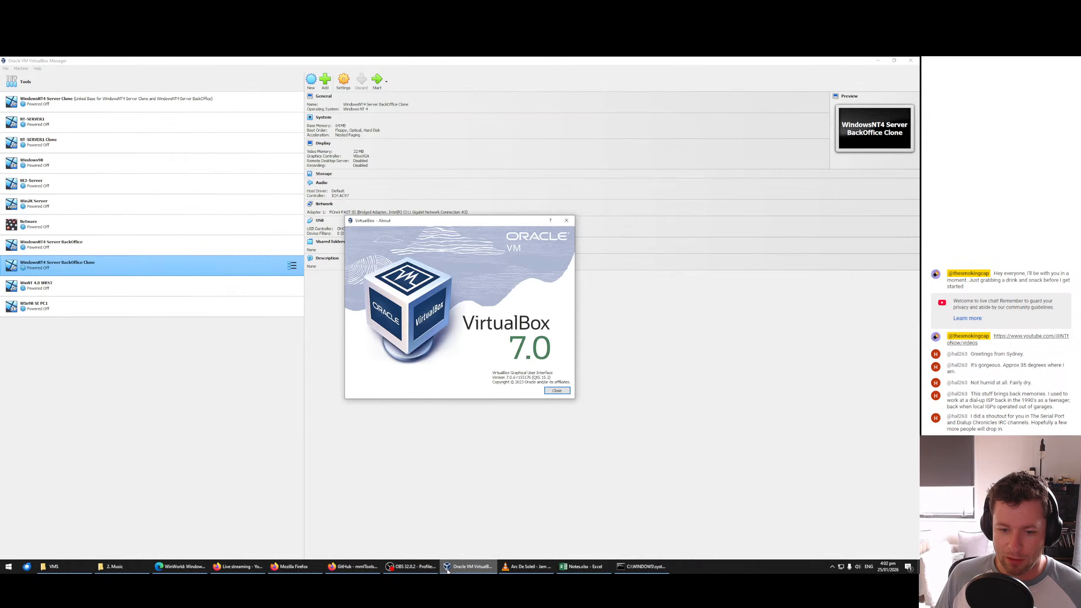
left_click(557, 395)
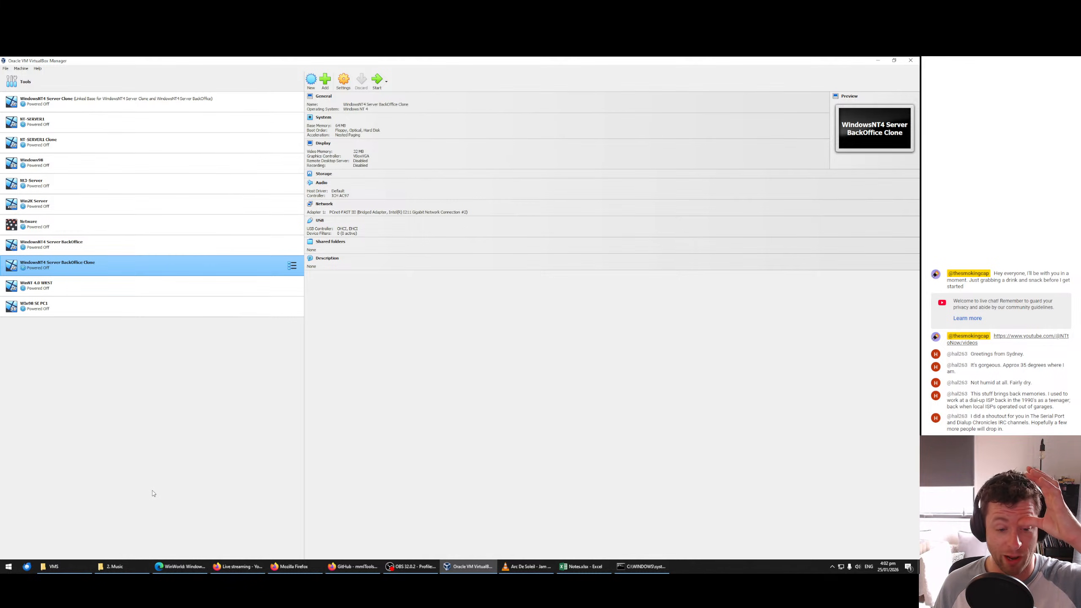
left_click(182, 568)
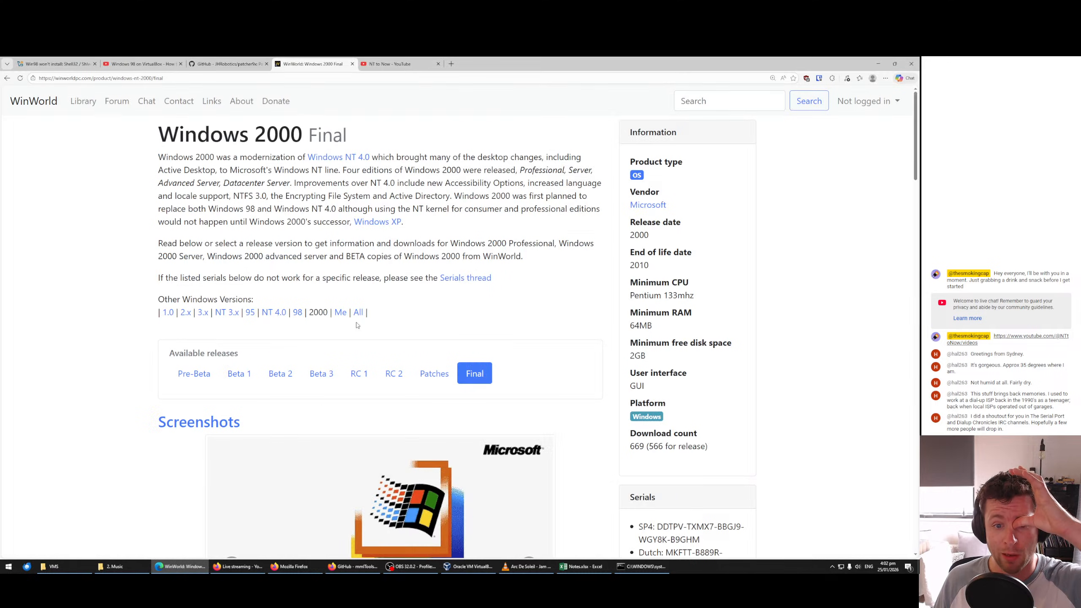
Open WinWorld's Windows NT 4.0 page, then copy the GitHub patcher9x repository address.
key("alt+Left")
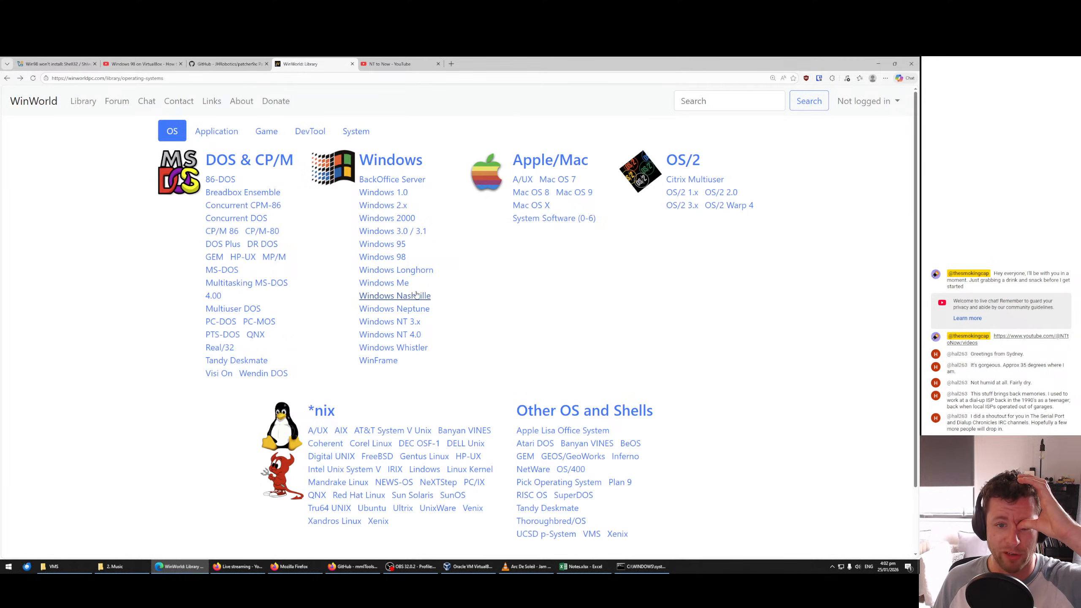
left_click(408, 335)
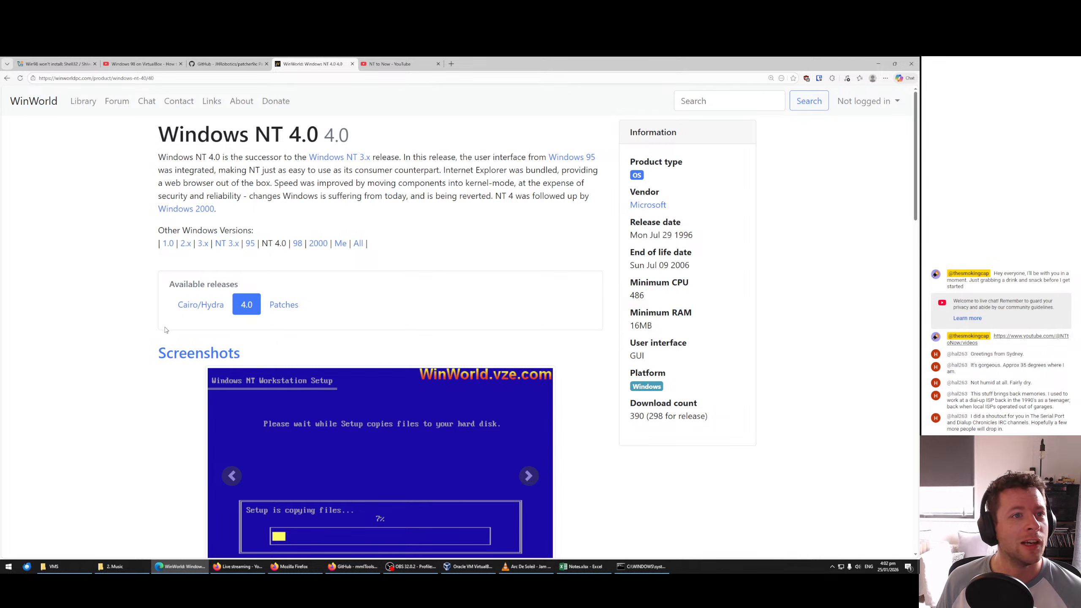
left_click(214, 69)
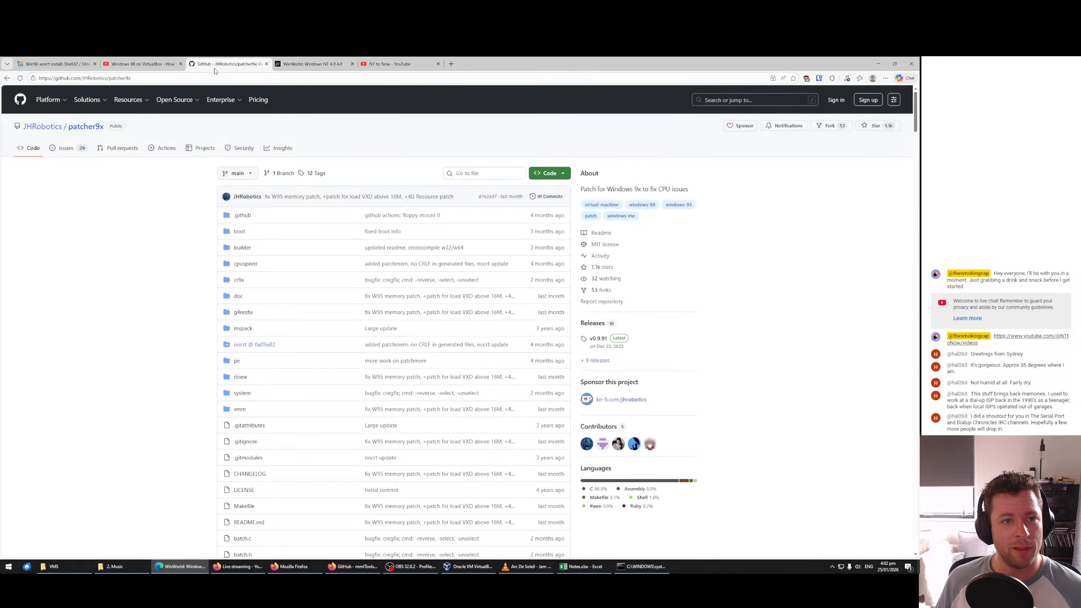
left_click(215, 78)
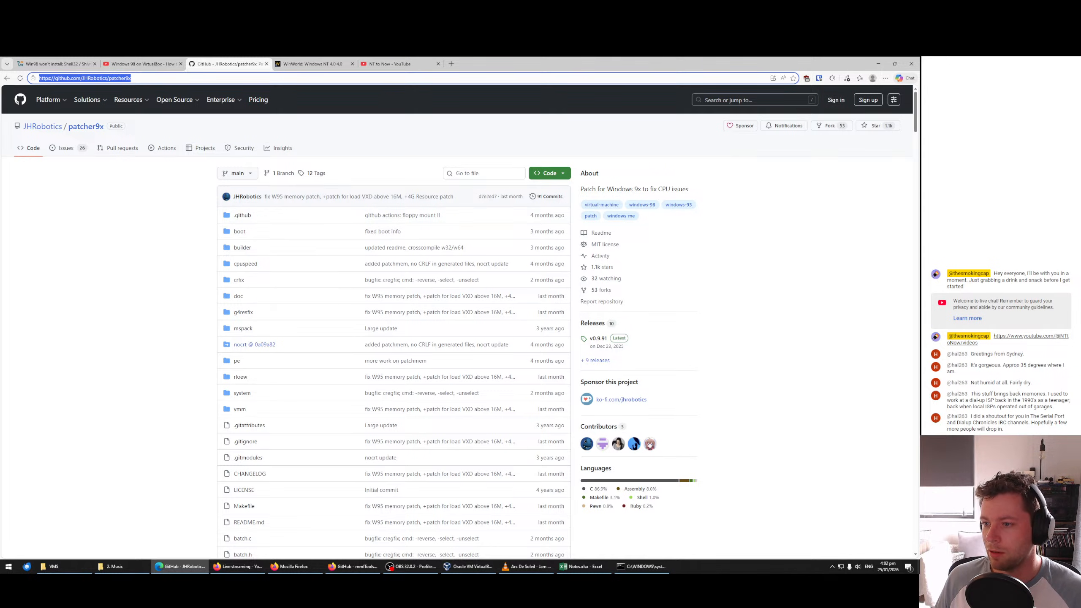
key("alt+Tab")
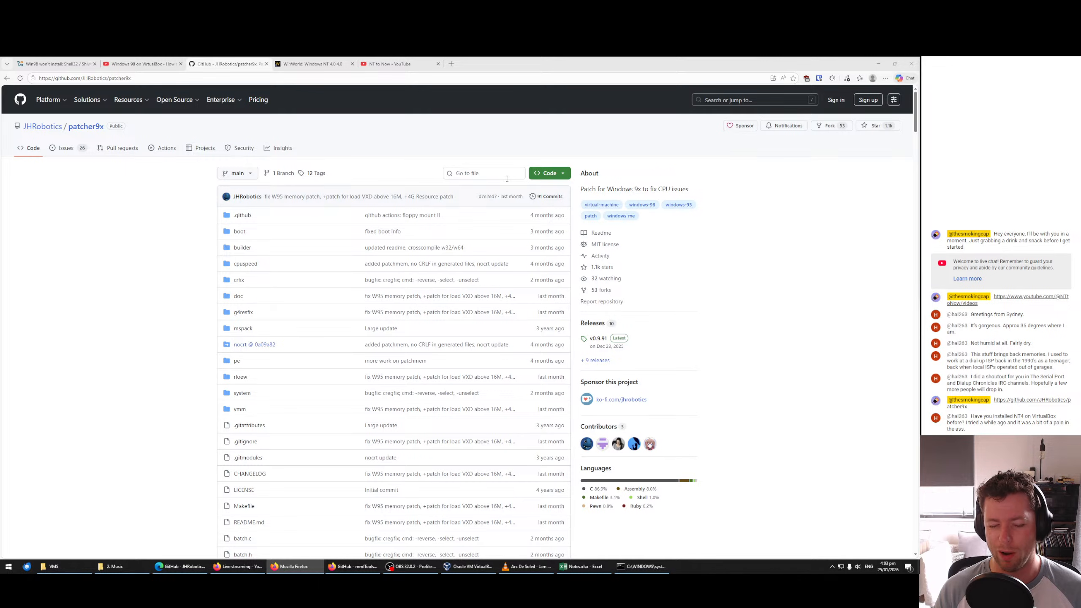
scroll(317, 180, "down", 20)
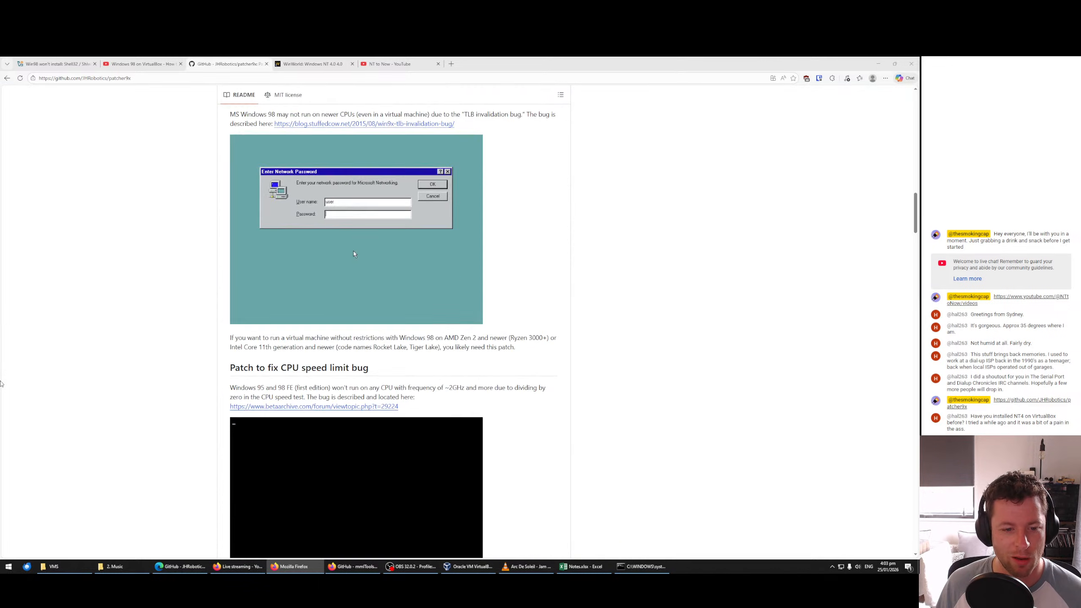
scroll(46, 353, "up", 6)
scroll(46, 353, "down", 3)
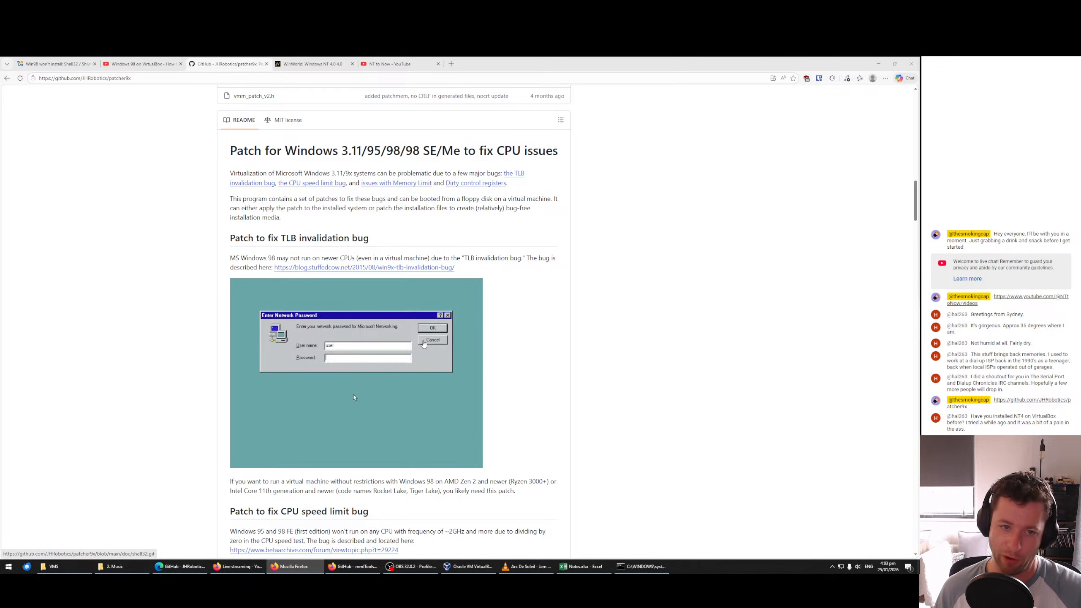
scroll(295, 337, "down", 5)
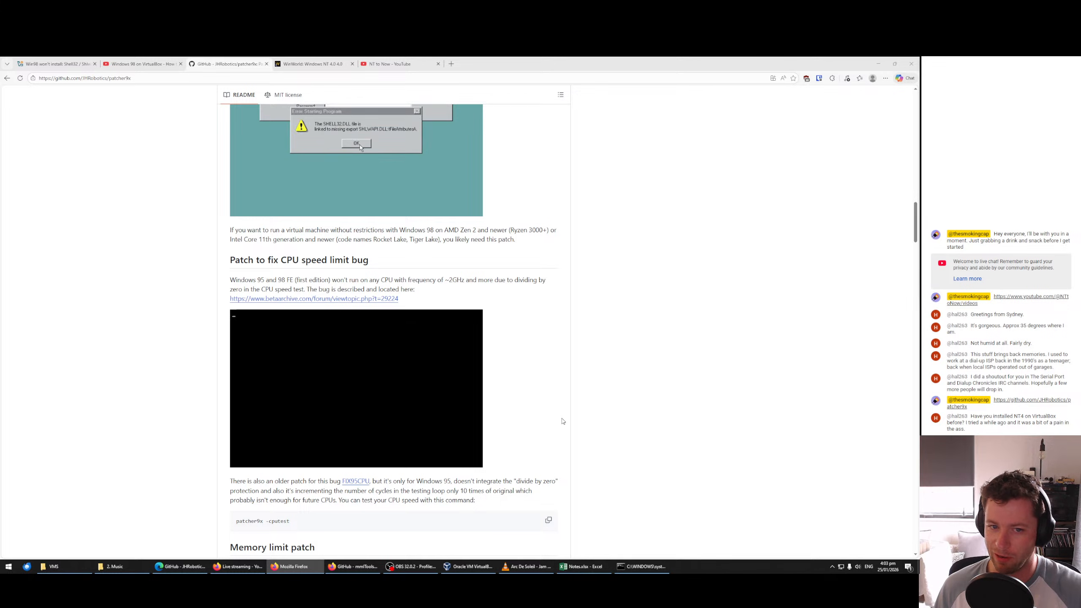
scroll(562, 423, "down", 7)
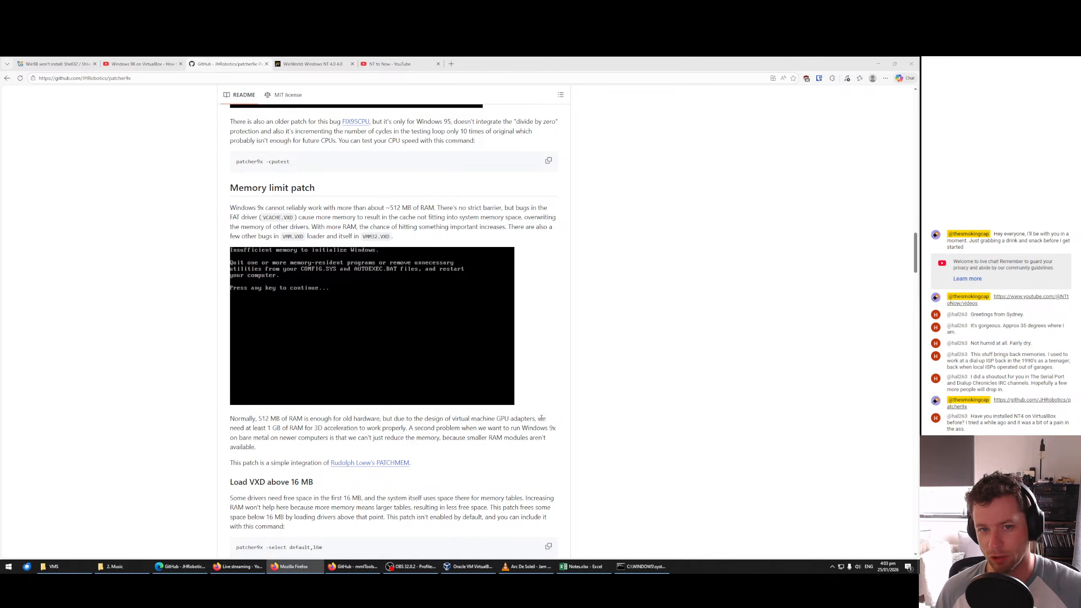
scroll(541, 417, "down", 7)
scroll(549, 430, "up", 15)
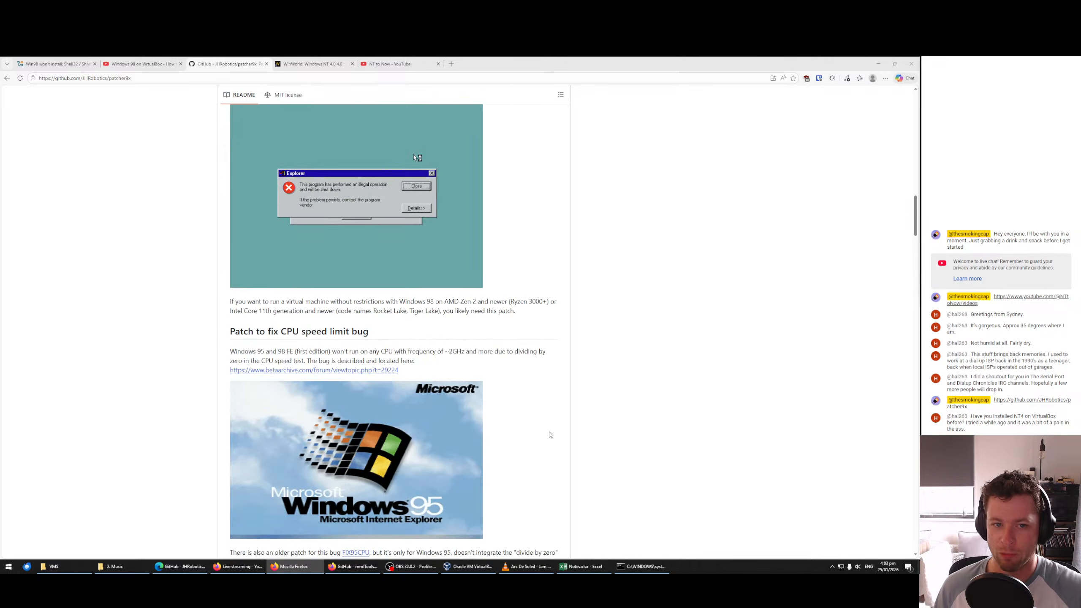
scroll(548, 434, "up", 20)
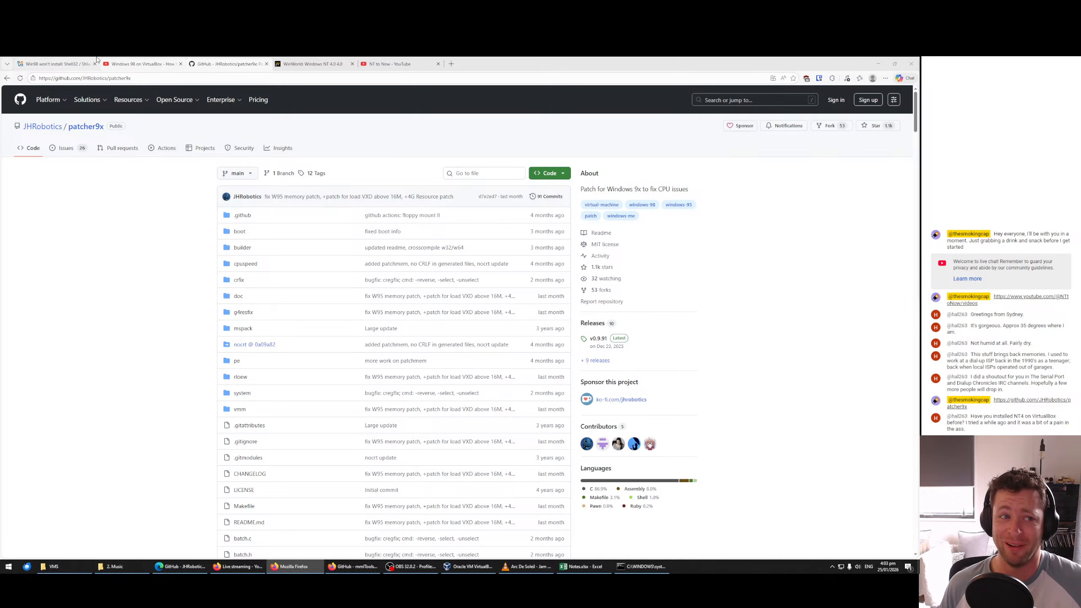
left_click(146, 64)
Copy the Windows 98 on VirtualBox video's address and move the VMS folder window to the other screen.
left_click(137, 78)
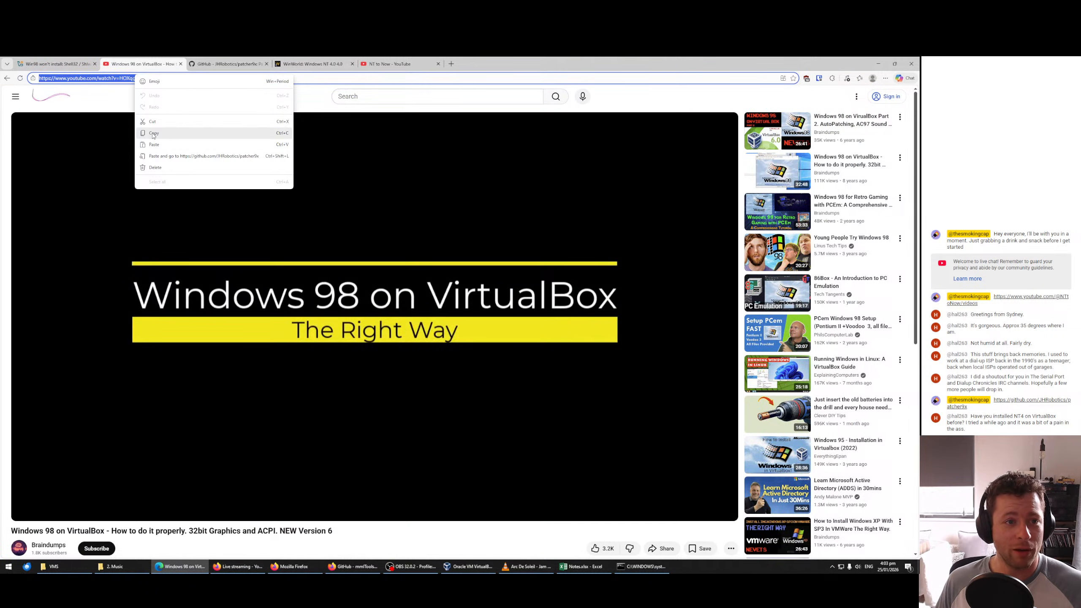
key("Escape")
key("alt+Tab")
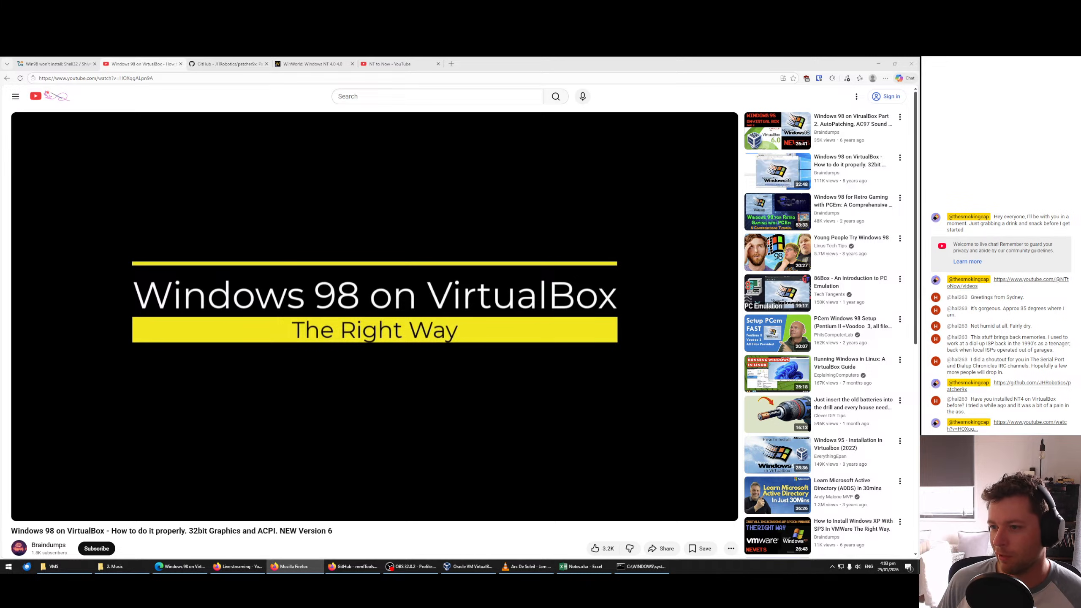
scroll(414, 483, "down", 6)
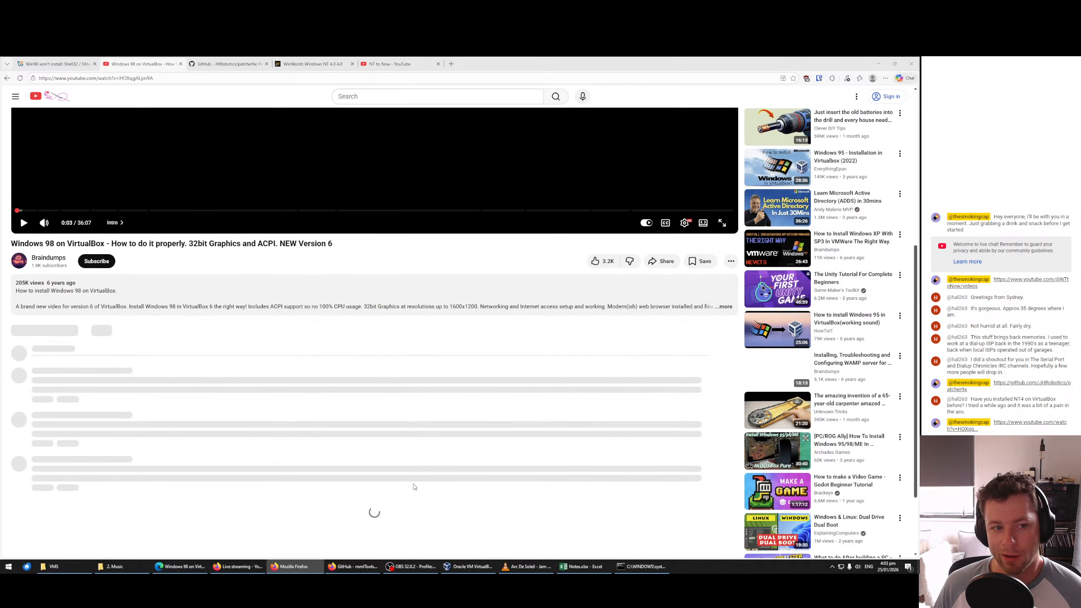
scroll(340, 429, "up", 3)
scroll(340, 429, "up", 3)
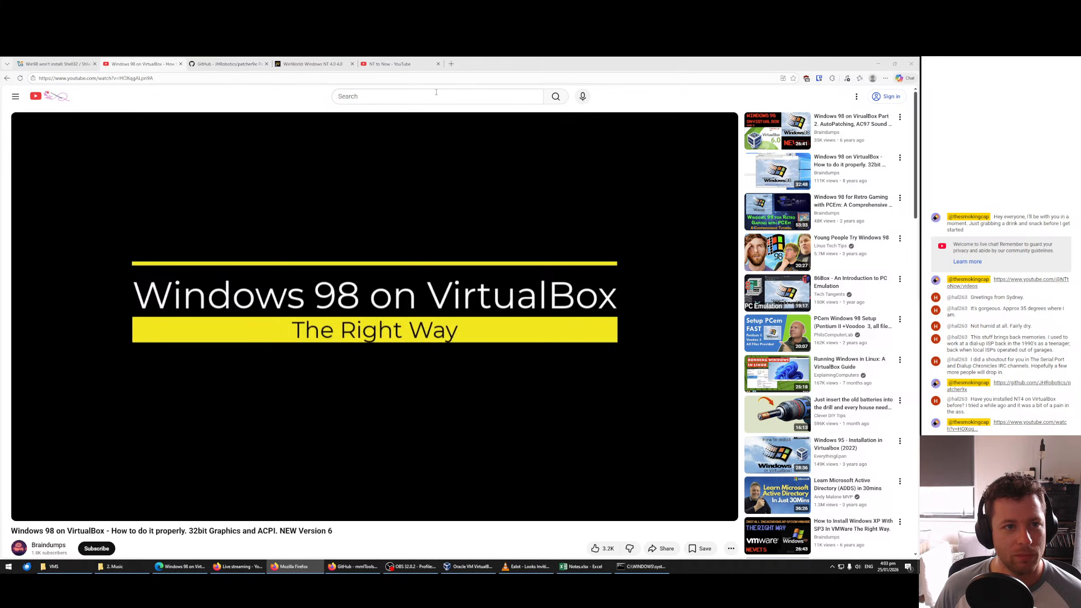
left_click(53, 566)
left_click_drag(438, 62, 2, 85)
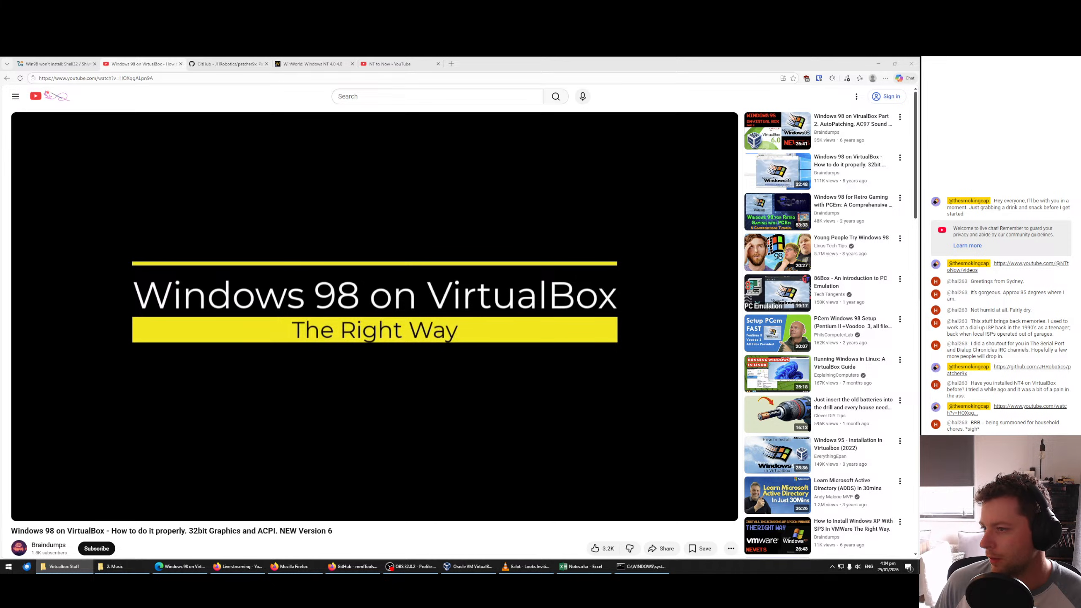
Bring the Virtualbox Stuff folder over and grab the vmdisp9x disc image's file name.
left_click_drag(918, 200, 365, 209)
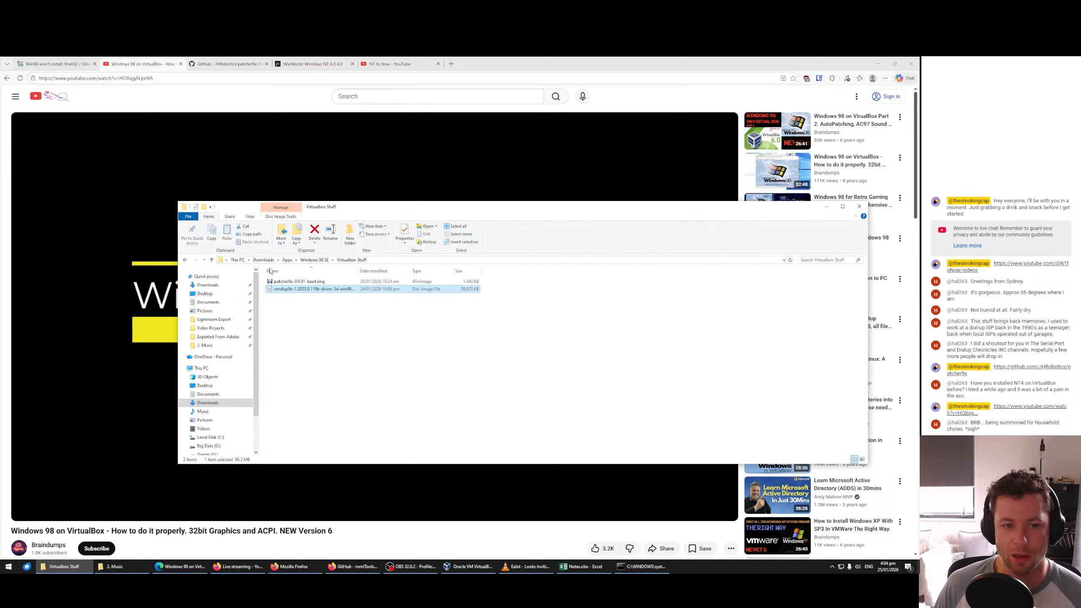
right_click(299, 291)
left_click(354, 485)
key("ctrl+c")
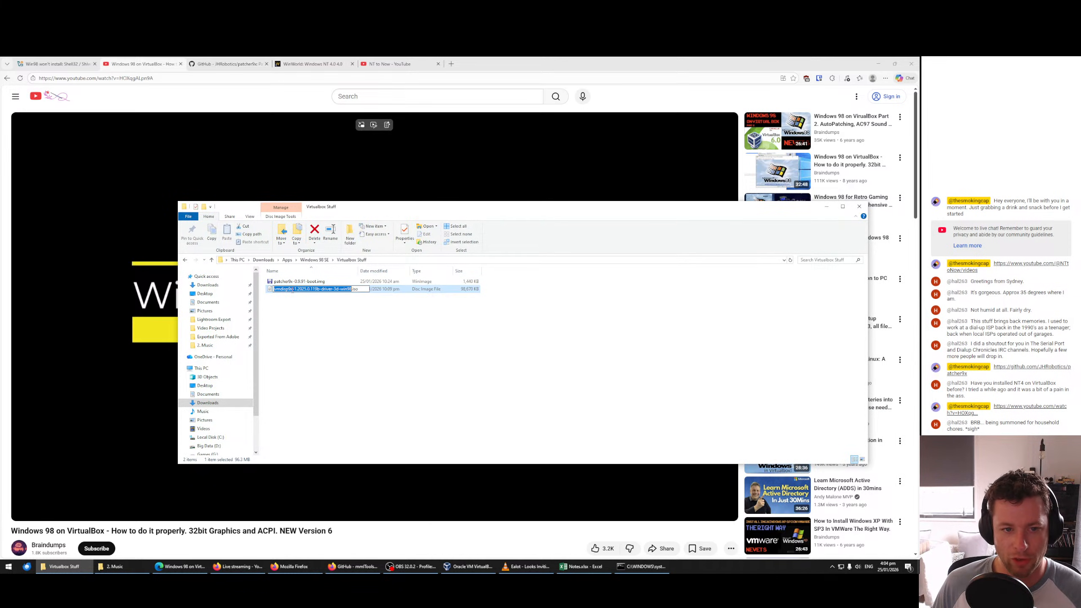
Search Google for the vmdisp9x file name in a new tab.
left_click(451, 64)
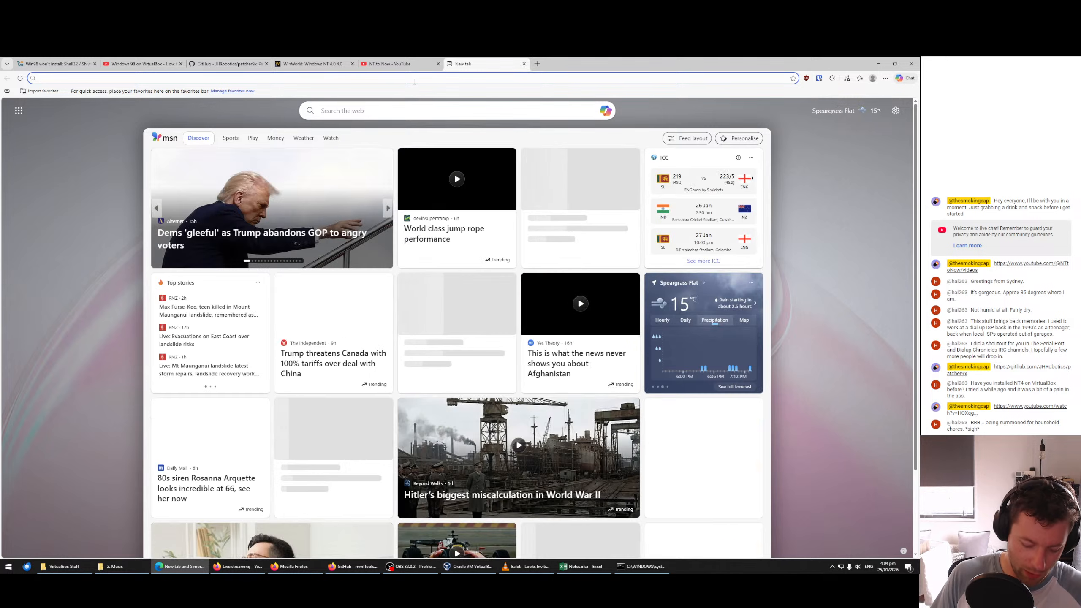
type("google.com")
key("Return")
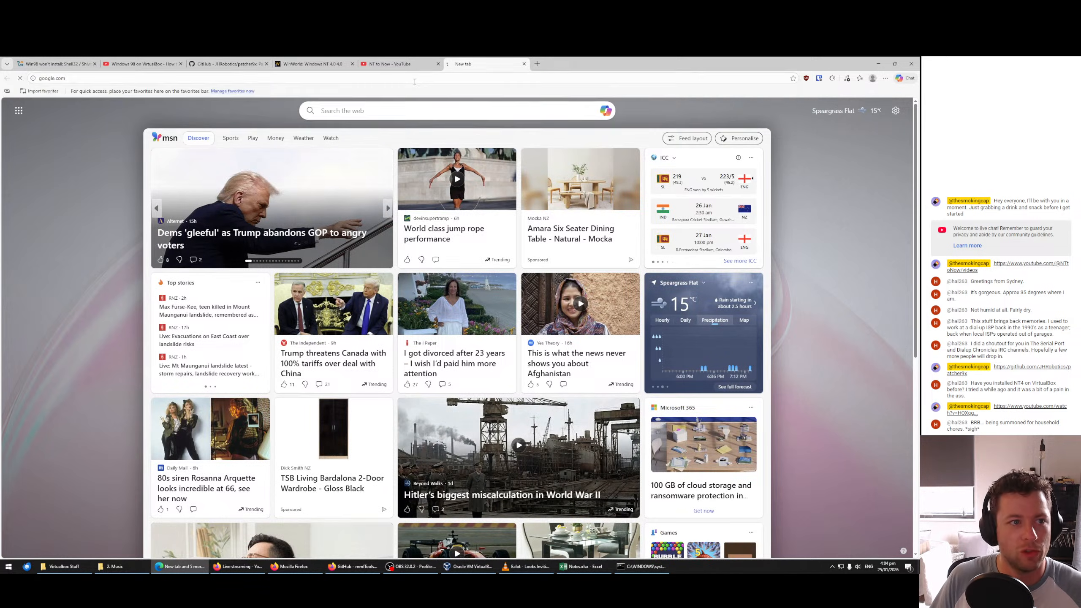
key("ctrl+v")
key("Return")
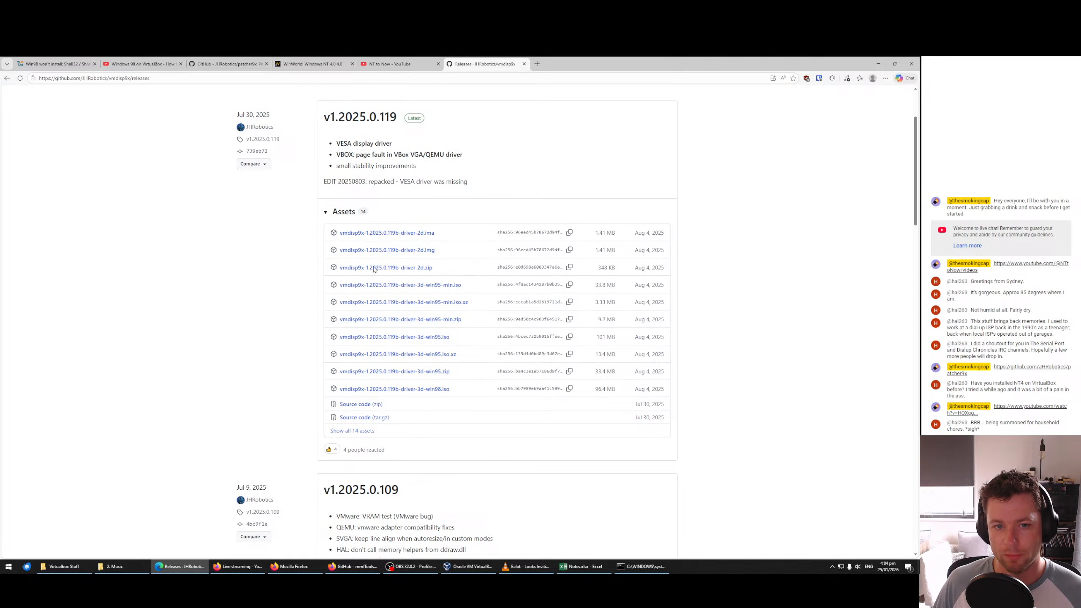
scroll(412, 382, "down", 2)
scroll(404, 375, "up", 5)
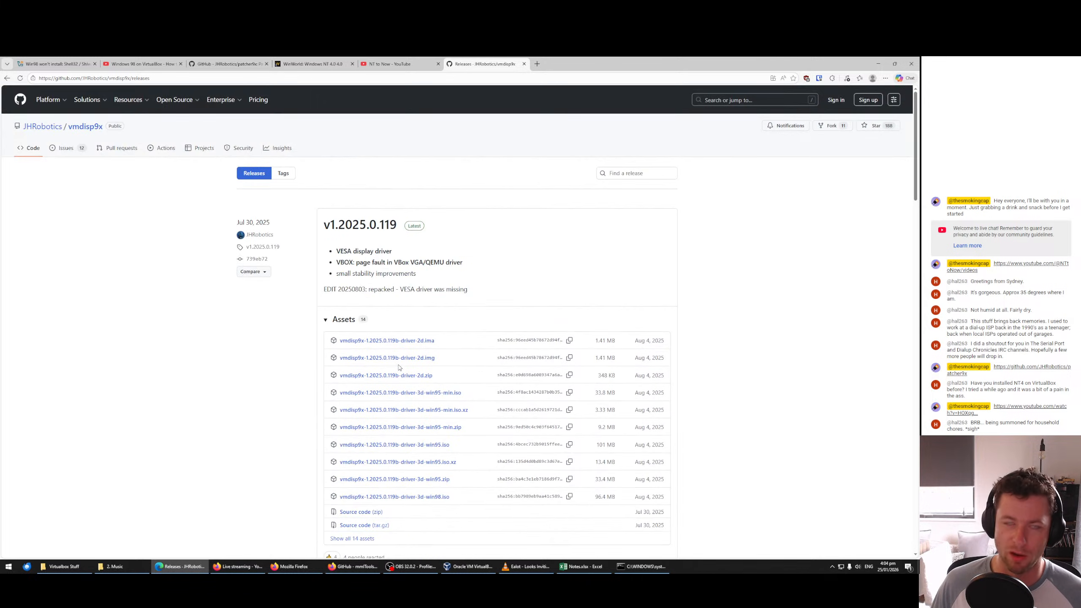
Copy the address of the vmdisp9x GitHub releases page listing v1.2025.0.119 as latest.
left_click(217, 77)
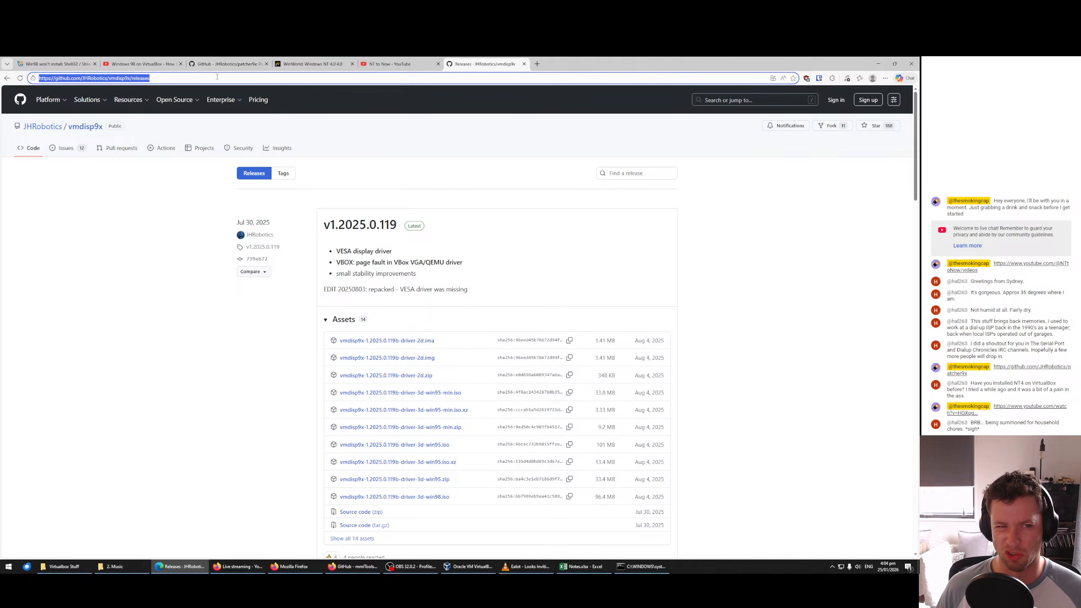
left_click(217, 77)
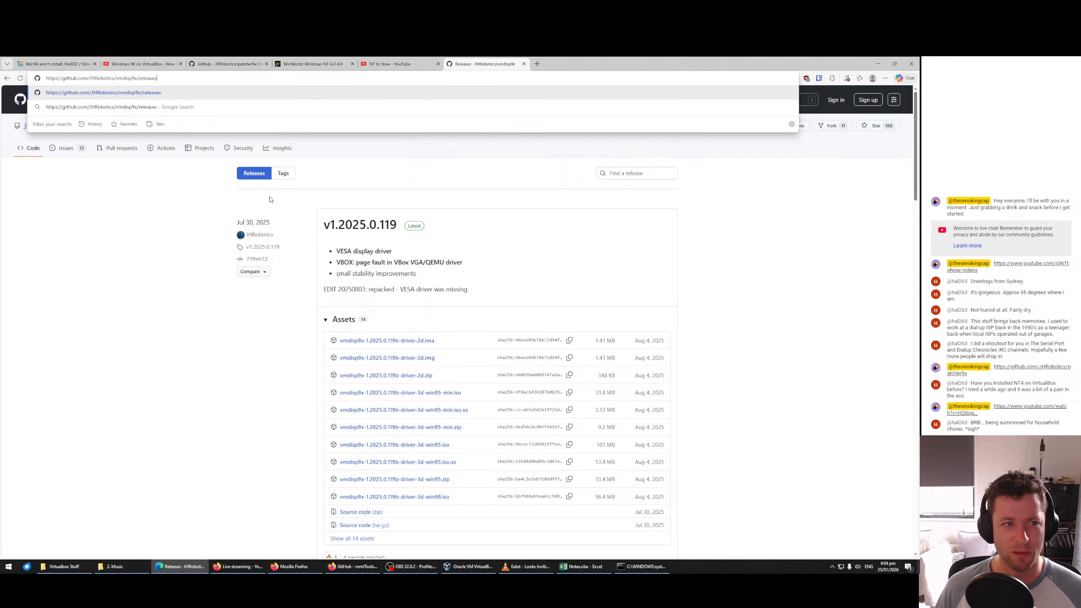
key("alt+Left")
key("alt+Right")
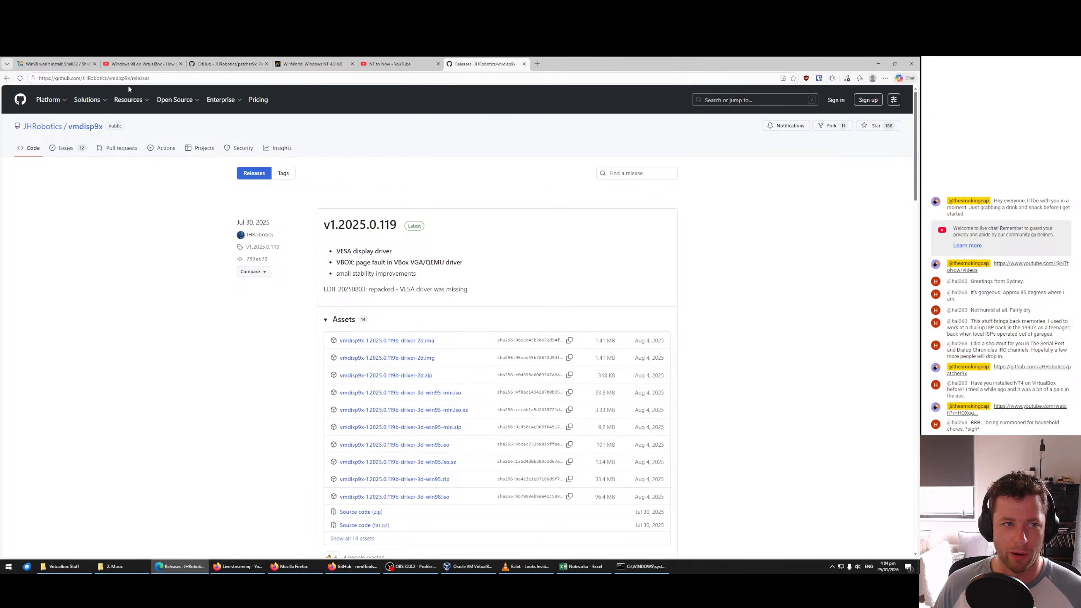
left_click(213, 79)
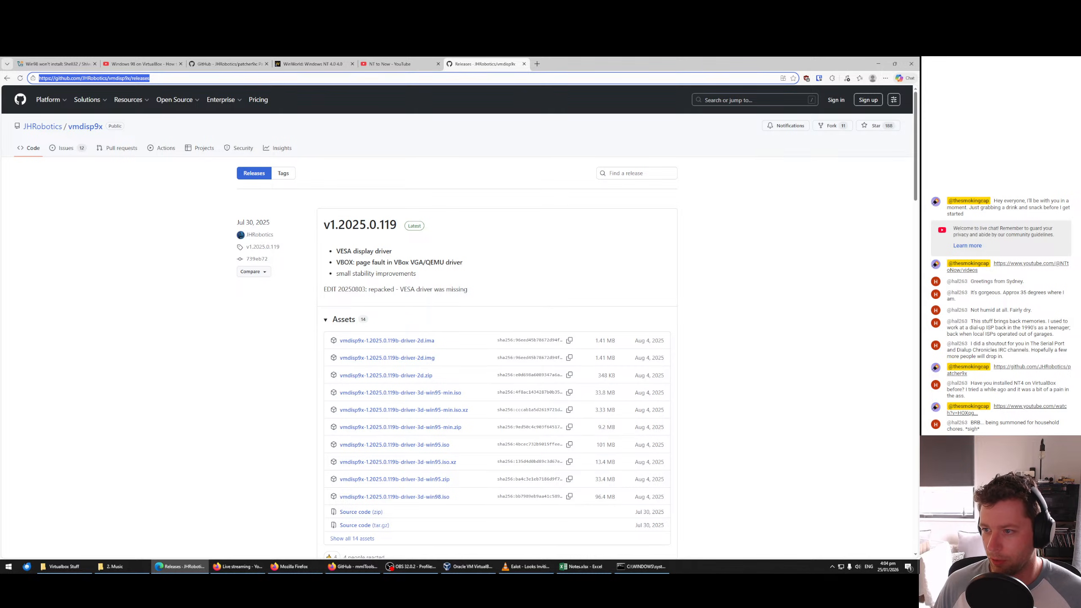
key("alt+Tab")
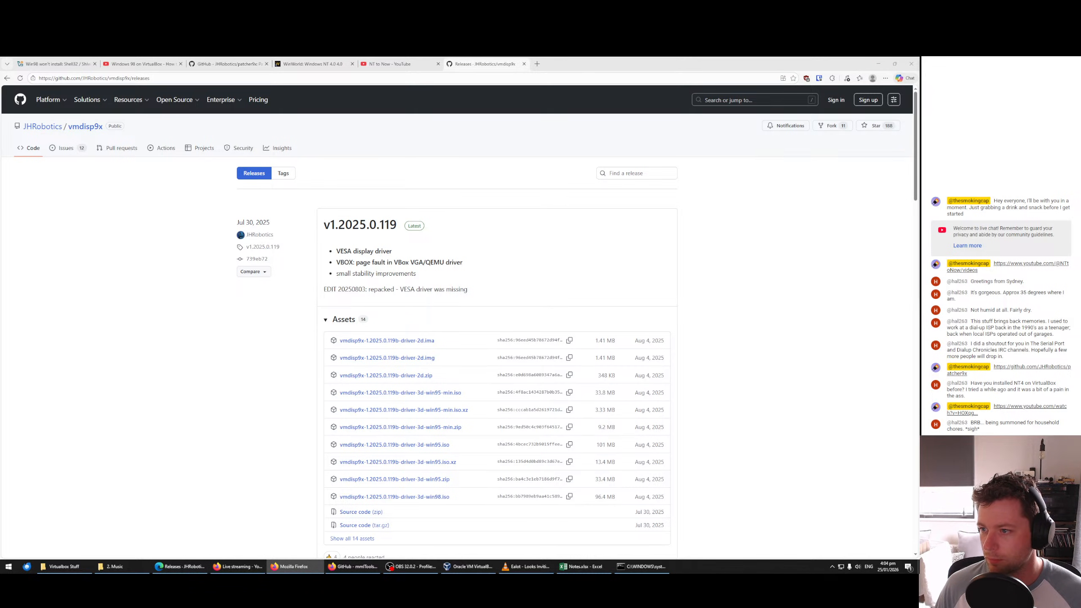
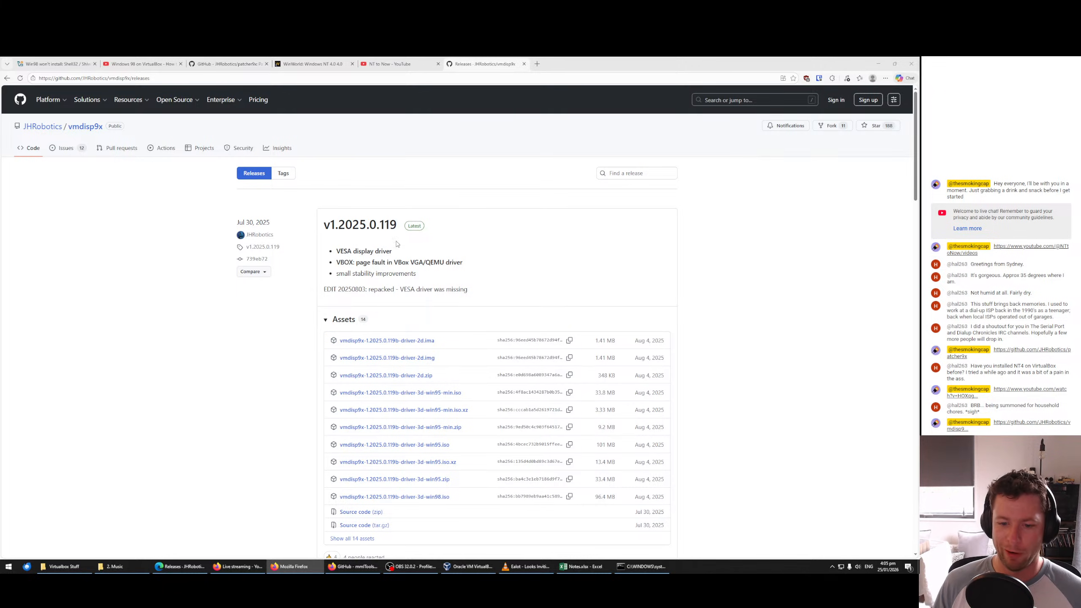
Check machine names in the Notes.xlsx spreadsheet, then return to VirtualBox Manager.
left_click(469, 566)
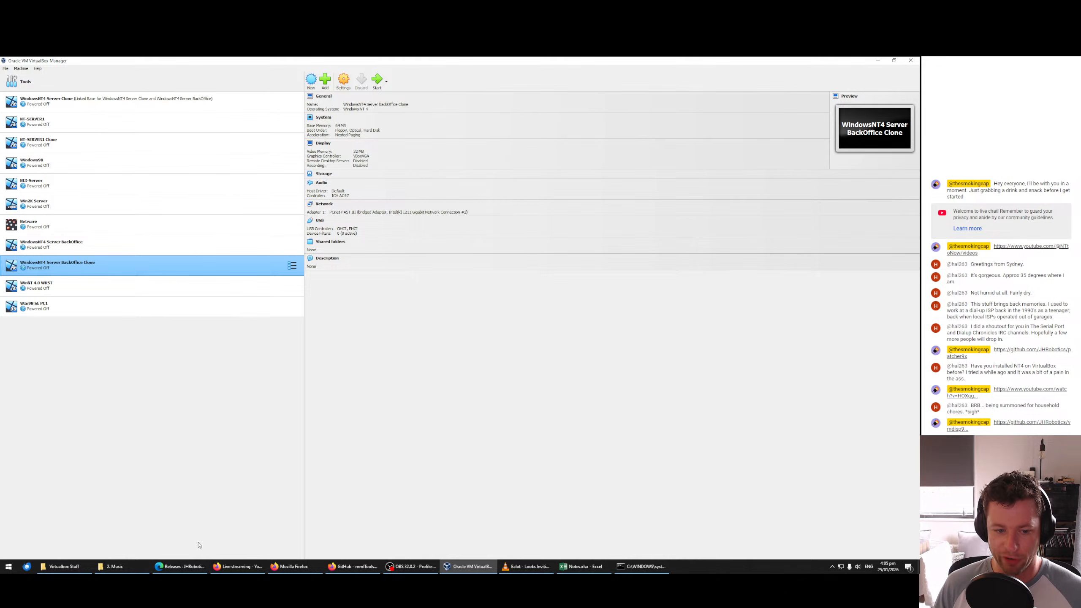
left_click(593, 568)
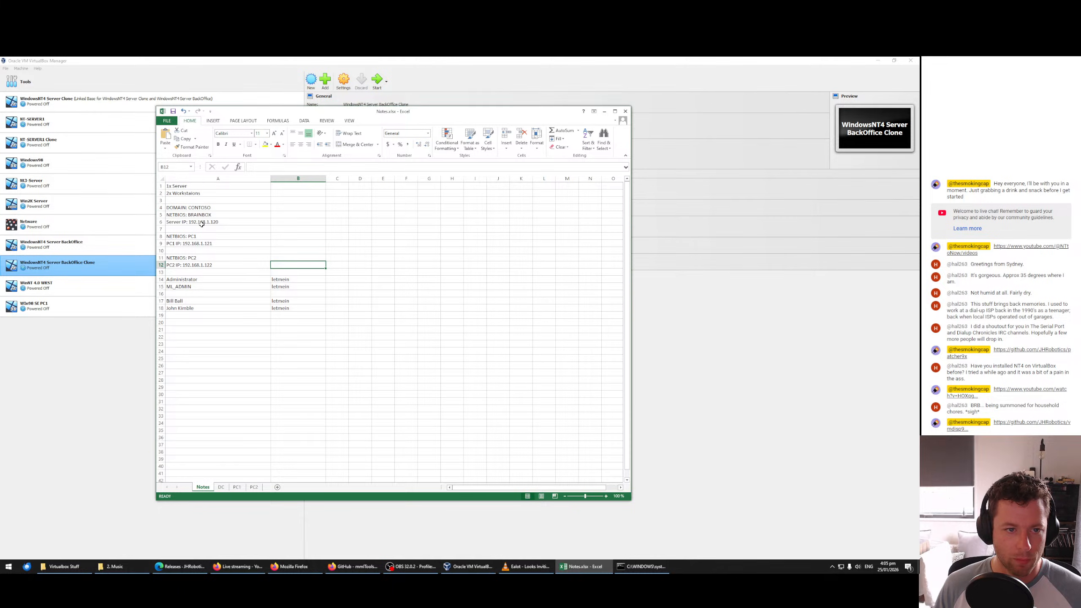
left_click(106, 418)
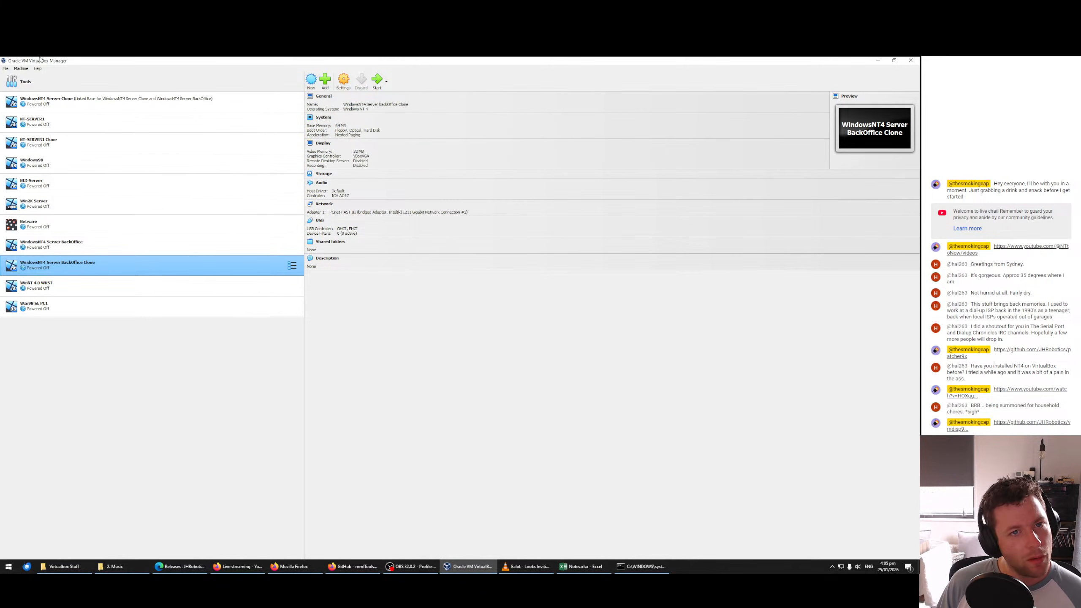
Begin a new machine named 'BR' and browse for its ISO image into the NT 3 and 4 folder.
left_click(311, 79)
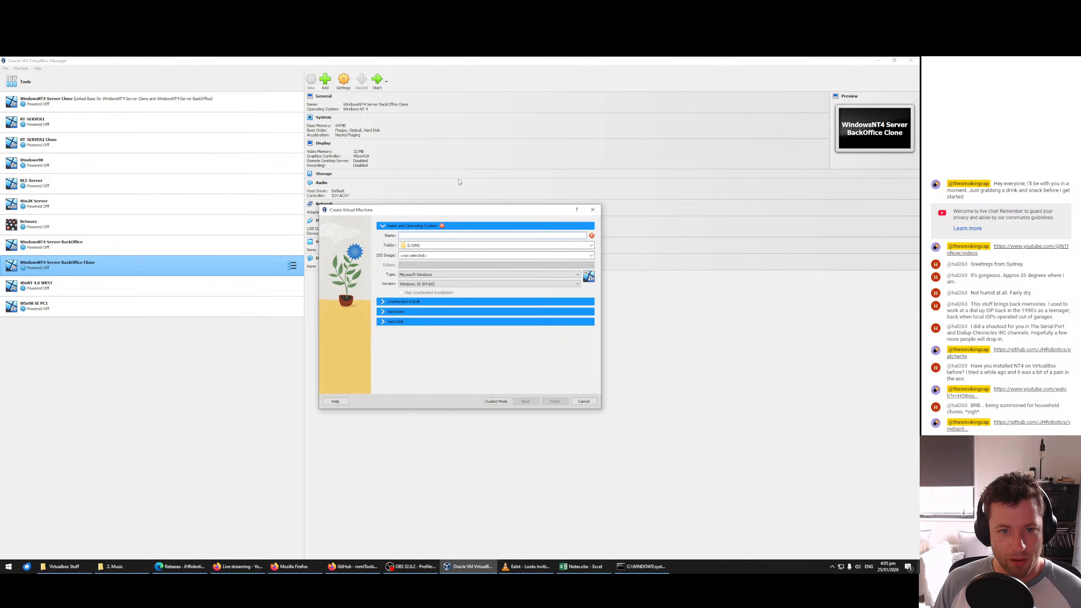
type("BRAINBOX")
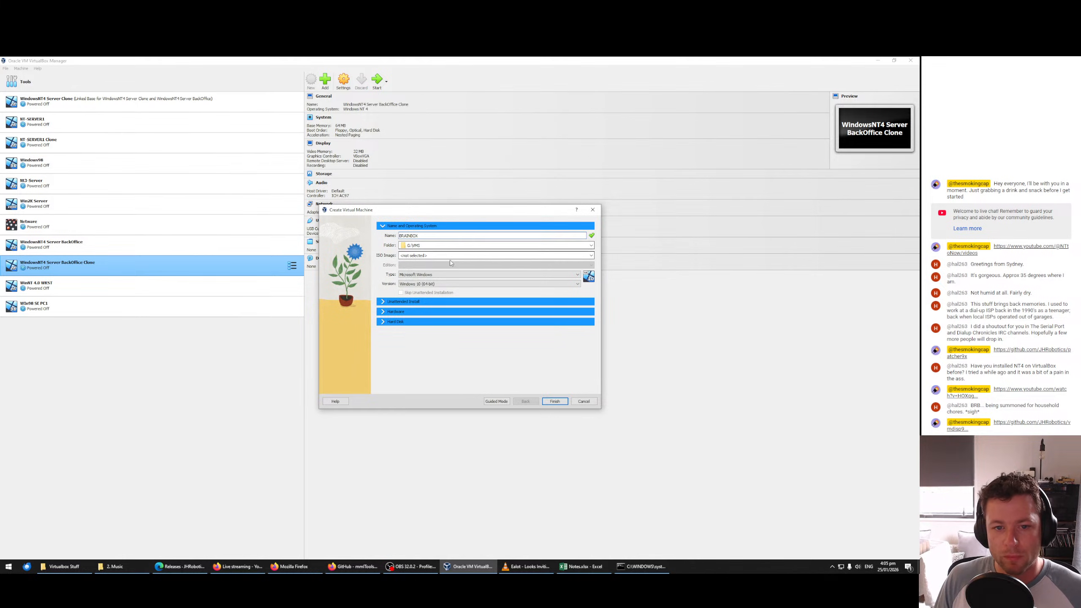
left_click(427, 256)
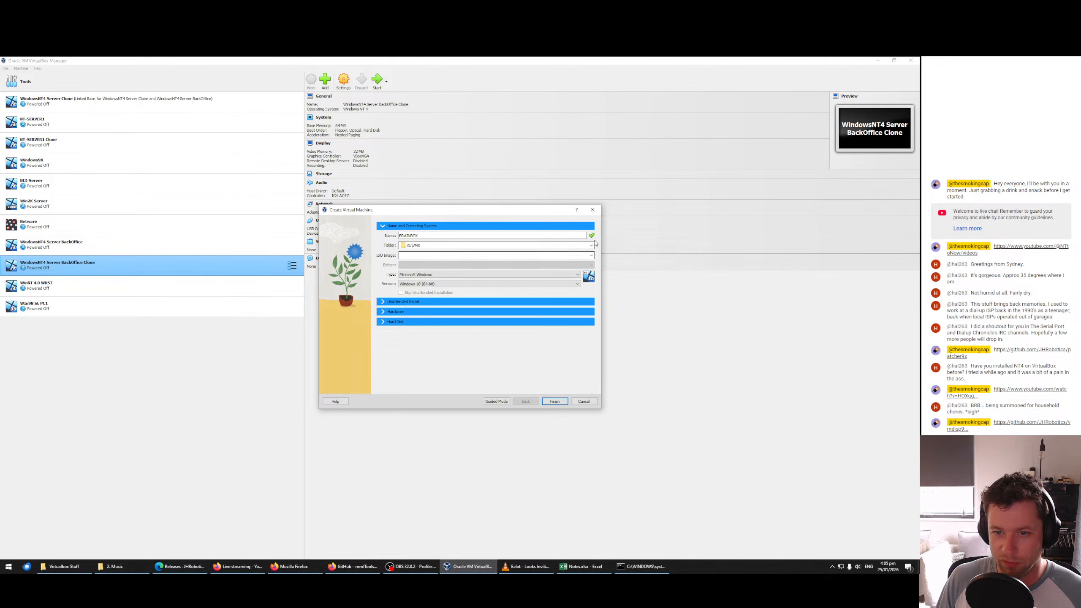
left_click(591, 255)
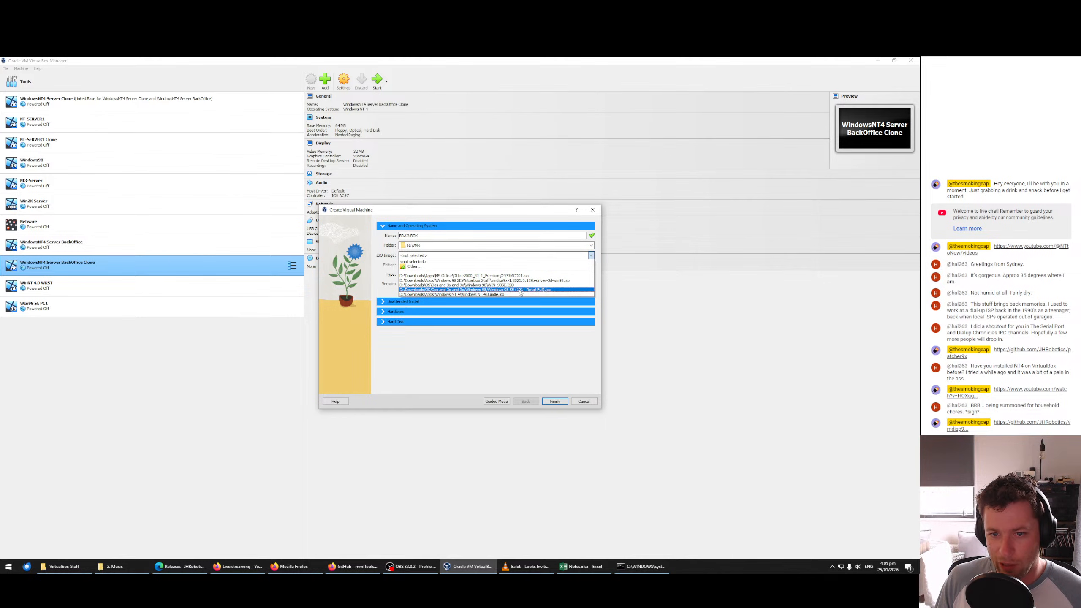
left_click(444, 266)
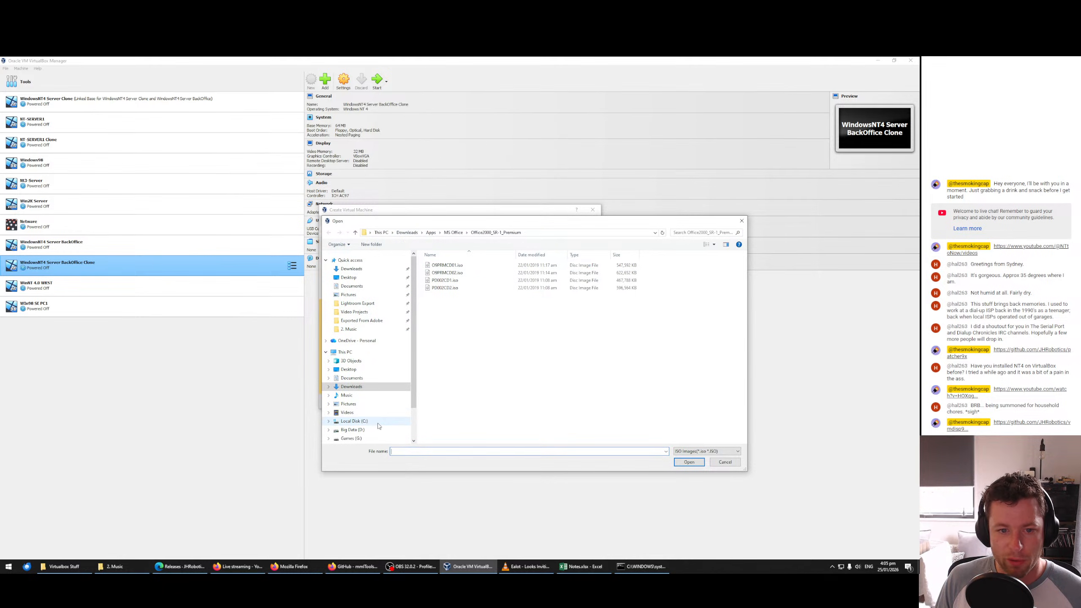
left_click_drag(430, 220, 918, 230)
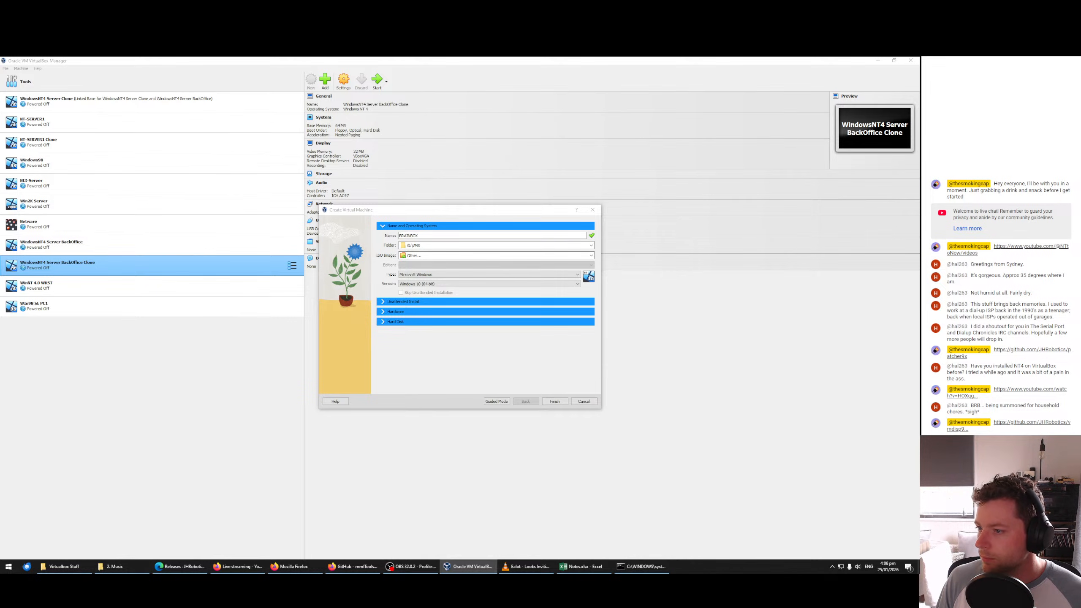
left_click_drag(919, 216, 436, 231)
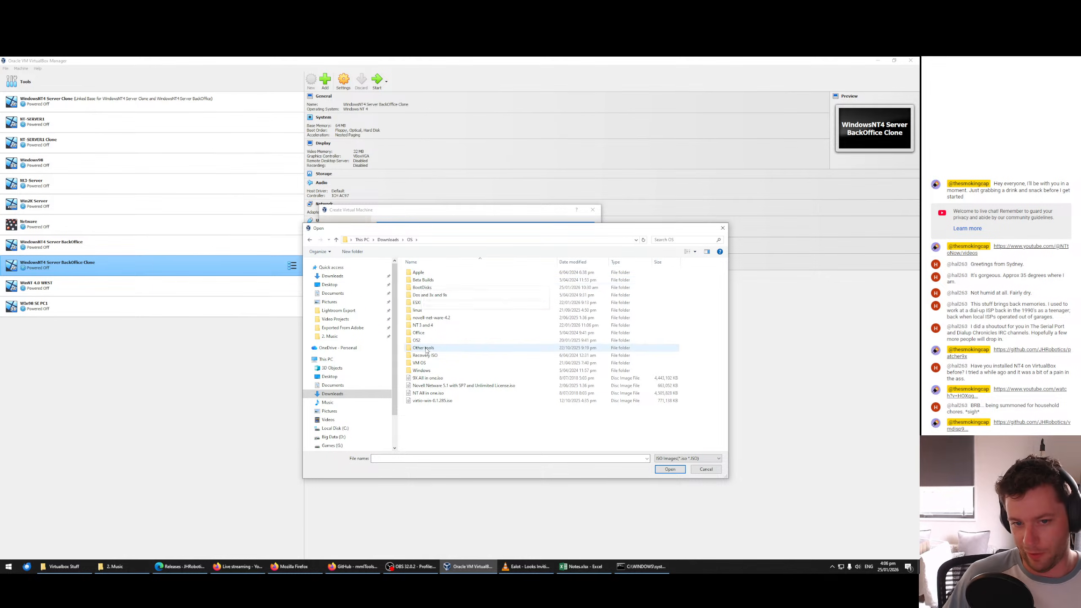
double_click(423, 326)
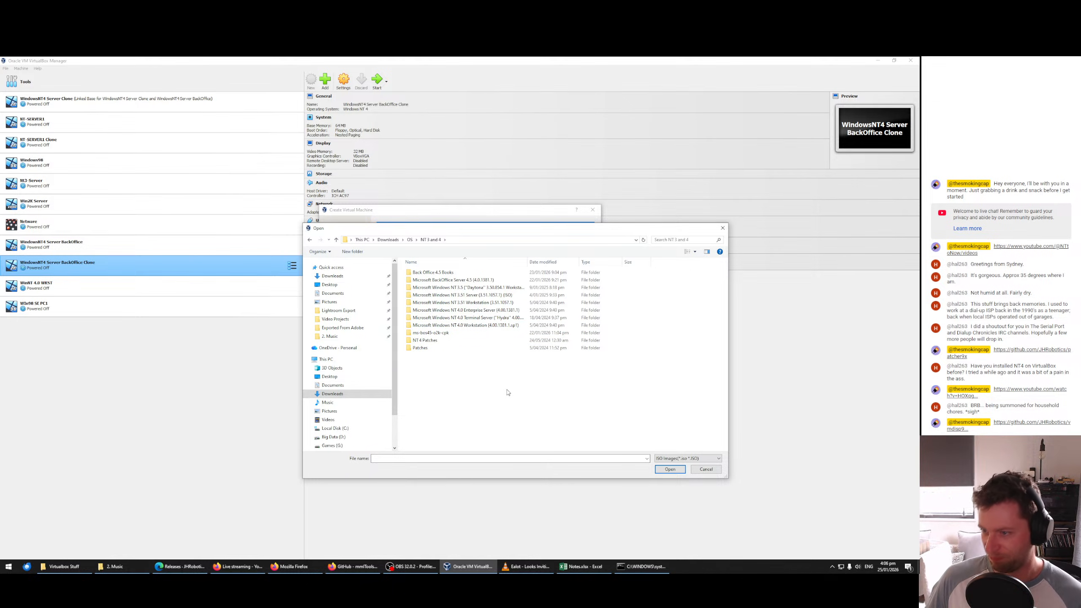
On WinWorld's Windows NT 4.0 page, download NT 4.0 Server from the Kansas City mirror.
left_click(178, 566)
left_click(309, 63)
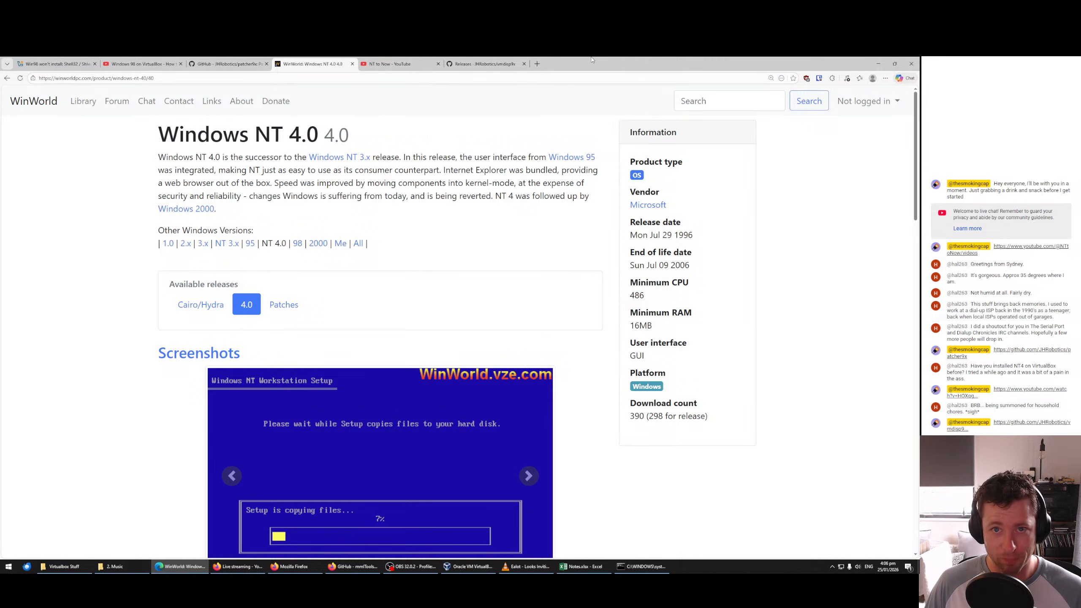
left_click_drag(591, 60, 592, 57)
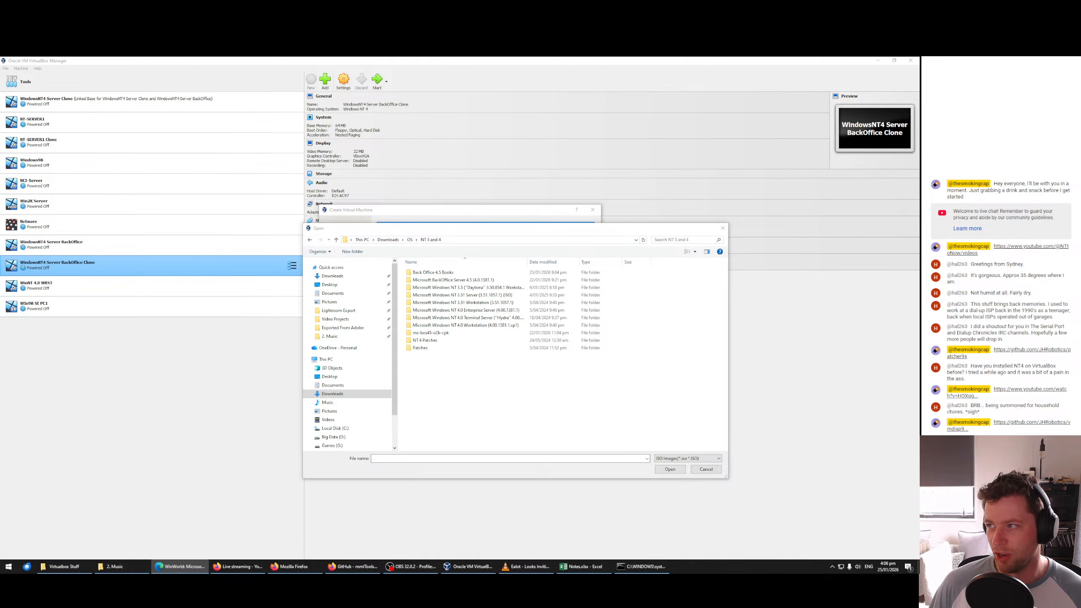
left_click_drag(918, 255, 476, 90)
left_click(299, 316)
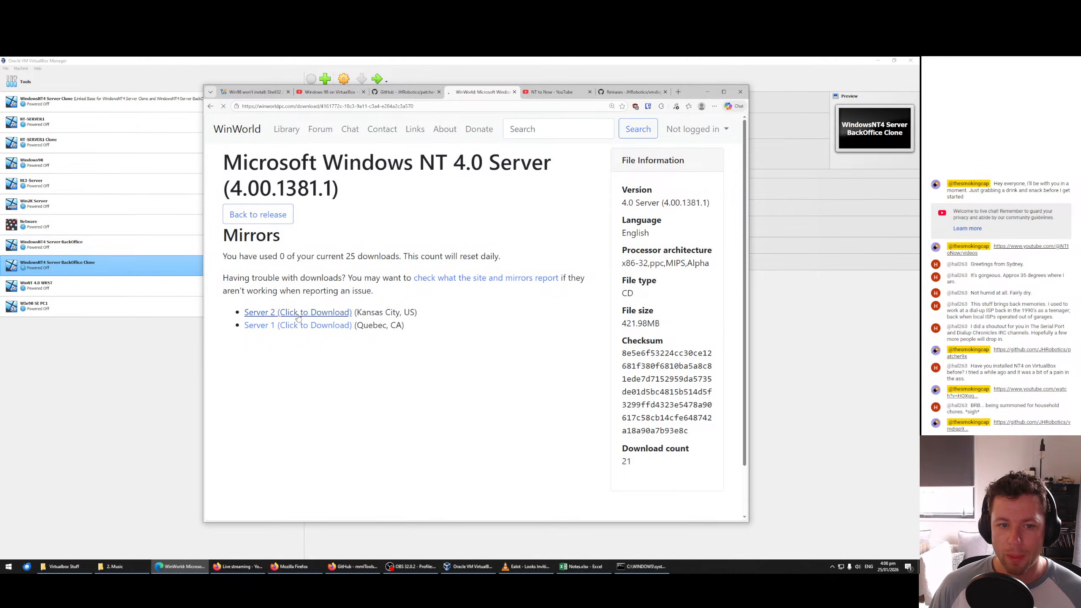
left_click_drag(688, 91, 919, 128)
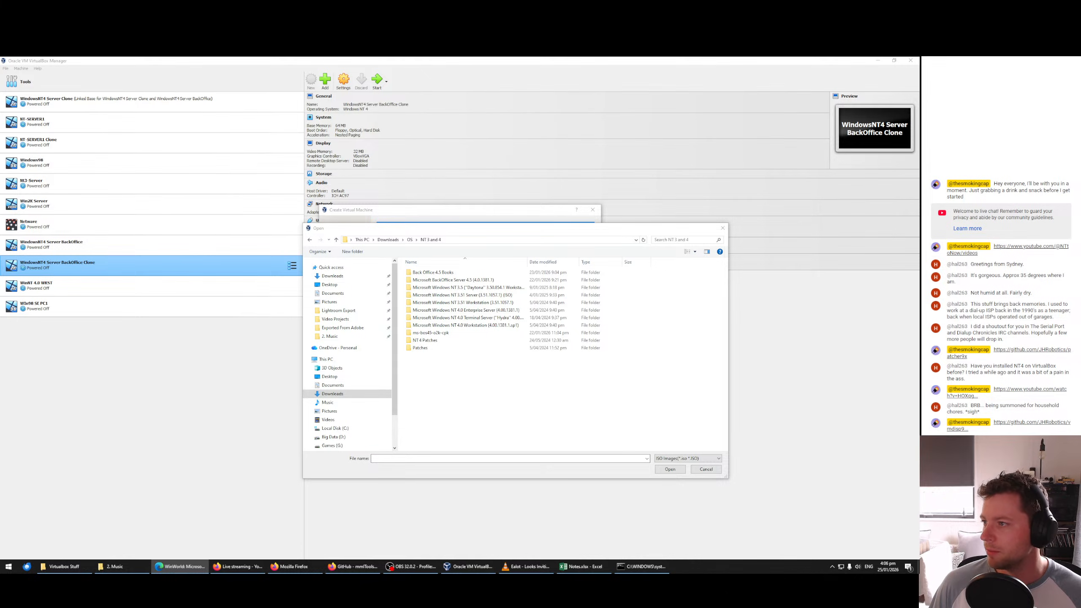
Check the download's progress on WinWorld, then cancel the ISO file browser without choosing an image.
left_click(603, 240)
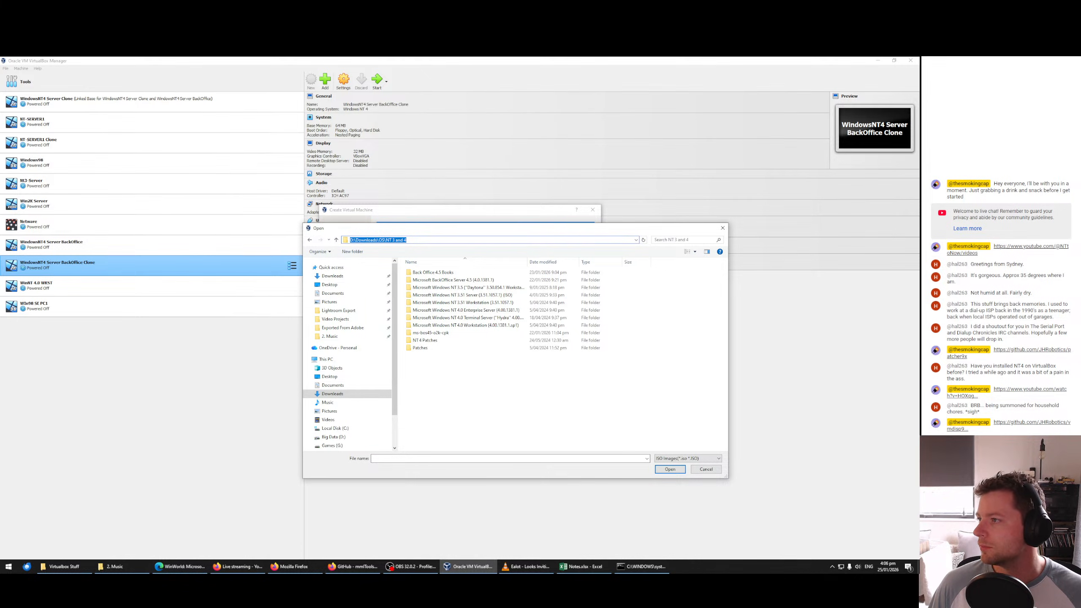
key("alt+Tab")
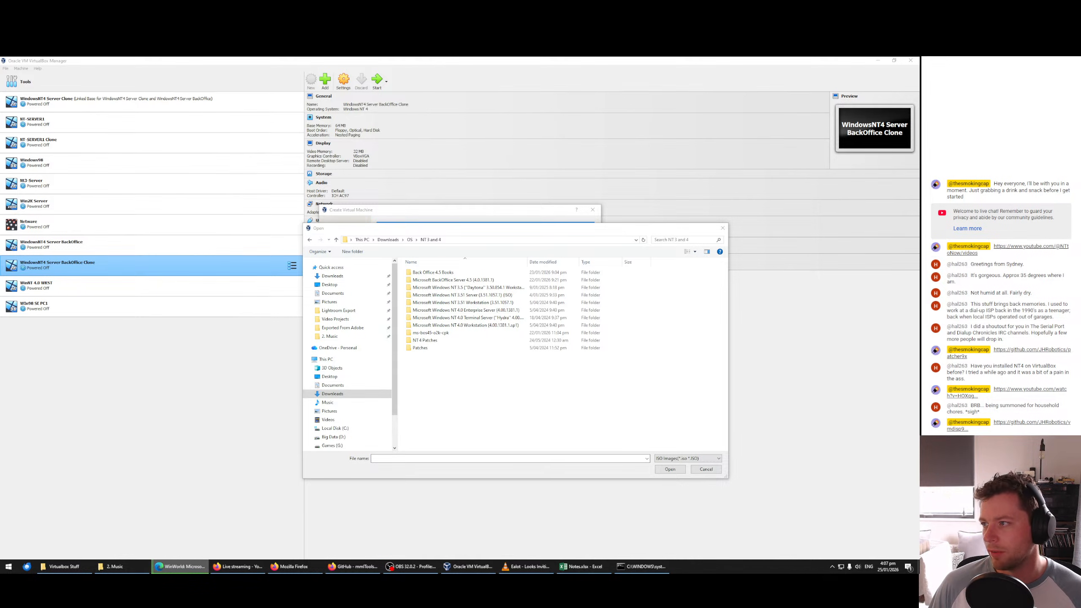
left_click_drag(919, 114, 707, 99)
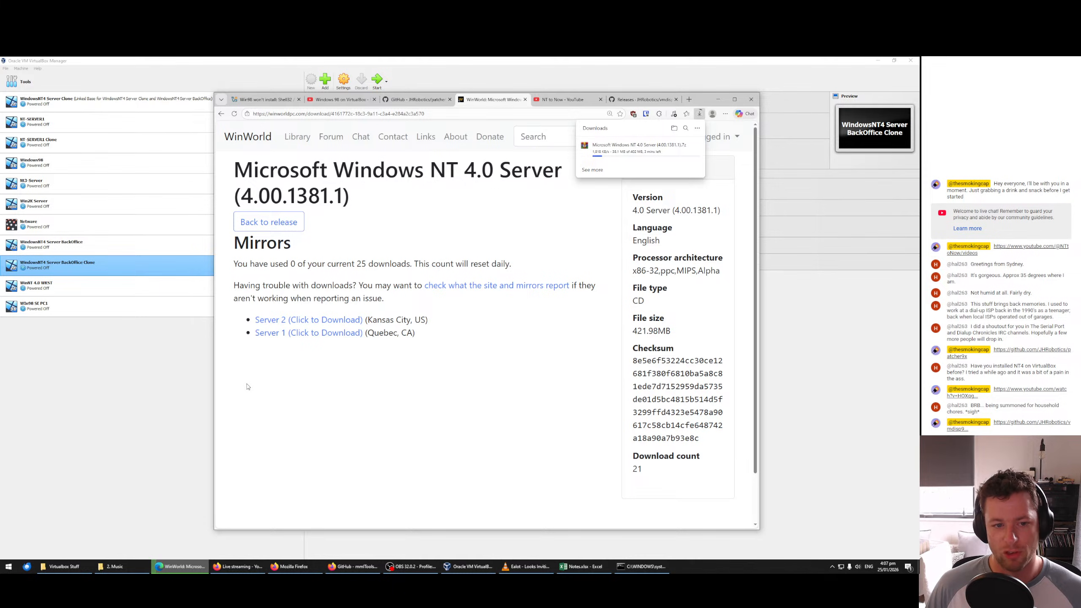
left_click(192, 384)
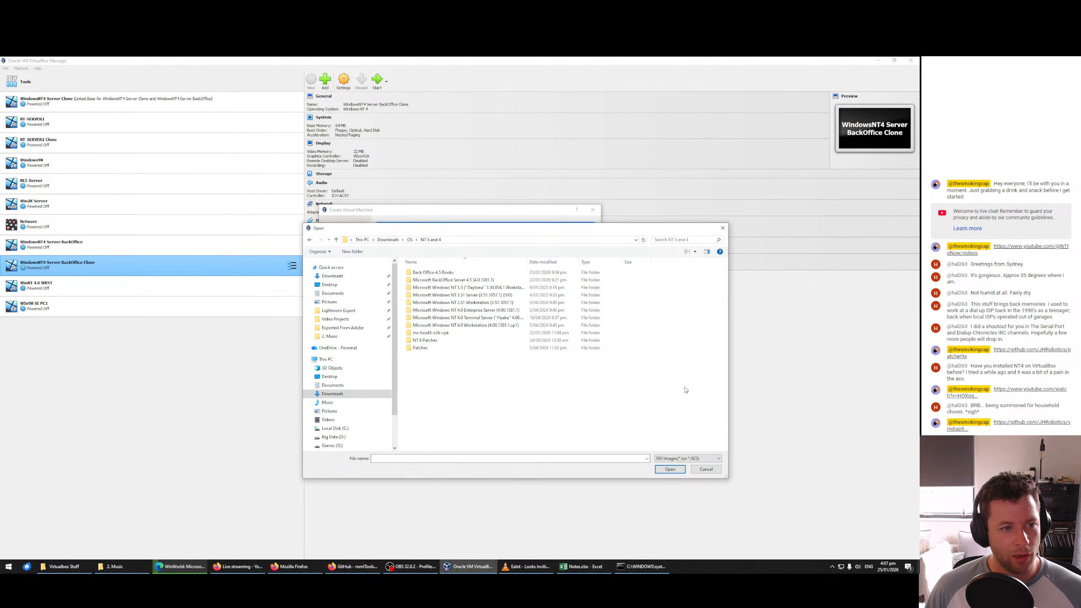
left_click(706, 469)
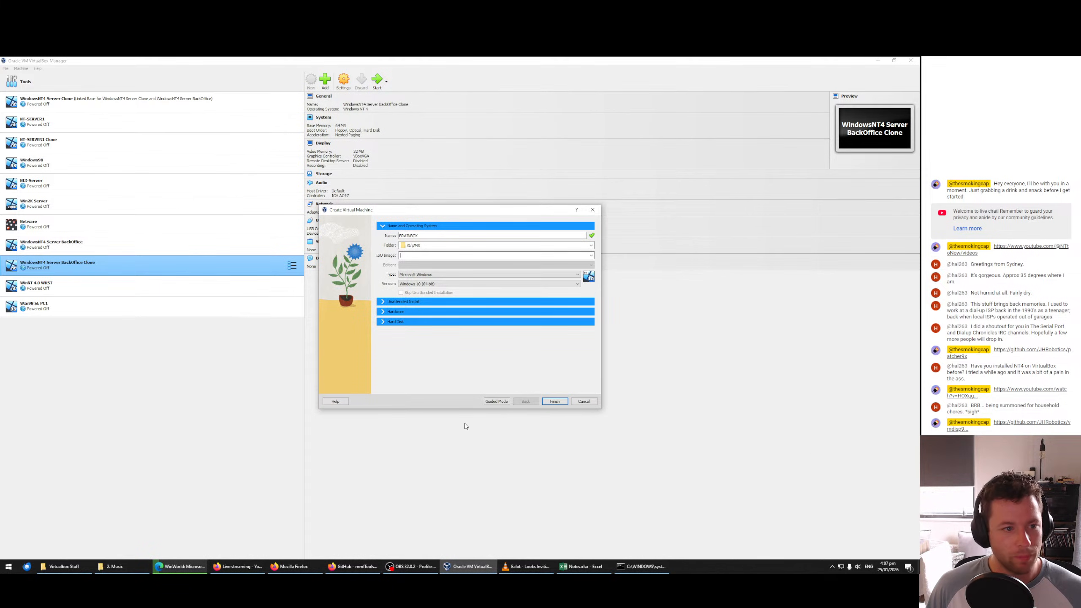
Cancel the new-machine wizard and remove WinNT 4.0 WKST and Win98 SE PC1 from the list only.
left_click(589, 403)
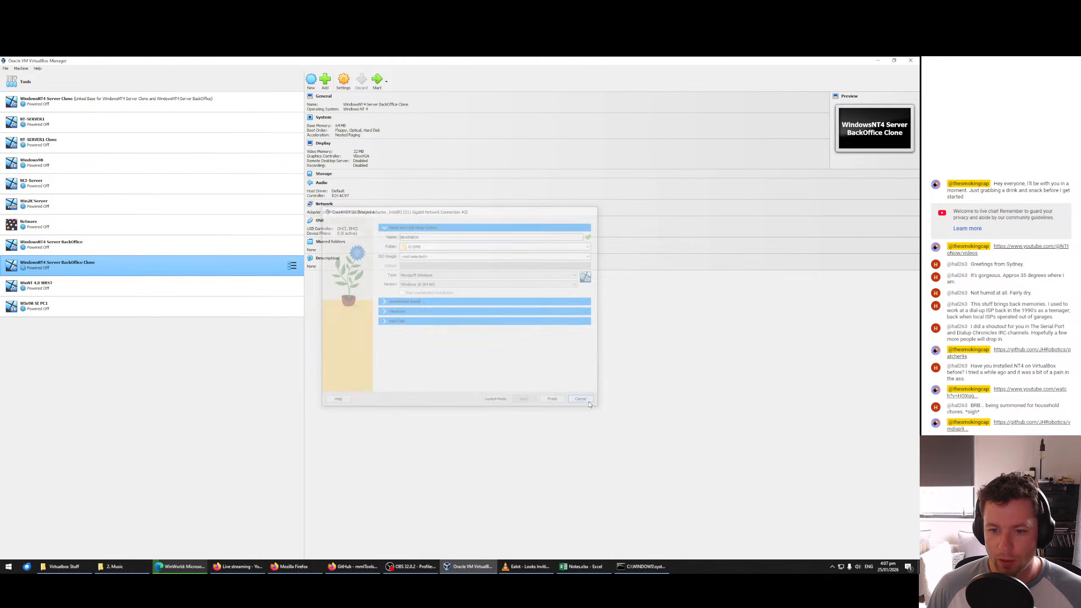
left_click(94, 289)
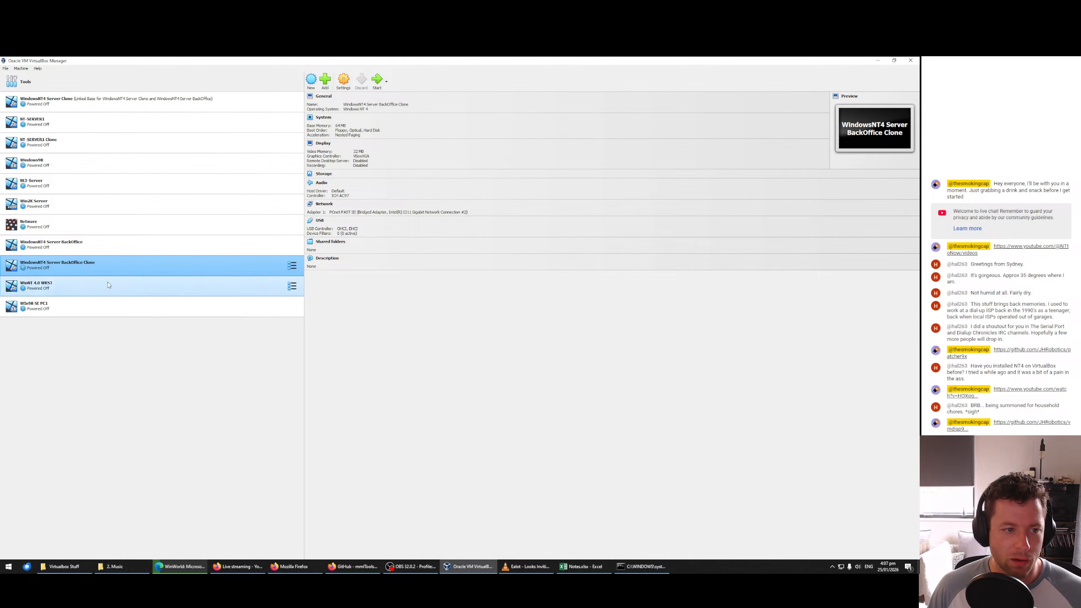
right_click(94, 290)
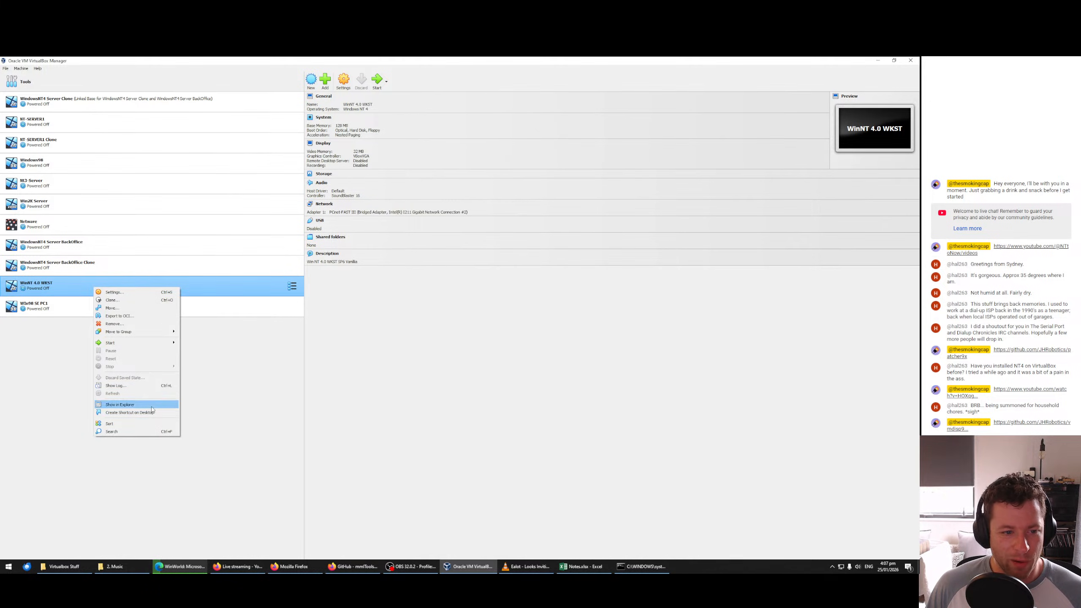
left_click(130, 325)
left_click(489, 345)
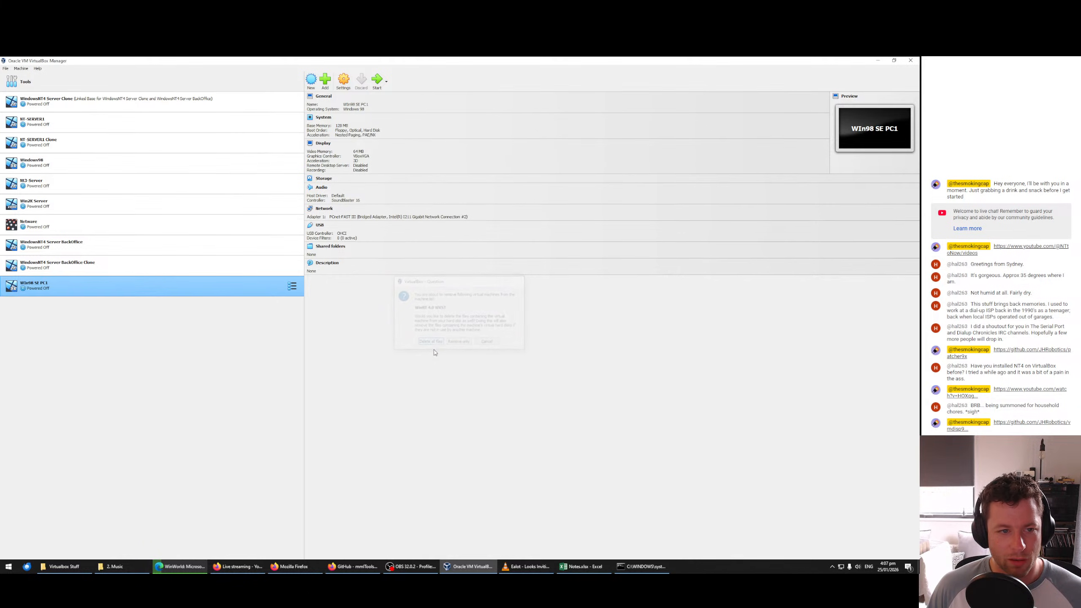
right_click(87, 291)
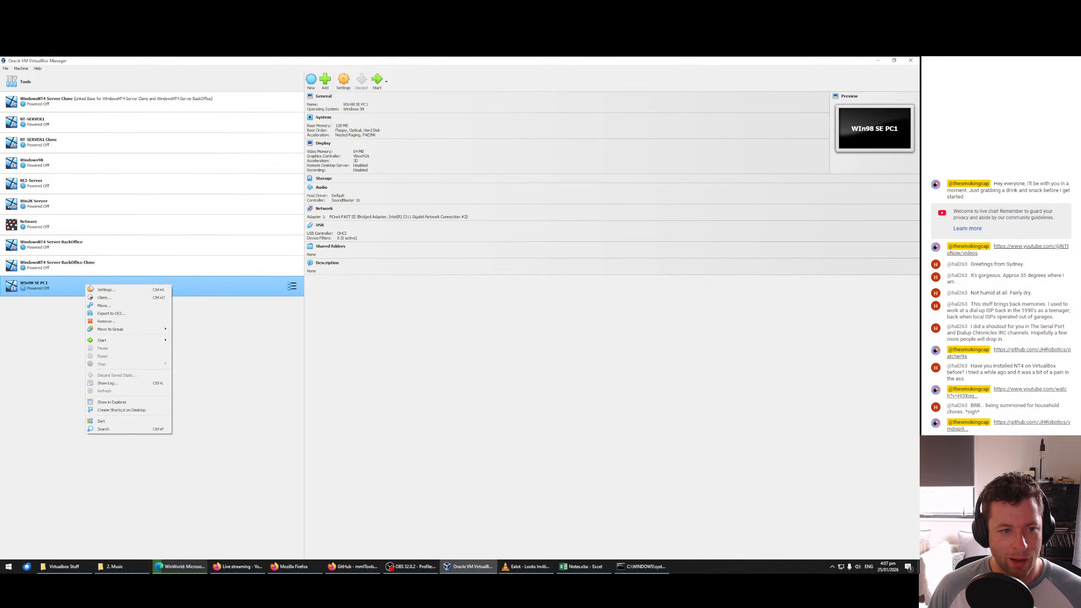
left_click(110, 320)
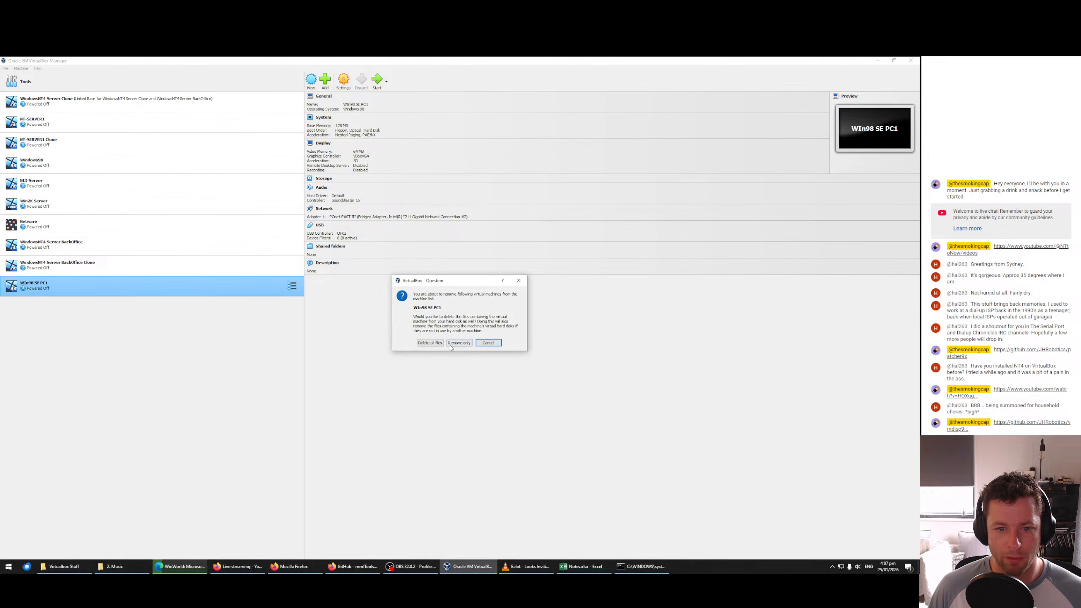
left_click(488, 344)
Review the remaining machines' details (NT4 Server BackOffice, Win2K, Nt3-Server, Windows98, NT-SERVER1), then start another machine.
left_click(62, 246)
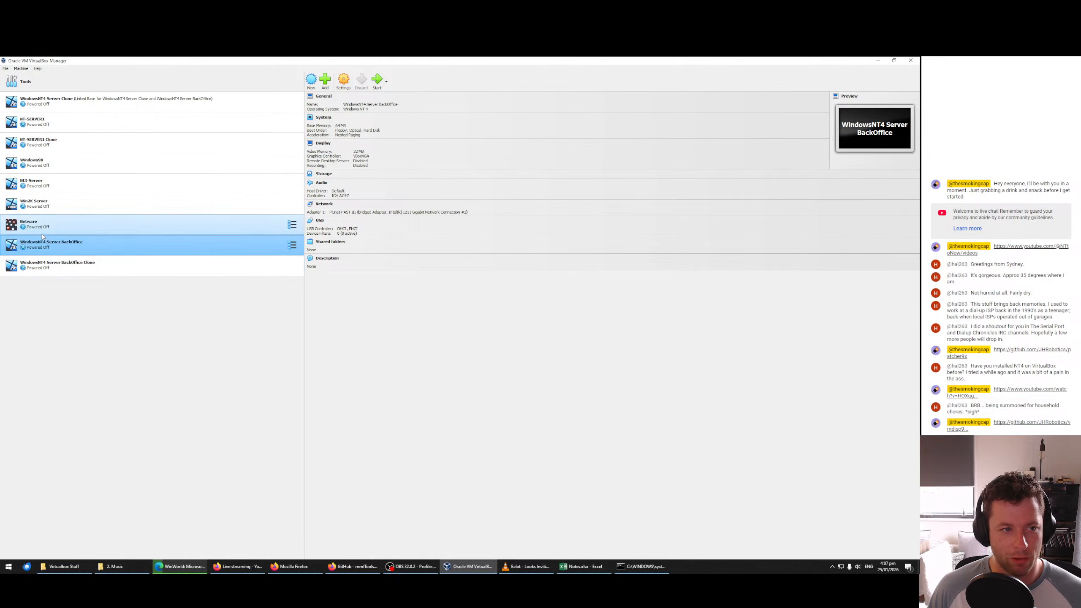
left_click(43, 205)
left_click(36, 184)
left_click(37, 163)
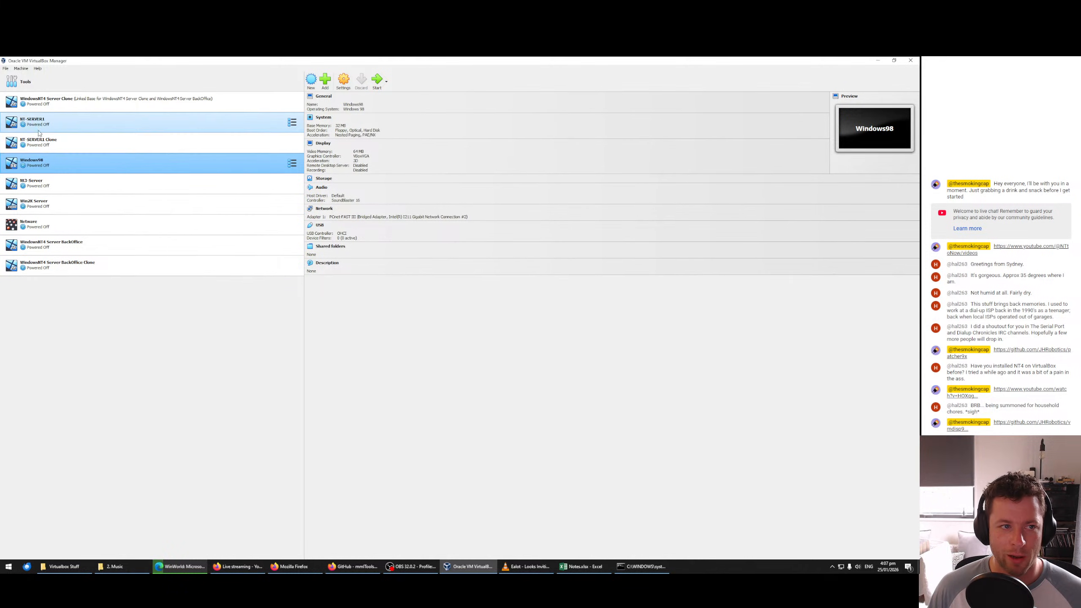
left_click(36, 121)
left_click(37, 143)
left_click(37, 164)
left_click(38, 142)
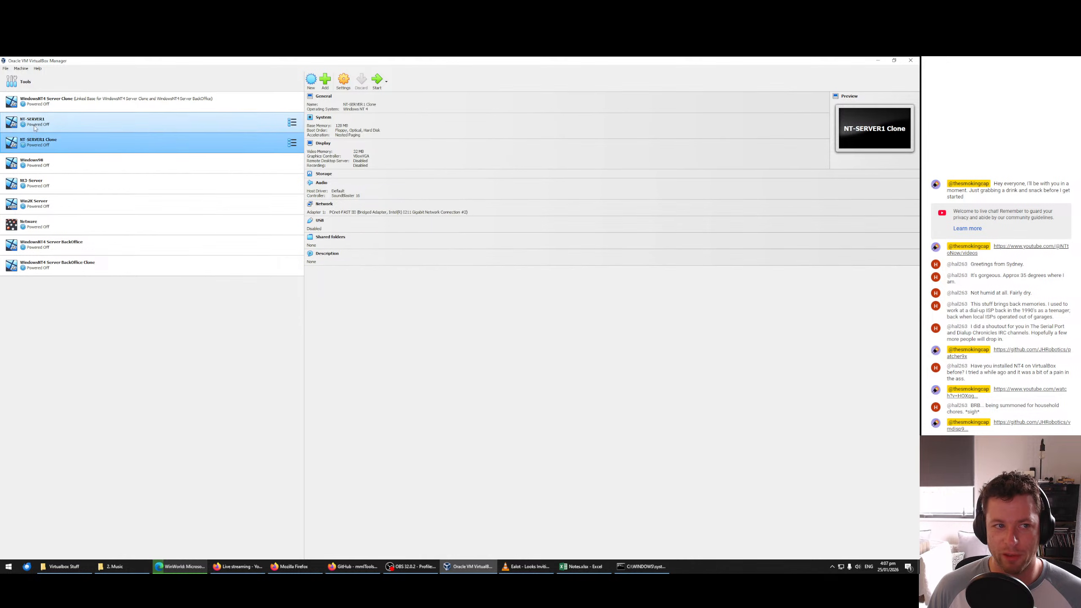
left_click(36, 121)
left_click(311, 79)
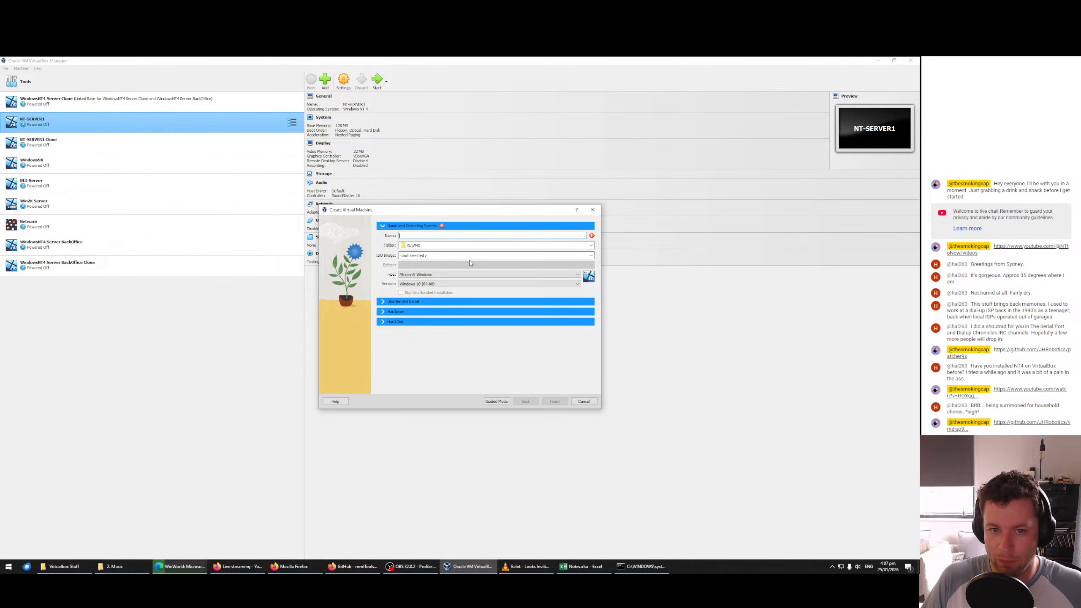
Type 'N' as the name and load the NT 4.0 Workstation ISO via the file picker.
type("NT 4 PC1")
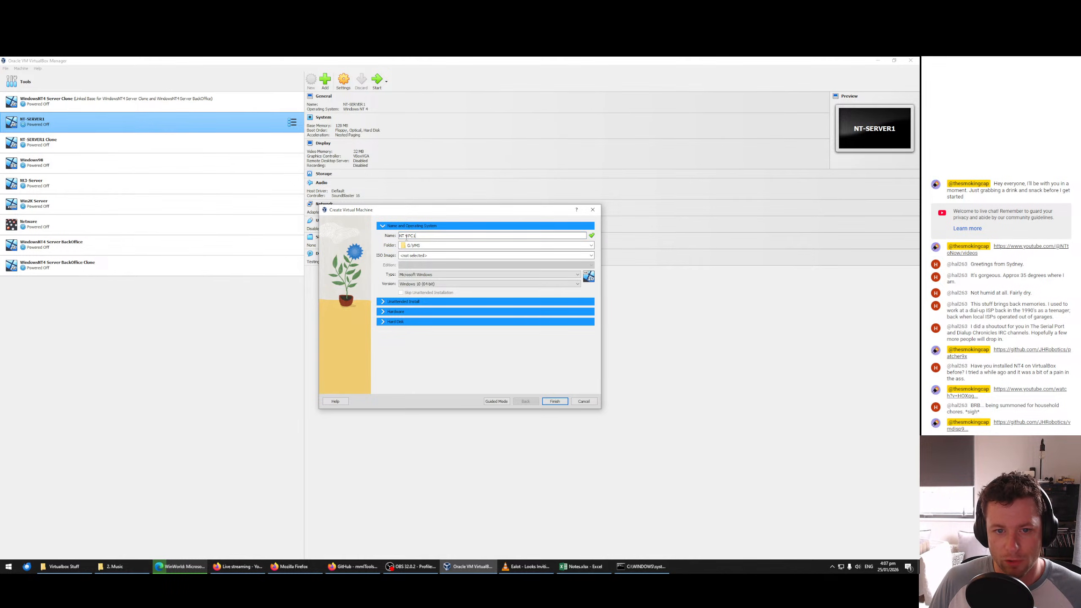
left_click(592, 256)
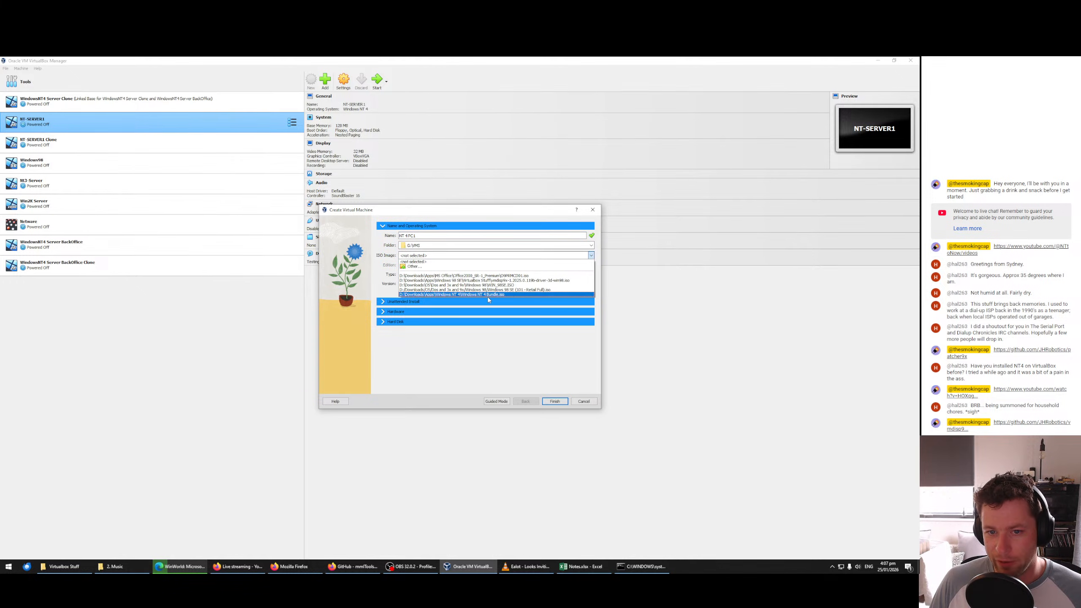
left_click(472, 266)
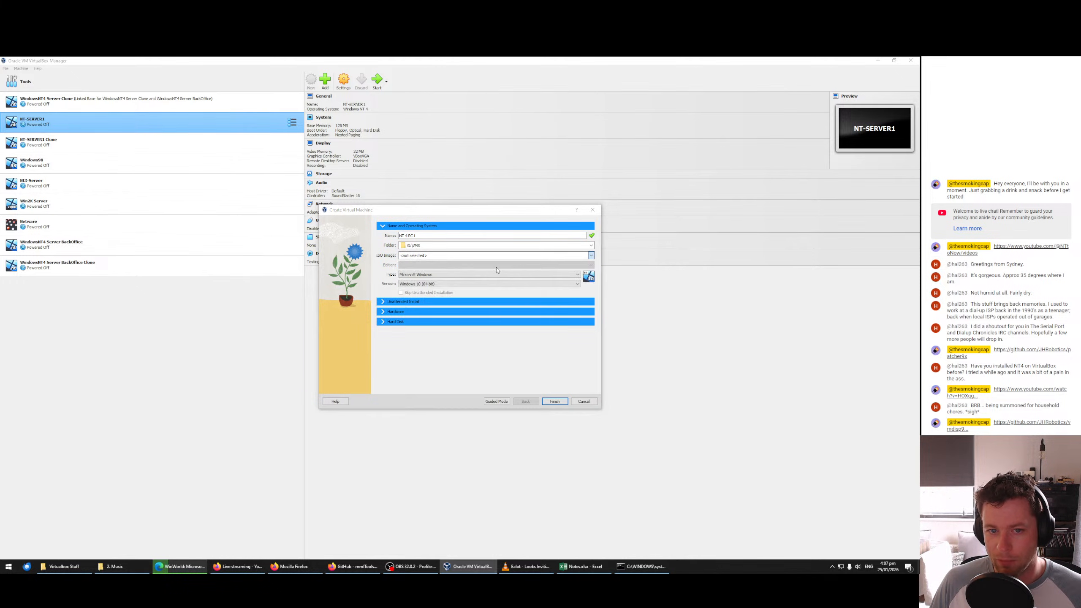
left_click_drag(425, 230, 919, 230)
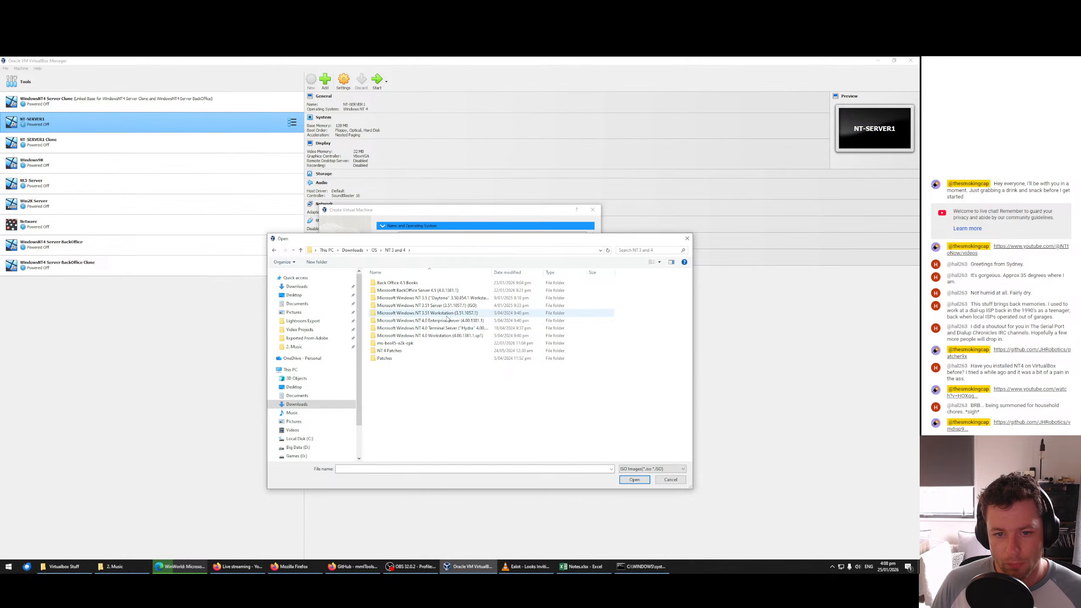
double_click(446, 314)
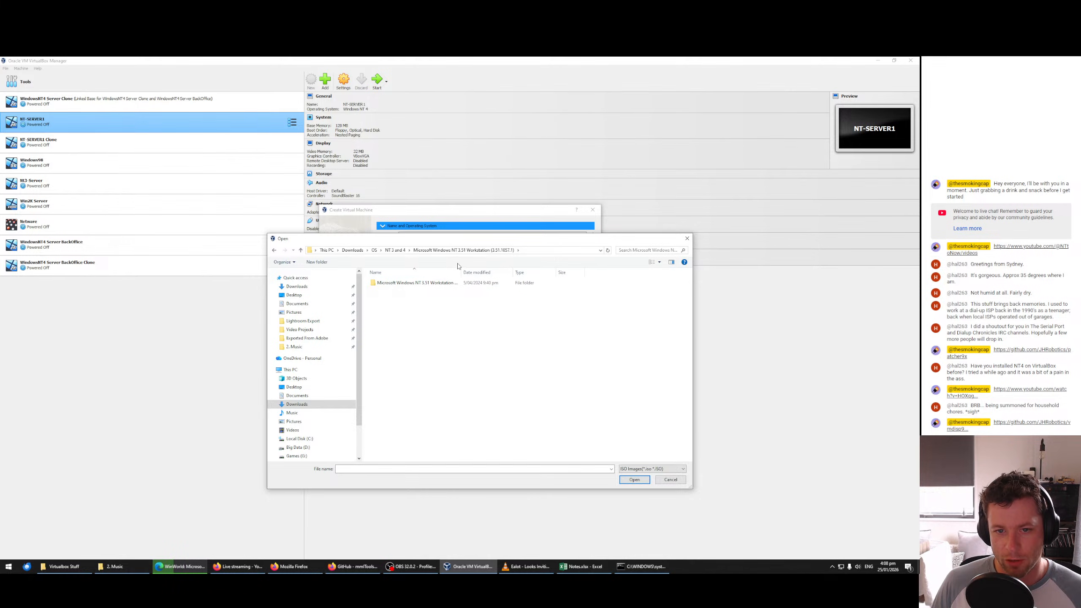
left_click(394, 250)
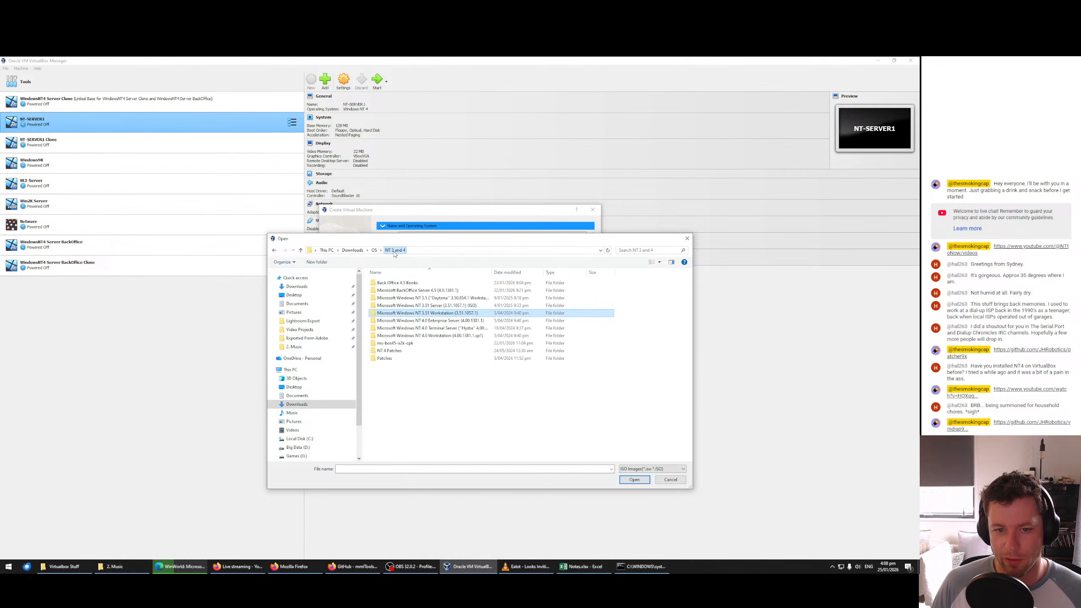
double_click(468, 336)
double_click(439, 283)
double_click(440, 283)
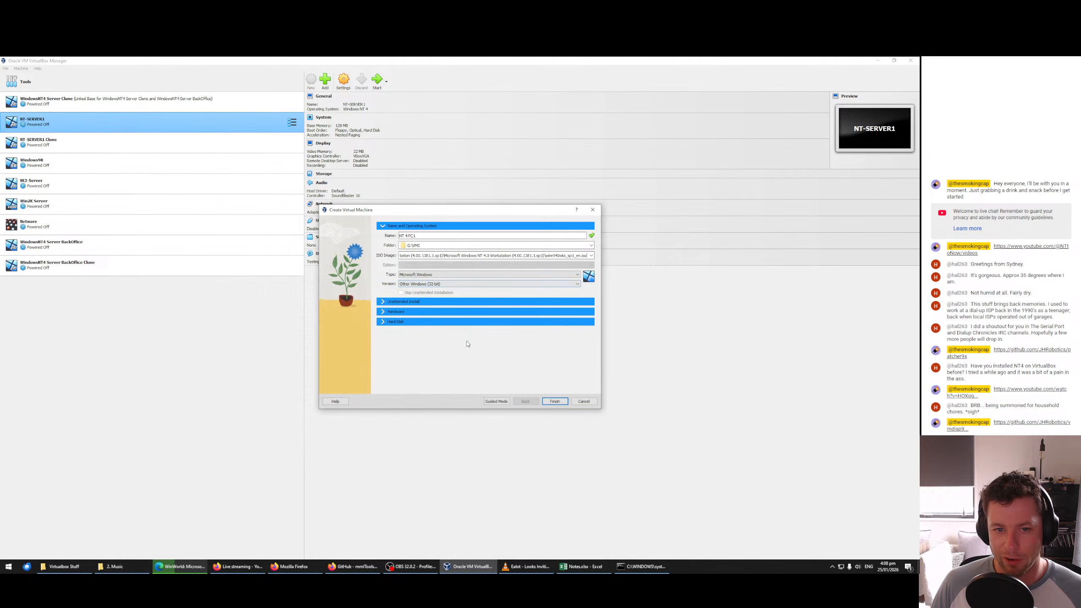
Pick a Windows version from the list and switch the wizard to Guided Mode.
left_click(442, 283)
scroll(450, 313, "up", 5)
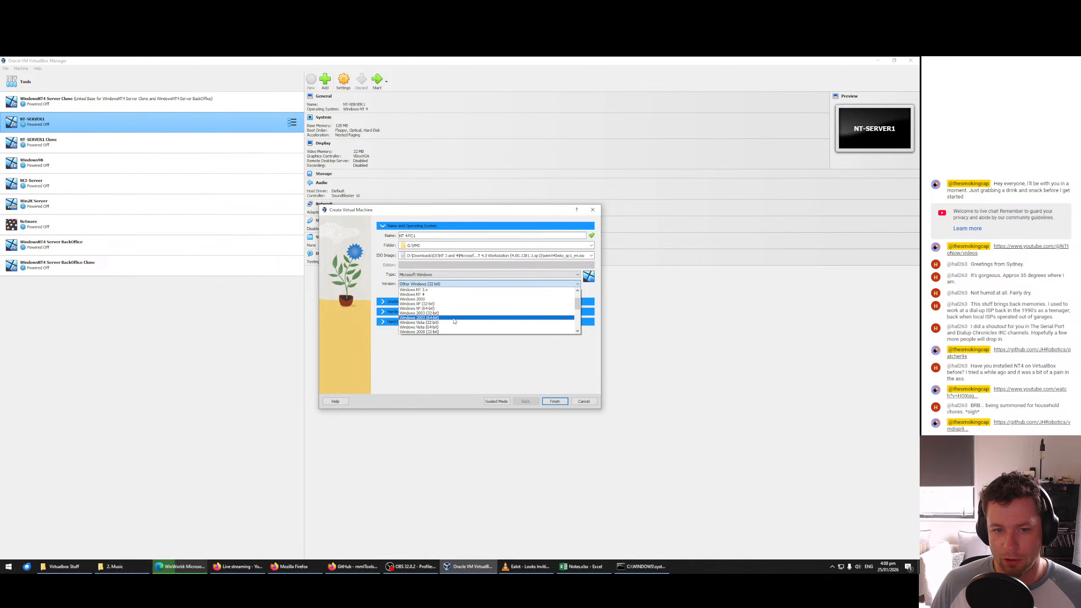
left_click(438, 294)
left_click(496, 401)
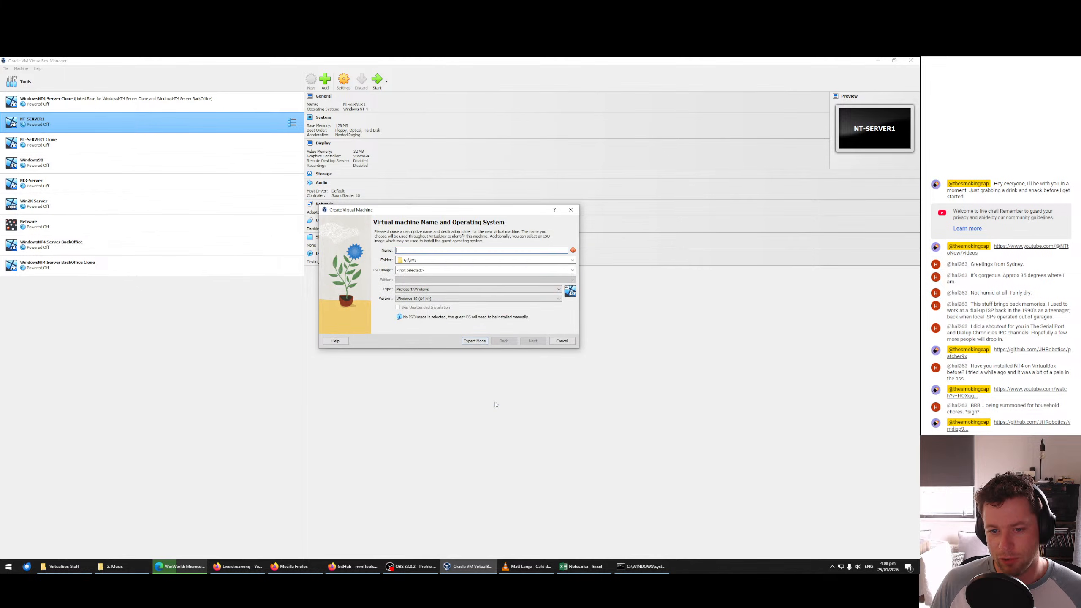
In Expert Mode, choose the NT 4.0 Workstation ISO and set the version to Windows NT 4.
left_click(474, 343)
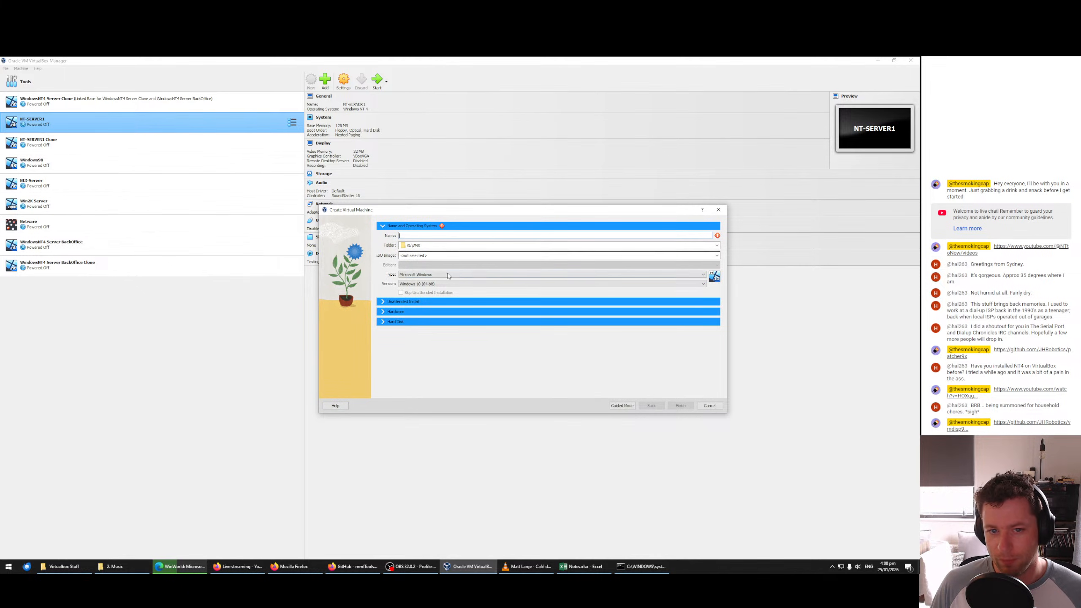
left_click(717, 255)
left_click(457, 275)
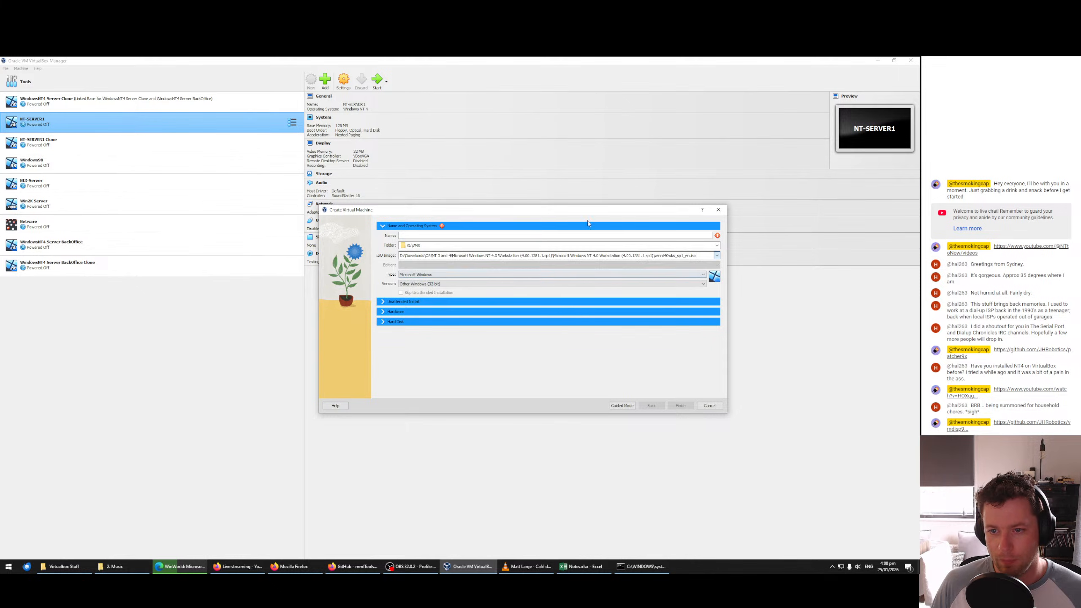
left_click(436, 284)
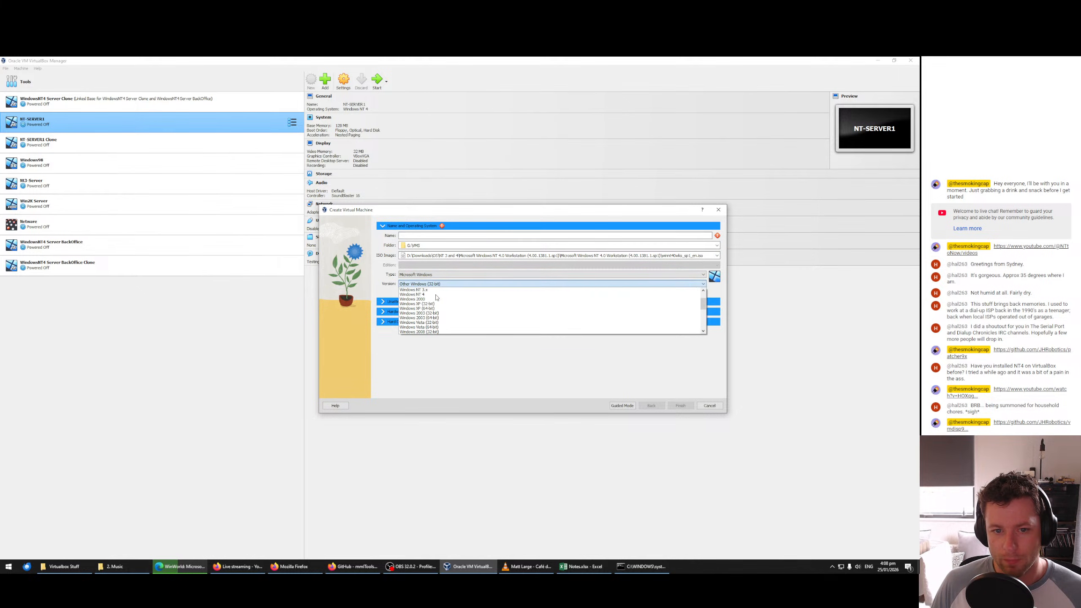
left_click(435, 295)
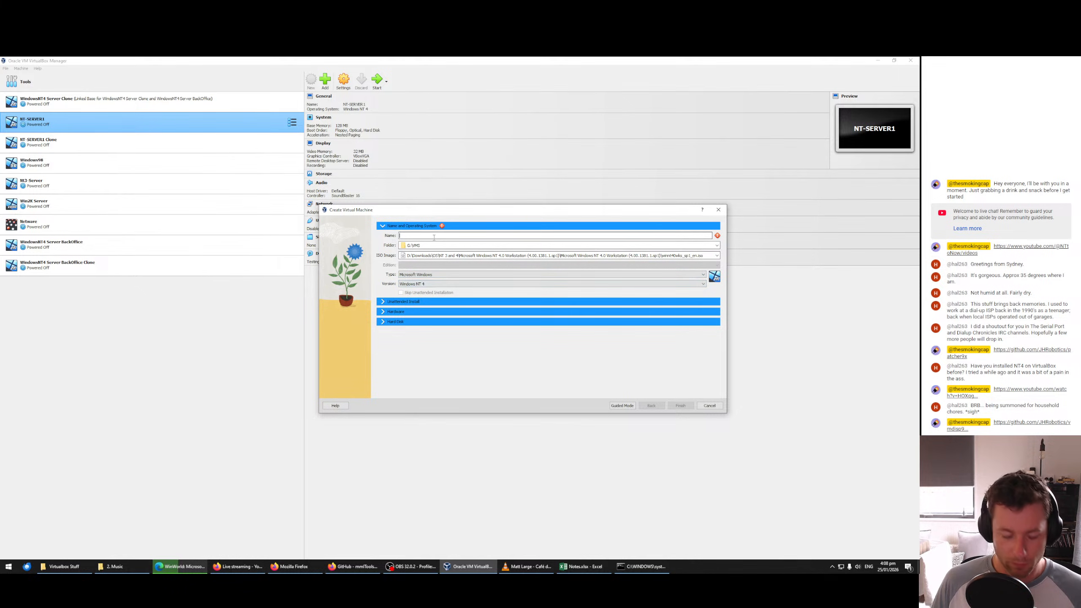
Name the machine NT4 PC1 and expand its unattended install and hardware sections.
left_click(434, 236)
type("NT4 PC1")
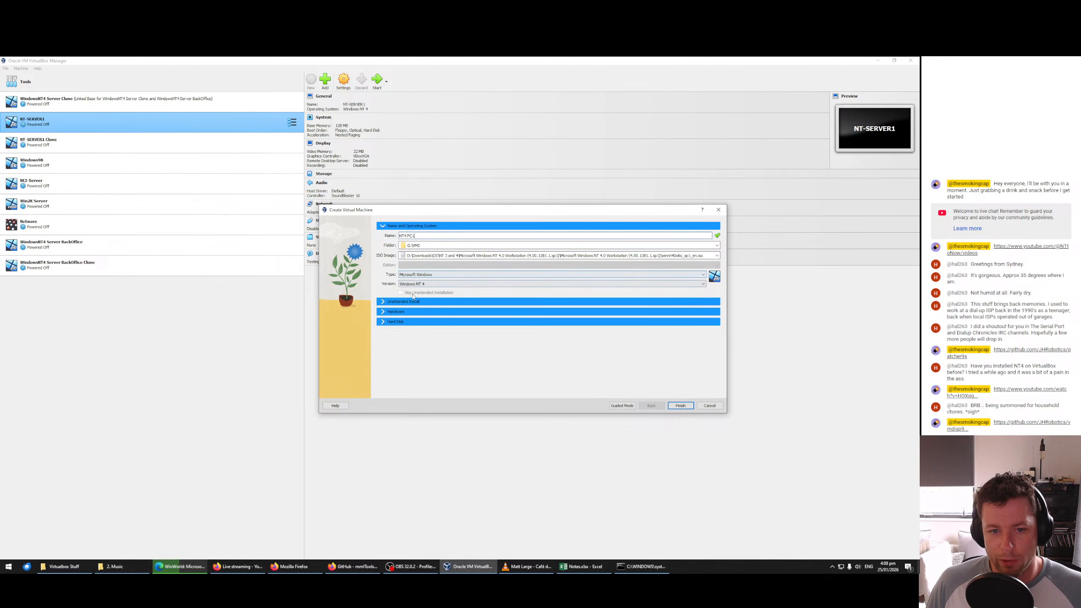
left_click(385, 302)
left_click(382, 323)
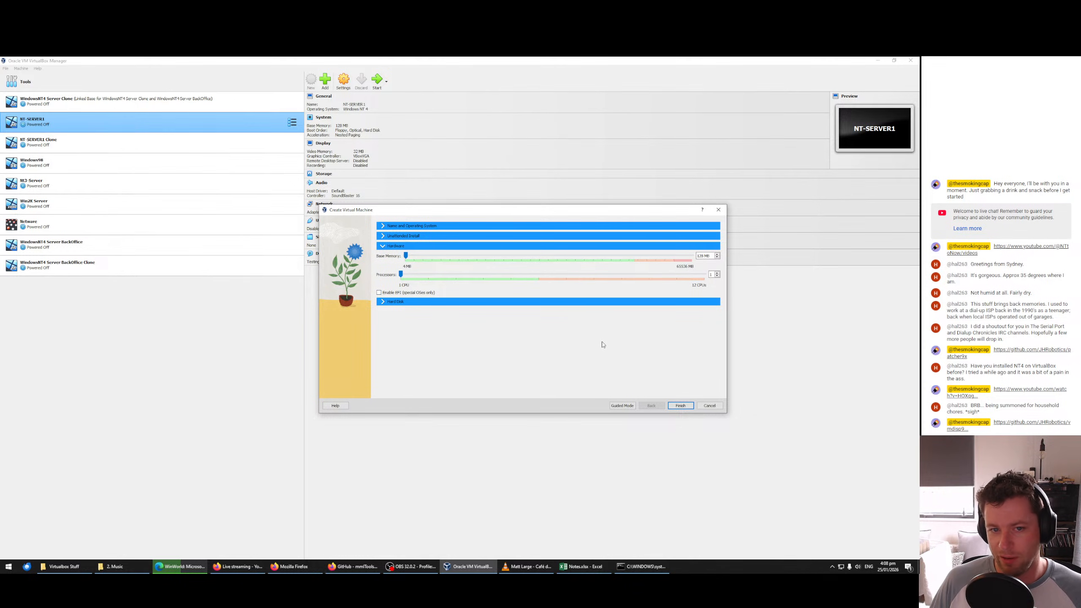
Set the hard disk file type to VHD (Virtual Hard Disk) and finish creating NT4 PC1.
left_click(380, 302)
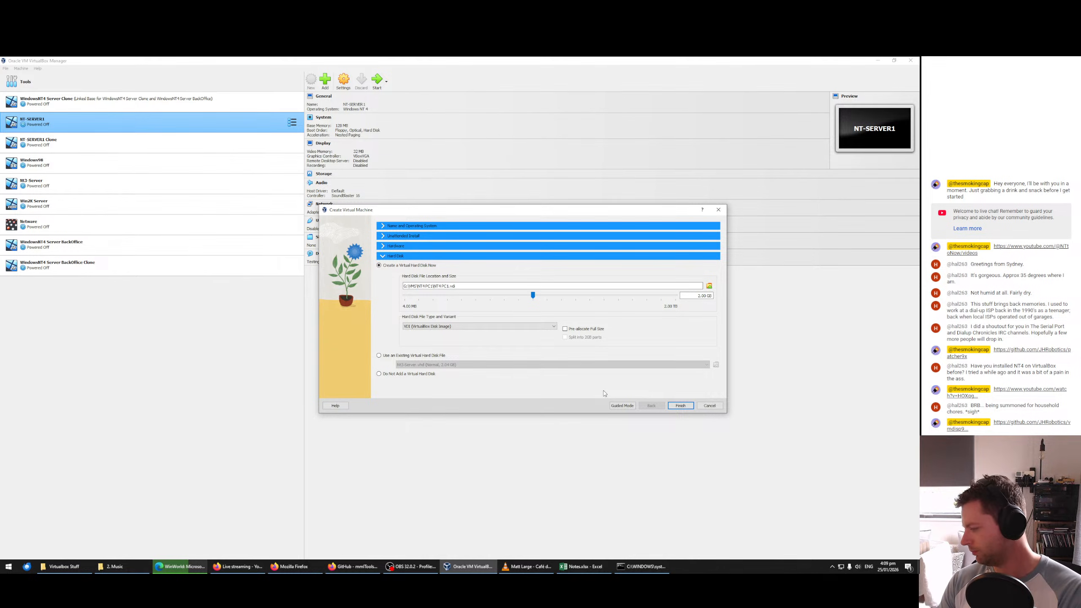
left_click(455, 326)
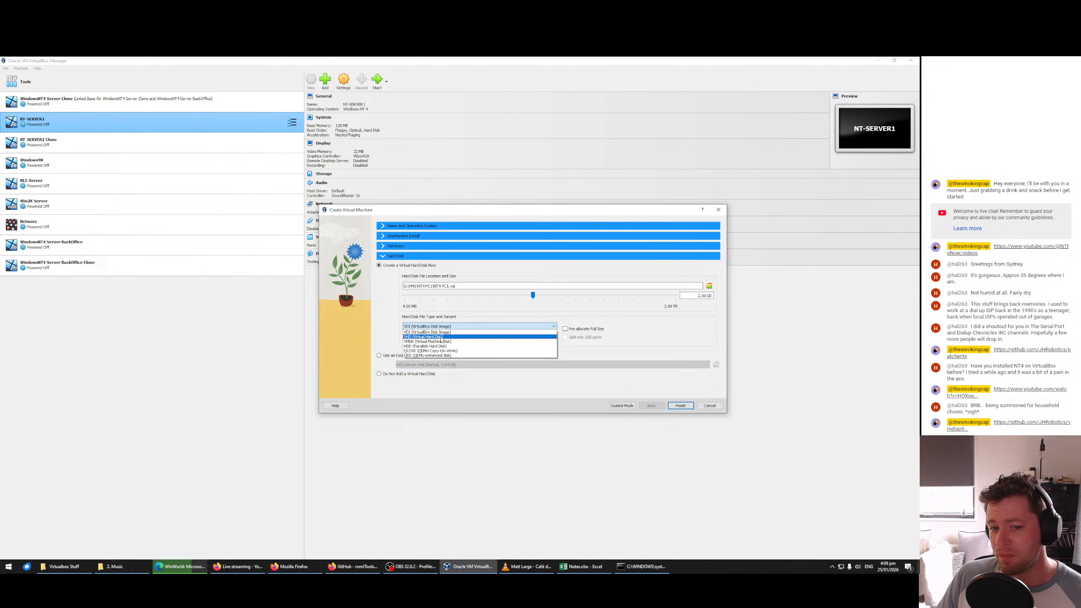
left_click(412, 340)
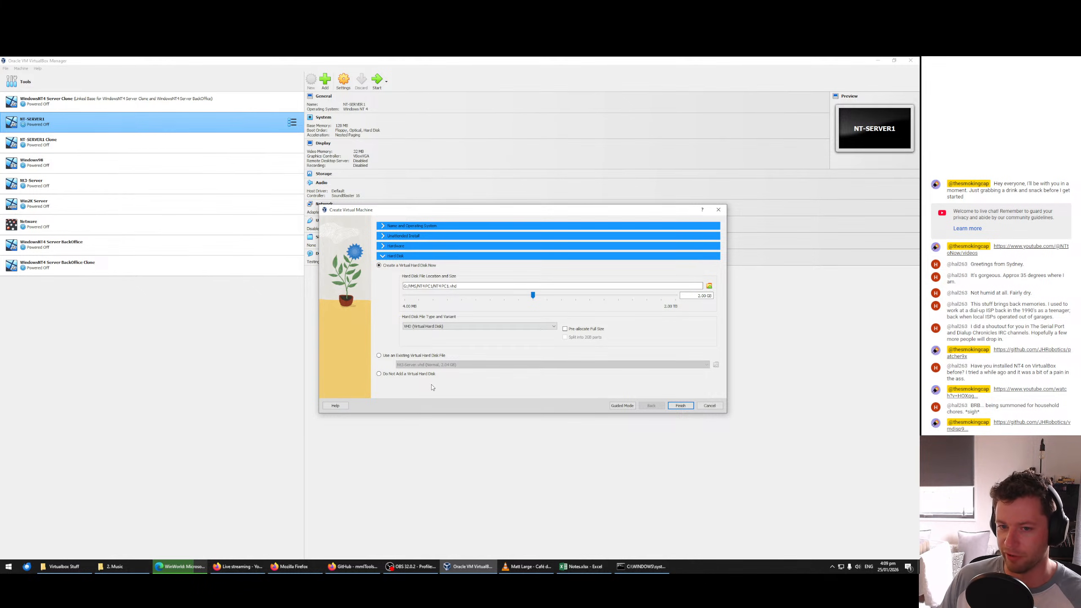
left_click(677, 406)
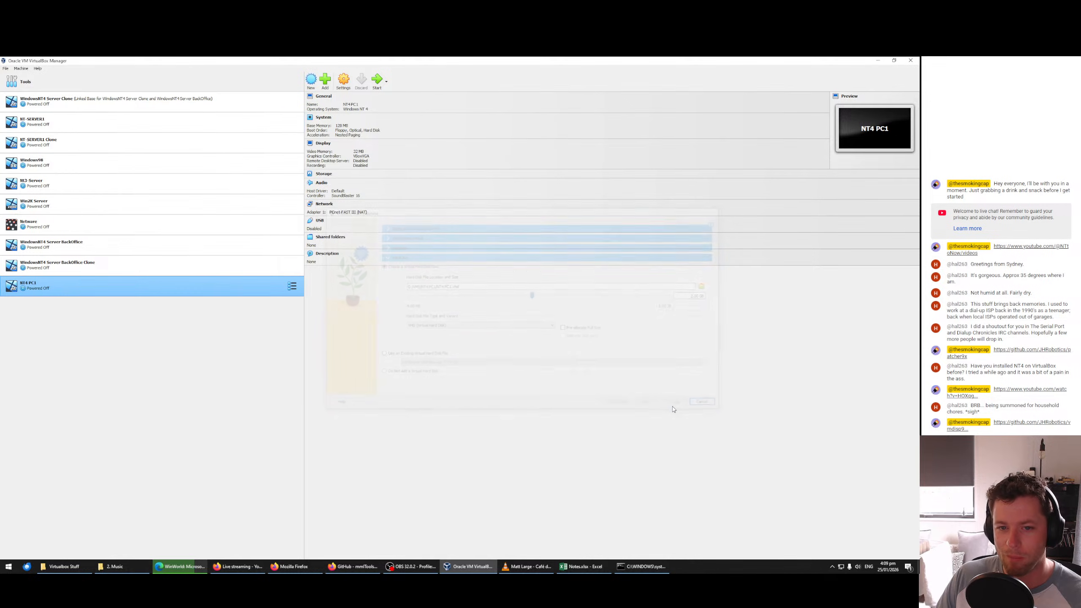
In NT4 PC1's System settings, keep the PS/2 Mouse pointing device and enable I/O APIC.
left_click(343, 80)
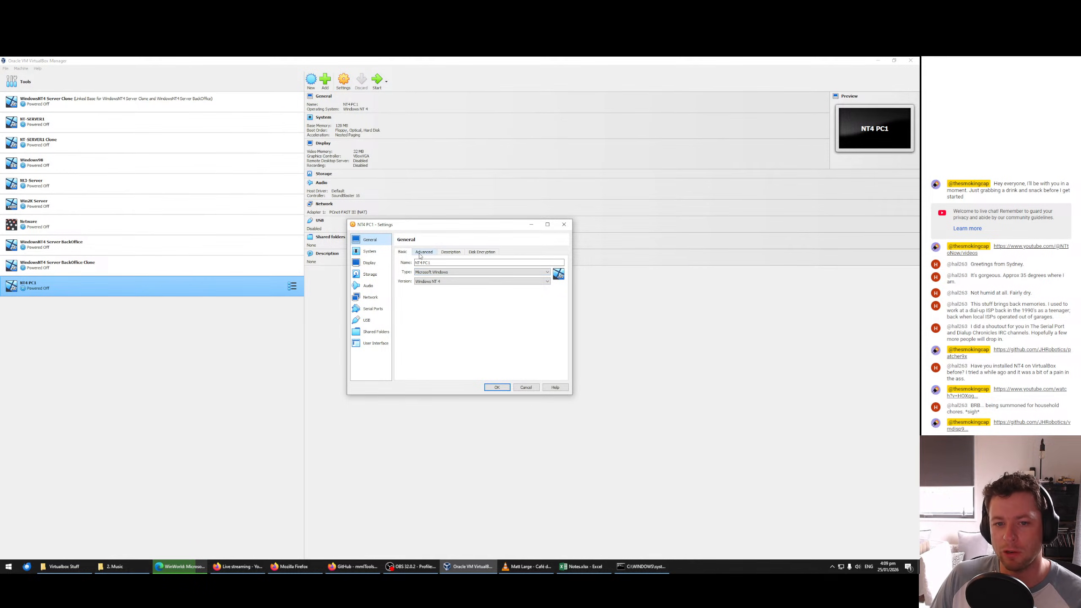
left_click(421, 253)
left_click(450, 252)
left_click(482, 252)
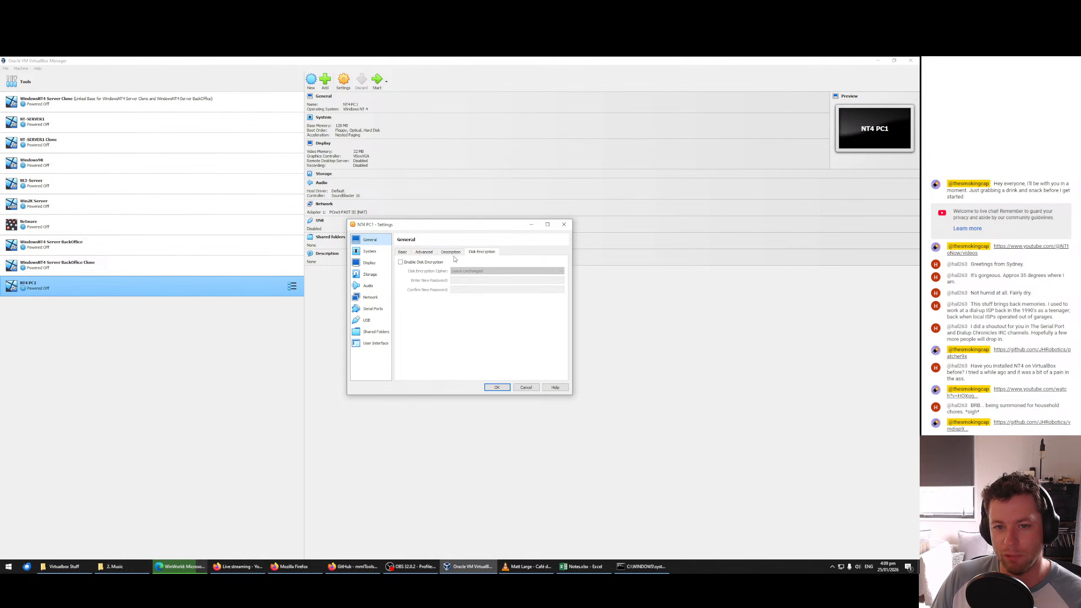
left_click(369, 251)
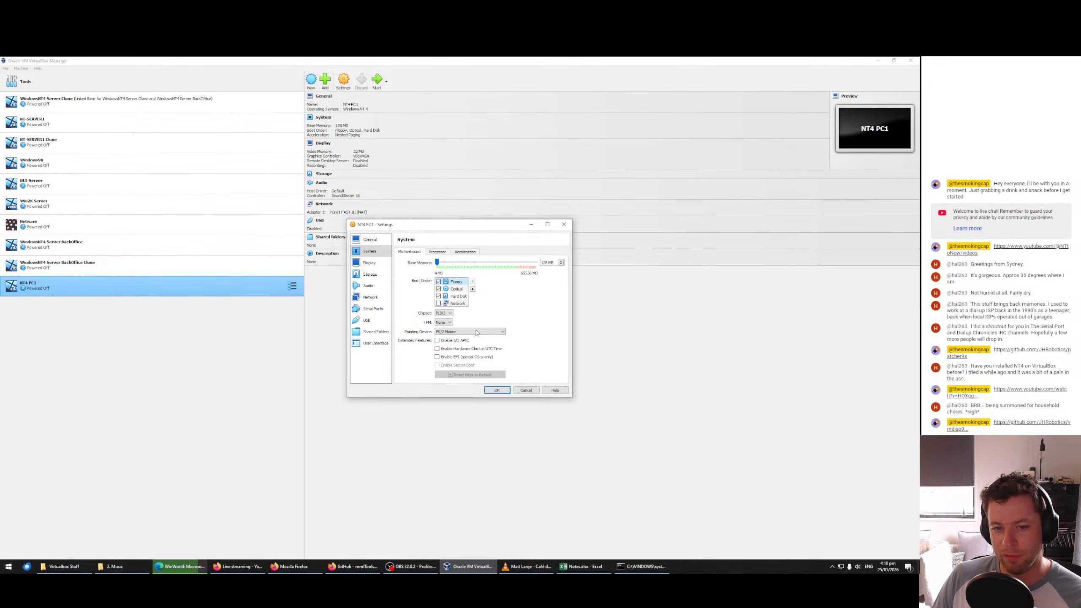
left_click(489, 332)
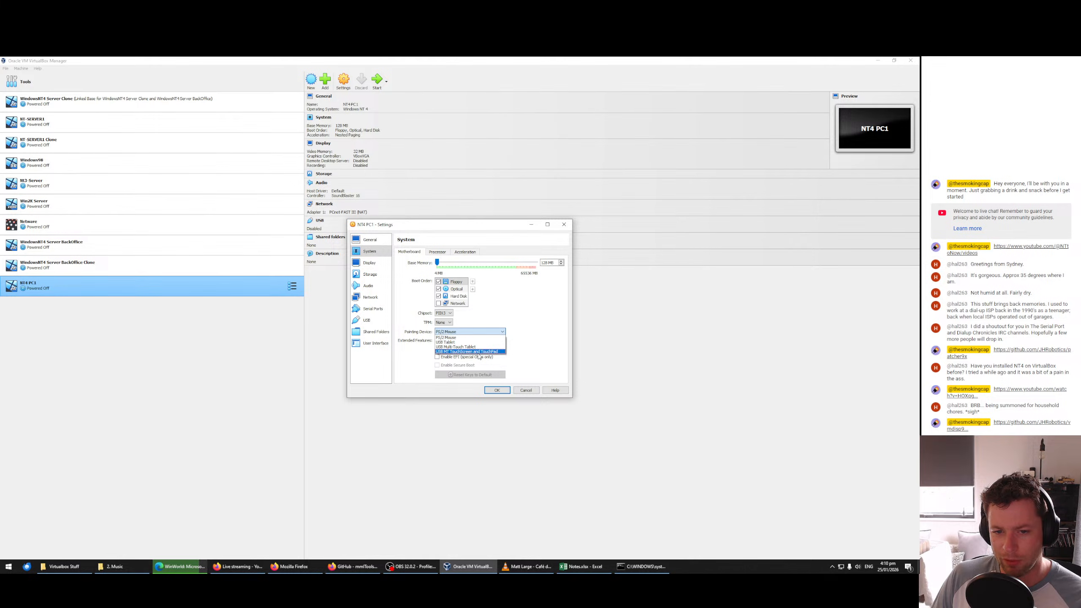
left_click(504, 320)
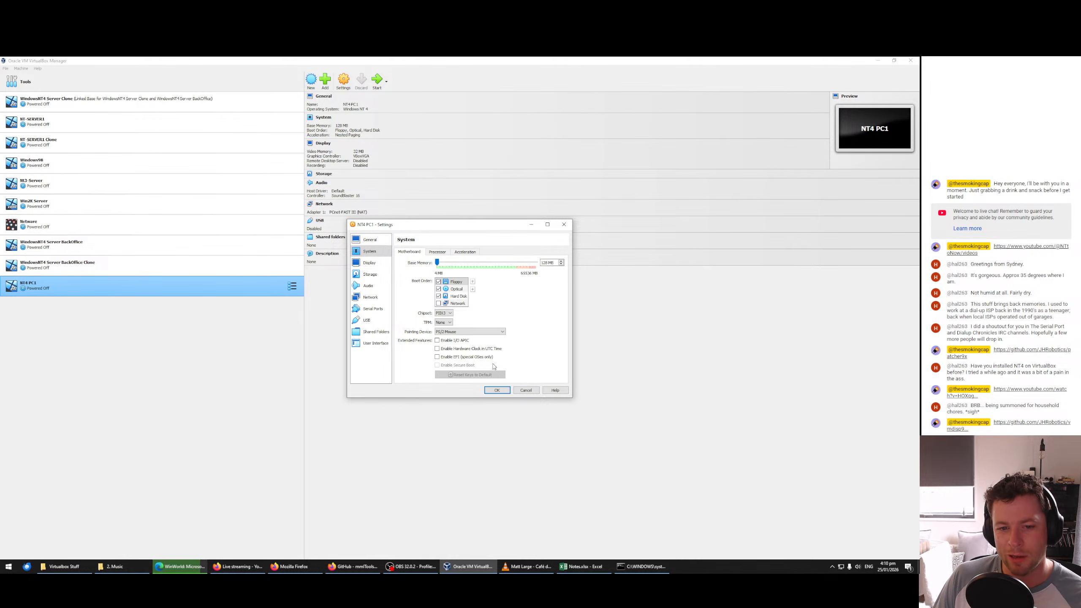
left_click(437, 341)
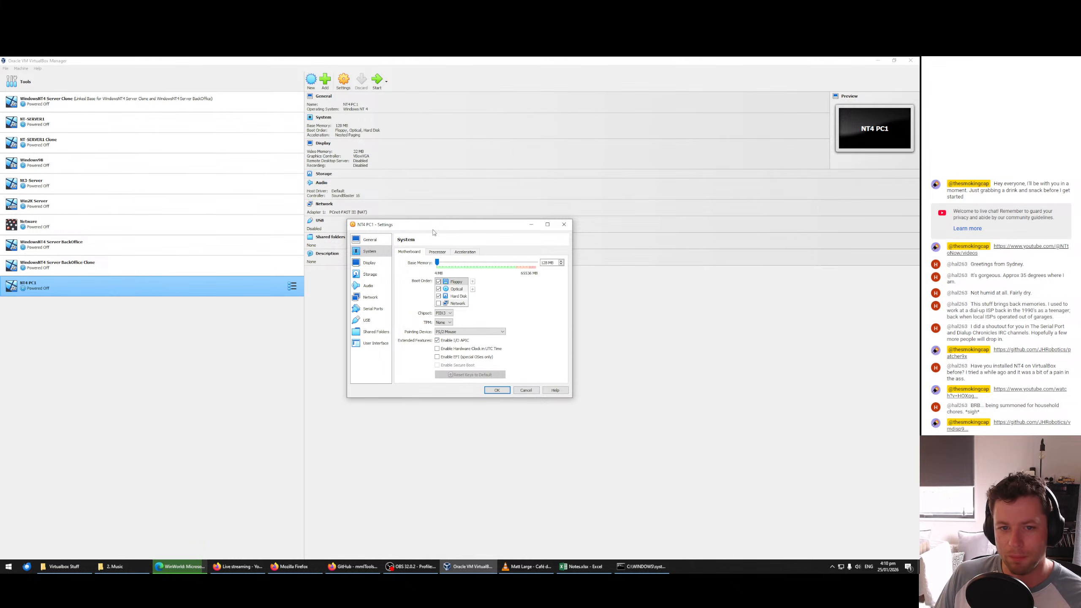
On the Processor page, enable PAE/NX and Nested VT-x/AMD-V.
left_click(435, 251)
left_click(450, 300)
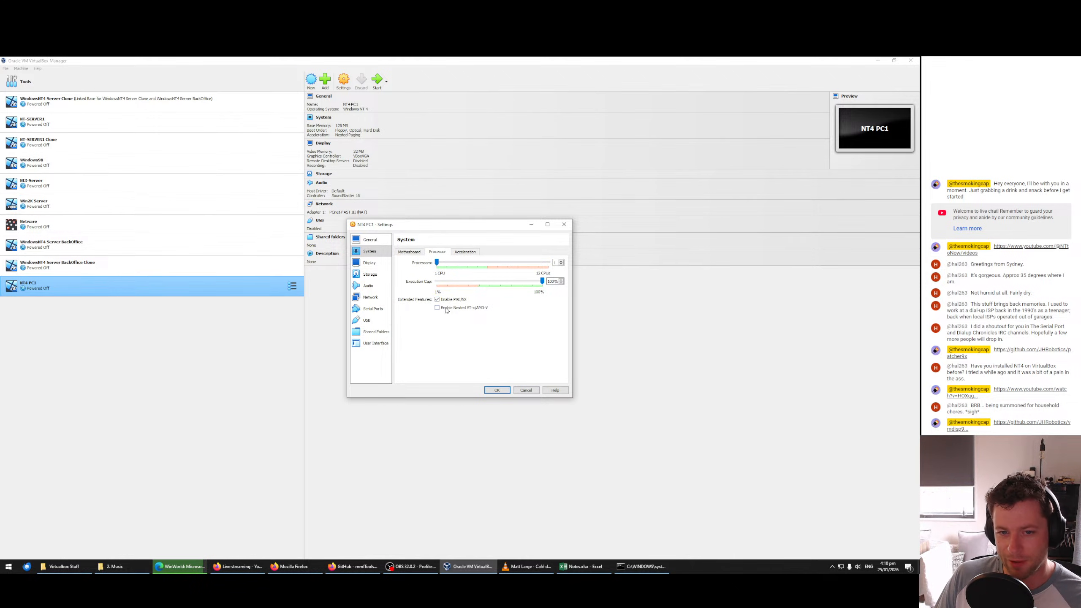
left_click(444, 309)
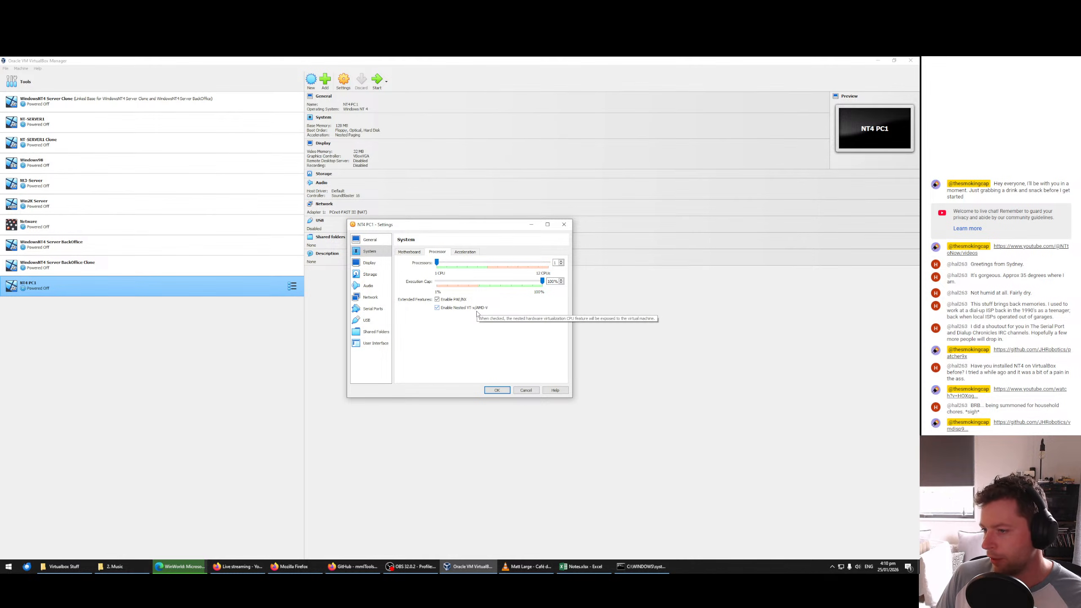
left_click(466, 252)
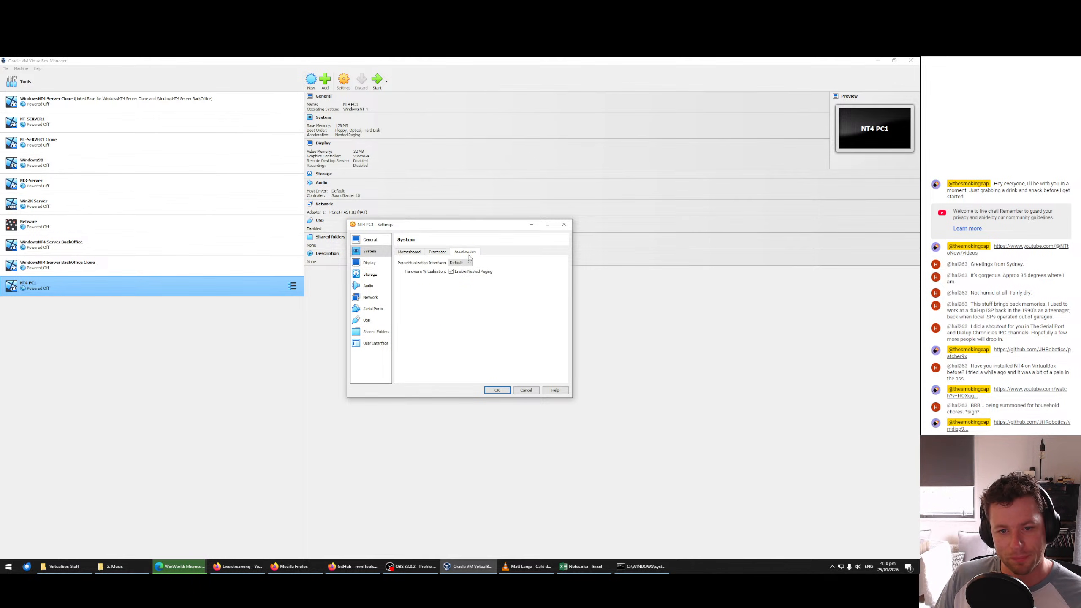
left_click(431, 253)
left_click(369, 263)
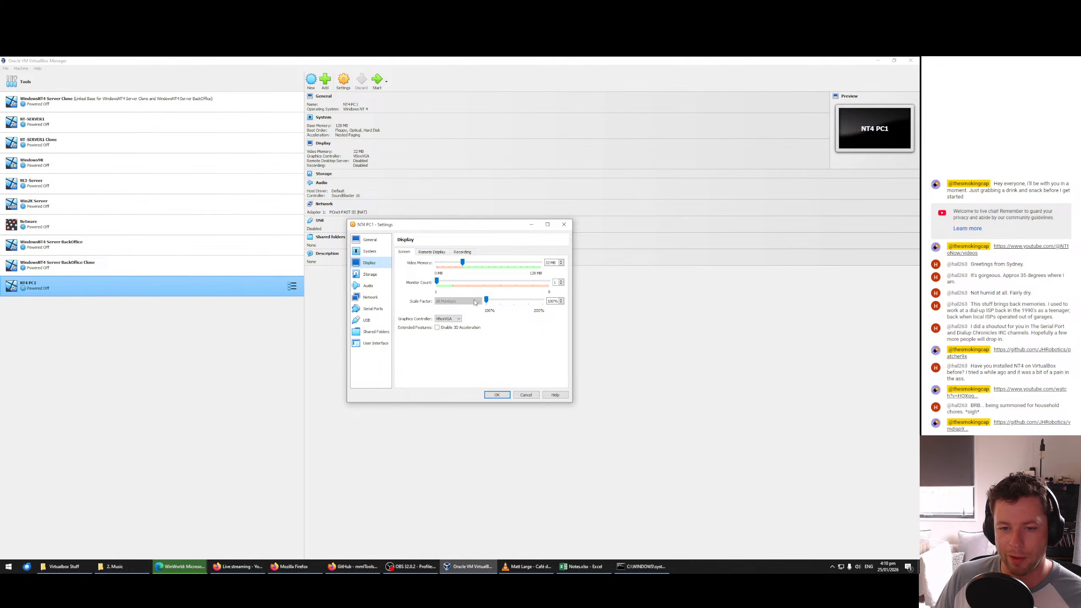
Look through Storage and Audio, then check Adapter 1's NAT attachment on the Network page.
left_click(372, 274)
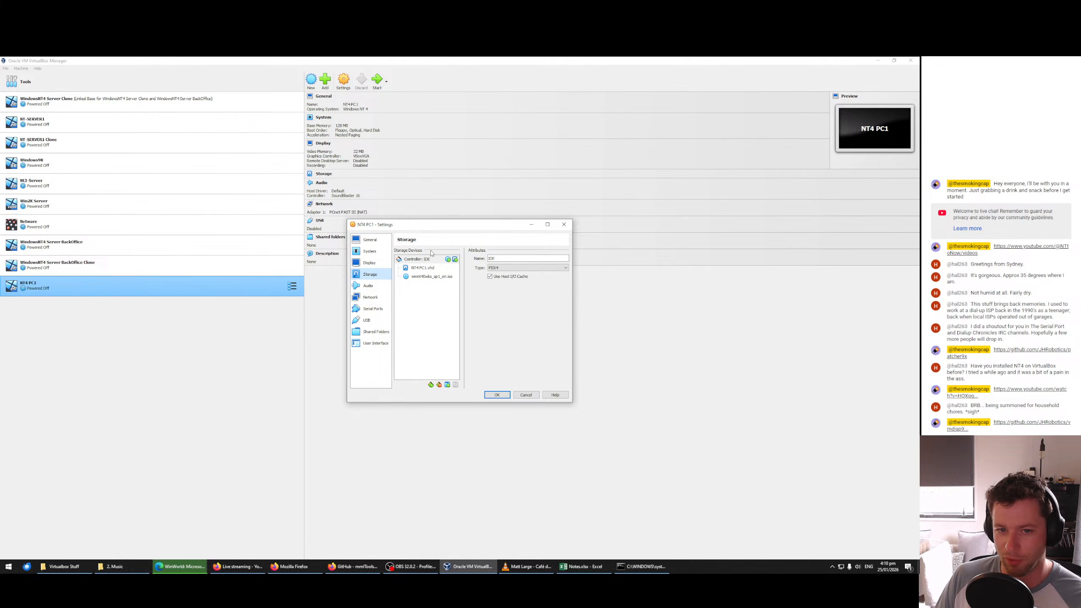
left_click(368, 286)
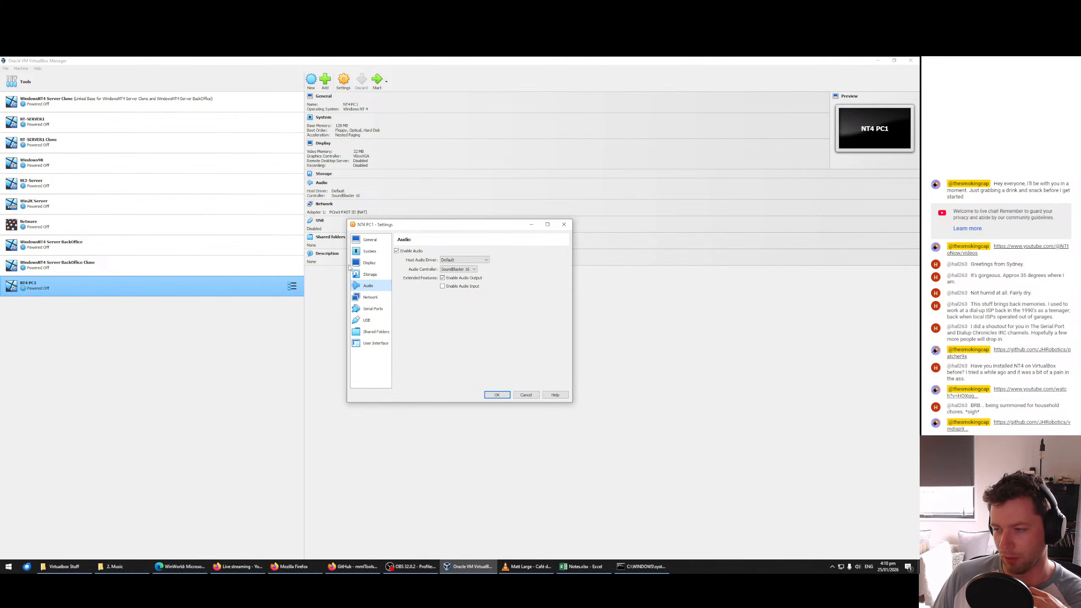
left_click(379, 298)
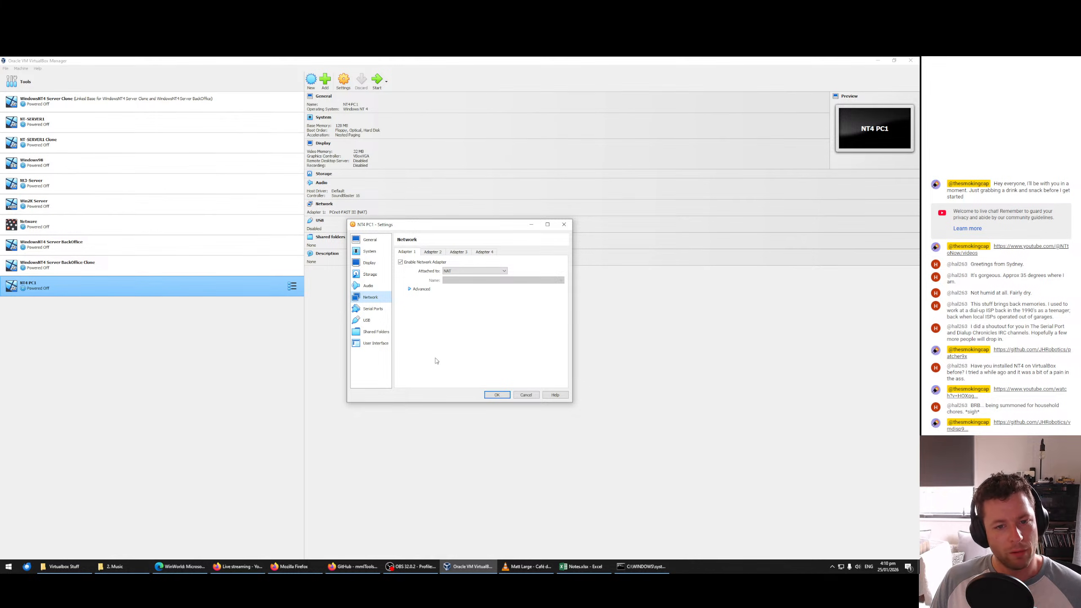
left_click(481, 269)
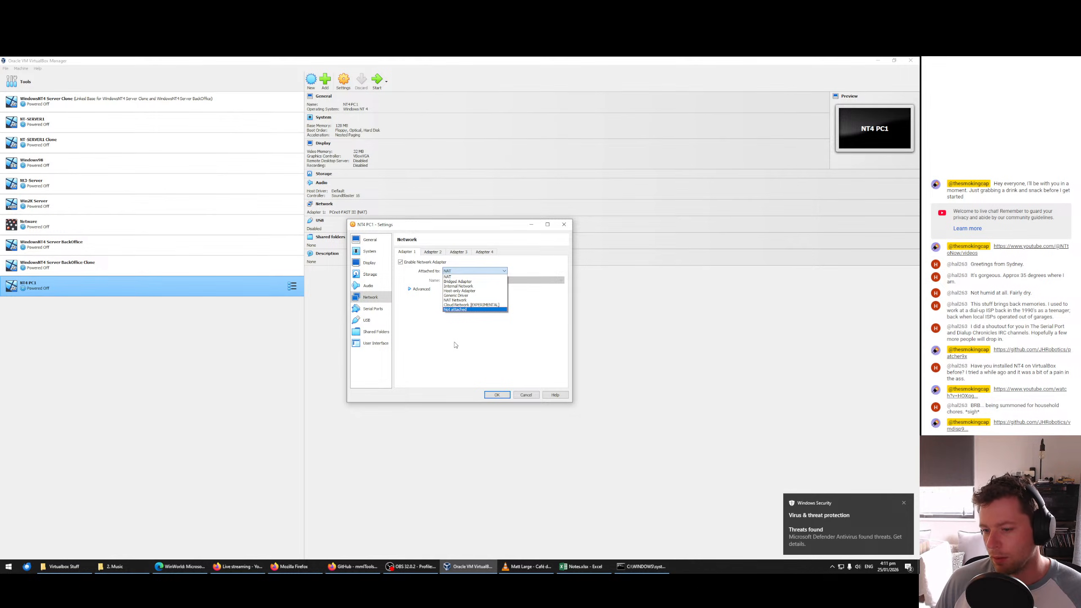
left_click(846, 536)
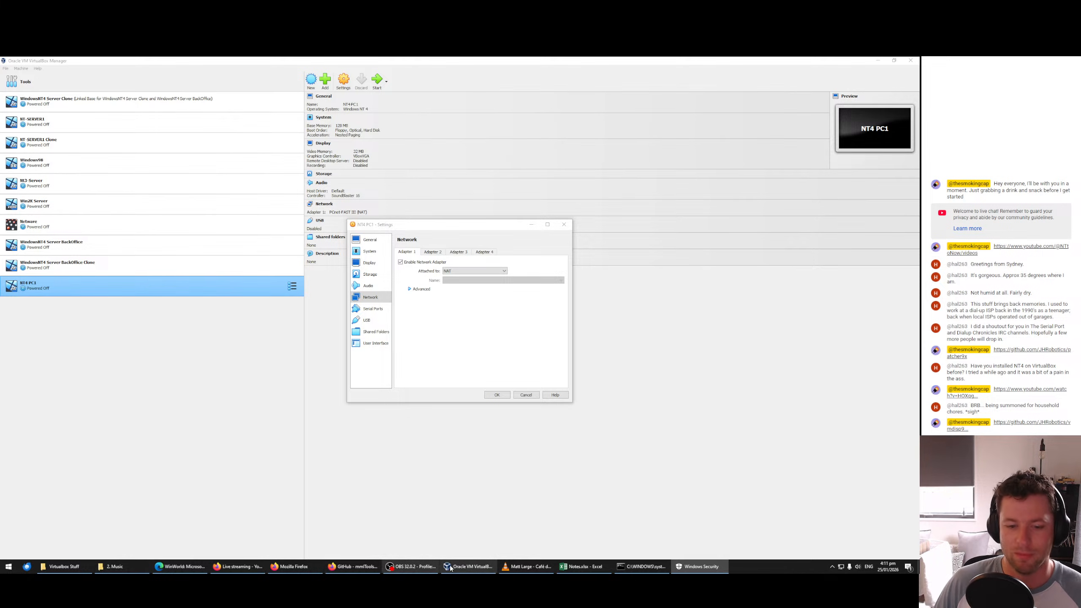
left_click(179, 566)
Go back to WinWorld's NT 4.0 page and search it for 'server'.
key("alt+Left")
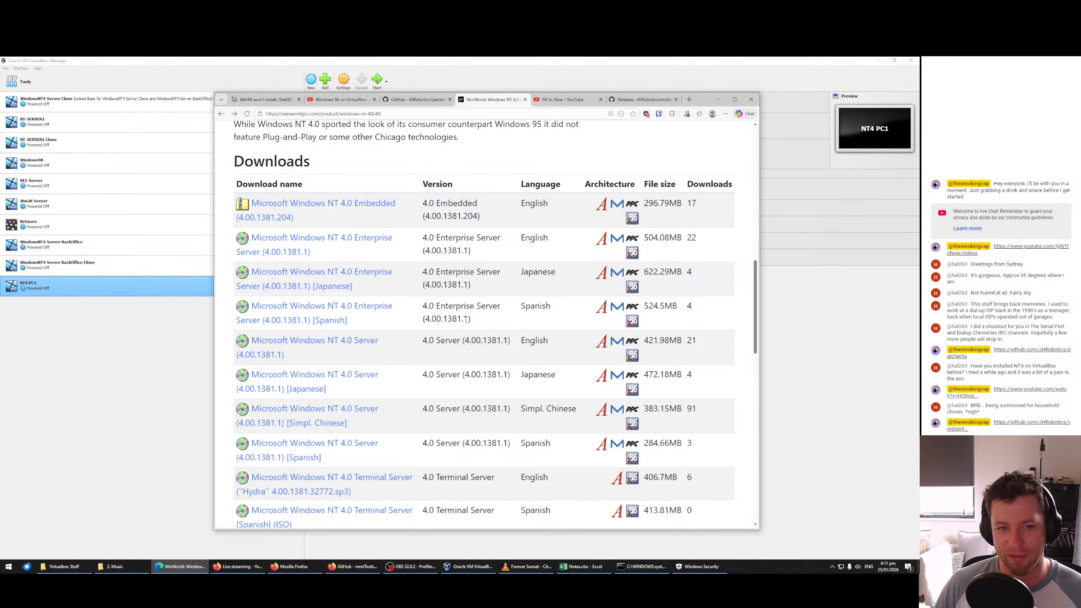
scroll(466, 319, "down", 2)
scroll(465, 319, "down", 15)
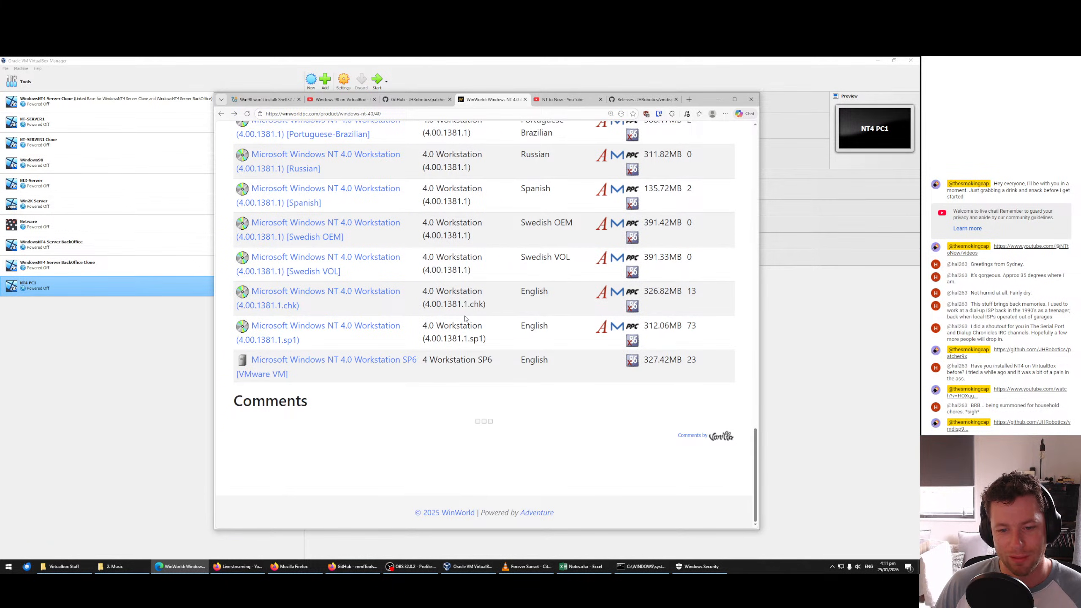
scroll(465, 319, "down", 5)
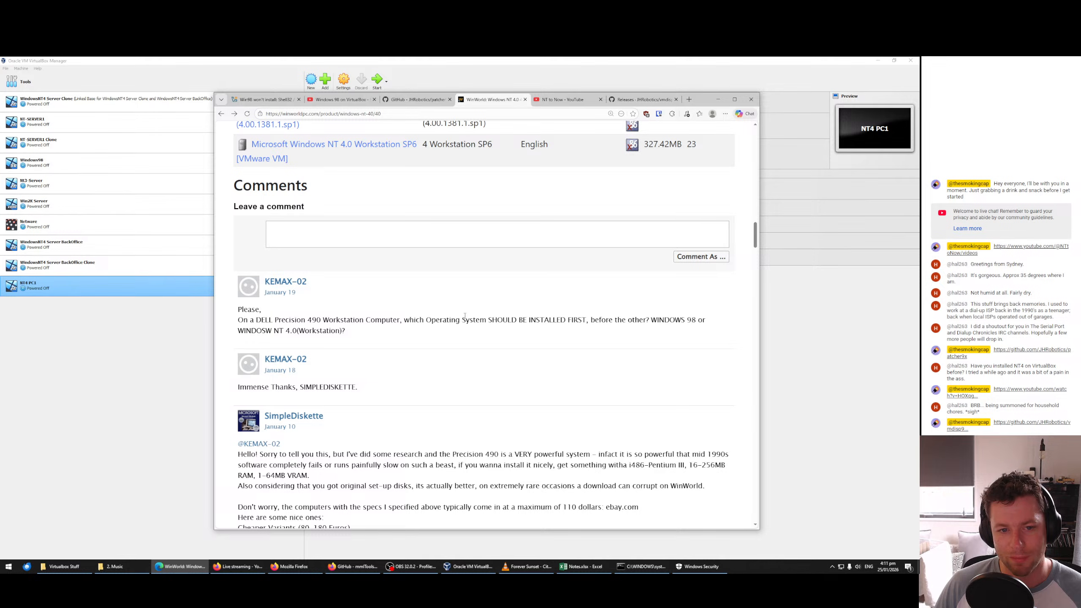
scroll(465, 315, "down", 7)
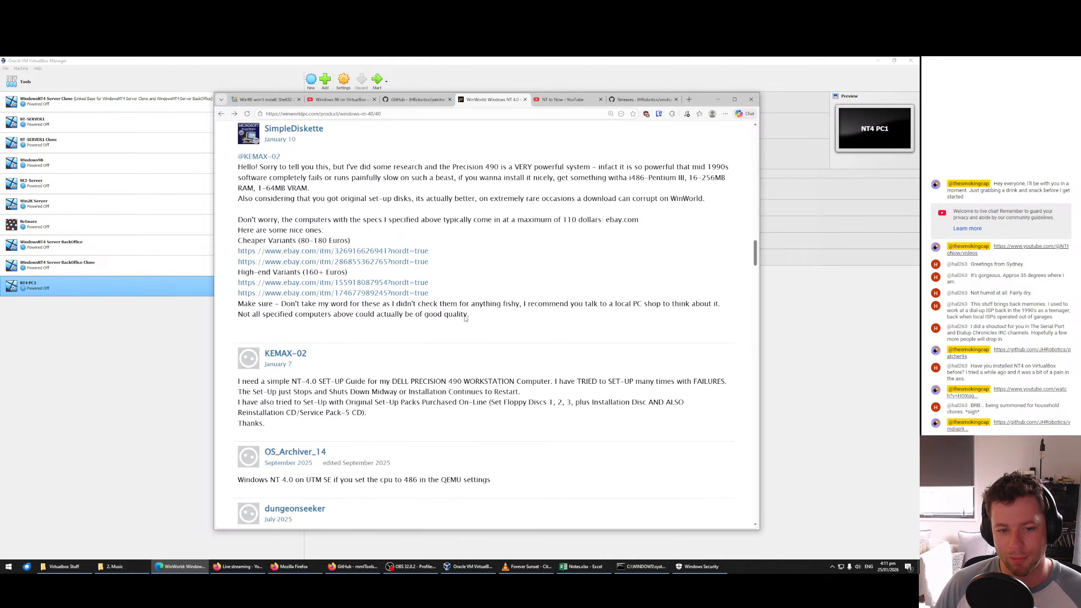
scroll(464, 318, "up", 20)
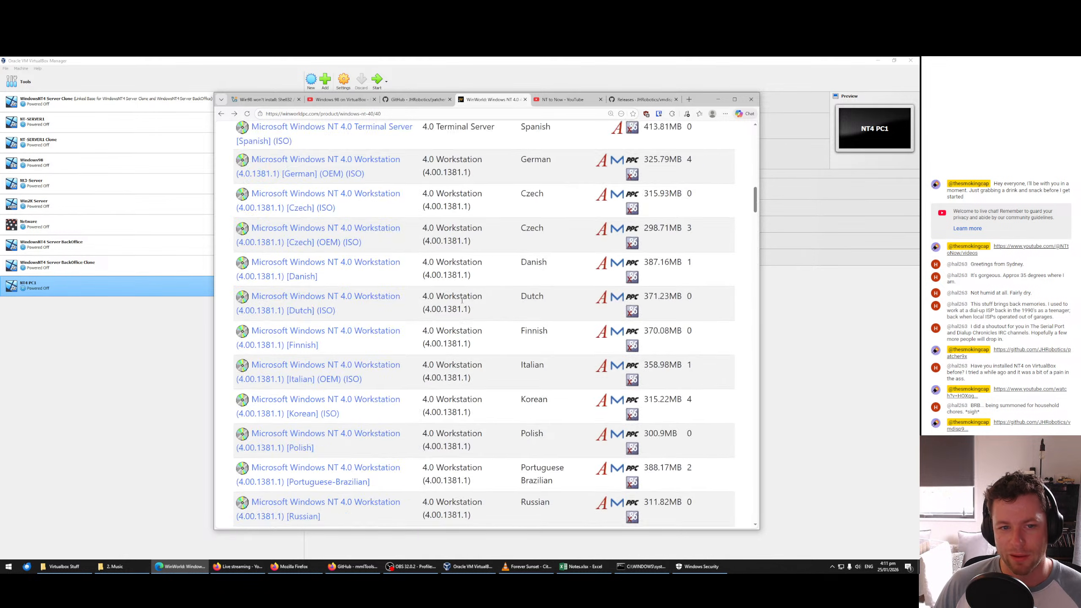
scroll(462, 310, "down", 8)
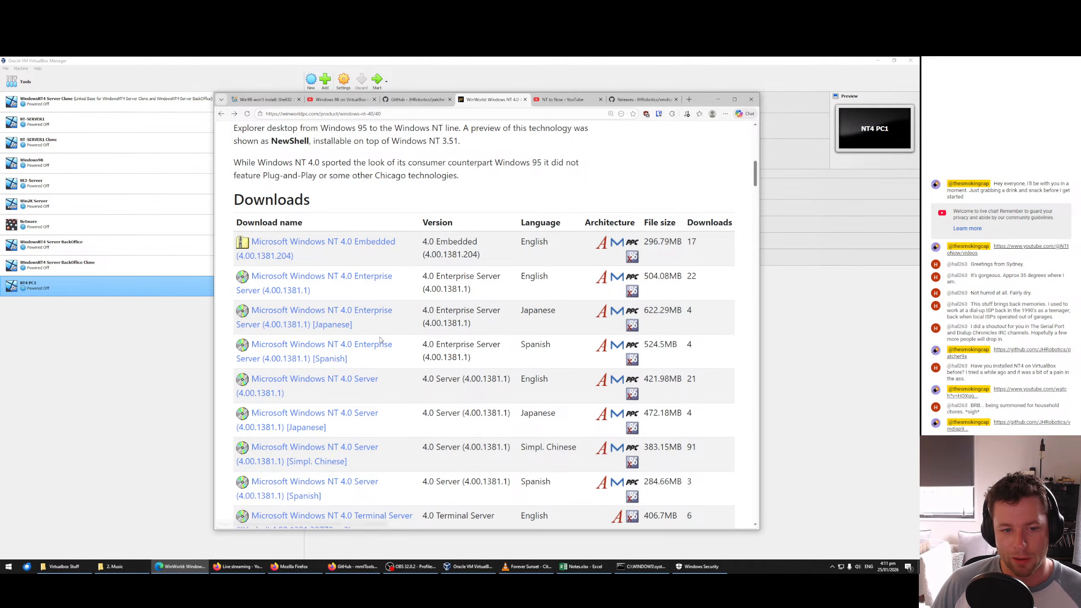
scroll(383, 344, "down", 1)
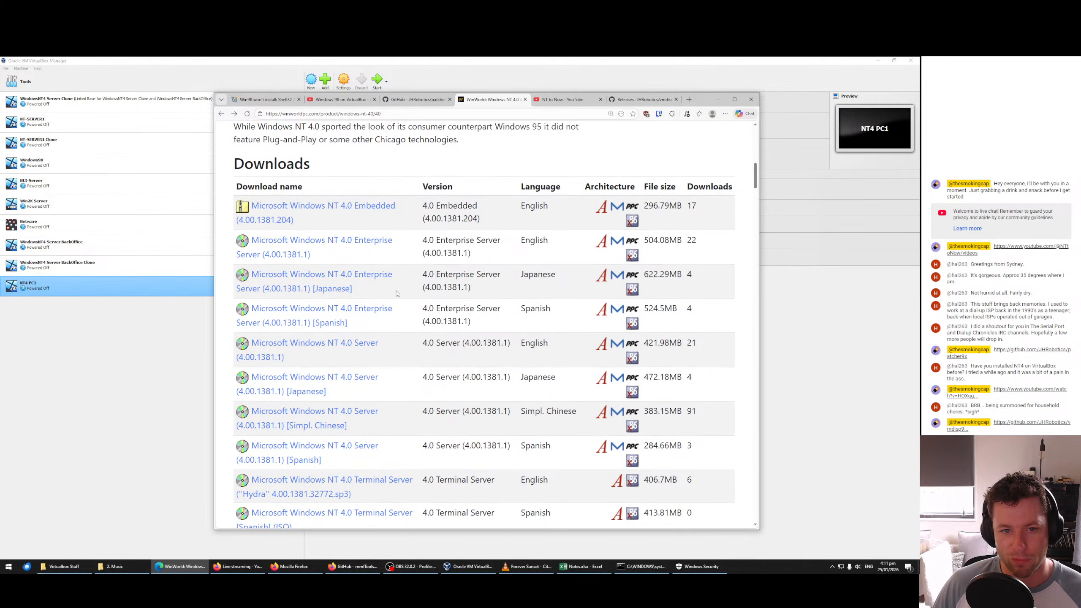
scroll(387, 345, "down", 3)
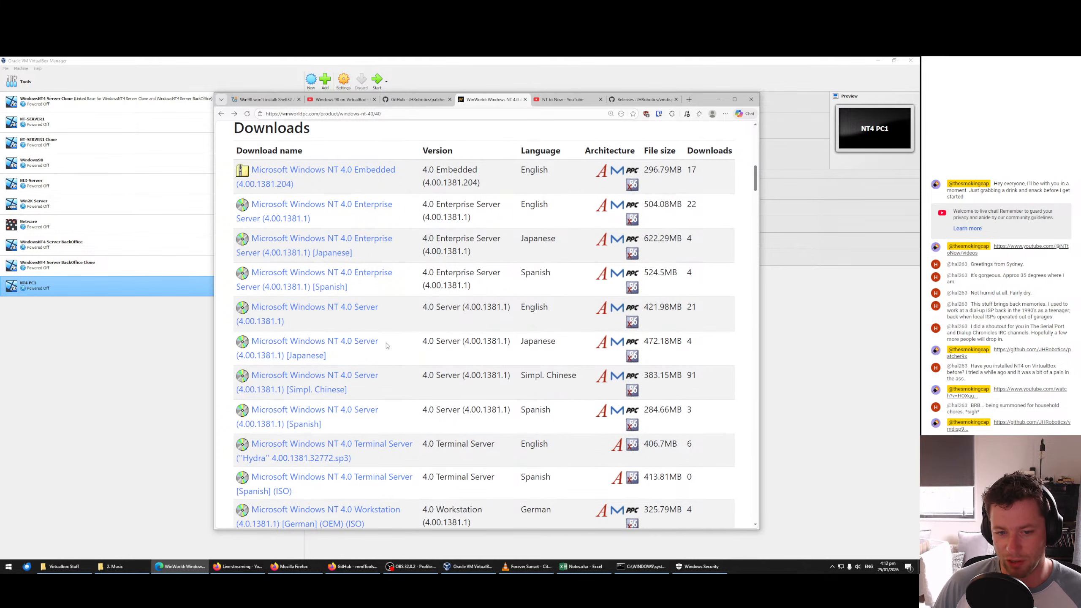
scroll(385, 350, "down", 7)
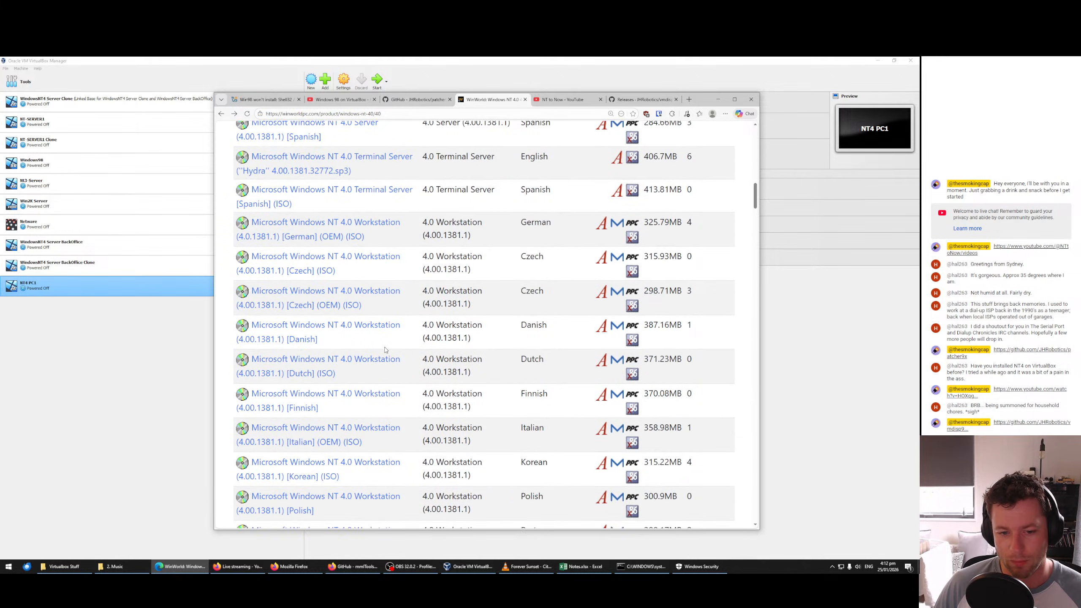
key("ctrl+f")
type("server")
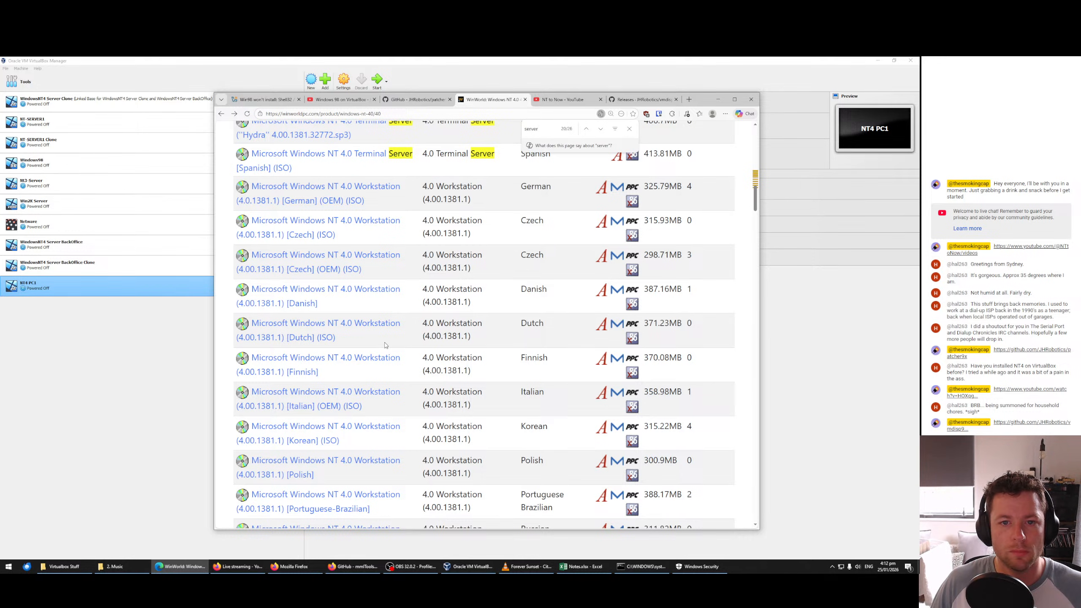
scroll(386, 351, "up", 8)
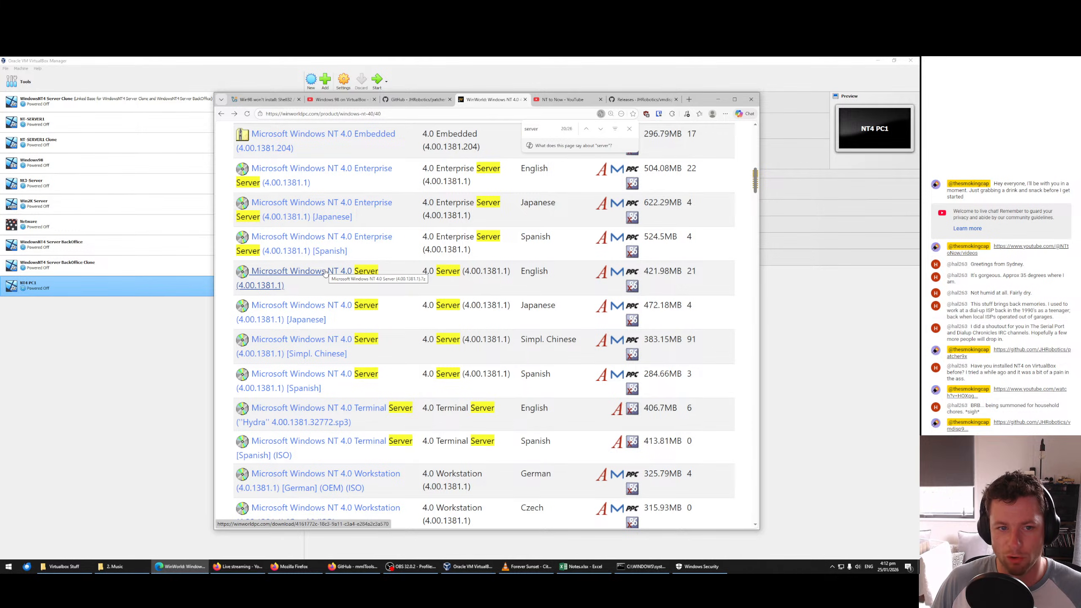
Save the NT 4.0 Server (4.00.1381.1) archive from the Server 2 mirror.
left_click(325, 272)
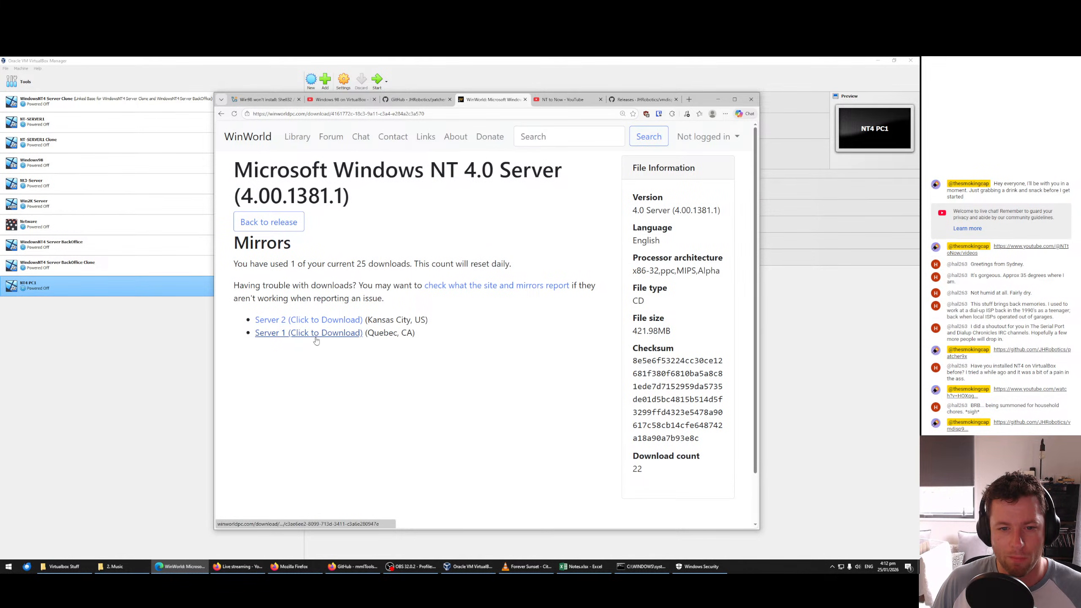
left_click(289, 318)
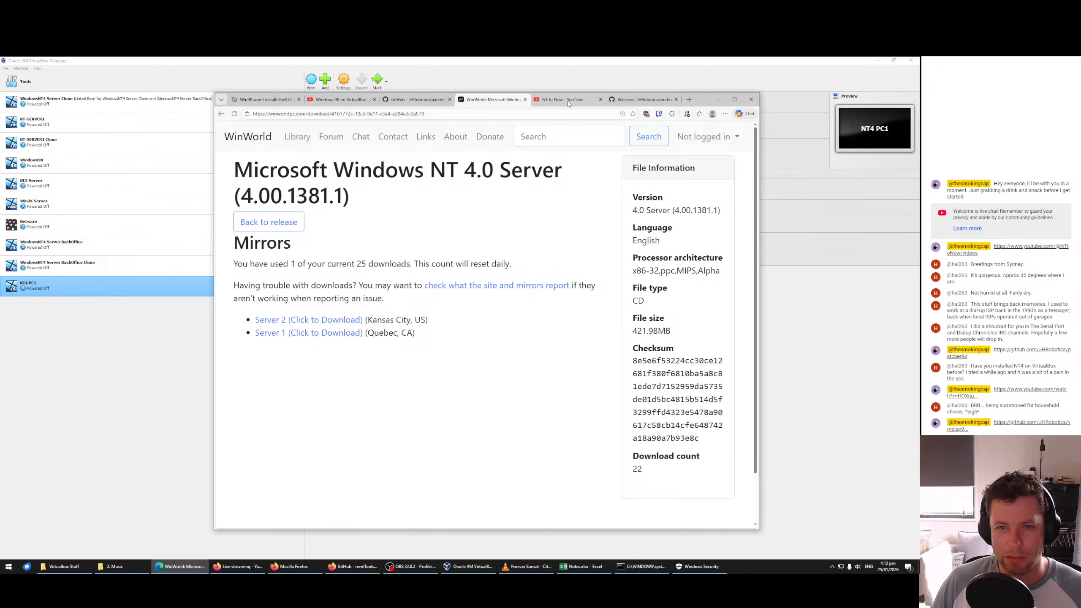
left_click(636, 160)
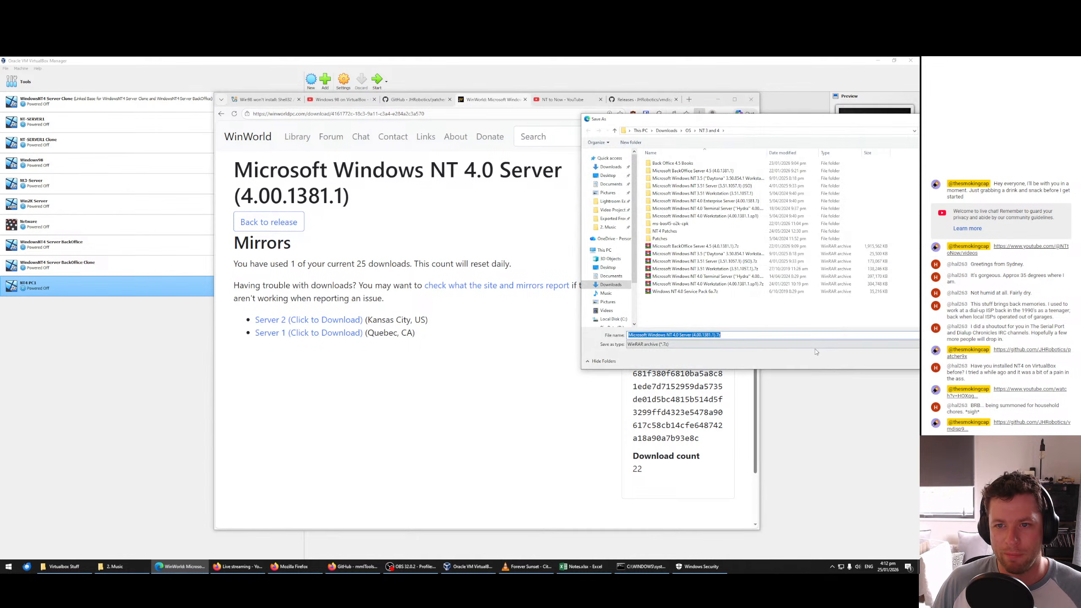
key("Return")
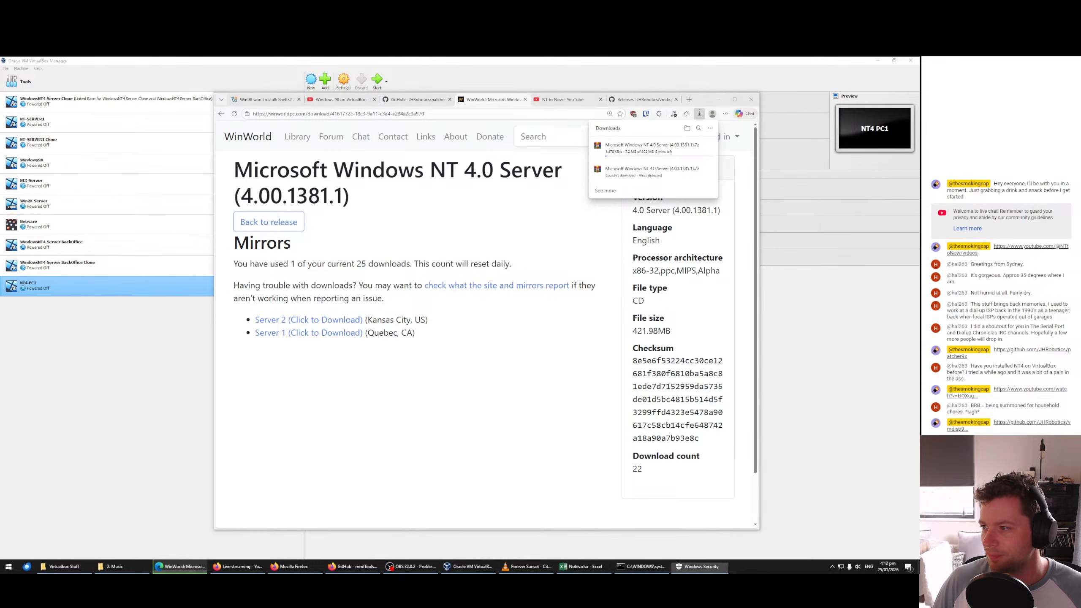
Remove the failed earlier download and return to NT4 PC1's adapter attachment options.
right_click(700, 175)
left_click(710, 207)
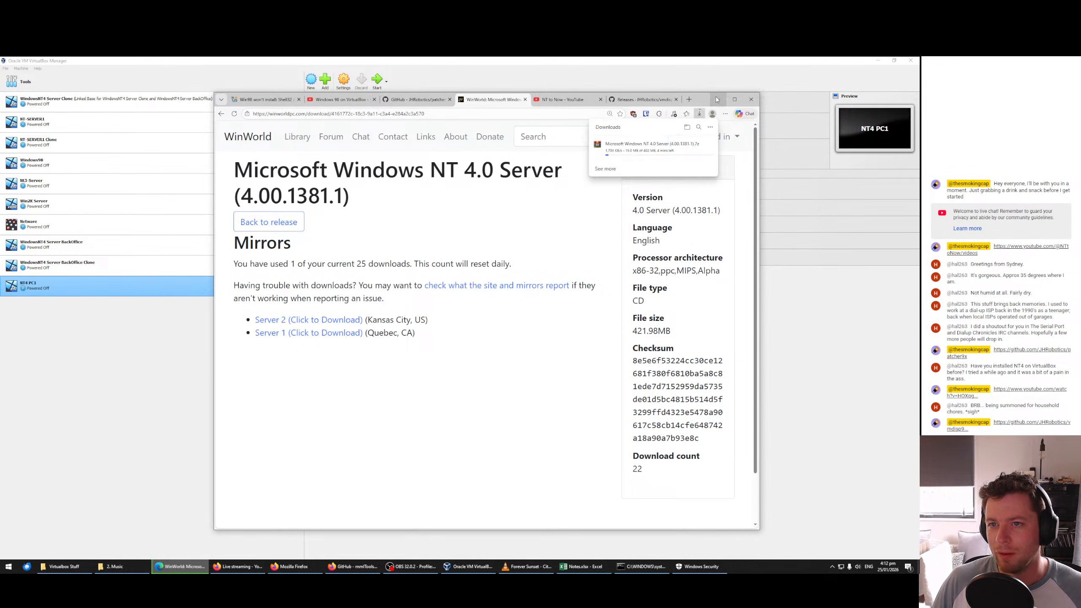
left_click(718, 100)
left_click(493, 271)
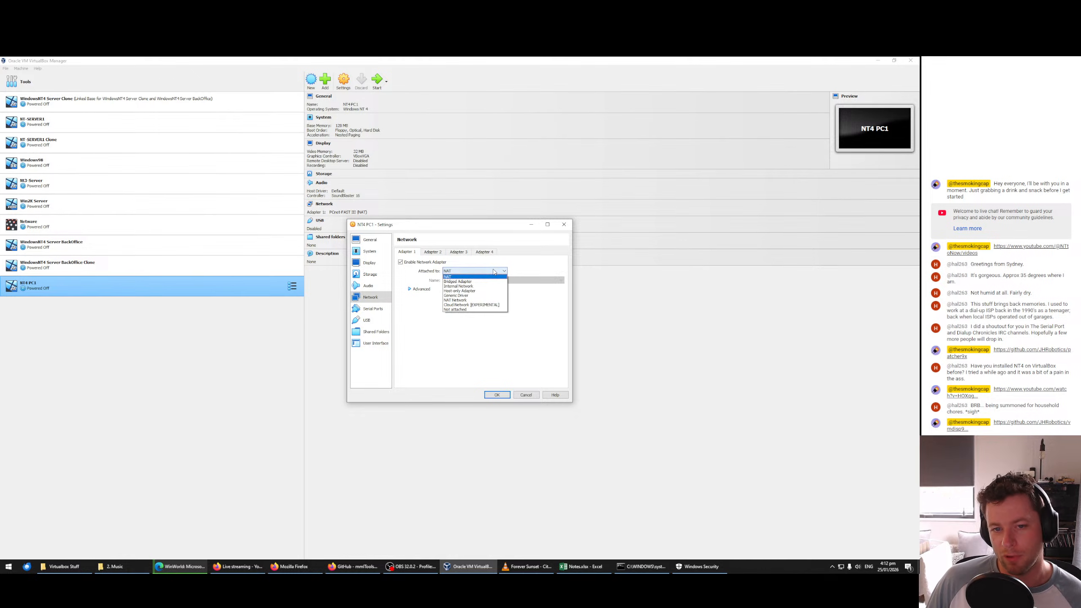
Bridge the adapter to Intel I211 Gigabit Network Connection #2 with promiscuous mode Allow All.
left_click(480, 282)
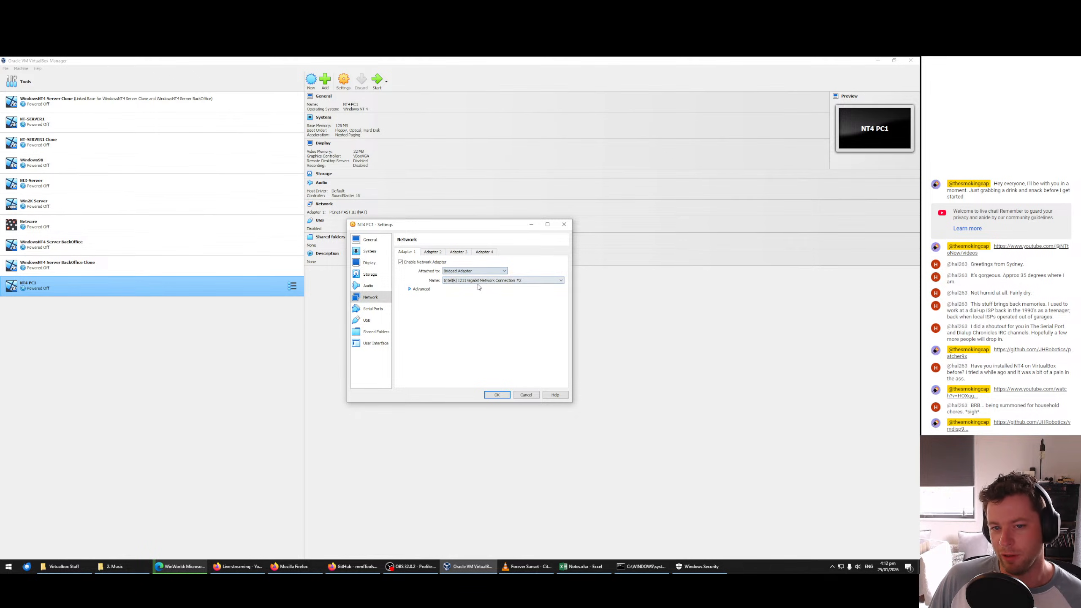
left_click(481, 281)
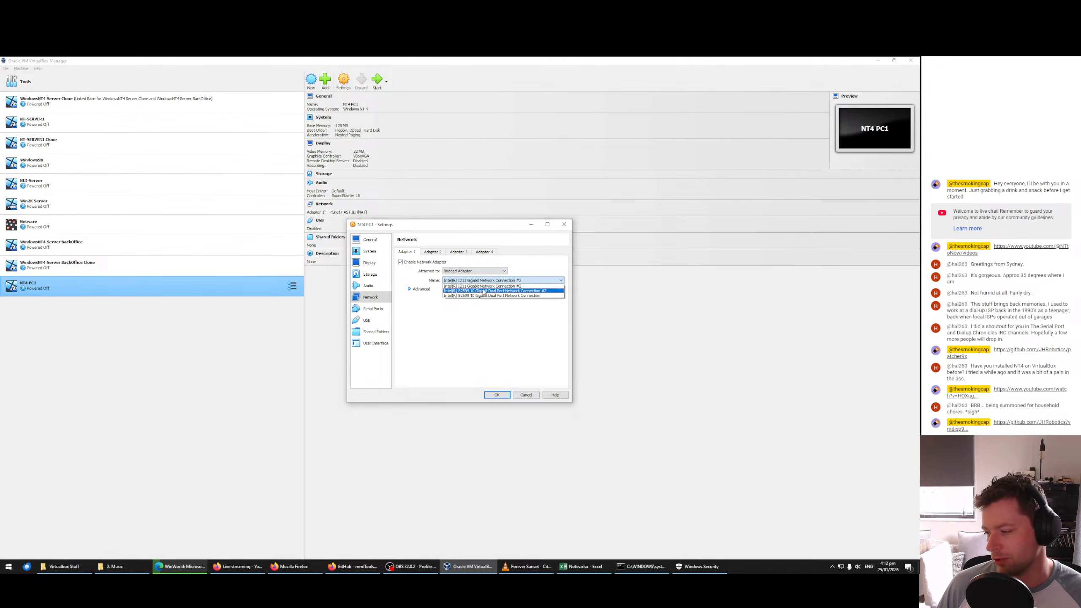
left_click(470, 286)
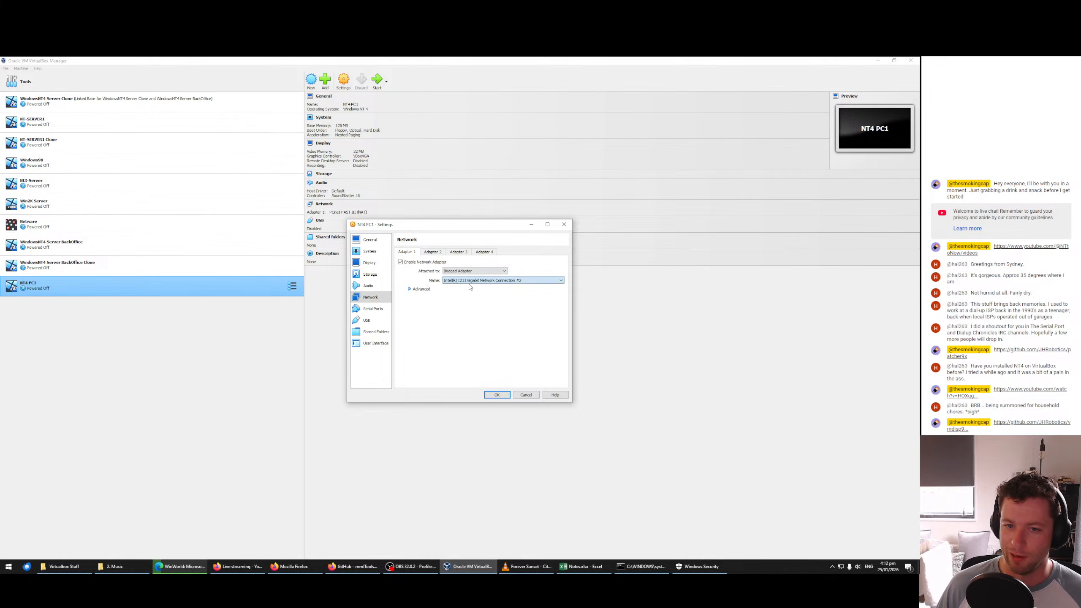
left_click(421, 289)
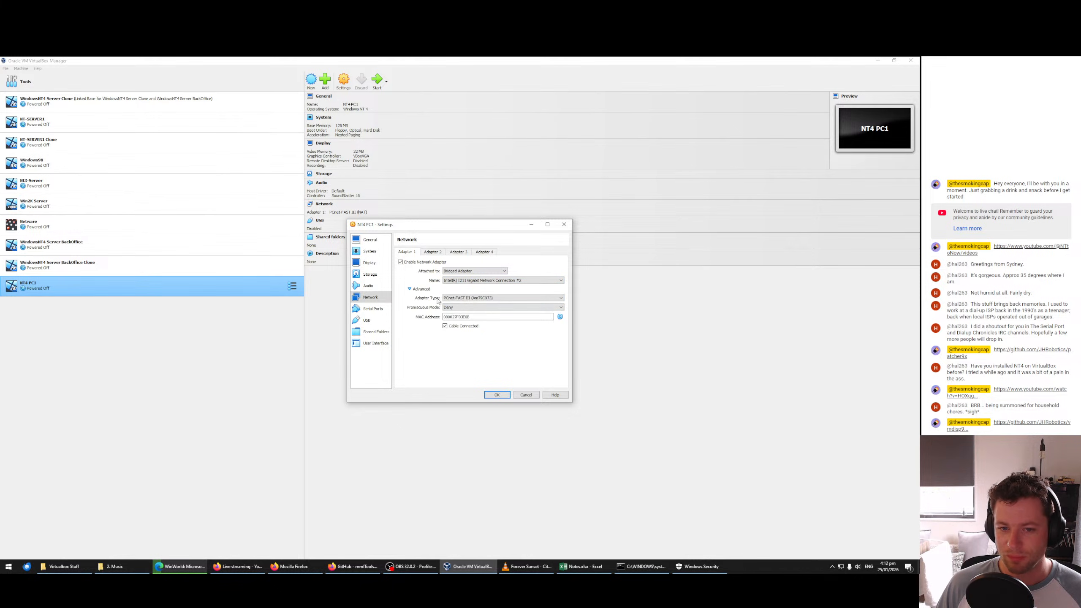
left_click(448, 307)
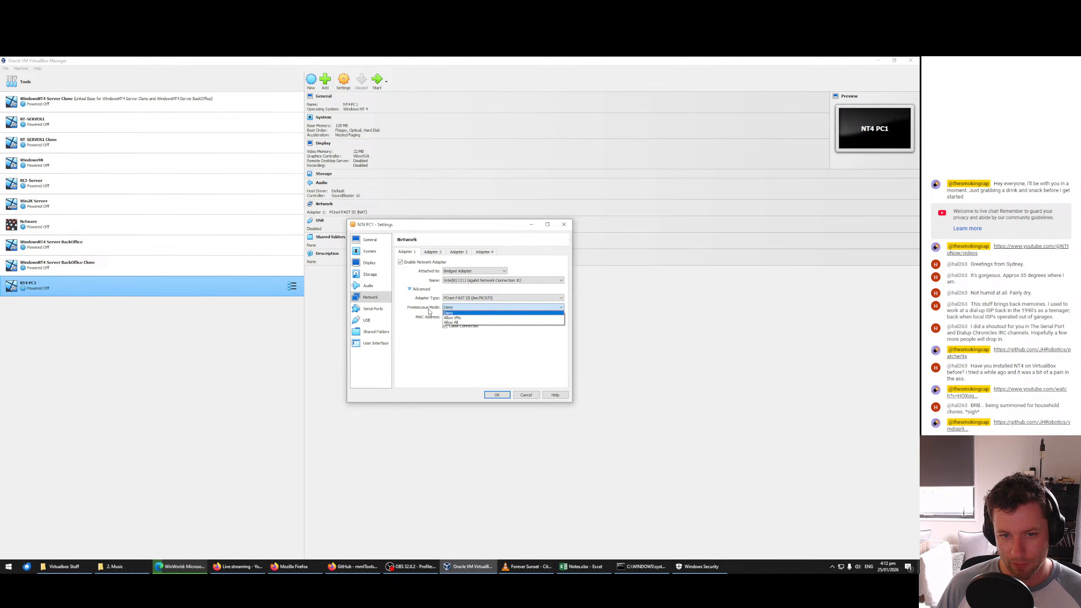
left_click(468, 322)
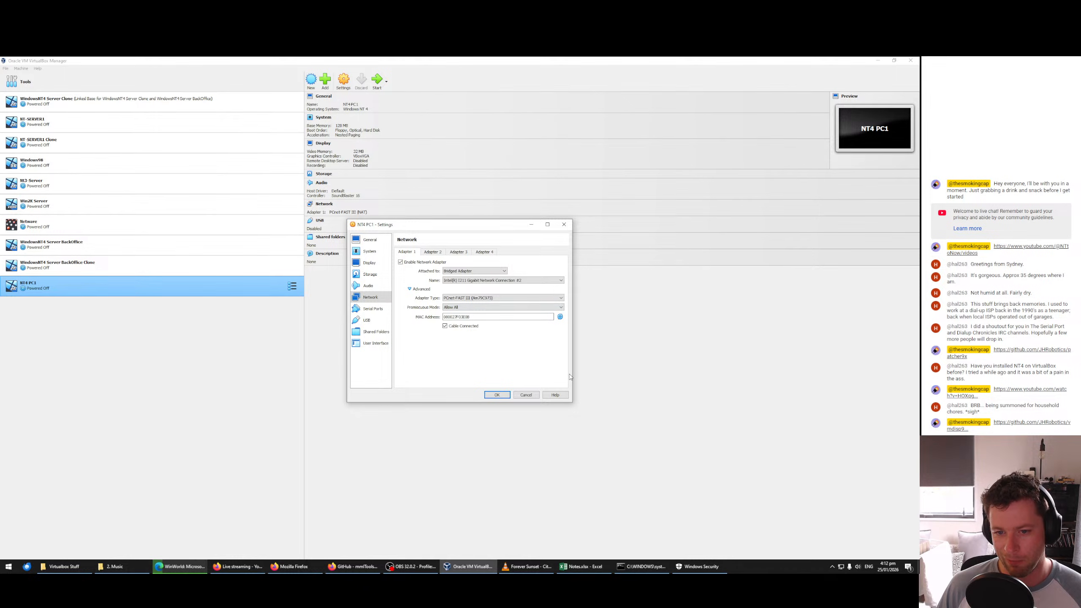
Review the serial ports, USB, shared folders and user interface settings, then save with OK.
left_click(373, 309)
left_click(360, 320)
left_click(360, 332)
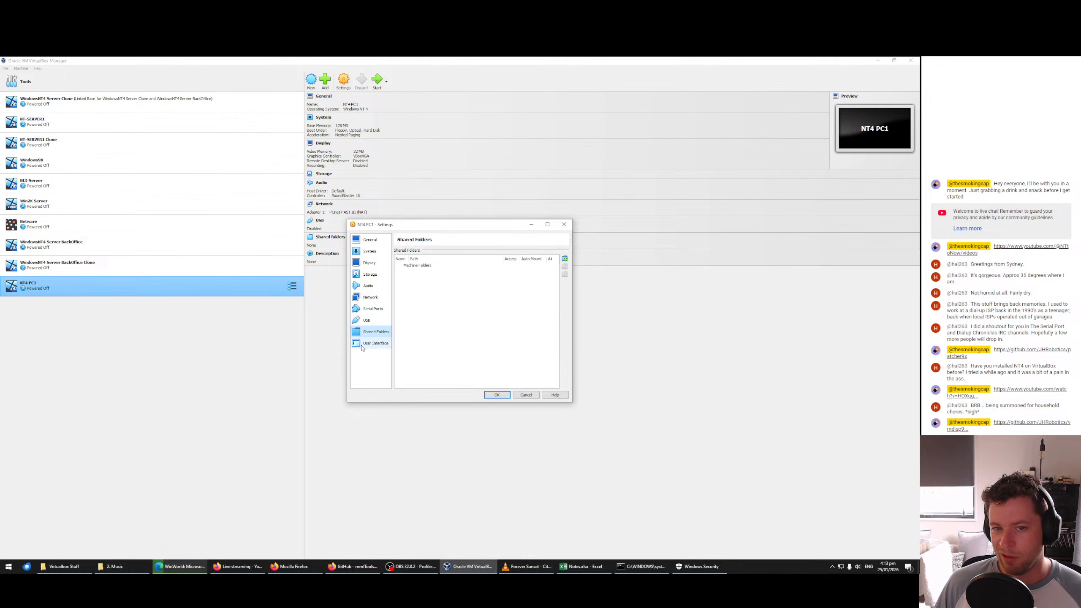
left_click(361, 344)
left_click(496, 395)
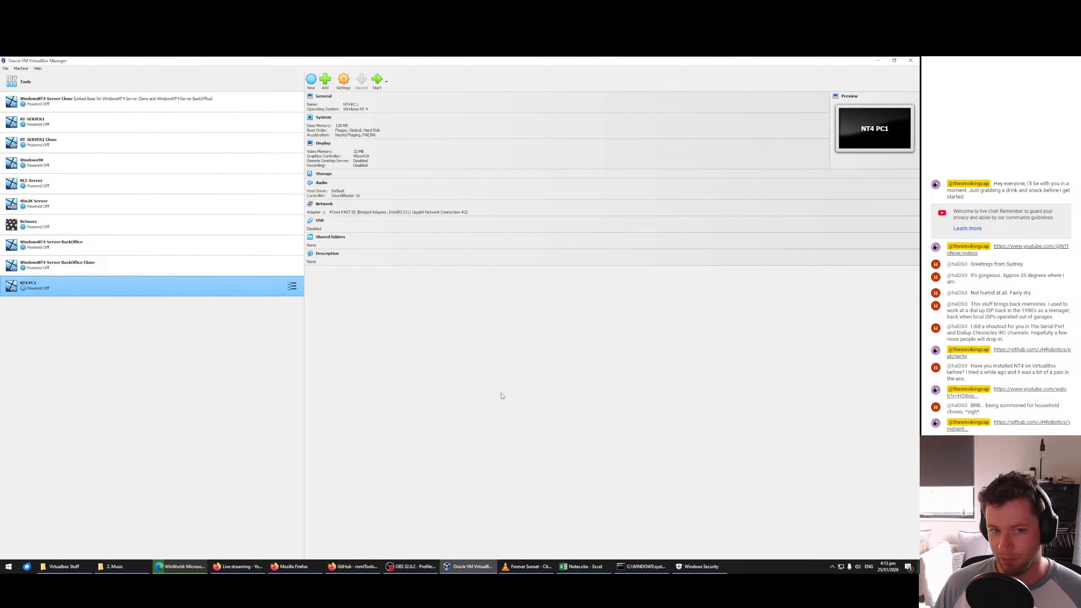
Start NT4 PC1, enlarge its window and set the display scale factor to about 150%.
left_click(377, 79)
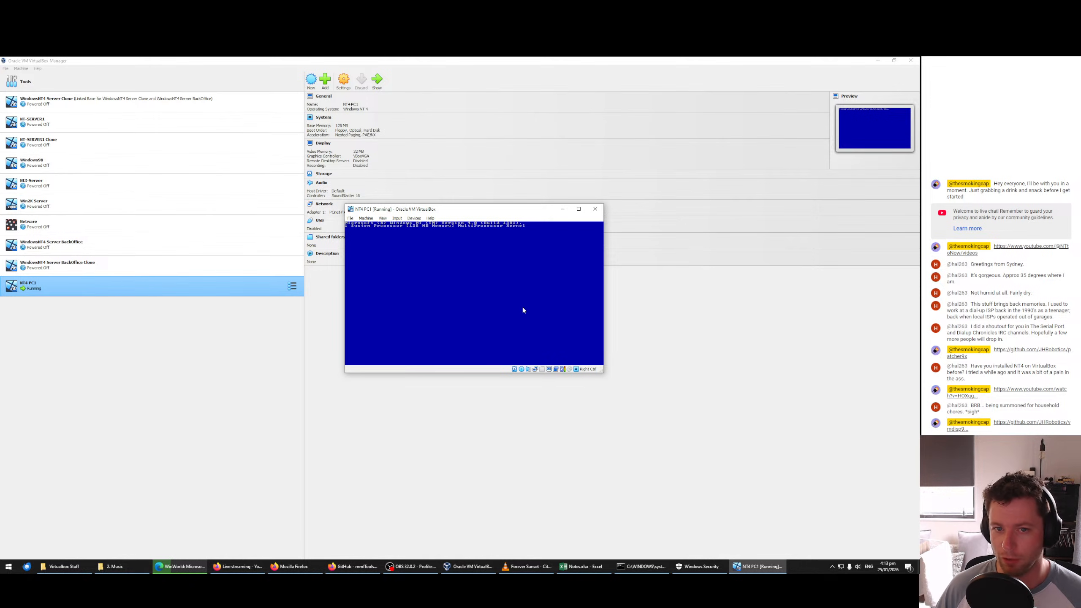
left_click_drag(606, 378, 800, 486)
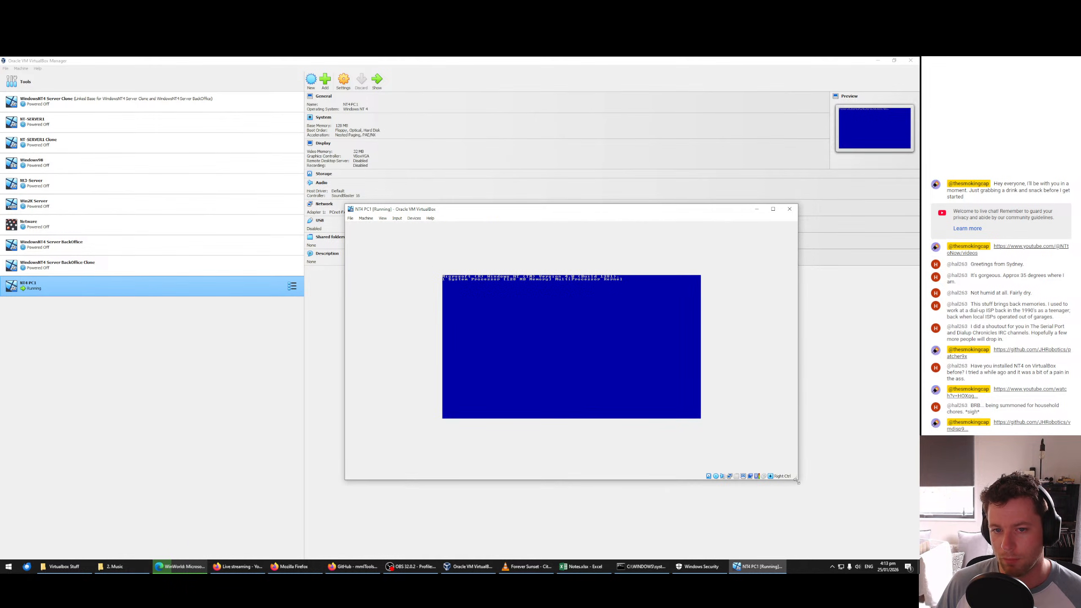
left_click(343, 80)
left_click(379, 264)
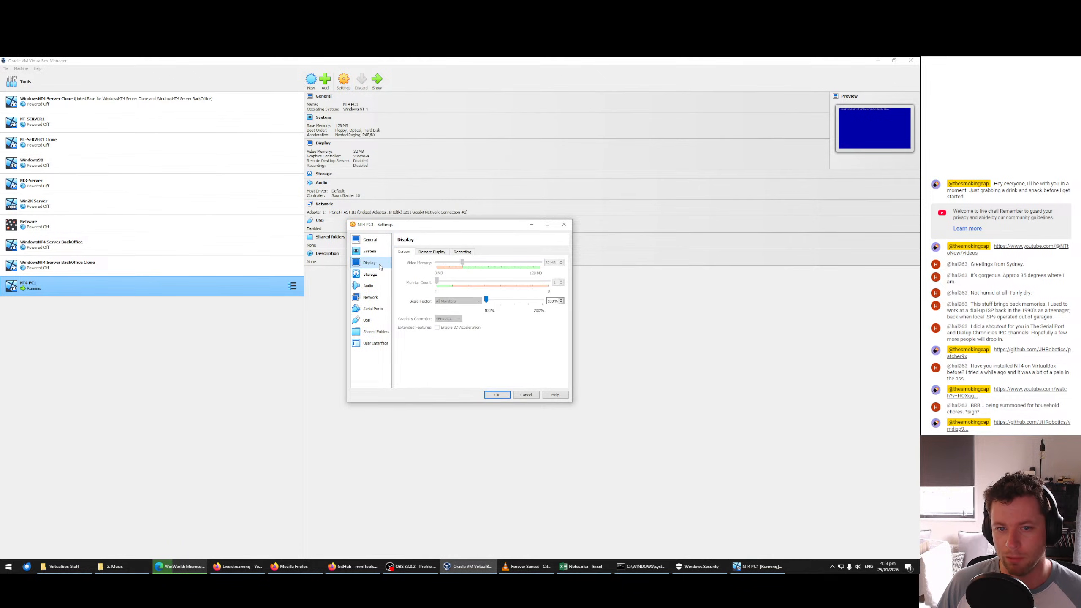
left_click(495, 301)
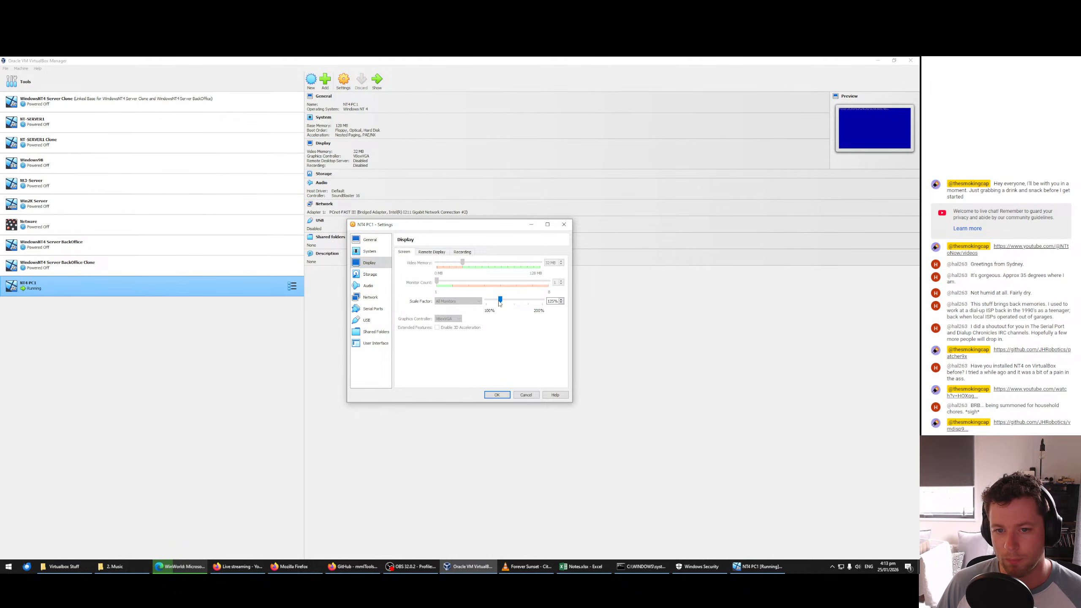
left_click_drag(501, 303, 516, 304)
key("Return")
Reposition the VM window and continue NT Setup past the Welcome screen.
left_click(740, 568)
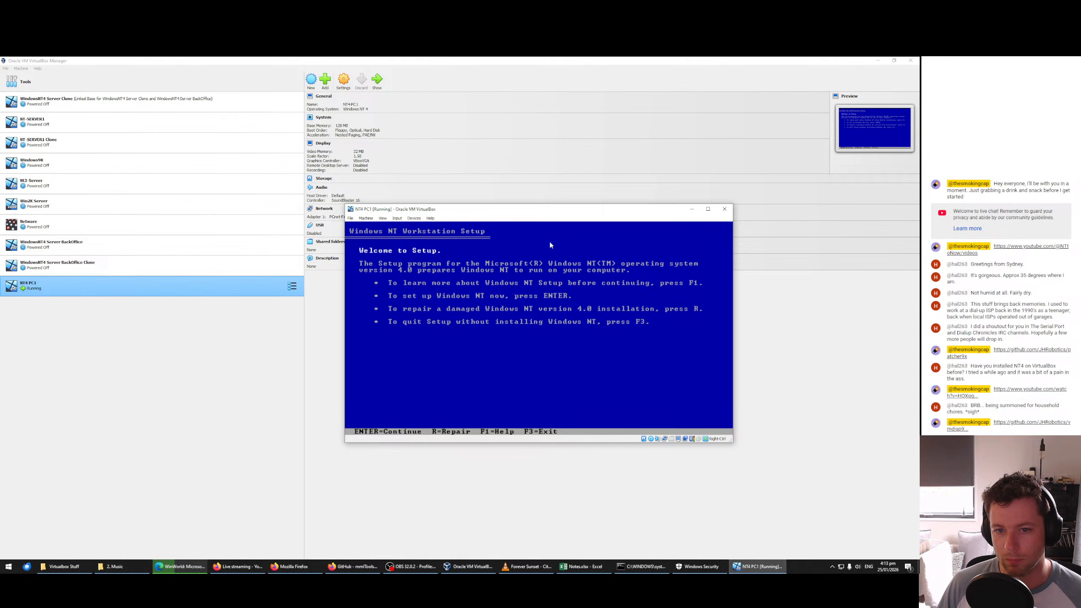
left_click_drag(513, 208, 454, 200)
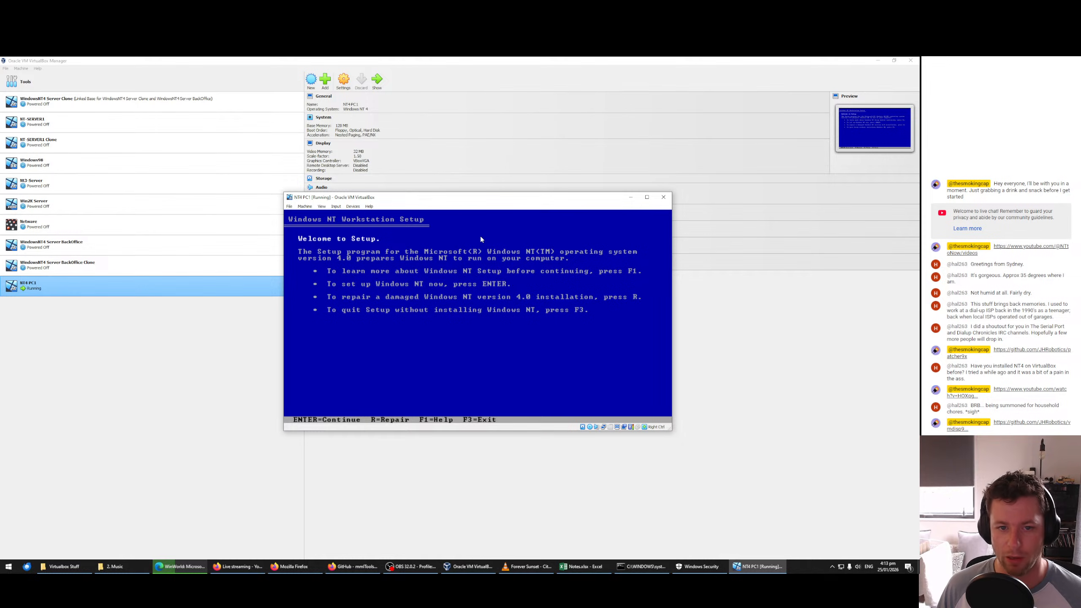
key("Return")
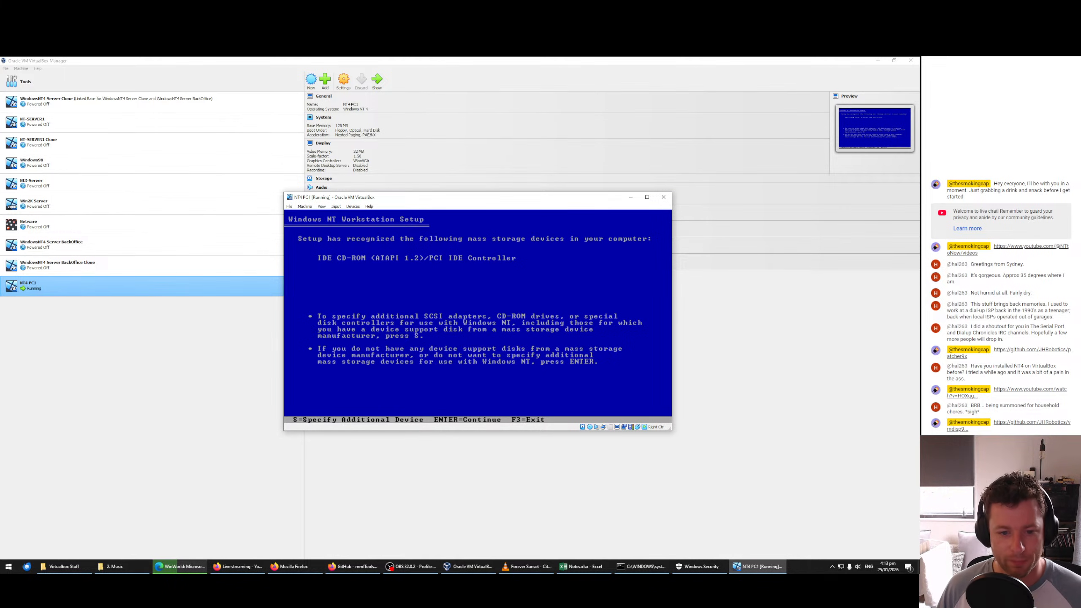
Continue past the mass storage screen, accept the licence agreement and confirm the hardware list.
key("Return")
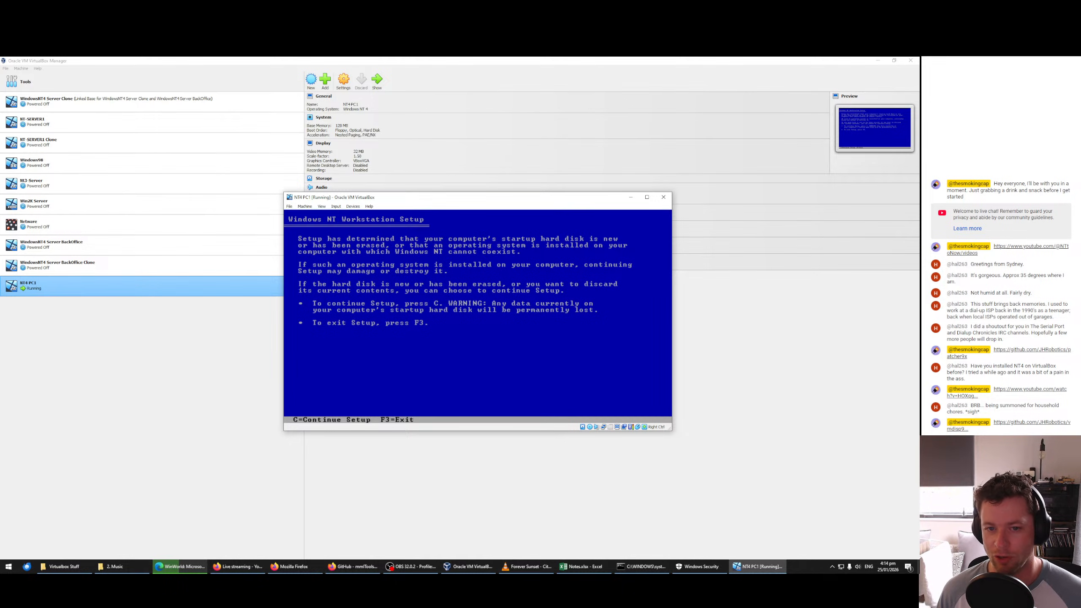
key("c")
key("Page_Down")
key("Page_Down")
key("Page_Down")
key("Page_Down")
key("Page_Down")
key("Page_Down")
key("Page_Down")
key("Page_Down")
key("Page_Down")
key("Page_Down")
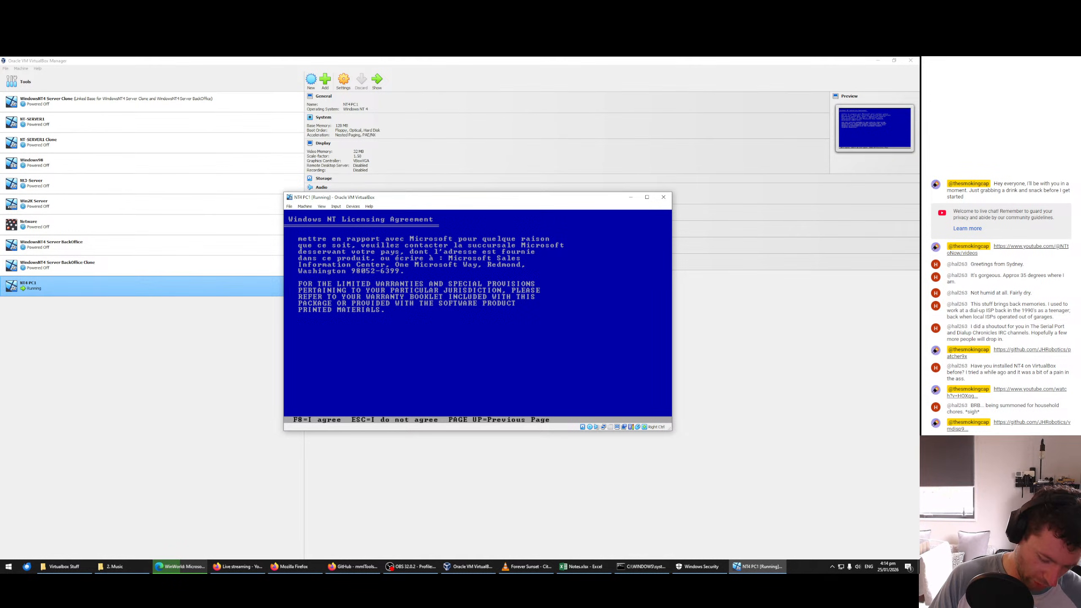
key("F8")
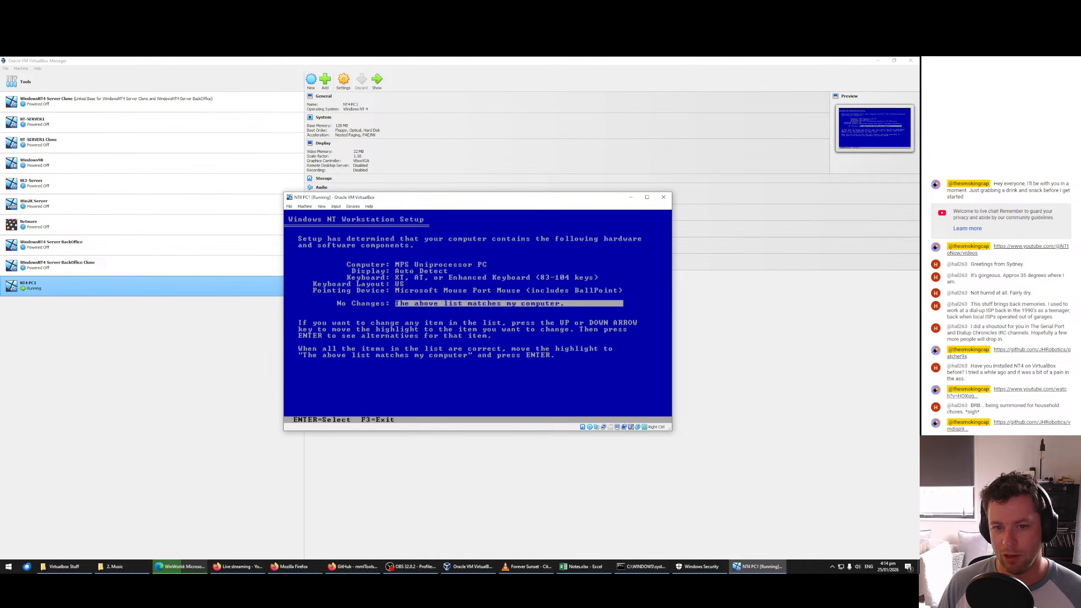
key("Return")
Create a 2047 MB C: partition for Windows NT and select NTFS formatting.
key("c")
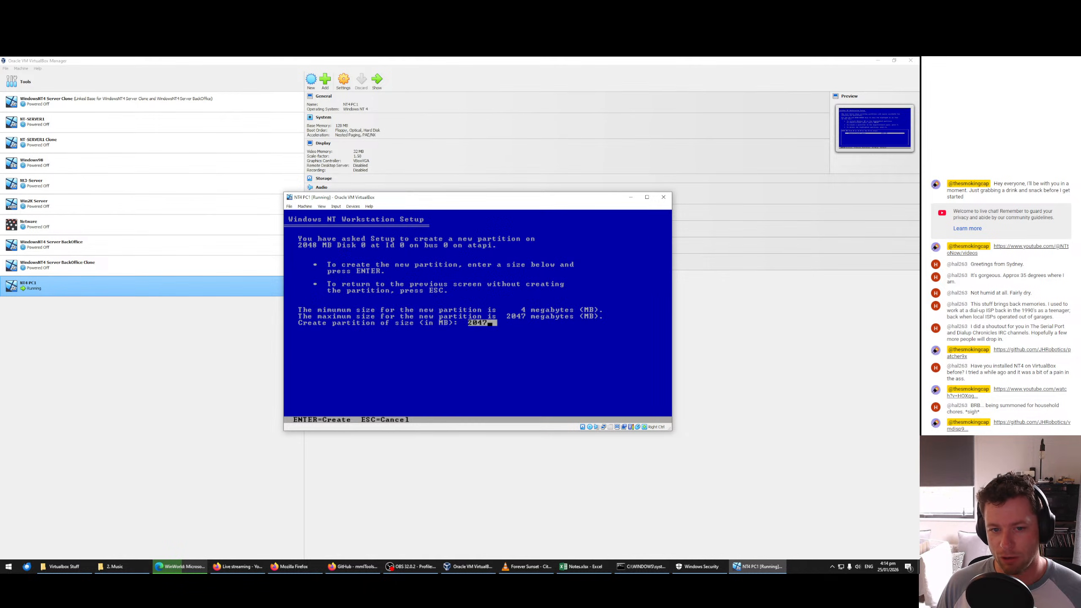
key("Return")
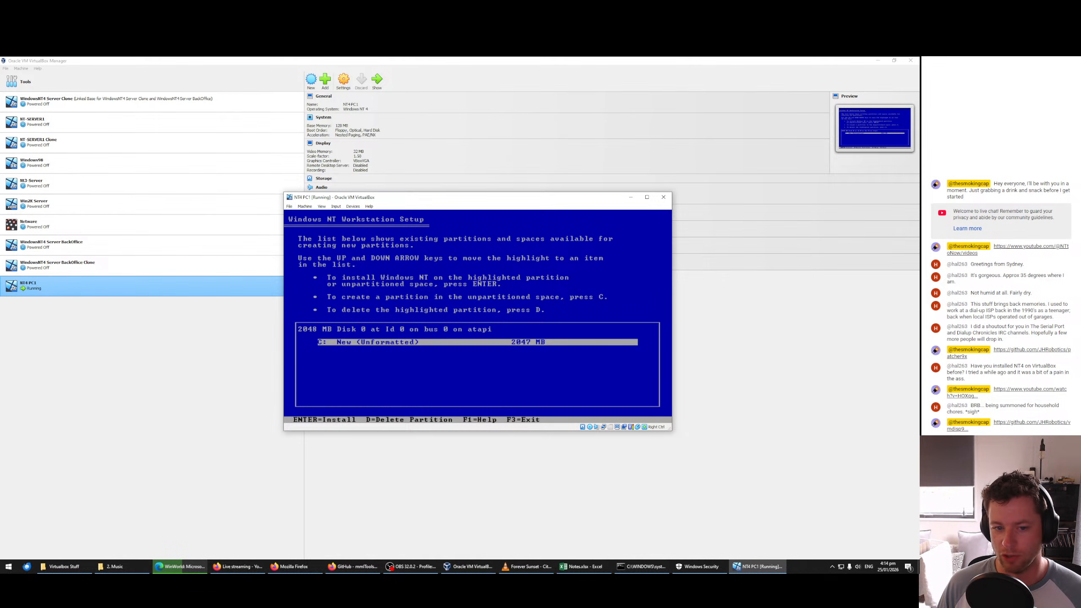
key("Return")
key("Down")
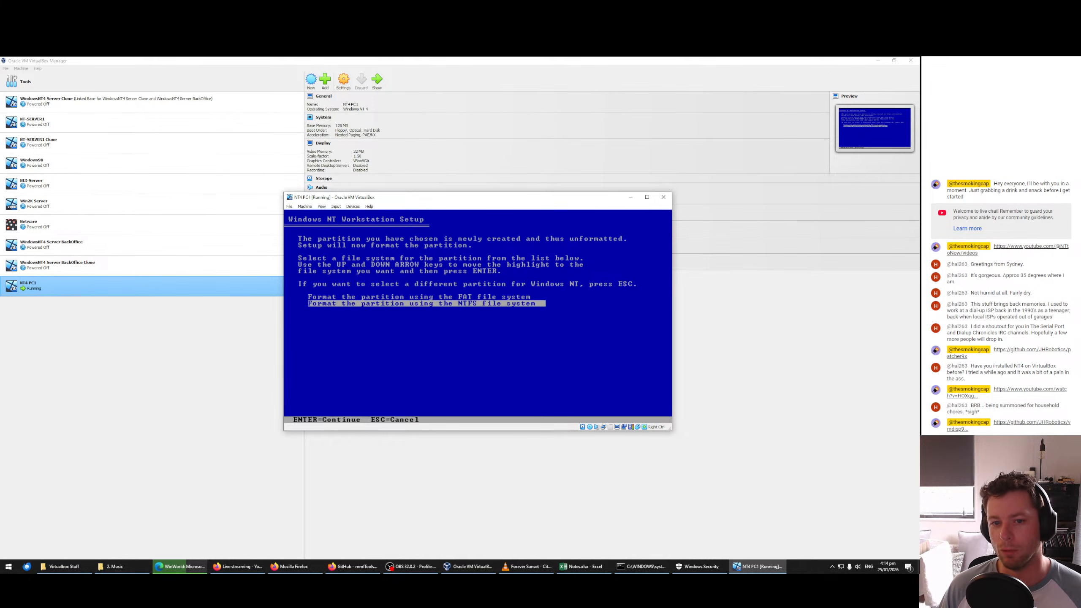
Format the partition as NTFS and accept \WINNT as the install folder.
key("Return")
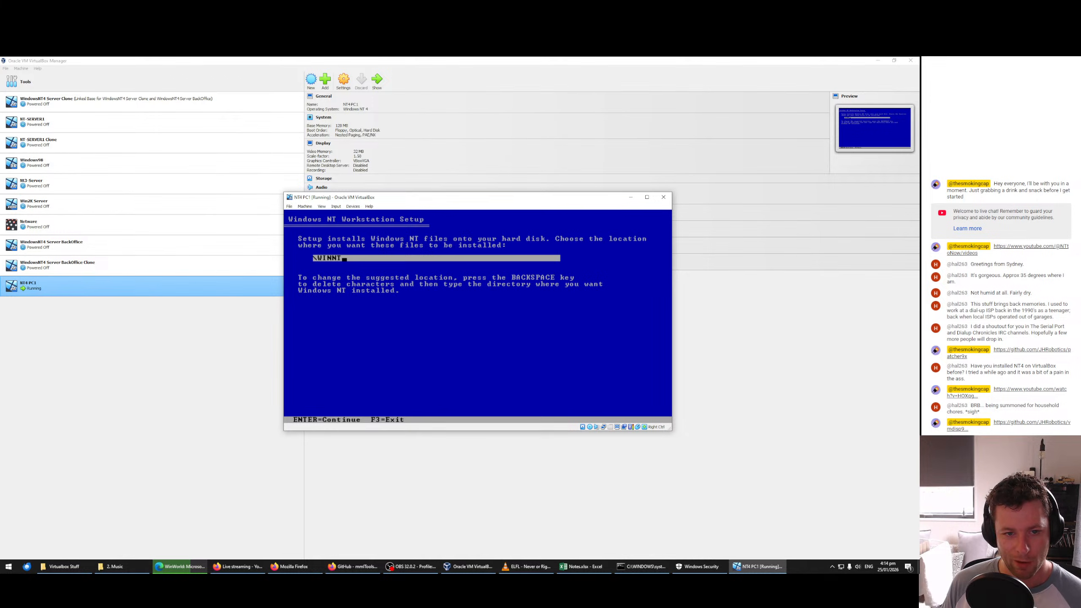
key("Return")
key("Return")
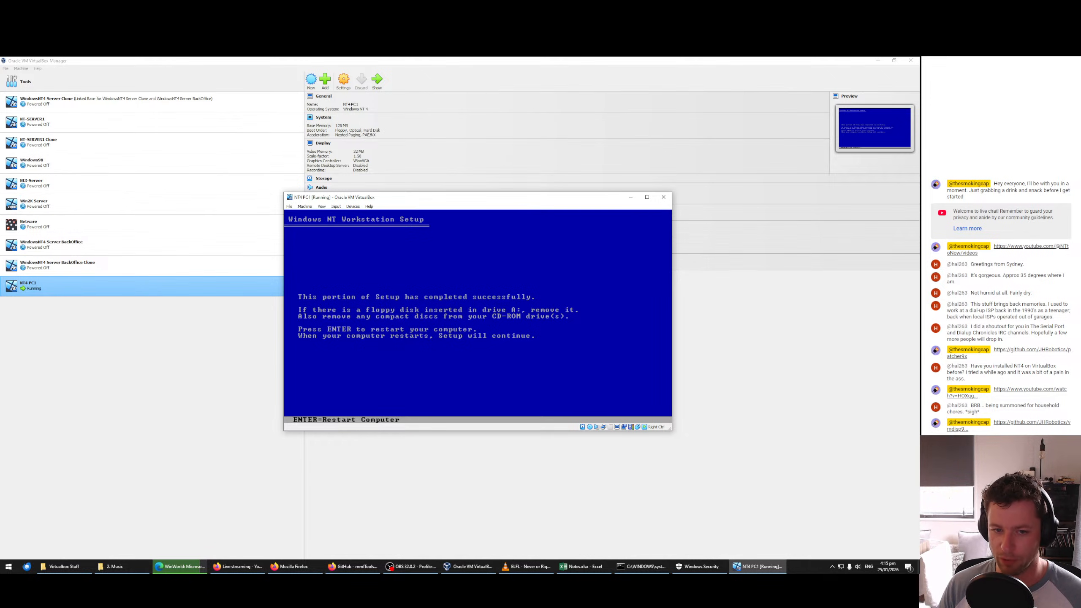
Restart the VM, continue booting from the hard disk, and start Windows NT from the boot loader.
key("Return")
key("F12")
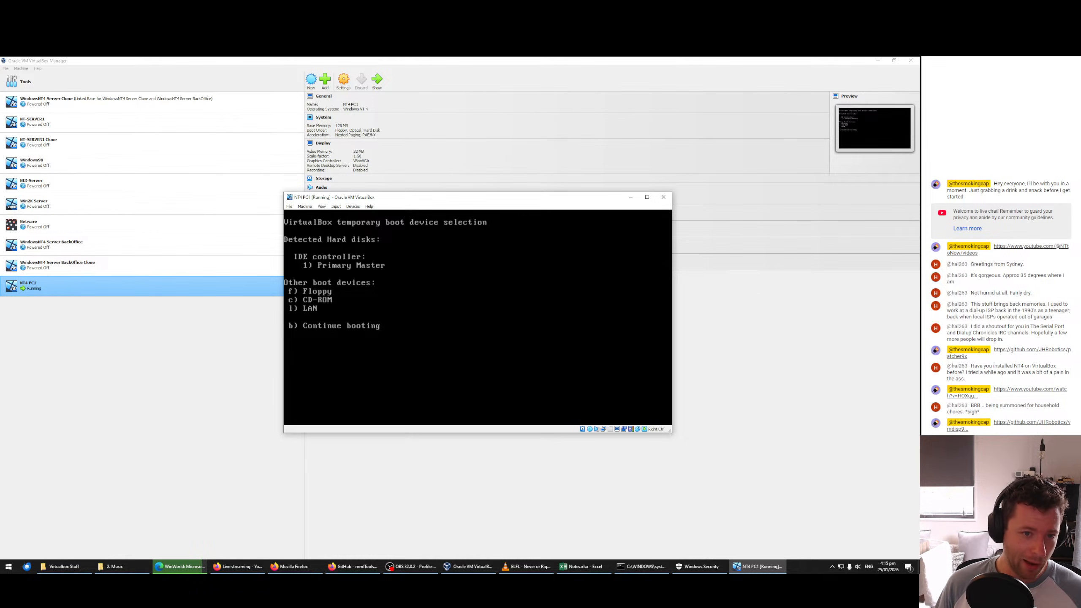
key("1")
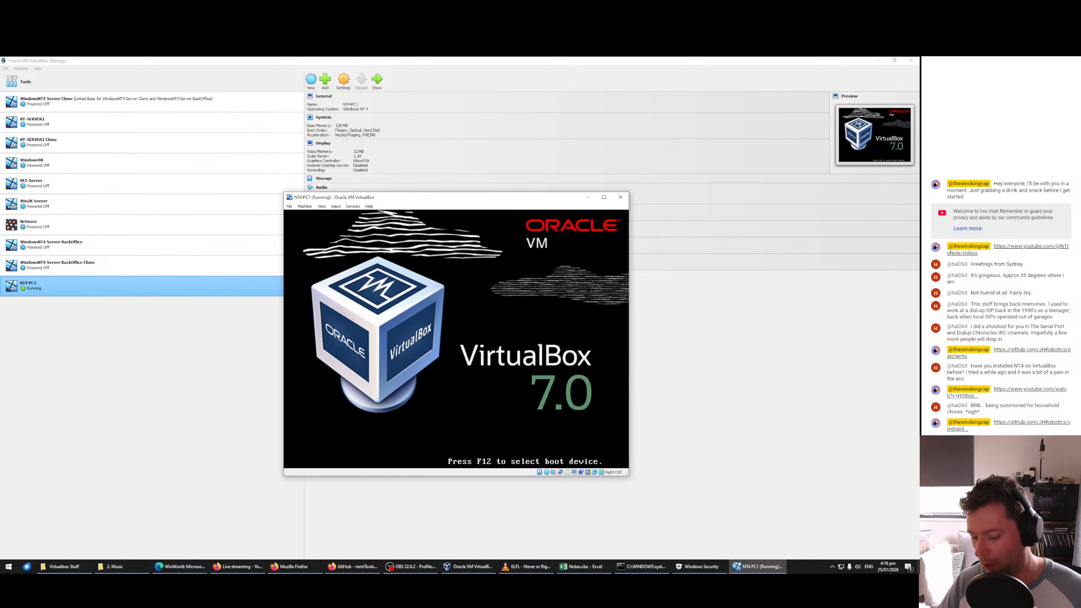
key("F12")
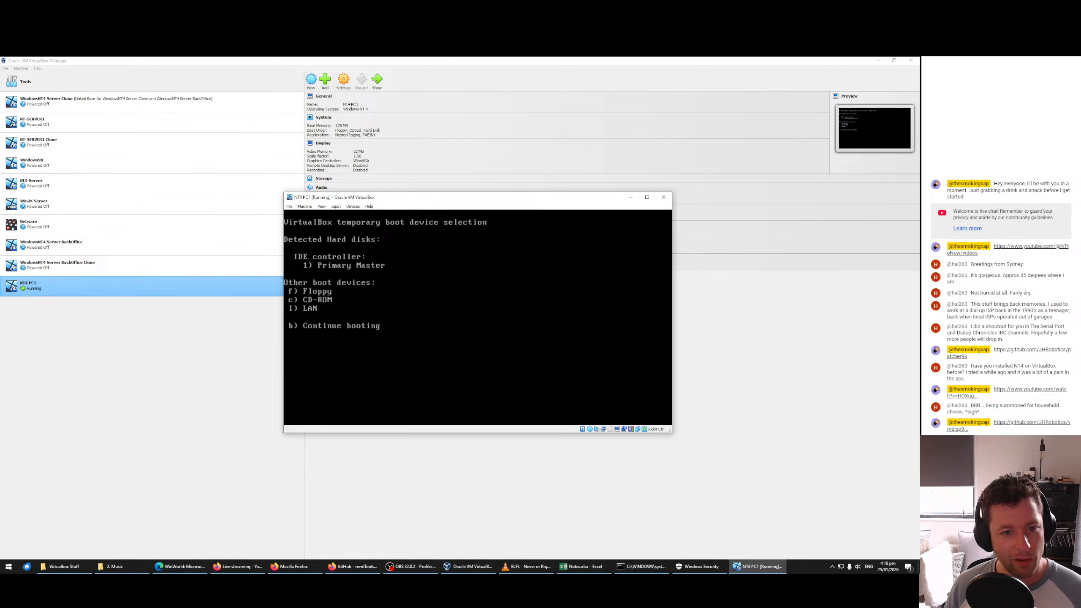
key("b")
key("Return")
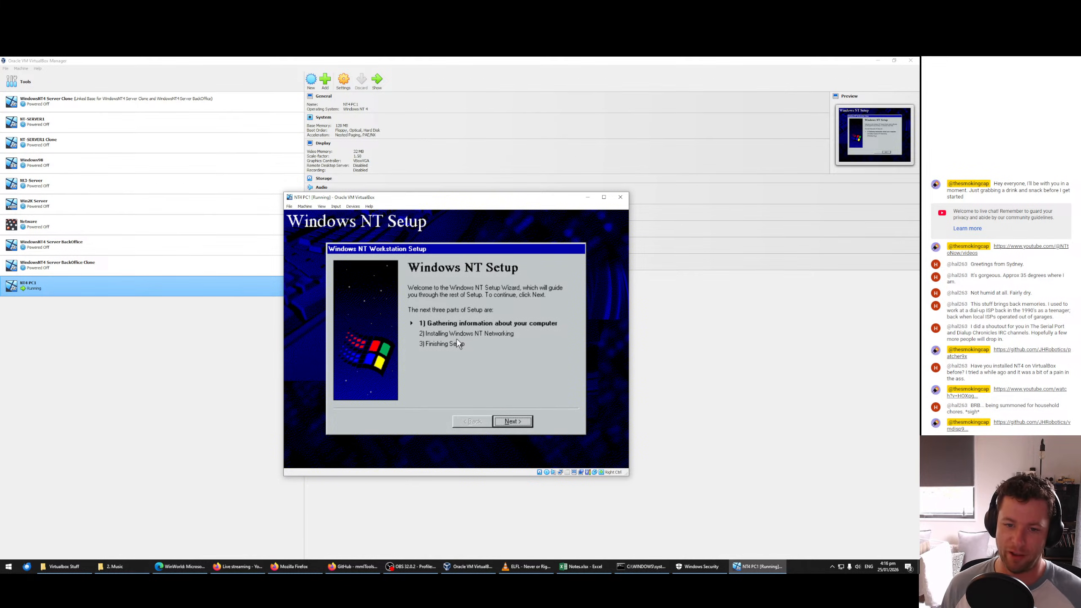
Keep Compact setup and enter the owner's name and organization.
key("Return")
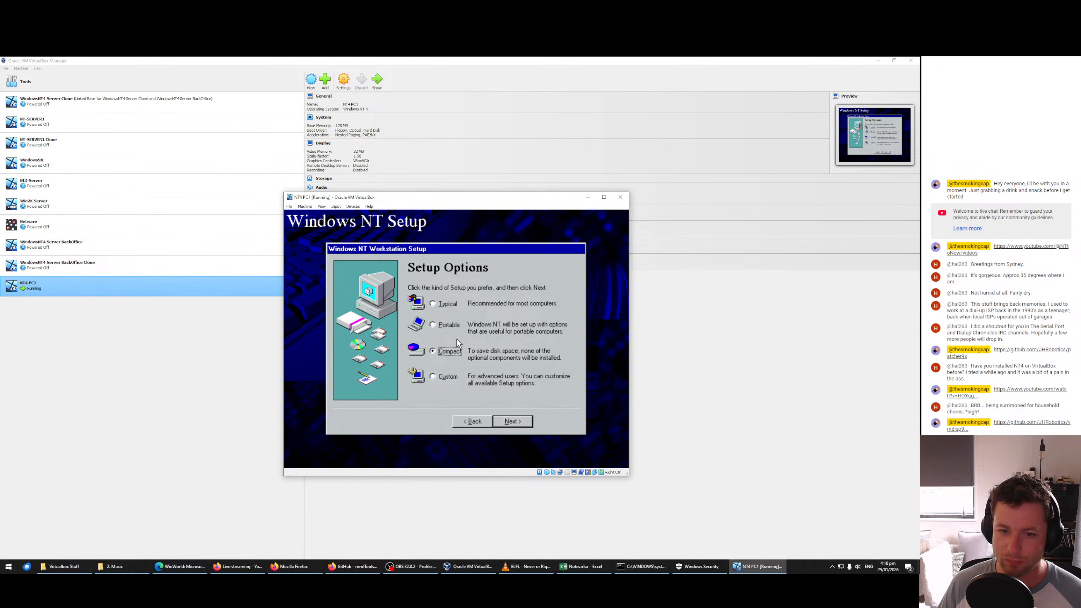
key("Return")
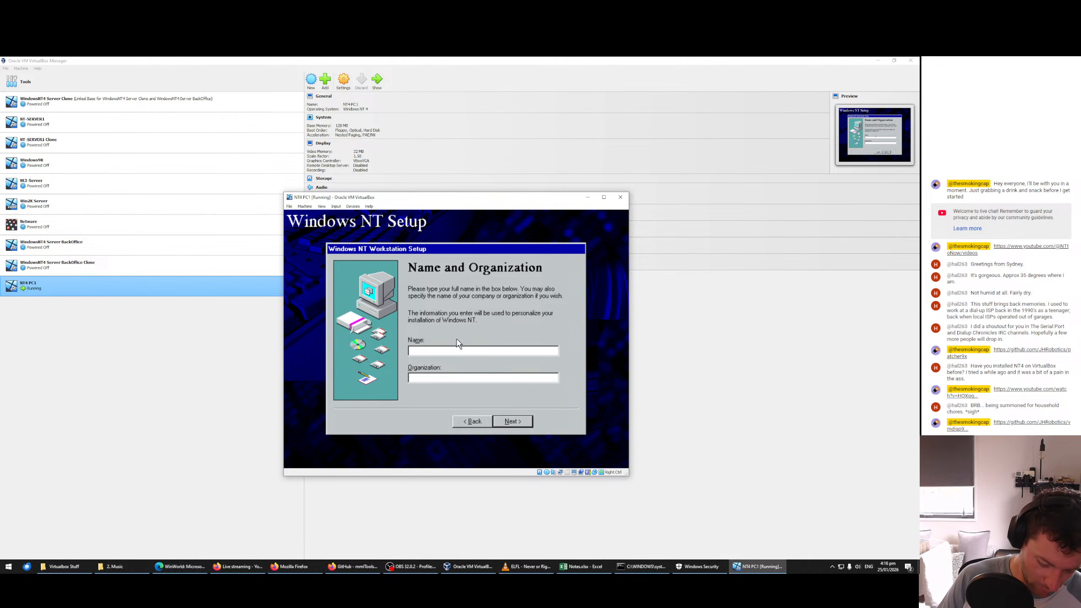
type("Mitchell")
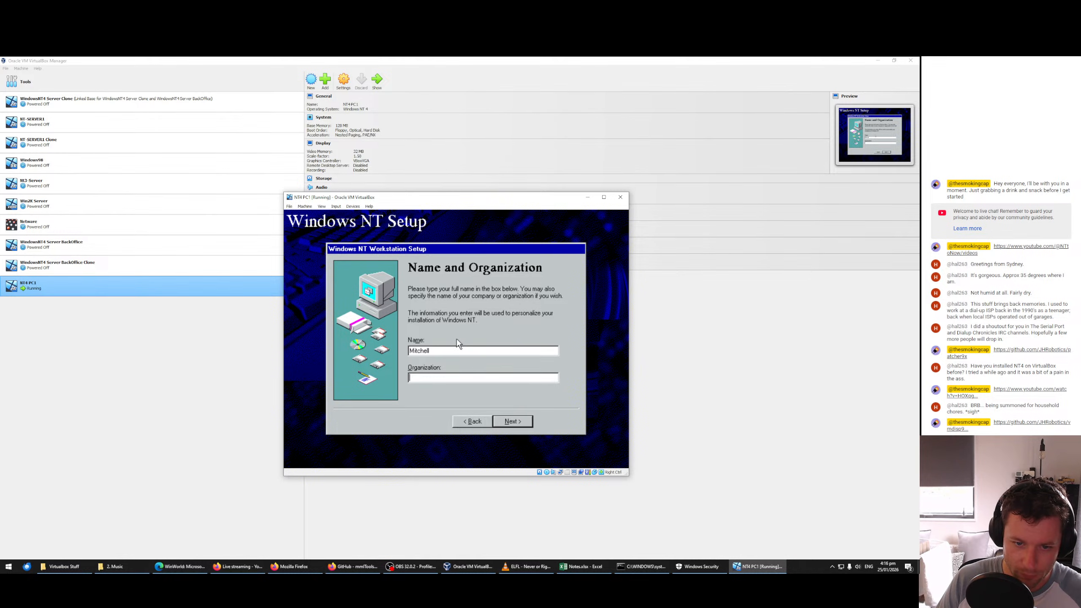
type("Contoso")
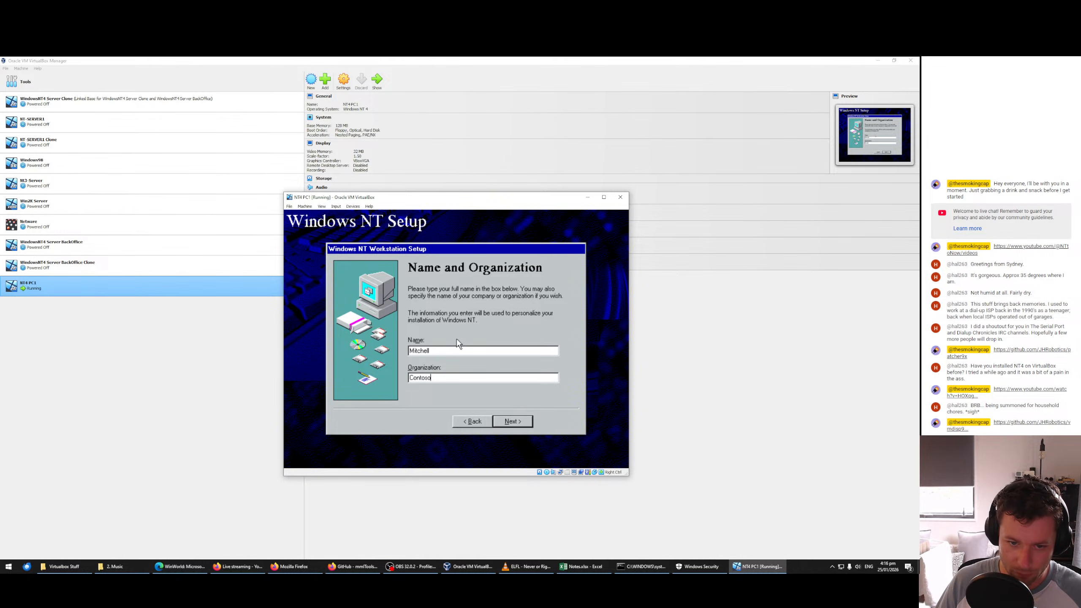
key("Return")
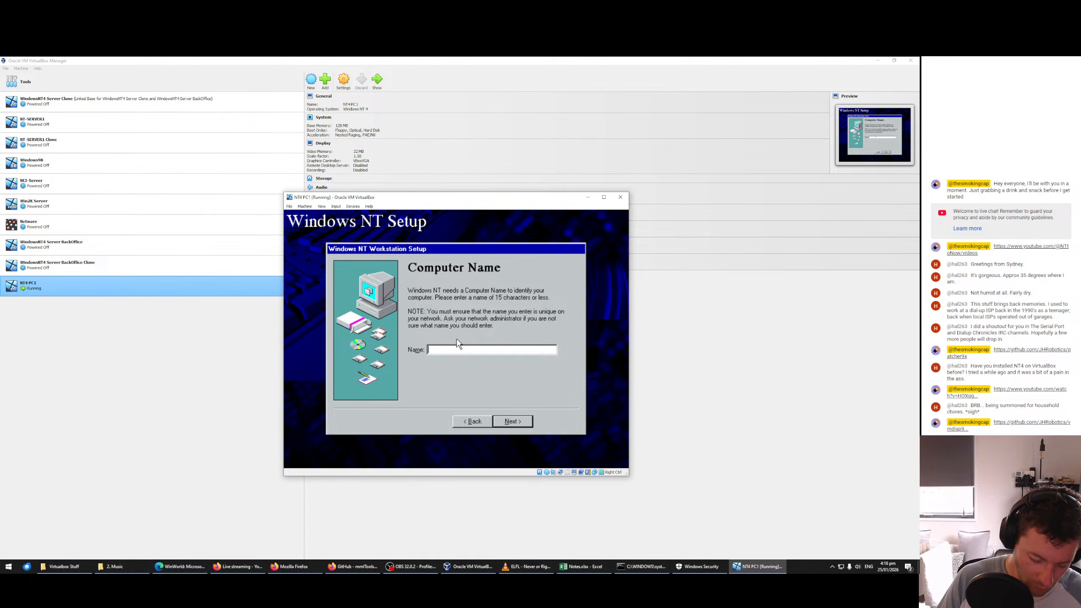
Name the computer PC1 and enter and confirm the Administrator password.
type("BA")
type("AINBOX")
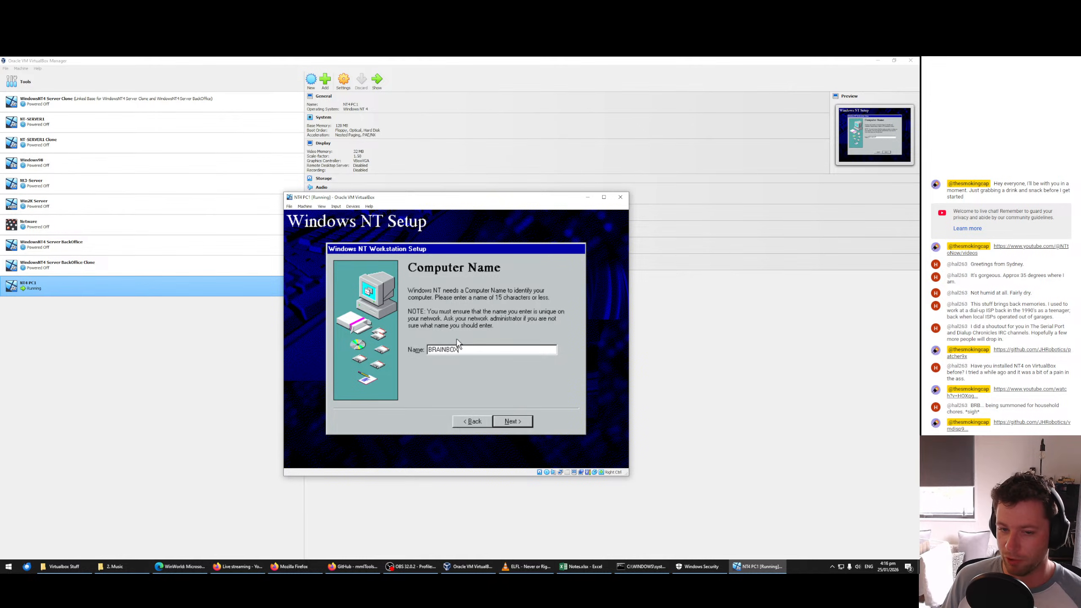
key("BackSpace")
key("BackSpace")
key("BackSpace")
key("BackSpace")
key("BackSpace")
key("BackSpace")
key("BackSpace")
key("BackSpace")
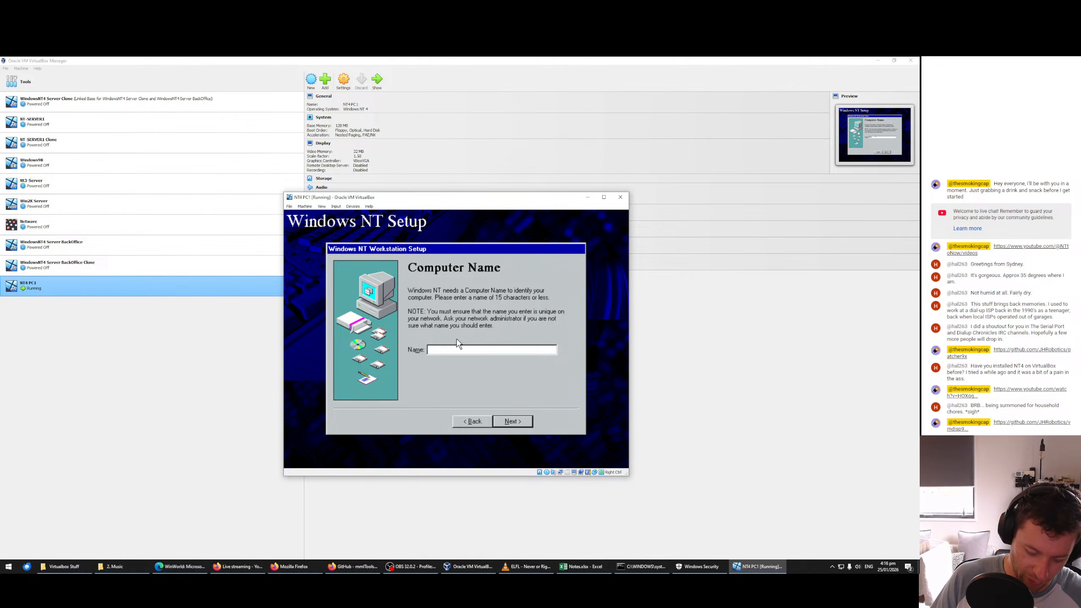
type("PC1")
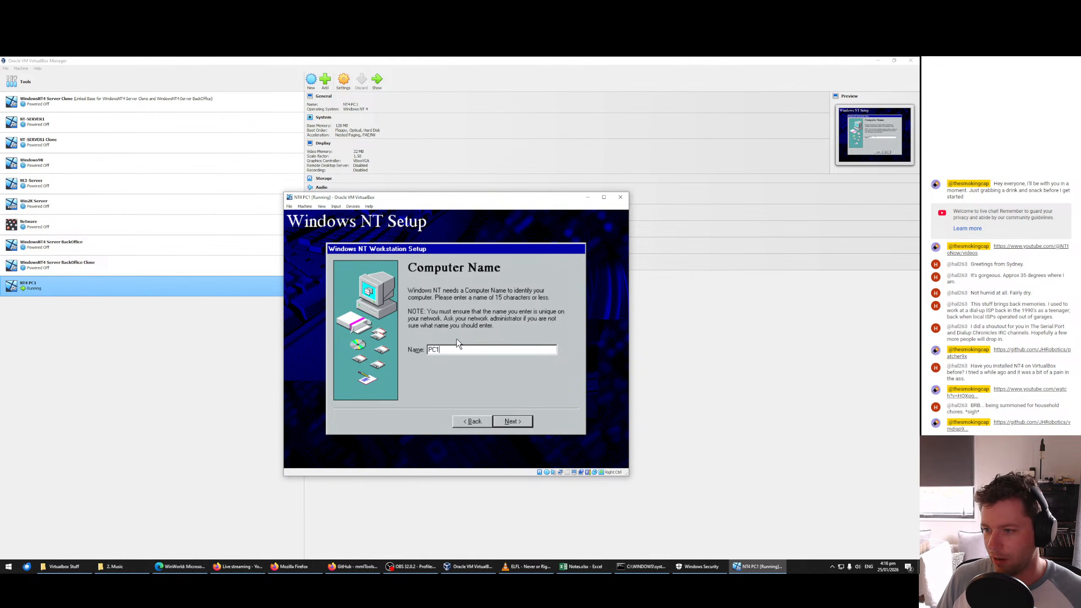
key("Return")
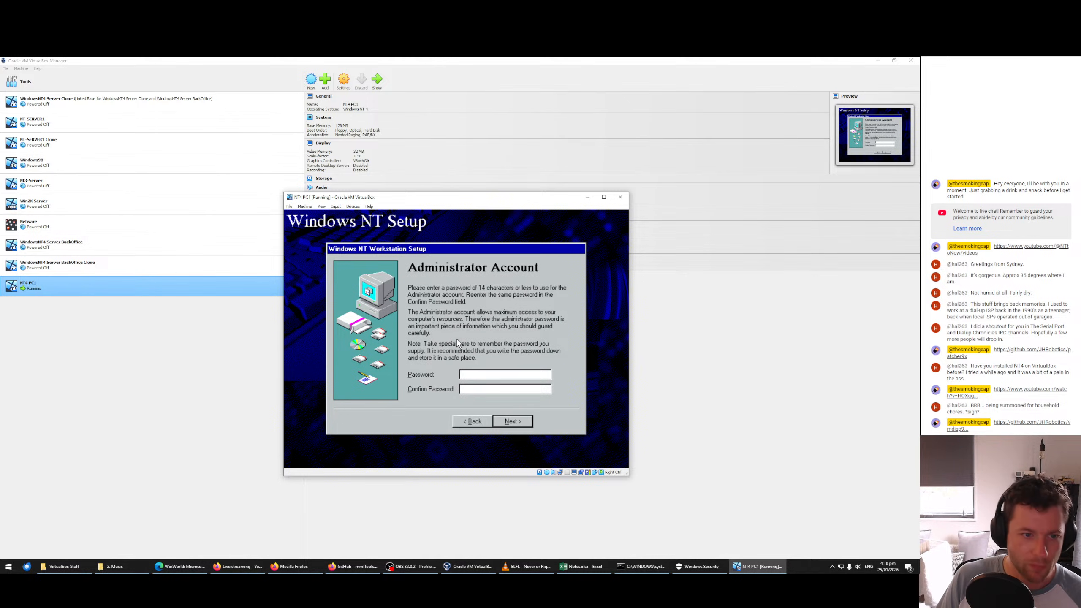
type("******")
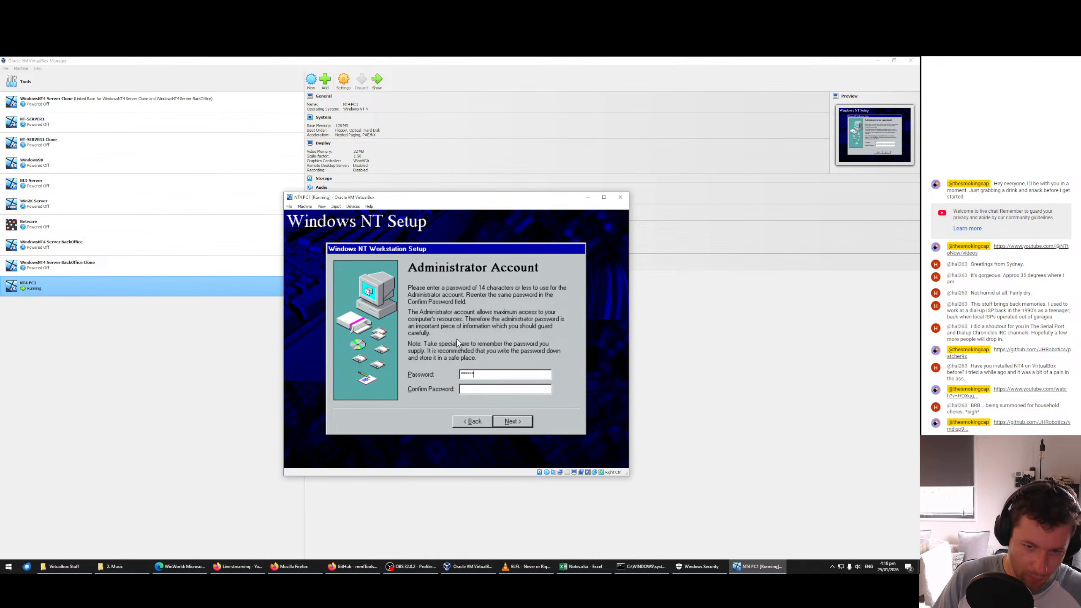
type("*****")
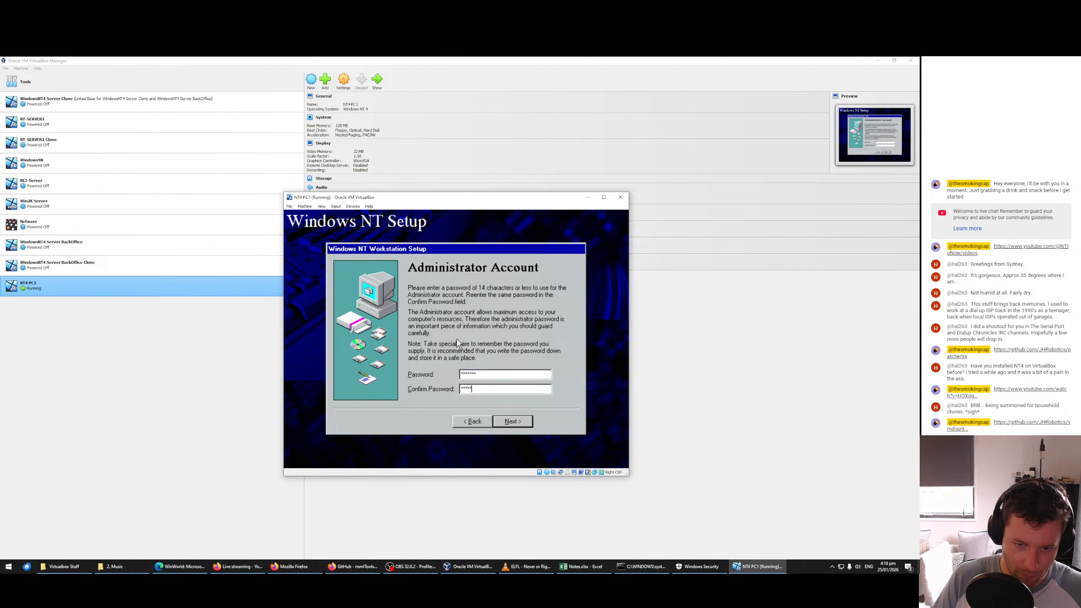
key("Return")
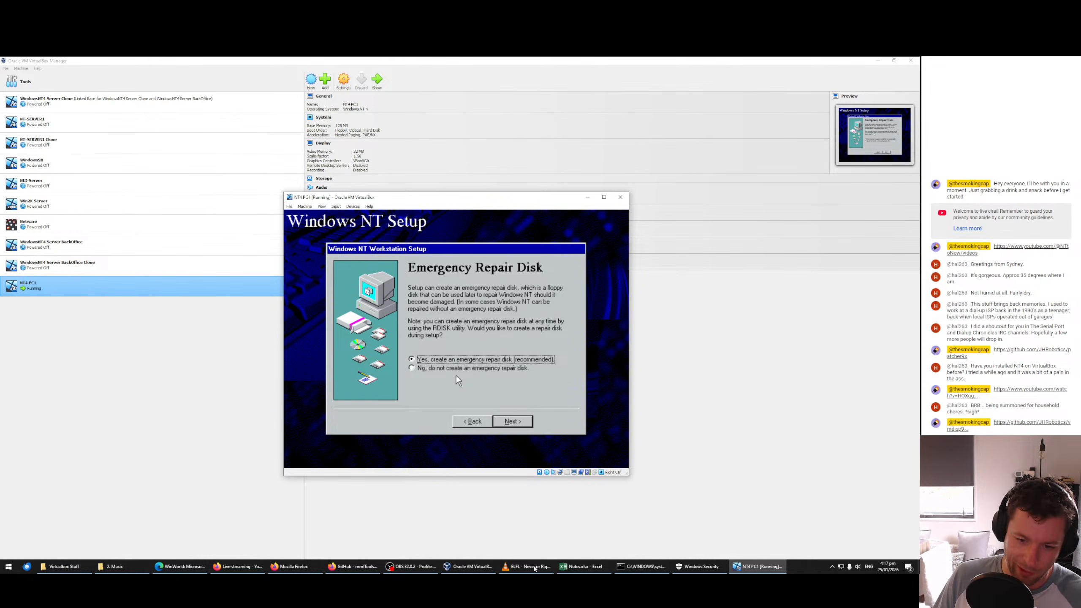
Check the password in the Notes spreadsheet, then decline the emergency repair disk.
left_click(583, 566)
left_click(300, 309)
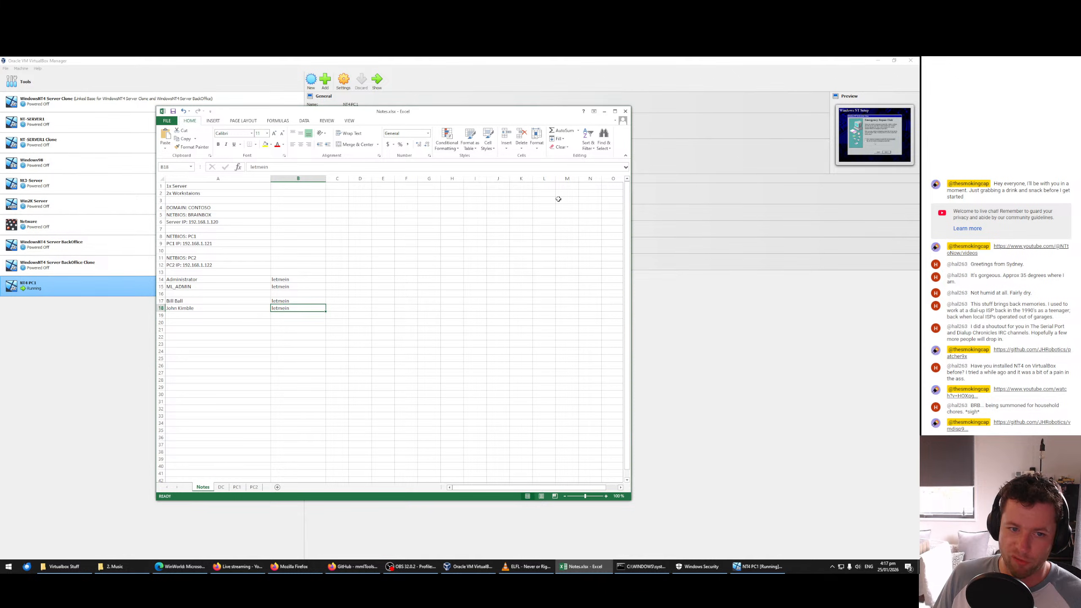
left_click(596, 112)
left_click(604, 111)
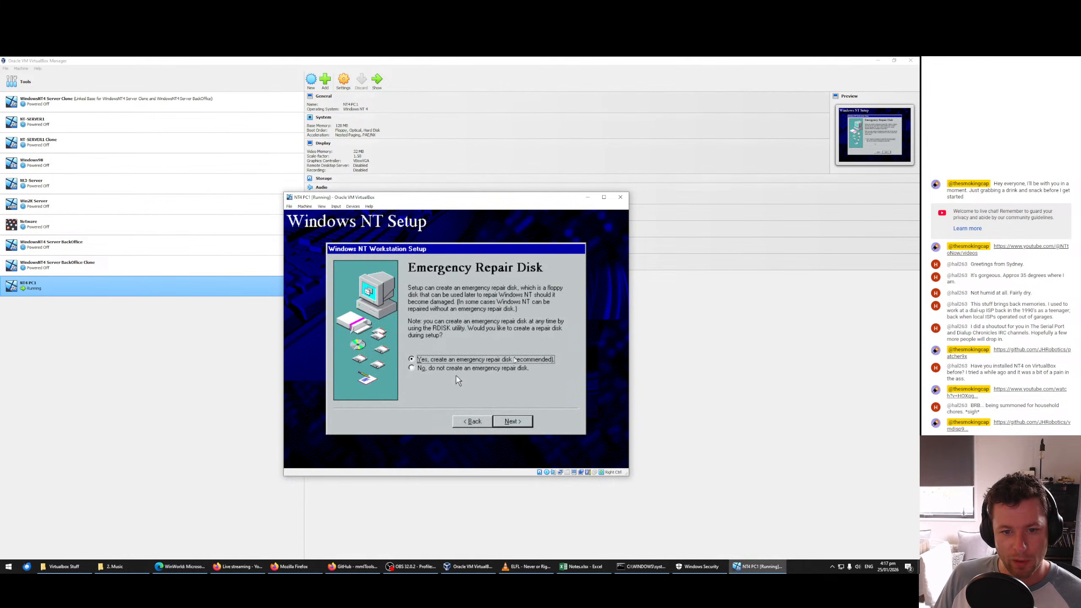
left_click(441, 366)
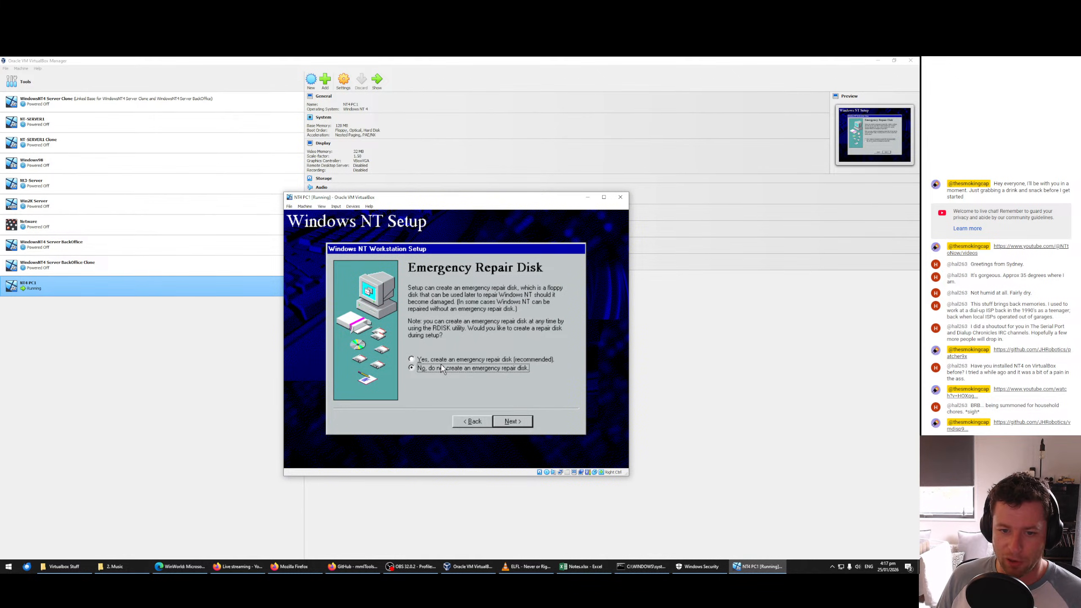
key("Return")
Deselect Accessibility Options, add Games and Windows Messaging, and accept the component selection.
key("space")
key("Down")
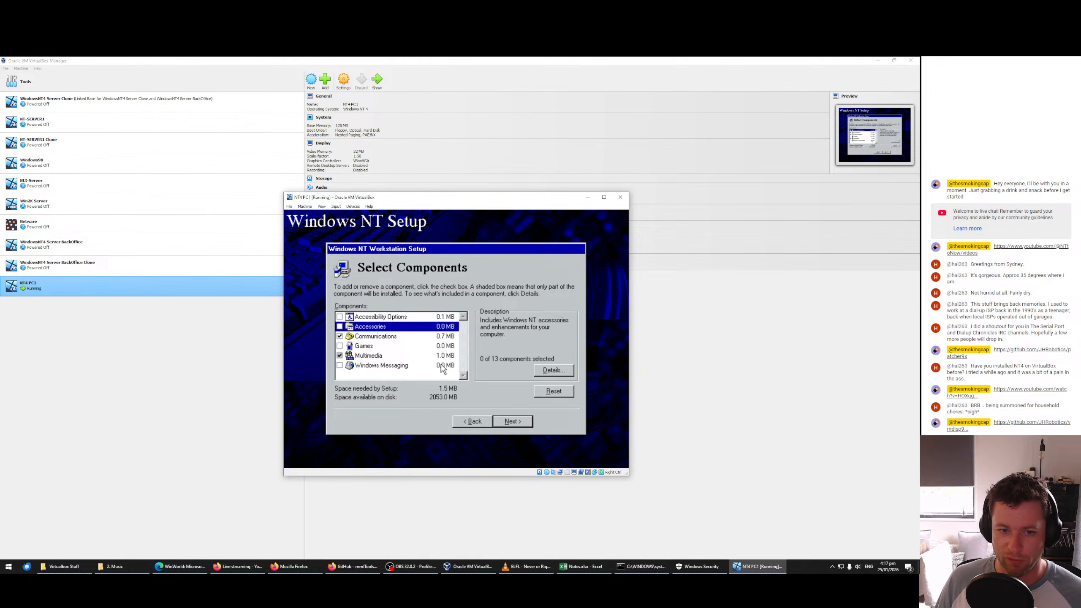
key("Down")
key("Down")
key("space")
key("Down")
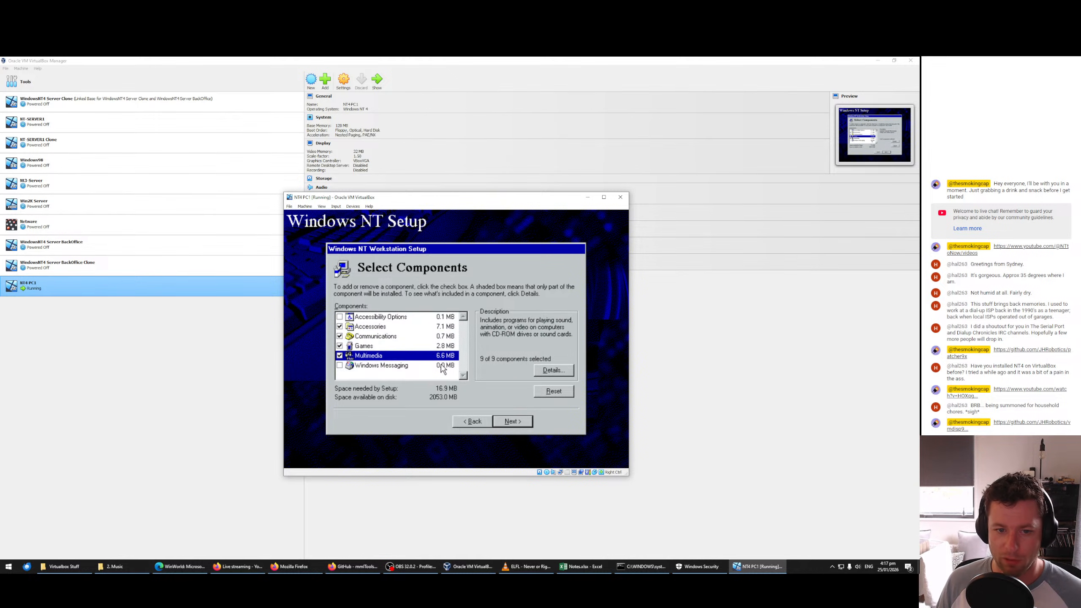
key("Down")
key("space")
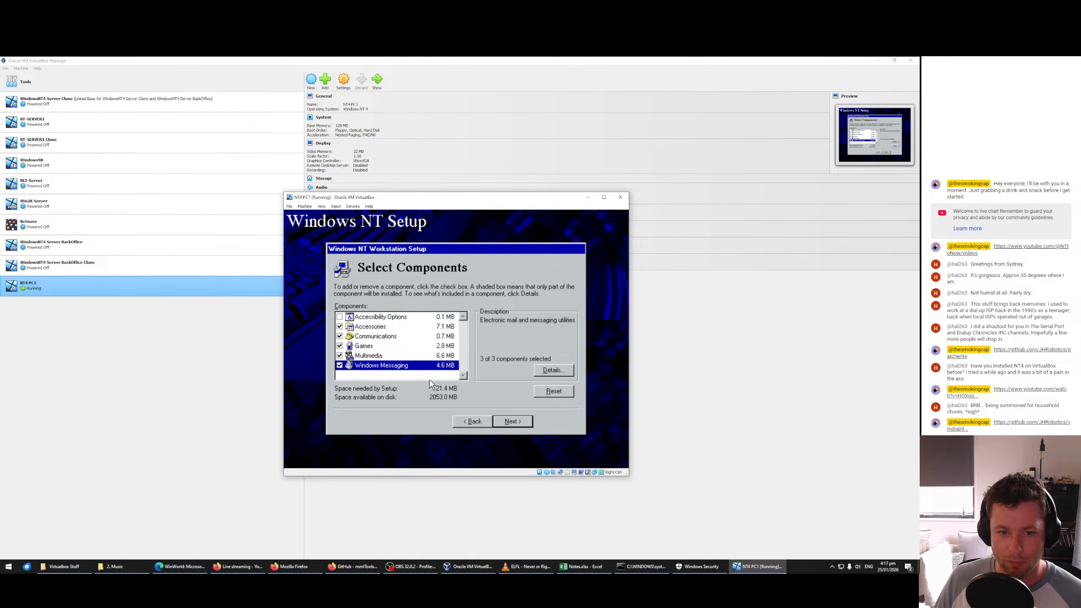
left_click(512, 421)
left_click(512, 420)
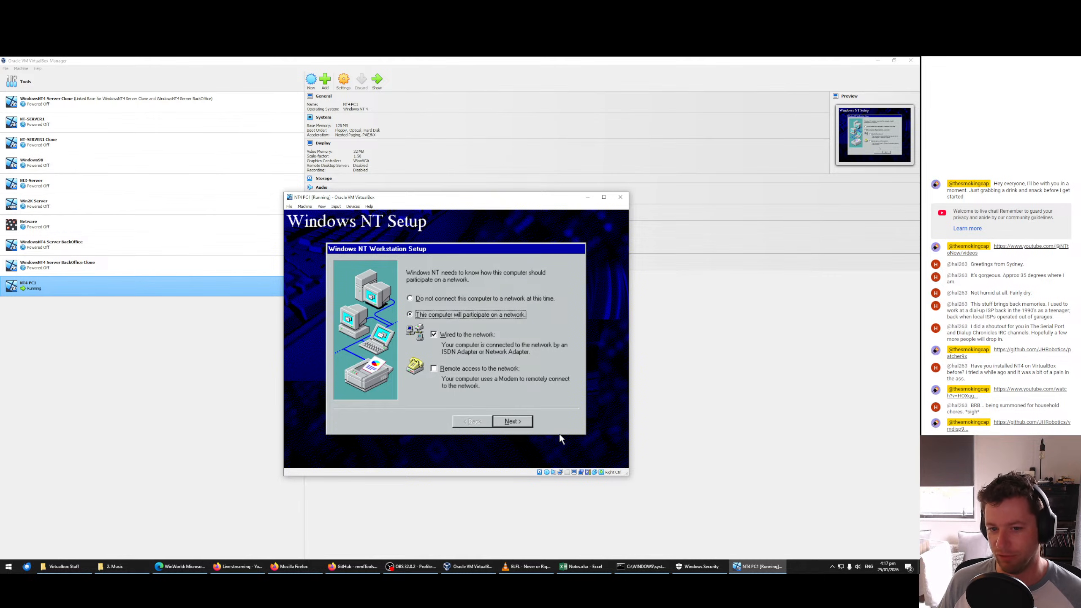
Join the wired network, detect the AMD PCNET adapter and keep TCP/IP as the protocol.
left_click(531, 422)
left_click(428, 301)
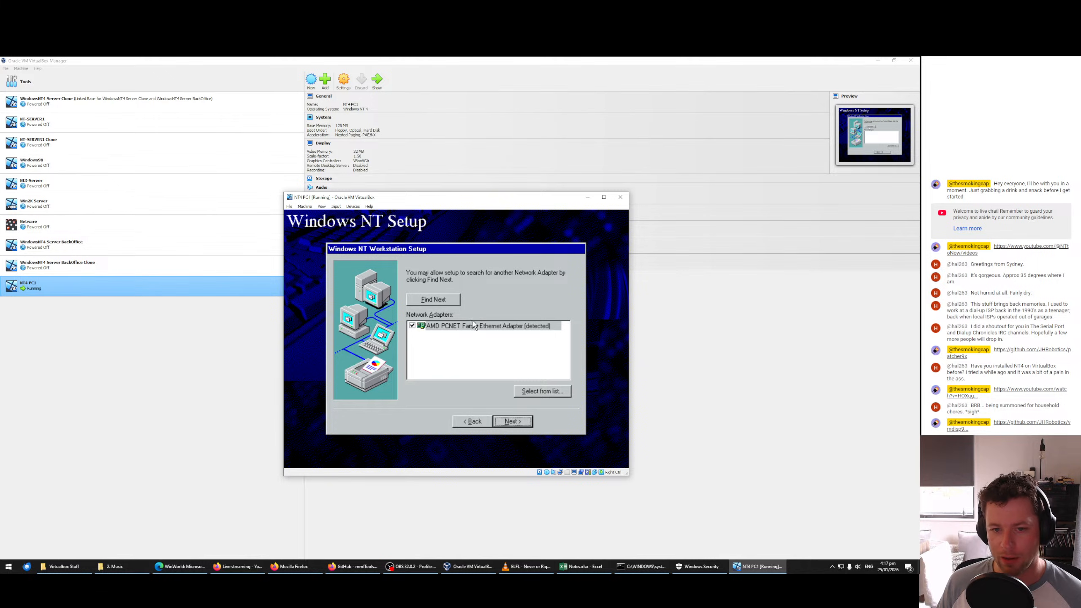
left_click(524, 426)
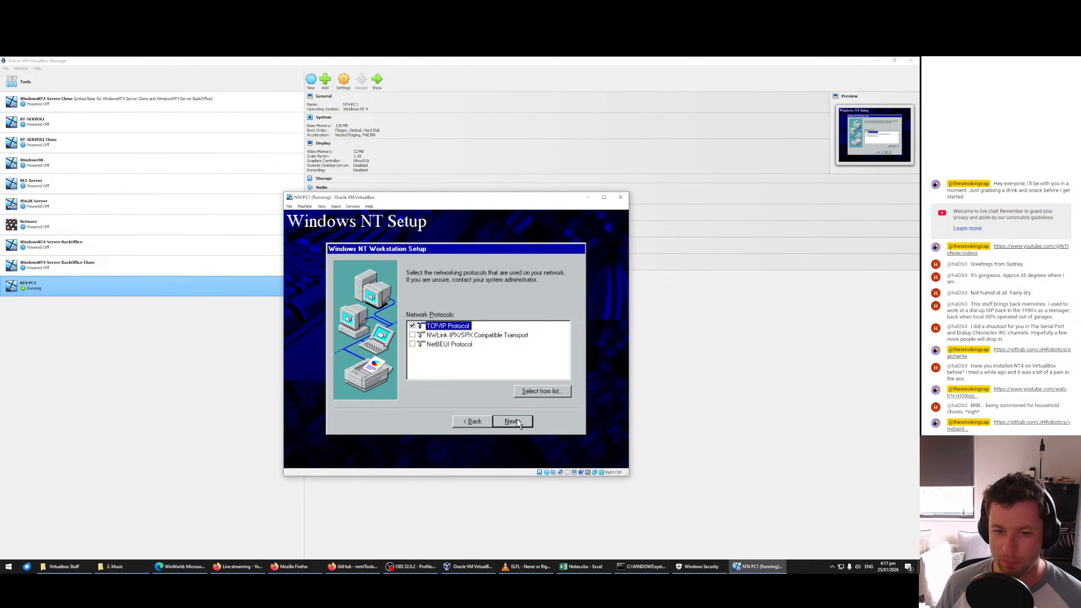
left_click(520, 420)
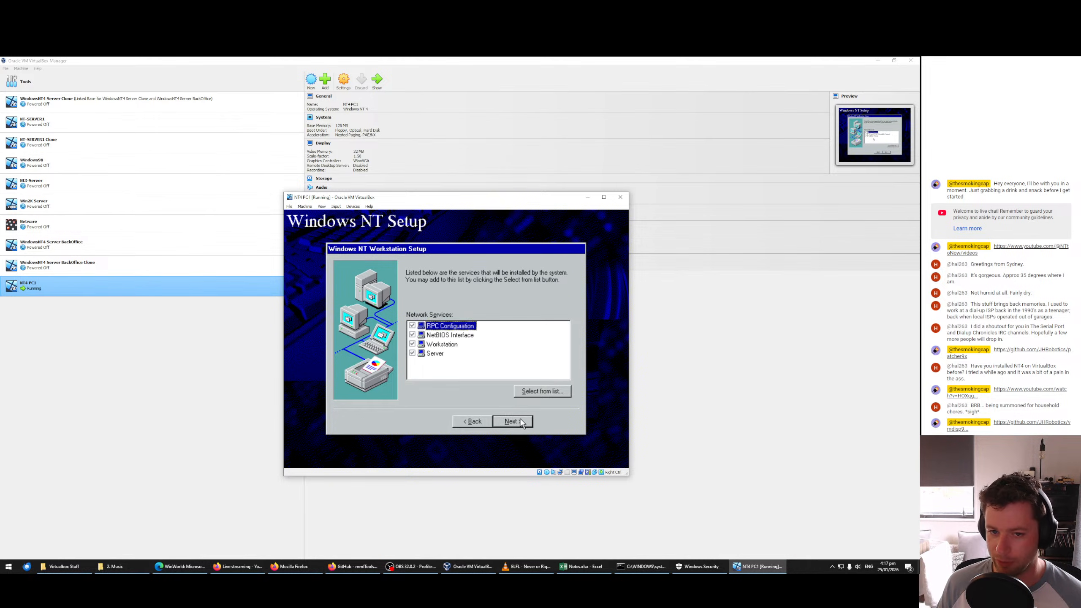
Add Simple TCP/IP Services to the network services and continue.
left_click(526, 389)
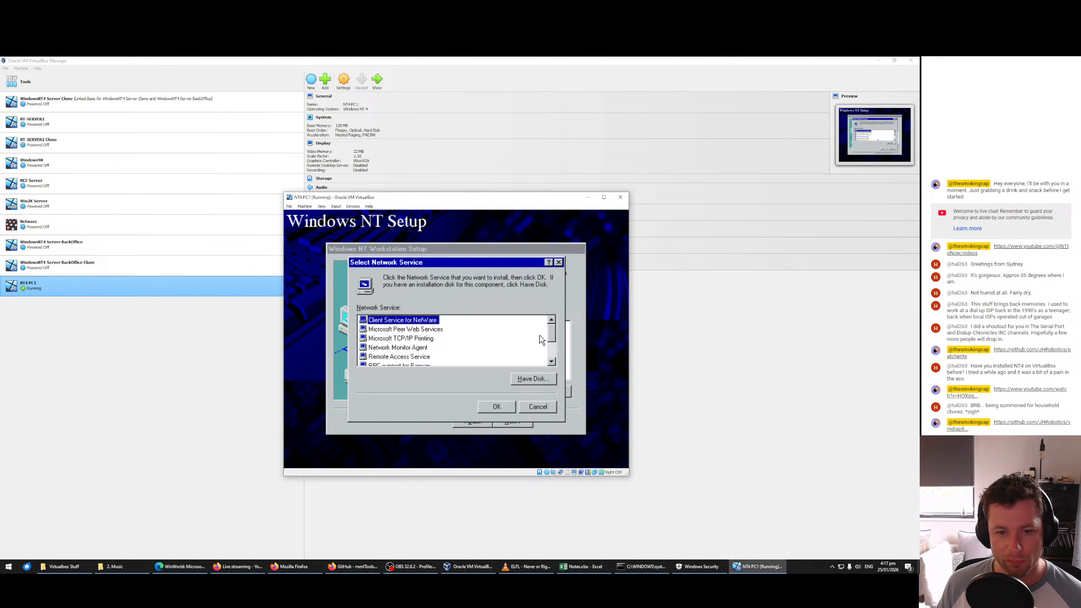
left_click(432, 339)
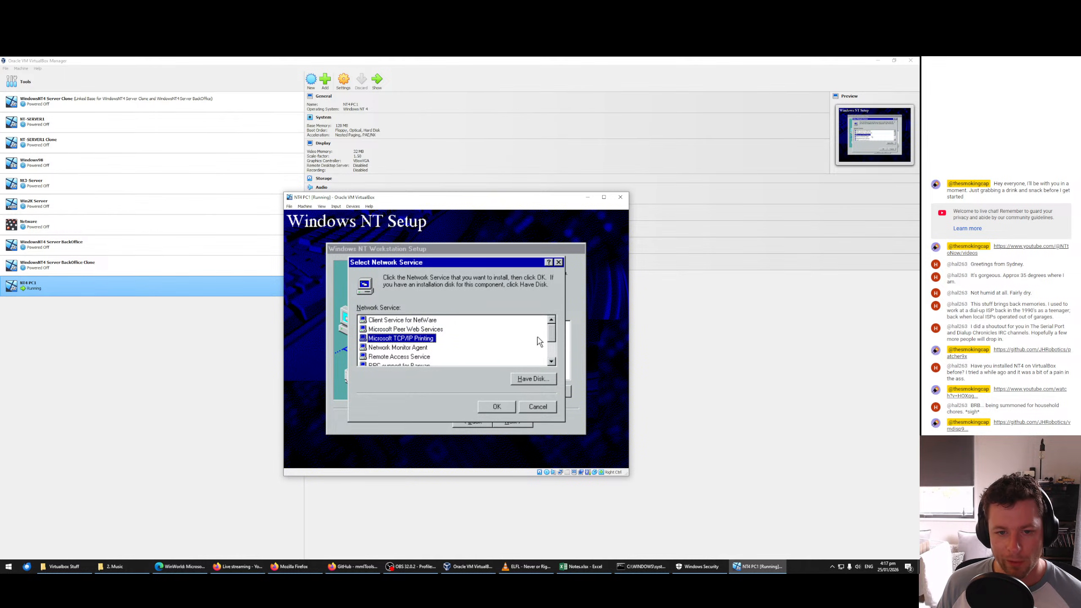
scroll(549, 333, "down", 2)
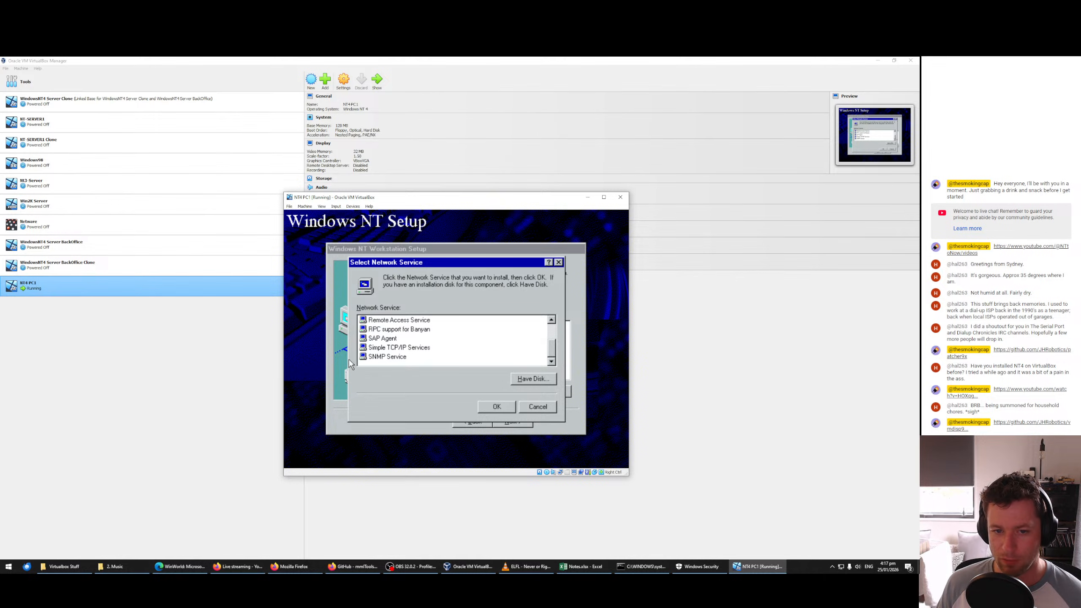
left_click(401, 348)
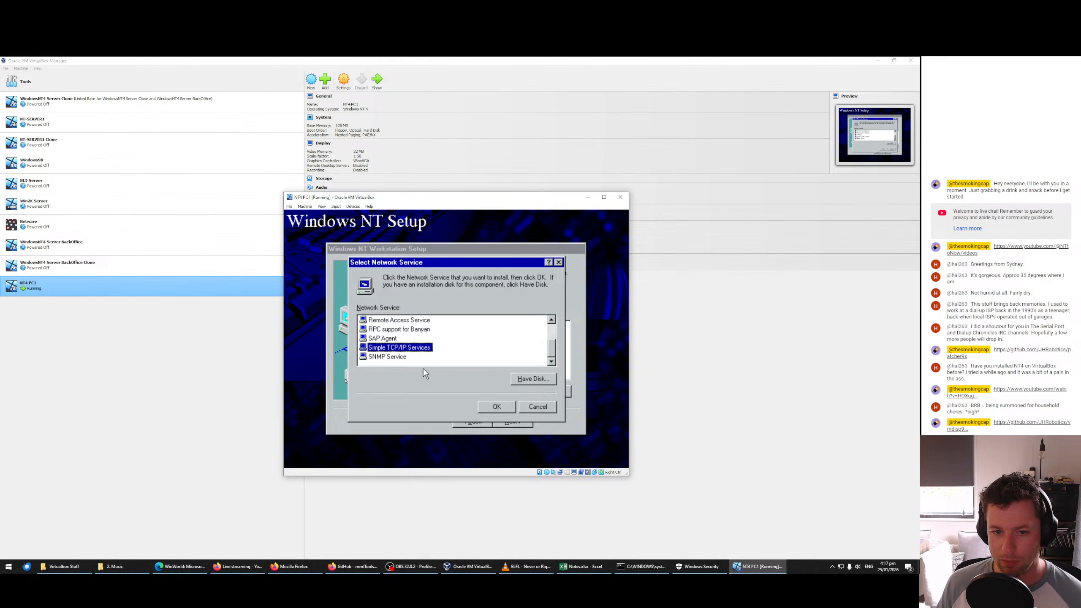
left_click(493, 407)
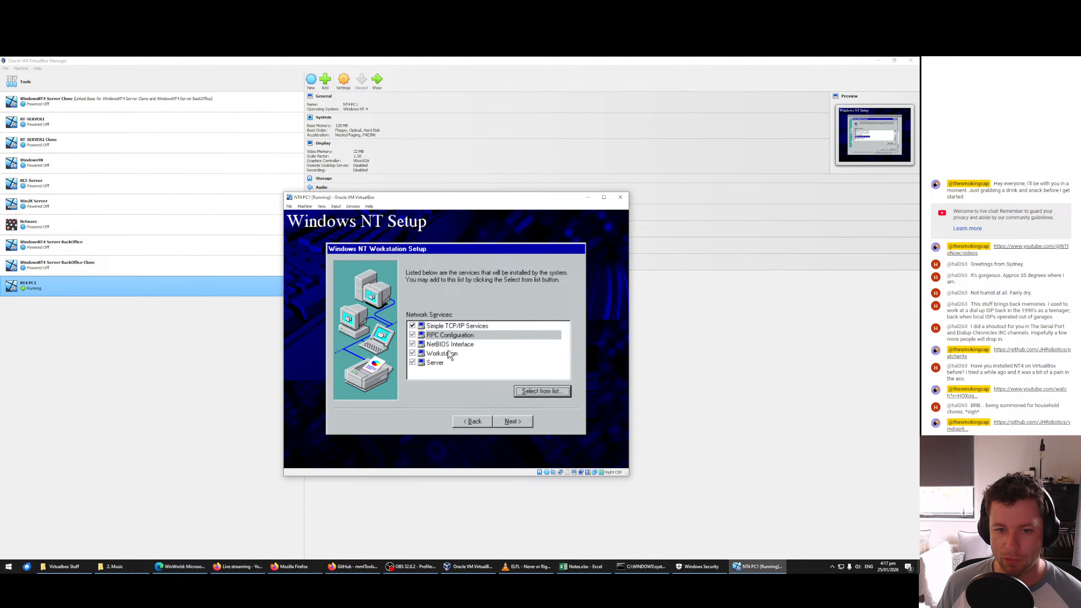
left_click(503, 419)
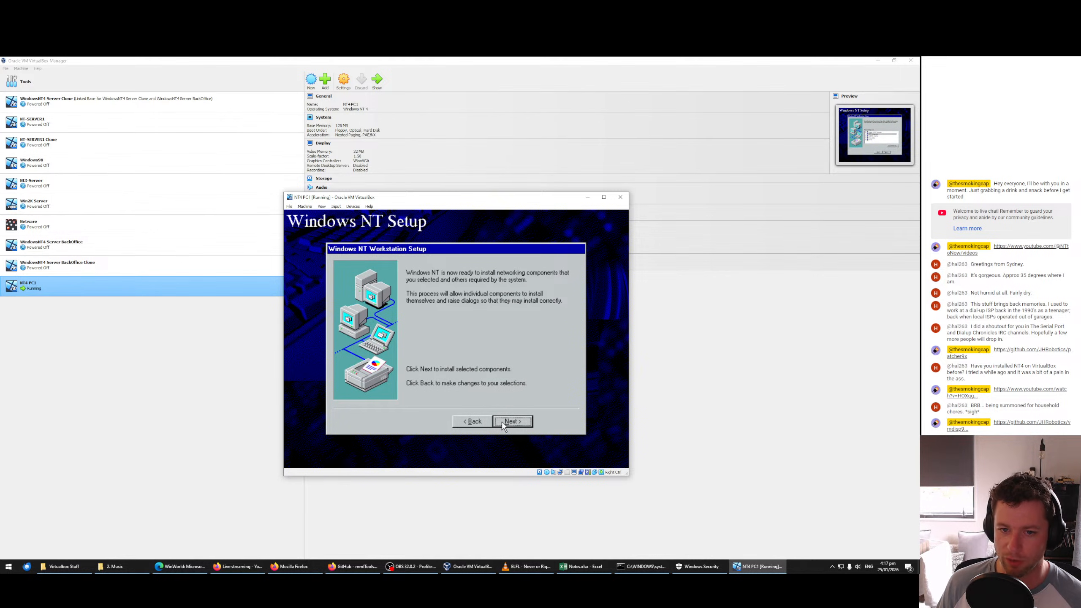
Accept the AMD PCNET defaults, decline DHCP and enter IP address 192.168.1.121.
left_click(501, 422)
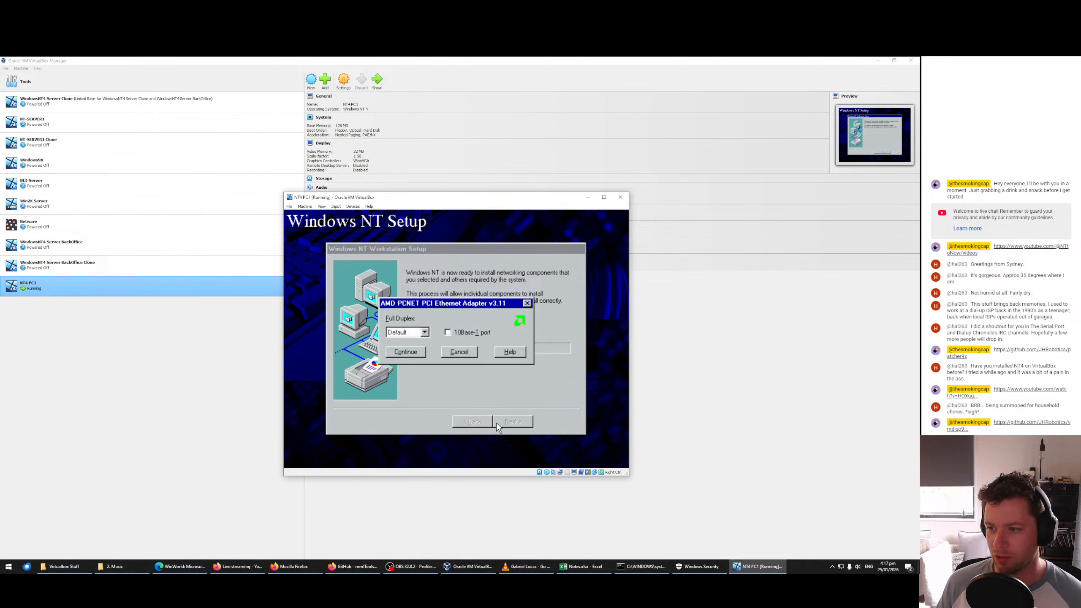
left_click(401, 353)
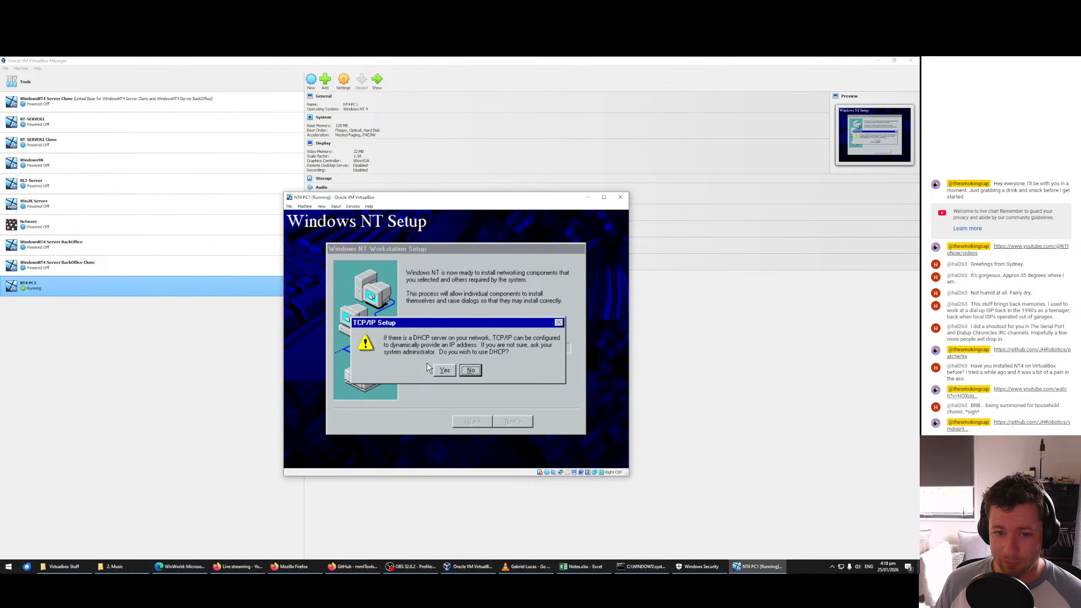
left_click(470, 370)
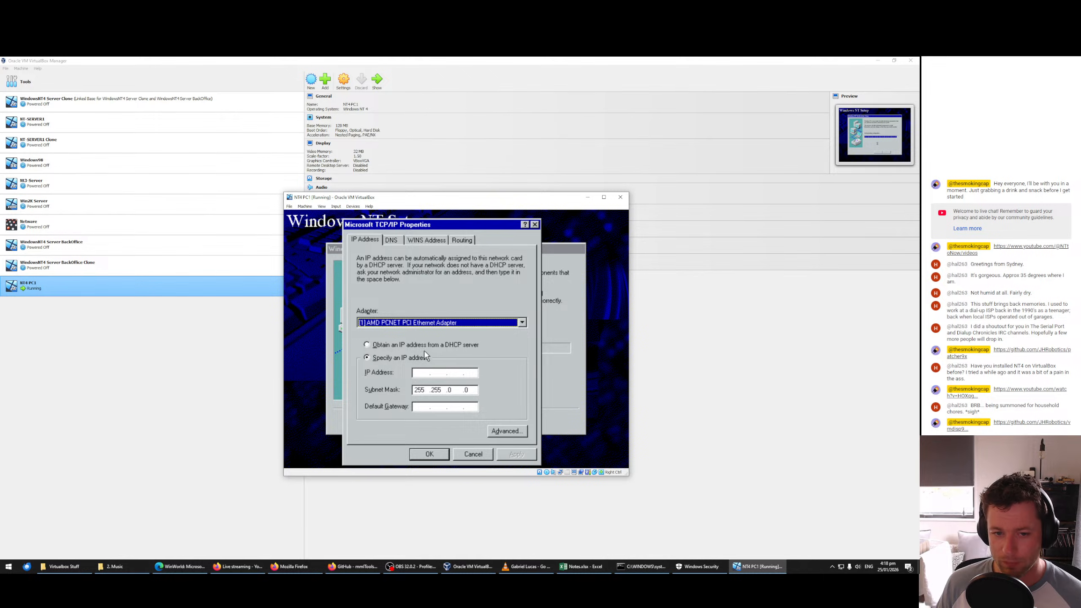
left_click(419, 373)
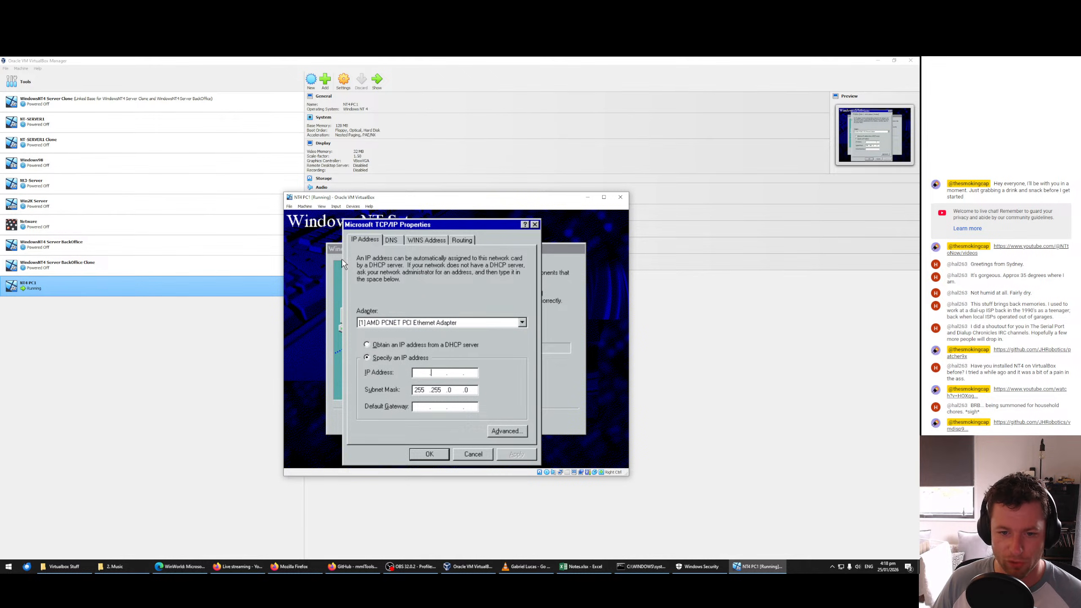
type("192 .1")
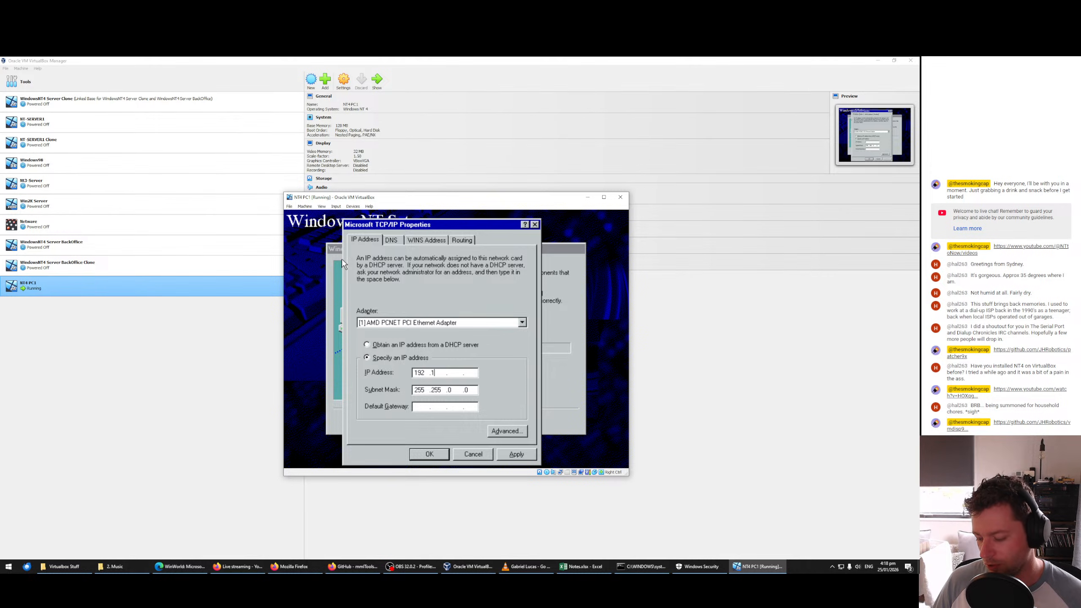
type("68 .")
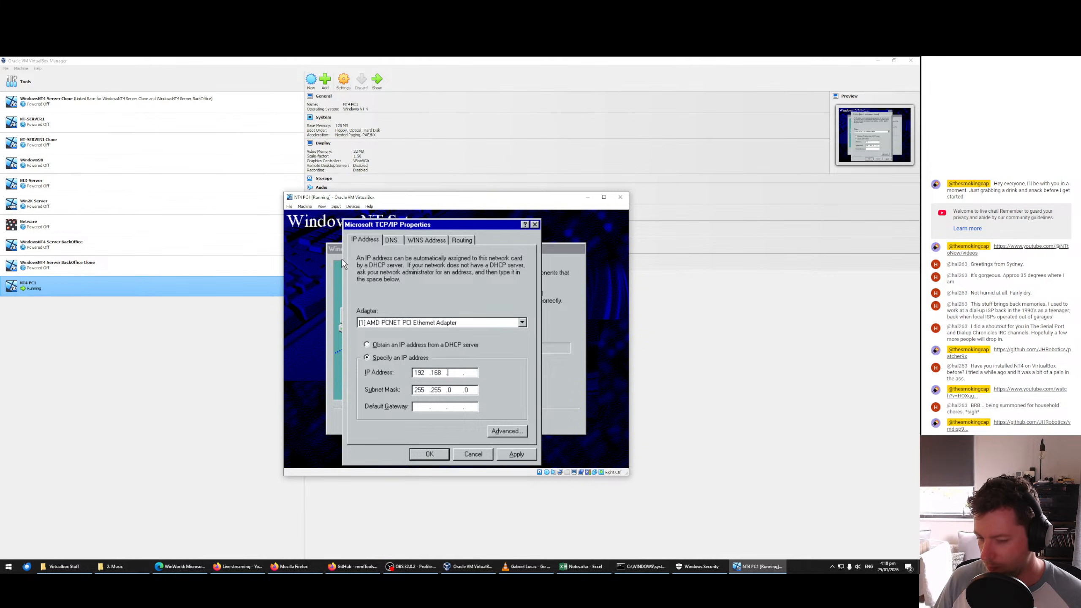
type("1 ")
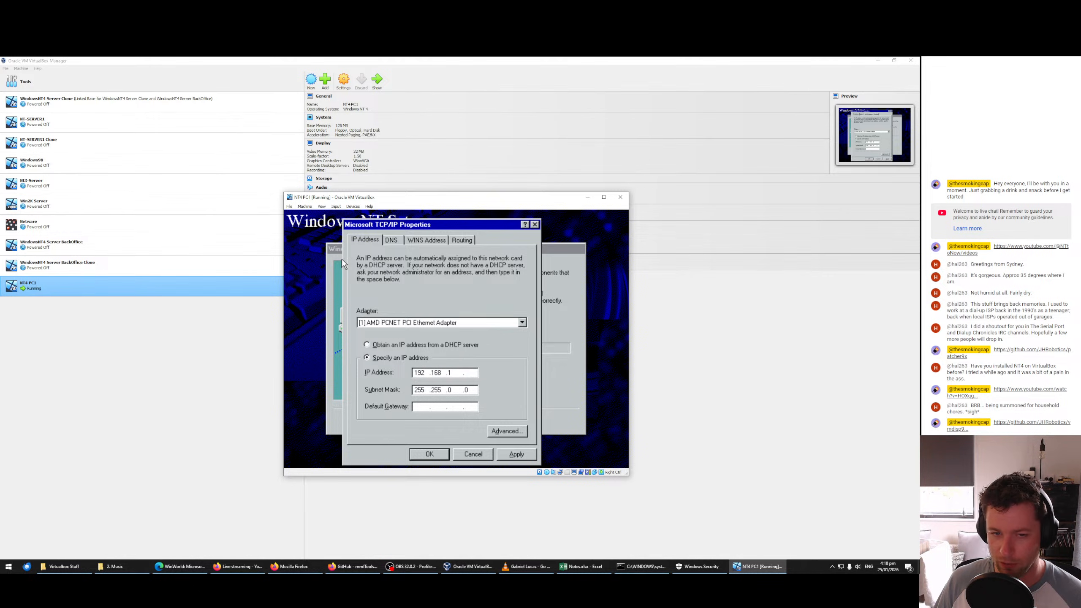
type(".121")
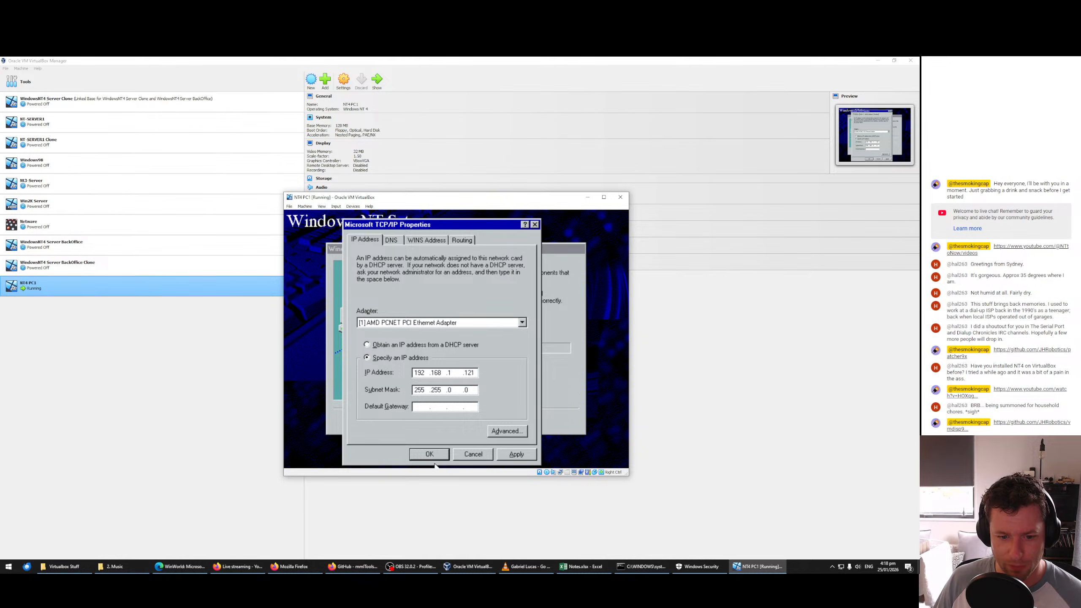
left_click(594, 567)
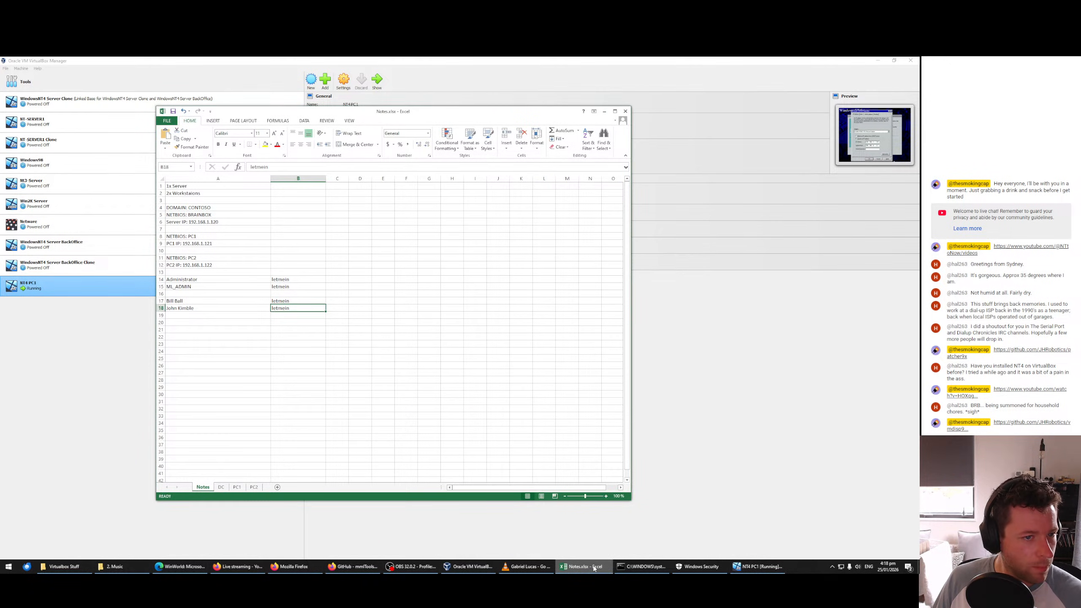
left_click(594, 567)
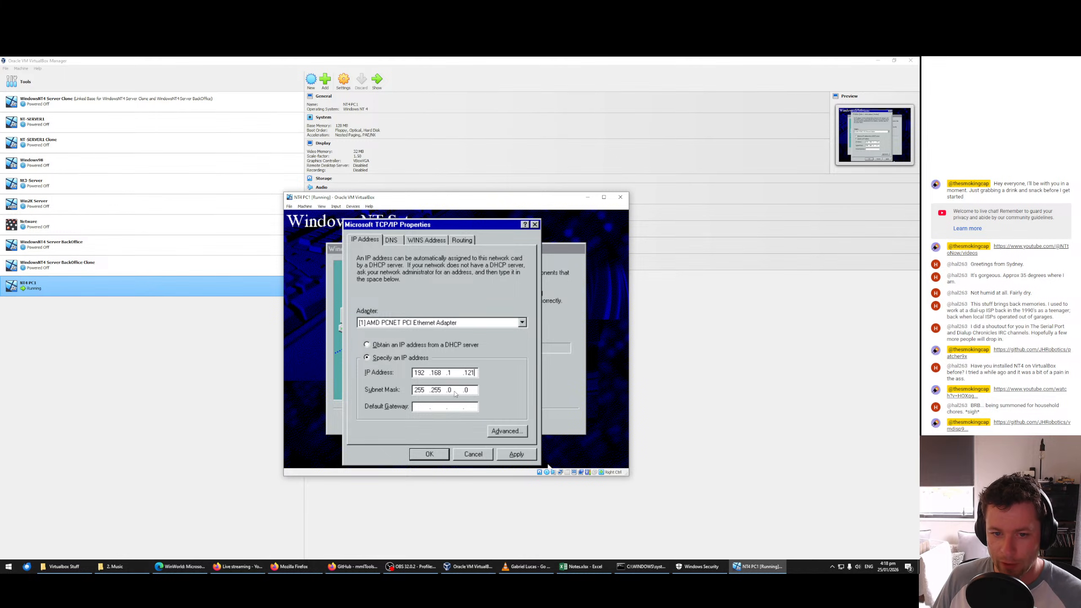
key("Tab")
key("Tab")
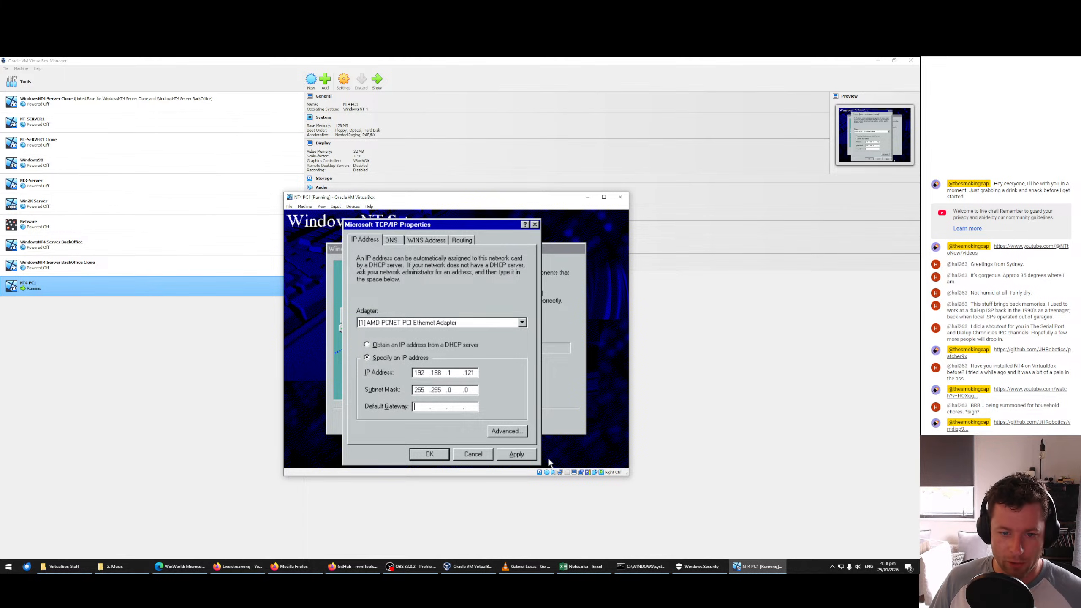
Set subnet mask 255.255.255.0 and default gateway 192.168.1.254, then apply.
left_click(453, 391)
type("255 .")
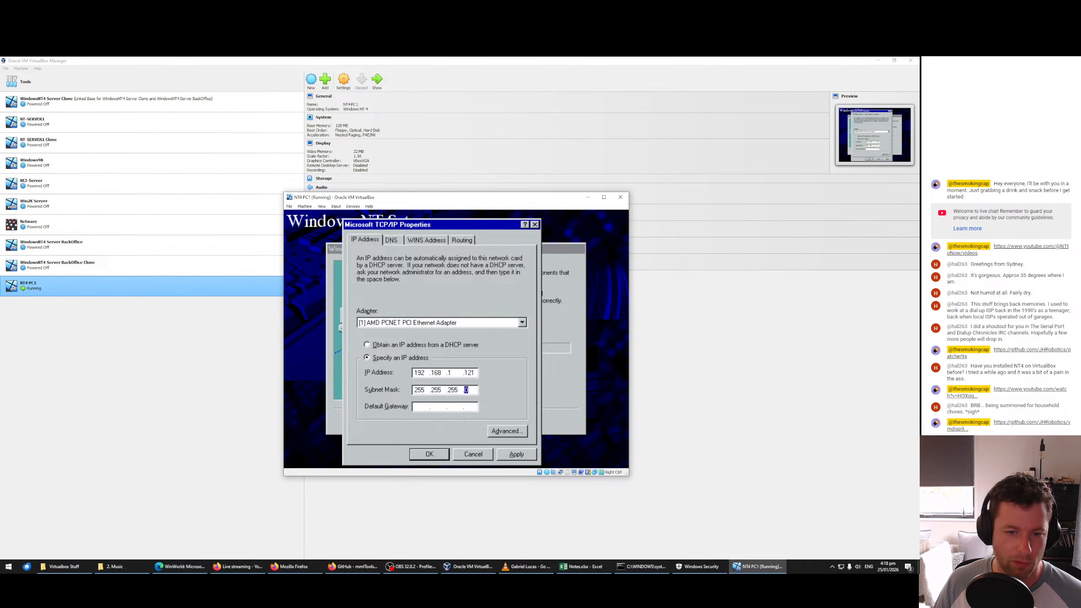
left_click(416, 407)
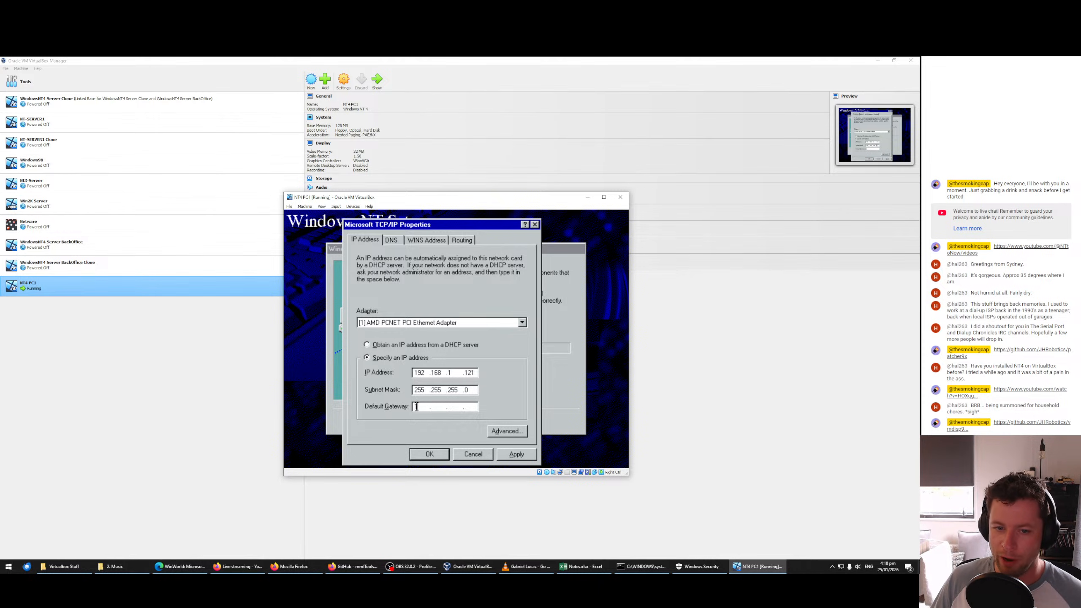
type("192163")
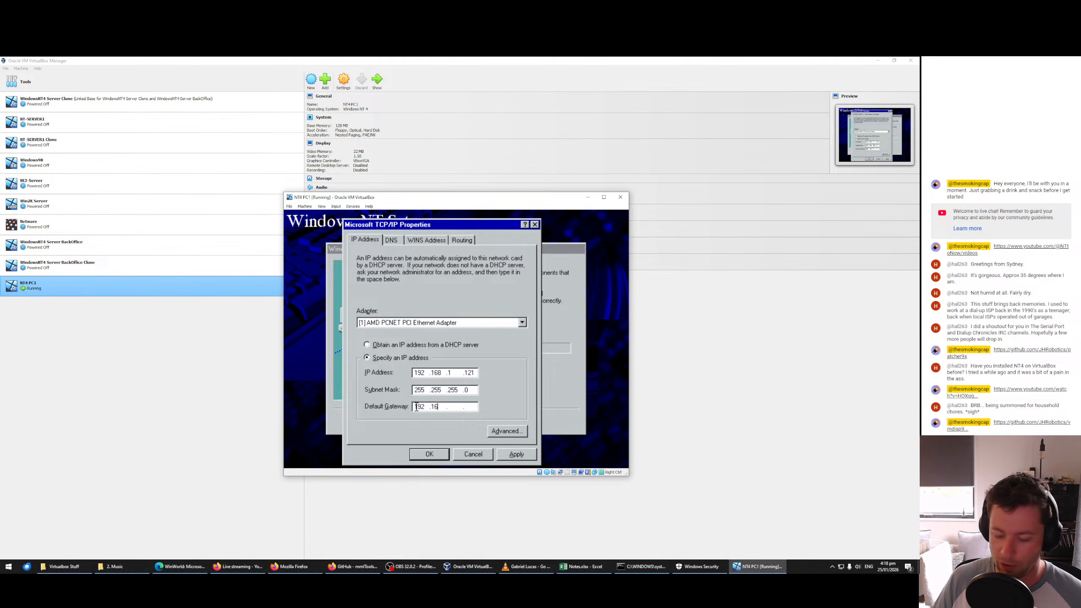
type("1")
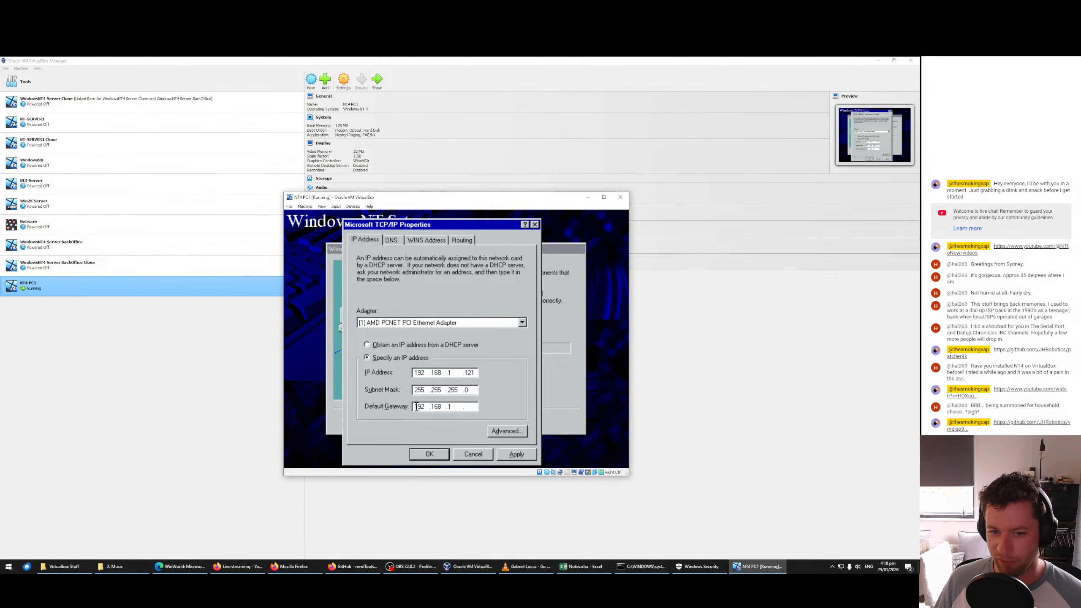
type("254")
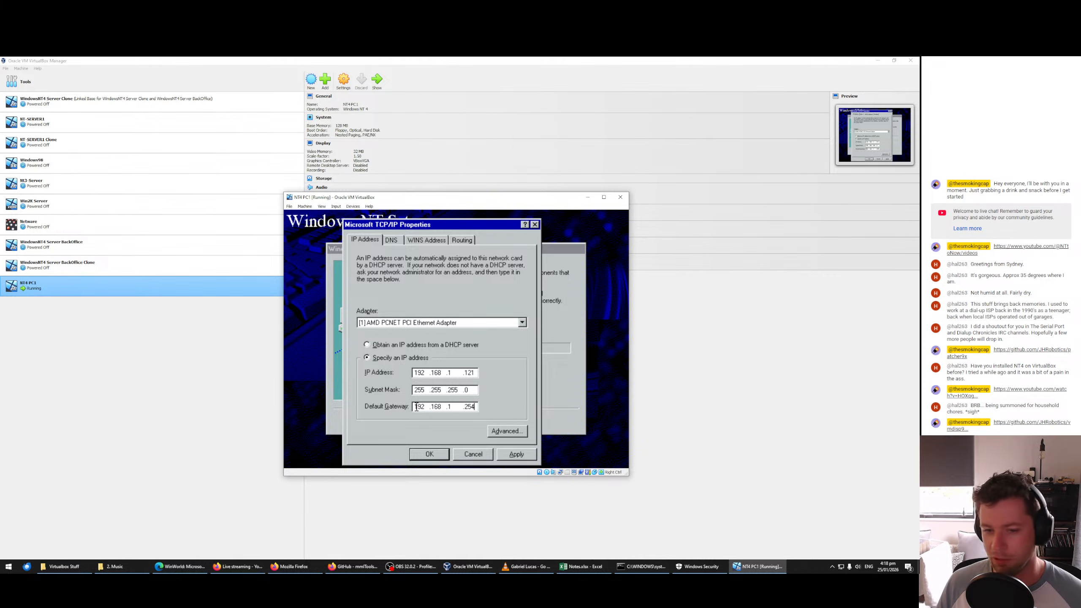
left_click(516, 454)
left_click(390, 240)
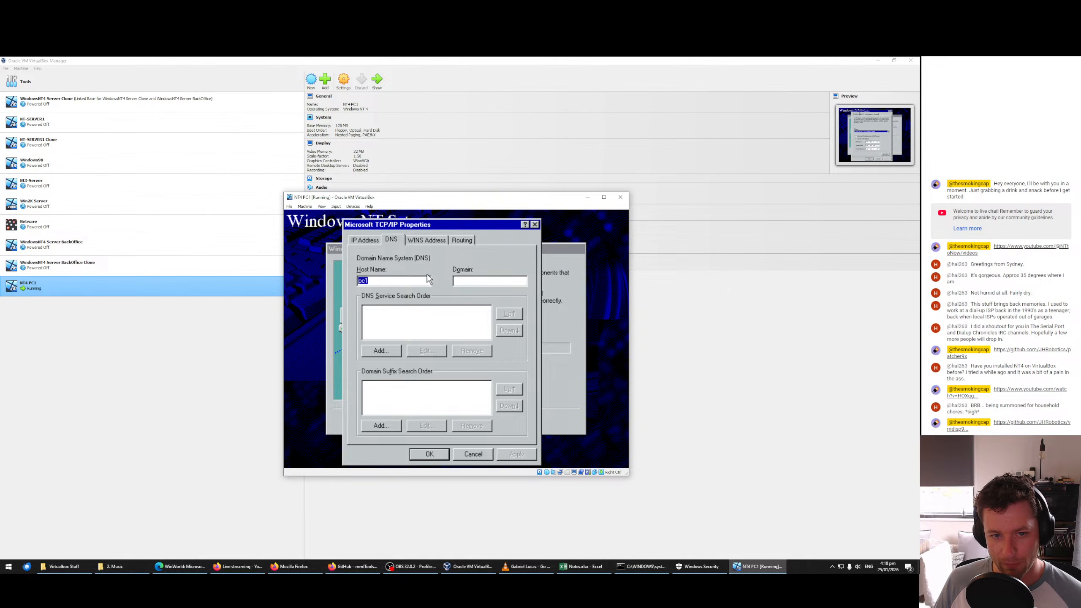
Add DNS servers 192.168.1.120 and 192.168.1.254 to the search order and apply.
left_click(382, 350)
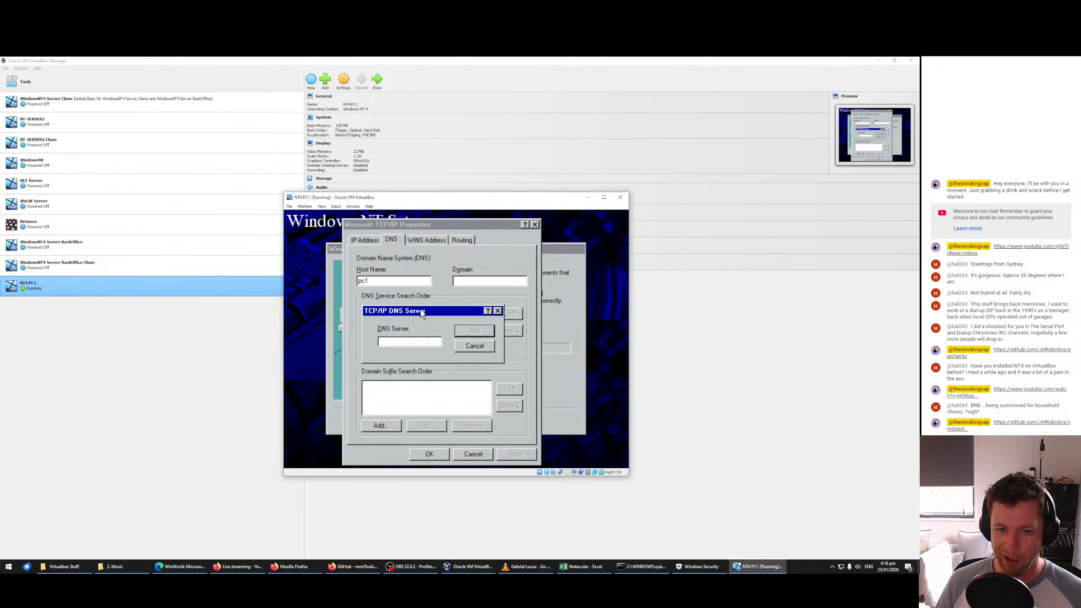
type("192 .168 .1 .120")
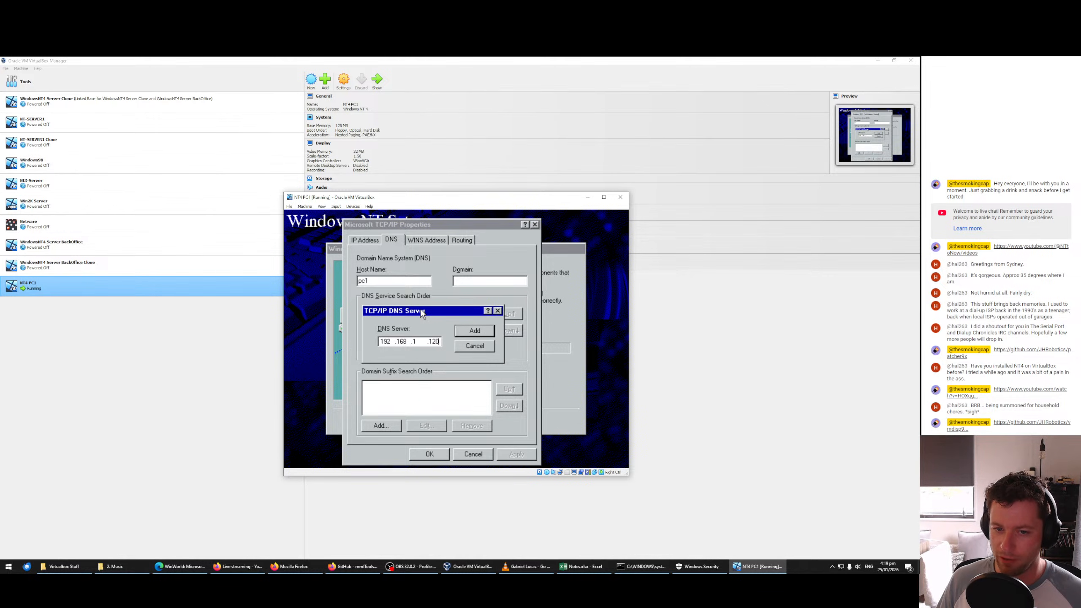
key("Return")
left_click(388, 352)
type("192.168.")
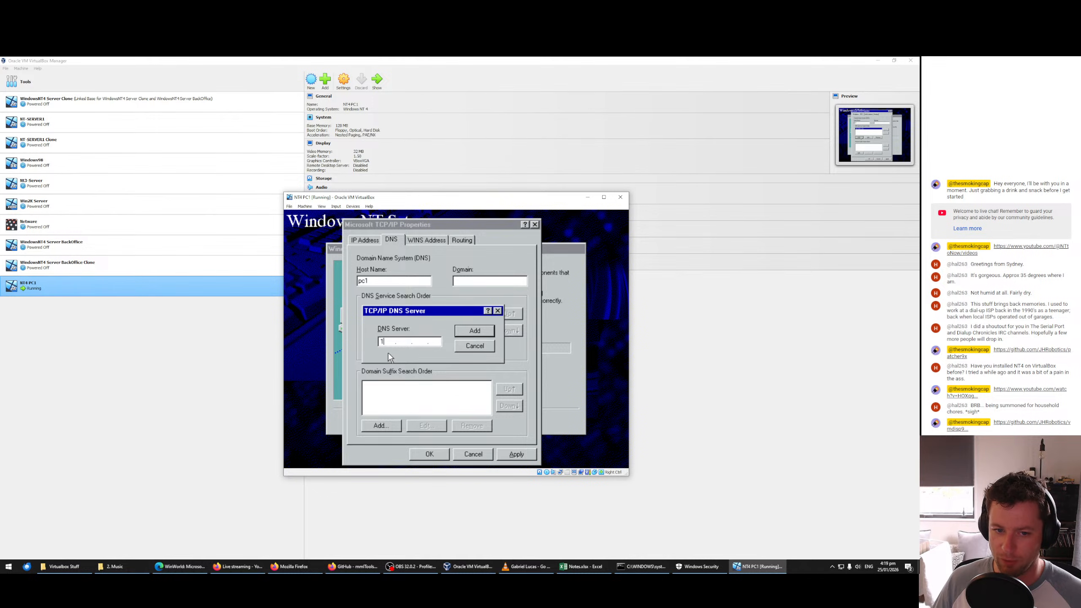
type("1.254")
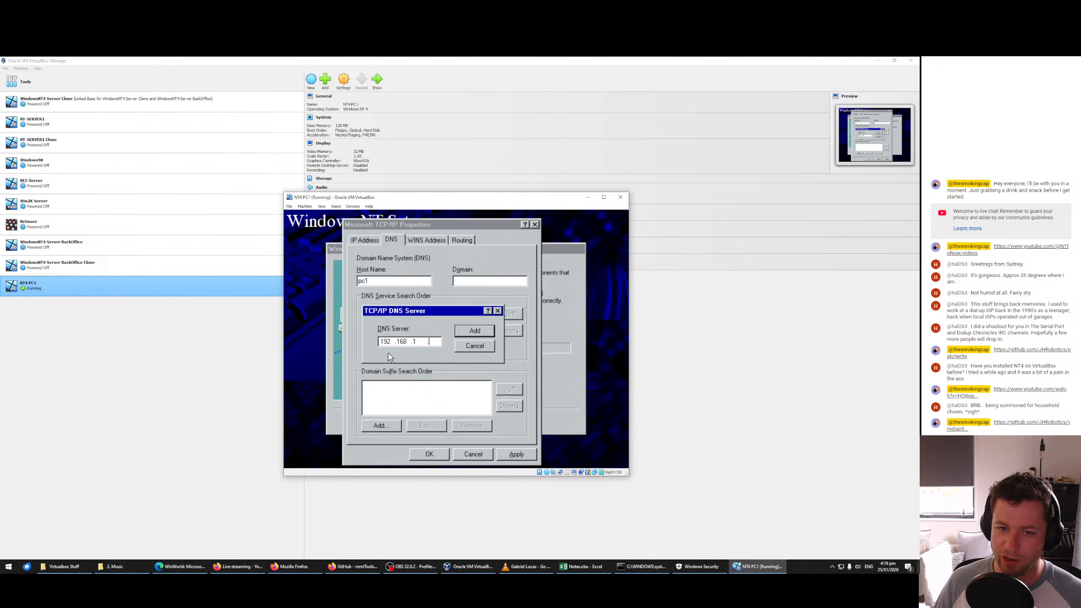
key("Return")
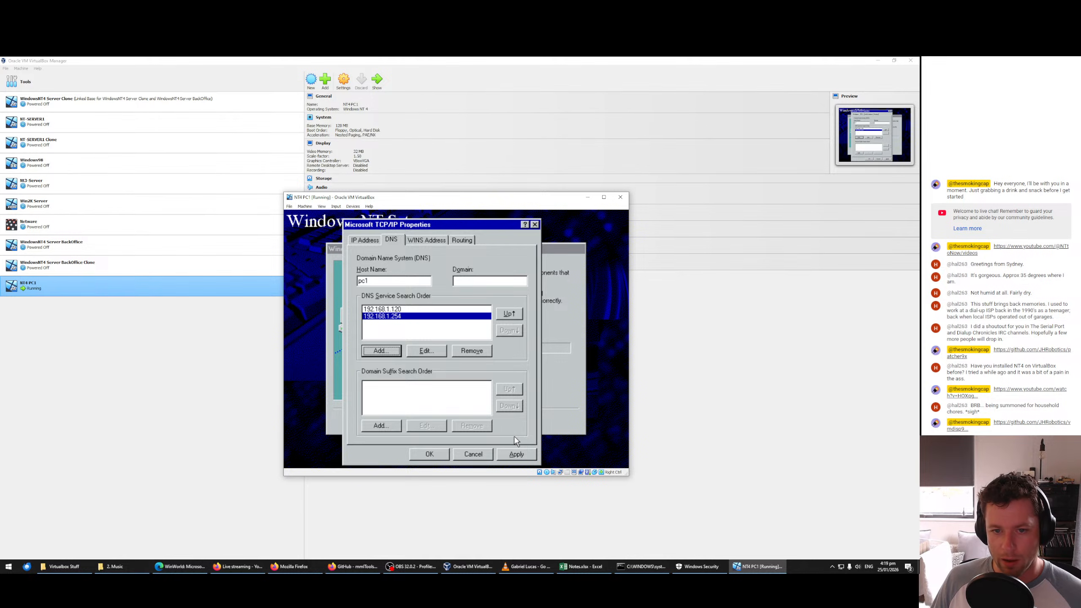
left_click(516, 454)
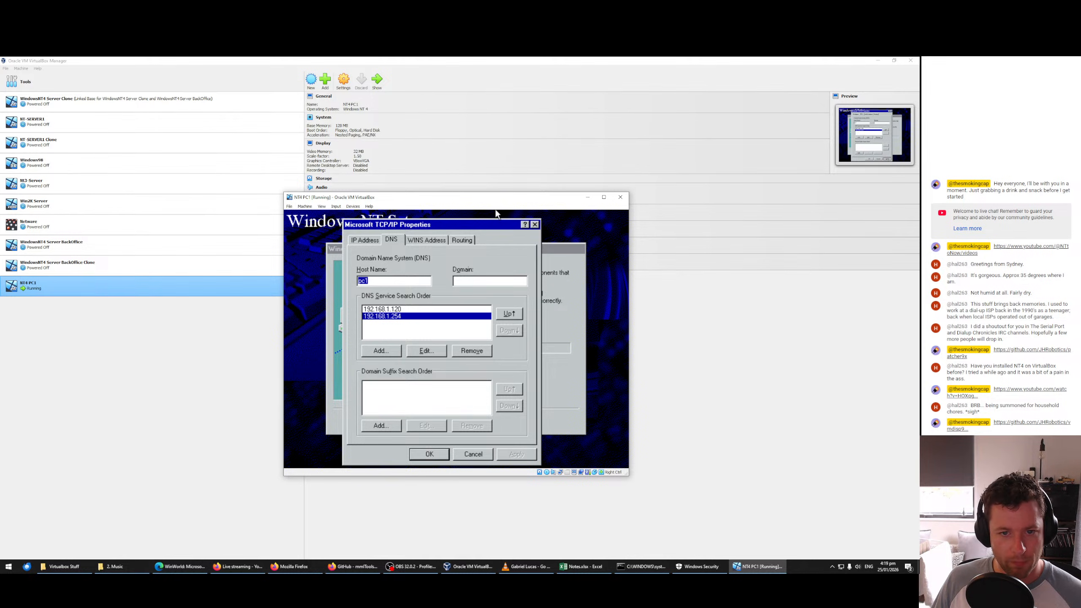
Enable DNS for Windows resolution, set WINS servers 192.168.1.120 and 192.168.1.254, apply, then view Routing.
left_click(437, 240)
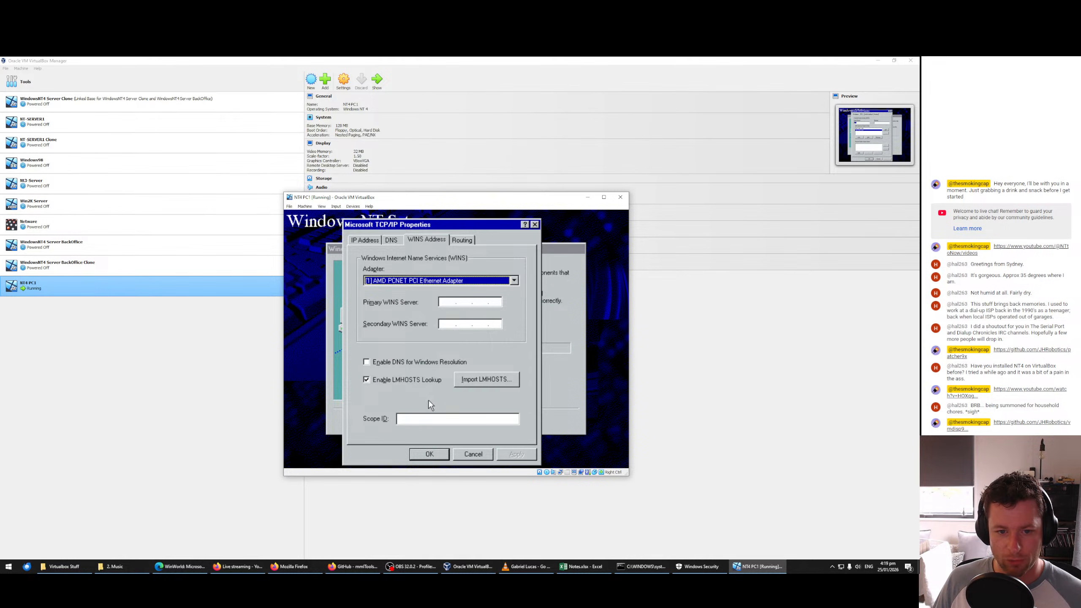
left_click(384, 362)
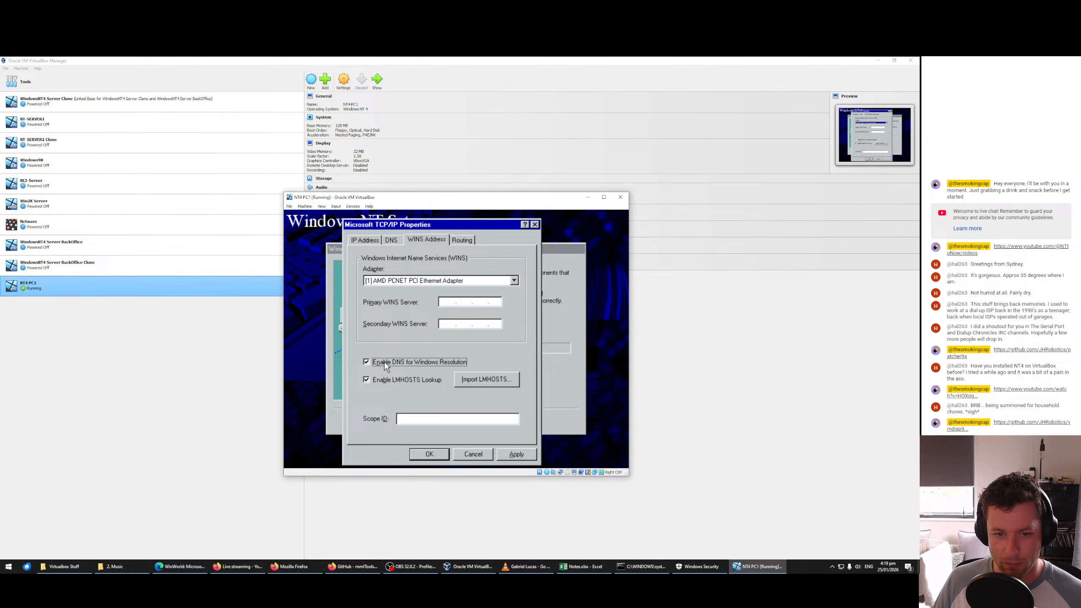
left_click(464, 300)
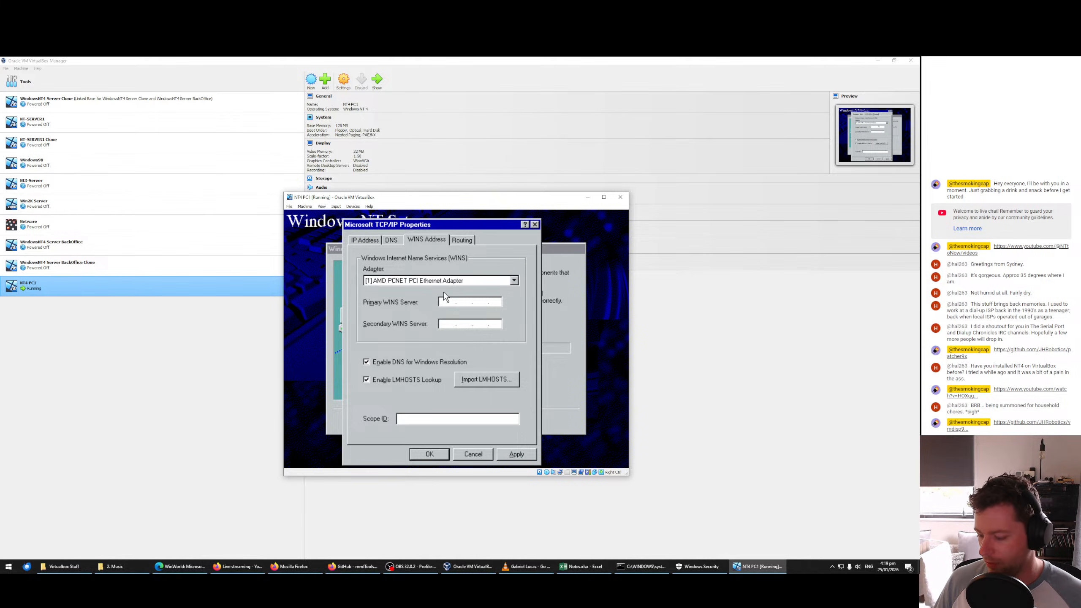
type("192.168.1")
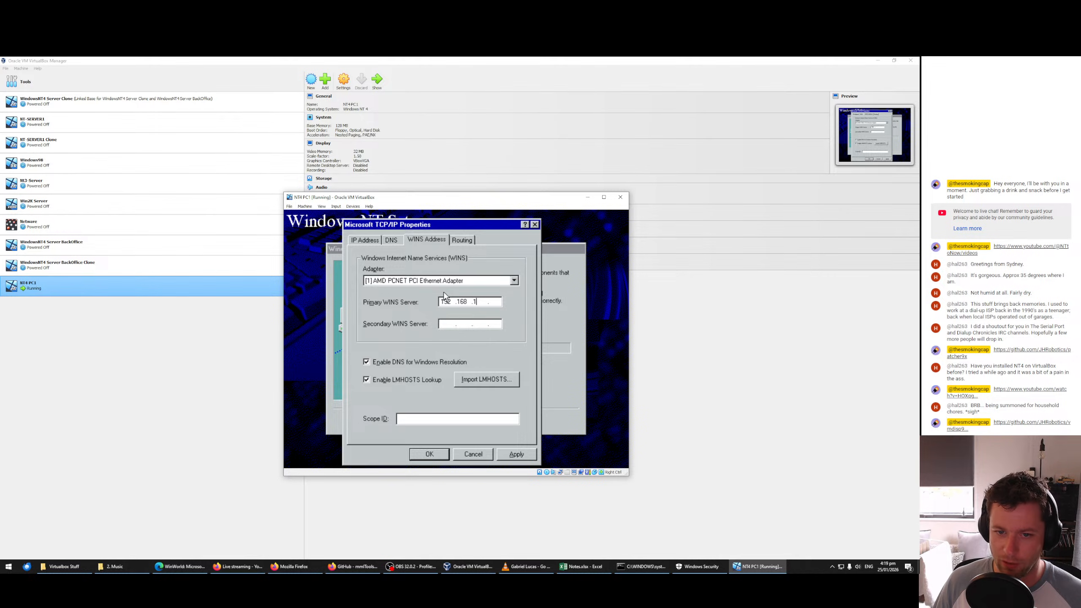
type(".120")
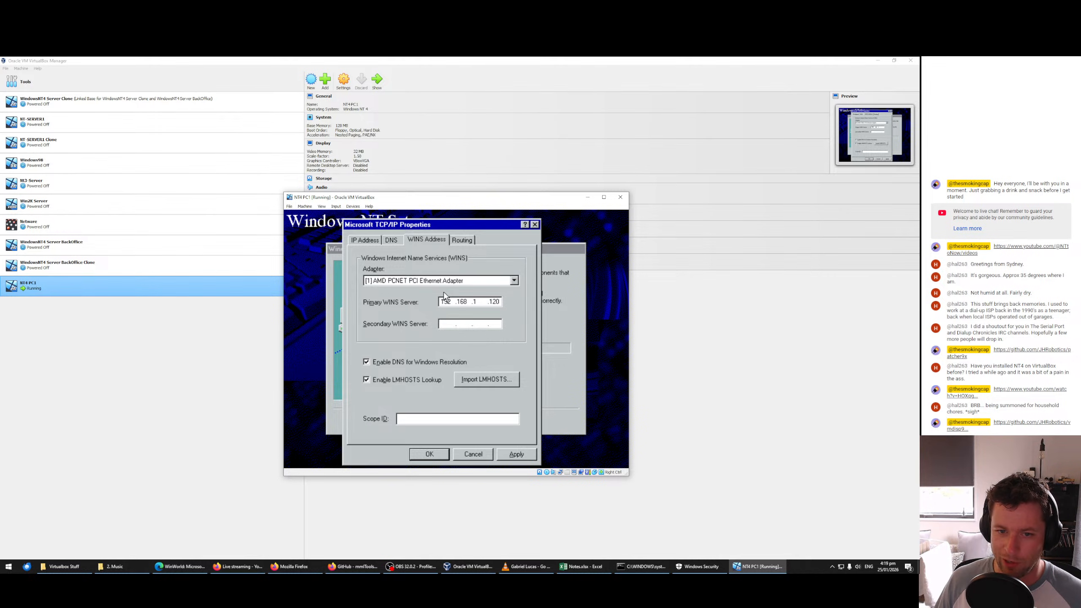
left_click(453, 324)
type("192.168.1.254")
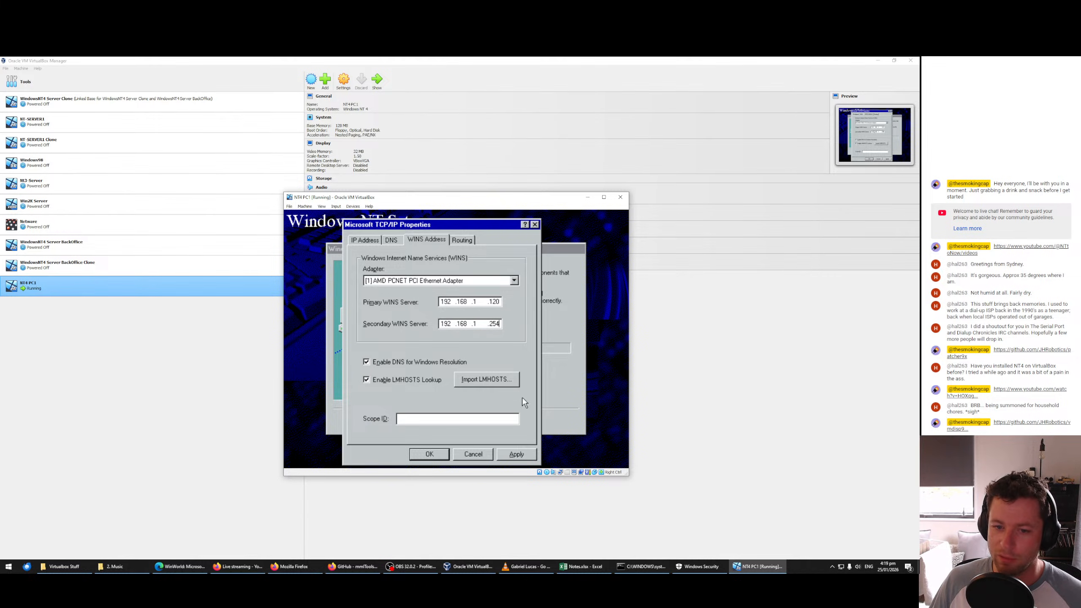
left_click(517, 454)
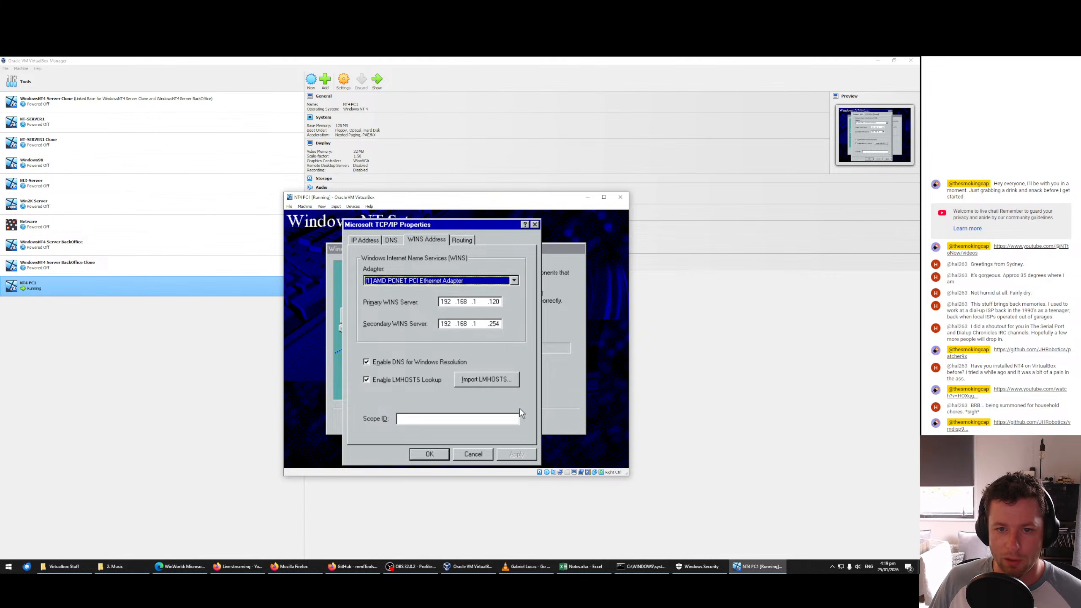
left_click(462, 240)
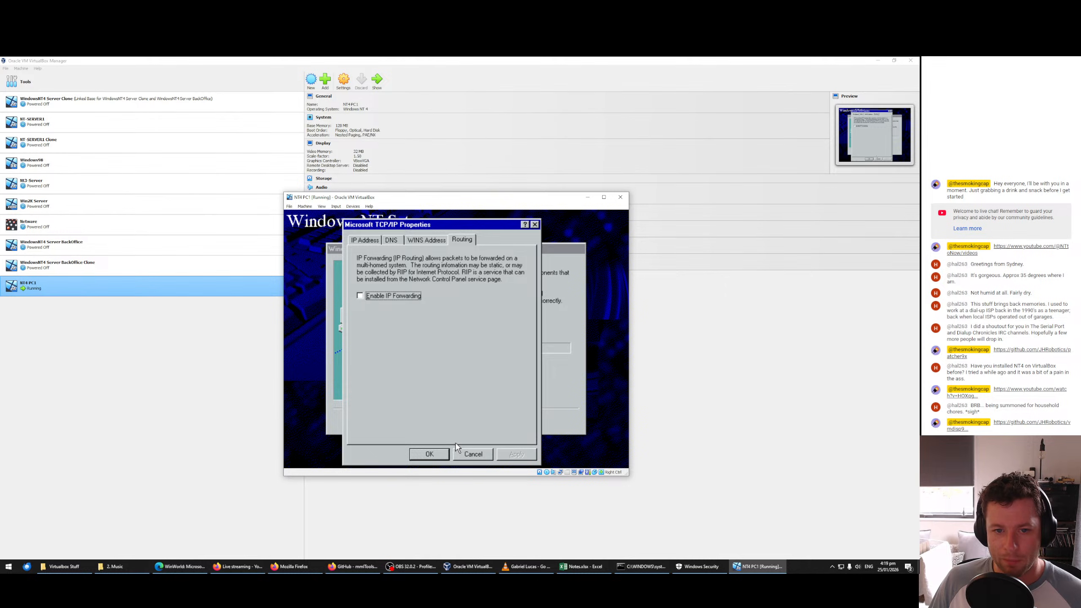
Confirm TCP/IP Properties and expand the NetBIOS Interface, Server and Workstation bindings to review them.
left_click(437, 453)
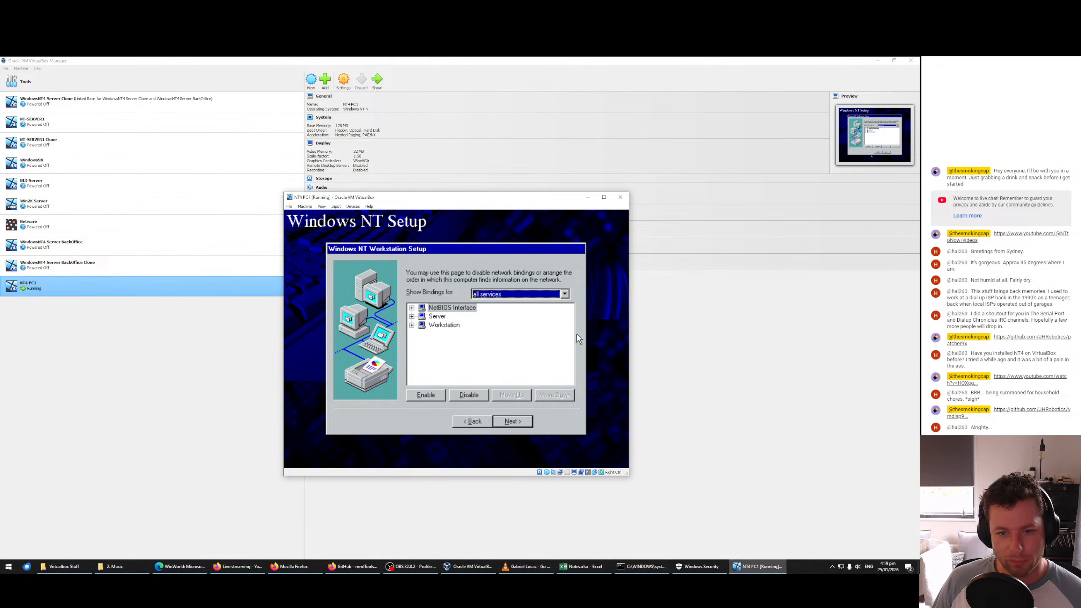
left_click(411, 307)
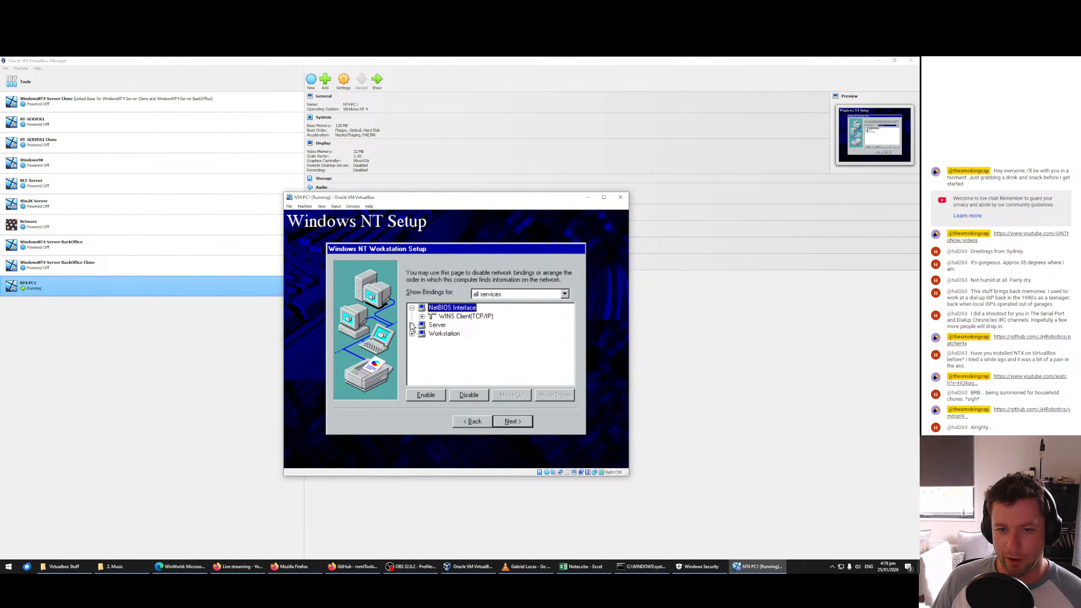
left_click(412, 325)
left_click(411, 341)
left_click(422, 334)
left_click(421, 334)
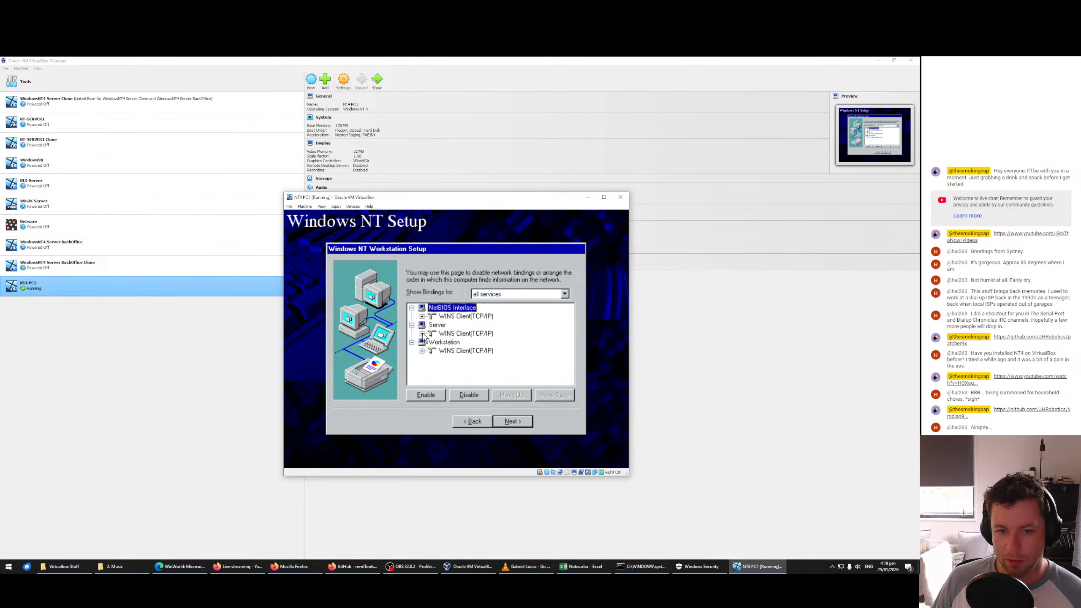
left_click(428, 325)
left_click(422, 316)
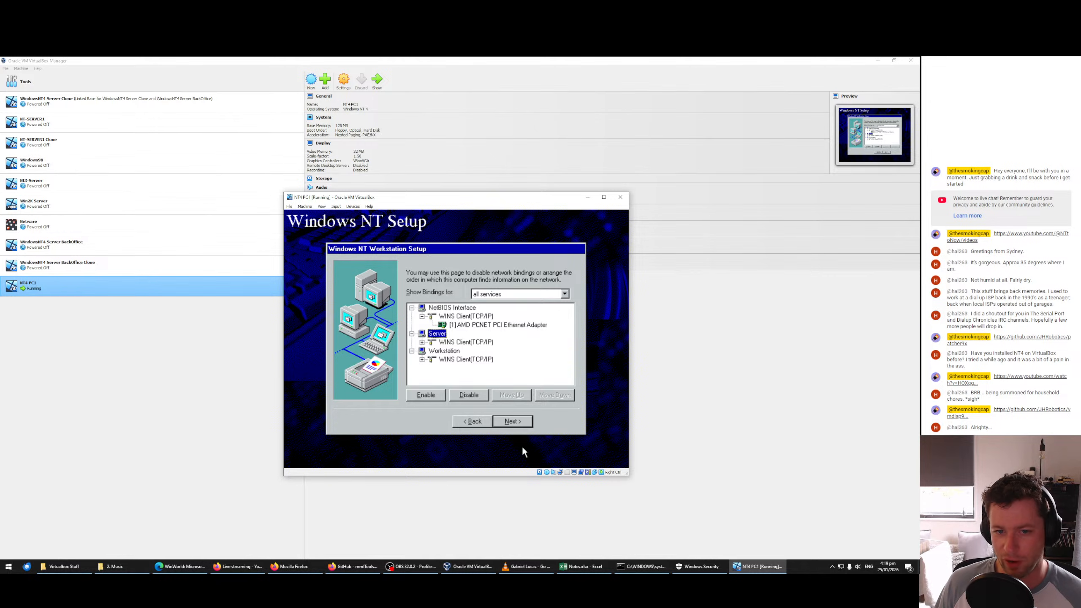
Accept the bindings, keep the WORKGROUP workgroup, and finish the networking setup.
left_click(510, 424)
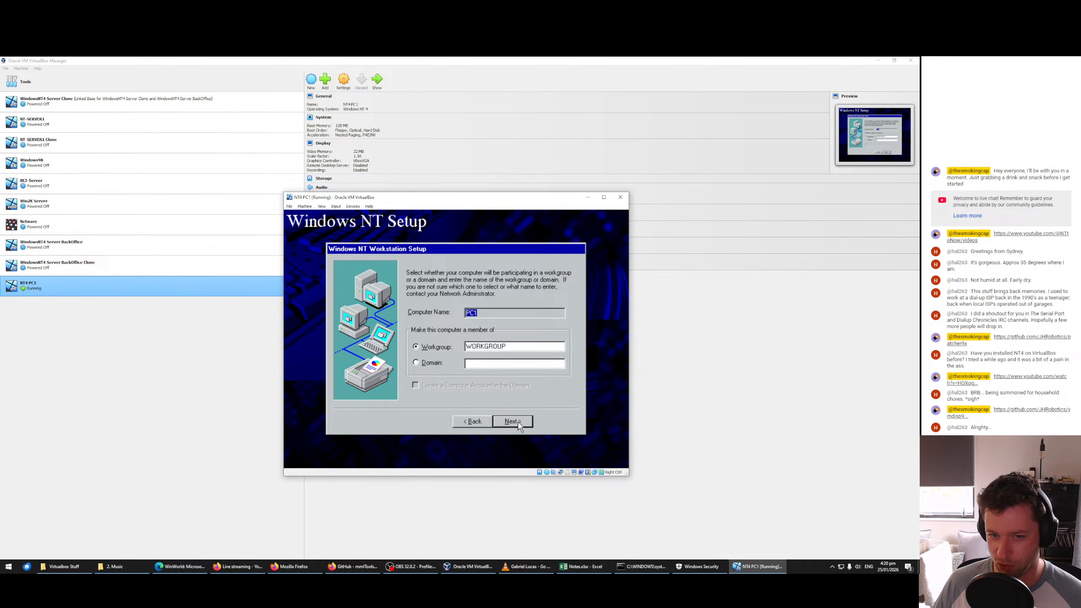
left_click(518, 420)
left_click(513, 422)
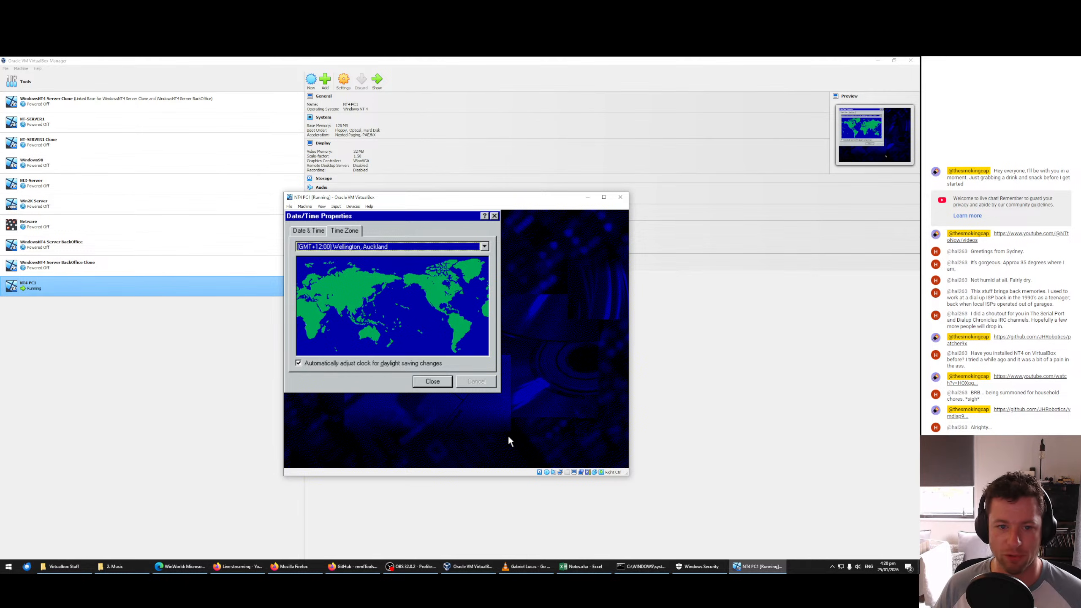
Close Date/Time Properties, then set and test the display at 800 by 600 and save it.
key("Return")
key("Return")
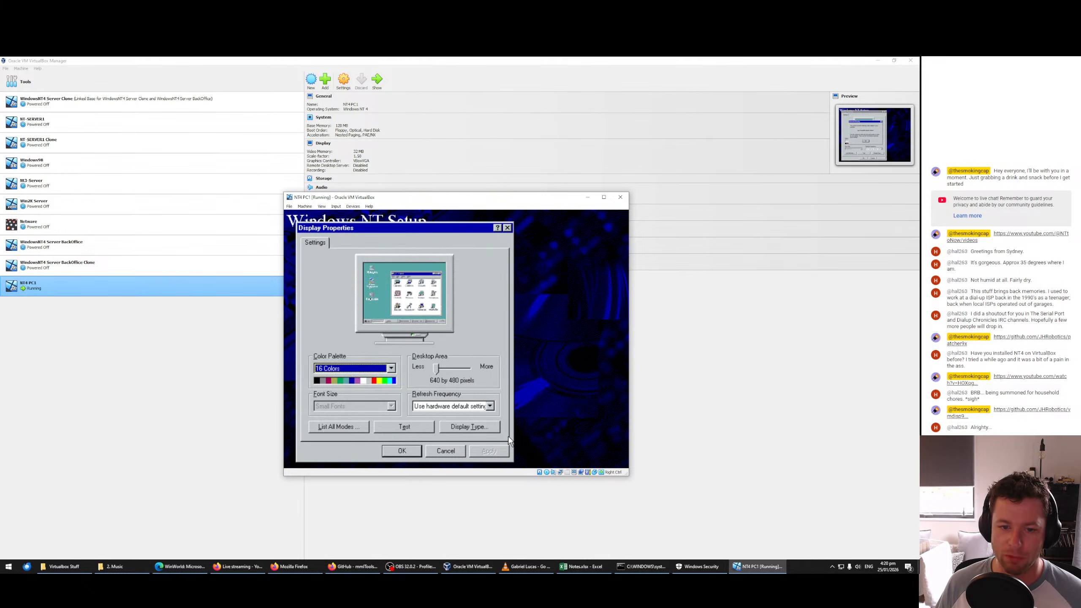
left_click(461, 372)
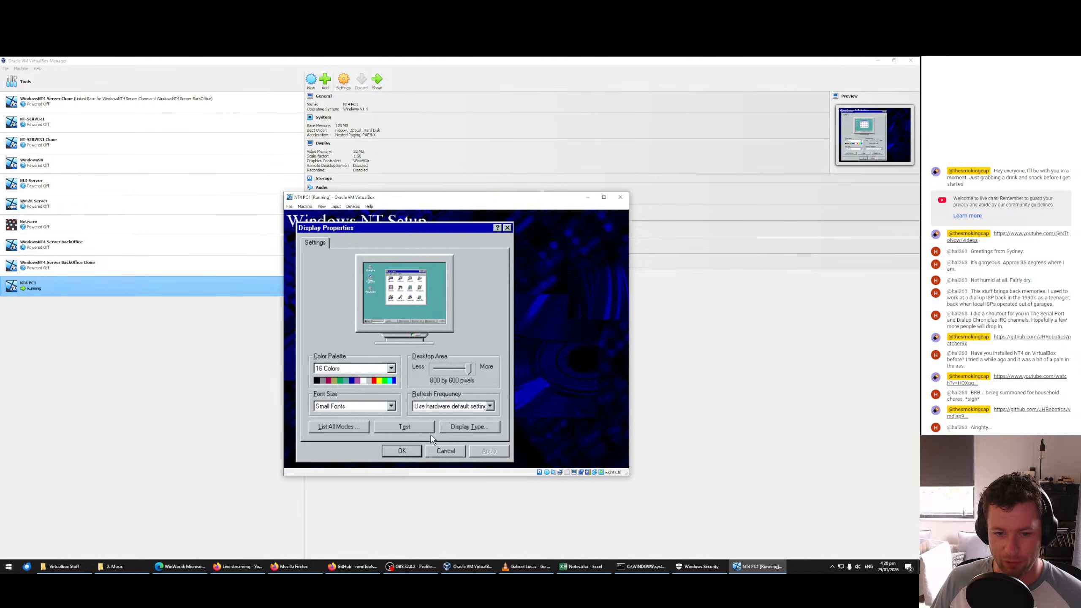
left_click(431, 439)
left_click(455, 368)
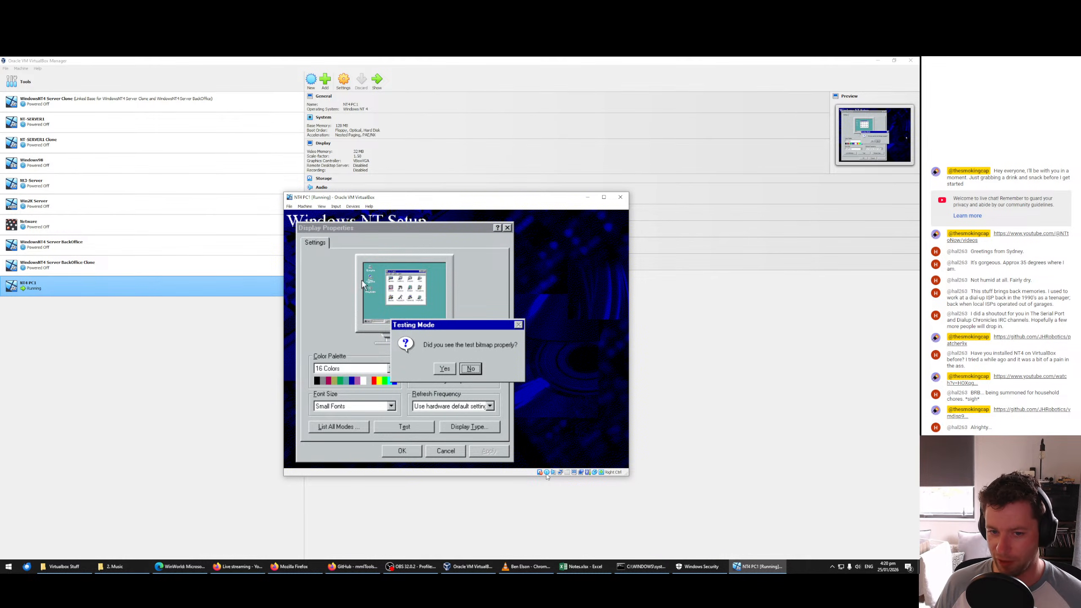
key("Left")
key("Return")
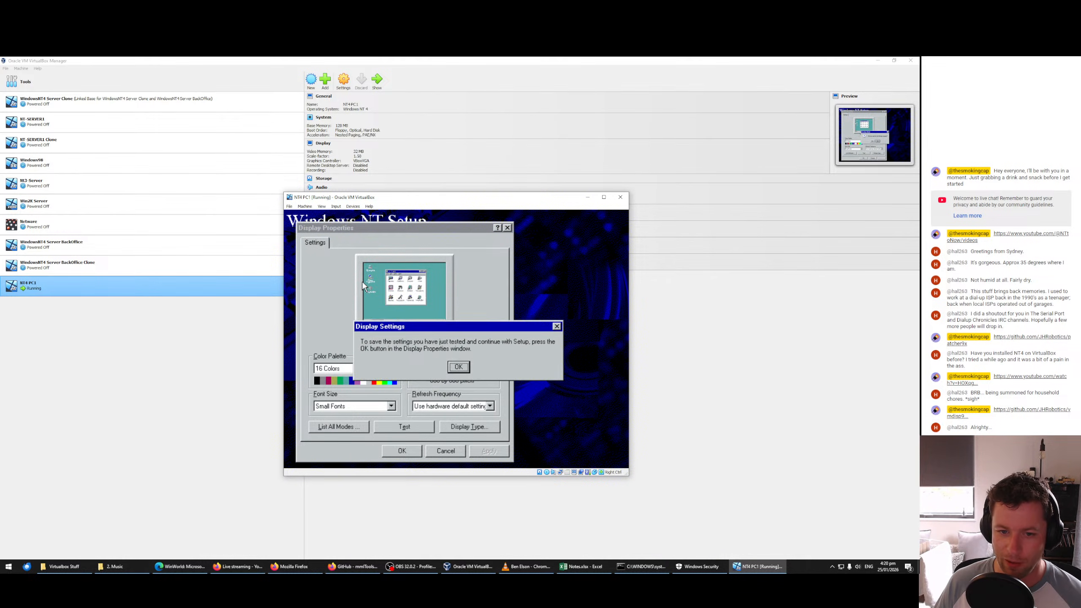
key("Return")
key("Return")
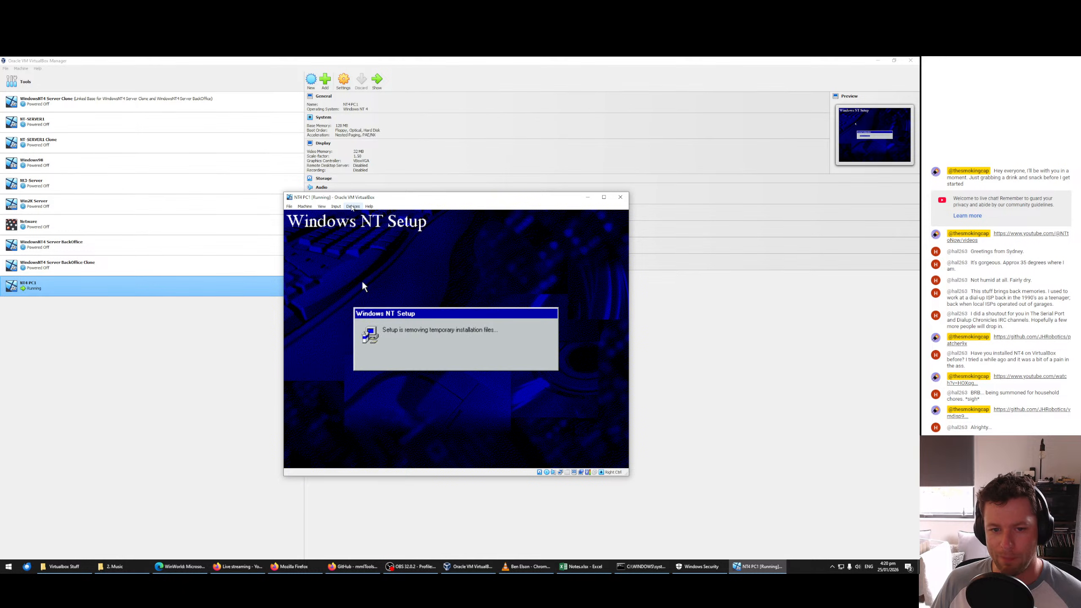
Eject the disc from the virtual optical drive and restart NT4 PC1, skipping the boot menu.
left_click(352, 206)
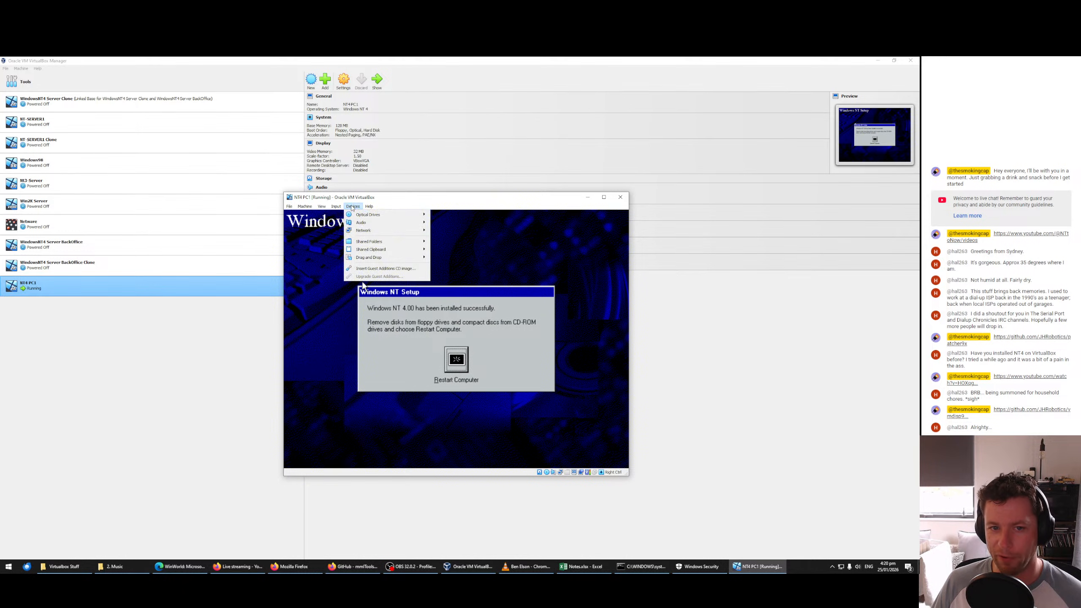
mouse_move(376, 215)
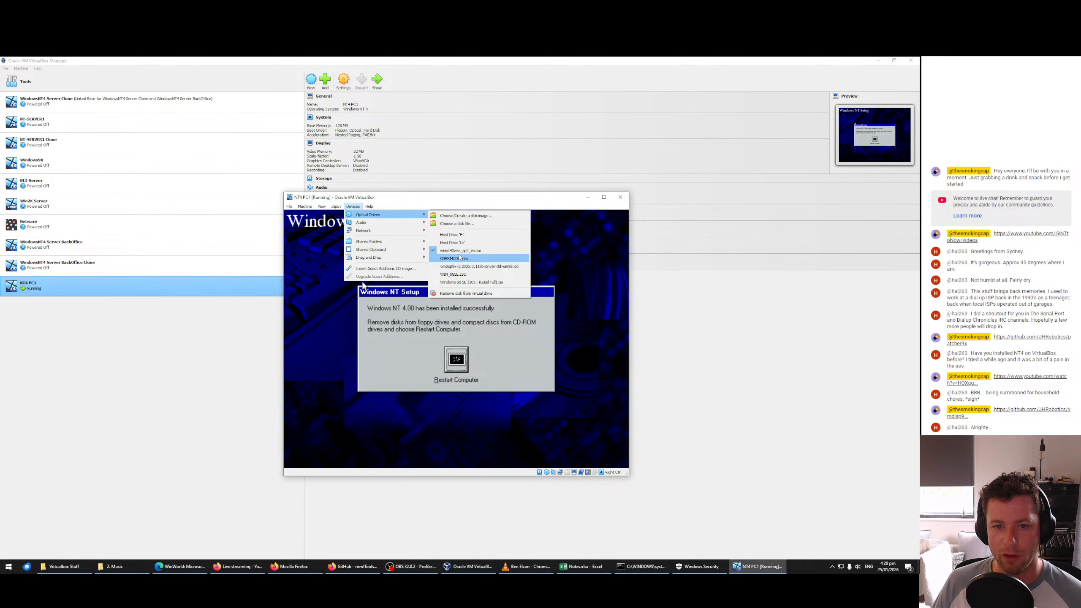
left_click(450, 294)
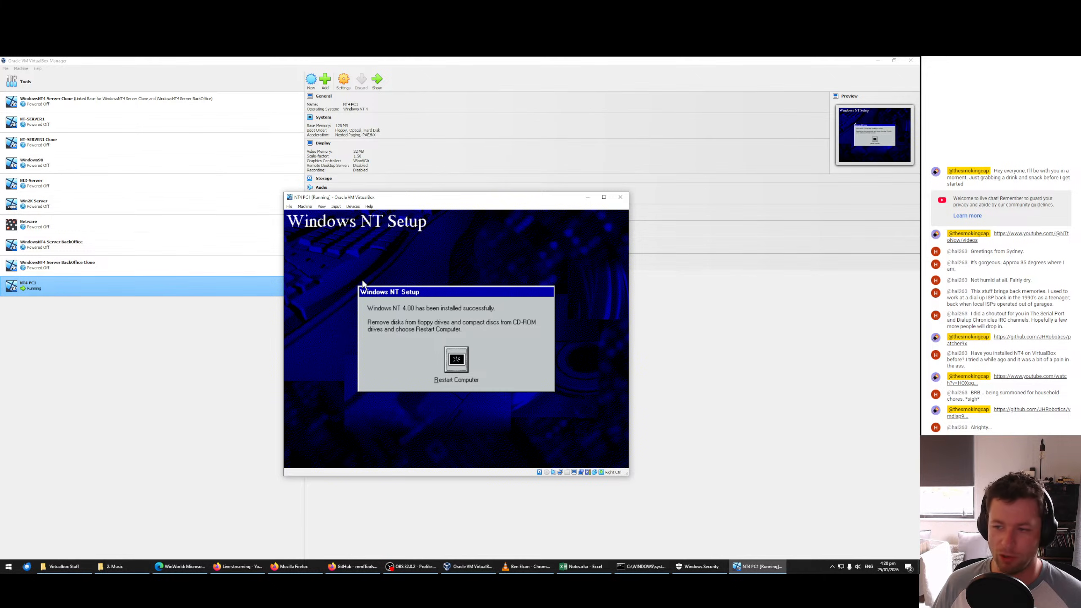
key("Return")
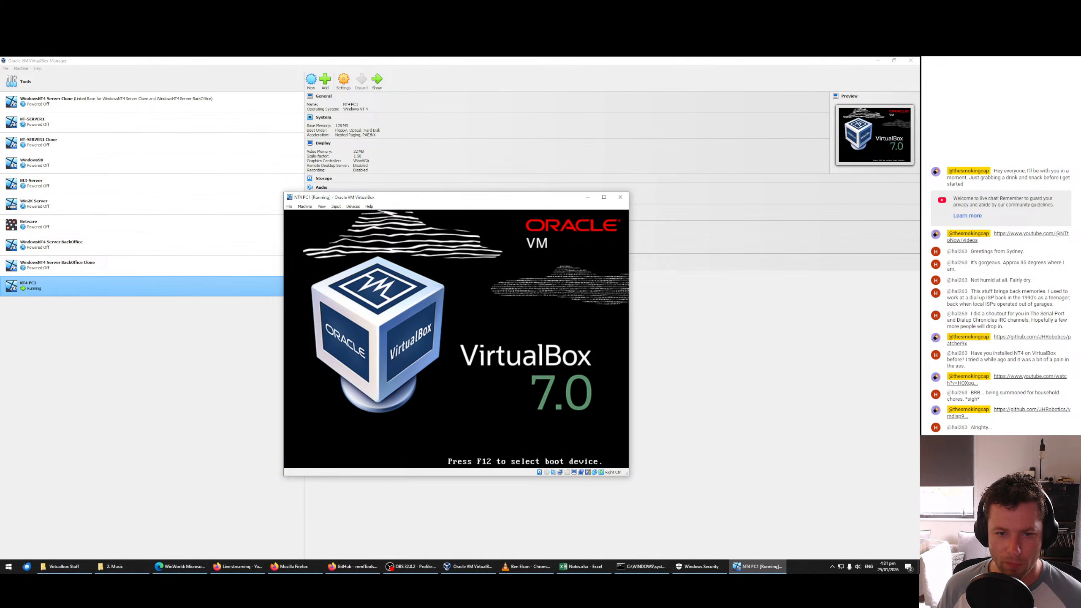
key("Return")
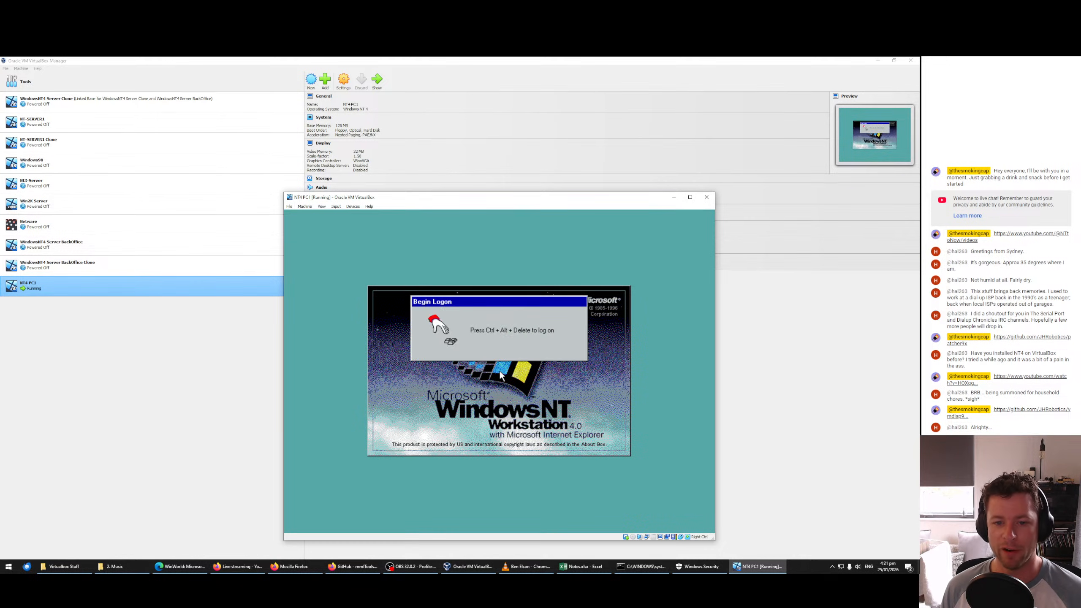
Send Ctrl+Alt+Del and log on to NT4 PC1 with the Administrator password.
key("ctrl+alt+Delete")
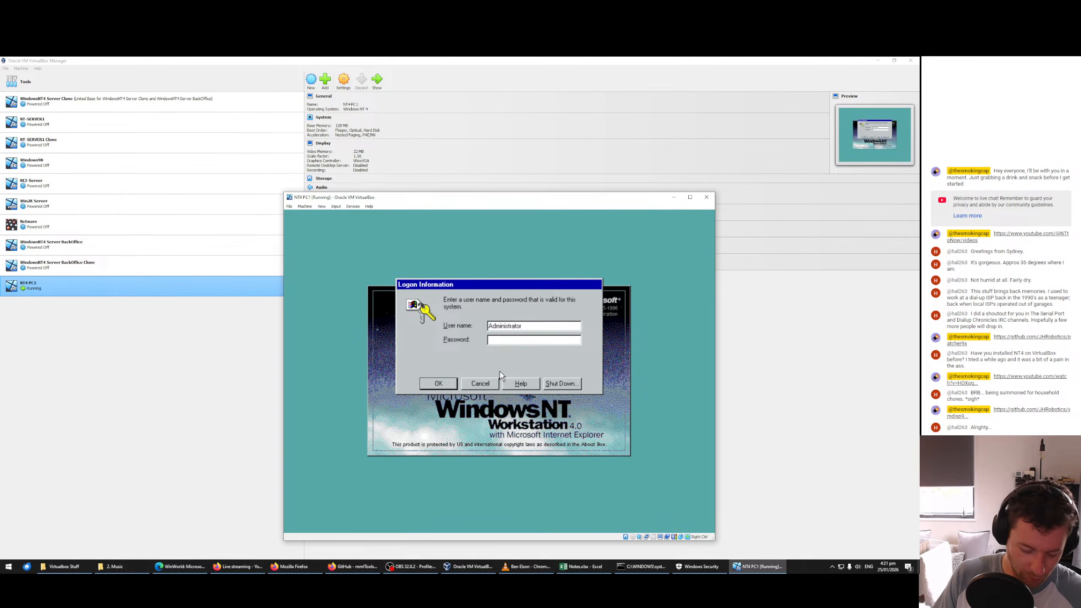
type("***")
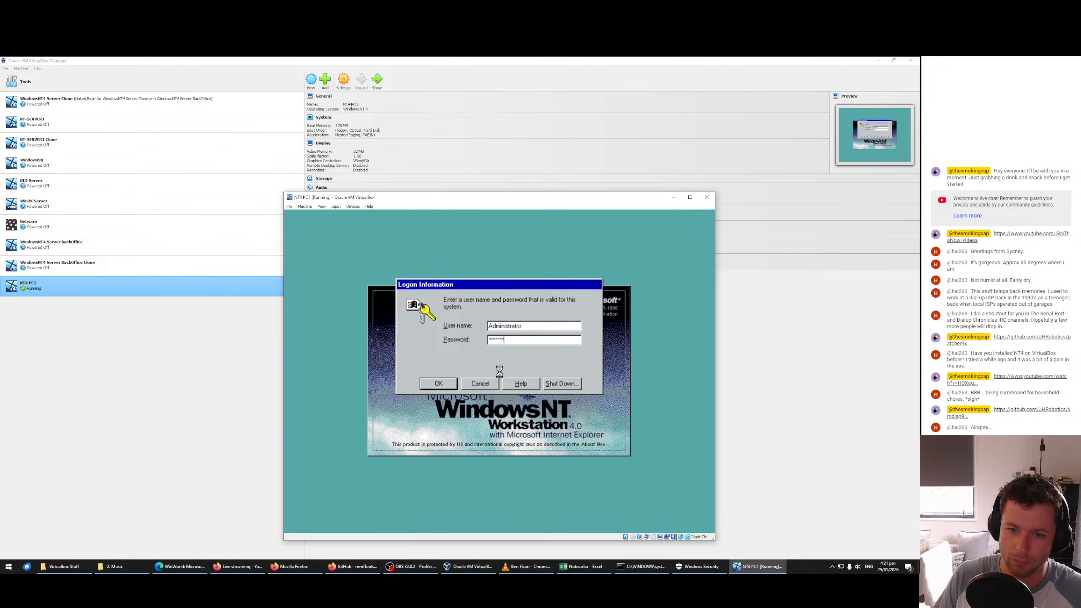
key("Return")
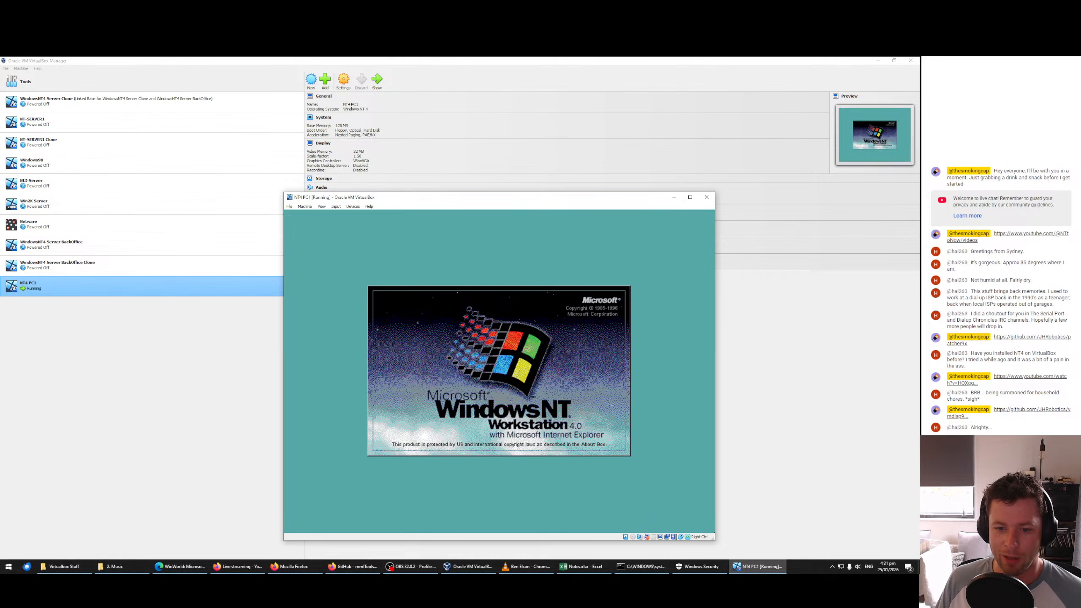
Close Taskbar Properties and the taskbar menu, bring Task Manager forward, and open the Start menu.
key("ctrl+shift+Escape")
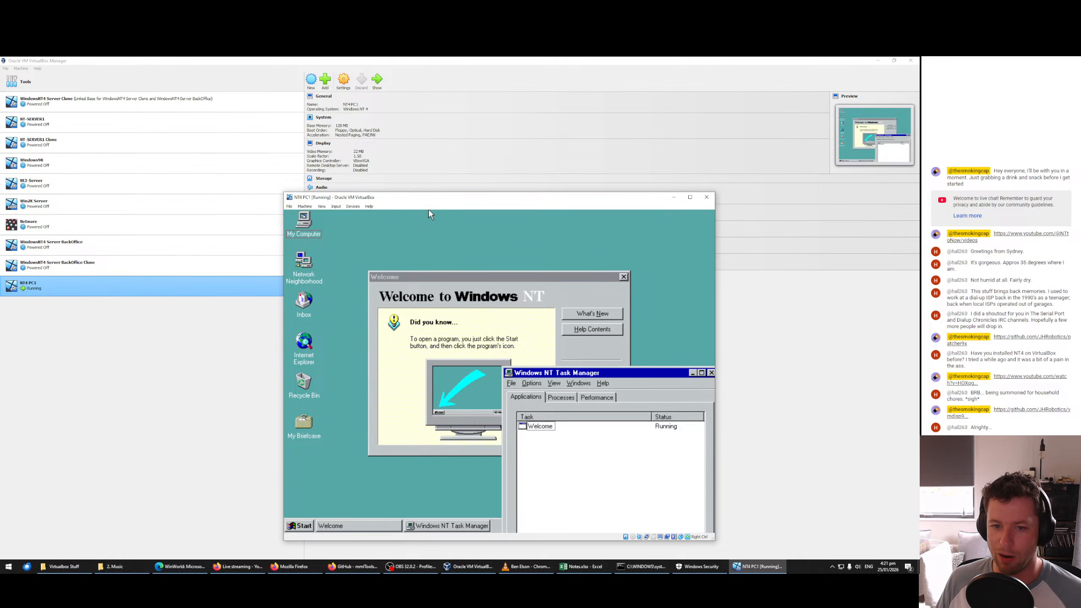
left_click(438, 532)
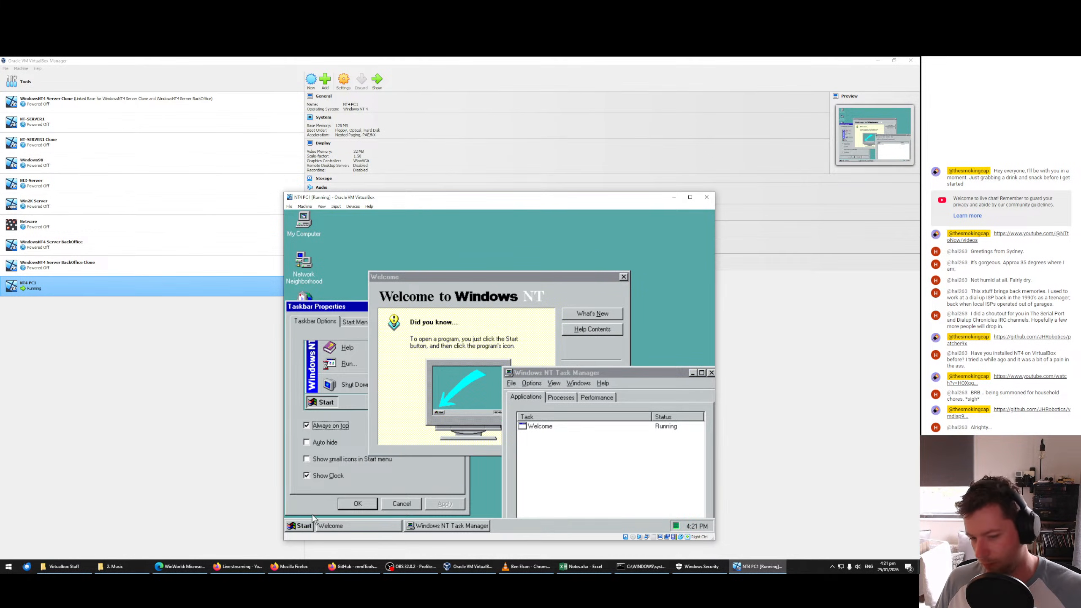
left_click(492, 364)
left_click(343, 215)
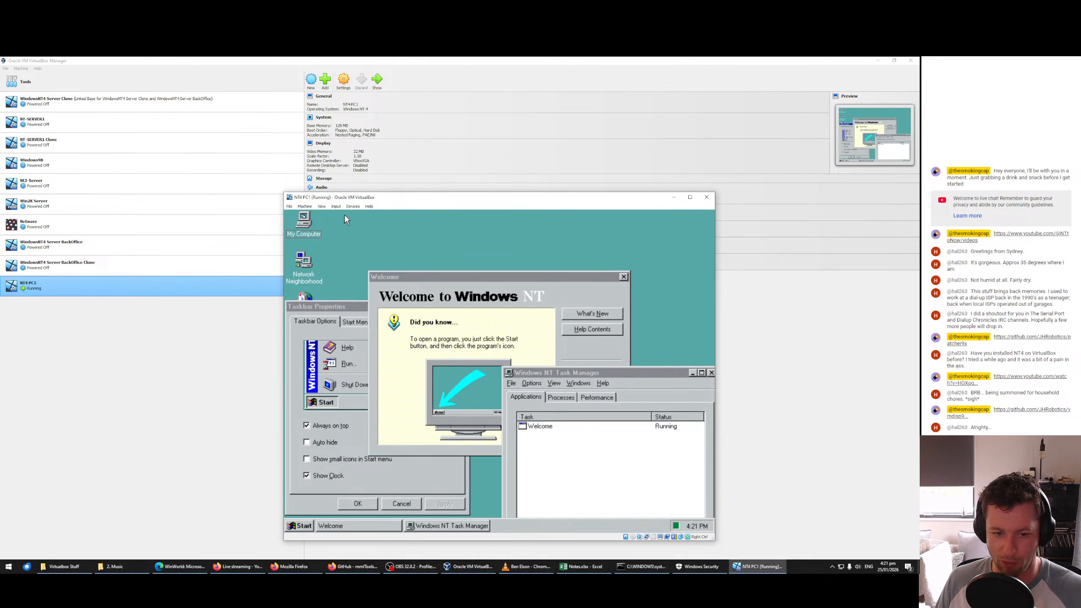
left_click(292, 488)
key("Escape")
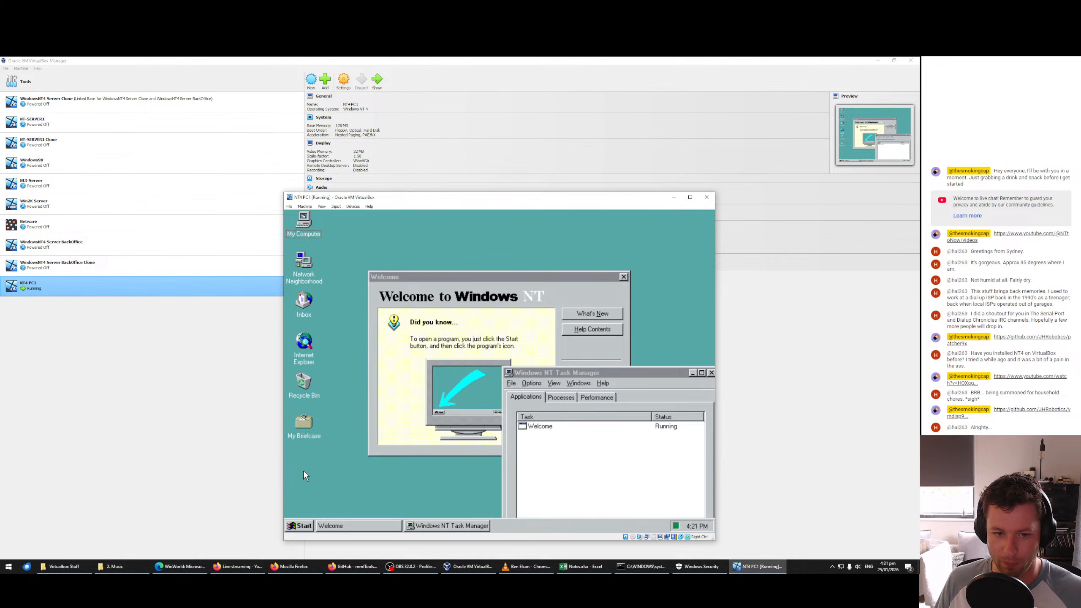
right_click(285, 532)
key("Escape")
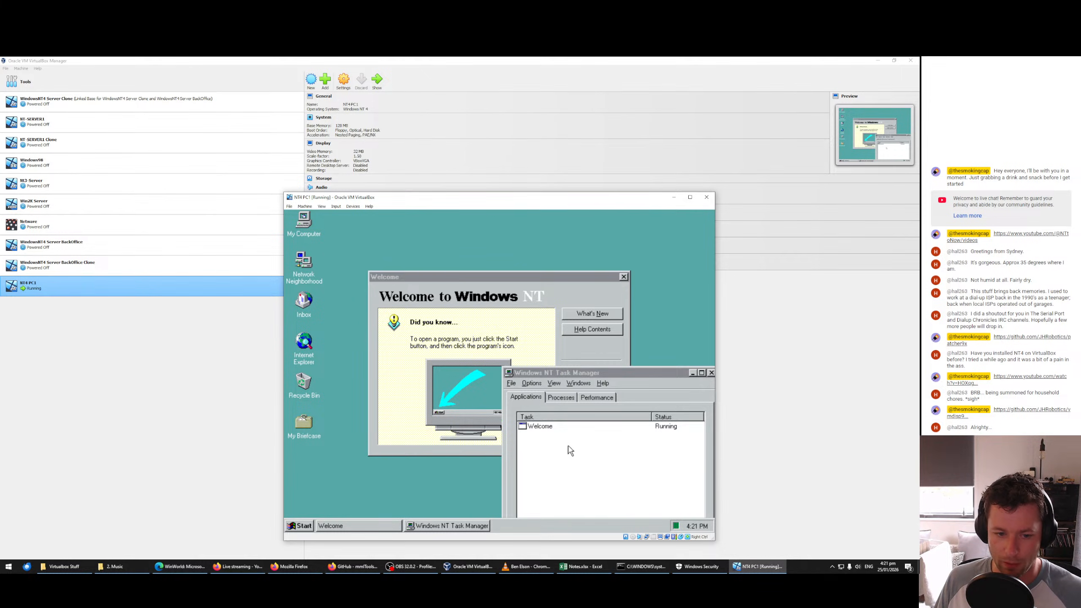
left_click(577, 436)
key("super")
Shut down Windows NT in the NT4 guest from the Start menu.
key("Up")
key("Return")
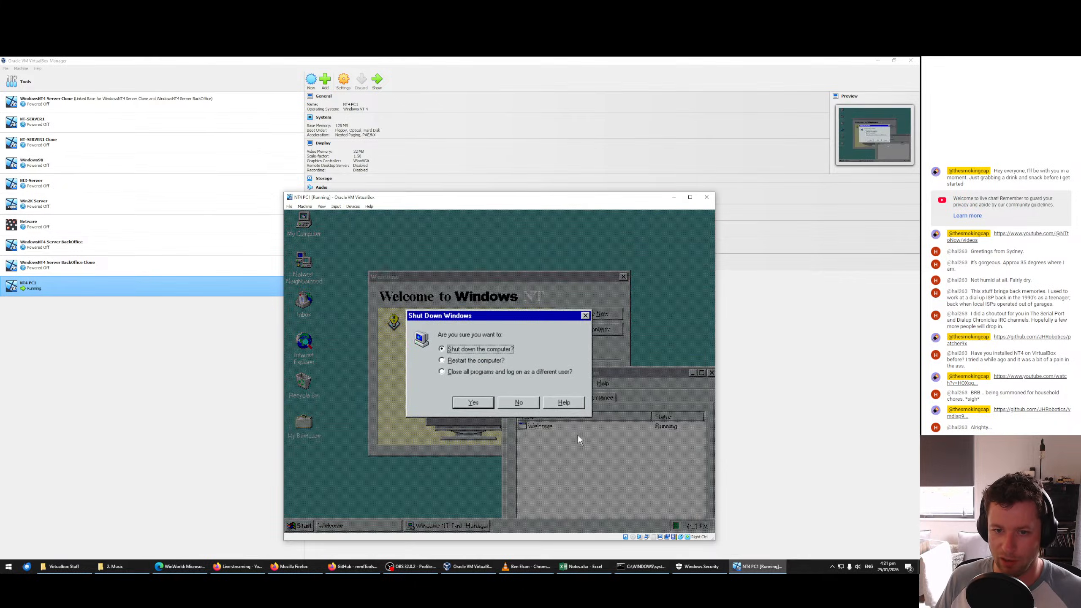
key("Return")
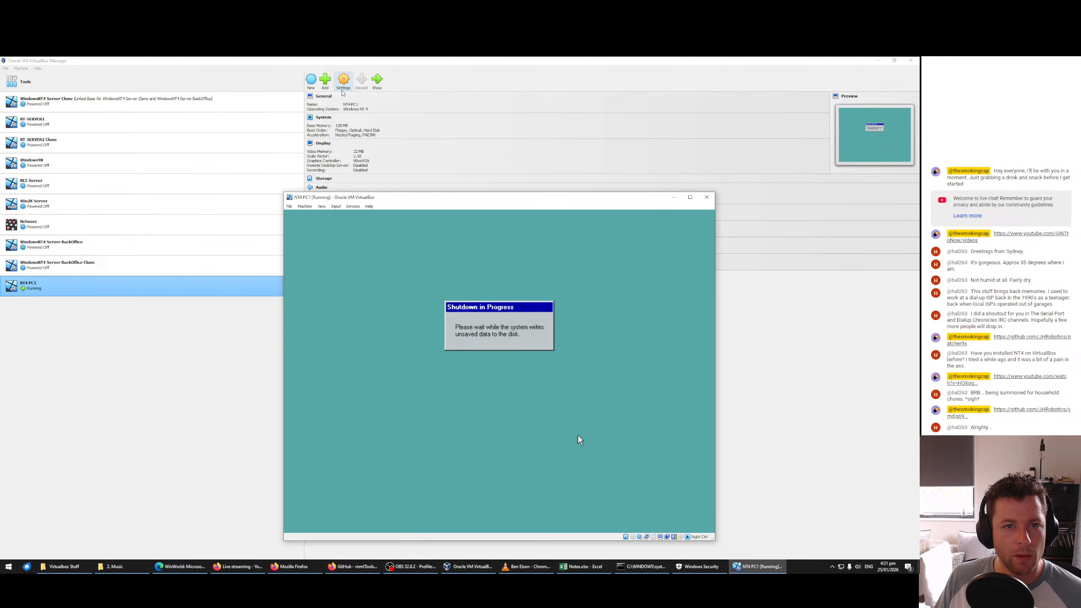
Cancel the NT4 PC1 settings, close the VM window, and power off the machine.
left_click(343, 90)
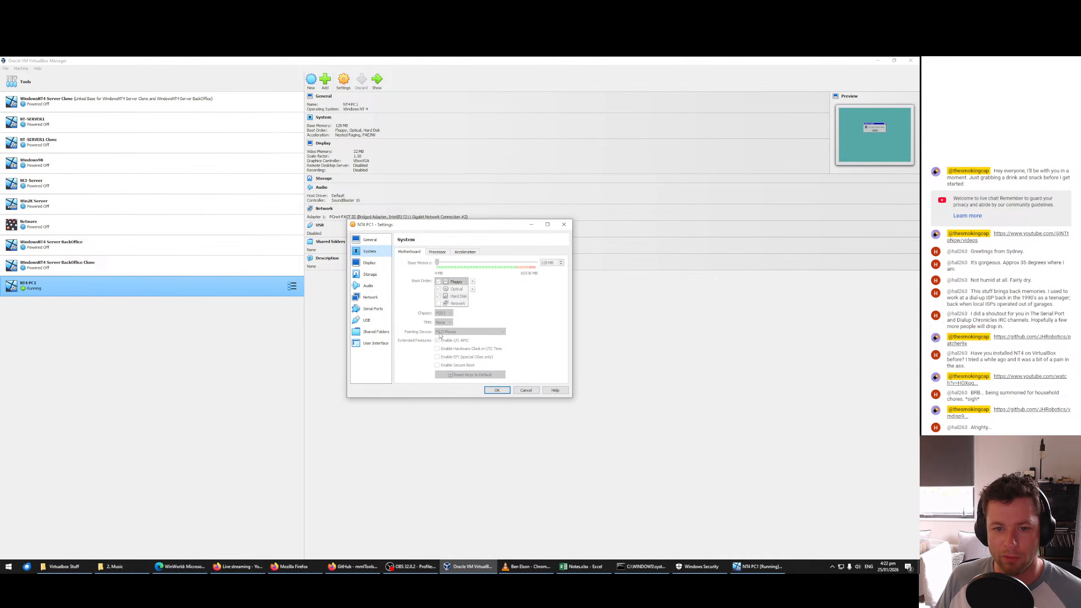
left_click(528, 391)
left_click(757, 567)
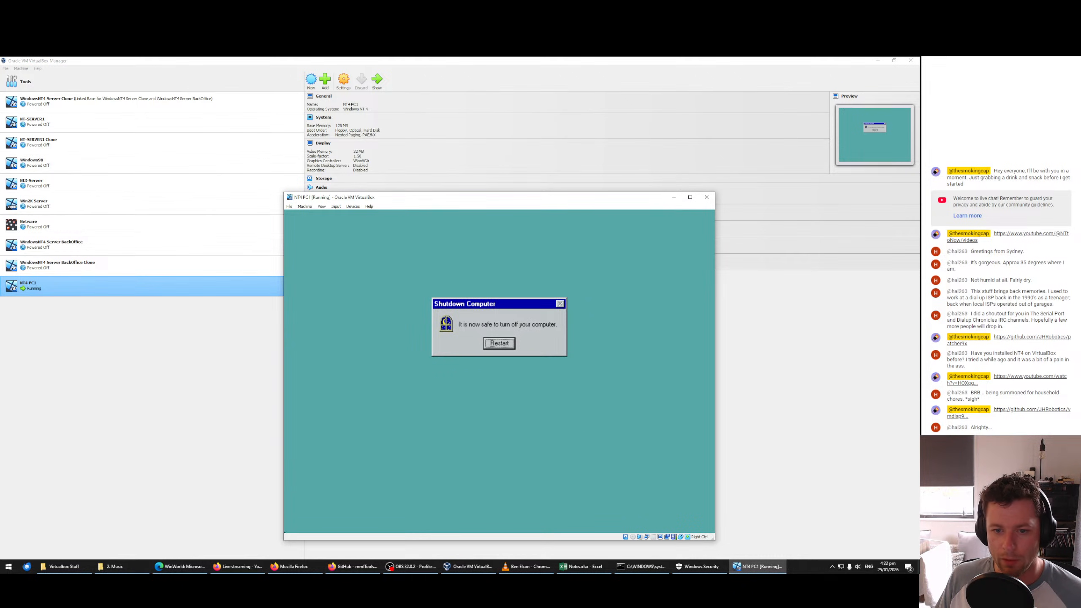
left_click(706, 197)
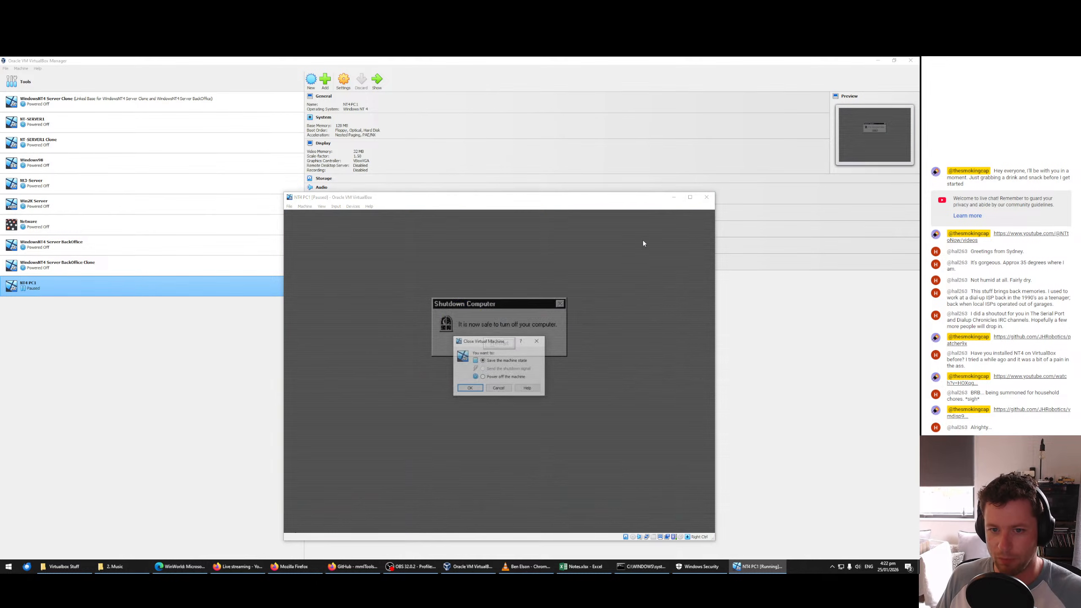
left_click(468, 389)
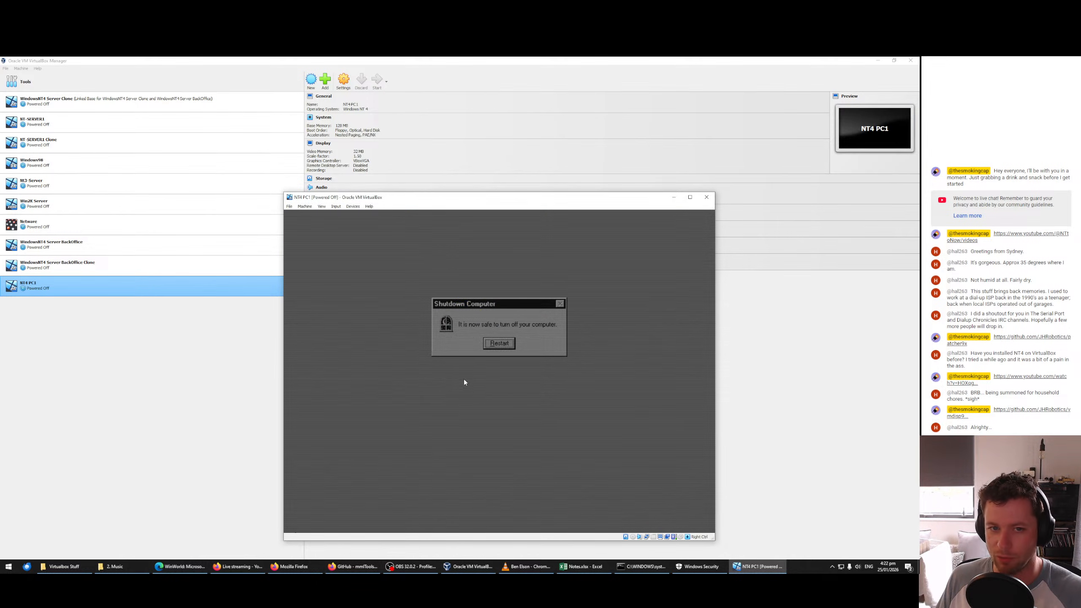
Set the NT4 PC1 display scale factor to 100% in Display settings and save.
left_click(340, 81)
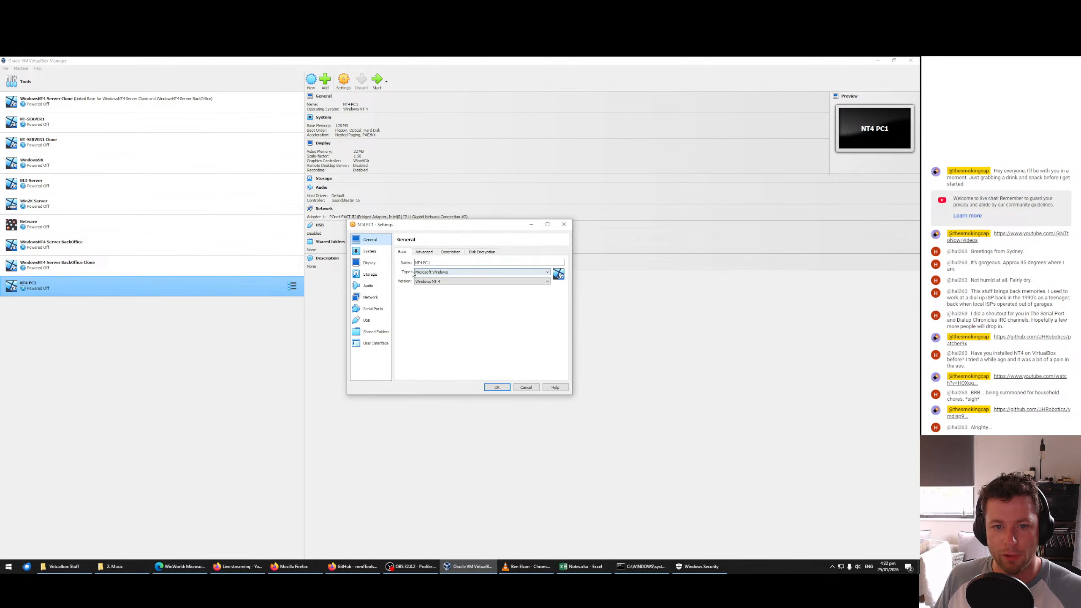
left_click(369, 262)
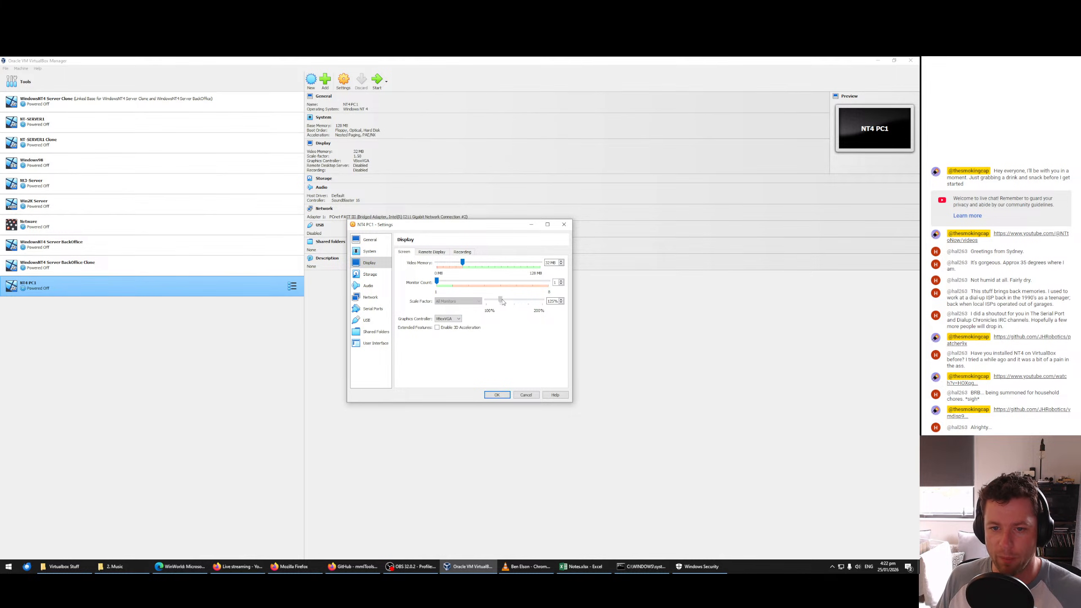
left_click_drag(515, 299, 477, 301)
left_click(497, 395)
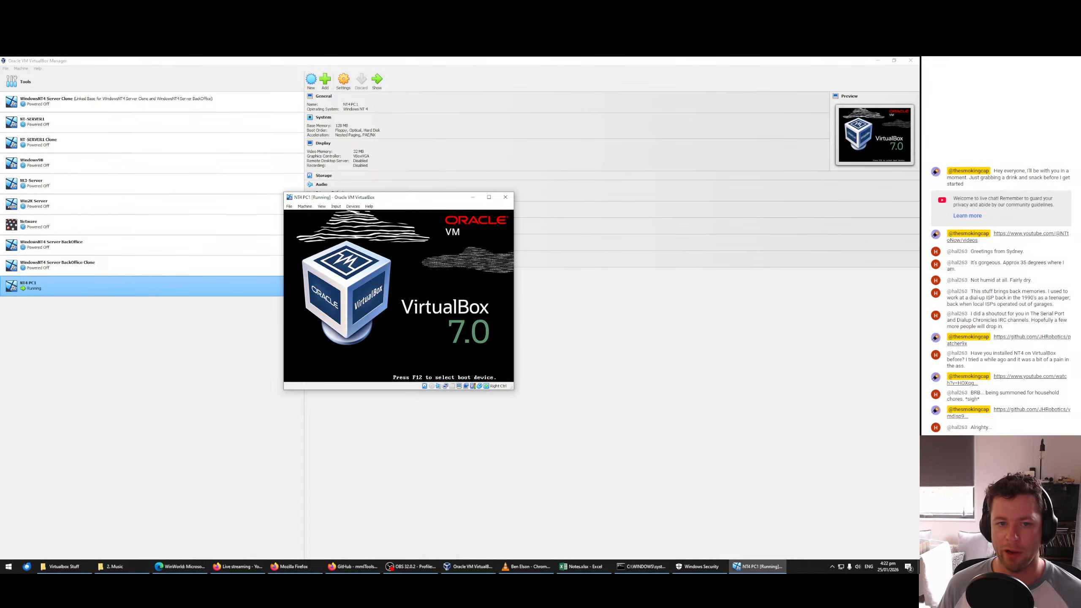
Boot Windows NT, log on with the Administrator password, and close the Welcome screen.
key("Return")
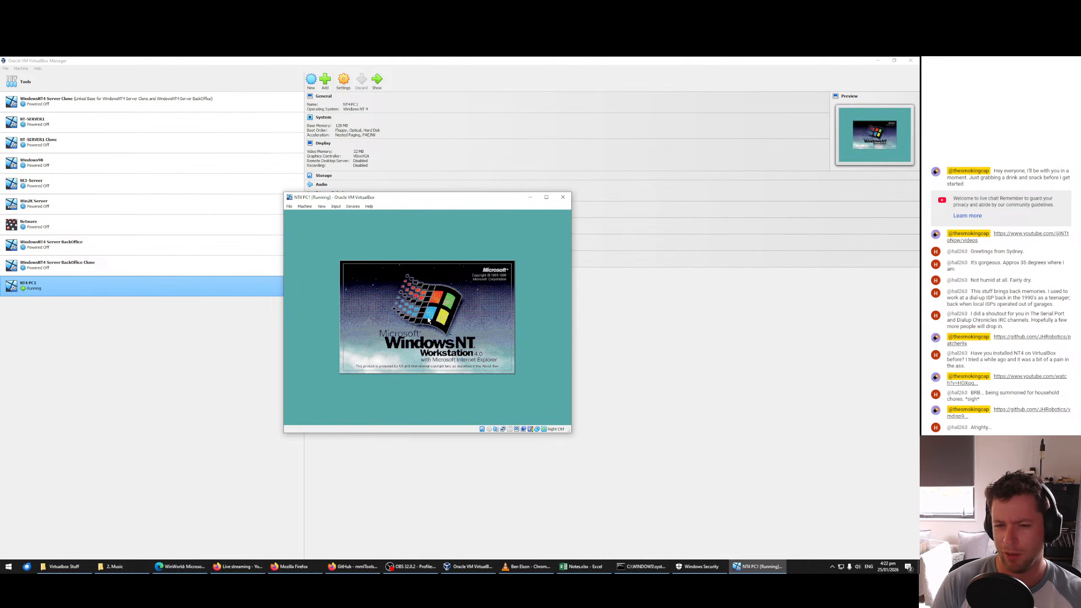
key("ctrl+Delete")
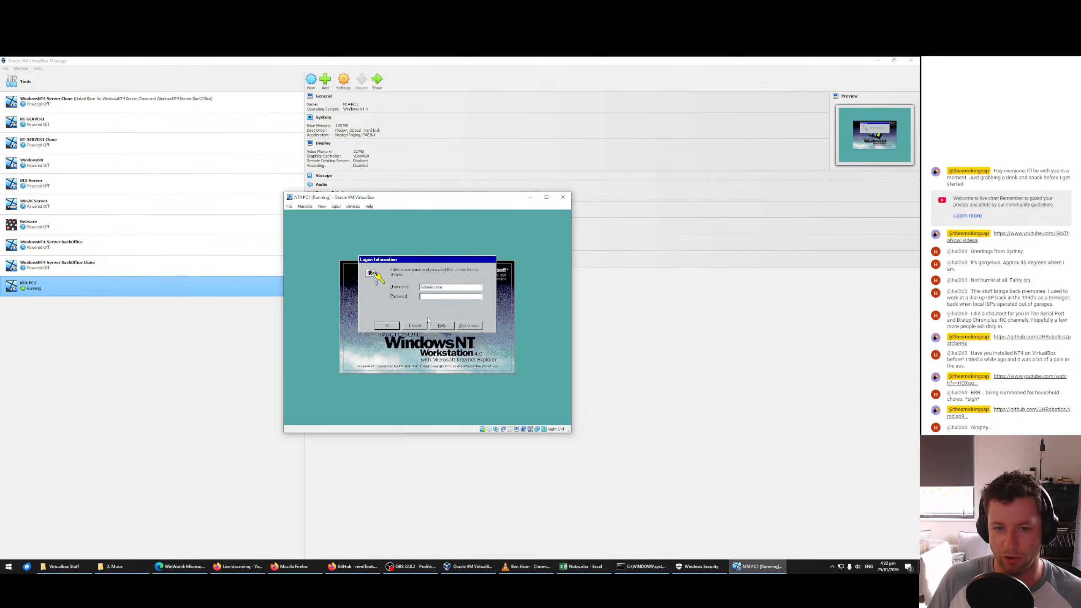
type("*")
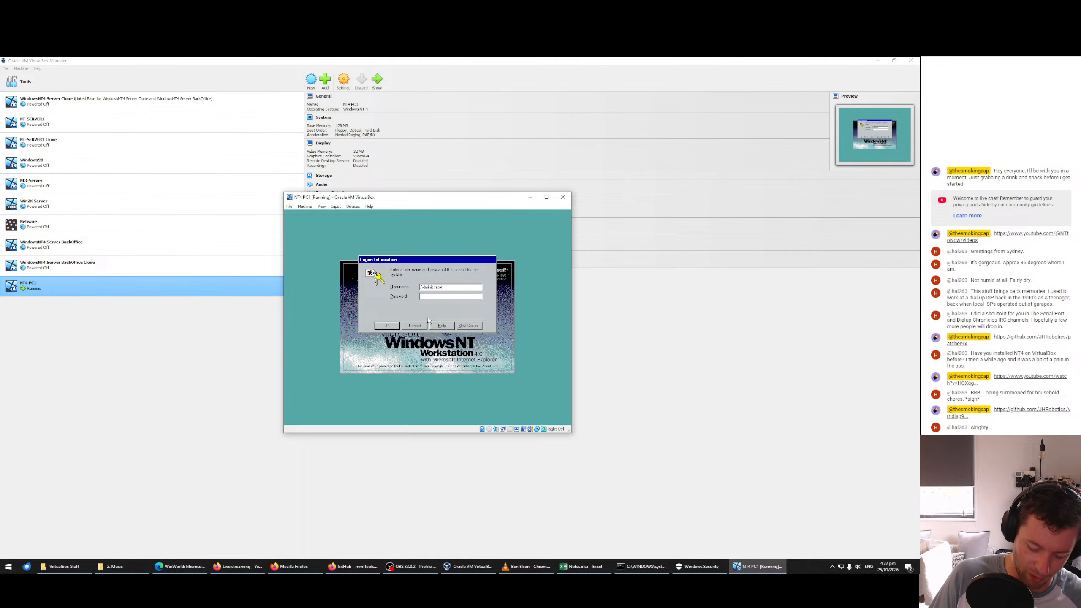
key("Return")
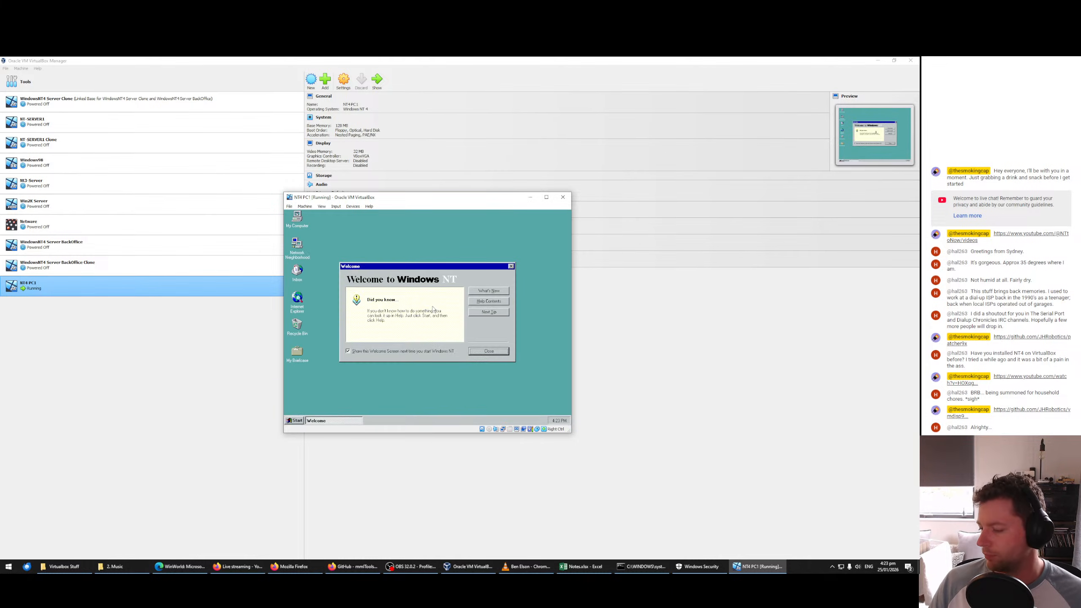
left_click(488, 351)
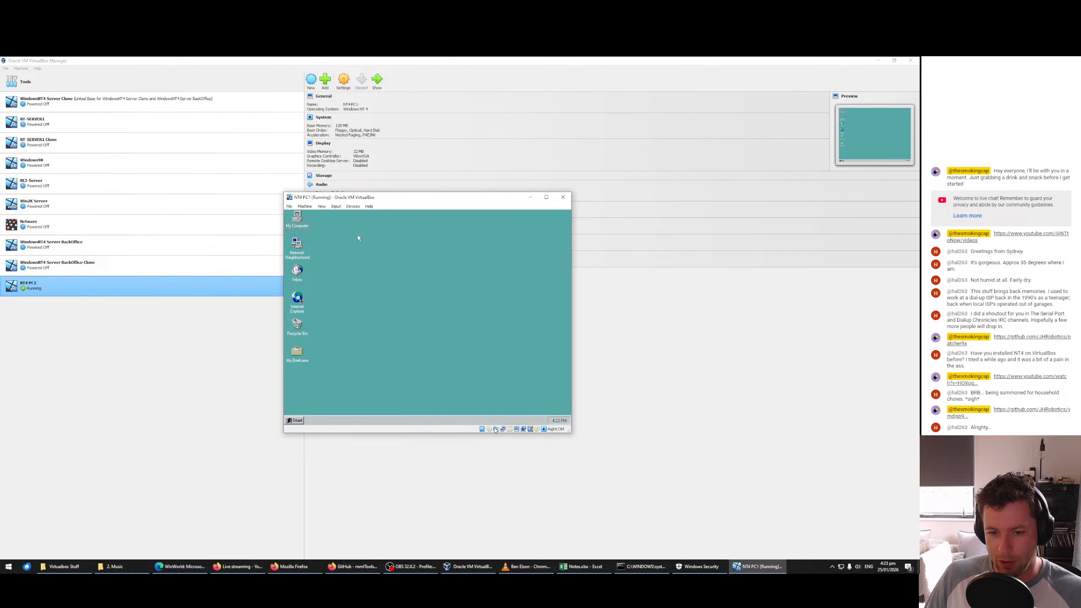
Insert the Guest Additions CD image into NT4 PC1's virtual drive.
left_click(490, 429)
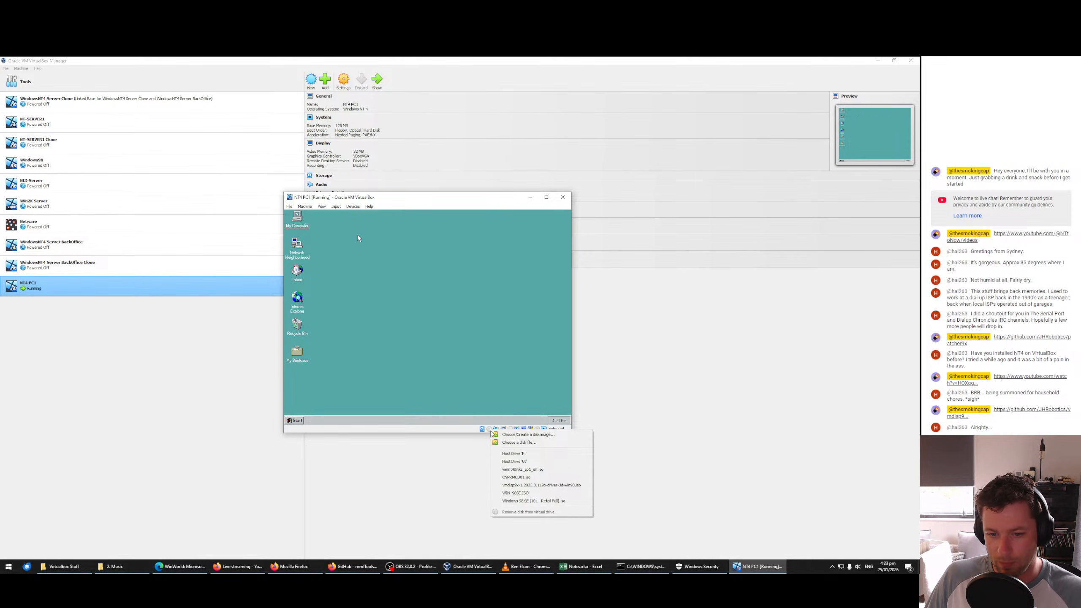
left_click(353, 207)
left_click(375, 266)
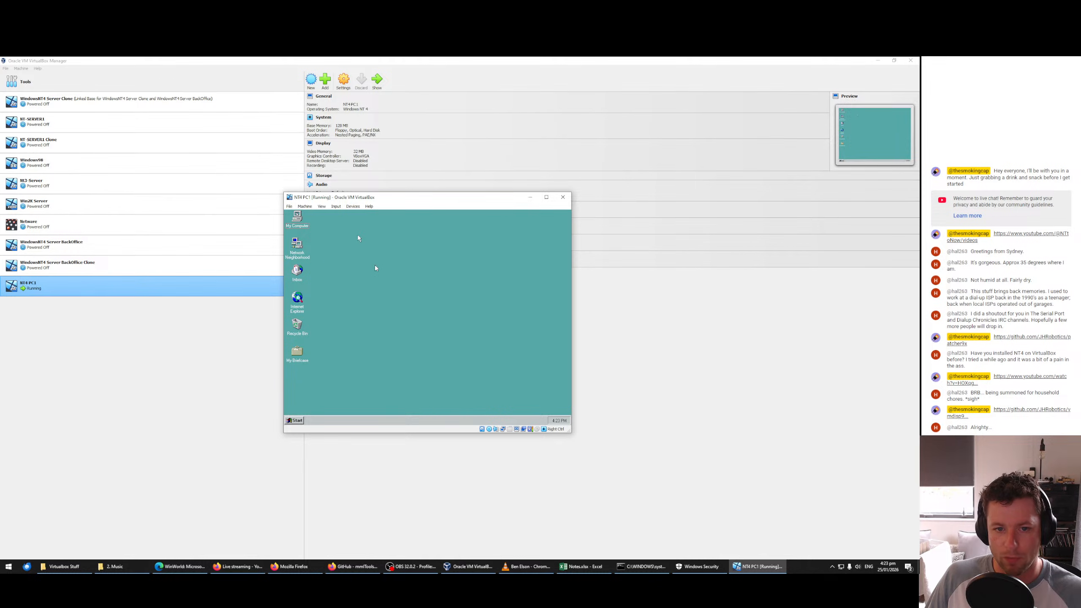
Run the Guest Additions installer from My Computer and decline at the missing Service Pack warning.
double_click(297, 217)
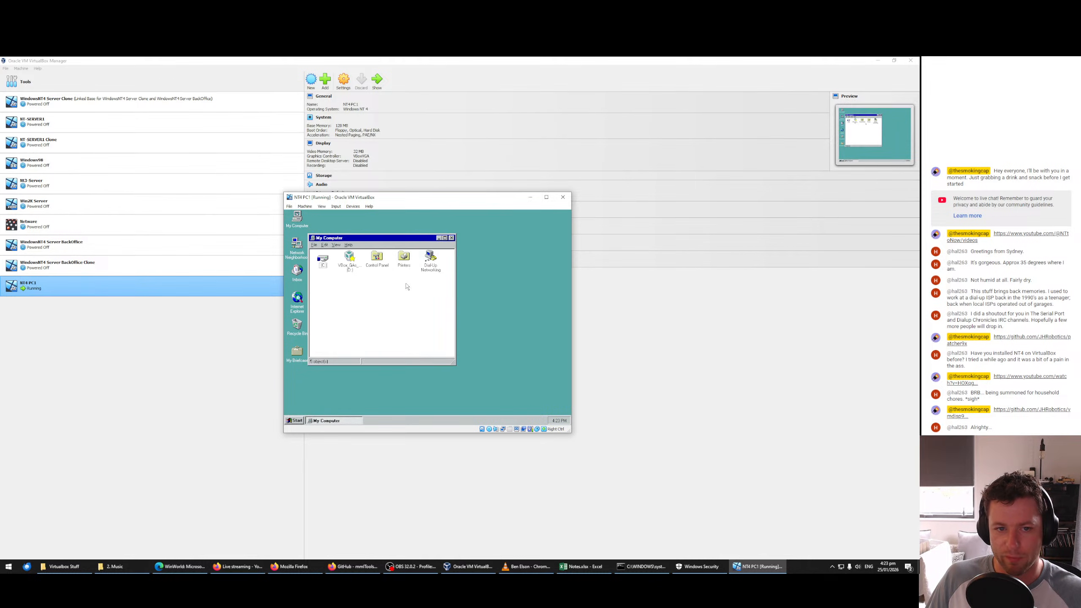
left_click(348, 267)
double_click(349, 267)
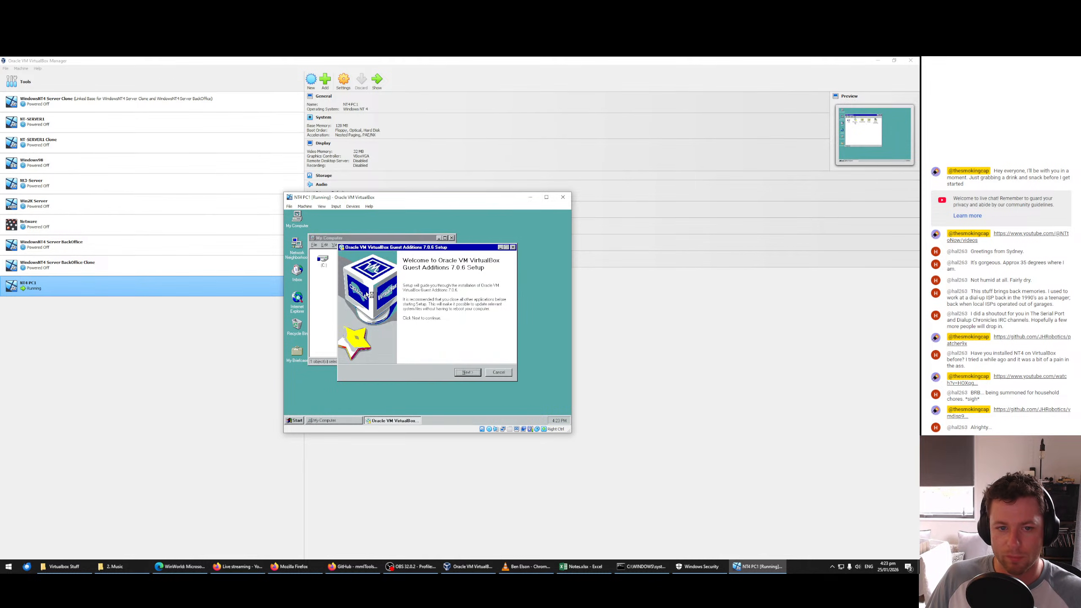
left_click(463, 372)
left_click(463, 372)
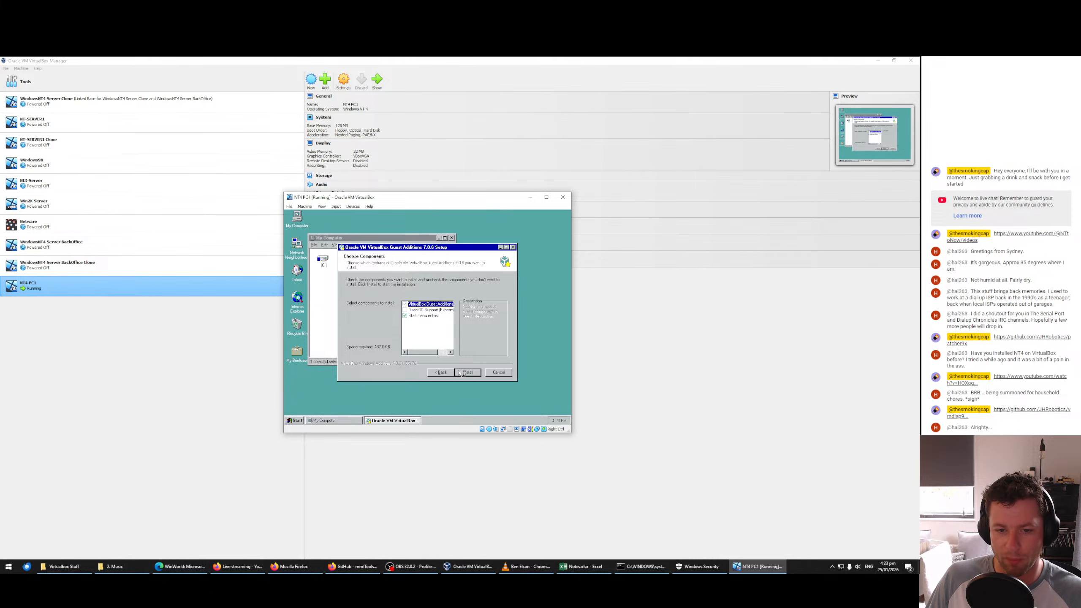
left_click(463, 372)
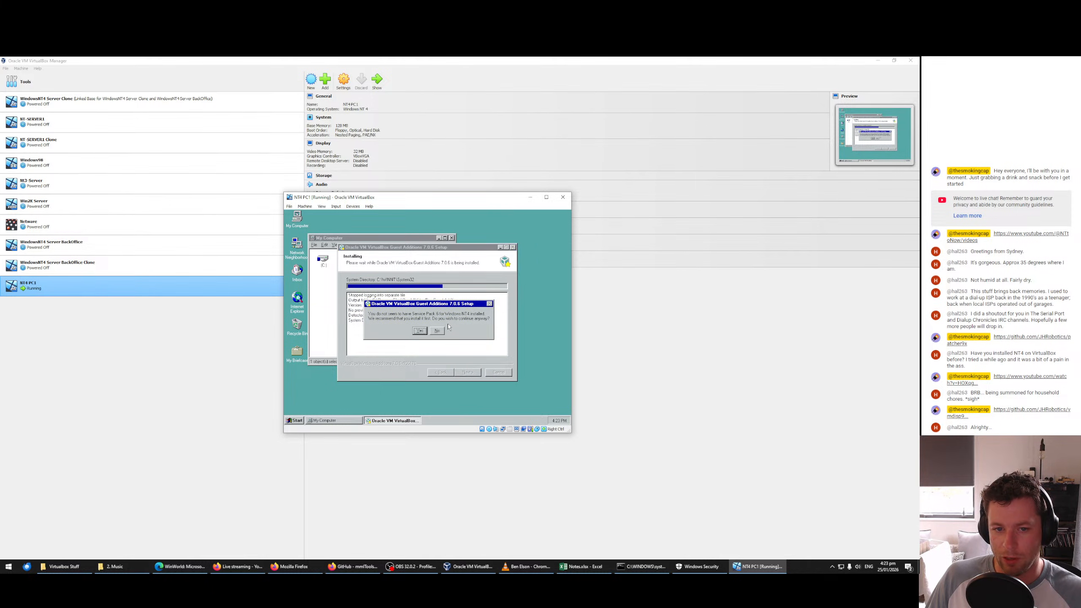
left_click(437, 331)
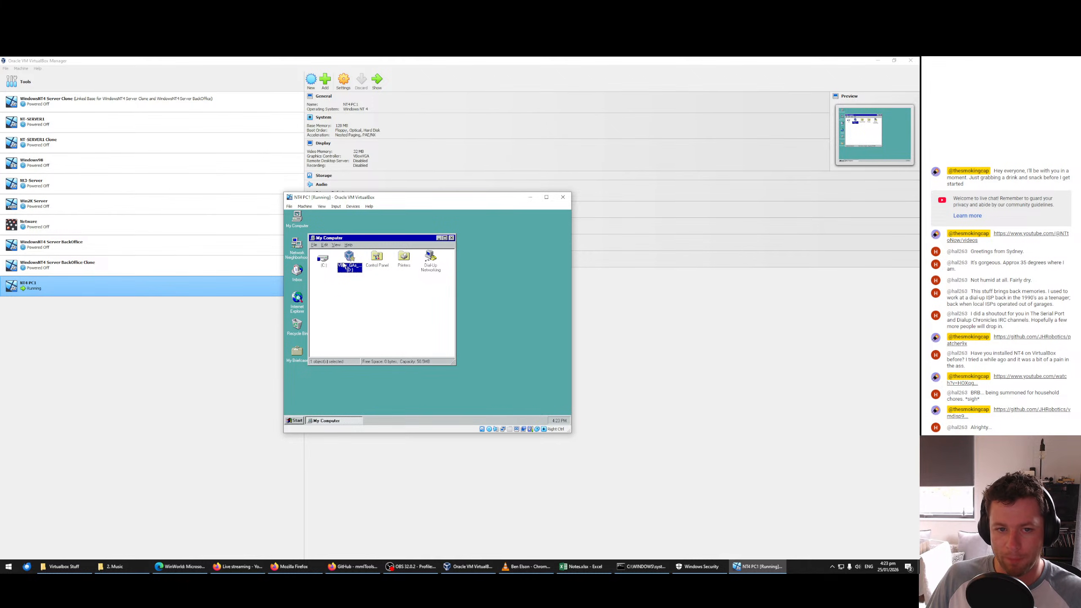
Reopen the Devices menu, then switch to the web browser.
left_click(353, 207)
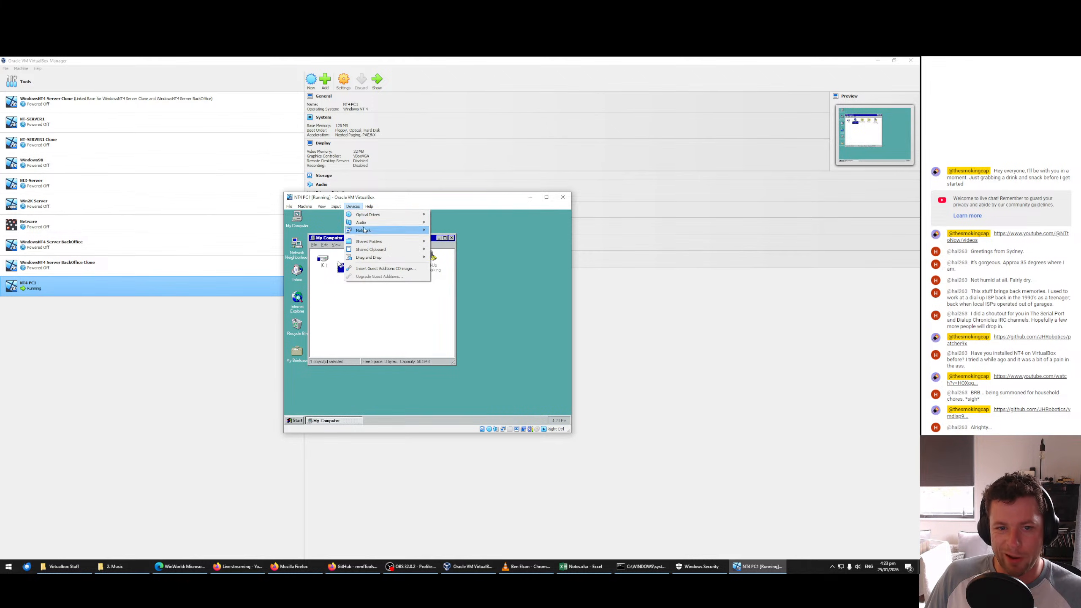
mouse_move(363, 215)
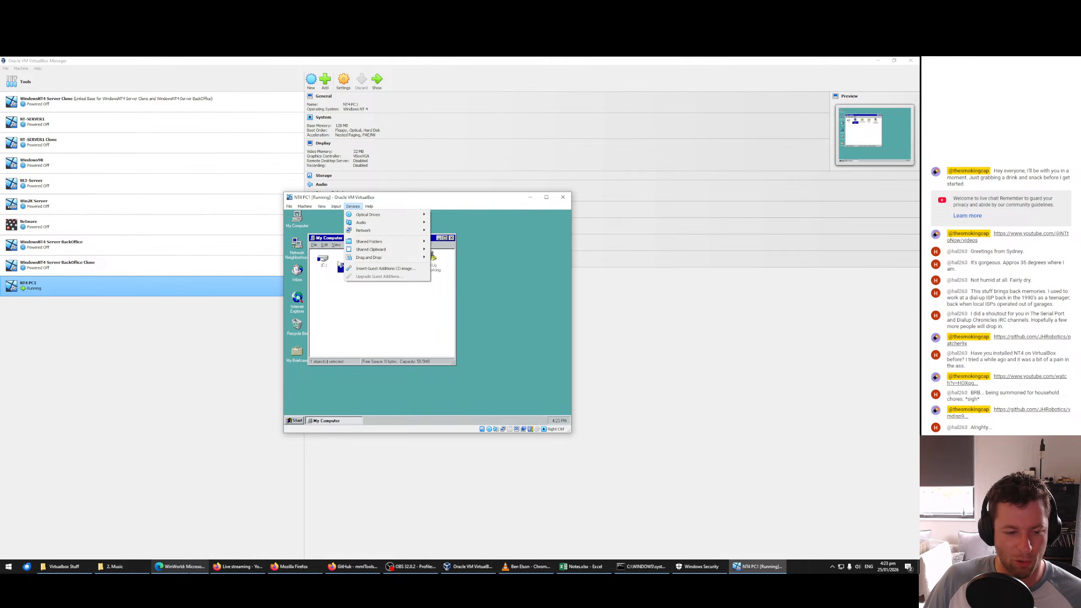
left_click(179, 566)
In a new tab, go to google.co.nz and search for 'archive.org lackofpatience'.
left_click(689, 99)
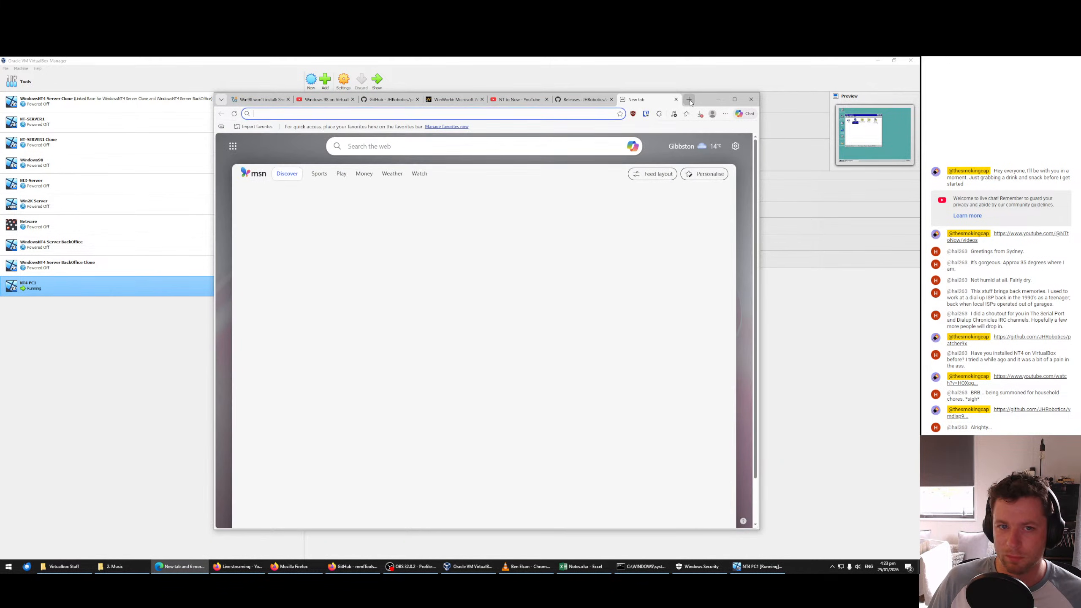
type("archiove")
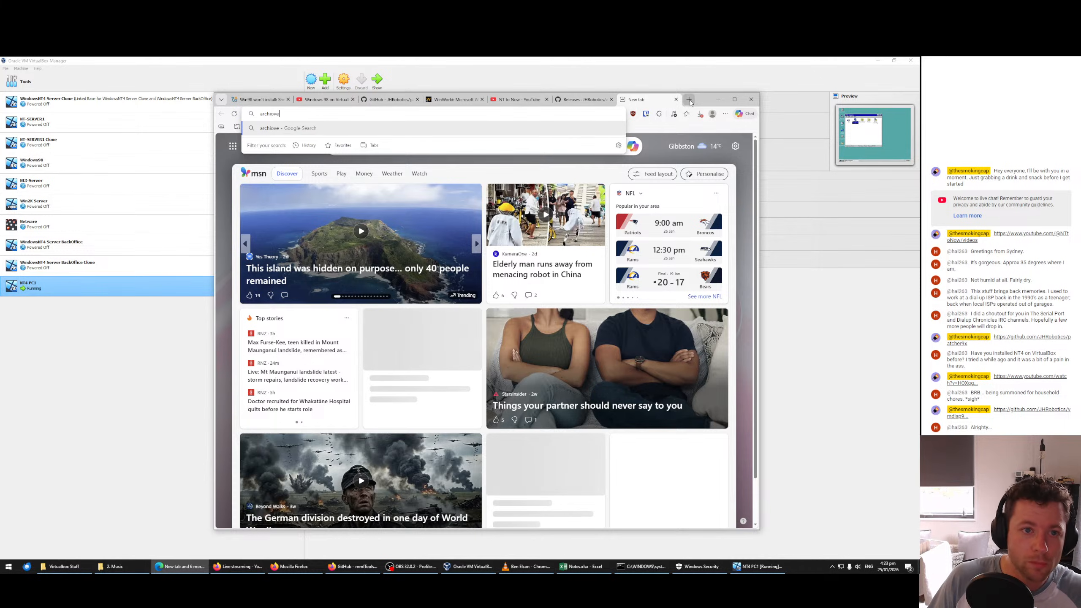
key("ctrl+a")
type("google.co.nz")
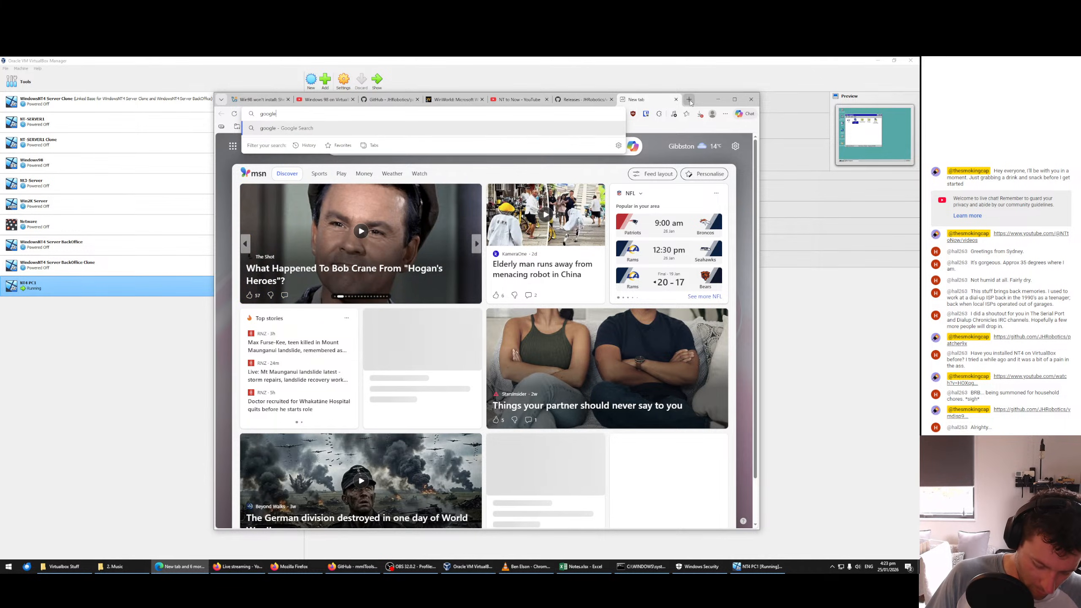
key("Return")
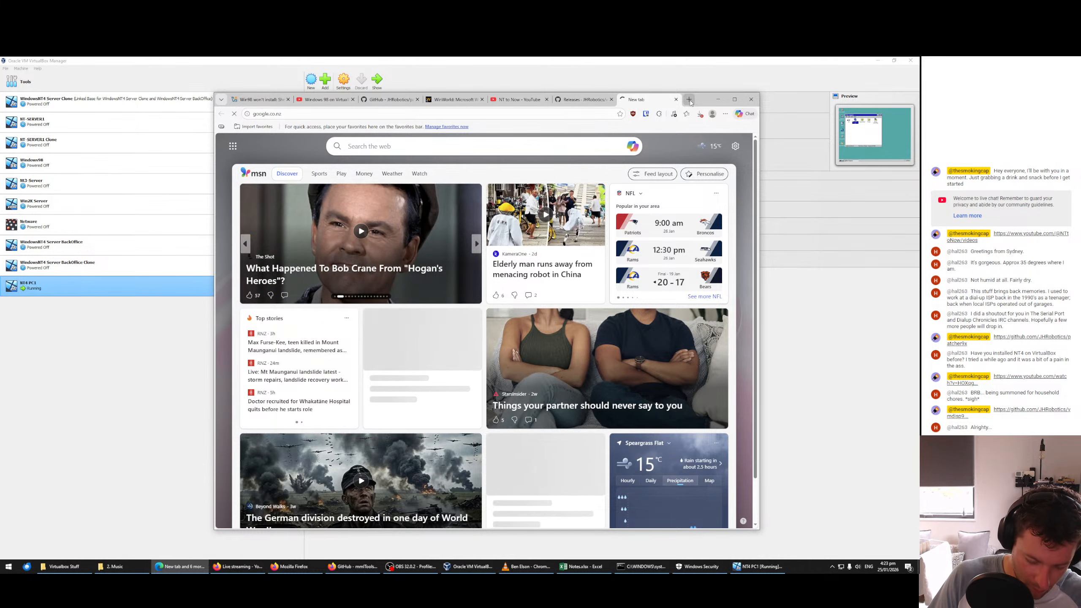
type("archive.")
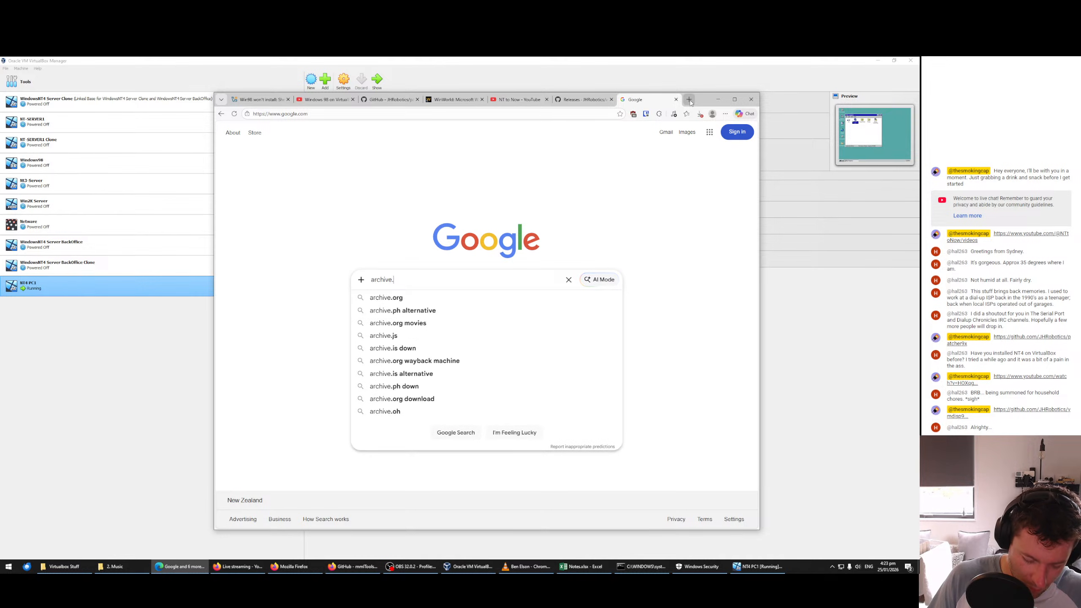
type("org lacko")
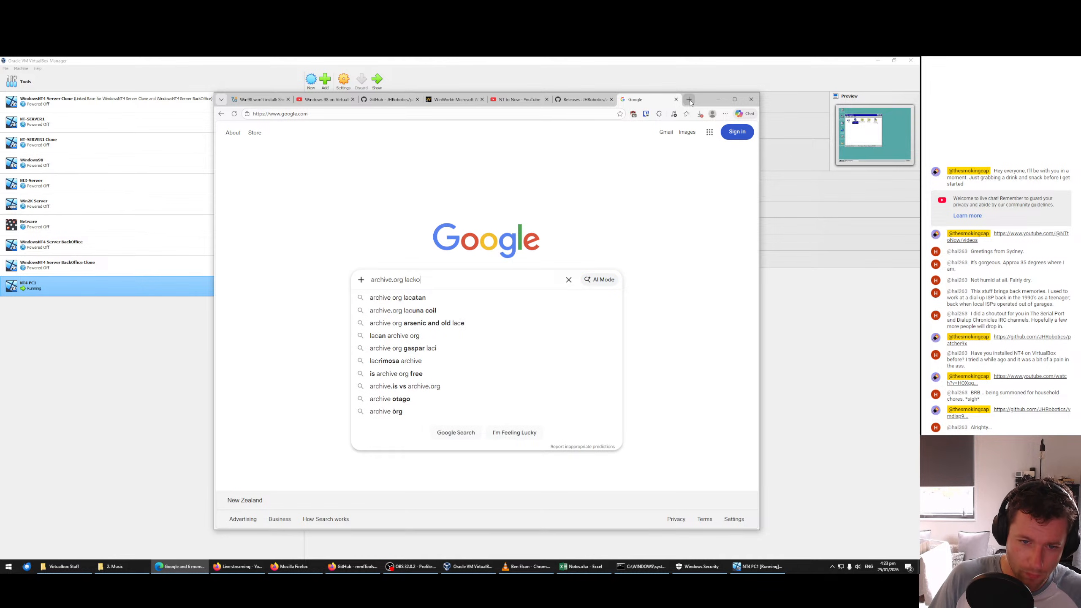
type("fpatience")
key("Return")
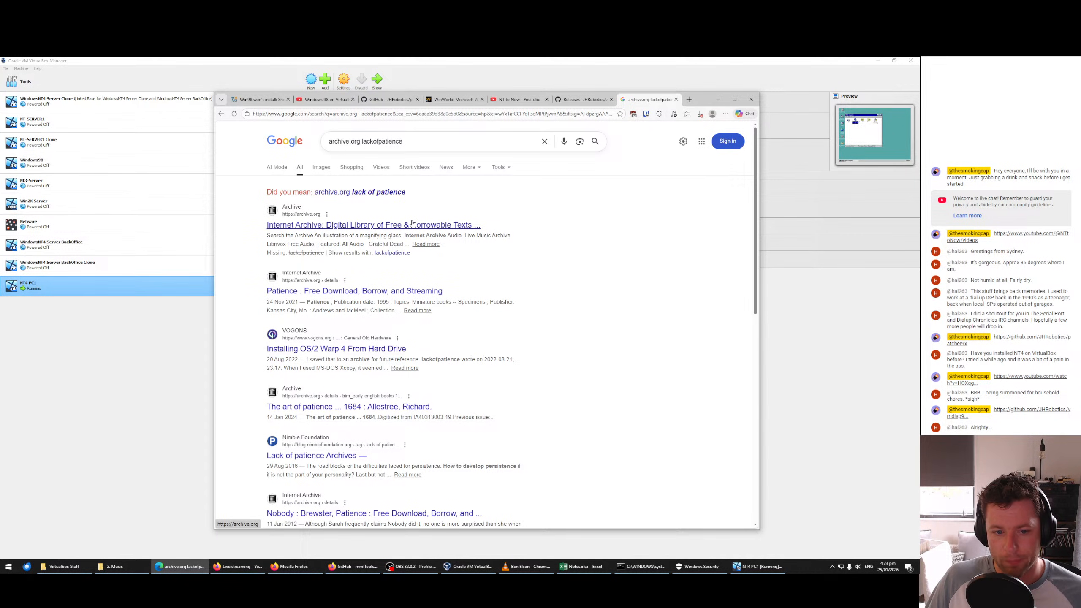
Change the search to 'archive.org NT4' and open the Windows NT 4.0 Internet Archive result.
double_click(363, 144)
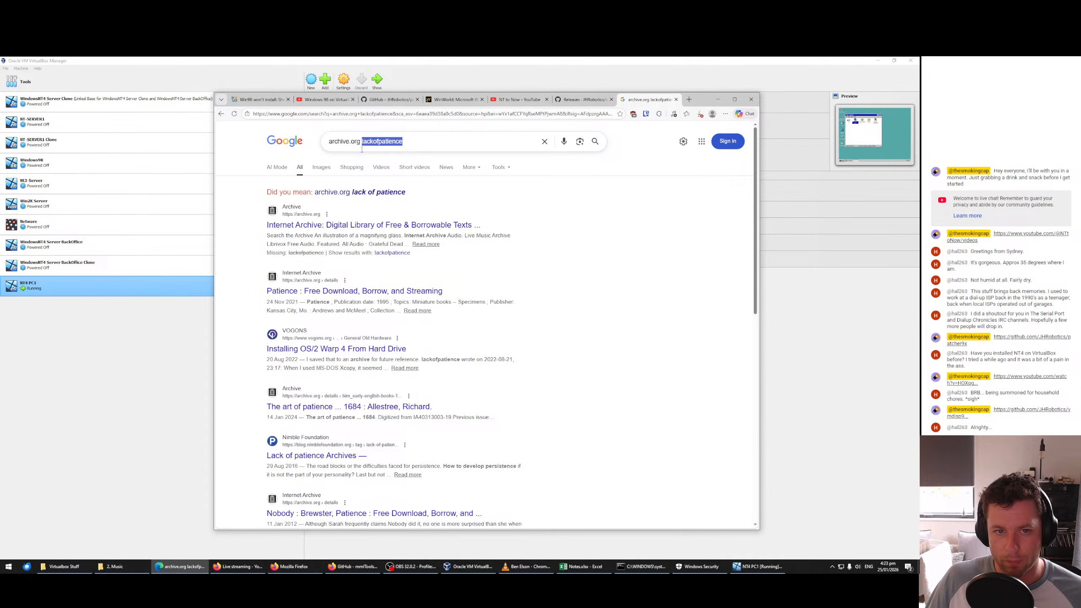
type("NT4")
key("Return")
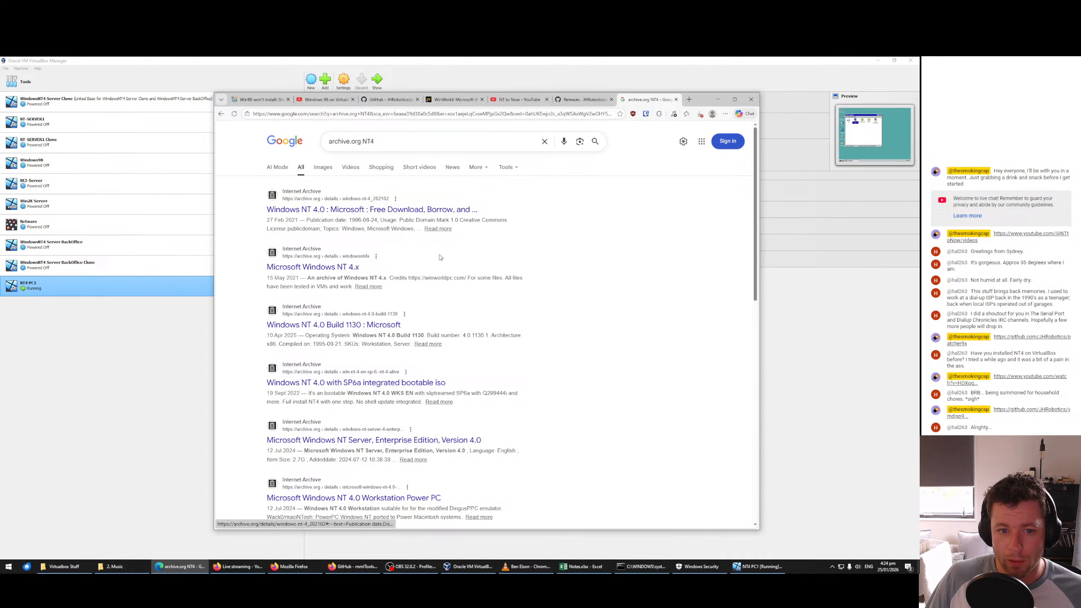
left_click(383, 210)
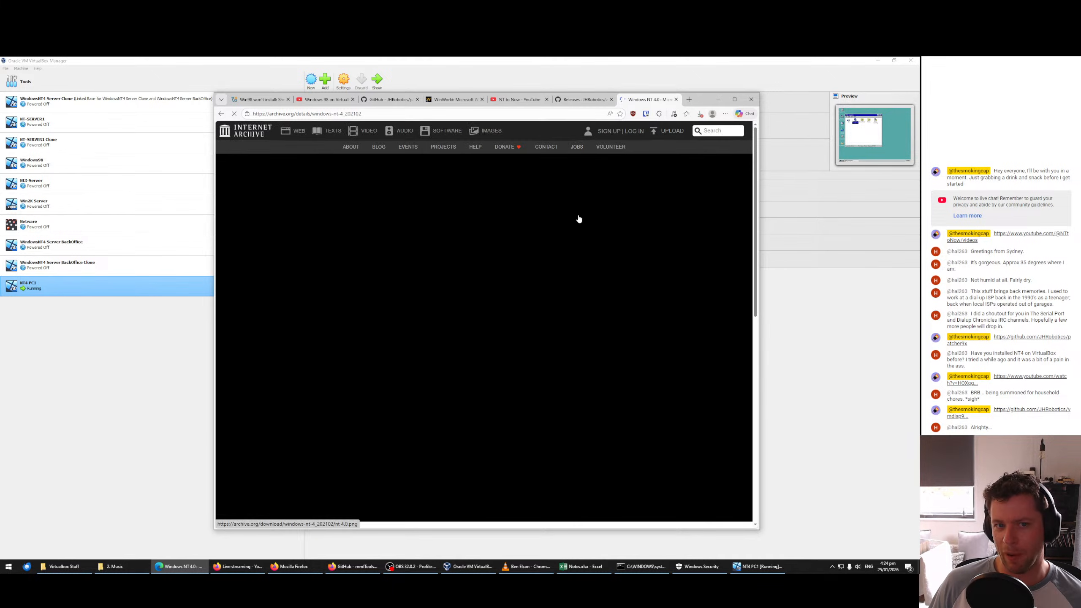
Go from the item's uploader profile to another uploader's profile by editing the profile URL.
scroll(625, 317, "down", 2)
scroll(625, 317, "down", 8)
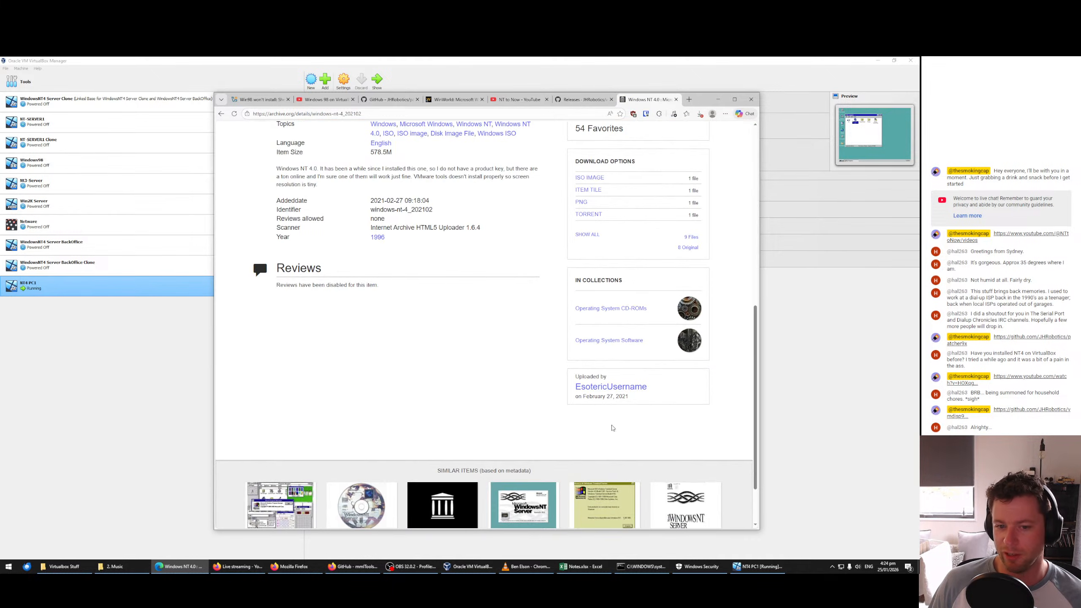
scroll(534, 444, "up", 10)
scroll(533, 443, "down", 10)
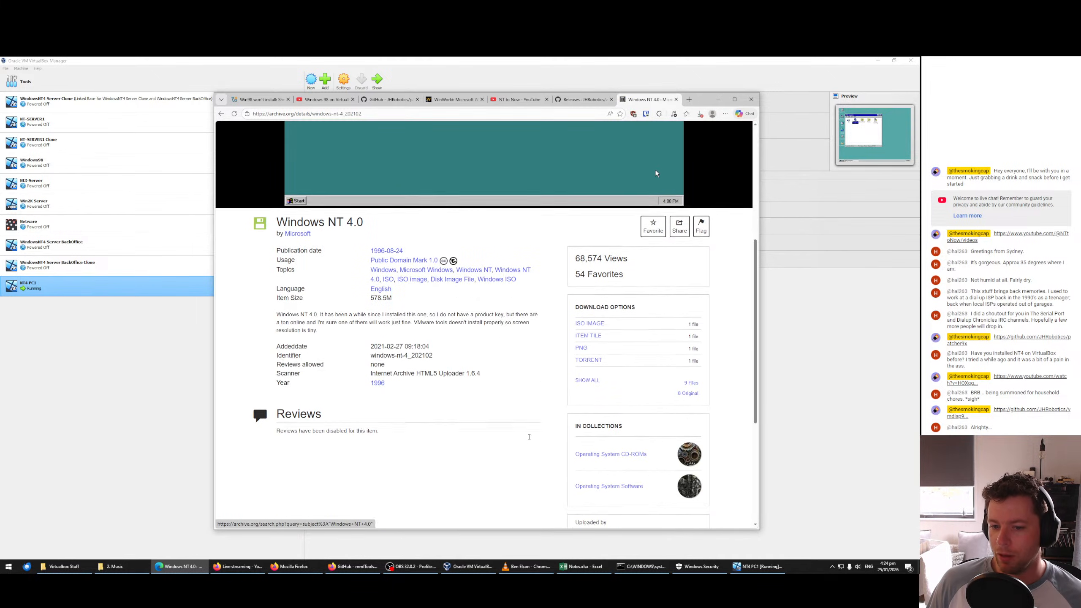
scroll(529, 442, "down", 2)
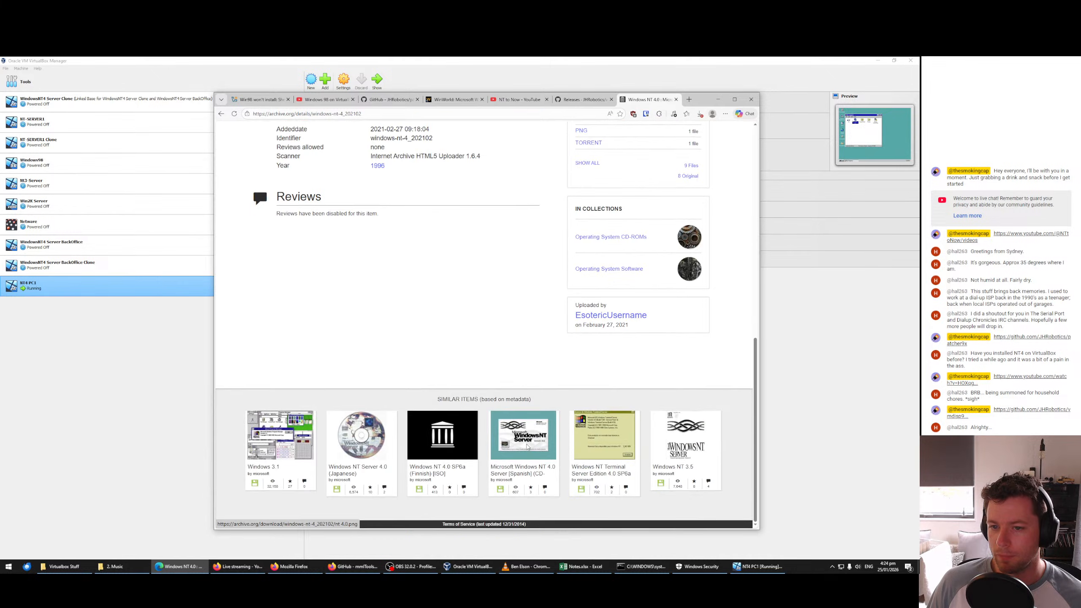
scroll(591, 398, "up", 10)
scroll(591, 398, "down", 8)
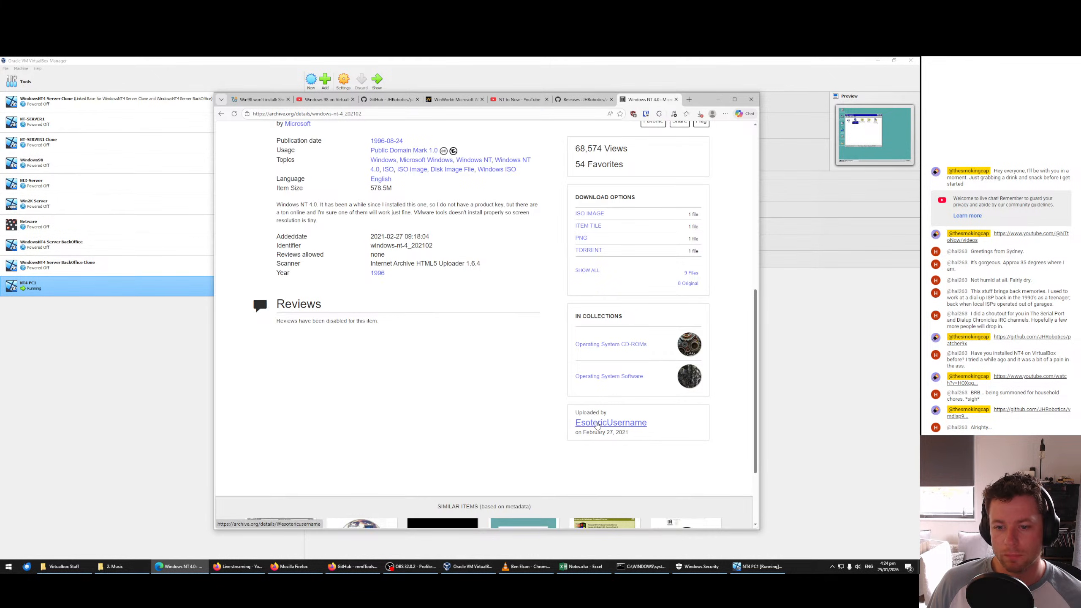
left_click(610, 422)
left_click_drag(356, 114, 317, 115)
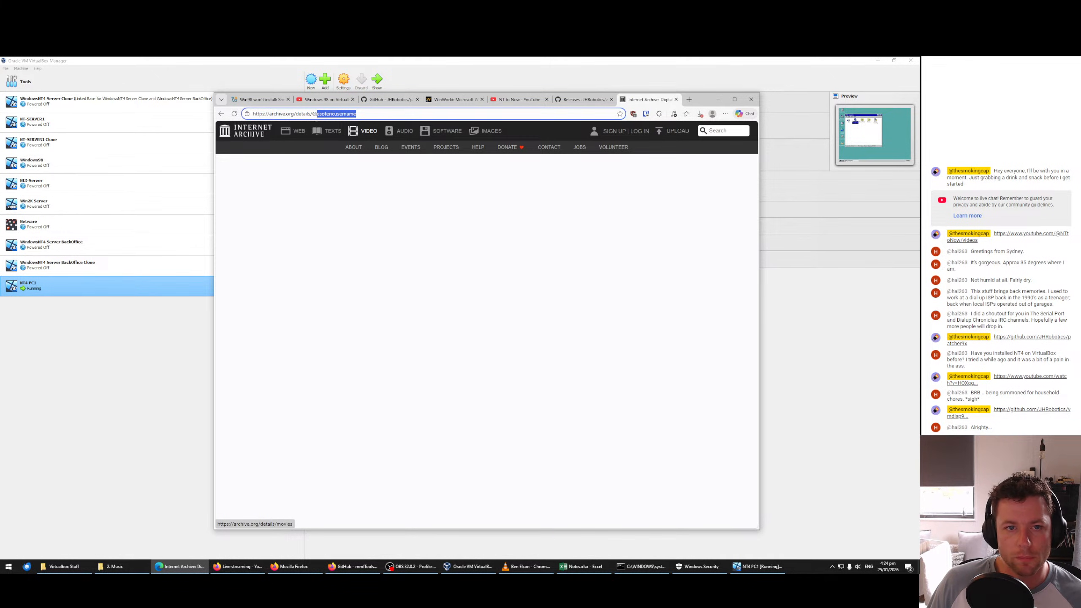
type("lackofp")
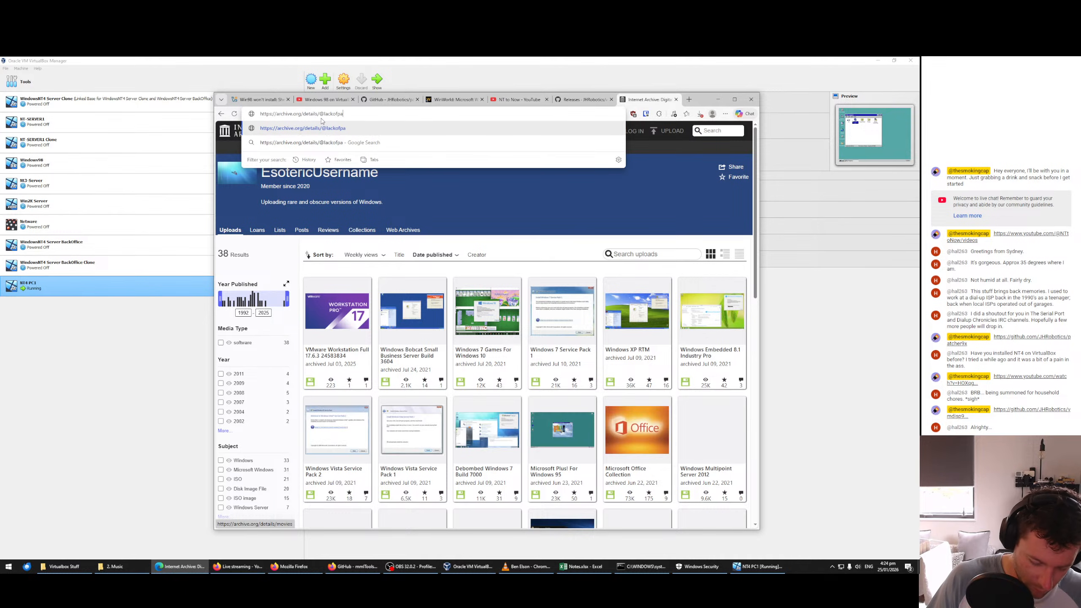
type("atience")
key("Return")
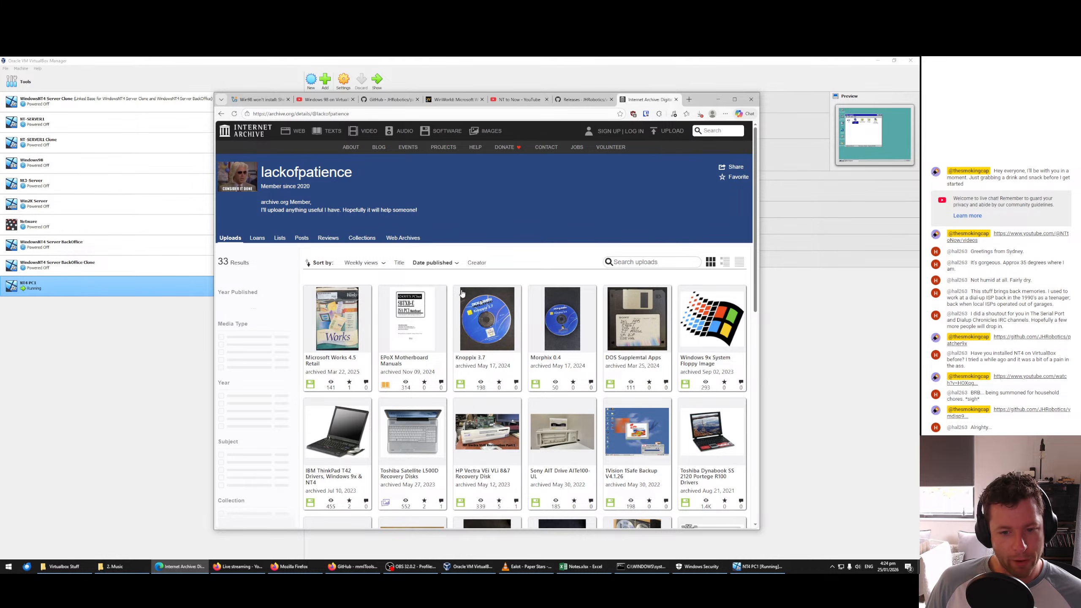
Open the Windows NT 4.0 Workstation Software Bundle item and look over its contents list.
mouse_move(466, 301)
scroll(467, 301, "down", 1)
scroll(466, 302, "down", 4)
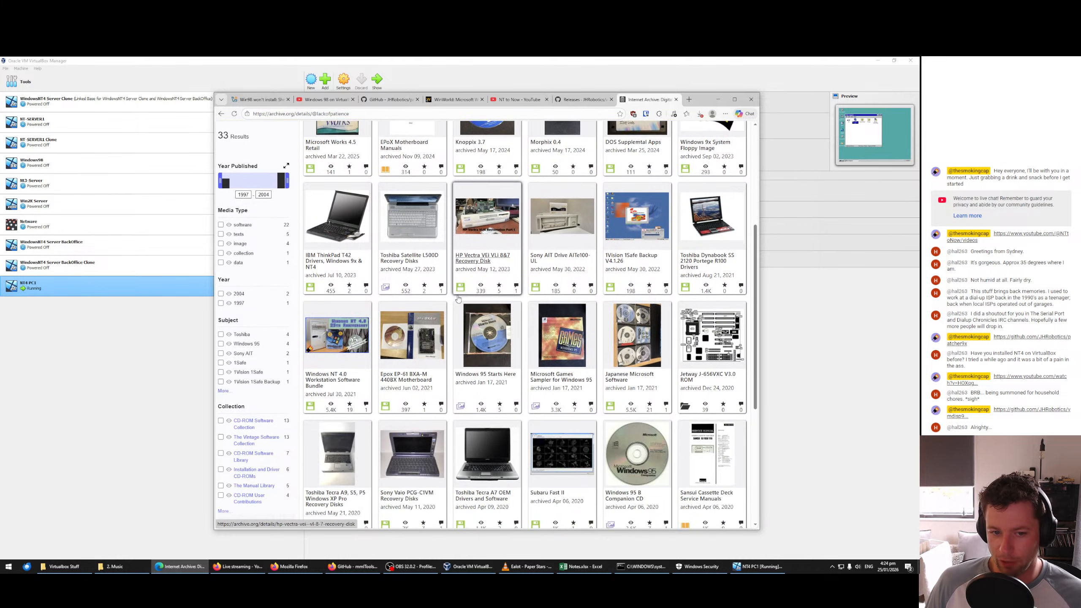
scroll(458, 299, "down", 5)
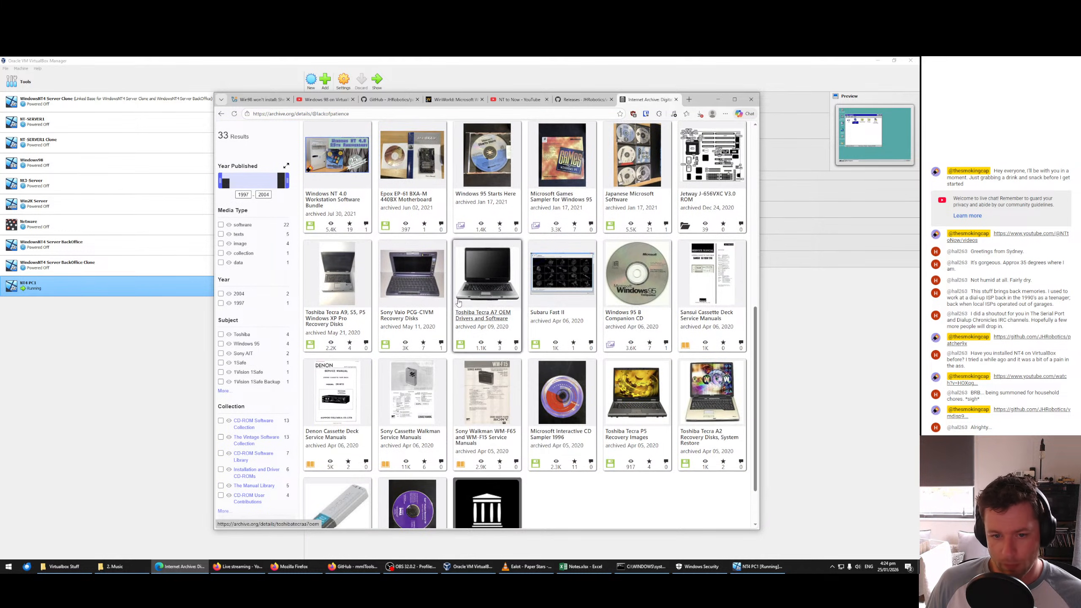
scroll(494, 473, "up", 12)
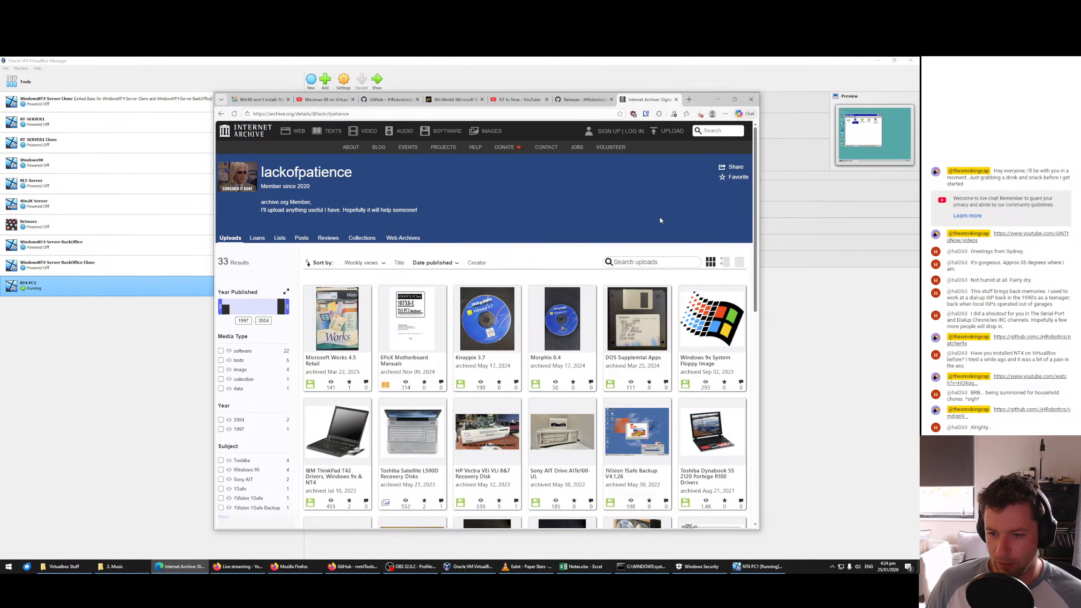
scroll(658, 220, "down", 4)
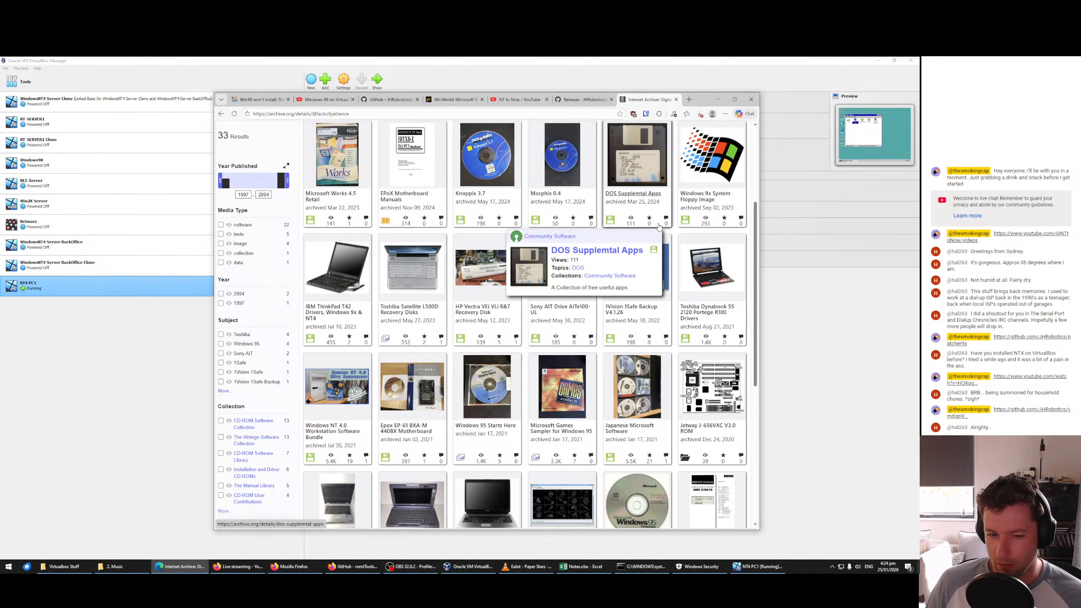
left_click(323, 431)
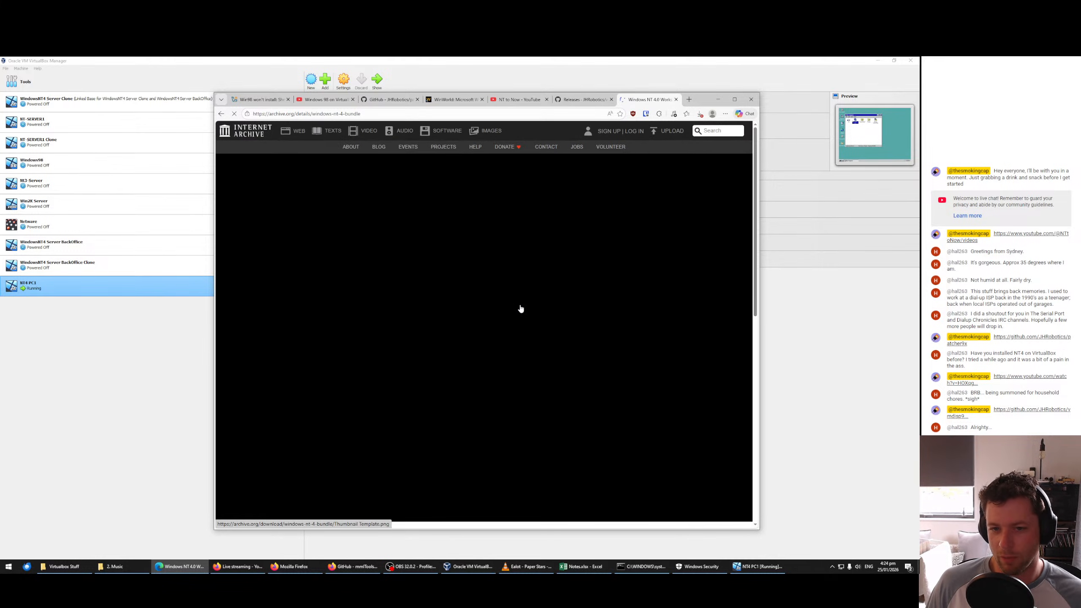
scroll(554, 311, "down", 9)
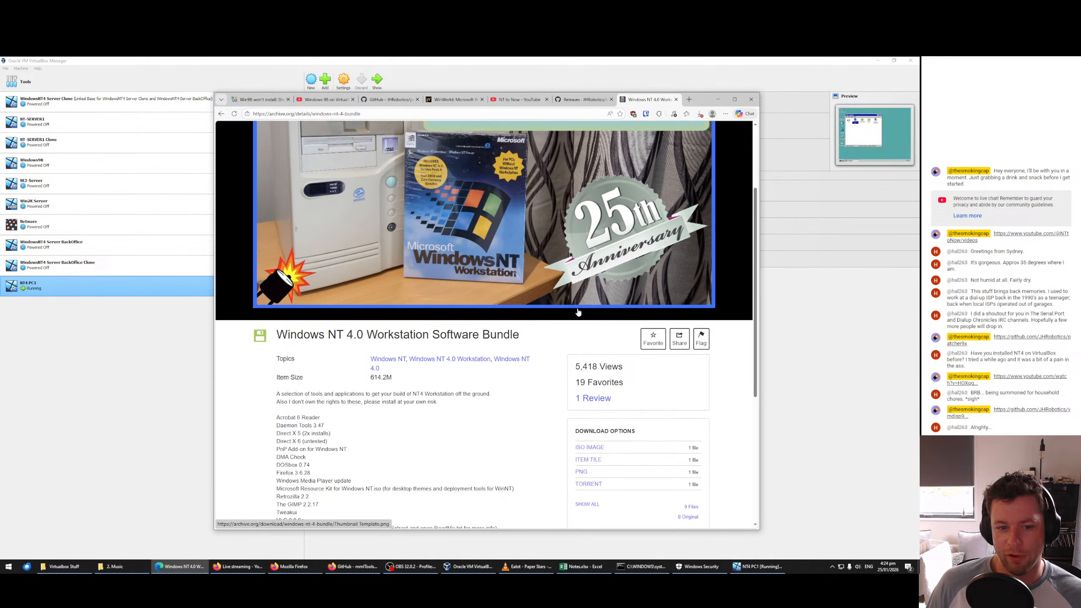
scroll(525, 315, "up", 1)
left_click_drag(266, 251, 347, 391)
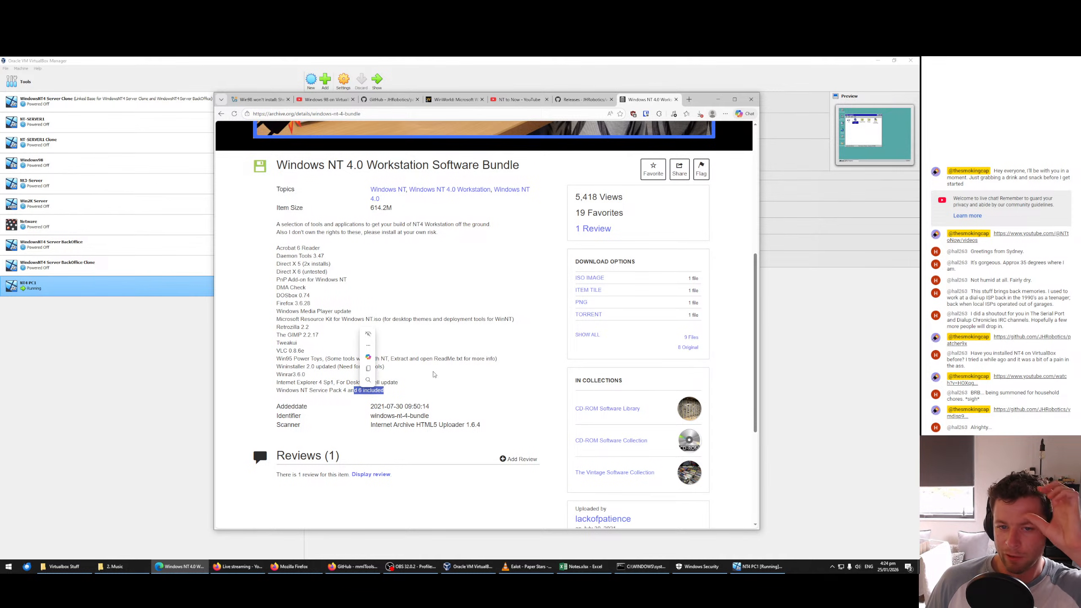
left_click(457, 368)
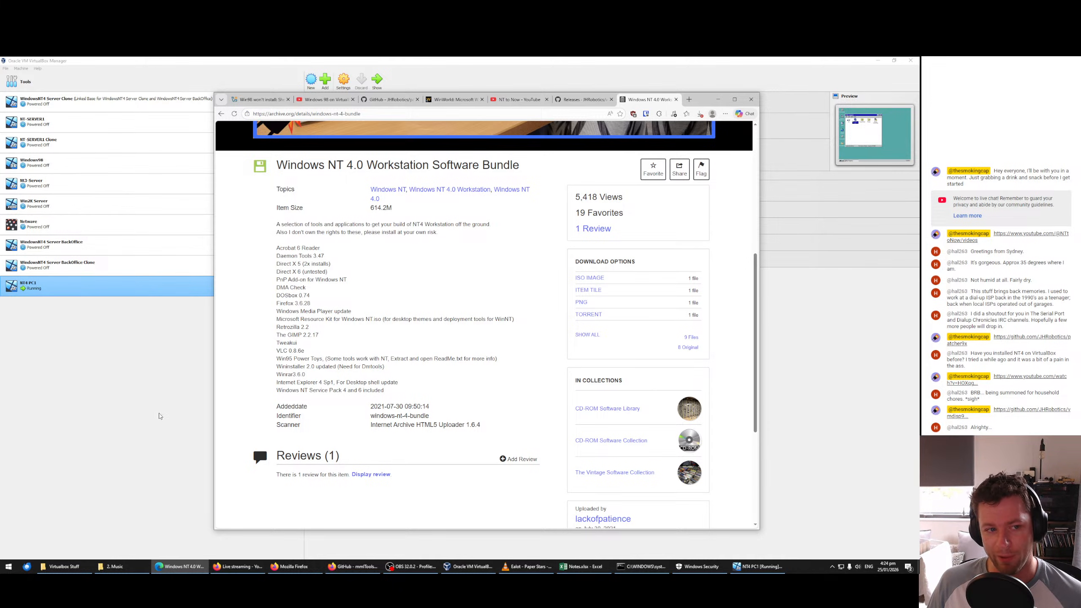
Return to NT4 PC1, cancel the optical drive's Choose a disk file picker, and focus the VM.
left_click(712, 102)
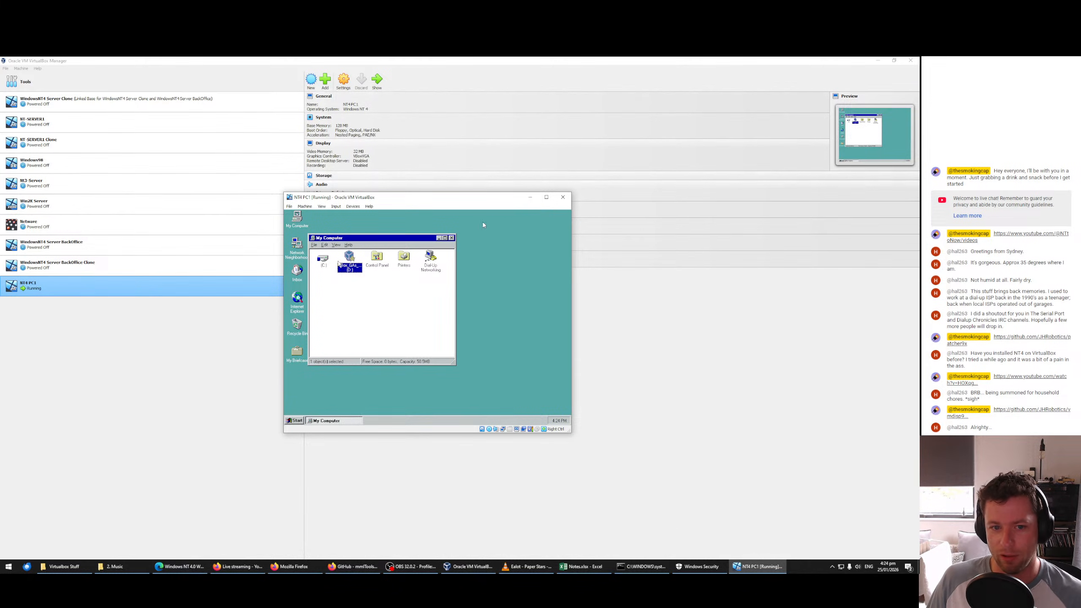
left_click(354, 206)
mouse_move(367, 215)
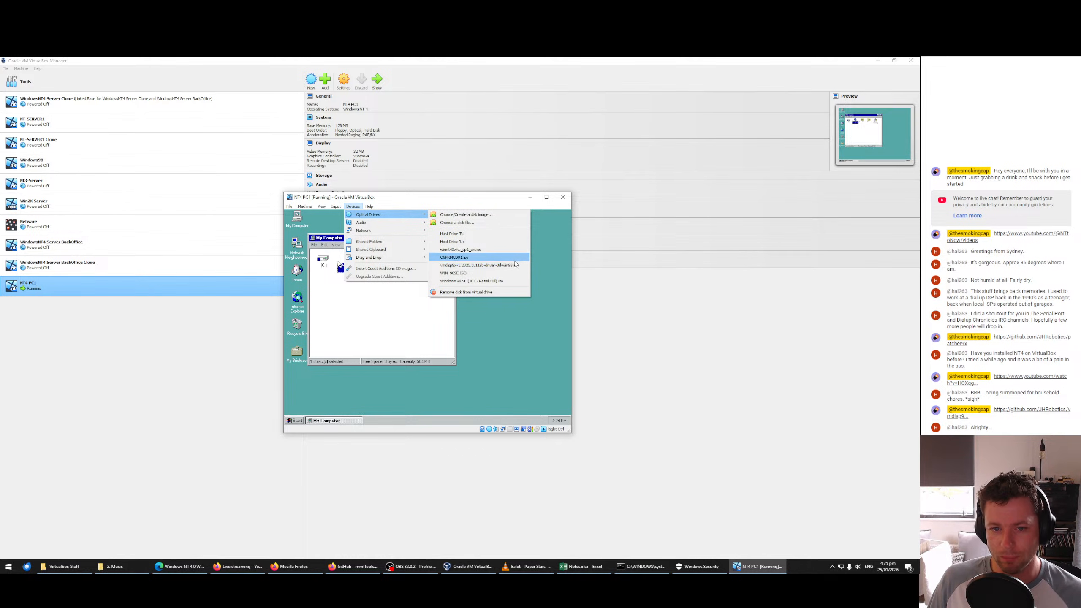
left_click(497, 221)
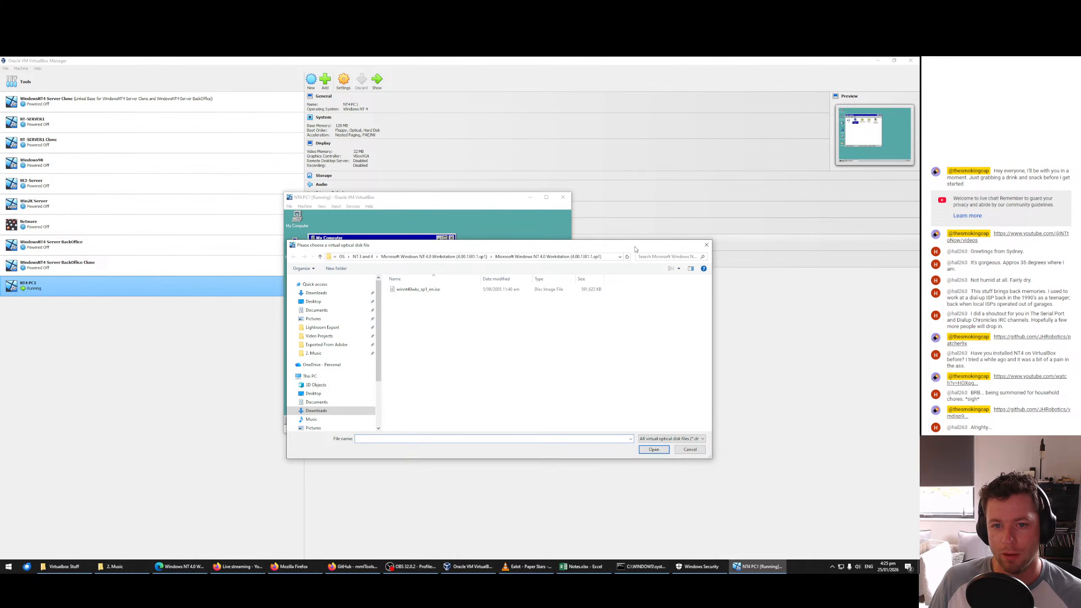
left_click(706, 241)
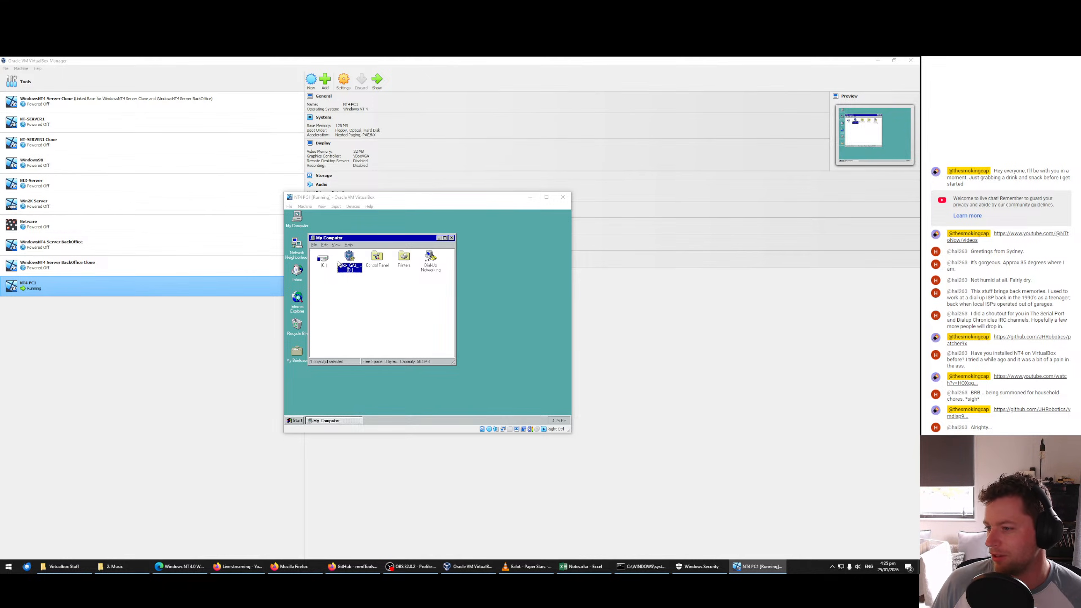
left_click(338, 264)
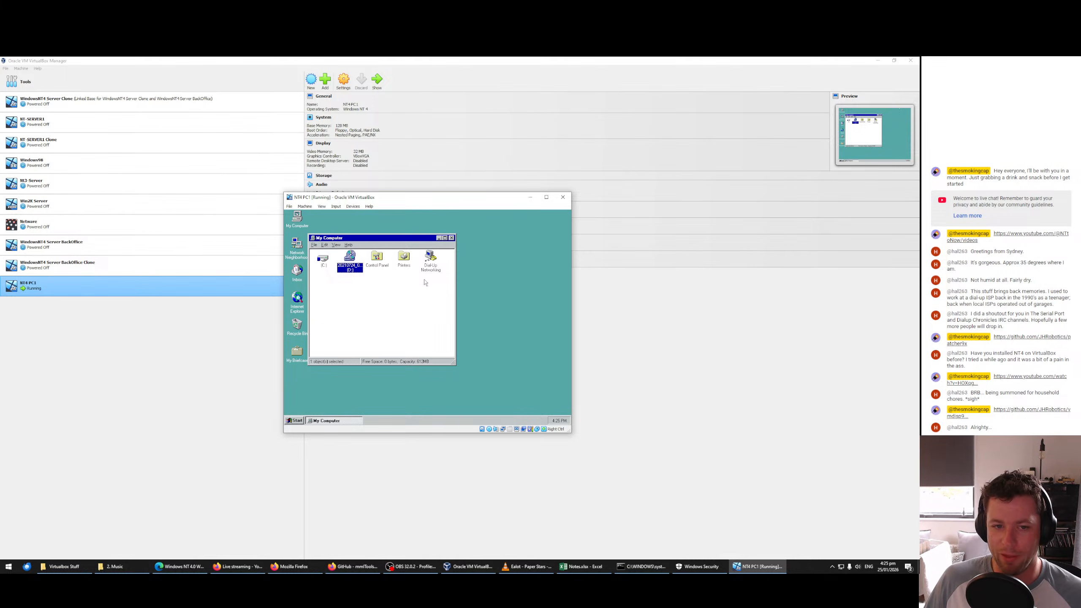
Make My Computer browse folders in a single window and show its toolbar.
left_click(336, 245)
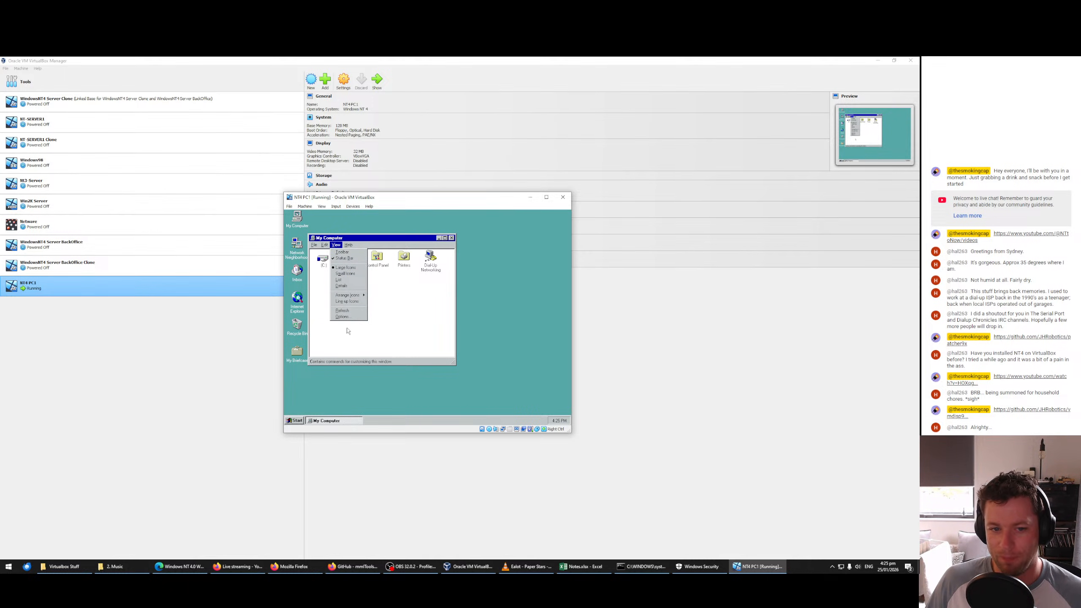
left_click(343, 317)
left_click(361, 314)
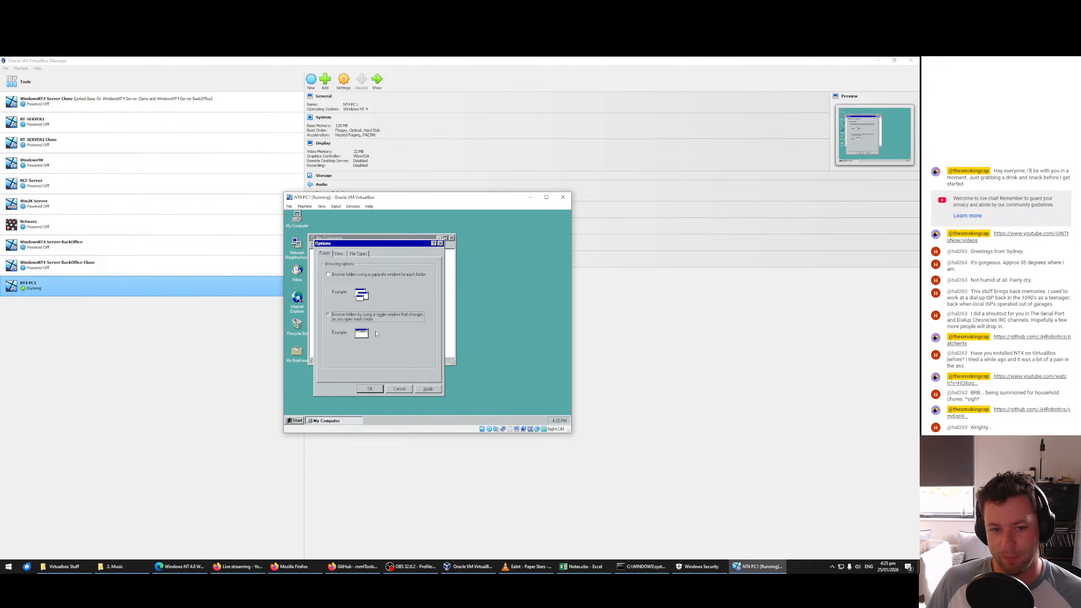
left_click(371, 391)
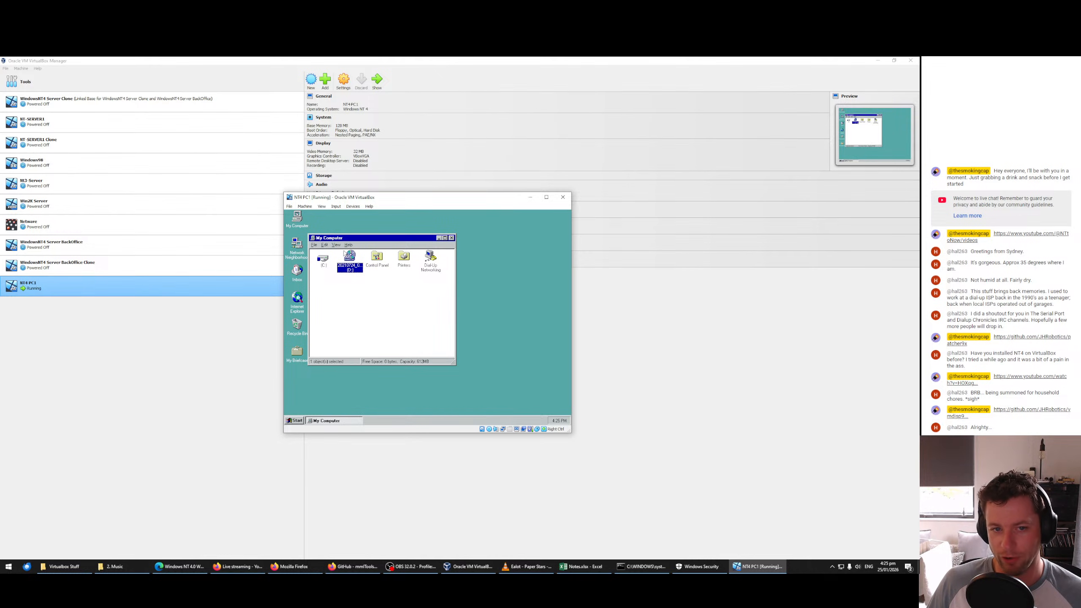
left_click(336, 246)
left_click(343, 253)
Open the D: drive maximized, briefly rechecking the software bundle page in the browser.
left_click(350, 286)
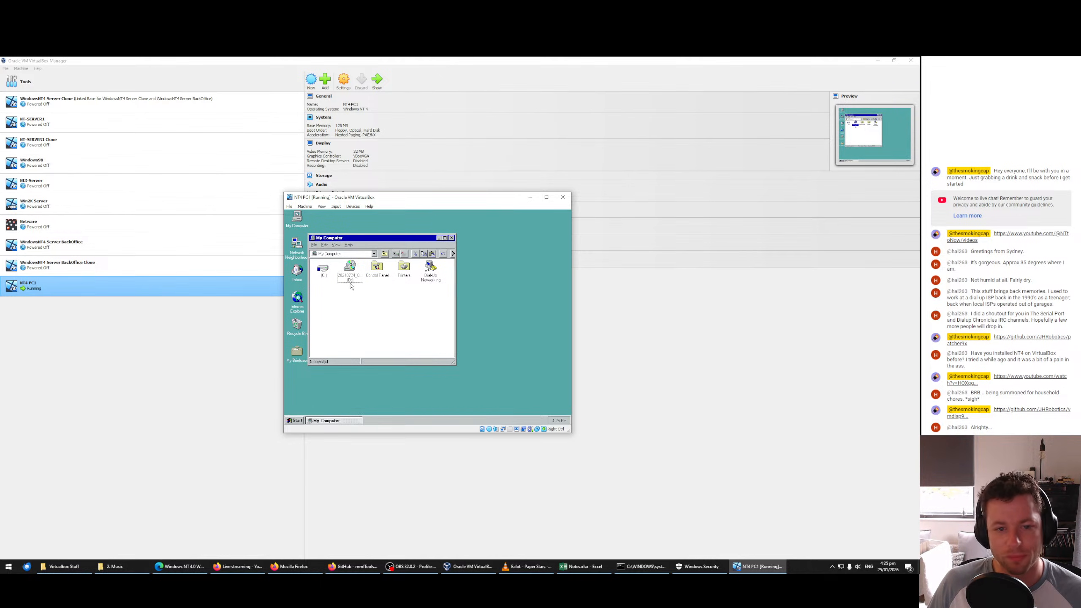
double_click(351, 282)
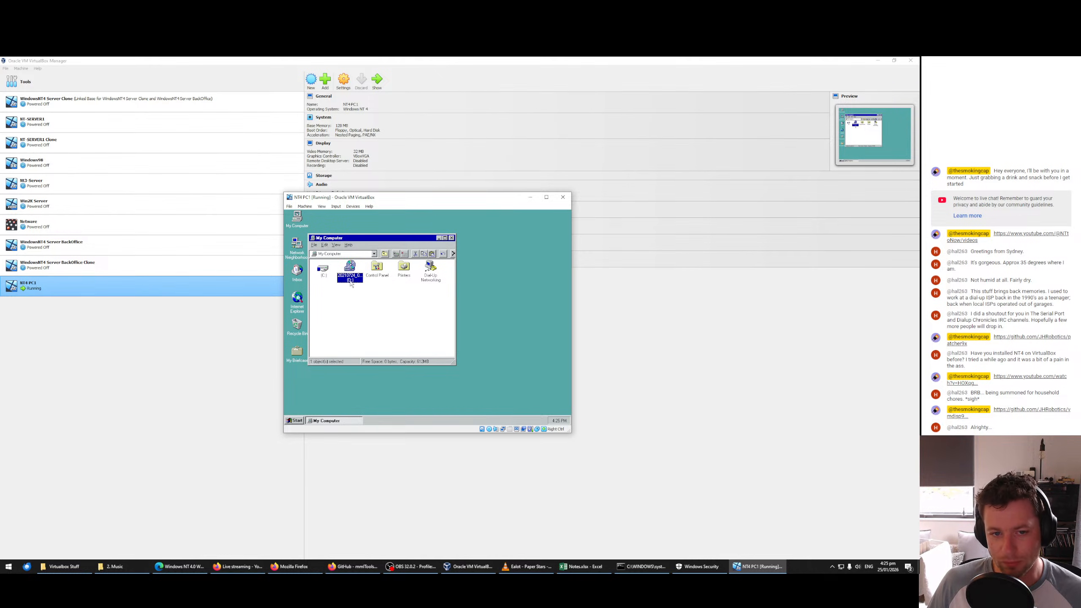
left_click(444, 238)
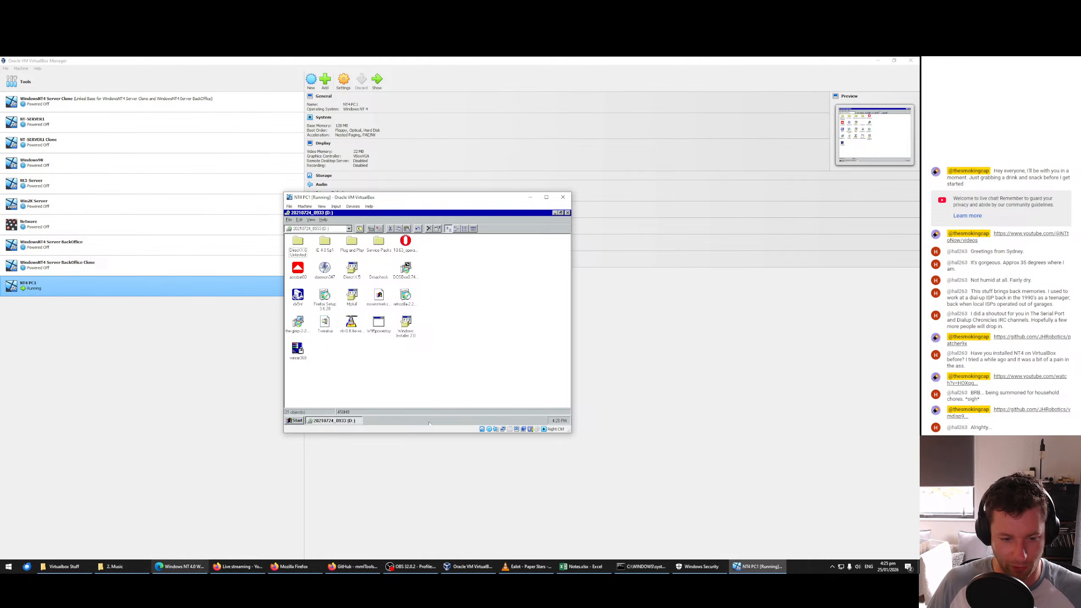
left_click(179, 567)
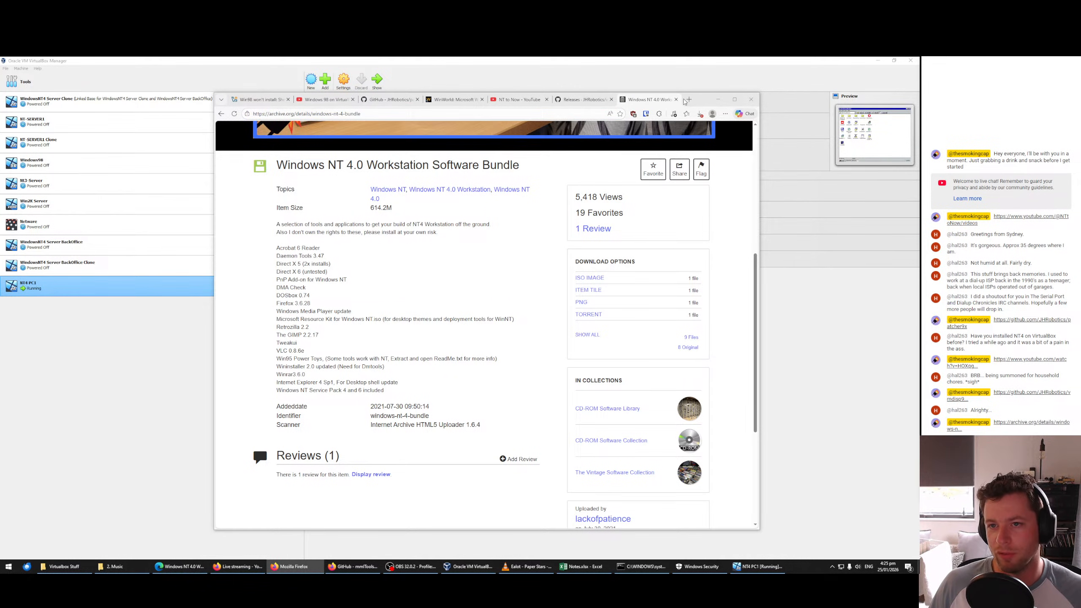
left_click(717, 100)
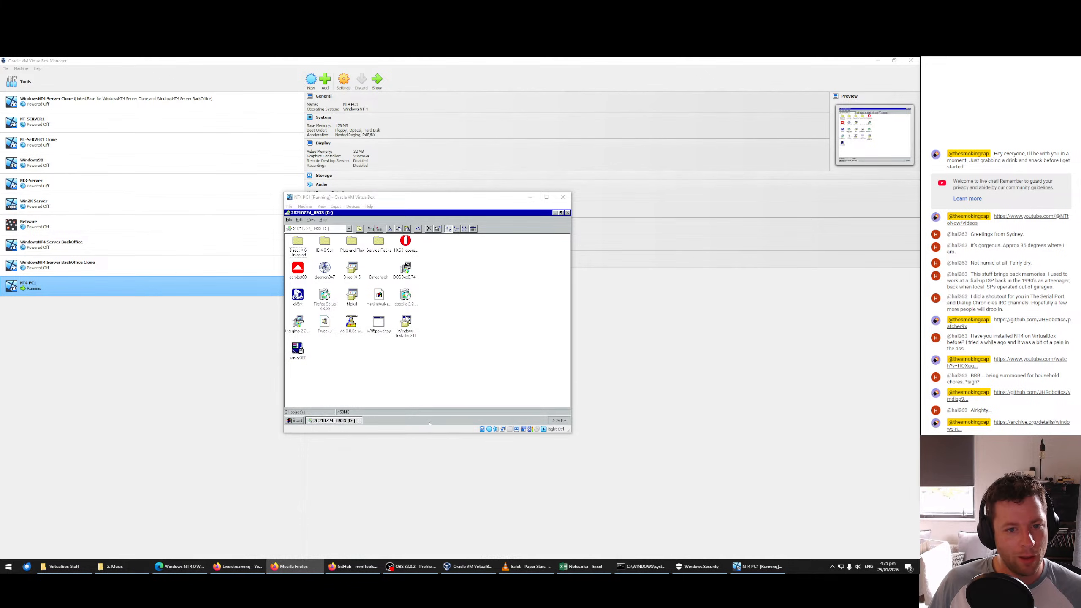
left_click(407, 422)
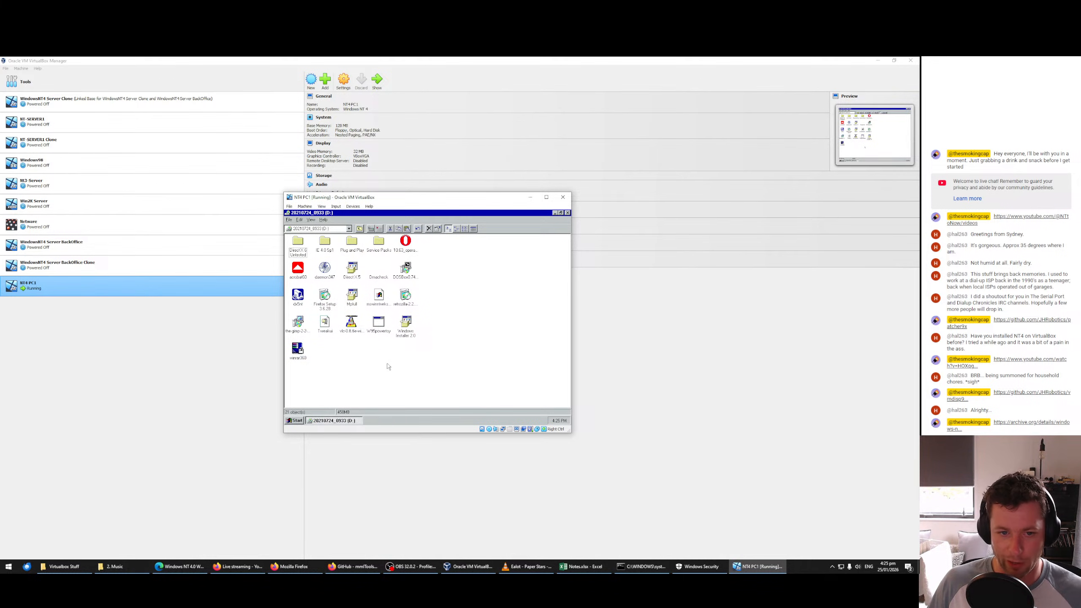
Switch the D: listing to Details view, open Service Packs, and select ntsp6.
left_click(456, 230)
left_click(448, 230)
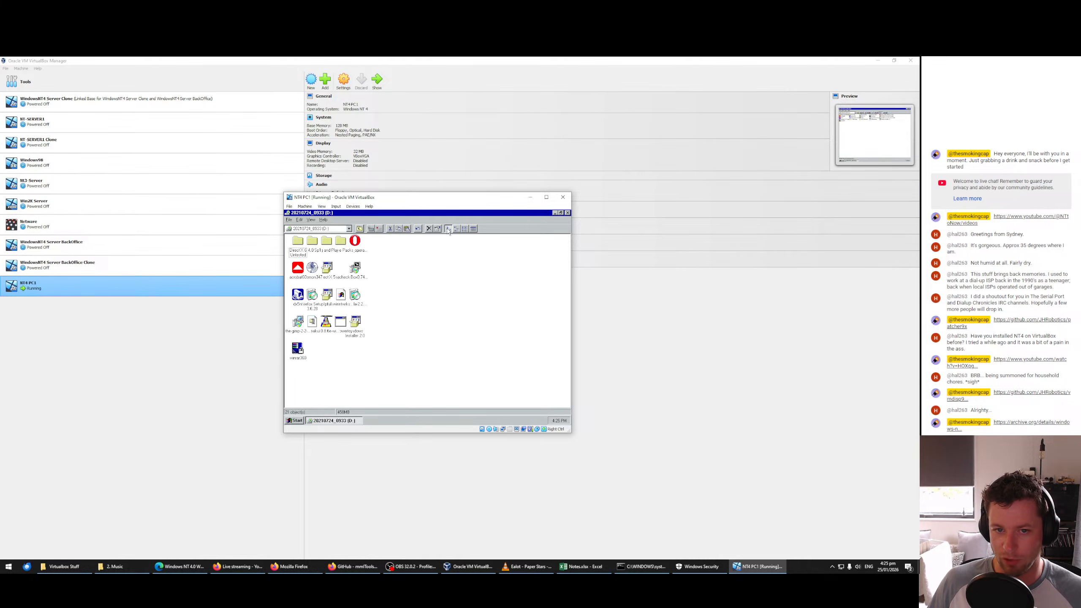
left_click(457, 230)
left_click(473, 229)
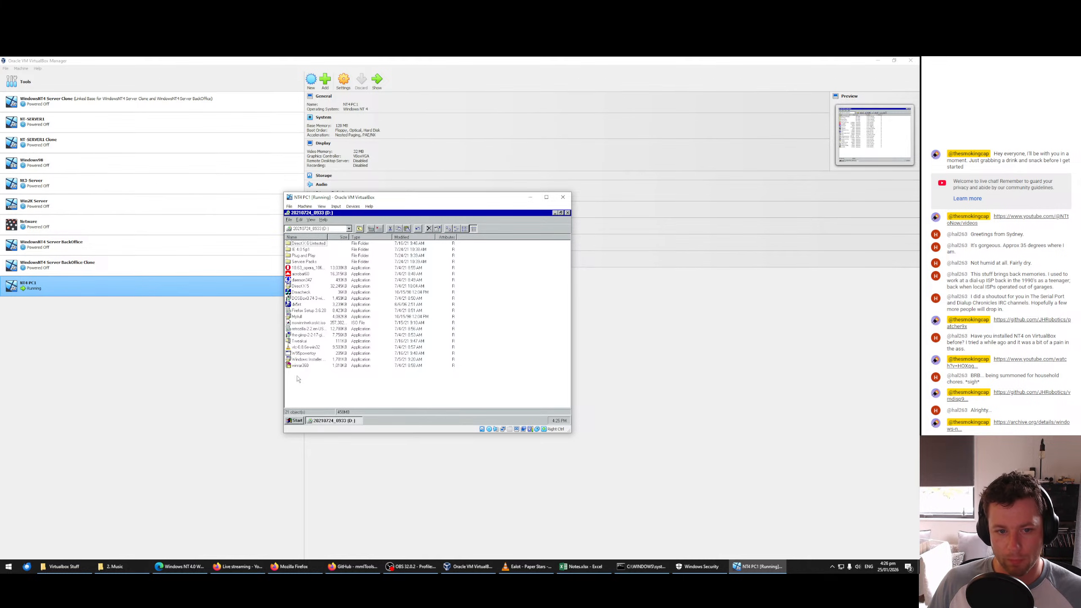
double_click(304, 262)
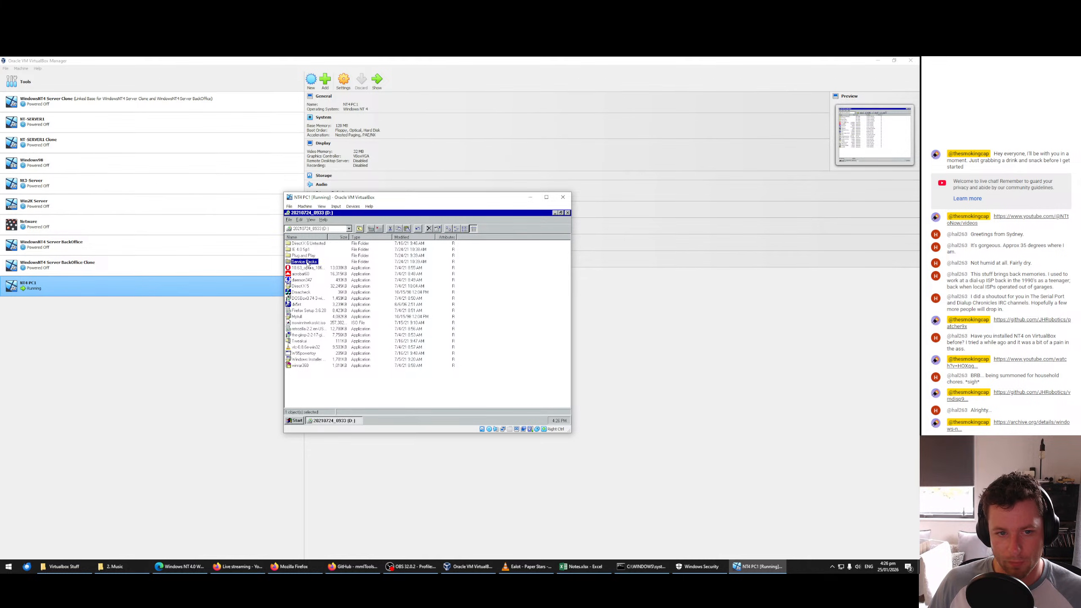
left_click(296, 244)
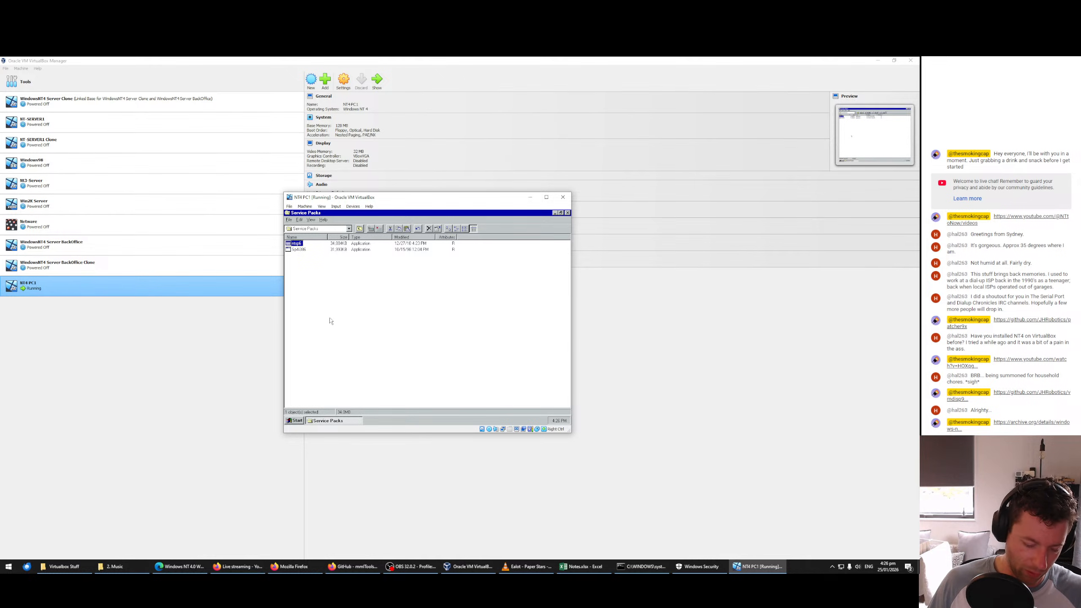
Run ntsp6 from C:\Temp, accept the licence, install the Service Pack, and restart the guest.
key("super+r")
type("C")
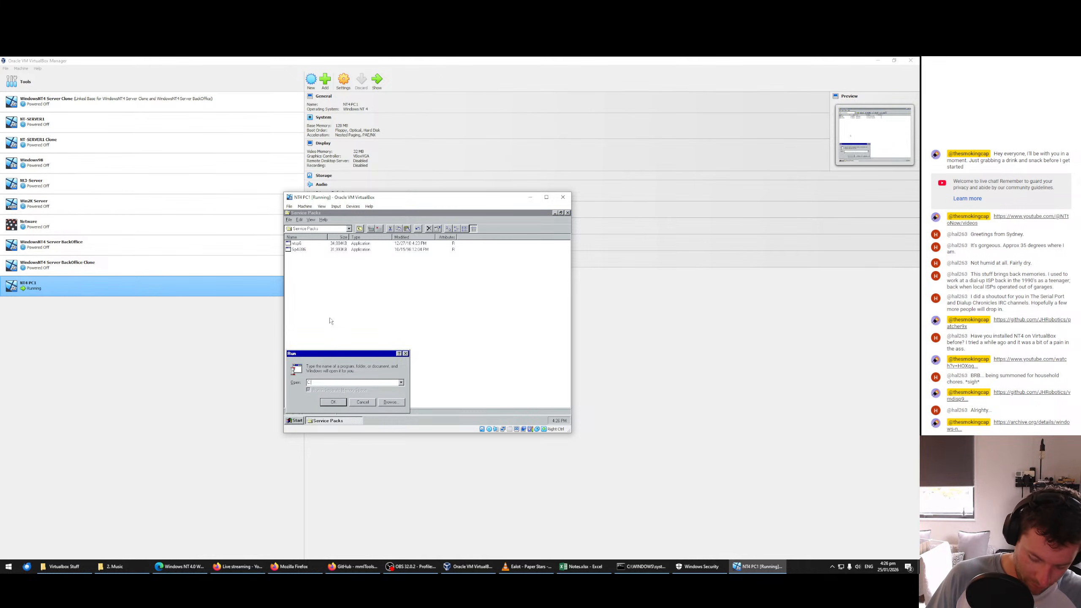
type(":\\")
key("Return")
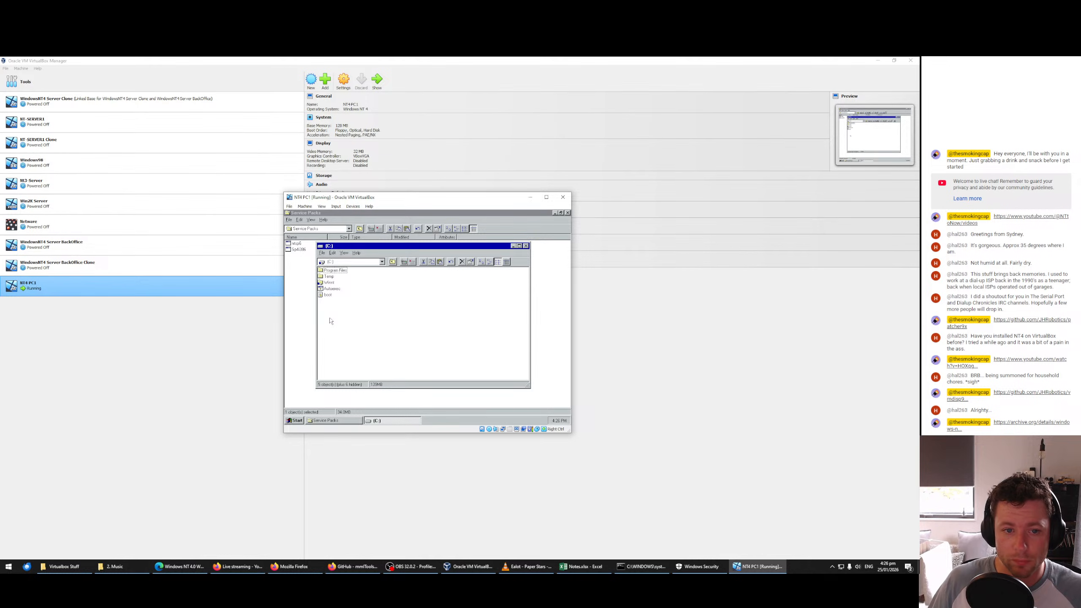
key("t")
key("Return")
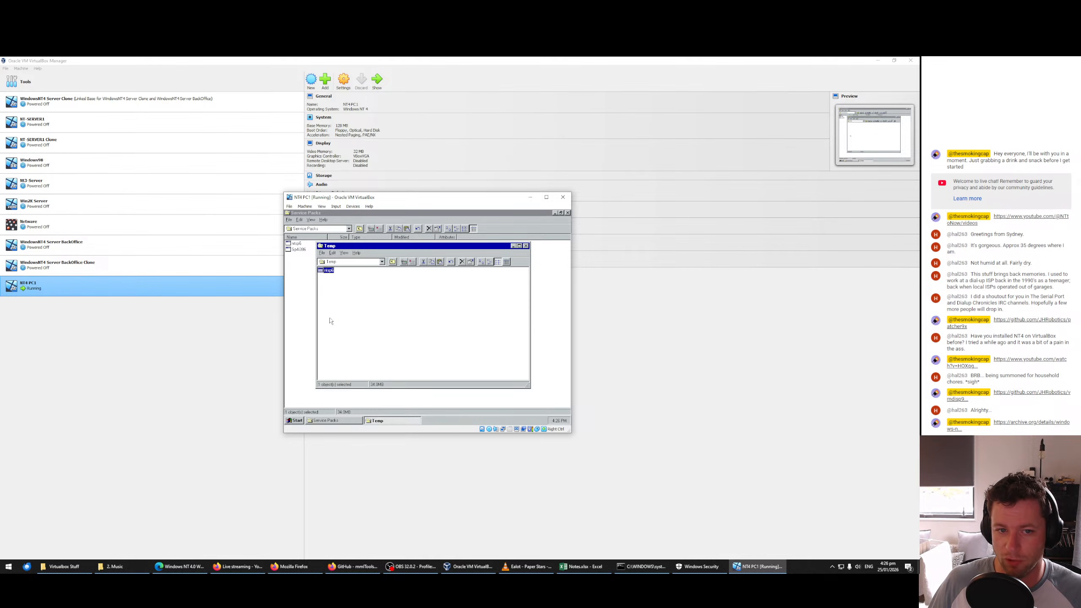
key("Return")
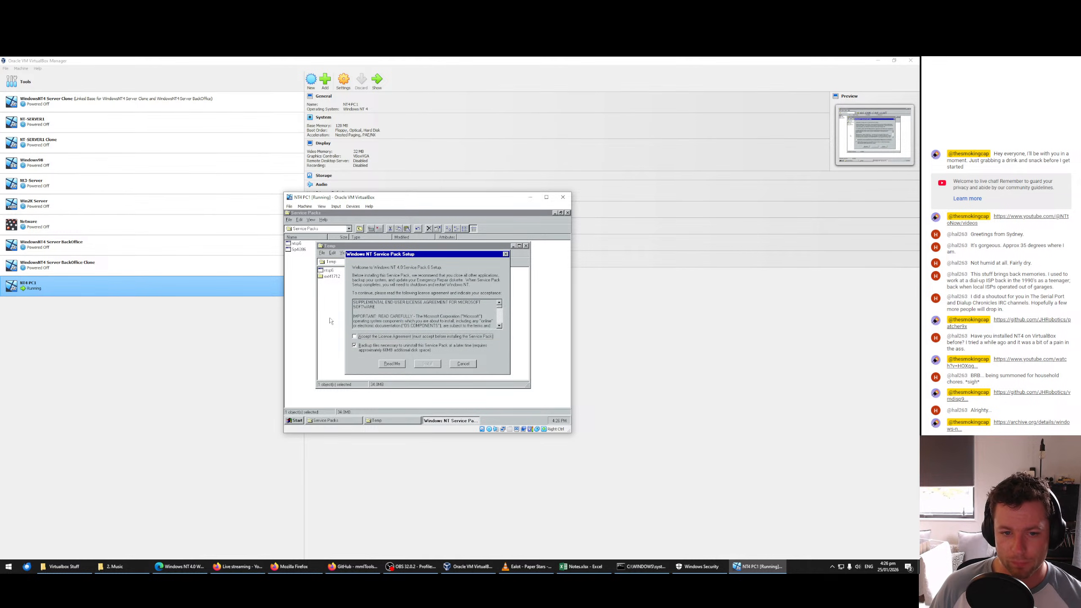
key("space")
key("Tab")
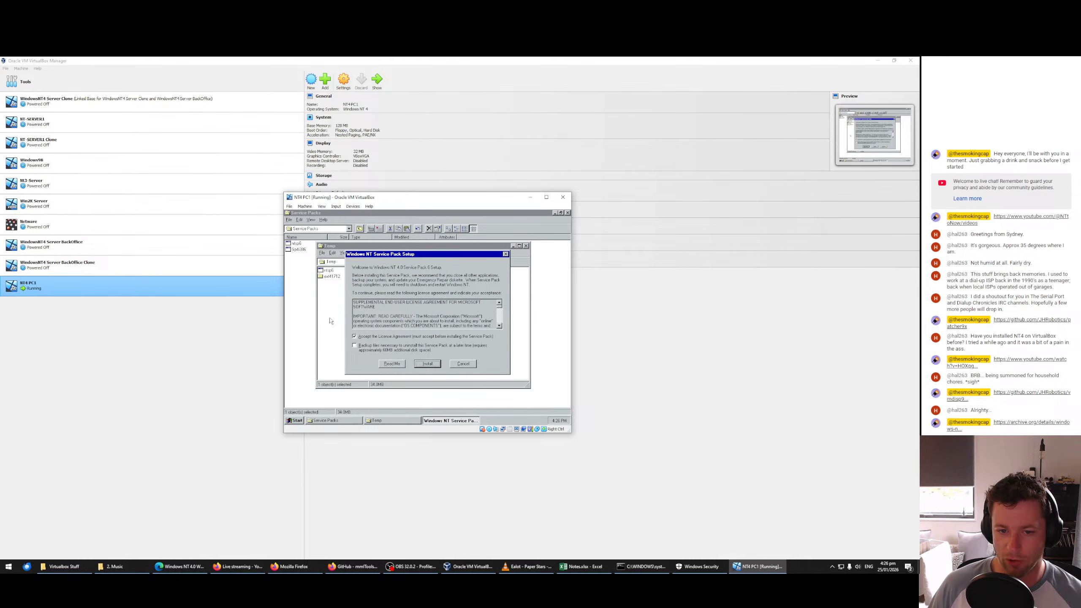
key("Return")
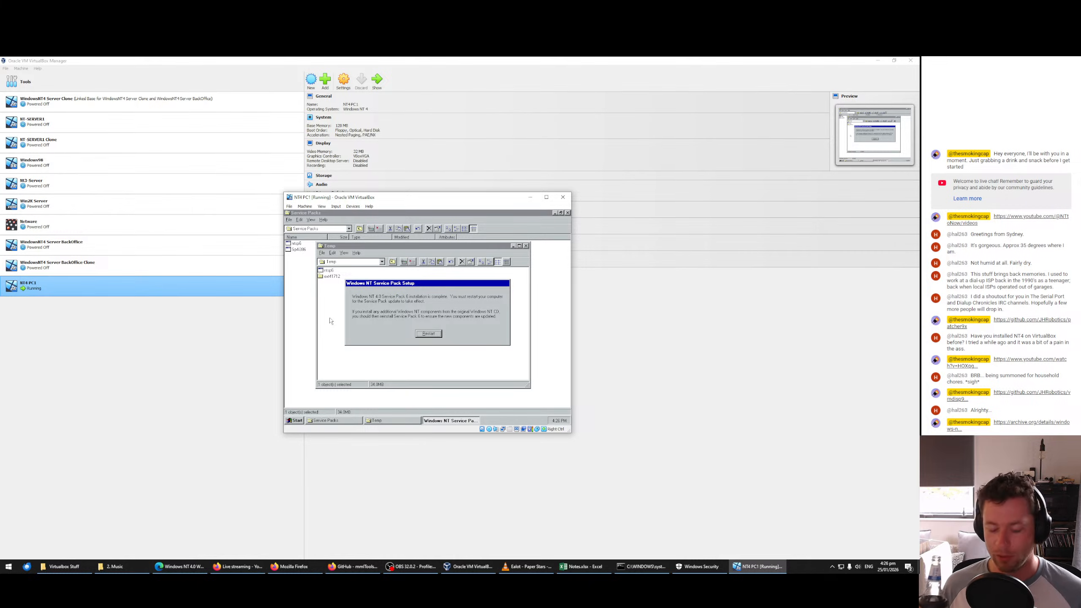
key("Return")
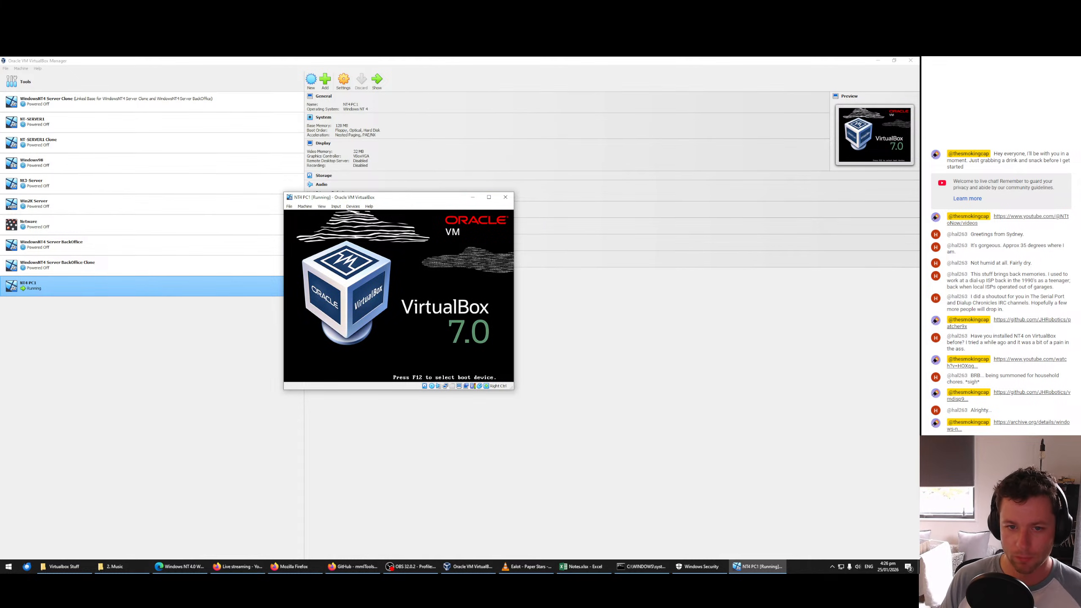
Boot Windows NT and submit the Administrator password, retrying after a logon error.
key("Return")
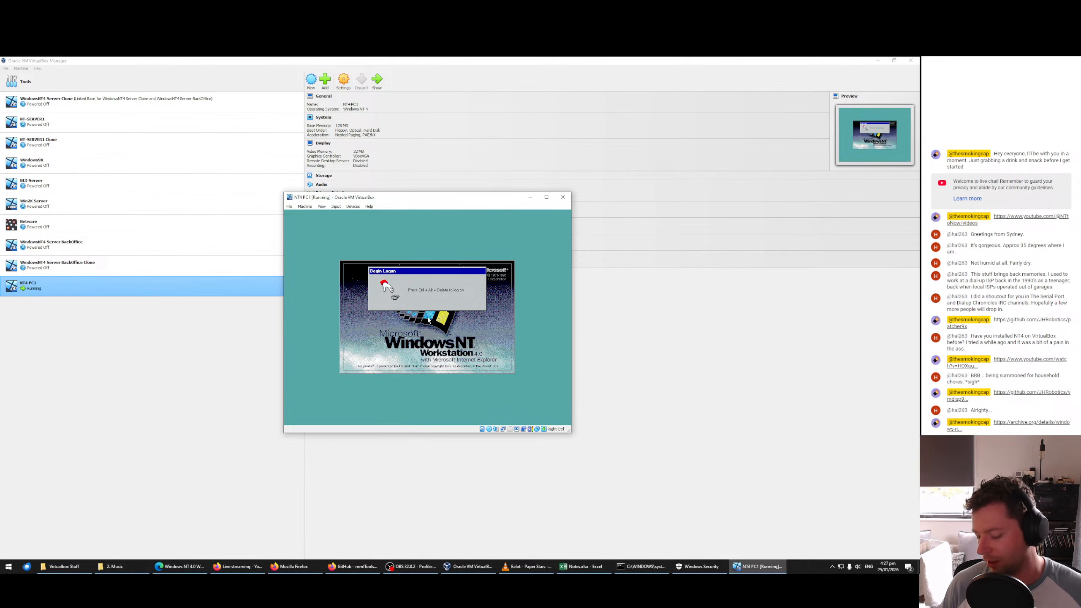
key("ctrl+Delete")
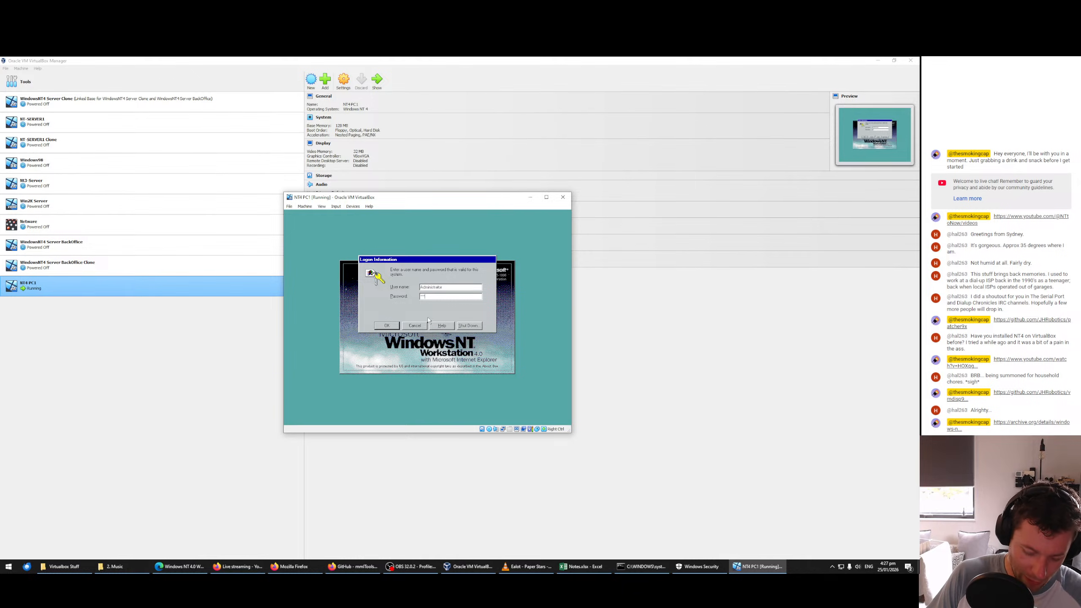
key("Return")
key("Return")
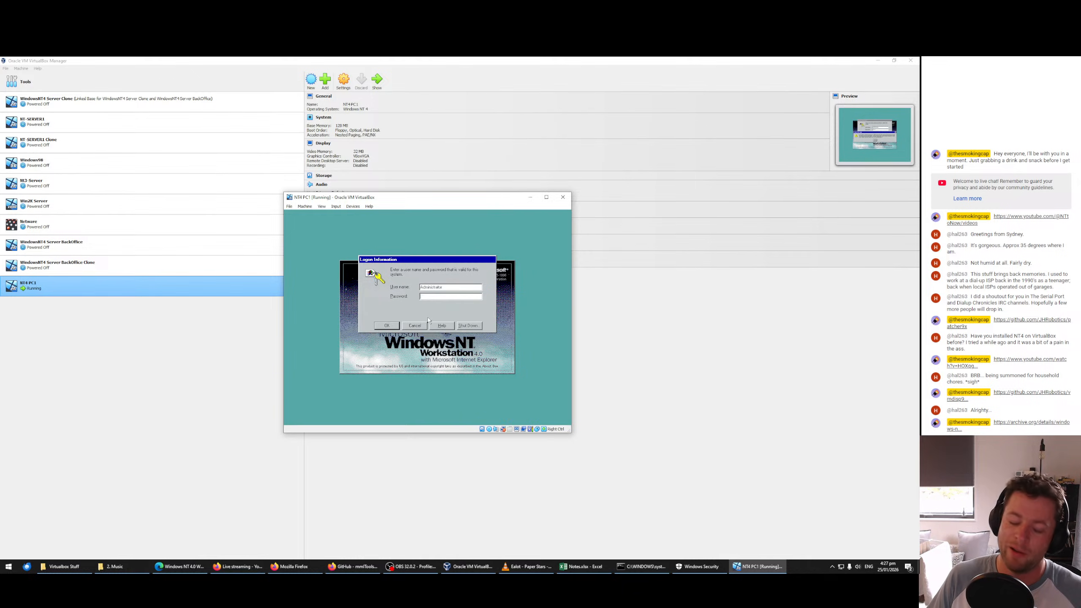
key("Return")
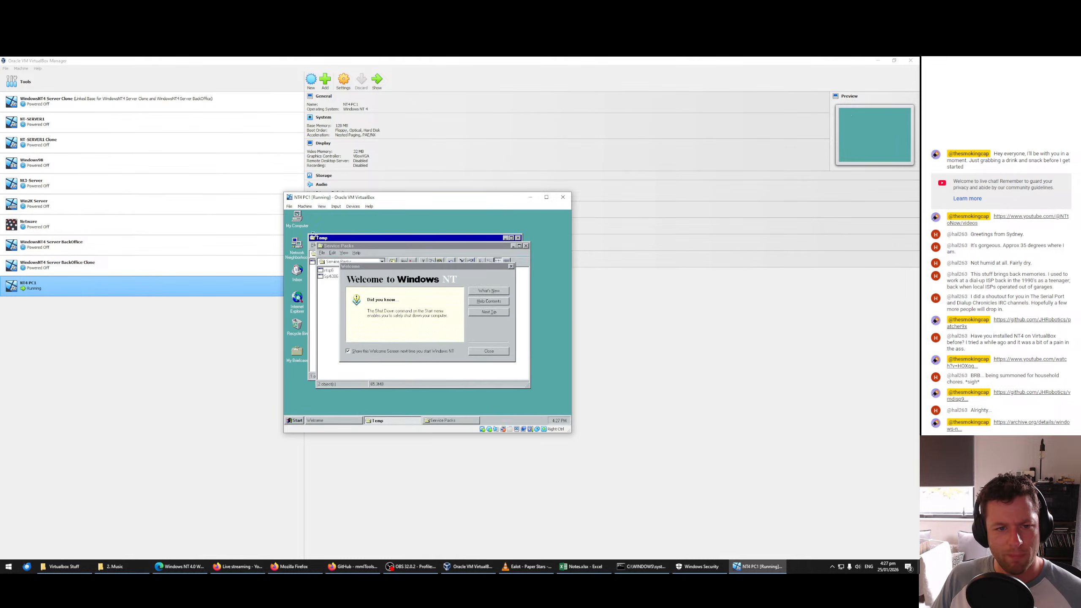
Turn off the Welcome screen and open My Computer's Startup/Shutdown system properties.
left_click(440, 353)
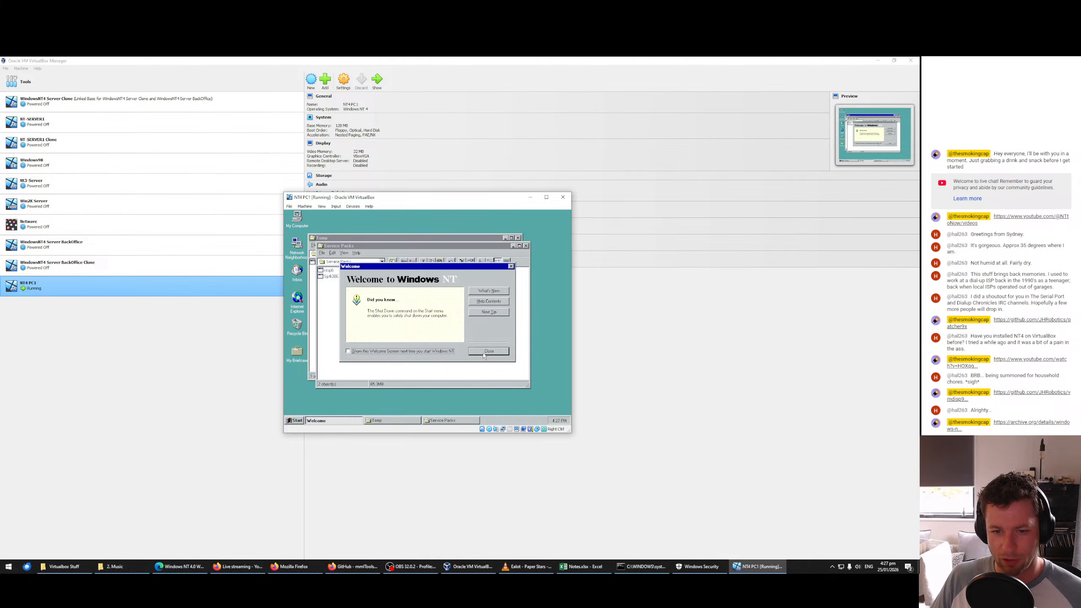
left_click(485, 352)
right_click(292, 224)
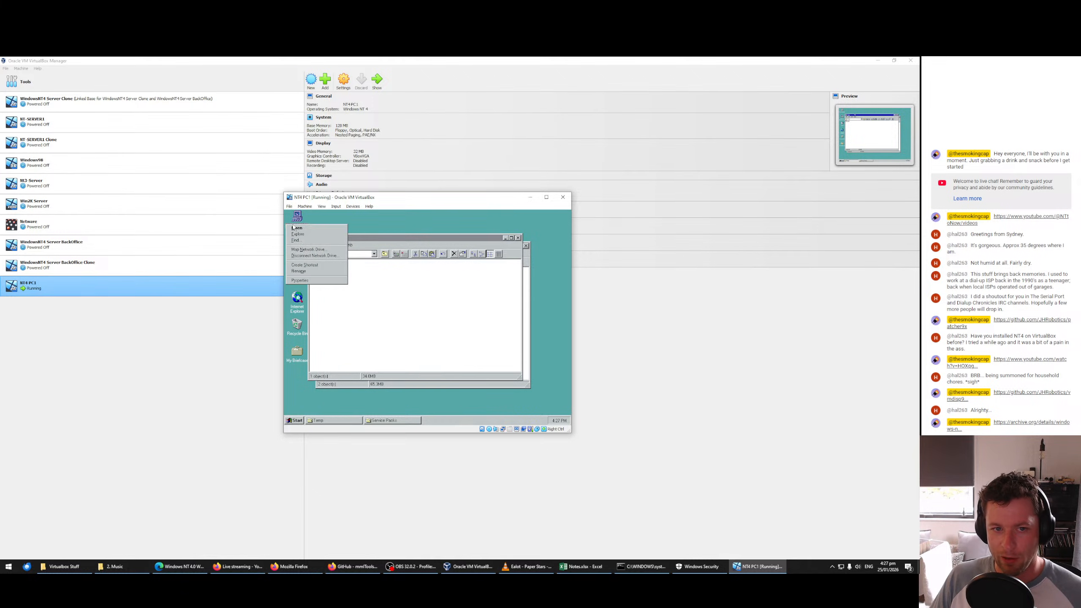
left_click(300, 281)
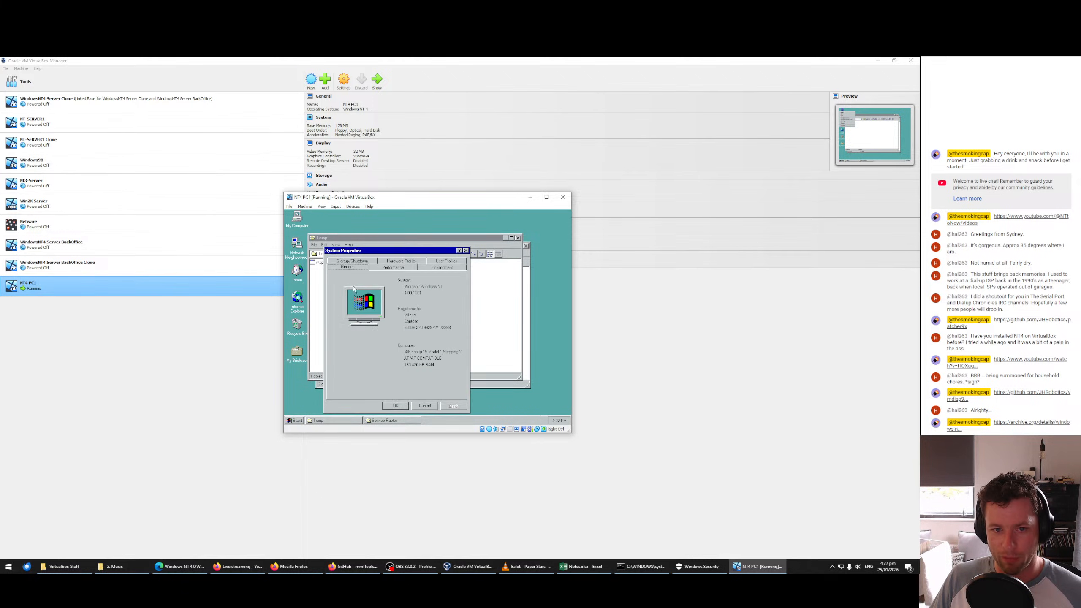
left_click(455, 267)
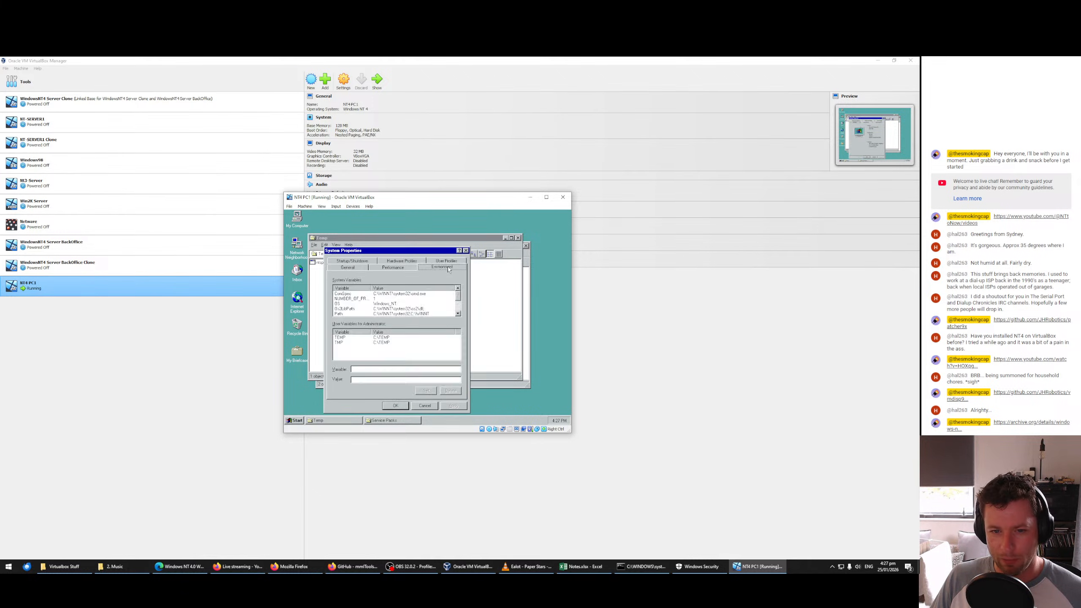
left_click(408, 268)
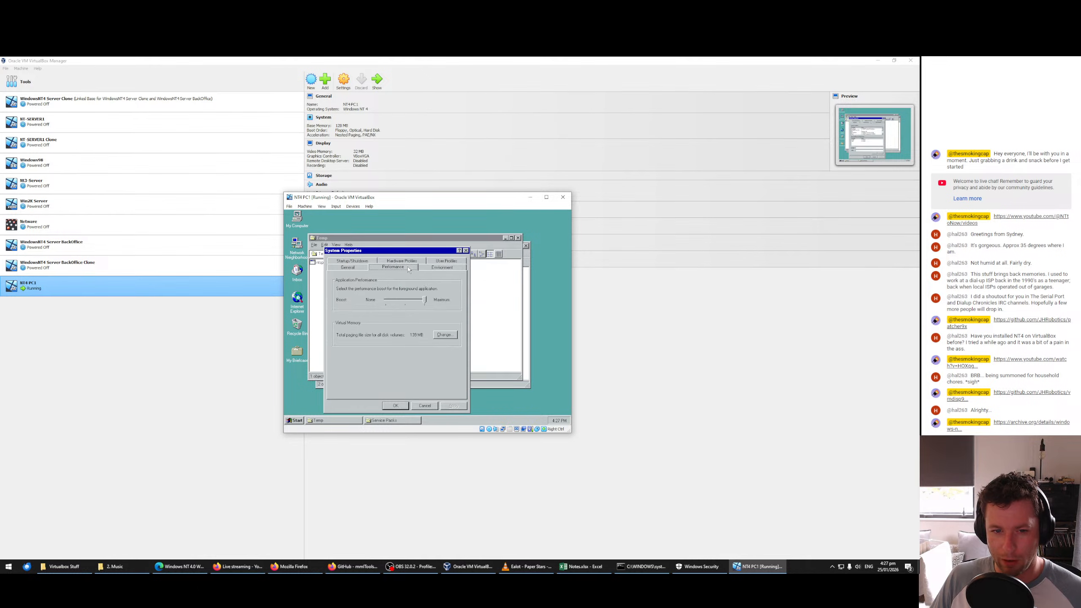
left_click(347, 268)
left_click(347, 263)
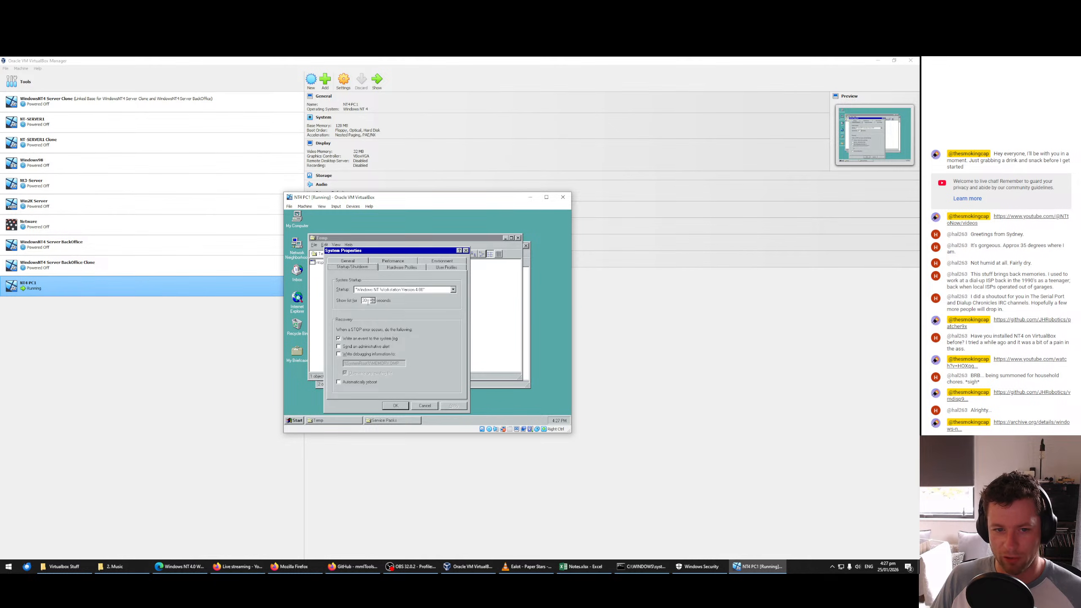
Set the startup list wait to 3 seconds, enable Write debugging information, and skip restarting.
left_click_drag(368, 301, 358, 303)
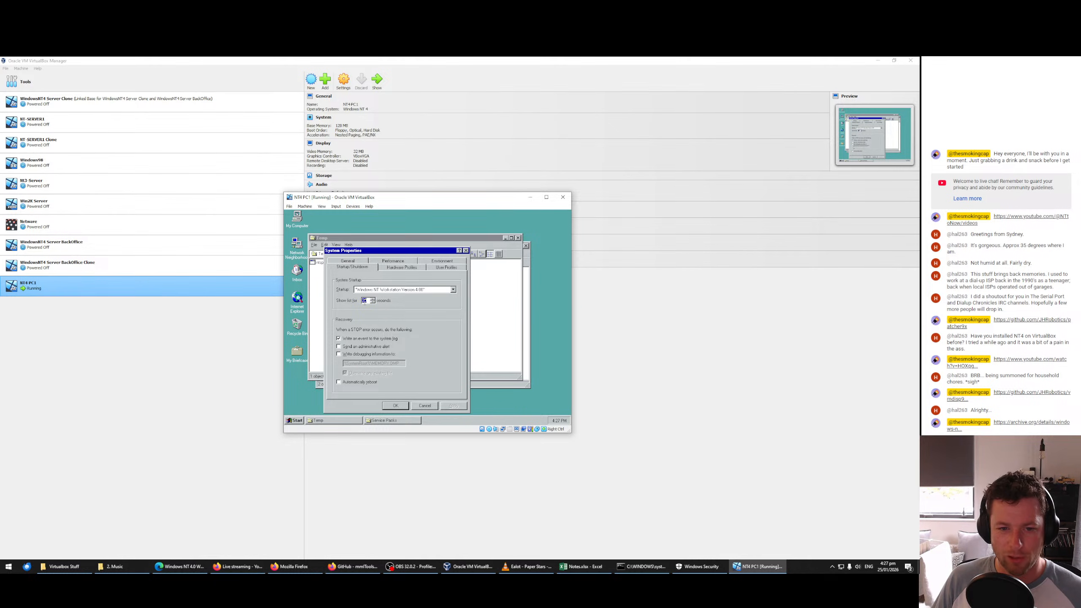
type("3")
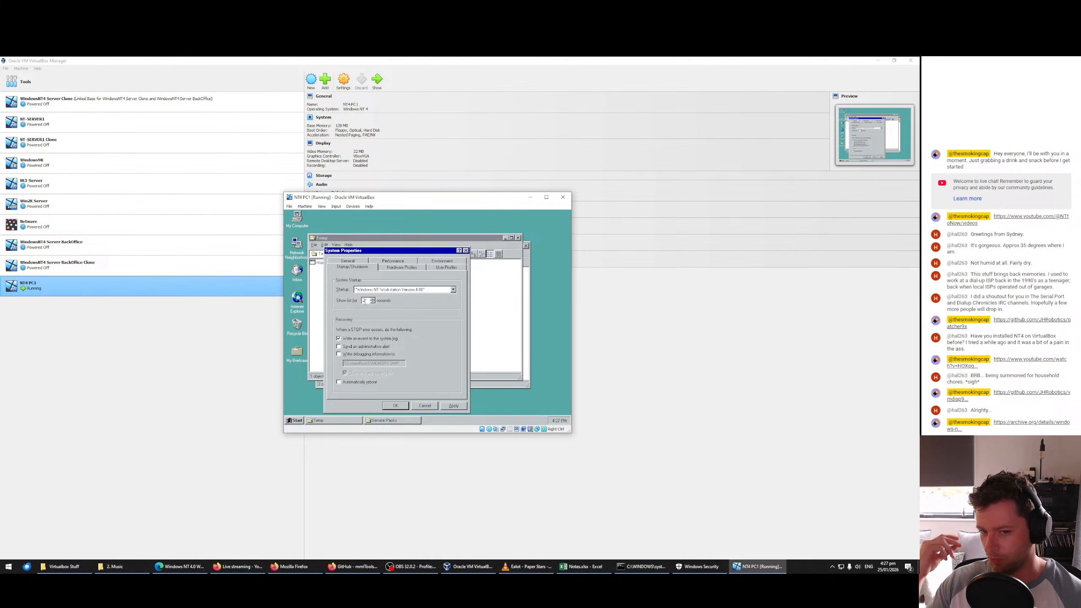
left_click(384, 355)
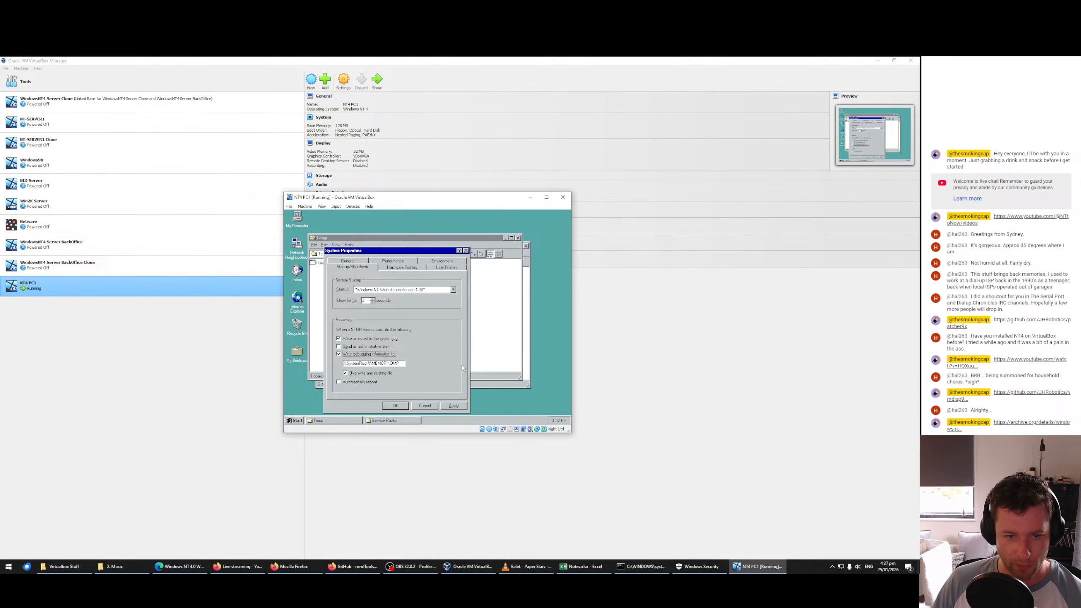
left_click(452, 406)
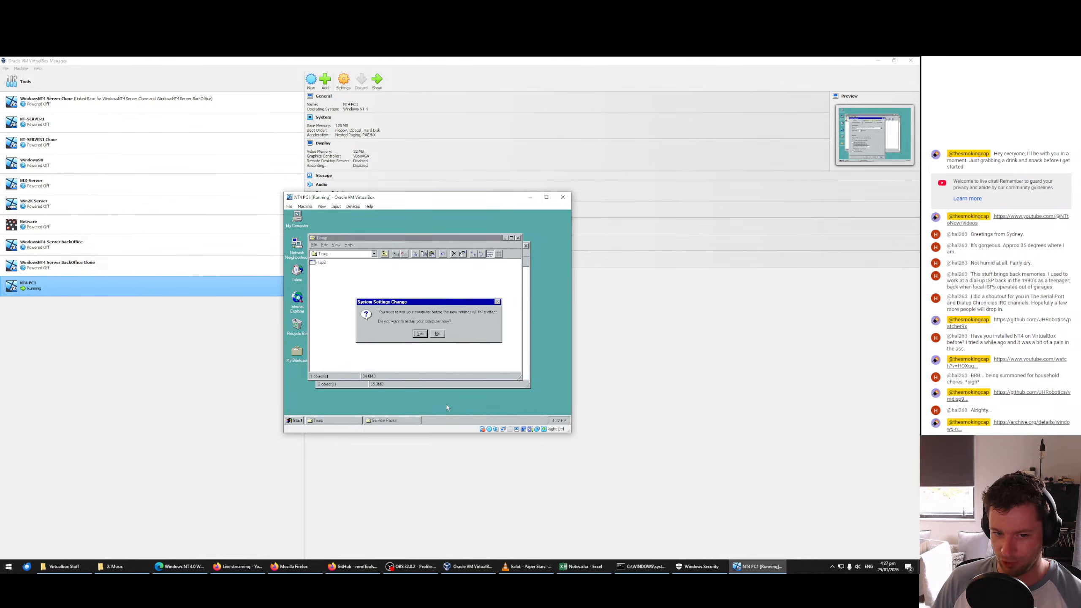
left_click(436, 334)
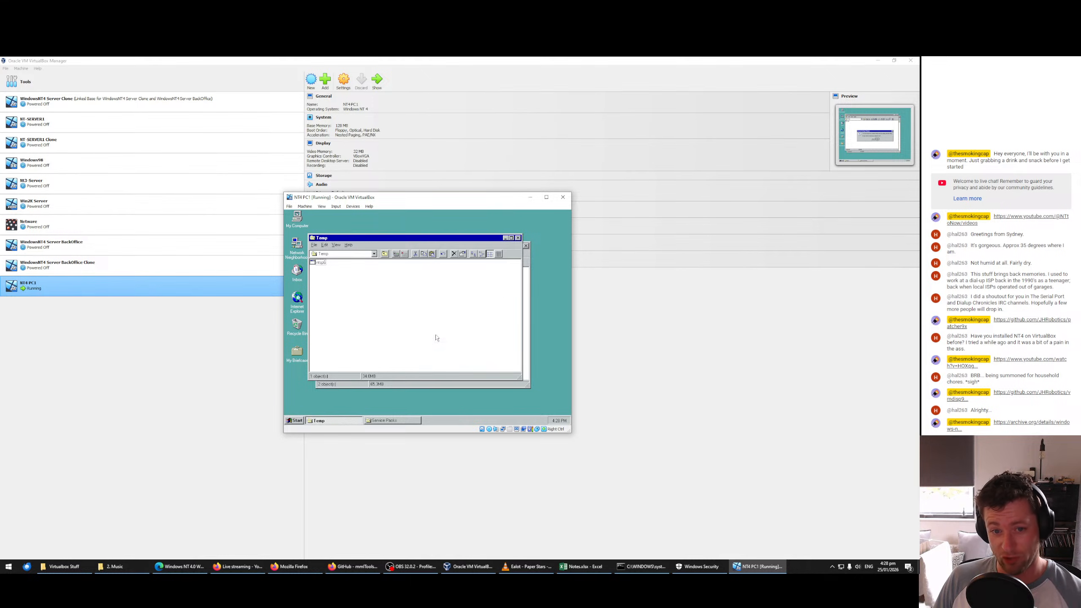
Close the Temp and Service Packs folder windows in the guest.
left_click(518, 238)
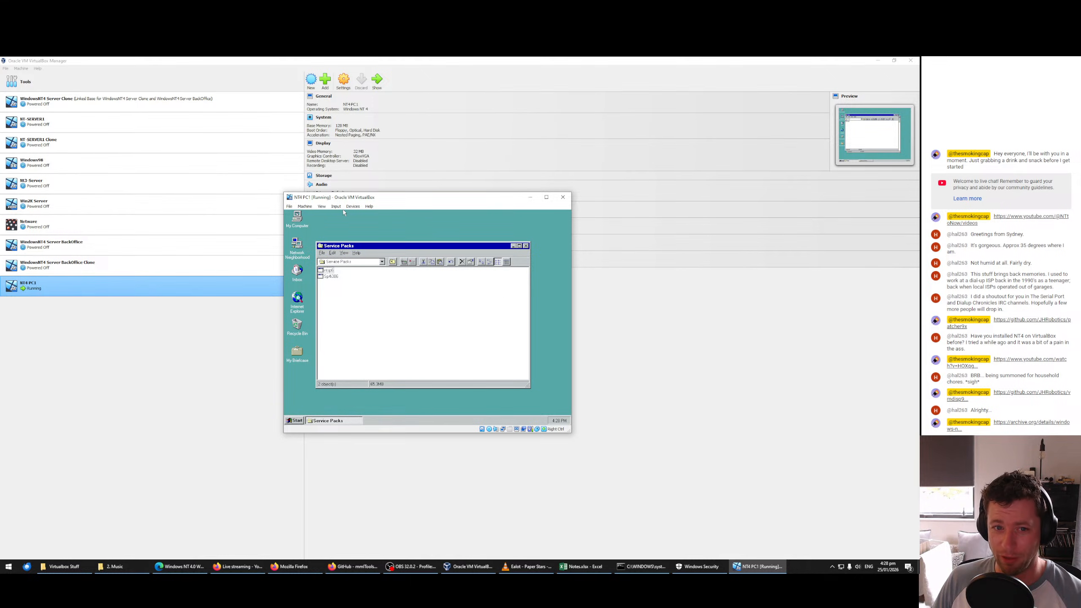
left_click(353, 209)
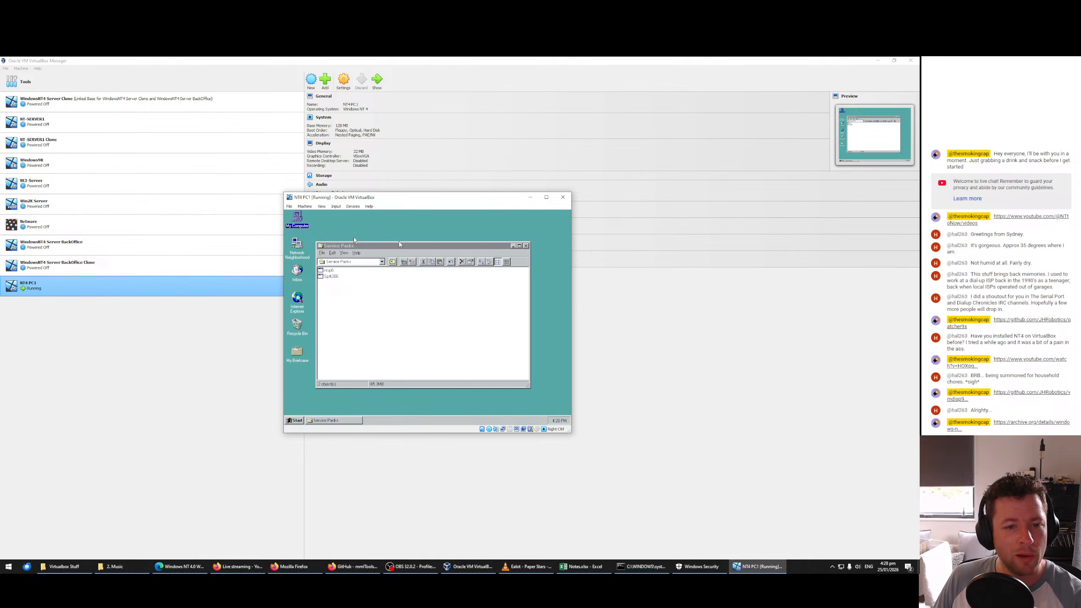
left_click(527, 245)
Insert the Guest Additions CD, install Guest Additions 7.0.6, and finish with Reboot now.
left_click(353, 206)
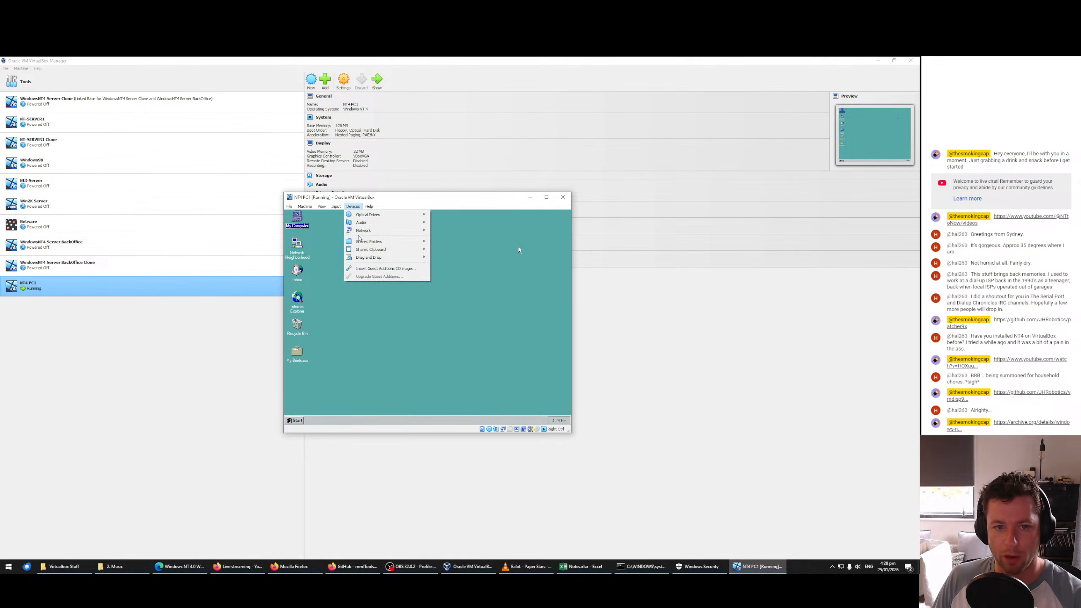
left_click(385, 268)
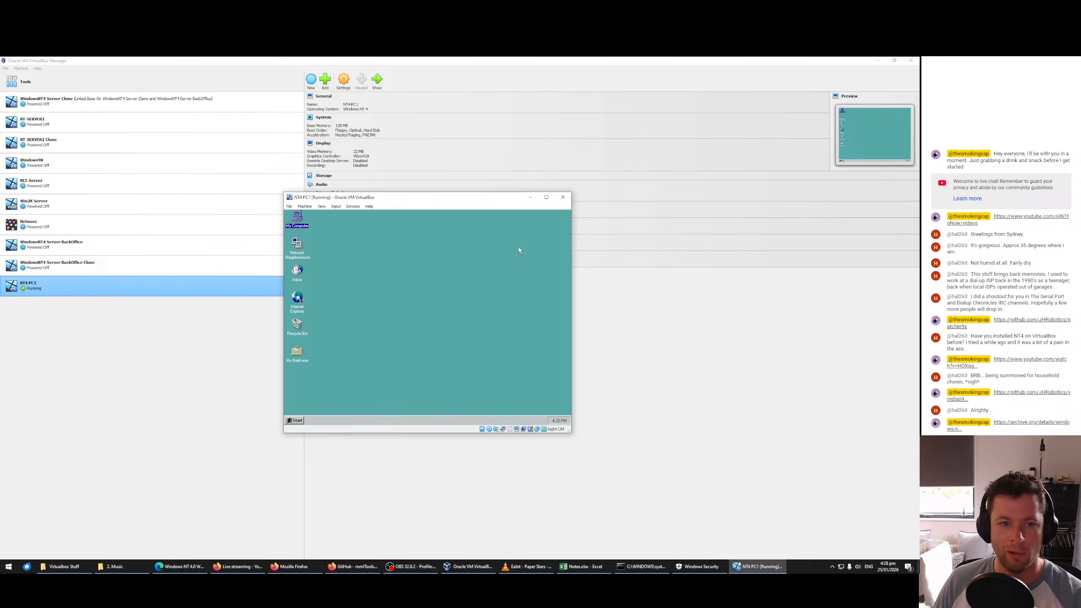
key("Return")
key("Return")
key("Return")
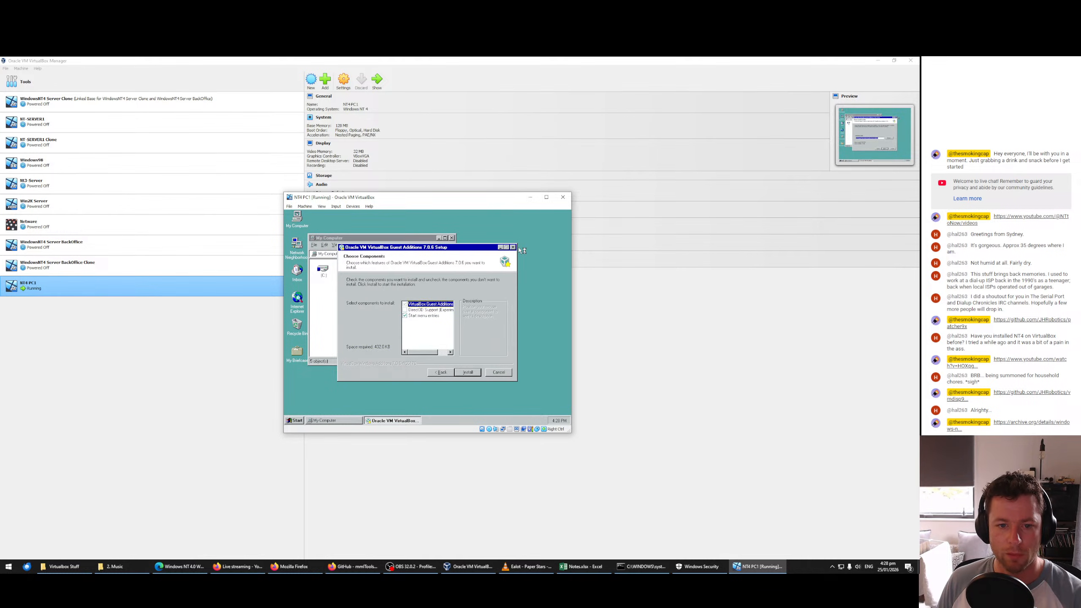
key("Down")
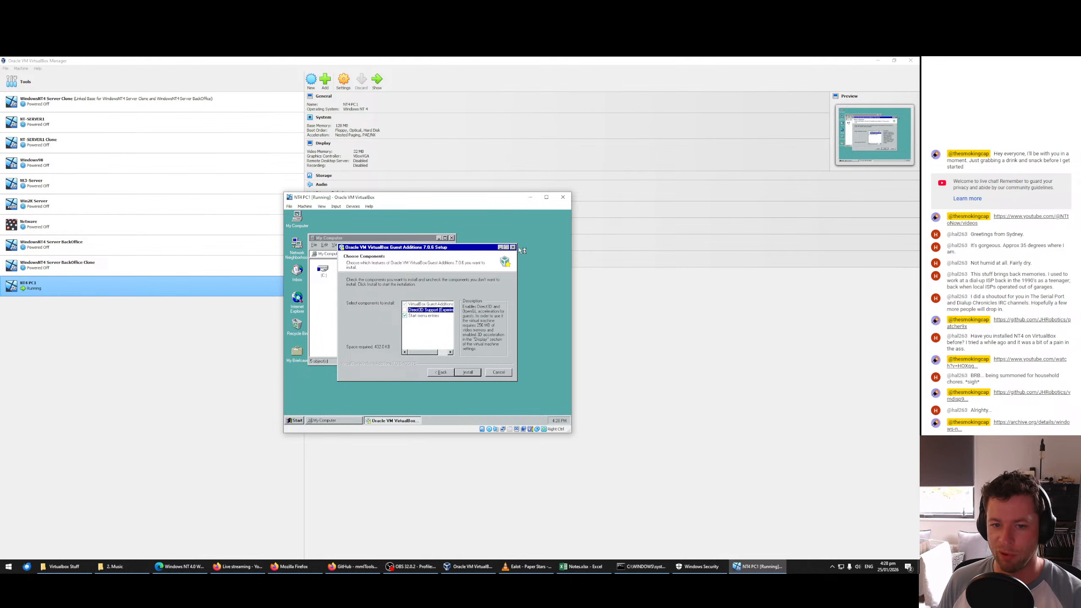
key("Return")
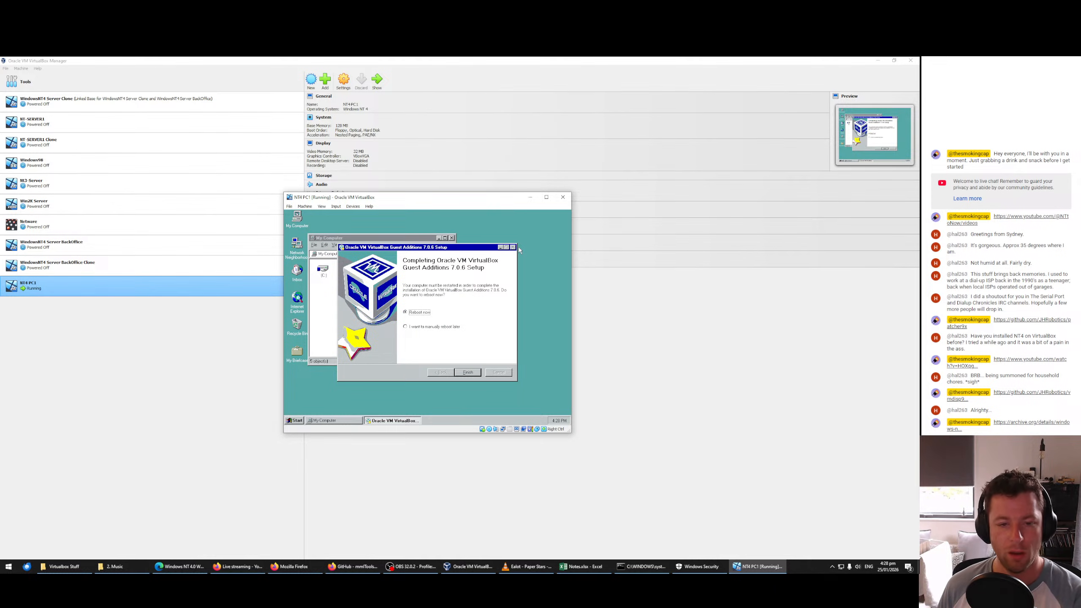
key("Return")
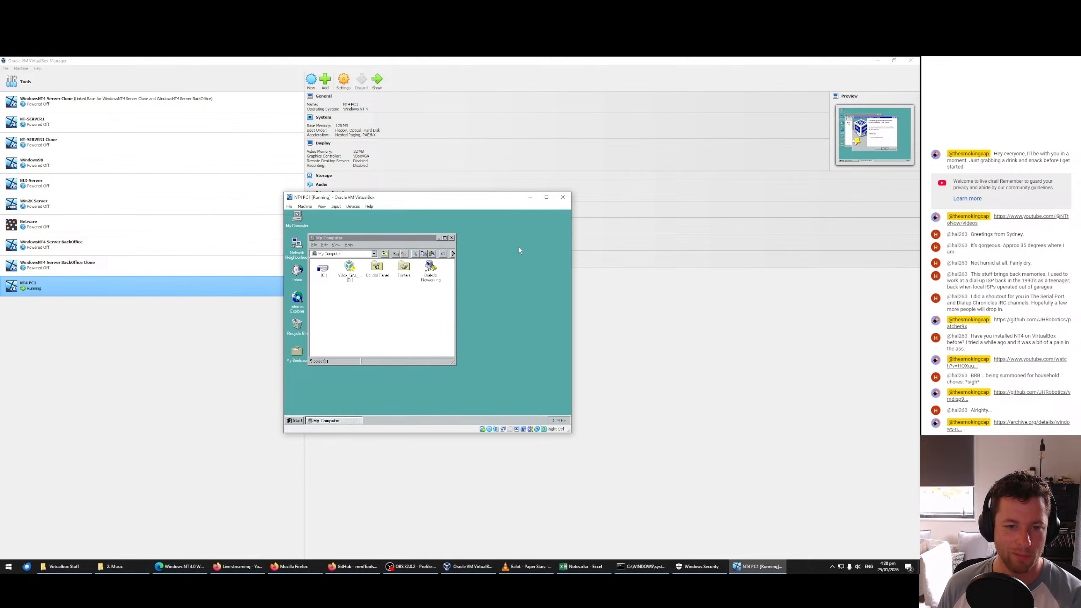
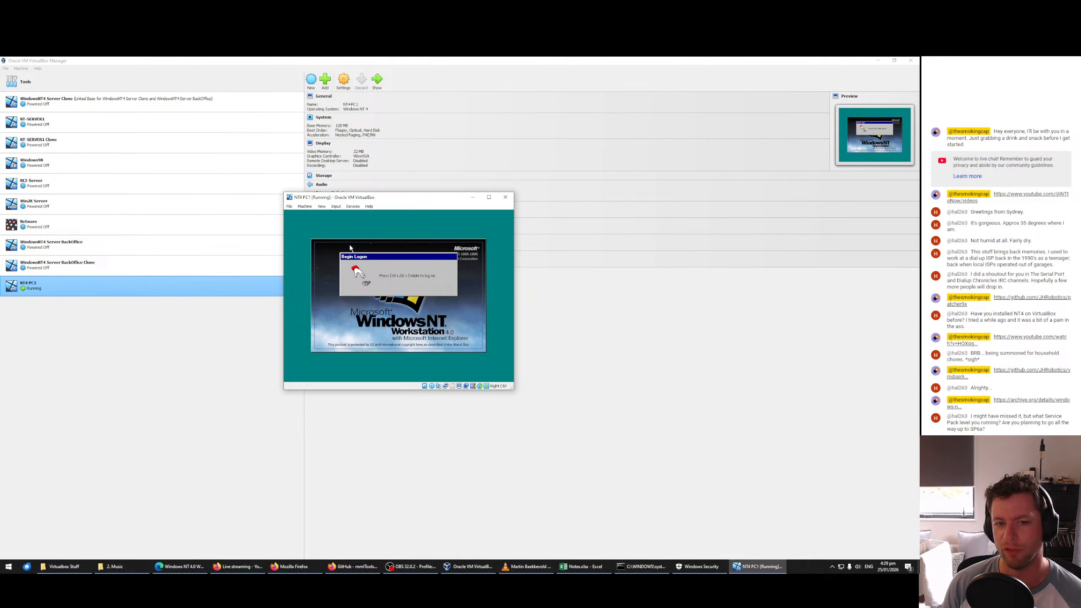
Send Ctrl+Alt+Del to NT4-PC1 and log on as Administrator.
key("ctrl+Delete")
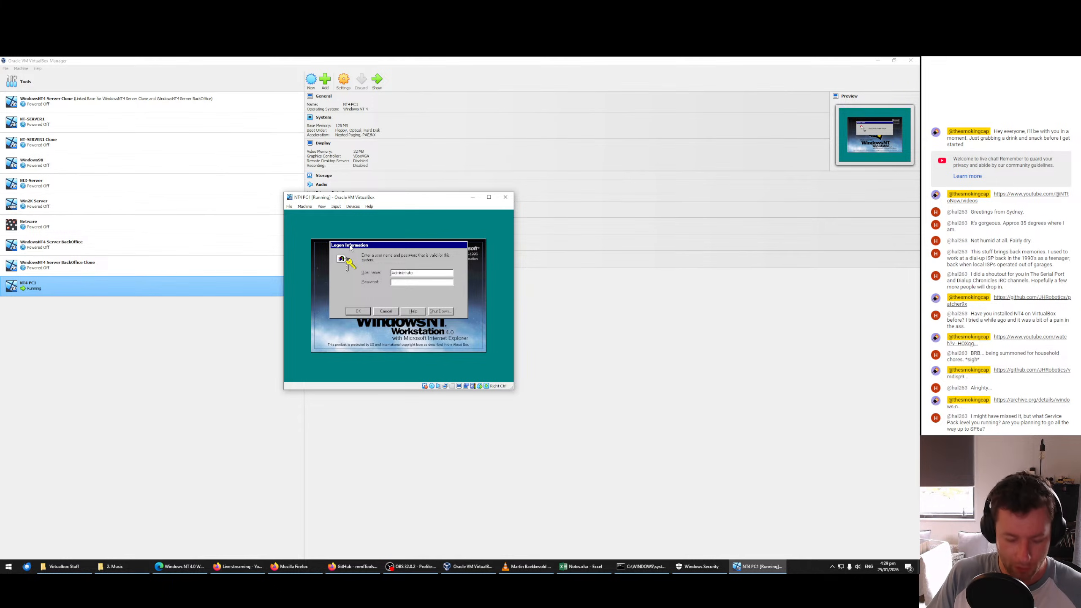
key("Return")
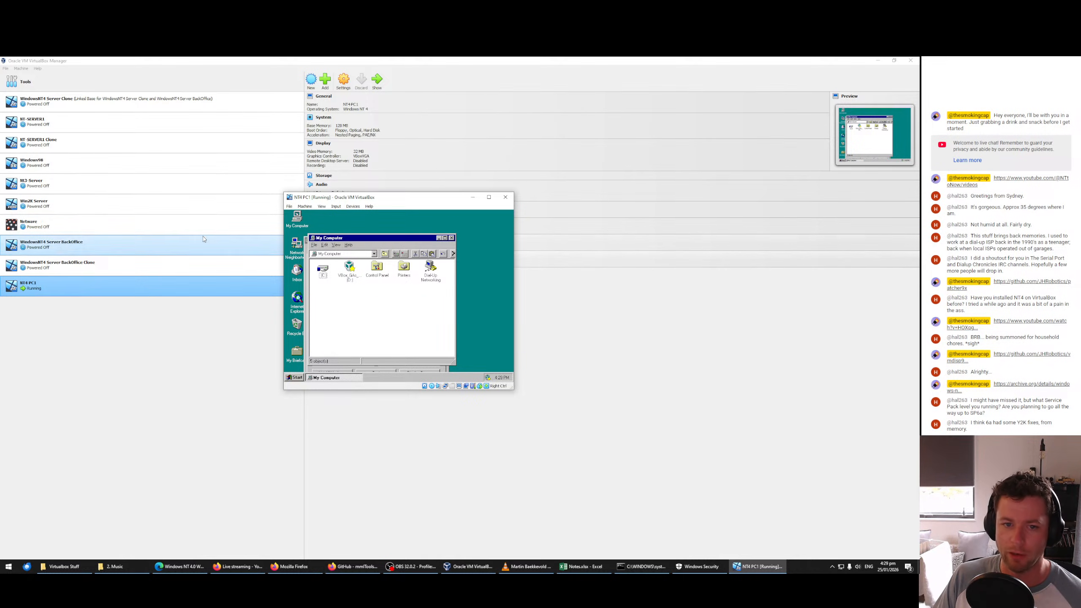
Set the guest display to True Color at 1280 by 960, test it, and apply.
left_click(452, 238)
left_click_drag(417, 244, 428, 227)
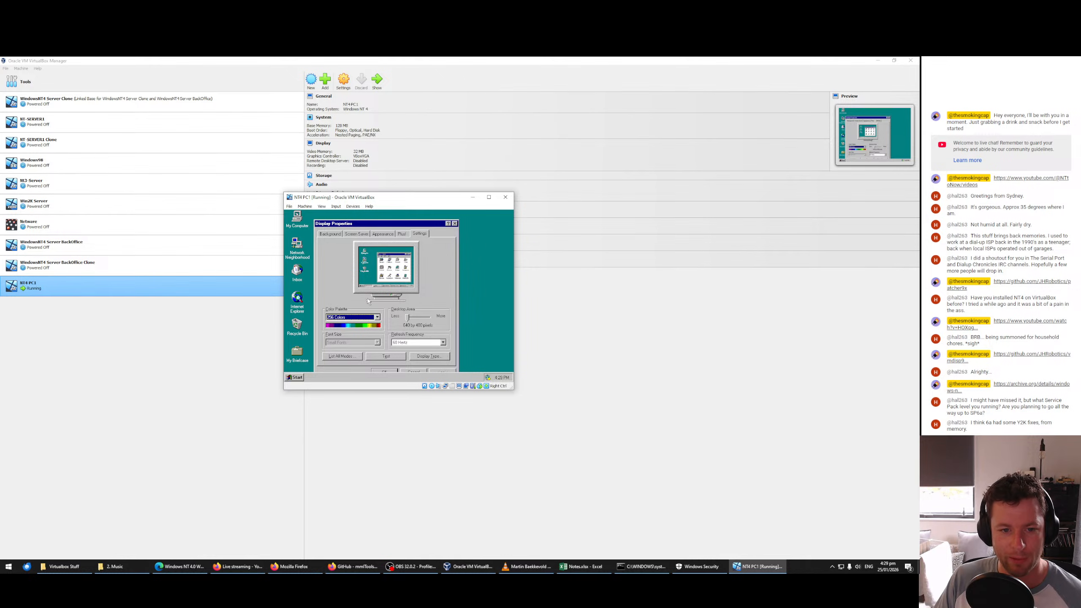
left_click(377, 317)
left_click(350, 338)
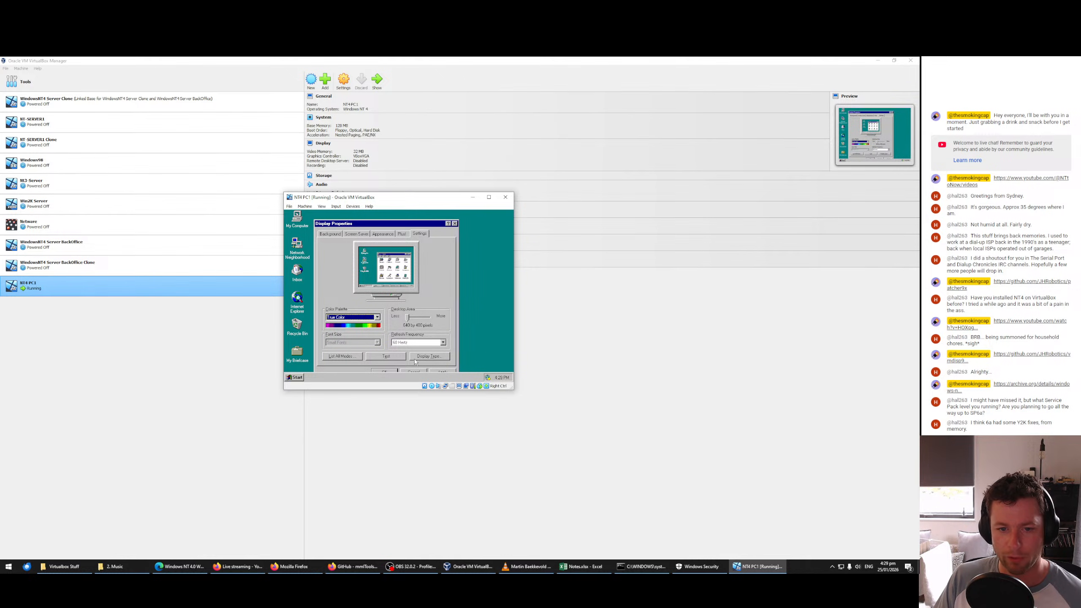
left_click(423, 318)
left_click(424, 317)
left_click(423, 318)
left_click(423, 318)
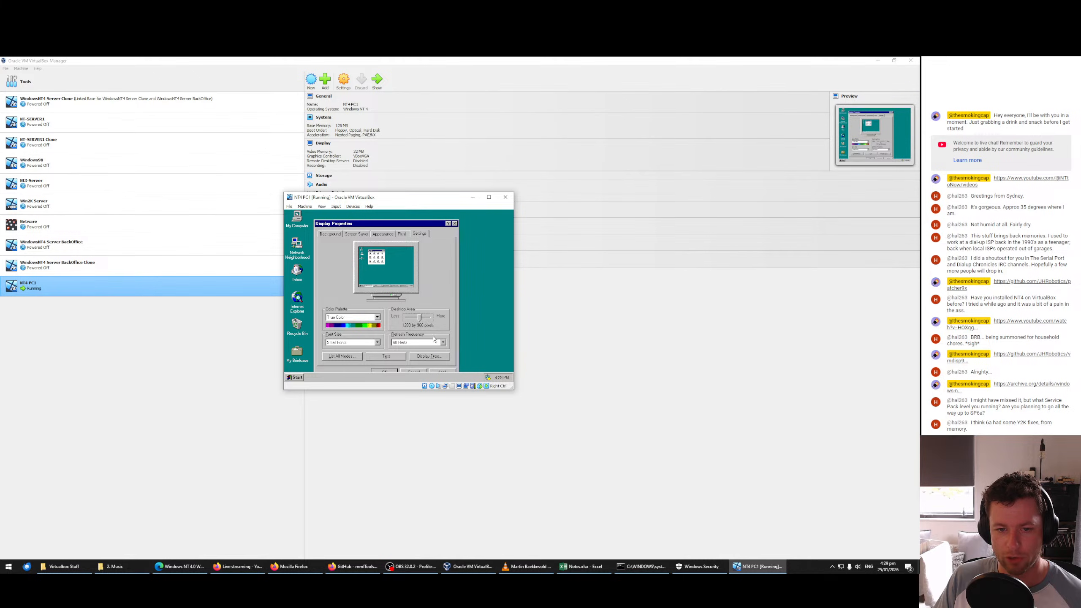
left_click(386, 356)
left_click(390, 317)
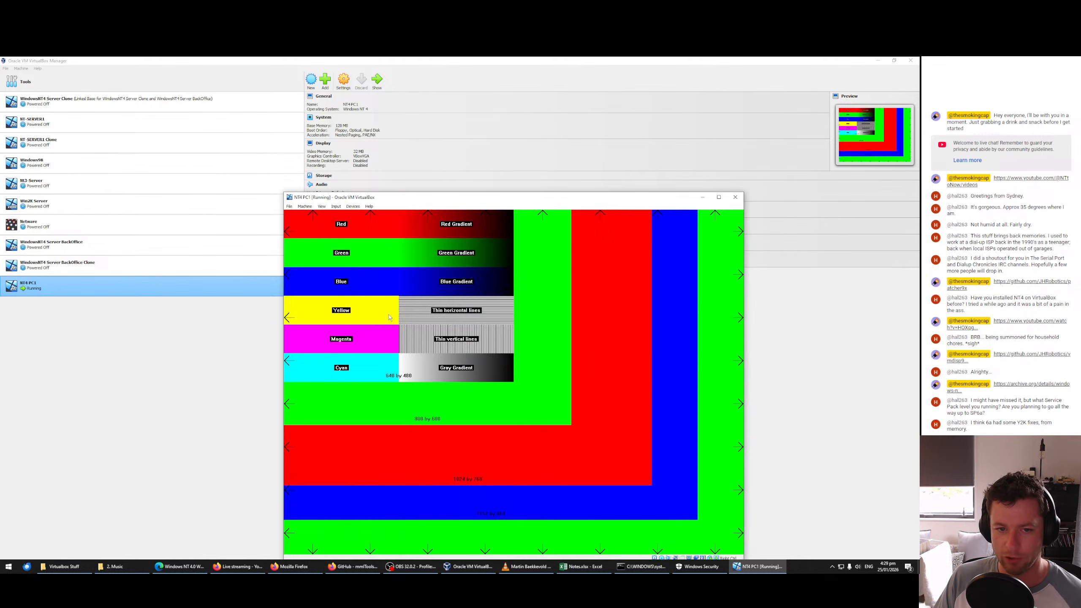
left_click_drag(442, 204, 340, 134)
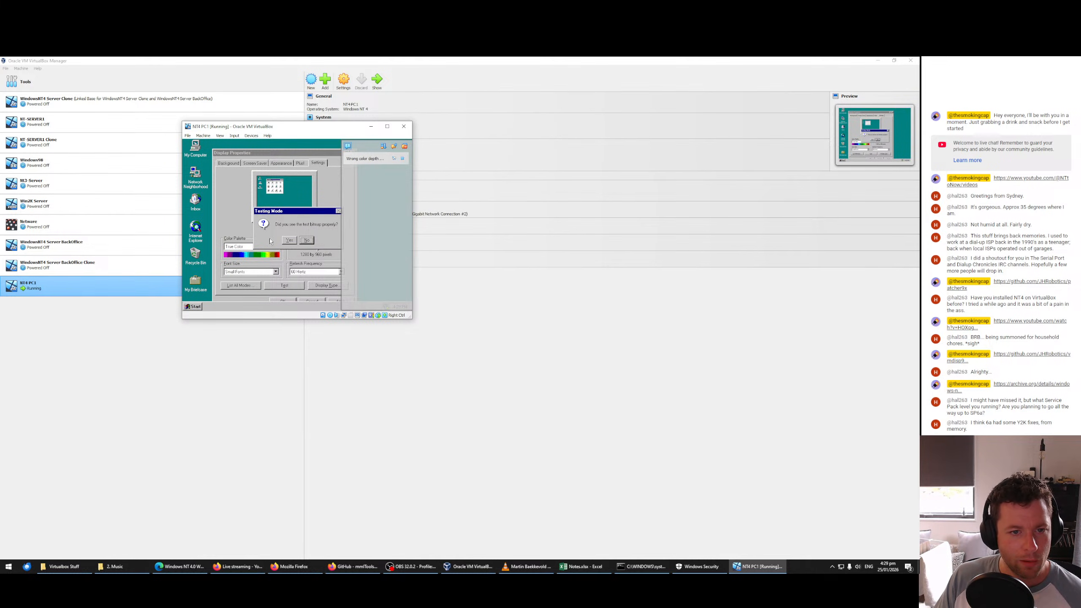
left_click(290, 241)
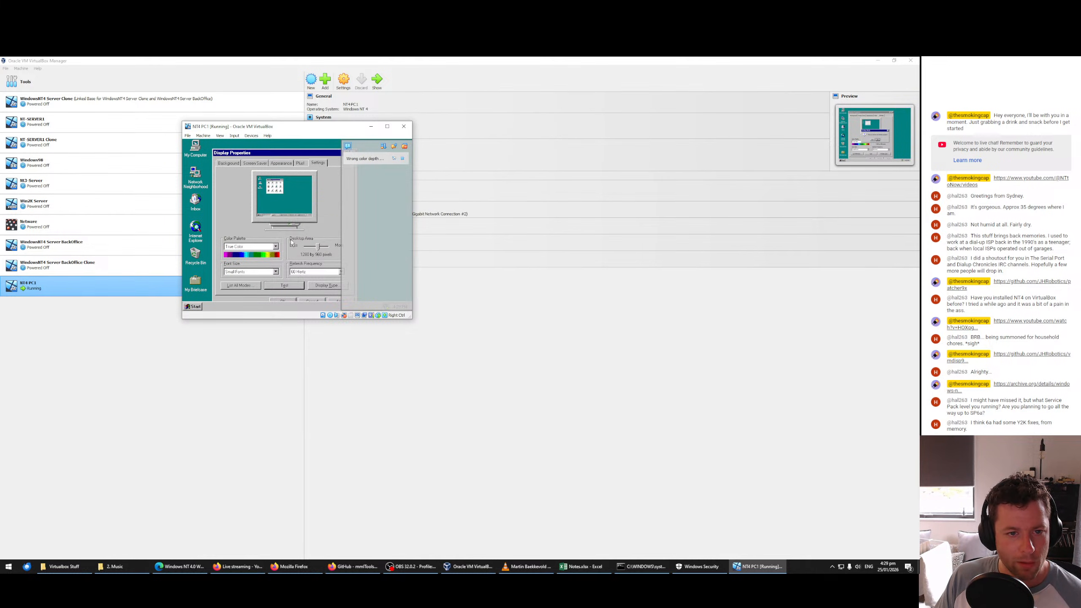
left_click(282, 301)
Reopen Display Properties, switch Font Size to Large Fonts, and confirm the system font change.
right_click(329, 256)
left_click(345, 299)
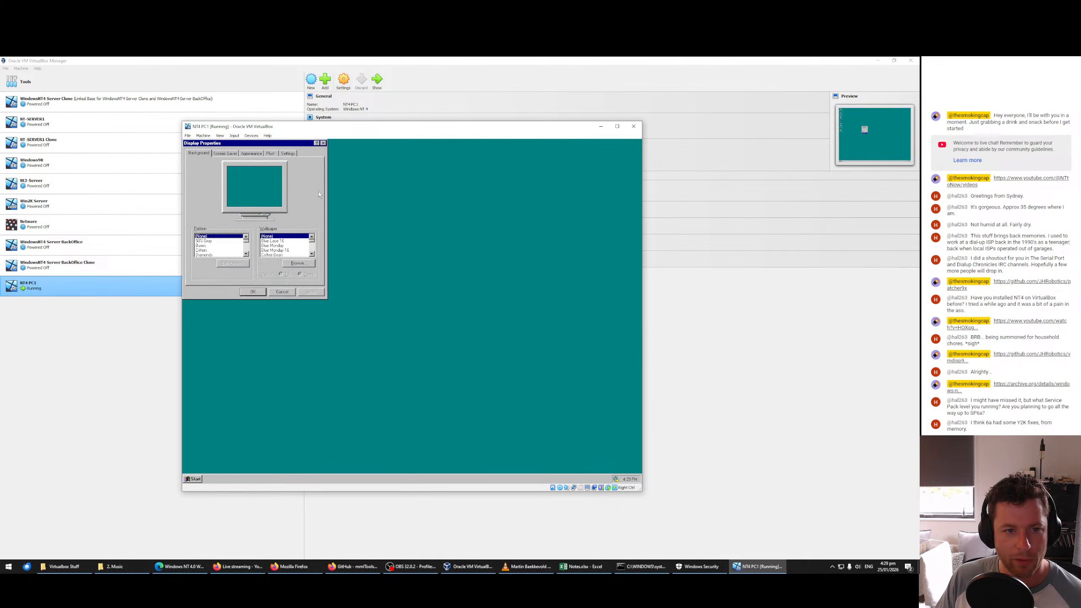
left_click(245, 262)
left_click(232, 275)
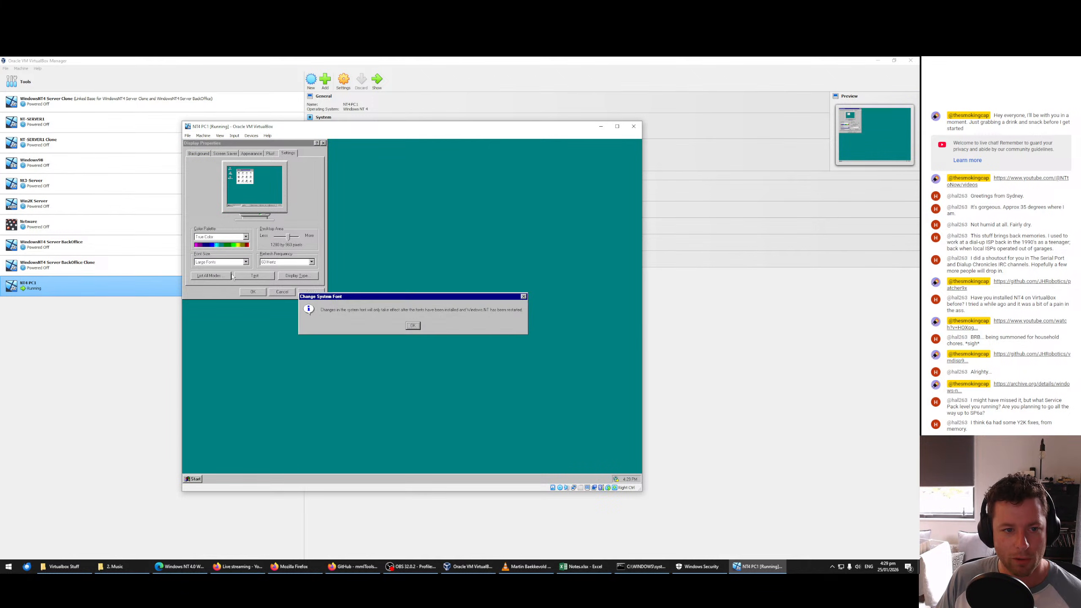
left_click(413, 325)
left_click(250, 292)
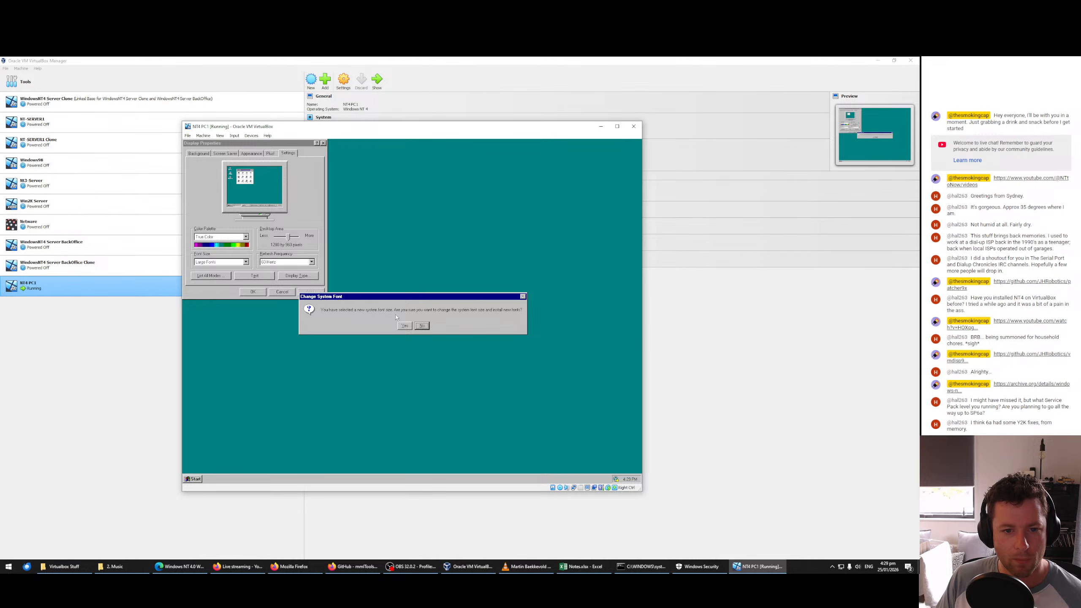
left_click(405, 325)
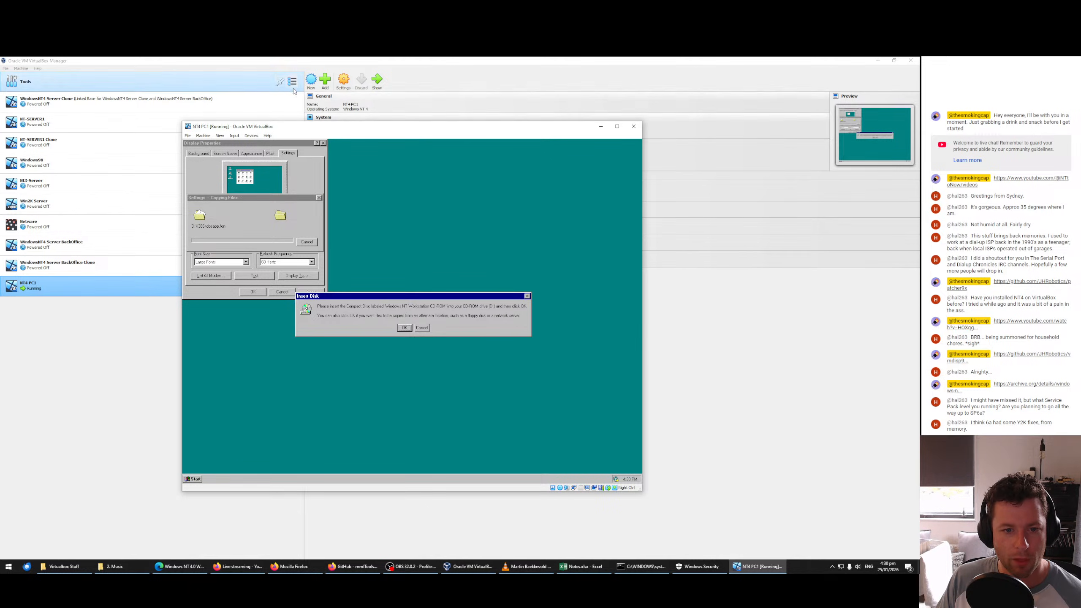
Insert the NT 4 ISO, finish copying fonts with No to All, and accept the restart.
left_click(251, 135)
mouse_move(273, 144)
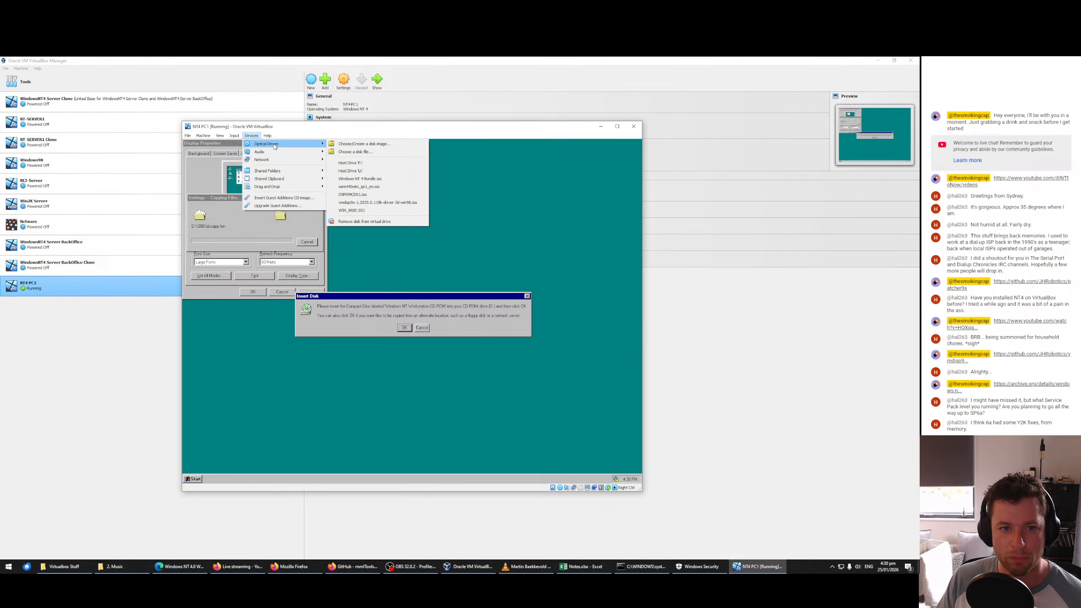
left_click(384, 188)
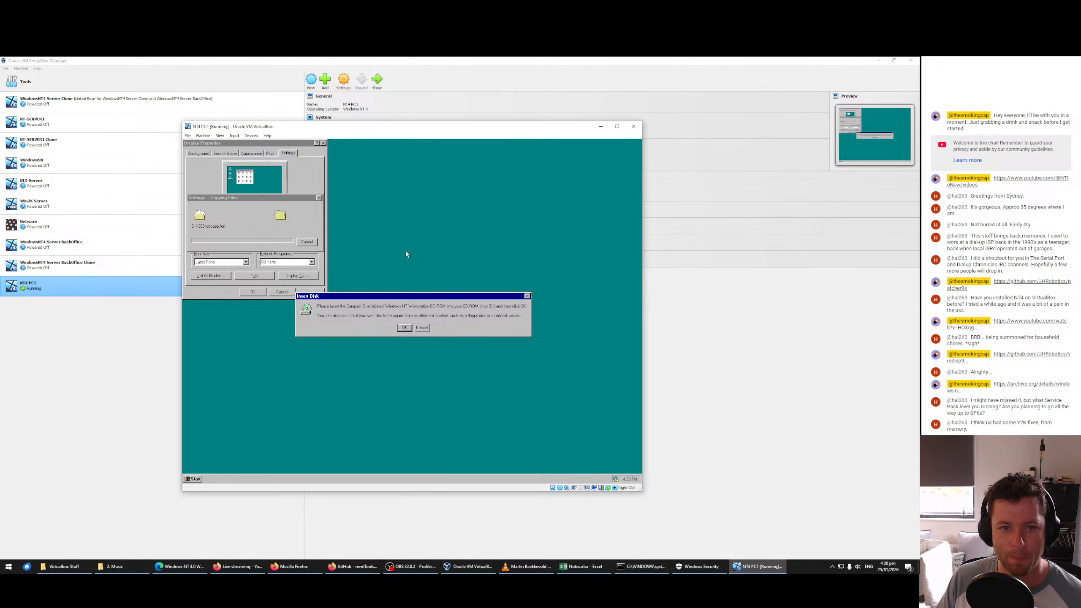
left_click(402, 328)
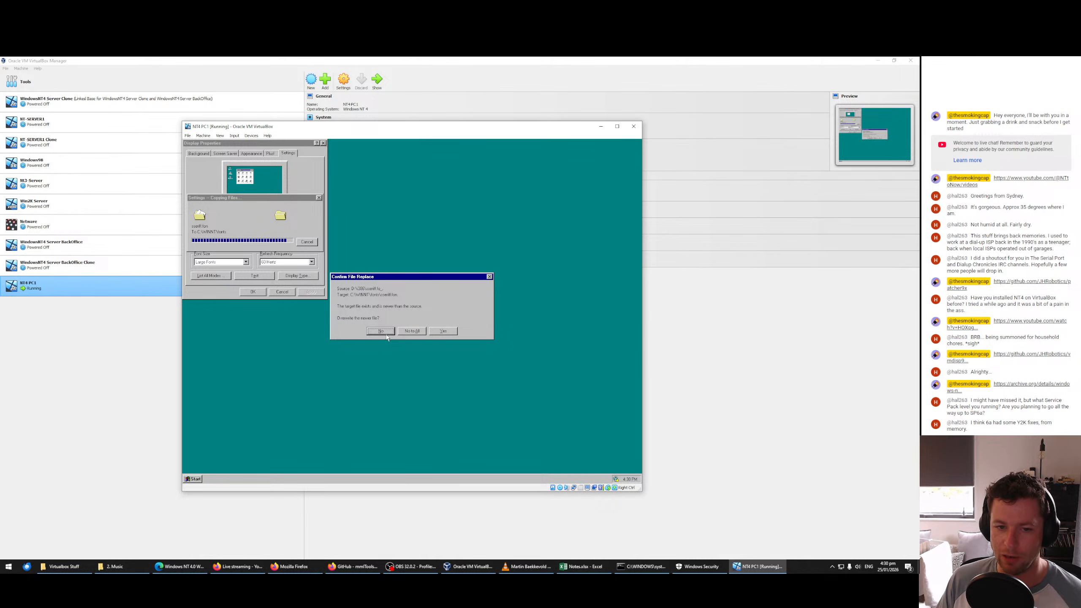
left_click(406, 333)
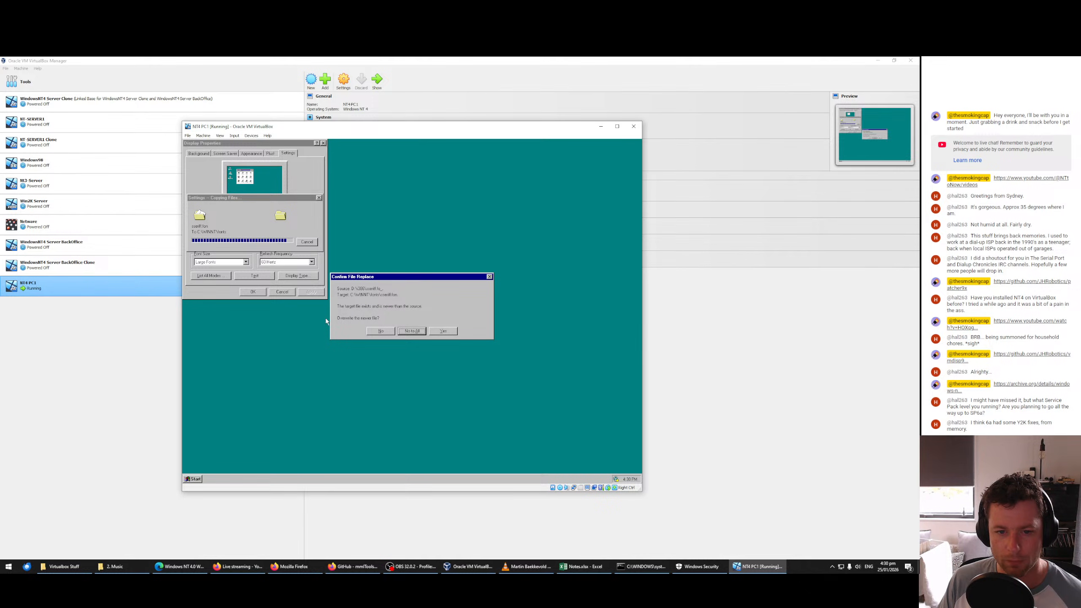
left_click(410, 335)
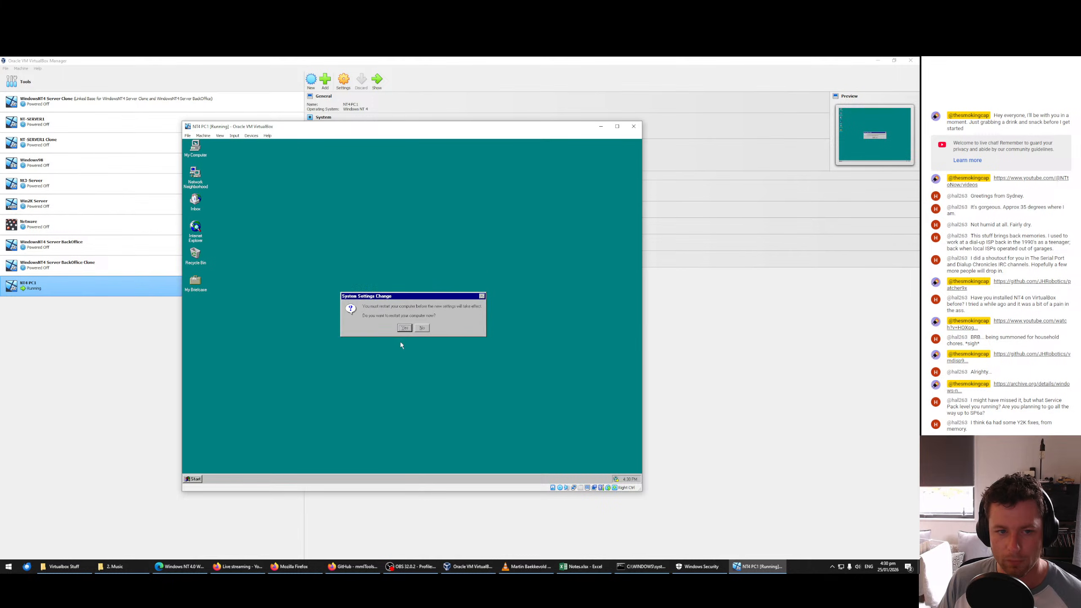
left_click(404, 331)
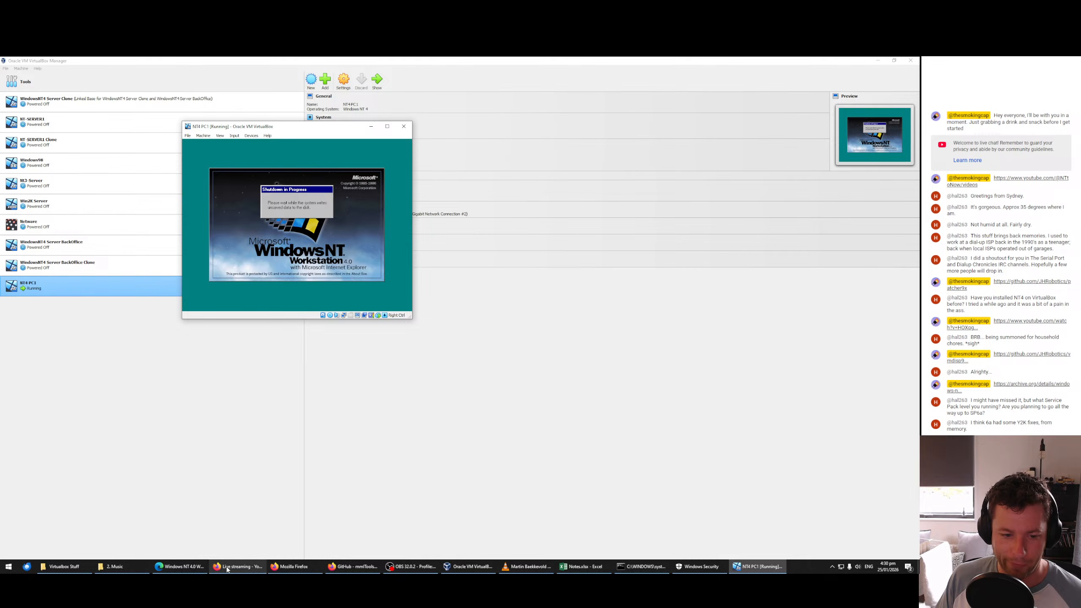
In Edge, return to WinWorld's Windows NT 4.0 page and open the Patches release.
left_click(179, 566)
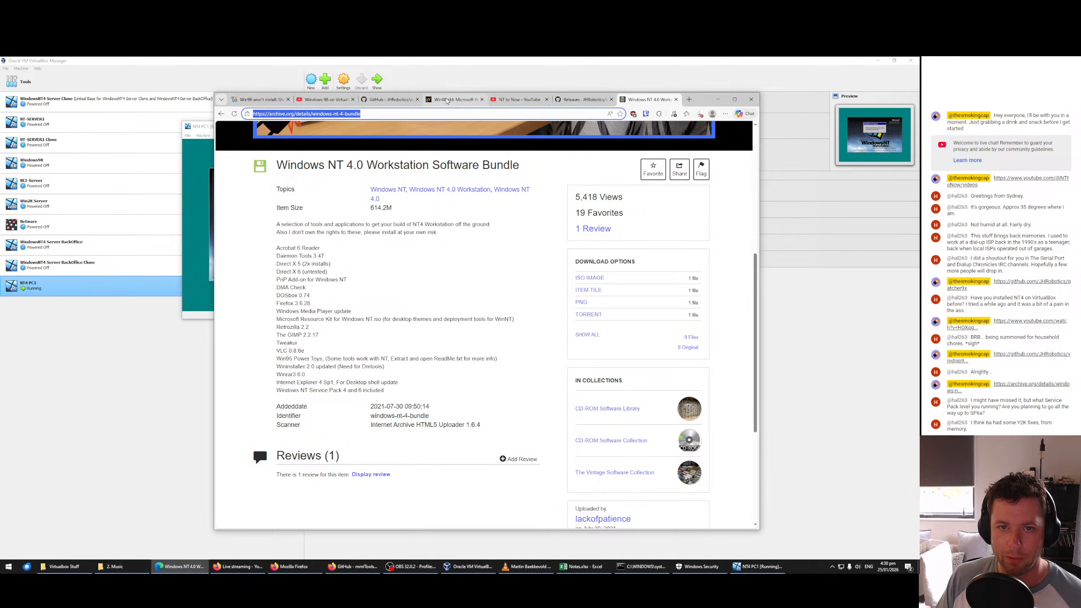
left_click(455, 99)
key("alt+Left")
scroll(443, 328, "up", 15)
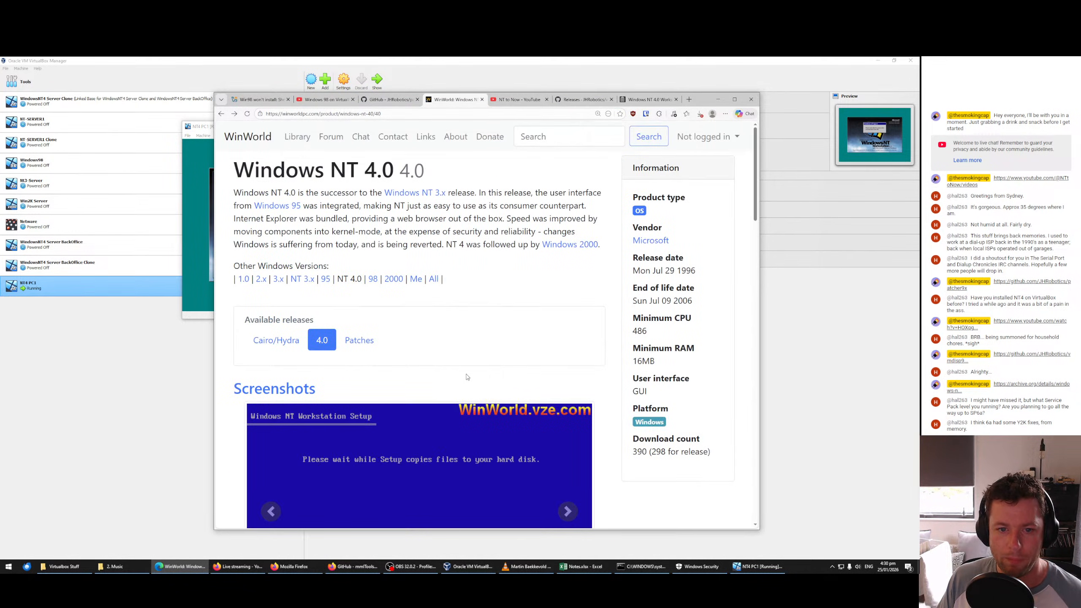
scroll(467, 377, "down", 16)
scroll(443, 373, "up", 16)
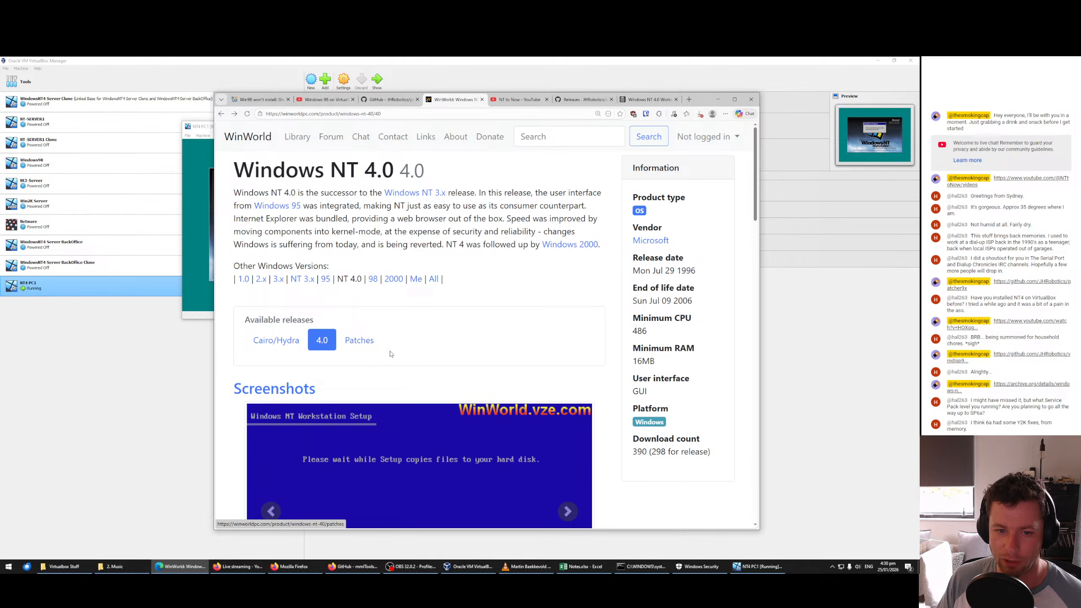
left_click(354, 341)
Scroll through the NT 4.0 service pack list, then minimize Edge.
scroll(493, 394, "down", 10)
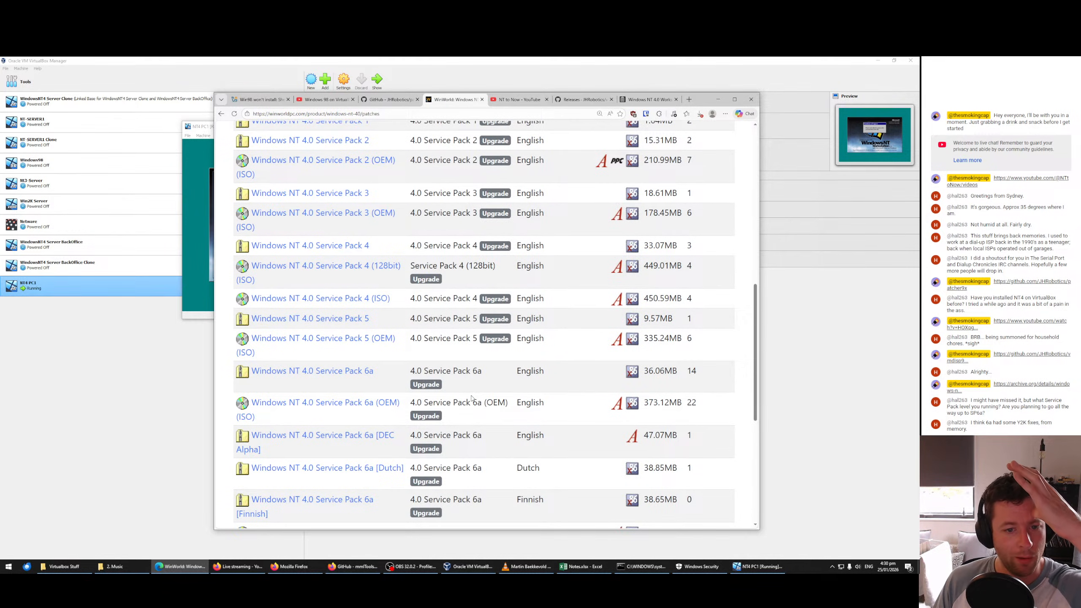
scroll(474, 397, "down", 4)
scroll(473, 398, "down", 2)
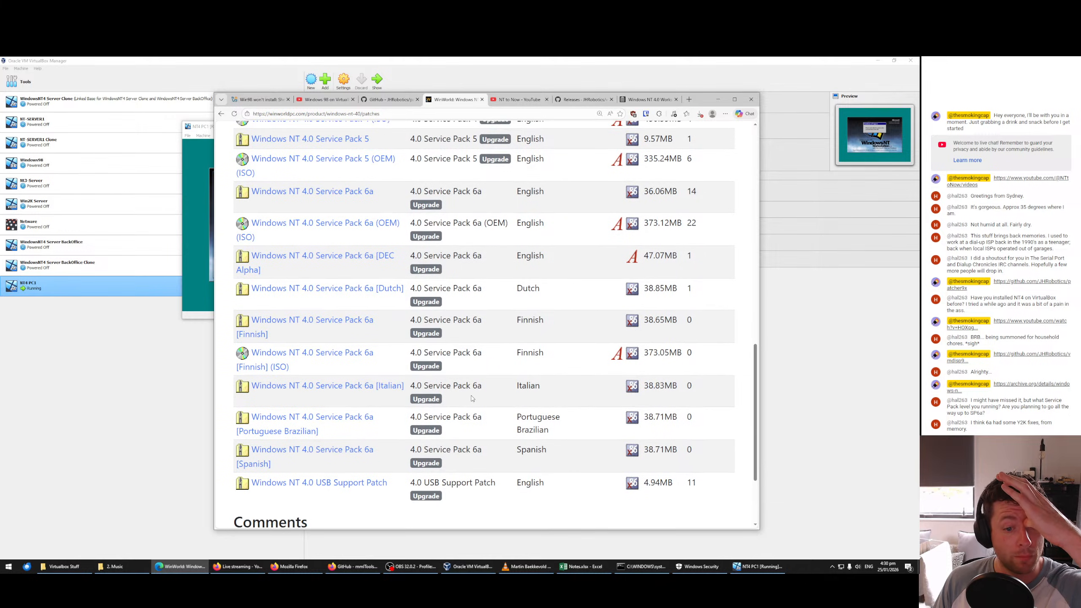
scroll(472, 398, "up", 5)
scroll(383, 362, "down", 2)
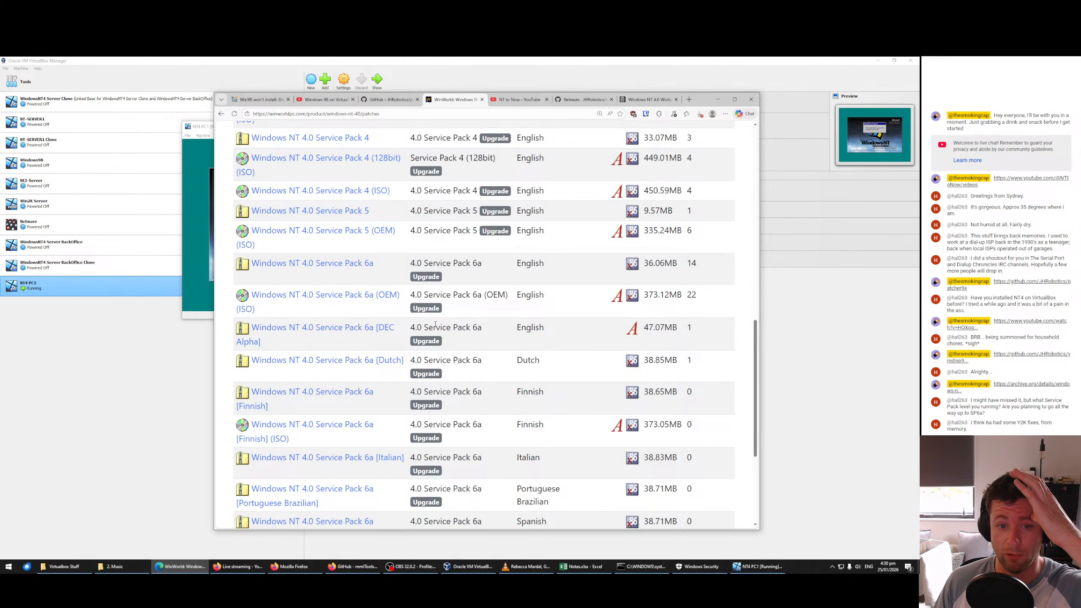
scroll(435, 324, "down", 2)
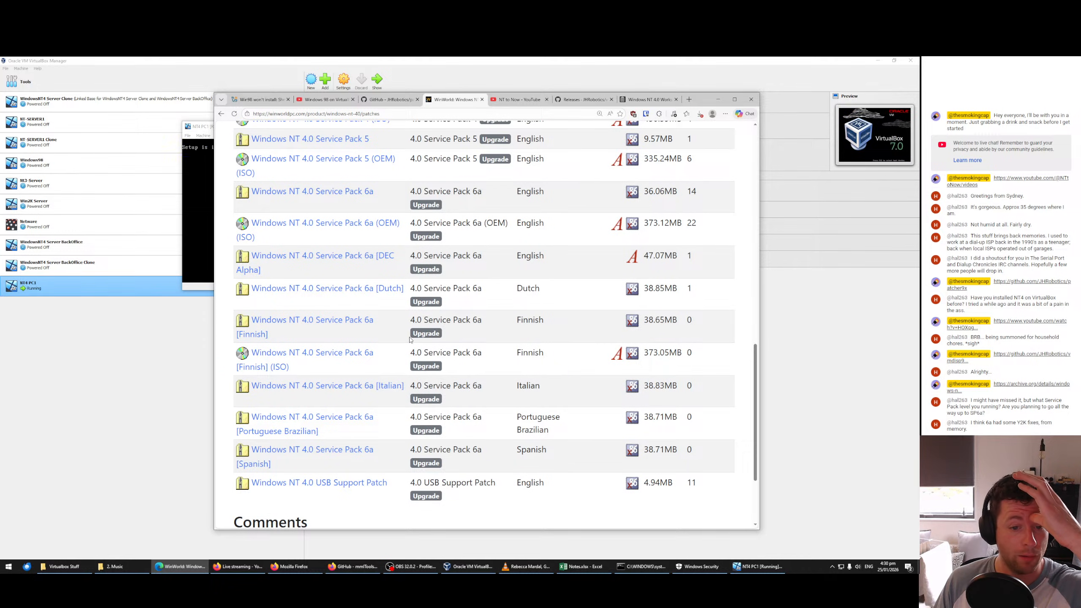
scroll(409, 339, "up", 2)
scroll(409, 339, "up", 6)
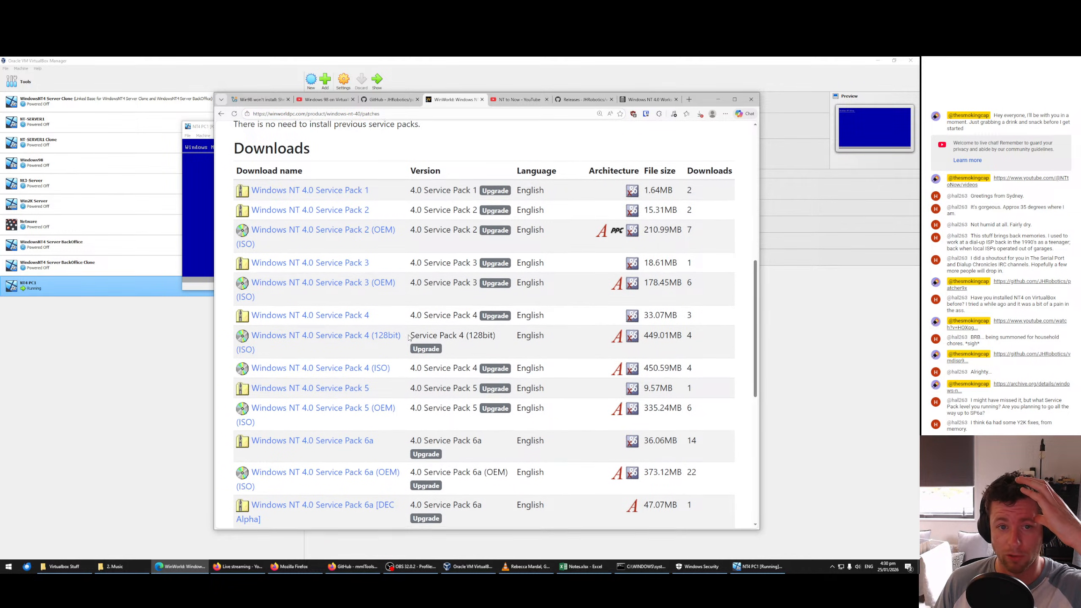
scroll(410, 337, "down", 1)
scroll(410, 338, "down", 1)
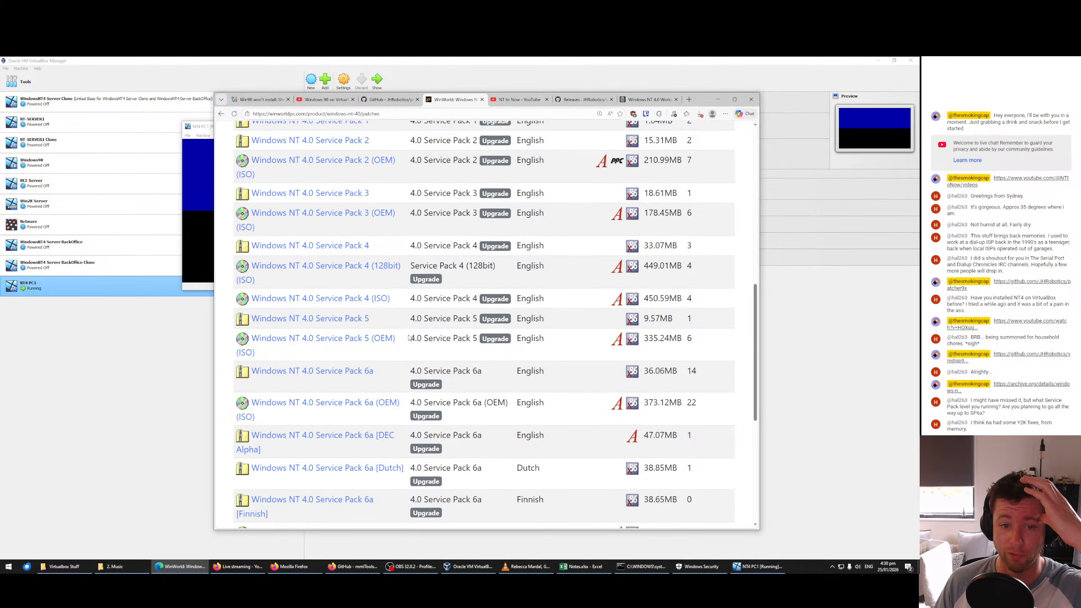
scroll(409, 338, "down", 5)
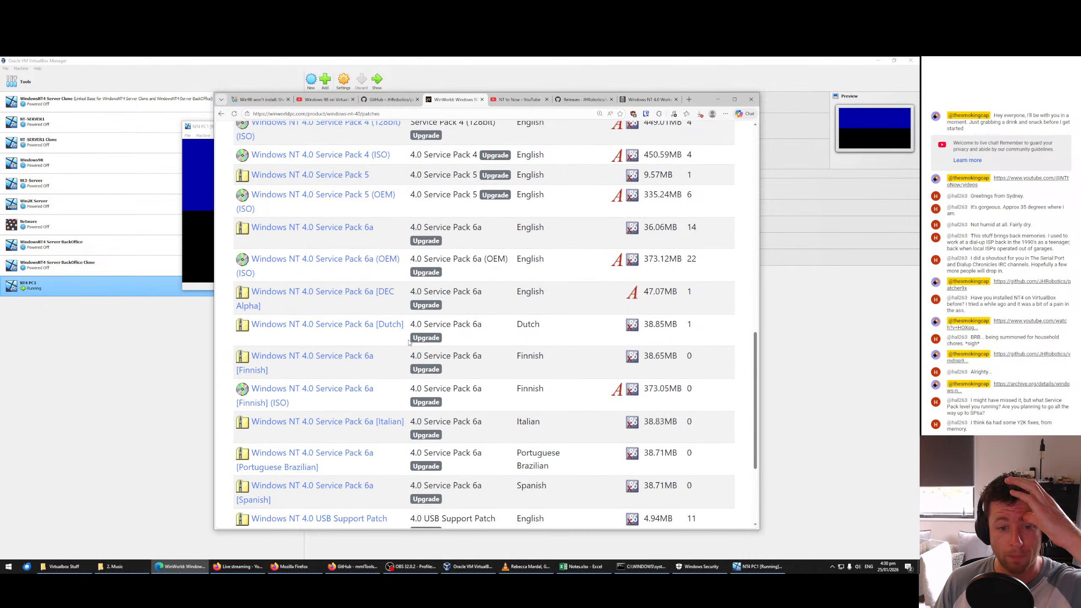
scroll(409, 342, "down", 1)
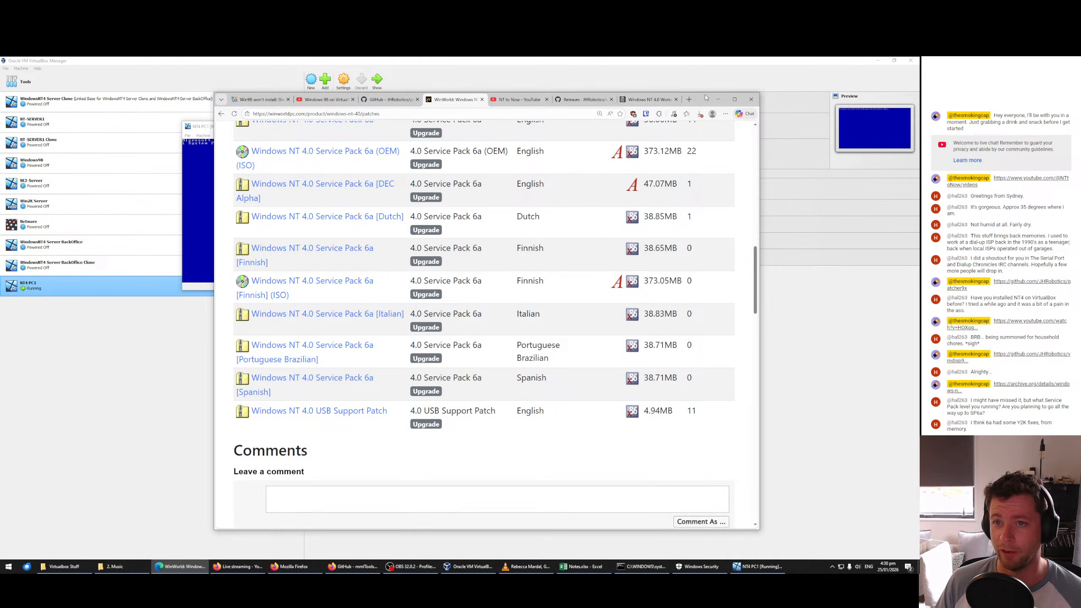
left_click(718, 100)
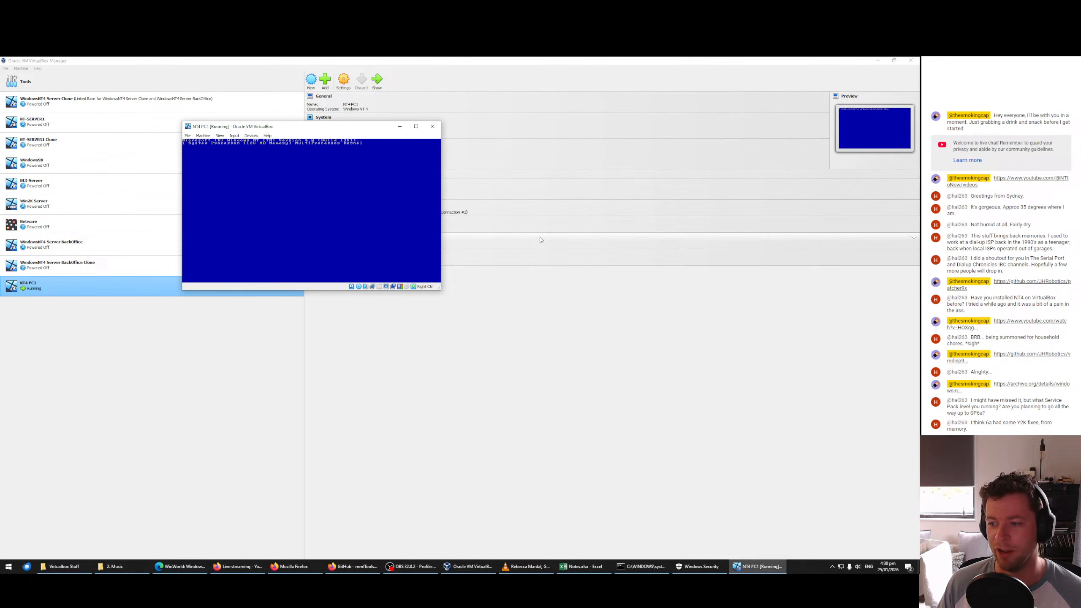
Exit NT Workstation Setup with F3, restart the guest, and log on as Administrator.
left_click_drag(440, 289, 635, 469)
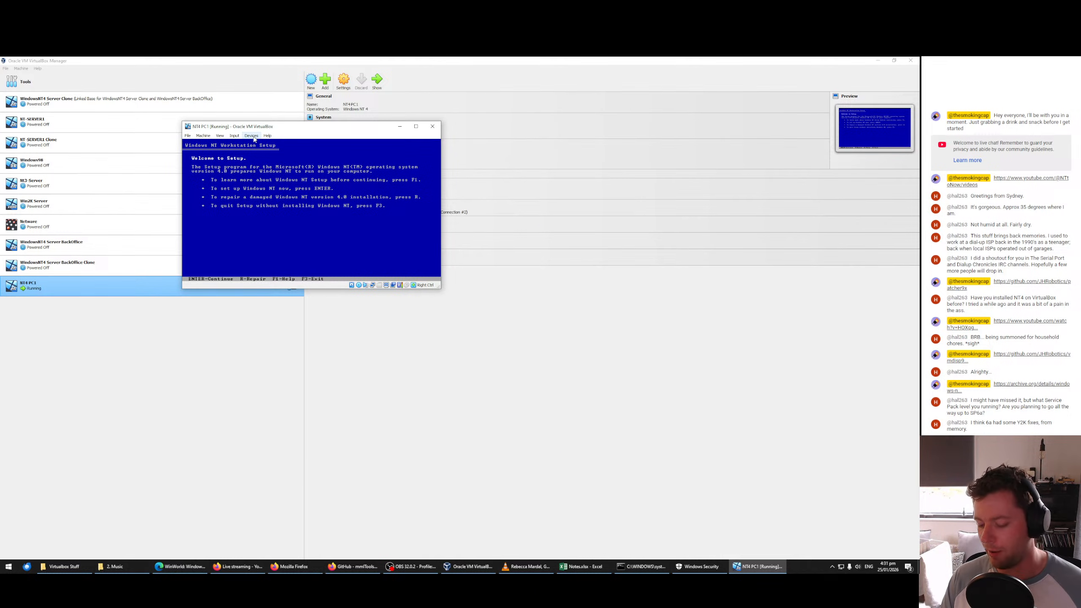
key("F3")
key("F3")
key("Return")
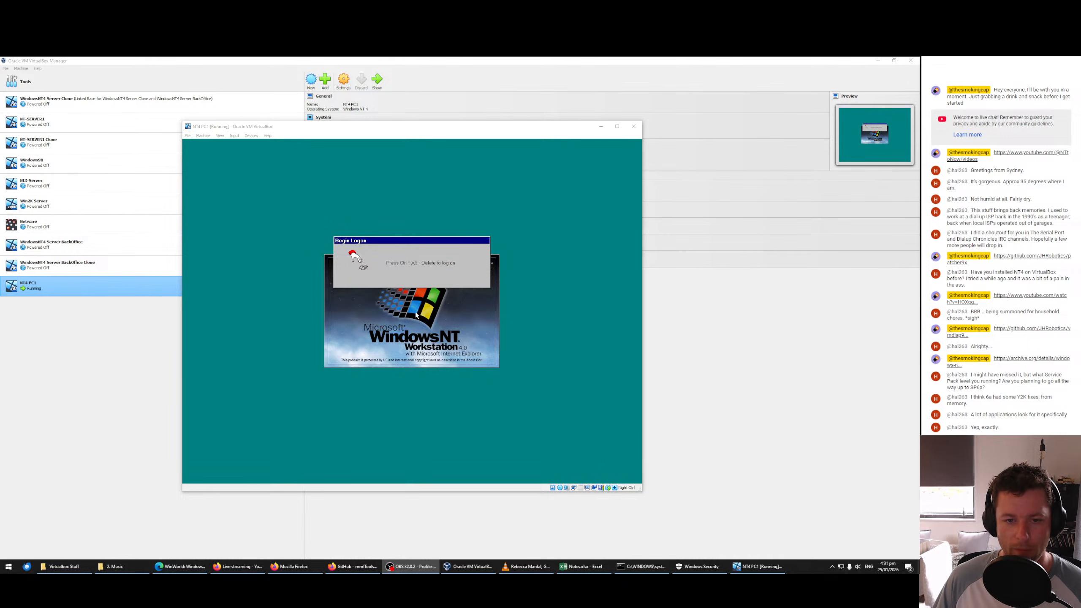
left_click(436, 284)
key("ctrl+alt+Delete")
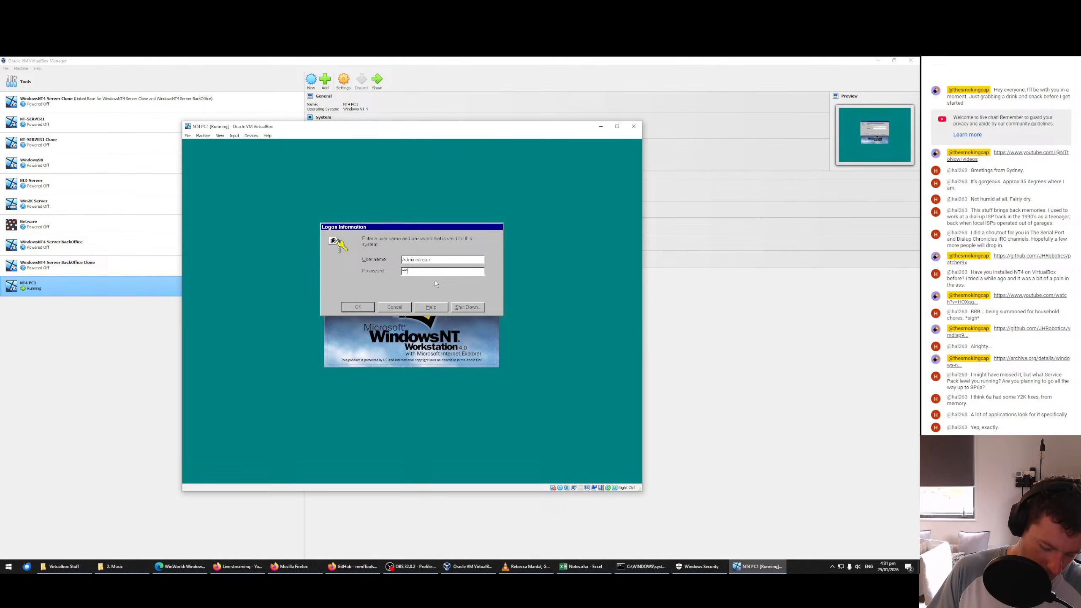
key("Return")
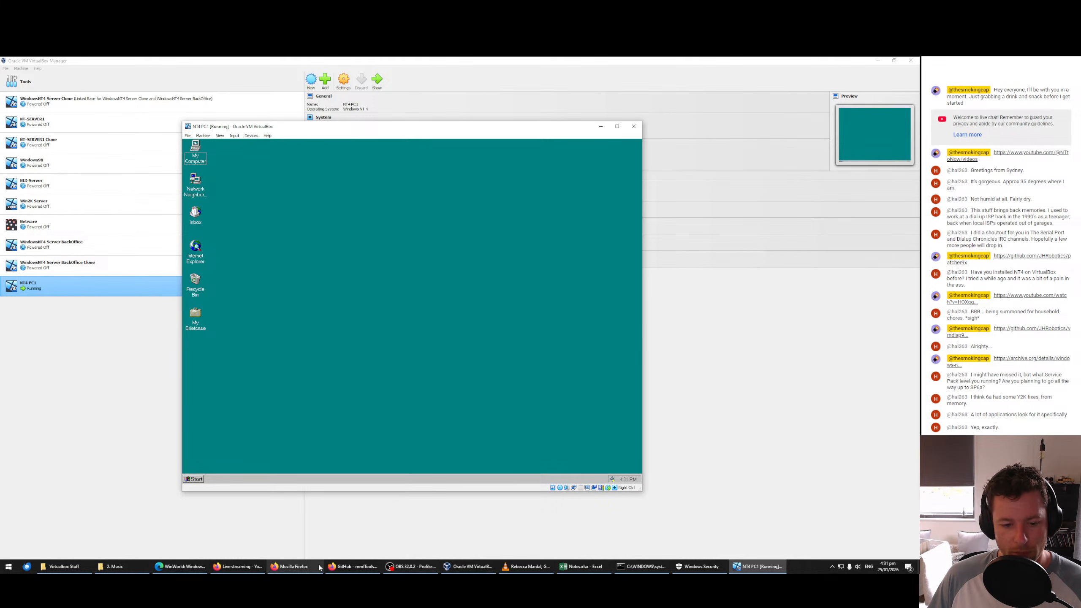
Open My Computer and review the C: drive's size and free space in Properties.
left_click(225, 564)
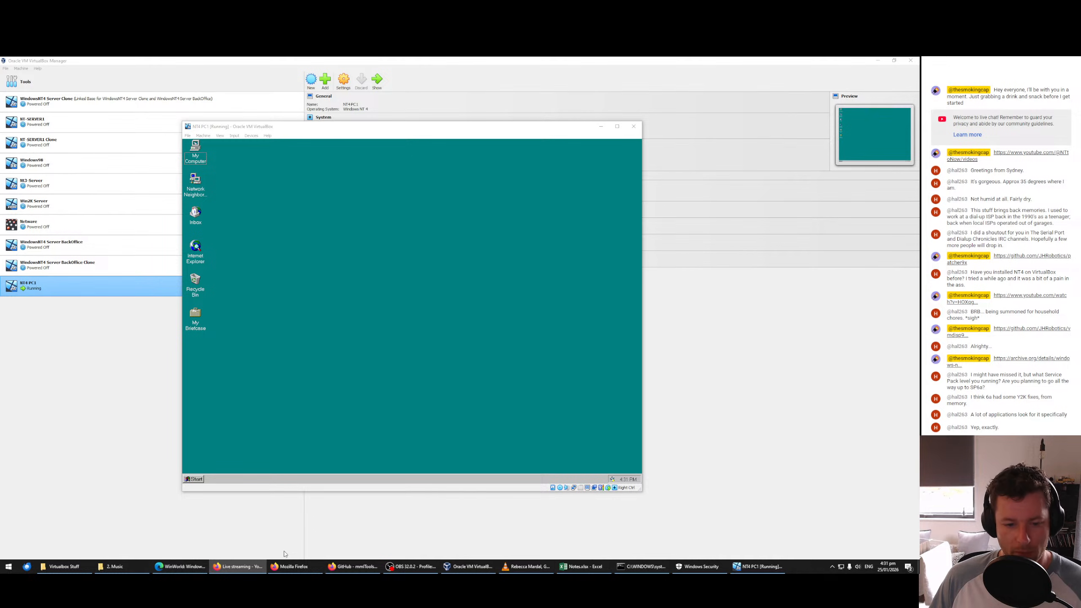
left_click(290, 565)
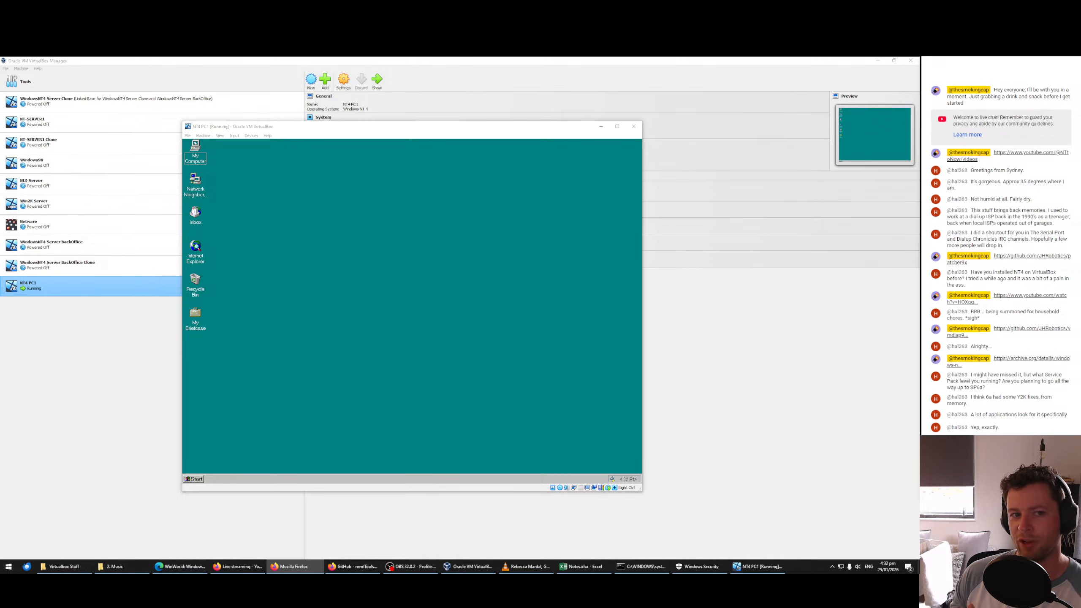
double_click(193, 161)
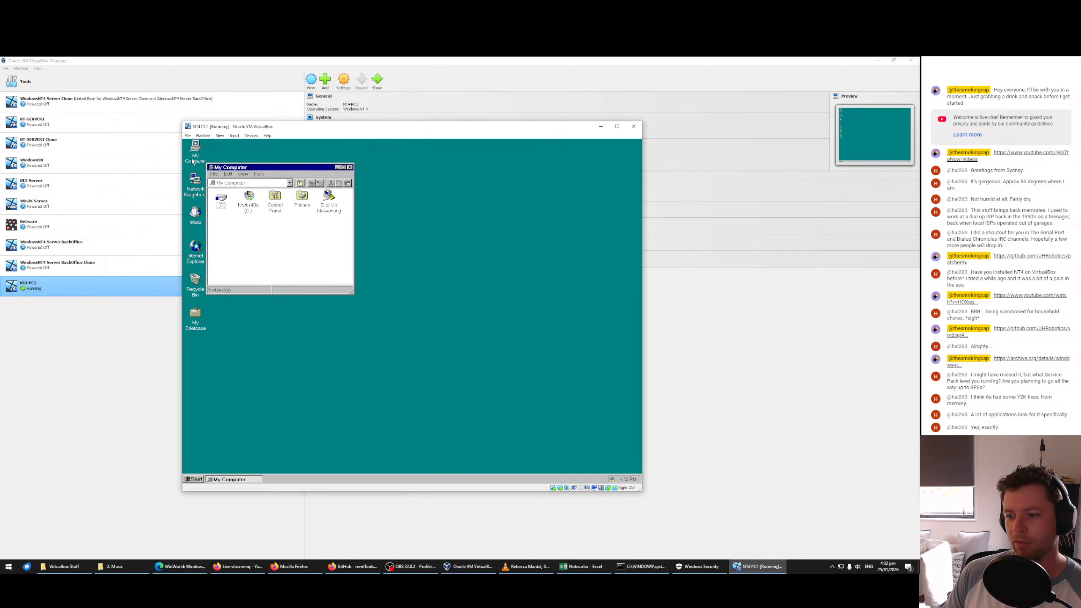
right_click(222, 199)
left_click(236, 259)
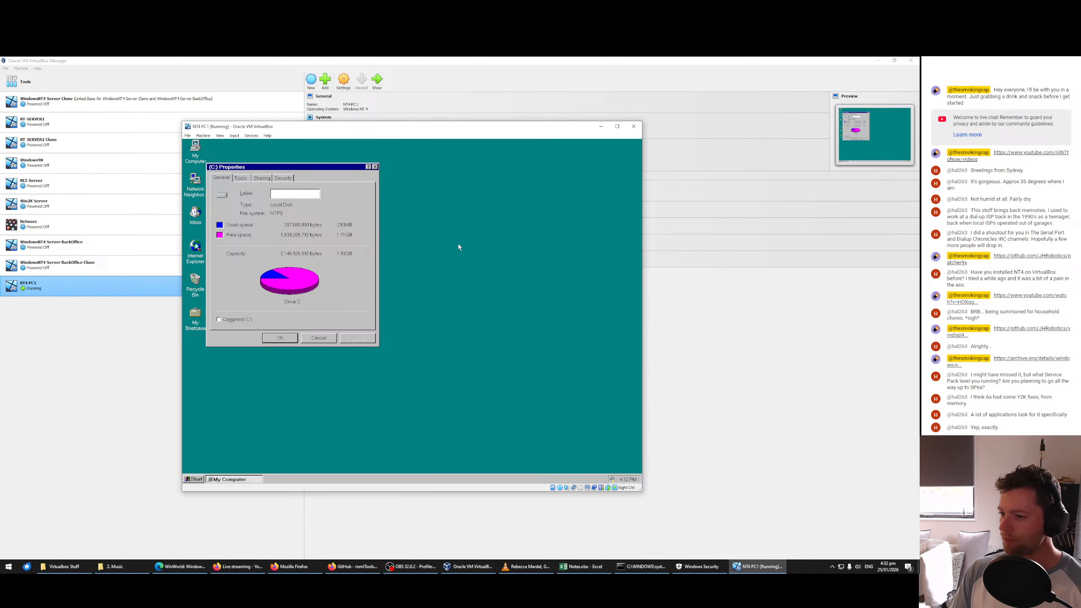
left_click(279, 339)
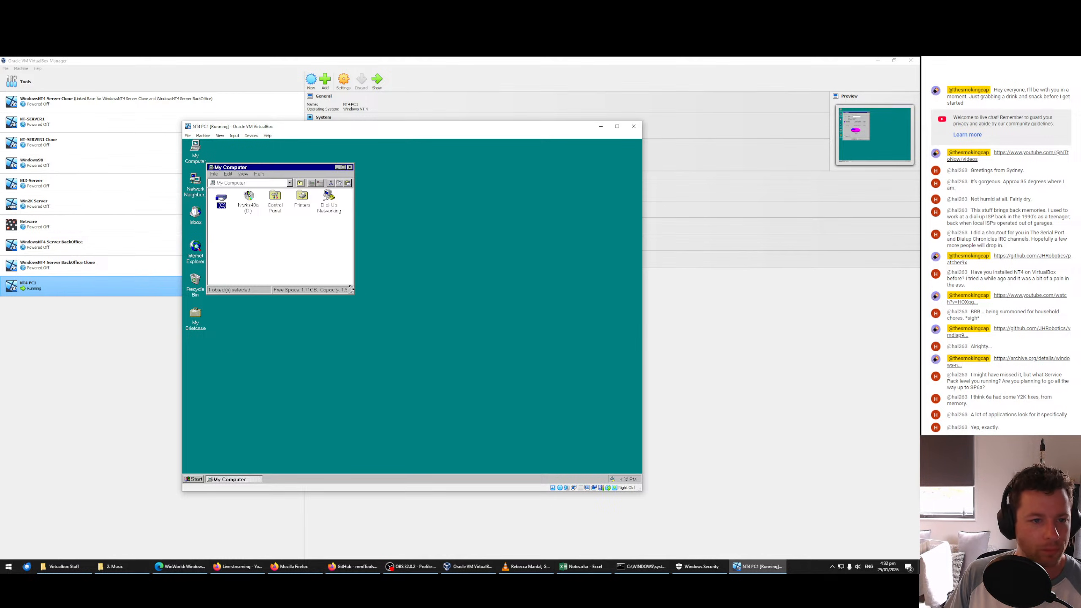
Eject the disc from CD drive D: and close My Computer.
left_click_drag(353, 291, 496, 348)
right_click(250, 217)
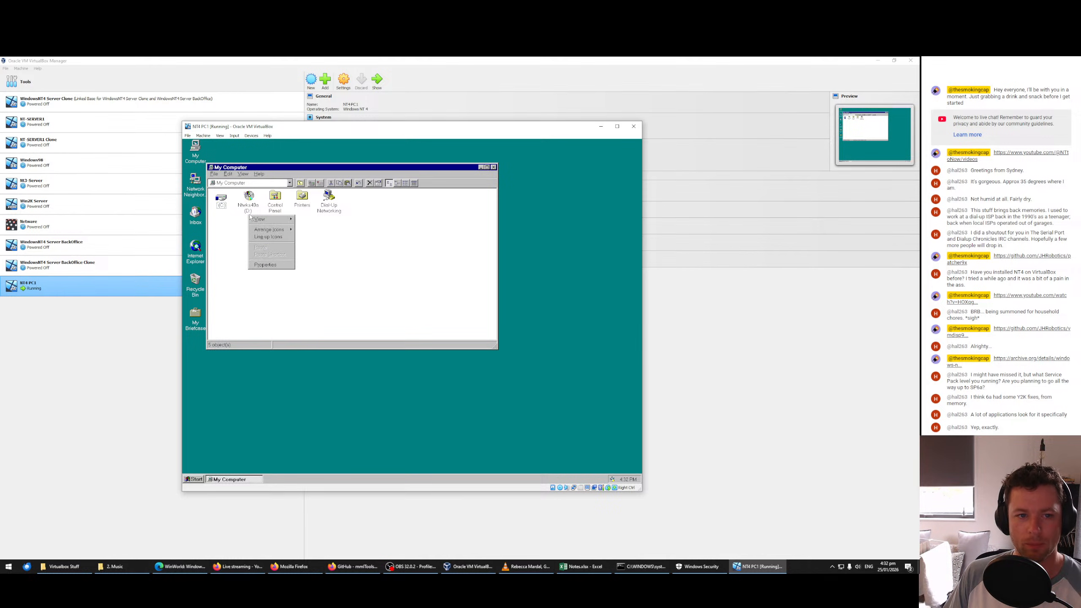
right_click(248, 202)
left_click(260, 250)
left_click(381, 254)
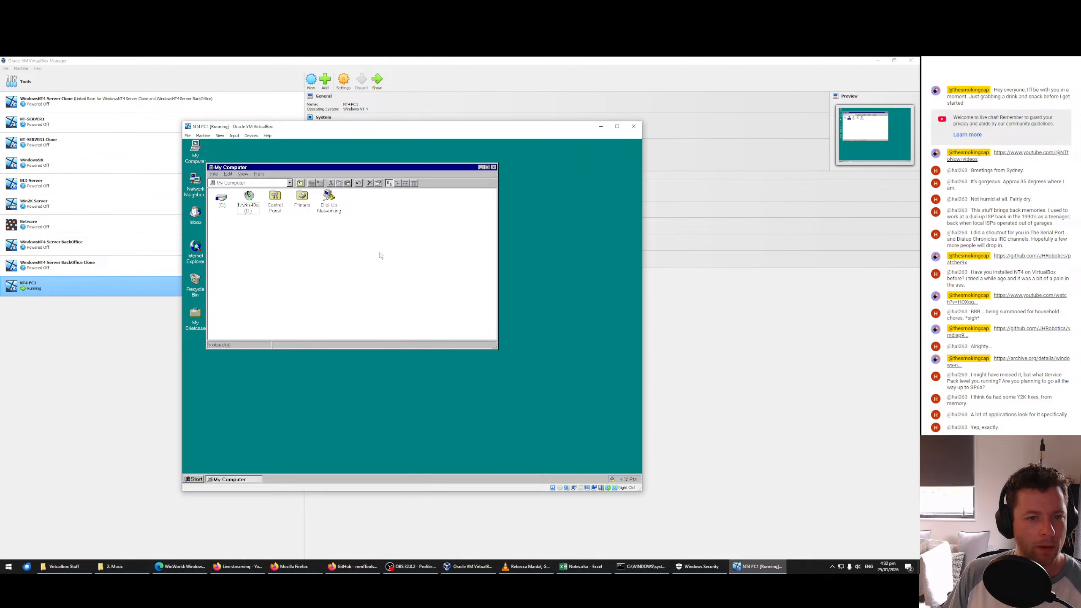
left_click_drag(286, 169, 372, 172)
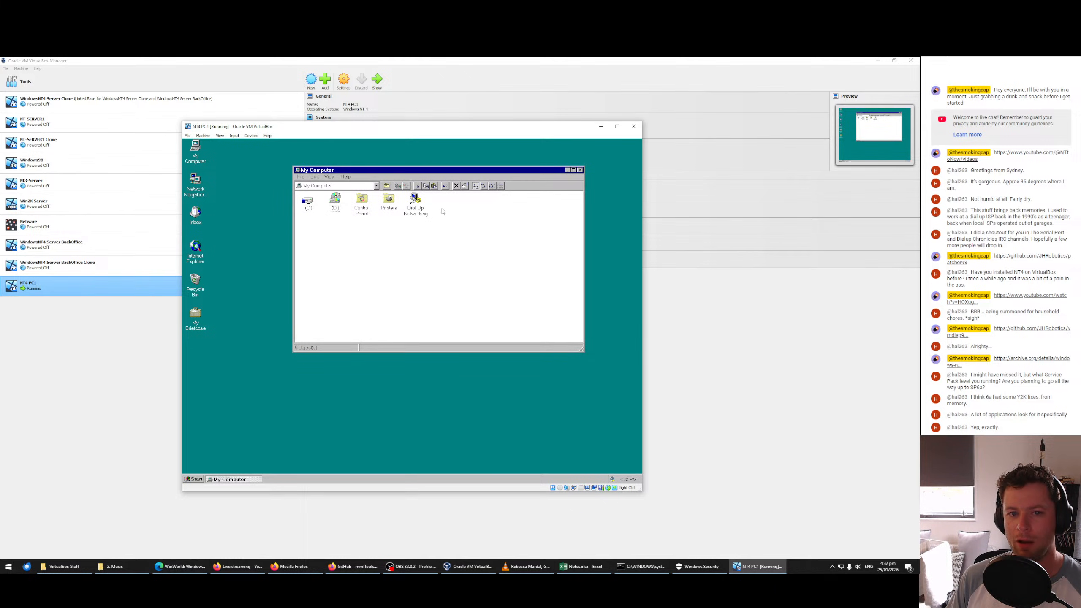
left_click(581, 170)
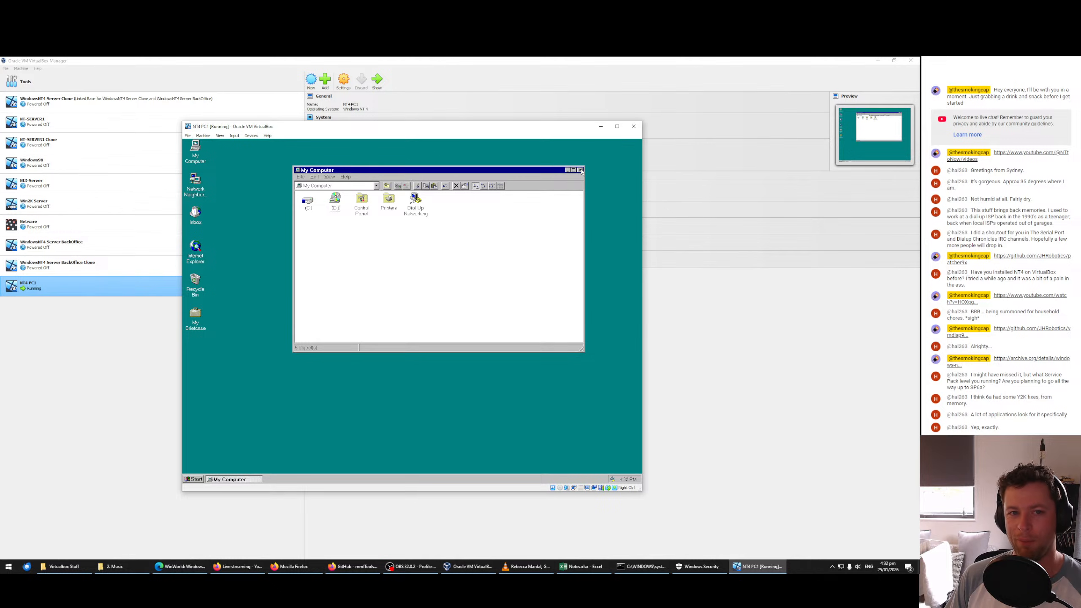
left_click(194, 478)
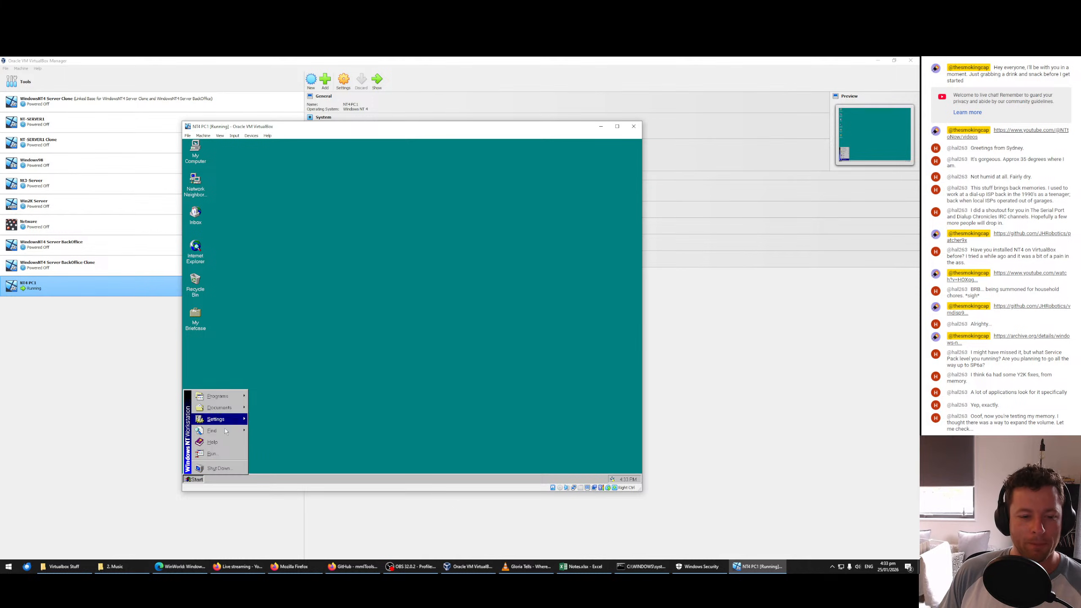
Try running mmc from the Run box, then dismiss it.
left_click(222, 453)
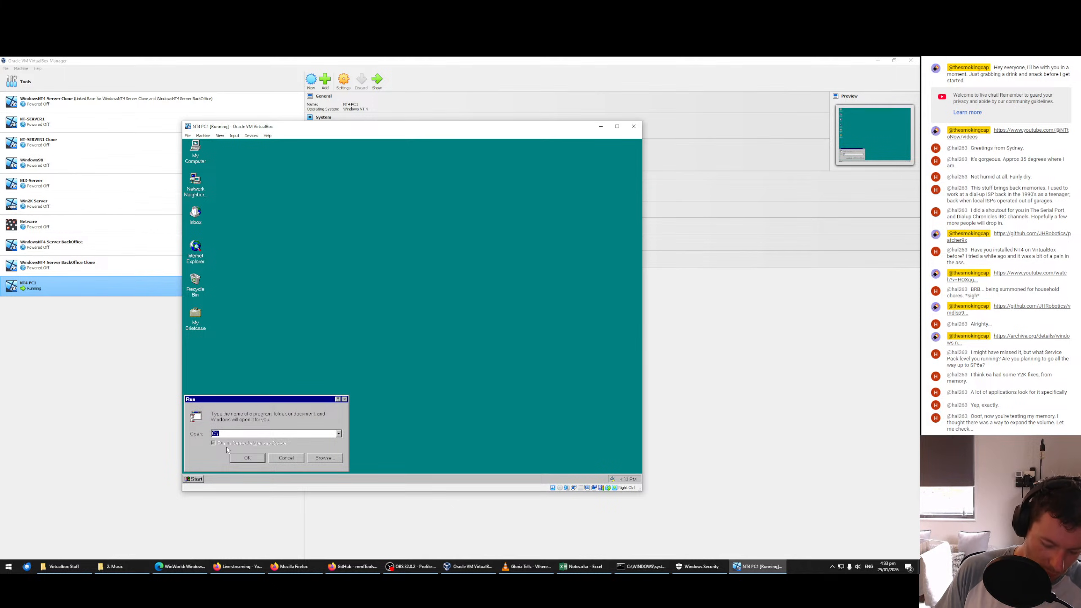
type("mmc")
key("Return")
key("Return")
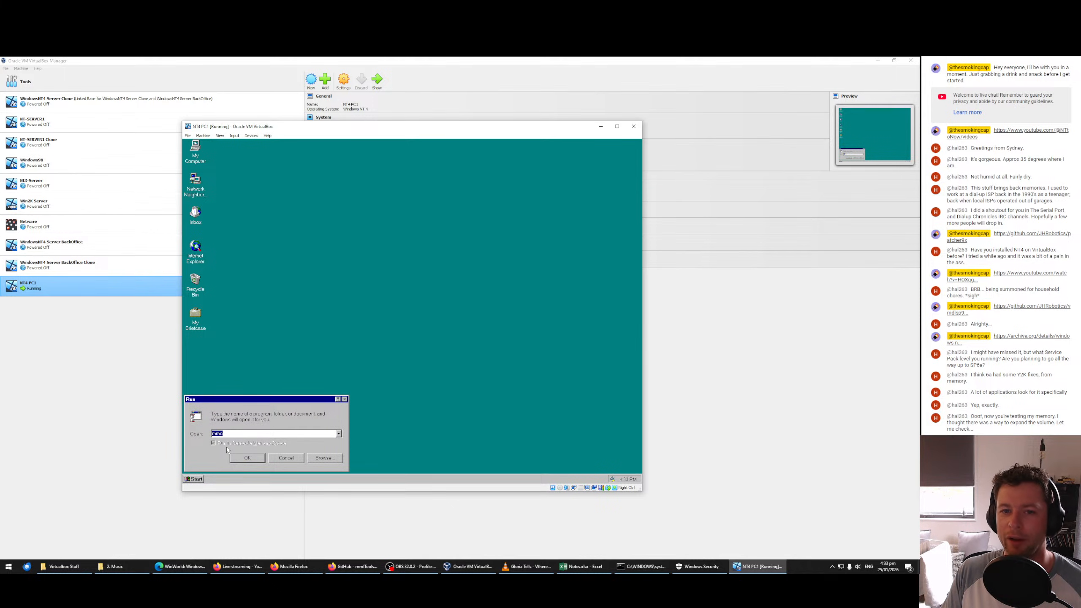
key("Escape")
Launch Disk Administrator from Administrative Tools (Common) and dismiss its first-run notice.
left_click(194, 479)
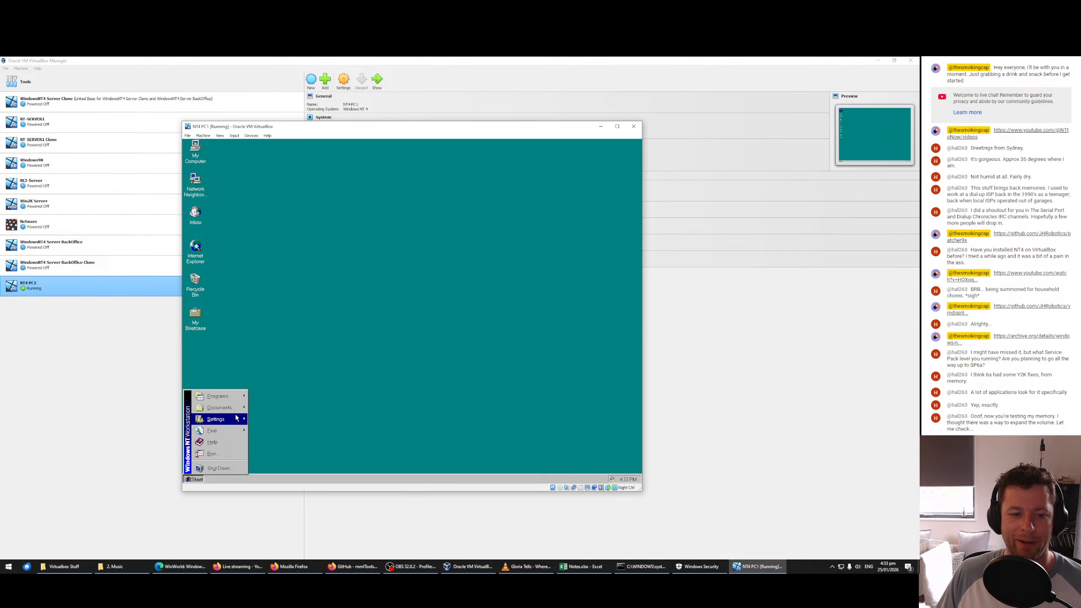
mouse_move(233, 402)
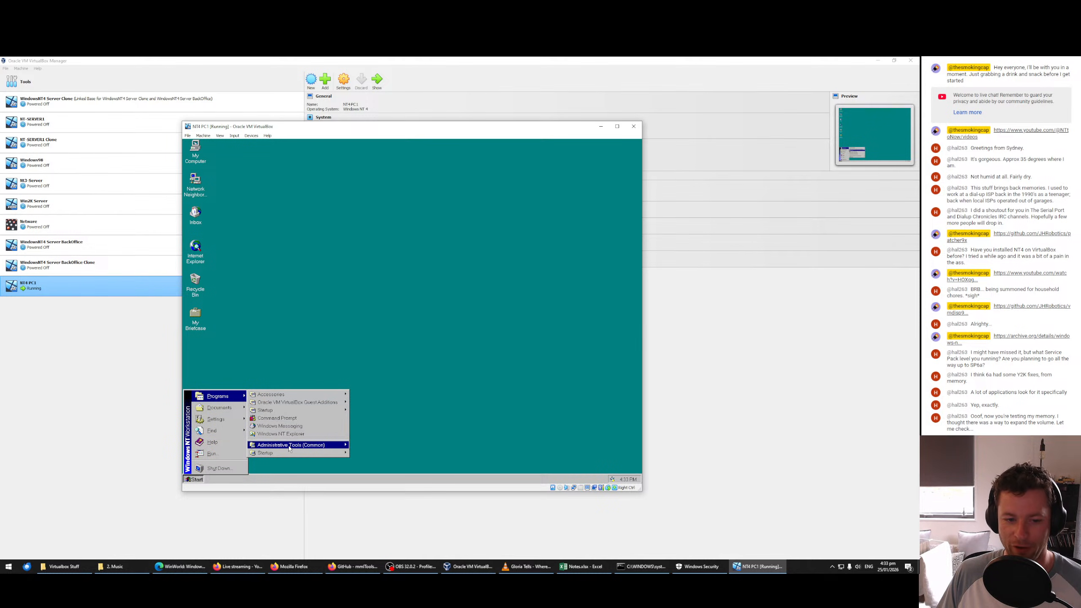
mouse_move(288, 448)
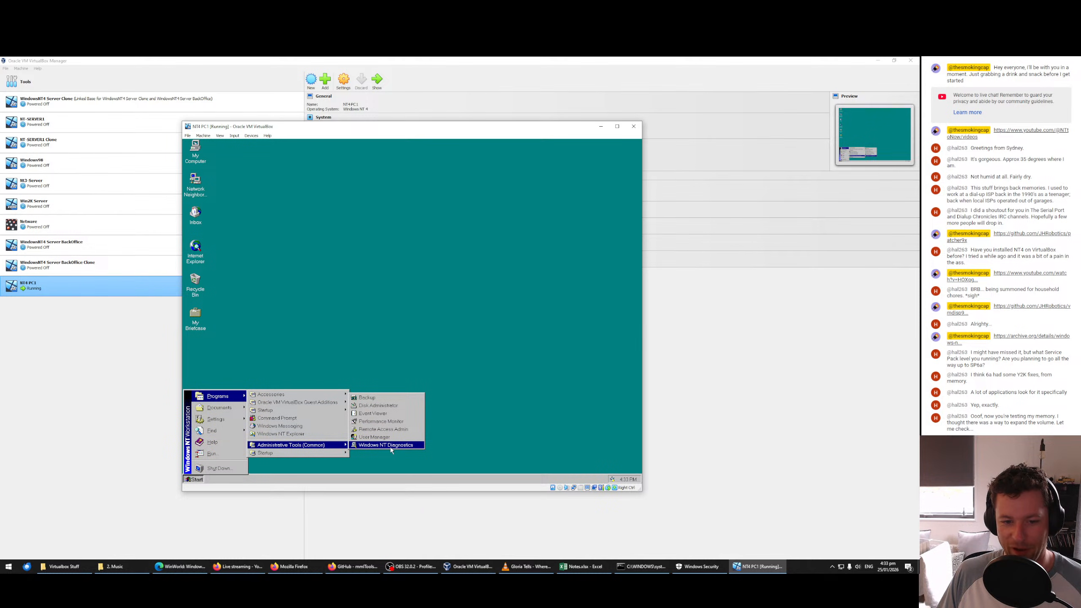
left_click(377, 406)
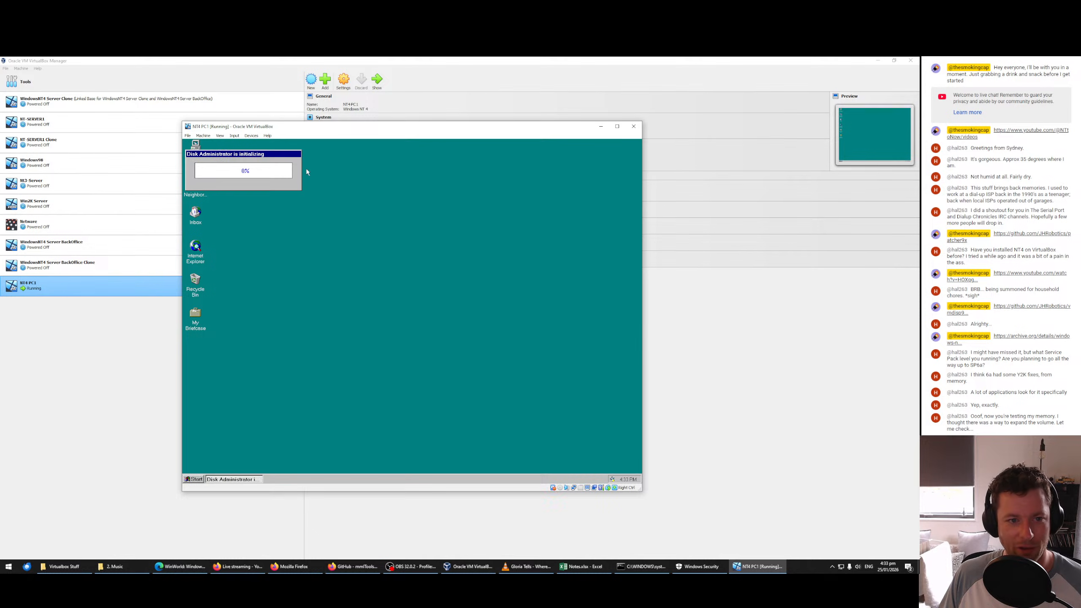
left_click(412, 332)
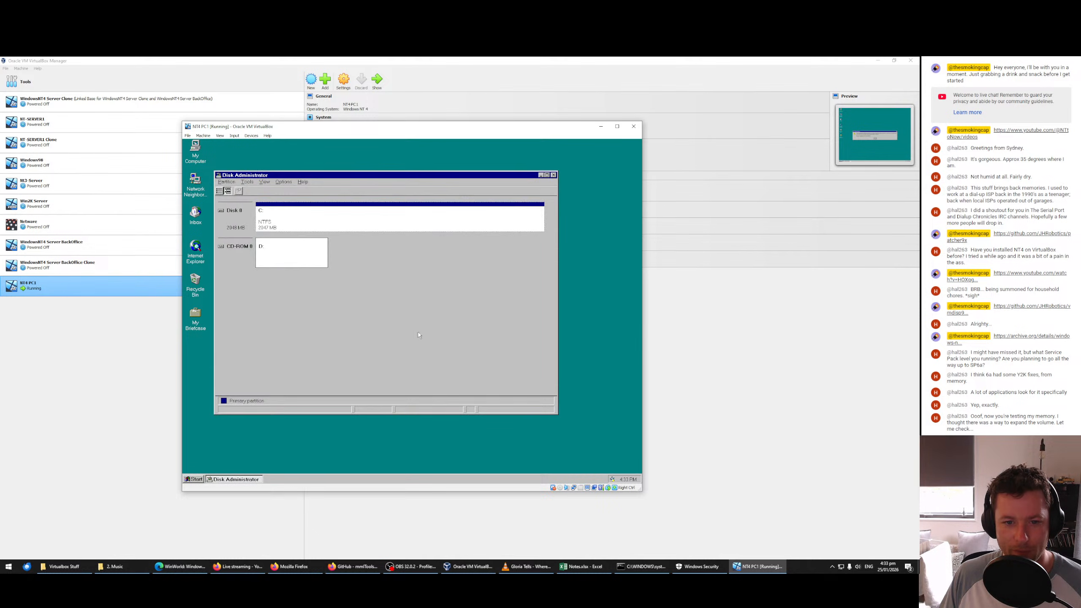
Inspect partition C:'s properties and context options in Disk Administrator.
right_click(285, 225)
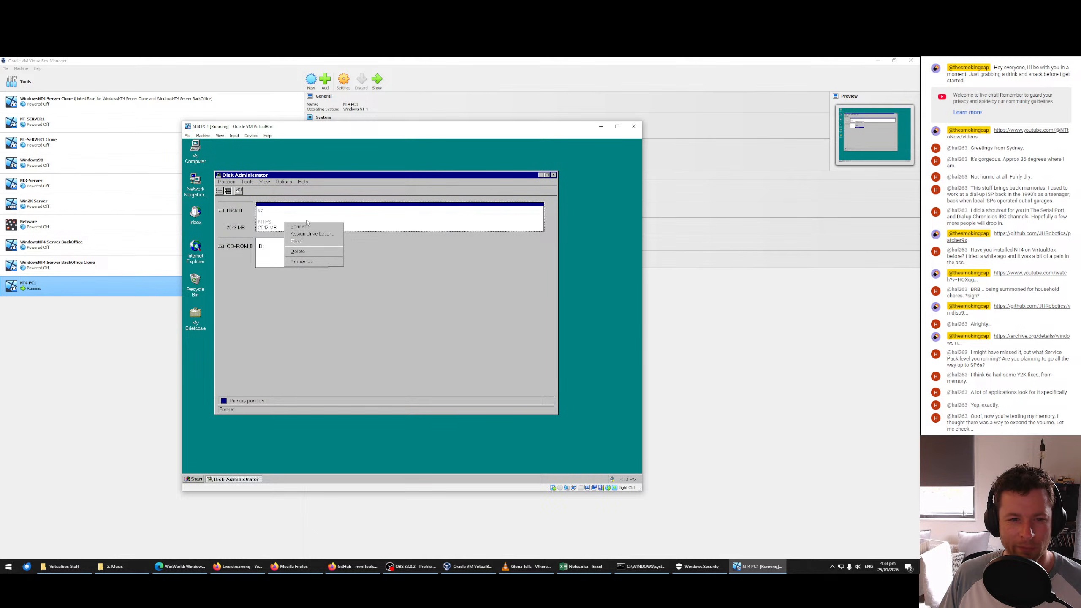
left_click(306, 264)
key("Escape")
right_click(296, 216)
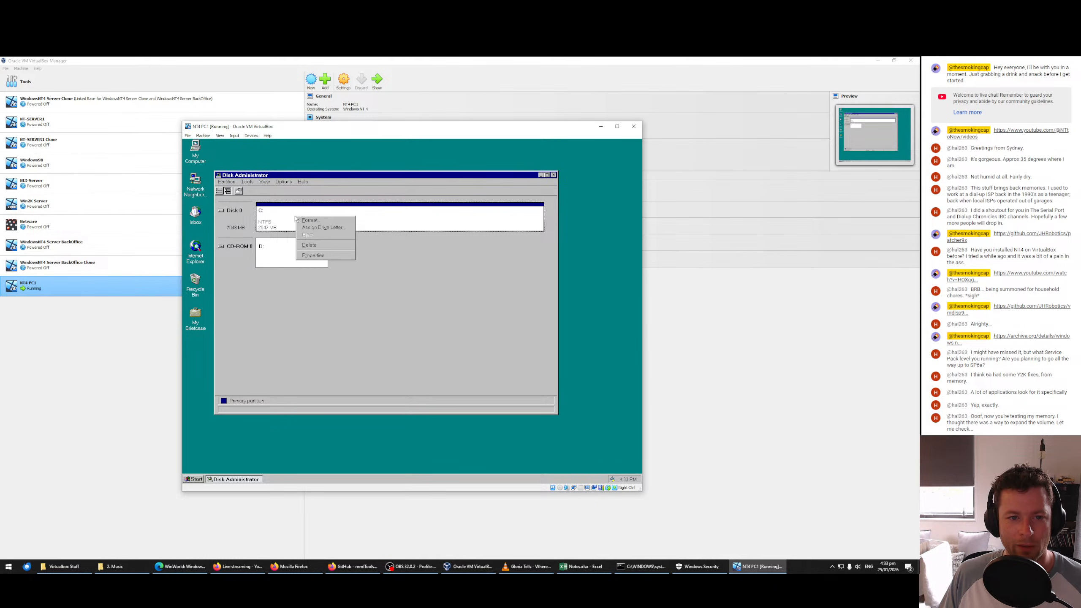
left_click(369, 296)
right_click(283, 246)
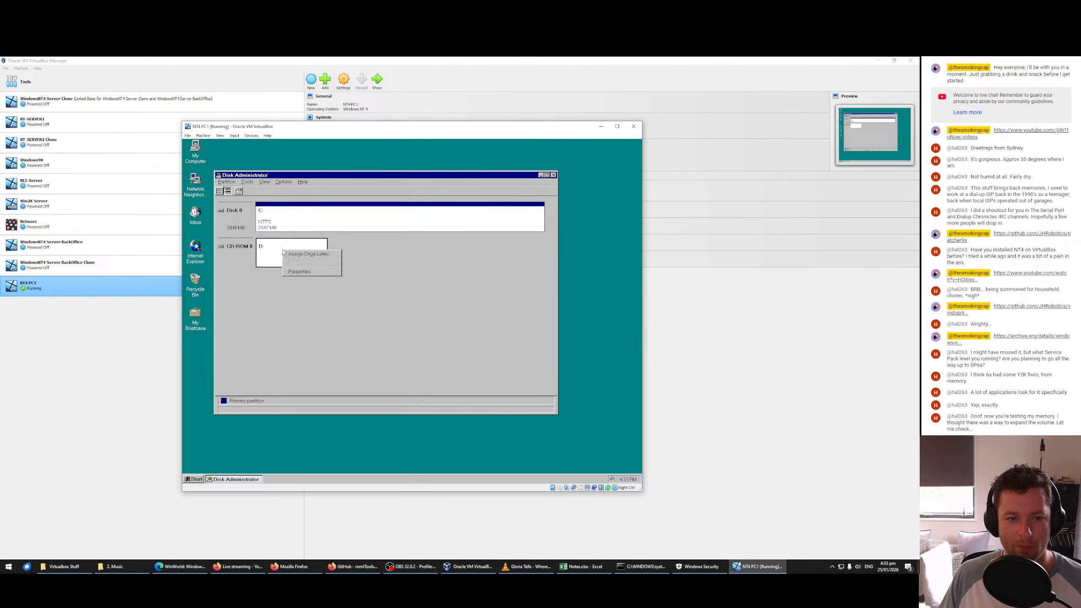
right_click(294, 217)
Check the C: volume's properties in Volumes view, then browse the Partition menu for Extend Volume Set.
left_click(220, 191)
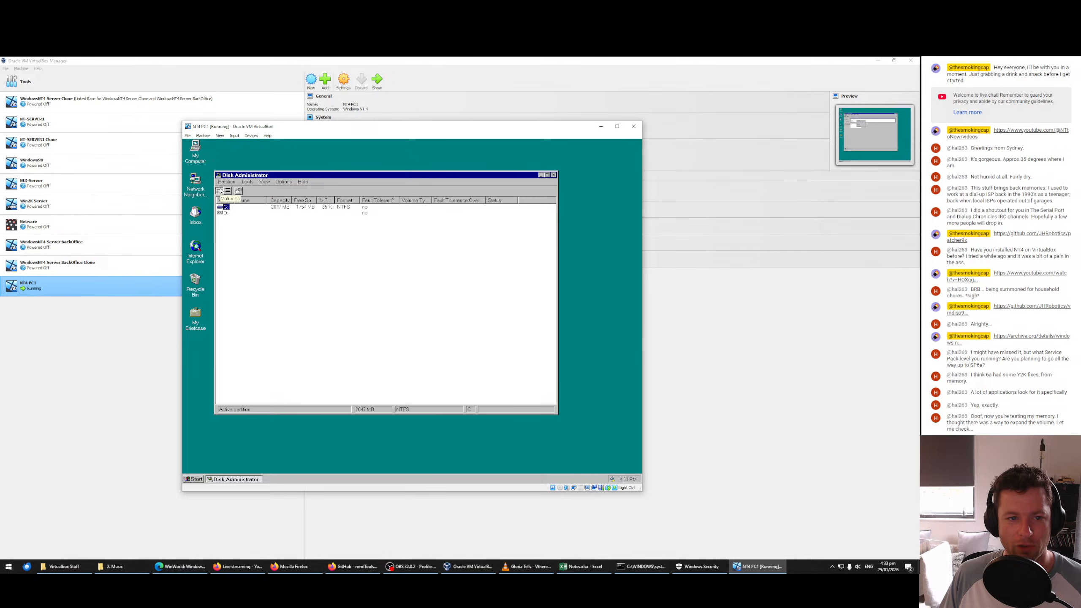
left_click(238, 192)
key("Escape")
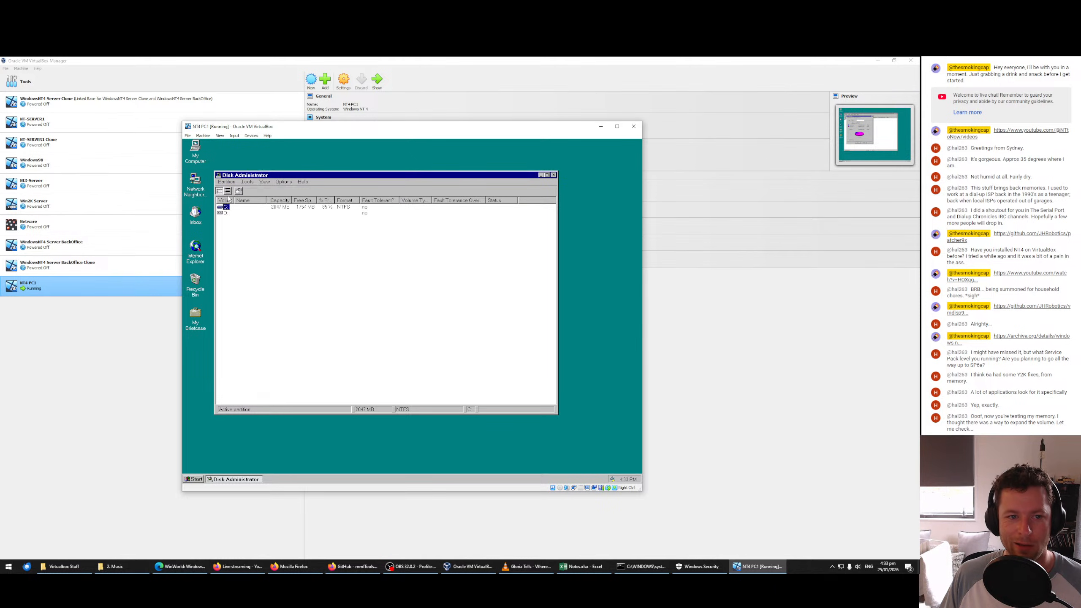
left_click(227, 191)
right_click(281, 221)
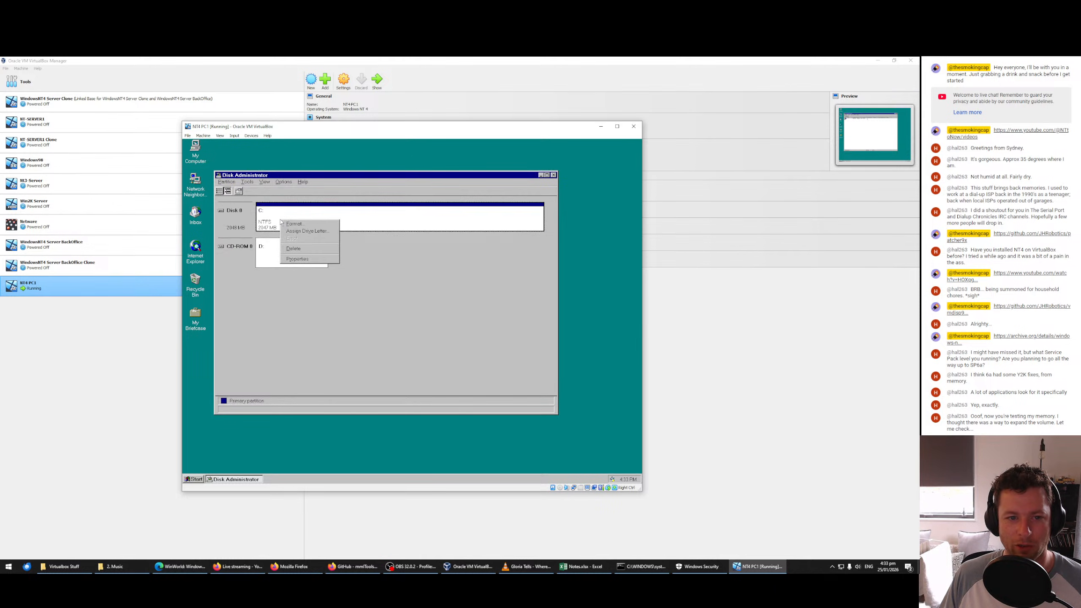
left_click(226, 182)
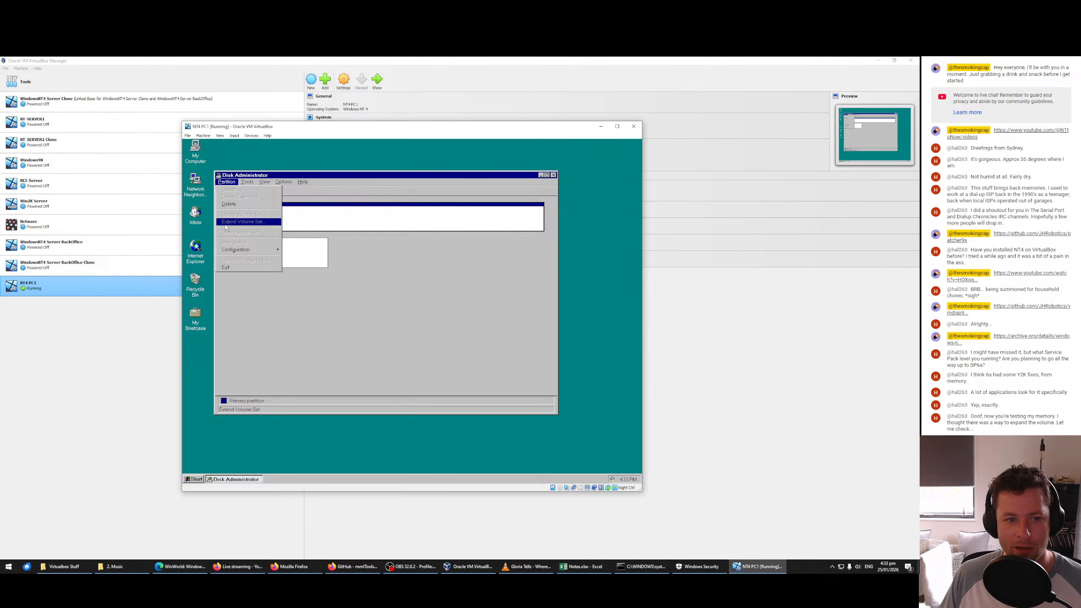
mouse_move(302, 185)
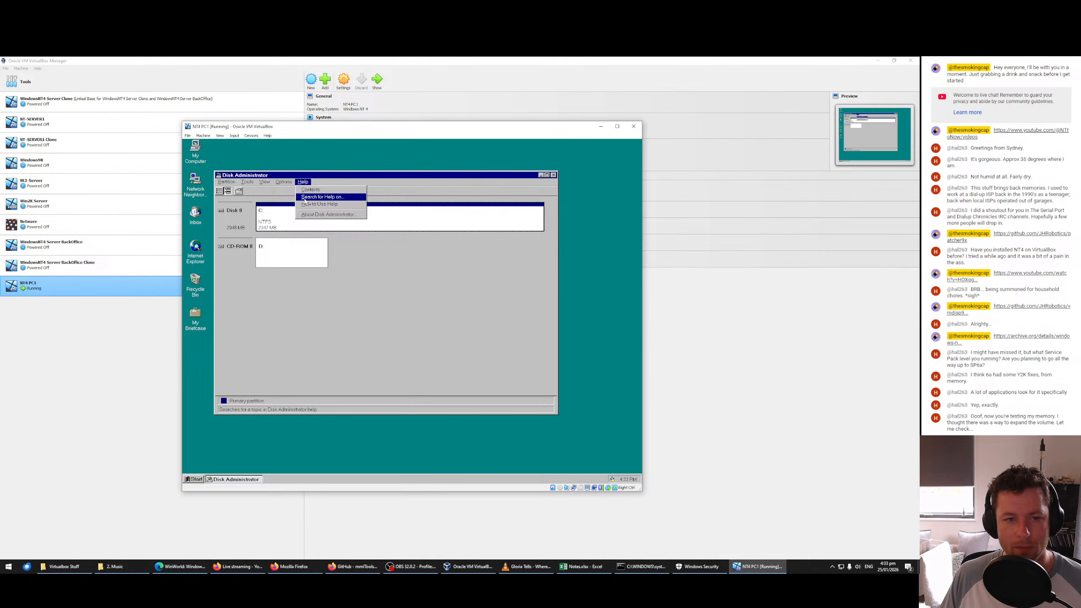
Open Disk Administrator Help, read 'To extend a volume or volume set', then close it.
left_click(318, 199)
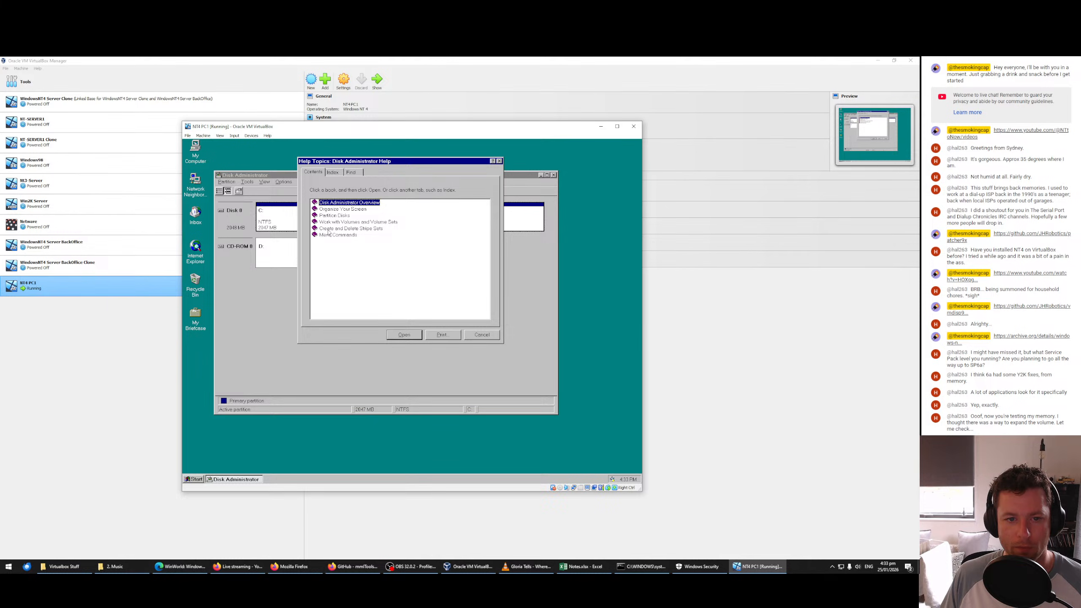
double_click(326, 223)
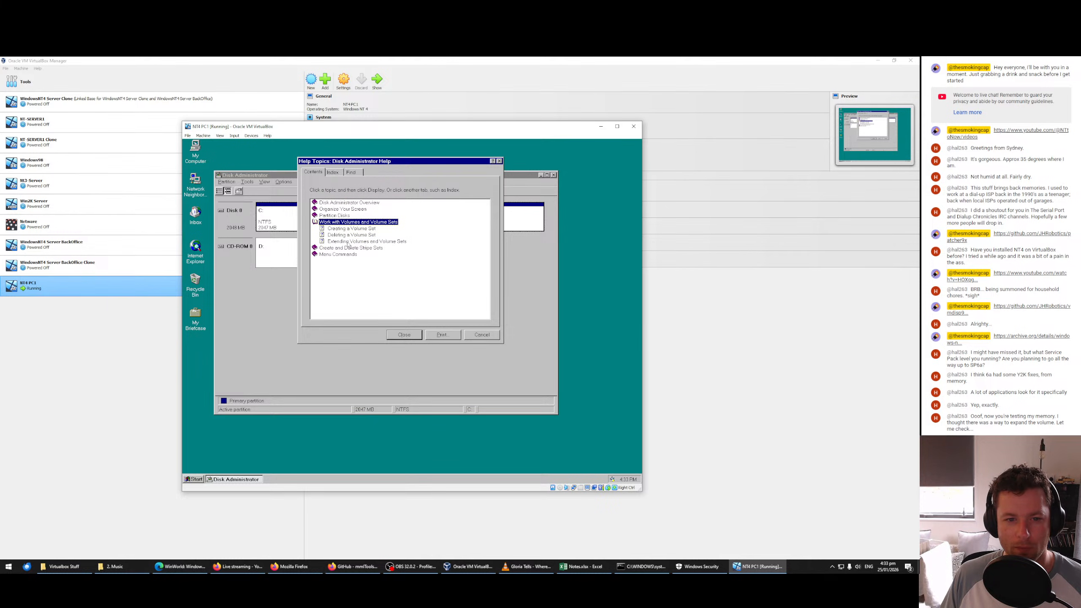
double_click(347, 241)
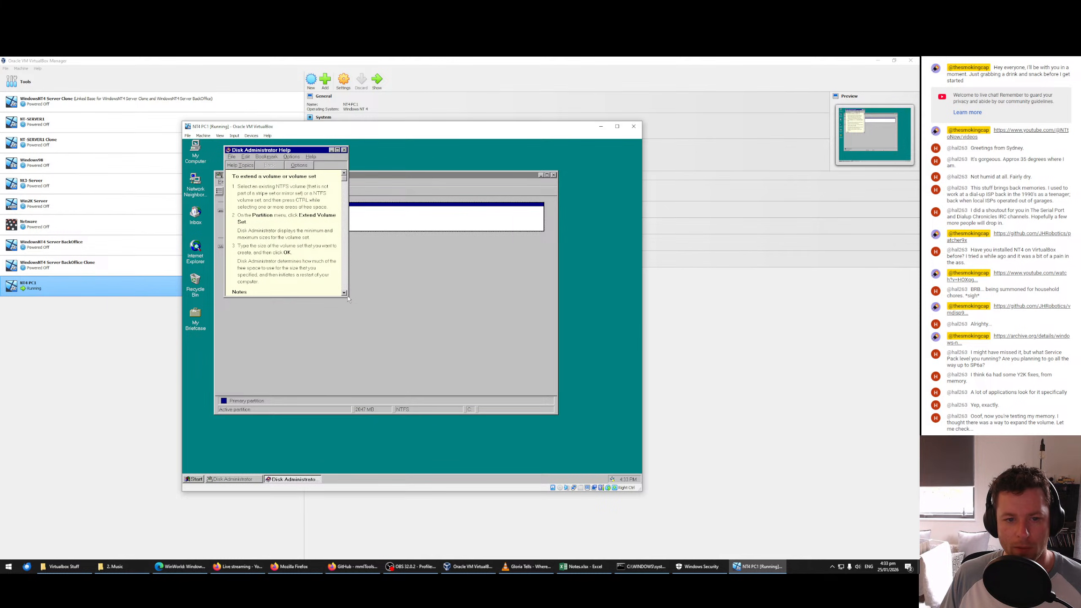
left_click_drag(348, 299, 570, 427)
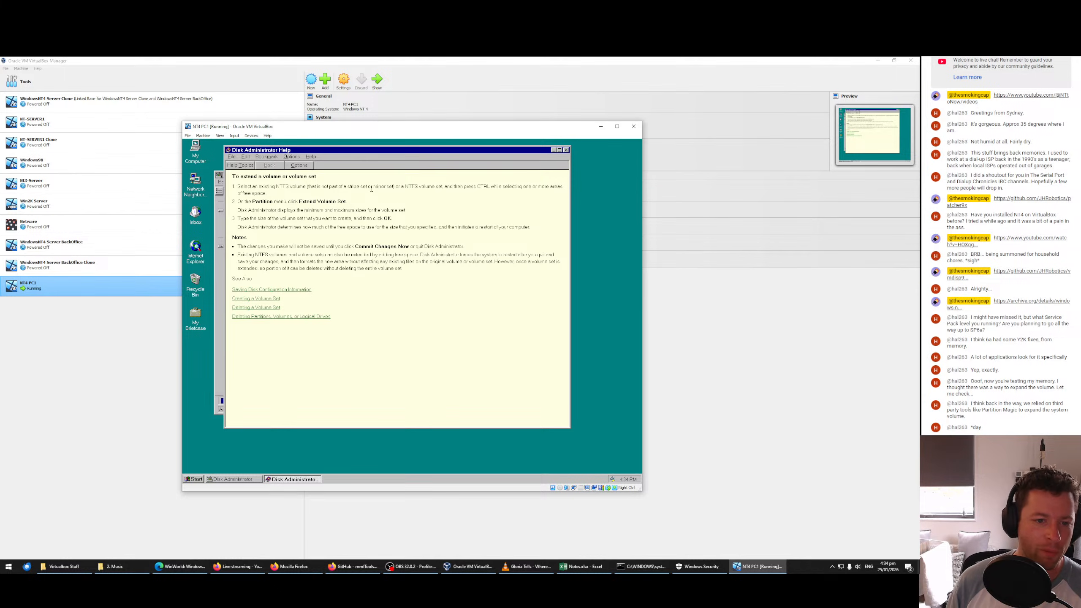
left_click(564, 150)
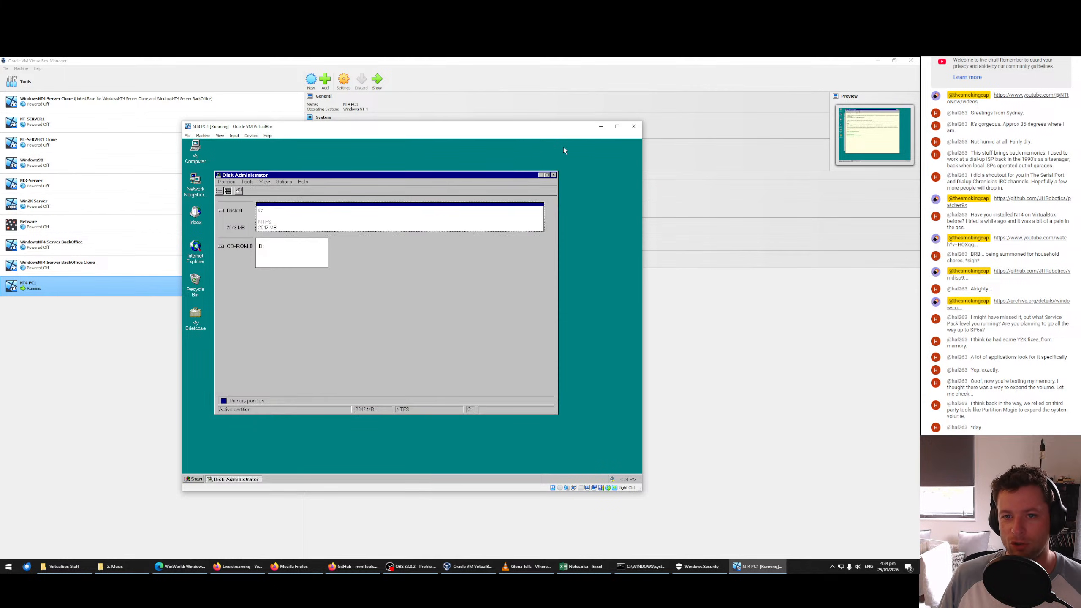
Close Disk Administrator, shut down Windows NT, and power off the NT4-PC1 machine.
left_click(553, 175)
left_click(194, 479)
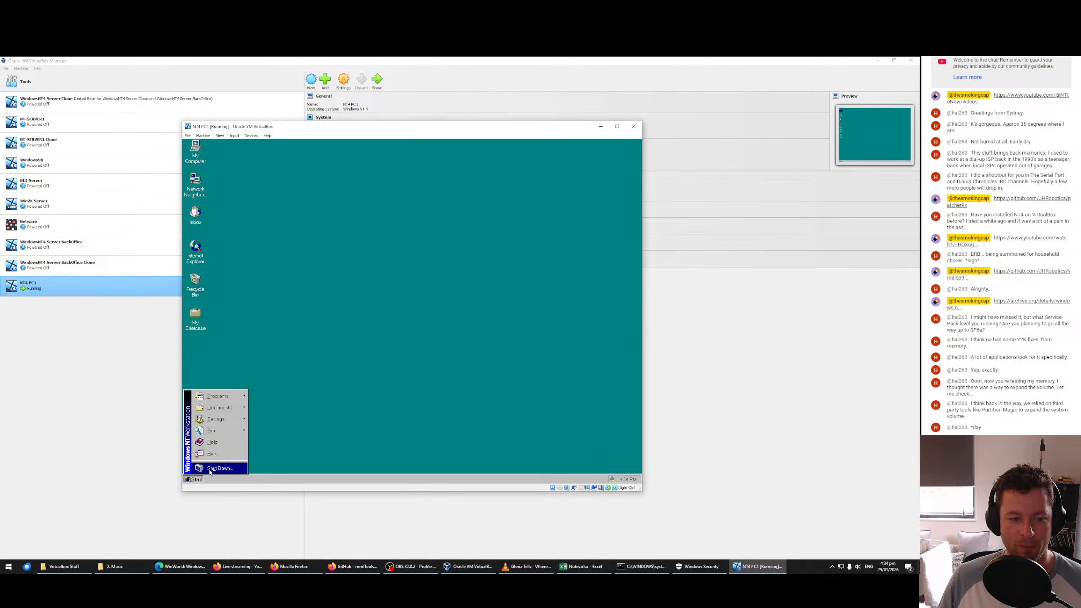
left_click(209, 469)
key("Escape")
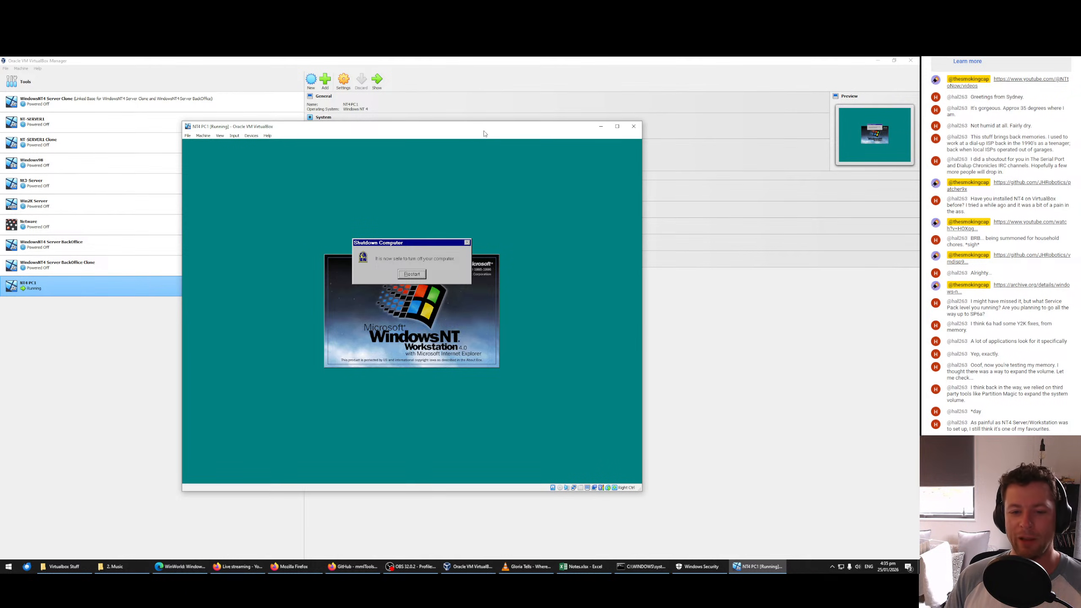
left_click(640, 125)
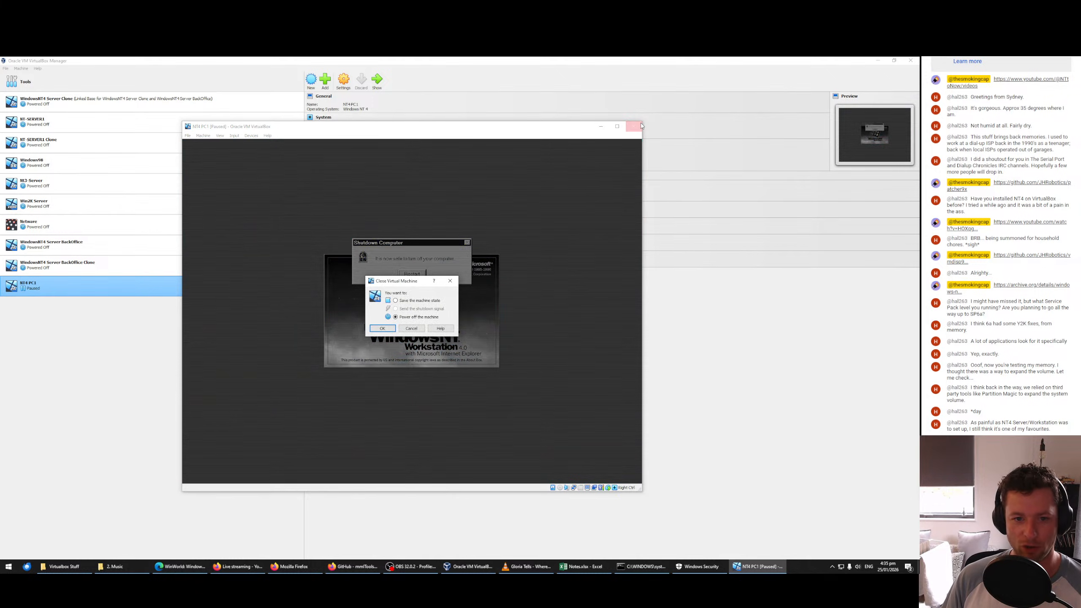
key("Return")
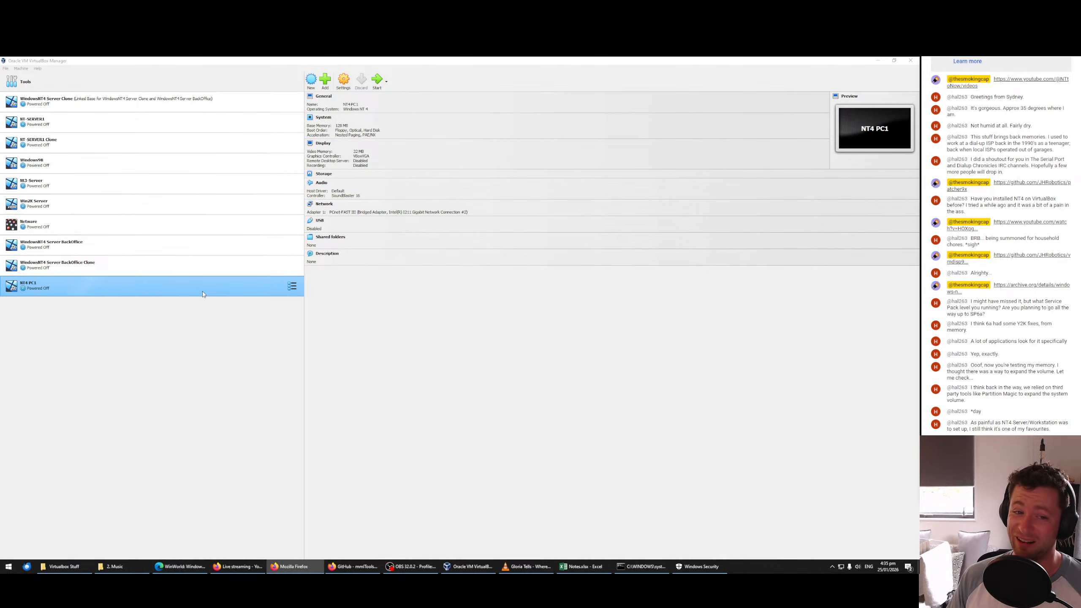
Open NT4 PC1's folder in Explorer and copy all four VM files.
right_click(203, 294)
left_click(251, 412)
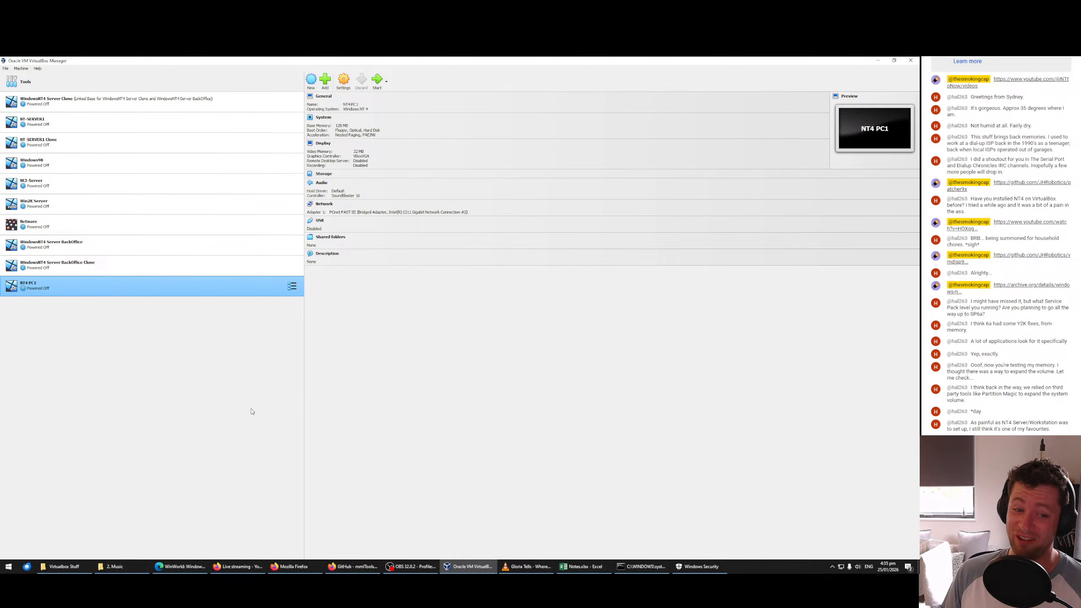
left_click_drag(367, 378, 319, 281)
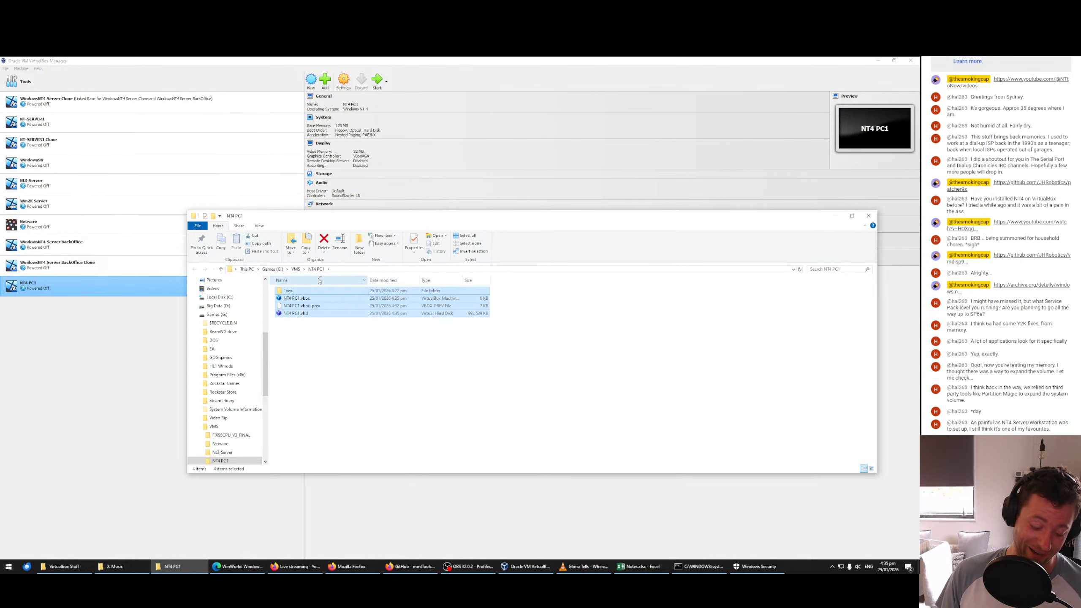
left_click(369, 345)
Create a Backup folder in the VM folder and paste the copied files into it.
left_click(357, 245)
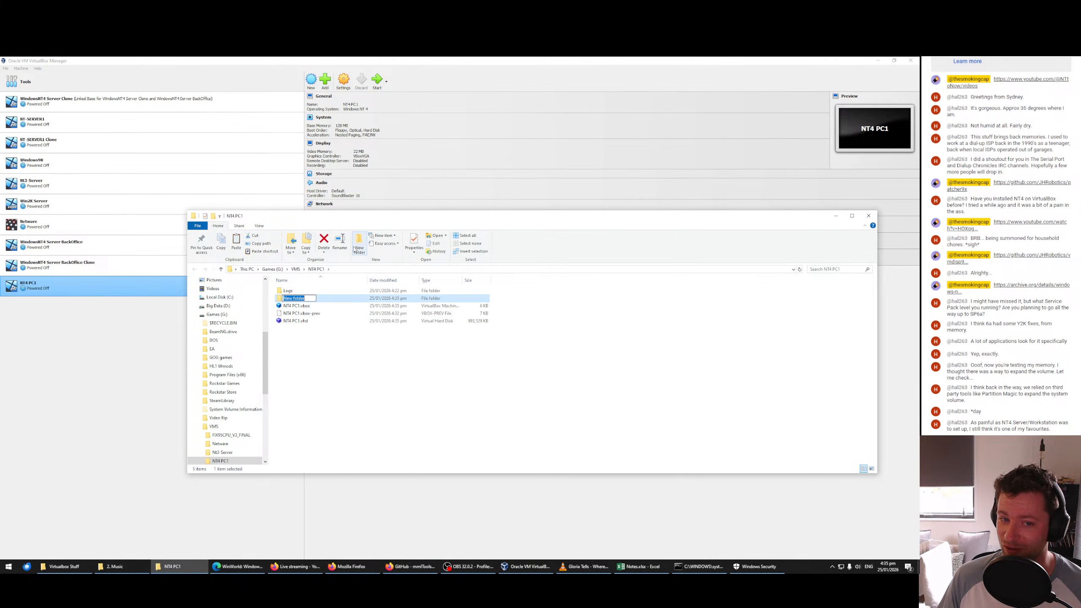
type("Backup")
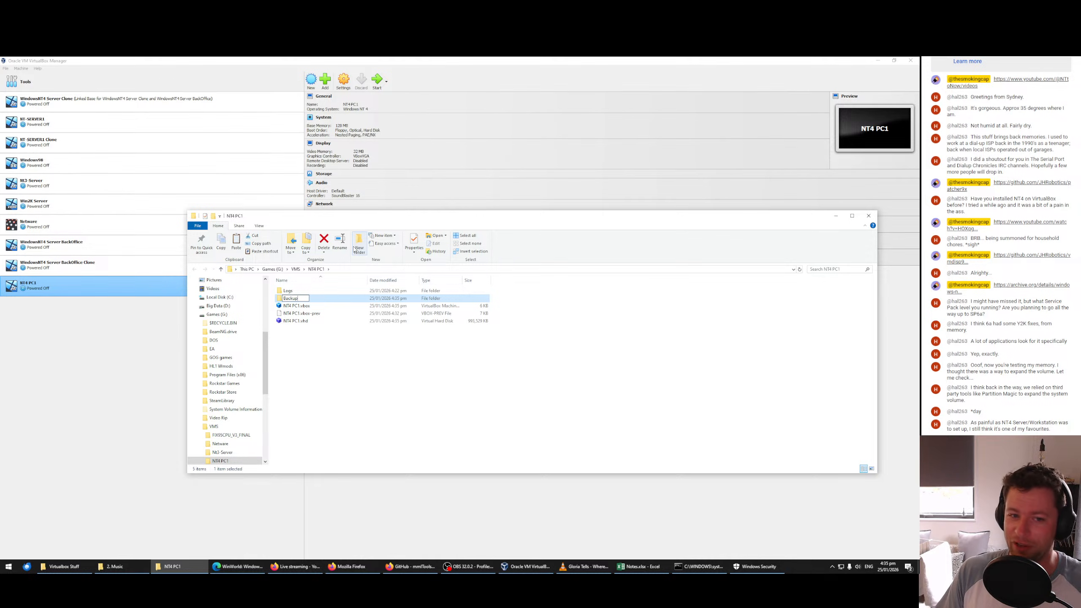
key("Return")
key("Return")
key("ctrl+v")
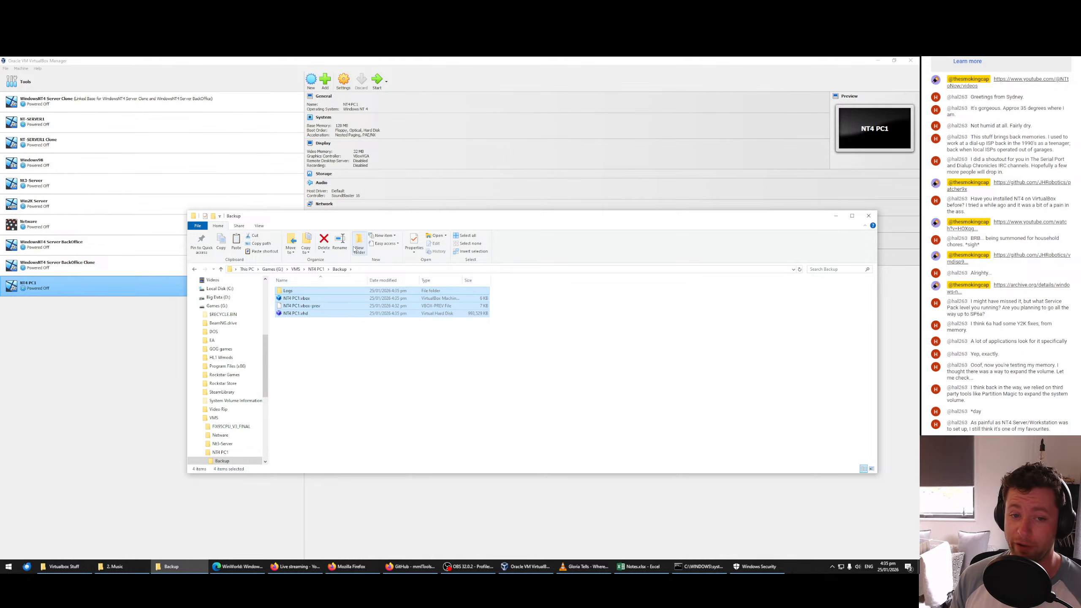
left_click(406, 331)
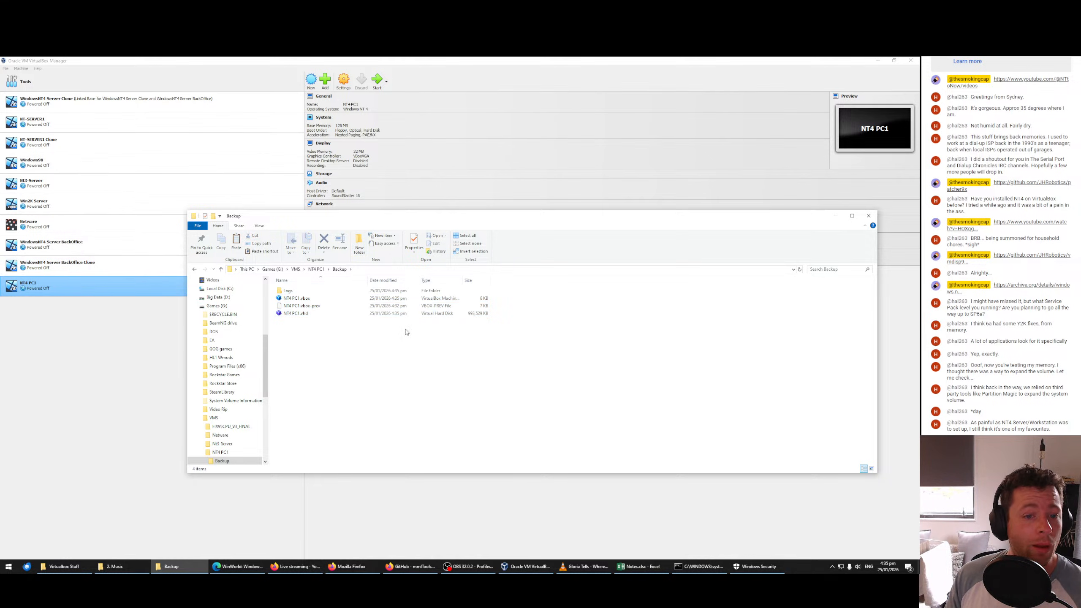
left_click(318, 269)
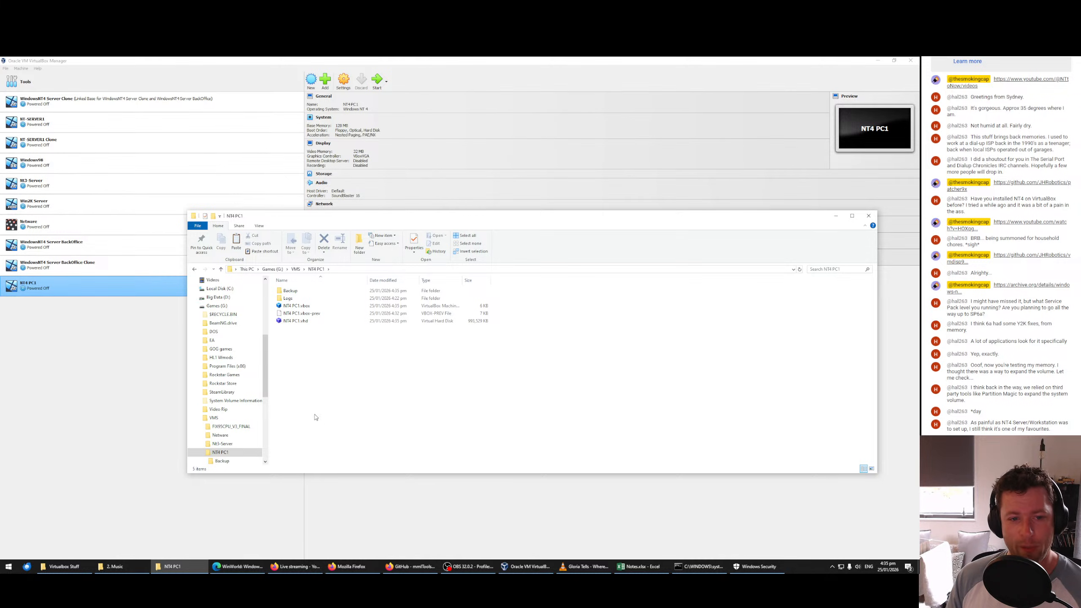
left_click(97, 286)
right_click(96, 286)
Inspect the NT4PC1.vhd disk's options in NT4 PC1's Storage settings, then return to the WinWorld browser.
left_click(115, 292)
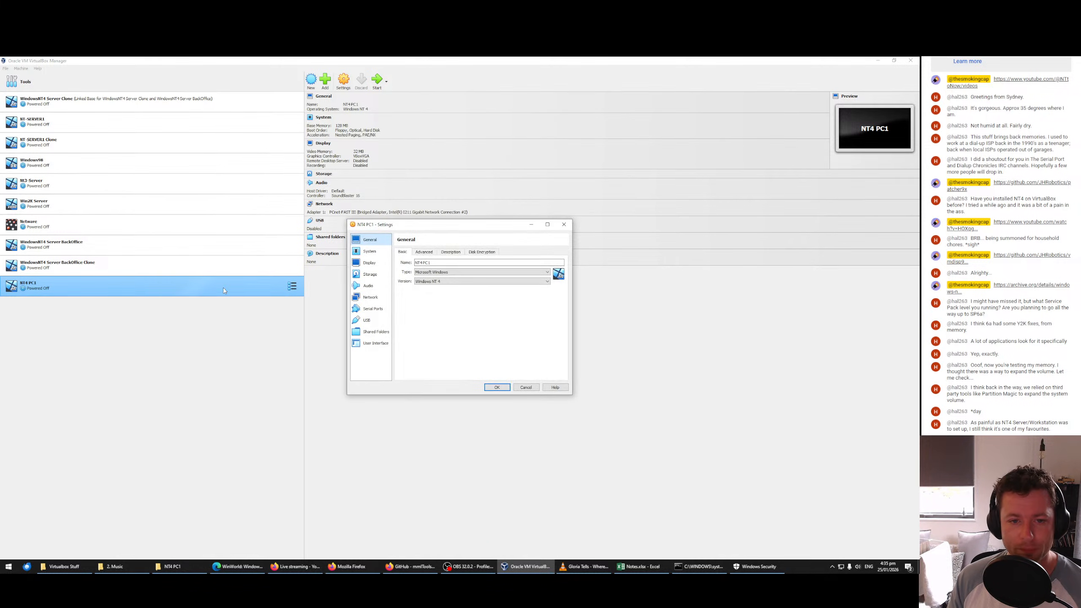
left_click(370, 275)
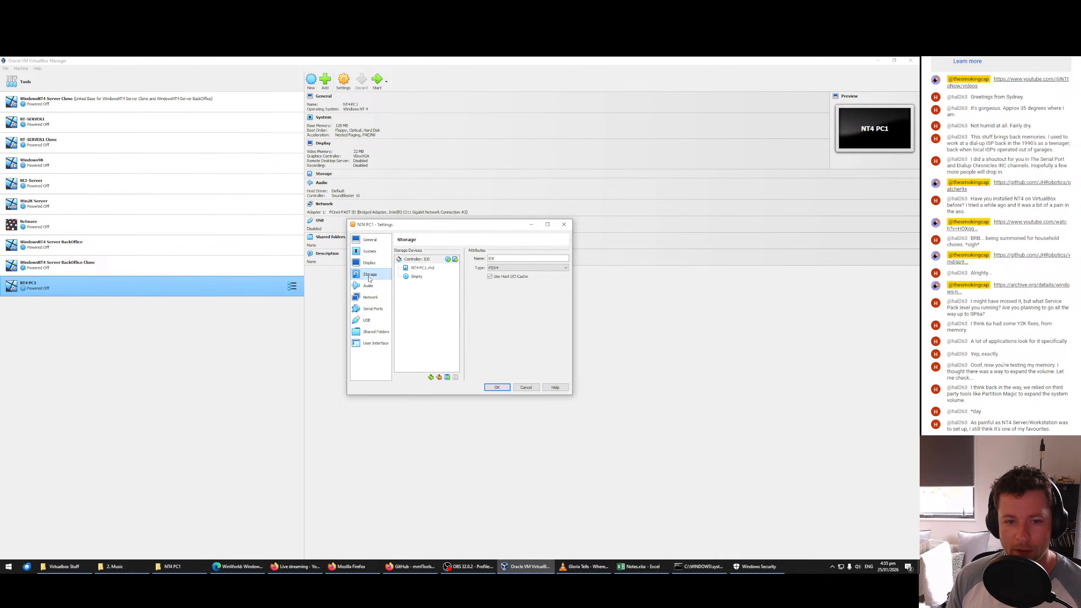
left_click(423, 267)
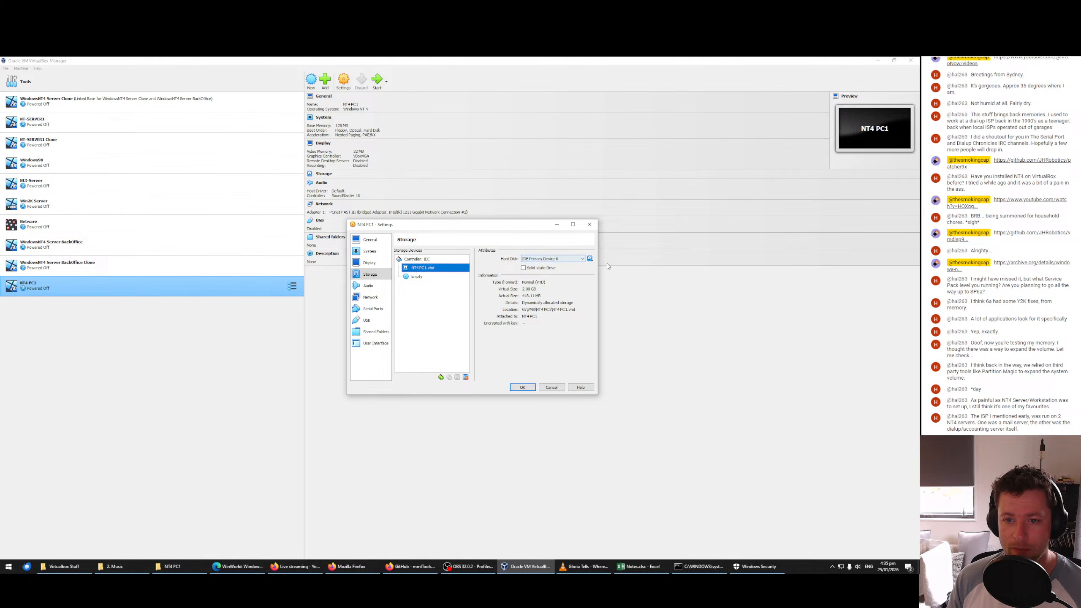
left_click(590, 258)
left_click(538, 334)
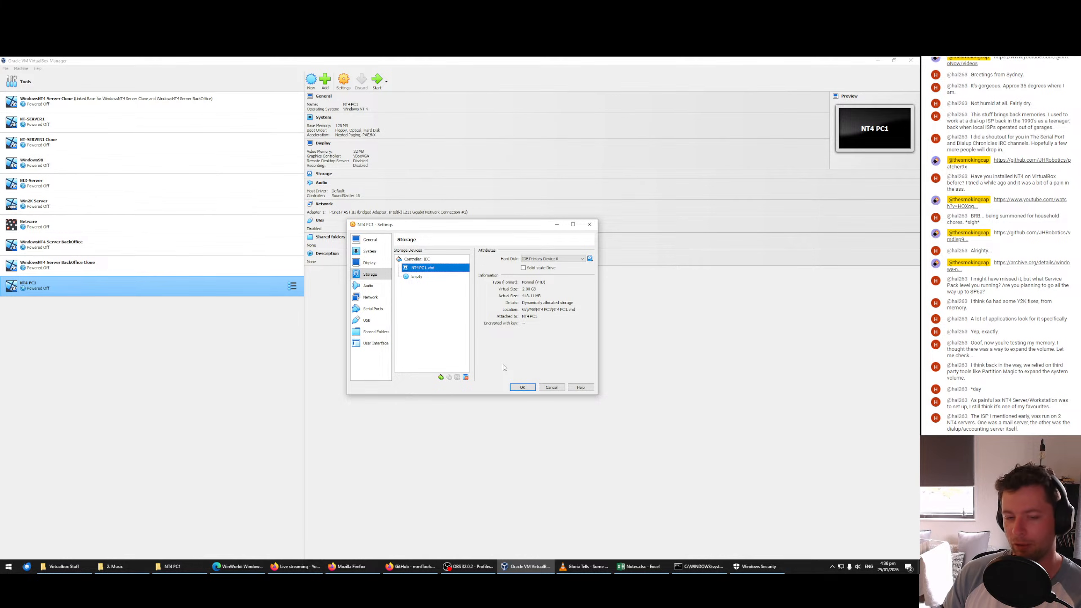
left_click(590, 258)
left_click(580, 324)
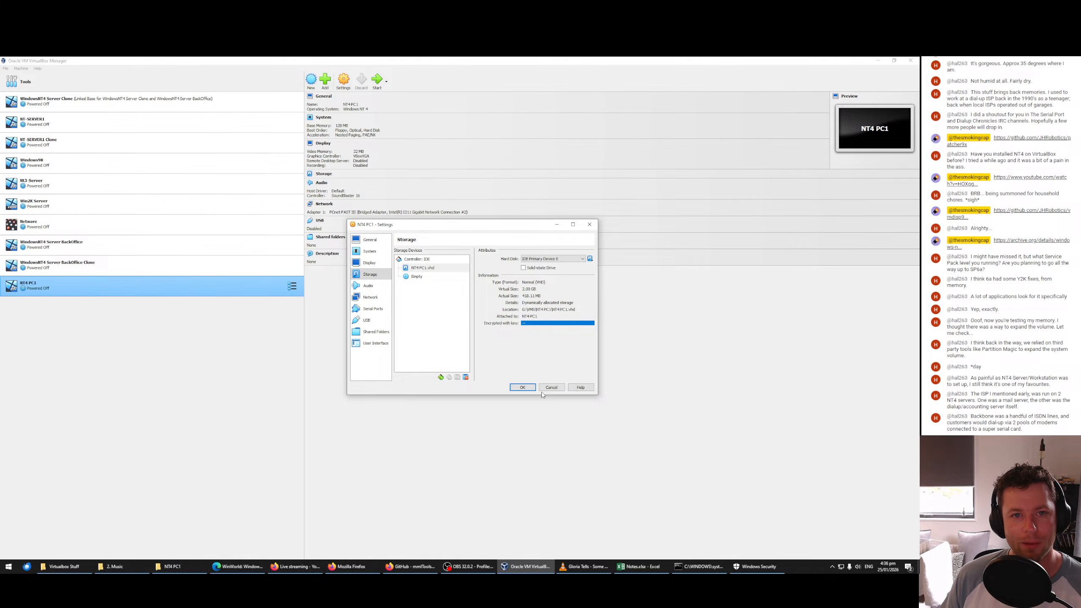
left_click(238, 566)
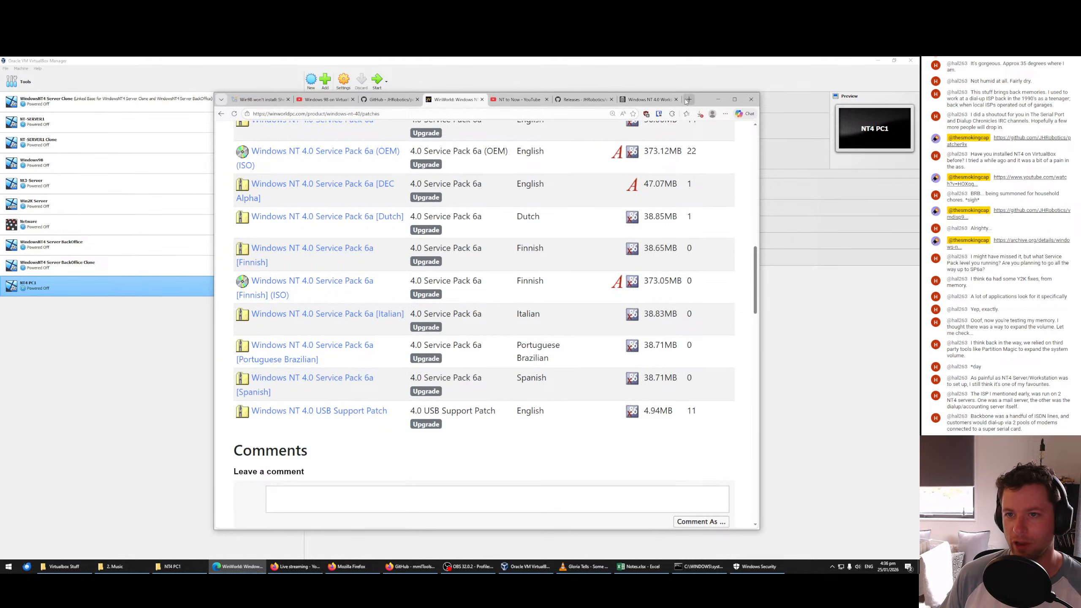
Load google.com in a new browser tab.
left_click(685, 100)
type("google.co")
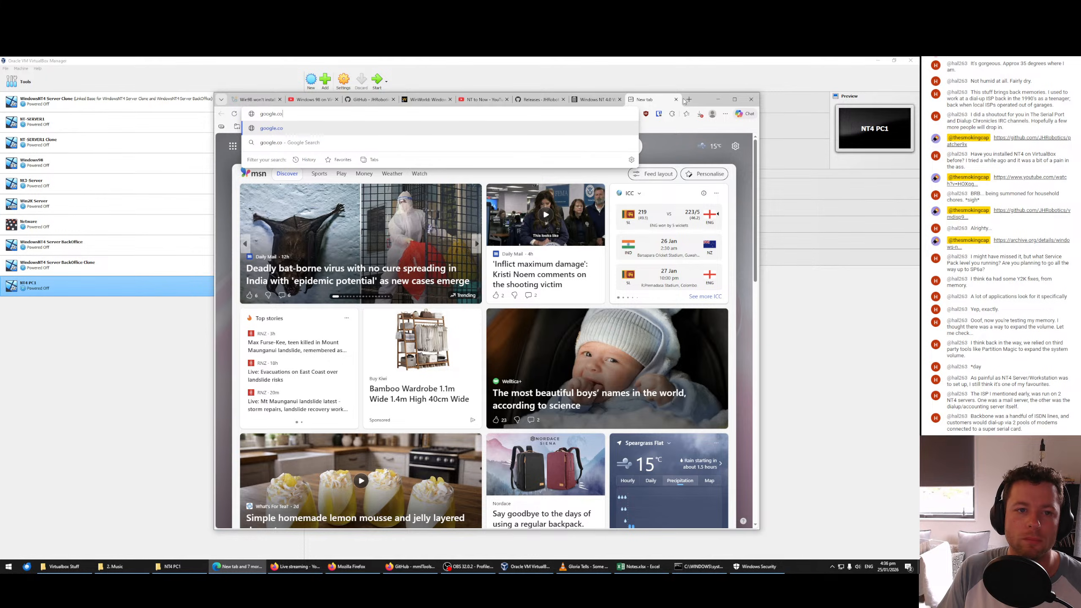
type("m")
key("Return")
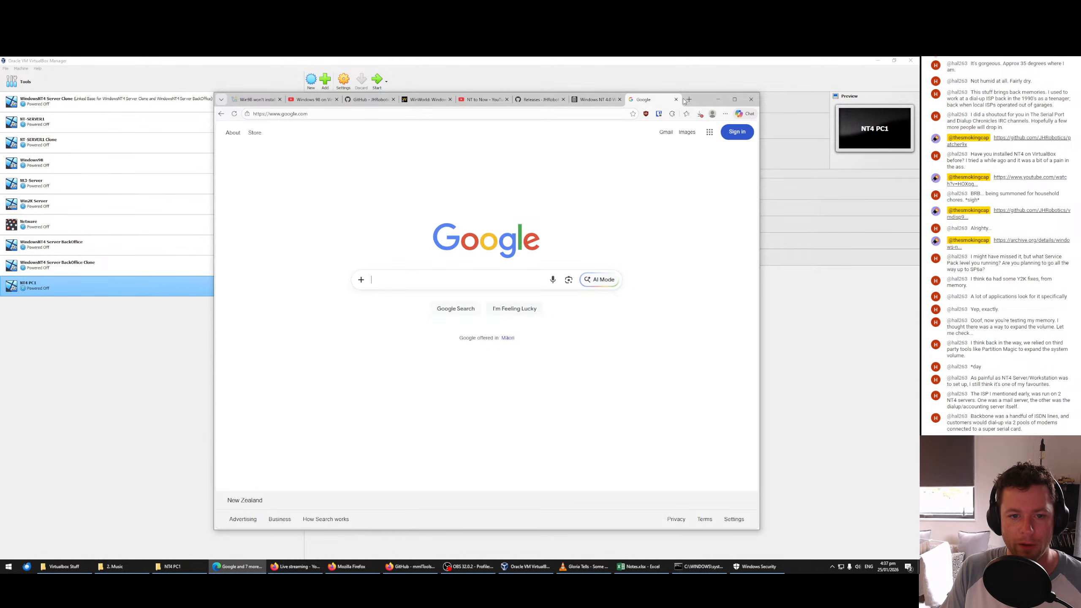
Search 'Can you expand a virtual drive in virtualbox', expand the full steps, then minimize Edge.
type("Can you ex")
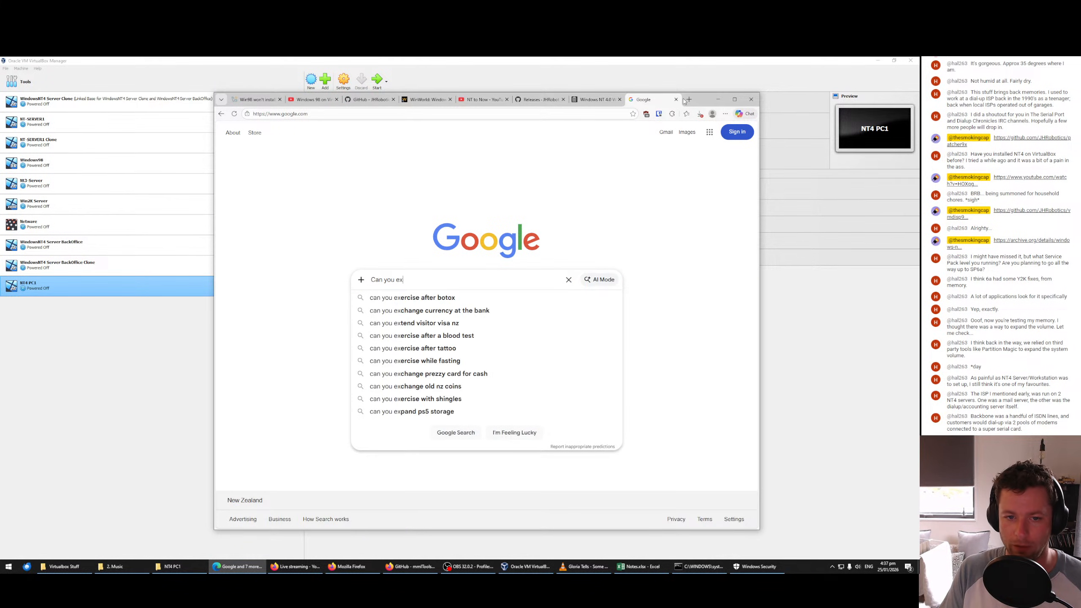
type("pand")
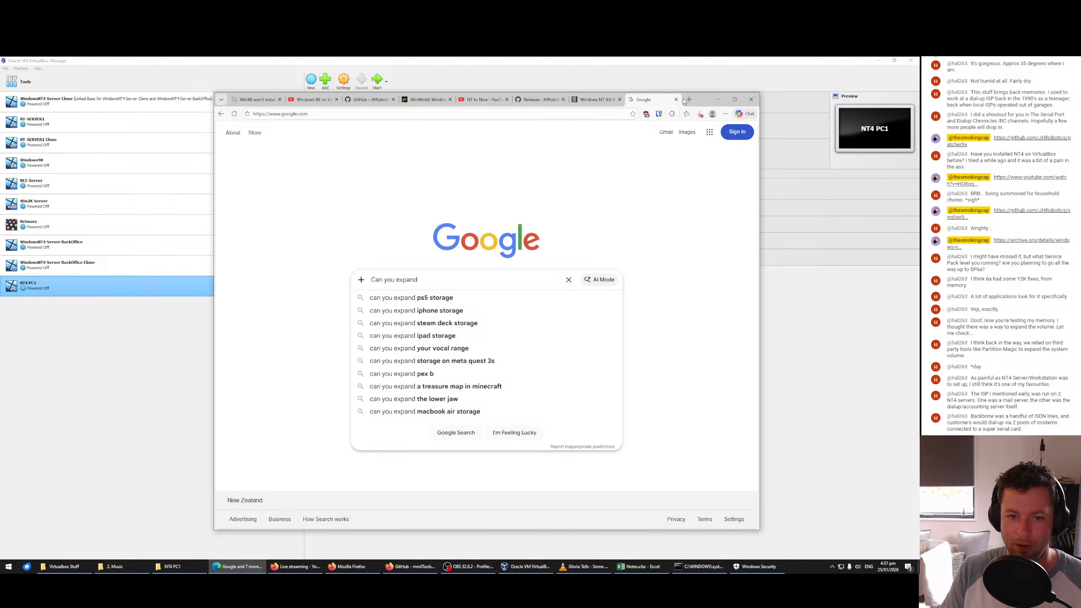
type(" a virt")
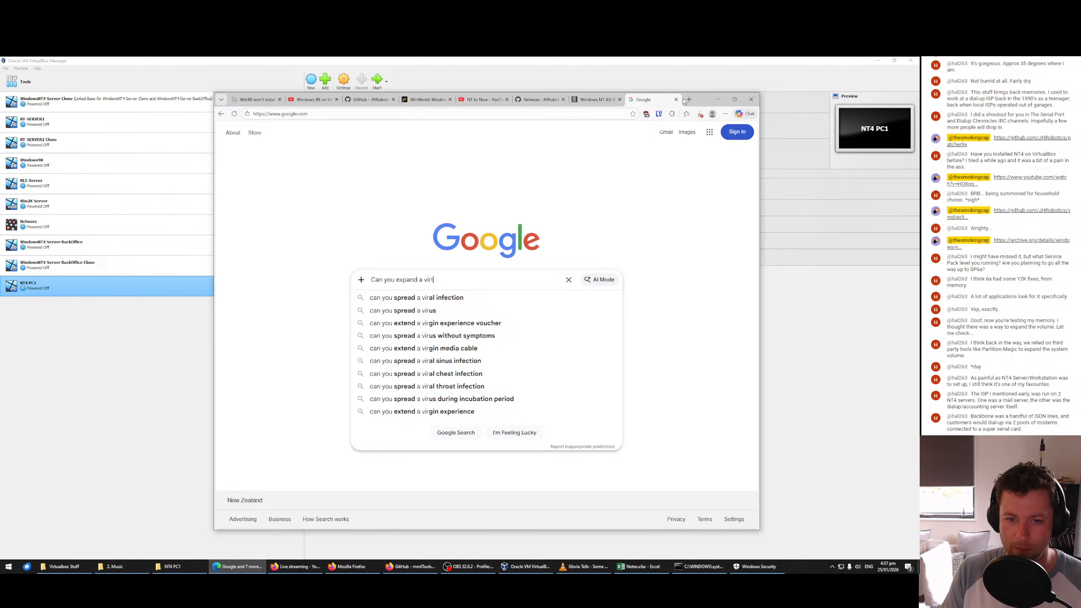
type("ual drive in ")
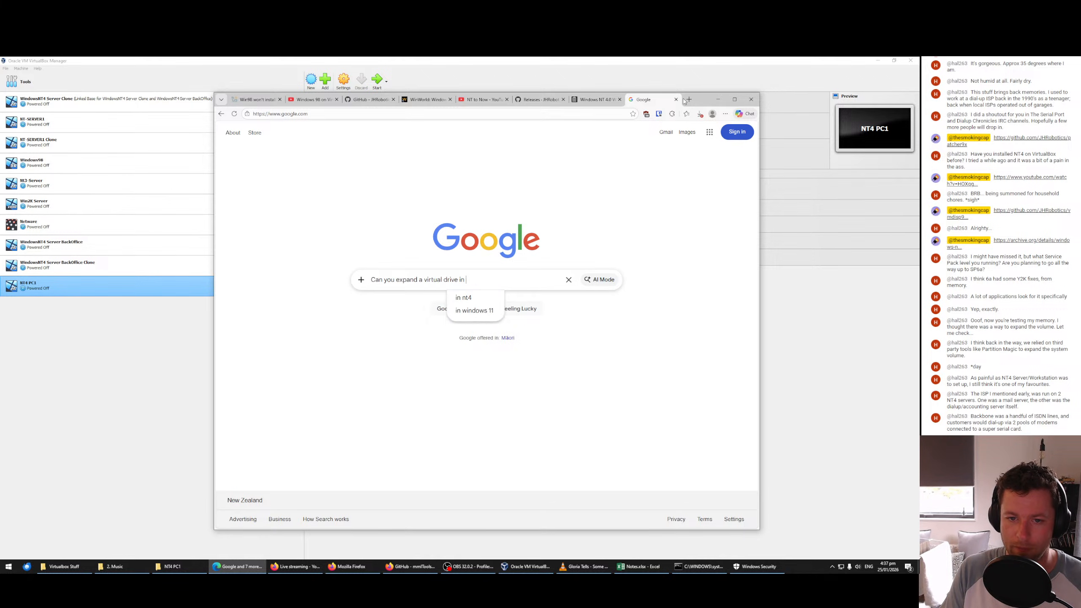
type("virtualbo")
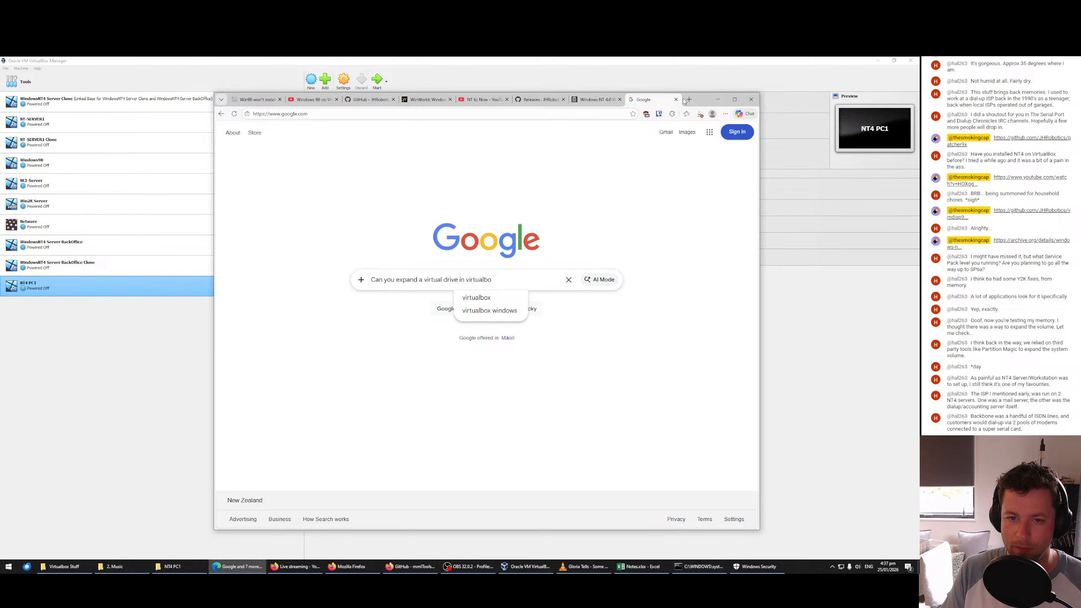
type("x")
key("Return")
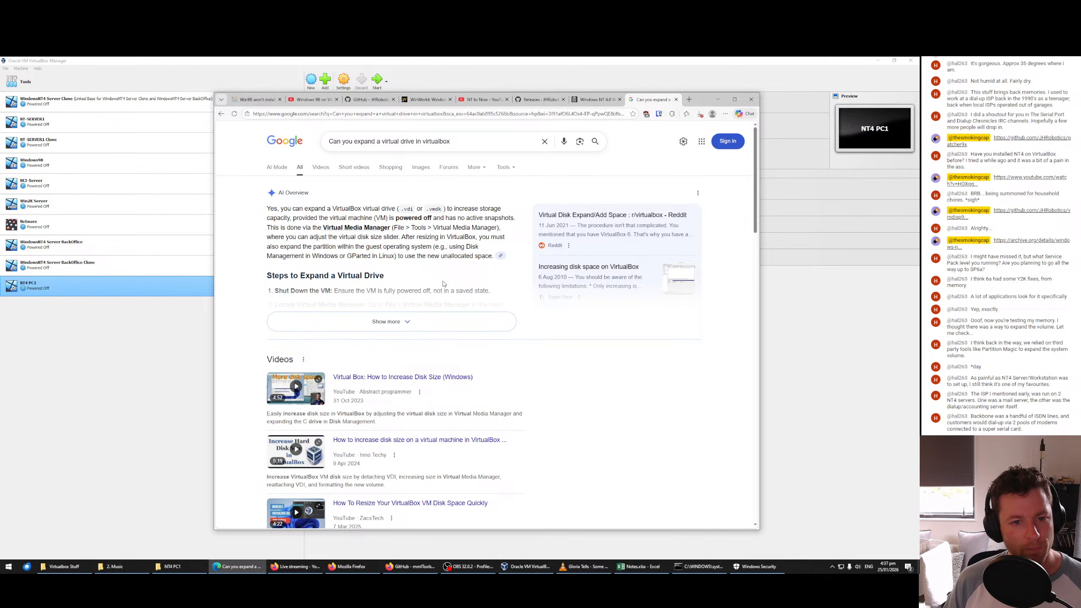
left_click(442, 321)
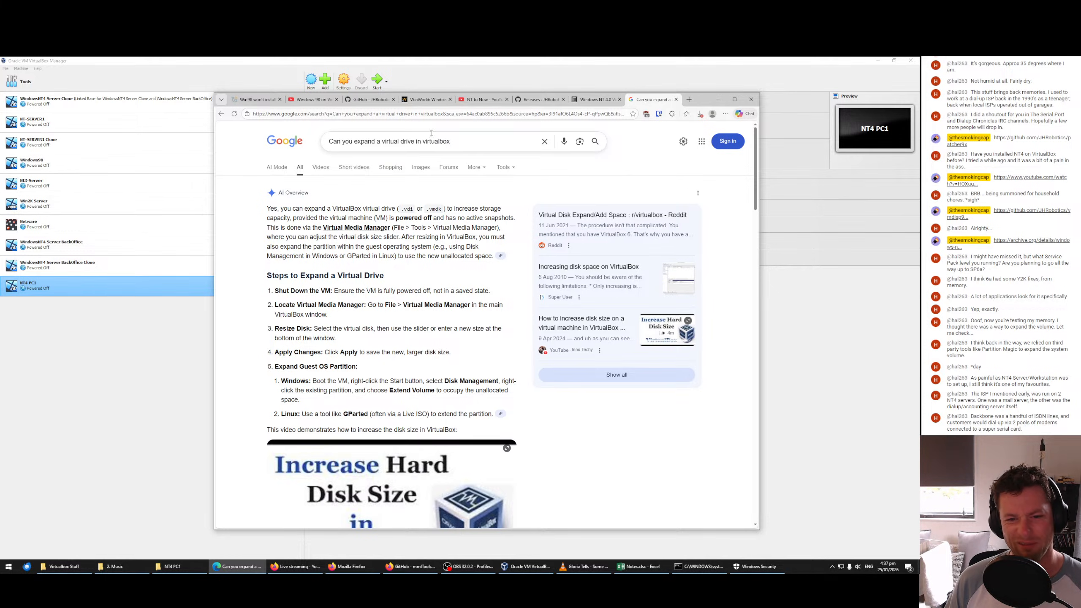
left_click(716, 98)
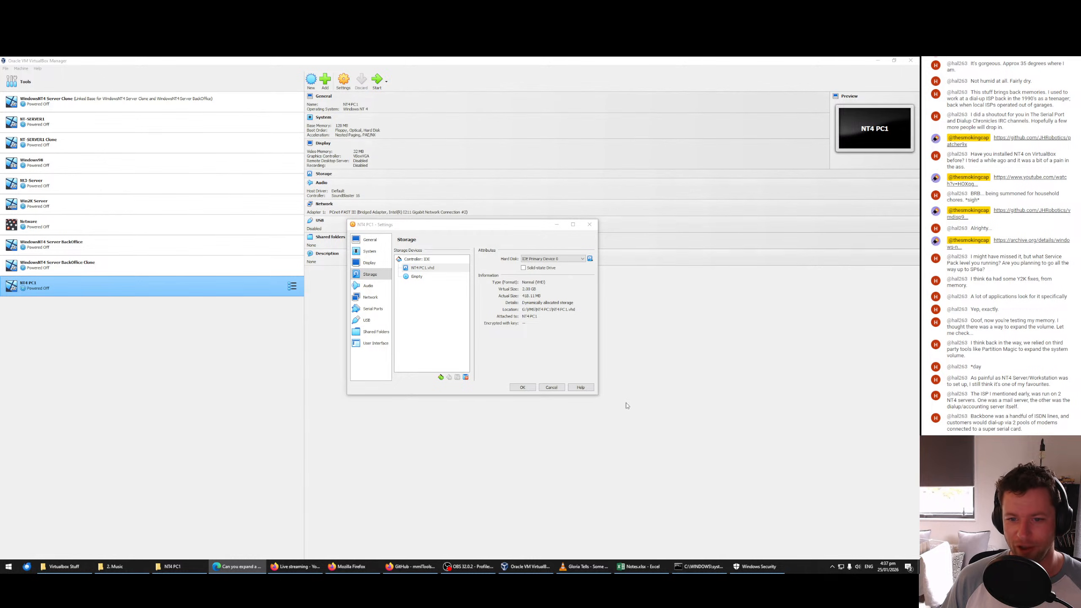
Close NT4 PC1's settings without saving and open the VirtualBox File menu.
left_click(579, 394)
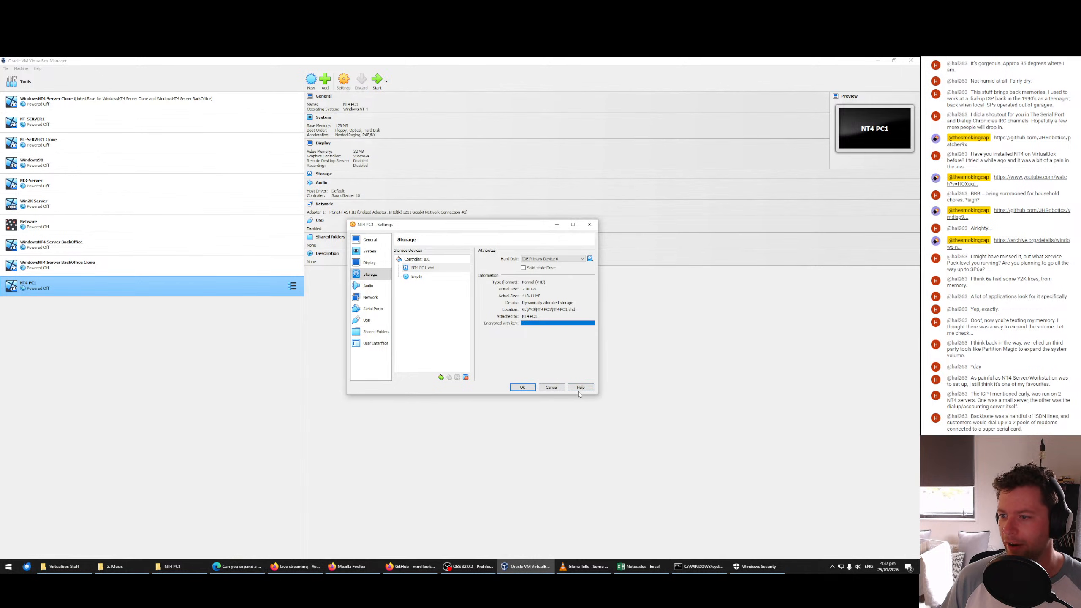
left_click(554, 387)
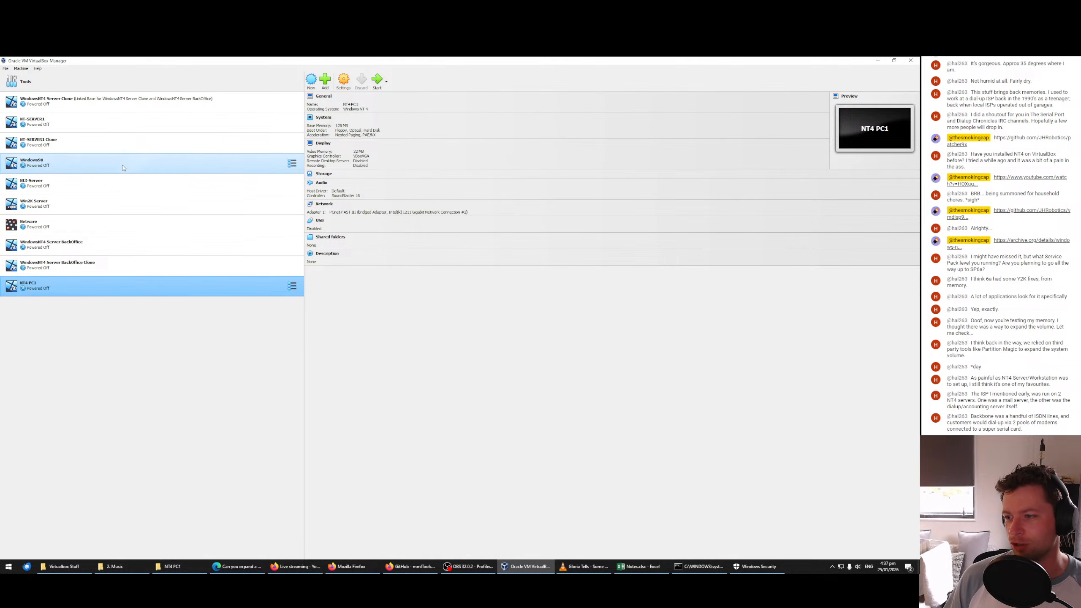
left_click(6, 69)
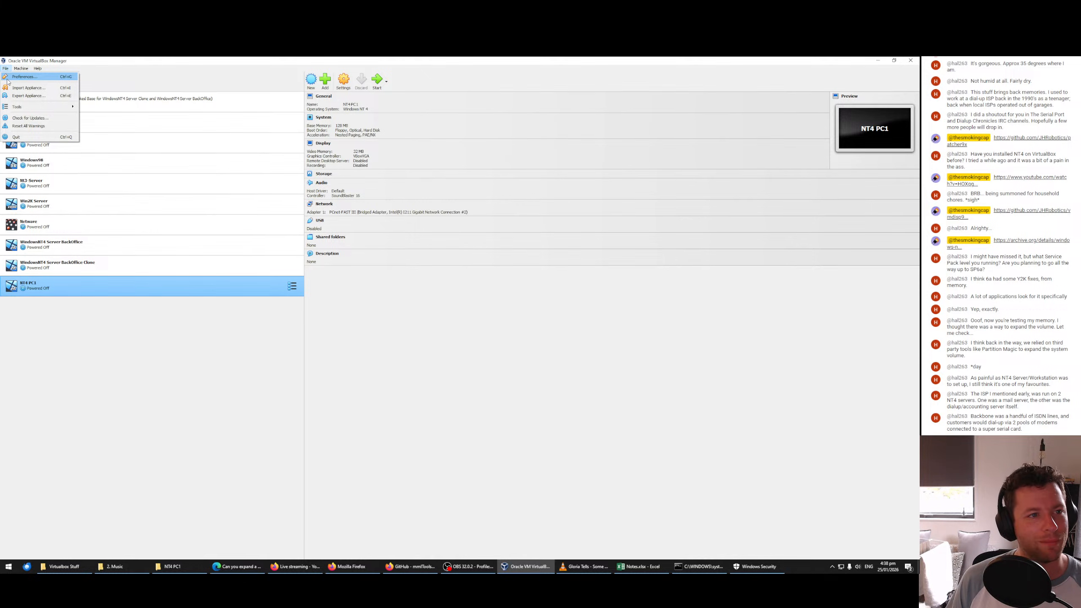
Switch to the global Tools view and open the Virtual Media Manager's hard disk list.
mouse_move(17, 65)
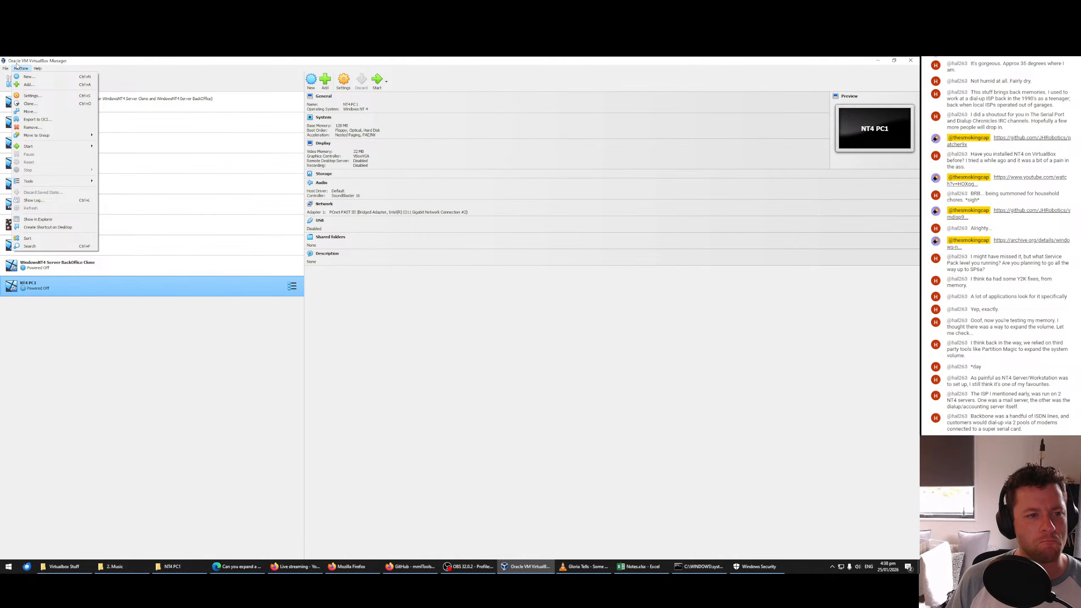
left_click(80, 366)
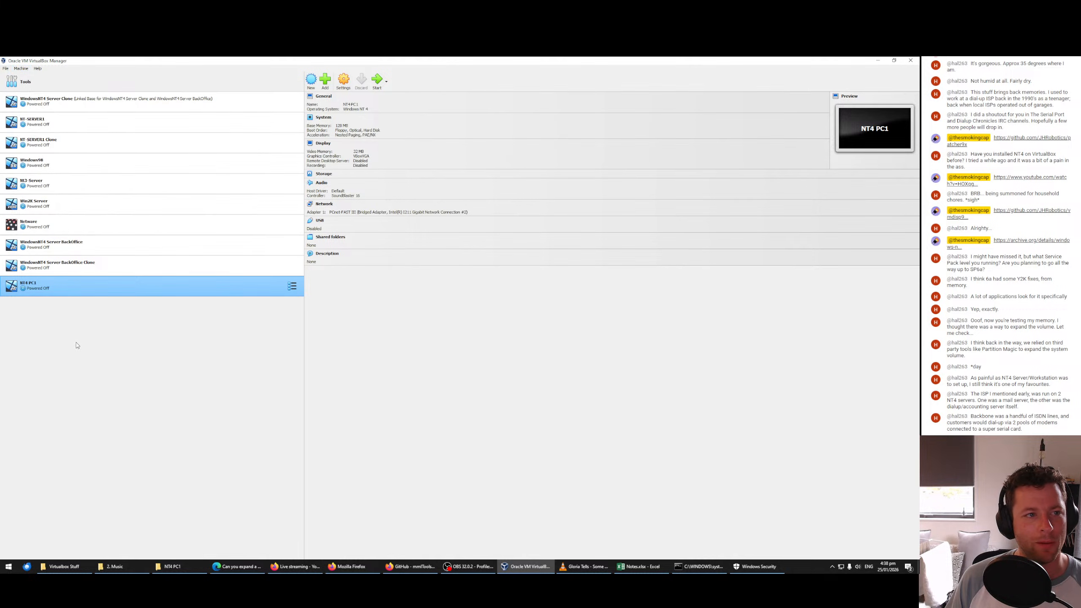
left_click(18, 87)
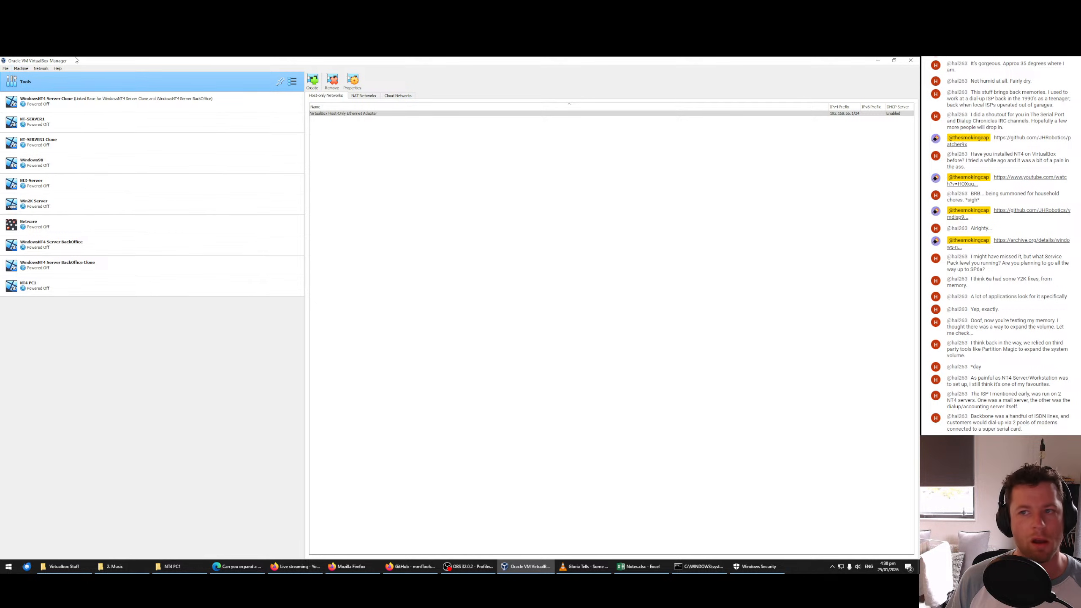
left_click(5, 68)
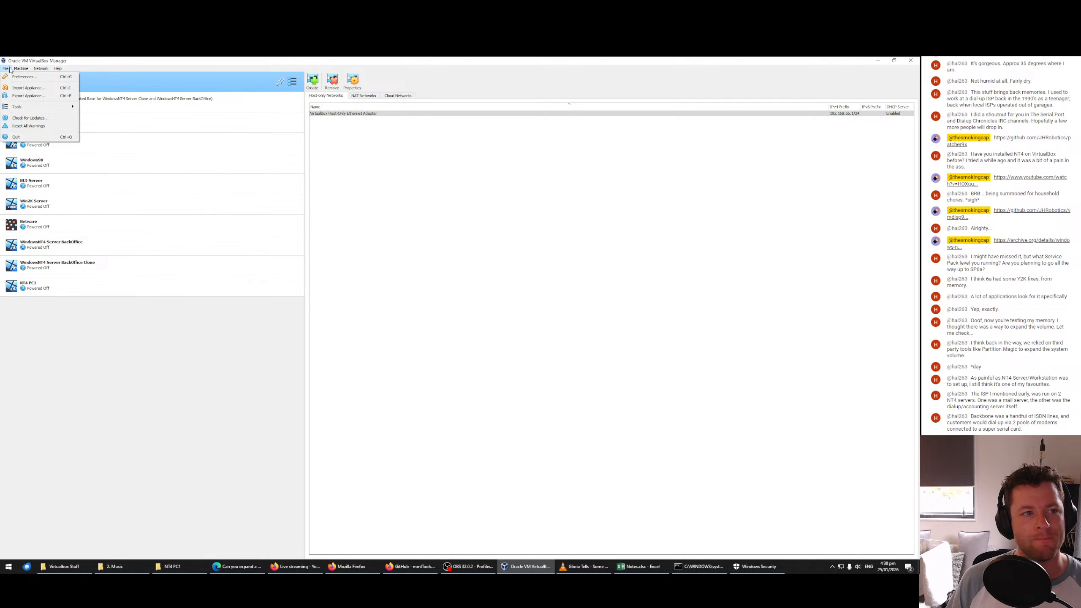
mouse_move(17, 110)
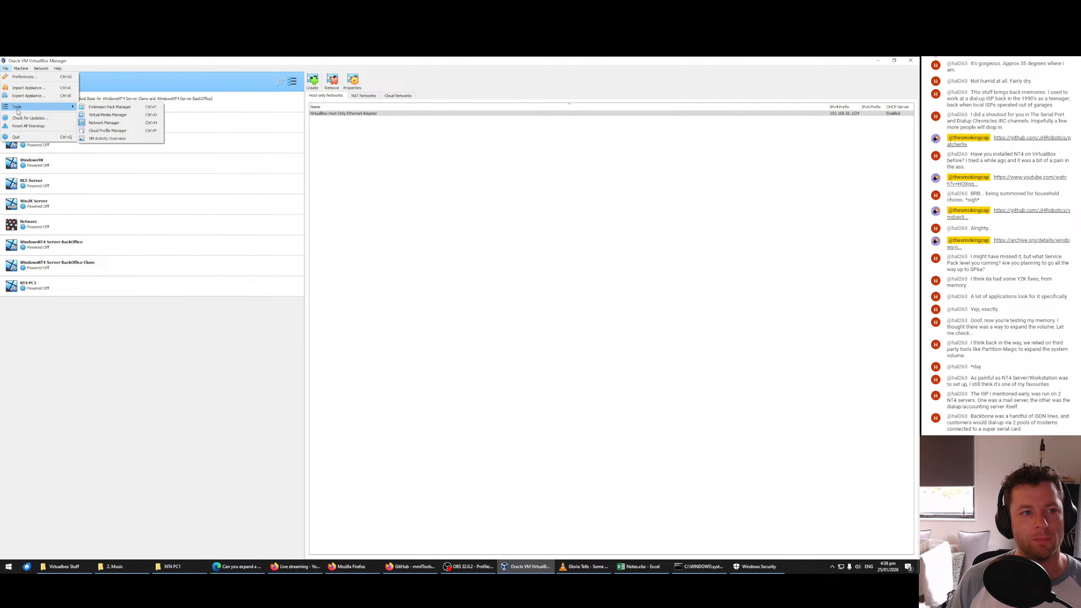
left_click(137, 115)
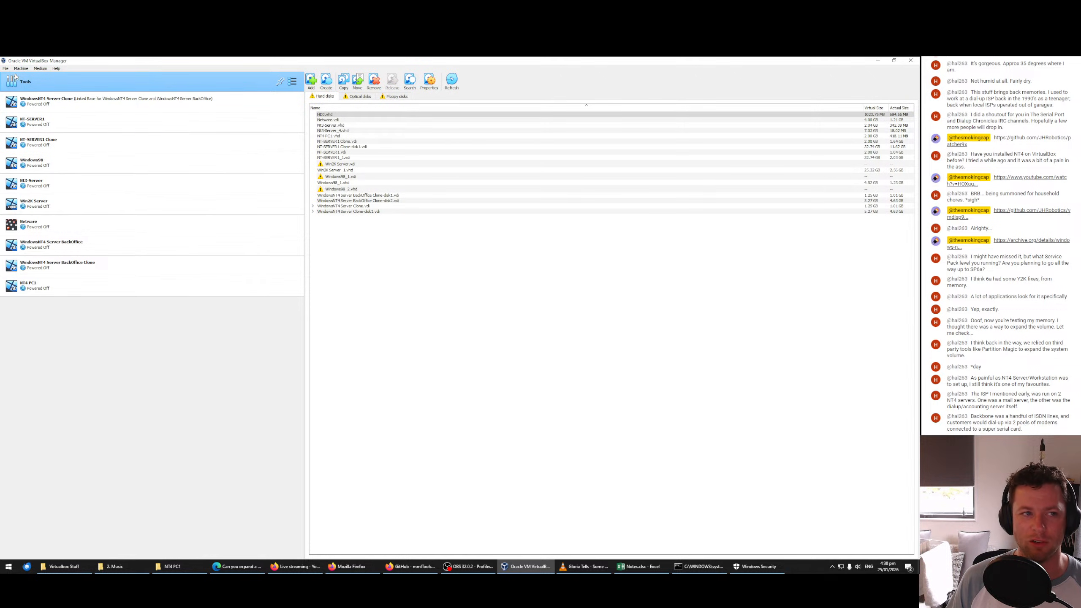
Browse the Network, Welcome and Extensions tool panes and the extension actions.
left_click(292, 82)
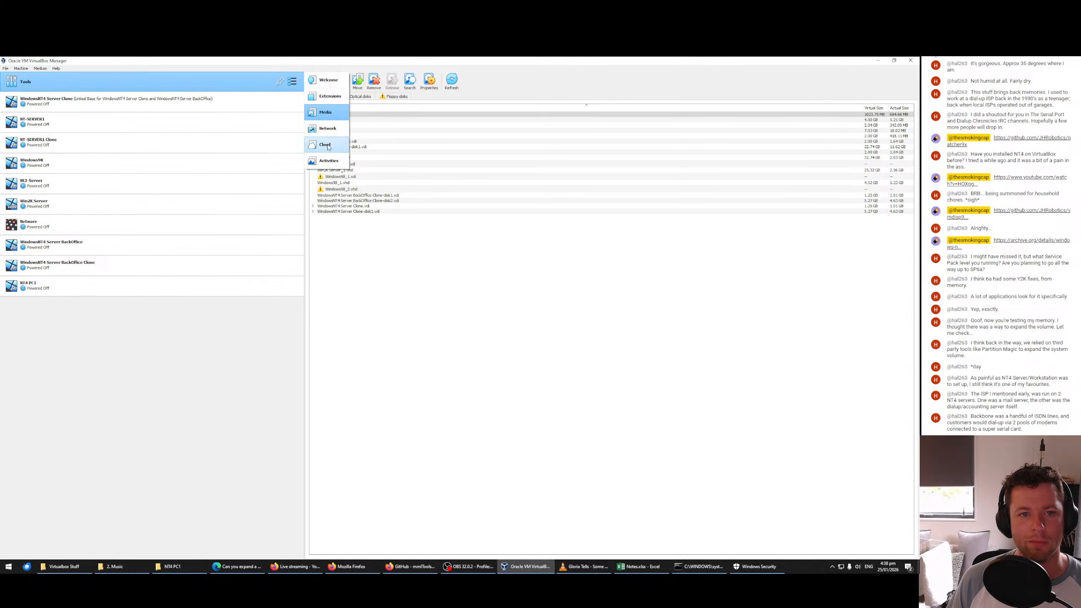
left_click(322, 128)
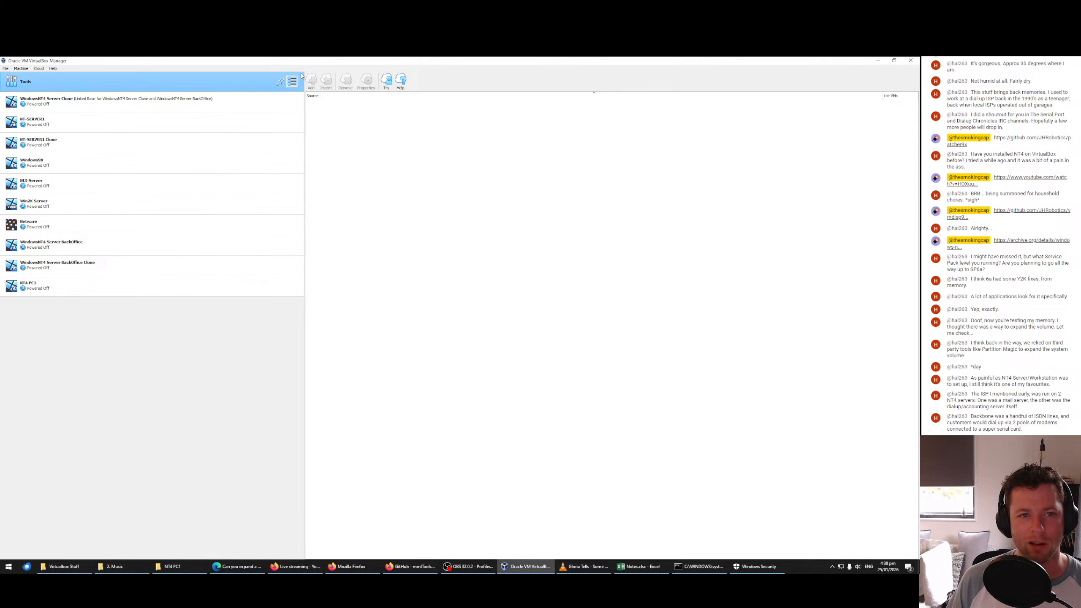
left_click(292, 82)
left_click(314, 83)
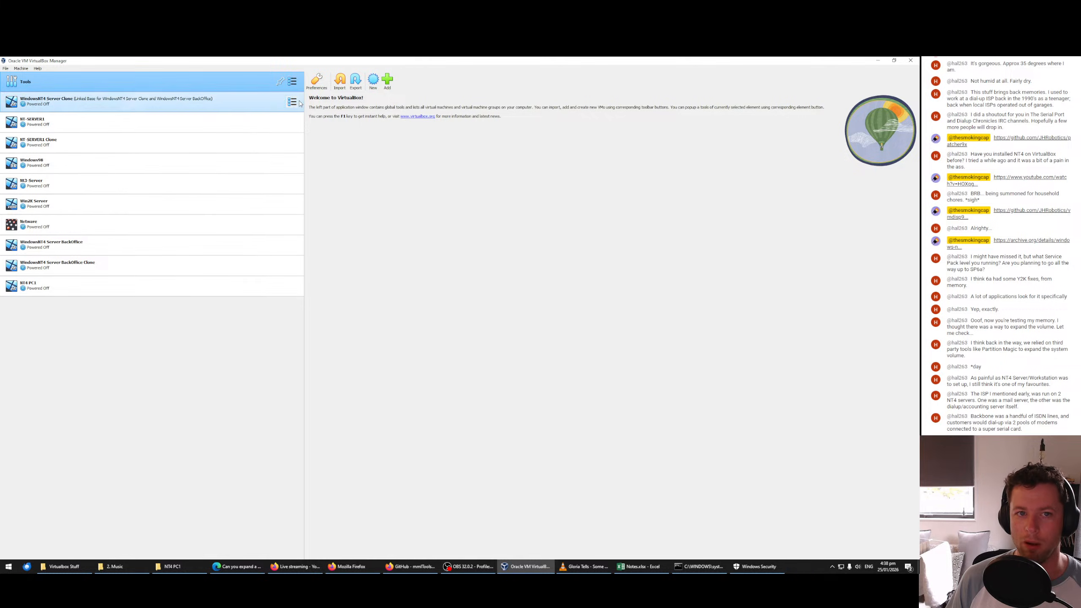
left_click(292, 82)
left_click(310, 104)
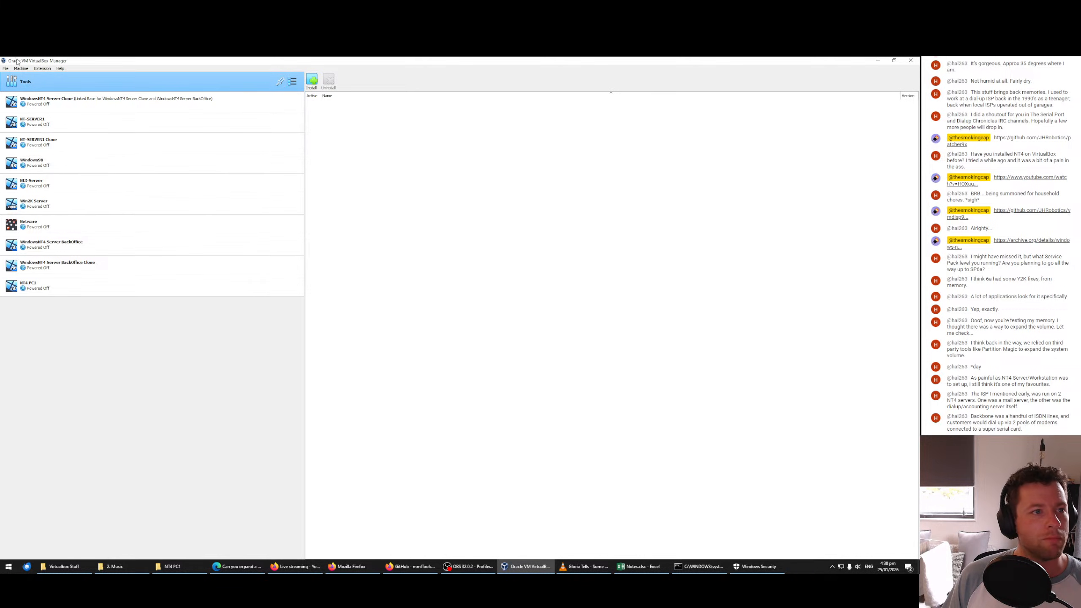
left_click(51, 68)
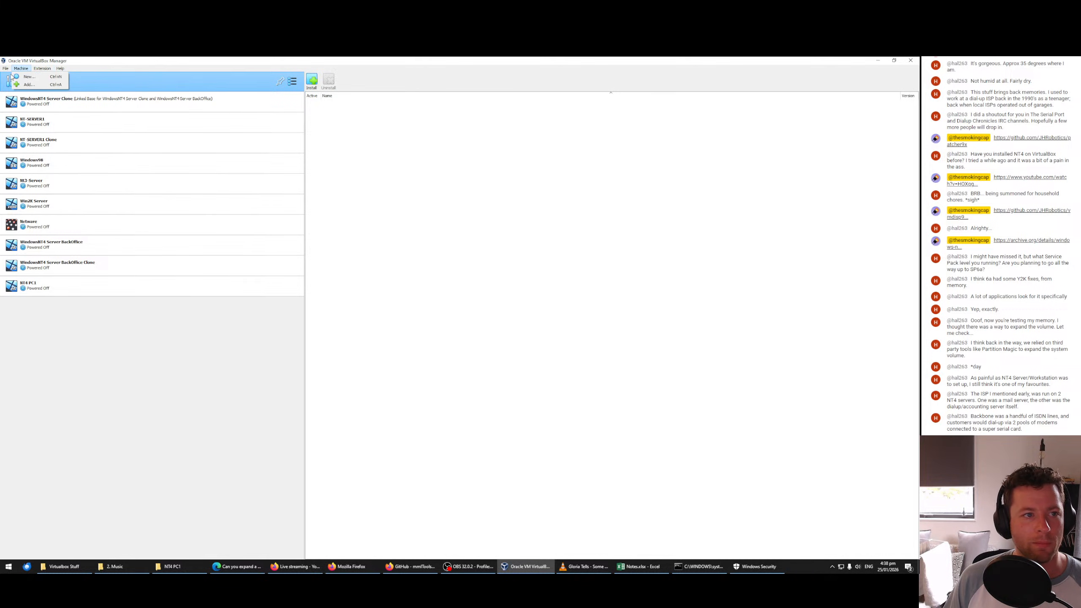
Review the details of the Netware, NT-SERVER1, BackOffice clone and NT4 PC1 machines.
left_click(5, 68)
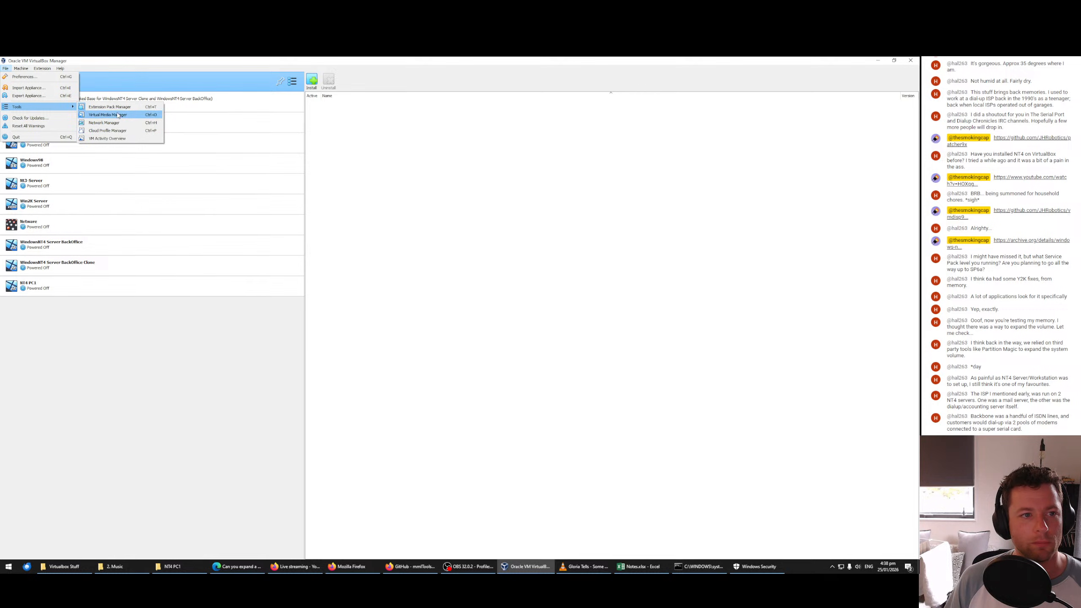
left_click(138, 234)
left_click(104, 124)
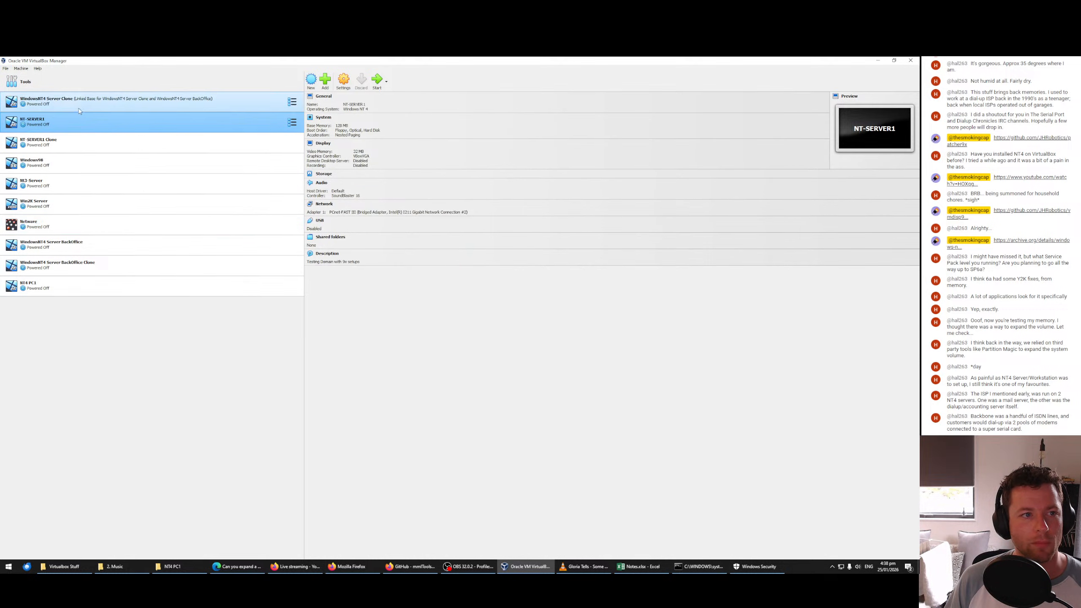
left_click(47, 267)
left_click(41, 286)
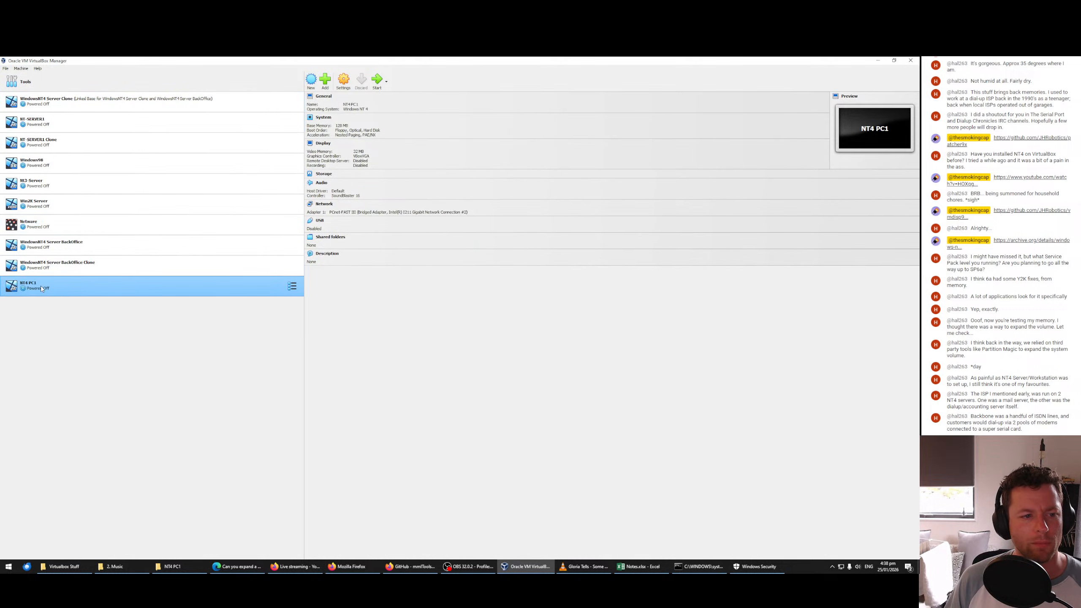
Check NT4 PC1's start options and actions, then open File > Preferences.
left_click(387, 87)
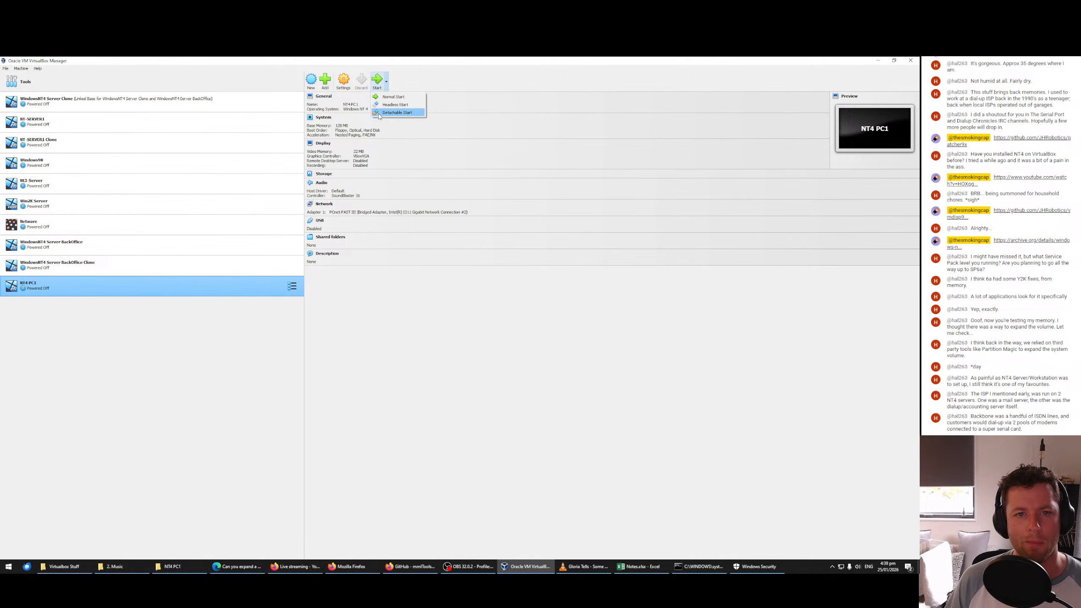
right_click(122, 291)
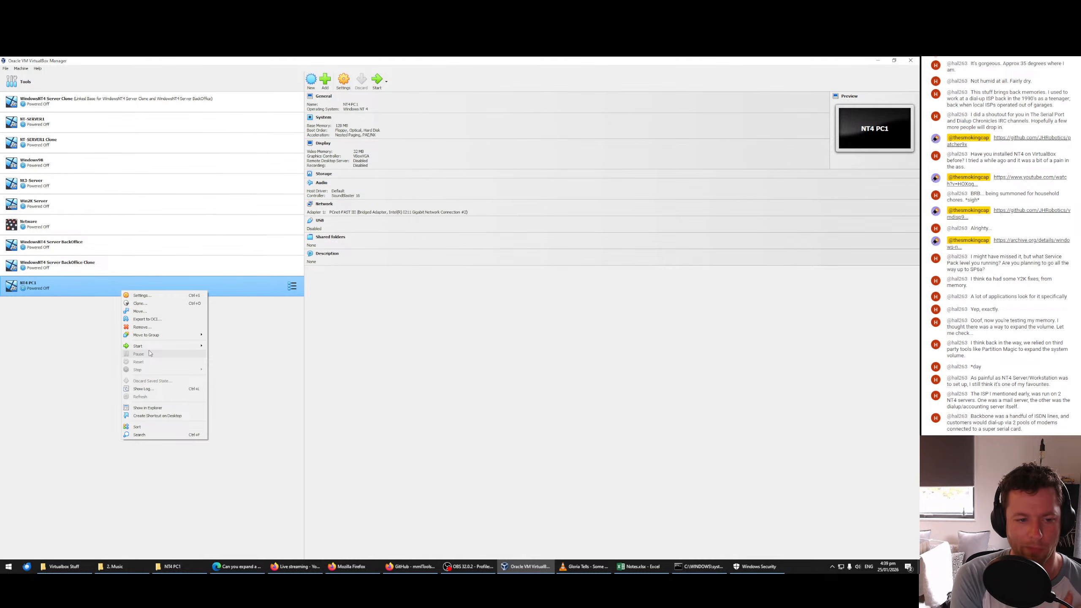
left_click(21, 69)
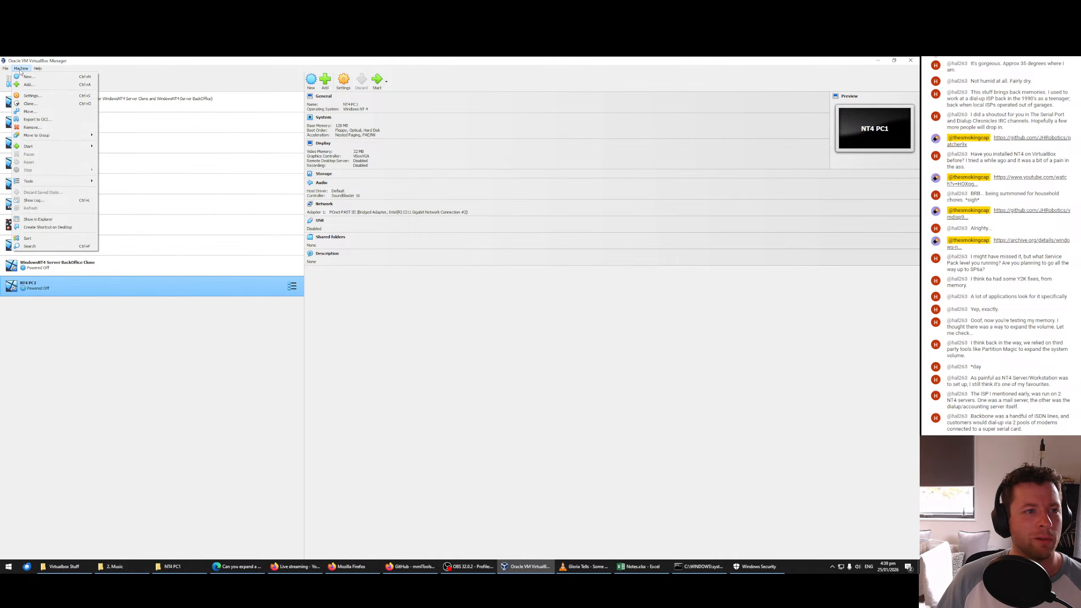
mouse_move(6, 69)
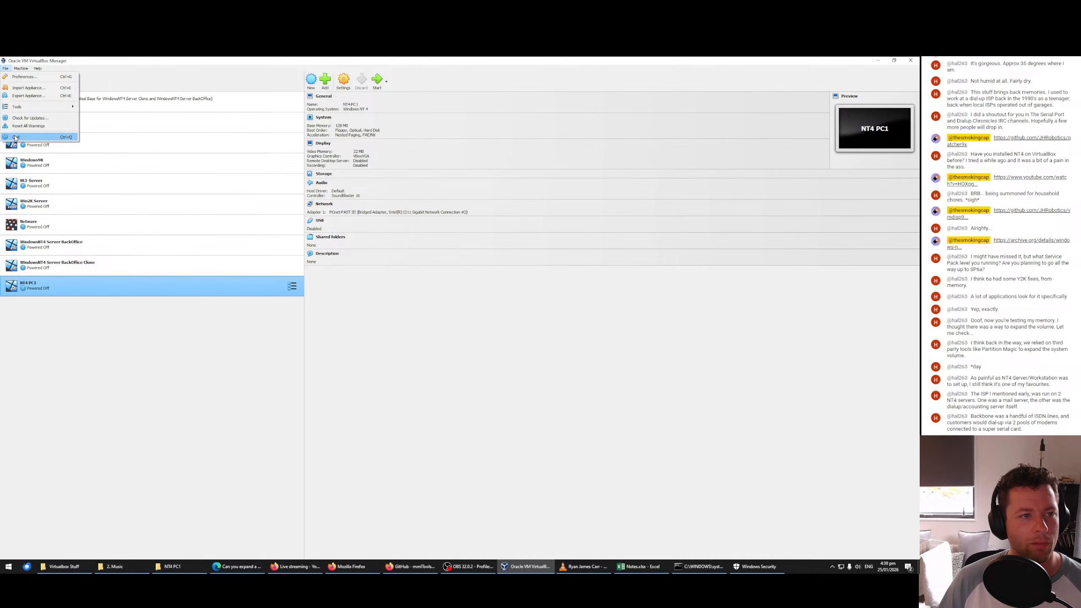
mouse_move(30, 109)
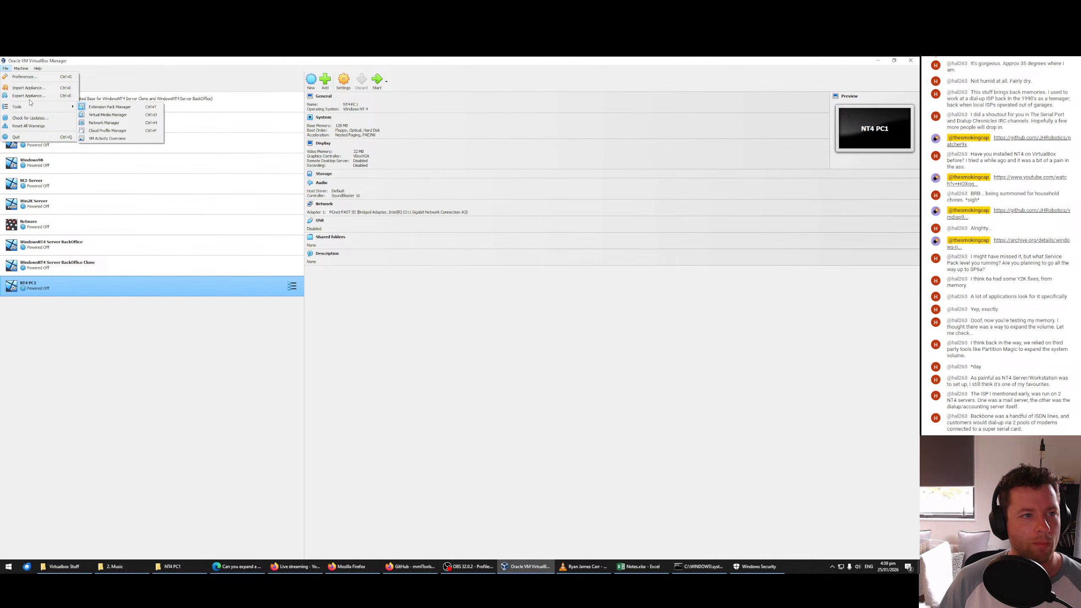
left_click(24, 77)
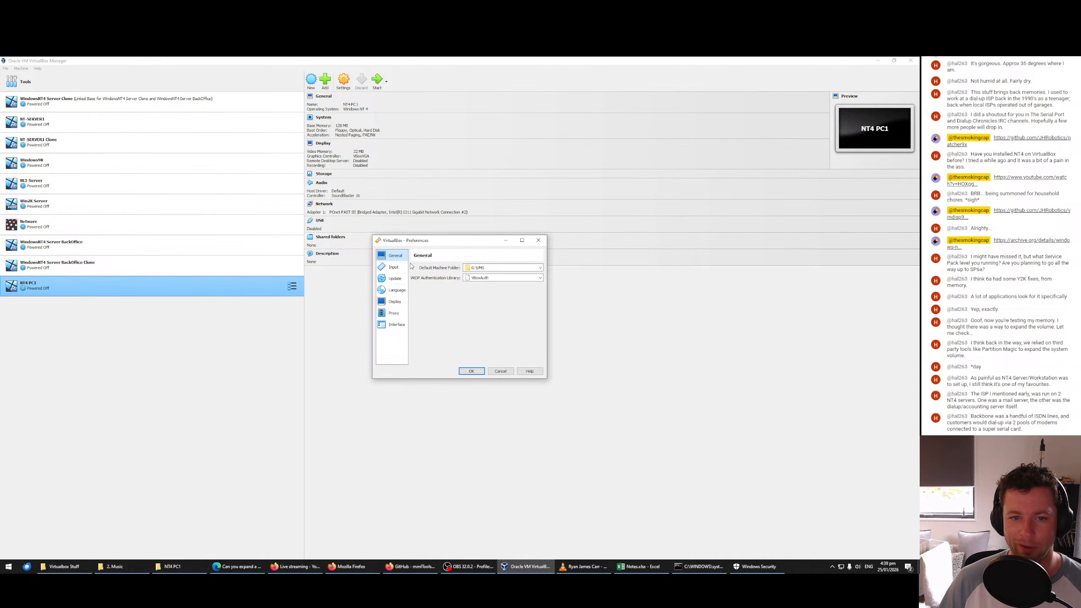
Accept the Preferences dialog with OK to return to NT4 PC1's details.
left_click(470, 370)
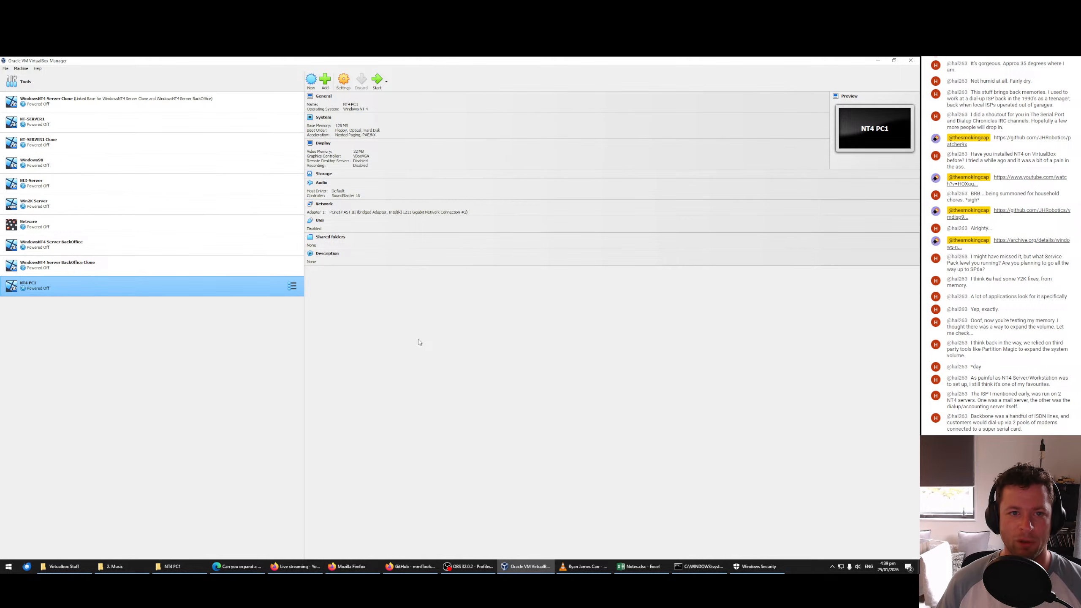
Start a new virtual machine named BRAINBOX and browse for another storage folder.
key("ctrl+n")
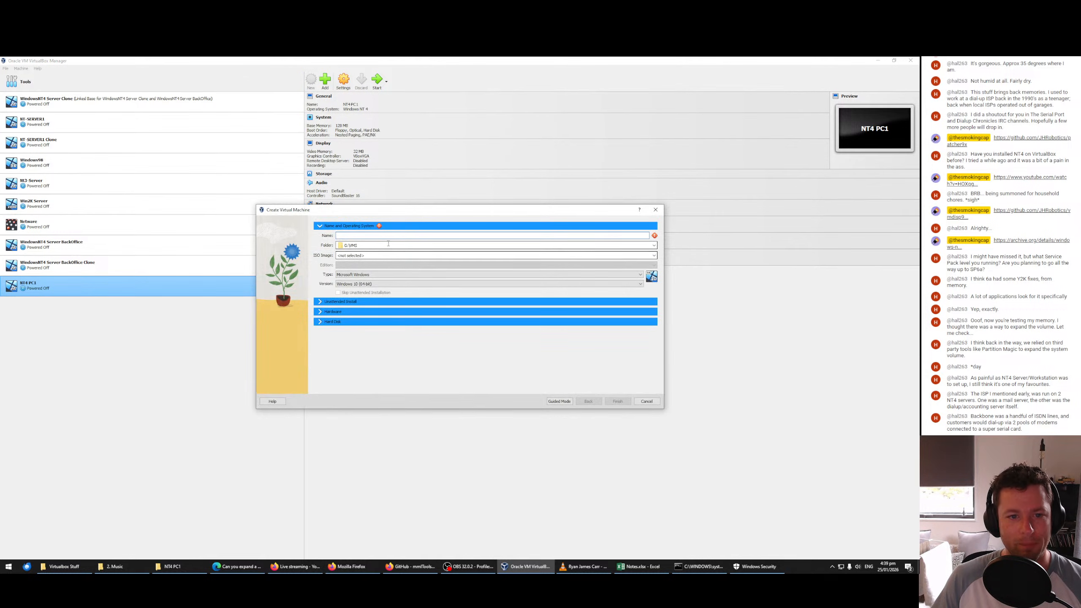
type("BRAIN")
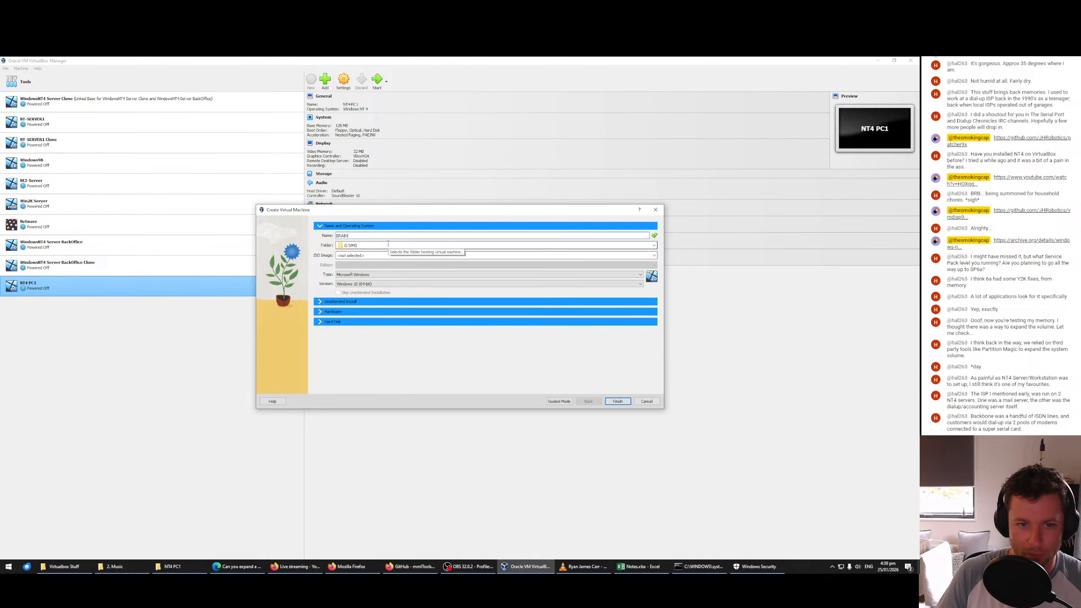
type("BOX")
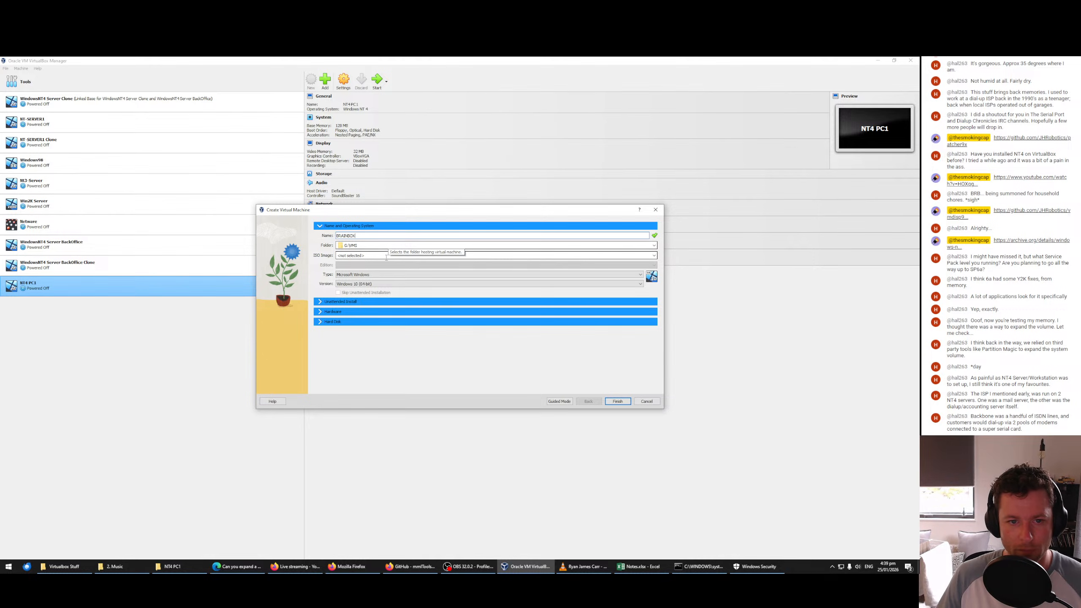
left_click(510, 246)
left_click(605, 259)
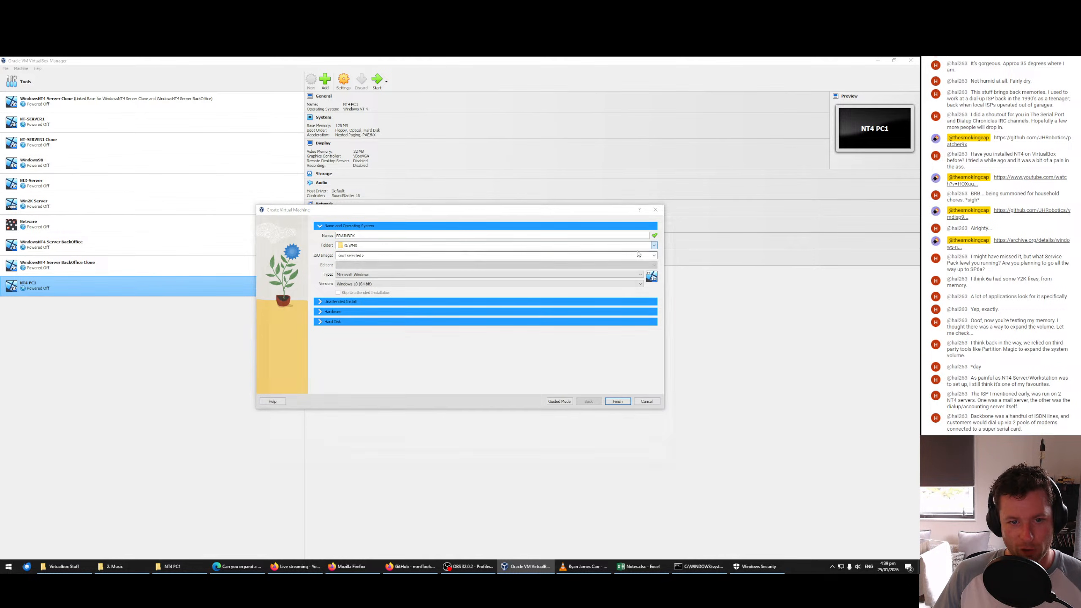
key("Escape")
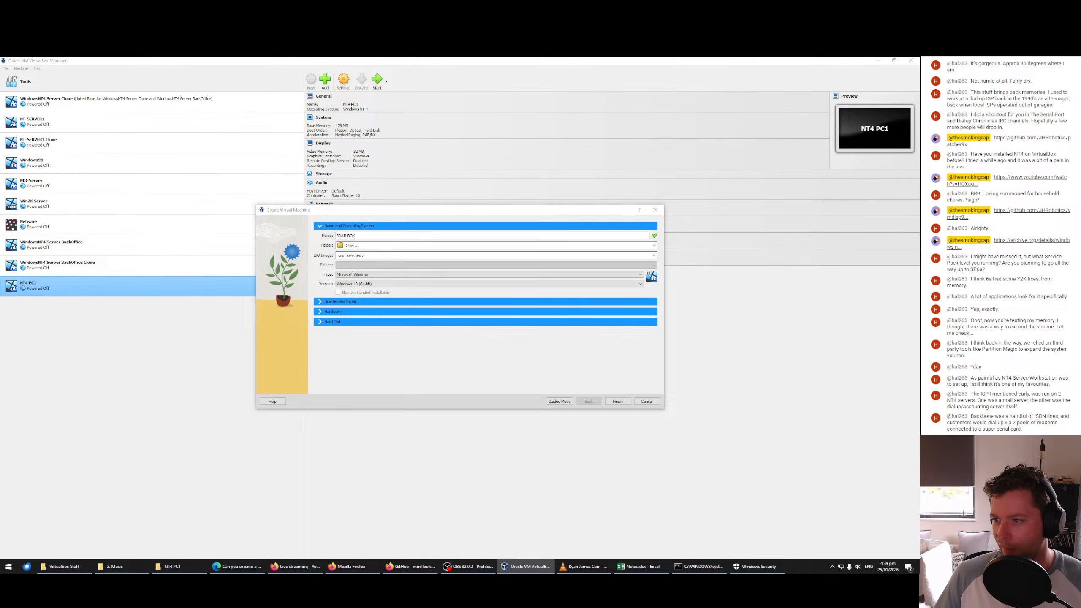
left_click_drag(918, 232, 561, 255)
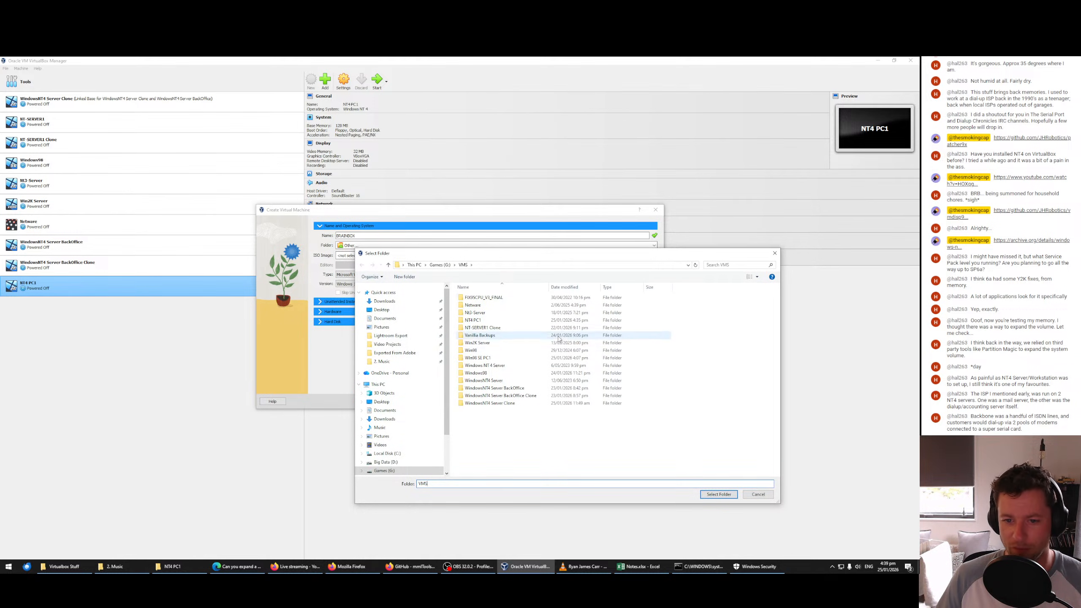
mouse_move(66, 567)
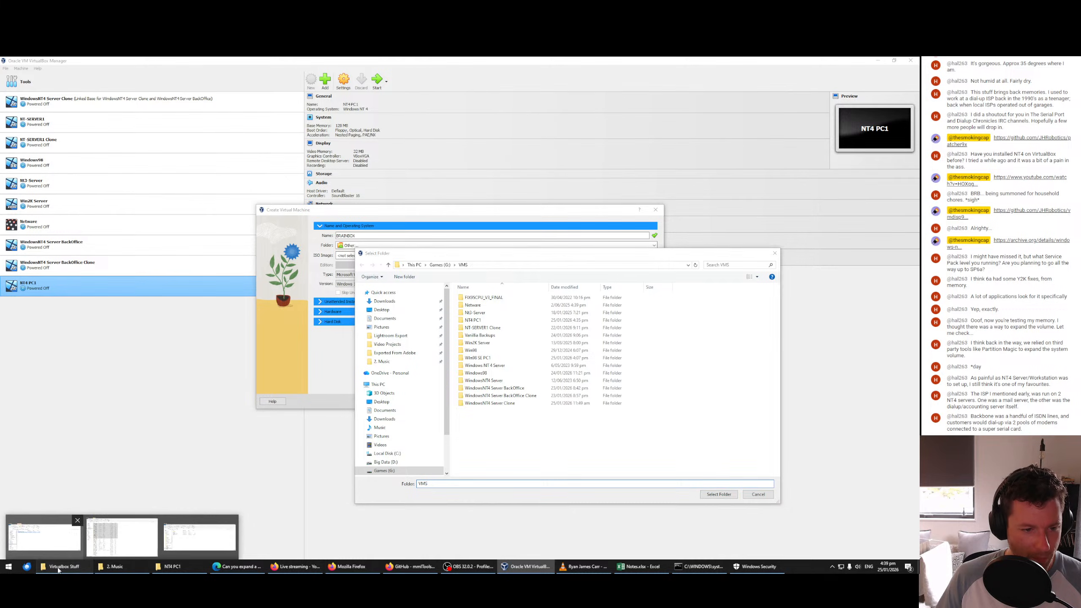
left_click(89, 520)
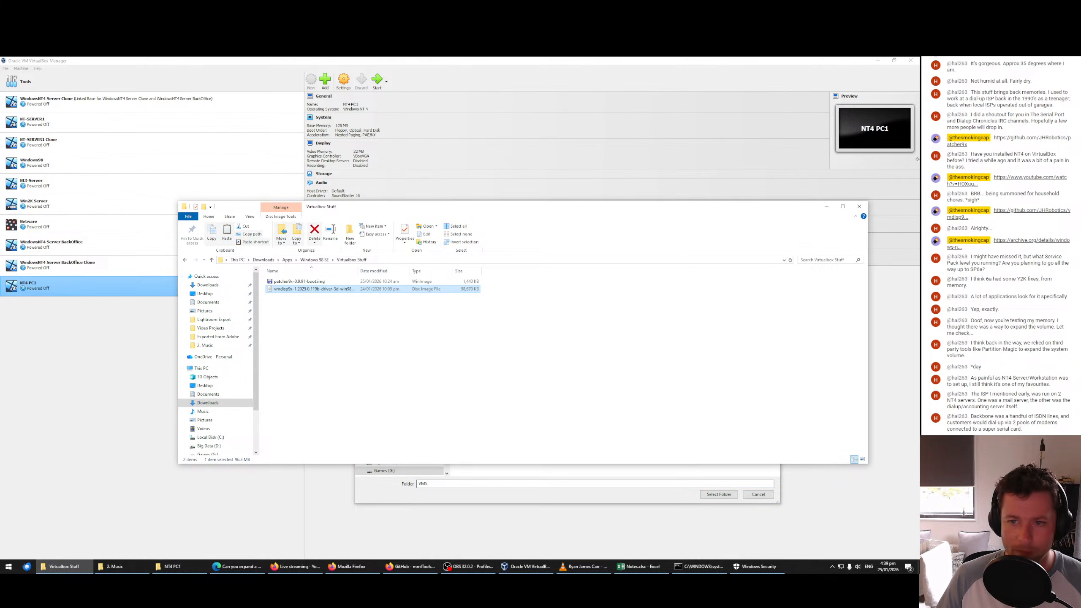
left_click(827, 207)
left_click(718, 495)
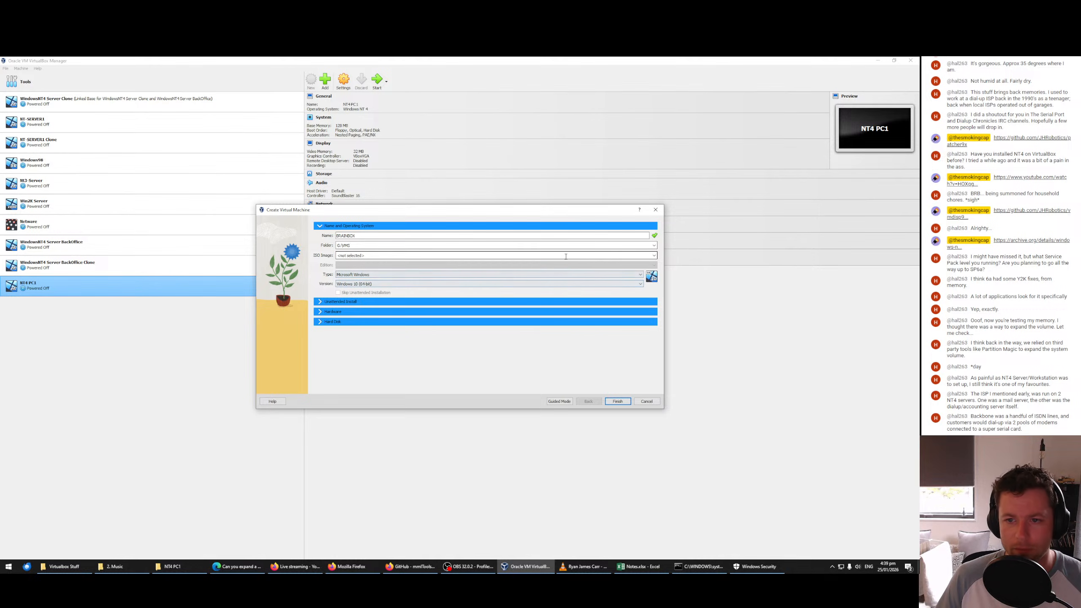
Keep G:\VMS as the machine folder and leave the ISO image unselected.
left_click(655, 245)
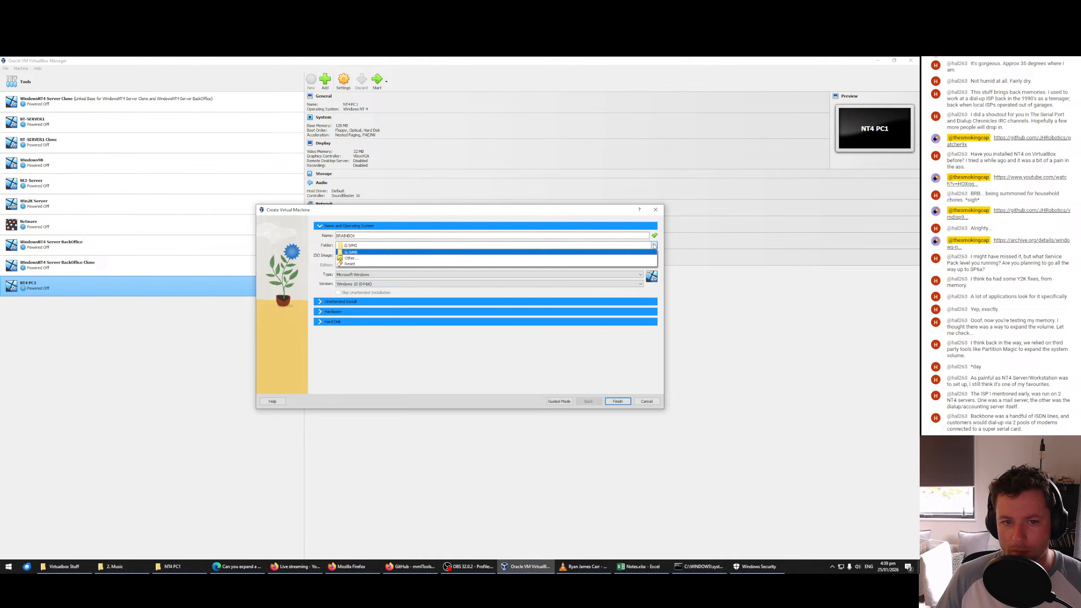
left_click(424, 265)
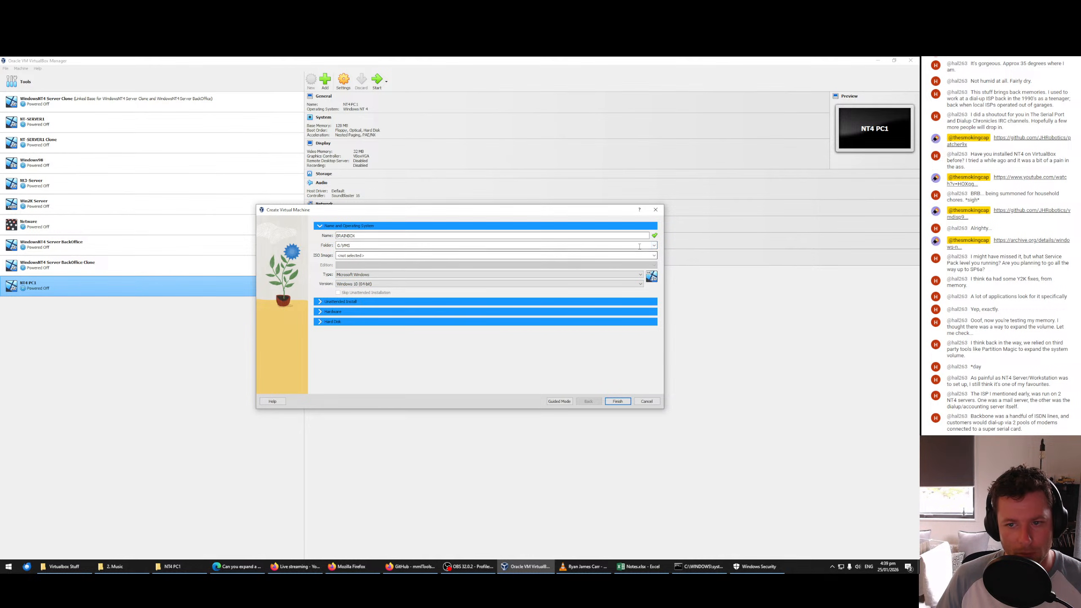
left_click(654, 256)
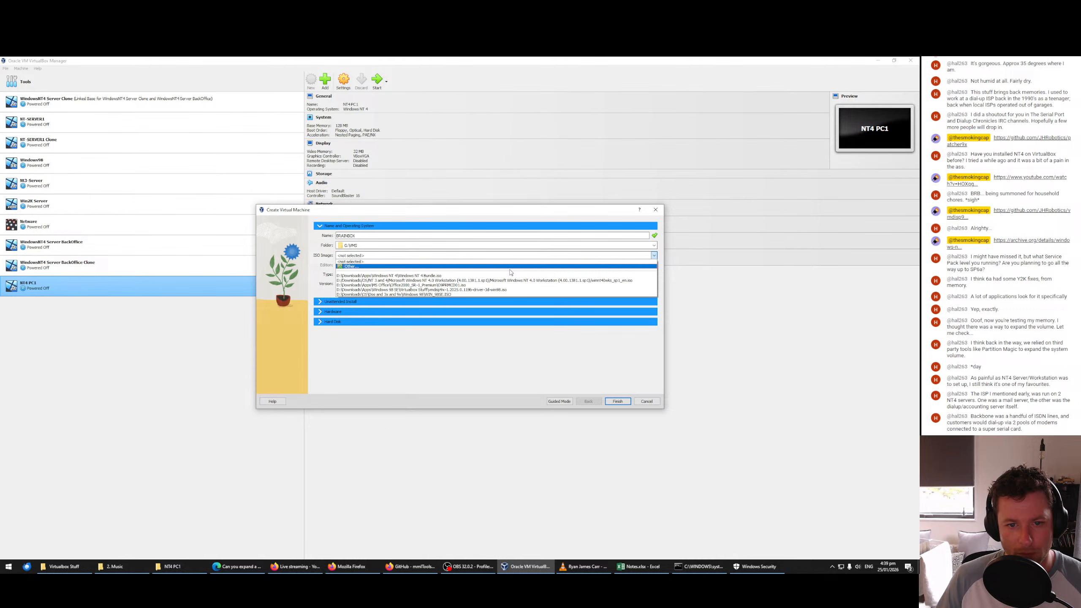
left_click(513, 264)
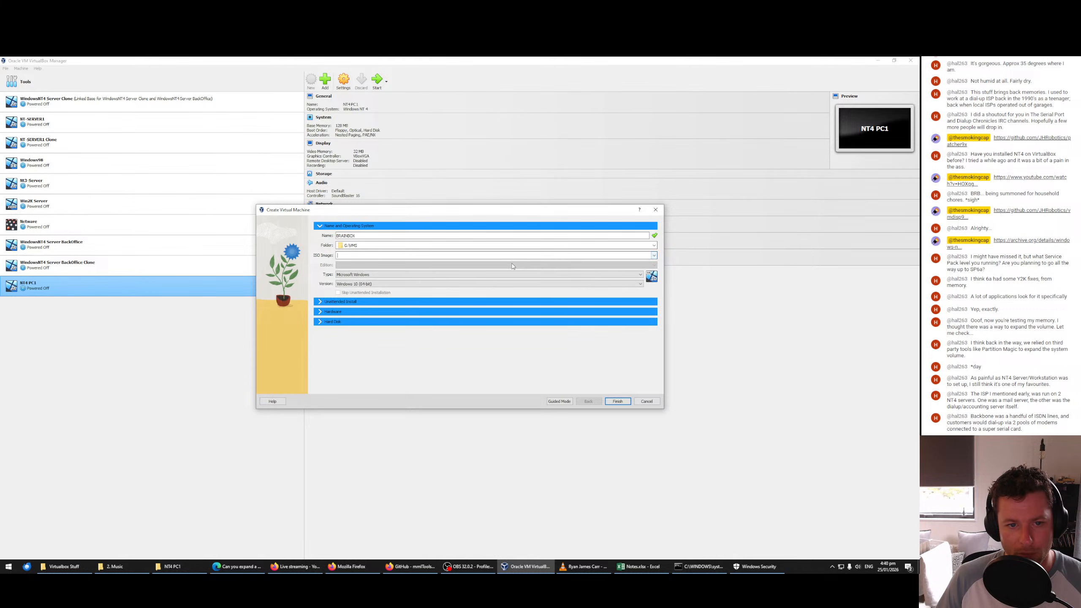
left_click(655, 255)
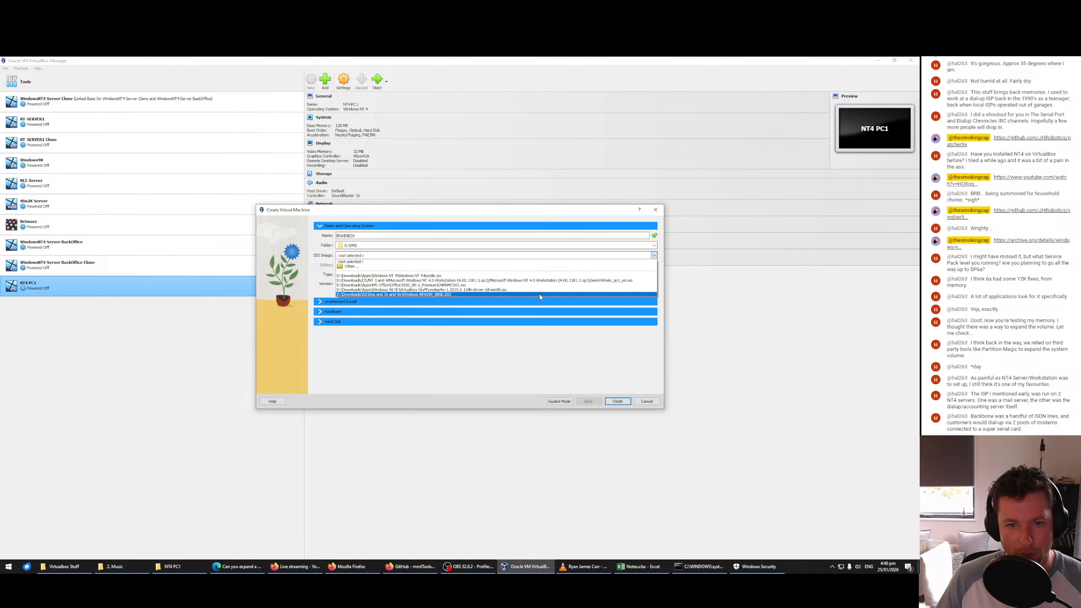
left_click(554, 352)
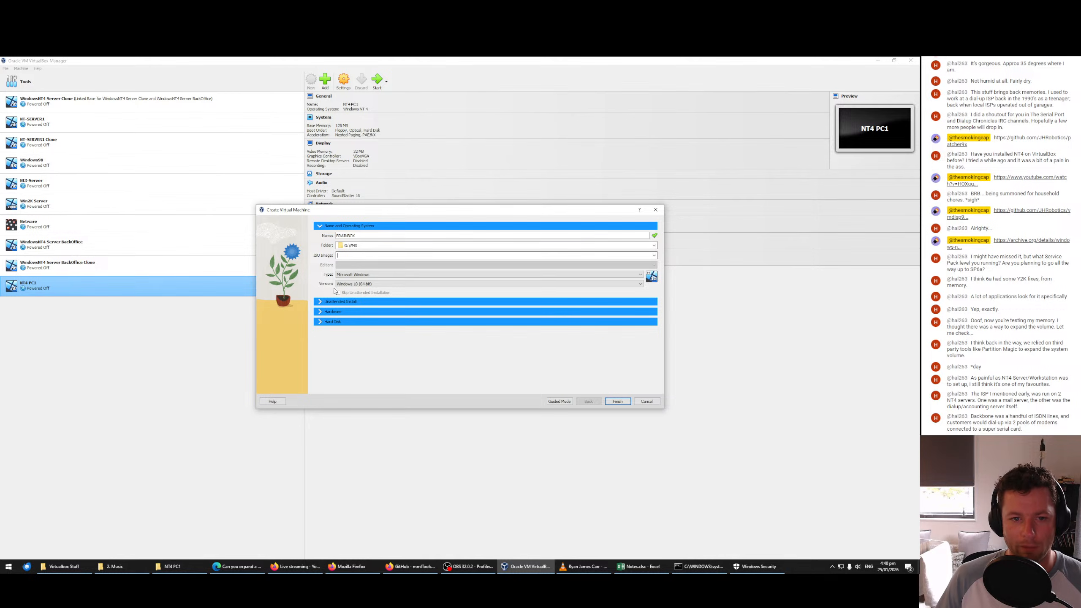
Set the guest version to Windows NT 4 and expand the Hardware section.
left_click(359, 283)
left_click(362, 300)
left_click(363, 285)
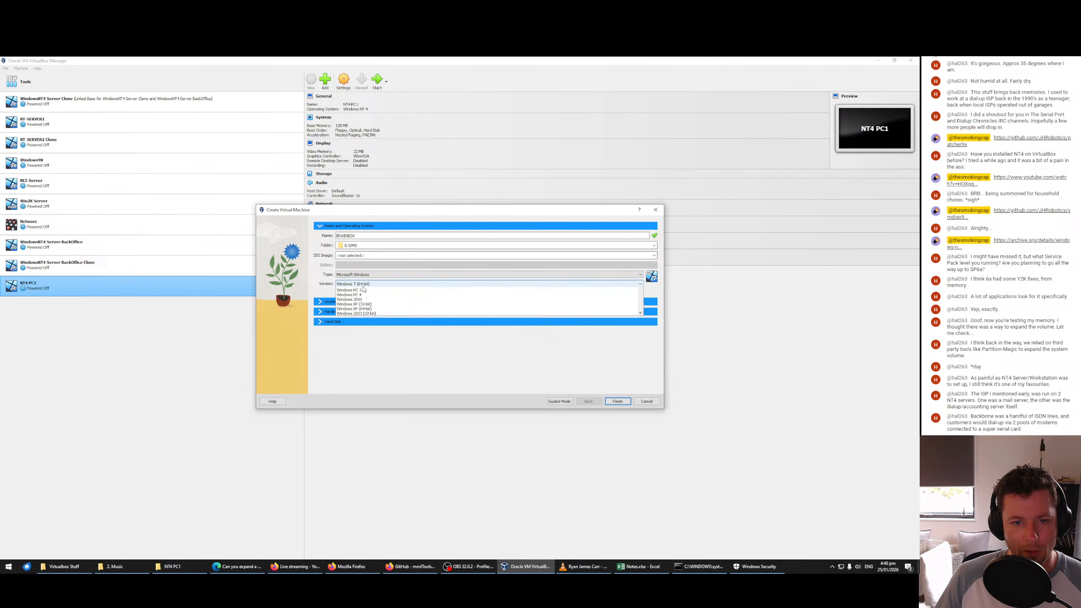
left_click(334, 311)
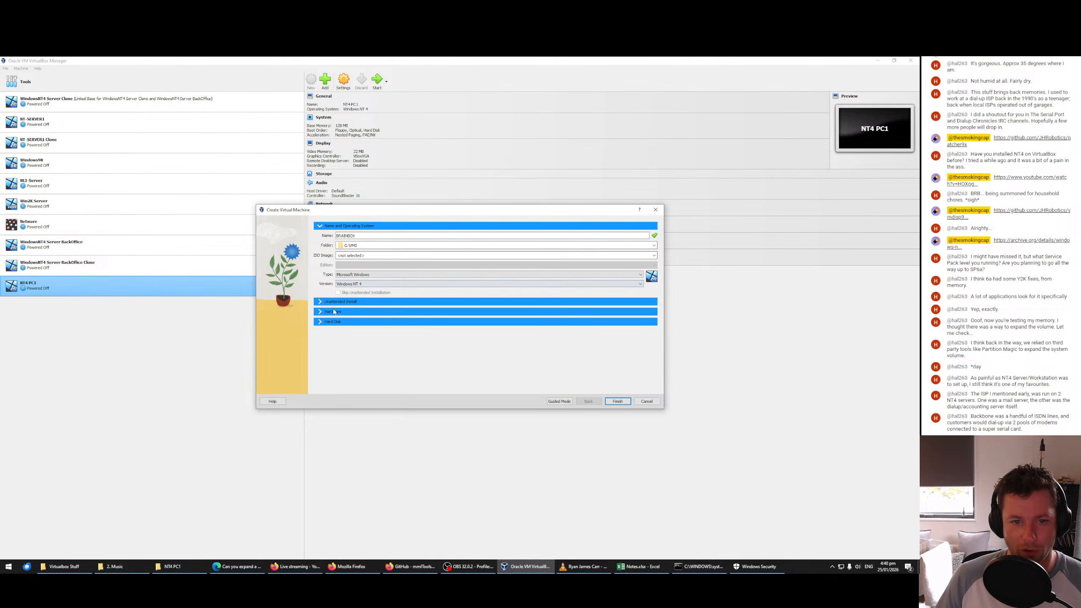
left_click(335, 311)
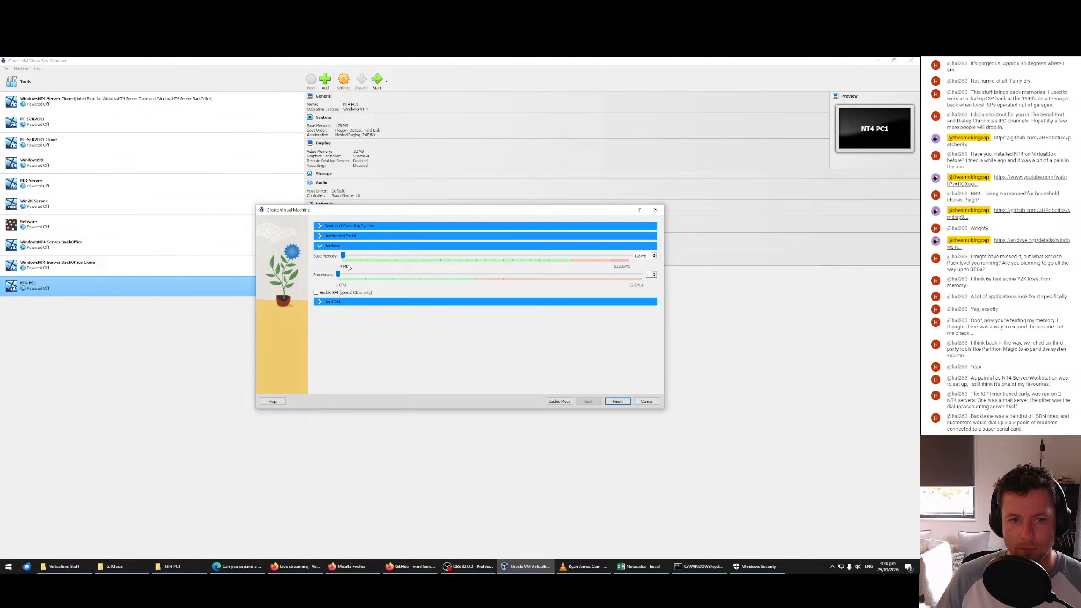
Give BRAINBOX 256 MB of base memory and a 4.00 GB VHD hard disk, then finish.
double_click(640, 256)
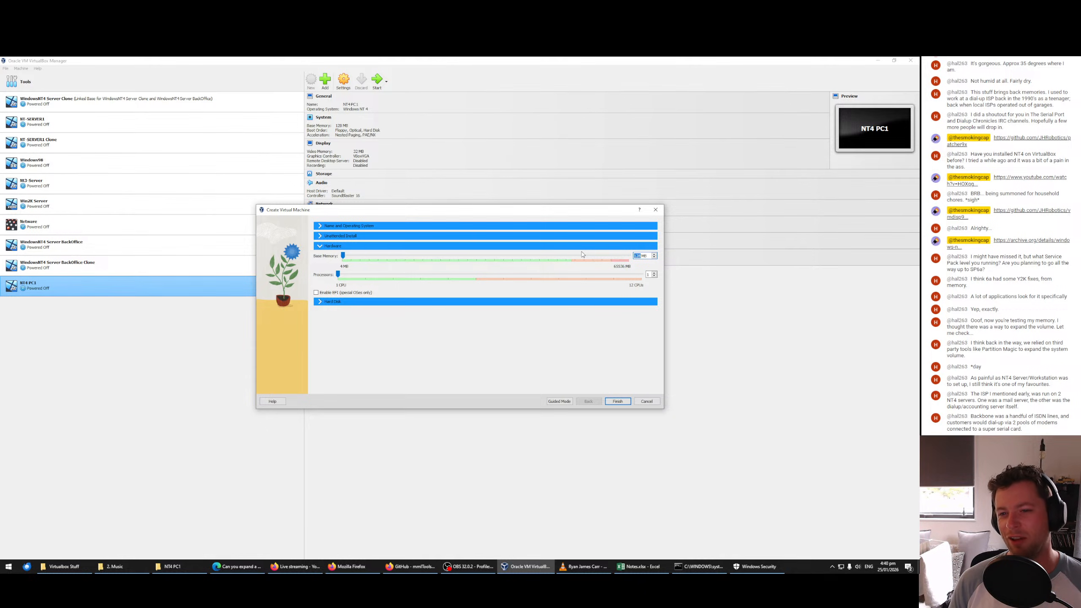
type("256")
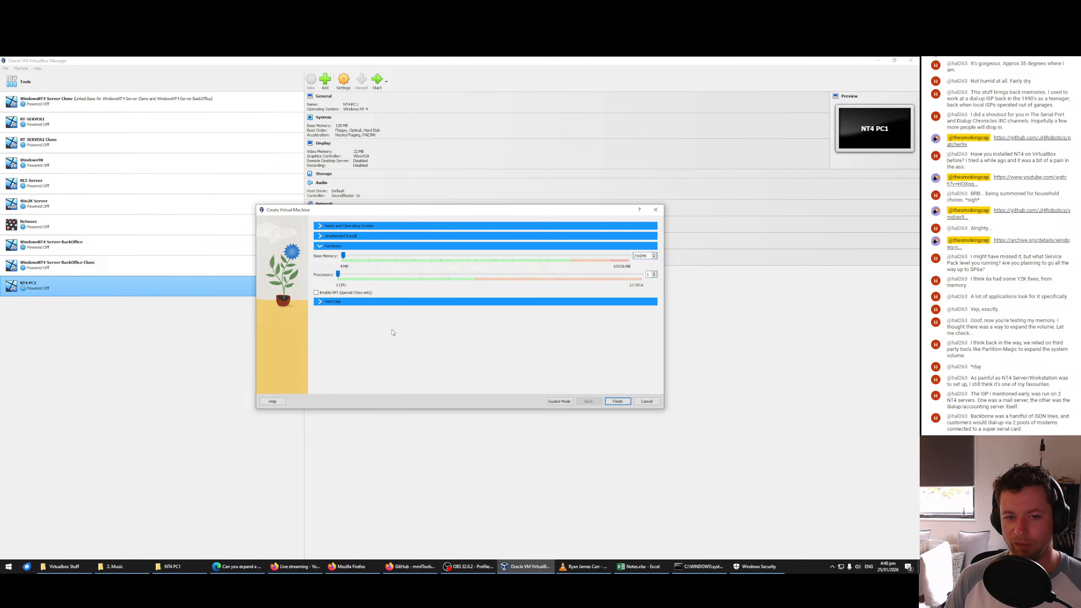
left_click(321, 302)
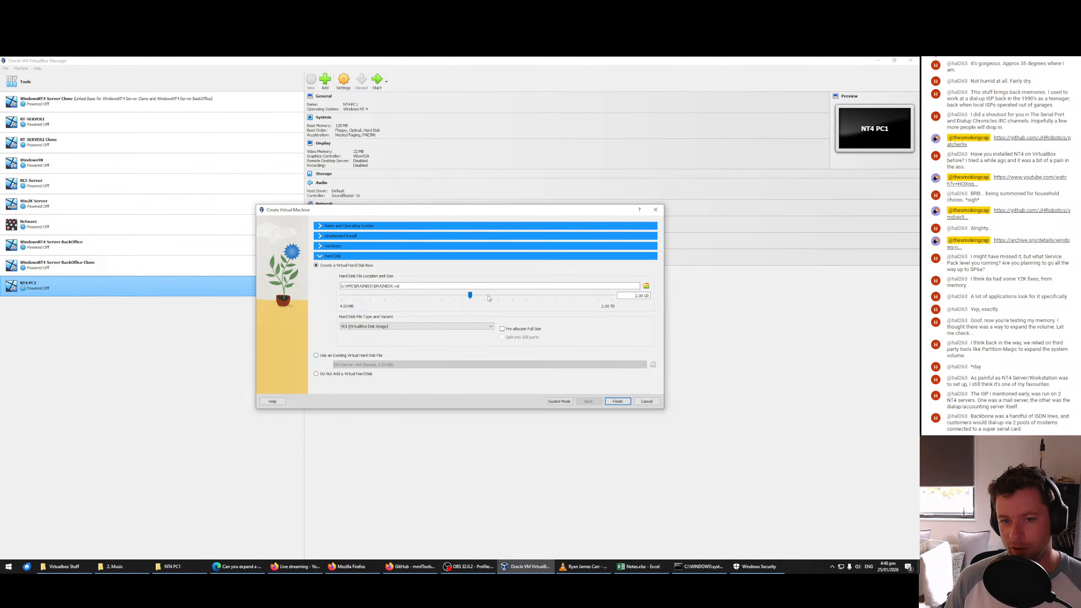
left_click(508, 296)
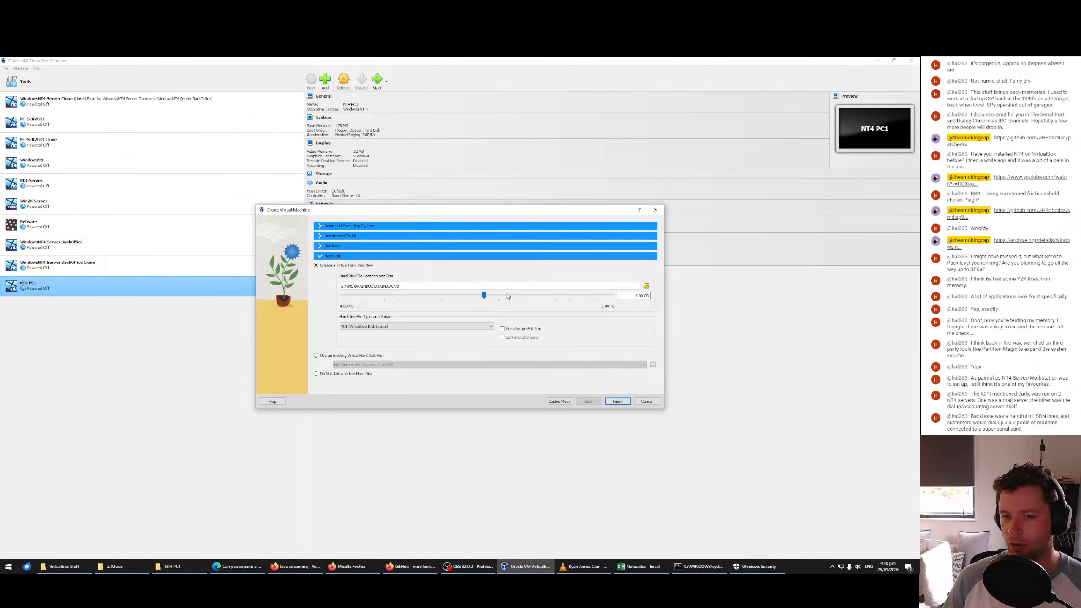
left_click(440, 328)
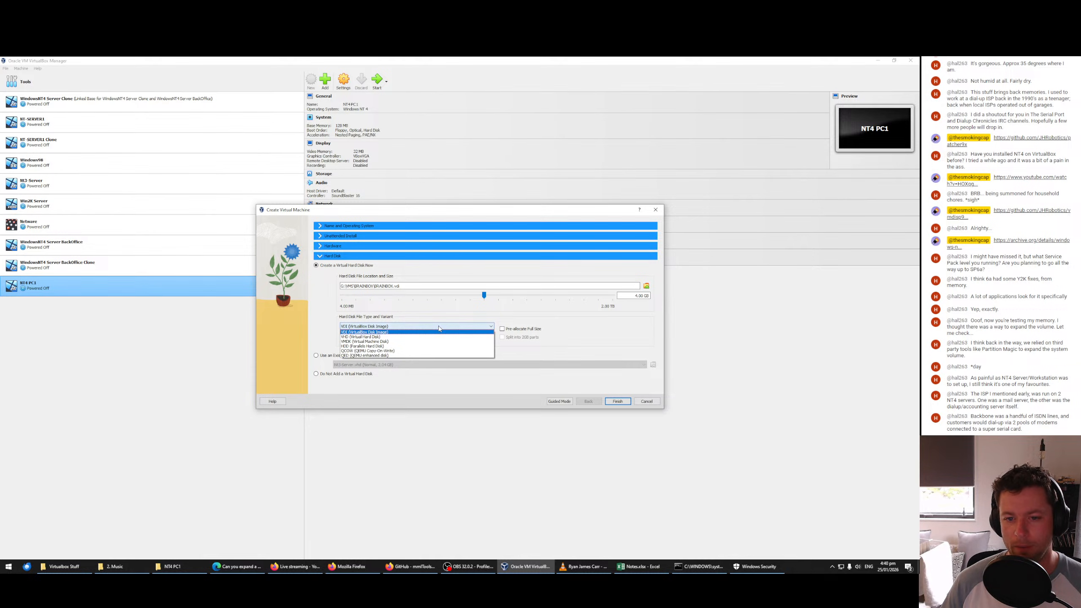
left_click(415, 337)
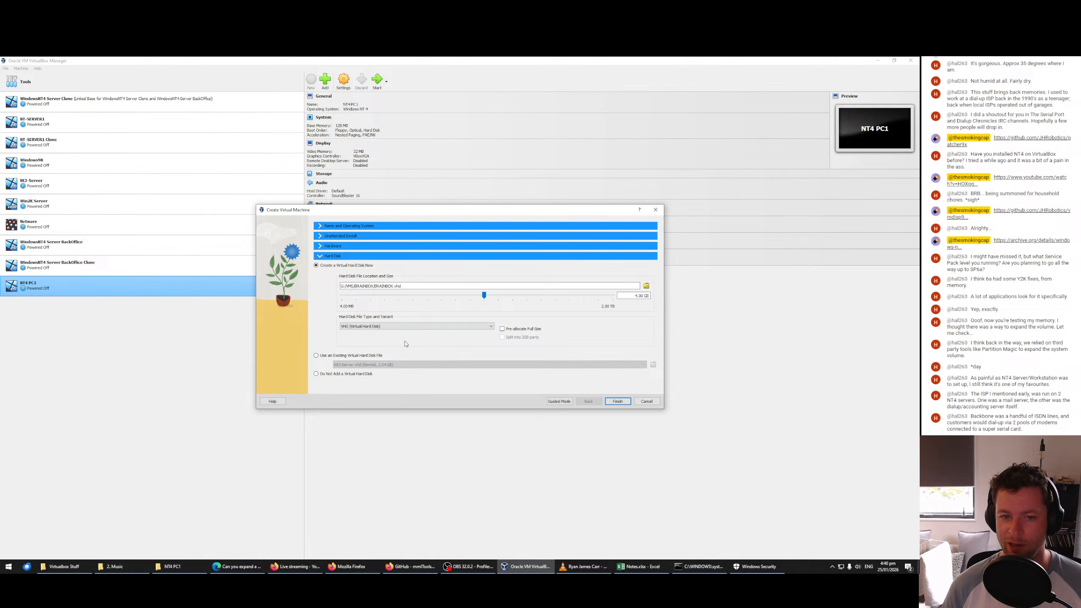
left_click(615, 402)
Review BRAINBOX's System, Processor, Display, Storage and Audio settings pages.
left_click(343, 81)
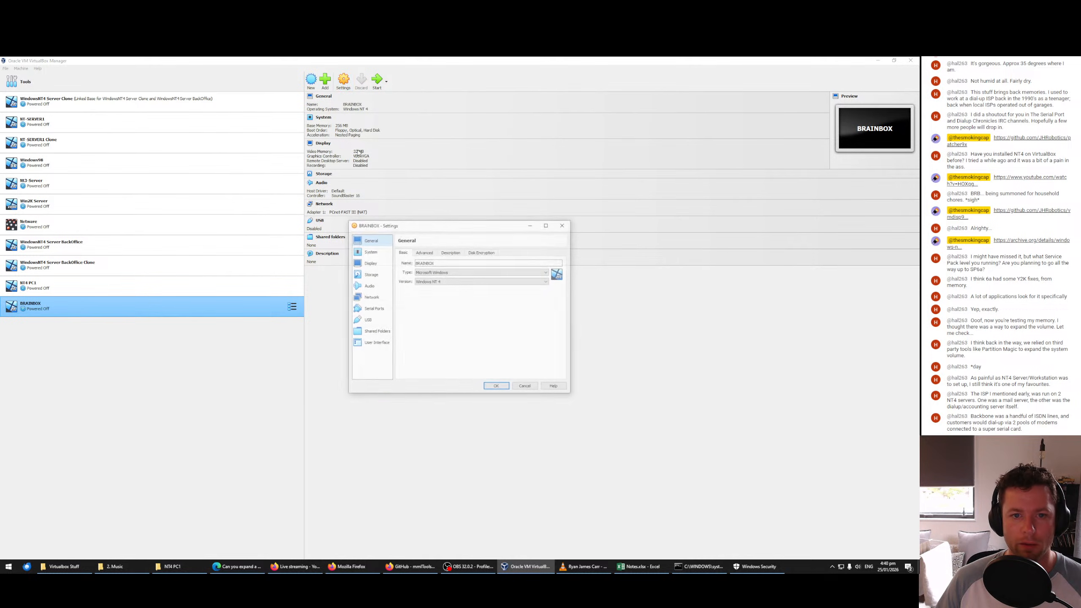
left_click(369, 251)
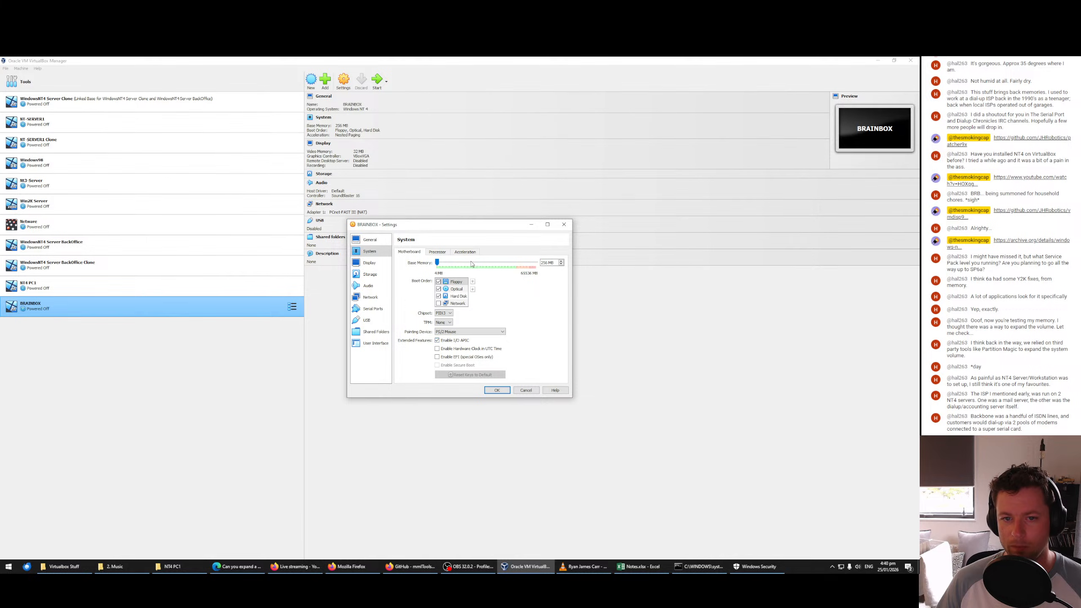
left_click(438, 252)
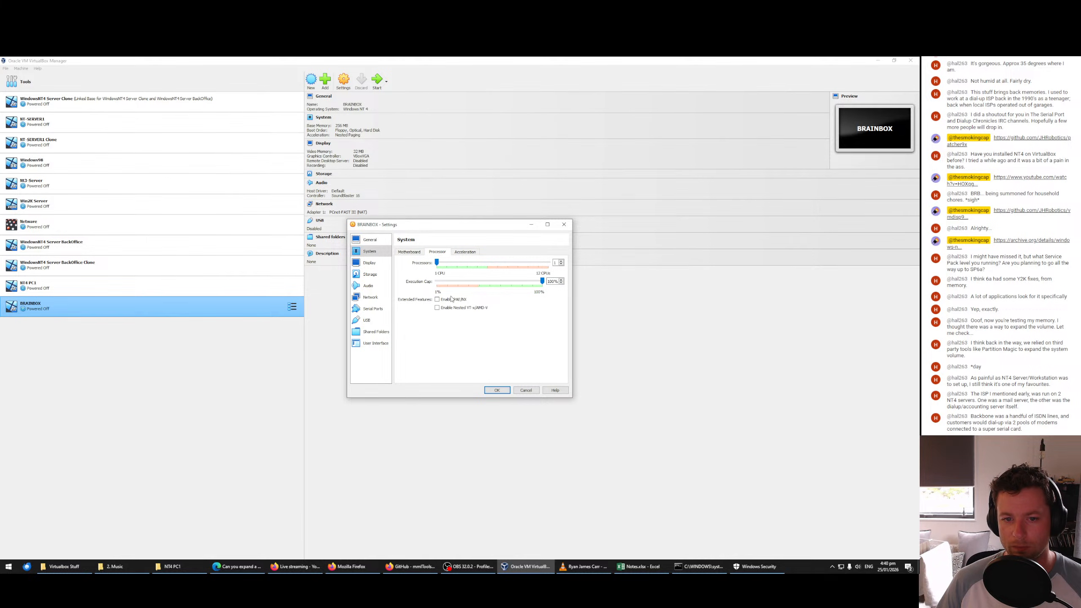
left_click(377, 264)
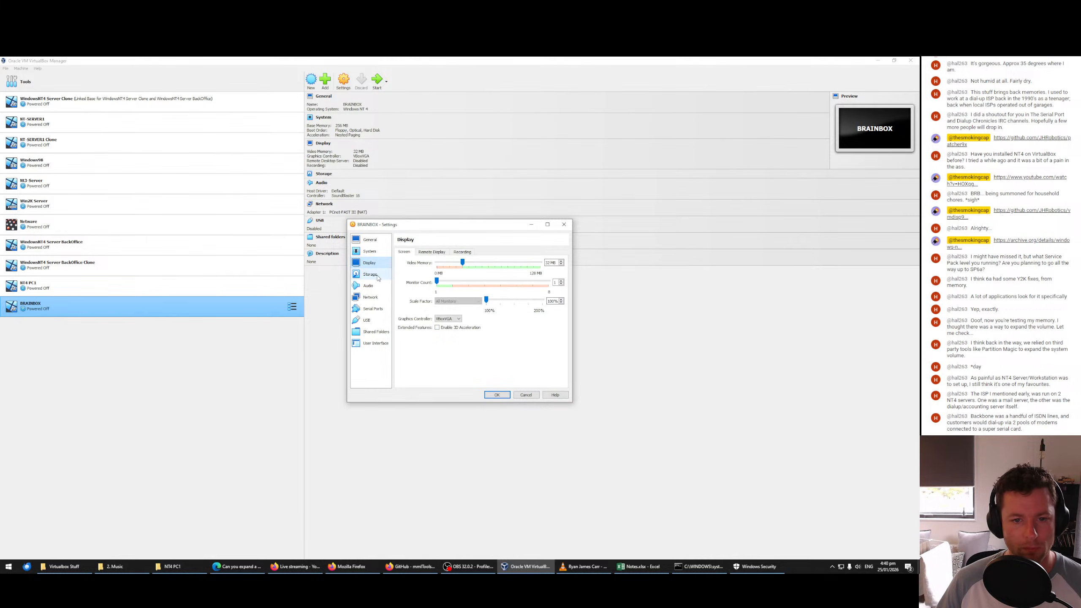
left_click(369, 274)
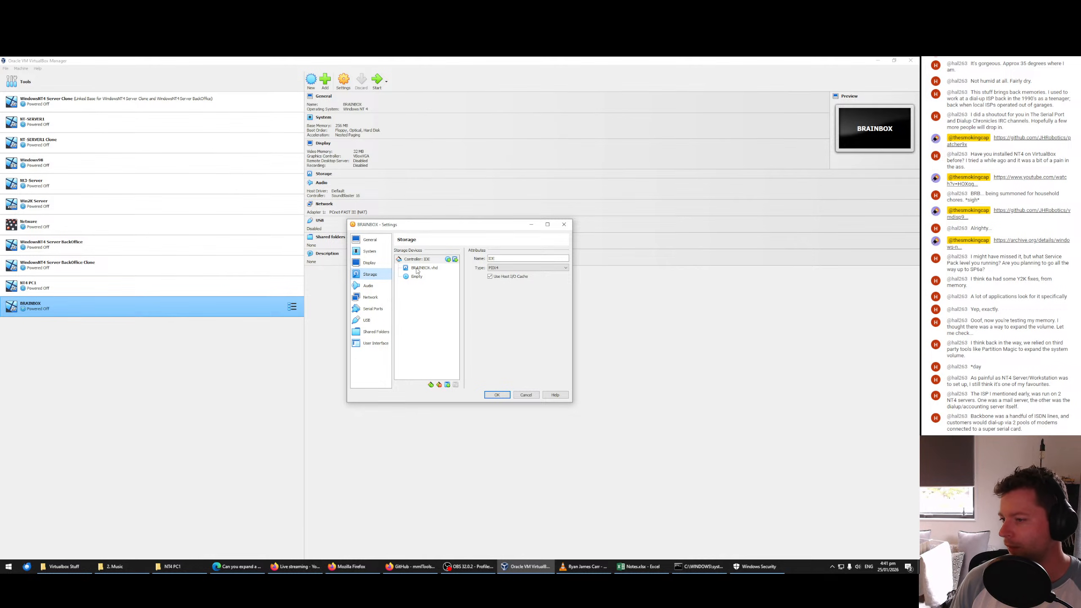
left_click(369, 289)
left_click(369, 273)
left_click(370, 297)
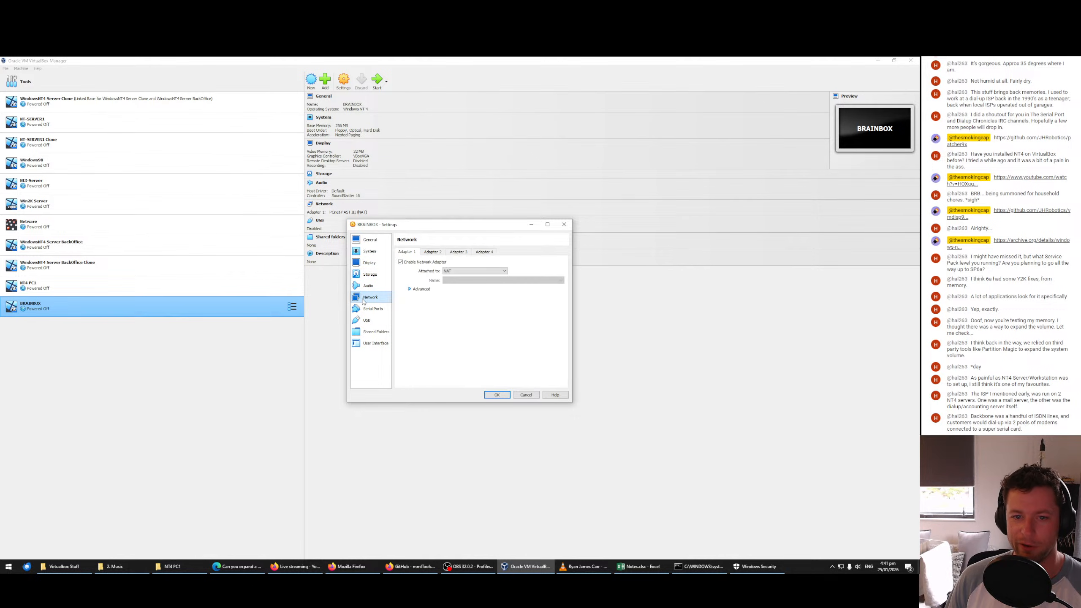
Attach the network adapter as Bridged Adapter and set a Promiscuous Mode option.
left_click(466, 271)
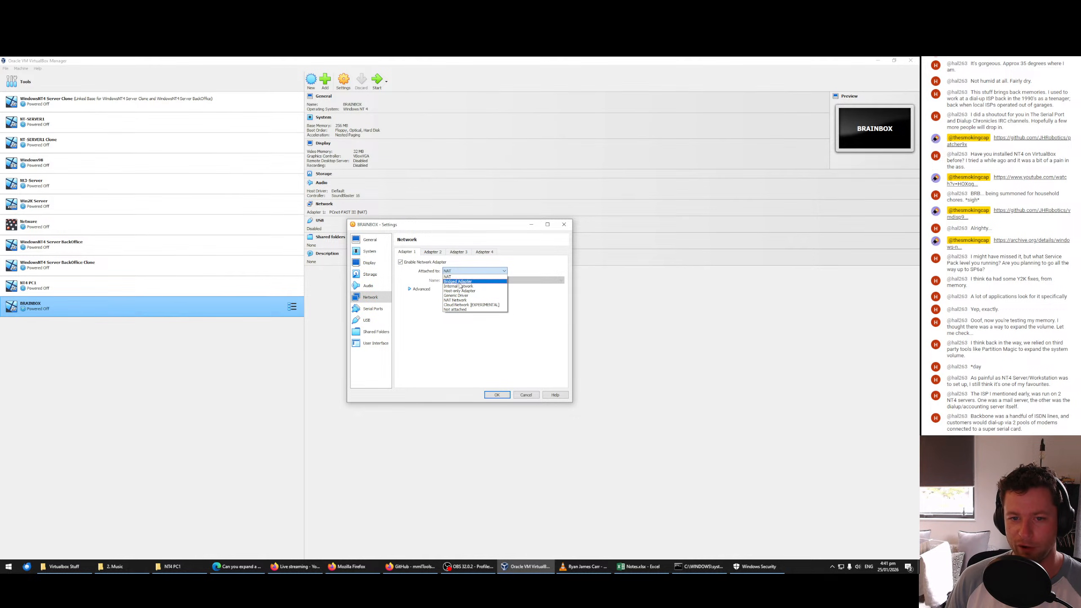
left_click(464, 285)
left_click(413, 289)
left_click(460, 307)
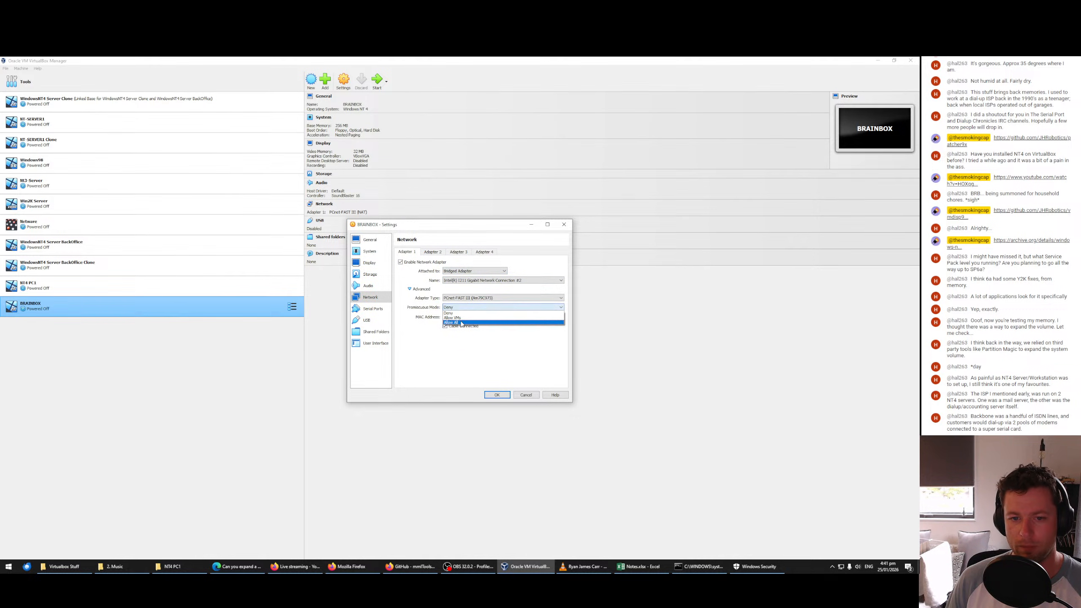
left_click(462, 324)
Look over the Serial Ports, USB, Shared Folders and User Interface pages, returning to Storage.
left_click(371, 309)
left_click(369, 320)
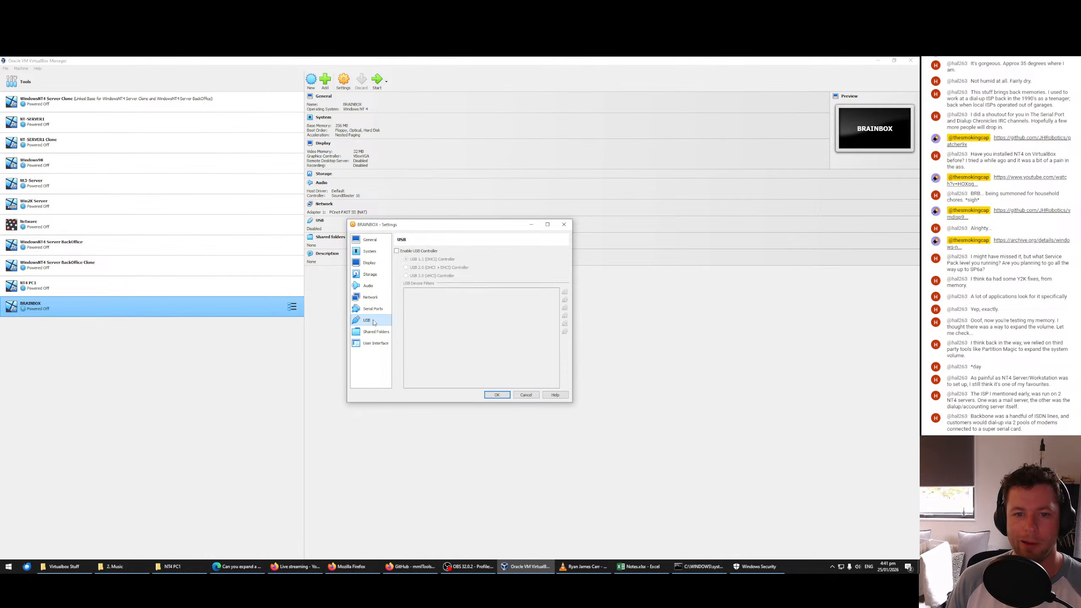
left_click(374, 332)
left_click(376, 343)
left_click(370, 263)
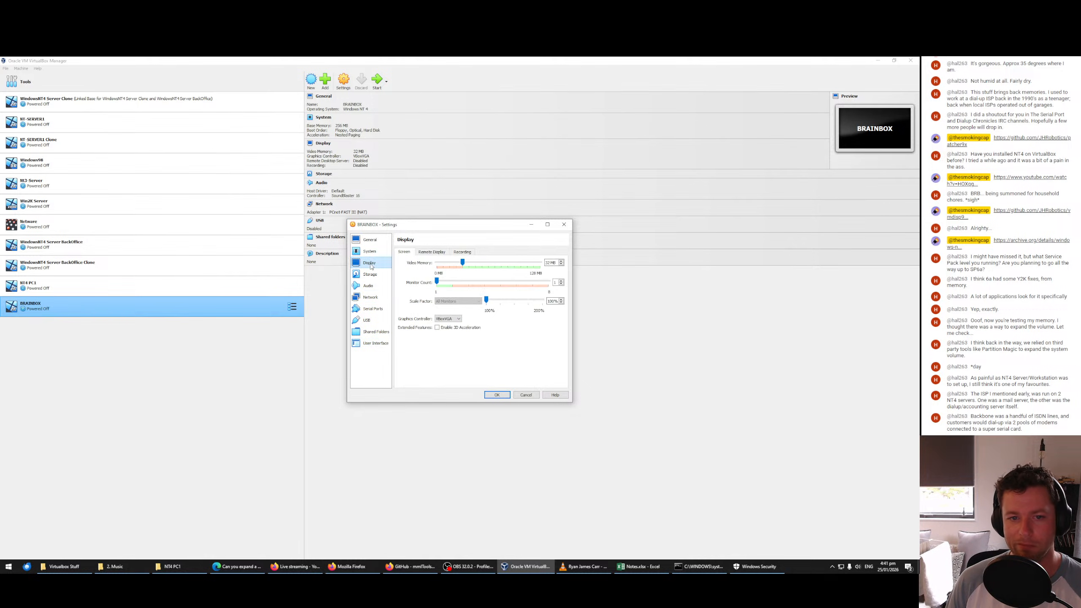
left_click(369, 274)
left_click(530, 259)
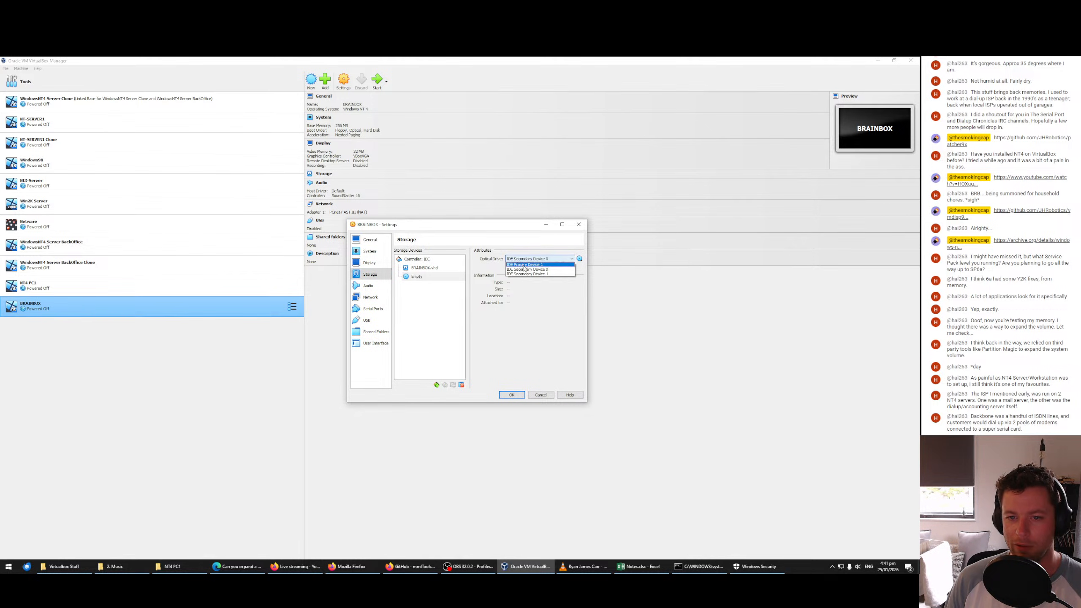
Put the 447 MB NT 4 disc image in BRAINBOX's optical drive and save with OK.
left_click(530, 269)
left_click(580, 260)
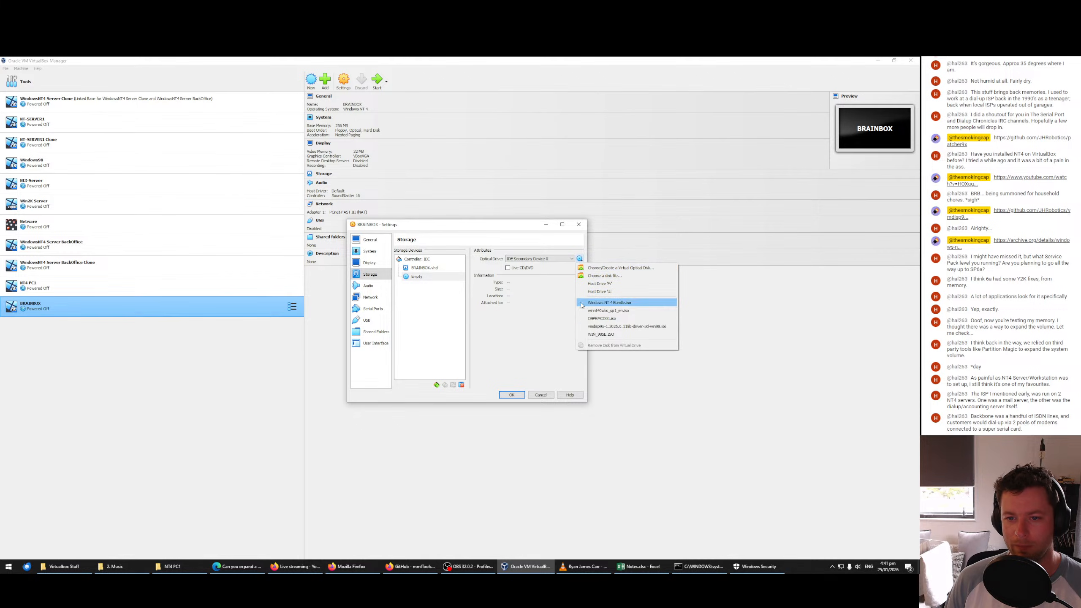
left_click(600, 277)
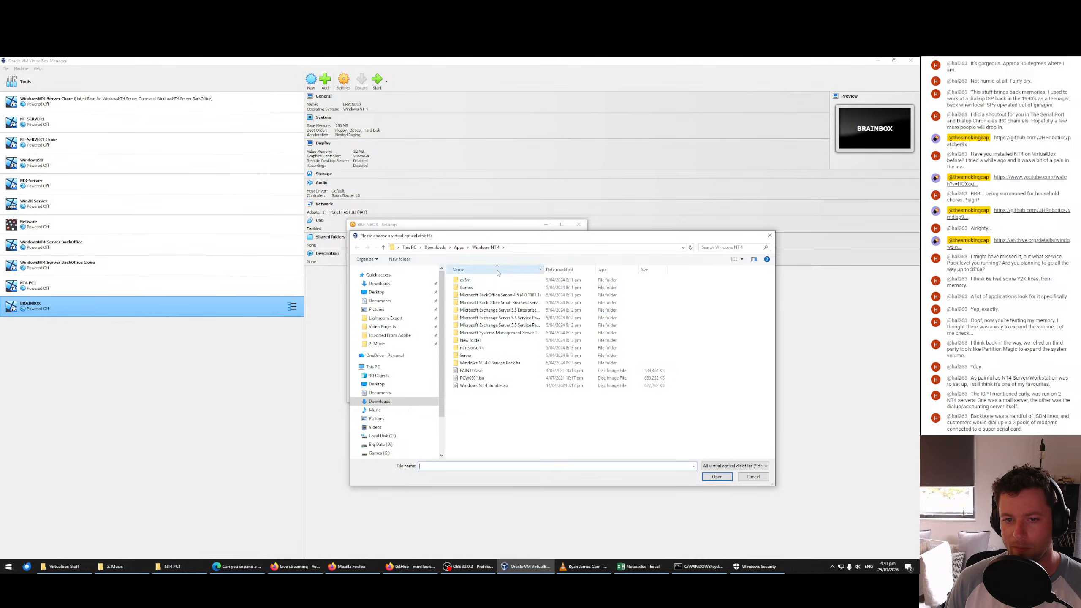
key("Escape")
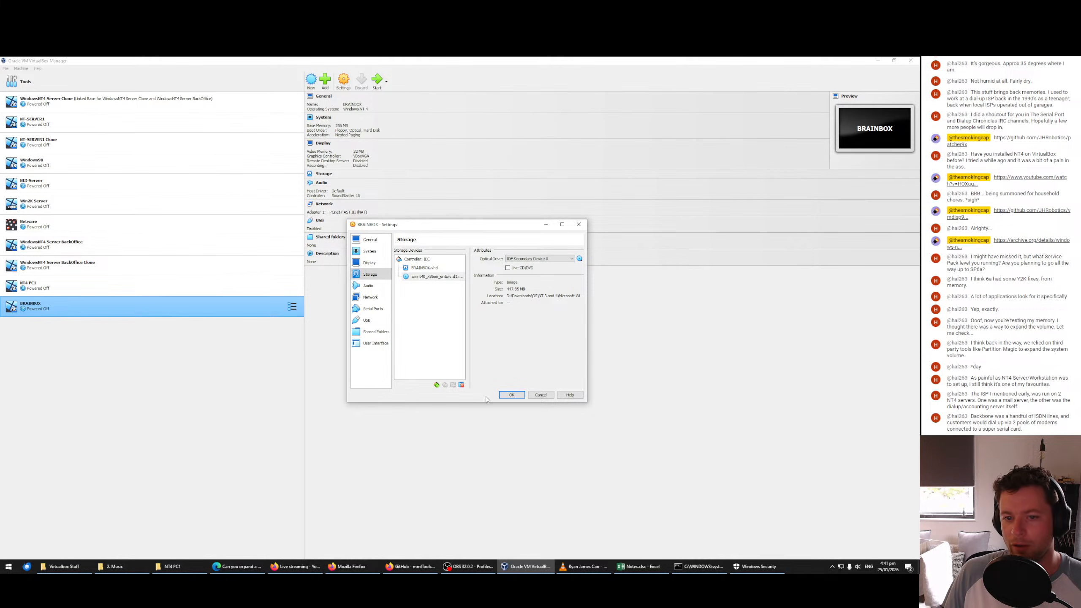
left_click(513, 395)
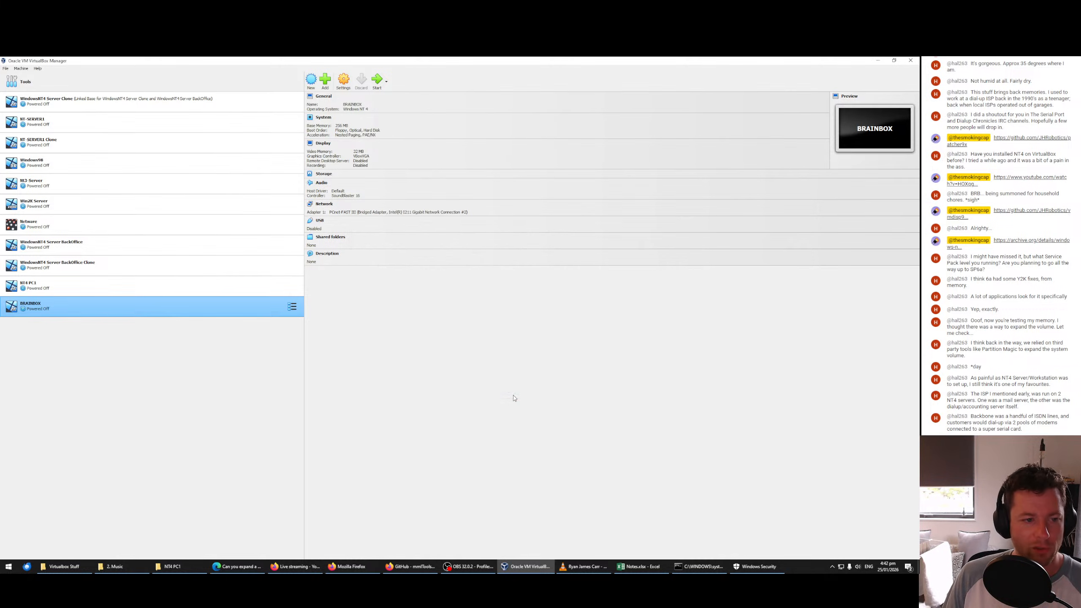
Start BRAINBOX and raise its display Scale Factor to 150% in the machine's Display settings.
left_click(376, 79)
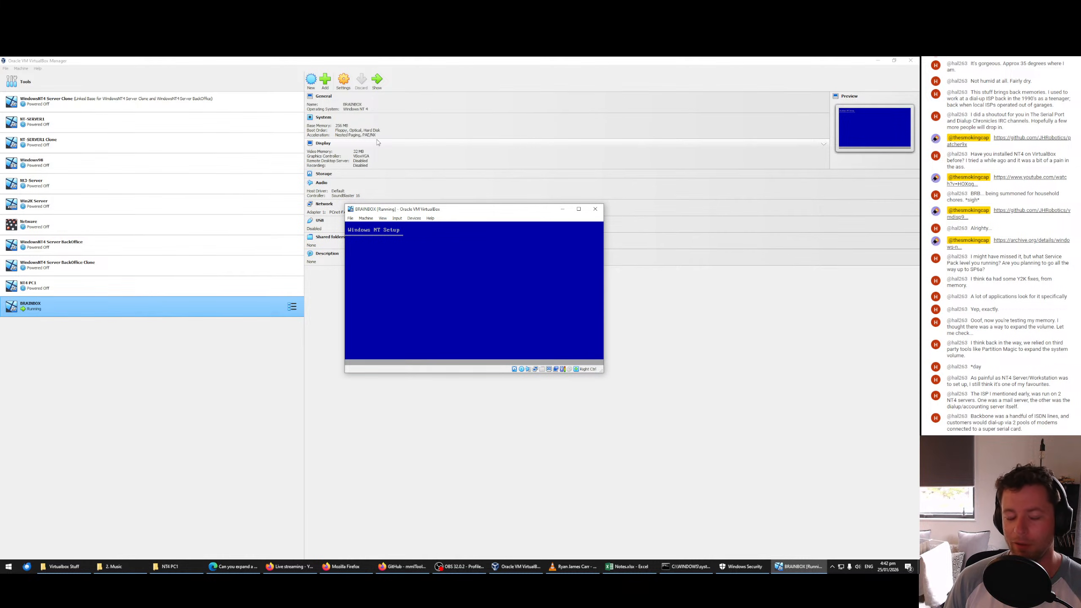
left_click(383, 218)
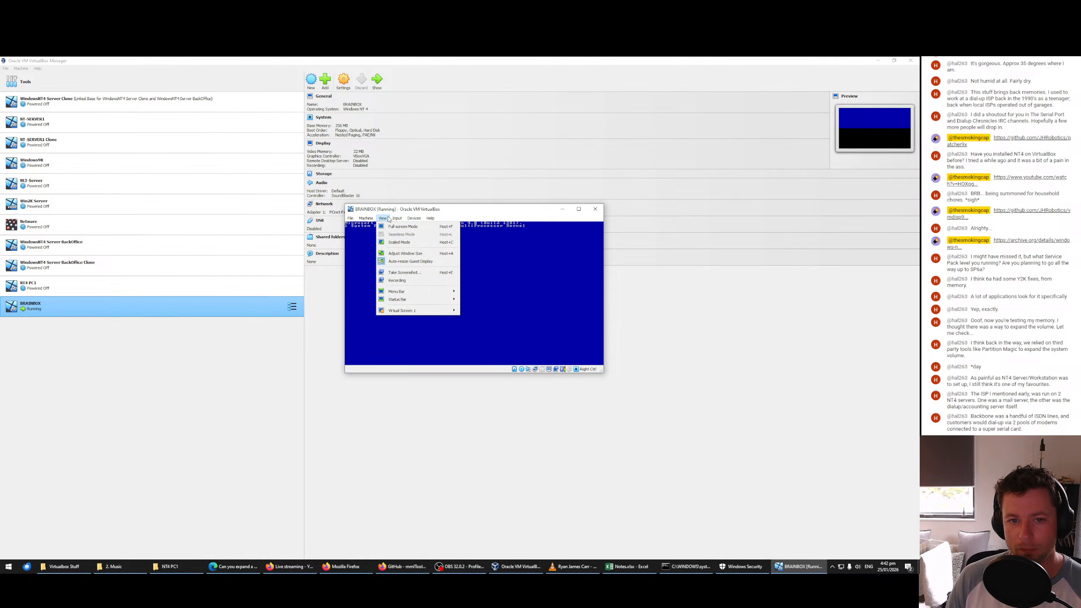
left_click(361, 217)
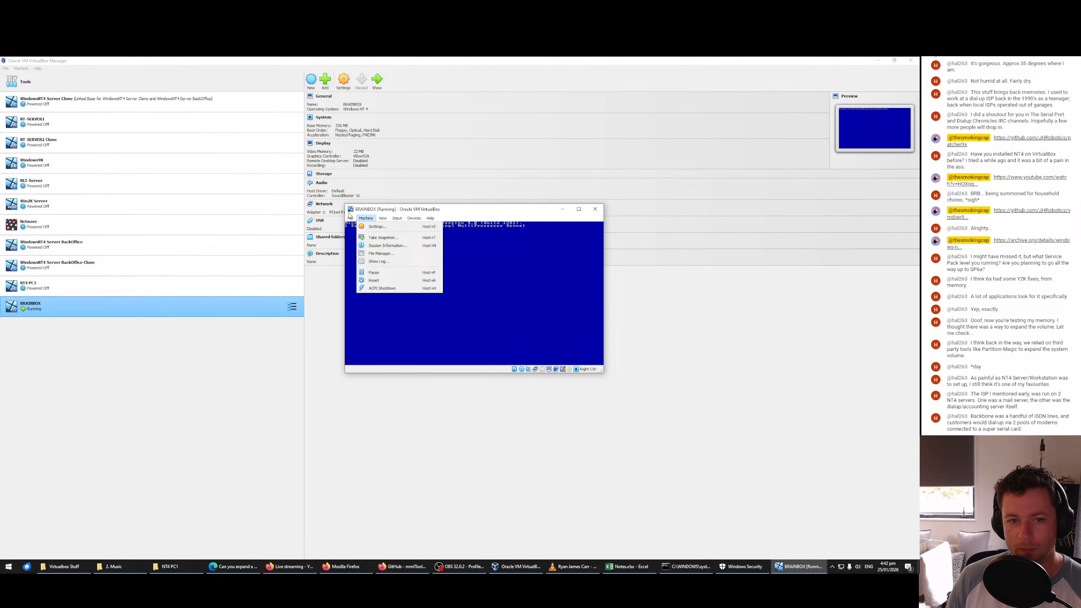
left_click(371, 226)
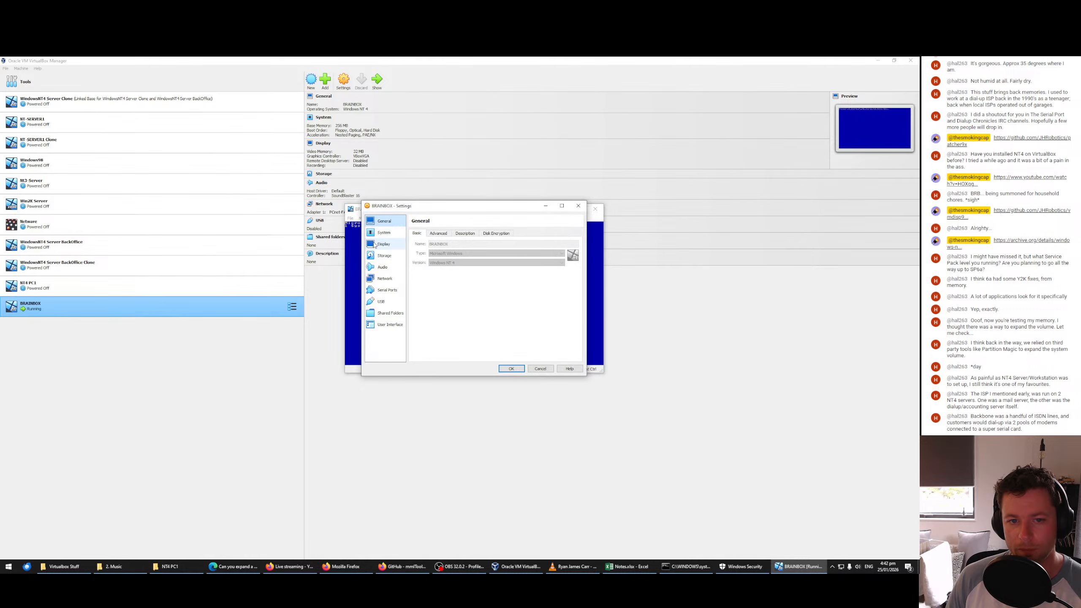
left_click(375, 245)
left_click(515, 281)
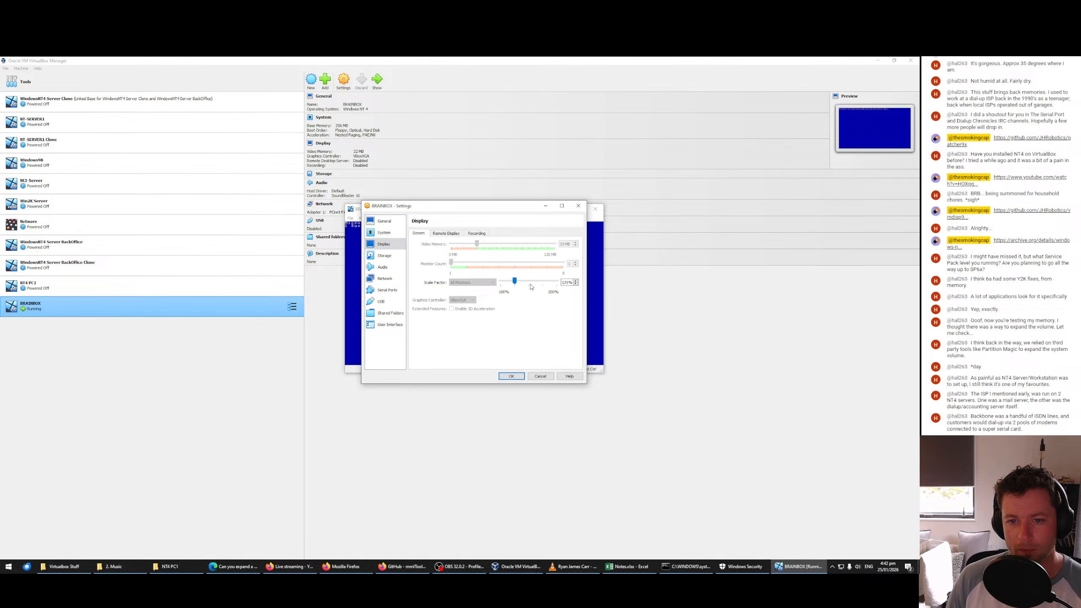
left_click(531, 285)
left_click(511, 376)
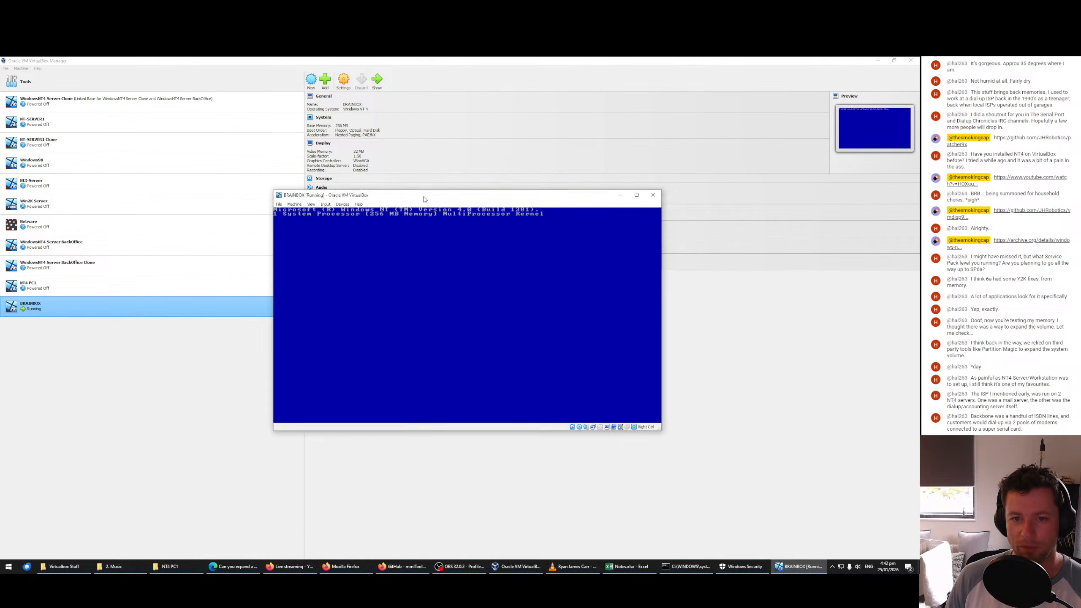
left_click_drag(424, 200, 349, 214)
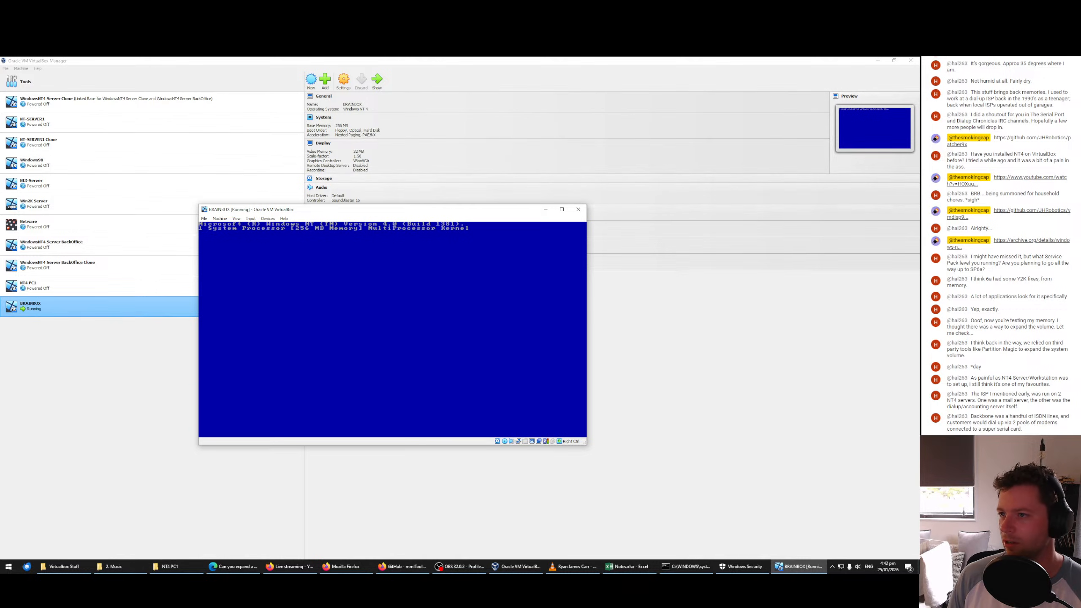
key("alt+Tab")
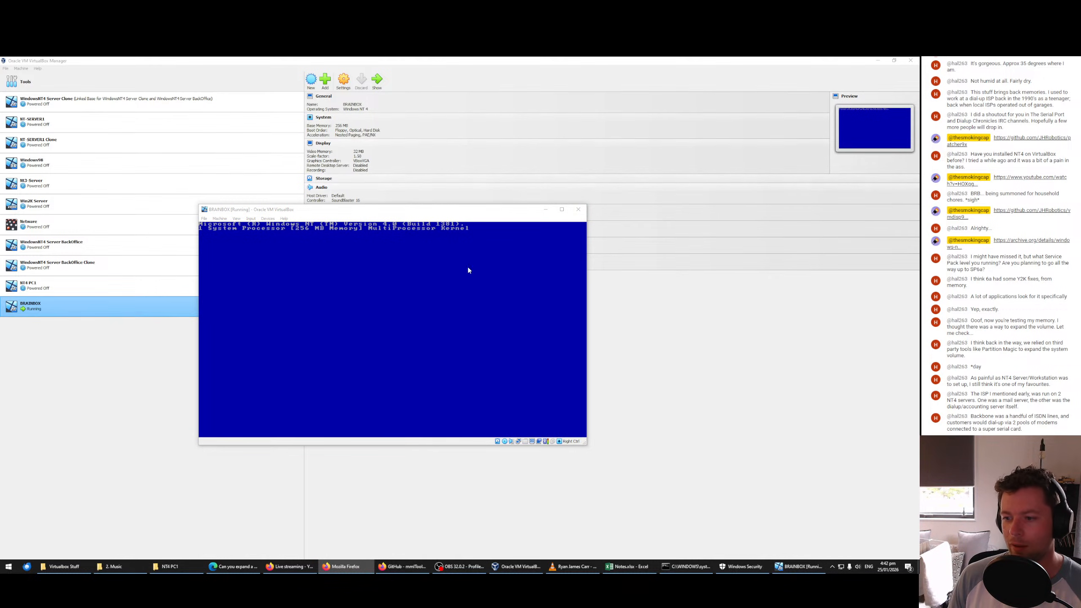
left_click(328, 294)
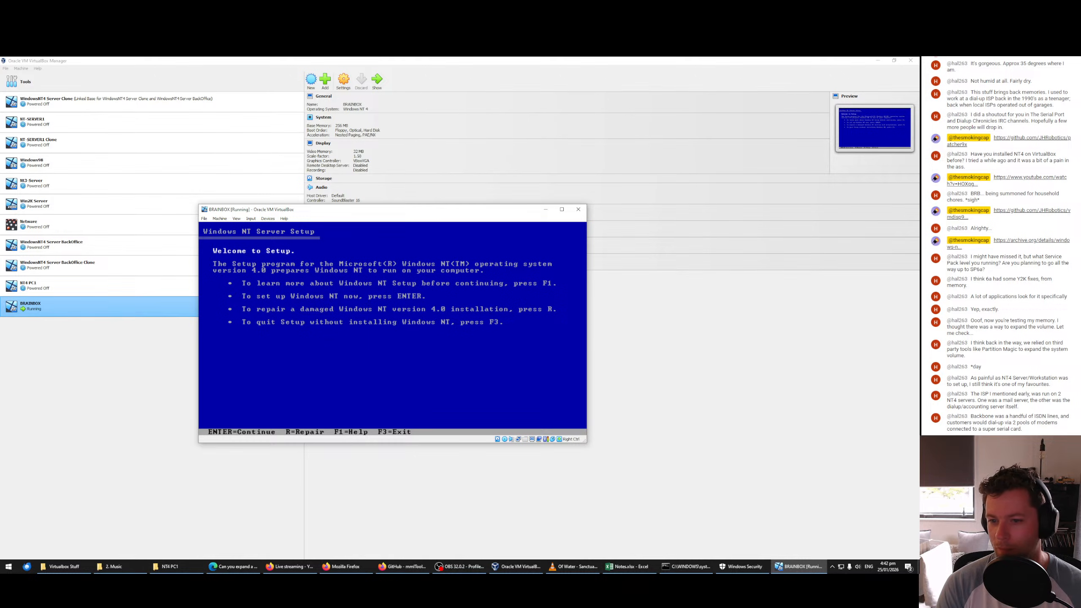
Take NT Setup past the storage and disk prompts, accept the licence with F8, and confirm the hardware.
key("Return")
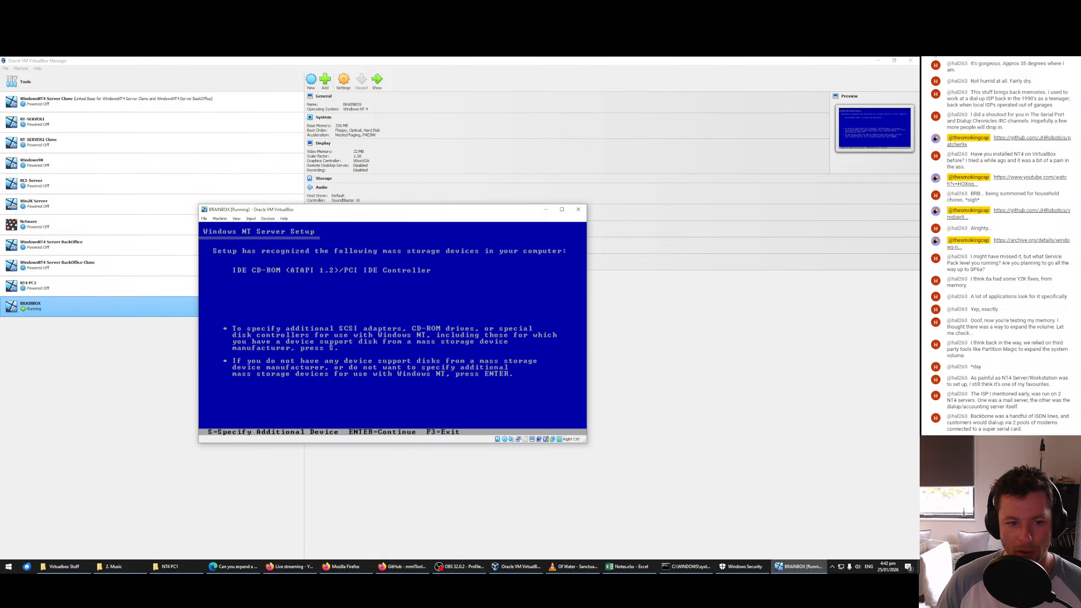
key("Return")
key("c")
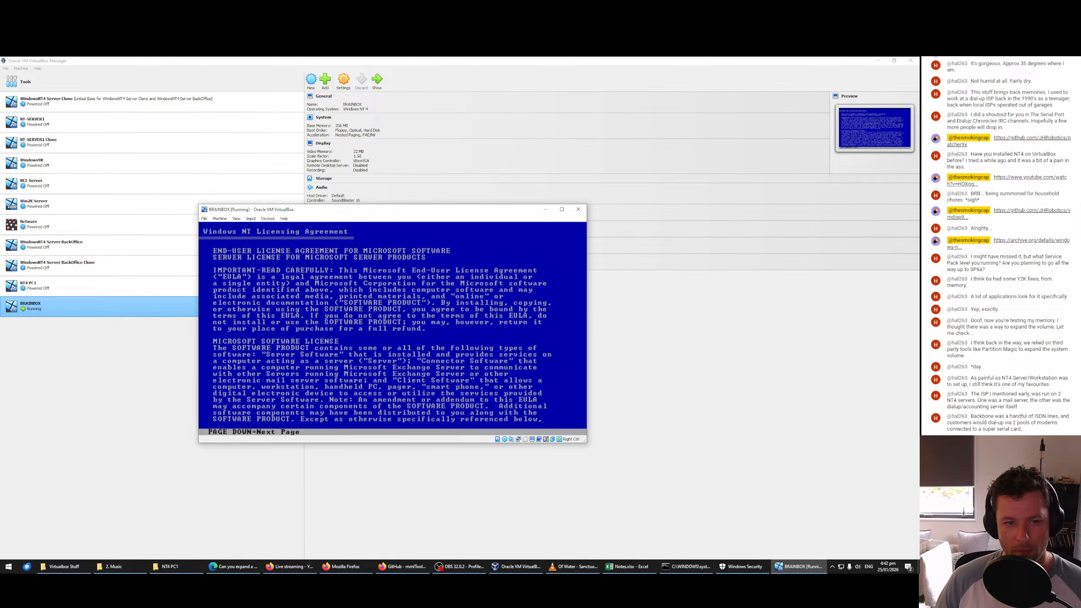
key("Page_Down")
key("Page_Down")
key("Page_Down")
key("Page_Down")
key("Page_Down")
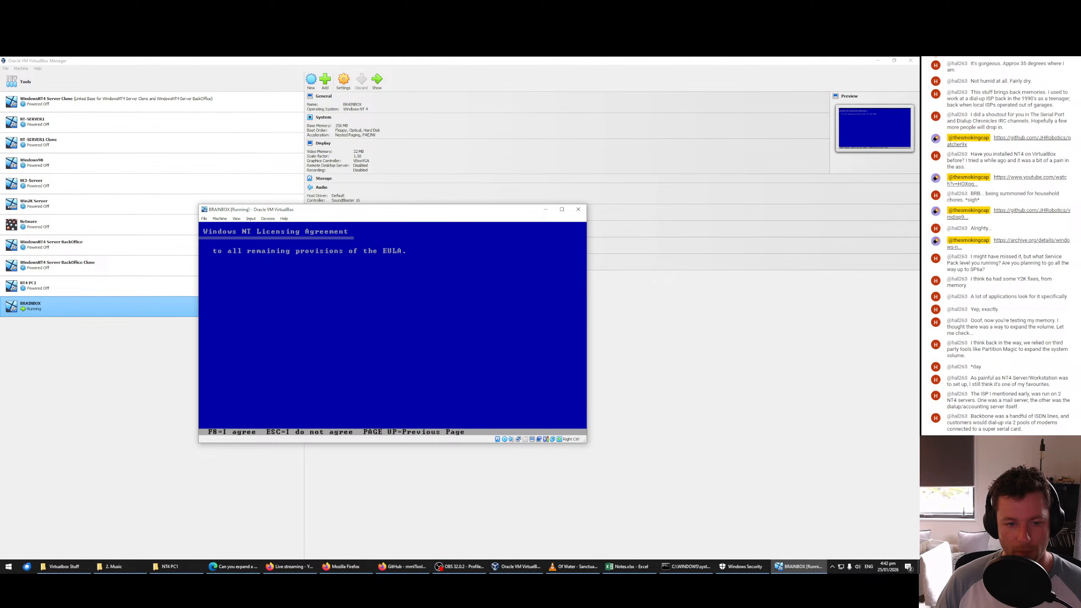
key("F8")
key("Return")
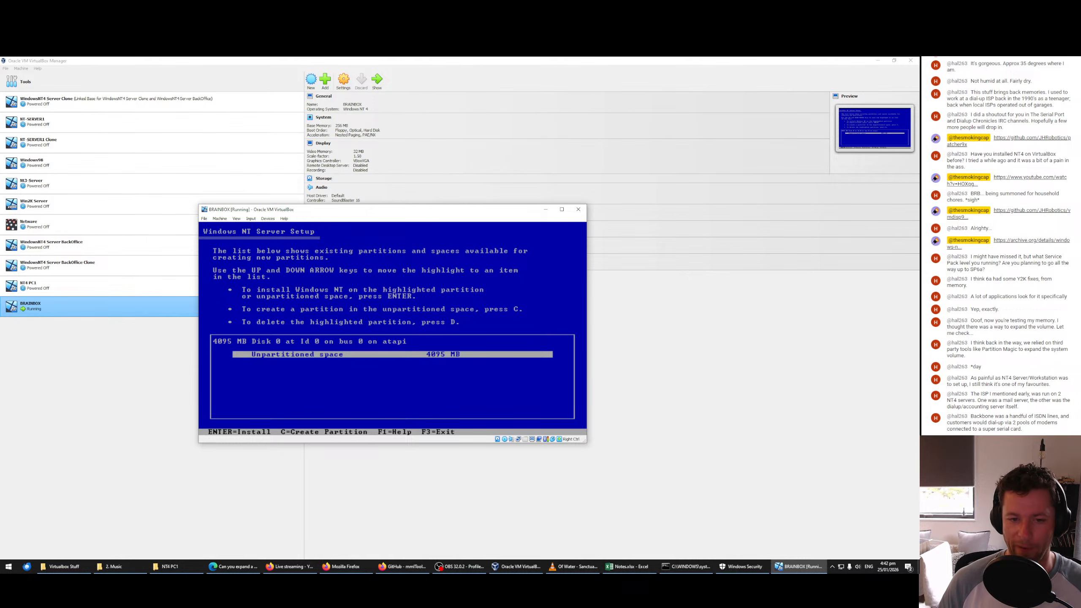
Turn the unpartitioned space into a full 4095 MB C: drive, install there, and format it as NTFS.
key("c")
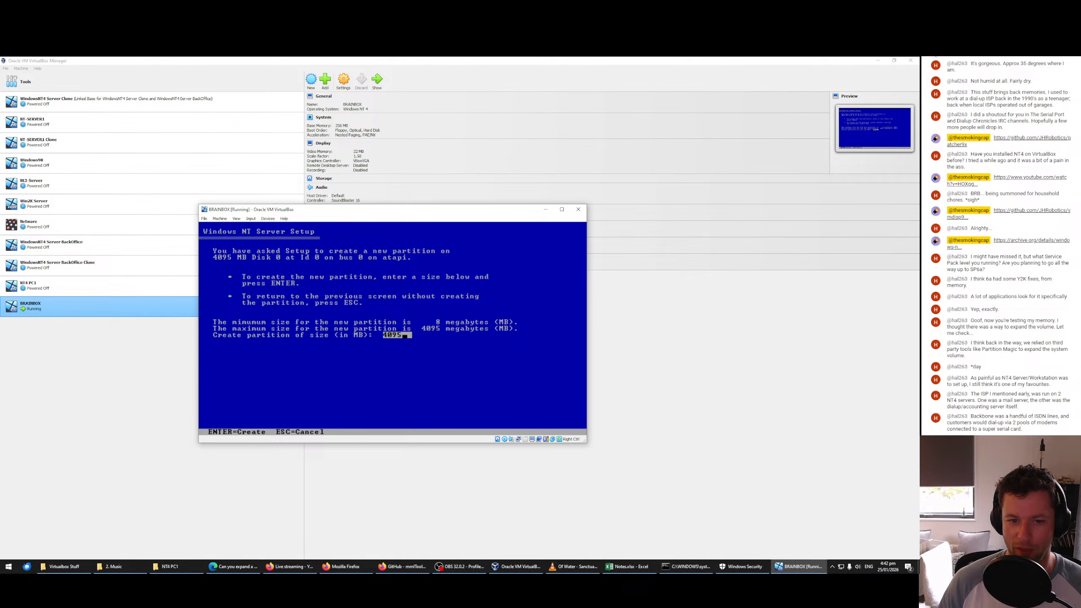
key("Return")
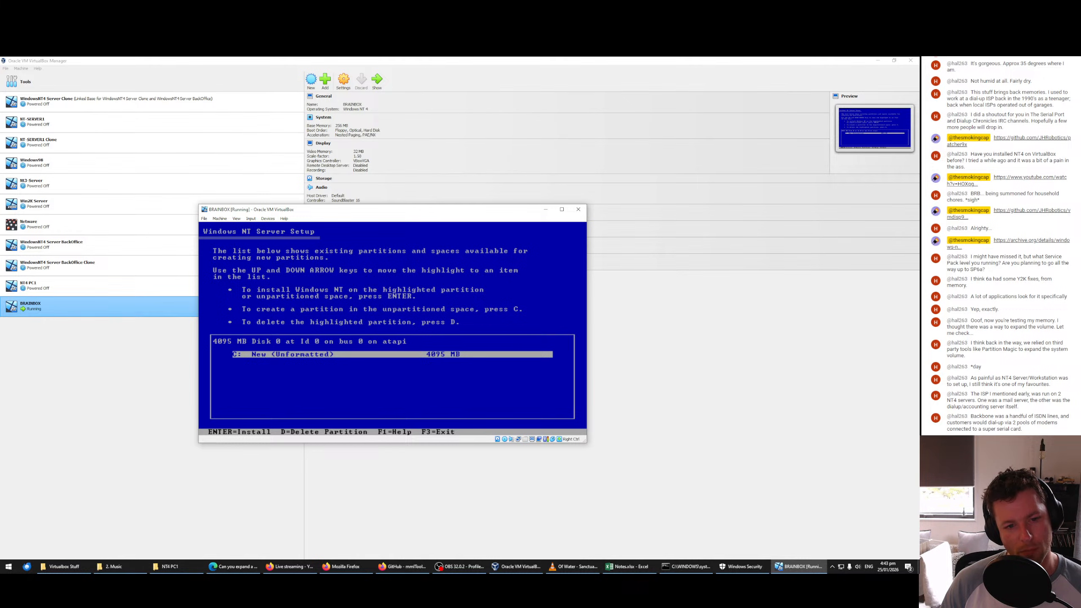
key("Return")
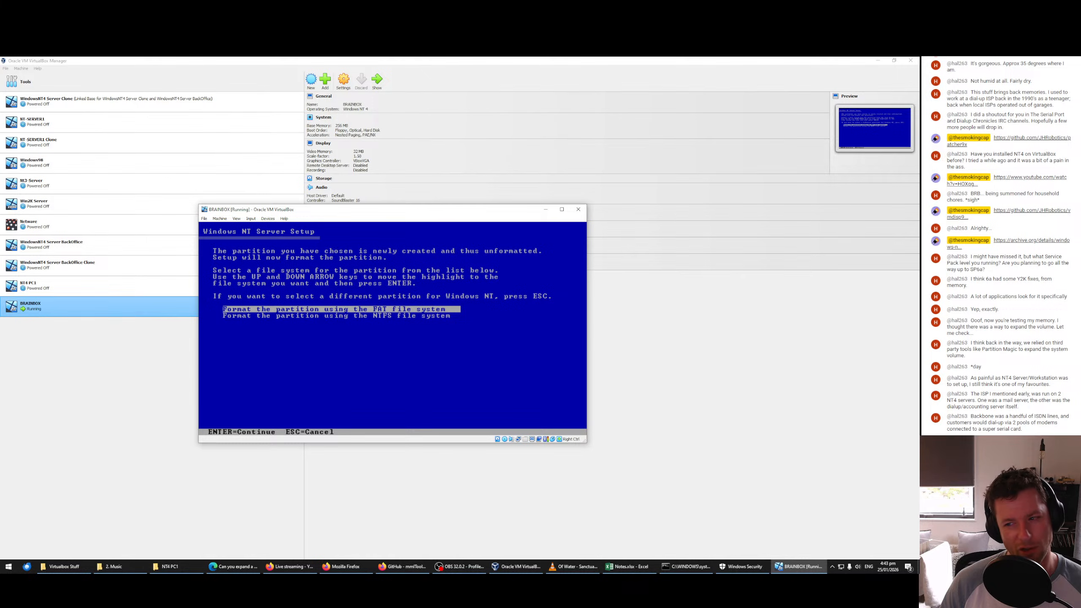
key("Down")
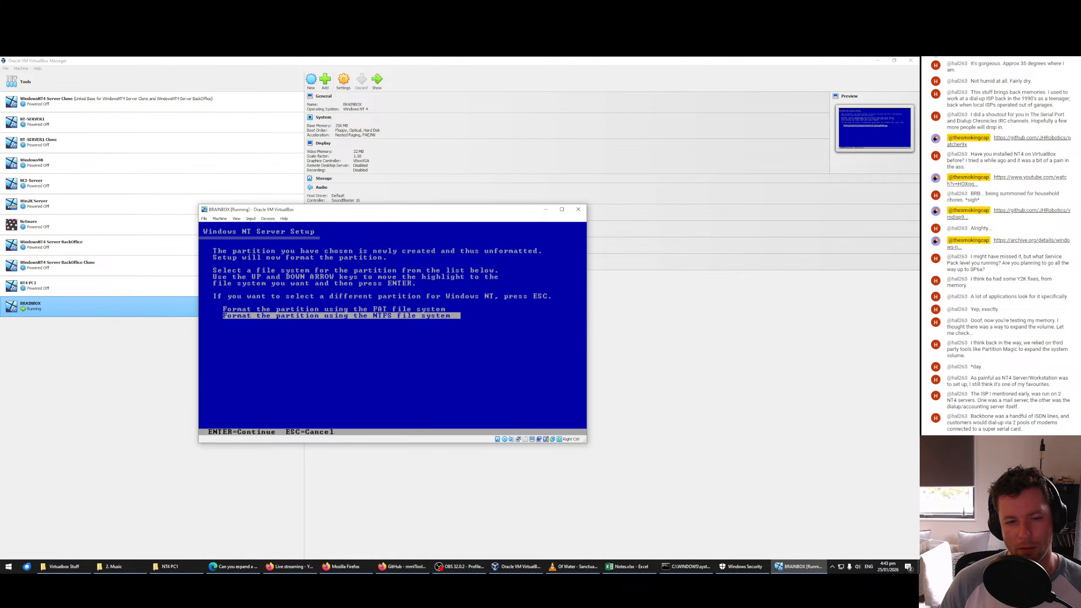
key("Return")
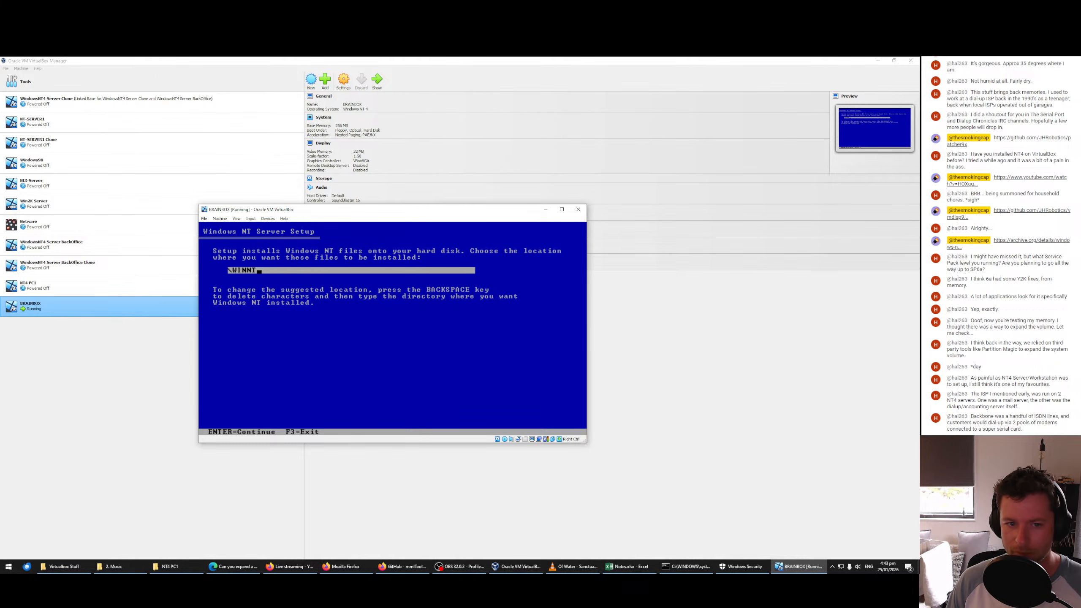
Accept \WINNT as the install folder, run the exhaustive disk check, and reboot into graphical Setup.
key("Return")
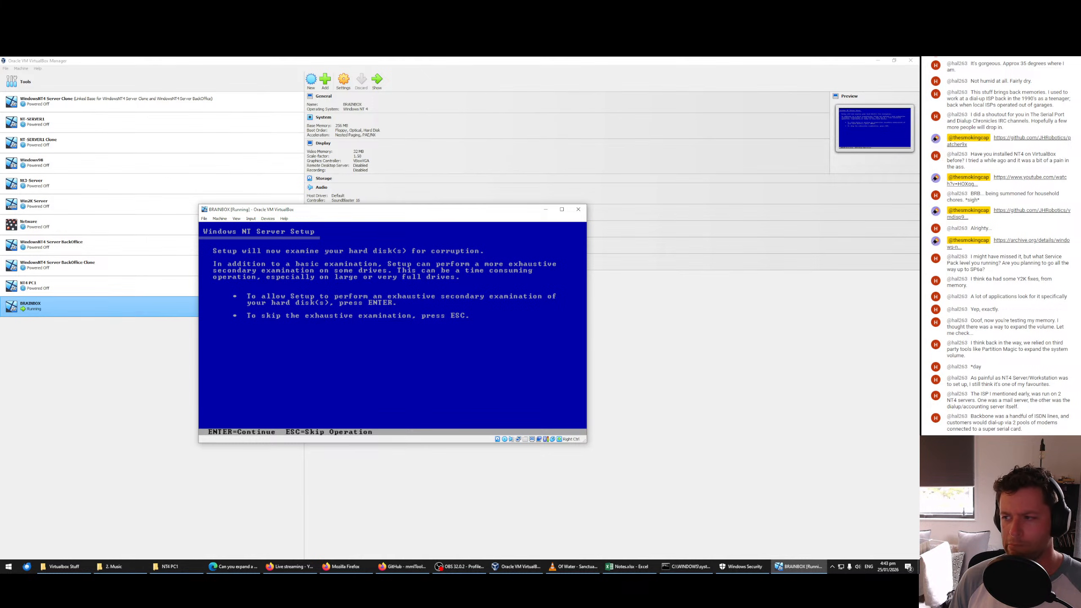
key("Escape")
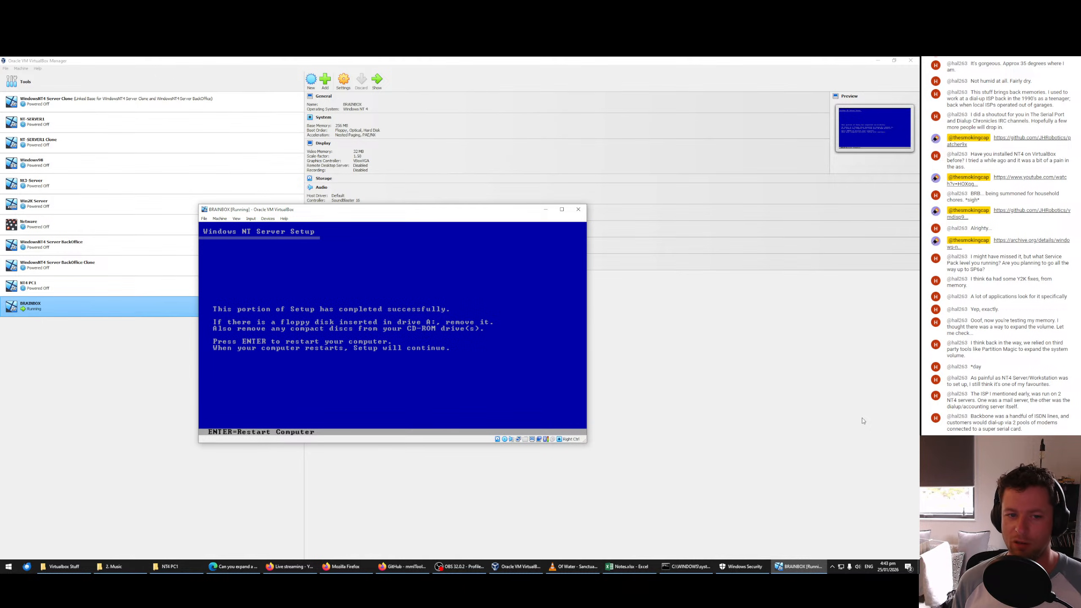
key("Return")
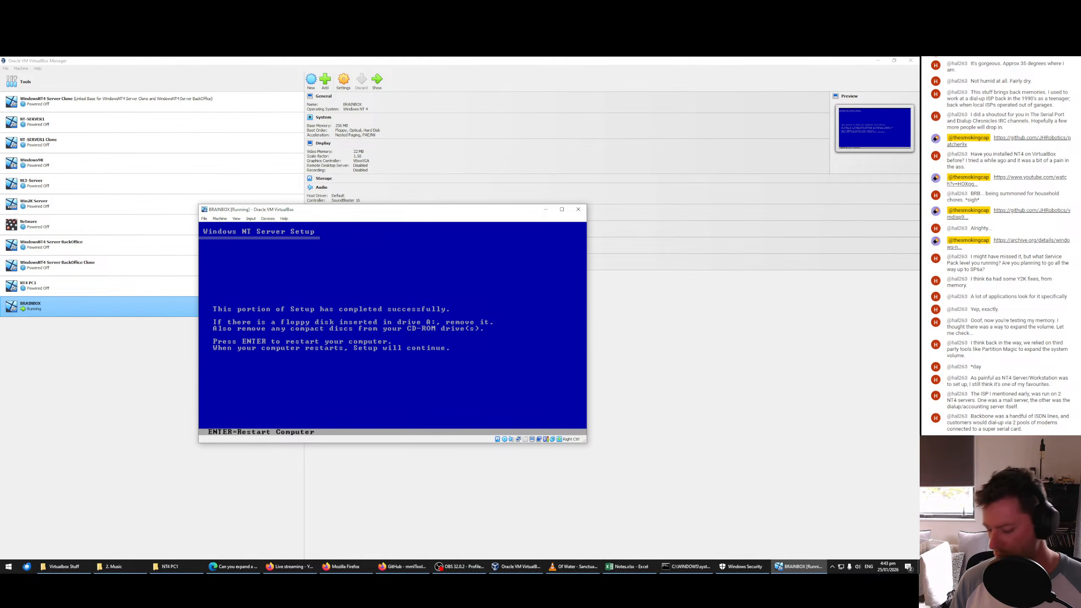
key("F12")
key("1")
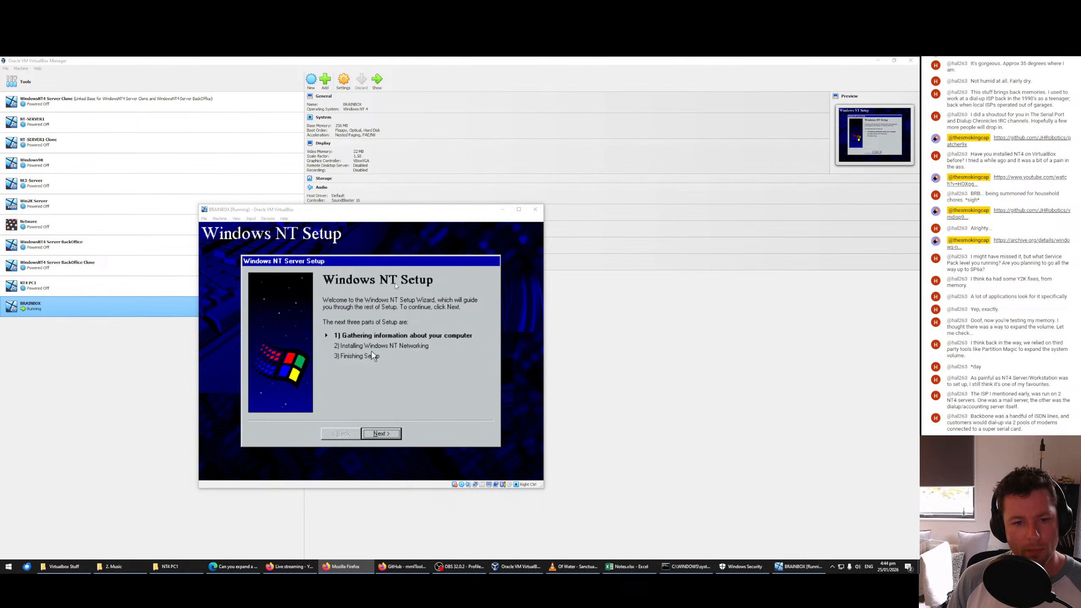
Enter the registration name and organization, then license the server for 15 concurrent connections, raised by one.
left_click(372, 351)
key("Return")
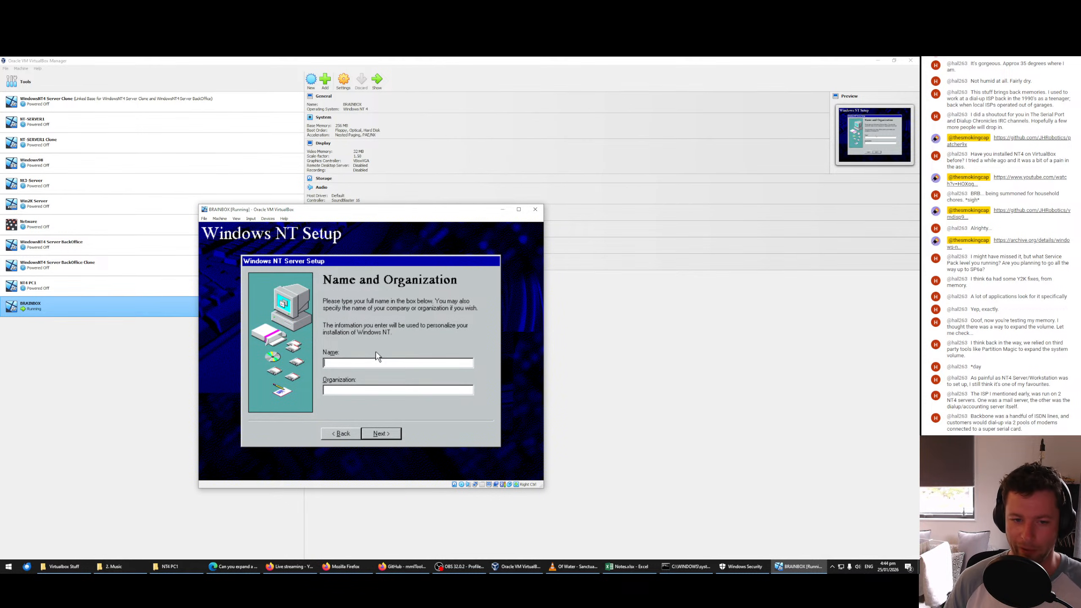
type("Mitchell")
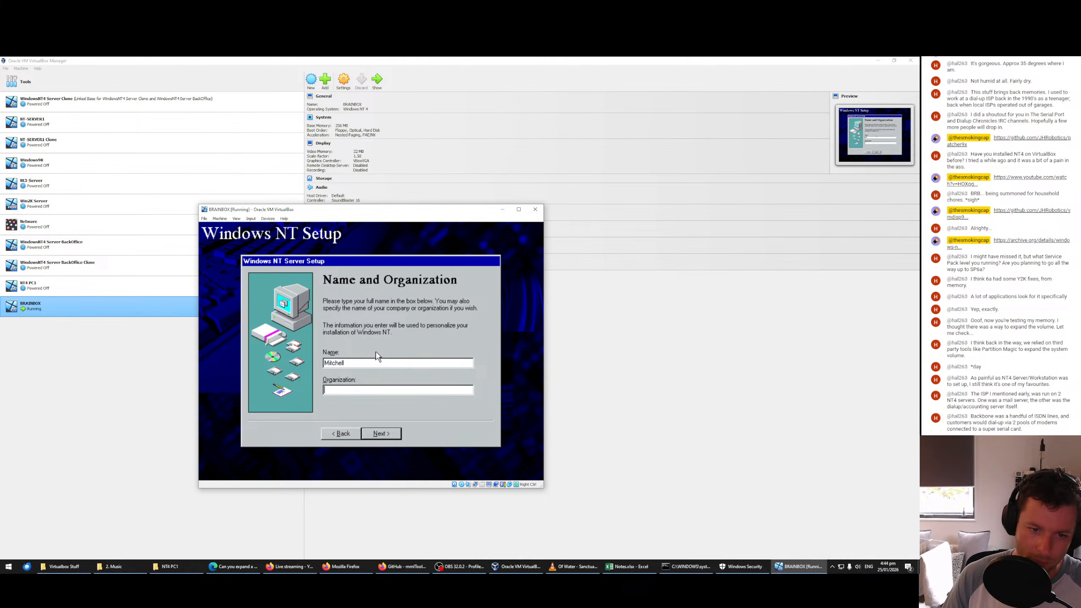
type("Contoso")
key("Return")
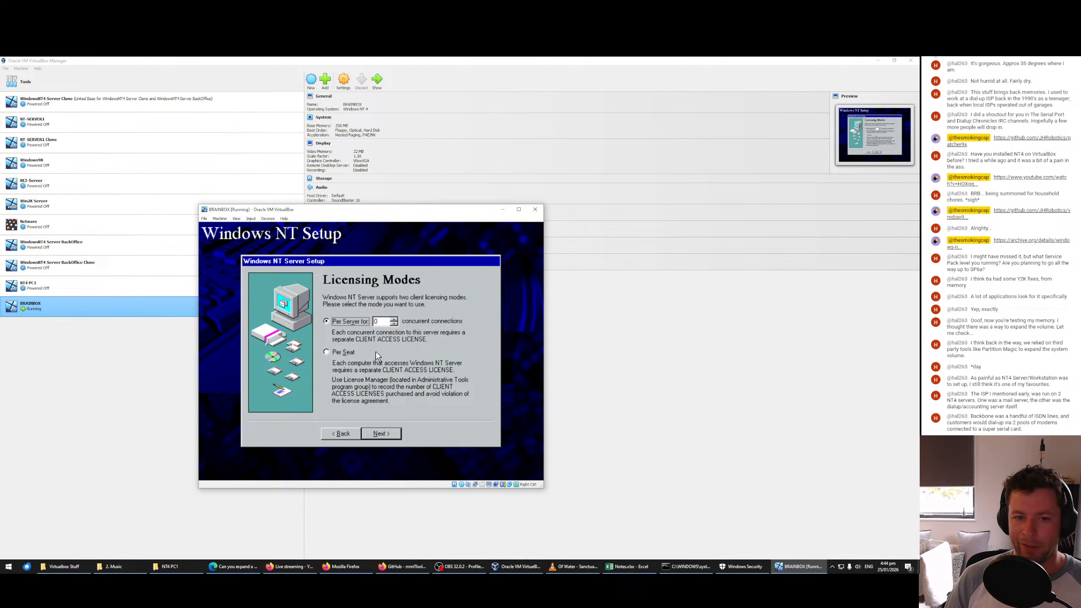
key("Tab")
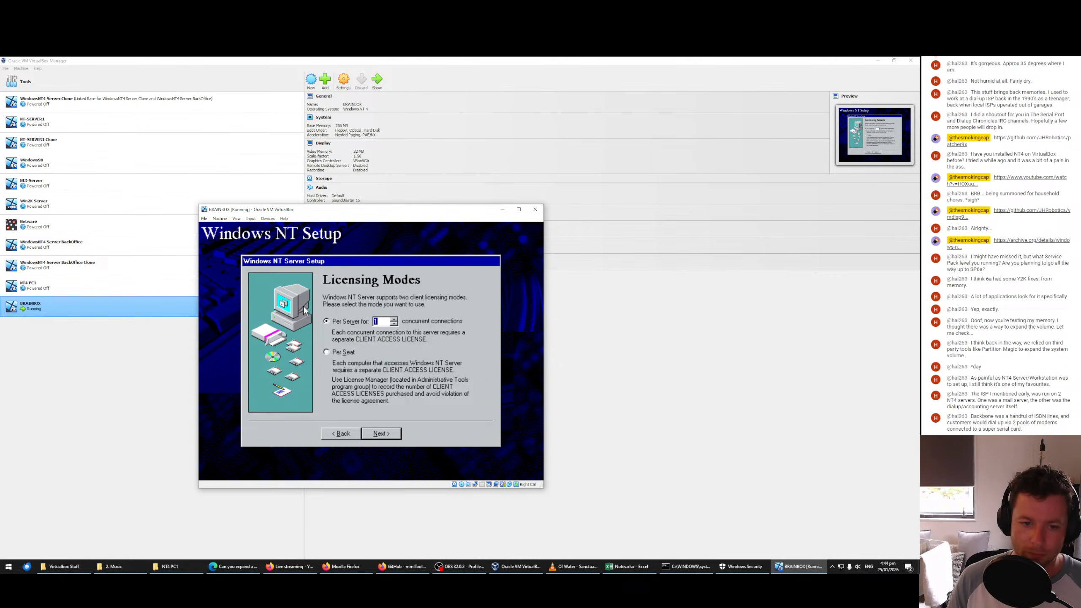
type("15")
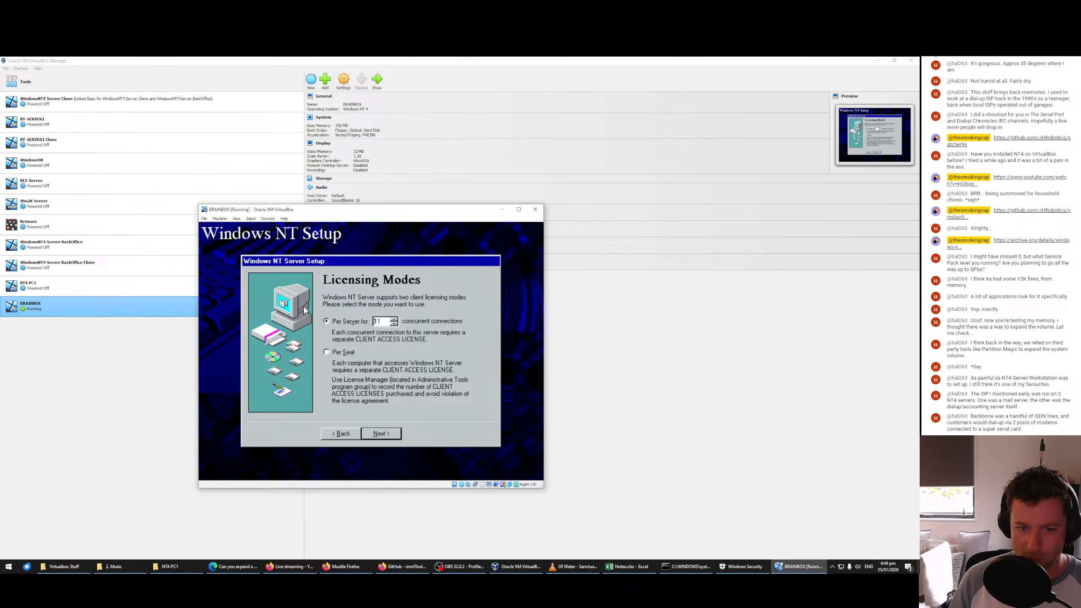
key("Up")
key("Up")
key("Up")
key("Up")
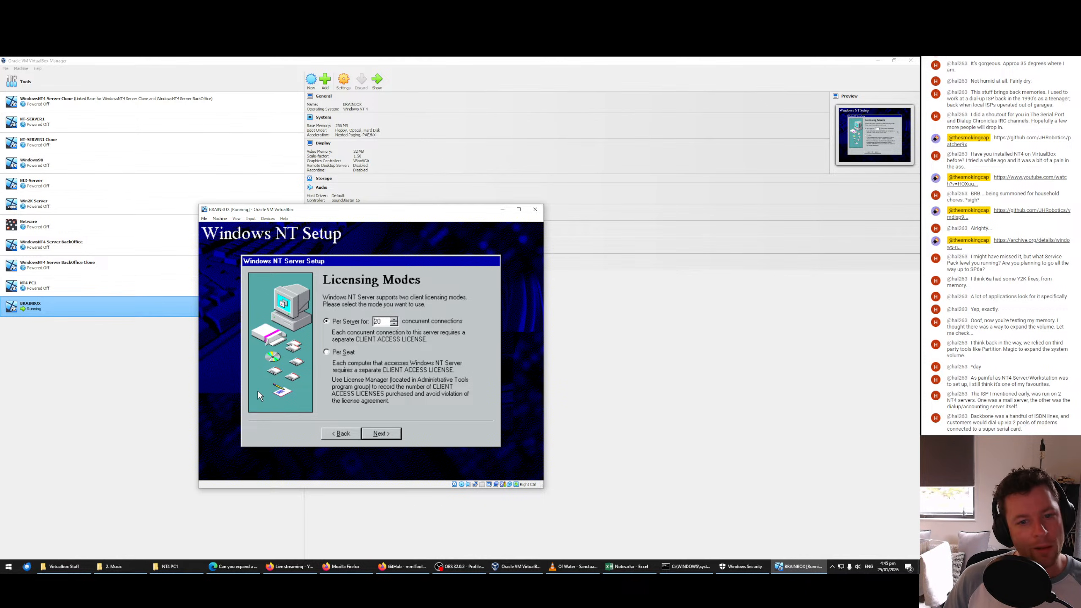
left_click(390, 438)
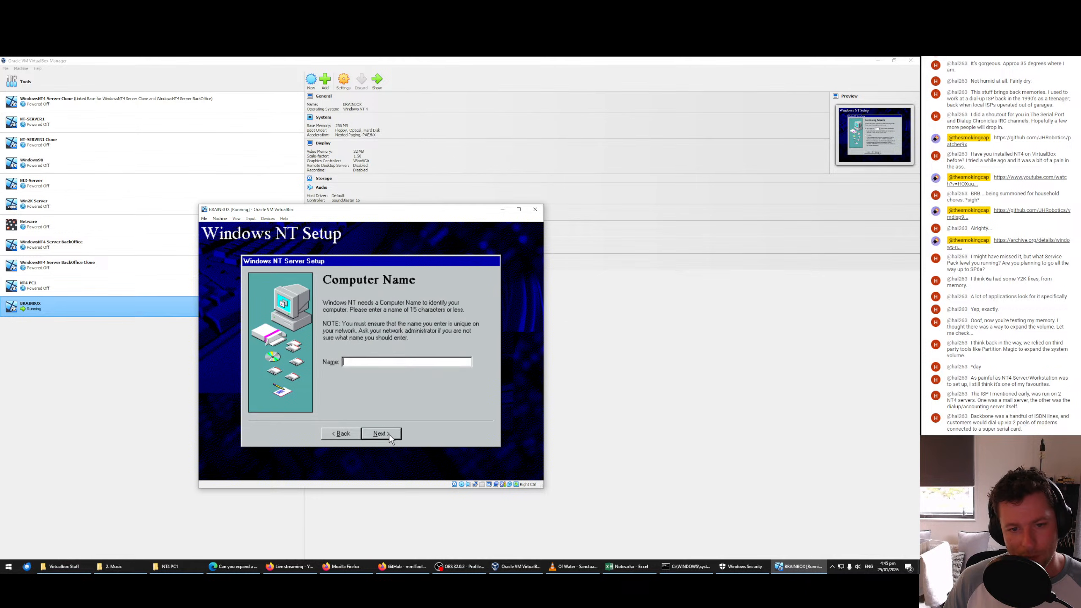
Name the computer BRAINBOX as a Primary Domain Controller, set the Administrator password, skip the repair disk.
type("BRAINBOX")
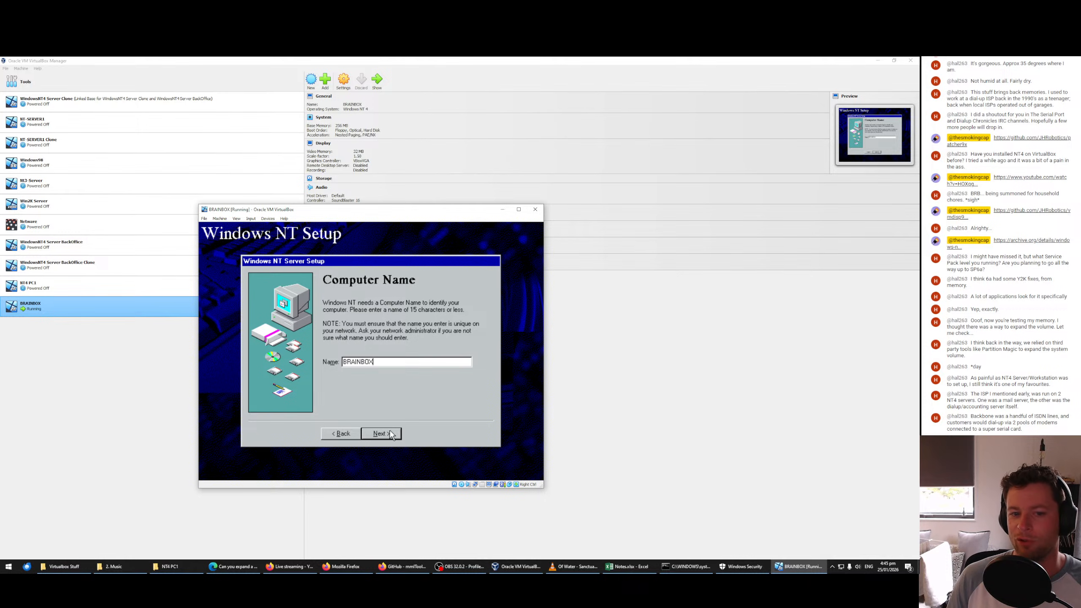
left_click(391, 434)
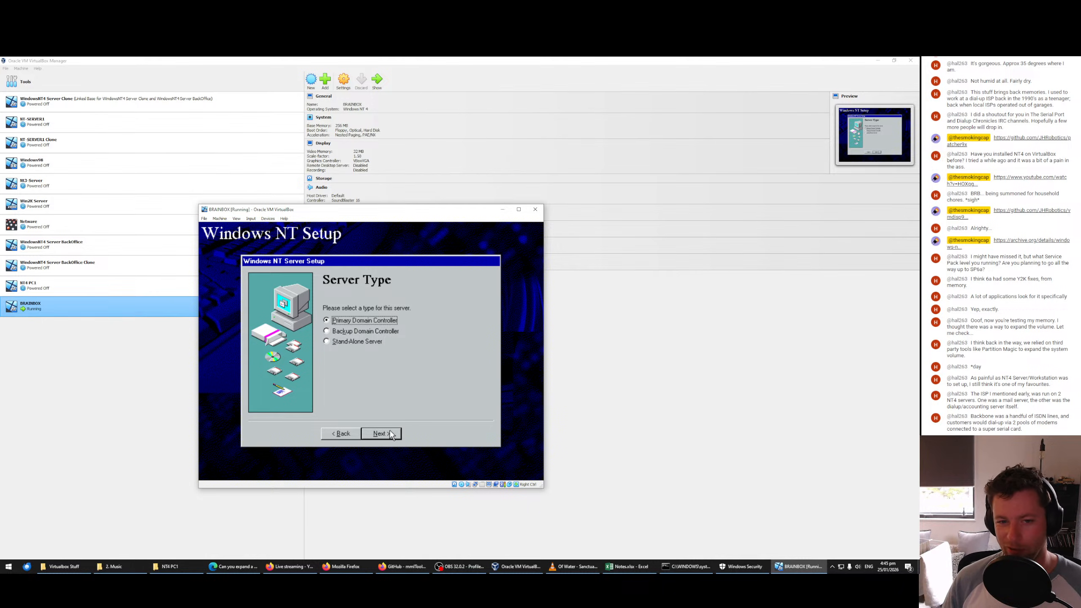
left_click(390, 434)
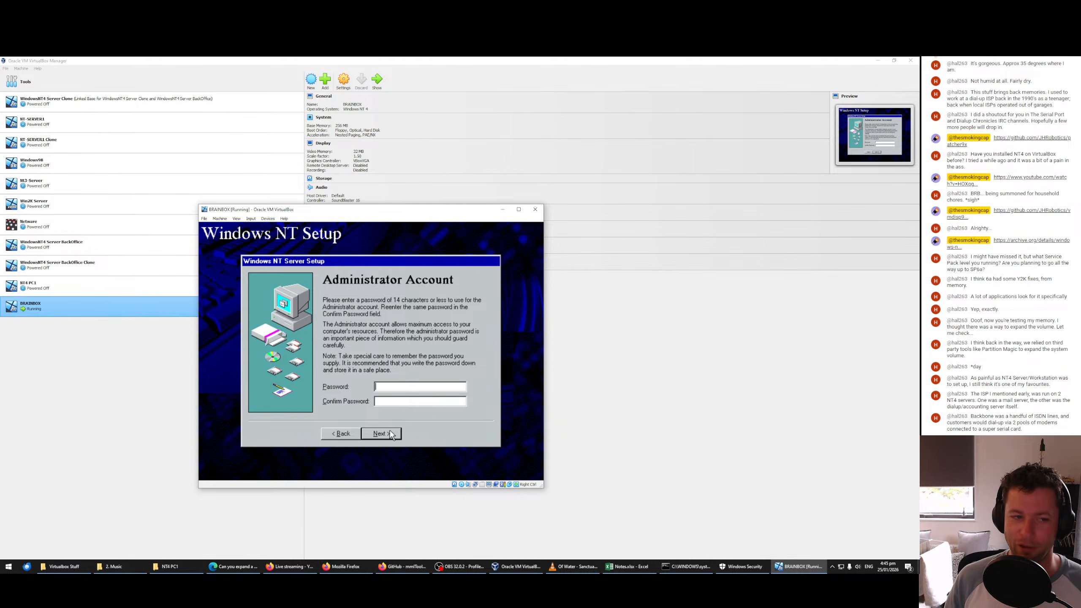
type("*******")
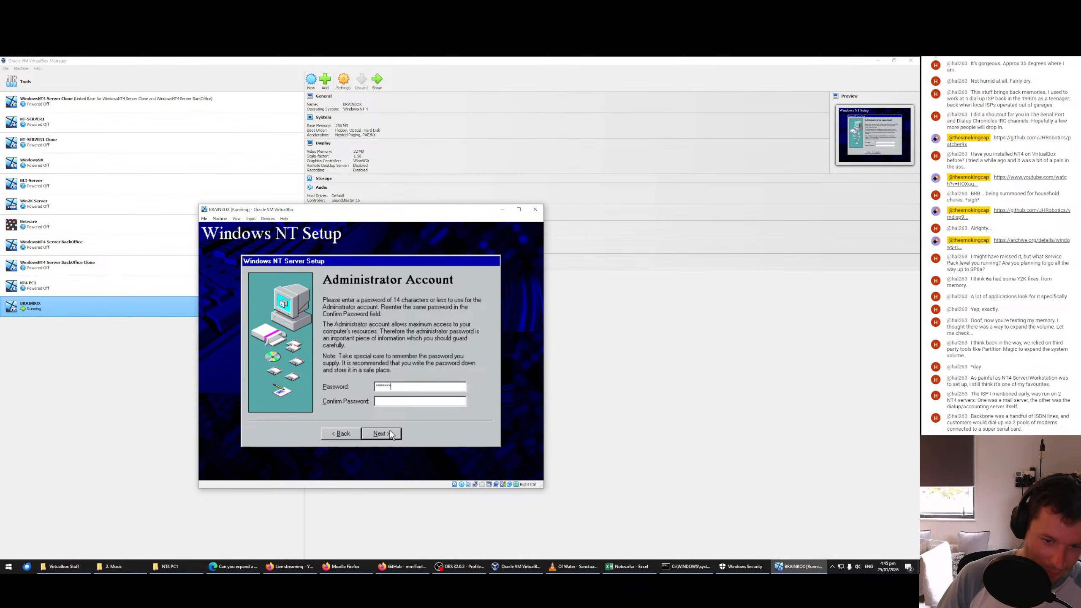
type("*******")
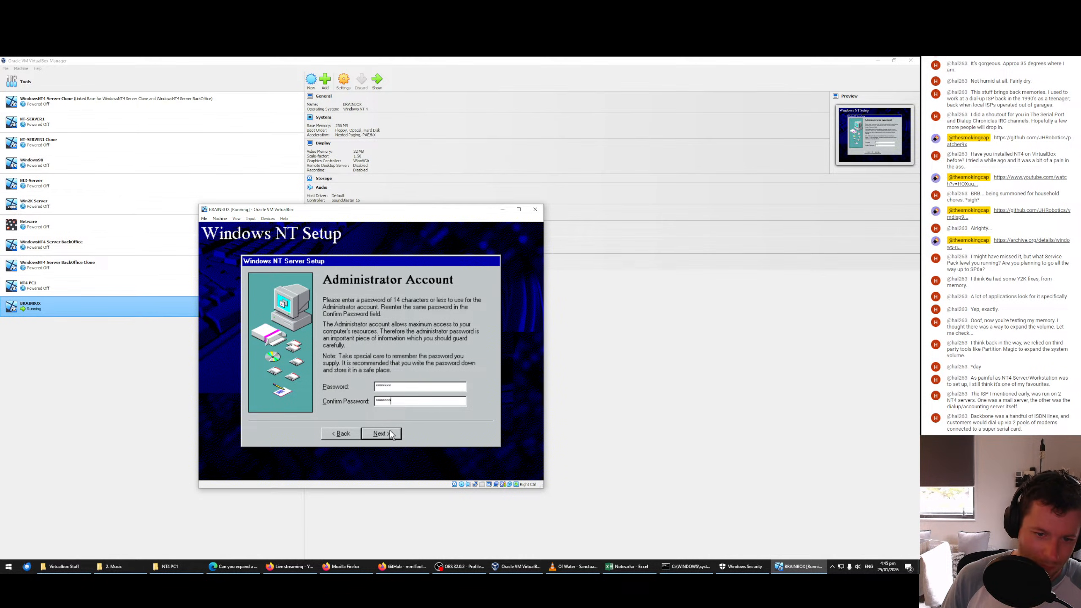
left_click(391, 434)
left_click(390, 433)
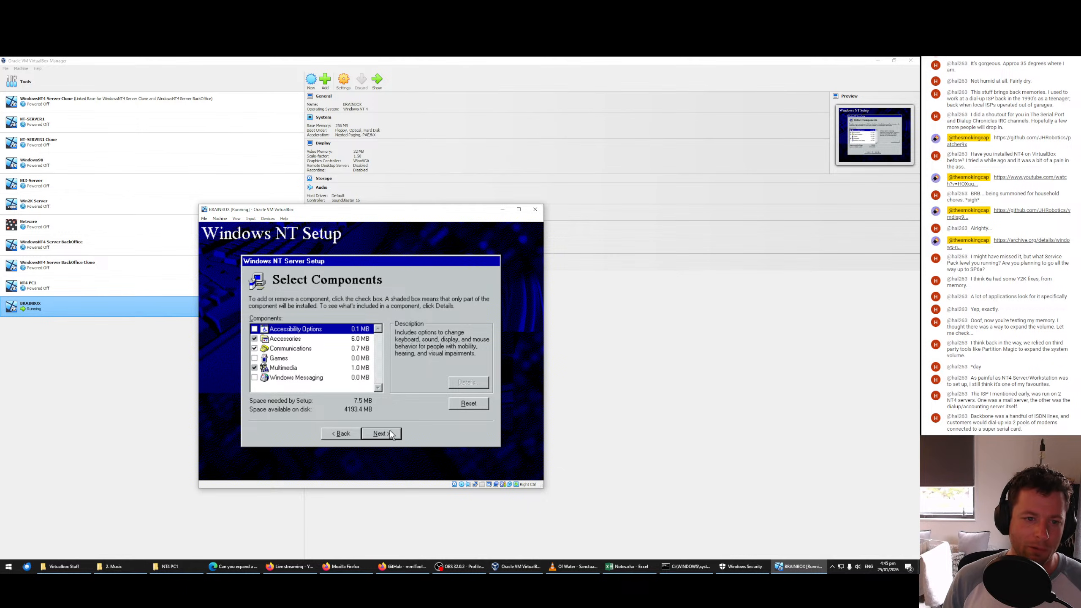
Include all optional components: Accessibility Options, Games, Multimedia and Windows Messaging.
key("space")
key("Down")
key("space")
key("Down")
key("Down")
key("space")
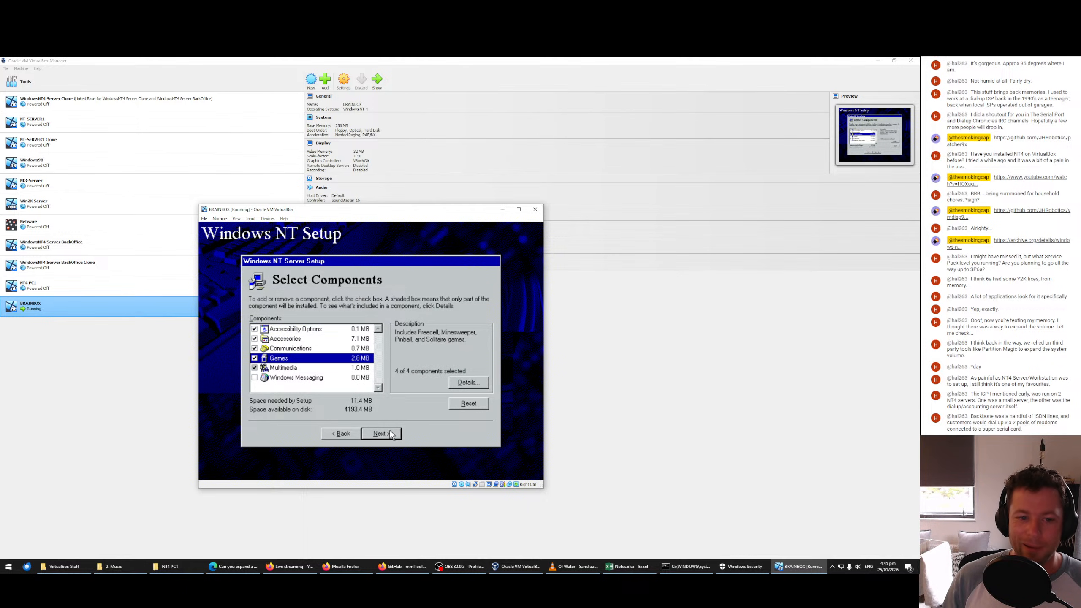
key("Down")
key("space")
key("Down")
key("space")
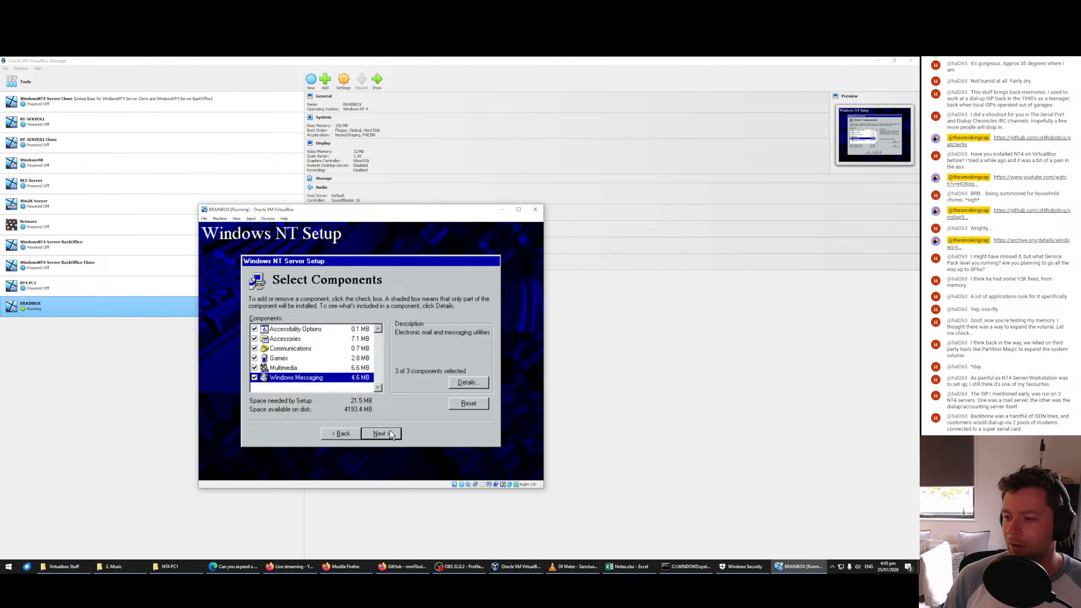
left_click(390, 432)
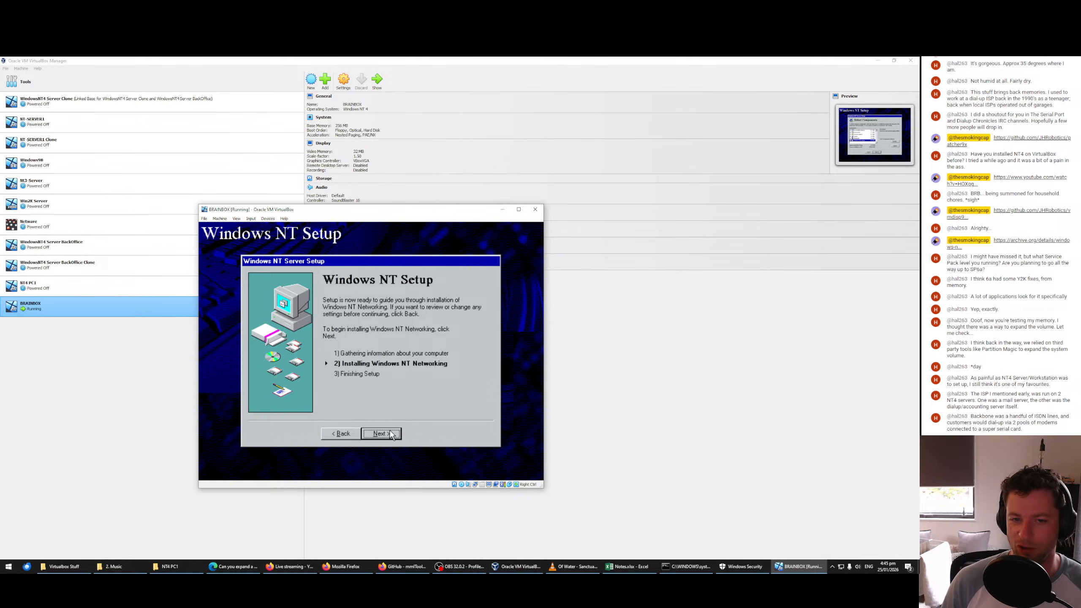
Begin part 2 of Setup, the Windows NT Networking installation.
left_click(391, 432)
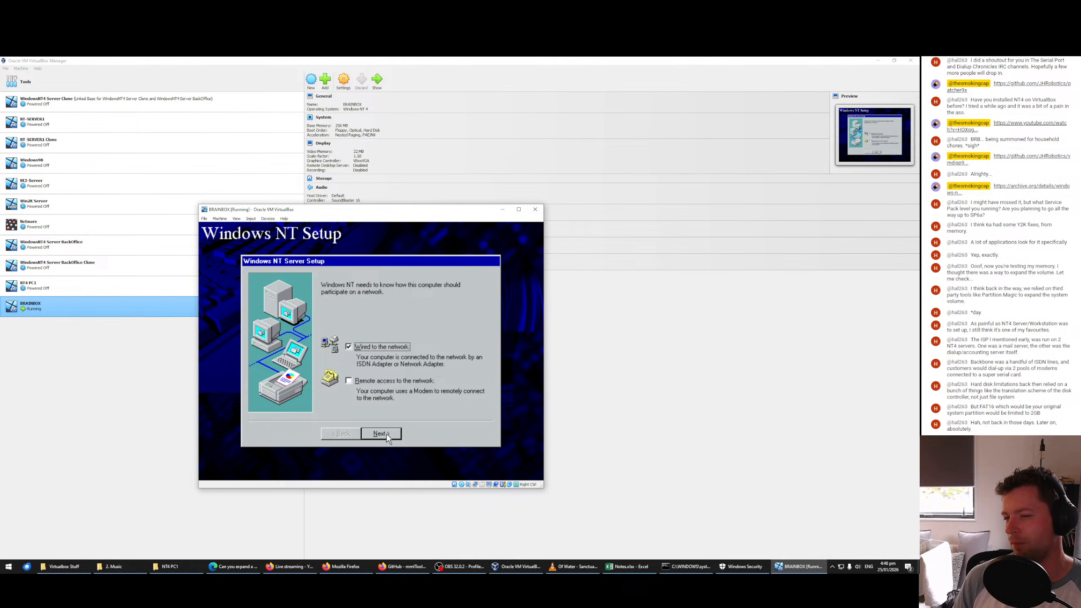
Confirm a wired connection, keep IIS, detect the AMD PCNET adapter, and accept TCP/IP and NWLink.
left_click(386, 434)
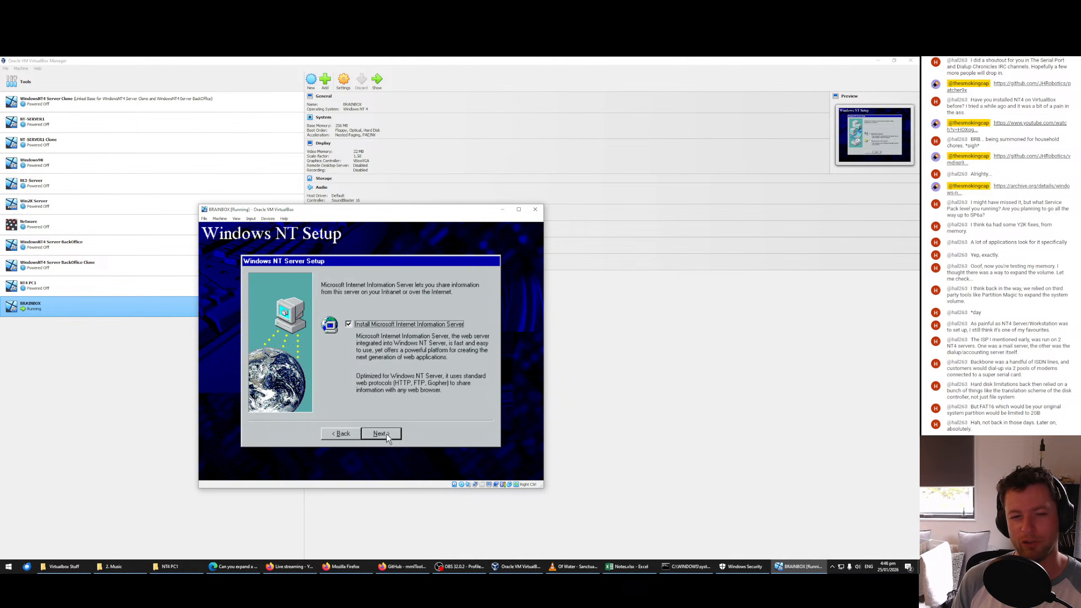
left_click(387, 435)
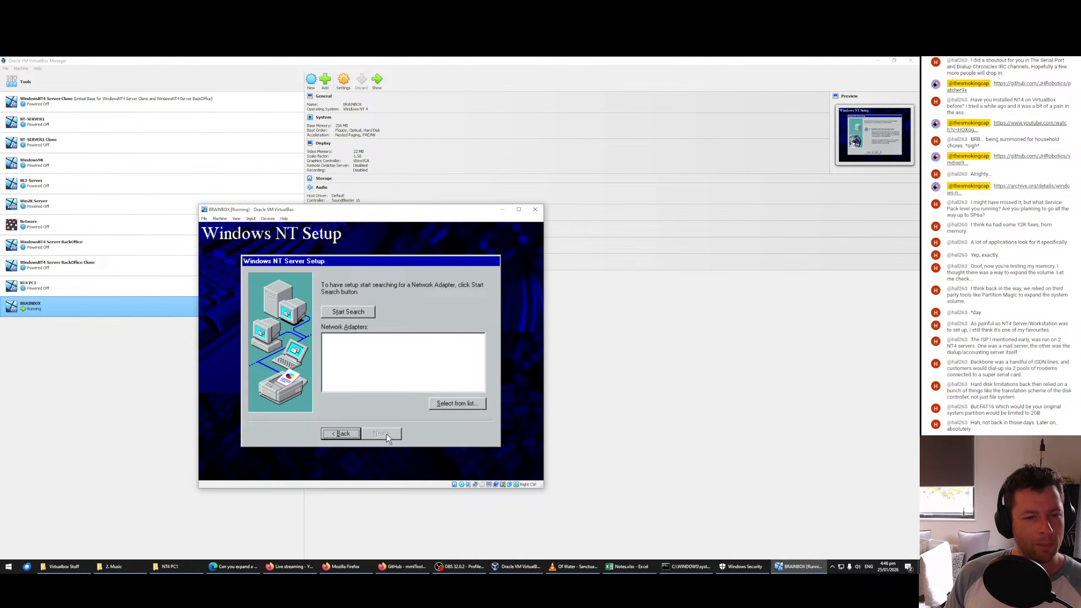
left_click(340, 312)
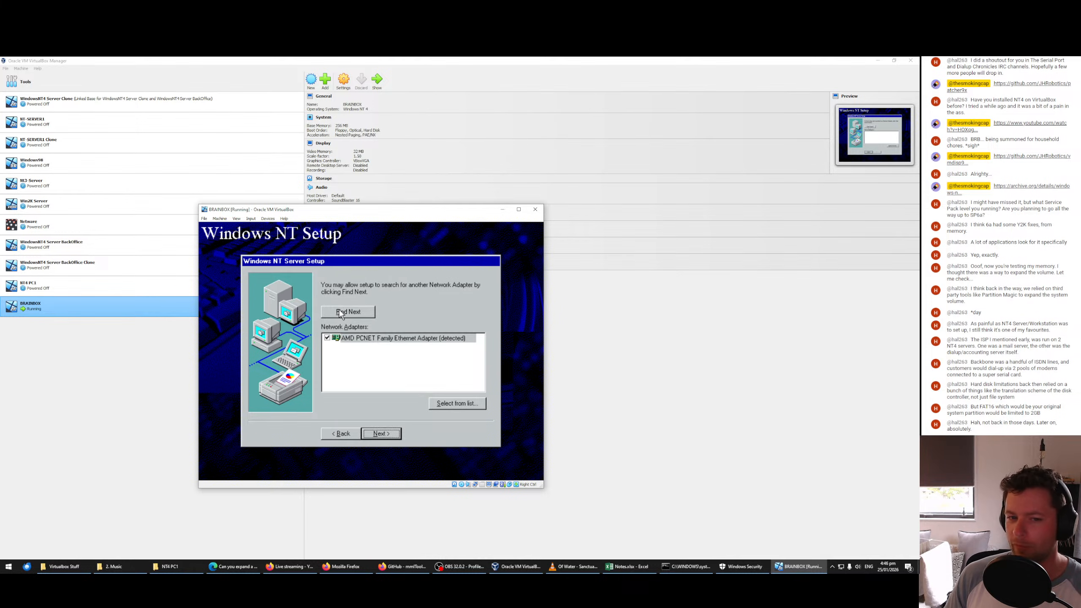
key("Return")
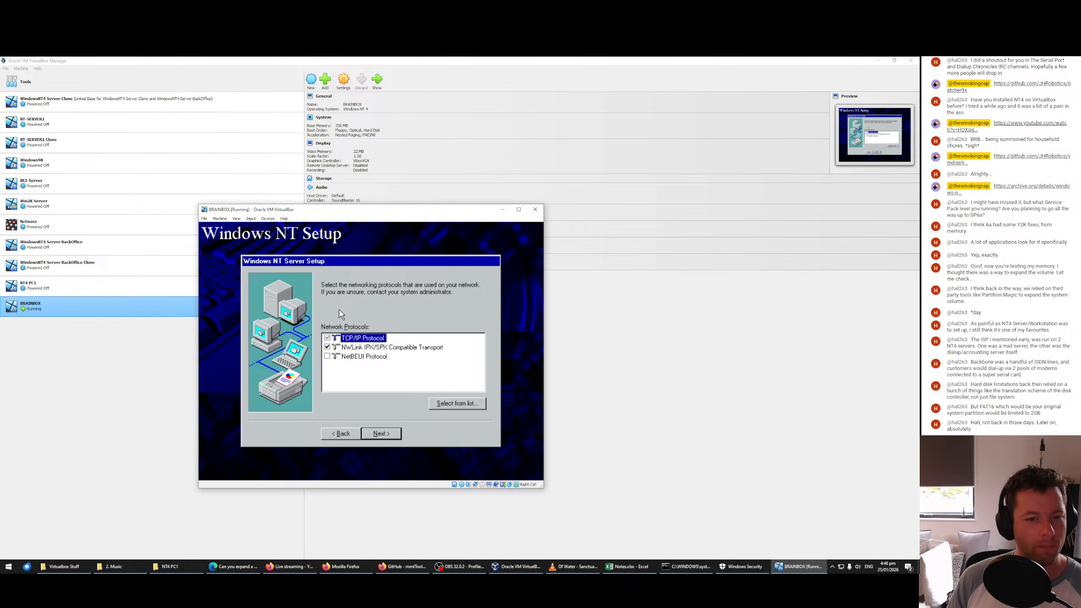
key("Return")
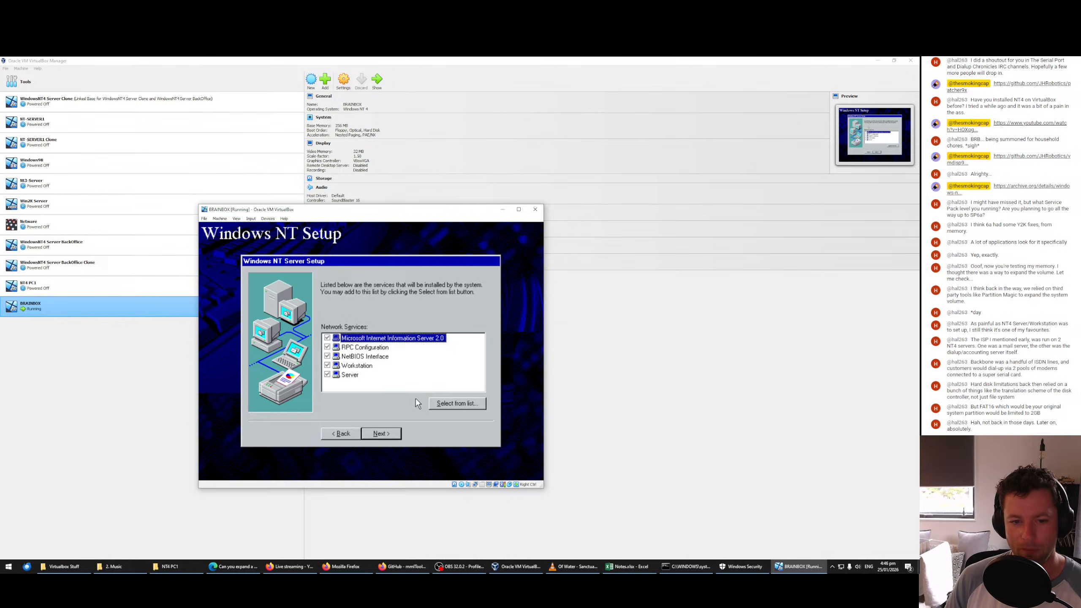
Browse the extra network services list, including Microsoft DNS Server, and close it without adding any.
left_click(430, 403)
left_click(300, 362)
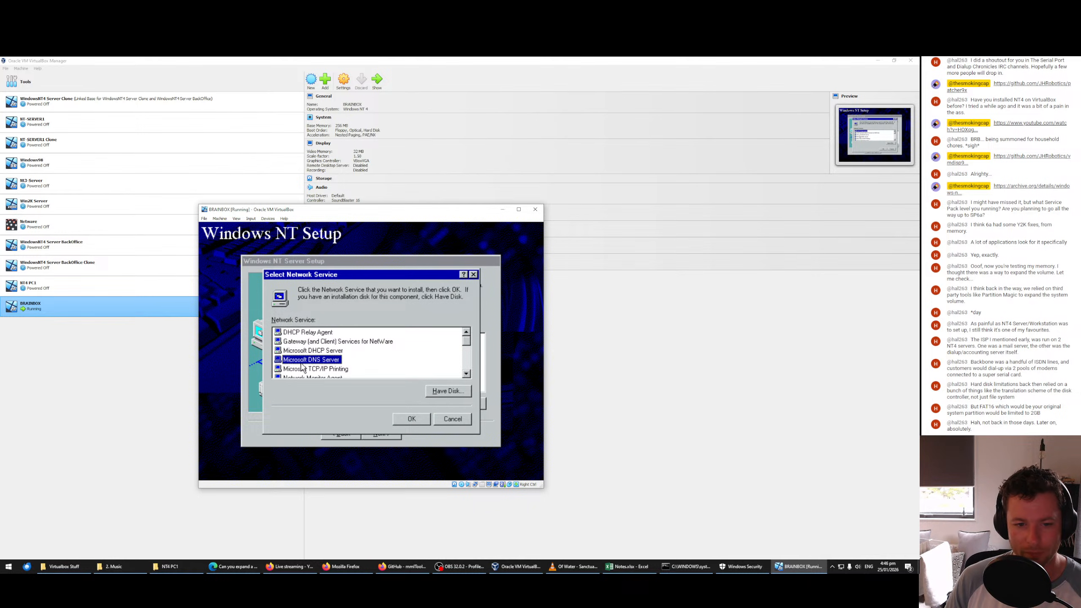
left_click(301, 369)
left_click(466, 374)
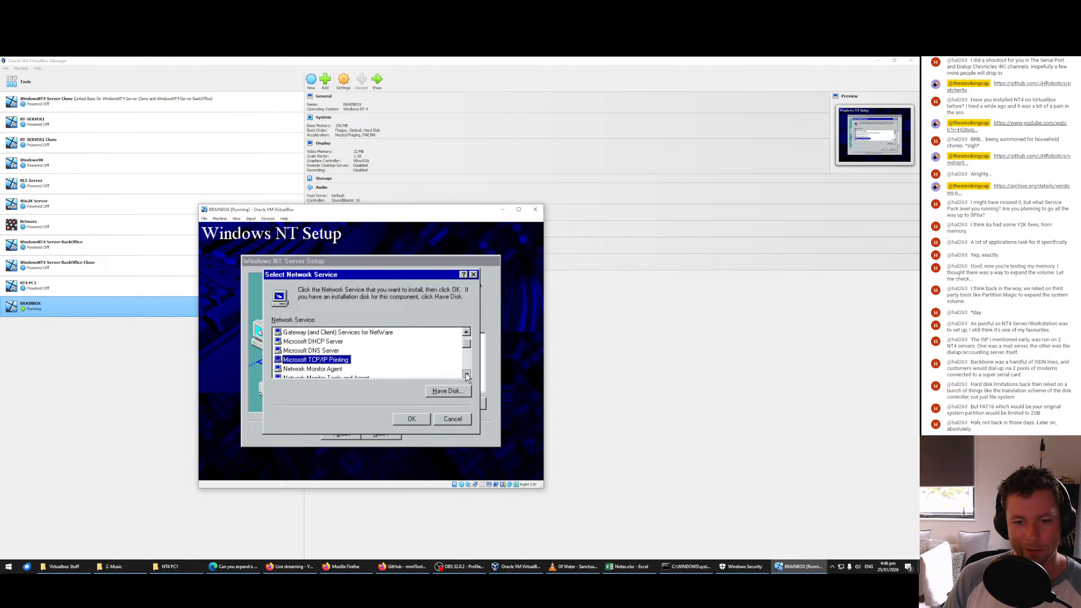
left_click(466, 374)
left_click(466, 373)
left_click(466, 374)
left_click(466, 373)
left_click(466, 374)
left_click(466, 374)
double_click(466, 373)
left_click(466, 374)
left_click(466, 374)
left_click(466, 374)
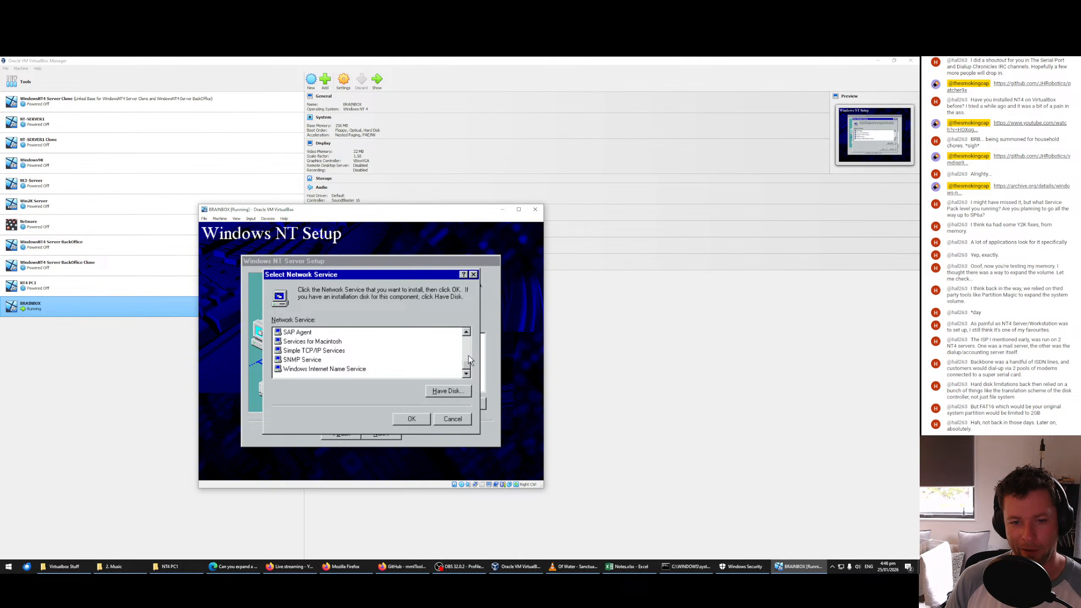
left_click_drag(467, 364, 459, 435)
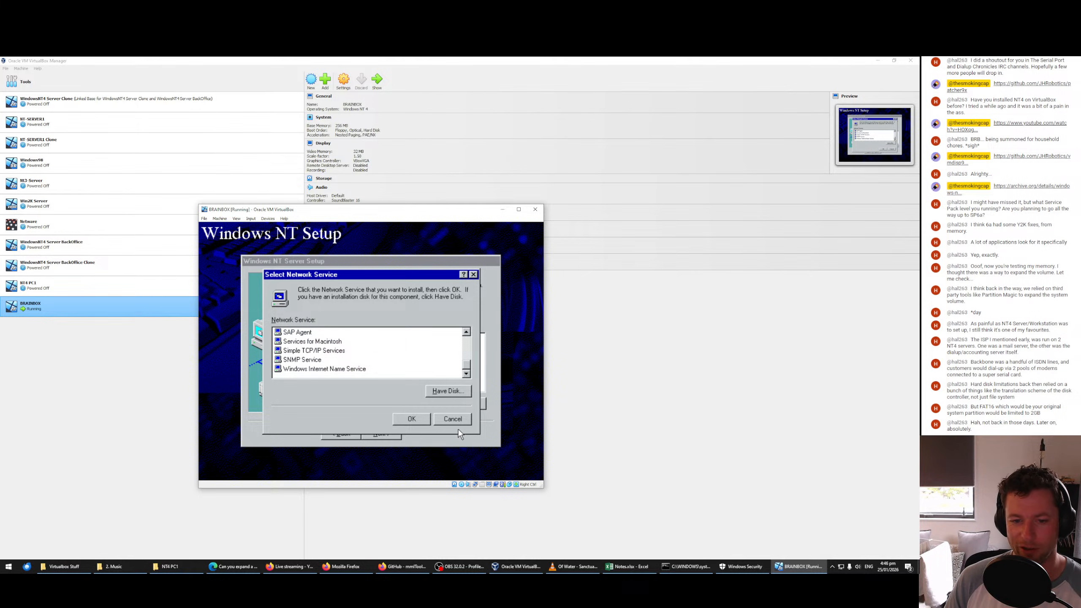
left_click(447, 418)
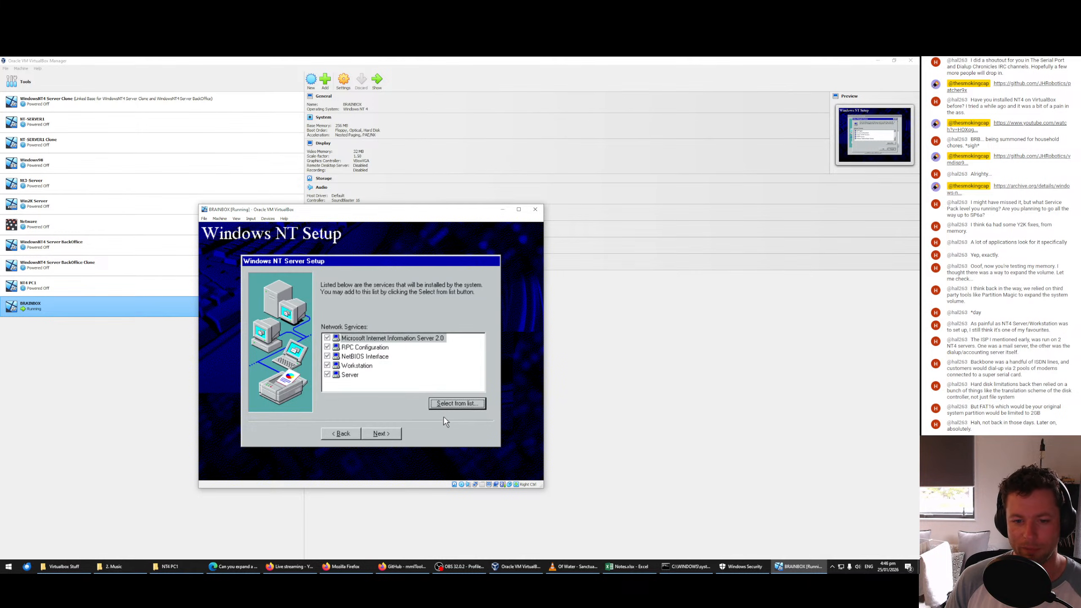
Accept the default services, start installing networking components, and accept the adapter defaults and DHCP prompt.
left_click(382, 434)
left_click(384, 432)
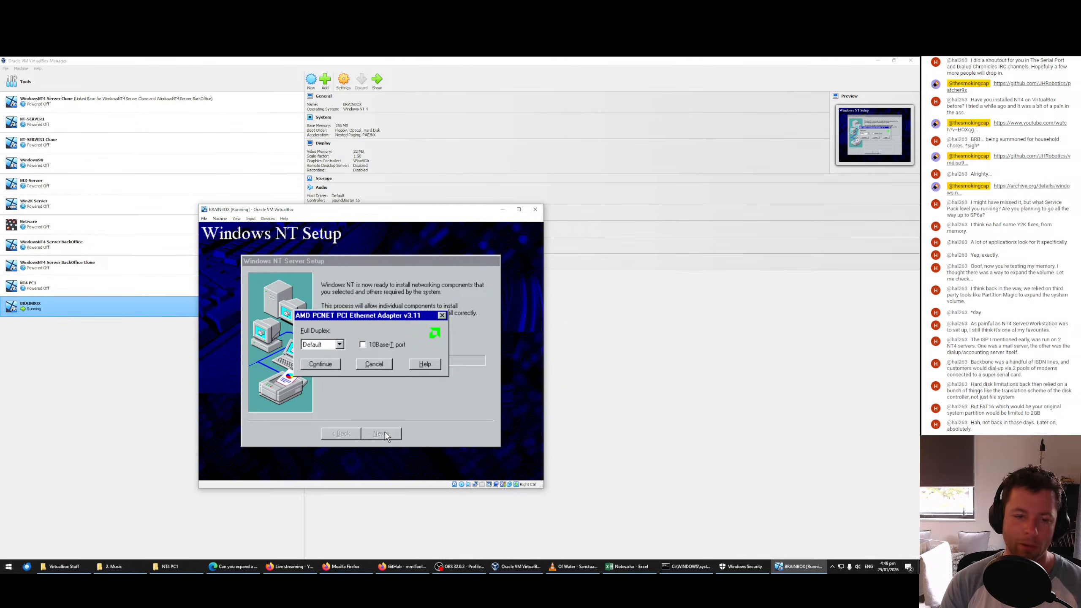
left_click(335, 366)
left_click(359, 382)
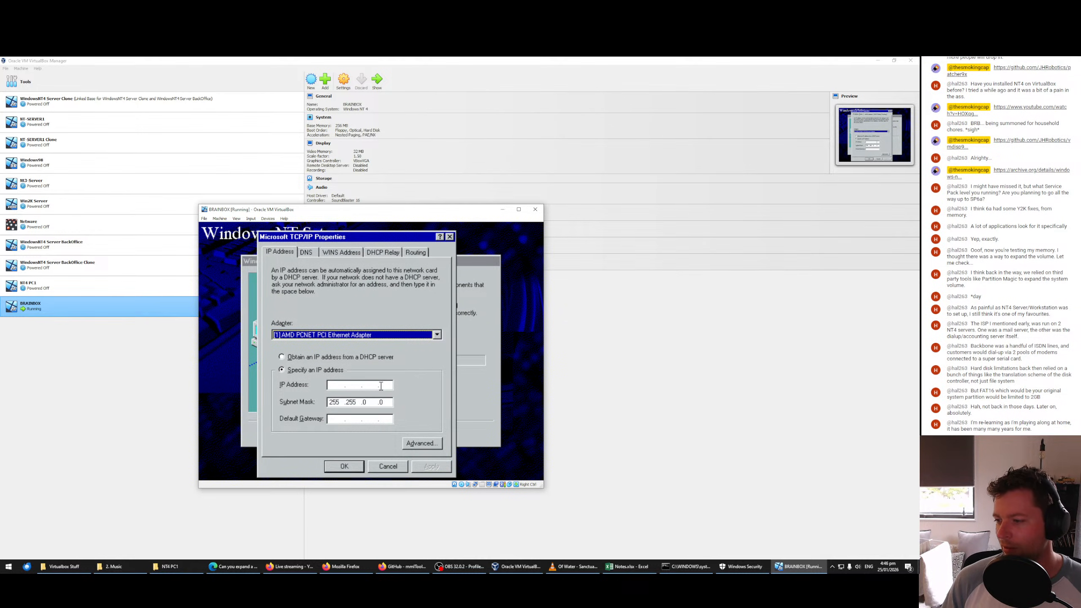
Decline DHCP and enter static IP 192.168.1.120, mask 255.255.255.0, gateway 192.168.1.254.
left_click(339, 359)
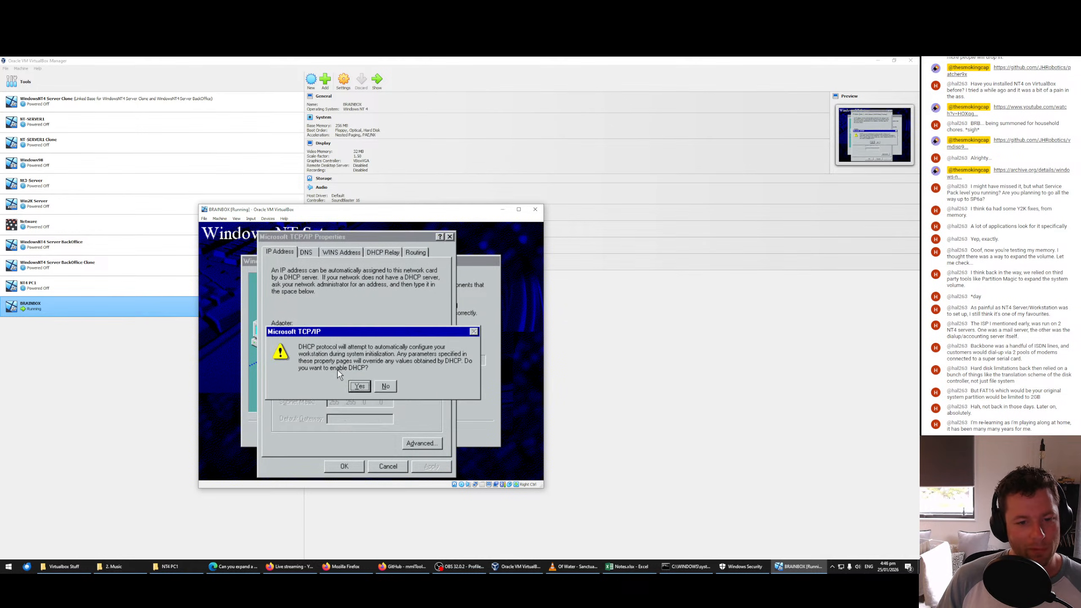
left_click(386, 386)
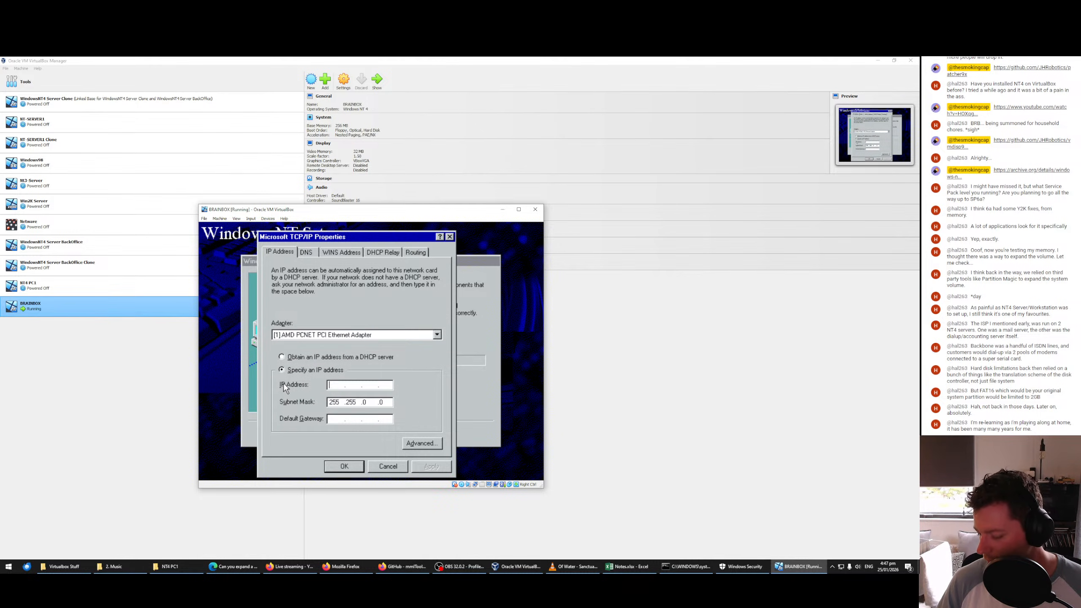
type("192.1")
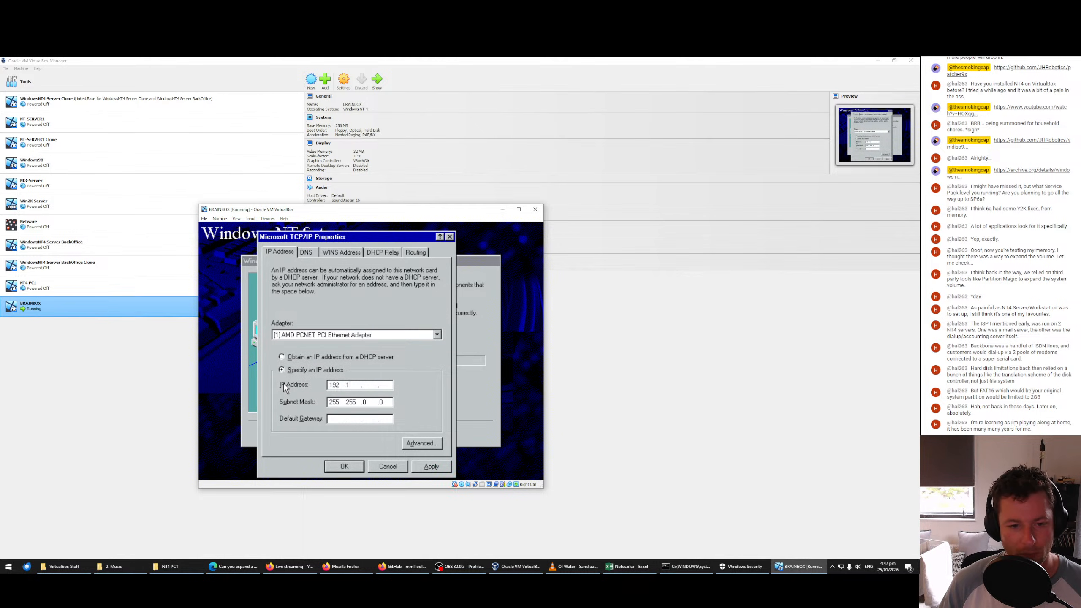
type("68.")
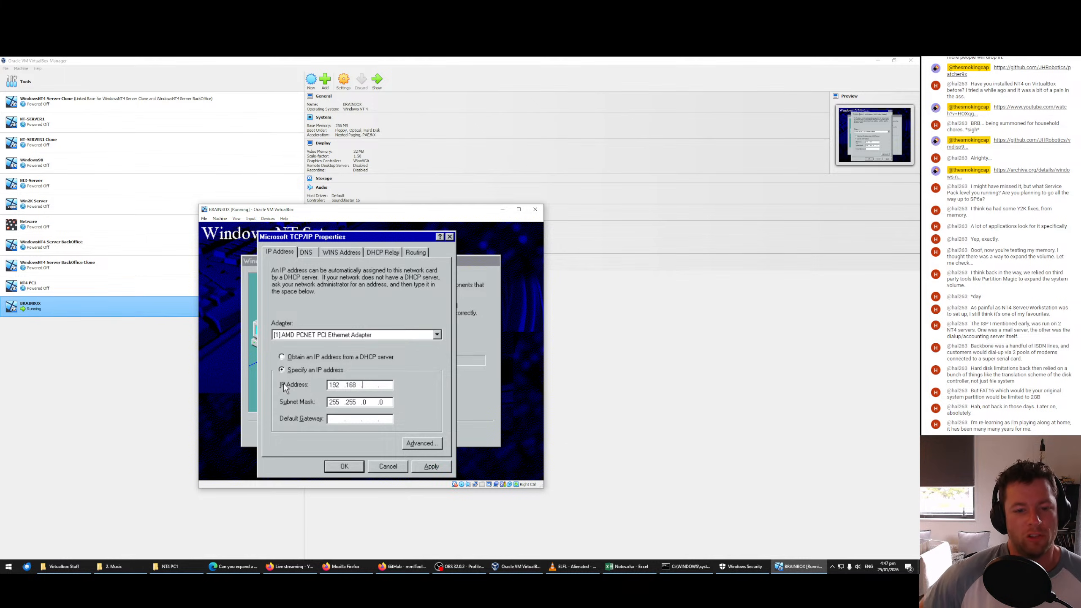
type("1.120")
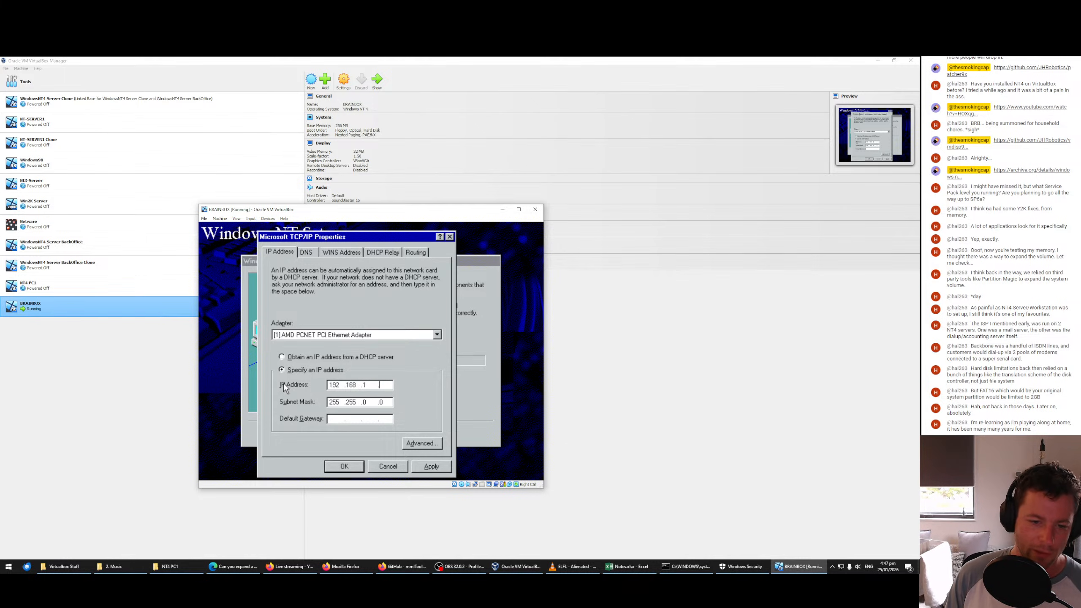
key("Tab")
type("255 .")
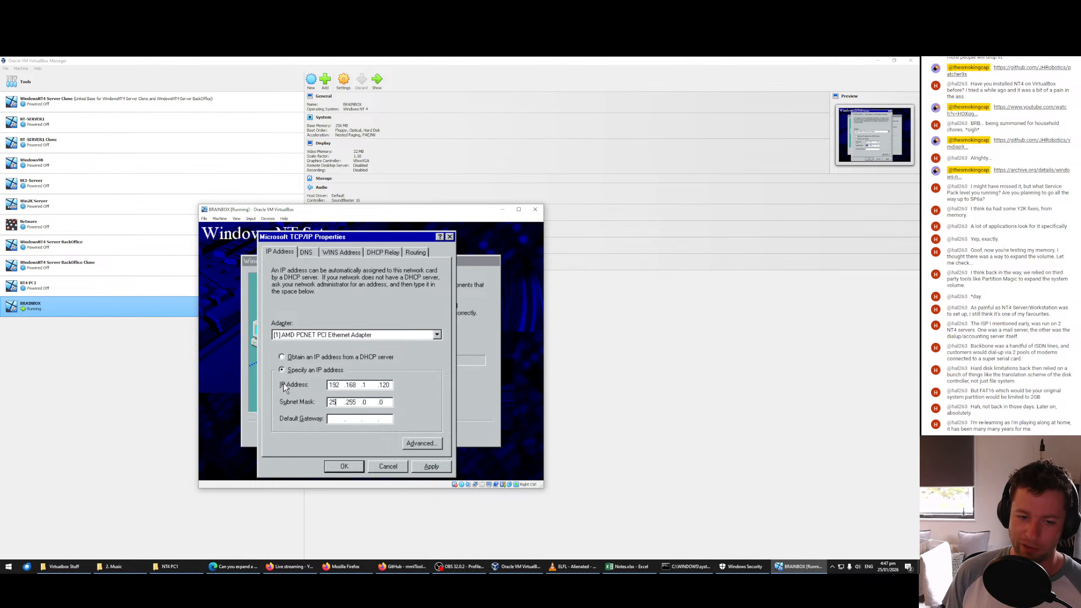
type("255 .255 .0")
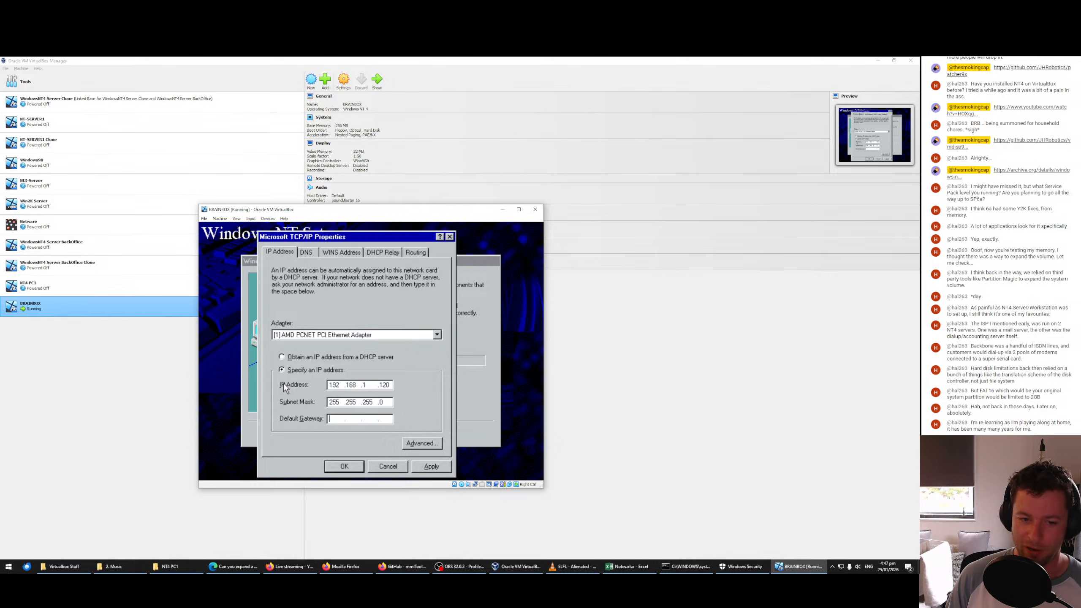
key("Tab")
type("192 .168 .1 .")
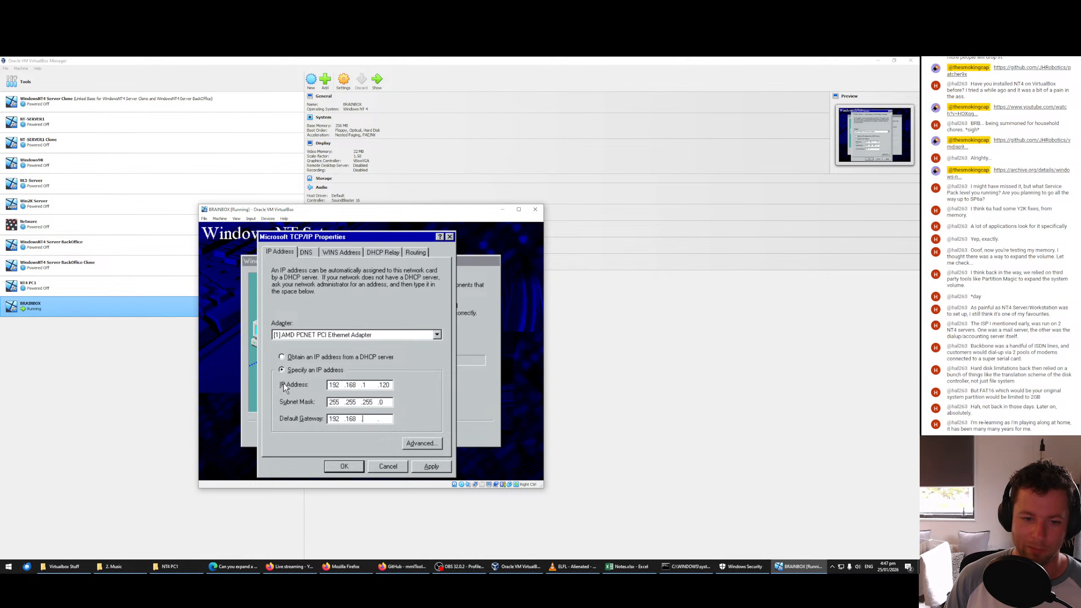
type("254")
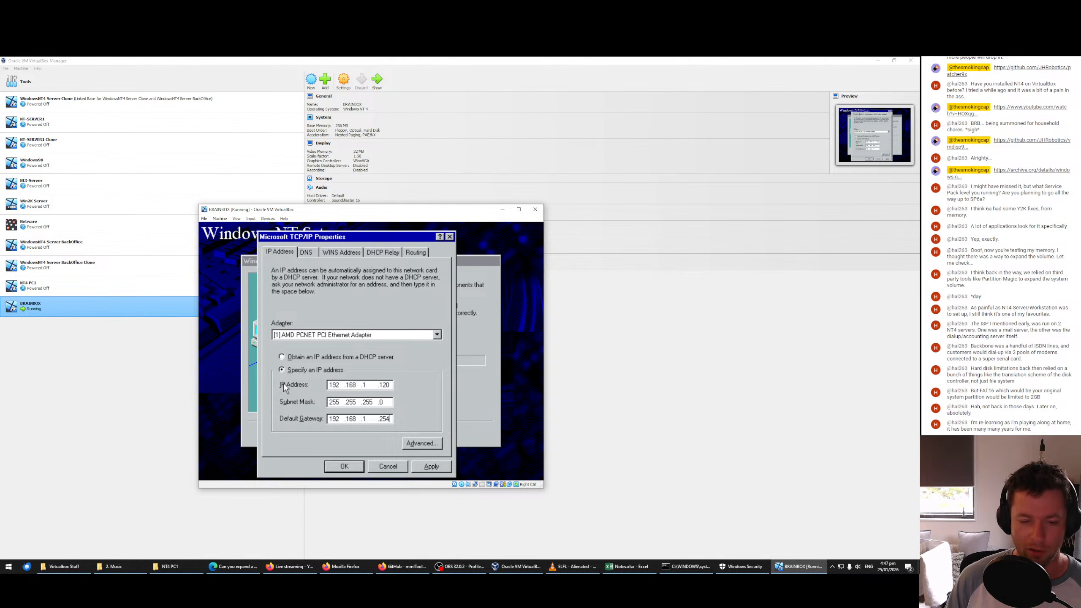
left_click(307, 252)
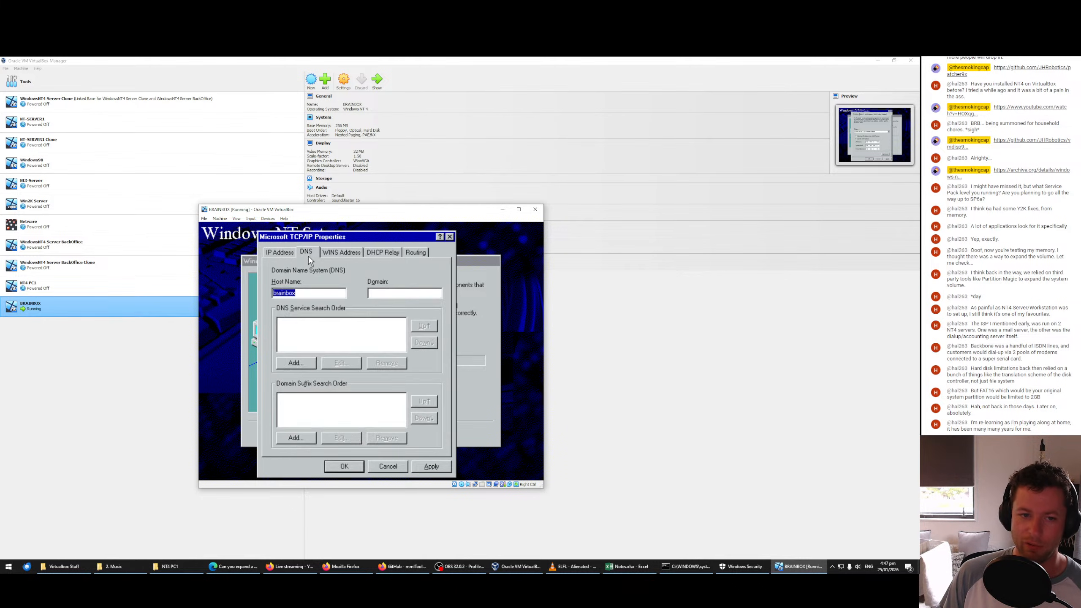
Add DNS servers 192.168.1.120 and 192.168.1.254, moving 192.168.1.254 to the top of the order.
left_click(297, 362)
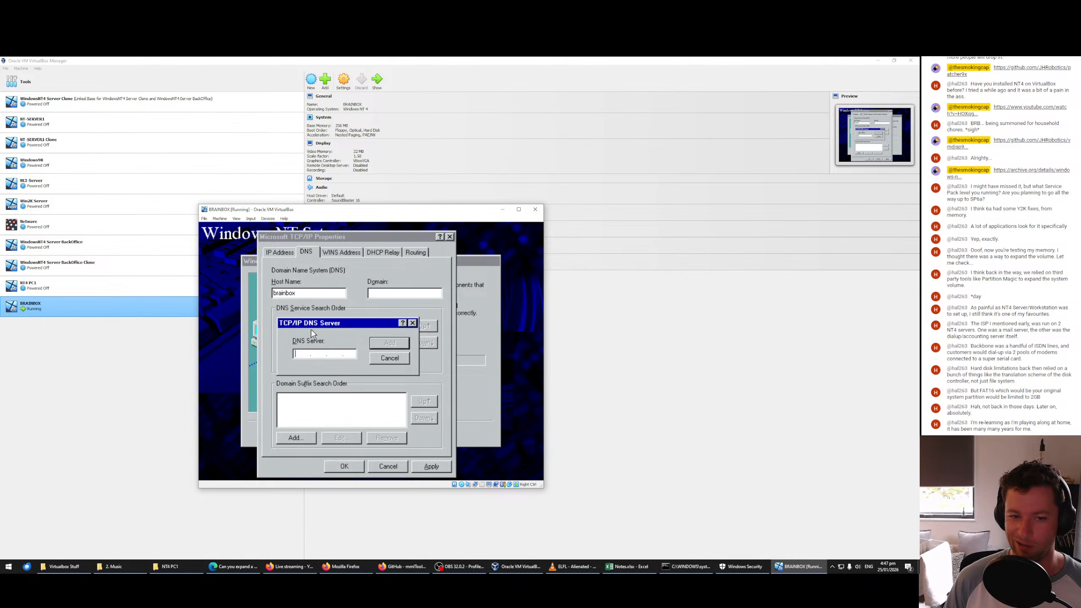
type("192")
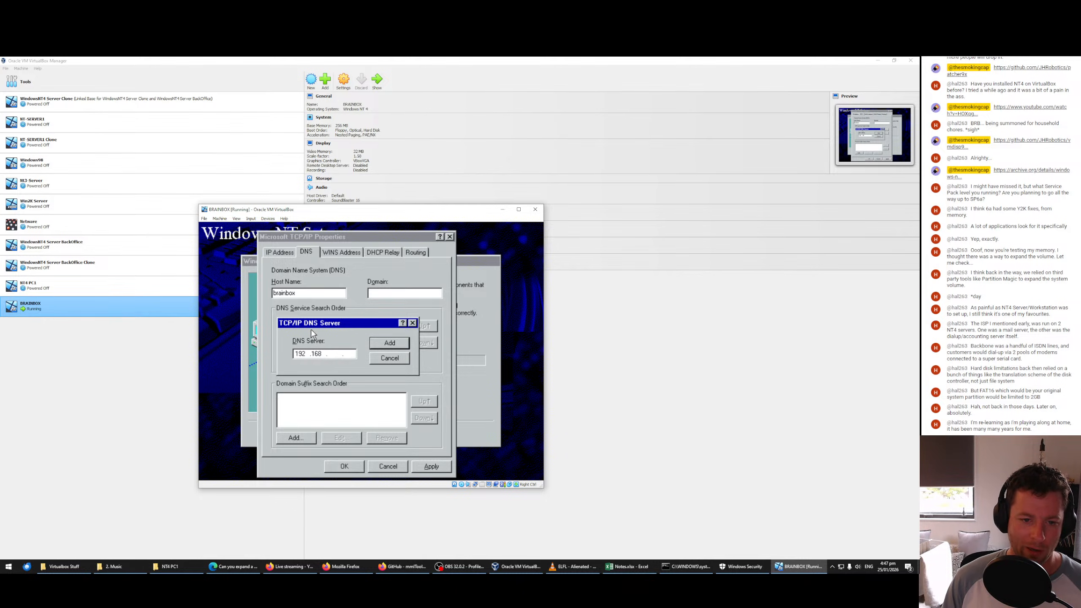
type(".168.1.120")
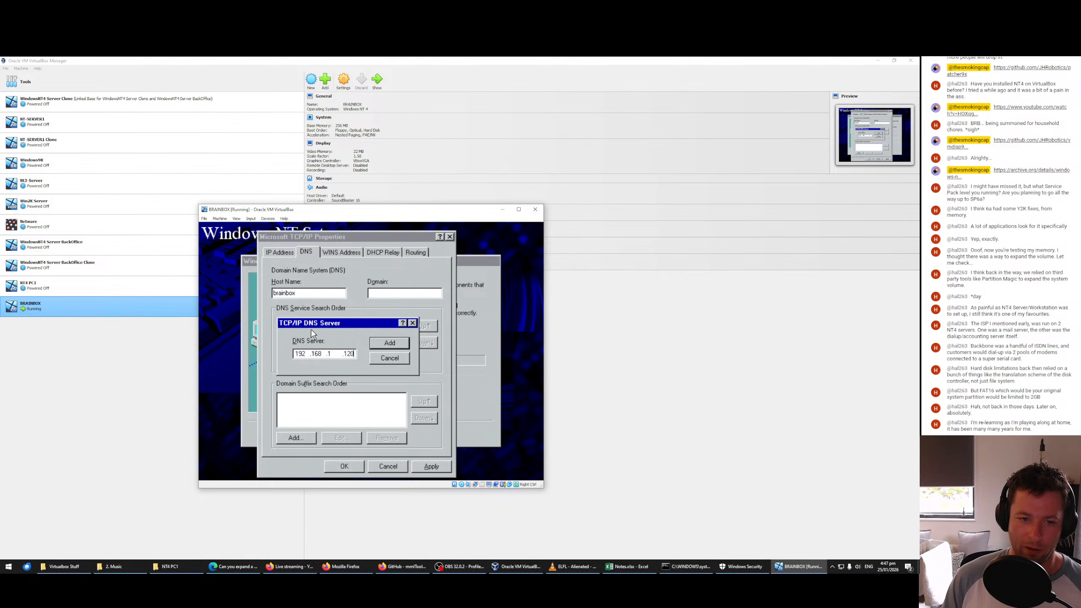
key("Return")
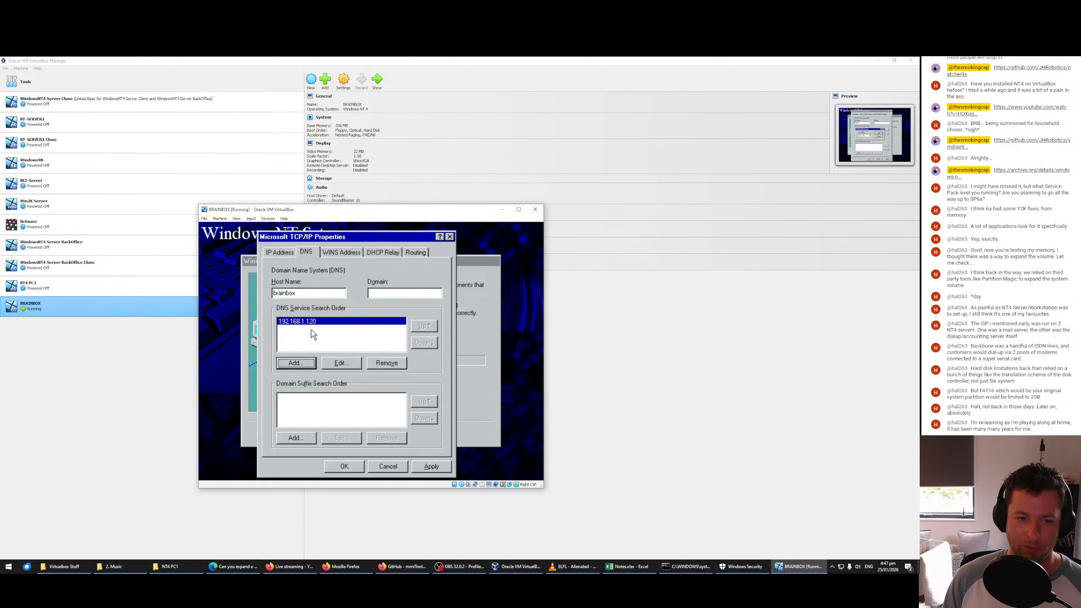
left_click(295, 363)
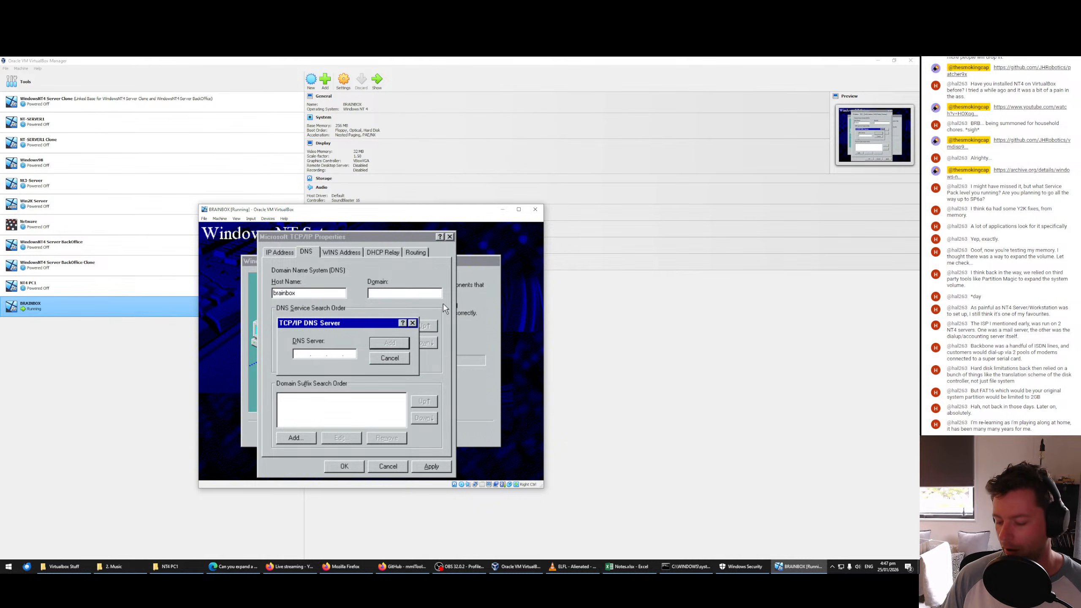
type("192.168.1")
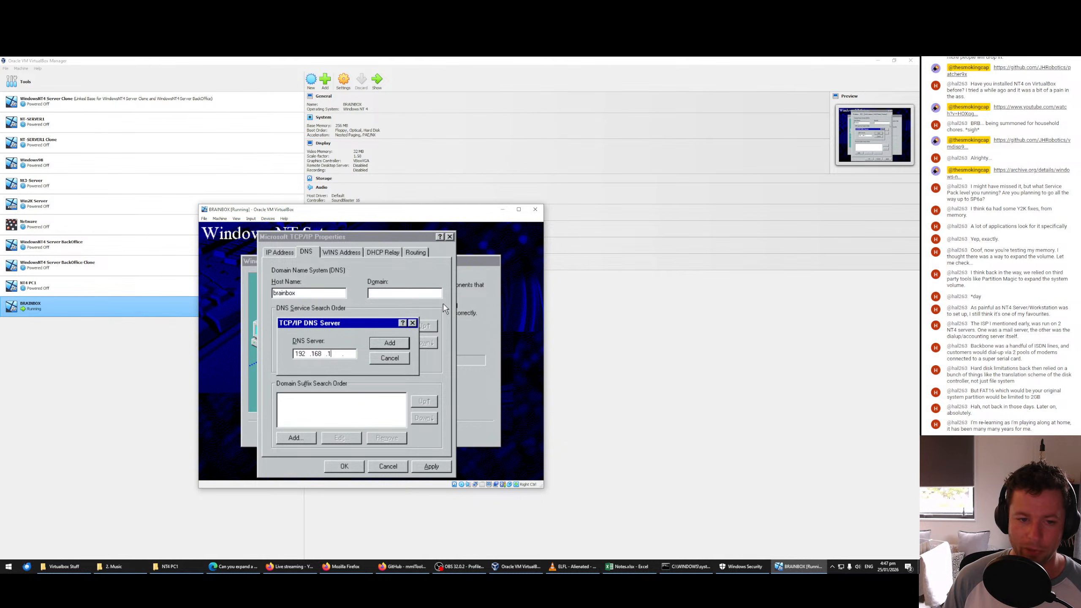
type(".254")
key("Return")
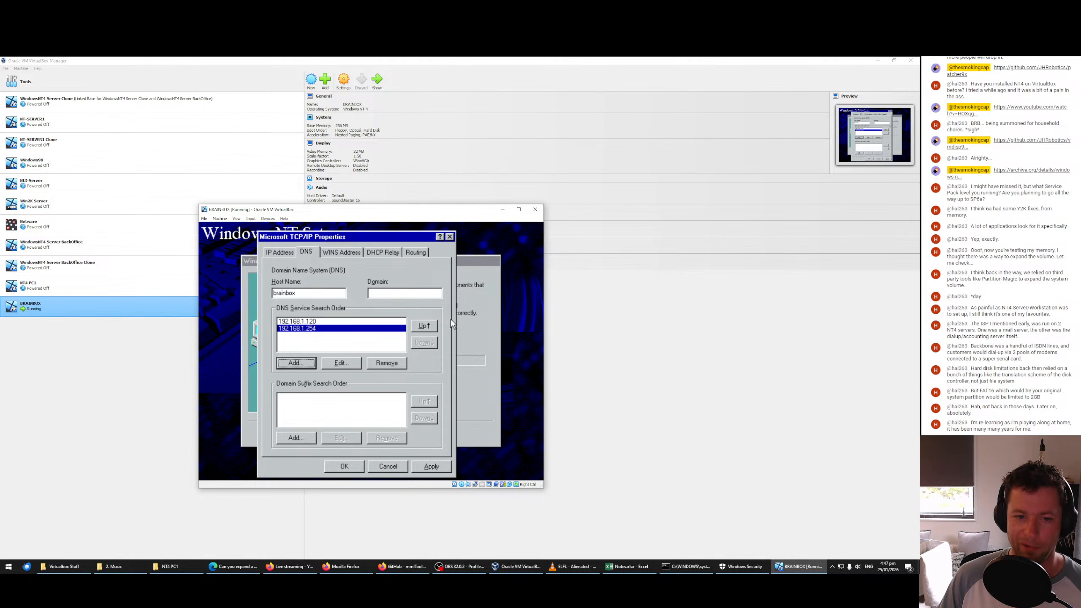
left_click(421, 327)
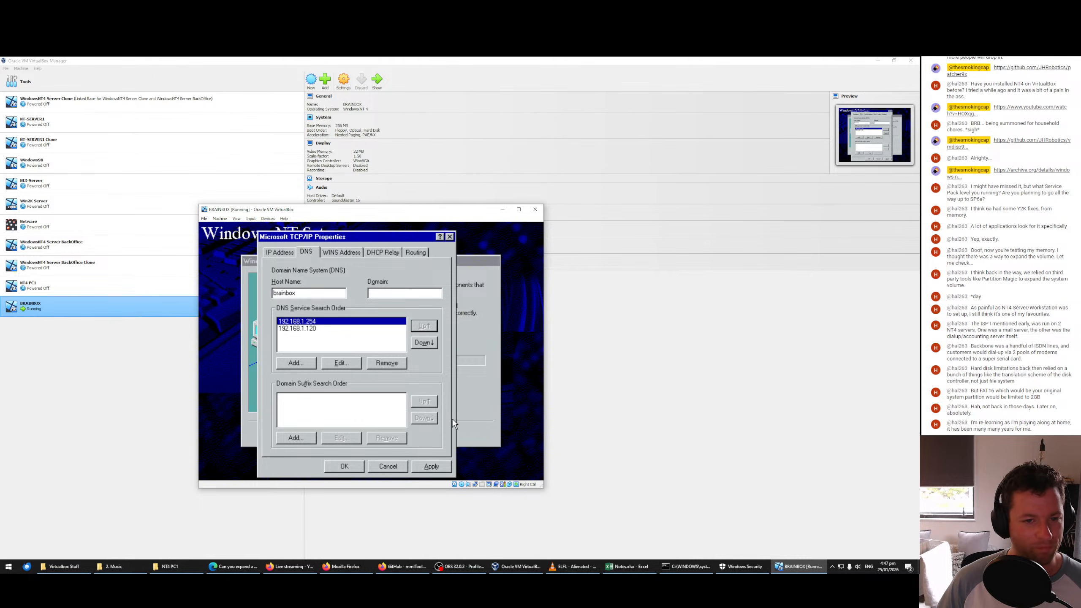
left_click(341, 254)
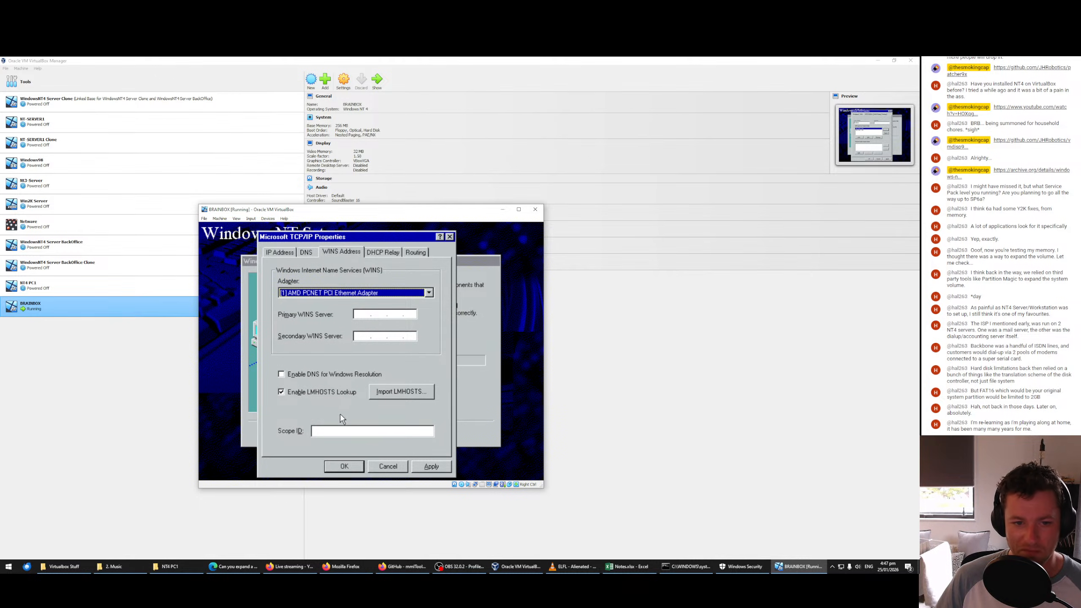
Enter WINS servers 192.168.1.254 (primary) and 192.168.1.120 (secondary), and enable DNS for Windows Resolution.
left_click(353, 317)
type("19")
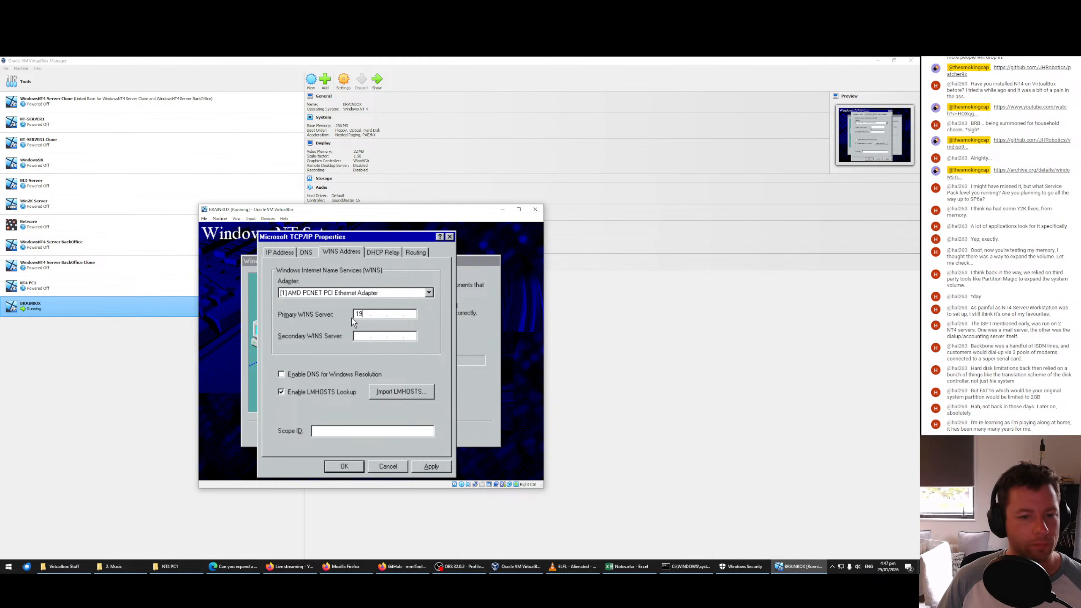
type("2 .168")
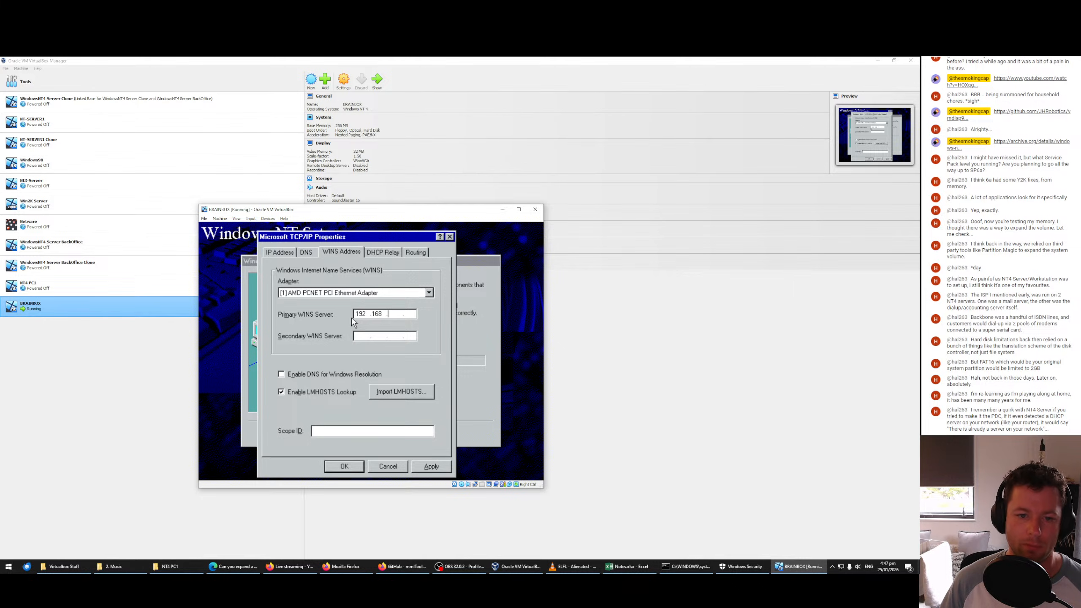
type(" .1 .1")
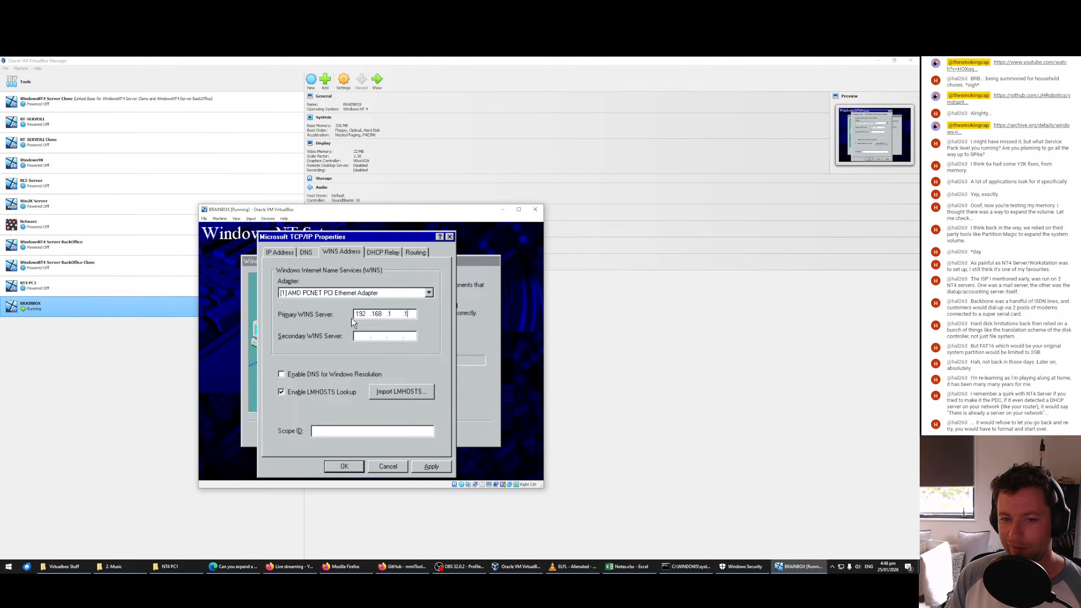
key("BackSpace")
type("254")
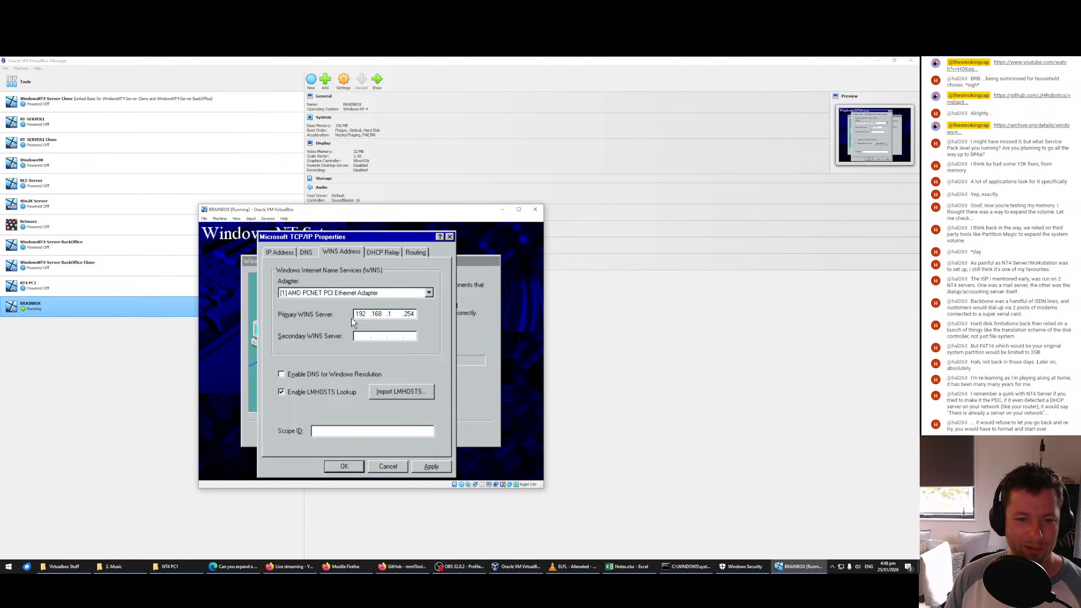
left_click(369, 335)
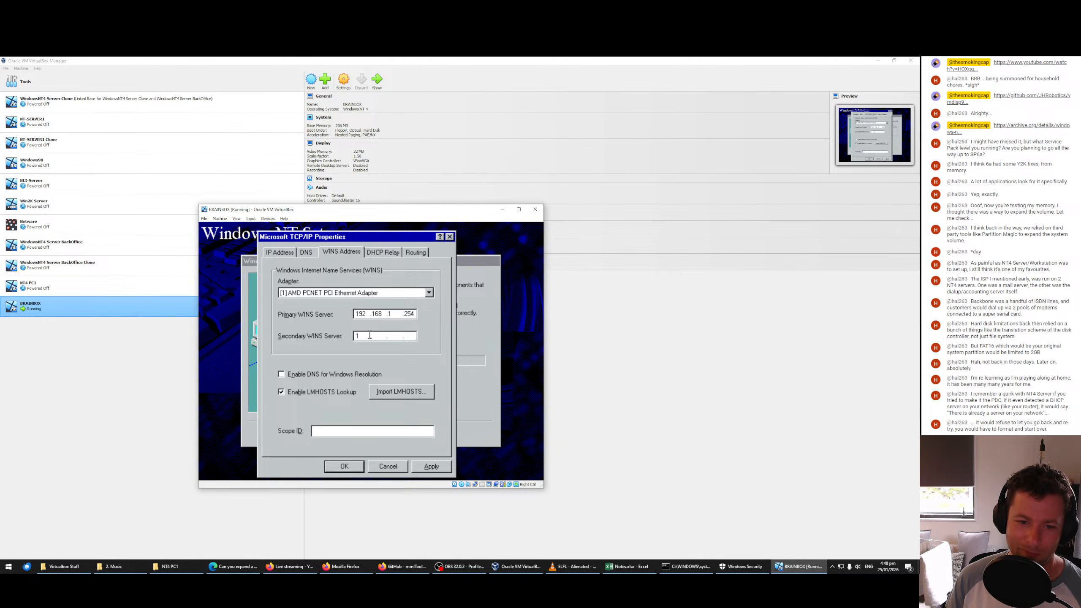
type("192.168.1.")
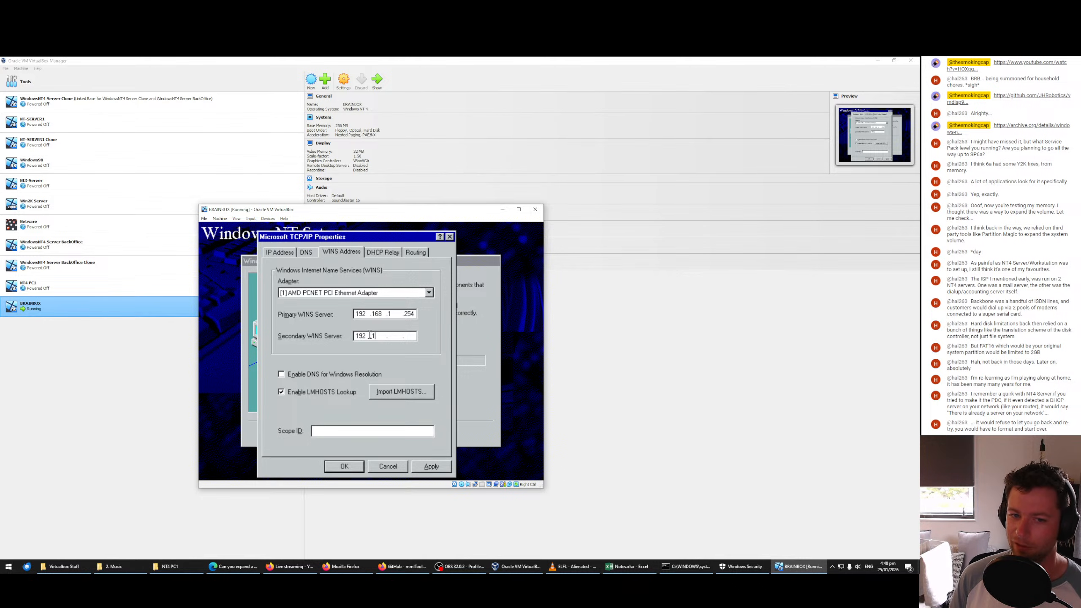
type("120")
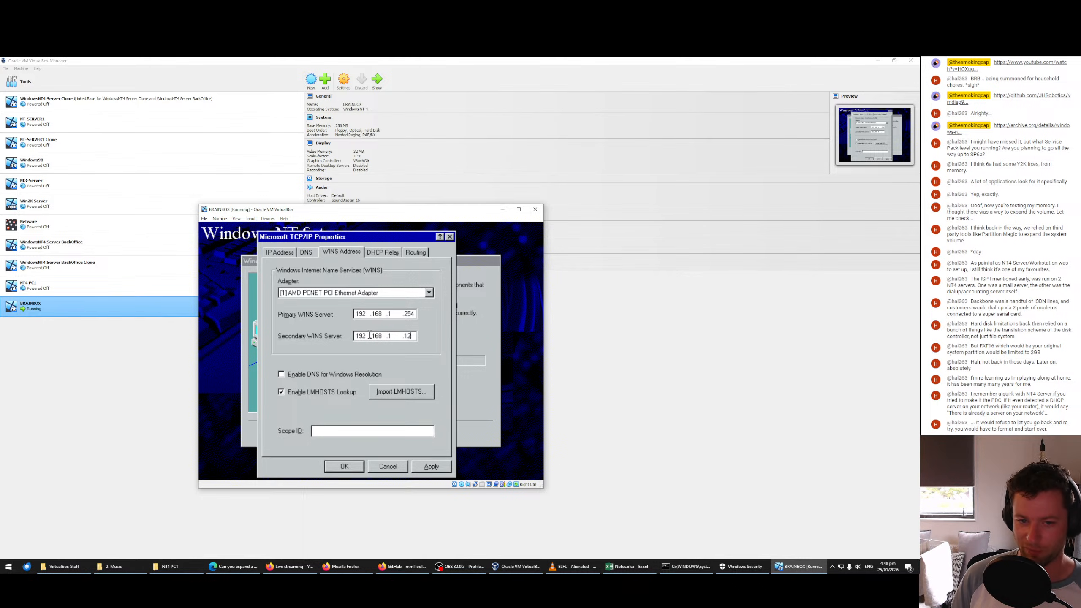
left_click(351, 372)
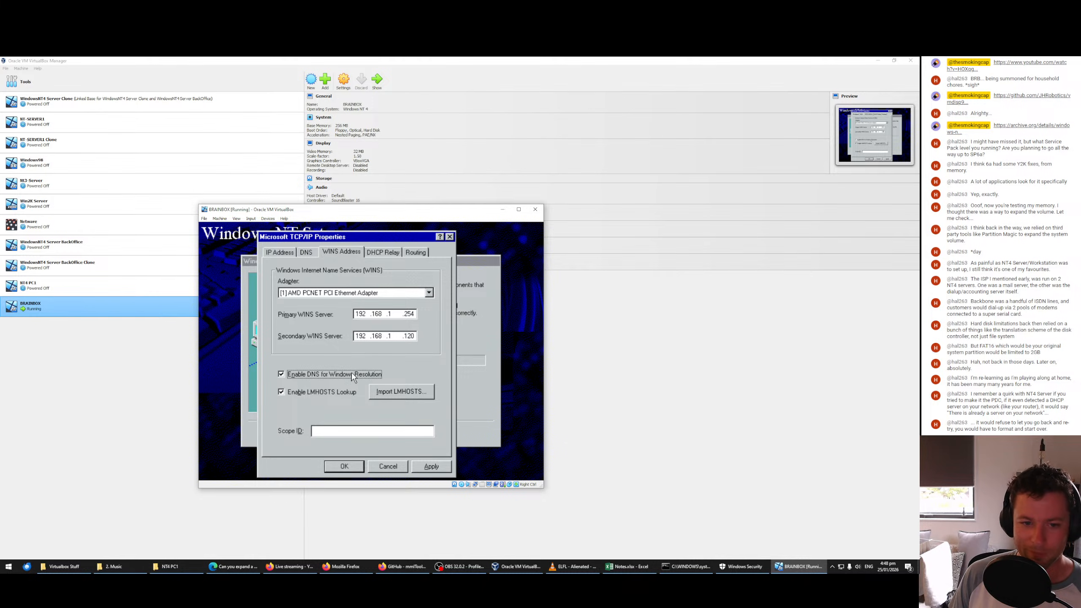
left_click(397, 252)
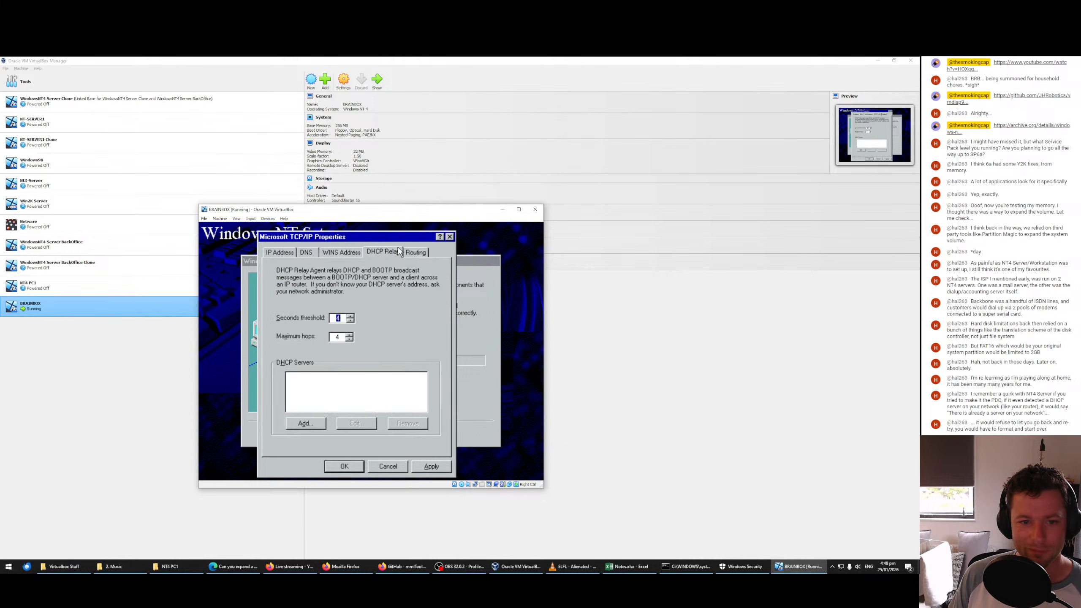
Apply the TCP/IP settings, review Routing with IP forwarding left off, and close the properties with OK.
left_click(421, 466)
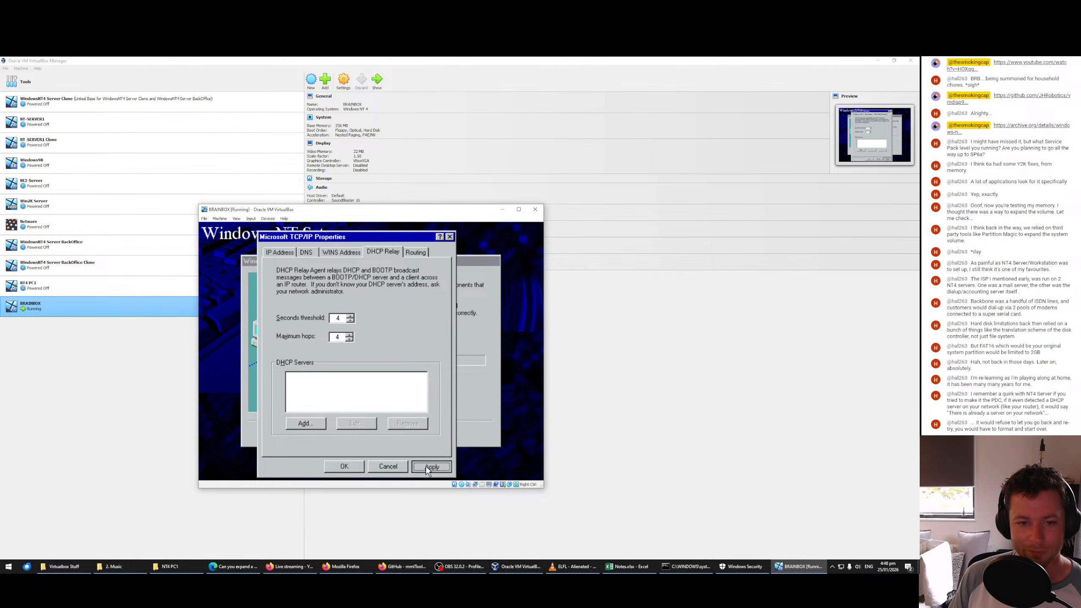
left_click(423, 252)
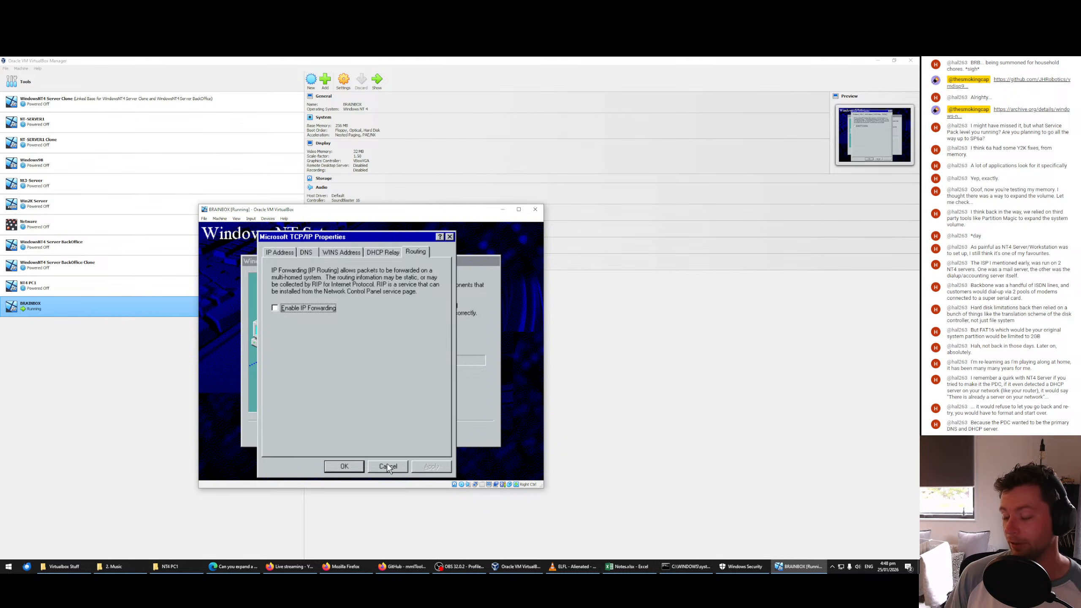
left_click(350, 467)
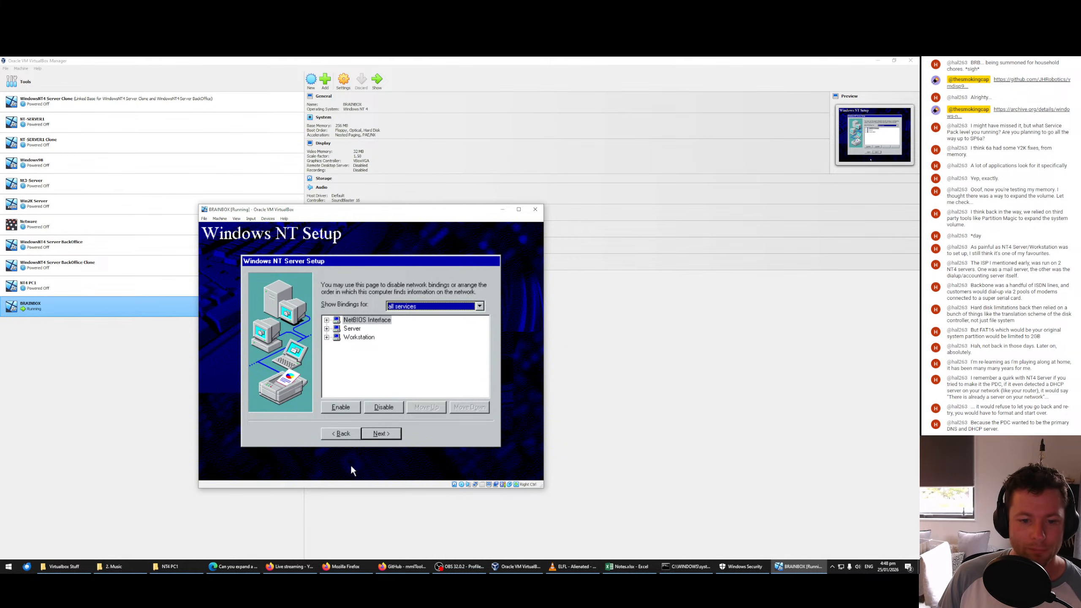
Accept the default network bindings in BRAINBOX's NT setup and continue.
left_click(381, 434)
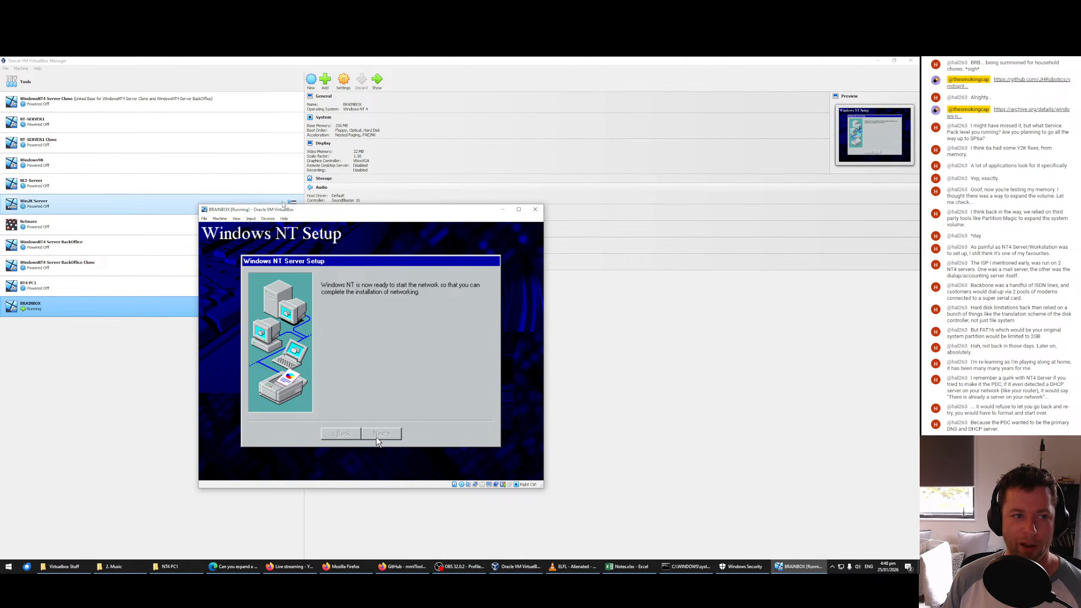
Select NT-SERVER1 Clone in the VirtualBox Manager list to view its details.
left_click(64, 147)
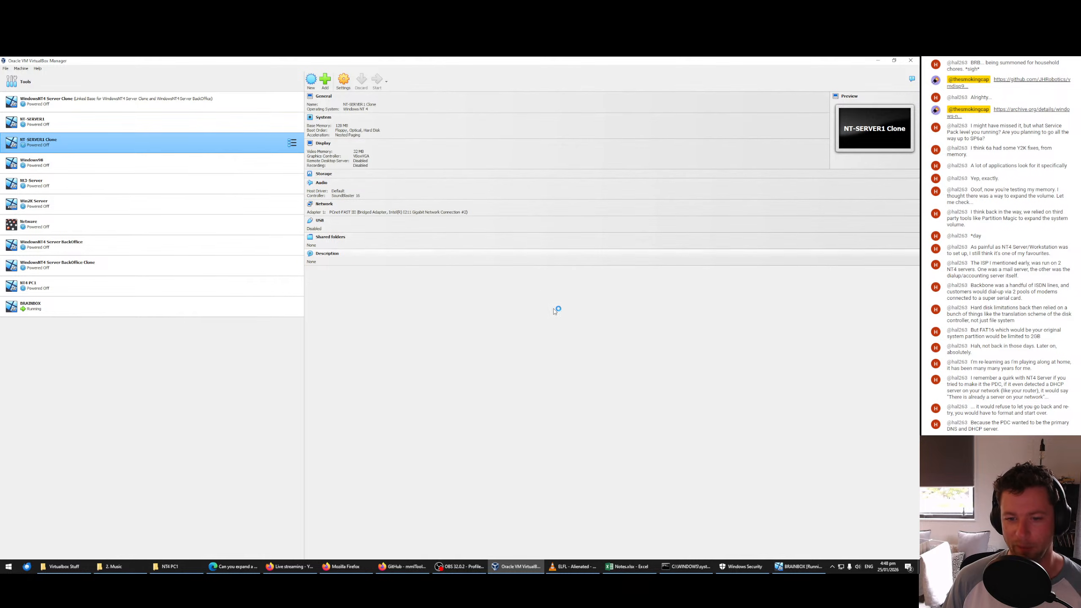
Replace BRAINBOX's default domain name with CONTOSO, continue setup, then switch to NT-SERVER1 Clone.
left_click(798, 567)
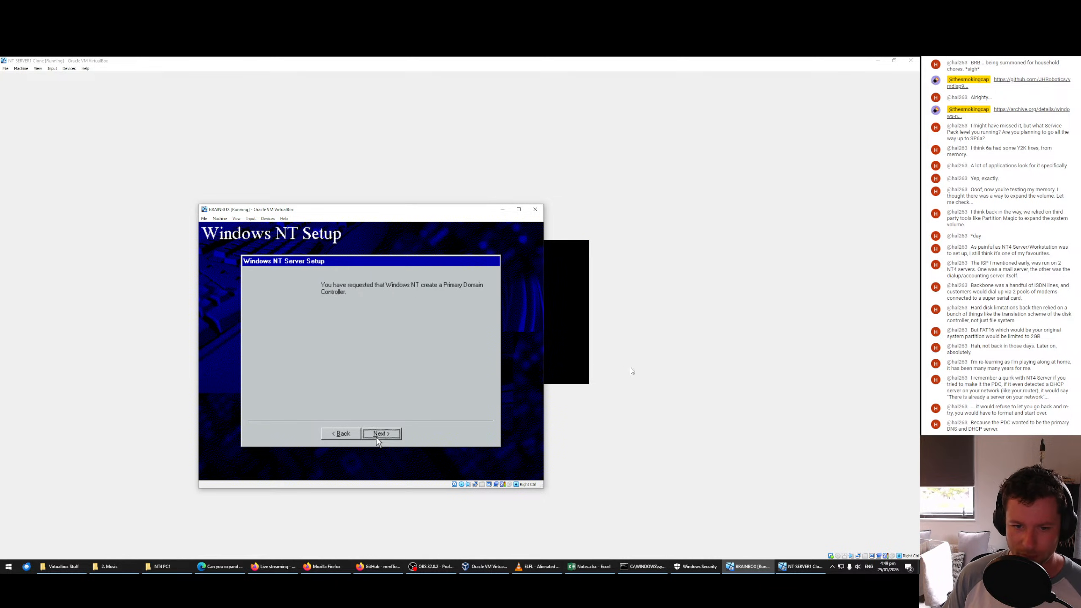
double_click(424, 359)
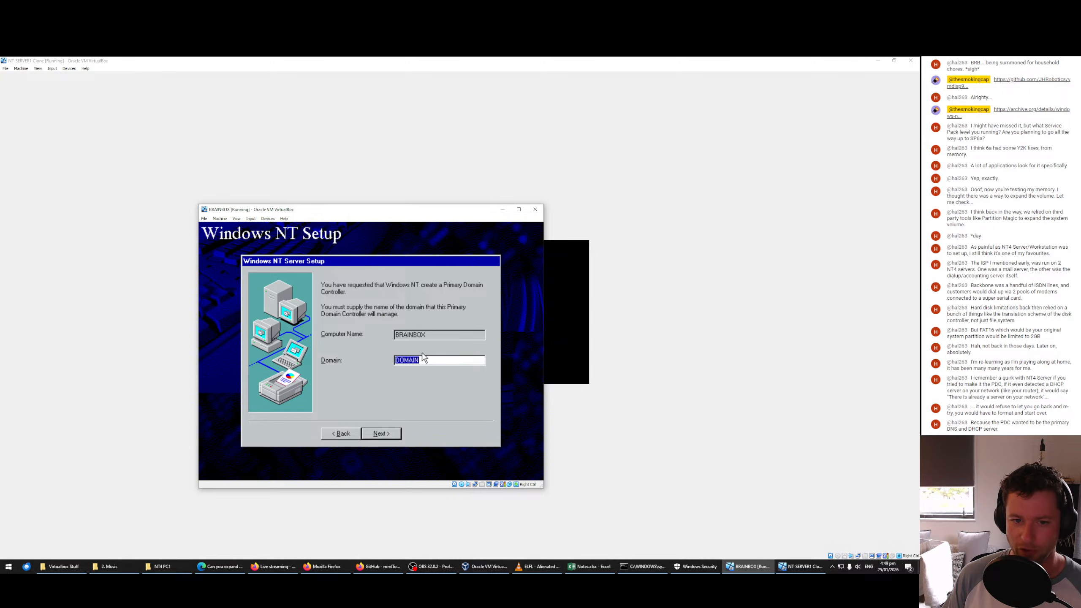
type("CONTOSO")
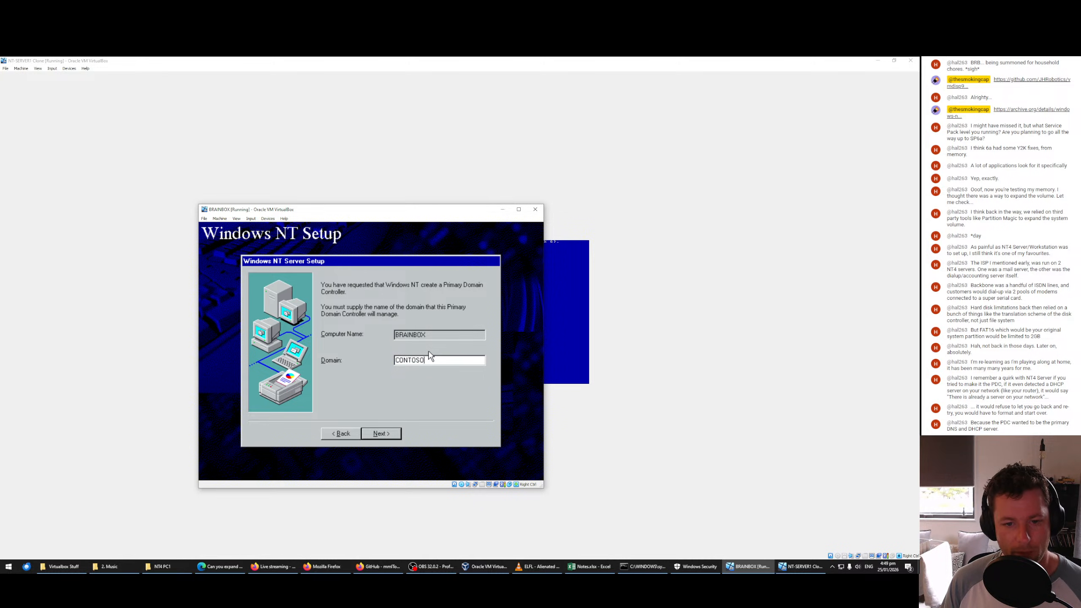
key("Return")
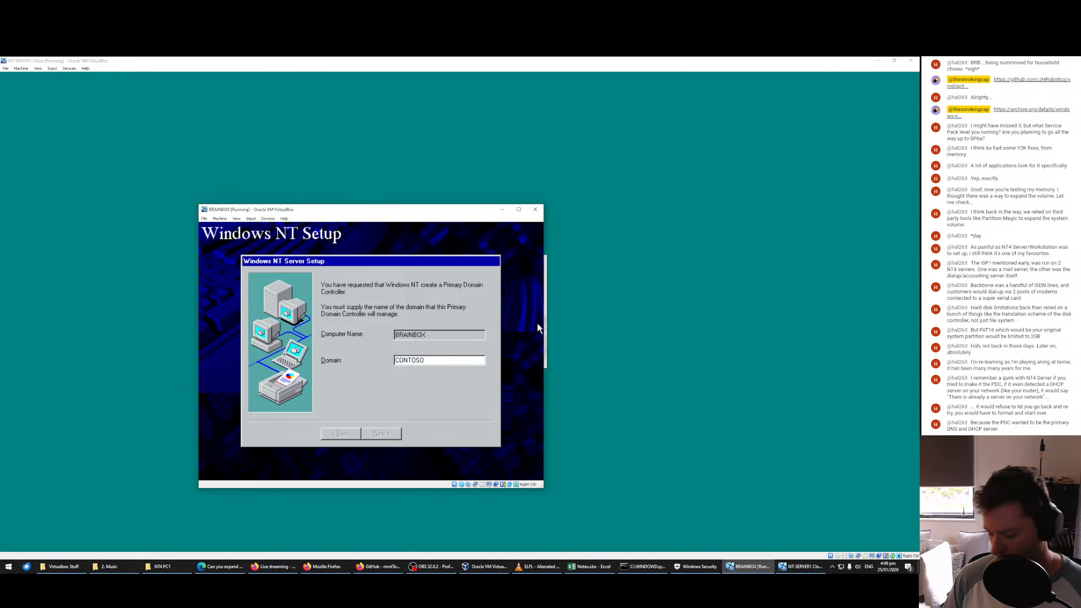
left_click(760, 169)
Send Ctrl+Alt+Del to NT-SERVER1 Clone and submit its logon, briefly checking BRAINBOX's setup.
key("ctrl+Delete")
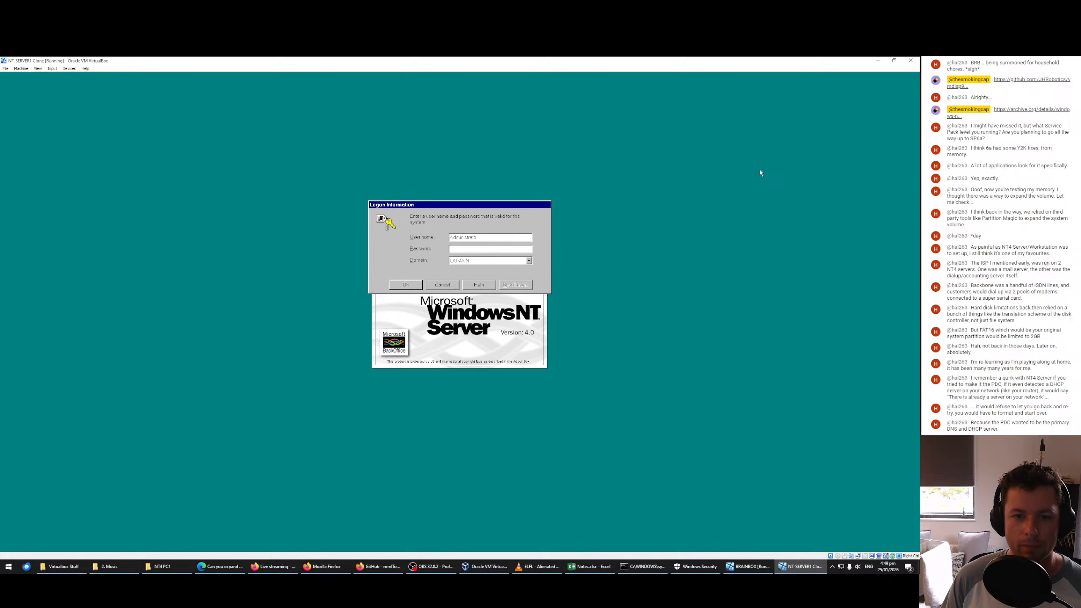
key("Return")
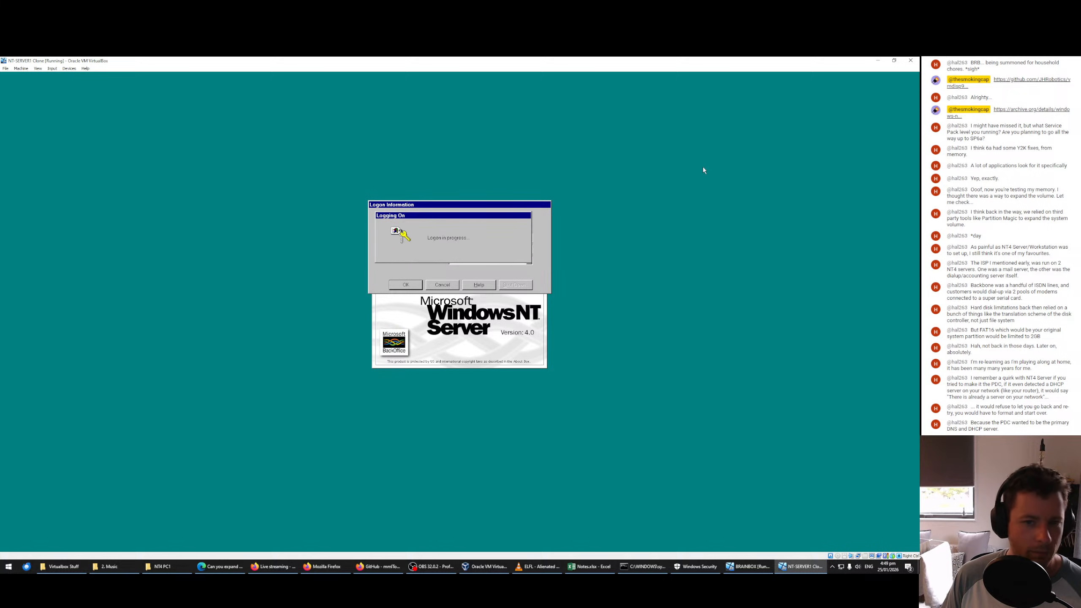
left_click(758, 563)
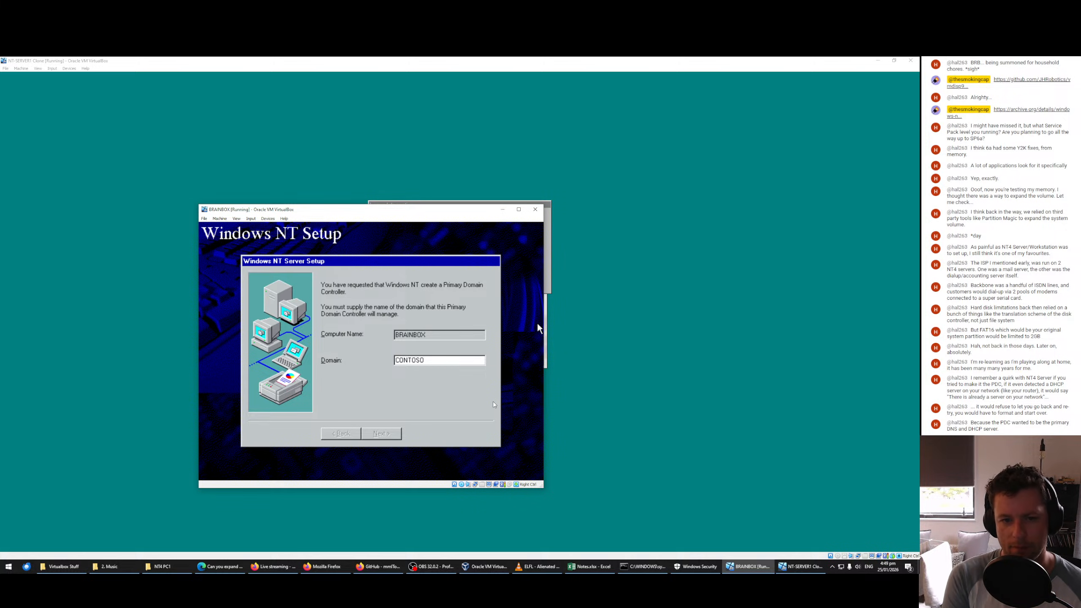
left_click(751, 326)
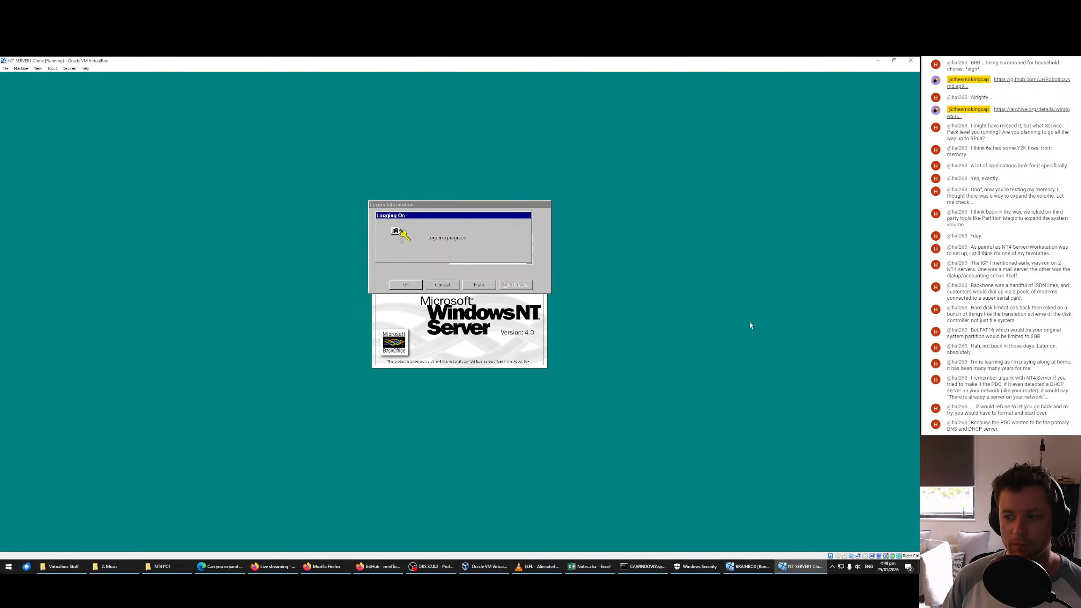
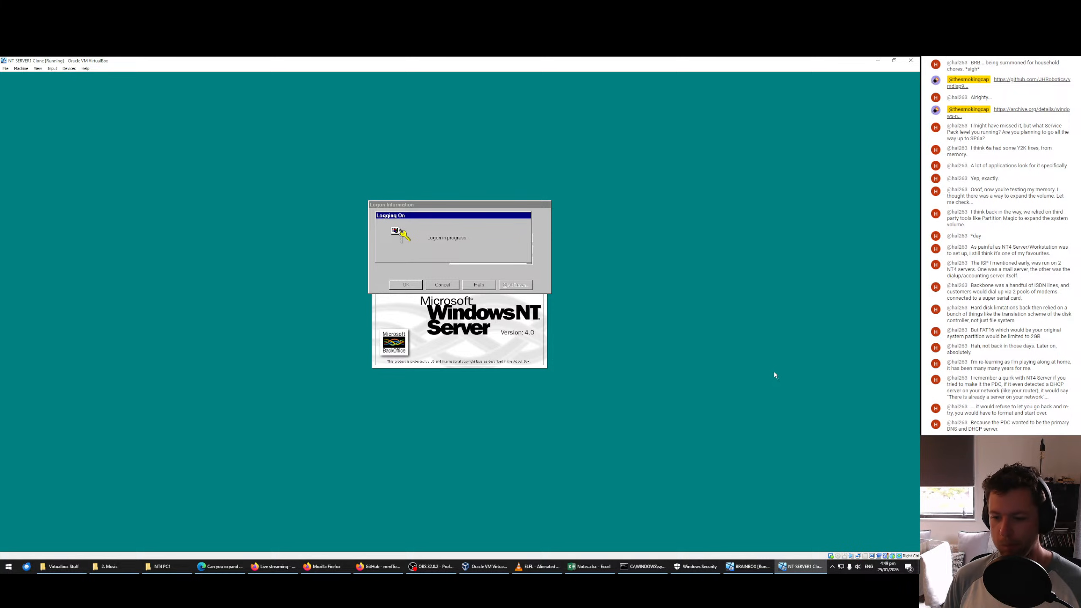
Check that BRAINBOX's domain page shows CONTOSO, then return to NT-SERVER1's logged-on desktop.
left_click(748, 566)
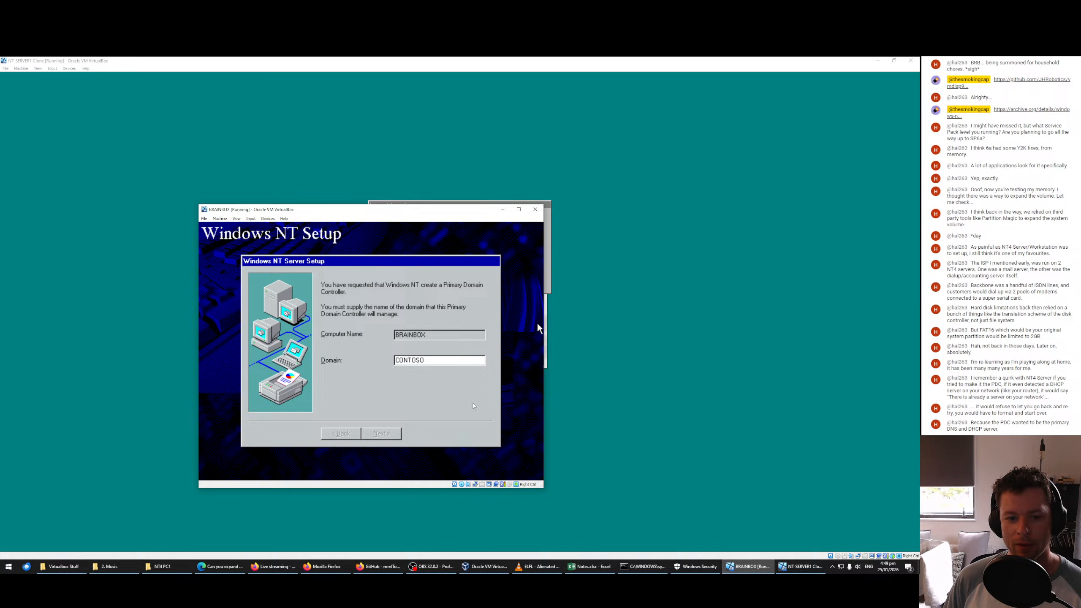
left_click_drag(443, 207, 722, 142)
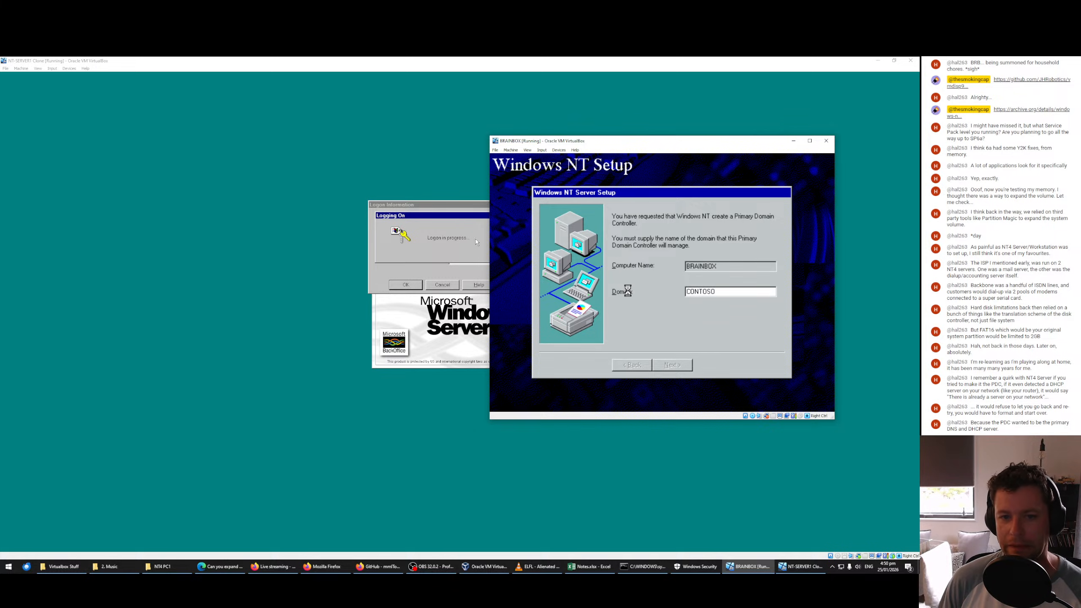
left_click(325, 217)
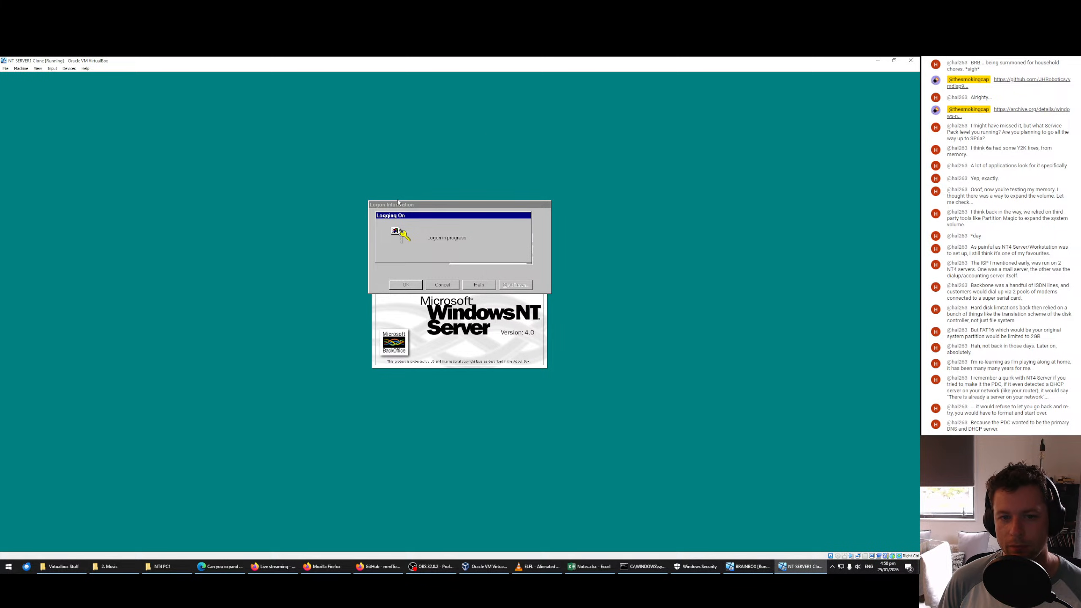
left_click(767, 568)
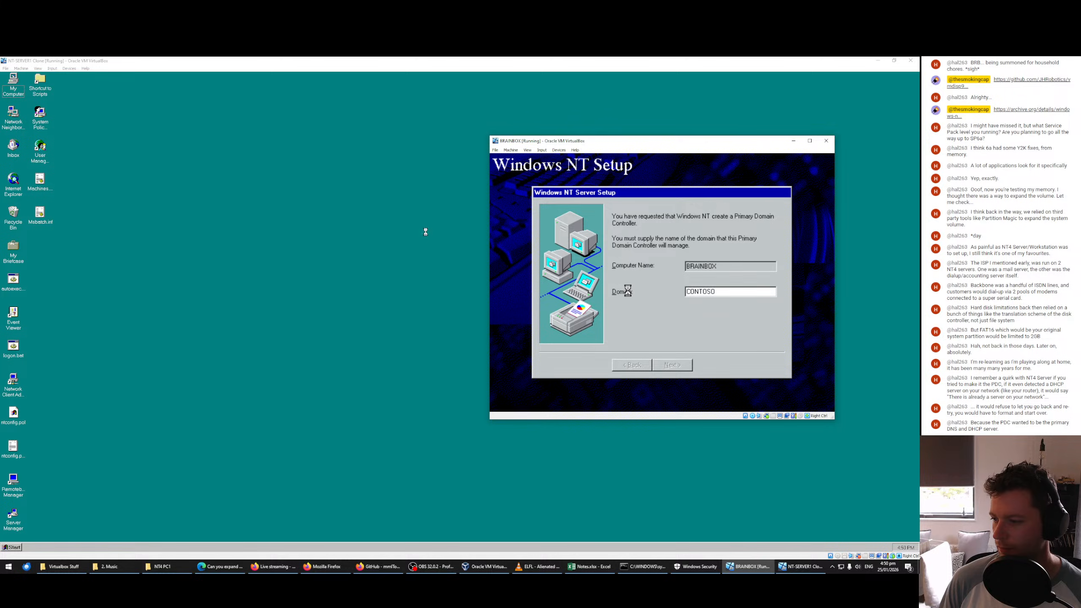
left_click(127, 434)
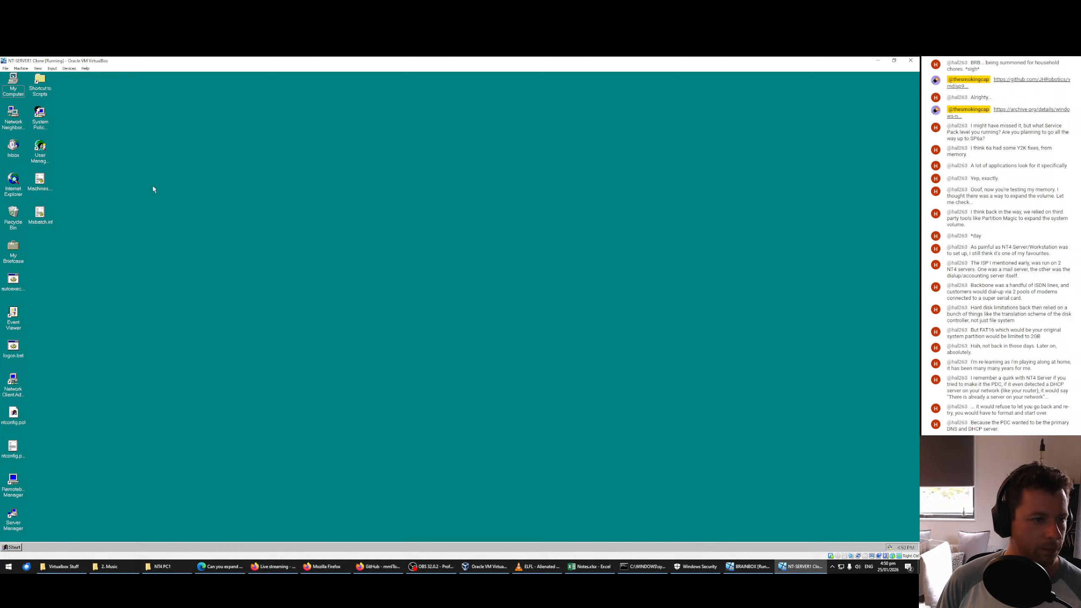
left_click(11, 547)
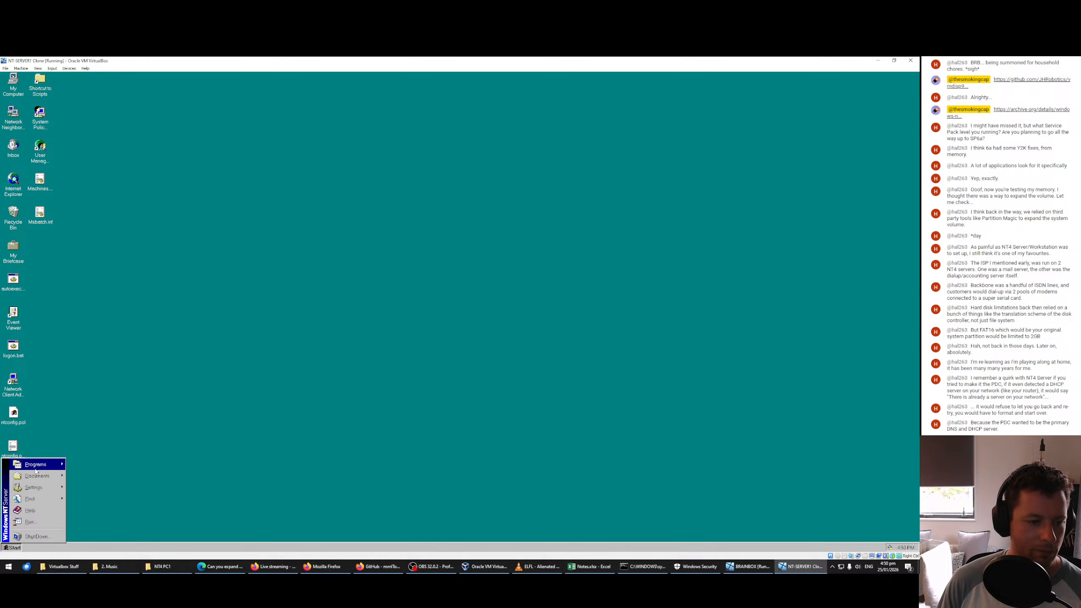
mouse_move(36, 468)
mouse_move(123, 443)
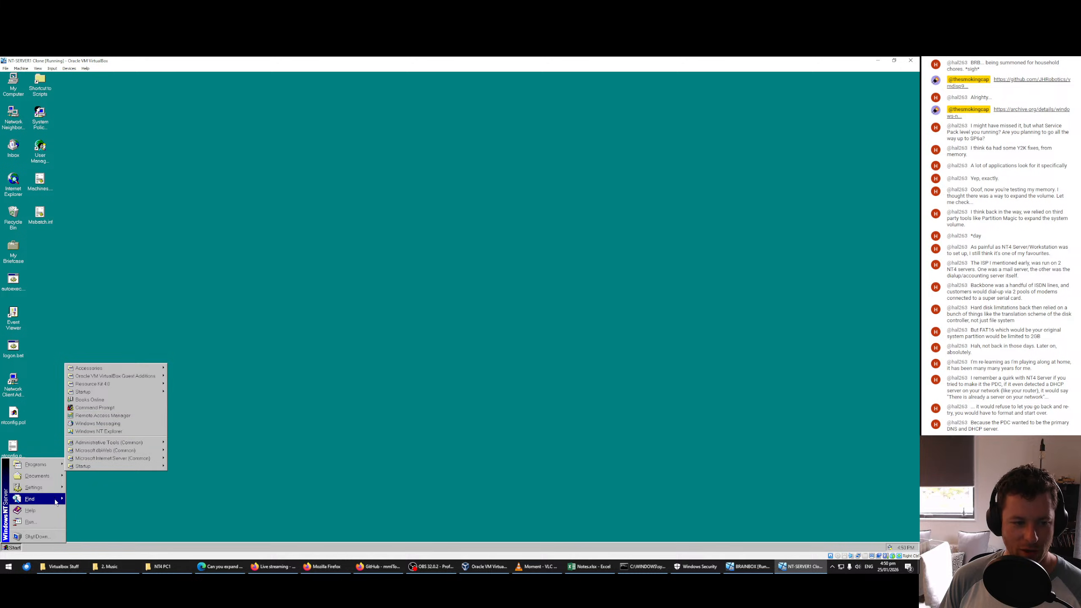
mouse_move(50, 491)
left_click(89, 487)
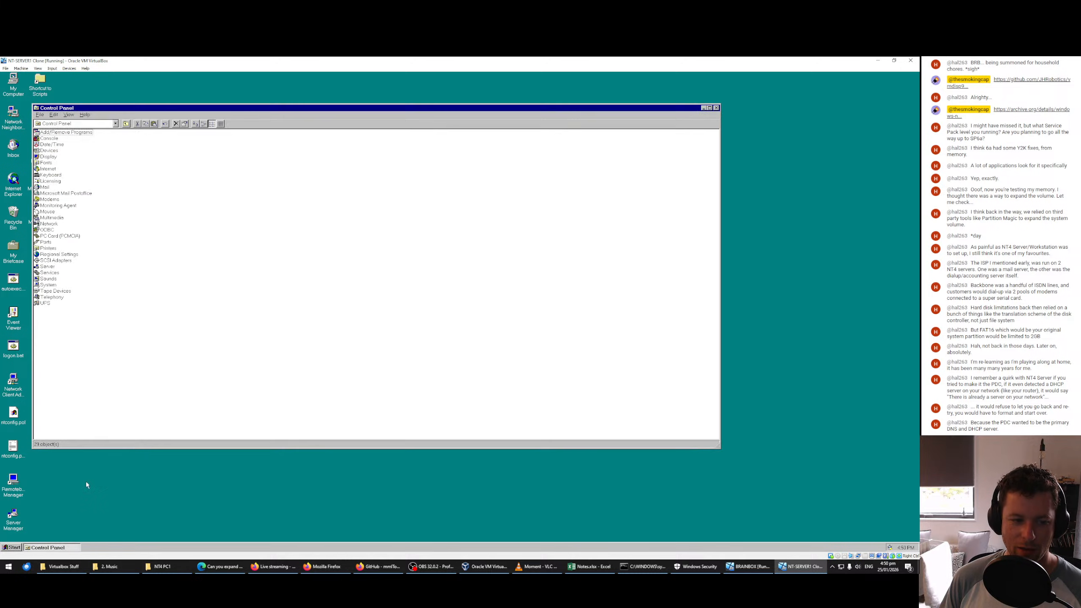
double_click(50, 224)
left_click(147, 135)
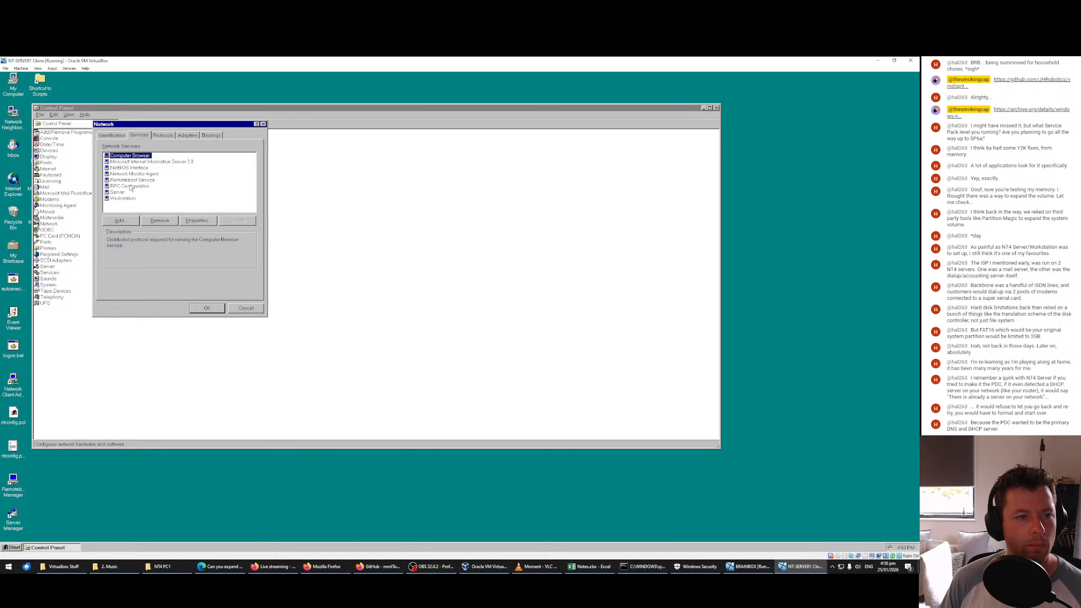
left_click(165, 136)
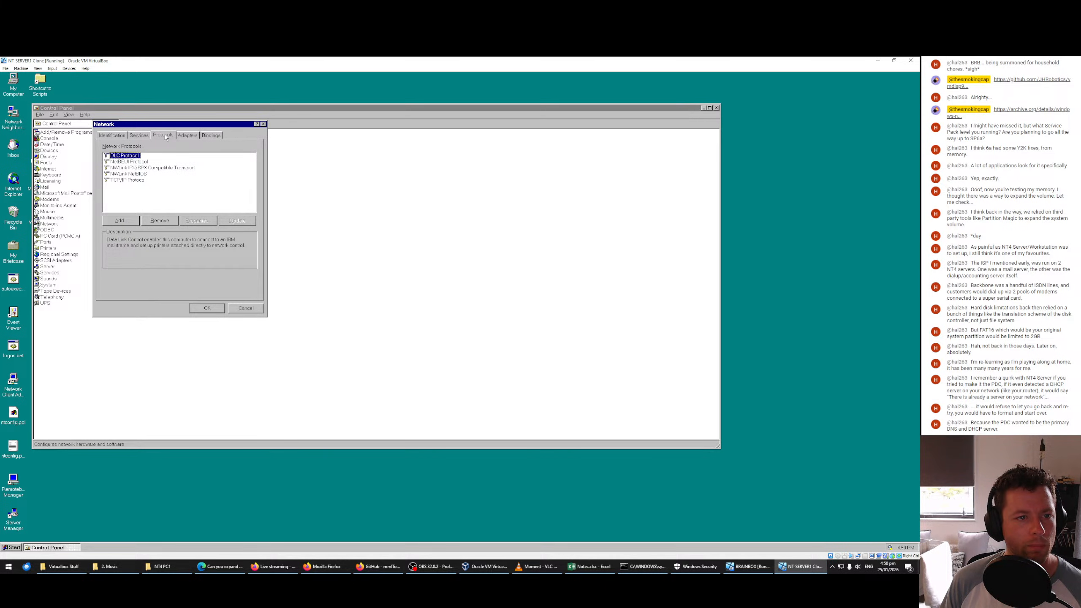
left_click(139, 136)
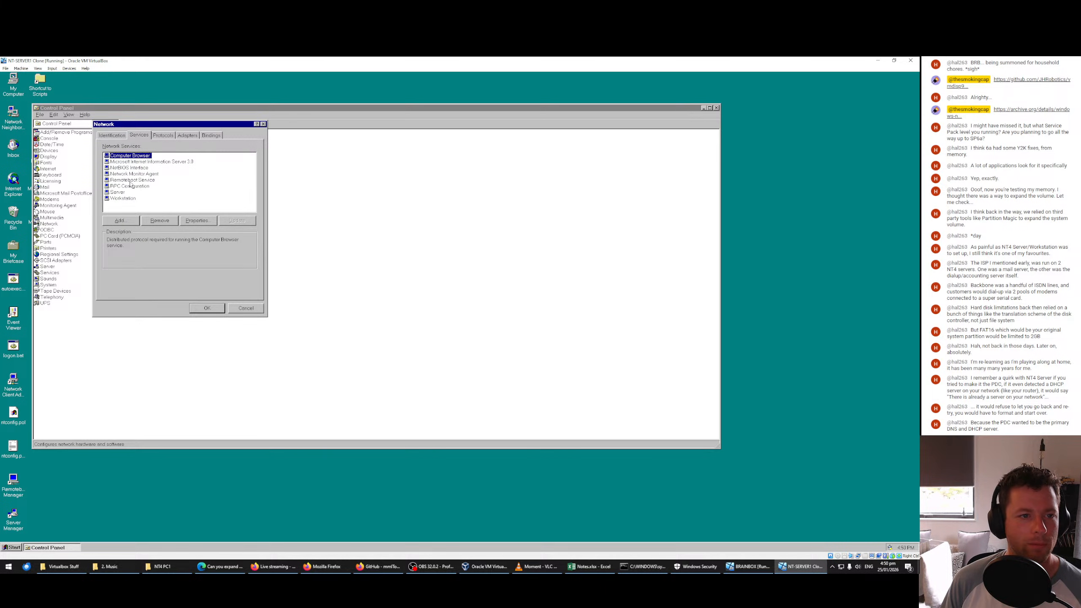
left_click(113, 136)
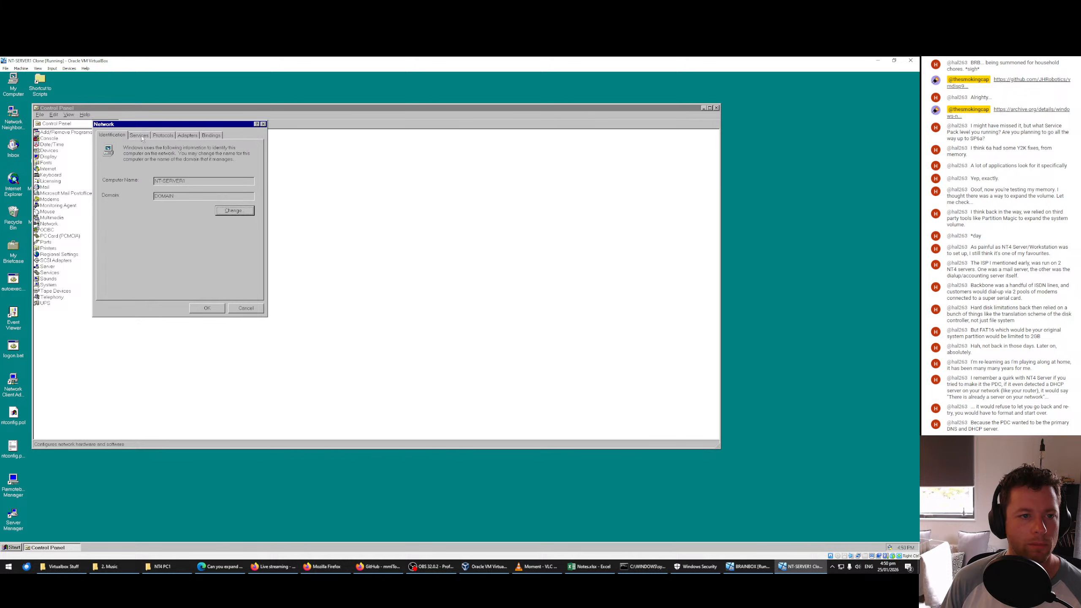
left_click(162, 136)
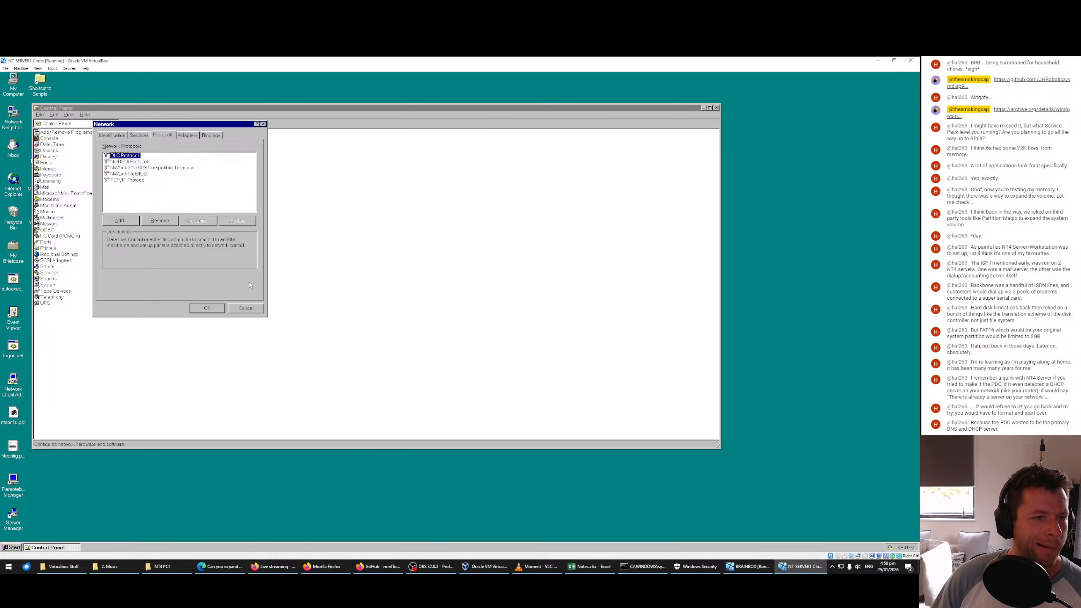
left_click(242, 308)
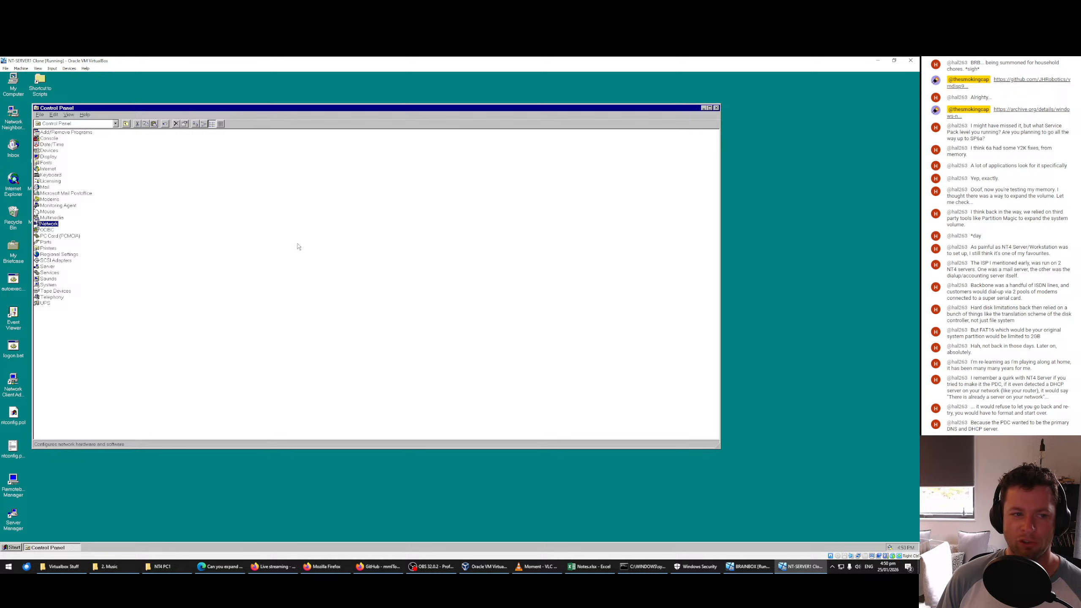
left_click(716, 108)
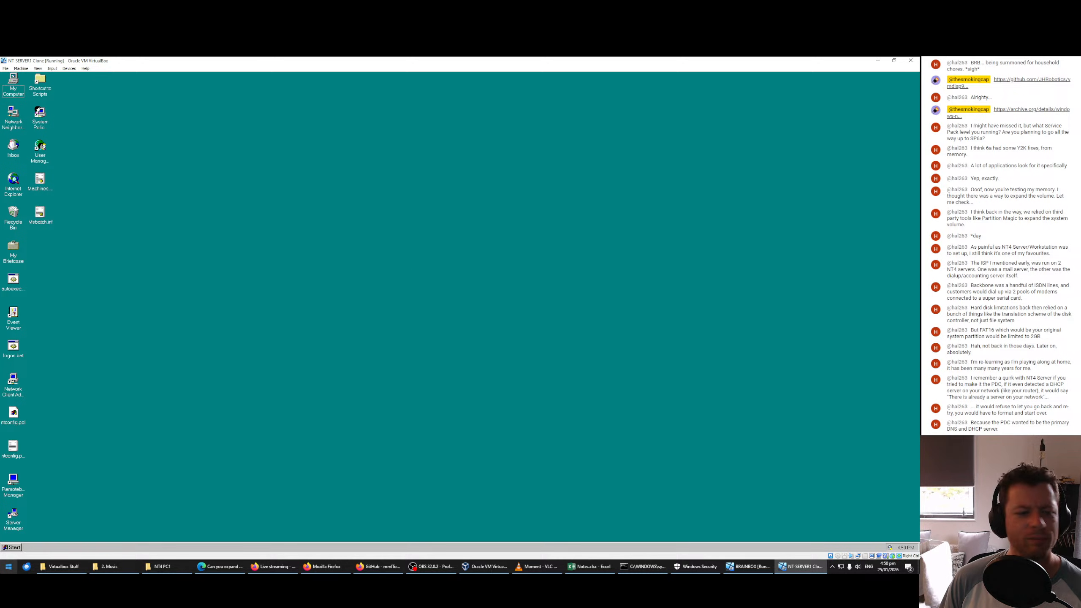
left_click(11, 547)
left_click(28, 538)
key("Escape")
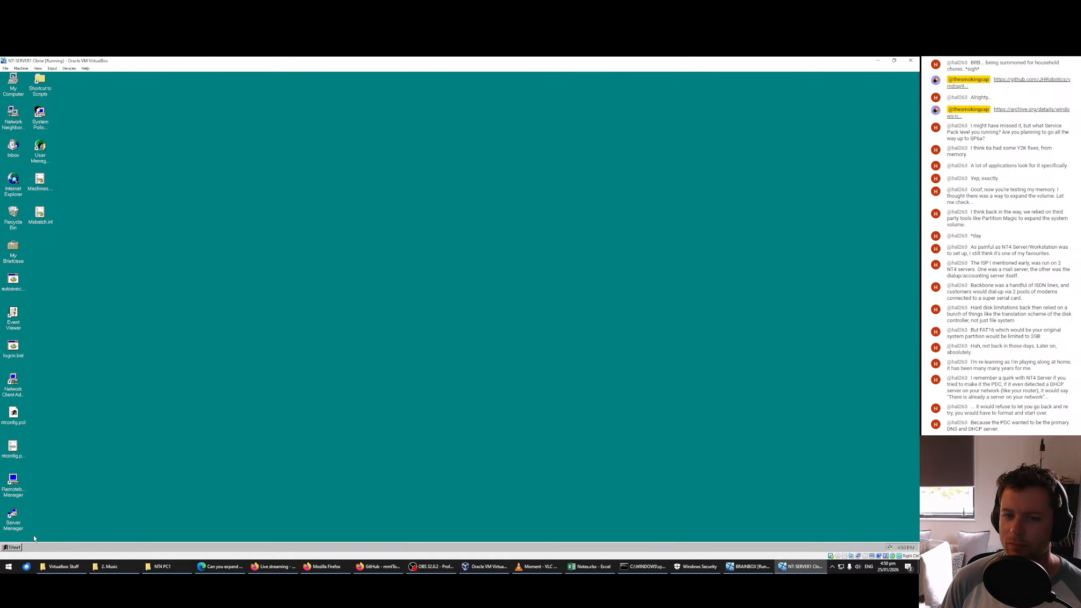
left_click(748, 567)
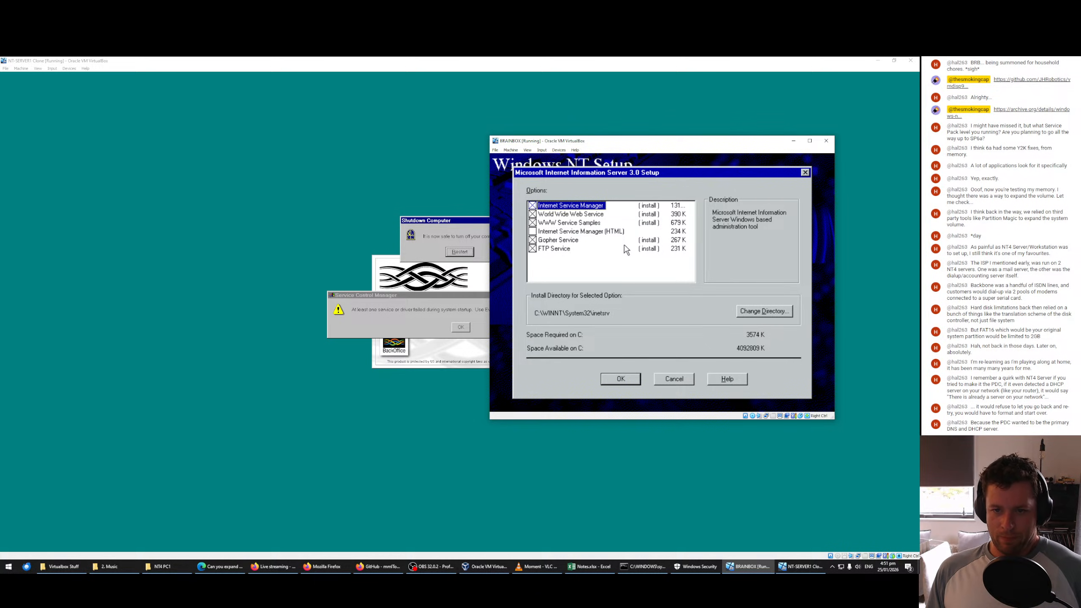
Add Internet Service Manager (HTML) to IIS 3.0, accept the default directories, and dismiss the gopher warning.
key("Down")
key("Down")
key("Down")
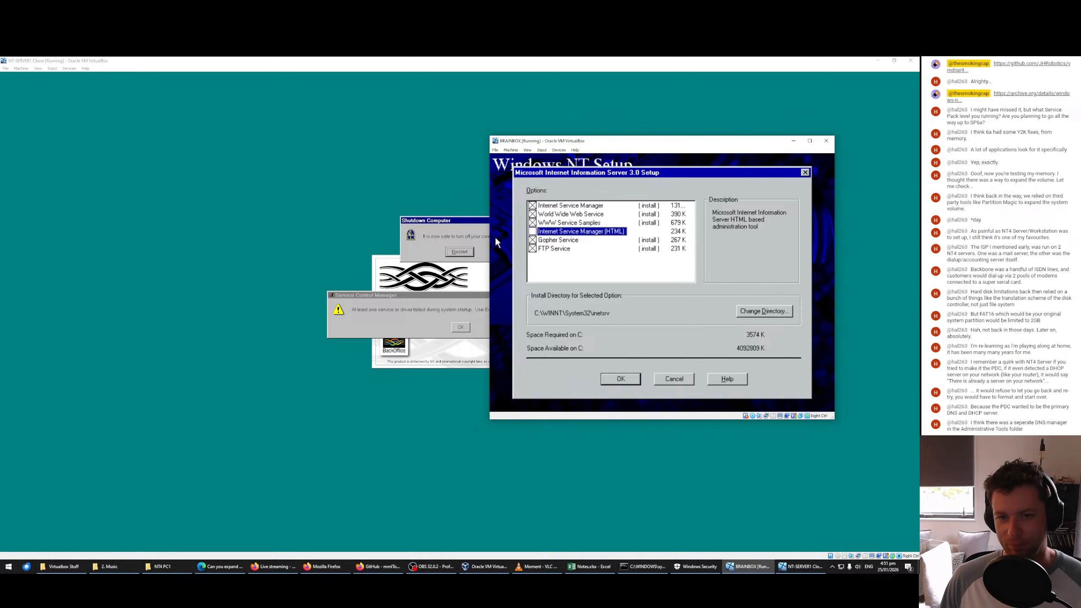
left_click(532, 232)
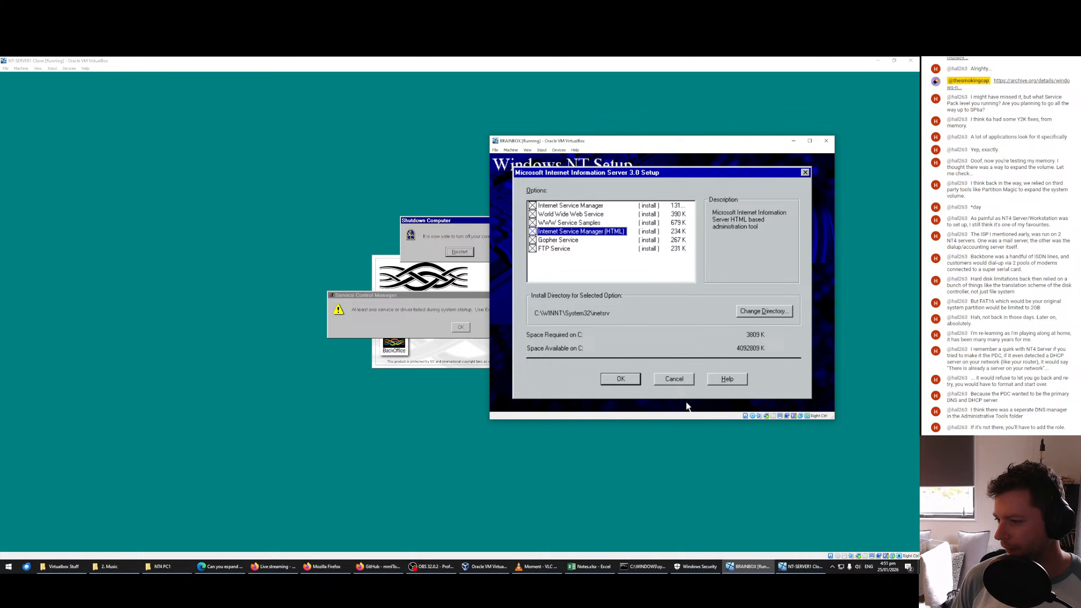
left_click(618, 382)
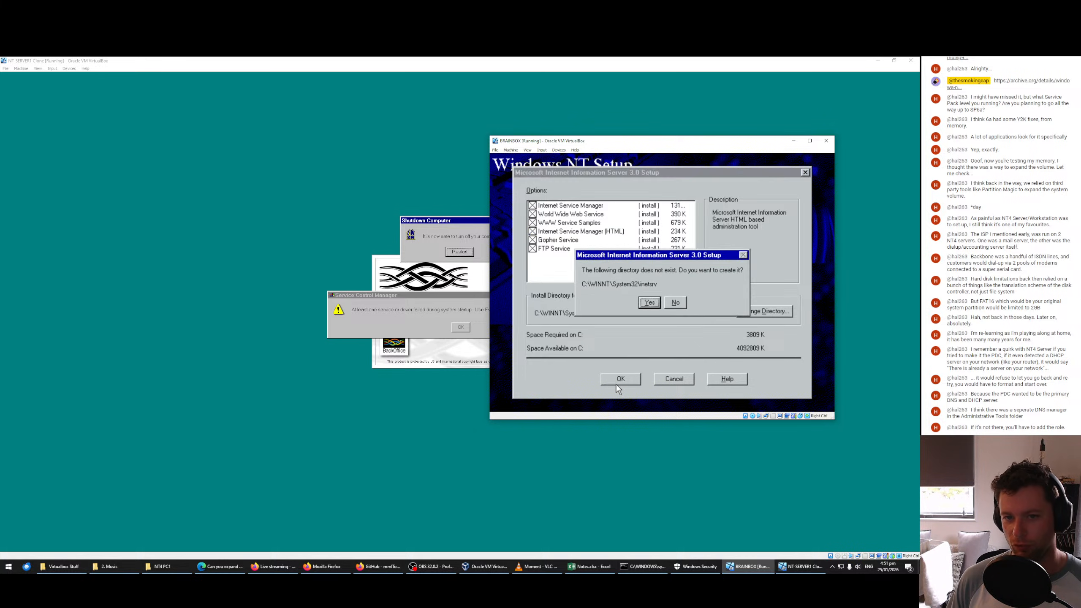
left_click(655, 305)
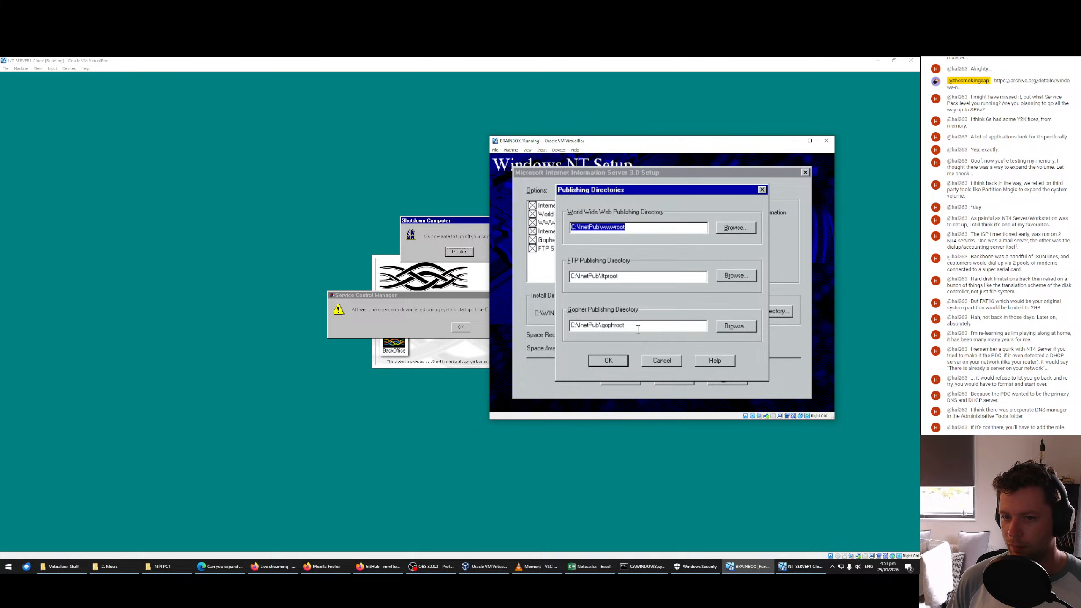
left_click(617, 360)
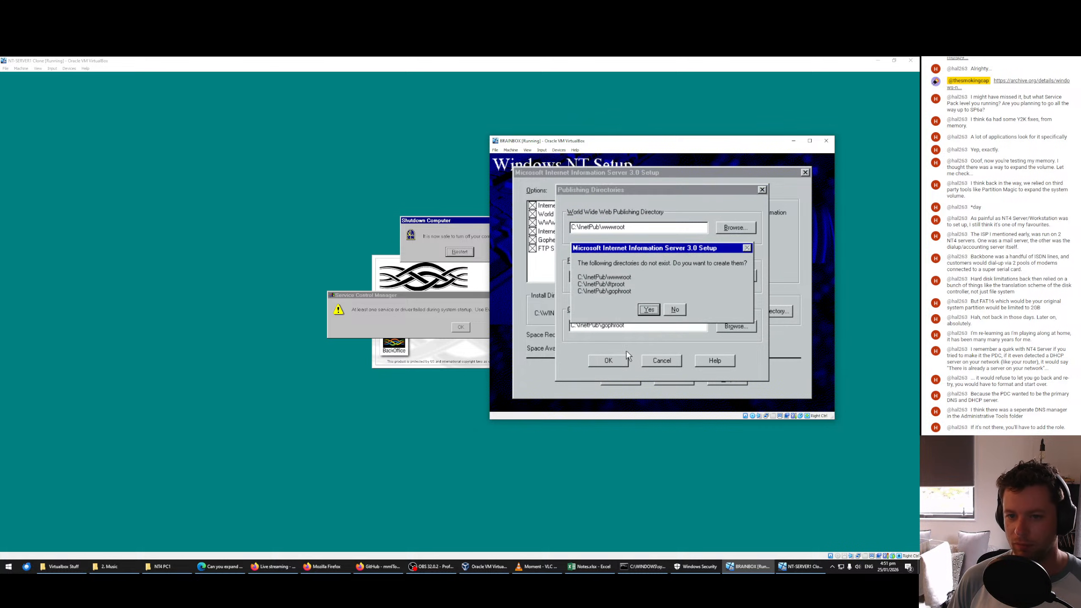
left_click(654, 311)
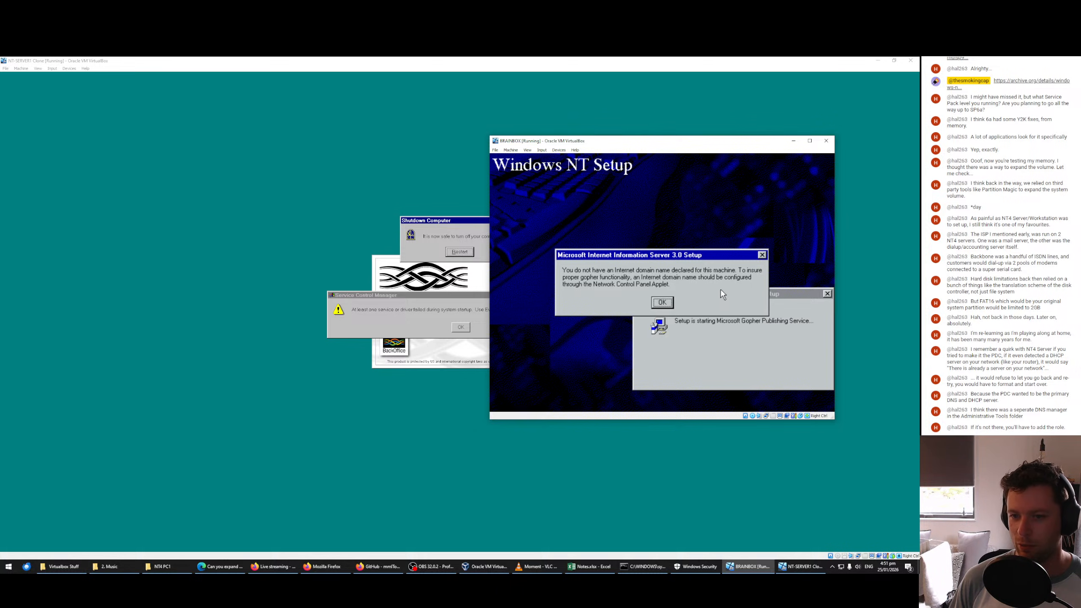
key("Return")
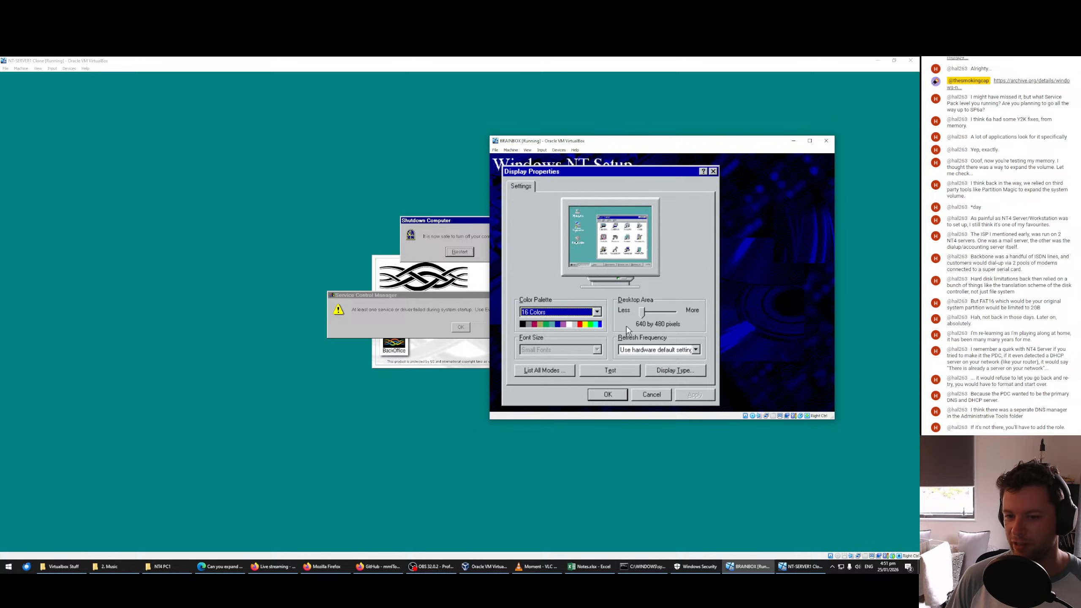
Set BRAINBOX's desktop area to 800 by 600 with 16 colors and test it.
left_click(598, 313)
left_click(598, 322)
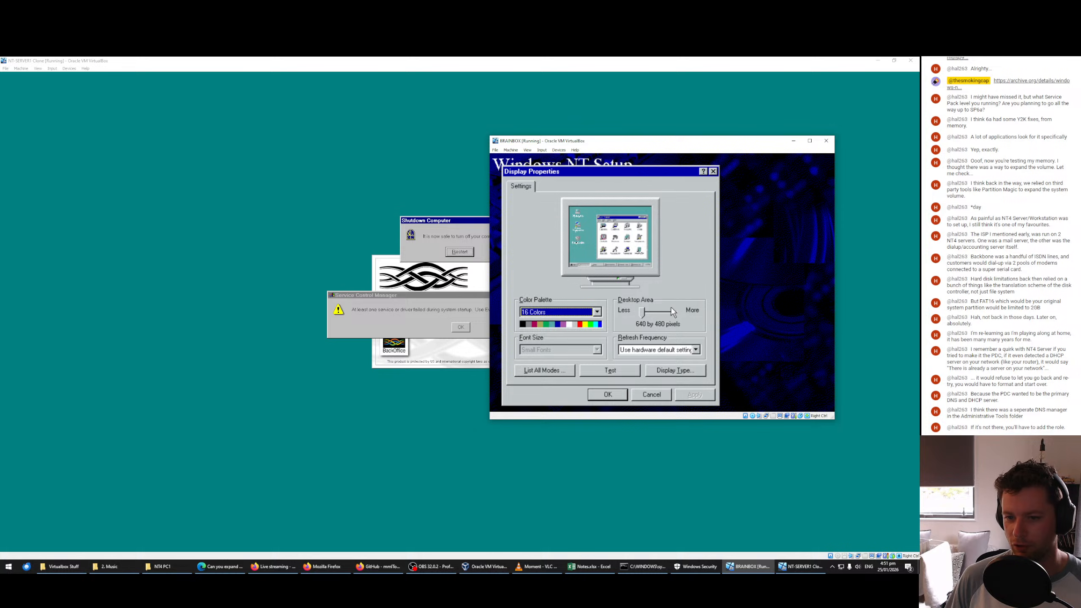
left_click(671, 312)
left_click(606, 371)
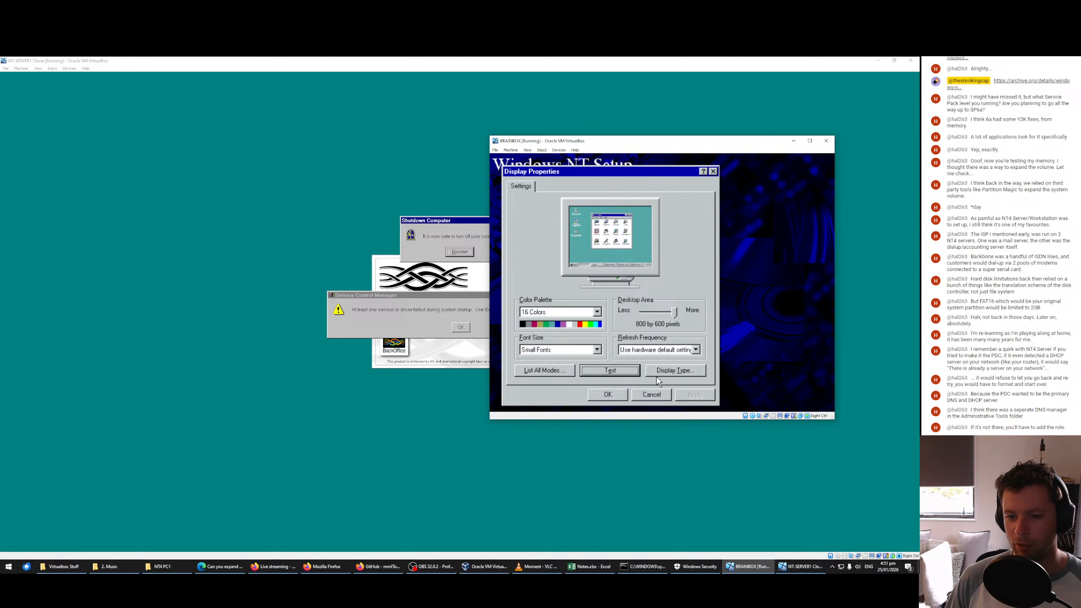
left_click(638, 315)
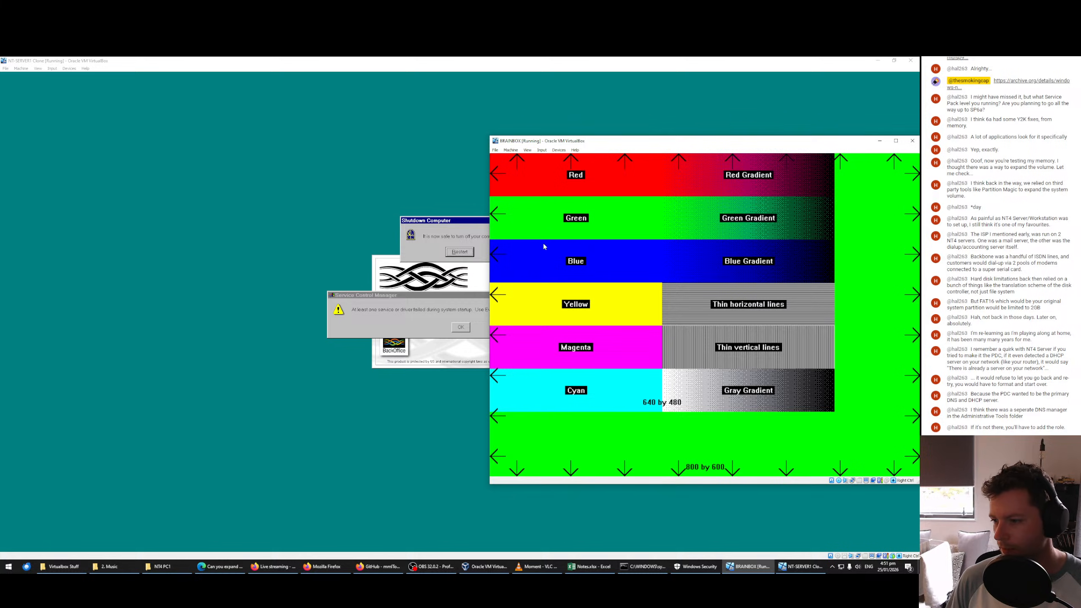
Power off the NT-SERVER1 Clone virtual machine.
left_click(461, 326)
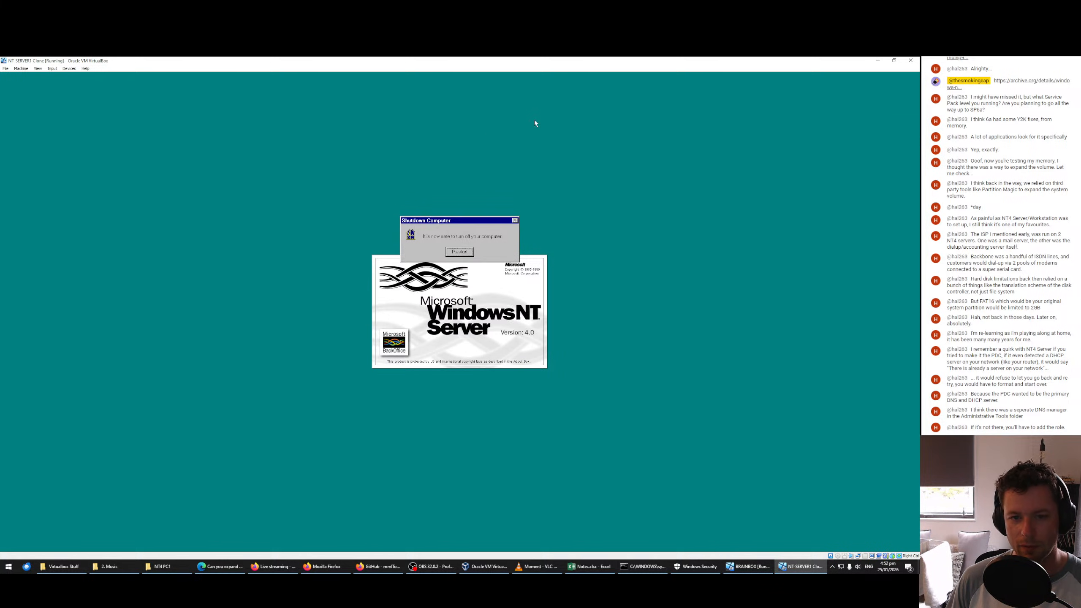
left_click(911, 60)
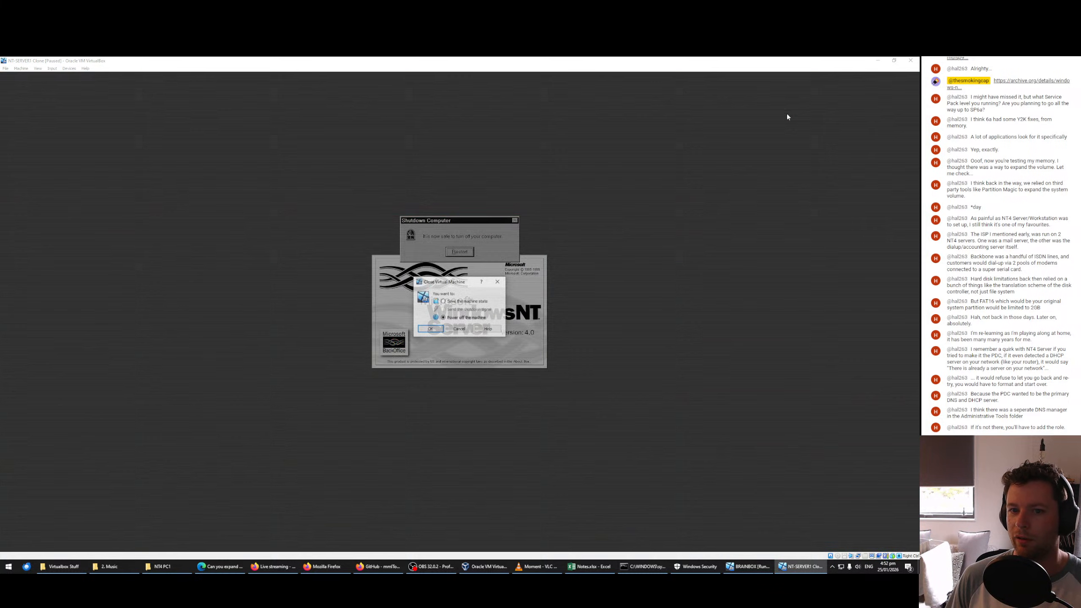
left_click(430, 328)
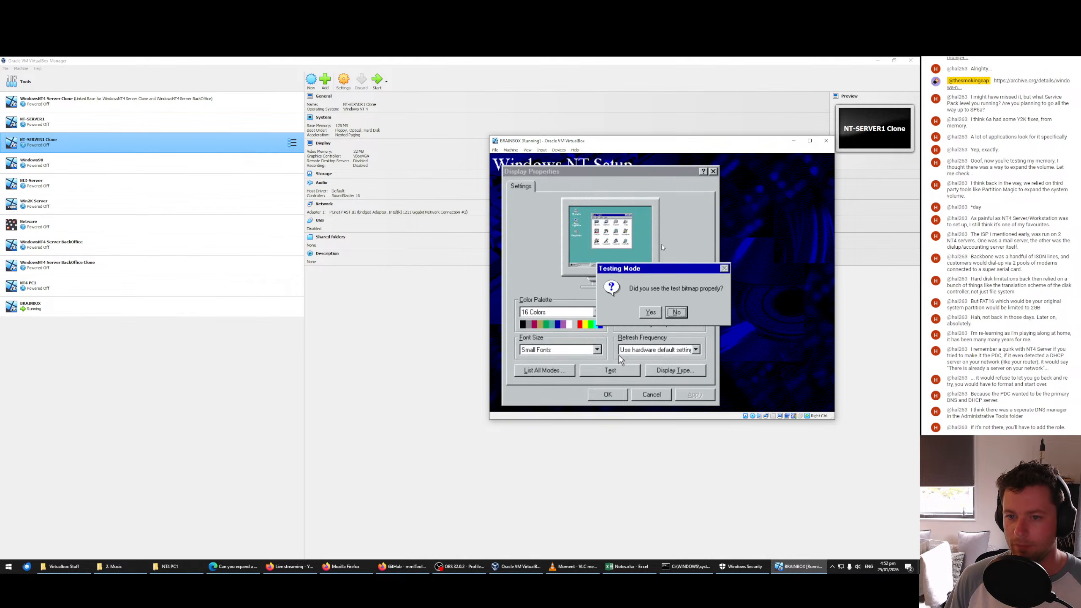
Confirm the tested display looked right and close Display Properties so setup continues.
left_click(642, 314)
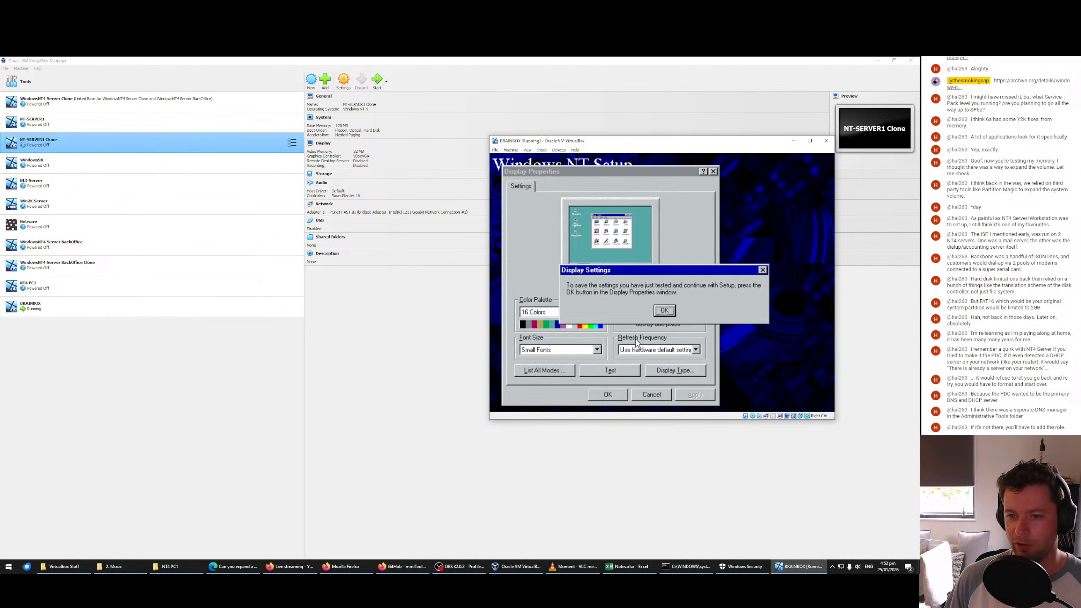
key("Return")
left_click(625, 394)
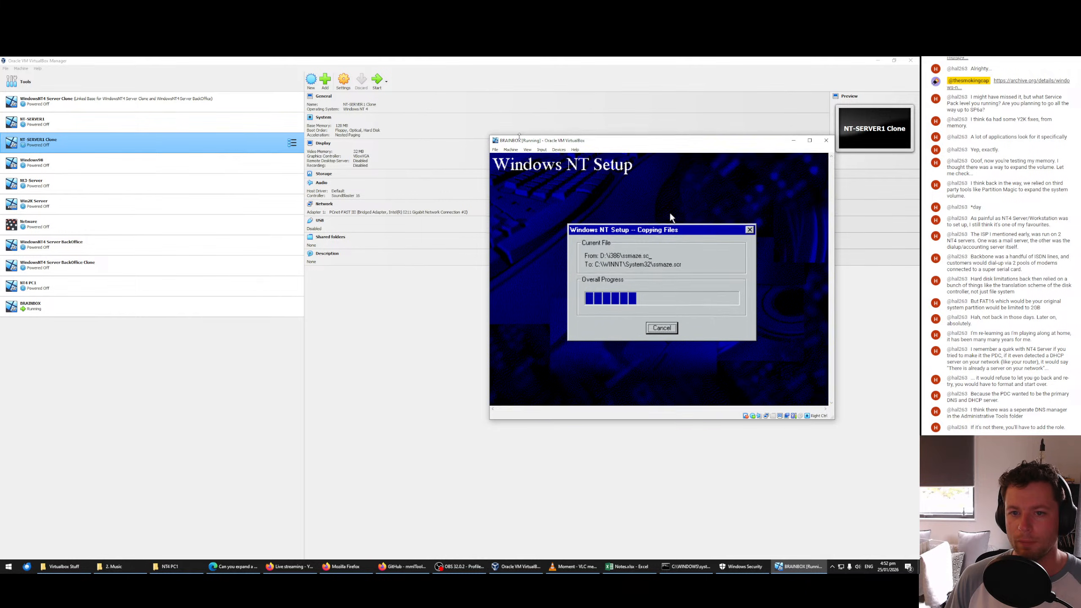
Finish NT Server setup on BRAINBOX without viewing the error log, then restart the computer.
left_click_drag(519, 137, 396, 153)
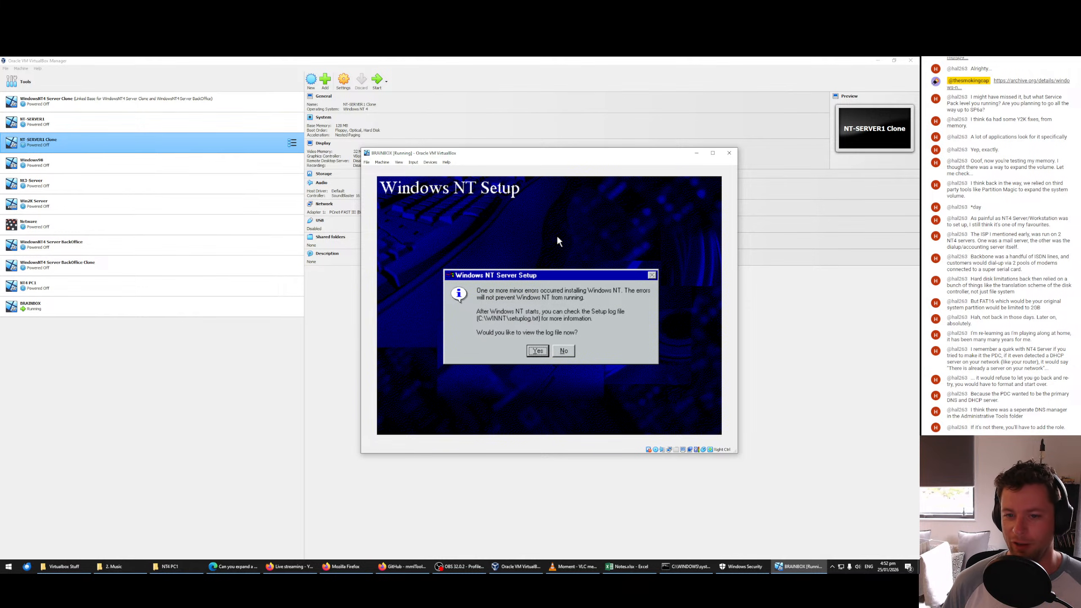
key("Tab")
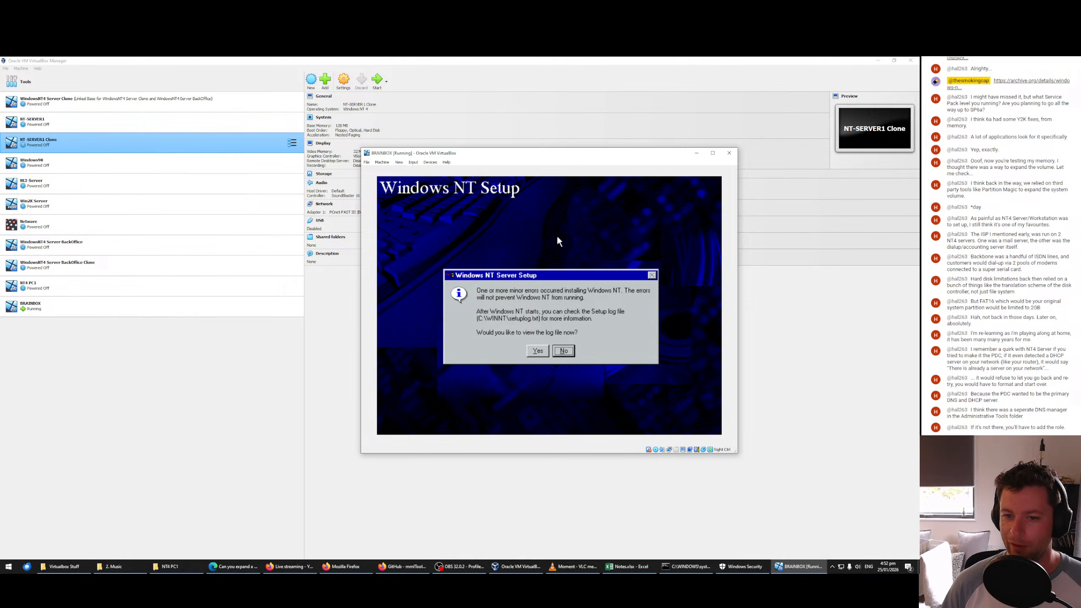
key("Return")
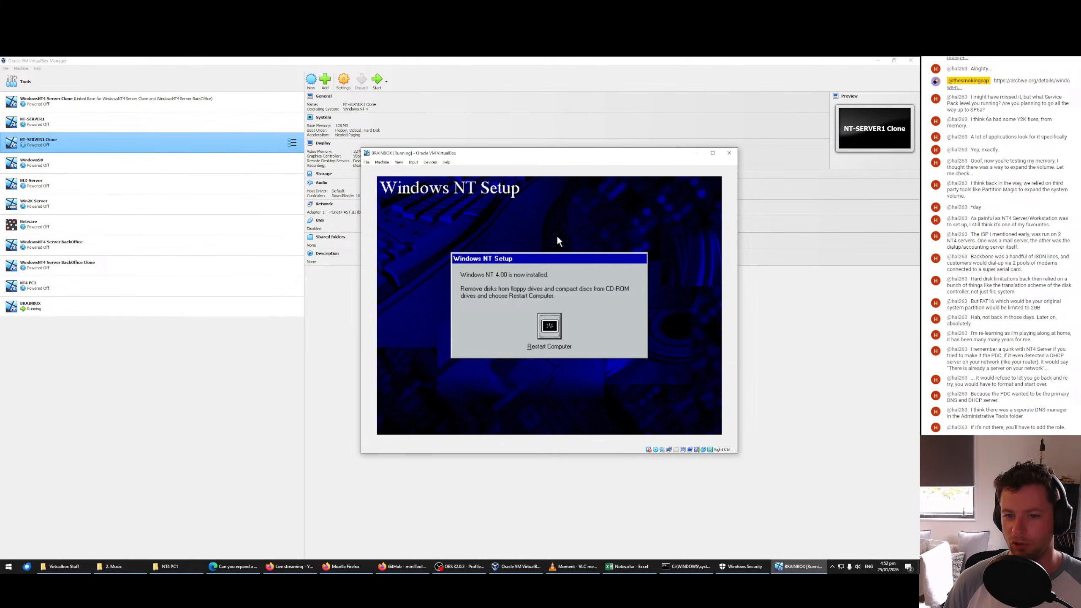
key("Return")
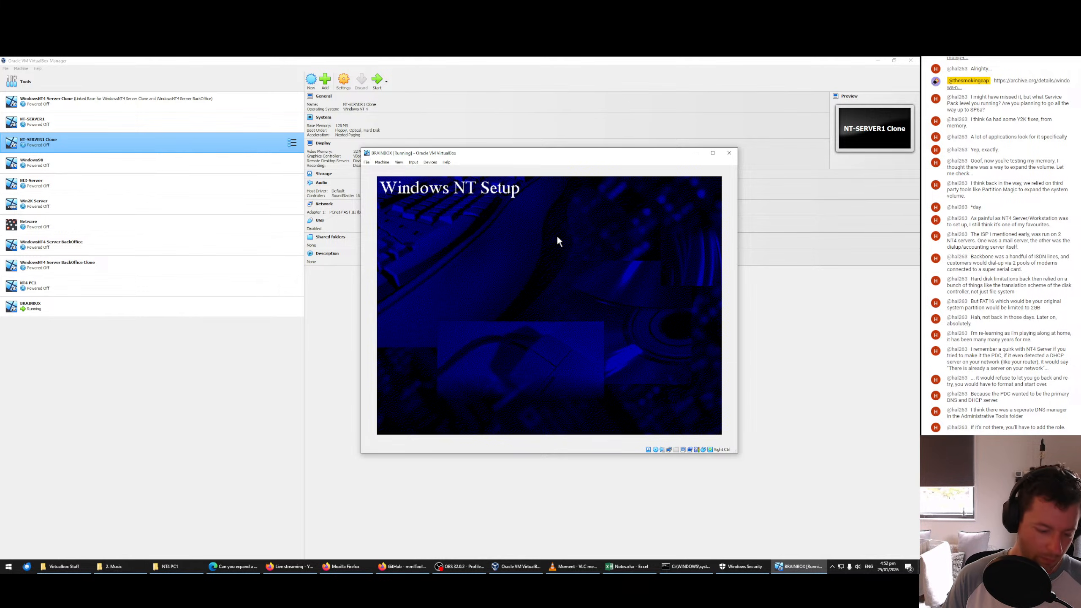
Boot BRAINBOX from its hard disk through the F12 menu and start Windows NT immediately.
key("F12")
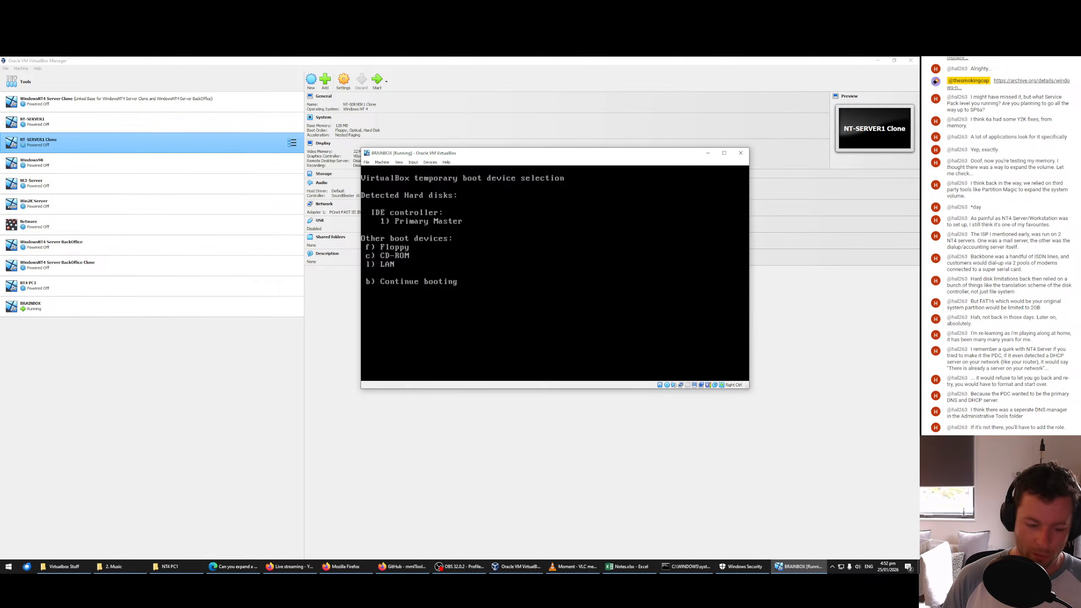
key("1")
key("Return")
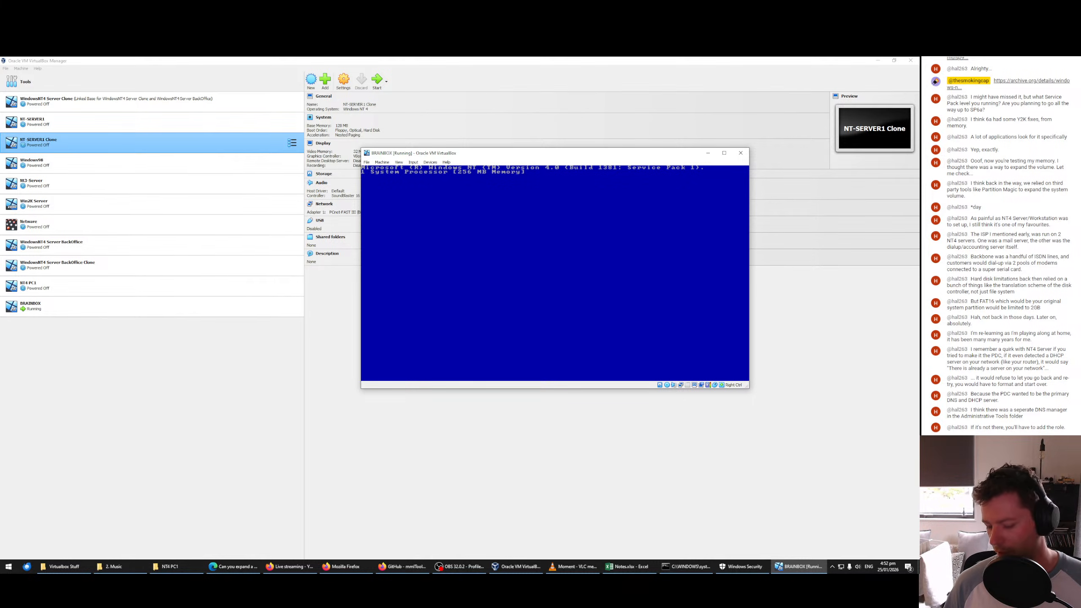
Start the NT4 PC1 VM beside BRAINBOX, then bring the web browser onto the screen.
left_click(202, 333)
double_click(105, 290)
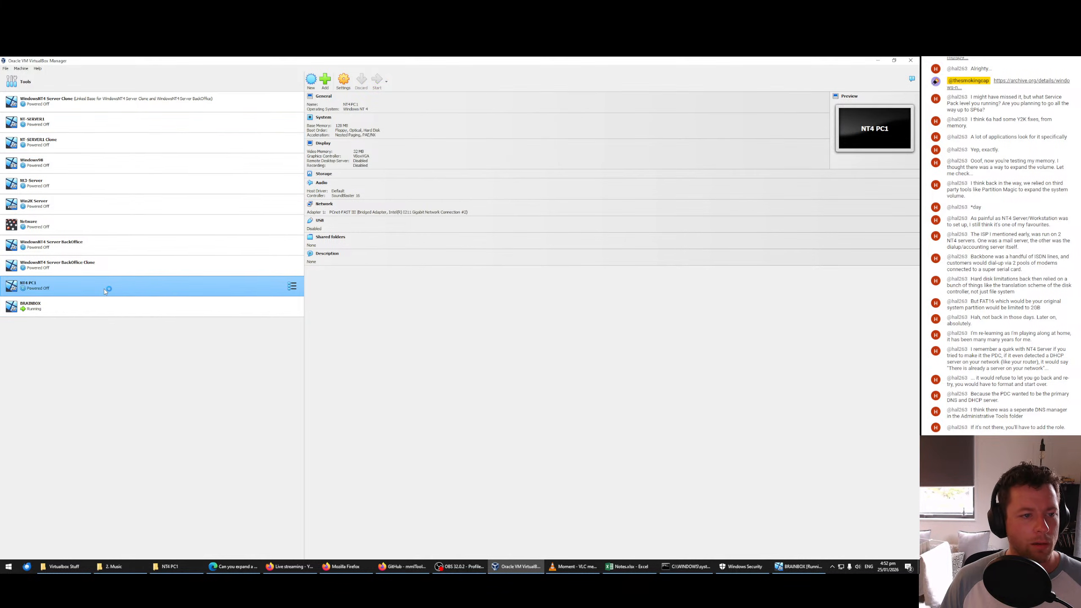
left_click(798, 566)
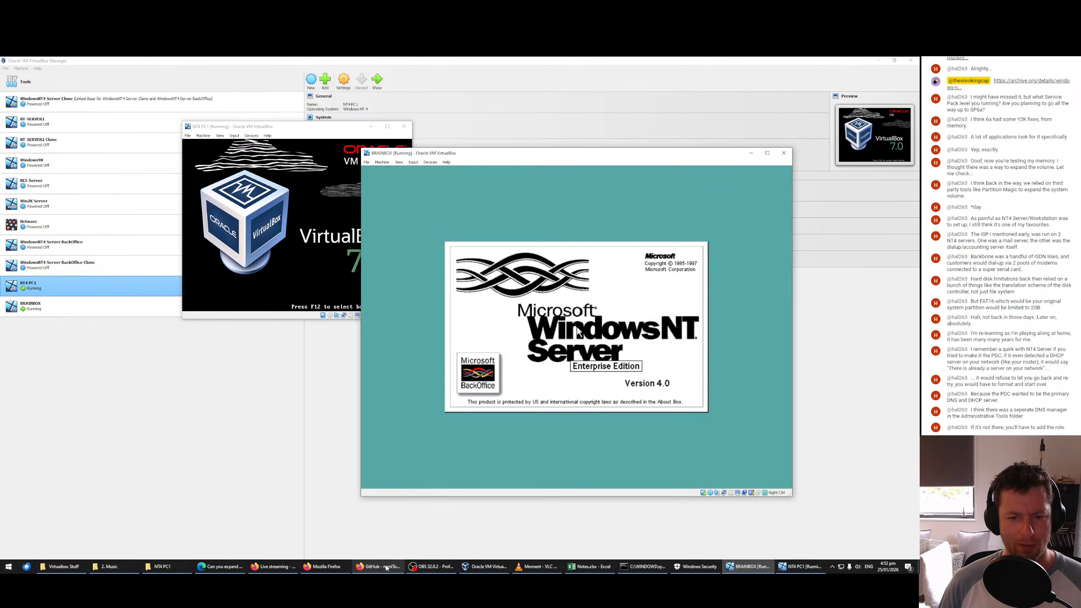
left_click(268, 197)
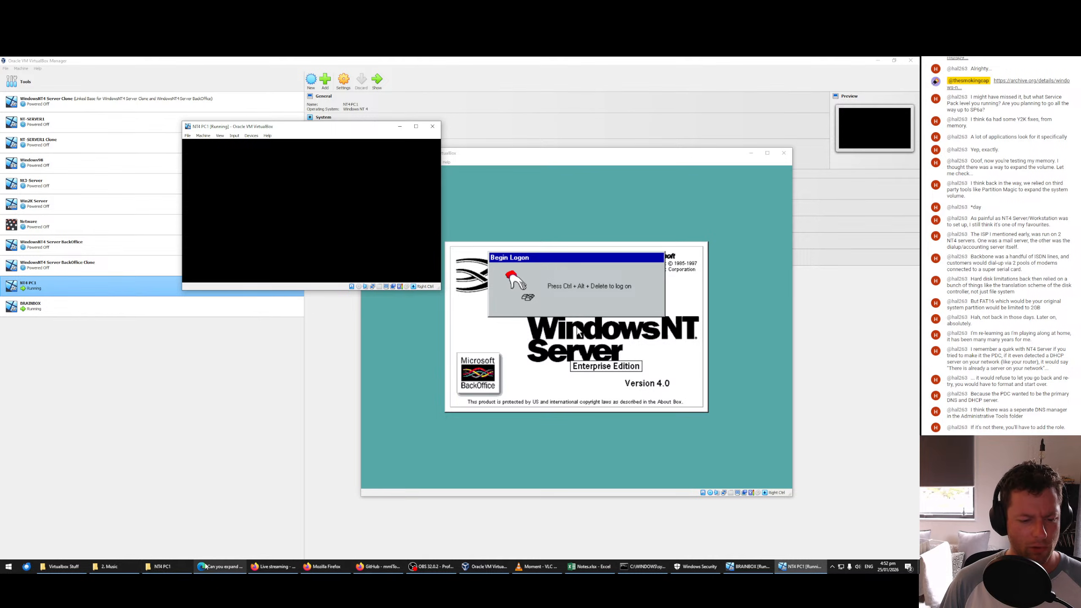
left_click(220, 566)
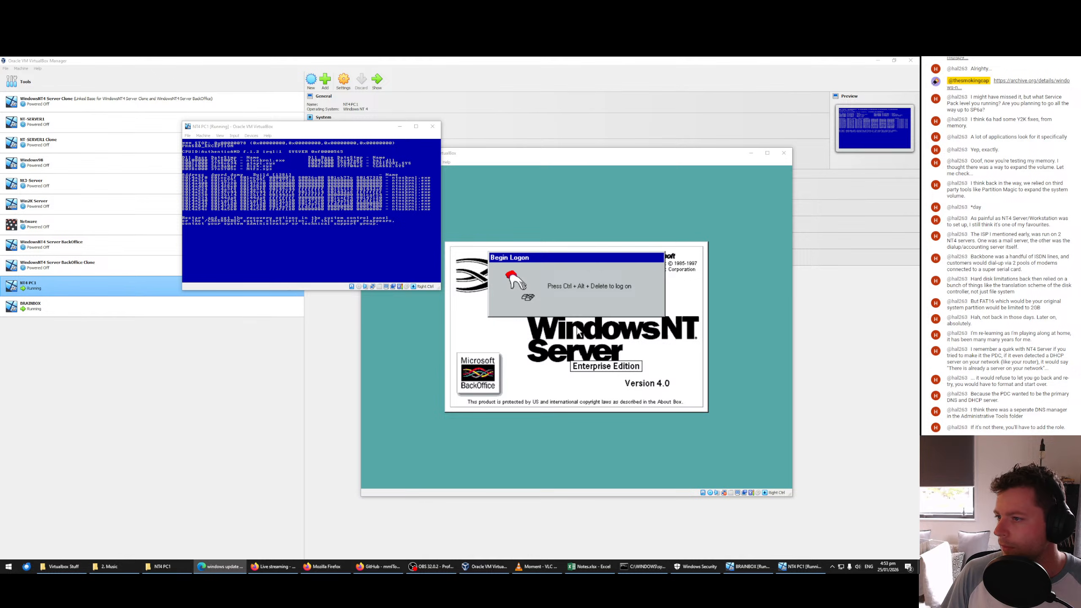
left_click_drag(918, 147, 634, 68)
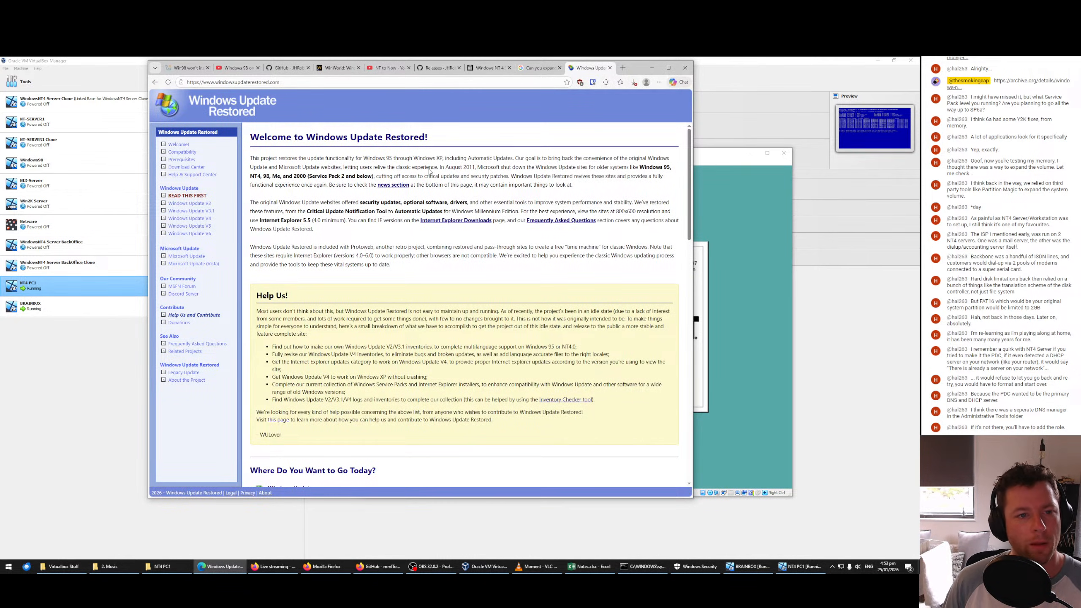
Browse the Windows Update Restored V3.1, V4 and v2 pages for NT 4.0 support.
left_click_drag(147, 220, 68, 220)
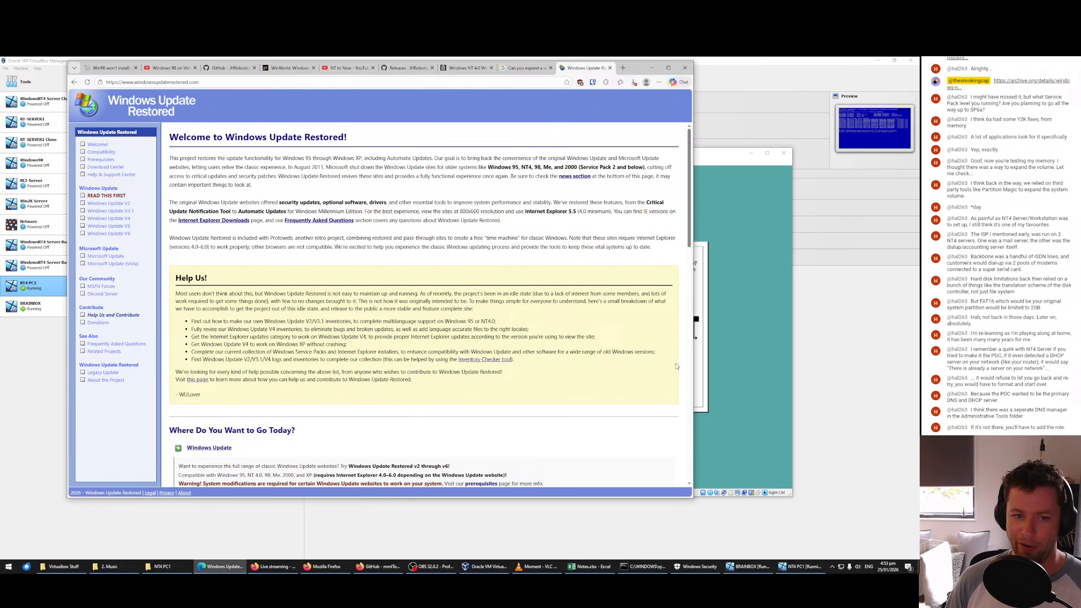
left_click(112, 211)
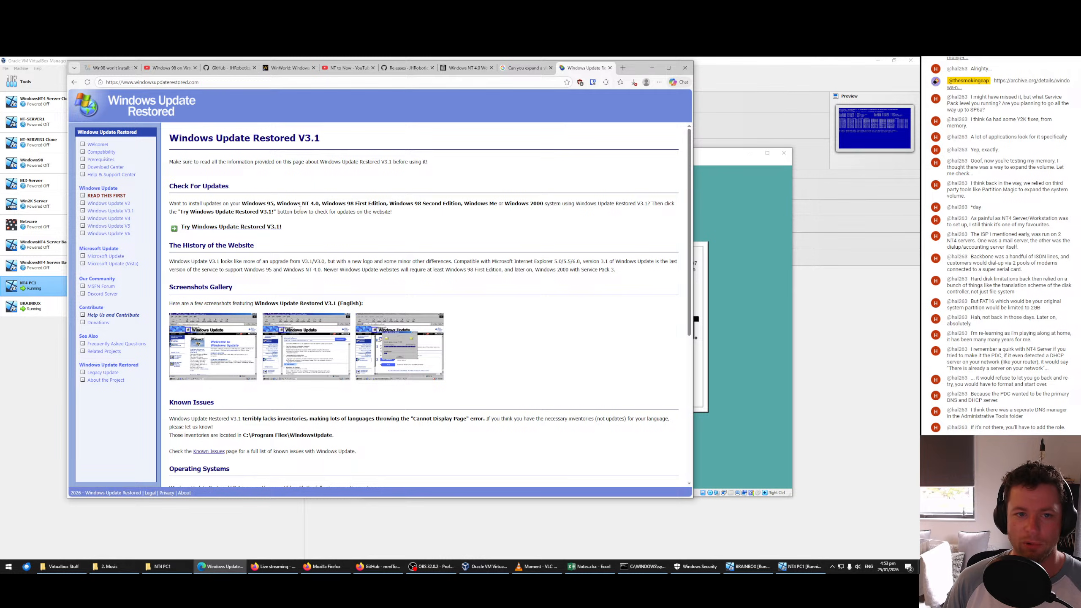
left_click_drag(301, 203, 323, 204)
left_click(115, 219)
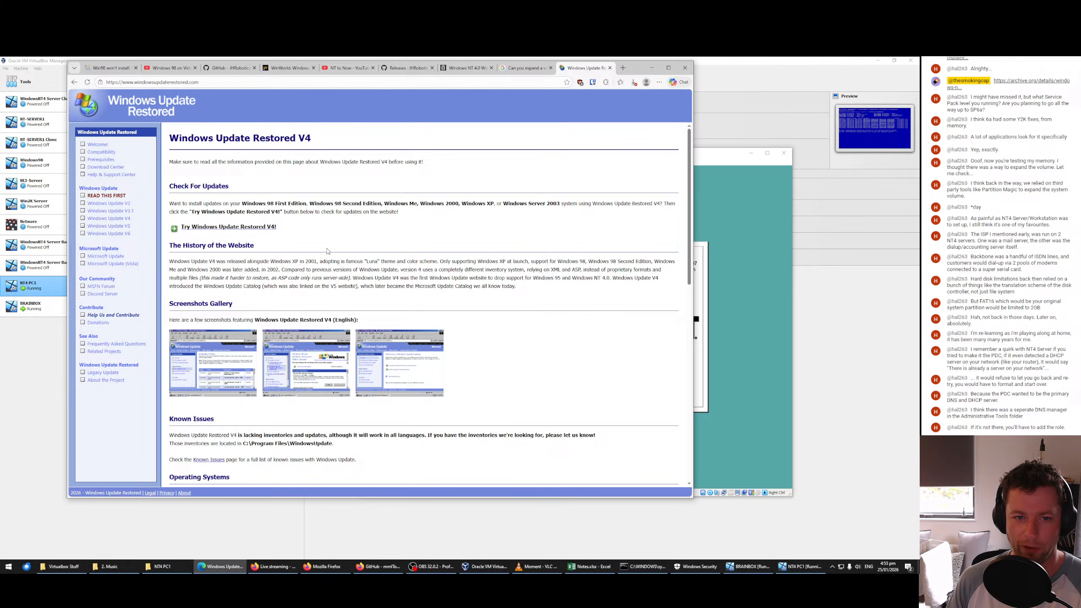
scroll(327, 252, "down", 3)
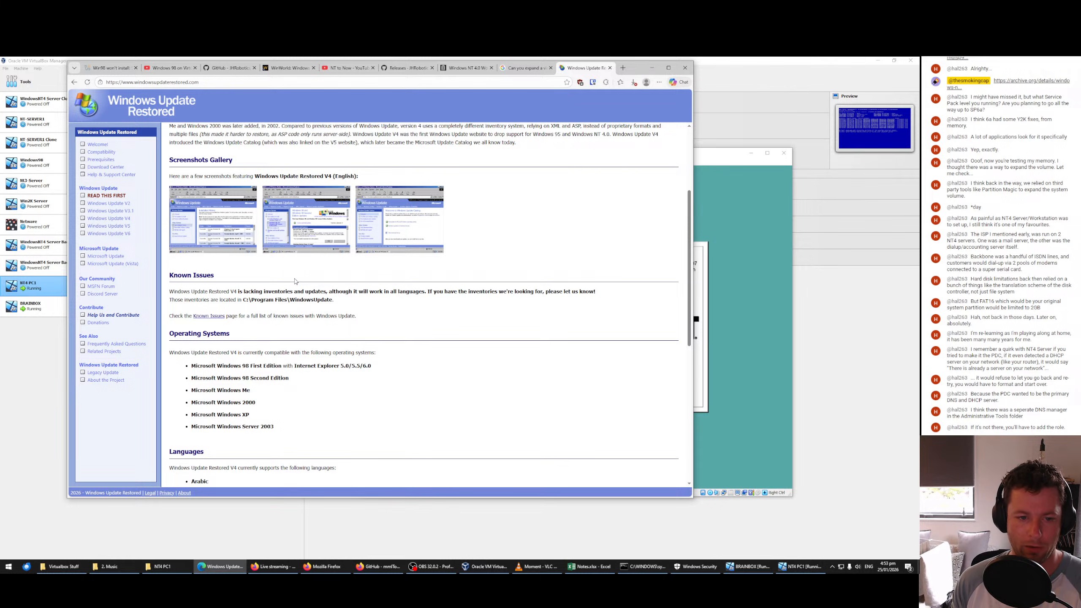
scroll(294, 275, "up", 3)
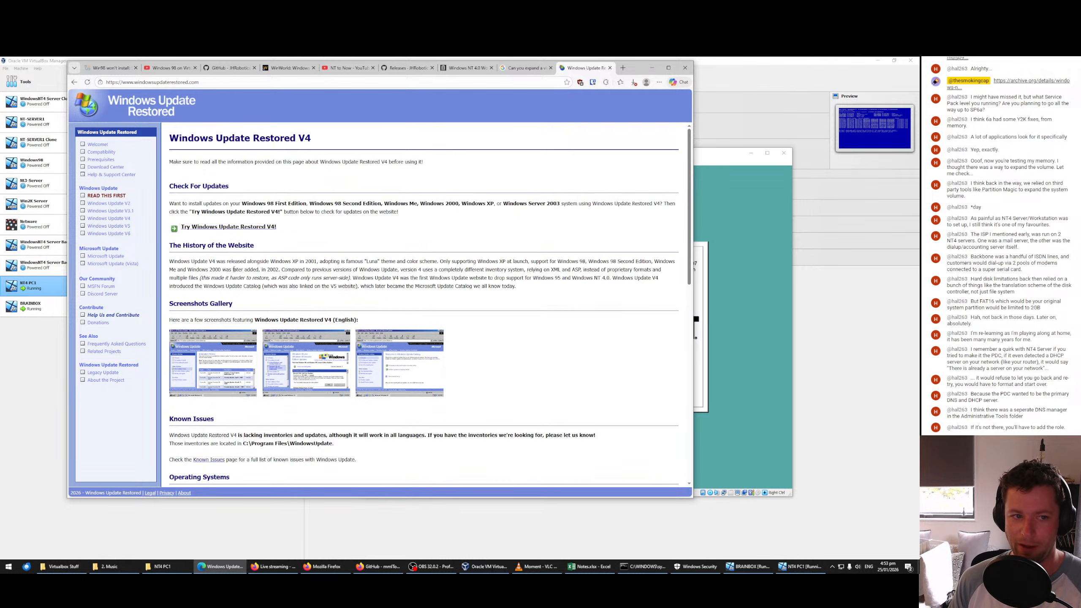
left_click(121, 204)
scroll(318, 330, "down", 5)
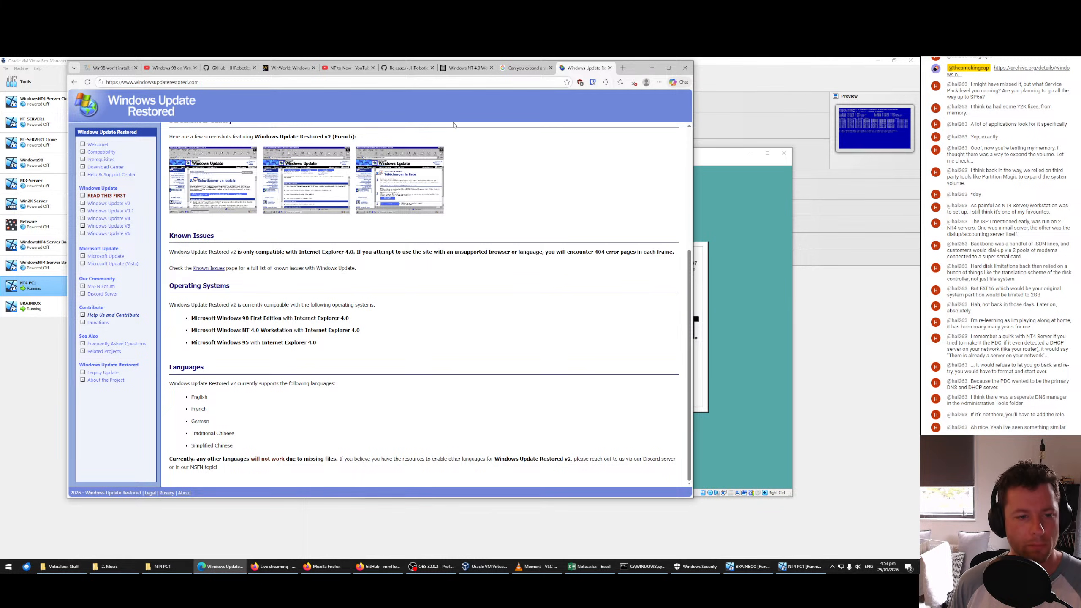
left_click(654, 69)
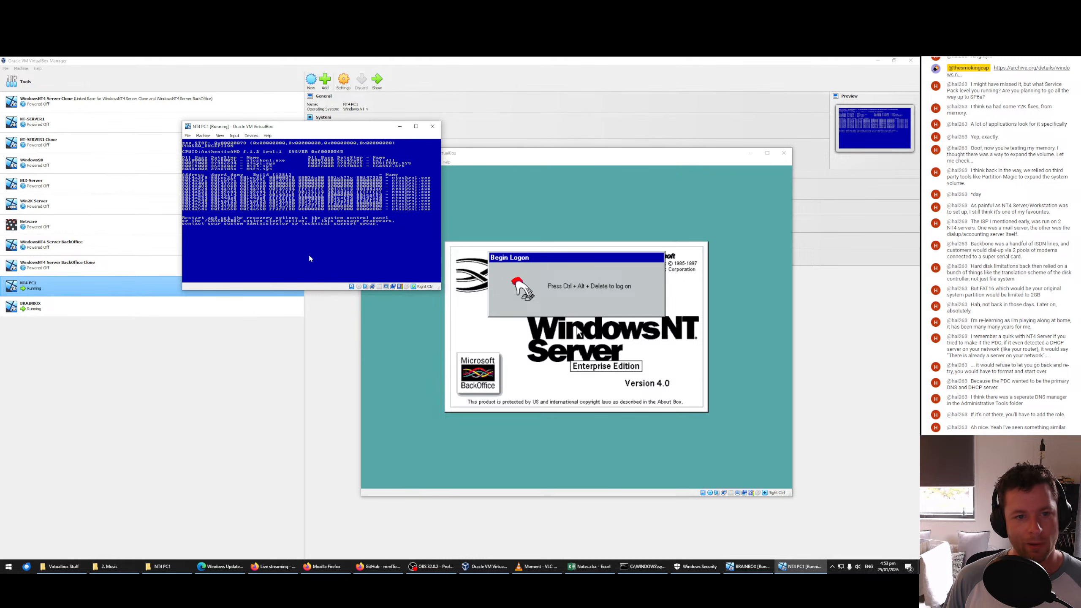
Reset NT4 PC1 and boot it from its hard disk into Windows NT Workstation.
left_click_drag(261, 126, 265, 202)
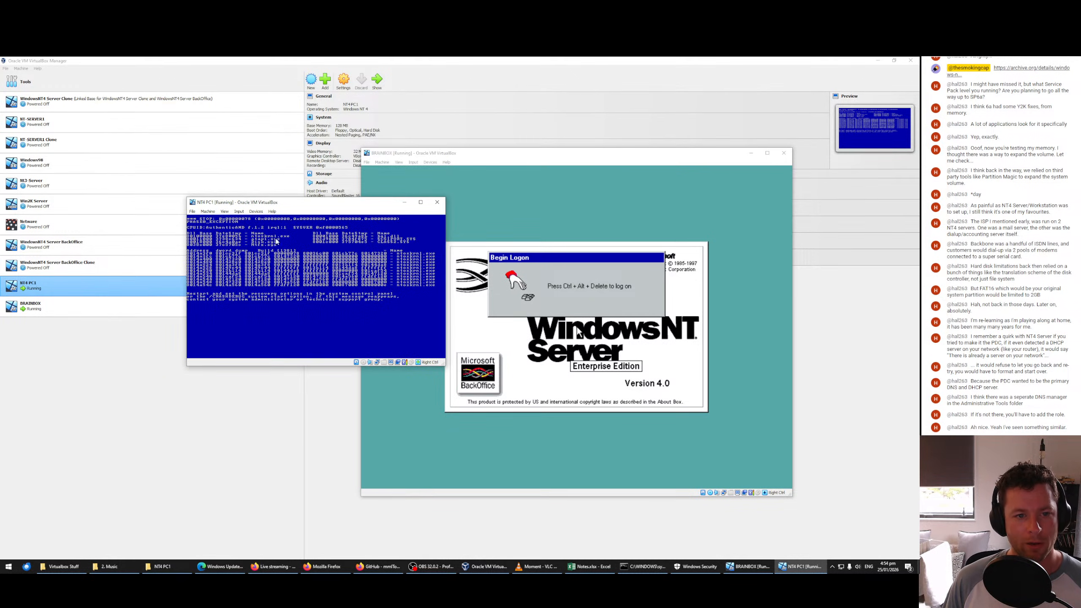
key("ctrl+r")
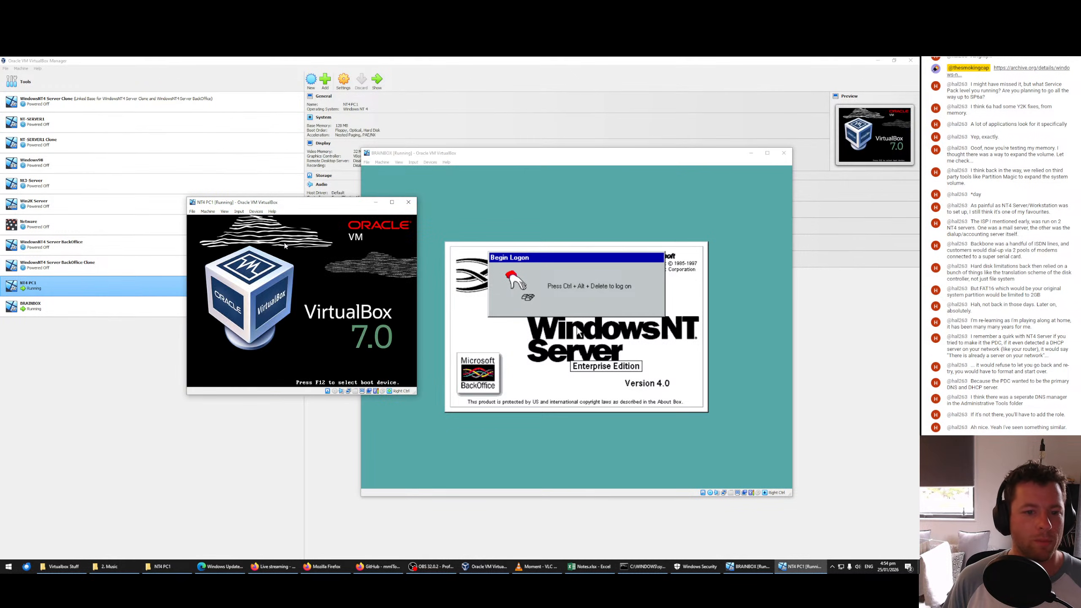
key("F12")
key("b")
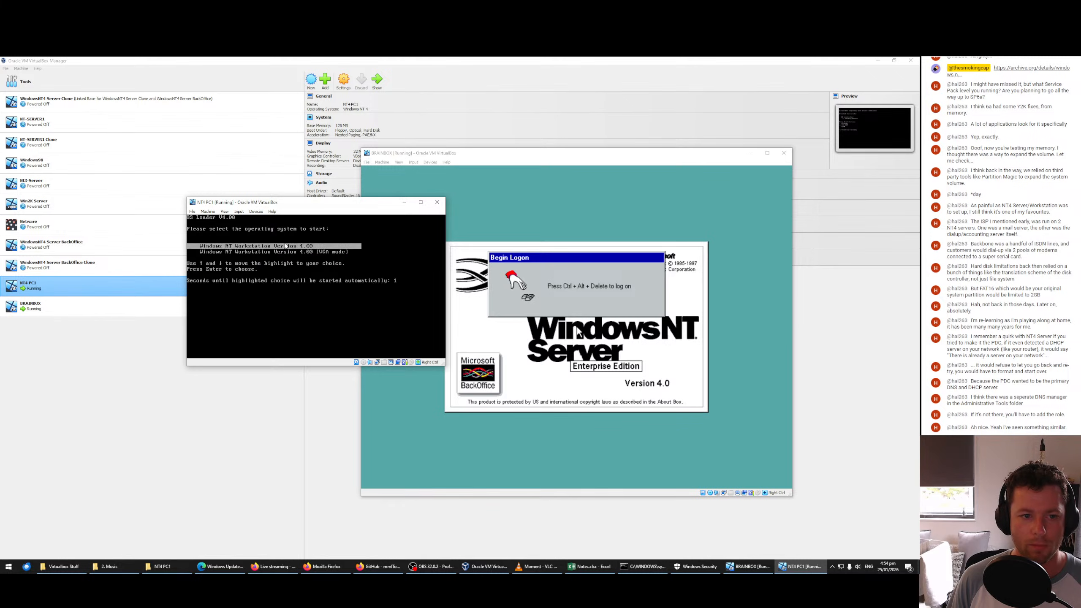
key("Return")
Log on to BRAINBOX with the administrator password and close the Welcome window.
left_click(528, 272)
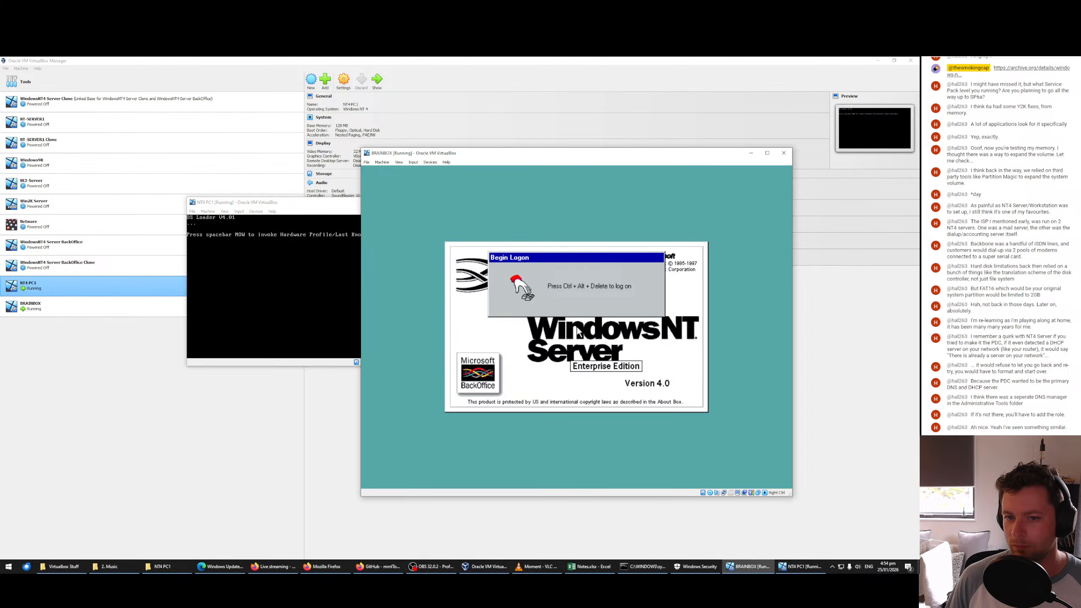
key("ctrl+Delete")
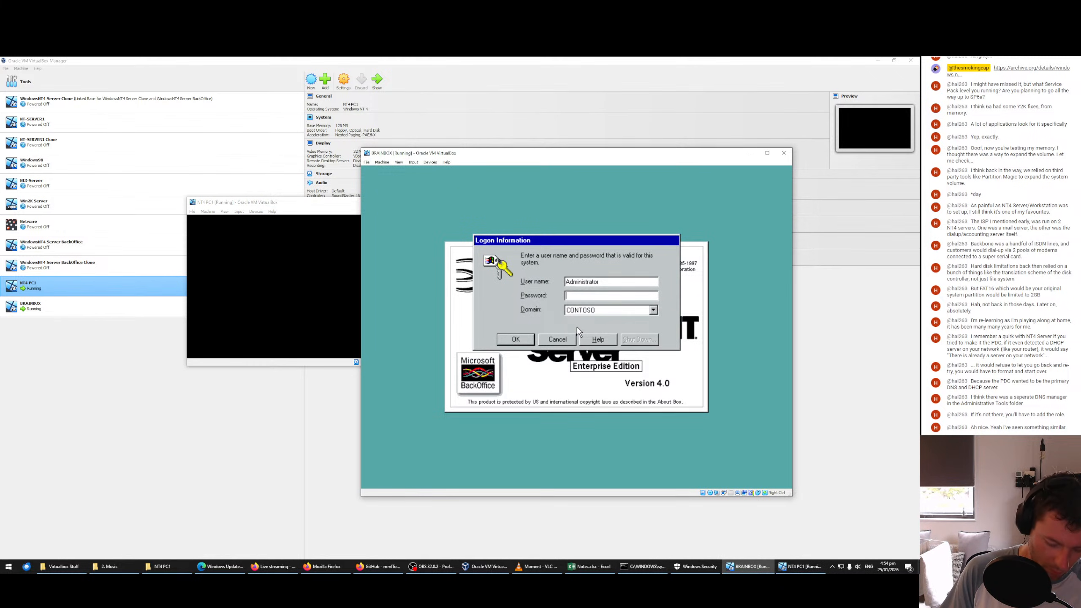
type("*****")
key("Return")
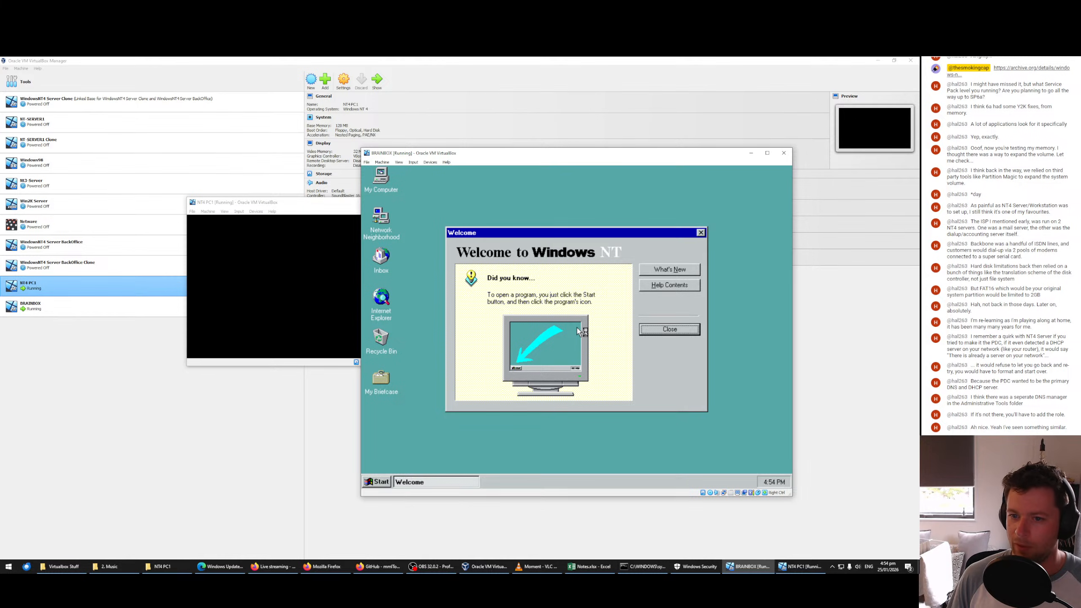
key("Return")
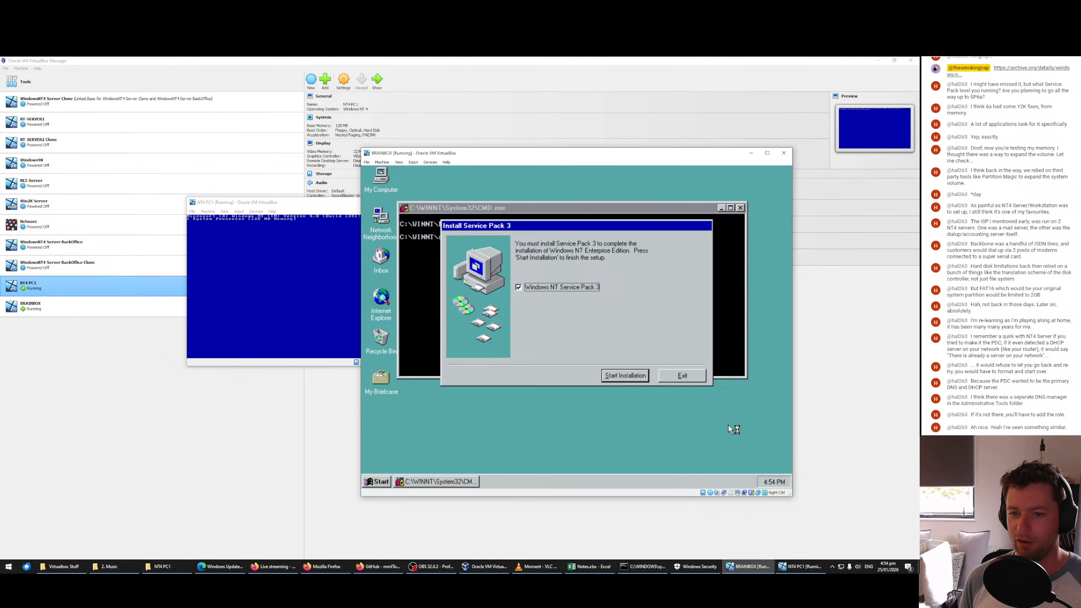
Start the Service Pack 3 install, mounting winnt40_x86en_entsrv.d1.iso and choosing Spsetup as the source.
key("Return")
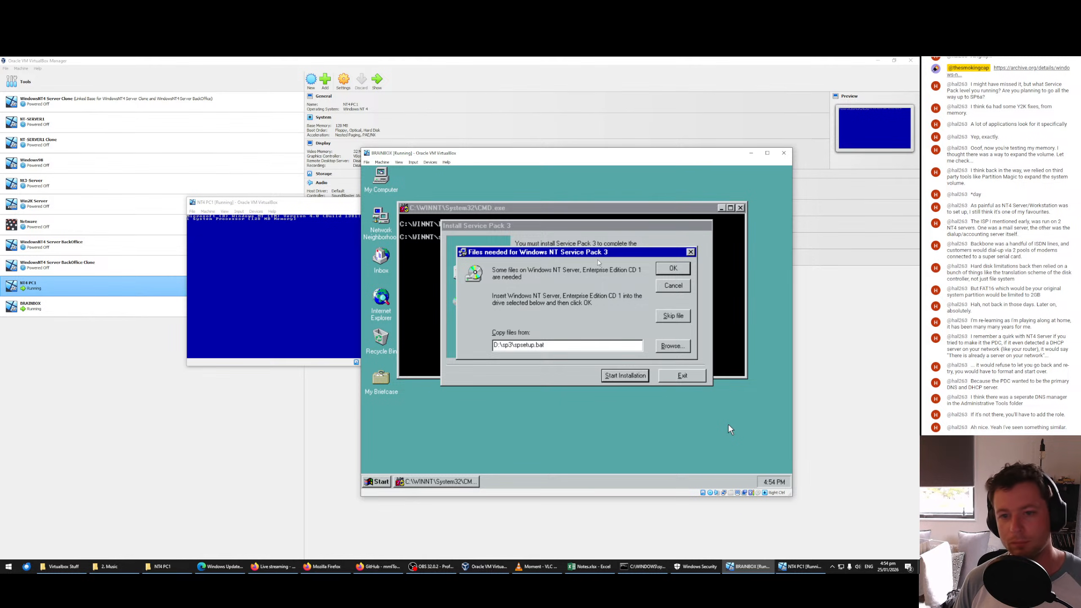
left_click(430, 162)
mouse_move(444, 170)
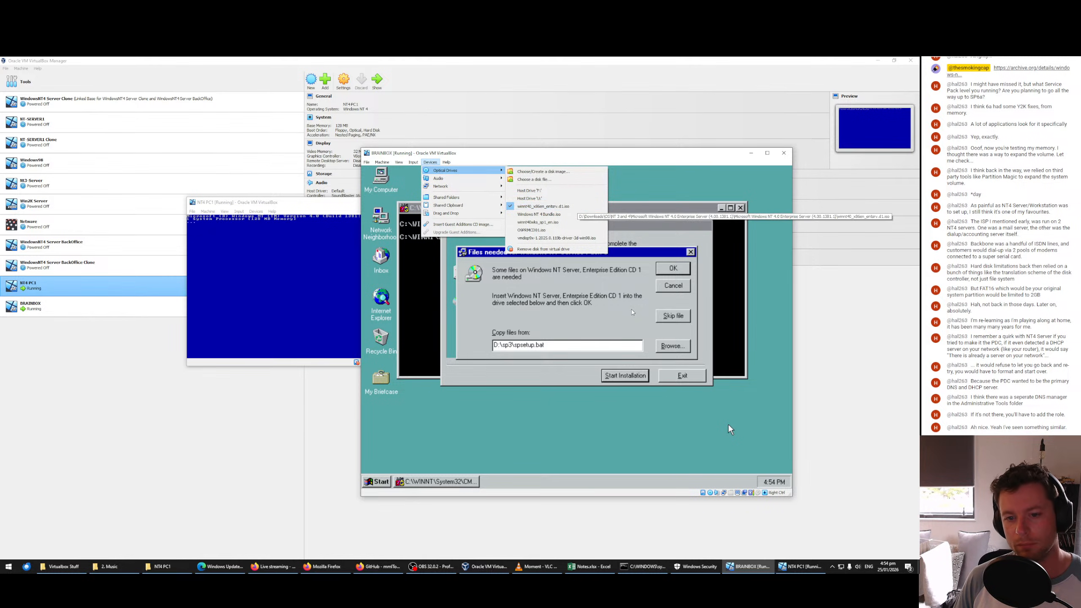
left_click(578, 207)
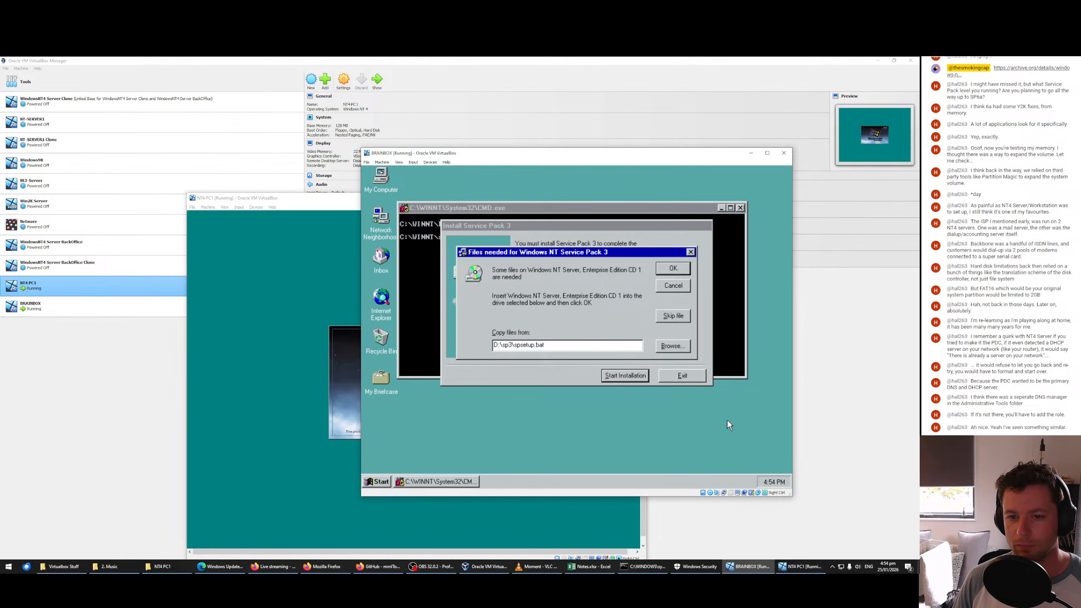
left_click(671, 346)
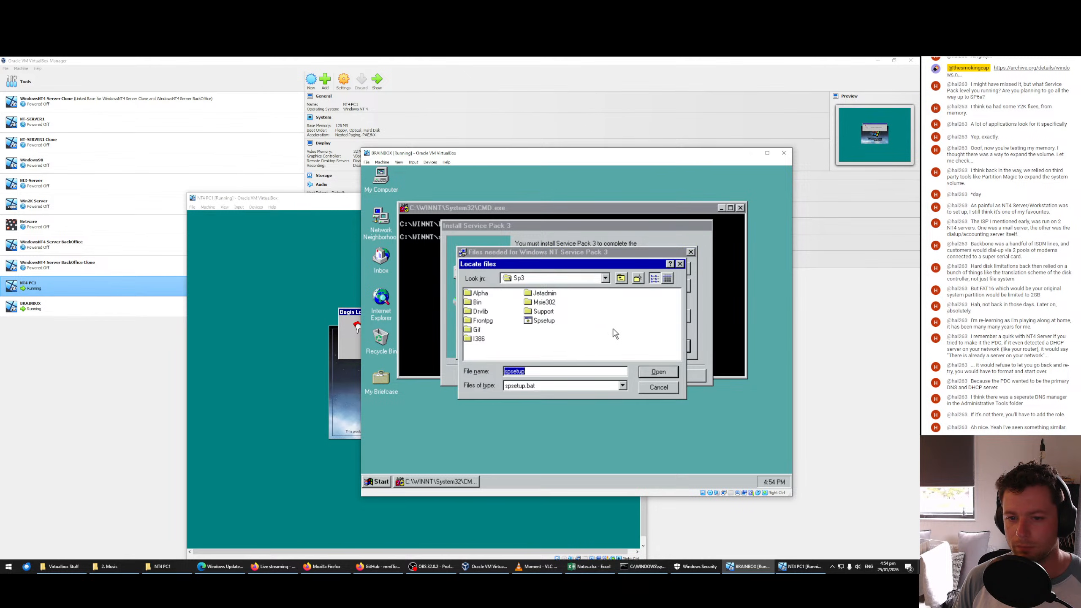
double_click(543, 323)
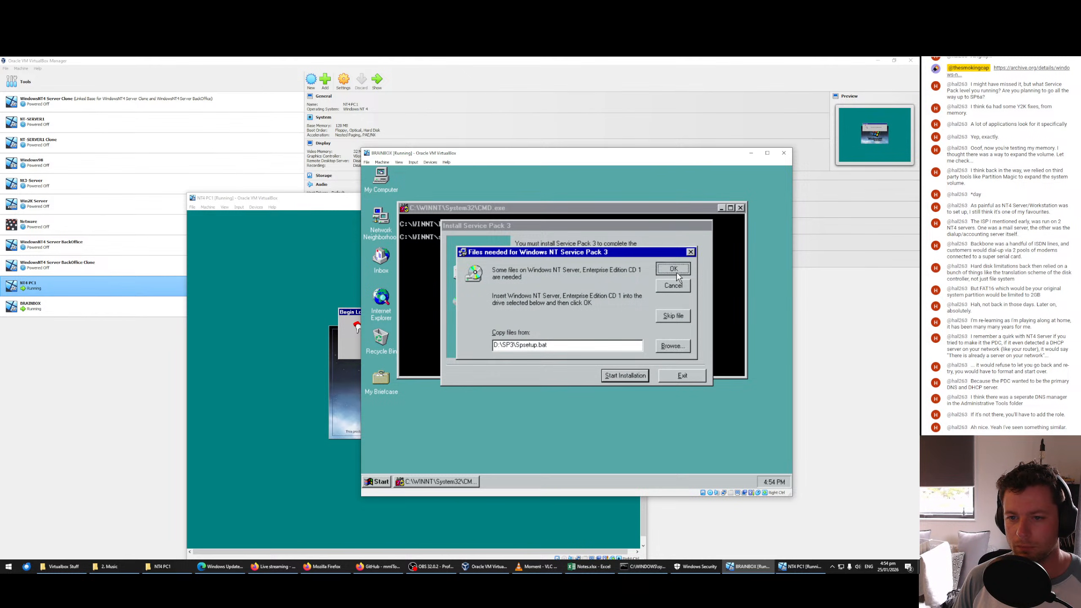
left_click(677, 272)
Accept the Service Pack 3 licence, skip creating an uninstall directory, and begin copying files.
left_click(591, 406)
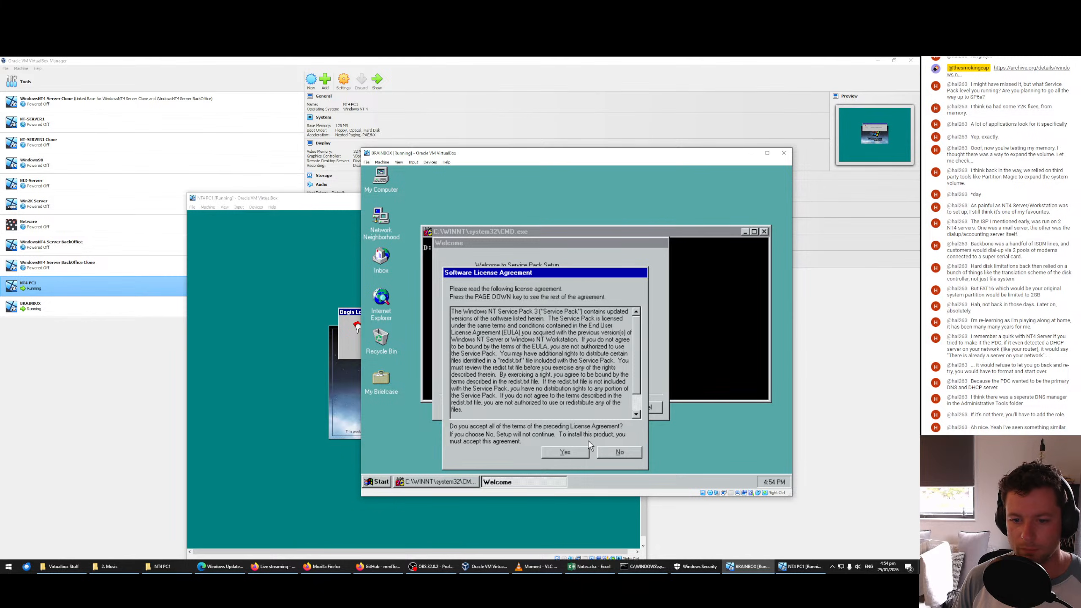
left_click(581, 450)
left_click(593, 404)
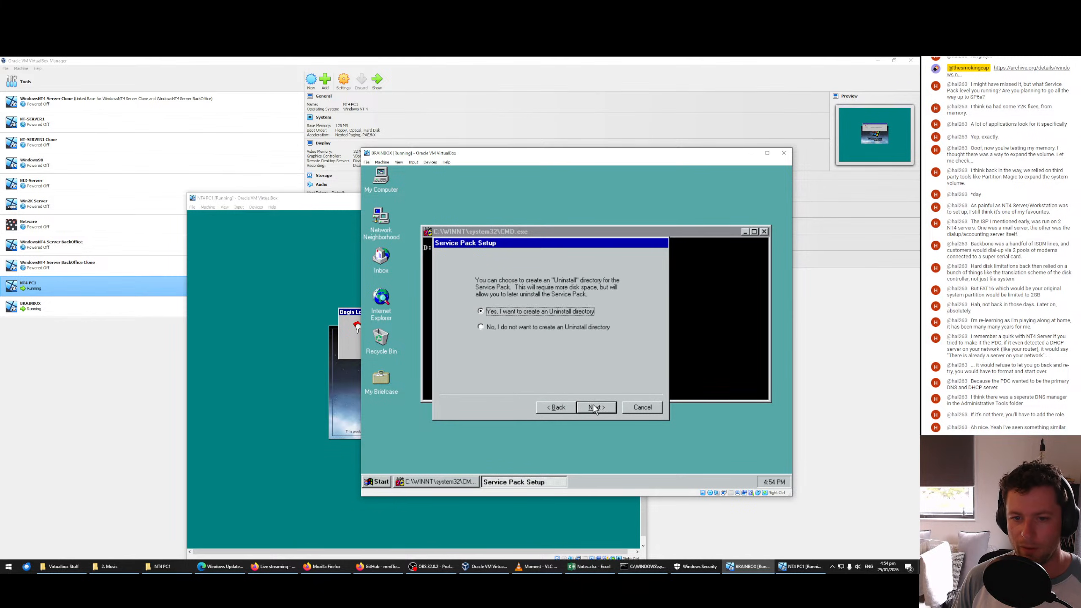
key("Down")
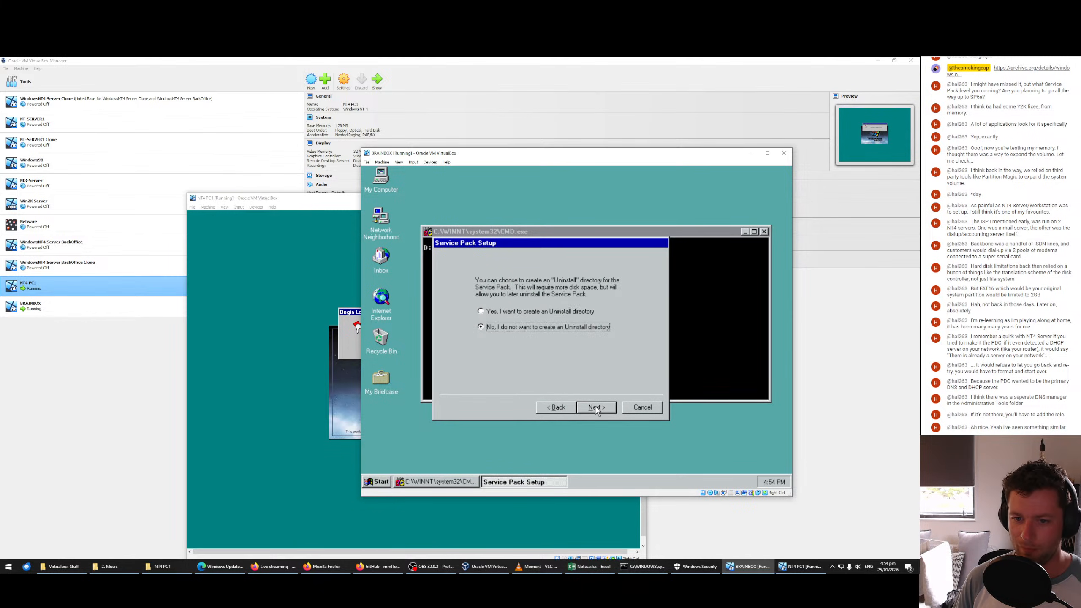
left_click(594, 407)
left_click(594, 406)
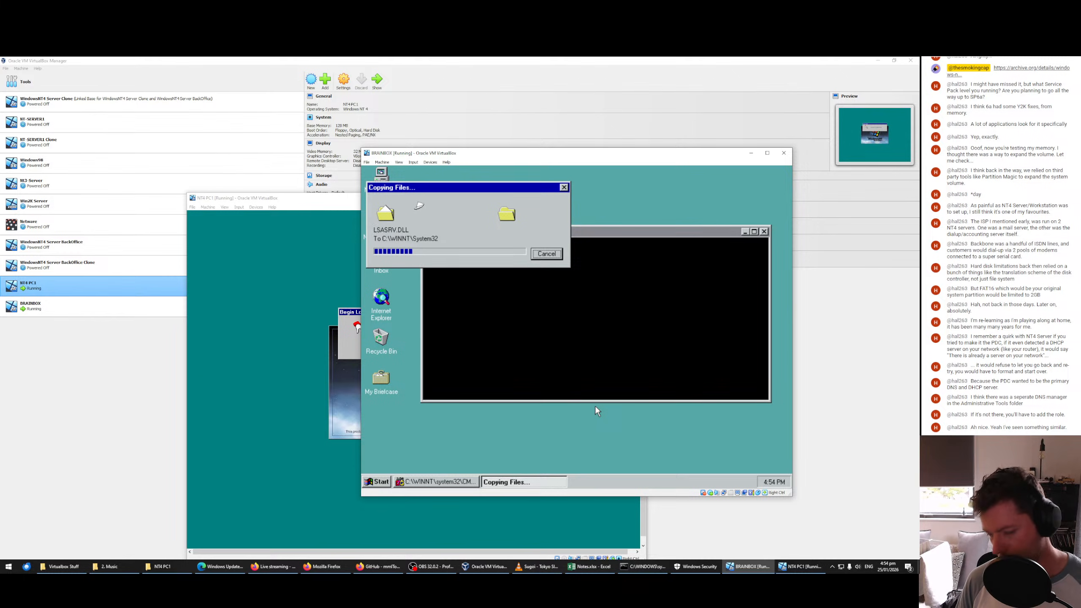
Replace SCHANNEL.DLL, keep newer files with No to All, and confirm the server restart.
left_click_drag(320, 202, 150, 155)
left_click_drag(527, 158, 579, 171)
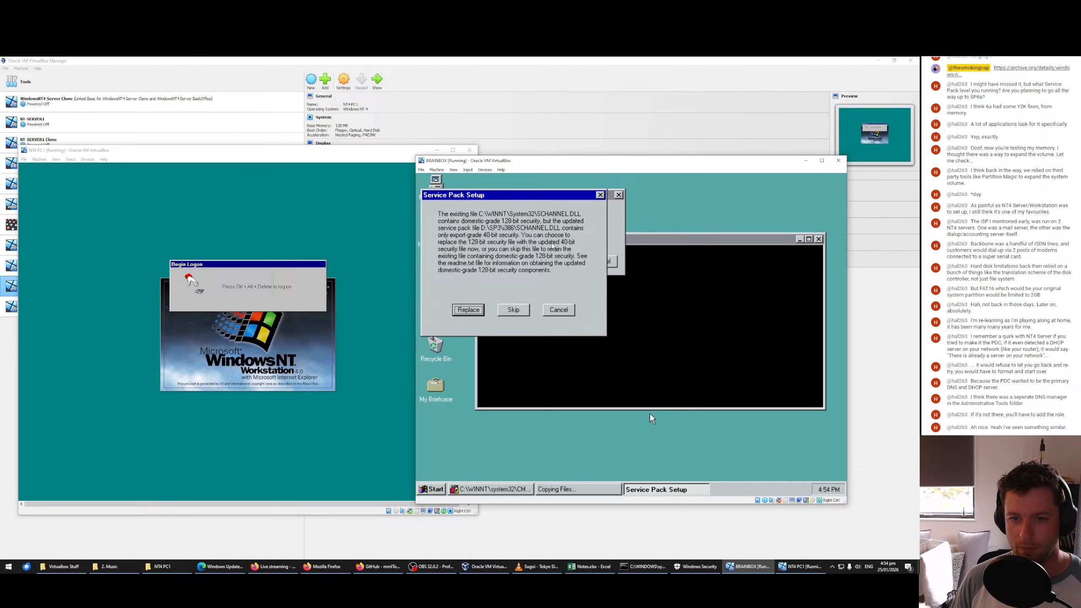
key("Return")
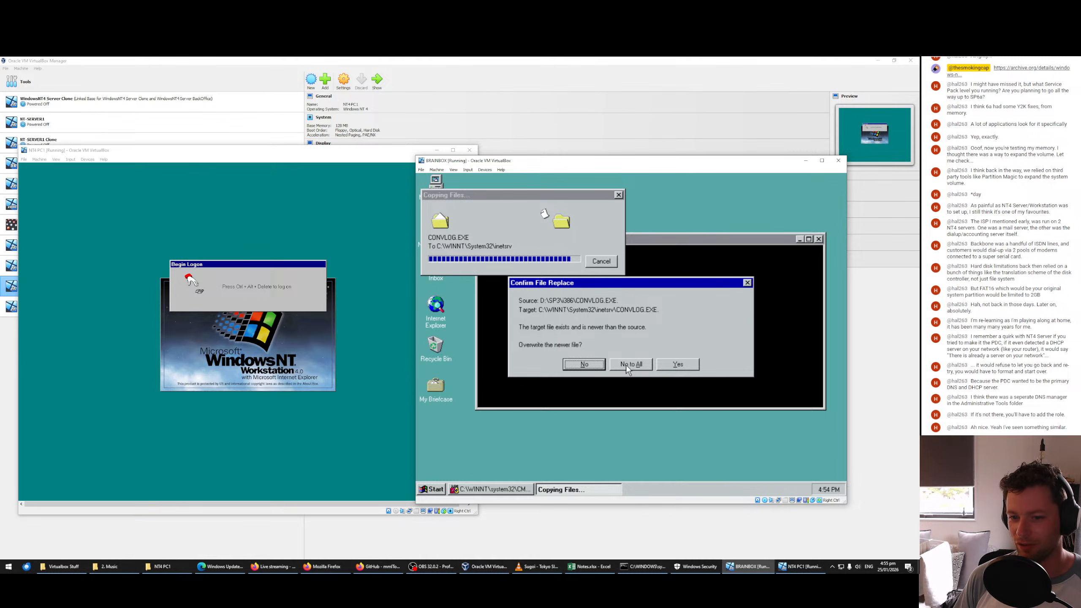
left_click(626, 365)
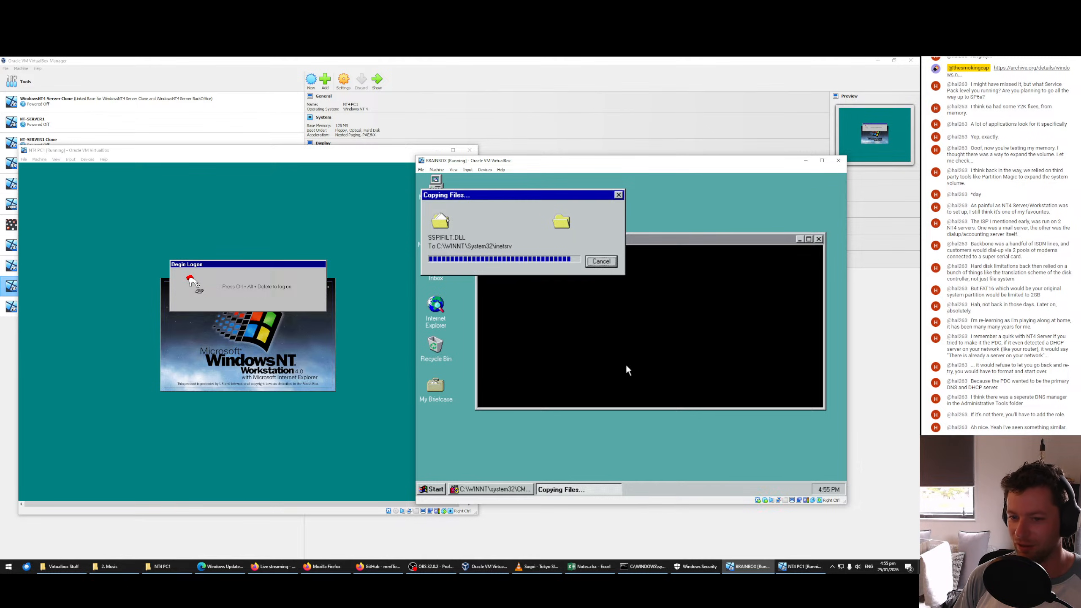
left_click(629, 369)
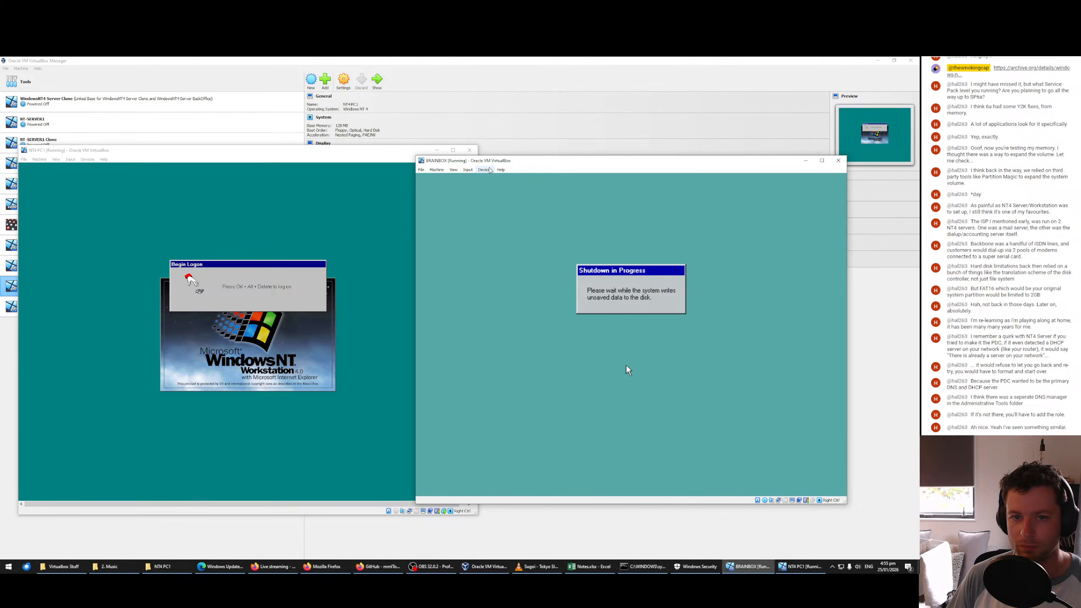
Eject the disc image from BRAINBOX's optical drive.
left_click(484, 169)
mouse_move(500, 178)
left_click(588, 256)
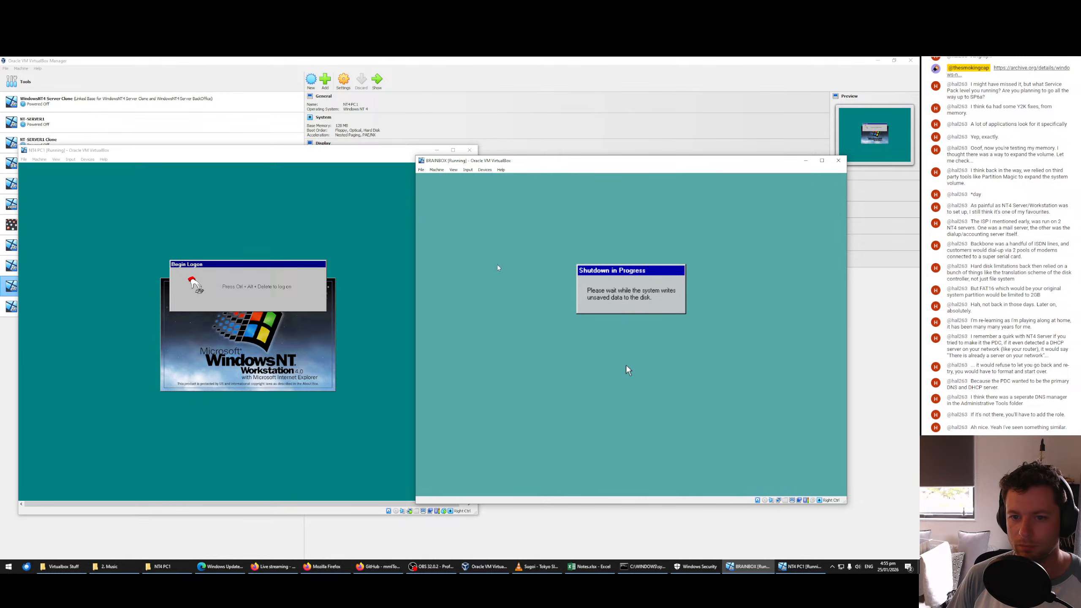
Log on to NT4 PC1 with Ctrl+Alt+Del and its password.
left_click(276, 306)
key("ctrl+alt+Delete")
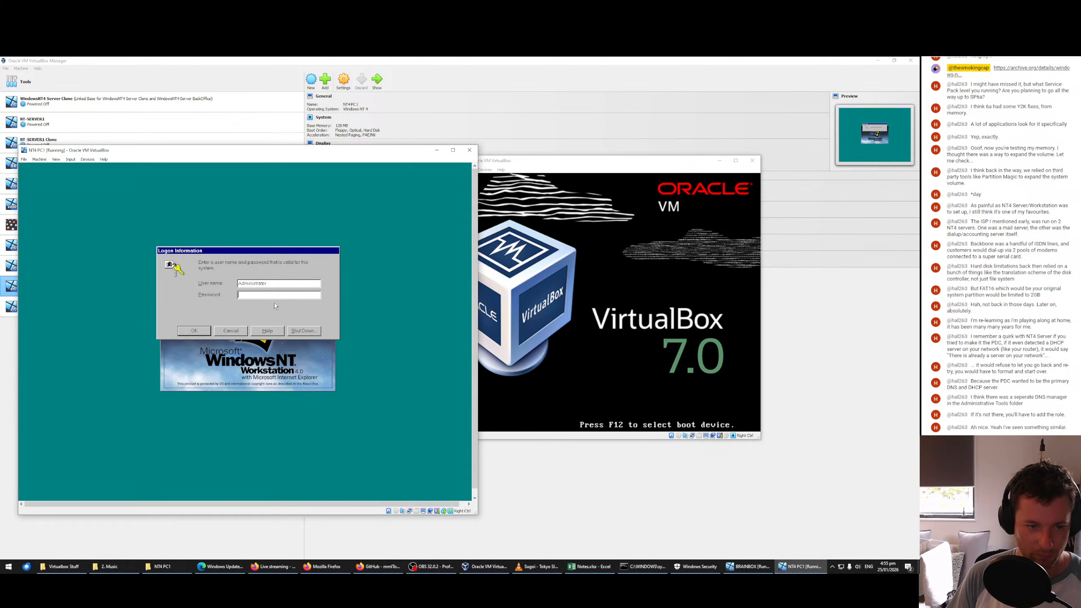
key("Return")
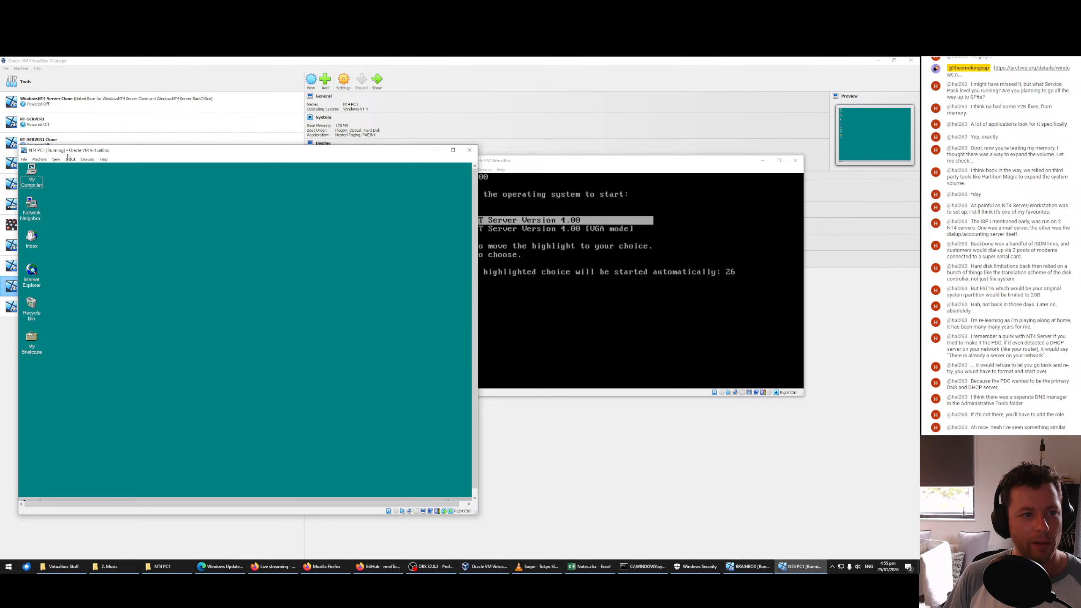
Insert the software disc image into NT4 PC1 and open drive D: from My Computer.
left_click(87, 159)
mouse_move(105, 167)
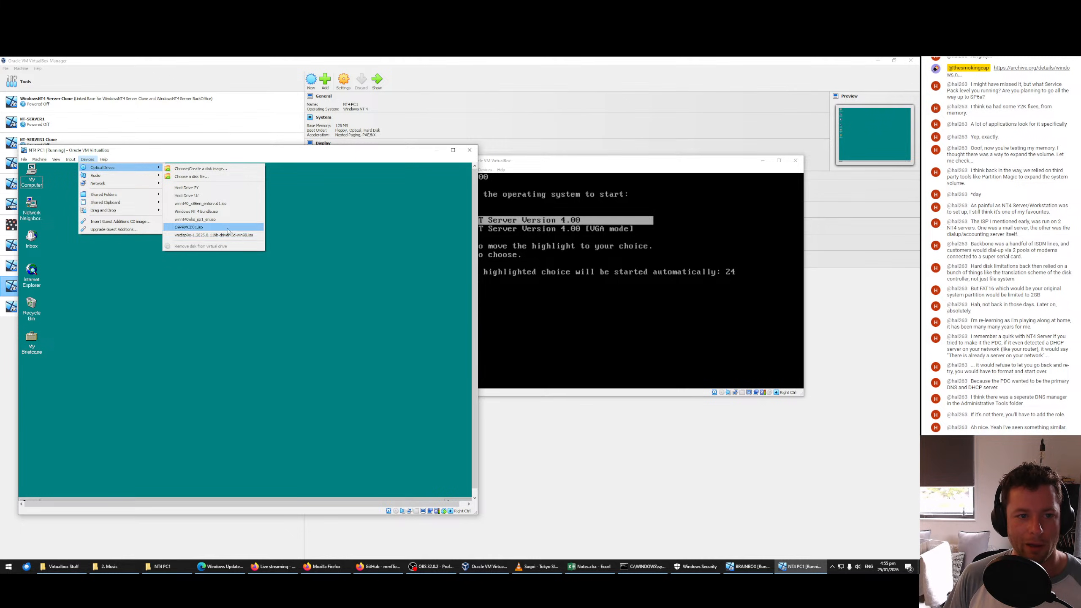
left_click(218, 211)
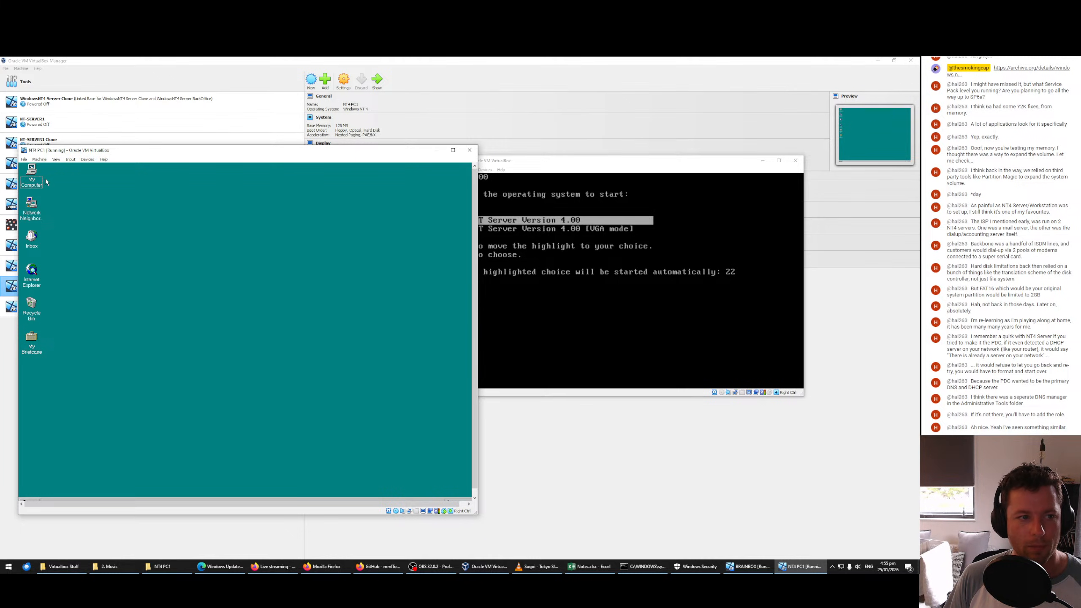
double_click(32, 177)
left_click(170, 237)
double_click(170, 237)
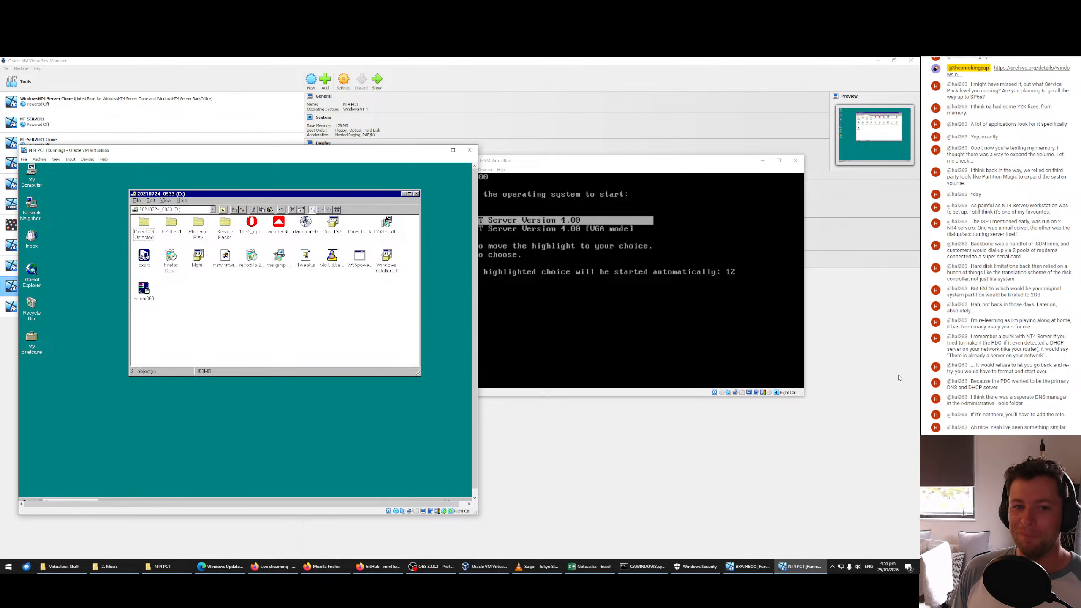
Boot BRAINBOX into the default Windows NT Server entry, then return to NT4 PC1.
left_click(776, 295)
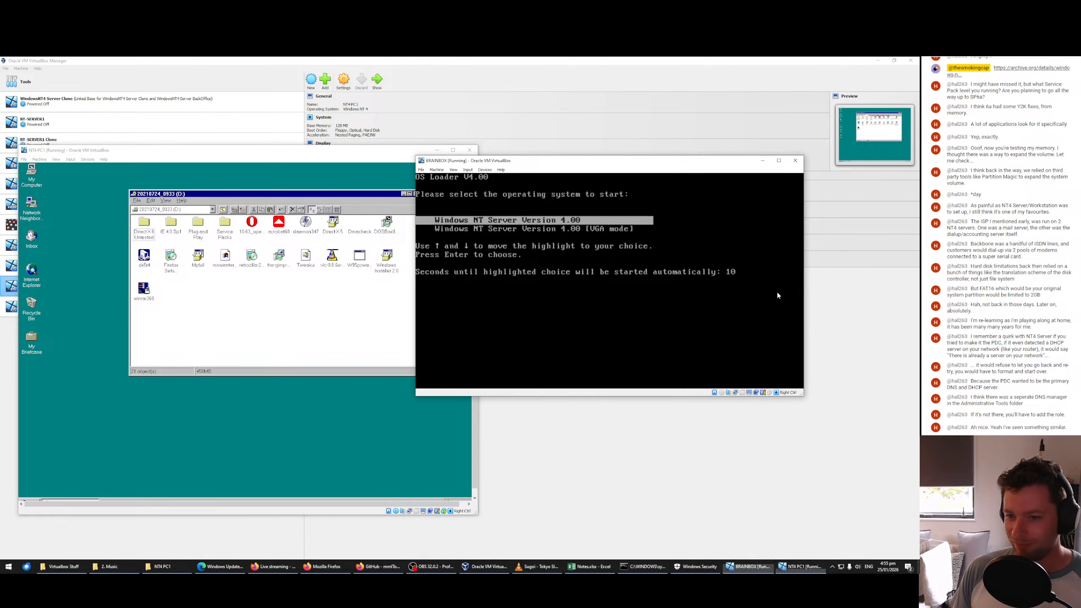
key("Return")
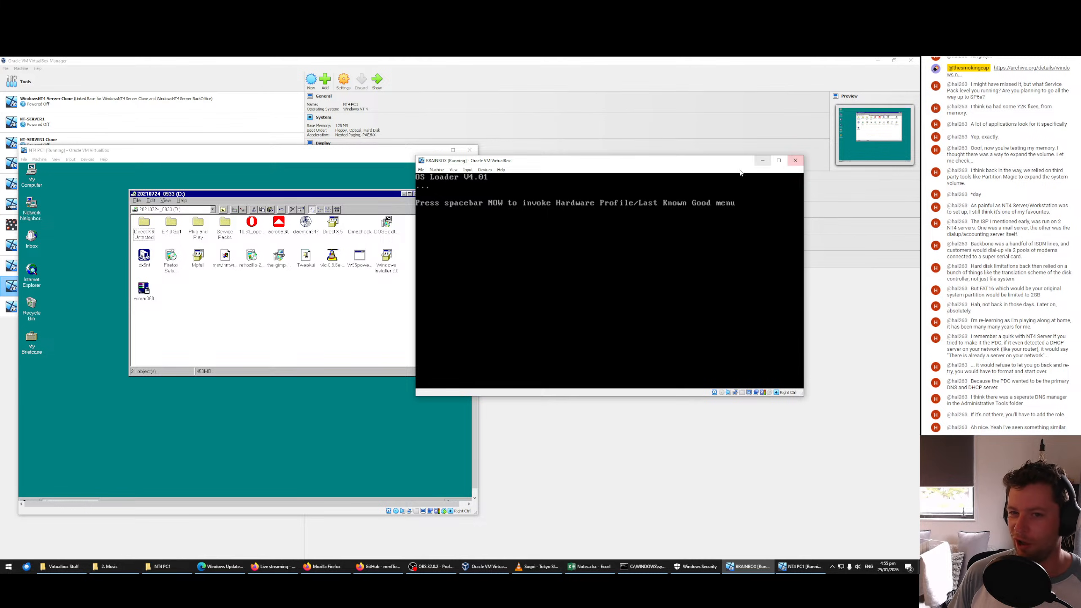
left_click(345, 331)
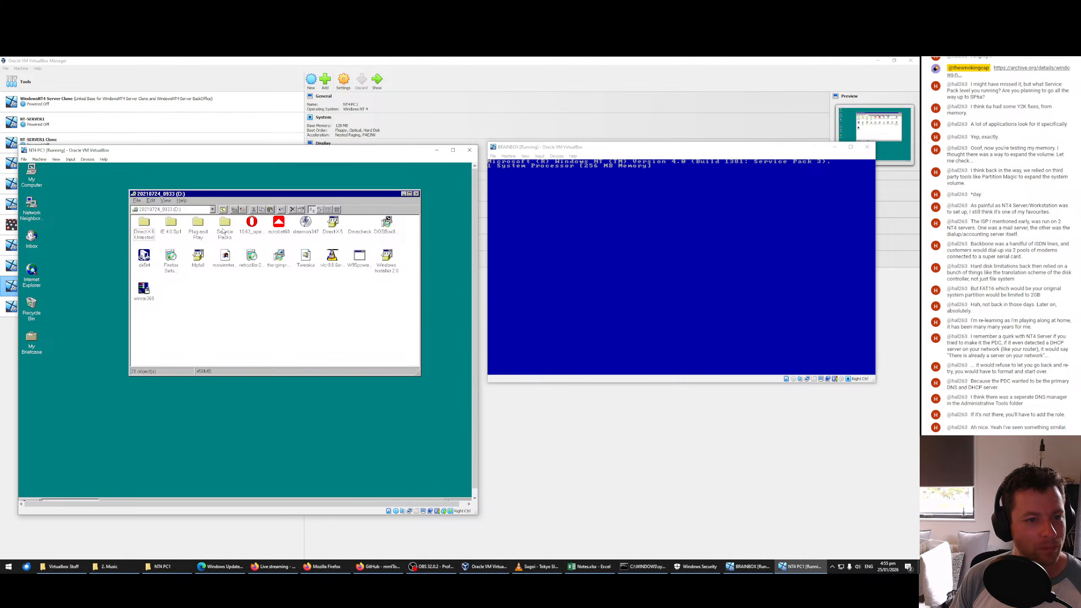
Launch Internet Explorer 4.01 SP1 setup on NT4 PC1, accept the licence and choose Full Installation.
double_click(170, 225)
scroll(312, 335, "down", 3)
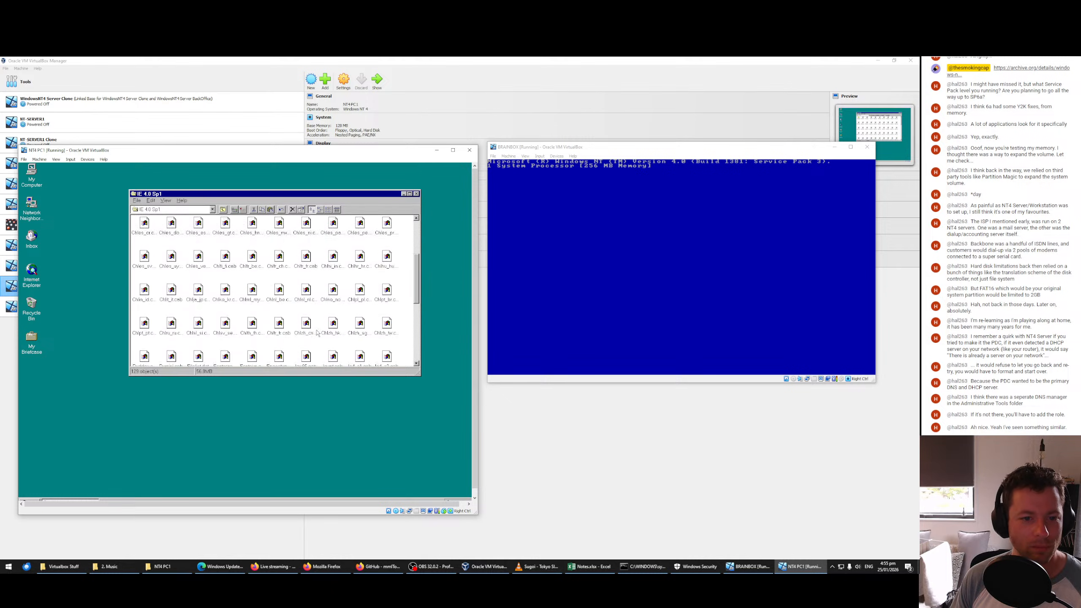
double_click(224, 252)
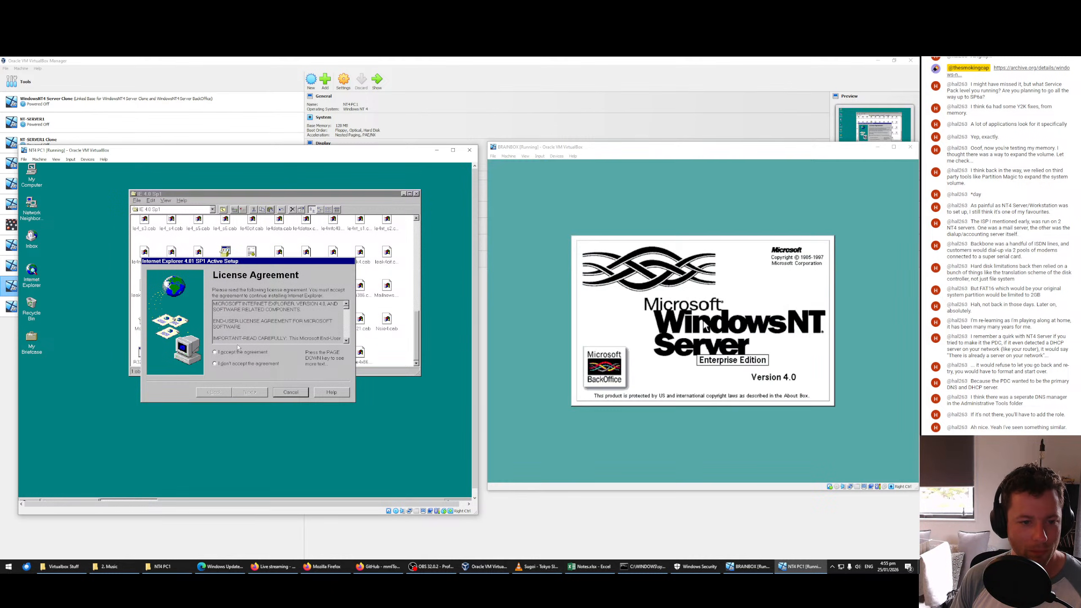
left_click(215, 352)
left_click(250, 392)
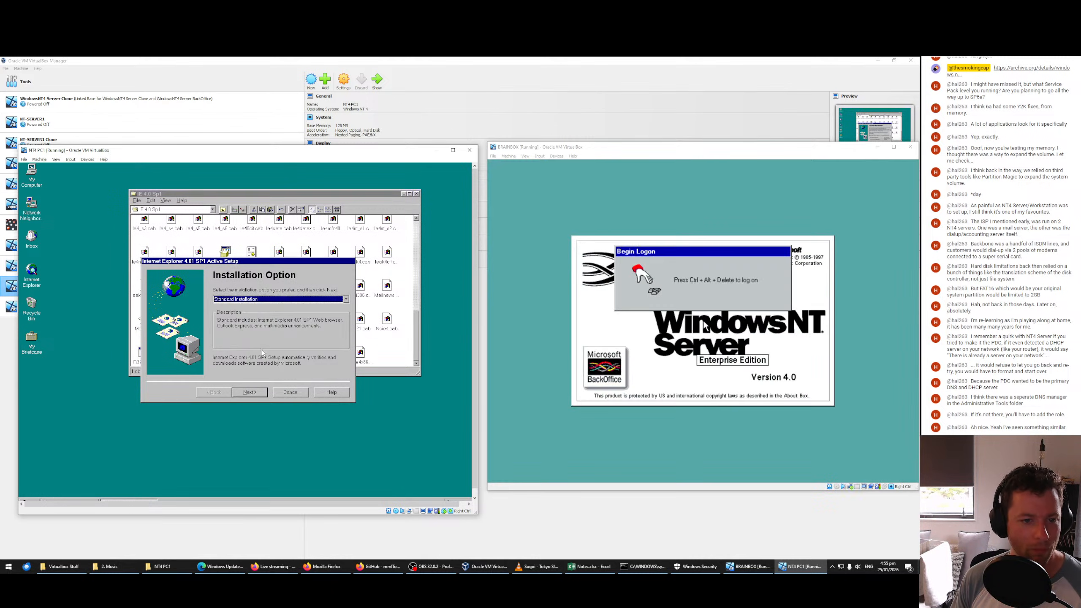
left_click(263, 298)
left_click(257, 302)
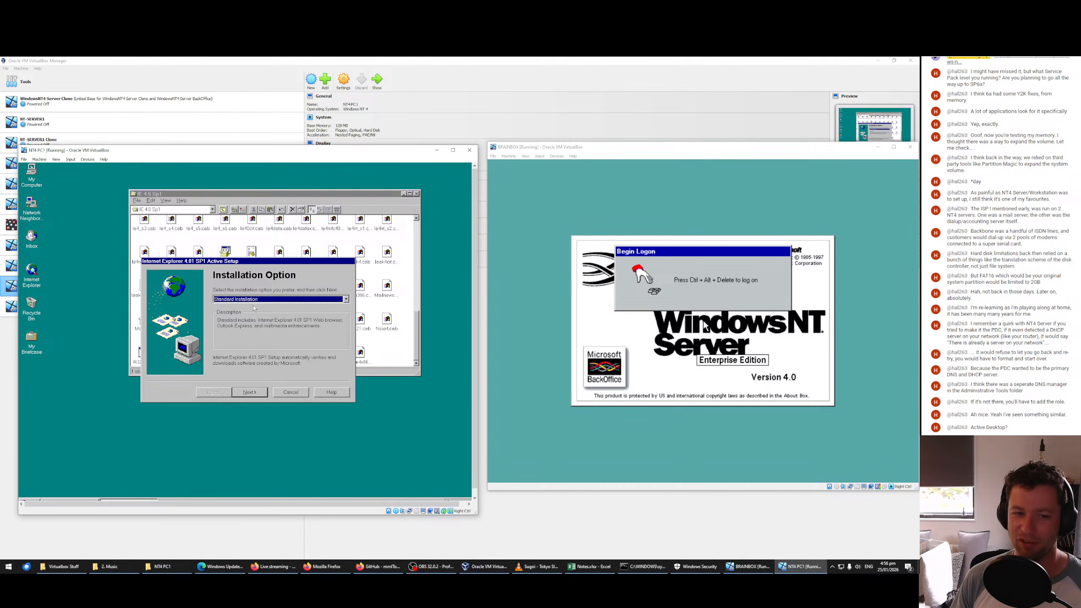
left_click(283, 299)
left_click(258, 313)
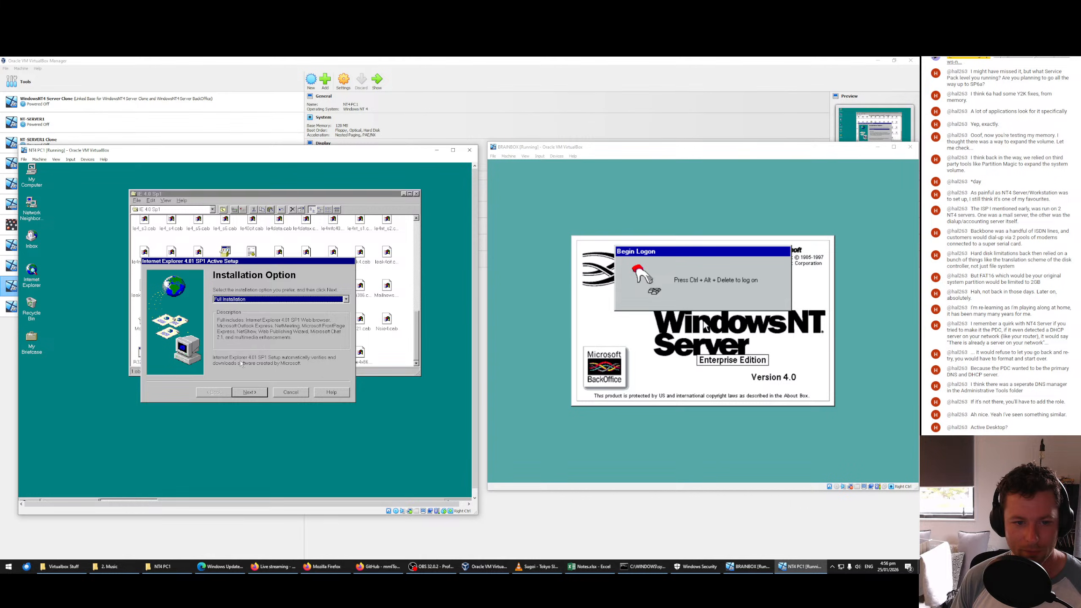
left_click(256, 392)
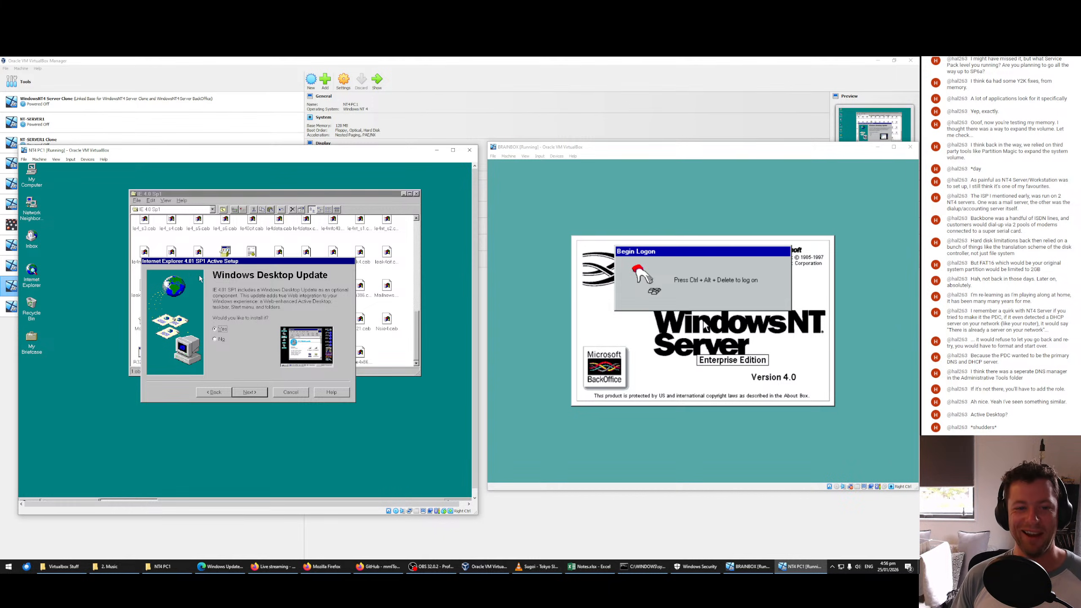
Decline the Windows Desktop Update, keep the default region and folder, and start installing.
left_click(220, 339)
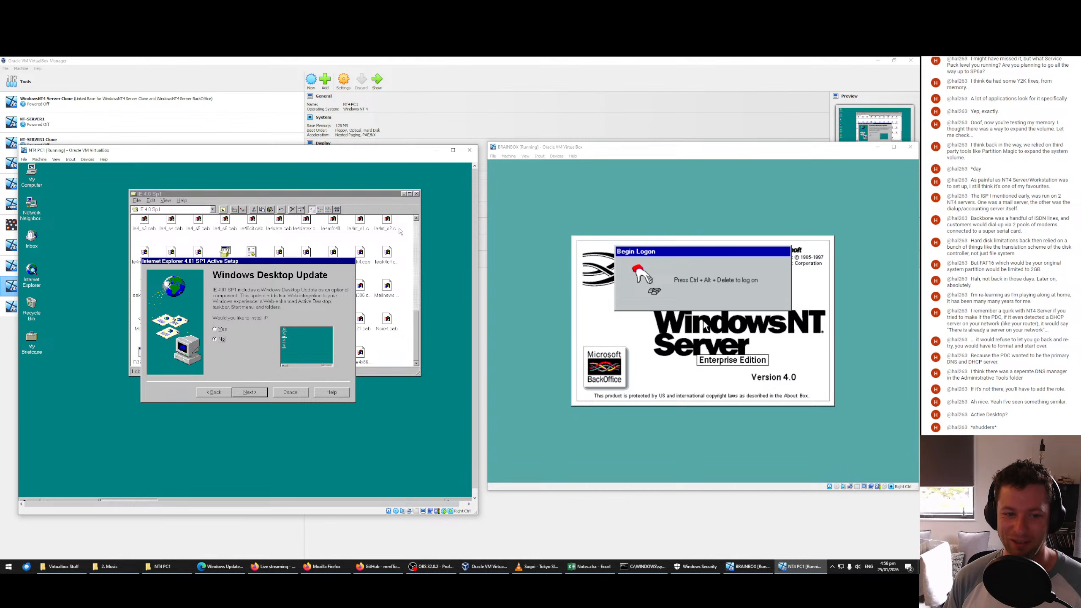
mouse_move(476, 513)
left_mouse_down()
mouse_move(499, 531)
mouse_move(489, 527)
left_mouse_up()
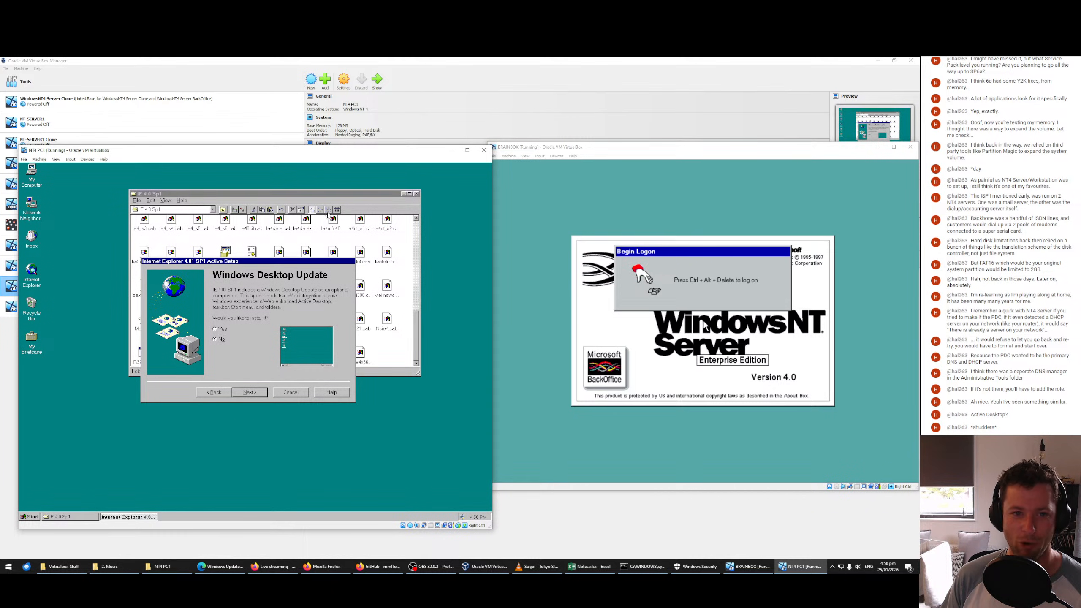
left_click_drag(346, 156, 346, 116)
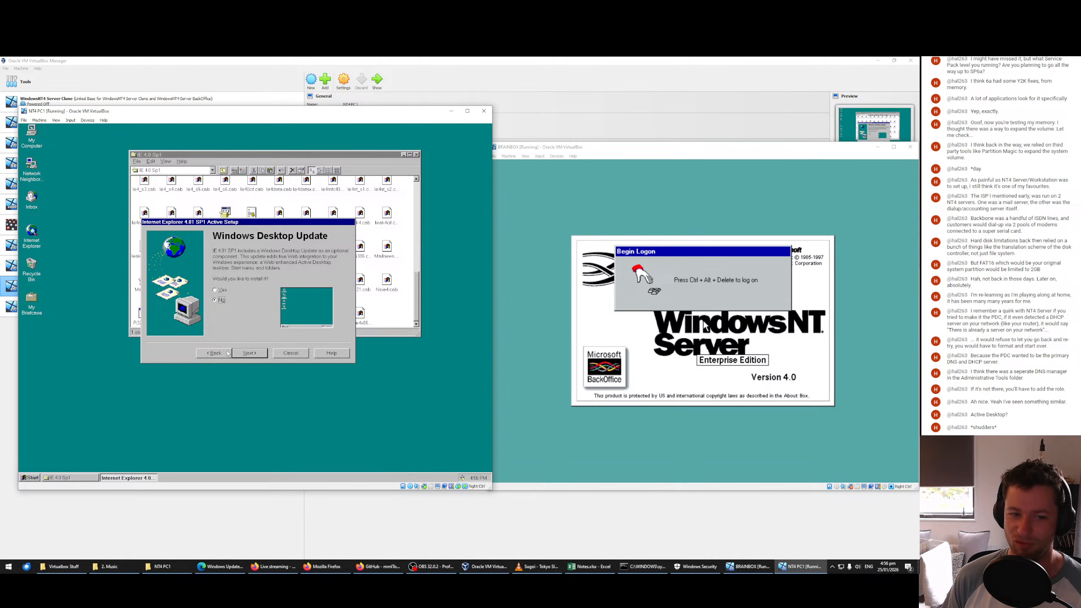
left_click(251, 352)
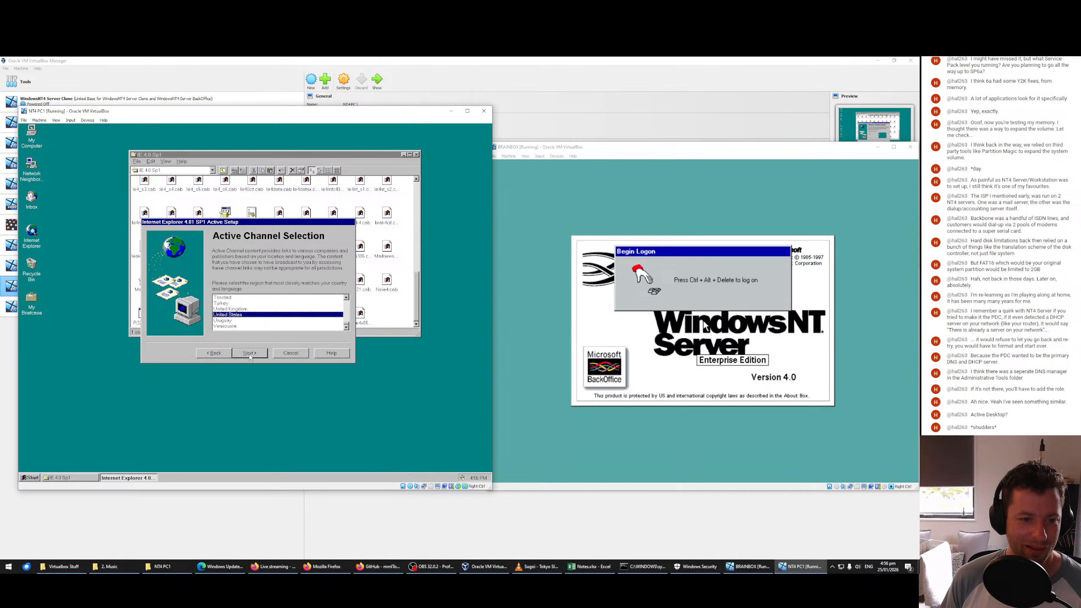
left_click(250, 353)
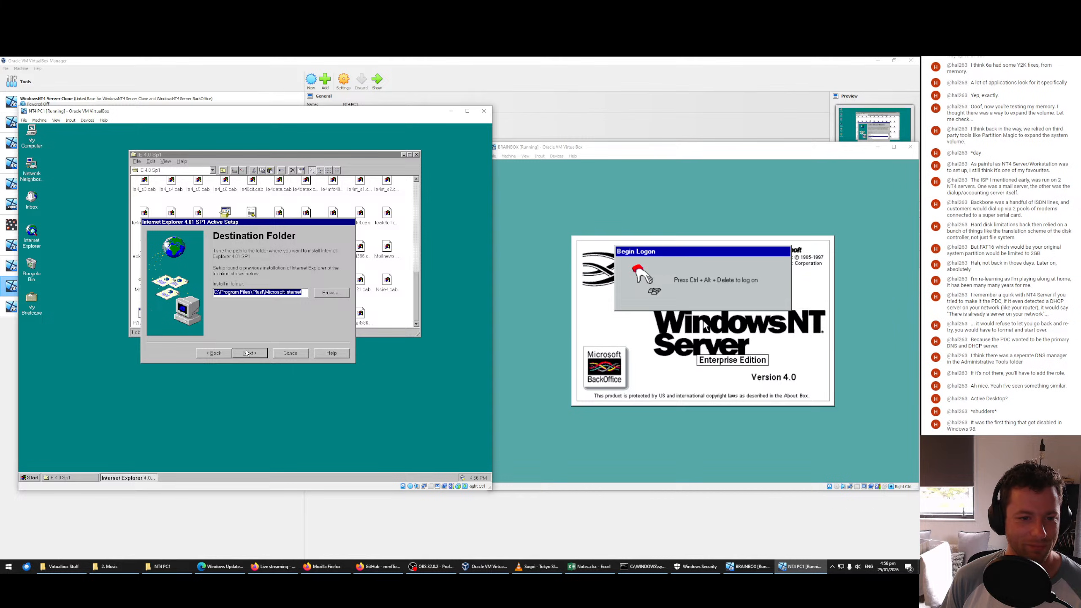
left_click(250, 353)
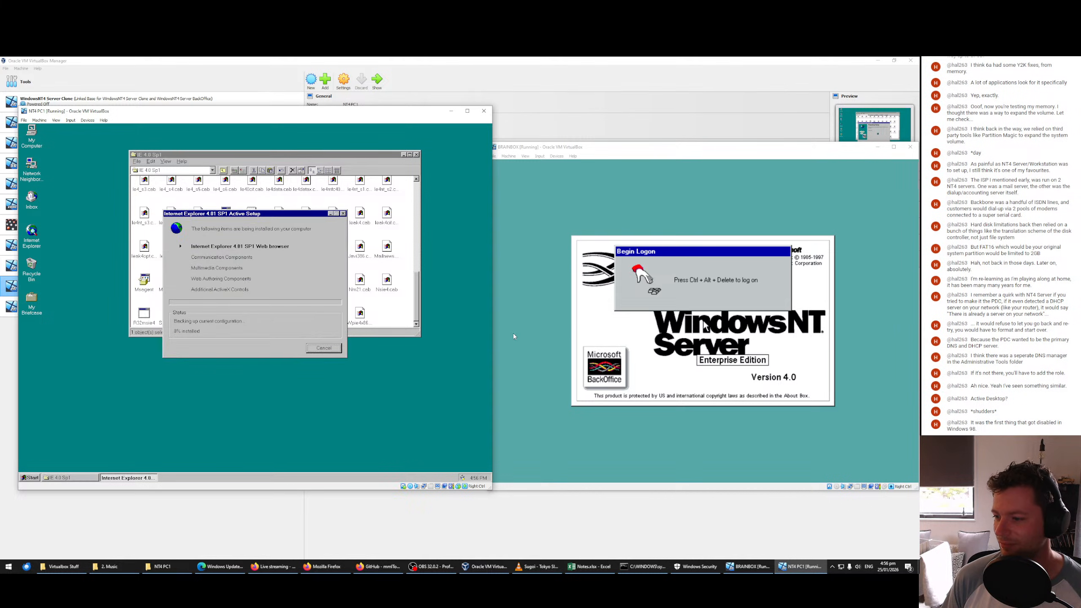
Bring up BRAINBOX's logon dialog with Ctrl+Alt+Delete and enter the Administrator password.
left_click(705, 310)
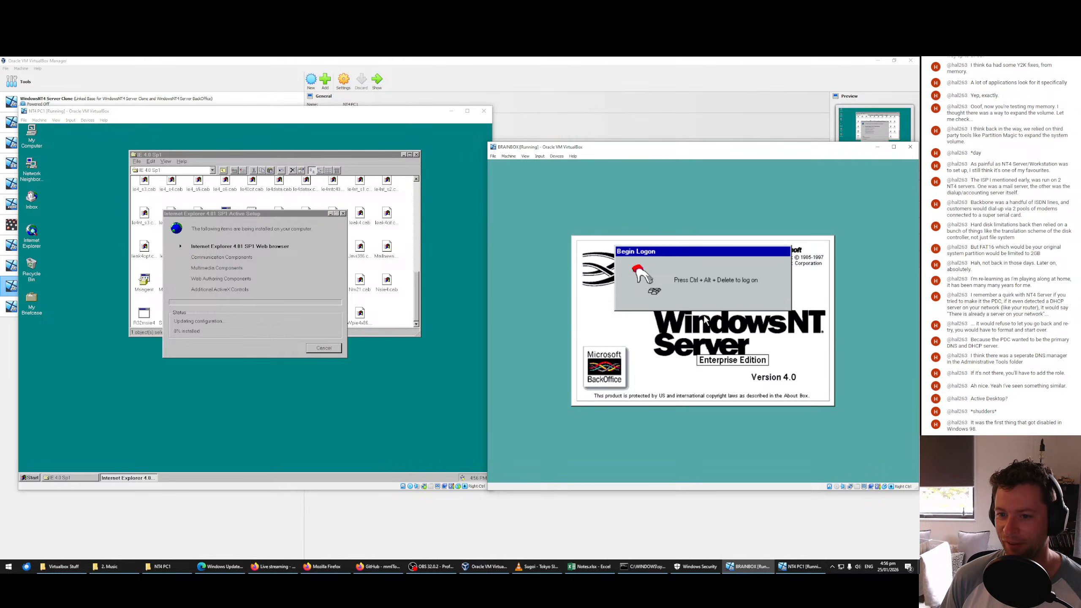
key("ctrl+alt+Delete")
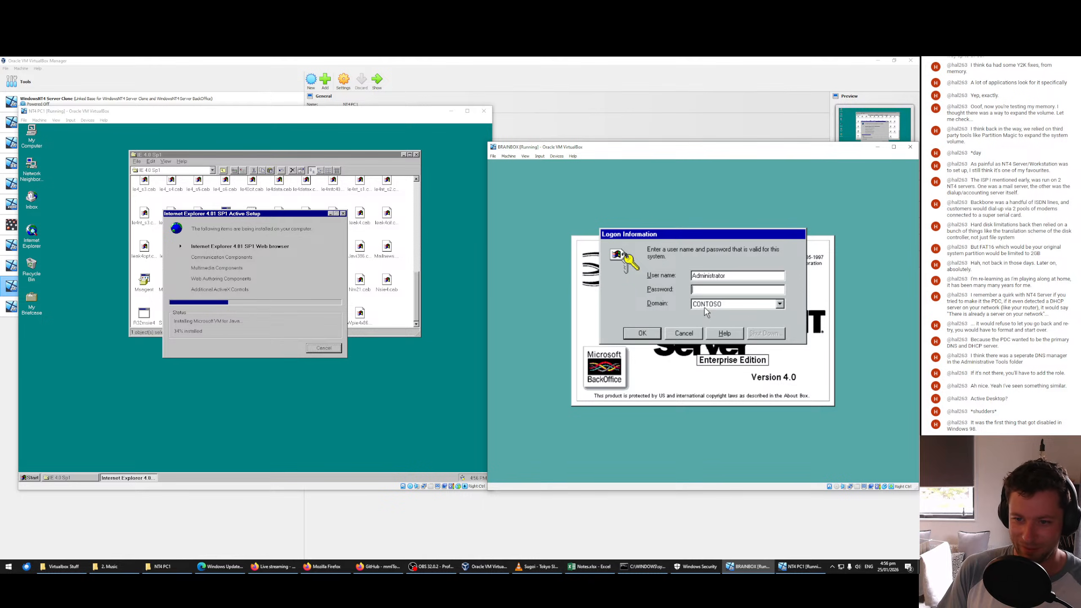
type("***")
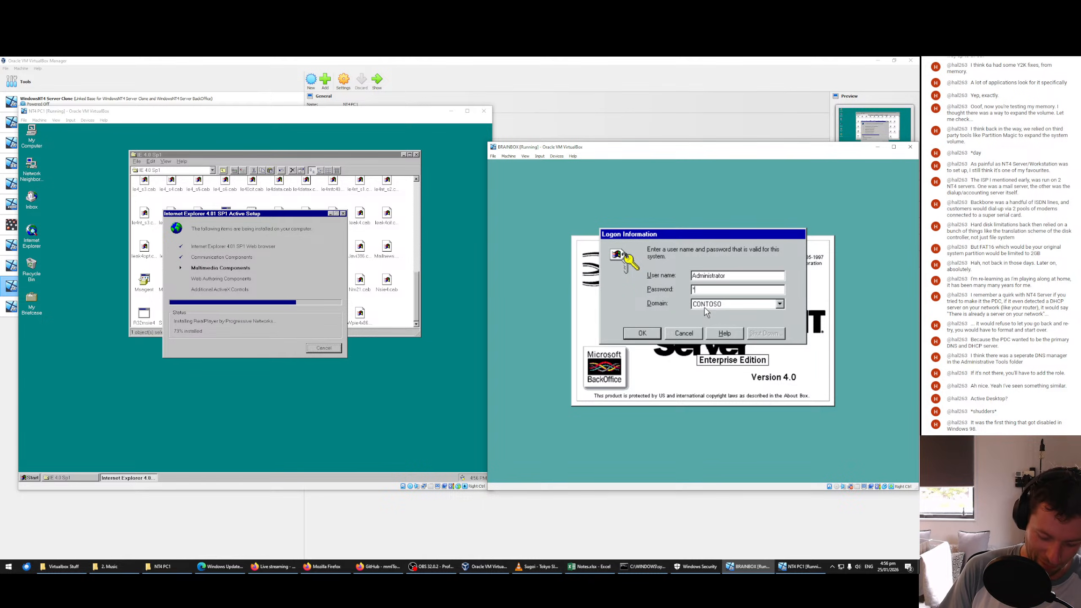
type("**")
Log on to BRAINBOX, dismiss the Welcome and RAM notices, exit the Enterprise Edition installer and Administrative Tools.
key("Return")
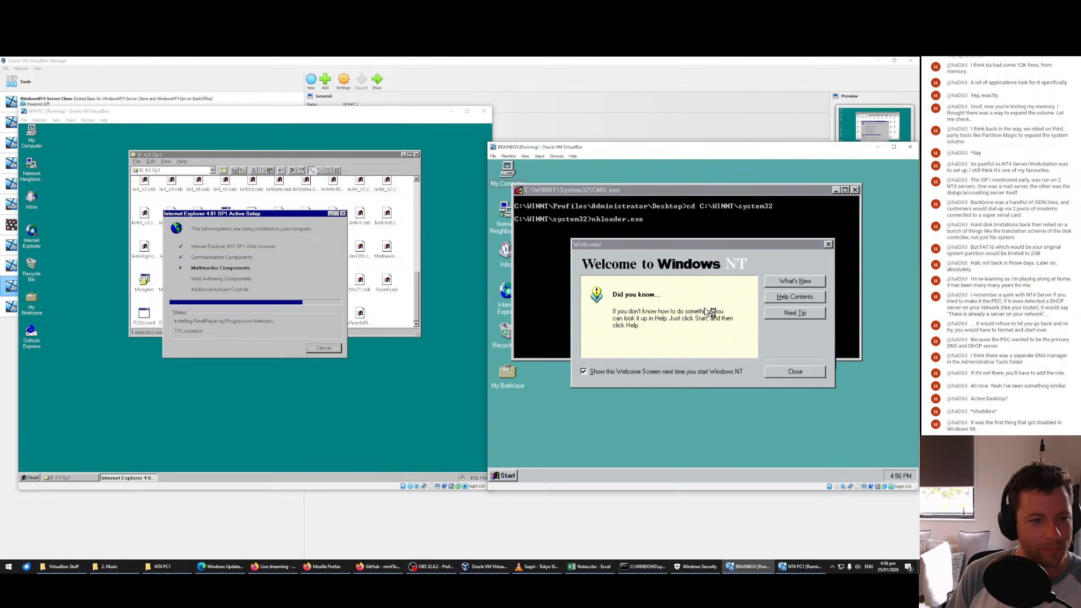
left_click(815, 375)
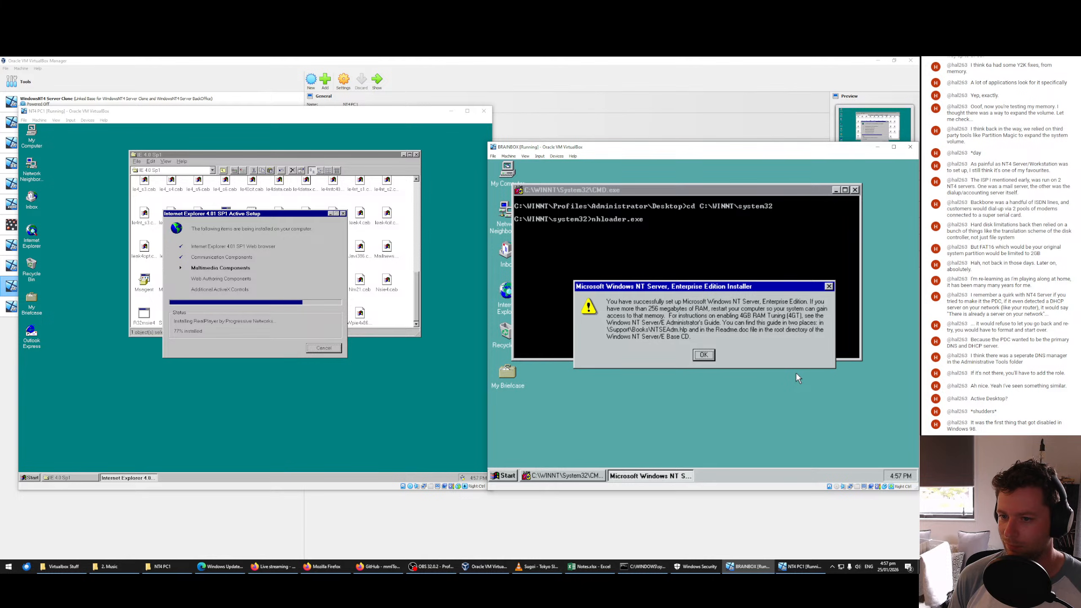
key("Return")
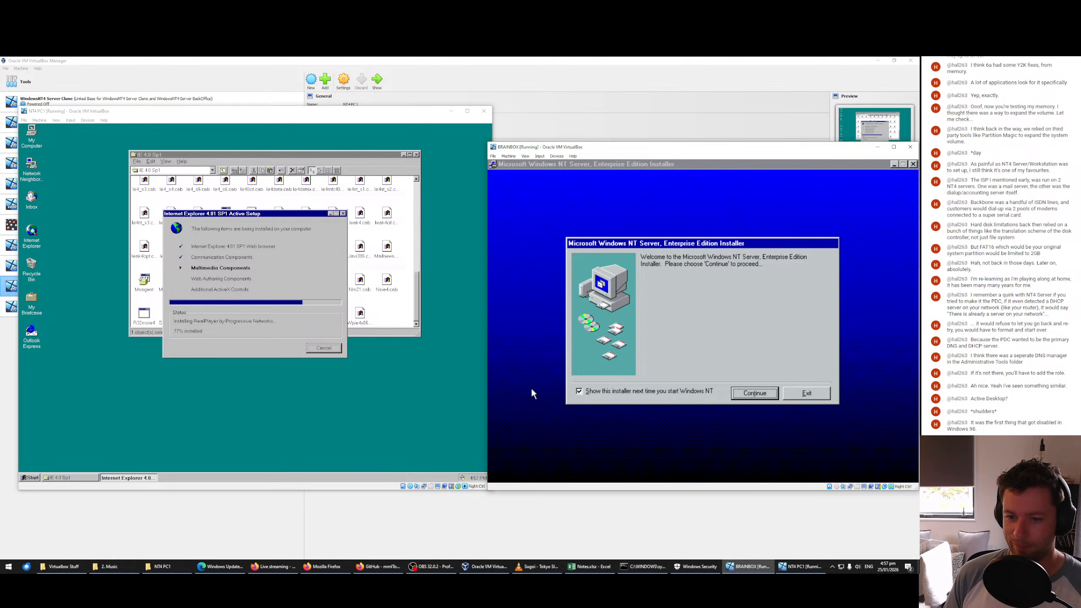
left_click(734, 392)
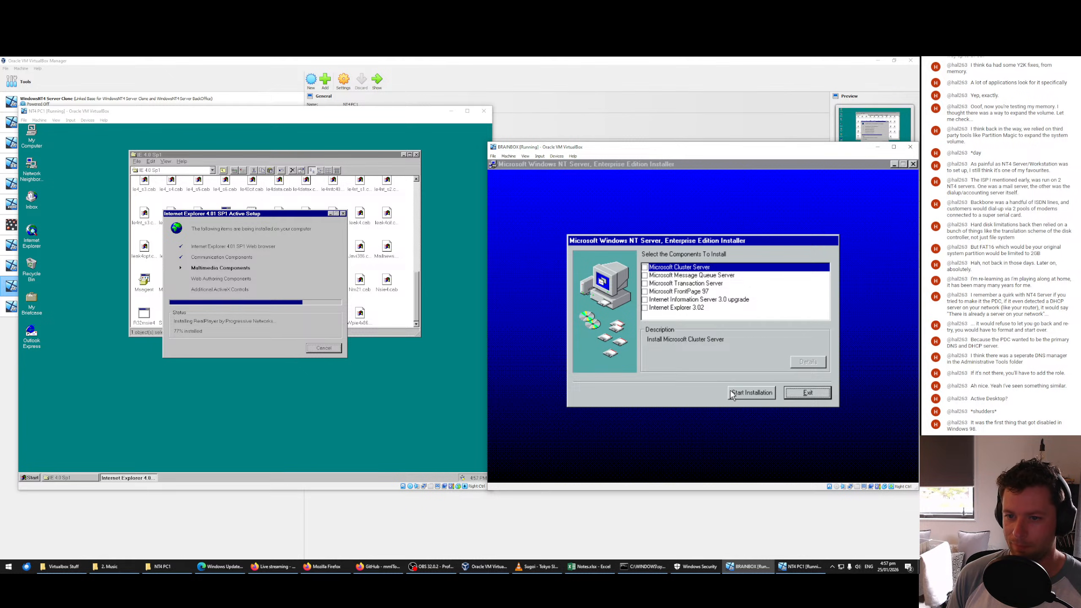
left_click(807, 394)
left_click(692, 339)
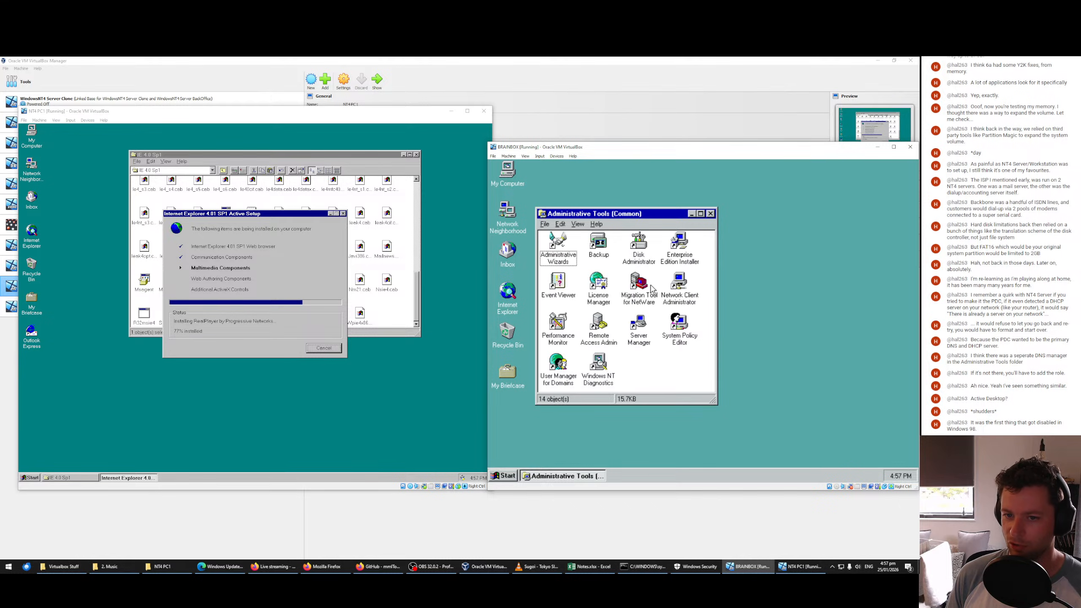
left_click(710, 213)
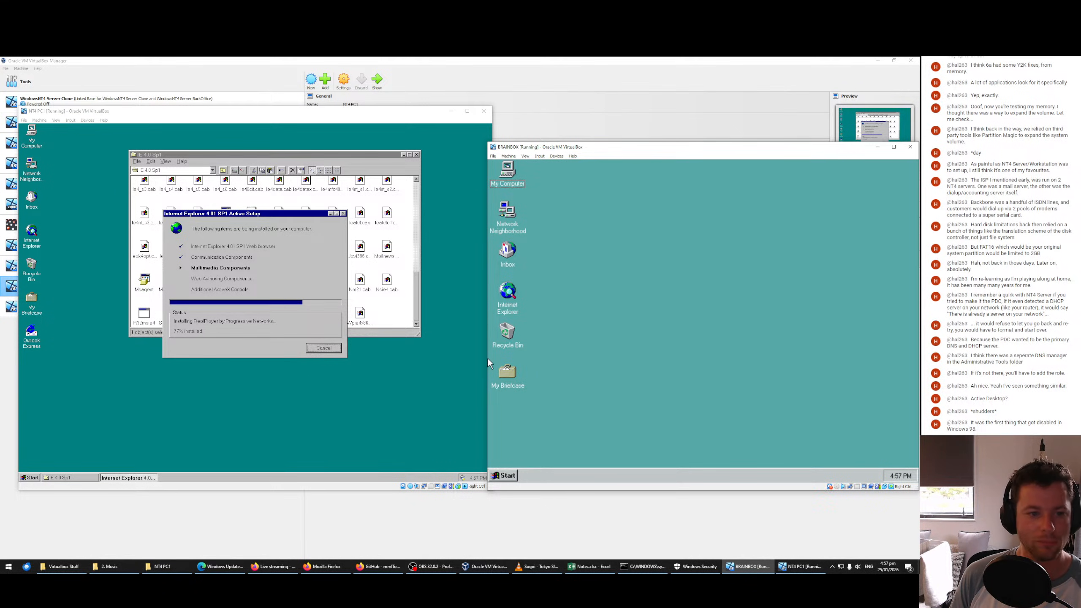
In BRAINBOX's My Computer, show the full path in titles and stop hiding file extensions.
double_click(508, 171)
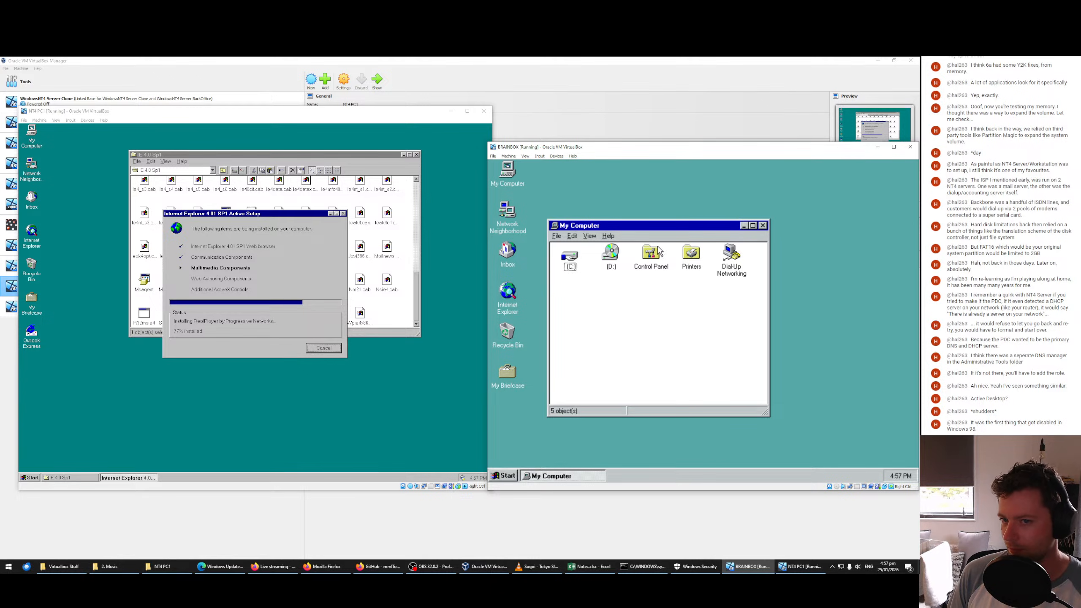
left_click(590, 236)
left_click(597, 247)
left_click(590, 235)
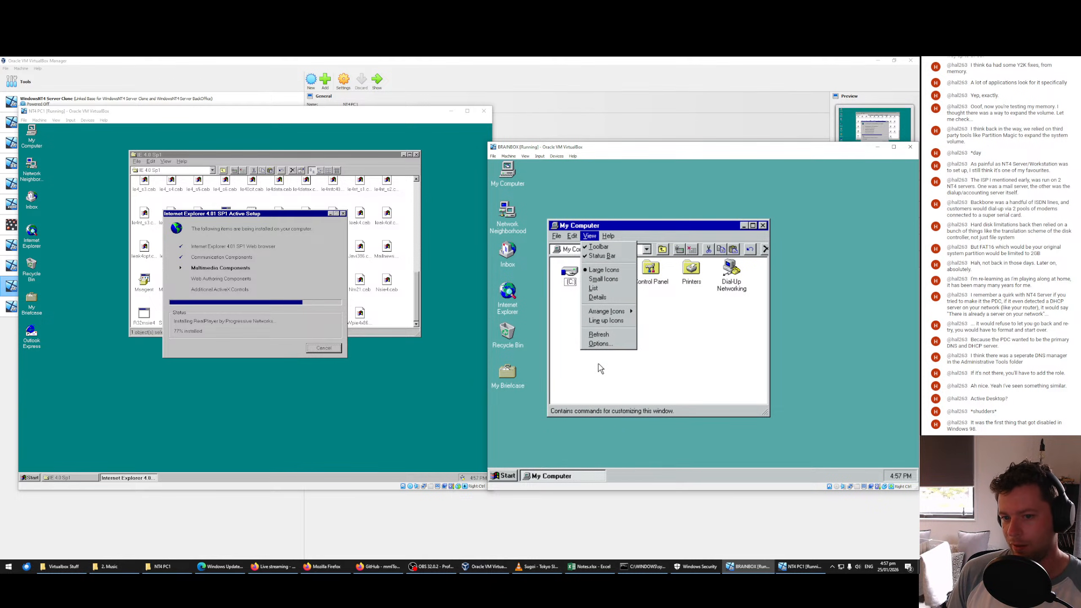
left_click(600, 343)
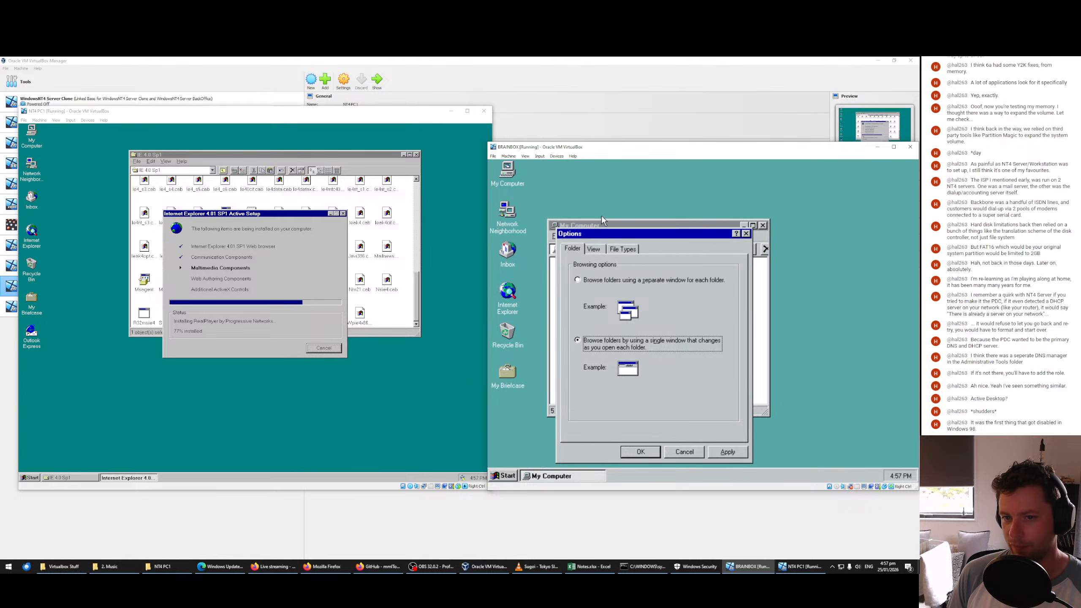
left_click(594, 248)
left_click(599, 359)
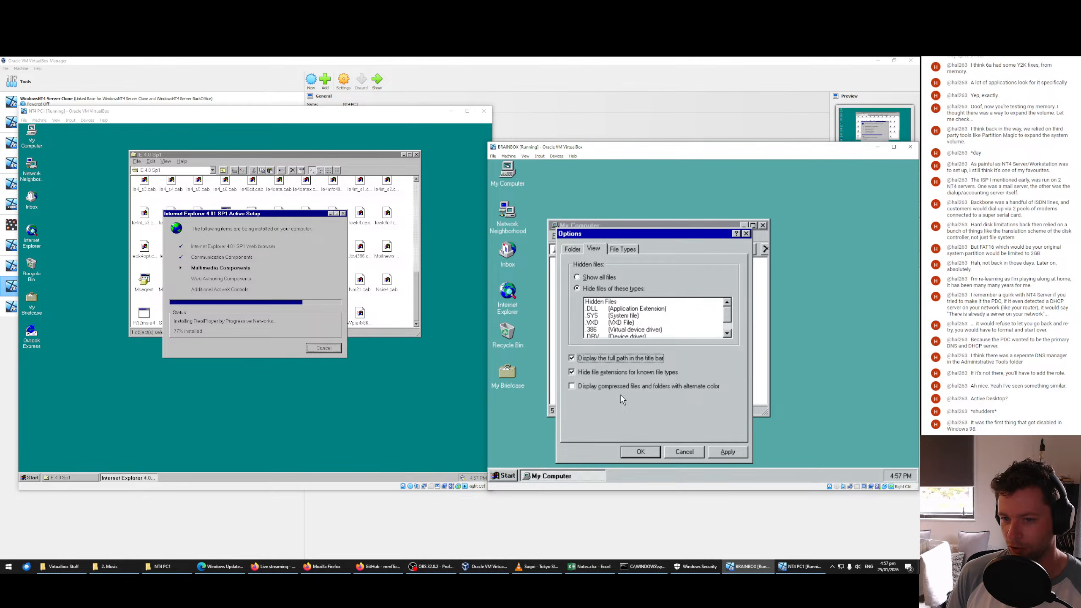
left_click(604, 371)
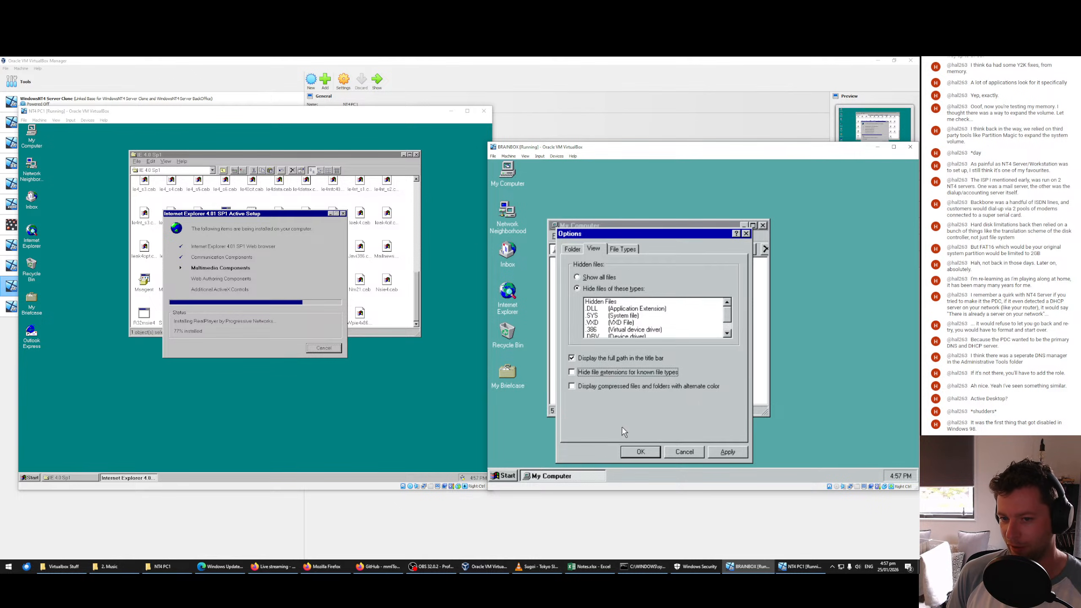
left_click(641, 450)
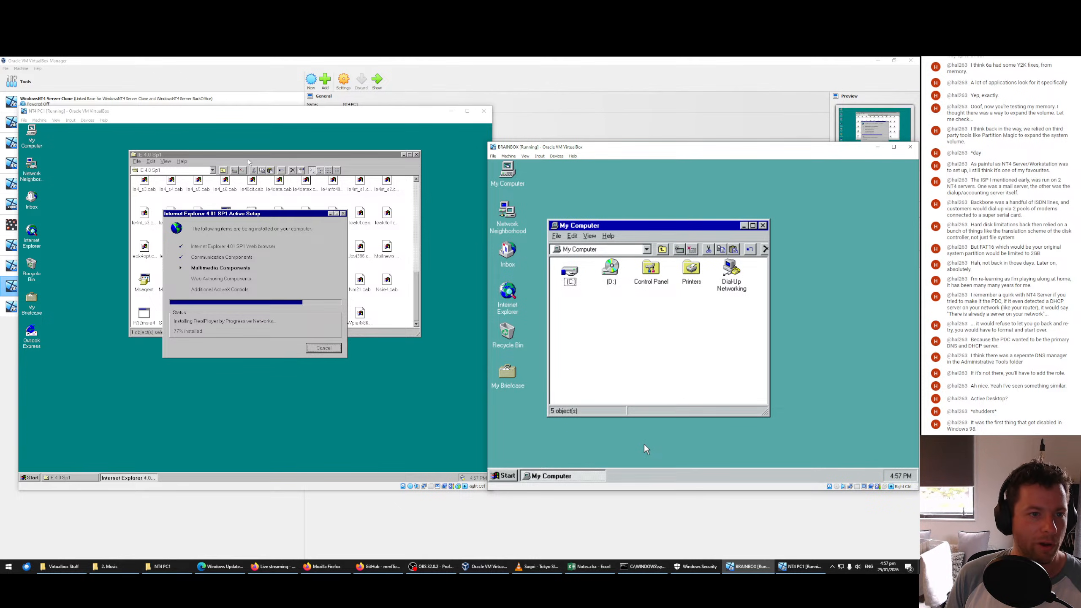
Apply the same full-path and show-extensions folder options in NT4 PC1's IE 4.0 Sp1 folder.
left_click(225, 154)
left_click(165, 162)
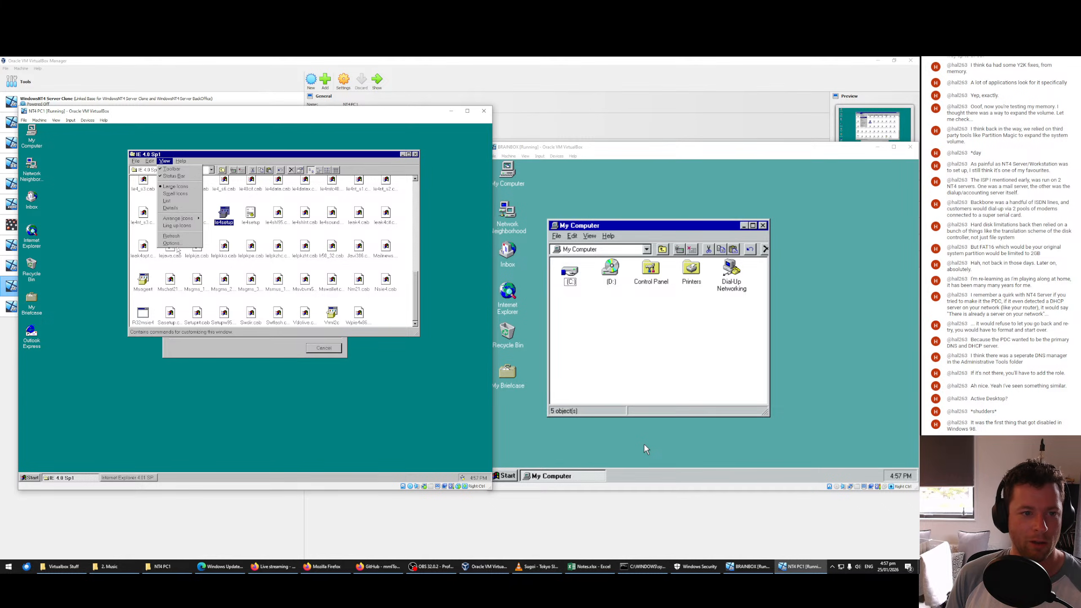
left_click(172, 243)
left_click(165, 171)
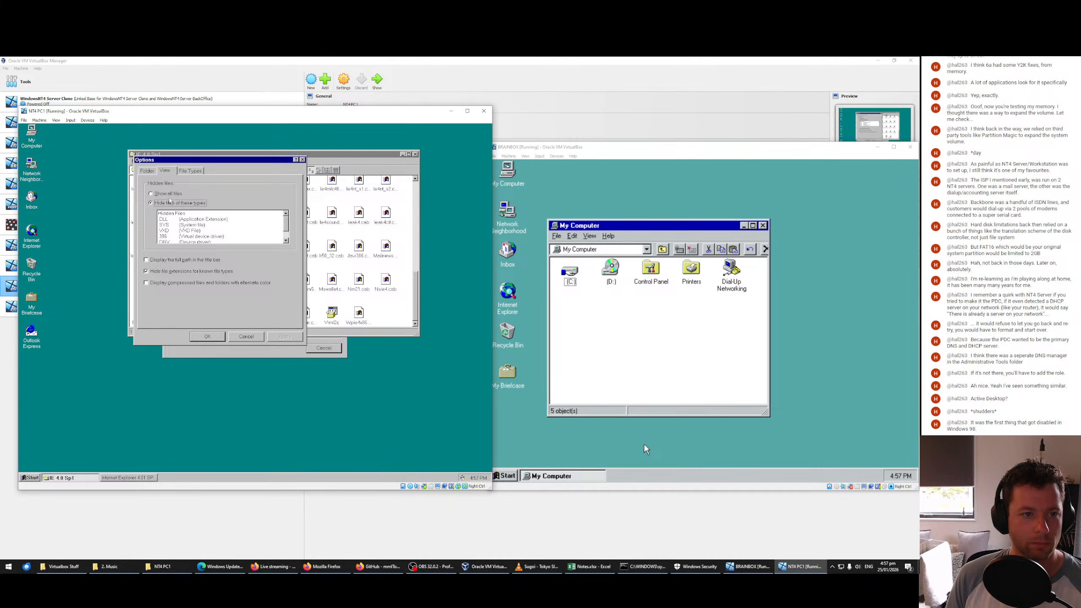
left_click(164, 260)
left_click(170, 271)
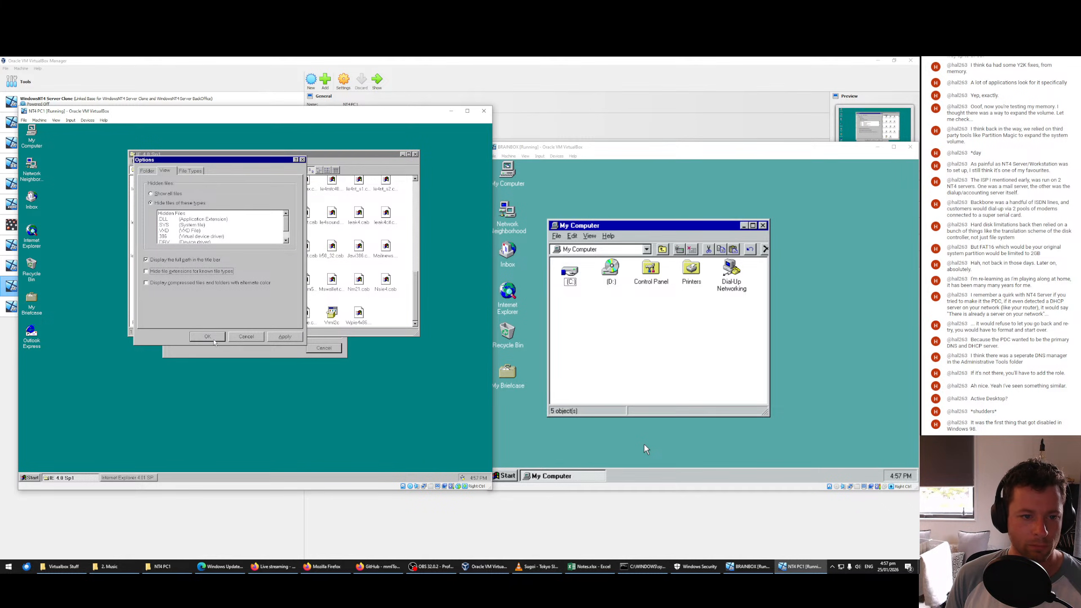
left_click(212, 339)
left_click_drag(414, 336, 437, 347)
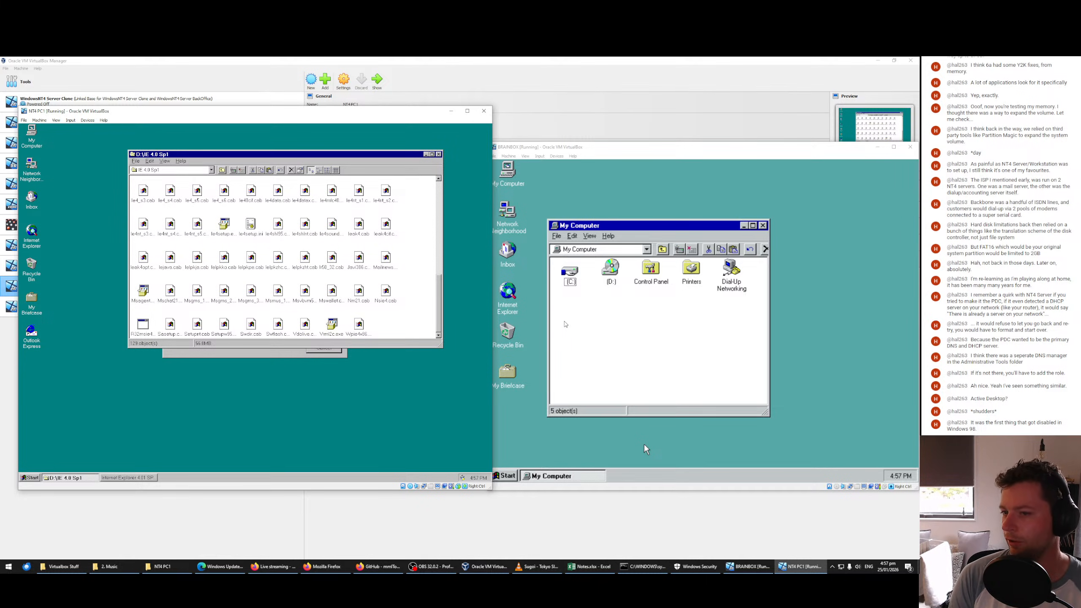
left_click(643, 445)
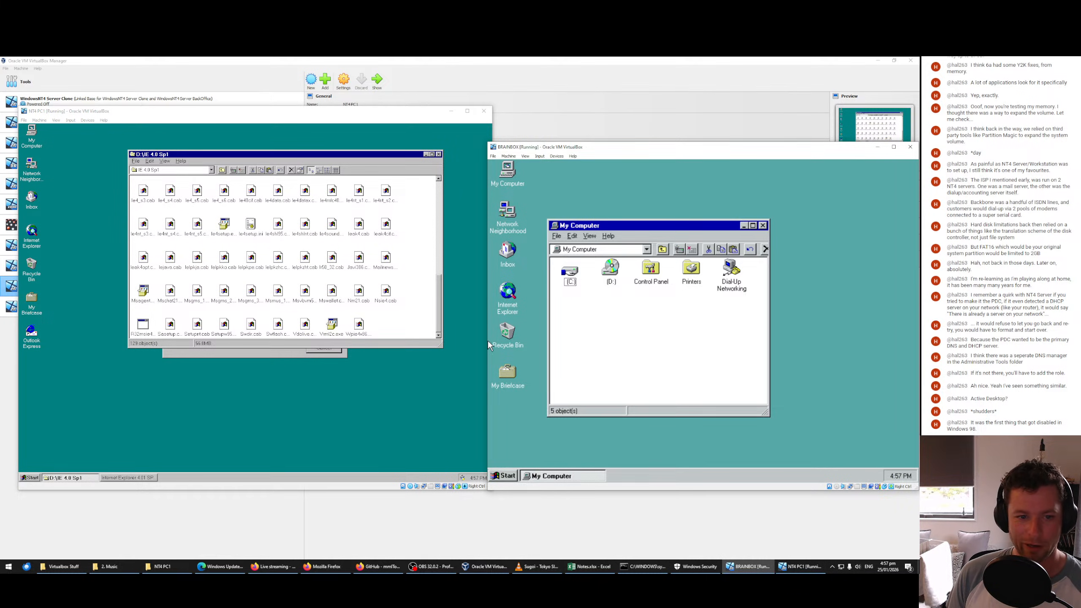
left_click(245, 354)
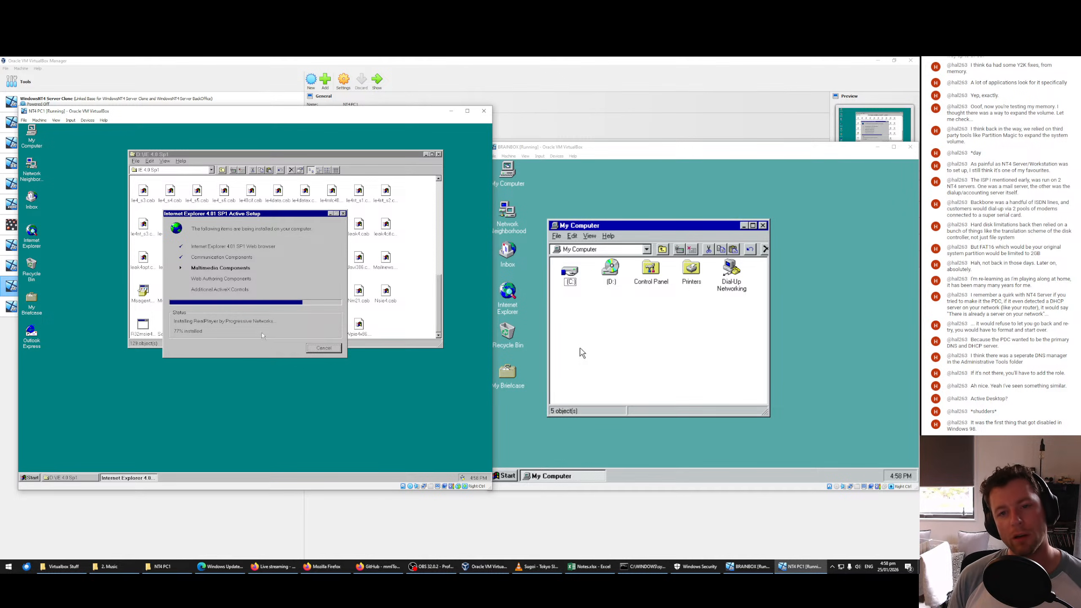
Open BRAINBOX's disc image chooser for its optical drive and move it aside.
left_click(556, 156)
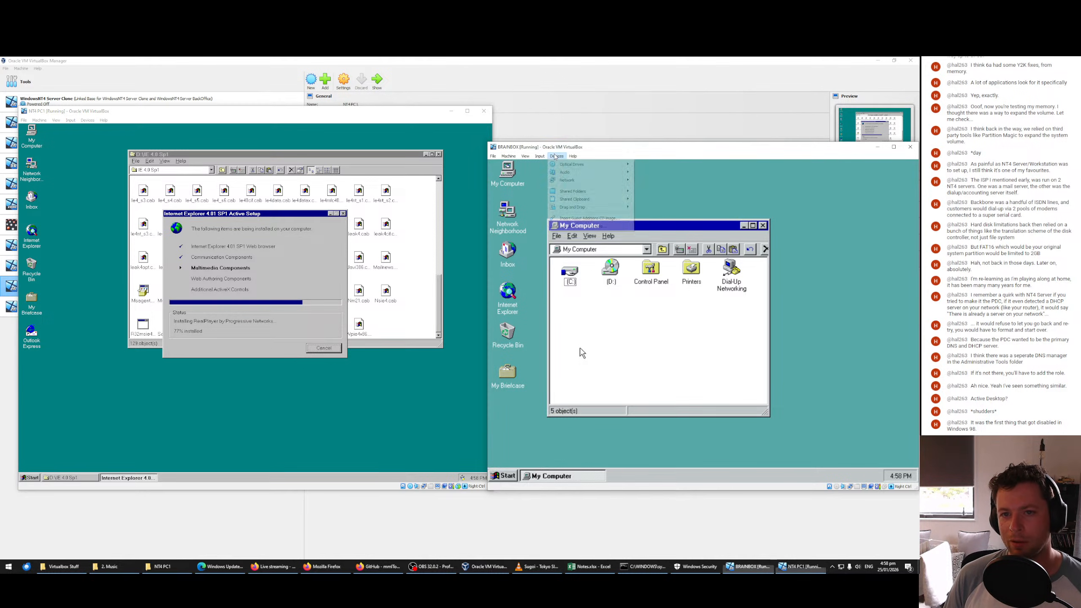
mouse_move(572, 164)
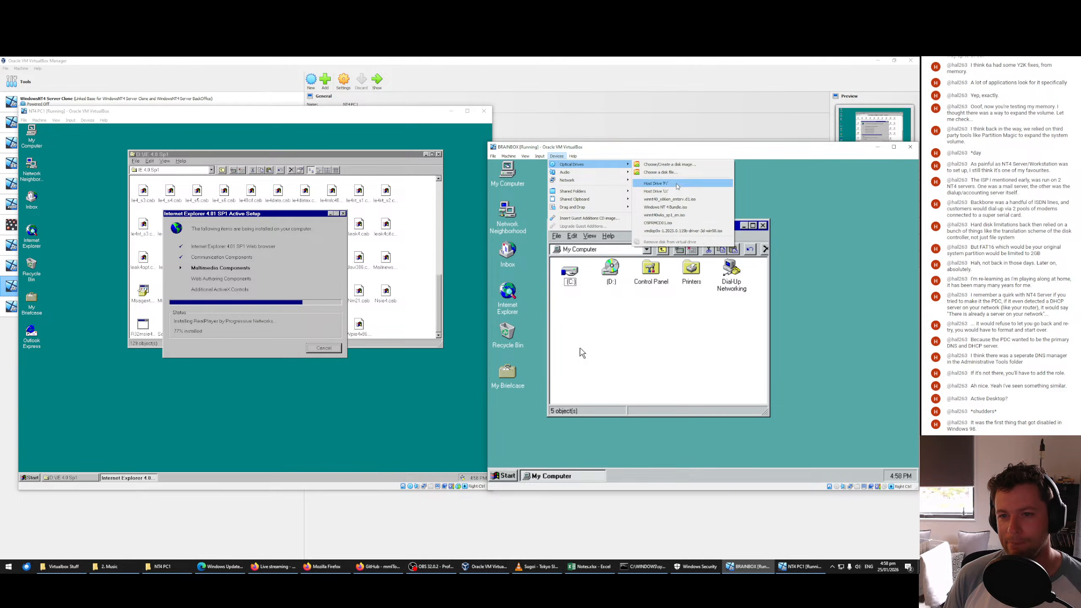
left_click(673, 172)
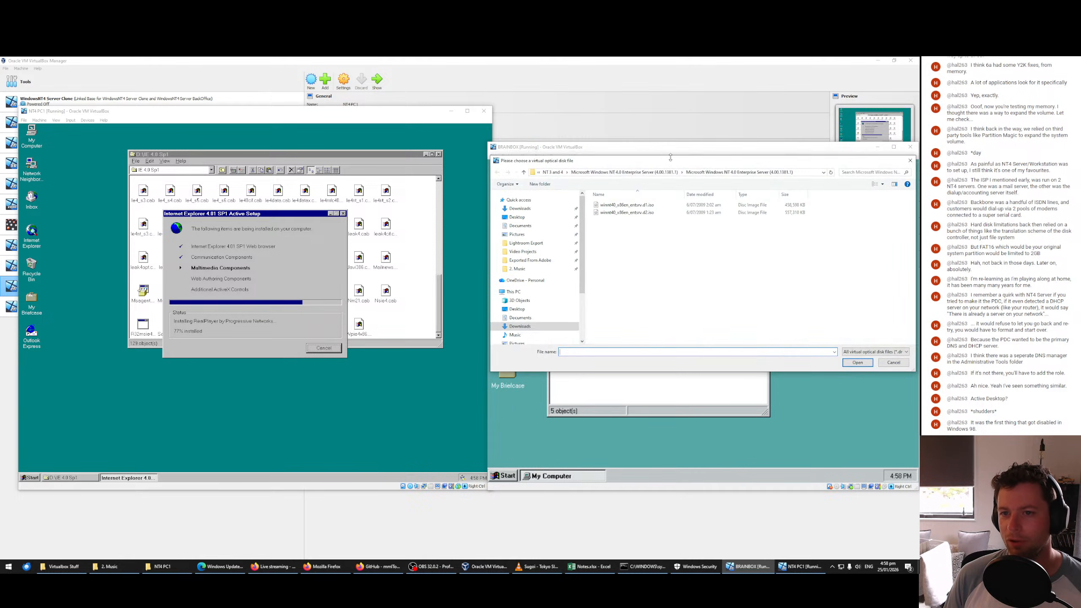
left_click_drag(674, 158, 918, 183)
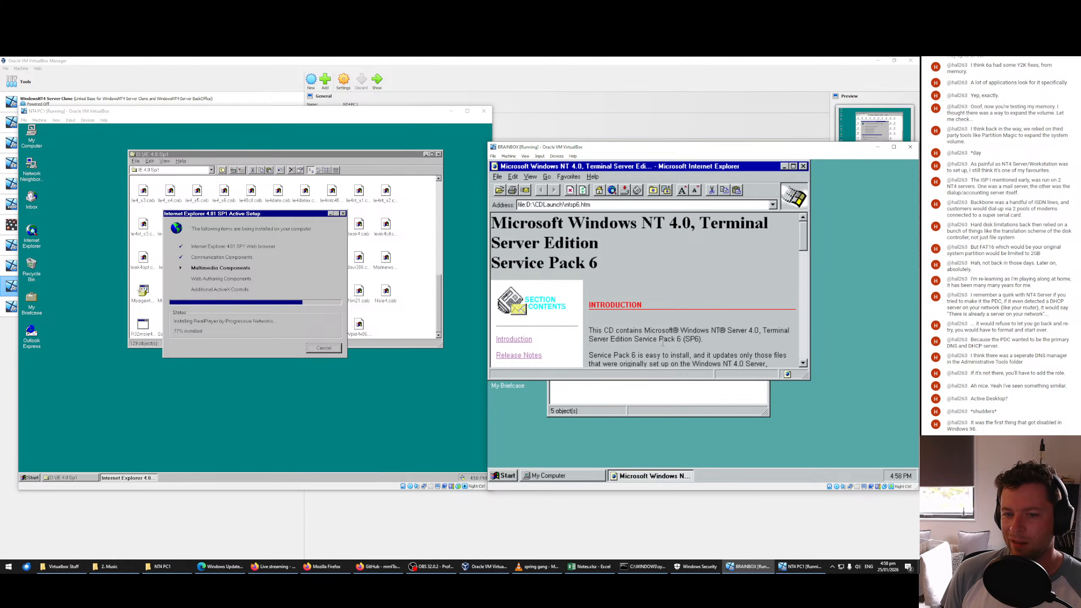
left_click_drag(806, 376, 871, 459)
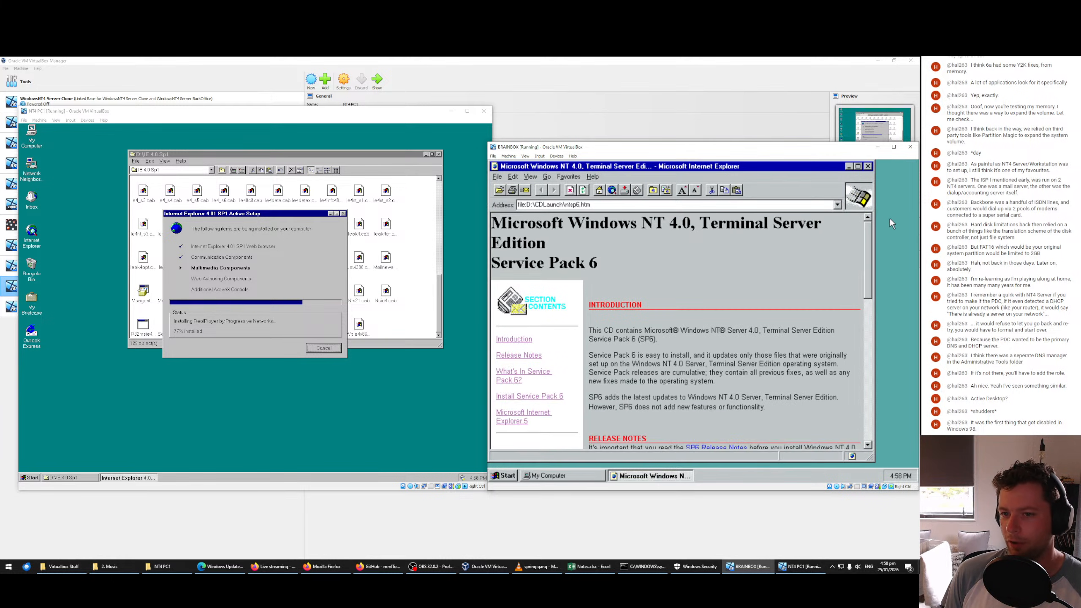
left_click_drag(714, 275, 664, 315)
left_click(654, 385)
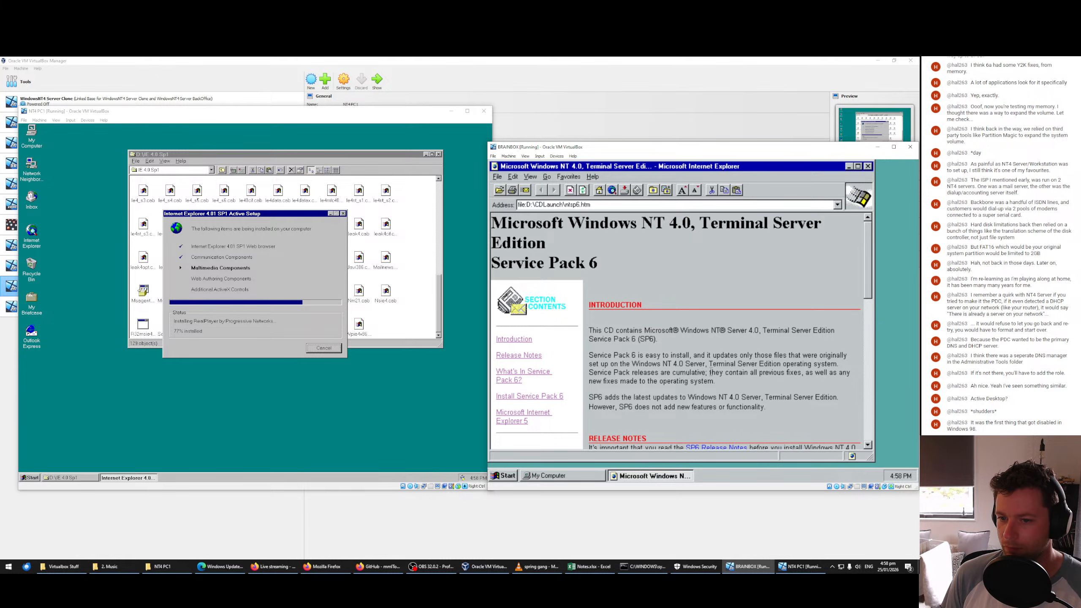
left_click_drag(670, 373, 743, 366)
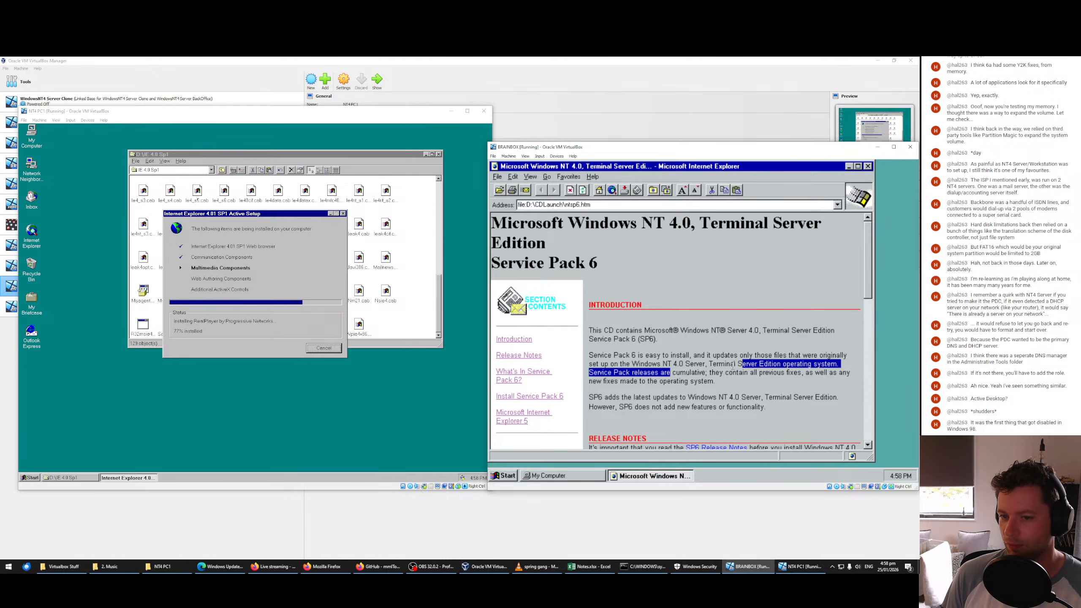
left_click(640, 372)
left_click_drag(645, 365, 760, 369)
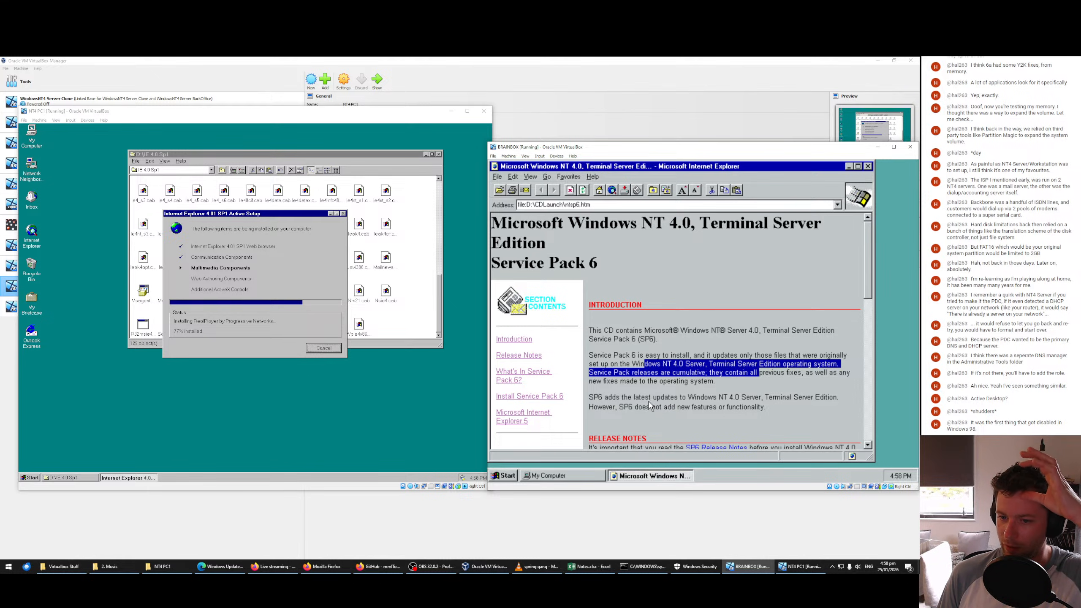
left_click_drag(624, 397, 793, 402)
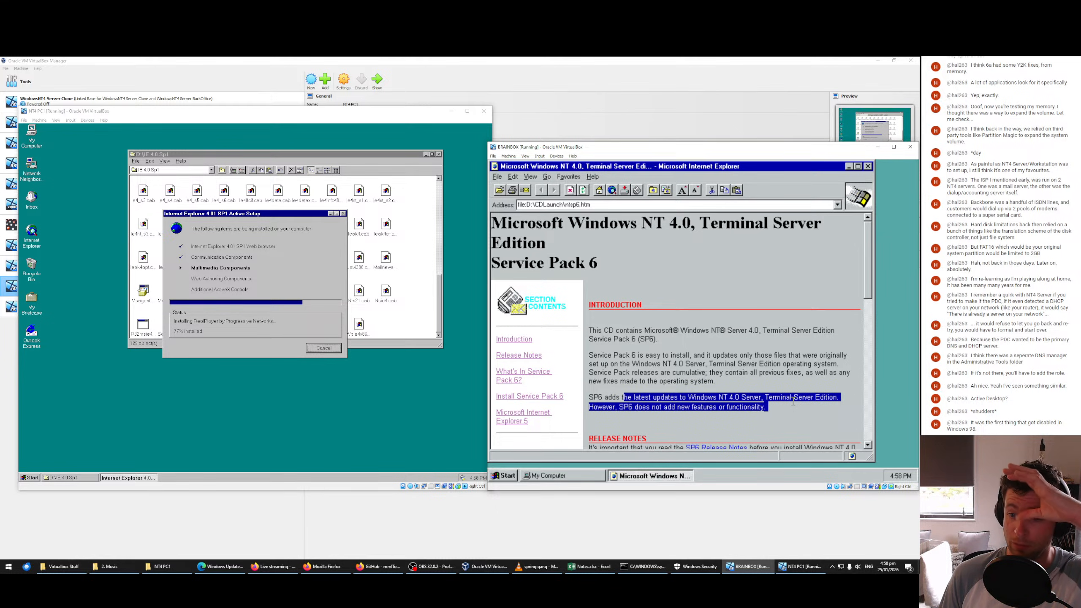
left_click(792, 407)
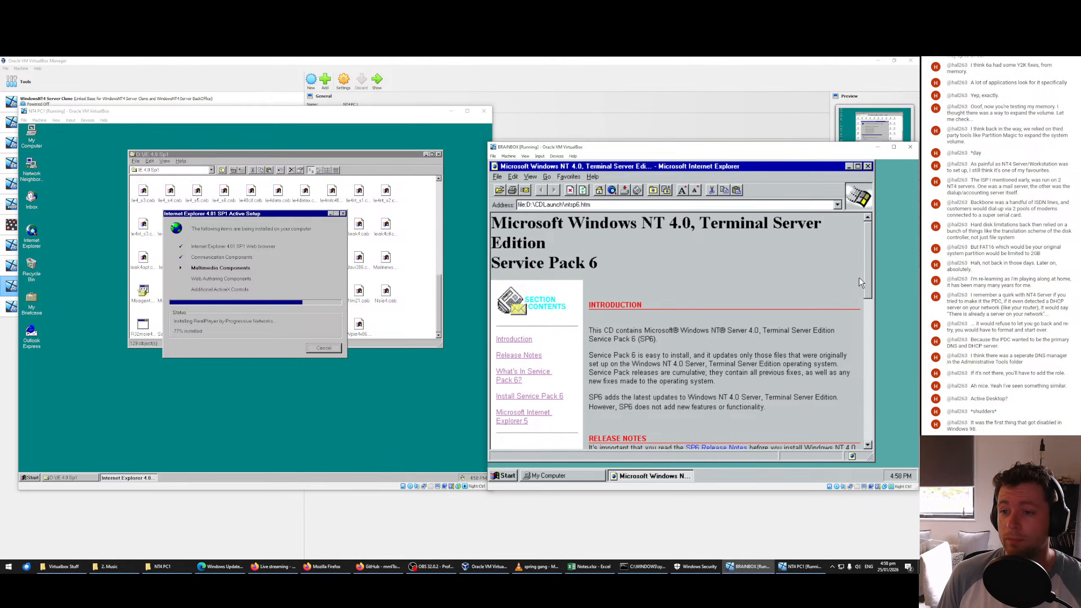
left_click_drag(867, 279, 856, 258)
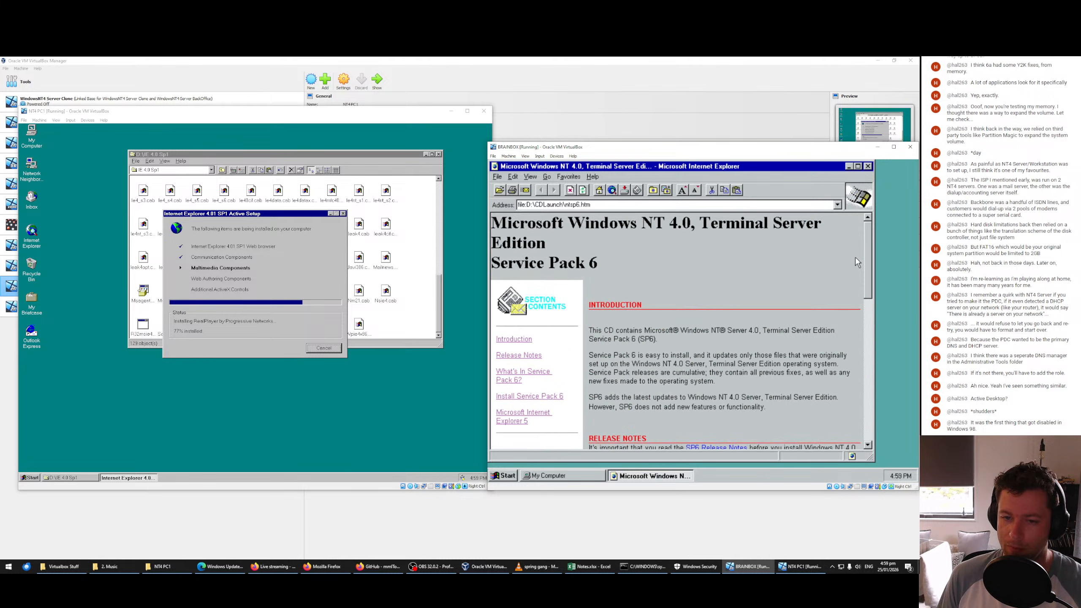
left_click(549, 397)
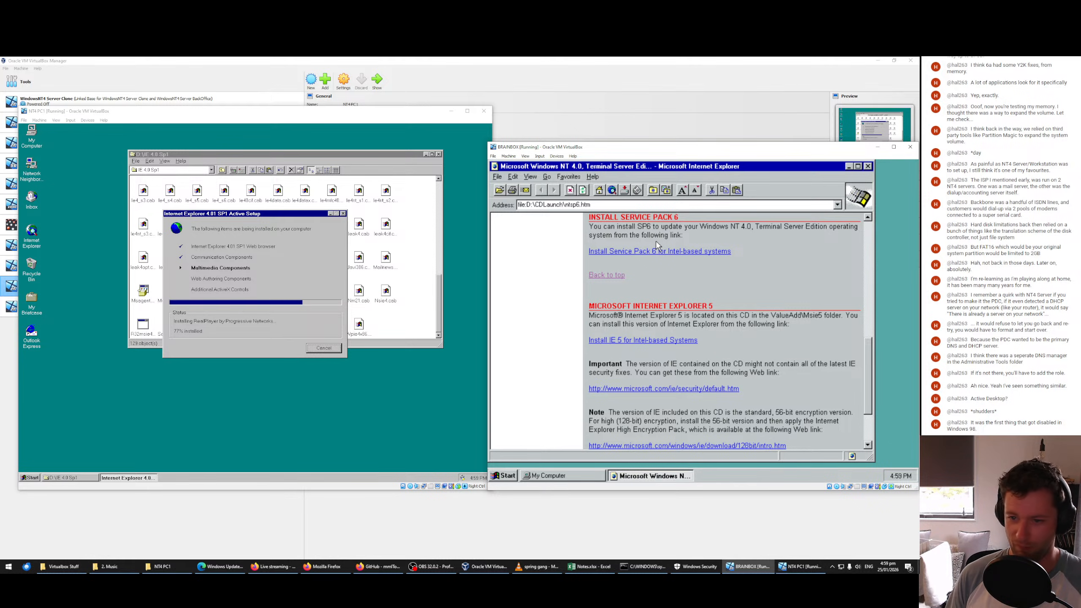
left_click(720, 254)
left_click(577, 331)
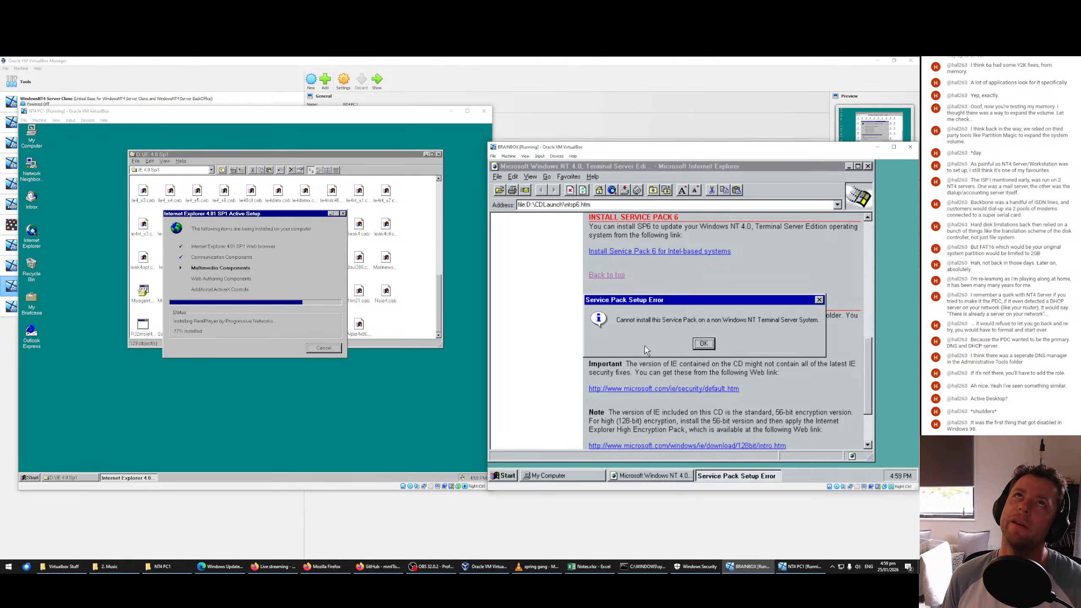
key("Return")
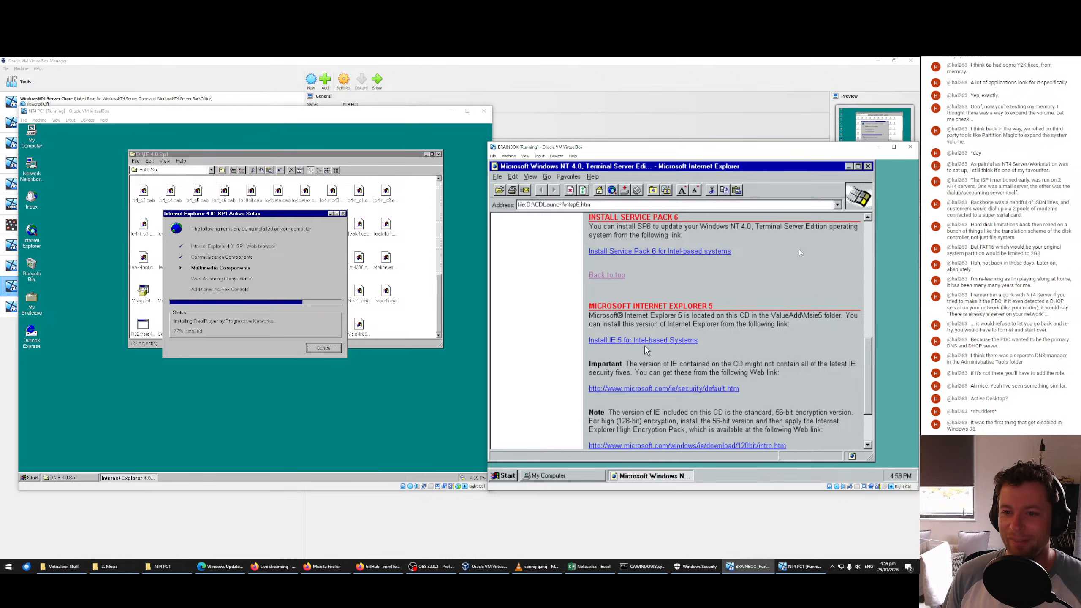
Move the NT4 PC1 folder window aside and close the CD's web page in BRAINBOX.
left_click(161, 567)
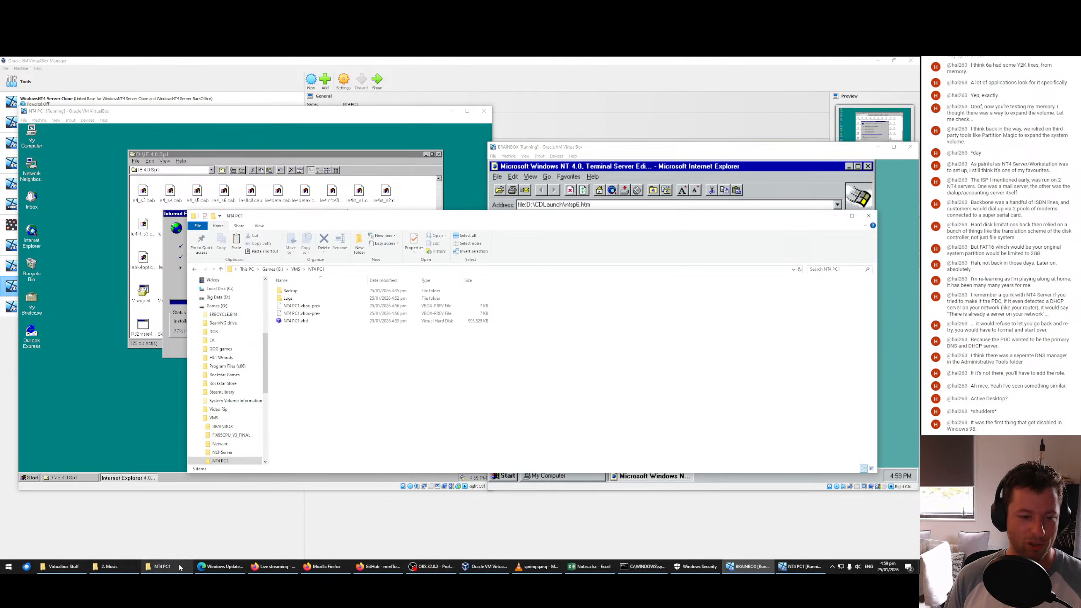
left_click_drag(378, 216, 918, 230)
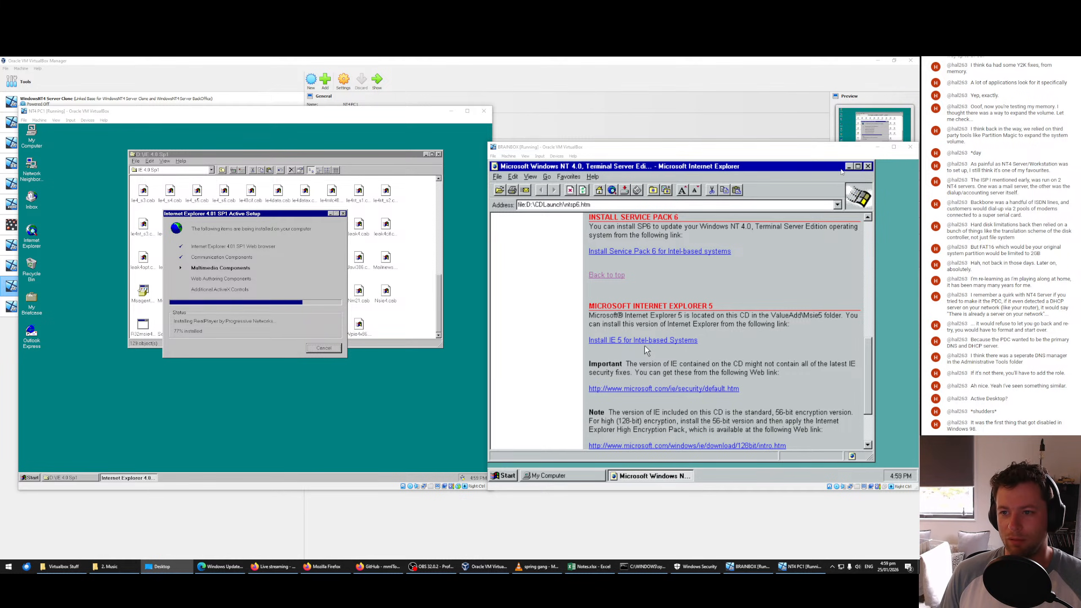
left_click(645, 345)
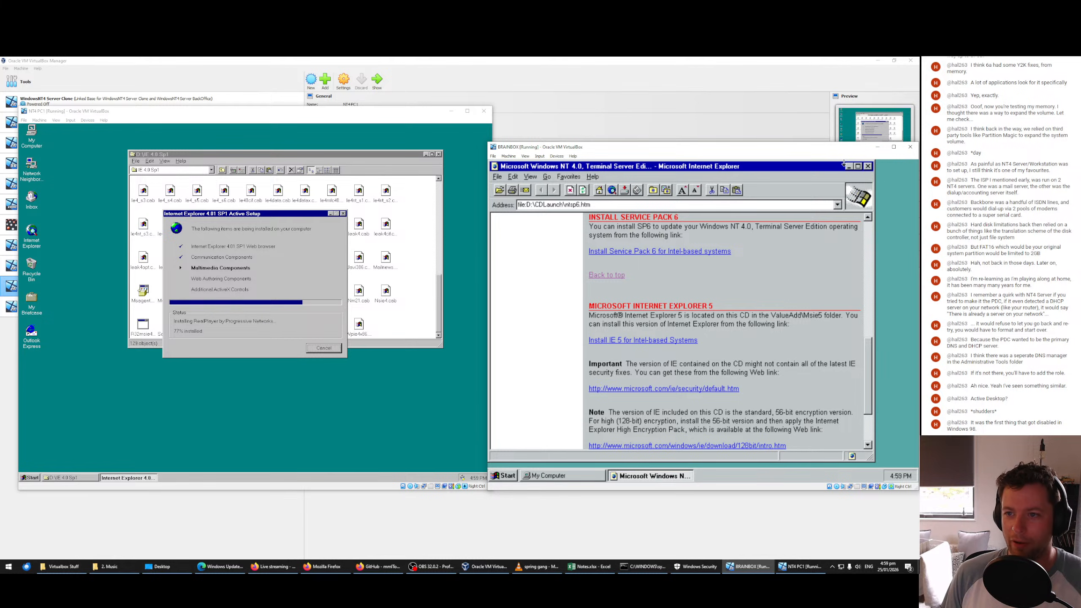
left_click(867, 166)
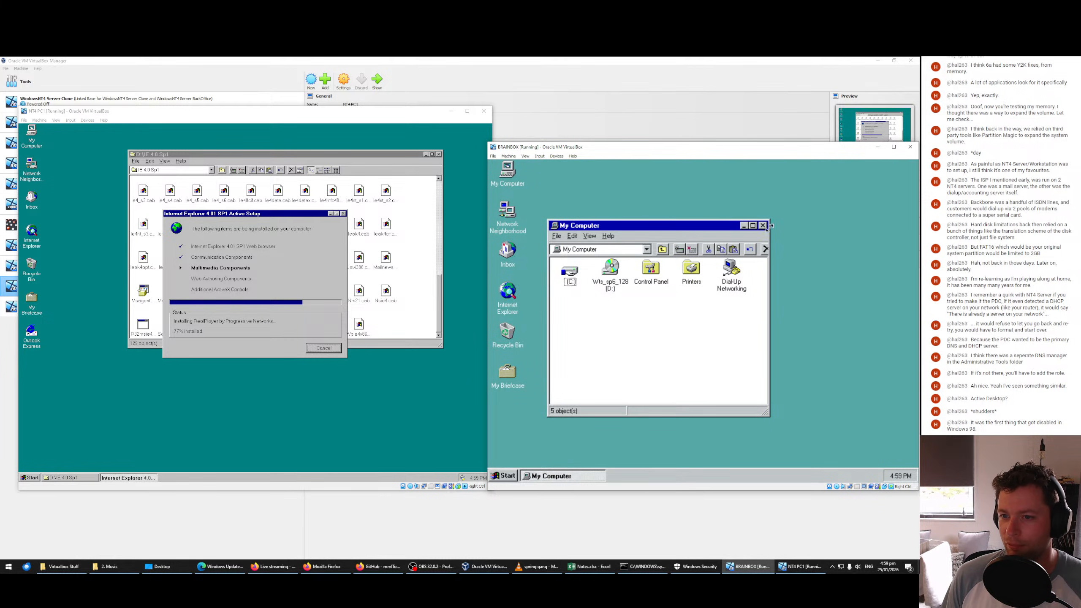
Pick an action from the D: service pack drive's menu, then bring the VirtualBox Manager forward.
right_click(596, 281)
left_click(605, 350)
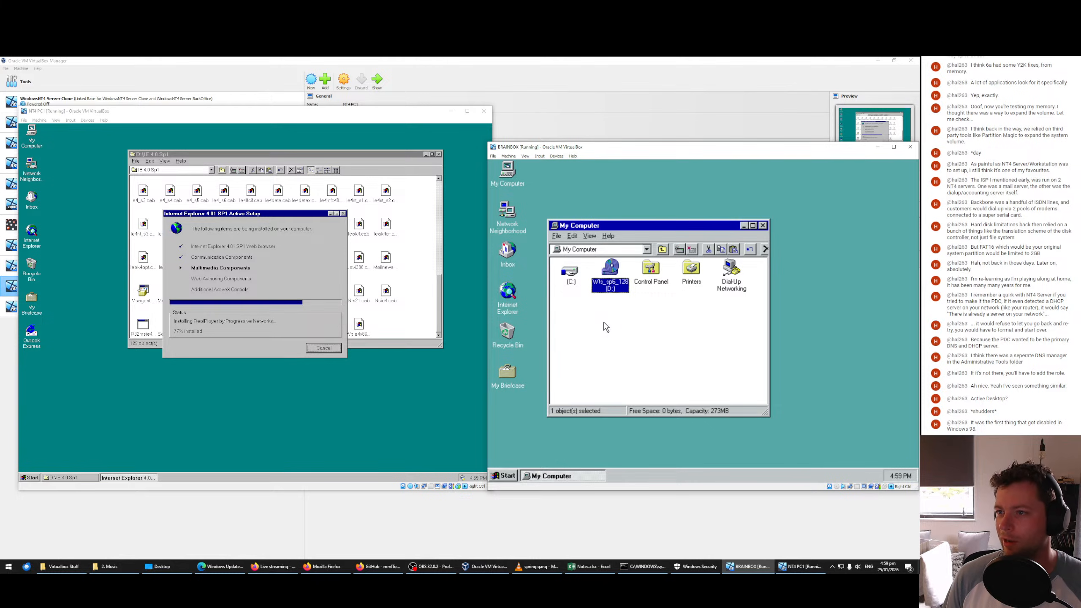
key("alt+Tab")
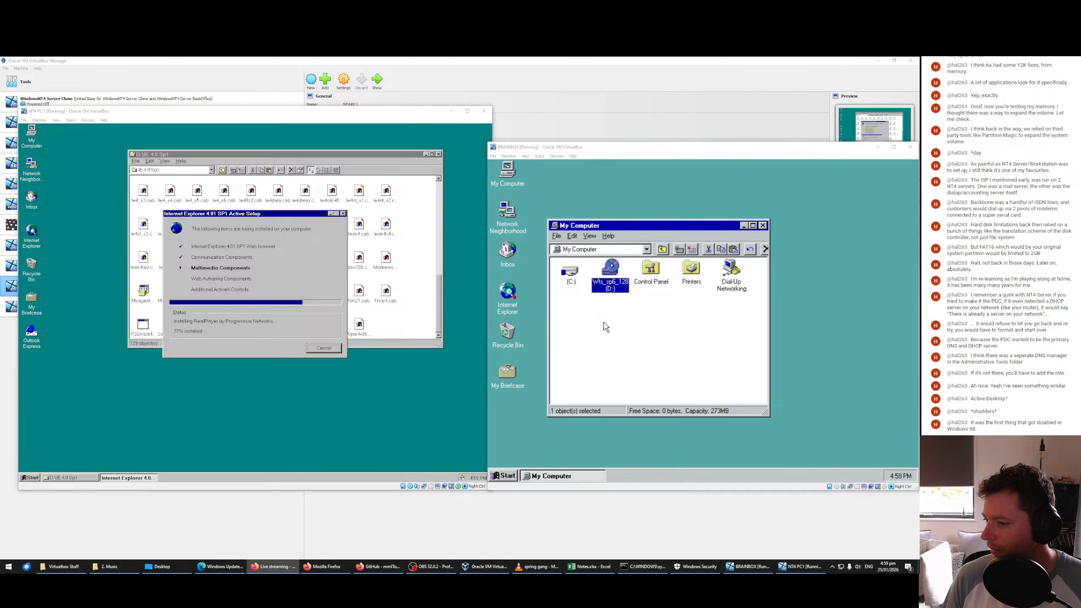
left_click(593, 61)
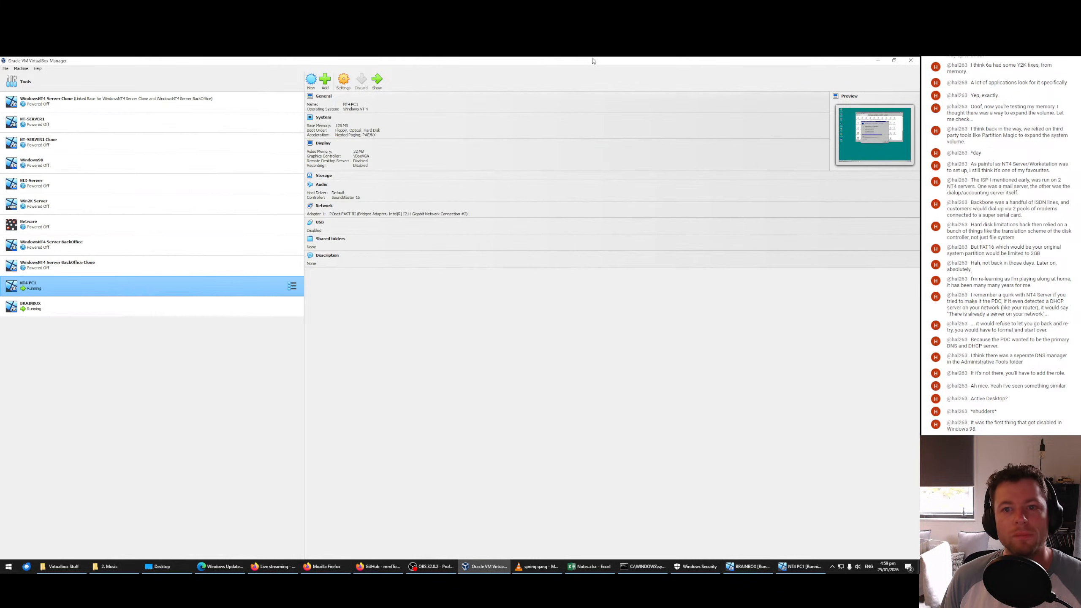
Create a new Windows 98 VM named Win98SE PC2 with a 4.30 GB VHD-type disk.
left_click(311, 80)
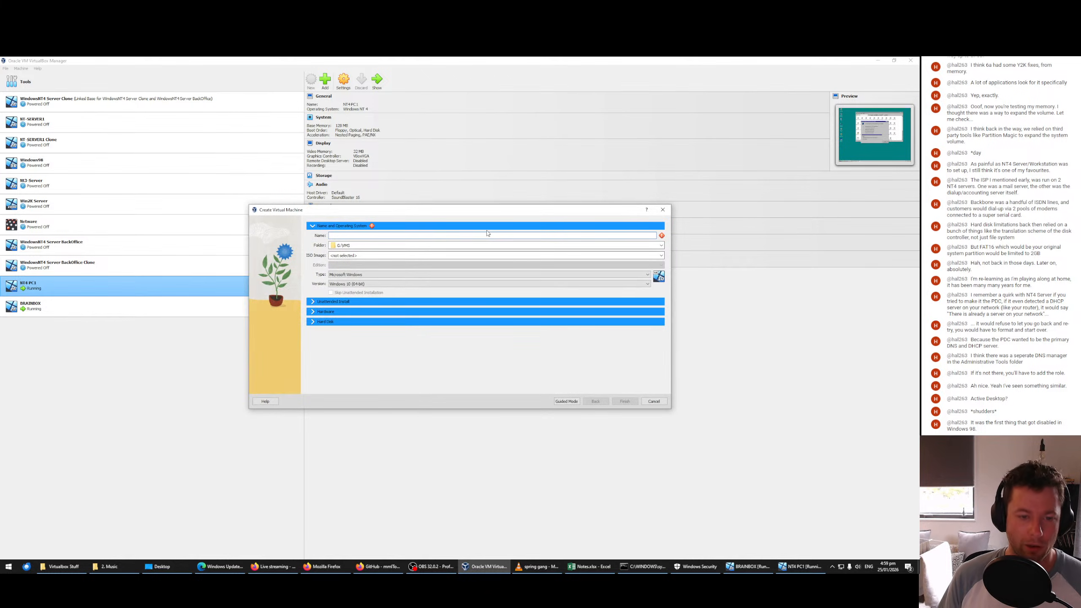
type("W")
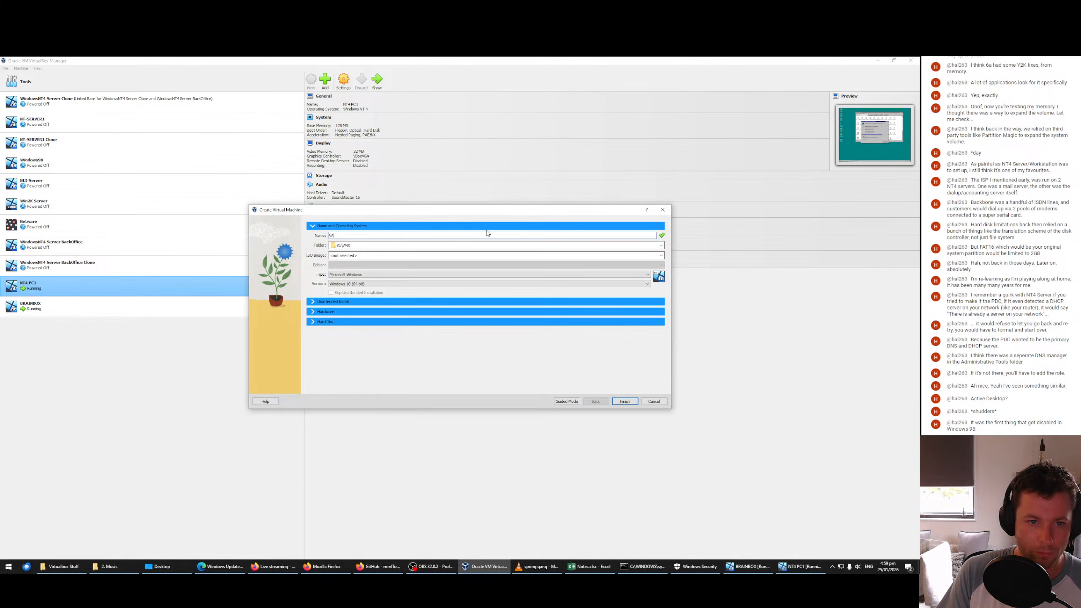
type("in")
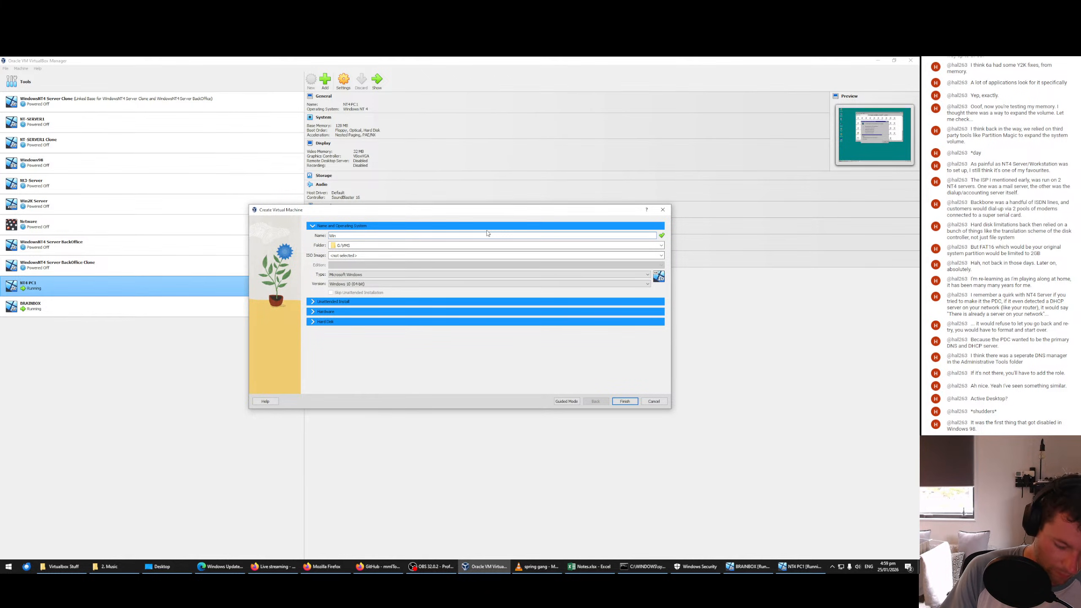
type("98SE PC2")
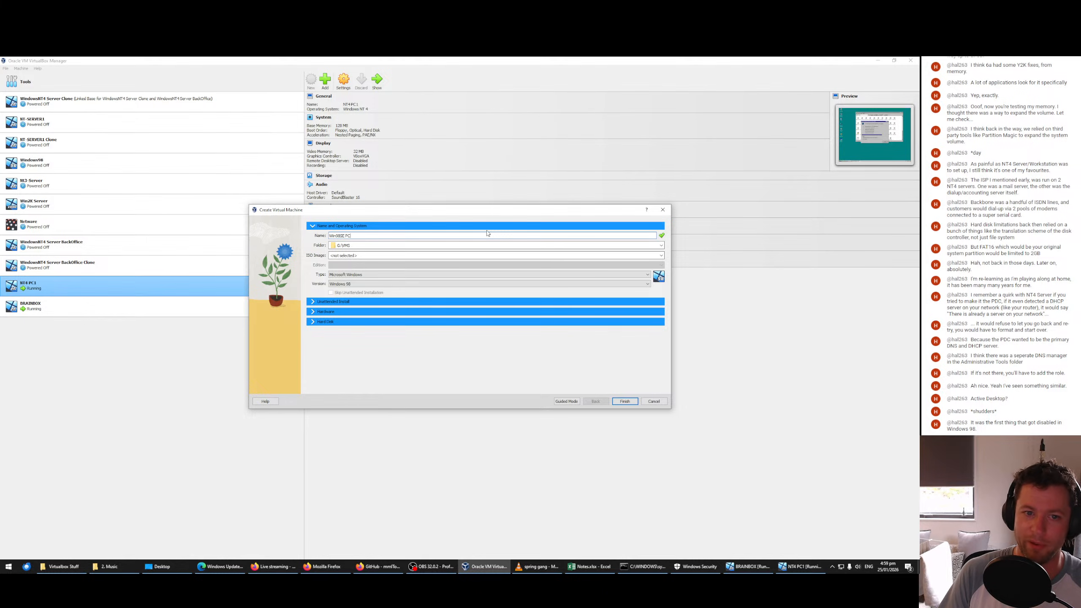
left_click(352, 255)
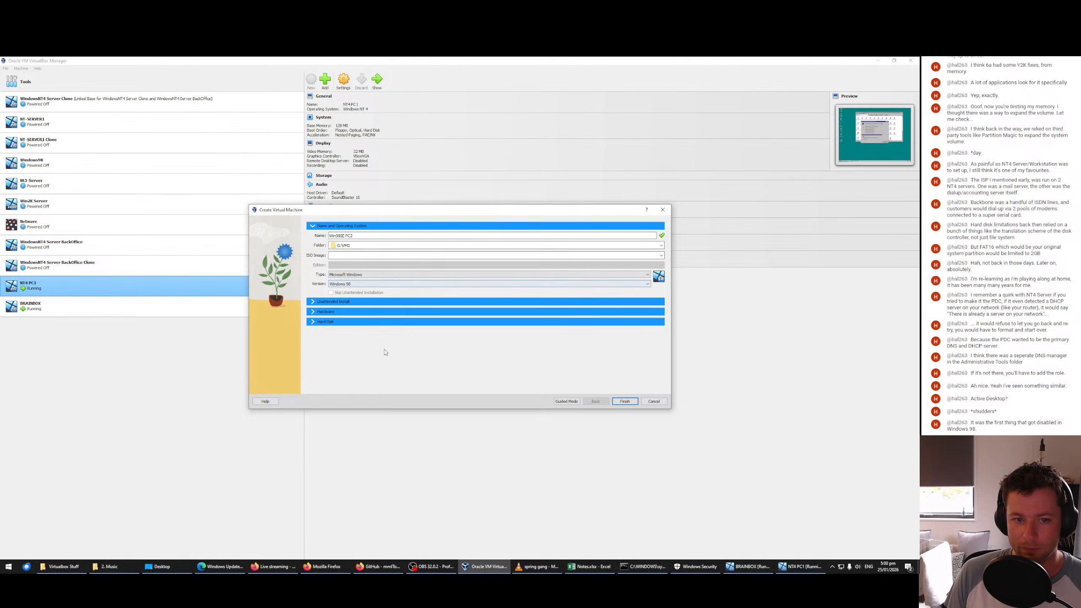
left_click(621, 400)
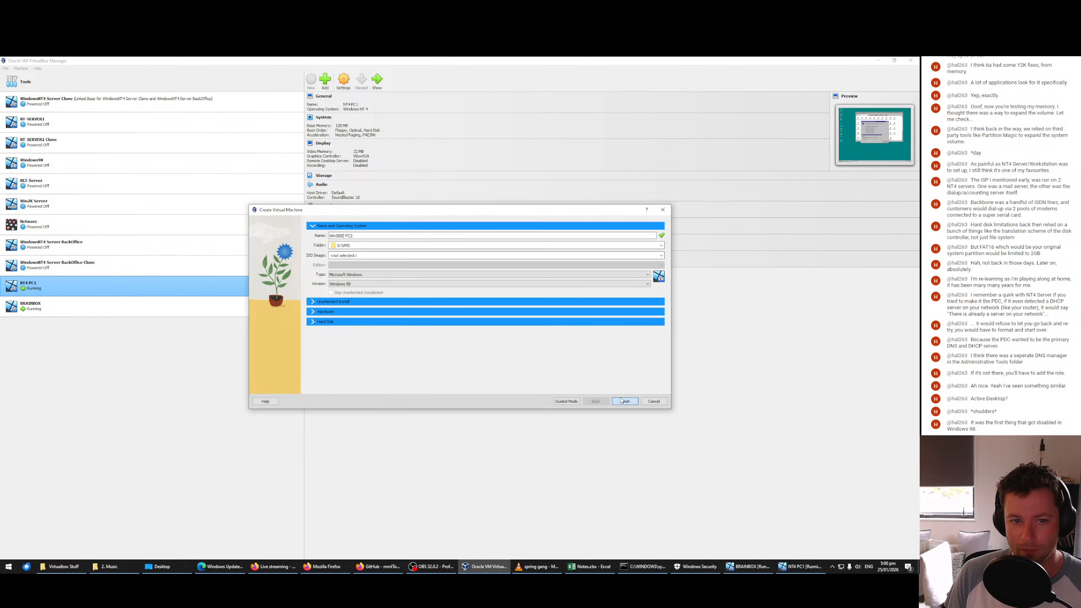
left_click(336, 321)
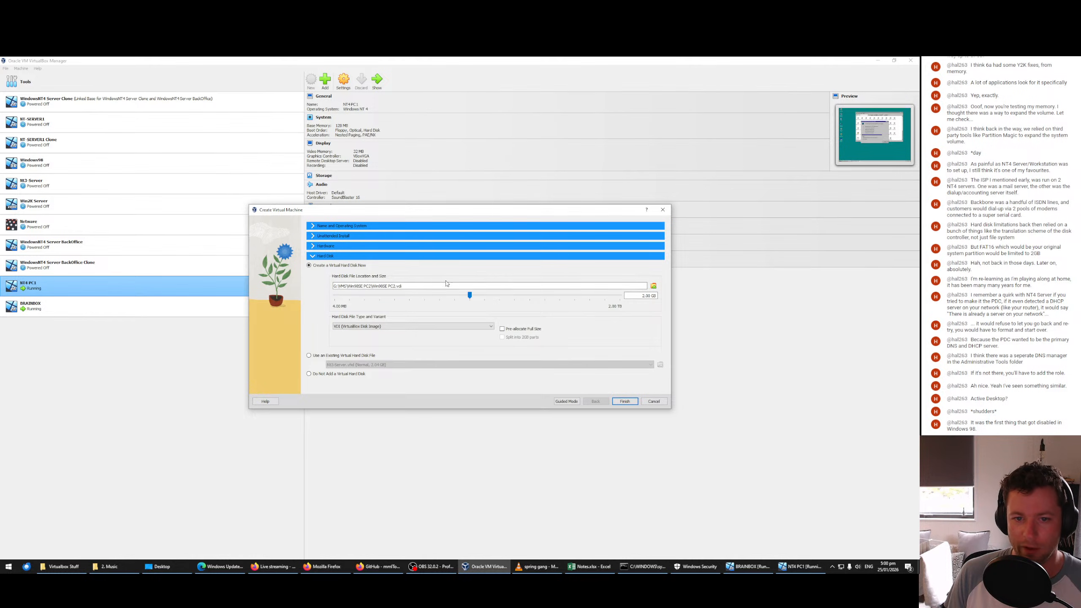
left_click_drag(468, 300, 492, 304)
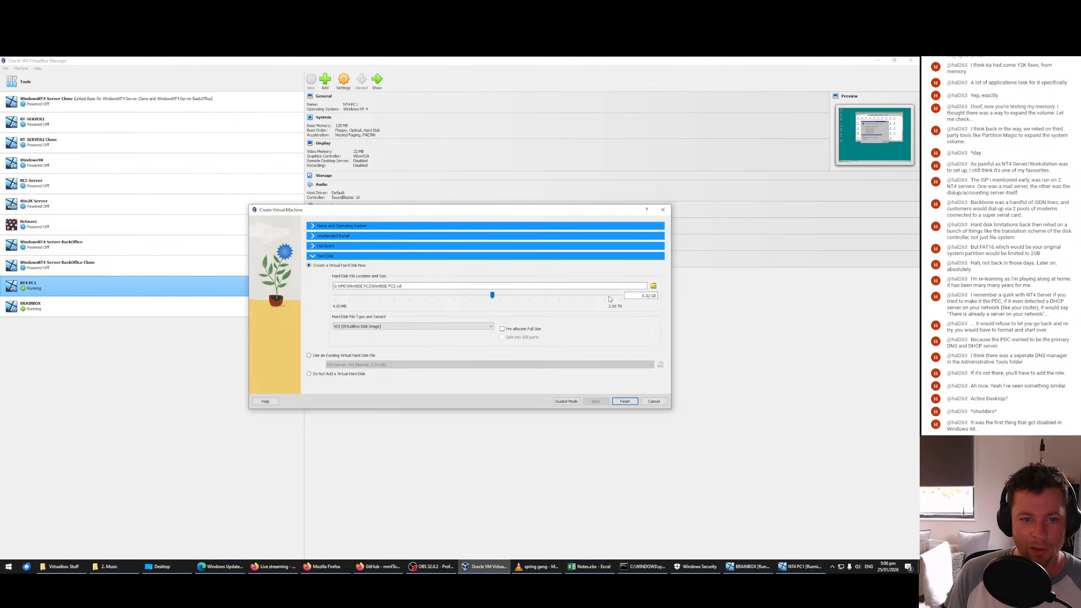
left_click(406, 327)
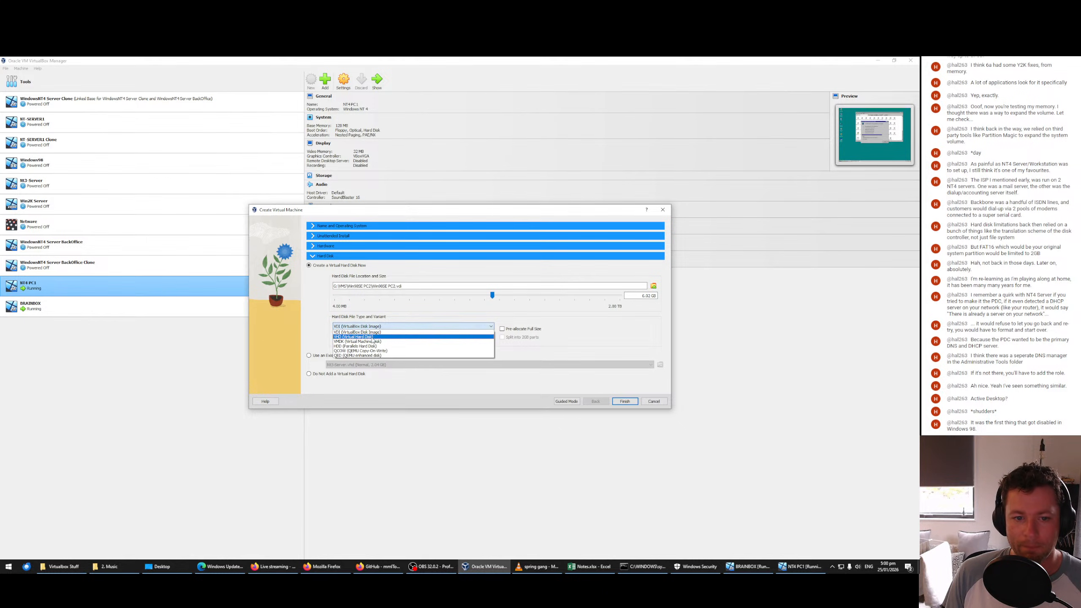
left_click(383, 337)
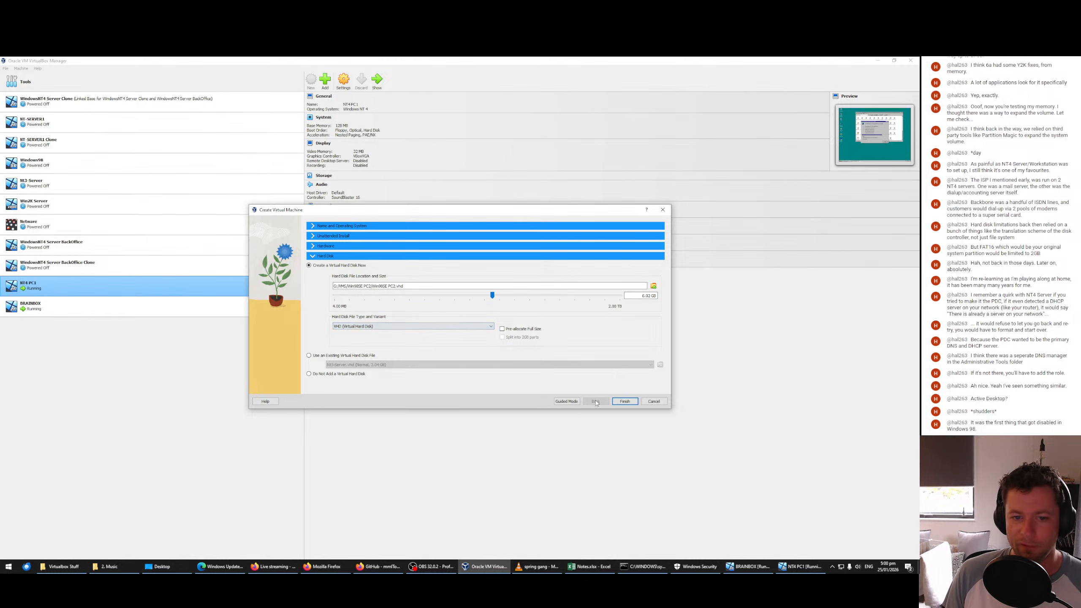
left_click(626, 401)
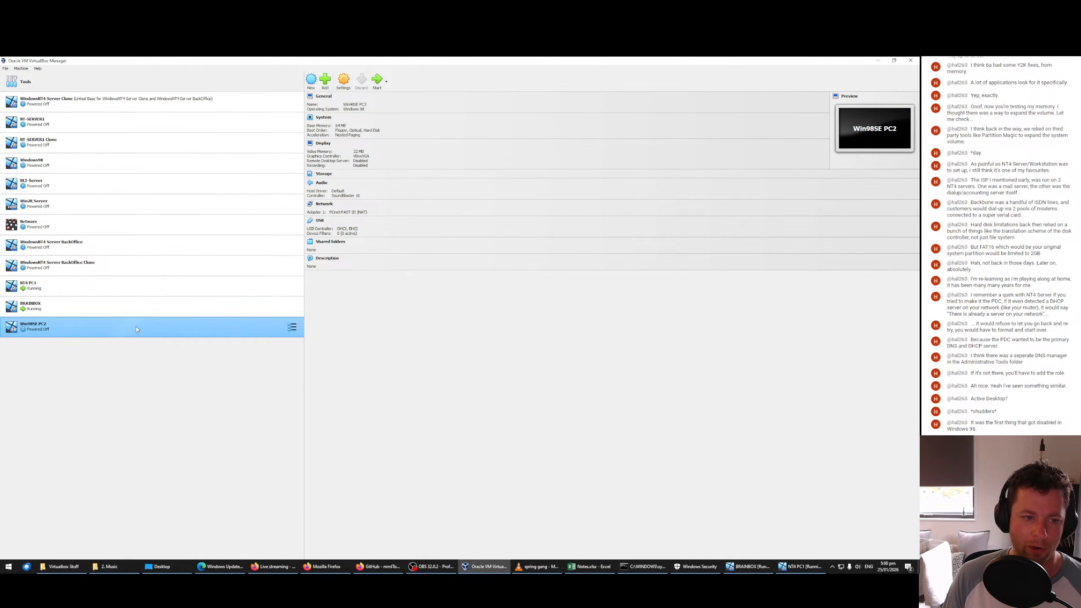
In Win98SE PC2's System settings, use a USB Tablet pointing device and enable nested VT-x/AMD-V.
right_click(136, 327)
left_click(155, 333)
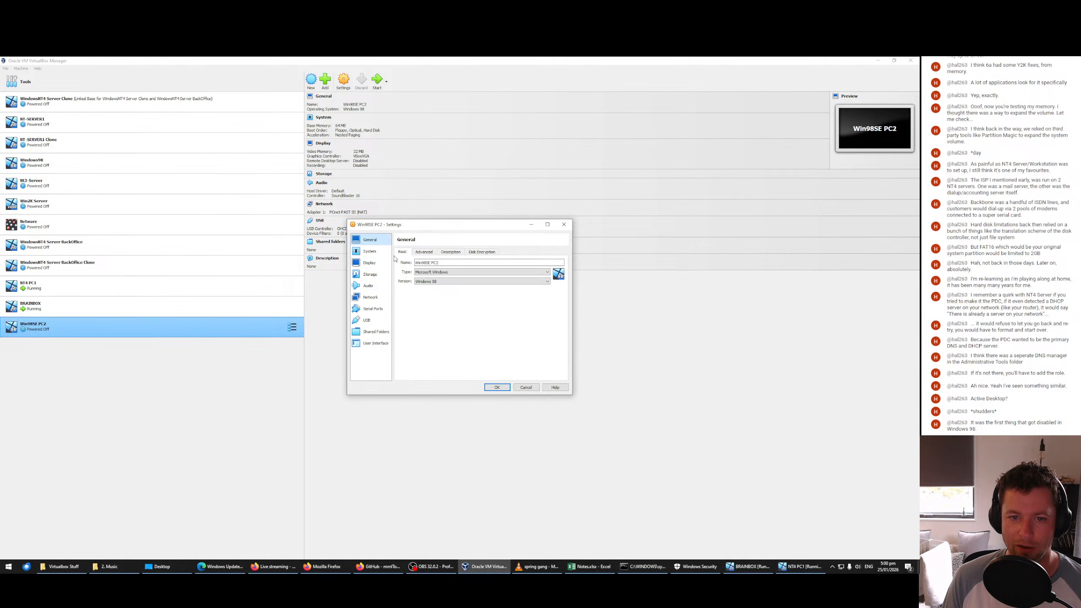
left_click(450, 252)
left_click(482, 252)
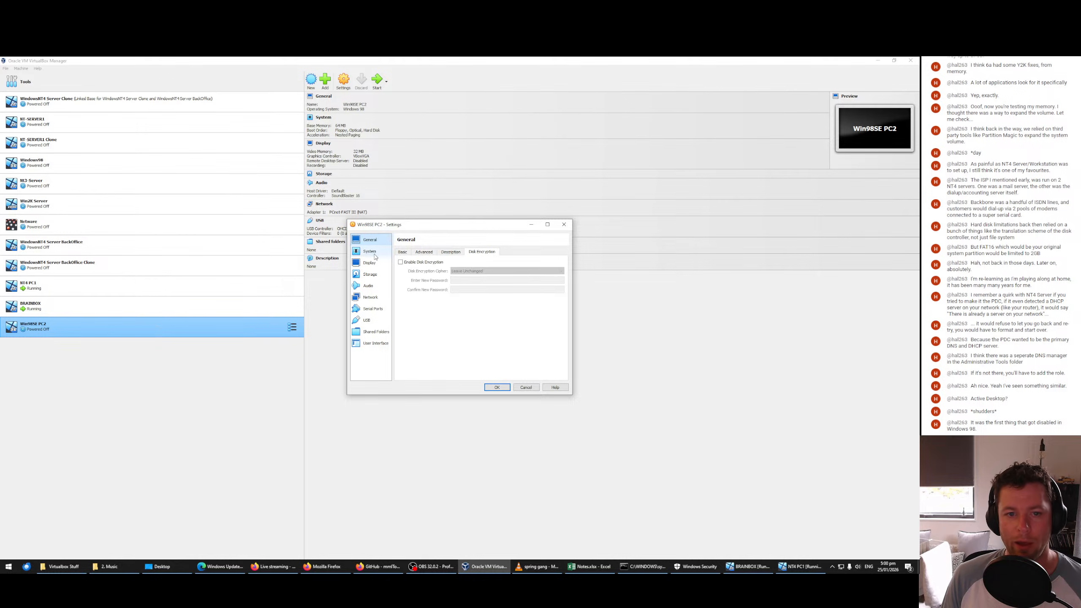
left_click(363, 254)
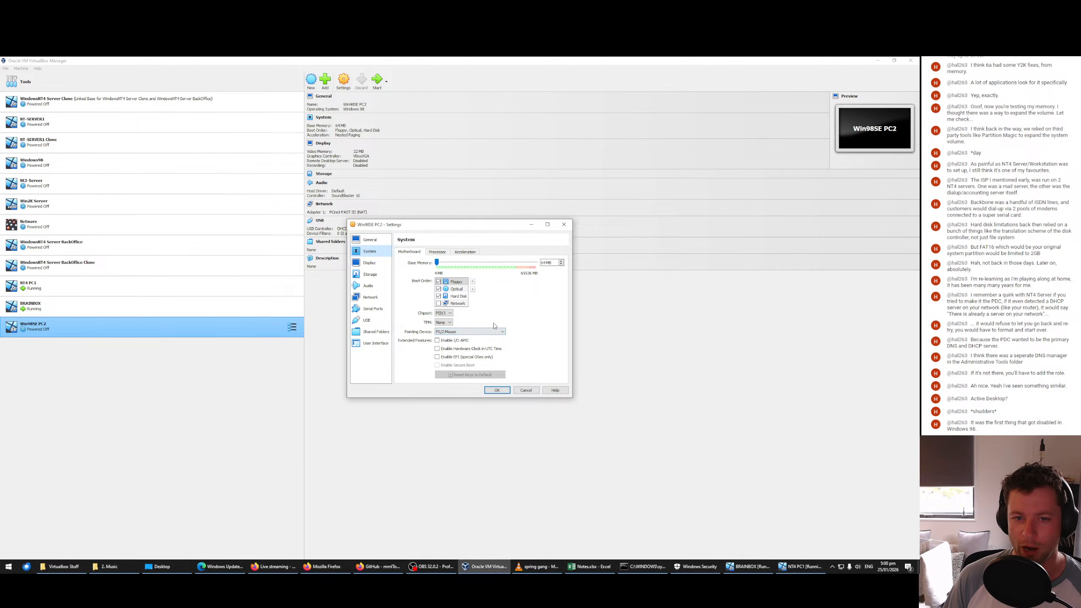
left_click(448, 332)
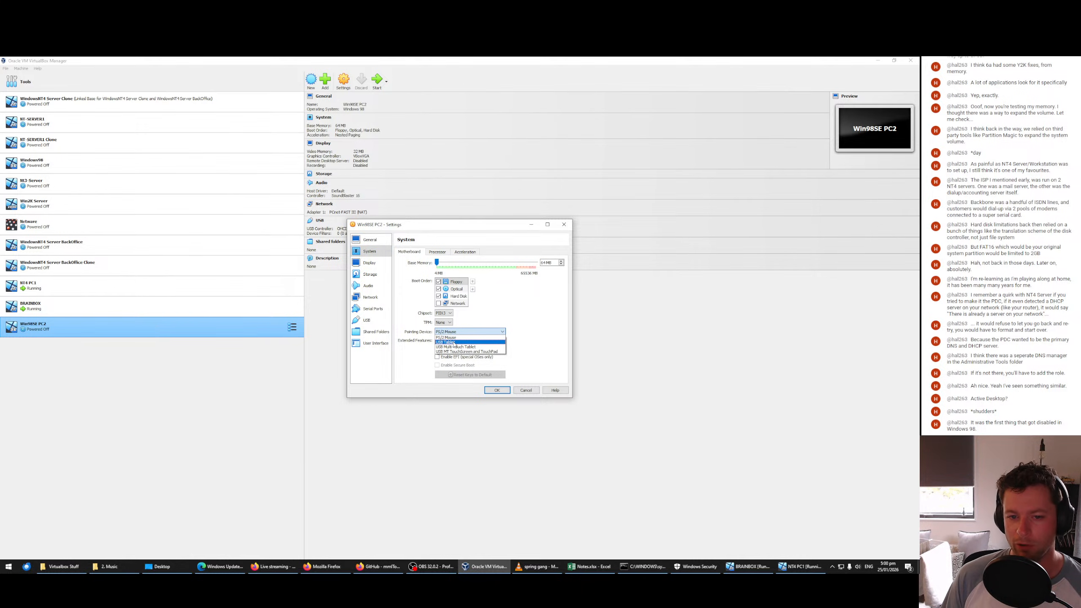
left_click(454, 343)
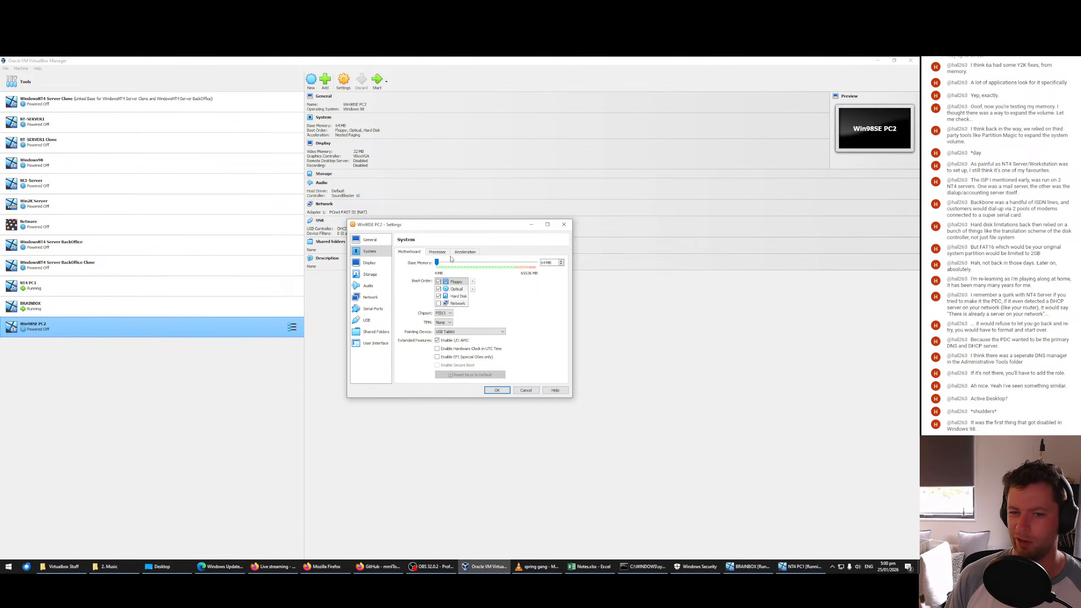
left_click(442, 253)
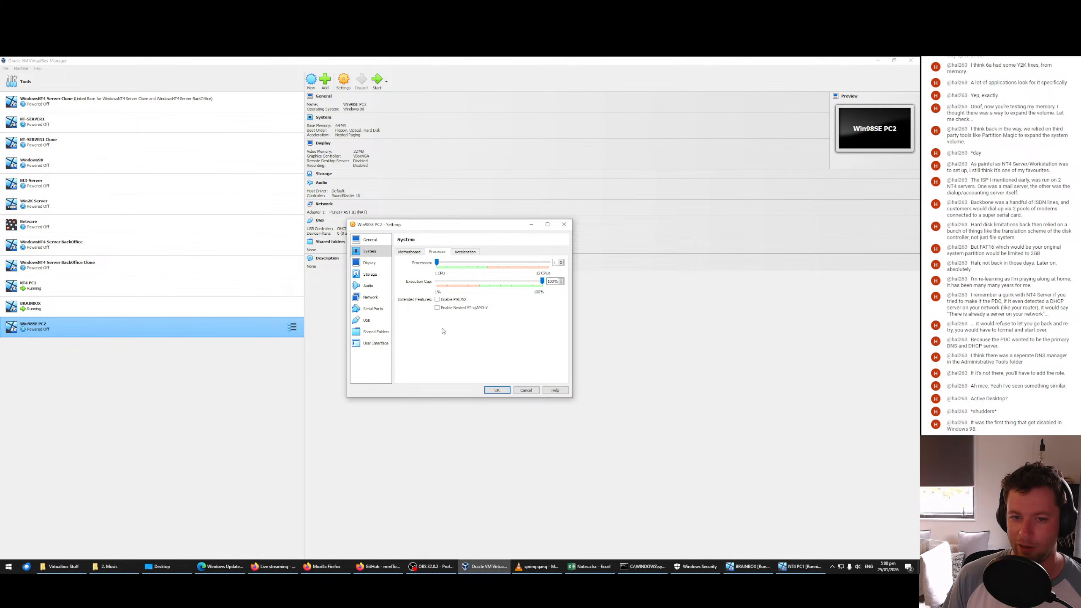
left_click(455, 306)
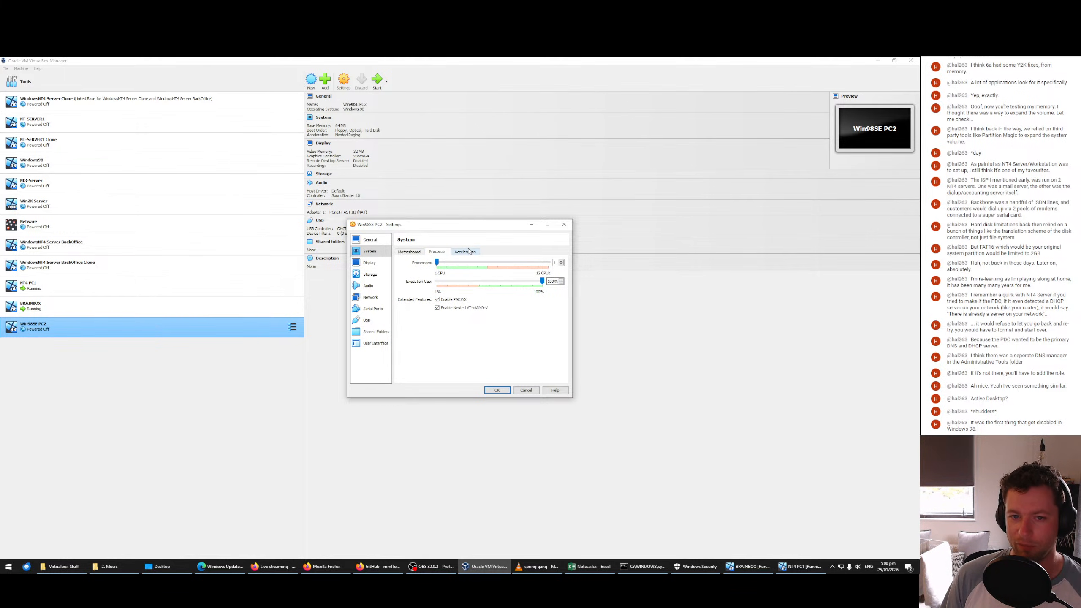
left_click(469, 251)
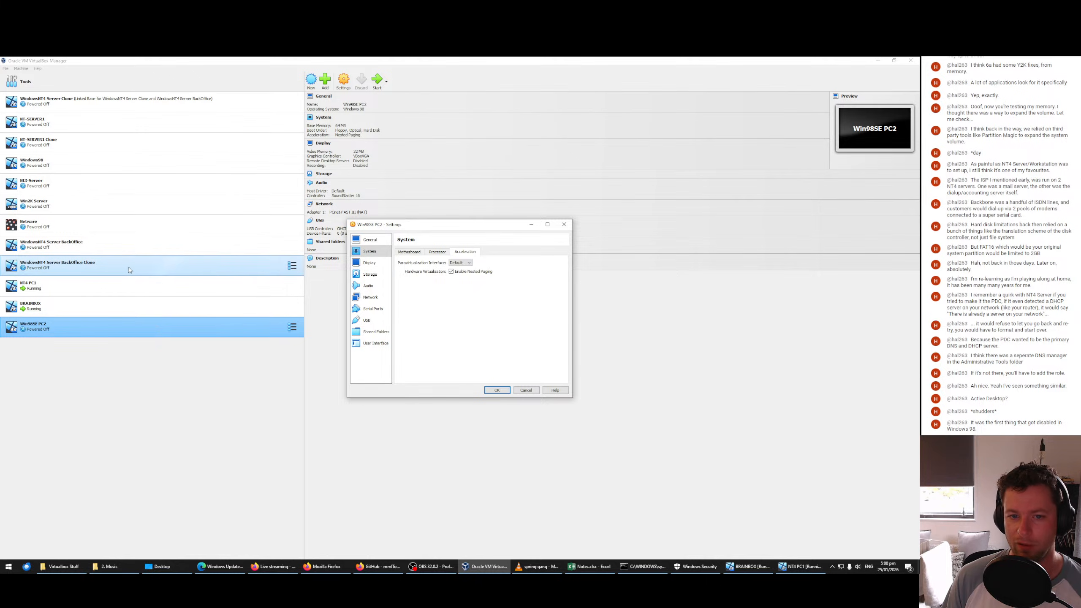
Set video memory to 64 MB and enable 3D acceleration in Display settings.
left_click(362, 263)
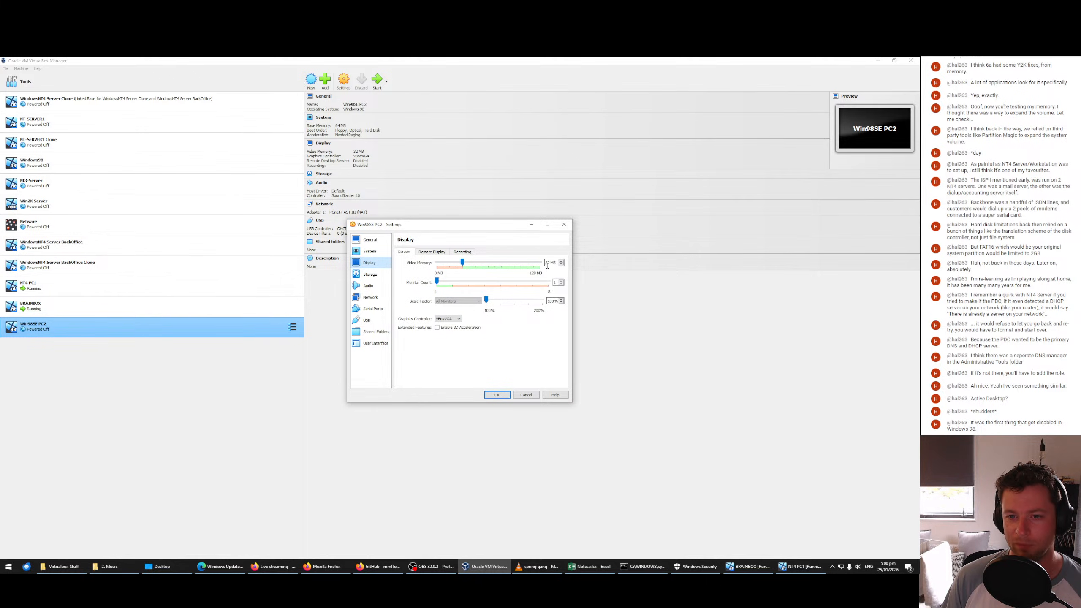
left_click_drag(548, 263, 529, 262)
key("BackSpace")
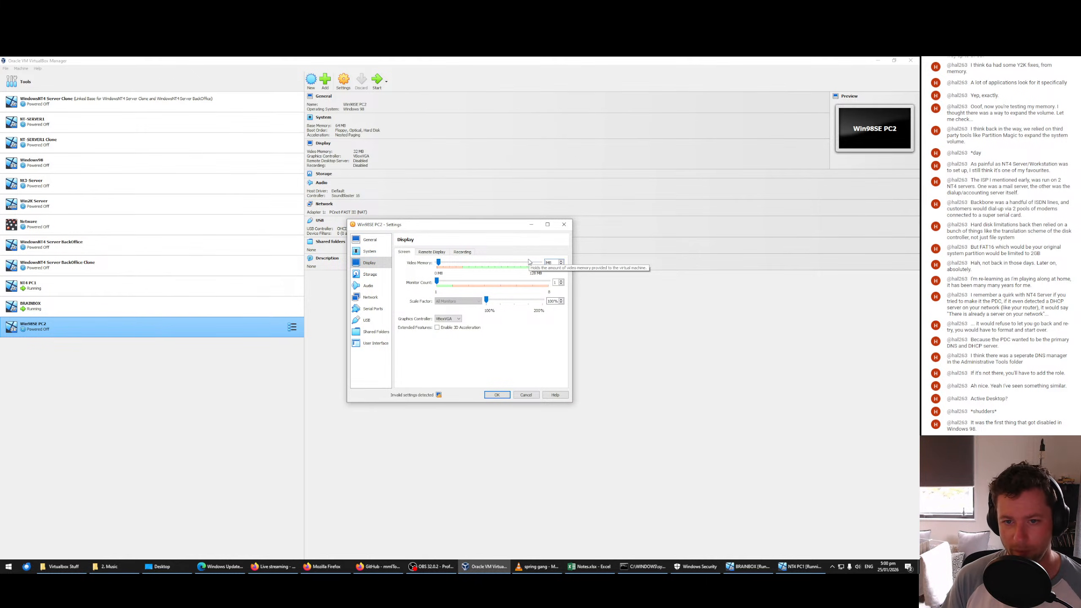
type("64")
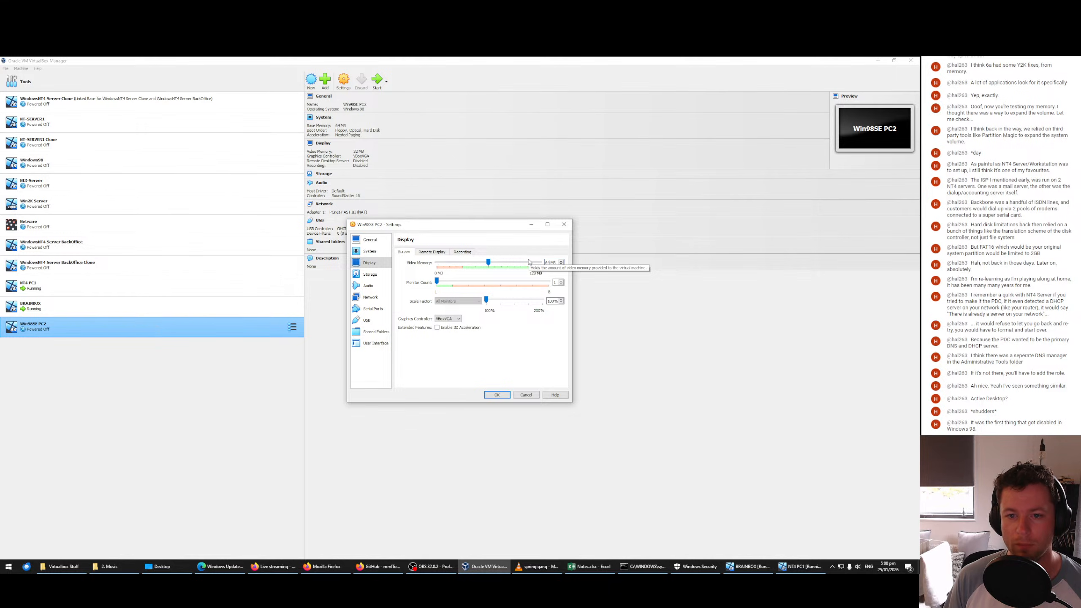
left_click(457, 327)
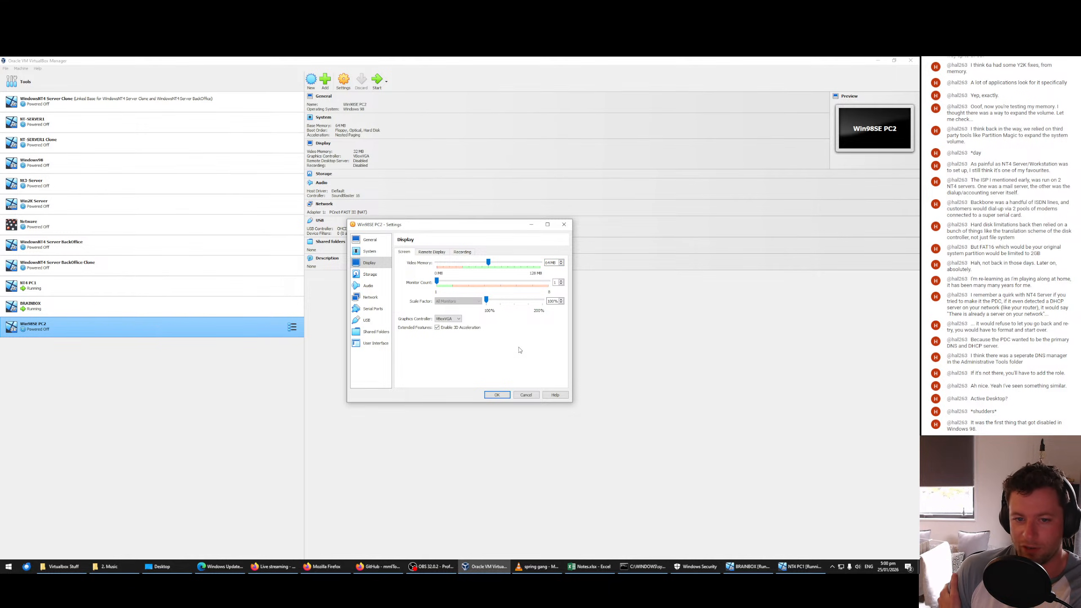
In Storage, attach the 623.50 MB Windows 98 SE retail disc image to the empty optical drive.
left_click(360, 275)
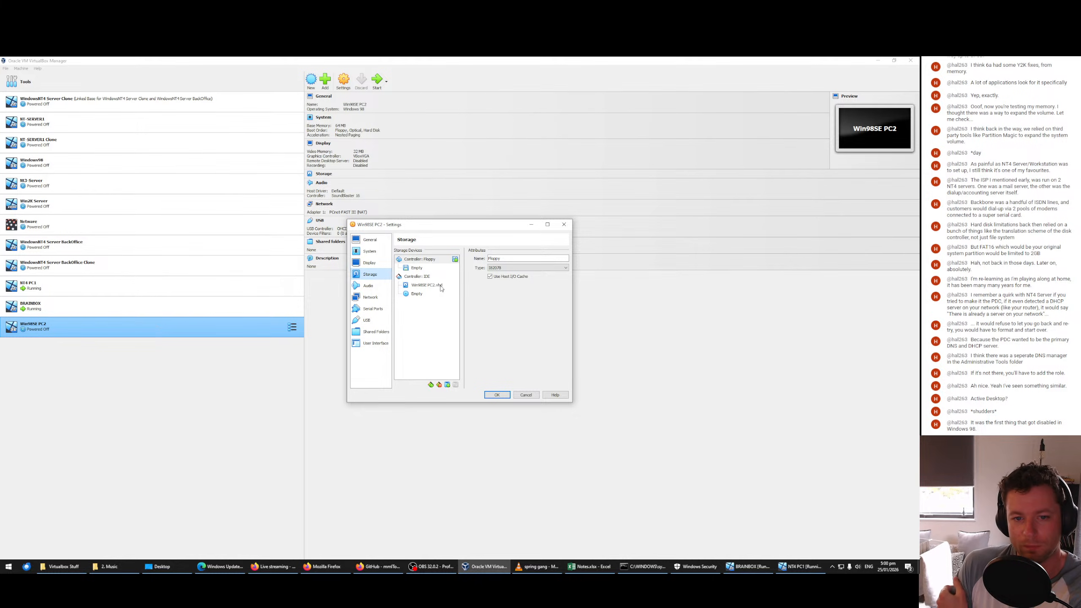
left_click(417, 285)
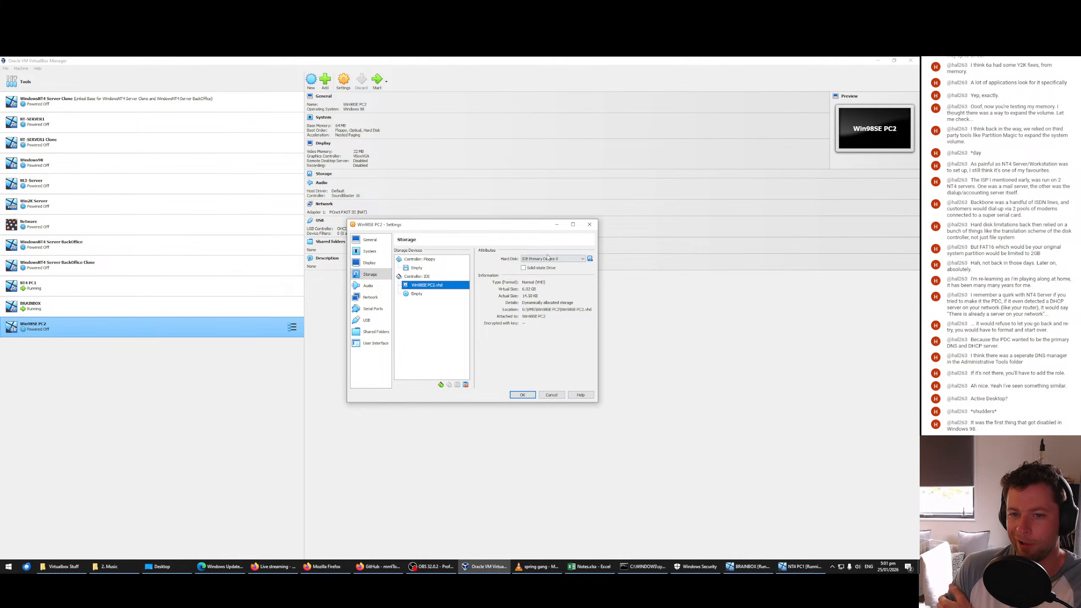
left_click(589, 258)
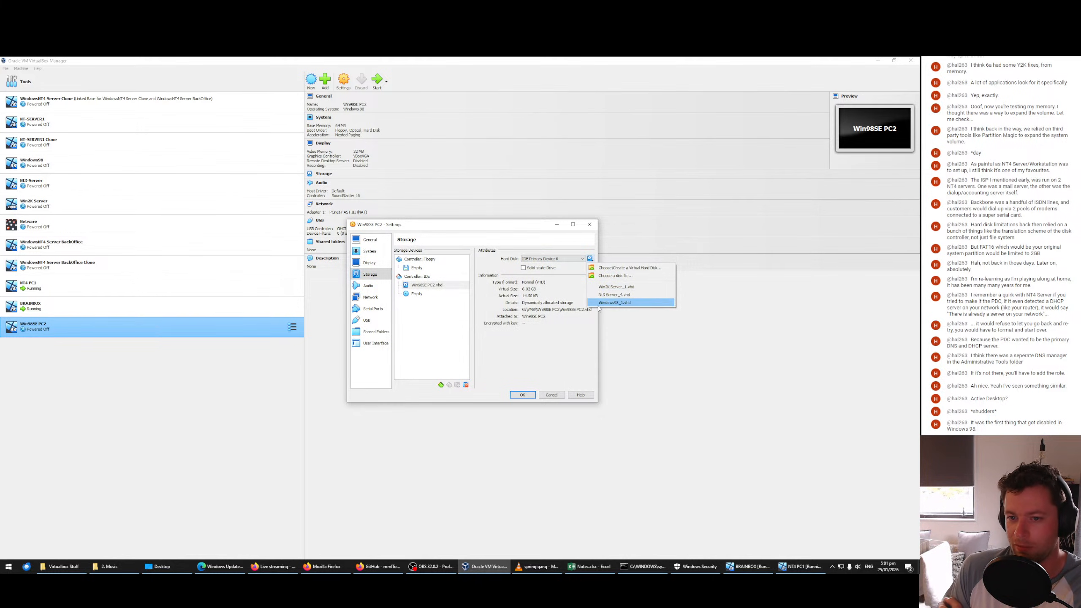
left_click(422, 303)
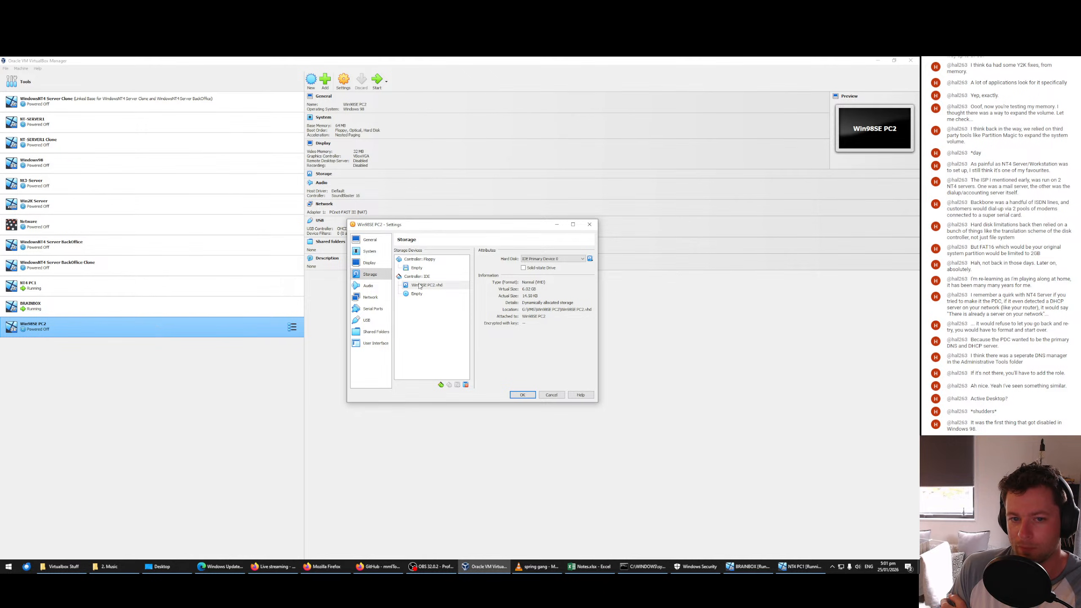
left_click(417, 294)
left_click(591, 258)
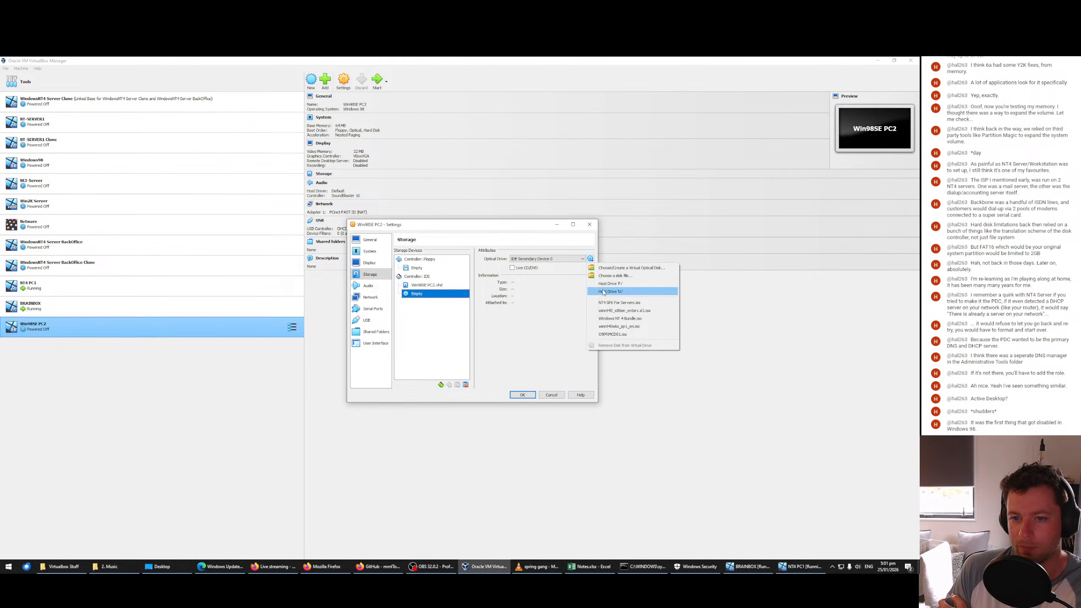
left_click(636, 270)
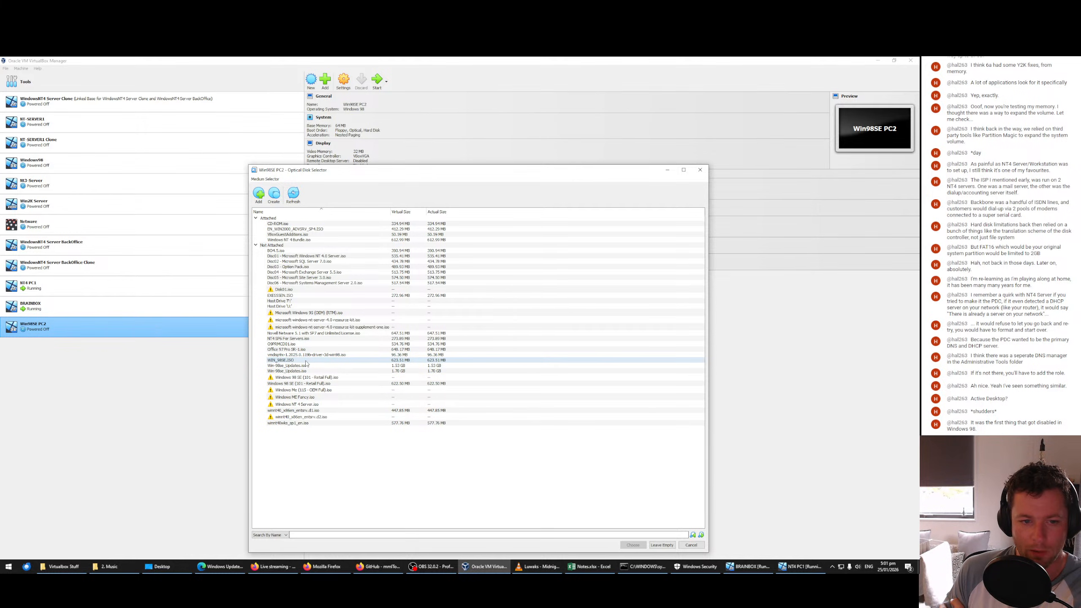
left_click_drag(389, 171, 1068, 126)
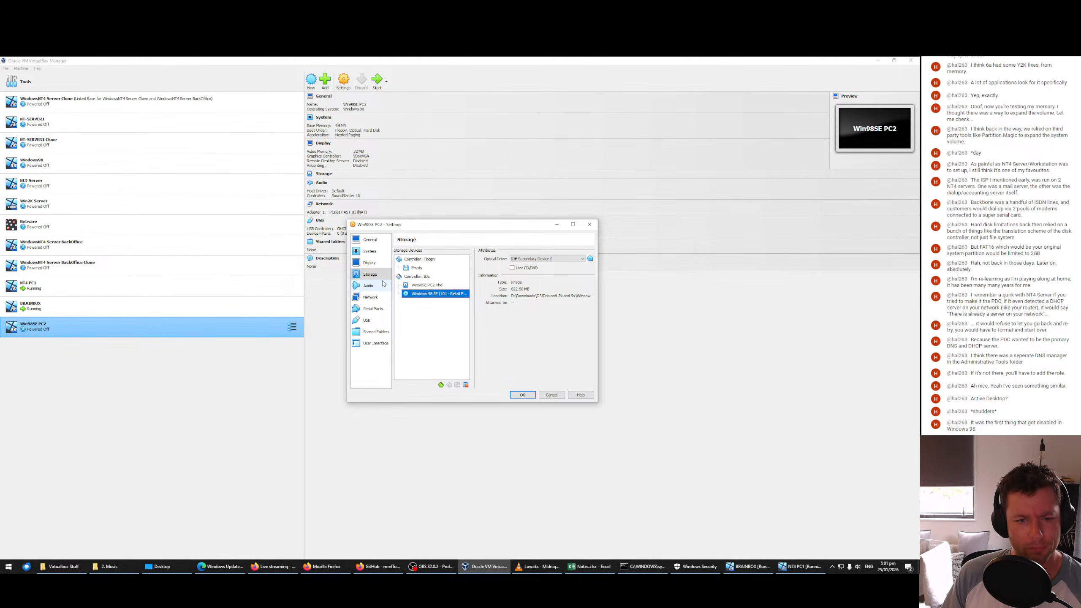
Bridge the network adapter to the Intel gigabit connection with promiscuous mode set to Allow All.
left_click(368, 286)
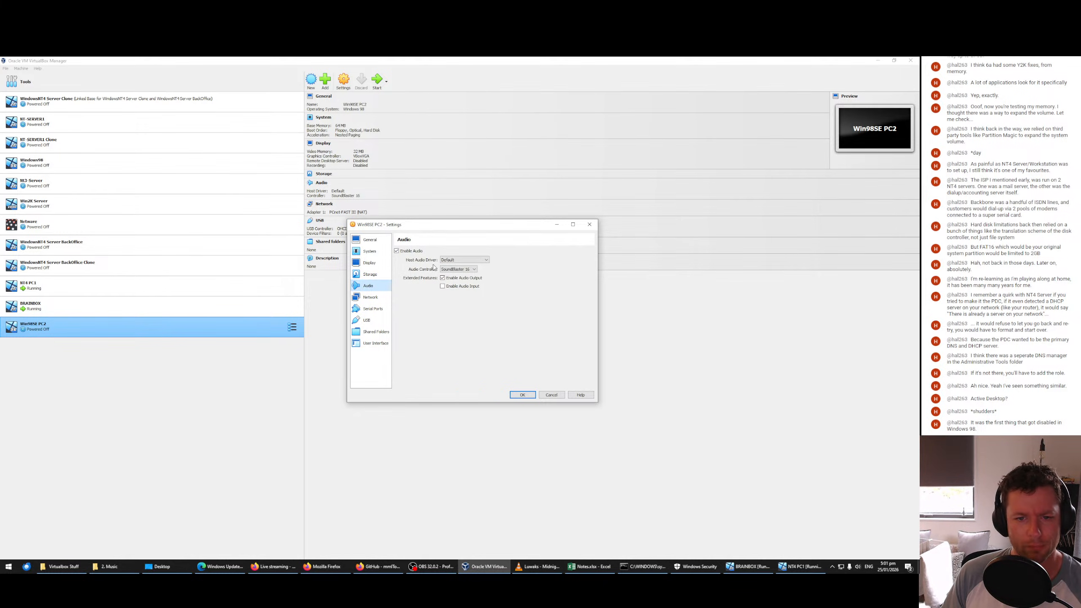
left_click(372, 298)
left_click(453, 275)
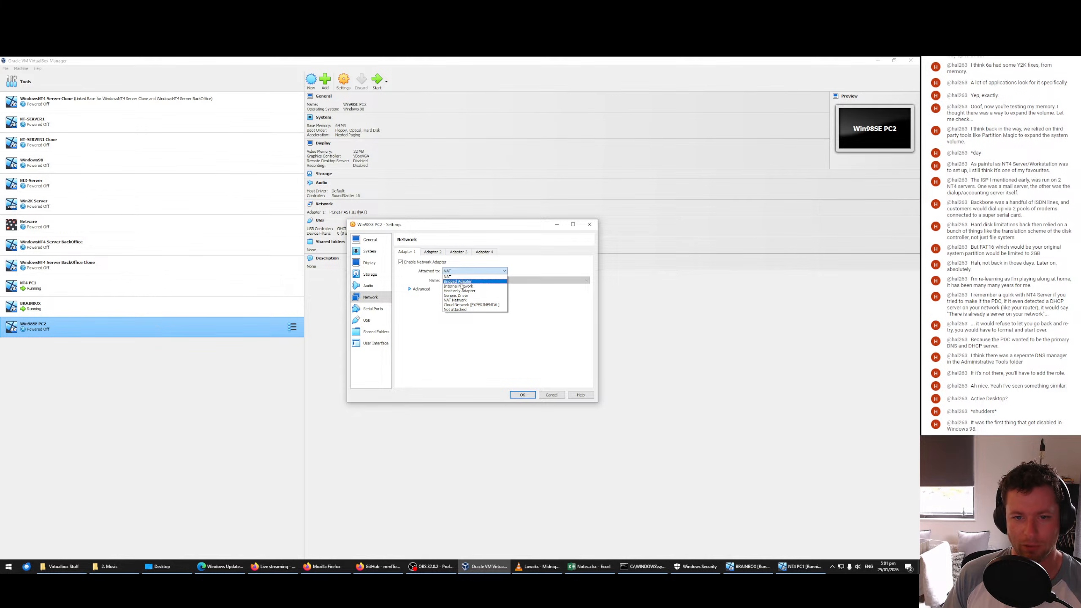
left_click(449, 284)
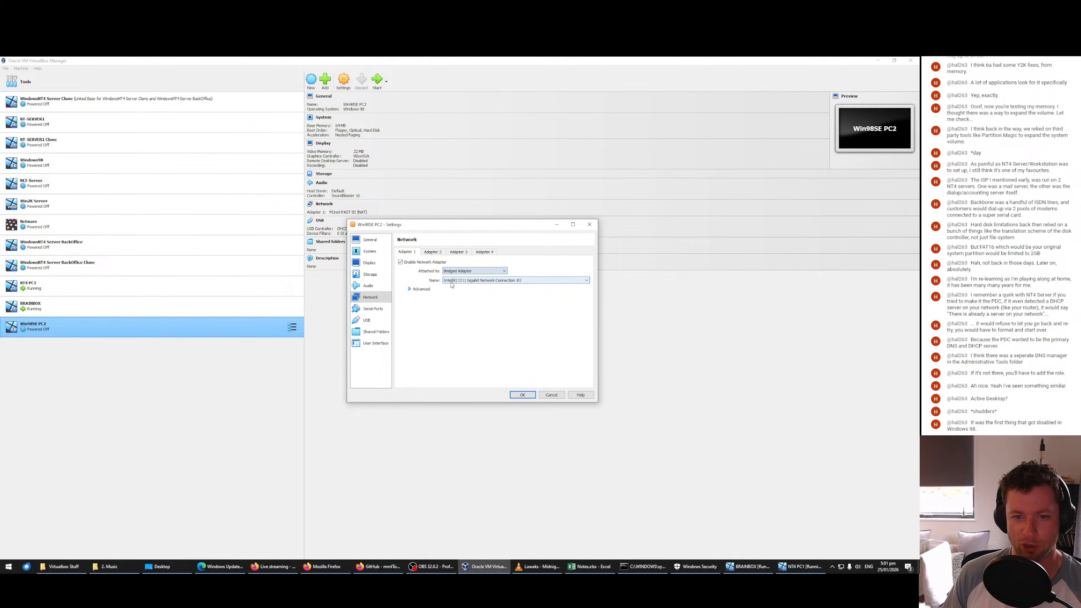
left_click(420, 289)
left_click(455, 307)
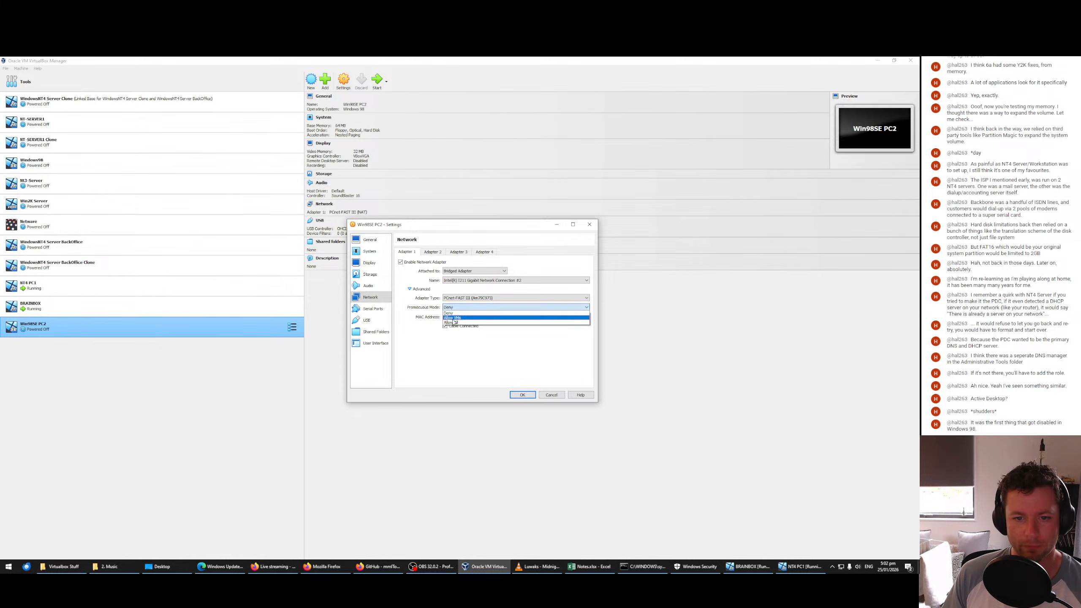
left_click(454, 322)
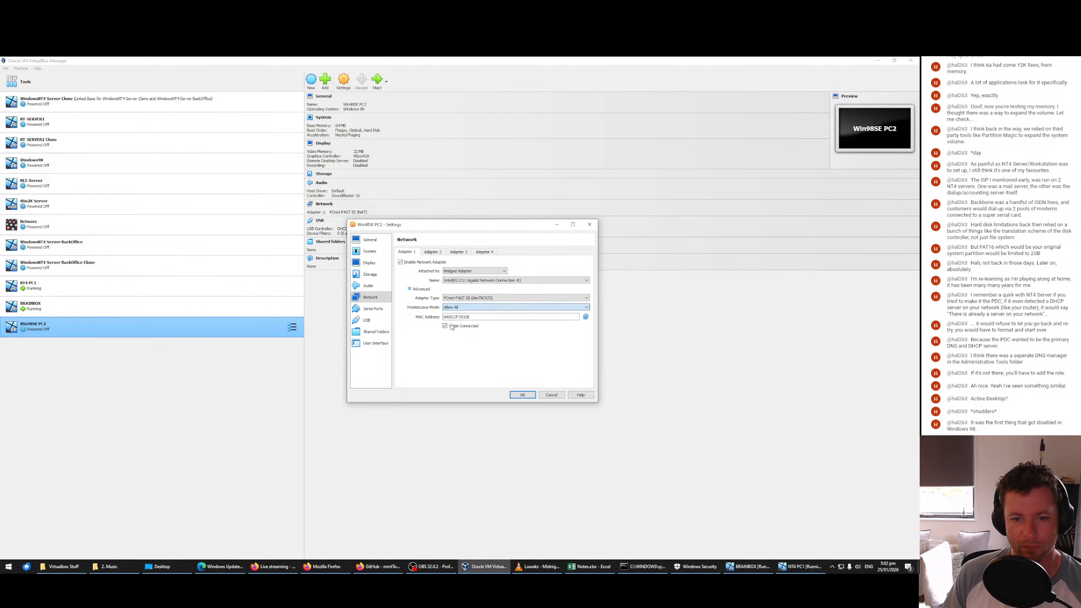
Raise the base memory to 128 MB and save the settings.
left_click(373, 318)
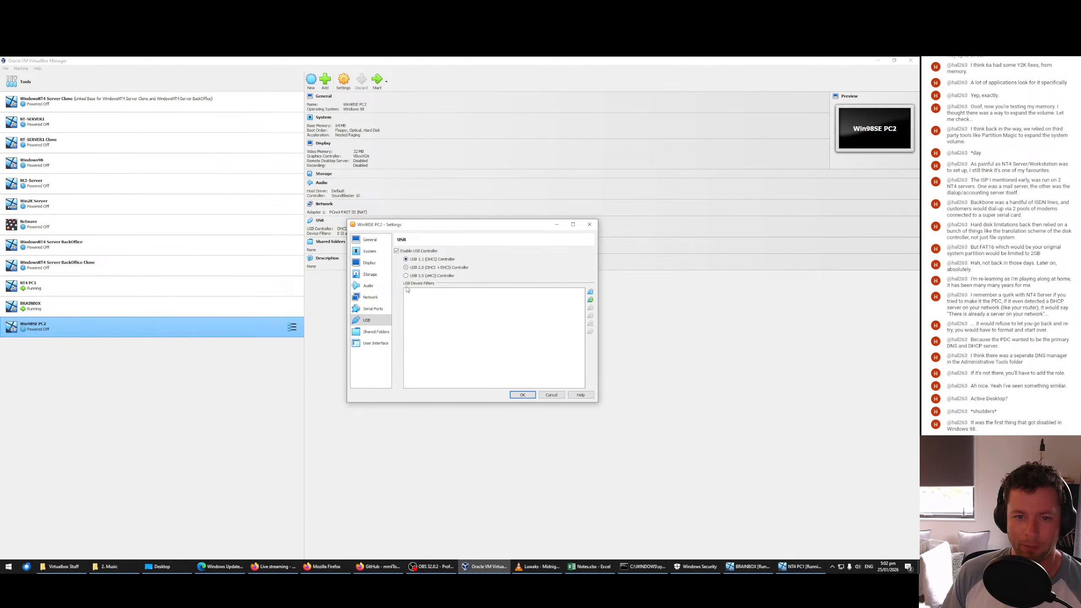
left_click(375, 310)
left_click(365, 319)
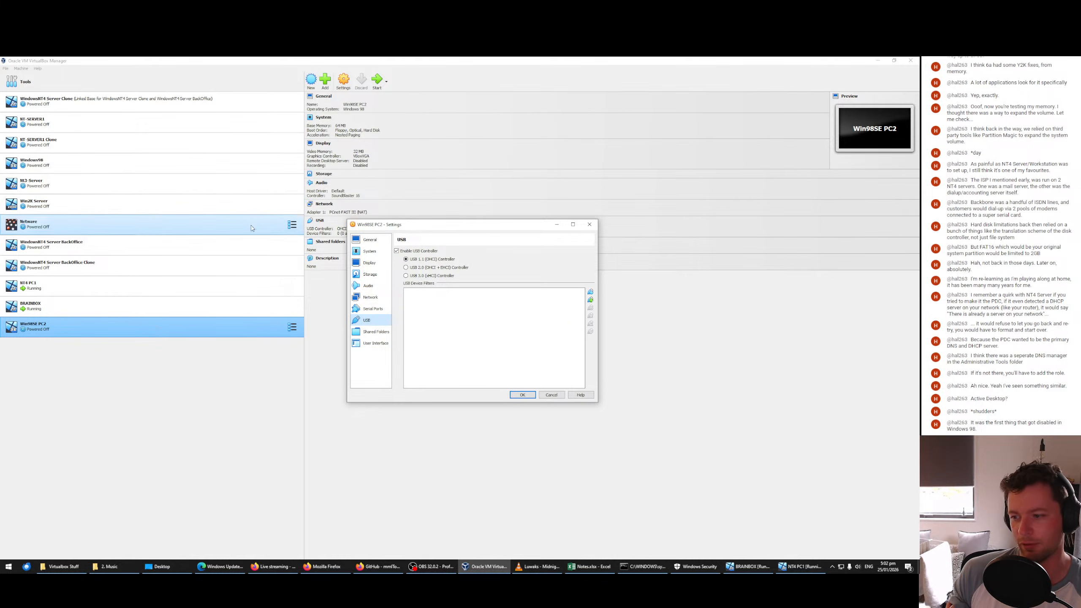
left_click(369, 240)
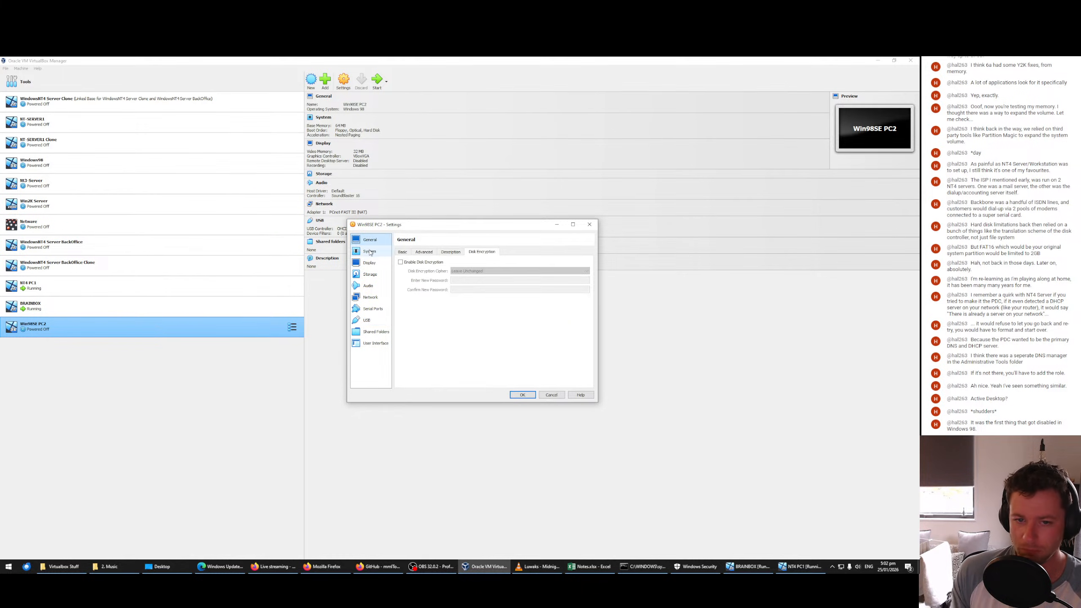
left_click(370, 252)
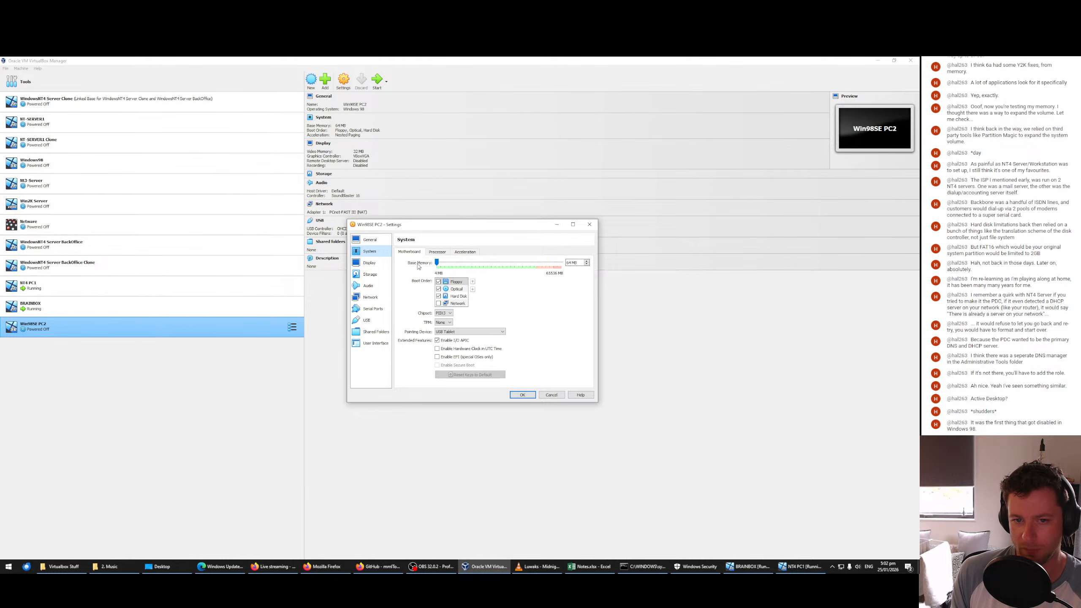
left_click(371, 264)
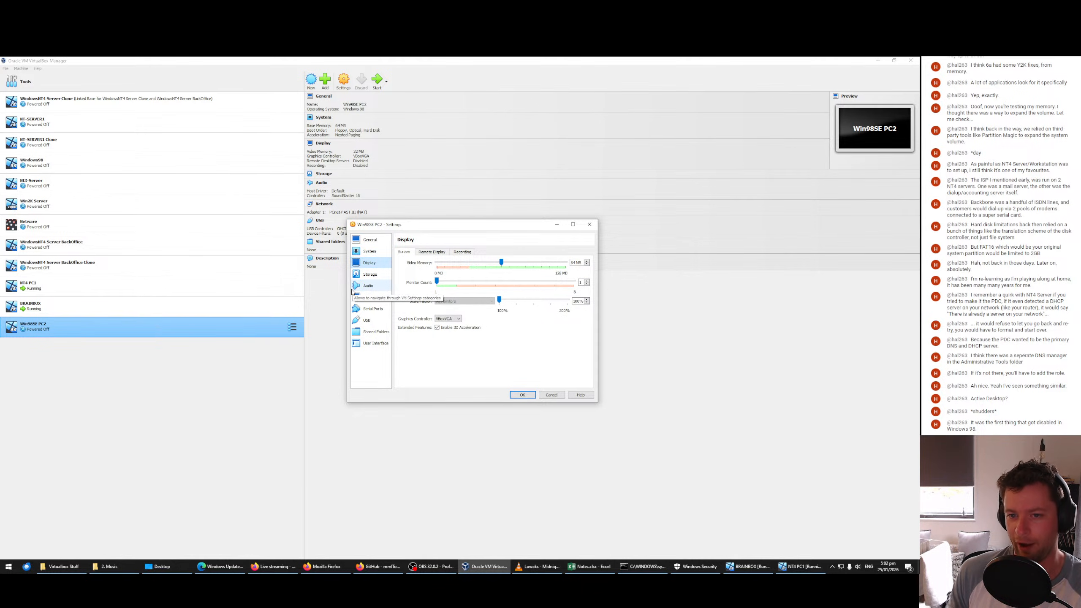
left_click(369, 251)
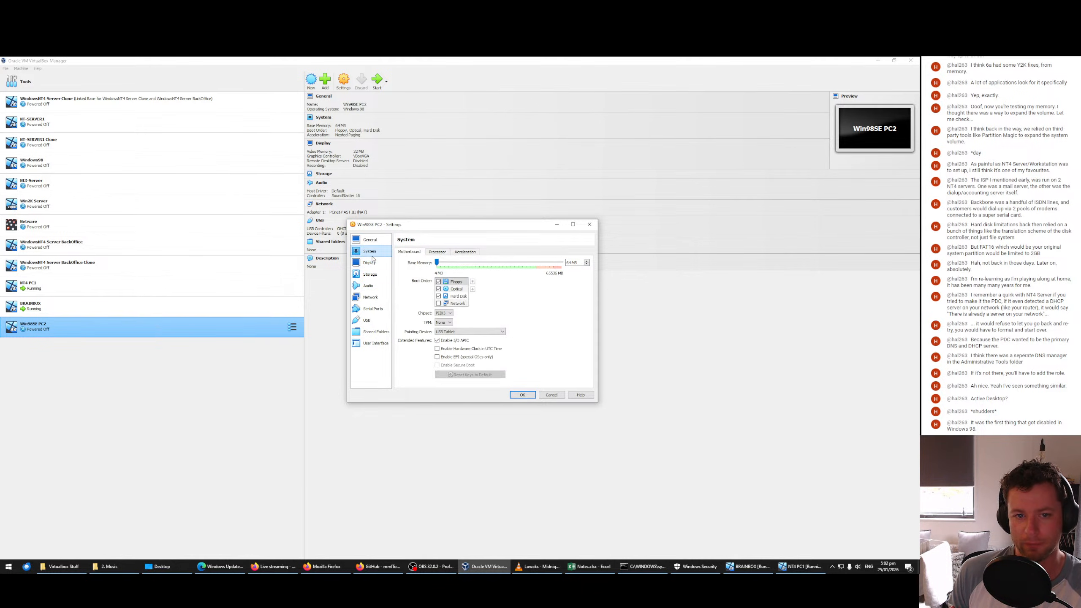
double_click(573, 262)
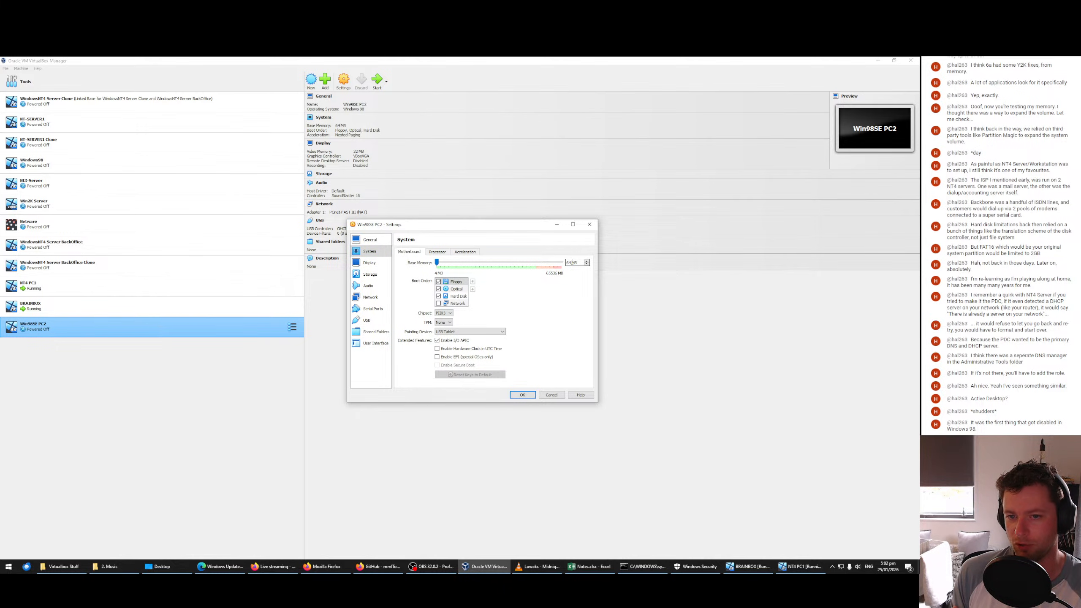
double_click(570, 263)
type("128")
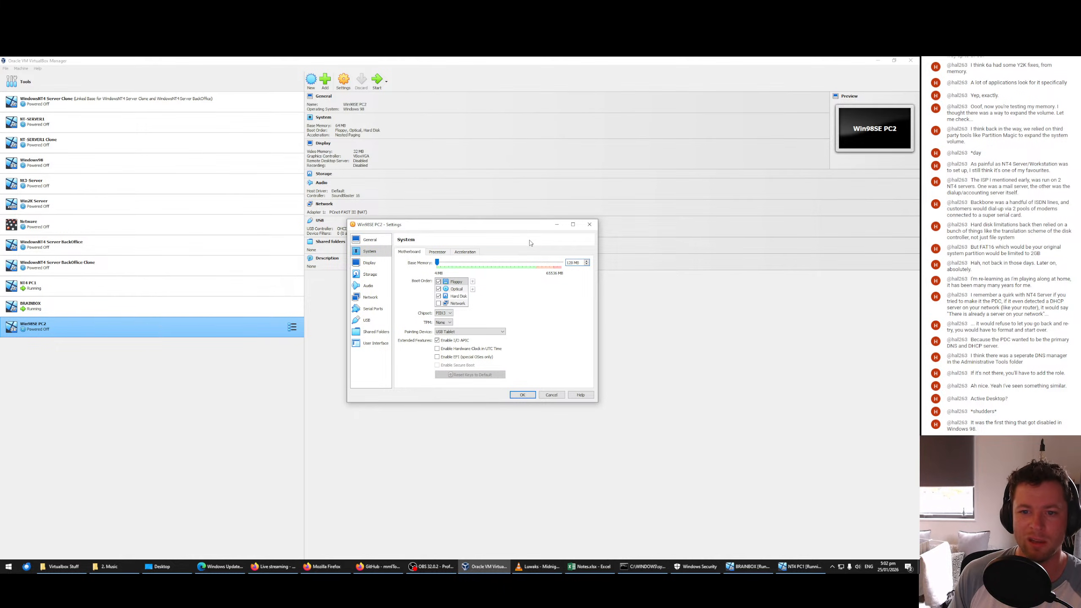
left_click(524, 394)
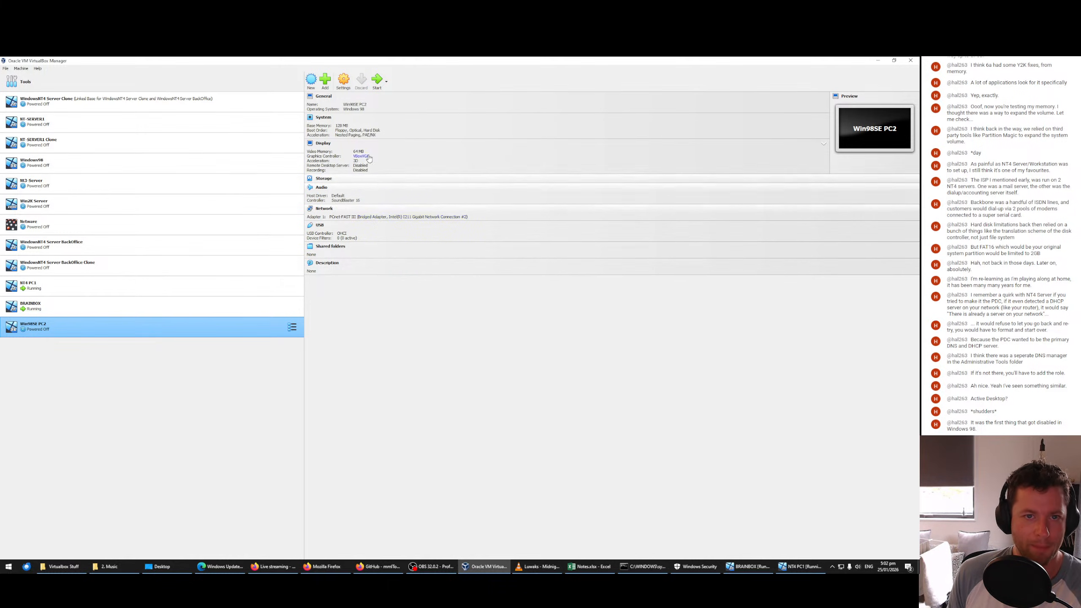
Load the WIN98 startup boot floppy image into Win98SE PC2's empty floppy drive and save.
left_click(387, 86)
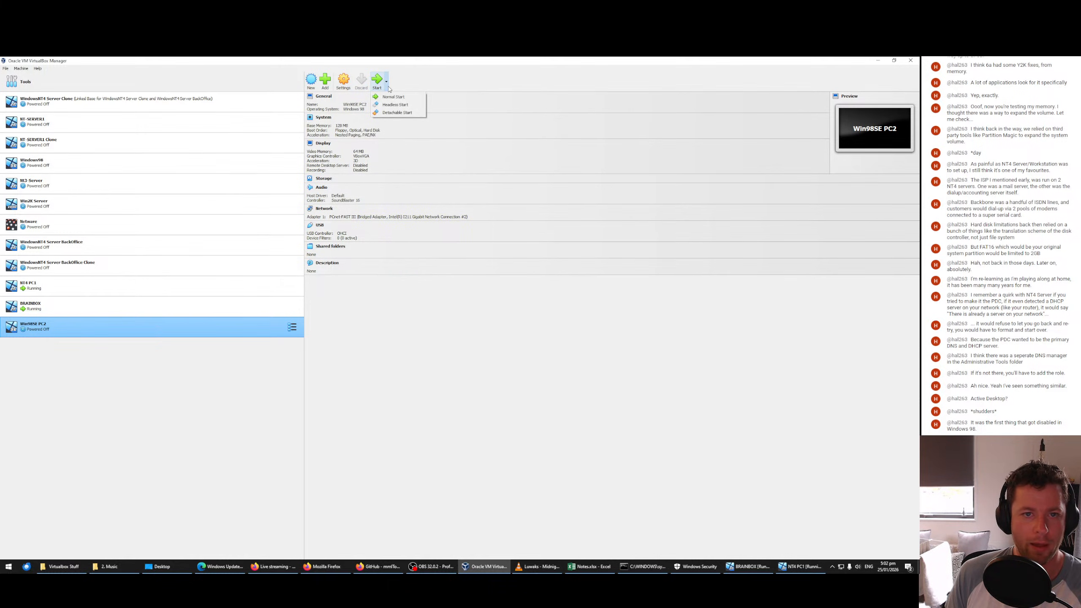
left_click(169, 332)
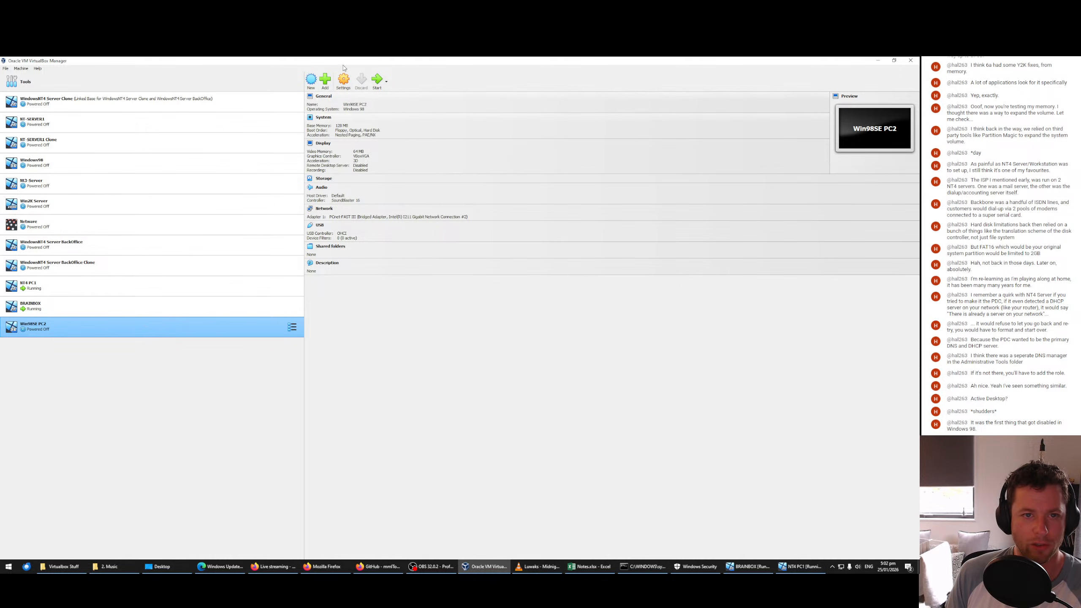
left_click(343, 80)
left_click(370, 274)
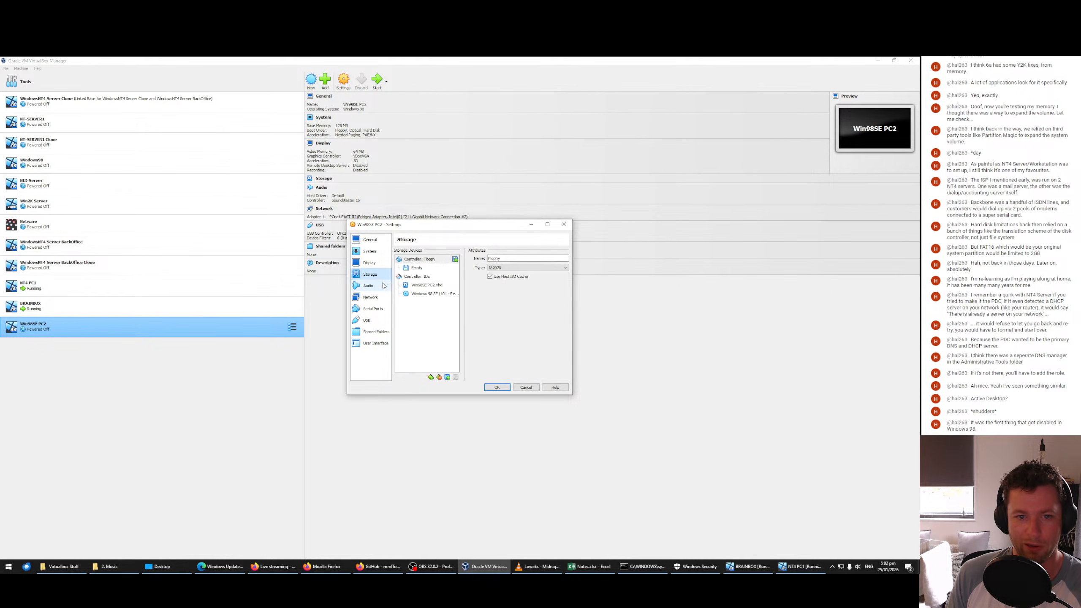
left_click(419, 267)
left_click(565, 259)
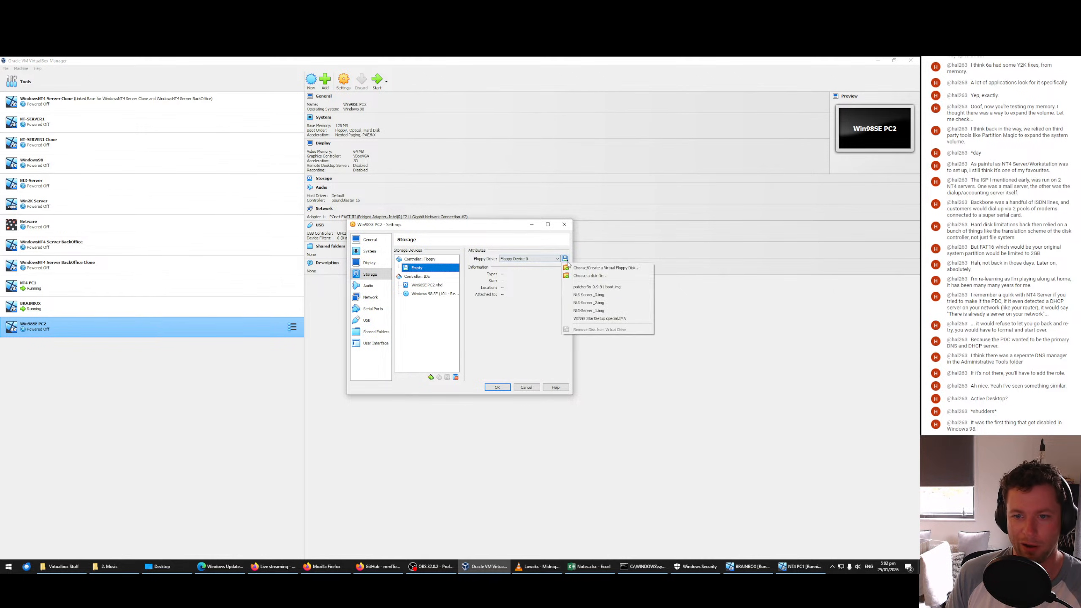
left_click(605, 319)
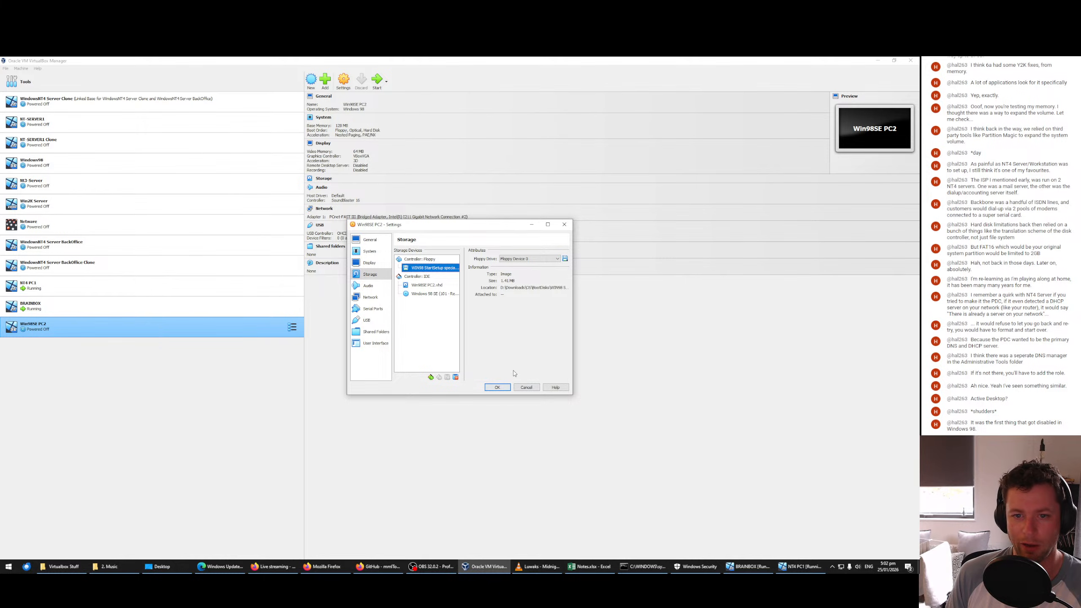
left_click(497, 387)
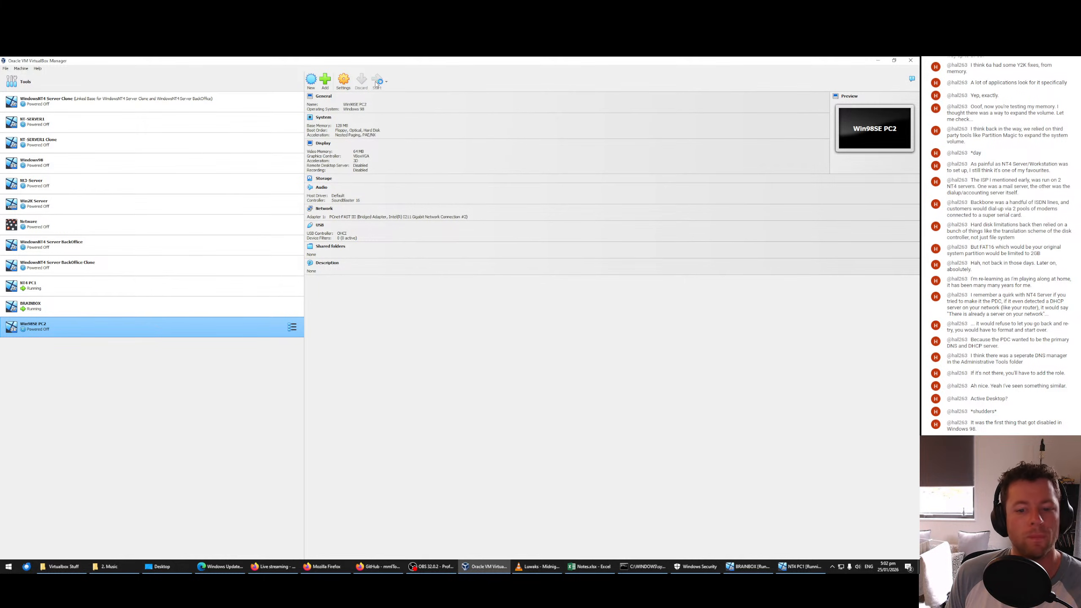
Boot Win98SE PC2 from the startup floppy with CD-ROM support, then shift its window to uncover BRAINBOX.
left_click(748, 566)
left_click(803, 567)
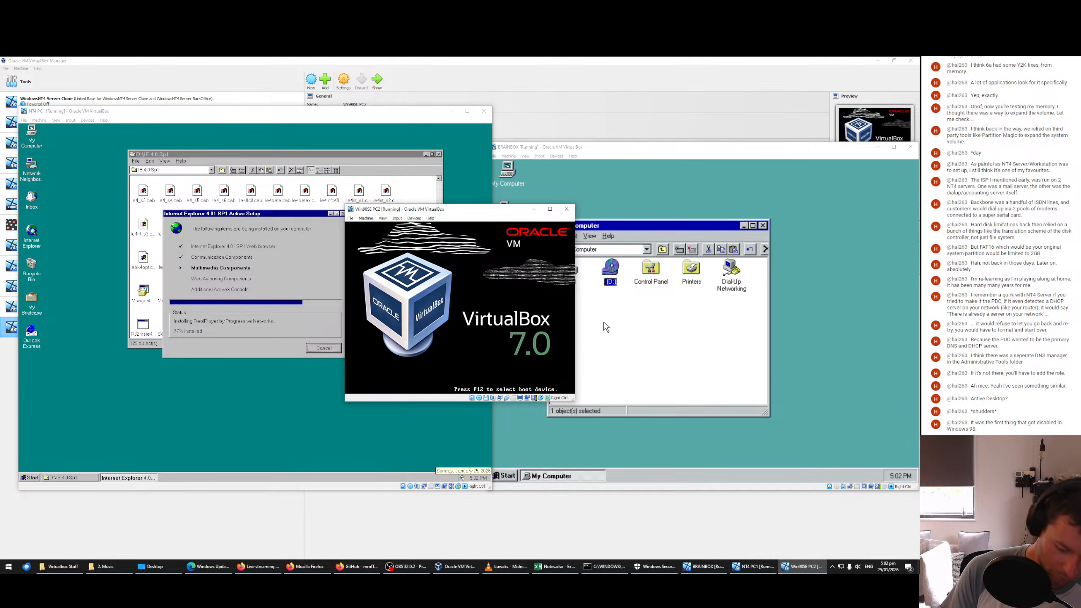
key("F12")
key("c")
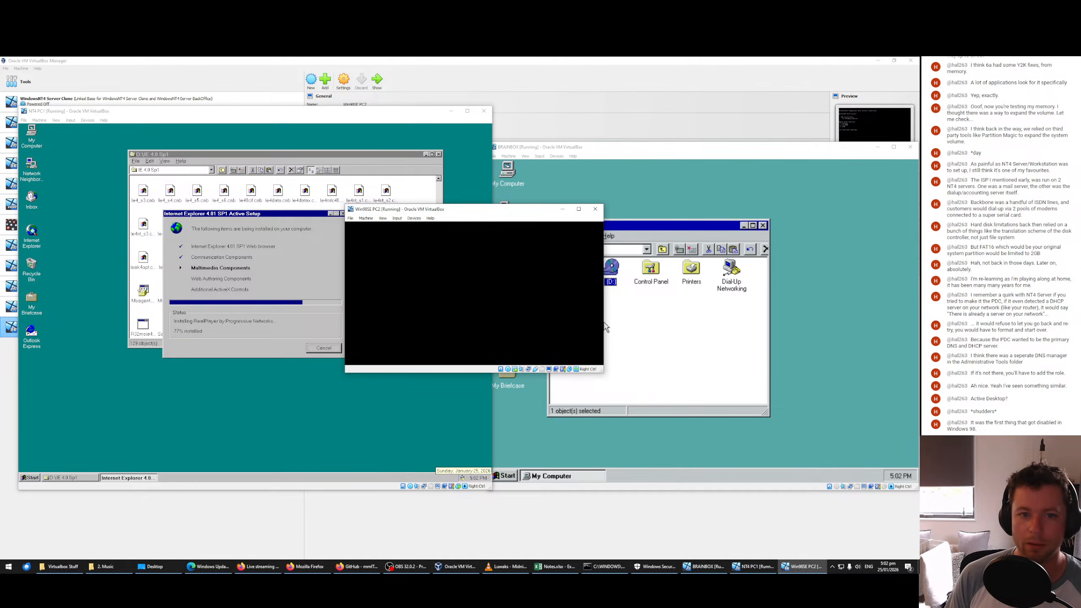
key("Down")
key("Return")
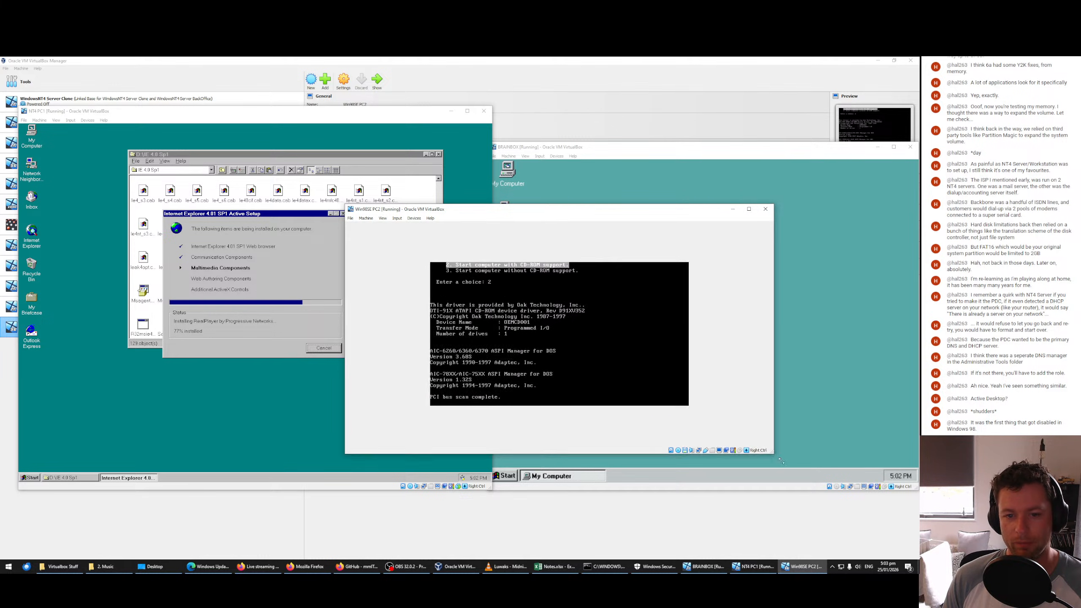
left_click_drag(541, 210, 372, 187)
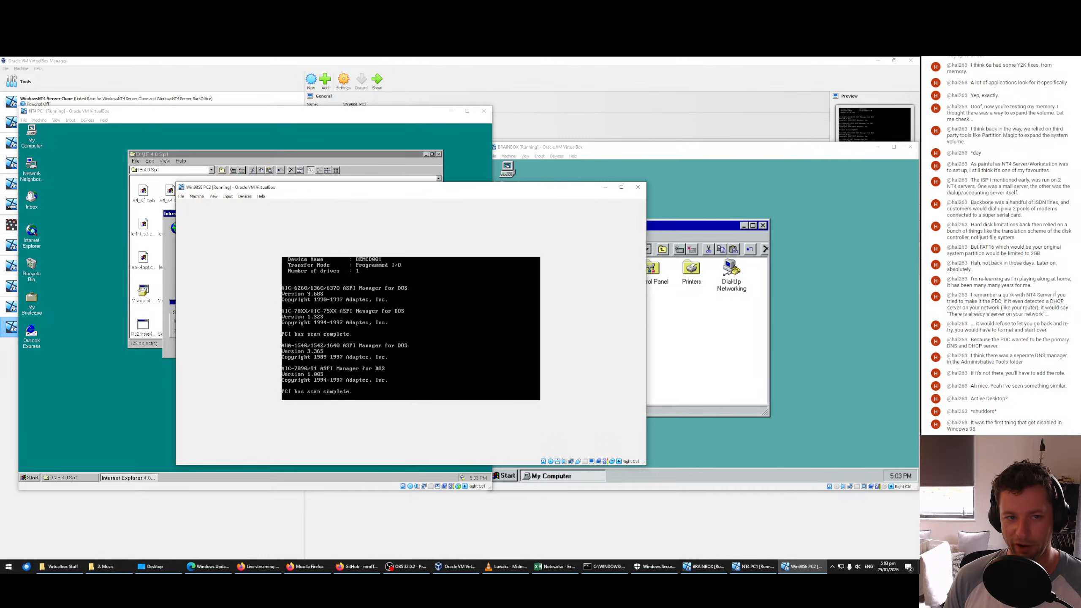
Browse the global VirtualBox Preferences (Input, Update, Language) and close them without changes.
left_click(181, 196)
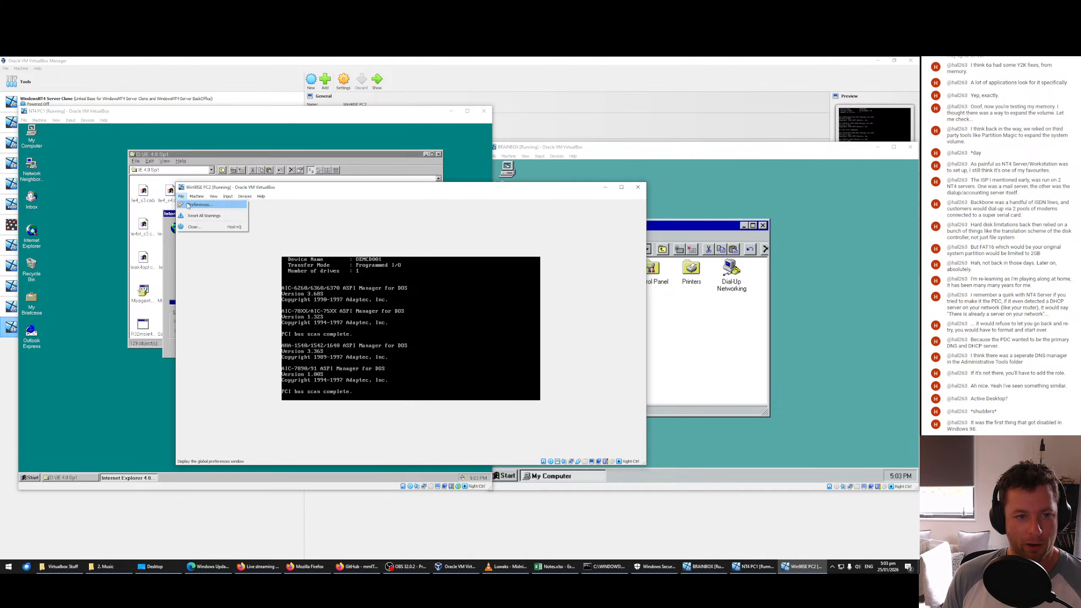
left_click(205, 207)
left_click(340, 283)
left_click(340, 296)
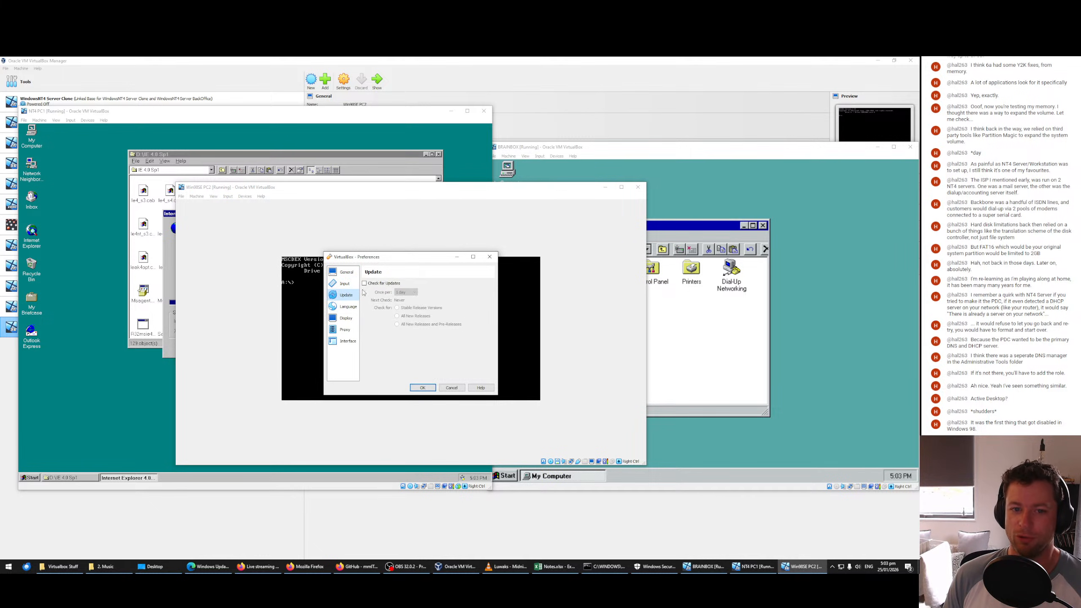
left_click(341, 308)
key("Escape")
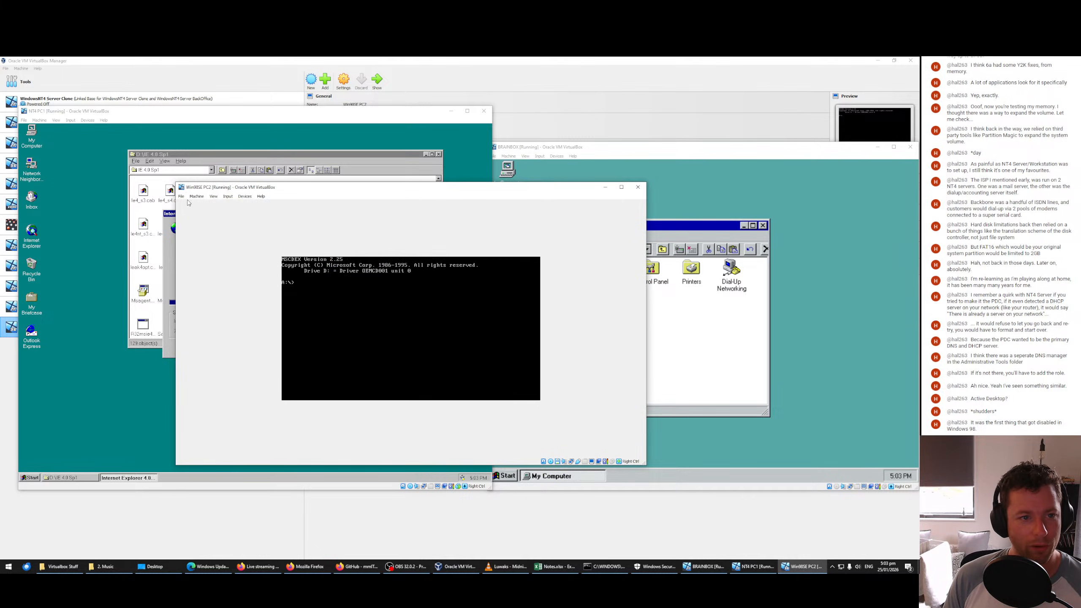
Set the Win98SE PC2 display Scale Factor to 150% in its machine settings.
left_click(181, 197)
left_click(208, 205)
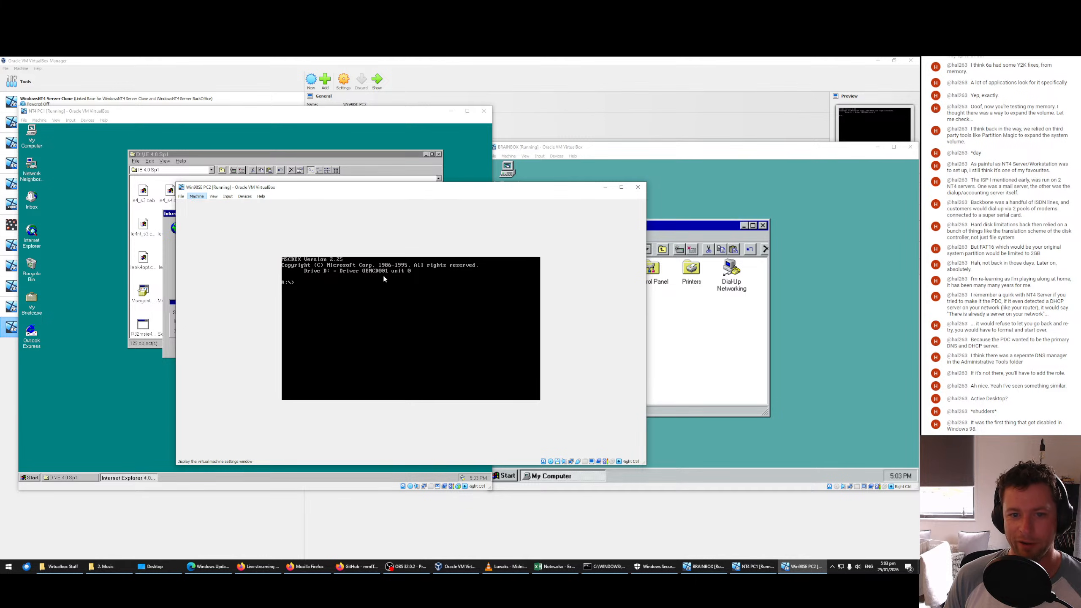
left_click(321, 268)
left_click(329, 283)
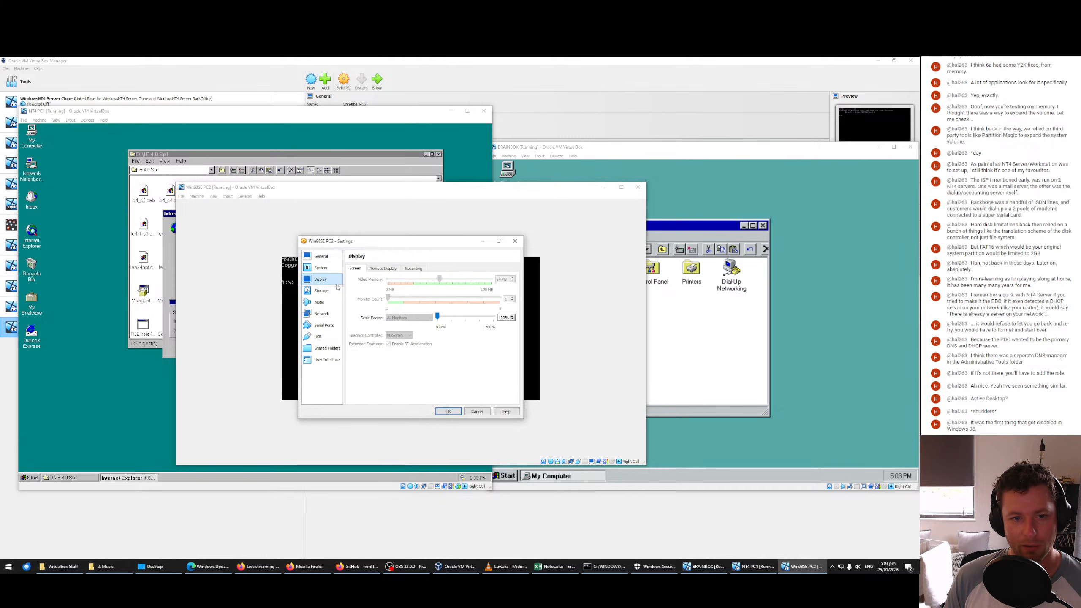
left_click(467, 321)
left_click(467, 320)
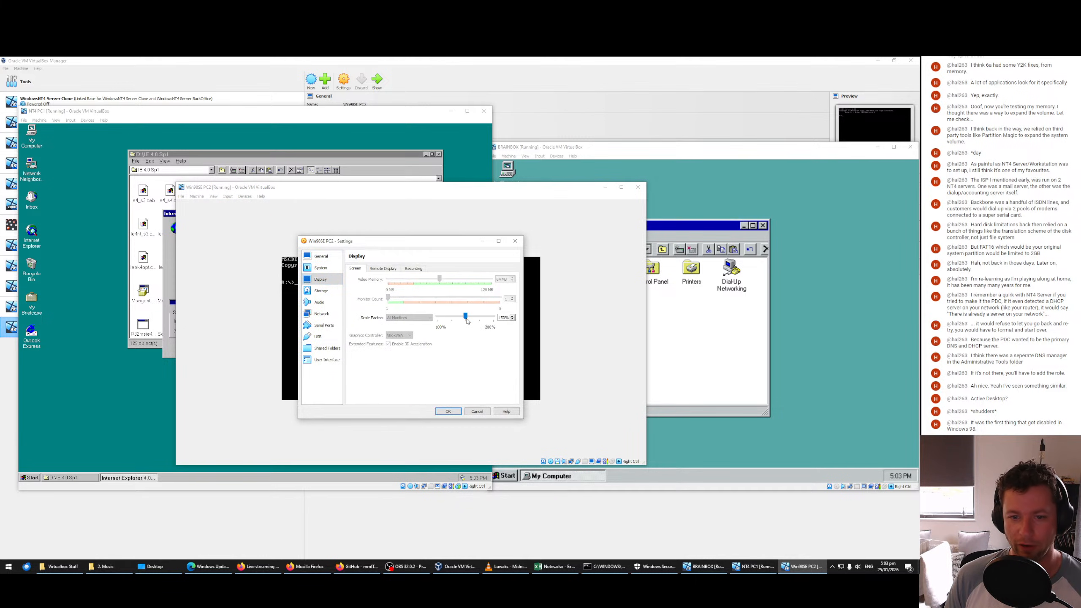
left_click(448, 411)
List the floppy's files and try switching to drives Z: and X:.
type("di")
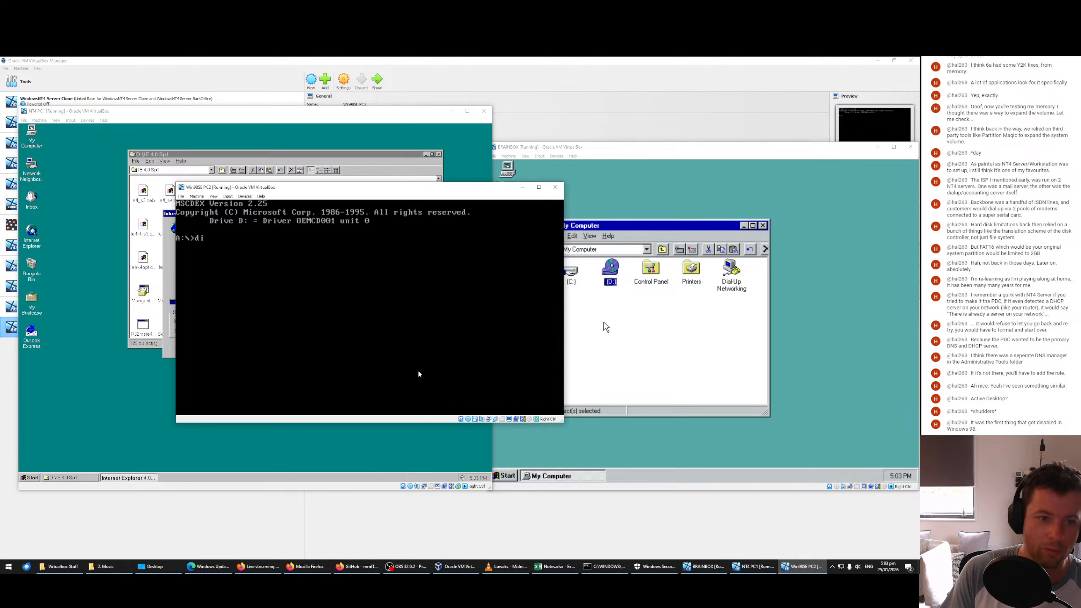
type("r")
key("Return")
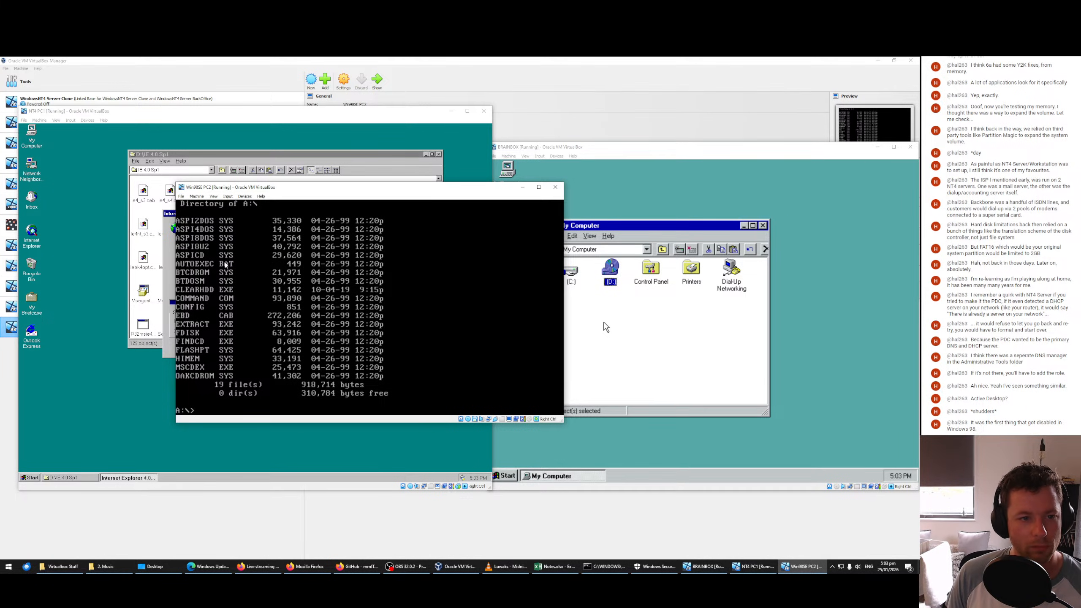
type("Z:")
key("Return")
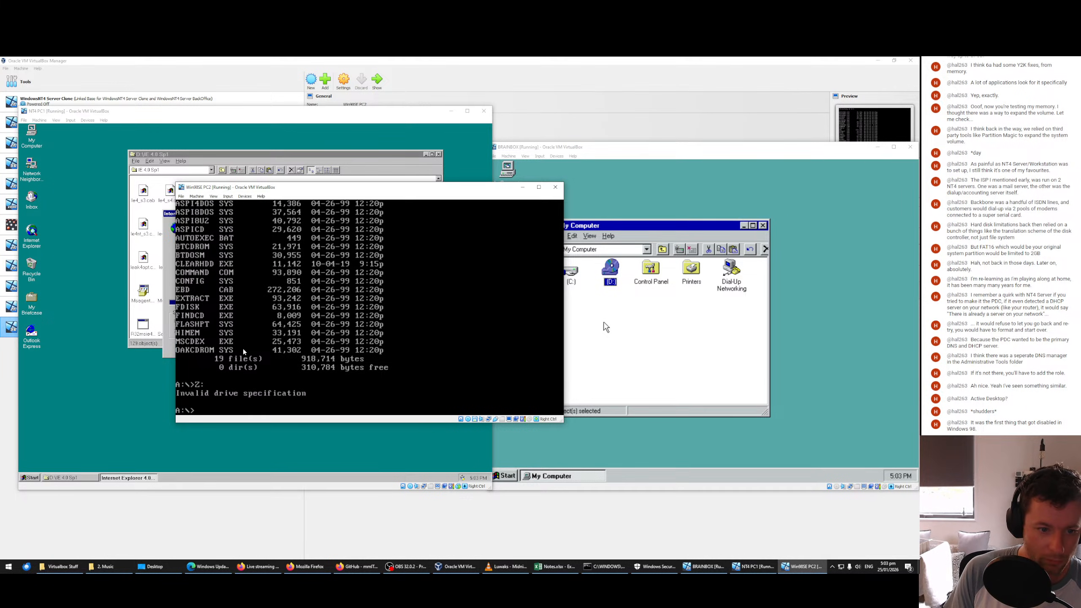
type("X:")
key("Return")
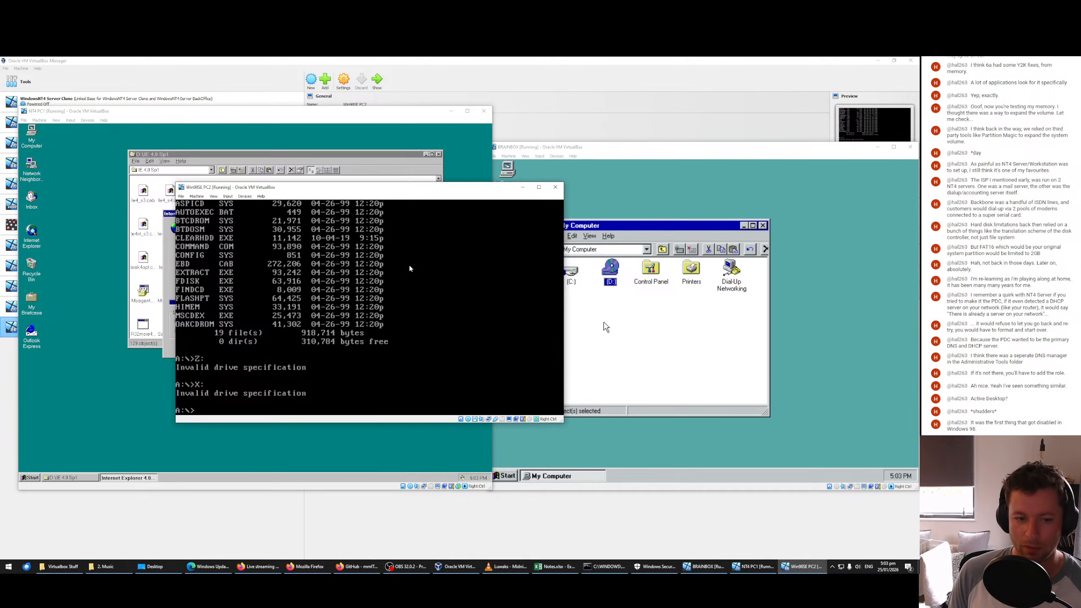
type("dir")
key("Return")
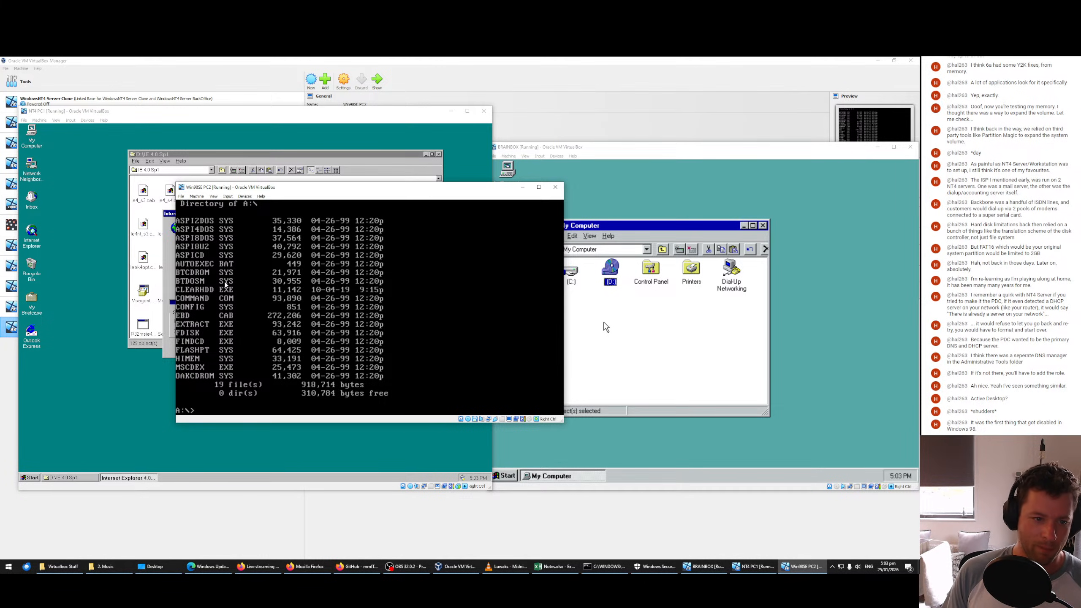
Switch to CD-ROM drive D:, list its contents and enter the WIN98 folder.
type("D:")
key("Return")
type("dir")
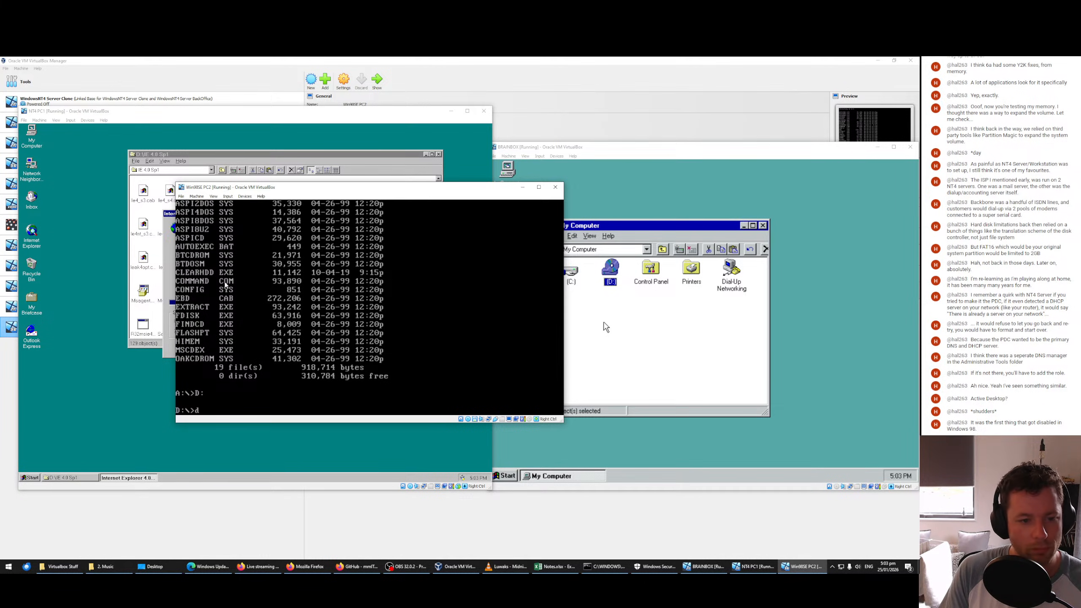
key("Return")
type("cd win")
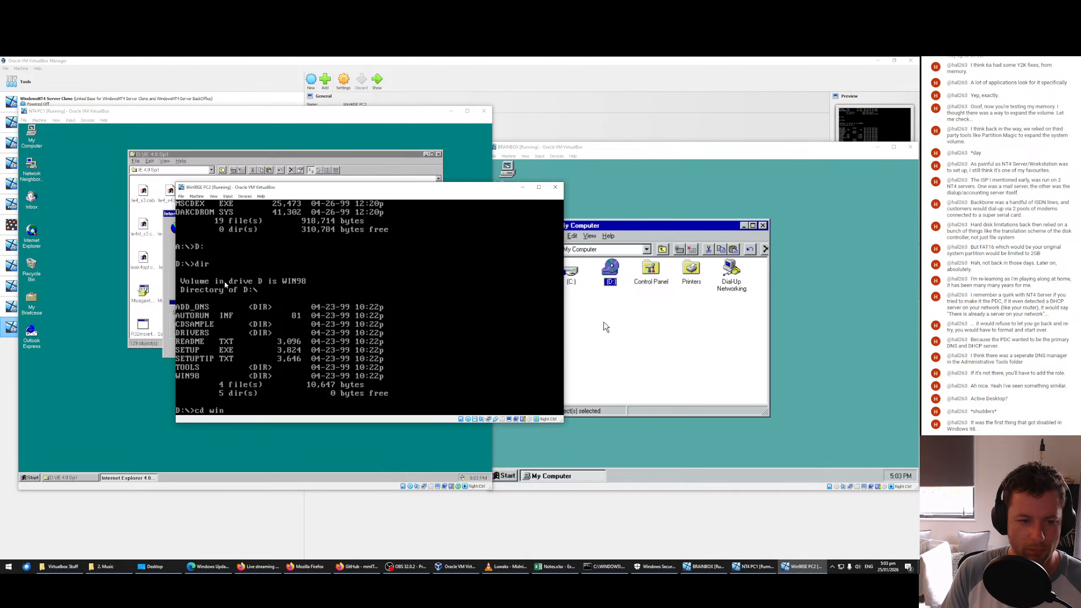
type("98")
key("Return")
Attempt format C:, then return to A: and start FDISK.
type("format CL")
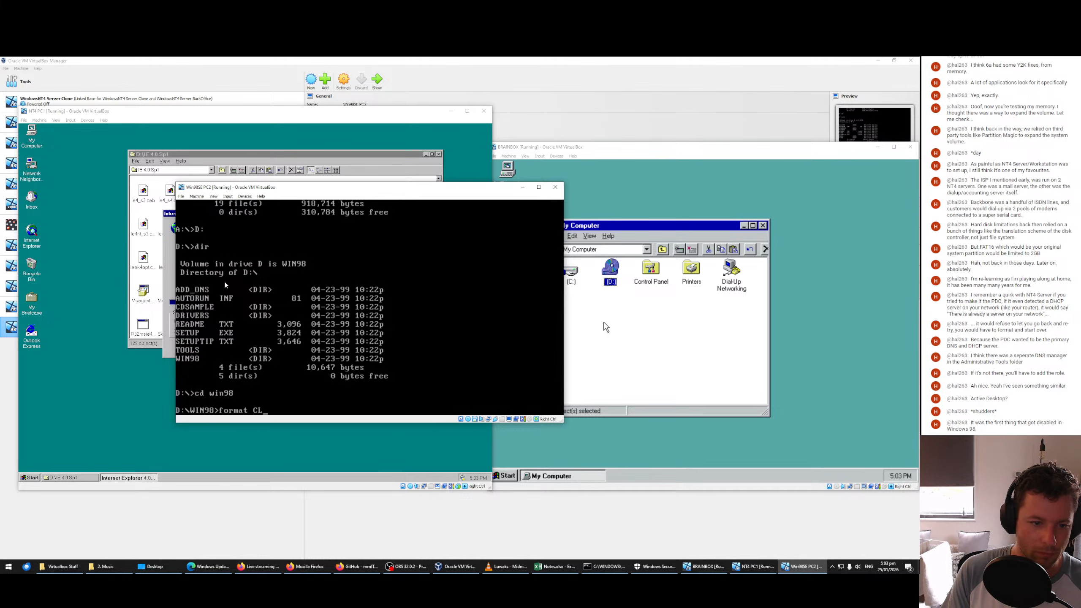
key("BackSpace")
type(":")
key("Return")
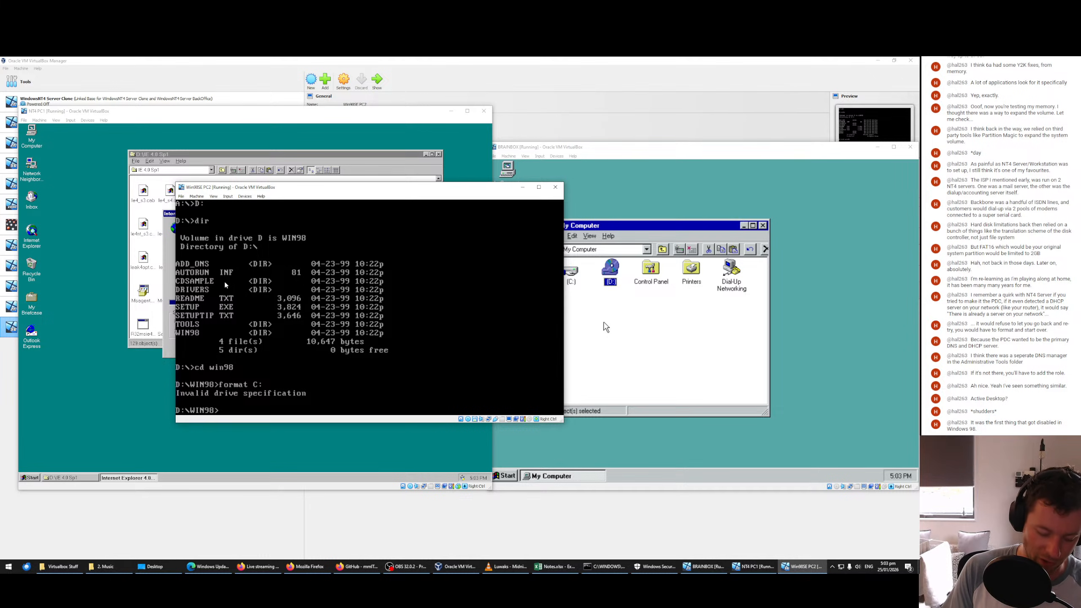
type("fA:")
key("Return")
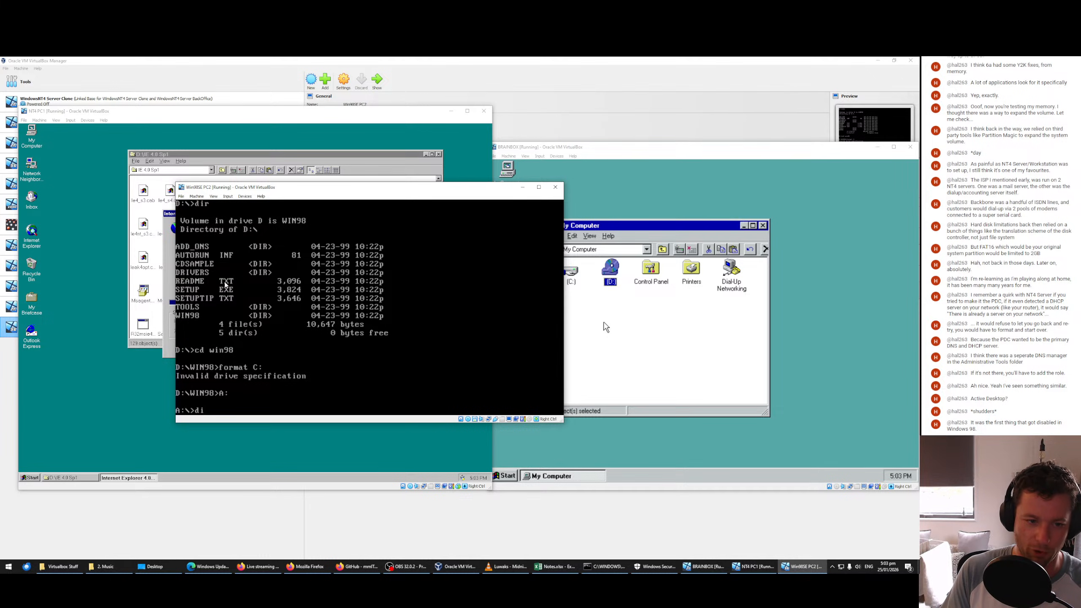
type("fdisk")
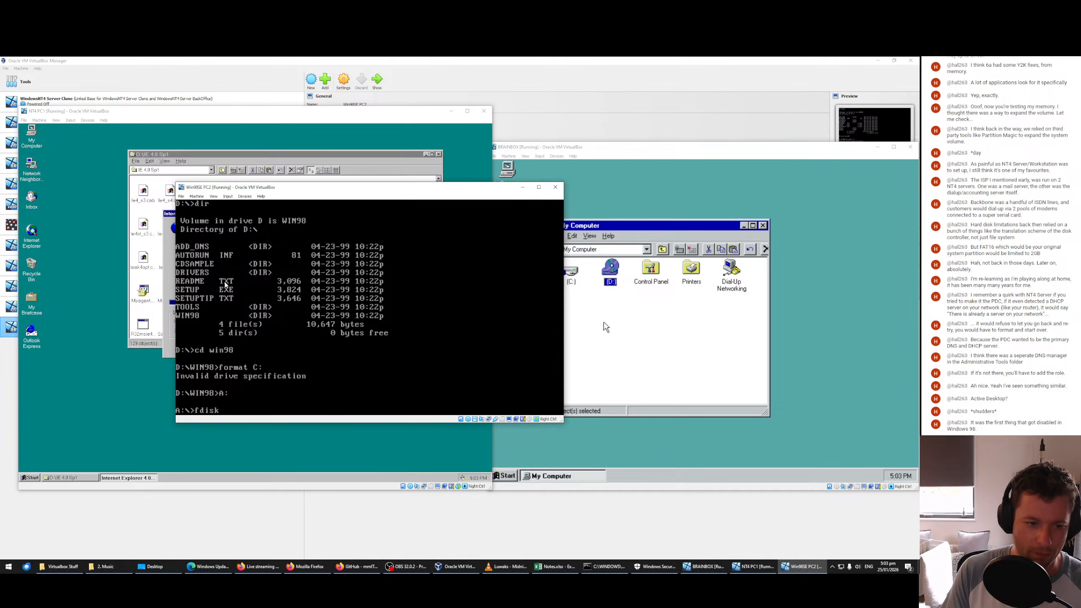
key("Return")
Create a max-size primary partition with large disk support, then reboot with CD-ROM support.
key("Return")
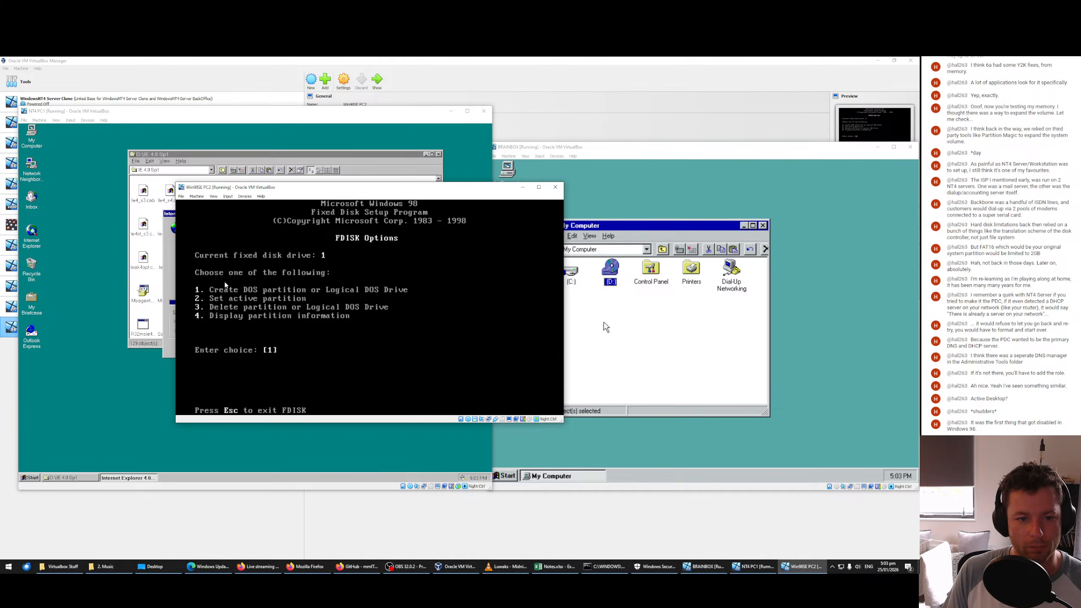
key("Return")
key("Return")
key("Return")
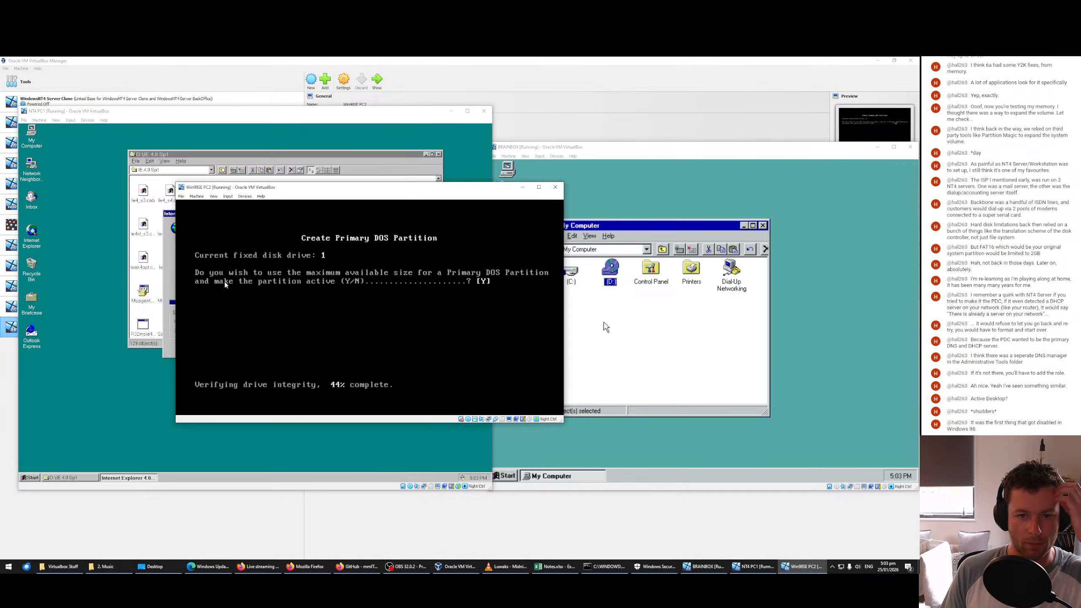
key("Escape")
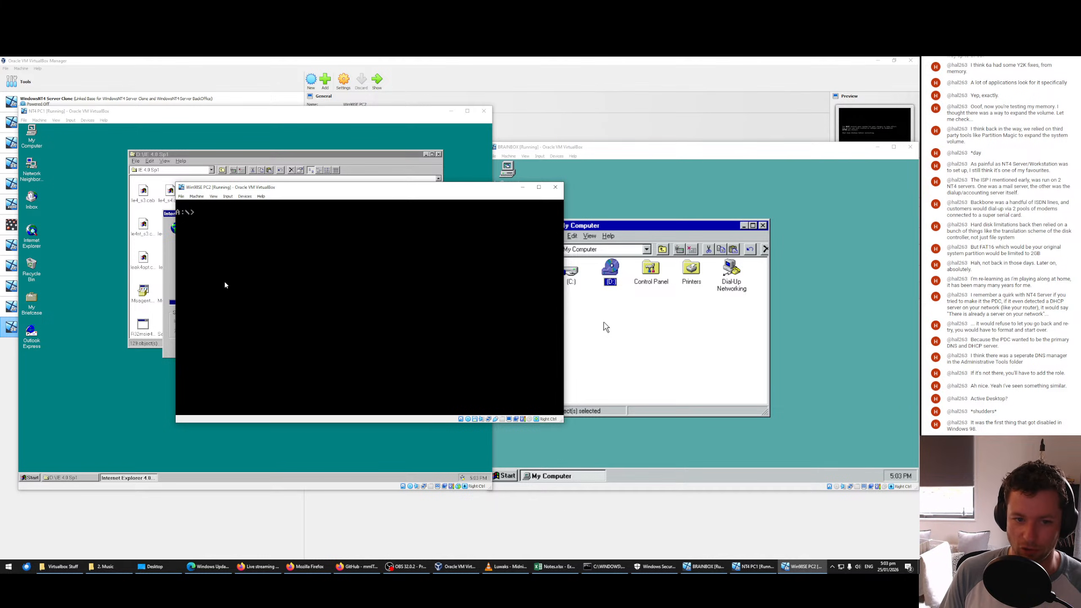
key("ctrl+r")
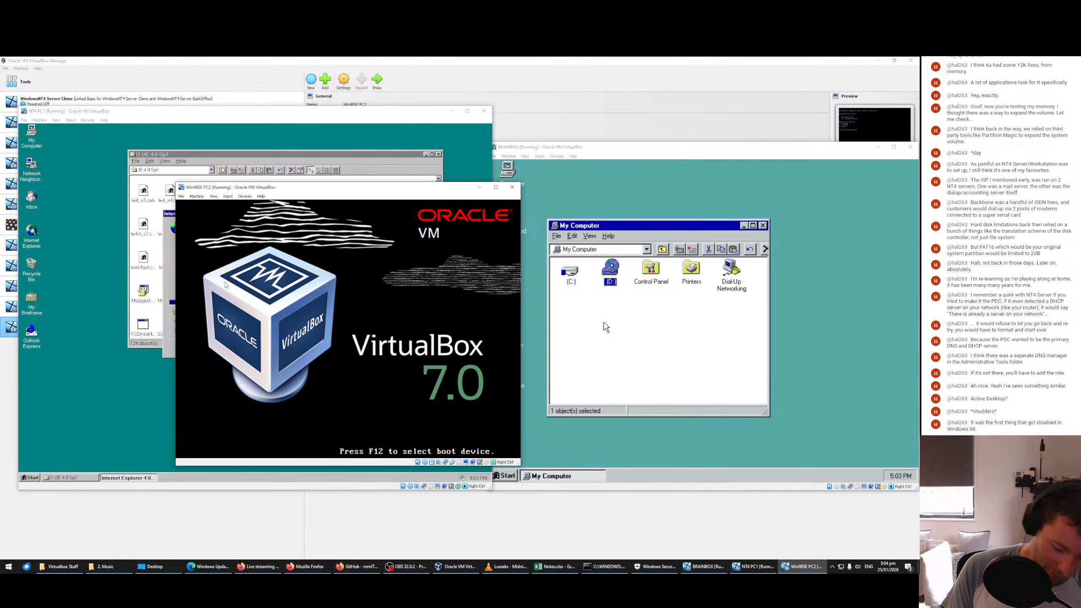
key("F12")
key("c")
key("Down")
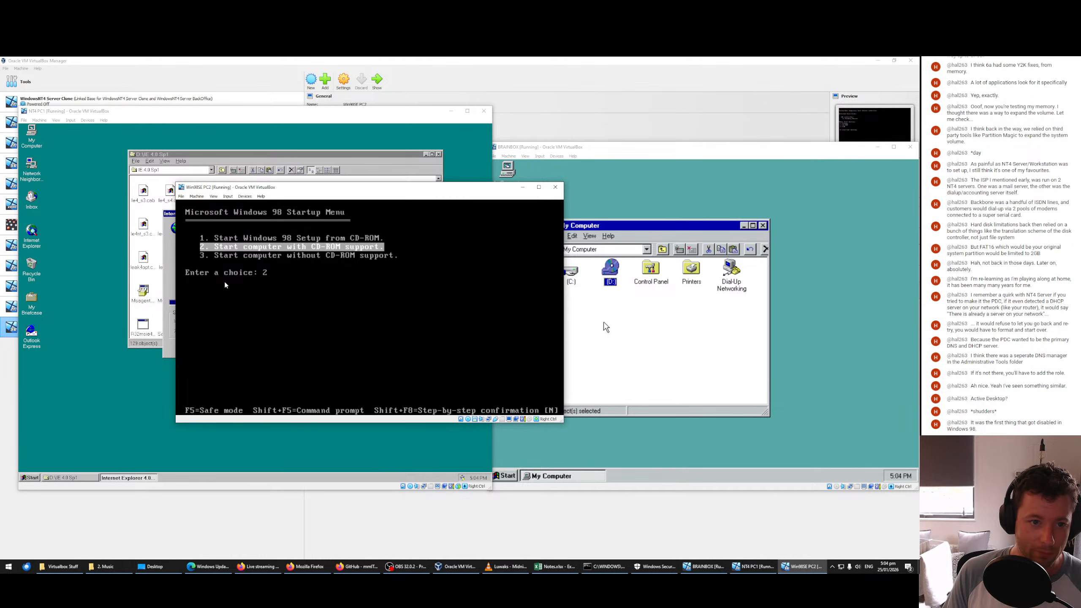
key("Return")
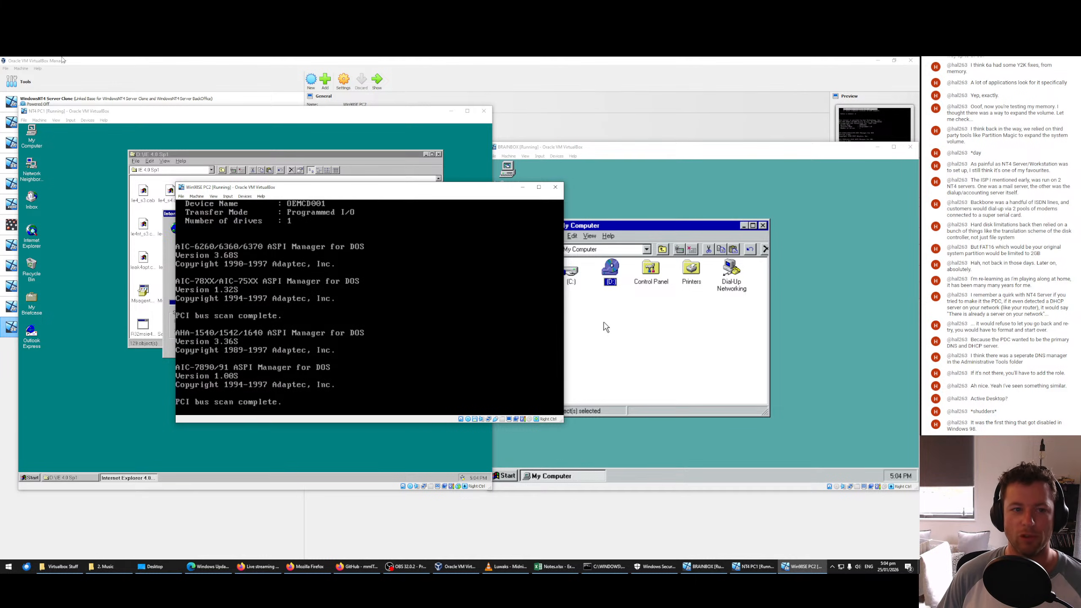
Run fdisk from D: and display partition info, confirming the 6158 MB primary C: partition.
left_click_drag(204, 190, 367, 231)
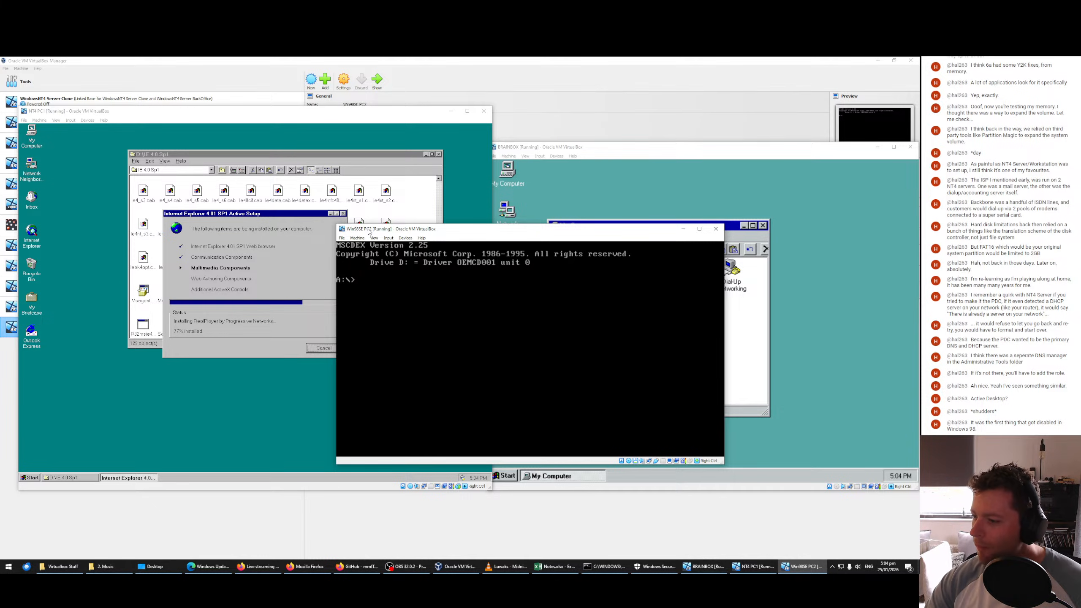
type("D:")
key("Return")
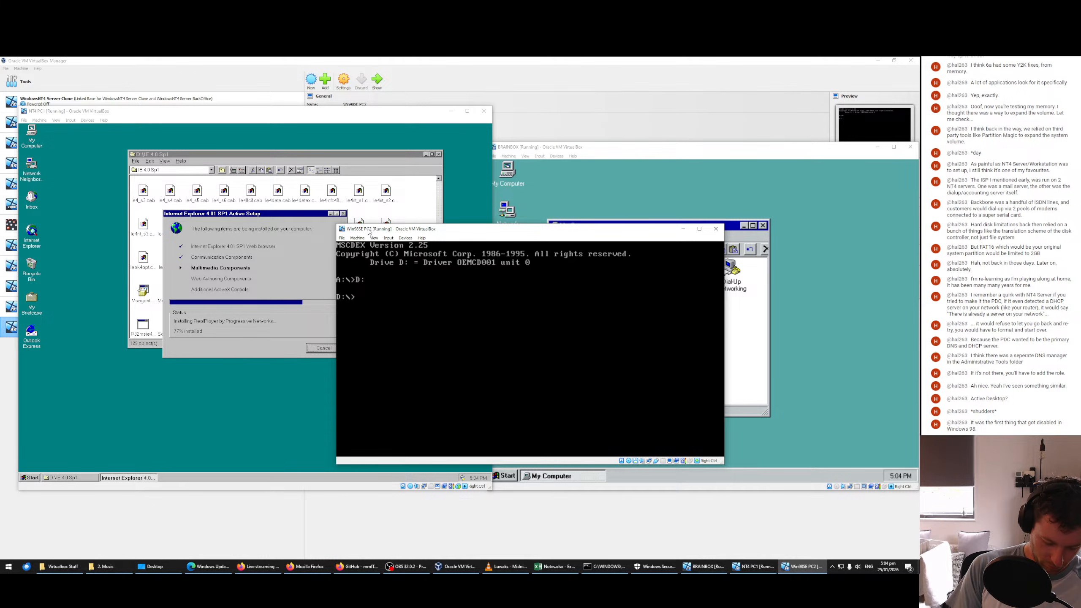
type("fdisk")
key("Return")
key("Return")
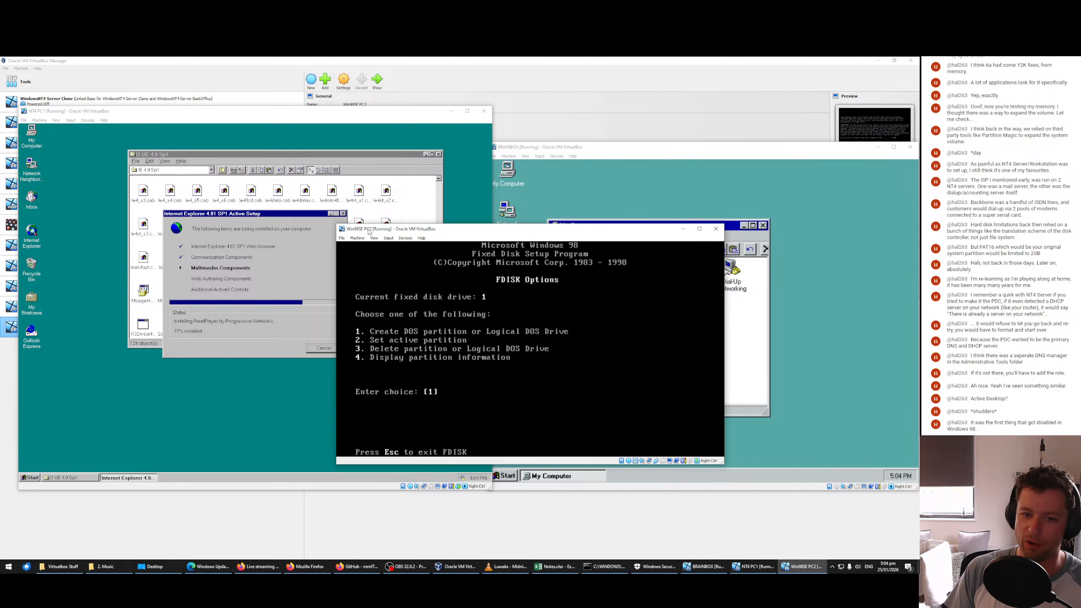
type("4")
key("Return")
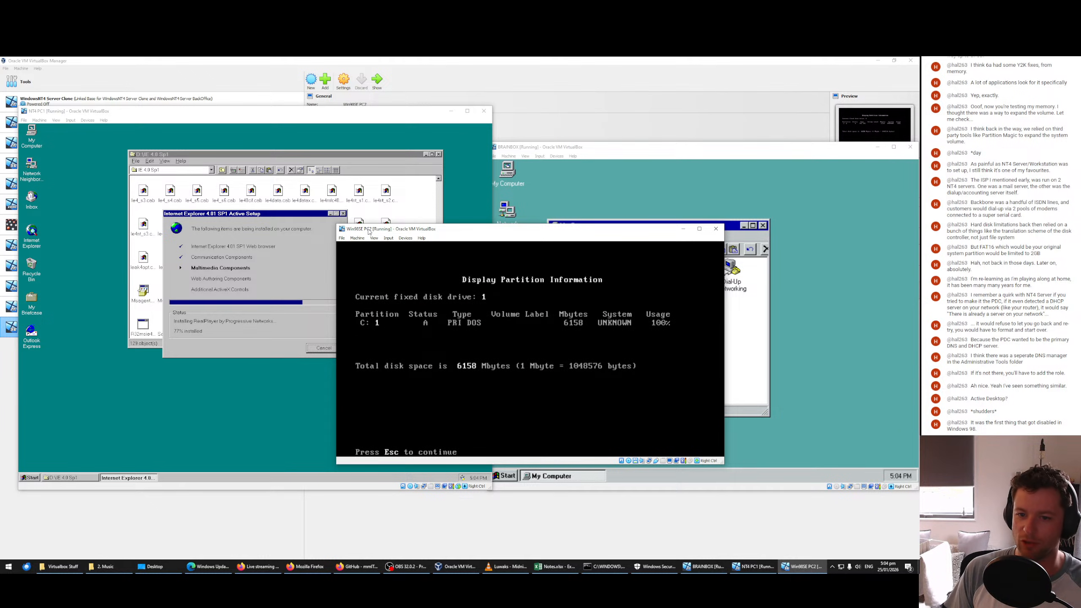
key("Escape")
key("Escape")
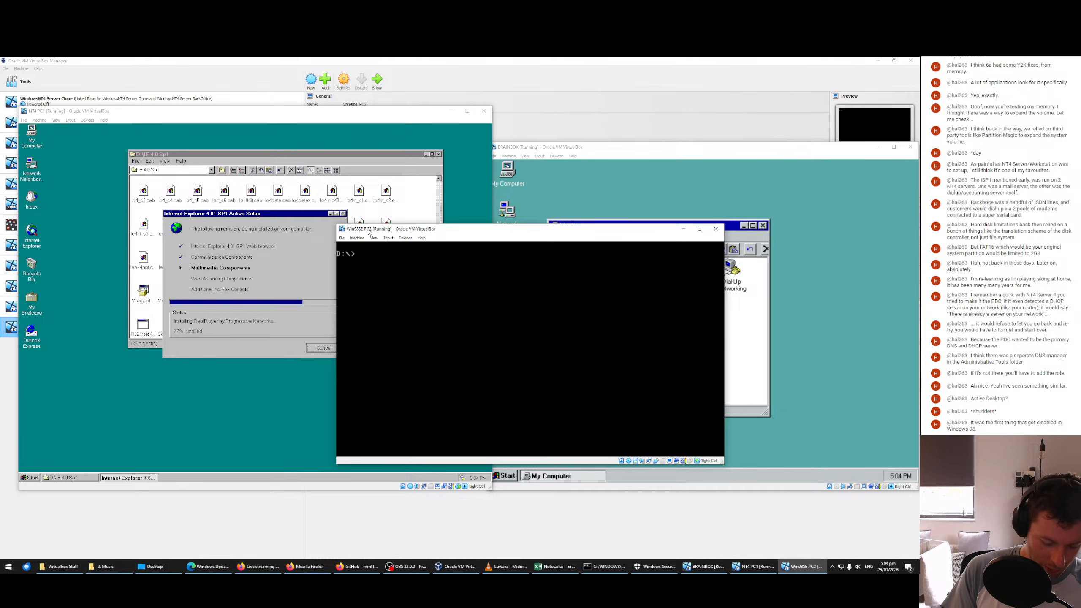
From D:\WIN98, format drive C: with volume label HDD.
type("cd win98")
key("Return")
type("fo")
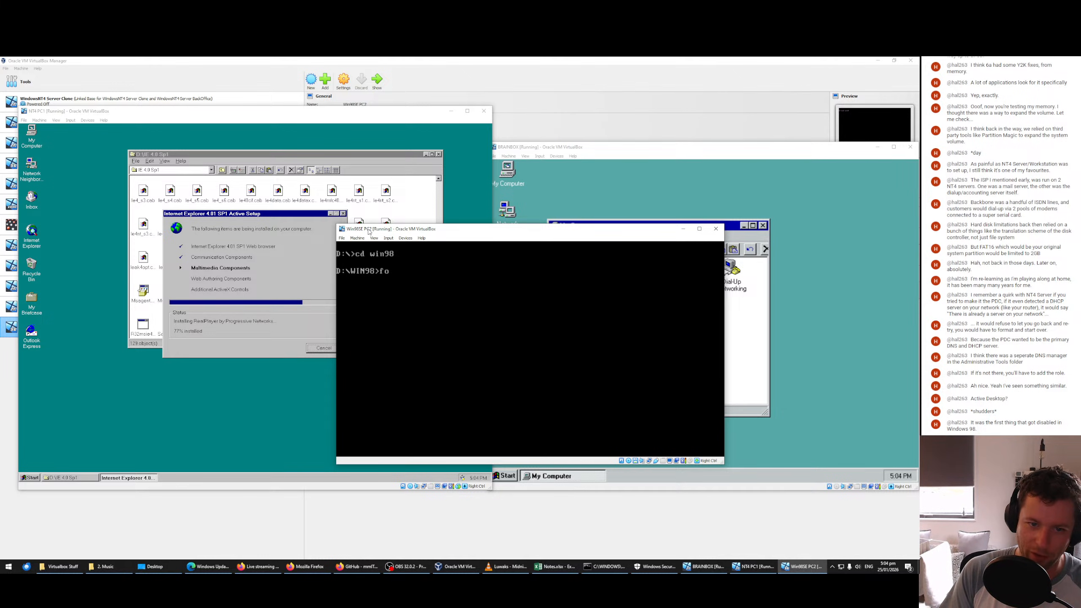
type("rmat C:")
key("Return")
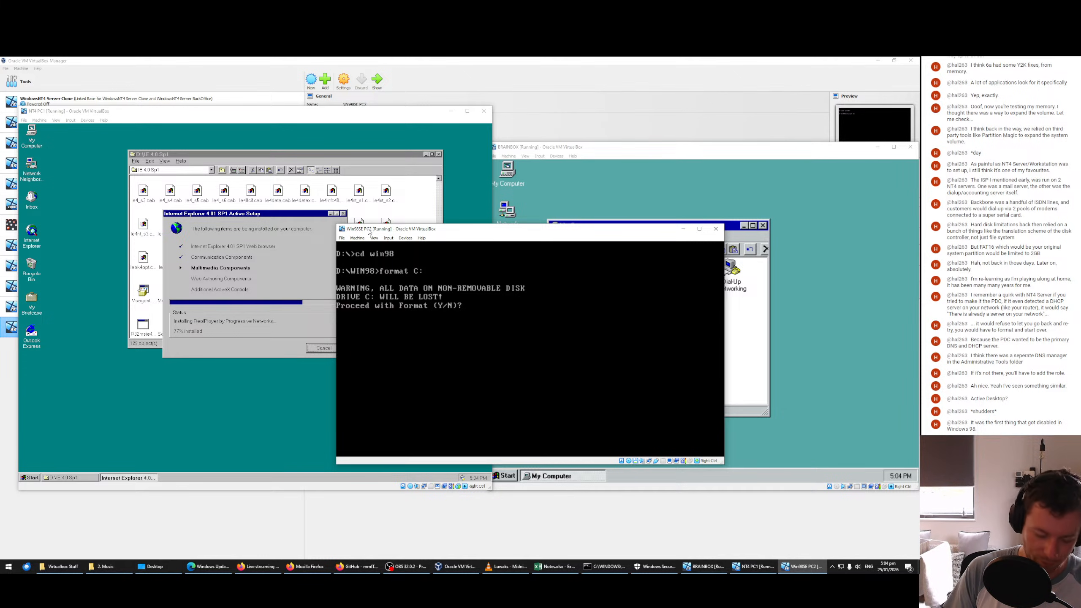
type("y")
key("Return")
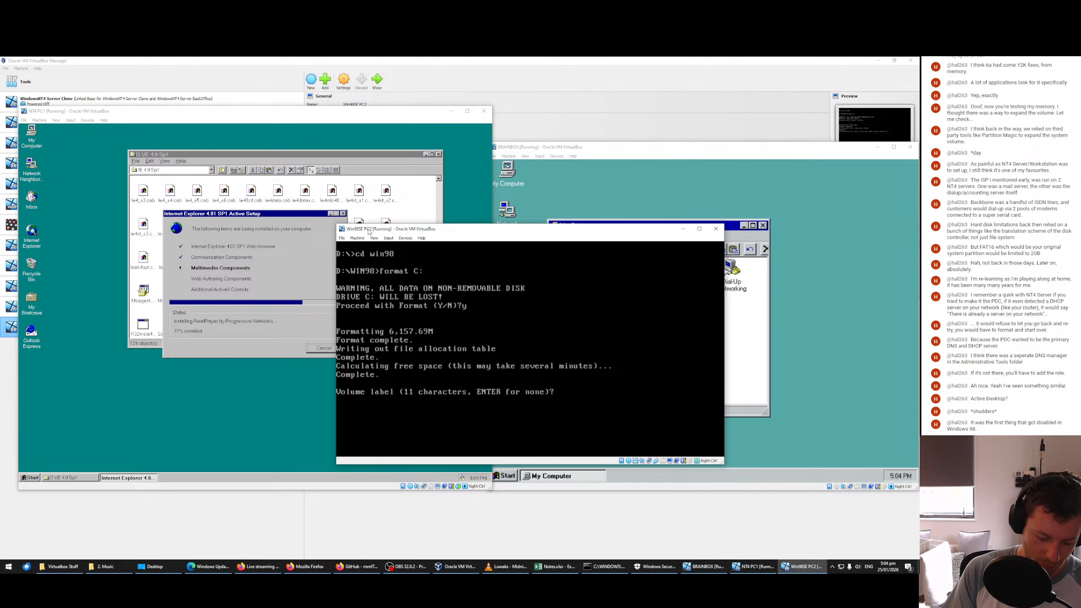
type("HDD")
key("Return")
key("Return")
key("Return")
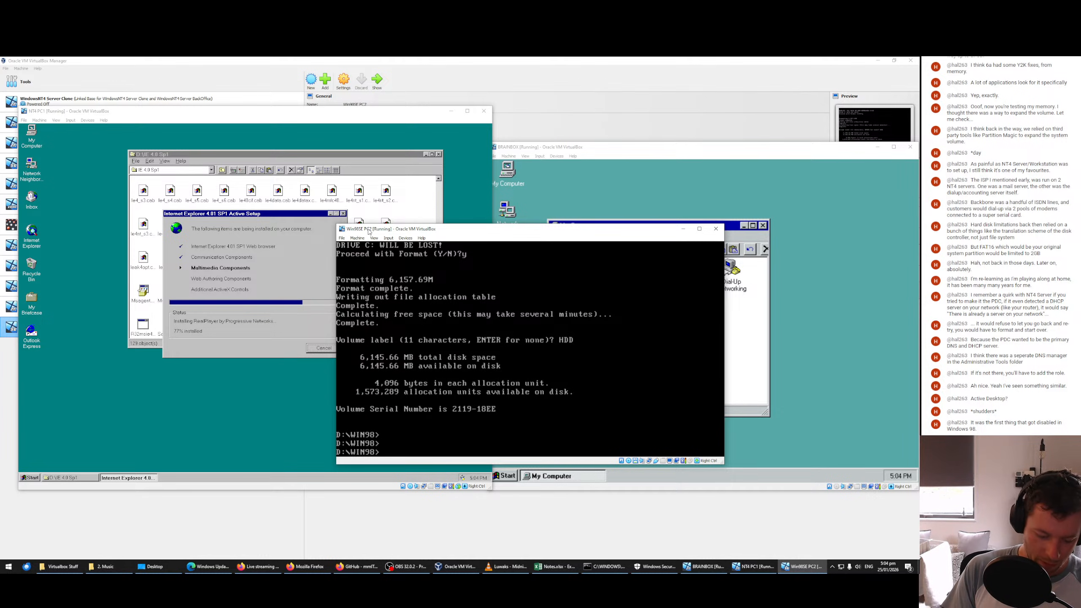
Create C:\CABS and copy all setup files into it with copy *.* C:\CABS.
type("mkdir C:")
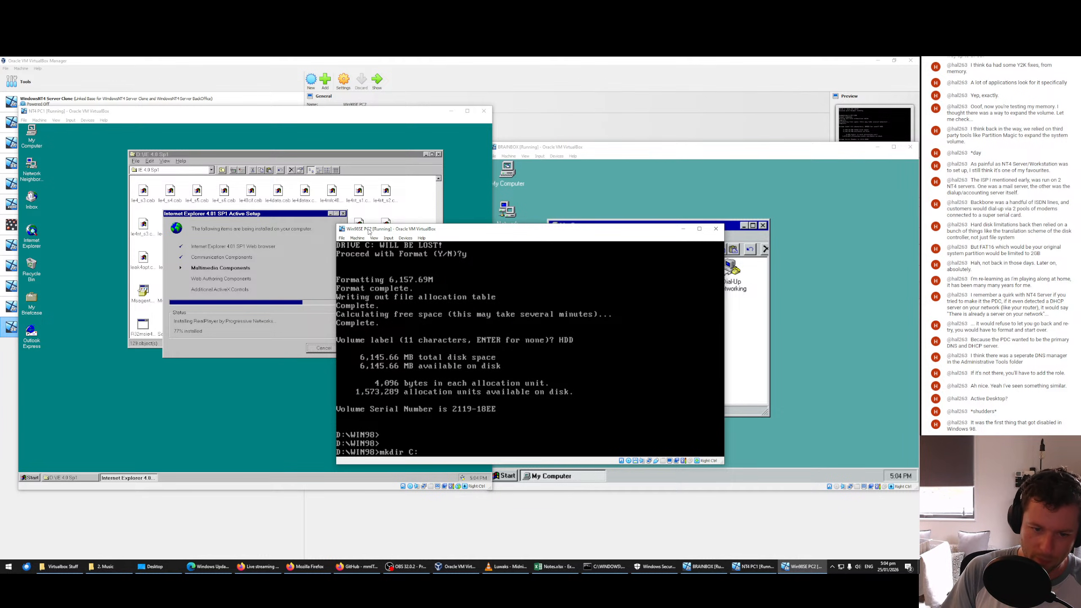
type("\\CABS")
key("Return")
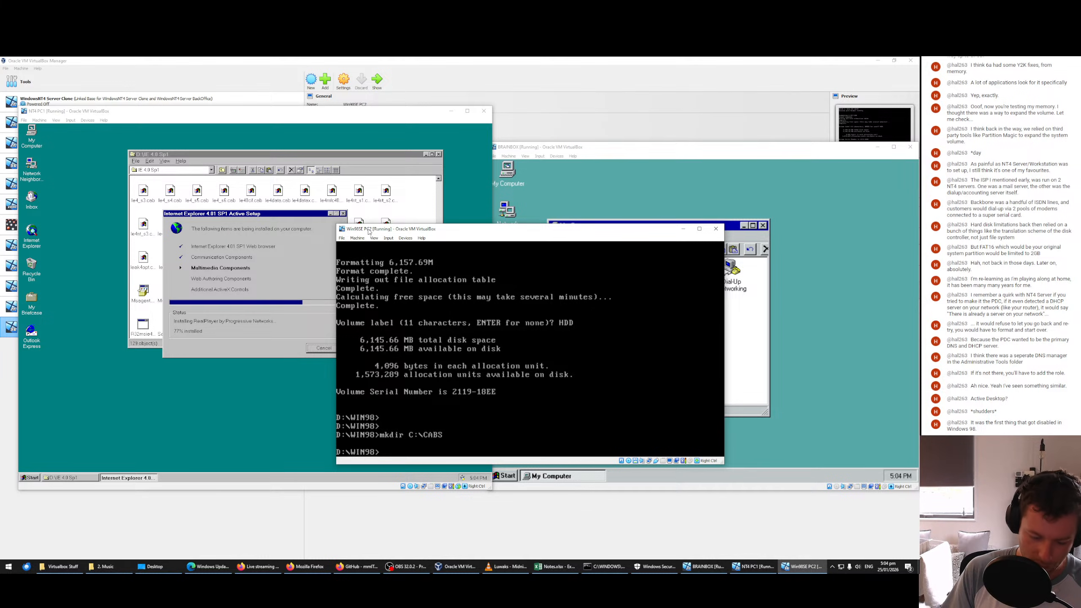
type("copy *.*")
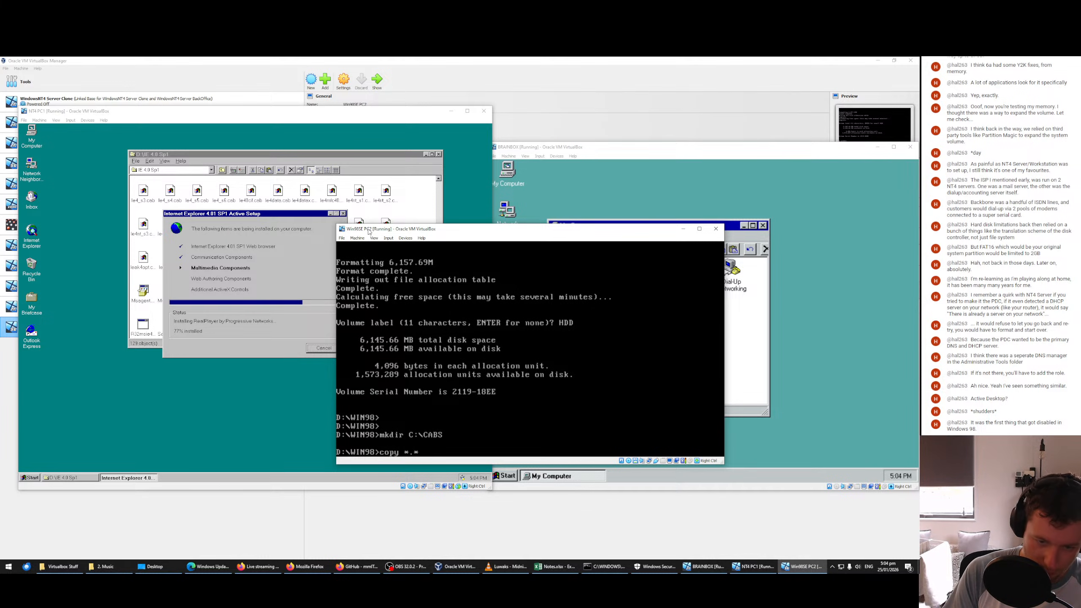
type(" C:\\CABS")
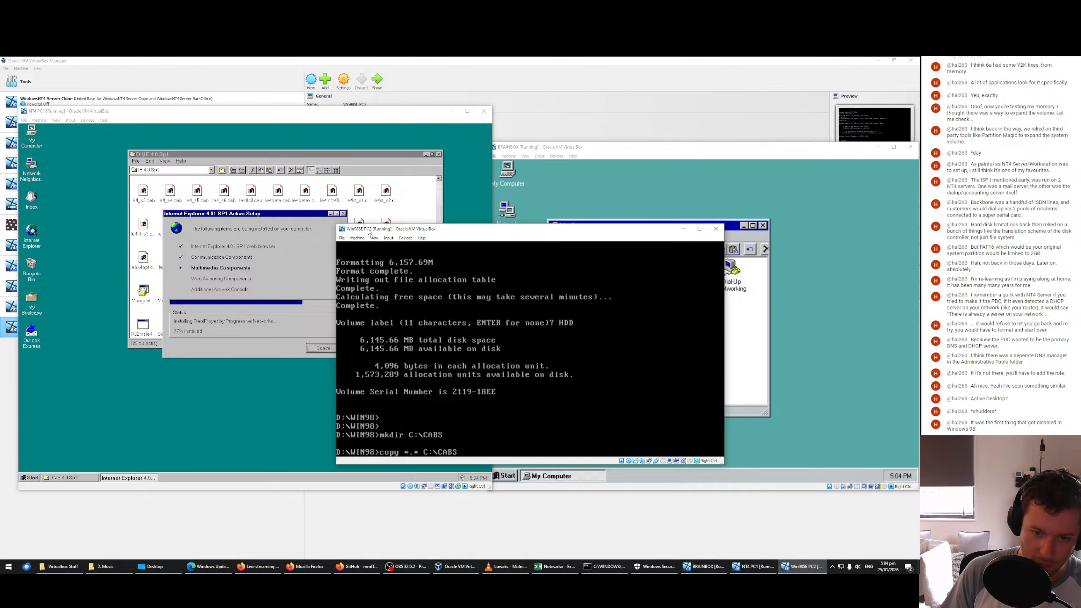
key("Return")
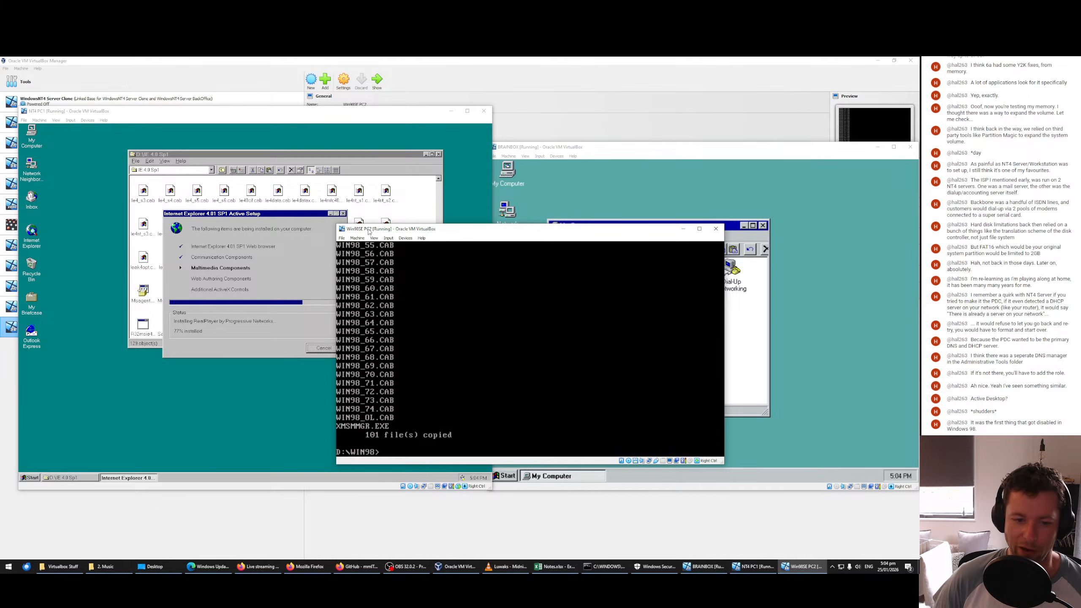
Change to C:\CABS and list its setup files.
type("C:")
key("Return")
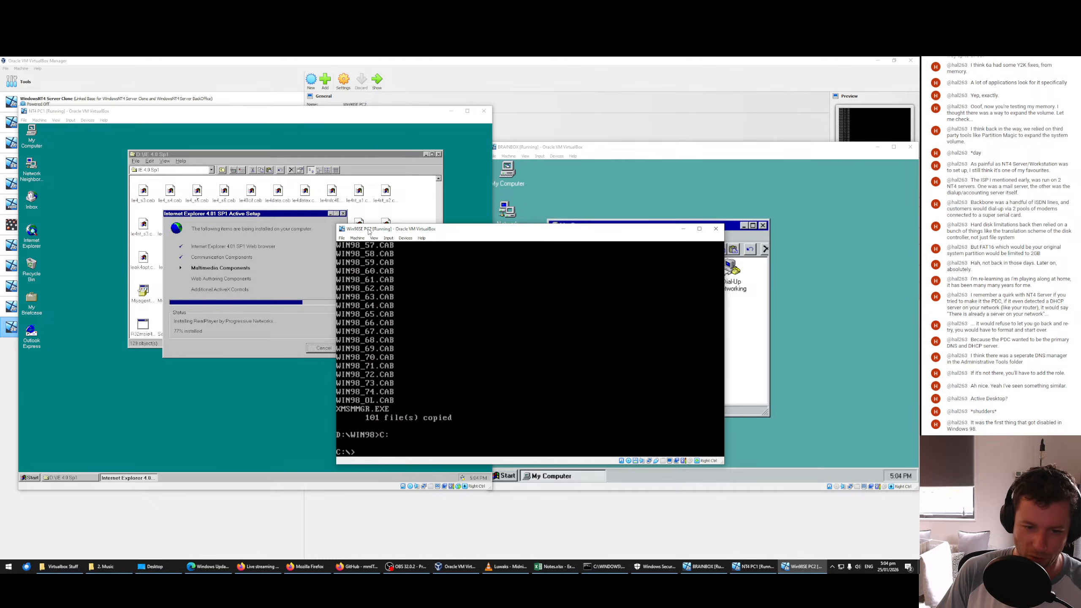
type("cd")
type(" cabs")
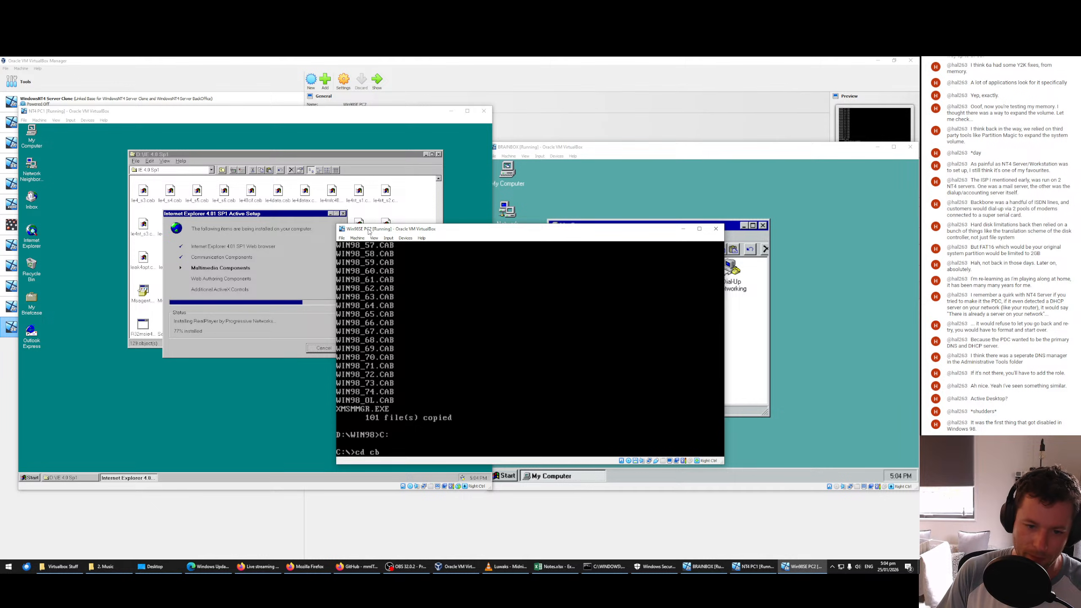
key("Return")
type("dir")
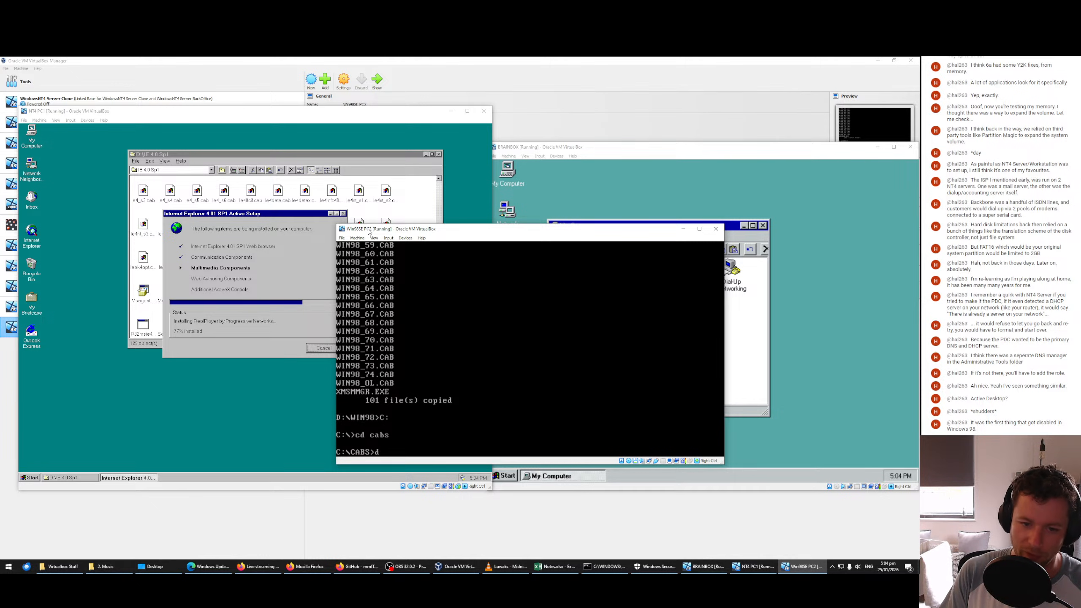
key("Return")
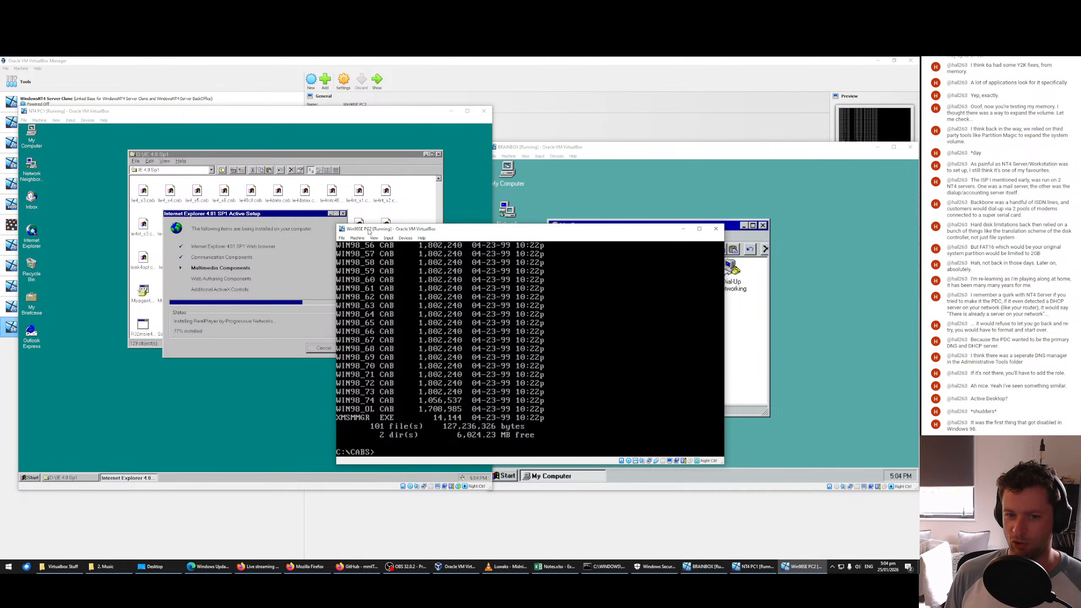
Display Windows 98 Setup's command-line help and start typing setup with the /p switch.
type("setup /?")
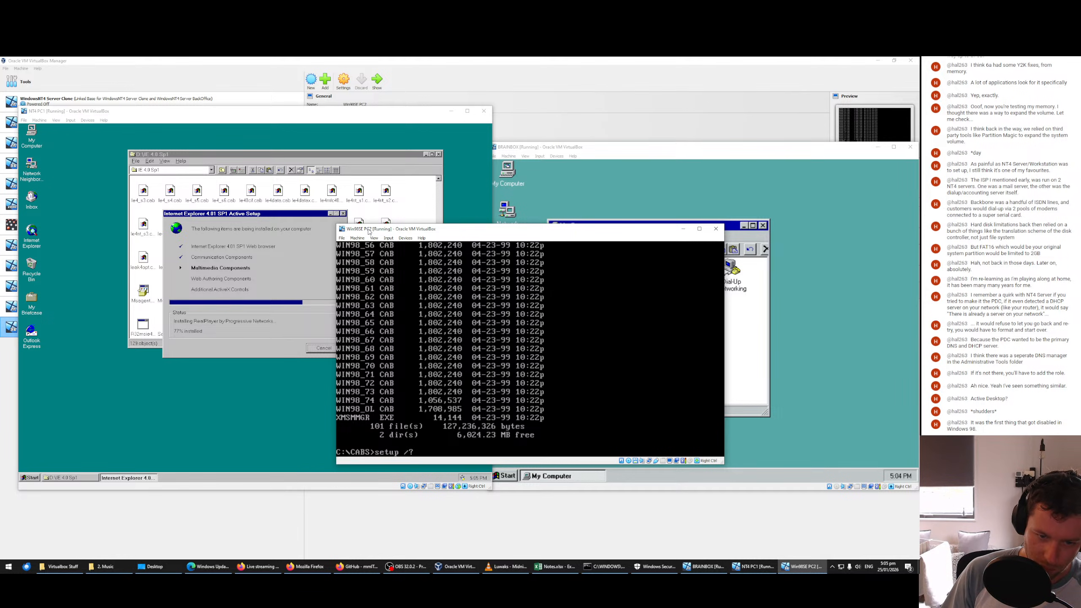
key("Return")
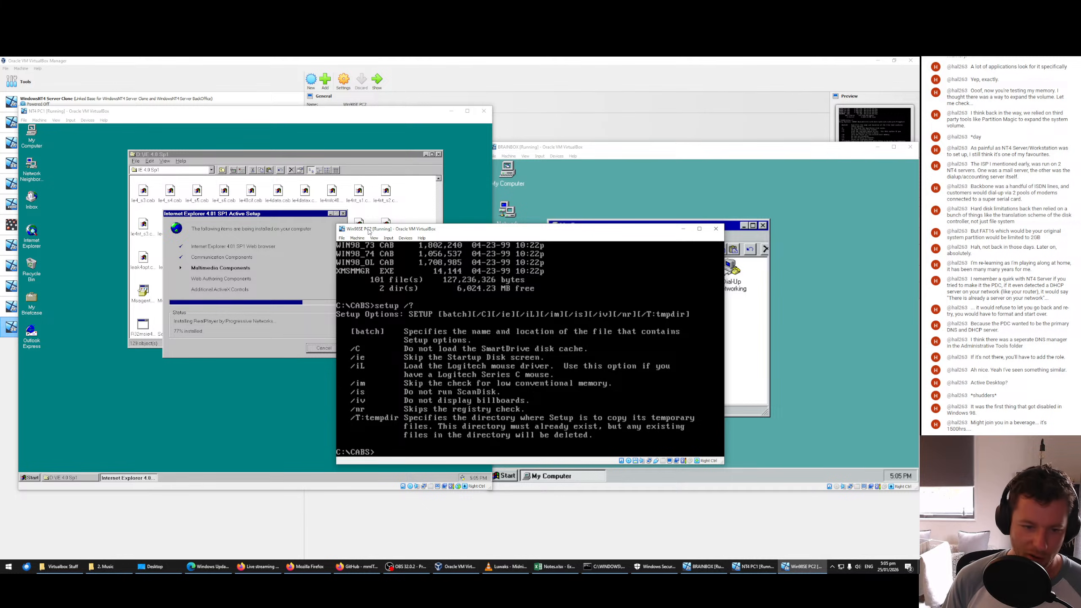
key("Return")
key("Return")
key("Return")
type("setu")
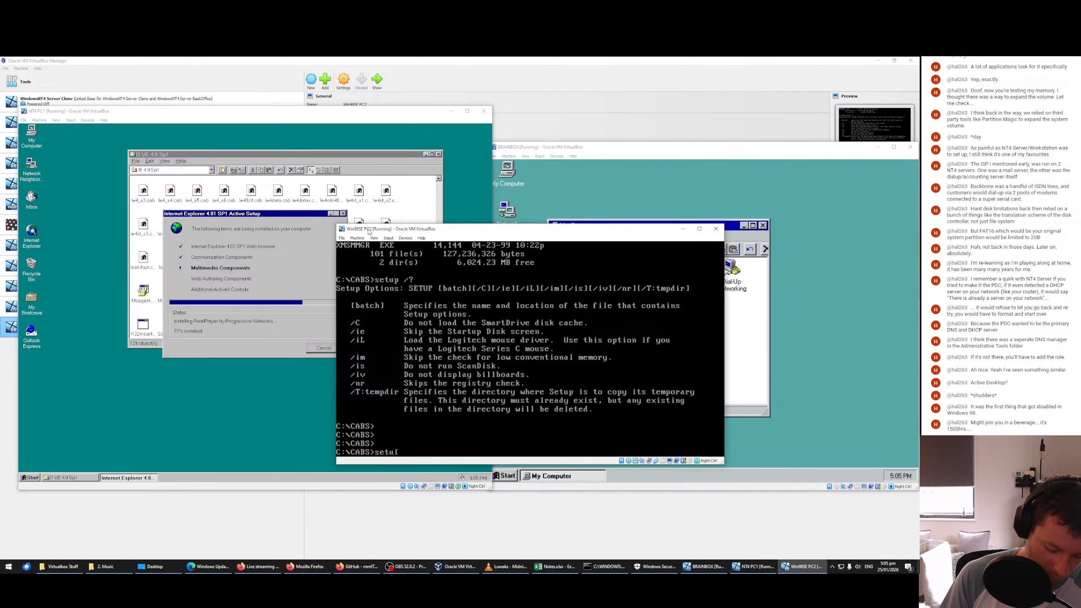
type("p /")
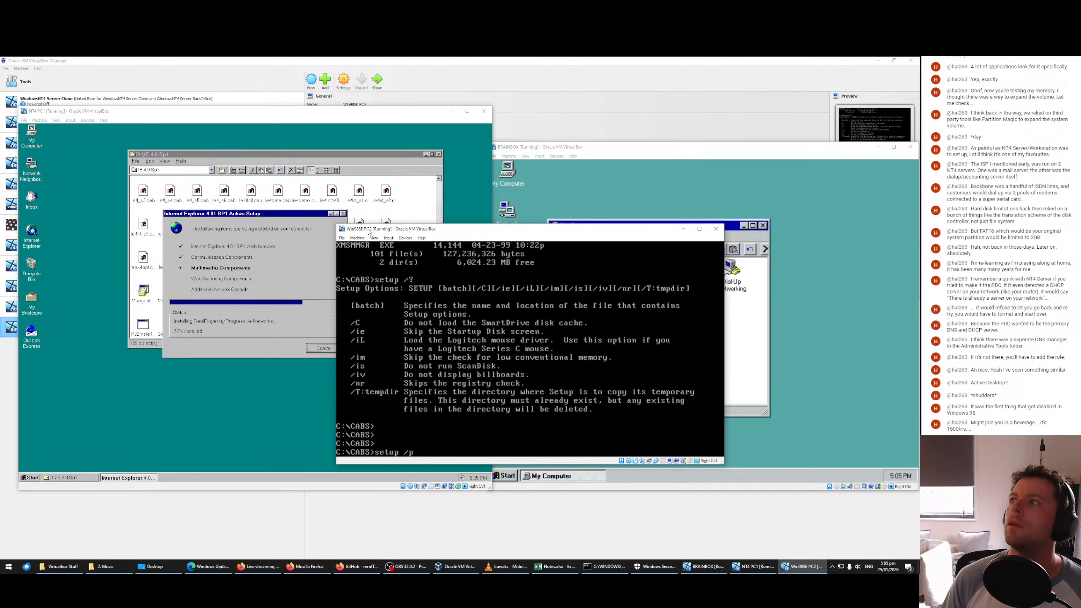
type("p h")
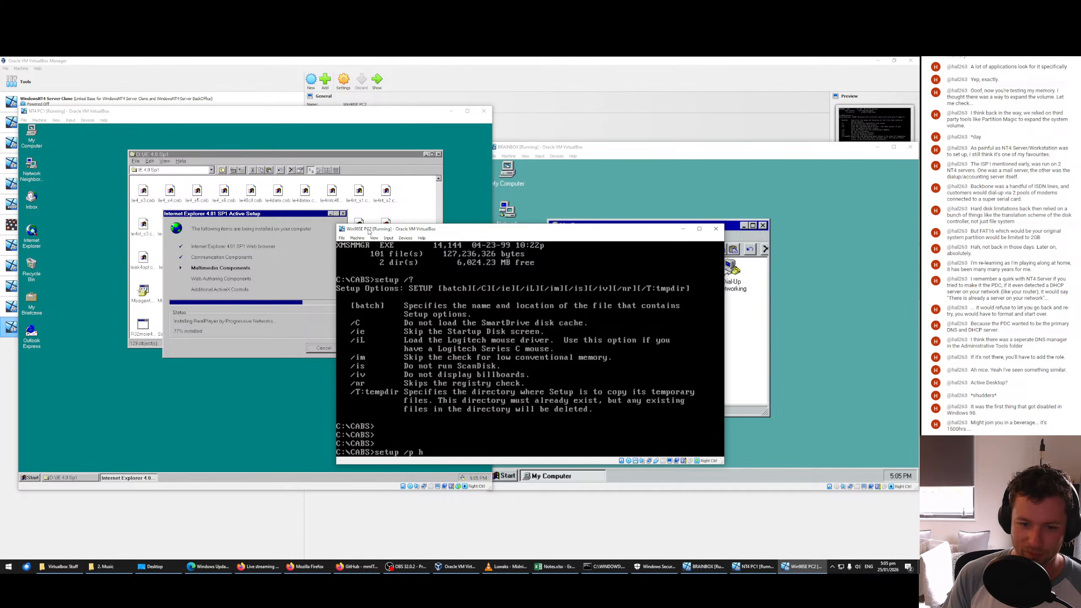
type("jj")
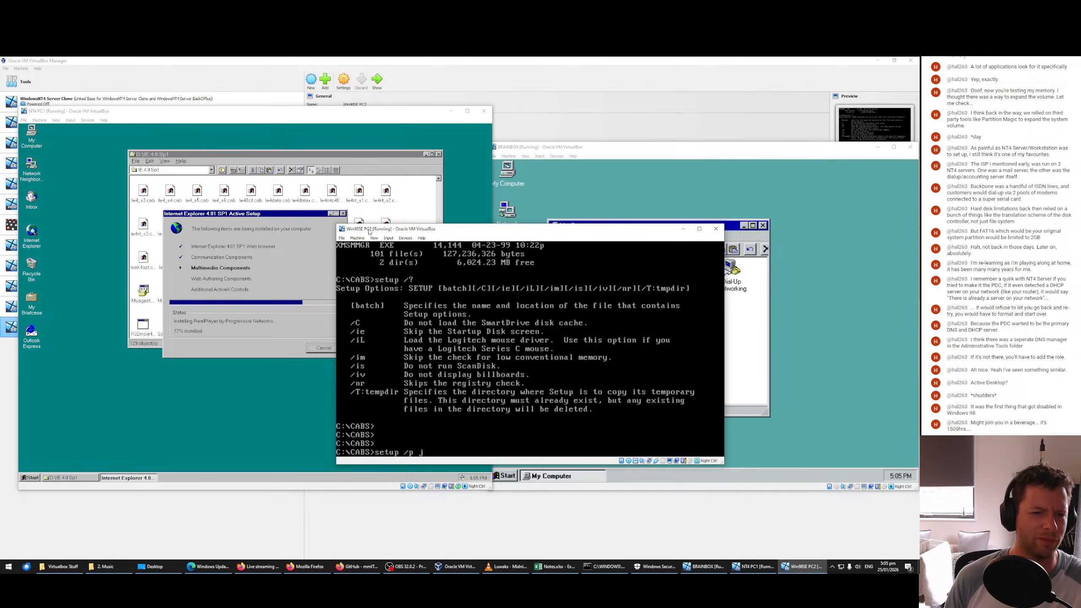
Check the PC2 VM's System settings, cancel, and return to its DOS console.
left_click(343, 81)
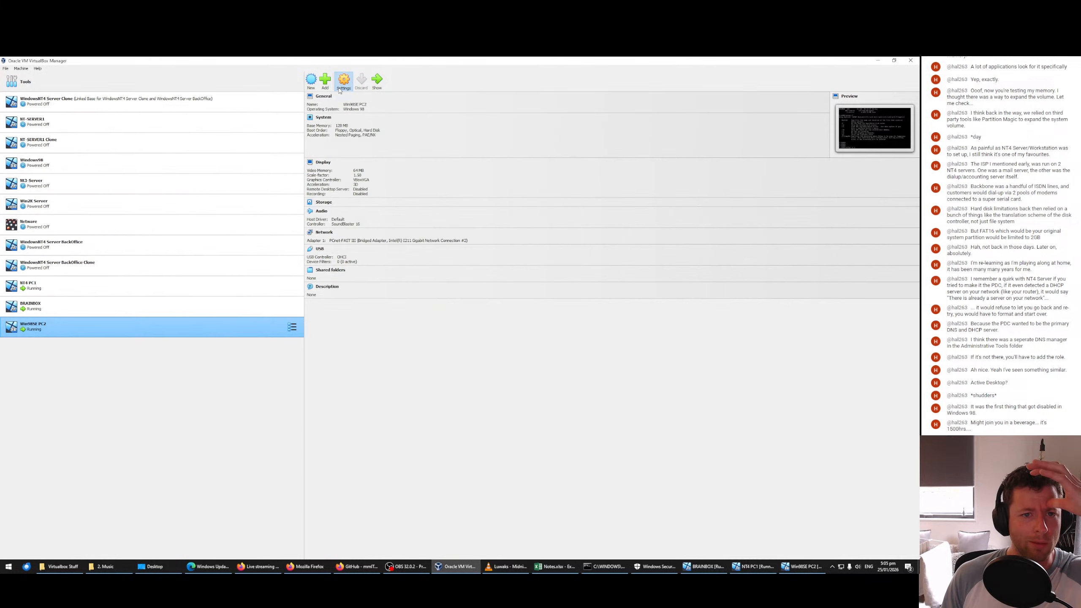
left_click(370, 251)
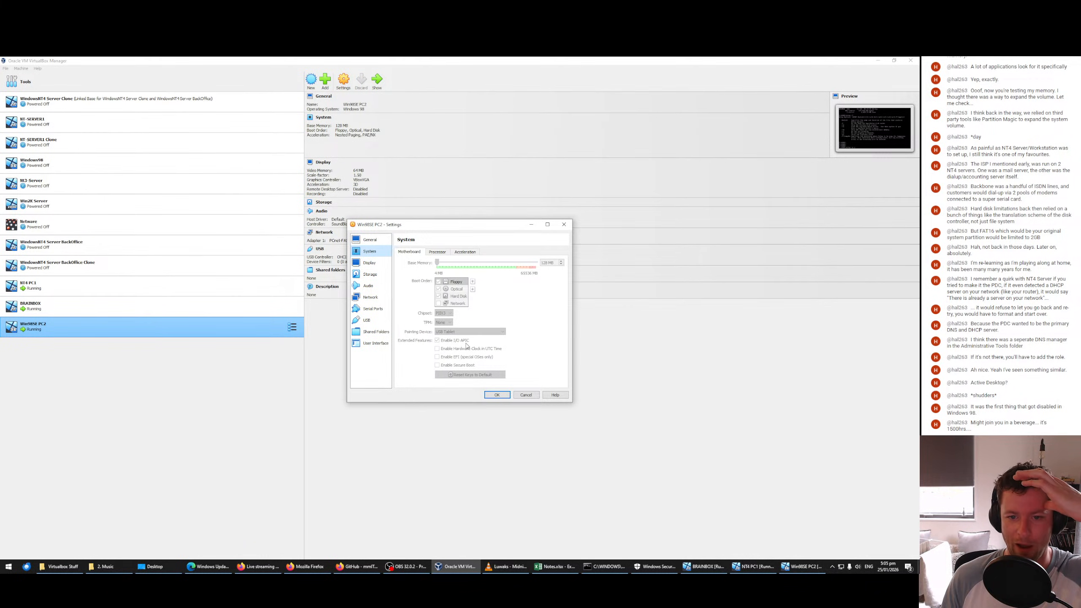
left_click(526, 395)
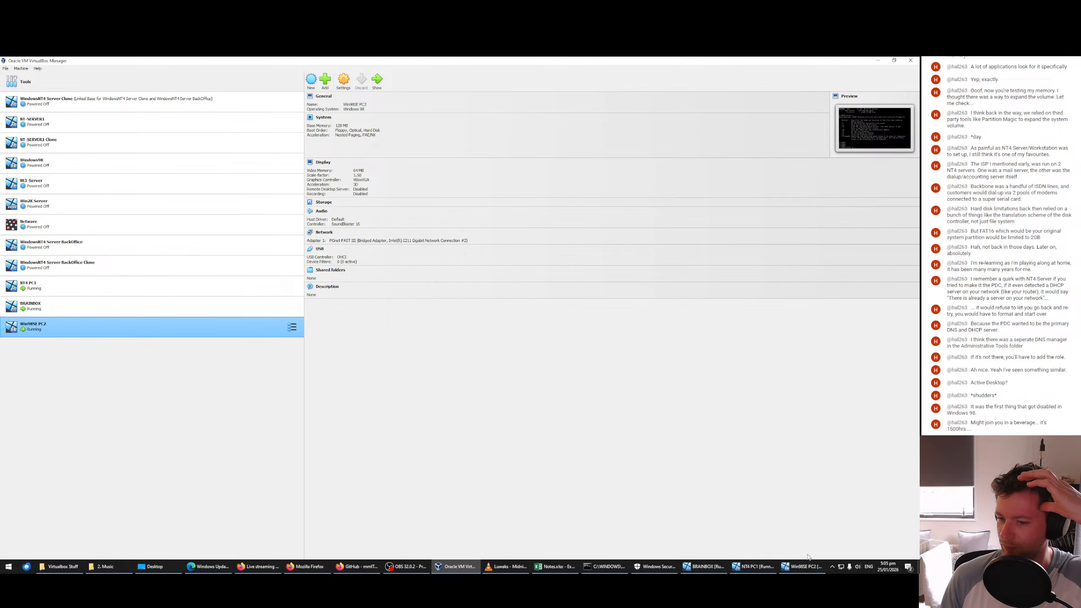
left_click(704, 566)
left_click(753, 567)
left_click(796, 566)
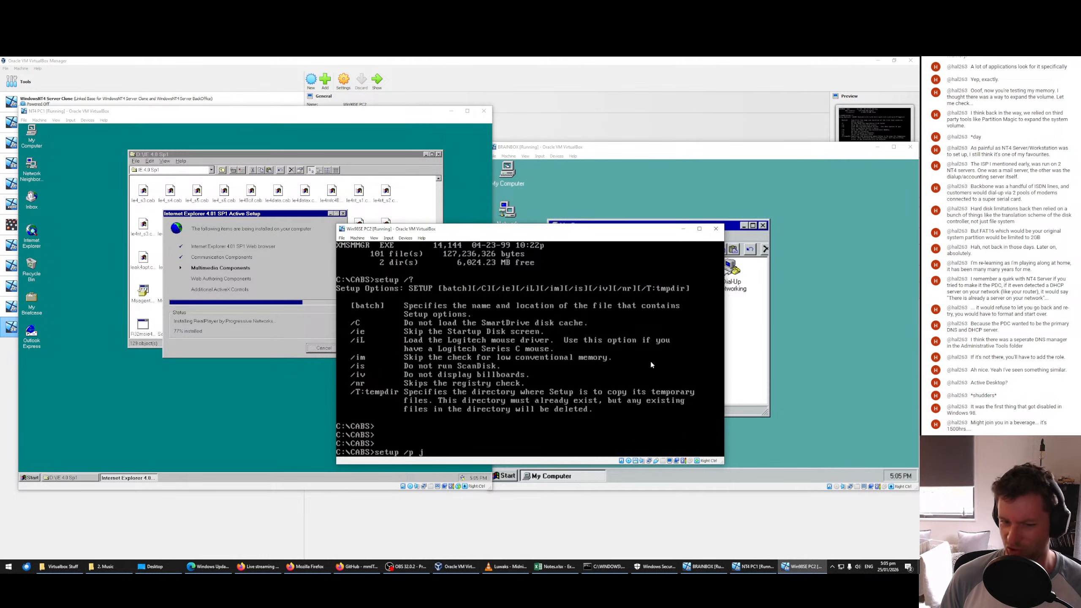
Launch Windows 98 Setup and accept the licence agreement.
key("Return")
key("Return")
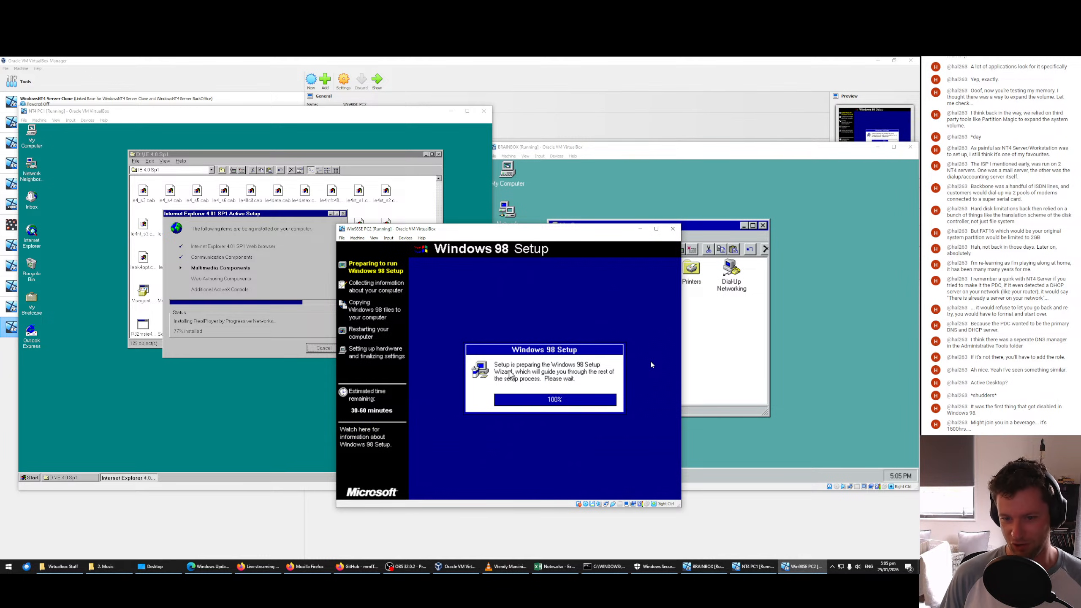
key("alt+a")
key("Return")
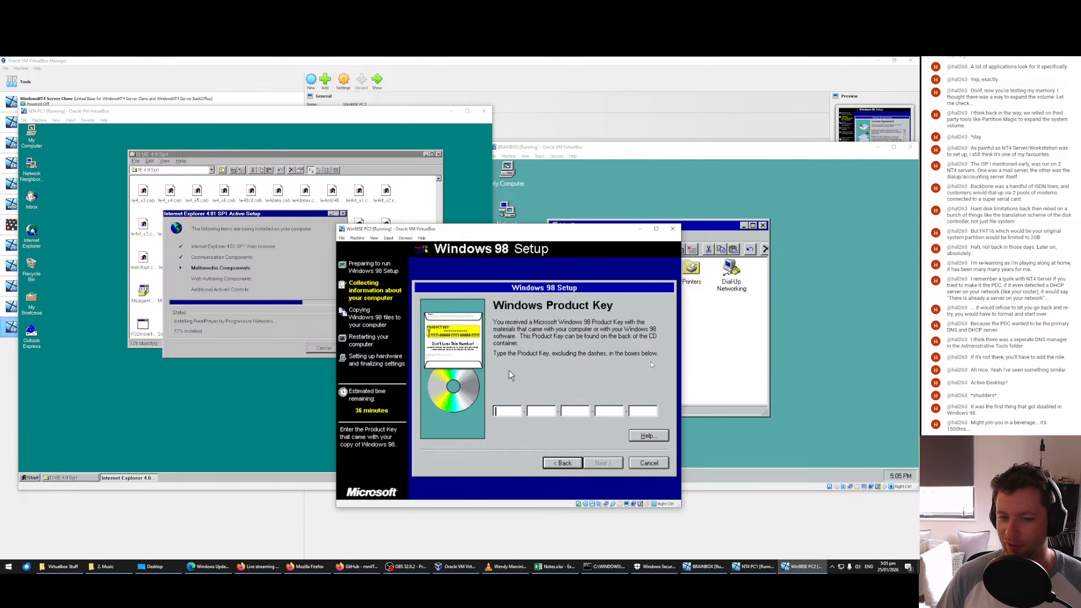
Place the Windows 98 folder beside the VM and open Win98 Retail key.txt in Notepad.
left_click(59, 566)
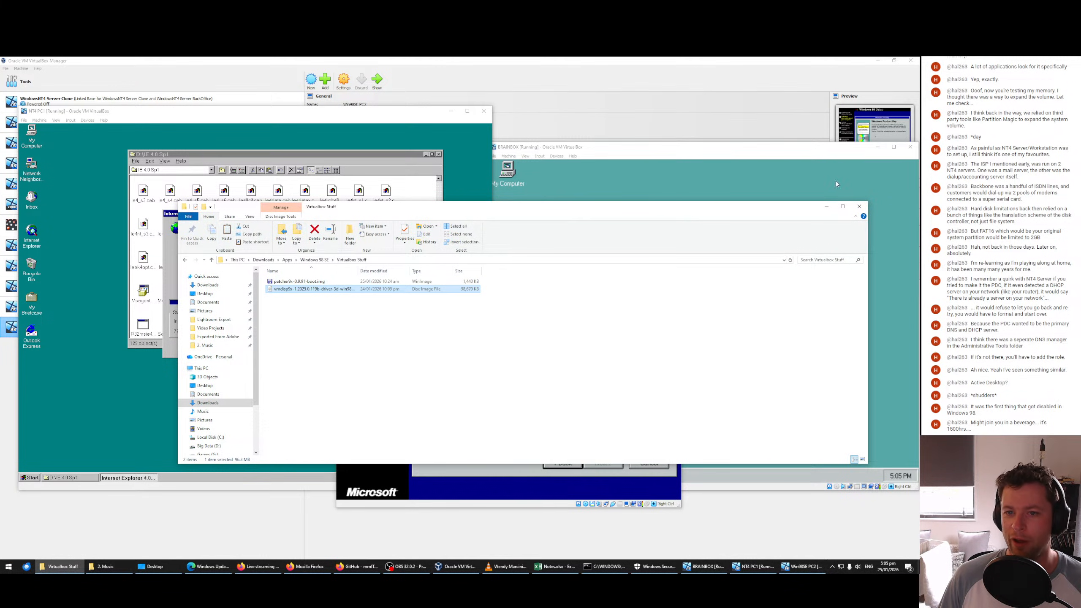
left_click_drag(567, 202, 918, 234)
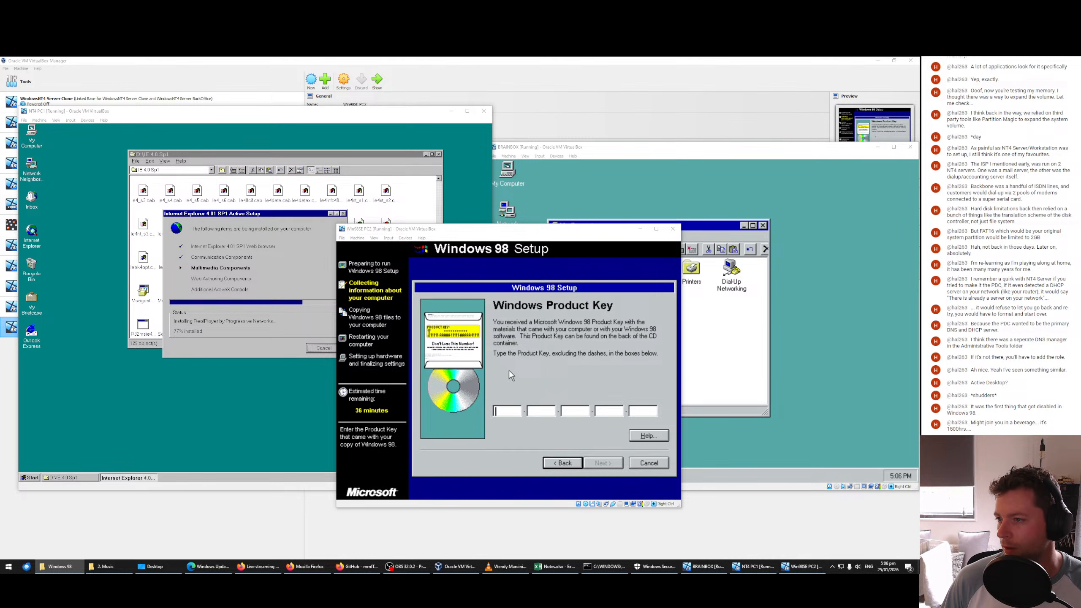
left_click_drag(1079, 226, 307, 226)
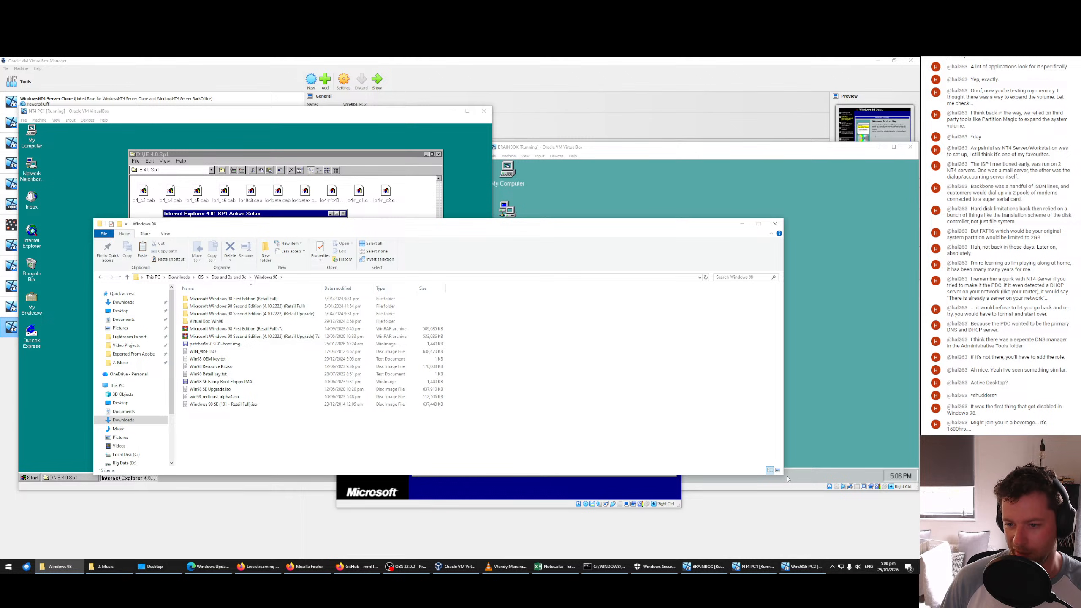
left_click_drag(786, 480, 554, 497)
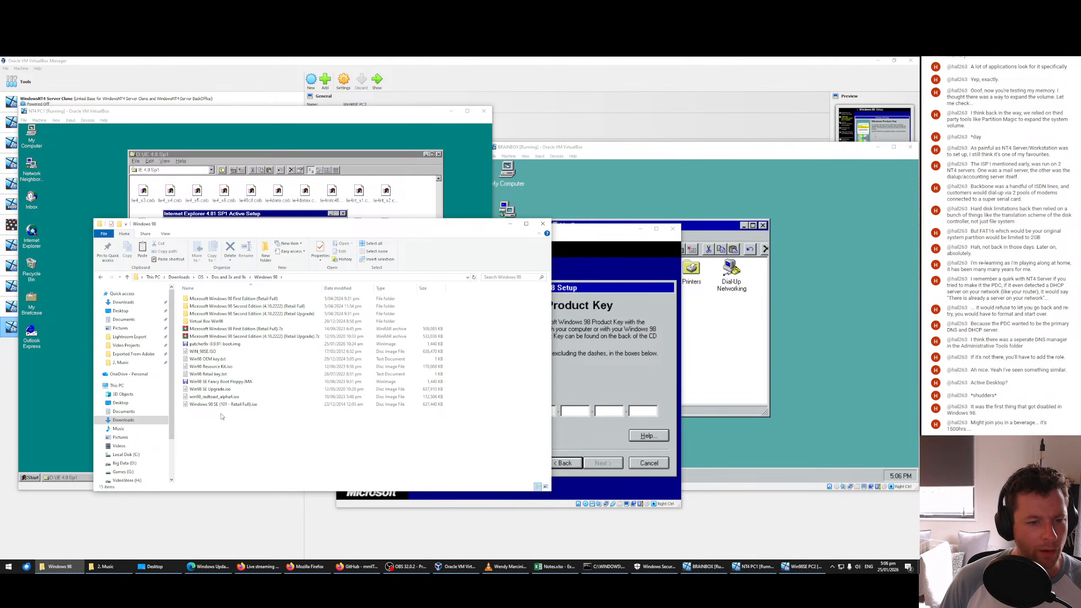
double_click(205, 374)
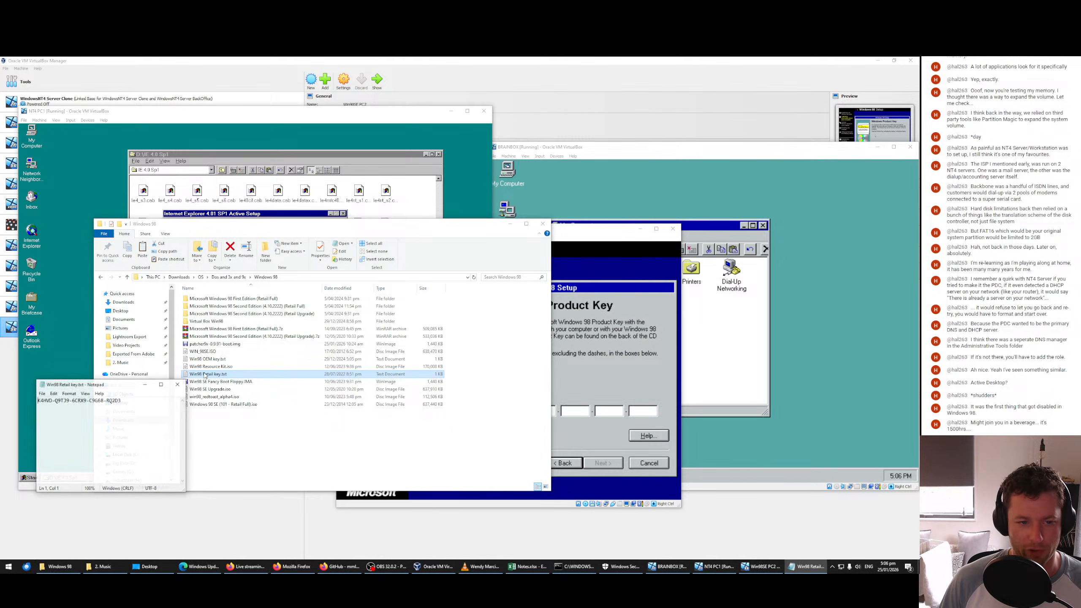
left_click(509, 224)
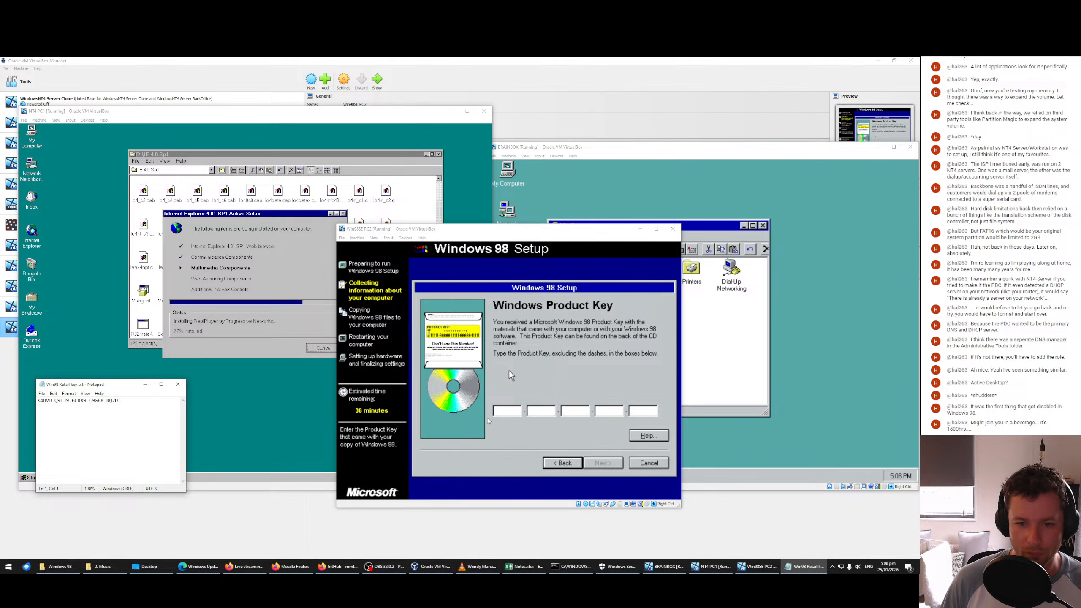
Enter the Windows 98 product key and accept the default install folder.
left_click(509, 370)
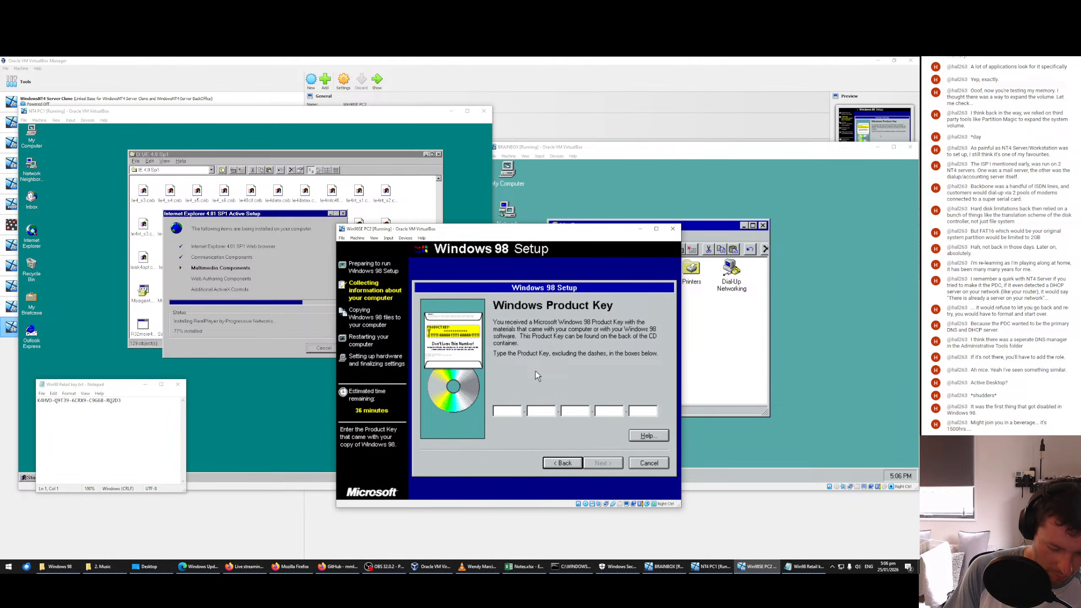
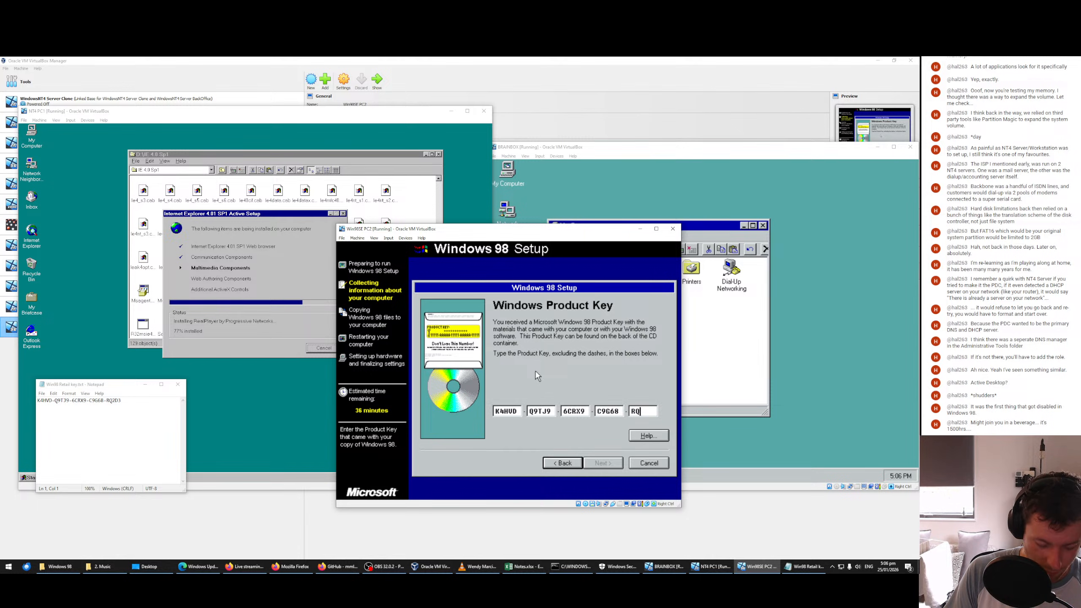
key("Return")
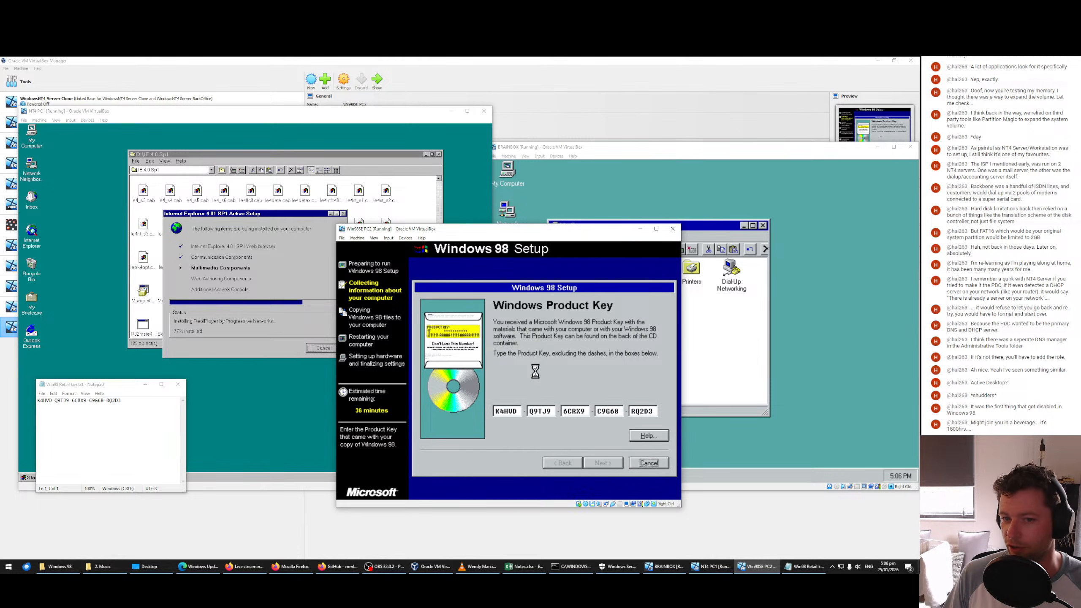
key("Return")
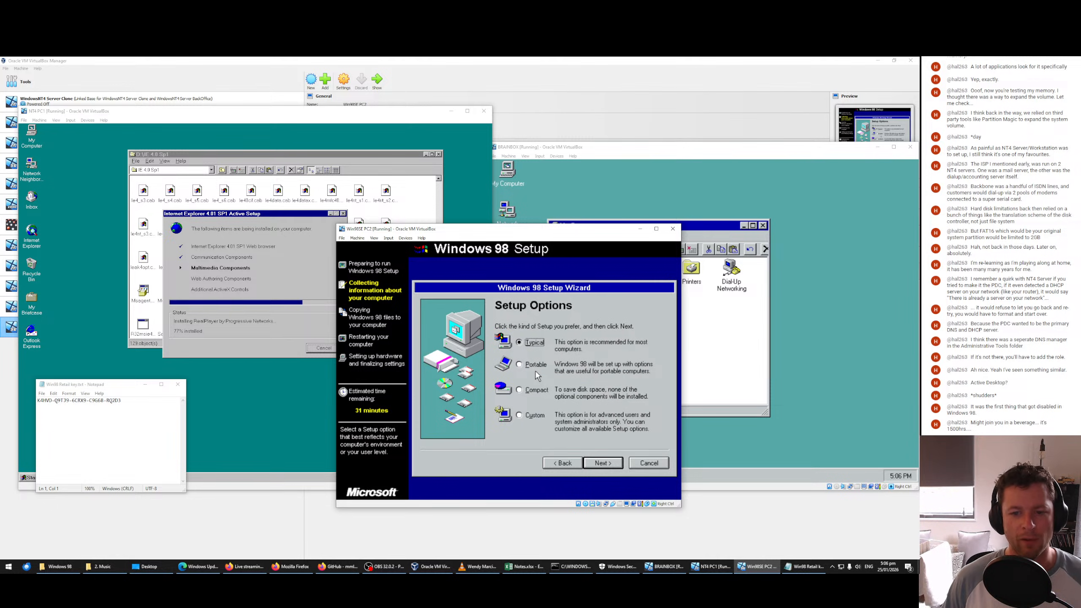
Choose Custom setup and enter the user's name with company Contoso.
key("alt+c")
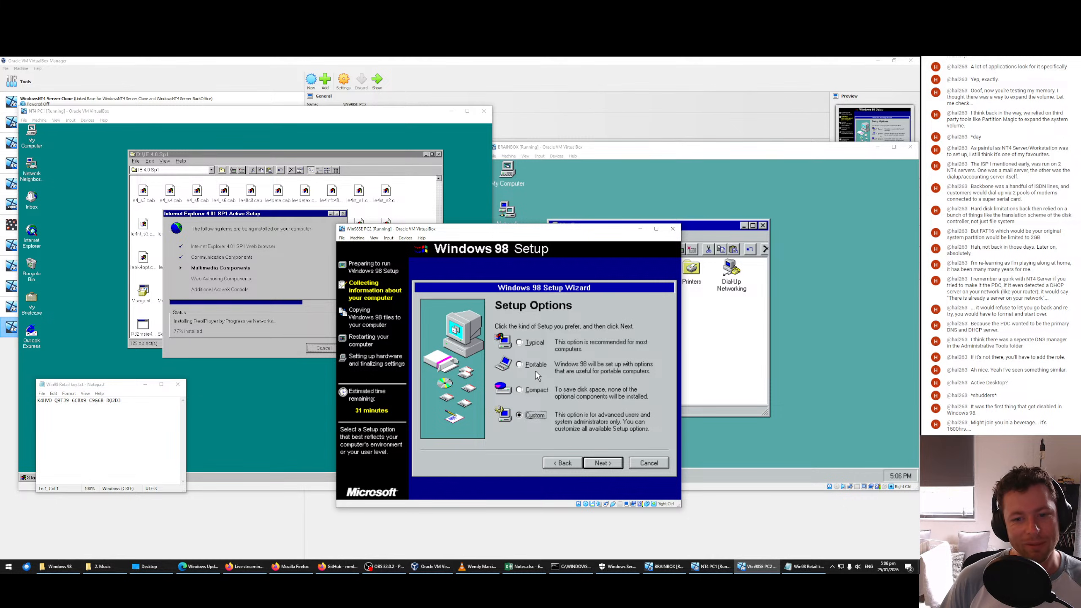
key("Return")
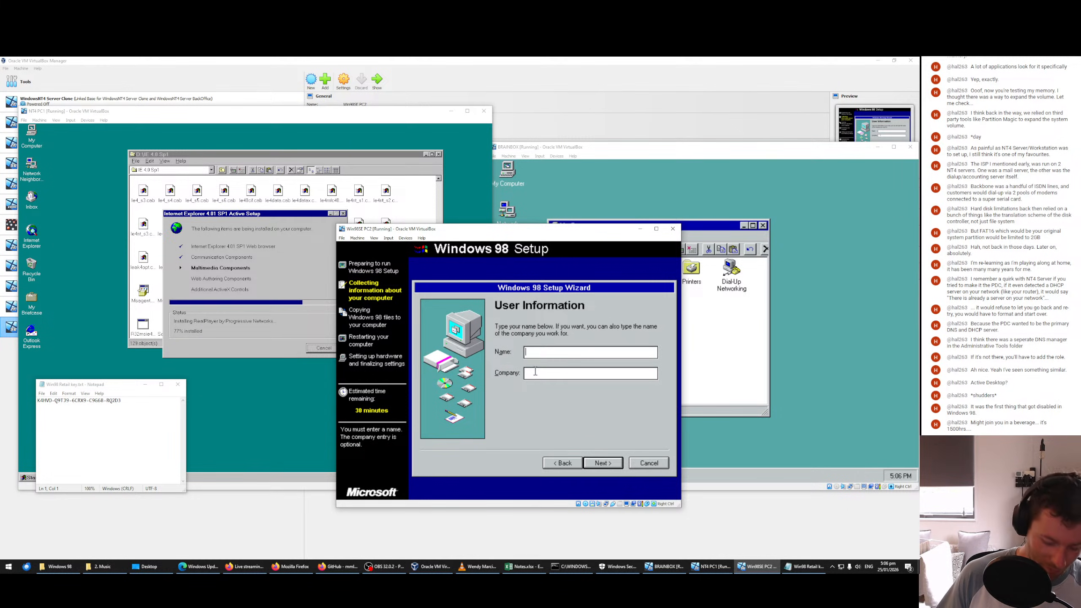
left_click(561, 466)
left_click(611, 466)
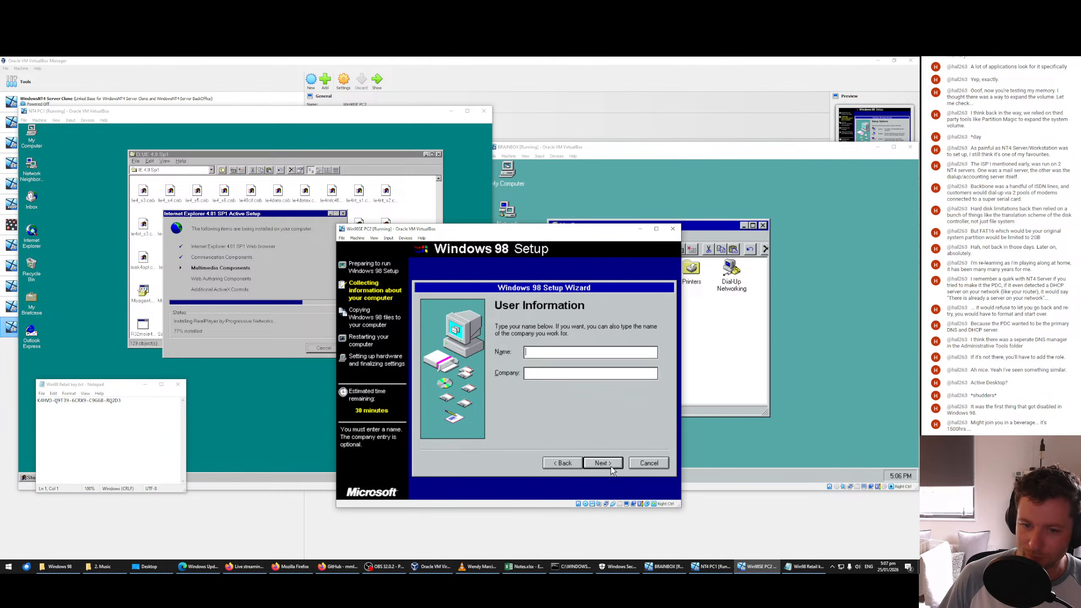
type("Mitchell")
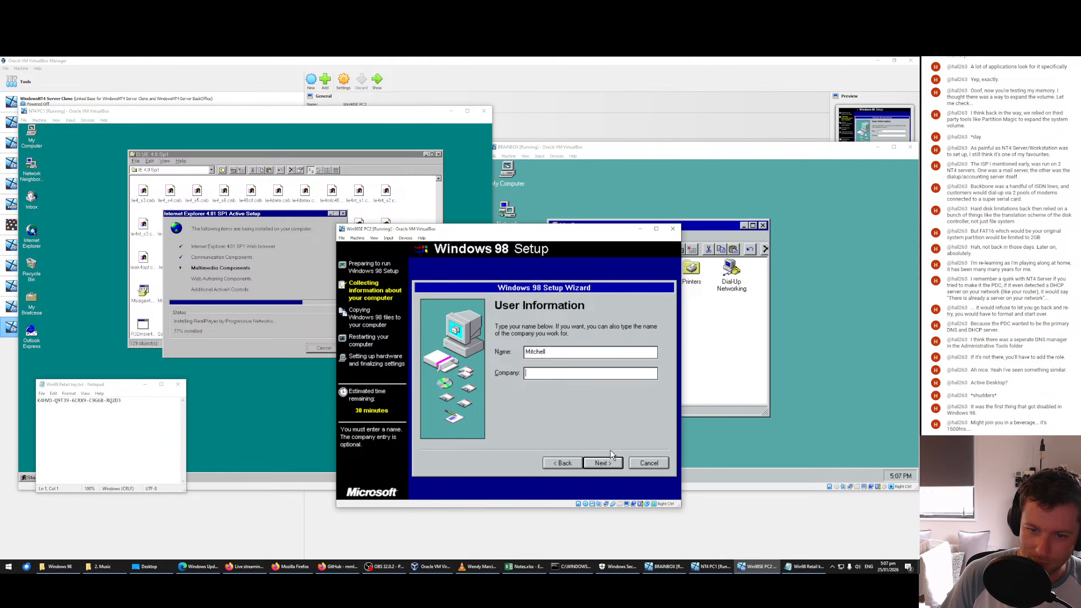
key("Tab")
type("Contoso")
key("Return")
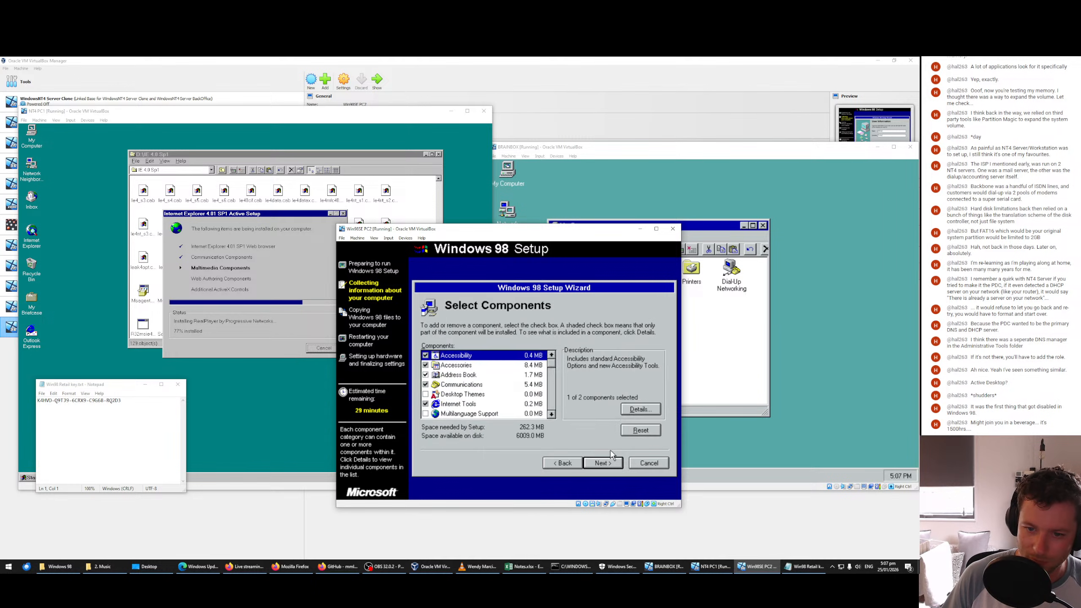
Select Accessories, Communications, Desktop Themes, Multilanguage Support, Multimedia and Online Services components, keeping Outlook Express.
key("Down")
key("Down")
key("space")
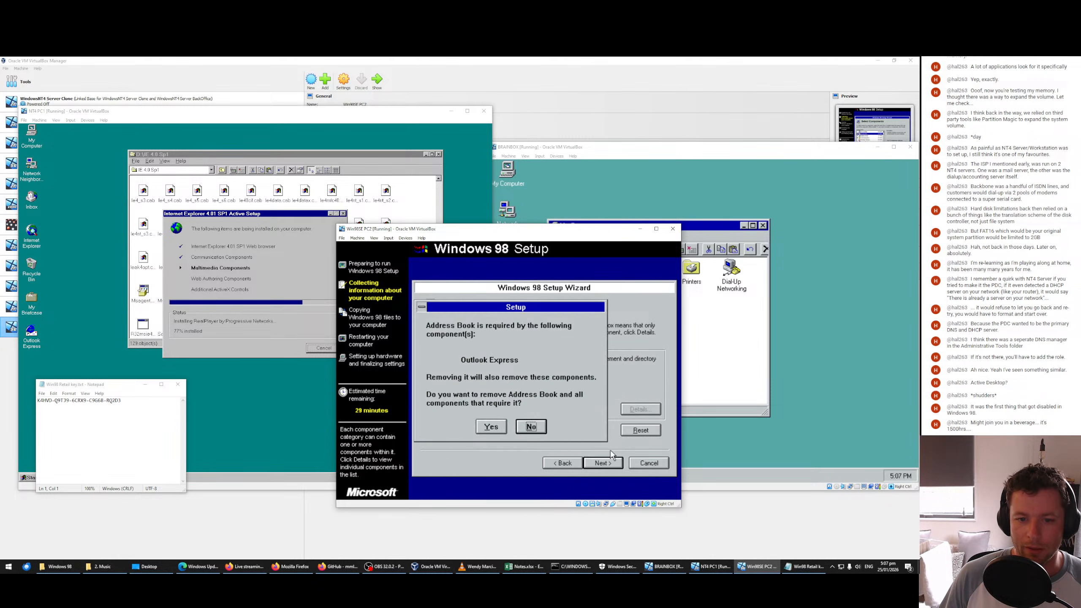
key("Return")
key("Down")
key("space")
key("space")
key("Down")
key("space")
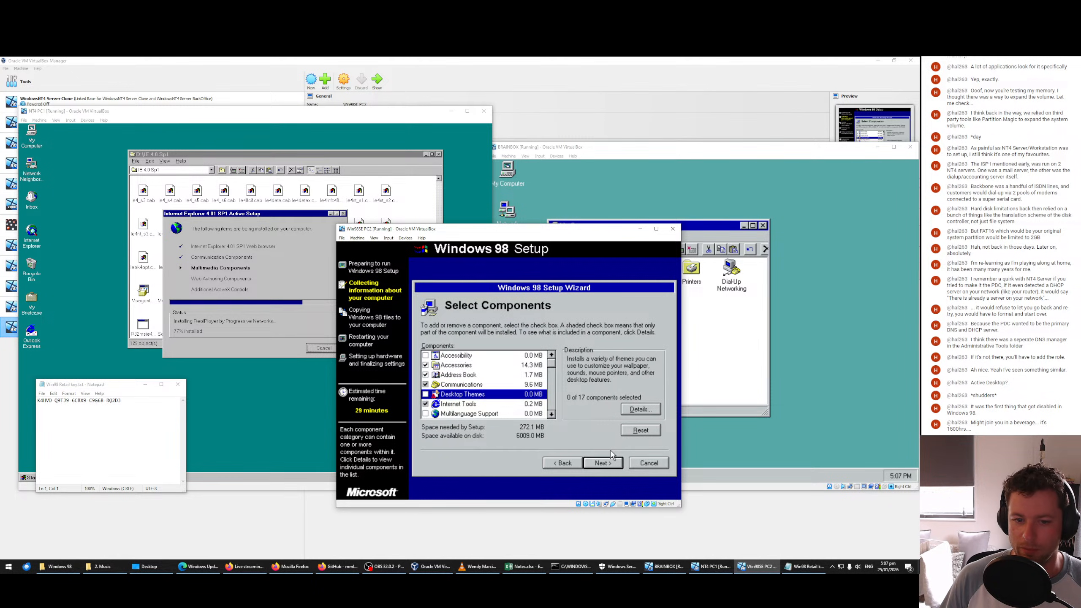
key("Down")
key("space")
key("Down")
key("space")
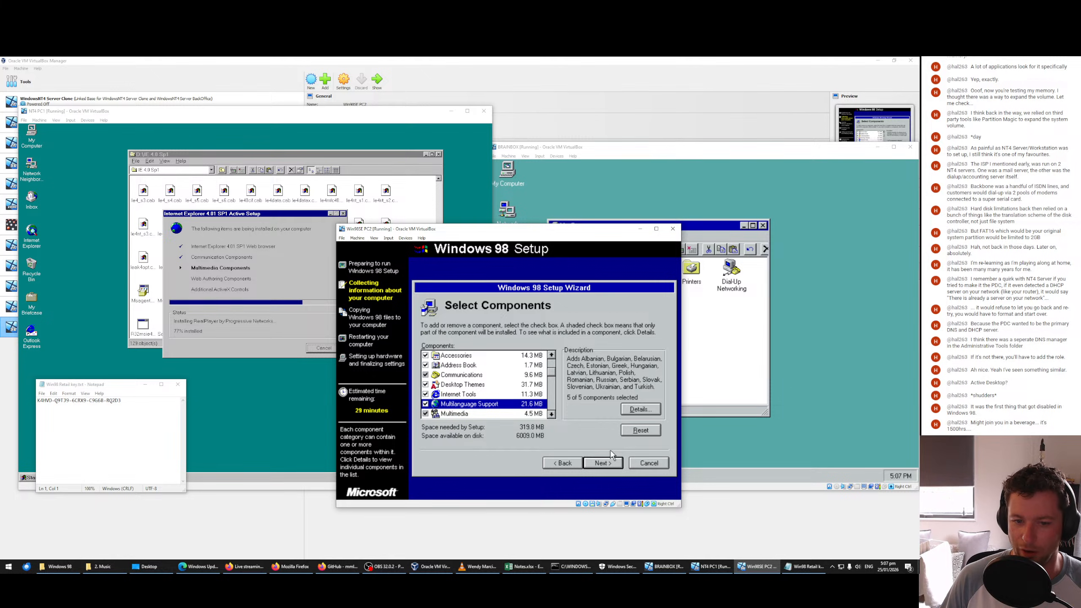
key("Down")
key("space")
key("Down")
key("Down")
key("Up")
key("space")
key("Down")
key("space")
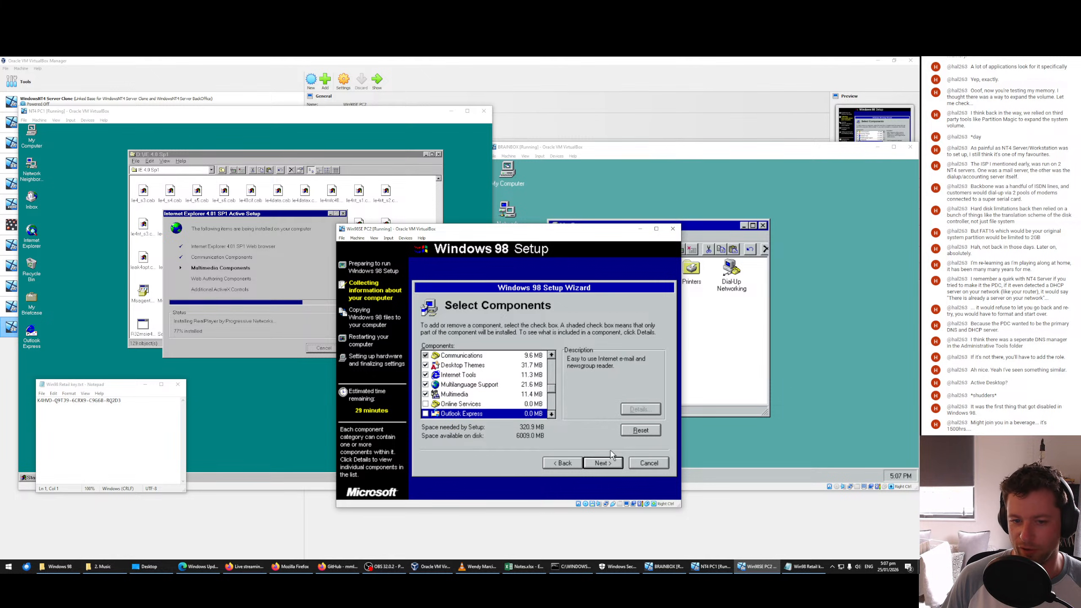
key("space")
key("Up")
key("space")
key("Down")
key("Down")
key("Down")
key("Up")
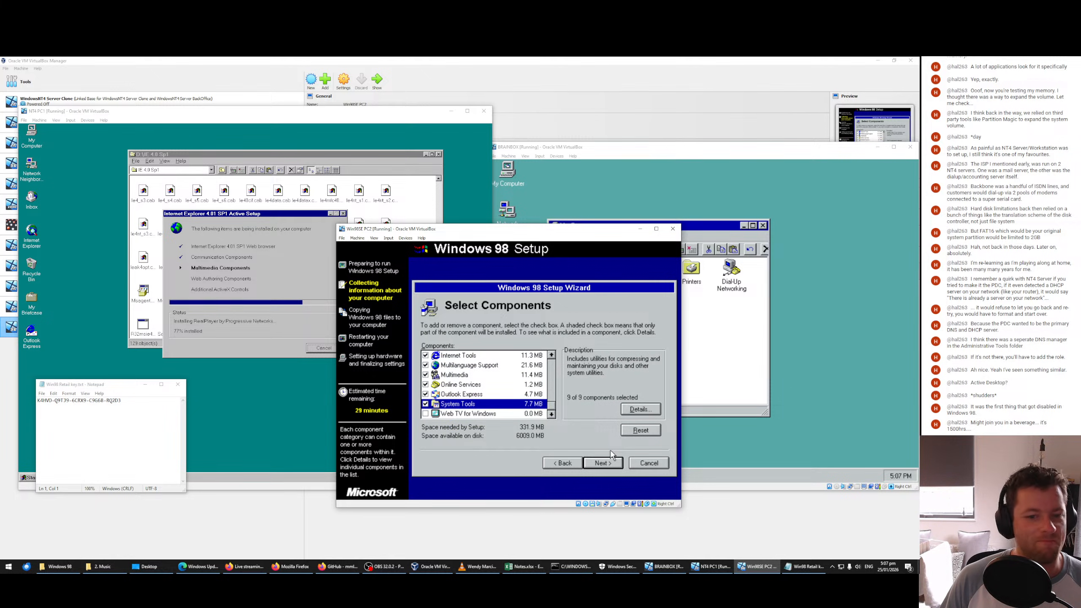
key("Return")
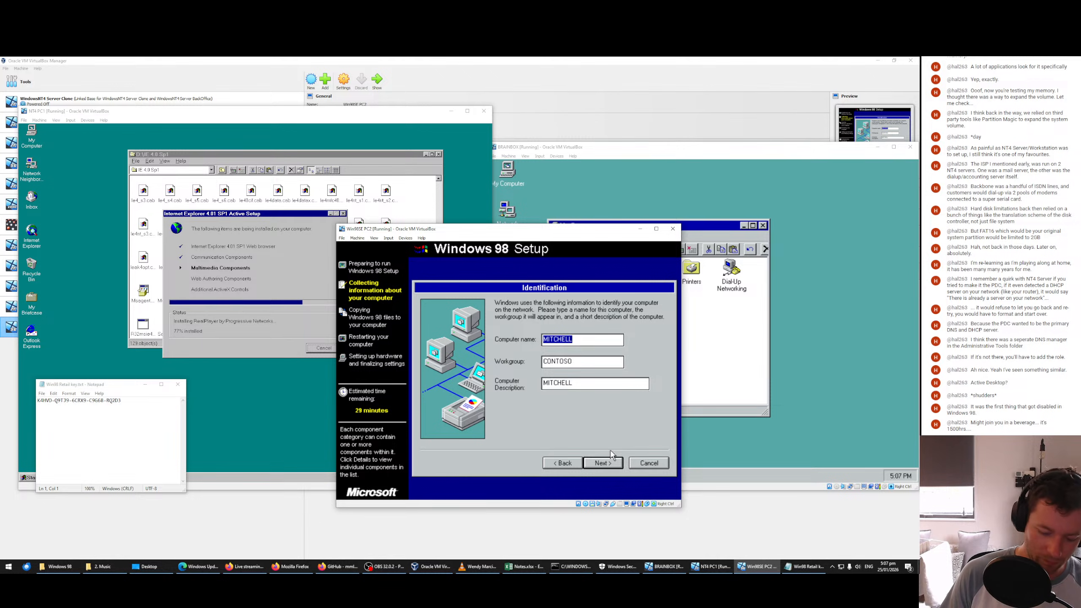
Identify the computer as PC2 in workgroup WORKGROUP with description PC2.
type("PC2")
key("Tab")
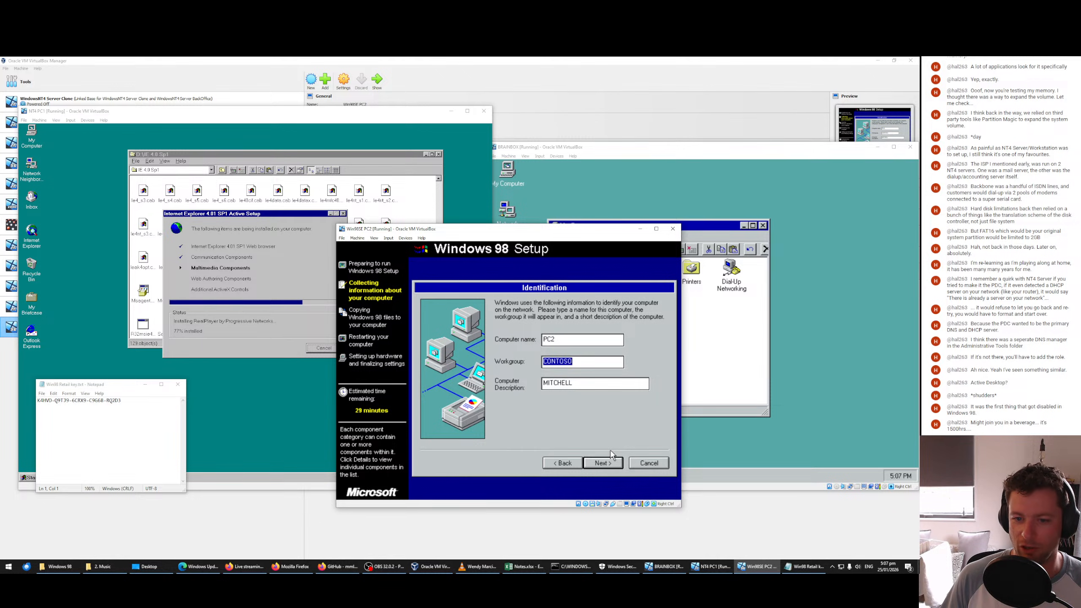
type("WORKGROUP")
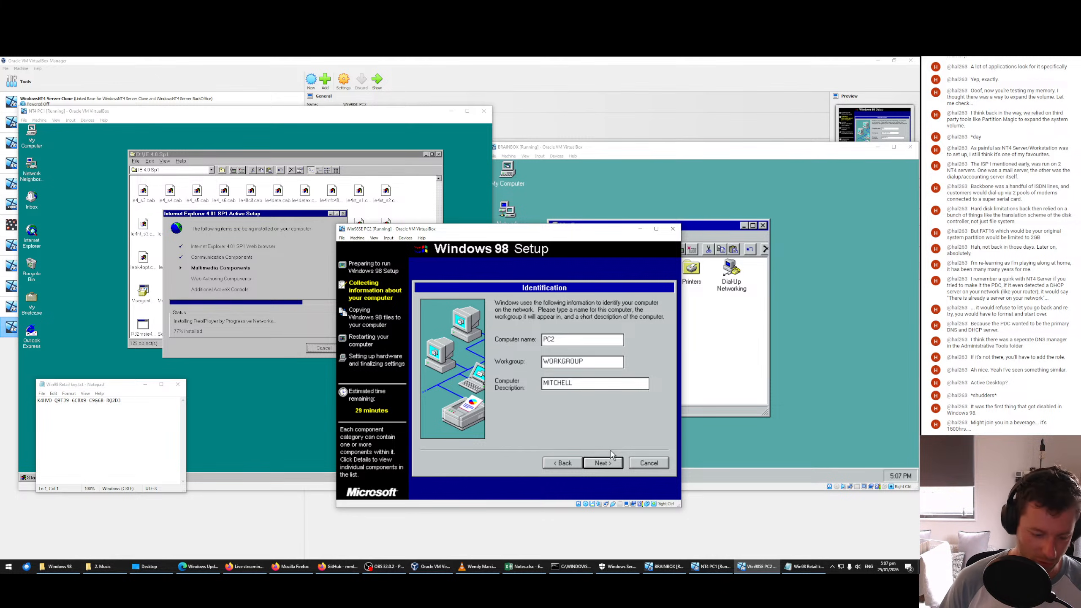
key("Tab")
type("PC2")
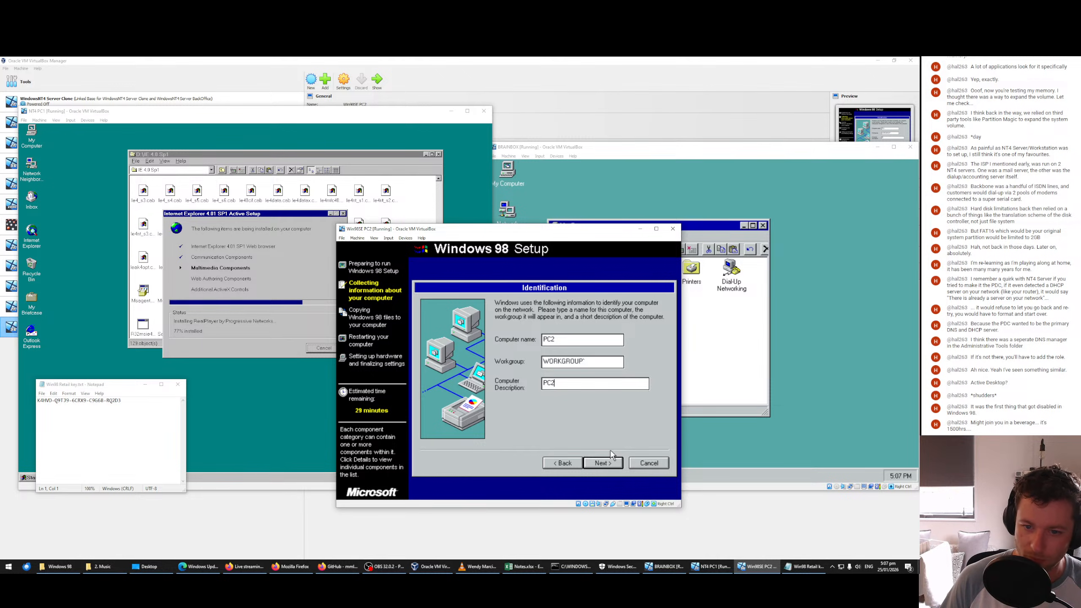
key("Return")
Set regional settings to English (New Zealand) and continue past the location and startup disk pages.
key("Down")
key("alt+c")
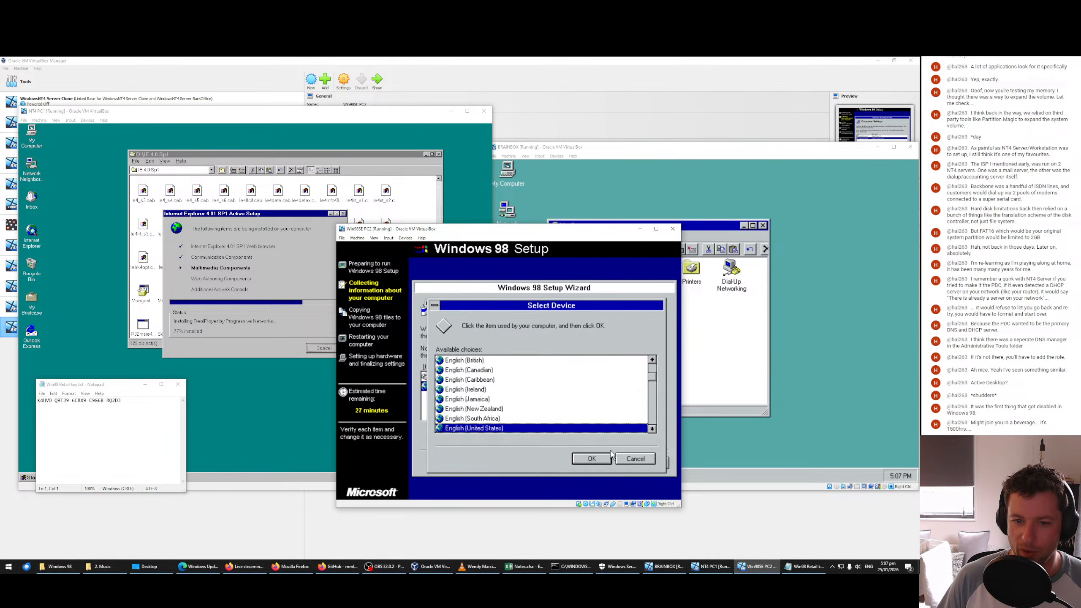
key("Up")
key("Up")
key("Up")
key("Up")
key("Return")
key("Return")
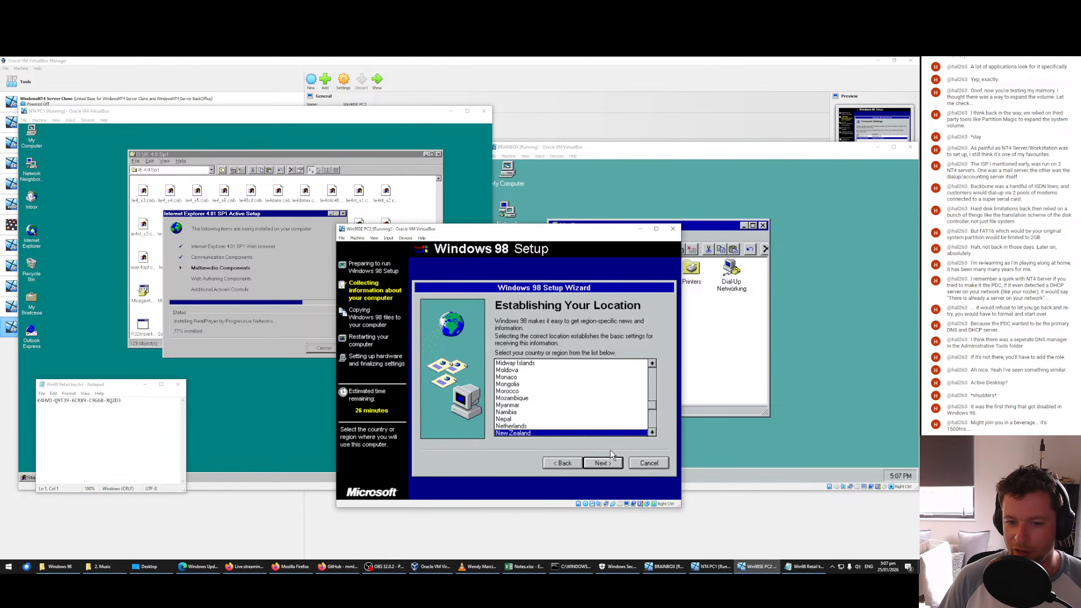
key("Return")
key("Return")
key("Return")
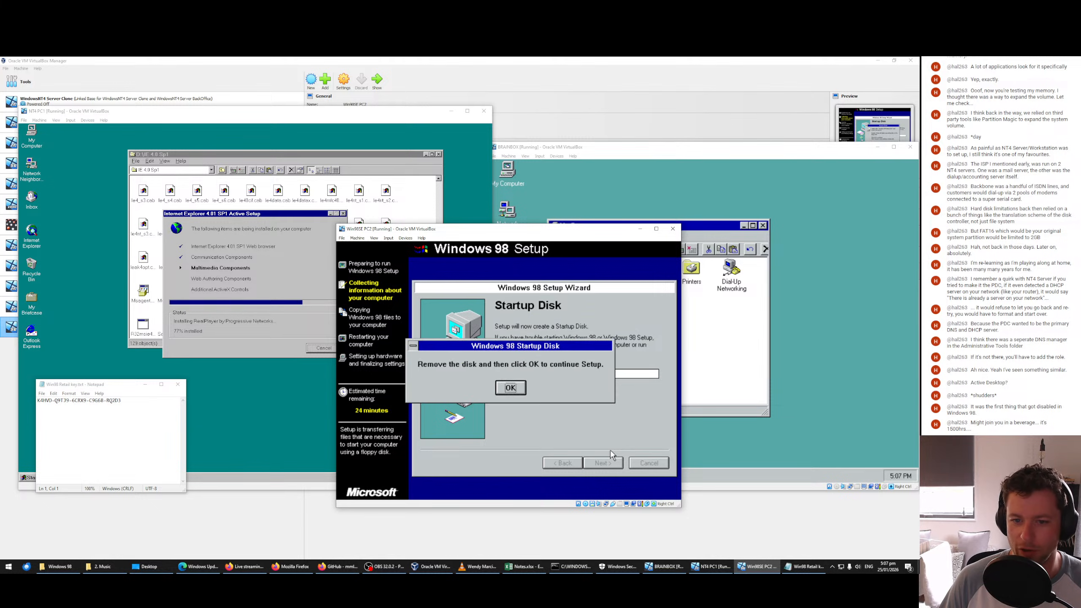
key("Return")
key("Return")
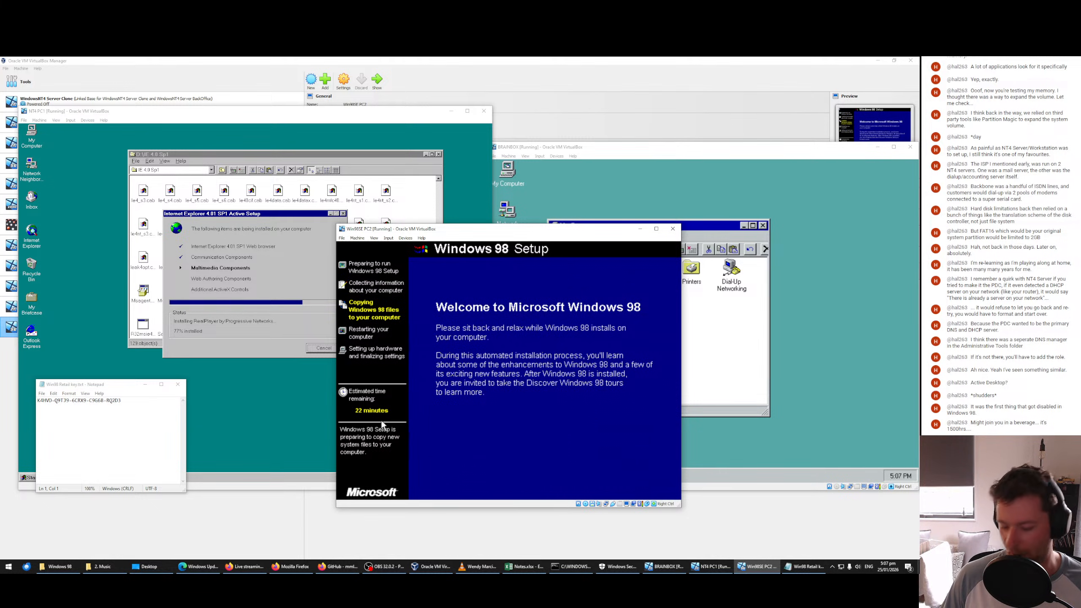
On the NT4 PC1 VM, minimise the IE 4.0 SP1 folder and reposition the Active Setup dialog, then return to PC2.
left_click(388, 199)
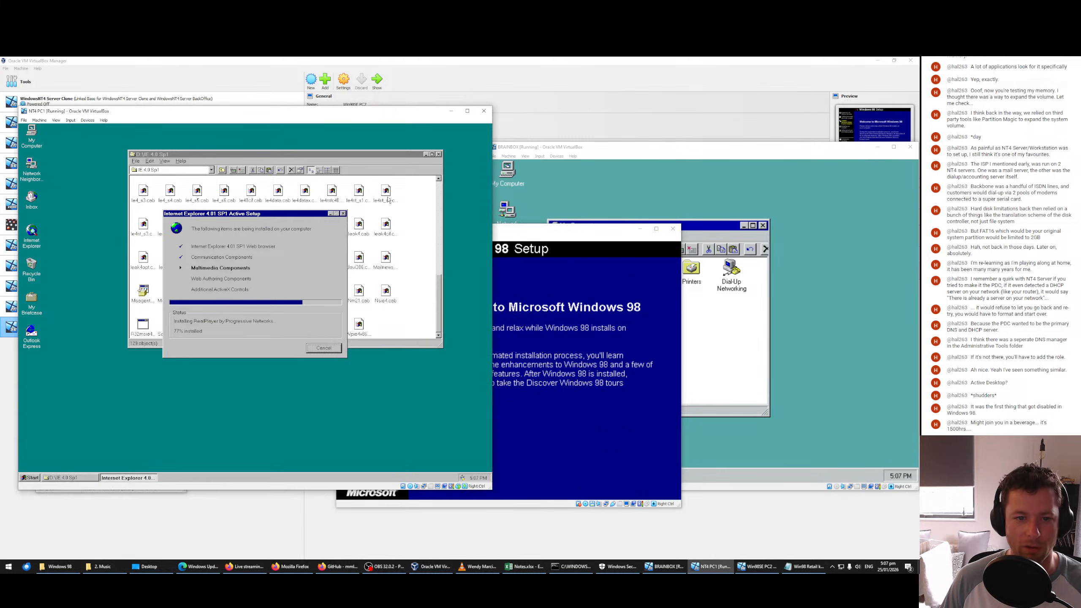
left_click(425, 154)
left_click_drag(168, 215, 137, 182)
left_click(564, 230)
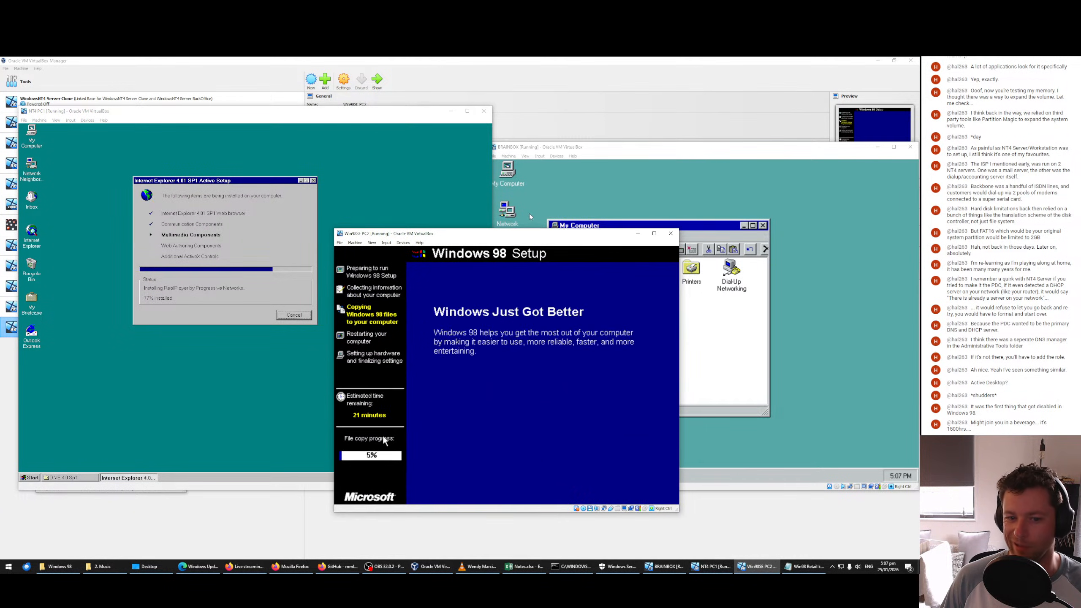
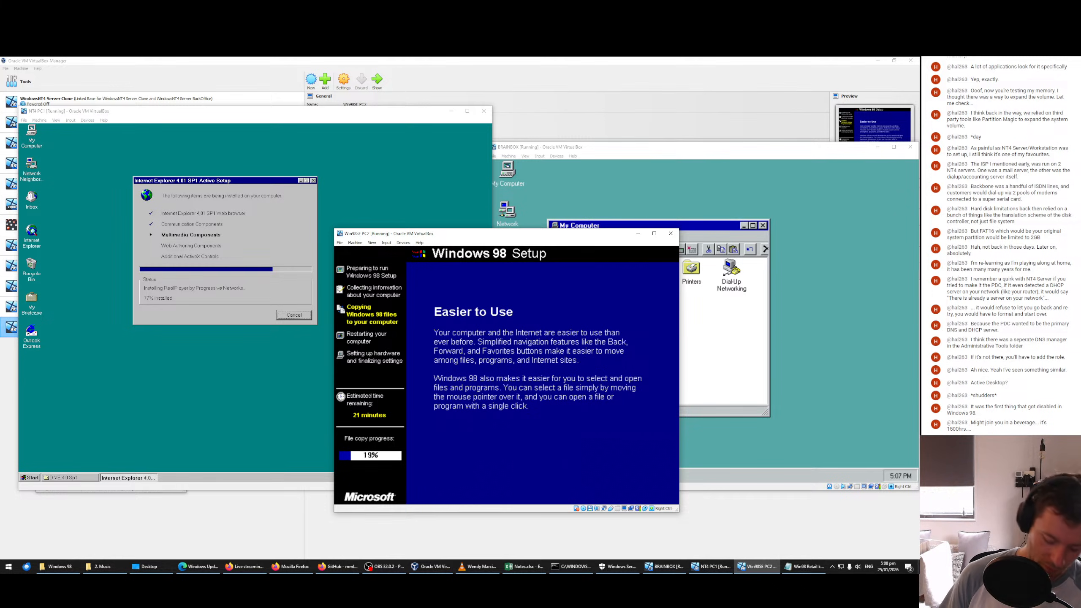
Bring the Edge window with the Windows Update Restored site back in front of the VMs.
left_click(199, 568)
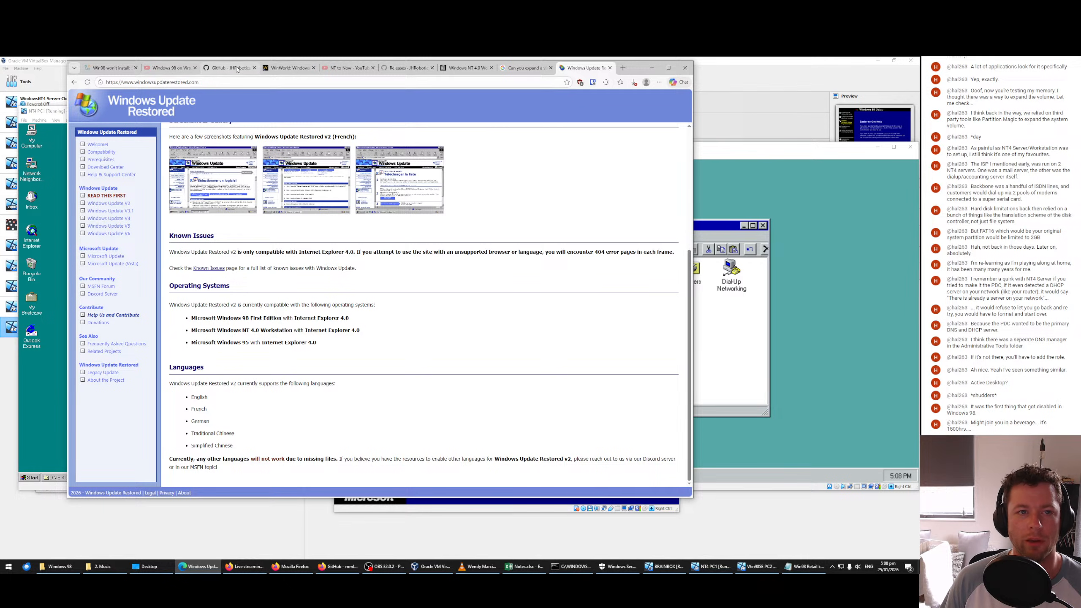
Switch to the patcher9x GitHub repository tab and look over its page.
left_click(237, 69)
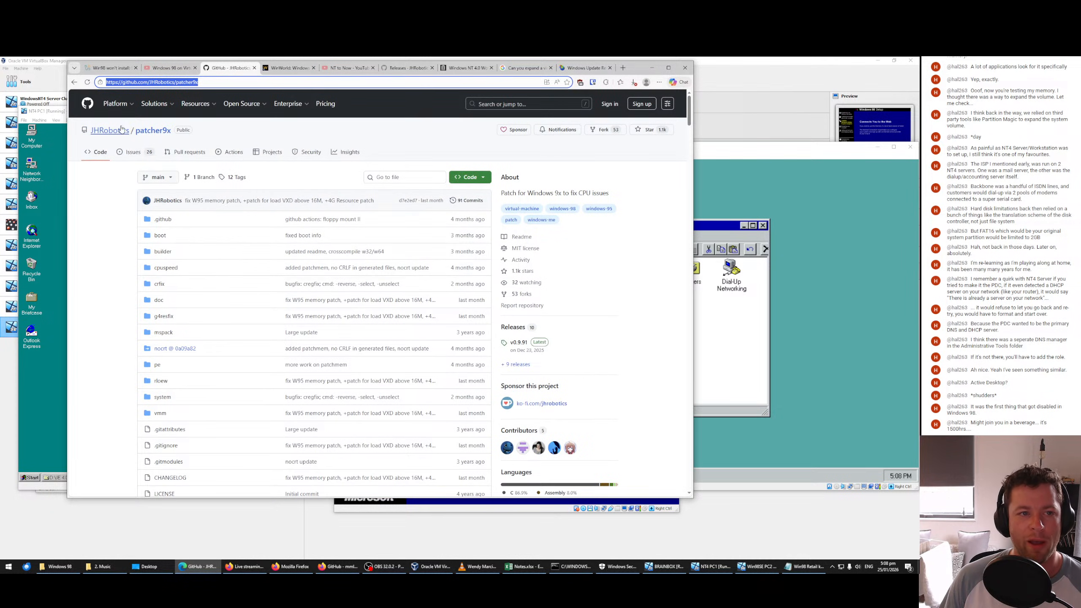
scroll(126, 251, "down", 20)
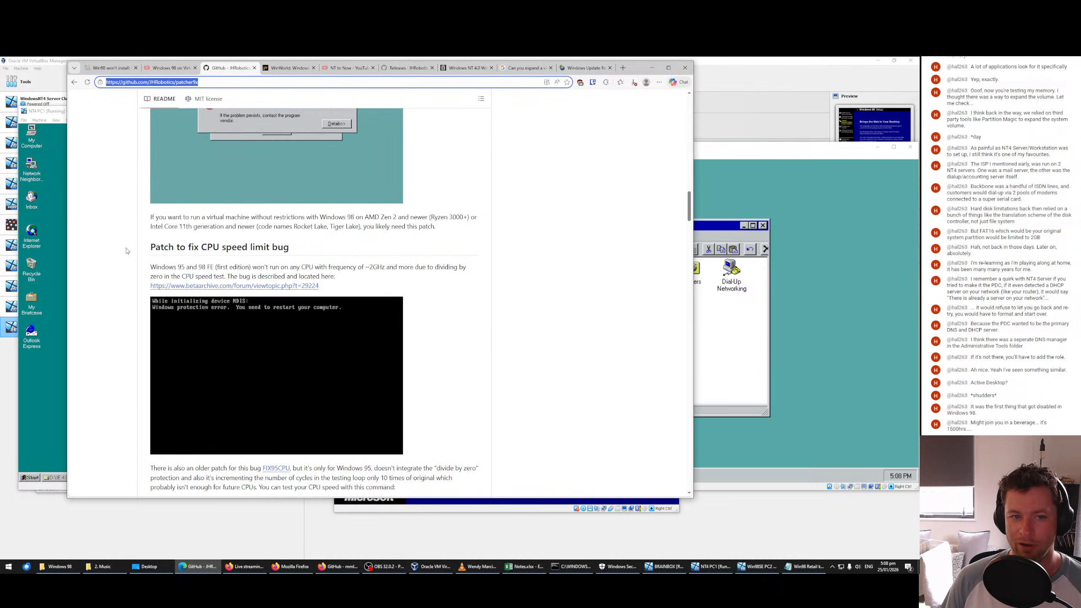
scroll(126, 251, "up", 5)
scroll(124, 255, "down", 6)
scroll(122, 266, "up", 15)
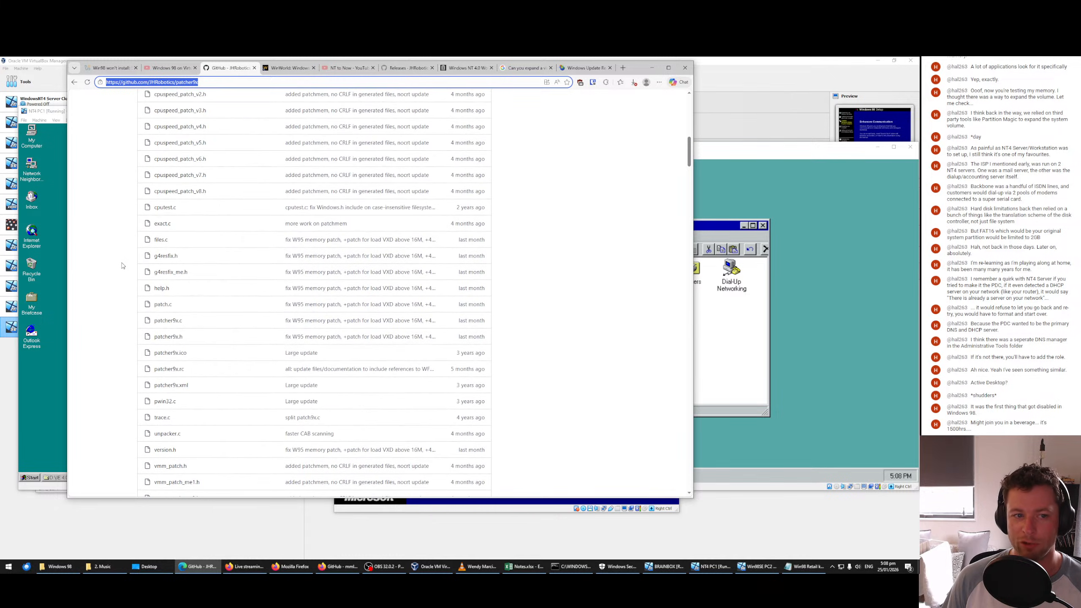
scroll(122, 266, "up", 10)
scroll(119, 260, "down", 15)
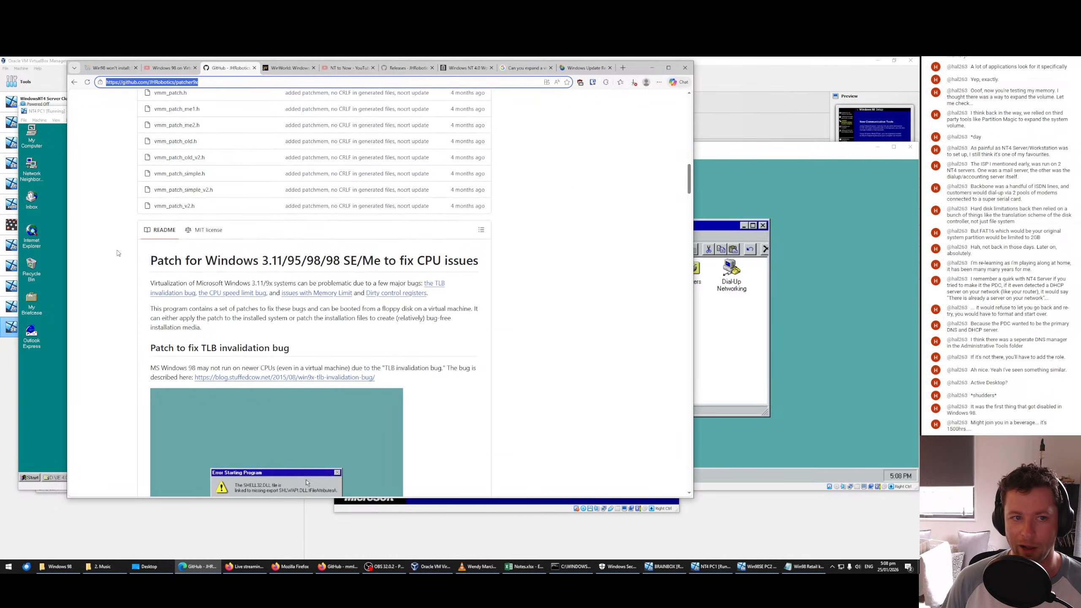
scroll(118, 252, "down", 10)
scroll(119, 256, "up", 20)
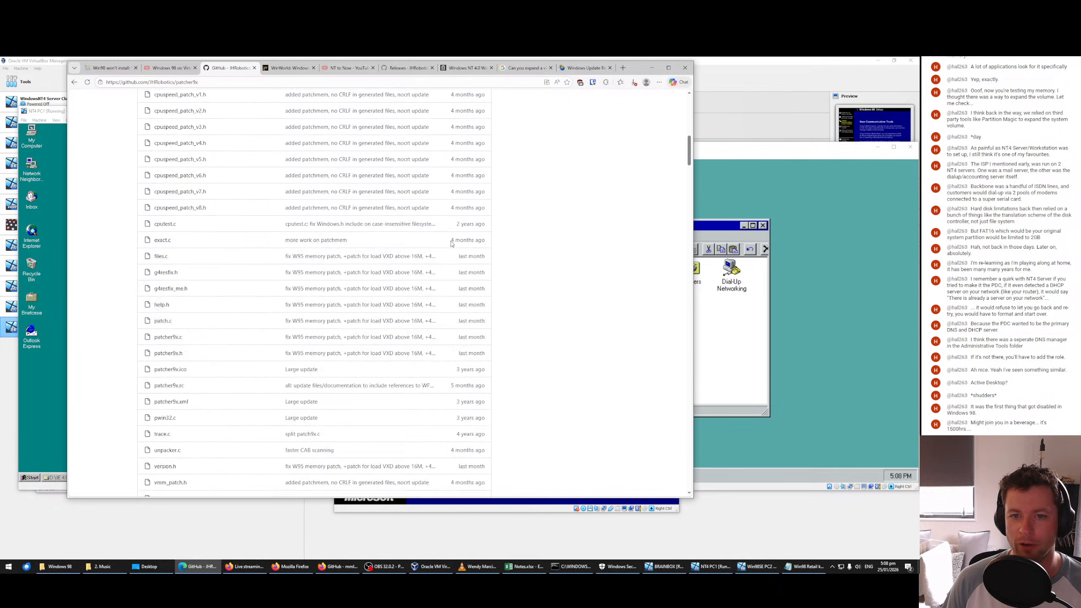
scroll(452, 244, "up", 10)
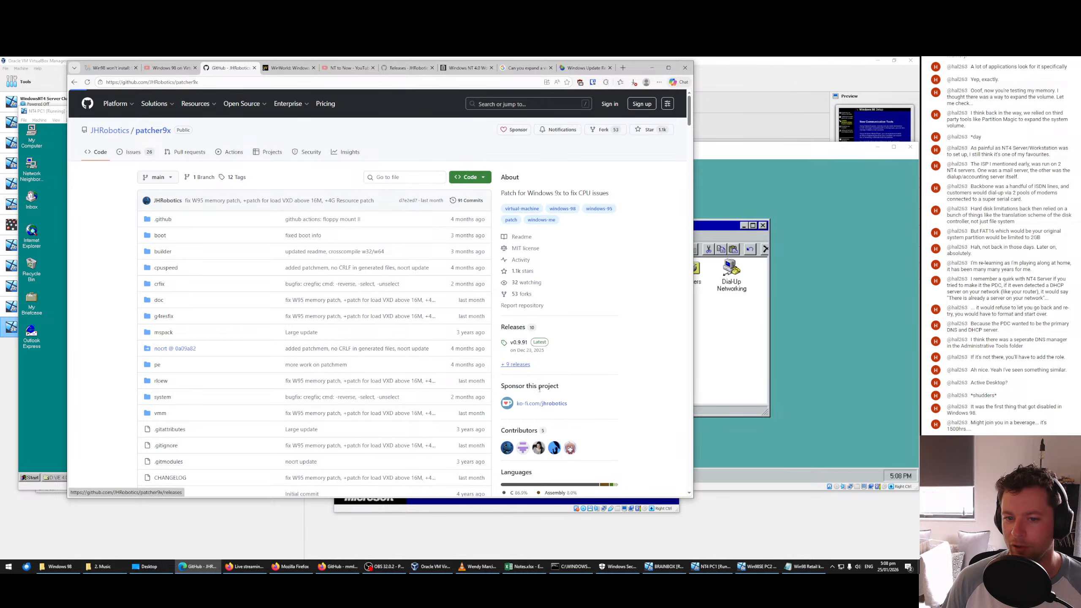
Check the v0.9.91 release downloads, then return and read the README's TLB invalidation bug section.
left_click(516, 365)
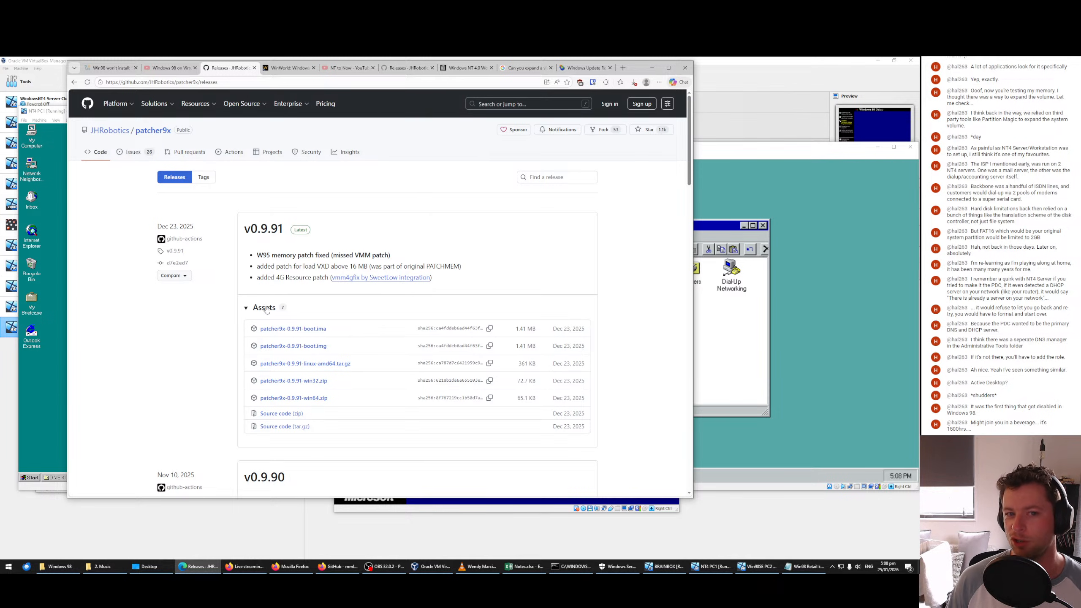
key("alt+Left")
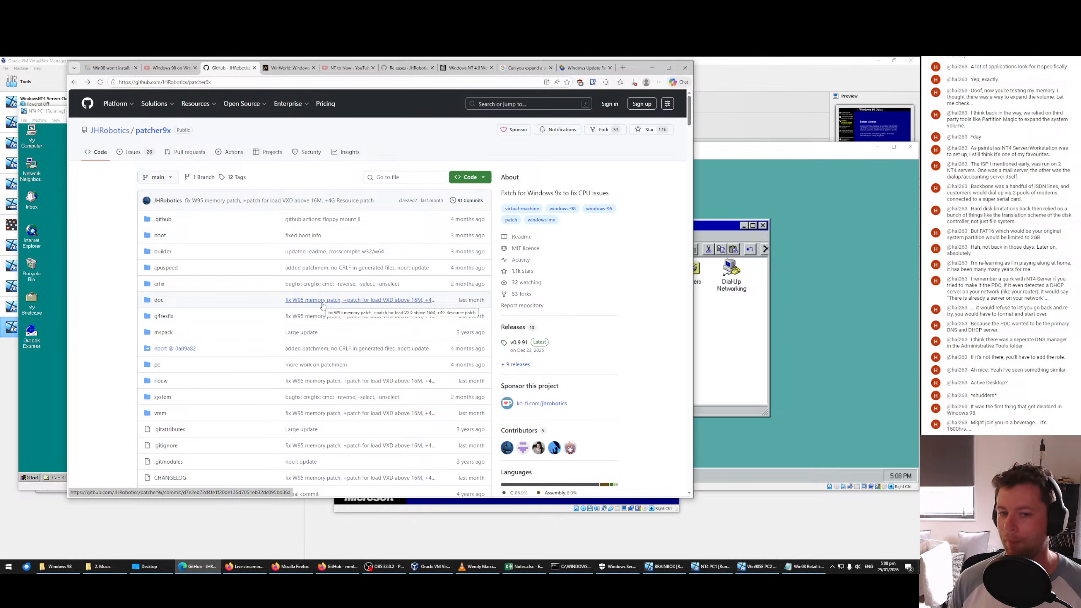
scroll(324, 303, "down", 3)
scroll(304, 345, "down", 10)
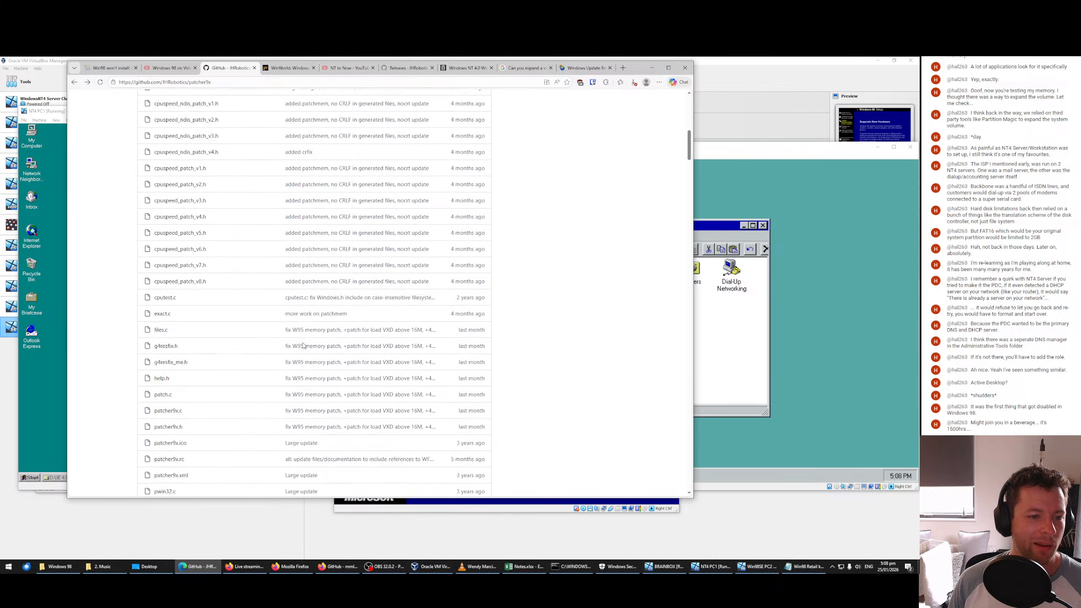
scroll(322, 229, "down", 5)
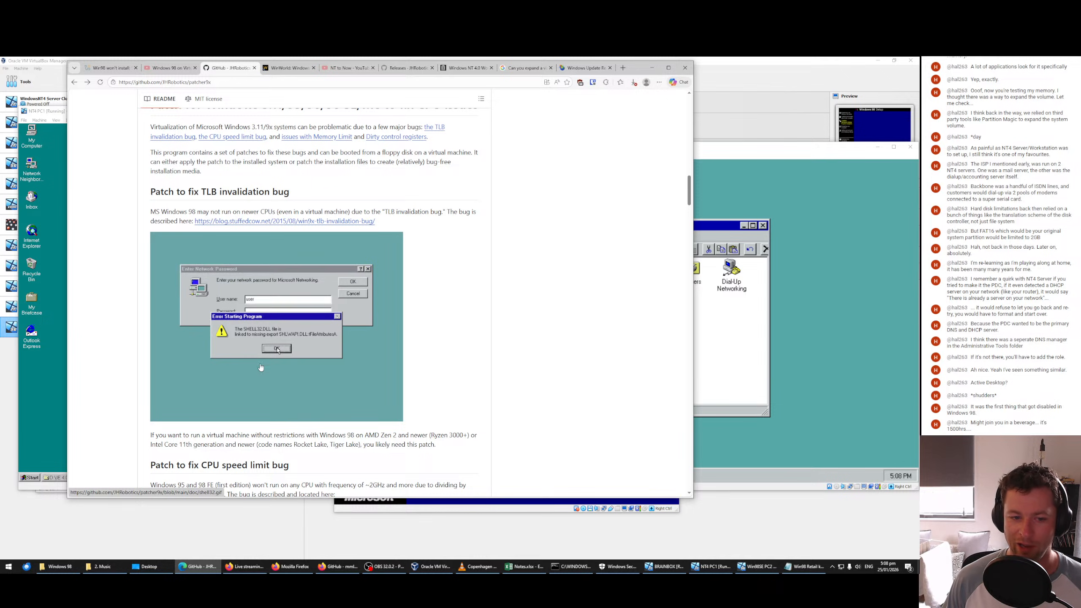
left_click_drag(165, 435, 496, 454)
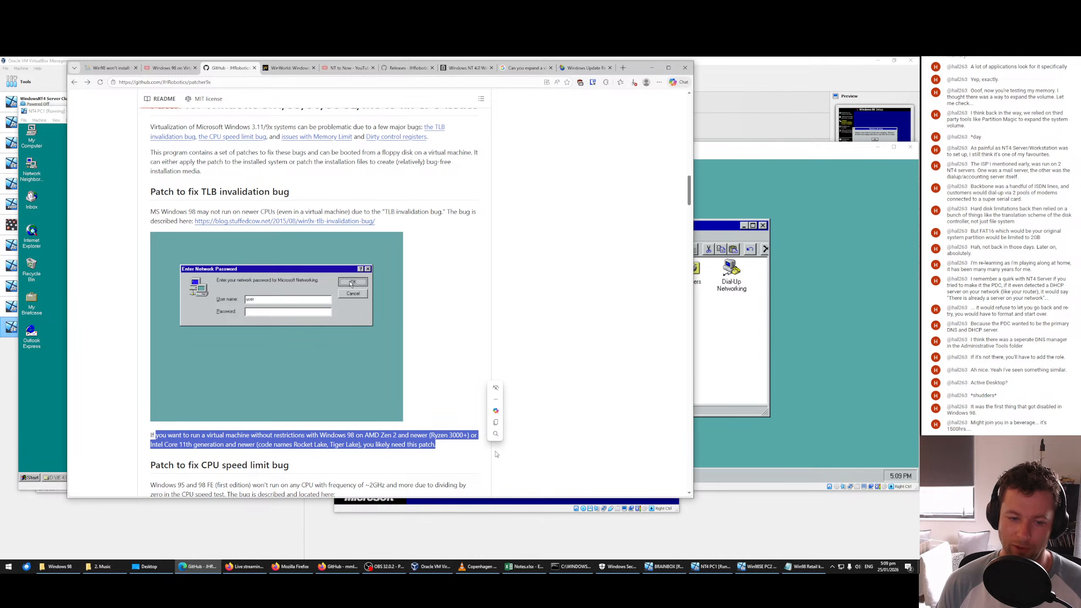
left_click(535, 284)
scroll(502, 304, "down", 4)
scroll(461, 296, "down", 4)
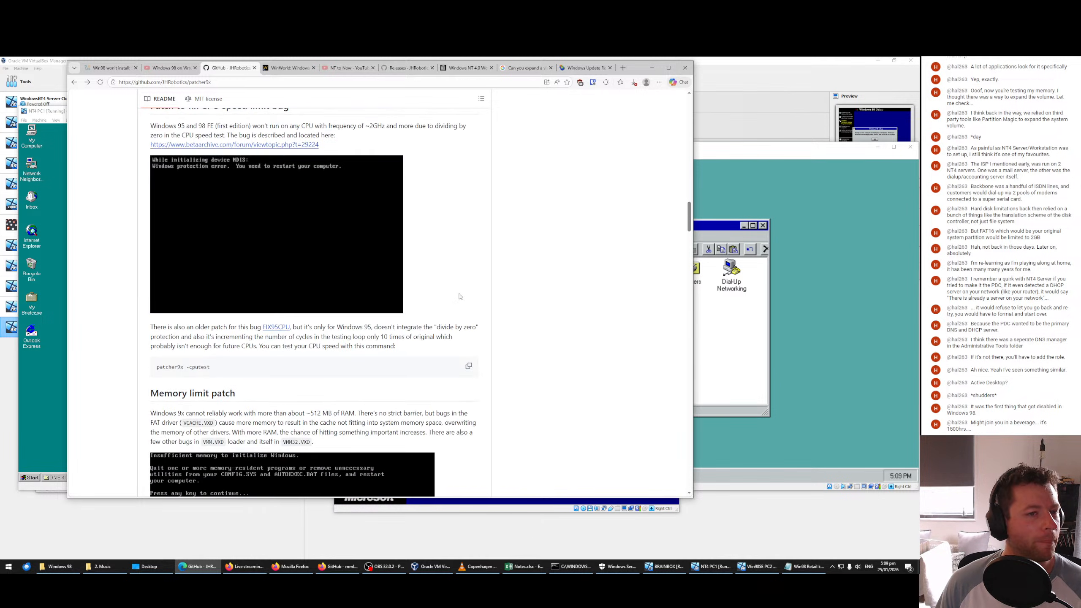
scroll(454, 292, "up", 4)
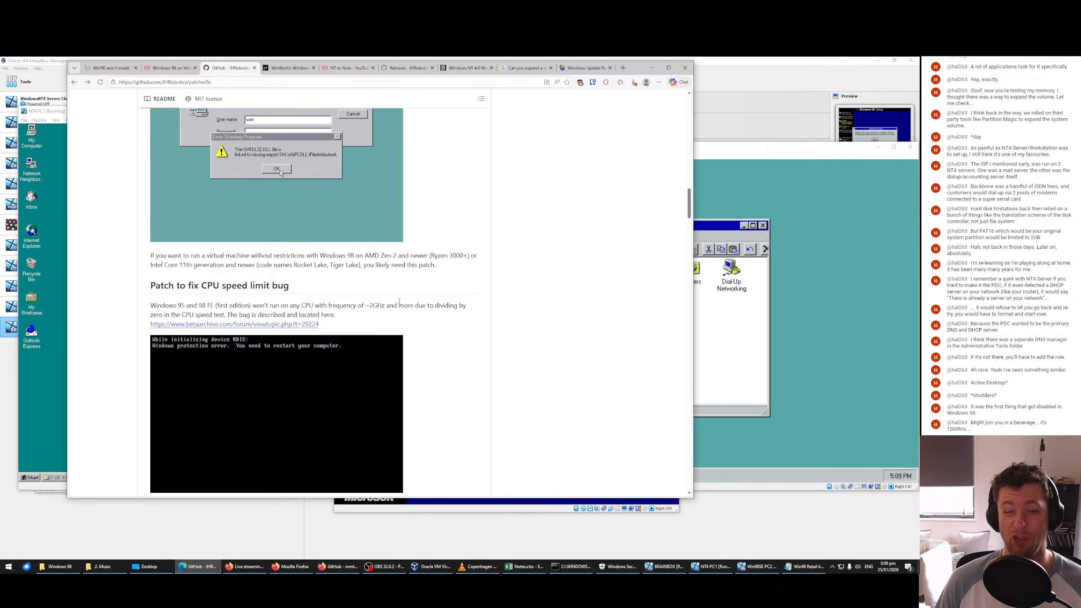
scroll(400, 305, "down", 4)
scroll(399, 305, "down", 4)
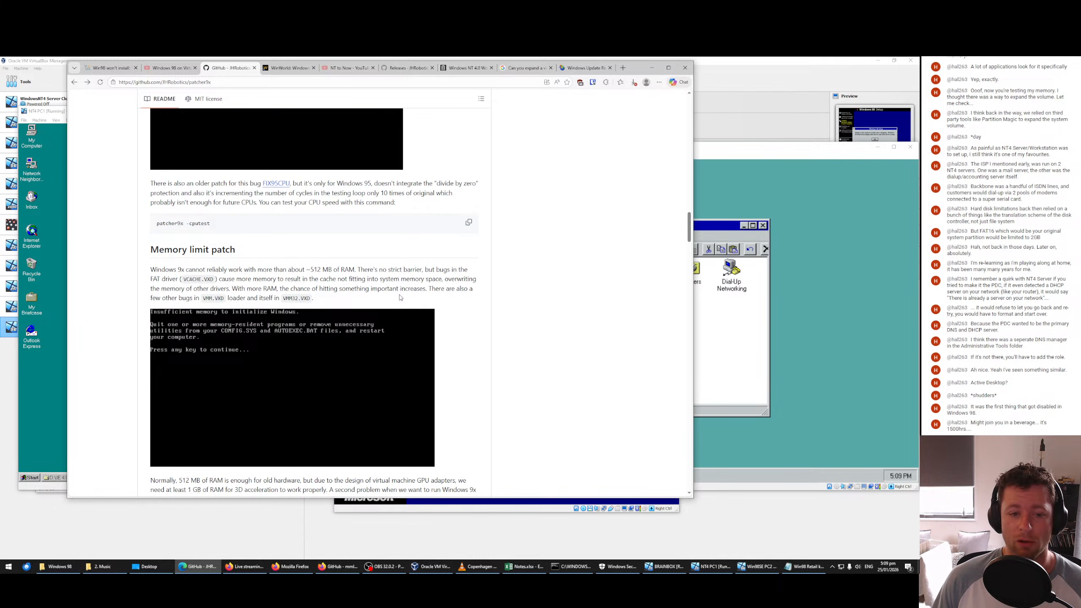
scroll(400, 306, "down", 1)
scroll(399, 313, "up", 9)
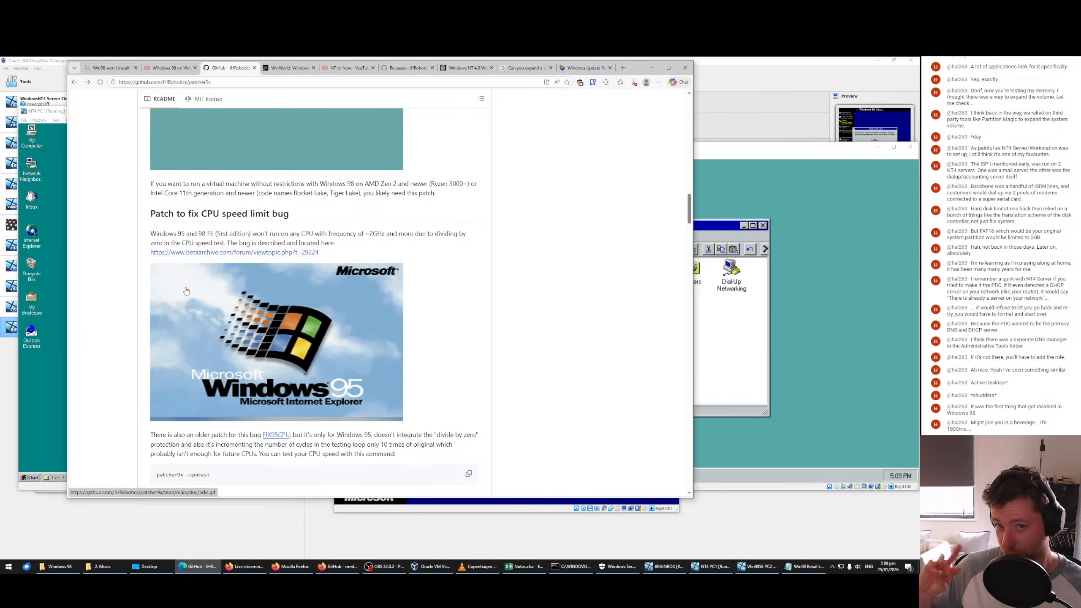
scroll(460, 210, "up", 14)
scroll(451, 202, "down", 16)
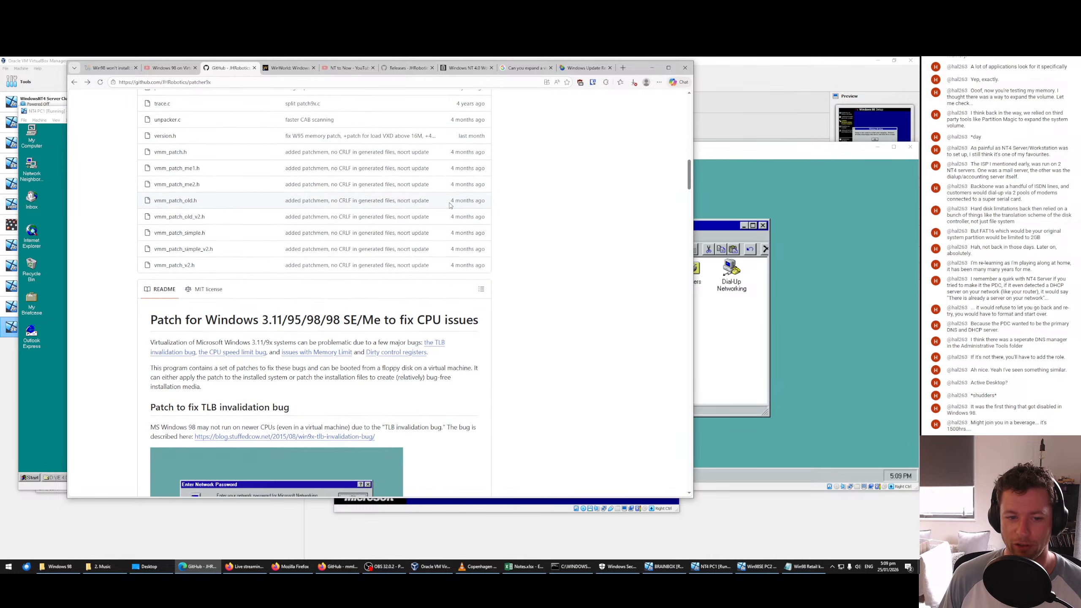
scroll(444, 199, "down", 20)
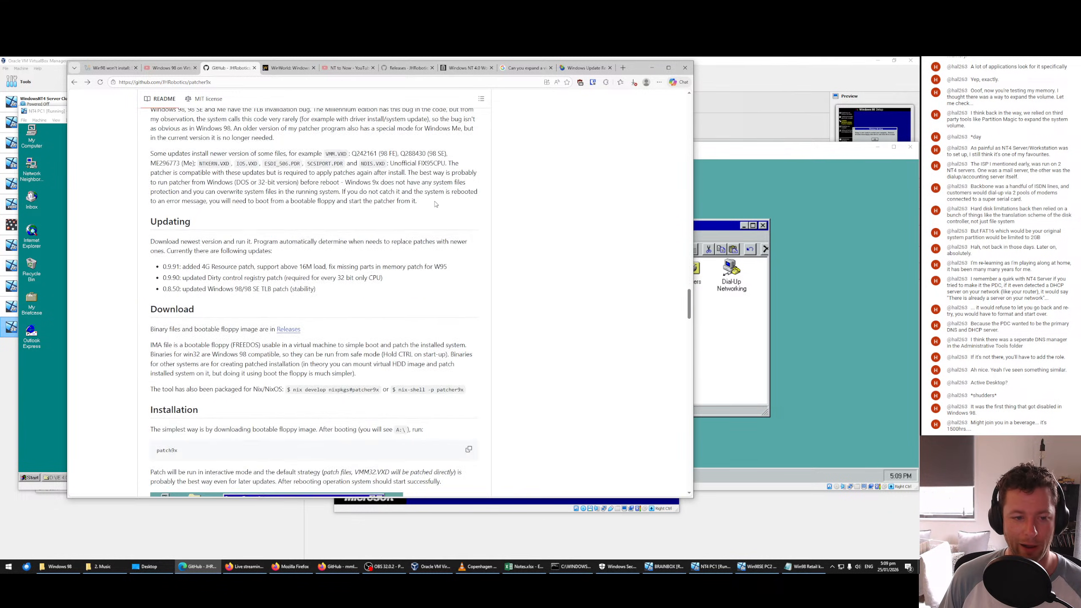
scroll(434, 205, "up", 4)
scroll(434, 206, "down", 2)
scroll(426, 212, "up", 4)
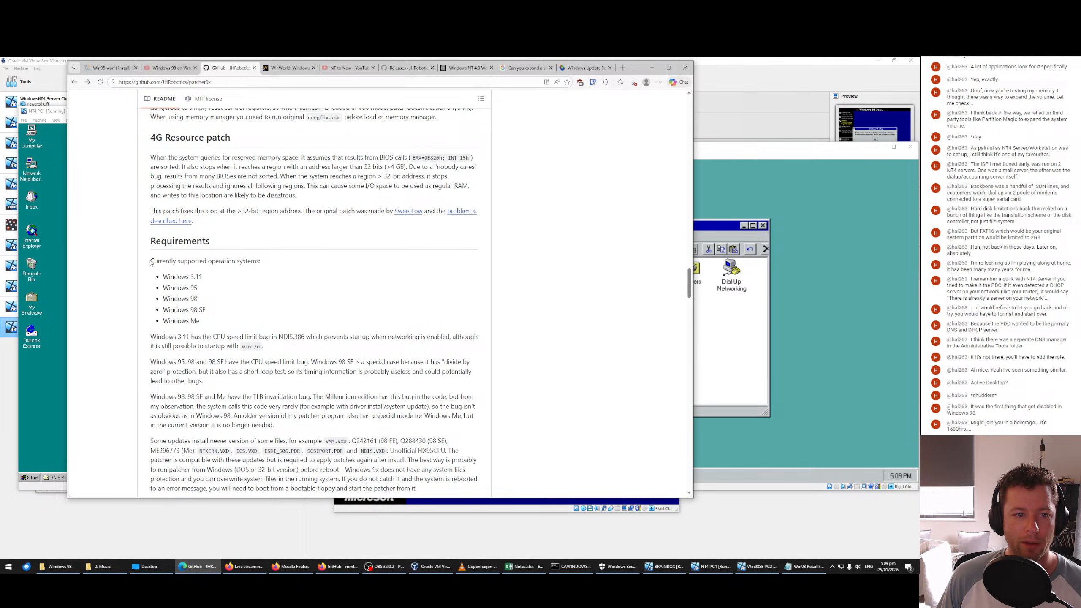
left_click_drag(149, 260, 349, 323)
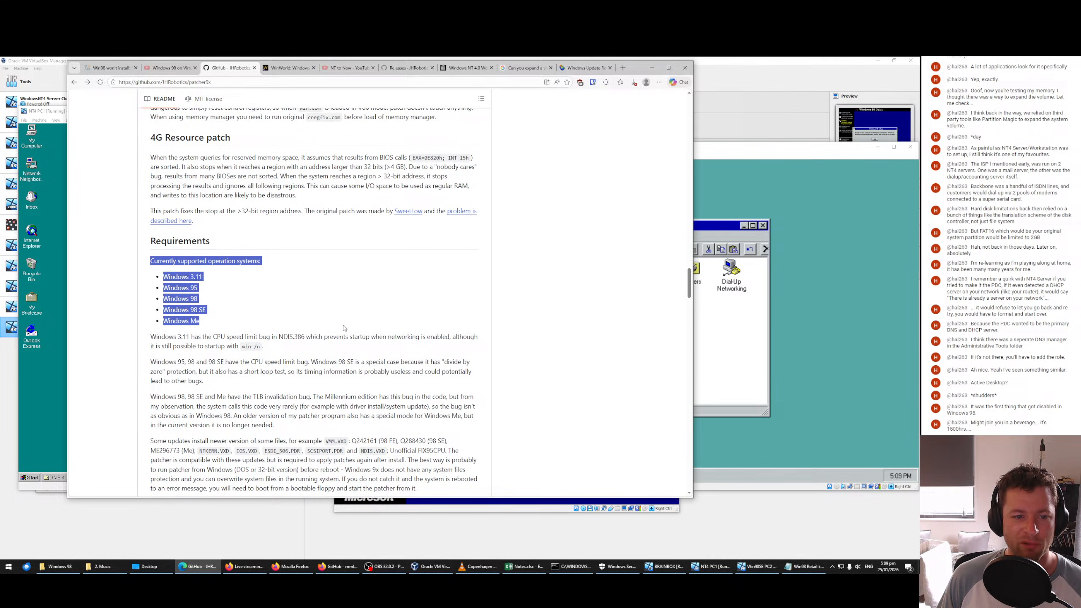
left_click(552, 312)
scroll(537, 319, "down", 2)
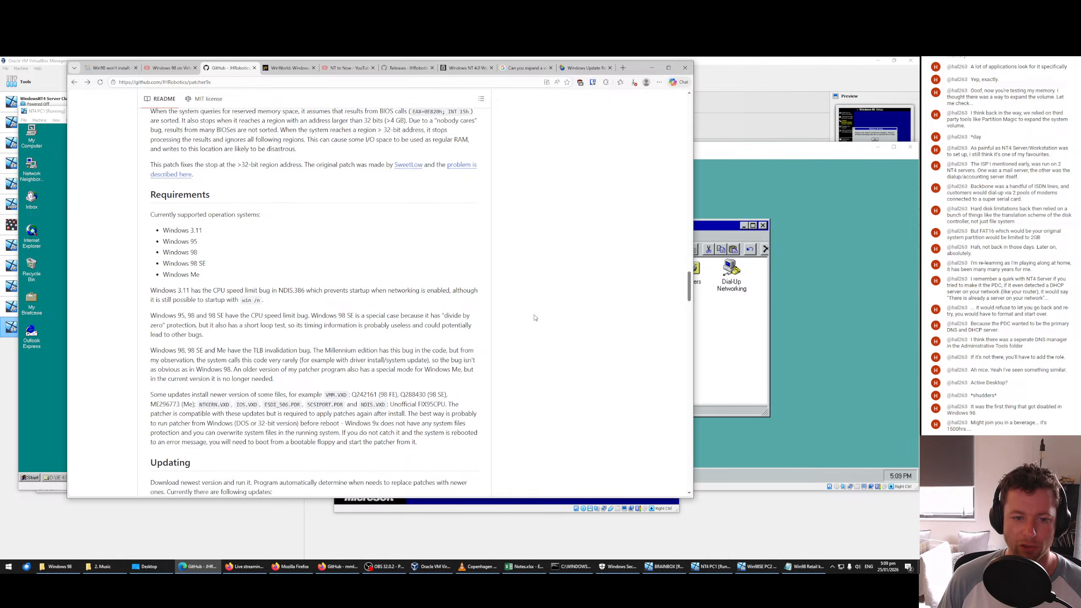
scroll(537, 318, "down", 10)
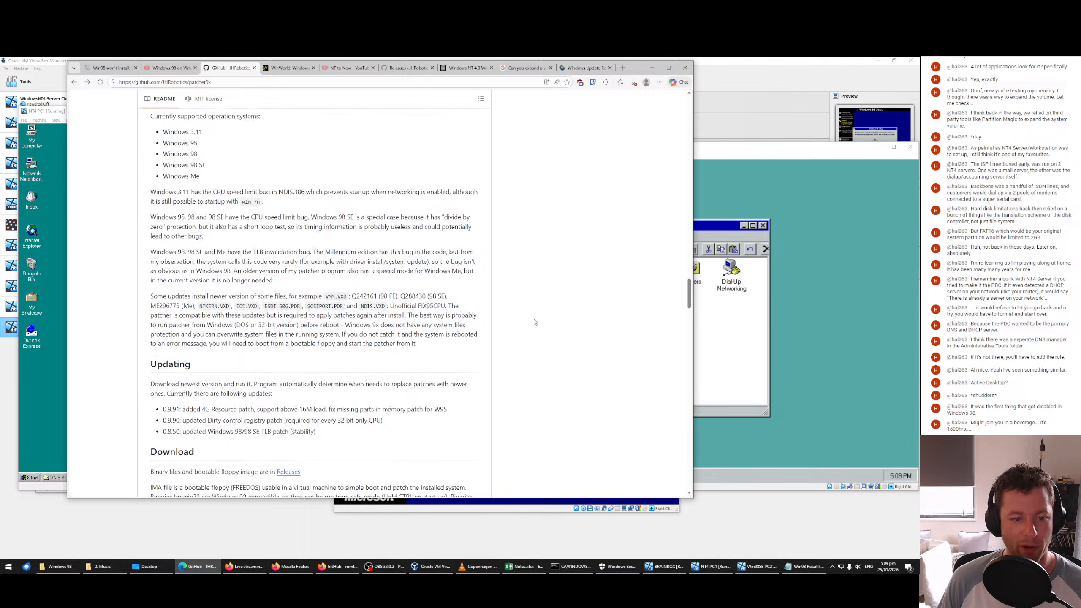
scroll(531, 331, "down", 6)
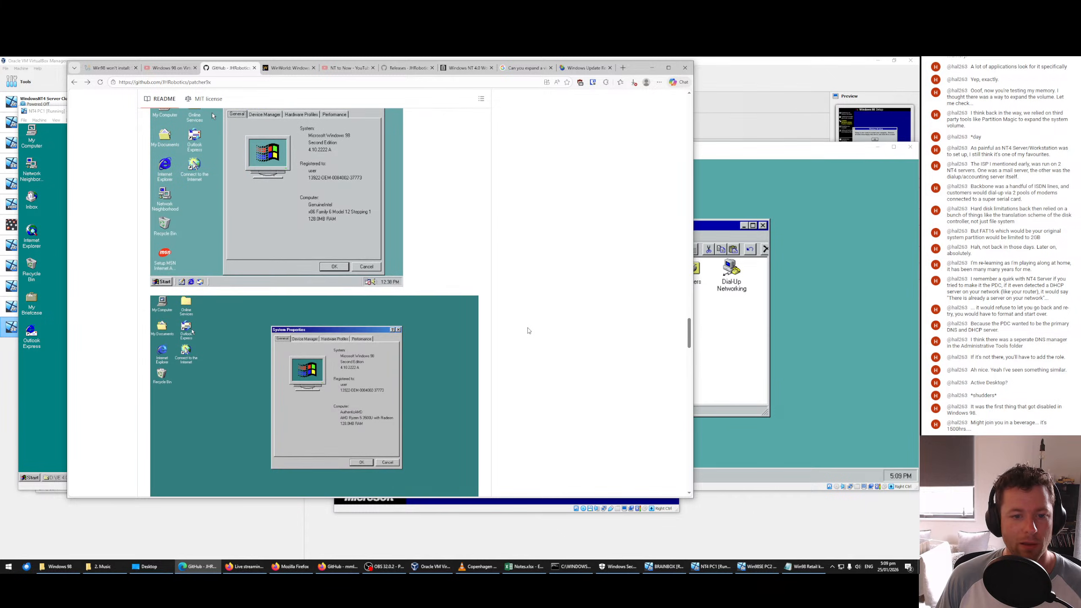
left_click(653, 68)
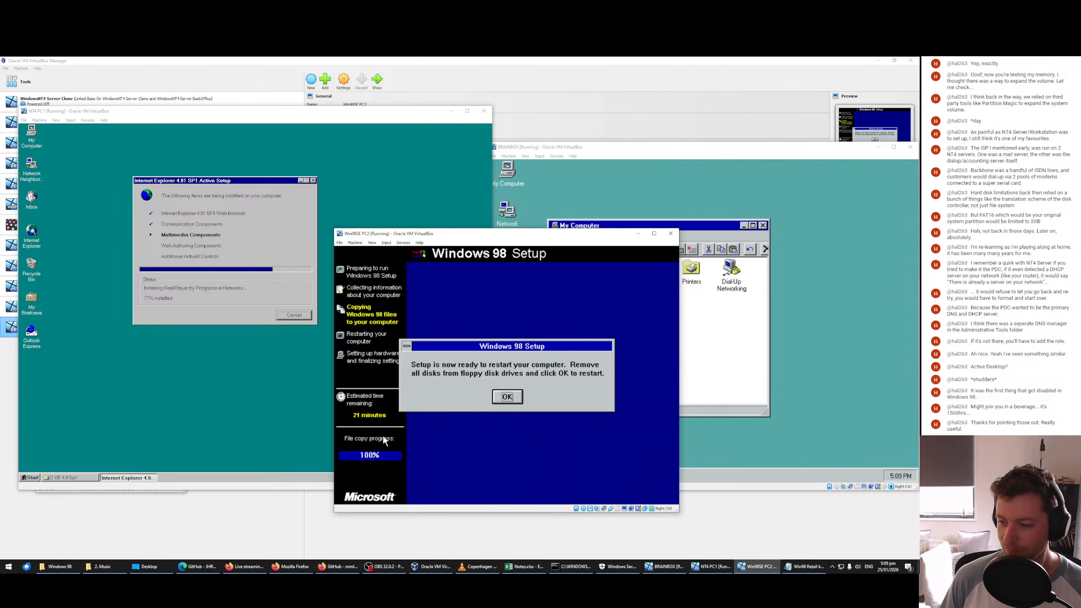
Restart PC2 from Setup, choose startup option 2, then reset the VM into the F12 boot menu.
key("Return")
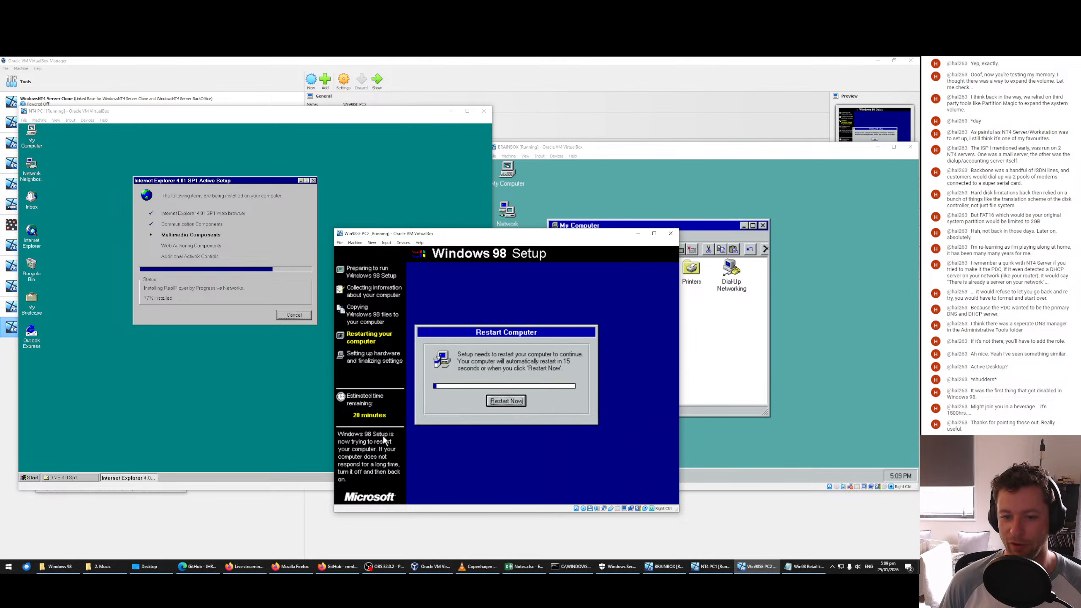
key("Return")
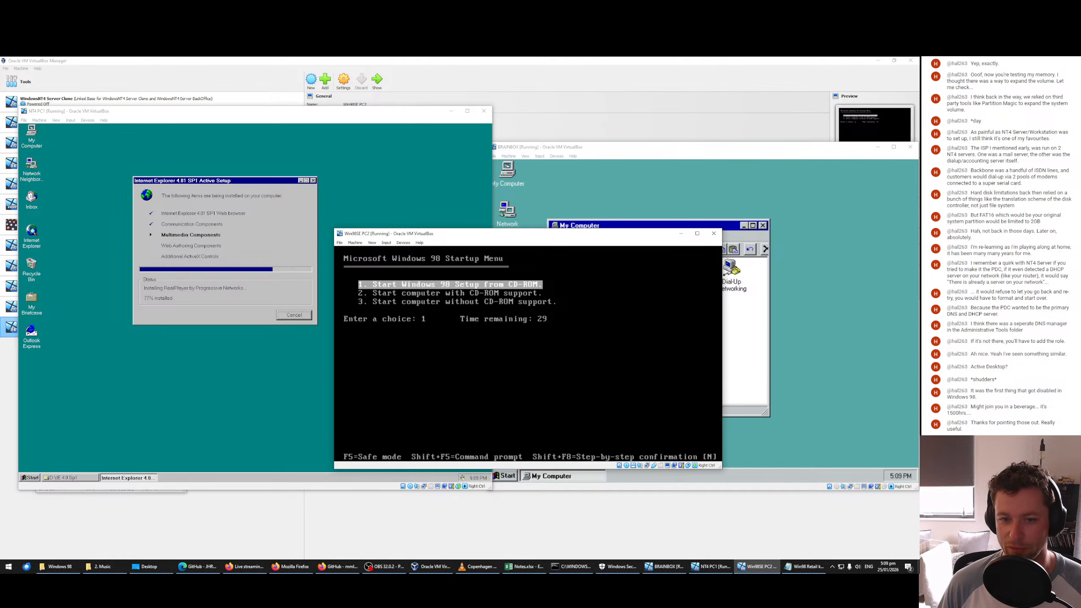
key("Down")
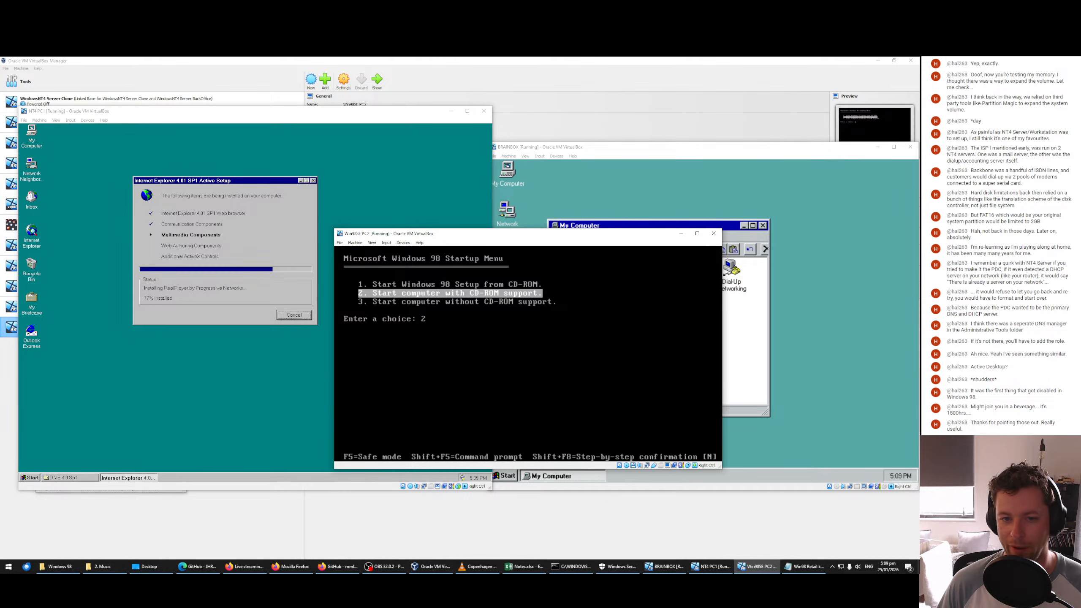
key("Down")
key("ctrl+r")
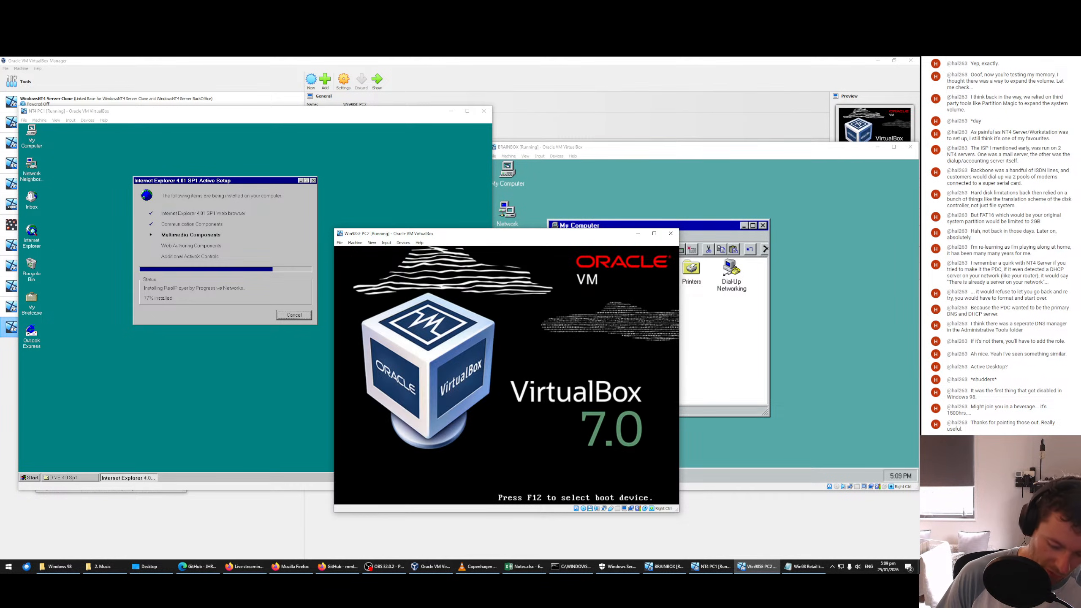
key("F12")
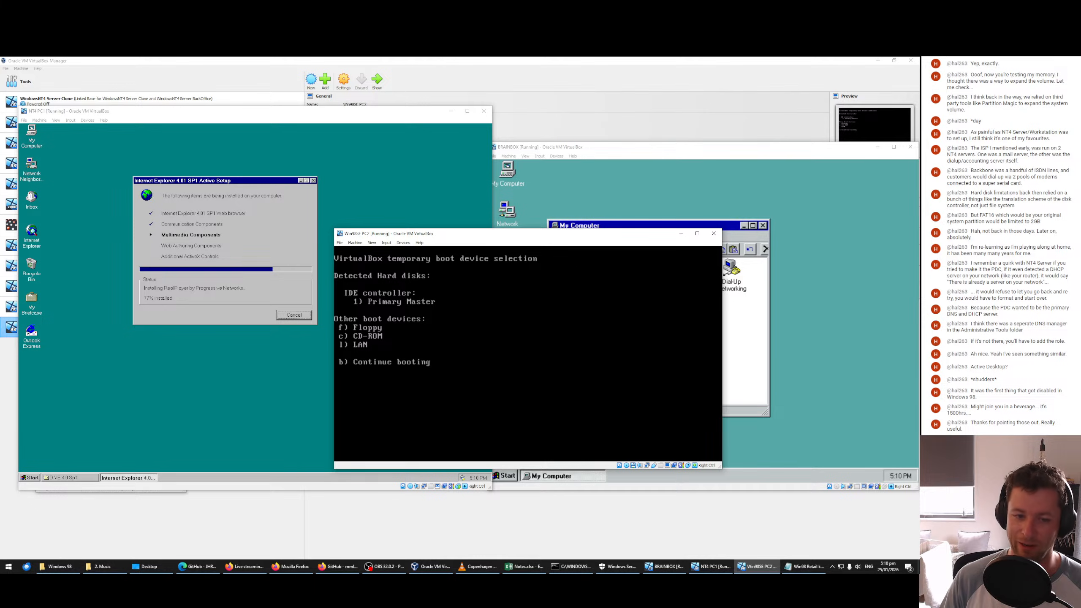
Boot Win98SE PC2 from its hard disk so Setup resumes non-Plug and Play hardware detection.
key("b")
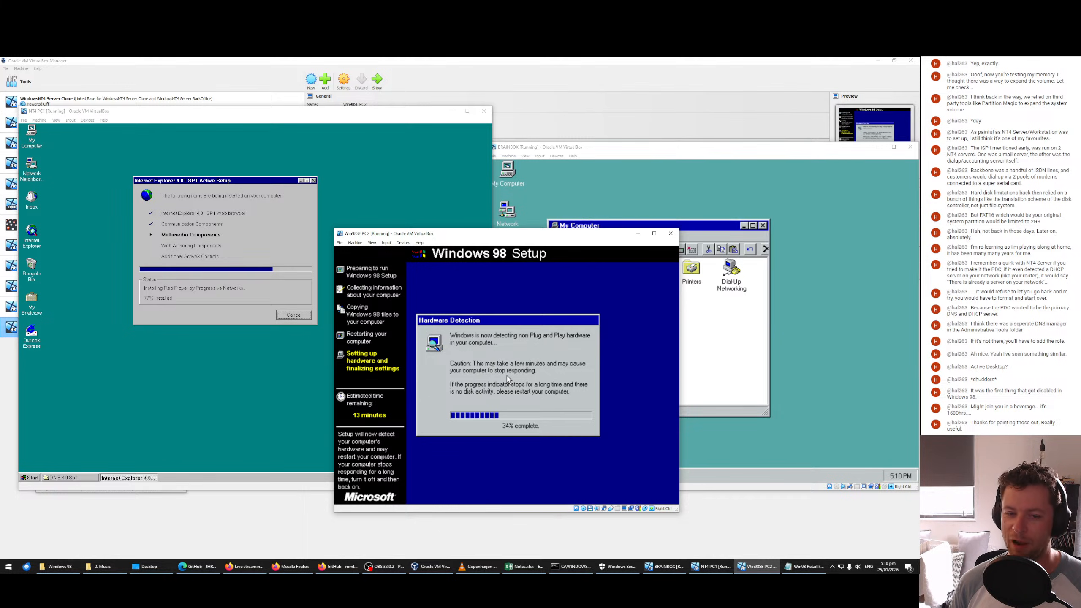
Insert patcher9x-0.9.91-boot.img as Win98SE PC2's floppy disk while setup keeps running.
key("Control_R")
left_click(403, 243)
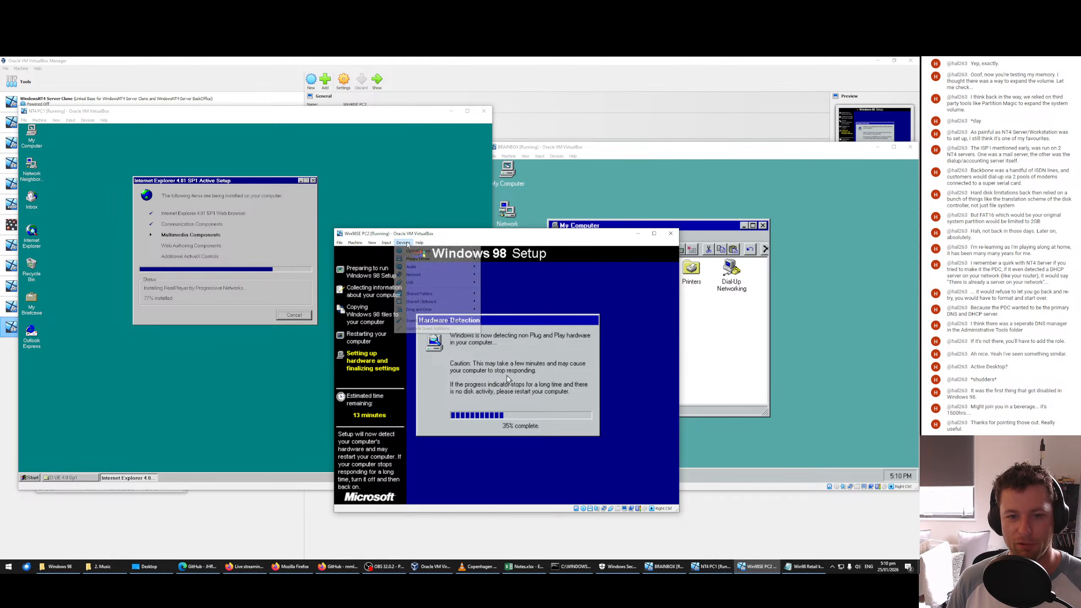
mouse_move(424, 258)
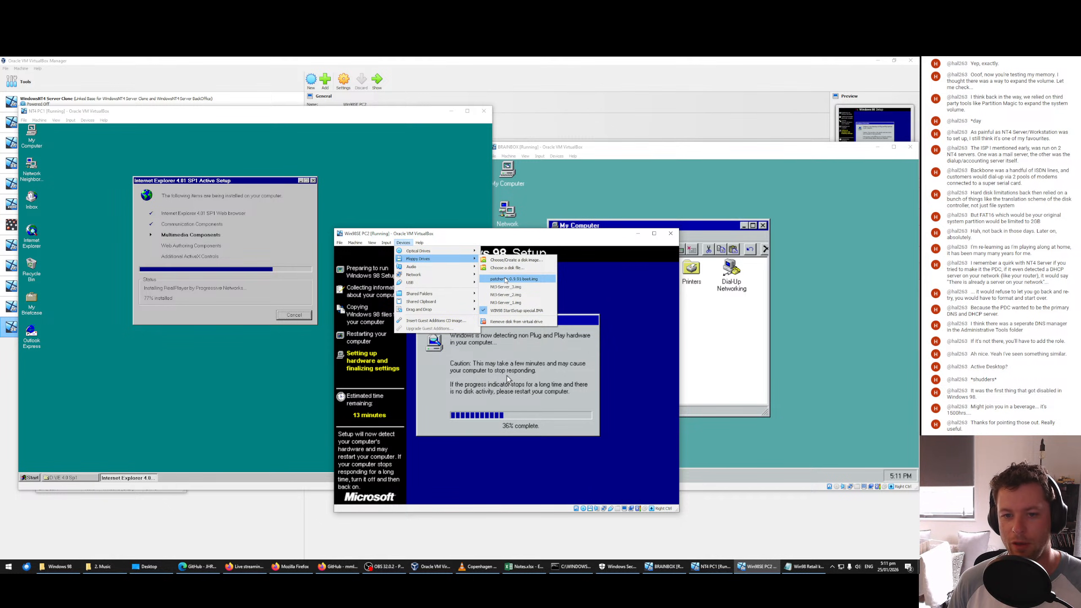
left_click(502, 279)
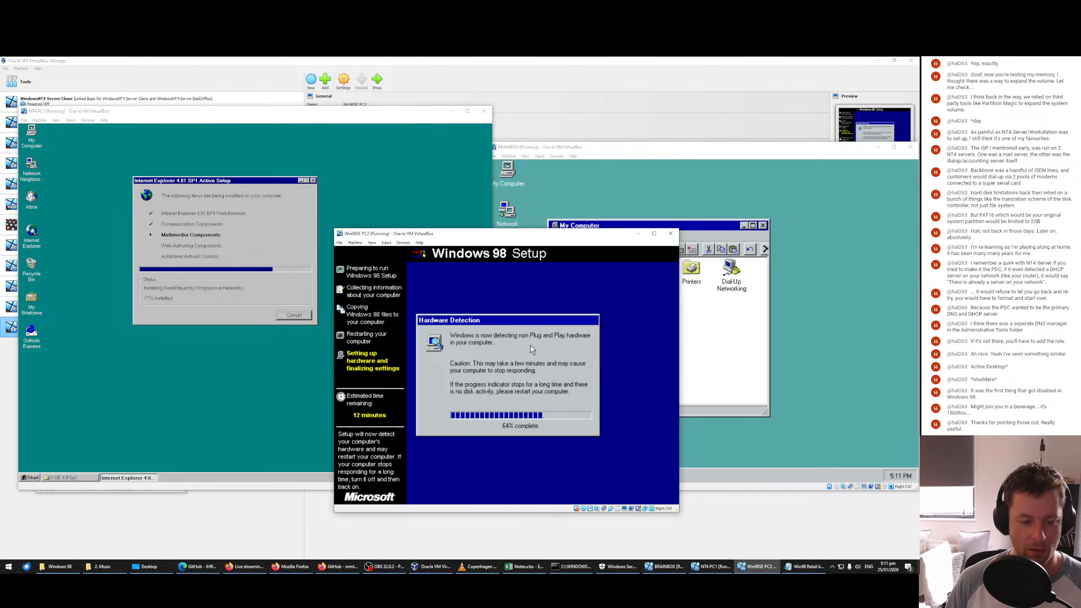
Minimise the browser, then maximise, restore and move the NT4 PC1 window to the right.
left_click(197, 566)
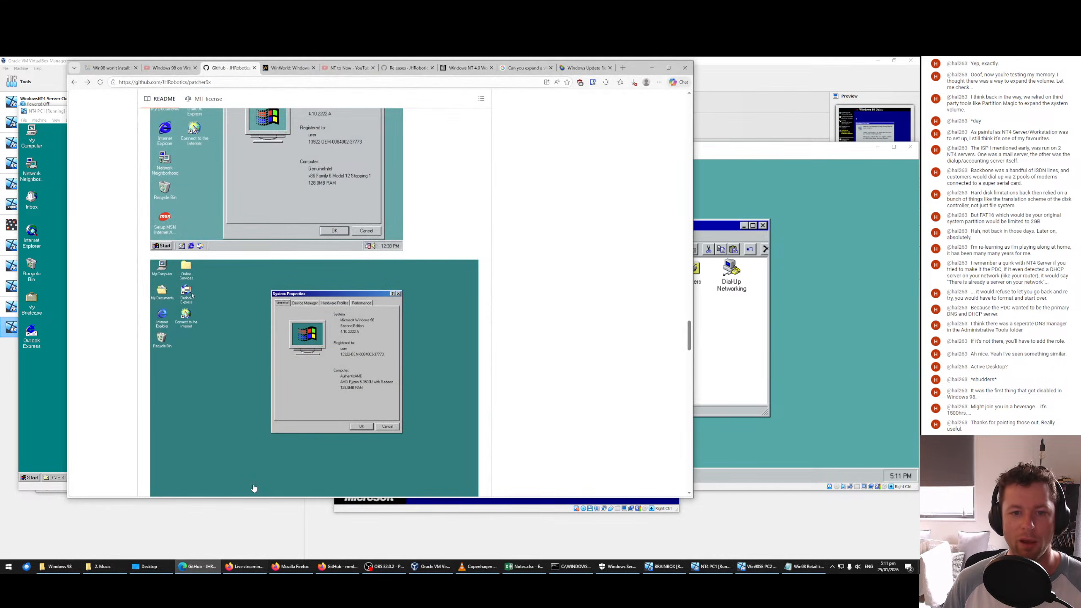
left_click(654, 69)
double_click(320, 112)
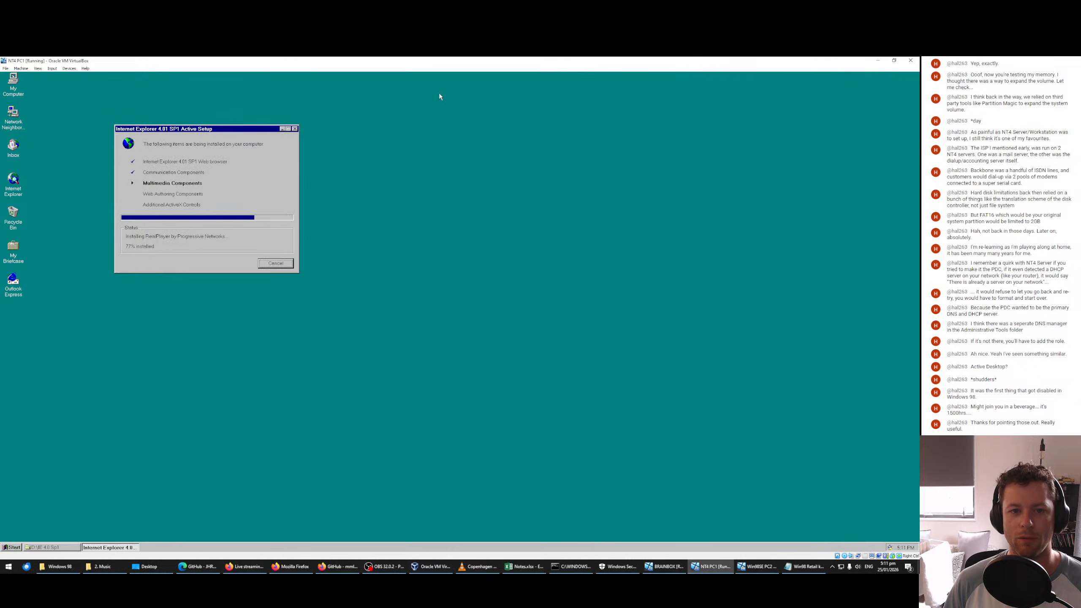
double_click(286, 61)
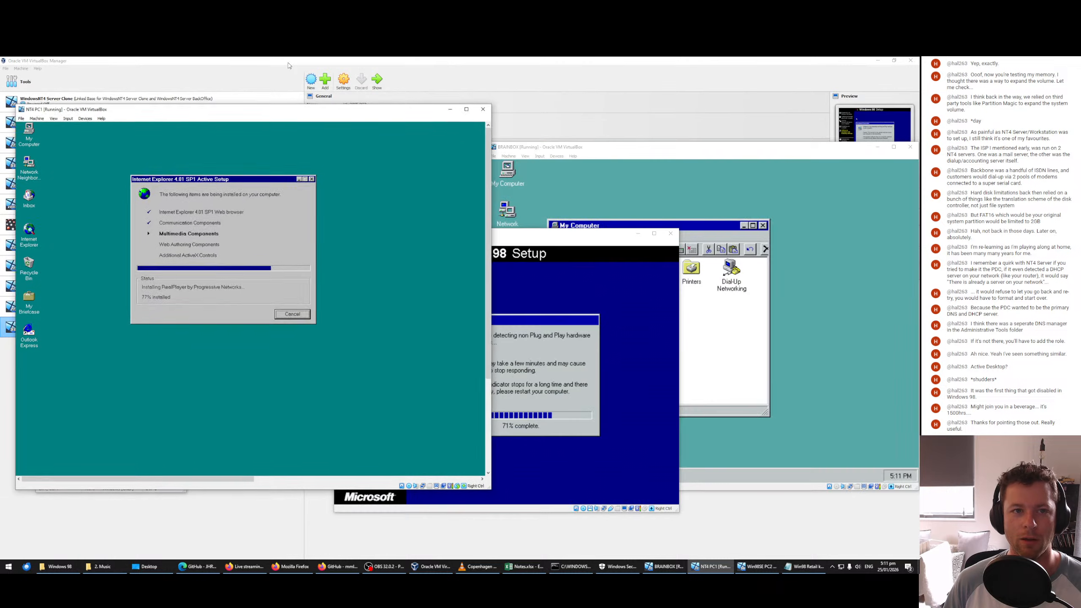
left_click_drag(273, 111, 475, 117)
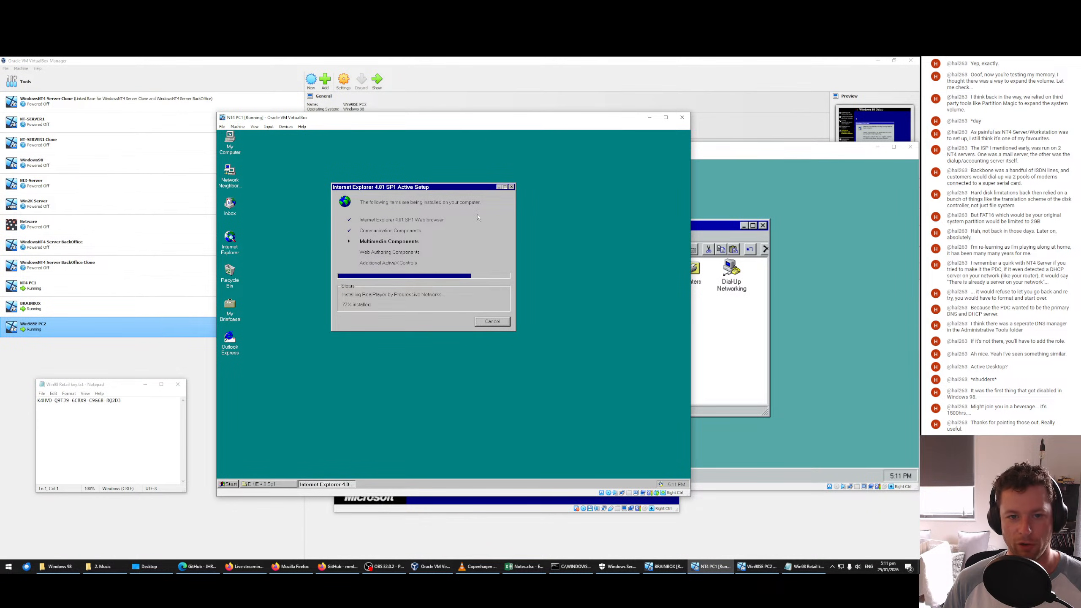
Reposition NT4 PC1's Active Setup dialog and window, then bring Win98SE PC2 to the front.
left_click_drag(448, 191, 412, 198)
left_click_drag(409, 198, 373, 241)
left_click_drag(373, 239, 480, 232)
left_click_drag(470, 233, 389, 230)
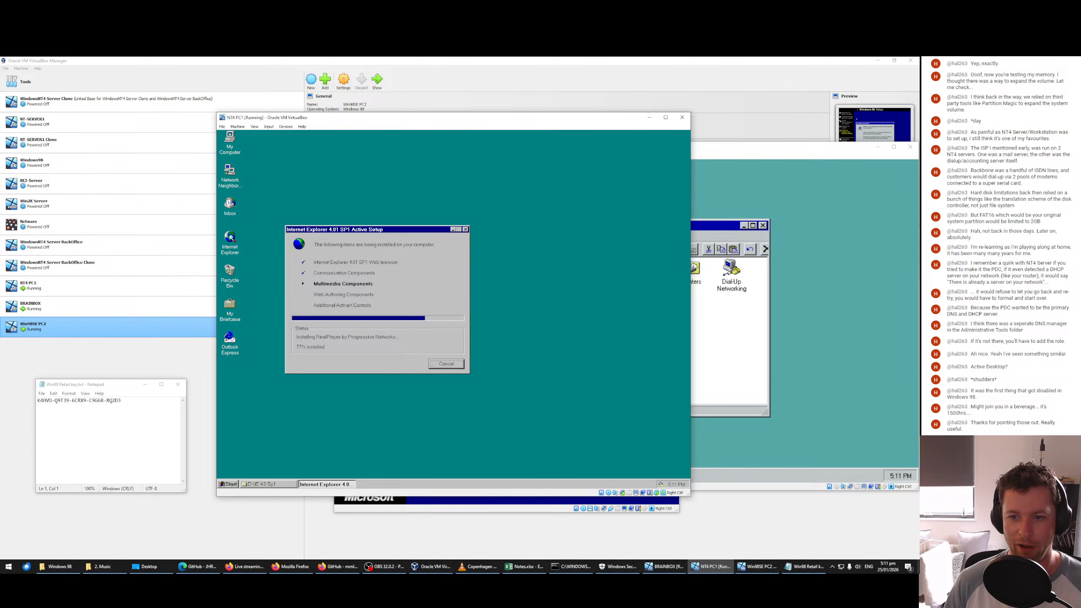
left_click_drag(323, 229, 376, 241)
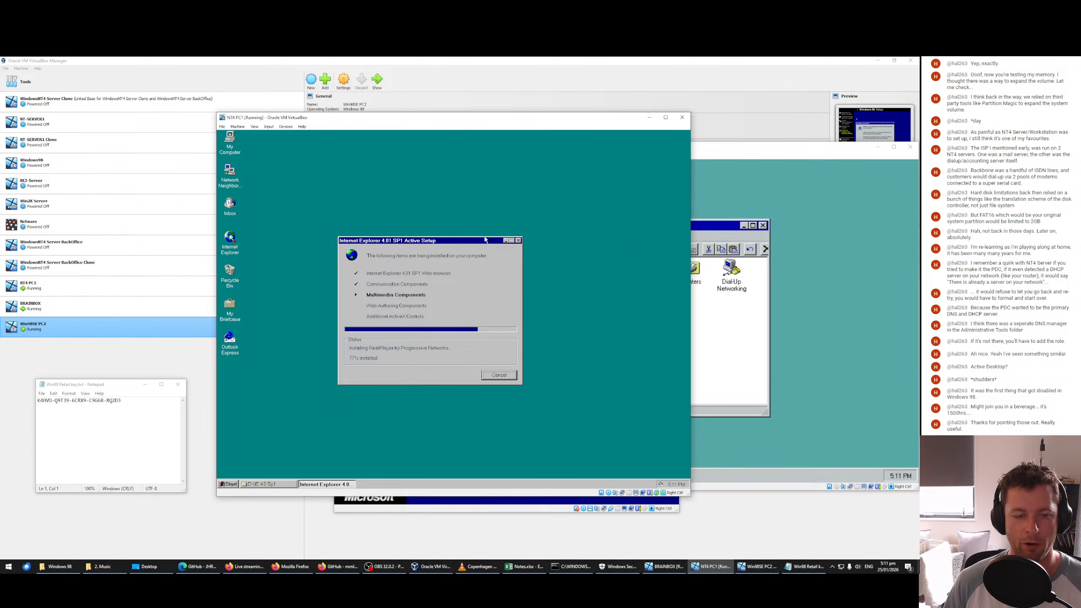
left_click_drag(593, 123, 422, 116)
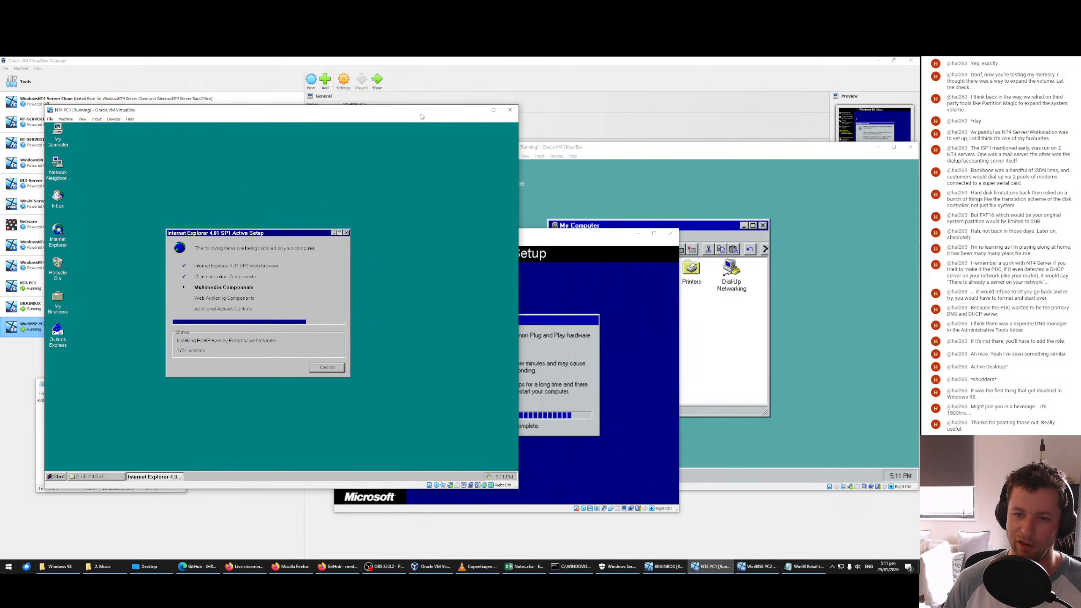
left_click(622, 245)
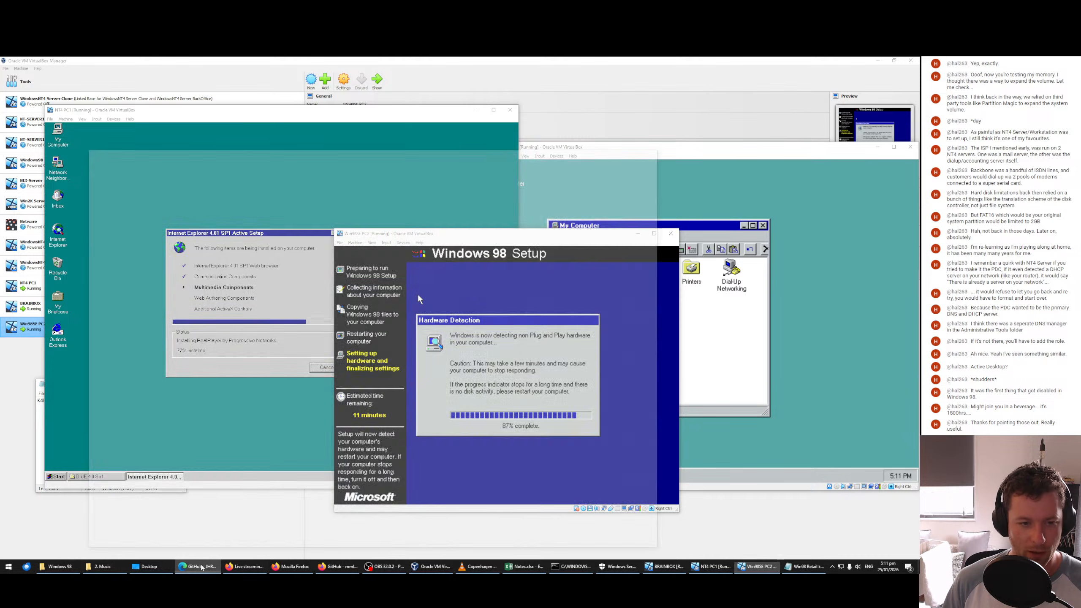
left_click(196, 567)
Expand the Windows 98 on VirtualBox video description and select its 'Command line for mouse' paragraph.
left_click(170, 68)
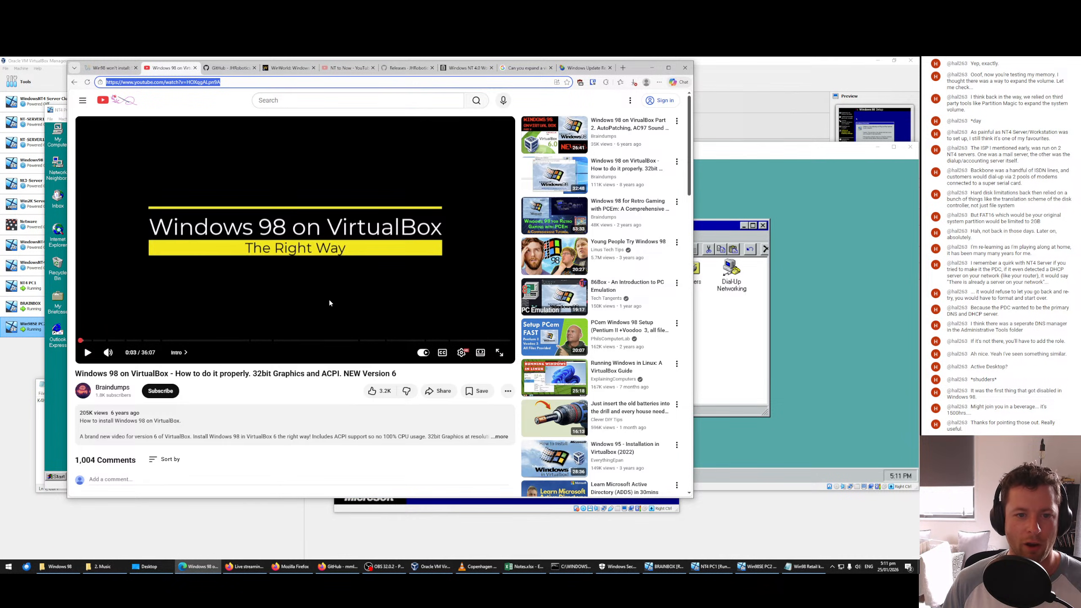
left_click(293, 439)
scroll(291, 438, "down", 12)
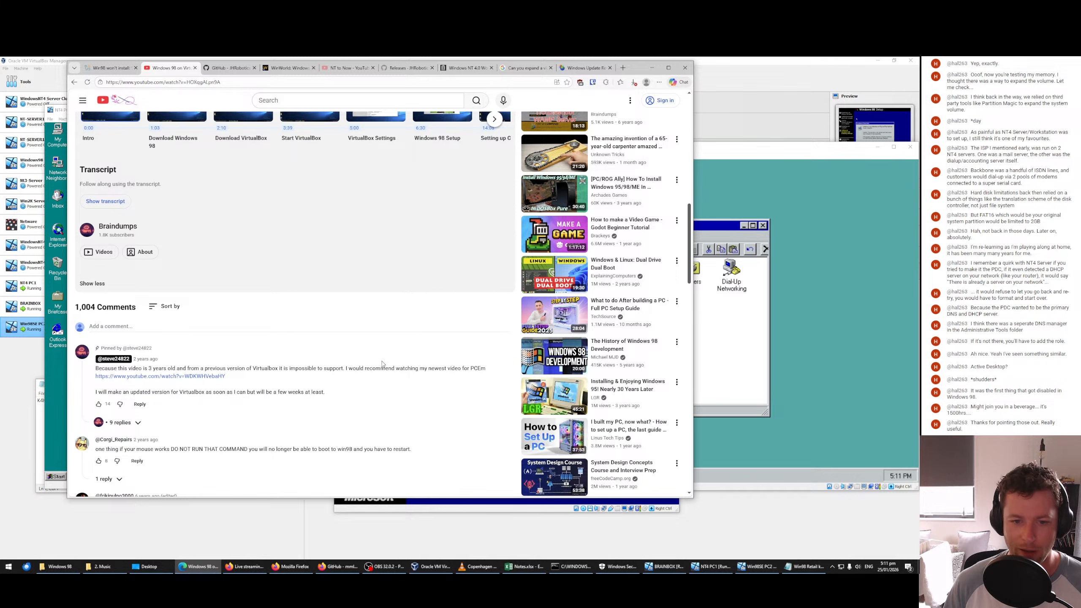
scroll(242, 371, "up", 8)
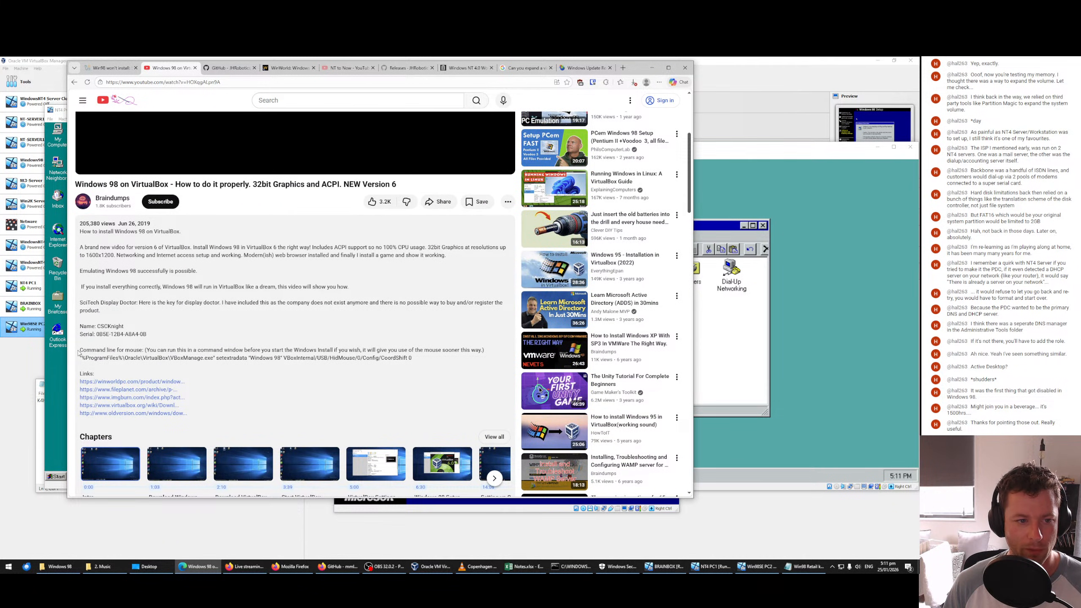
left_click_drag(78, 353, 484, 364)
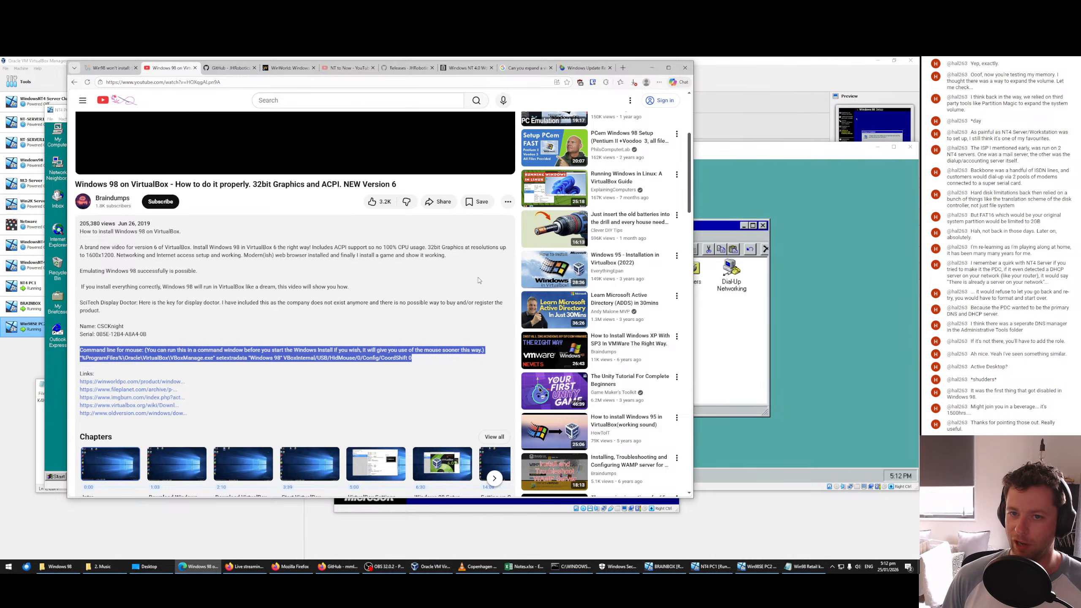
scroll(479, 279, "up", 5)
left_click(652, 68)
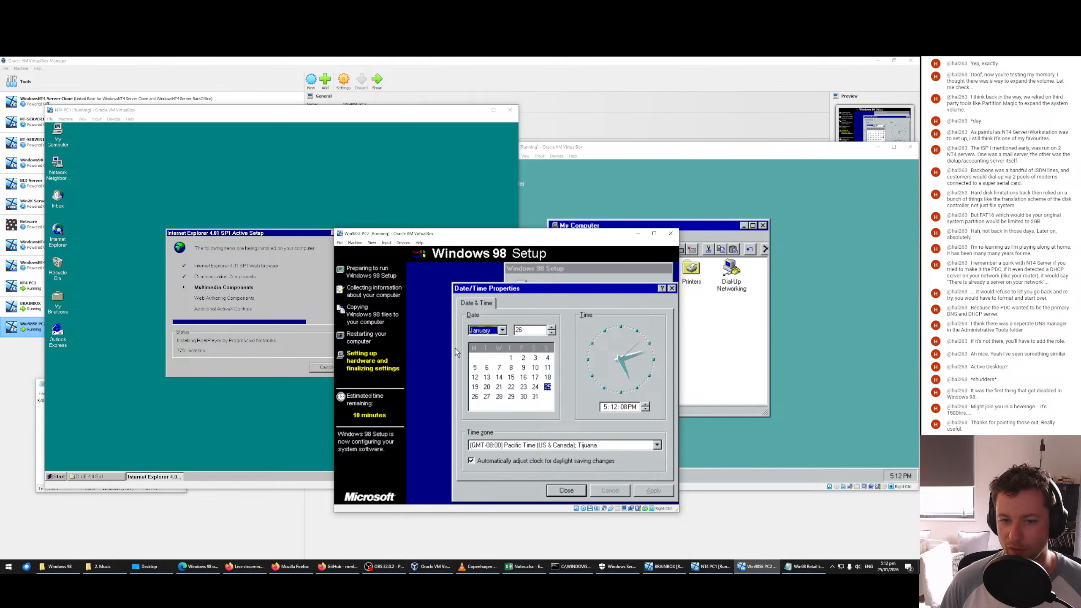
Set the time zone to (GMT+12:00) Auckland, Wellington and confirm Date/Time Properties.
key("Tab")
key("Tab")
key("Tab")
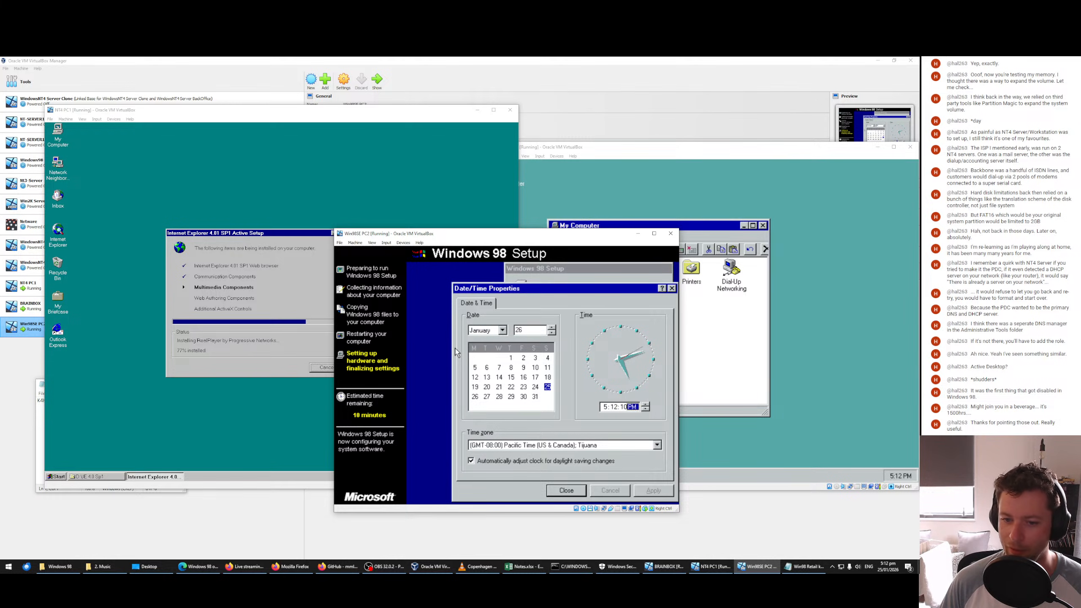
key("Tab")
key("Tab")
key("Tab")
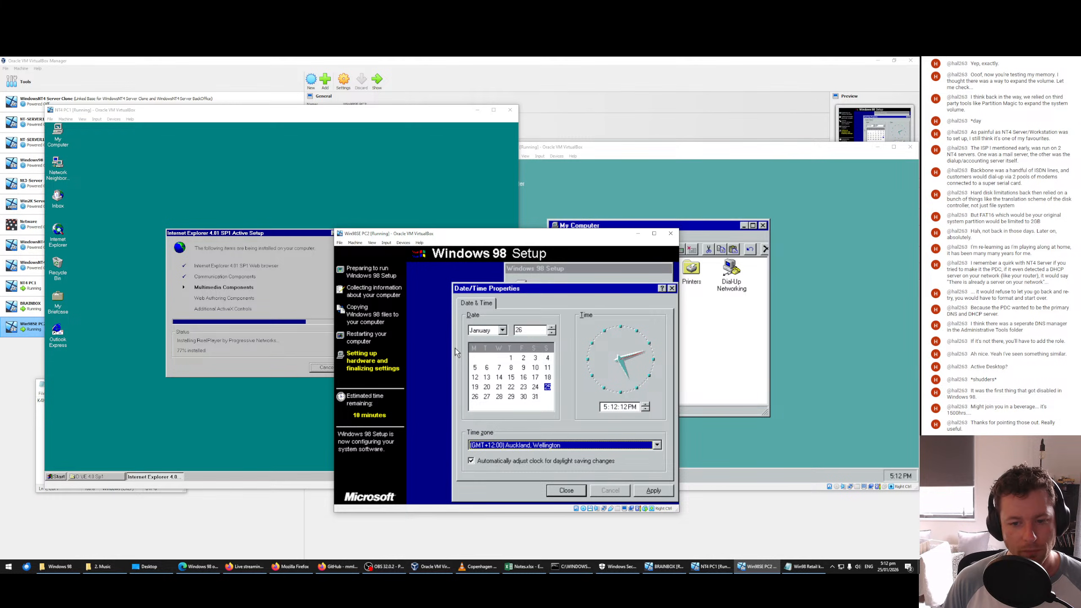
key("Return")
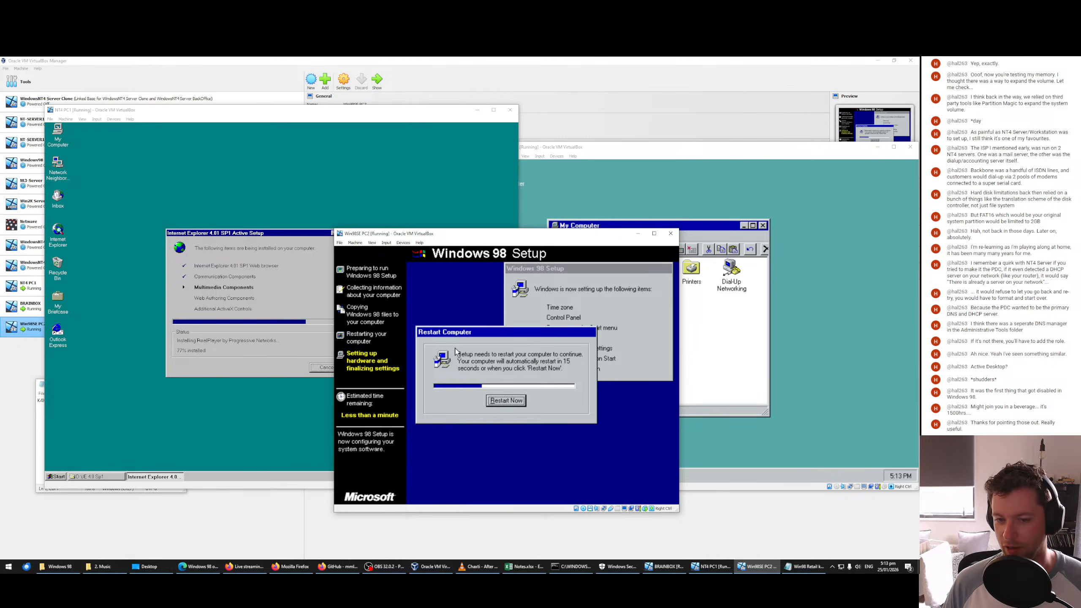
Restart PC2 and boot it from the patcher9x floppy through the F12 boot menu.
key("Return")
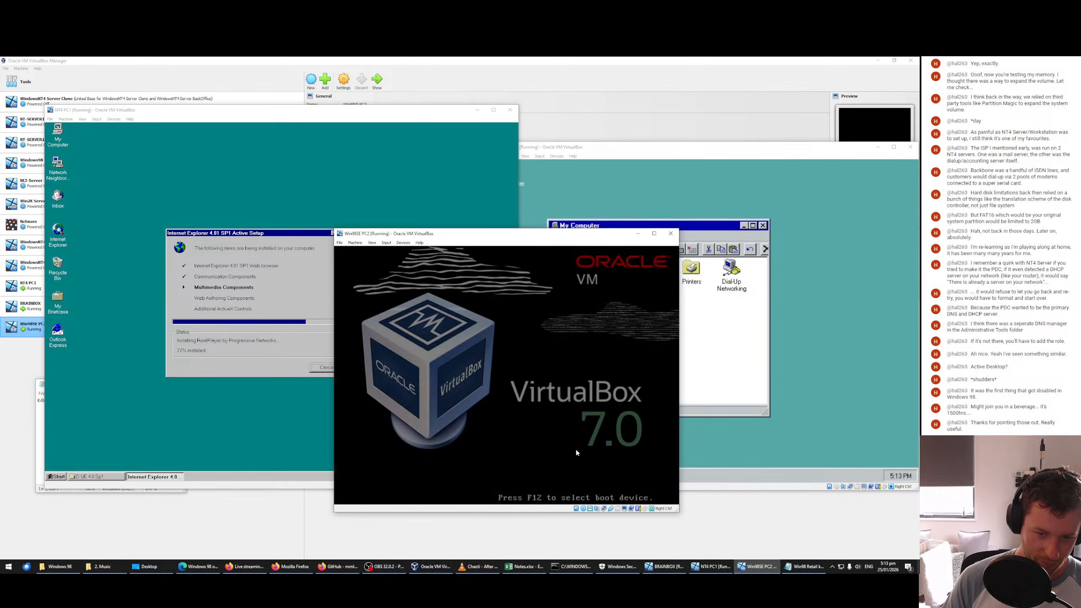
key("F12")
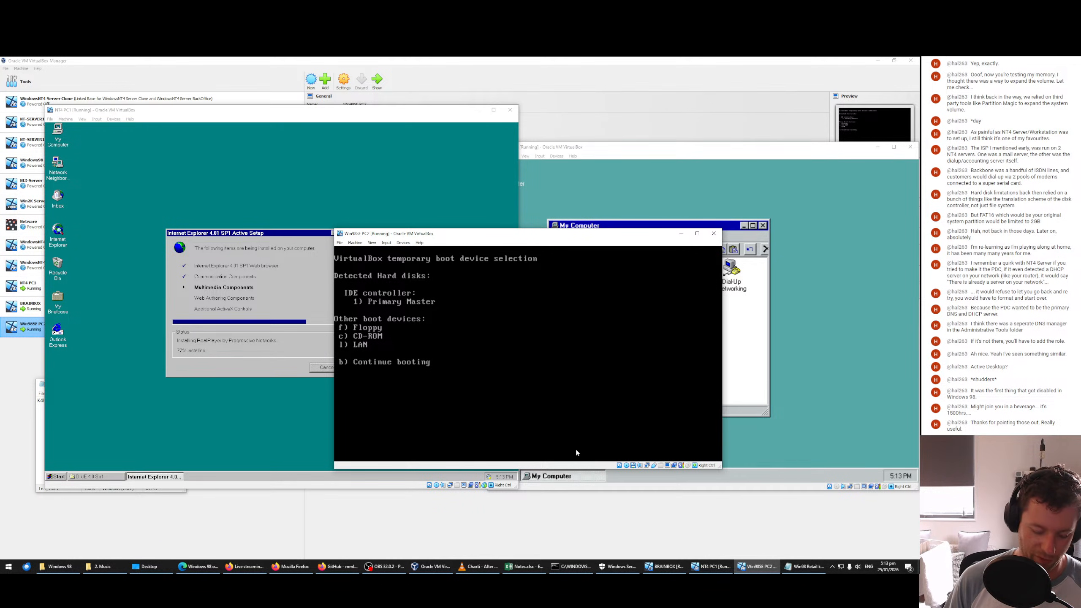
key("c")
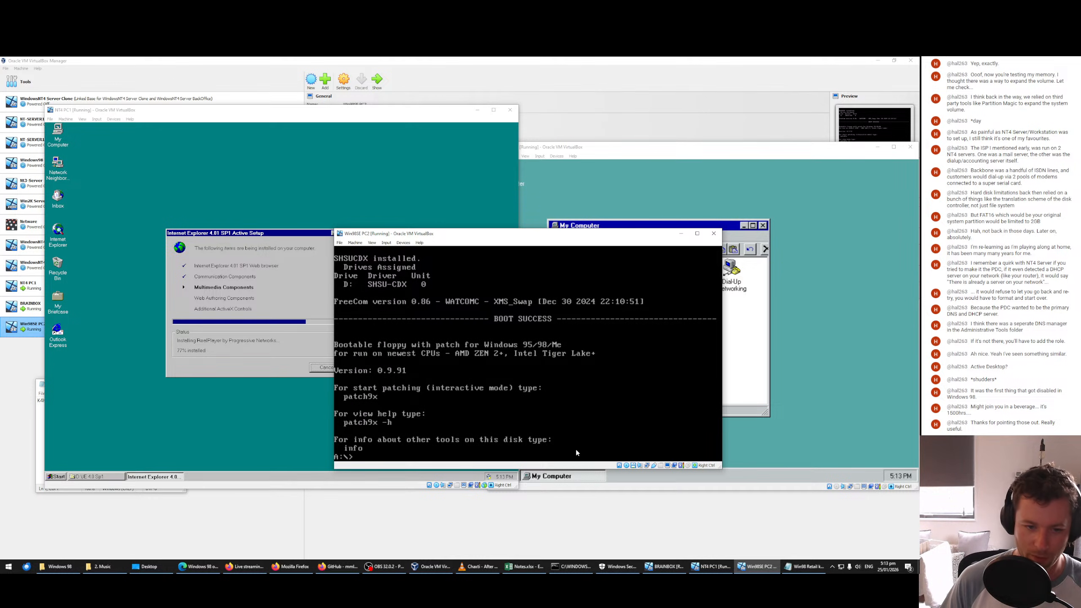
Run patch9x with the default path and option, confirm with y, then move This PC aside.
type("patch")
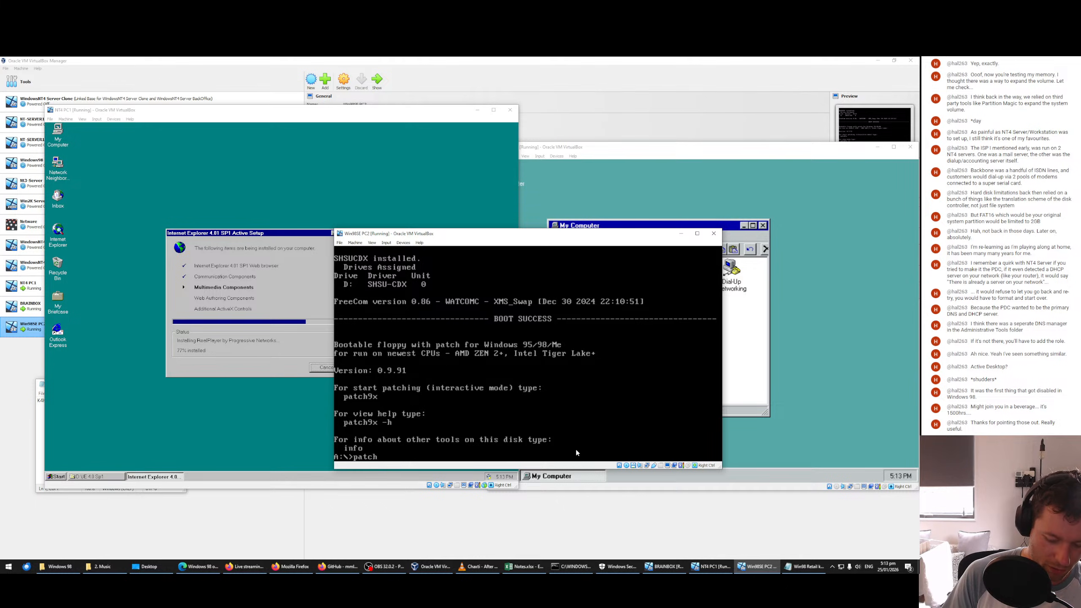
type("9x")
key("Return")
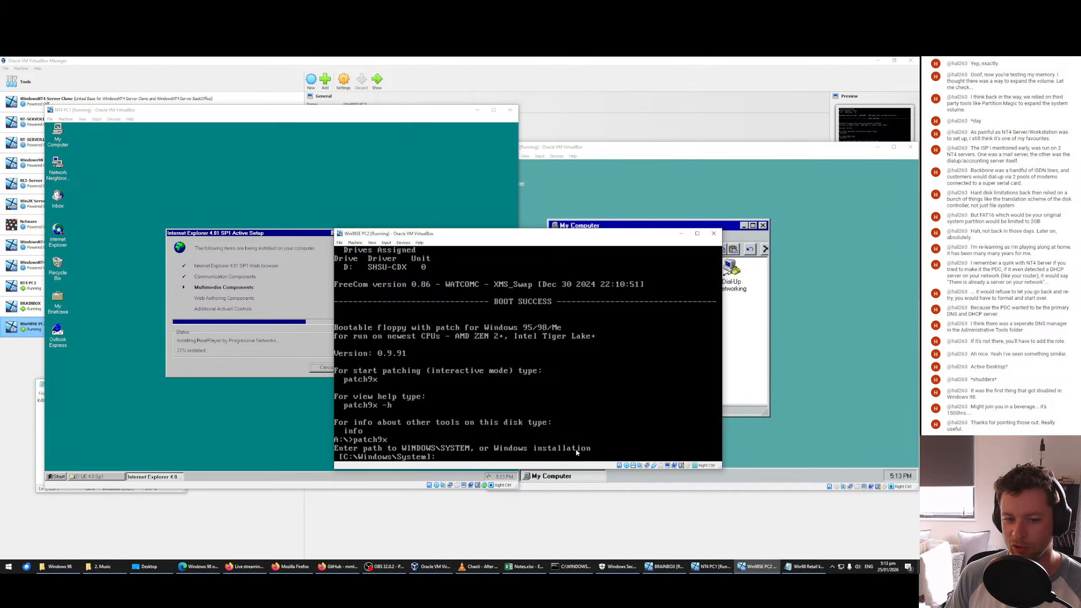
key("Return")
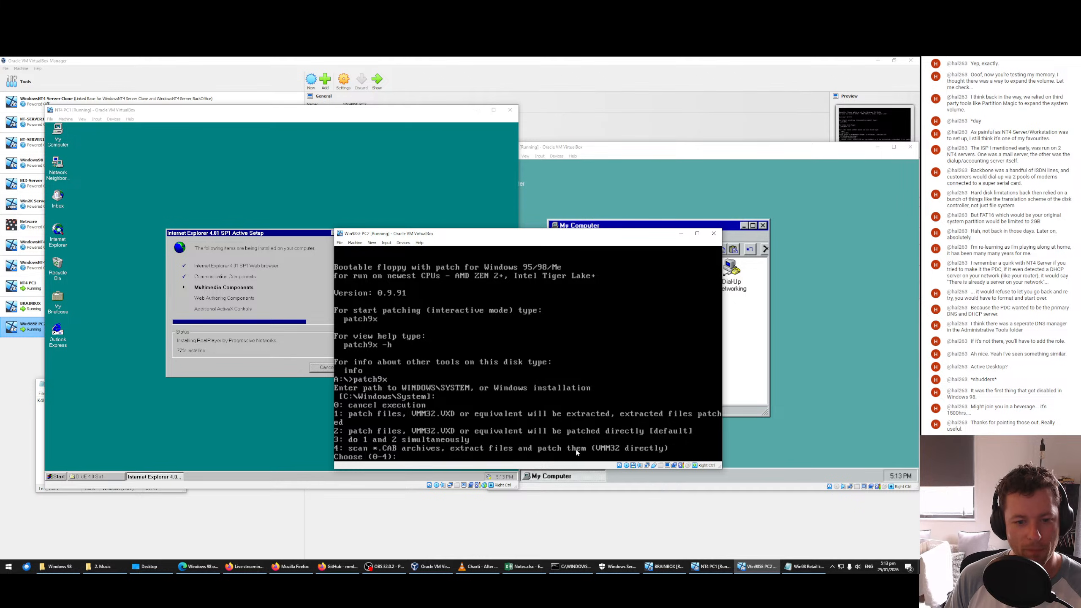
key("Return")
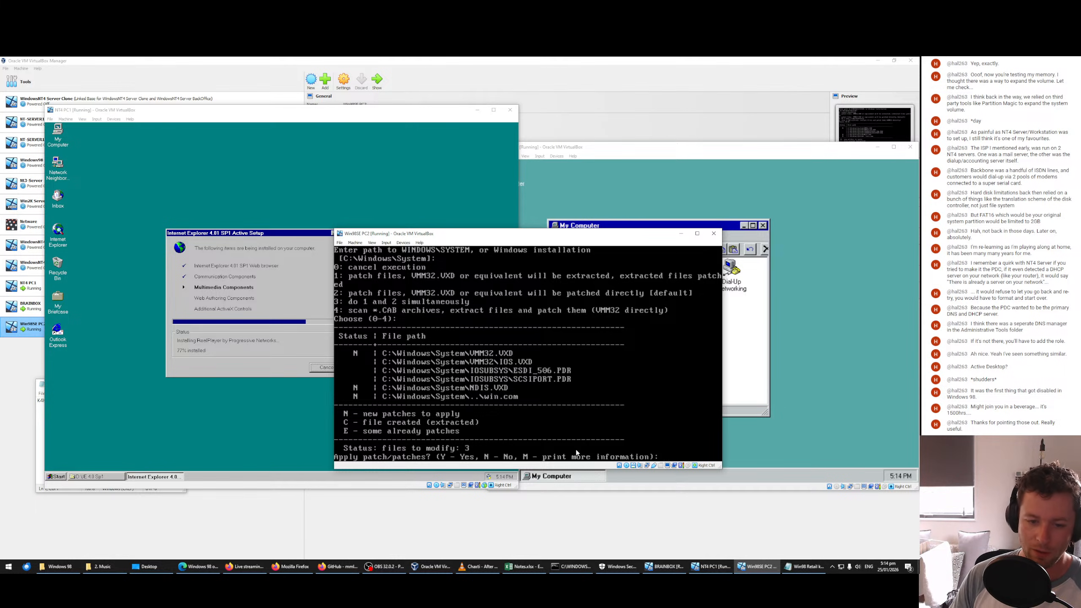
type("yh")
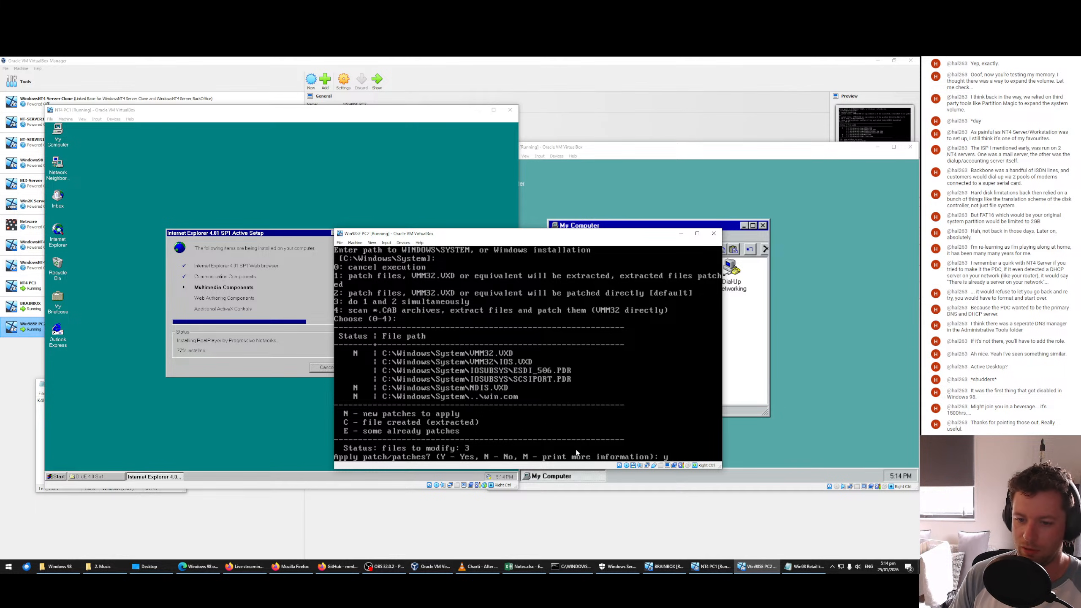
key("Return")
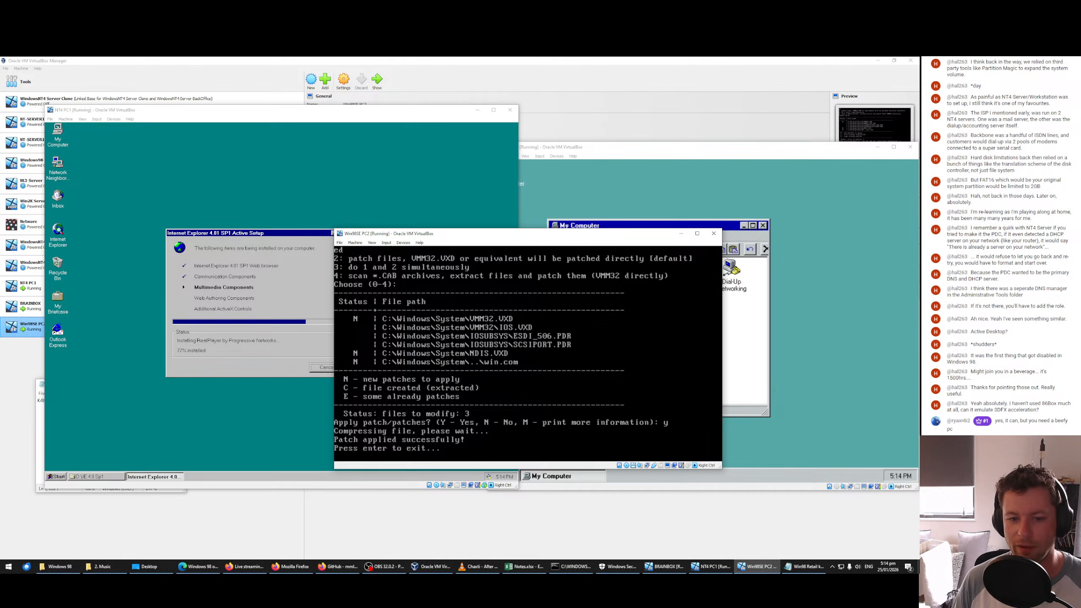
key("super+e")
left_click_drag(262, 238, 1080, 260)
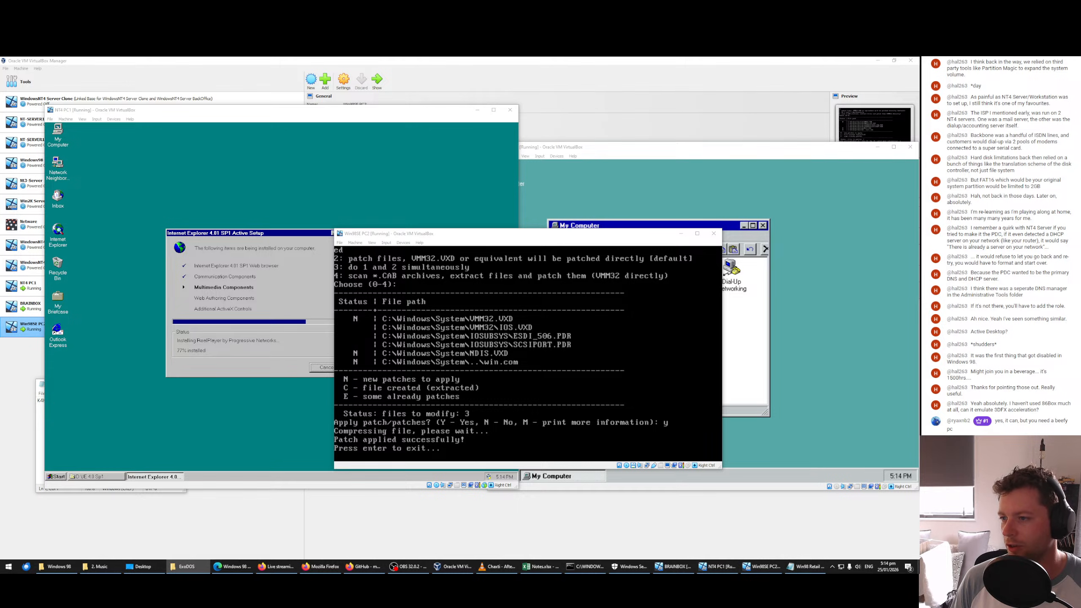
Check the eXoDOS folder's Properties (about 786 GB), then move the ExoDOS window to the right.
left_click_drag(918, 266, 325, 249)
right_click(329, 325)
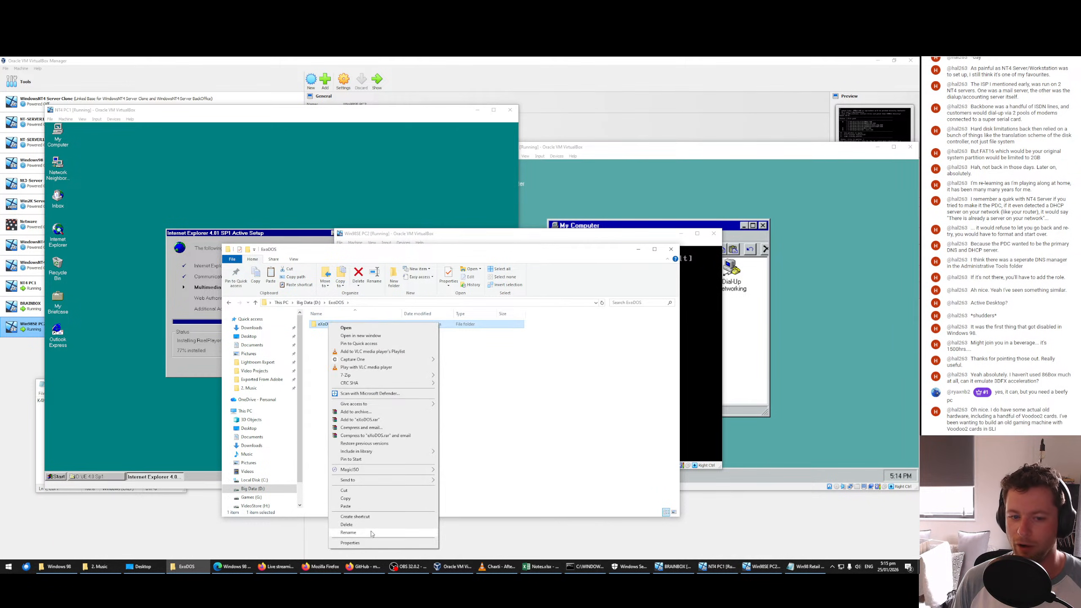
left_click(349, 545)
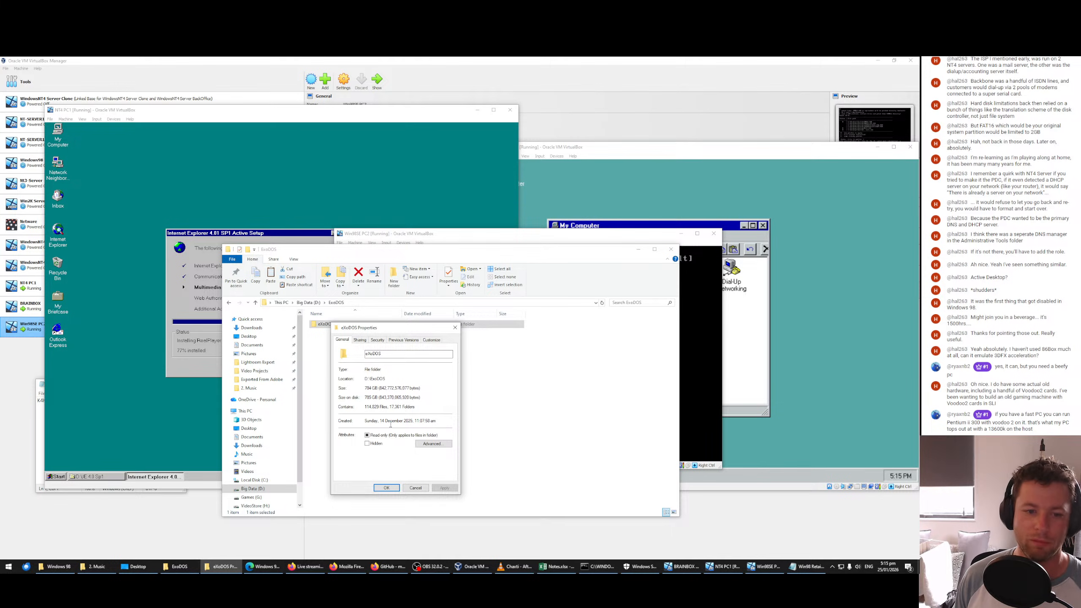
key("Escape")
left_click_drag(616, 248, 1080, 257)
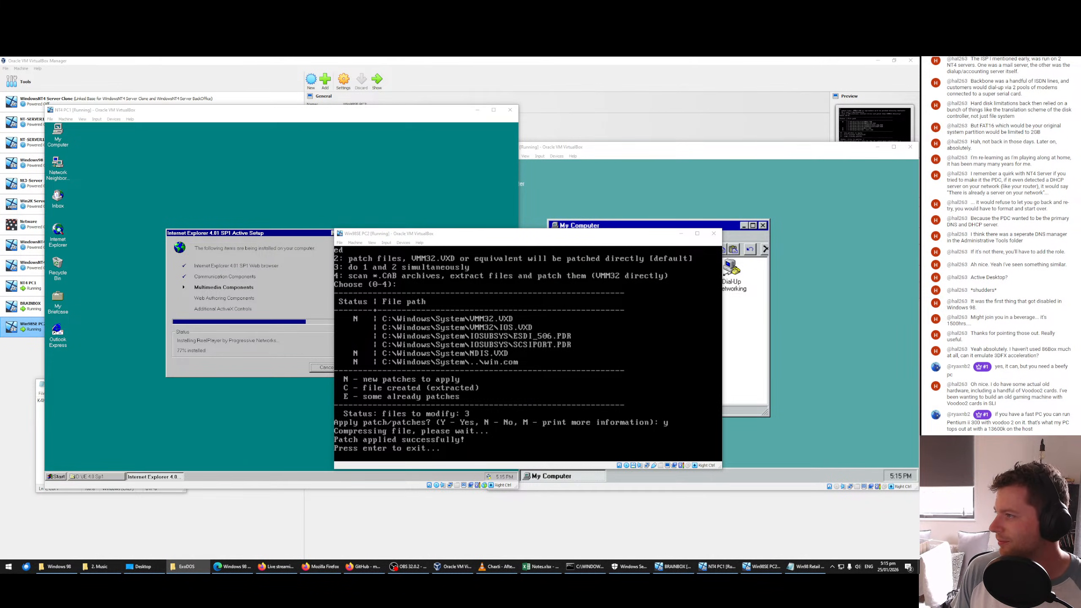
Exit the patcher on Win98SE PC2 after 'Patch applied successfully' and restart the machine.
left_click(553, 349)
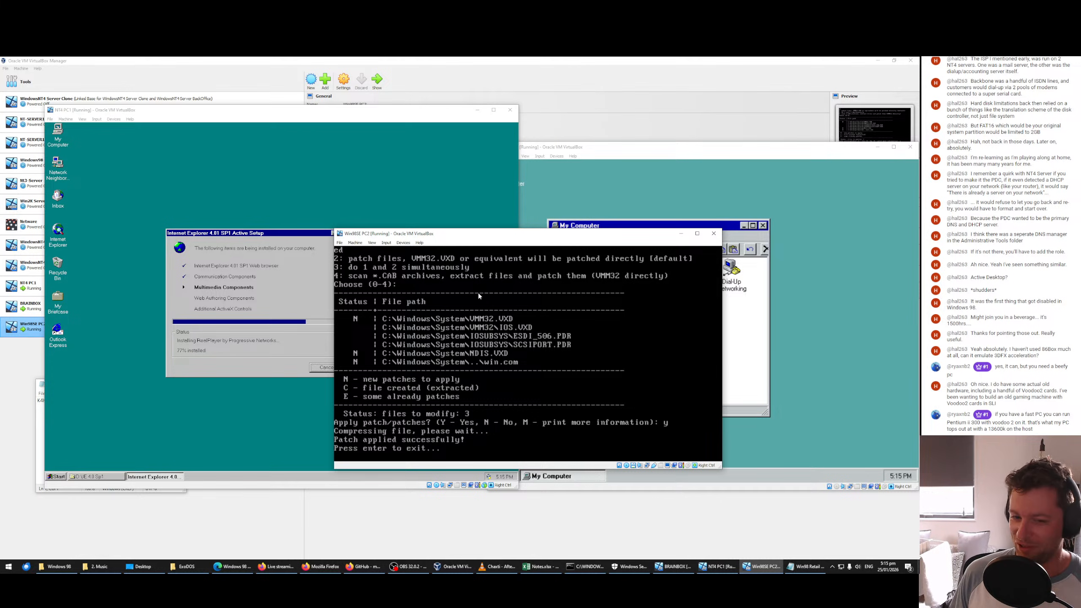
key("Return")
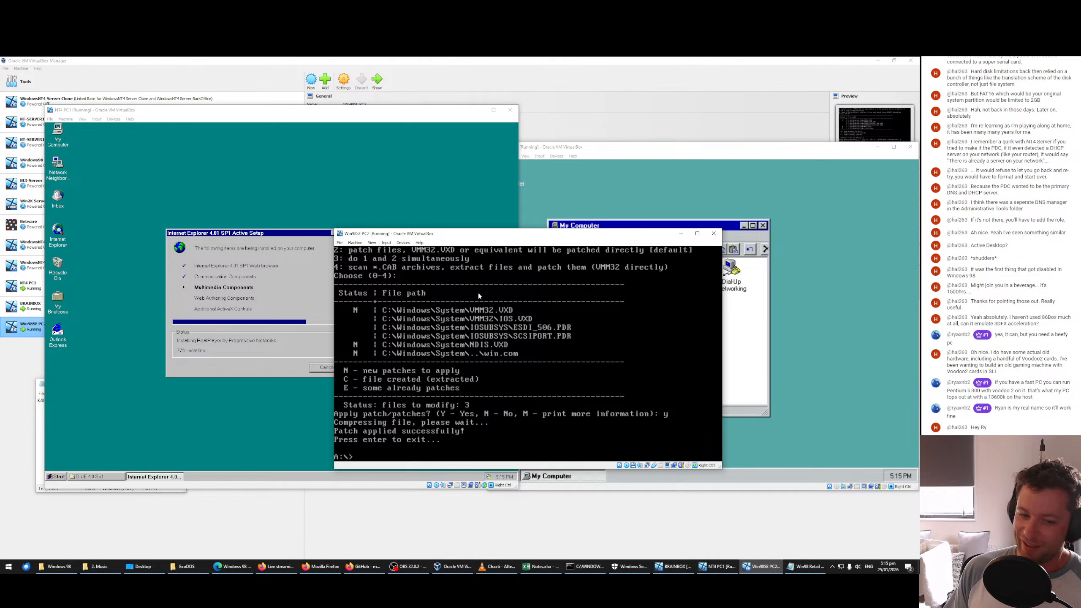
key("ctrl+Delete")
From the F12 boot menu, eject the patcher floppy and continue booting Windows from the hard disk.
key("F12")
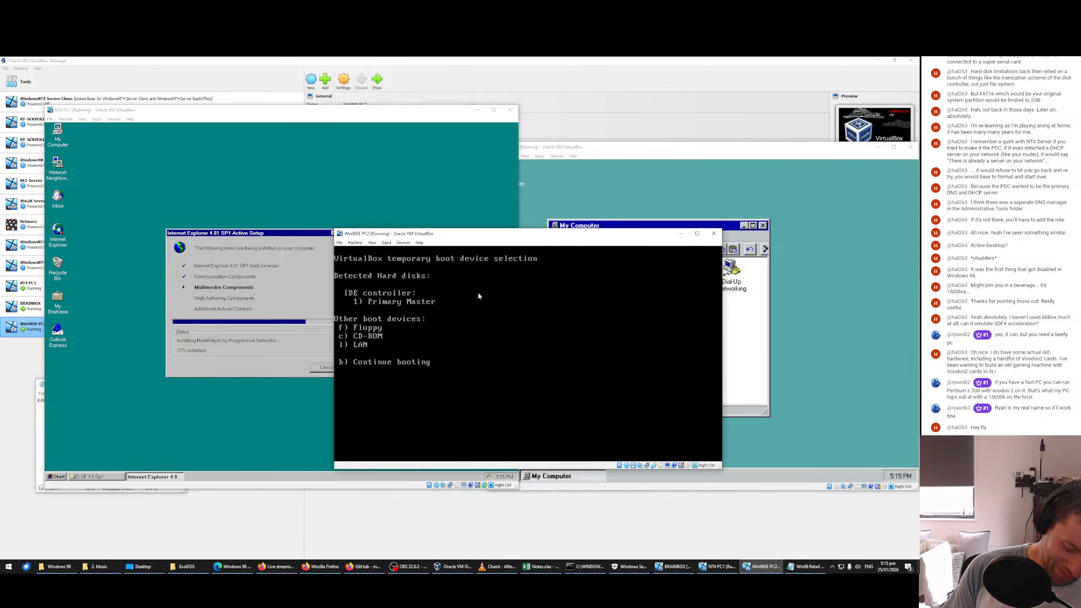
left_click(403, 243)
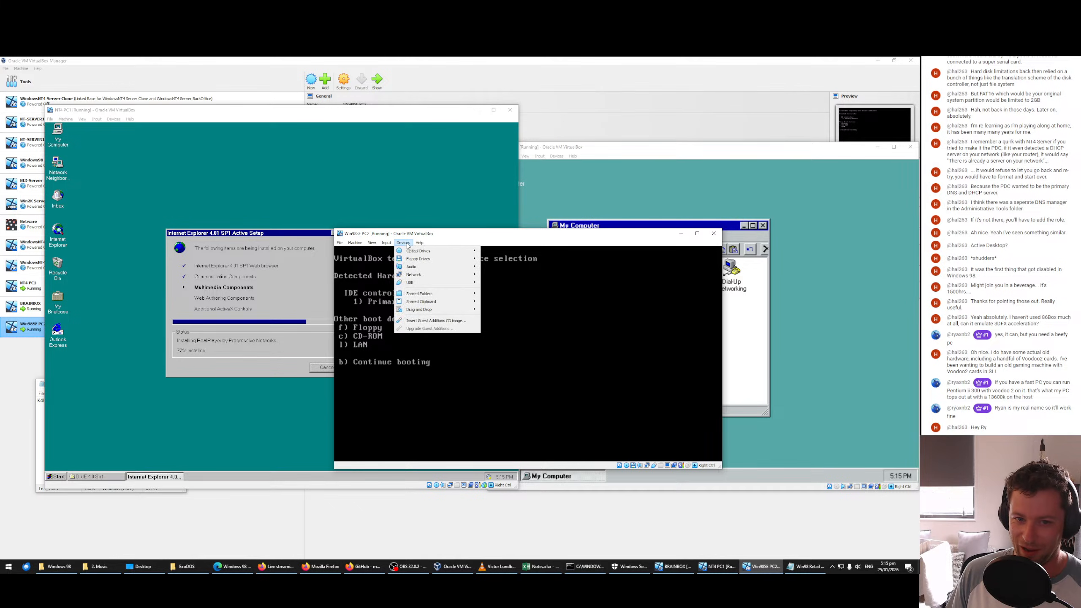
mouse_move(438, 259)
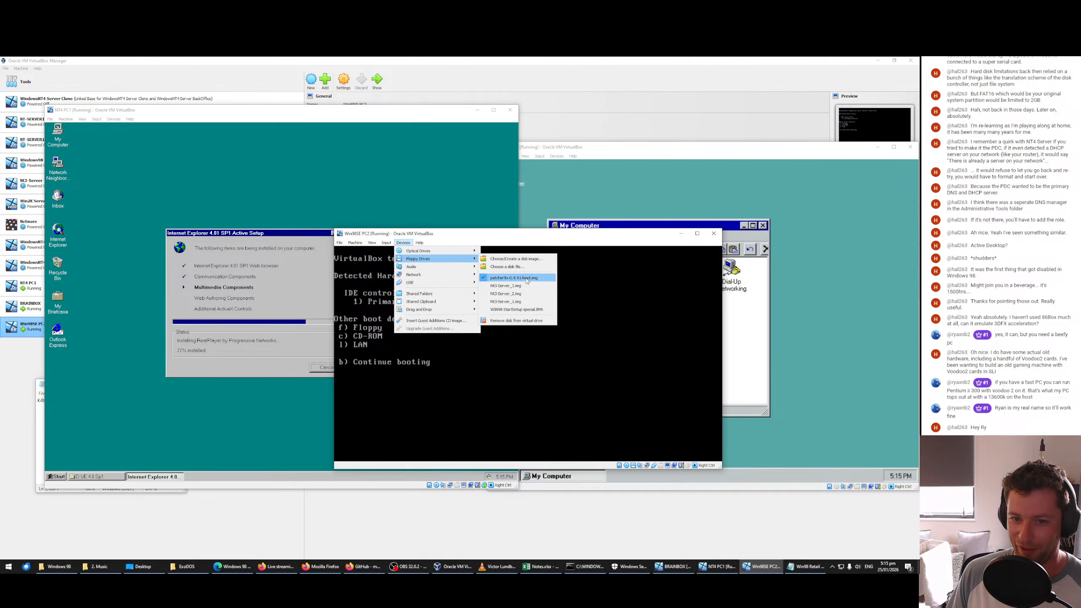
left_click(524, 321)
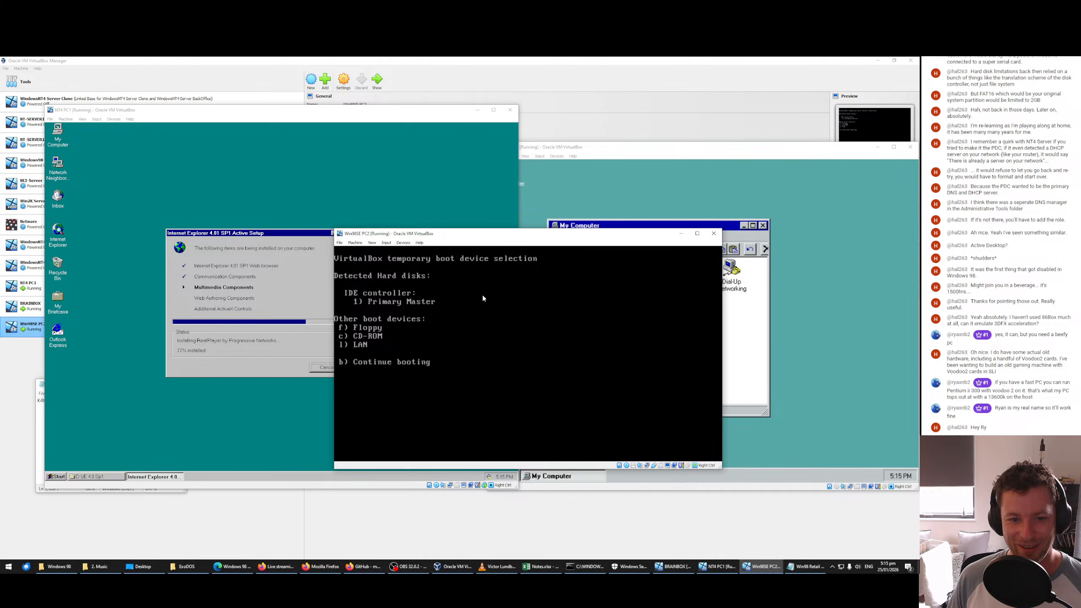
key("b")
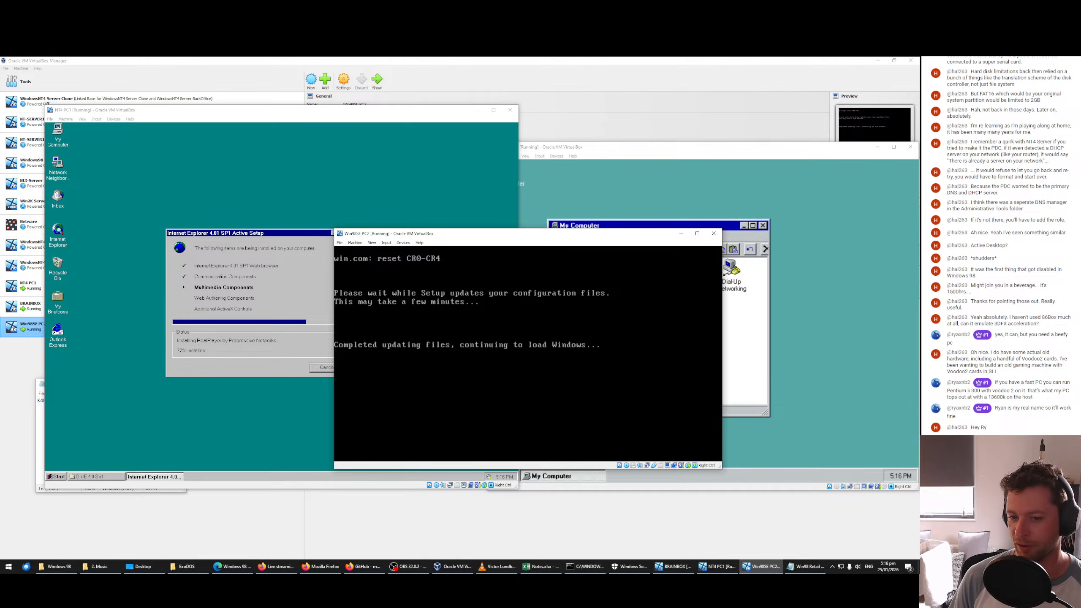
left_click(232, 567)
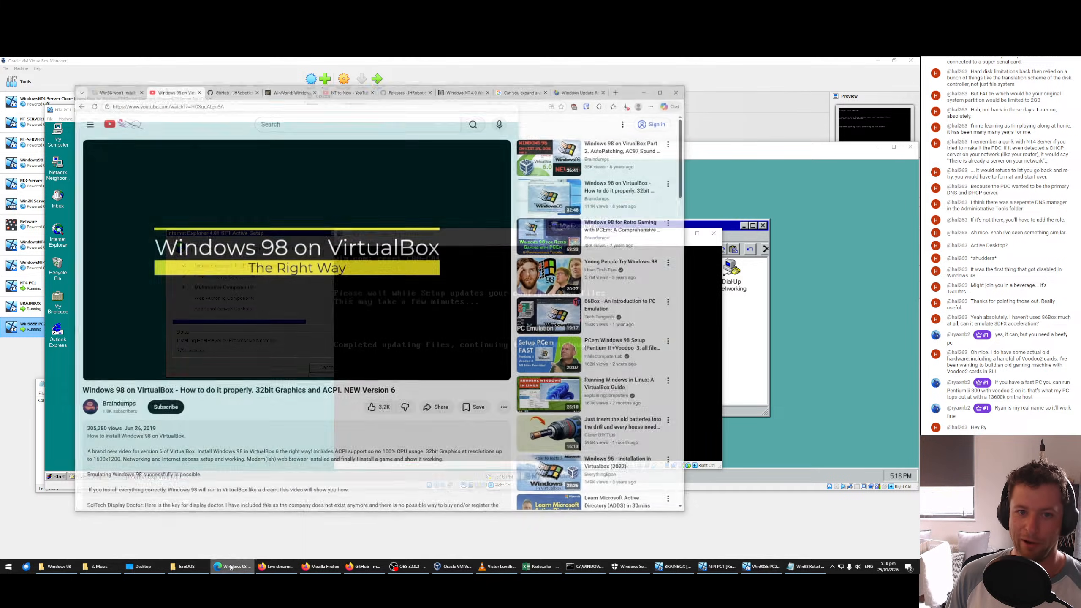
Open the vmdisp9x Releases page and note the VBox VGA/QEMU driver entry.
left_click(229, 68)
scroll(426, 267, "up", 20)
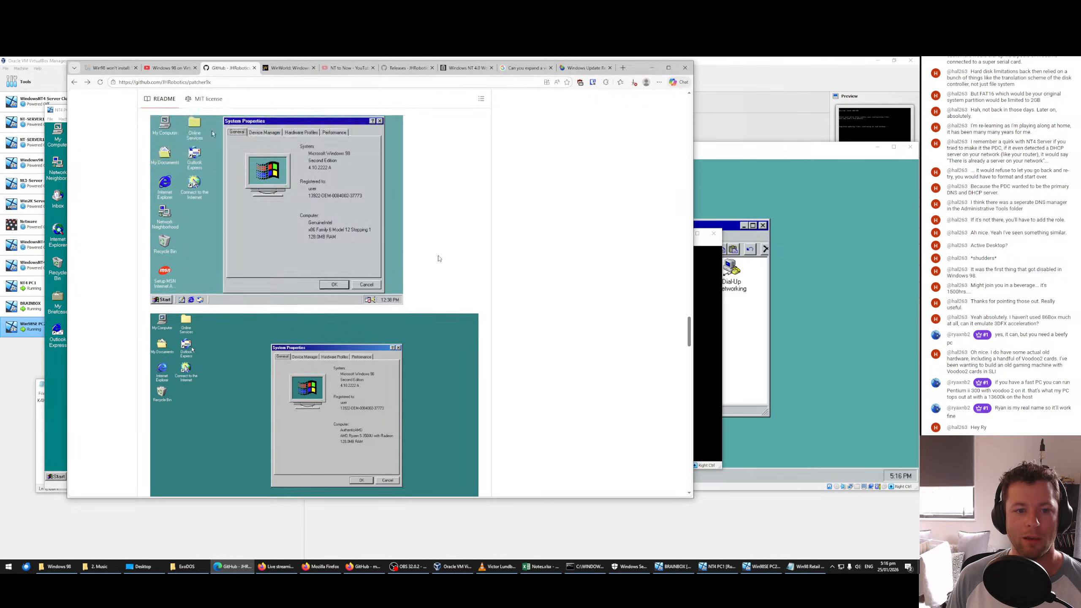
scroll(426, 268, "up", 15)
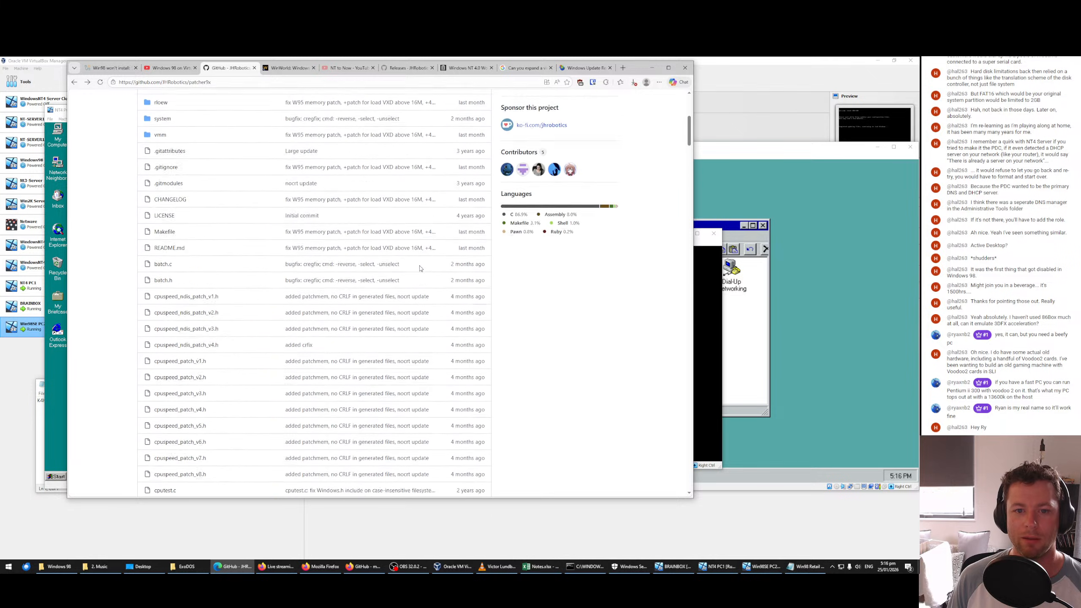
left_click(405, 68)
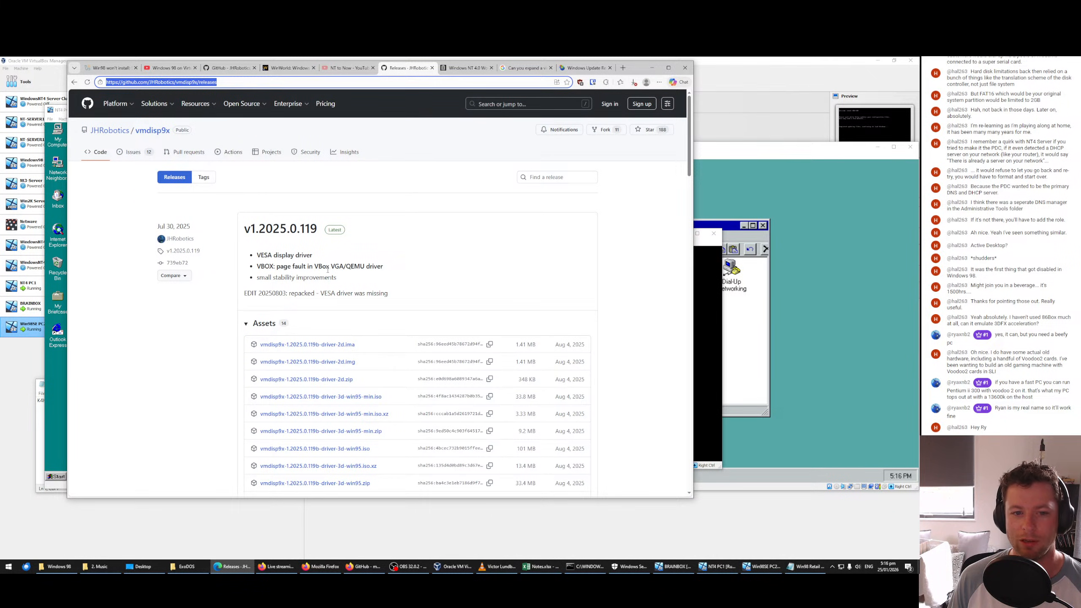
left_click_drag(315, 266, 384, 266)
left_click(400, 281)
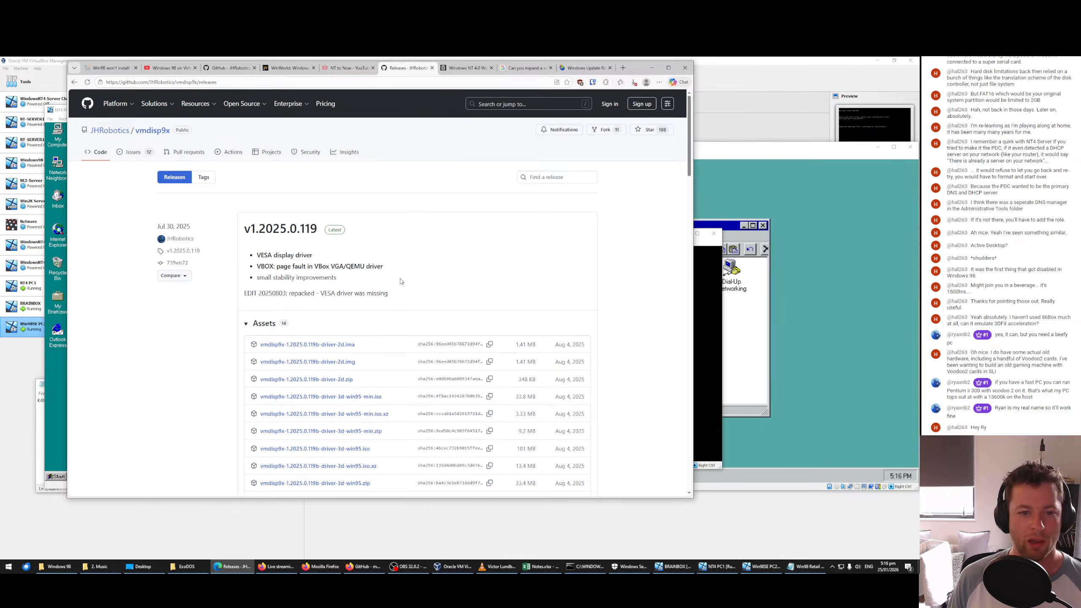
scroll(399, 281, "down", 12)
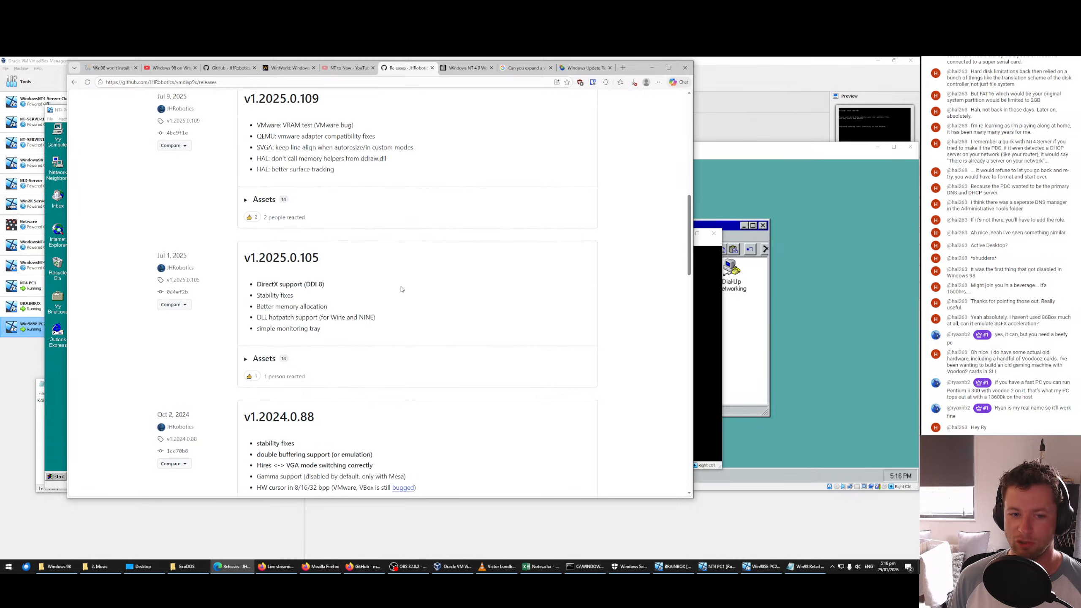
scroll(402, 290, "up", 15)
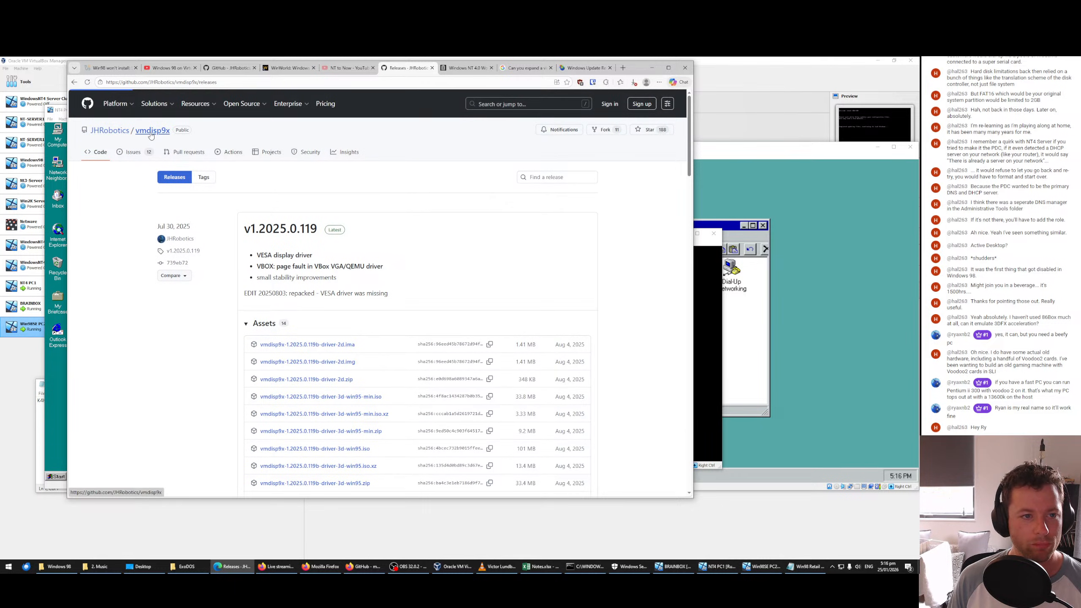
Look at the vmdisp9x repo and JHRobotics profile, return to review the release assets, then minimise Edge.
left_click(150, 134)
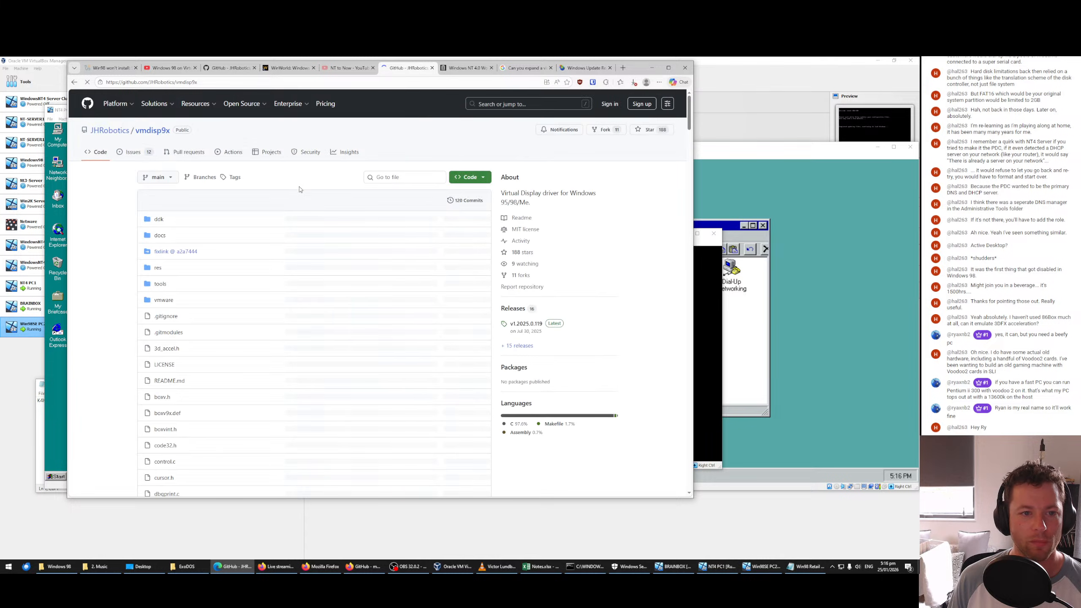
left_click(123, 131)
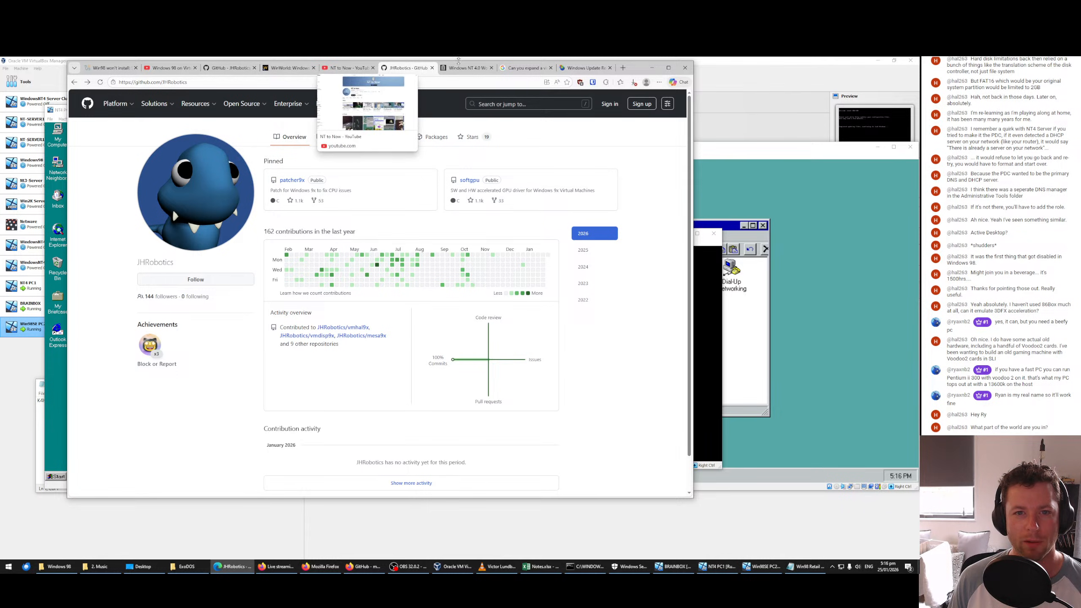
key("alt+Left")
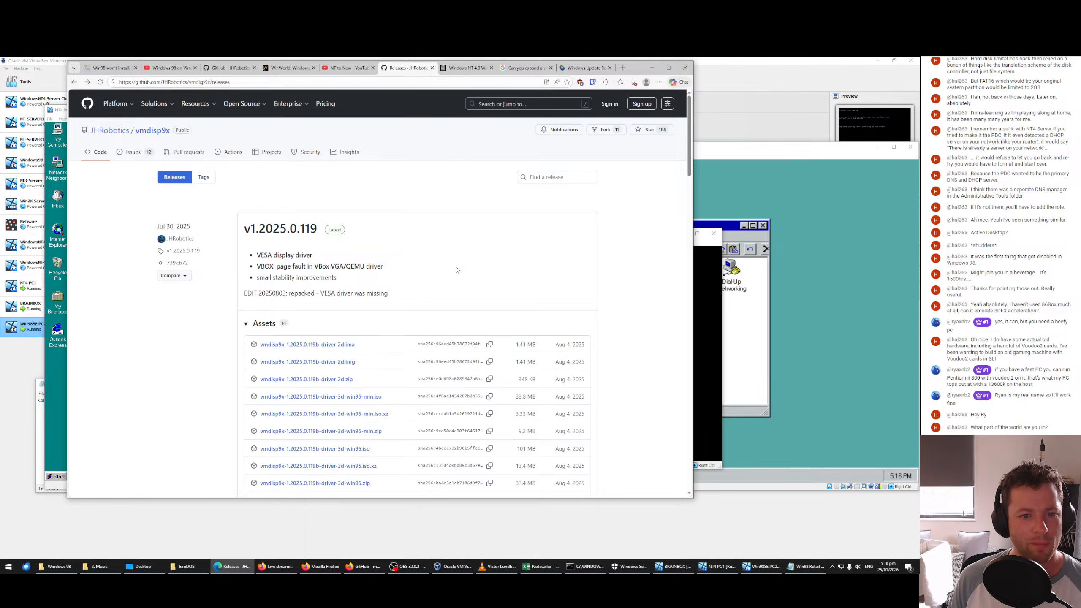
scroll(547, 247, "down", 4)
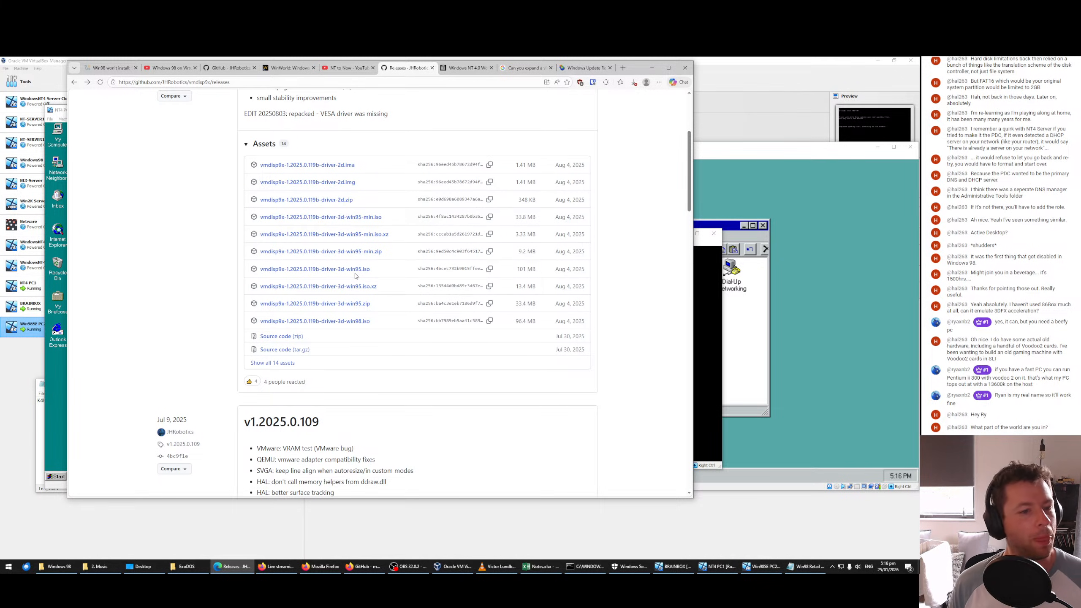
scroll(387, 336, "down", 5)
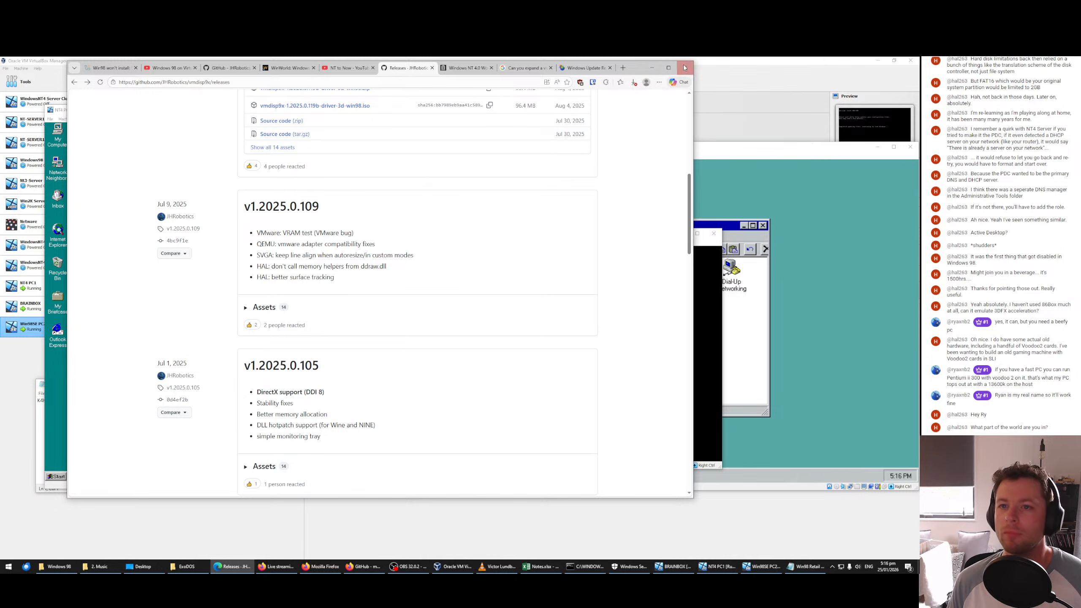
left_click(651, 67)
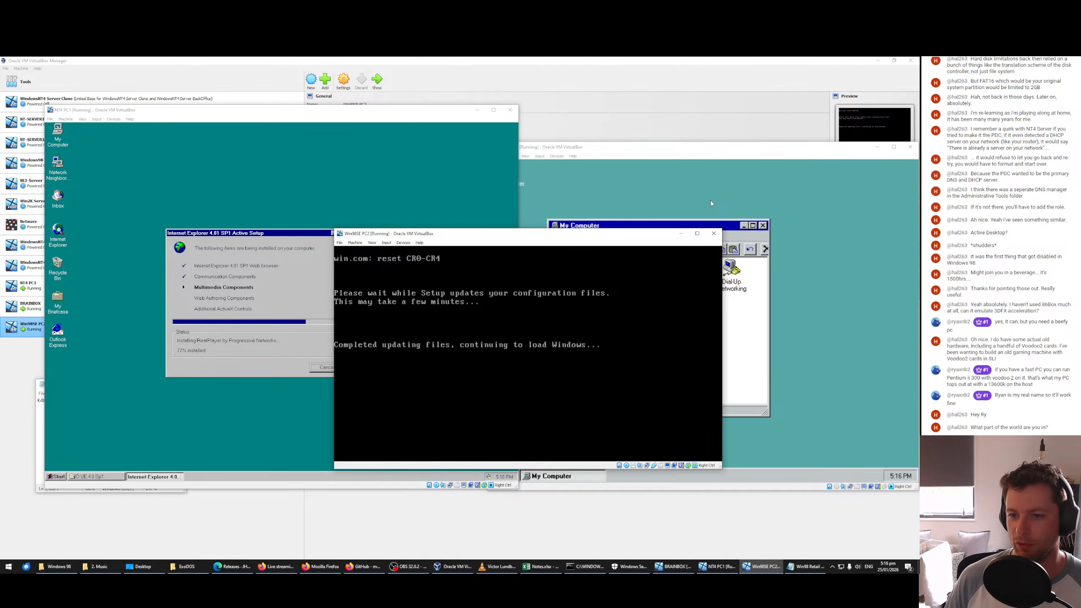
Power off Win98SE PC2 and reposition the Internet Explorer 4.01 Active Setup window in NT4 PC1.
left_click(713, 234)
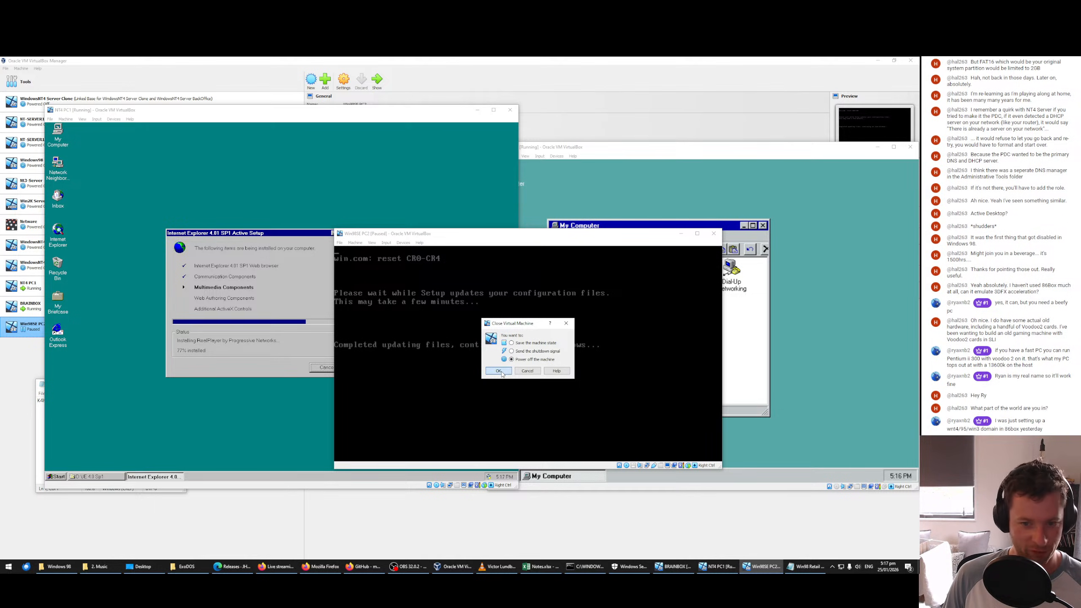
left_click(499, 371)
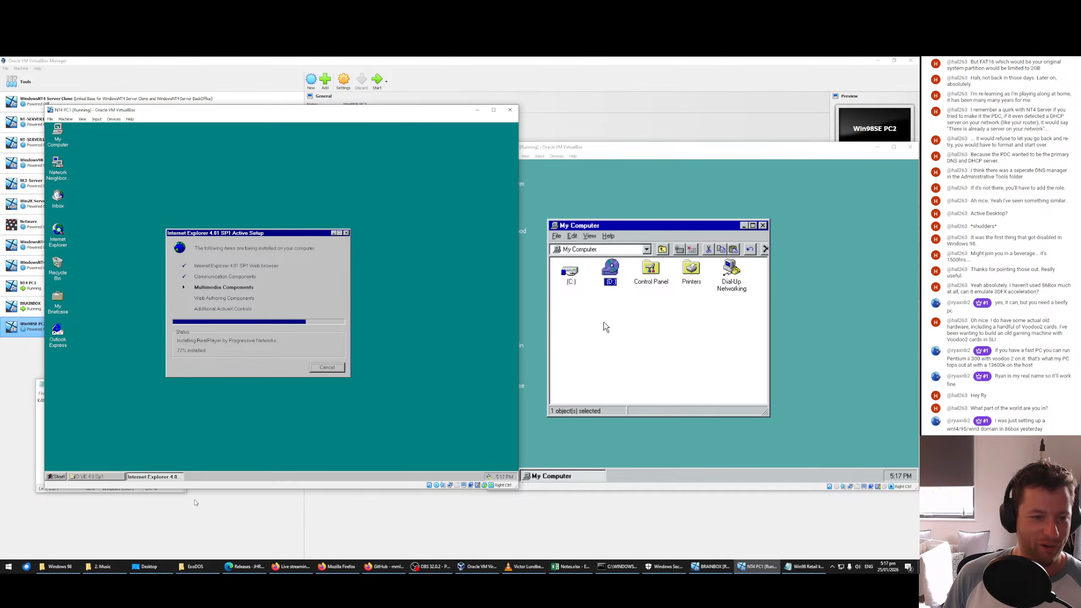
left_click_drag(241, 235, 207, 189)
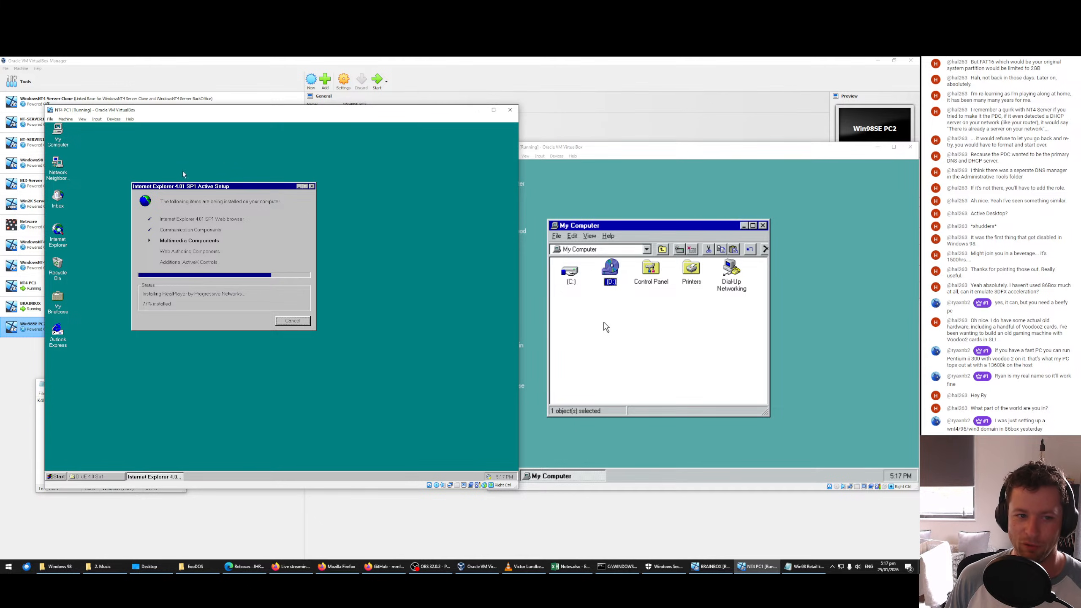
left_click_drag(238, 186, 289, 229)
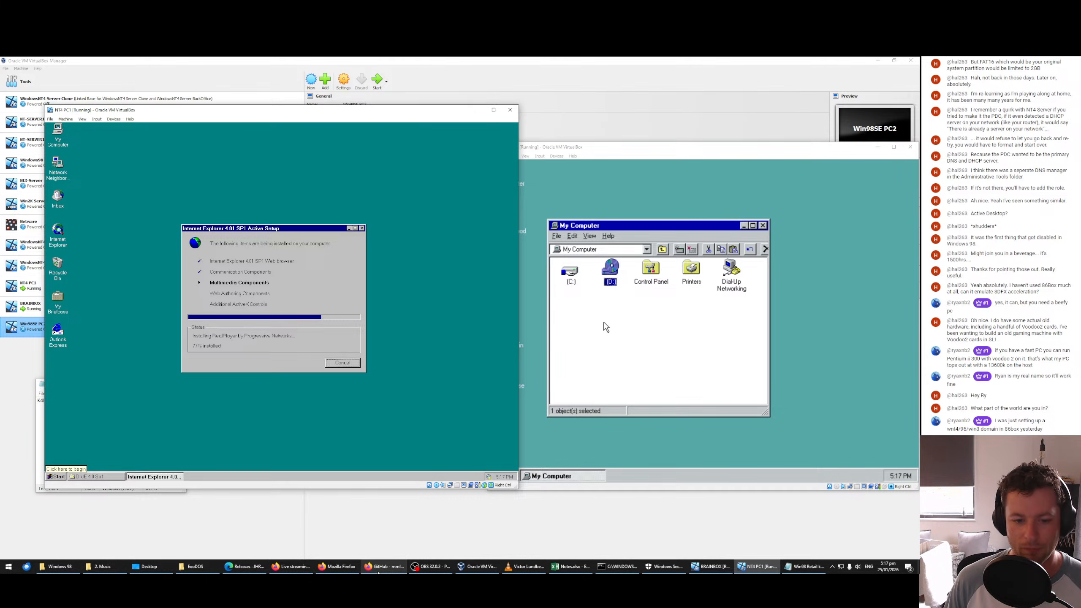
Copy the tutorial's mouse command into Notepad, keeping only the VBoxManage setextradata line.
left_click(303, 541)
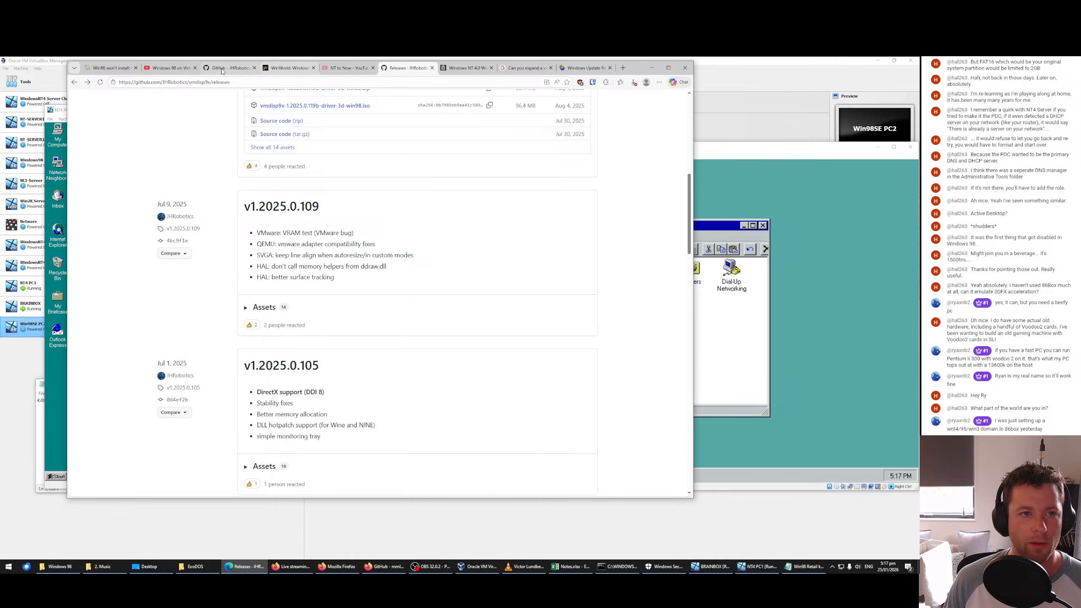
left_click(170, 68)
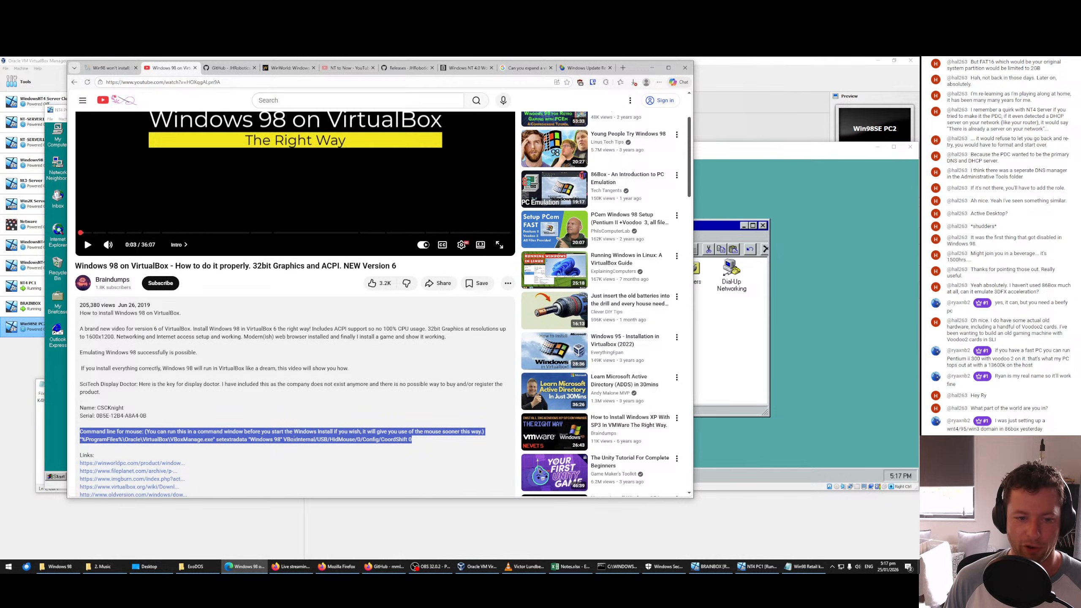
right_click(292, 441)
left_click(312, 304)
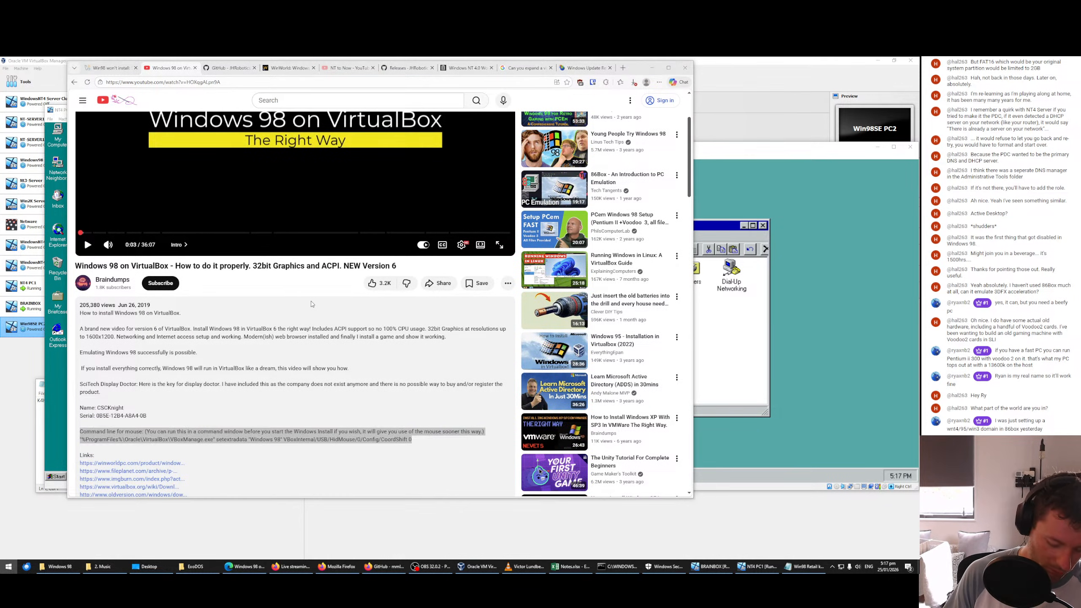
key("super")
type("notepad")
key("Return")
key("ctrl+v")
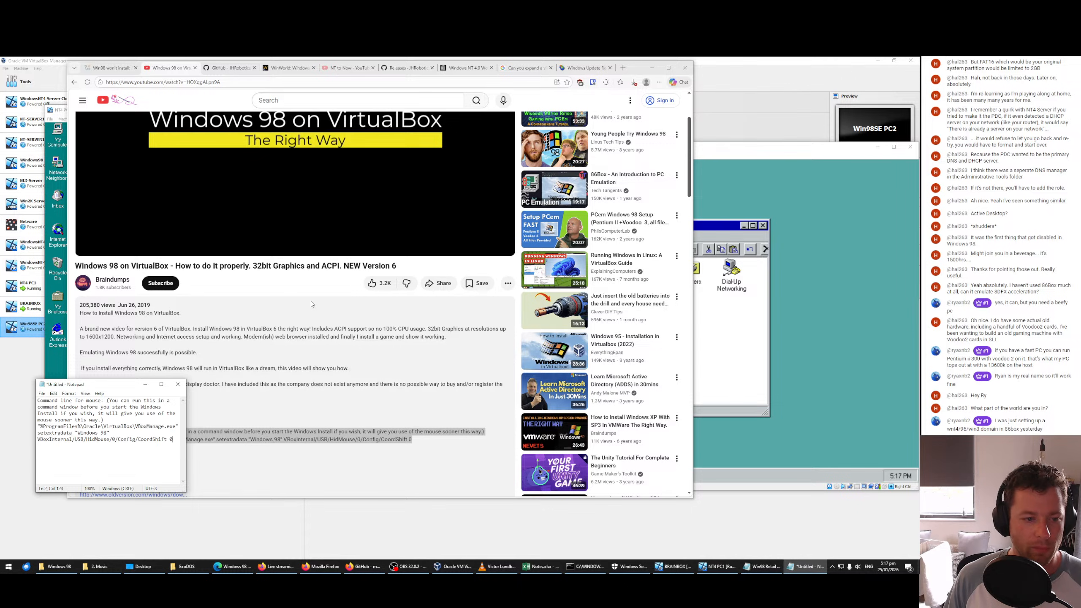
left_click_drag(185, 492, 644, 478)
left_click_drag(408, 410, 31, 415)
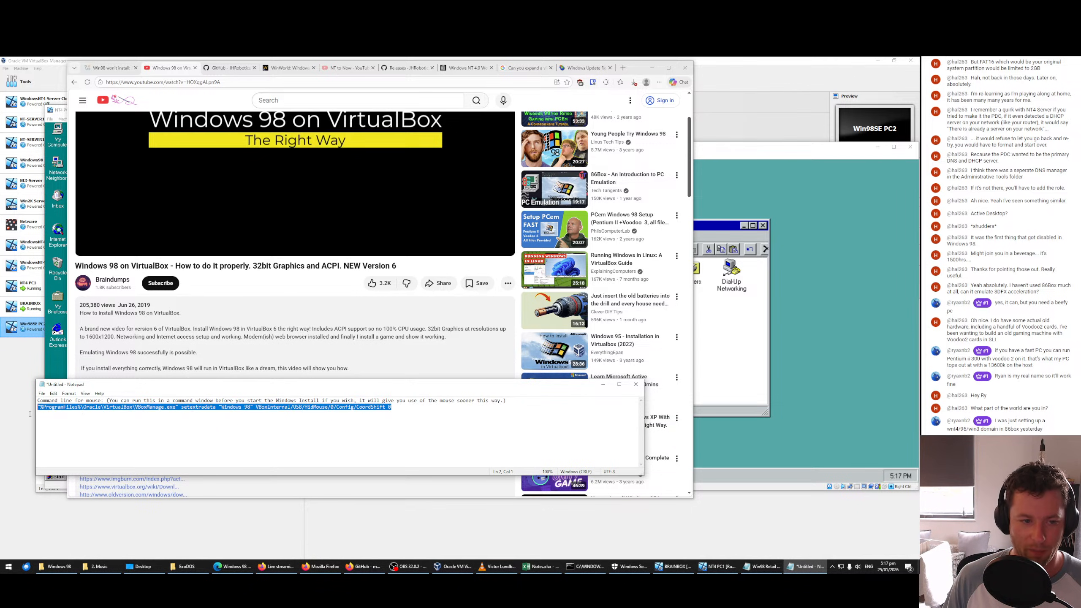
key("ctrl+x")
key("ctrl+a")
key("ctrl+v")
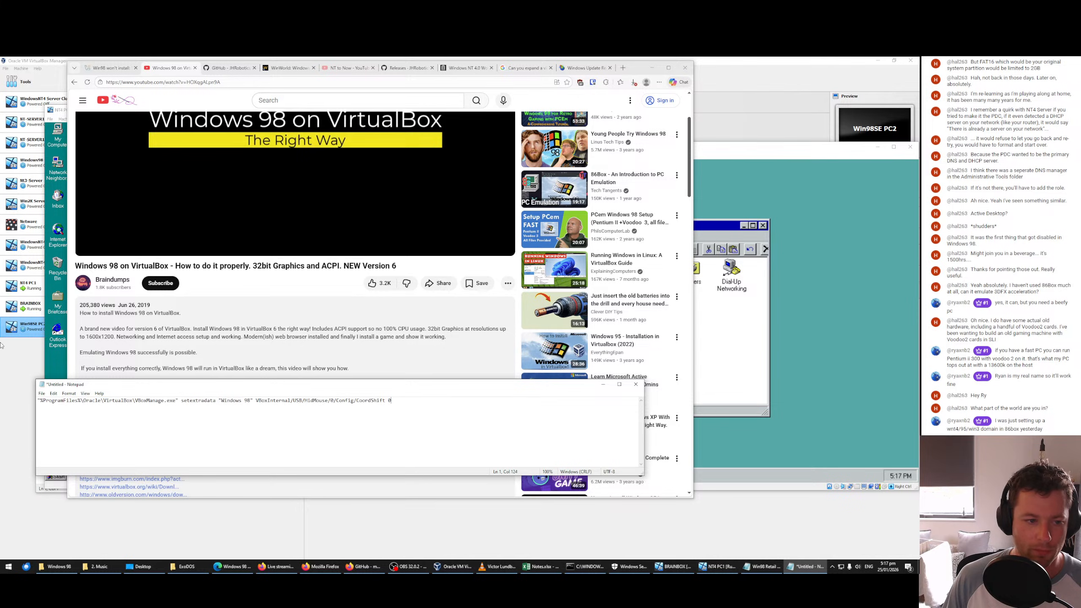
Check the VM's name in its settings and change the command's machine name to 'Win98SE PC2'.
left_click_drag(239, 385, 403, 380)
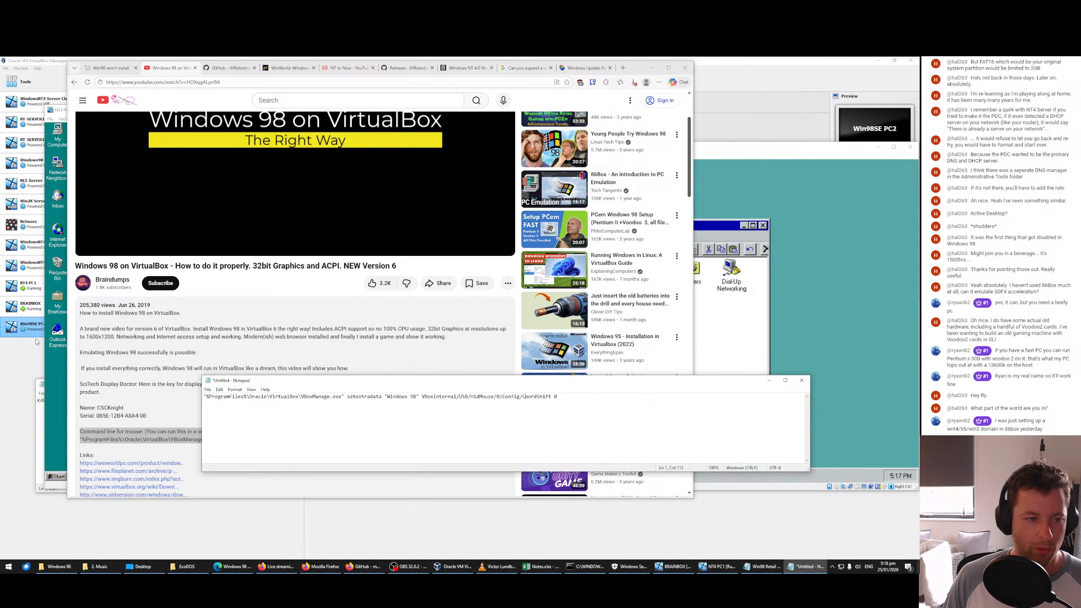
right_click(28, 328)
left_click(48, 333)
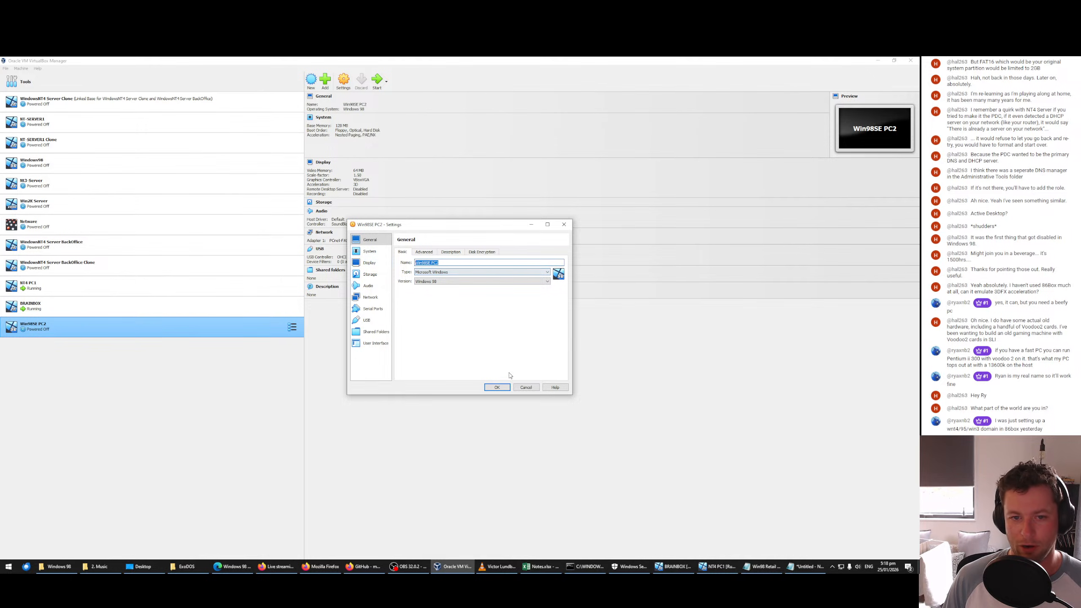
left_click(526, 387)
left_click(805, 567)
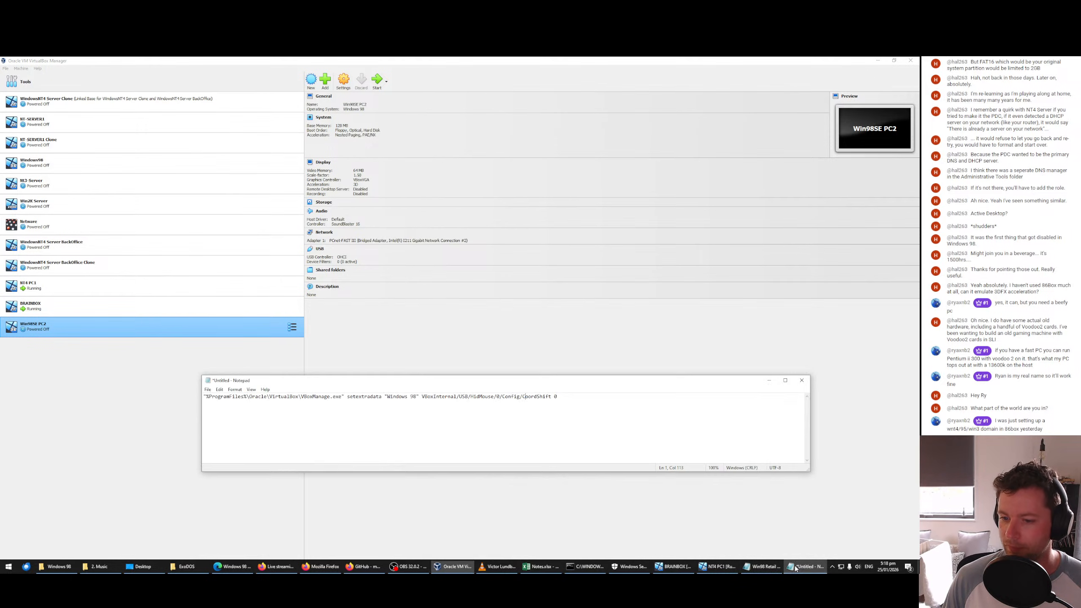
left_click_drag(420, 397, 387, 397)
type("Win98SE PC2")
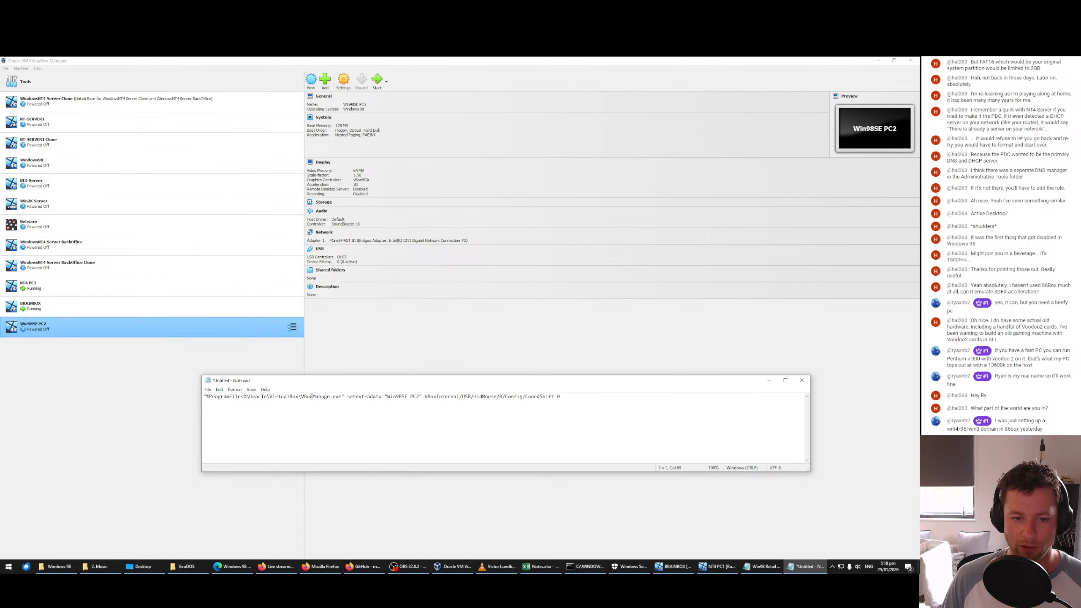
left_click_drag(304, 398, 371, 401)
left_click(360, 398)
left_click_drag(450, 397, 562, 391)
Run the edited CoordShift 0 command in an administrator Command Prompt.
left_click_drag(626, 421, 152, 391)
key("ctrl+c")
key("super+r")
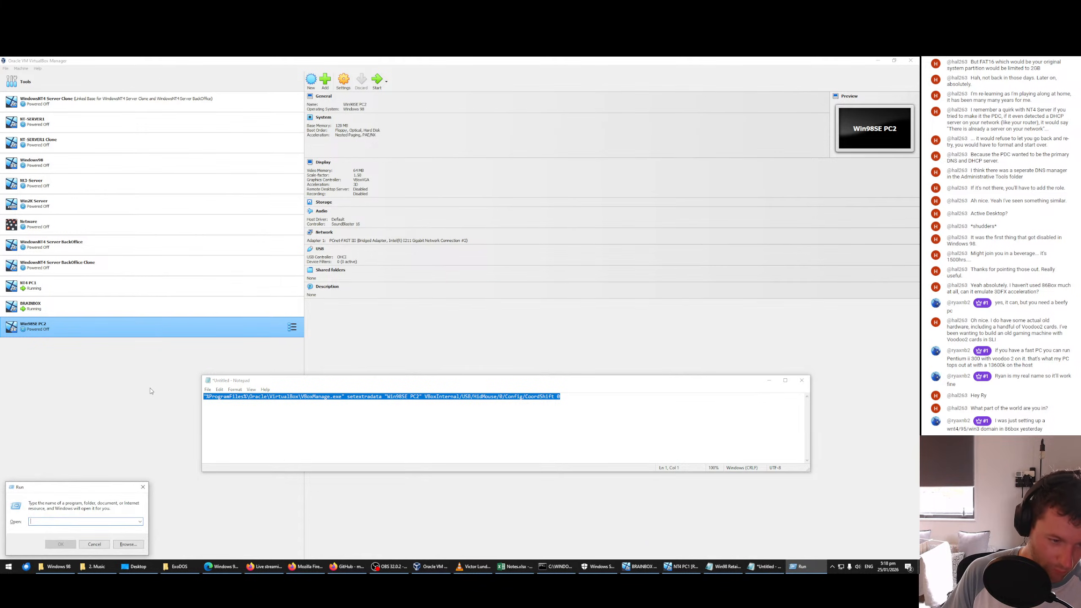
type("cmd")
key("Return")
key("ctrl+shift+Return")
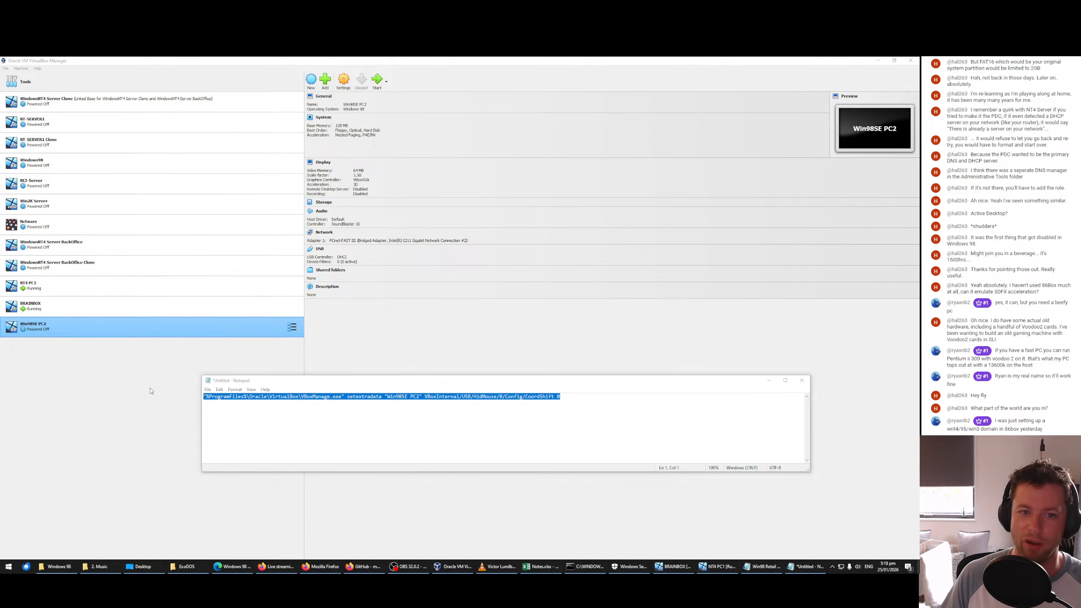
key("ctrl+v")
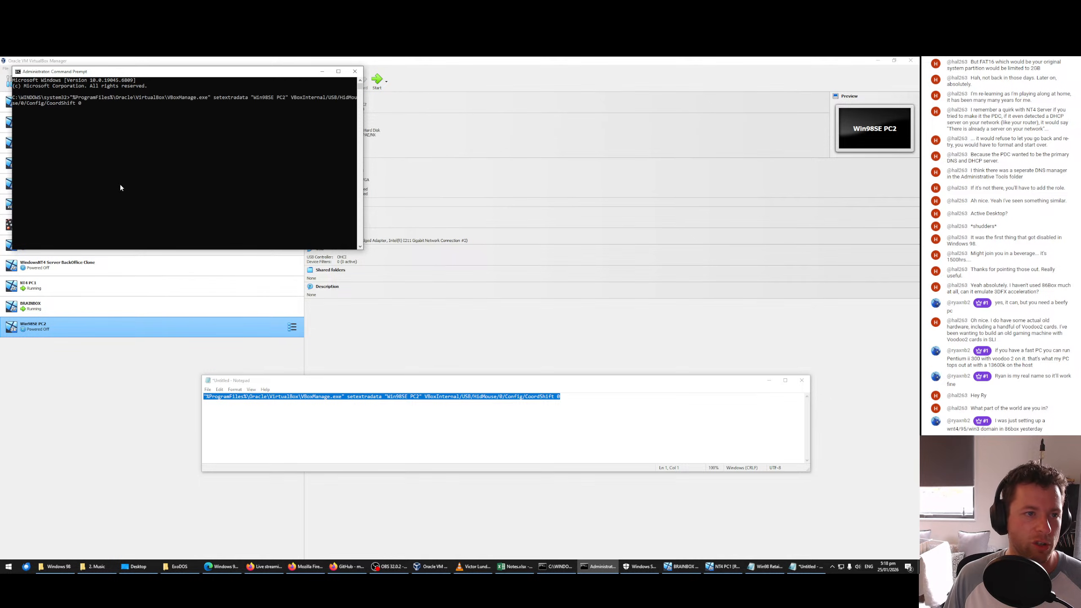
key("Return")
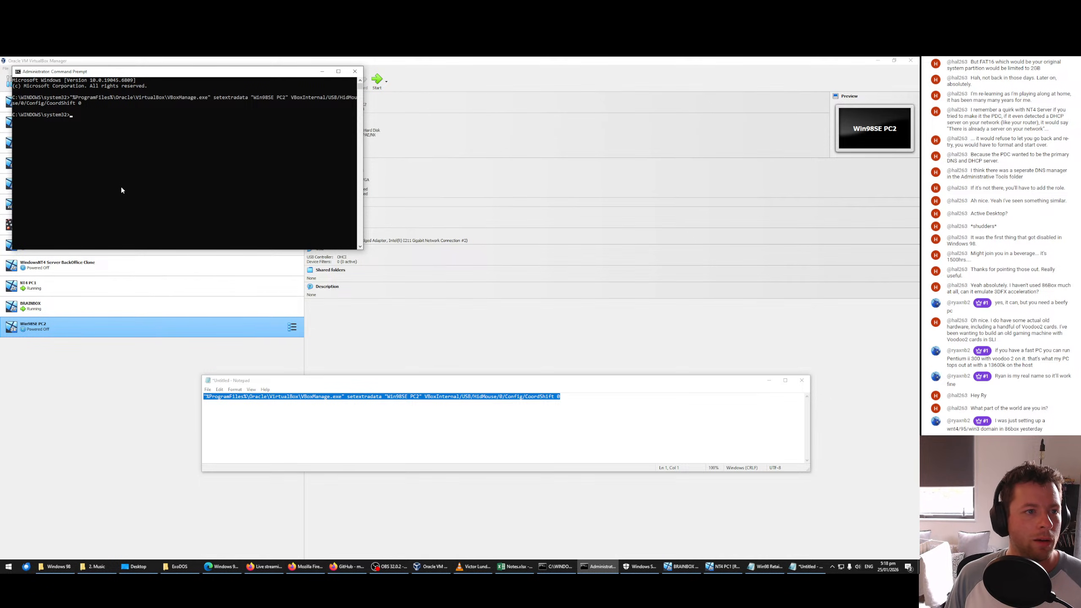
left_click(131, 389)
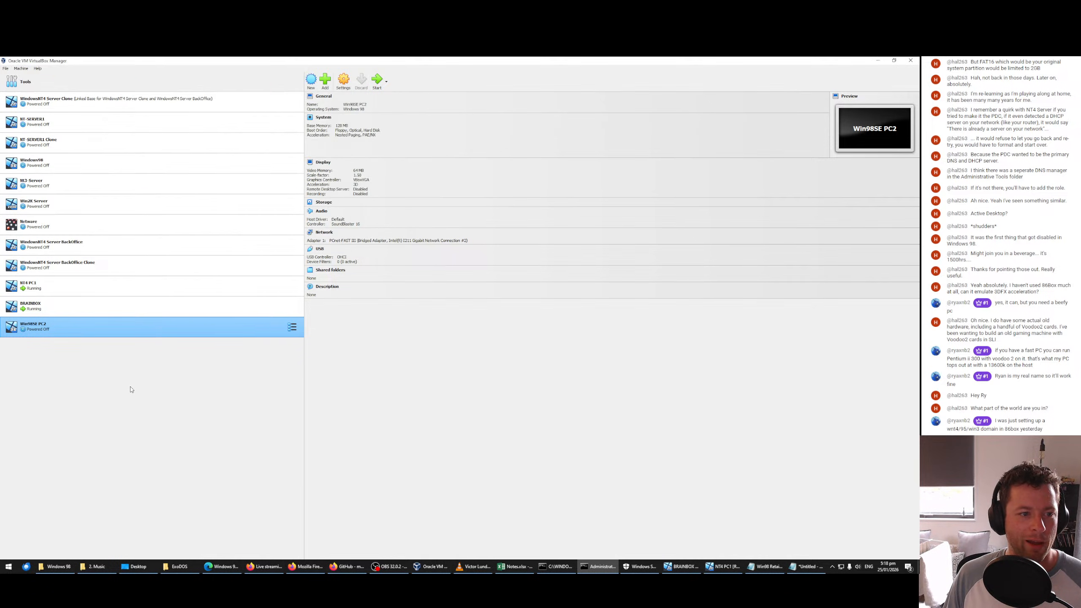
Start Win98SE PC2, close Notepad without saving, and confirm the Enter Network Password logon.
double_click(93, 333)
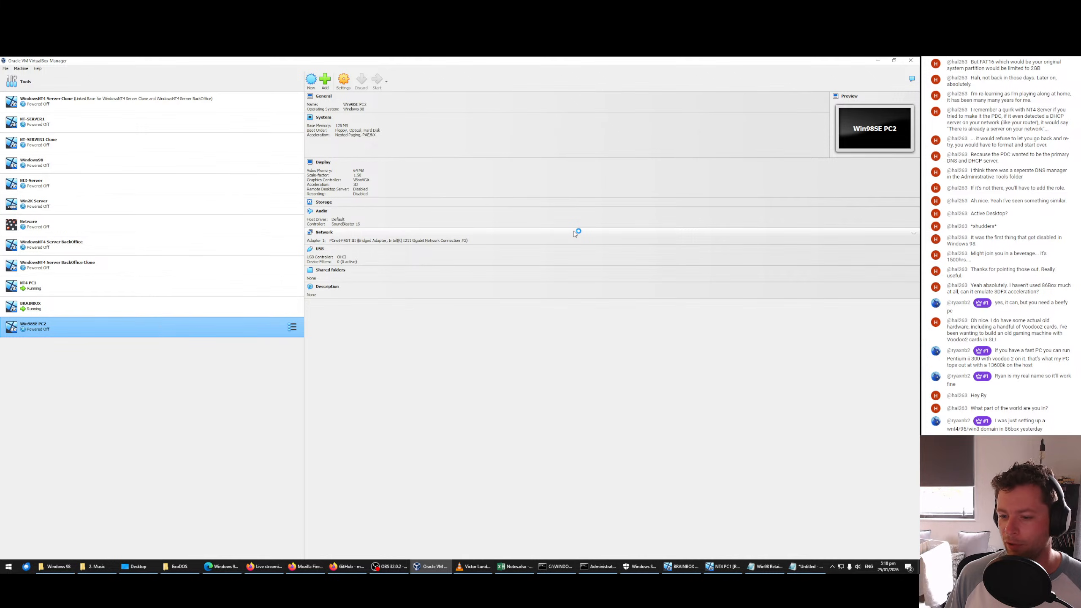
left_click(806, 566)
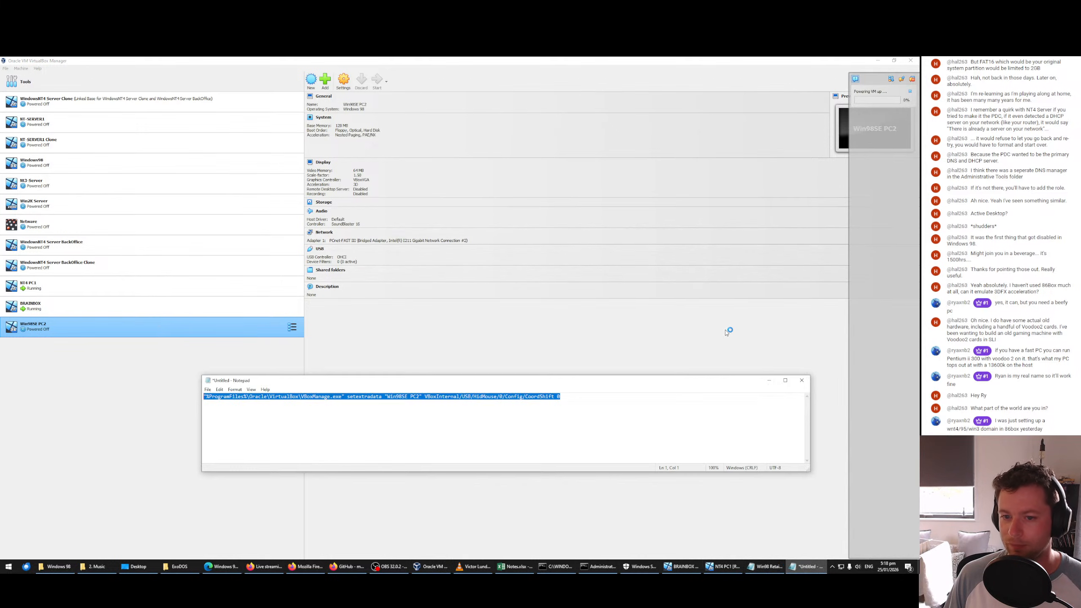
left_click(801, 379)
left_click(472, 310)
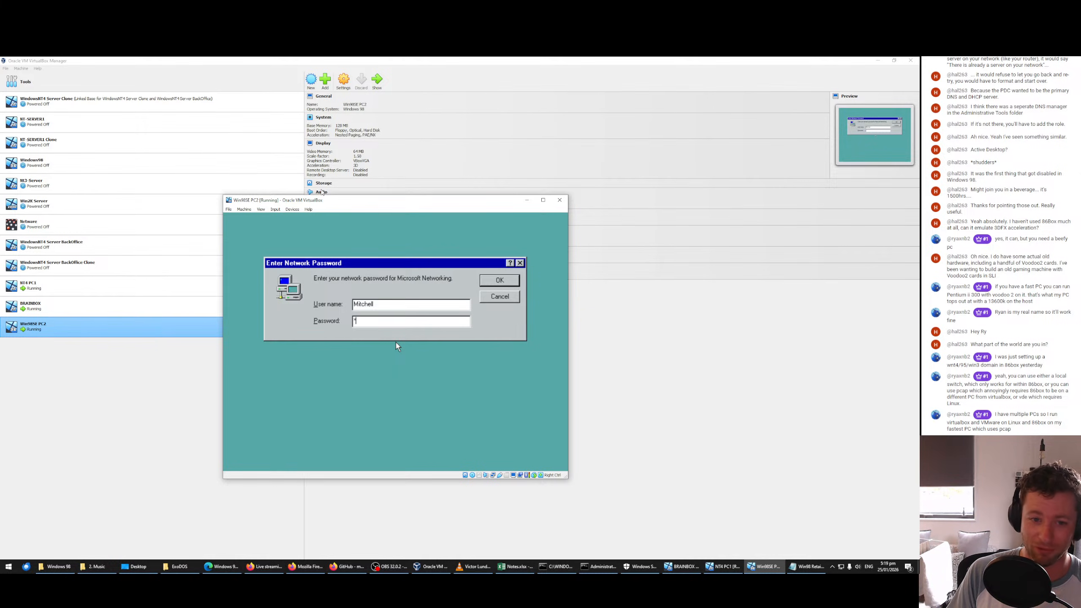
key("Return")
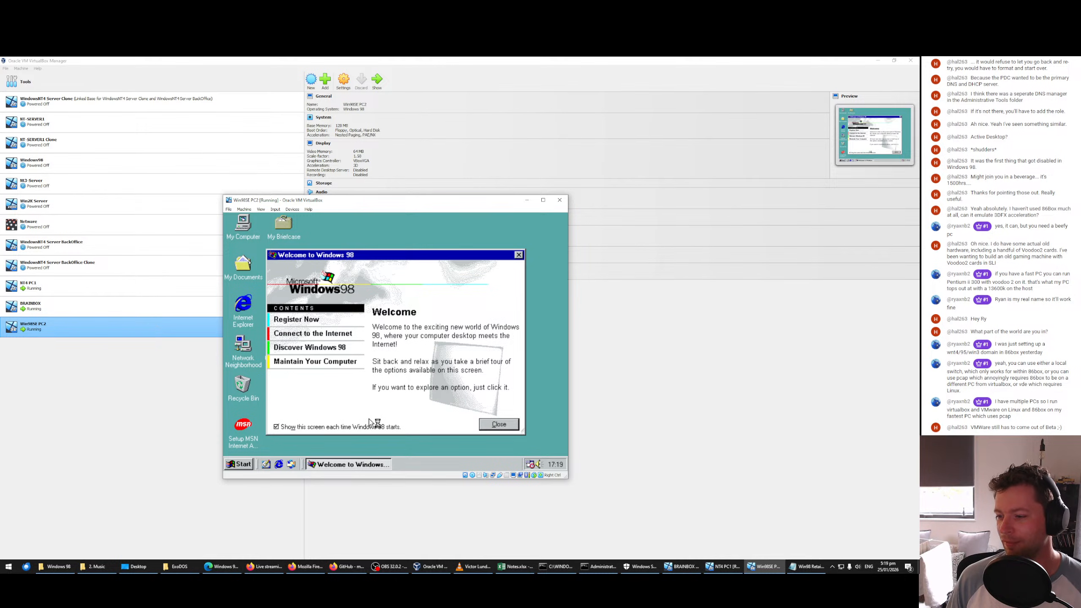
Untick 'Show this screen each time Windows 98 starts', close Welcome, and select My Computer.
left_click(355, 427)
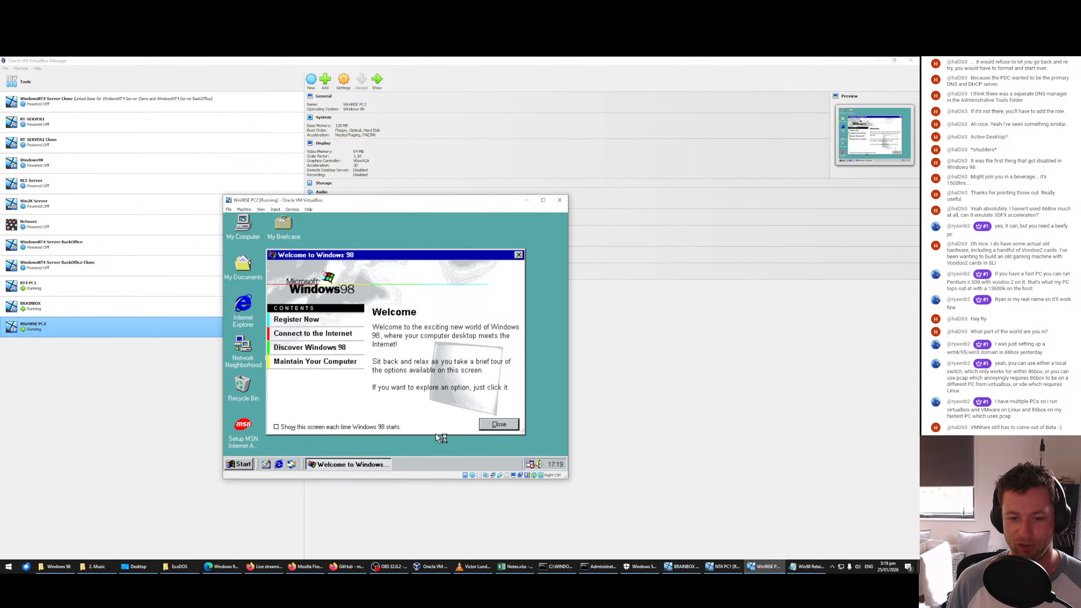
left_click(494, 424)
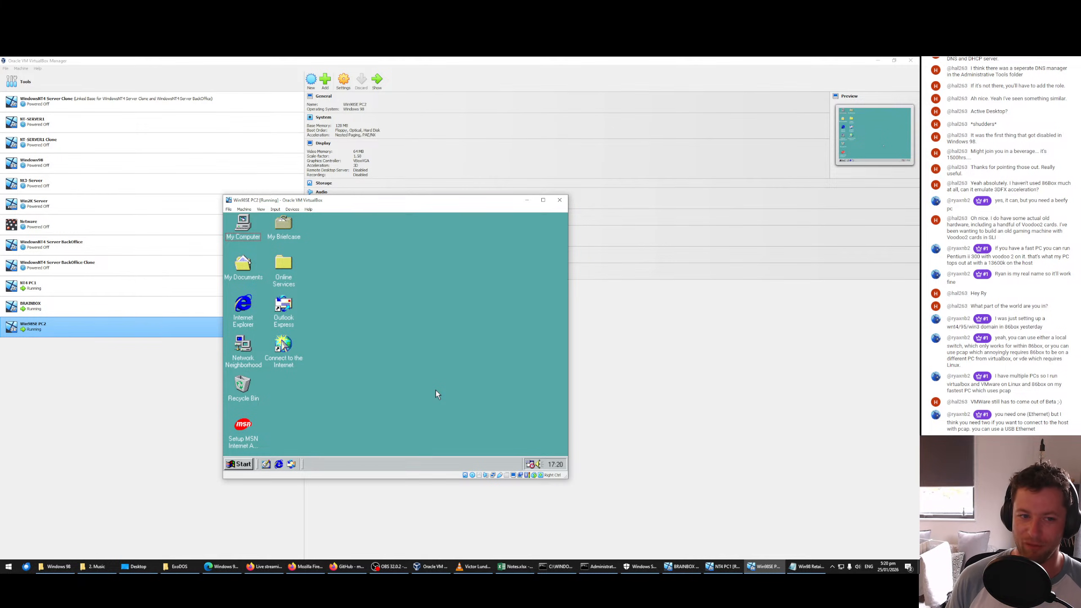
key("Down")
key("Up")
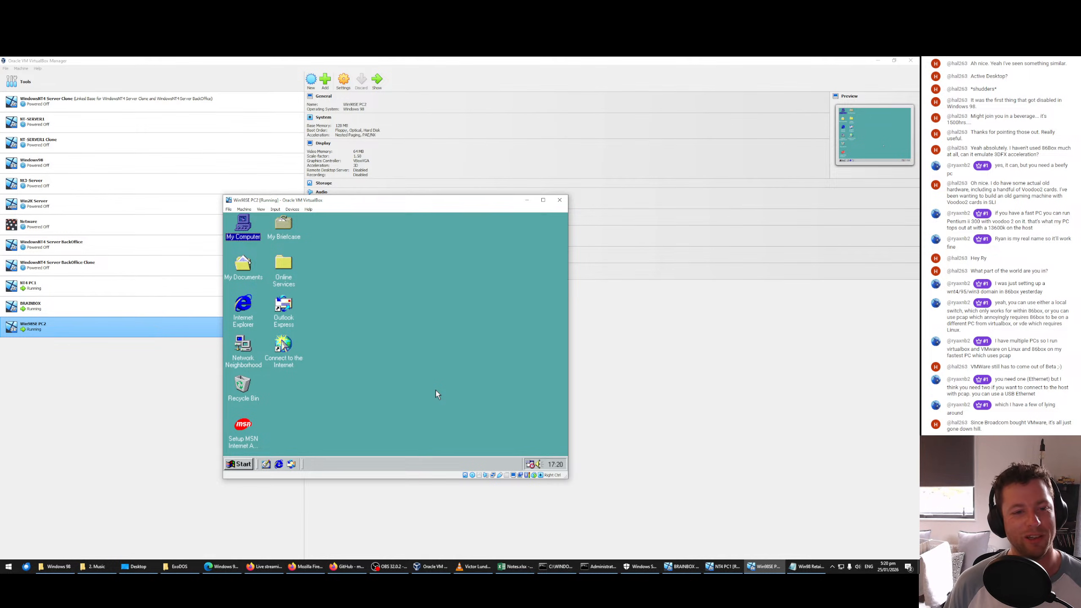
Open the optical drive's 'Choose a disk file' chooser and skip the music player to another track.
left_click(295, 209)
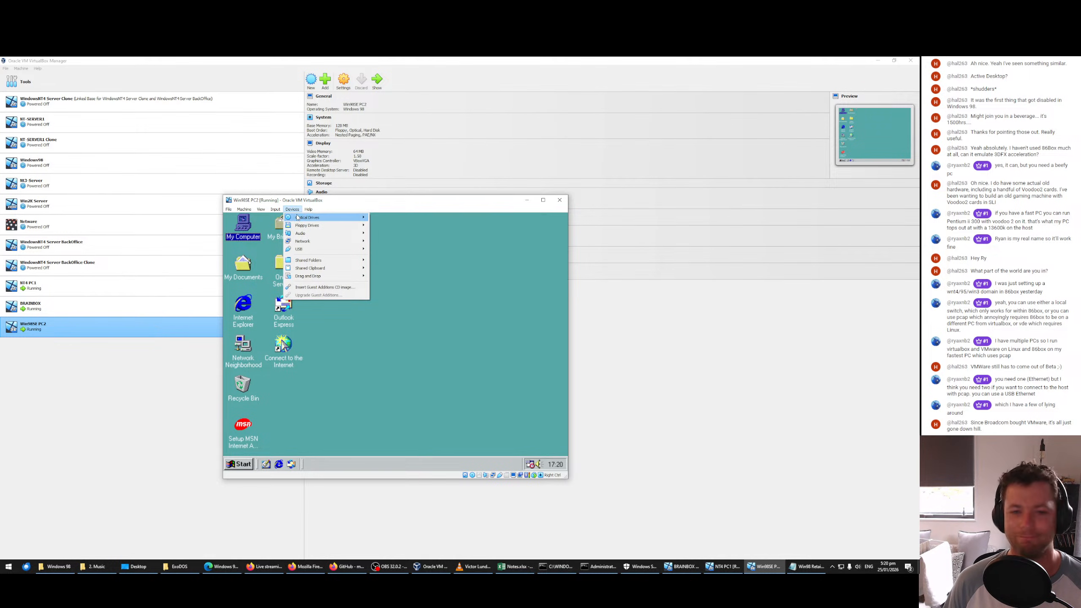
mouse_move(296, 220)
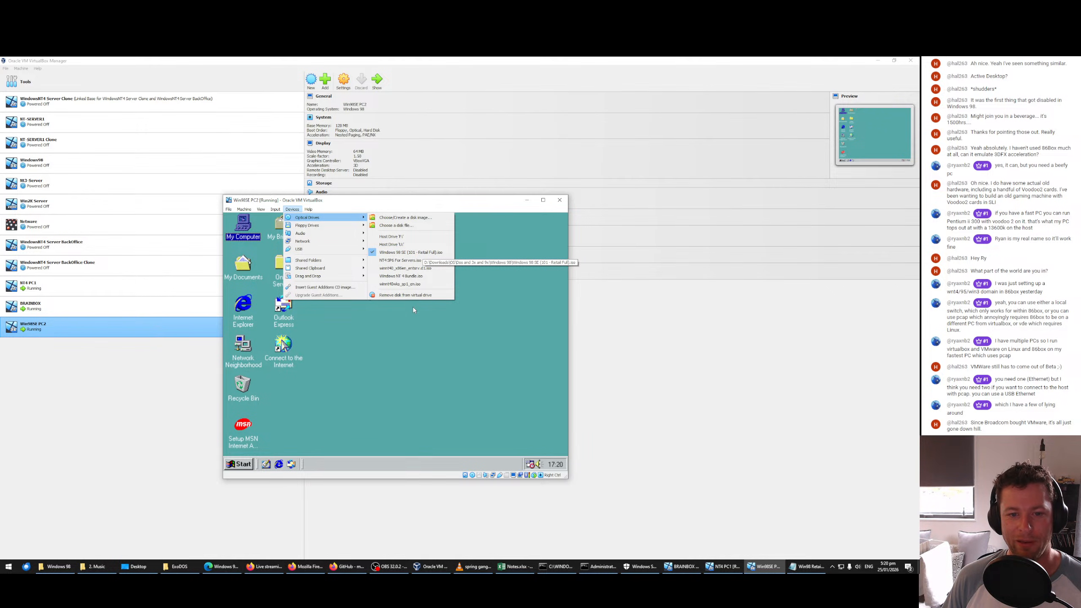
left_click(404, 226)
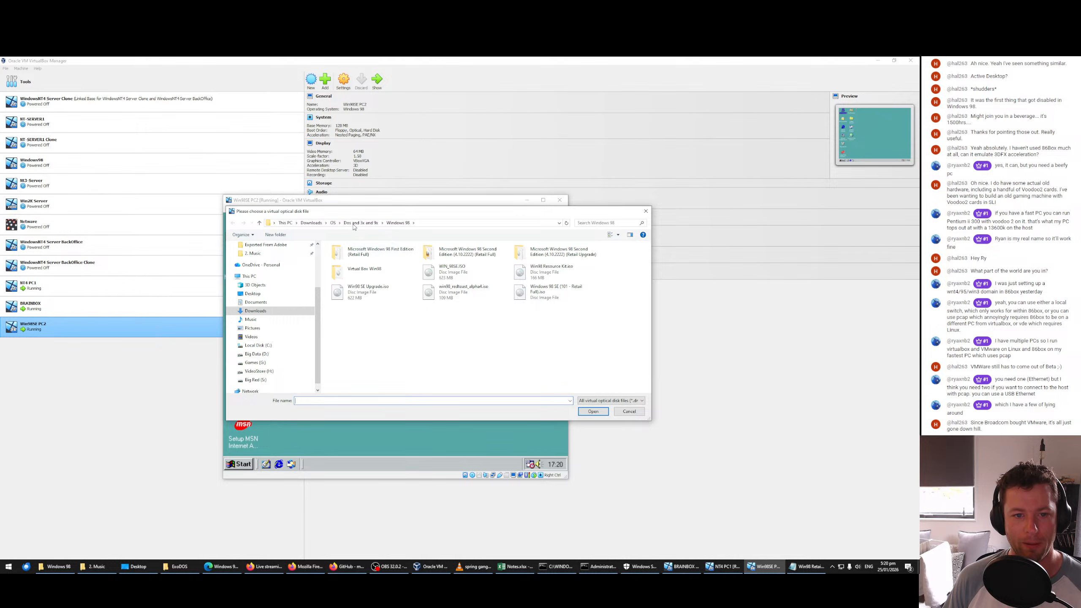
left_click(462, 564)
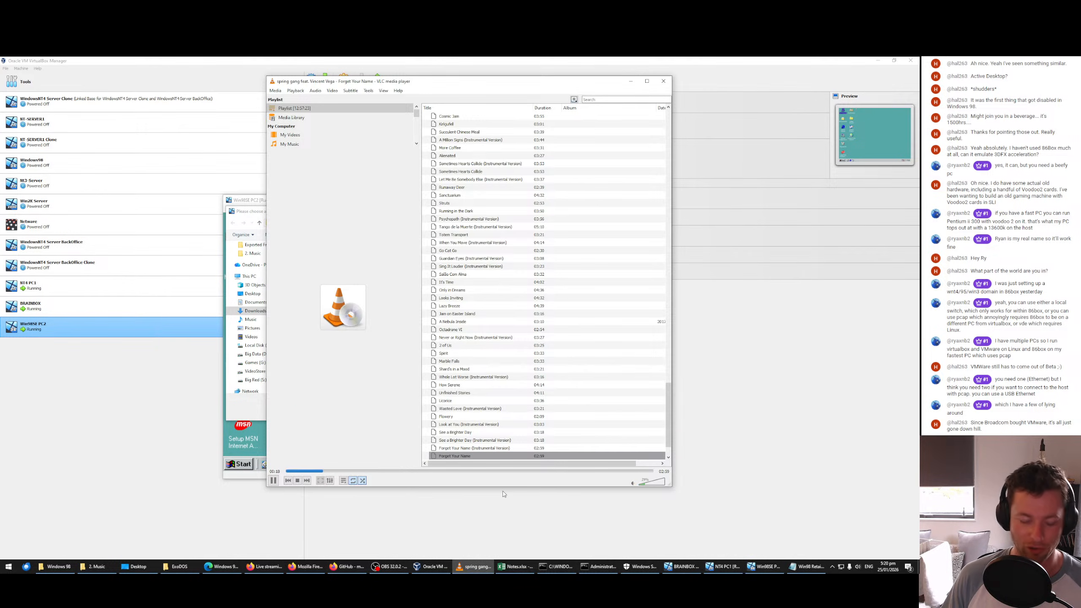
key("n")
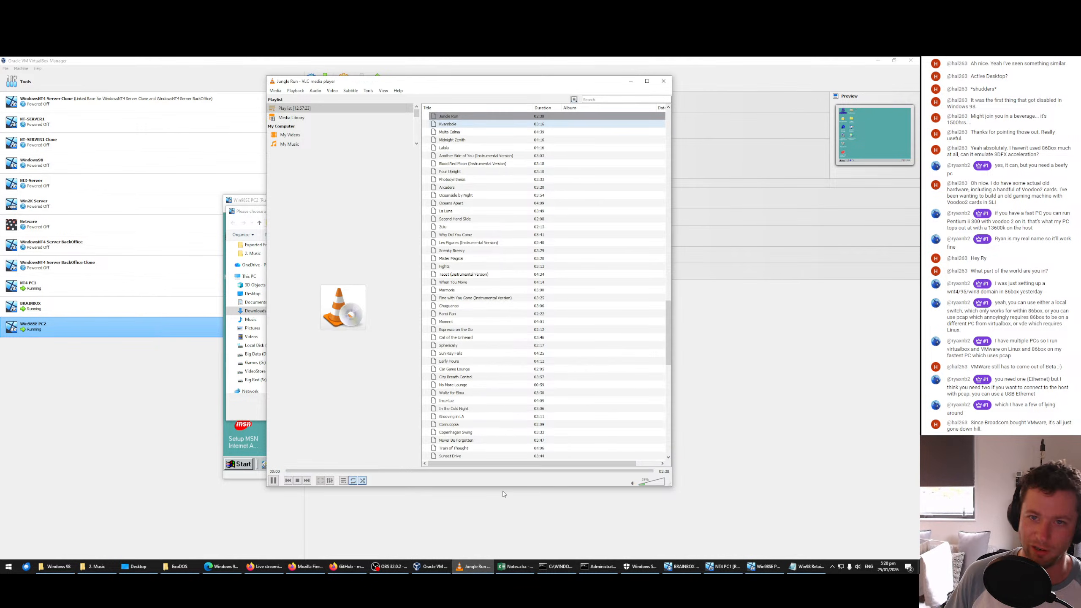
left_click(631, 81)
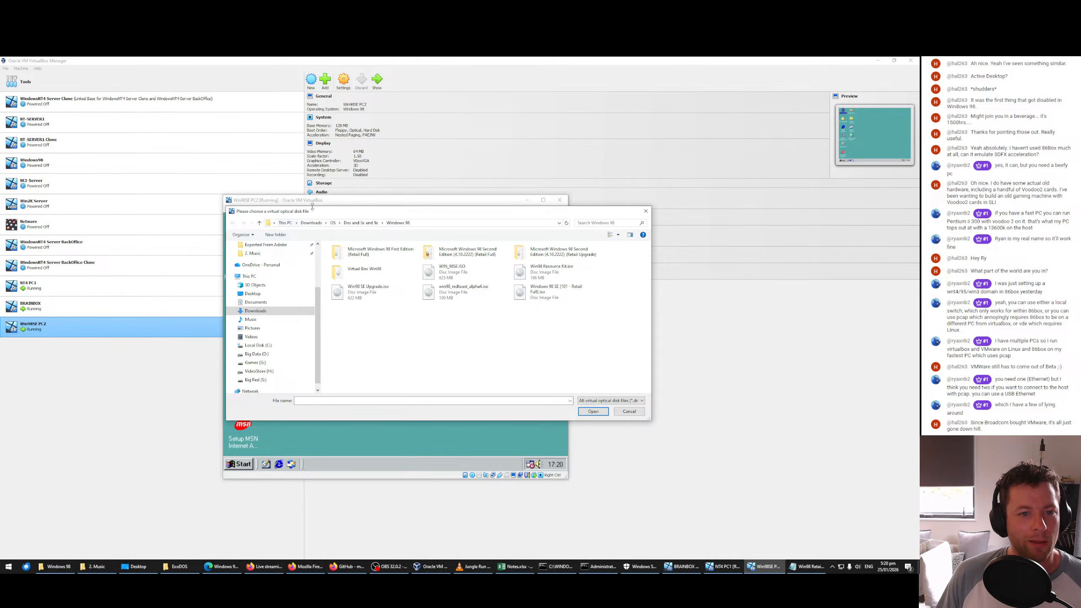
Browse to Windows 98 SE\Virtualbox Stuff, pick vmdisp9x-1.2025.0.119b-driver-3d-win98.iso, and force-unmount the old disc.
key("Escape")
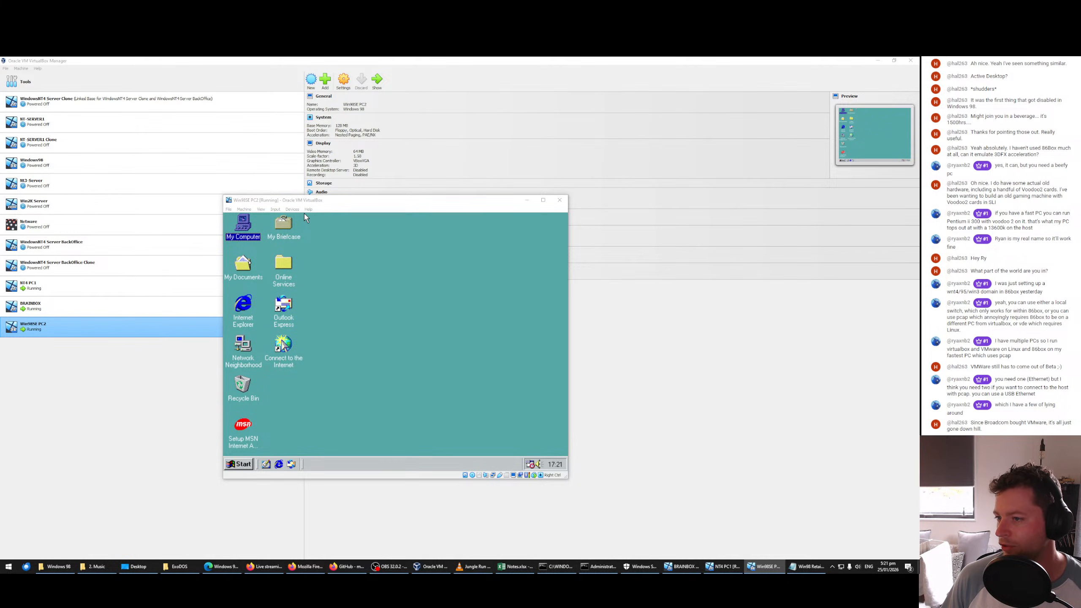
left_click(221, 566)
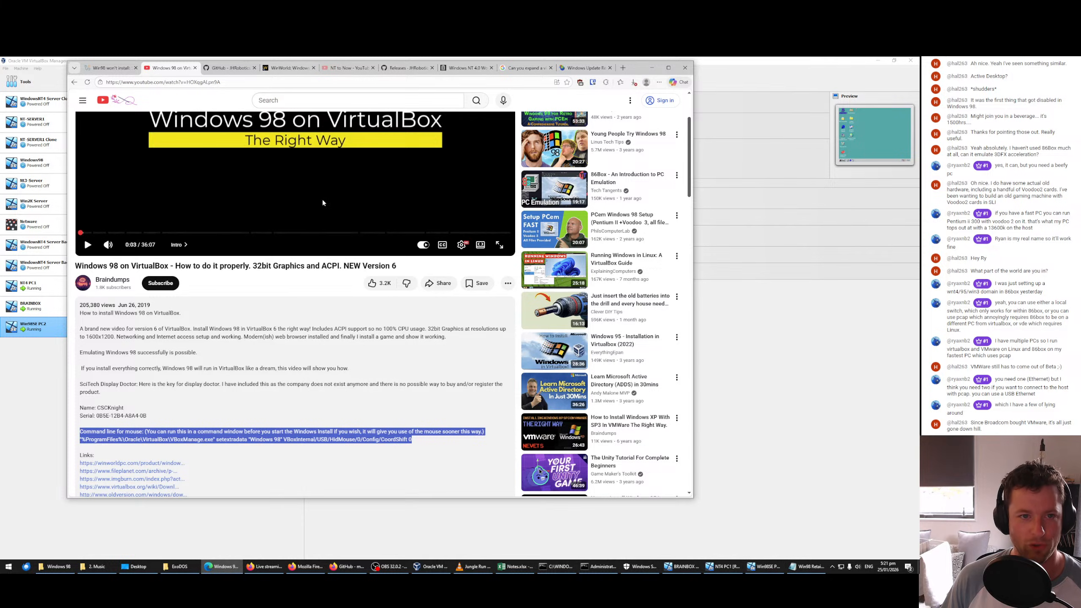
key("ctrl+Tab")
key("ctrl+Tab")
key("ctrl+Tab")
key("ctrl+Tab")
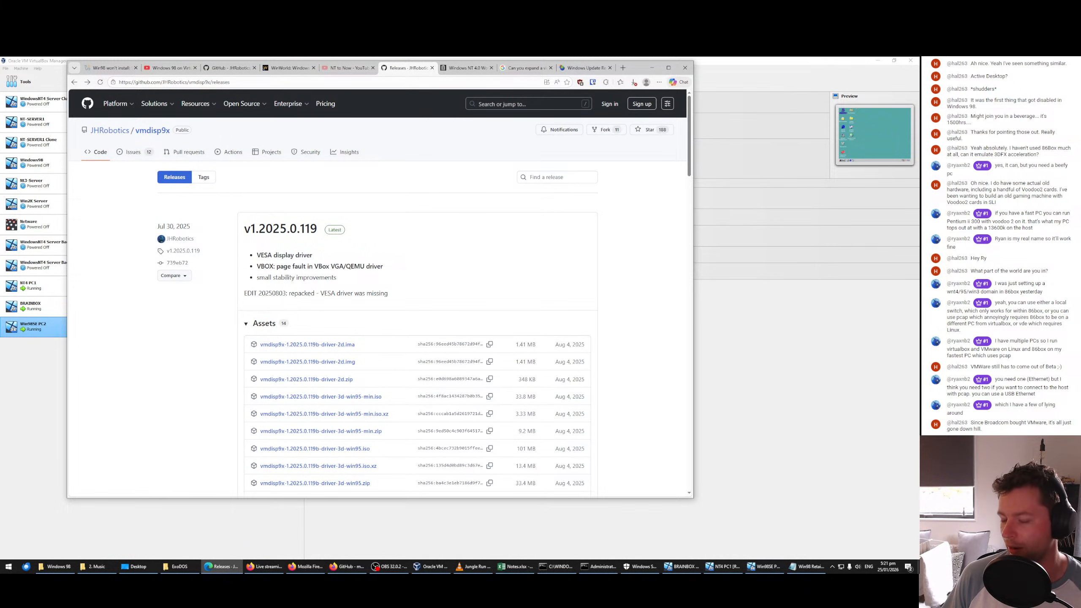
key("alt+Tab")
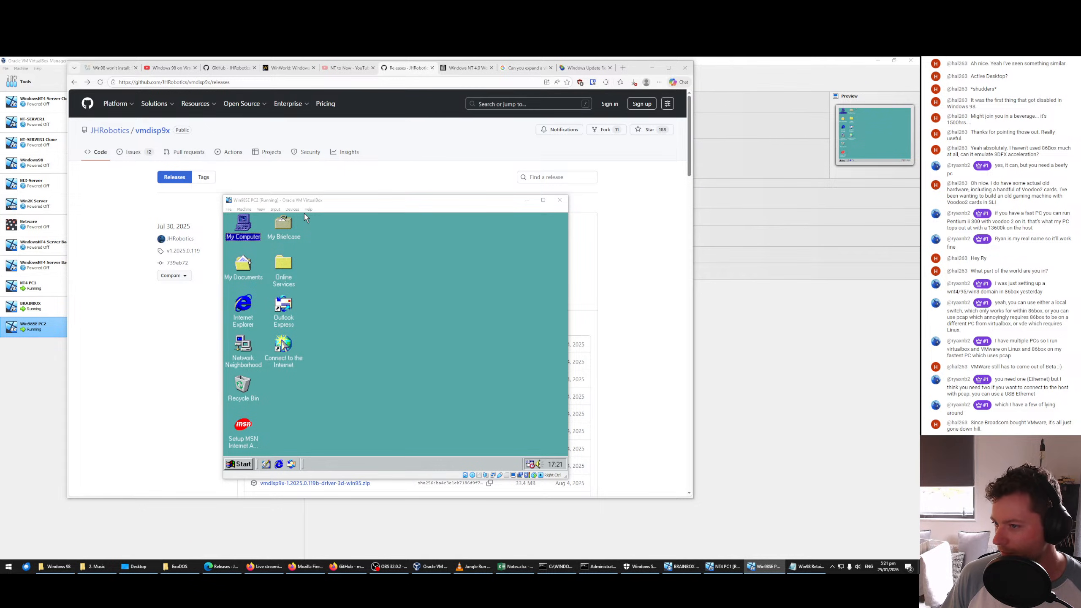
left_click_drag(917, 189, 346, 220)
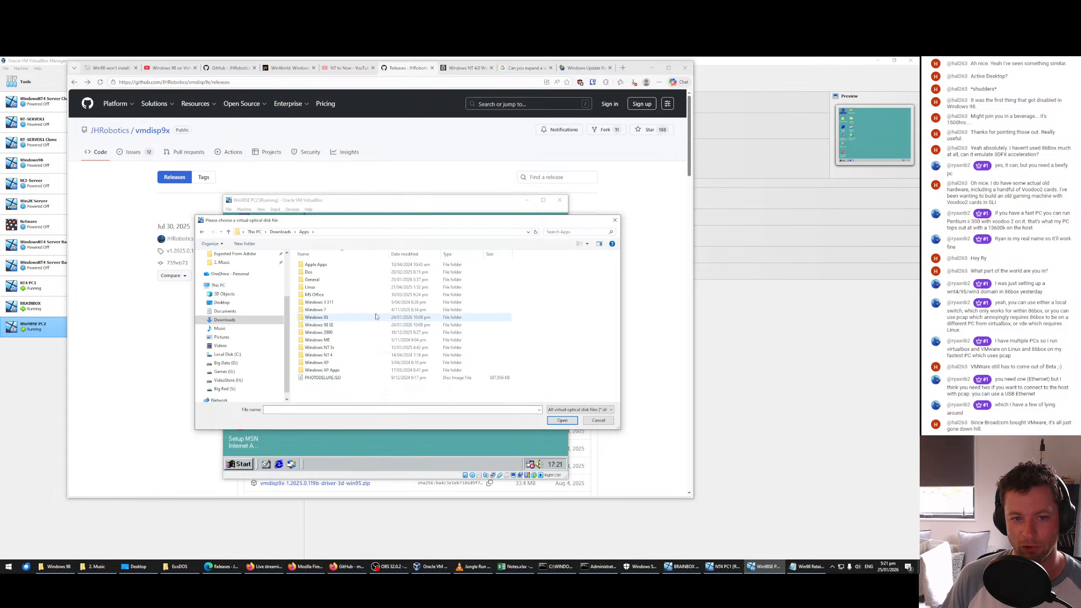
double_click(339, 326)
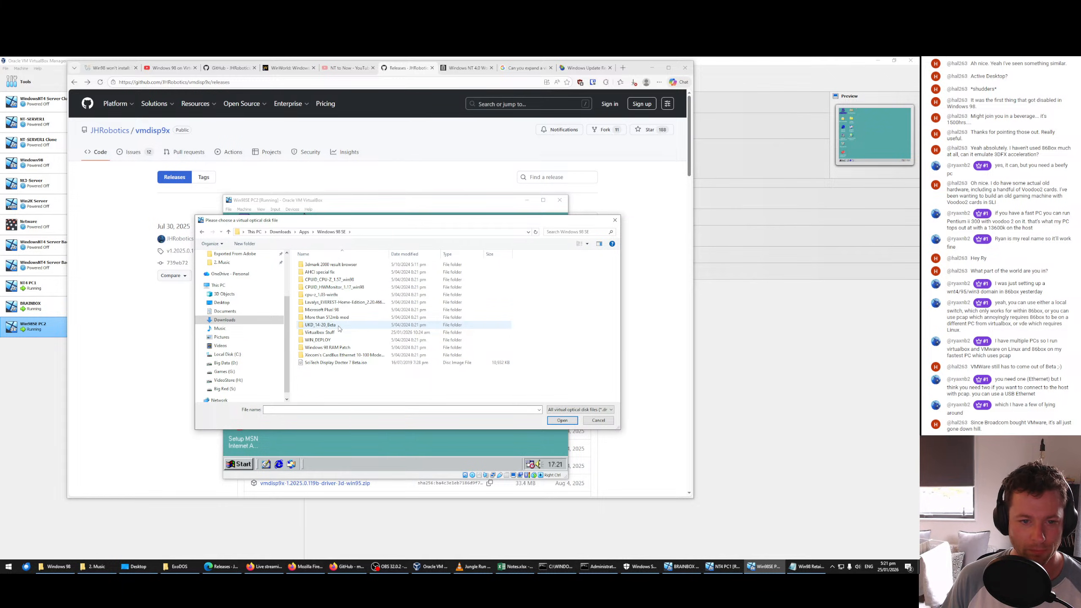
double_click(337, 332)
double_click(334, 265)
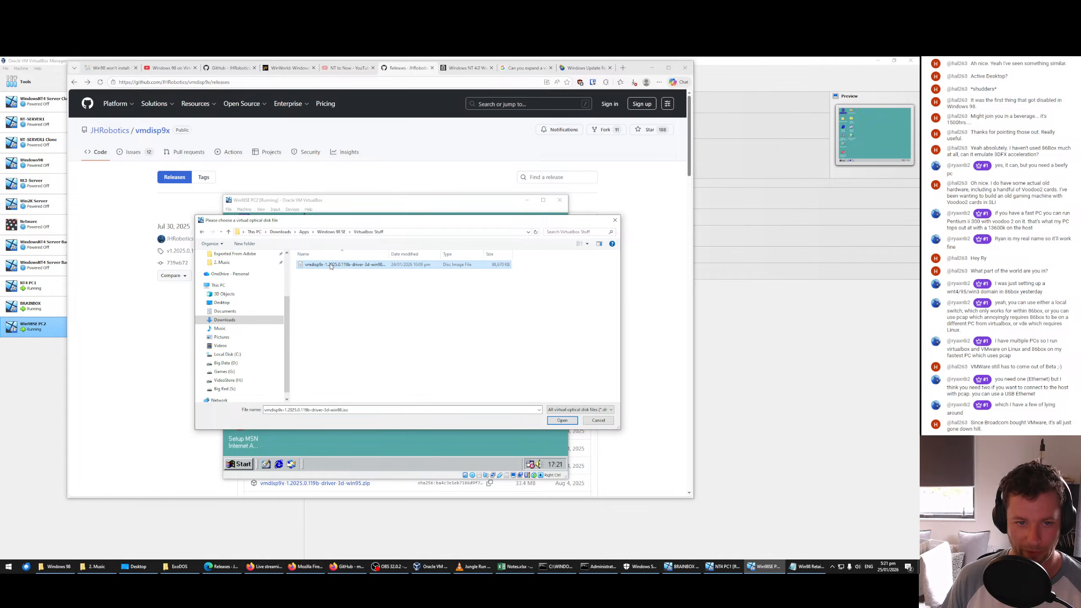
left_click(380, 365)
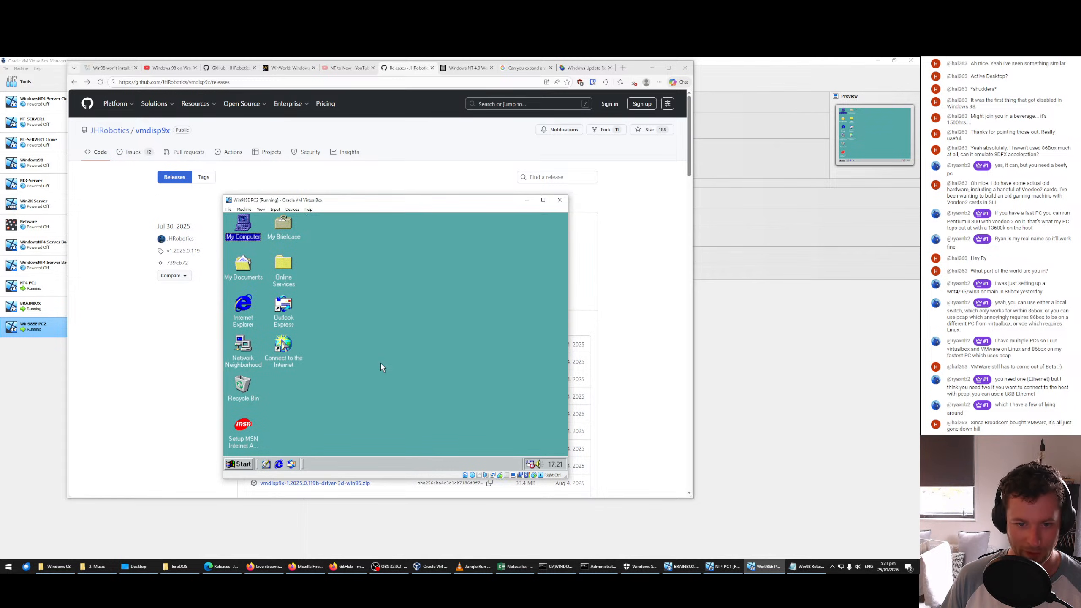
Open the vmdisp9x driver disc in My Computer, then open the Control Panel.
key("Return")
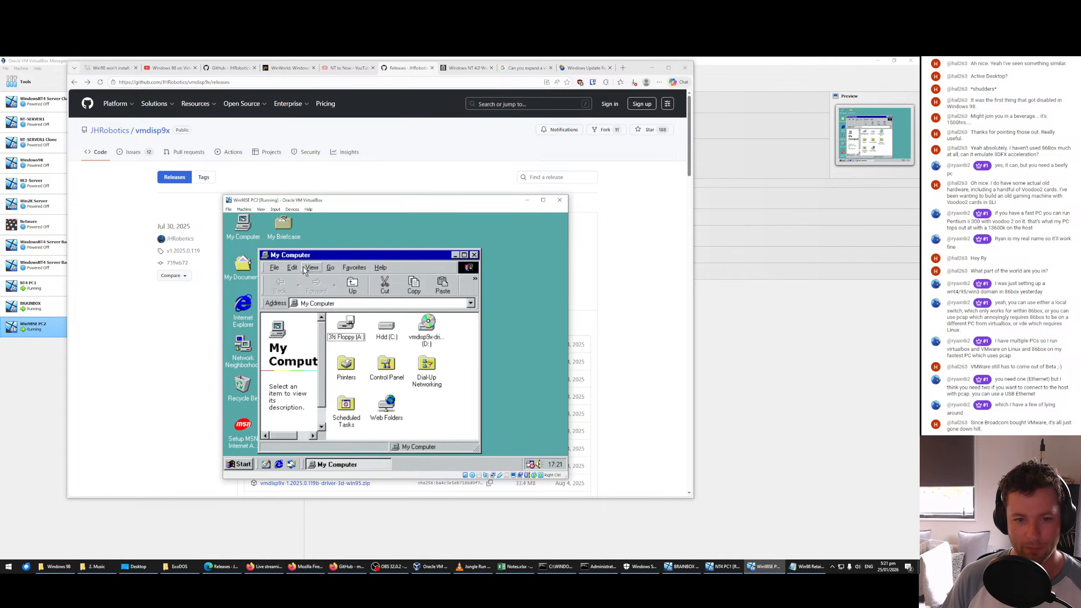
key("v")
key("Return")
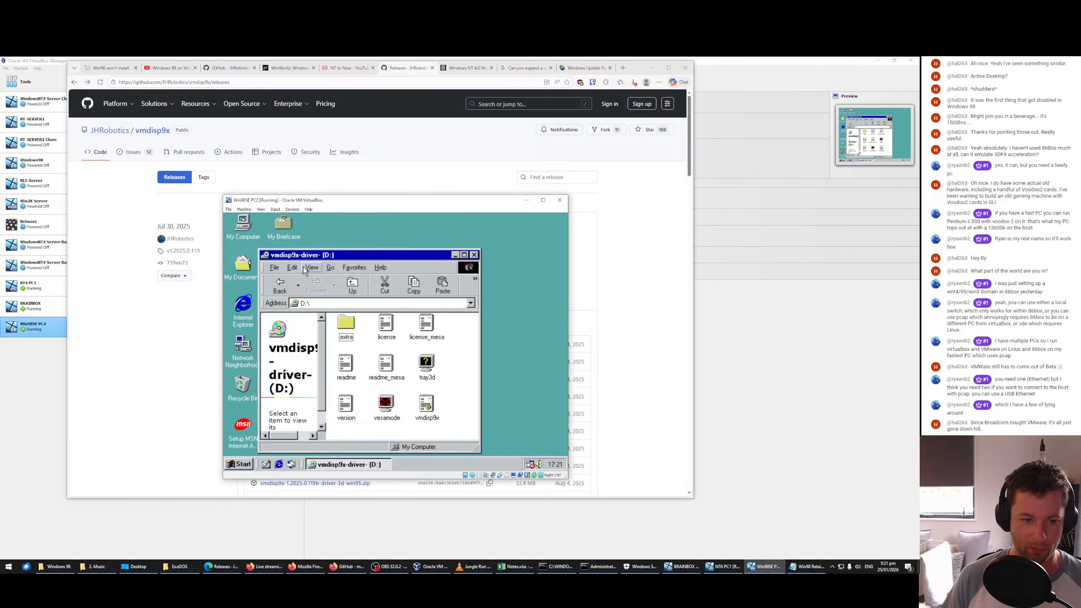
key("super")
key("Down")
key("Down")
key("Down")
key("Down")
key("Down")
key("Right")
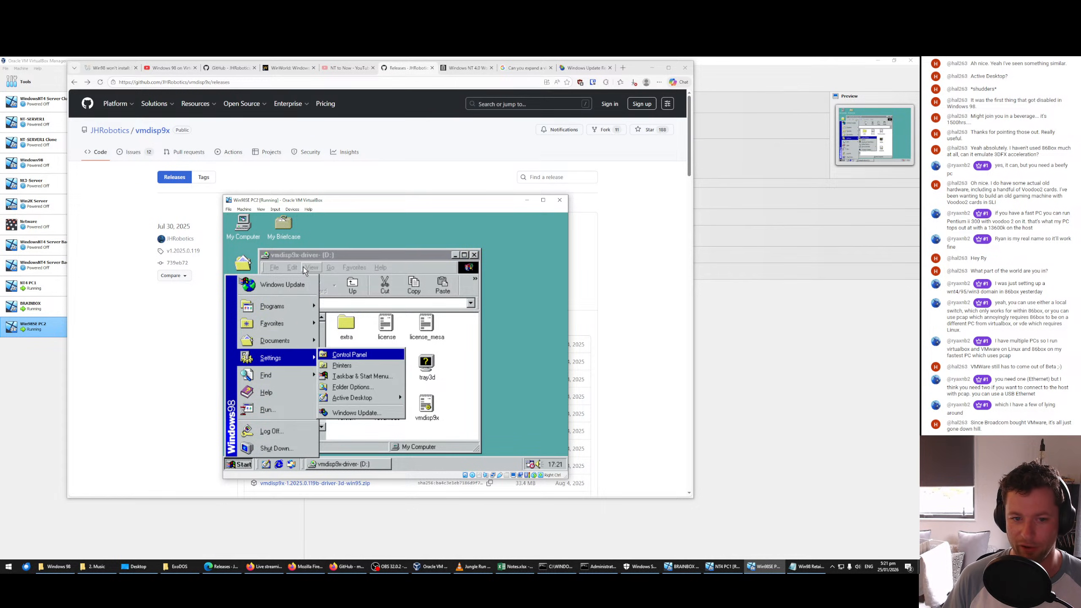
key("Return")
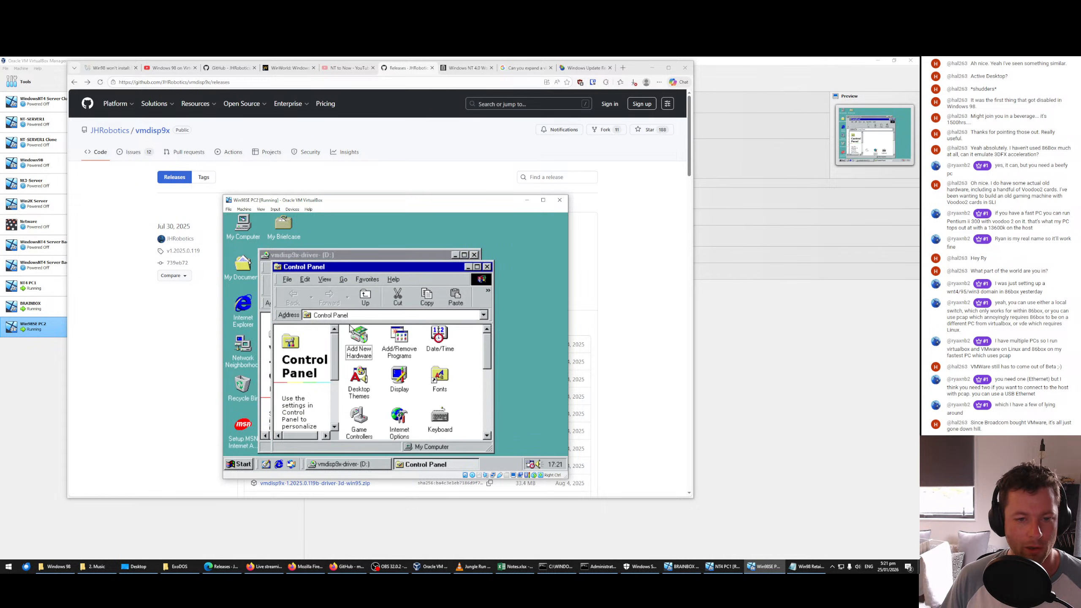
Start a driver change for the adapter via Display > Settings > Advanced > Adapter.
double_click(408, 373)
left_click(408, 235)
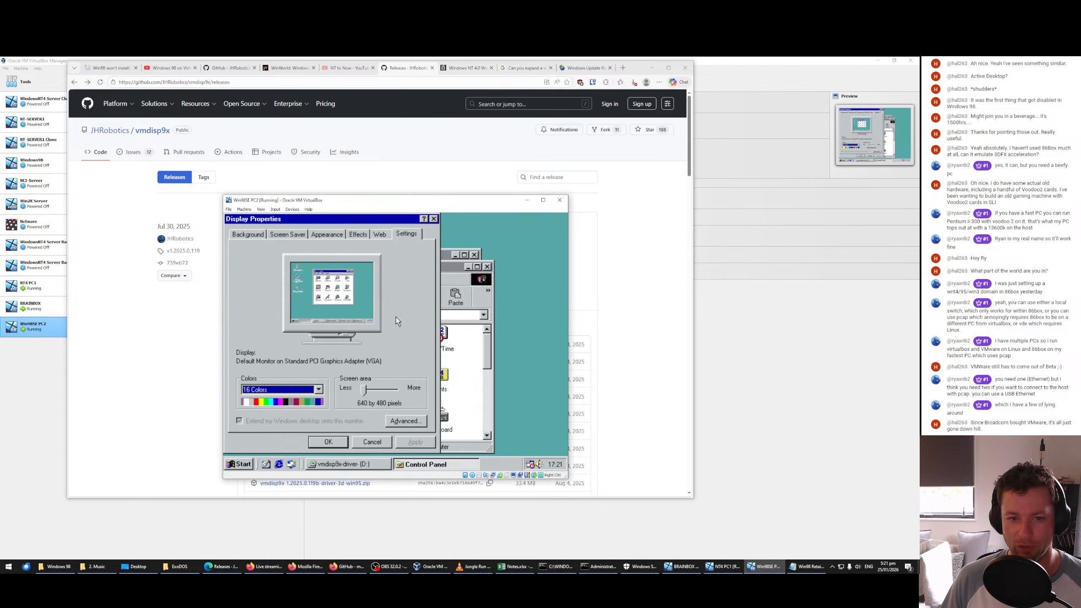
left_click(413, 422)
left_click(276, 234)
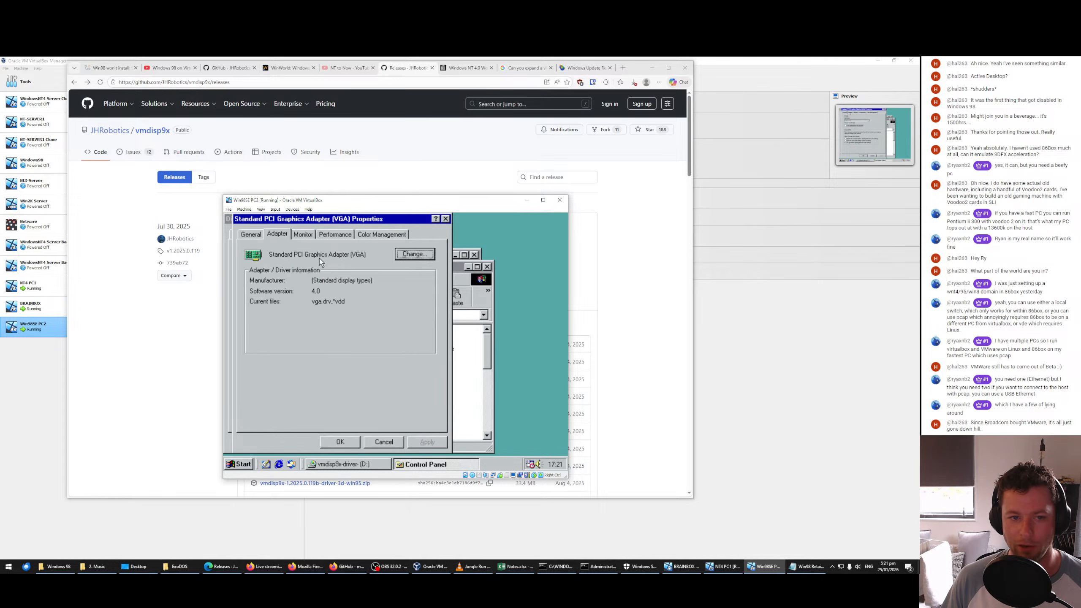
left_click(425, 254)
Search only the CD-ROM and install the VBox VGA PCI Adapter driver, then finish.
key("Return")
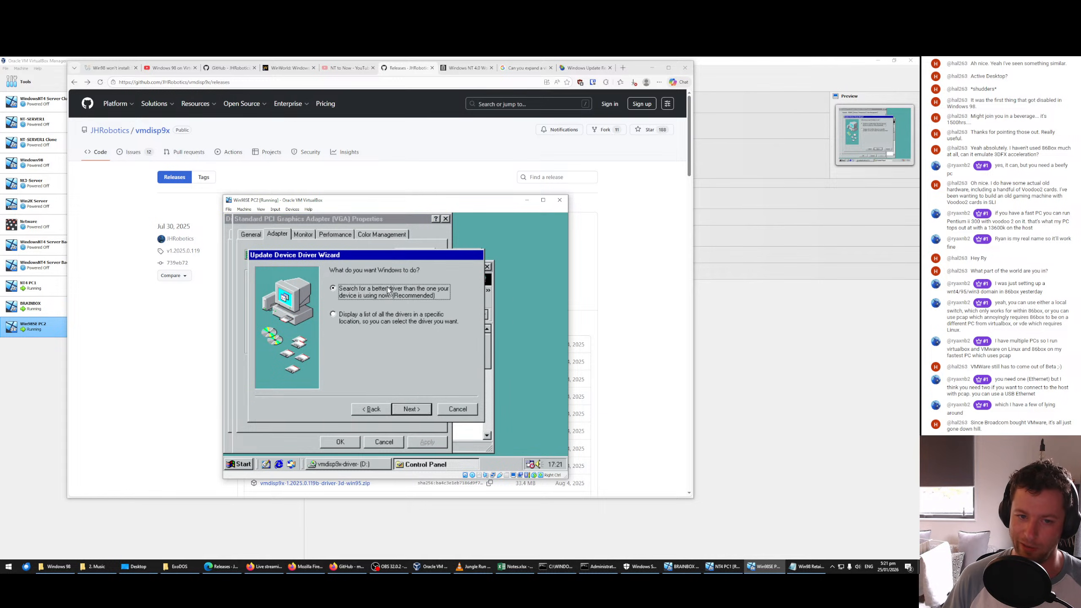
key("Return")
key("Down")
key("space")
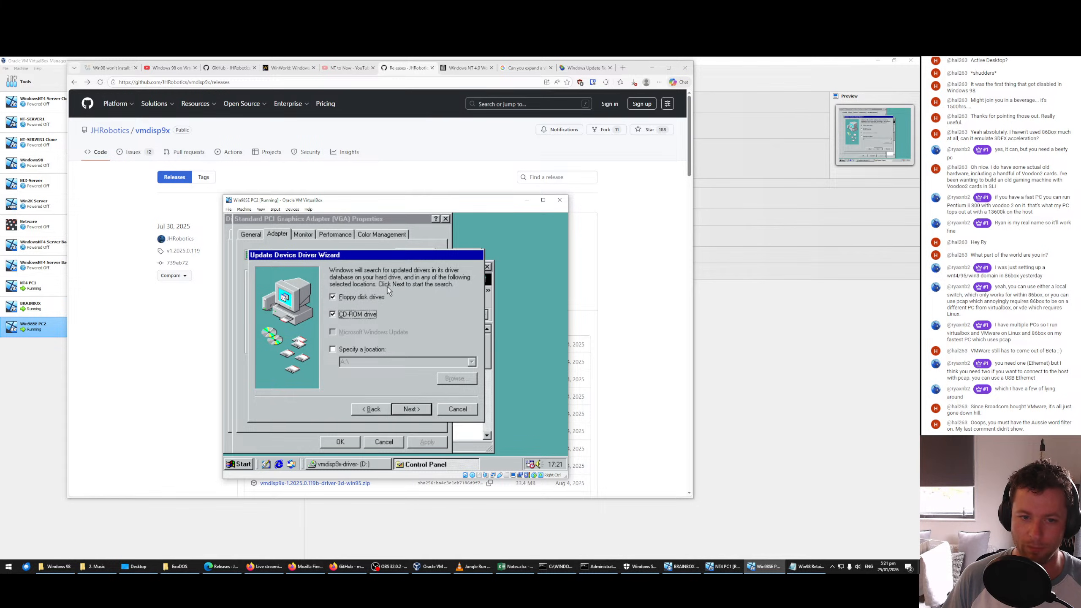
key("Up")
key("space")
key("Return")
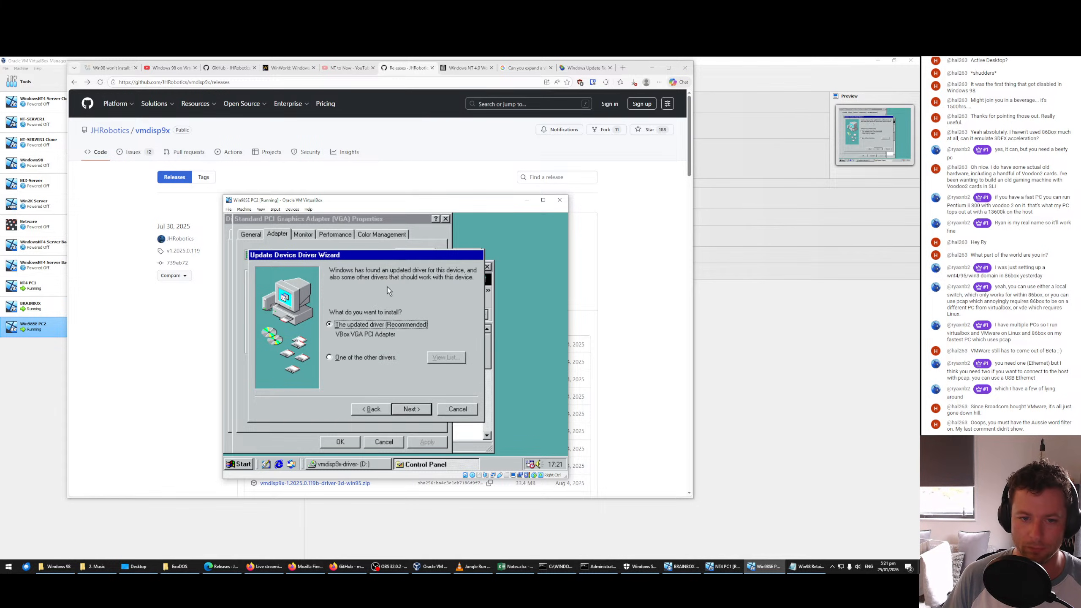
key("Return")
key("Return")
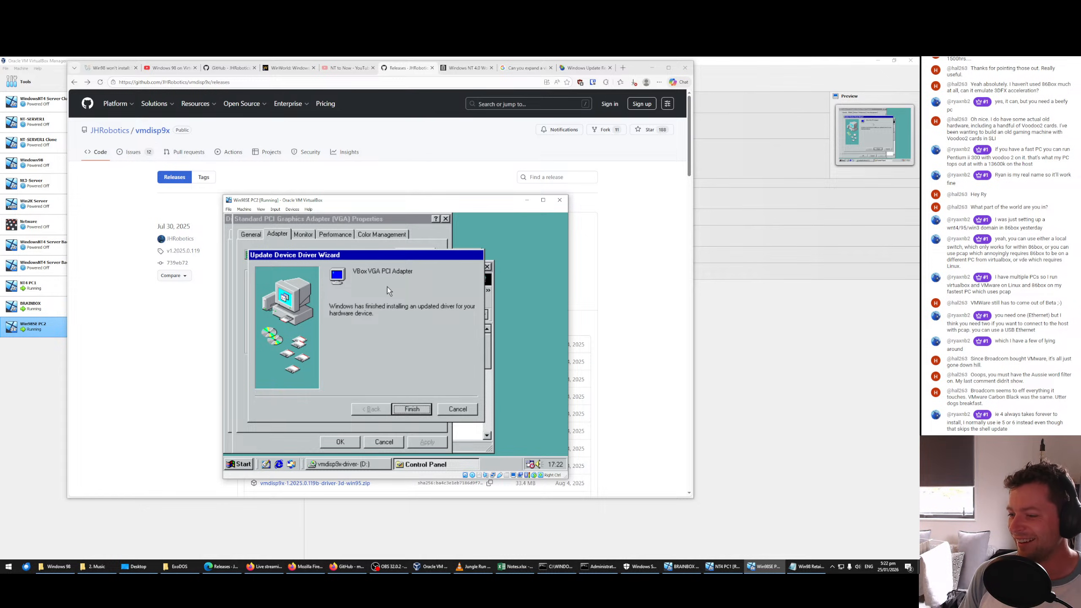
key("Return")
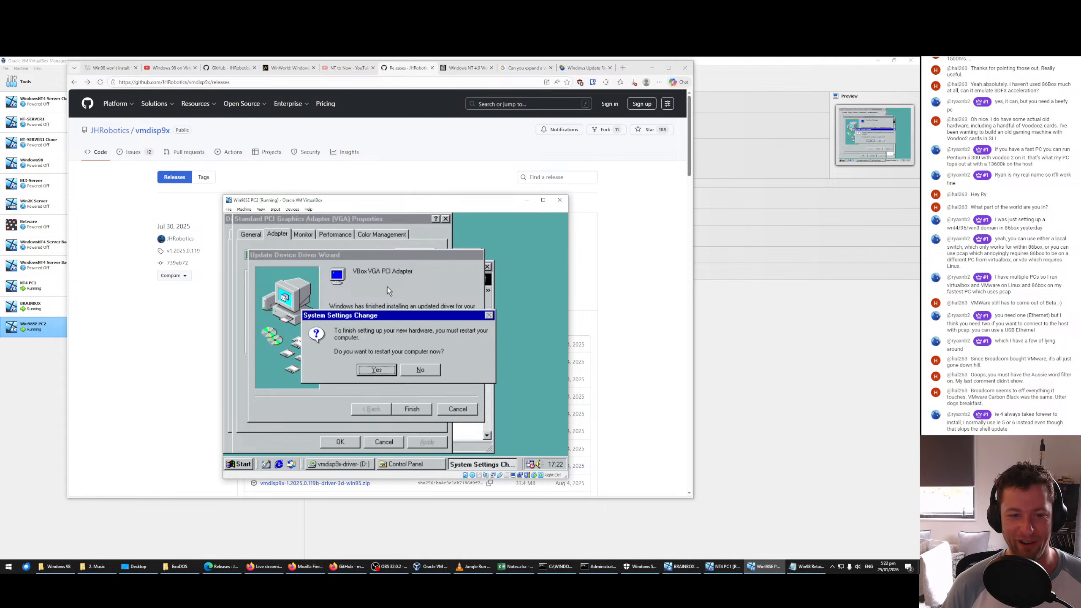
Restart the Windows 98 guest, get past the network logon, and reposition the VM window.
key("Return")
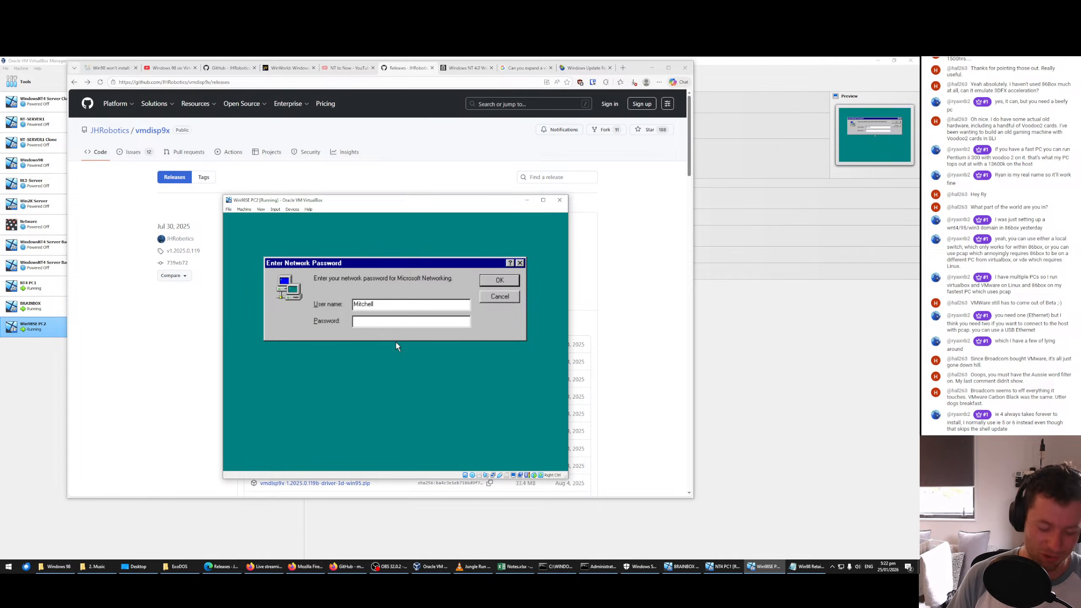
key("Return")
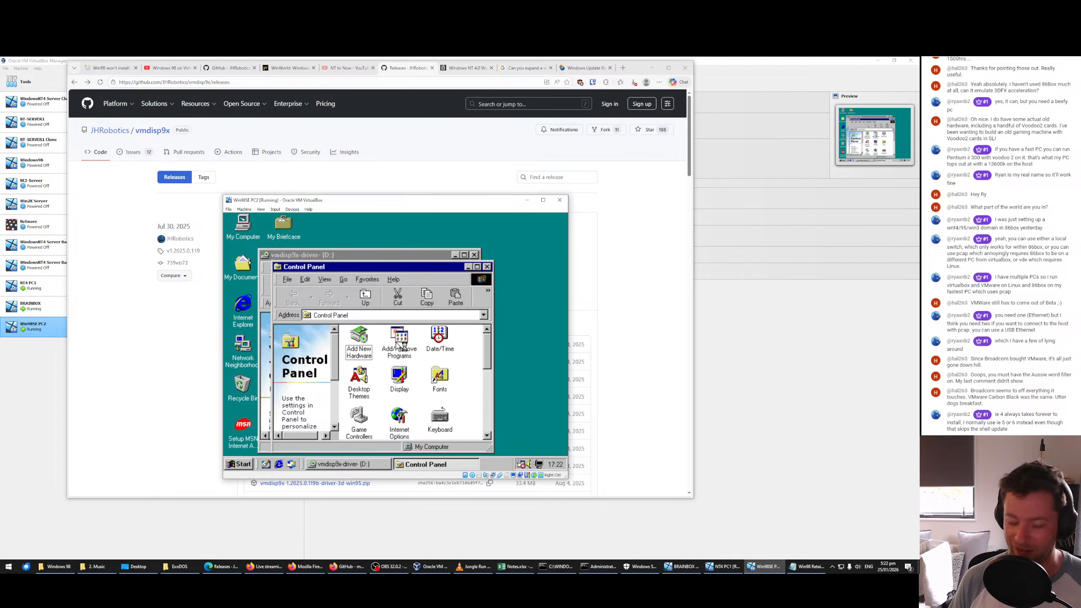
left_click(652, 67)
left_click_drag(369, 200, 393, 154)
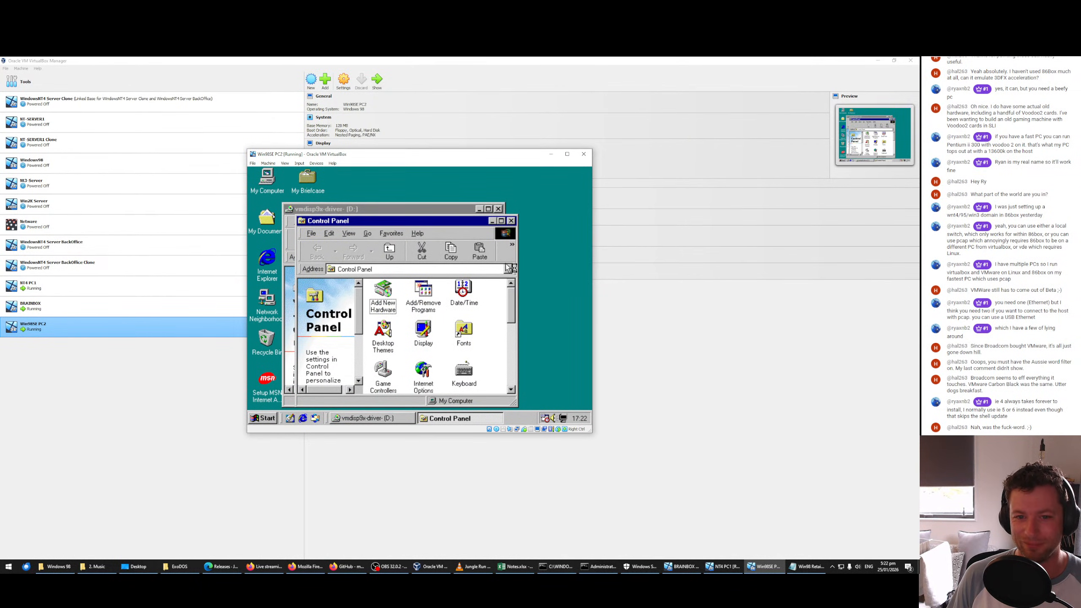
Close the leftover Control Panel and D: windows and open the Settings page of Display Properties.
left_click(511, 221)
left_click(498, 208)
right_click(443, 206)
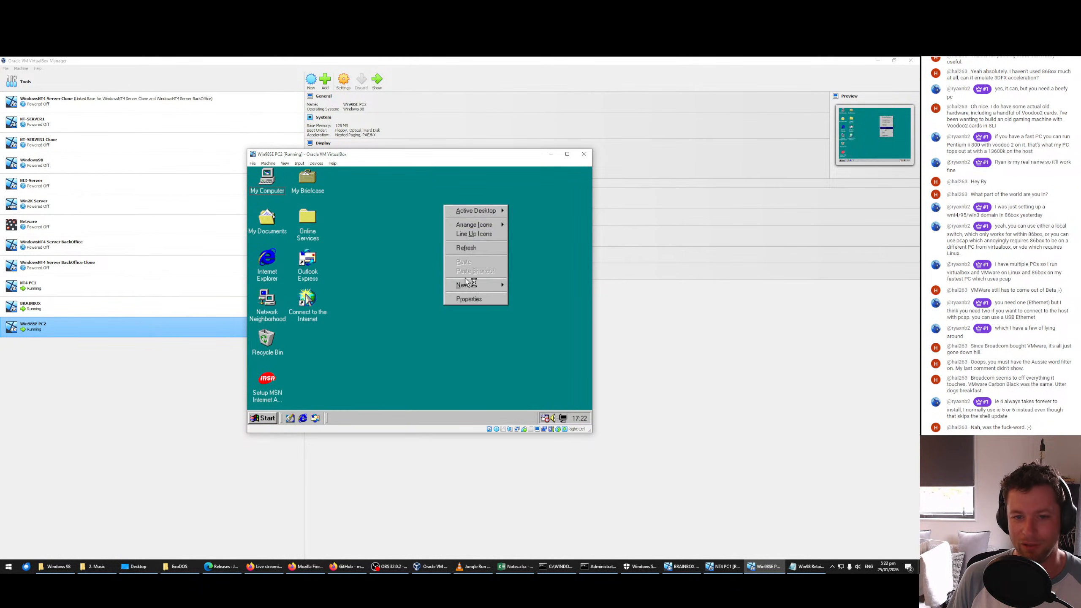
left_click(465, 300)
left_click(467, 190)
Set the guest display to True Color (24 bit) at 1280 by 1024 and keep it.
left_click(364, 343)
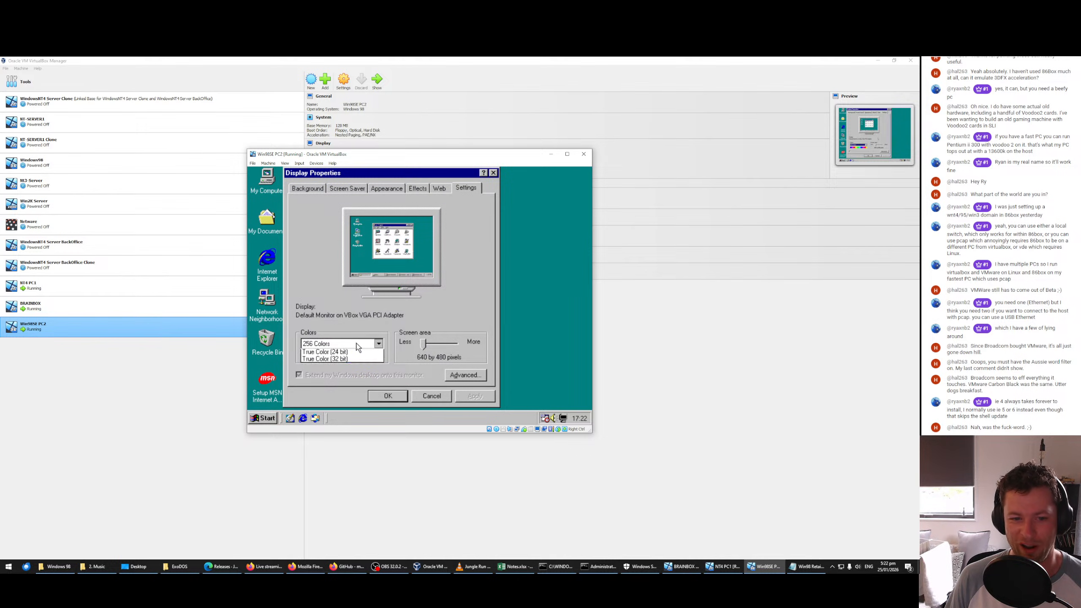
left_click(351, 376)
left_click(473, 396)
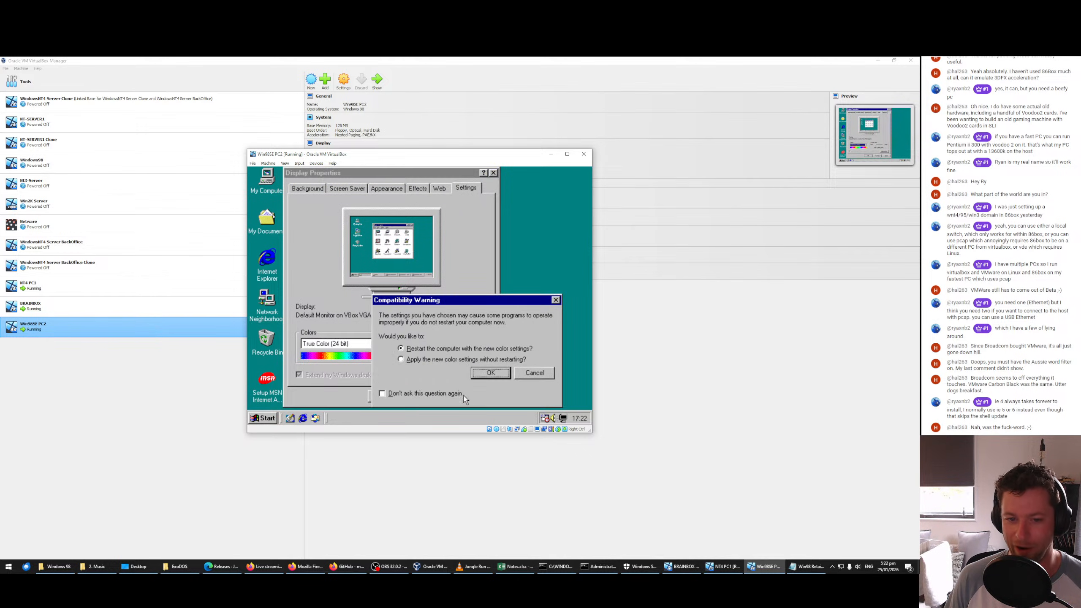
left_click(468, 360)
left_click(490, 372)
left_click(450, 346)
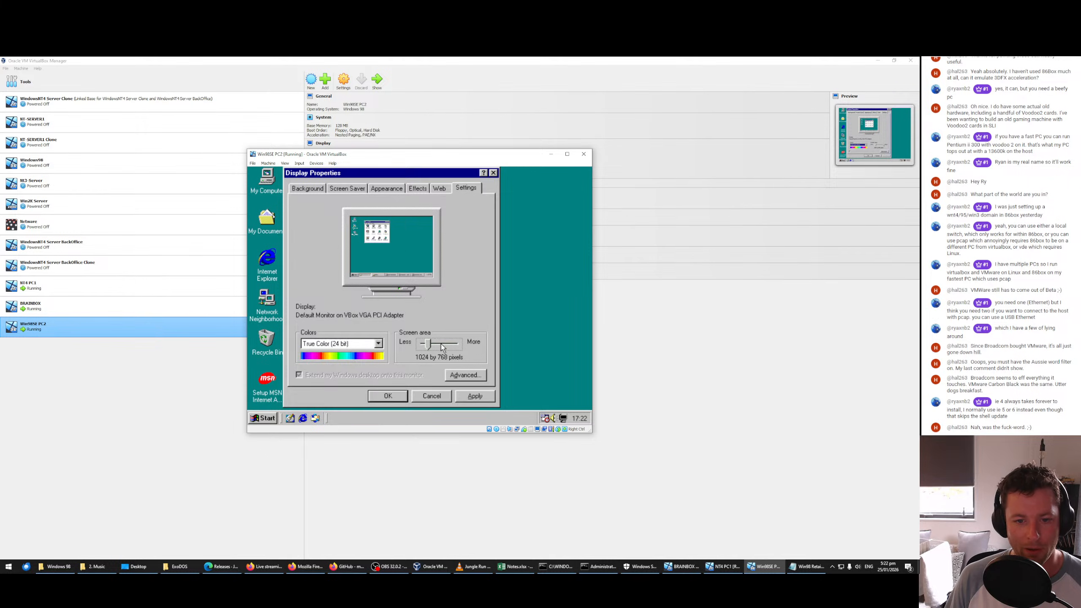
left_click(476, 396)
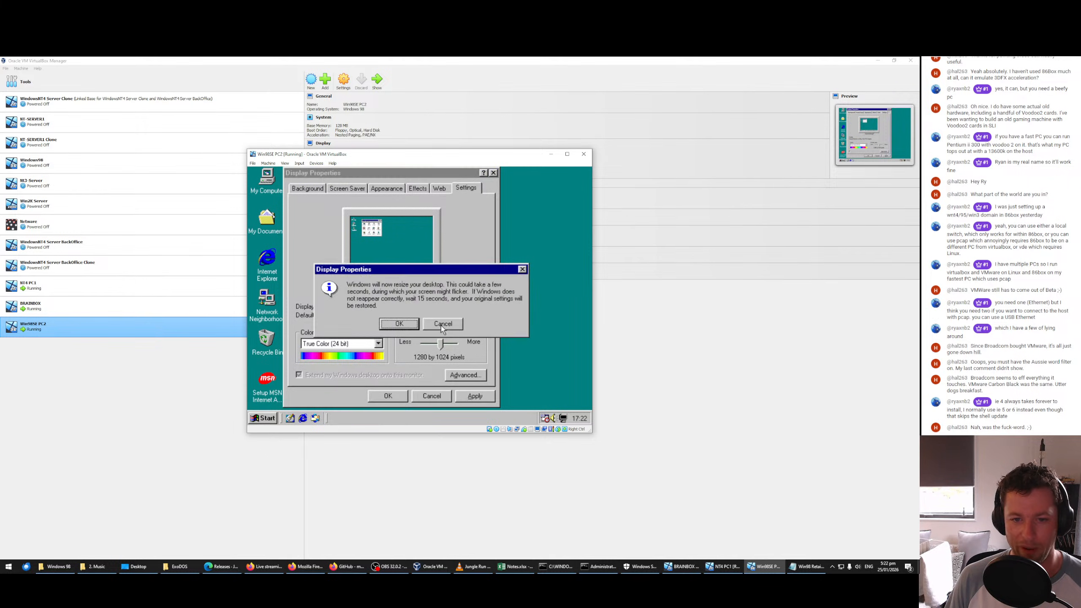
left_click(410, 326)
left_click(205, 158)
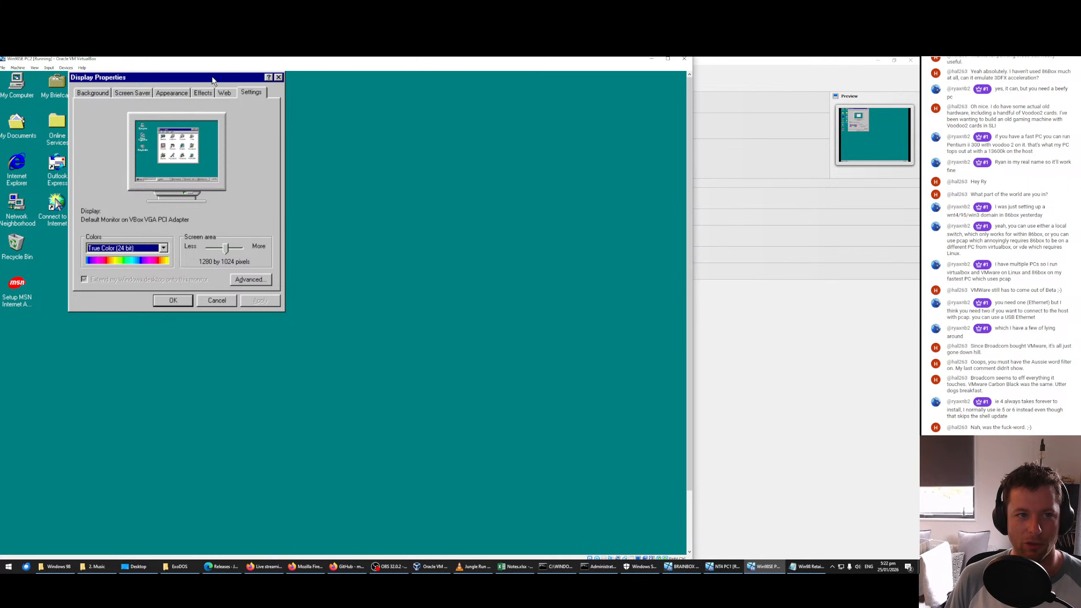
Set the VM's display scale factor to 100%, close Display Properties, and resize the VM window.
left_click(17, 67)
left_click(29, 76)
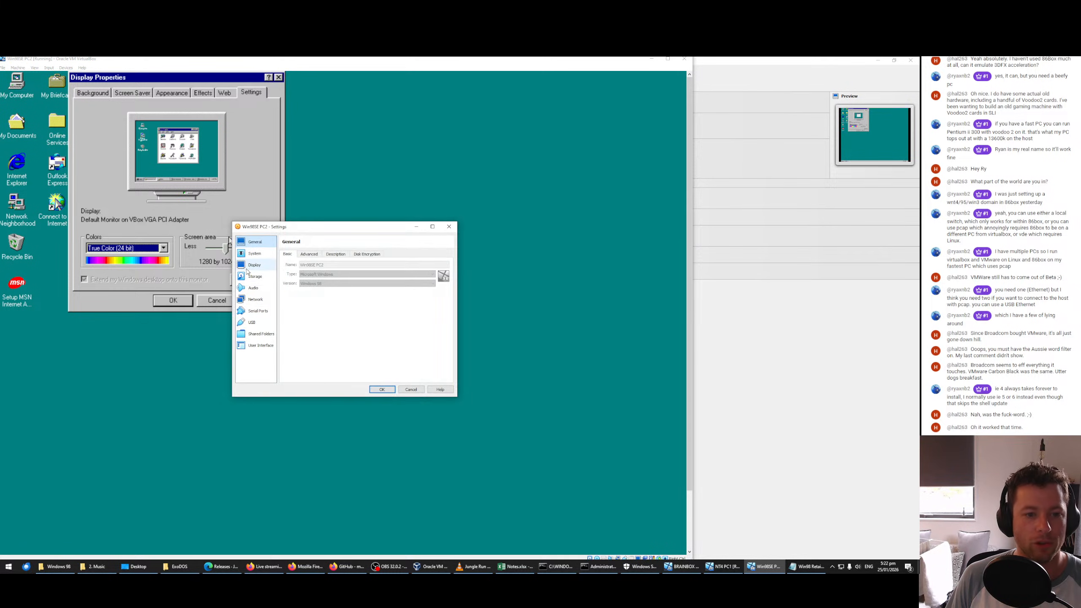
left_click(249, 255)
left_click(256, 276)
left_click(256, 287)
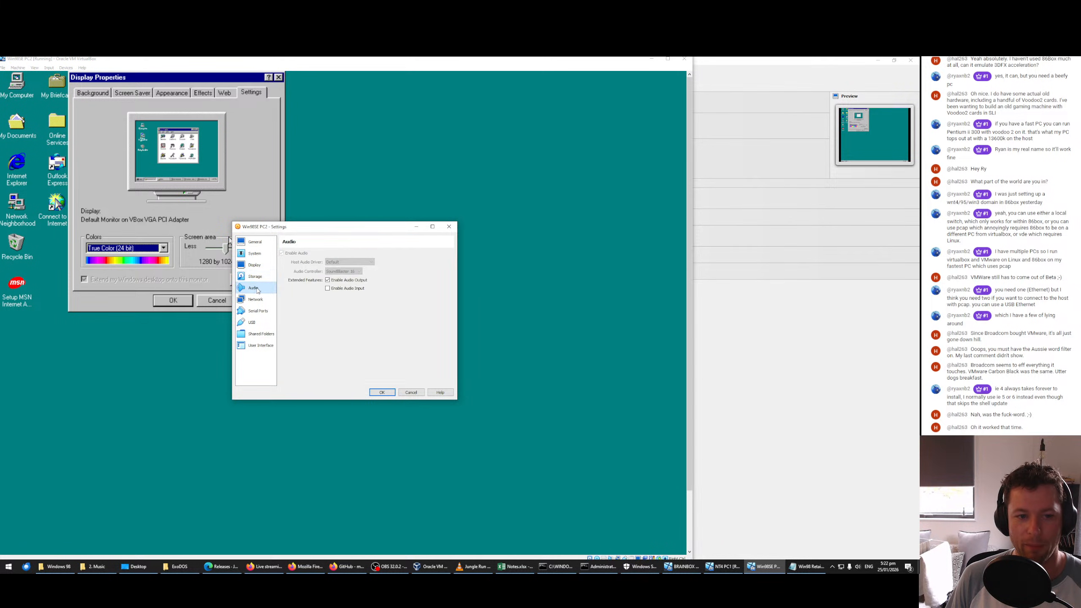
left_click(254, 265)
left_click_drag(399, 301, 371, 302)
left_click(381, 396)
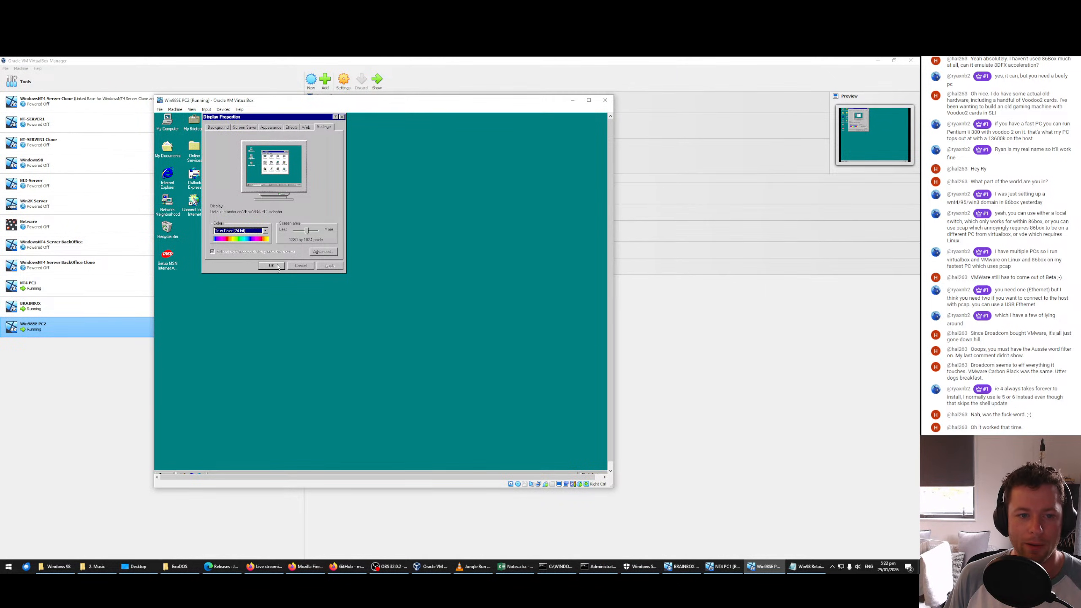
left_click(278, 267)
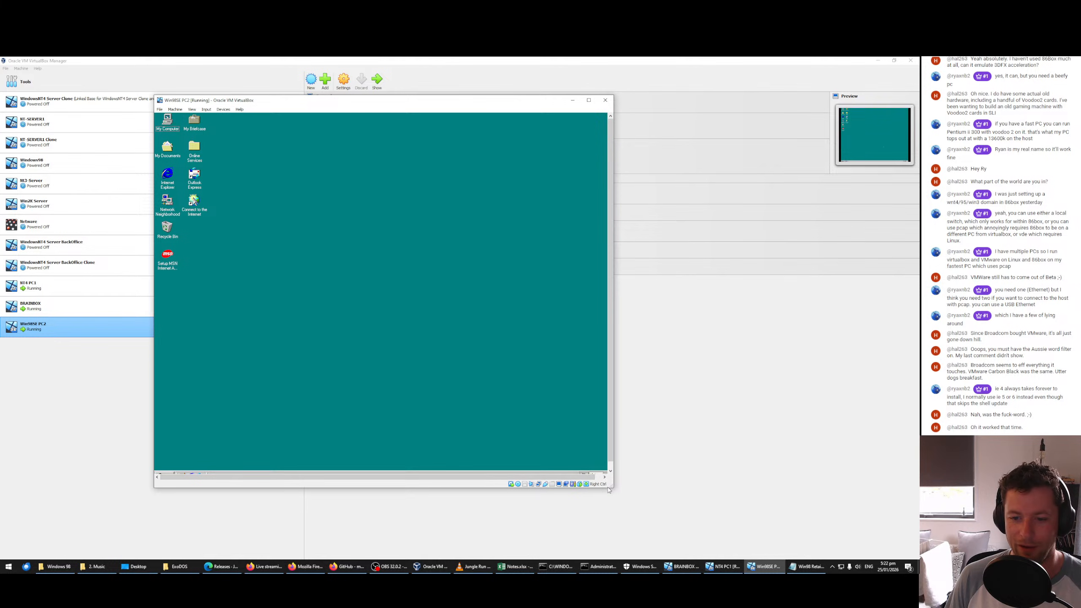
left_click_drag(609, 489, 642, 504)
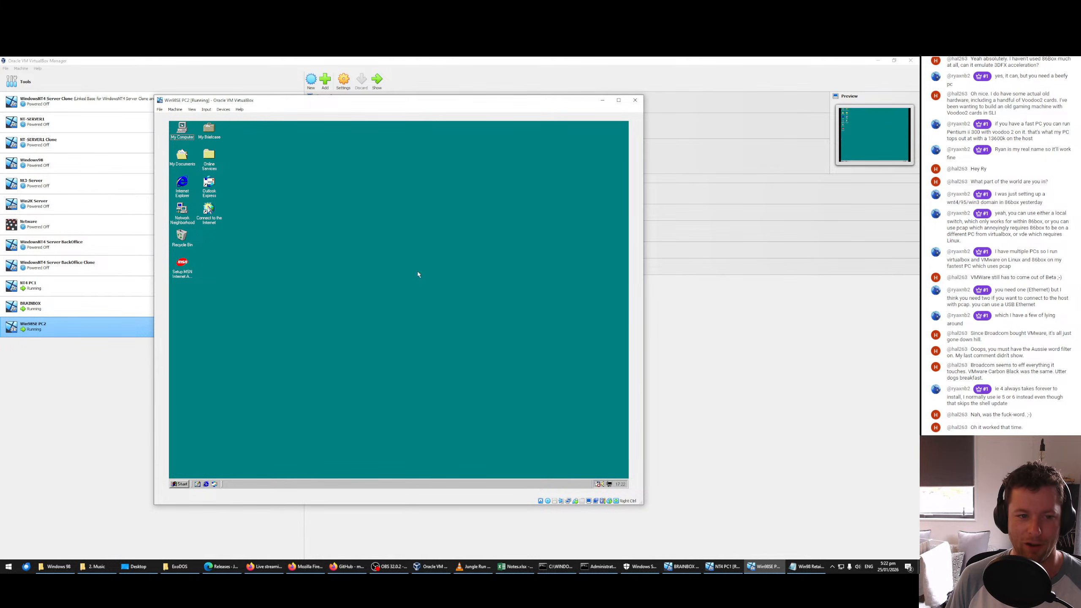
Use Arrange Icons > Auto Arrange on the Windows 98 desktop to line up the icons.
right_click(316, 211)
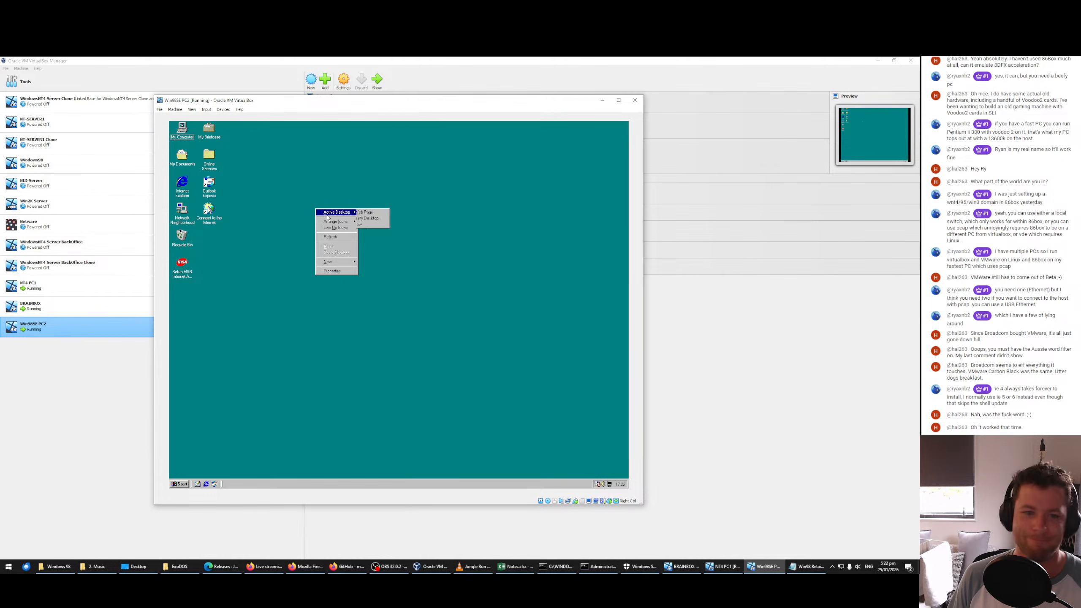
mouse_move(338, 224)
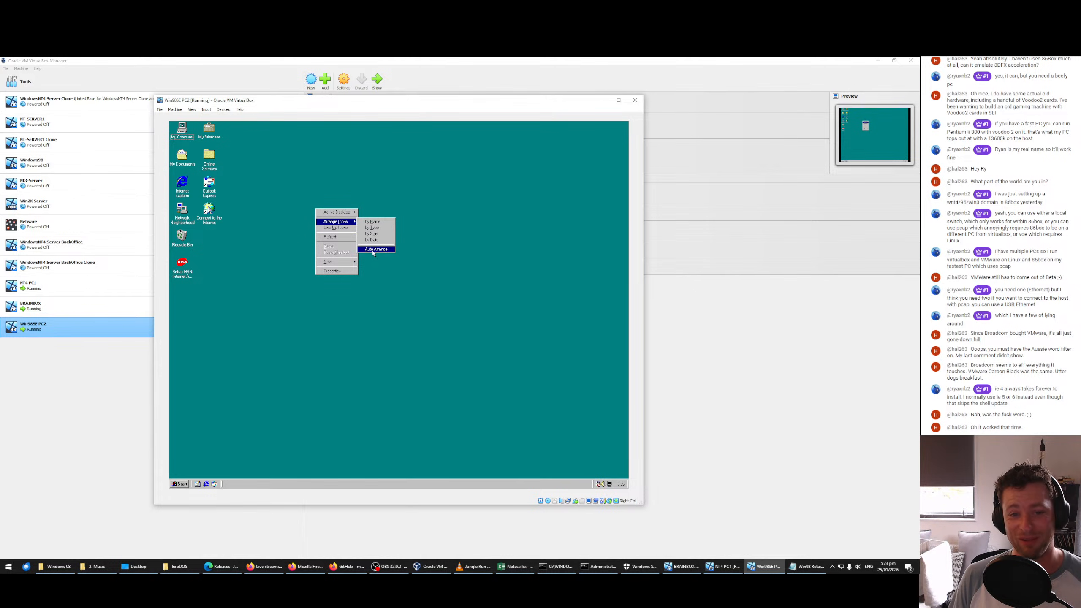
left_click(370, 244)
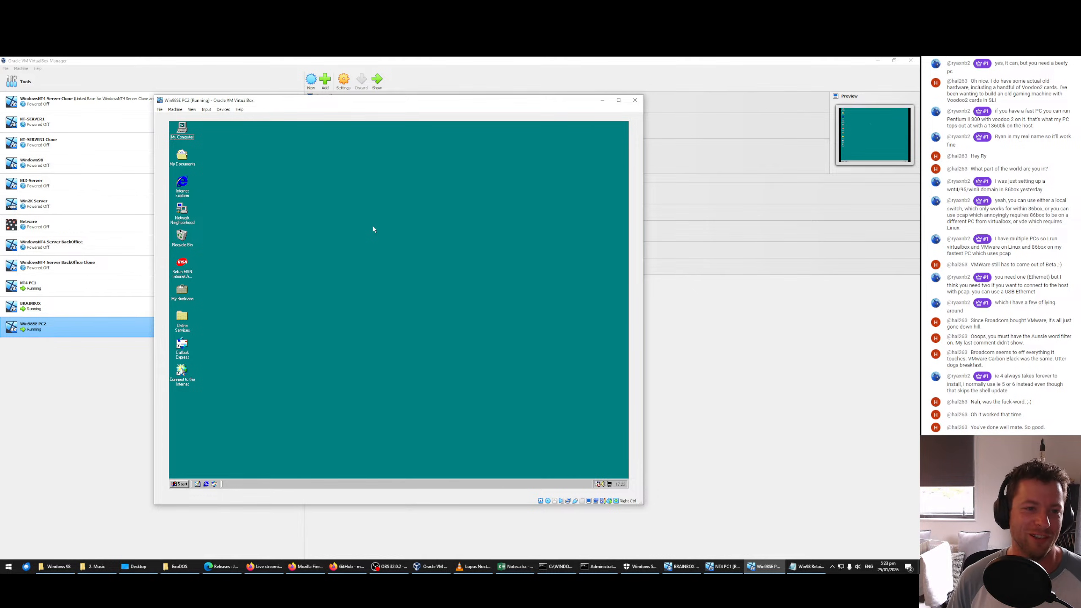
Launch Connect to the Internet and step through the wizard to the LAN proxy page.
key("Down")
key("Down")
key("Down")
key("Down")
key("Down")
key("Down")
key("Down")
key("Down")
key("Down")
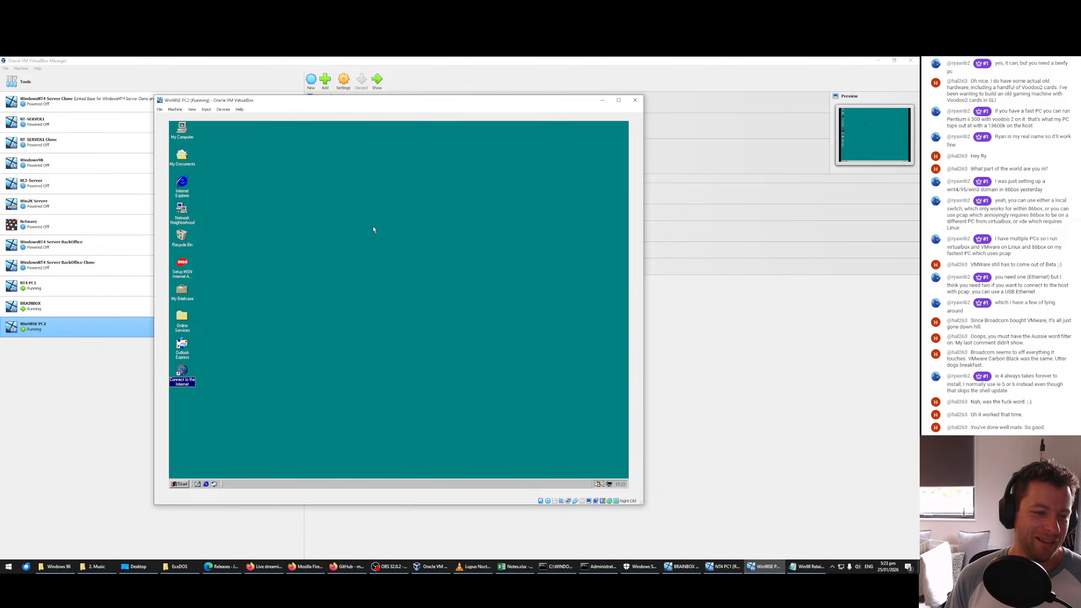
key("Return")
key("Down")
key("Down")
key("Return")
key("Down")
key("Return")
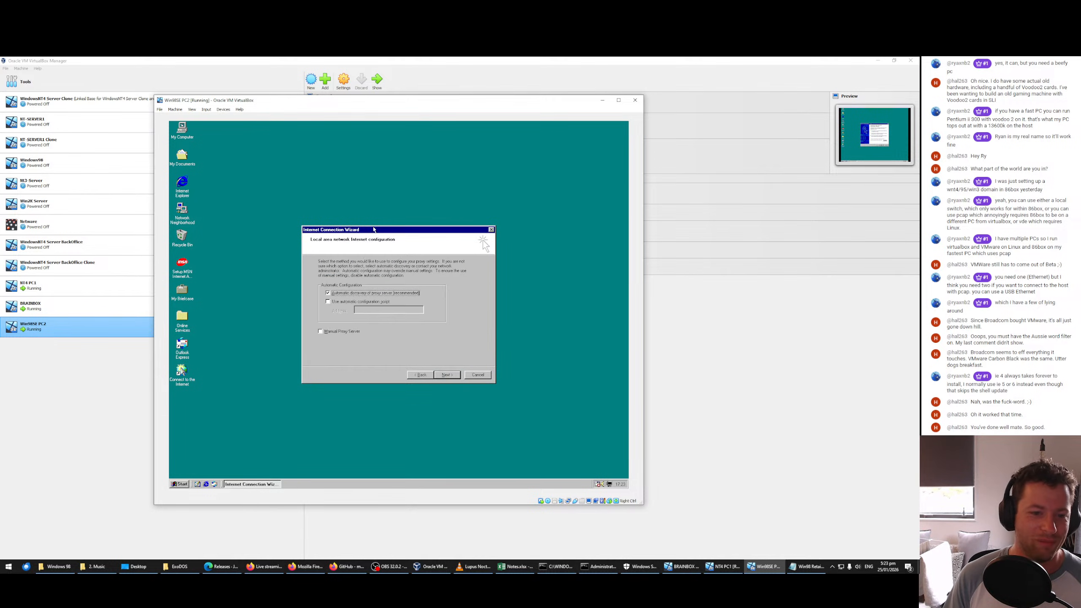
Accept the proxy settings, skip the mail account, finish the wizard, and close Access Denied.
key("Down")
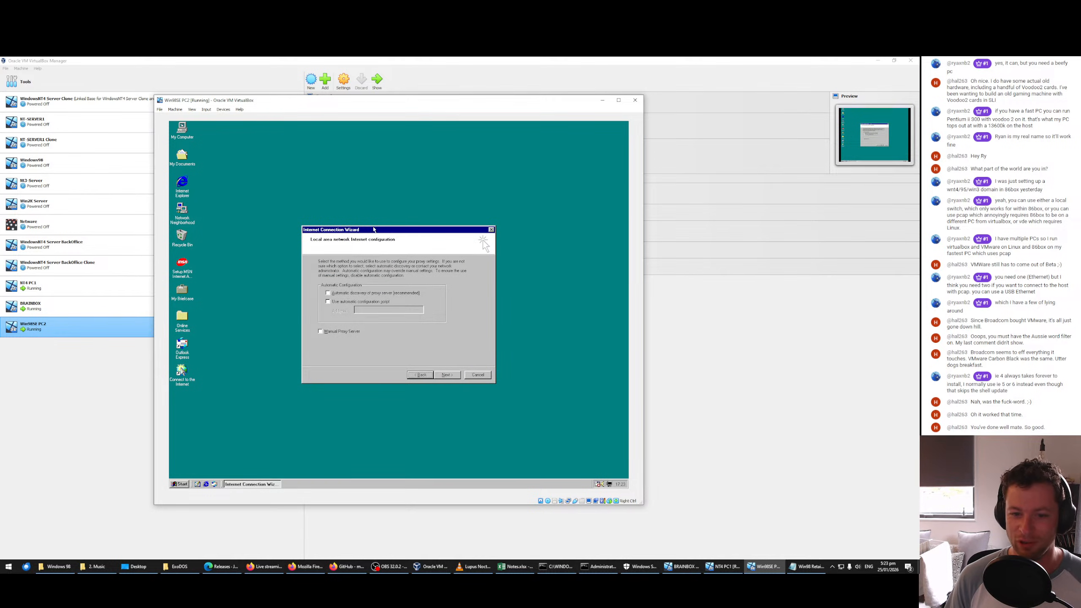
key("Return")
key("Return")
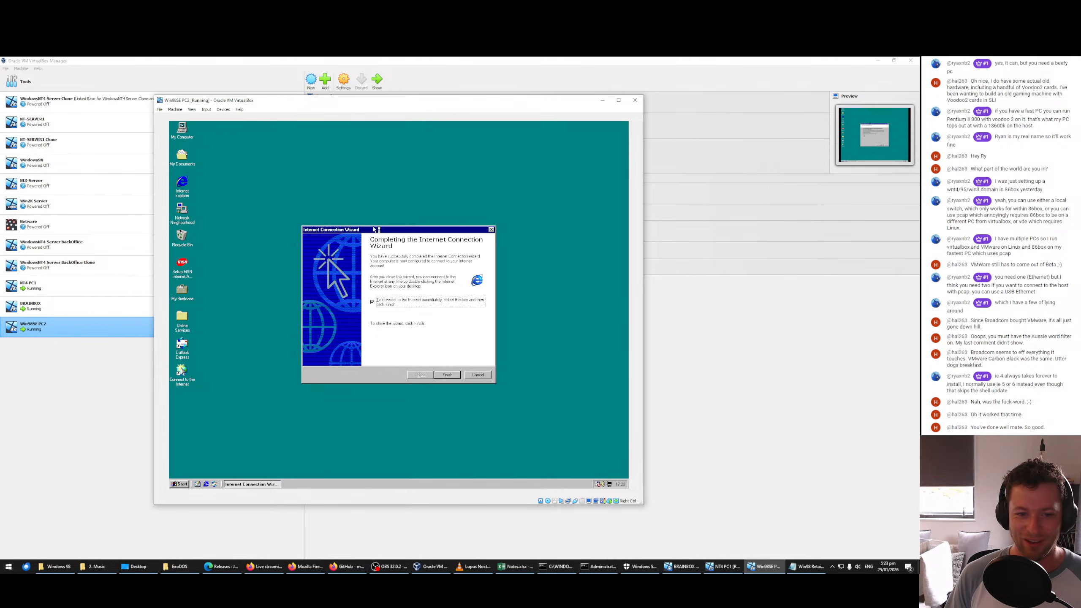
key("Return")
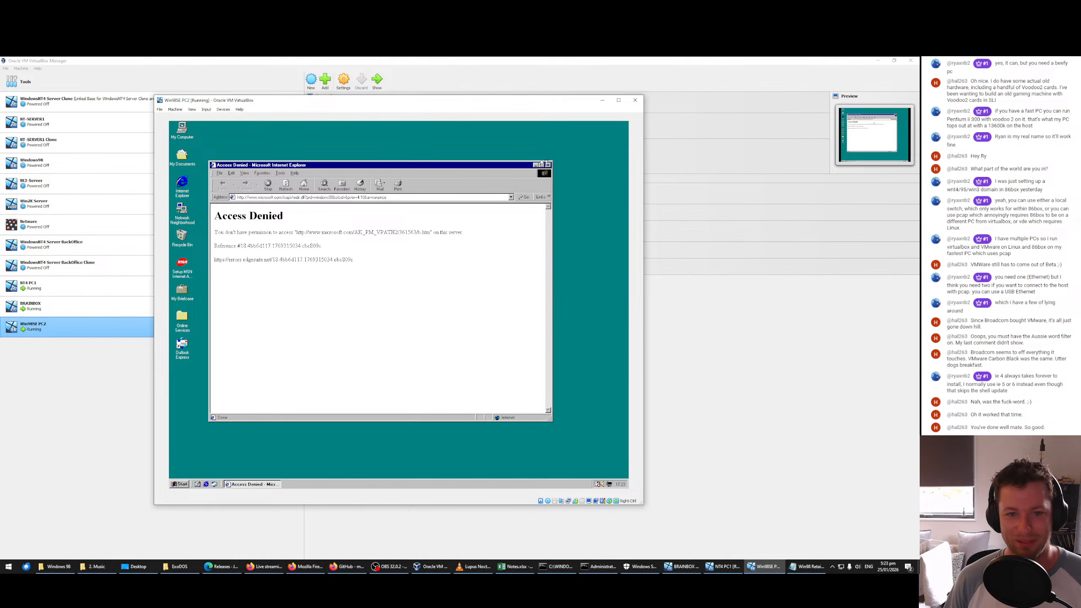
left_click(548, 165)
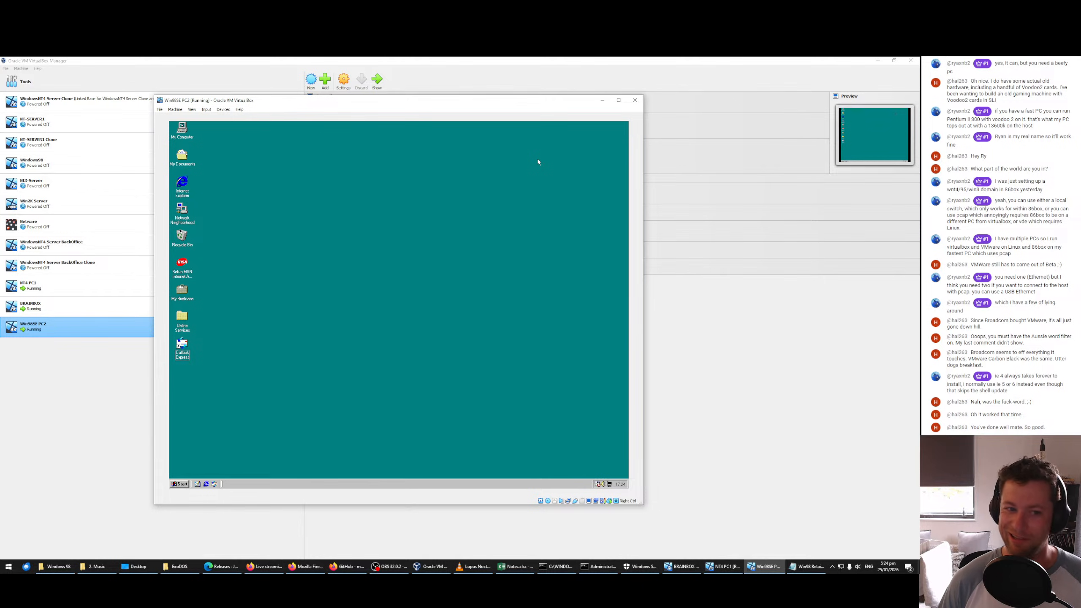
Bring NT4 PC1 and BRAINBOX forward and start music playing in VLC.
left_click(723, 566)
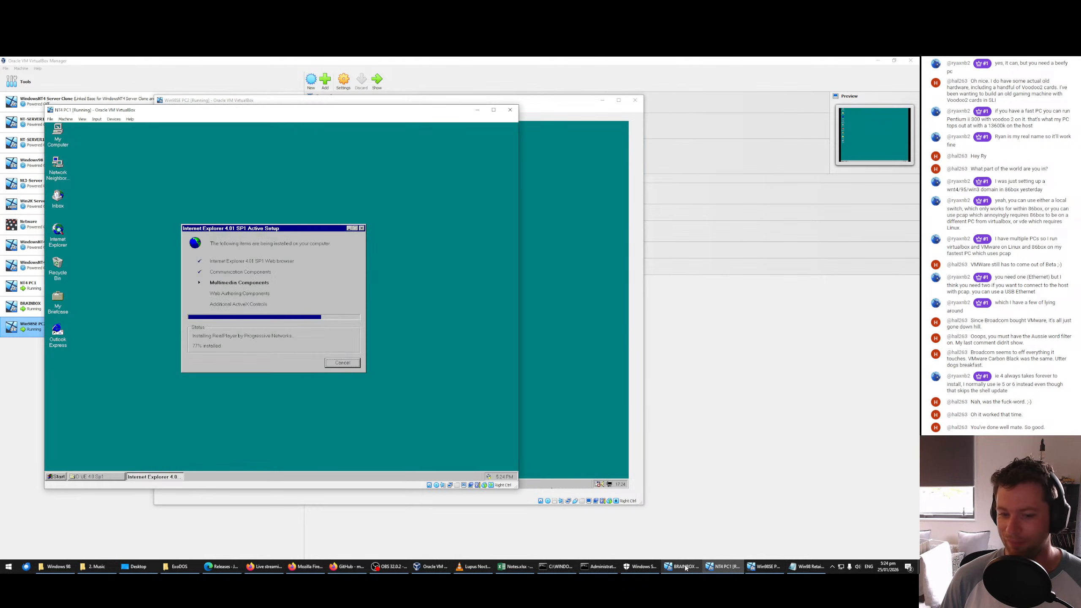
left_click(681, 567)
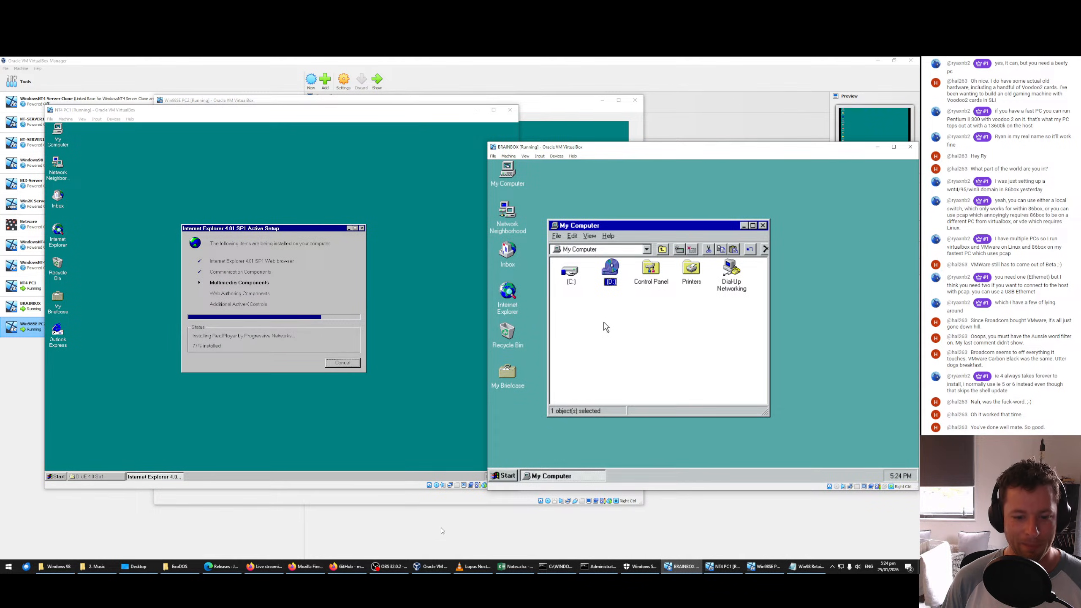
left_click(470, 567)
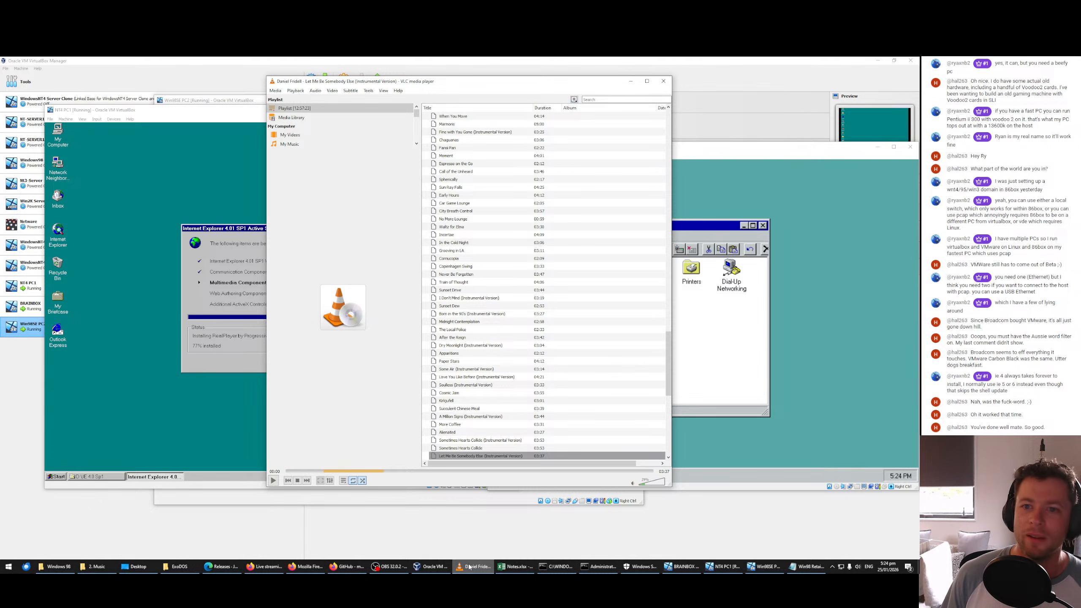
key("space")
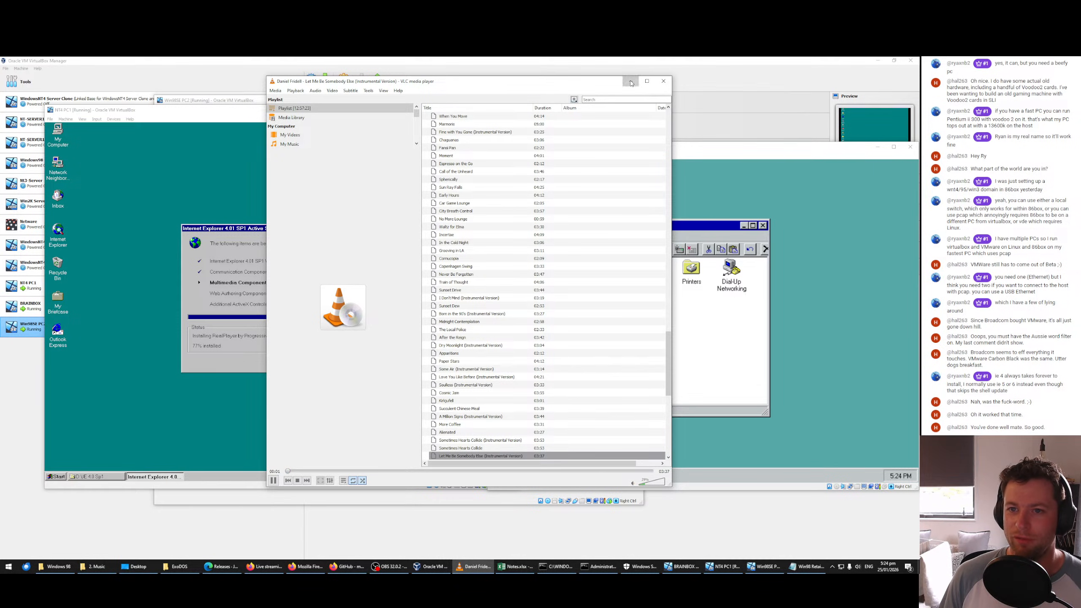
left_click(461, 567)
Minimise VLC, move the Internet Explorer setup dialog aside, and bring BRAINBOX to the front.
left_click(461, 567)
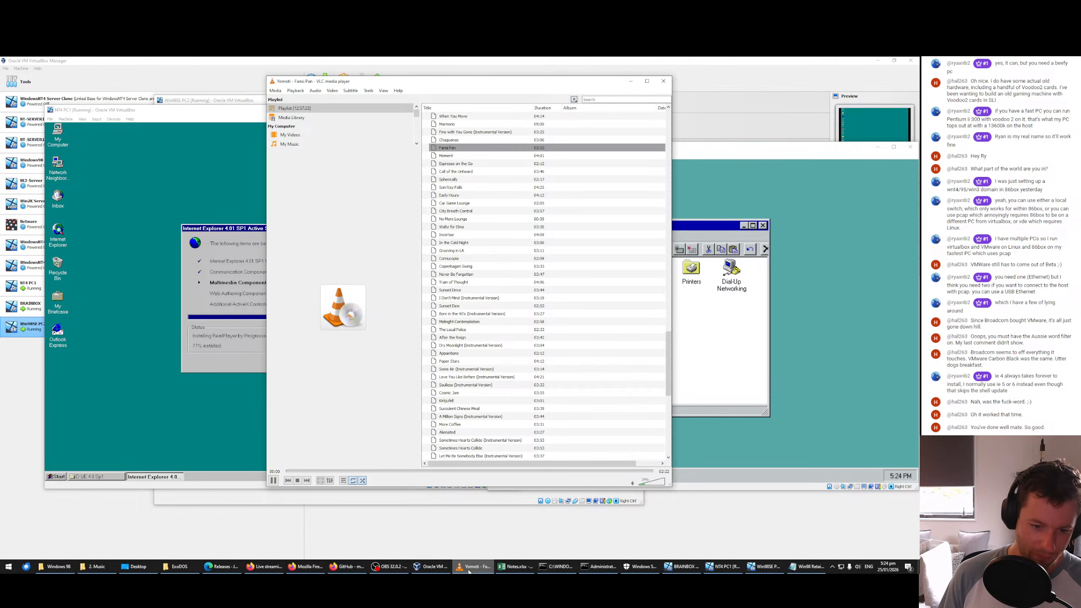
left_click(633, 81)
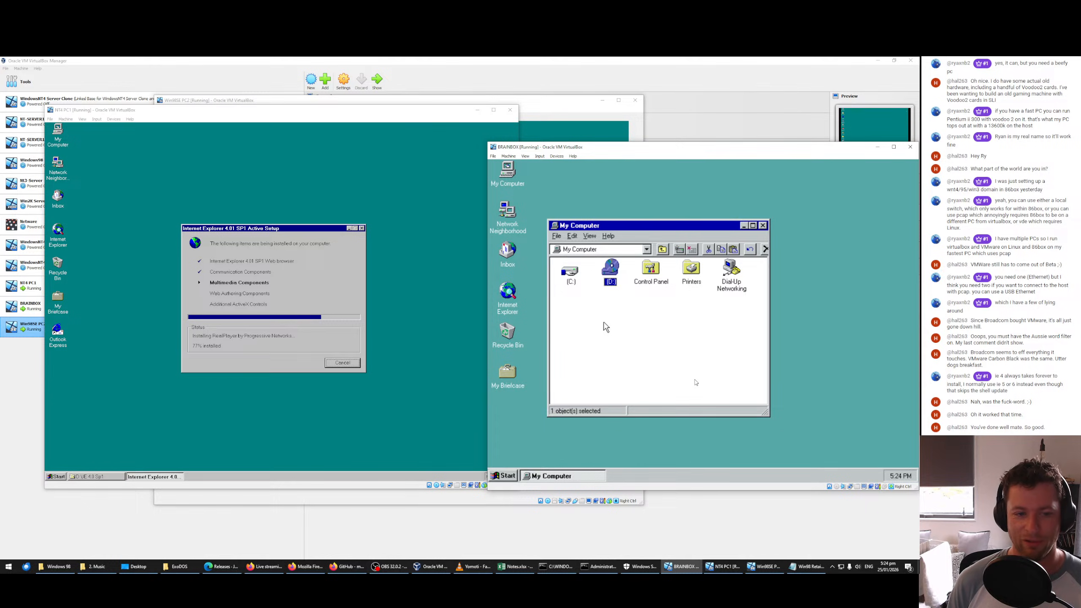
left_click_drag(250, 227, 188, 194)
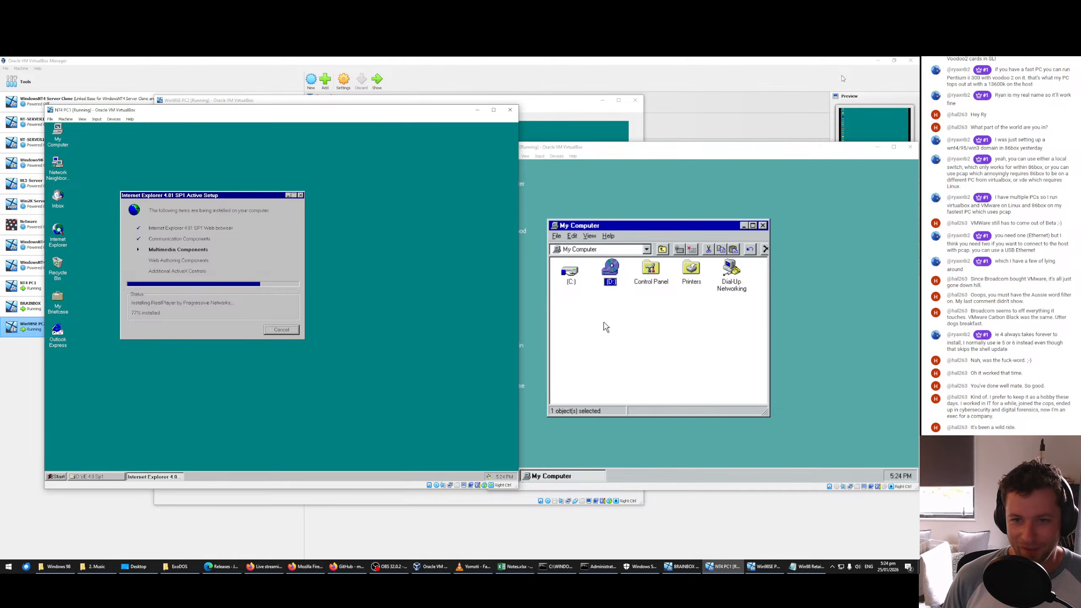
left_click(559, 151)
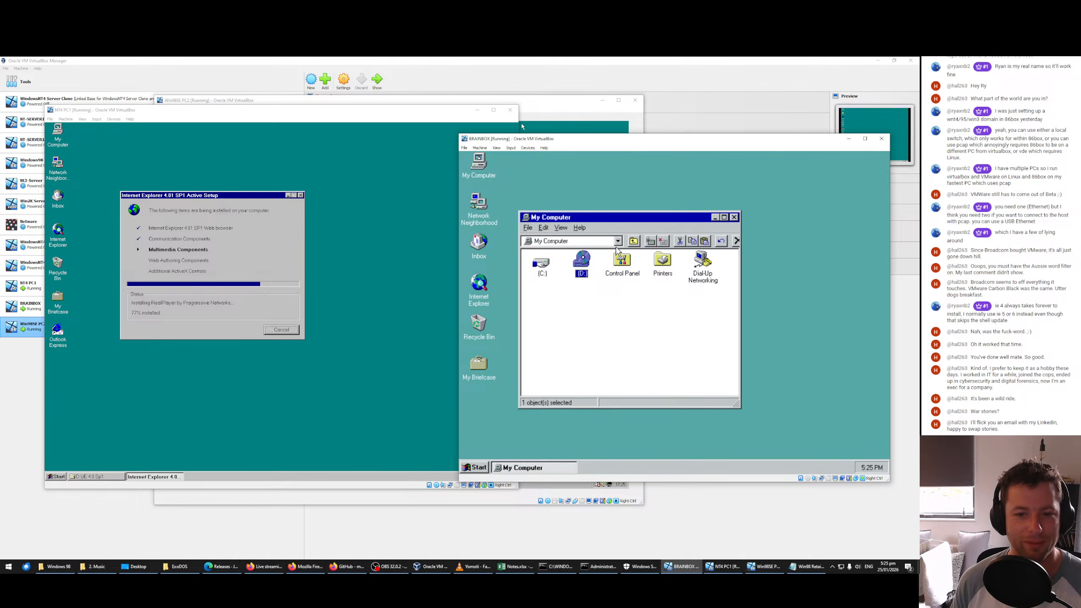
Bring Win98SE PC2 forward, shut it down via Start > Shut Down, and right-click it in the Manager list.
left_click(526, 323)
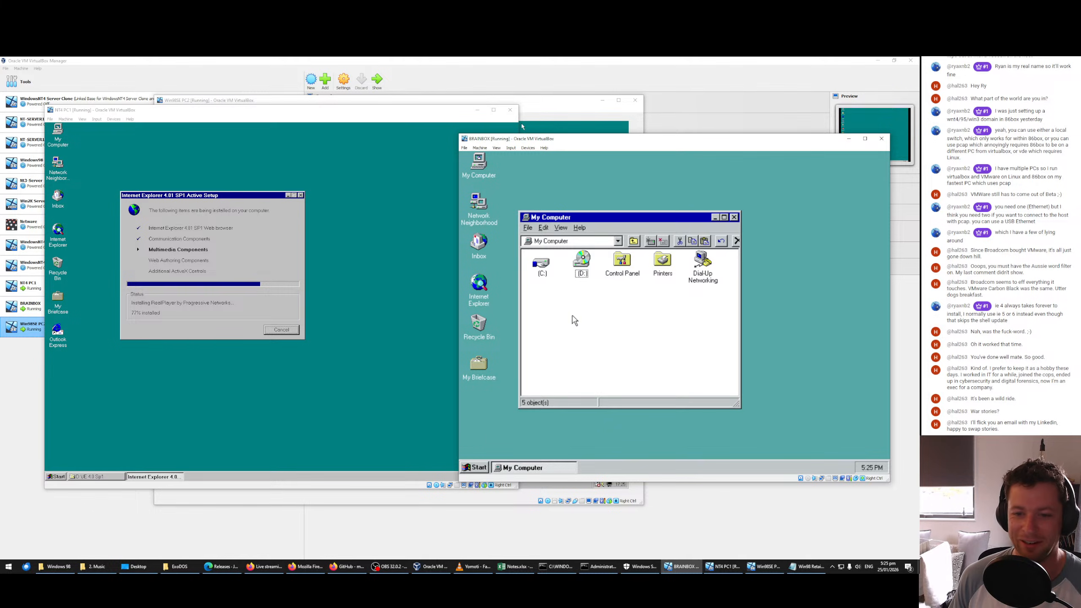
left_click_drag(566, 311, 716, 378)
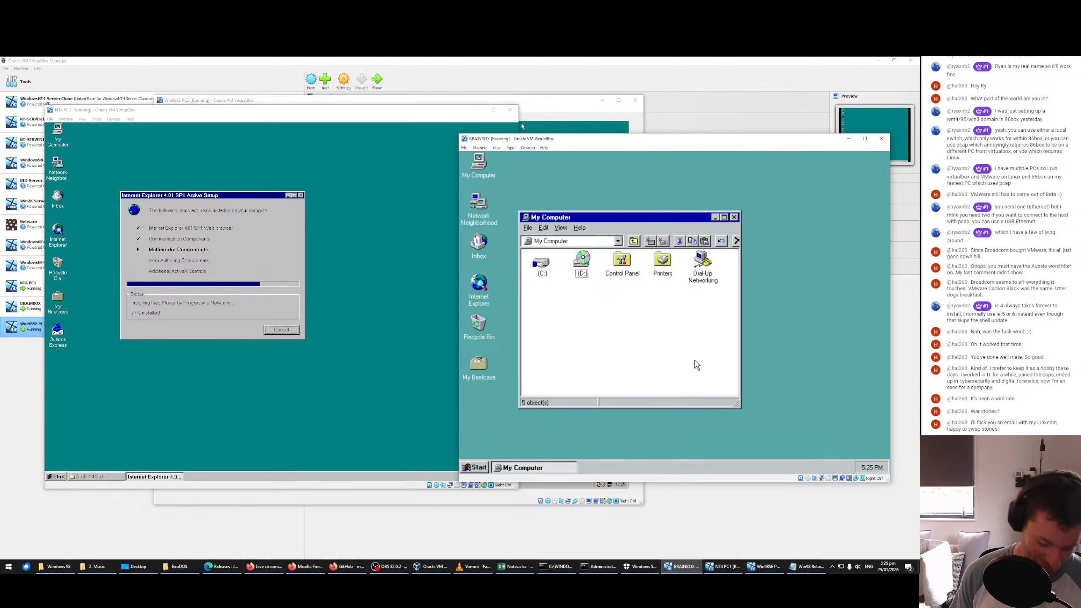
left_click(391, 495)
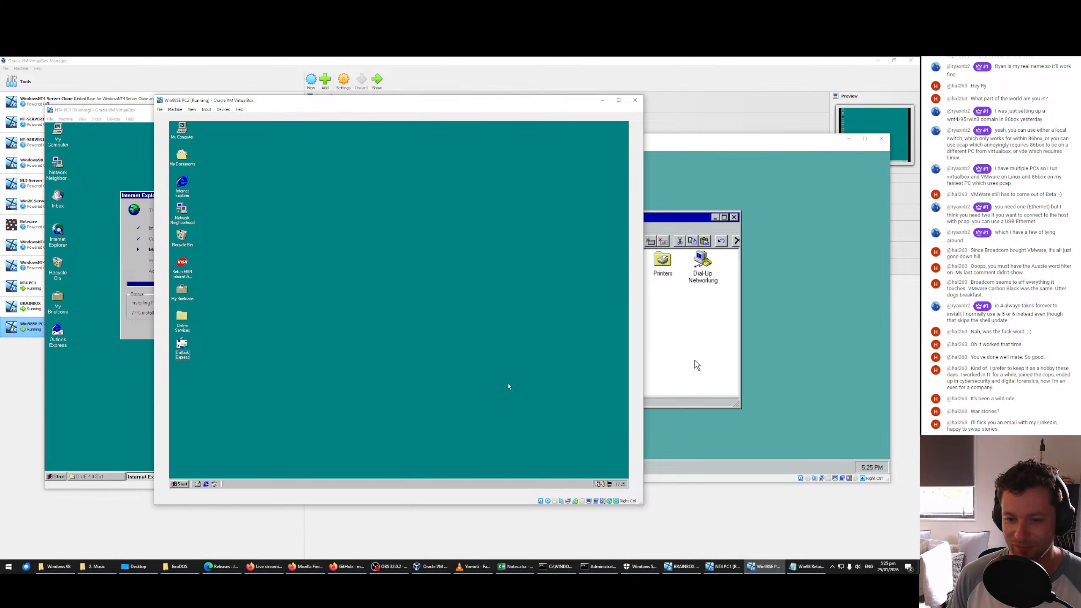
left_click(179, 484)
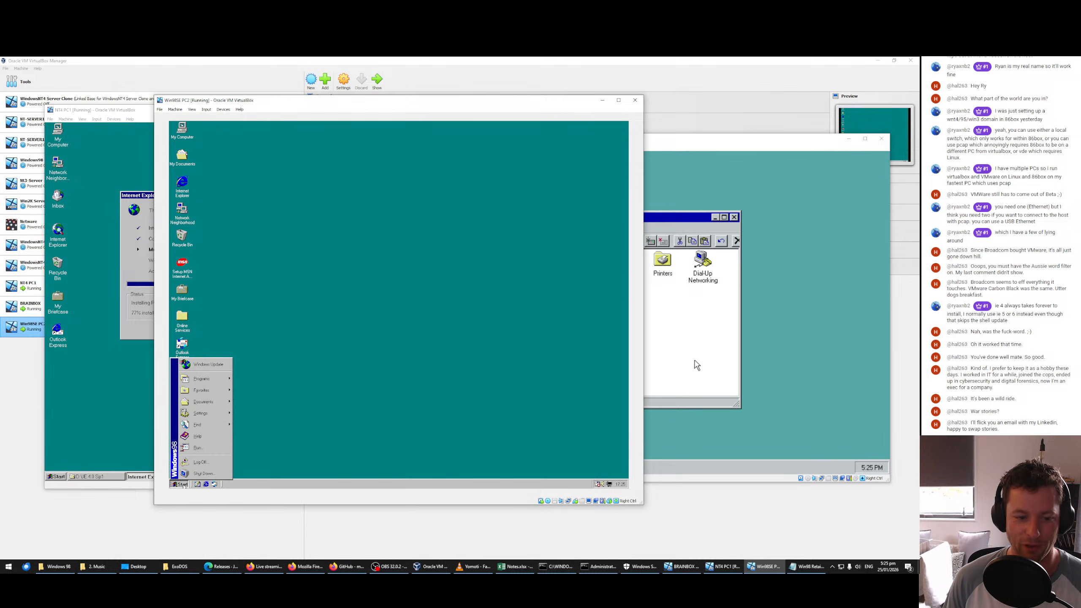
left_click(192, 474)
key("Return")
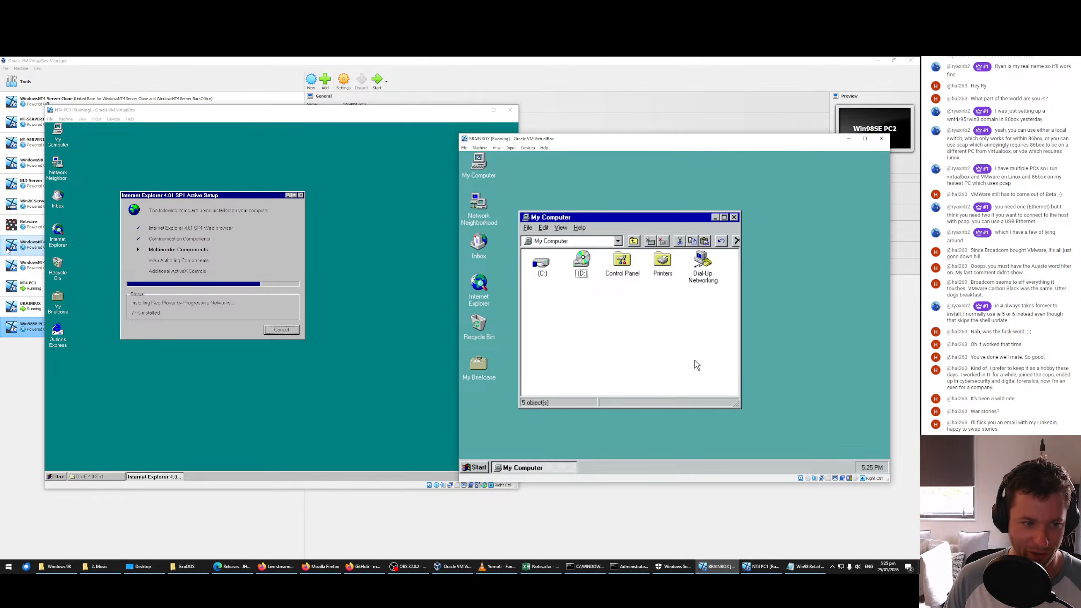
right_click(26, 327)
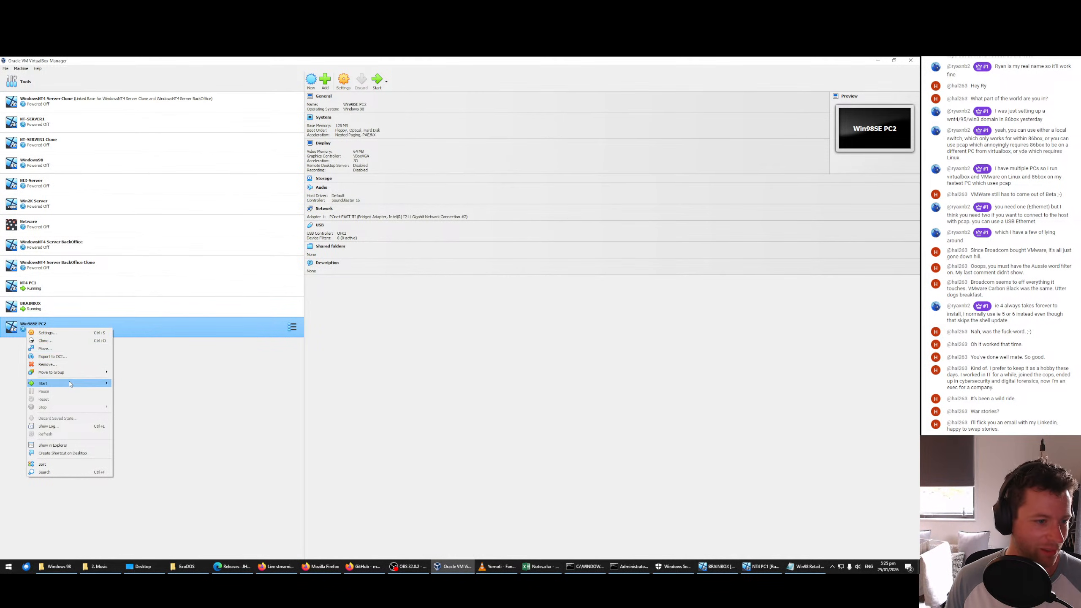
Show the machine folder in Explorer and paste its four files into a new Backup folder.
left_click(55, 445)
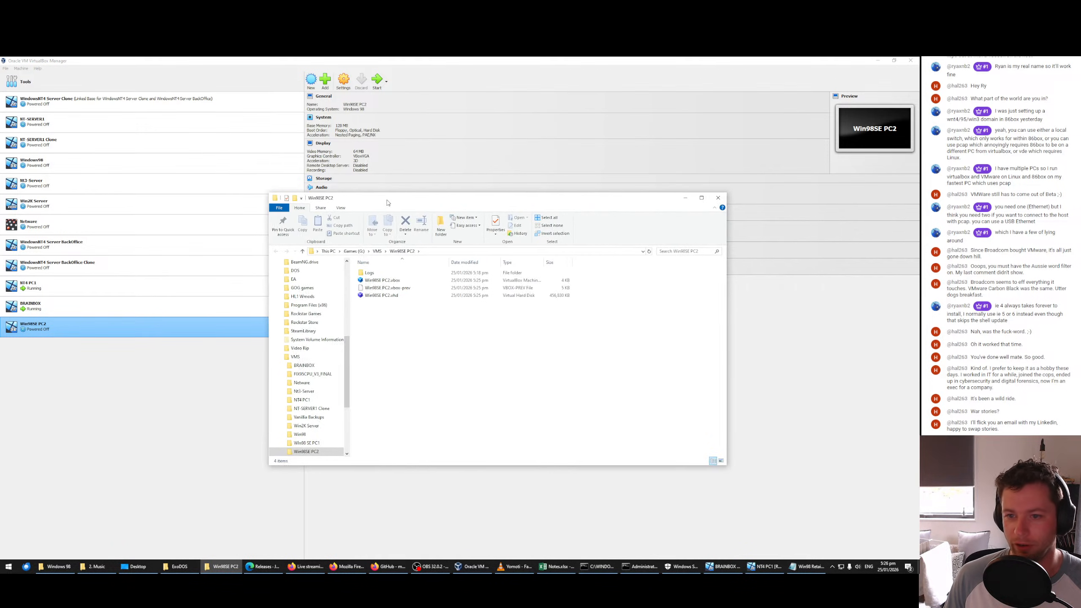
left_click_drag(393, 382, 355, 272)
key("ctrl+shift+n")
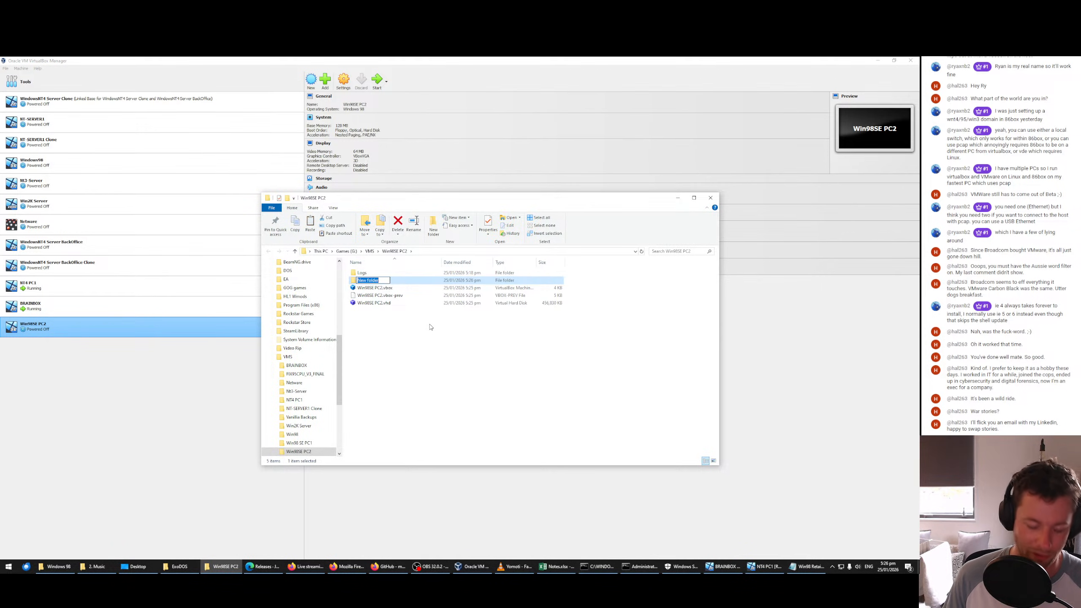
type("Backup")
key("Return")
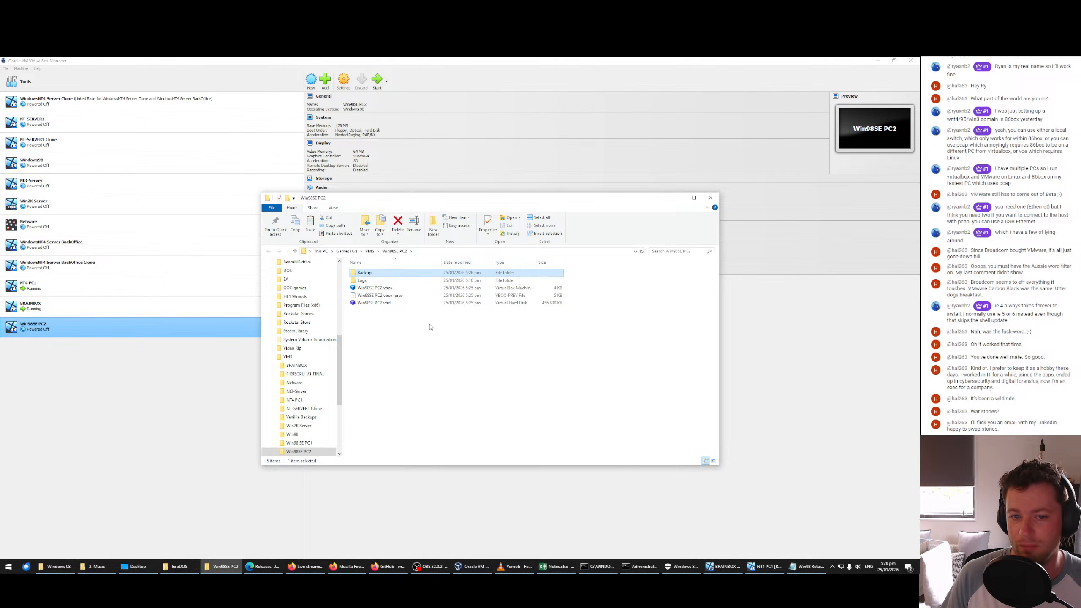
key("Return")
key("ctrl+v")
Minimise the Backup folder window and bring BRAINBOX and NT4 PC1 back to the front.
left_click(430, 324)
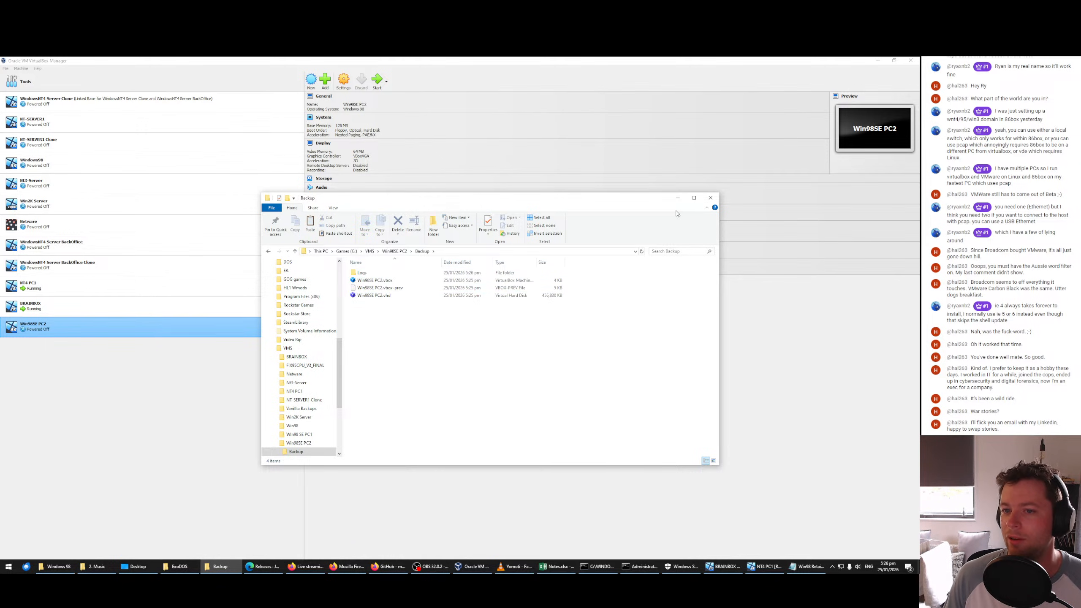
left_click(678, 197)
left_click(726, 567)
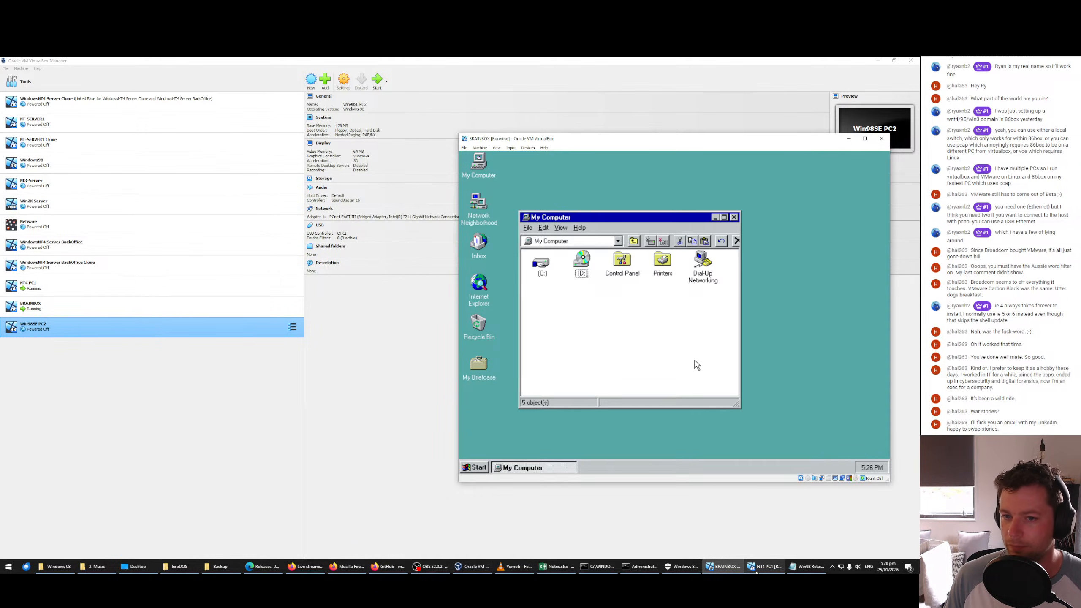
left_click(757, 566)
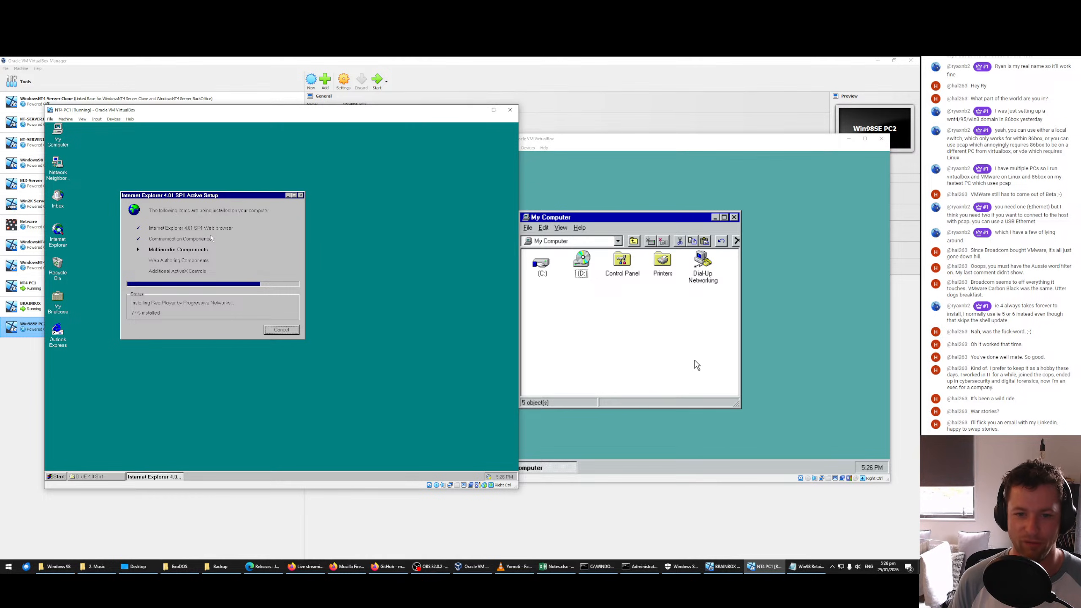
Open My Computer on NT4 PC1 with Win+E, minimise the host Backup window, and raise BRAINBOX.
key("super")
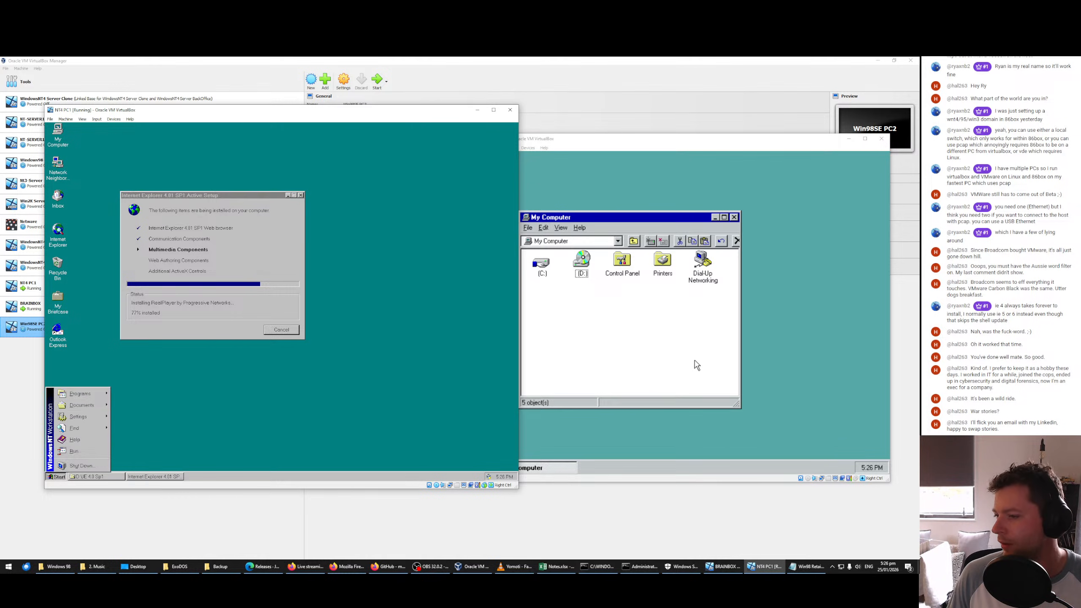
key("super+e")
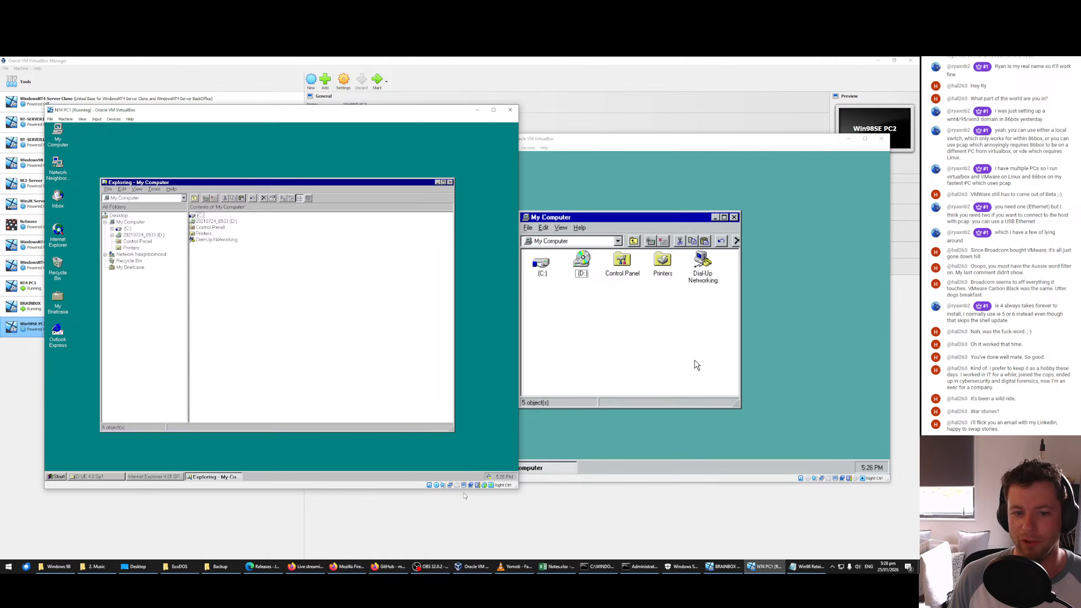
left_click(220, 566)
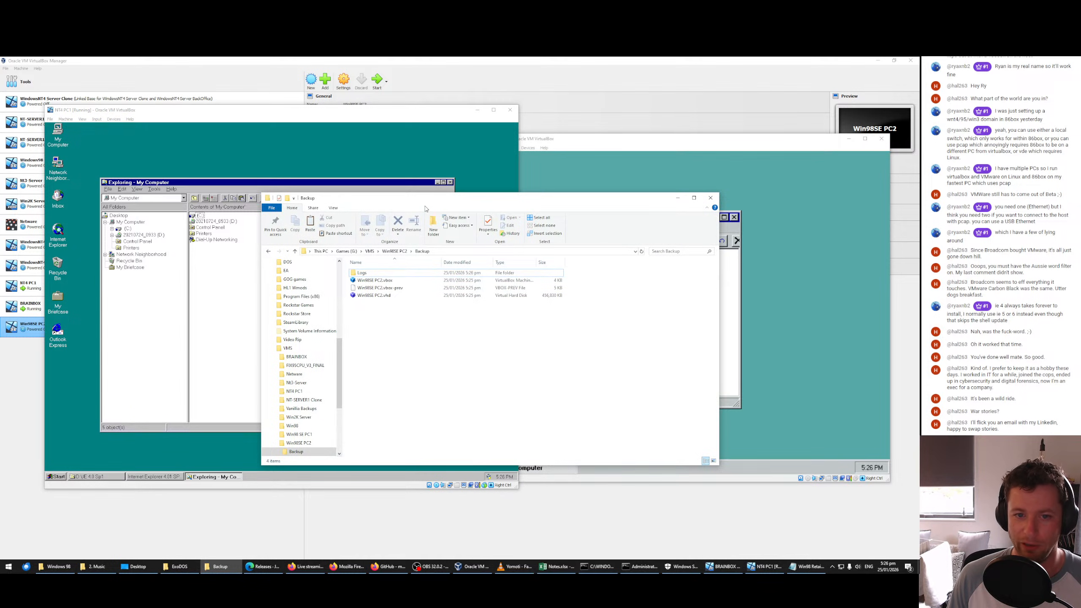
left_click(678, 198)
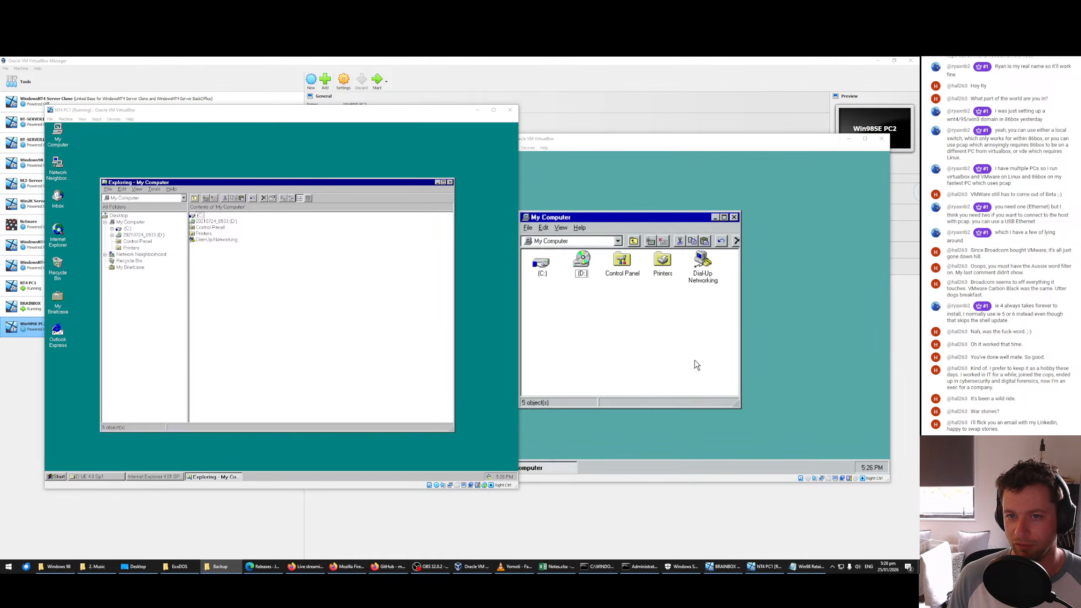
left_click(615, 164)
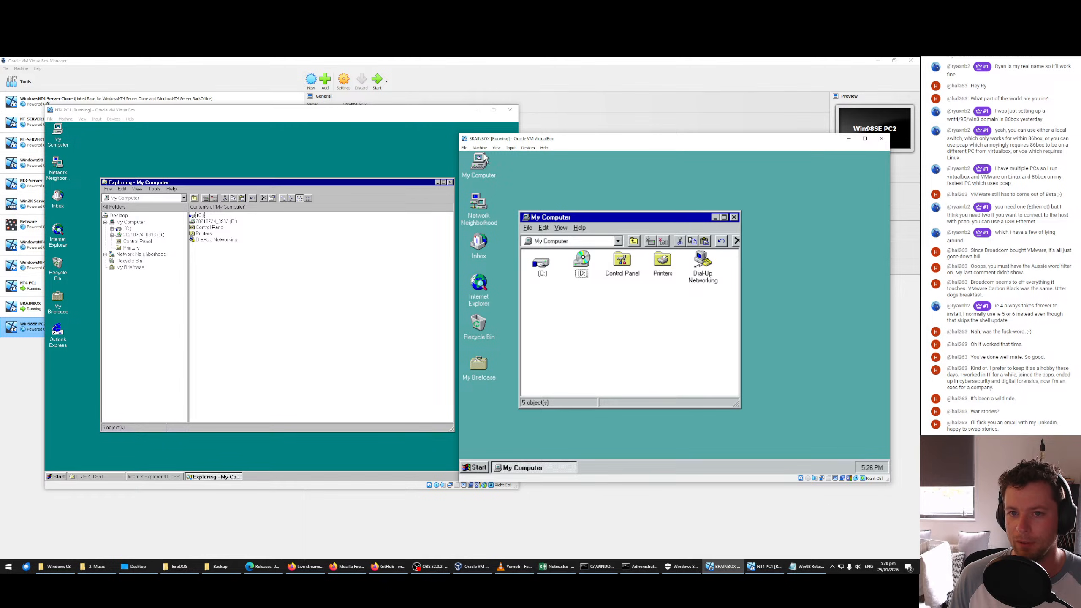
Insert the Guest Additions CD into BRAINBOX, run setup to Install, and decline the Service Pack 6 warning.
left_click(528, 148)
left_click(550, 211)
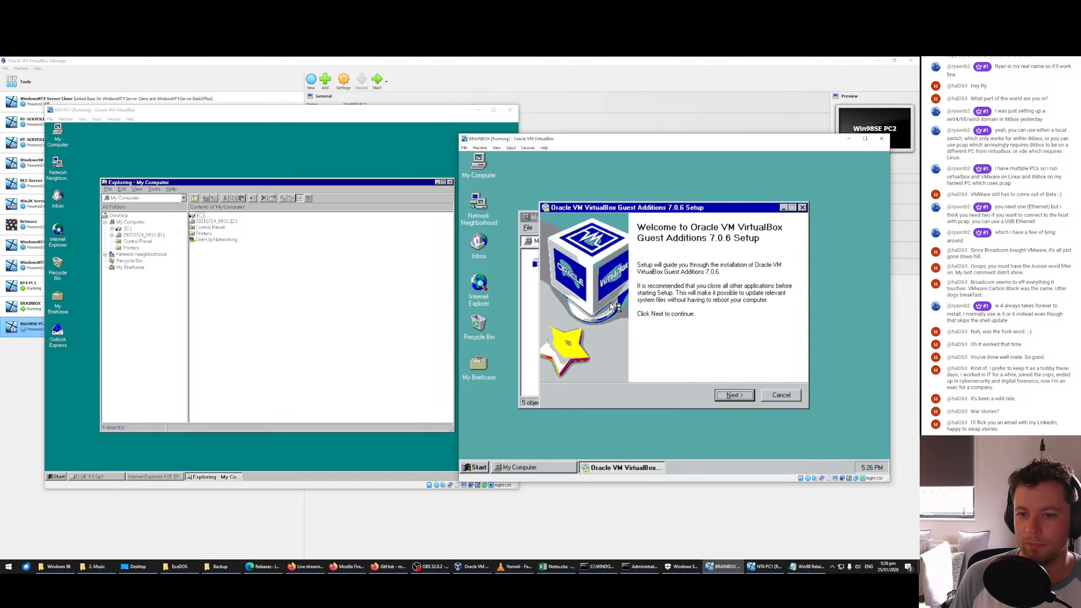
left_click(724, 394)
left_click(724, 394)
left_click(728, 395)
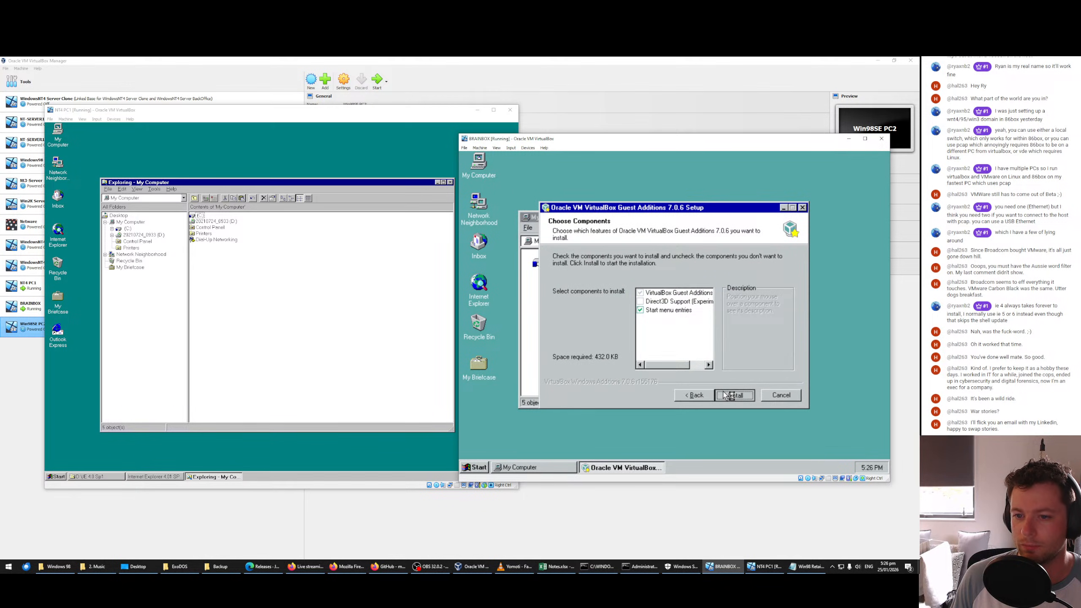
left_click(689, 332)
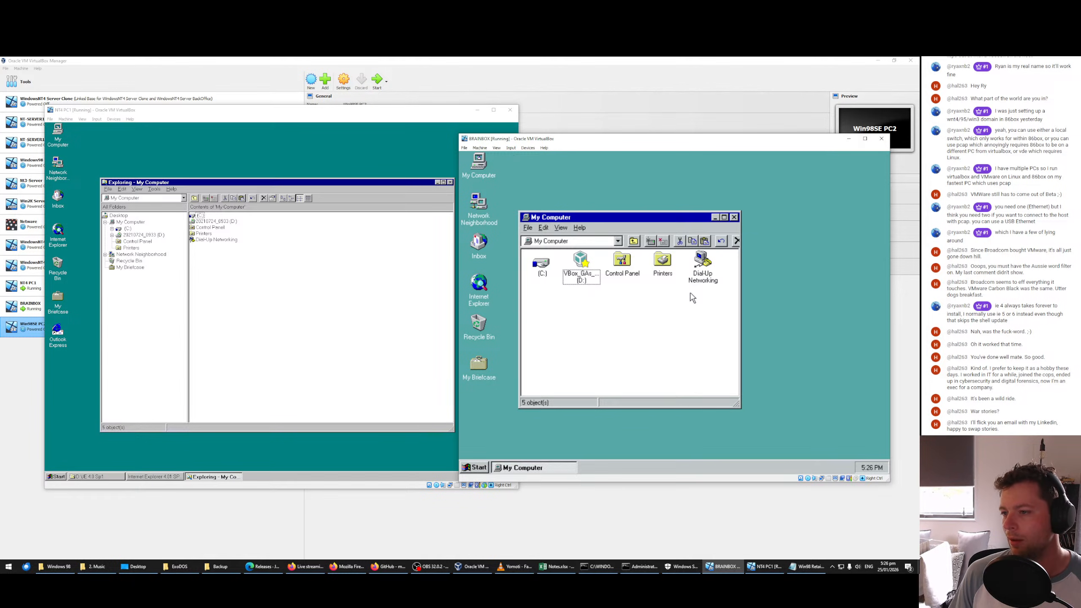
Drag the Backup folder window off-screen and pull the Windows NT 4 downloads folder beside the VMs.
left_click(220, 566)
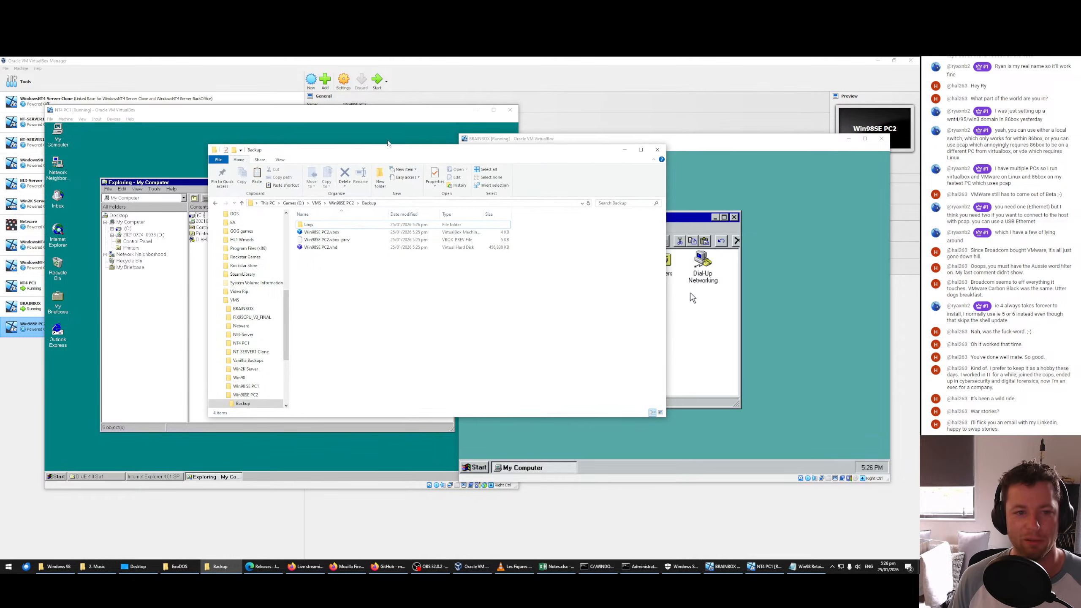
scroll(242, 286, "up", 4)
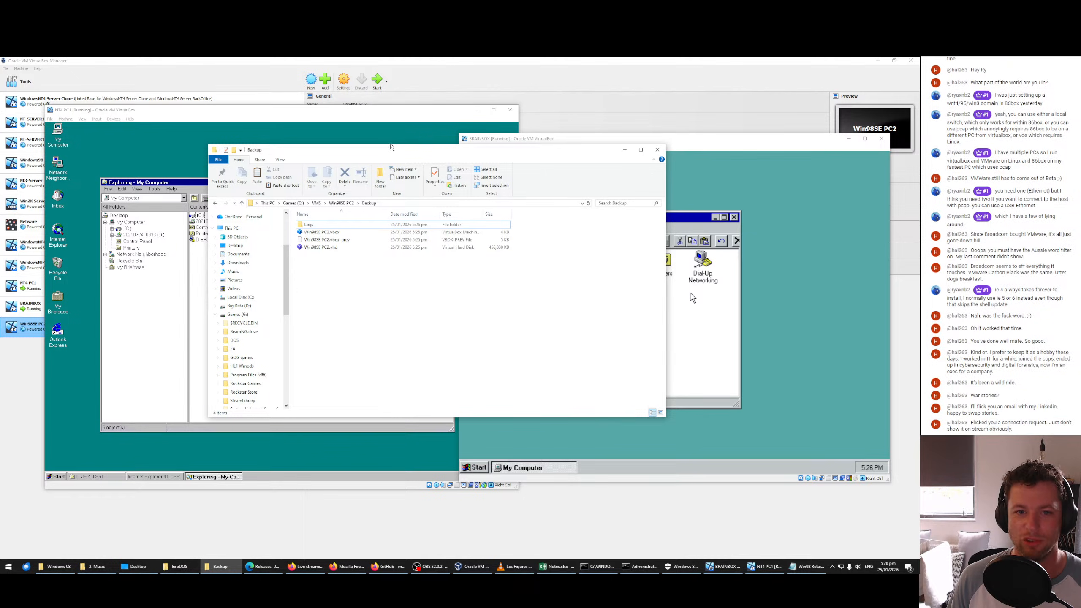
left_click_drag(388, 153, 919, 153)
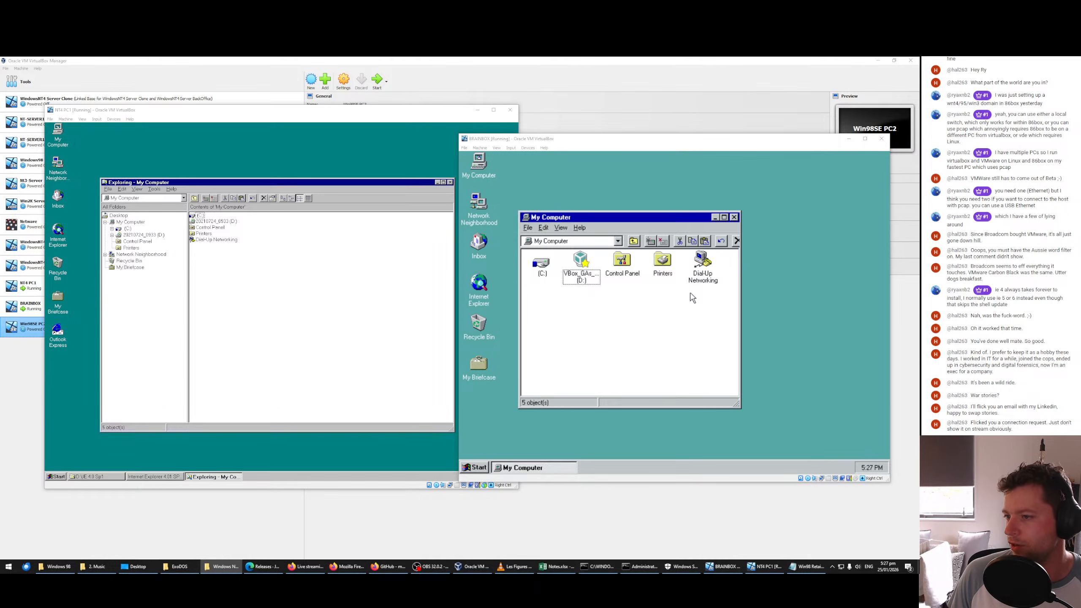
left_click_drag(918, 188, 396, 173)
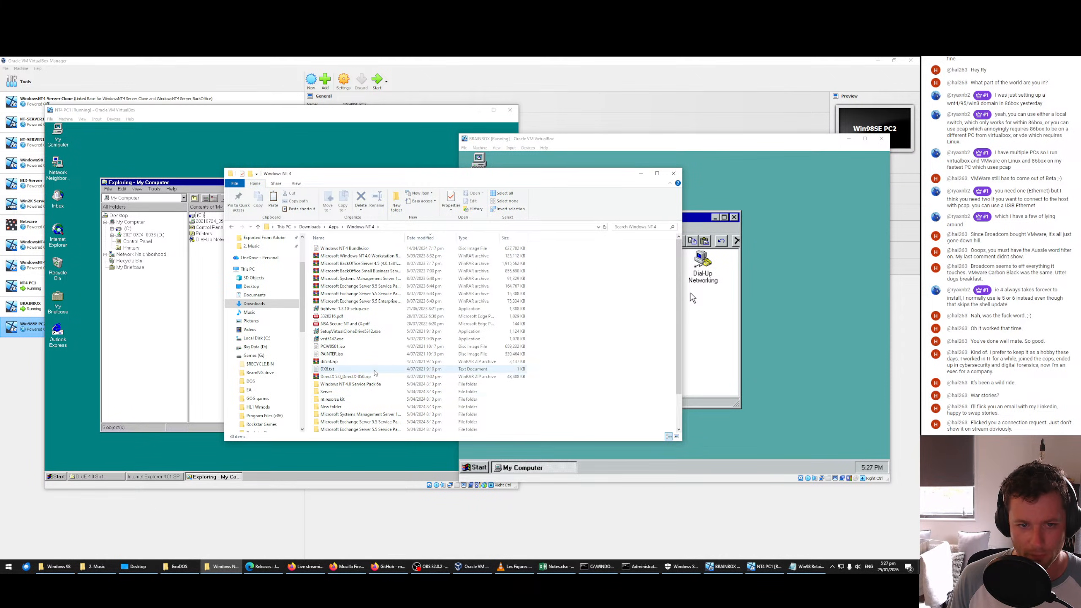
Load Windows NT 4 Bundle.iso into BRAINBOX's optical drive and open the D: drive on NT4 PC1.
left_click(354, 249)
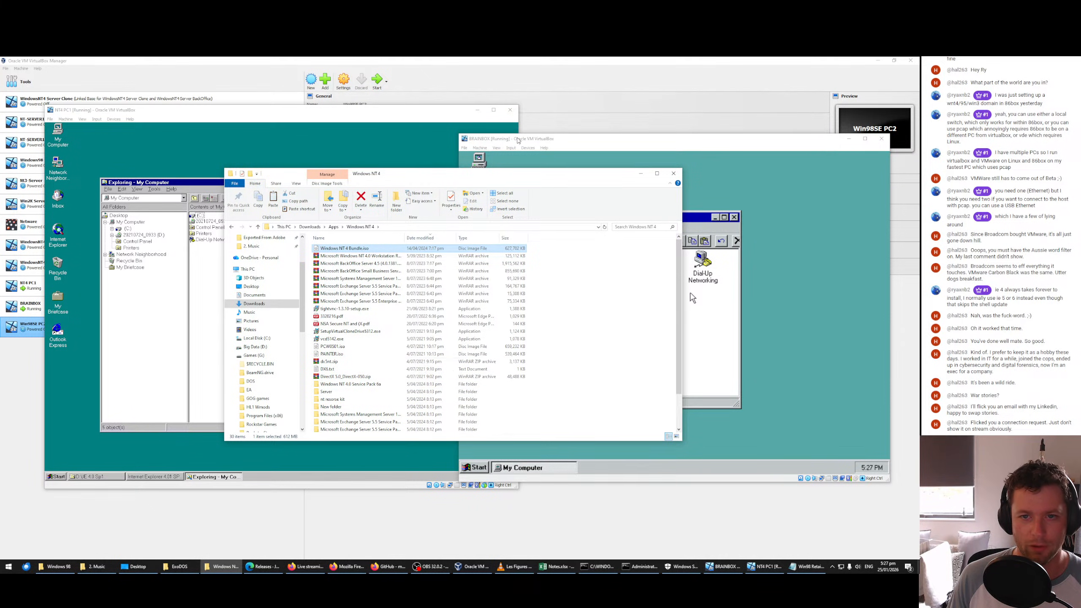
left_click(528, 148)
mouse_move(538, 157)
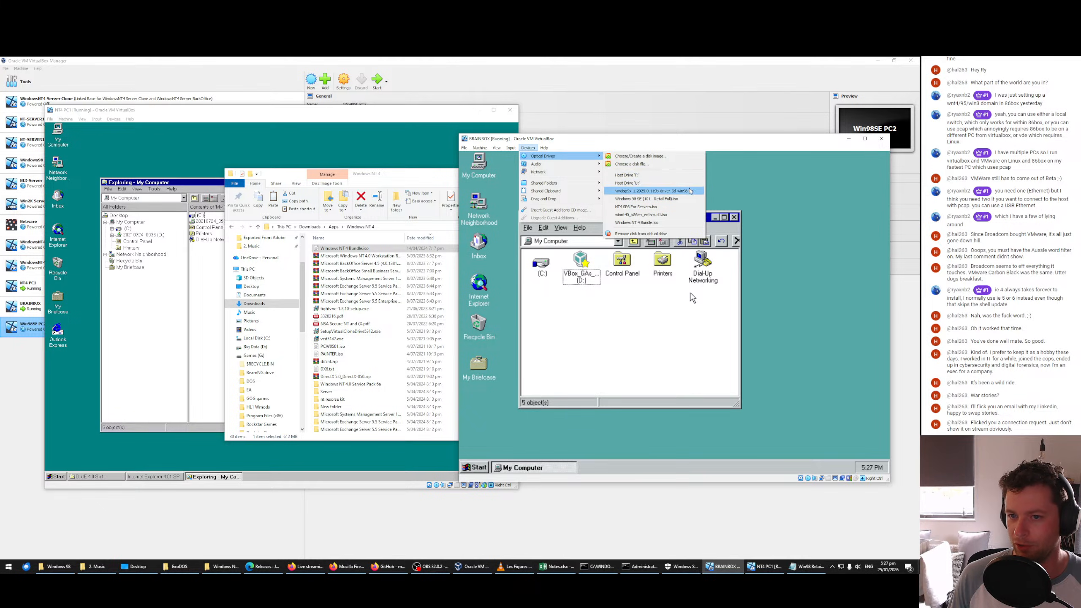
left_click(675, 222)
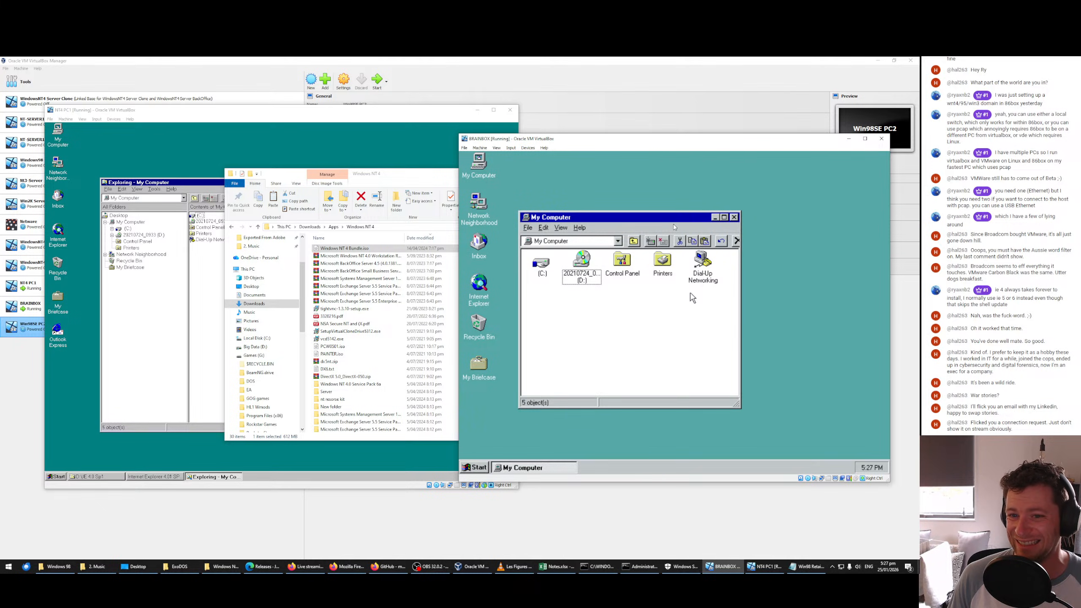
left_click(404, 143)
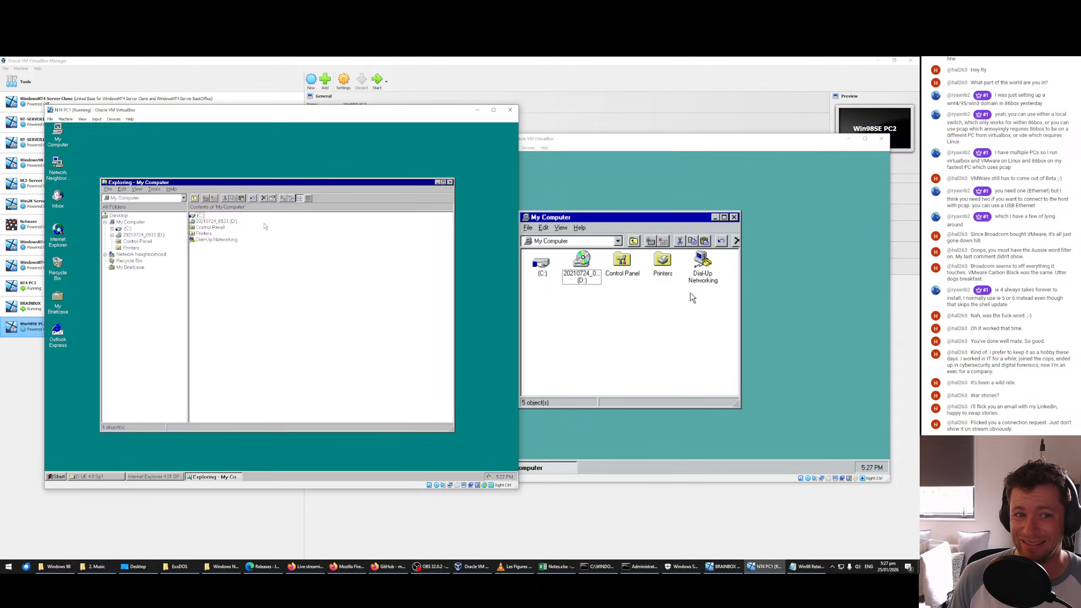
double_click(209, 221)
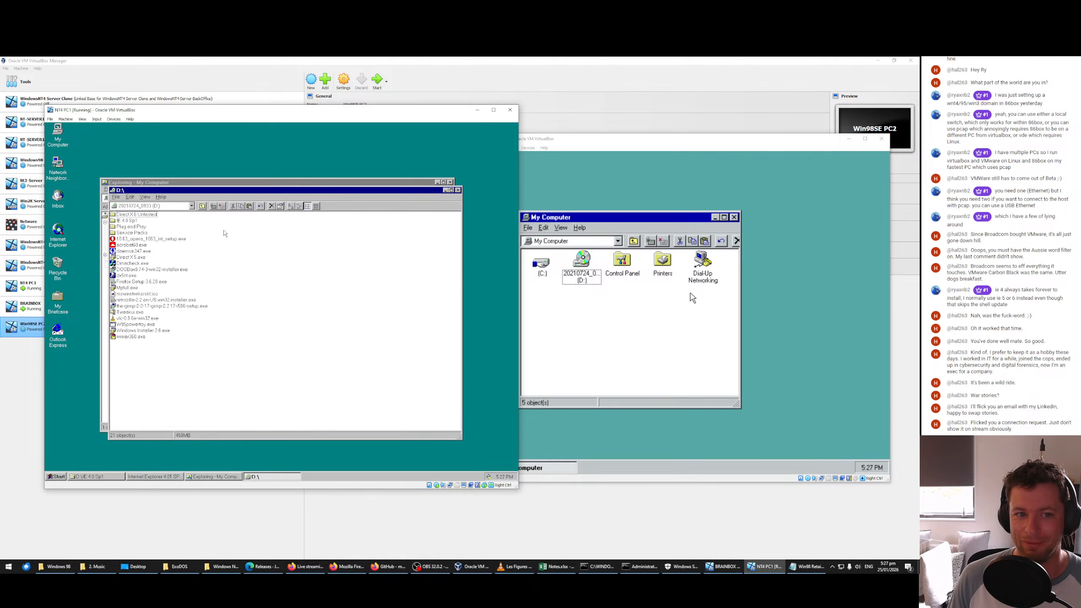
left_click(689, 296)
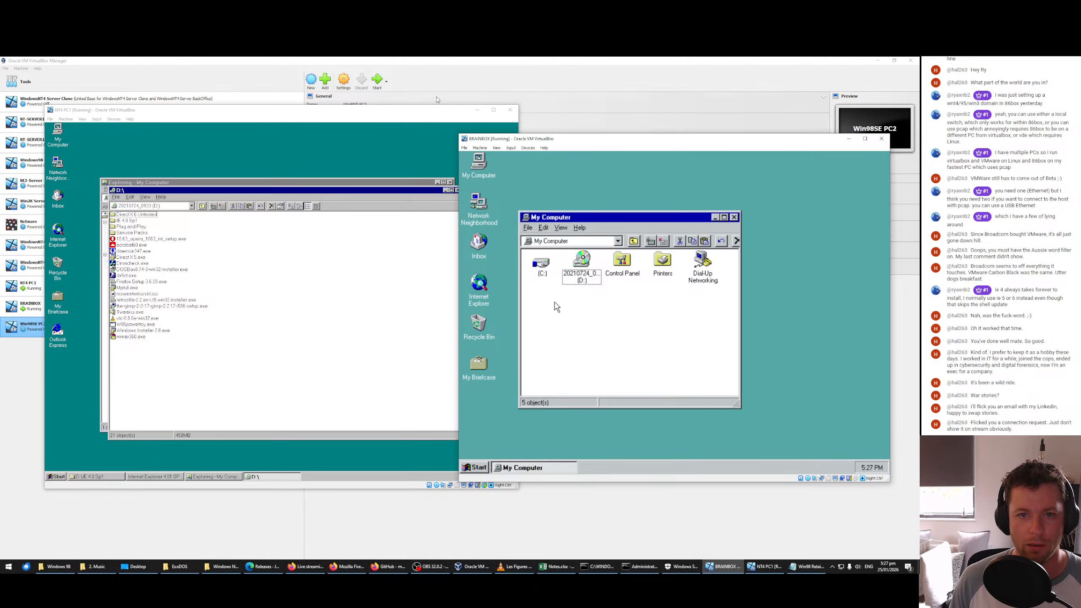
Browse the host Apps folders to IE 5.5 Sp2.exe in Windows 95, then open BRAINBOX's D: drive.
left_click(221, 566)
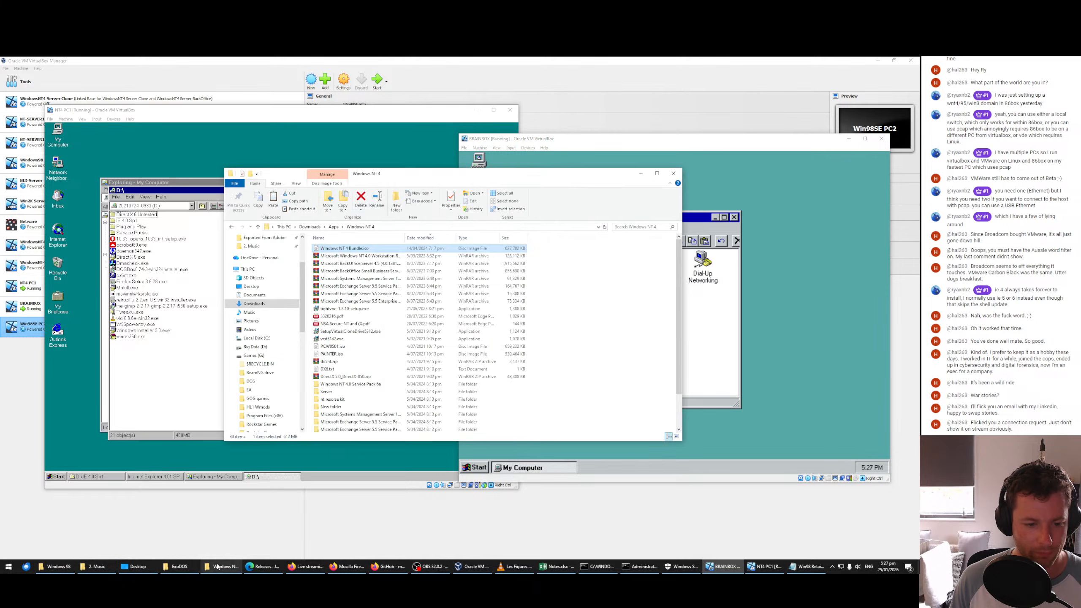
scroll(369, 371, "up", 2)
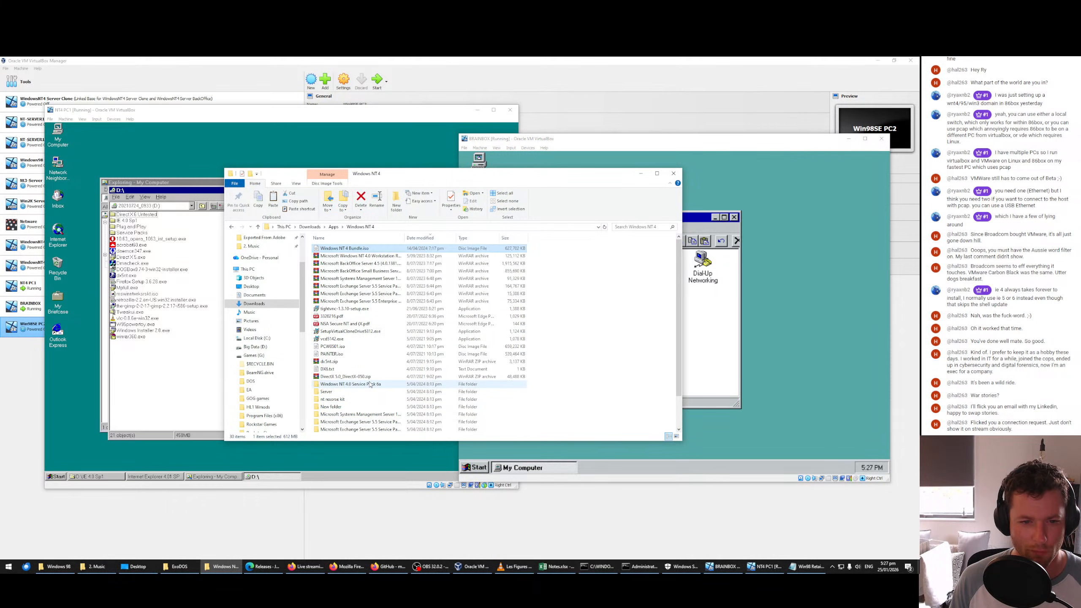
scroll(374, 332, "down", 2)
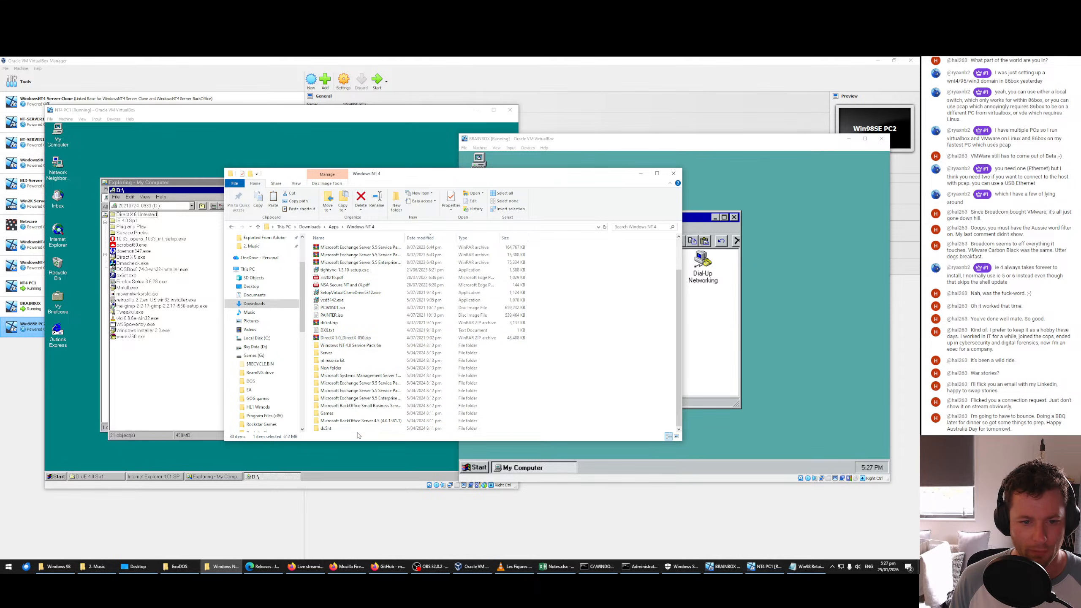
double_click(361, 368)
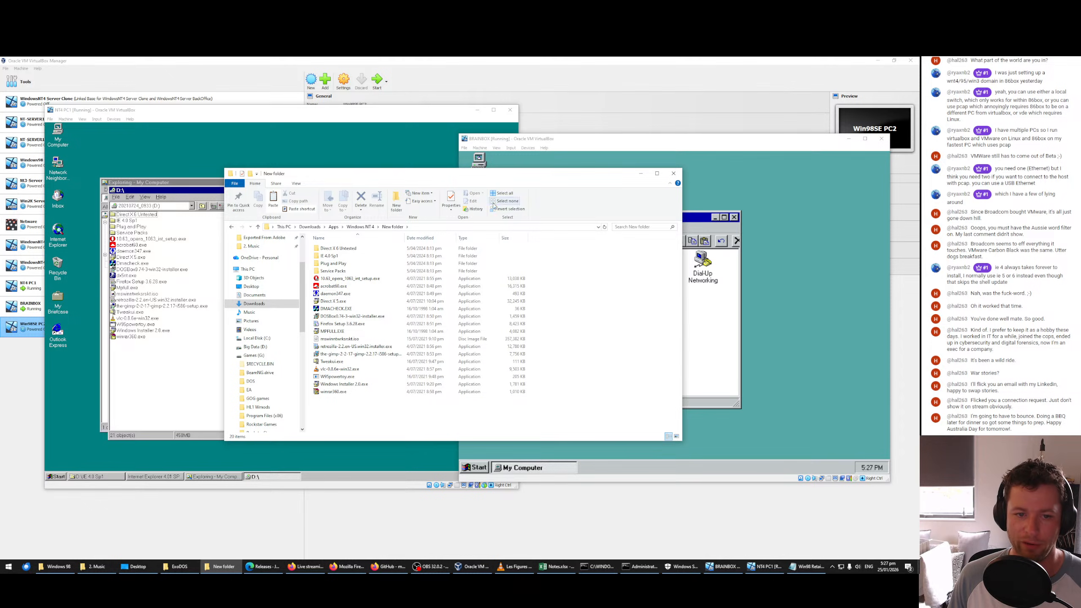
left_click(333, 226)
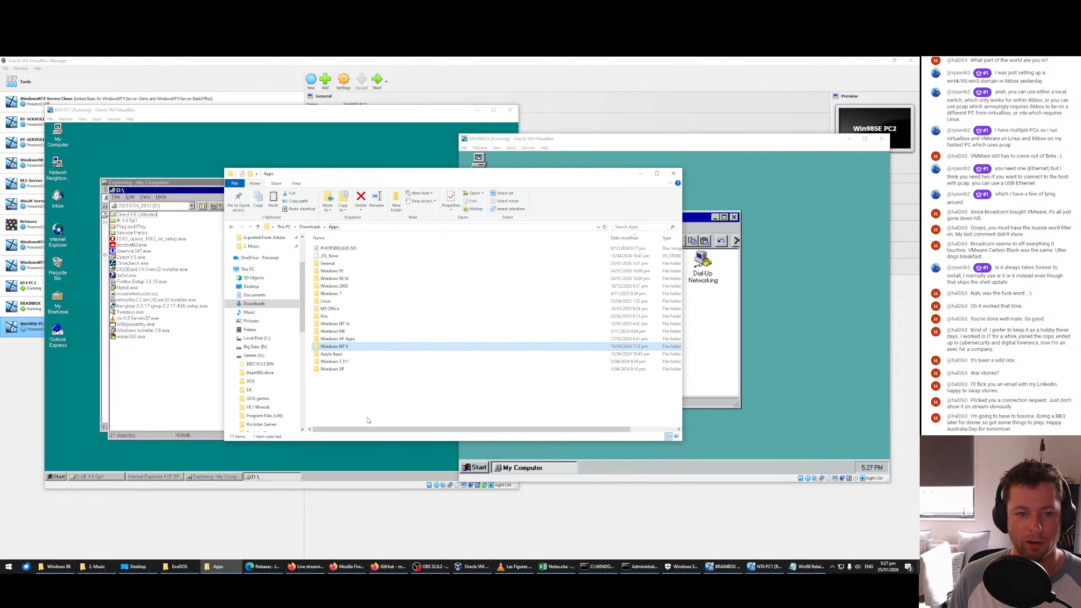
double_click(334, 278)
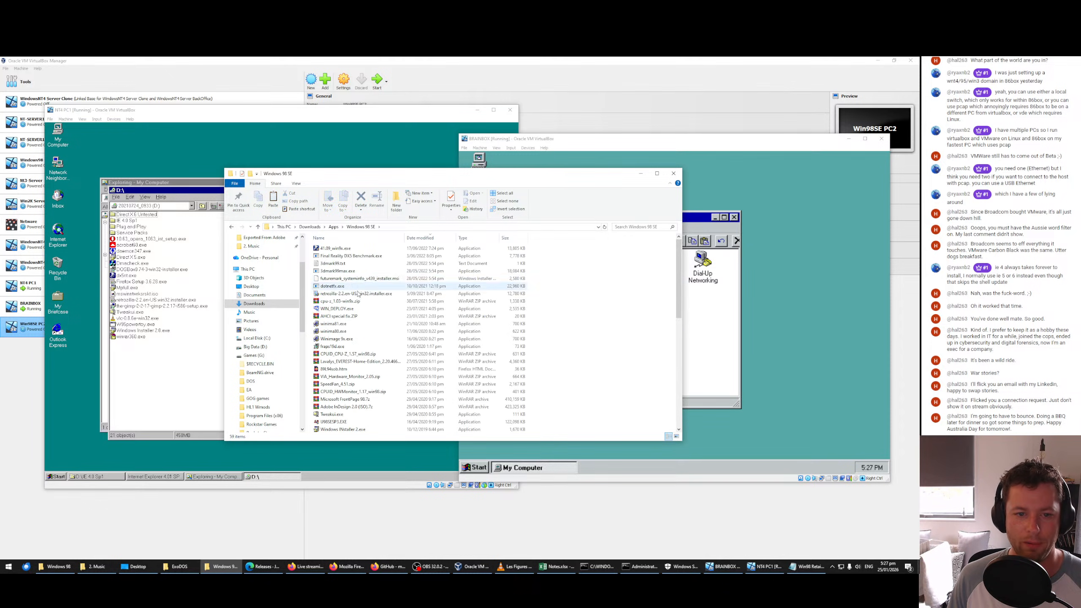
scroll(390, 394, "down", 2)
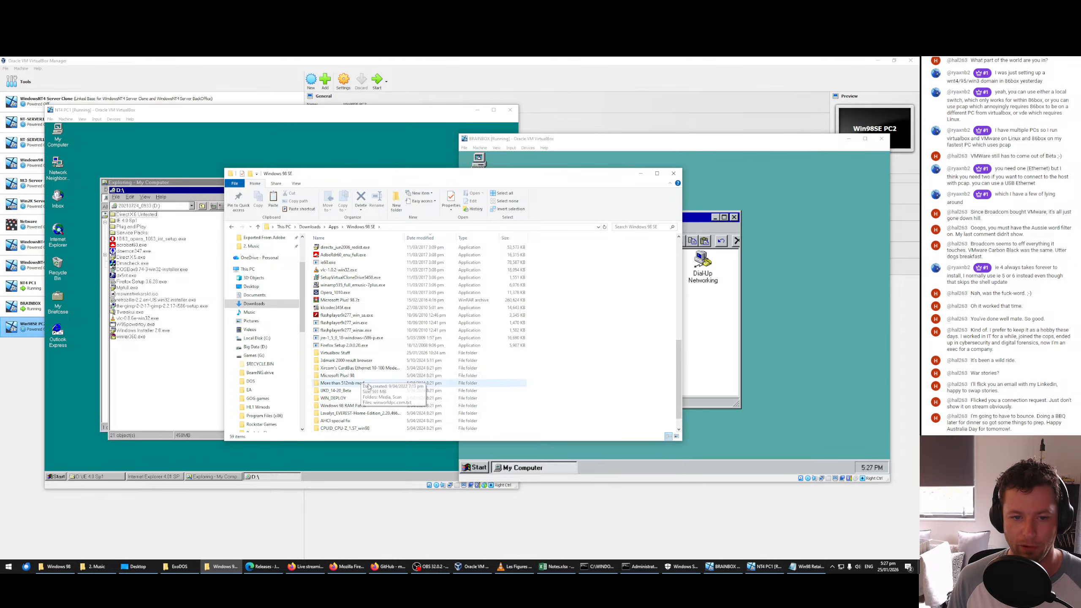
key("alt+Left")
double_click(332, 271)
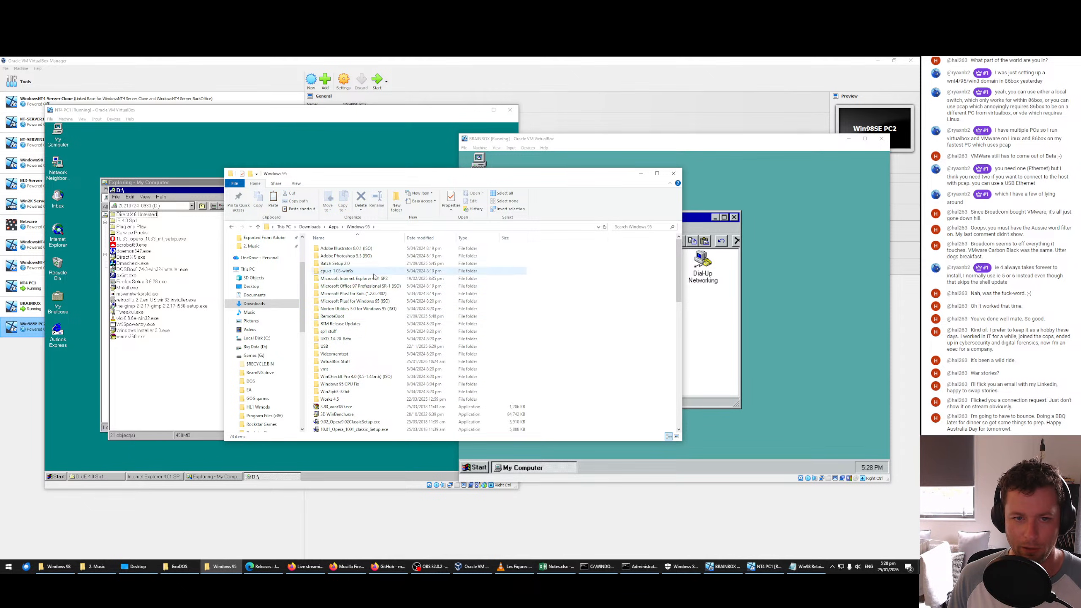
scroll(374, 273, "down", 6)
left_click(334, 421)
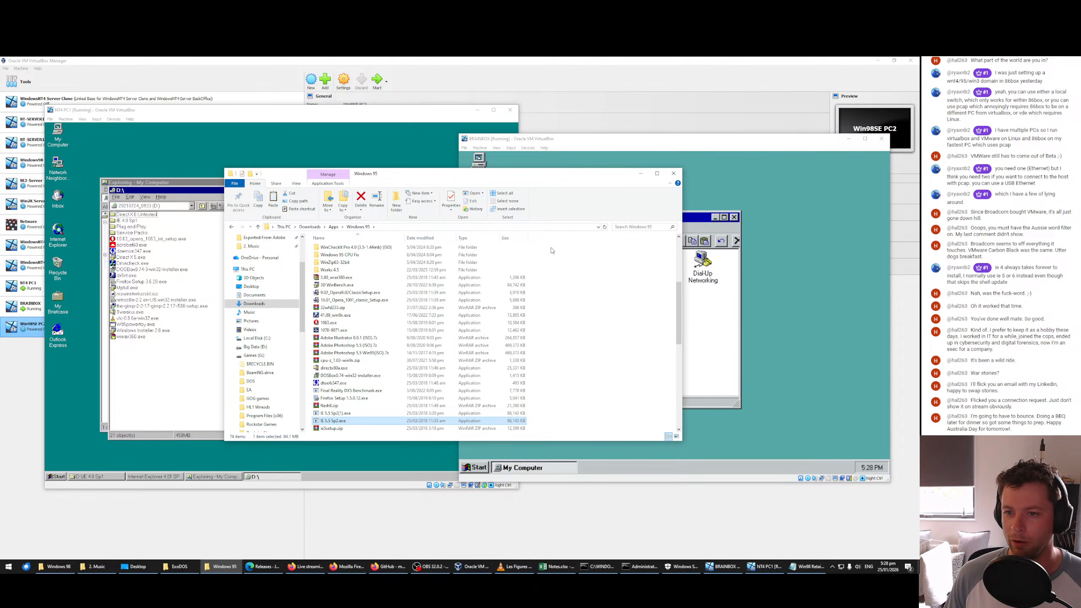
left_click(766, 221)
double_click(597, 273)
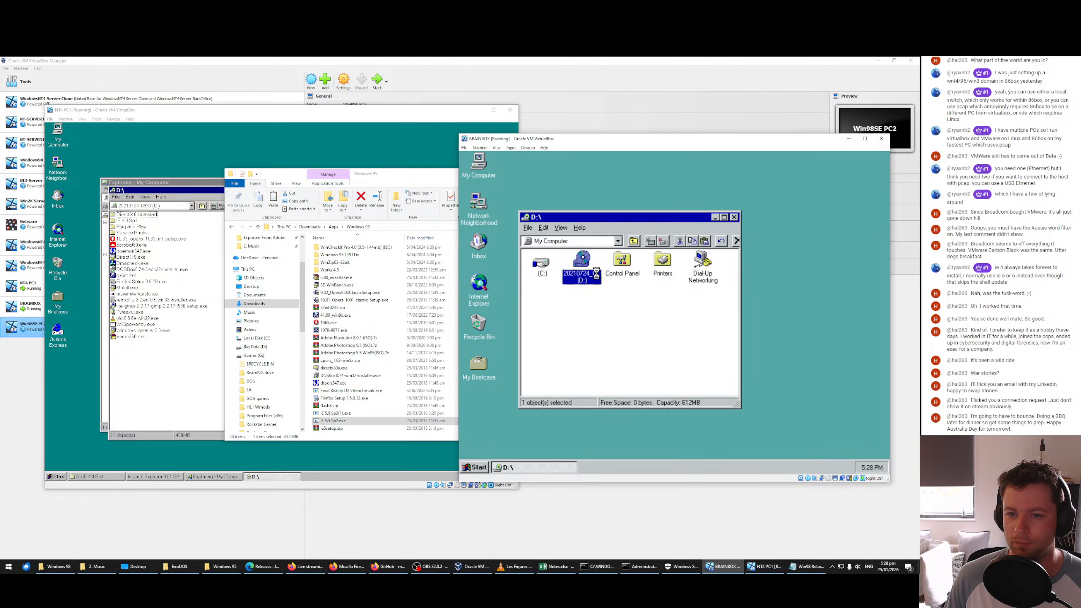
Open D:\Service Packs and abandon the Sp4i386.exe Service Pack 4 setup.
double_click(574, 269)
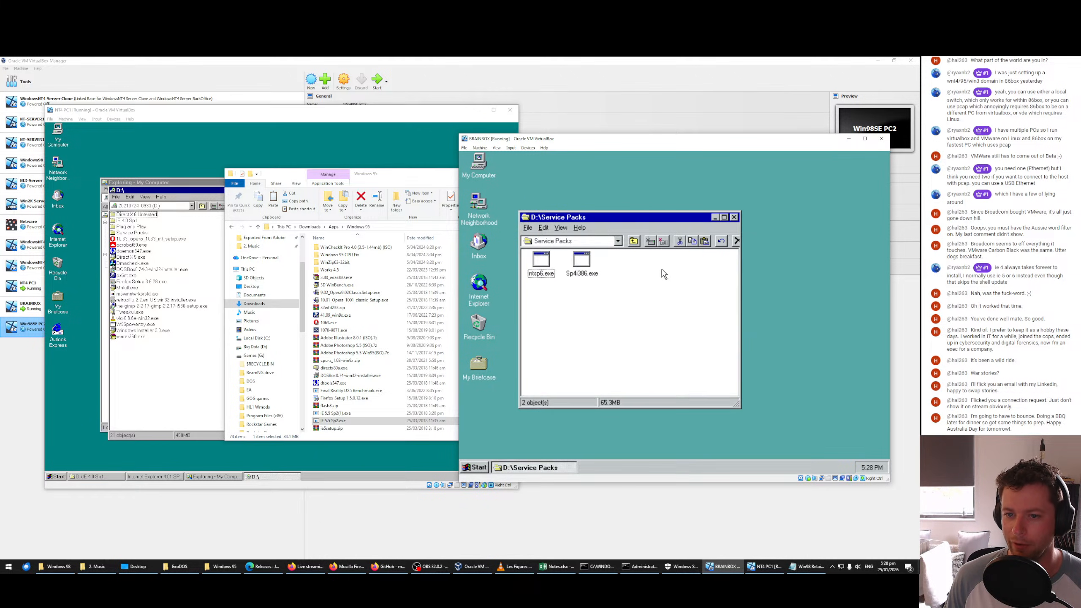
double_click(586, 272)
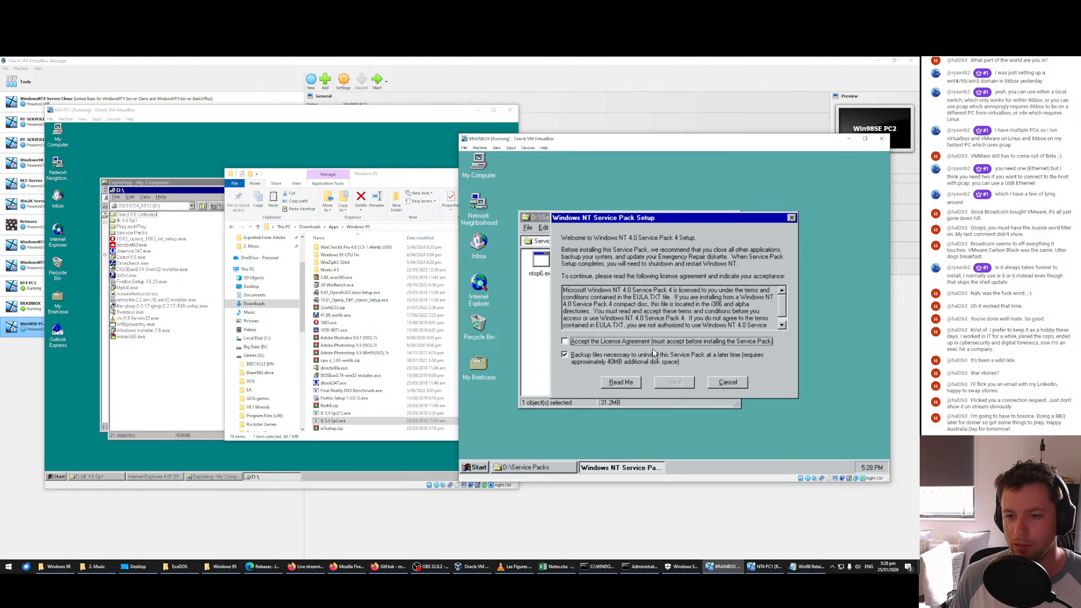
left_click(728, 385)
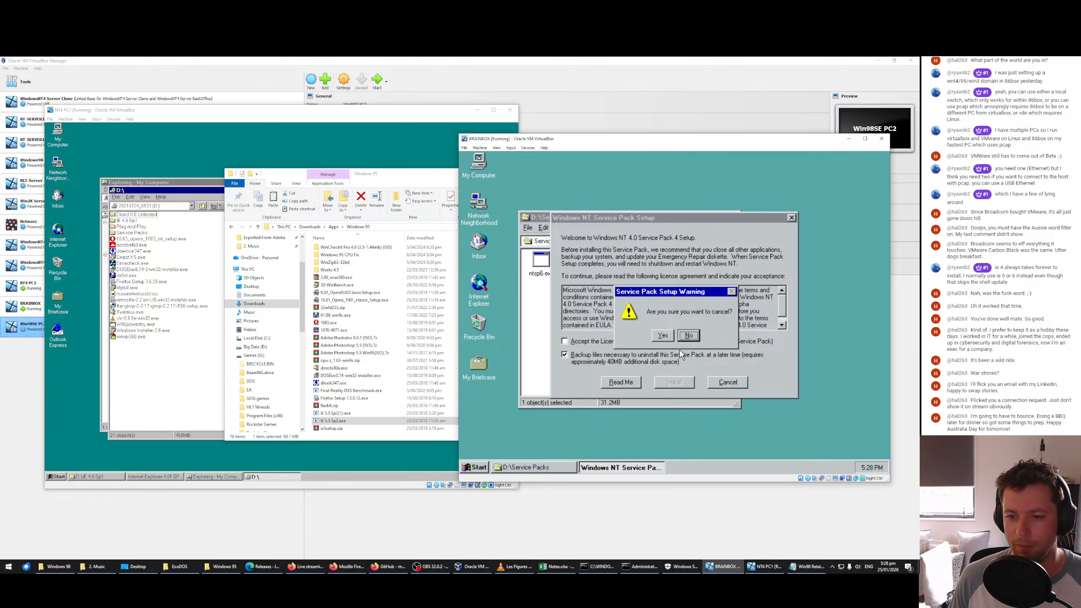
left_click(661, 336)
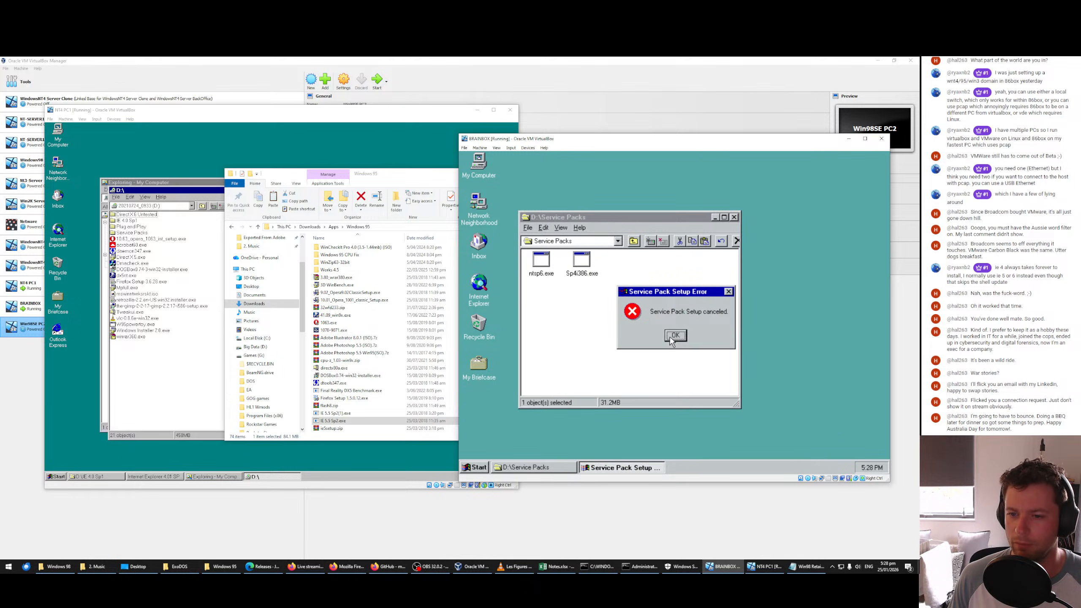
left_click(676, 336)
Run ntsp6.exe, accept the licence, install Service Pack 6 and restart BRAINBOX.
double_click(539, 266)
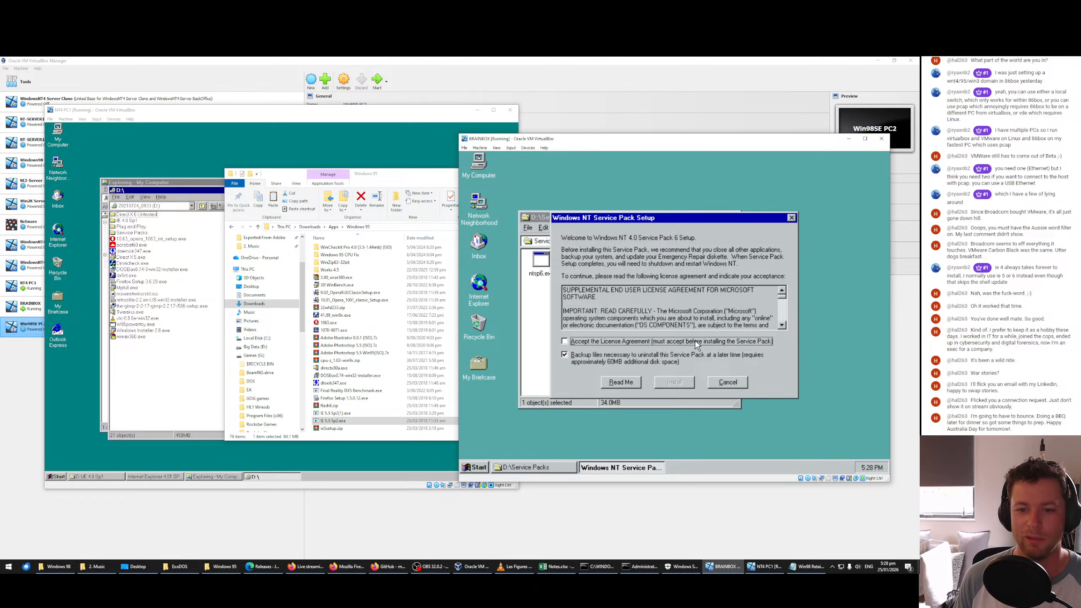
left_click(696, 345)
key("Escape")
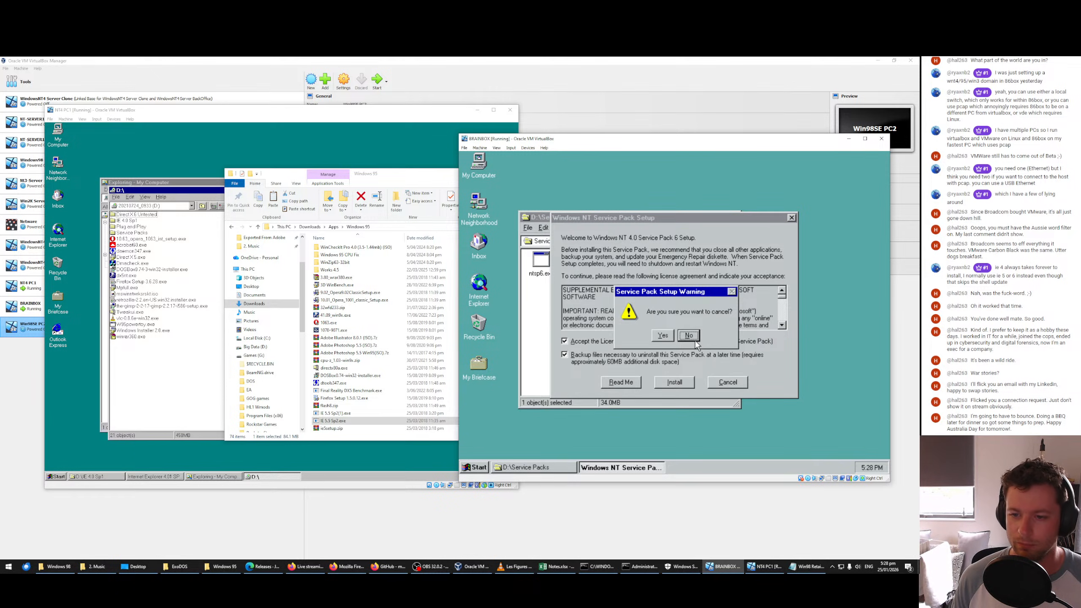
left_click(692, 339)
left_click(671, 384)
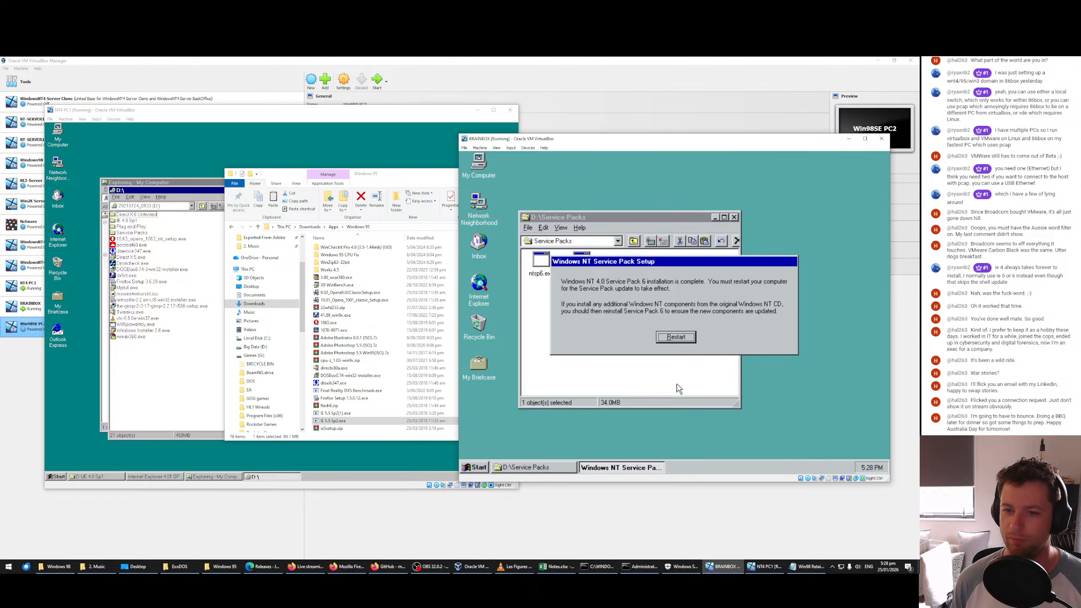
key("Return")
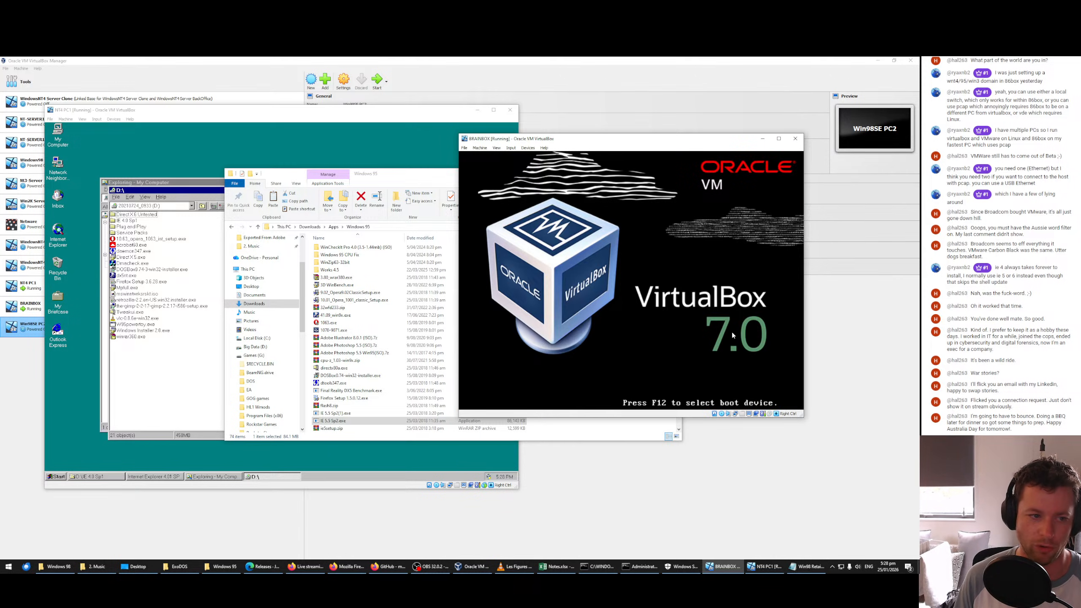
Start Win98SE PC2, boot BRAINBOX into Windows NT Server, and reposition the Win98SE PC2 window.
left_click(377, 81)
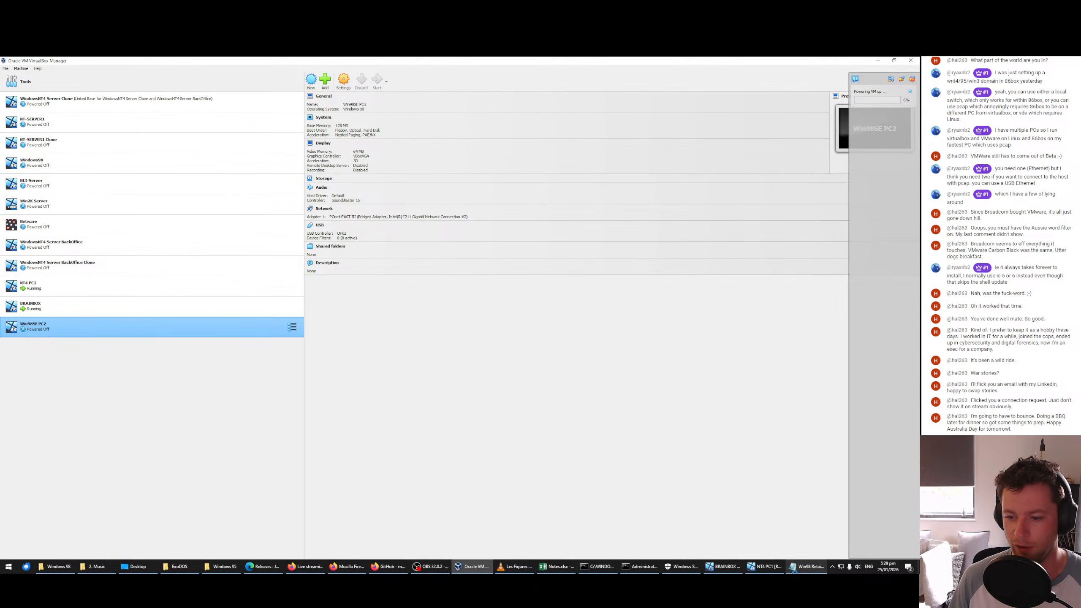
mouse_move(784, 572)
left_click(715, 539)
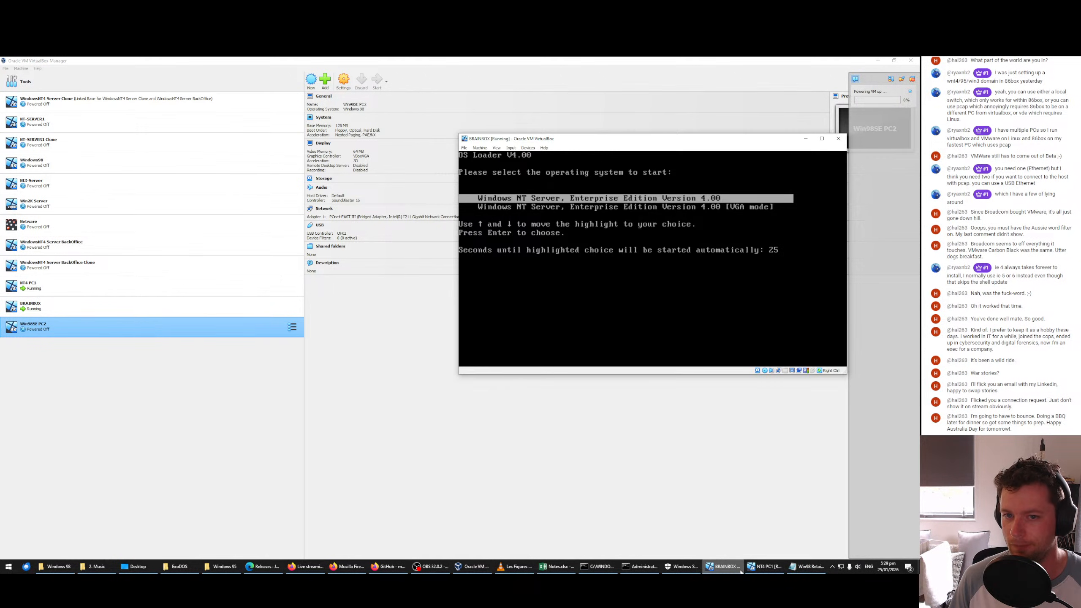
key("Return")
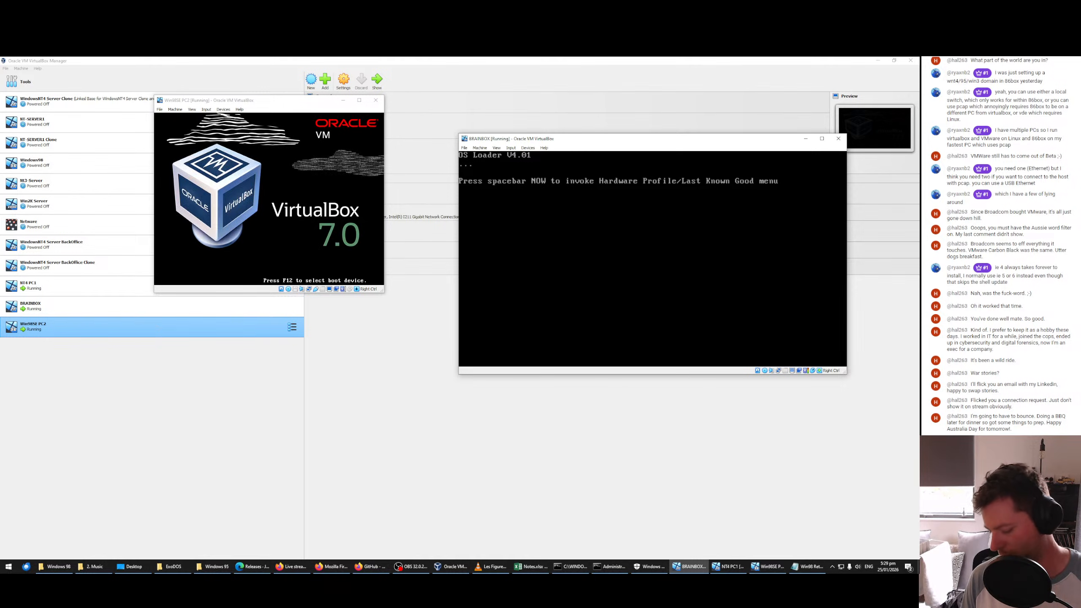
left_click_drag(221, 103, 276, 148)
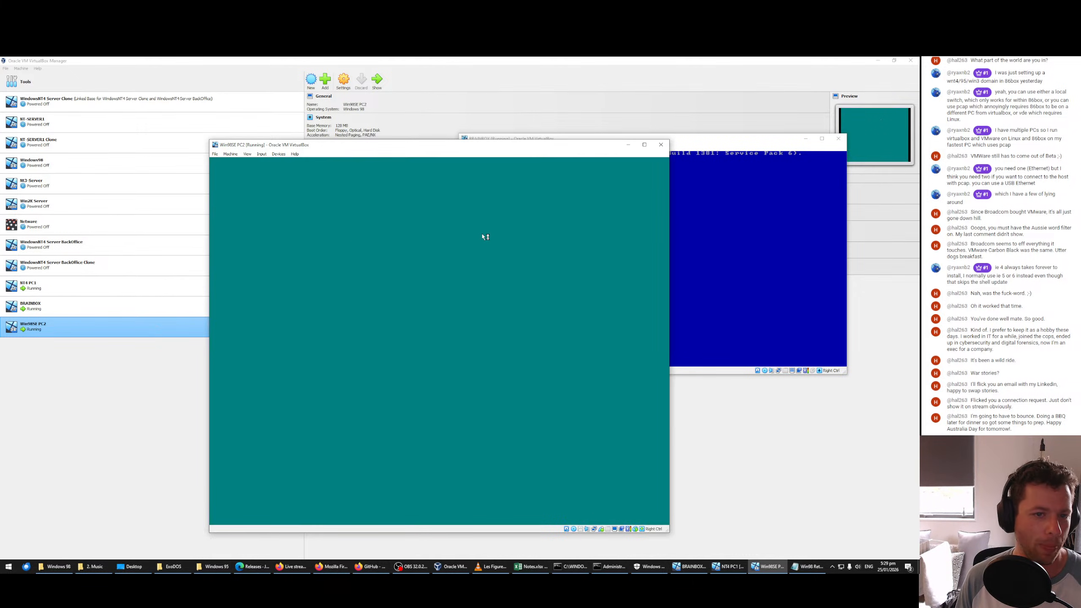
left_click_drag(535, 147, 556, 132)
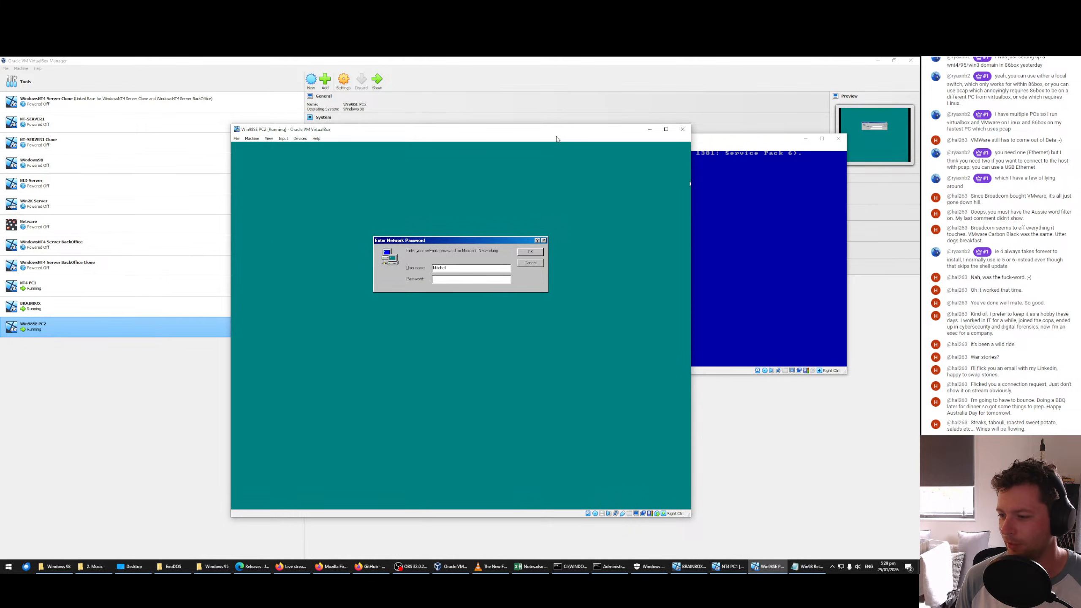
Log on to Win98SE PC2 and open Control Panel from the Start menu.
key("Return")
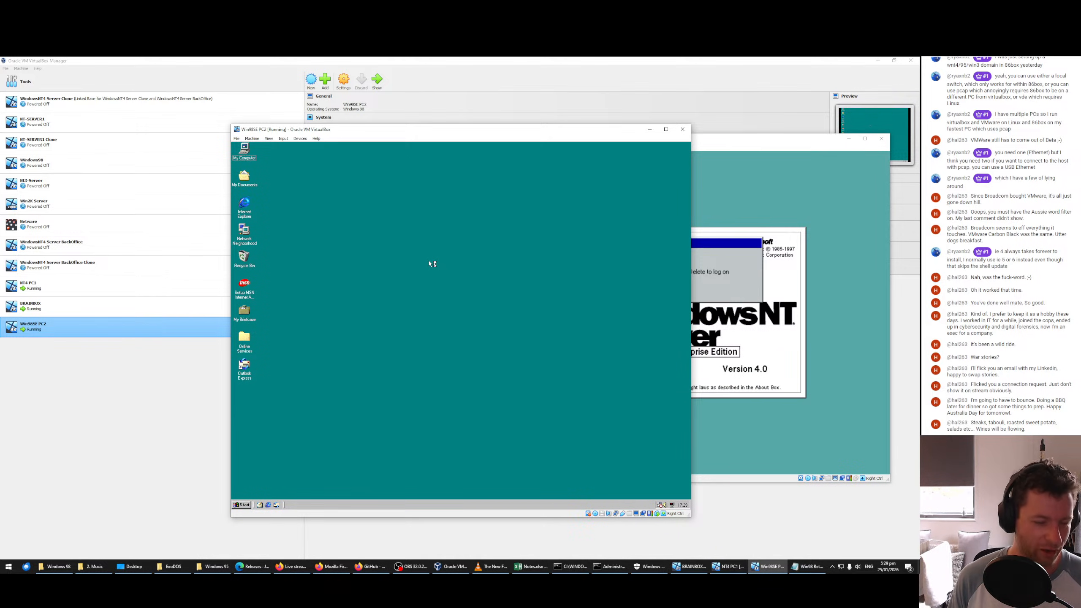
key("super")
key("Down")
key("Down")
key("Down")
key("Down")
key("Down")
key("Right")
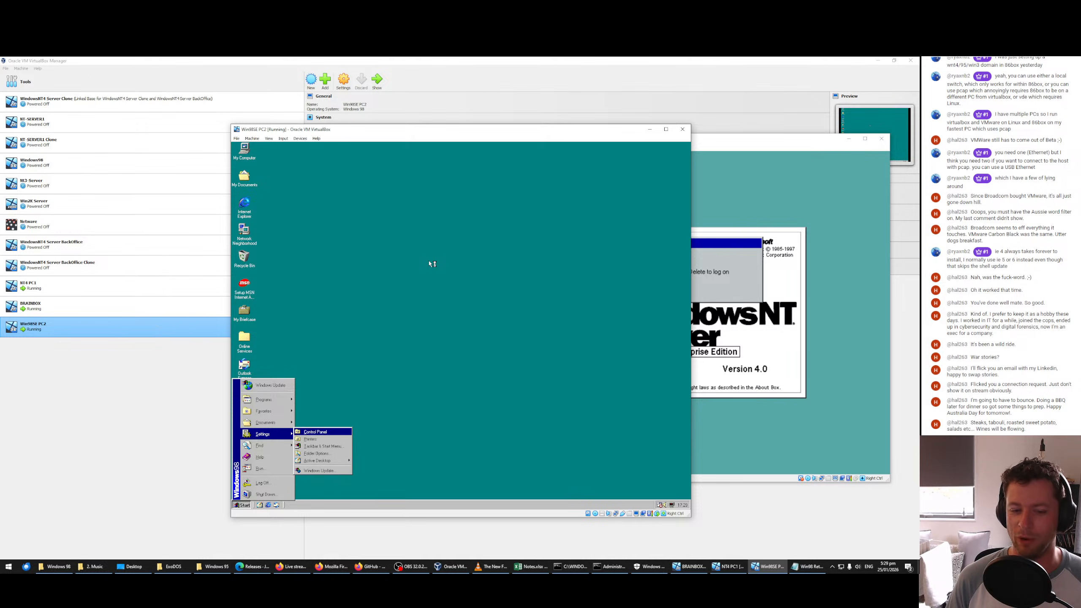
key("Return")
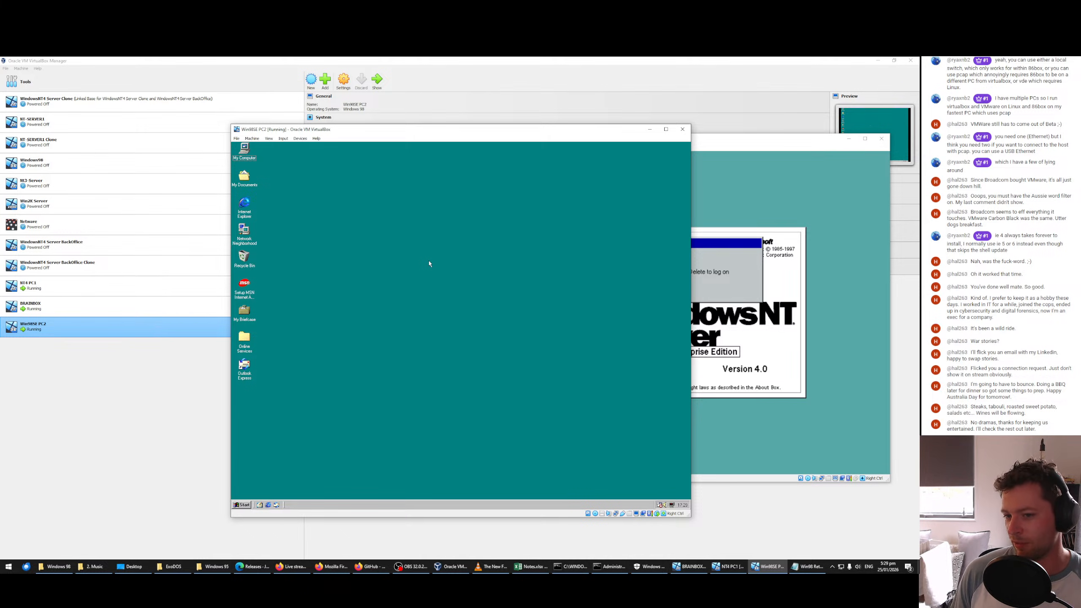
Log BRAINBOX on to the CONTOSO domain with Ctrl+Alt+Del.
left_click(733, 309)
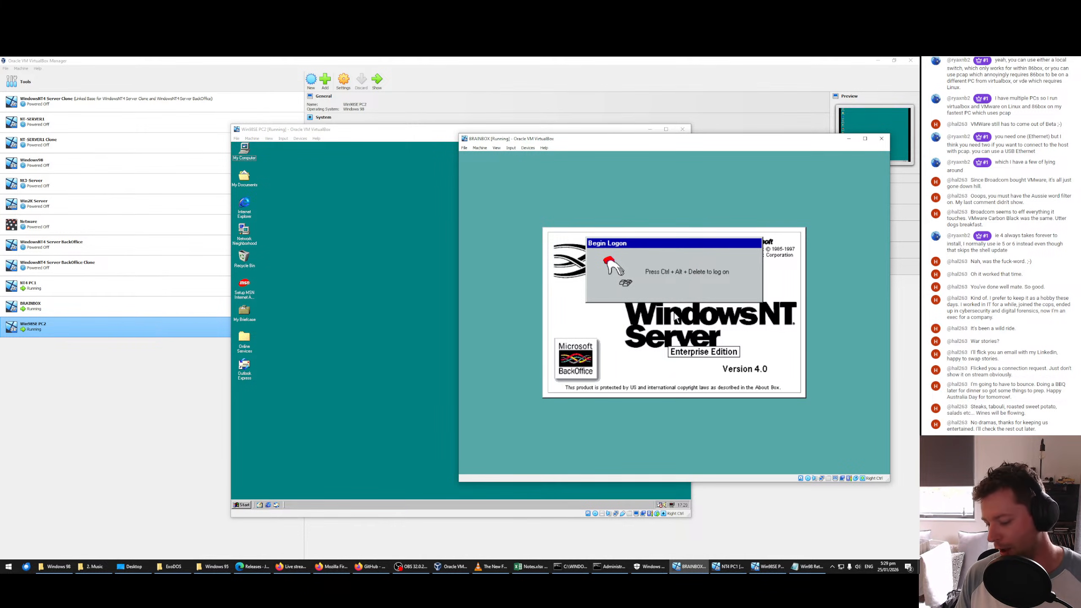
key("ctrl+alt+Delete")
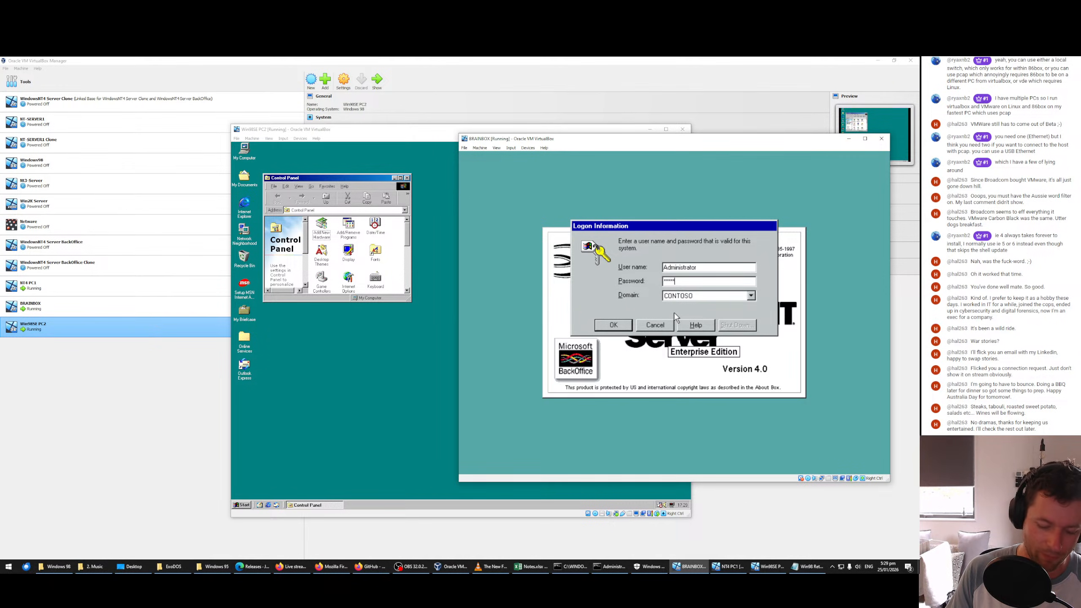
key("Return")
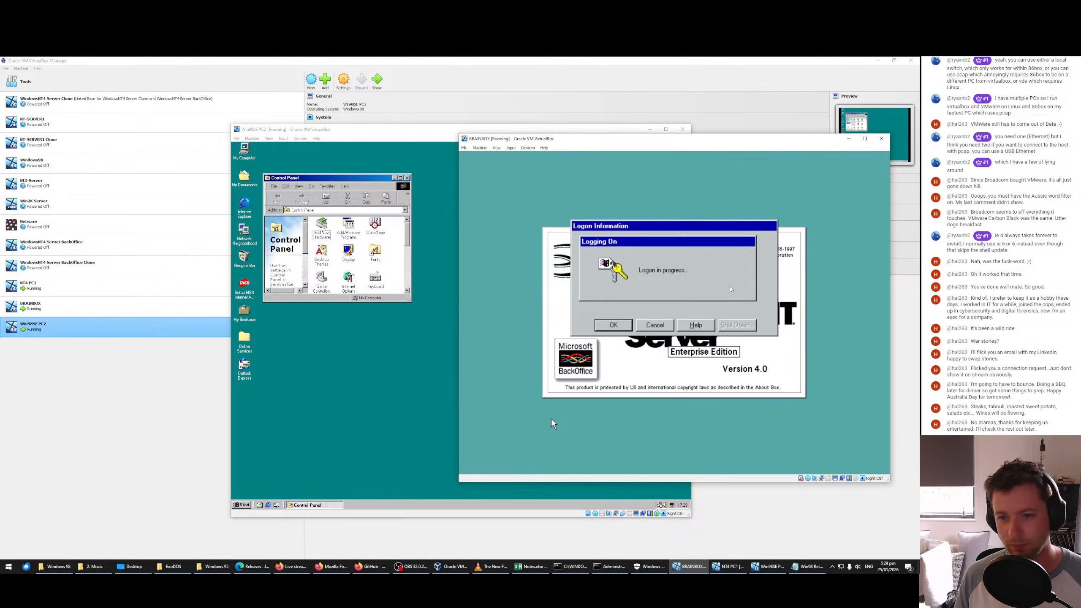
Enlarge Win98SE PC2's Control Panel and open the Network settings.
left_click(433, 330)
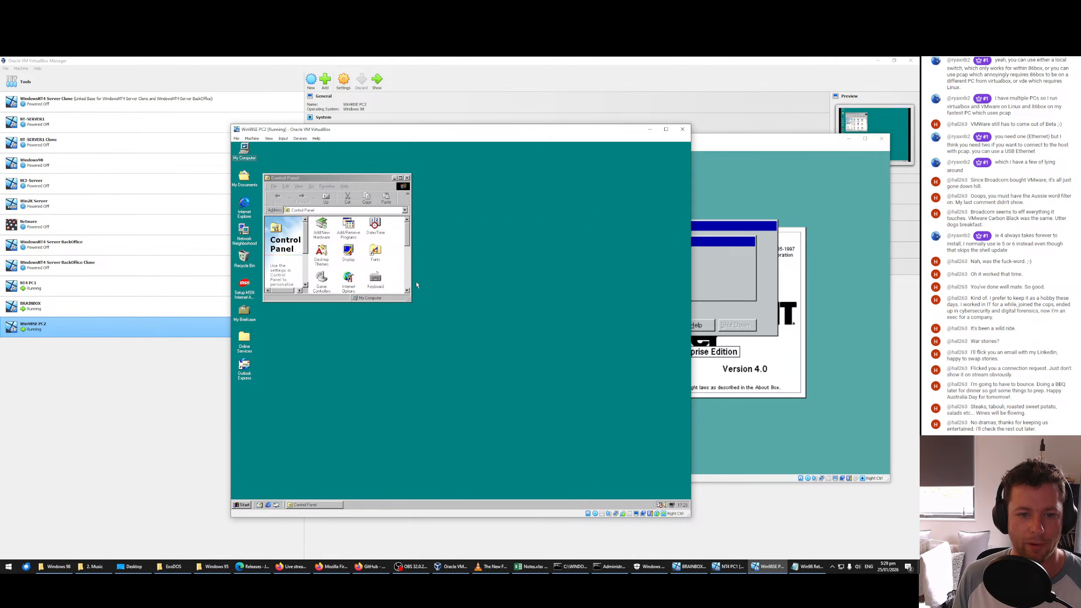
left_click_drag(410, 301, 477, 362)
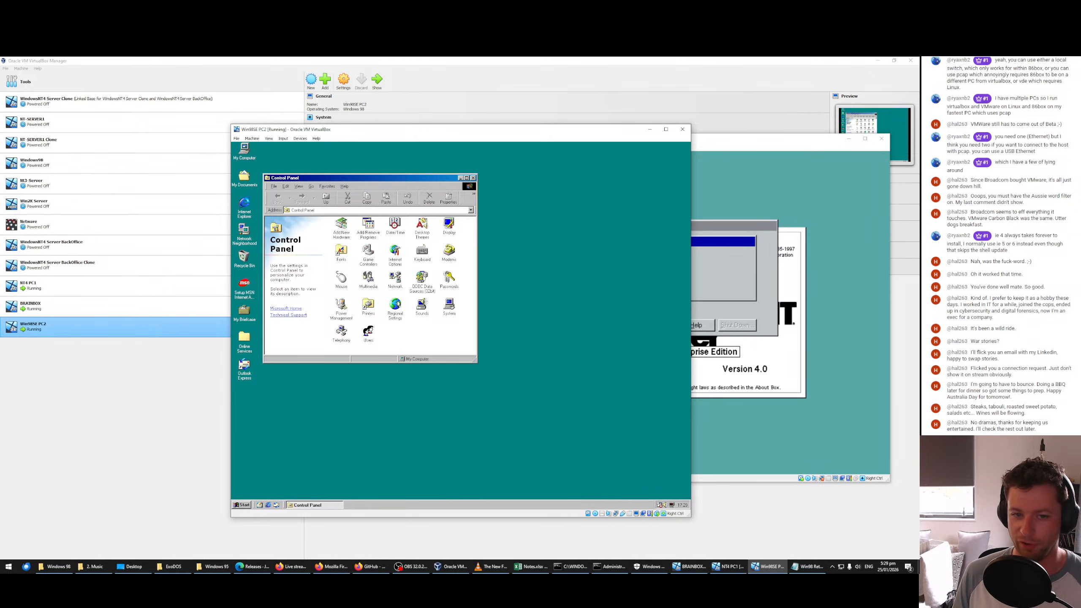
double_click(393, 281)
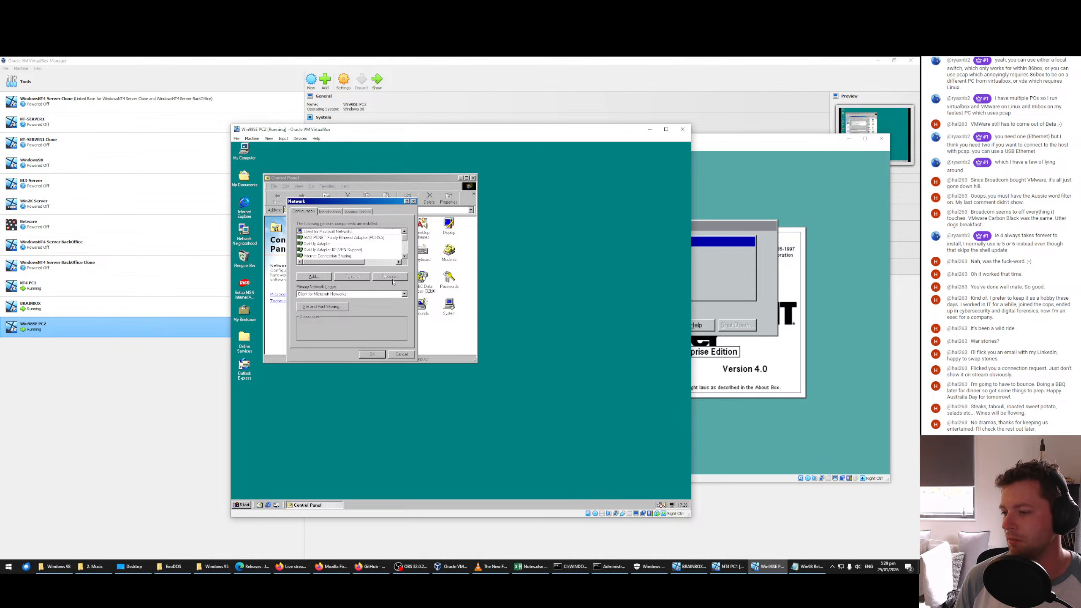
Give the AMD PCNET adapter's TCP/IP static IP 192.168.1.122 with subnet mask 255.255.255.0.
key("Down")
key("Down")
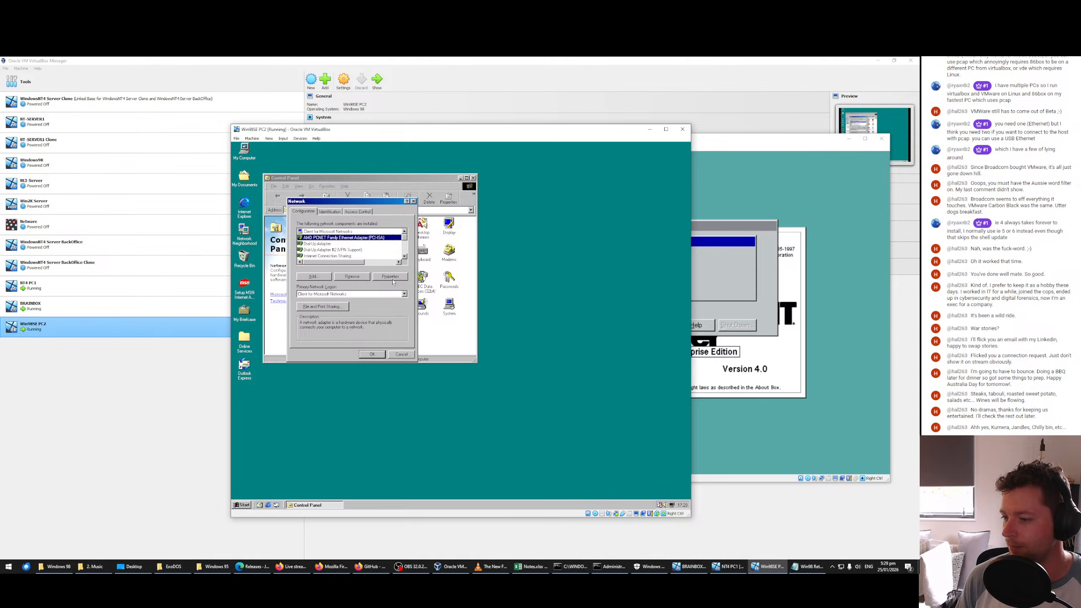
key("Down")
key("Down")
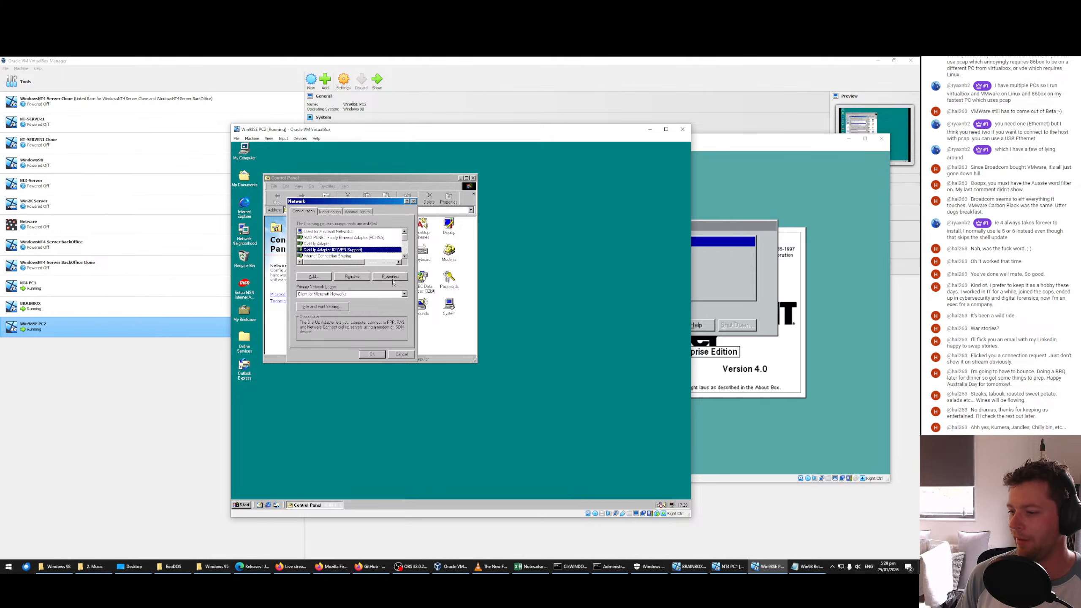
key("Down")
key("Up")
key("Up")
key("Up")
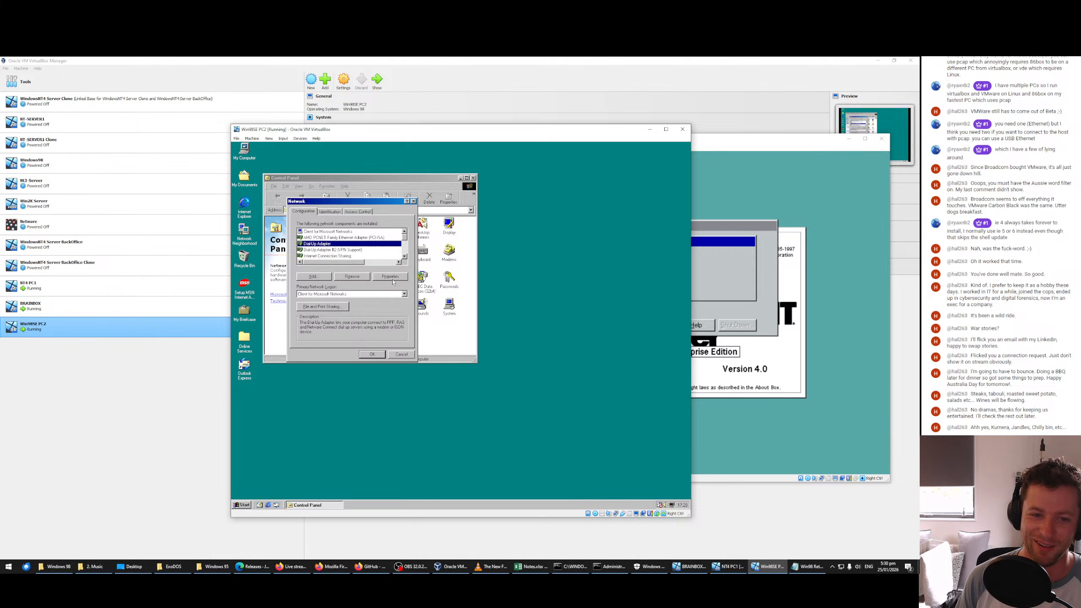
key("Down")
key("Down")
key("Down")
key("Down")
key("Down")
key("Down")
key("Down")
key("Down")
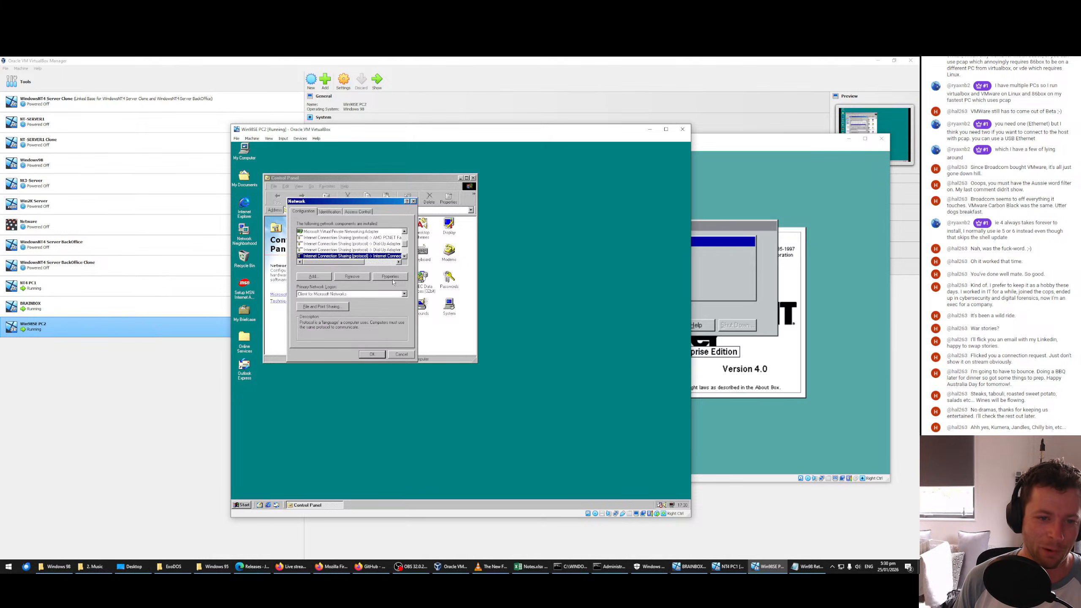
left_click(390, 275)
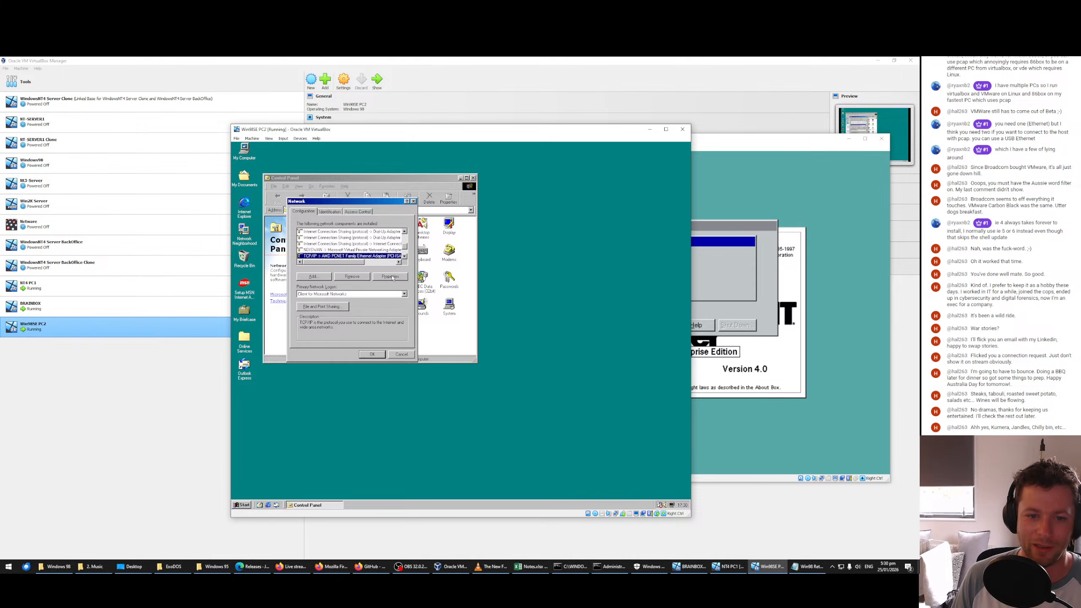
left_click(334, 295)
left_click(350, 309)
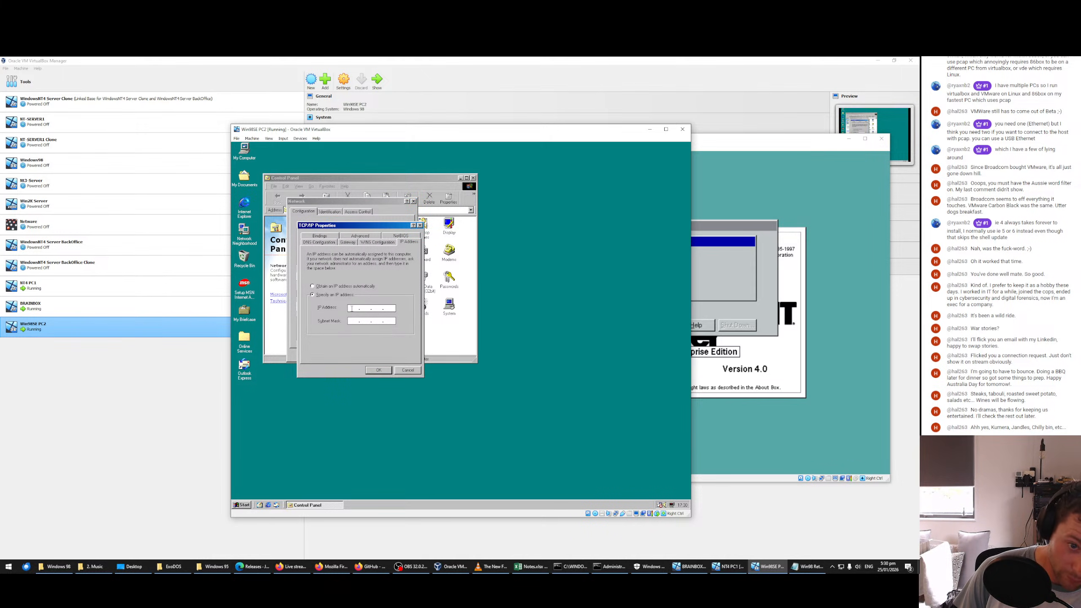
type("1")
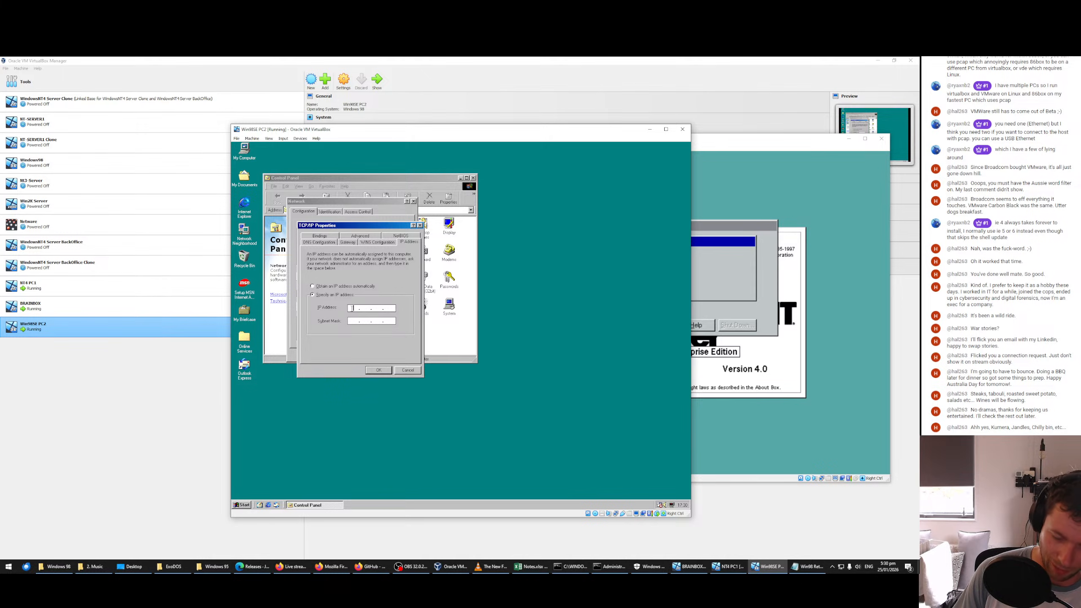
type("92.168.1")
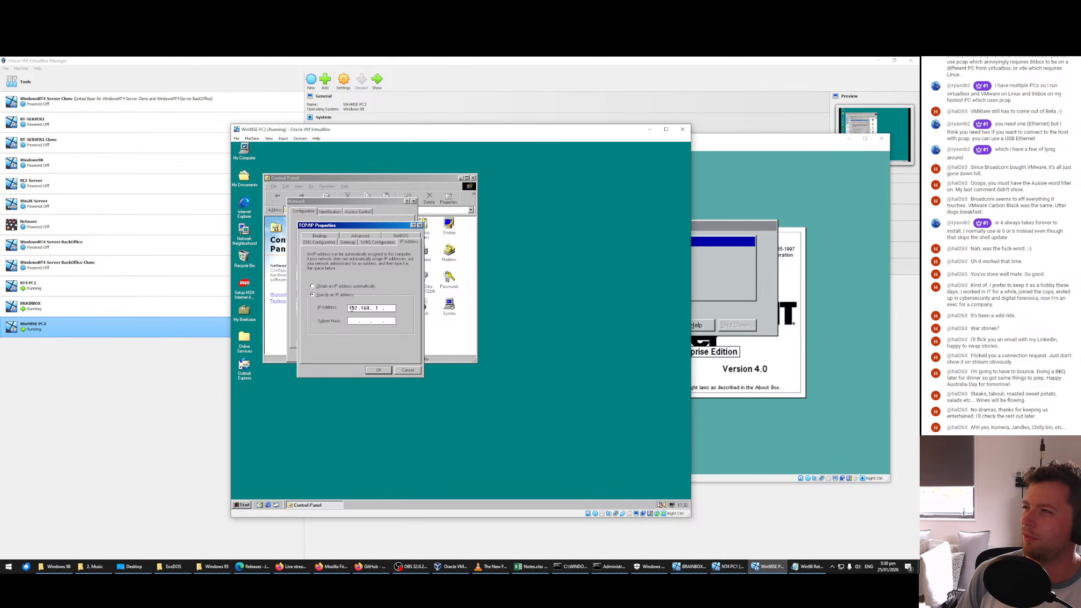
type(".122")
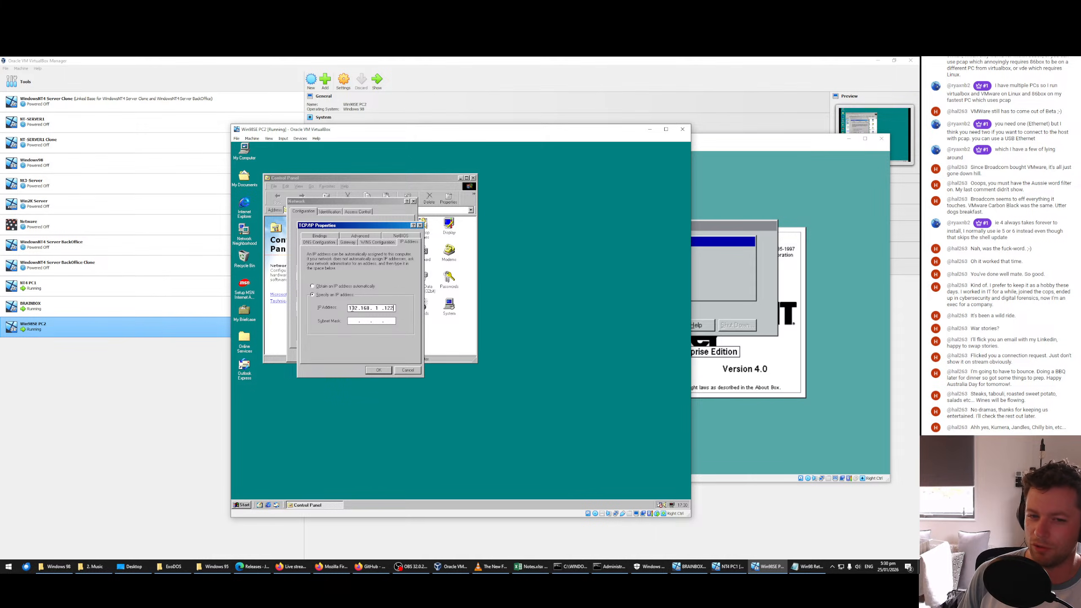
type("255.255.255. 0")
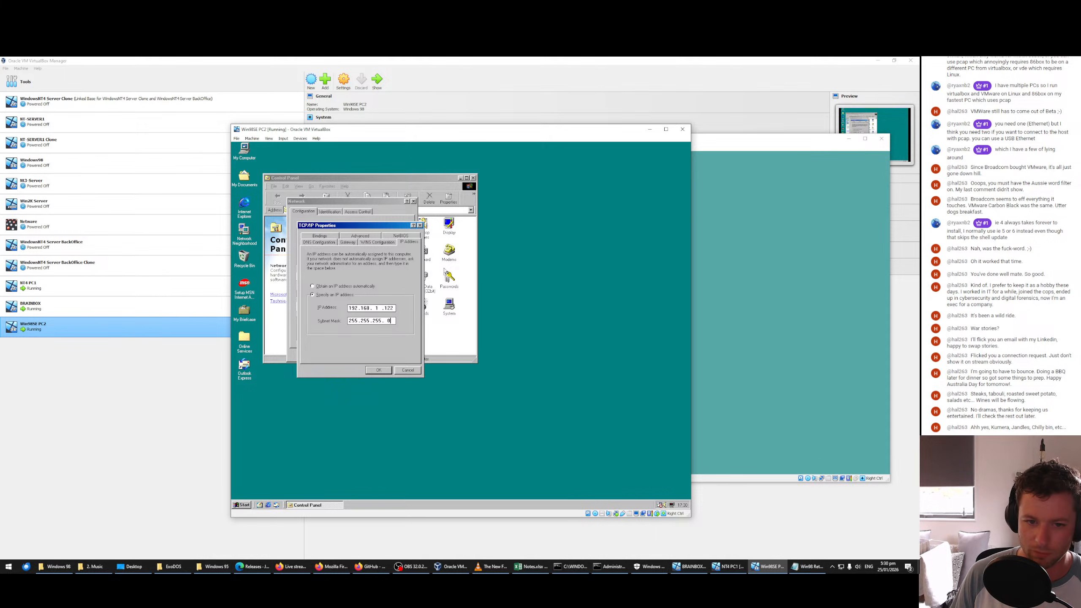
left_click(400, 236)
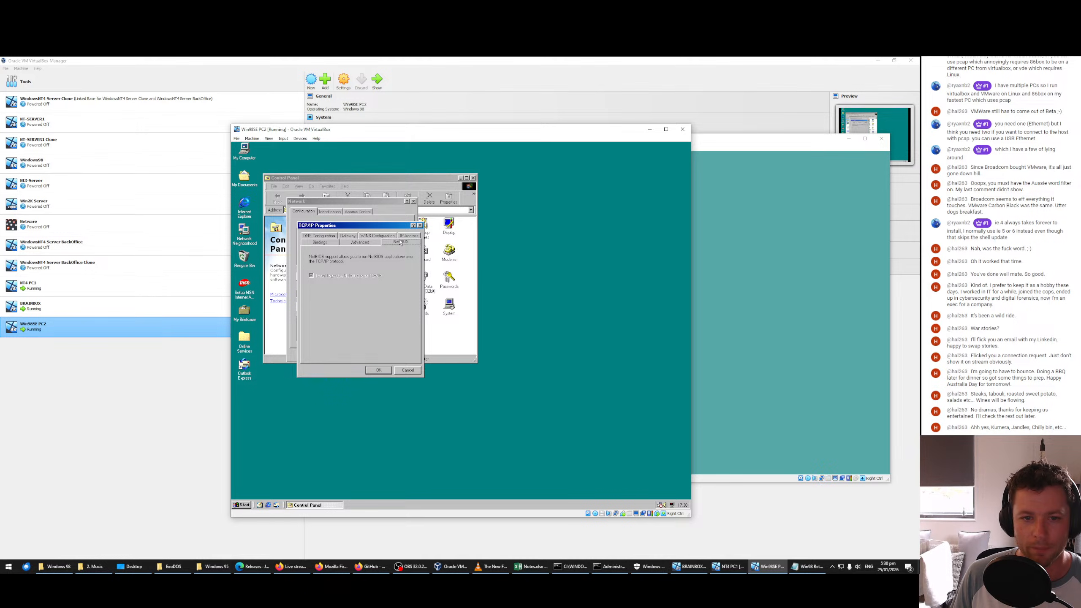
Enable WINS resolution with WINS server 192.168.1.120.
left_click(387, 236)
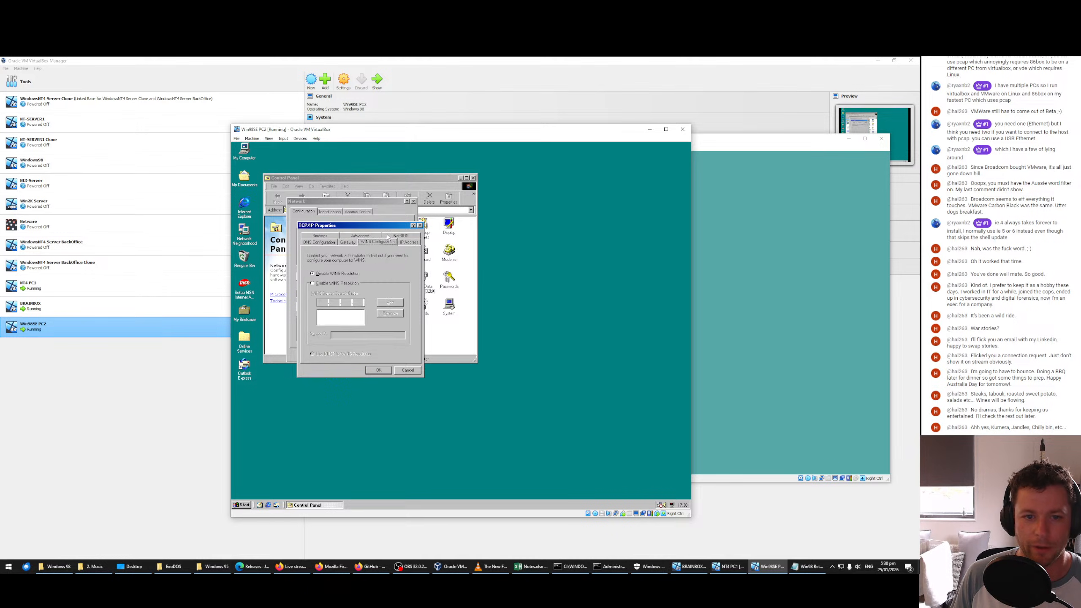
left_click(334, 284)
left_click(329, 303)
type("192.16")
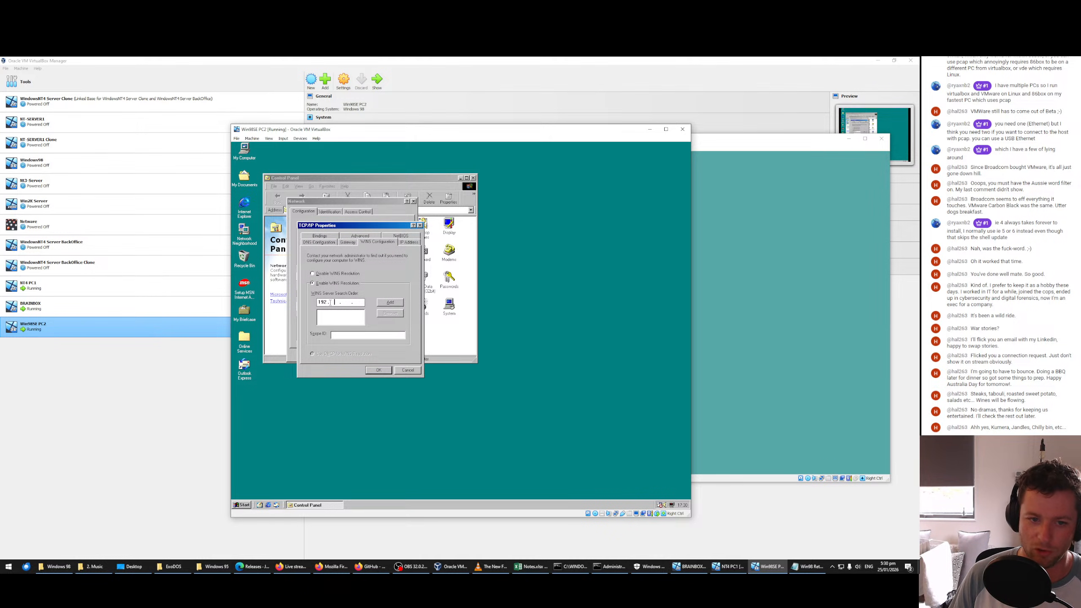
type("8. 1 .")
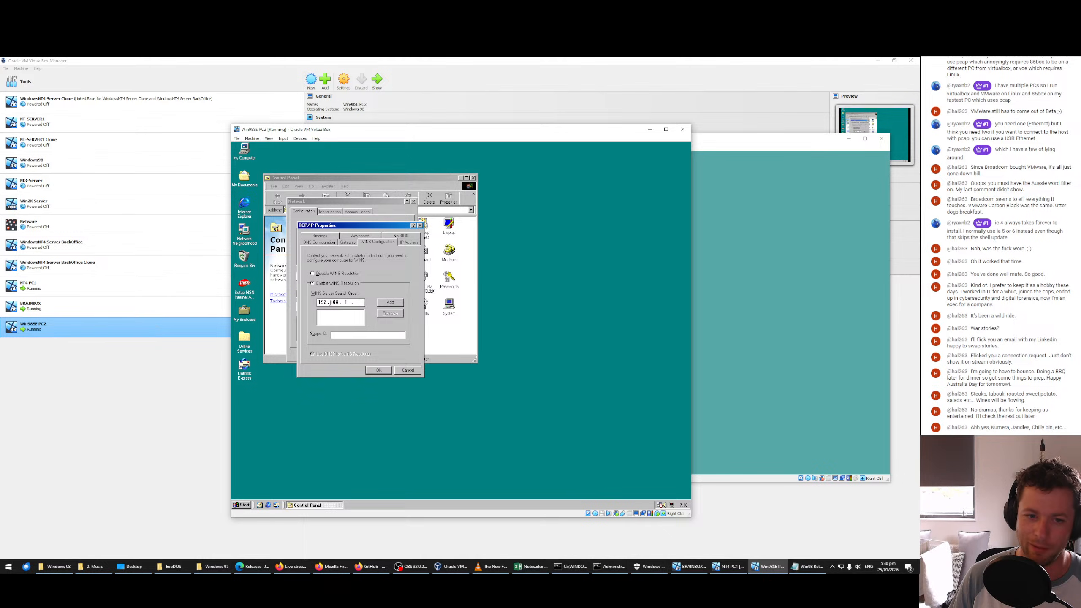
type("120")
left_click(389, 302)
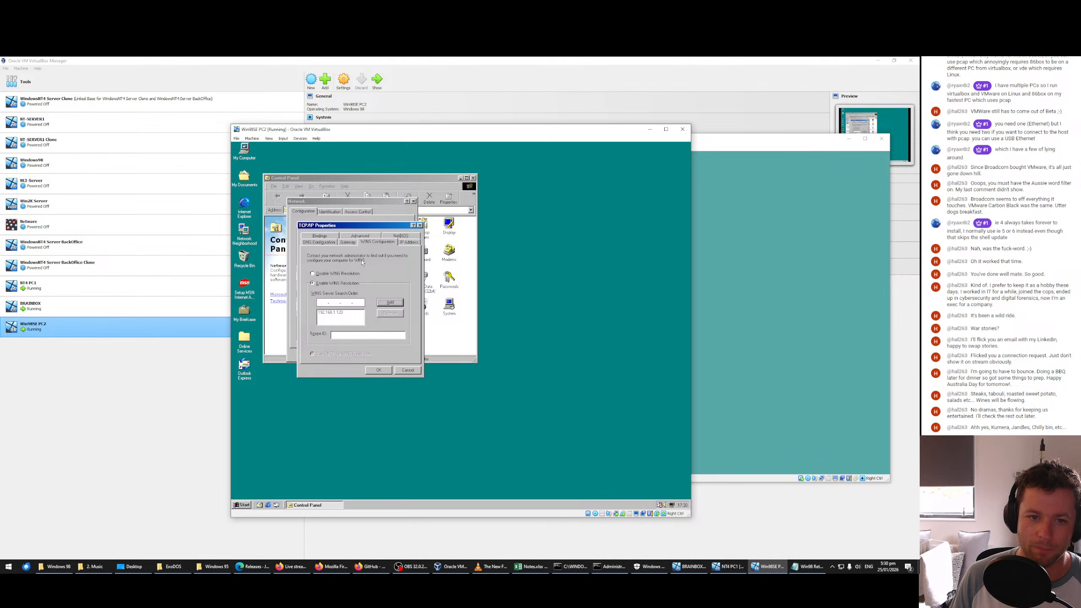
Add 192.168.1.254 as the default gateway.
left_click(347, 242)
left_click(316, 294)
type("192.168. ")
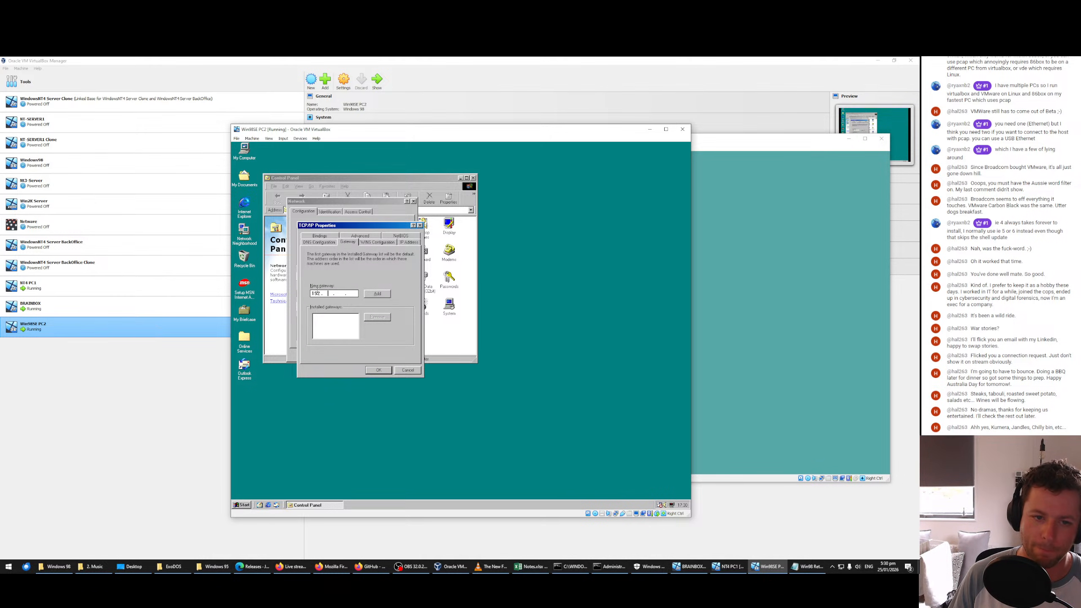
type("1 .254")
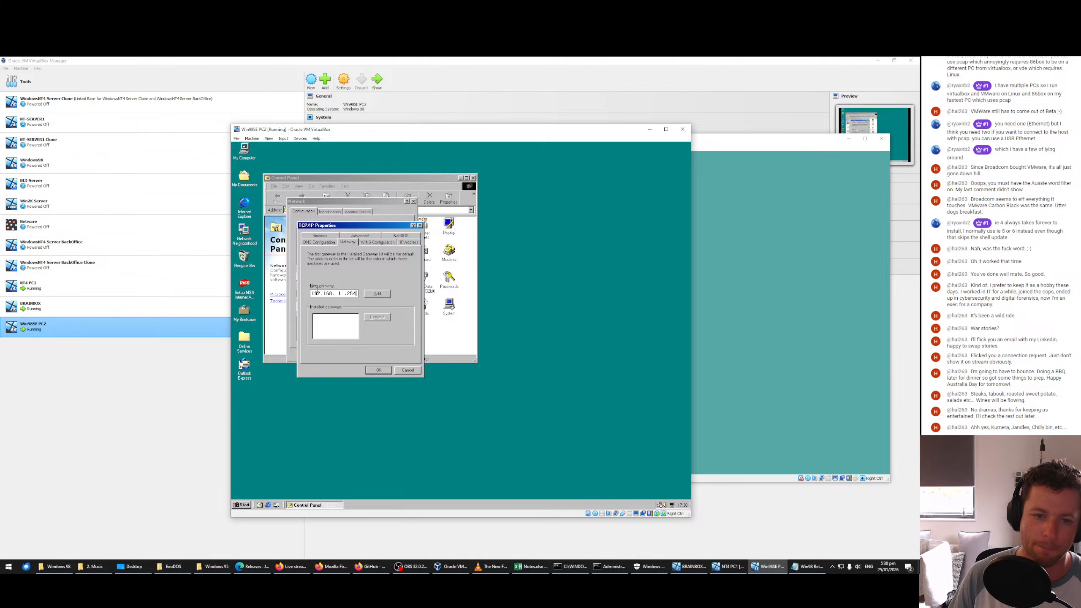
left_click(372, 296)
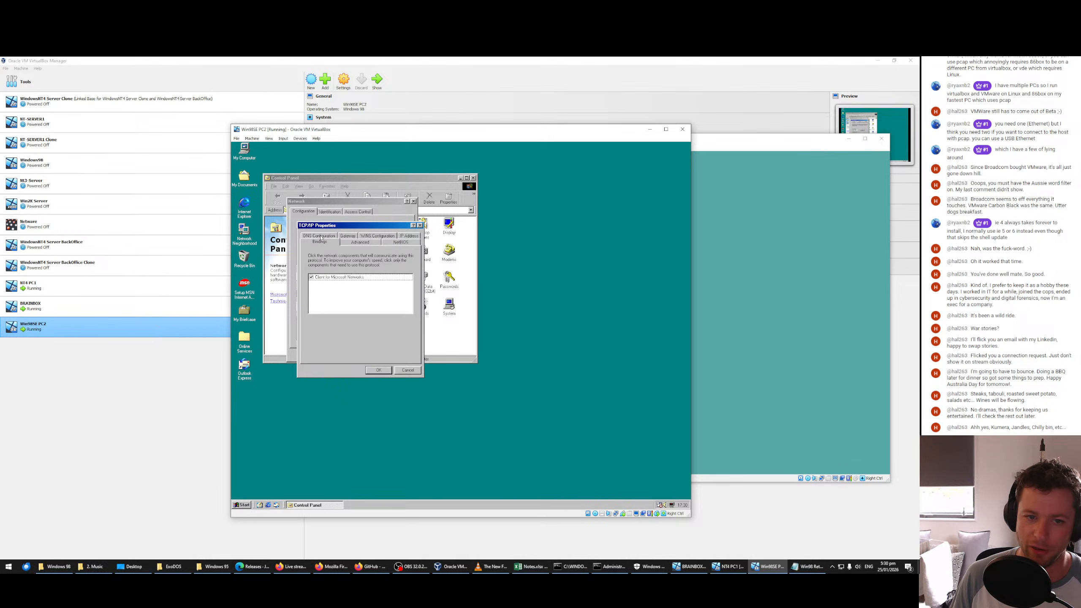
Enable DNS with servers 192.168.1.120 and 192.168.1.254, then confirm the network settings.
left_click(322, 242)
left_click(327, 259)
left_click(329, 269)
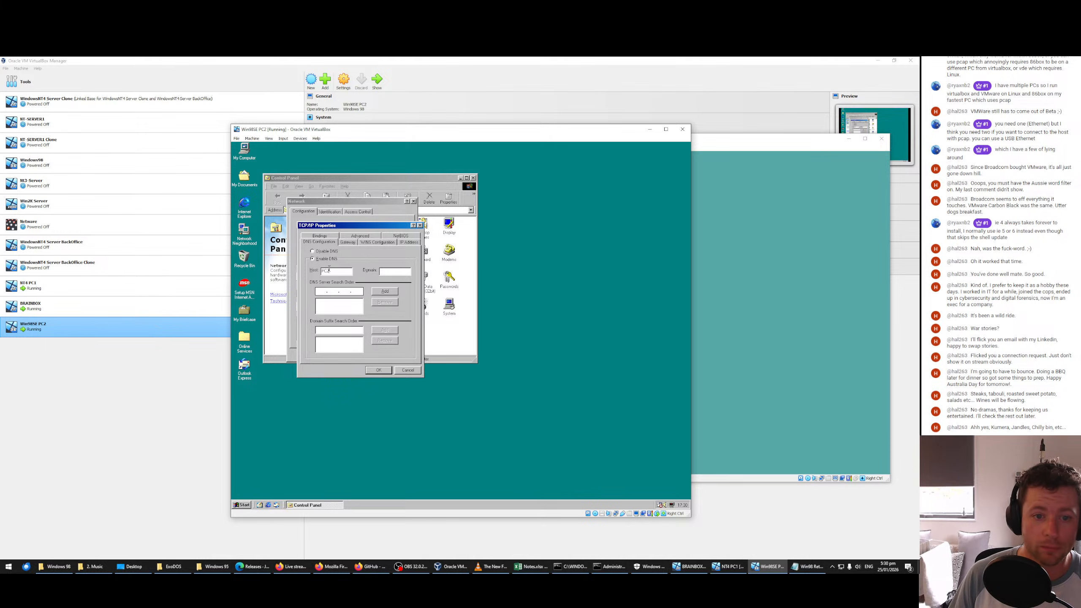
type("192.1")
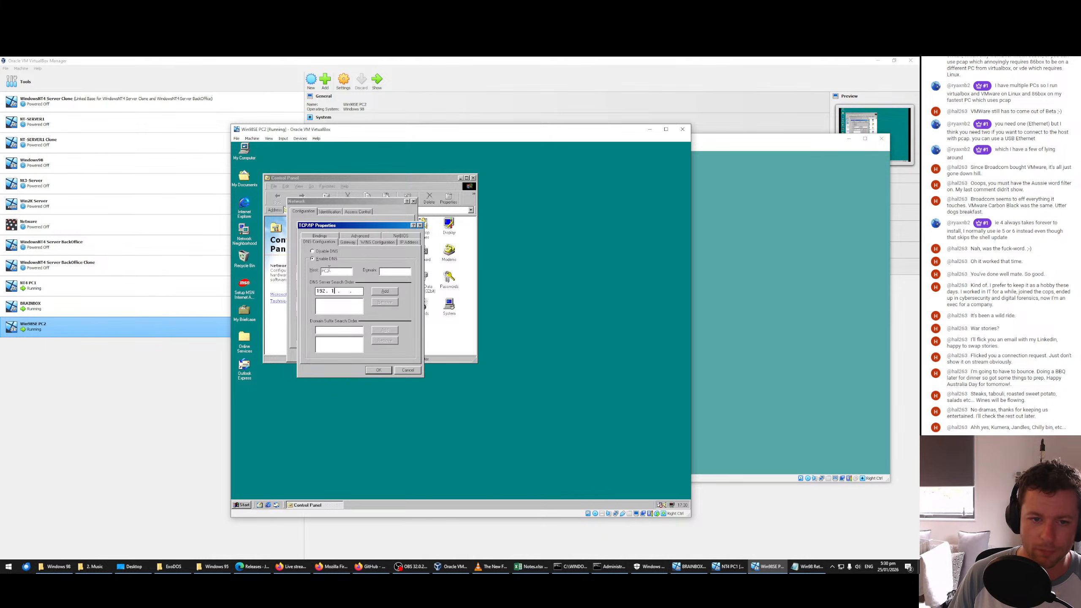
type("68. 1 .120")
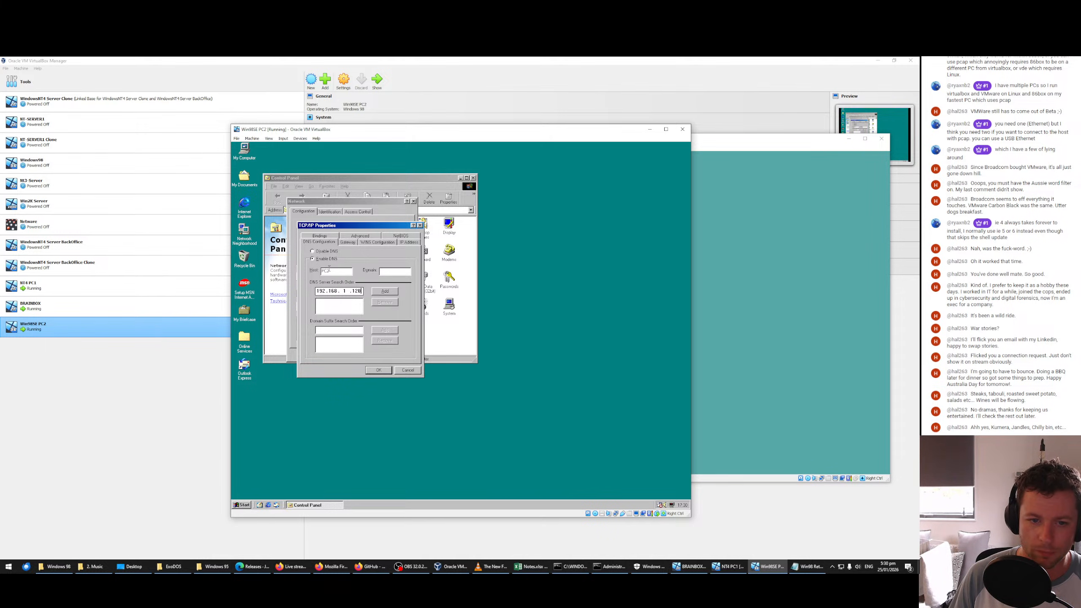
key("Return")
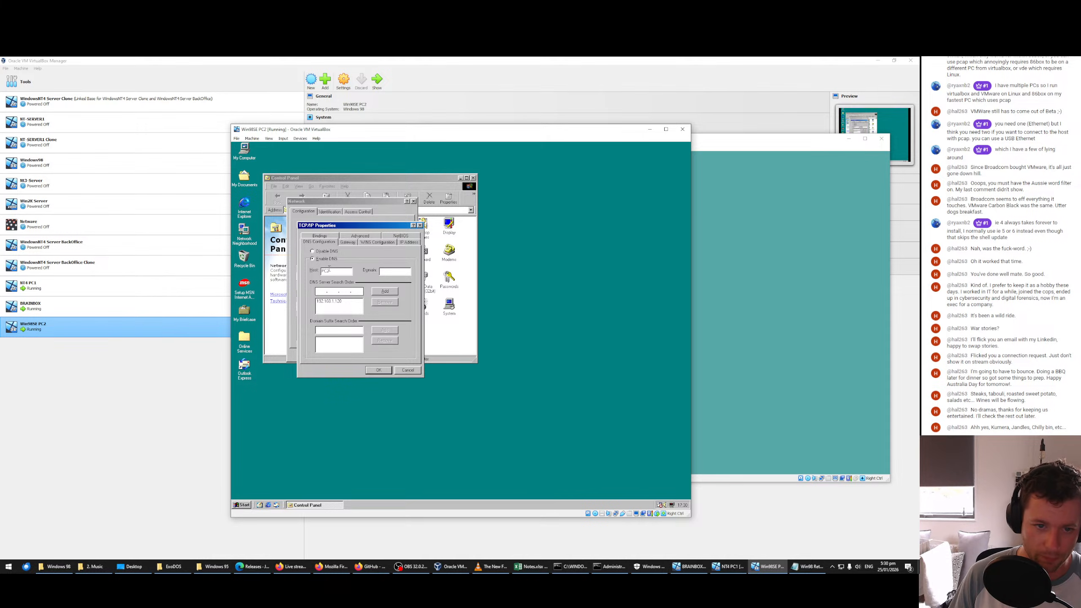
type("192.168. ")
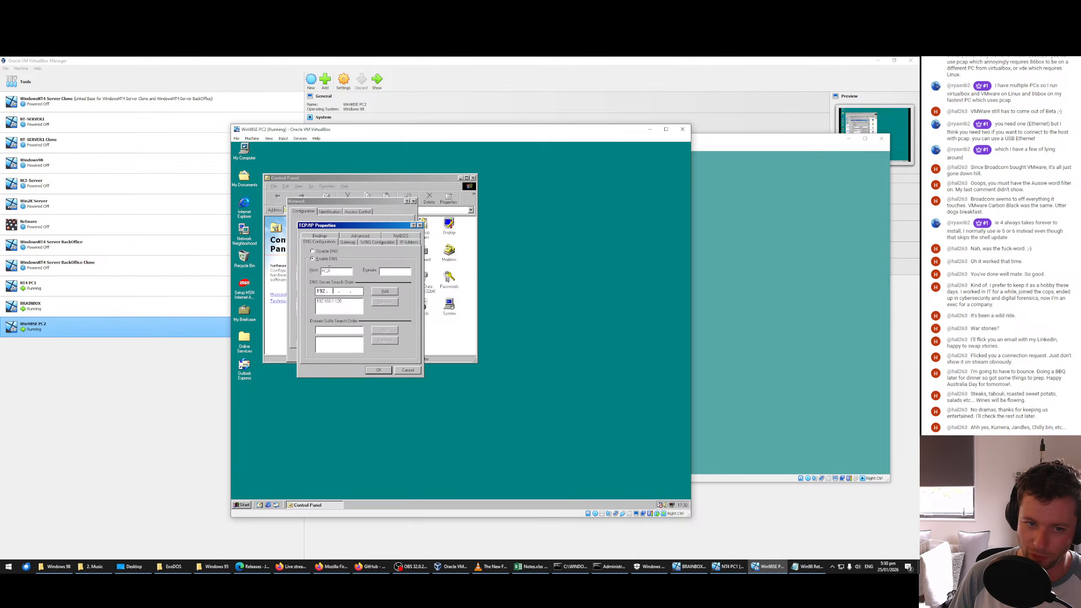
type("1 .254")
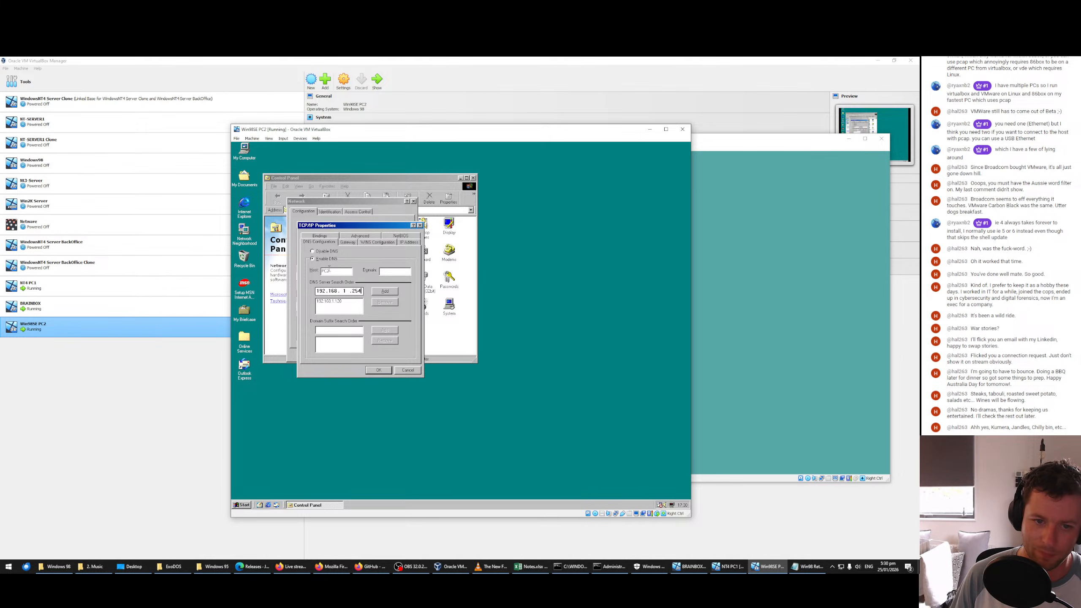
key("Return")
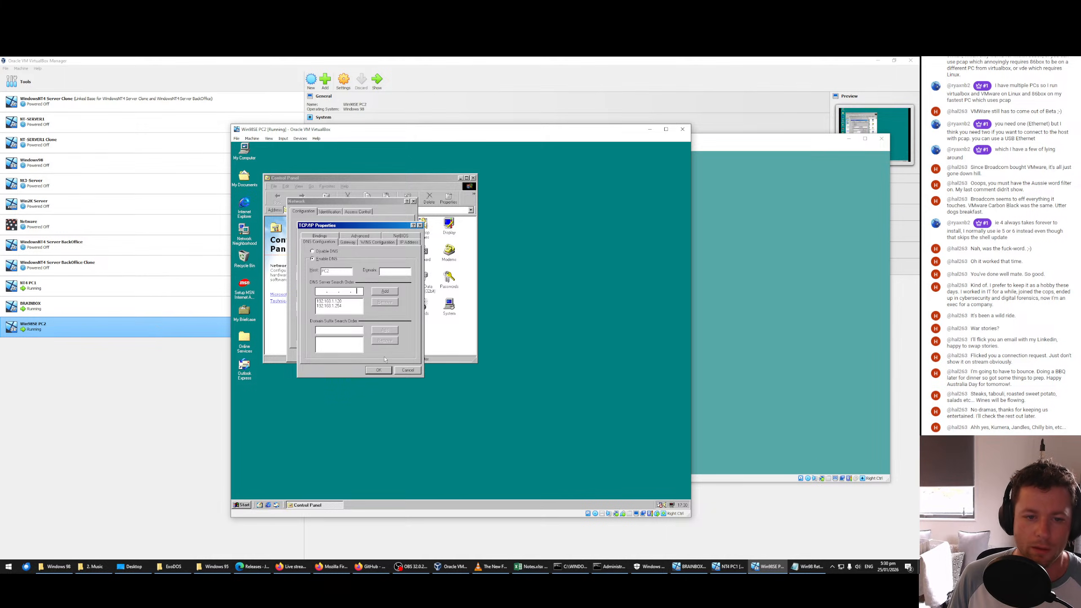
left_click(379, 370)
left_click(372, 357)
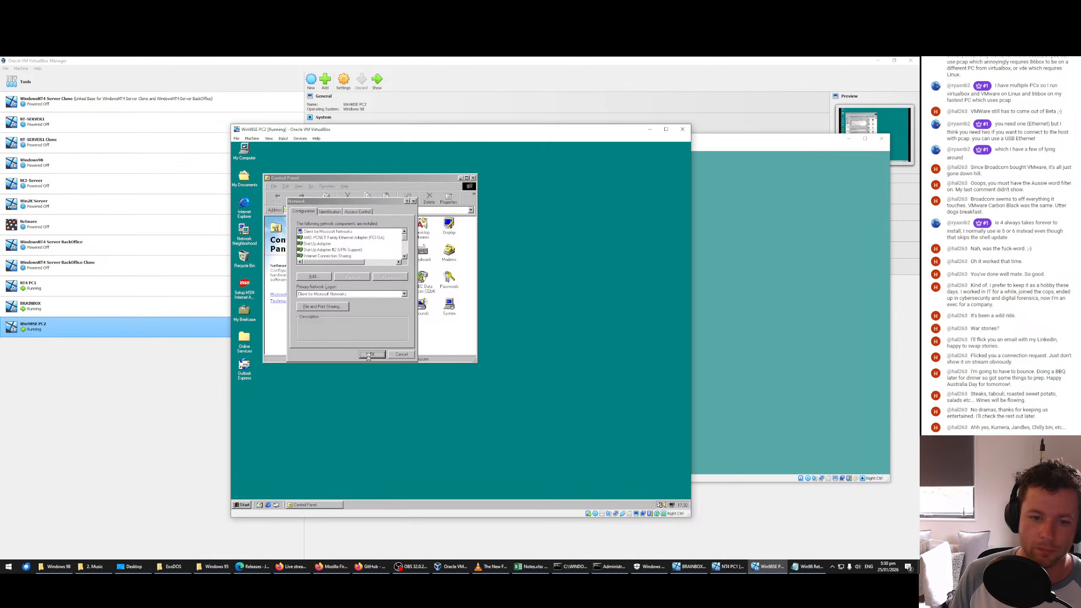
Restart Win98SE PC2, then close the D:\ window and minimize Exploring on NT4 PC1.
left_click(446, 342)
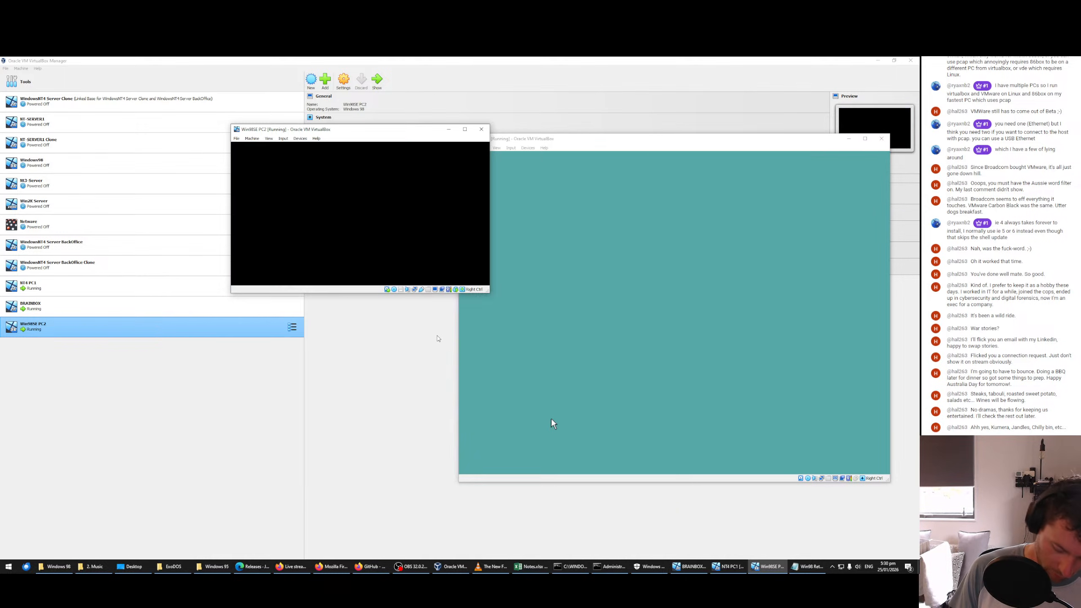
left_click(550, 418)
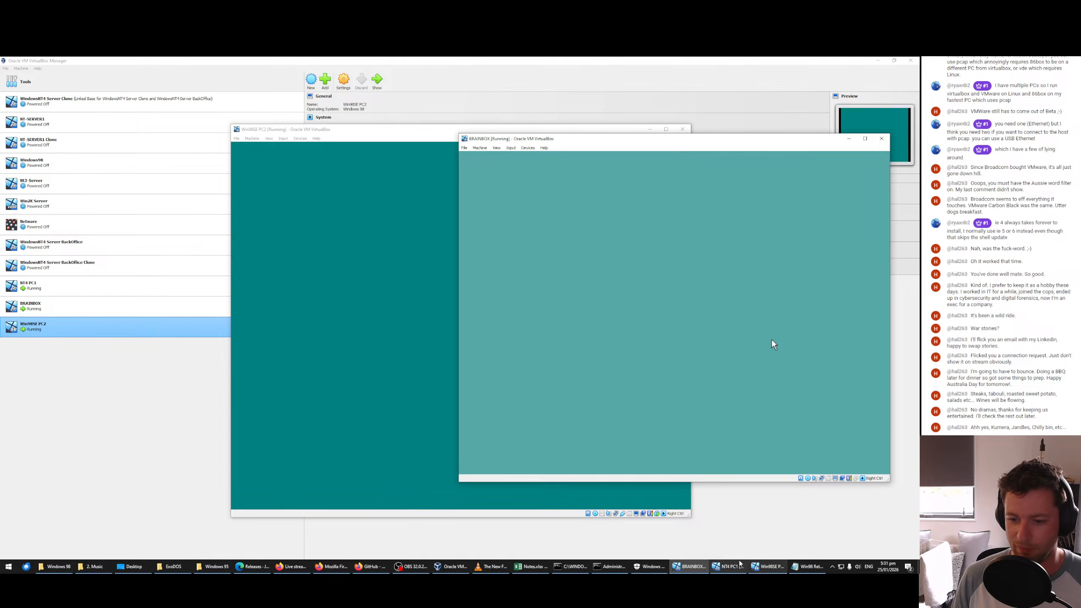
left_click(726, 566)
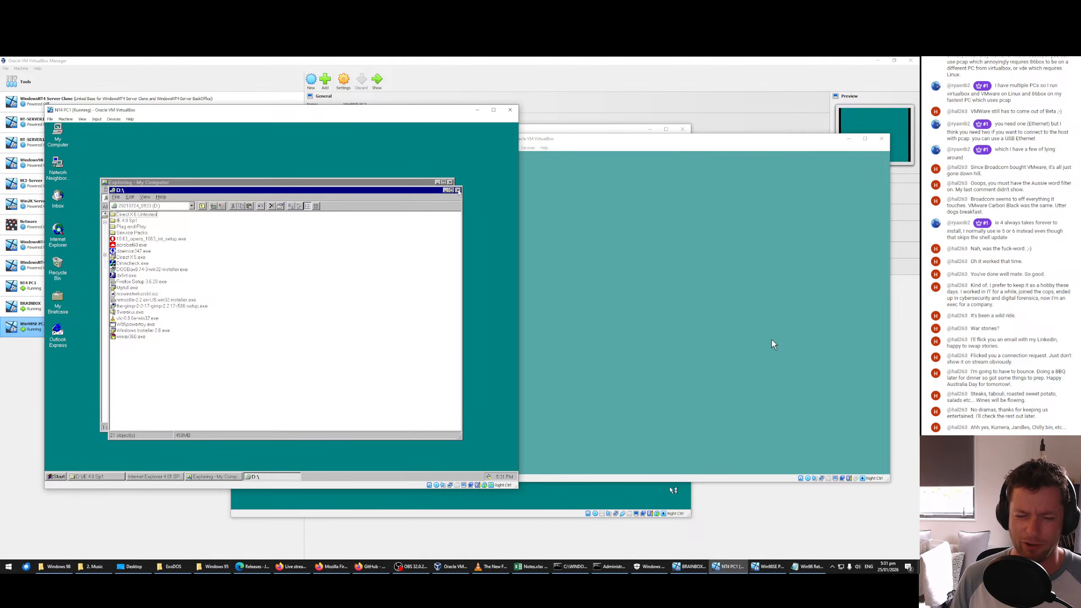
left_click(457, 190)
left_click(437, 182)
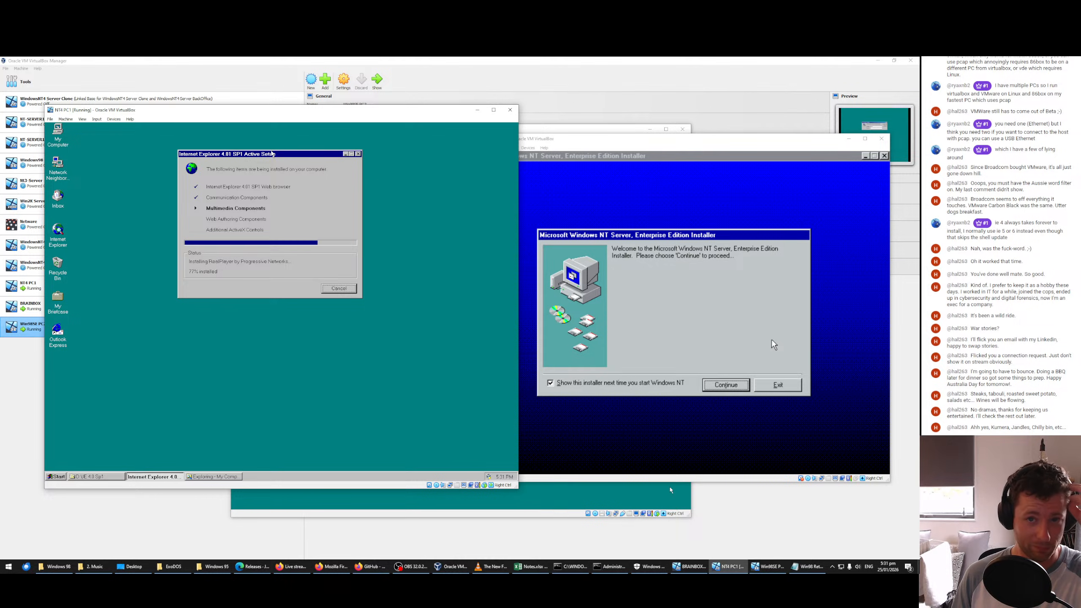
Stop BRAINBOX's NT Server installer appearing at startup and continue past its welcome.
left_click(588, 145)
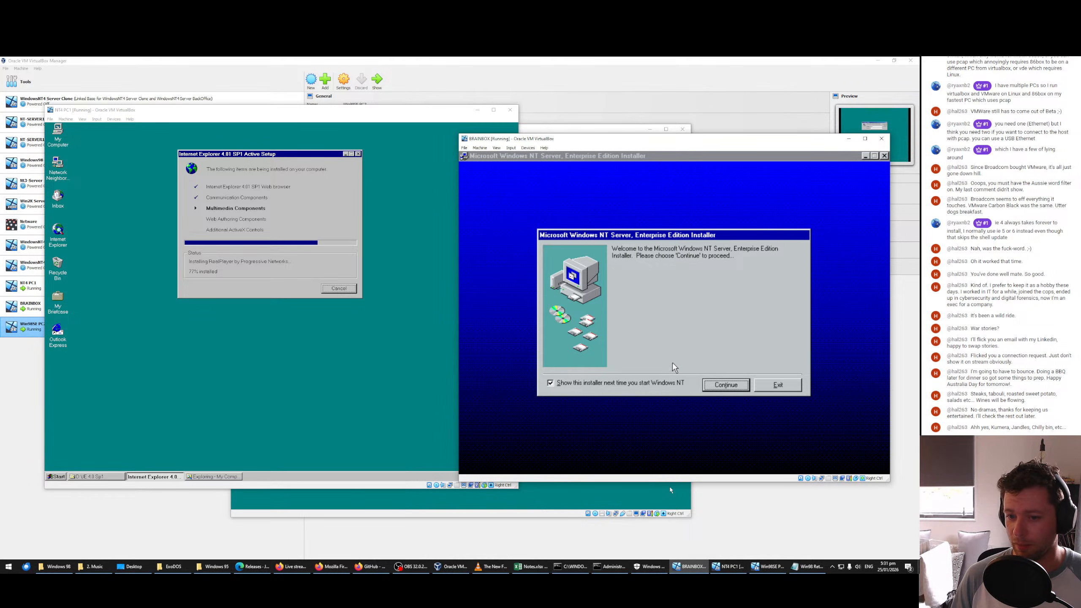
left_click(667, 383)
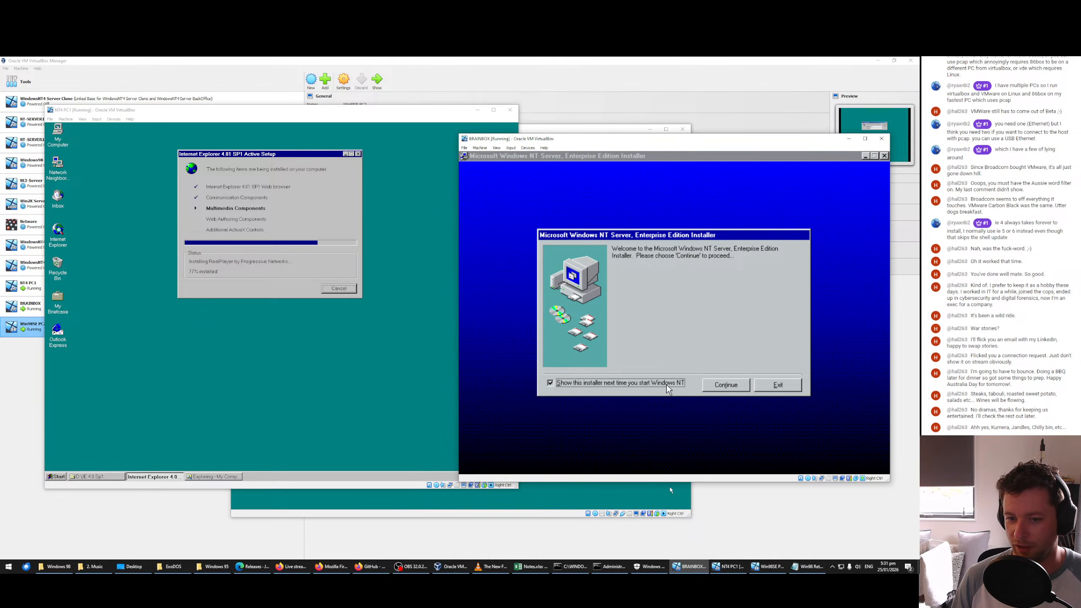
left_click(741, 384)
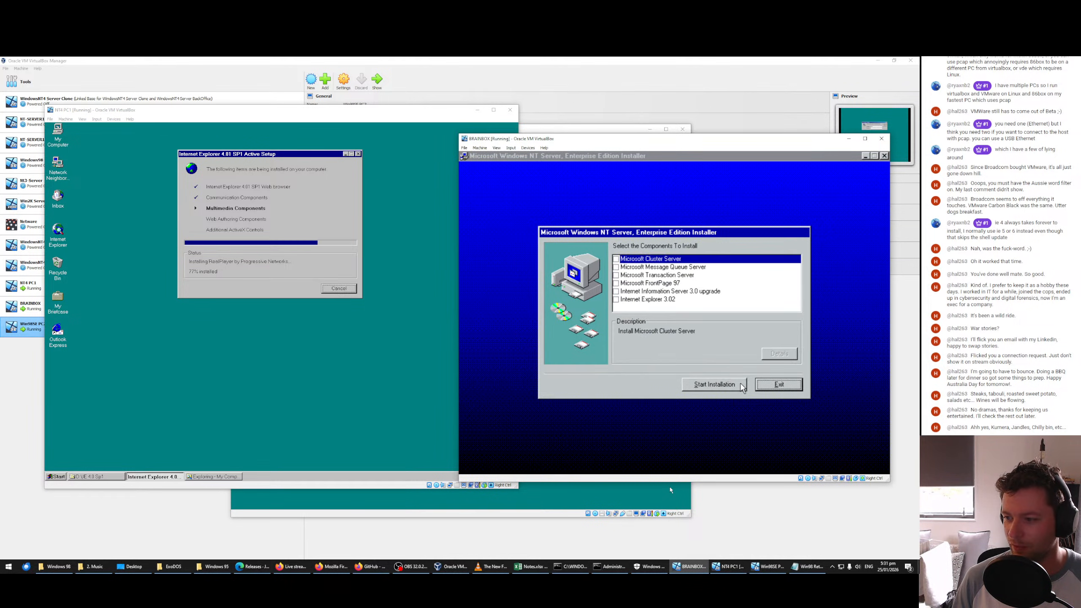
Exit the NT Server installer and insert the Guest Additions CD into BRAINBOX.
left_click(769, 388)
key("Return")
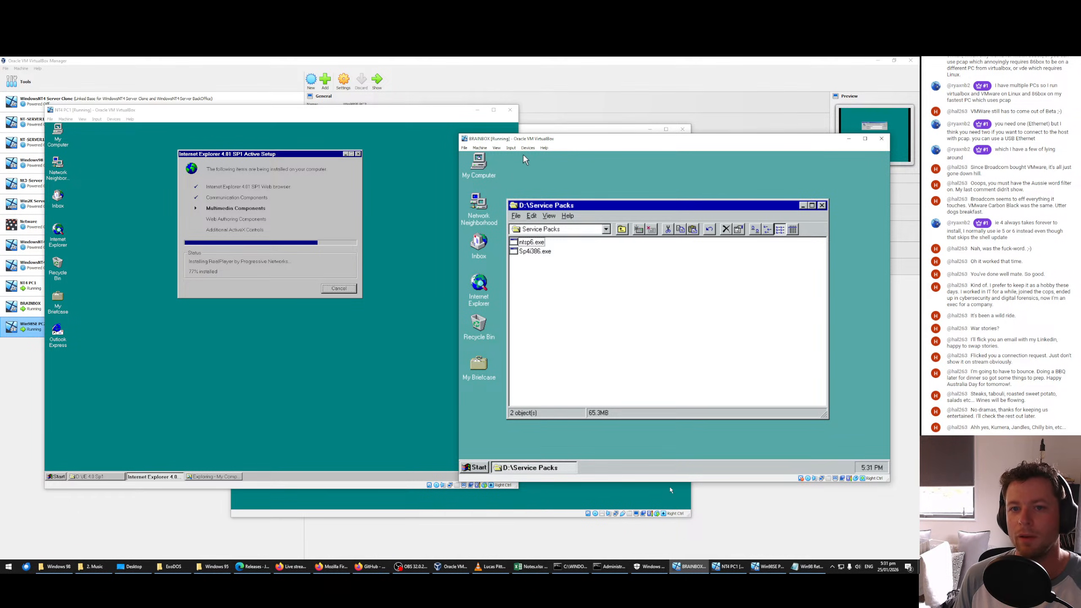
key("ctrl")
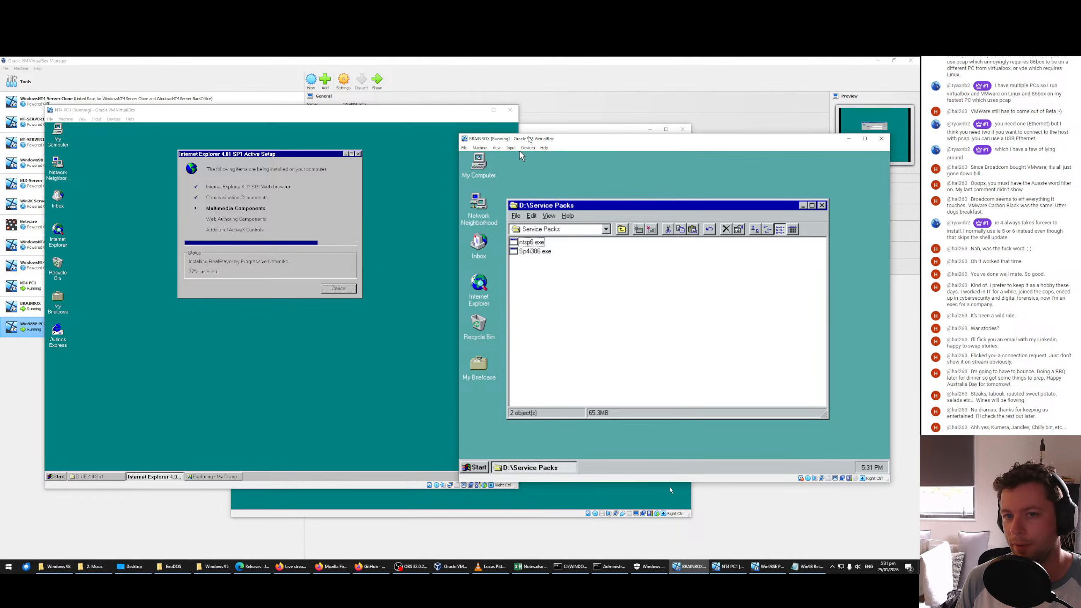
left_click(527, 148)
left_click(590, 211)
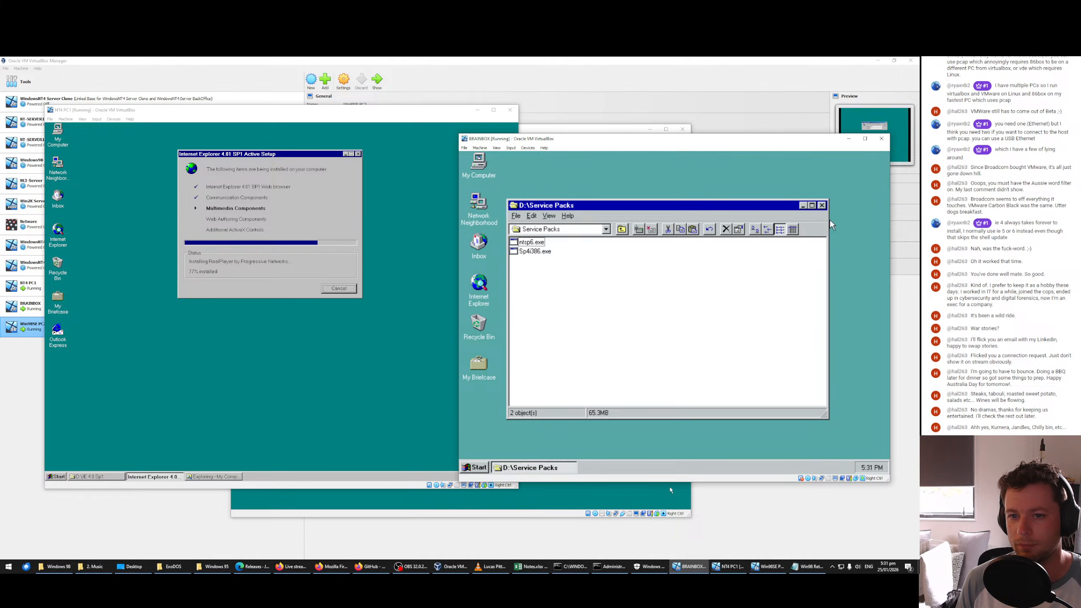
left_click(822, 205)
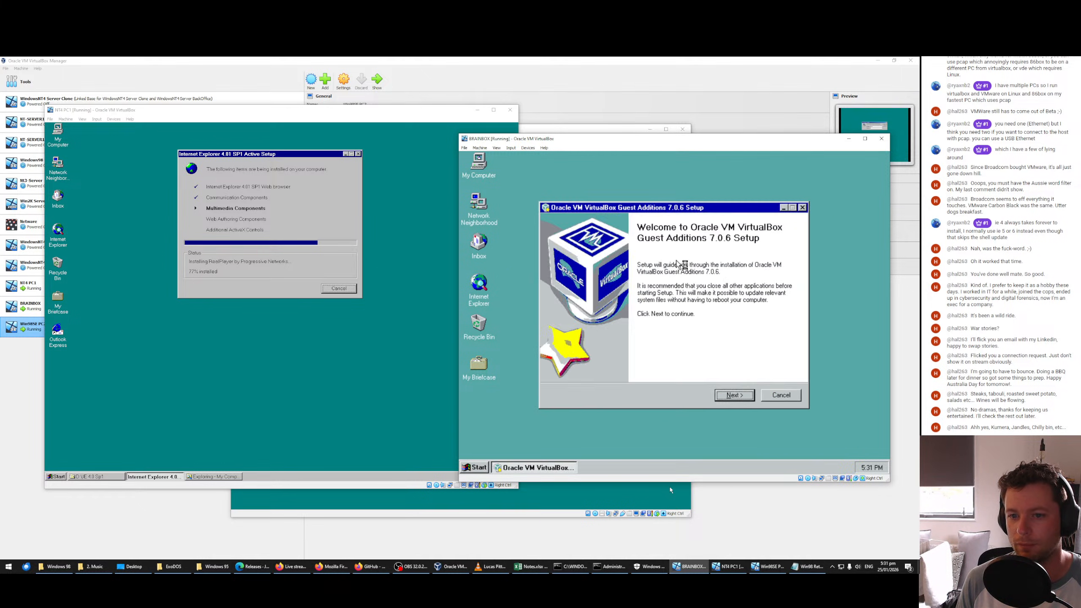
Install Guest Additions 7.0.6 to the default location and reboot BRAINBOX.
left_click(729, 395)
left_click(729, 394)
left_click(729, 395)
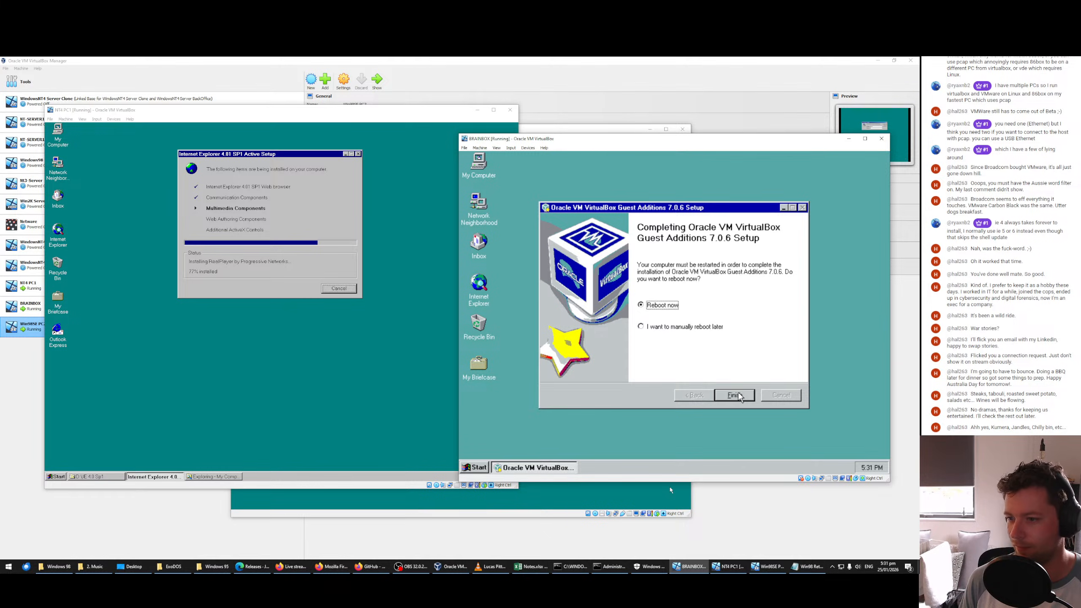
left_click(734, 395)
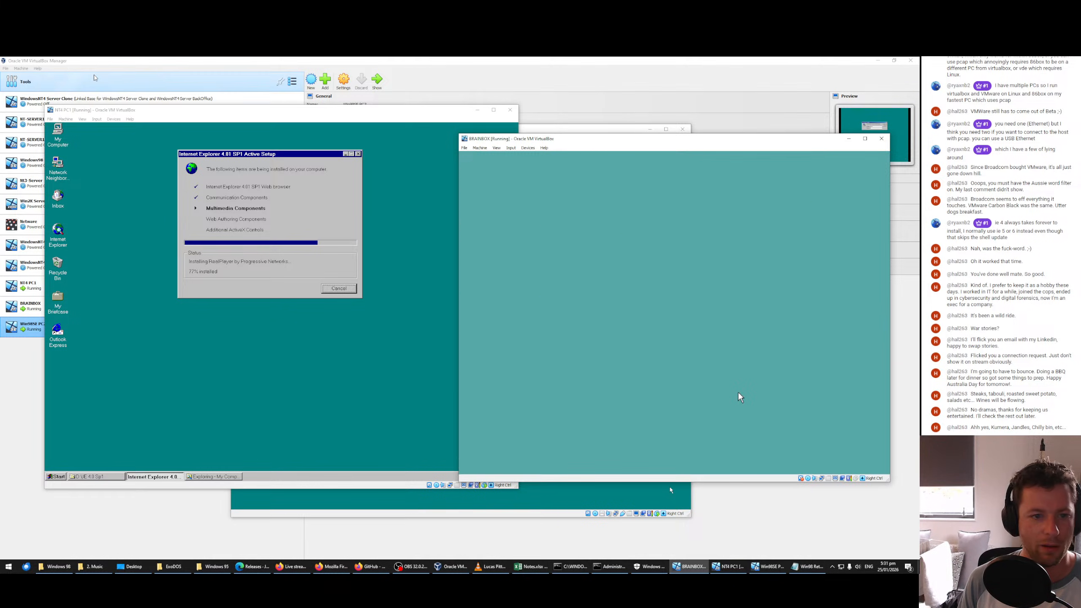
Cancel the Internet Explorer 4.01 SP1 setup on NT4 PC1 and open the host Start menu.
left_click(334, 289)
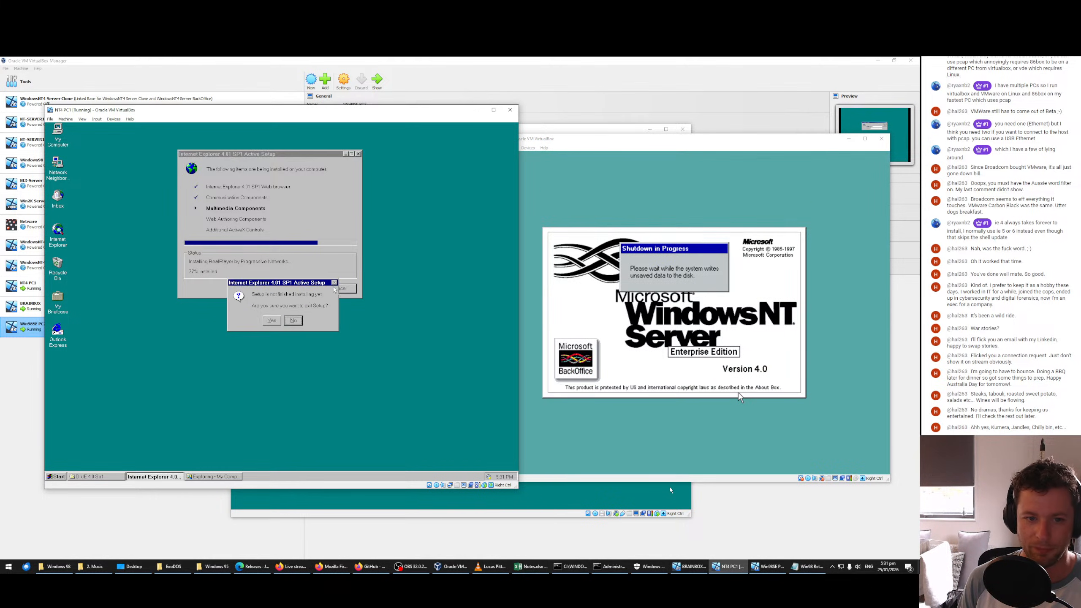
left_click(277, 323)
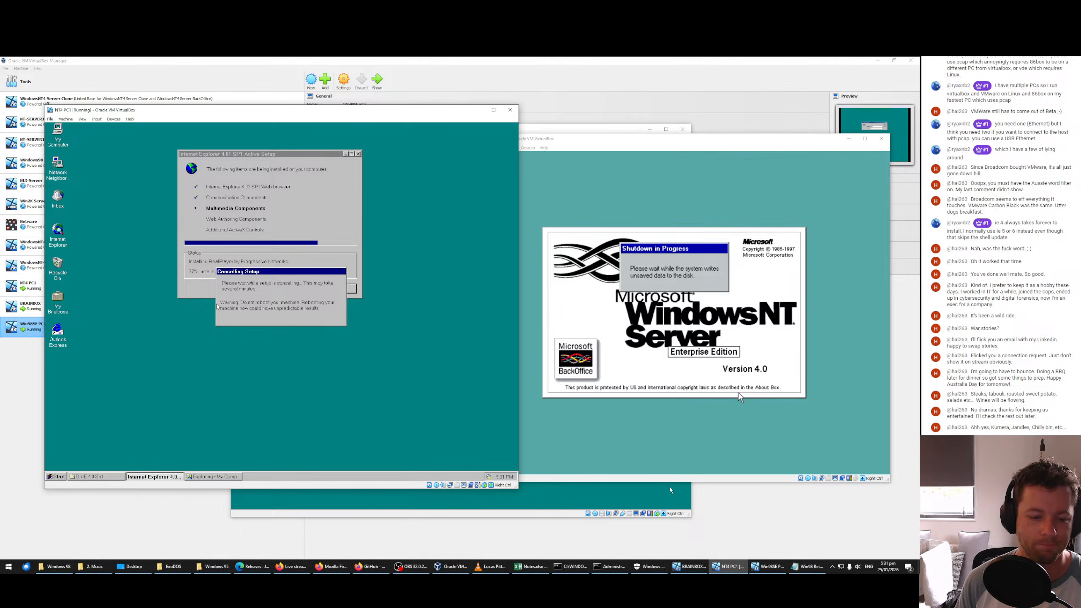
left_click(9, 567)
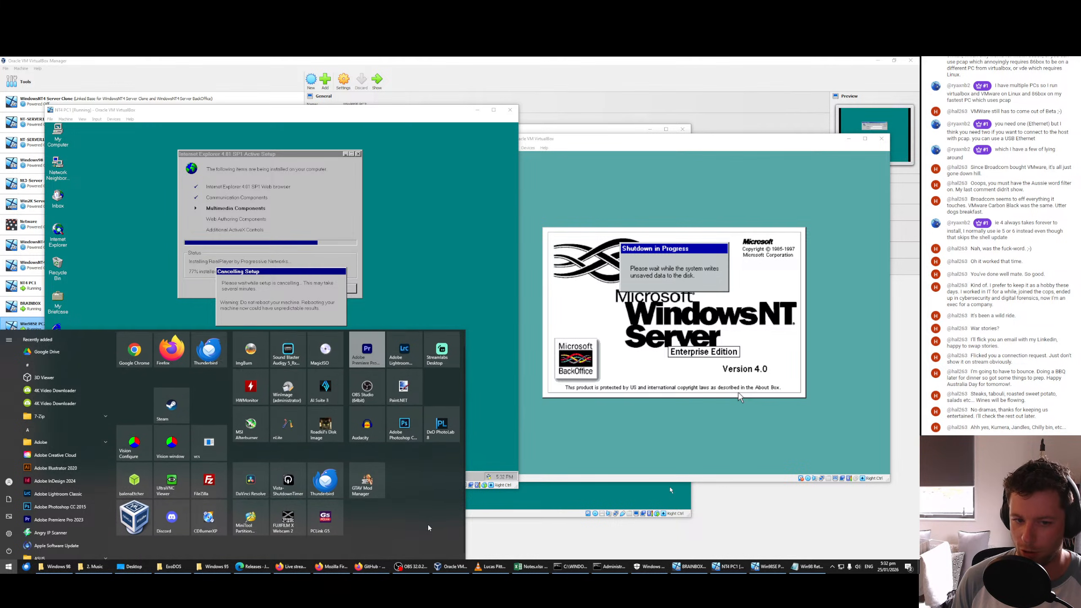
Launch Magic ISO Maker on the second monitor and bring up its Open dialog with Ctrl+O.
left_click(325, 366)
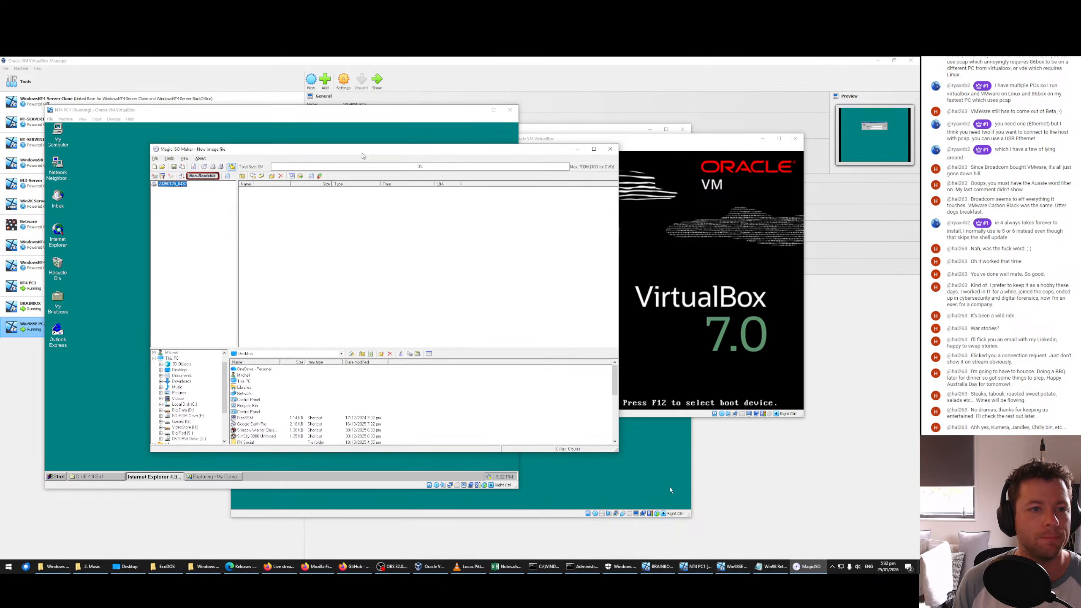
left_click_drag(236, 155, 918, 161)
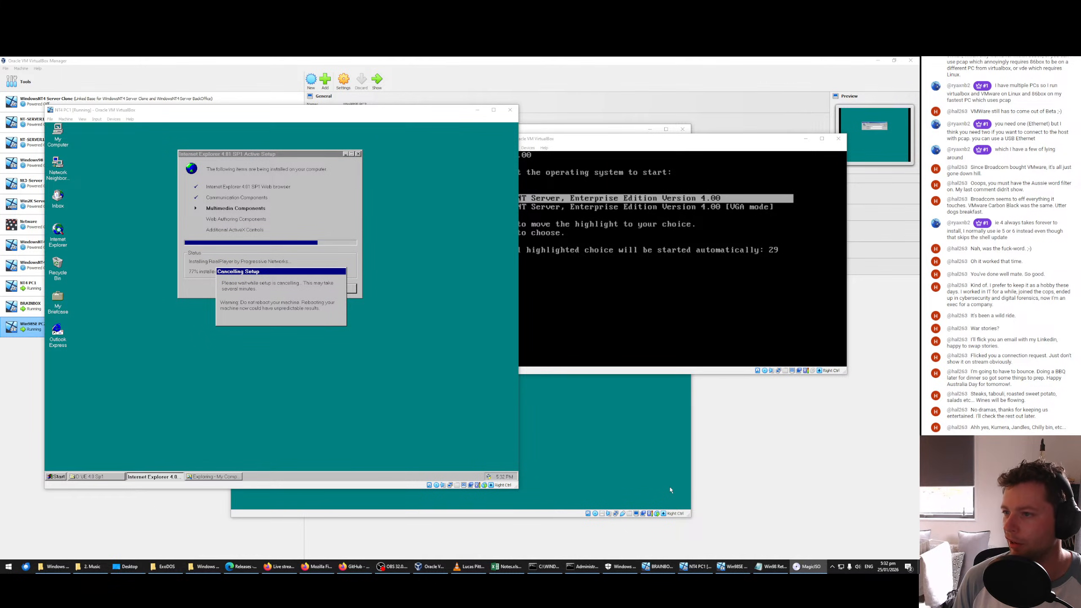
key("ctrl+o")
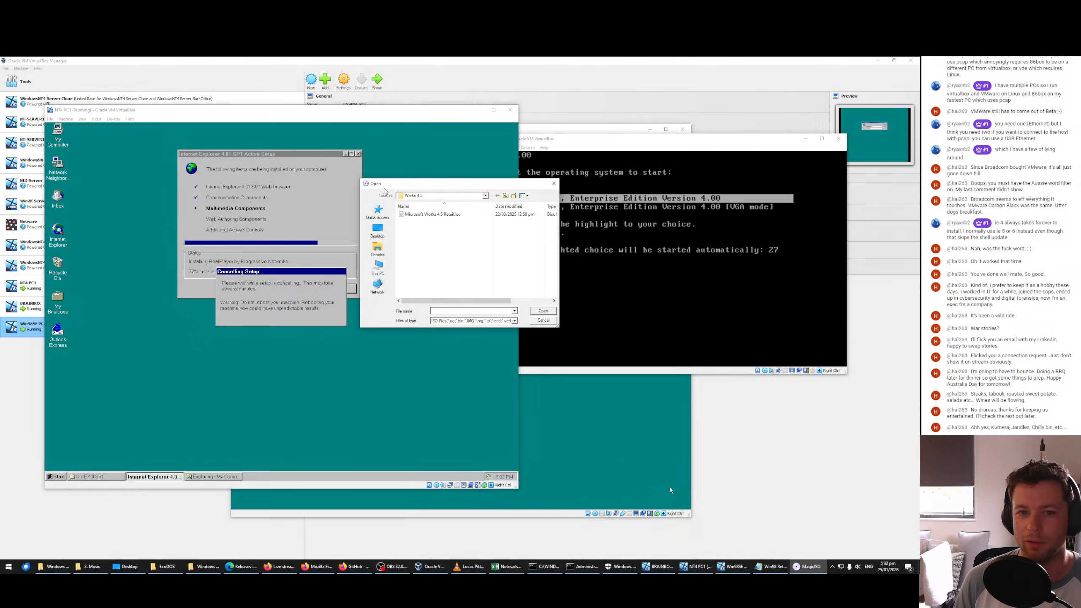
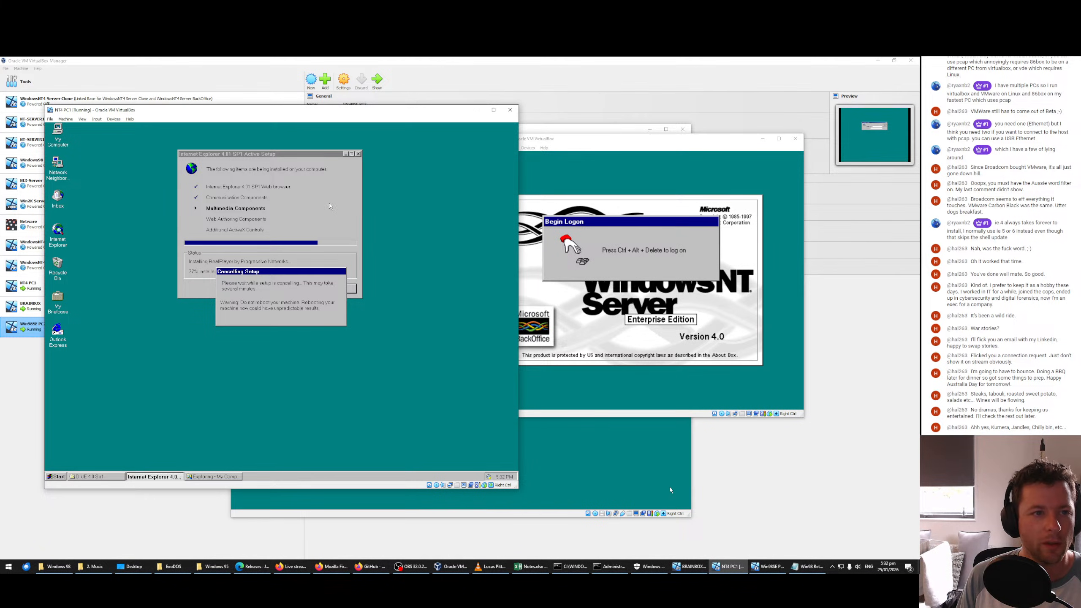
Eject the disc from BRAINBOX's virtual optical drive.
left_click(576, 233)
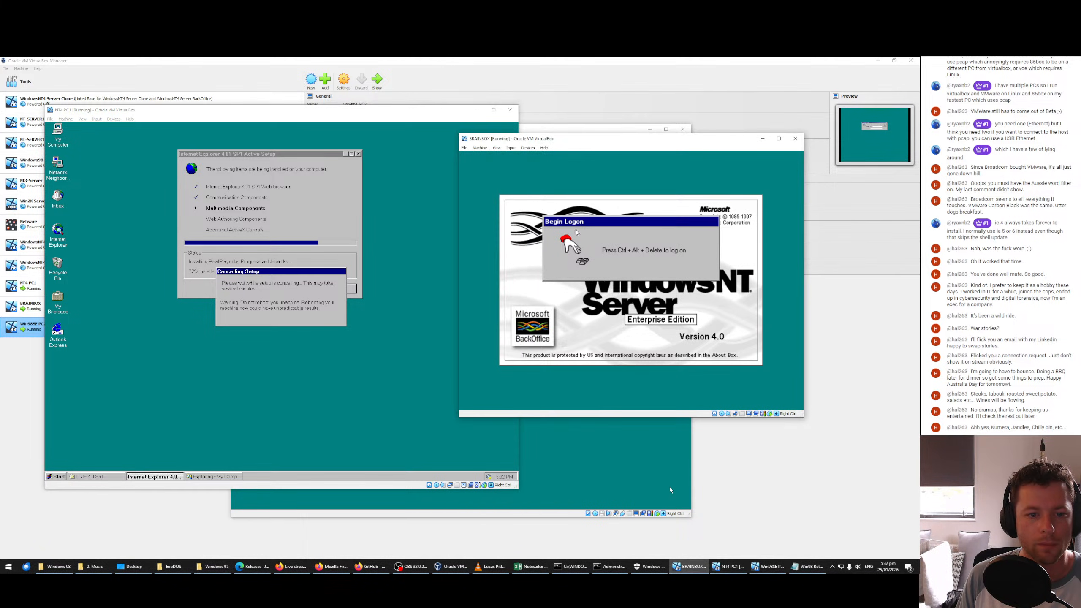
left_click(528, 148)
mouse_move(557, 156)
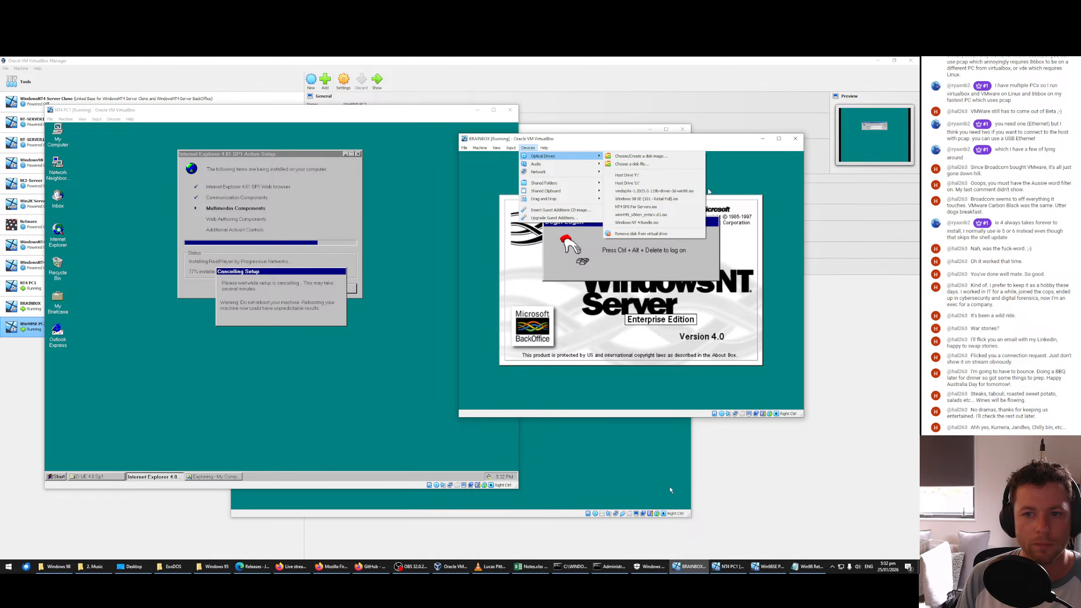
left_click(669, 234)
left_click(113, 118)
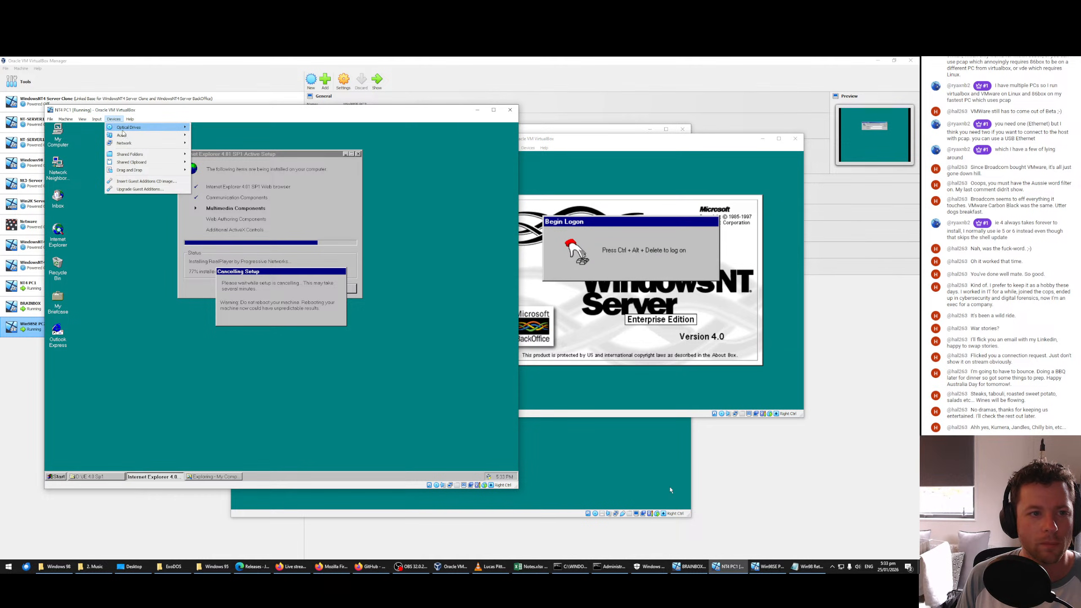
mouse_move(124, 130)
Log on to BRAINBOX's CONTOSO domain with the Administrator password.
left_click(655, 241)
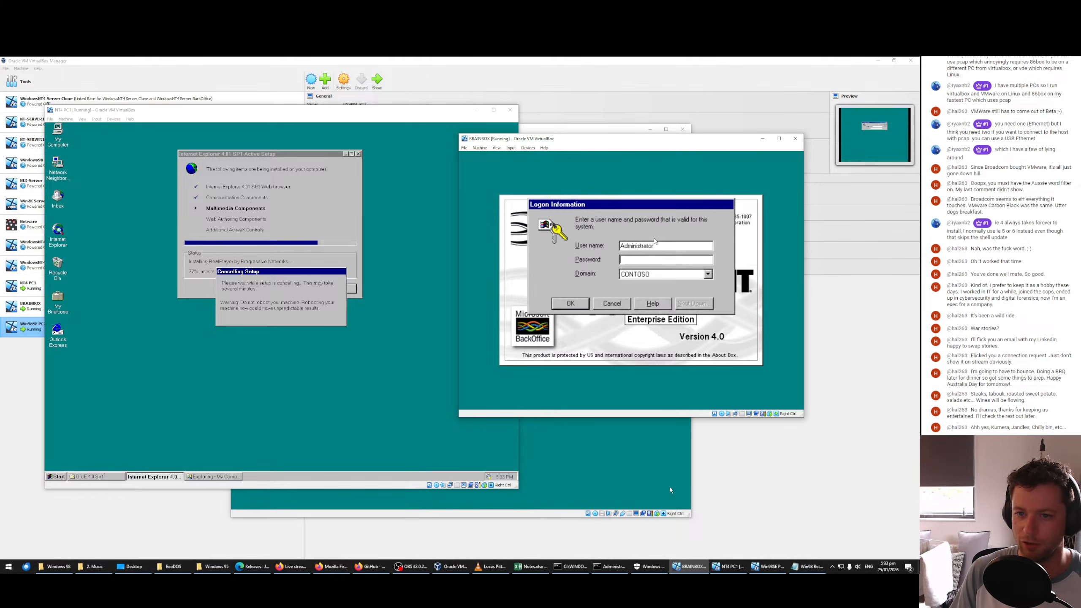
key("ctrl+Delete")
type("*******")
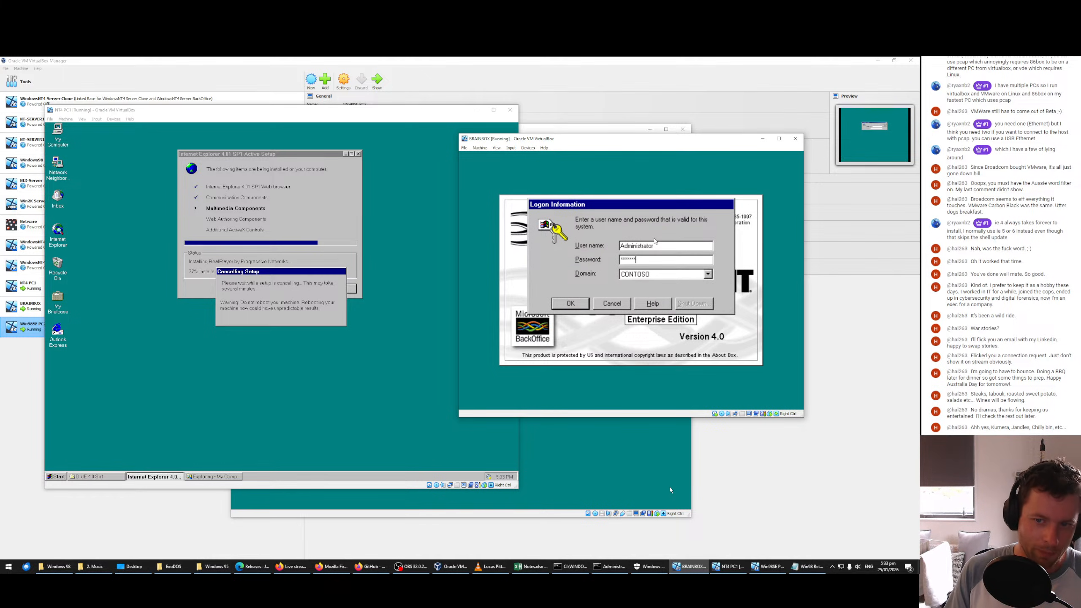
key("Return")
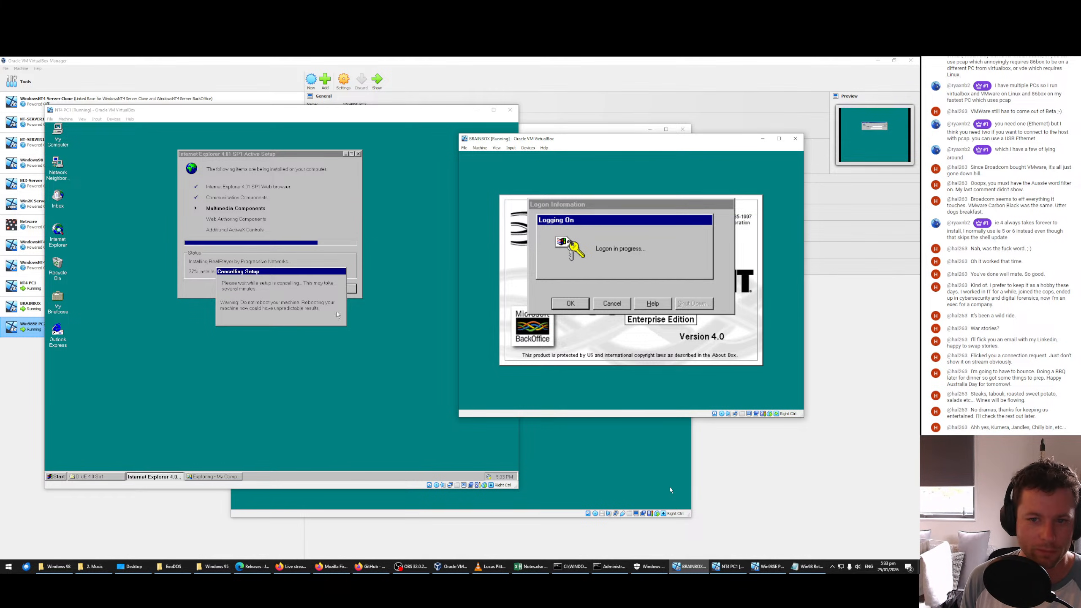
left_click(558, 514)
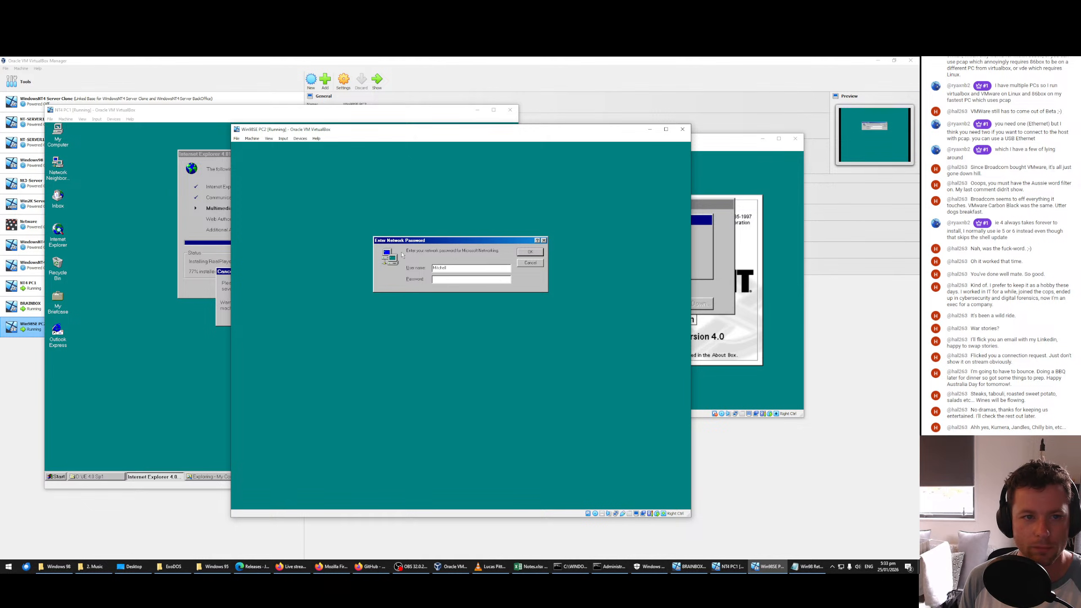
Finish PC2's network logon, close Control Panel and open an MS-DOS Prompt with 'command'.
key("Return")
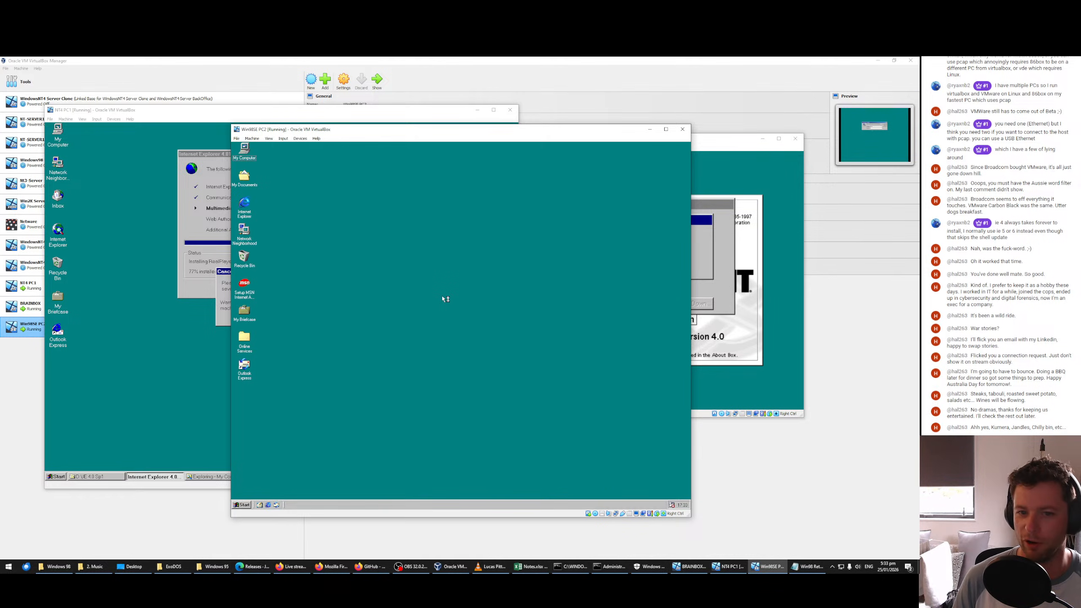
key("alt+F4")
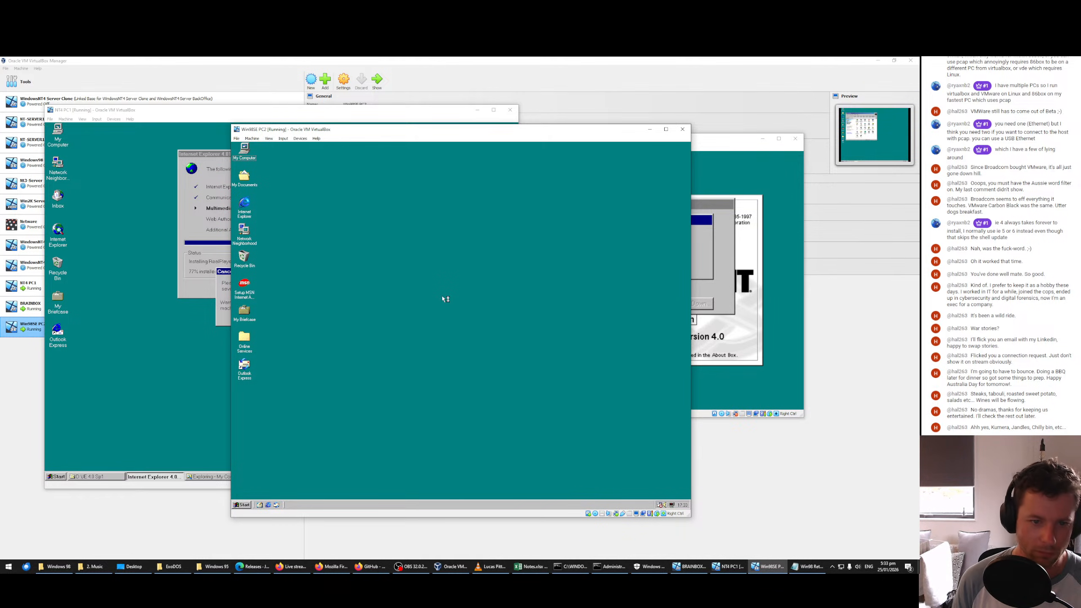
key("super")
key("Up")
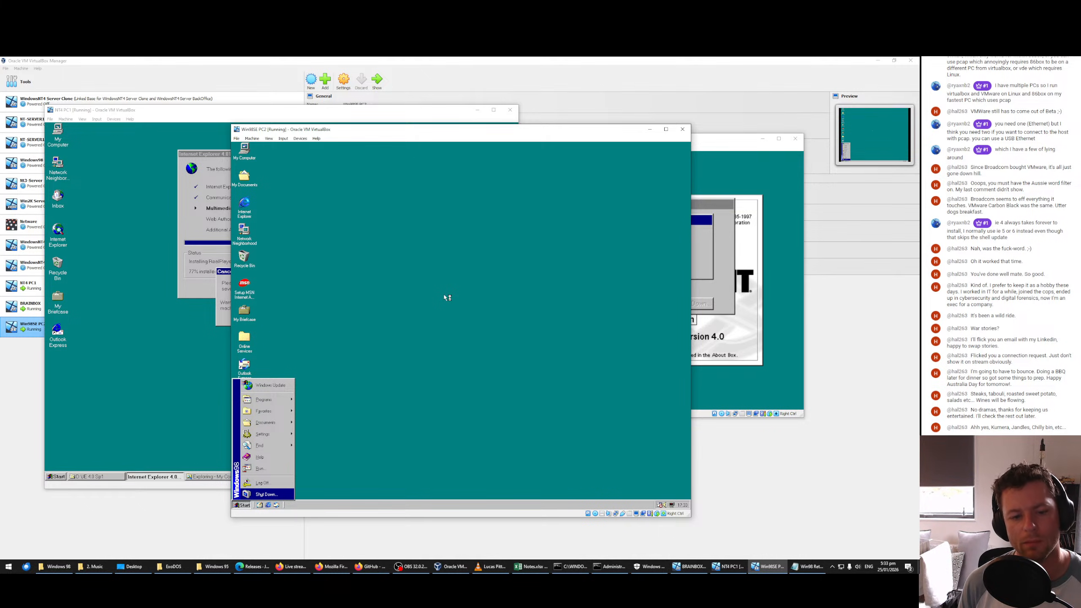
key("Up")
key("Up")
key("Return")
type("cmd")
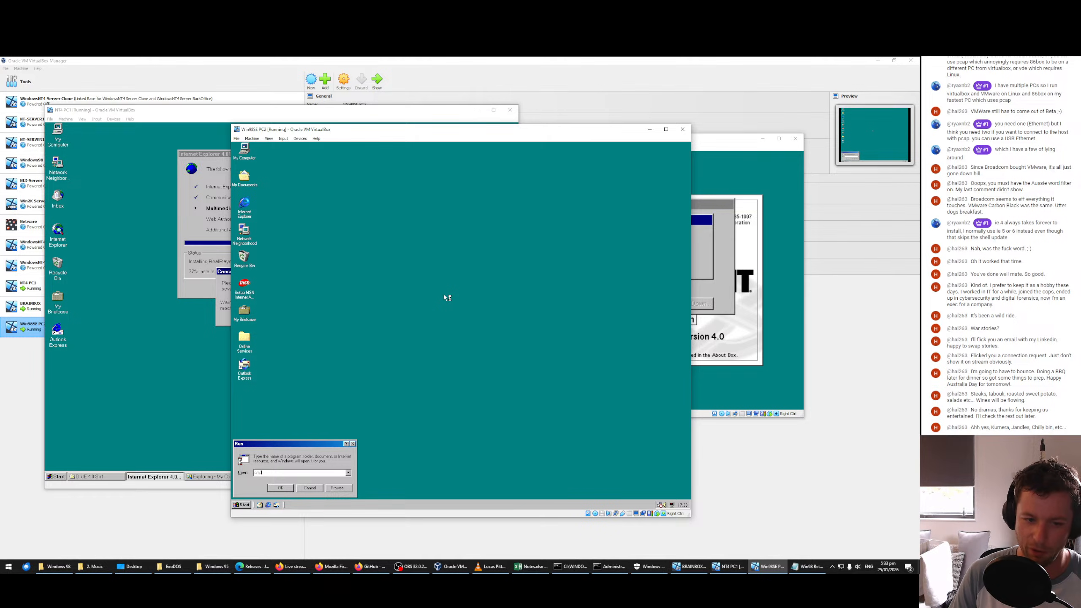
key("Return")
key("Return")
type("command")
key("Return")
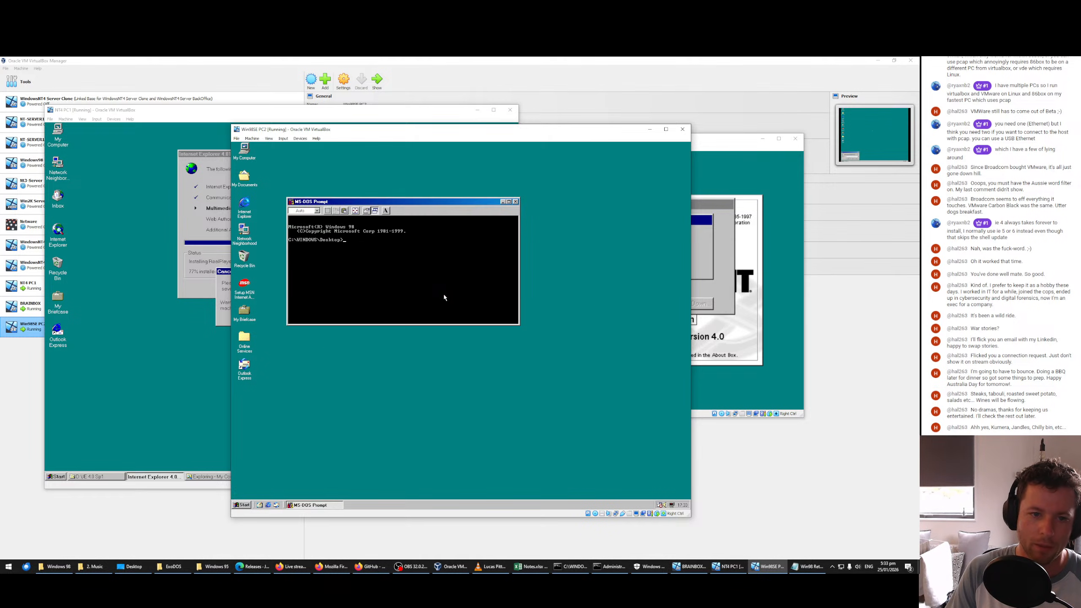
Ping 8.8.8.8, 192.168.1.120 and brainbox, then exit the MS-DOS Prompt.
type("ping 8.8")
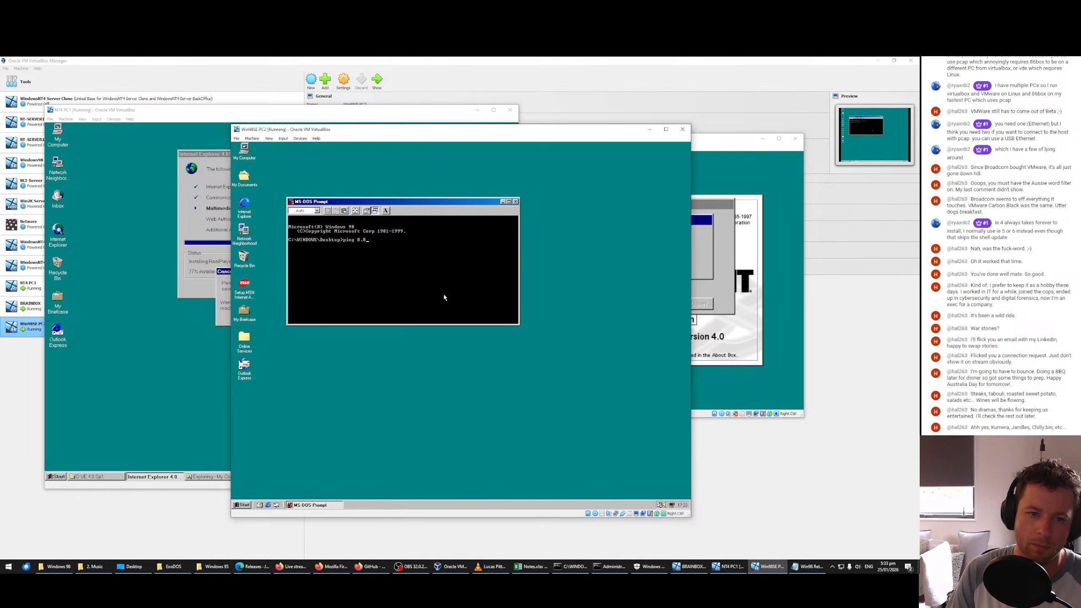
type(".8.8")
key("Return")
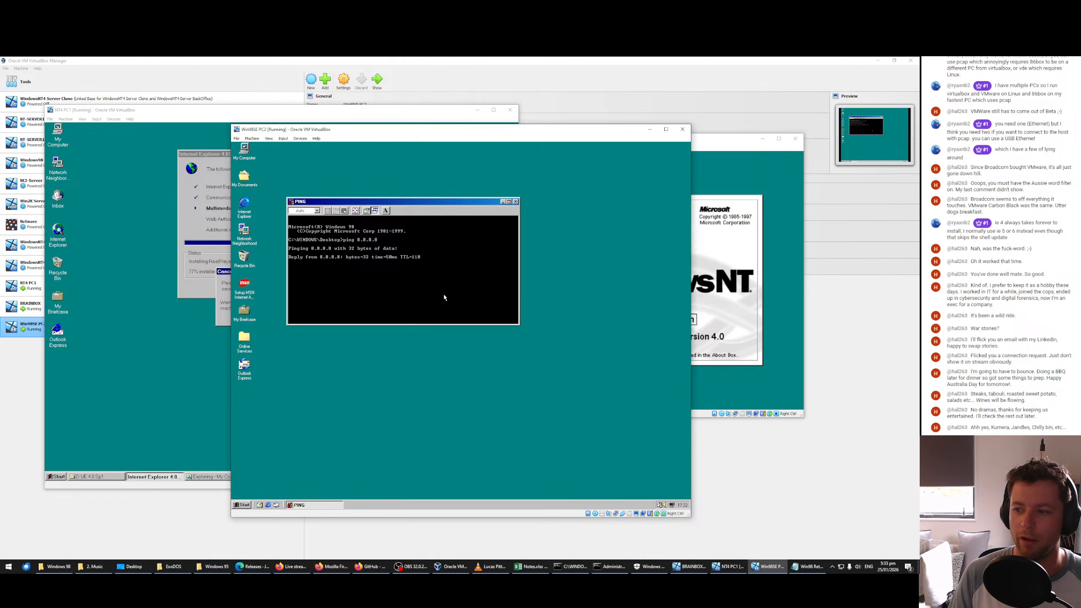
key("ctrl+c")
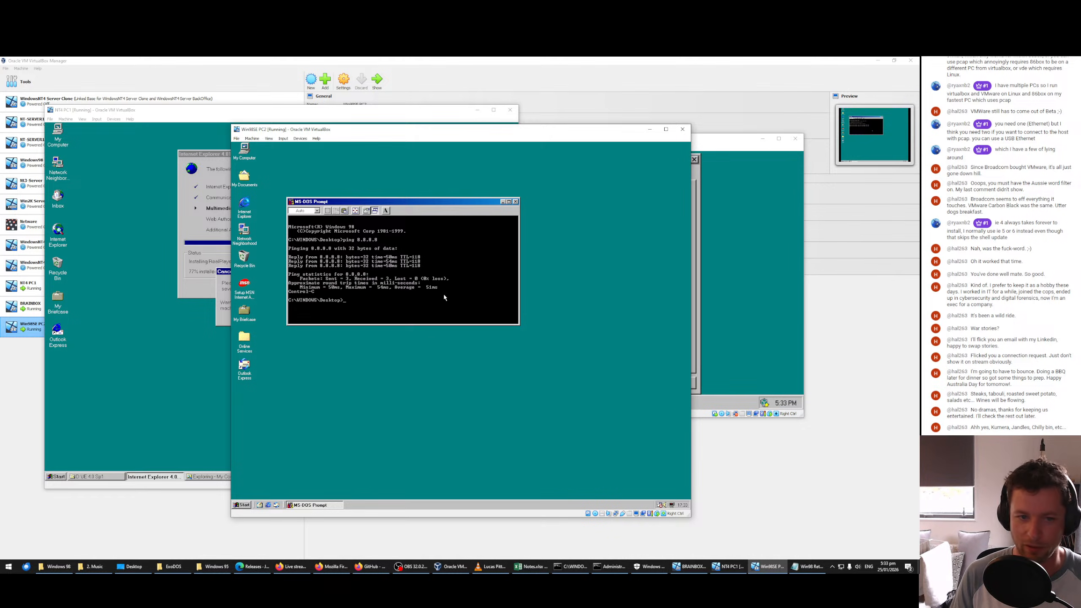
type("ping 192.")
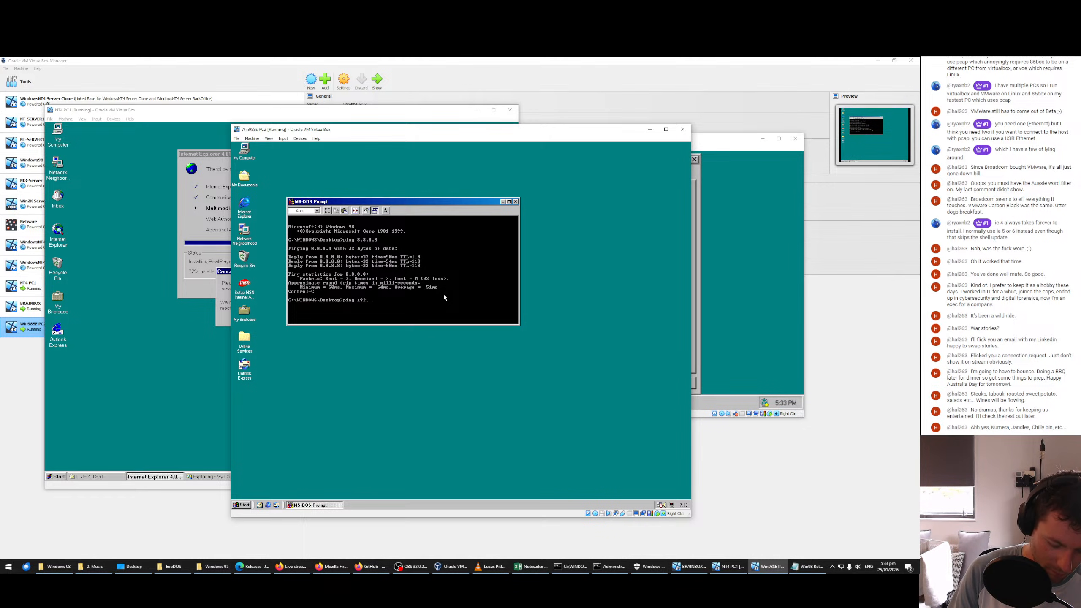
type("168.1.")
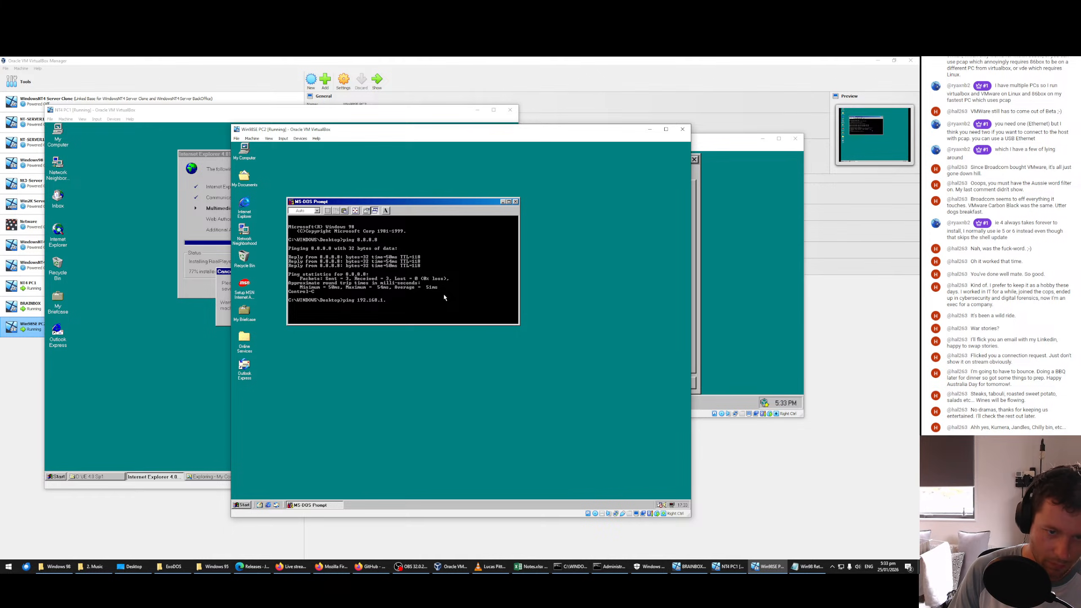
type("120")
key("Return")
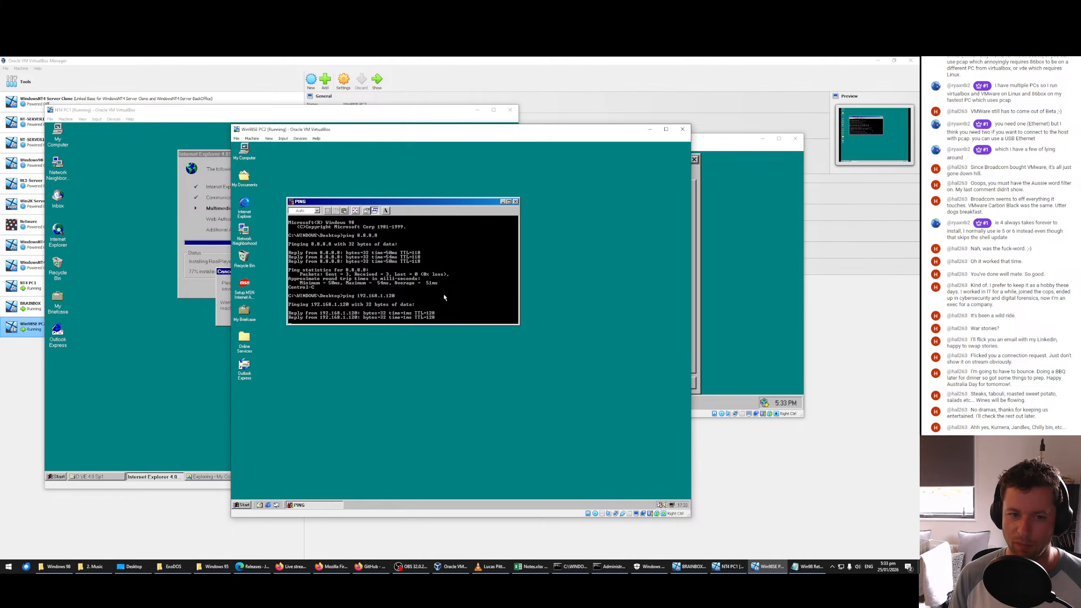
key("ctrl+c")
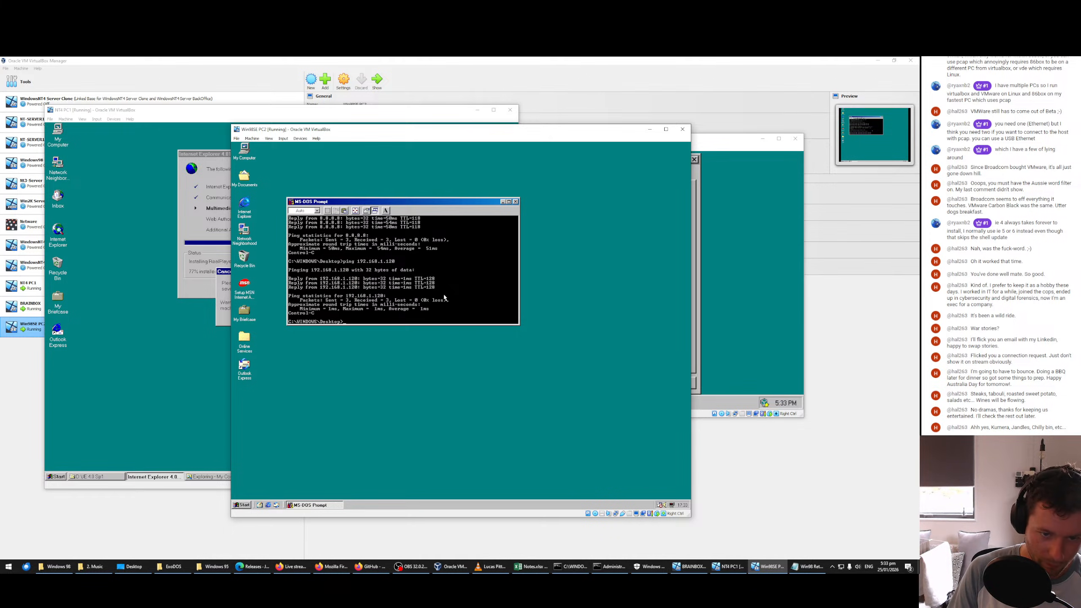
type("ping brainbox")
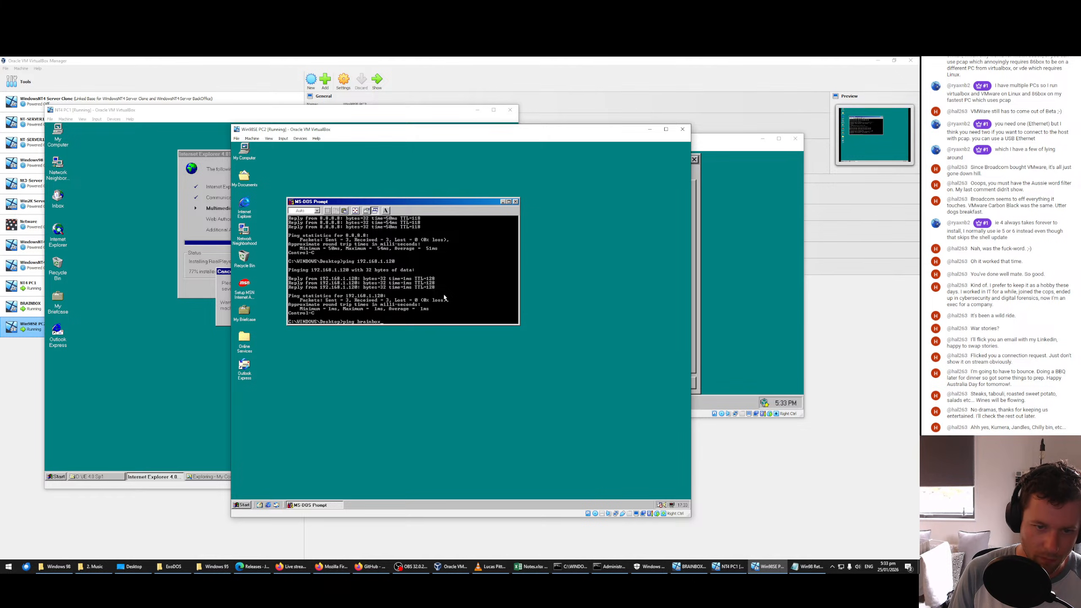
key("Return")
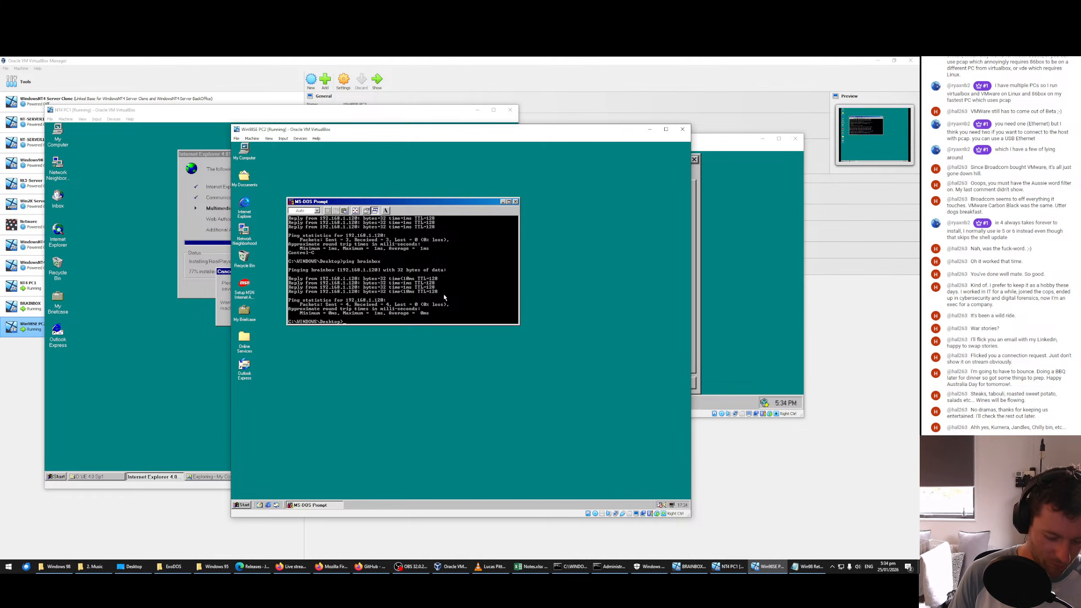
type("t")
key("Return")
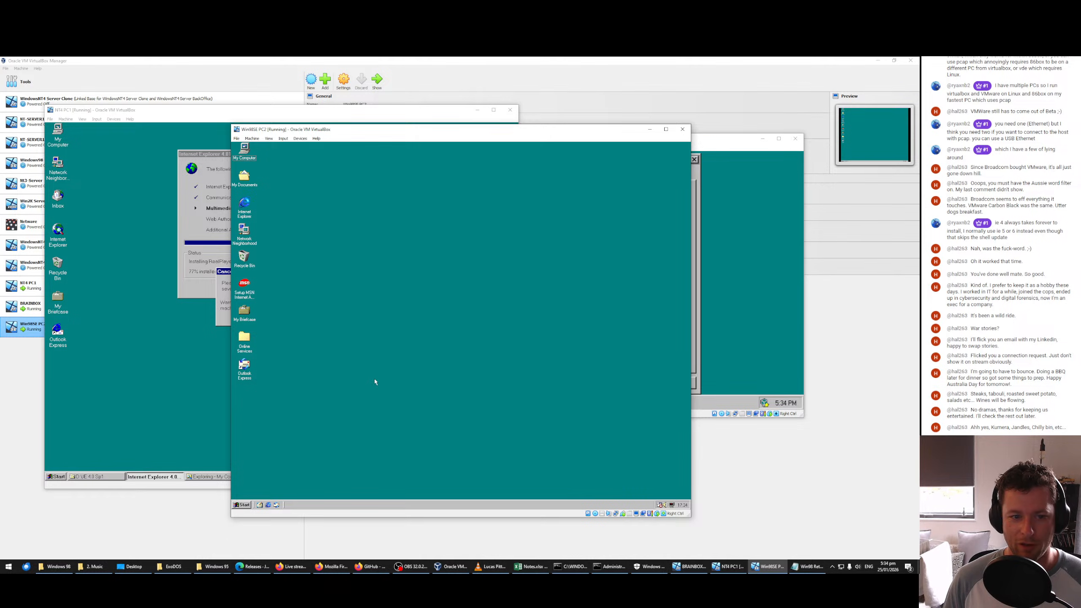
key("super")
key("super")
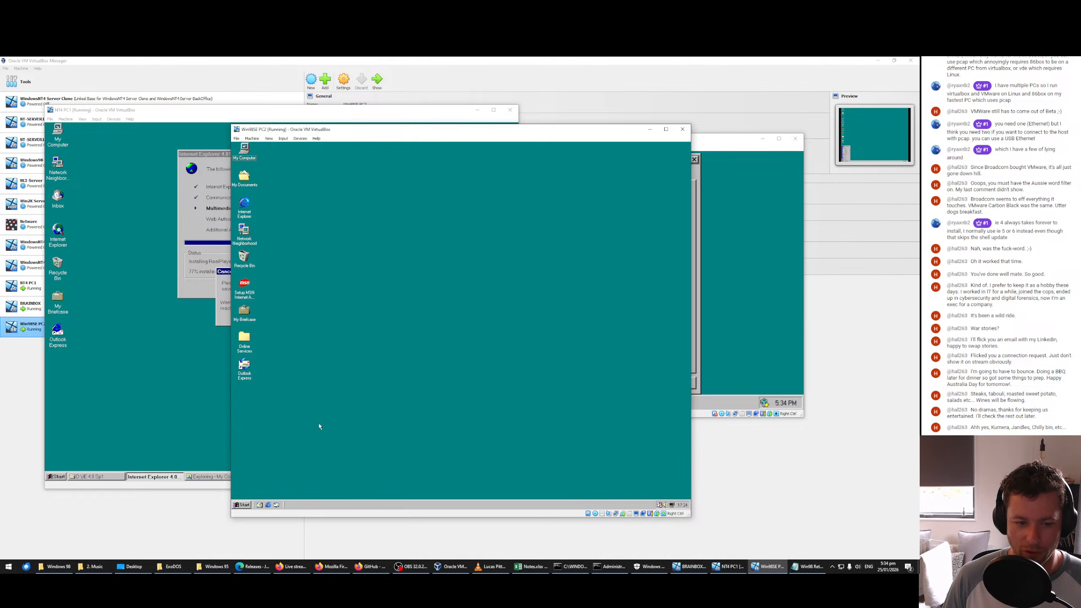
right_click(241, 504)
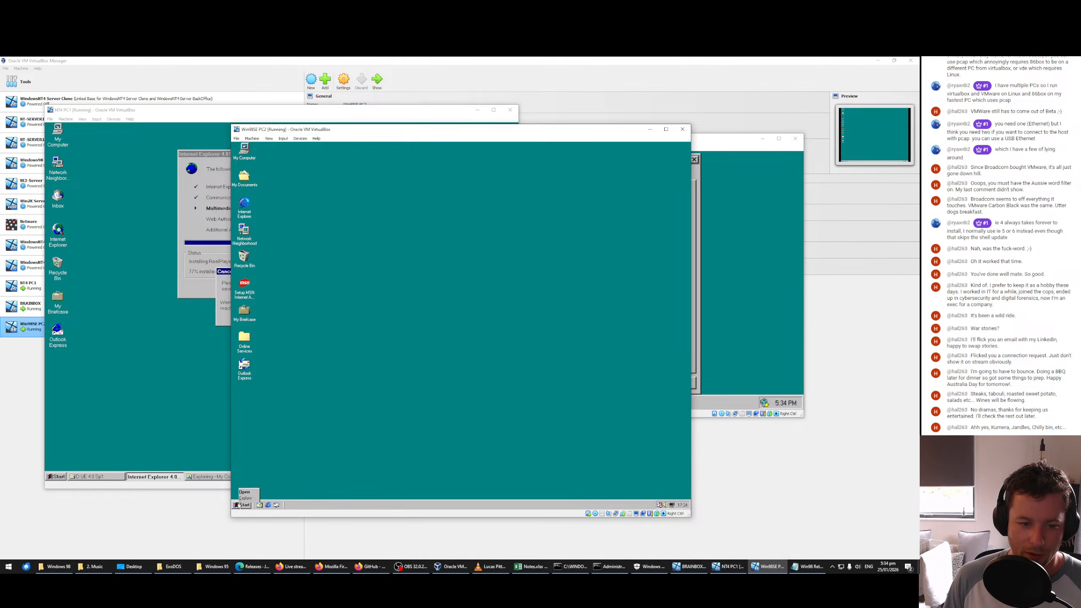
left_click(253, 493)
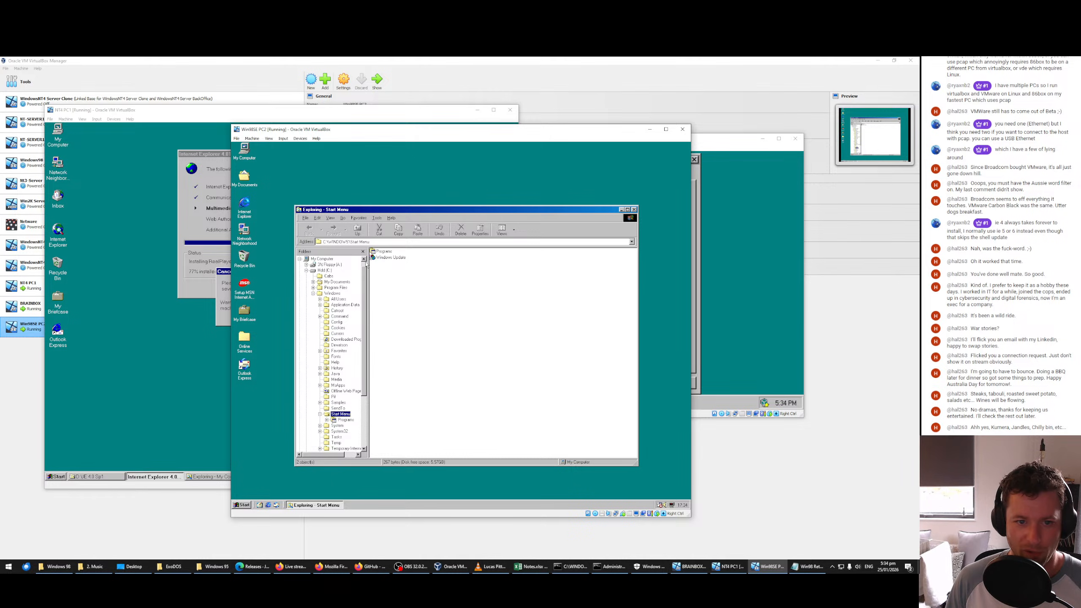
right_click(383, 257)
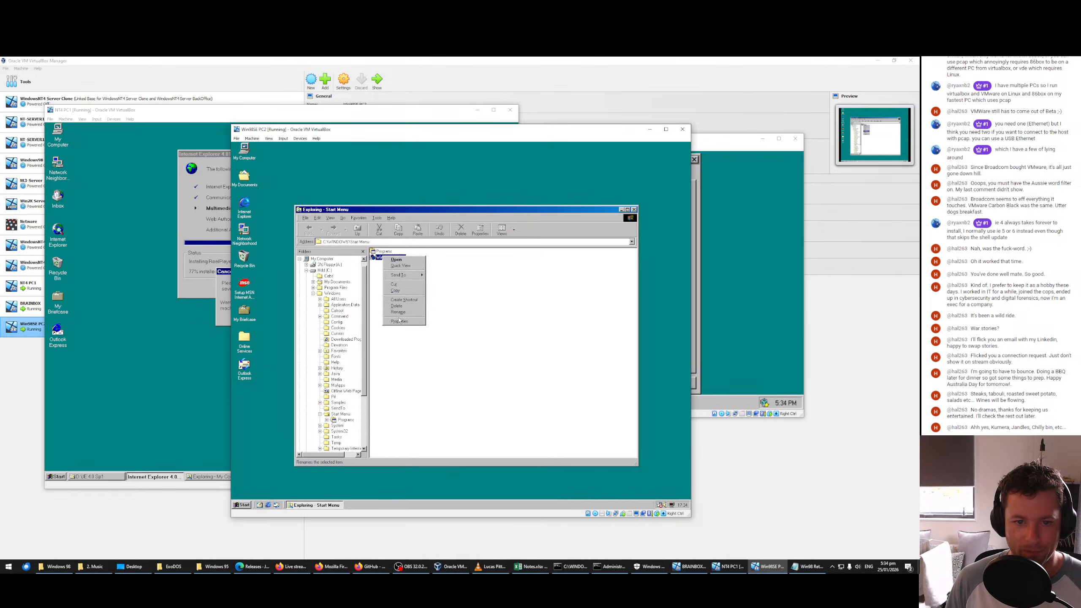
right_click(399, 347)
mouse_move(430, 408)
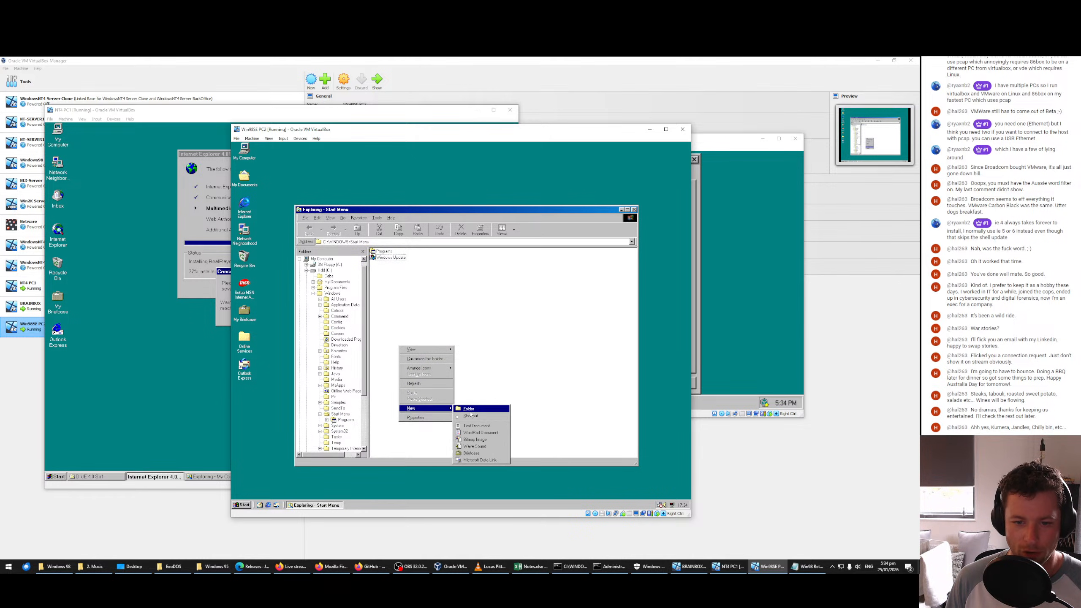
left_click(470, 415)
type("ht")
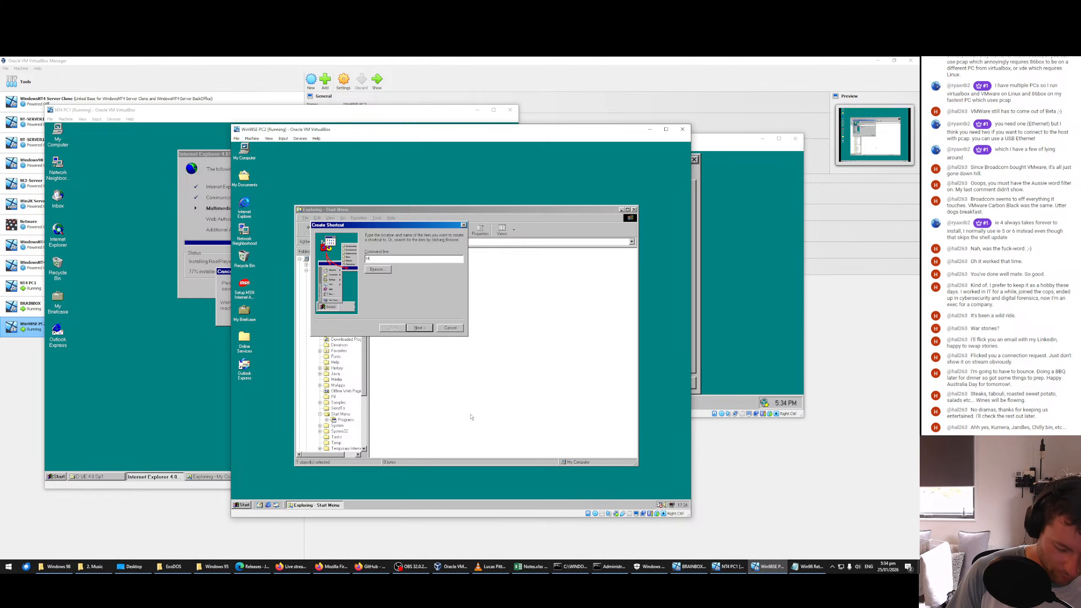
type("tp://v4.windo")
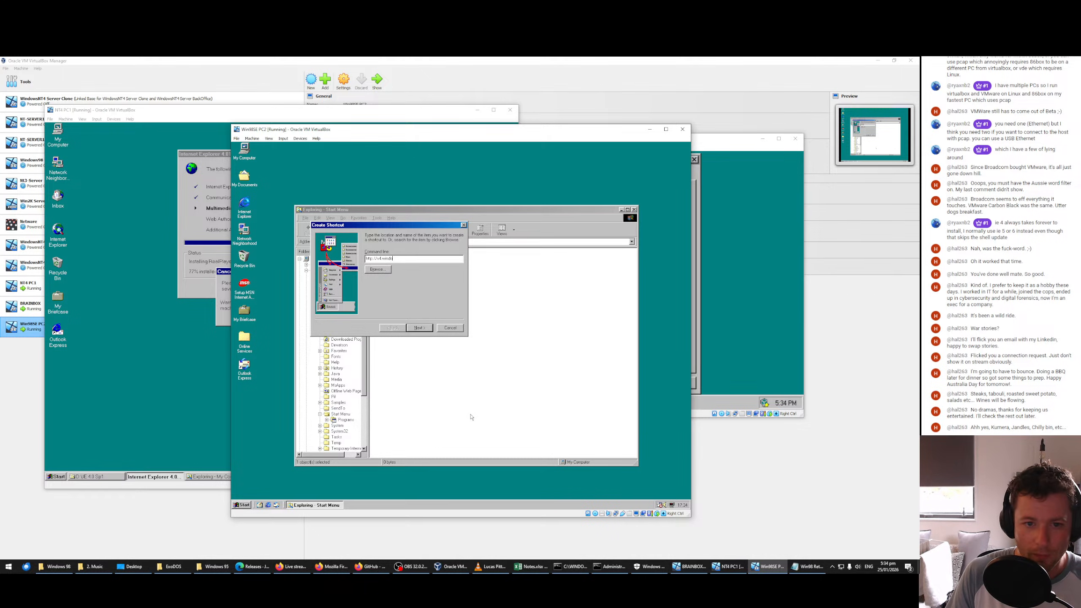
type("wsupdate.")
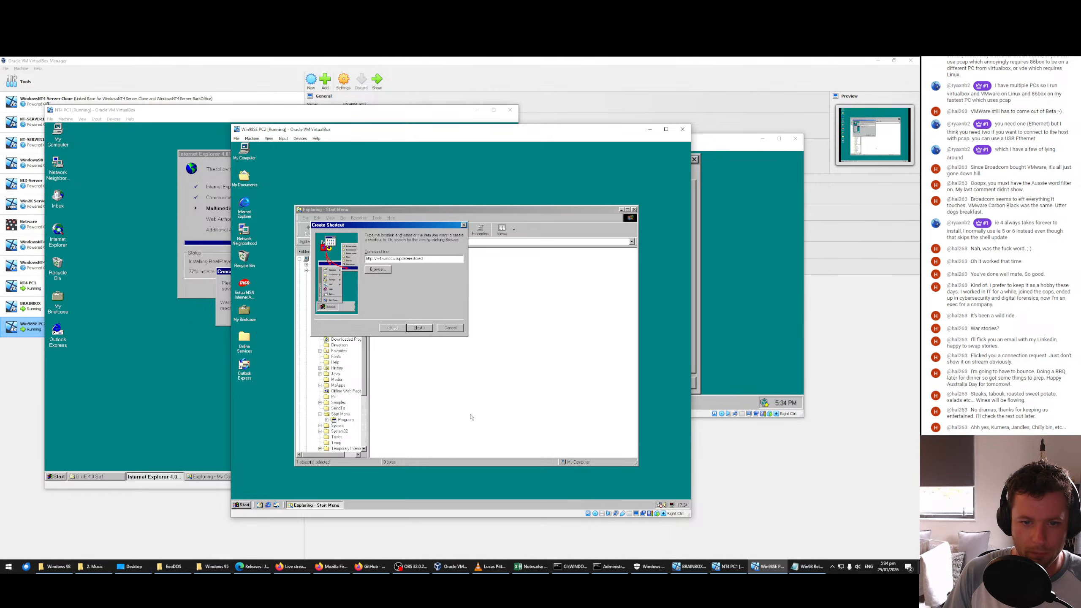
key("Return")
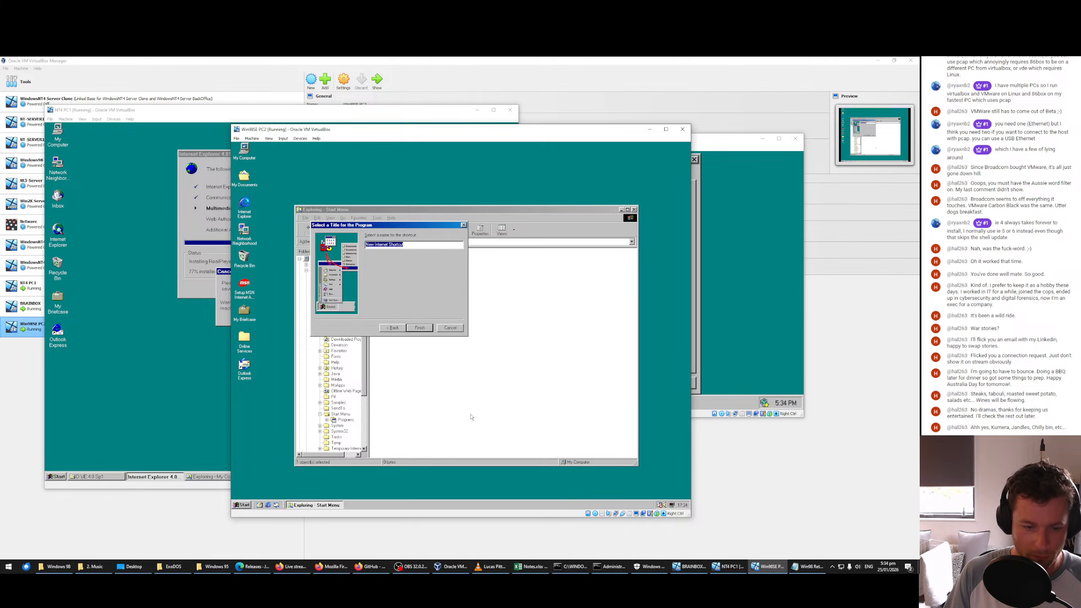
type("Windows Updat")
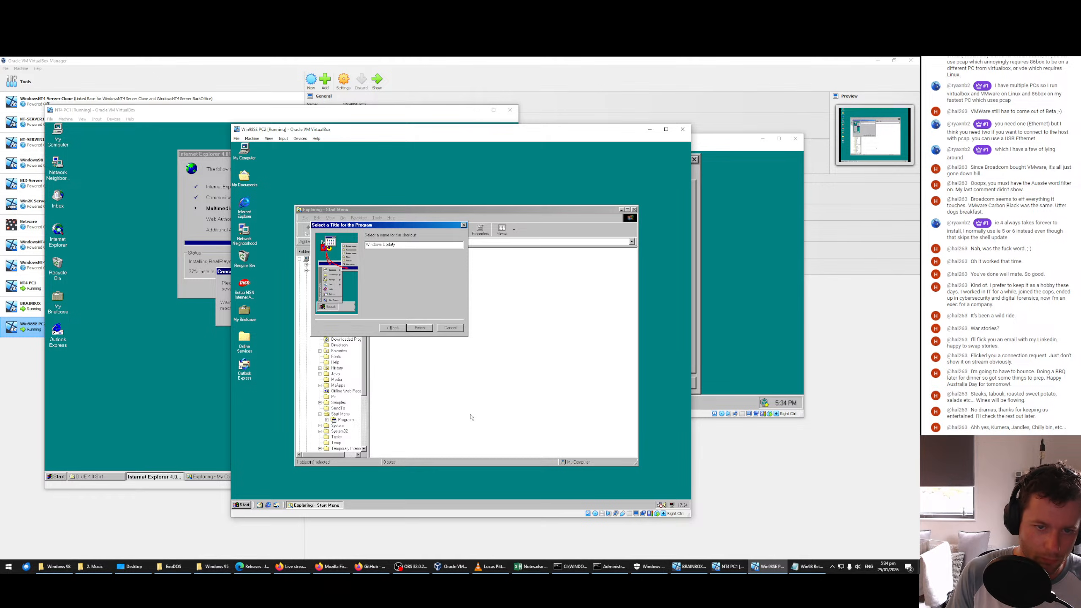
type("e")
key("Return")
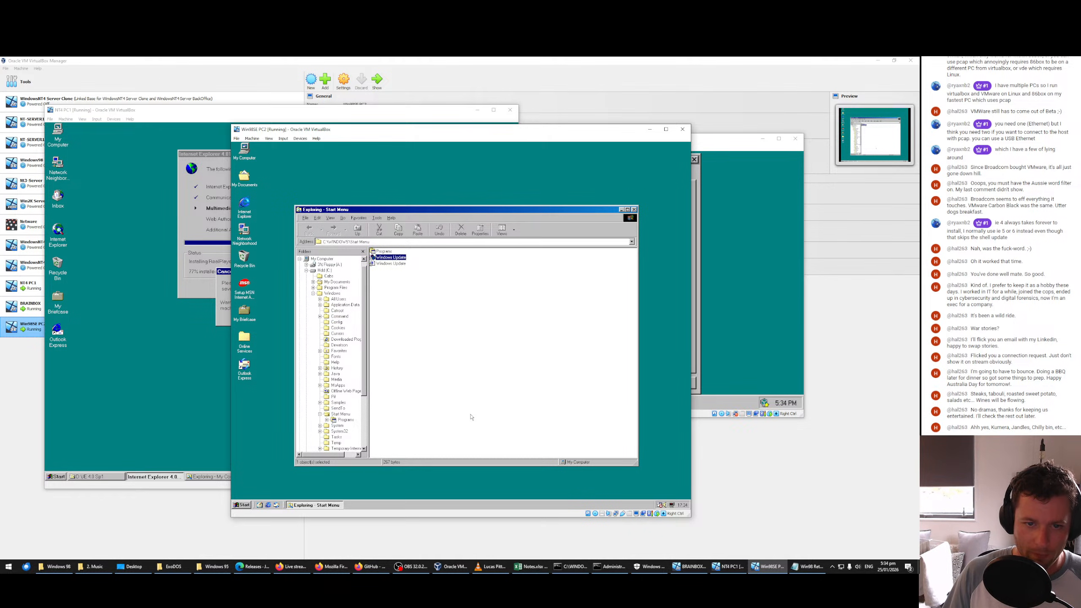
Give the Windows Update shortcut the Windows Update icon in its Properties.
key("Menu")
key("r")
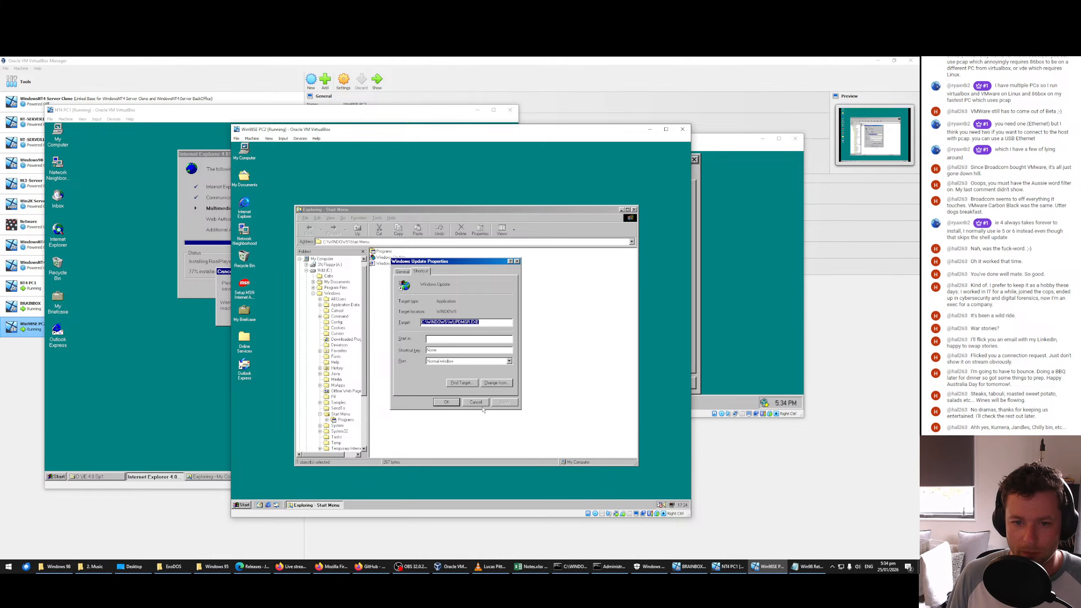
left_click(492, 383)
left_click(482, 404)
left_click(479, 403)
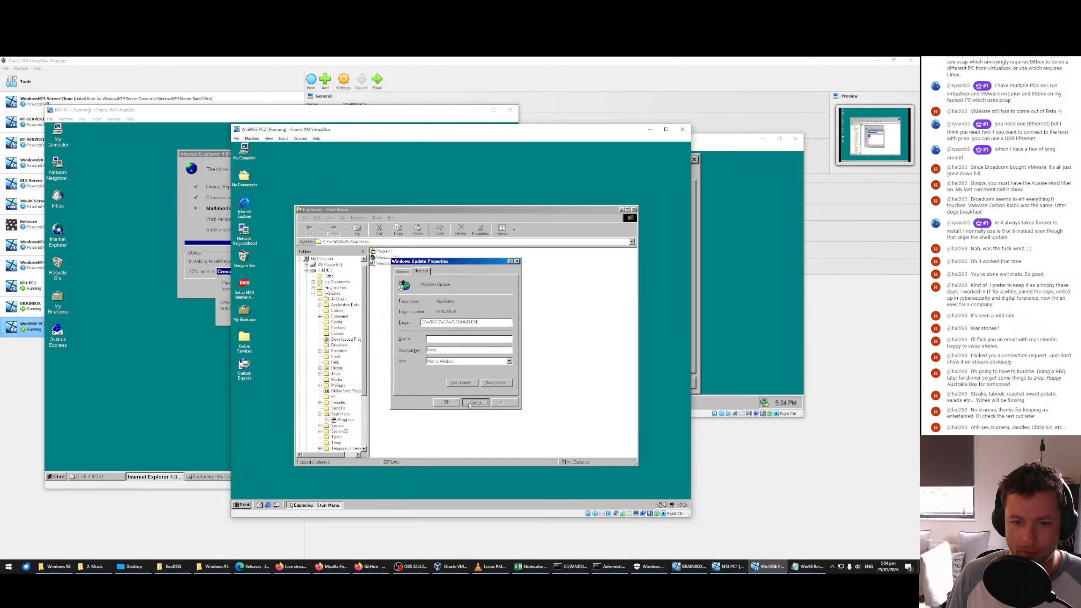
right_click(392, 263)
left_click(414, 340)
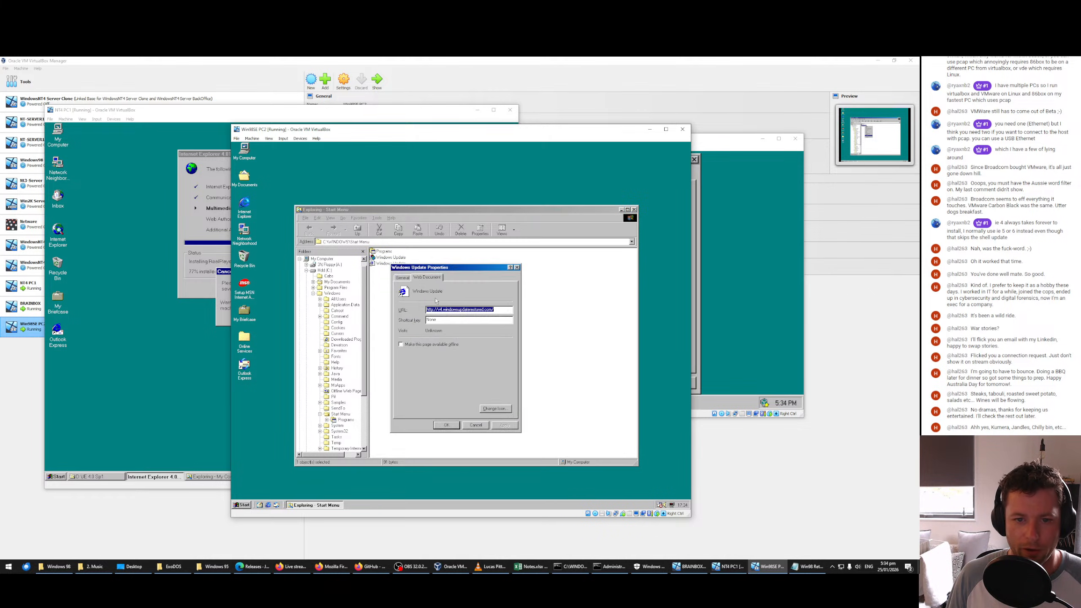
left_click(495, 408)
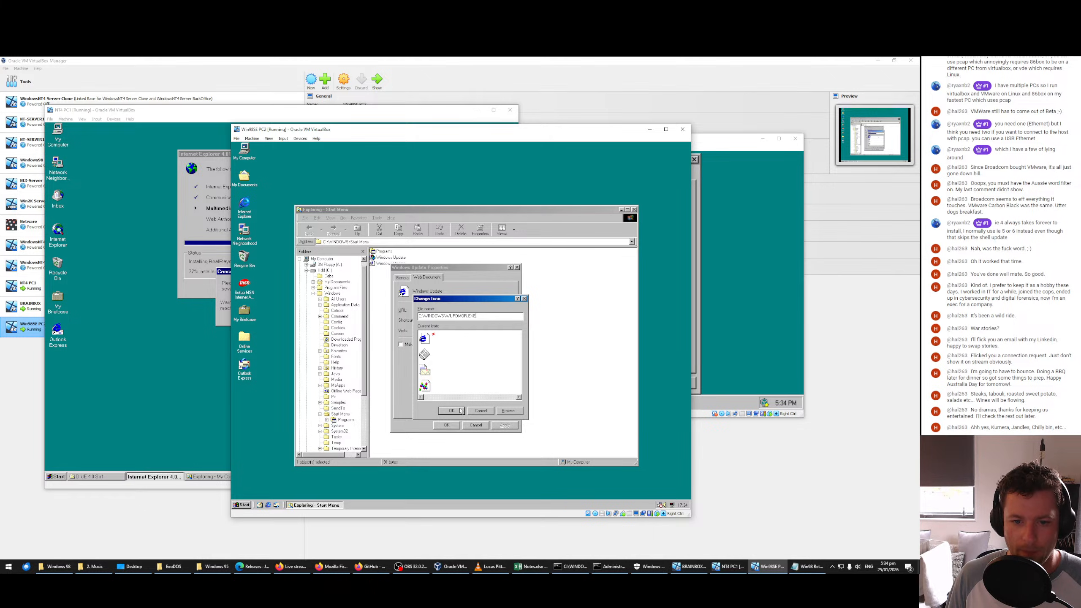
left_click(452, 411)
left_click(446, 425)
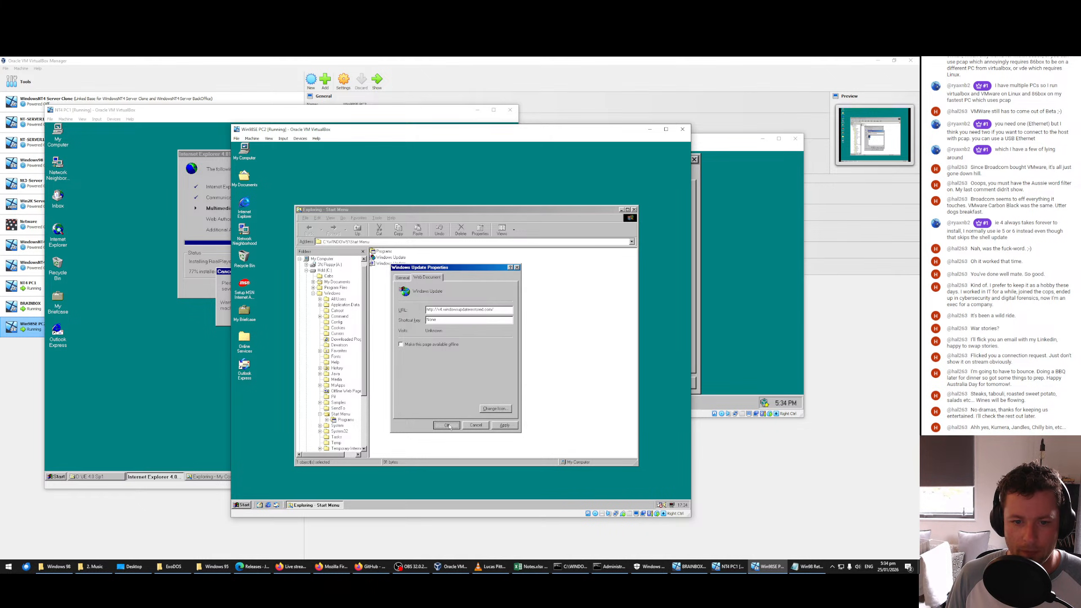
Move a Windows Update shortcut into Programs and rename the Windows Update item there.
mouse_move(390, 257)
left_mouse_down()
mouse_move(343, 315)
mouse_move(337, 385)
mouse_move(433, 351)
mouse_move(438, 294)
mouse_move(392, 255)
left_mouse_up()
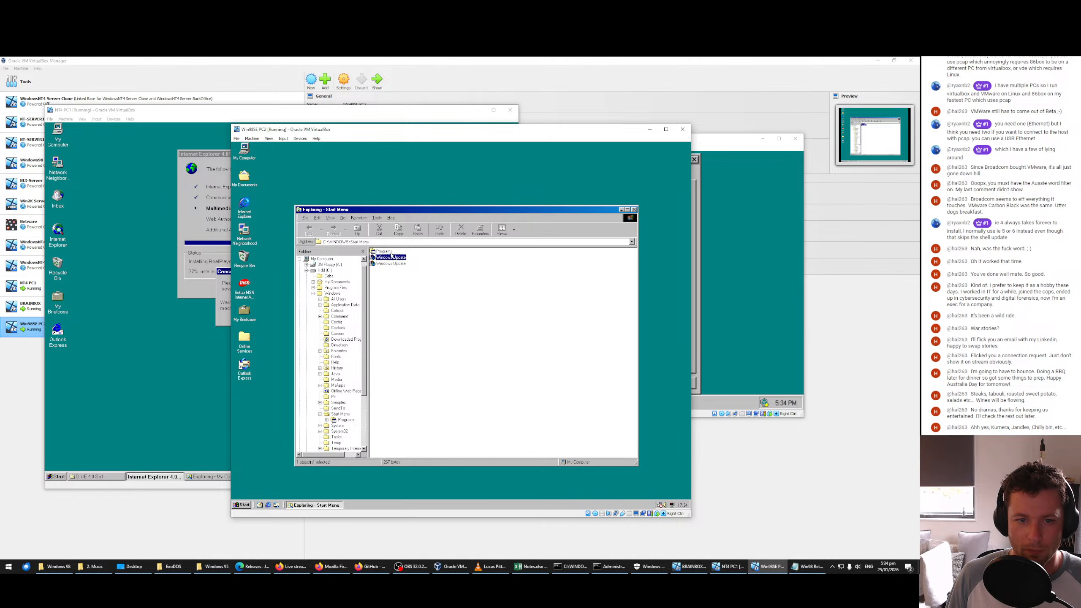
double_click(390, 253)
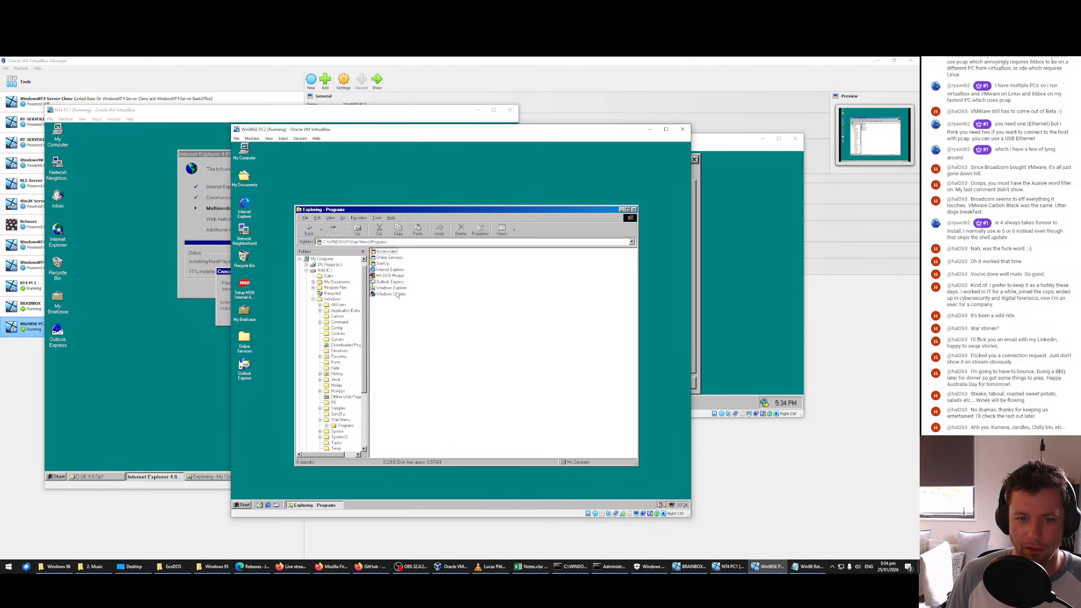
right_click(397, 296)
left_click(416, 360)
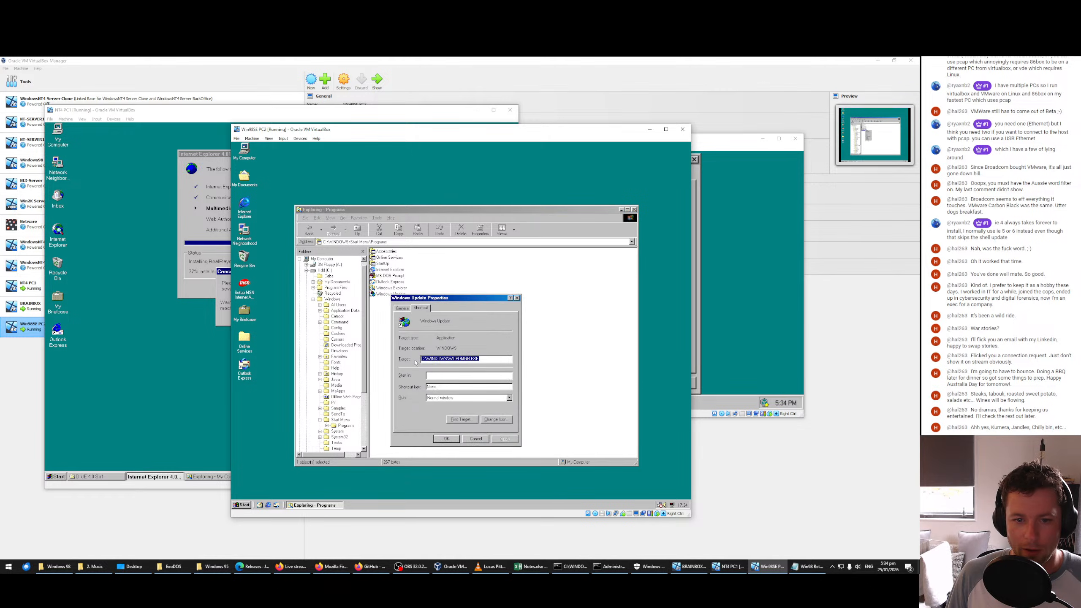
key("Escape")
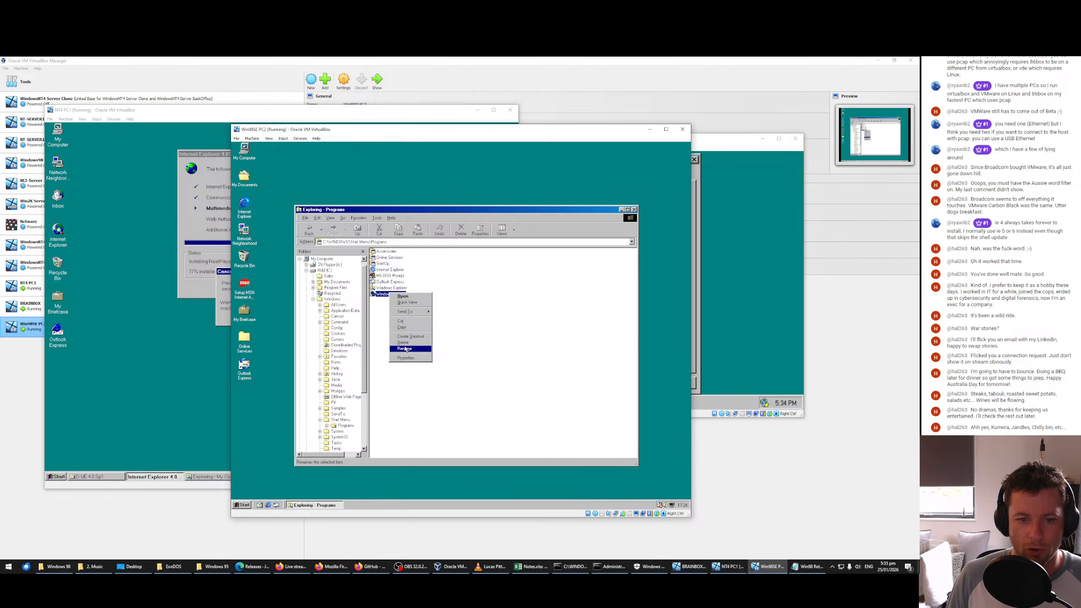
left_click(404, 344)
key("Return")
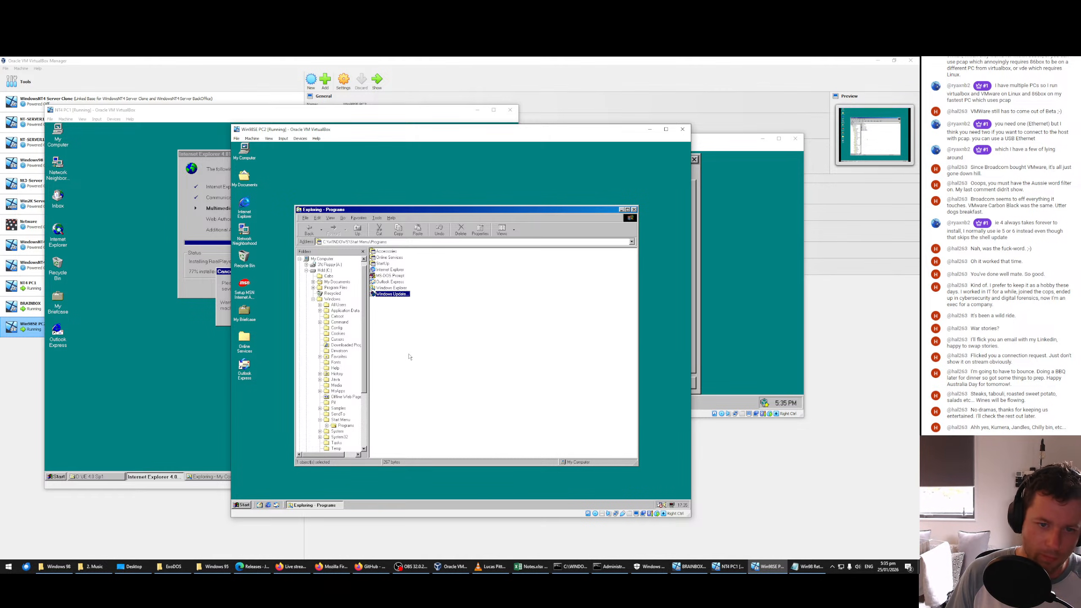
key("super")
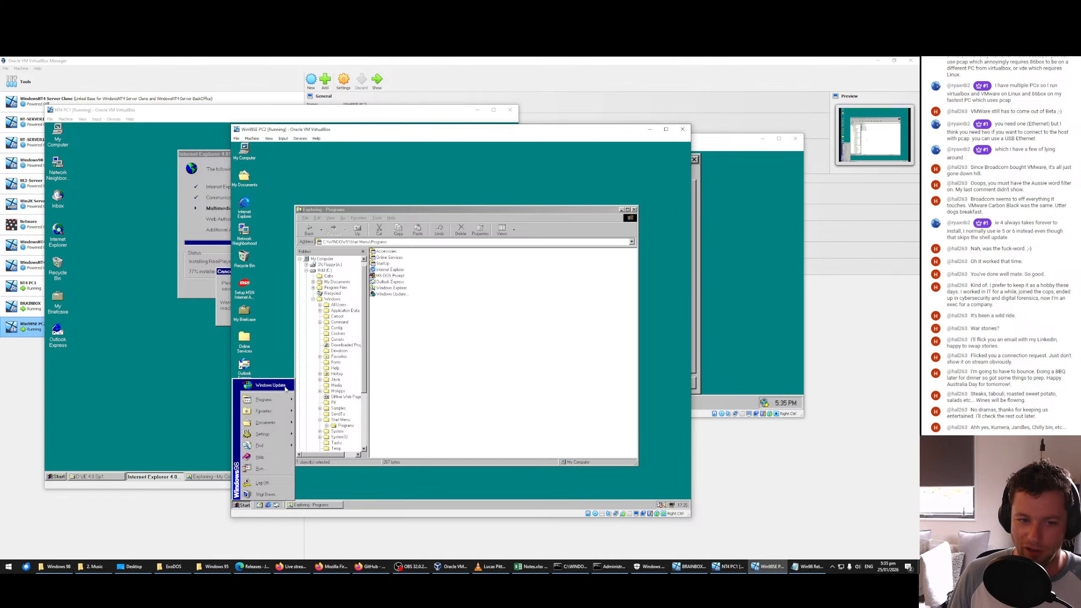
Launch Windows Update from PC2's Start menu, close Exploring and maximize Internet Explorer.
left_click(270, 385)
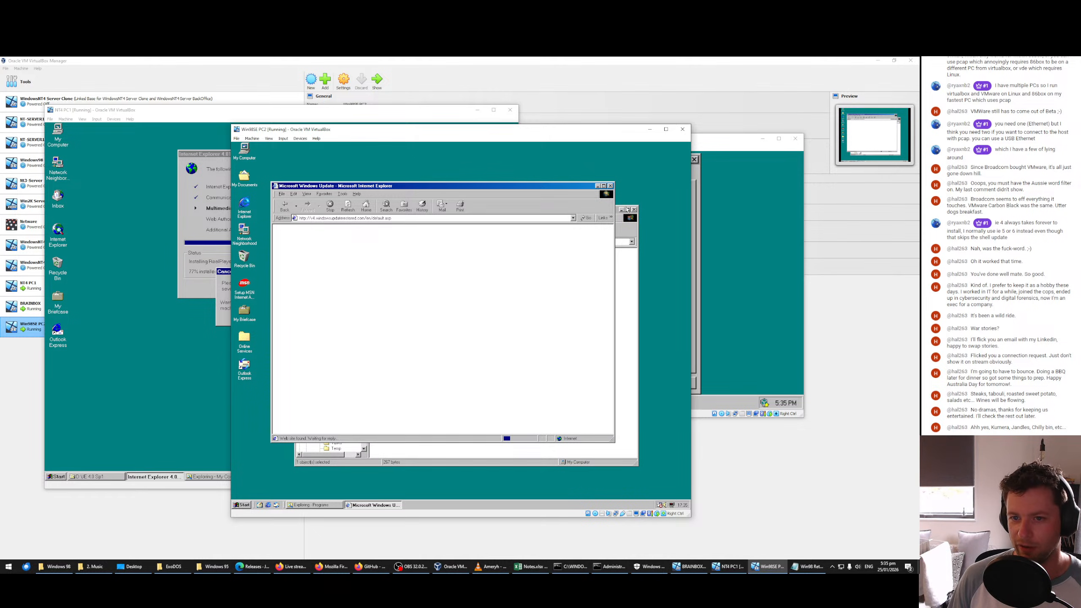
left_click(635, 210)
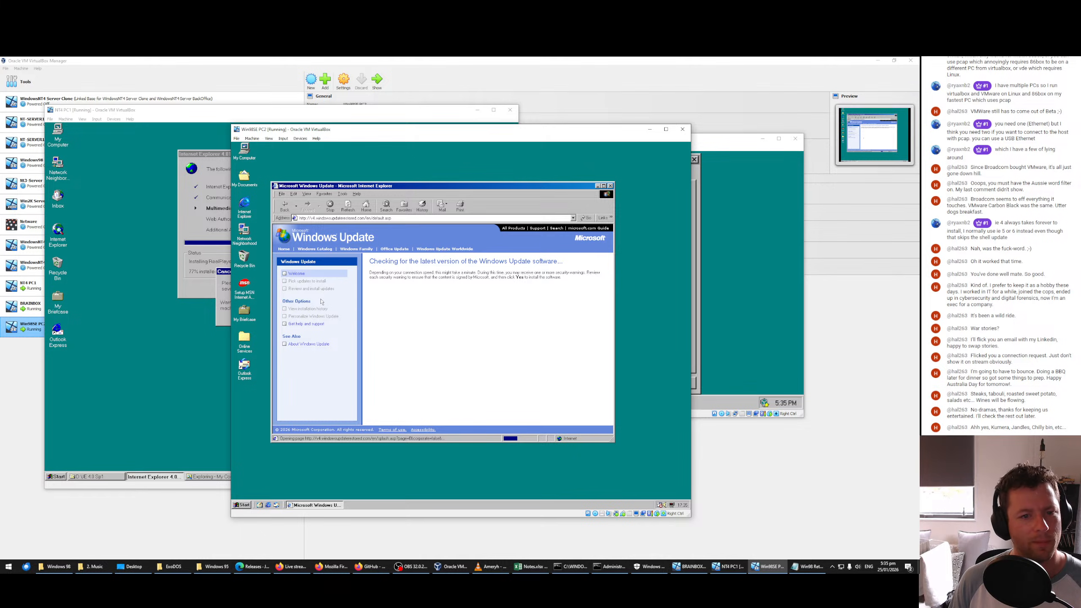
double_click(454, 186)
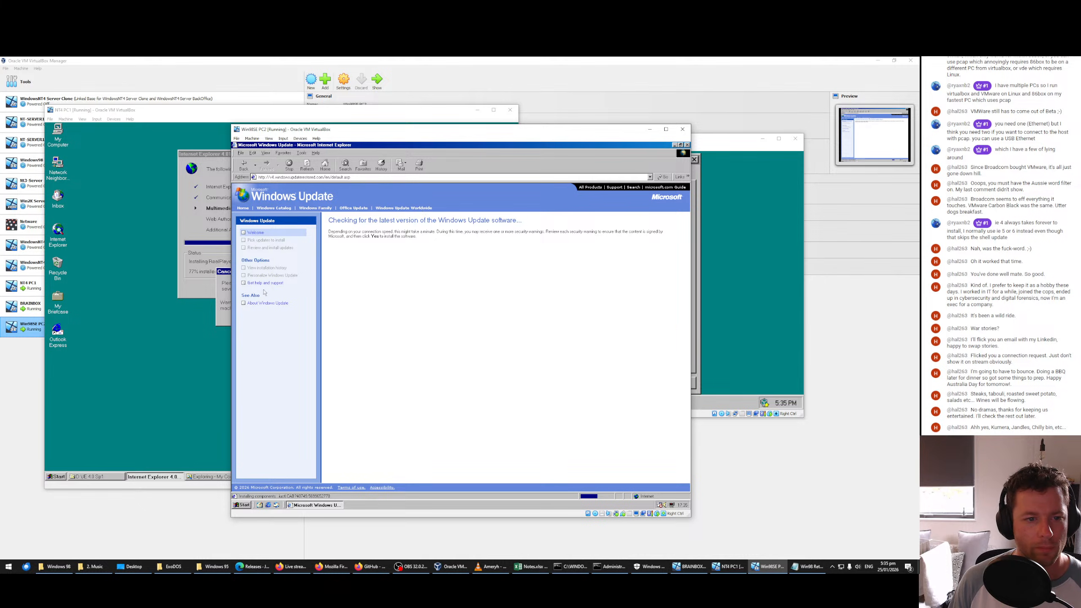
left_click(209, 314)
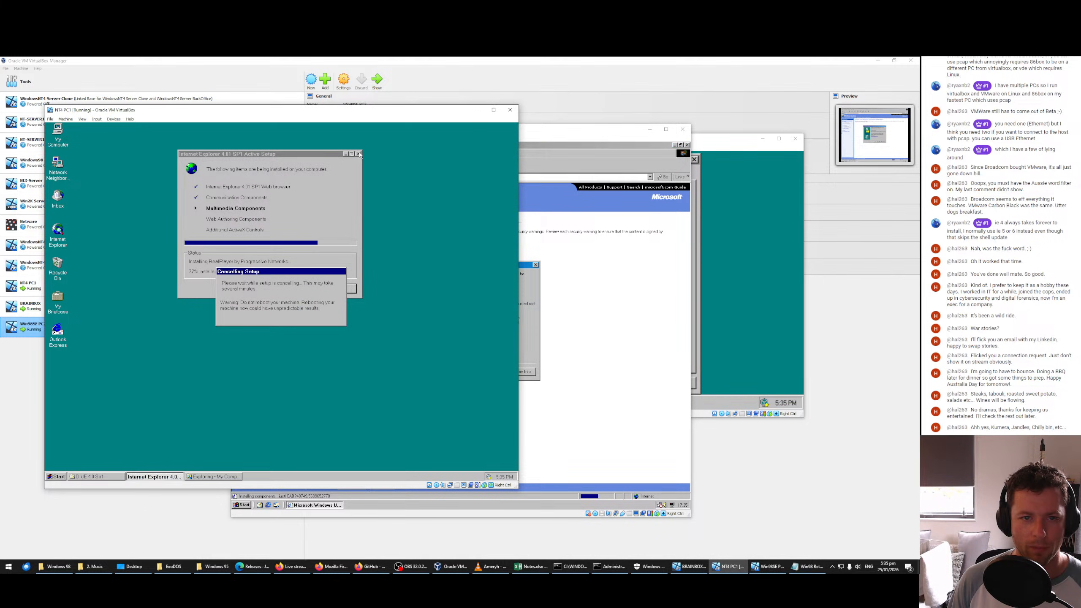
Power off NT4 PC1 and copy its Backup files over the NT4 PC1 folder, replacing them.
left_click(510, 109)
left_click(252, 318)
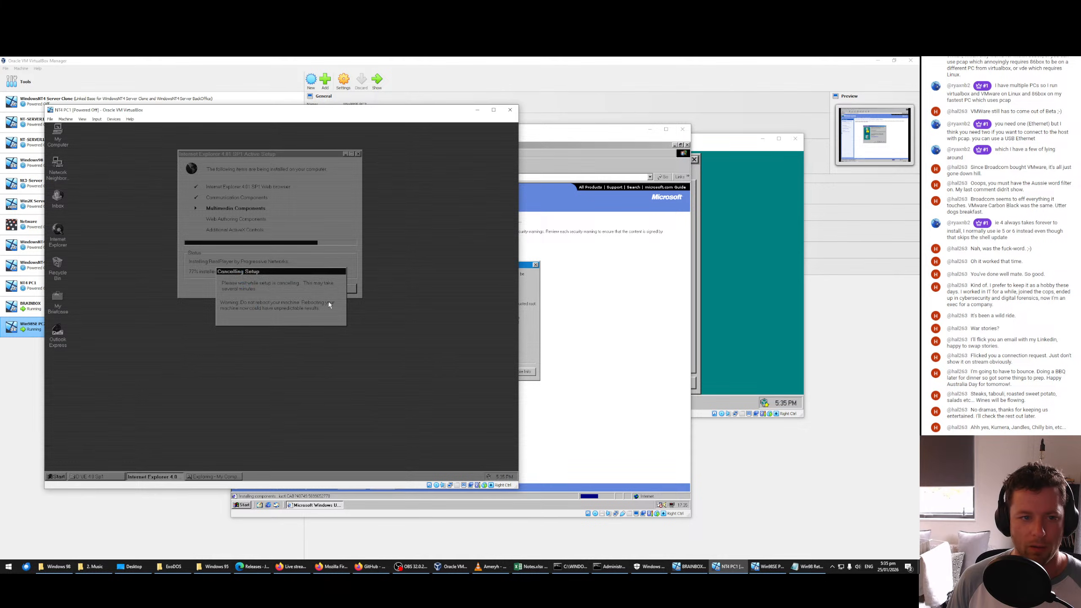
right_click(36, 291)
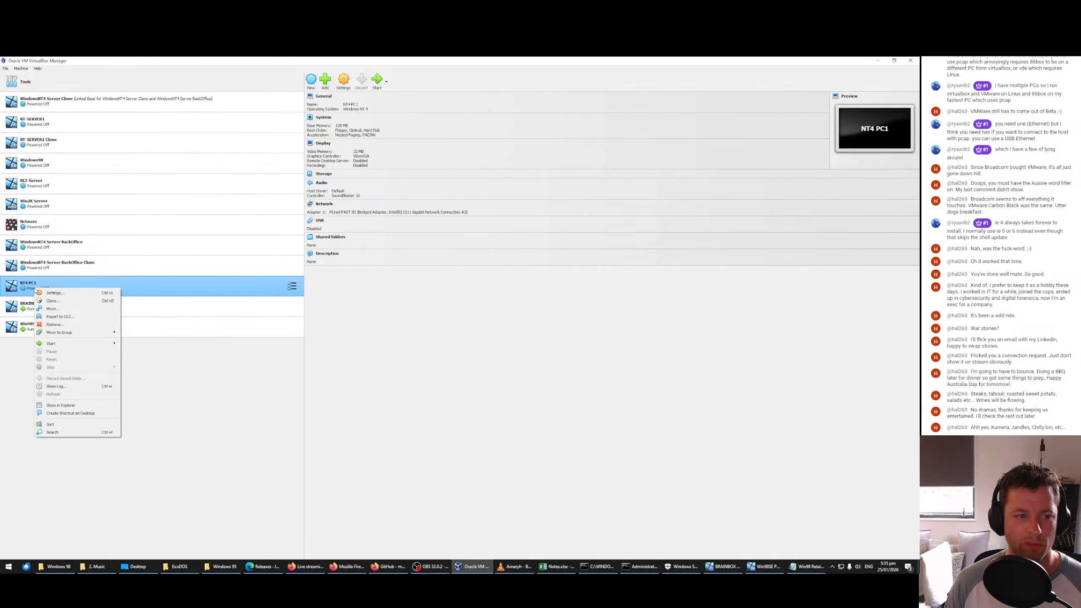
left_click(58, 406)
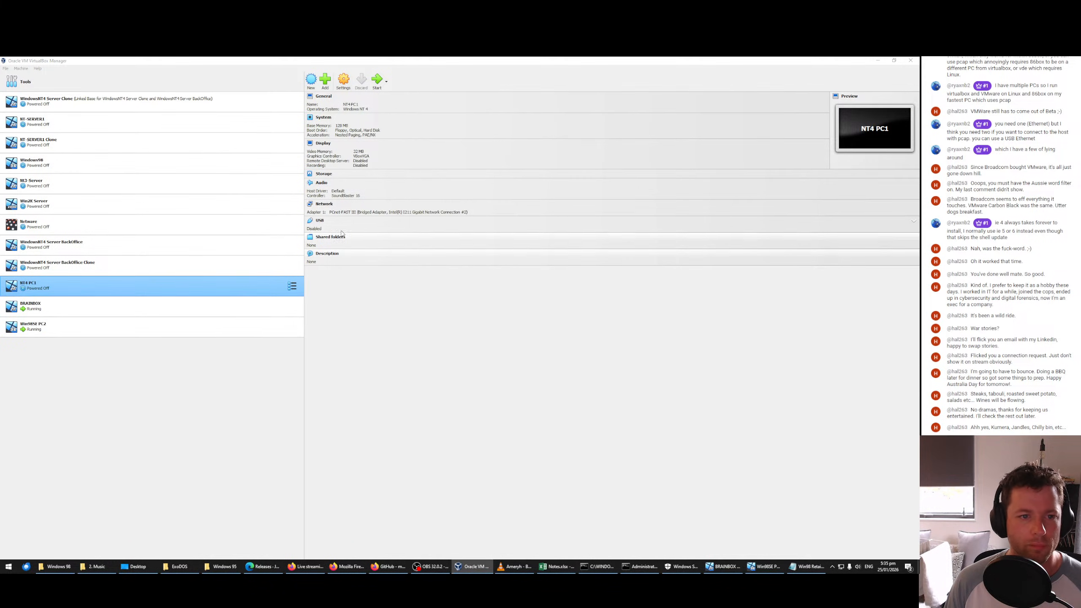
key("ctrl+a")
key("ctrl+c")
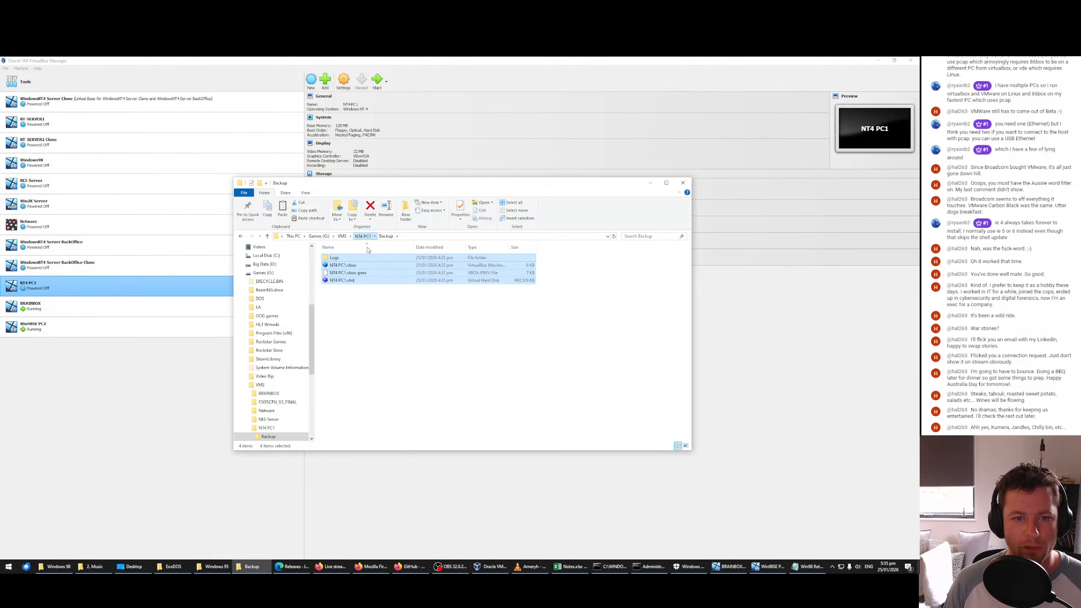
left_click(362, 236)
key("ctrl+v")
left_click(413, 258)
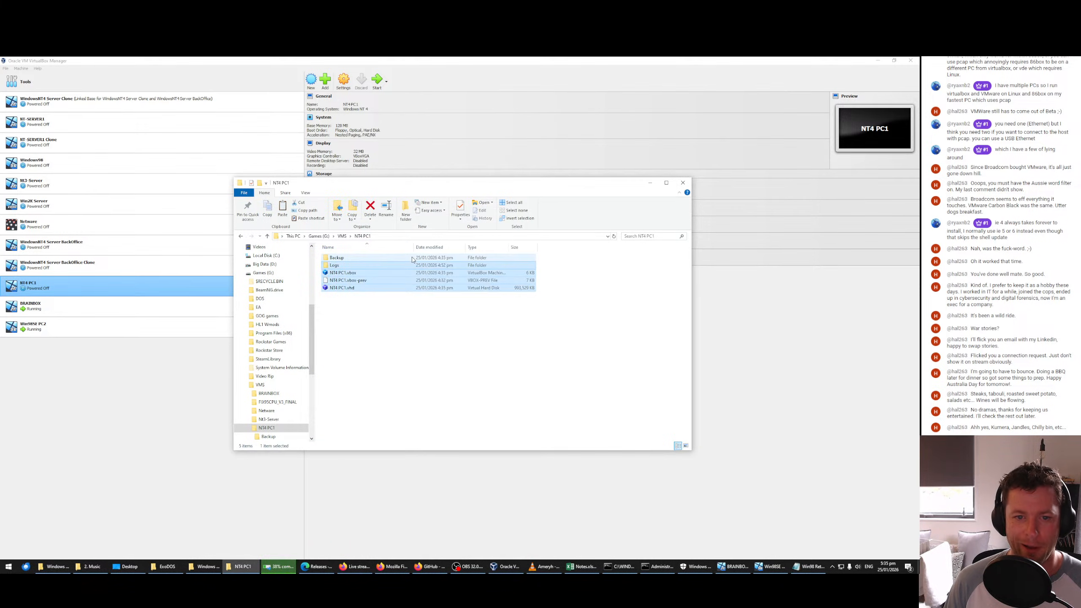
In the VirtualBox Manager, browse the tools pane and select the WindowsNT4 Server BackOffice machine.
left_click(715, 91)
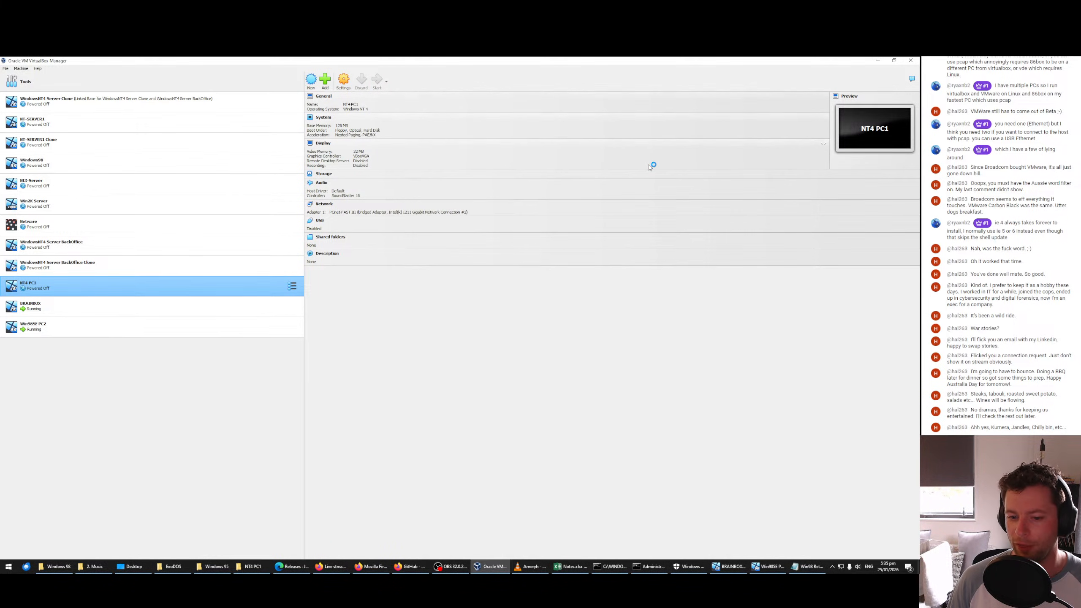
left_click(19, 79)
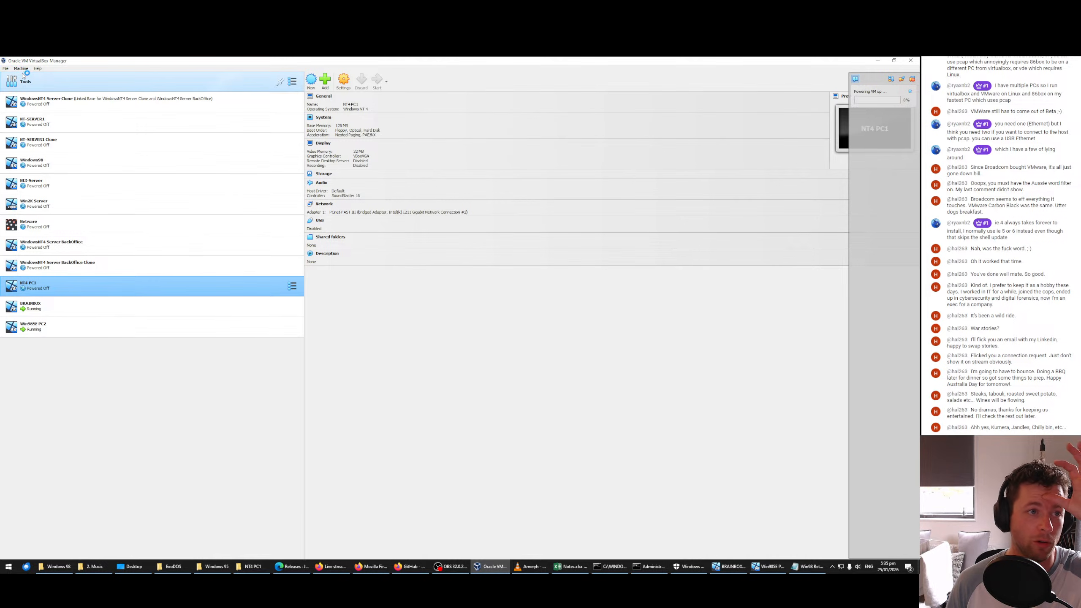
left_click(34, 69)
left_click(34, 69)
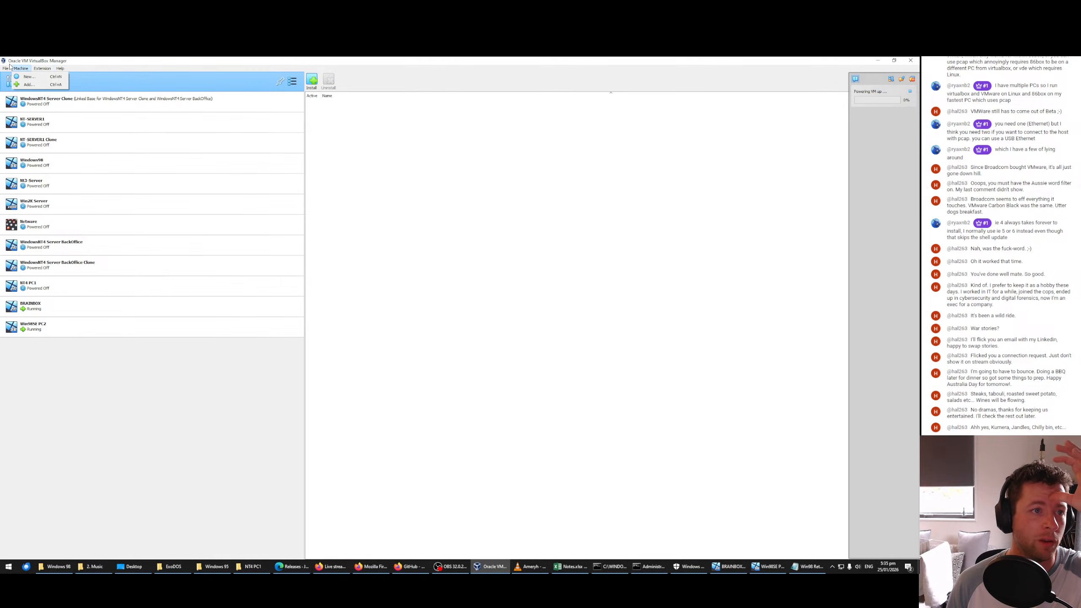
left_click(51, 246)
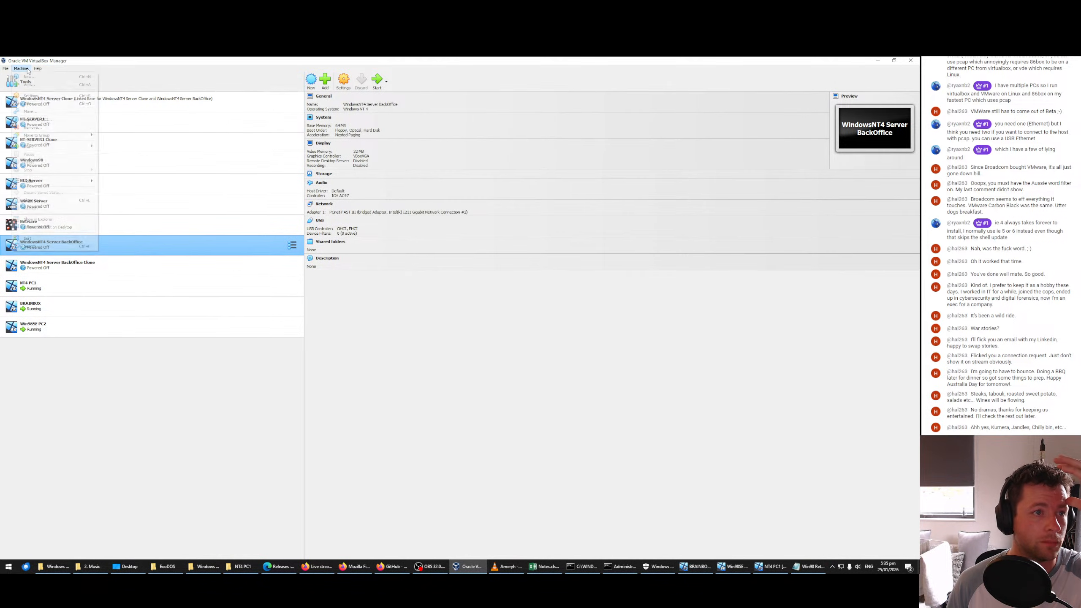
left_click(21, 68)
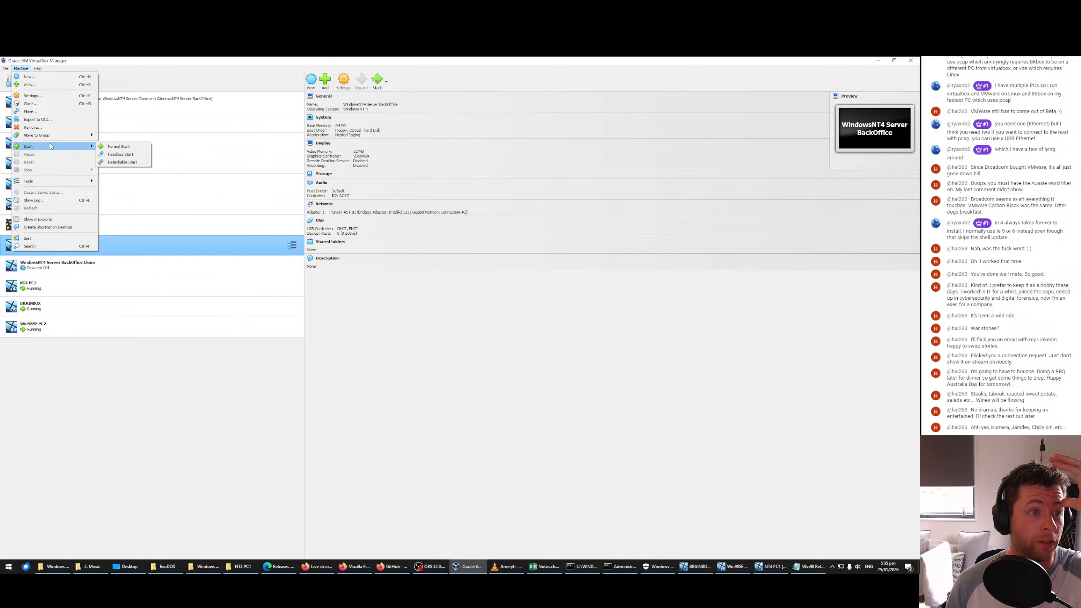
Switch through the VM windows to NT4 PC1 and take a snapshot of it.
left_click(587, 495)
left_click(695, 567)
left_click(732, 567)
left_click(769, 567)
left_click(809, 567)
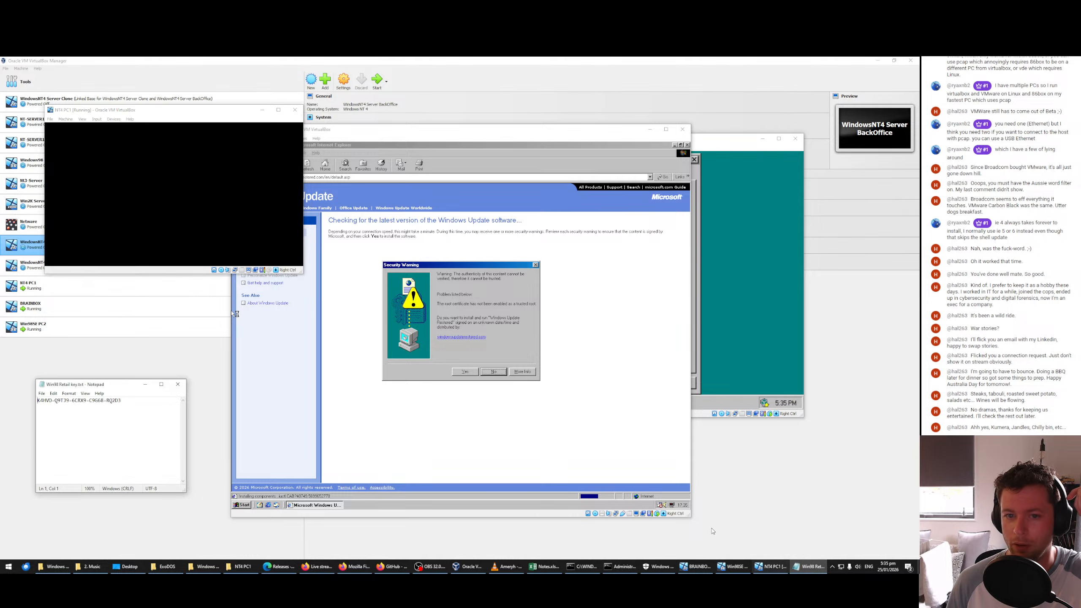
left_click(114, 119)
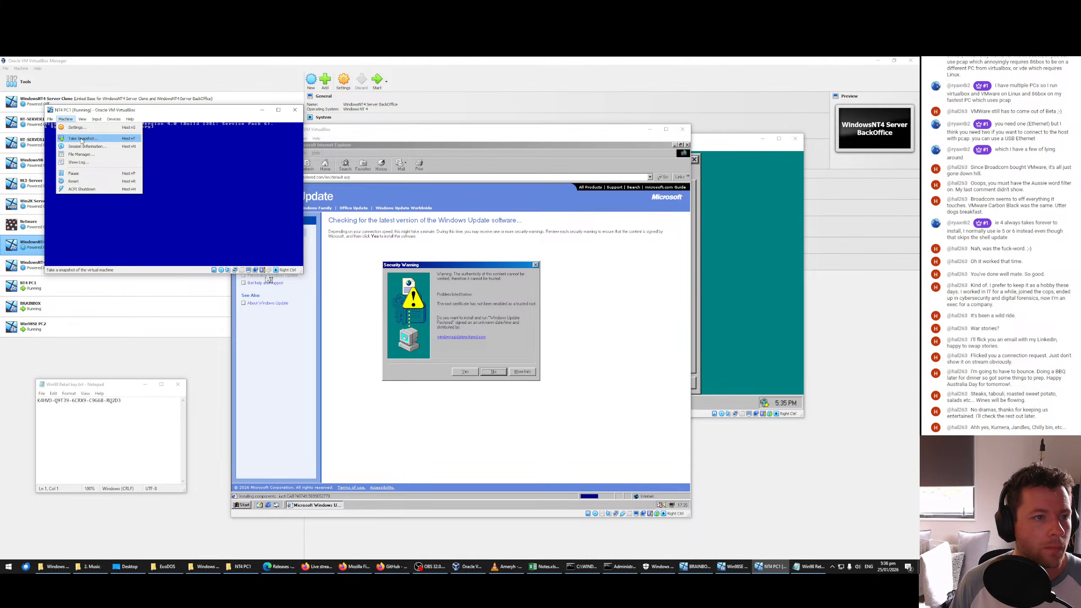
left_click(83, 138)
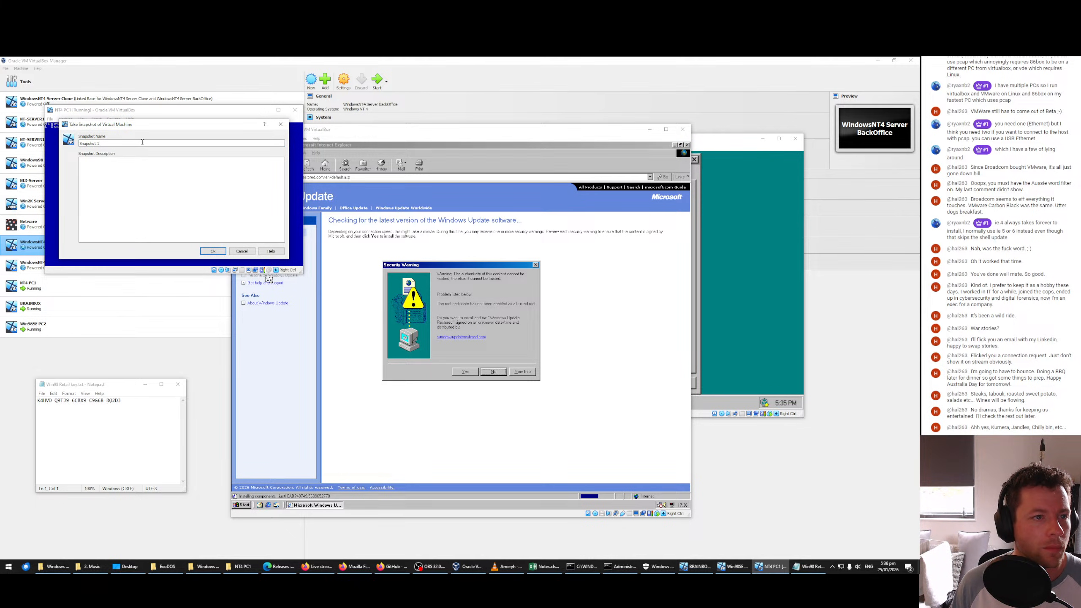
left_click(201, 252)
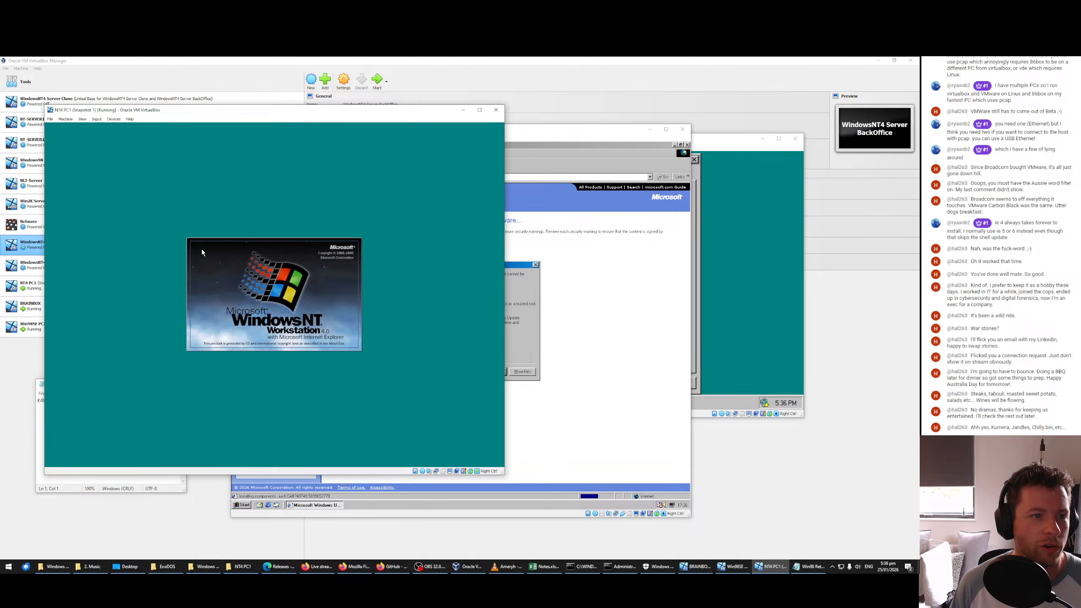
Look over NT4 PC1's Machine settings and View menu, then return to the VirtualBox Manager.
left_click(66, 118)
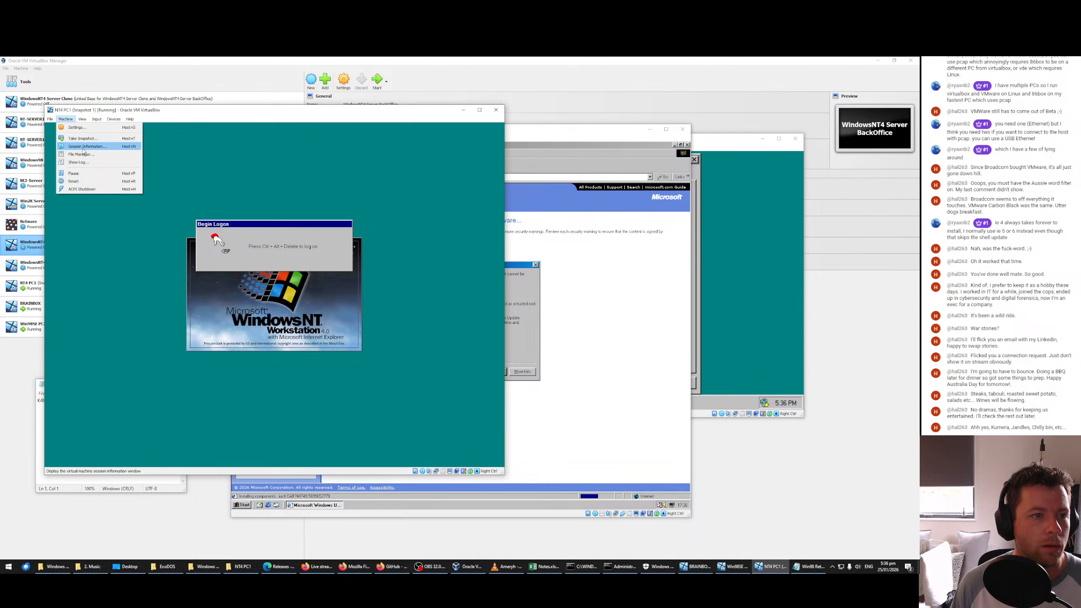
left_click(85, 130)
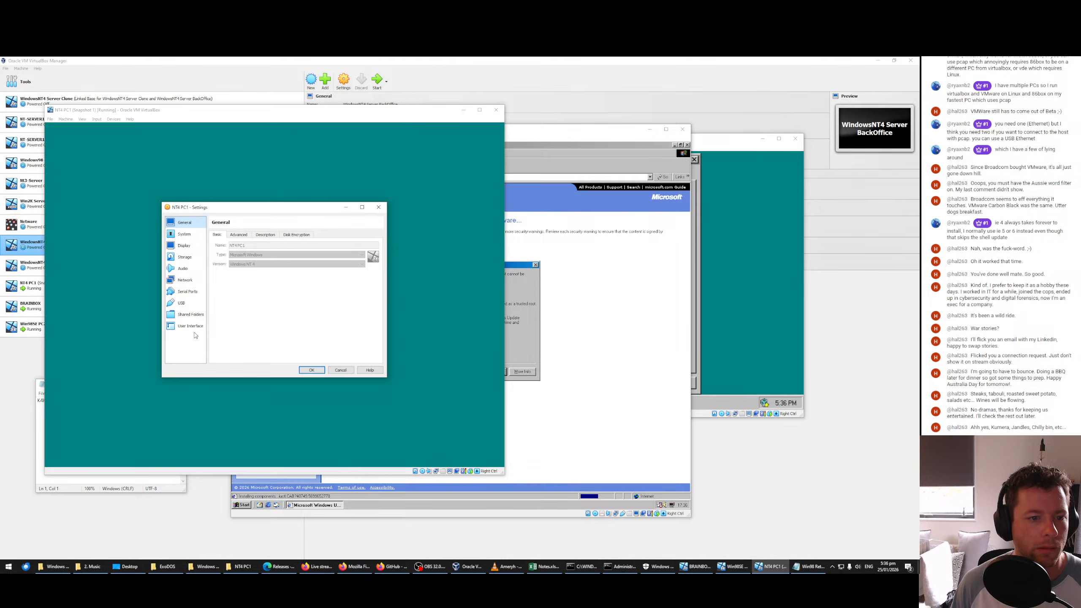
key("Escape")
left_click(63, 119)
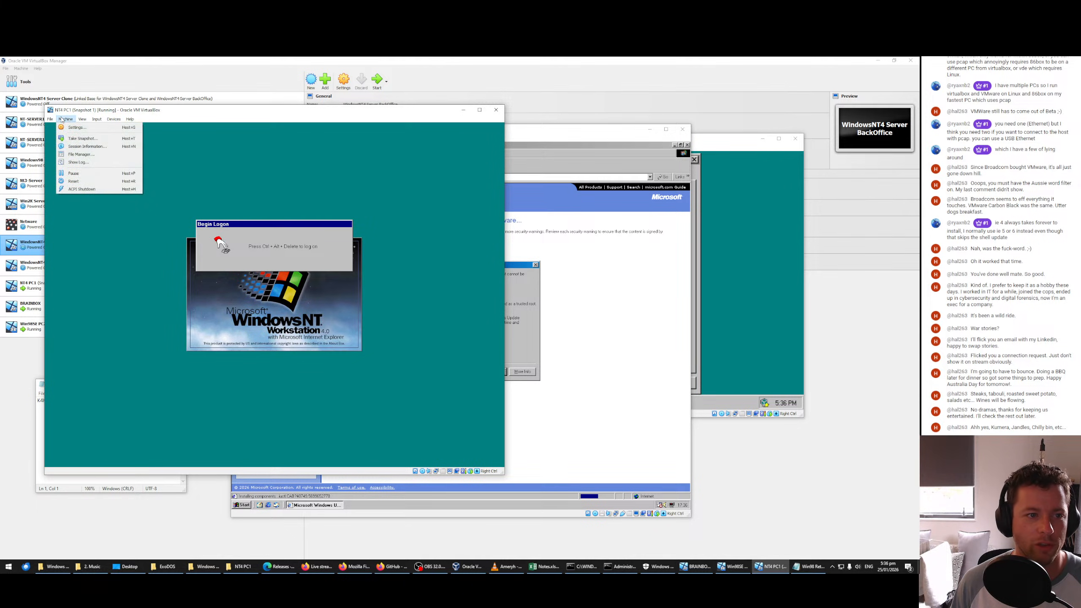
mouse_move(79, 121)
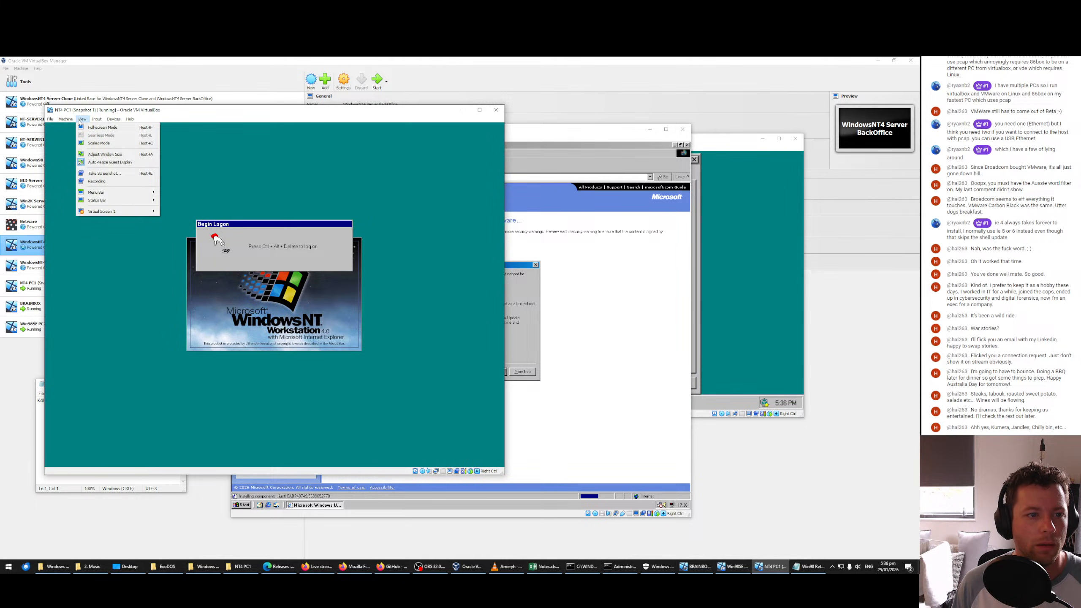
mouse_move(130, 119)
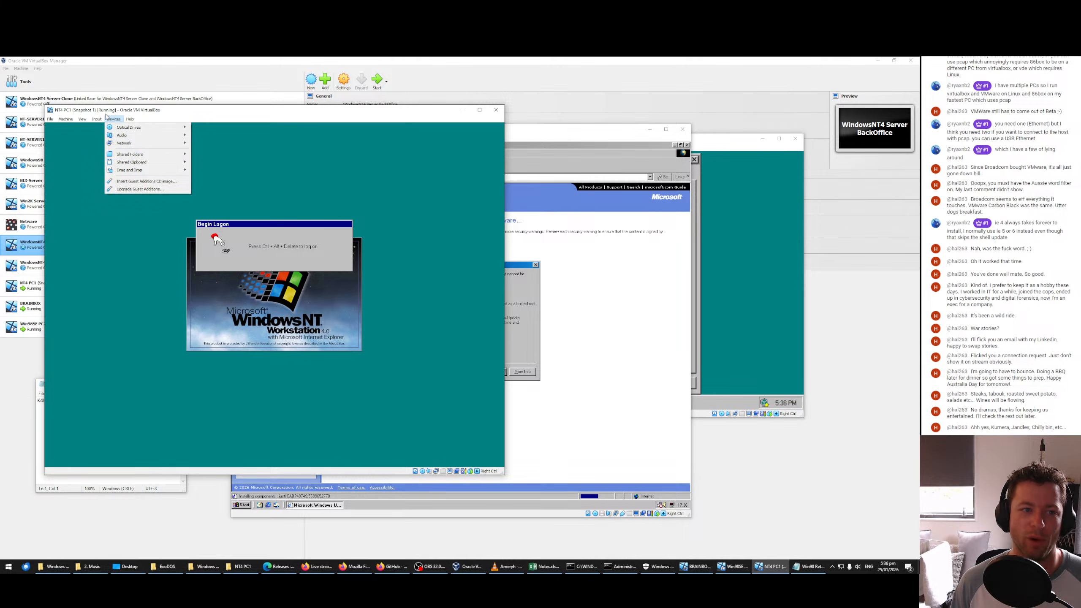
left_click(26, 366)
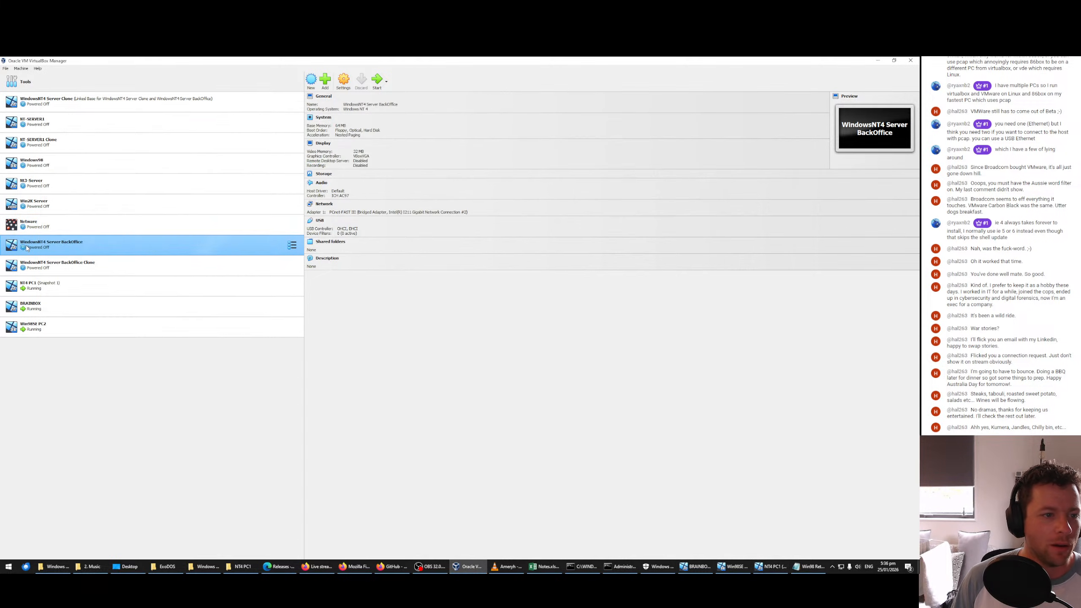
Delete Snapshot 1 in NT4 PC1's Snapshots view, then switch back to the PC1 and PC2 windows.
right_click(42, 290)
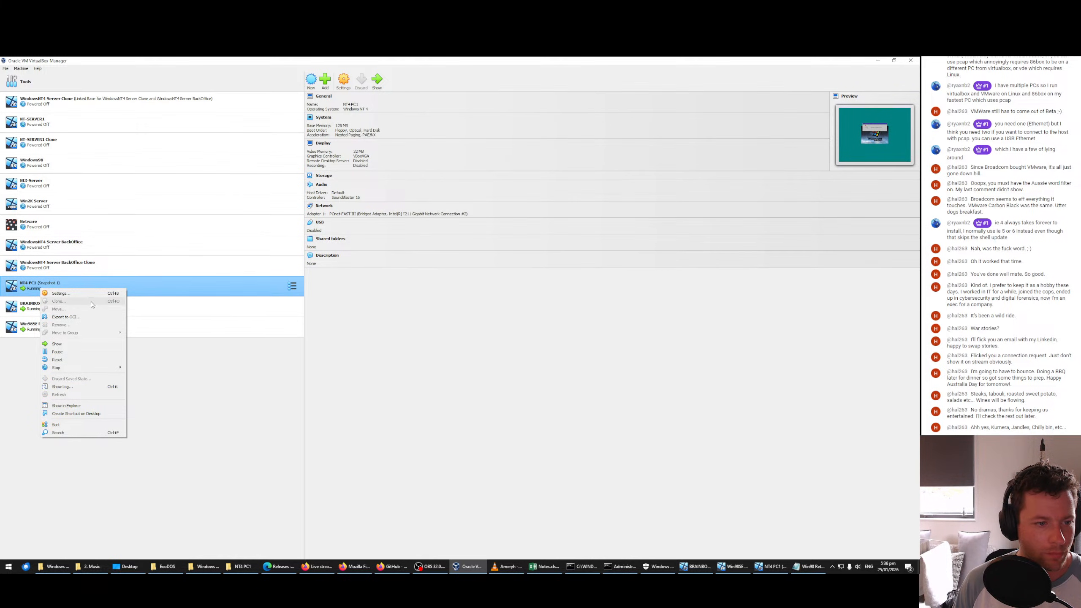
left_click(373, 350)
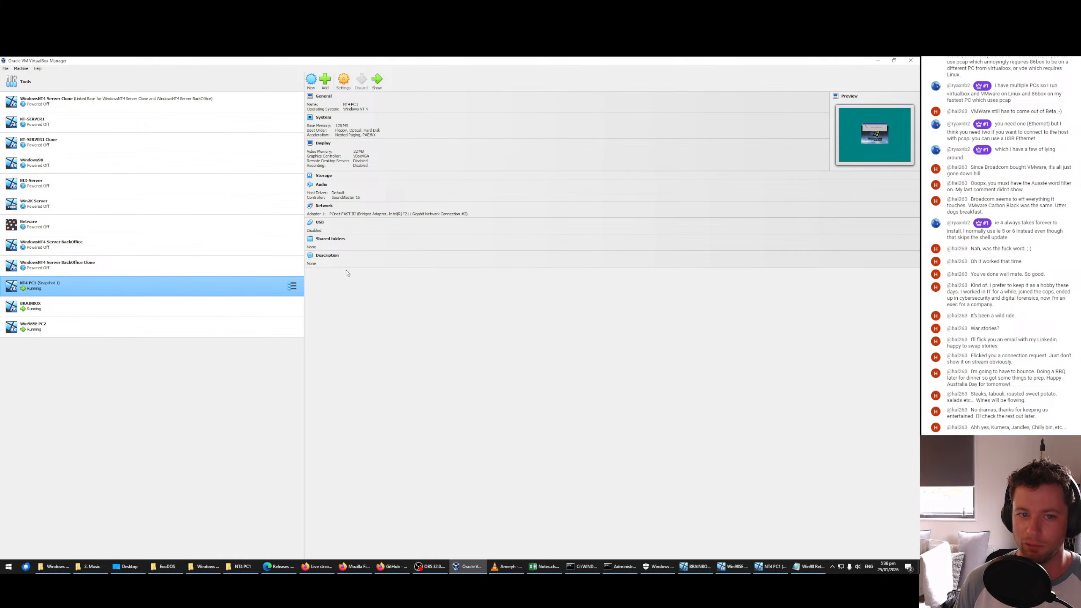
left_click(292, 285)
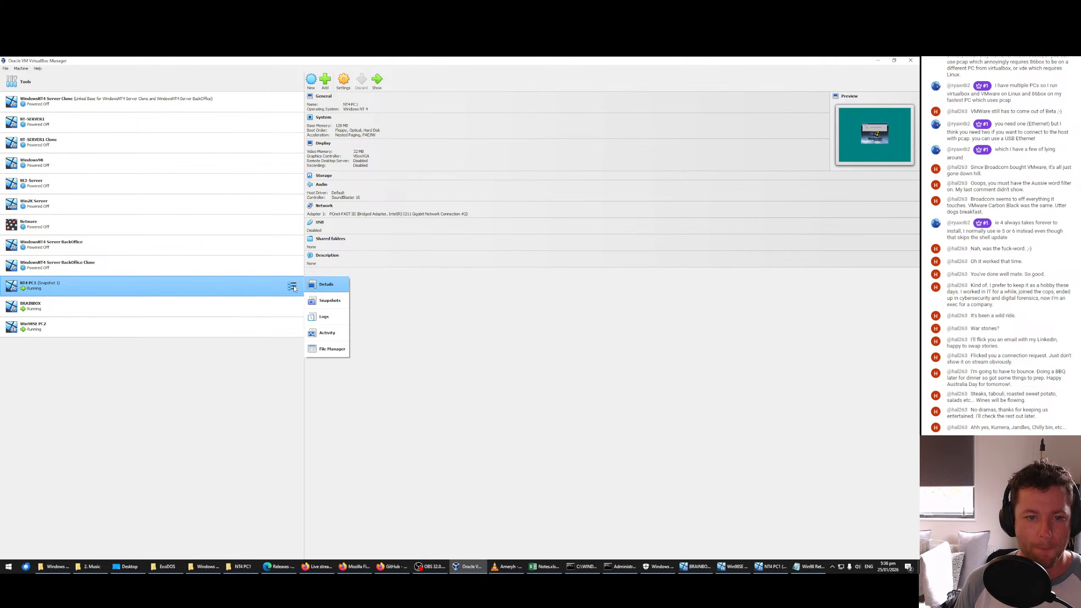
left_click(330, 300)
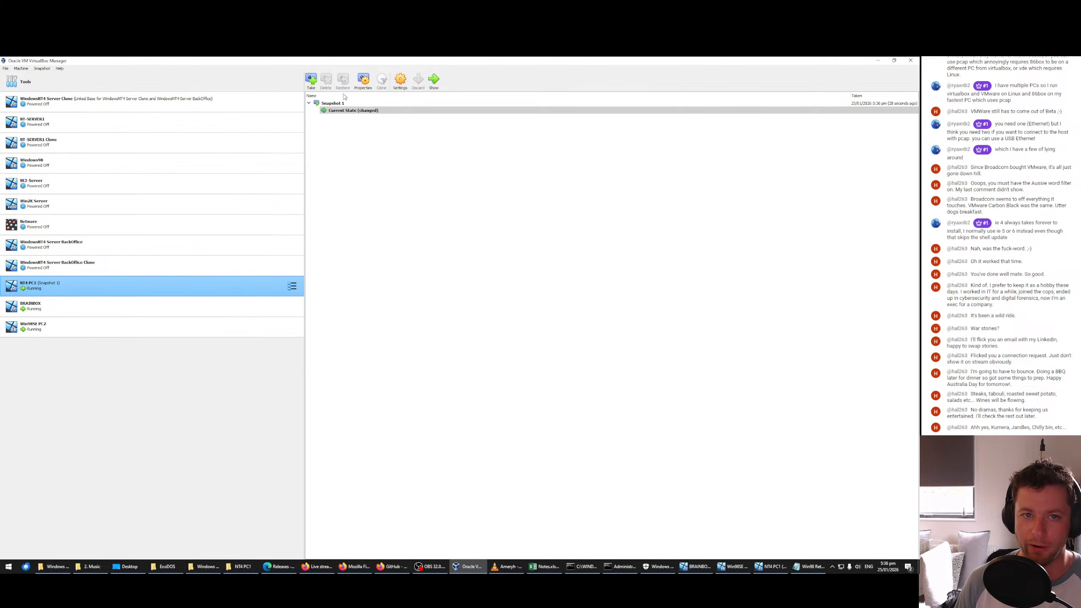
right_click(337, 106)
left_click(356, 110)
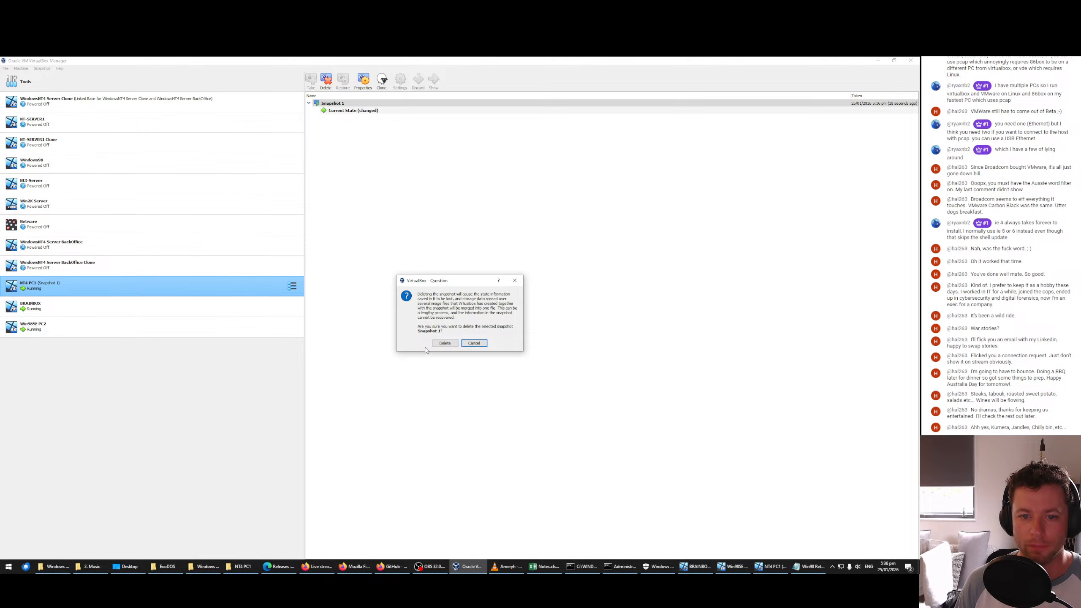
left_click(444, 343)
left_click(771, 566)
left_click(733, 566)
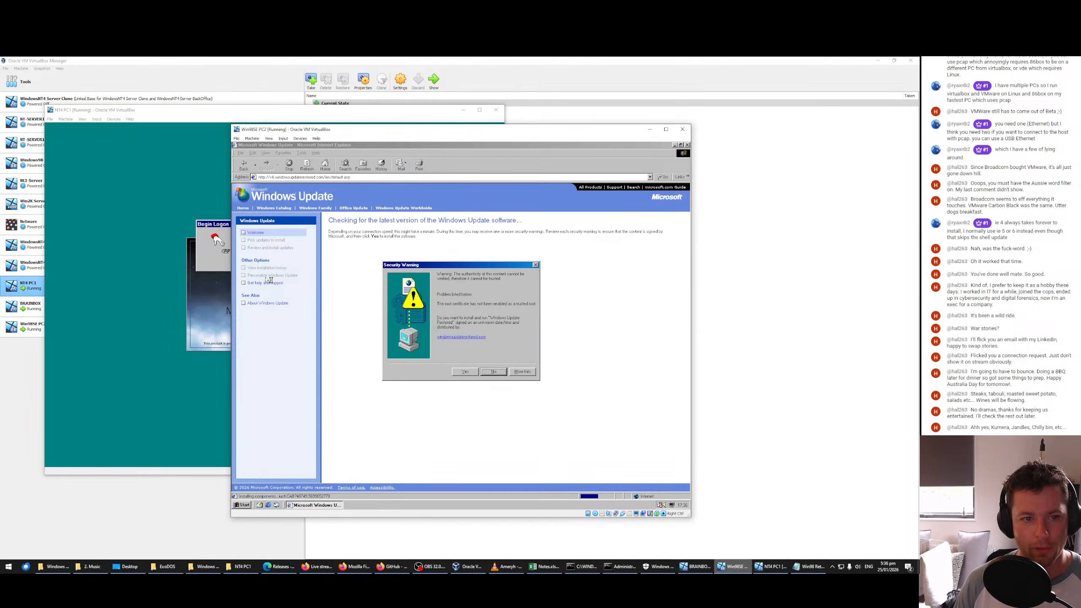
Accept both security warnings on PC2 and start Windows Update's scan for available updates.
left_click(462, 373)
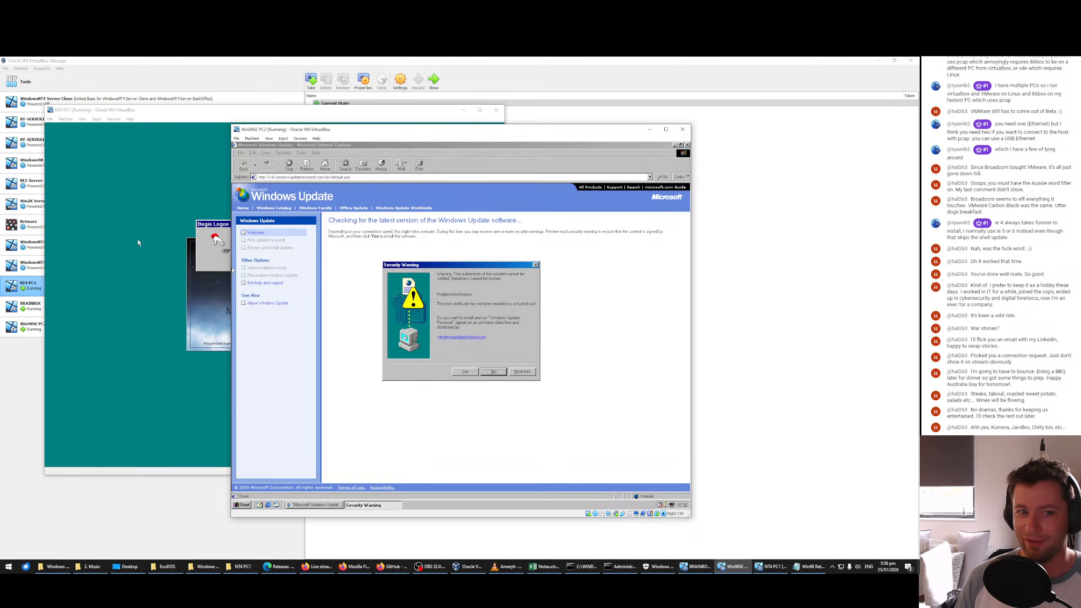
left_click(466, 372)
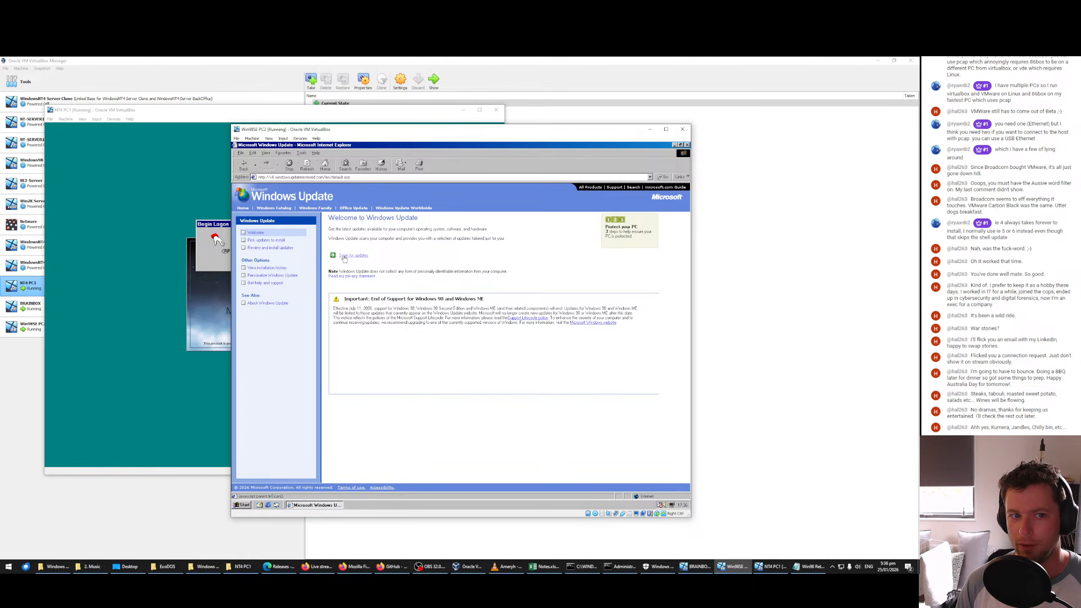
left_click(344, 256)
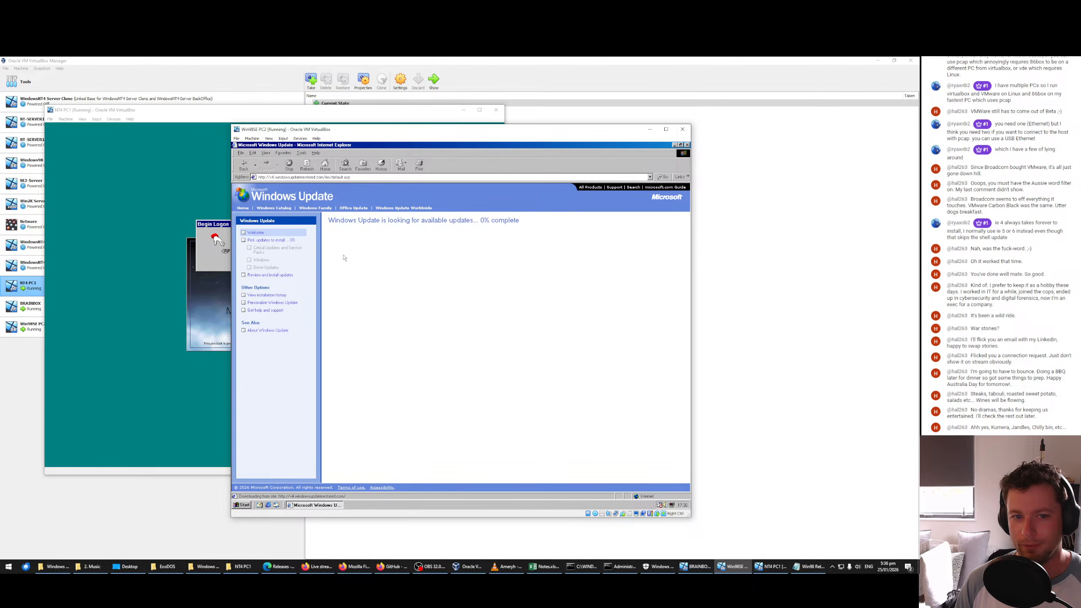
left_click(208, 266)
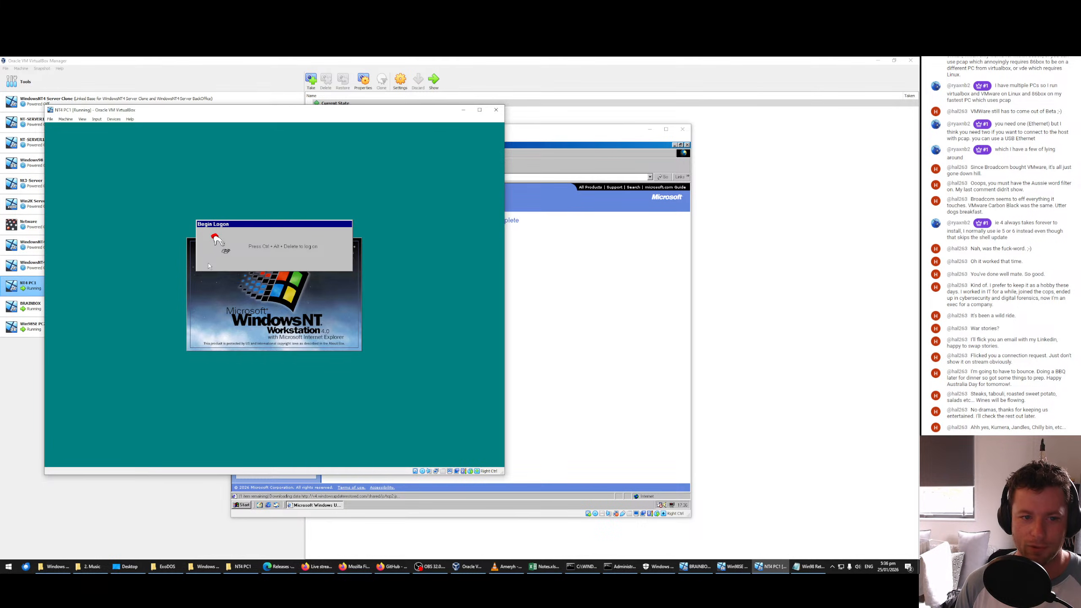
Log on to NT4 PC1's desktop and check which disc image is in its optical drive.
key("ctrl+alt+Delete")
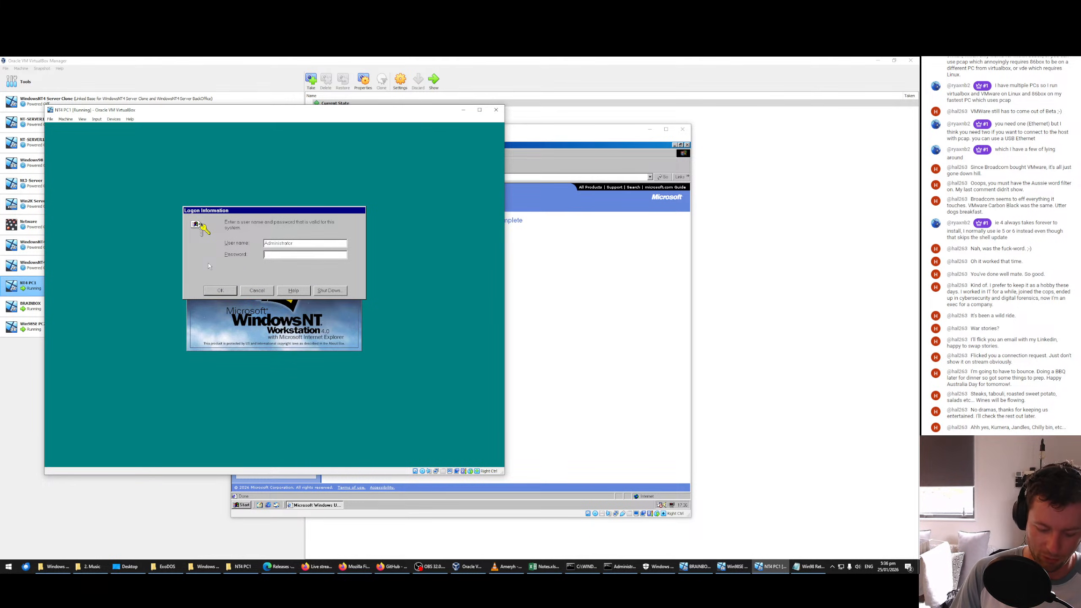
key("Return")
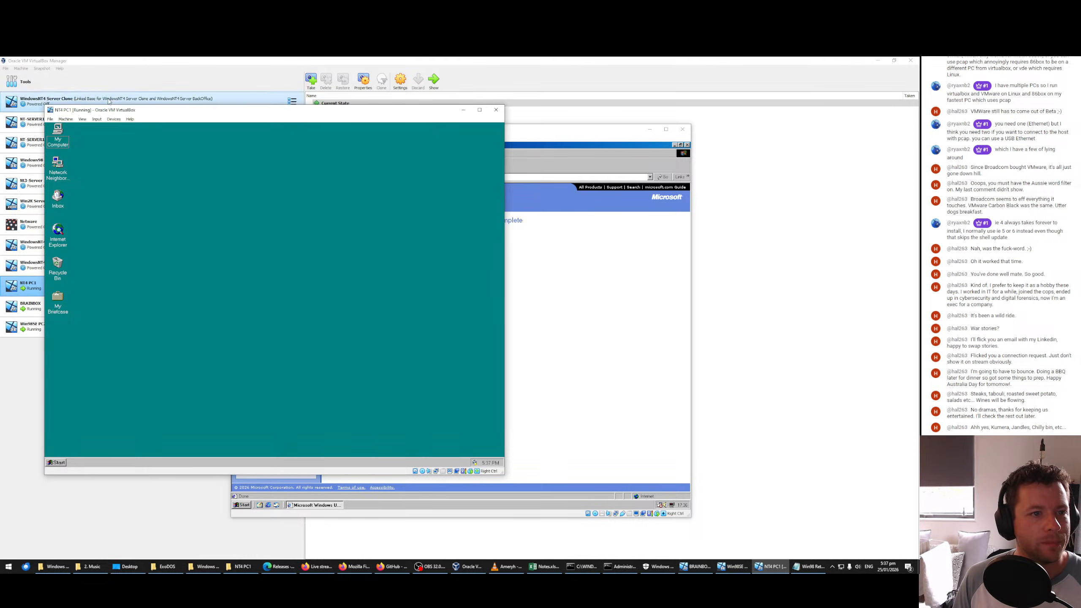
left_click(114, 119)
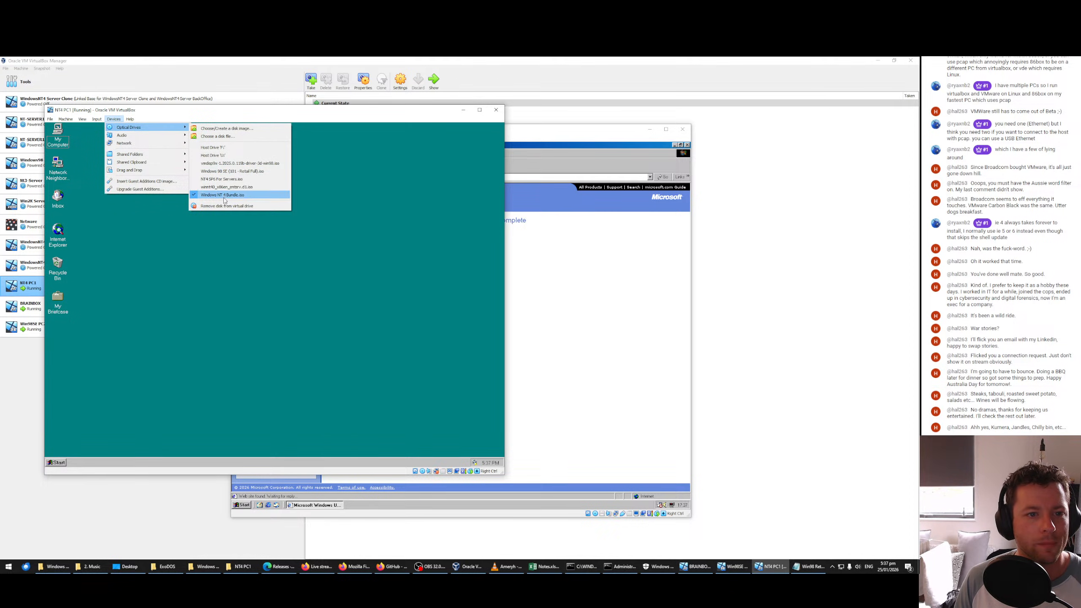
left_click(127, 266)
Select IE 5.5 Sp2 on the CD and open C:\Temp in a second My Computer window.
double_click(58, 147)
left_click(200, 195)
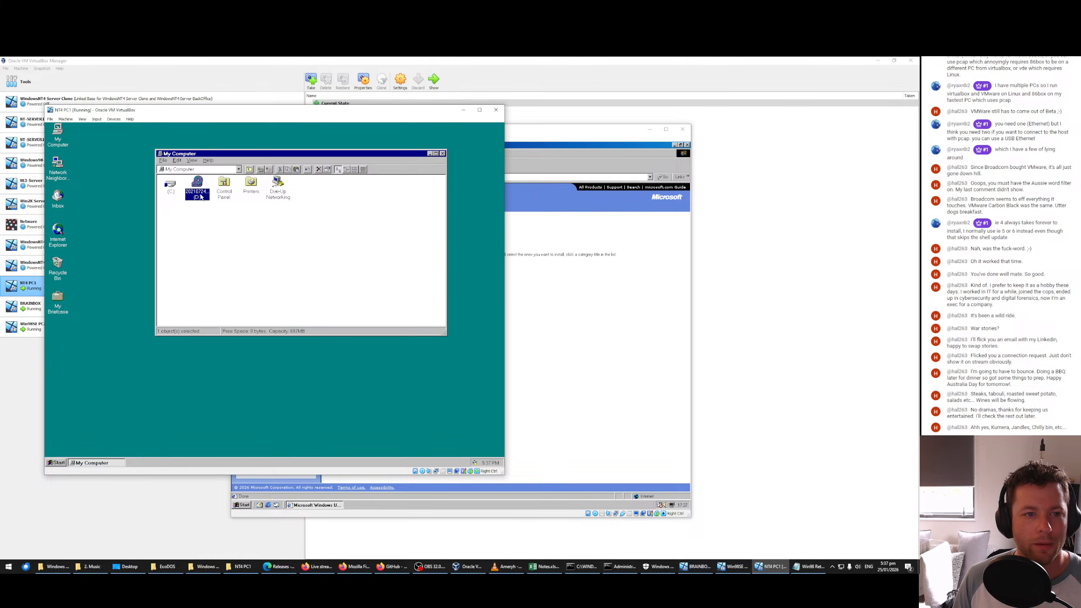
double_click(195, 194)
left_click(200, 216)
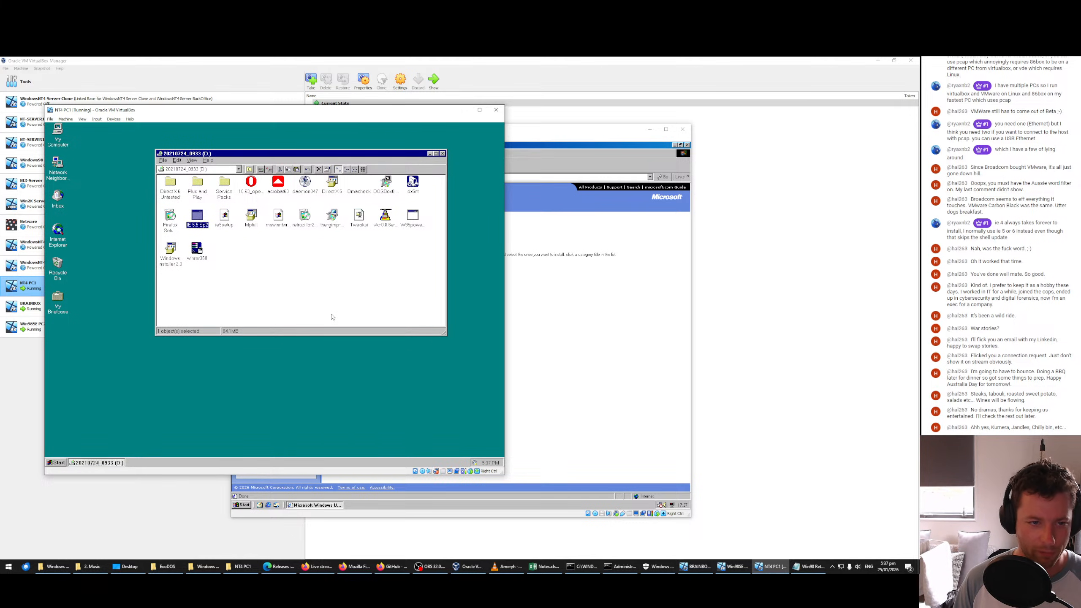
double_click(58, 136)
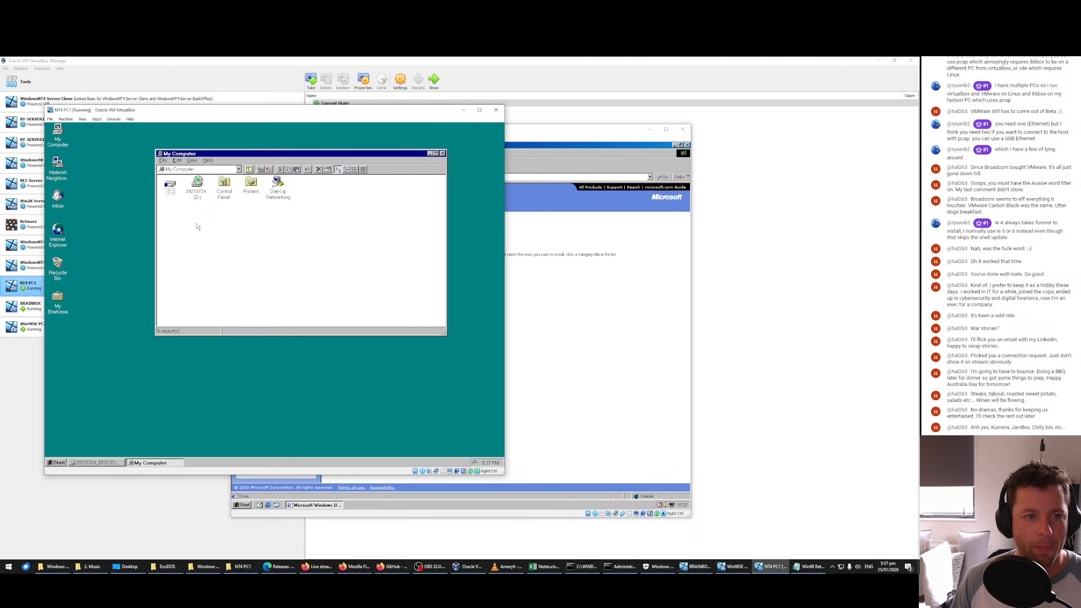
double_click(174, 194)
double_click(198, 188)
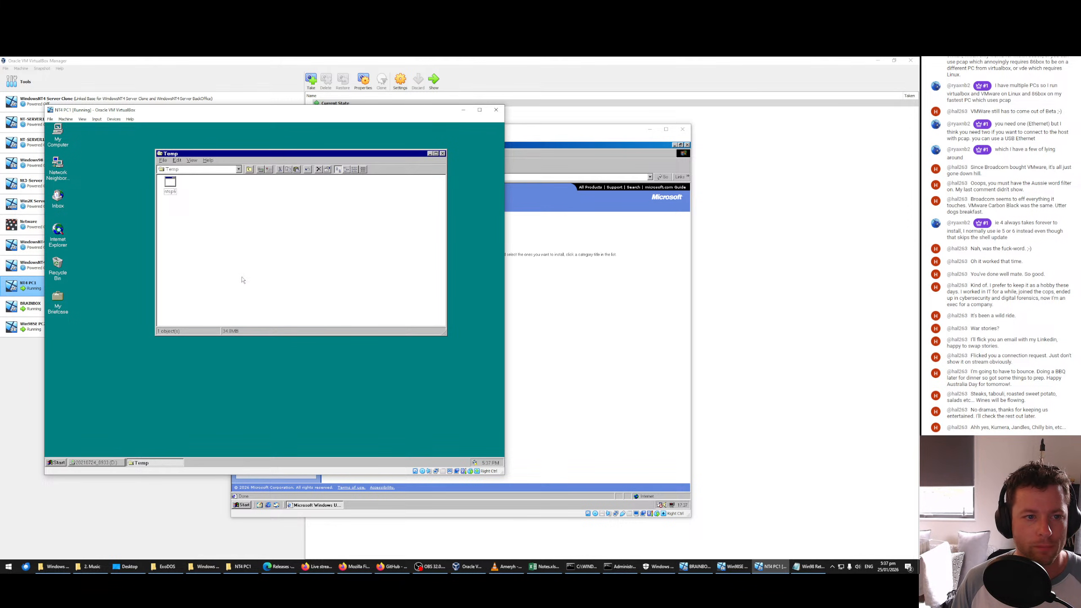
Delete ntsp6 from C:\Temp, open the IE 5.5 SP2 Full folder and launch its setup.
left_click(172, 195)
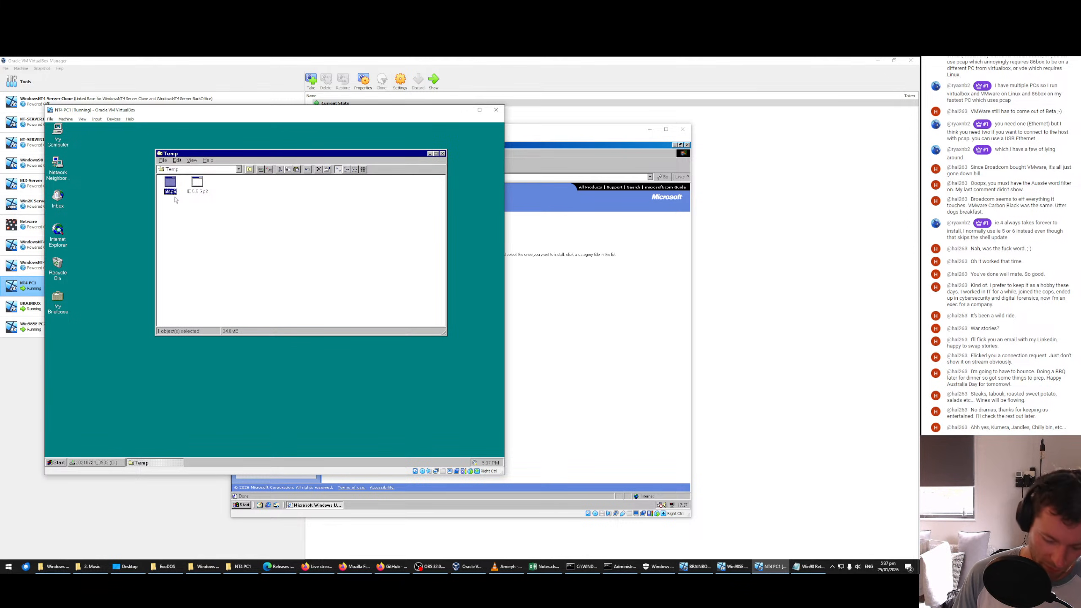
key("Delete")
key("Return")
key("Right")
key("Return")
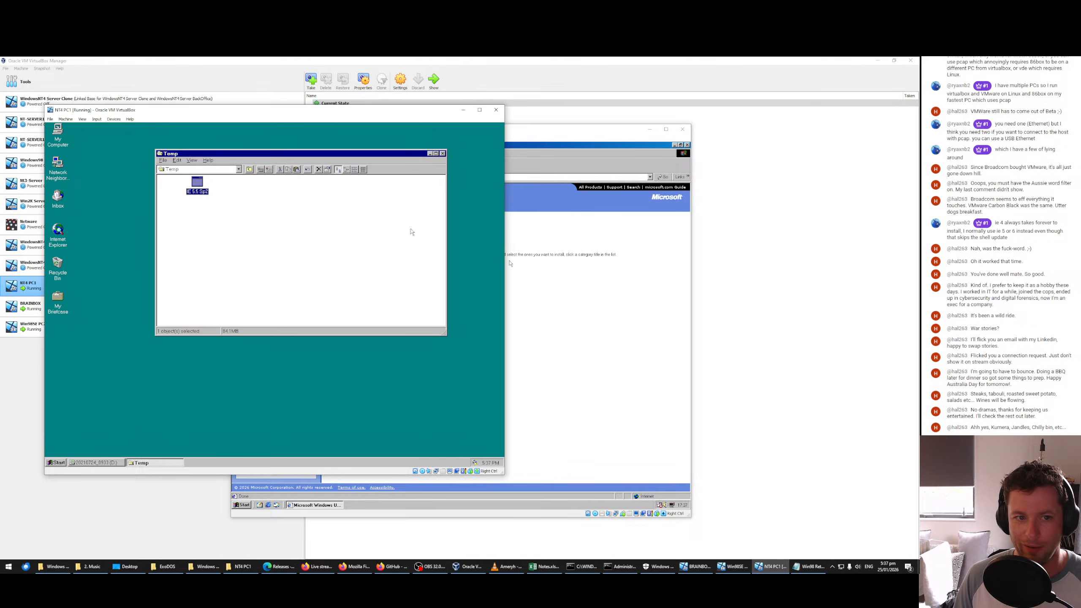
double_click(176, 195)
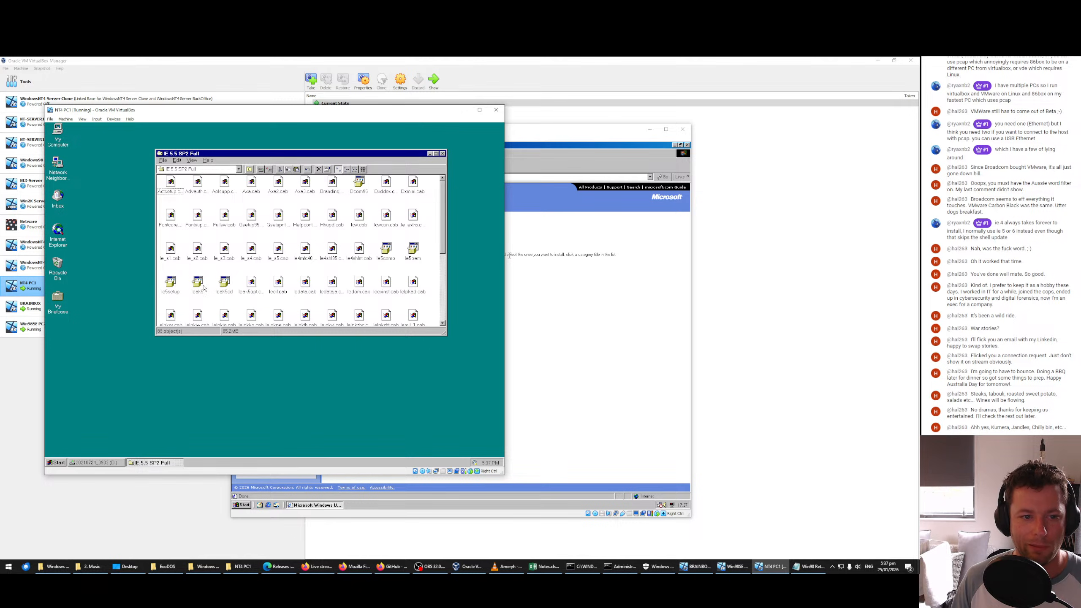
double_click(171, 284)
Accept the IE 5.5 SP2 license agreement and choose the customised install option.
left_click(246, 331)
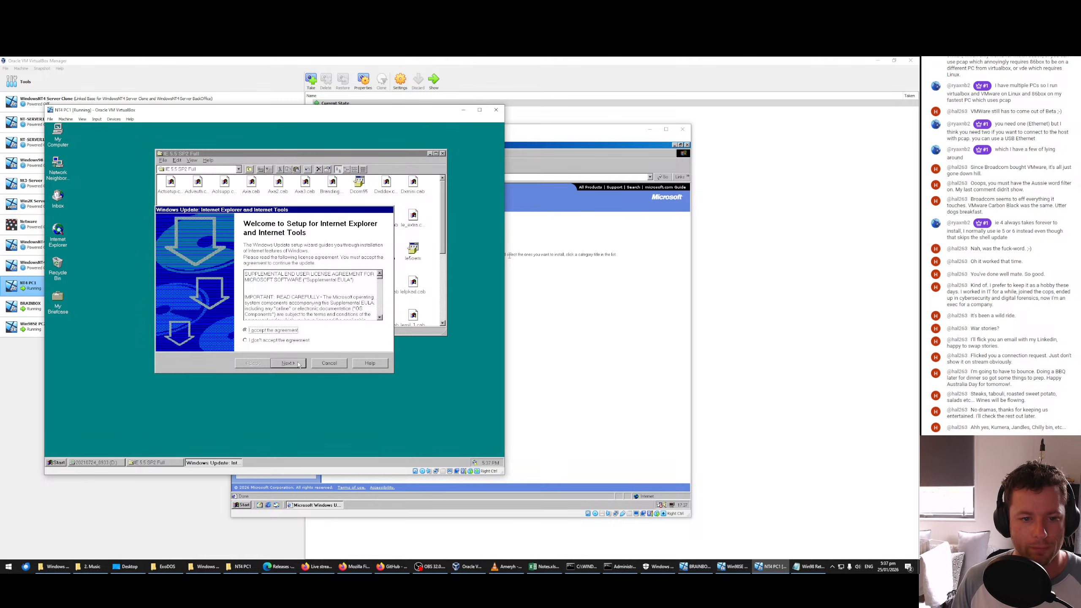
left_click(288, 362)
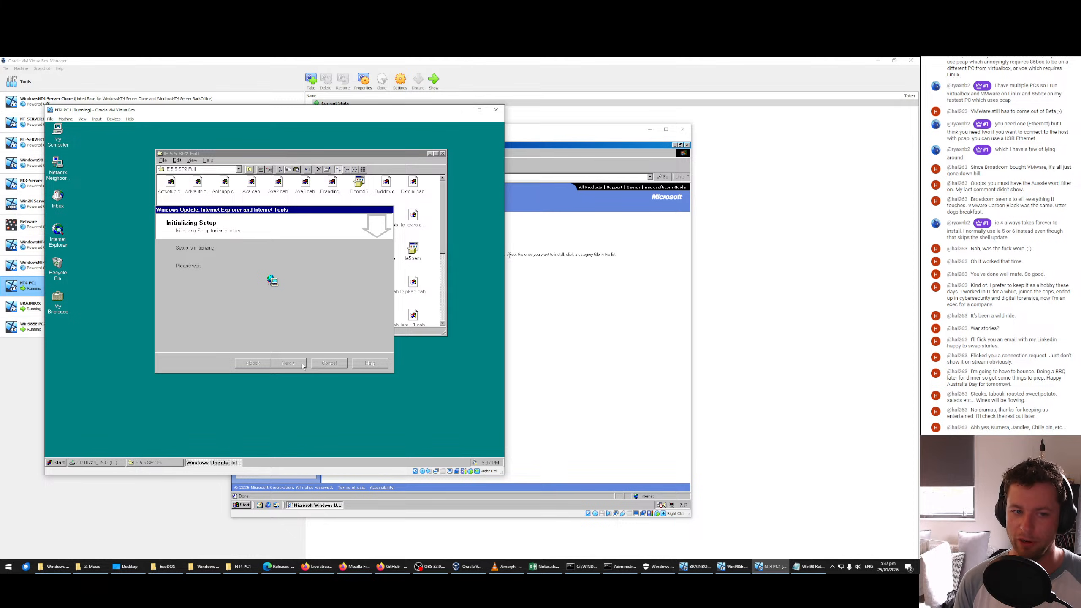
key("Down")
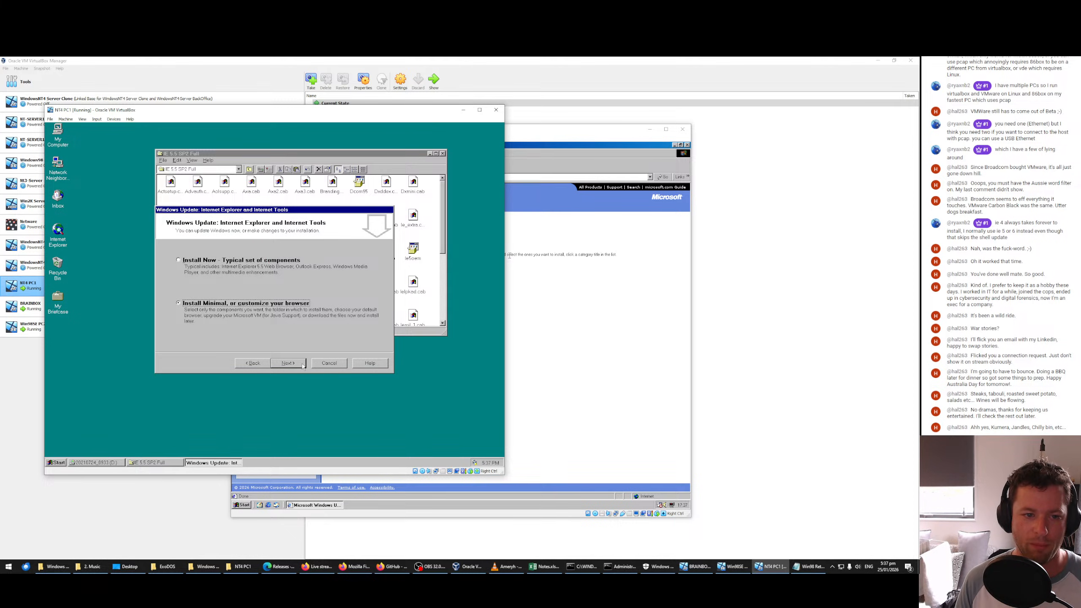
left_click(302, 365)
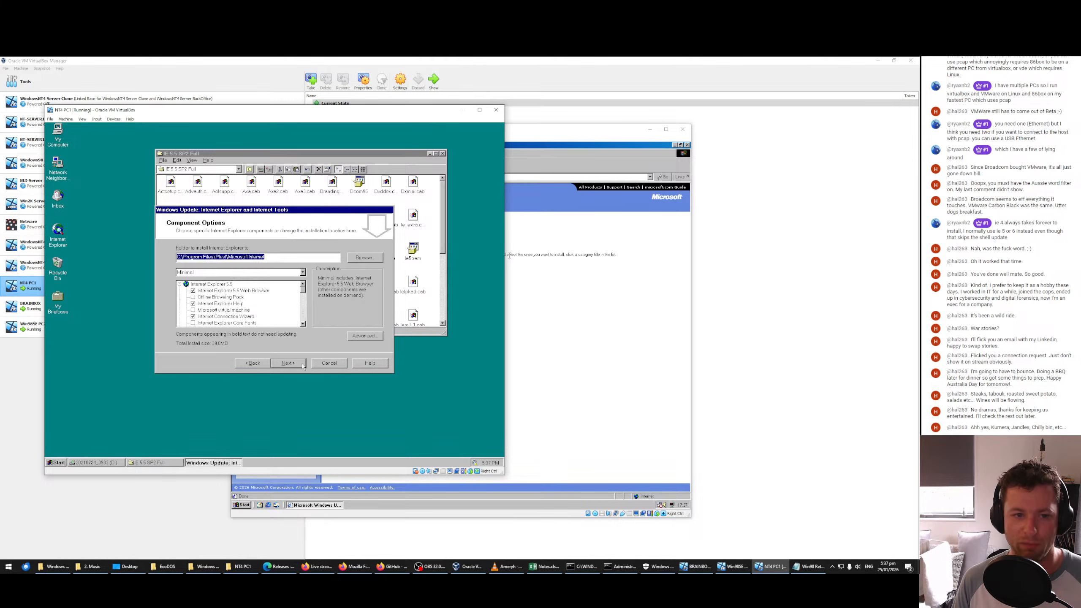
Scroll through the Component Options list to review the available IE components.
left_click(302, 323)
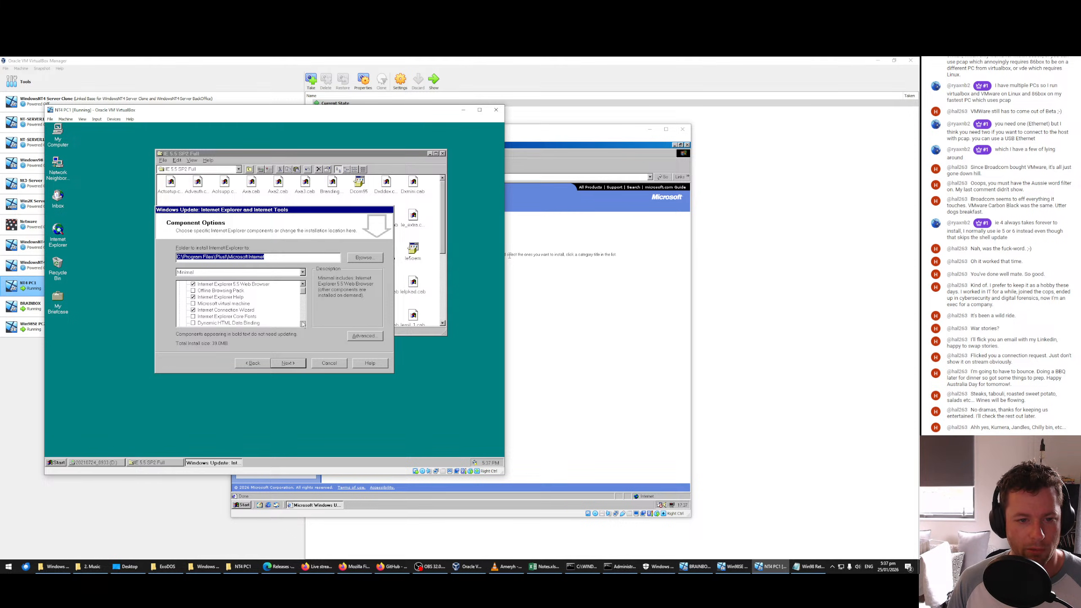
left_click(301, 323)
left_click(302, 324)
left_click(302, 324)
left_click(301, 324)
left_click(302, 324)
left_click(302, 324)
left_click(301, 324)
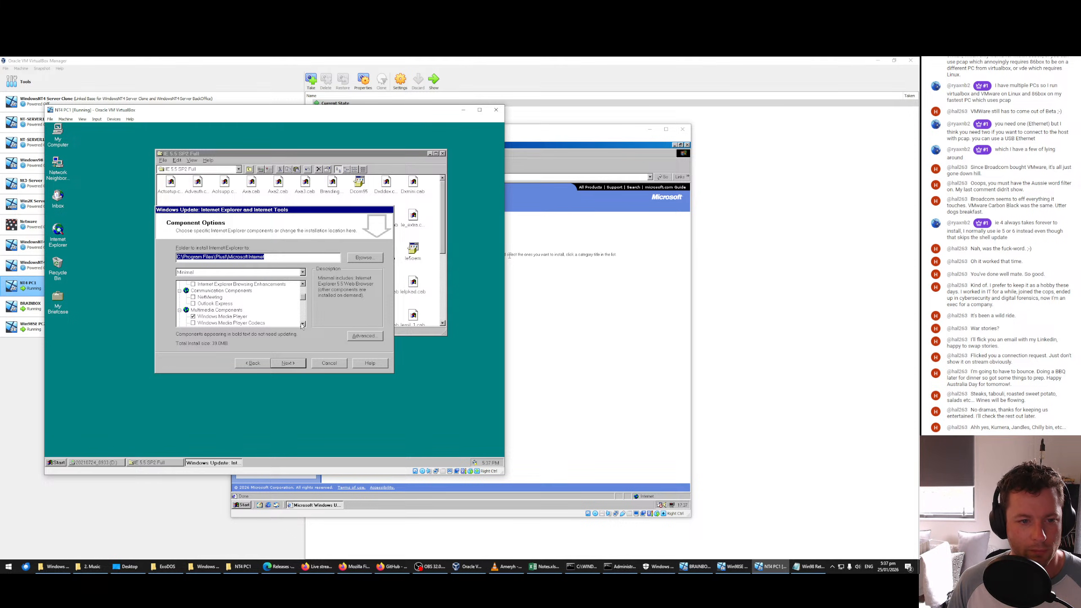
left_click(302, 324)
left_click(301, 324)
left_click(302, 324)
left_click(301, 324)
left_click(302, 324)
left_click(302, 324)
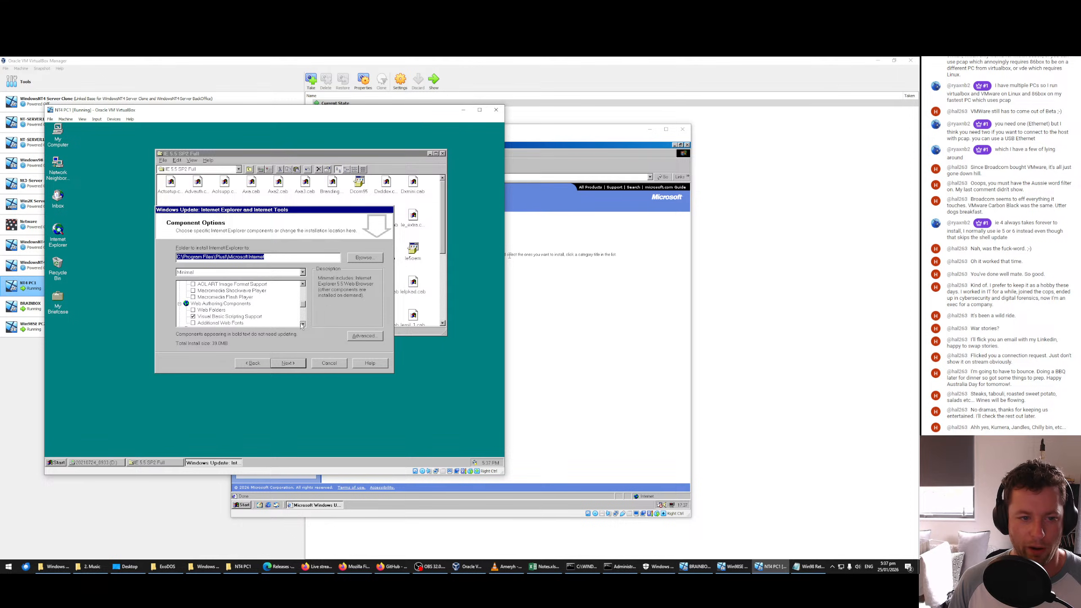
left_click(302, 324)
left_click(302, 324)
left_click(302, 324)
left_click(302, 324)
left_click(302, 324)
left_click(302, 324)
left_click(302, 324)
left_click(302, 324)
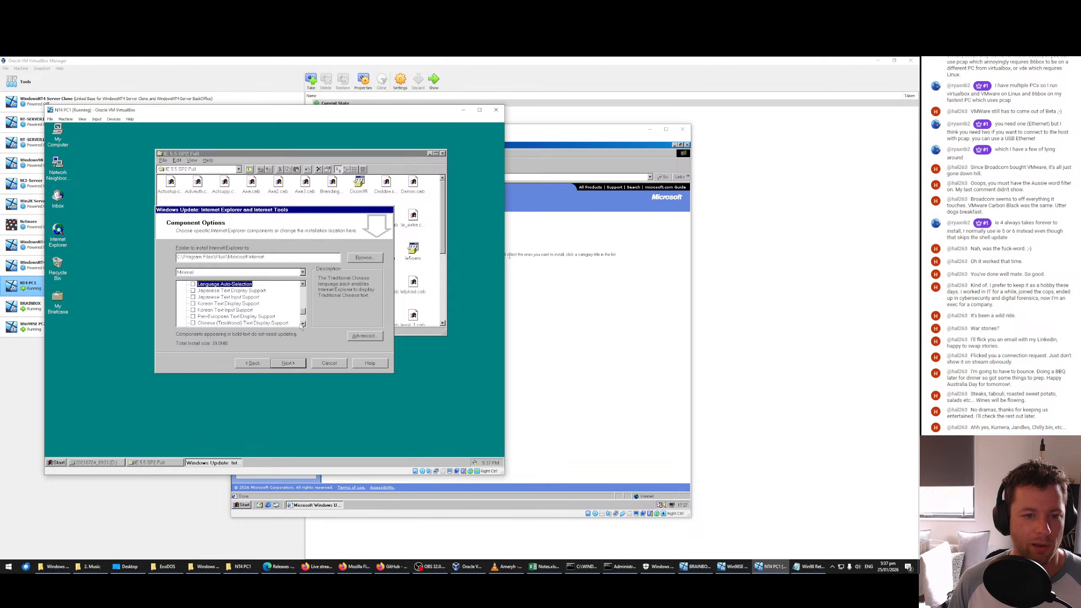
left_click(302, 324)
left_click(302, 324)
left_click(303, 324)
left_click(302, 324)
left_click(302, 324)
left_click(302, 324)
left_click(303, 325)
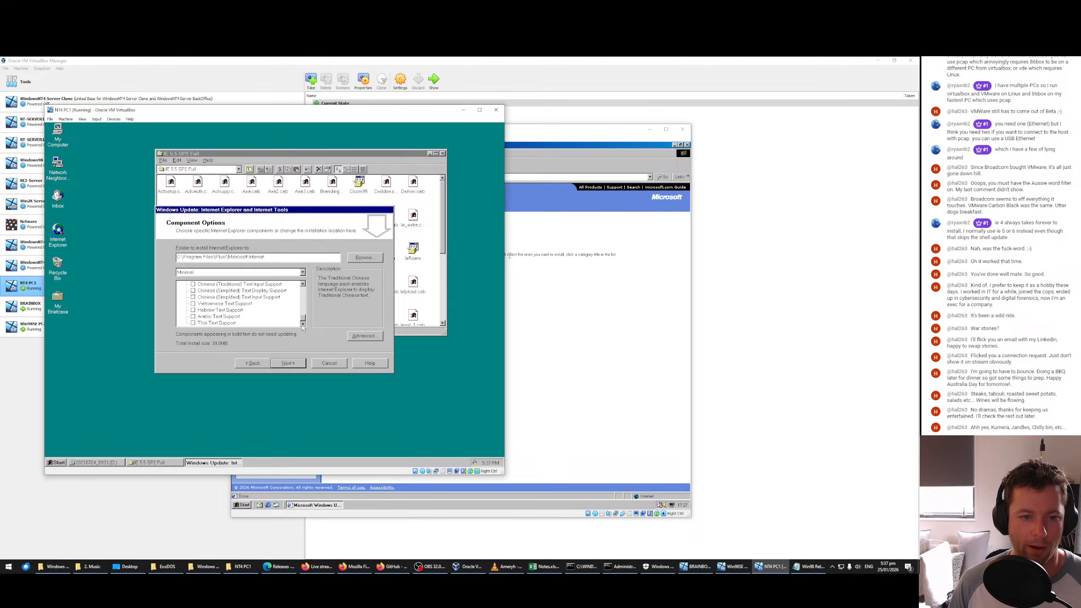
left_click_drag(302, 320, 304, 291)
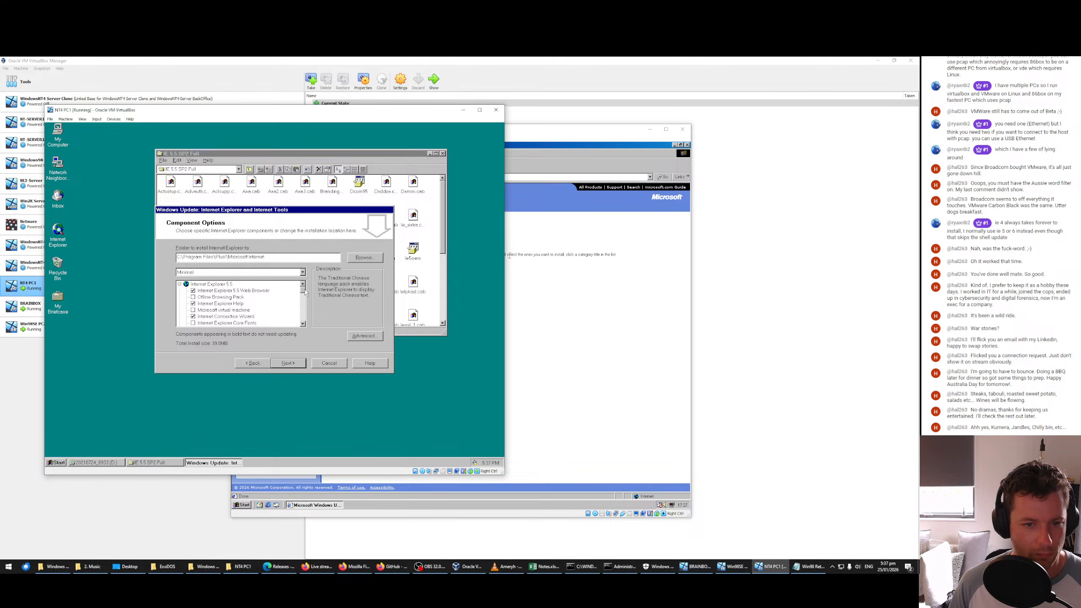
Check the Advanced dialog and component descriptions, then install the default components and finish setup.
left_click(365, 336)
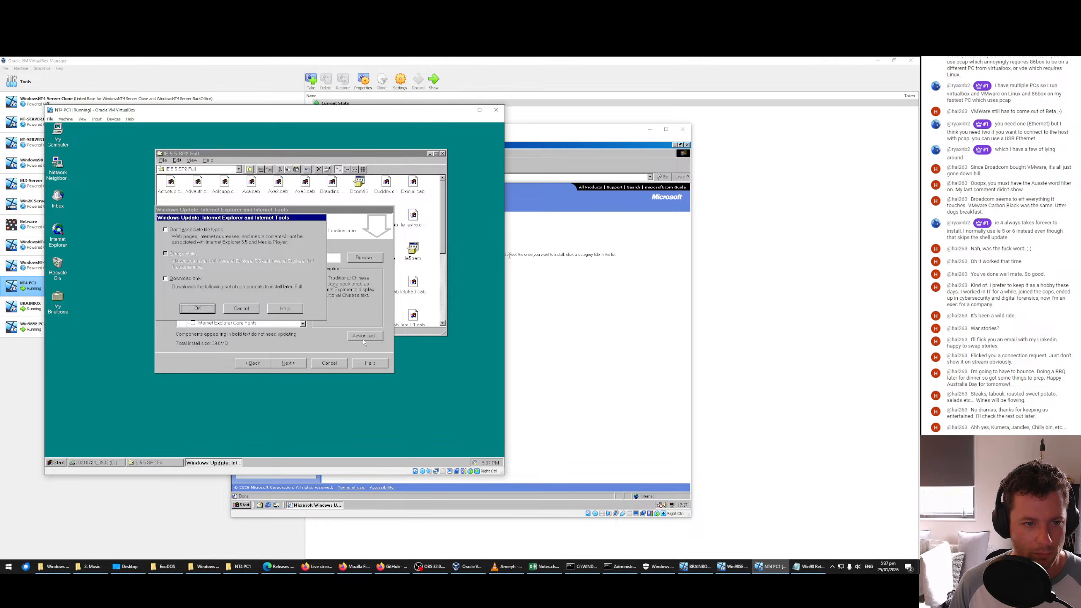
left_click(241, 310)
left_click(239, 295)
left_click(363, 336)
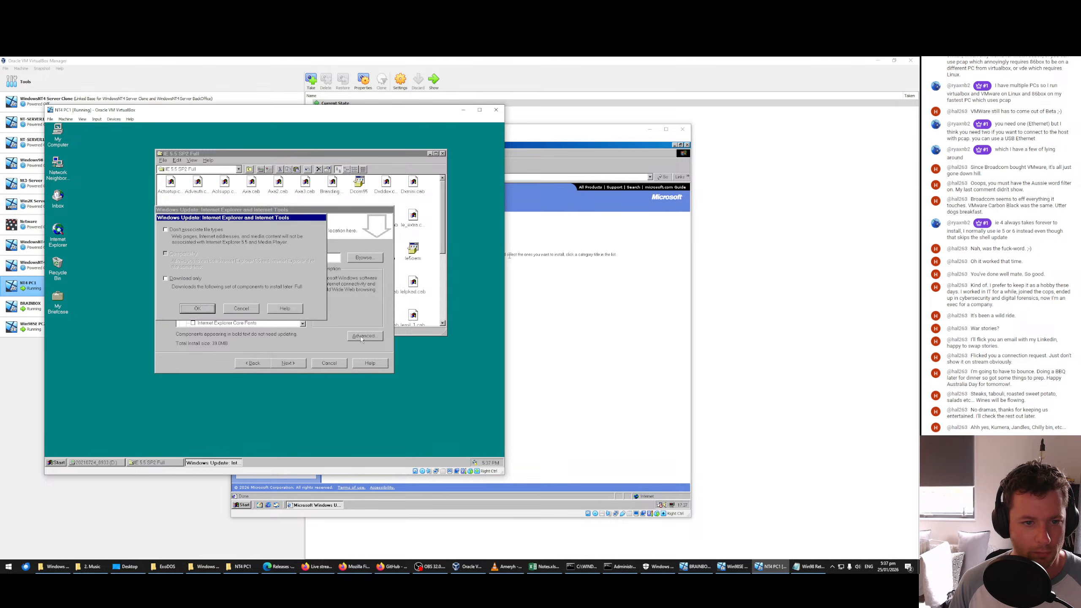
left_click(241, 309)
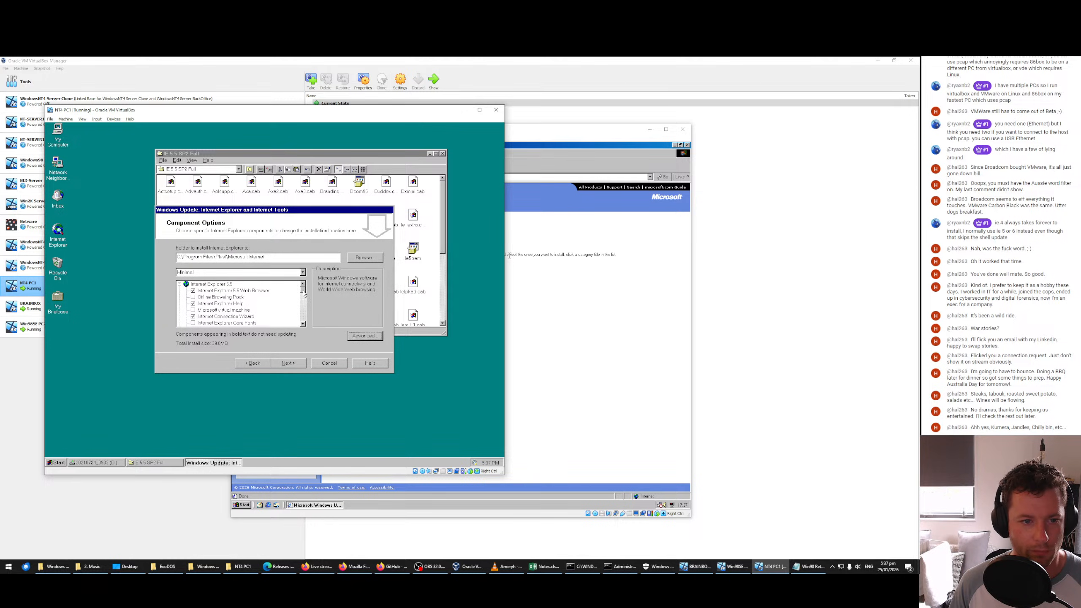
mouse_move(303, 293)
left_mouse_down()
mouse_move(307, 324)
mouse_move(306, 299)
left_mouse_up()
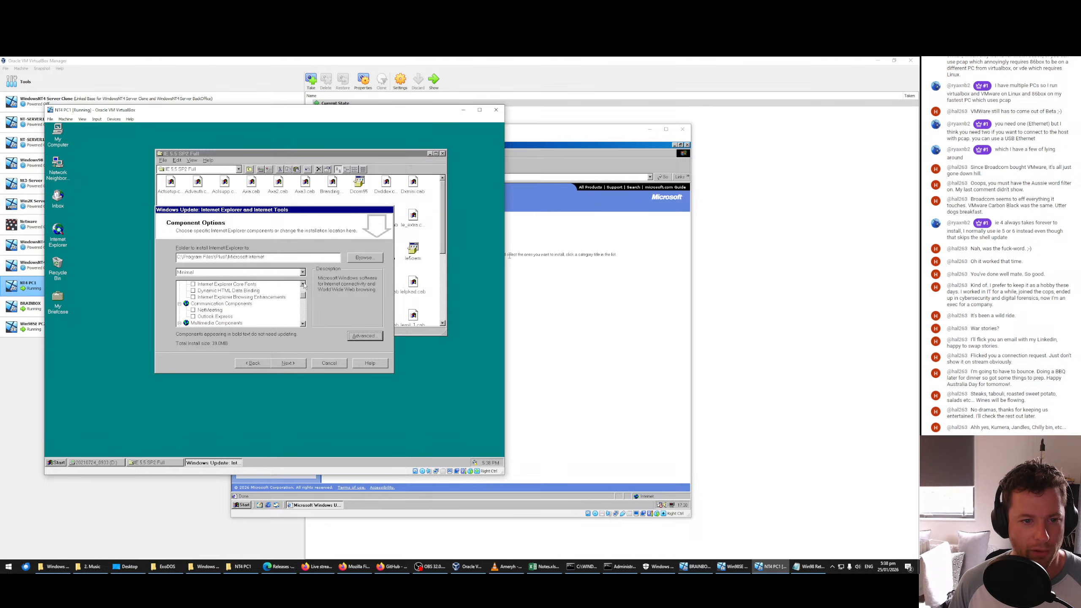
left_click(277, 298)
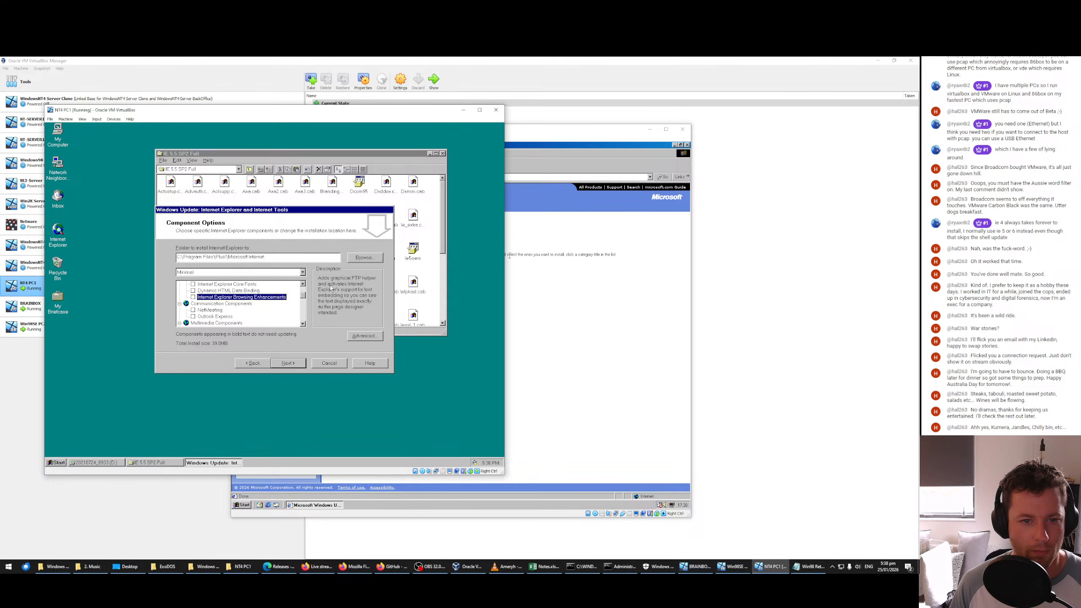
scroll(304, 286, "up", 2)
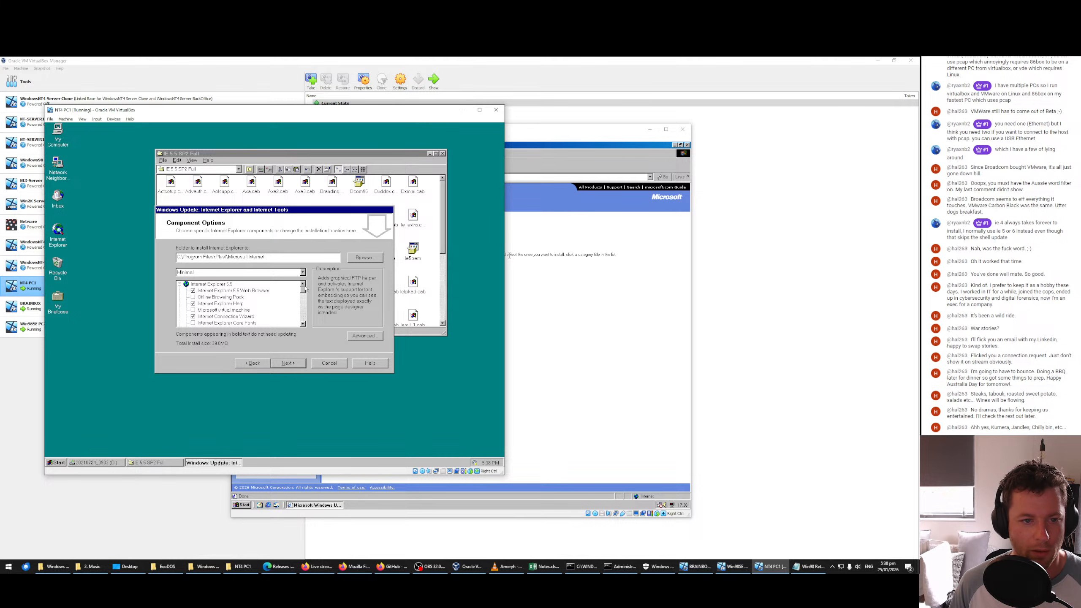
scroll(304, 324, "down", 5)
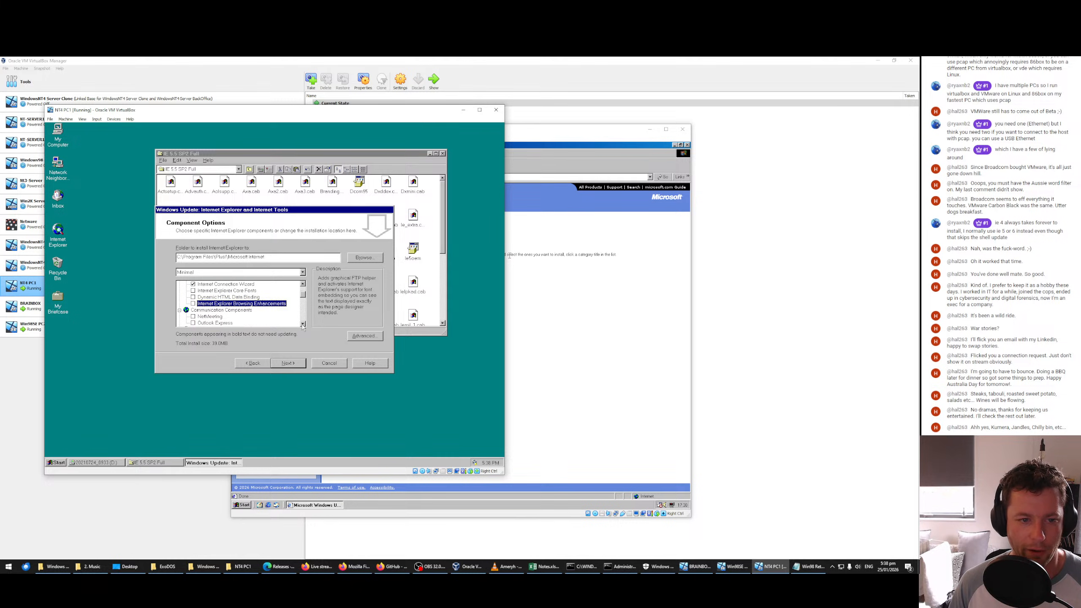
scroll(303, 325, "down", 5)
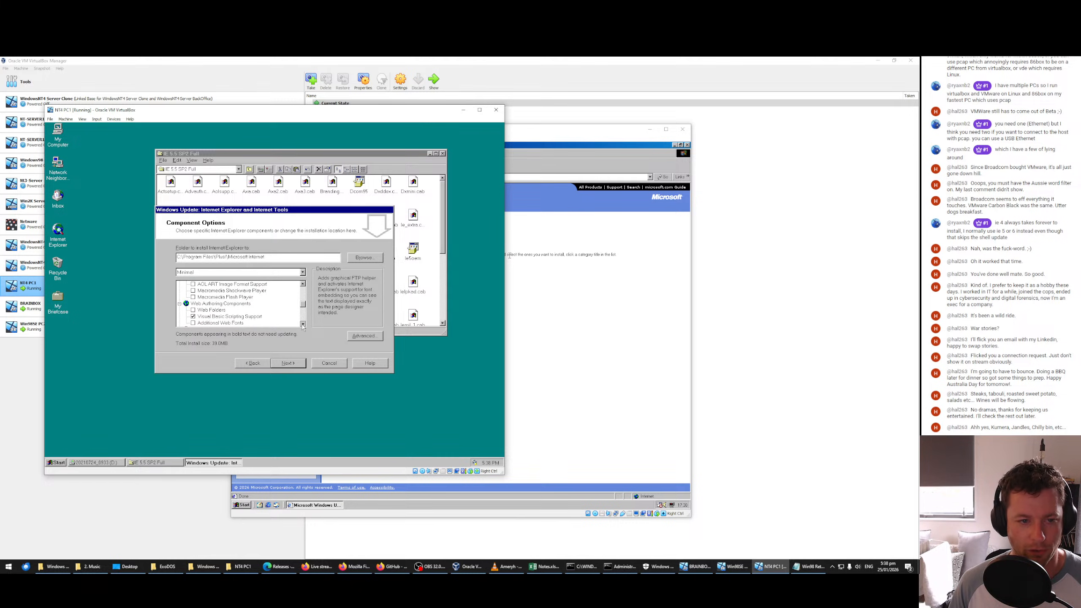
scroll(303, 326, "down", 5)
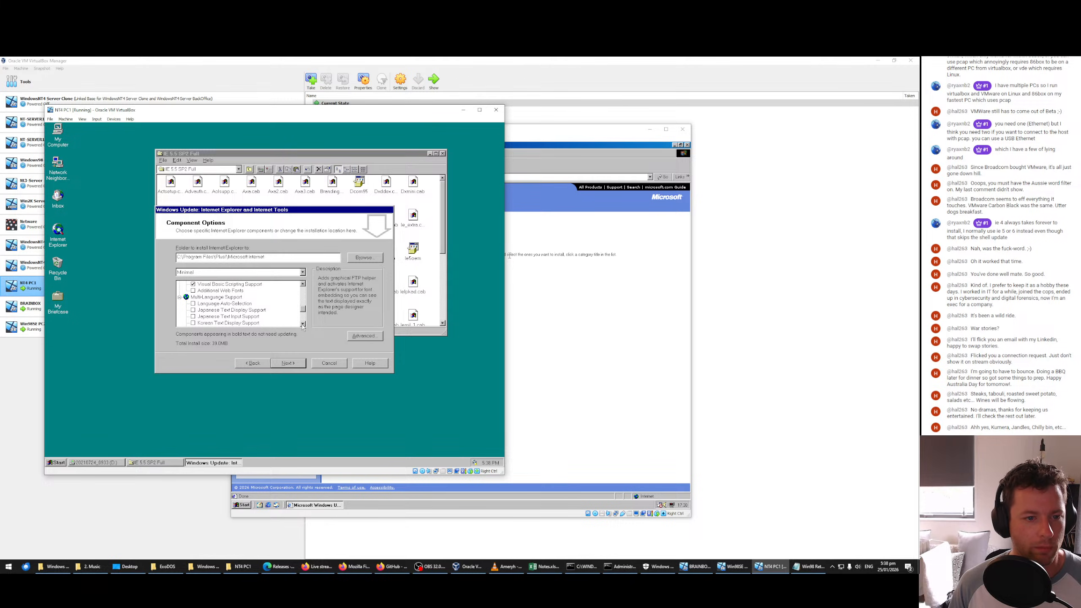
left_click(295, 364)
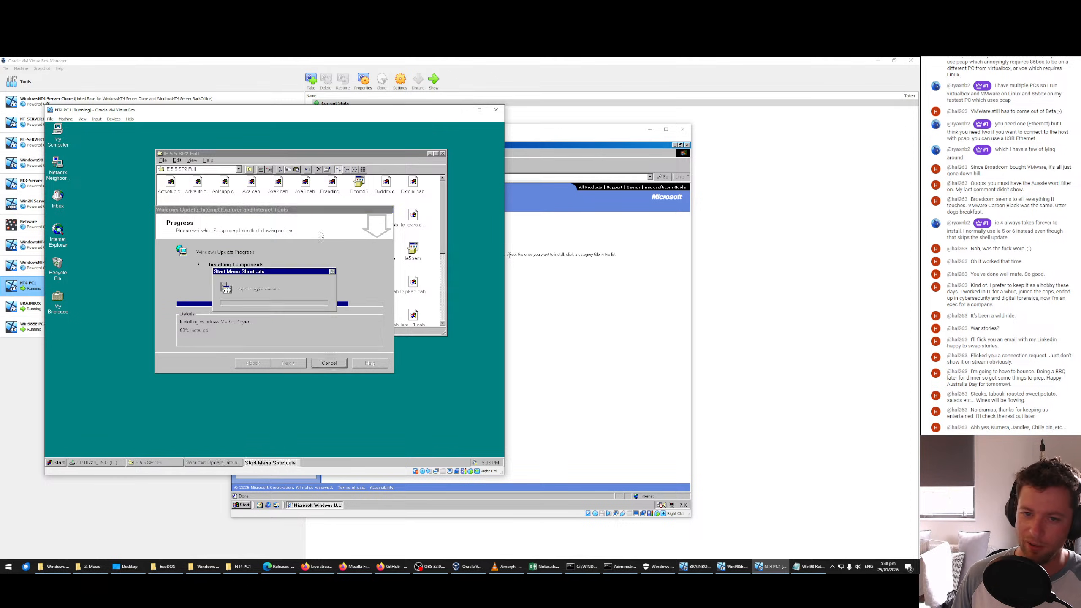
left_click(288, 363)
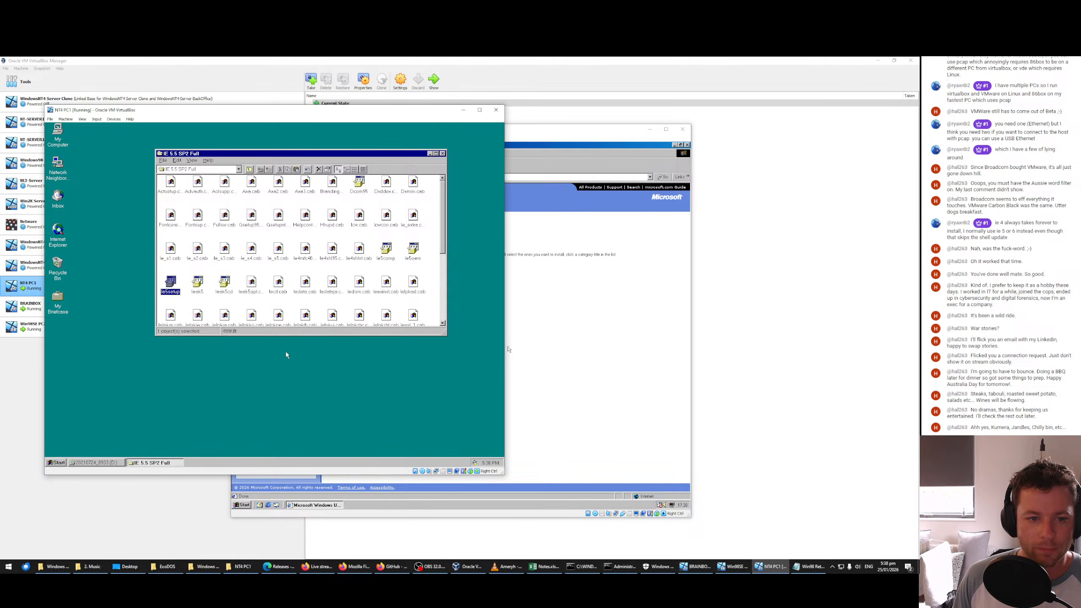
On PC2, open Windows Update's Critical Updates and Service Packs, allowing information to be sent.
left_click(561, 297)
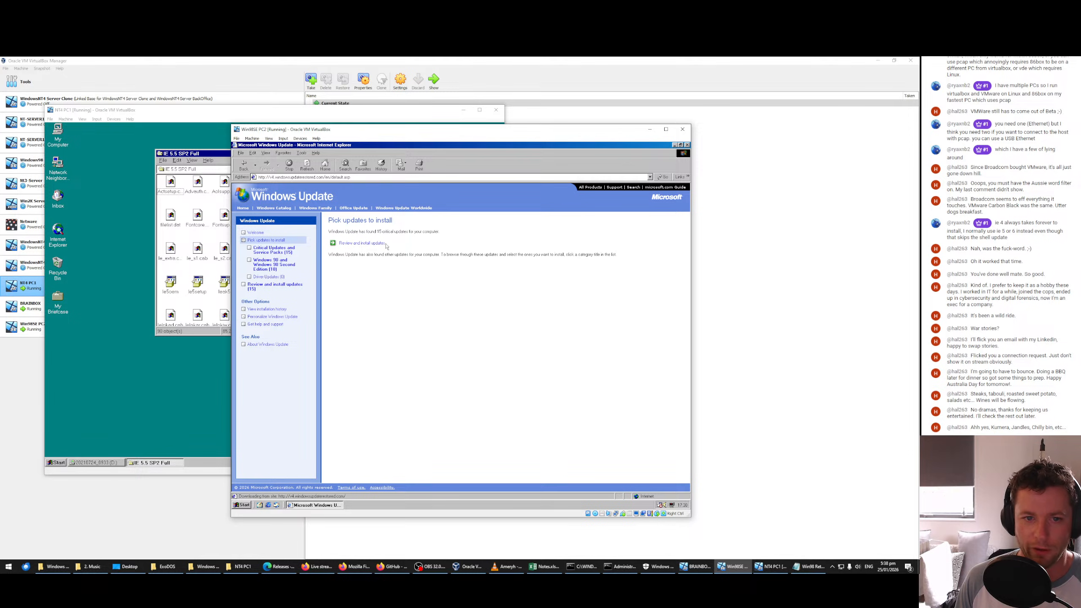
left_click(278, 252)
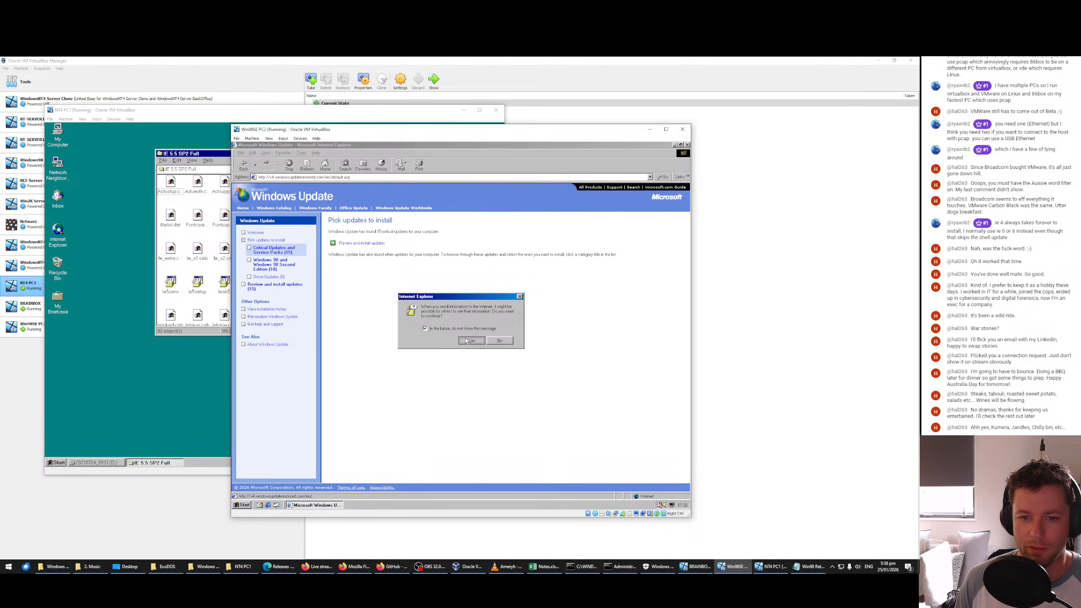
left_click(467, 341)
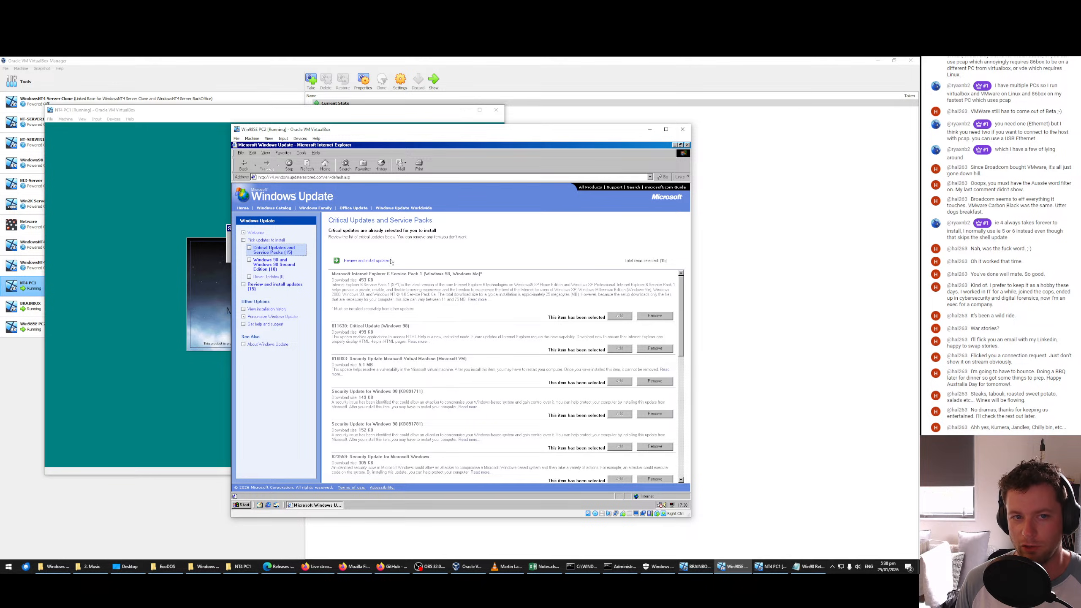
Check the Internet Explorer version in Help > About, then review the selected updates.
left_click(316, 153)
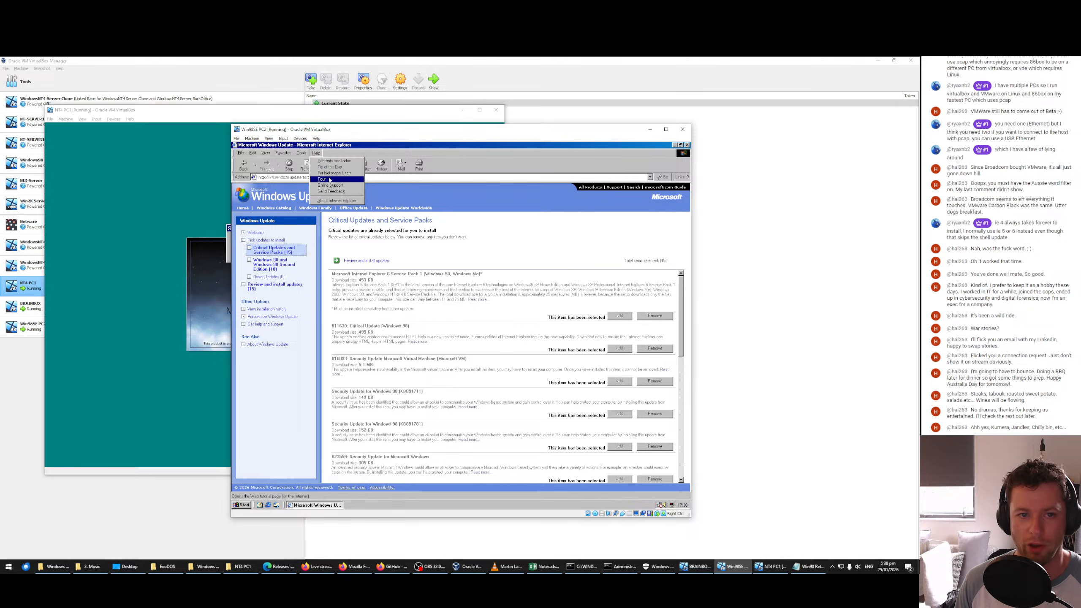
left_click(335, 201)
left_click(512, 372)
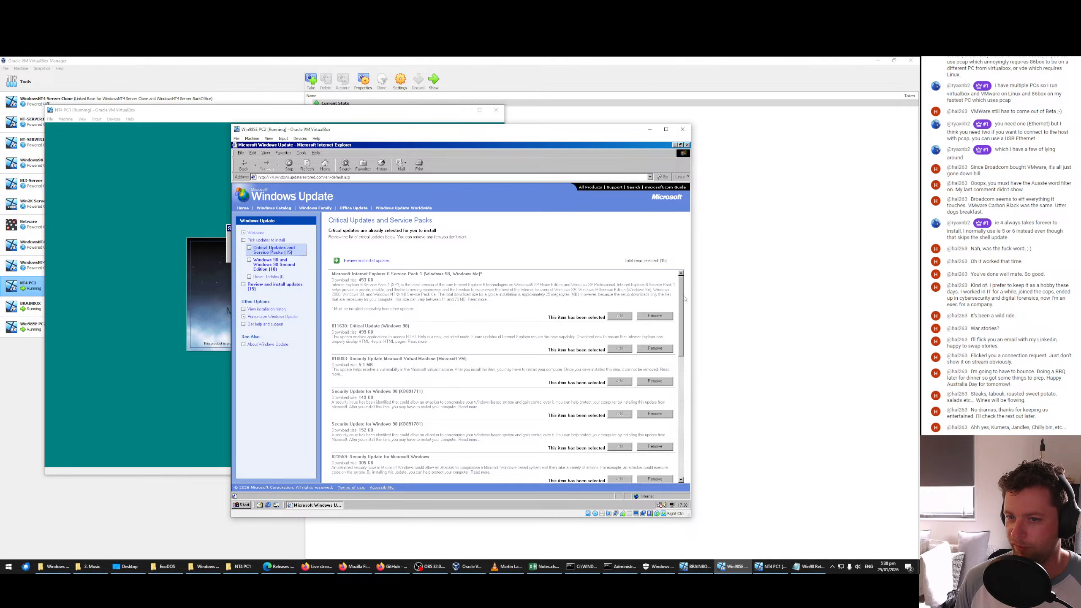
left_click_drag(682, 299, 664, 259)
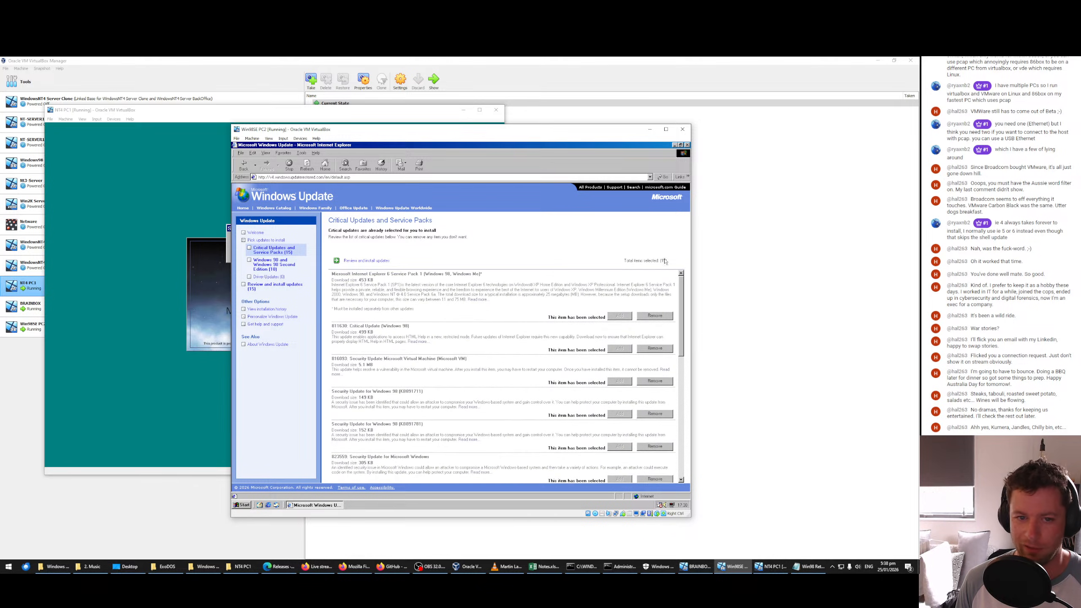
left_click(367, 260)
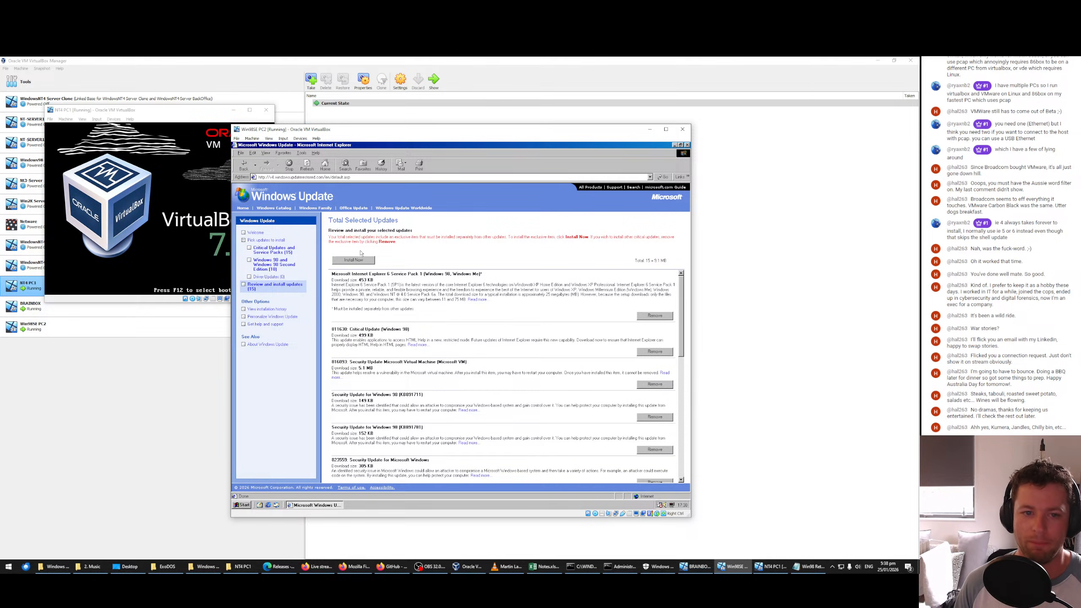
Install the selected updates and OK the IE 6 SP1 exclusive-install warning.
left_click(357, 260)
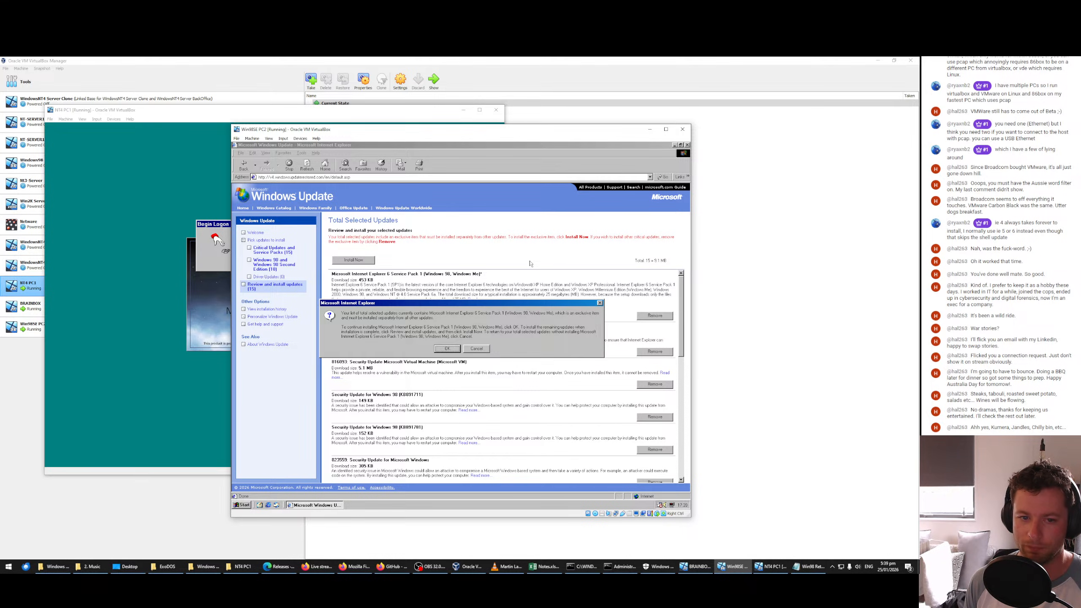
key("Return")
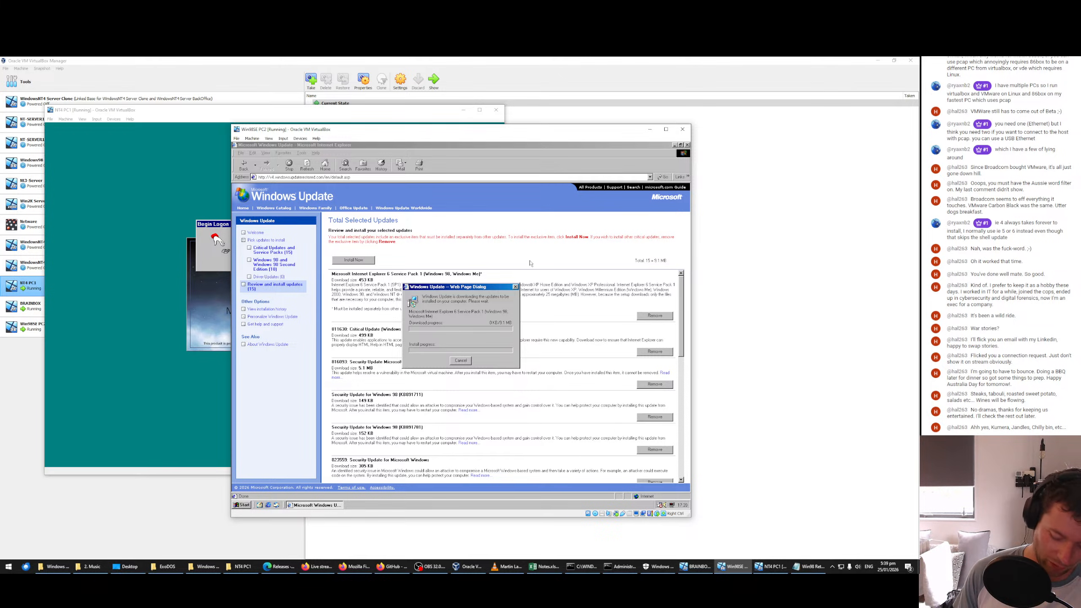
Log on to NT4 PC1 with the administrator password, then switch to BRAINBOX's Display Properties.
left_click(214, 245)
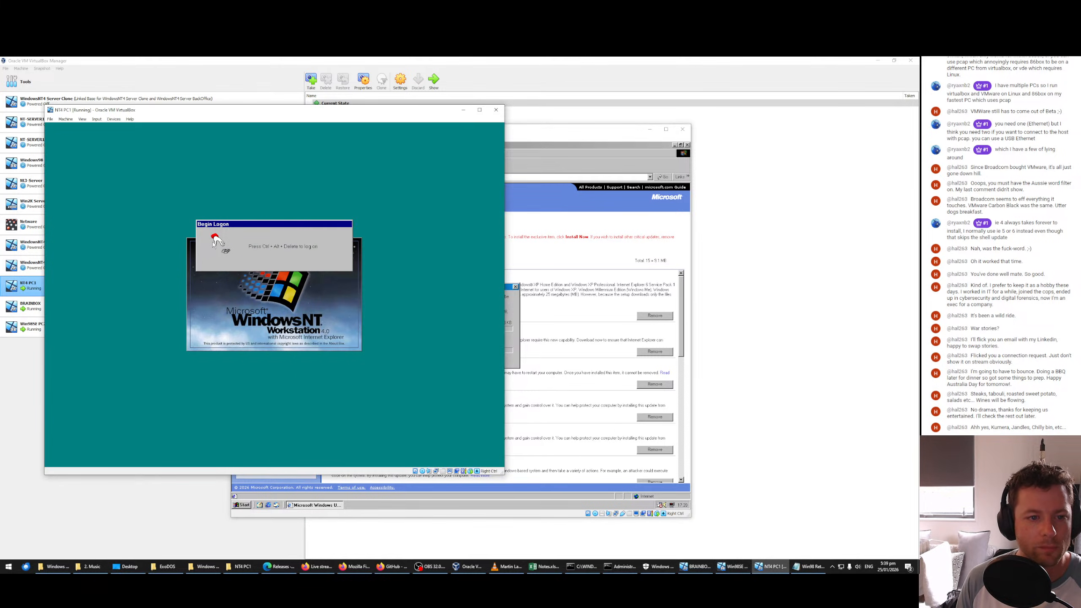
key("ctrl+alt+Delete")
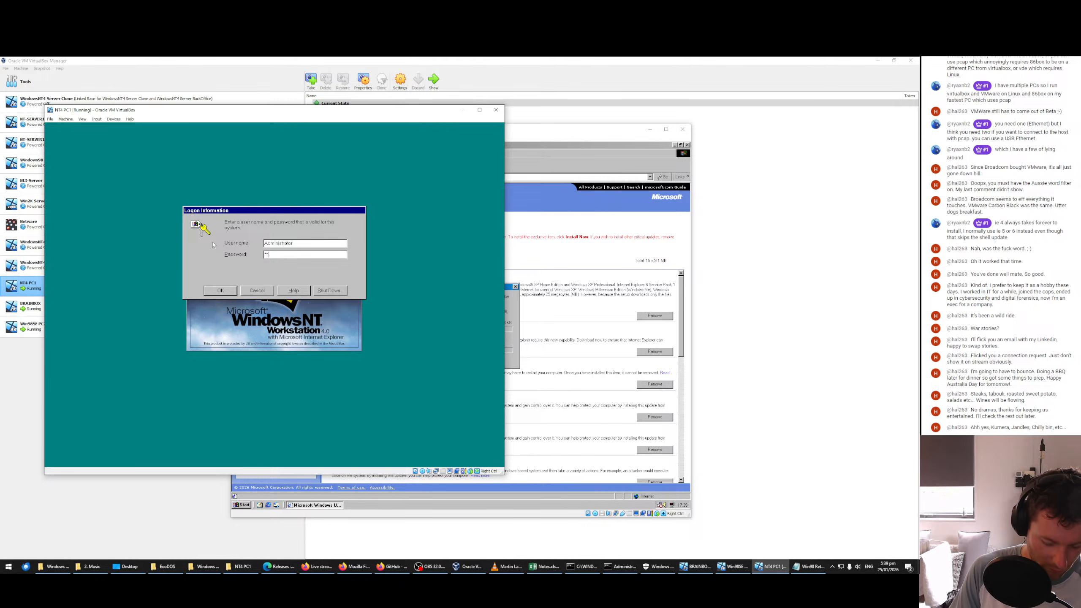
type("*****")
key("Return")
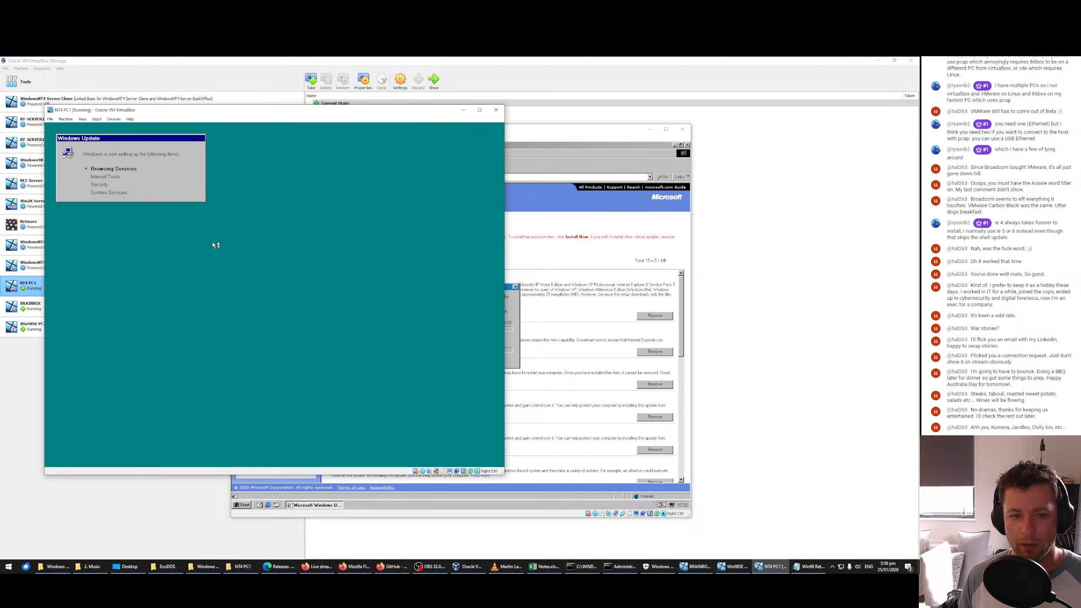
left_click(695, 567)
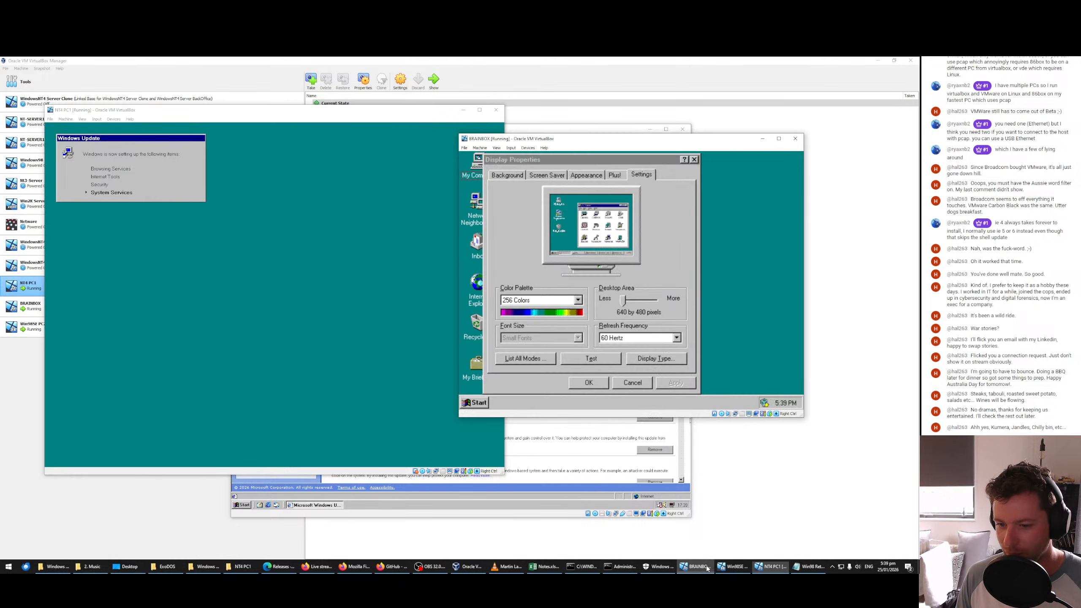
Set BRAINBOX's display to True Color at 1024 by 768, test it, and apply.
left_click(553, 306)
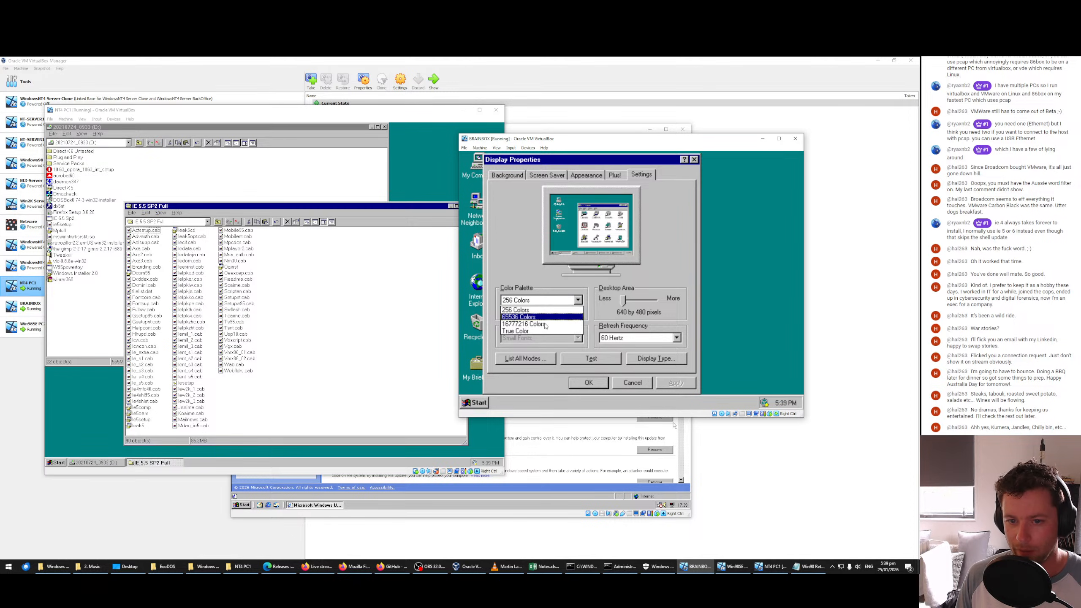
left_click(548, 328)
left_click(569, 303)
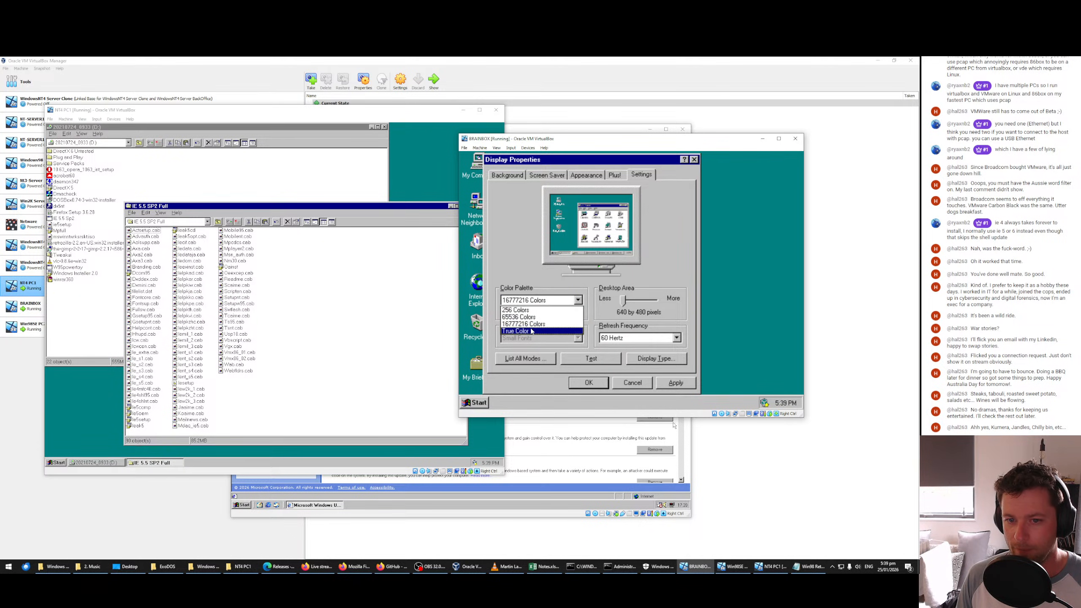
left_click(528, 331)
left_click(639, 303)
left_click(639, 303)
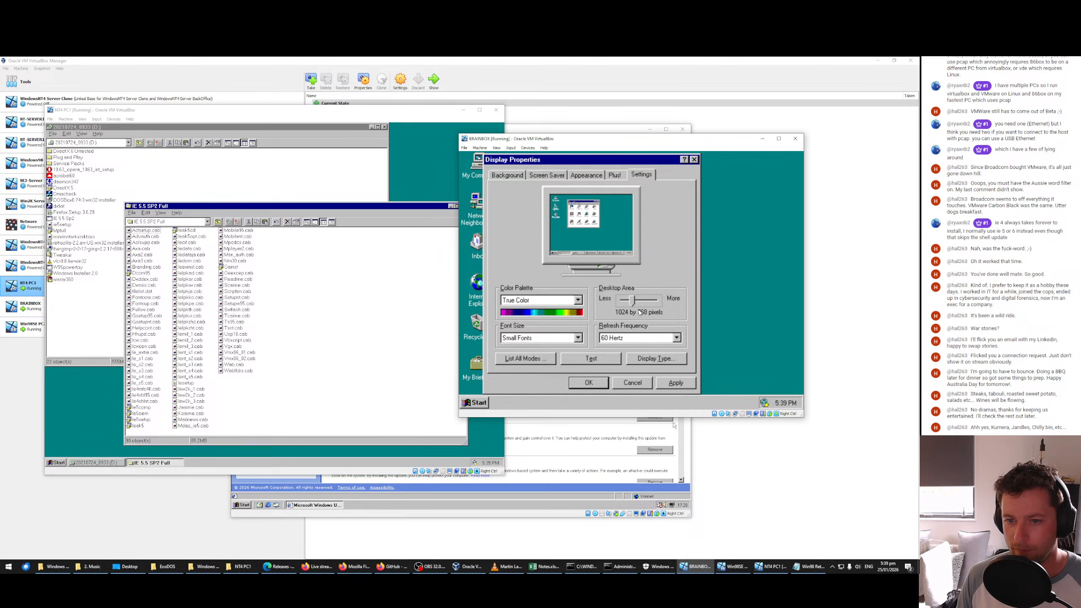
left_click(573, 358)
left_click(619, 304)
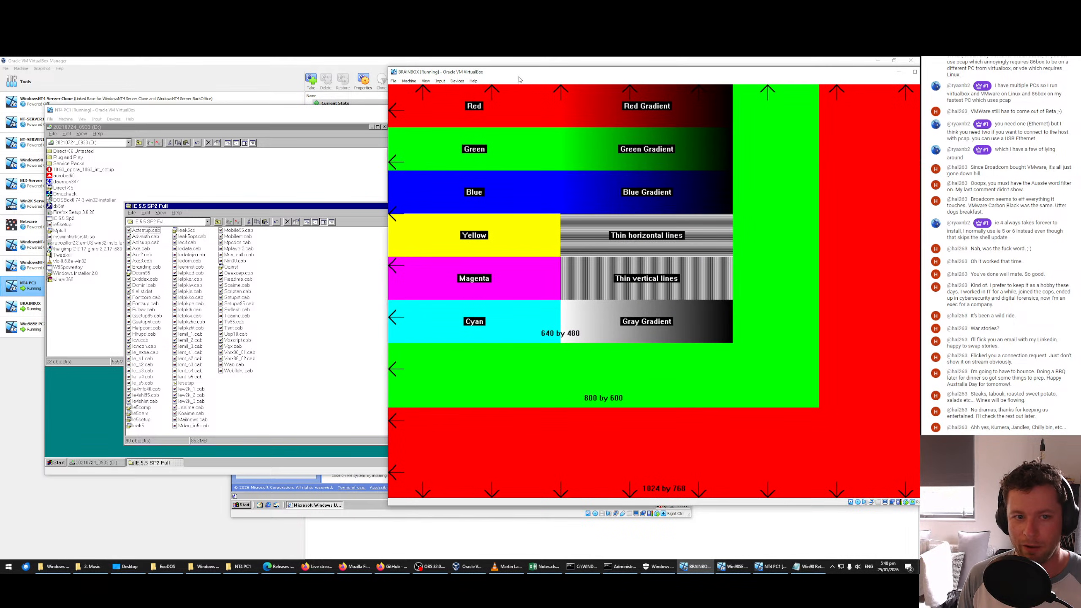
left_click_drag(163, 114, 121, 73)
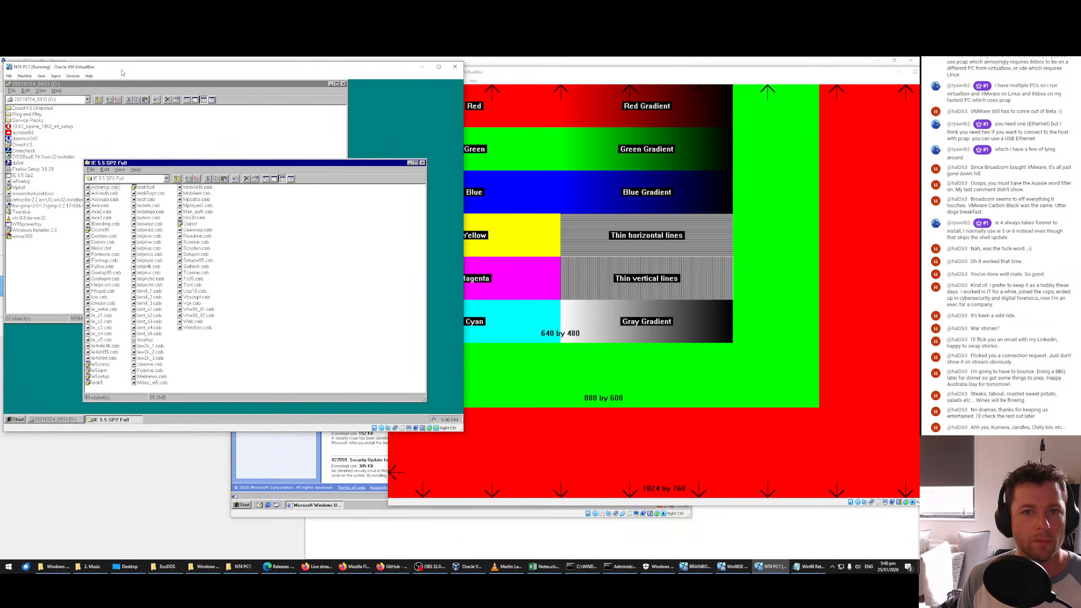
left_click(519, 89)
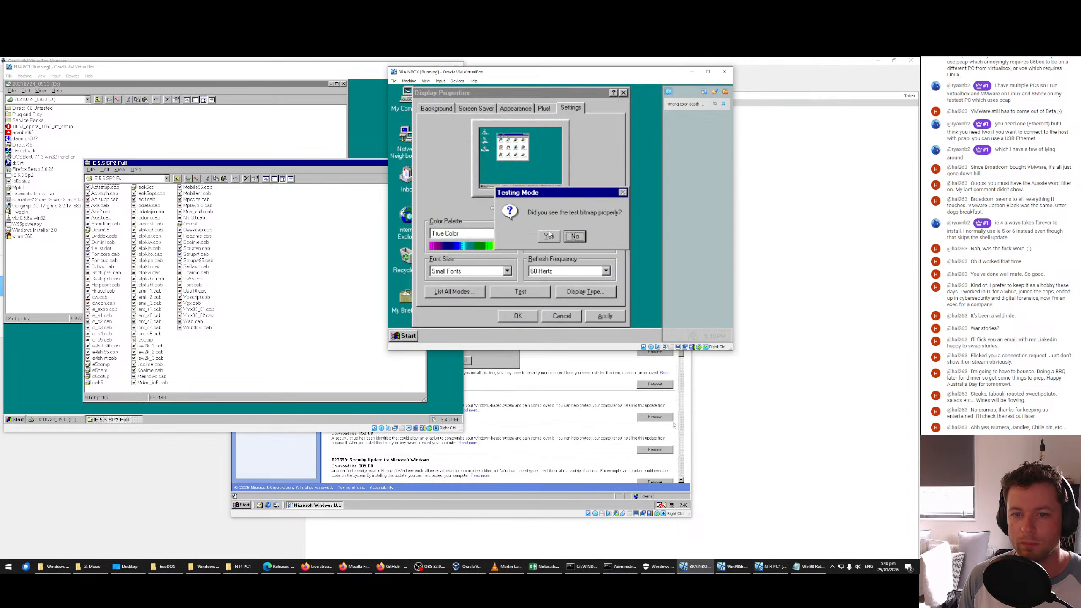
left_click(549, 237)
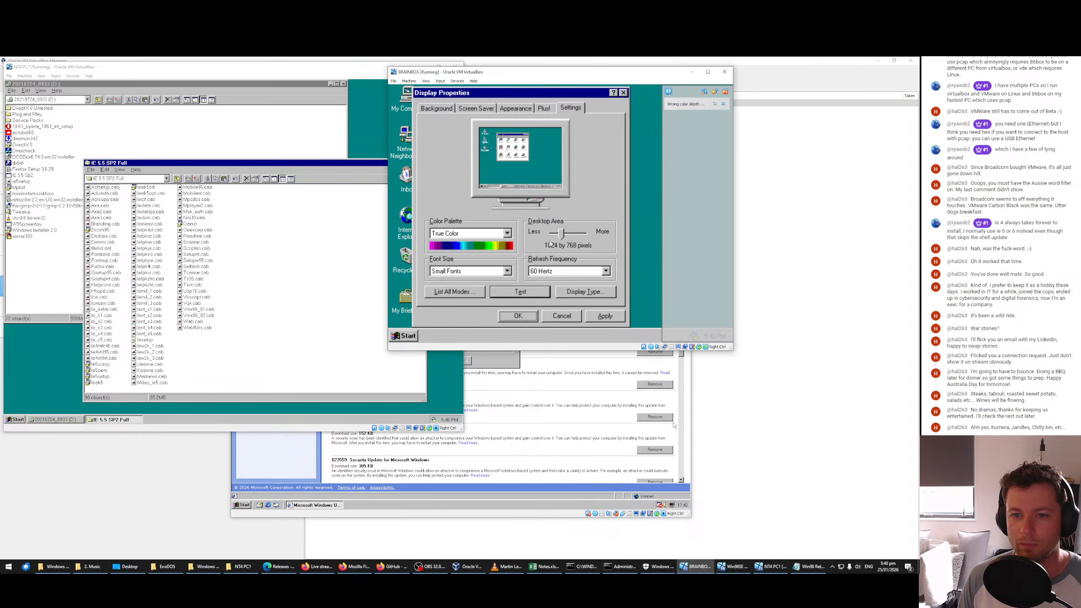
left_click(518, 315)
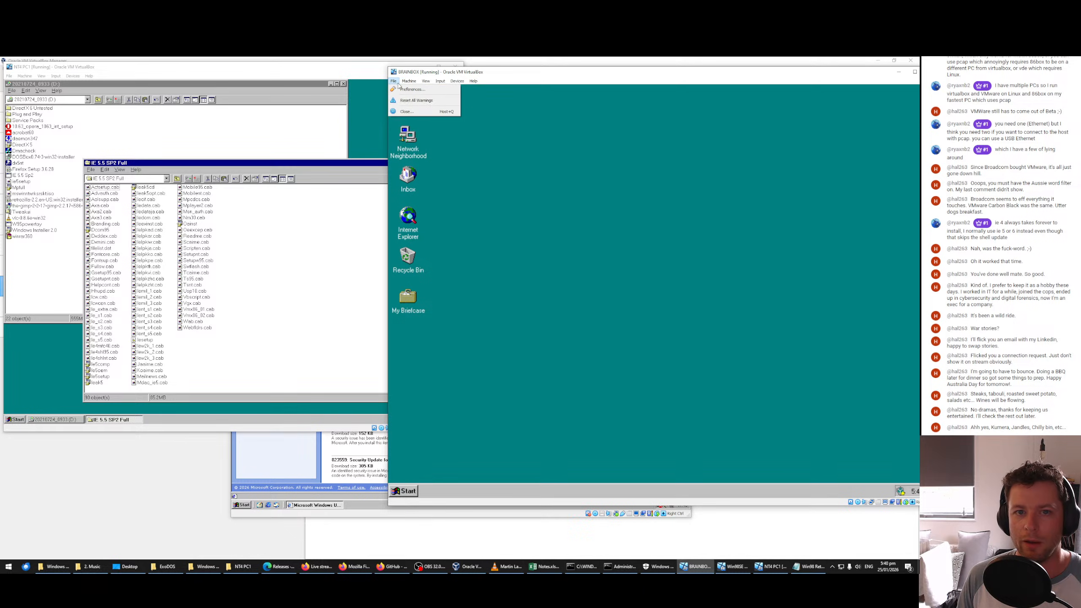
Set BRAINBOX's VM display scale factor to 100% in its settings.
left_click(408, 82)
left_click(420, 90)
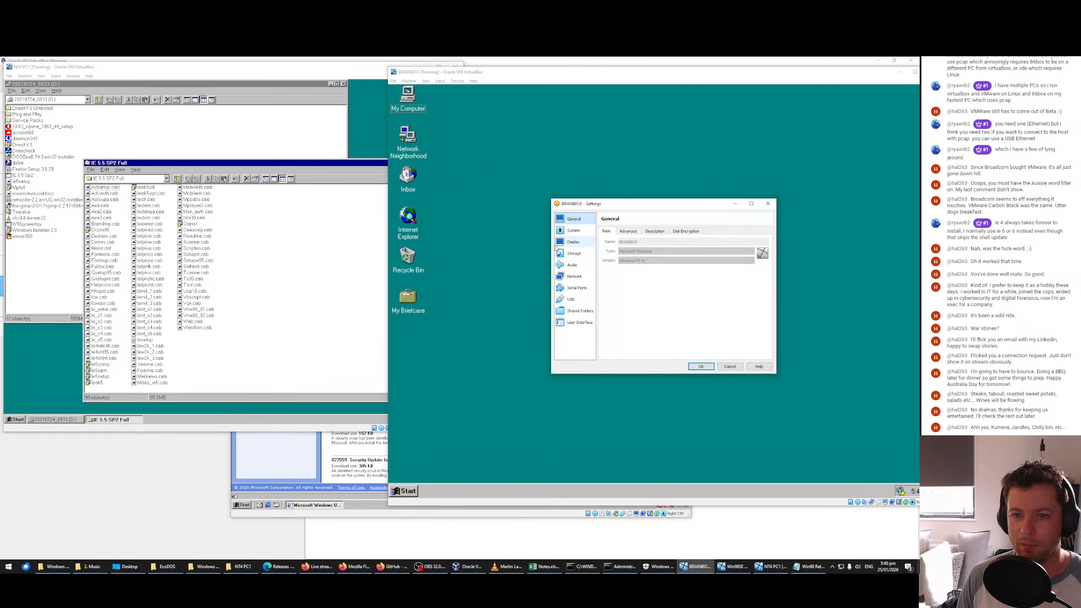
left_click_drag(717, 279, 690, 280)
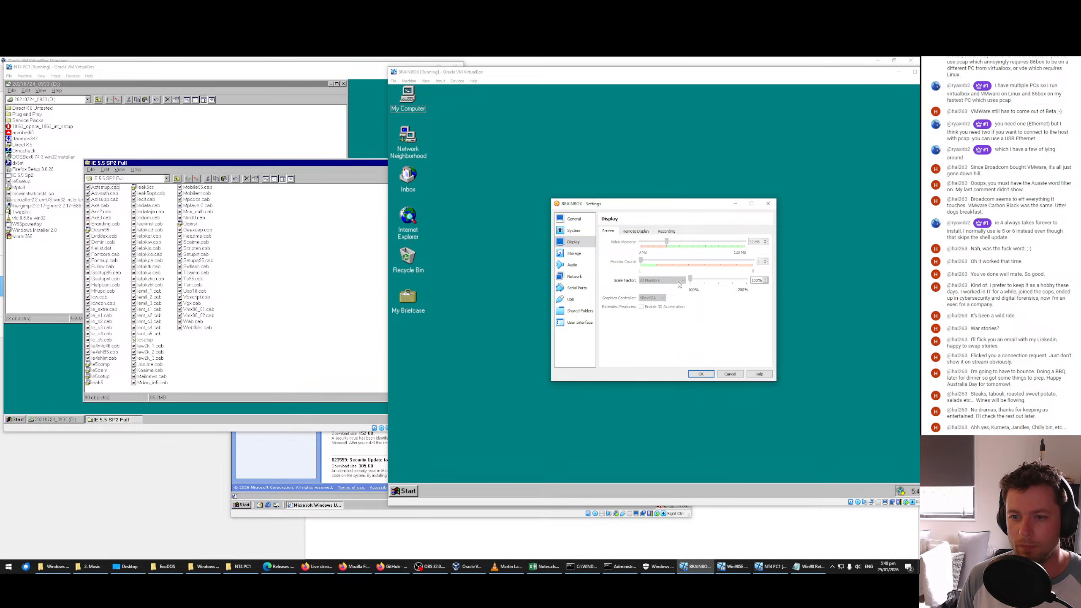
left_click(701, 374)
Switch BRAINBOX's font size to Large Fonts and confirm installing the new system font.
right_click(532, 223)
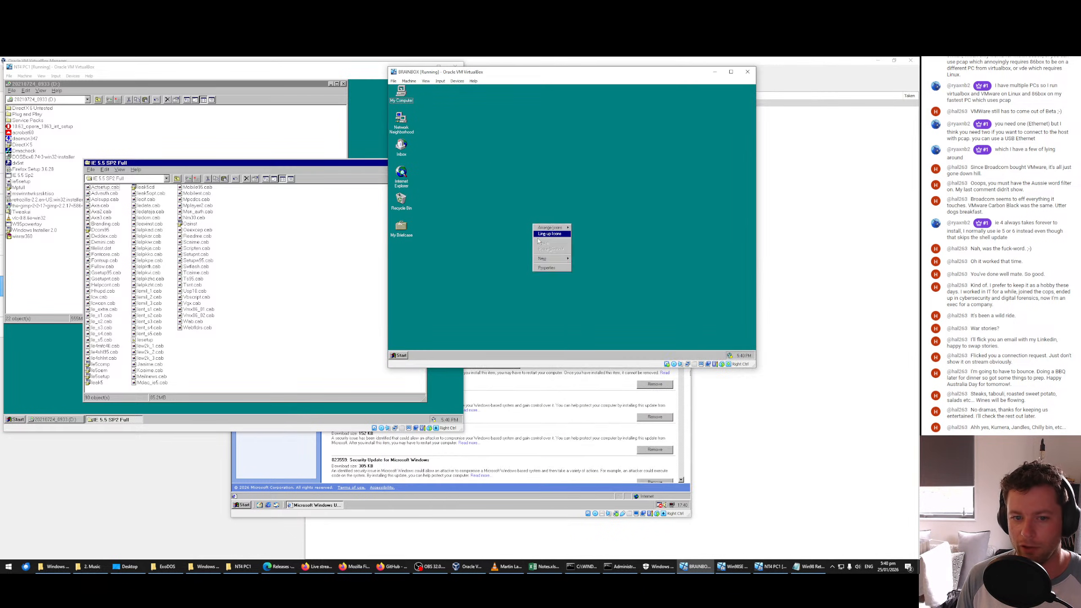
left_click(547, 269)
left_click(483, 239)
left_click(458, 251)
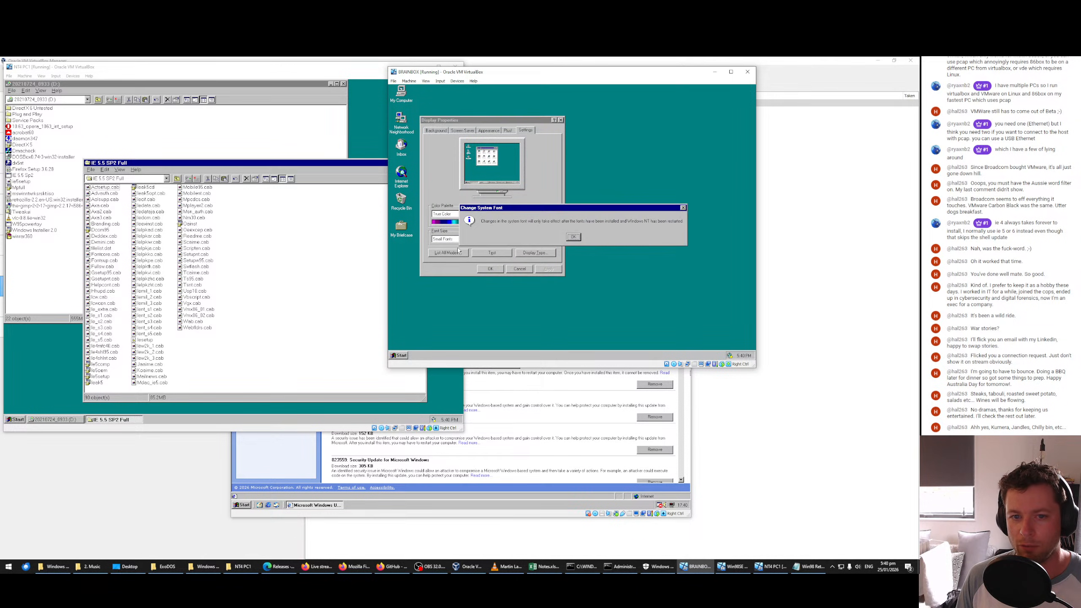
left_click(571, 237)
left_click(483, 239)
left_click(457, 251)
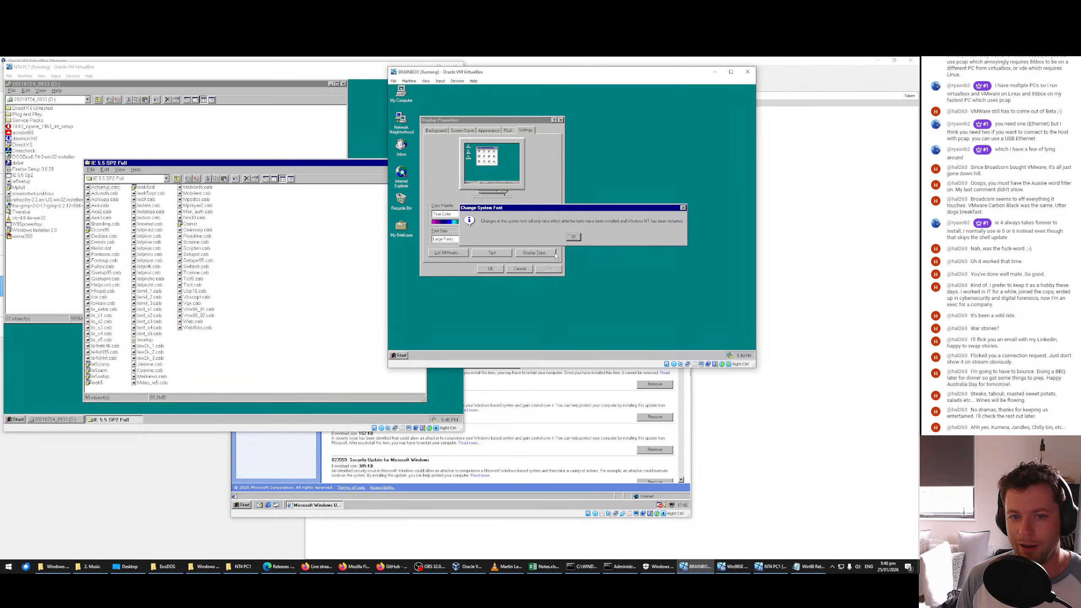
left_click(573, 238)
left_click(491, 271)
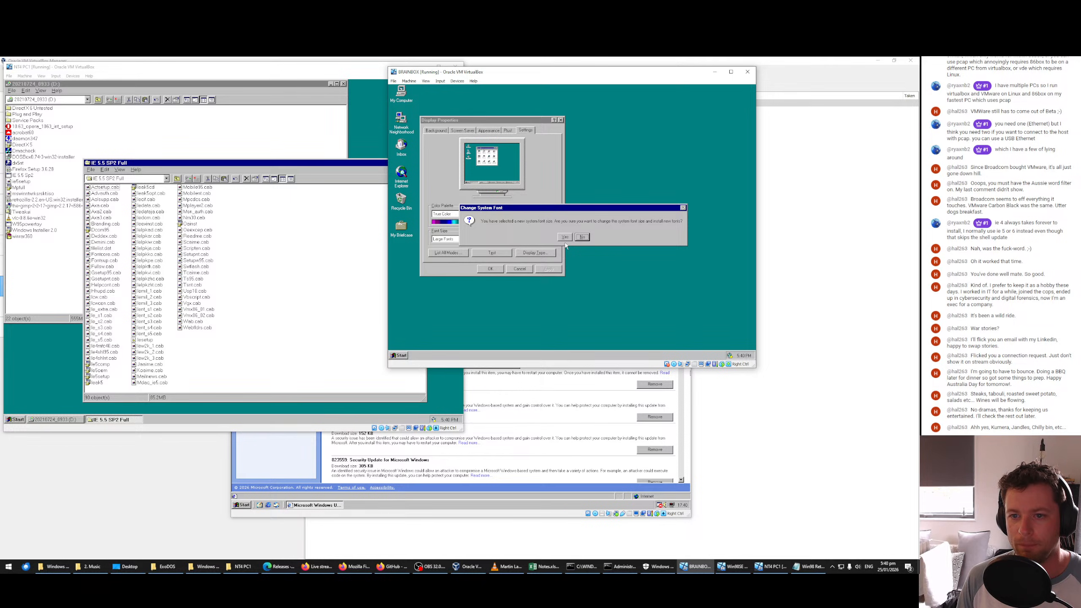
left_click(564, 237)
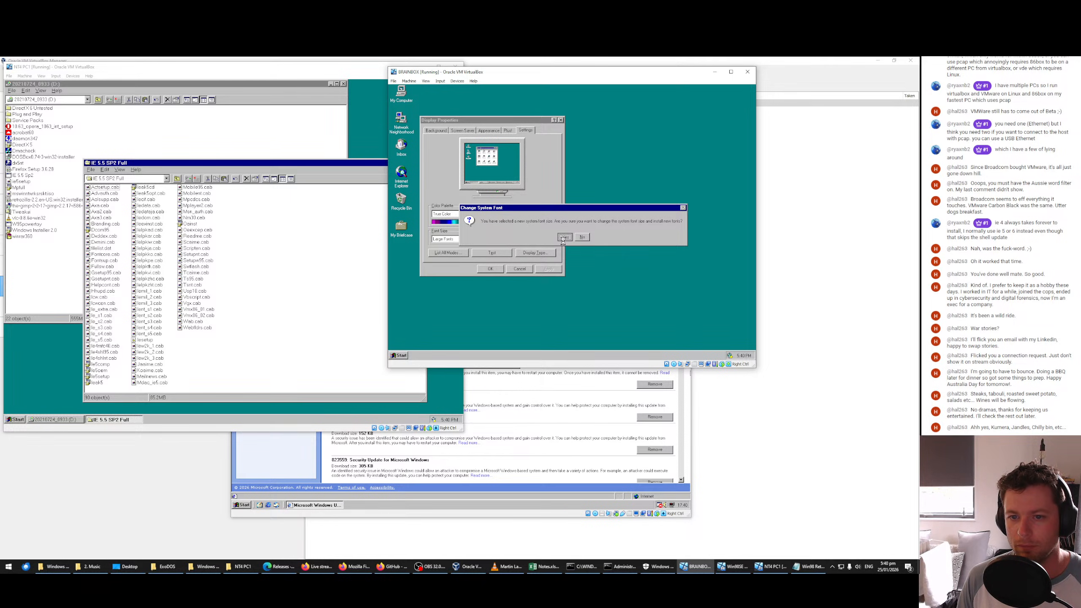
Mount Windows NT 4 Bundle.iso for the font files, answer No to All, and restart.
left_click(456, 81)
mouse_move(472, 89)
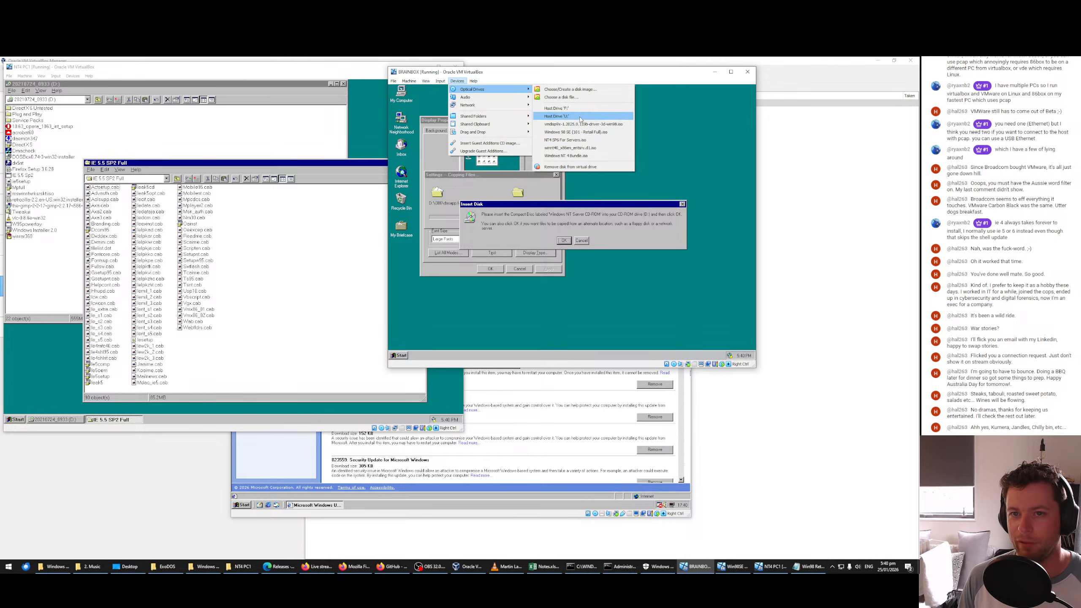
left_click(578, 157)
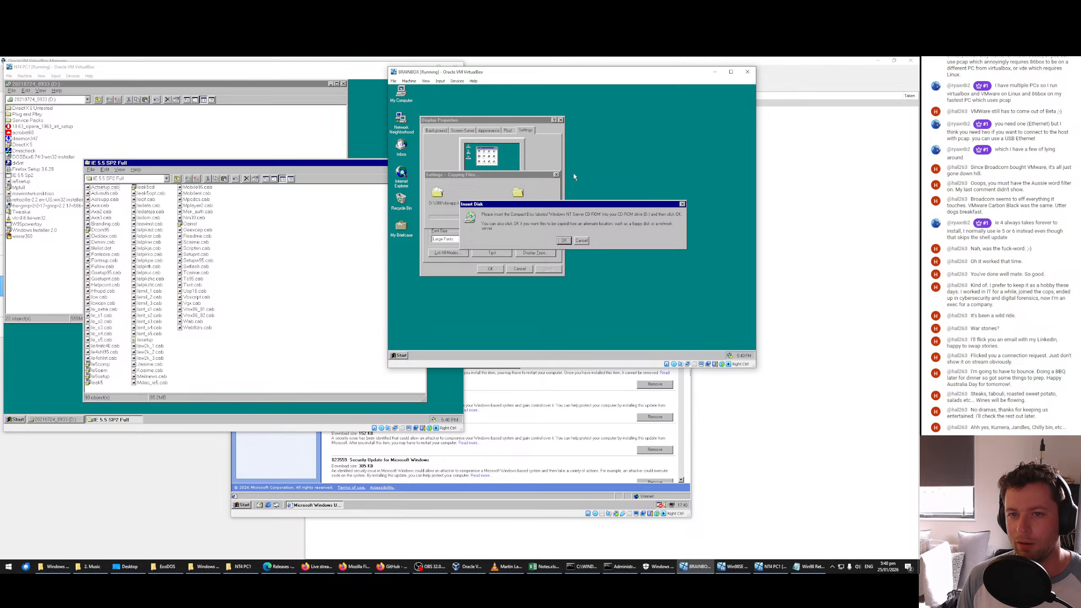
left_click(562, 240)
left_click(571, 242)
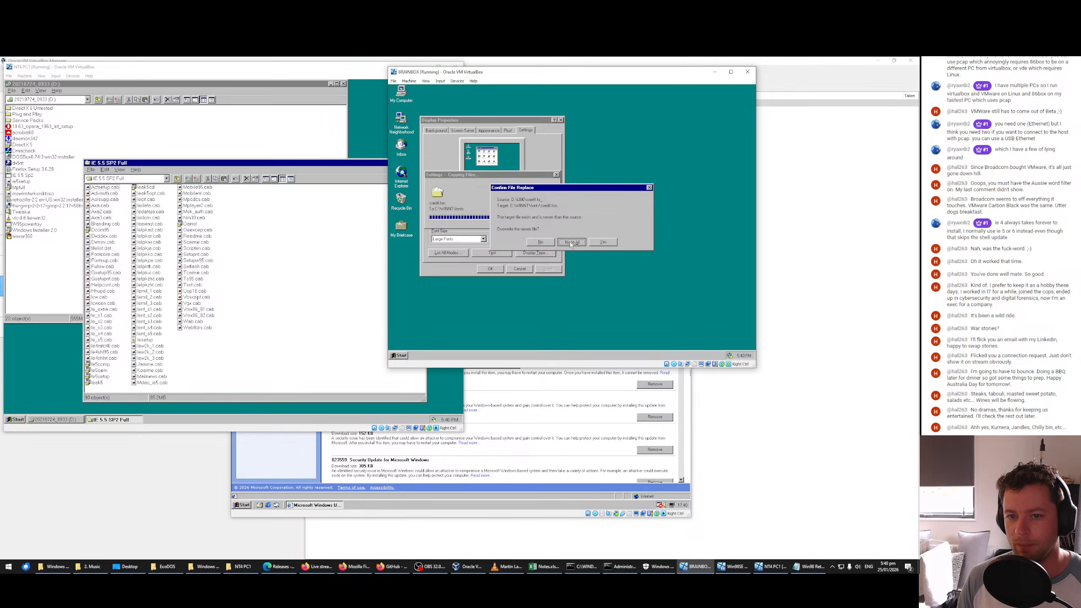
left_click(570, 242)
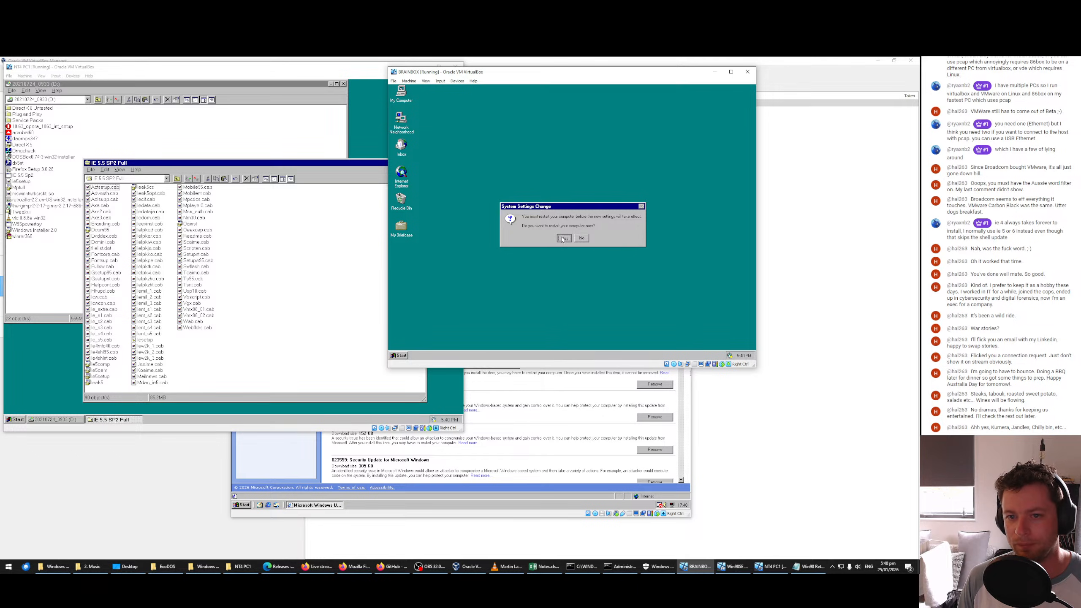
left_click(561, 237)
left_click(456, 81)
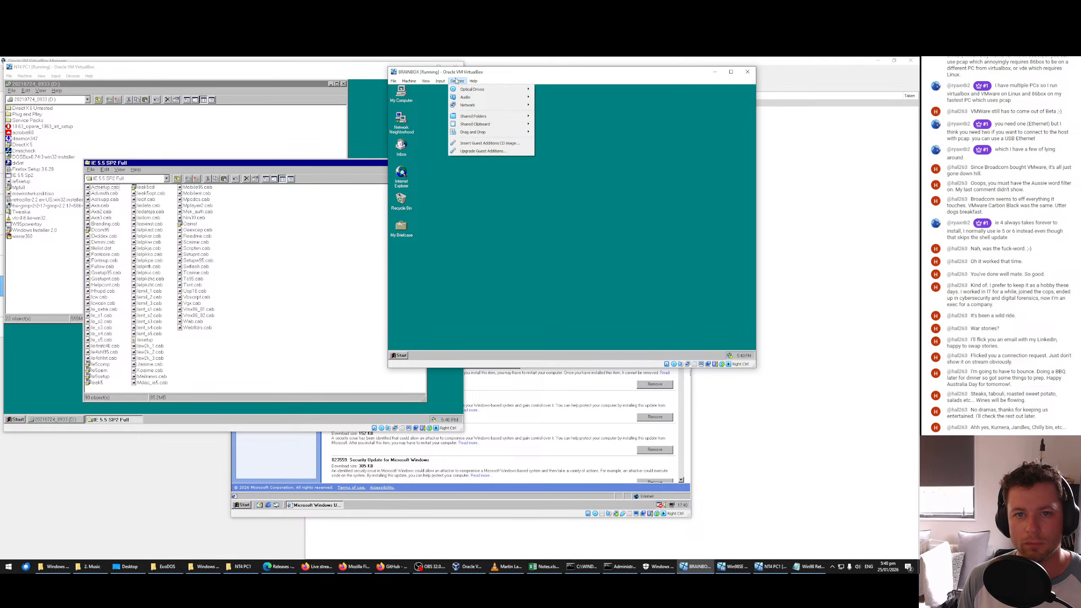
mouse_move(460, 88)
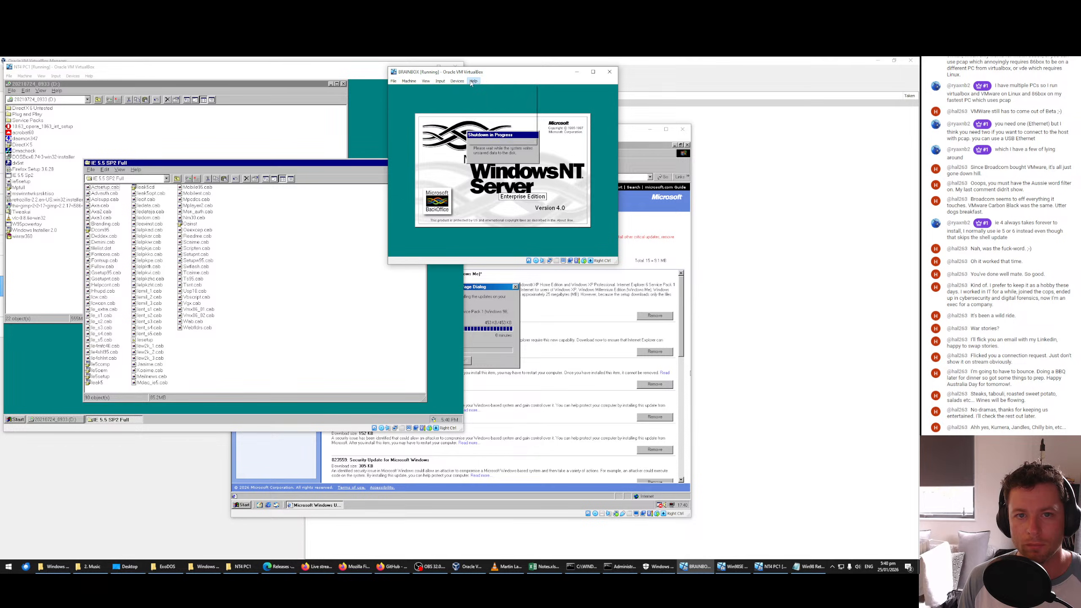
Eject BRAINBOX's disc and close PC1's IE 5.5 SP2 Full and D: drive windows.
left_click(538, 165)
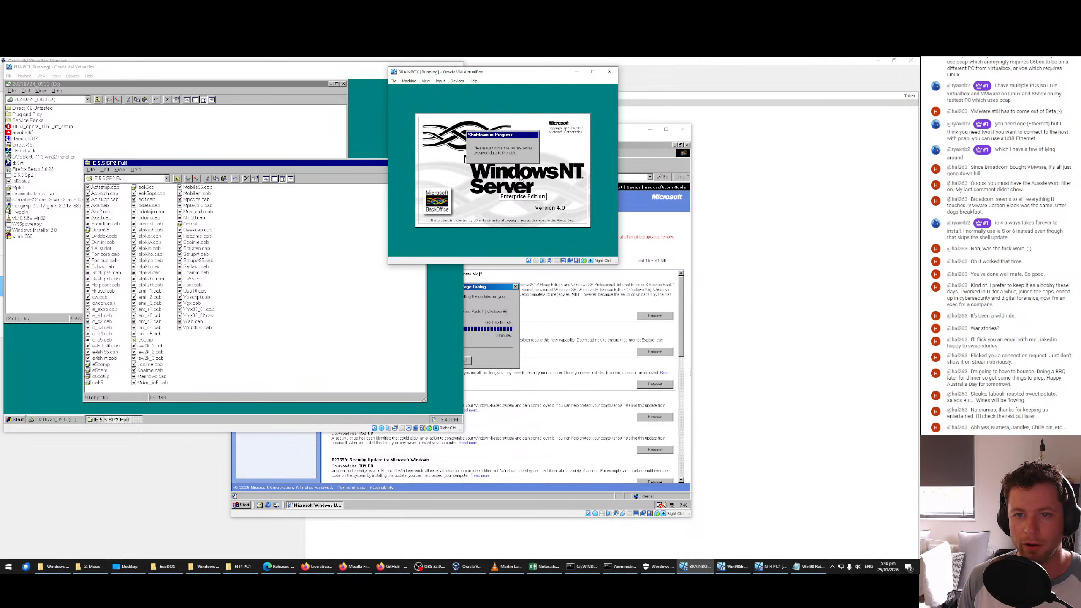
left_click_drag(478, 66, 674, 92)
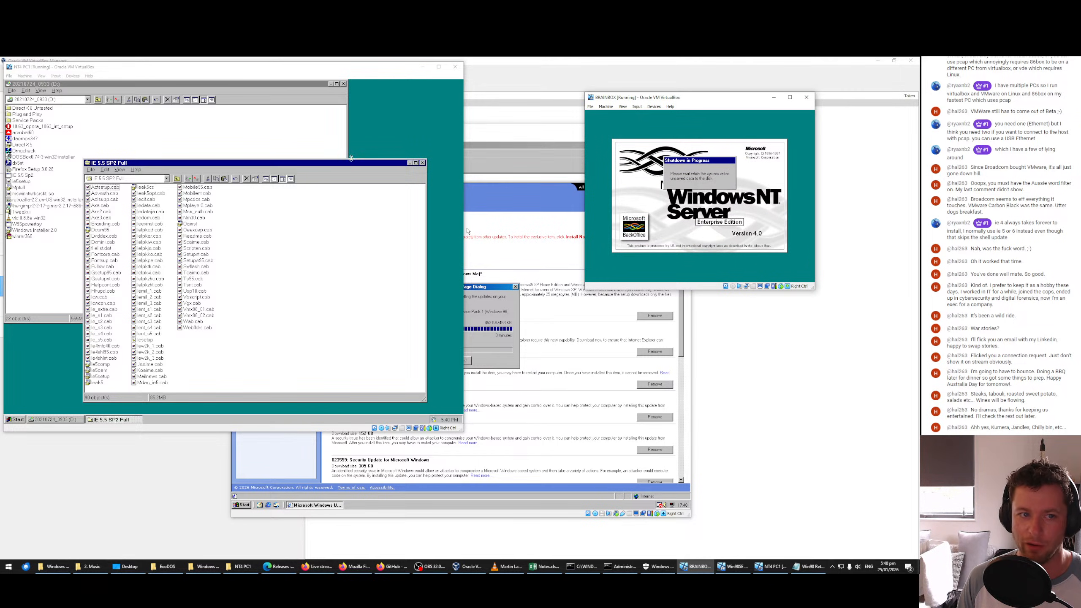
left_click(422, 163)
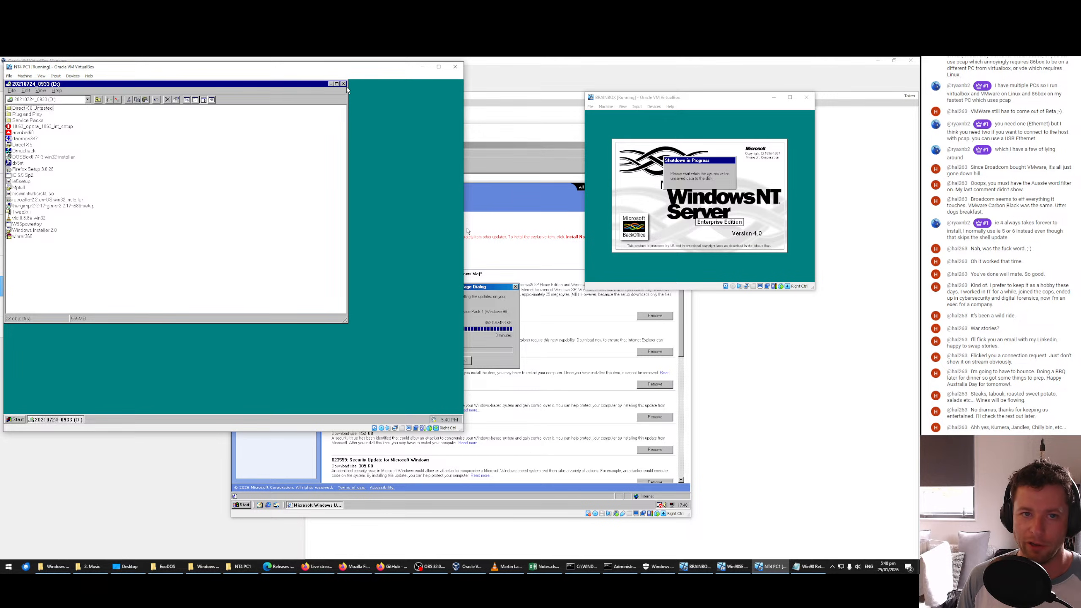
left_click(343, 84)
Launch Internet Explorer on PC1 and set up its connection manually through the LAN.
double_click(17, 192)
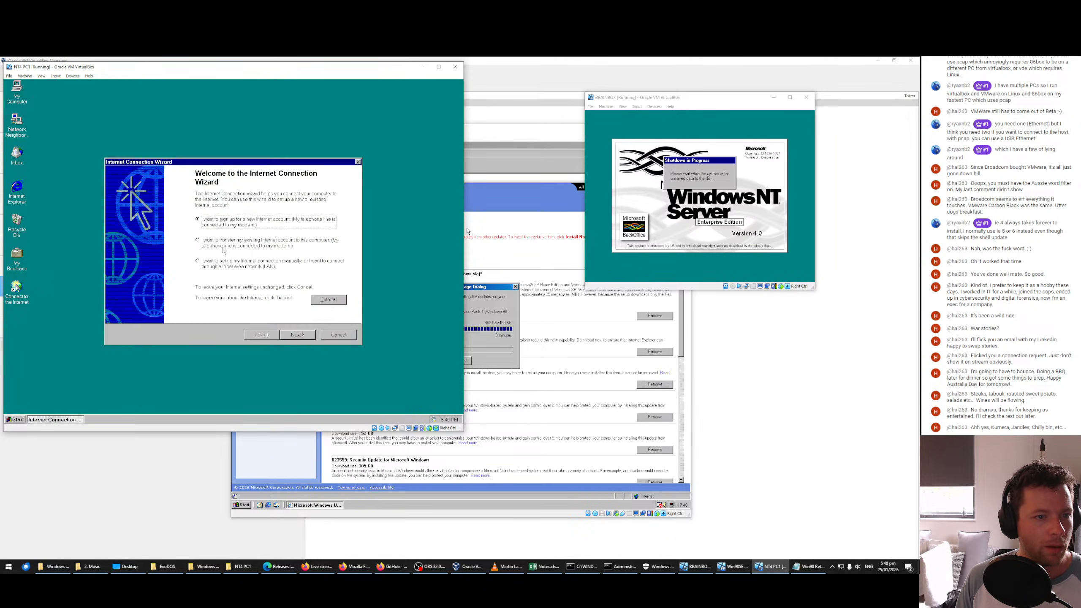
left_click(238, 265)
left_click(297, 337)
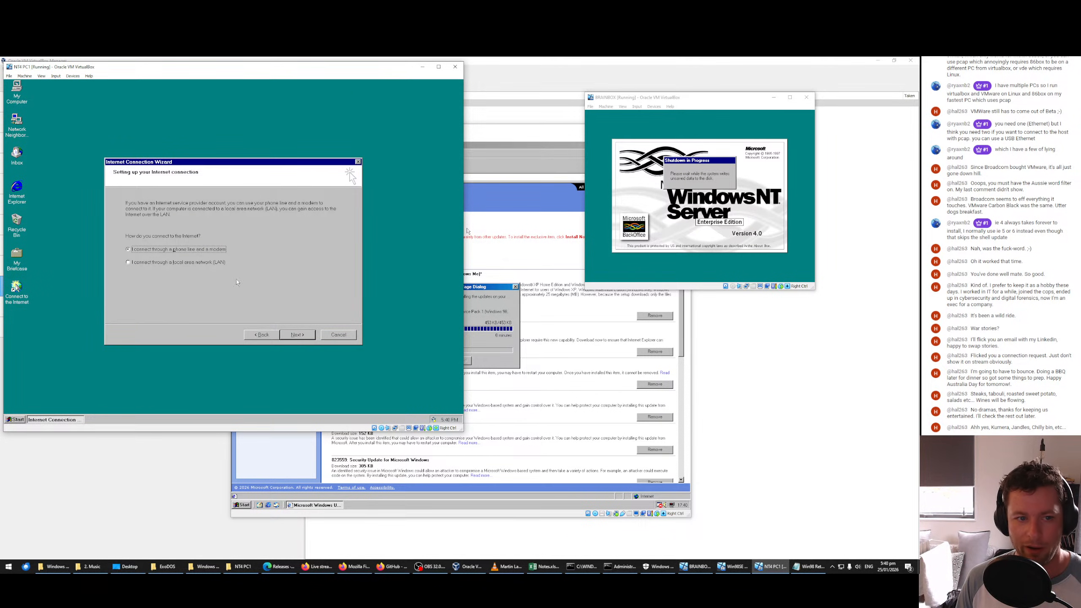
left_click(200, 262)
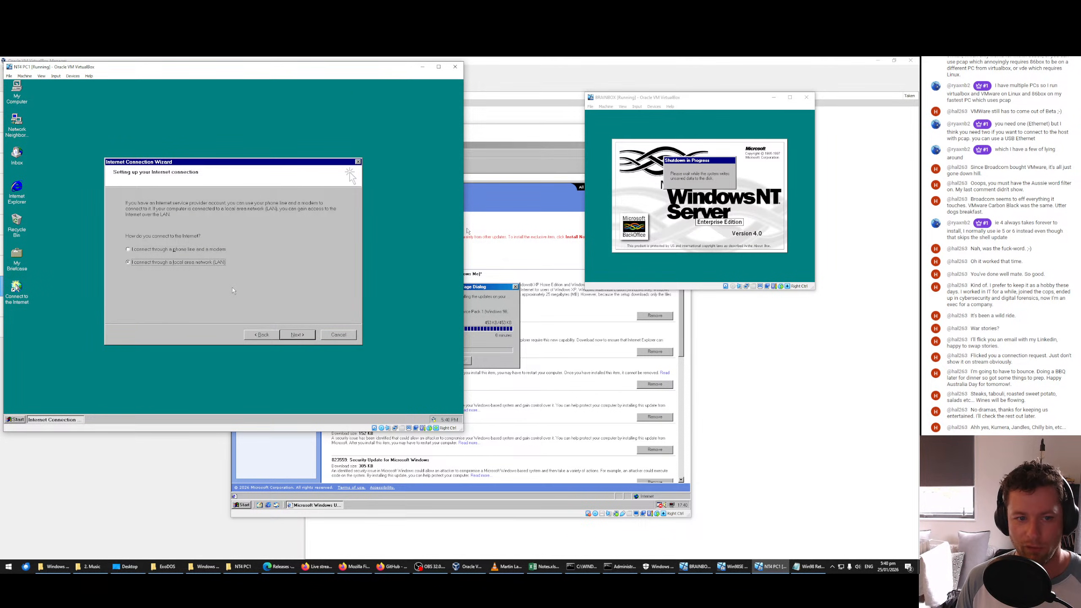
left_click(298, 335)
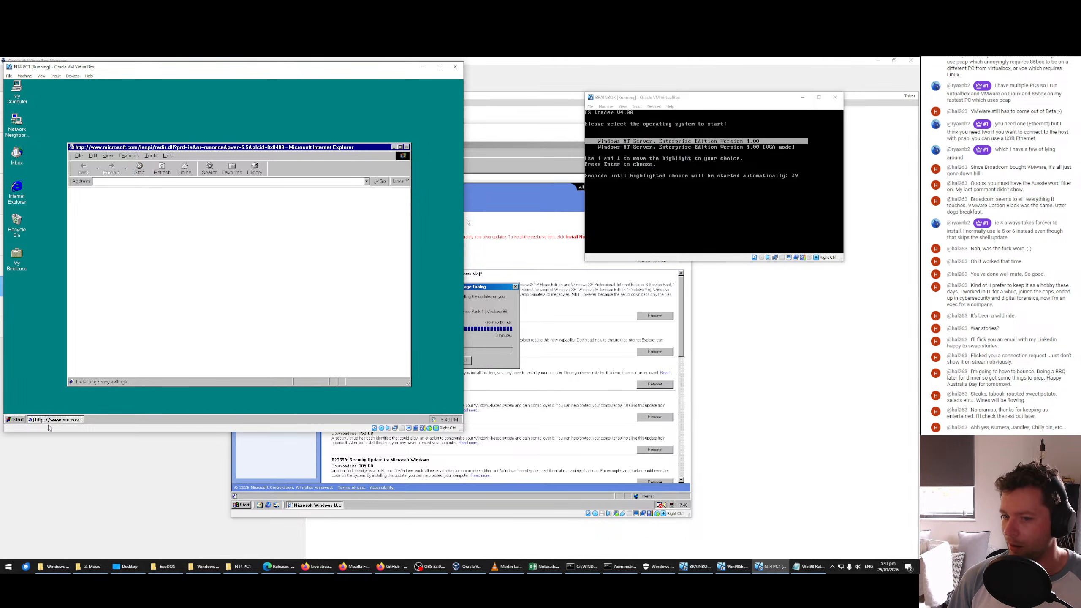
left_click(278, 567)
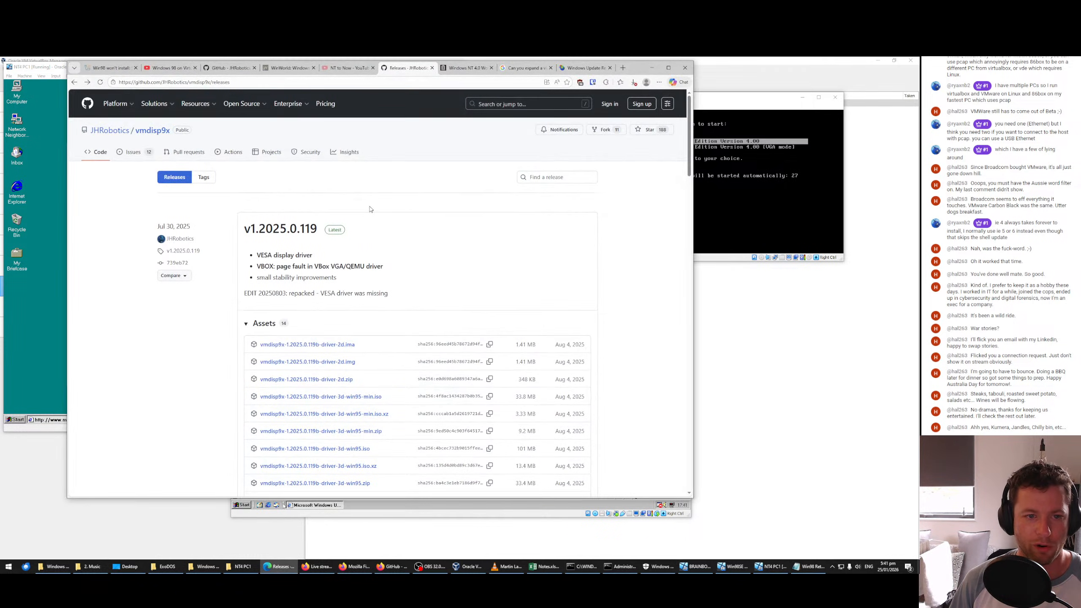
left_click(575, 69)
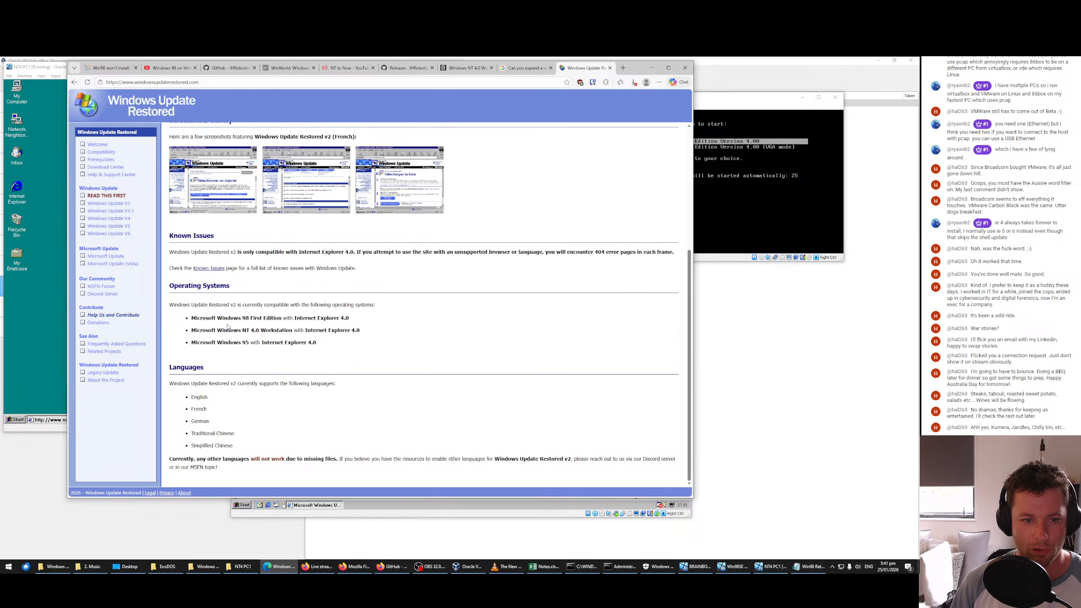
mouse_move(344, 337)
left_mouse_down()
mouse_move(206, 305)
mouse_move(228, 318)
mouse_move(334, 318)
left_mouse_up()
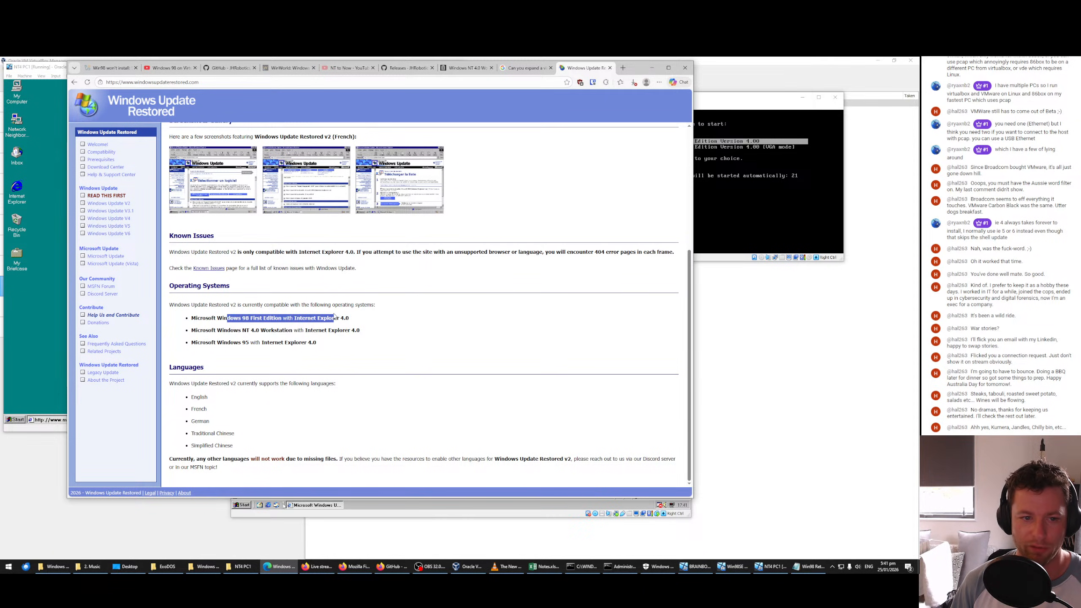
left_click_drag(230, 329, 382, 324)
left_click_drag(273, 344, 128, 342)
left_click(121, 213)
scroll(256, 298, "down", 7)
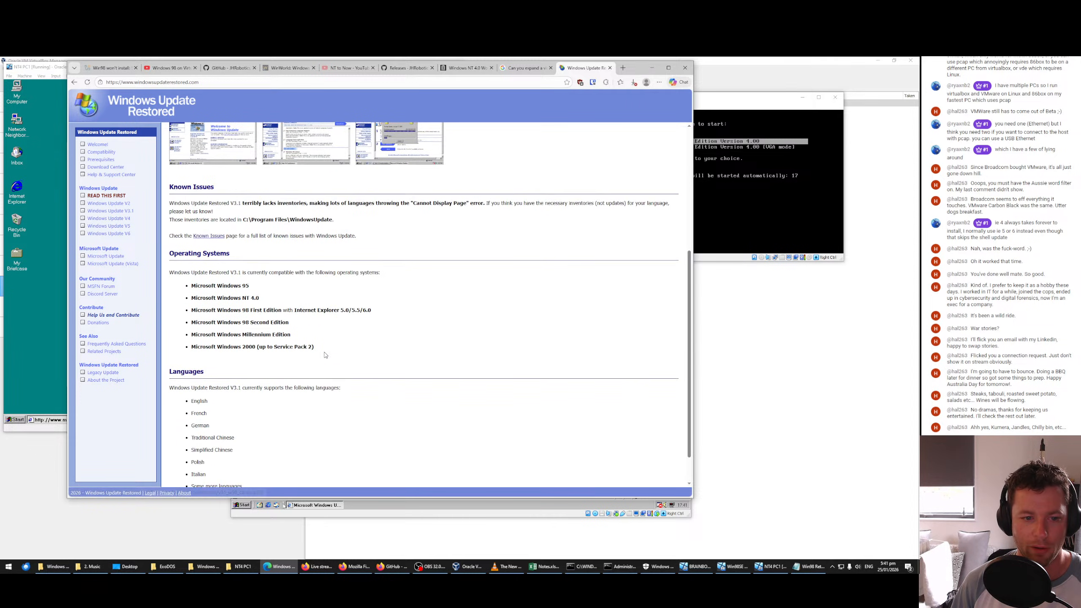
left_click_drag(268, 301, 236, 294)
scroll(237, 295, "up", 3)
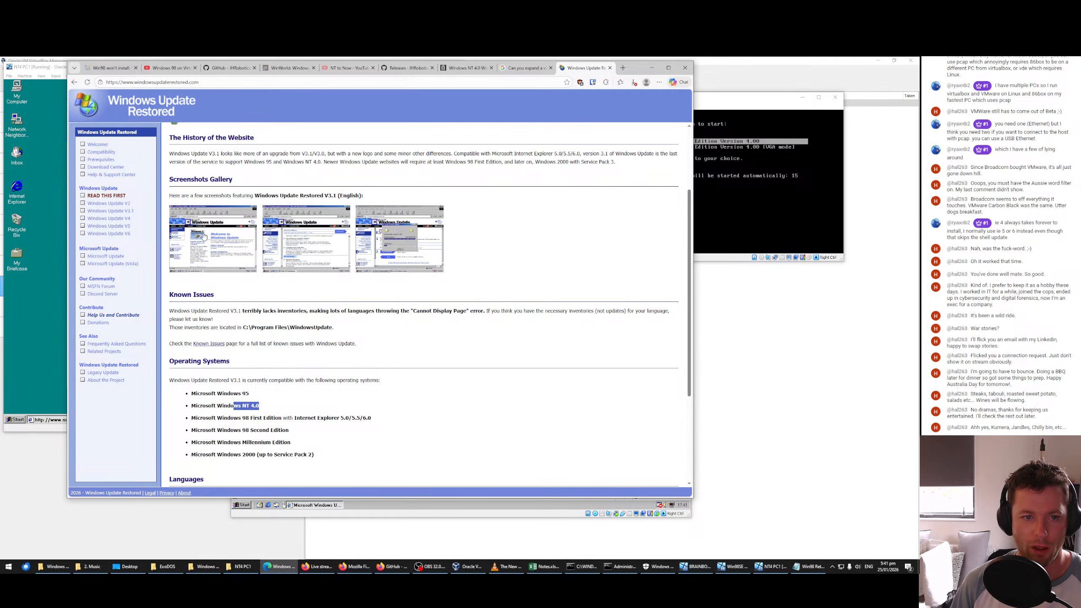
scroll(343, 419, "down", 2)
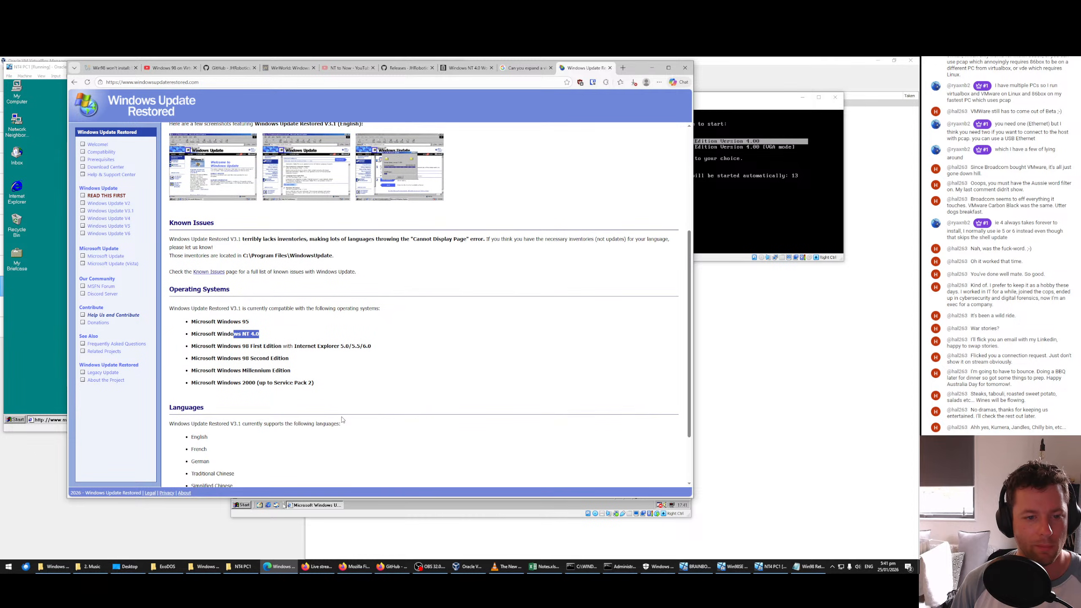
scroll(344, 419, "up", 1)
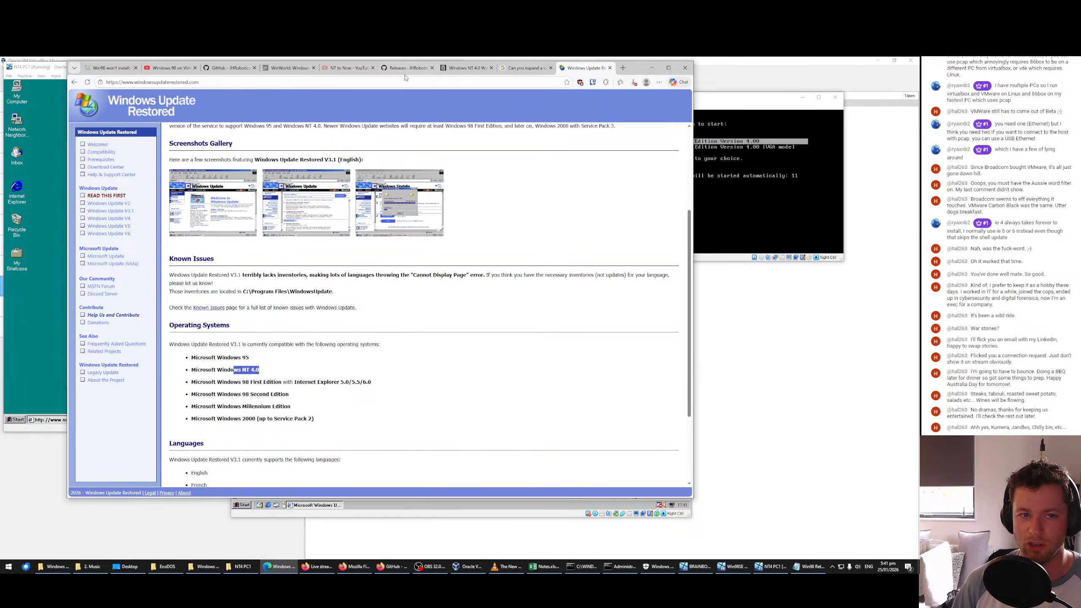
scroll(337, 305, "up", 4)
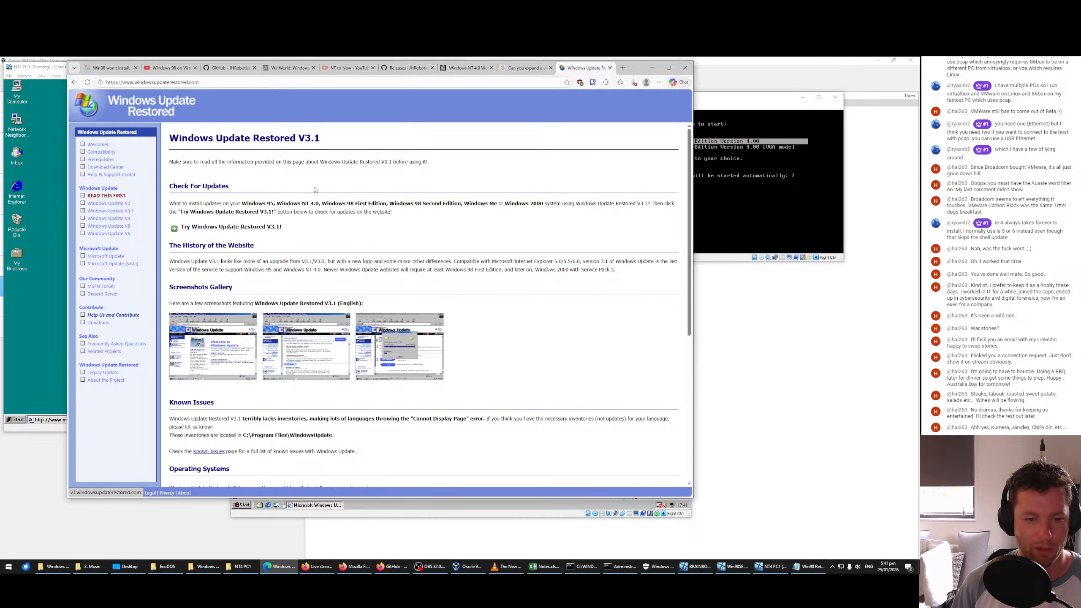
Set PC1's Internet Explorer home page to blank in Internet Options.
left_click(652, 68)
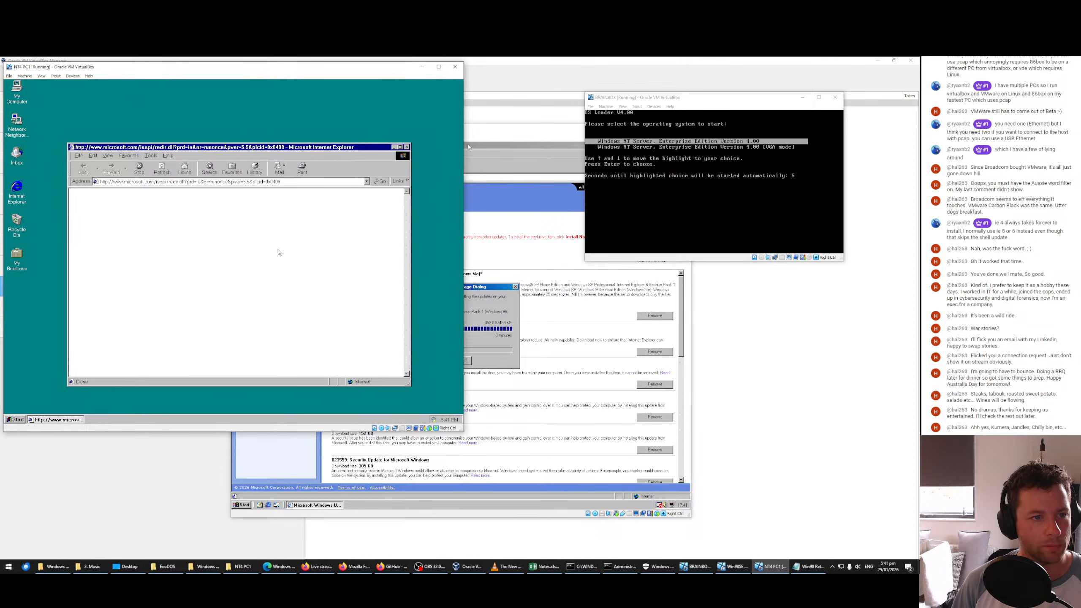
left_click(151, 156)
left_click(170, 195)
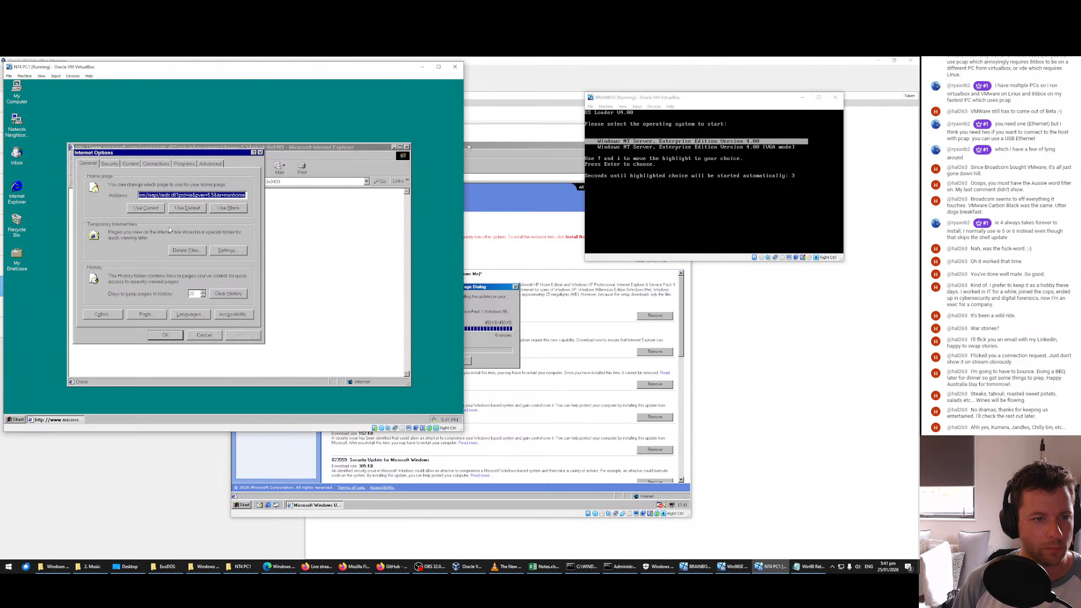
left_click(227, 208)
left_click(165, 335)
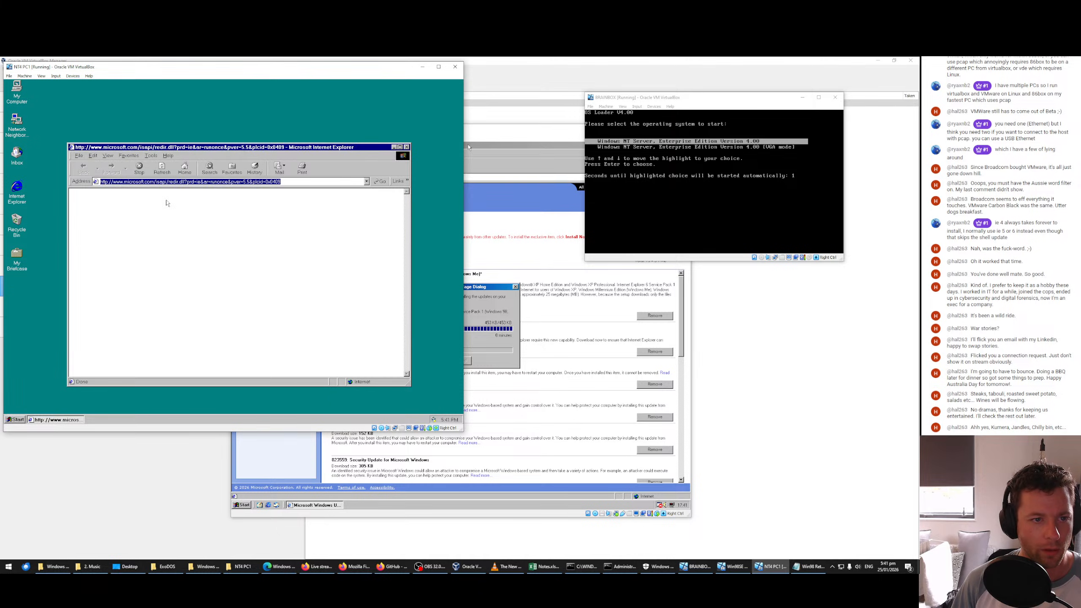
Enter the v3.windowsupdaterestored.com address in PC1's Internet Explorer and load it.
type("http")
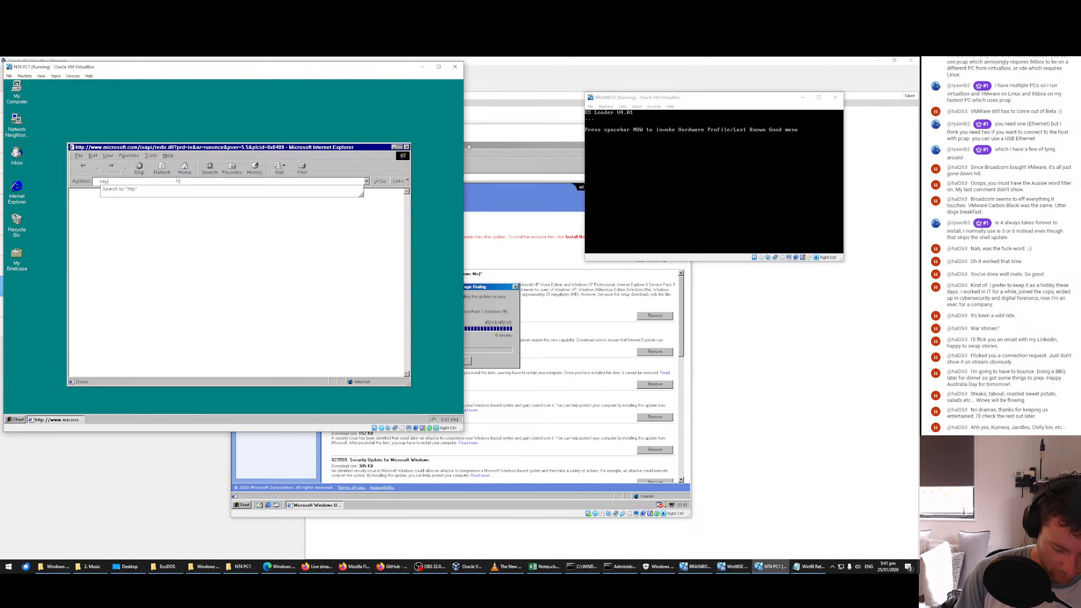
type("://v3")
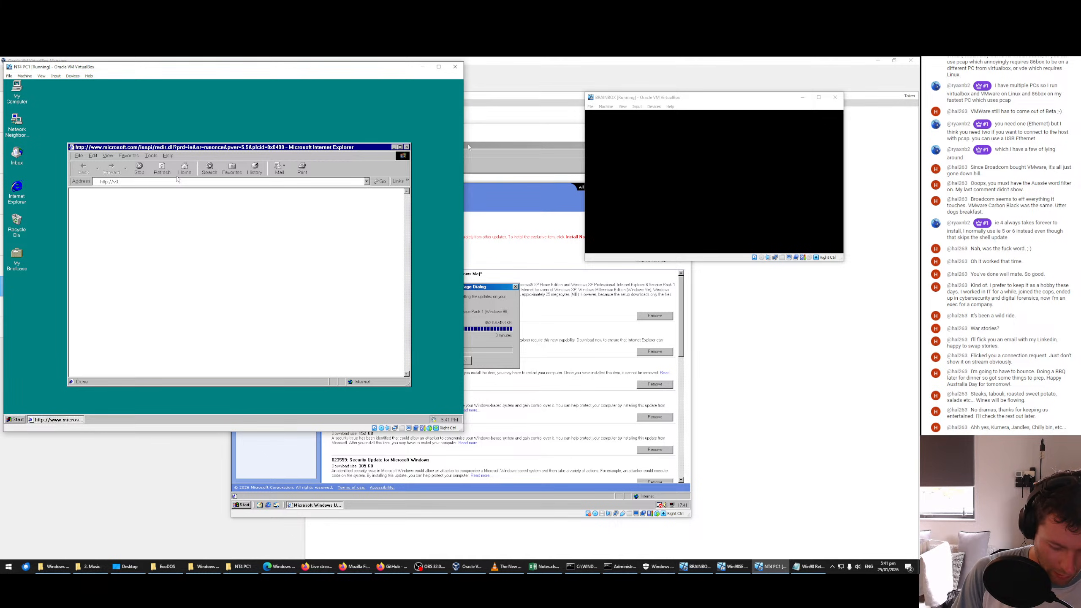
type(".windoiwsupdate")
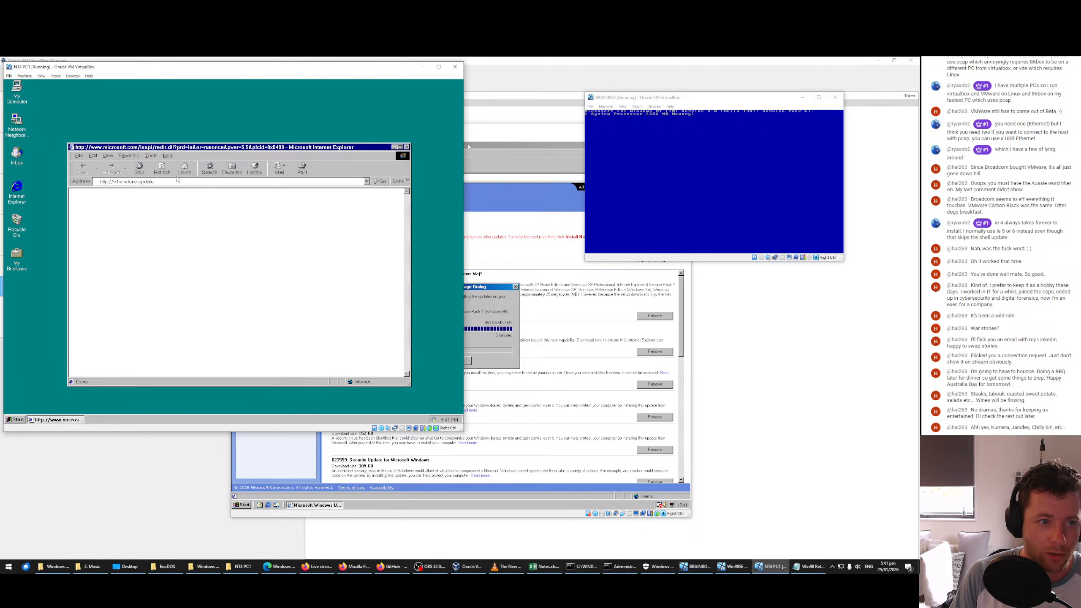
key("BackSpace")
key("BackSpace")
key("BackSpace")
key("BackSpace")
key("BackSpace")
key("BackSpace")
key("BackSpace")
key("BackSpace")
key("BackSpace")
key("BackSpace")
key("BackSpace")
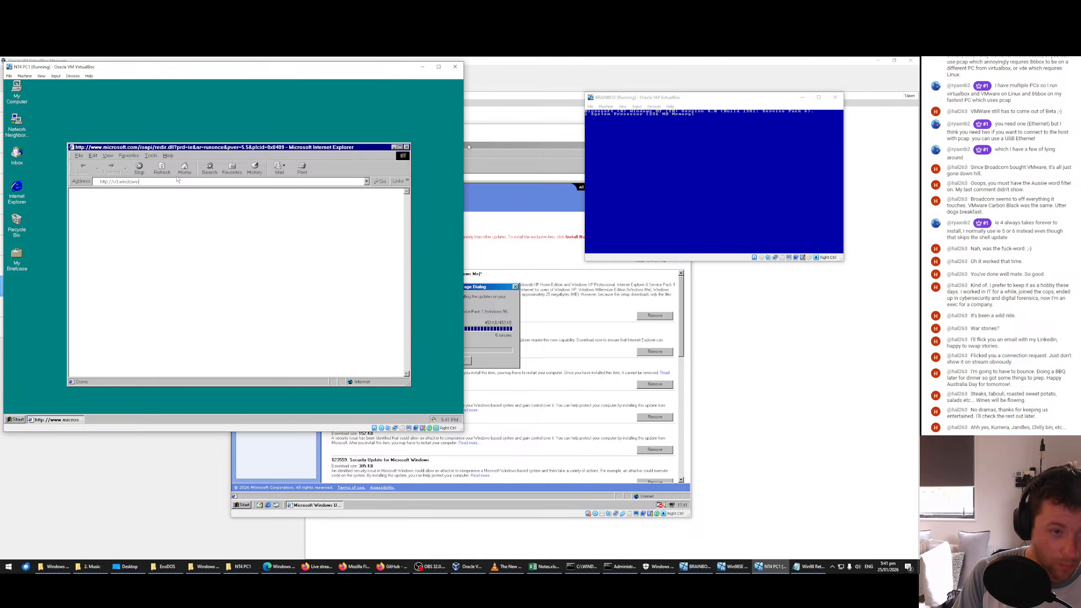
type("updatere")
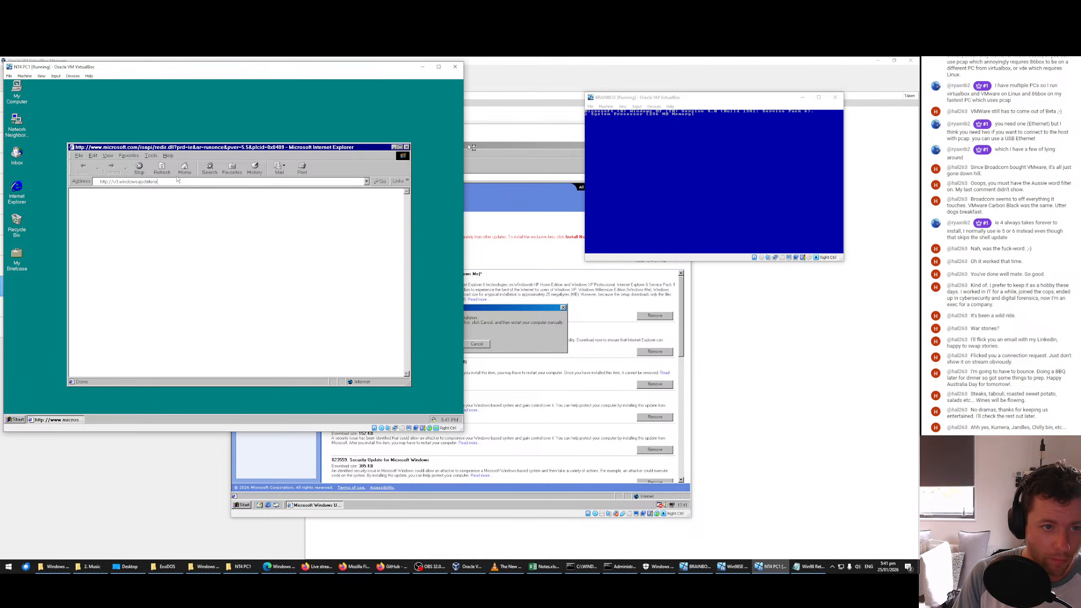
type("stored.com")
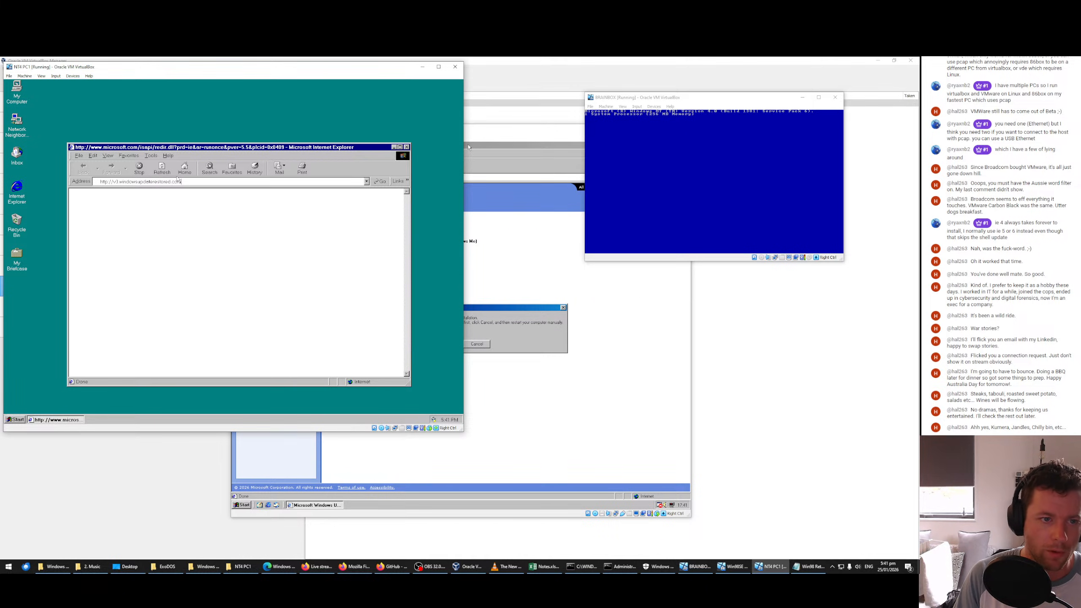
key("Return")
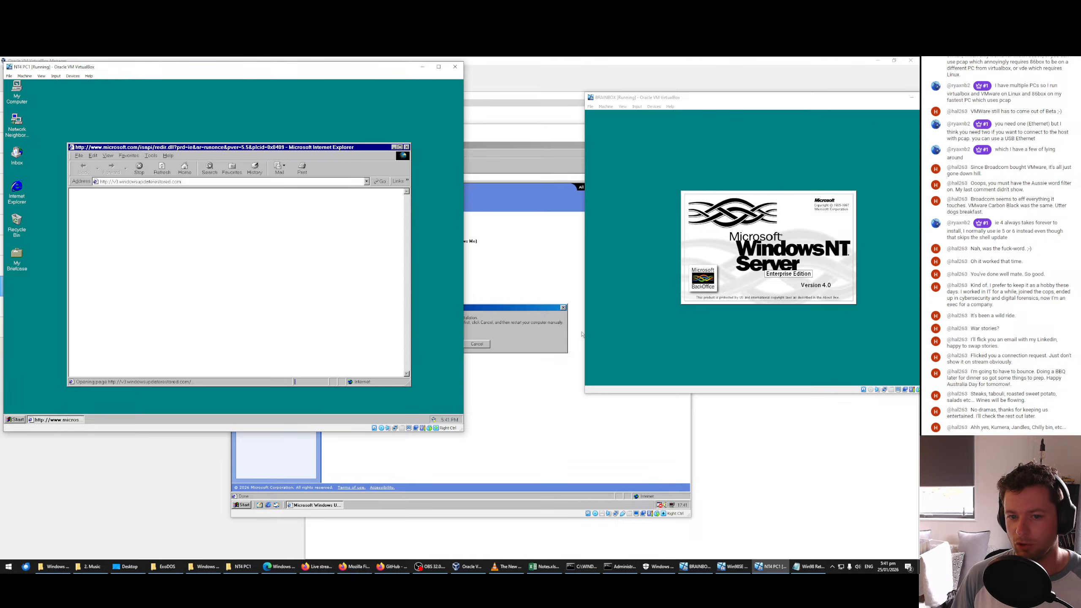
Restart PC2 and log on to BRAINBOX with the administrator password.
left_click(582, 334)
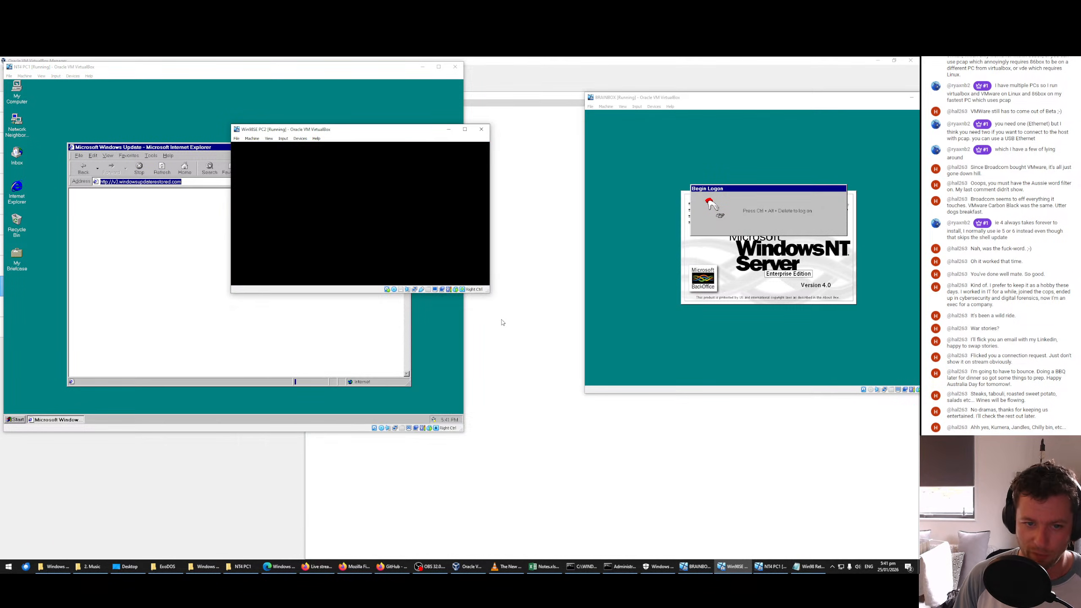
left_click(803, 199)
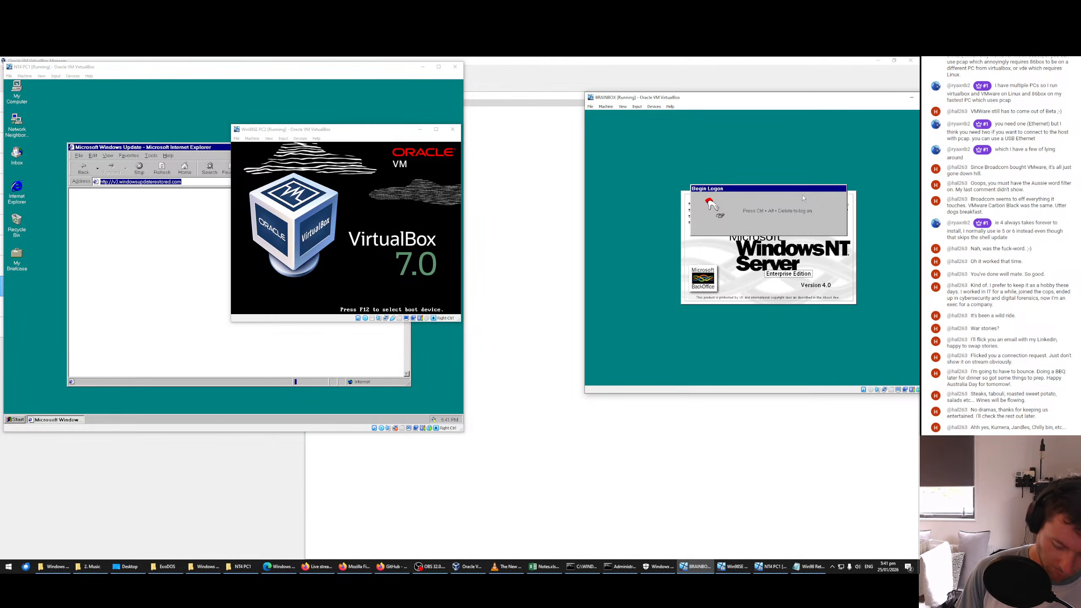
key("ctrl+Delete")
type("*****")
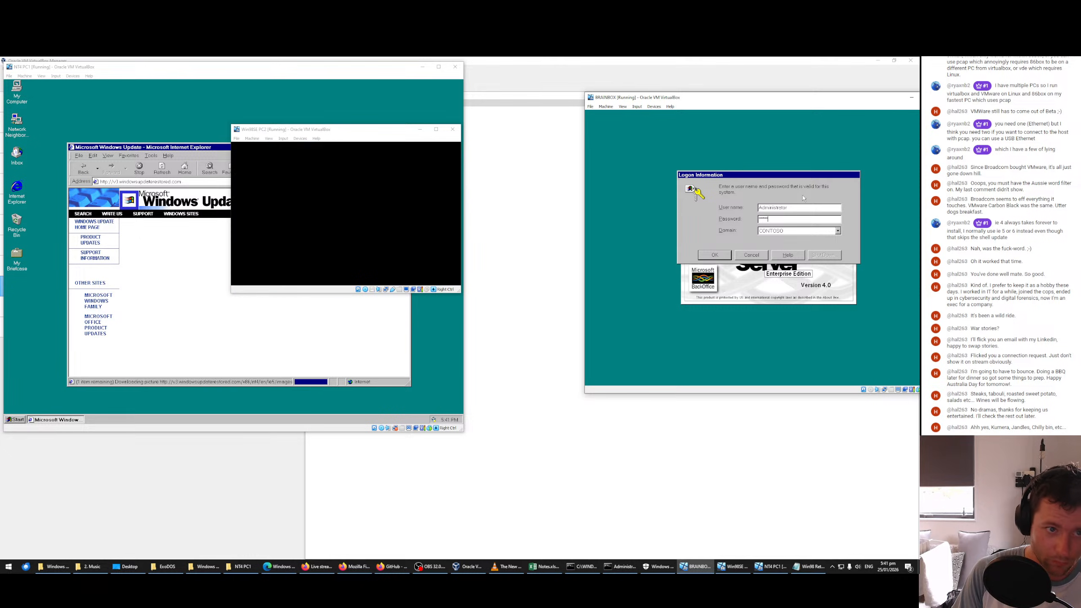
key("Return")
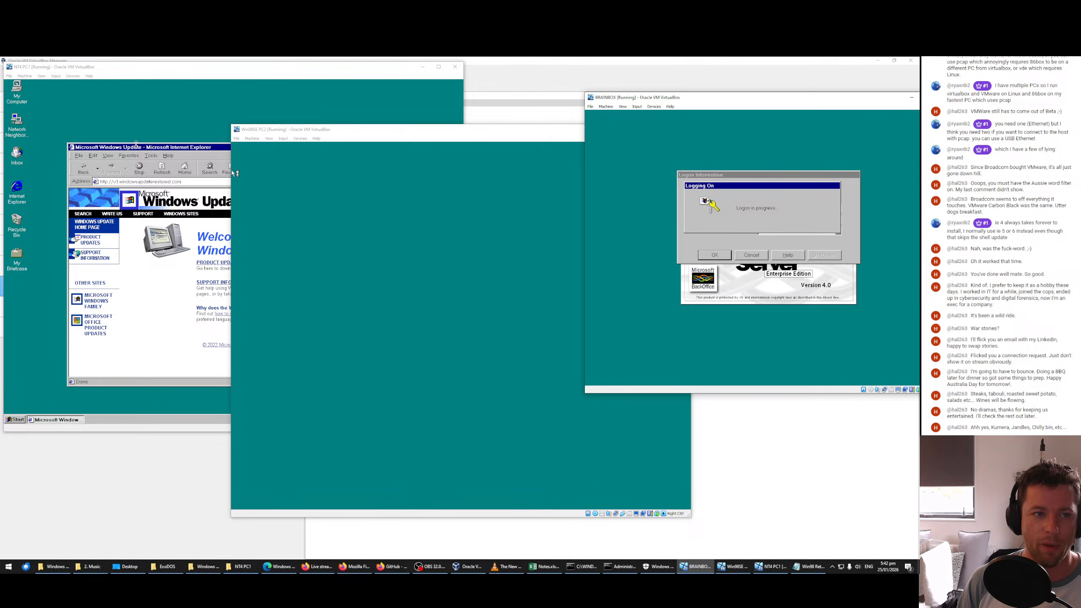
Open Product Updates in PC1's Windows Update, trusting the publisher and accepting both security warnings.
left_click(130, 251)
left_click(93, 246)
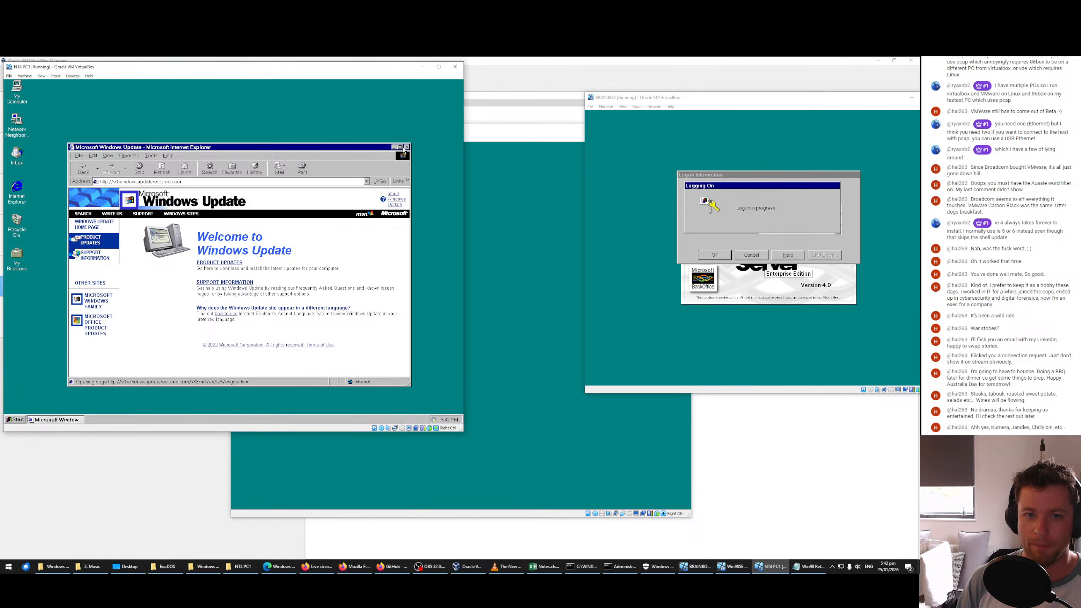
left_click(399, 147)
left_click(530, 252)
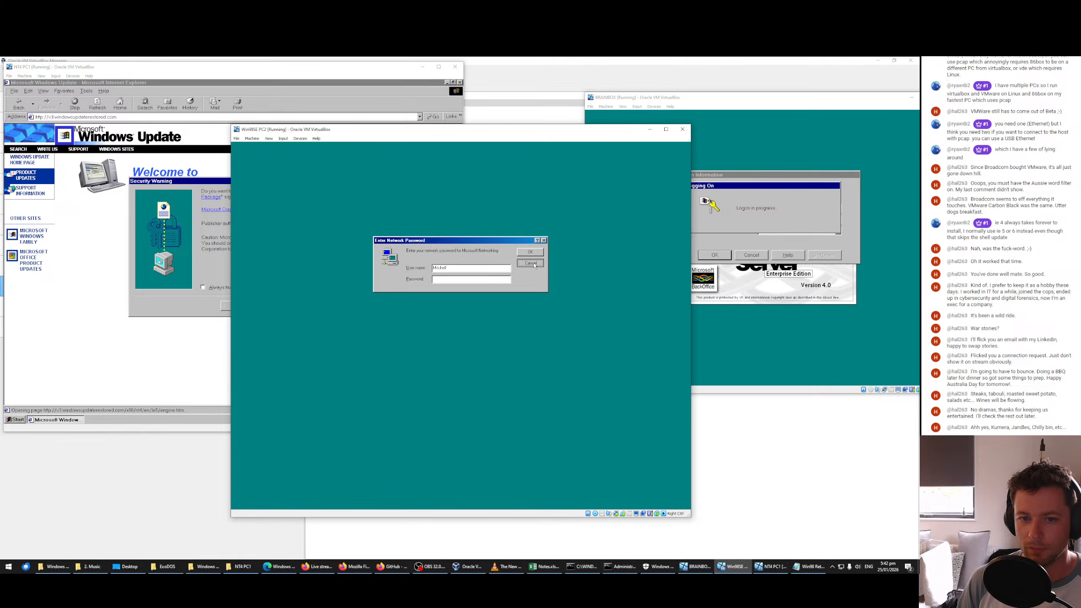
left_click(216, 289)
left_click(246, 306)
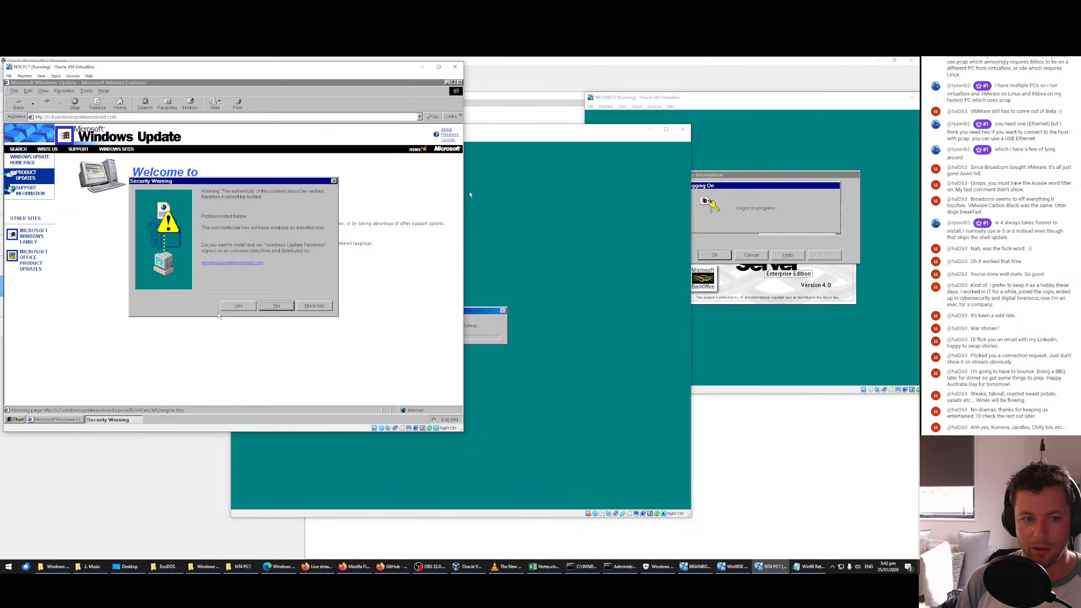
left_click(235, 306)
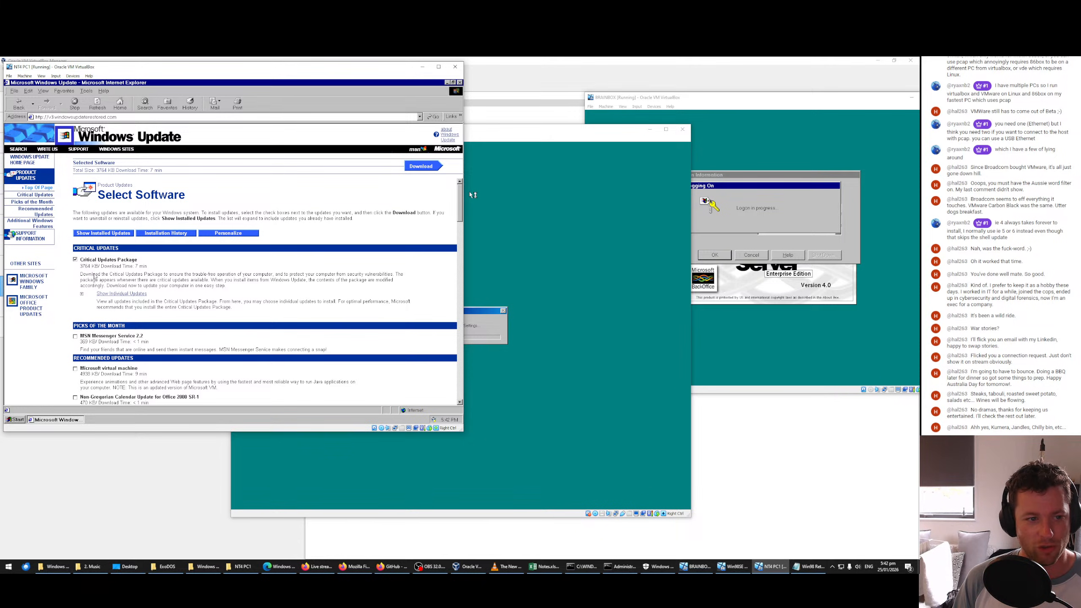
Show the Critical Updates Package's individual updates and scroll through the Select Software list.
left_click(82, 293)
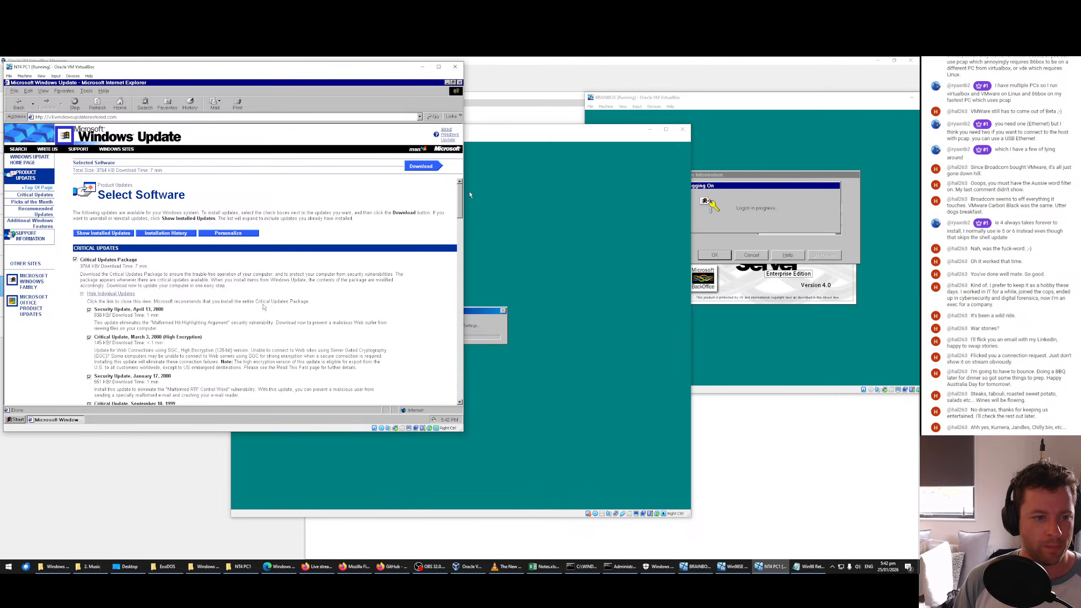
scroll(264, 307, "down", 5)
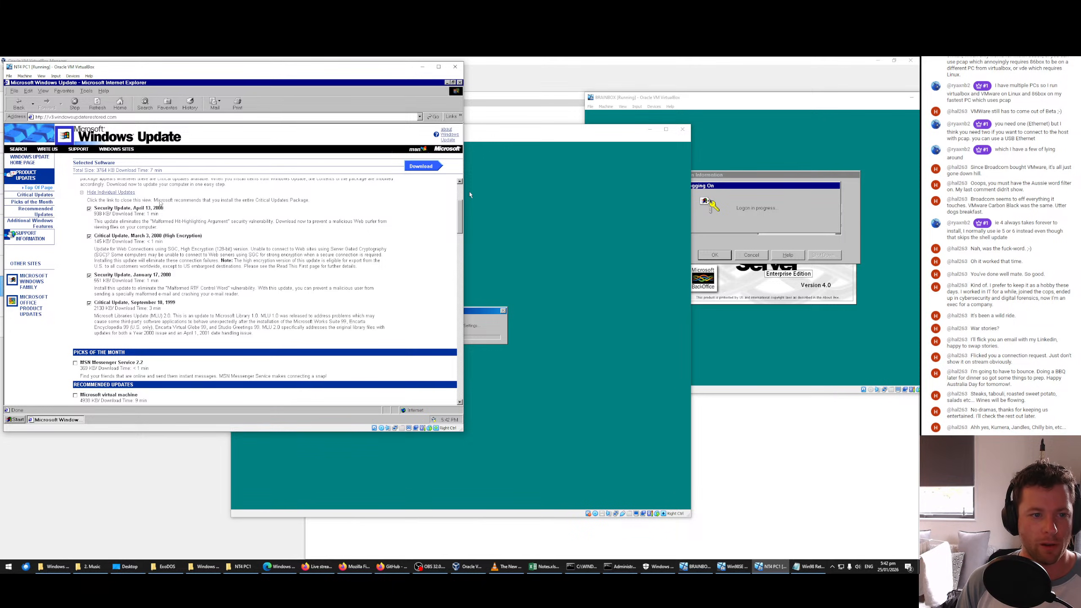
scroll(145, 272, "down", 5)
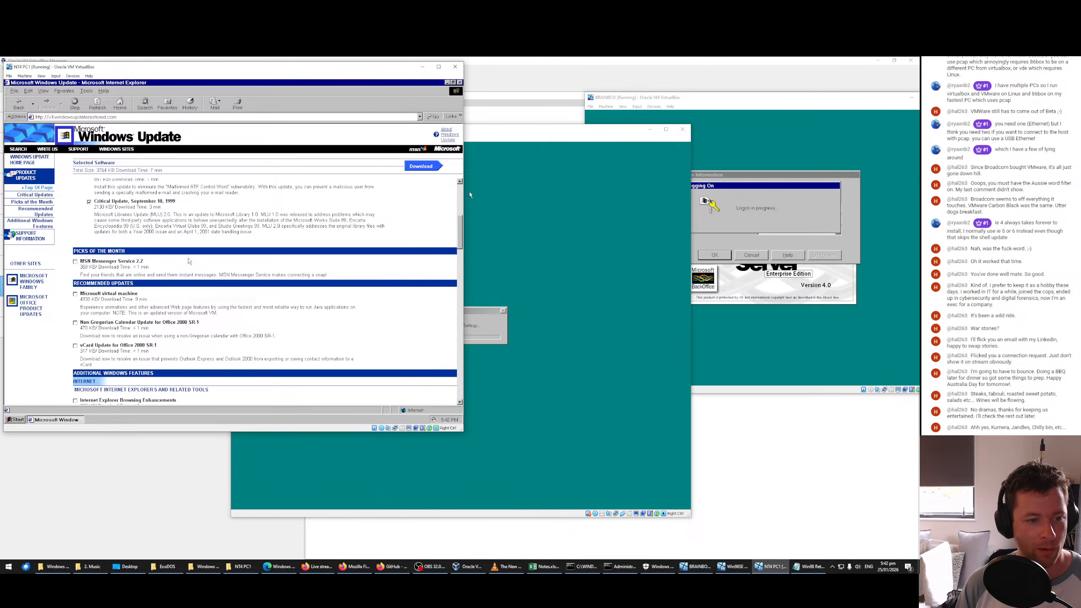
scroll(183, 258, "down", 5)
scroll(183, 258, "down", 15)
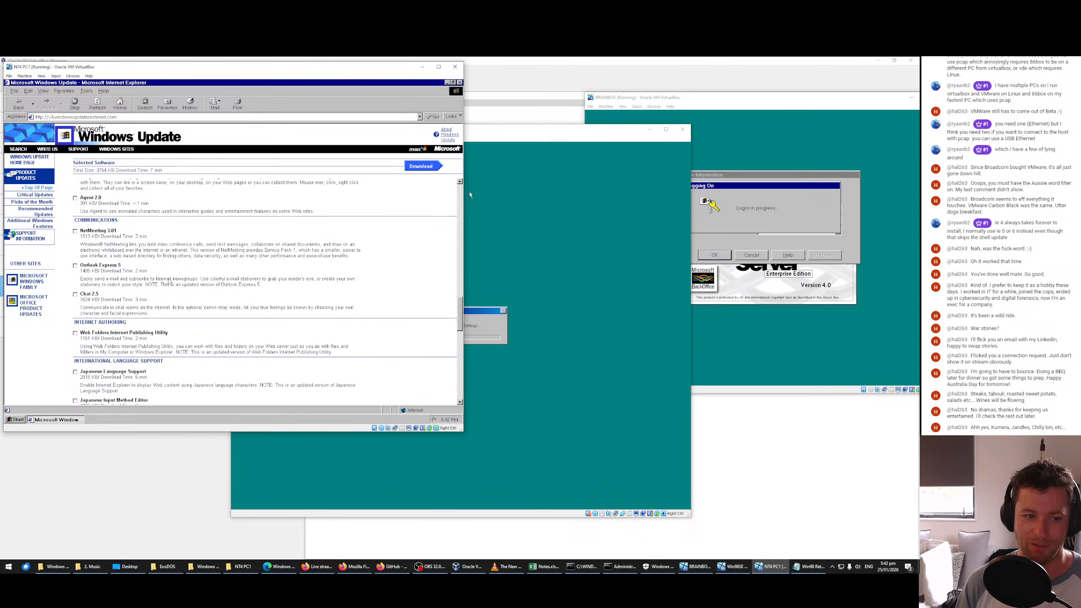
scroll(164, 276, "down", 10)
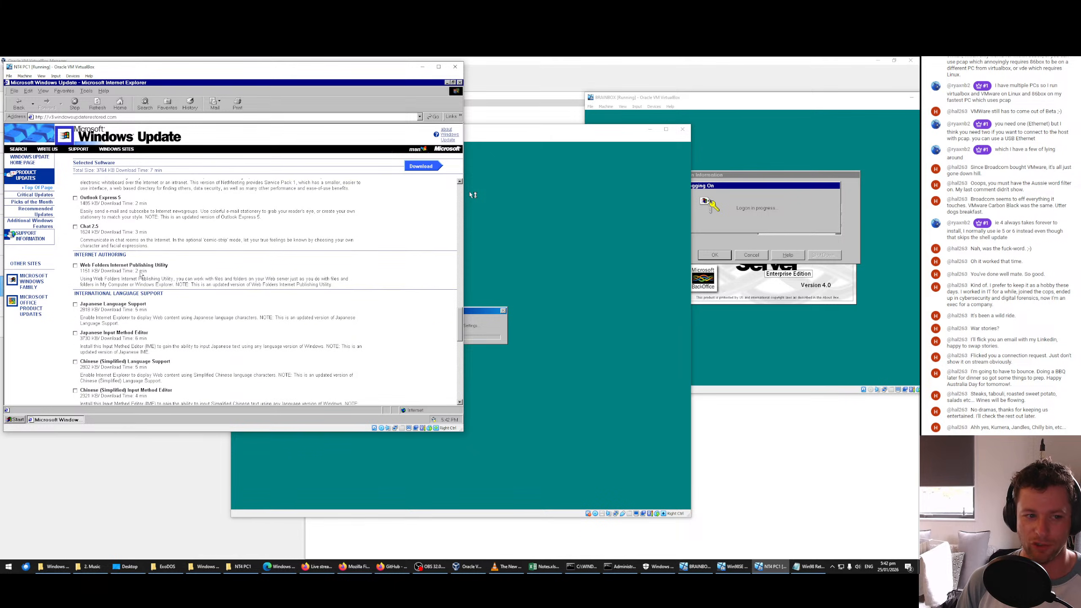
scroll(132, 296, "down", 7)
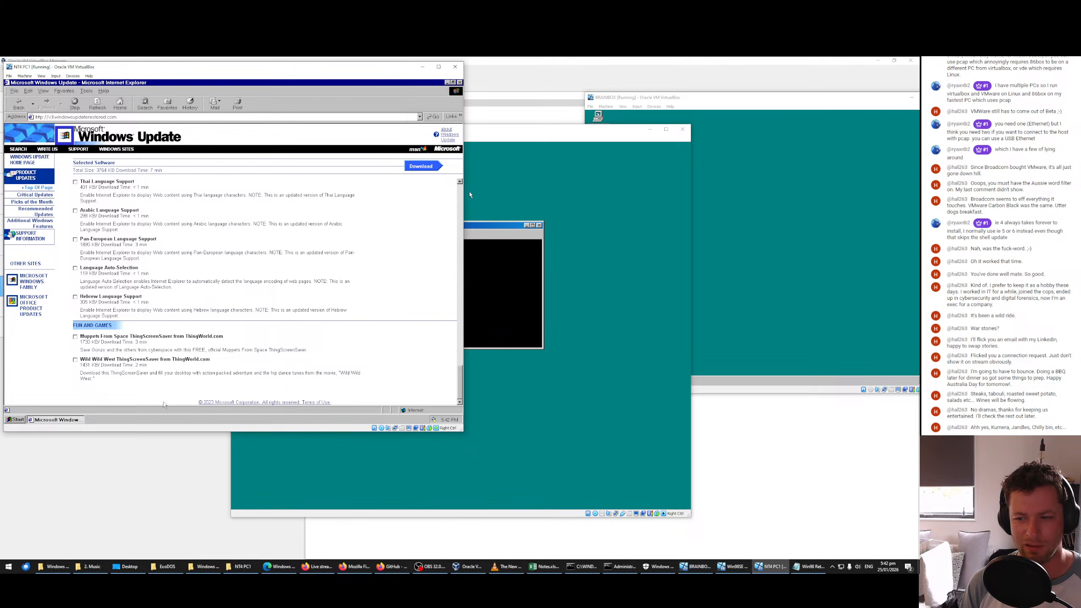
scroll(238, 218, "up", 10)
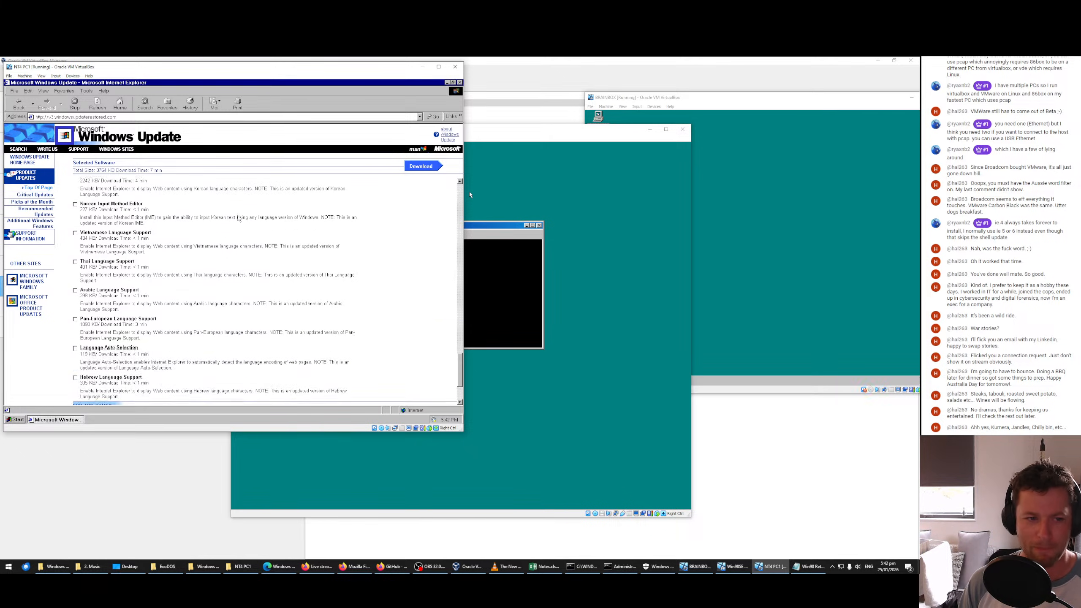
scroll(238, 215, "up", 12)
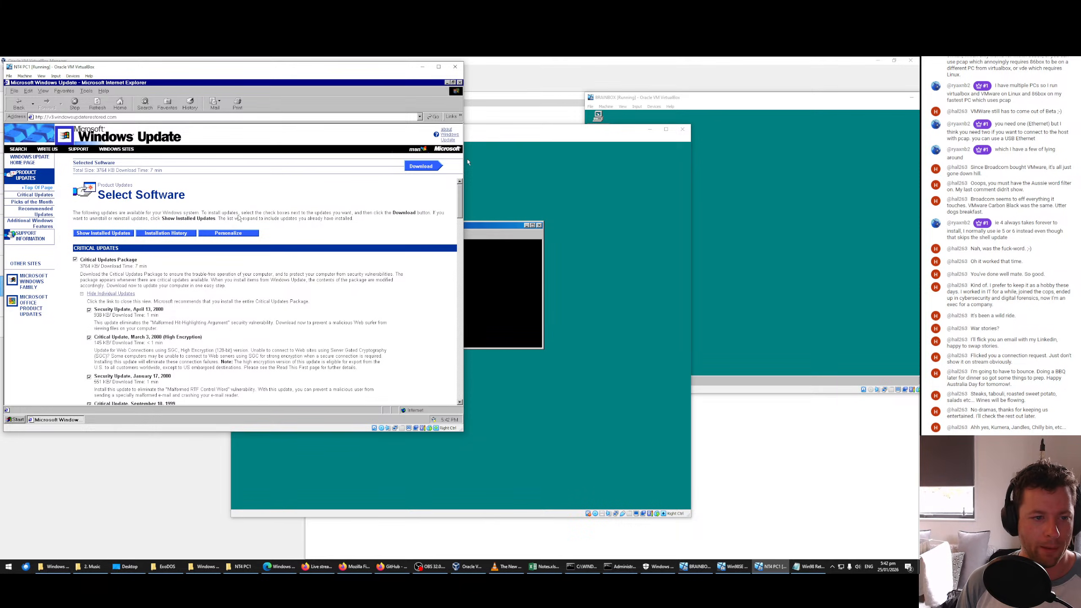
scroll(200, 295, "down", 7)
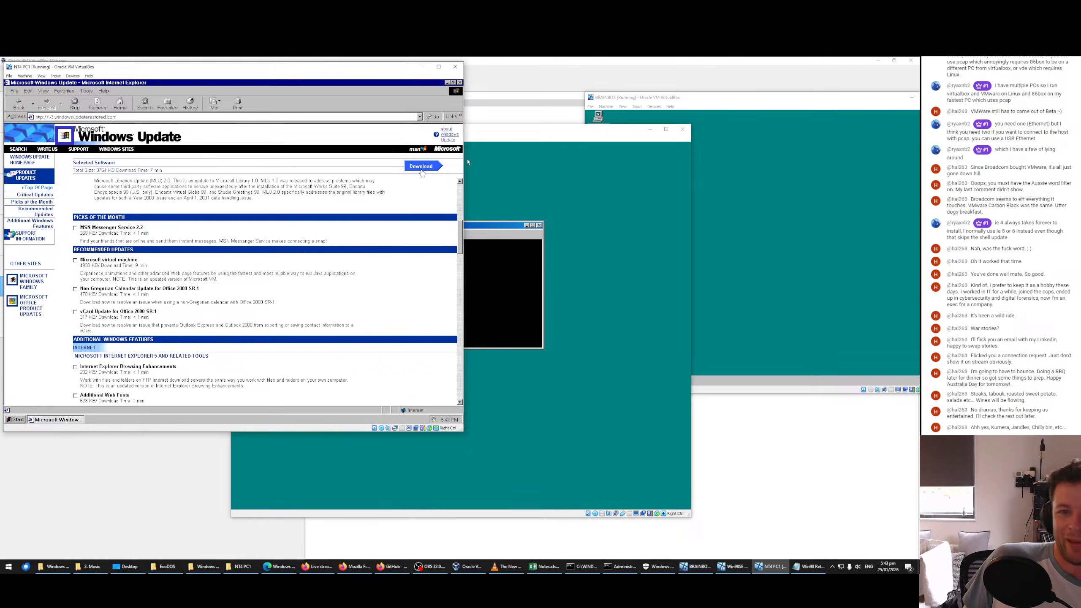
Download PC1's Critical Updates Package after accepting the licence, then bring PC2 and BRAINBOX forward.
left_click(421, 167)
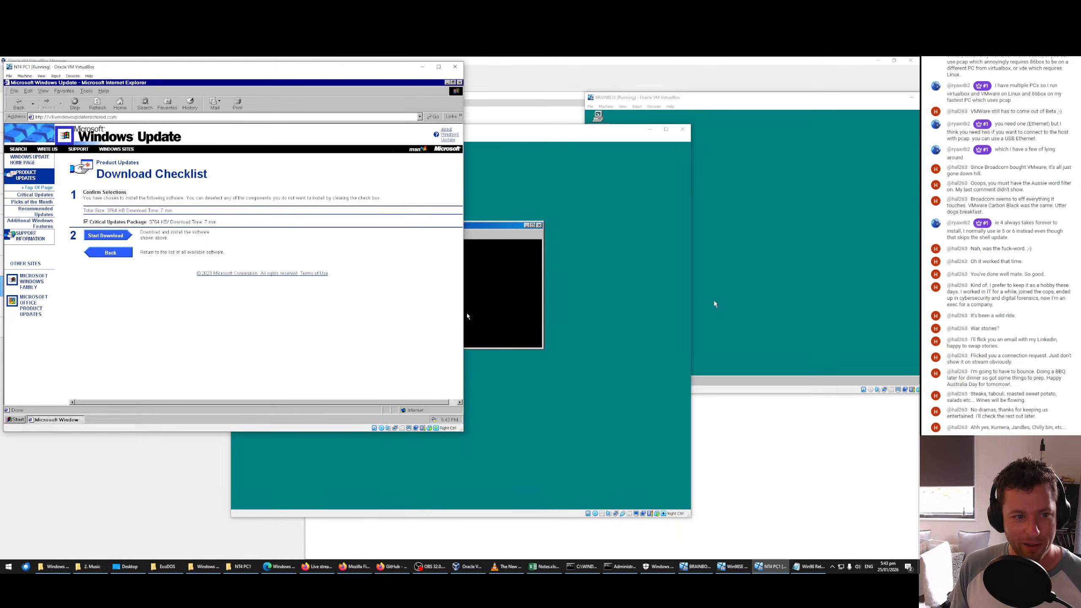
left_click(111, 236)
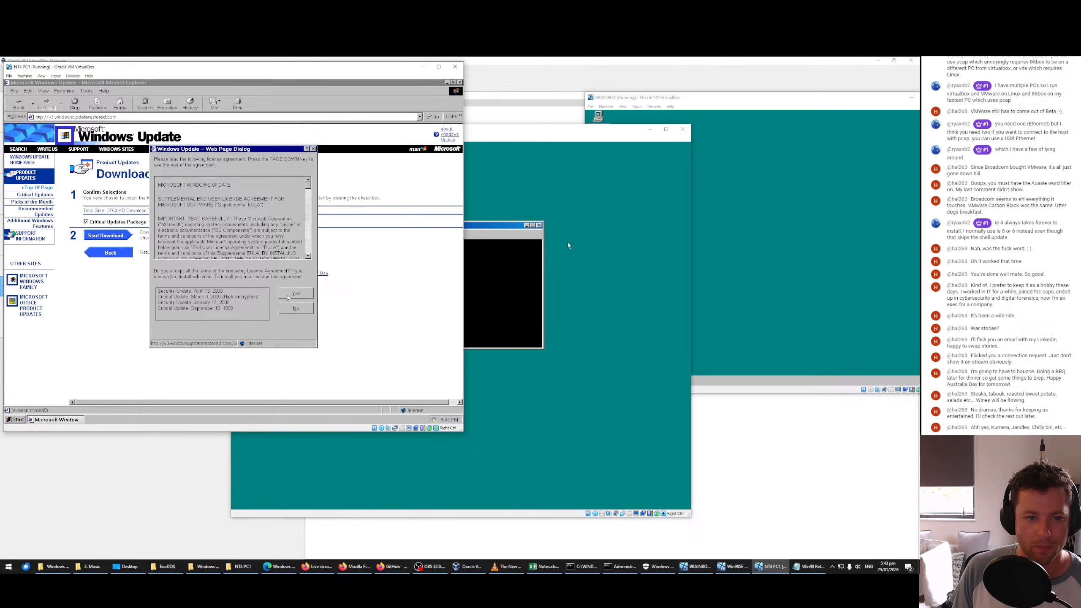
left_click(293, 293)
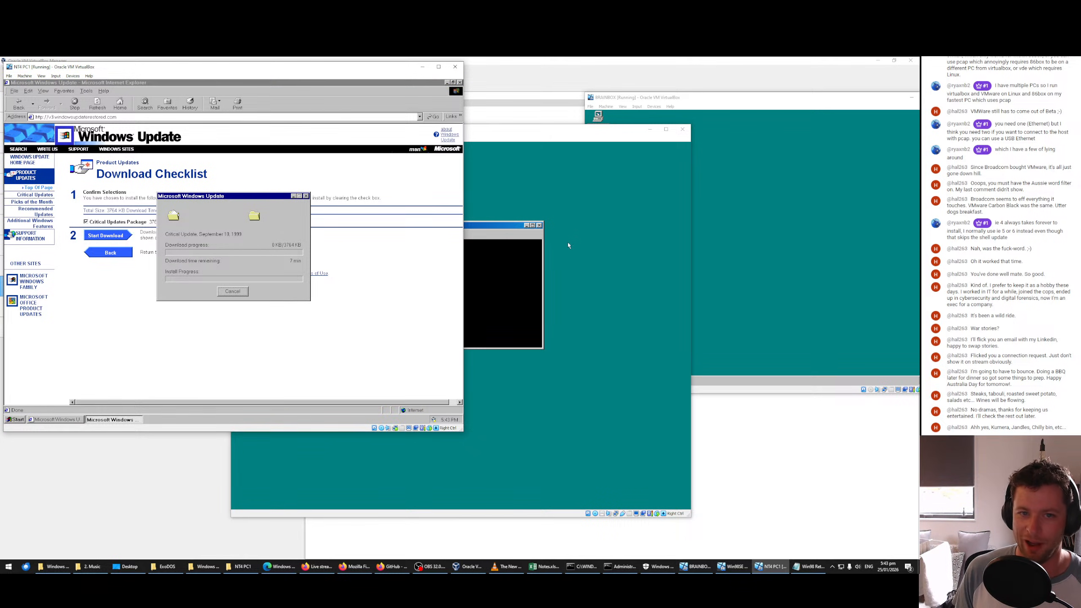
left_click(548, 130)
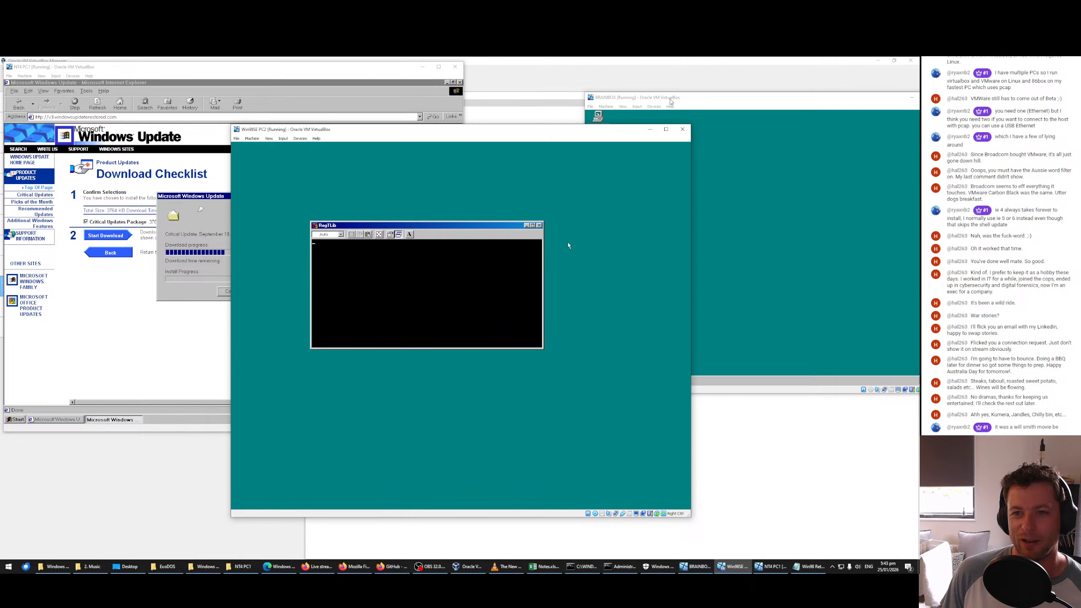
left_click_drag(669, 98, 582, 101)
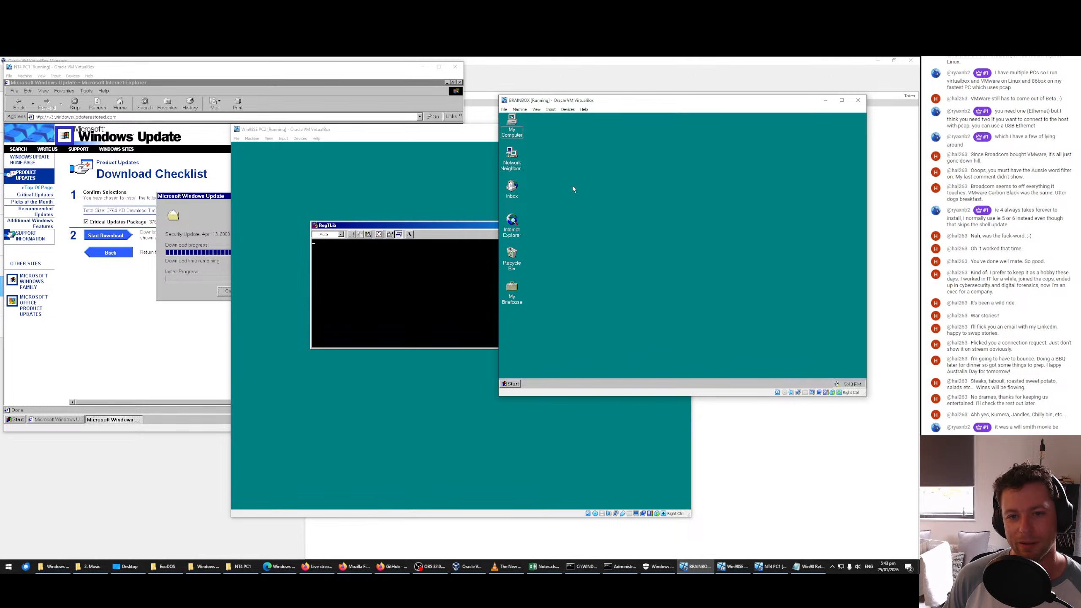
Insert the Windows NT 4 Bundle.iso disc image into BRAINBOX's optical drive.
double_click(512, 124)
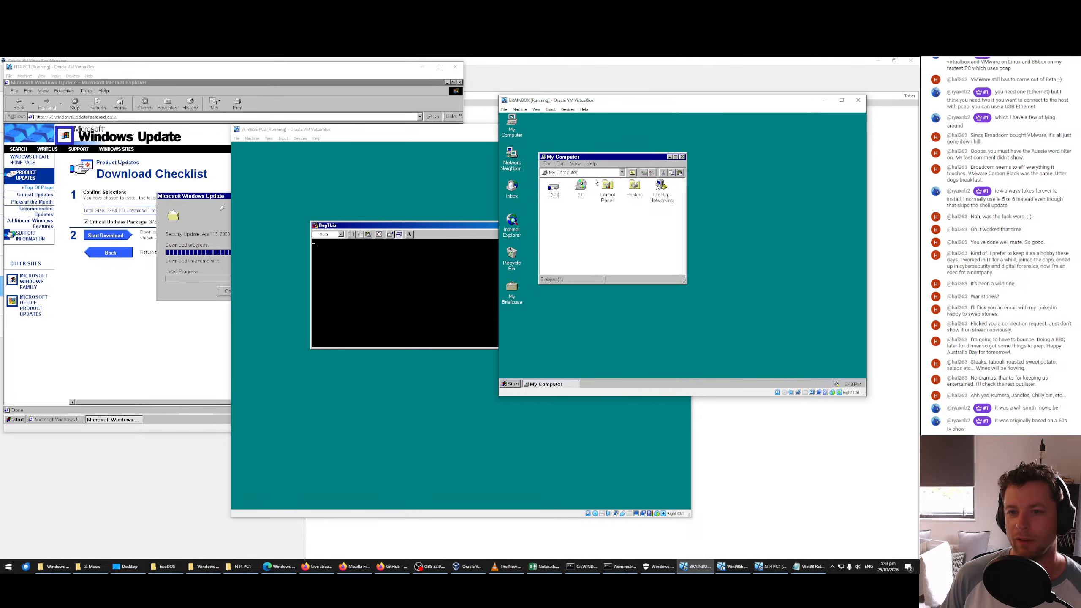
left_click(568, 109)
mouse_move(589, 117)
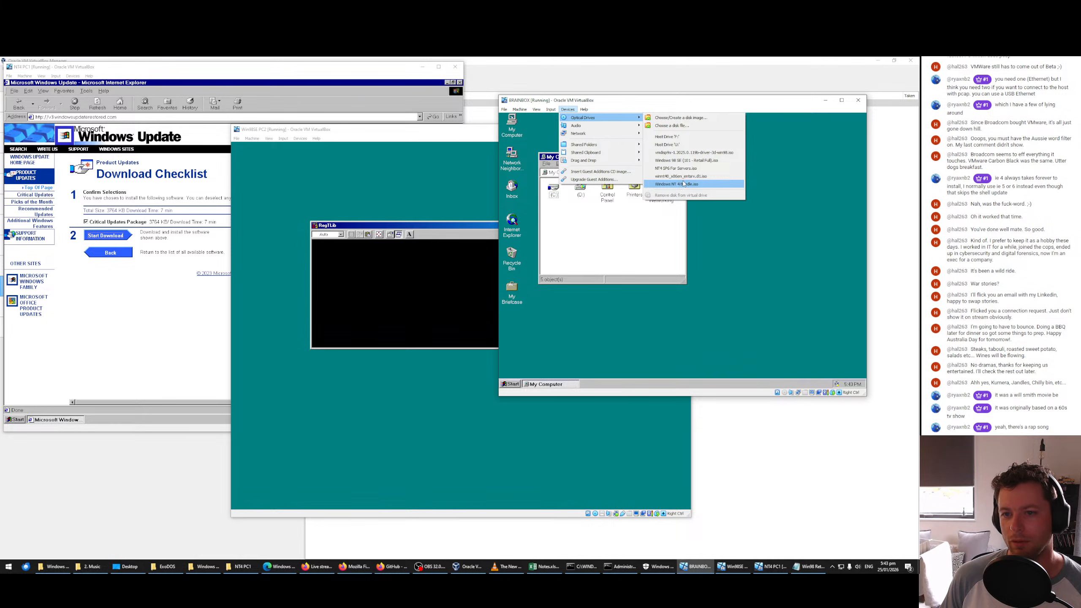
left_click(680, 186)
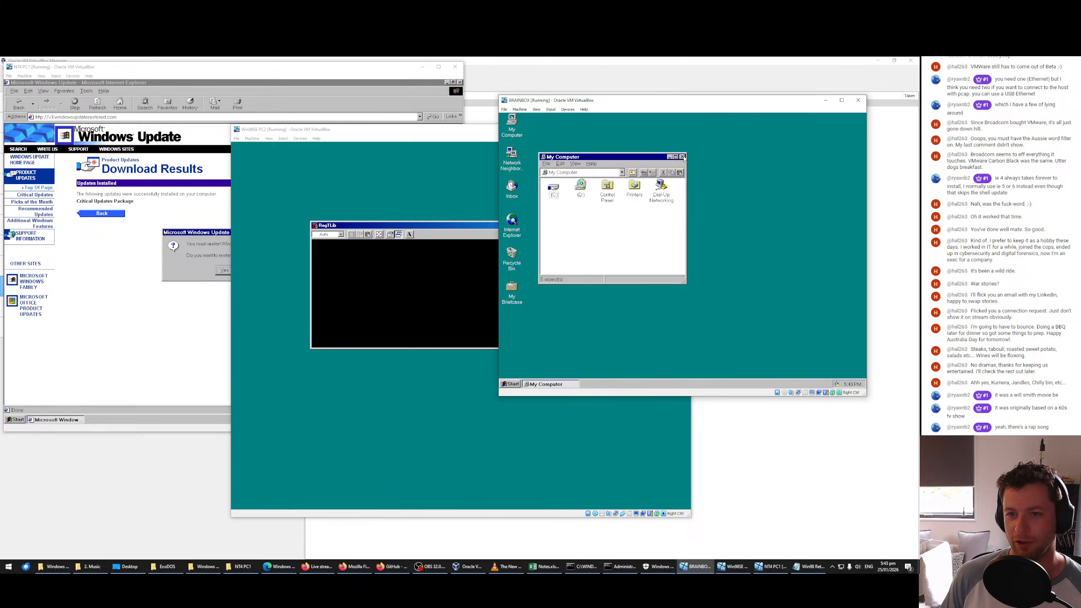
left_click(682, 156)
Set BRAINBOX's startup boot list display time to 2 seconds in System Properties.
right_click(511, 127)
left_click(529, 194)
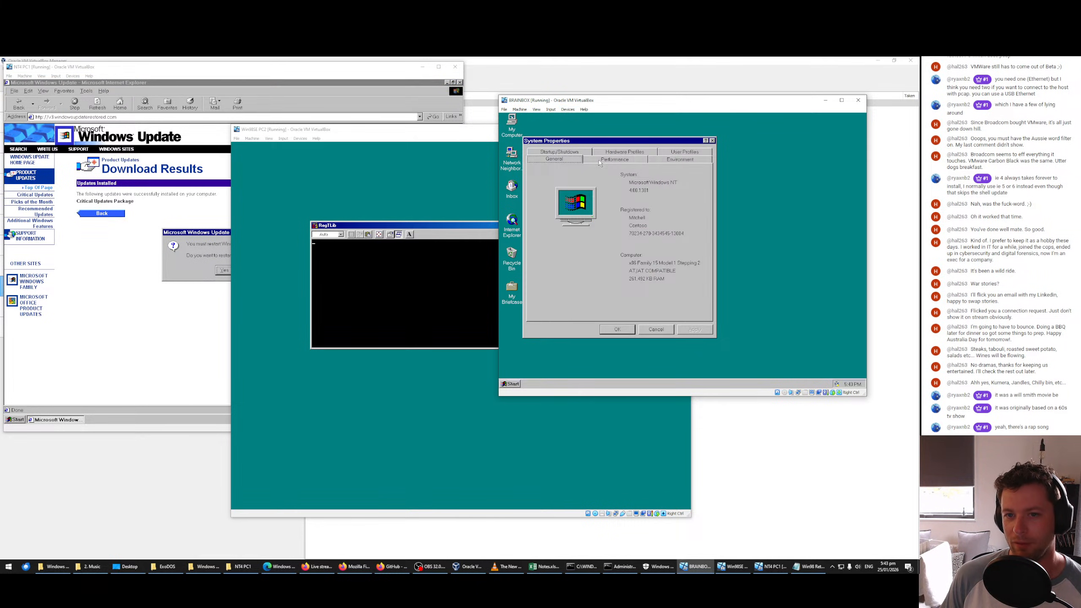
left_click(557, 152)
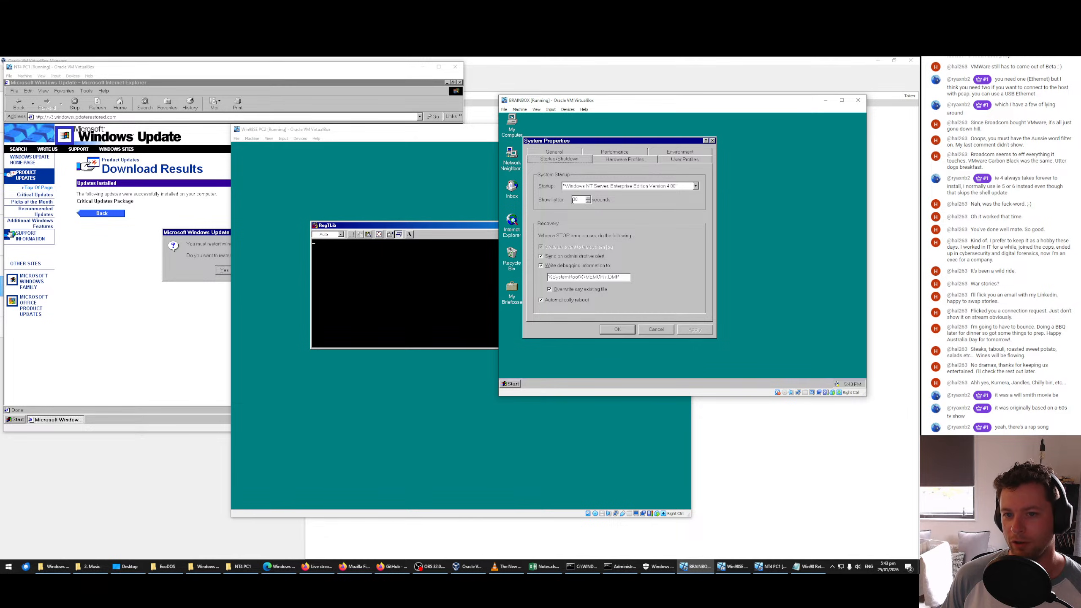
double_click(573, 201)
type("2")
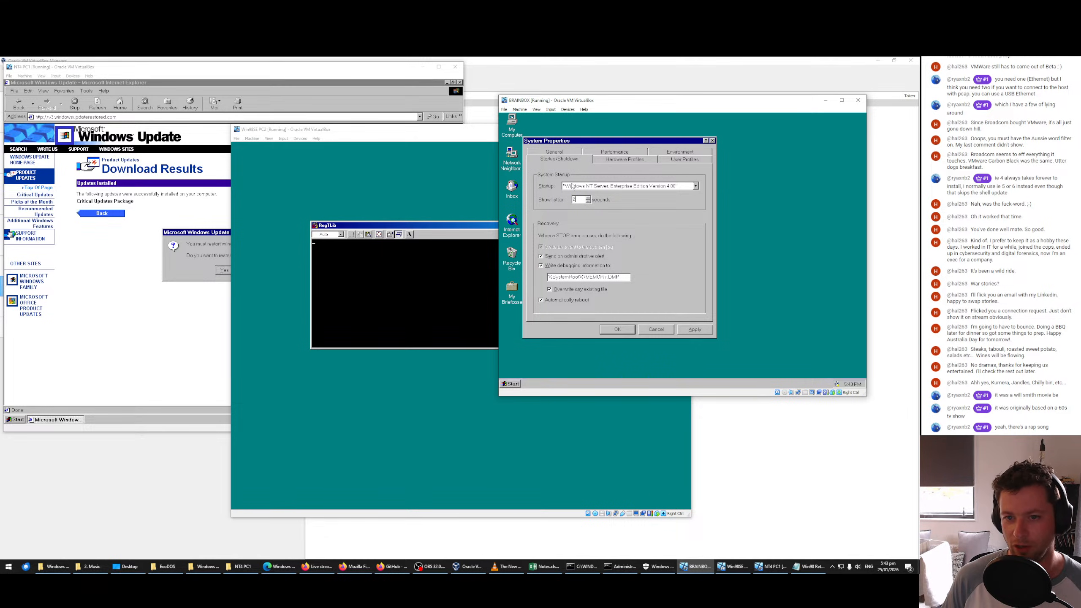
left_click(617, 328)
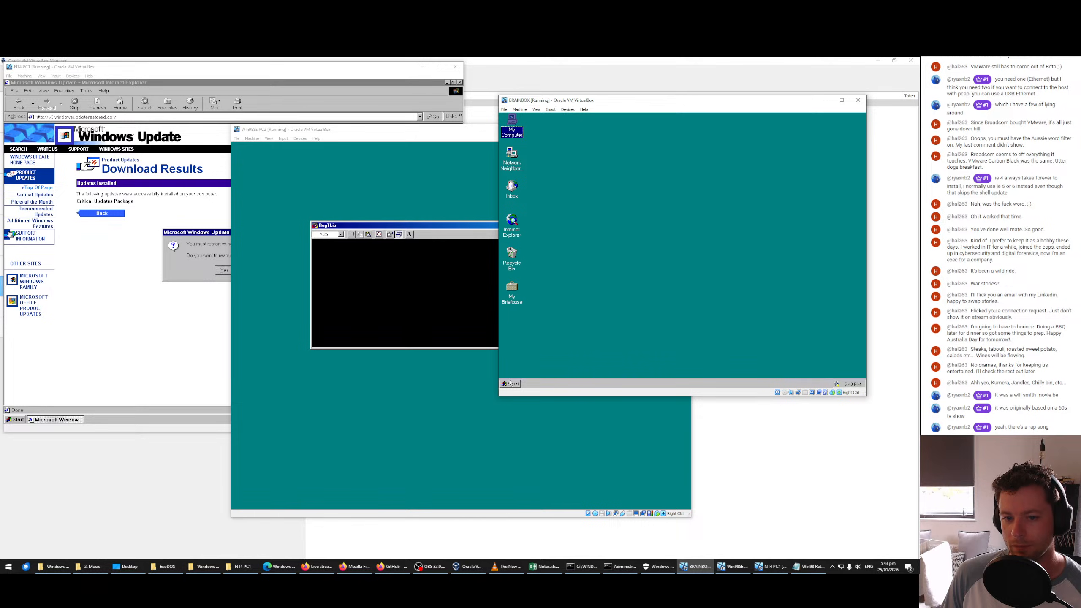
Shut down BRAINBOX from its Start menu.
left_click(510, 384)
left_click(529, 373)
left_click(658, 277)
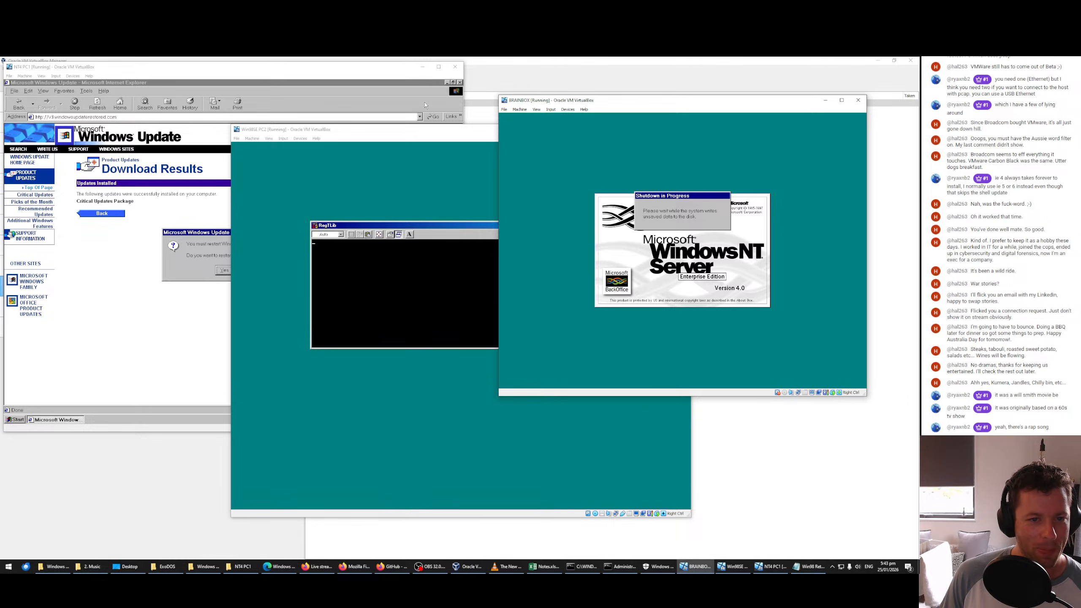
Accept PC1's restart prompt to finish updates, then power off the BRAINBOX machine.
left_click(402, 130)
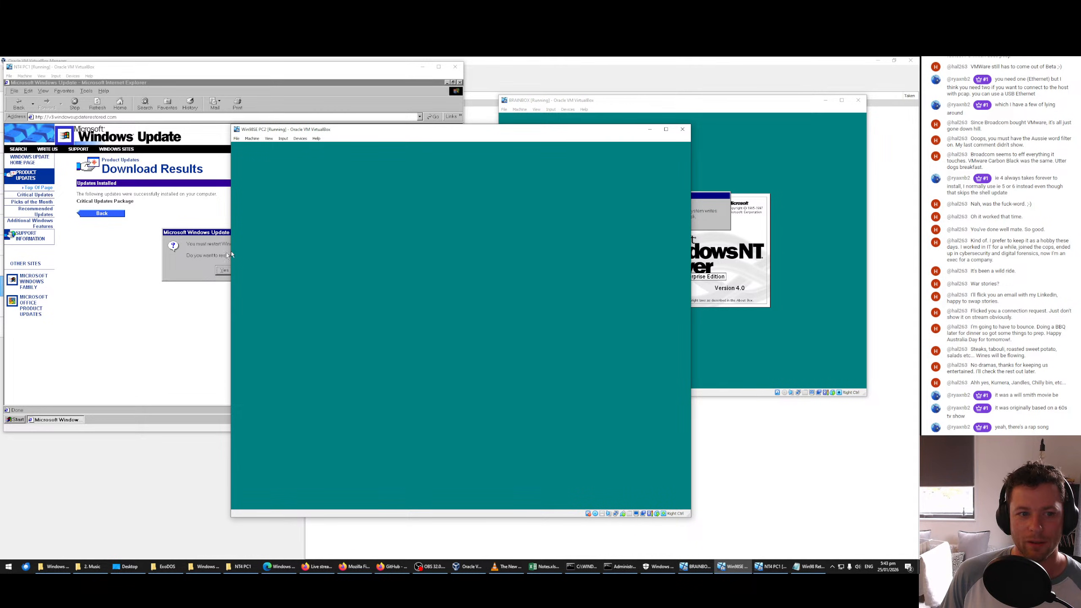
left_click(222, 268)
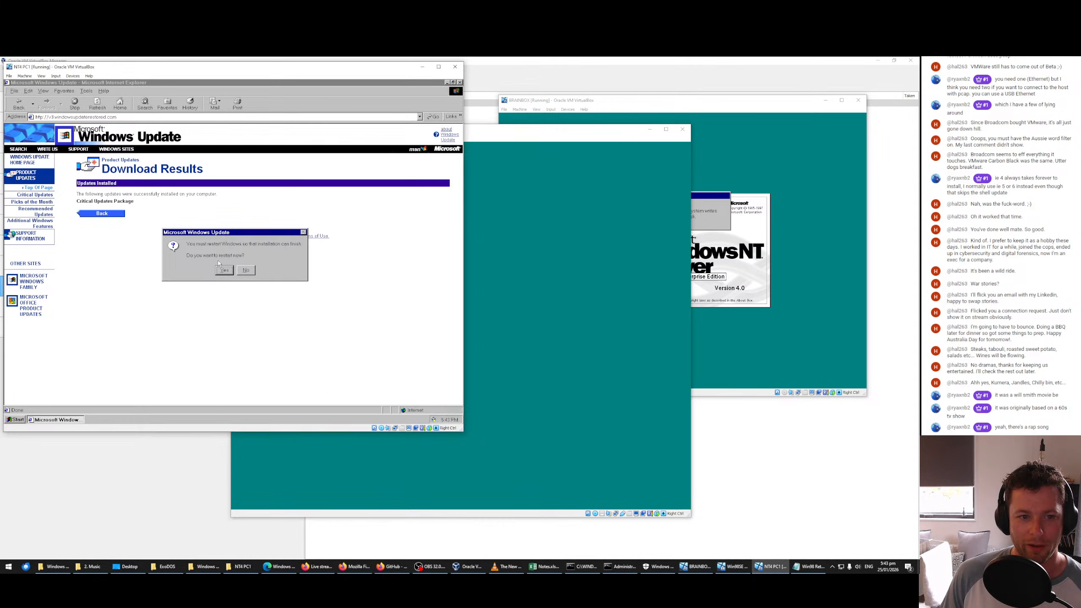
left_click(750, 102)
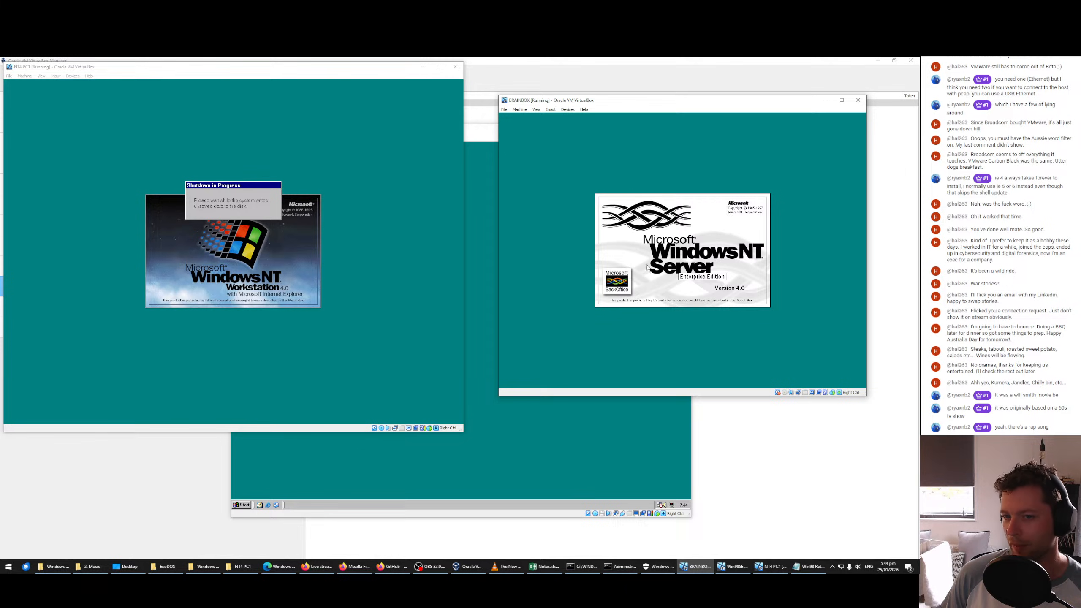
left_click(858, 100)
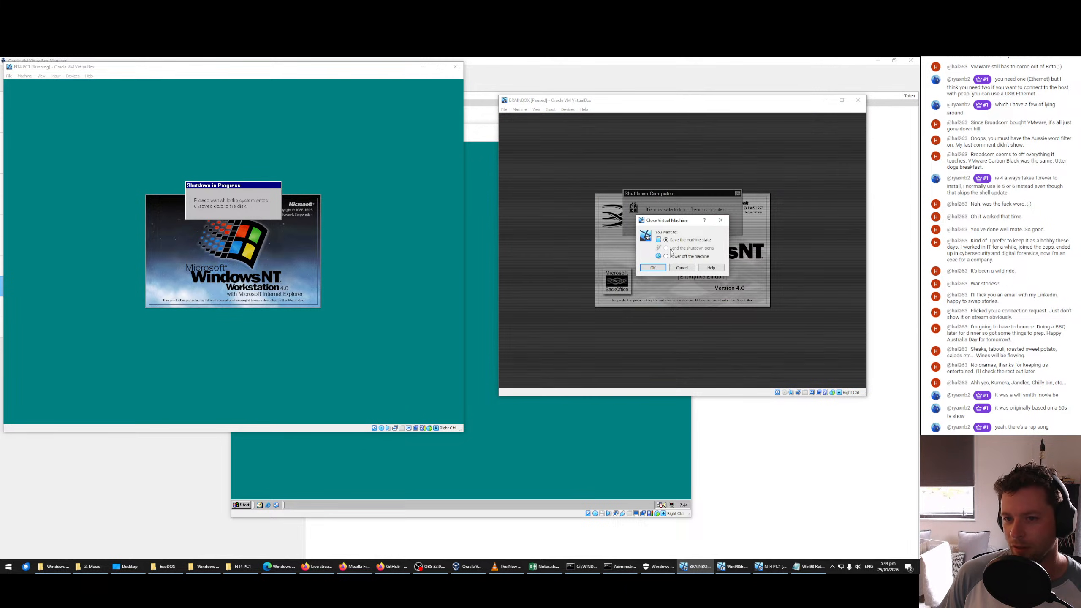
left_click(667, 256)
left_click(652, 268)
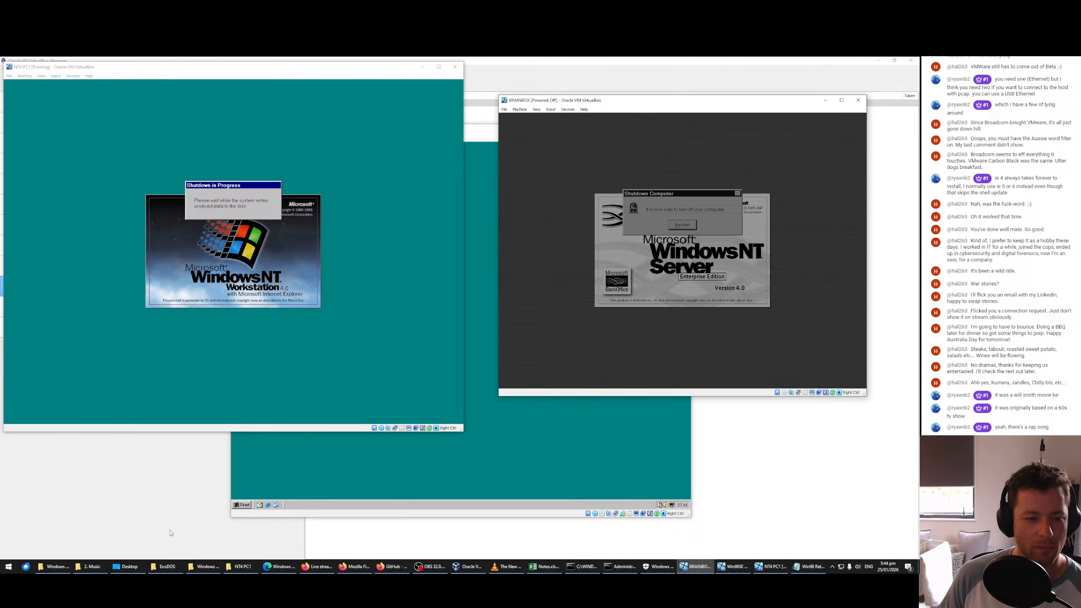
Show BRAINBOX's VM folder in File Explorer from the VirtualBox Manager.
left_click(171, 533)
right_click(73, 310)
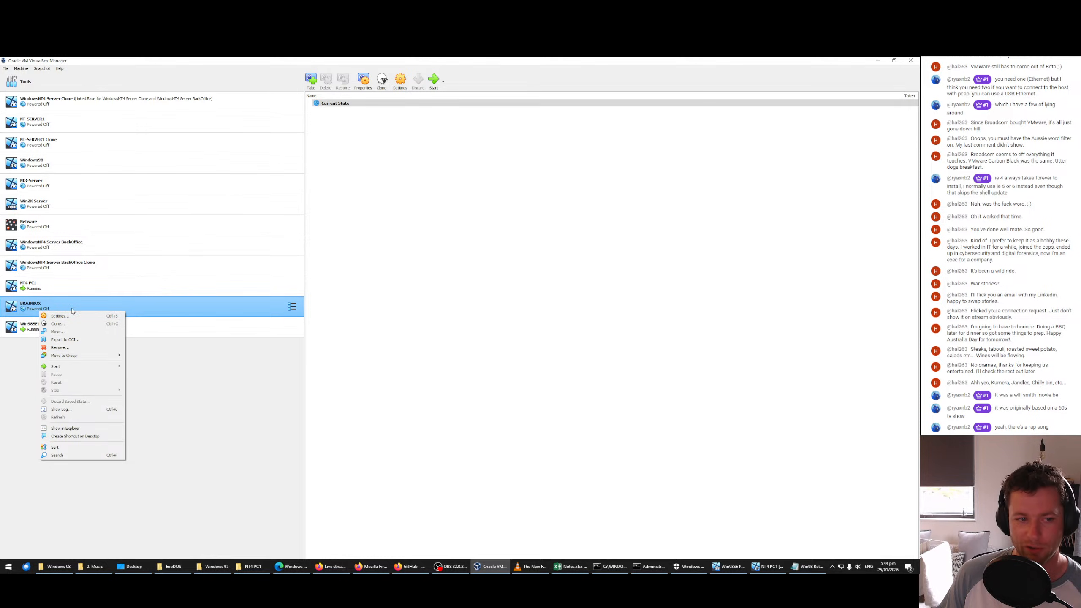
left_click(61, 429)
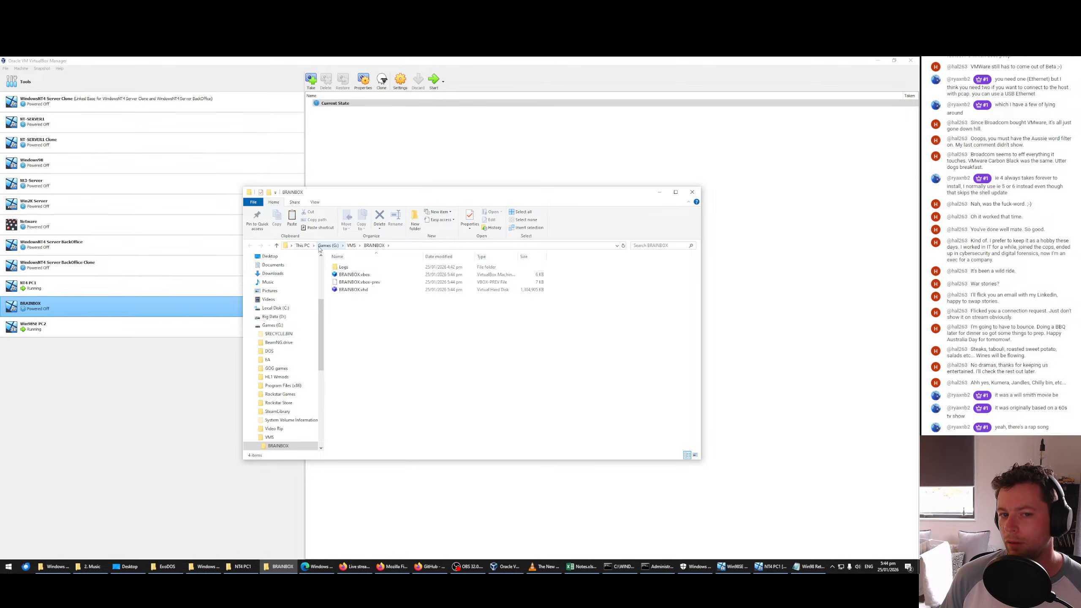
Copy all BRAINBOX files into a new 'Backup' folder, then reselect BRAINBOX in the Manager.
left_click_drag(393, 404, 348, 255)
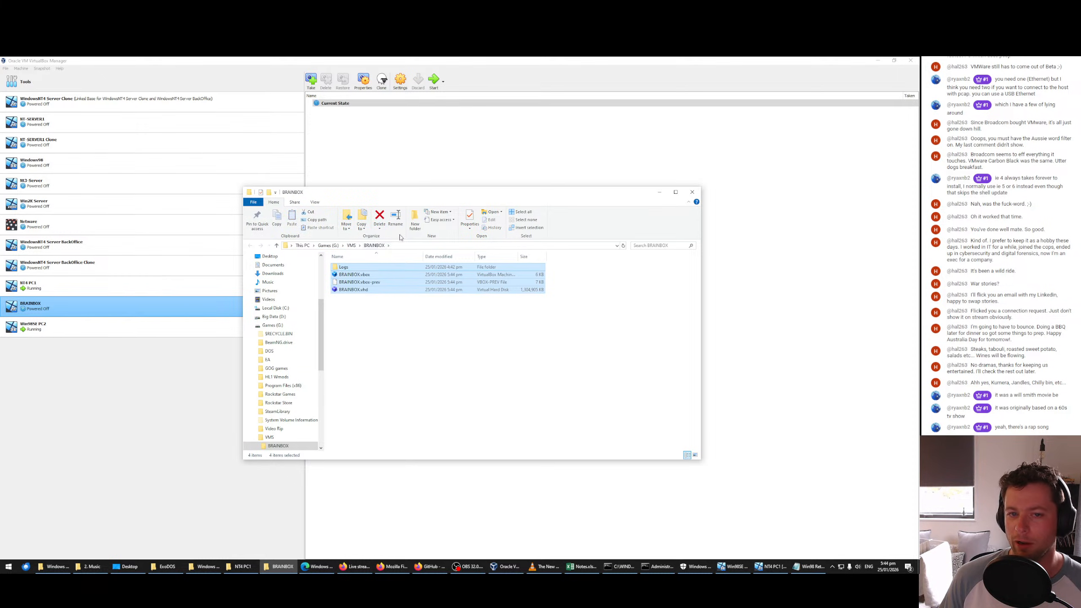
left_click(415, 222)
type("Backu")
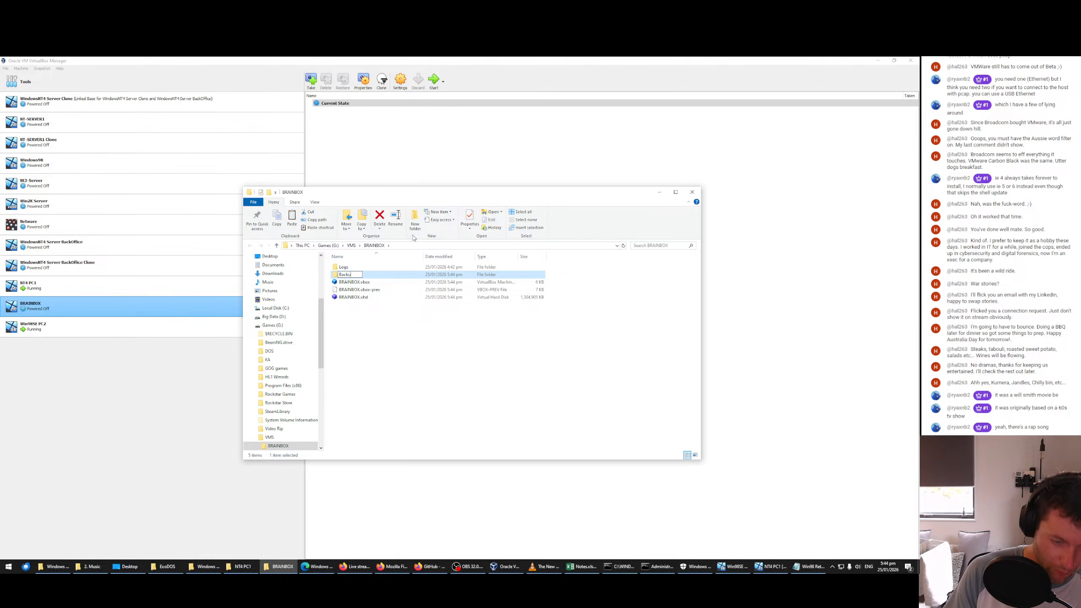
key("Return")
key("Return")
key("ctrl+v")
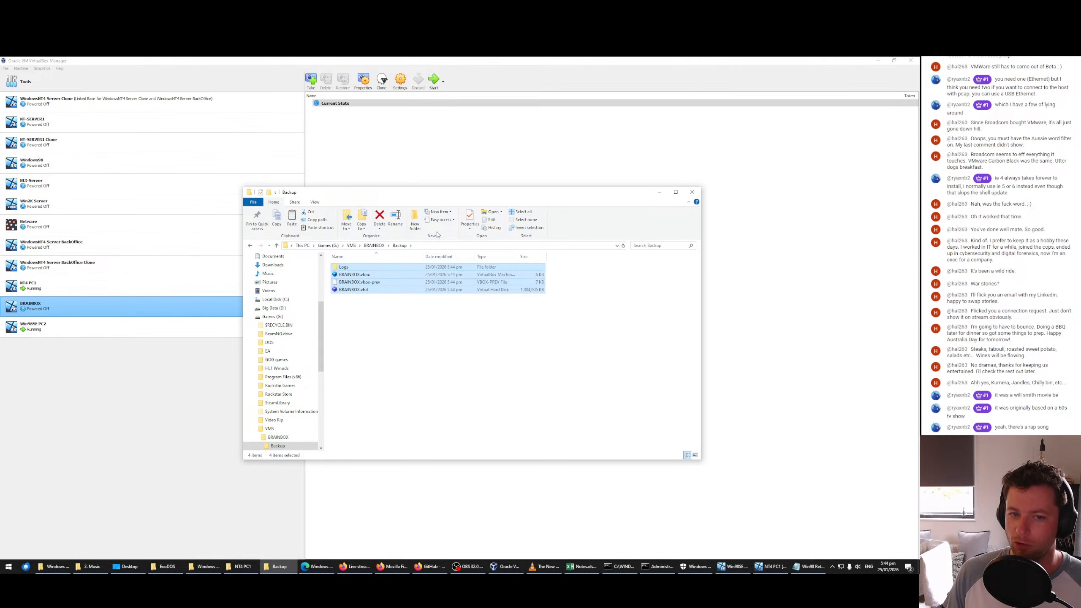
left_click(408, 147)
left_click(109, 311)
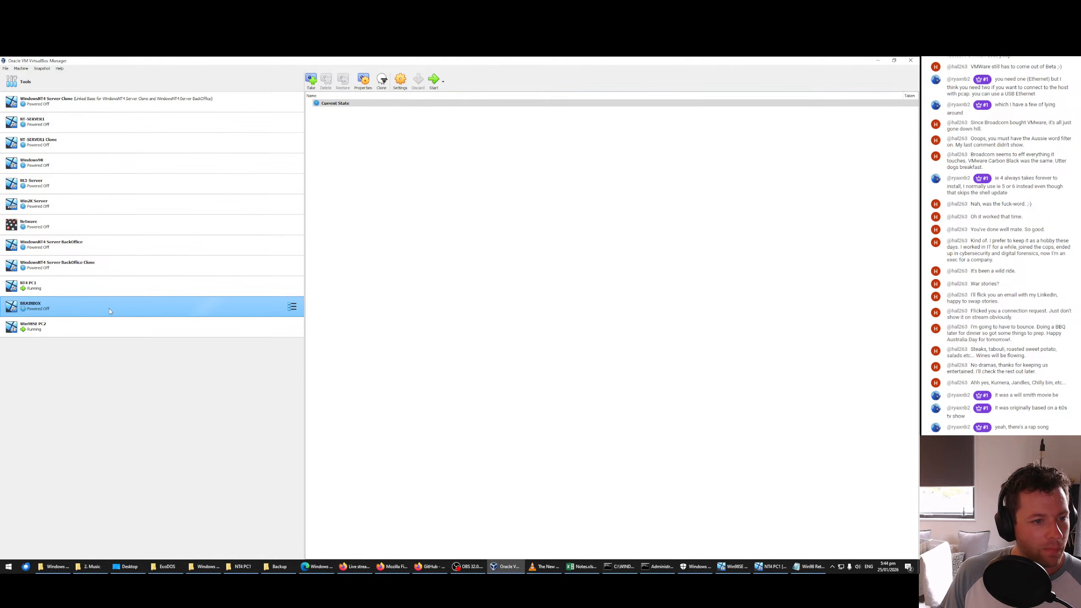
Open BRAINBOX's Storage settings and inspect the PIIX4 IDE controller holding BRAINBOX.vhd.
right_click(110, 311)
left_click(119, 314)
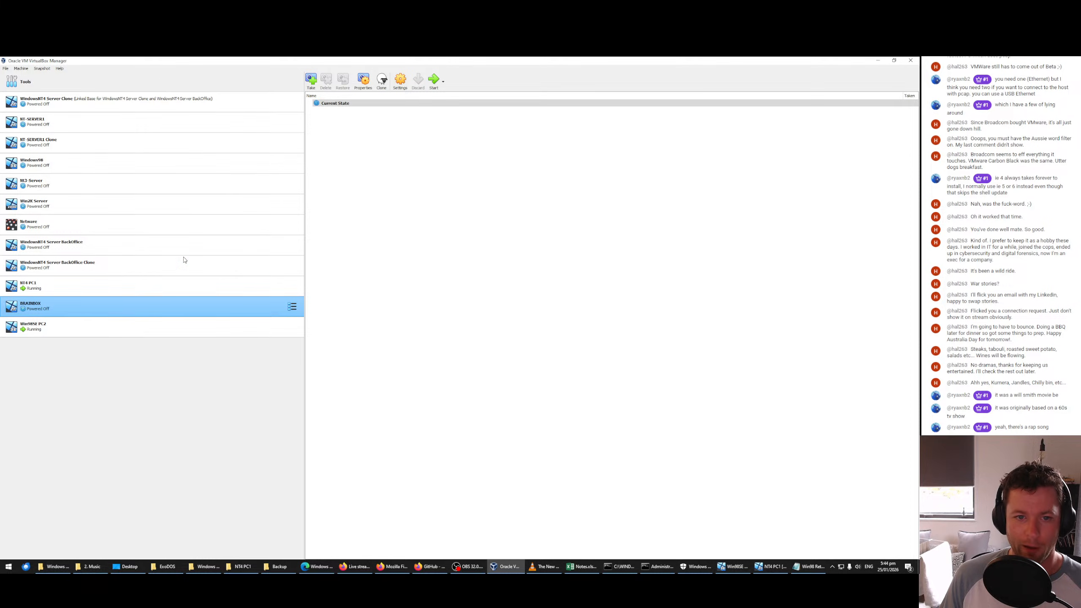
left_click(371, 297)
left_click(367, 263)
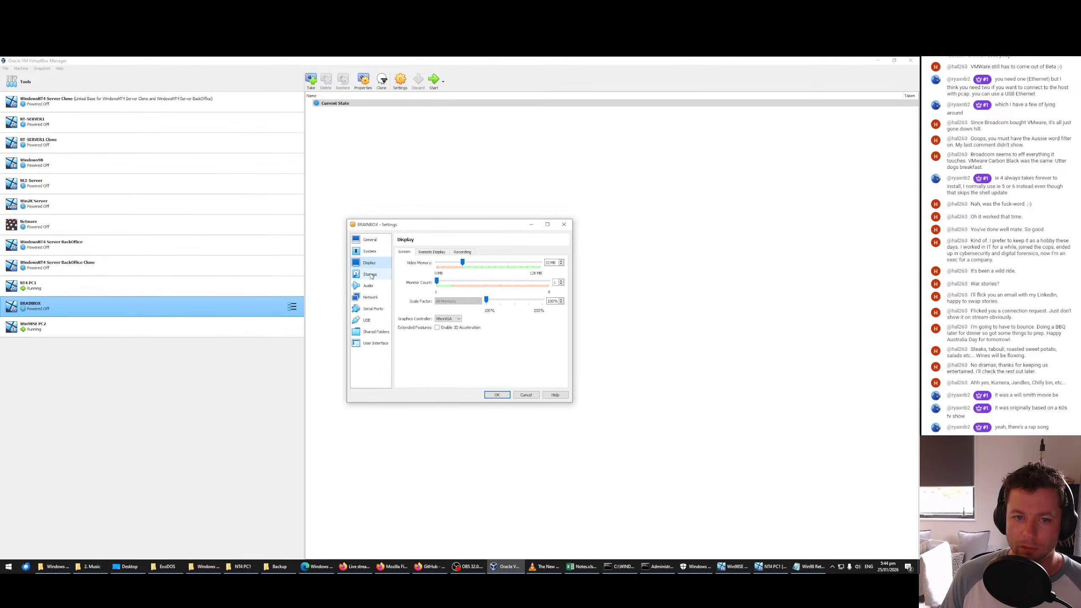
left_click(369, 274)
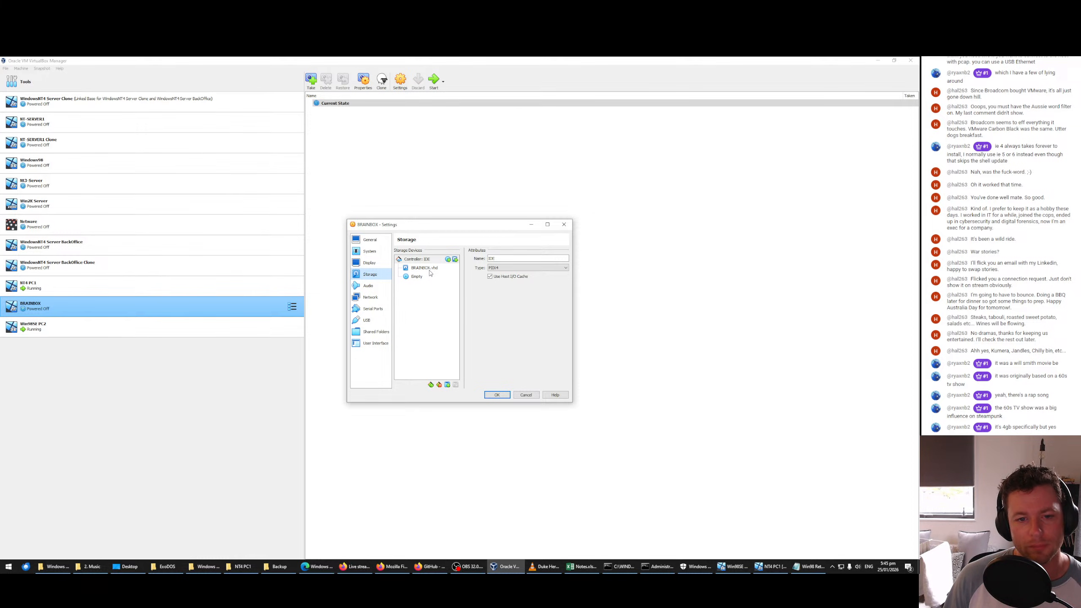
left_click(455, 260)
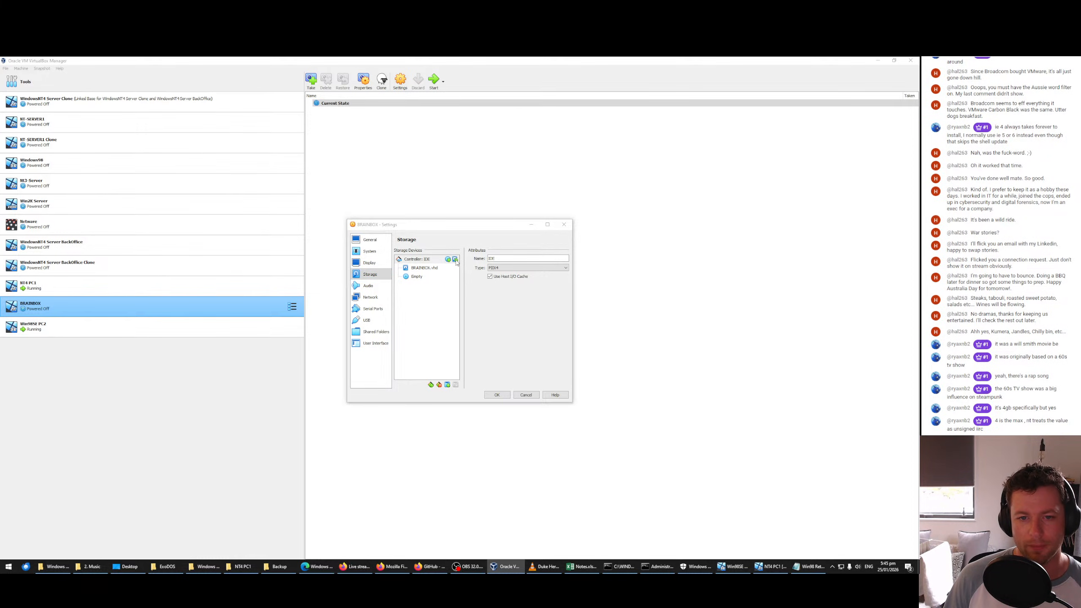
key("Escape")
left_click(448, 259)
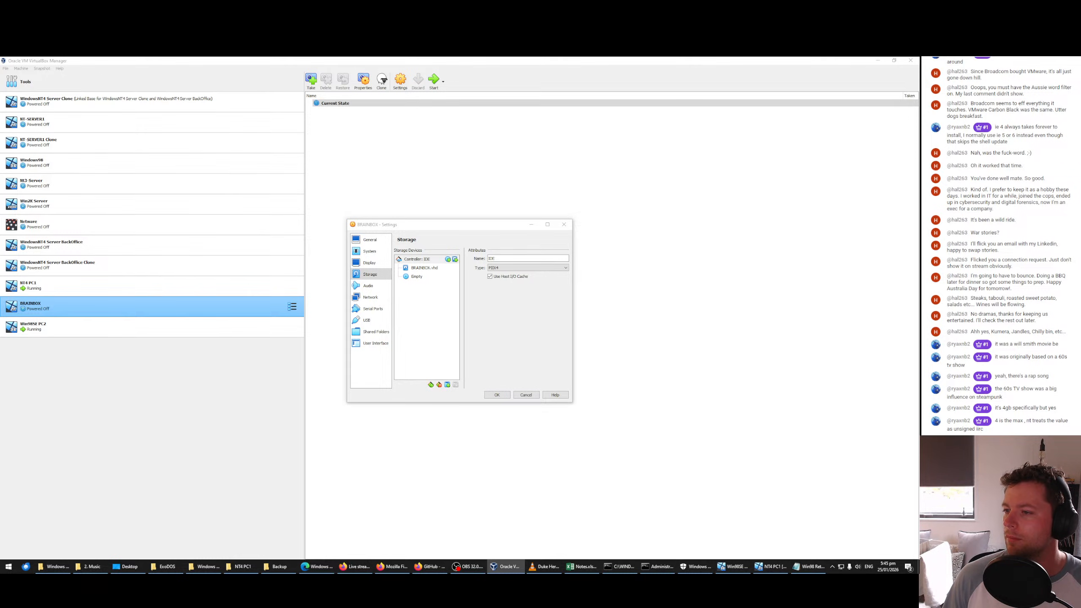
key("Escape")
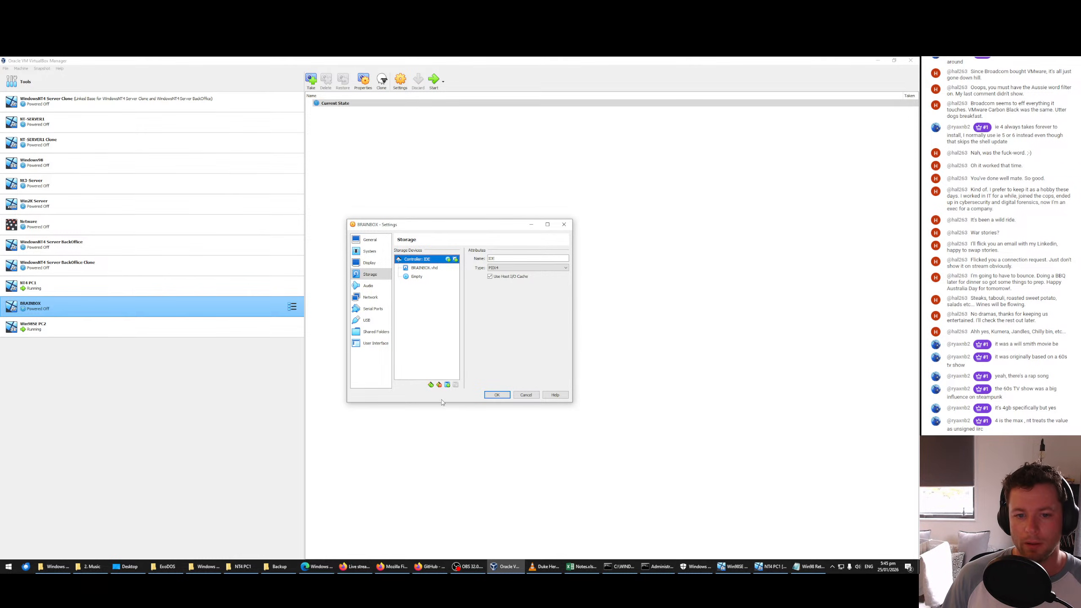
left_click(431, 385)
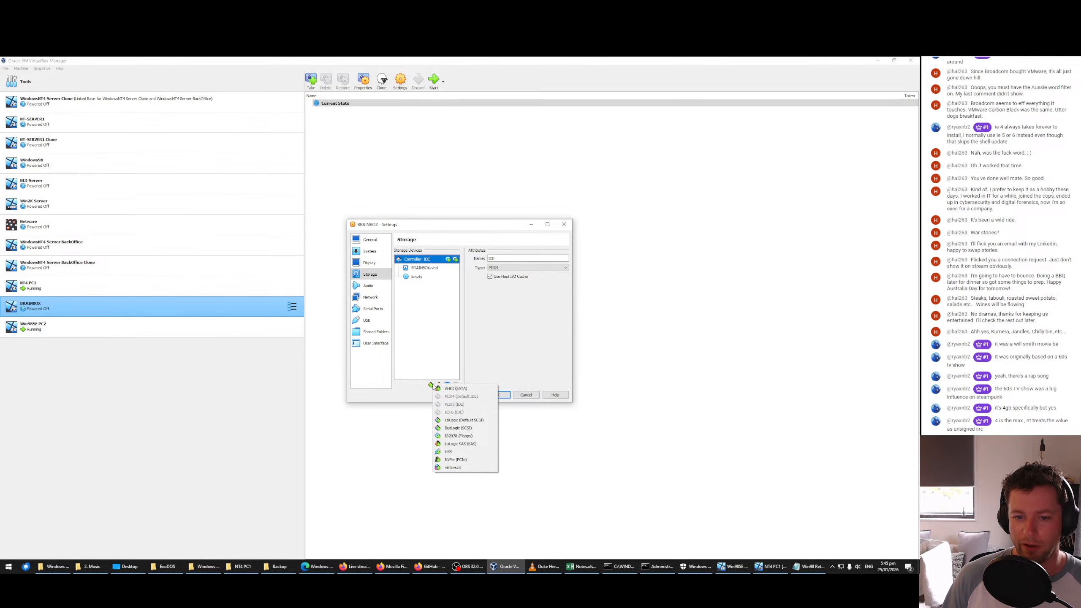
Add BRAINBOX_1.vhd as a new hard disk on Controller: IDE beside BRAINBOX.vhd, then OK.
left_click(473, 365)
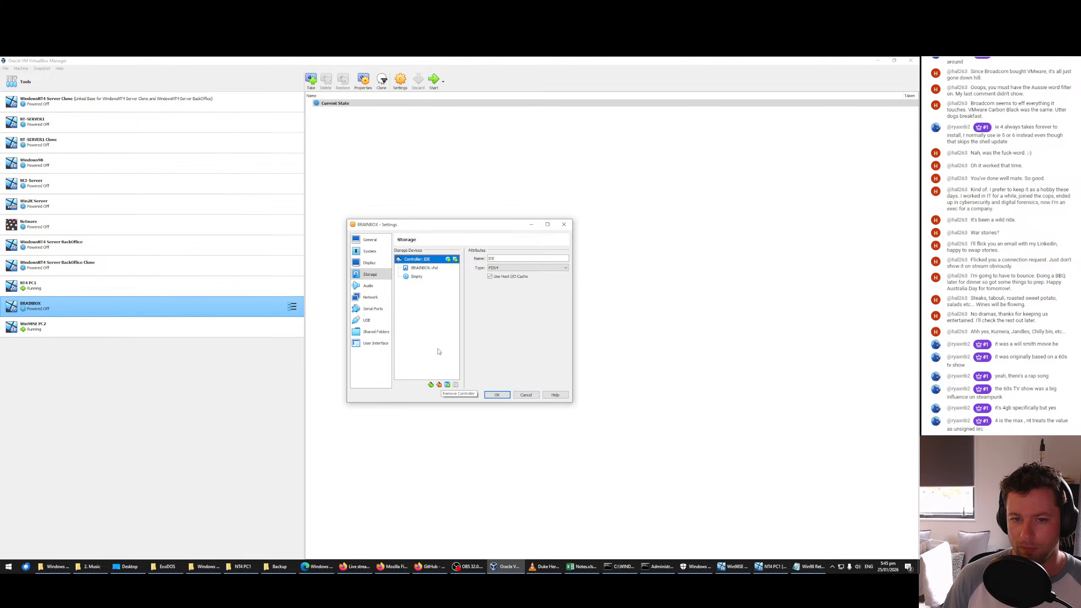
left_click(428, 268)
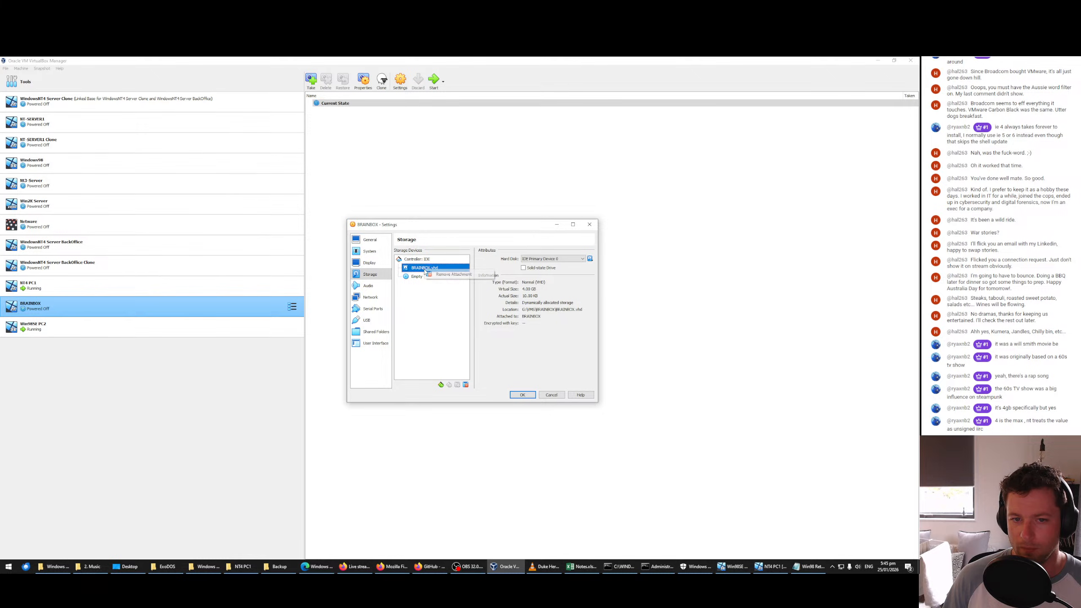
right_click(423, 261)
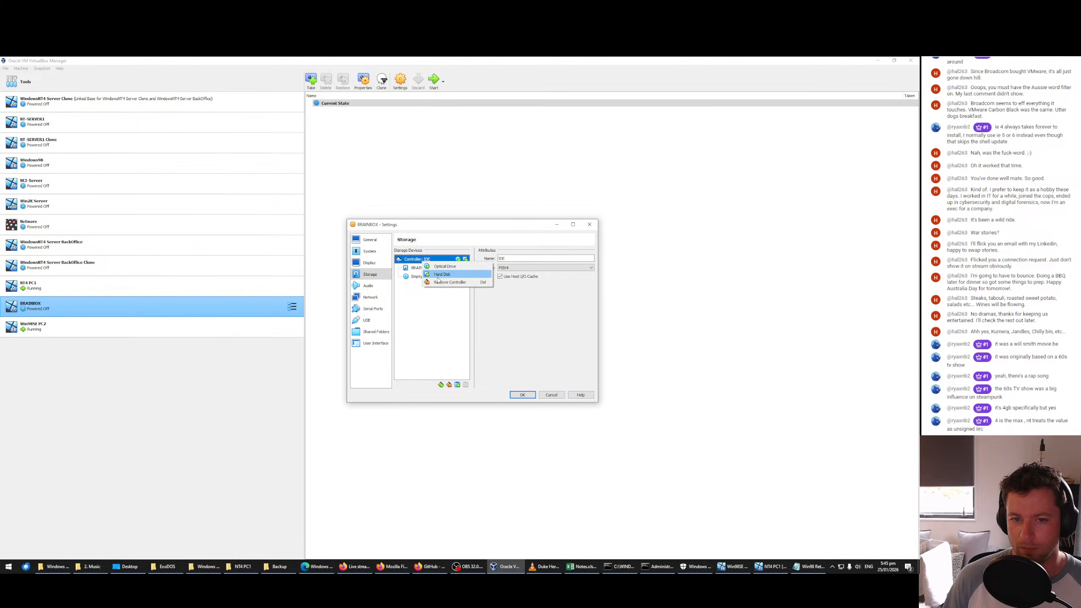
left_click(438, 278)
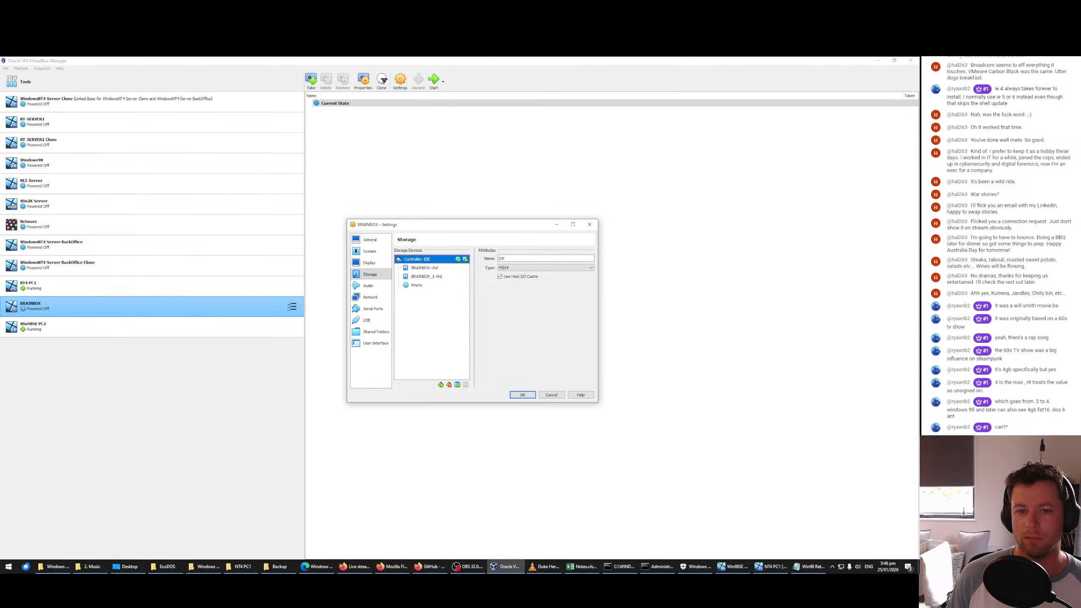
left_click(523, 394)
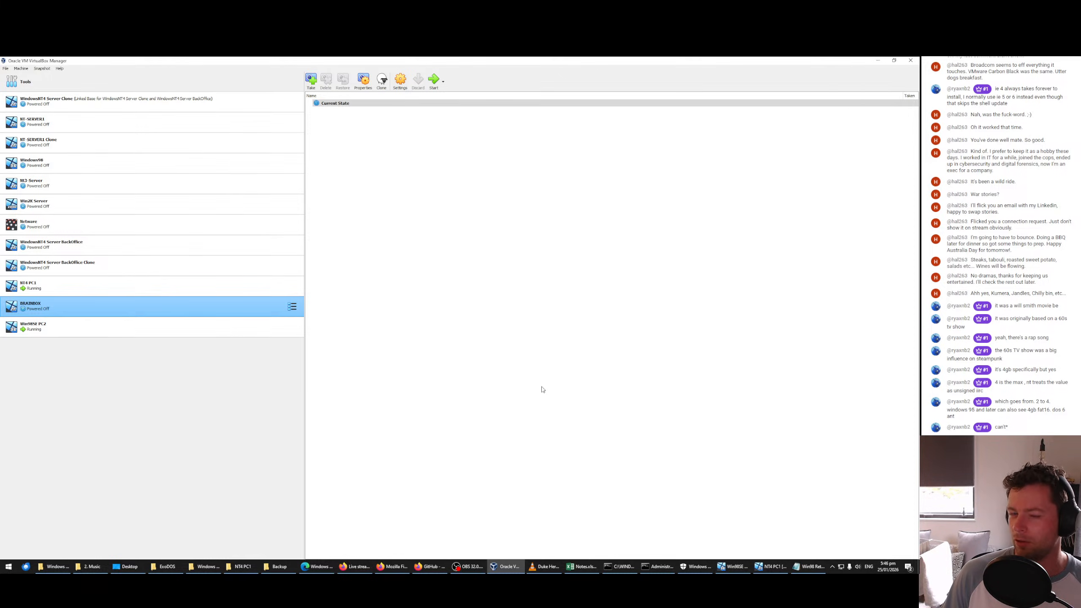
Boot the BRAINBOX virtual machine.
left_click(431, 83)
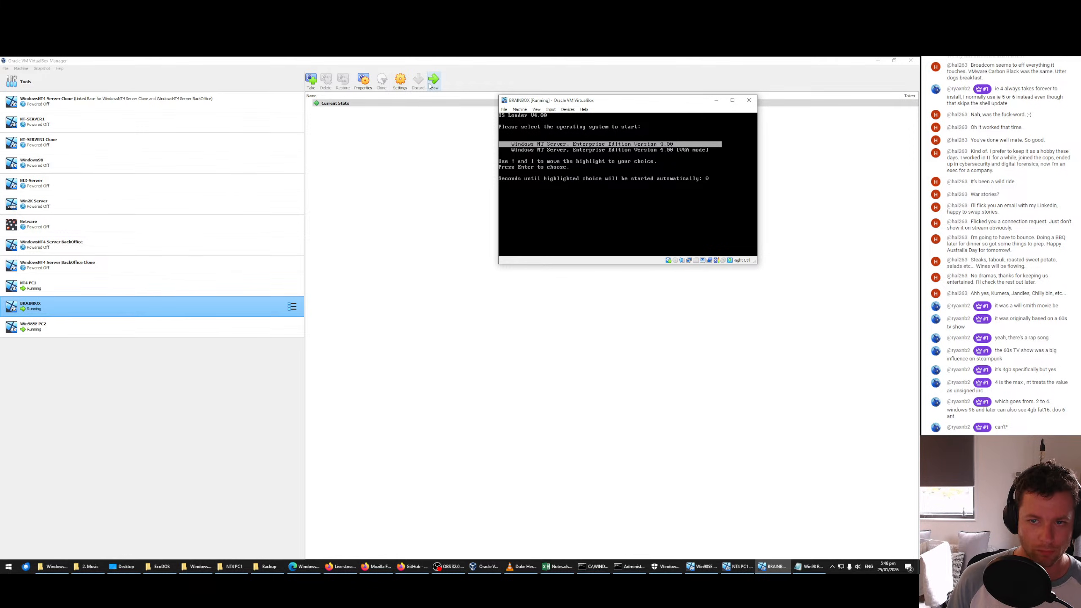
left_click(737, 567)
left_click(707, 567)
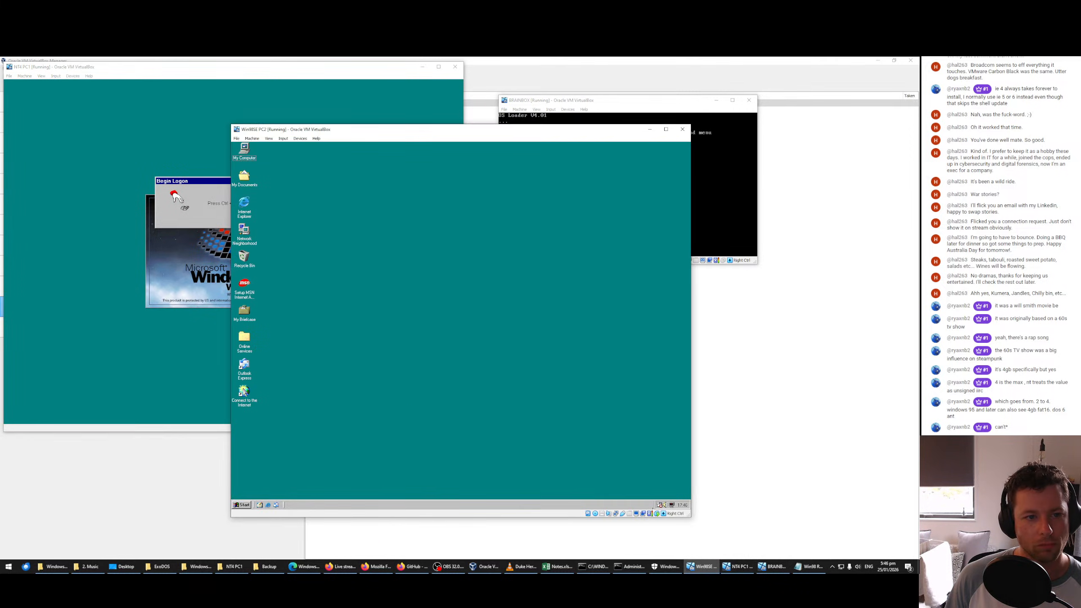
Log PC1 on with the administrator password, then open PC2's Start menu.
left_click(166, 211)
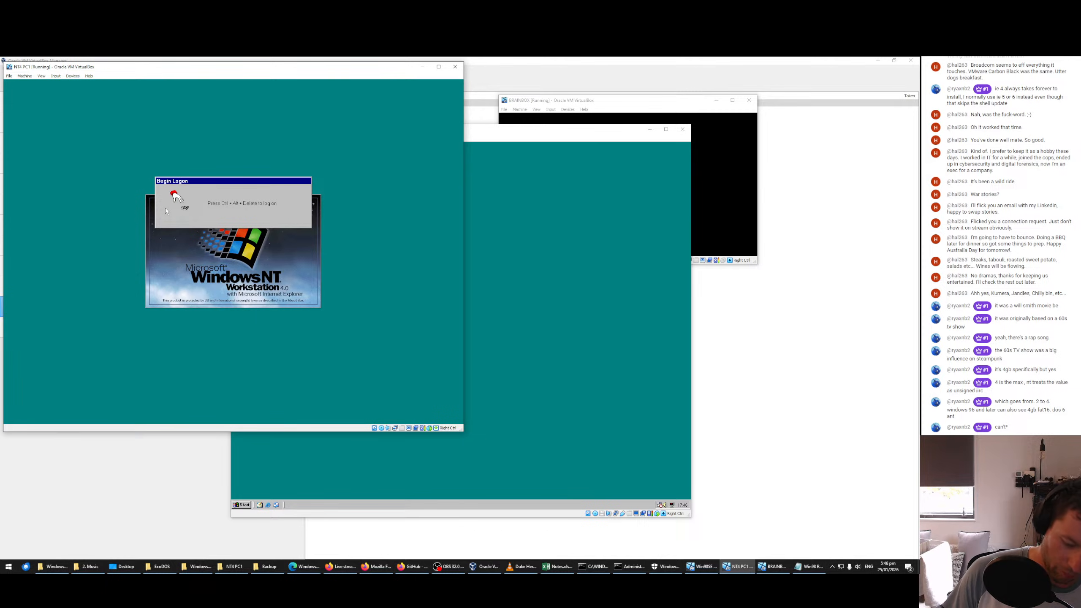
key("ctrl+alt+Delete")
type("*****")
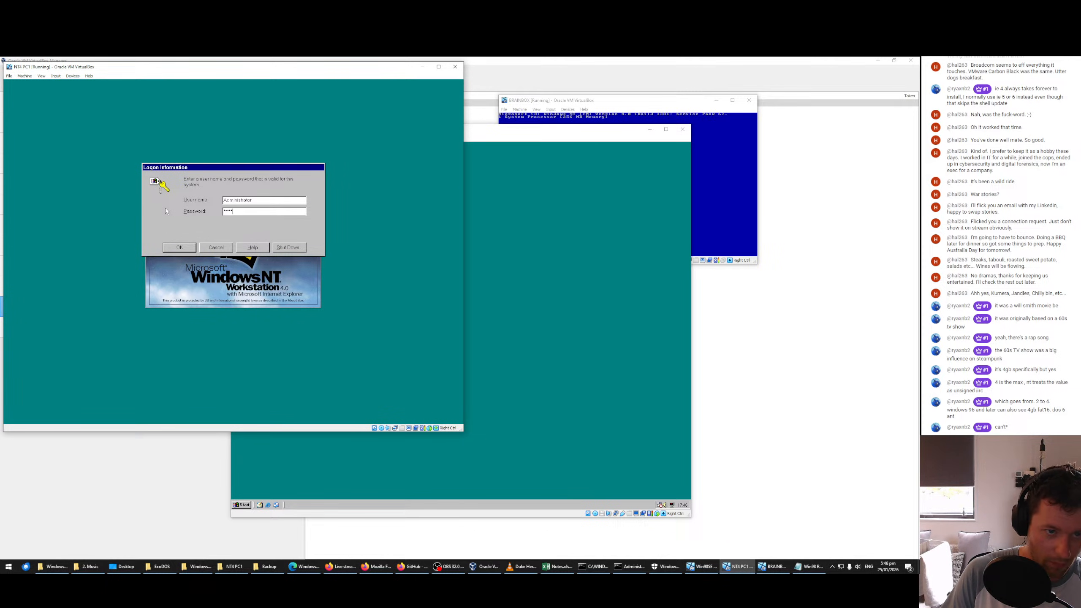
key("Return")
left_click(524, 247)
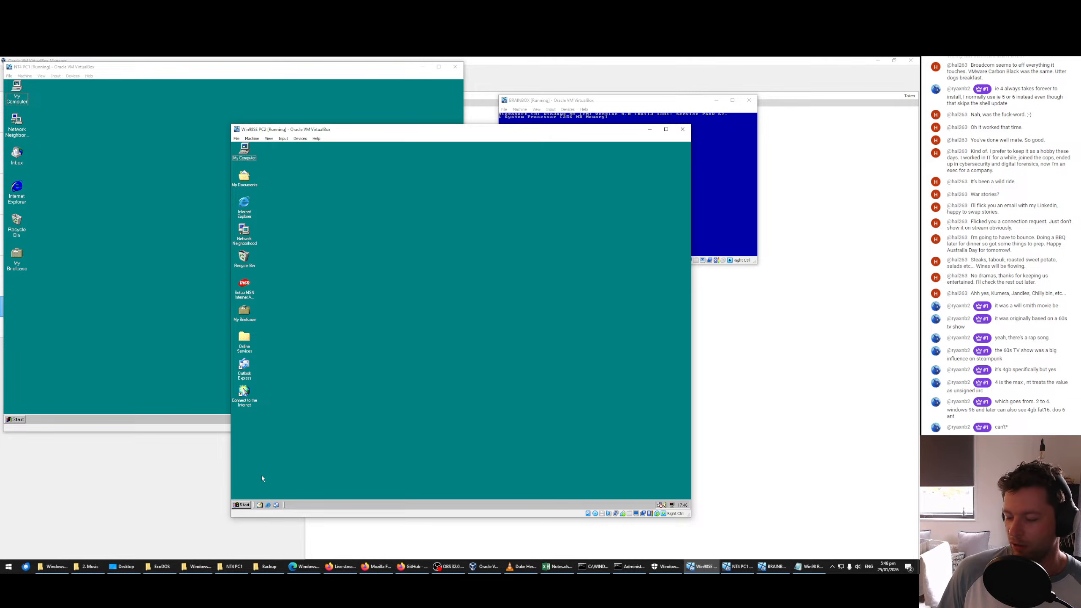
left_click(241, 505)
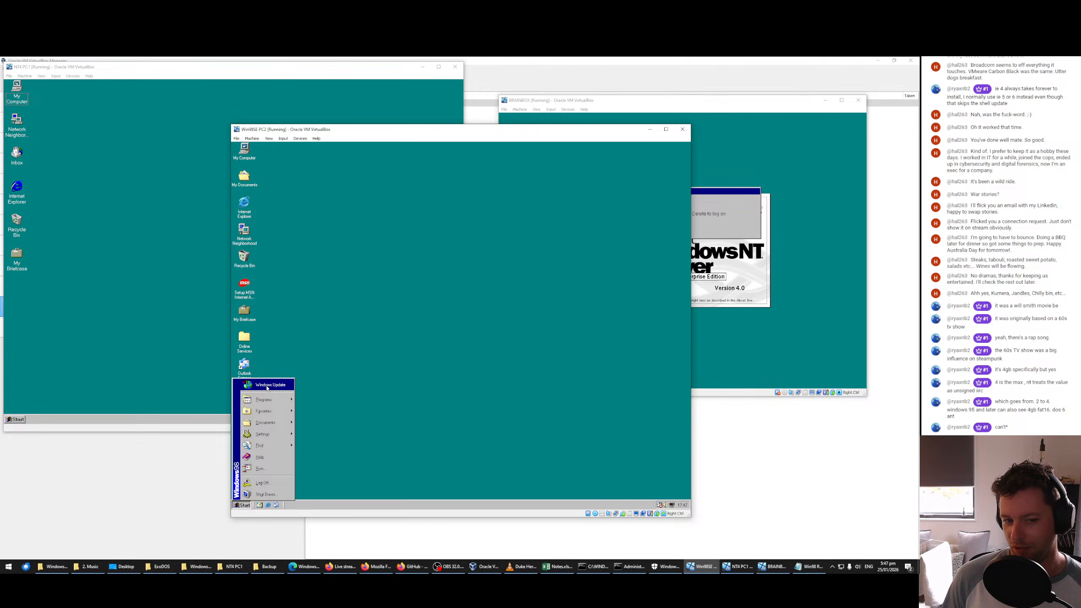
left_click(253, 387)
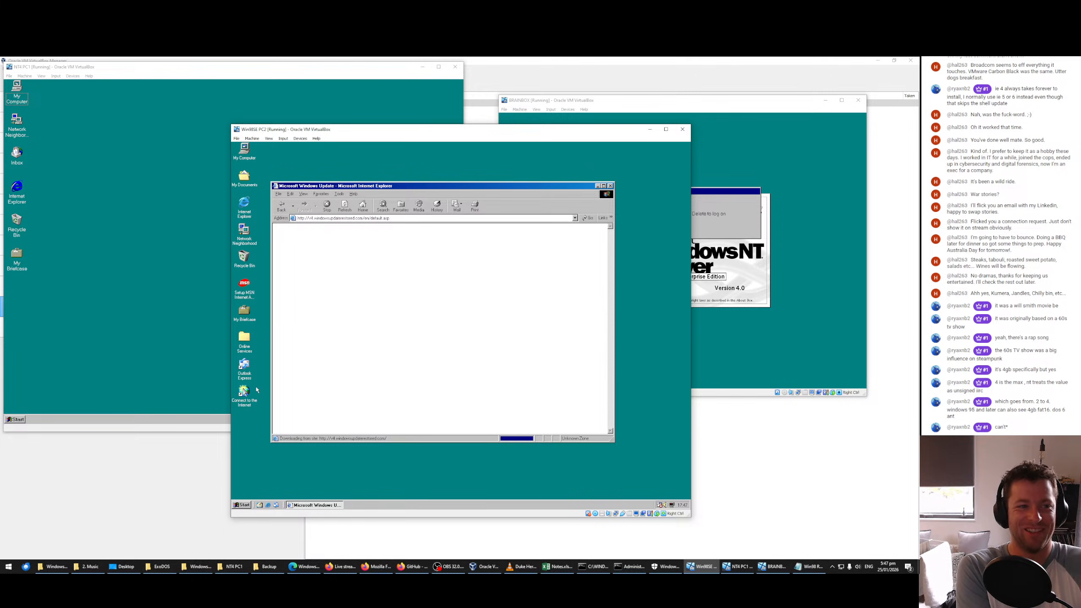
left_click(140, 347)
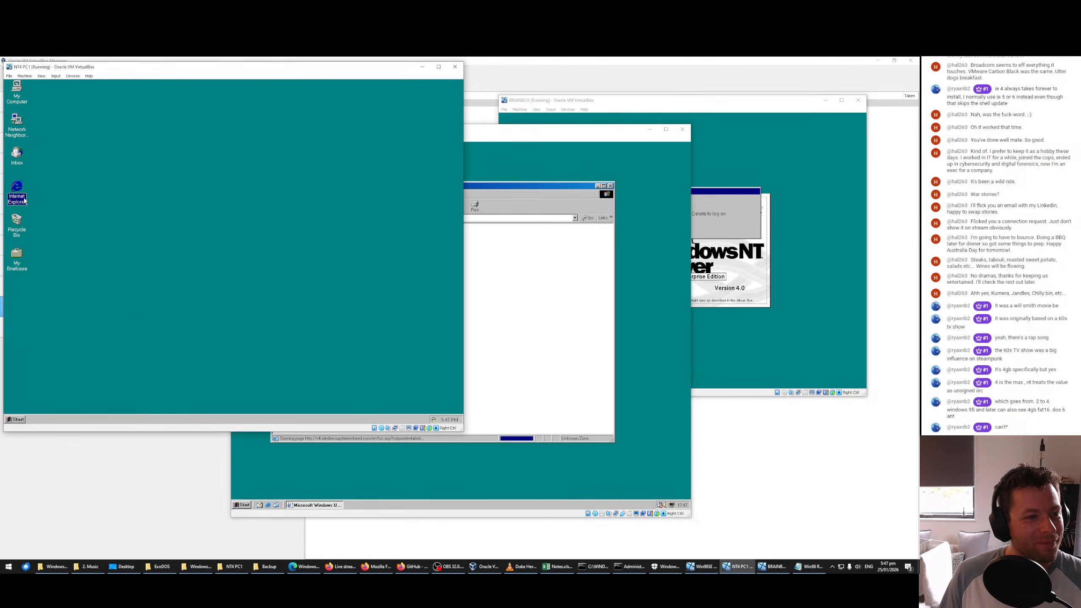
right_click(71, 207)
mouse_move(94, 246)
left_click(156, 254)
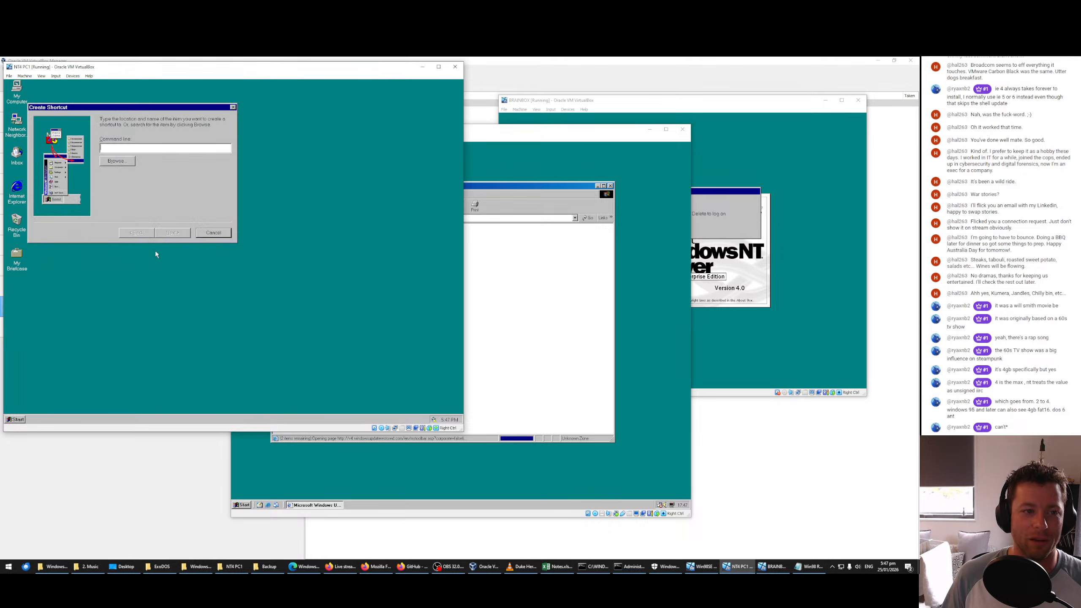
type("http:")
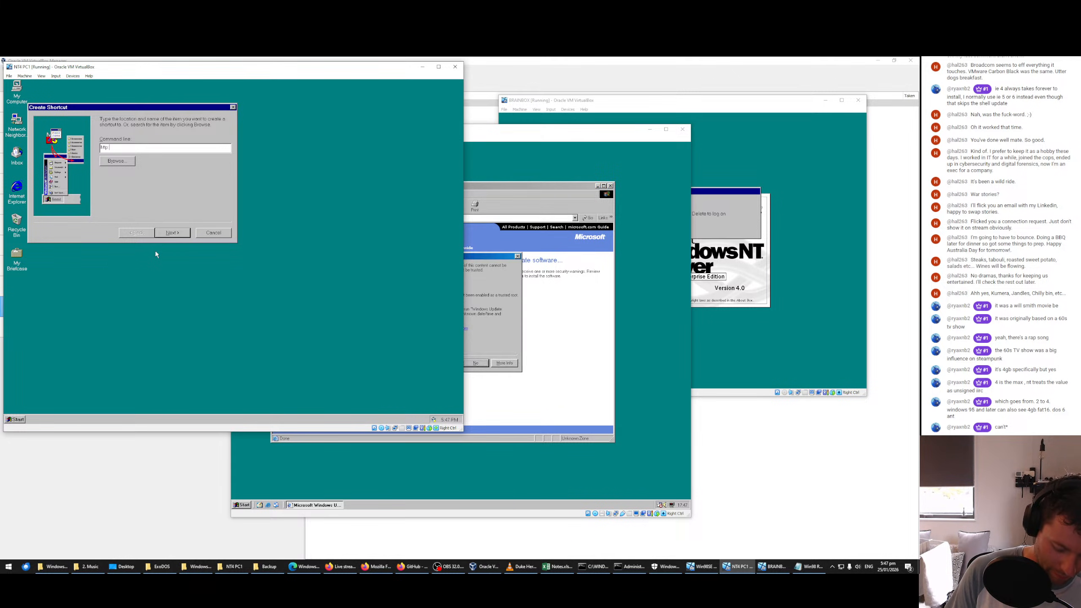
type("//w3")
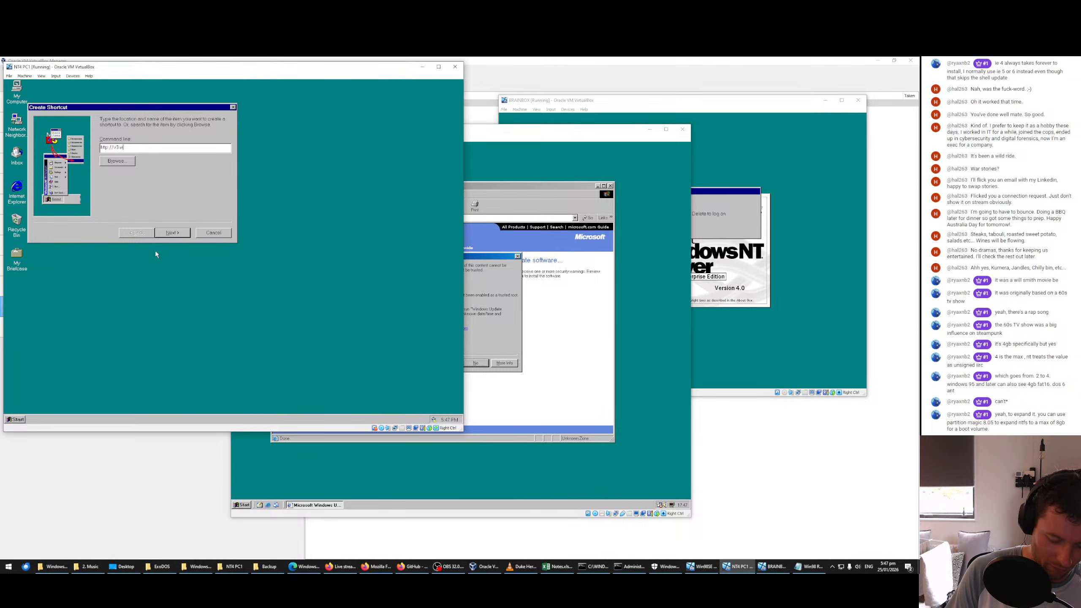
type(".windowsupdatere")
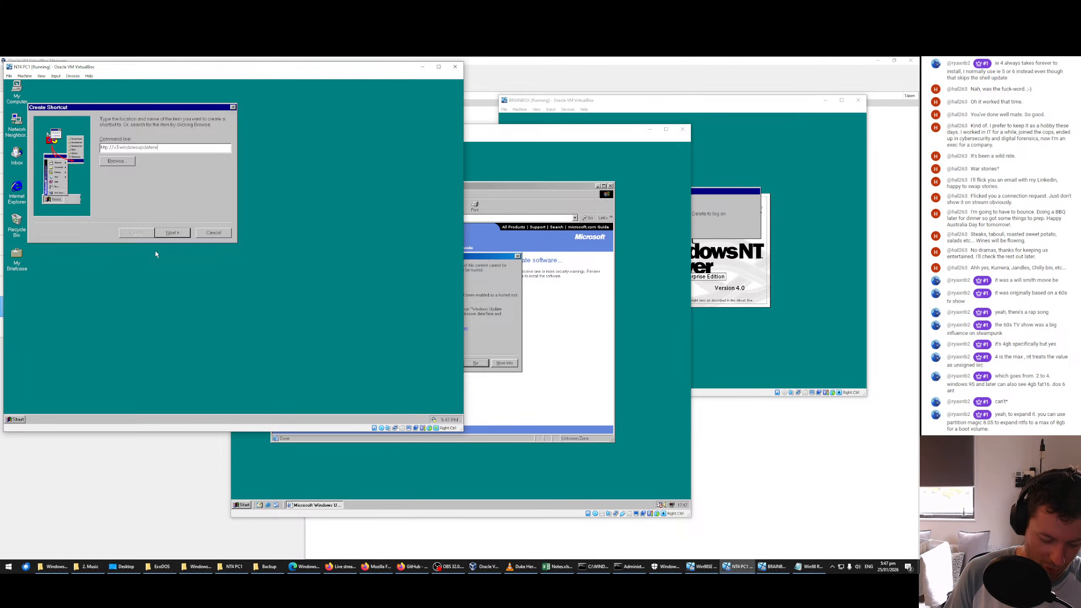
type("stored.com")
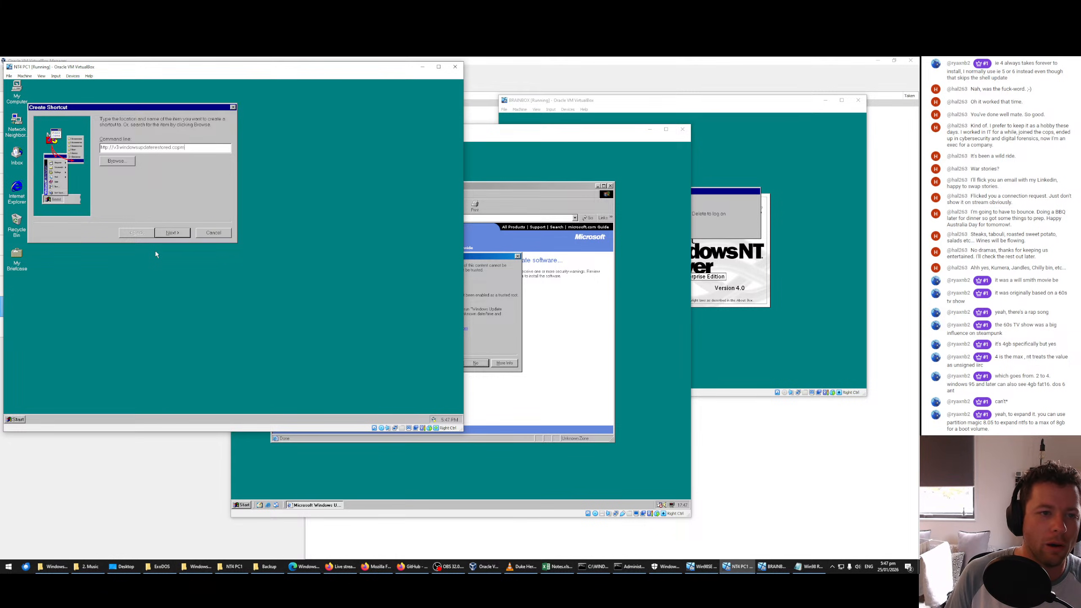
key("Return")
key("Return")
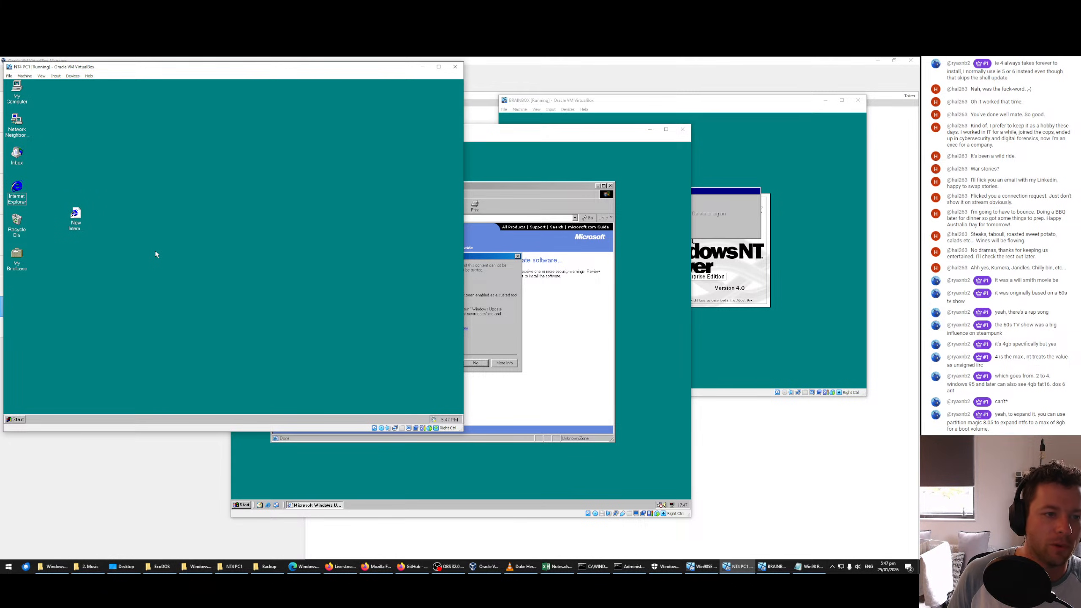
Rename the shortcut 'Windows Update', open it, and accept the security warning.
right_click(83, 226)
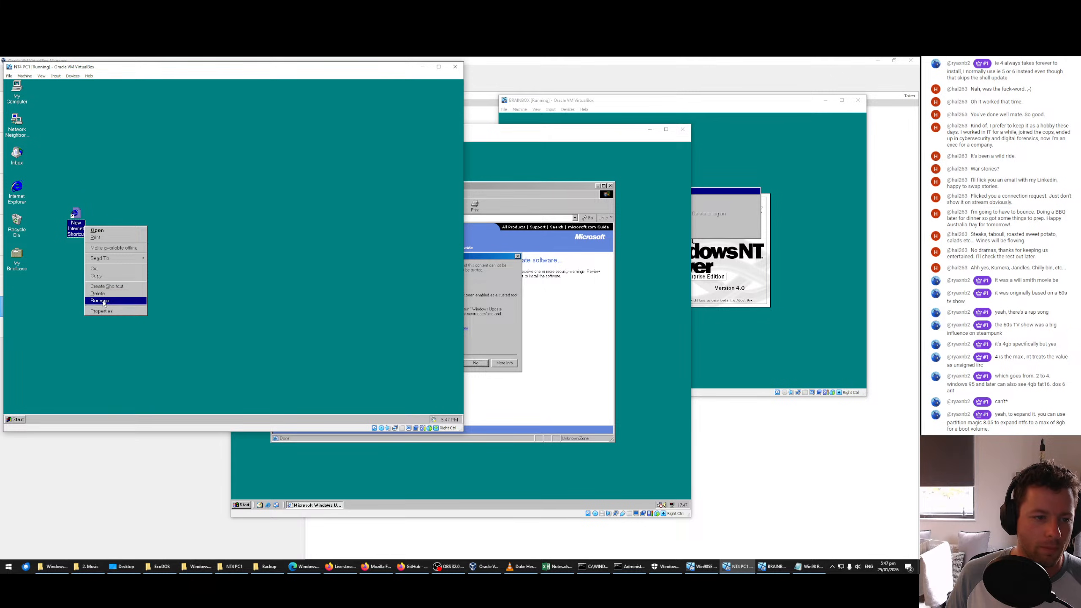
left_click(103, 301)
type("Windows U")
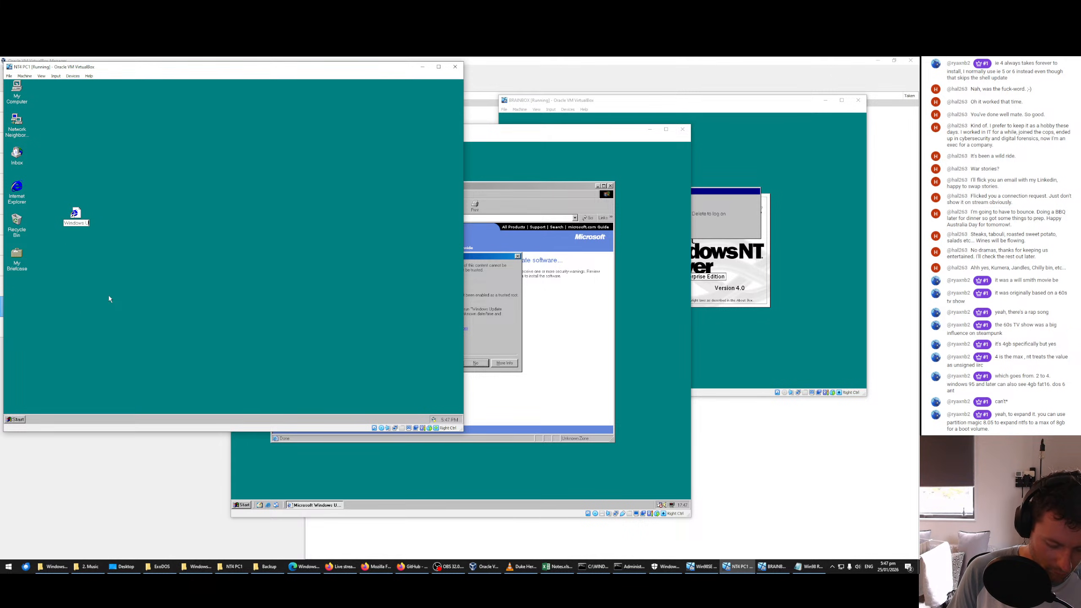
type("pdate")
key("Return")
key("Return")
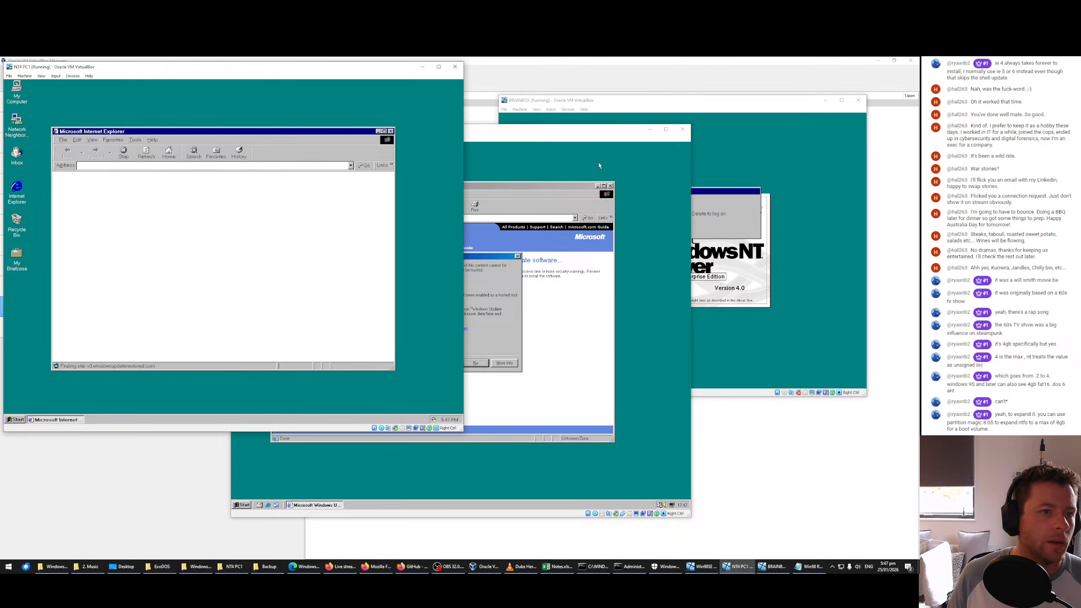
left_click(584, 316)
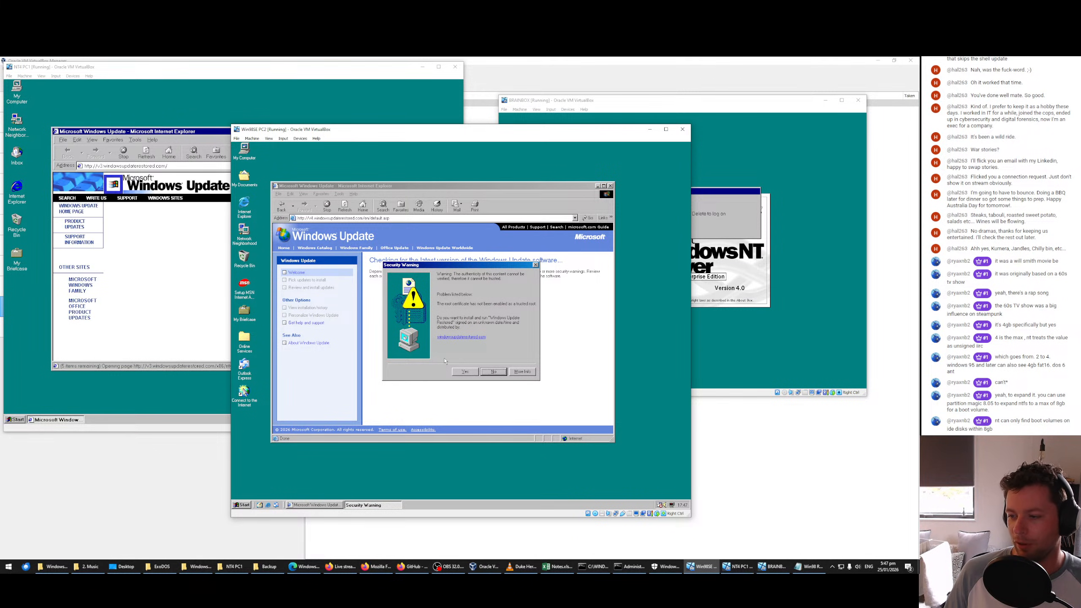
left_click(464, 372)
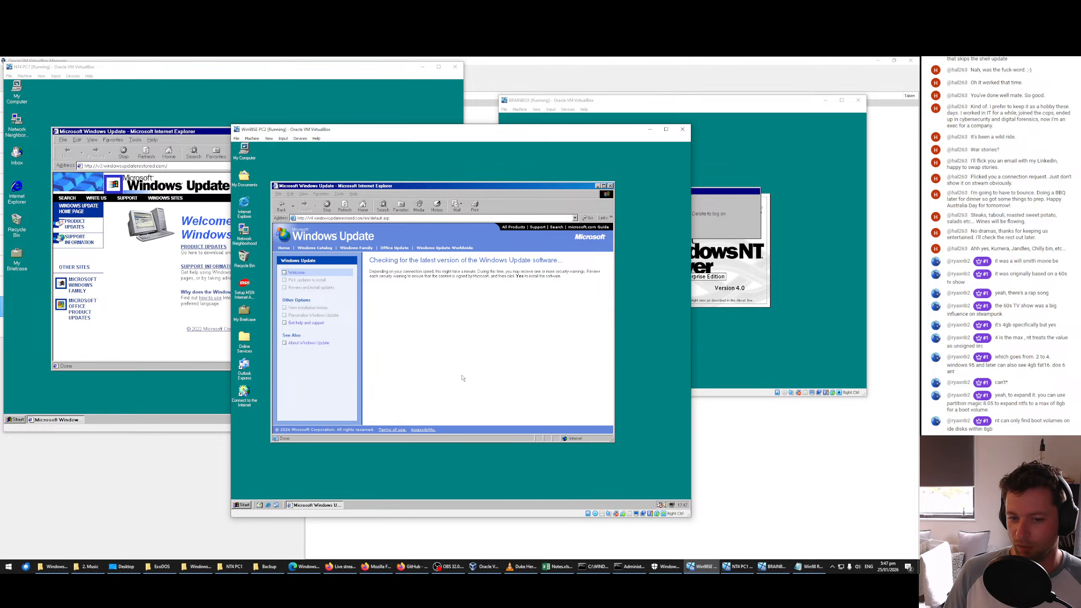
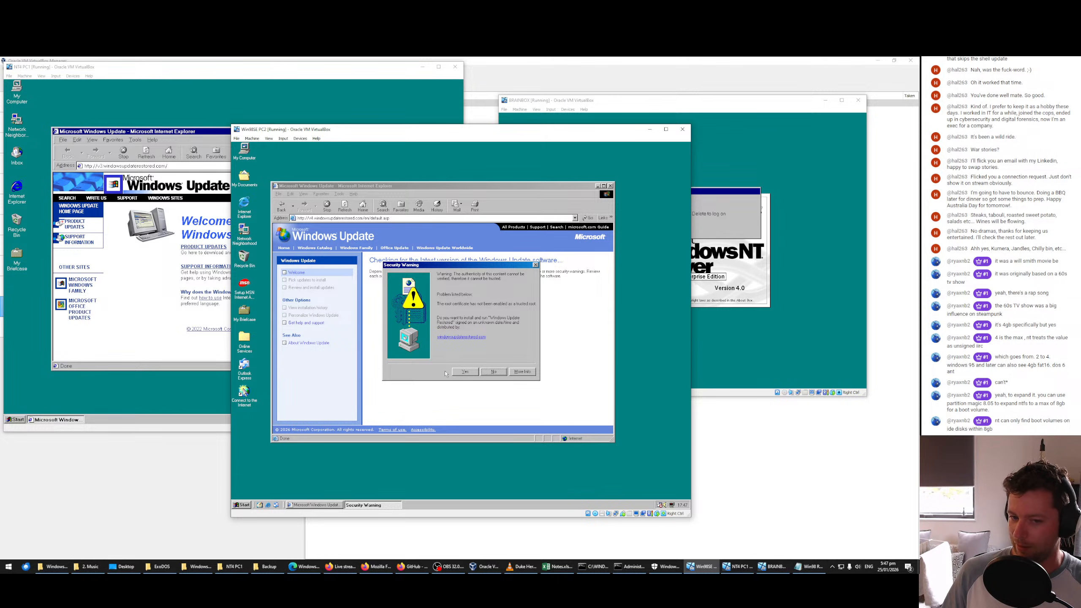
Accept PC1's Windows Update security warnings and open Product Updates to scan for available software.
left_click(465, 371)
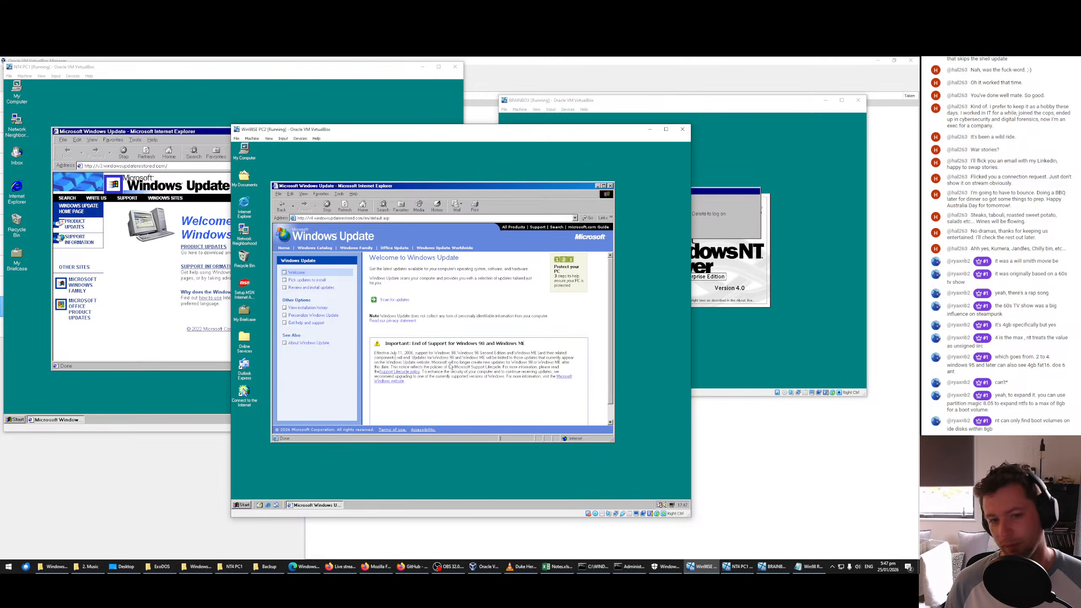
left_click(395, 300)
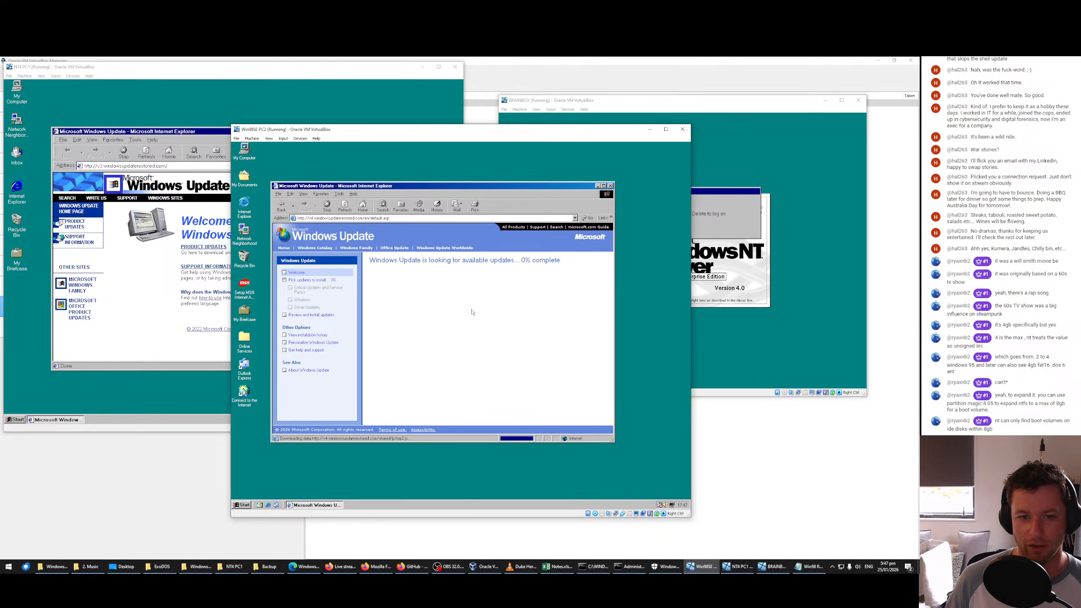
left_click(83, 225)
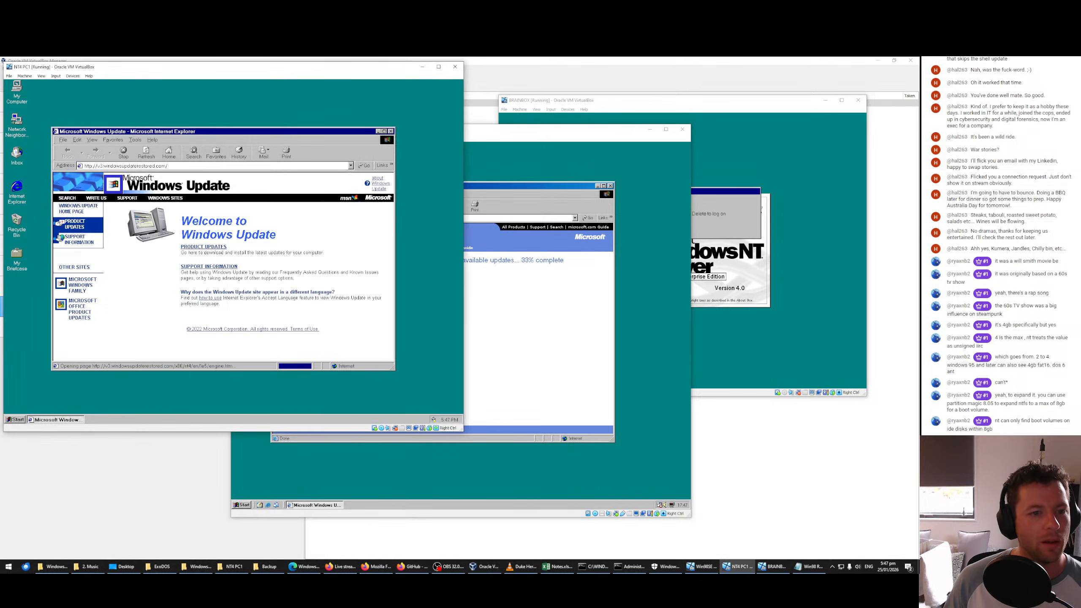
left_click(211, 247)
left_click(537, 102)
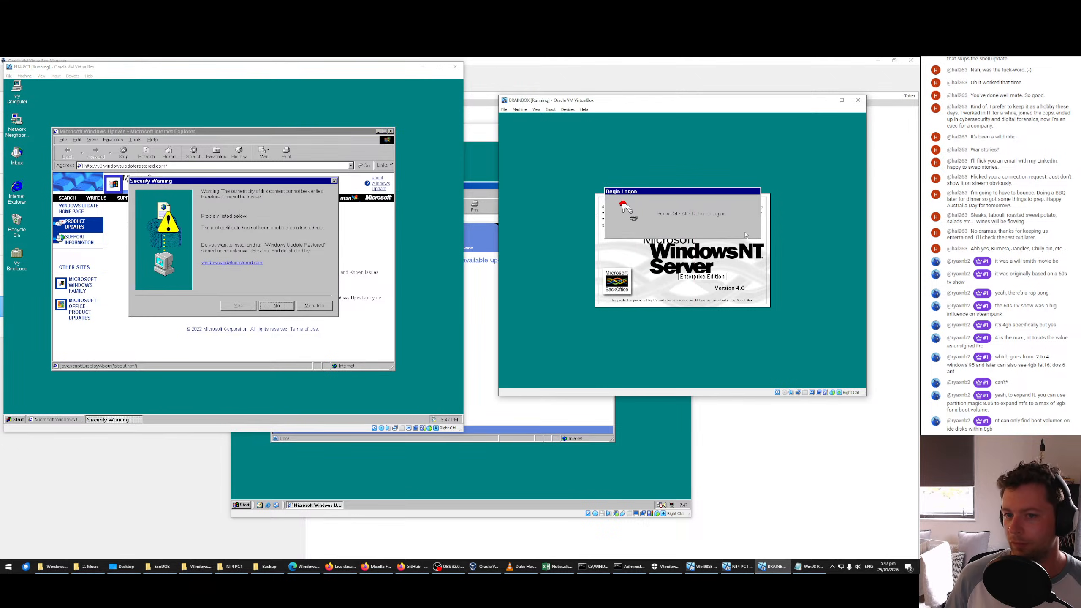
left_click(240, 306)
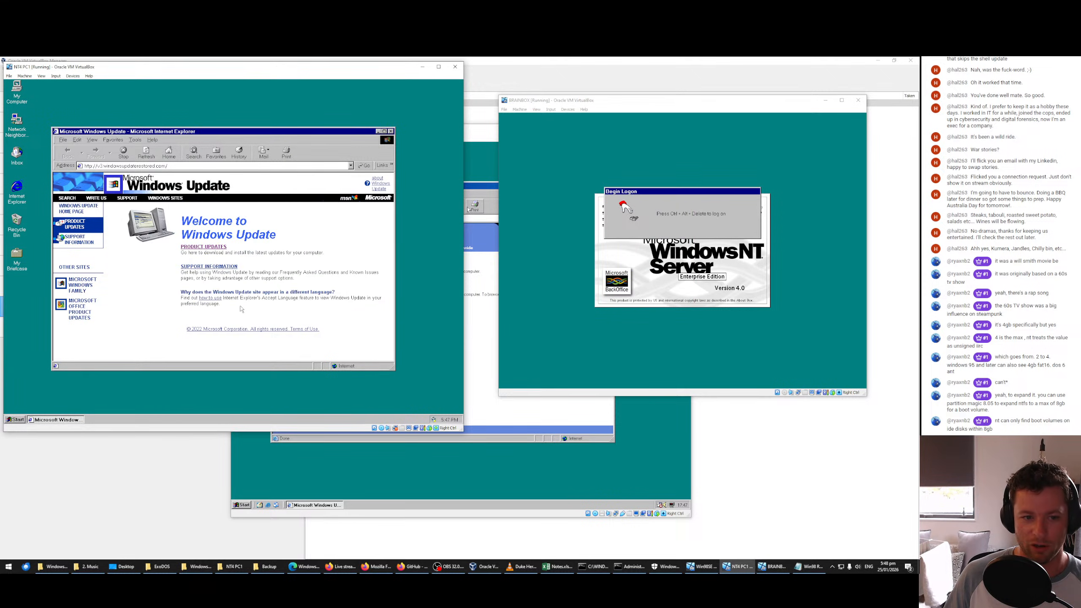
Log on to the BRAINBOX server with the administrator password.
left_click(671, 219)
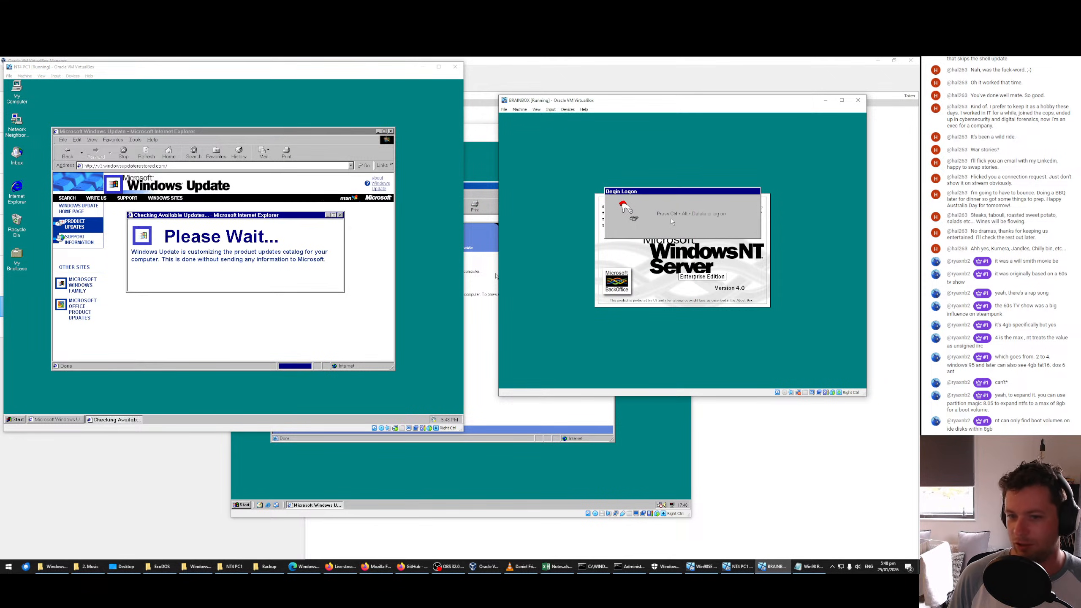
key("ctrl+Delete")
type("******")
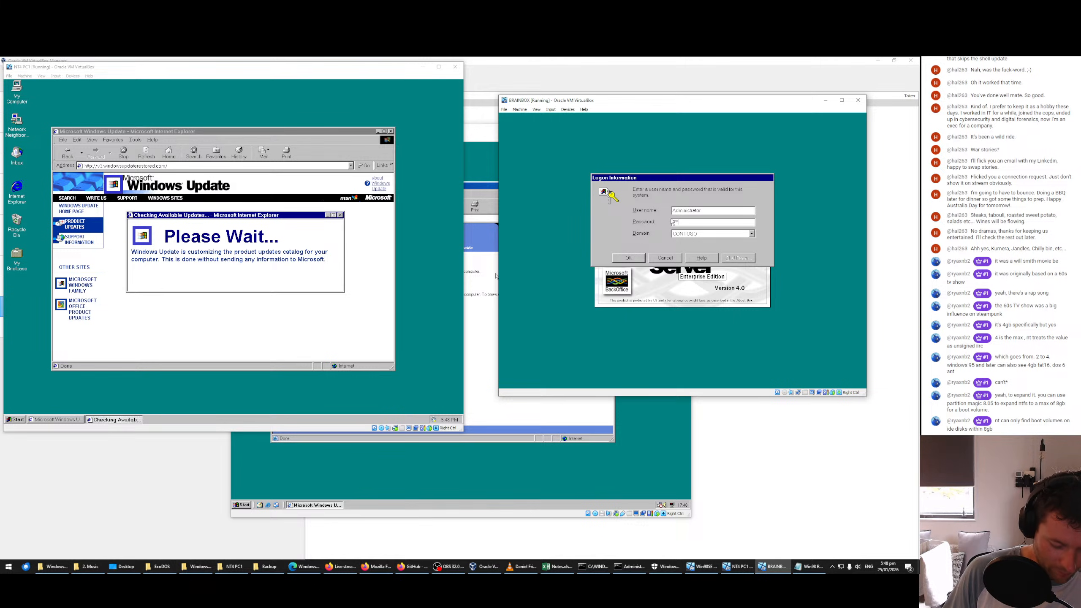
key("Return")
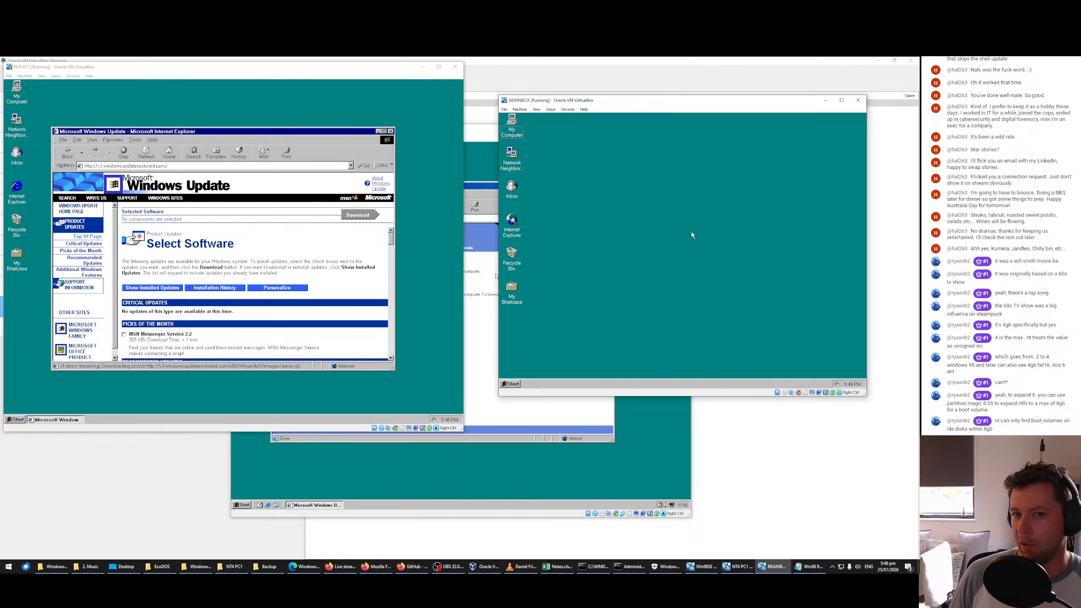
left_click(513, 384)
Launch Disk Administrator from Administrative Tools and dismiss its first-run notice.
mouse_move(537, 301)
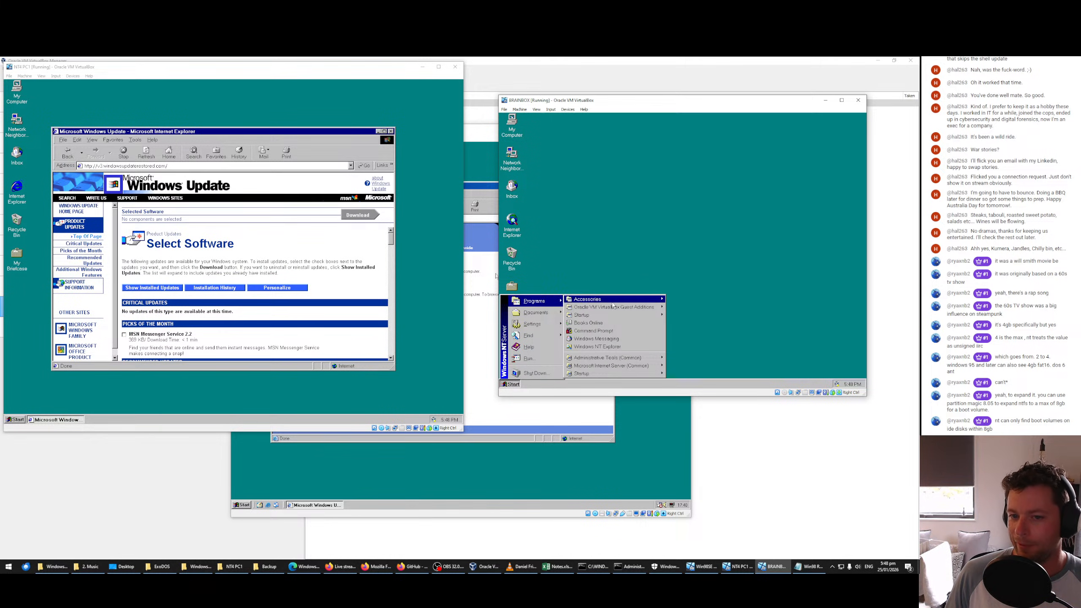
mouse_move(638, 362)
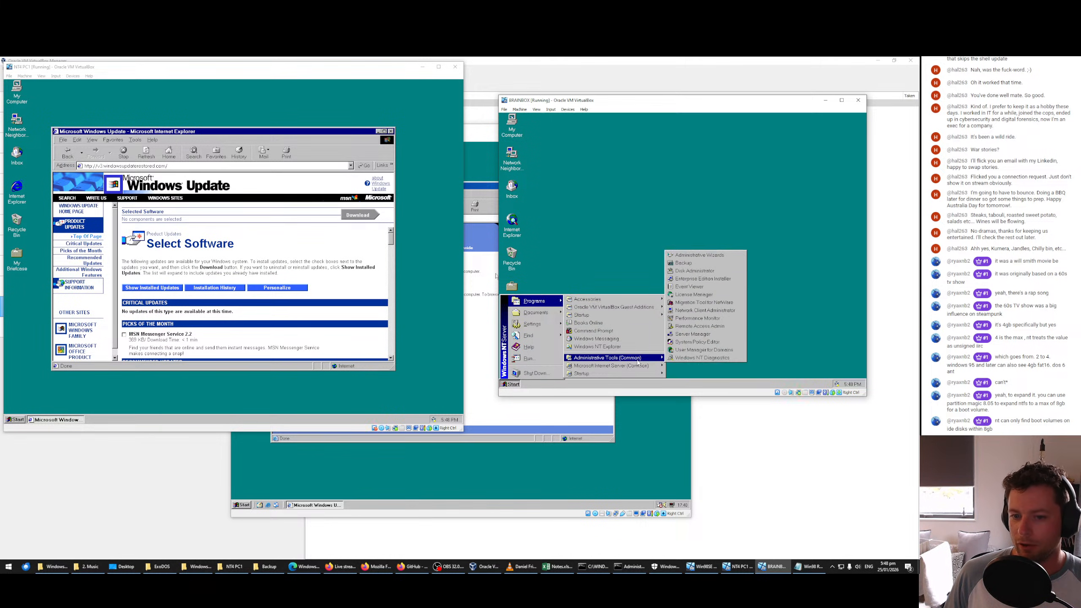
left_click(694, 271)
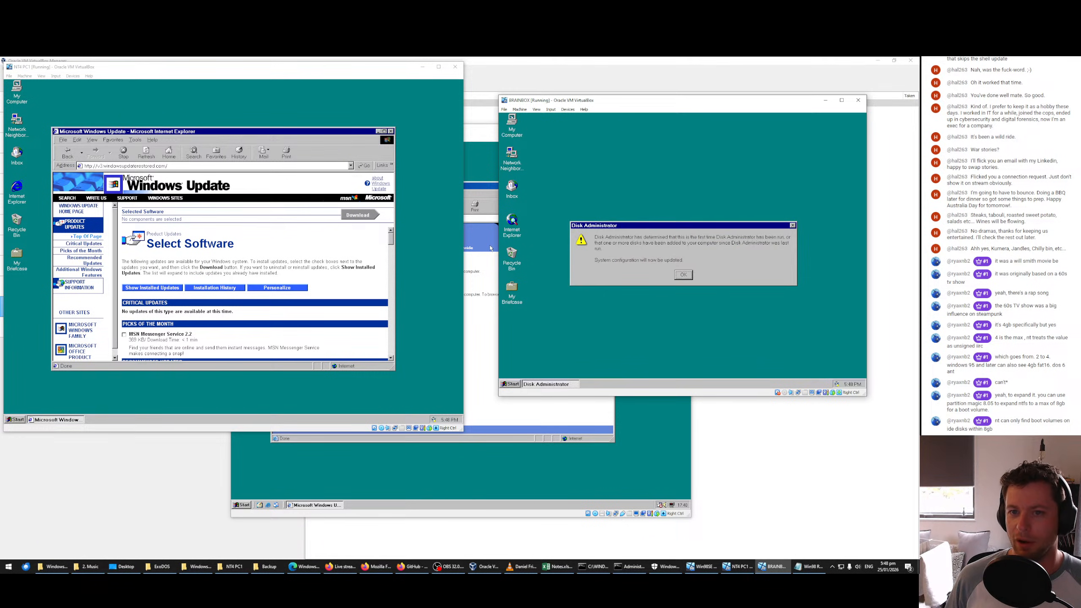
key("Return")
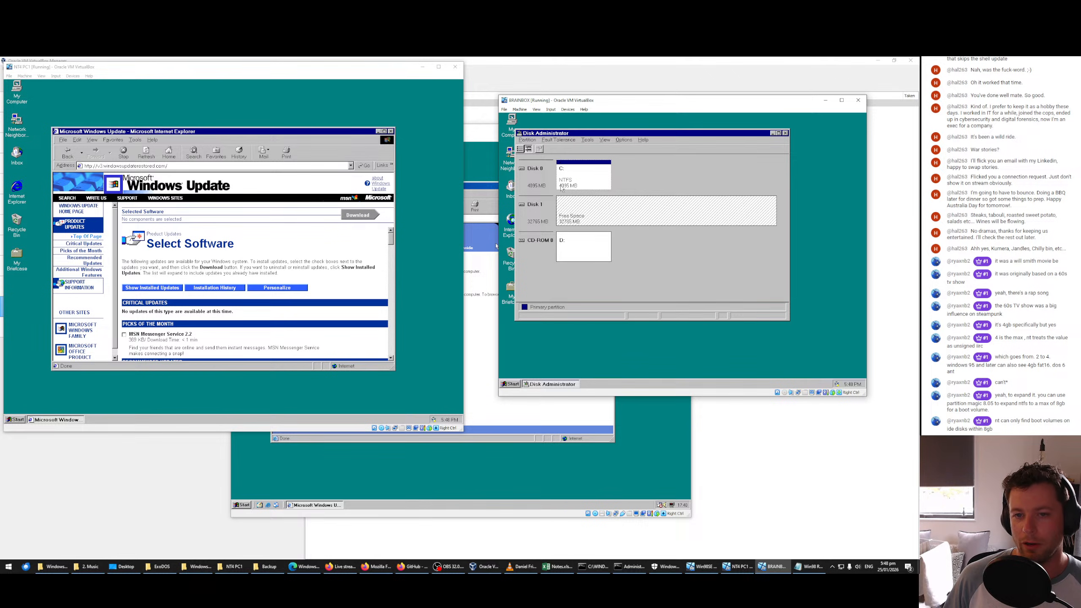
Check drive C:'s properties and free space in My Computer.
double_click(510, 120)
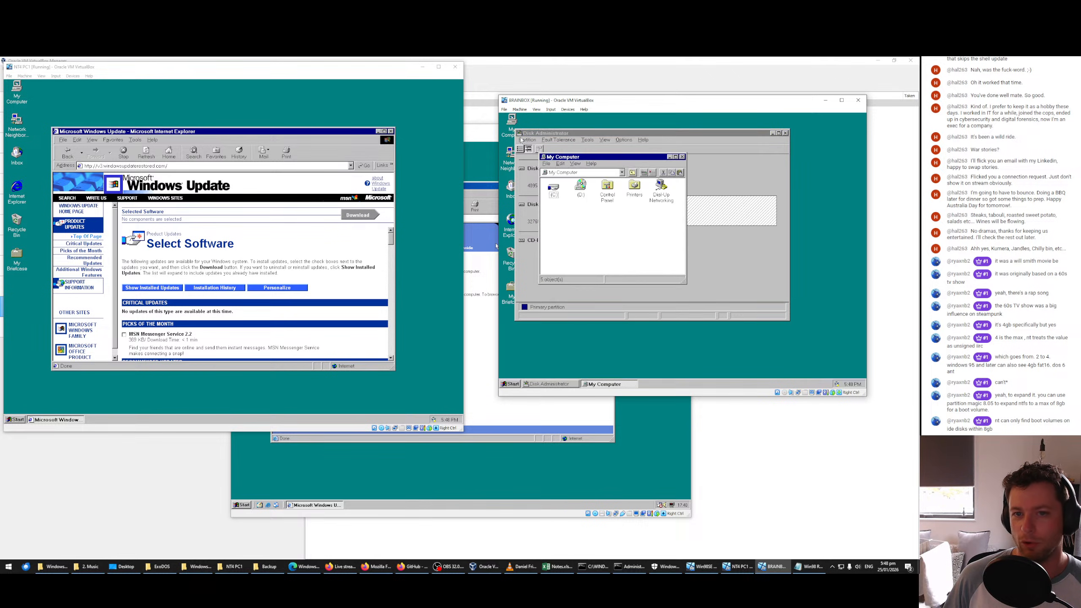
right_click(558, 189)
left_click(573, 246)
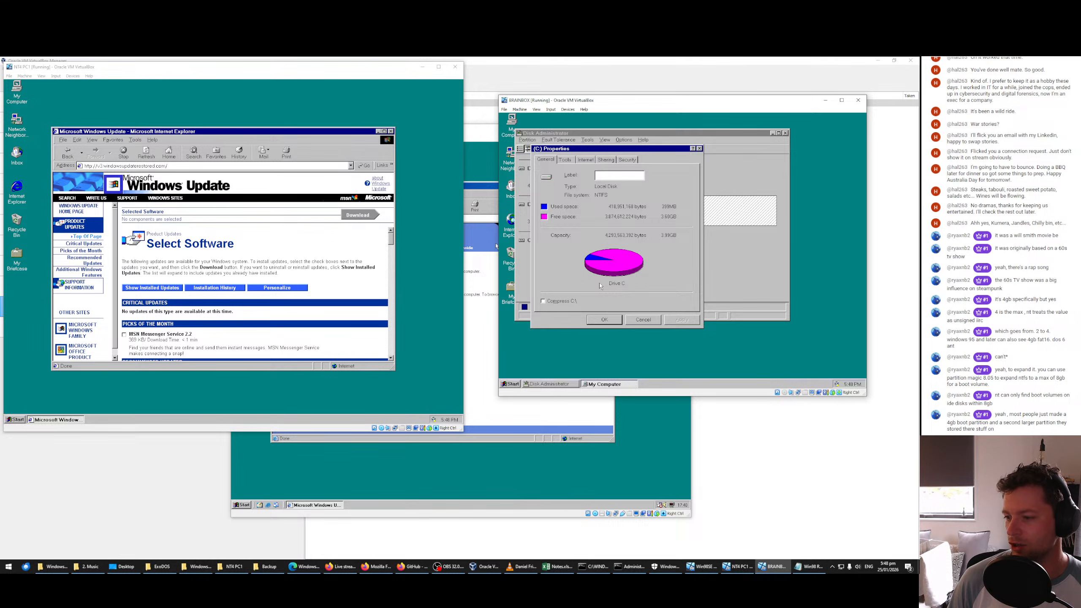
key("Escape")
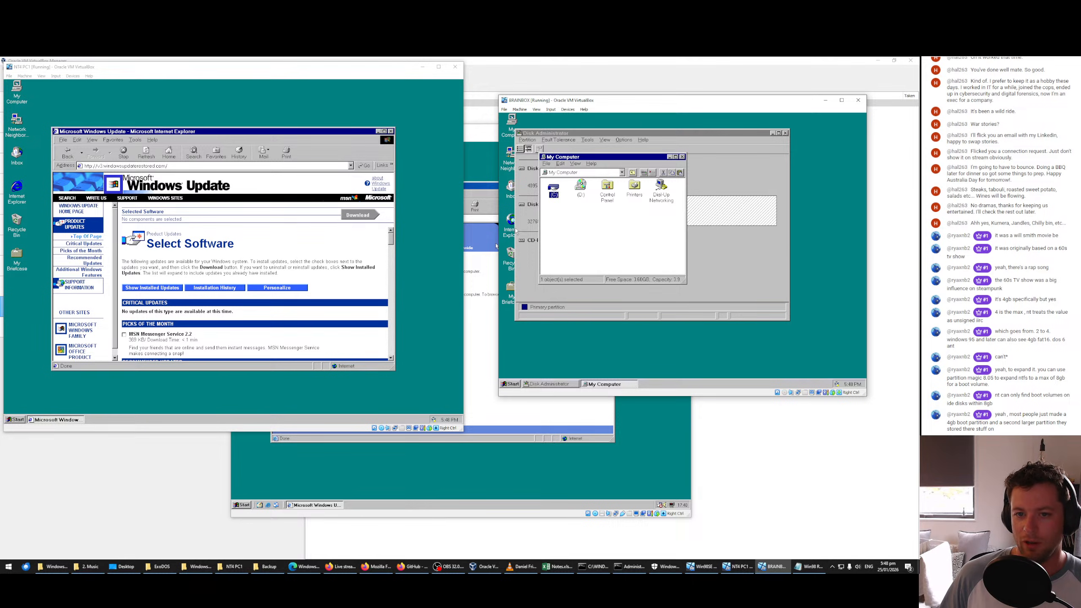
Reassign the CD-ROM drive letter to E: in Disk Administrator.
left_click(528, 229)
right_click(612, 201)
left_click(634, 222)
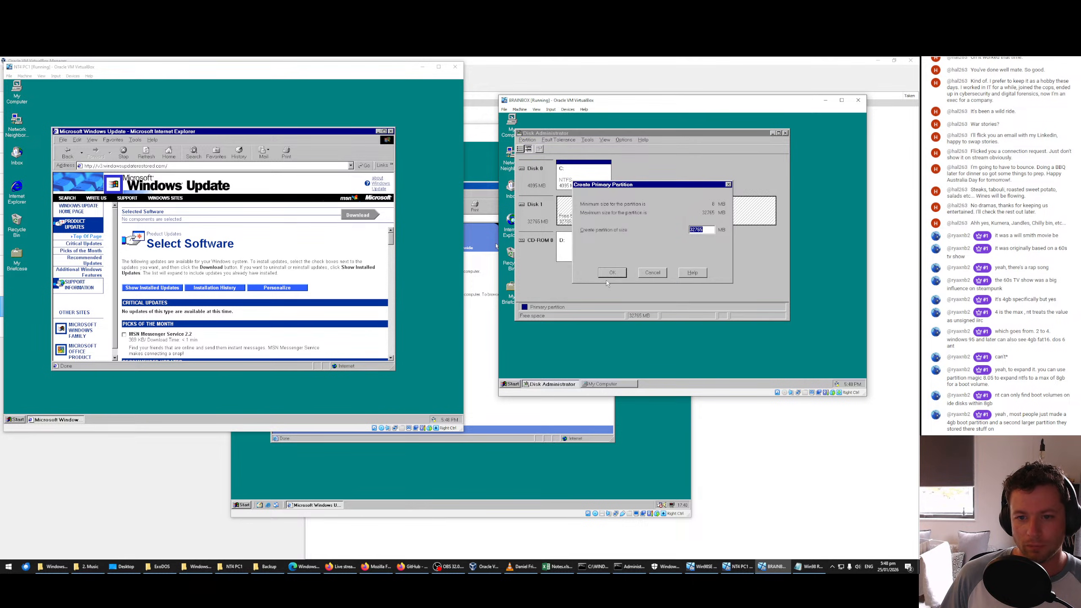
left_click(652, 272)
right_click(605, 247)
left_click(614, 252)
left_click(679, 229)
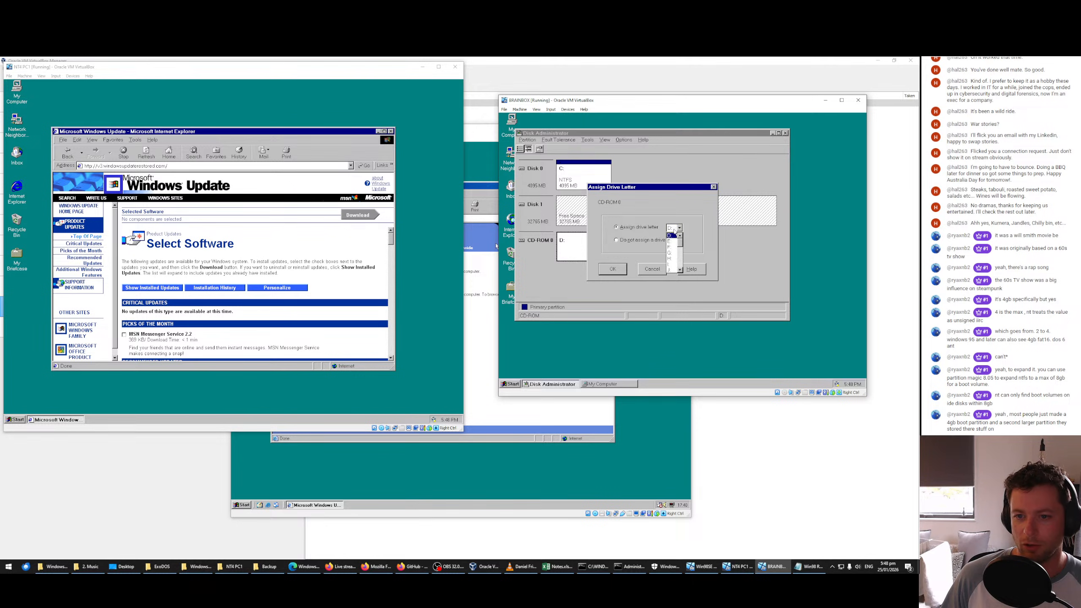
left_click(675, 242)
left_click(612, 269)
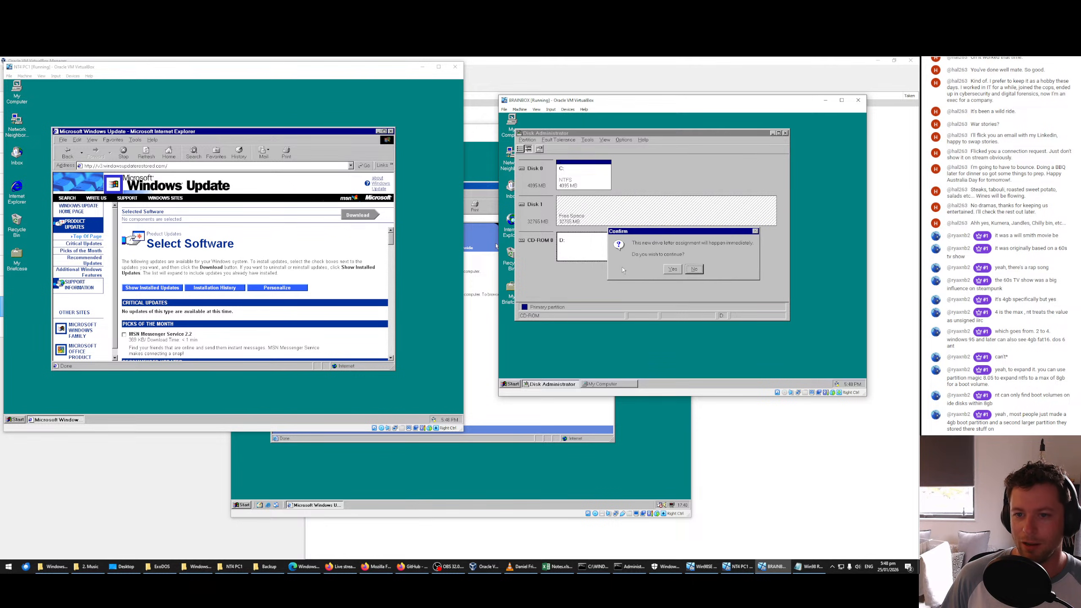
left_click(671, 271)
Create a full-size primary partition on Disk 1 with drive letter D:.
right_click(621, 221)
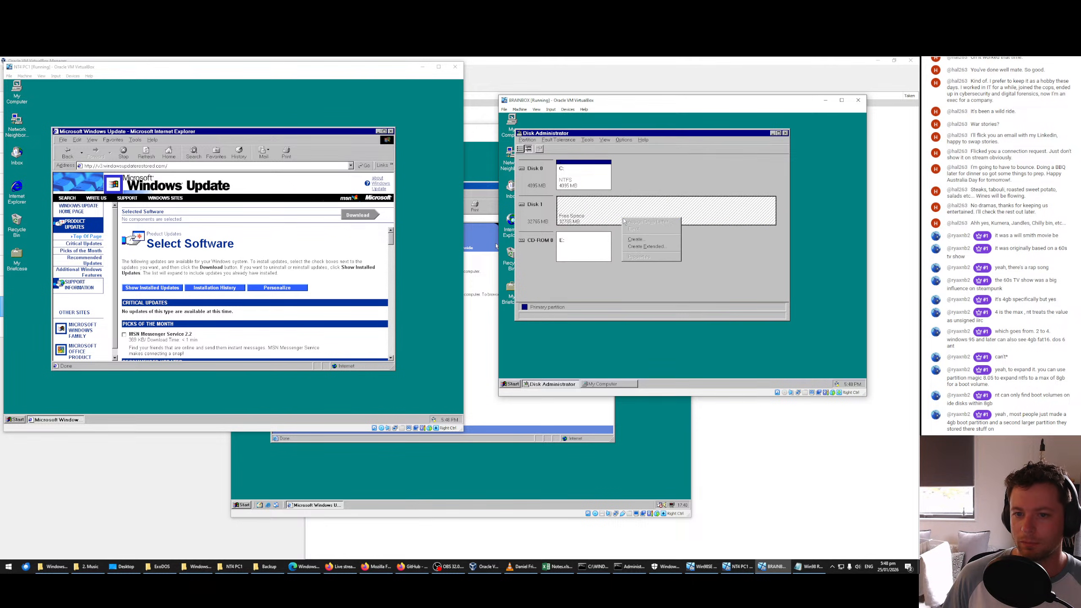
left_click(638, 228)
left_click(612, 273)
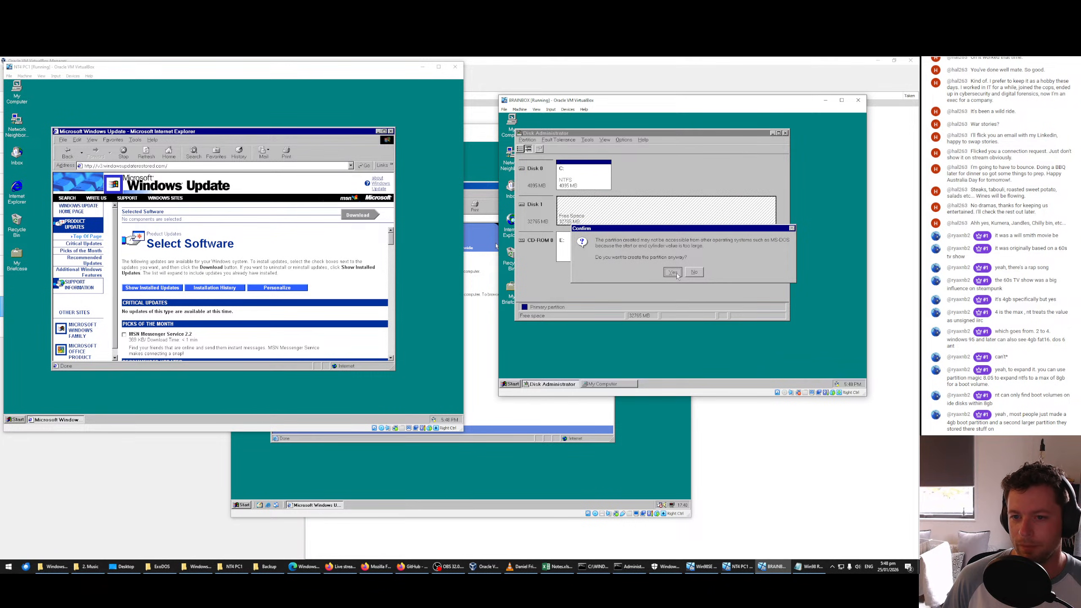
left_click(672, 273)
right_click(641, 218)
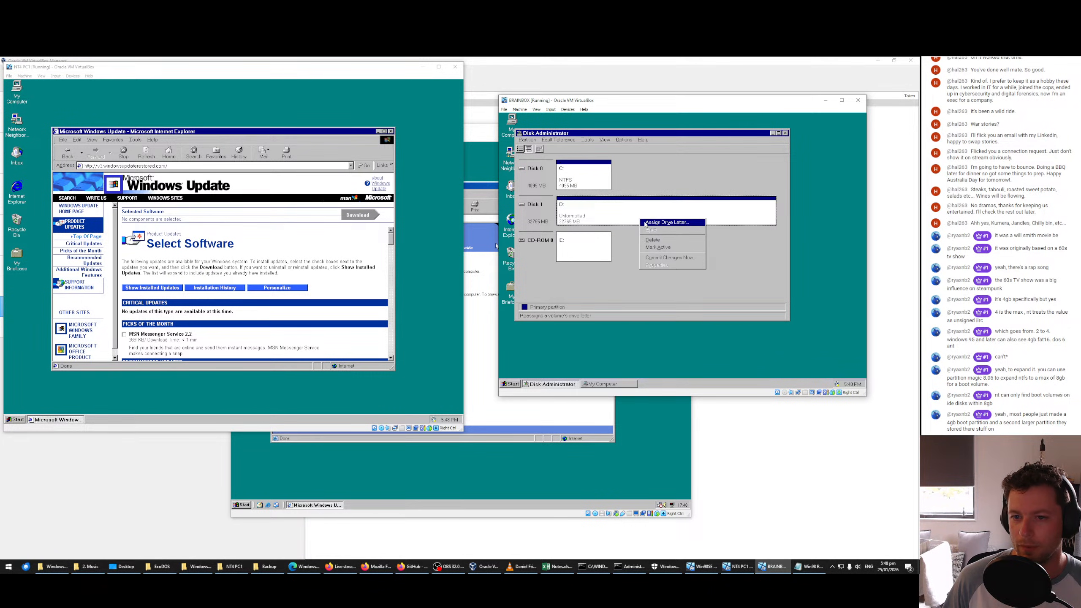
left_click(659, 222)
left_click(613, 269)
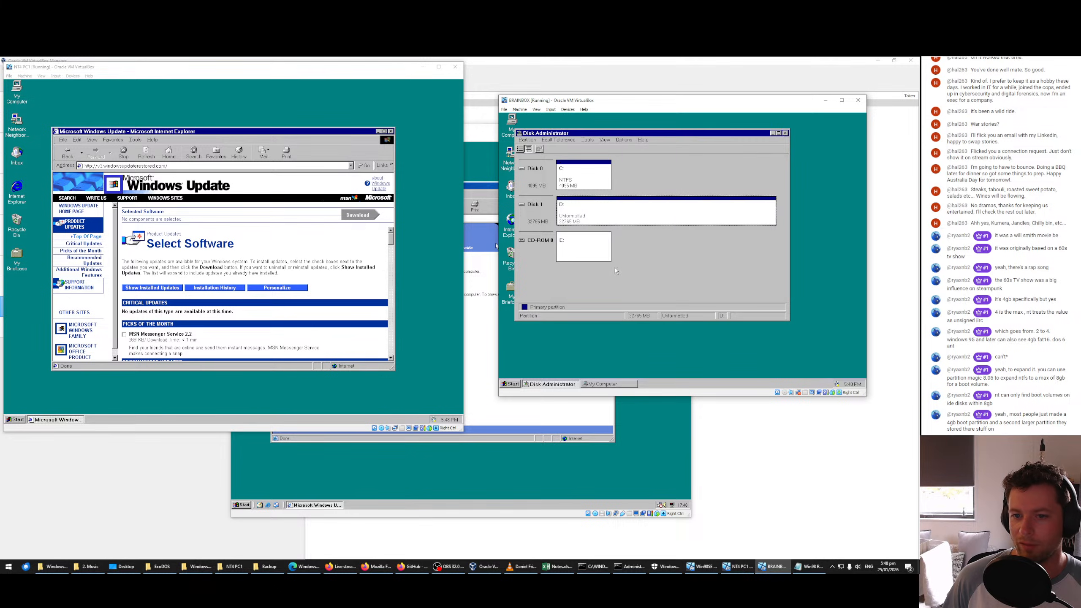
Commit the partition changes to disk.
right_click(601, 208)
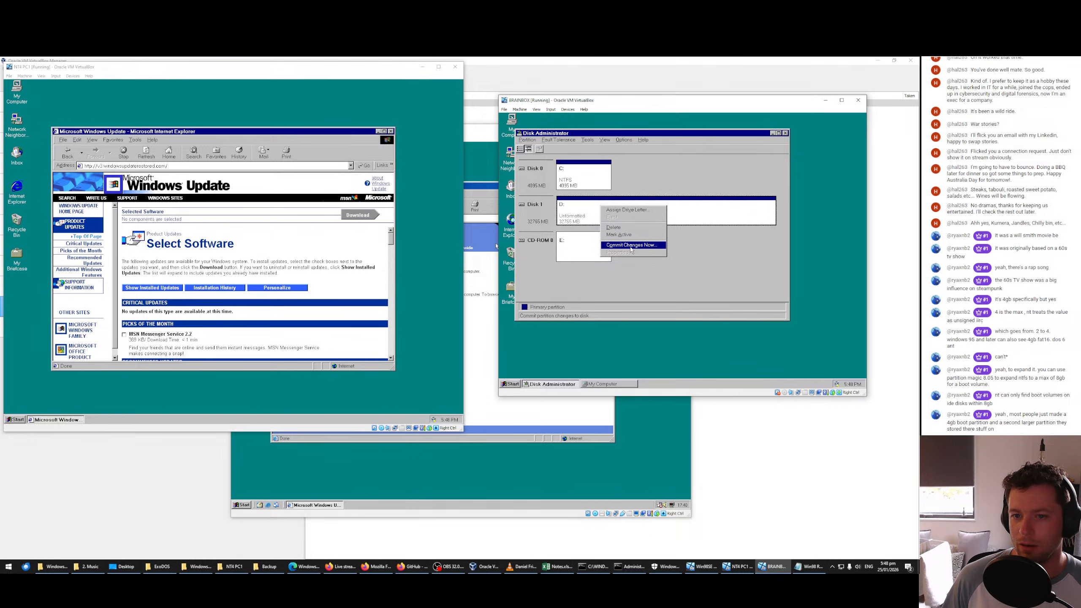
left_click(631, 246)
left_click(659, 269)
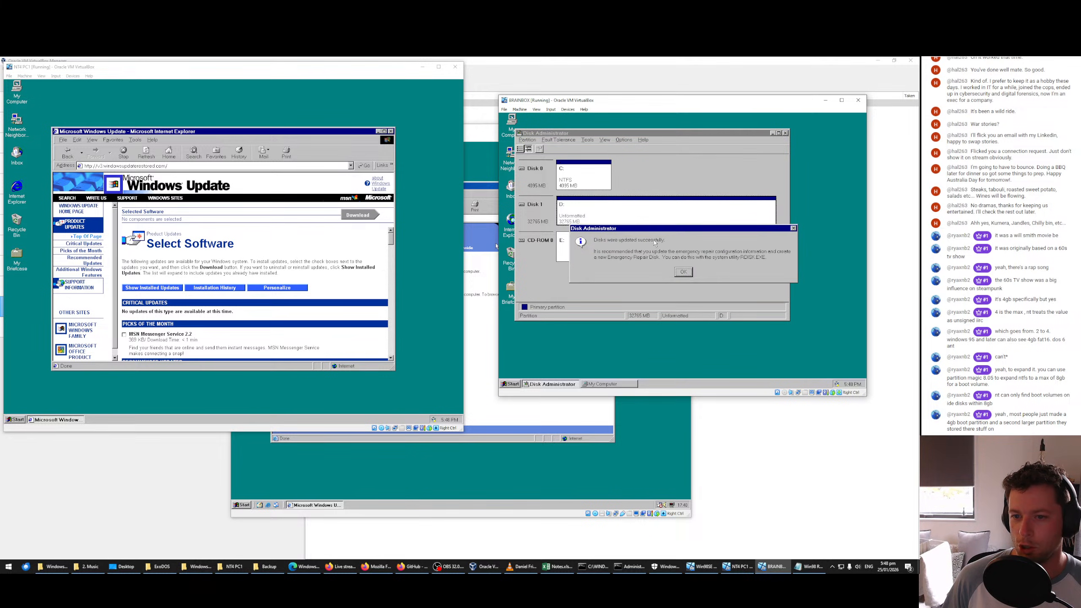
left_click(683, 273)
Quick-format drive D: as NTFS with the volume label 'Data'.
right_click(622, 214)
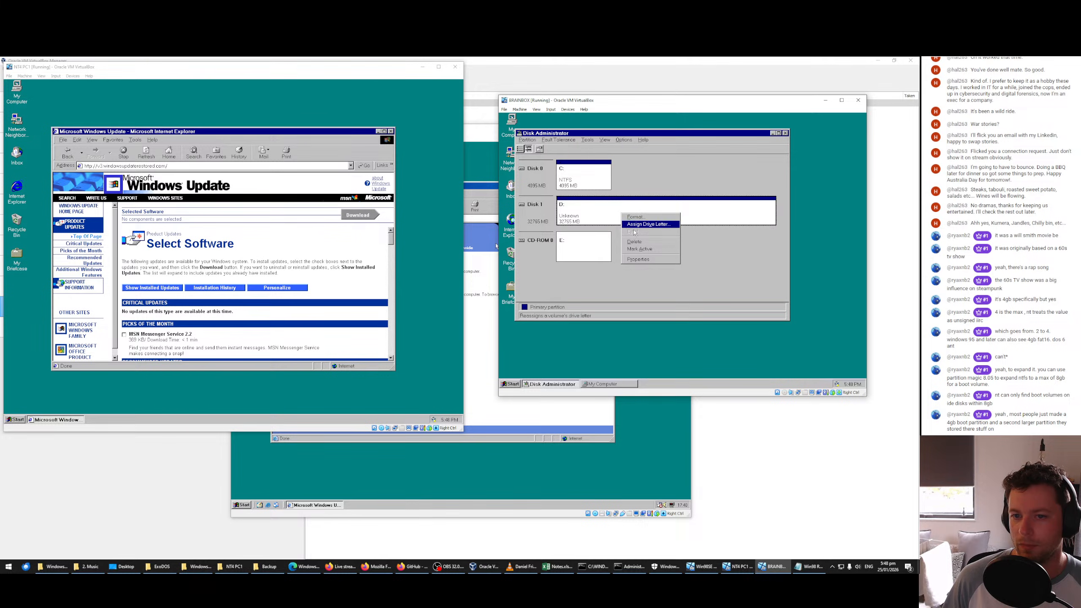
left_click(637, 218)
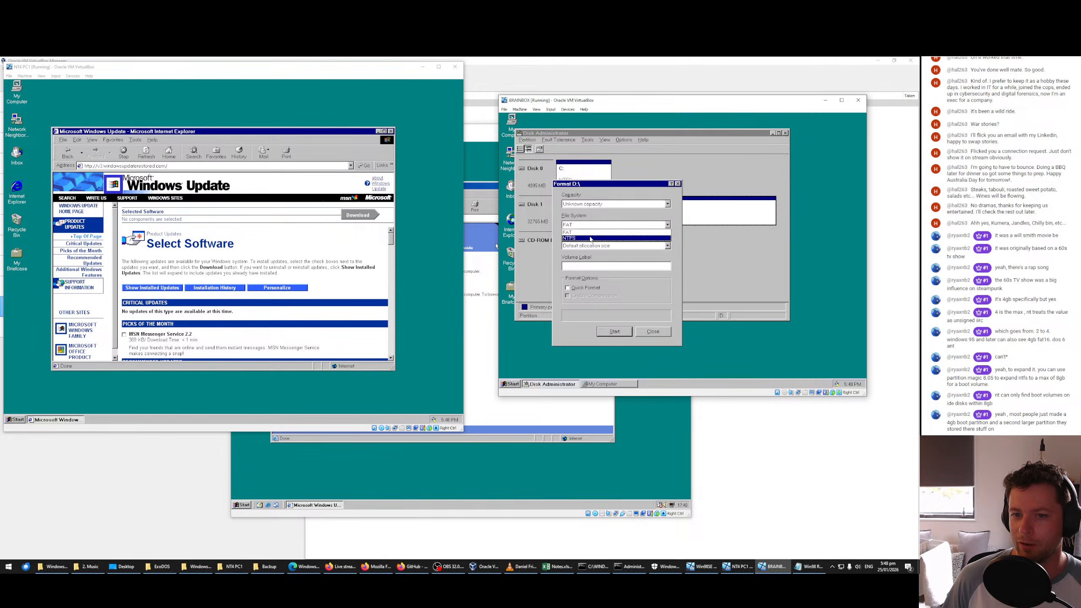
left_click(595, 288)
left_click(594, 268)
type("Data")
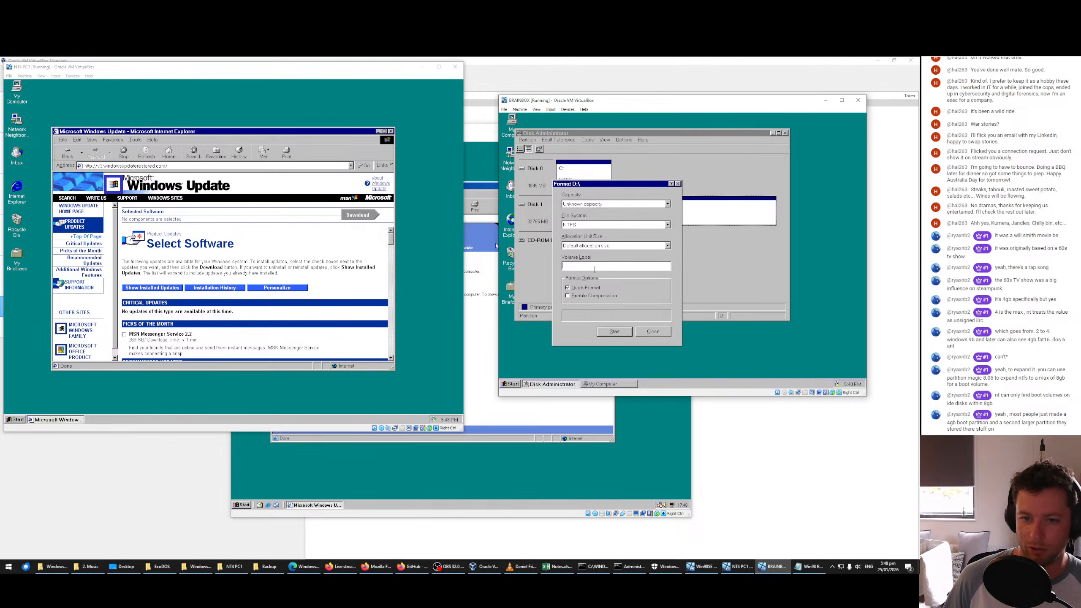
key("Return")
key("Return")
key("Return")
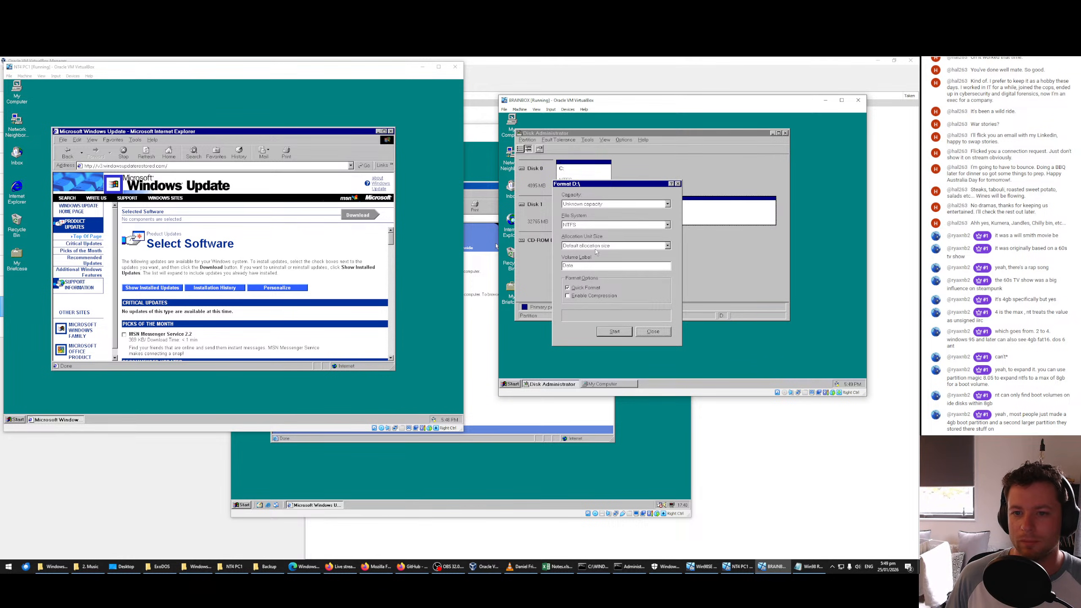
left_click(608, 205)
key("Escape")
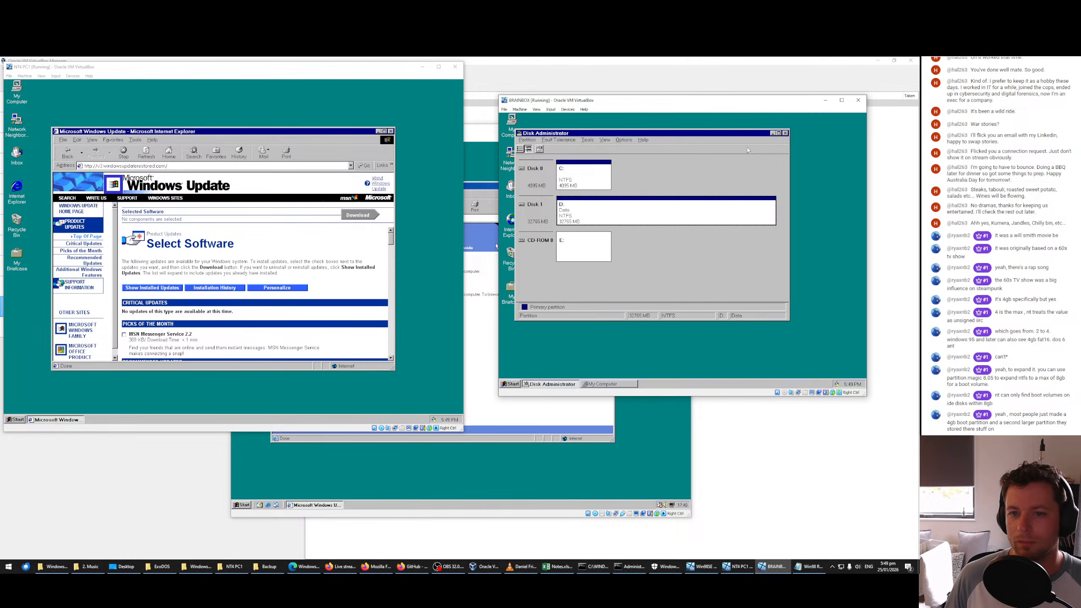
Close Disk Administrator and check the new D: drive's properties.
left_click(787, 133)
left_click(554, 224)
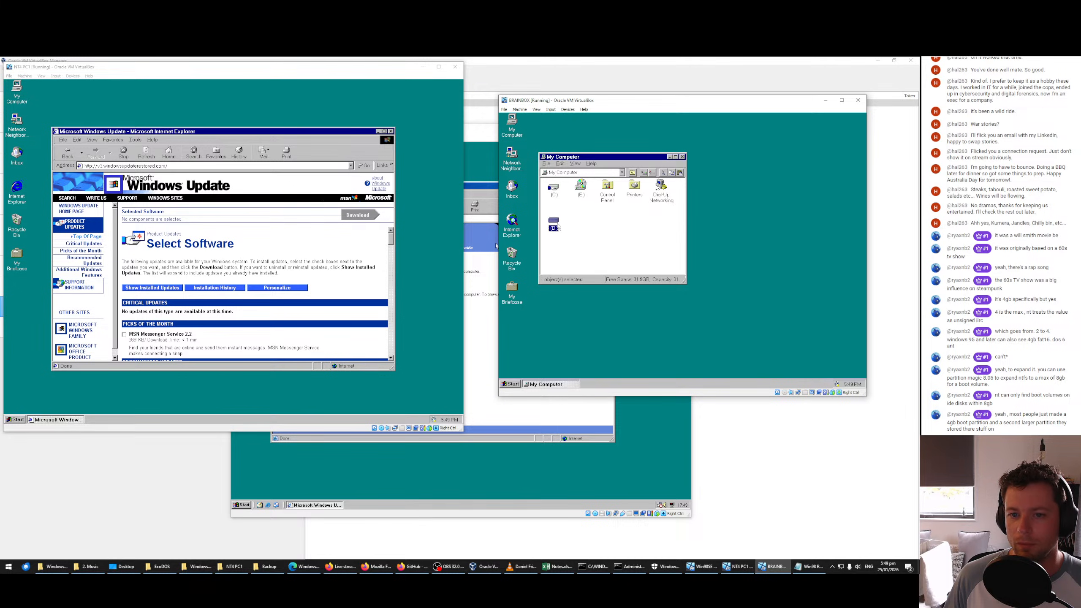
right_click(557, 226)
left_click(568, 280)
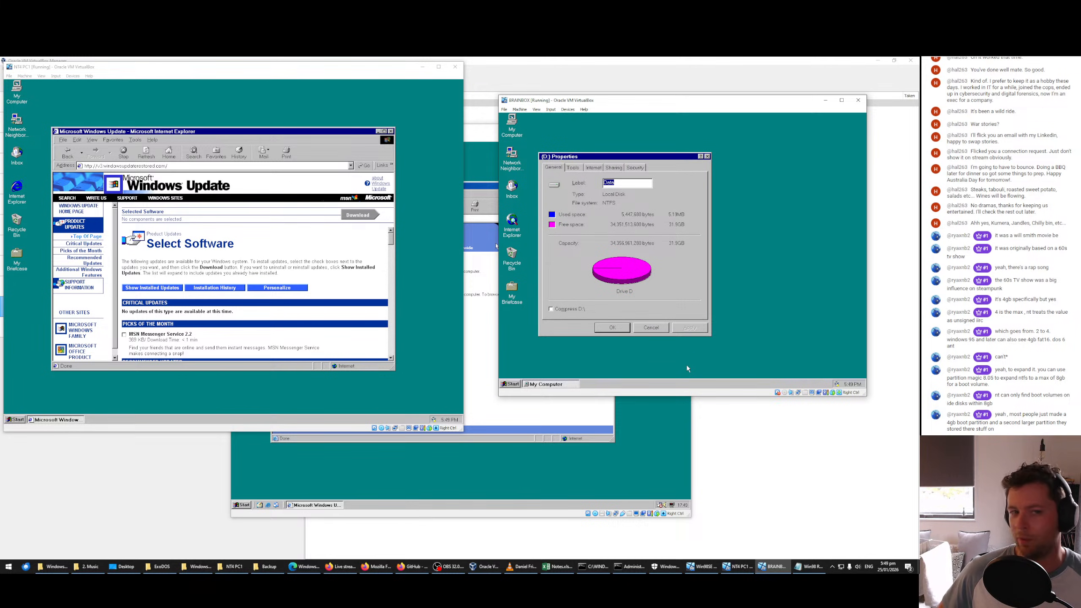
left_click(612, 327)
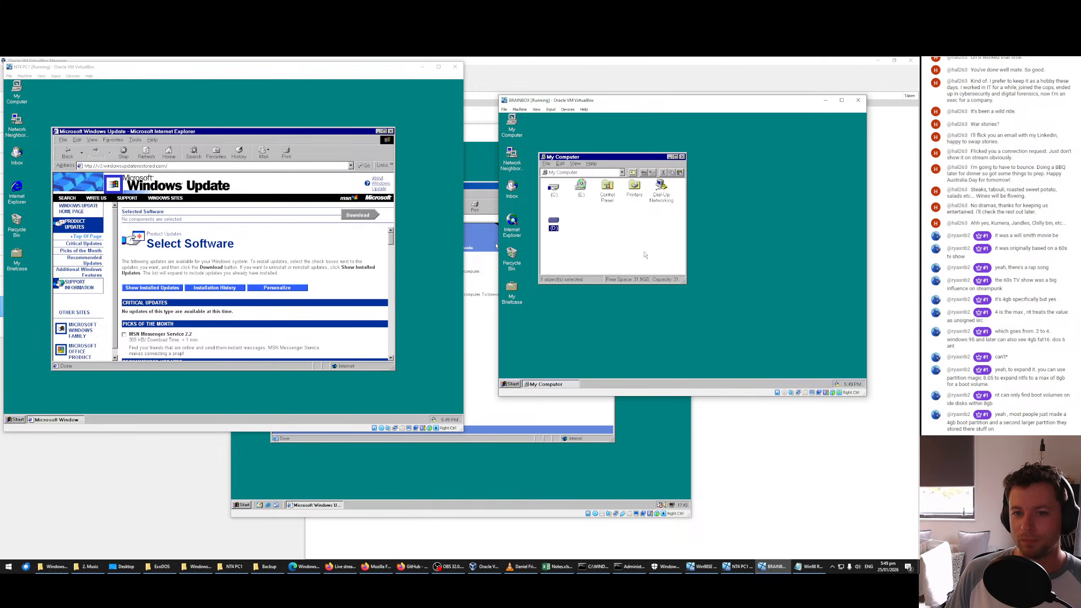
left_click(575, 163)
left_click(627, 256)
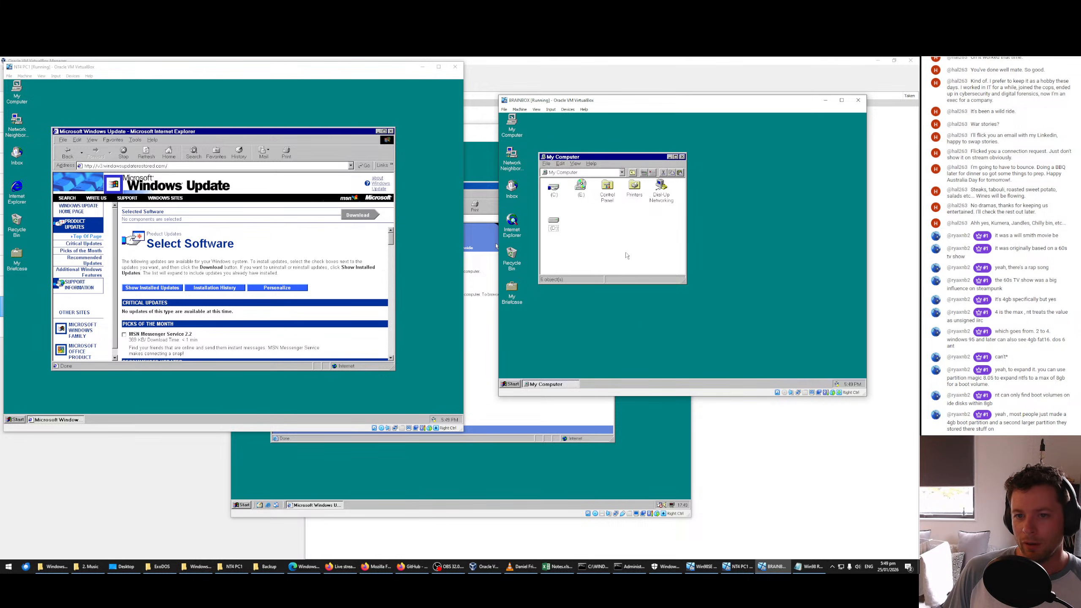
Open drive D: and create a new folder named 'SheredData'.
right_click(557, 221)
left_click(571, 223)
right_click(562, 210)
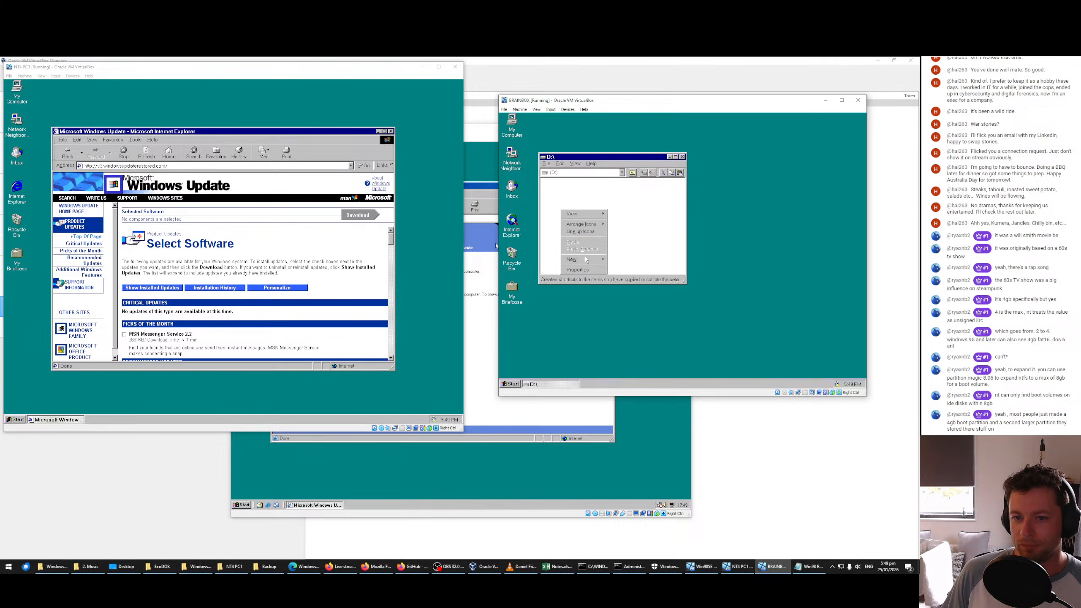
left_click(619, 259)
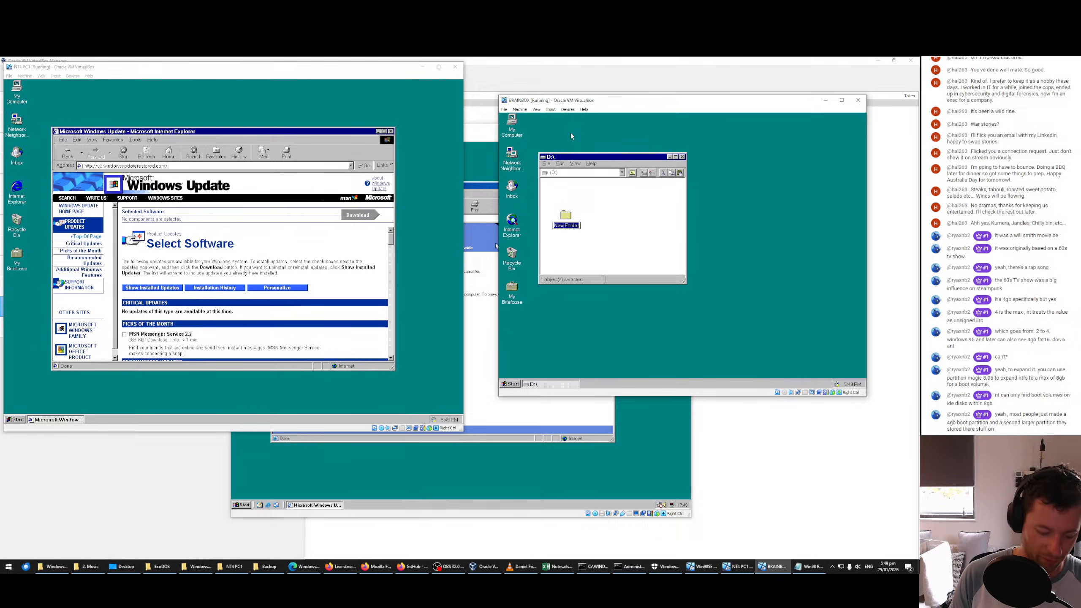
type("SheredData")
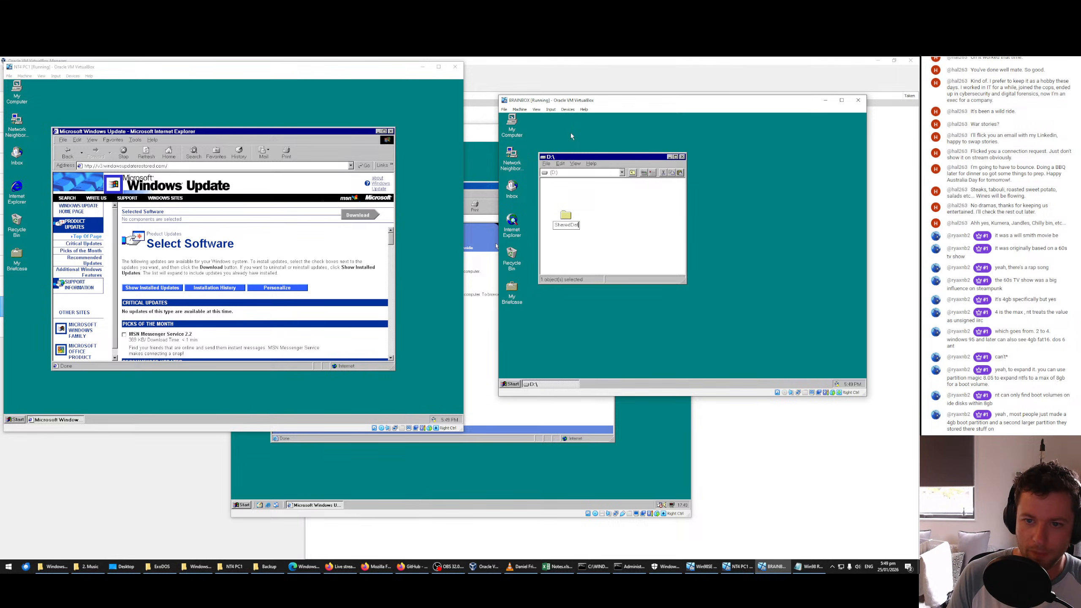
key("Return")
key("Return")
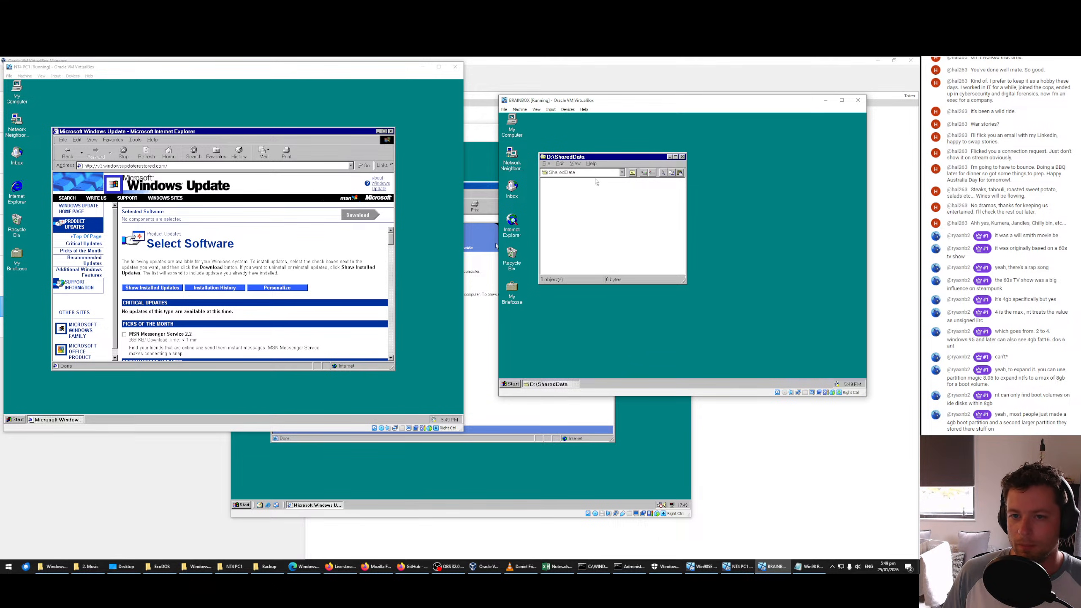
Rename the folder to 'Shared' and open it.
left_click(632, 172)
right_click(555, 195)
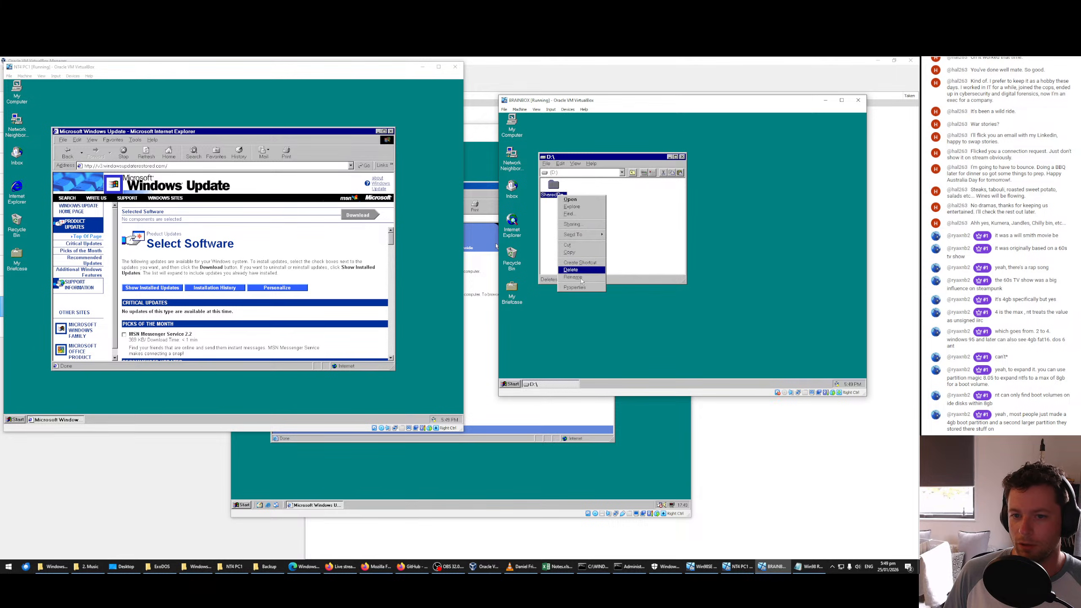
left_click(579, 280)
type("Sh")
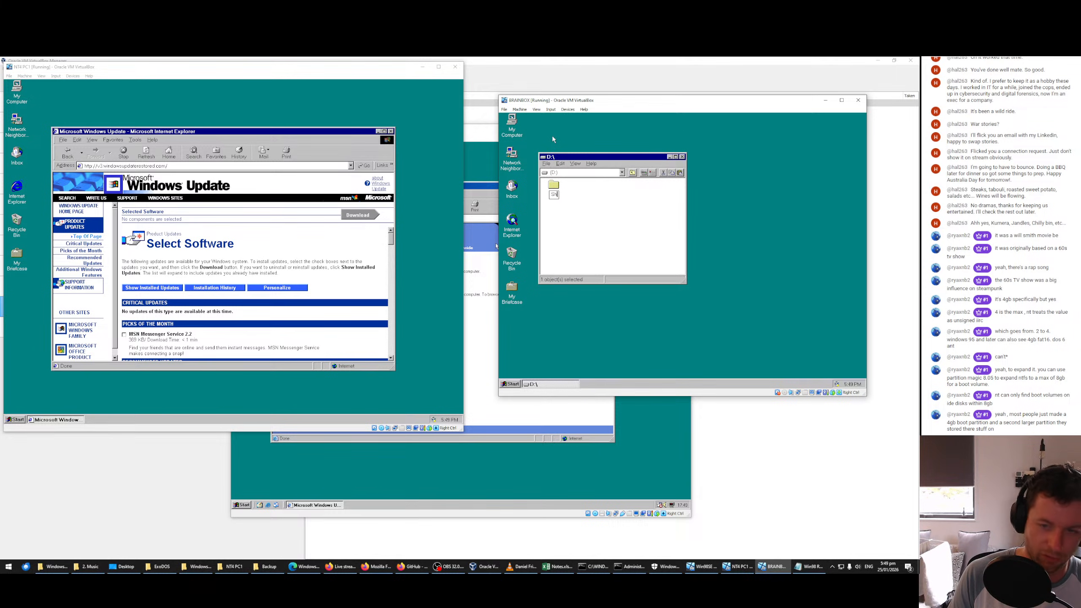
type("ared")
key("Return")
key("Return")
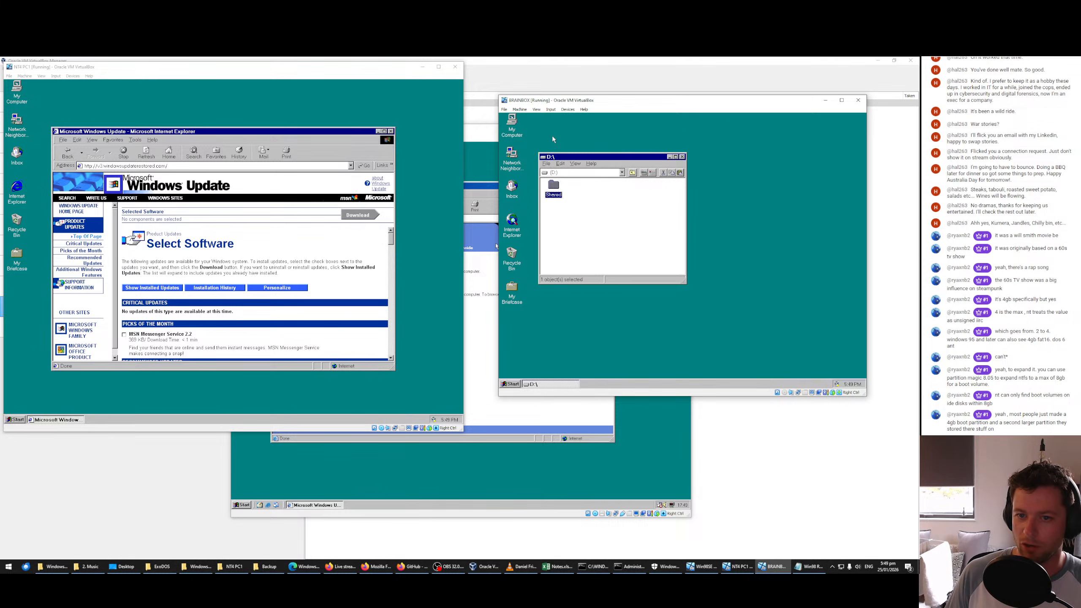
Create an 'Apps' folder inside Shared.
right_click(576, 190)
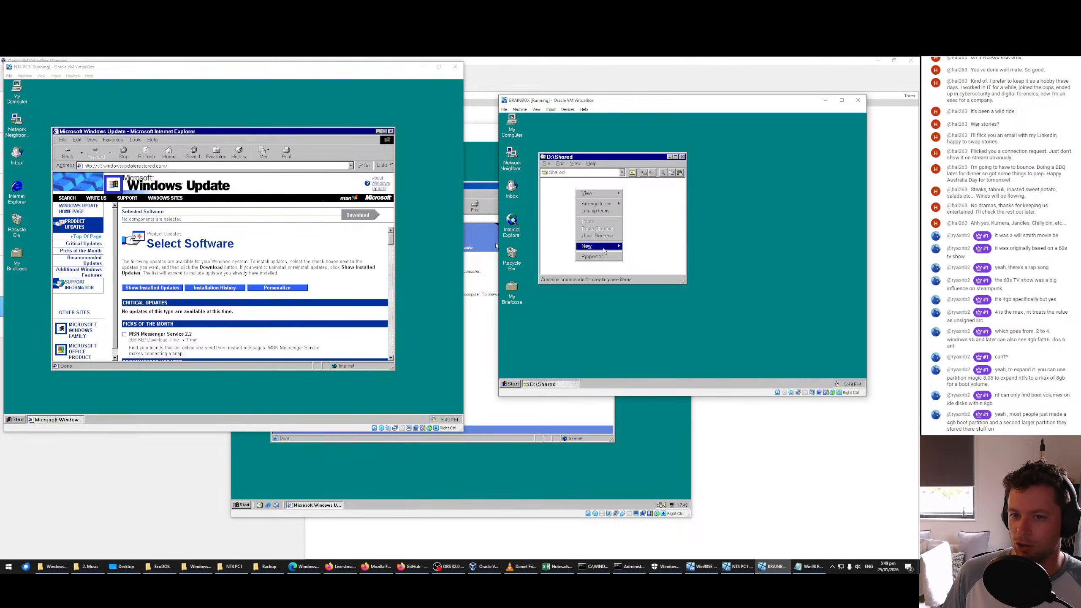
mouse_move(606, 246)
left_click(640, 247)
type("Apps")
key("Return")
key("Return")
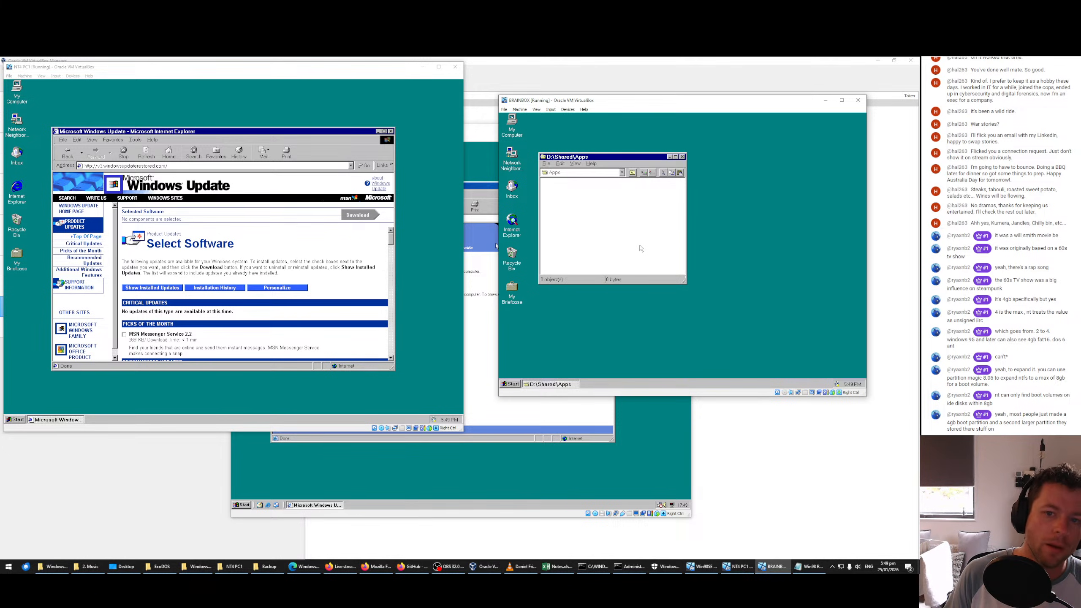
Mount Windows NT 4 Bundle.iso, paste DirectX 5.exe into Apps, and decline its installer.
left_click(568, 110)
mouse_move(587, 117)
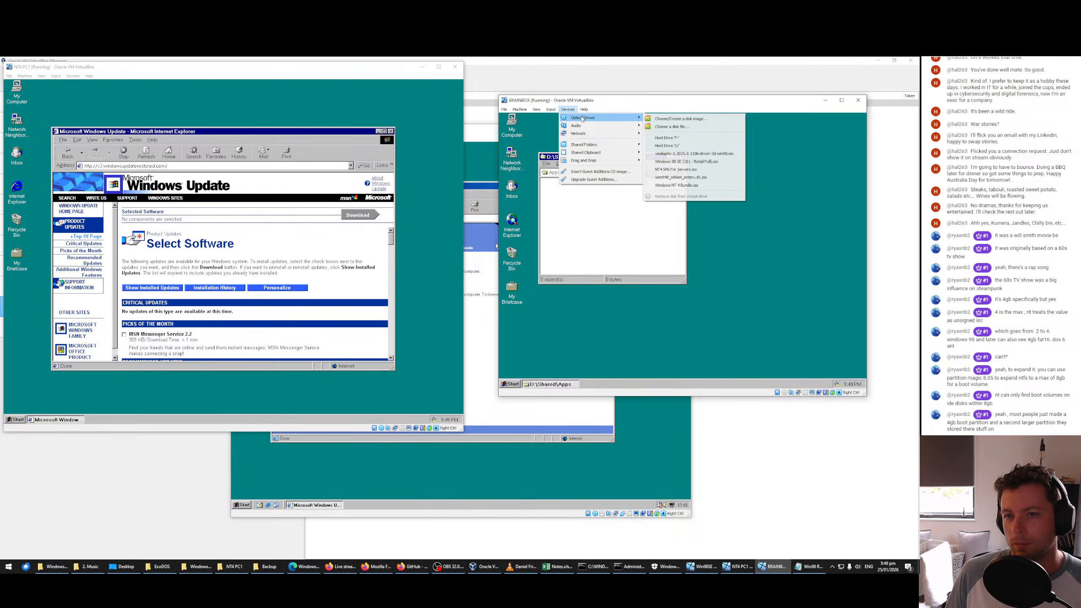
left_click(686, 186)
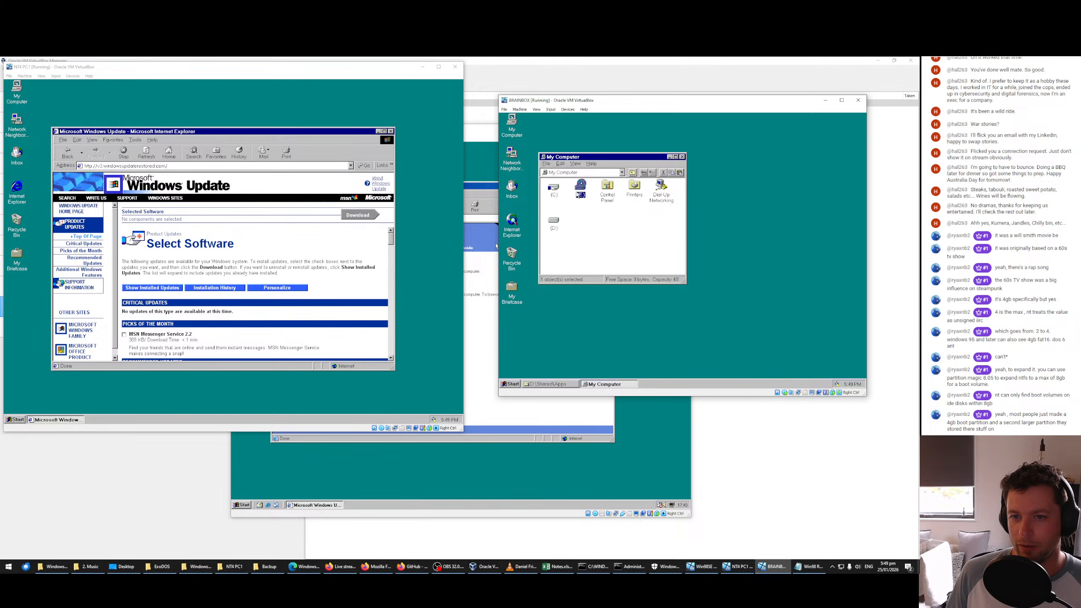
left_click(586, 230)
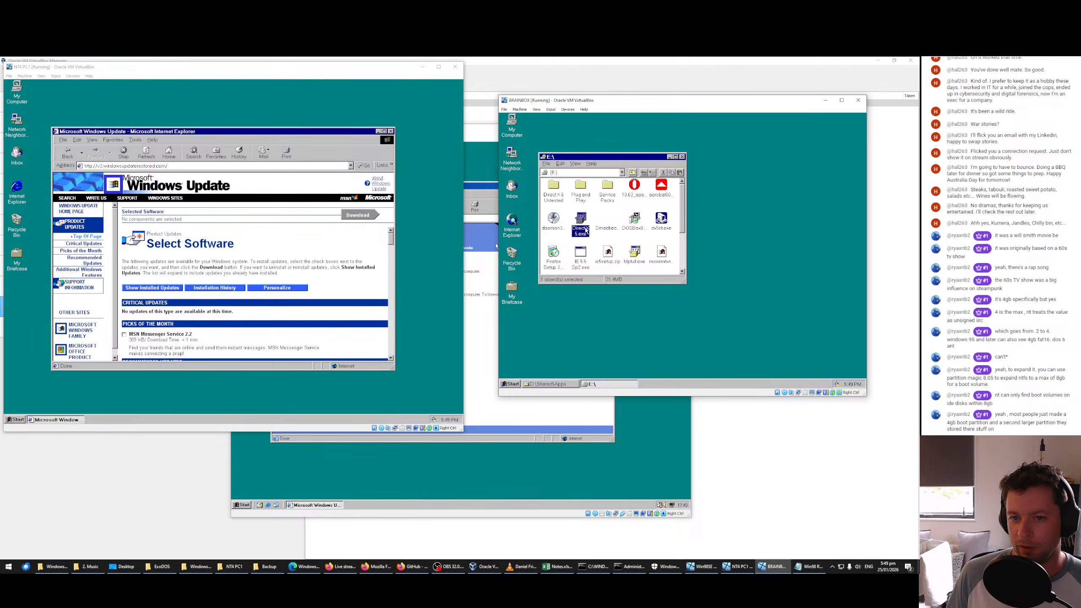
left_click(669, 157)
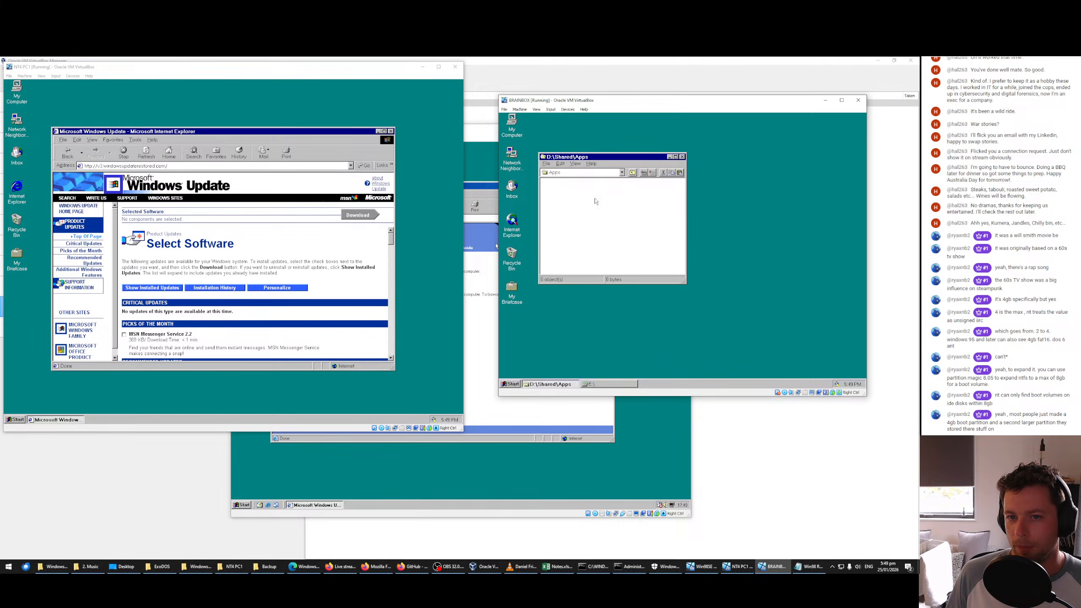
key("ctrl+v")
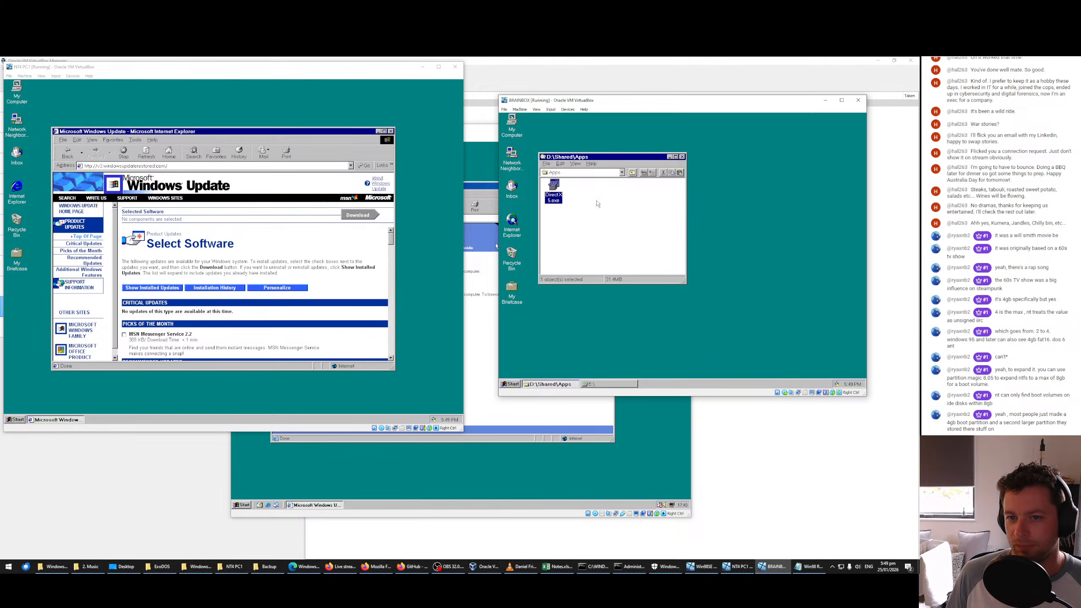
double_click(553, 190)
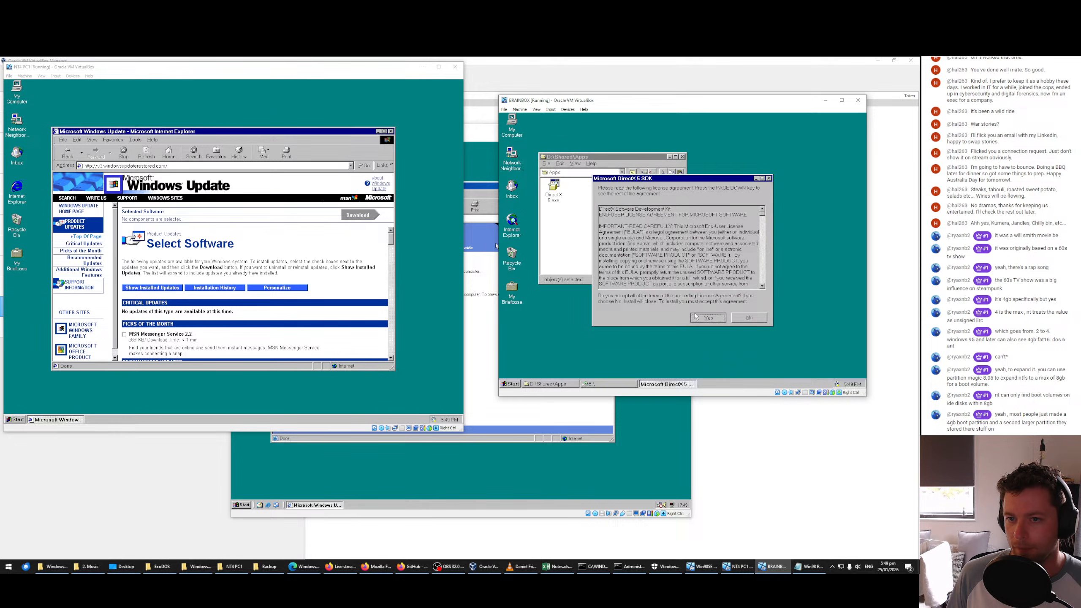
left_click(741, 316)
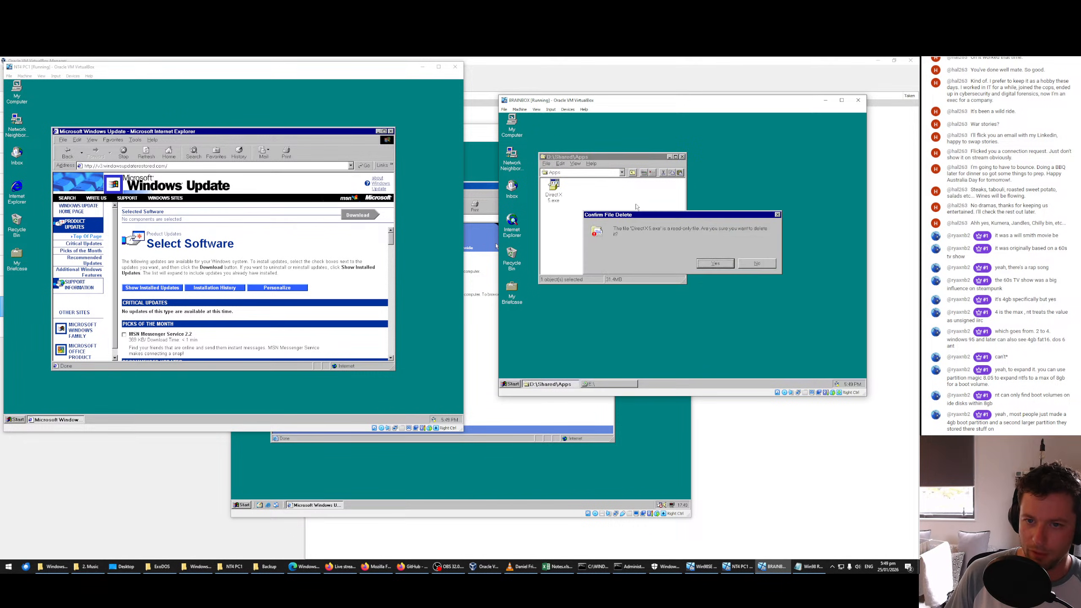
Copy IE 5.5 Sp2.exe from the E: disc into the Apps folder.
key("alt+Tab")
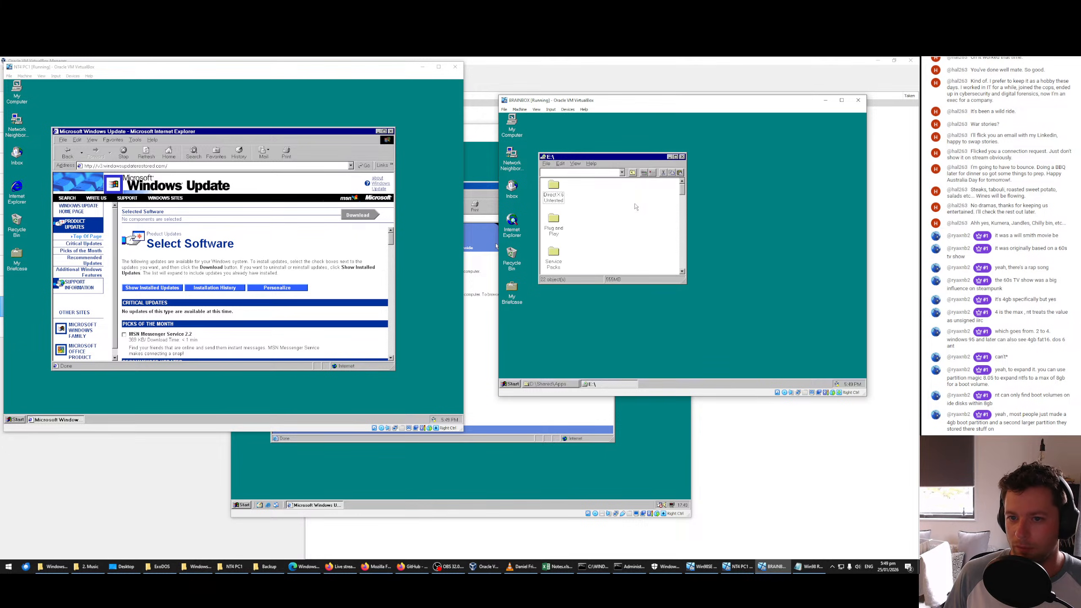
key("i")
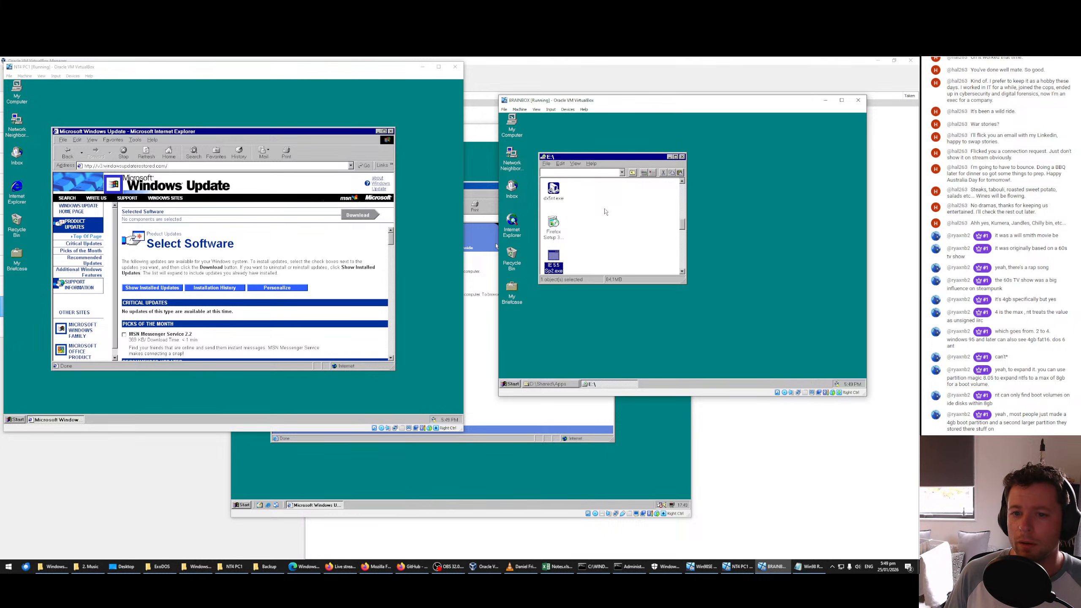
key("alt+Tab")
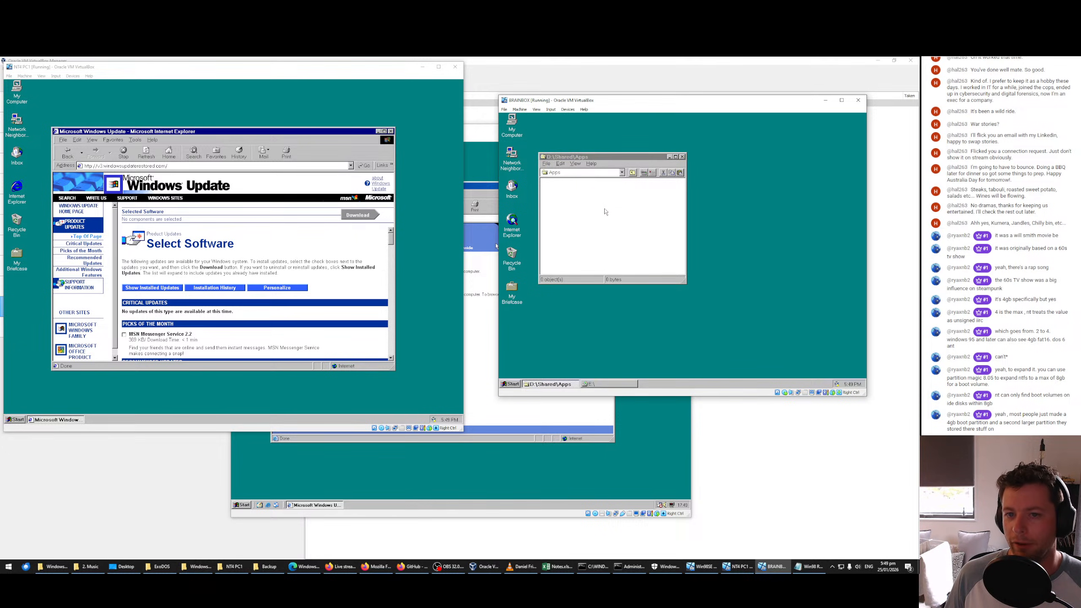
key("ctrl+v")
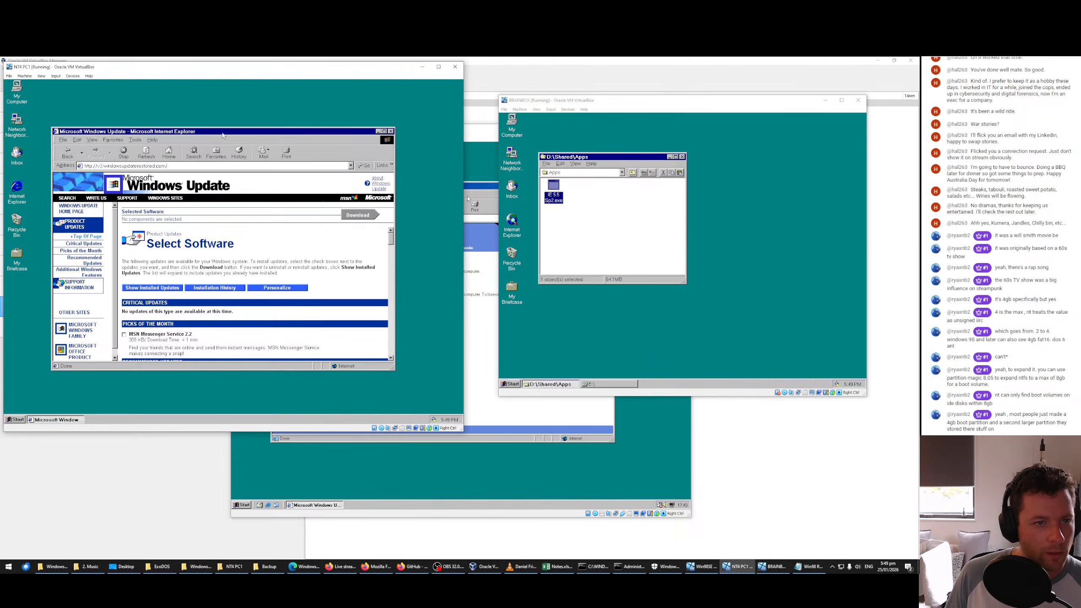
Maximize Windows Update on PC1 and scroll its list, ticking then unticking MSN Messenger Service 2.2.
double_click(181, 131)
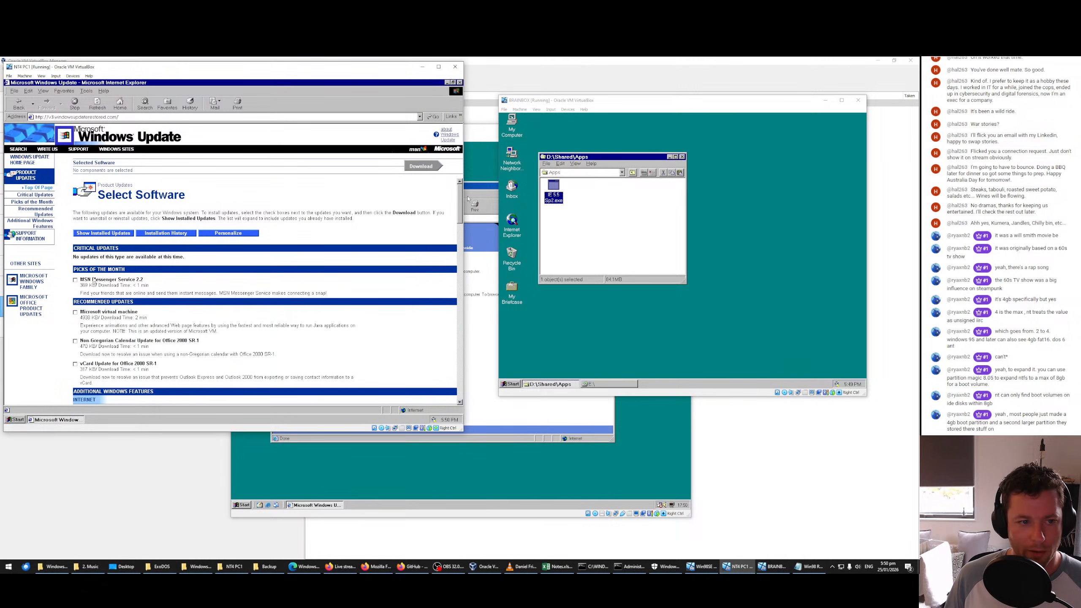
scroll(260, 308, "down", 1)
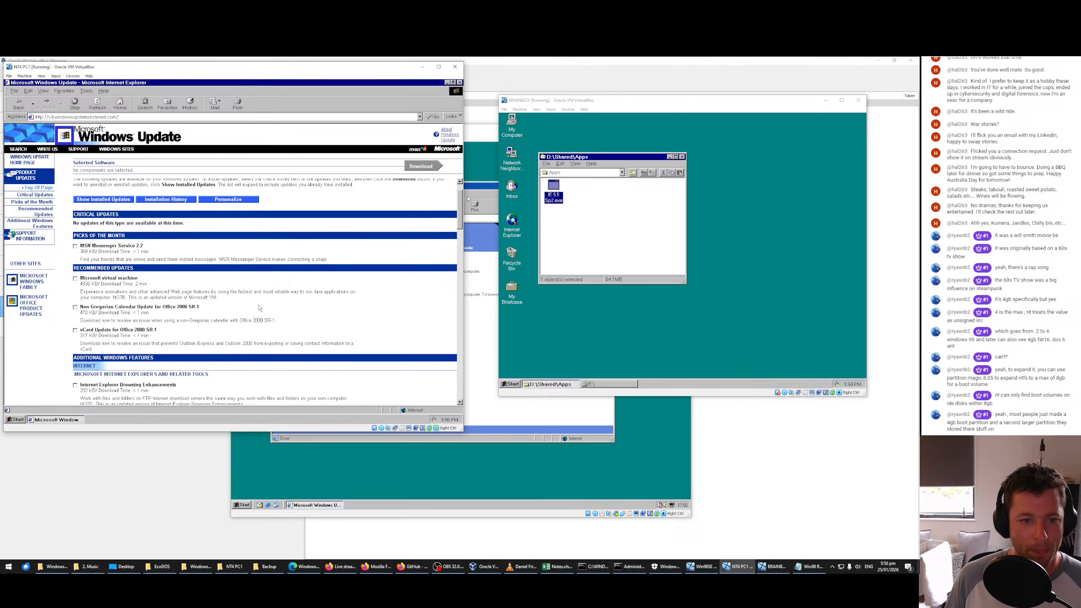
left_click(75, 246)
left_click(75, 246)
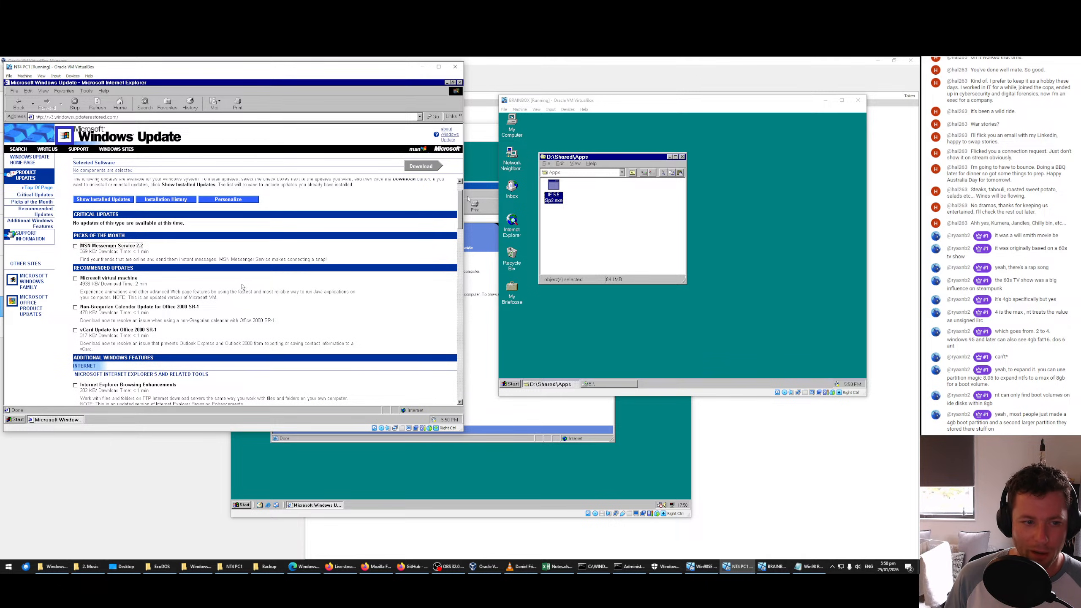
scroll(150, 310, "down", 2)
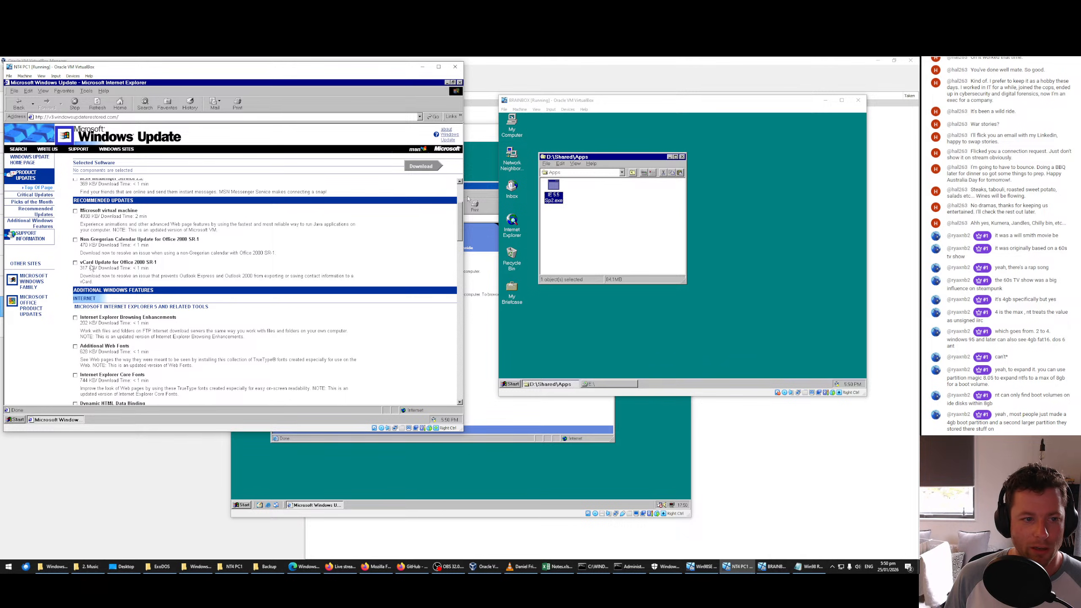
scroll(90, 268, "down", 3)
scroll(90, 268, "up", 3)
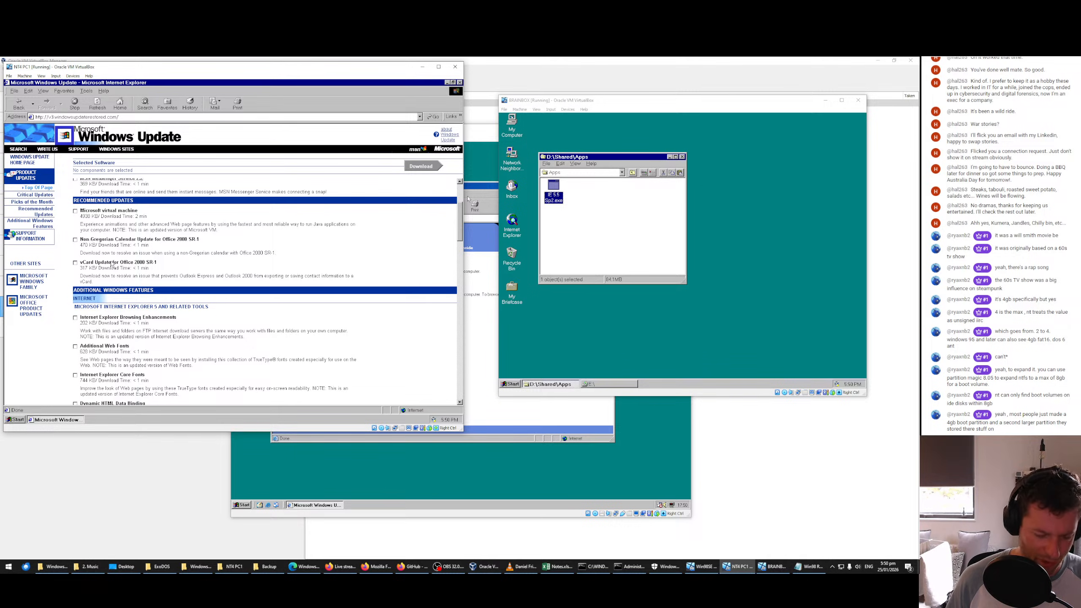
key("super")
mouse_move(35, 338)
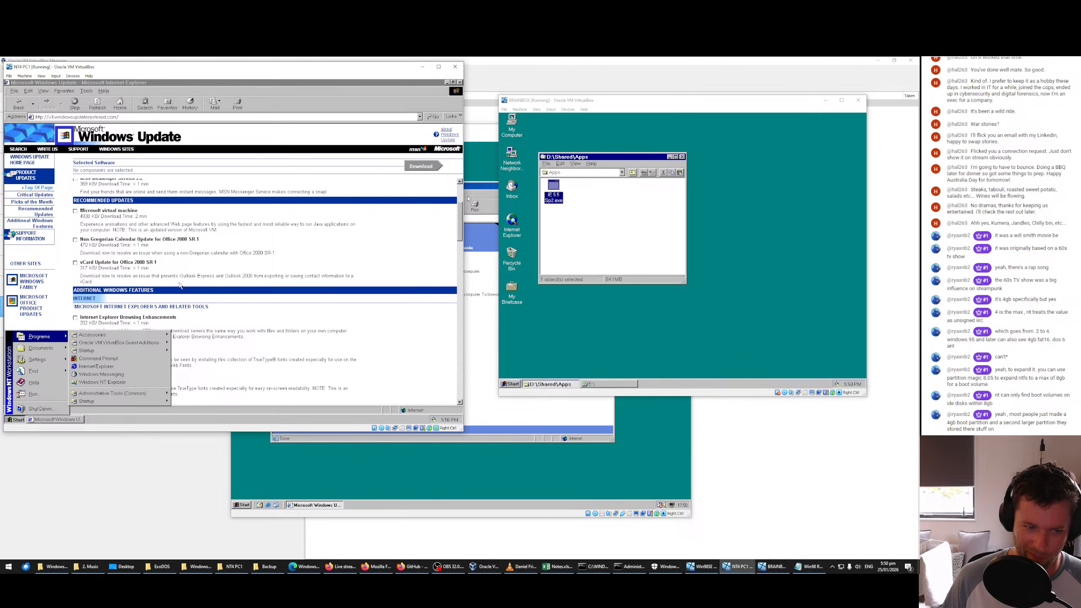
left_click(179, 283)
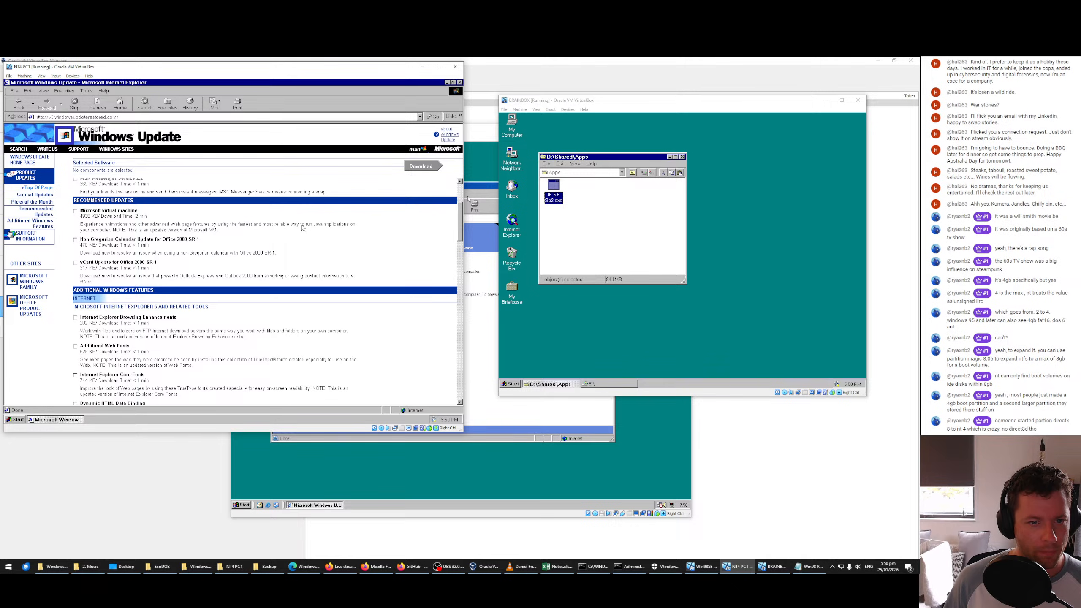
scroll(204, 328, "down", 3)
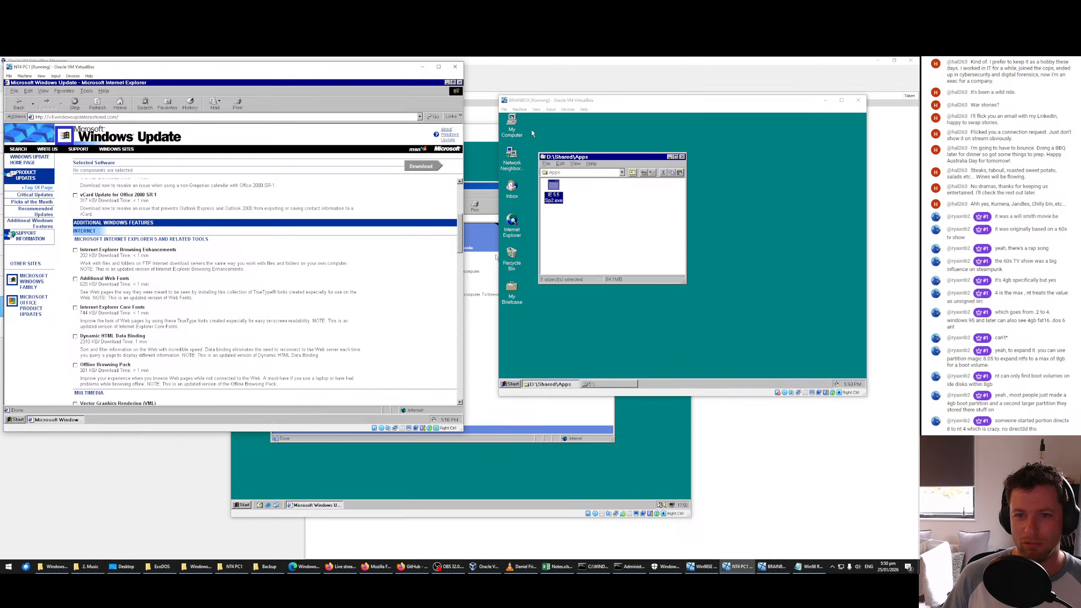
Open the E: drive from My Computer and move the vlc-0.8.6e icon down a row.
double_click(513, 122)
double_click(591, 188)
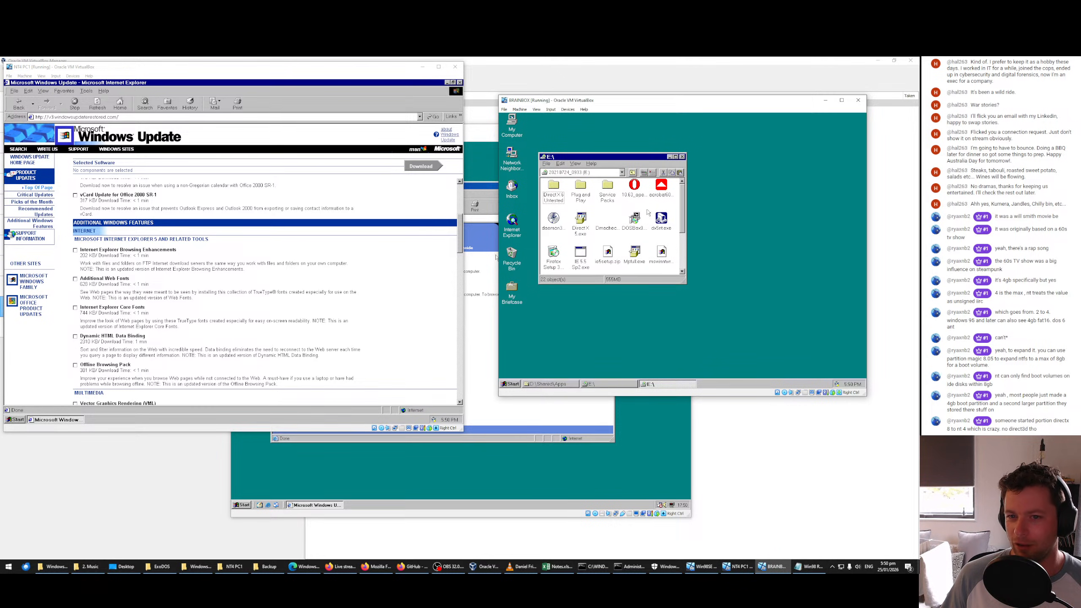
left_click_drag(685, 282, 787, 337)
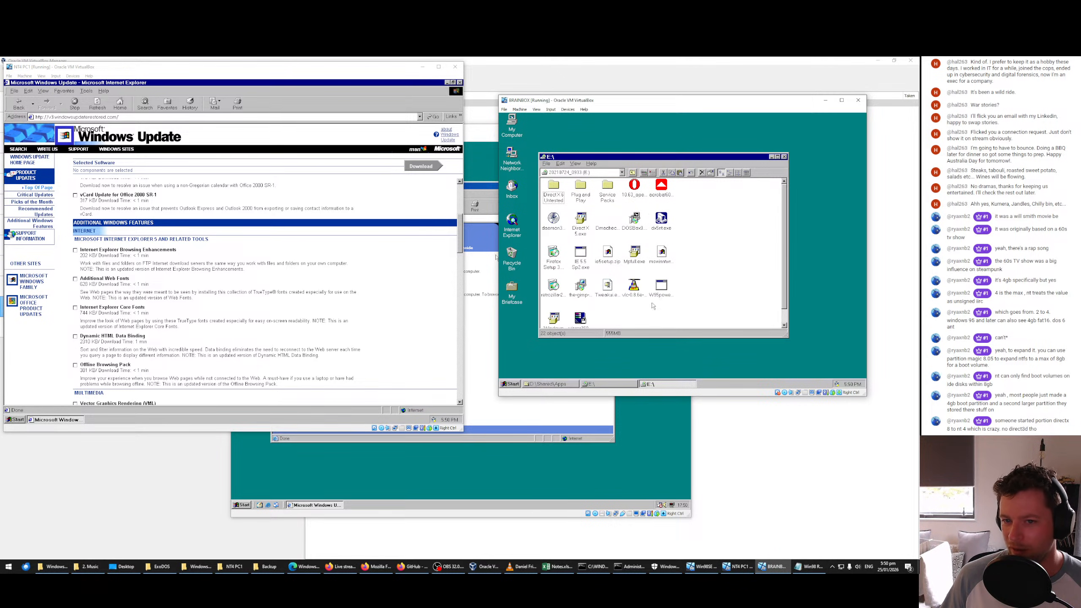
scroll(654, 301, "down", 1)
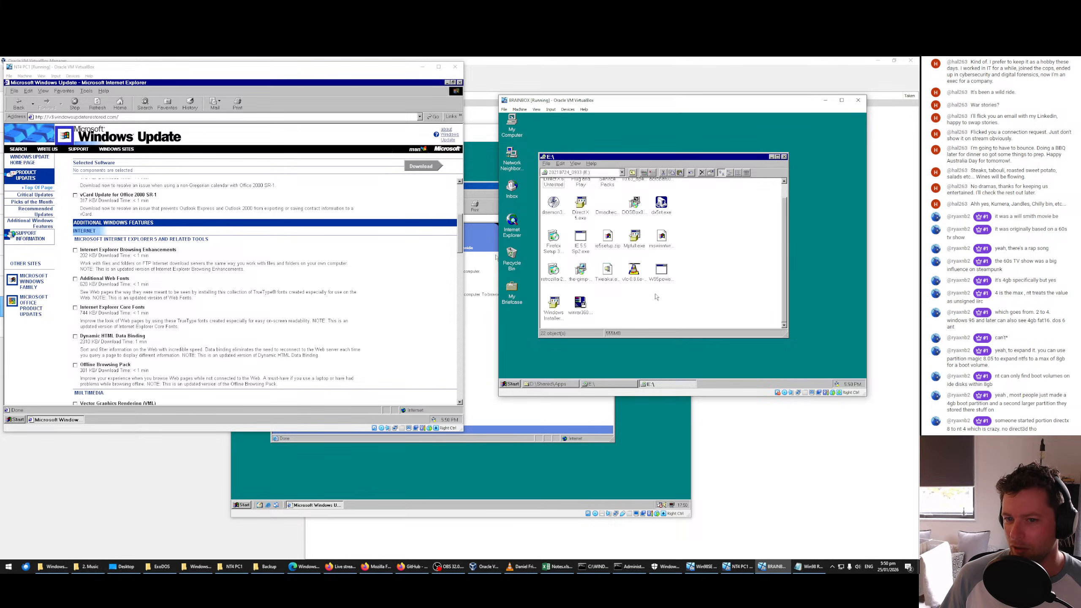
left_click_drag(642, 275, 653, 312)
scroll(659, 313, "up", 1)
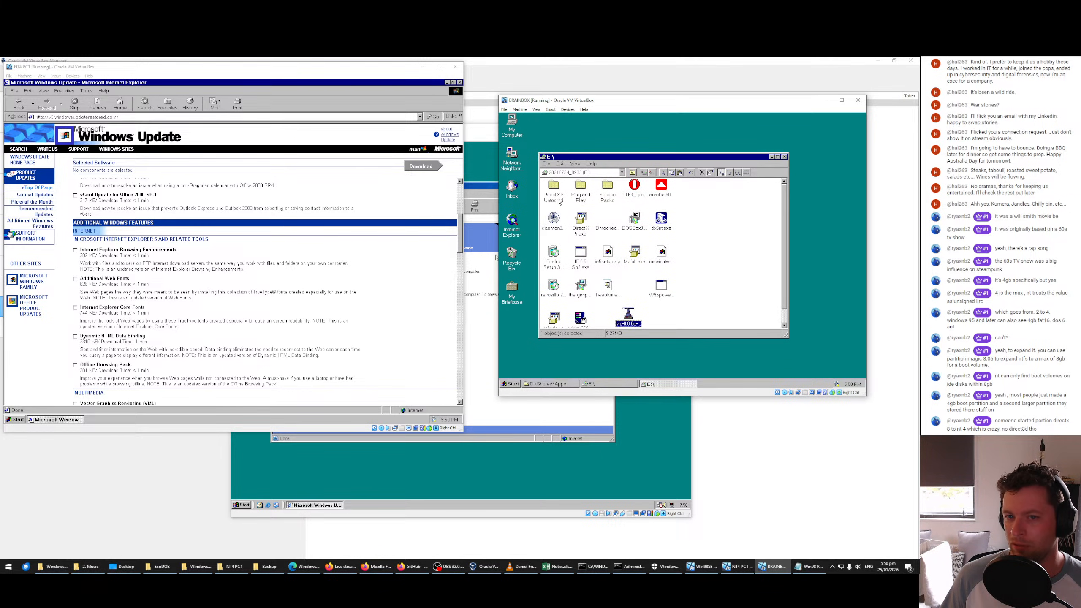
Look inside Direct X 6 Untested, return to E:\, then minimize it to reveal D:\Shared\Apps.
double_click(554, 187)
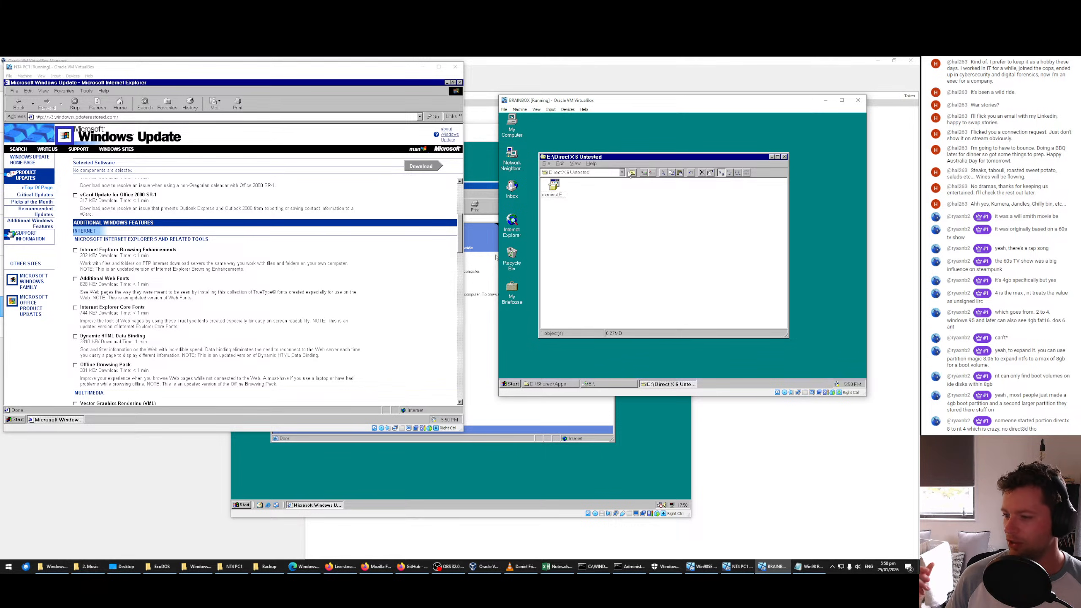
left_click(634, 173)
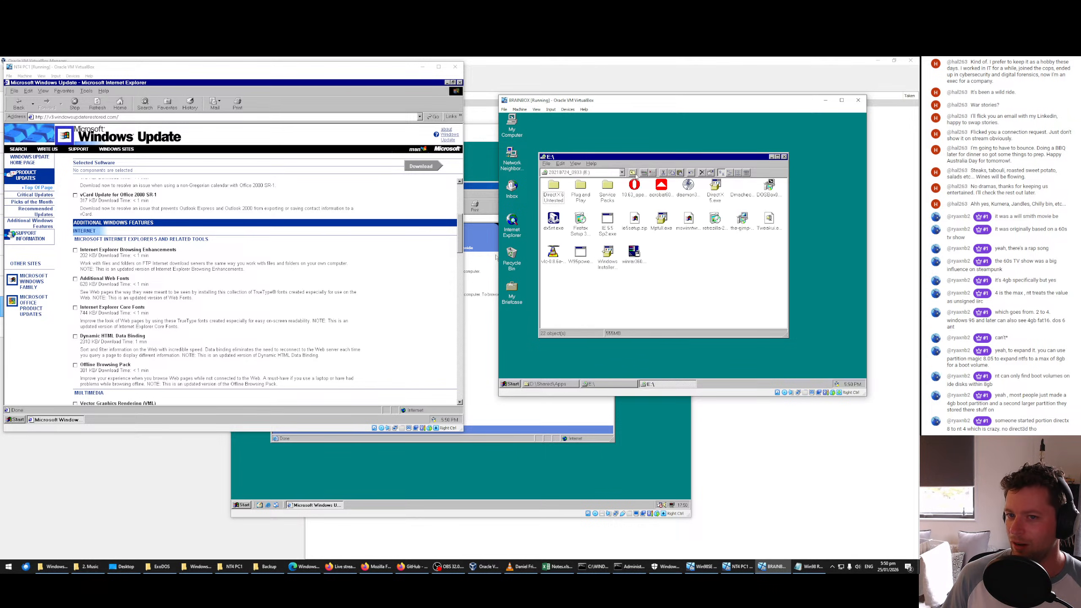
left_click(715, 187)
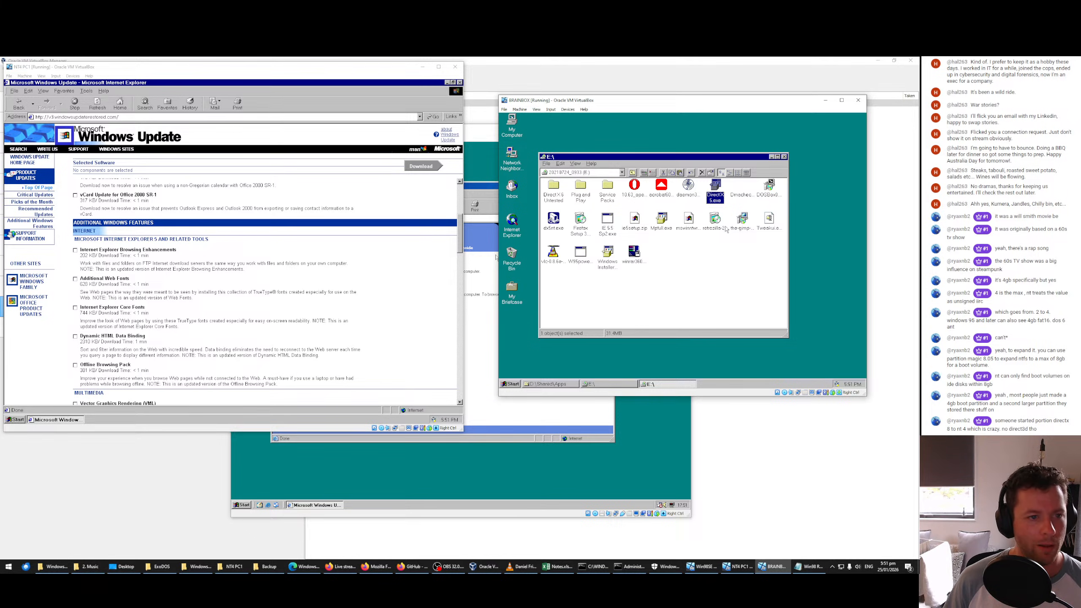
left_click(770, 157)
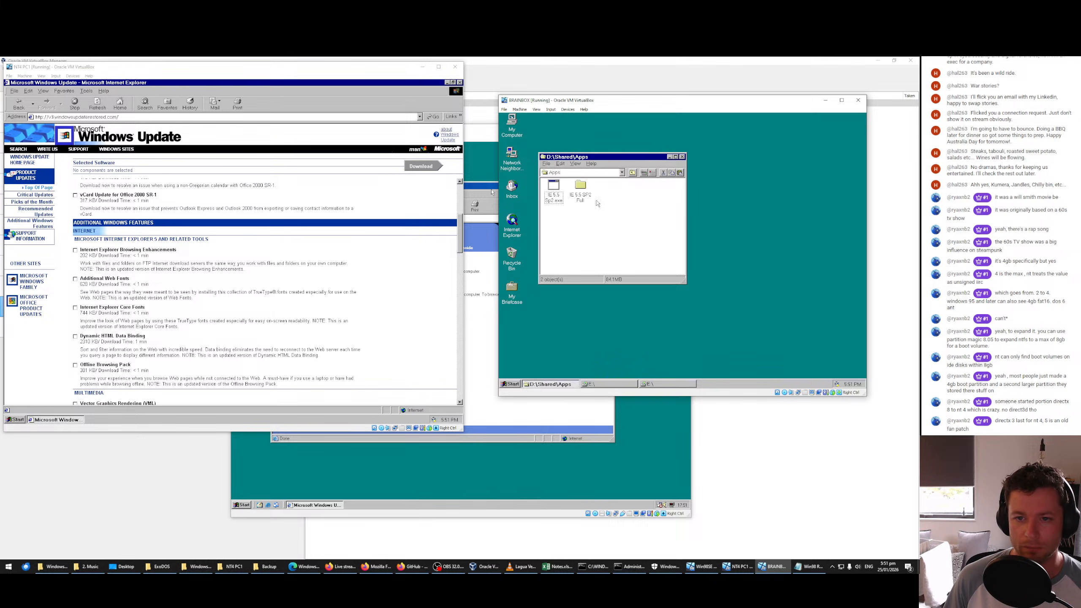
Run the IE 5.5 SP2 Full setup program, quit it, and close the folder.
double_click(580, 197)
scroll(598, 244, "down", 3)
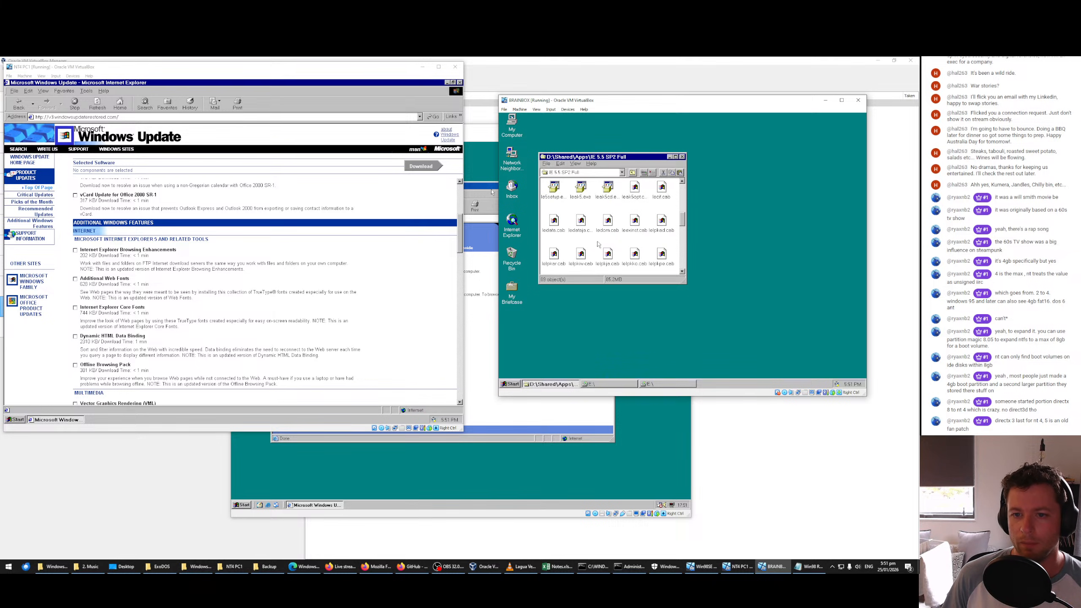
double_click(552, 195)
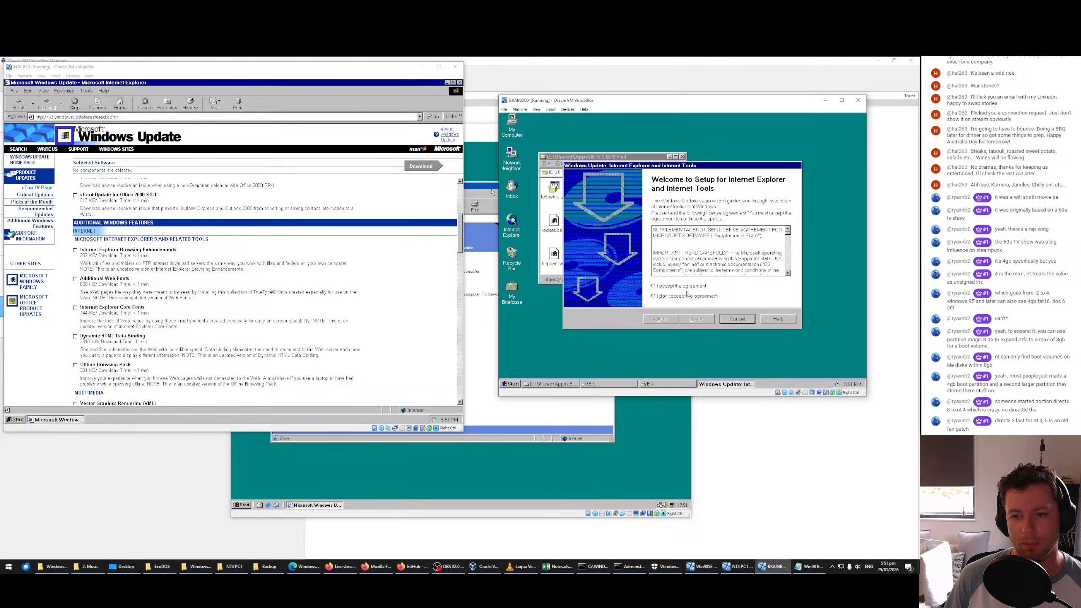
left_click(738, 319)
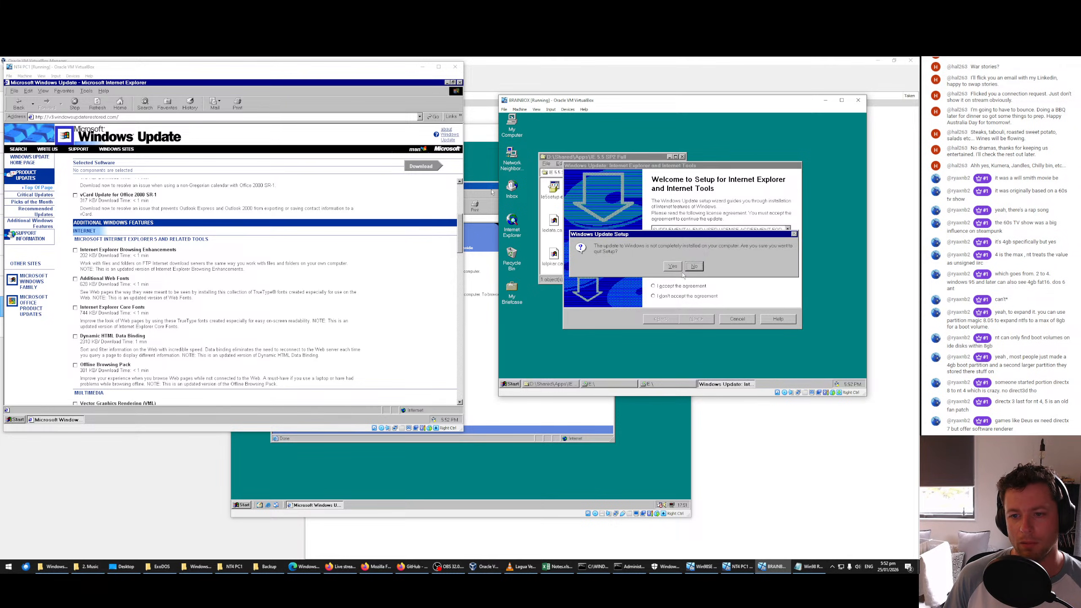
left_click(670, 266)
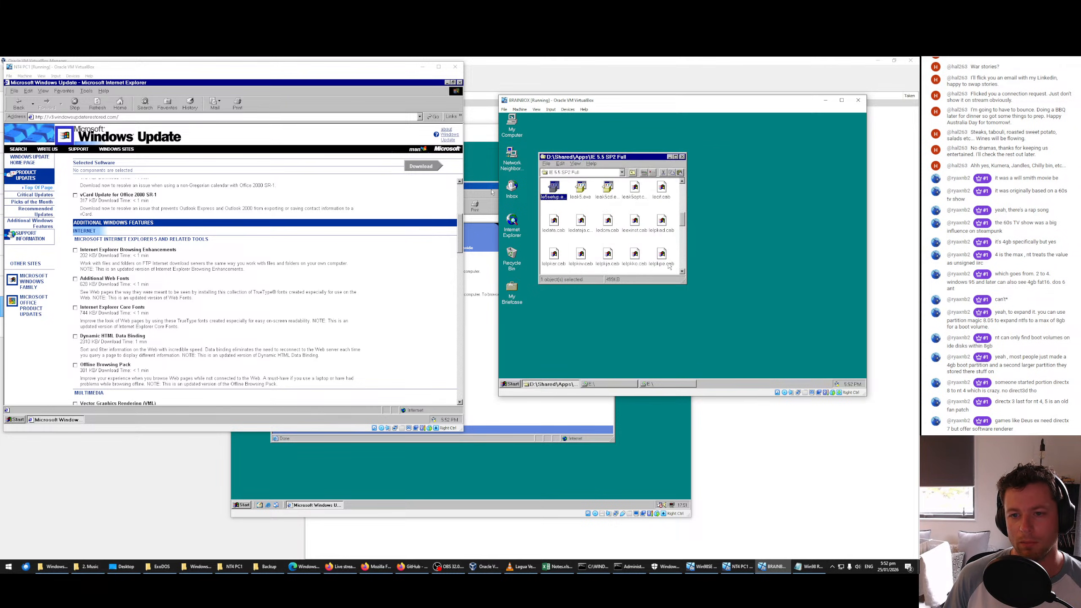
left_click(681, 157)
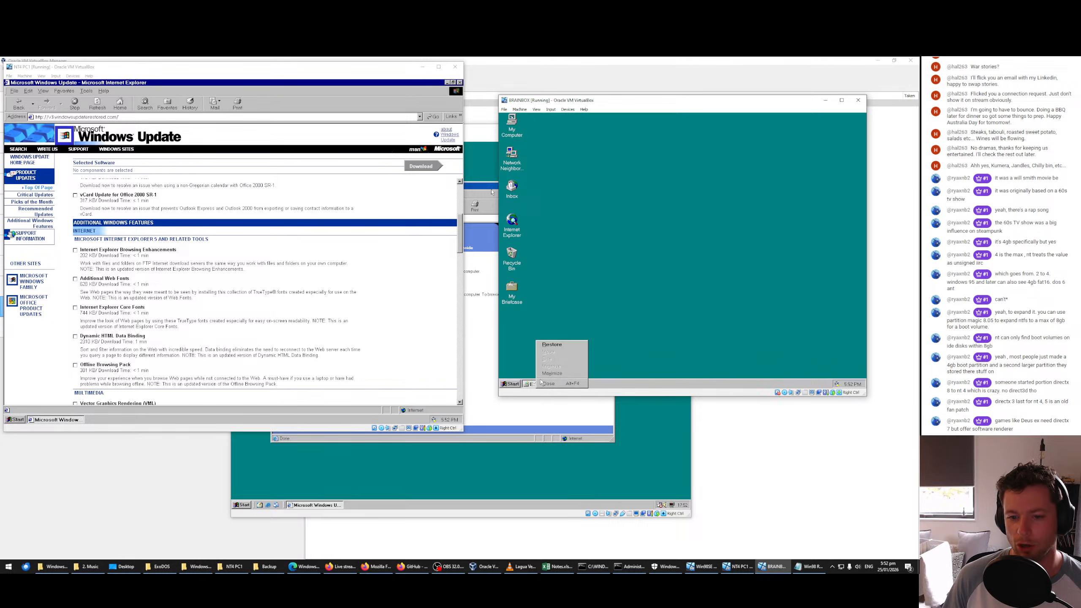
Back out of the guest shutdown, then close the BRAINBOX VM with Power off the machine.
left_click(513, 384)
left_click(534, 373)
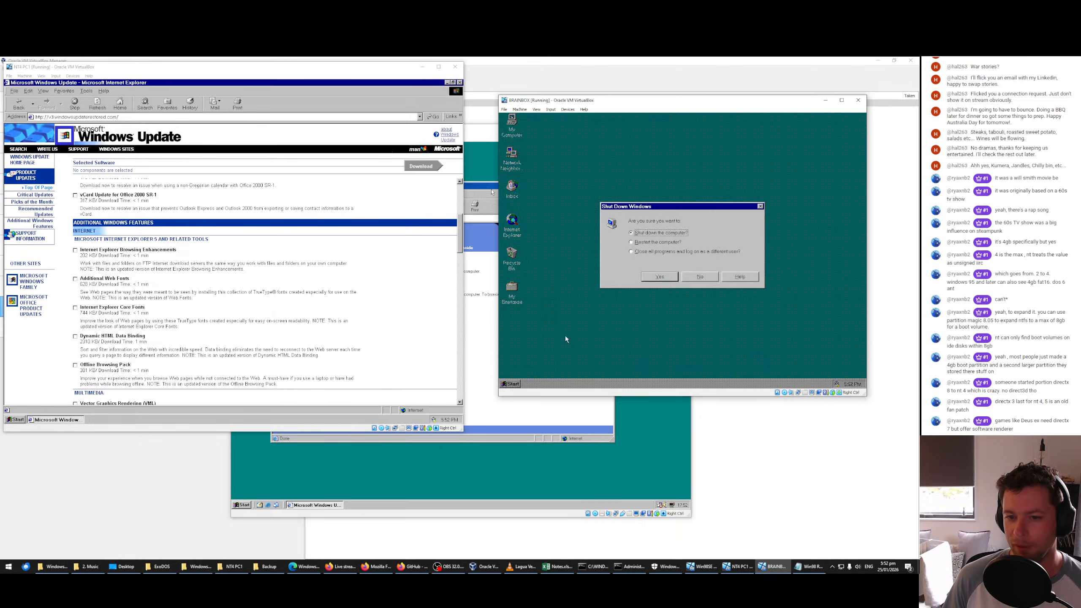
left_click(648, 276)
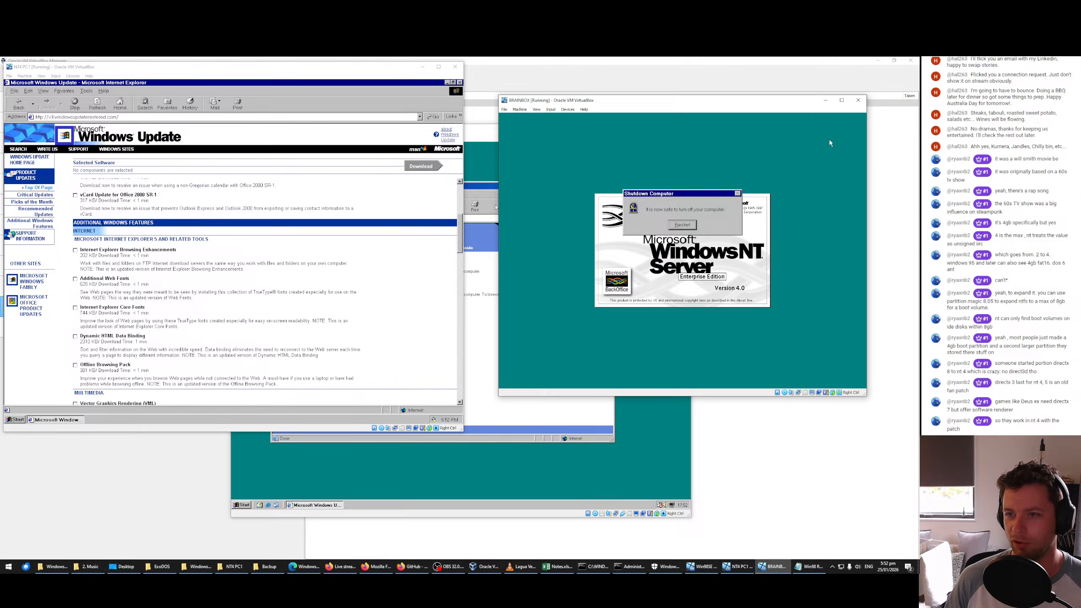
left_click(858, 99)
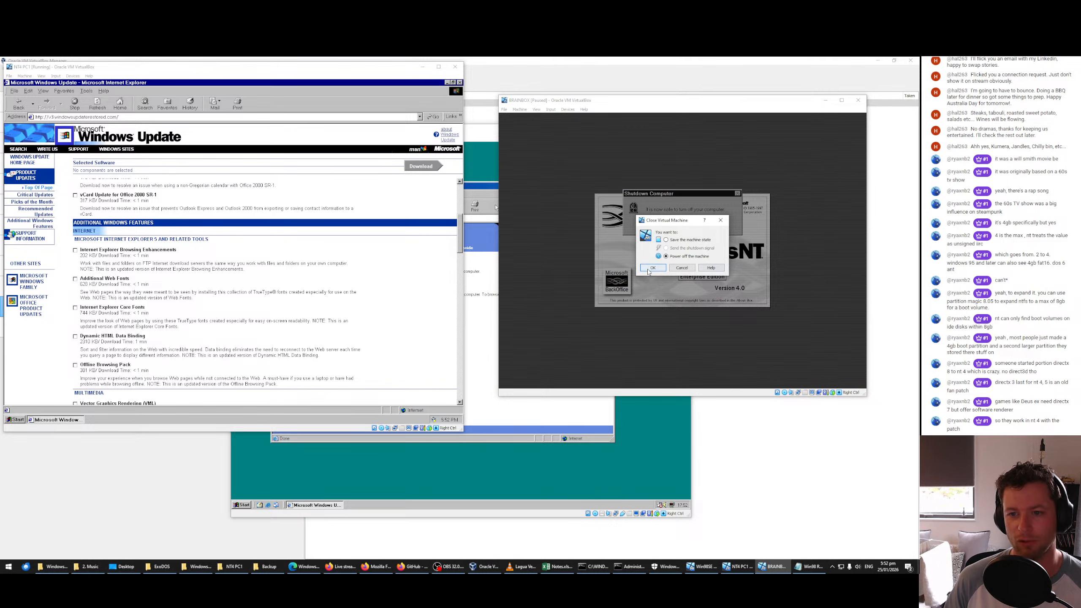
left_click(648, 270)
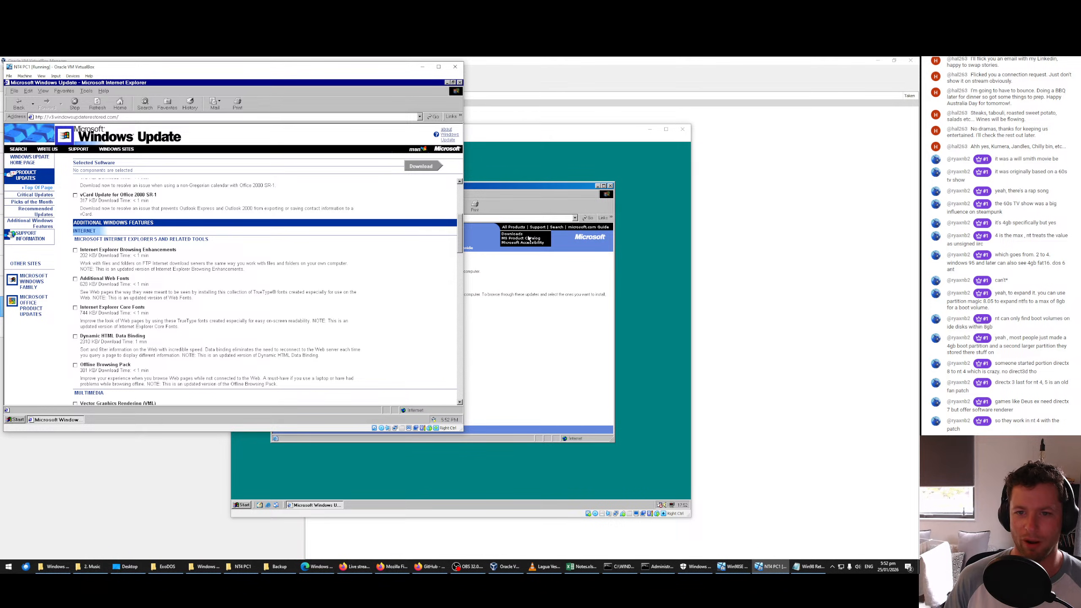
Close the BRAINBOX window and review PC2's selected Critical Updates and Service Packs.
left_click(510, 138)
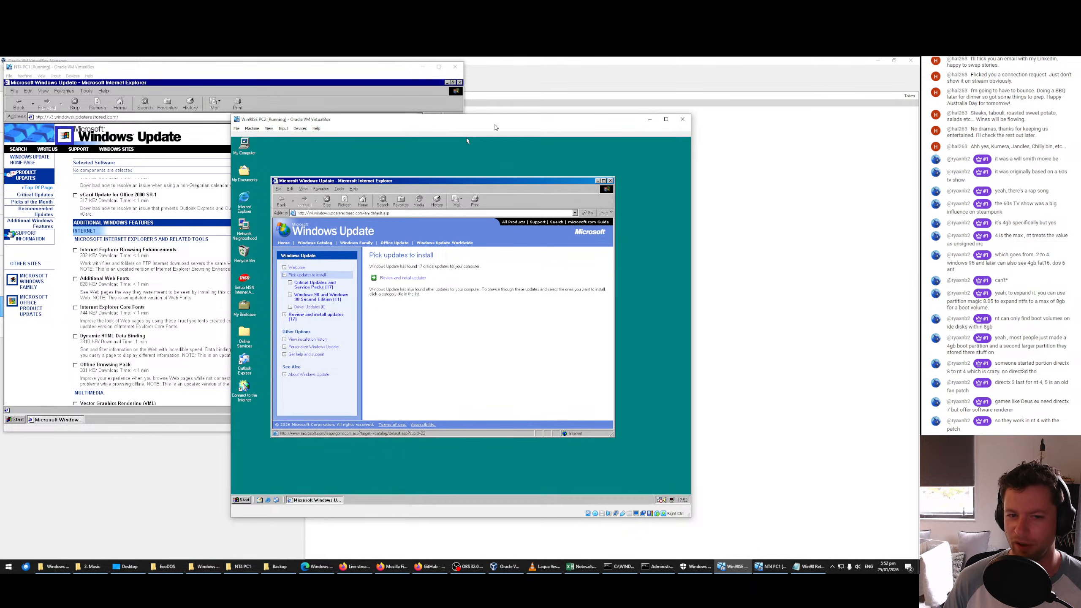
left_click_drag(475, 133, 607, 123)
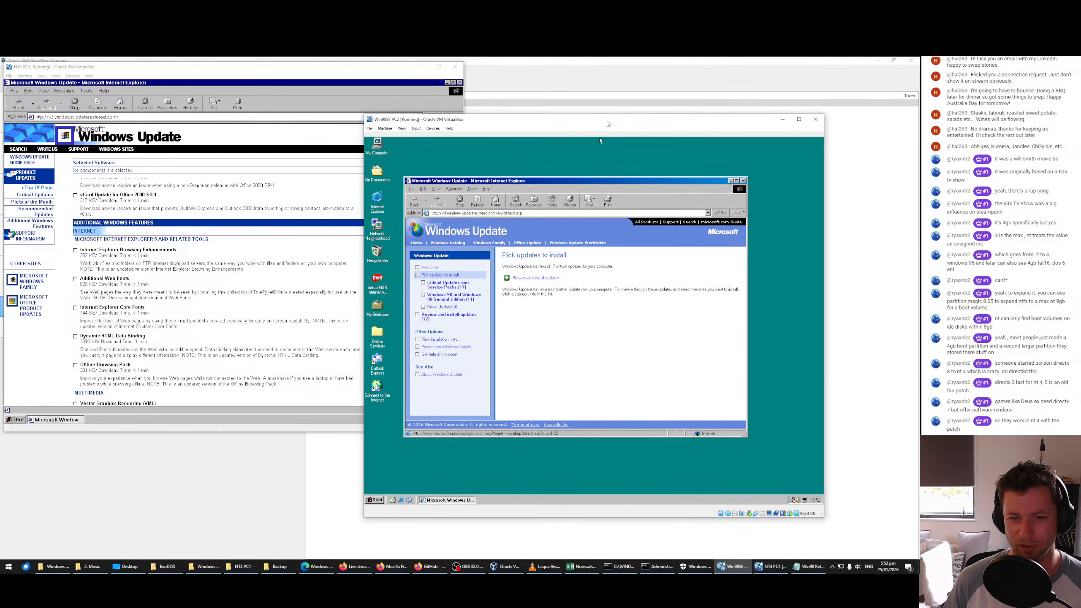
left_click(447, 285)
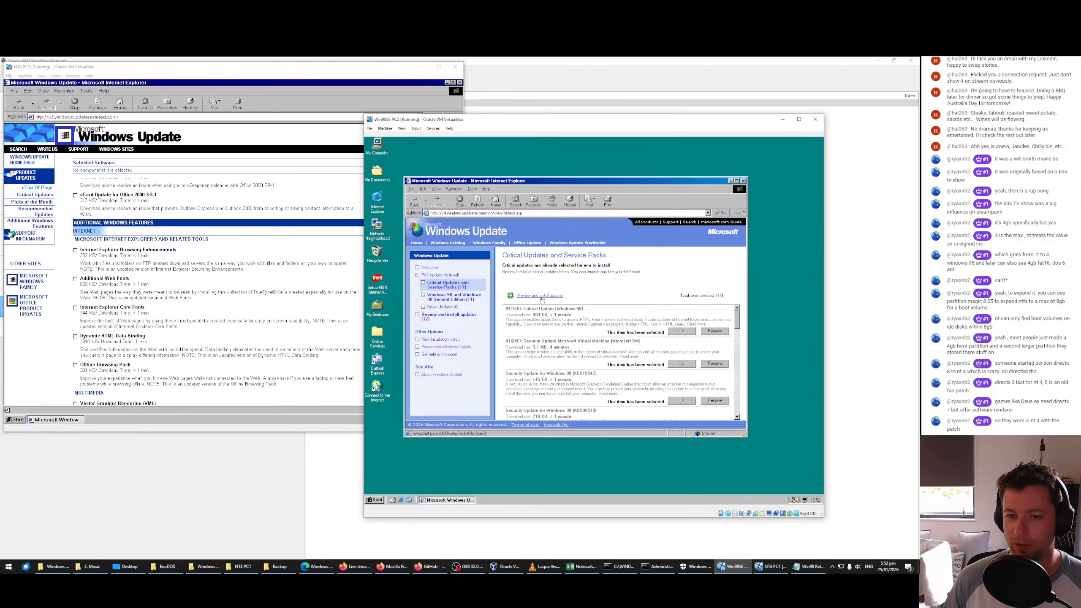
scroll(730, 320, "down", 10)
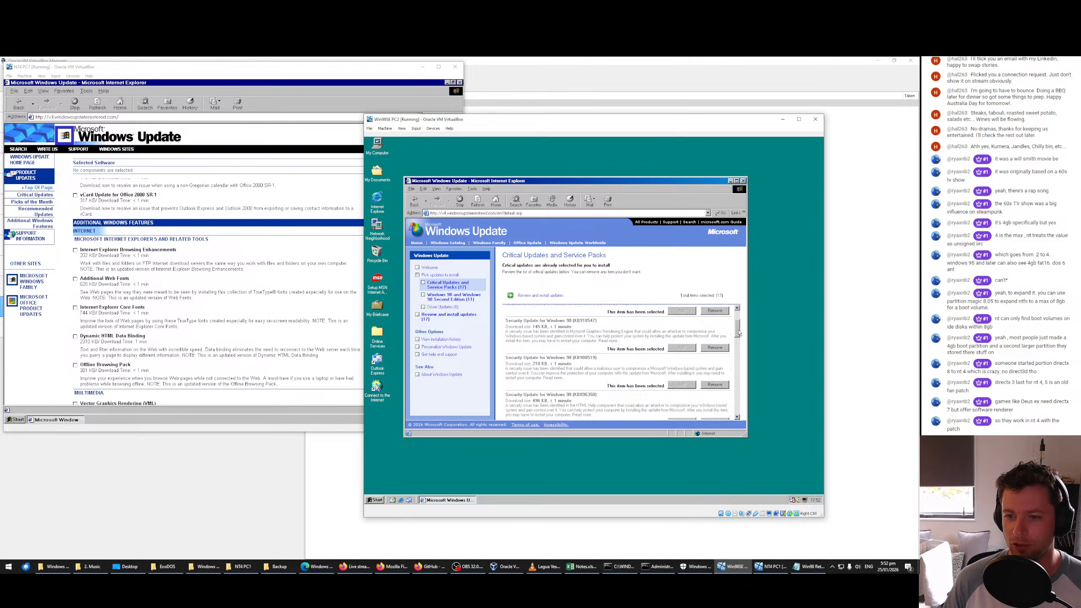
scroll(745, 359, "down", 10)
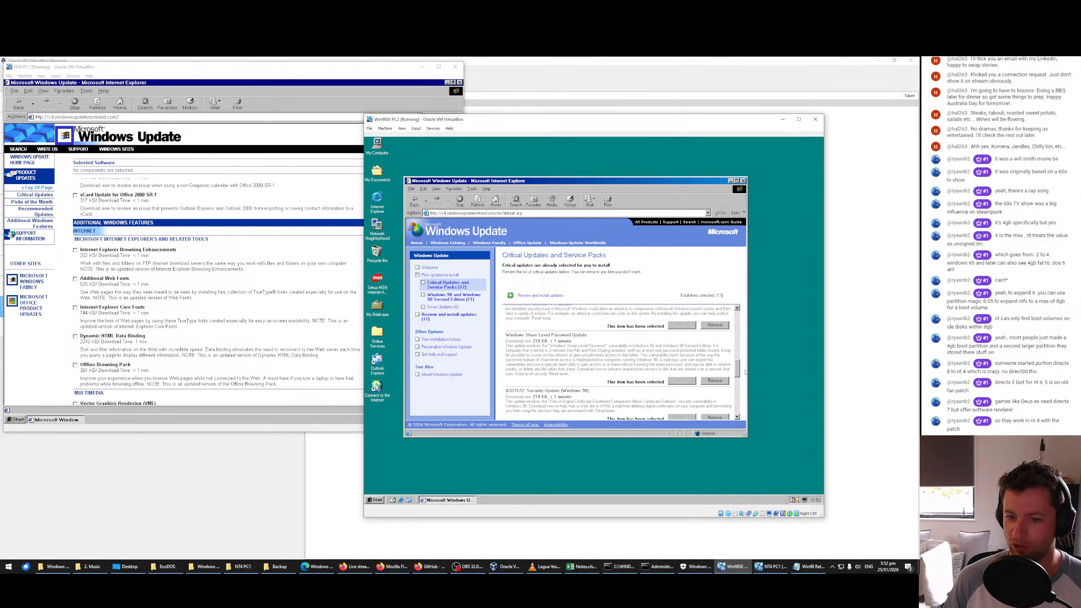
left_click(534, 296)
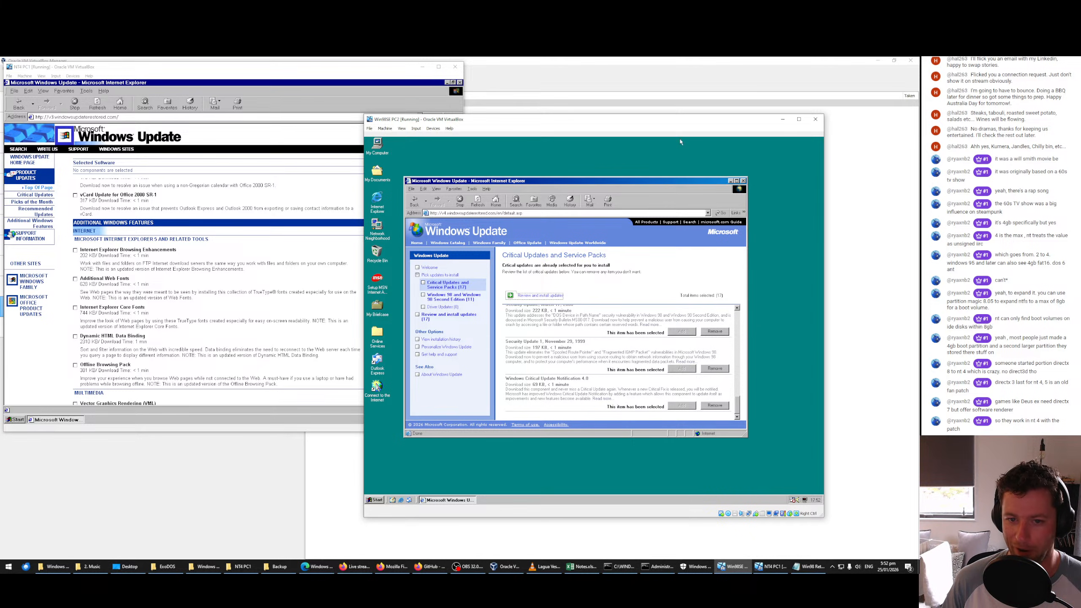
Maximize Windows Update on PC2, start installing the updates, and close PC1's Internet Explorer.
left_click(737, 181)
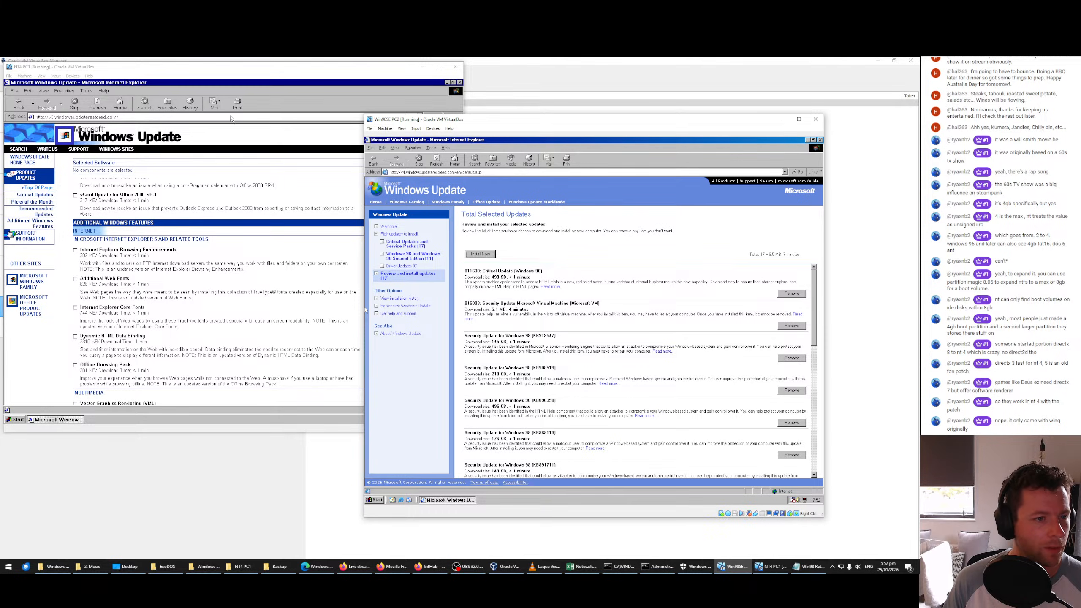
left_click(462, 85)
left_click(461, 83)
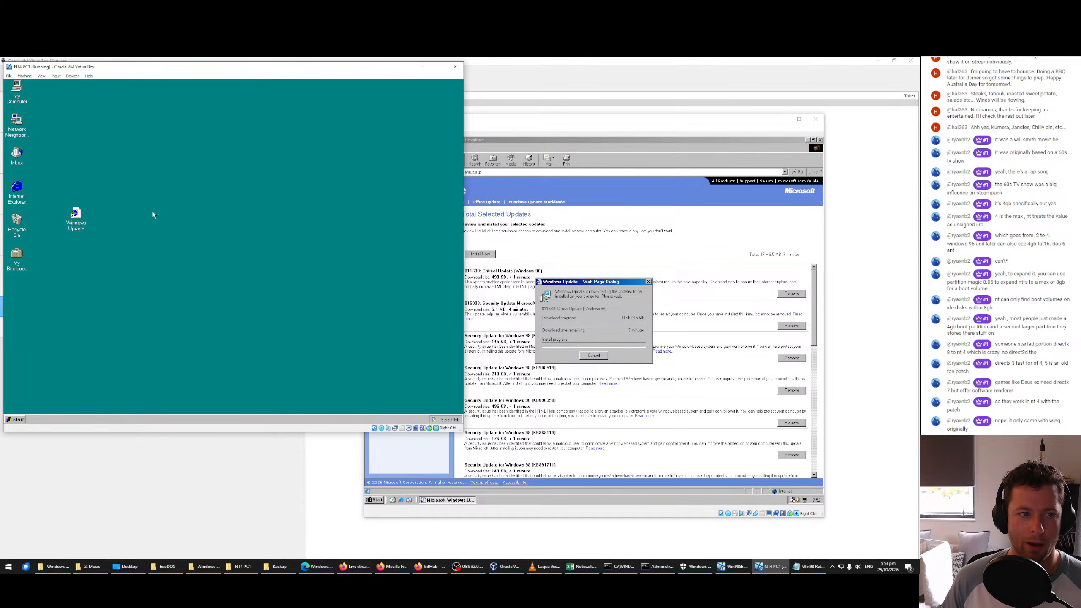
Place the Windows Update icon below My Briefcase on PC1's desktop.
left_click_drag(75, 290, 16, 292)
left_click(93, 307)
left_click(22, 411)
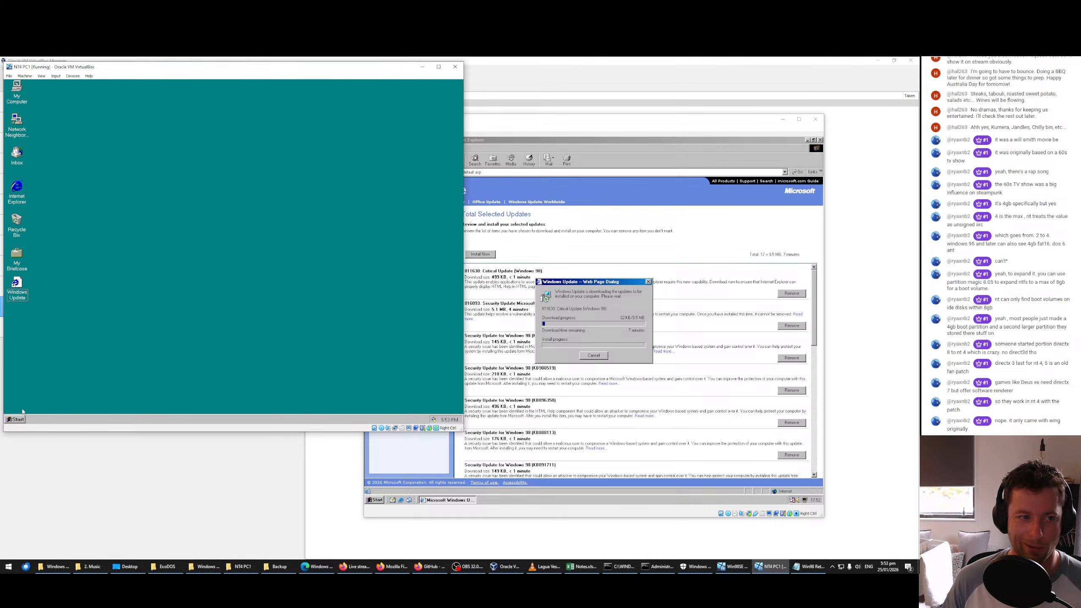
left_click(11, 420)
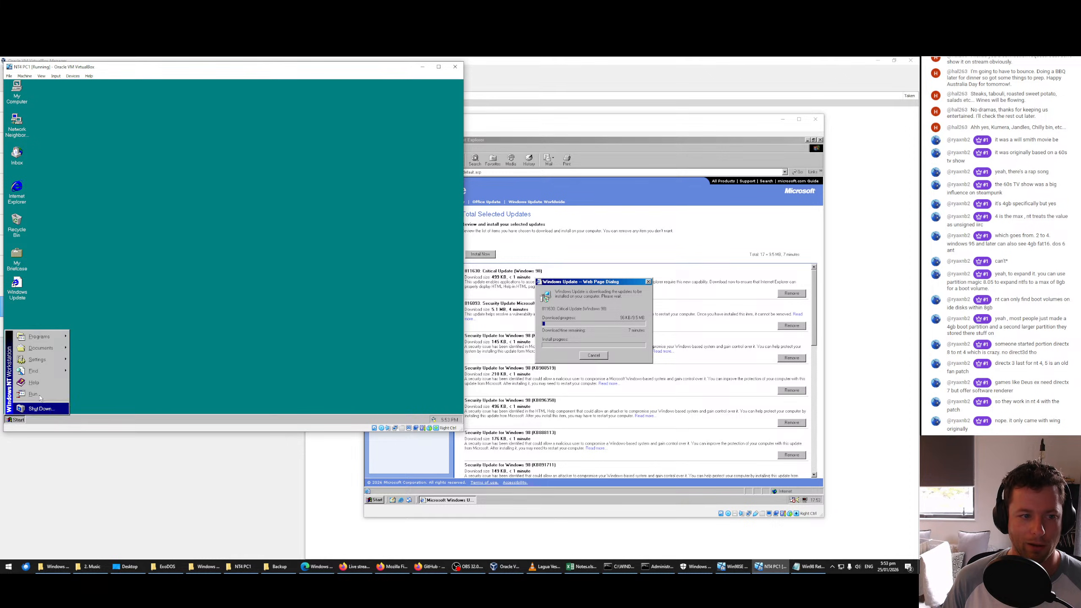
Set winnt256 as the desktop wallpaper in Display Properties.
right_click(209, 214)
left_click(226, 270)
left_click(204, 170)
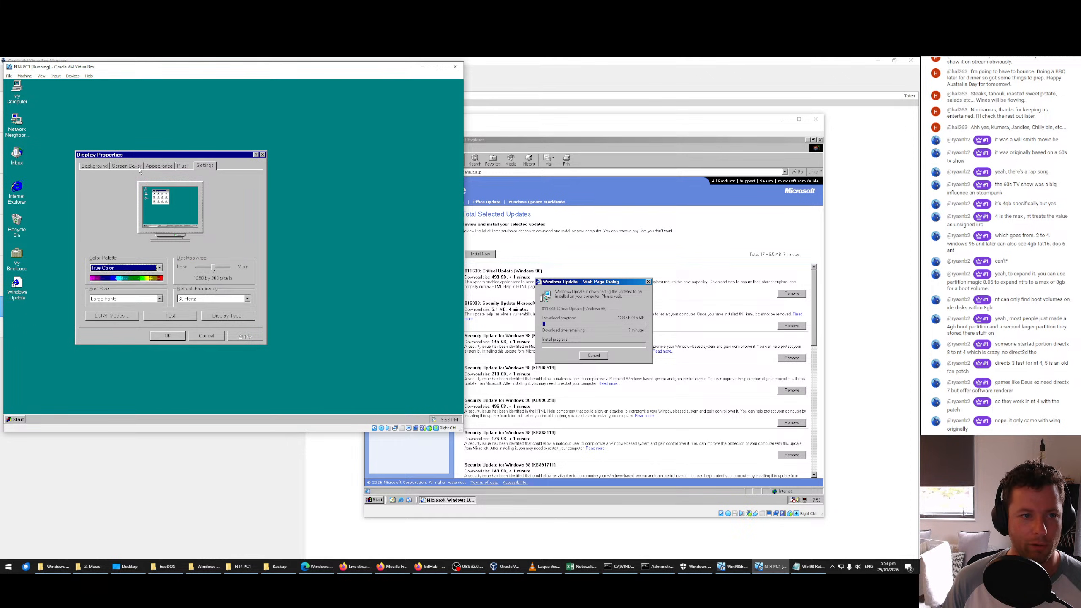
left_click(151, 166)
left_click(96, 167)
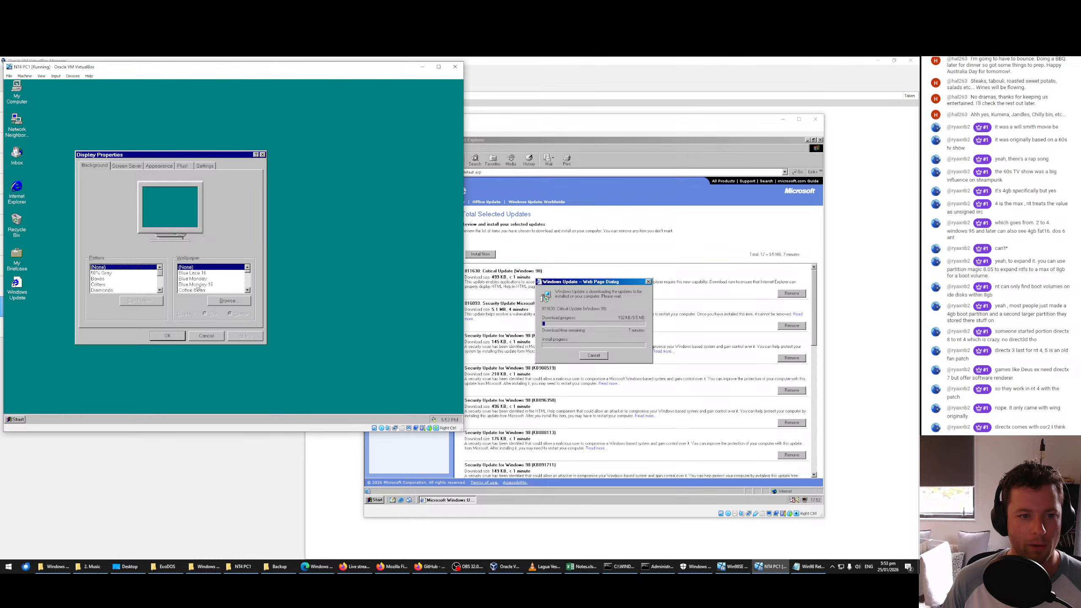
left_click(247, 290)
scroll(247, 281, "down", 6)
left_click(190, 277)
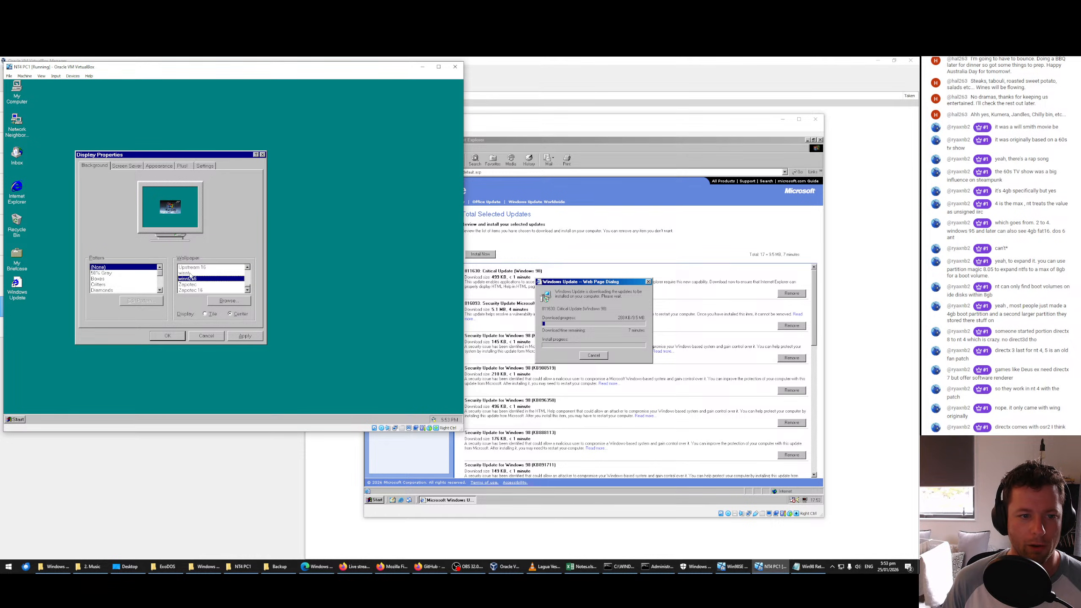
left_click(238, 335)
Close Display Properties, shut down the NT4 PC1 guest, then bring up the Win98SE PC2 desktop.
left_click(164, 336)
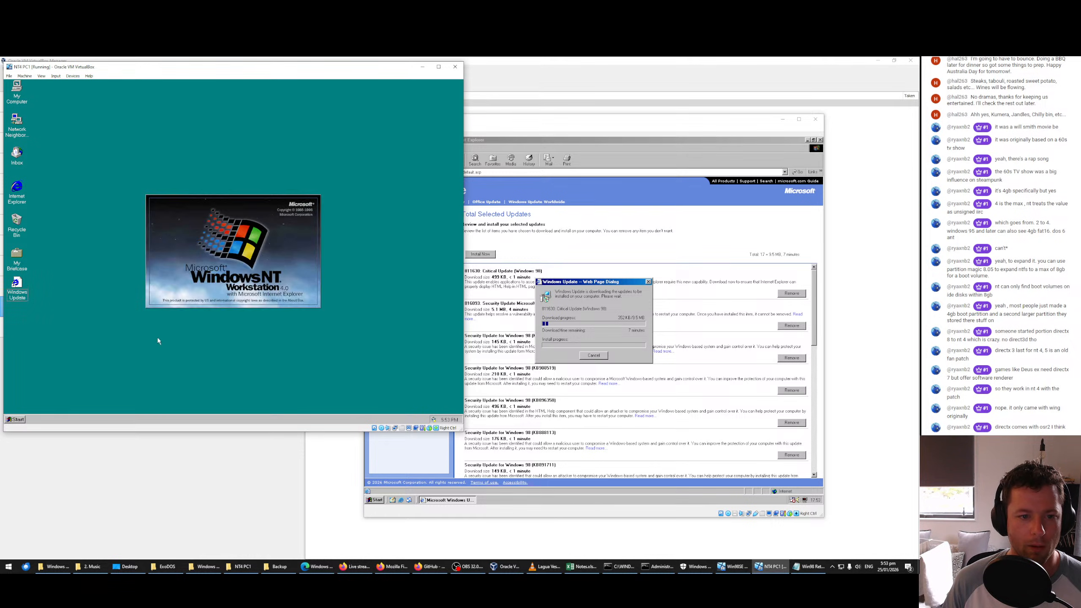
left_click(14, 420)
left_click(35, 407)
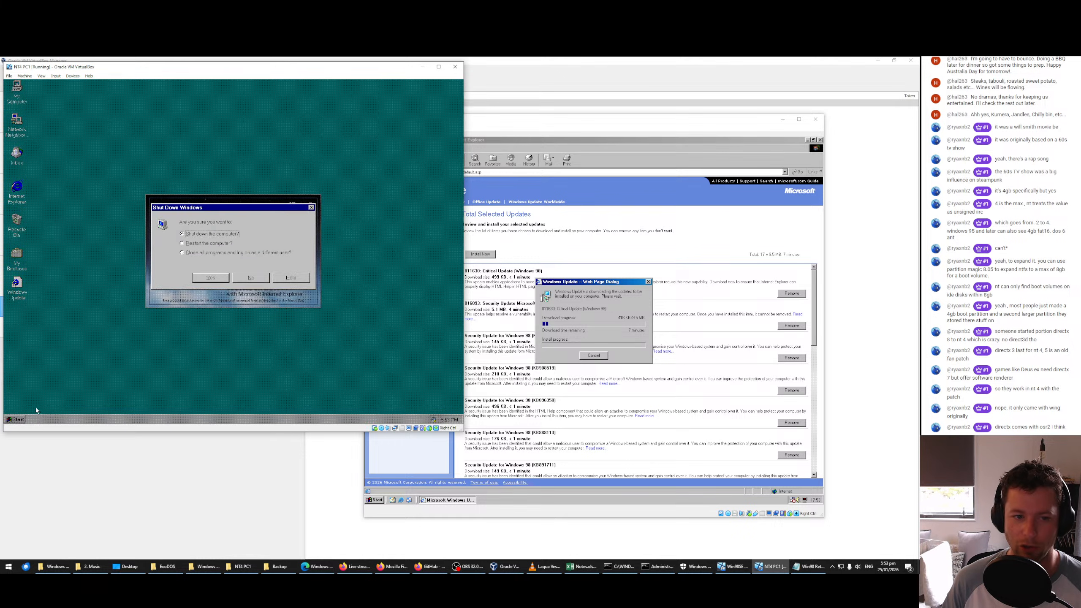
left_click(200, 278)
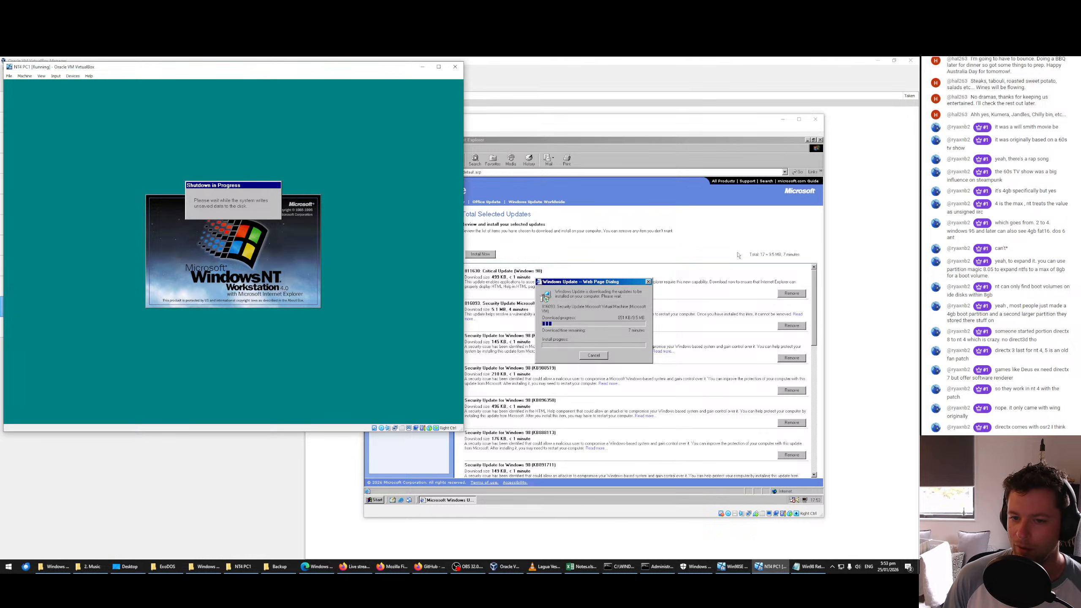
left_click(789, 200)
key("super+d")
Set the Win98SE PC2 desktop wallpaper to Clouds through Display Properties.
right_click(719, 174)
left_click(737, 239)
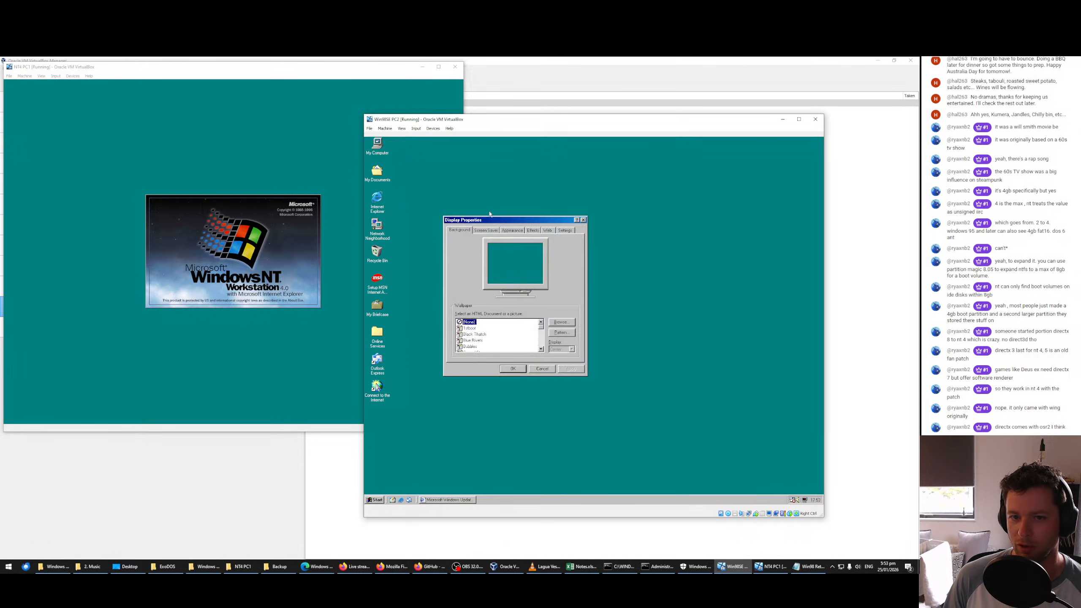
scroll(484, 336, "down", 1)
left_click(469, 346)
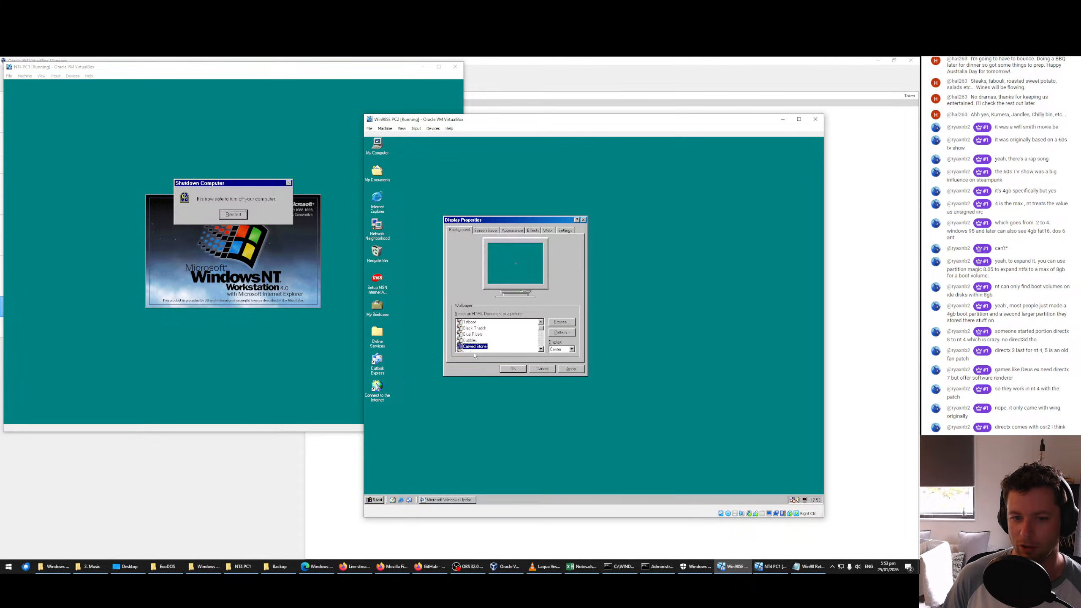
left_click(512, 368)
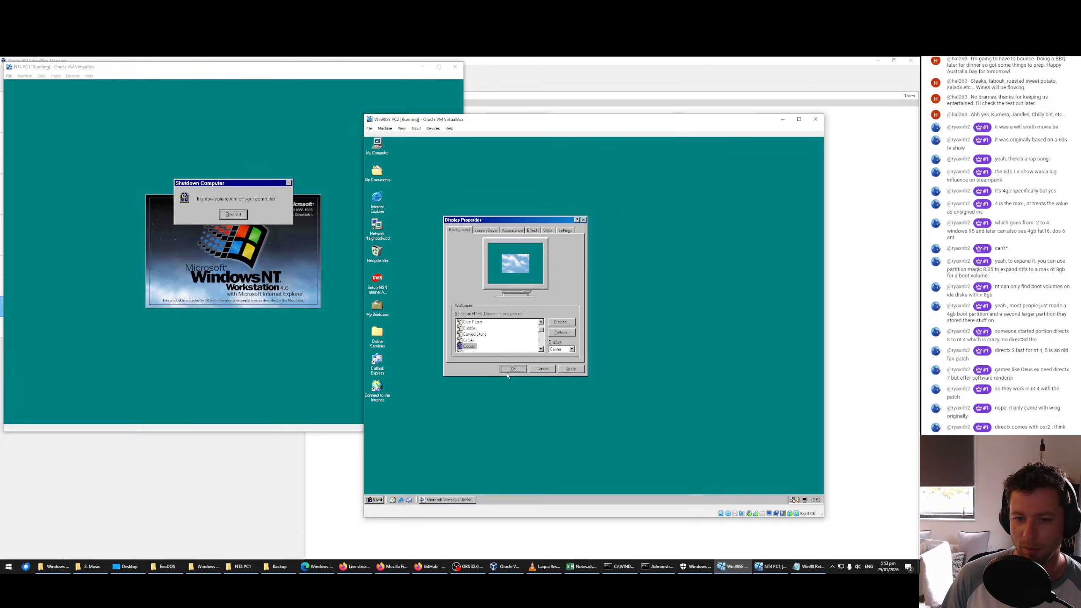
Restore the Windows Update window and power off NT4 PC1, closing its VM window.
left_click(444, 500)
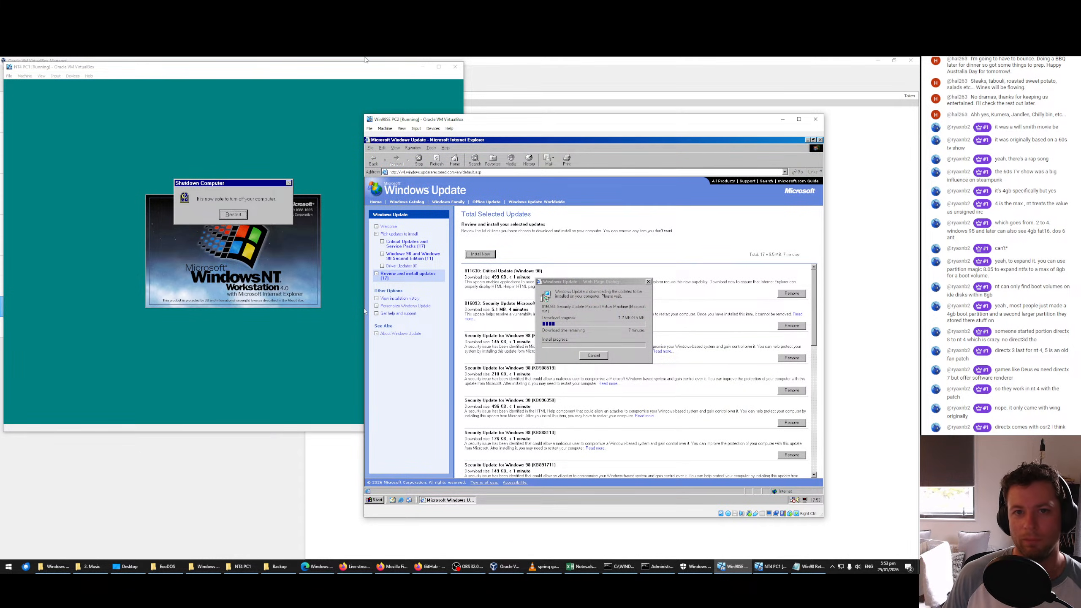
left_click(455, 66)
left_click(208, 268)
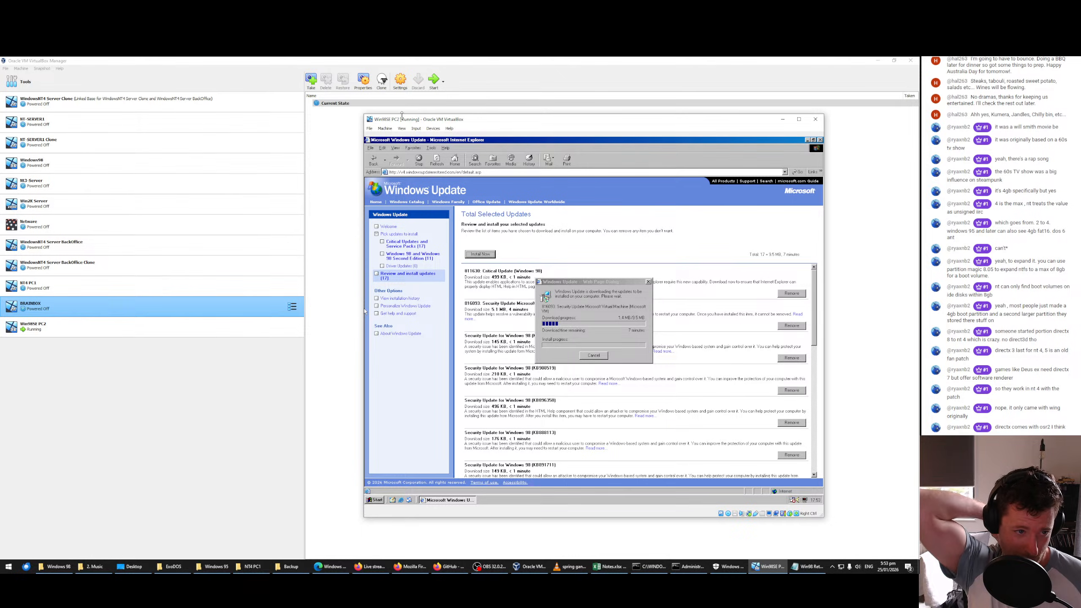
Show BRAINBOX's files in Explorer and select the Logs folder and VM files to copy.
right_click(55, 304)
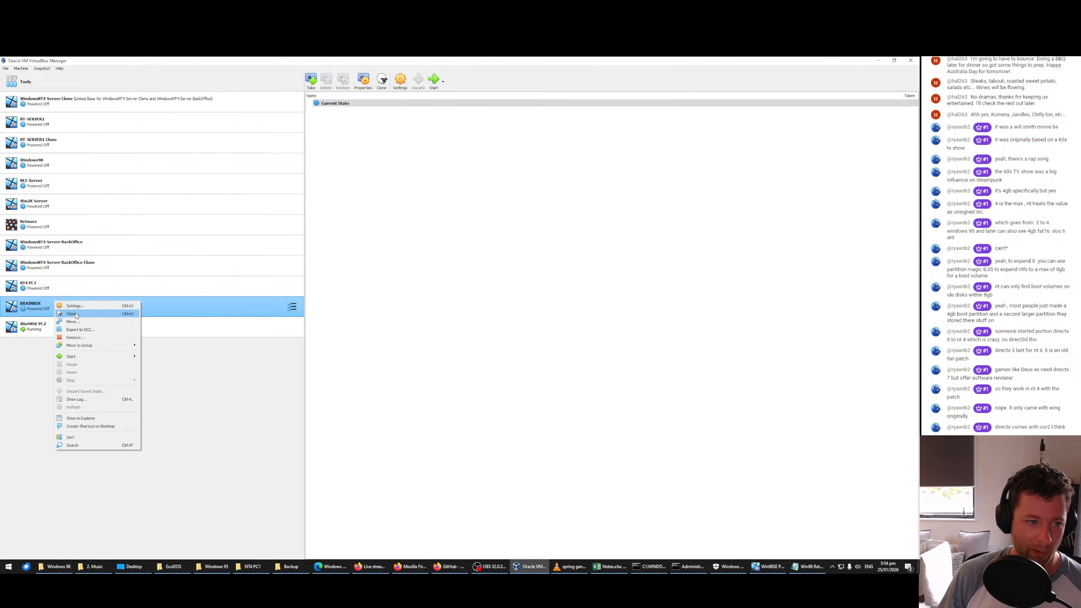
left_click(86, 421)
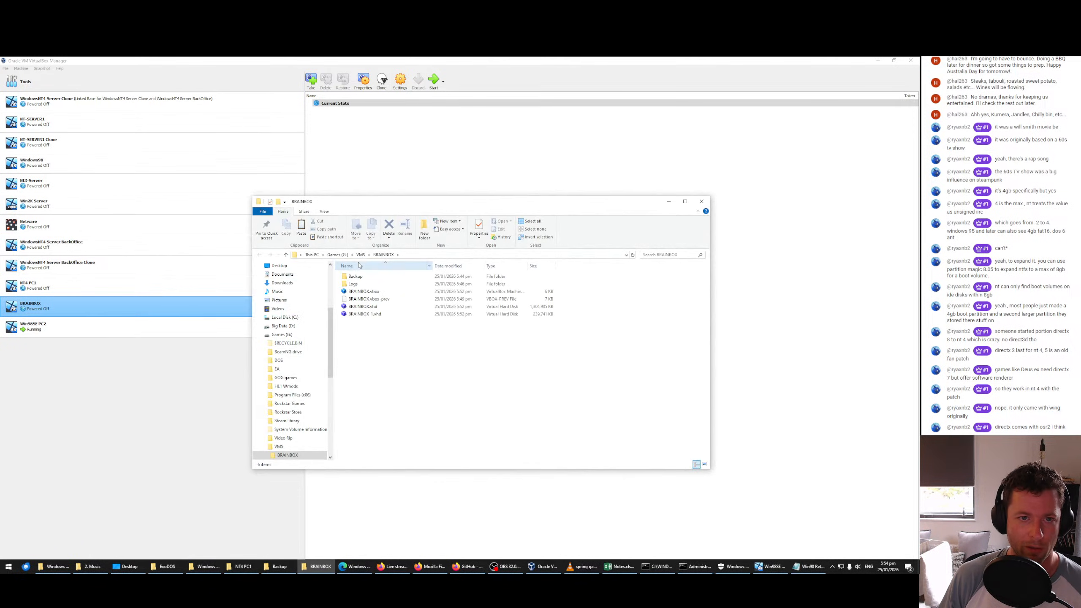
left_click_drag(385, 368, 357, 287)
Permanently delete the old Backup contents, paste the current VM files in, and start BRAINBOX.
left_click(357, 276)
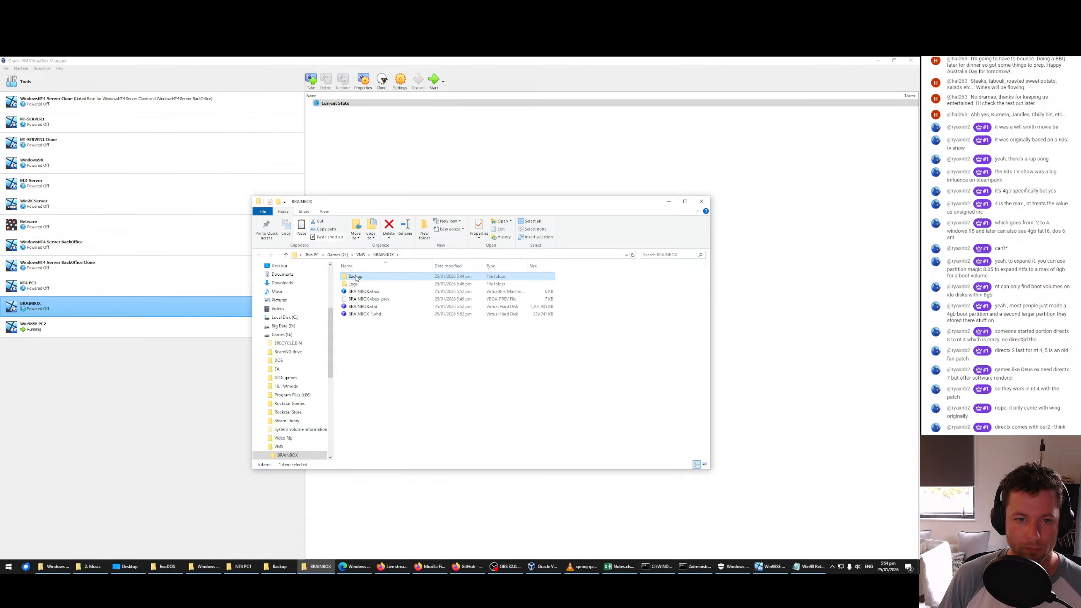
double_click(357, 277)
key("ctrl+a")
key("Delete")
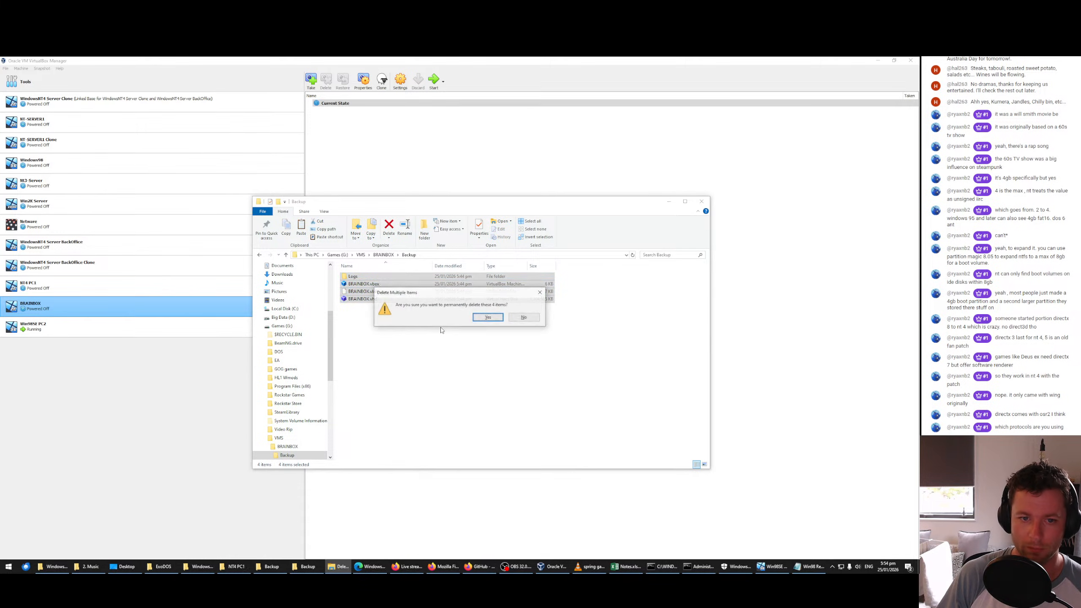
key("Return")
key("ctrl+v")
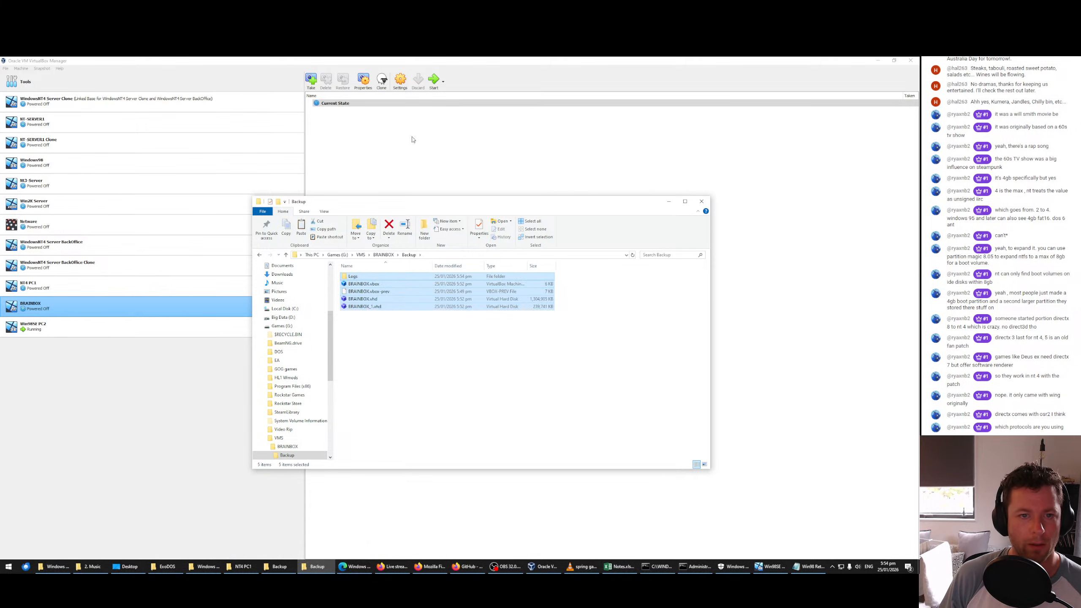
left_click(433, 79)
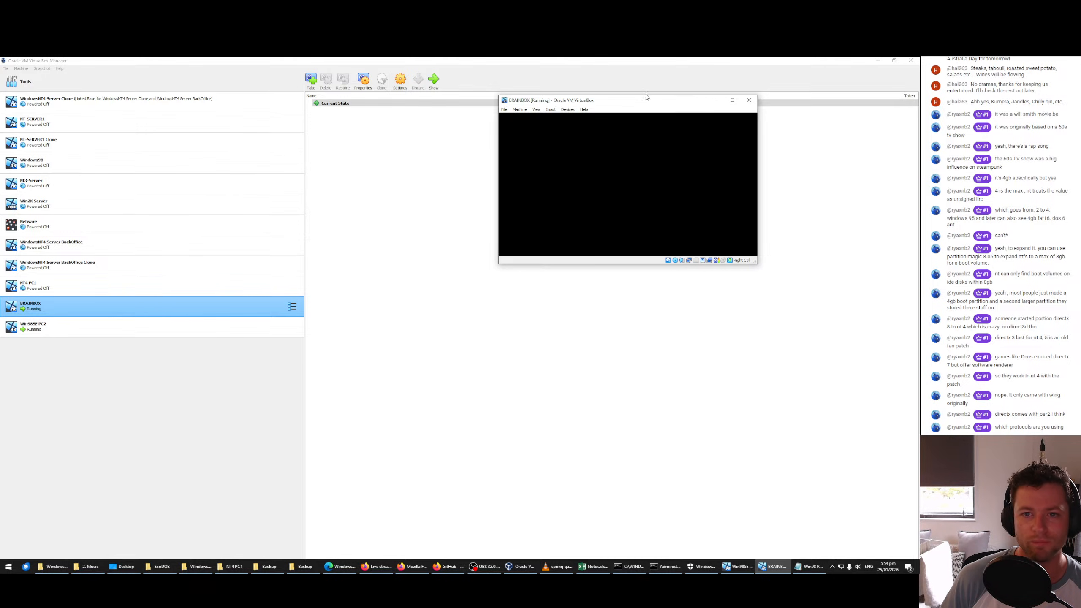
Log on to the BRAINBOX server as Administrator with its password.
left_click_drag(650, 95, 552, 184)
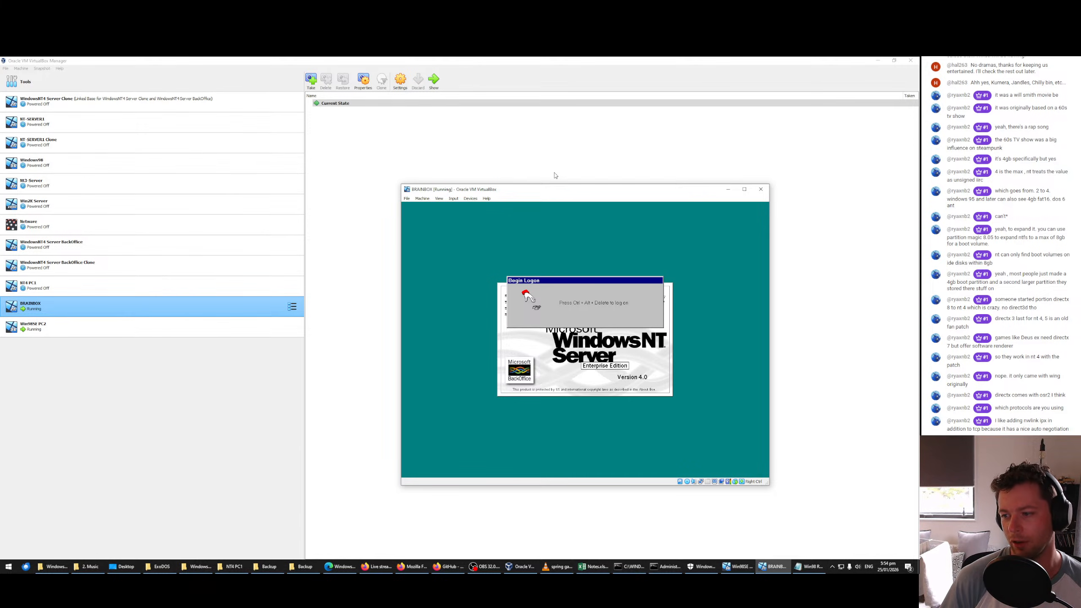
key("ctrl+Delete")
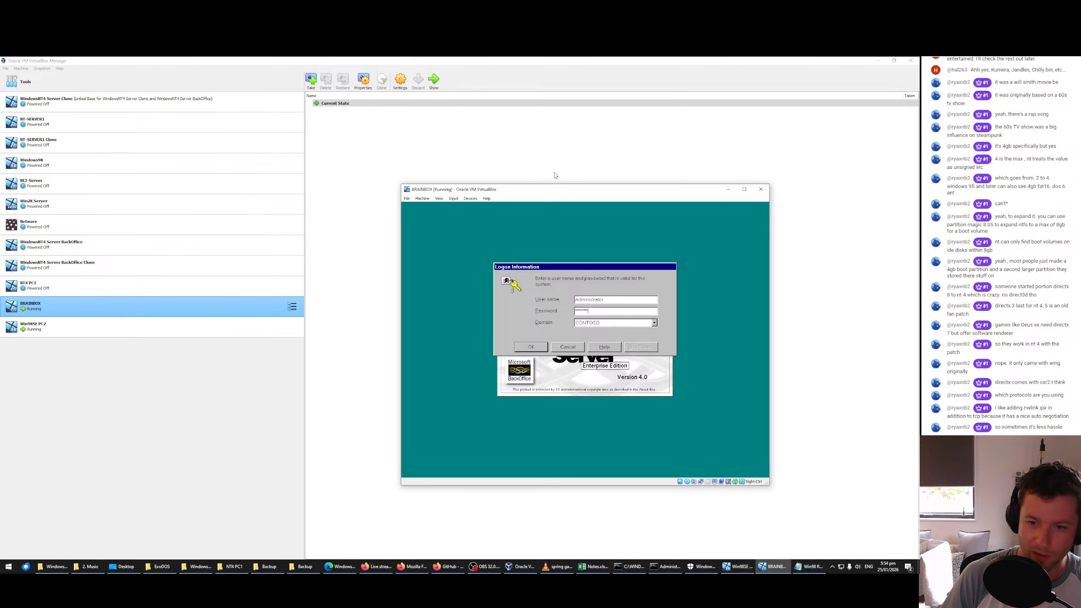
key("Return")
Place the Win98SE PC2 window on the left and the BRAINBOX window on the right.
left_click_drag(562, 192, 480, 114)
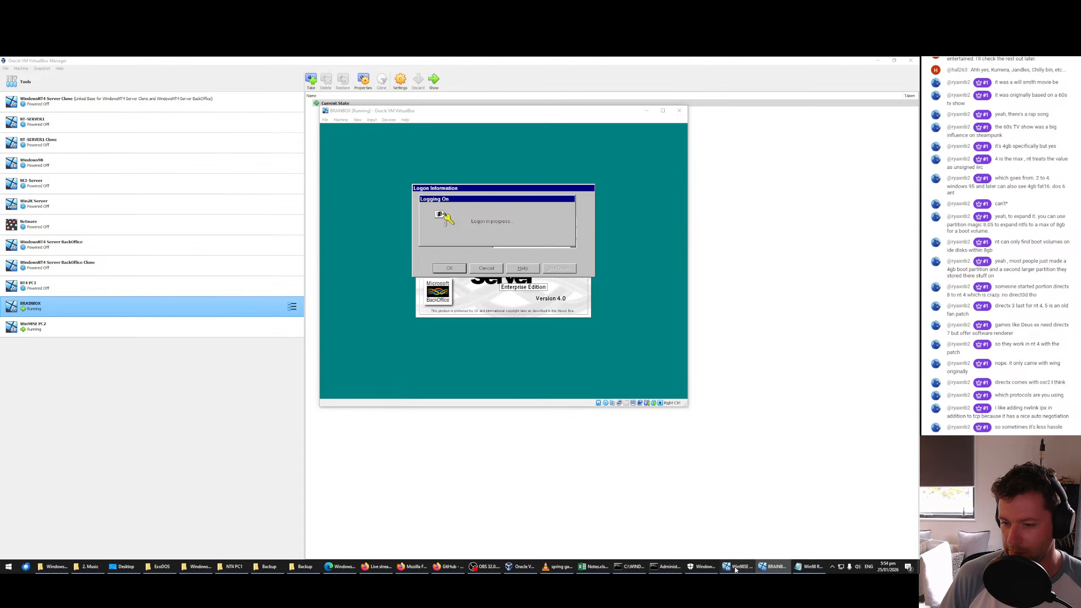
left_click(738, 566)
left_click_drag(571, 125, 239, 129)
left_click_drag(413, 115, 500, 174)
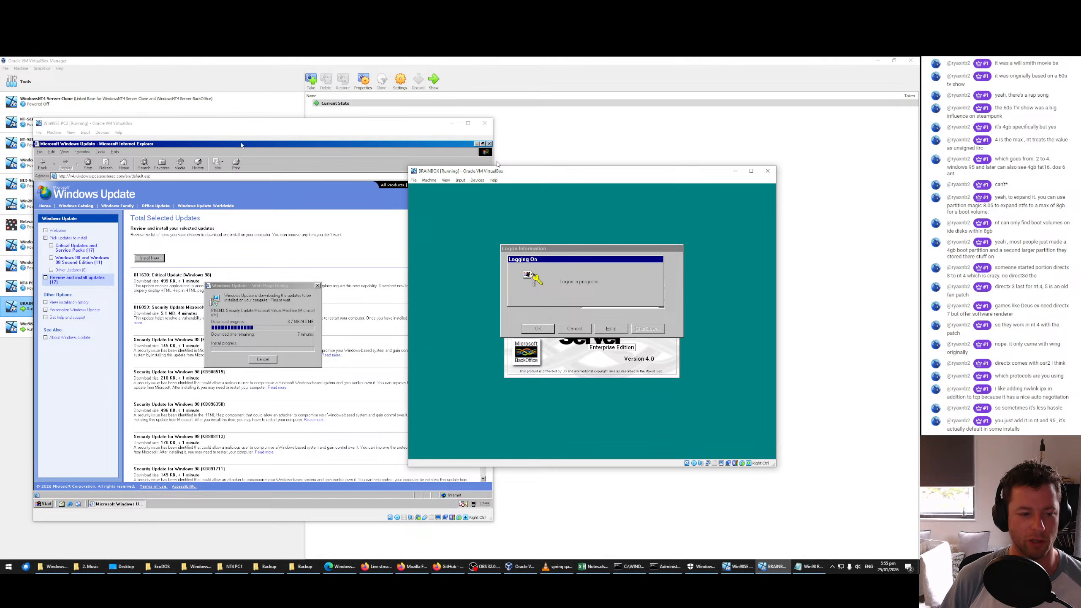
Open the Network settings from the Win98SE PC2 Control Panel.
left_click(44, 504)
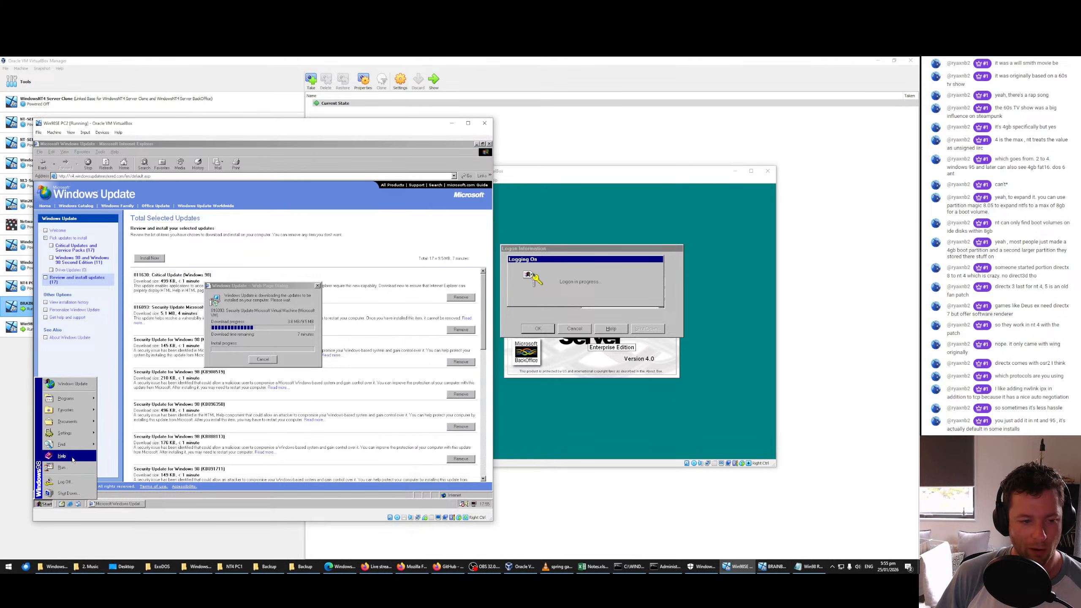
left_click(117, 430)
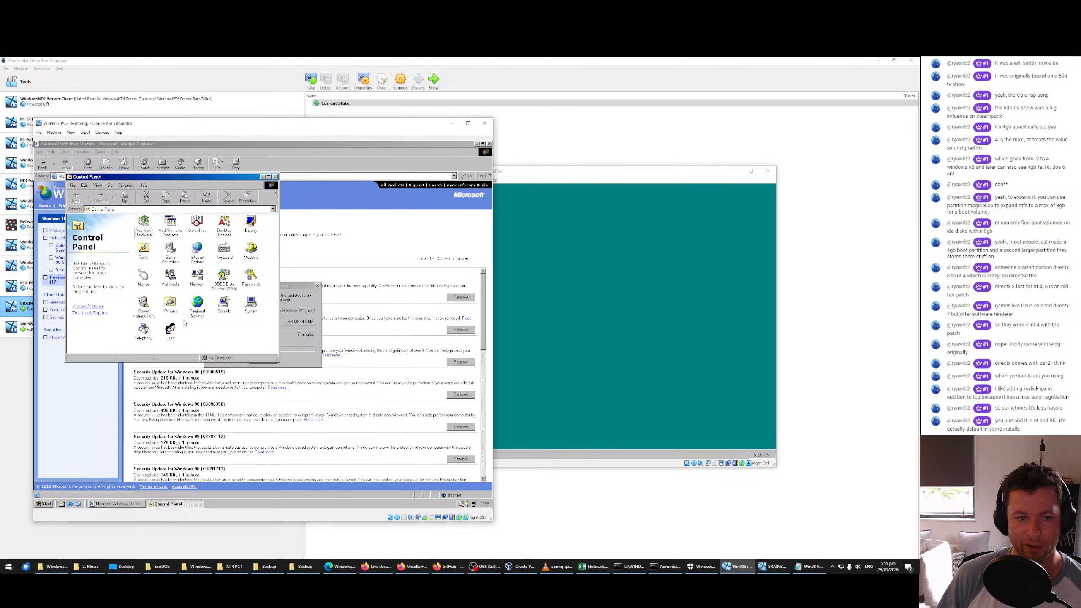
double_click(197, 275)
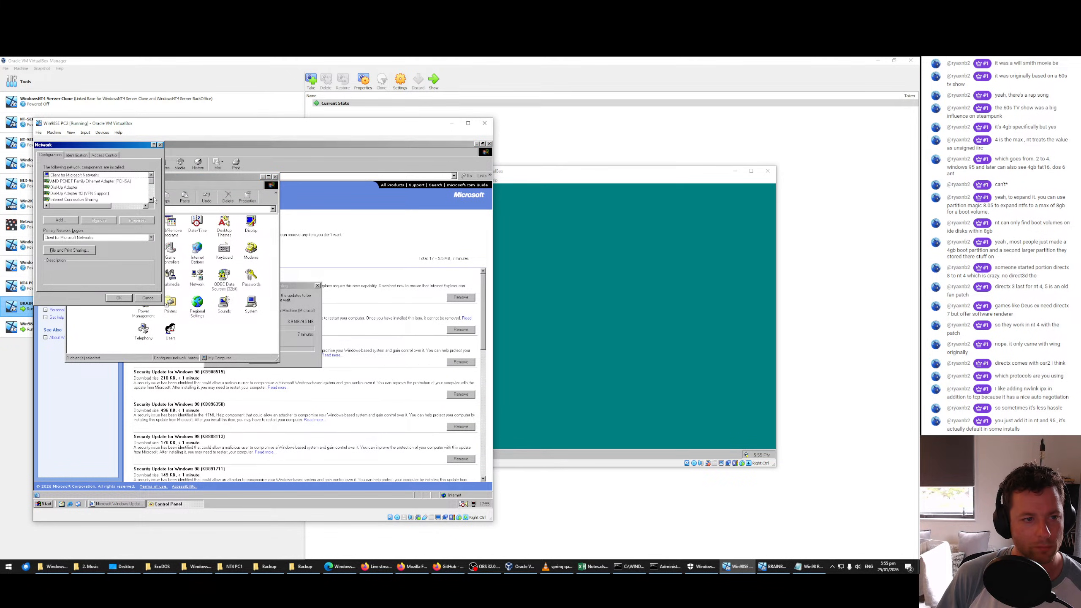
scroll(154, 199, "down", 3)
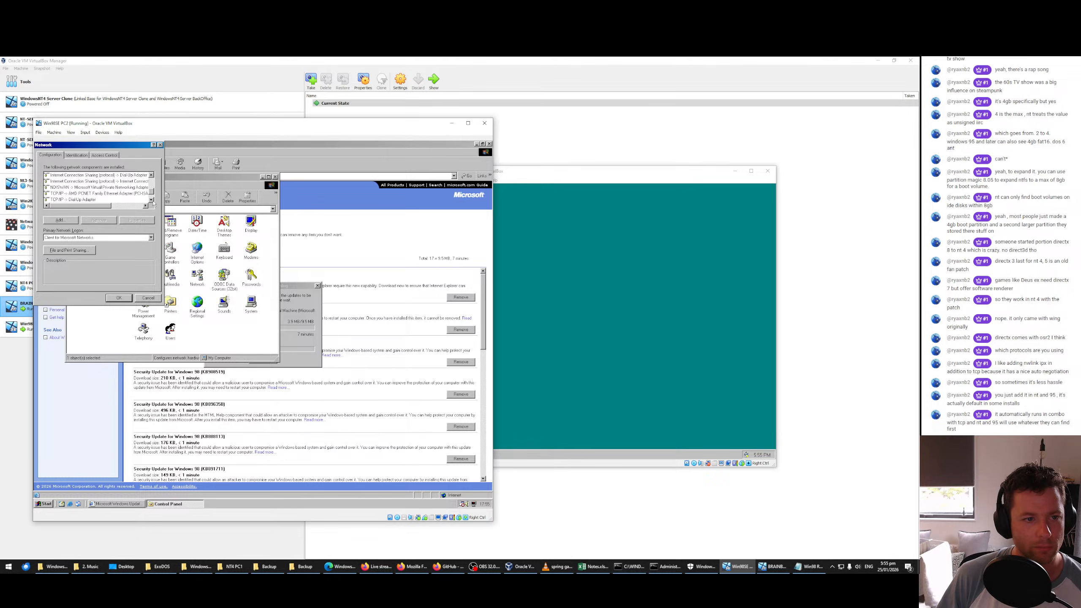
scroll(154, 200, "up", 4)
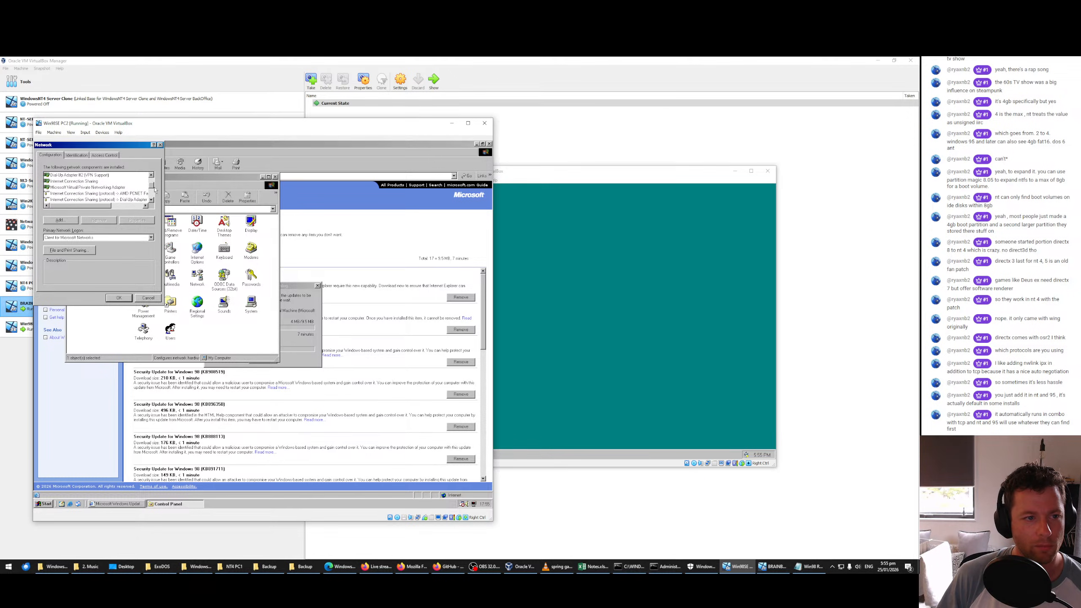
scroll(155, 190, "down", 5)
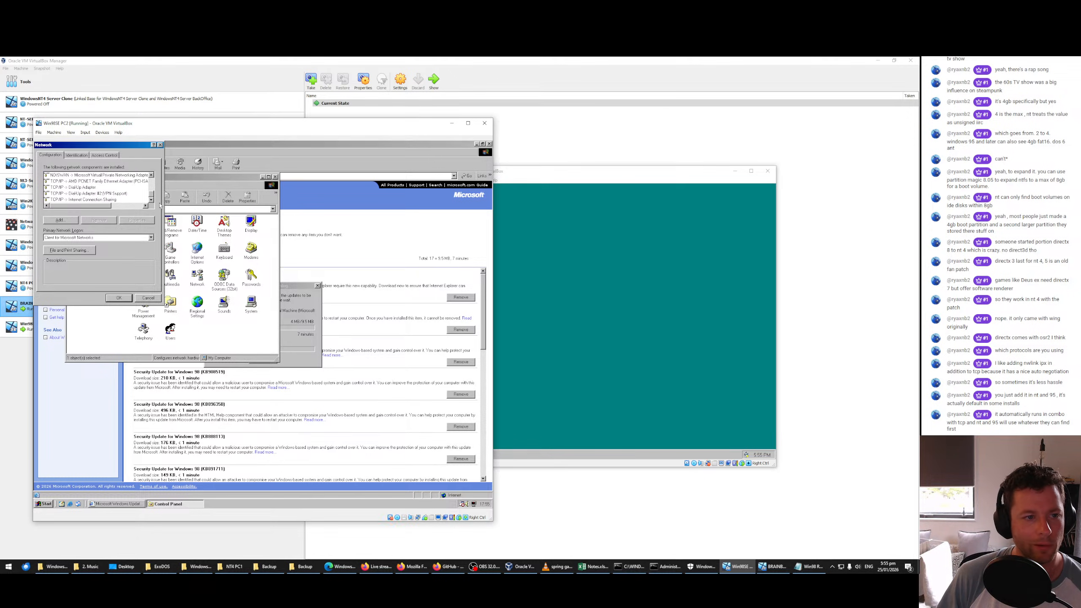
Look at Microsoft's IPX/SPX-compatible Protocol, cancel without adding it, and close Network and Control Panel.
left_click(60, 219)
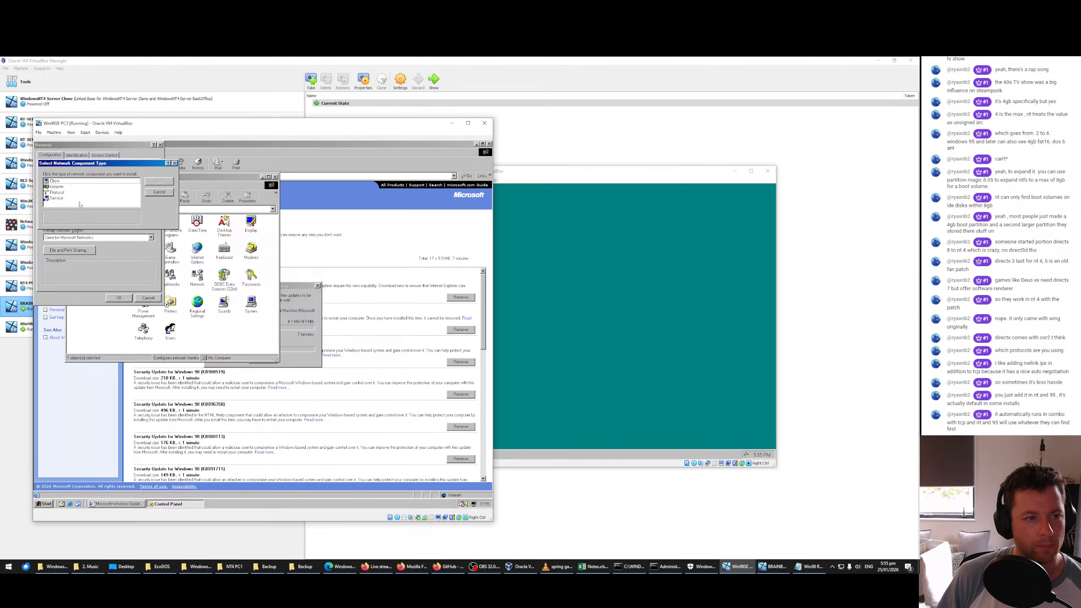
double_click(65, 194)
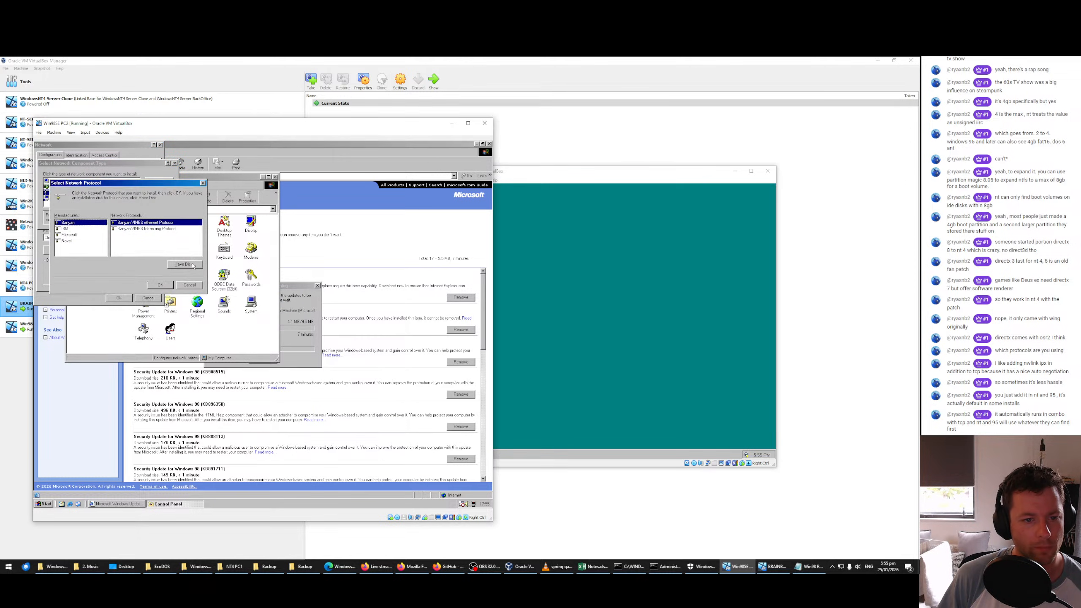
left_click(88, 235)
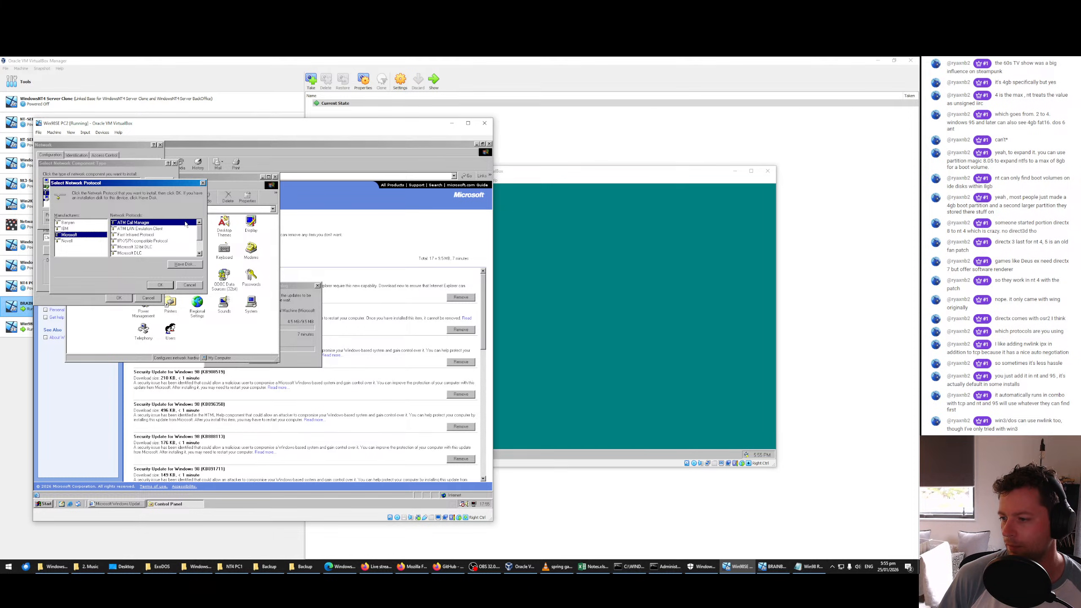
left_click(142, 241)
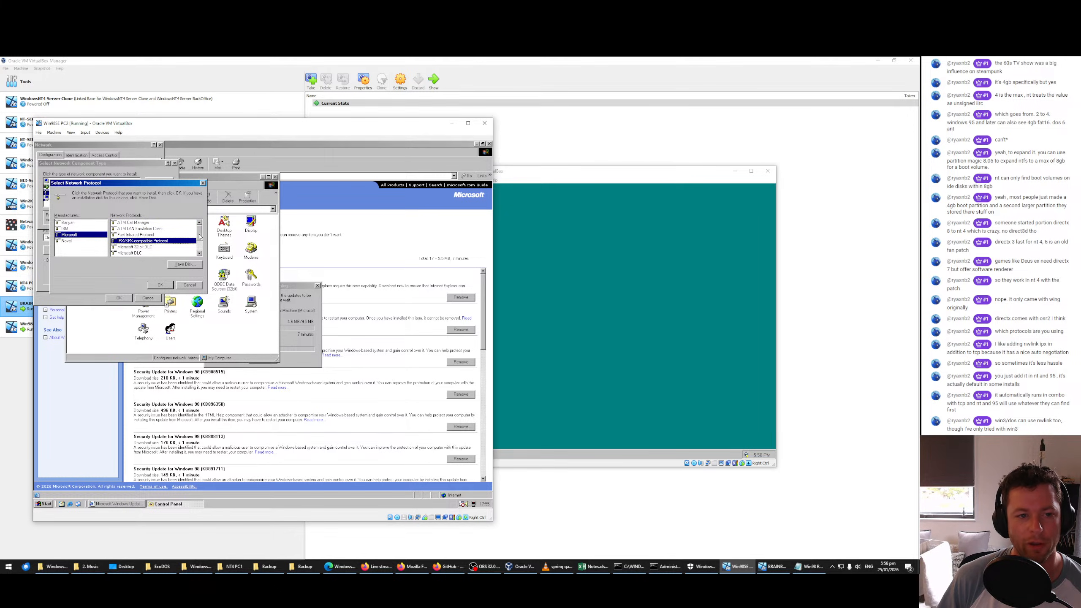
left_click(200, 248)
left_click_drag(201, 248, 206, 240)
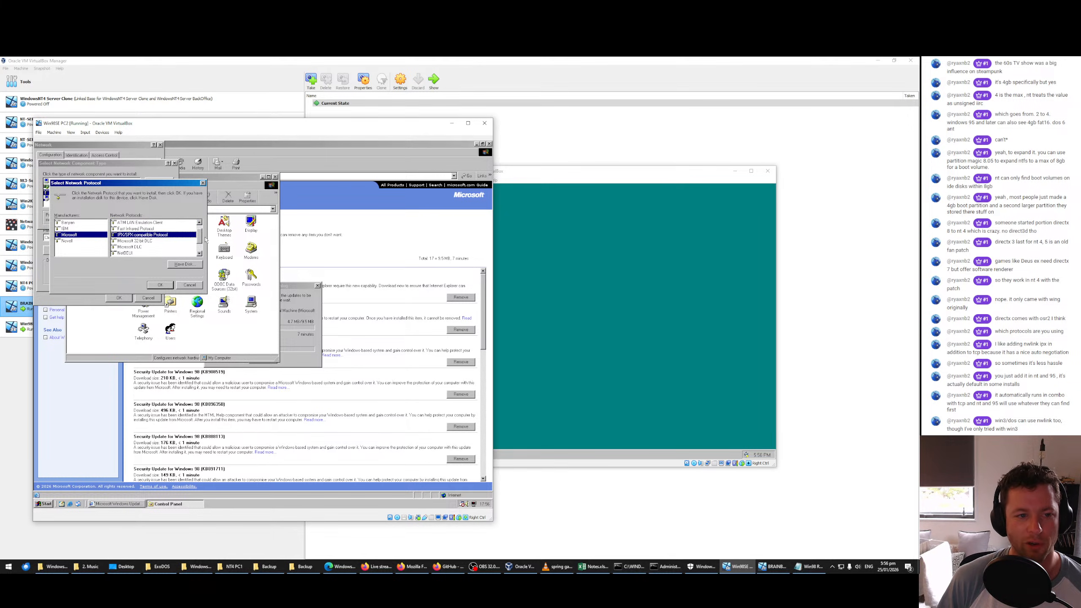
left_click(190, 284)
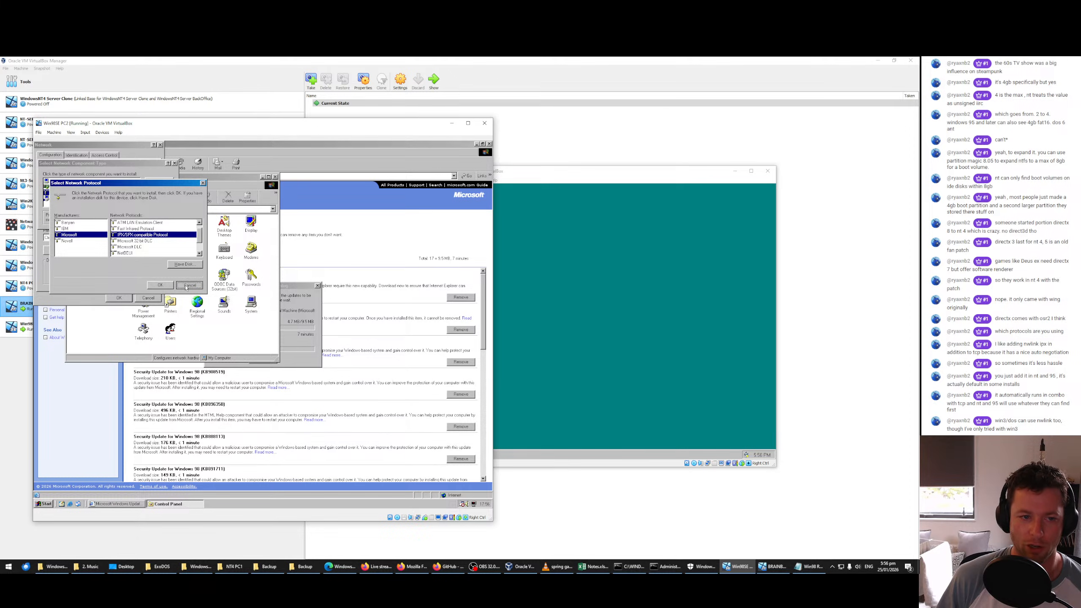
left_click(159, 192)
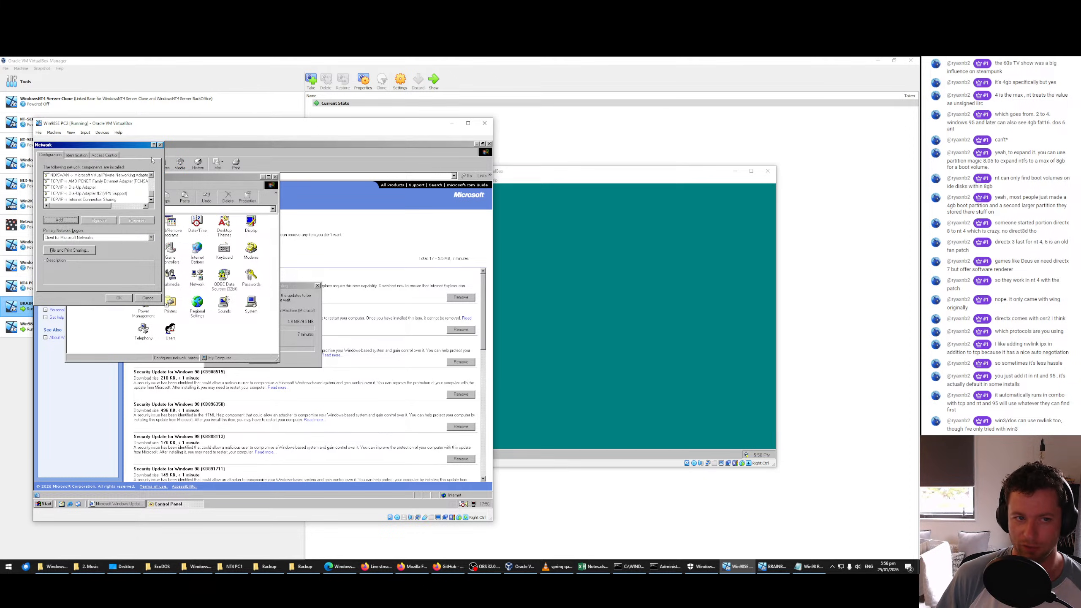
left_click(160, 145)
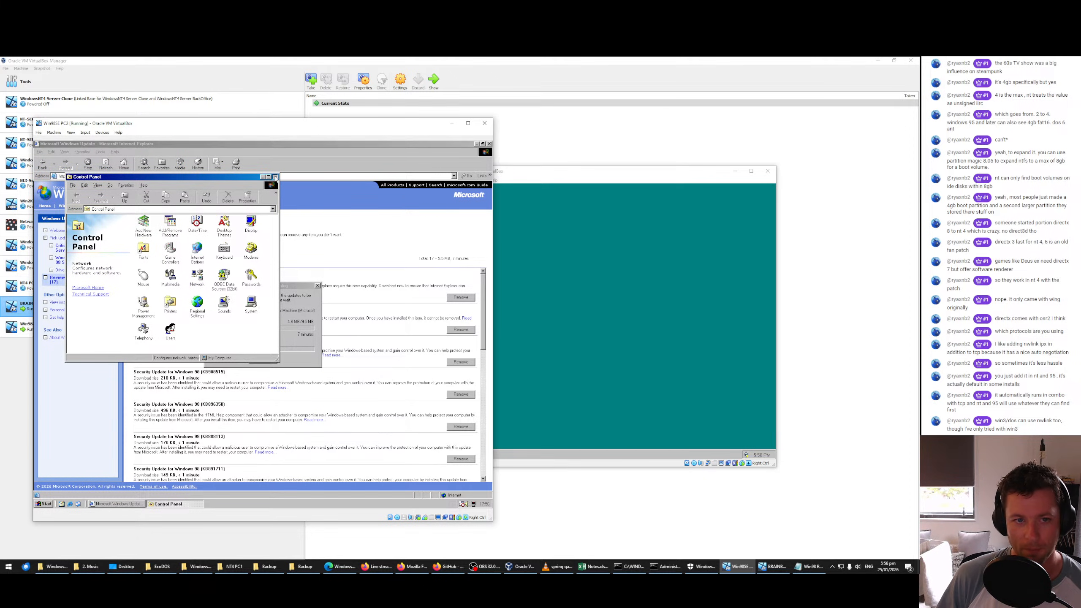
left_click(274, 176)
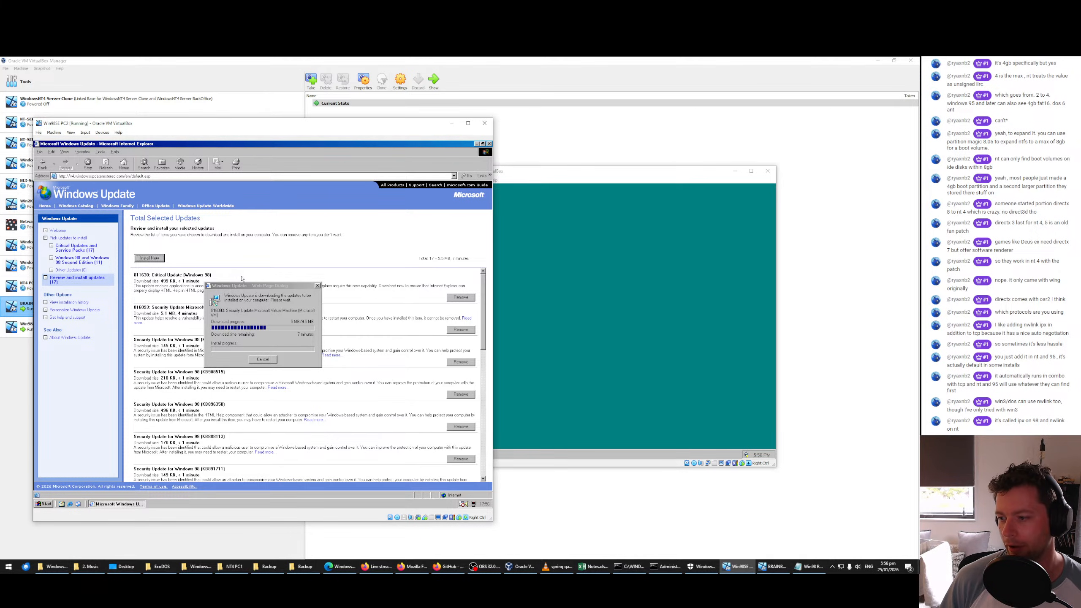
Open BRAINBOX's Network settings on the Protocols list and select NWLink IPX/SPX.
left_click(616, 375)
left_click(421, 455)
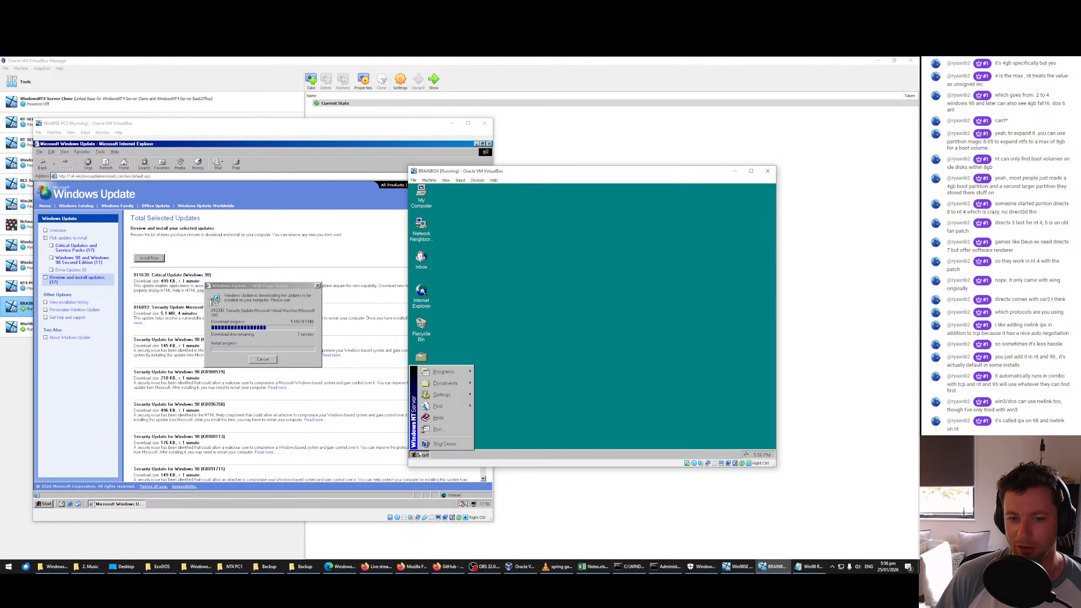
left_click(498, 392)
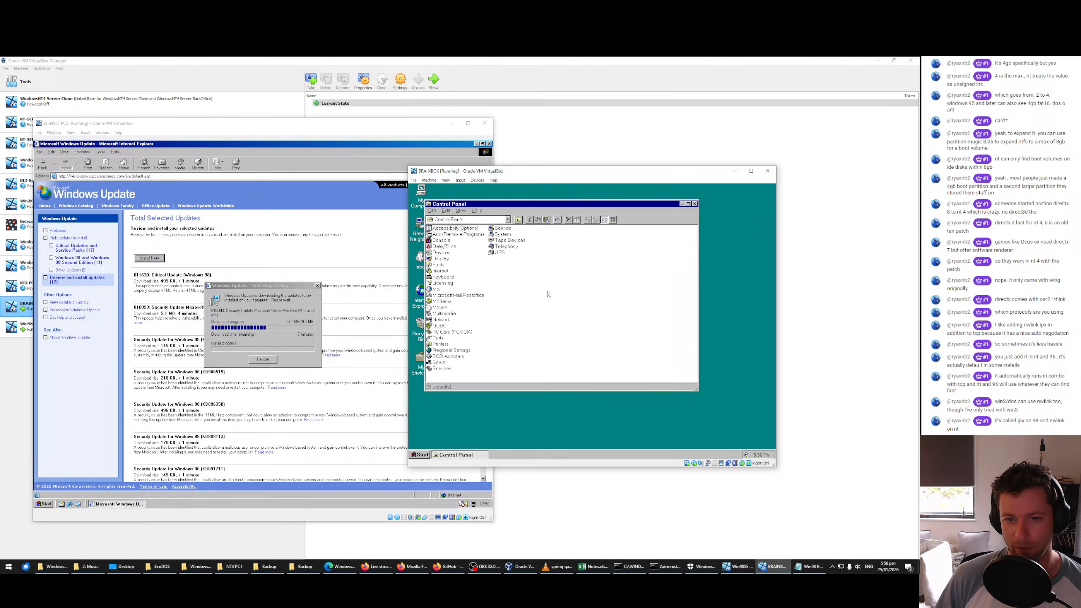
double_click(439, 319)
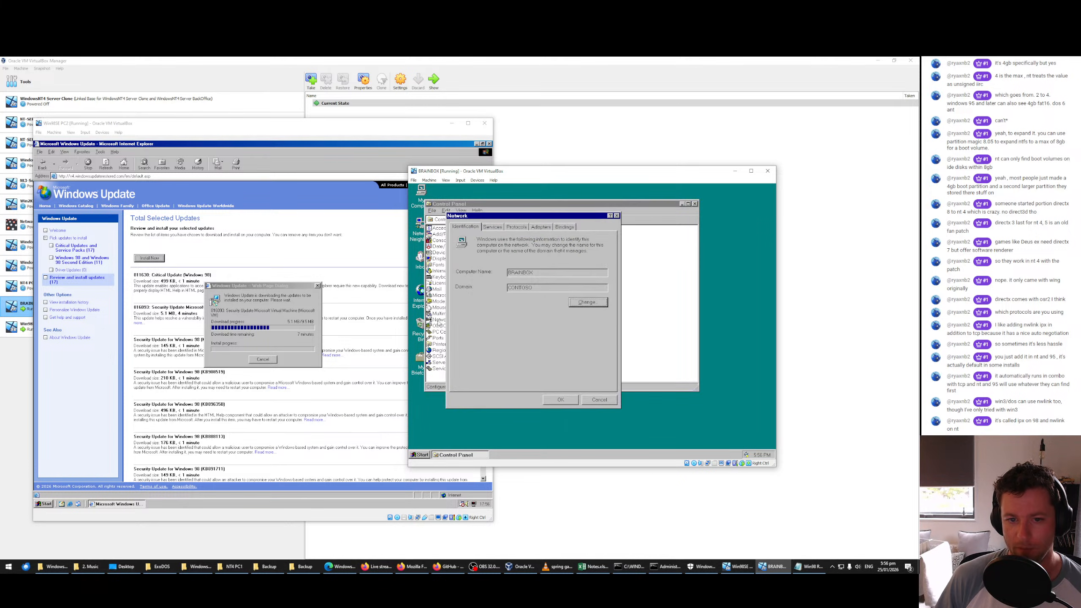
left_click(492, 226)
left_click(516, 226)
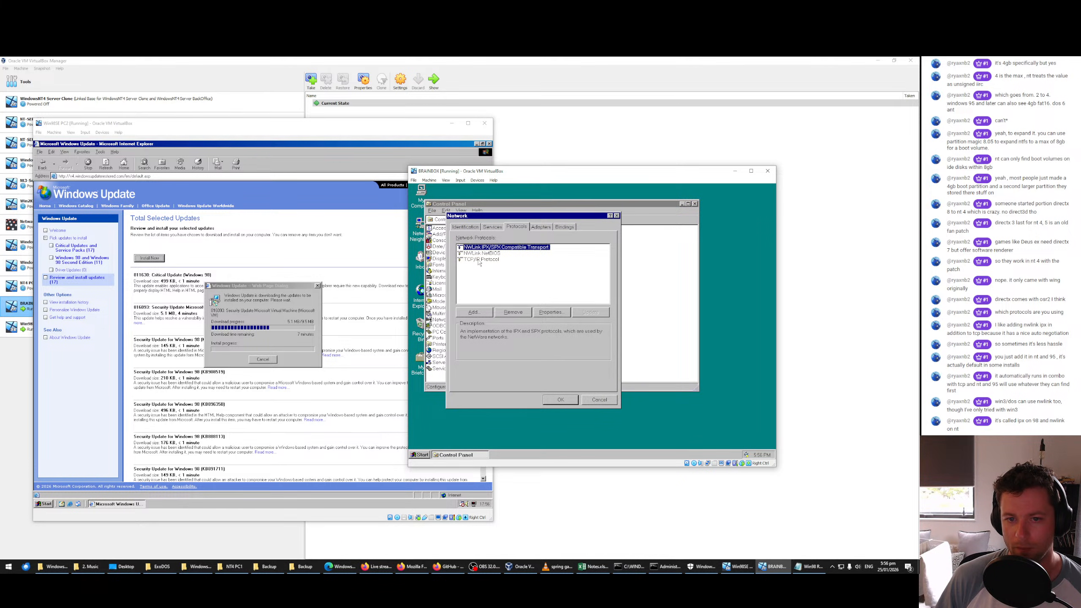
left_click(477, 254)
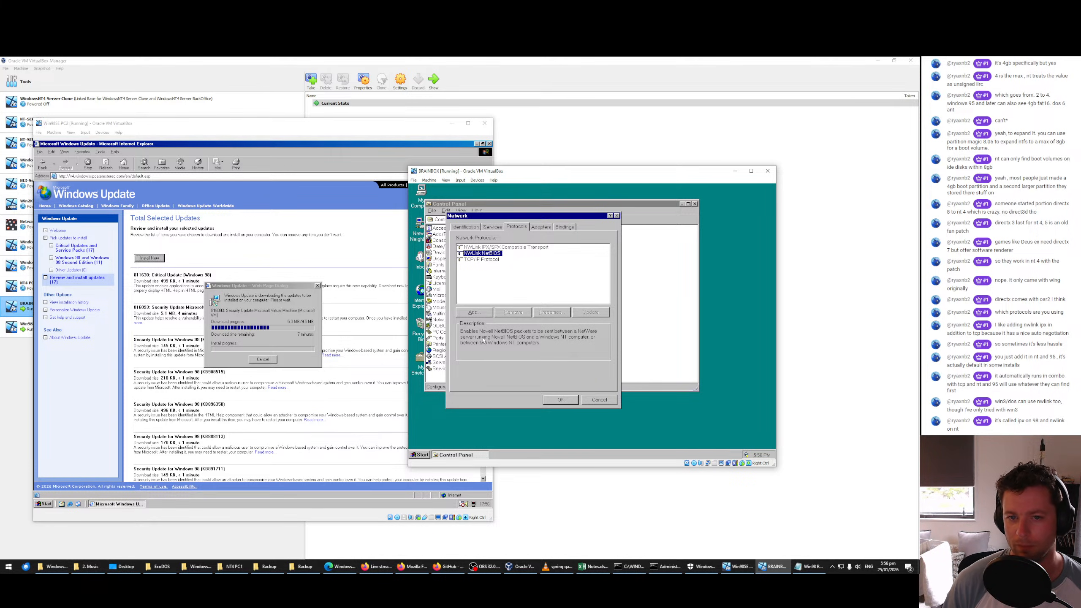
key("Up")
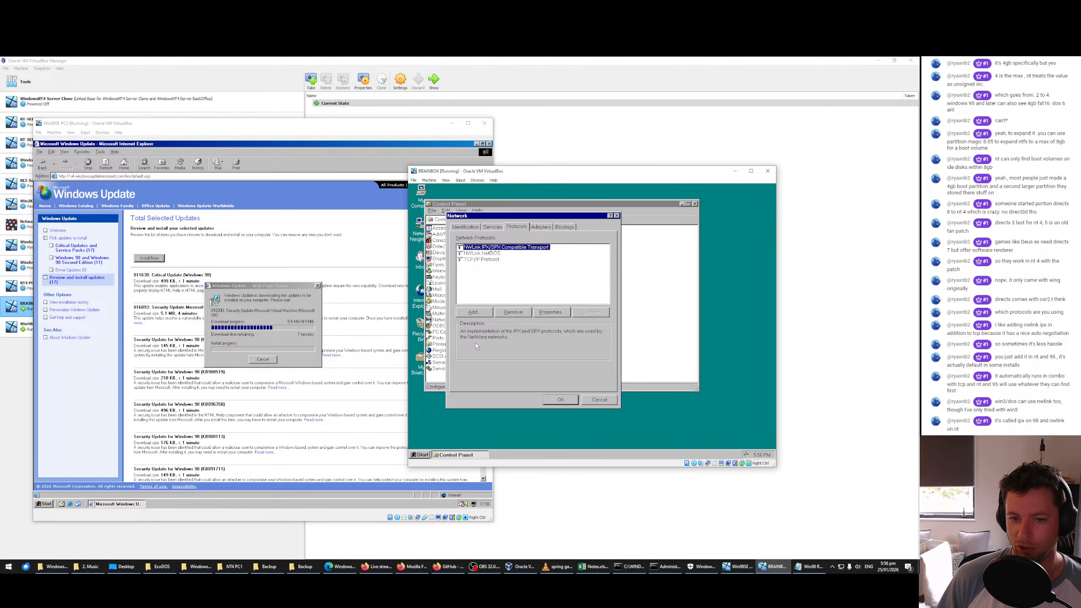
Inspect NWLink IPX/SPX properties and frame types, leave unchanged, then select NT4 PC1 in the Manager.
left_click(549, 313)
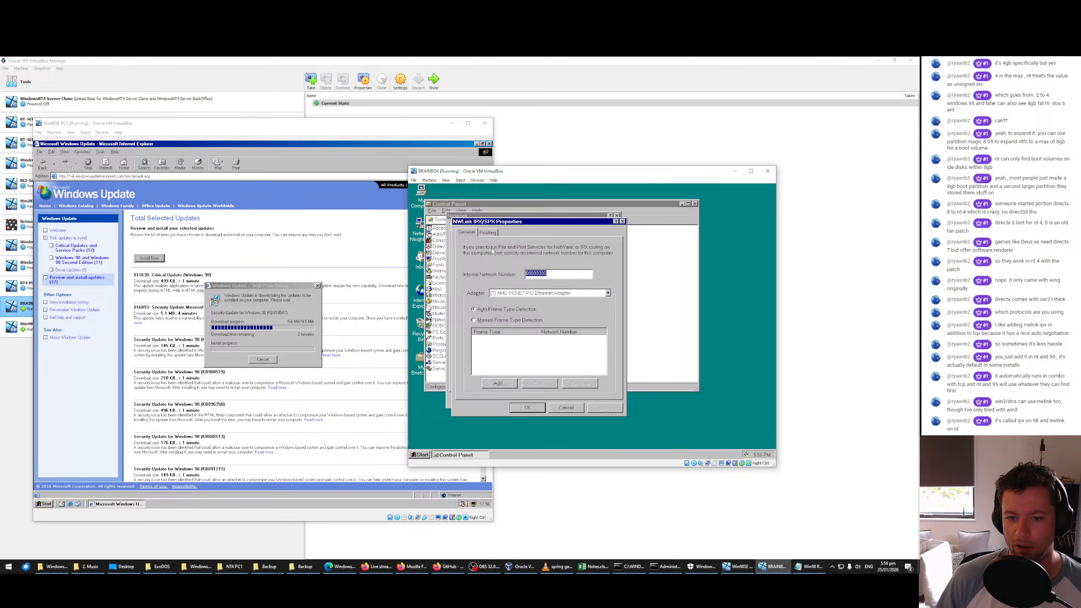
left_click(488, 233)
left_click(468, 232)
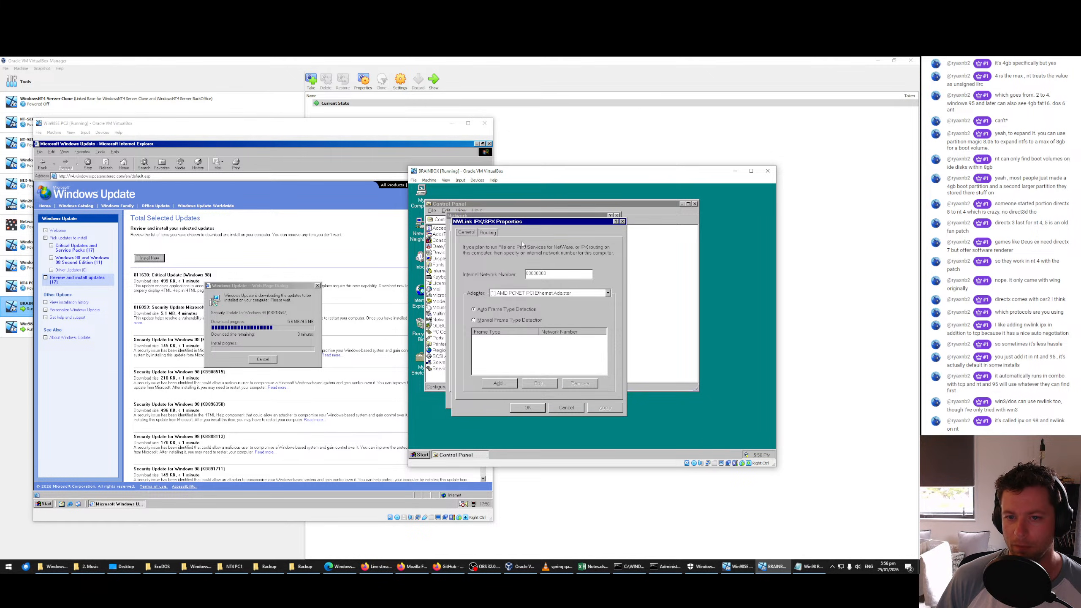
left_click(515, 295)
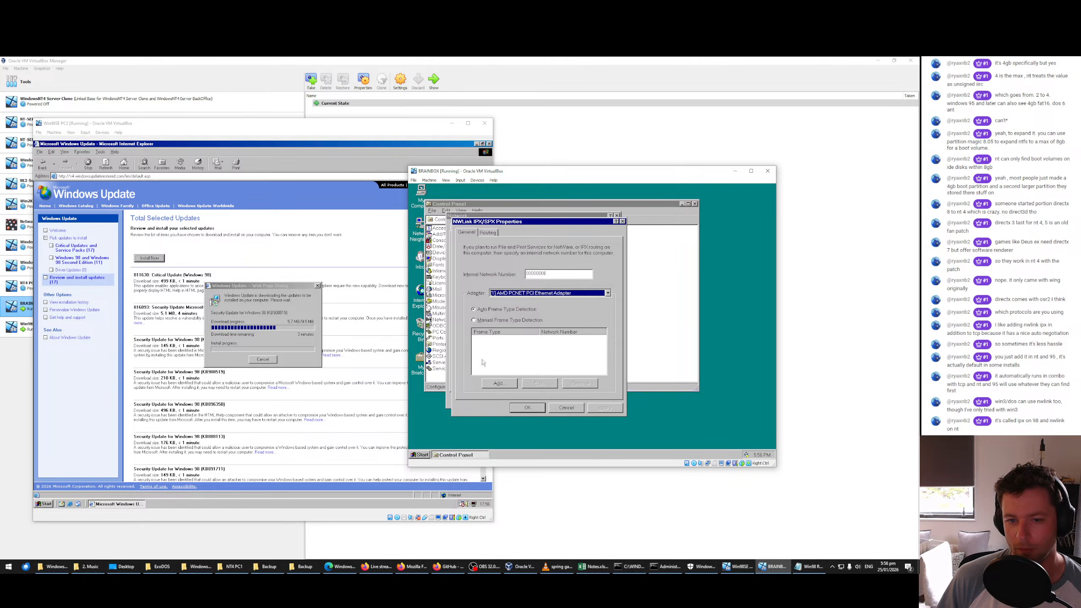
left_click(499, 382)
left_click(516, 355)
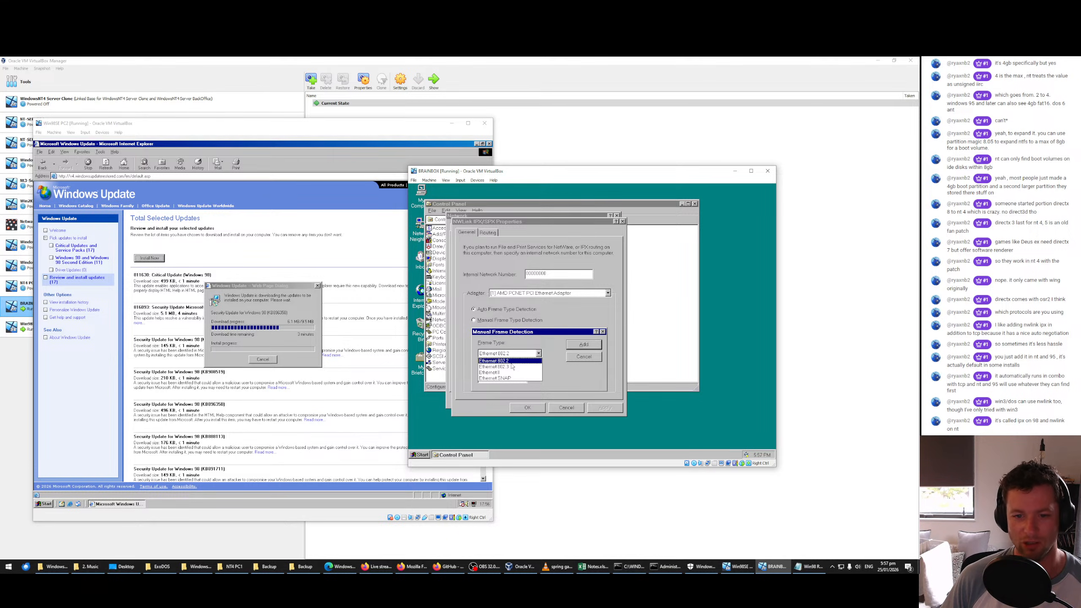
left_click(512, 367)
key("Return")
key("Return")
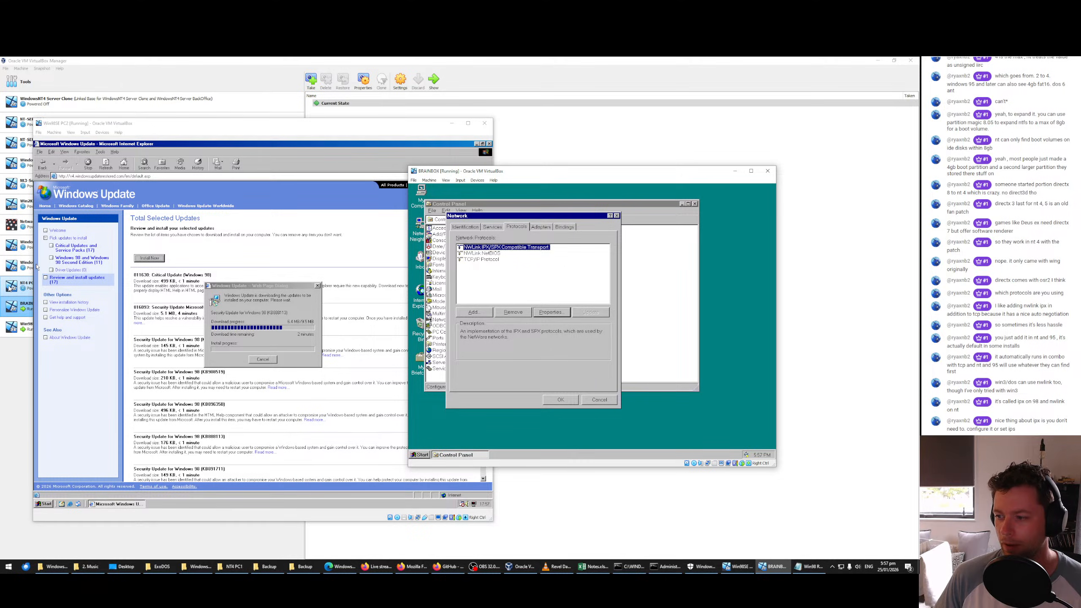
left_click(10, 287)
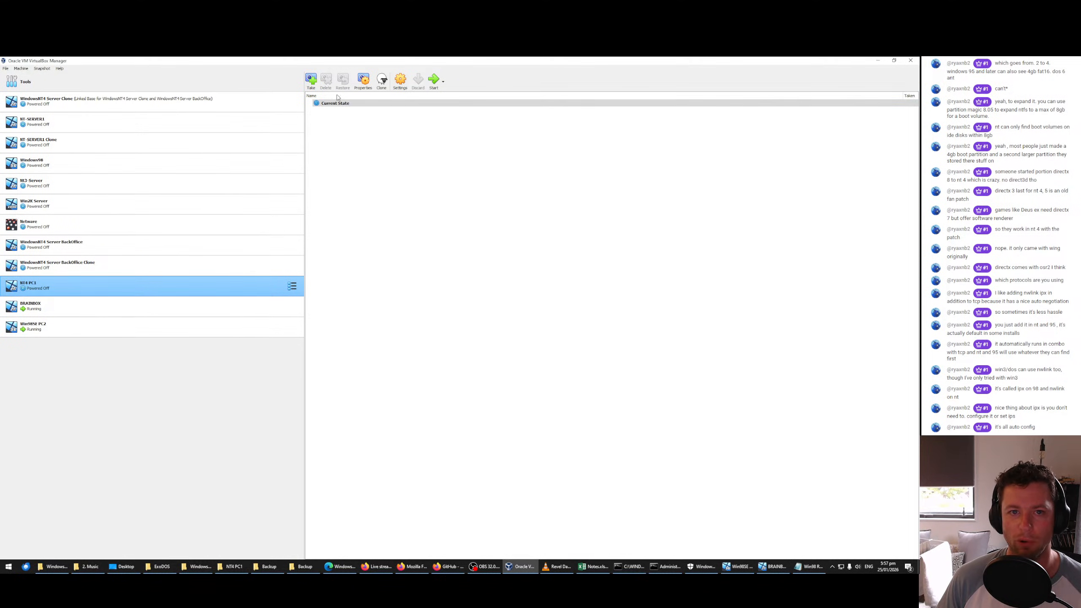
Boot NT4 PC1 from the Manager and bring Win98SE PC2 back to the front.
left_click(428, 81)
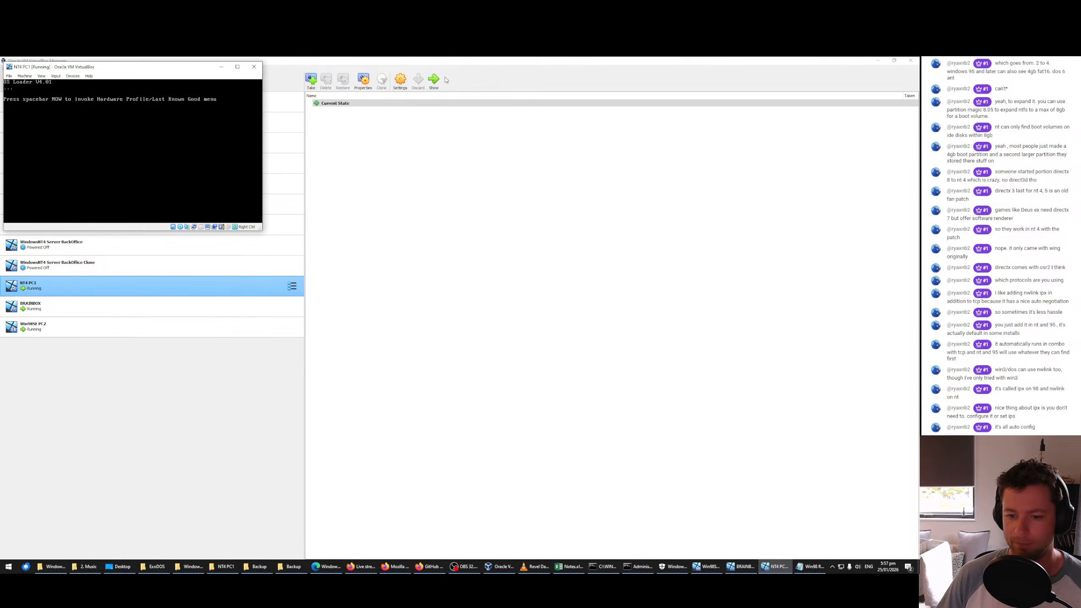
left_click(708, 566)
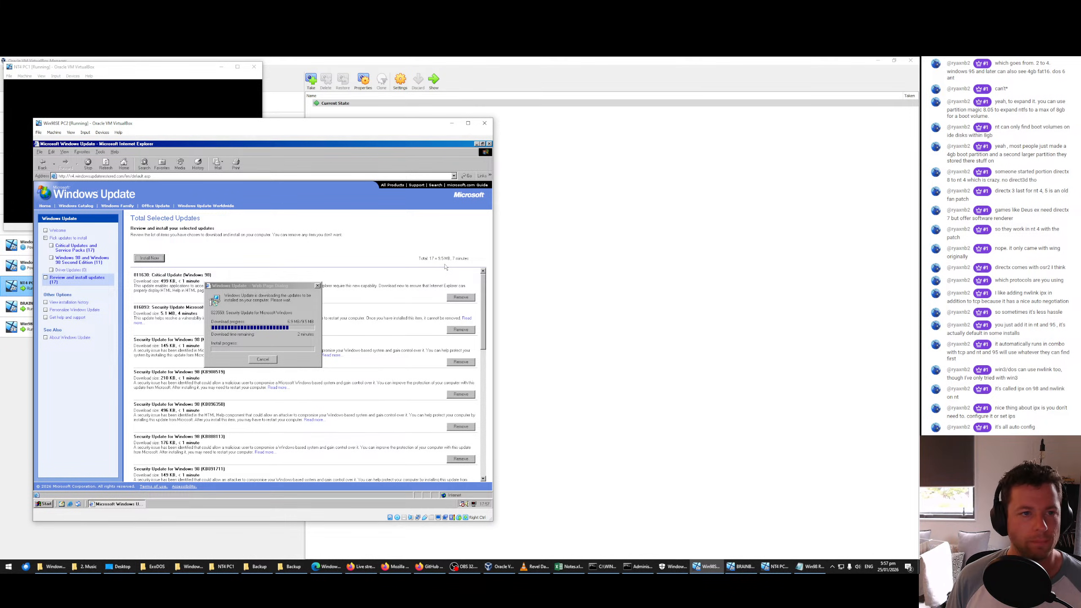
Check on the booting NT4 PC1, then close BRAINBOX's Control Panel.
left_click(775, 566)
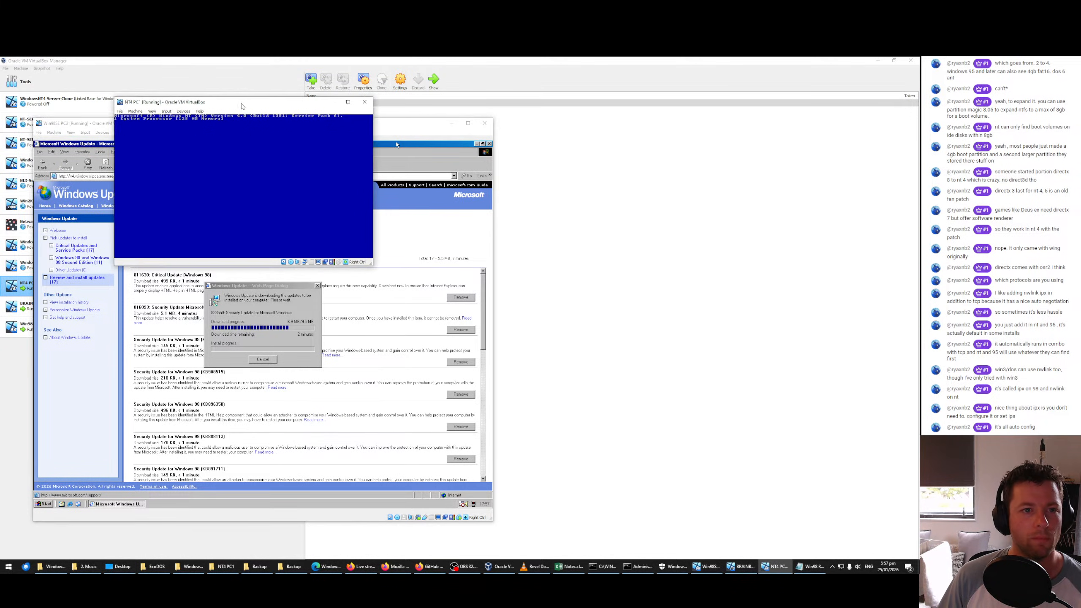
left_click(740, 566)
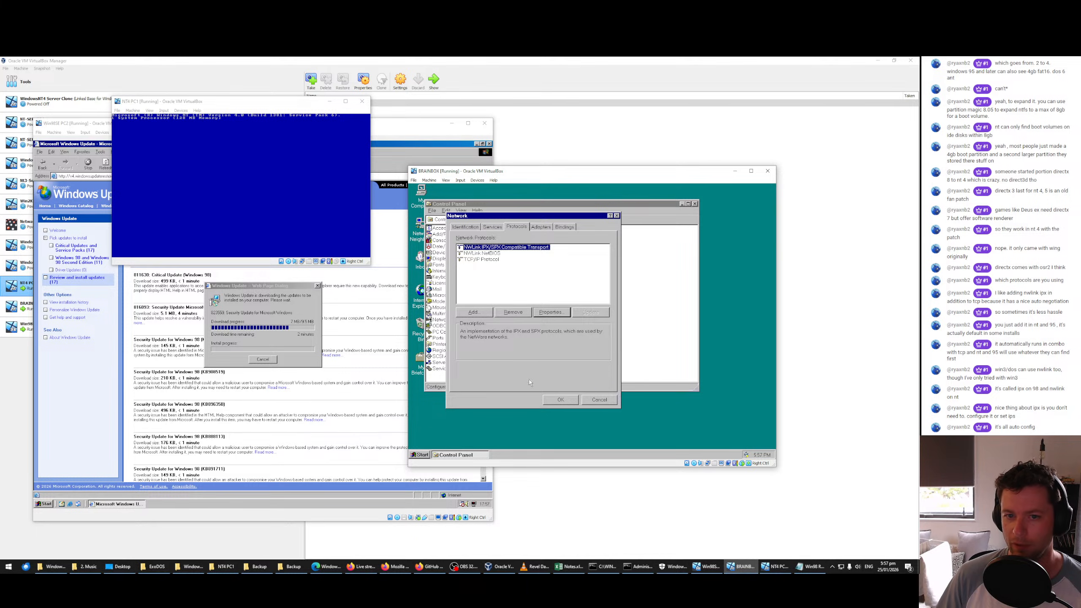
left_click(695, 204)
Set BRAINBOX's desktop wallpaper to lanma256 and open My Computer.
right_click(698, 203)
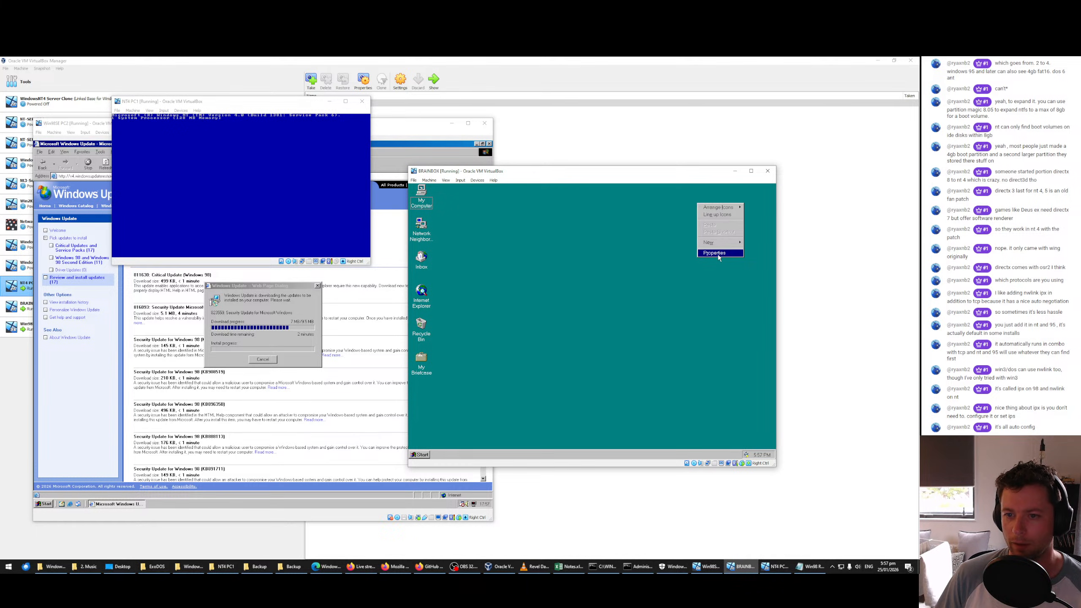
left_click(718, 253)
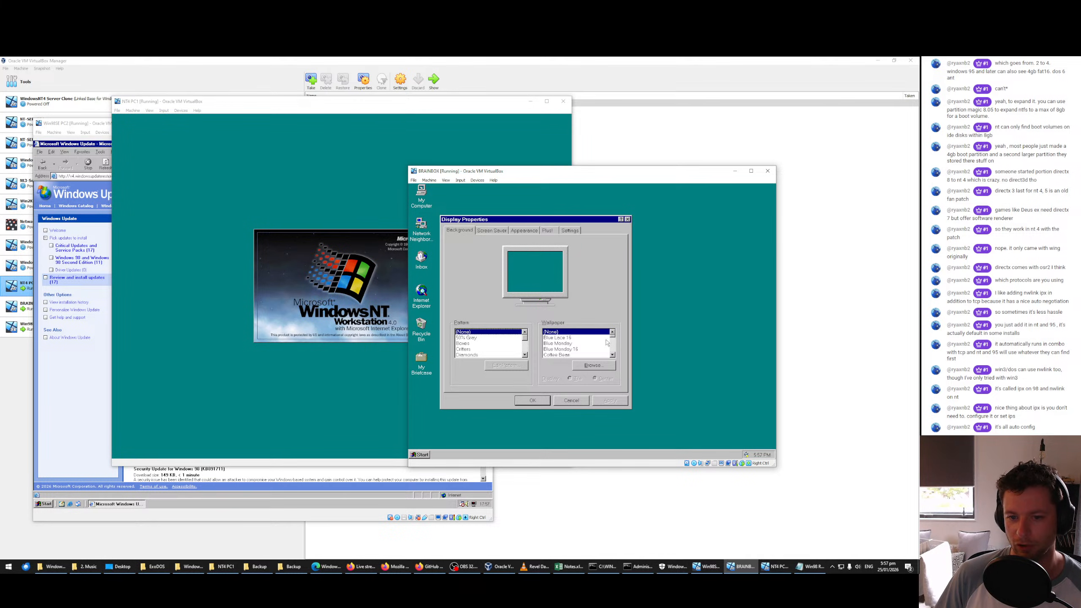
left_click_drag(613, 339, 619, 361)
left_click(569, 338)
left_click(566, 343)
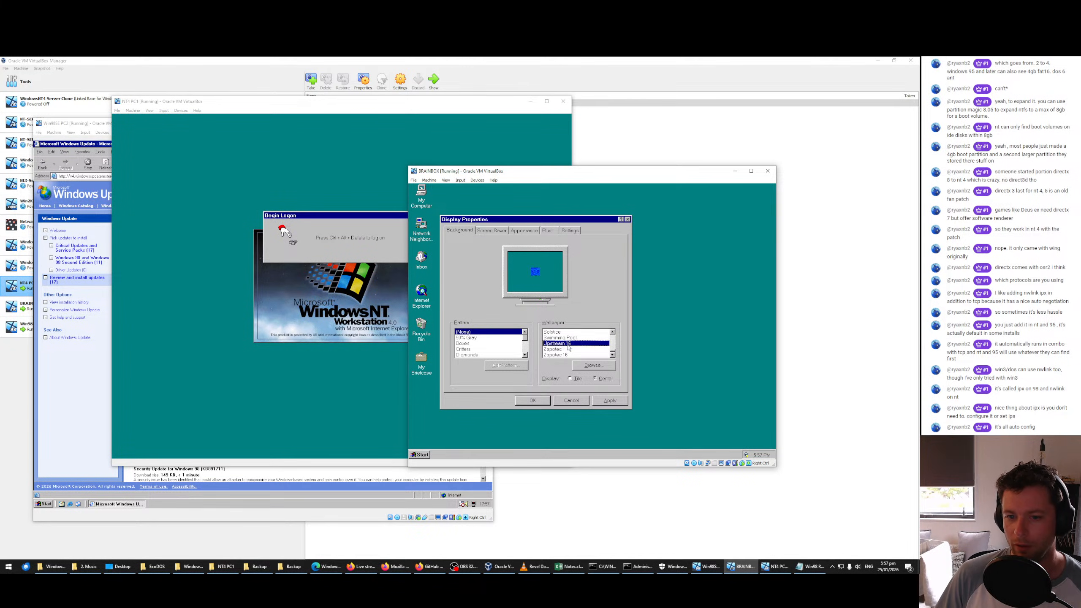
left_click(564, 349)
left_click(563, 355)
key("Up")
key("Up")
key("Up")
key("Up")
key("Up")
key("Up")
key("Up")
key("Up")
key("Up")
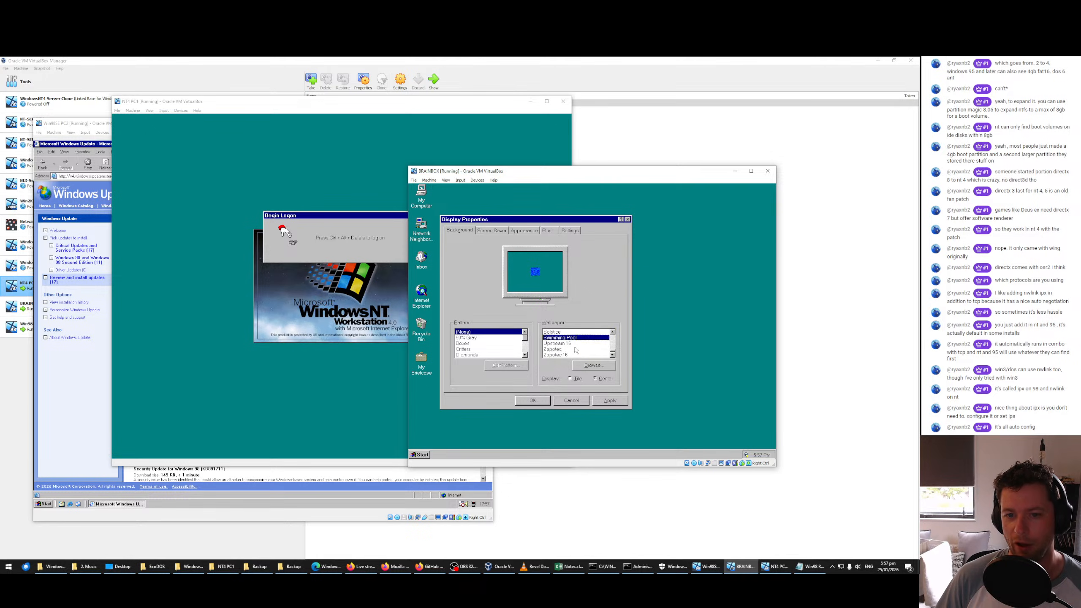
key("Up")
key("Up")
key("Up")
key("Up")
key("Up")
key("Up")
key("Up")
key("Up")
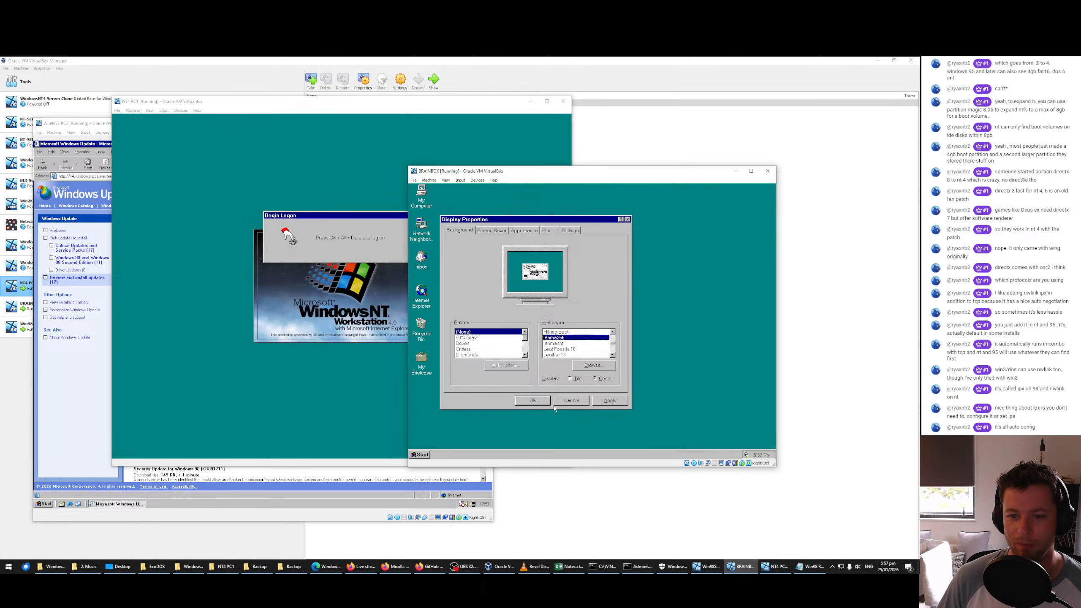
key("Return")
double_click(426, 196)
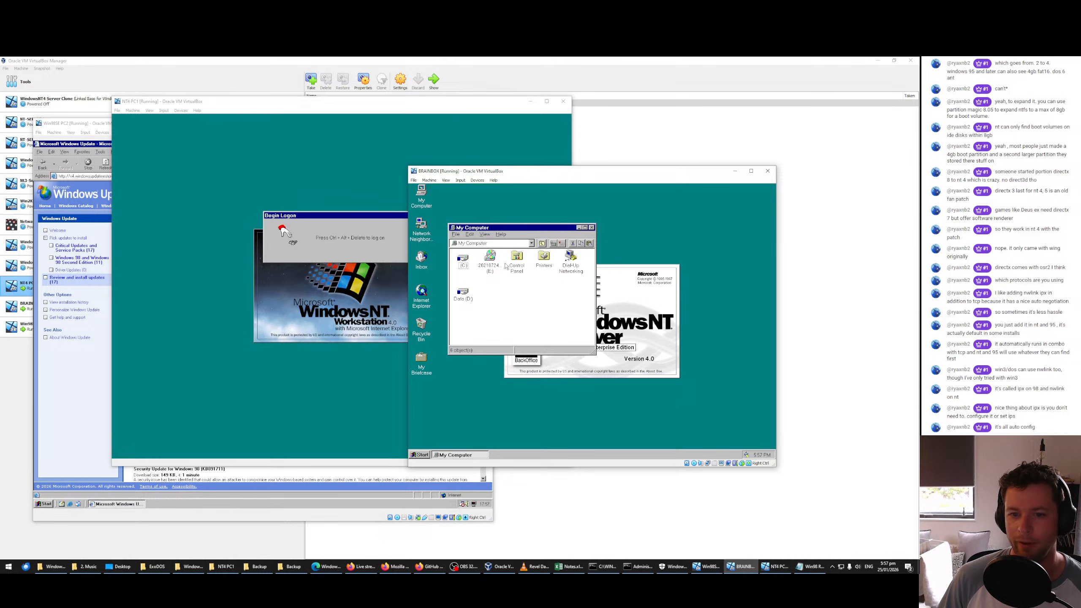
Browse to D:\Shared\Apps\IE 5.5 SP2 Full on BRAINBOX.
double_click(463, 293)
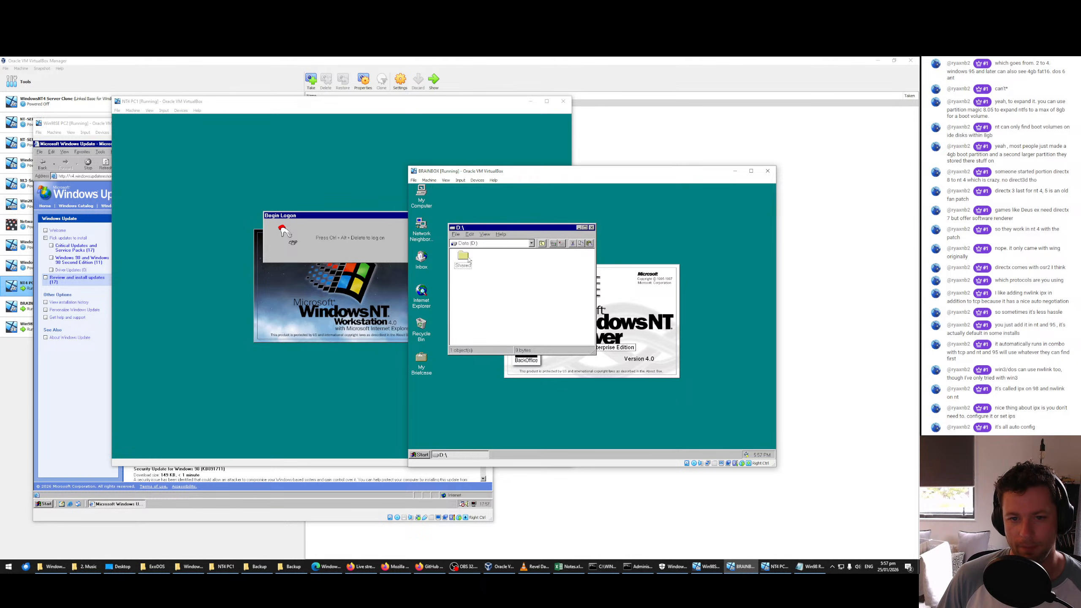
double_click(463, 256)
double_click(464, 256)
double_click(462, 256)
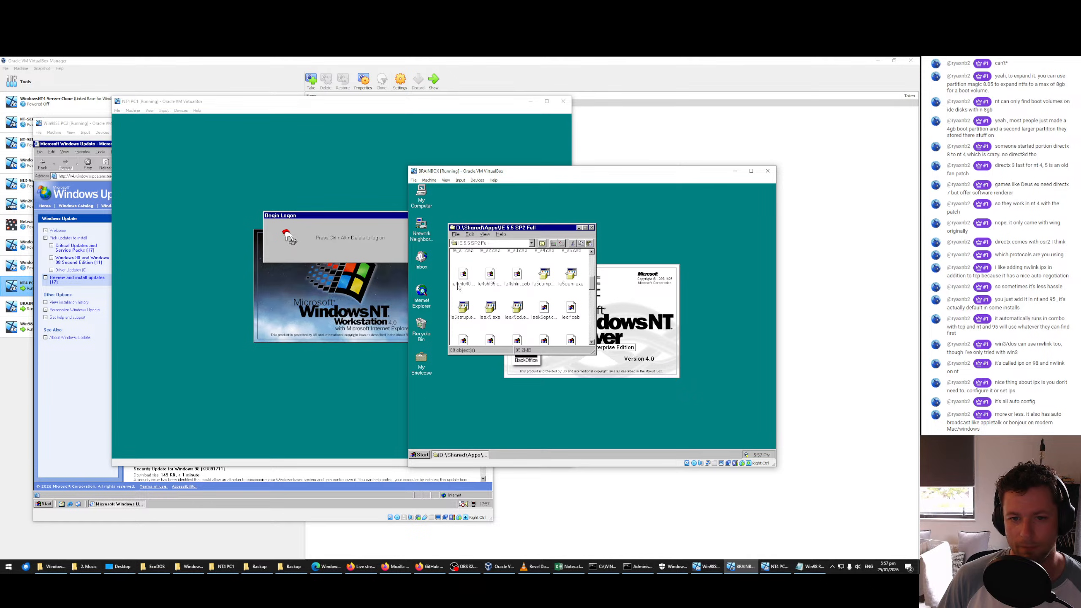
Run ie5setup.exe, accept the licence and continue, then bring NT4 PC1 forward.
double_click(463, 307)
left_click(590, 357)
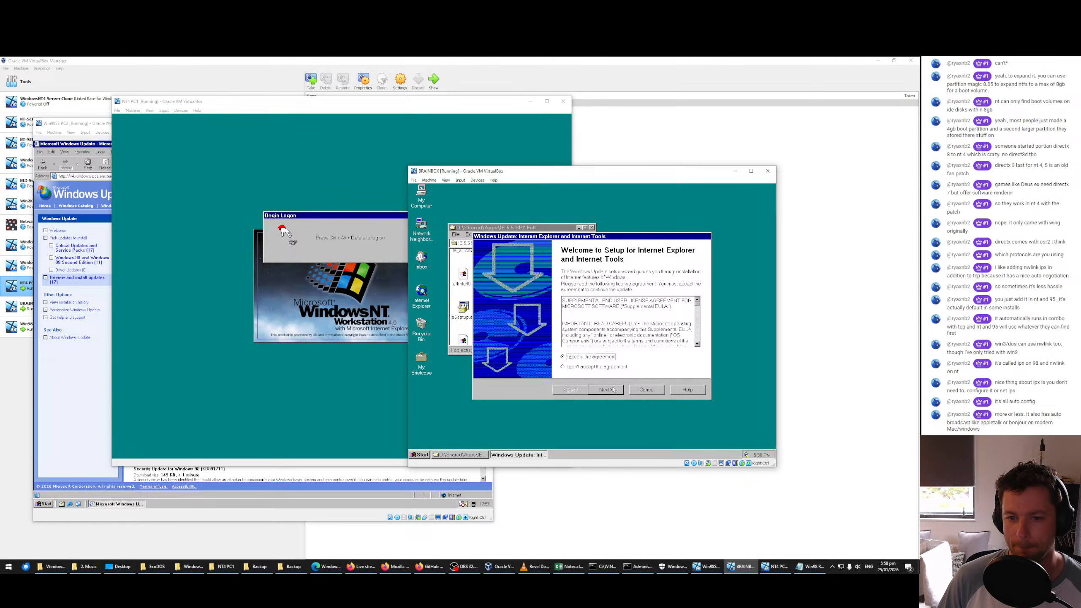
left_click(606, 390)
left_click(399, 257)
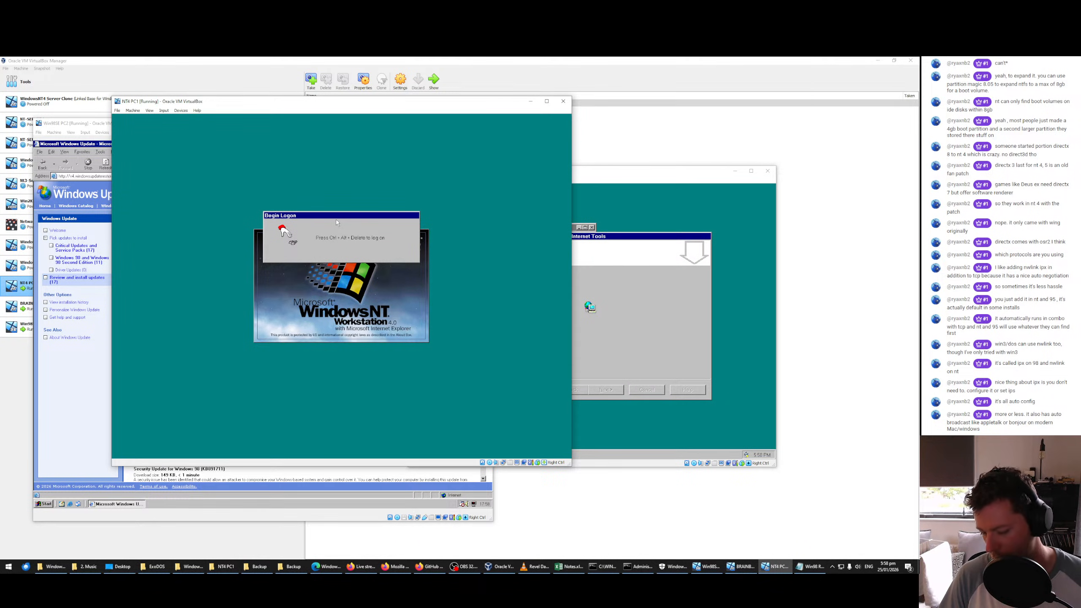
Log on to NT4 PC1 as Administrator and reach Control Panel via Start > Settings.
key("ctrl+alt+Delete")
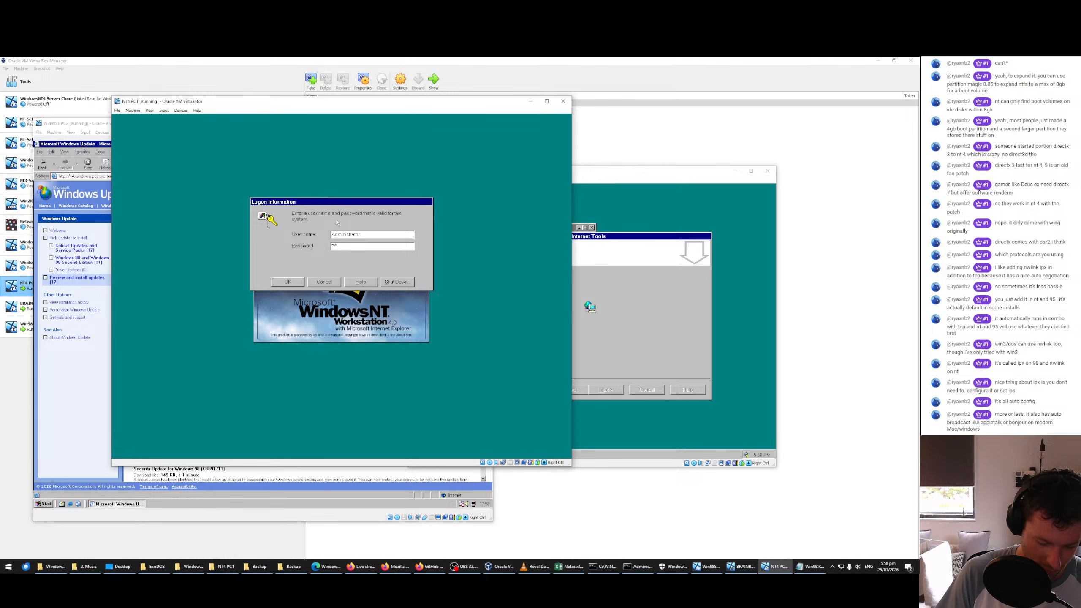
key("Return")
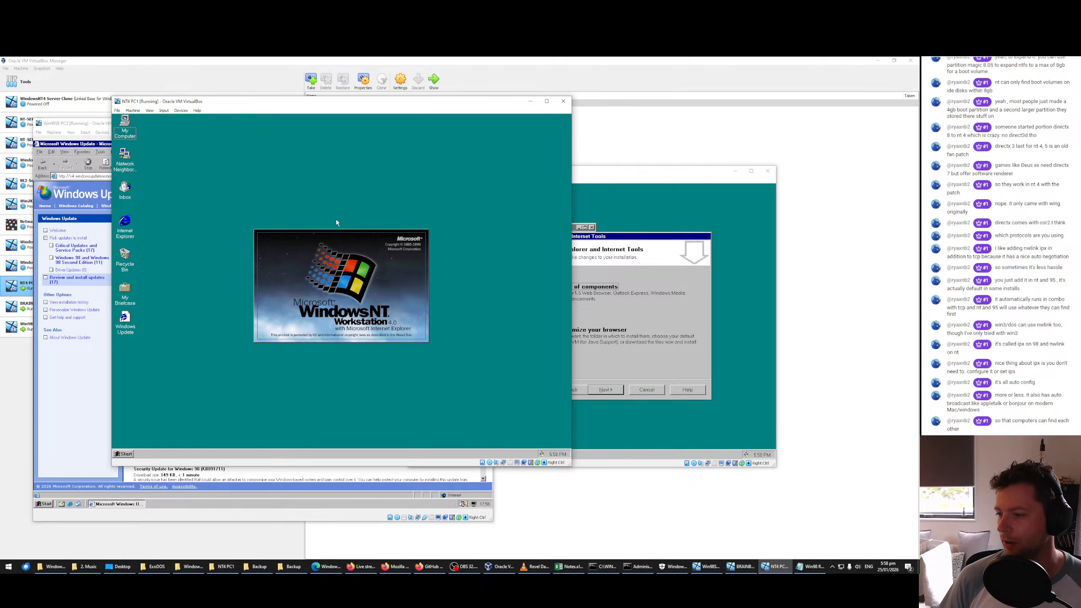
key("super")
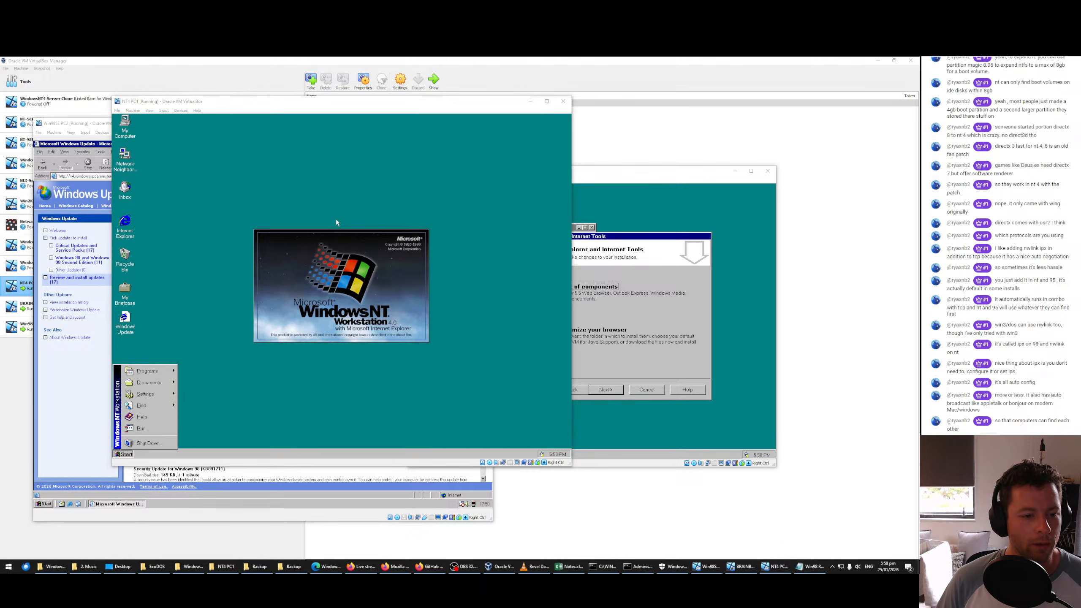
key("Down")
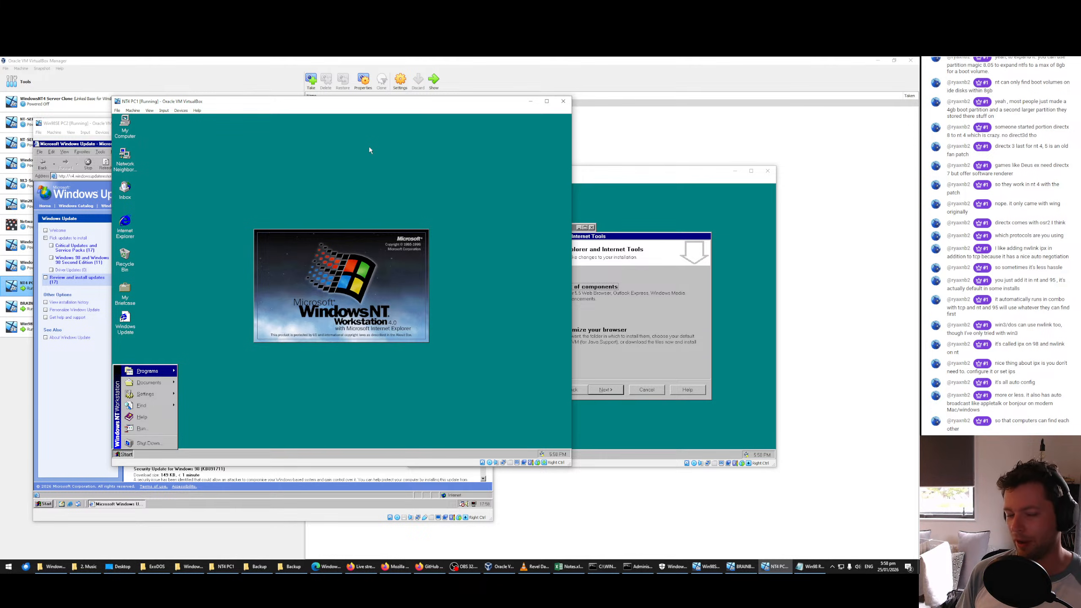
key("Down")
key("Right")
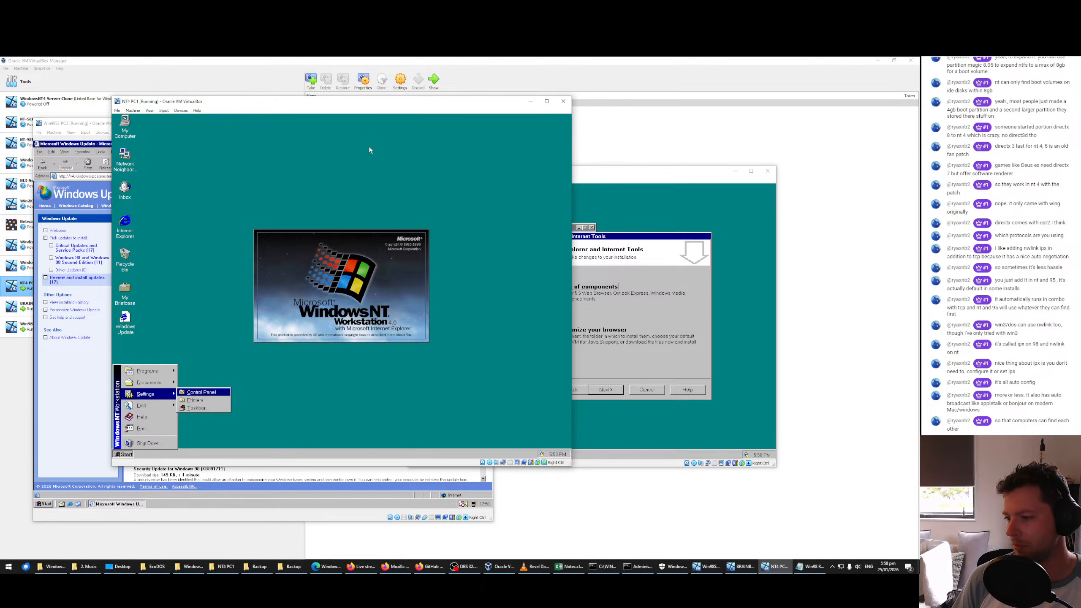
key("Return")
key("Down")
key("Down")
key("Down")
key("Down")
key("Down")
key("Down")
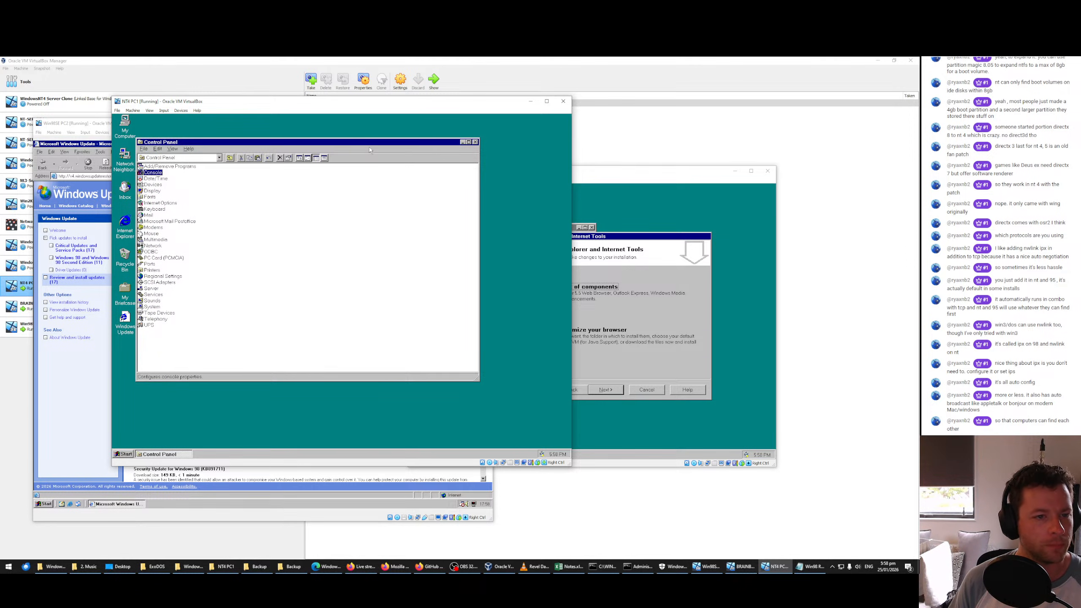
Add the NWLink IPX/SPX Compatible Transport protocol in NT4 PC1's Network properties.
key("Down")
key("Down")
key("Down")
key("Down")
key("Down")
key("Down")
key("Down")
key("Down")
key("Return")
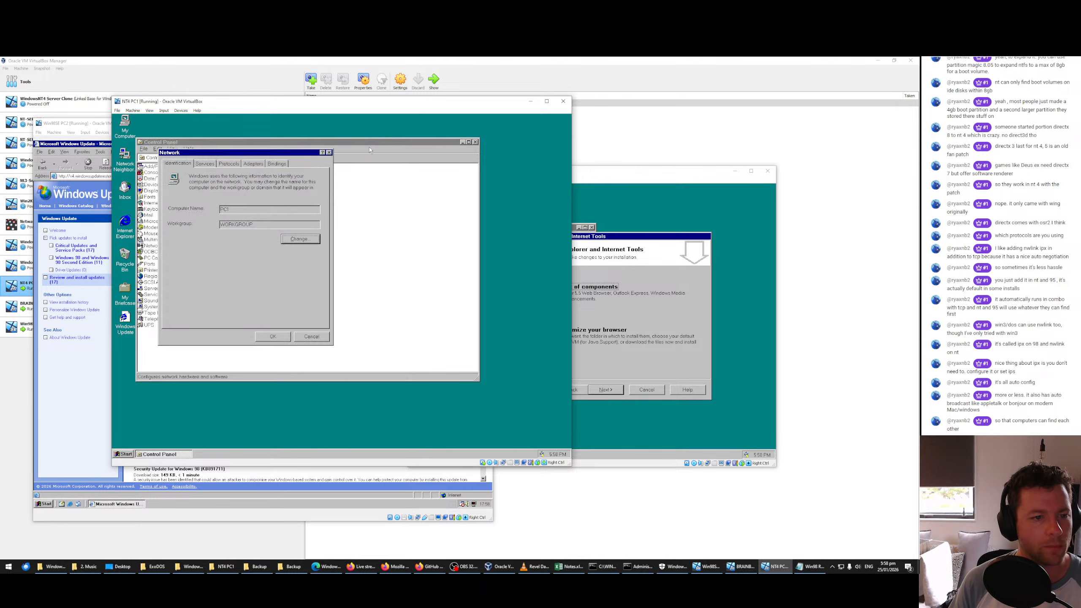
left_click(229, 163)
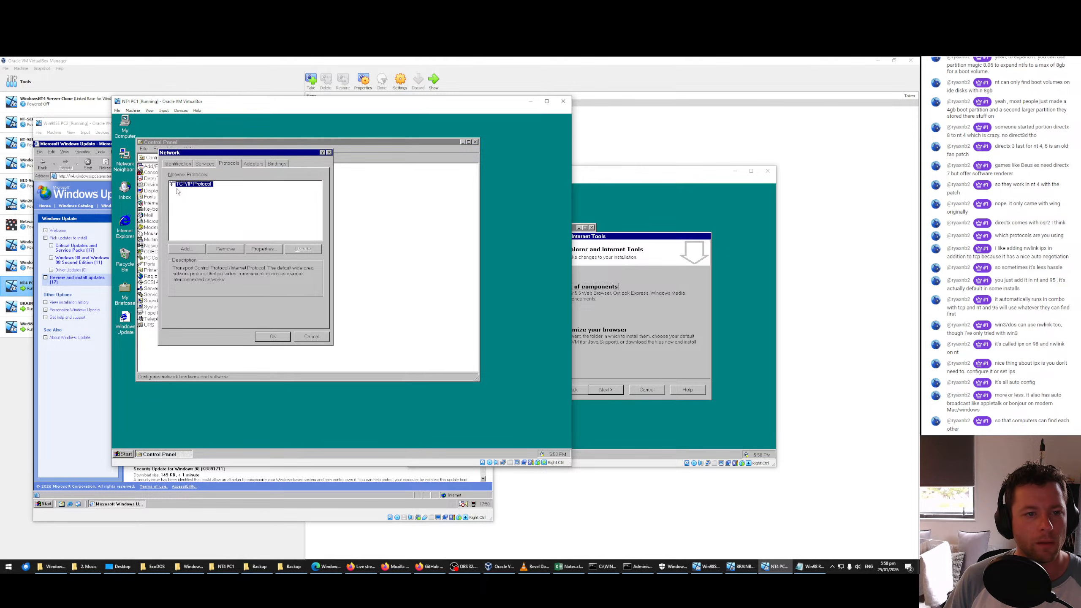
left_click(185, 249)
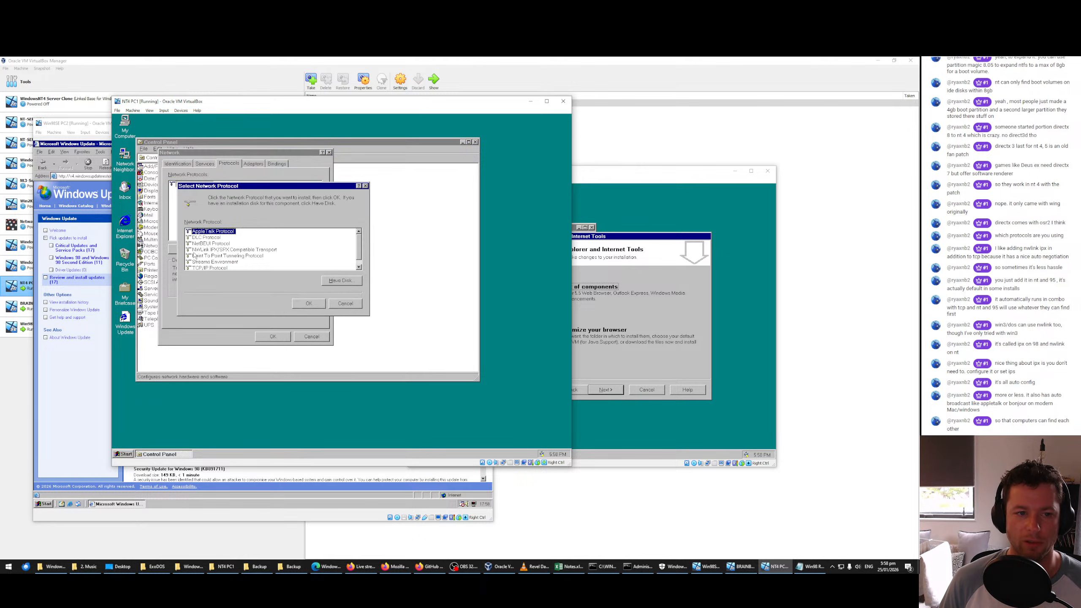
left_click(239, 249)
left_click(303, 305)
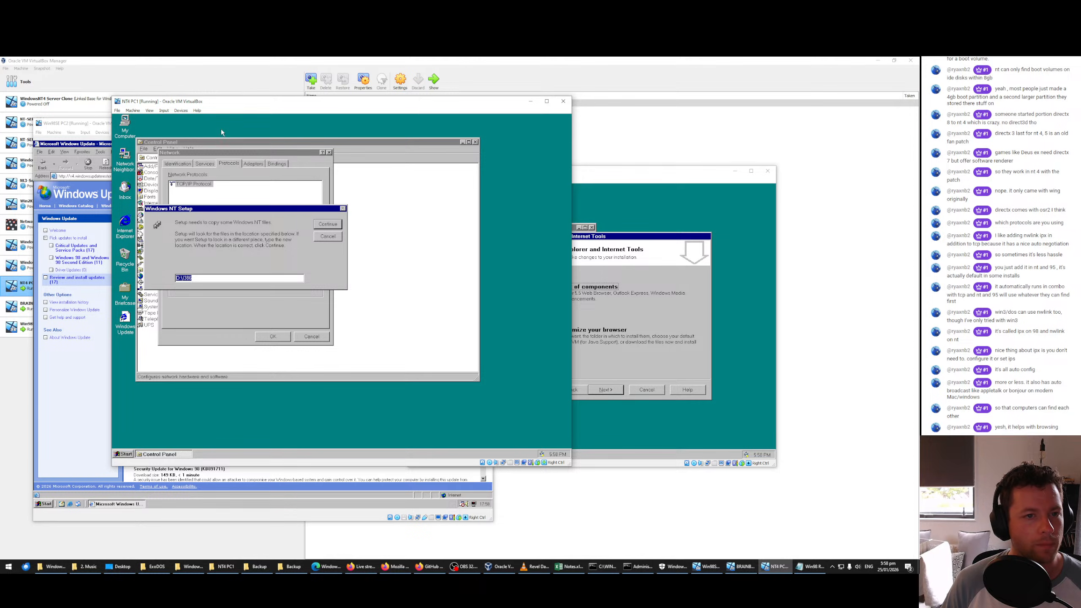
Mount the NT disc image so setup copies its files, then close Network settings and restart.
left_click(181, 110)
mouse_move(200, 119)
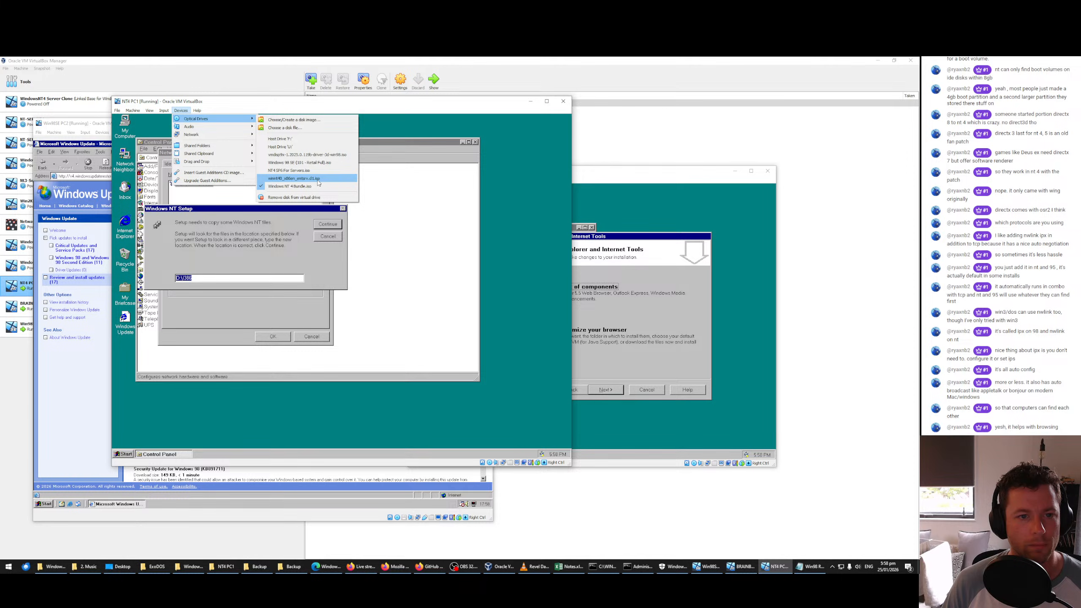
left_click(305, 120)
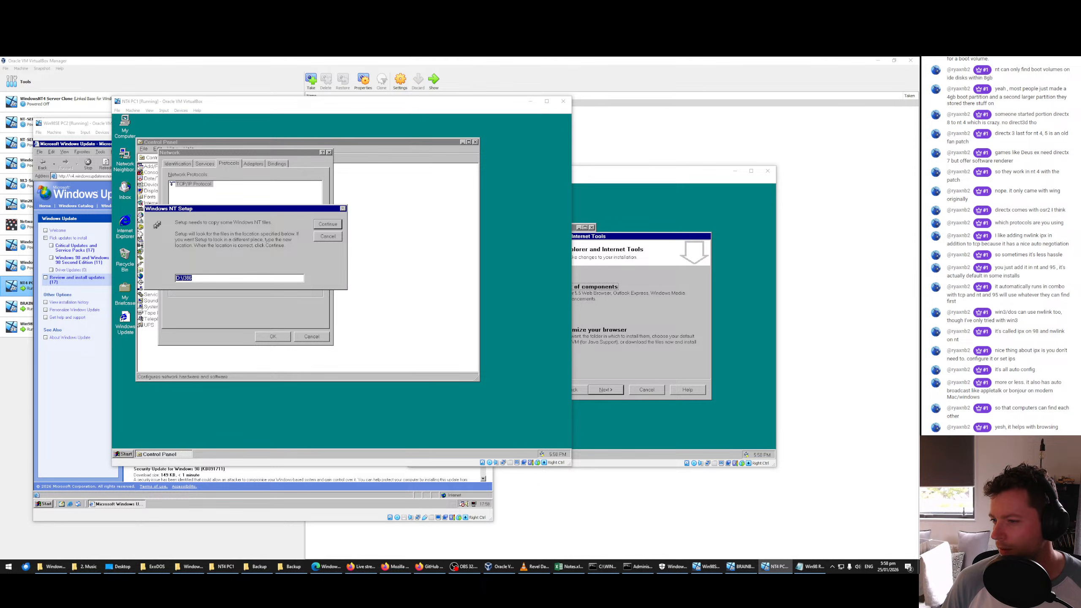
left_click(327, 225)
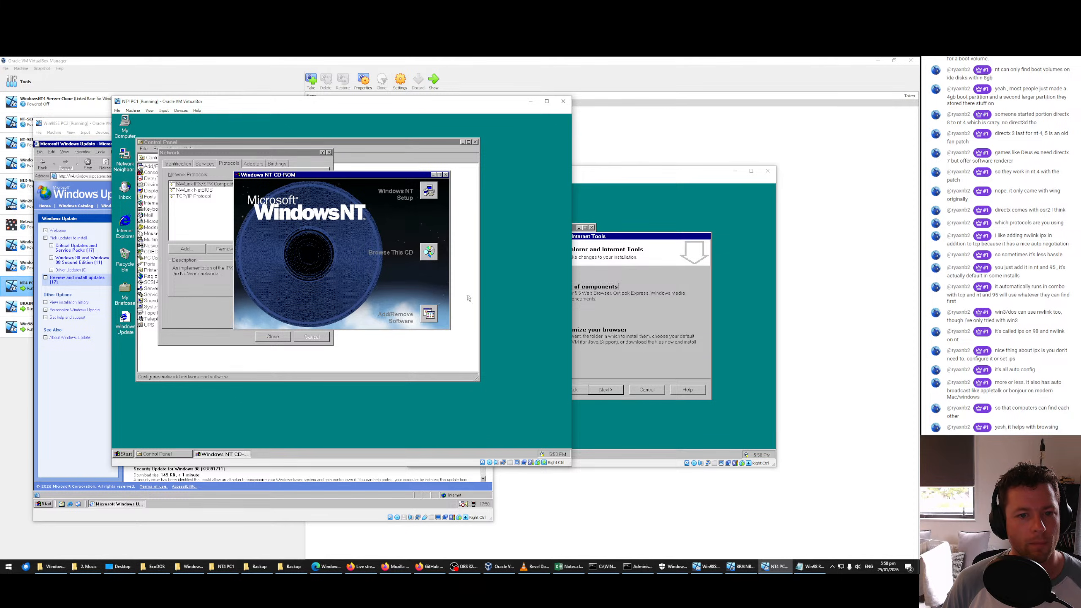
left_click(445, 175)
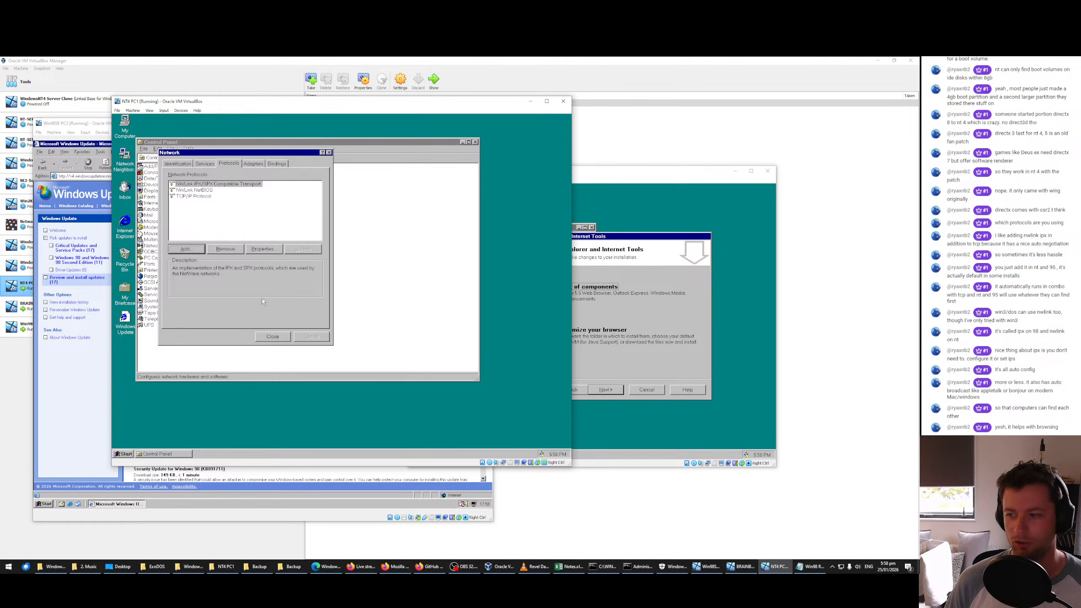
left_click(273, 336)
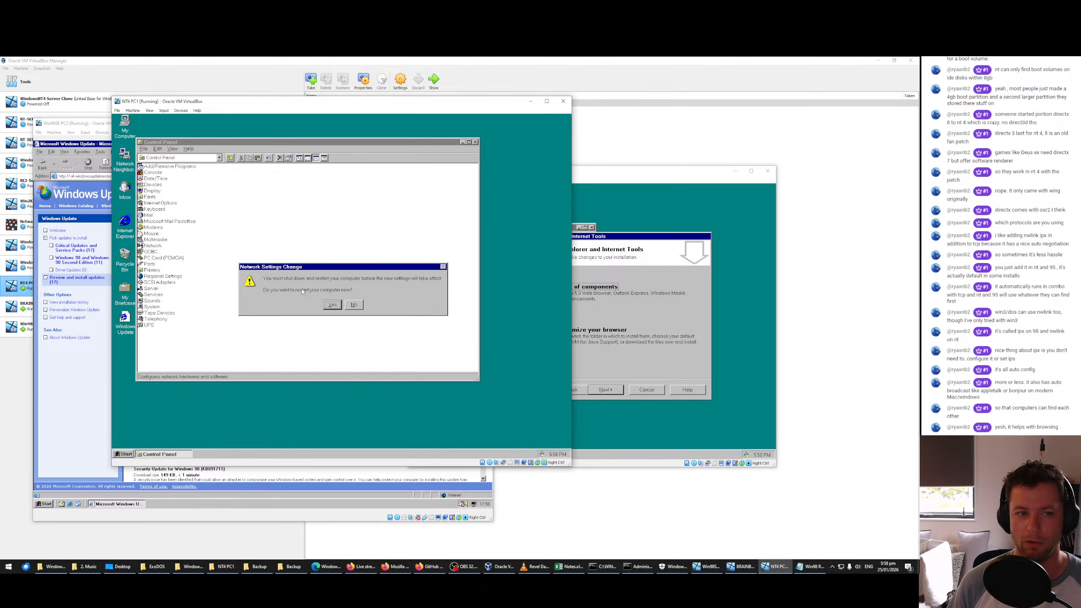
key("n")
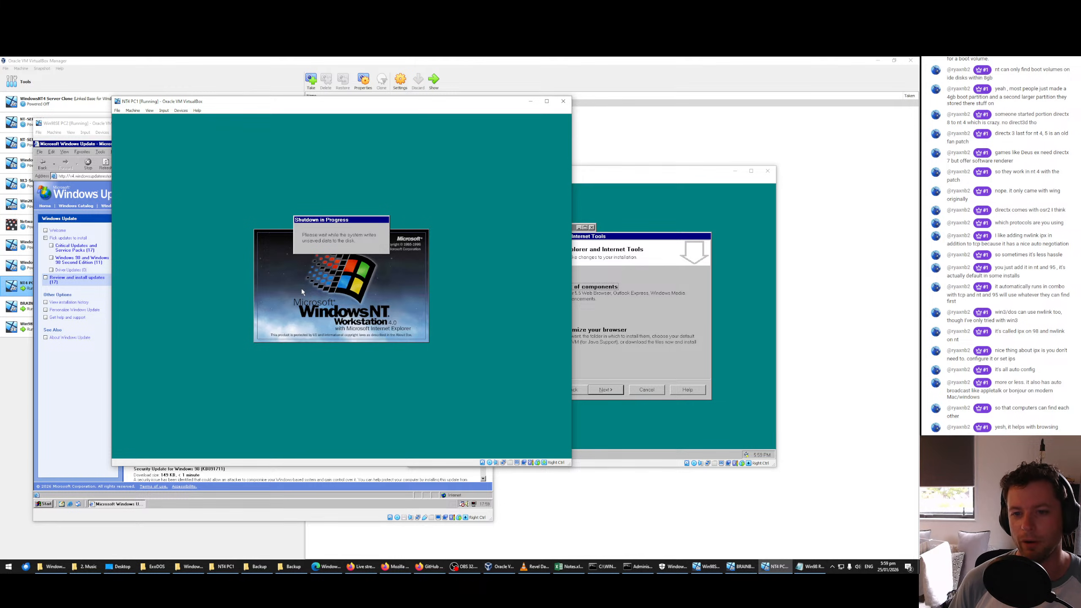
On BRAINBOX, choose the minimal Internet Explorer 5.5 install and accept the components to install.
left_click(618, 236)
key("Down")
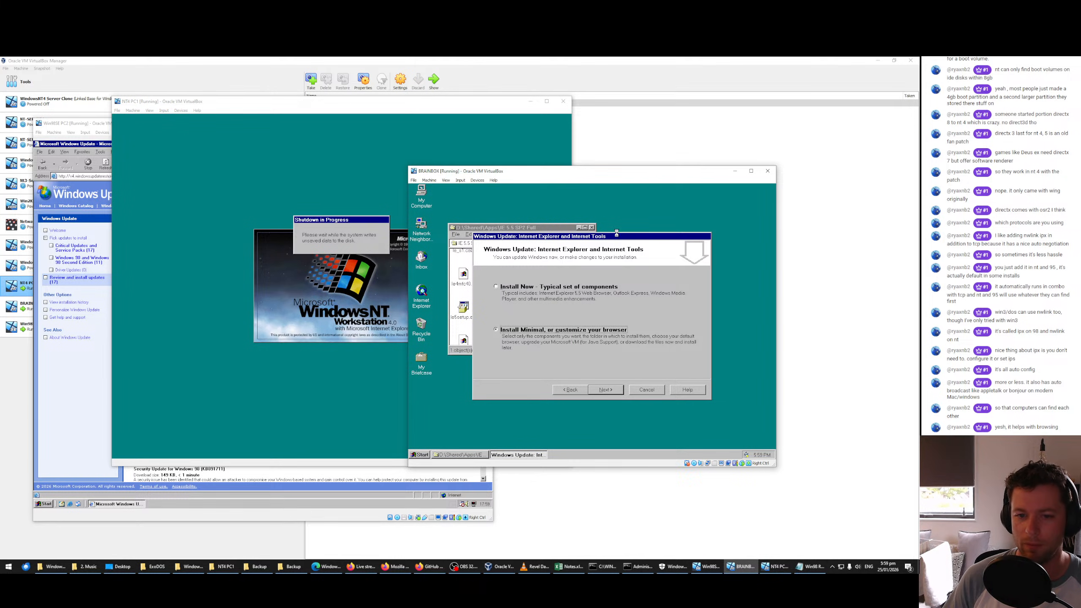
key("Return")
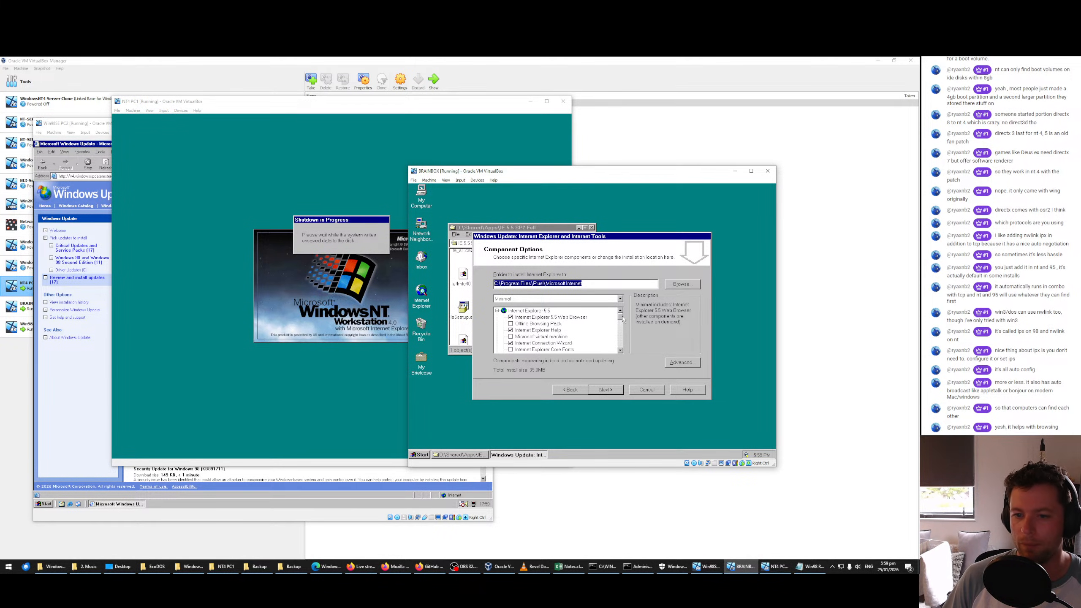
mouse_move(623, 319)
left_mouse_down()
mouse_move(620, 344)
mouse_move(619, 314)
left_mouse_up()
left_click(609, 392)
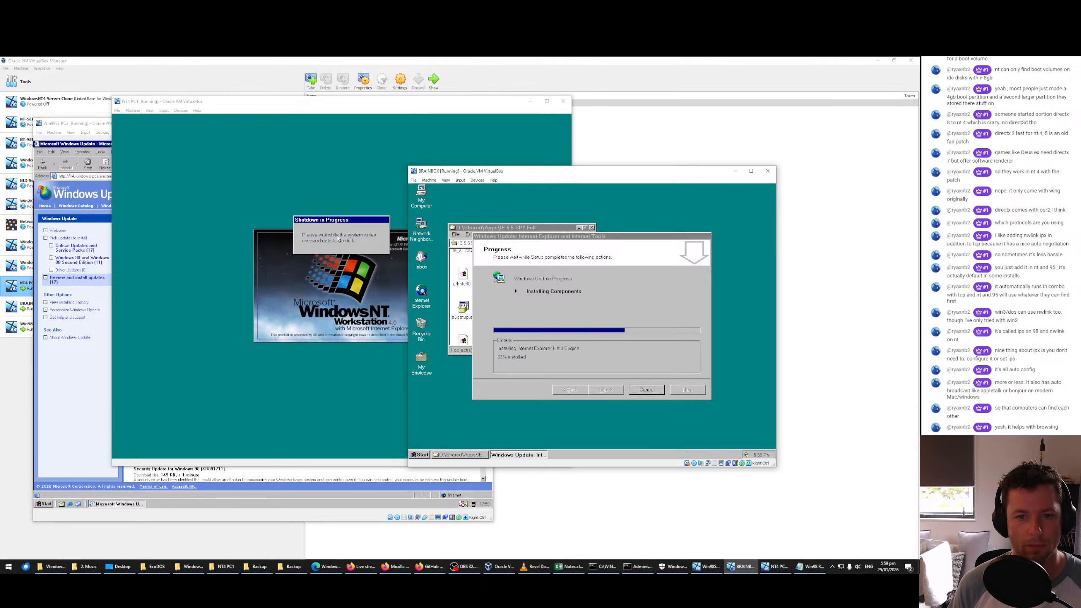
Eject the disc from BRAINBOX's virtual drive and finish setup so the server restarts.
left_click(477, 181)
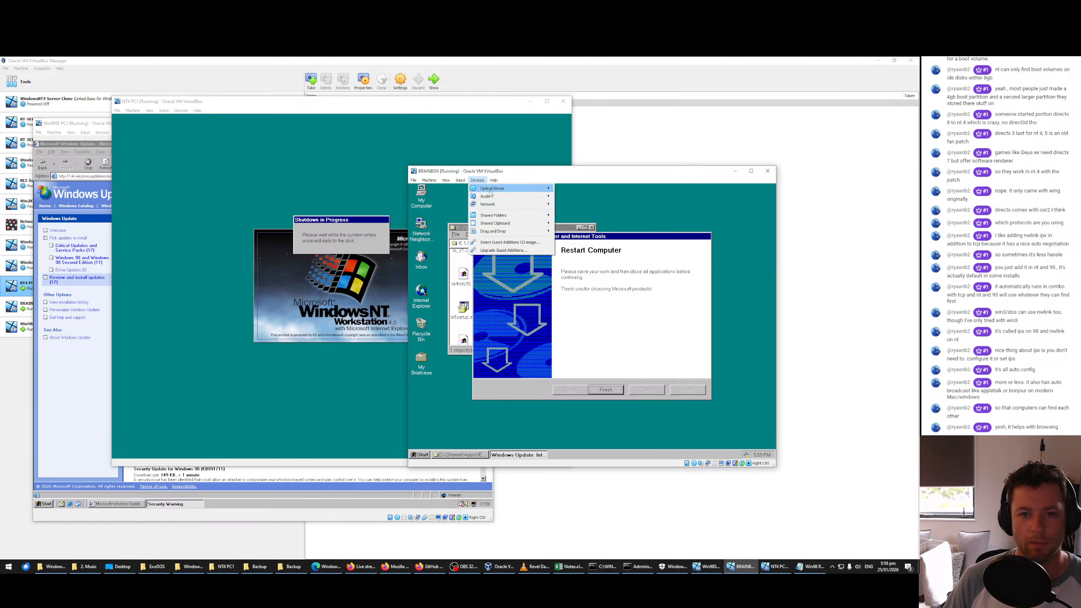
mouse_move(494, 189)
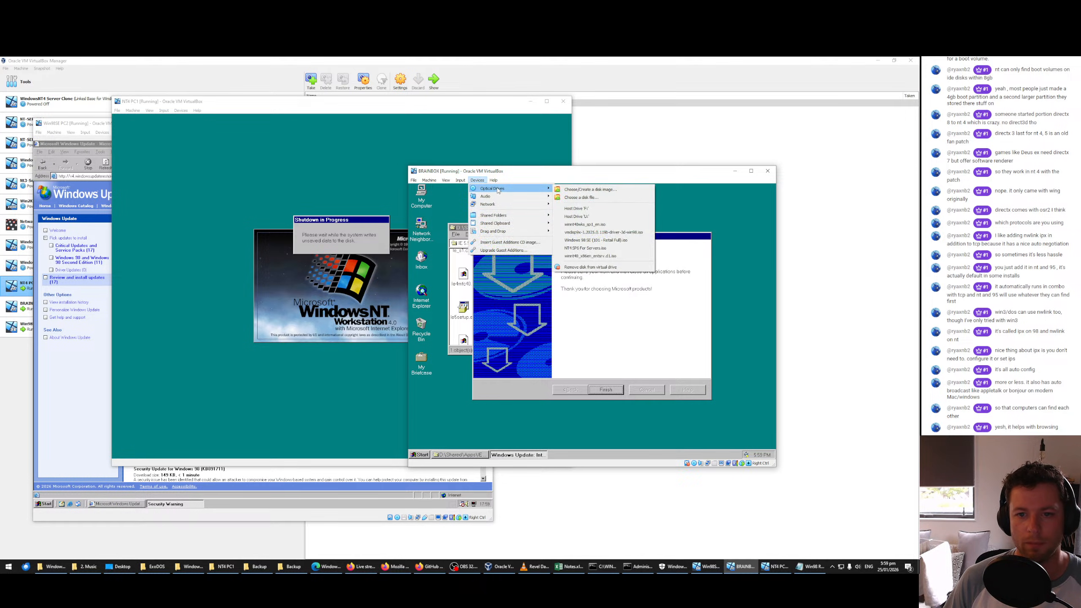
left_click(606, 267)
left_click(606, 390)
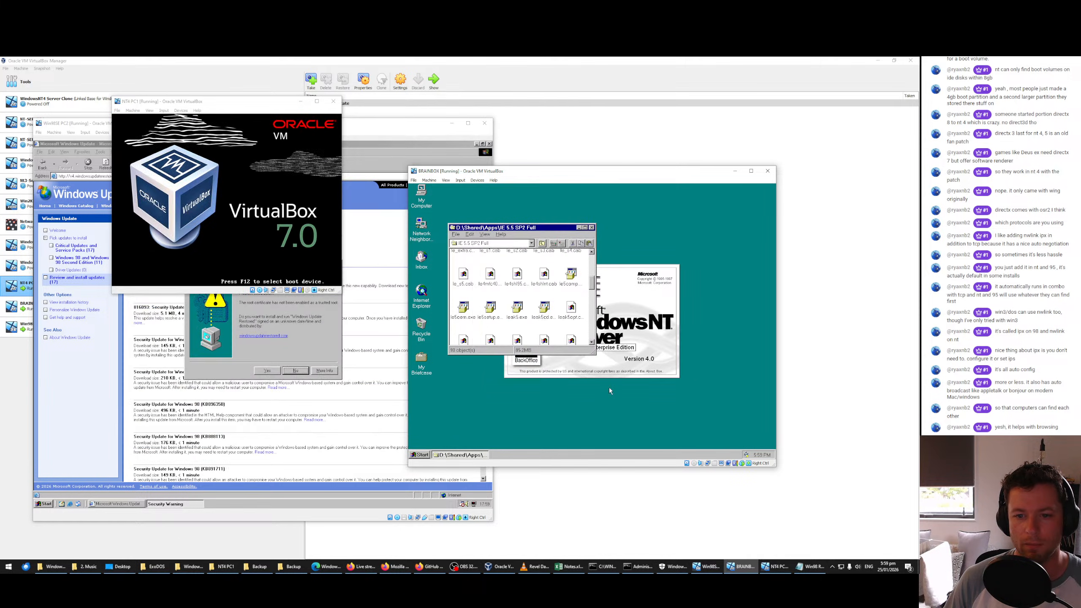
Eject the disc from NT4 PC1's virtual optical drive so it boots into Windows.
left_click(253, 180)
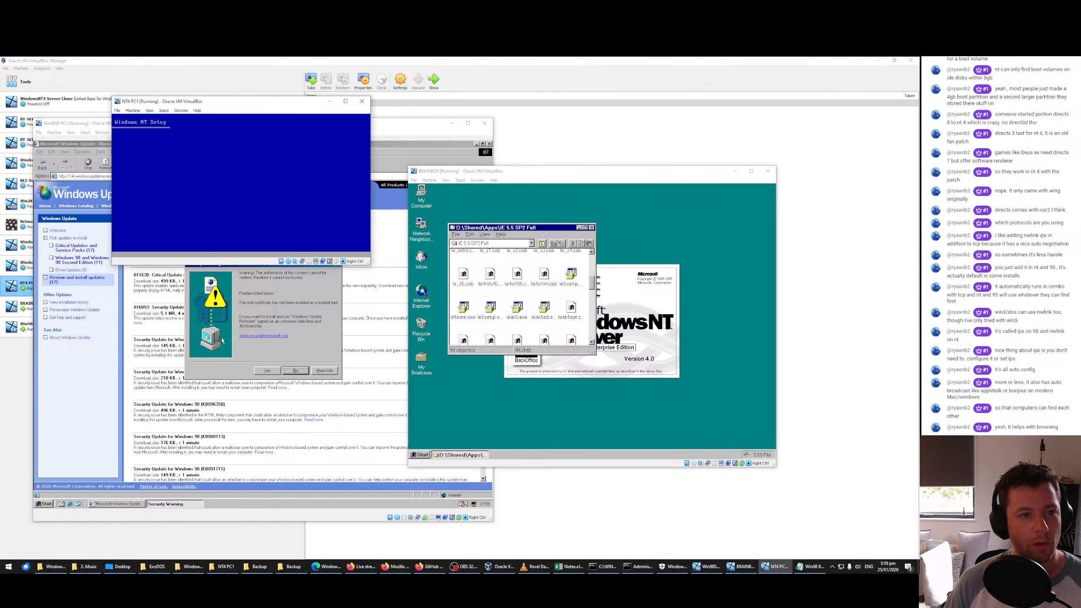
left_click(181, 110)
mouse_move(196, 118)
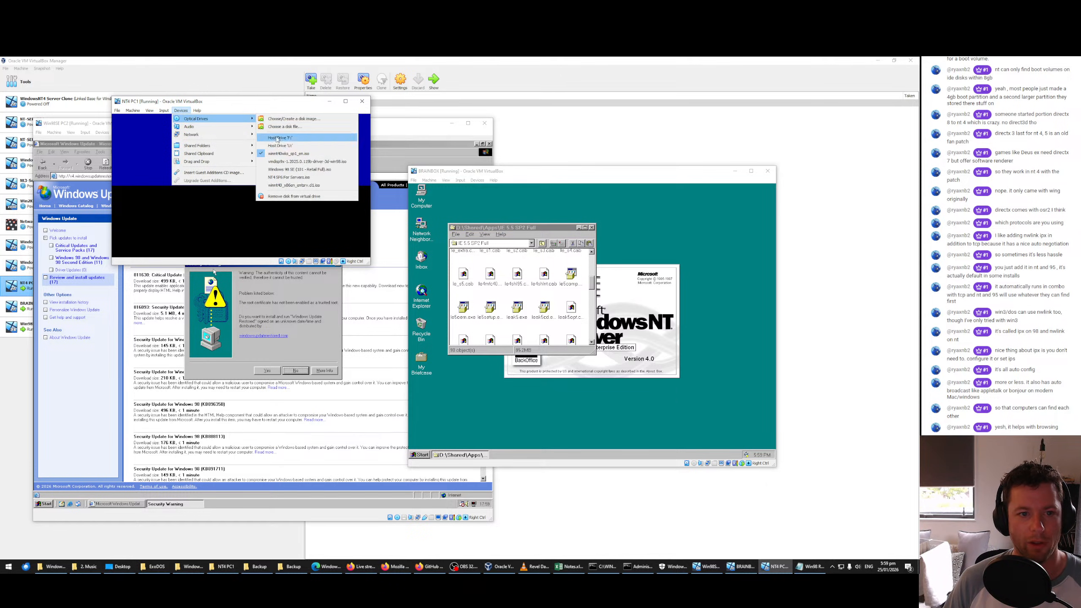
left_click(301, 198)
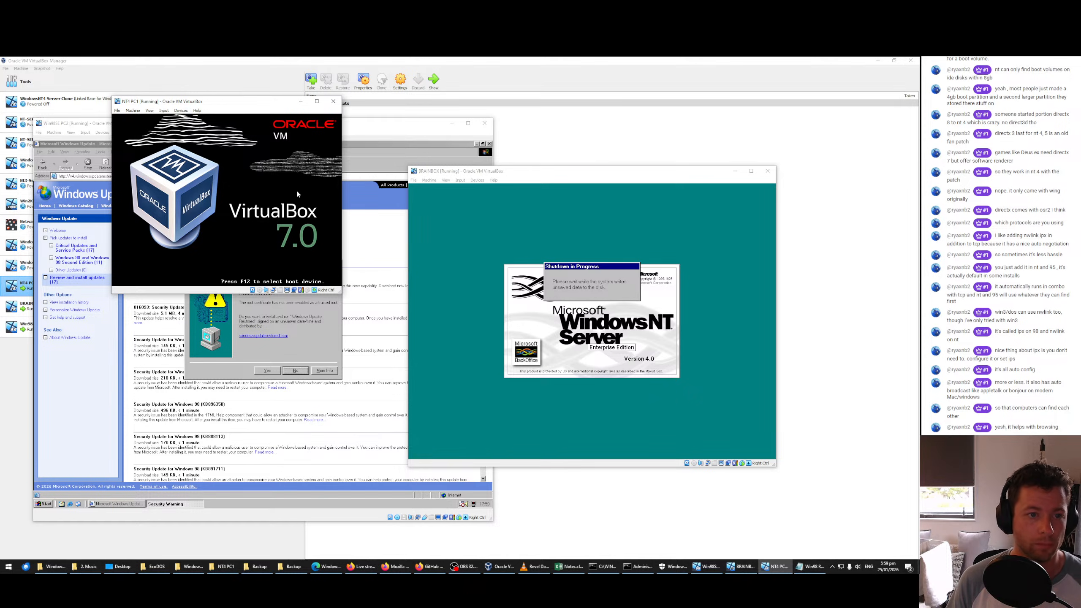
Accept Win98SE PC2's update security warning, log on to NT4 PC1, and place BRAINBOX beside it.
left_click(199, 397)
left_click(267, 370)
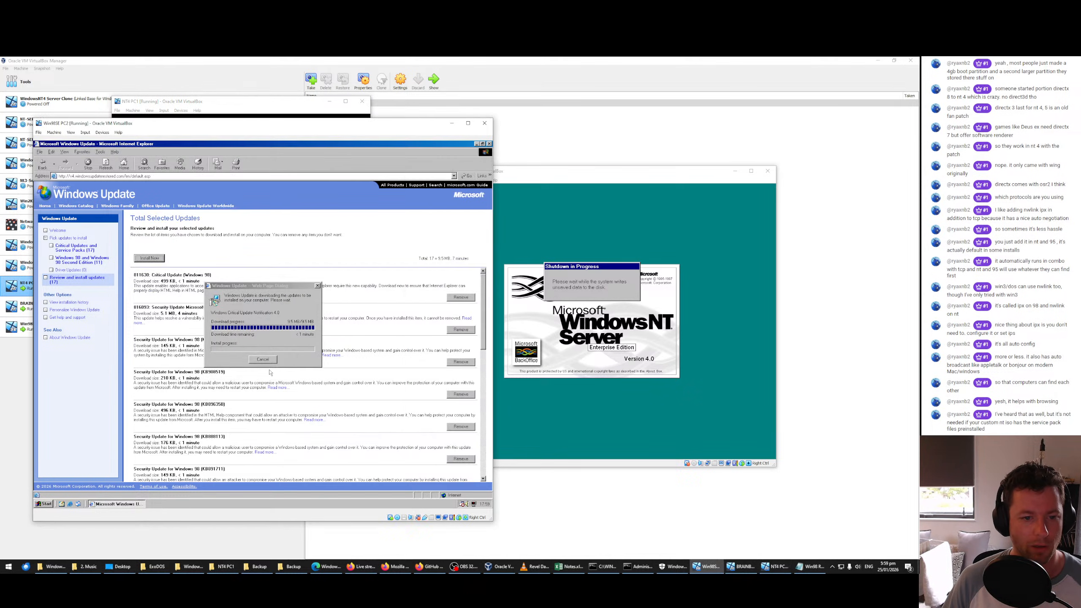
left_click(247, 110)
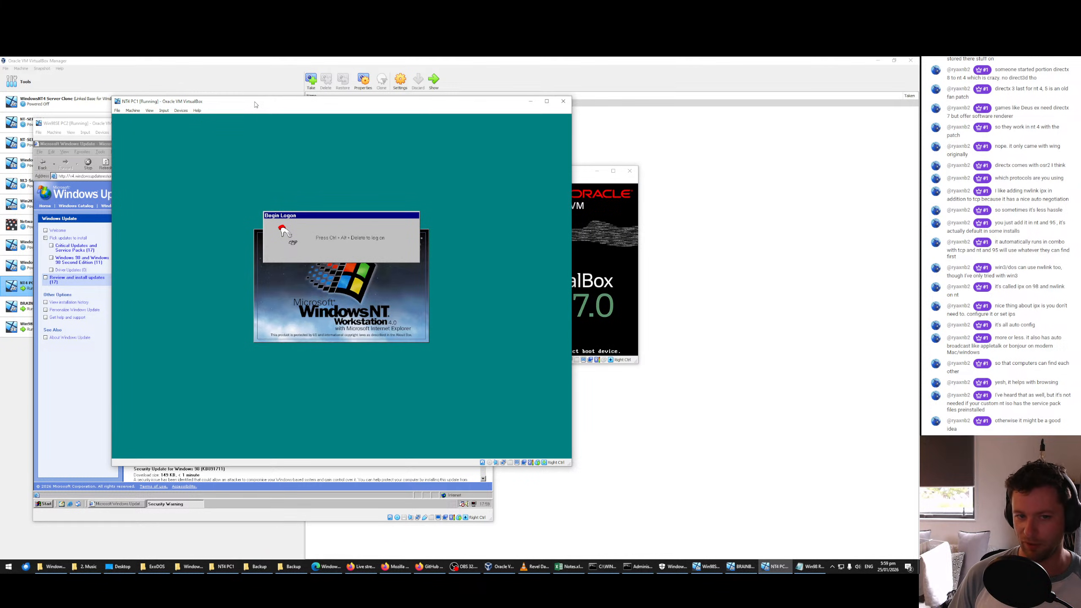
key("ctrl+alt+Delete")
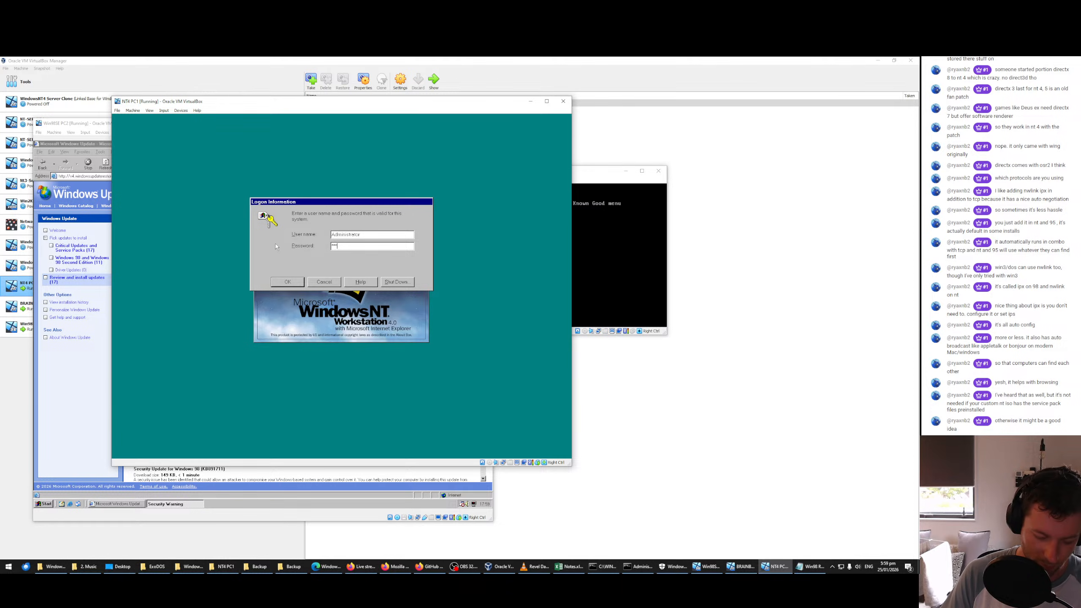
key("Return")
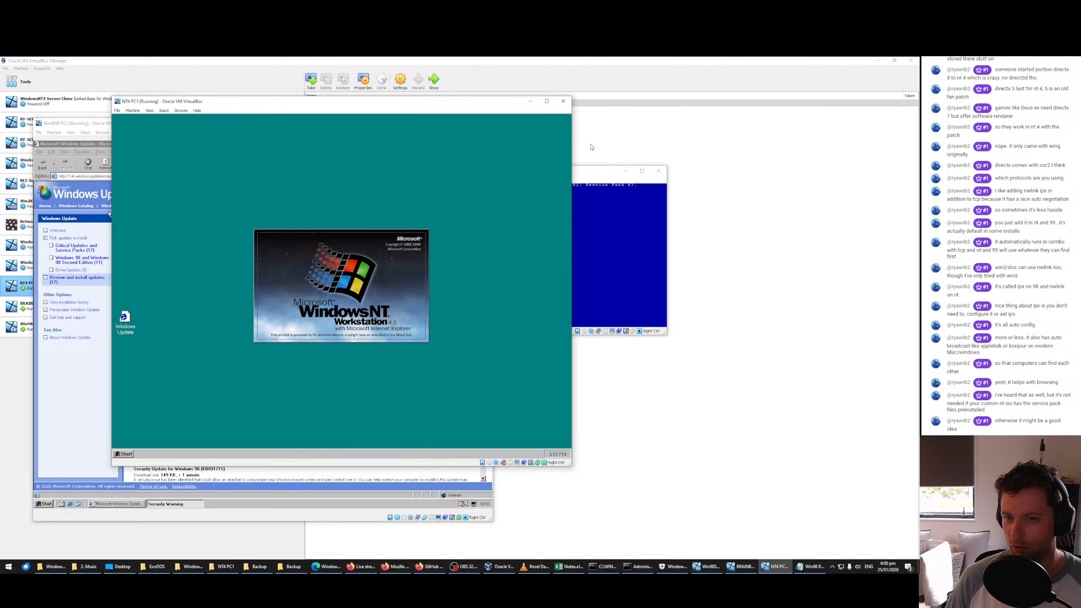
left_click_drag(596, 176, 708, 233)
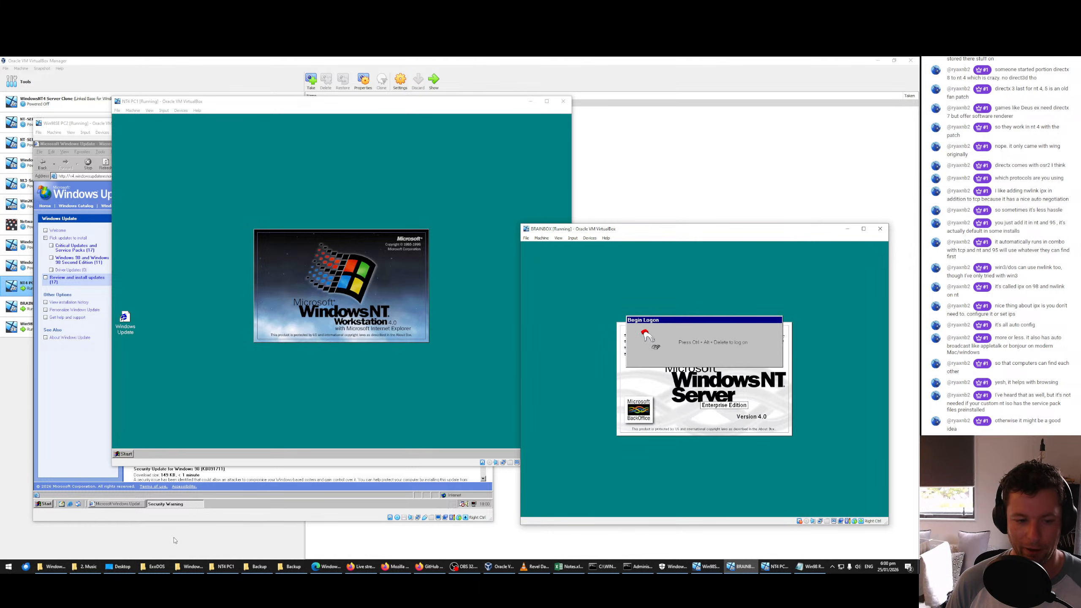
Look over the NT to Now YouTube channel page, then minimize the browser to reveal the VMs.
left_click(326, 567)
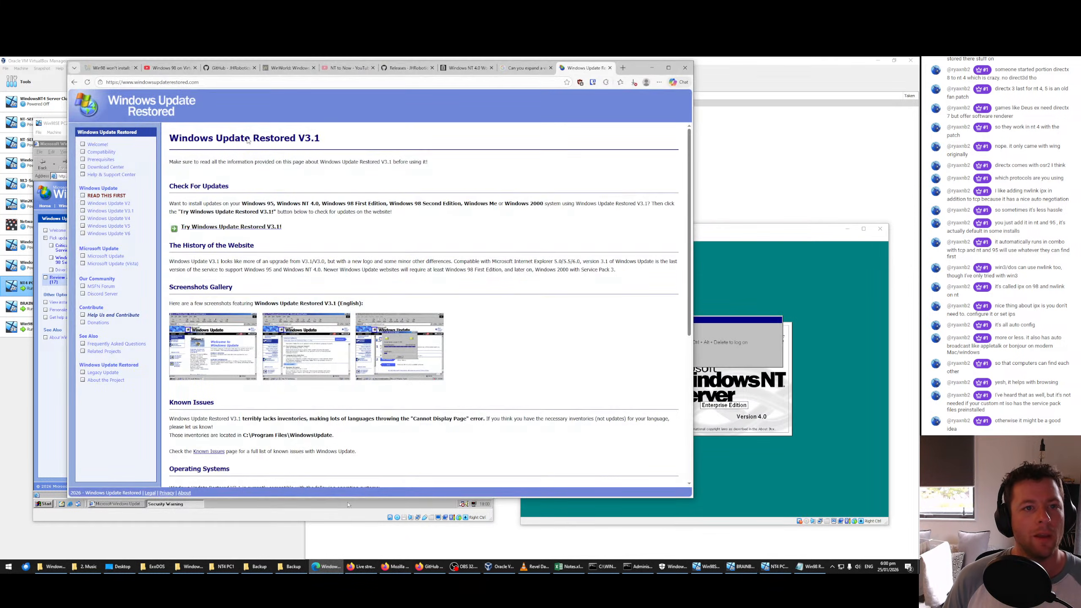
left_click(347, 68)
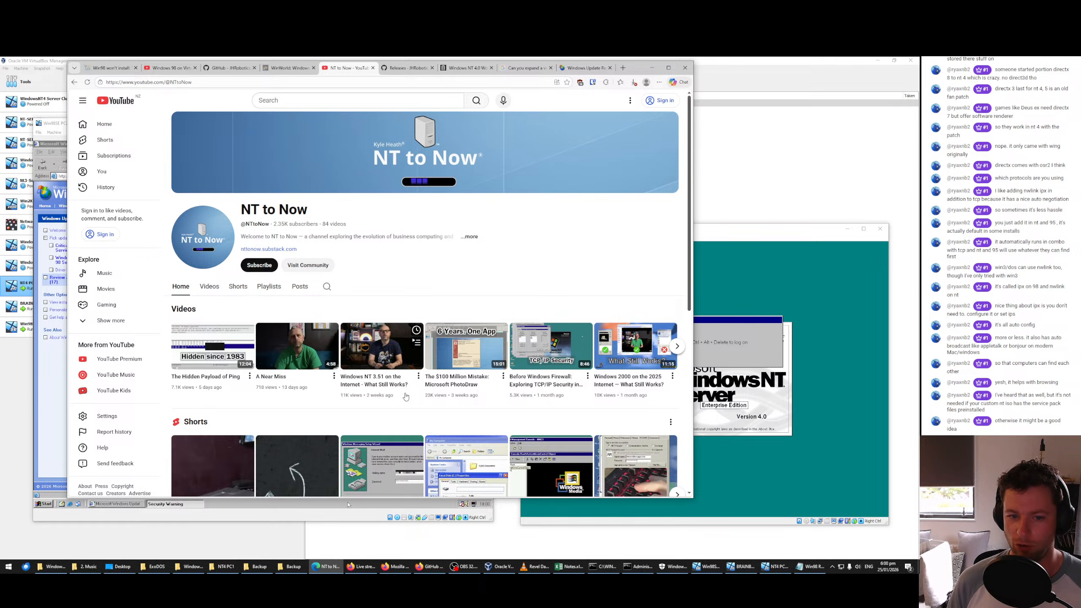
scroll(478, 226, "down", 5)
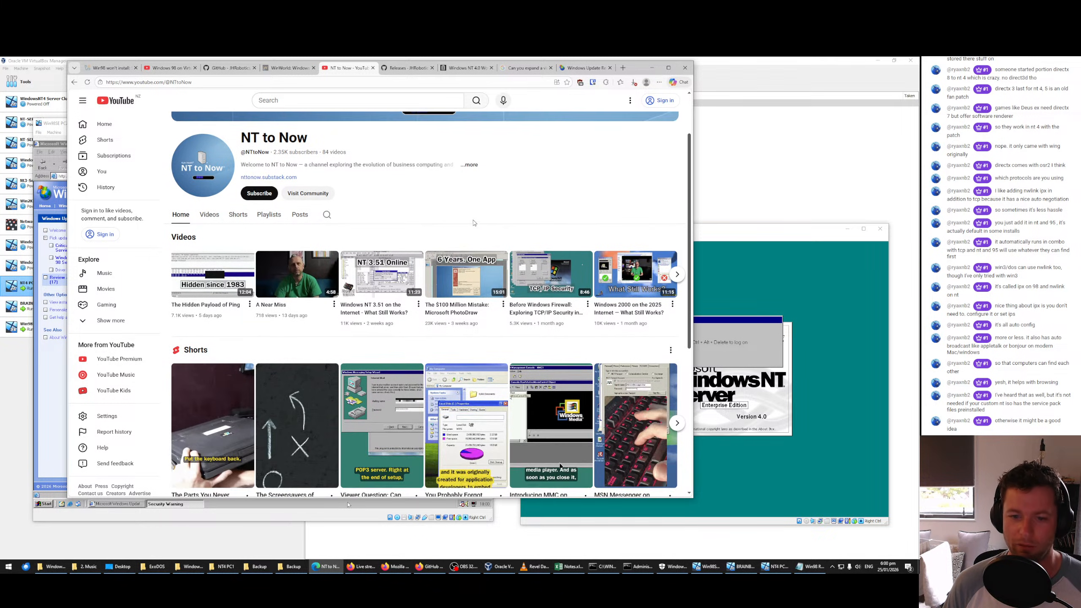
scroll(455, 377, "up", 5)
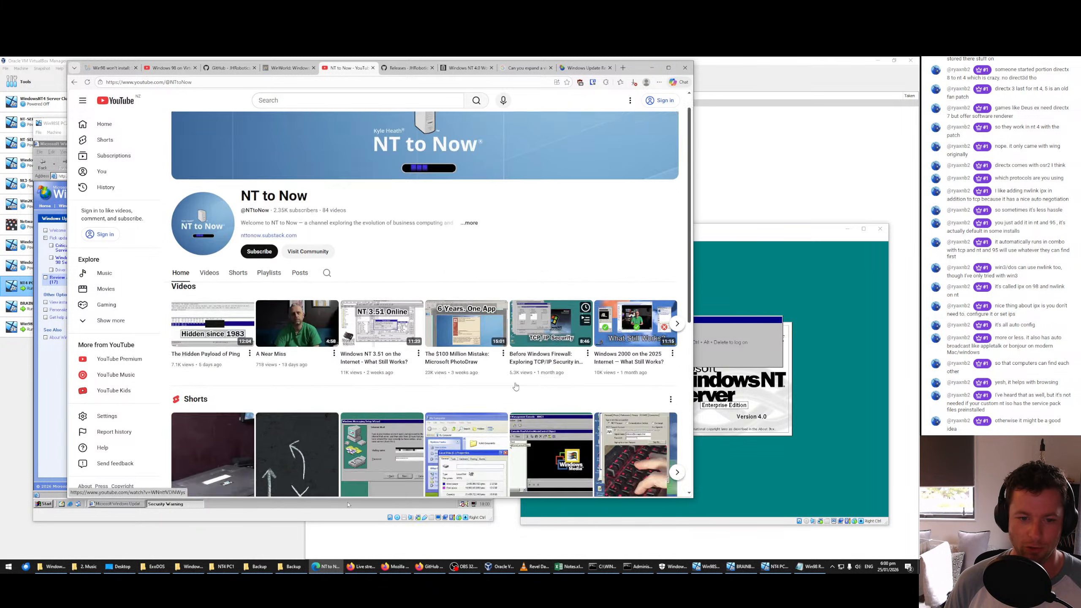
scroll(509, 398, "down", 6)
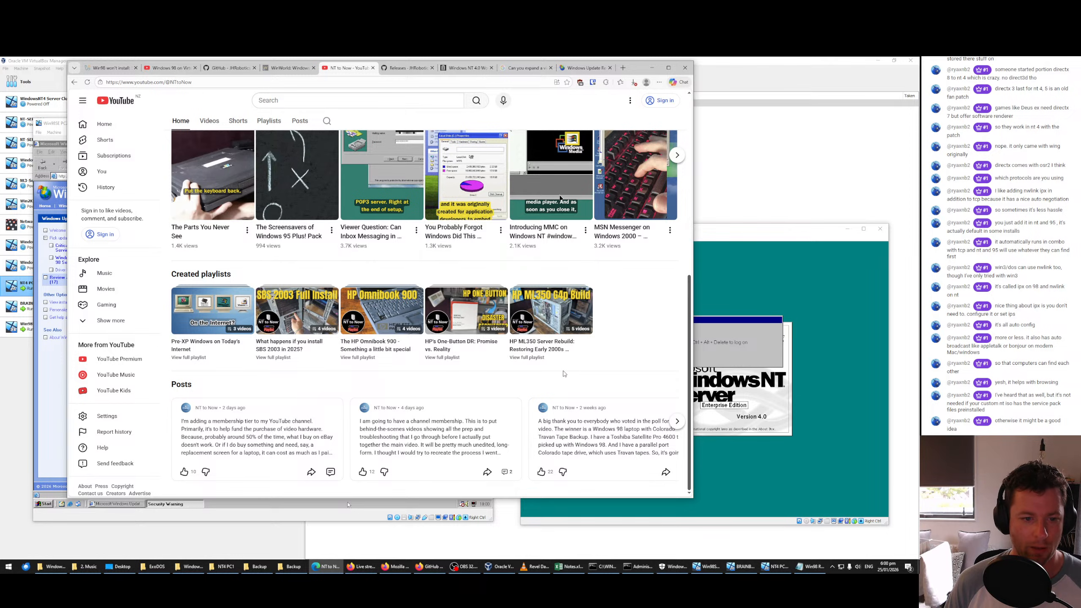
scroll(511, 384, "up", 7)
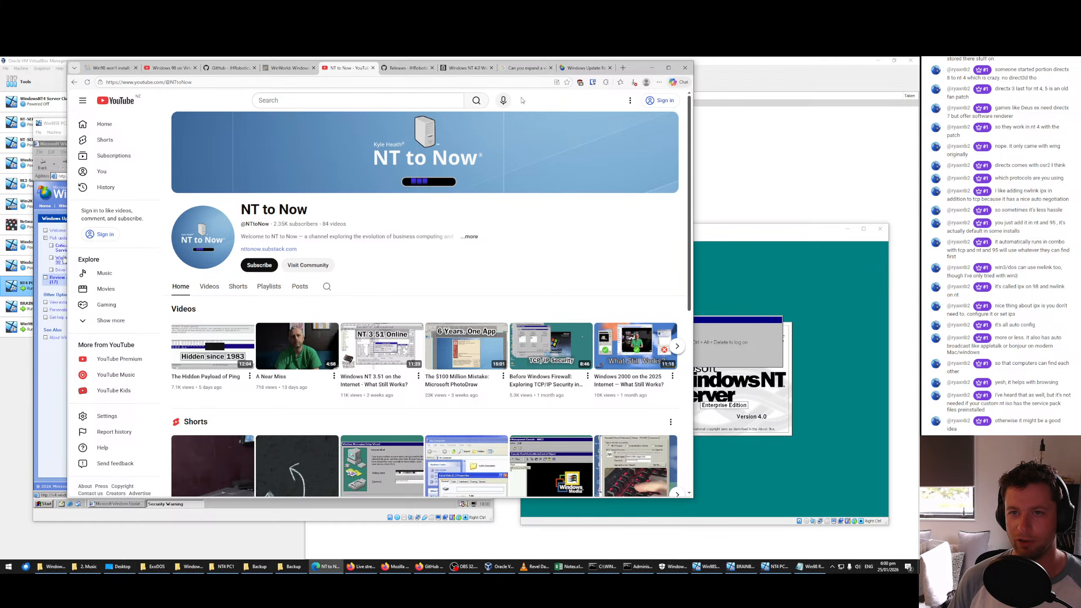
left_click(651, 68)
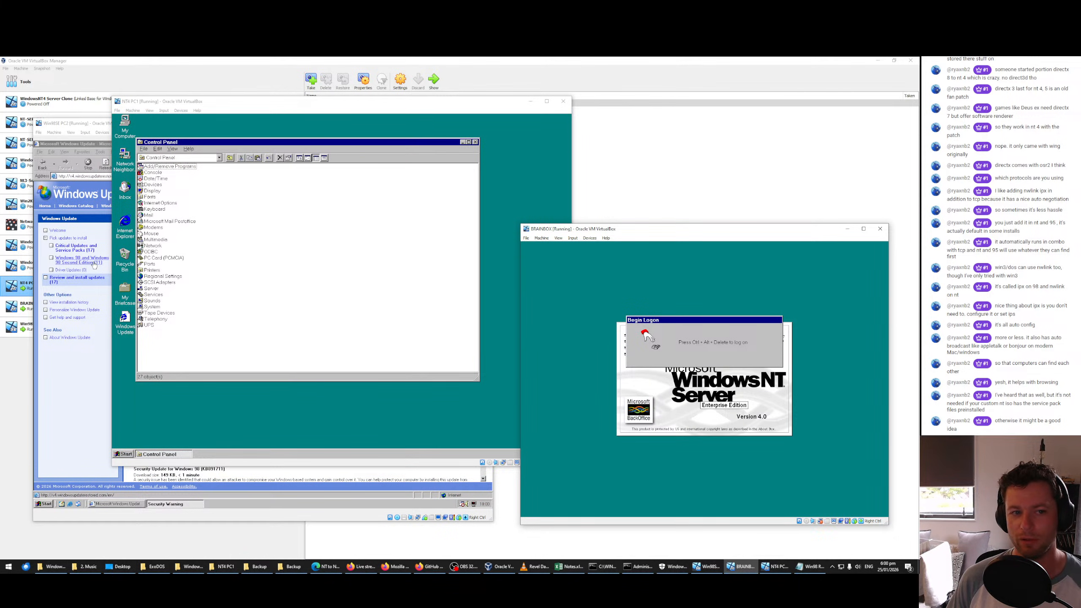
Open My Computer, the C: drive and its Temp folder in the NT4 PC1 guest.
double_click(125, 124)
double_click(239, 181)
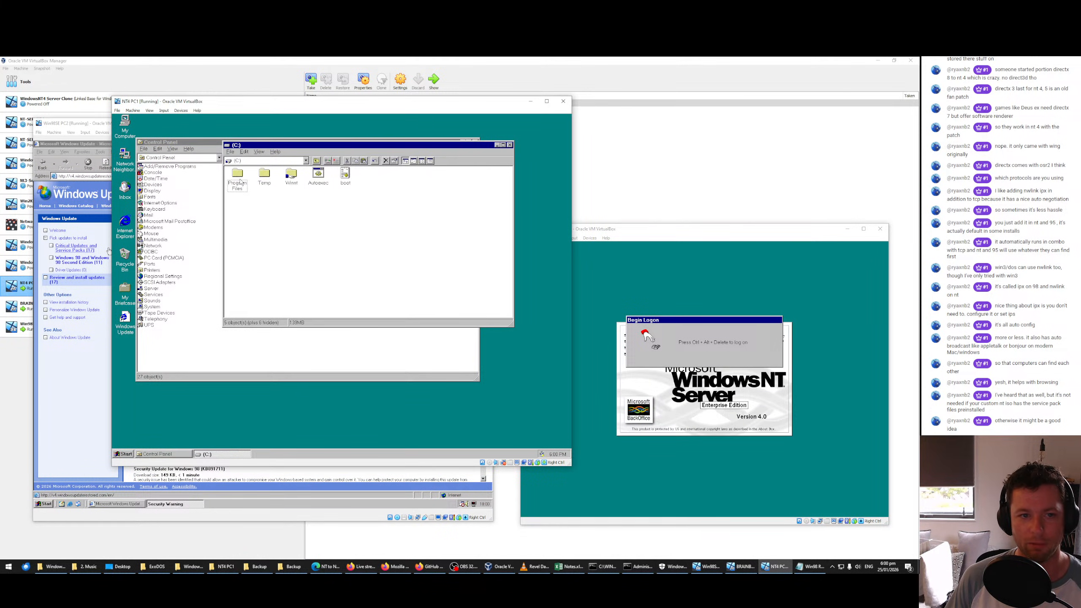
double_click(261, 181)
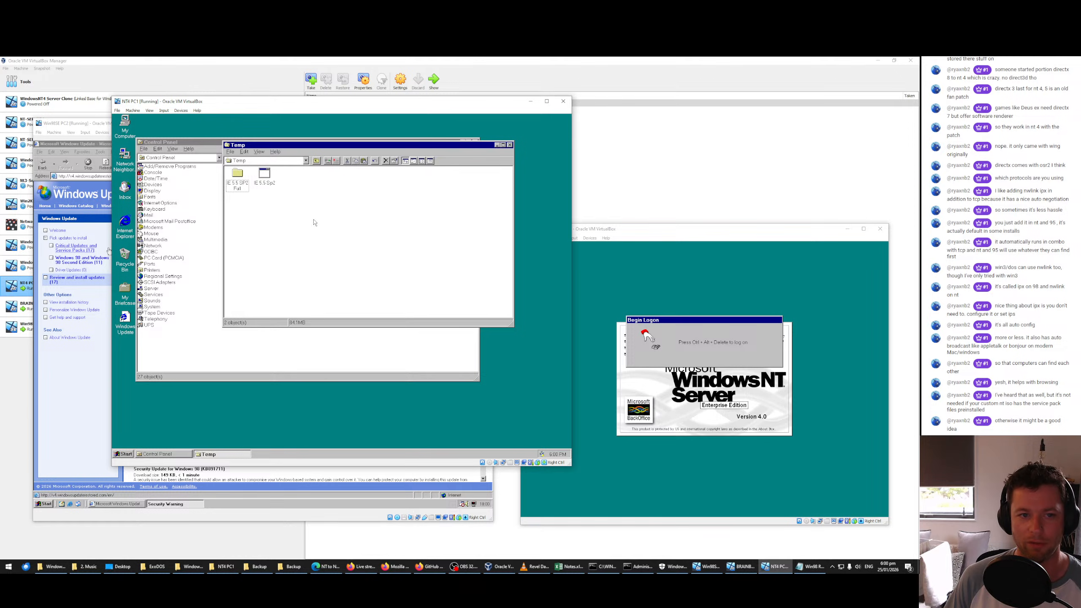
Use the Optical Disk Selector to mount a disc image, then view the D: disc's top-level folder.
left_click(181, 114)
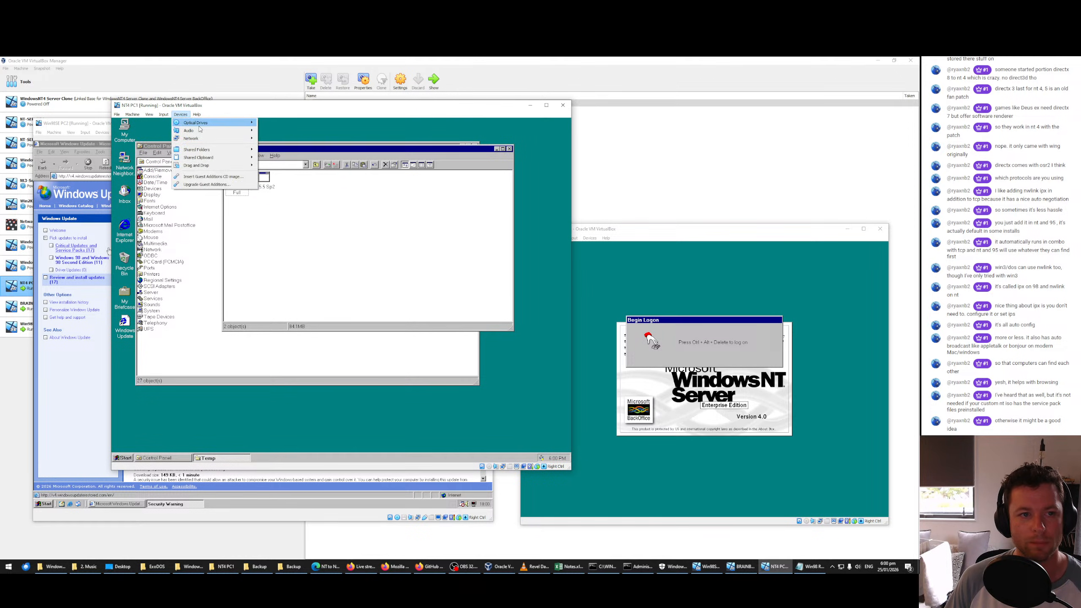
mouse_move(200, 122)
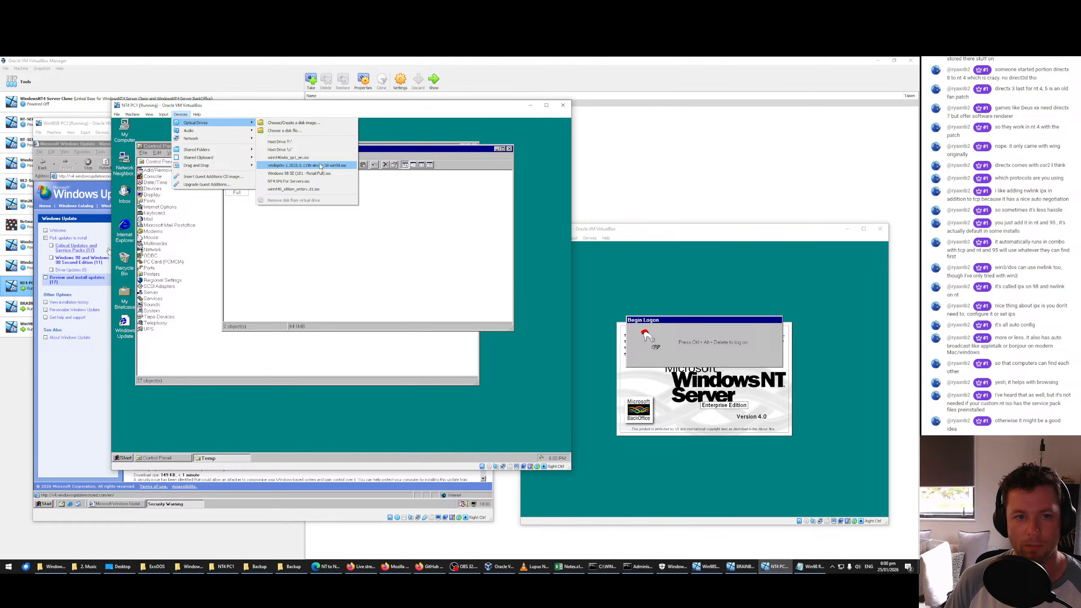
left_click(291, 131)
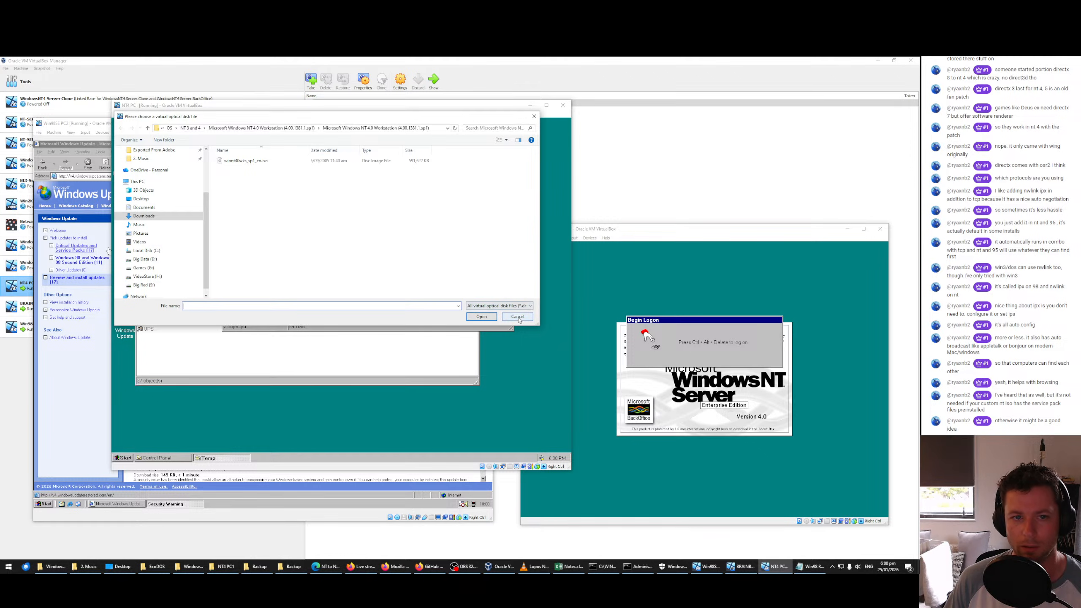
left_click(518, 316)
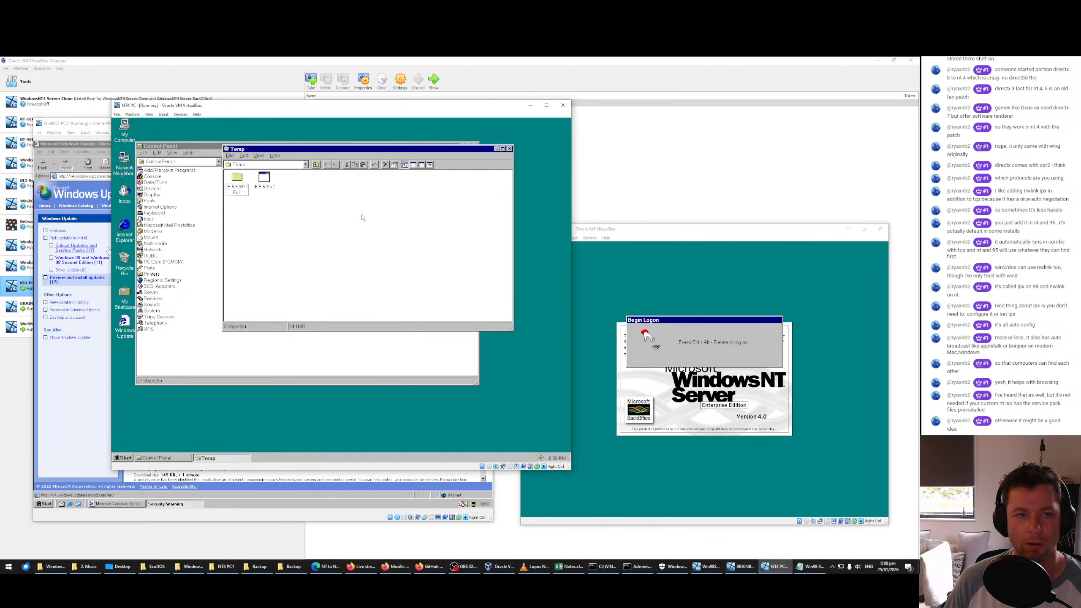
left_click(180, 114)
mouse_move(201, 123)
left_click(297, 131)
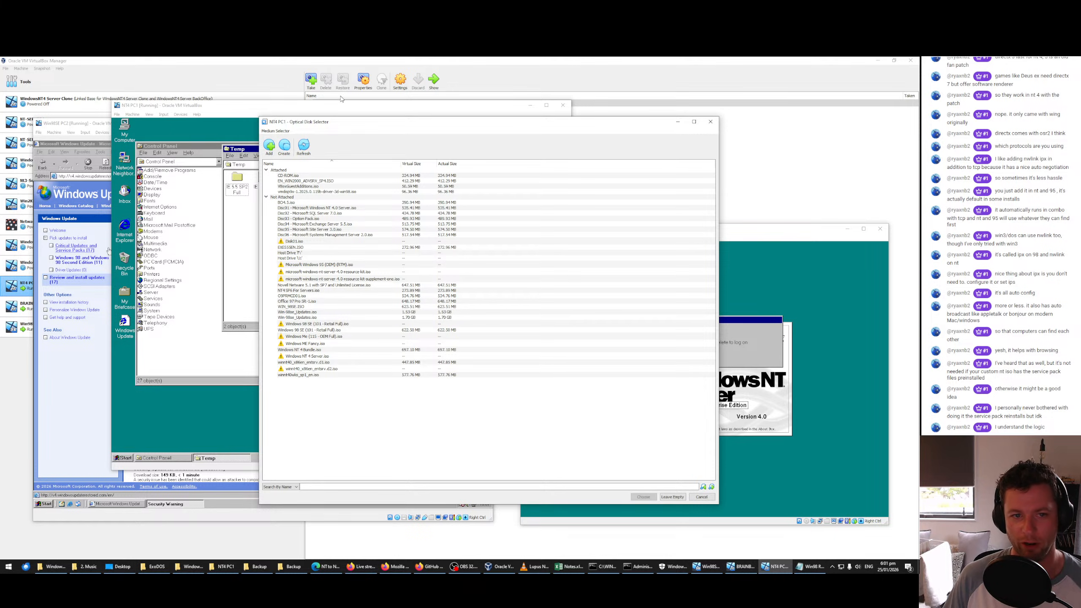
left_click_drag(329, 121, 919, 123)
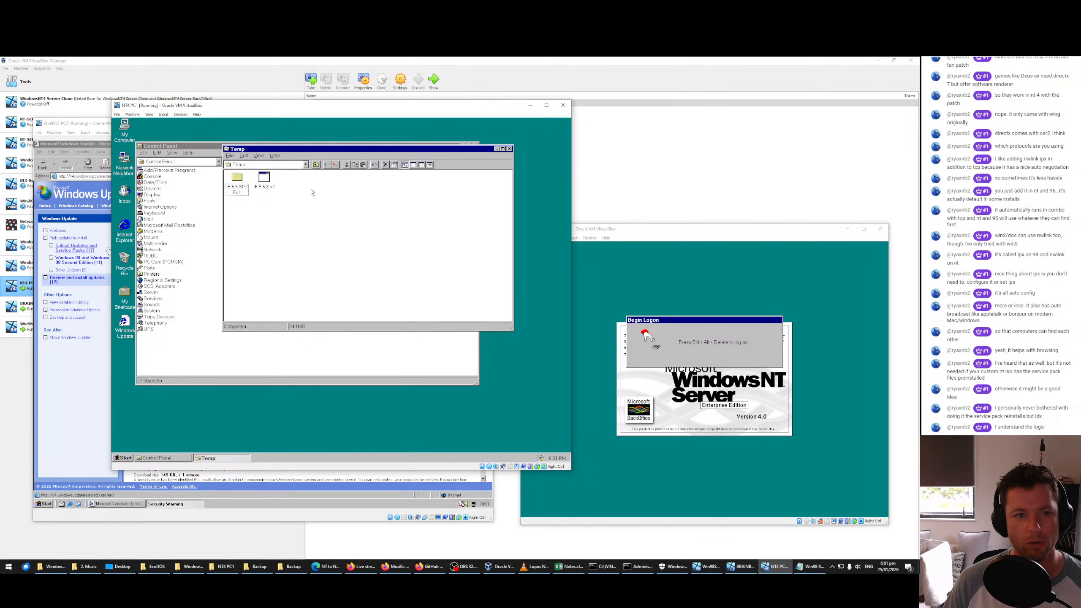
key("BackSpace")
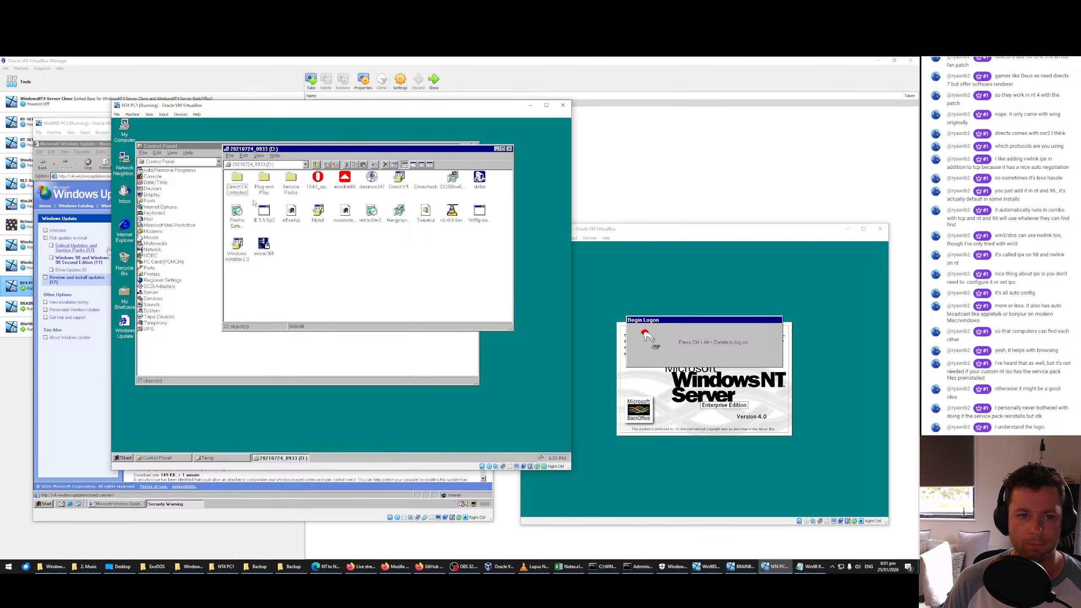
Copy ntsp6 from D:\Service Packs and paste it into the Temp folder.
double_click(284, 191)
left_click(266, 181)
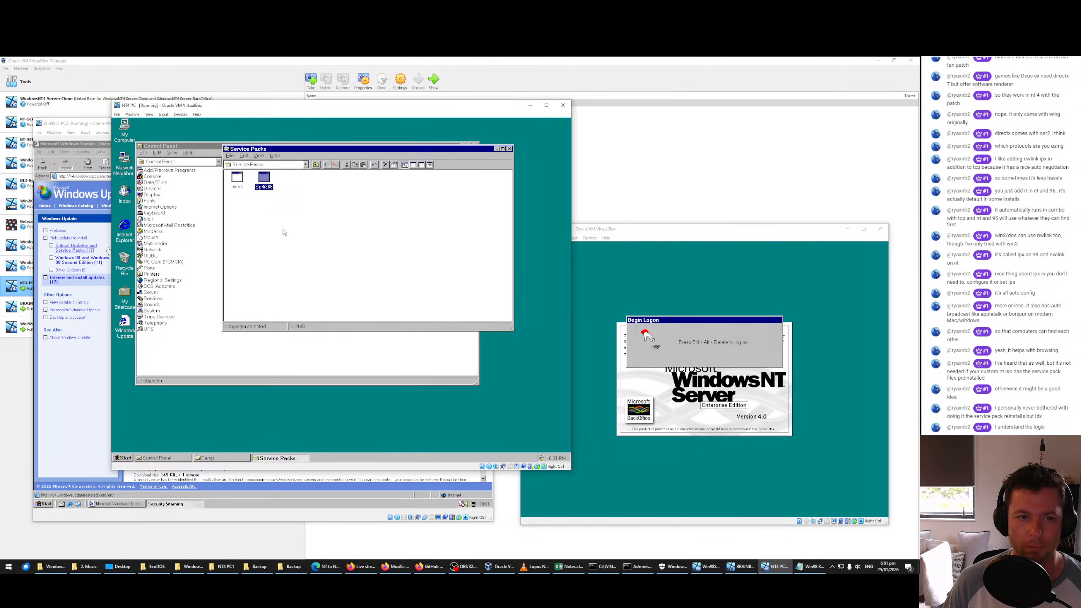
left_click(241, 187)
left_click(497, 149)
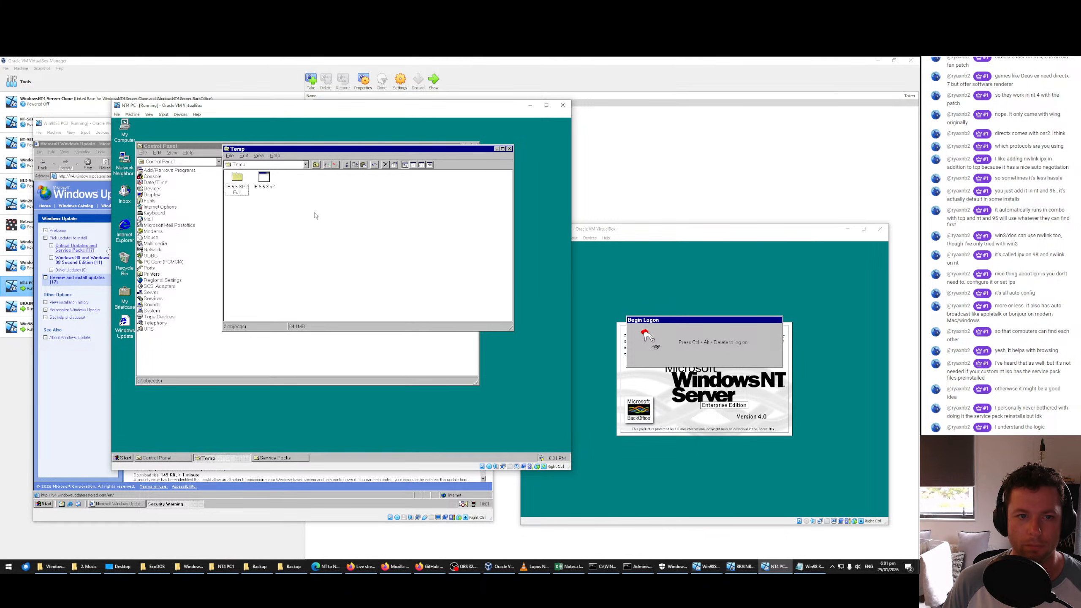
key("ctrl+v")
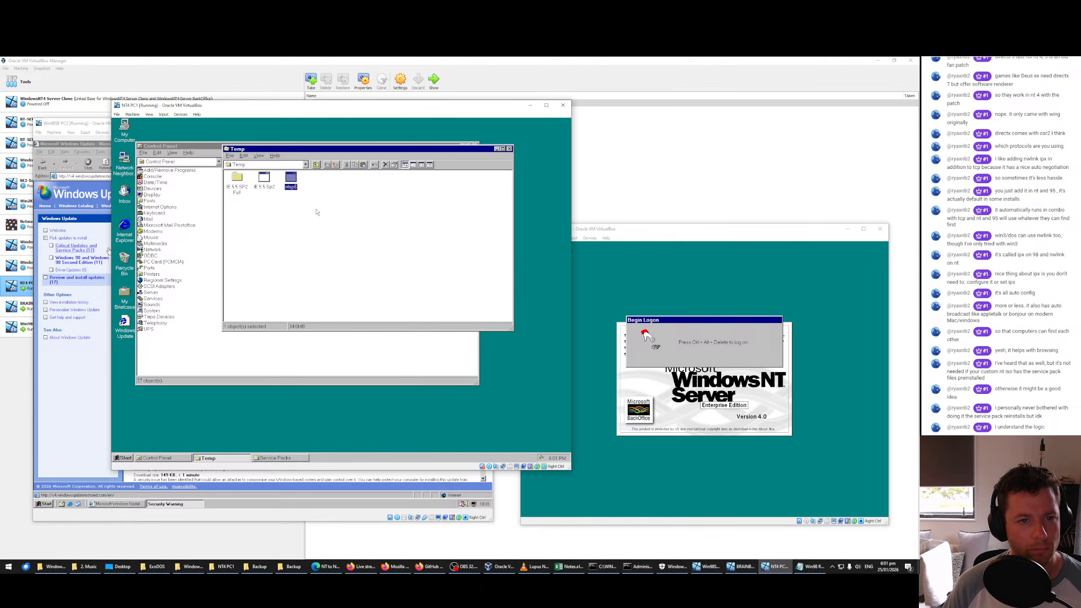
Delete the two IE 5.5 items from Temp, run ntsp6 to extract Service Pack 6, and begin BRAINBOX logon.
left_click_drag(272, 227, 242, 185)
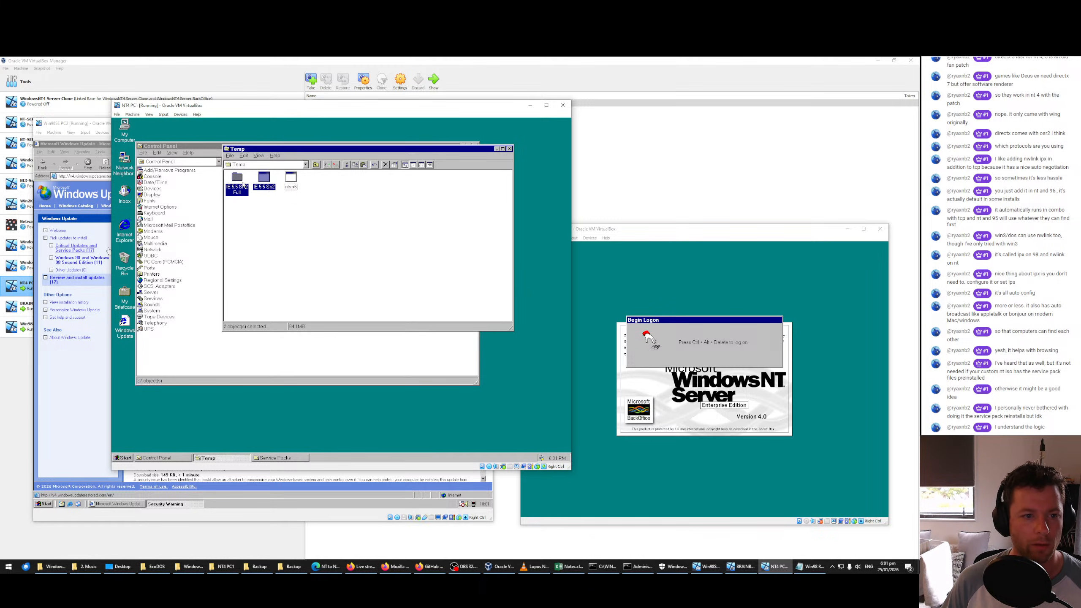
key("Delete")
key("Return")
key("Right")
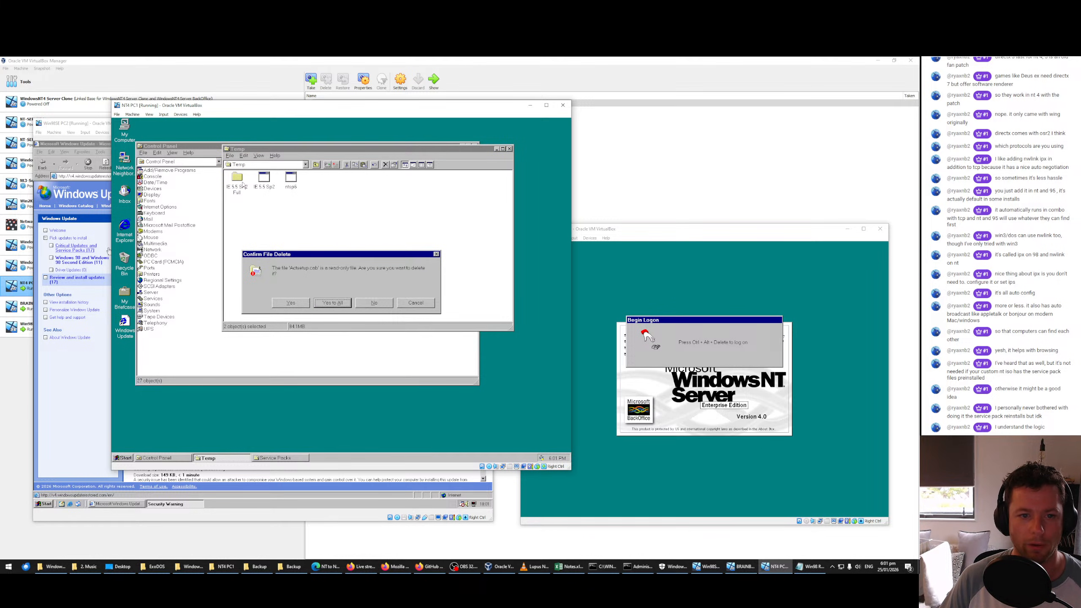
key("Return")
double_click(291, 179)
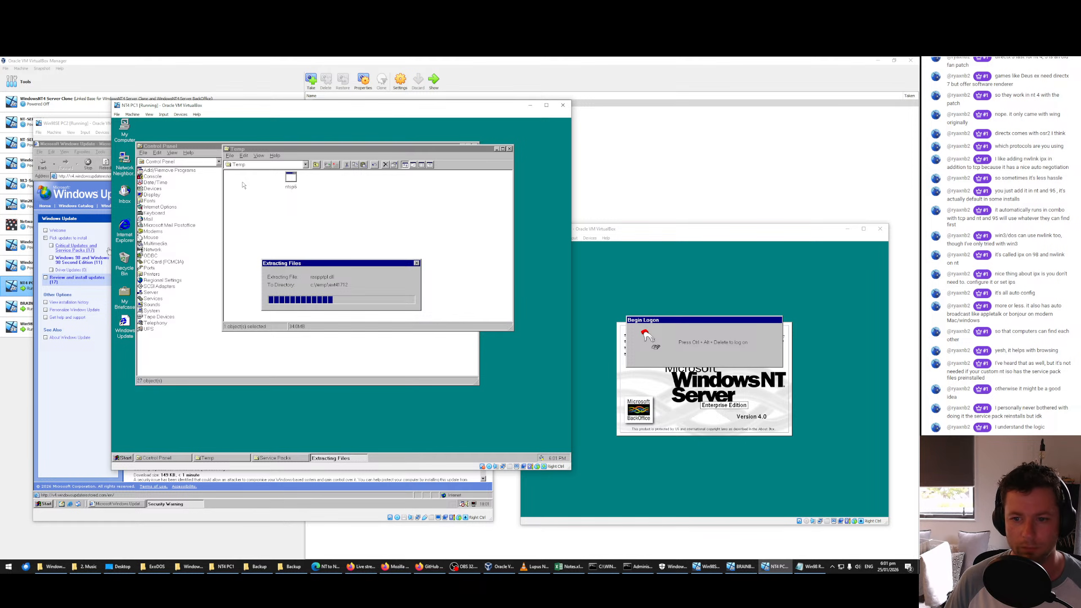
left_click(668, 352)
key("ctrl+alt+Delete")
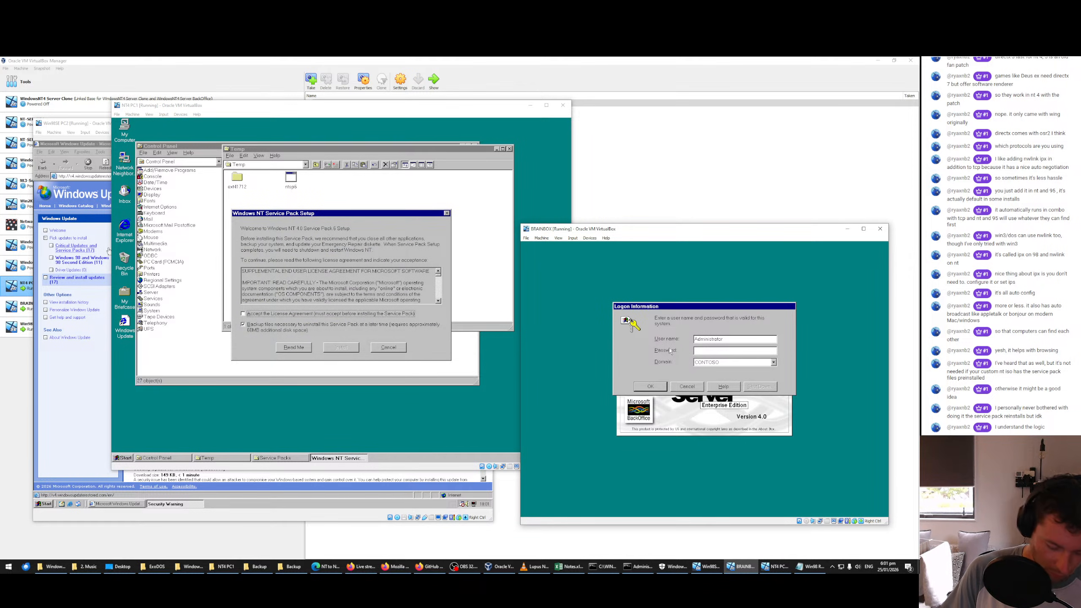
Log on to BRAINBOX, then accept the Service Pack 6 license on NT4 PC1 and start installing.
key("Return")
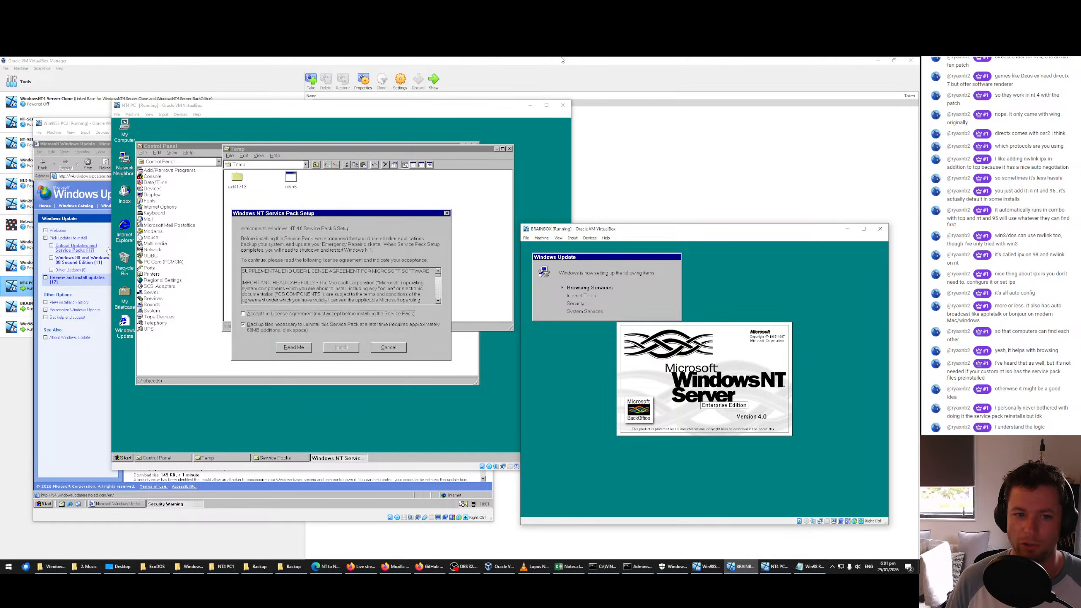
left_click(243, 313)
left_click(340, 347)
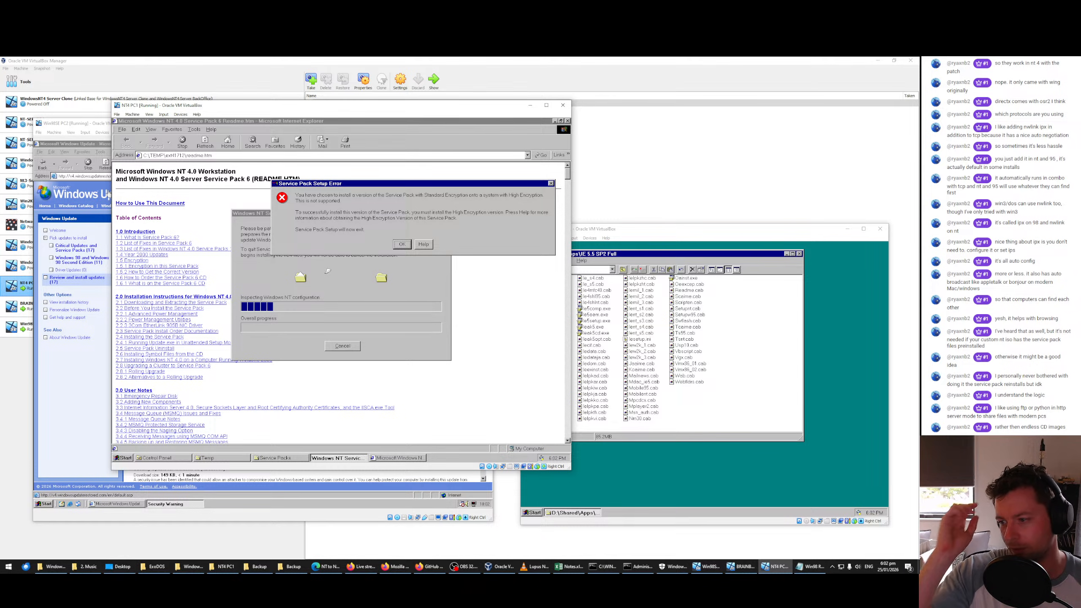
left_click(709, 350)
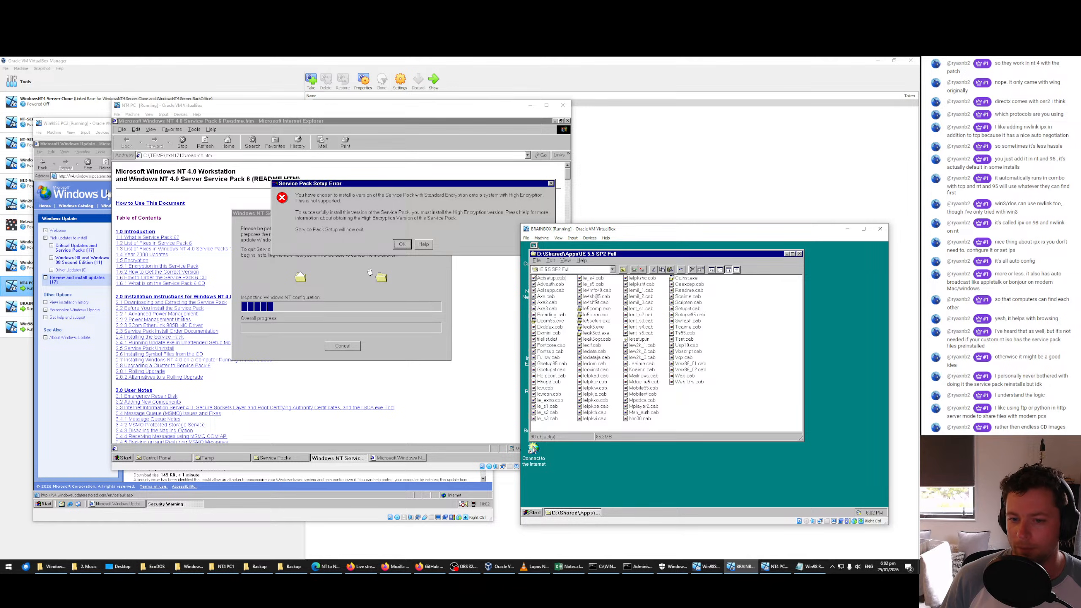
Close the IE 5.5 SP2 Full folder and set up BRAINBOX's Internet connection through the local network.
left_click_drag(581, 254, 616, 256)
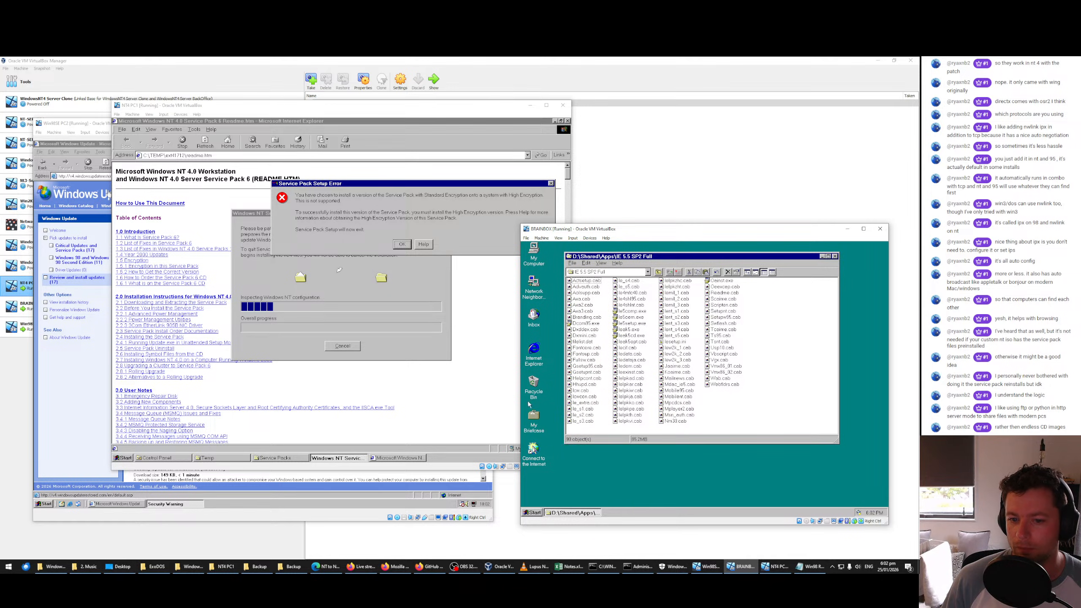
left_click(834, 256)
double_click(534, 451)
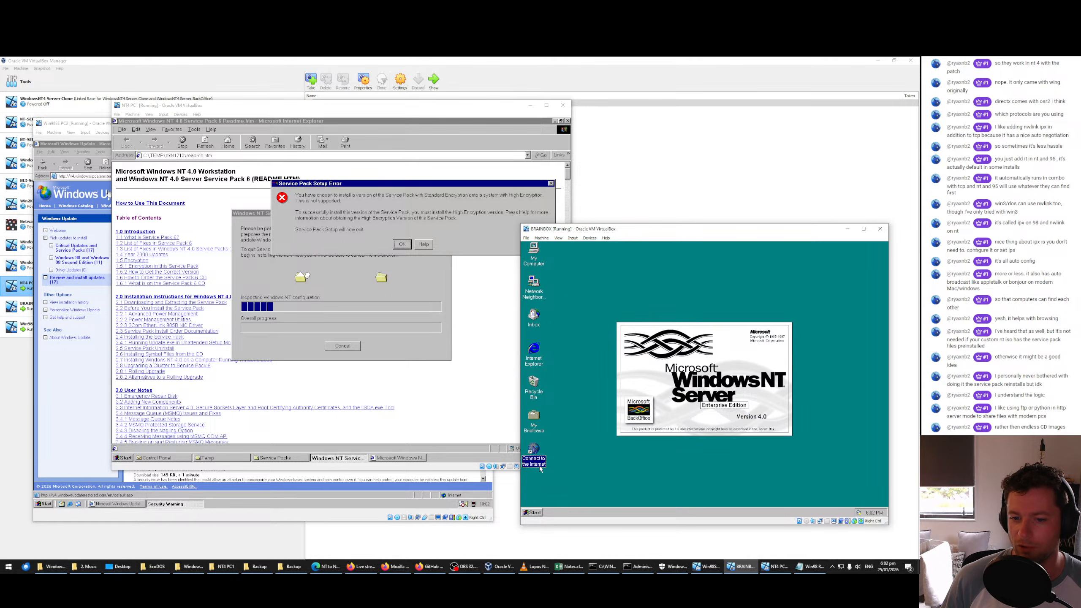
left_click(710, 394)
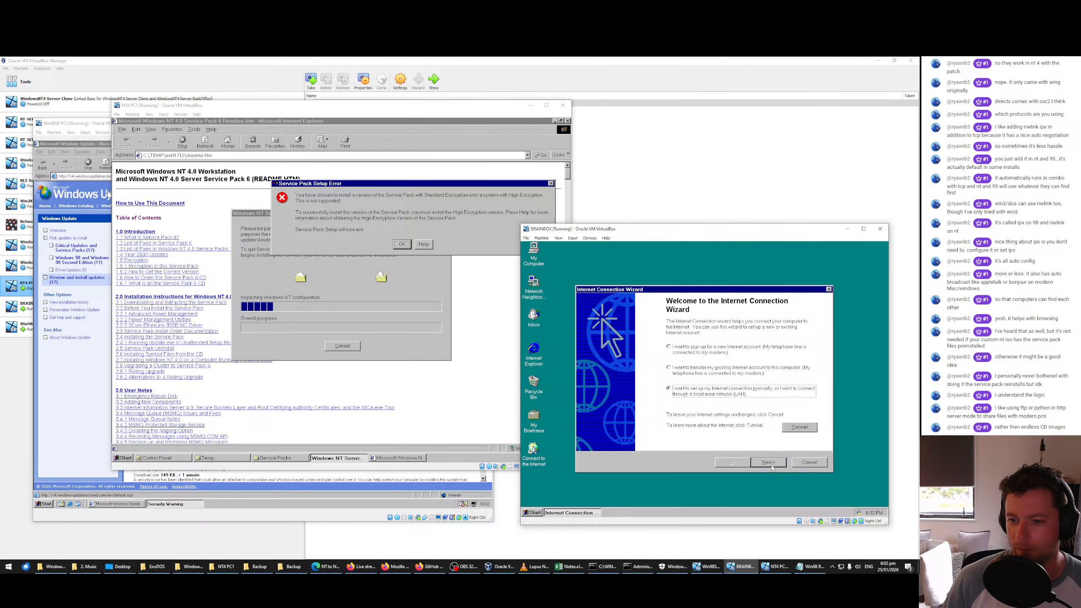
left_click(768, 462)
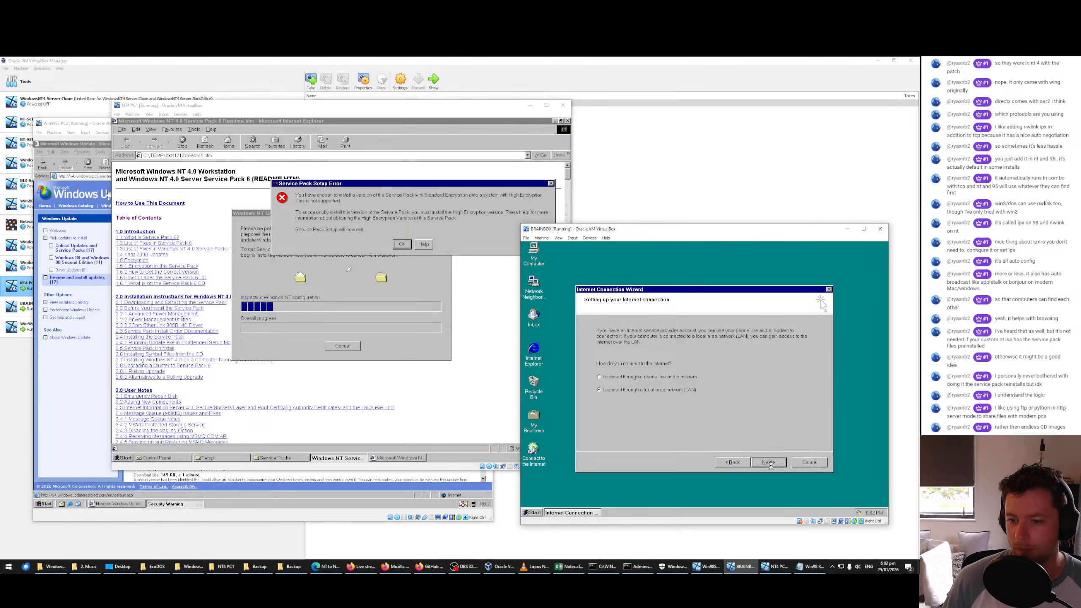
left_click(768, 462)
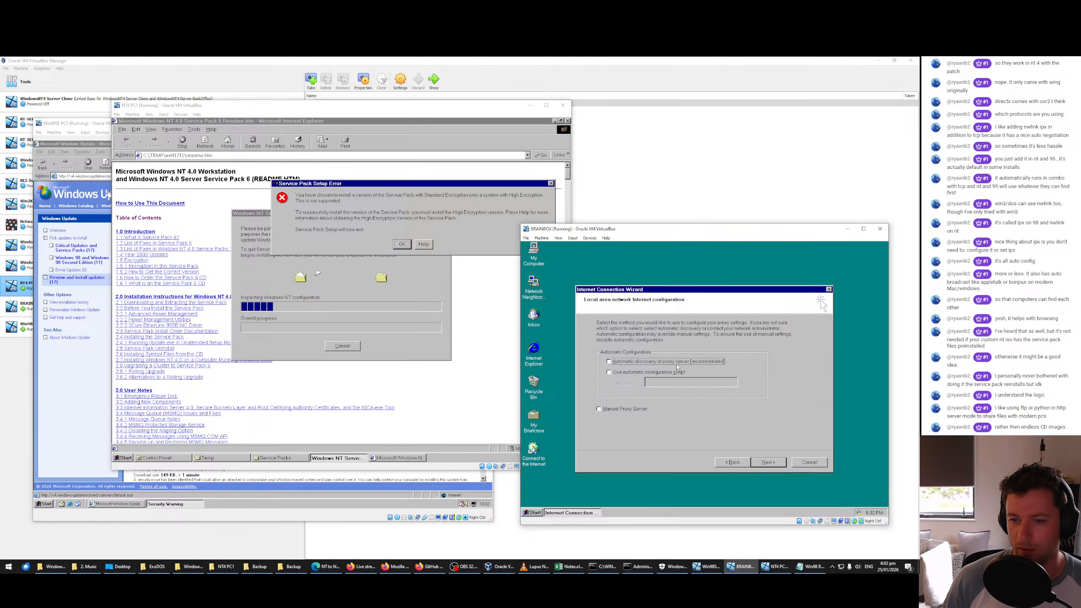
left_click(759, 463)
left_click(758, 463)
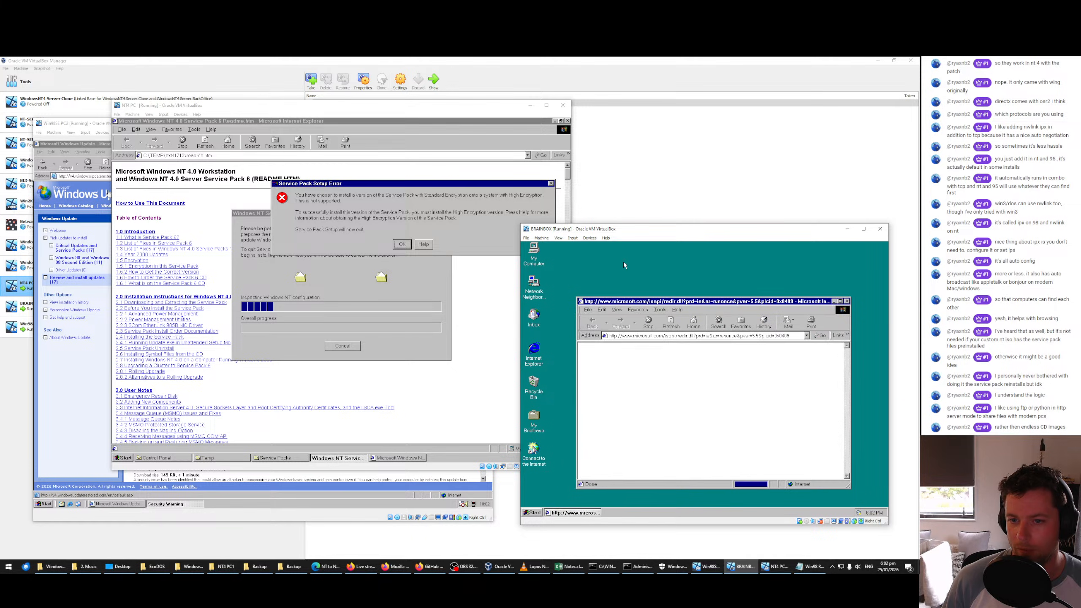
Set BRAINBOX's browser home page to a blank page.
left_click(659, 310)
left_click(664, 349)
left_click(737, 363)
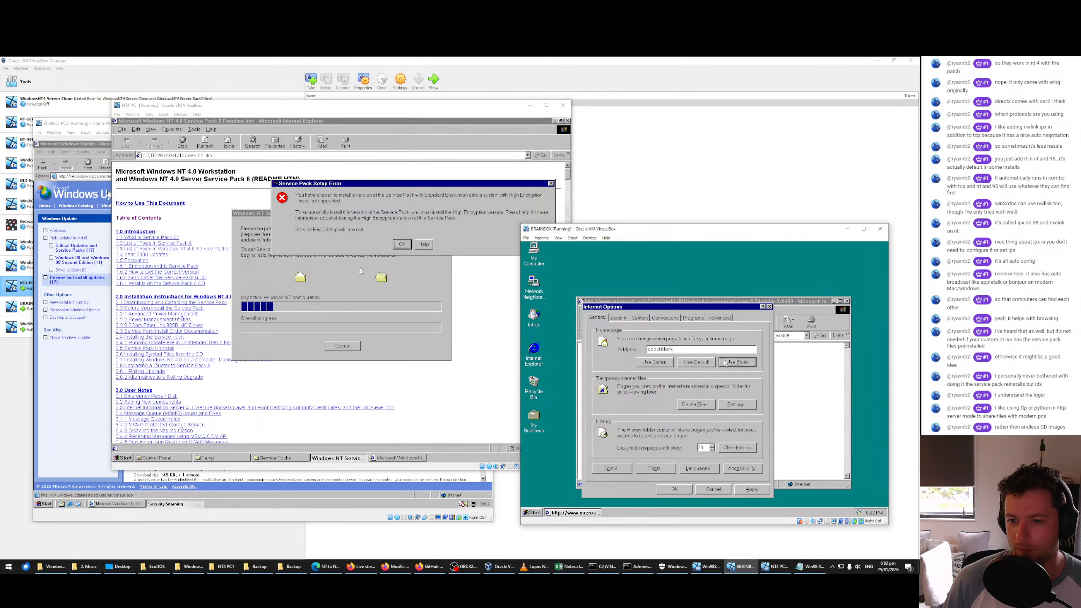
left_click(674, 489)
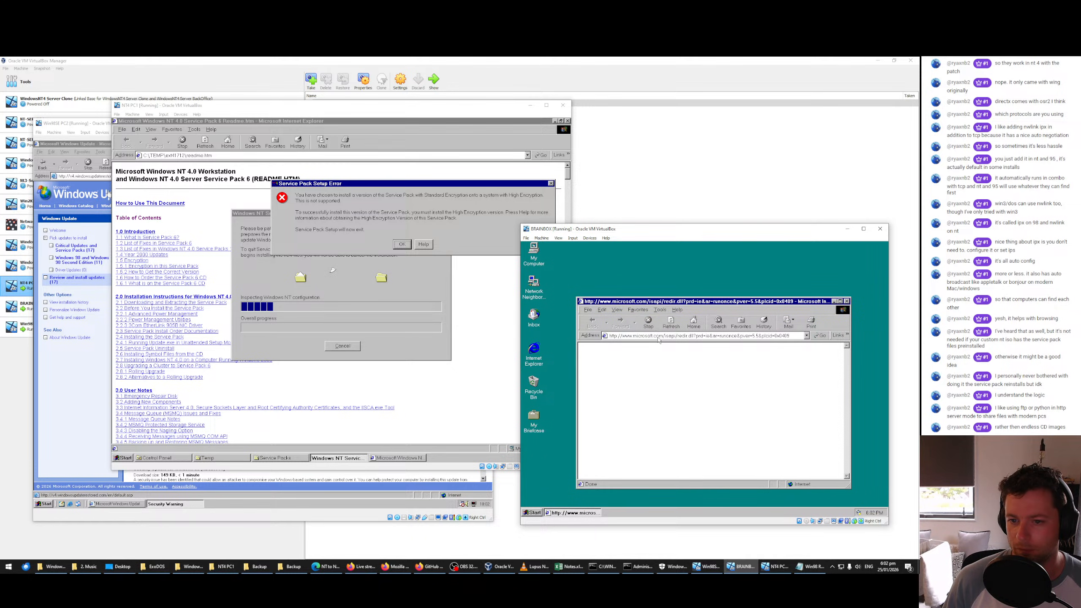
Open a command prompt on BRAINBOX and ping 8.8.8.8, getting replies.
left_click(532, 512)
left_click(555, 489)
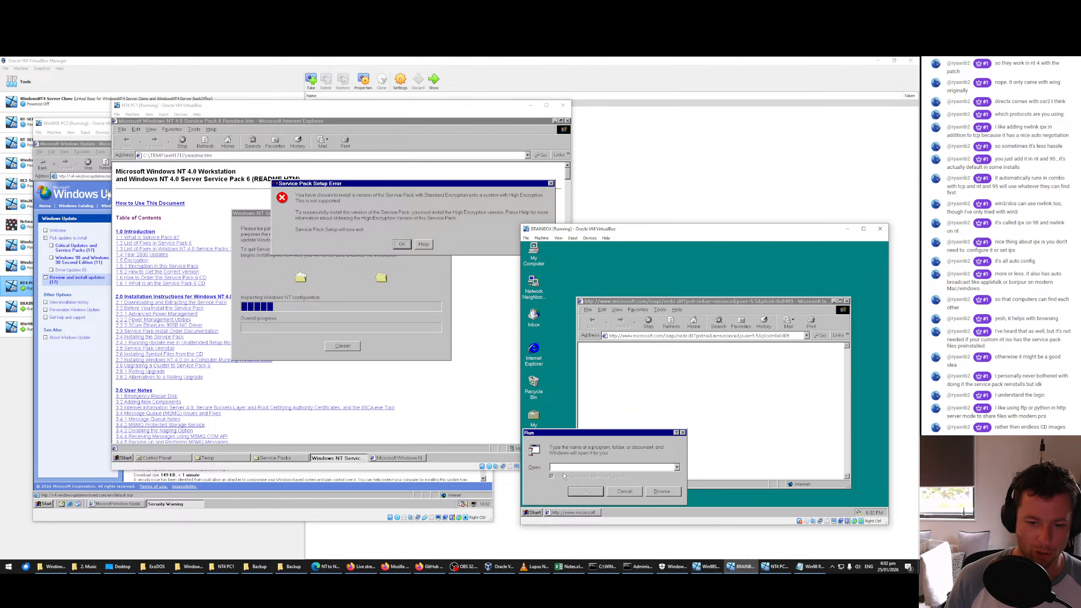
key("Return")
type("ping")
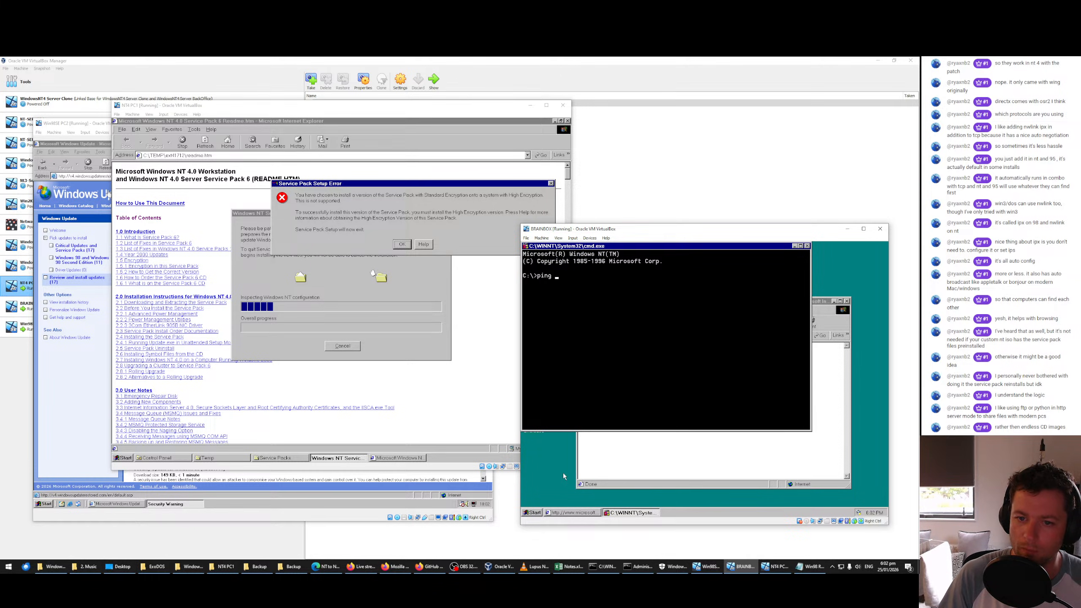
type(" 8.8.8.8")
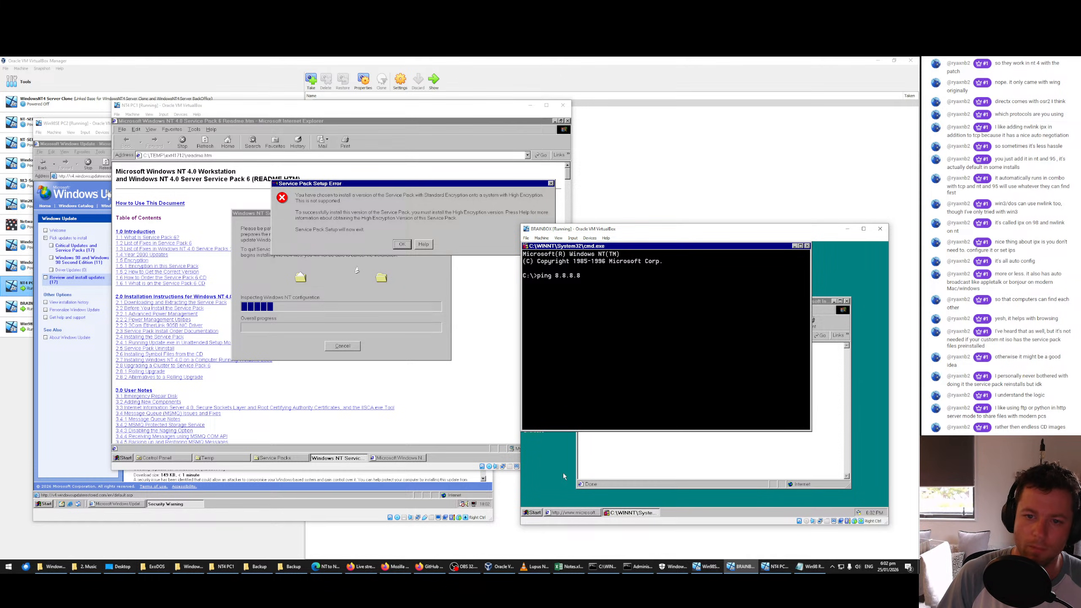
key("Return")
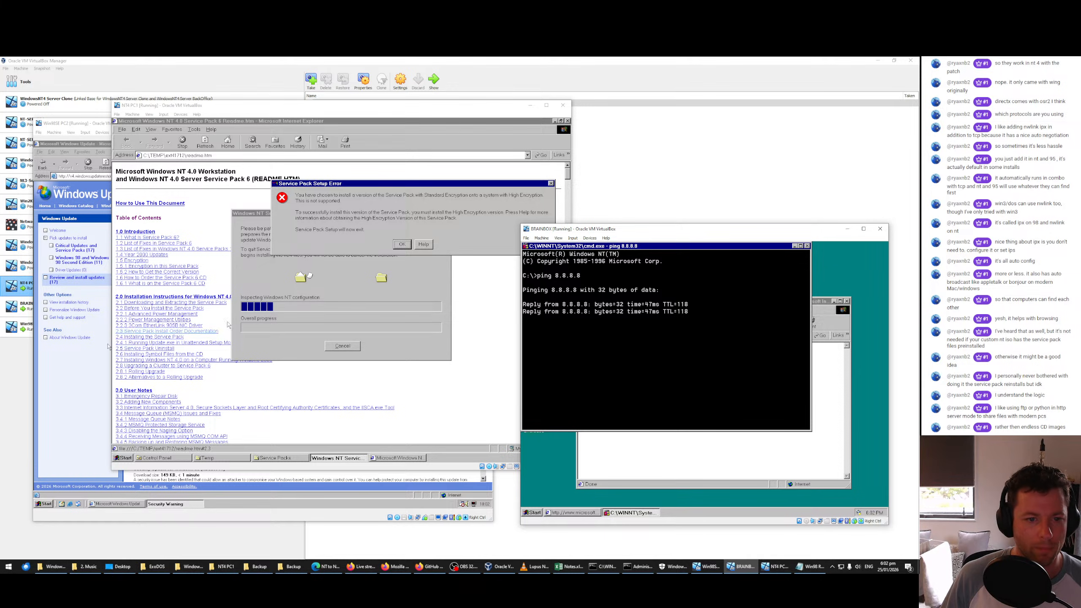
left_click(374, 200)
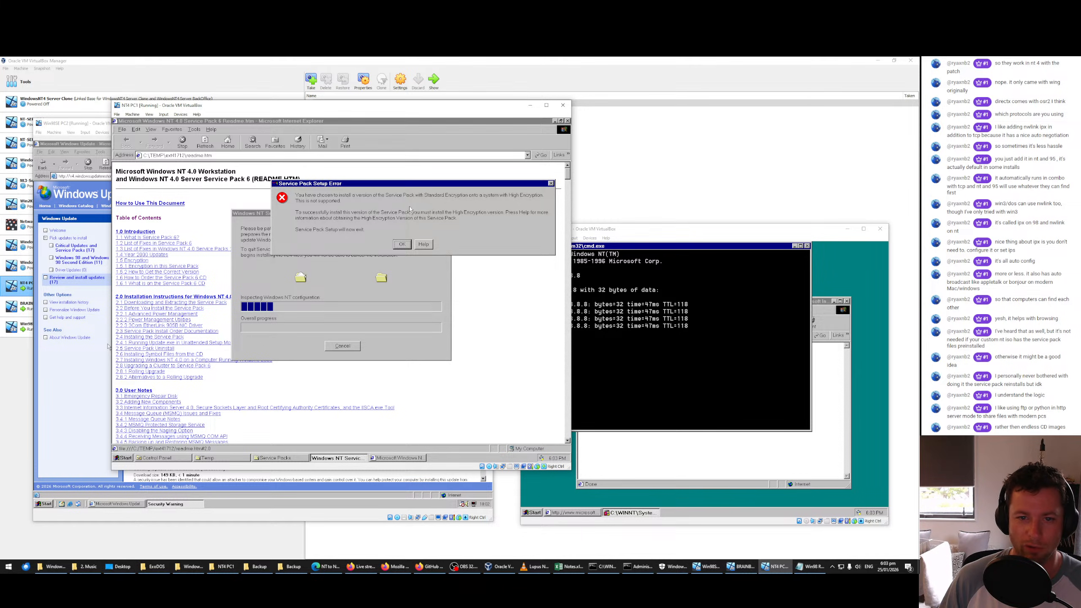
Search the Service Pack 6 readme for 'high'.
left_click(516, 306)
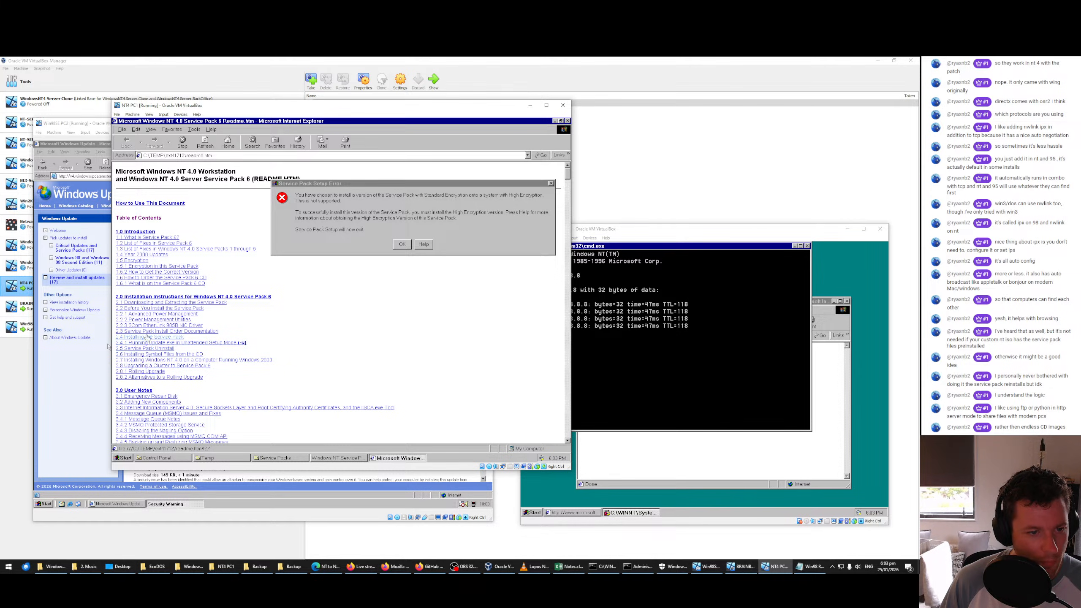
key("ctrl+f")
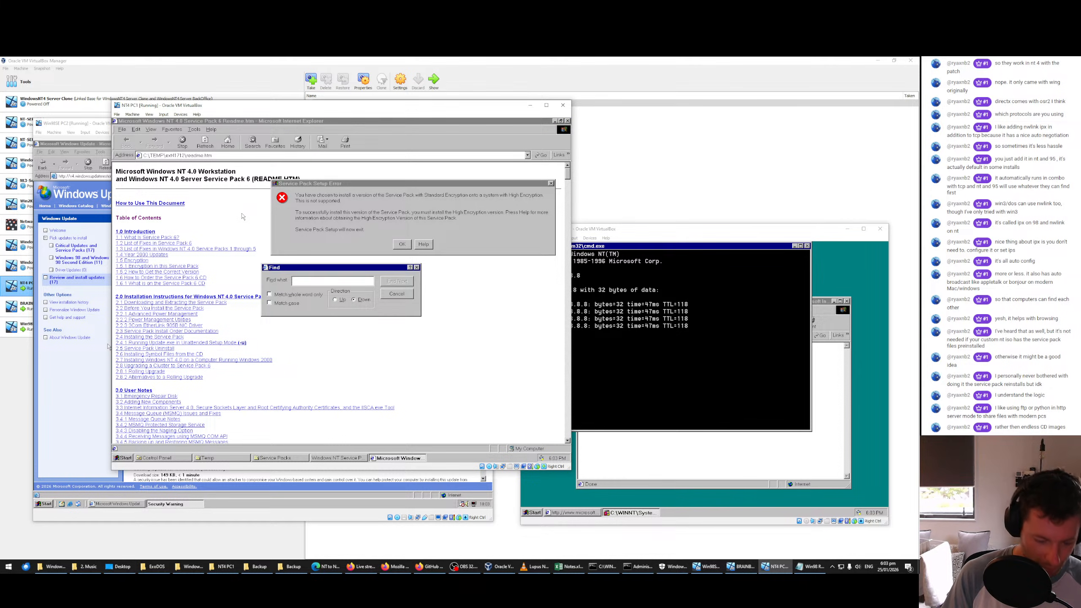
type("high")
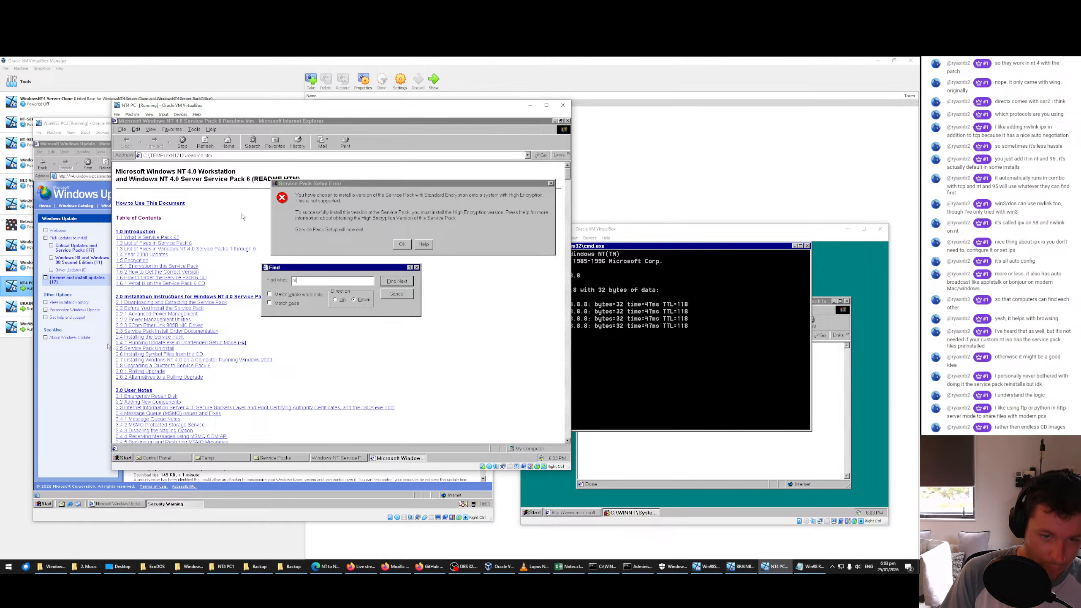
key("Return")
key("Return")
key("Return")
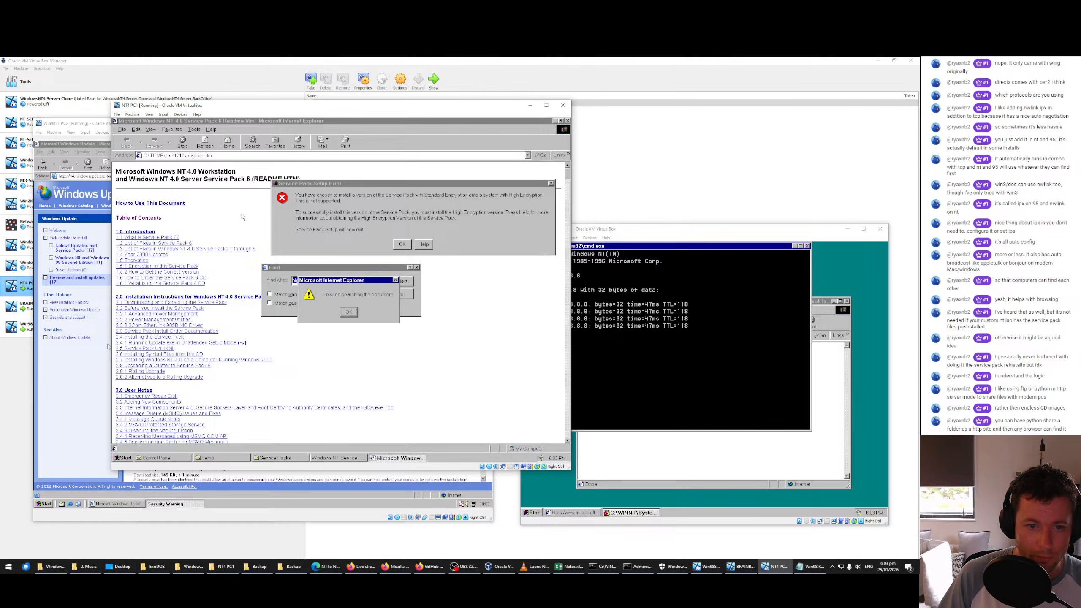
key("Return")
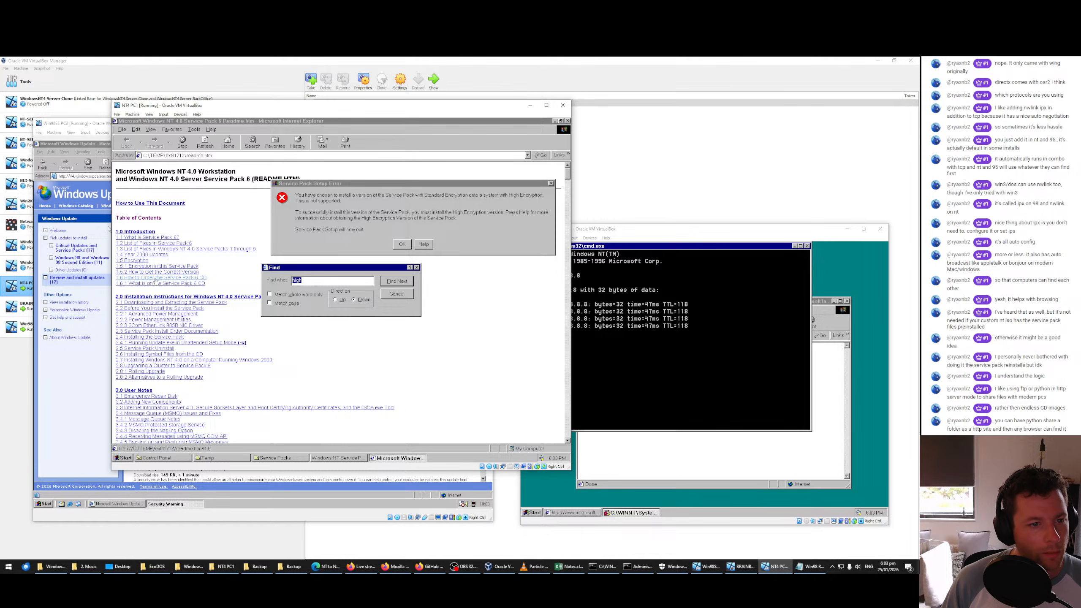
key("Escape")
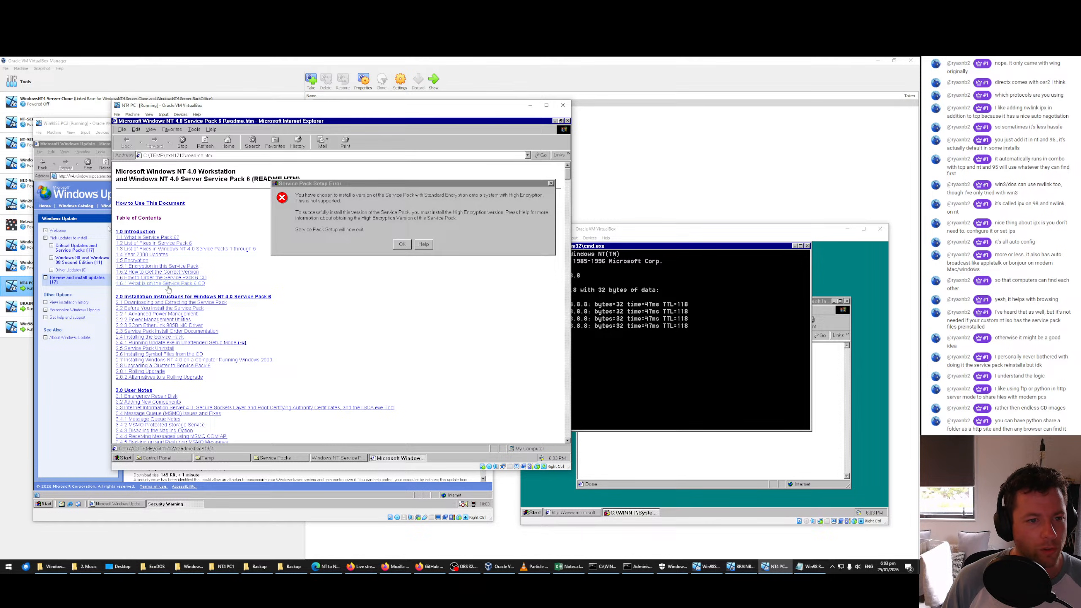
Read readme section 1.5.1 on encryption, then switch to WinWorld's NT 4.0 patches page on the host.
left_click(164, 266)
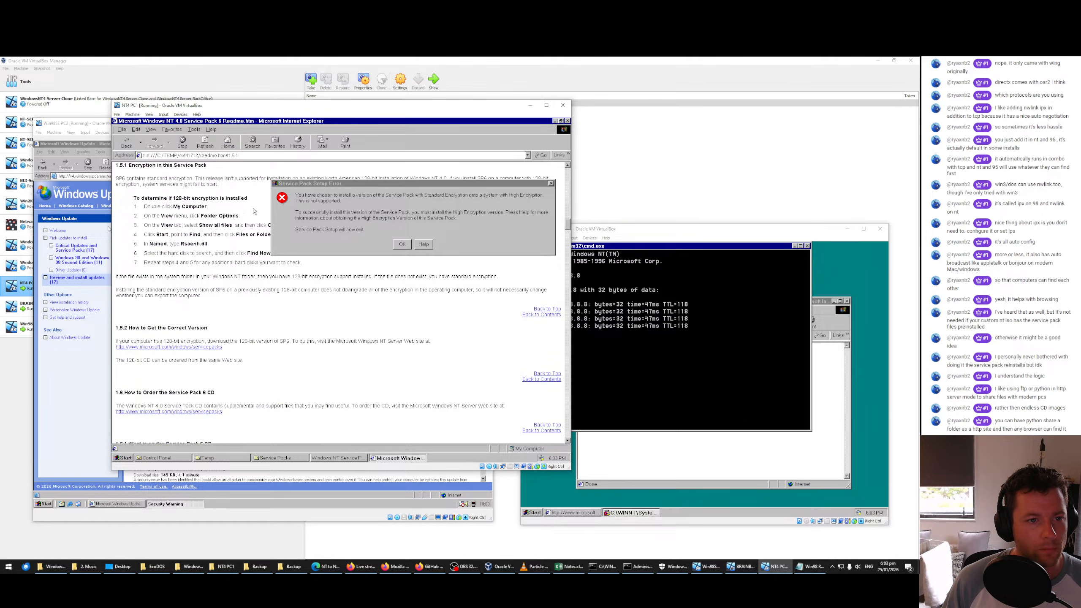
left_click(316, 186)
left_click_drag(316, 186, 219, 337)
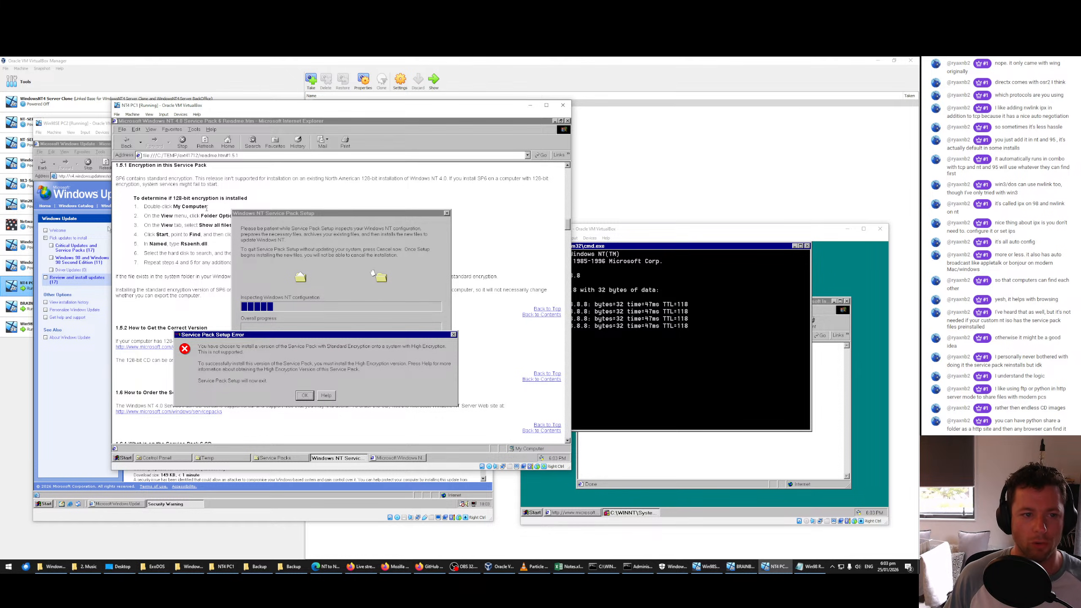
left_click(197, 224)
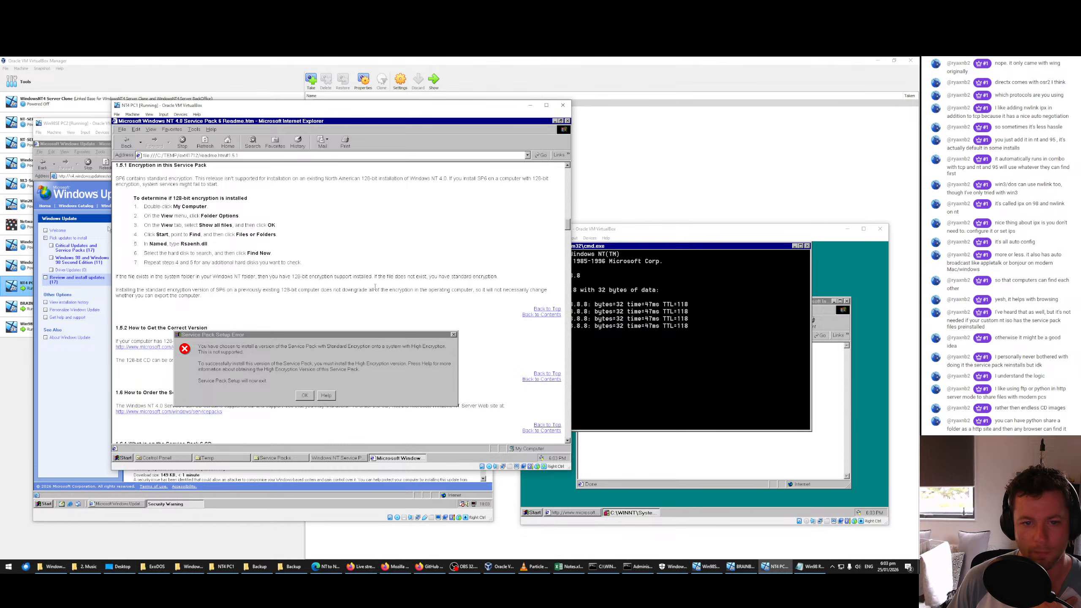
left_click(231, 336)
left_click(273, 296)
scroll(274, 296, "down", 2)
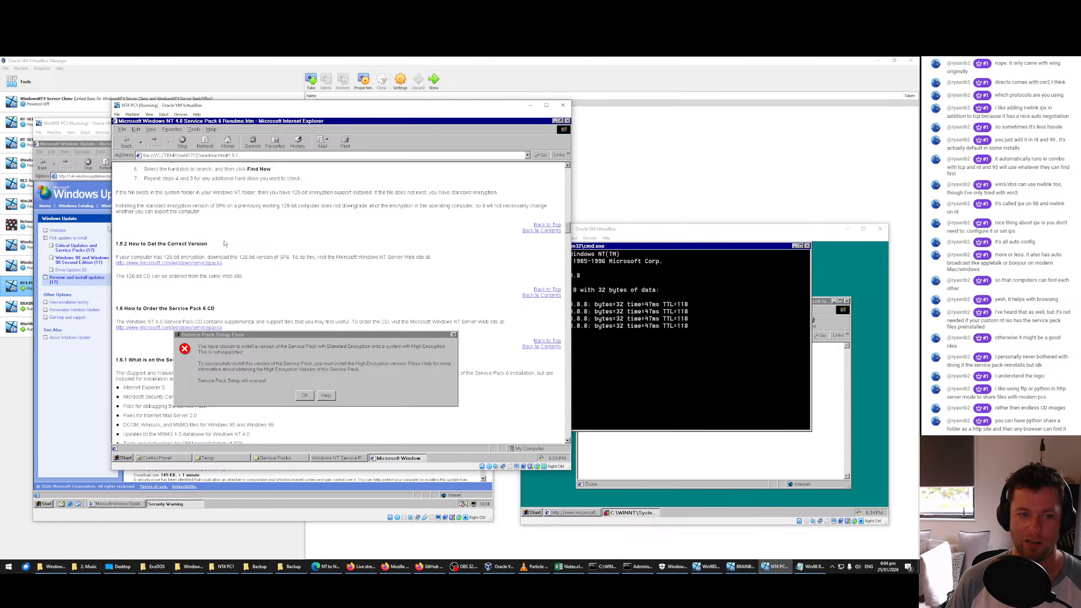
scroll(217, 264, "down", 2)
scroll(212, 266, "down", 5)
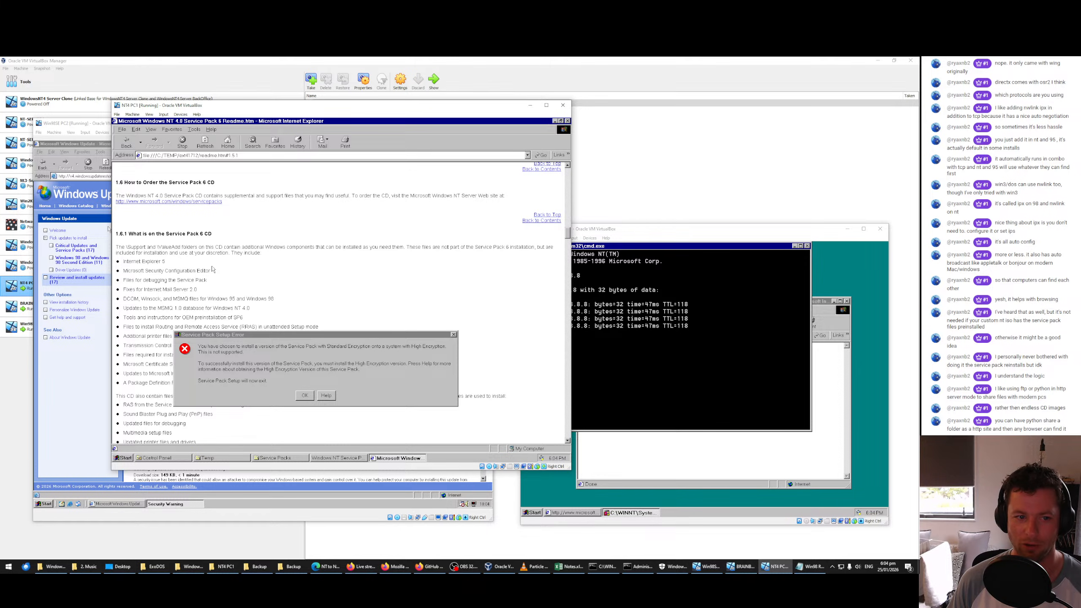
left_click(325, 566)
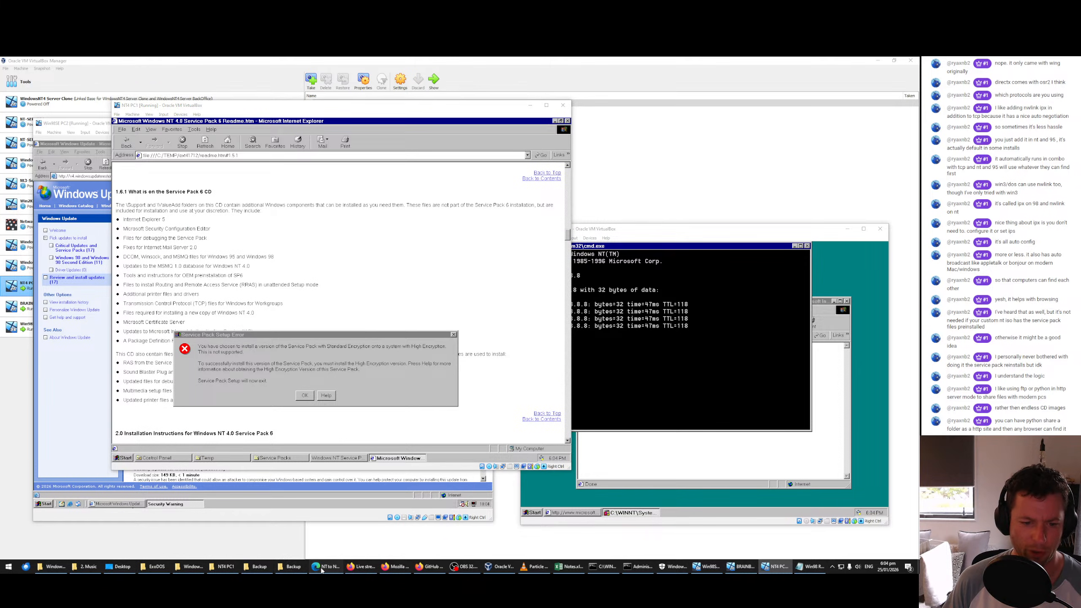
left_click(286, 68)
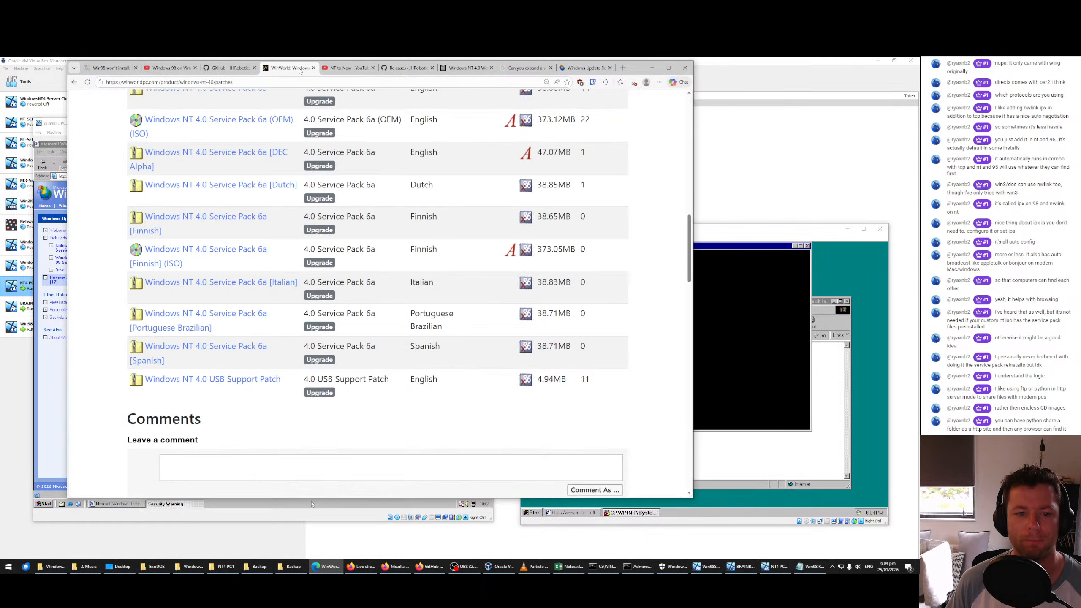
Scroll through WinWorld's NT 4.0 service pack downloads and sizes, then open a new browser tab.
scroll(257, 400, "up", 8)
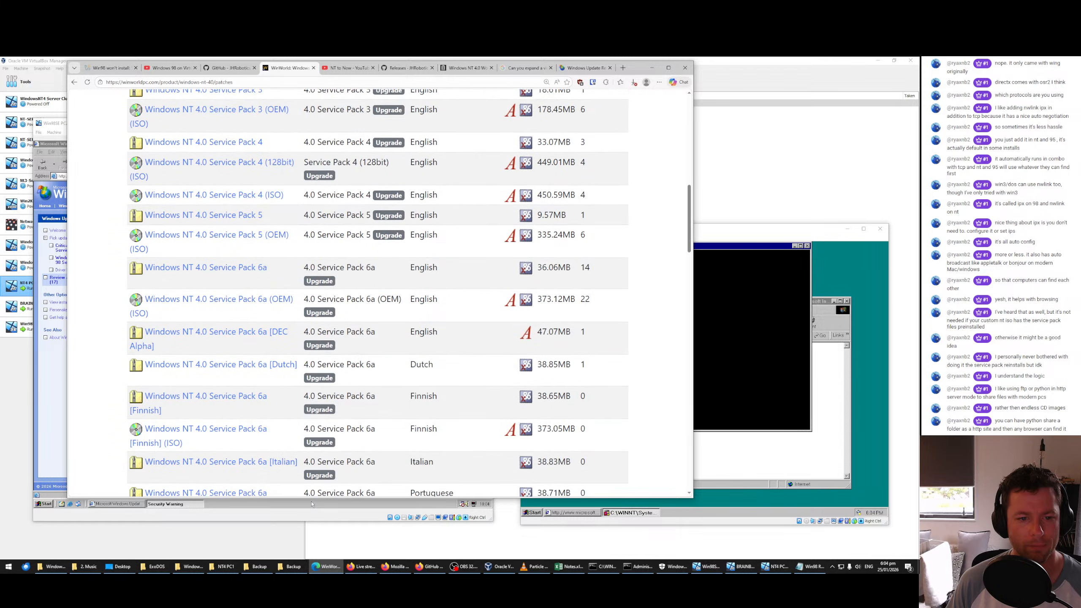
scroll(345, 414, "up", 2)
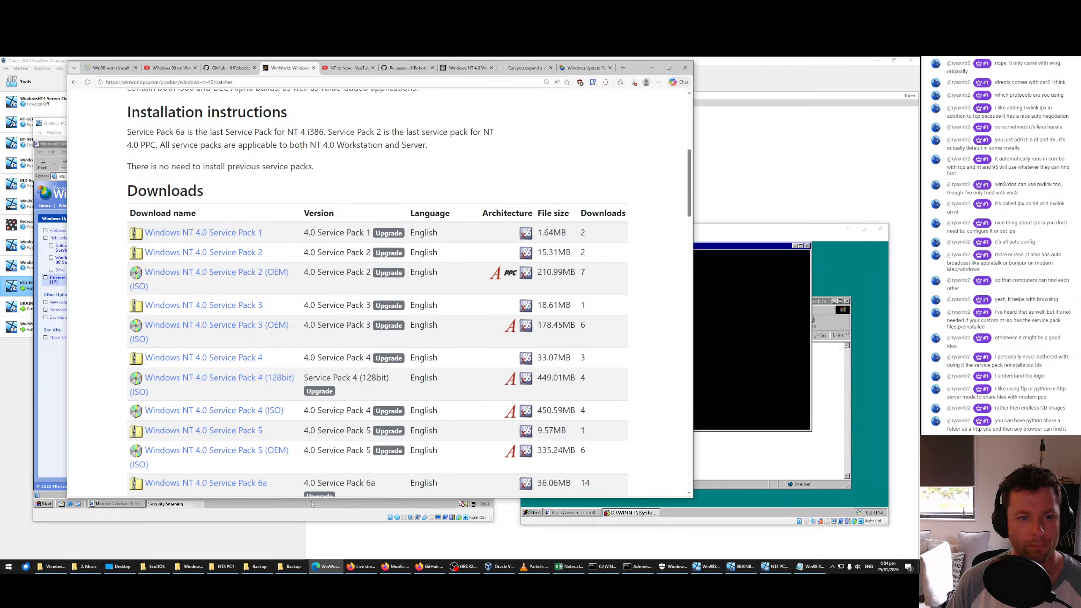
scroll(340, 412, "down", 8)
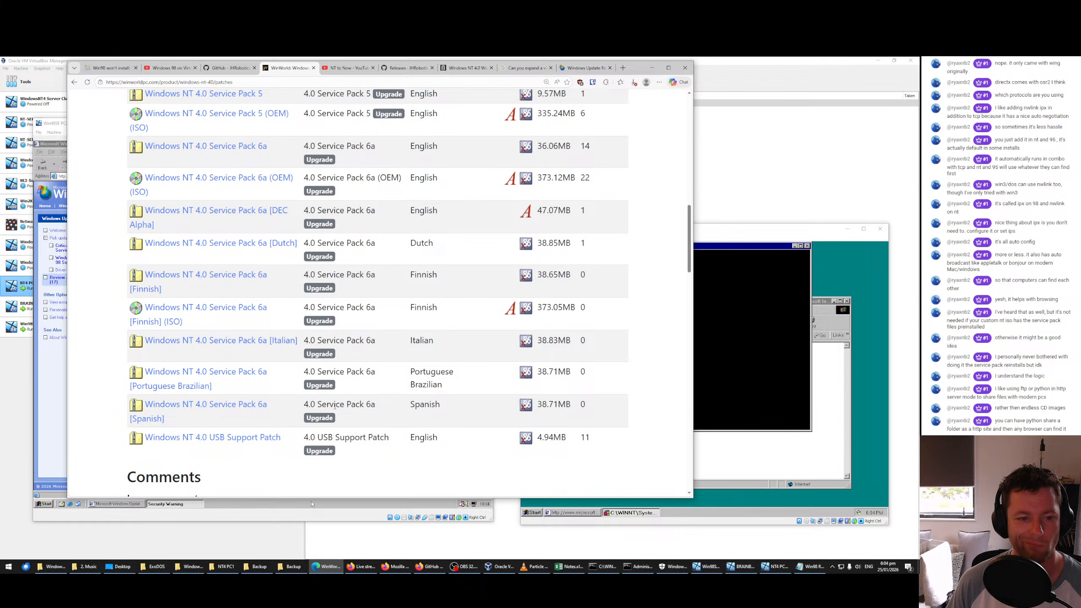
scroll(328, 410, "up", 3)
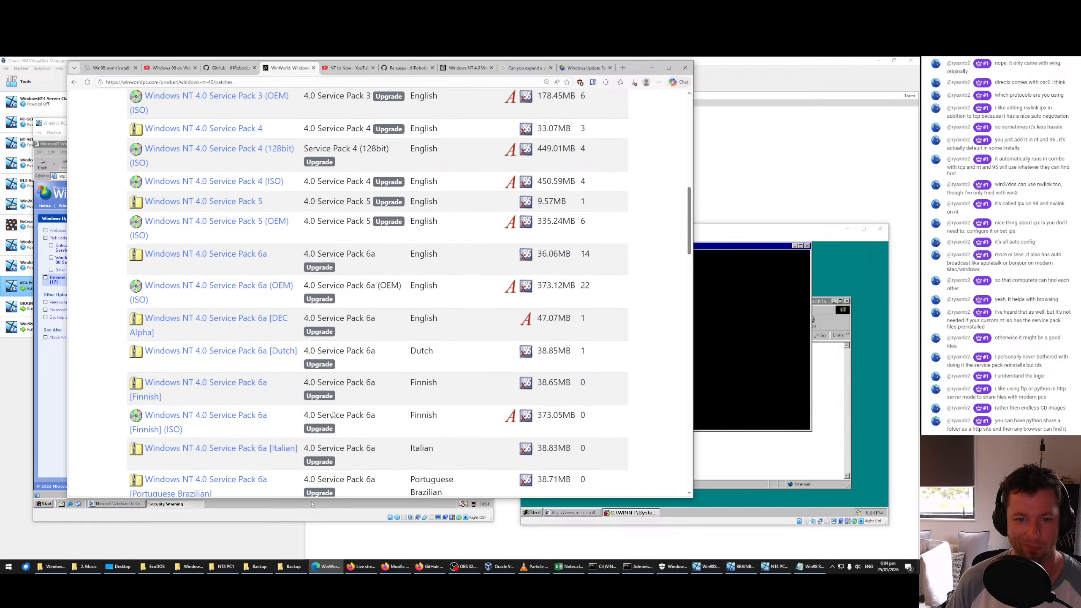
scroll(331, 411, "up", 5)
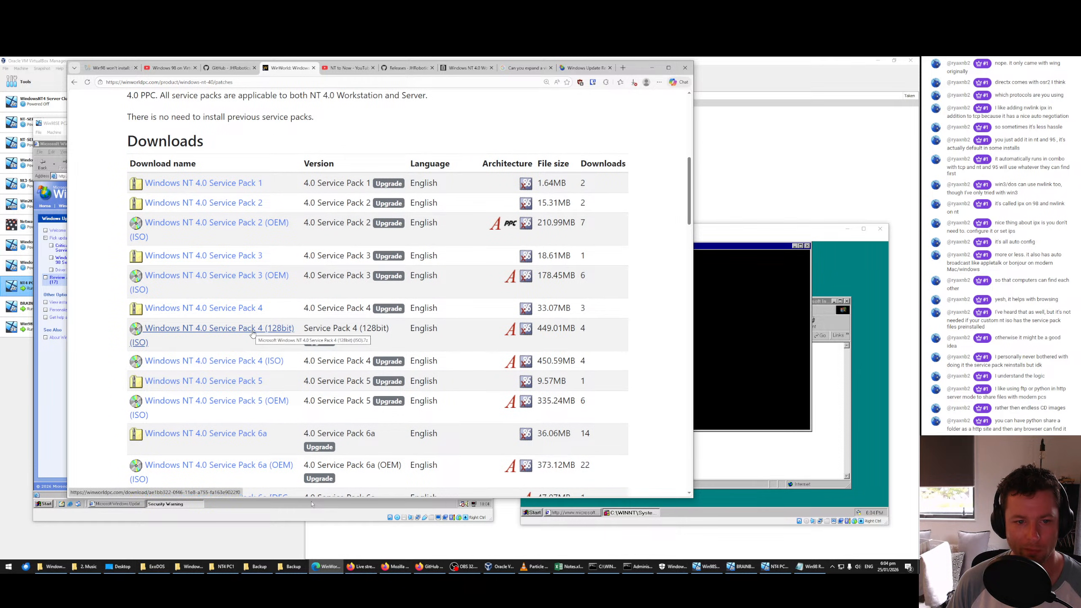
scroll(322, 364, "down", 7)
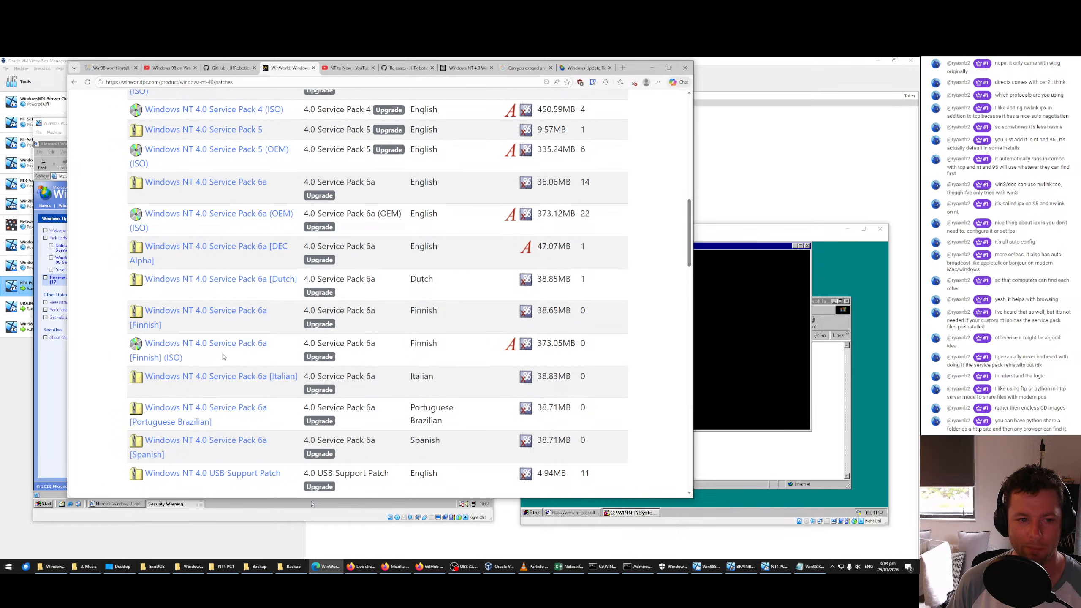
scroll(224, 357, "down", 3)
scroll(277, 402, "up", 1)
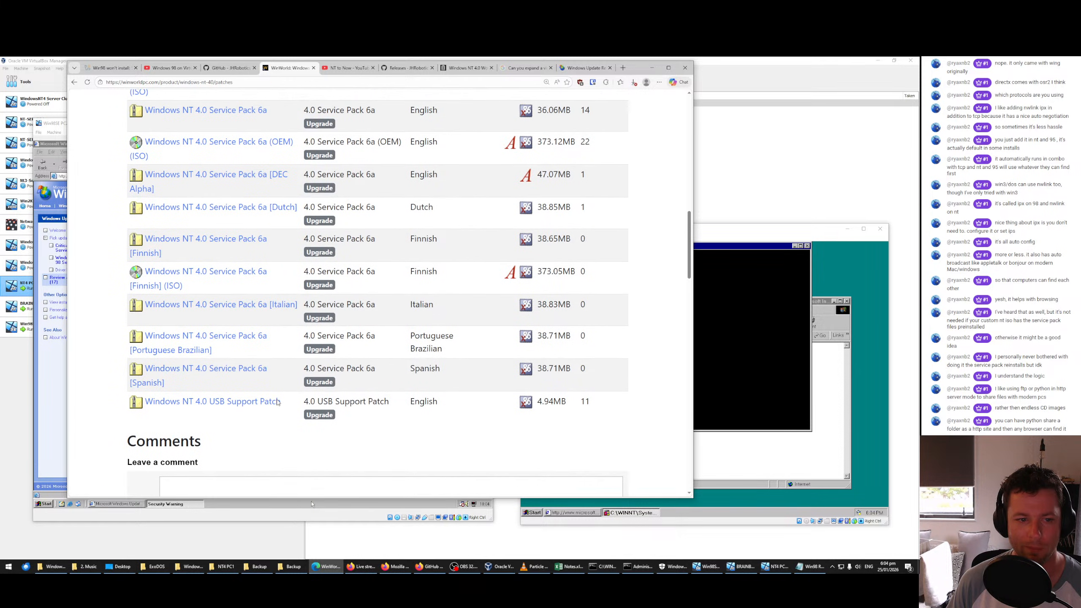
scroll(285, 439, "up", 2)
scroll(287, 431, "up", 6)
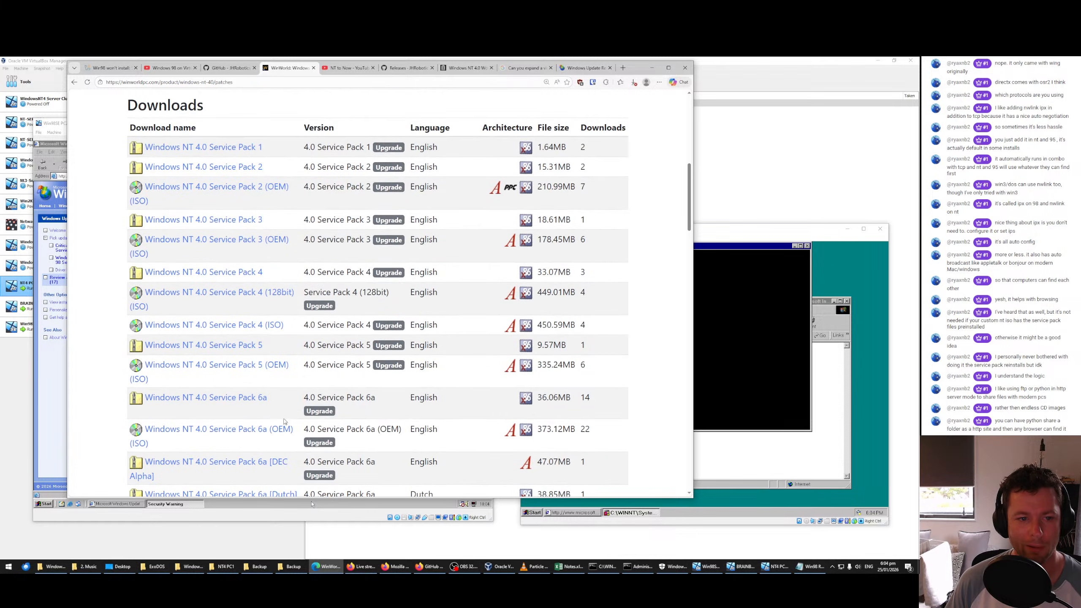
left_click(622, 68)
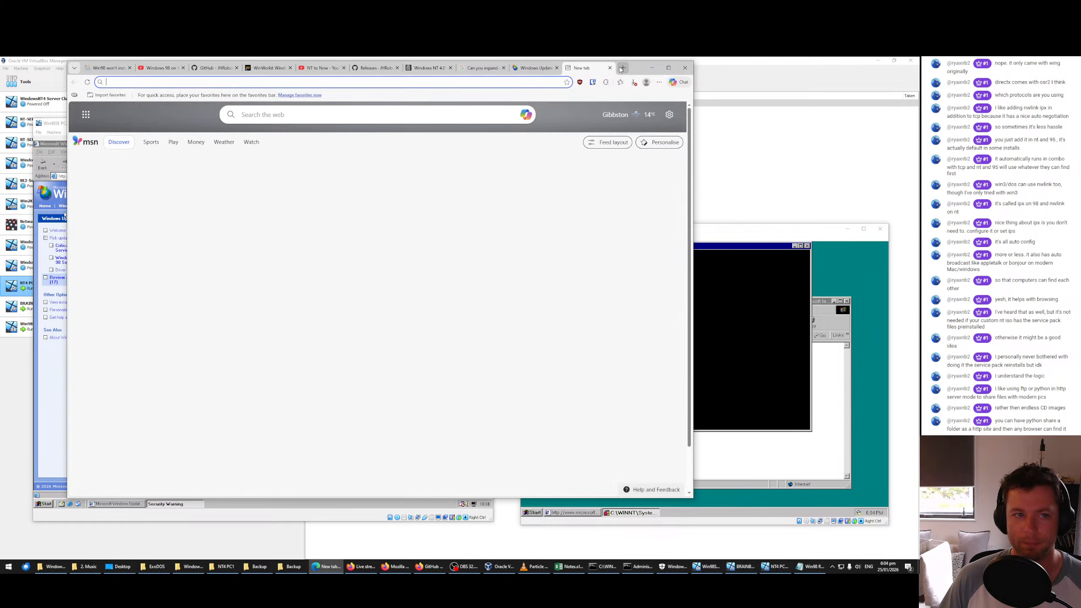
Go to google.com in the browser.
type("google.do")
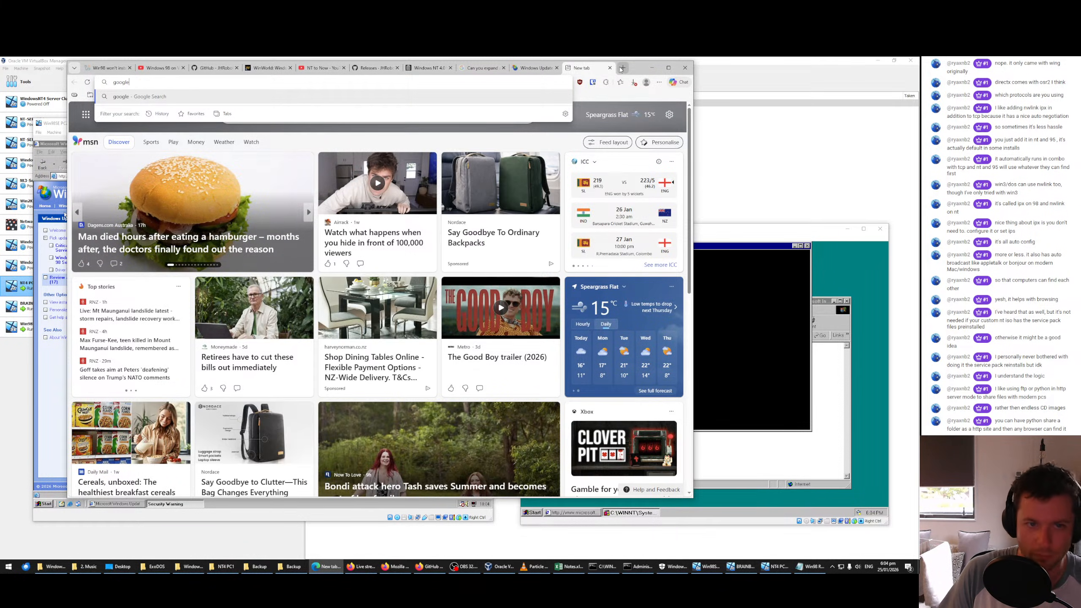
key("BackSpace")
key("BackSpace")
type("c")
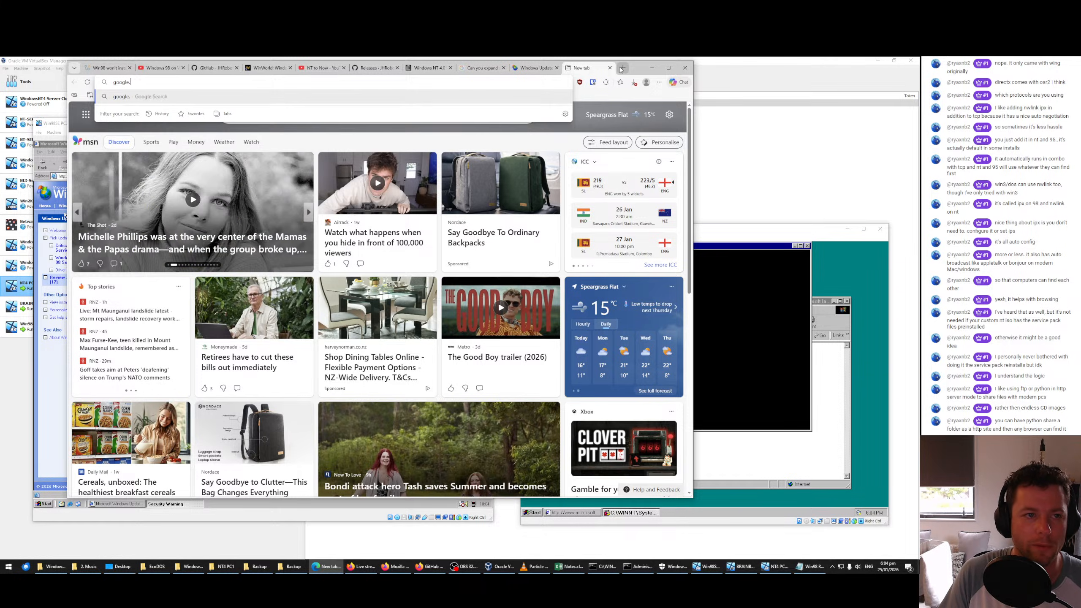
type("om")
key("Return")
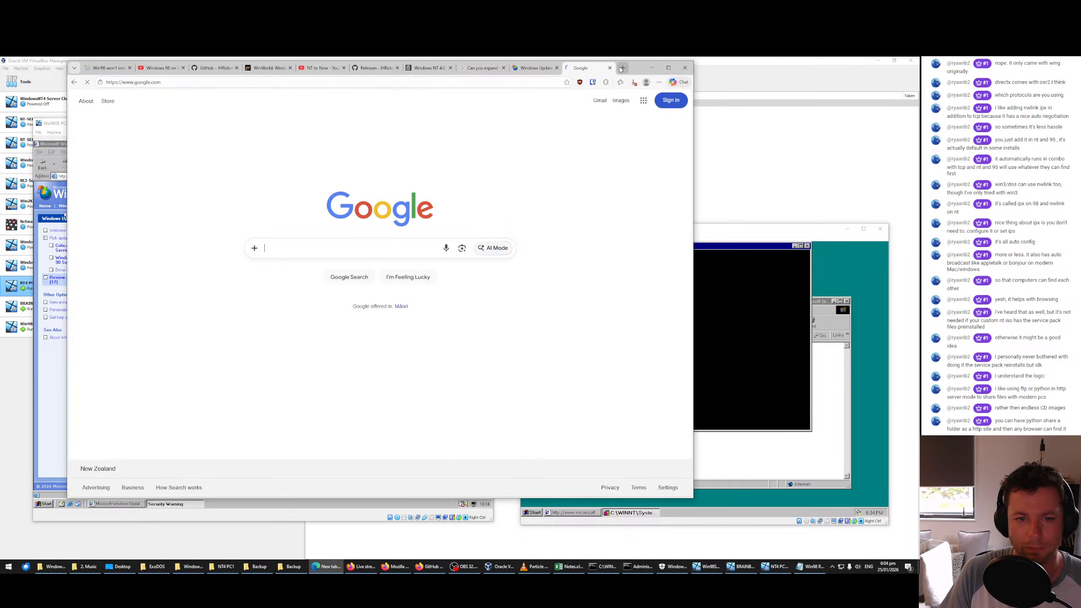
Search 'windows nt 4.0 sp6a high encryption download', then return to the WinWorld NT 4.0 patches list.
type("Windows NT 4")
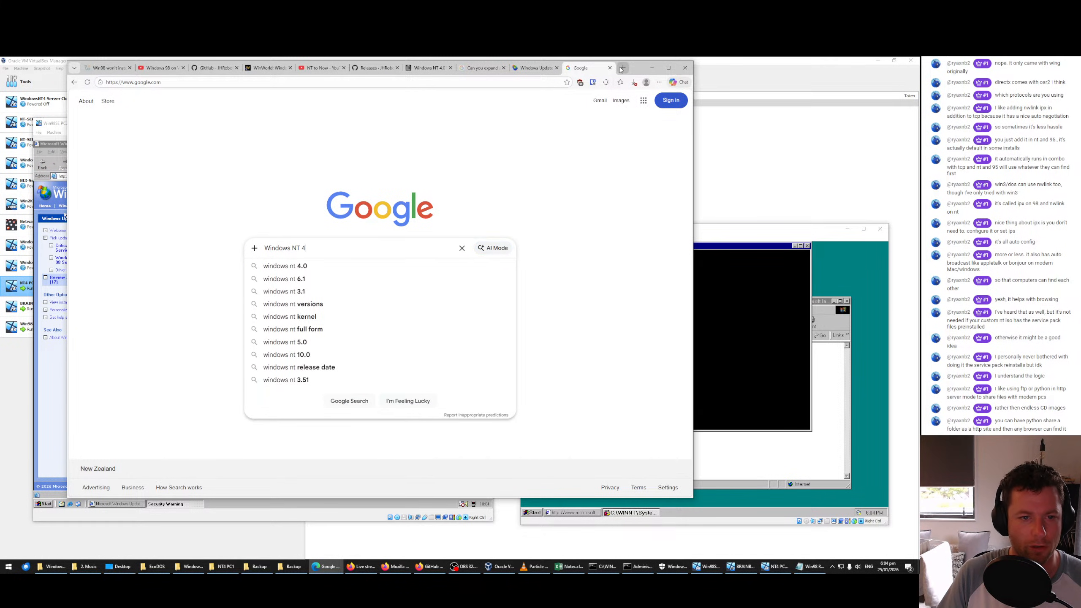
type(".0 Sp")
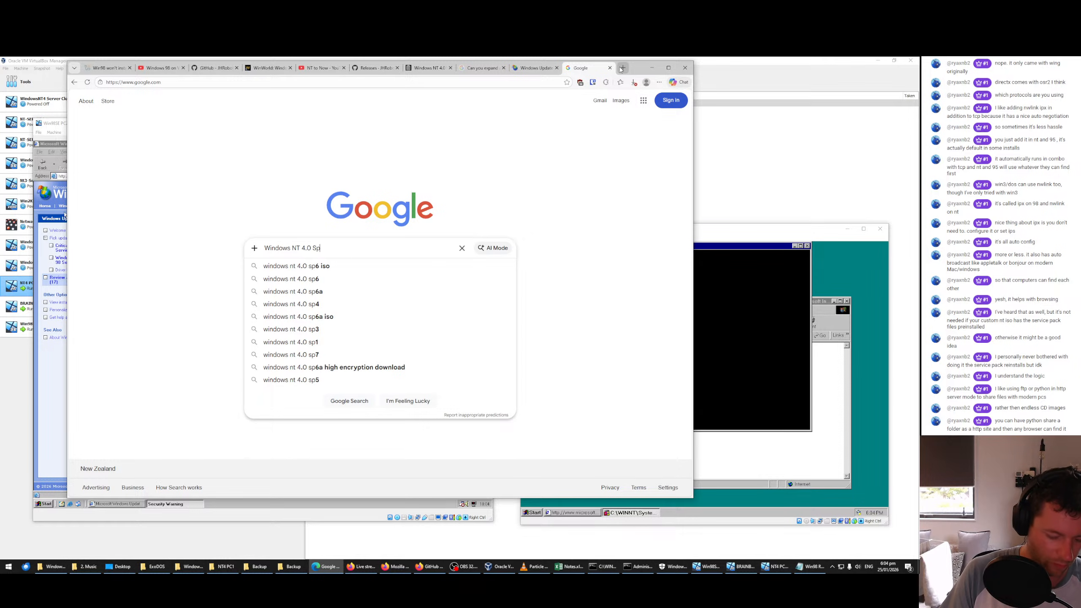
type("6 High ")
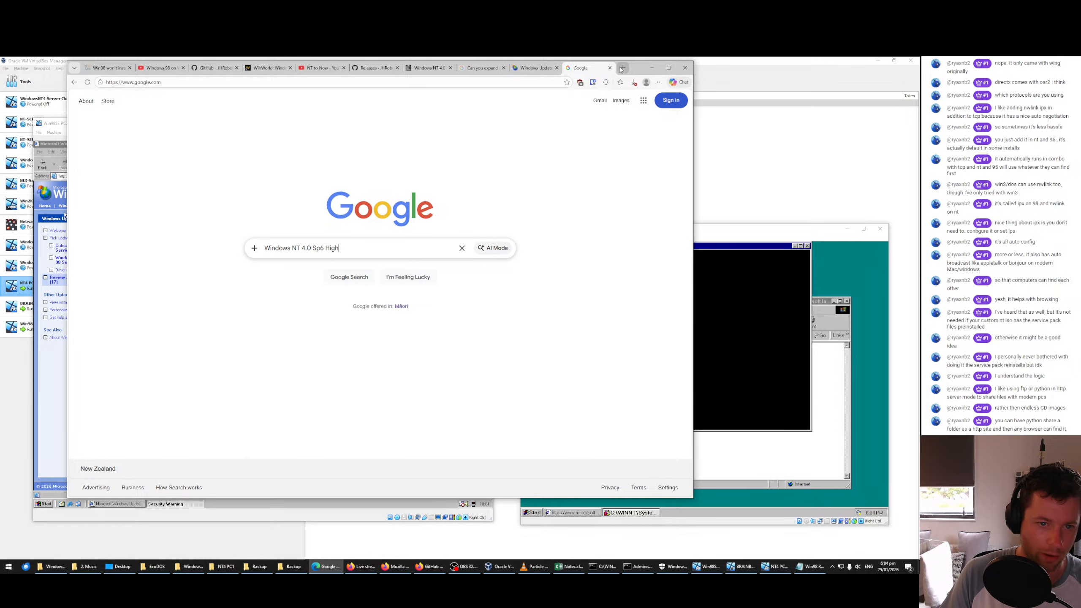
type("Encr")
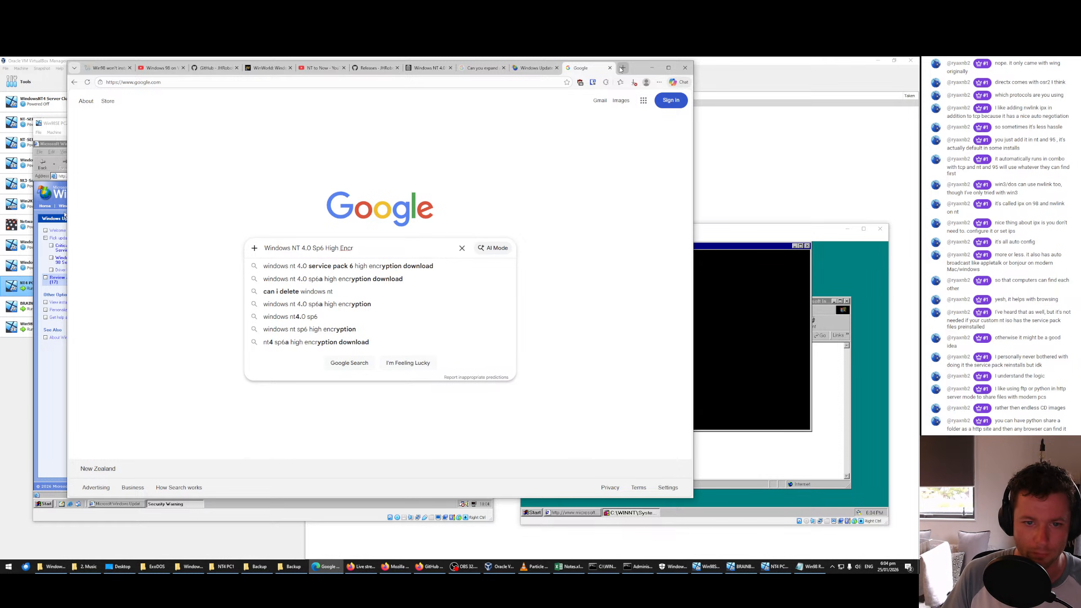
key("Down")
key("Down")
key("Return")
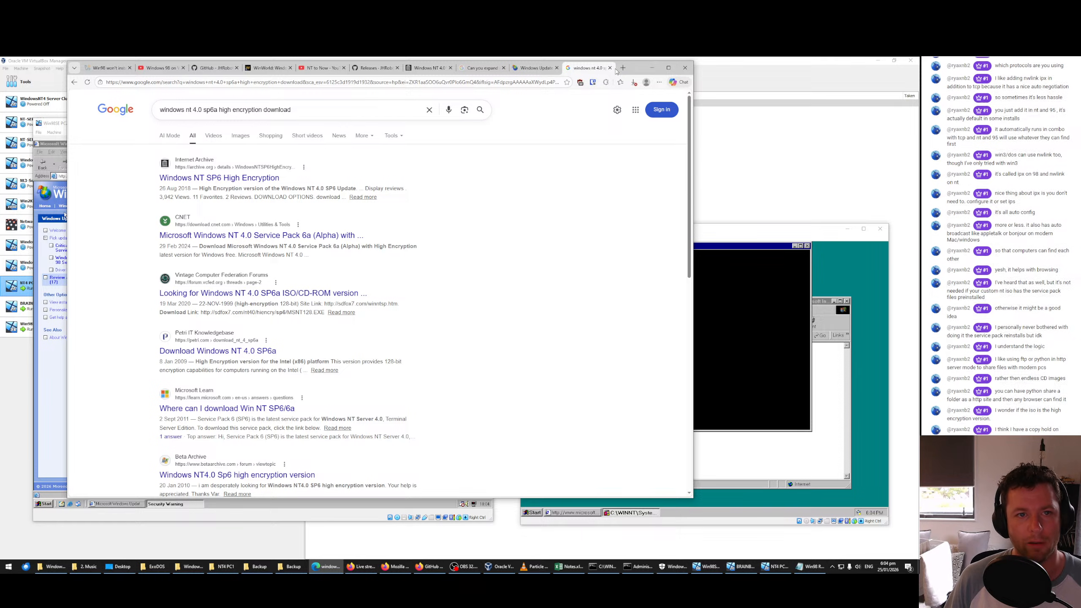
left_click(259, 69)
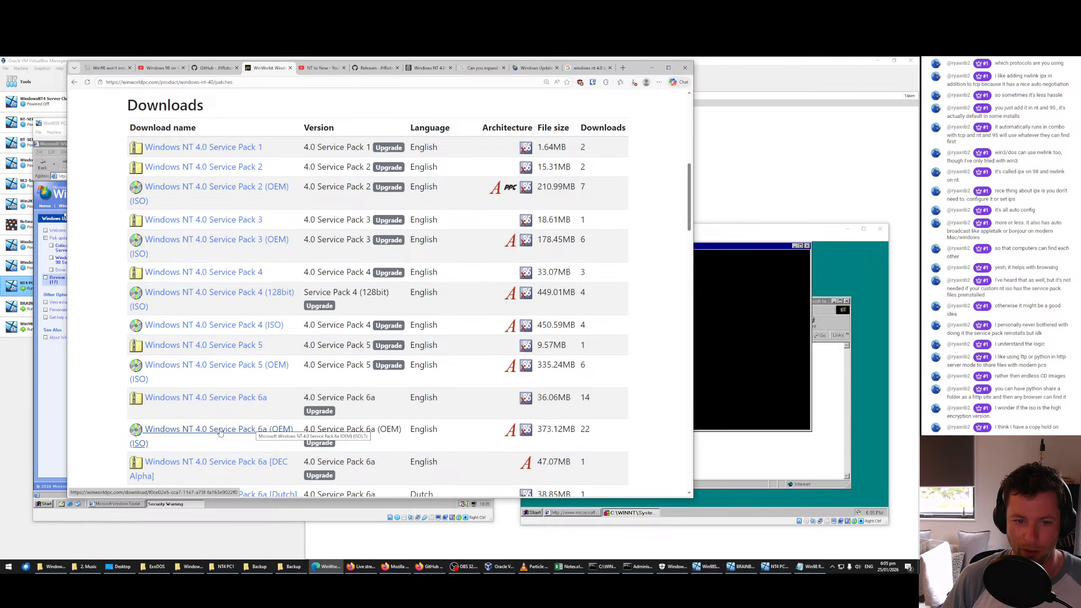
Open WinWorld's Windows NT 4.0 Service Pack 6a (OEM) (ISO) page and start the Server 1 download.
scroll(221, 430, "down", 1)
scroll(247, 399, "down", 1)
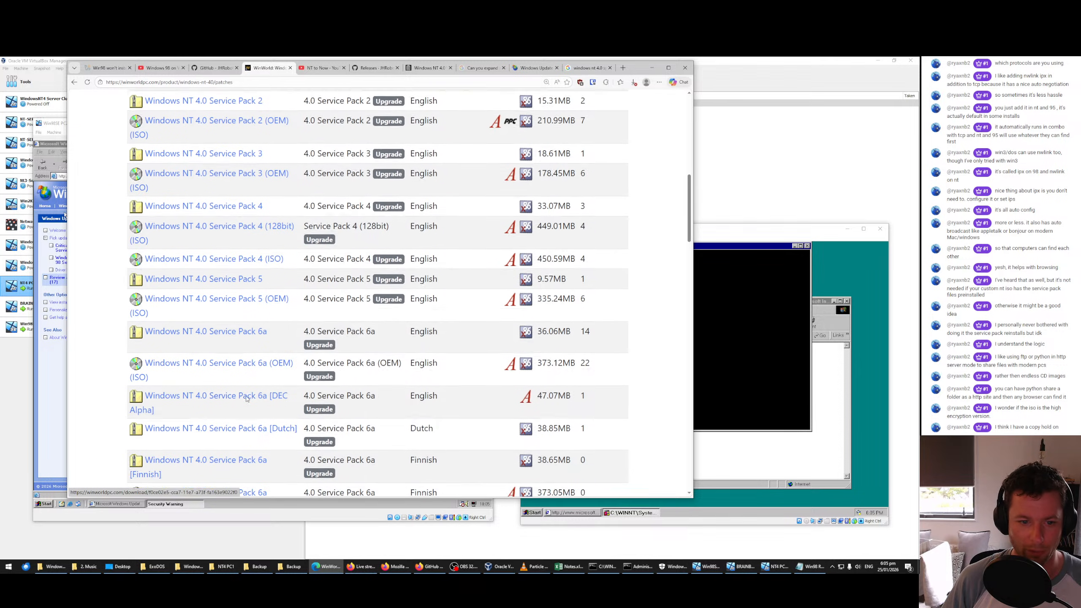
left_click(241, 364)
scroll(380, 338, "down", 4)
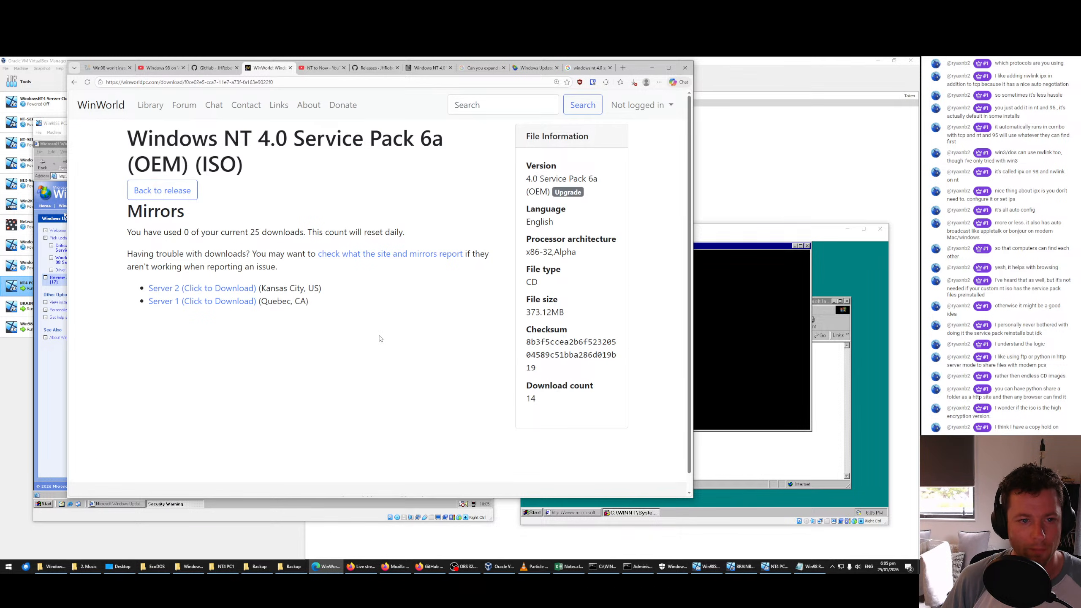
key("alt+Left")
scroll(360, 337, "down", 3)
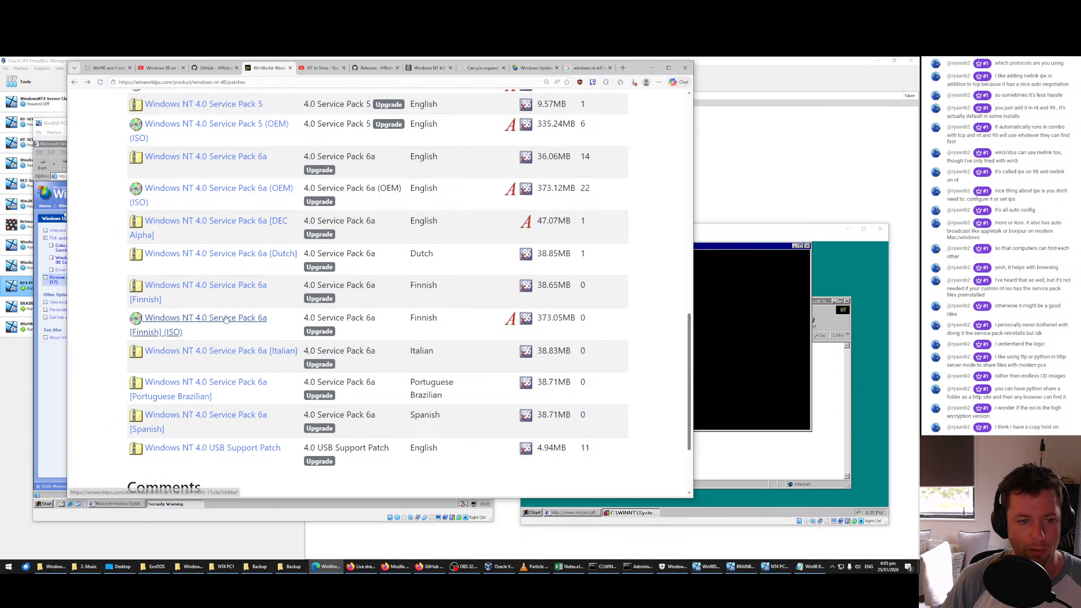
left_click(216, 190)
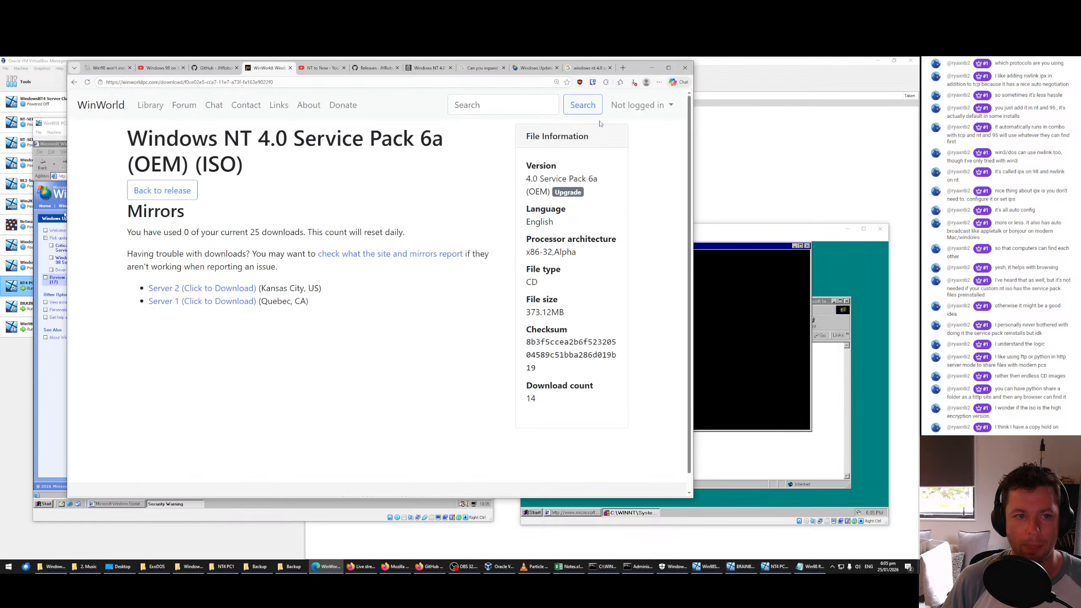
left_click(205, 301)
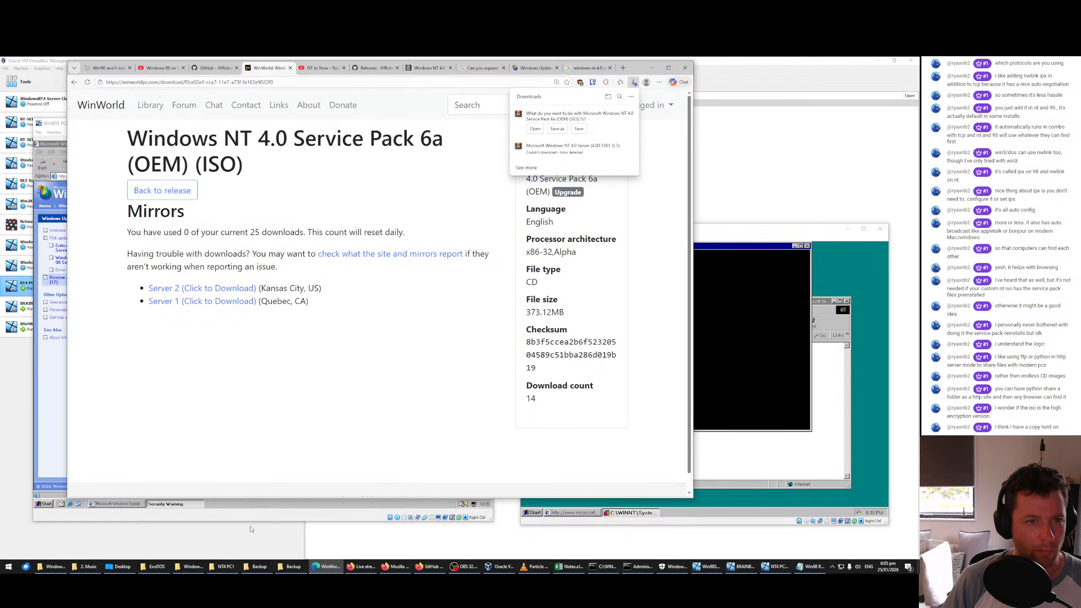
Save the SP6a (OEM) ISO into the NT4 Patches folder, then return to the Google results.
left_click(556, 129)
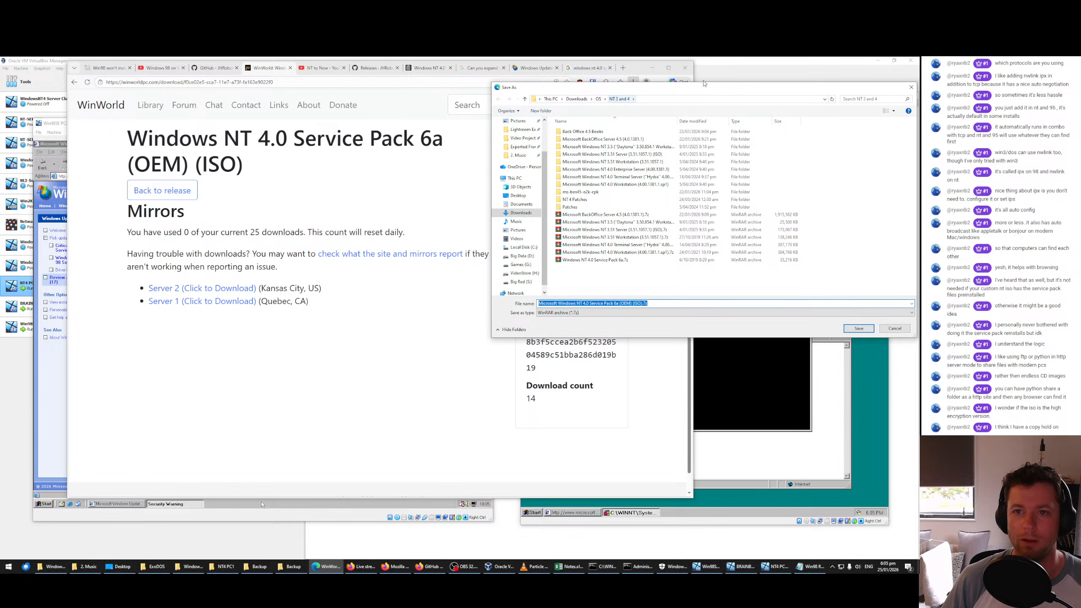
double_click(575, 200)
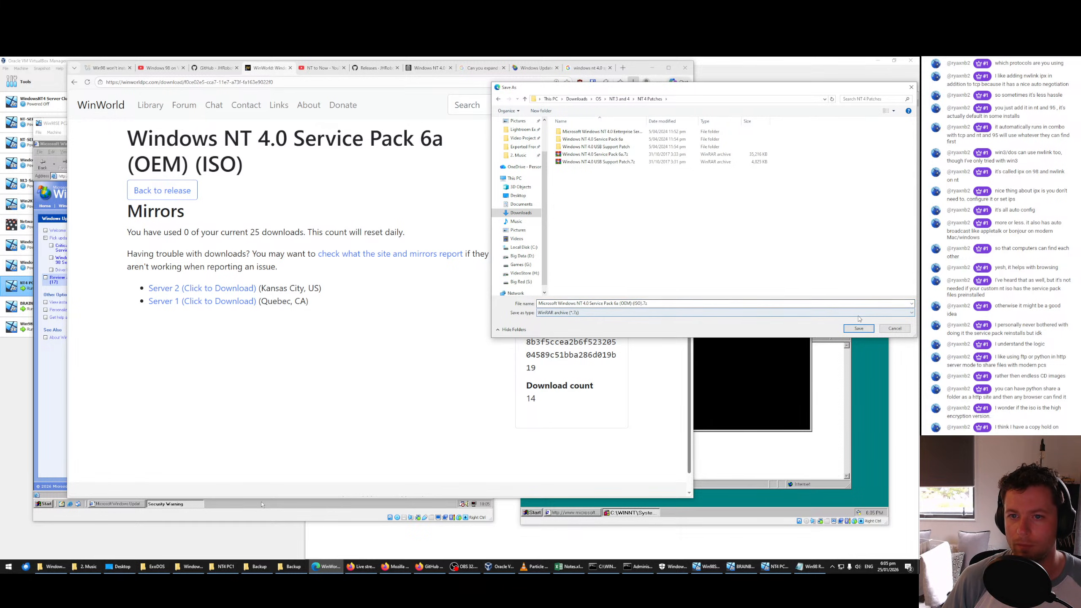
left_click(608, 140)
double_click(608, 140)
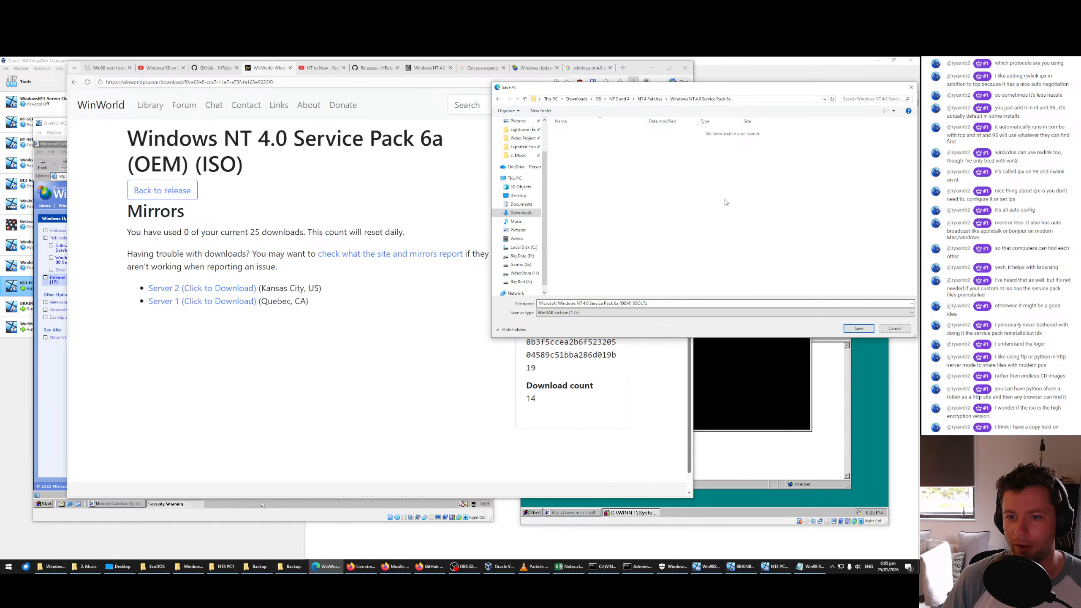
key("alt+Left")
left_click(852, 331)
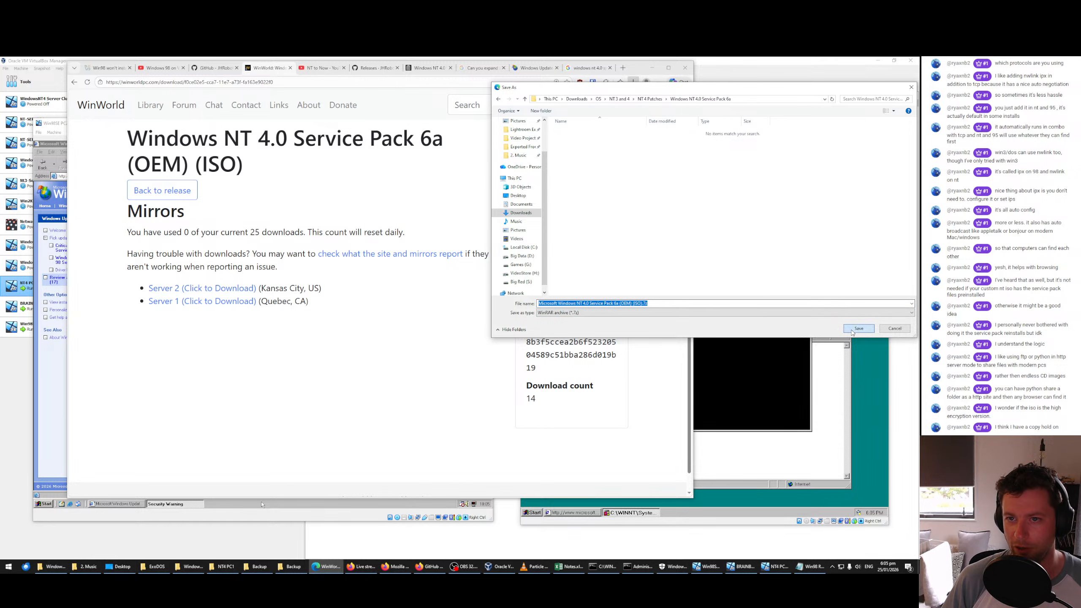
key("alt+Left")
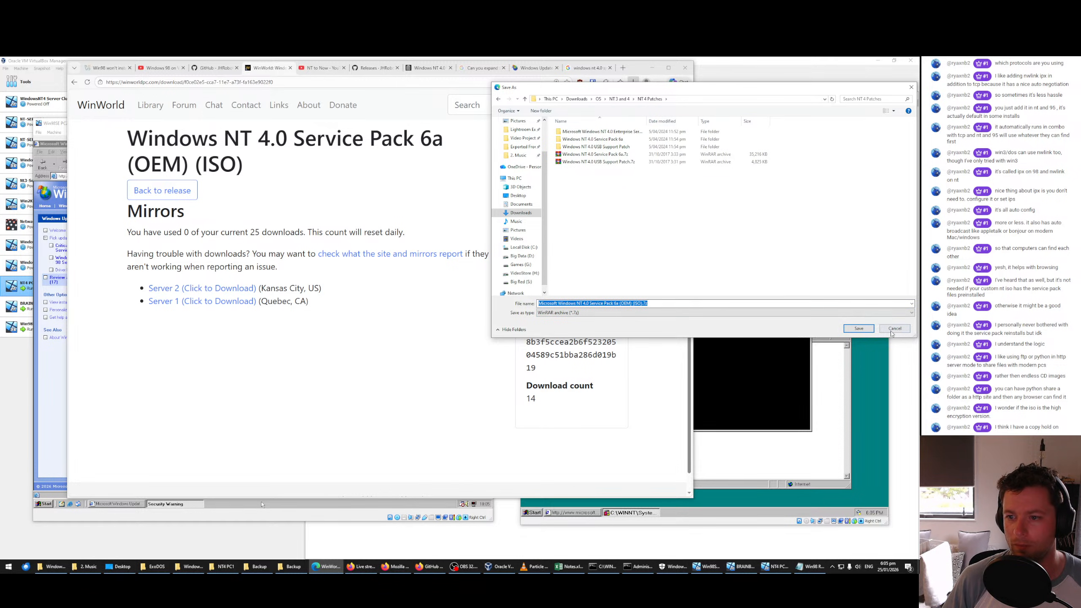
left_click(859, 328)
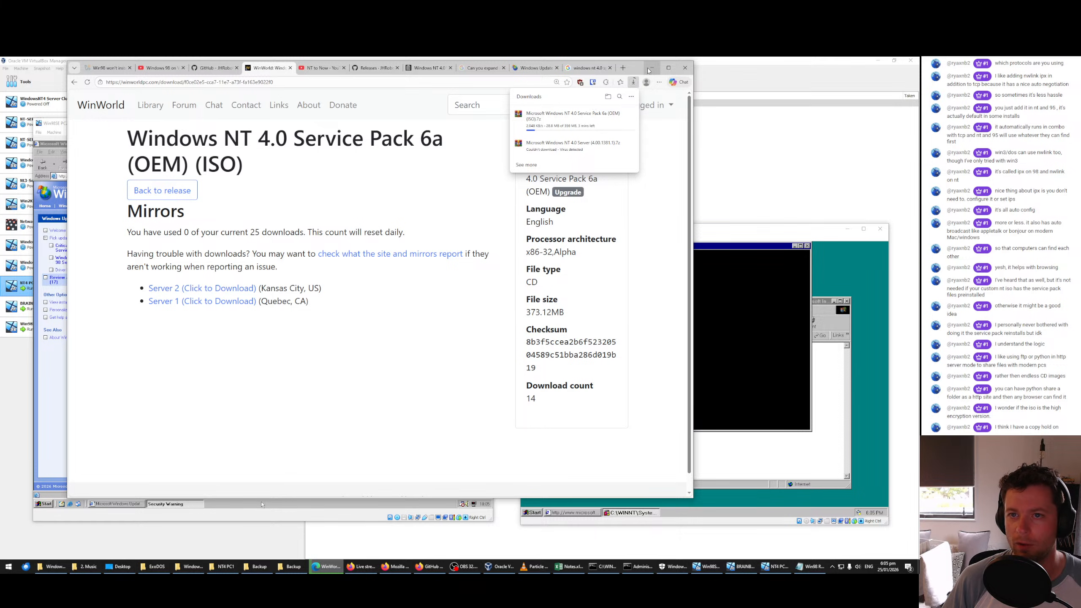
left_click(587, 68)
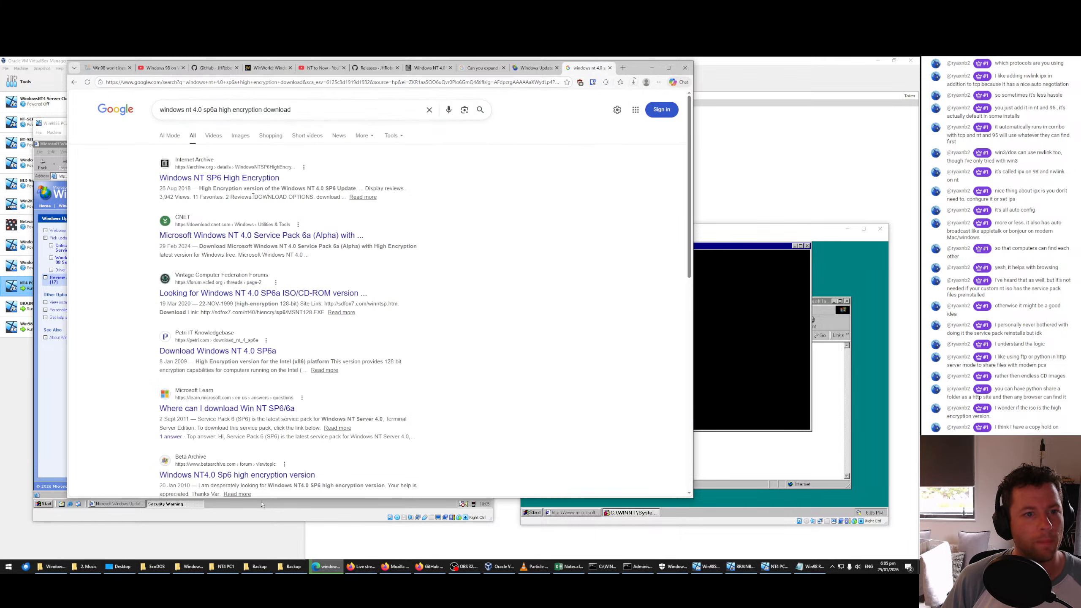
Save the Internet Archive's Windows NT SP6 High Encryption ISO image into the patches folder, then minimise the browser.
left_click(203, 179)
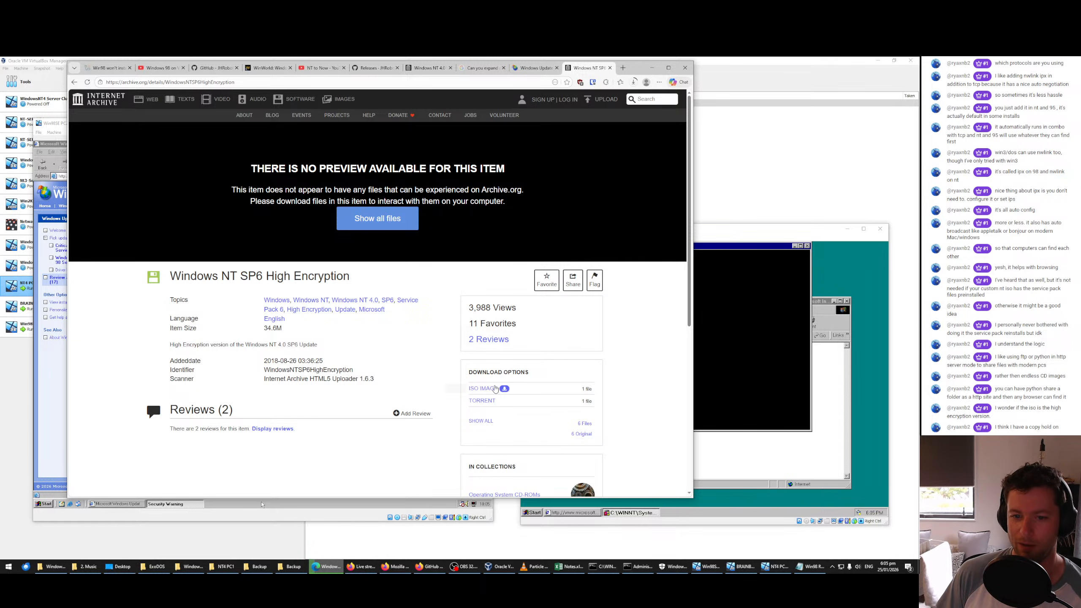
left_click(483, 388)
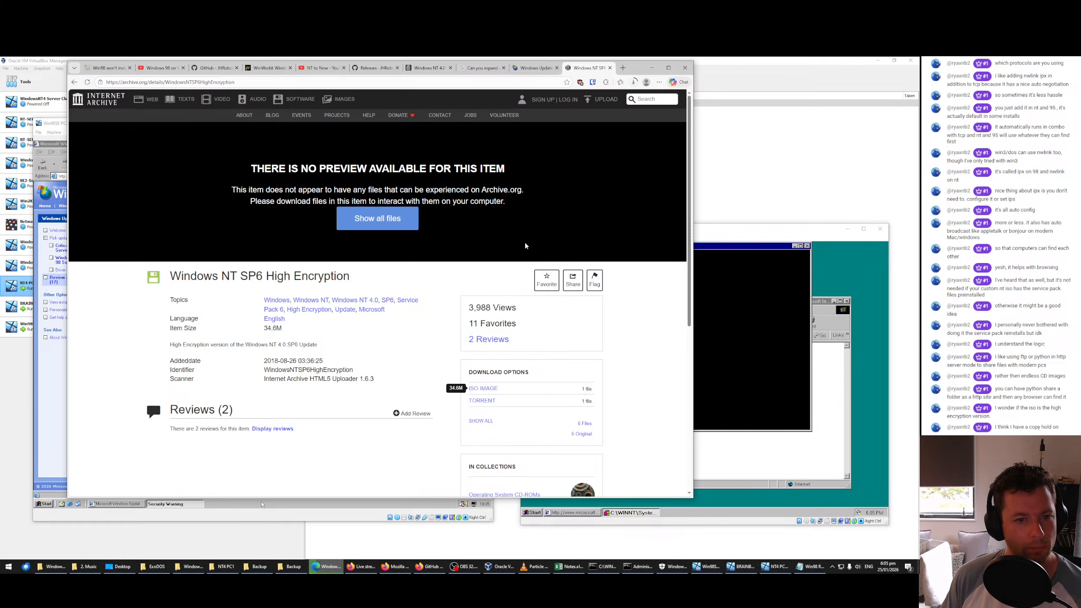
left_click(555, 128)
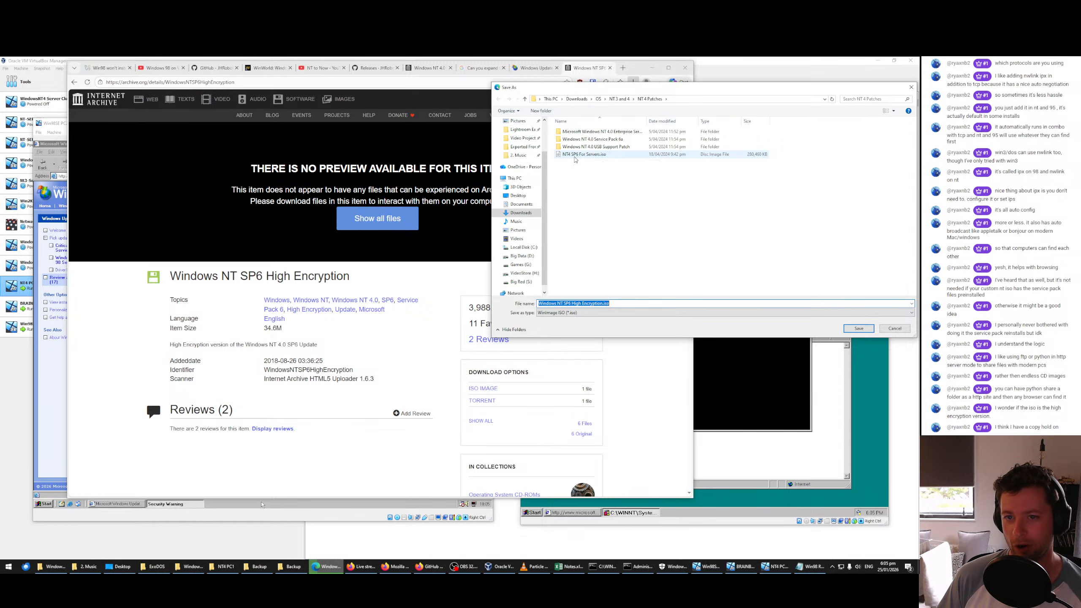
left_click(865, 330)
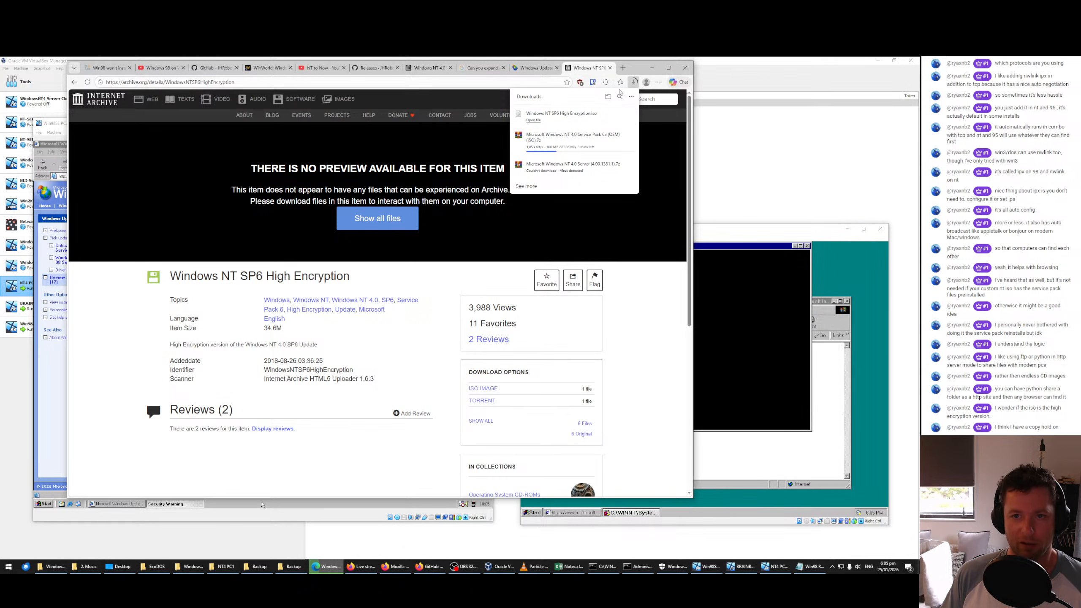
left_click(652, 67)
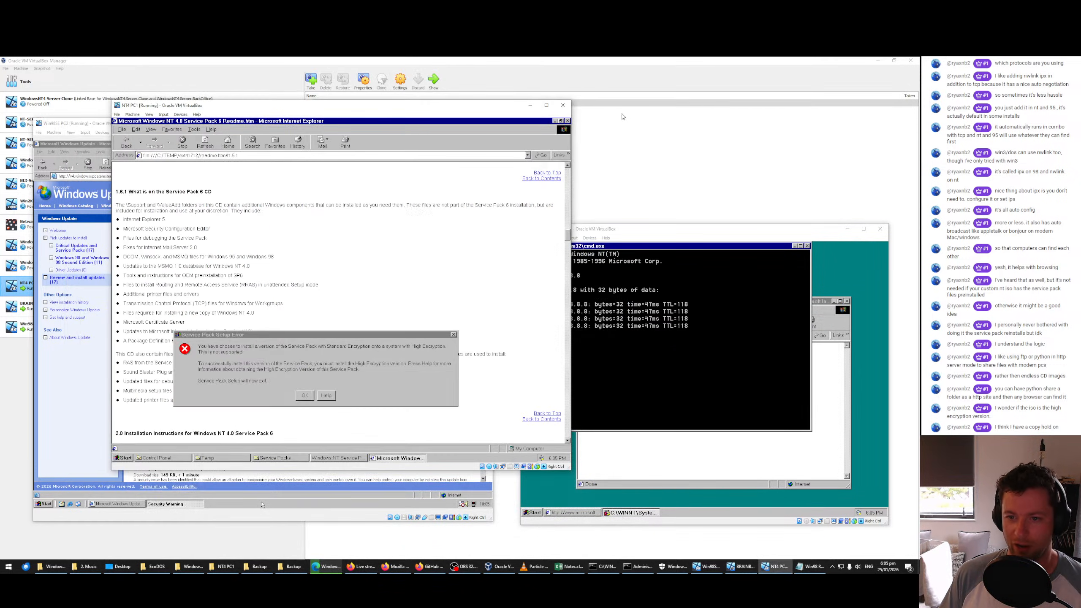
Dismiss both Service Pack 6 error messages, then pick Devices > Optical Drives > Choose/Create a disk image.
left_click(305, 395)
left_click(341, 306)
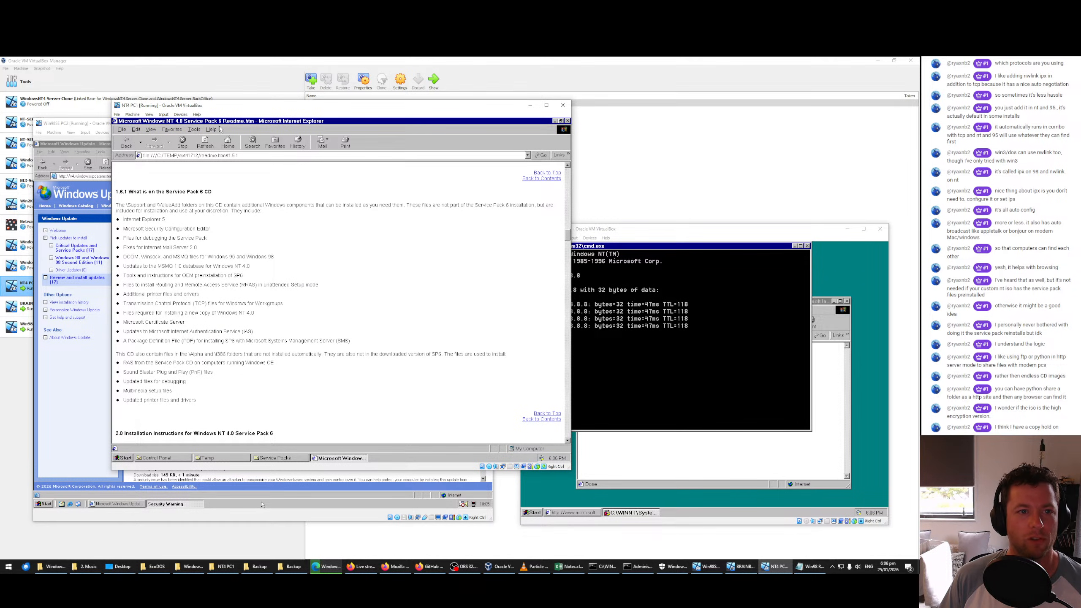
left_click(180, 114)
mouse_move(184, 123)
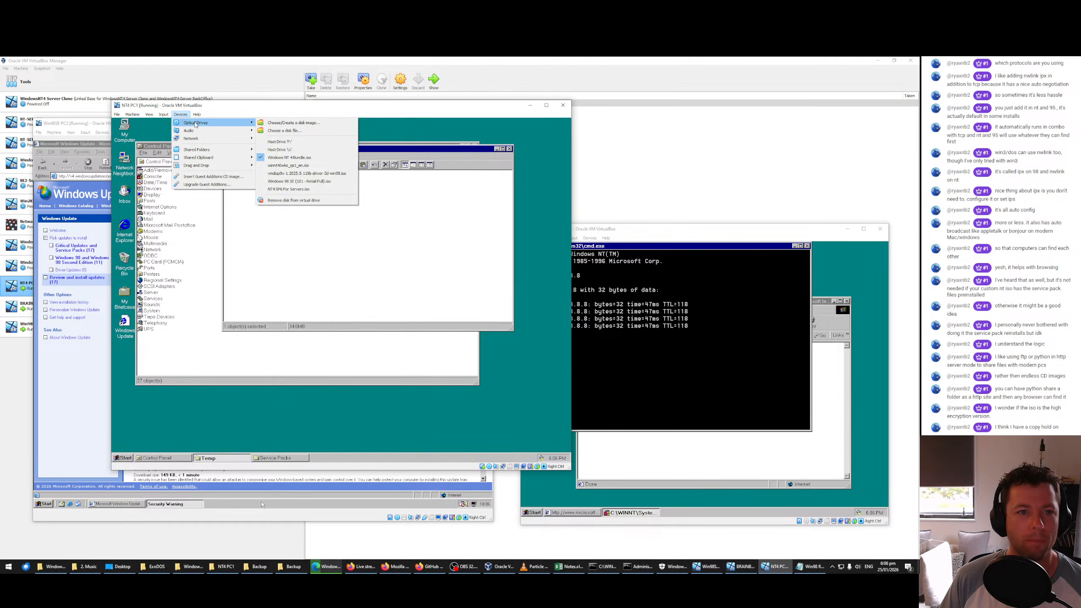
left_click(281, 123)
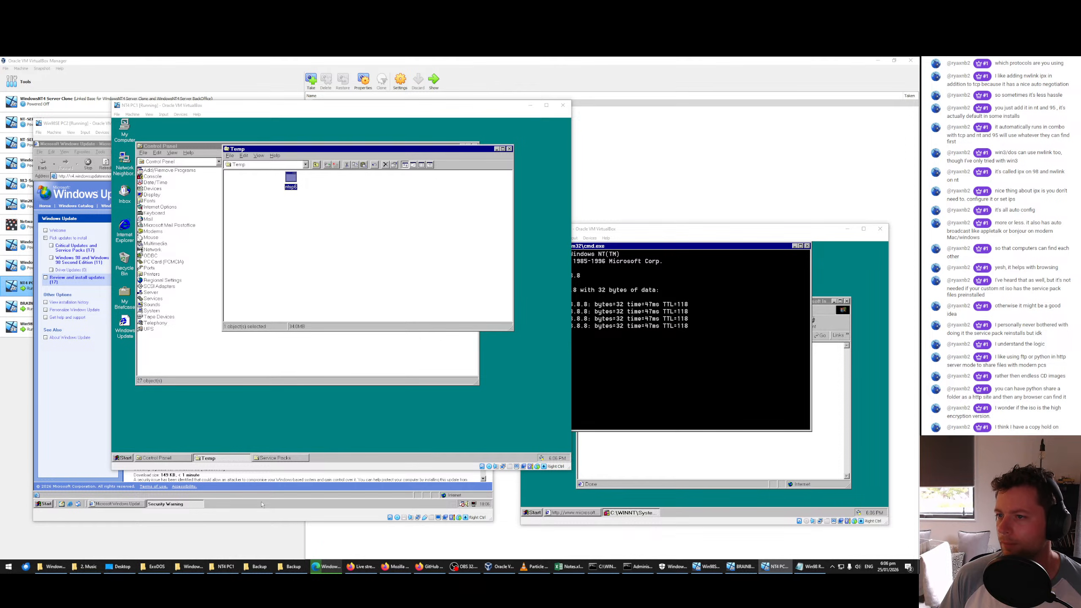
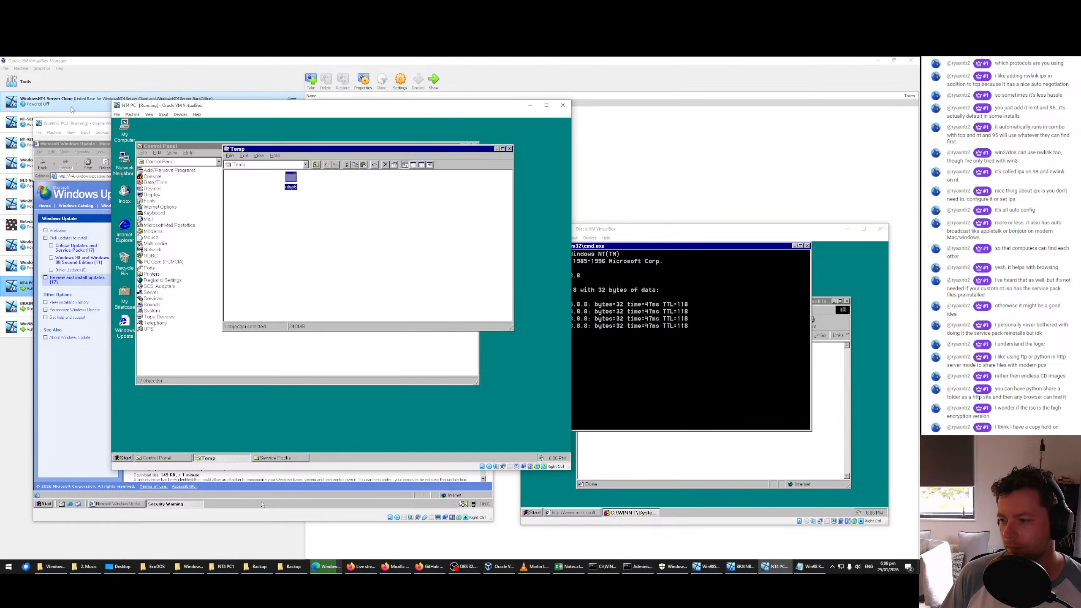
Dismiss the inaccessible Service Packs folder error and delete the old ntsp6 file from Temp.
left_click(293, 216)
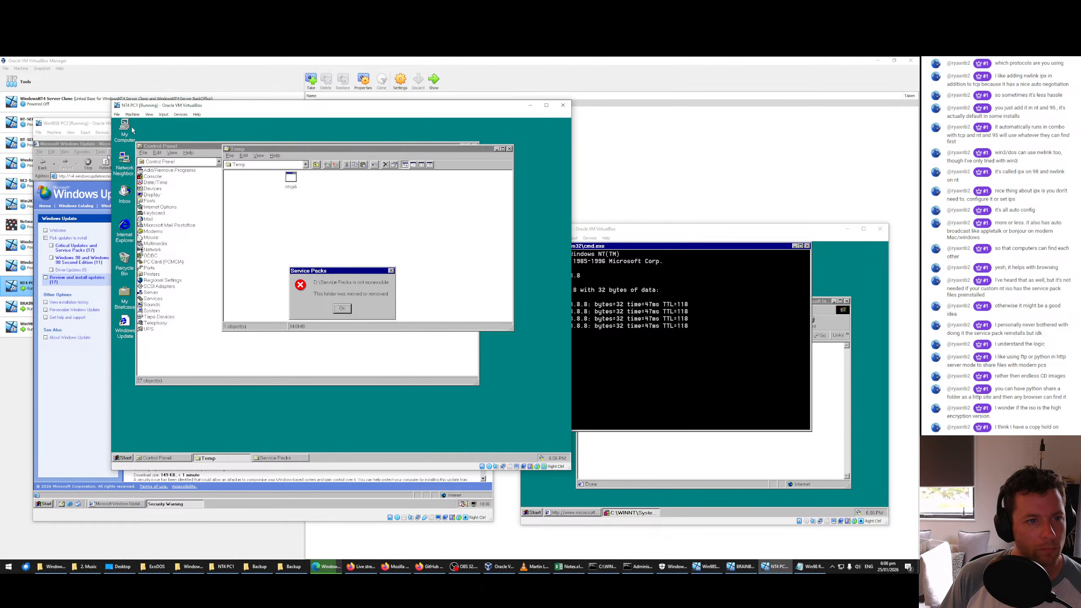
left_click(342, 308)
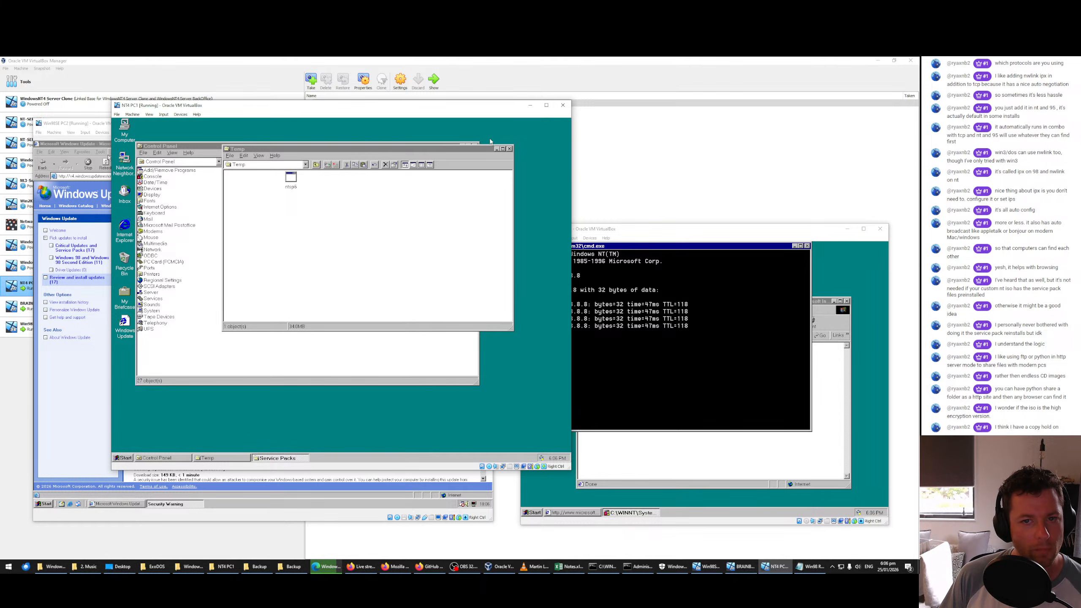
left_click_drag(439, 246, 226, 166)
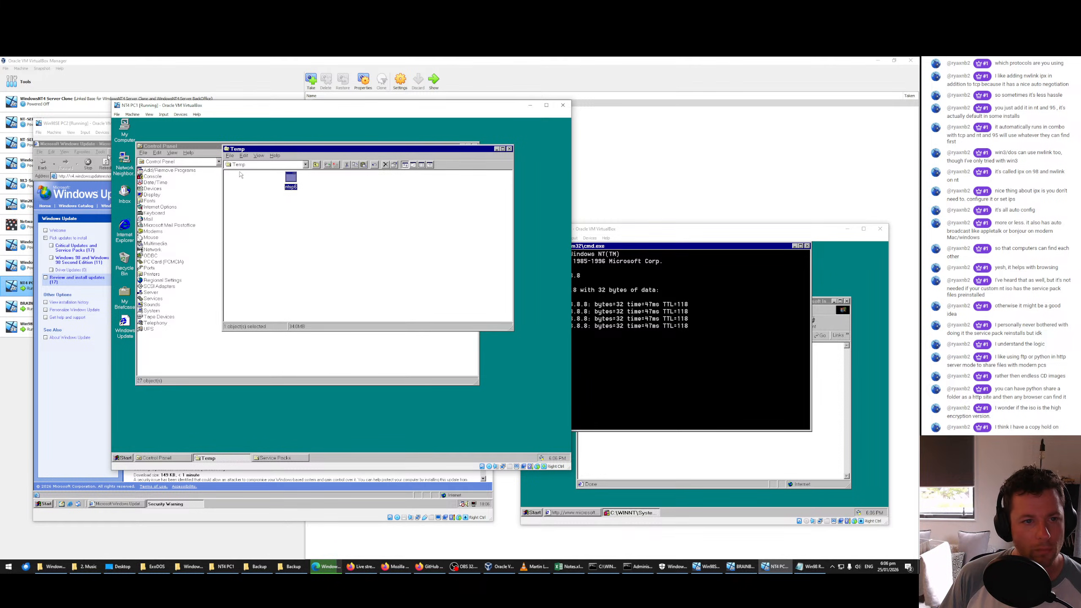
key("Delete")
key("Return")
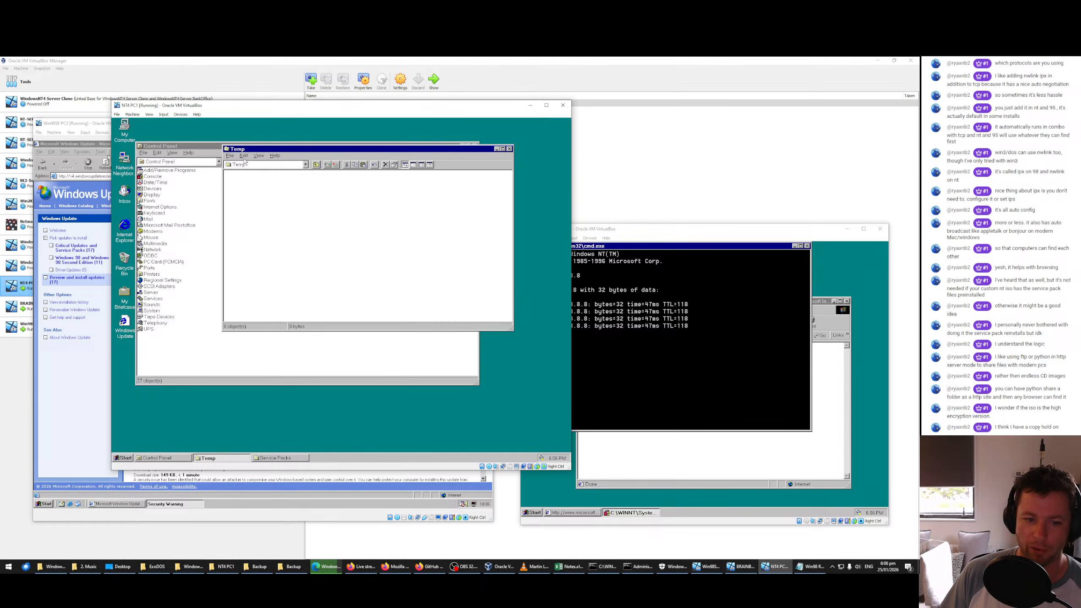
Copy Msnt128 from the high-encryption CD drive into Temp and launch it.
left_click(268, 457)
left_click(509, 150)
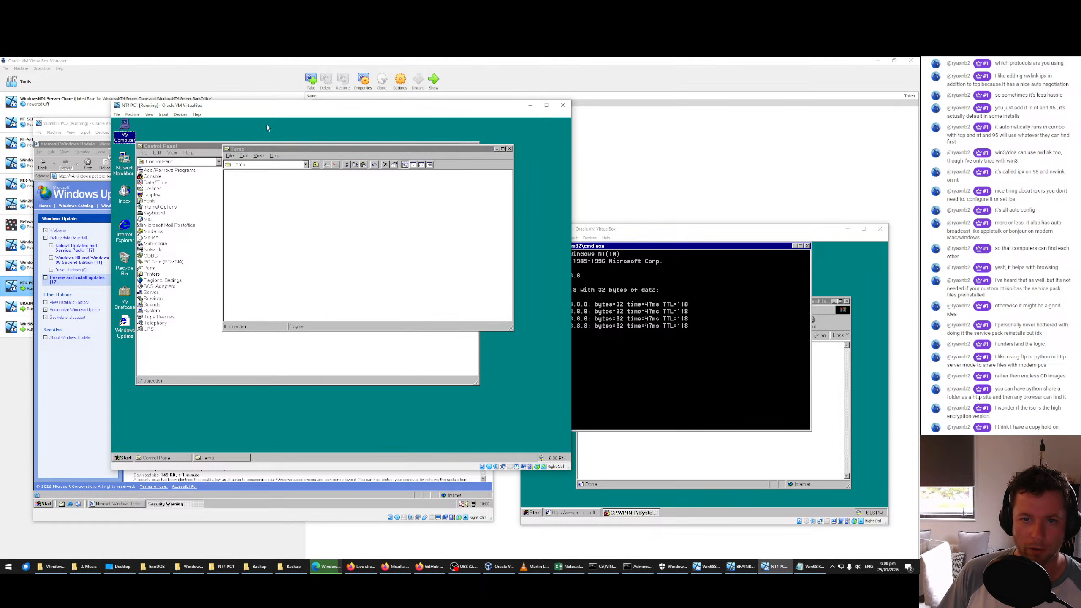
double_click(125, 127)
double_click(272, 194)
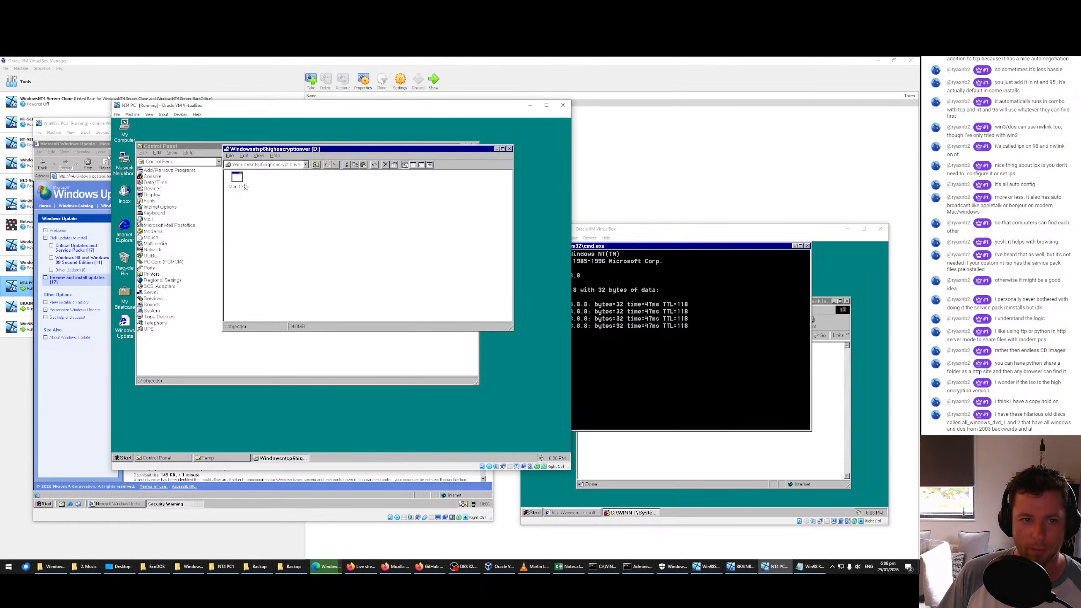
key("ctrl+a")
left_click(496, 149)
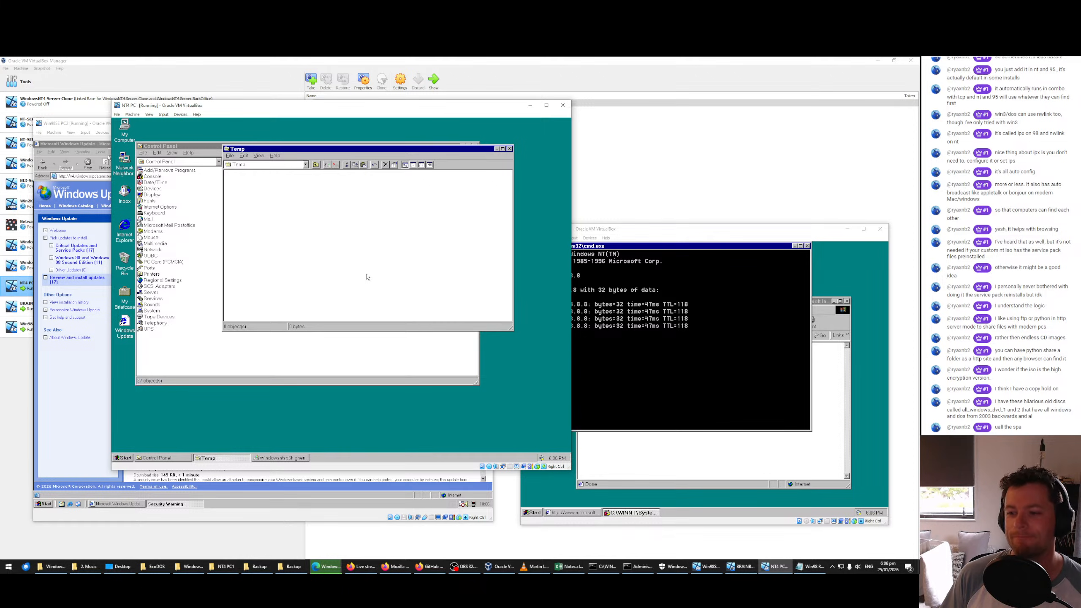
key("ctrl+v")
key("Return")
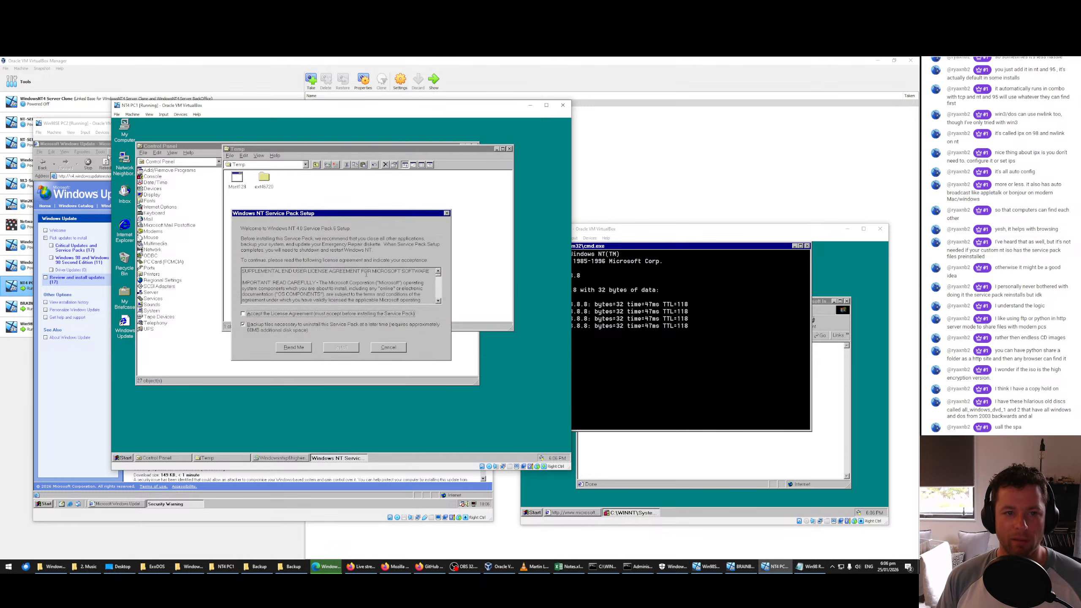
Accept the licence, turn off backup files, install the service pack and restart NT4 PC1.
left_click(255, 313)
left_click(244, 325)
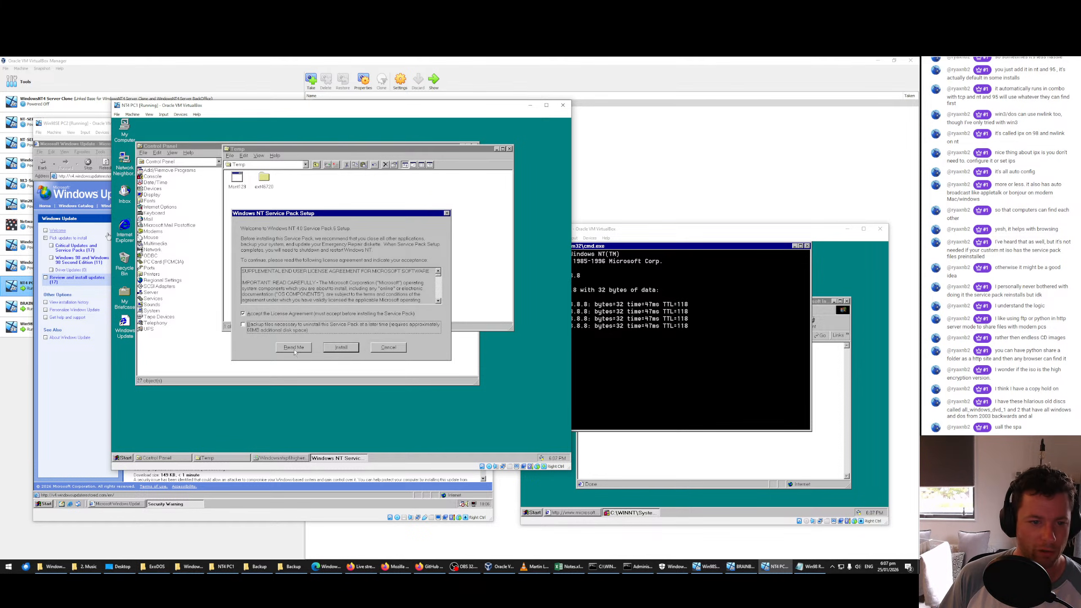
left_click(344, 350)
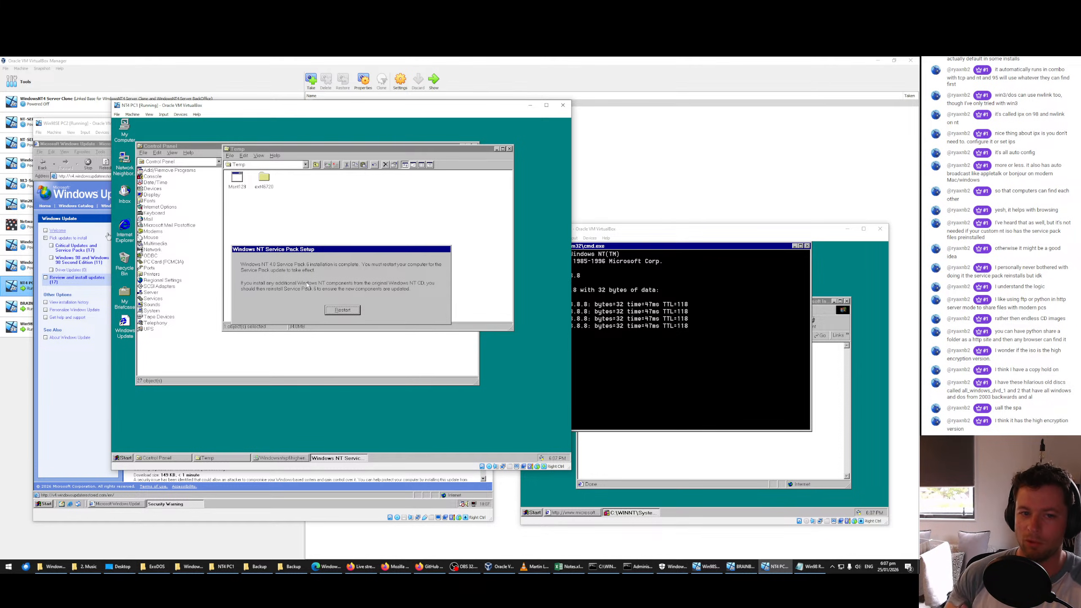
key("Return")
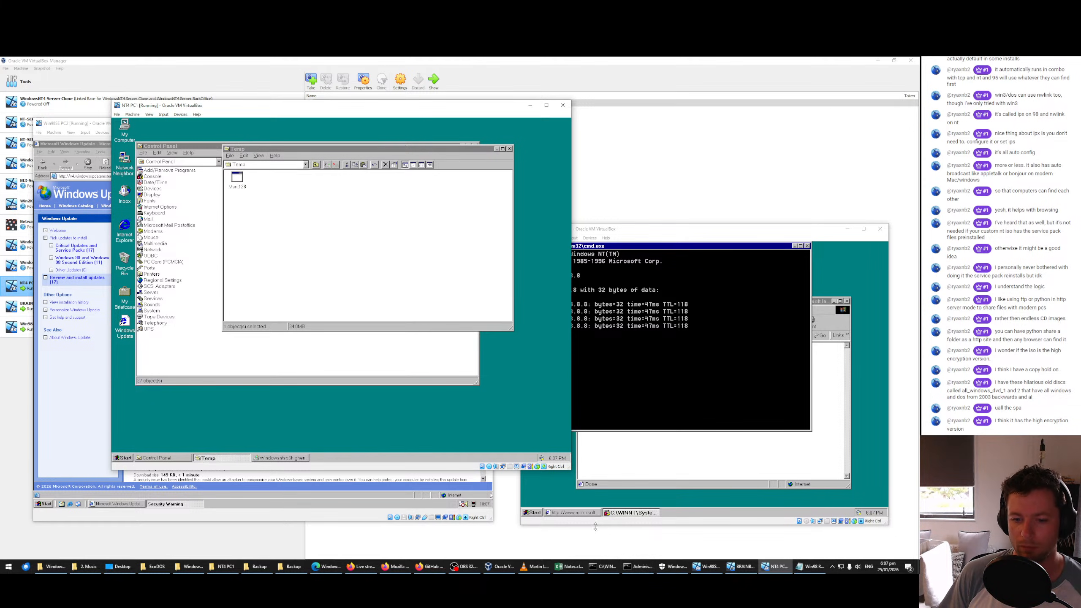
left_click(577, 513)
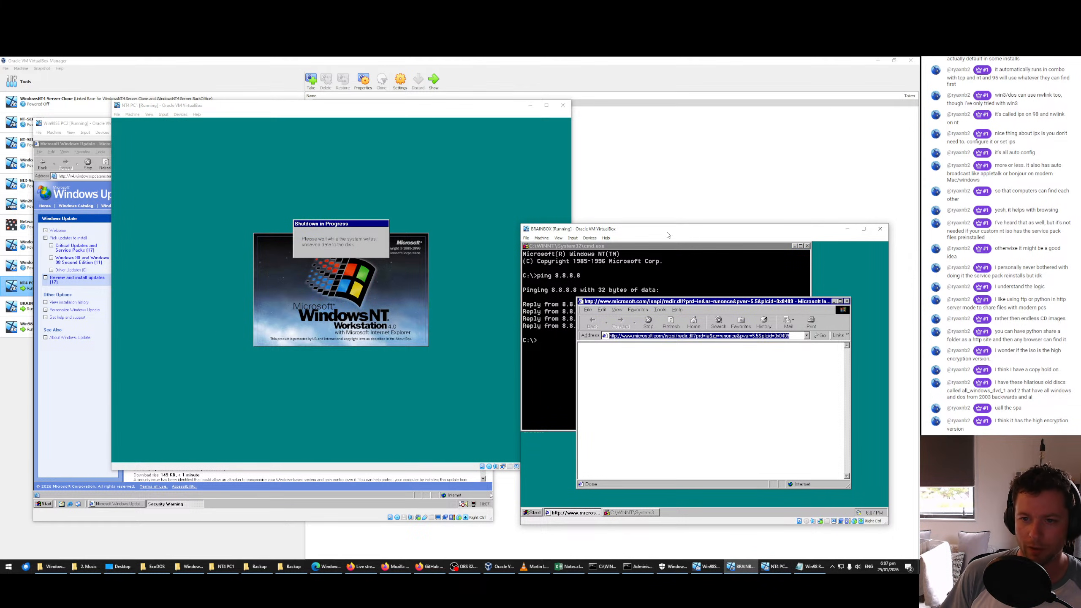
Load the Windows Update Restored site in maximised Internet Explorer on BRAINBOX.
left_click_drag(661, 234, 490, 156)
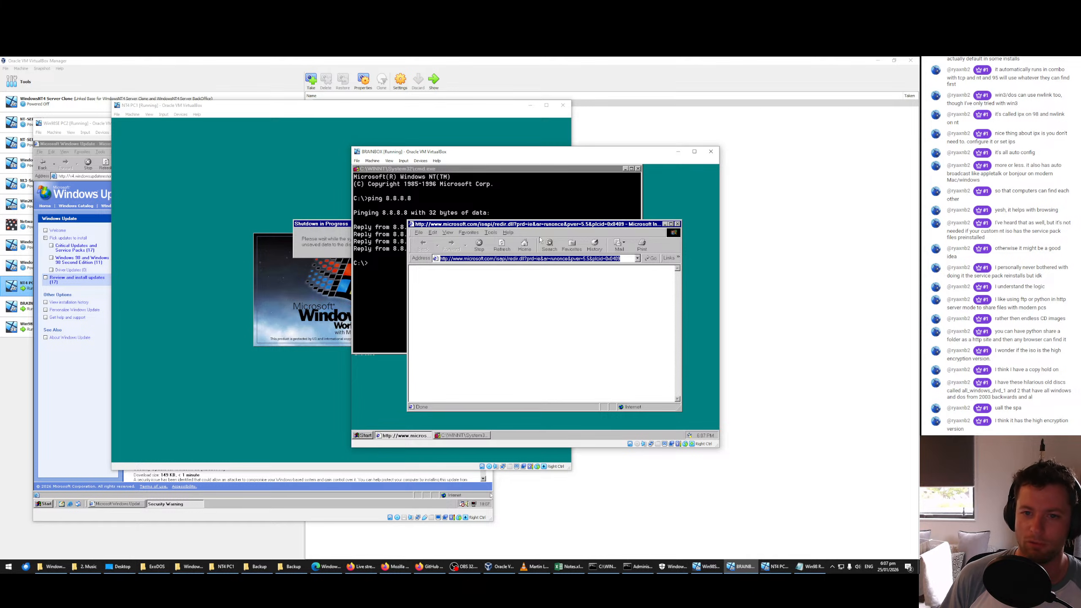
double_click(533, 224)
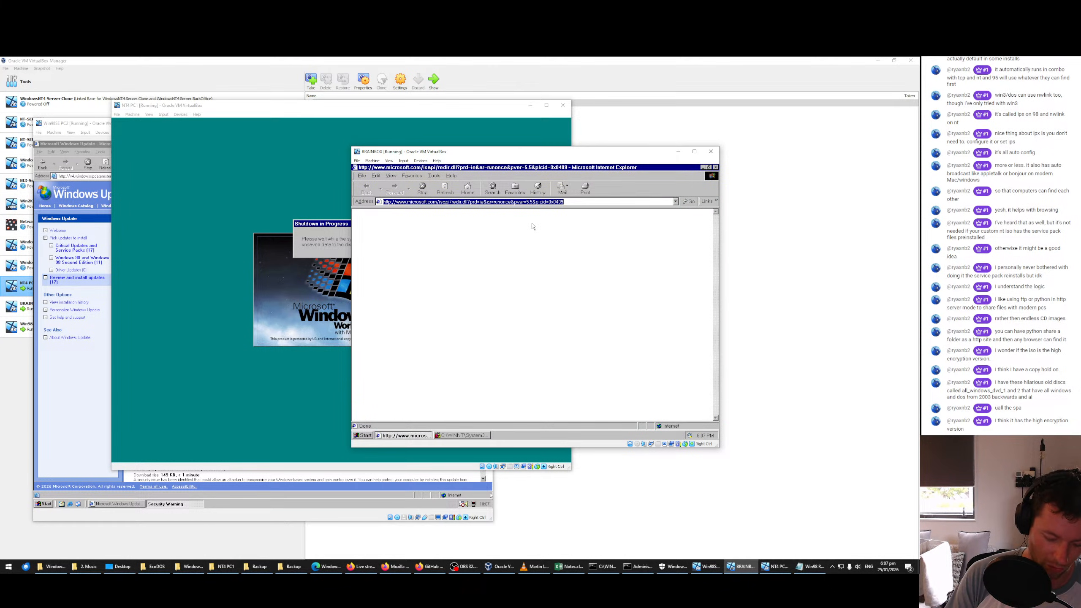
type("http://v3.windowsupdaterestore")
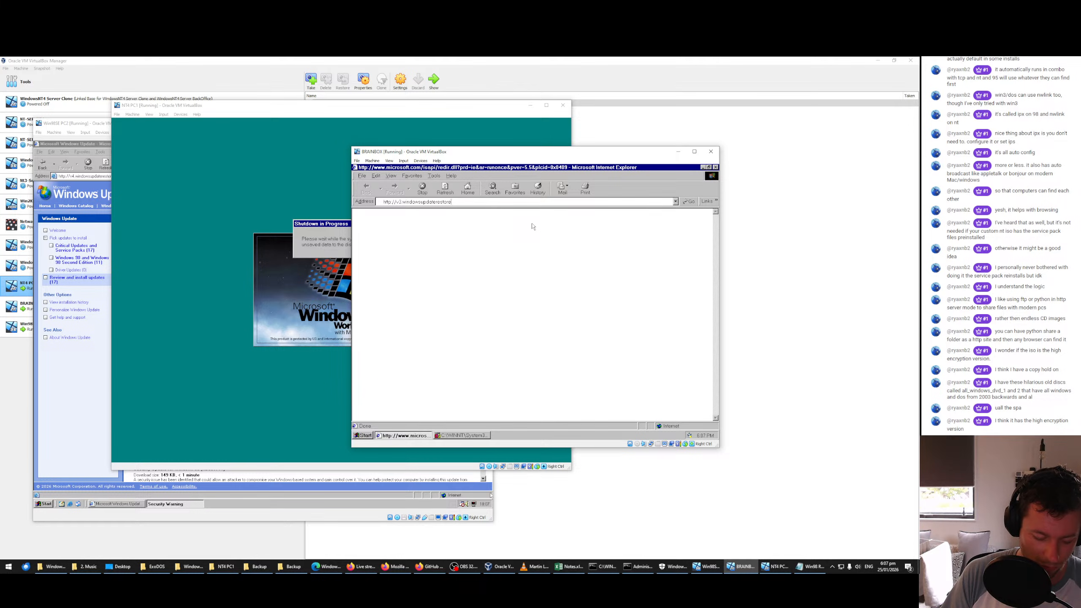
type("om")
key("Return")
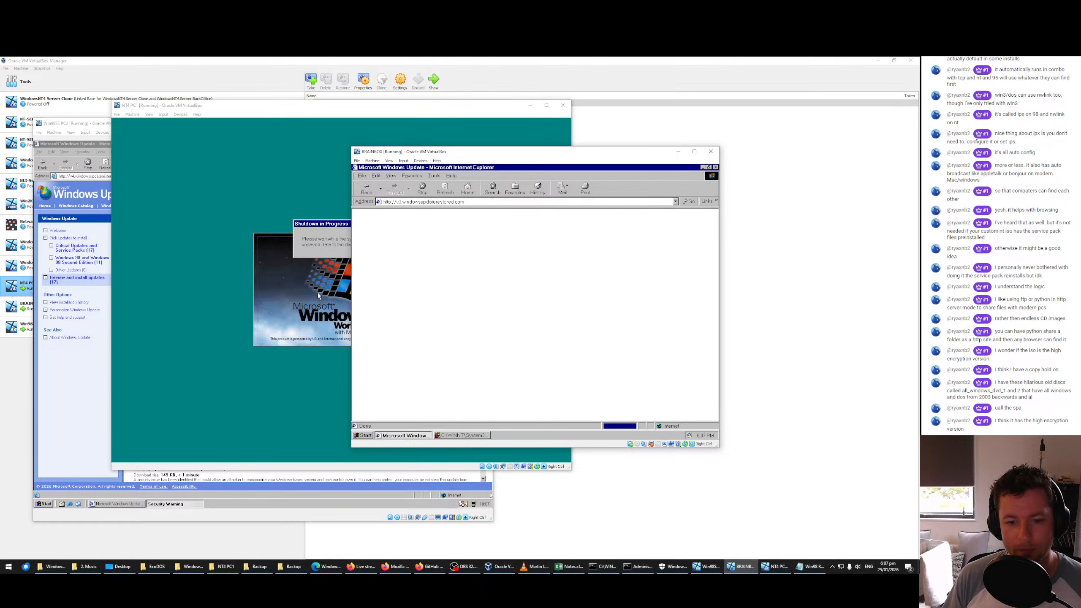
Accept Win98 PC2's security warning and let it restart after its updates.
left_click(706, 567)
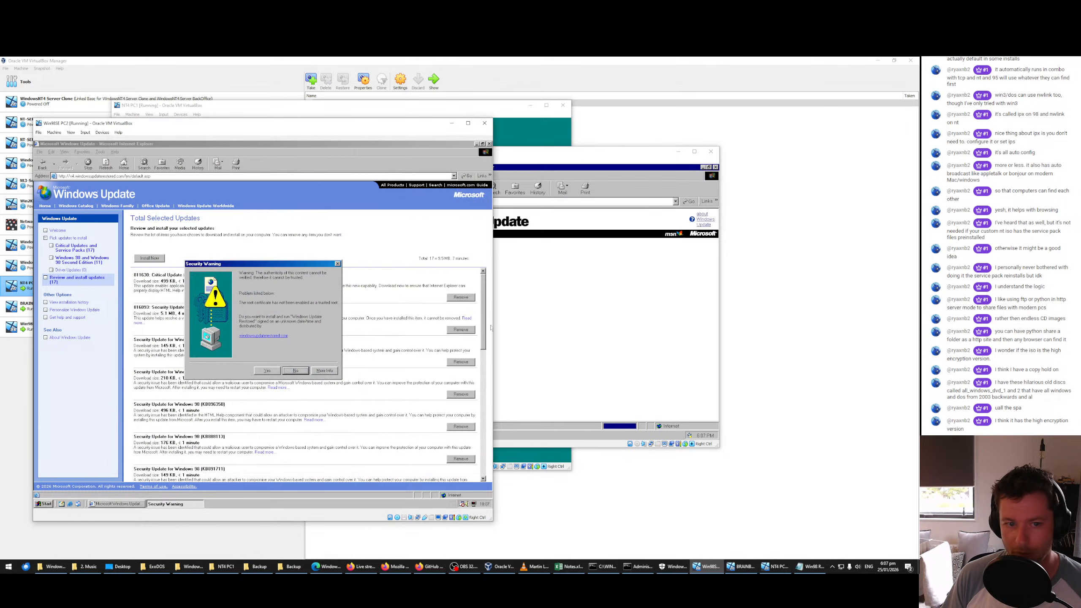
left_click(272, 370)
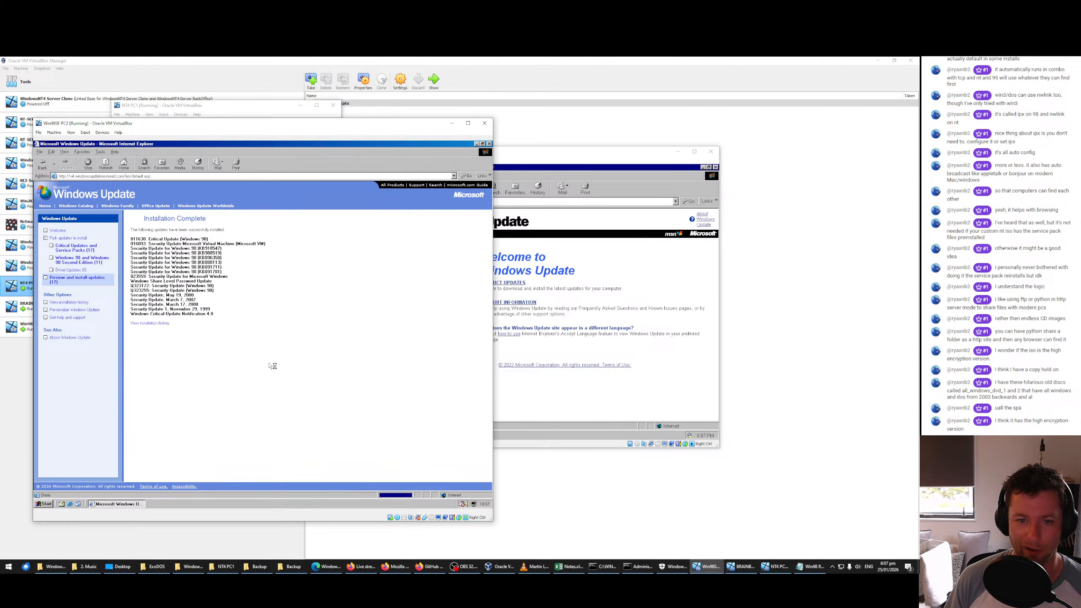
left_click(250, 343)
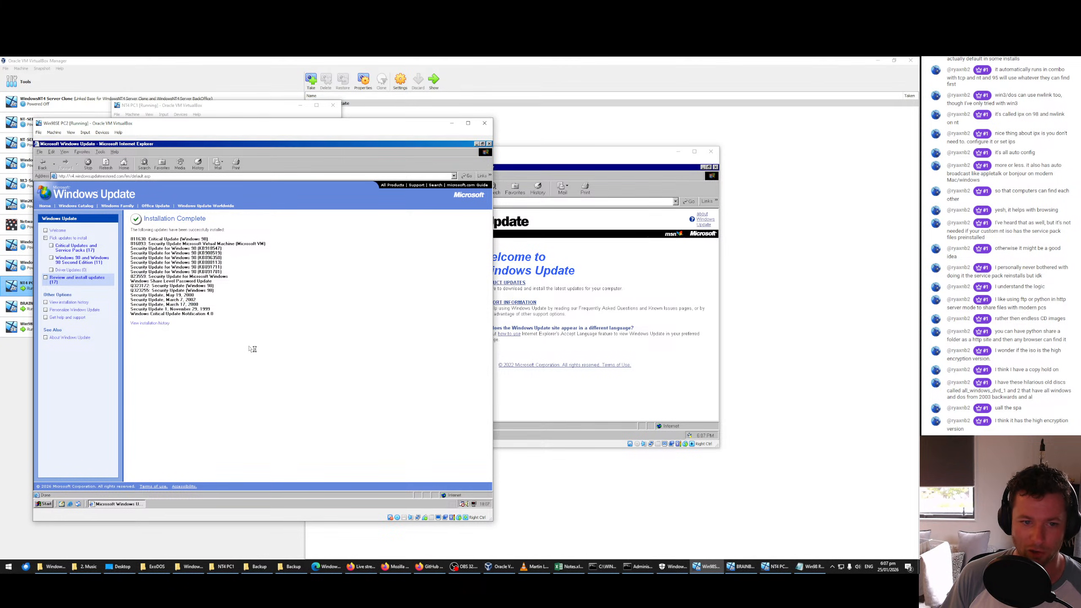
Open Product Updates on BRAINBOX and accept both Windows Update security warnings.
left_click(392, 258)
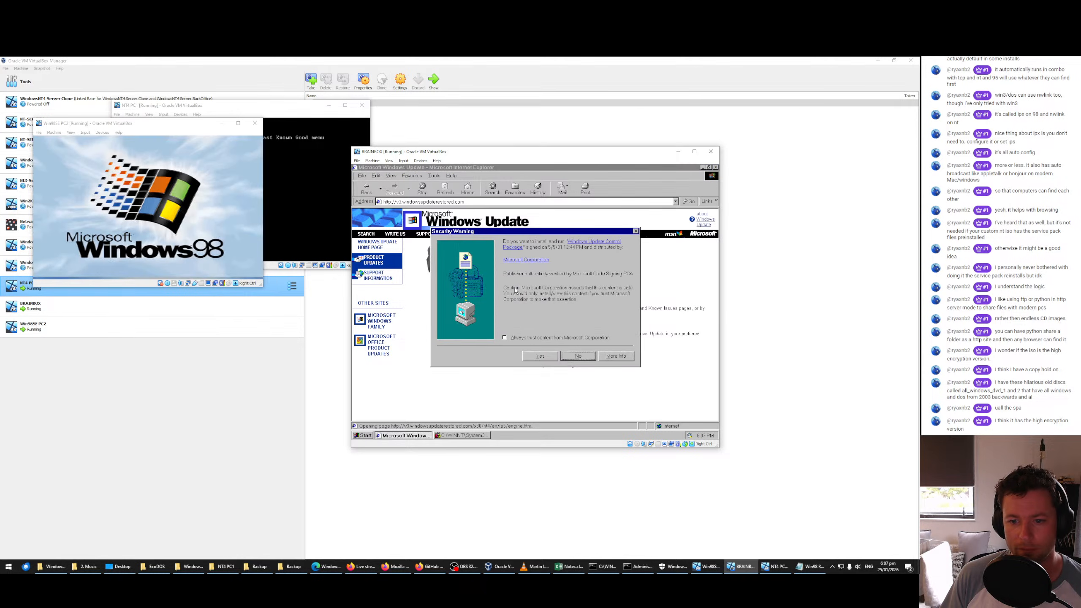
left_click(540, 355)
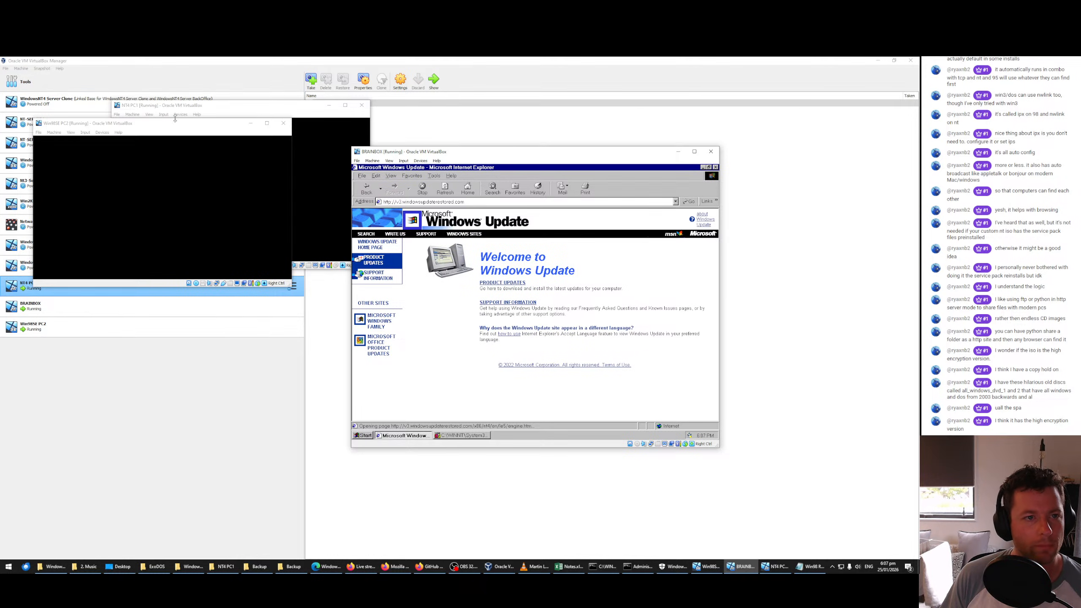
left_click_drag(167, 128, 181, 329)
left_click(541, 358)
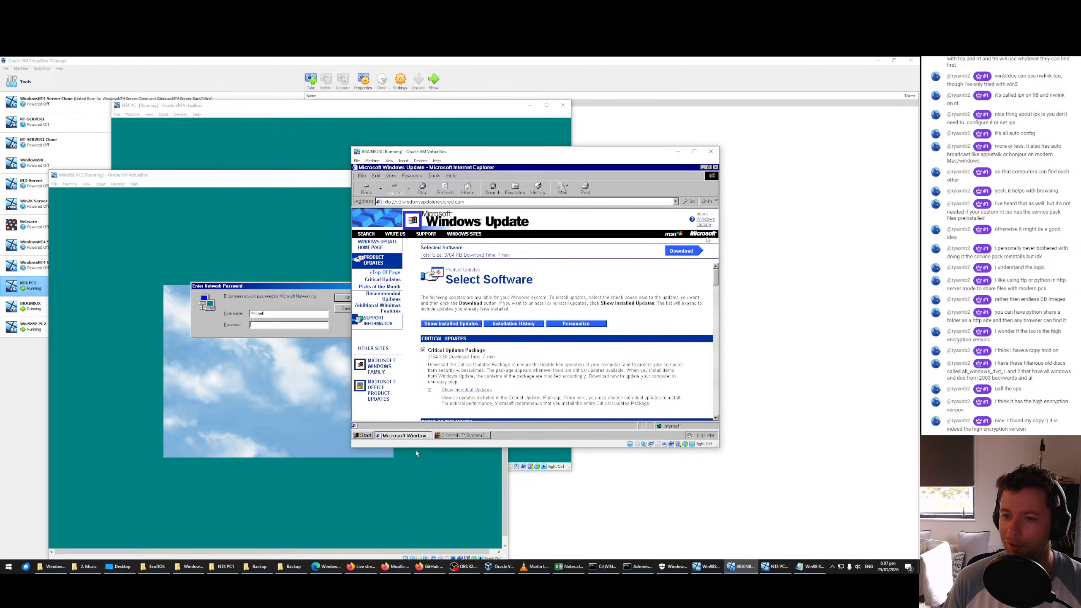
Download the Critical Updates Package on BRAINBOX, then send Ctrl+Alt+Del to NT4 PC1.
left_click(679, 252)
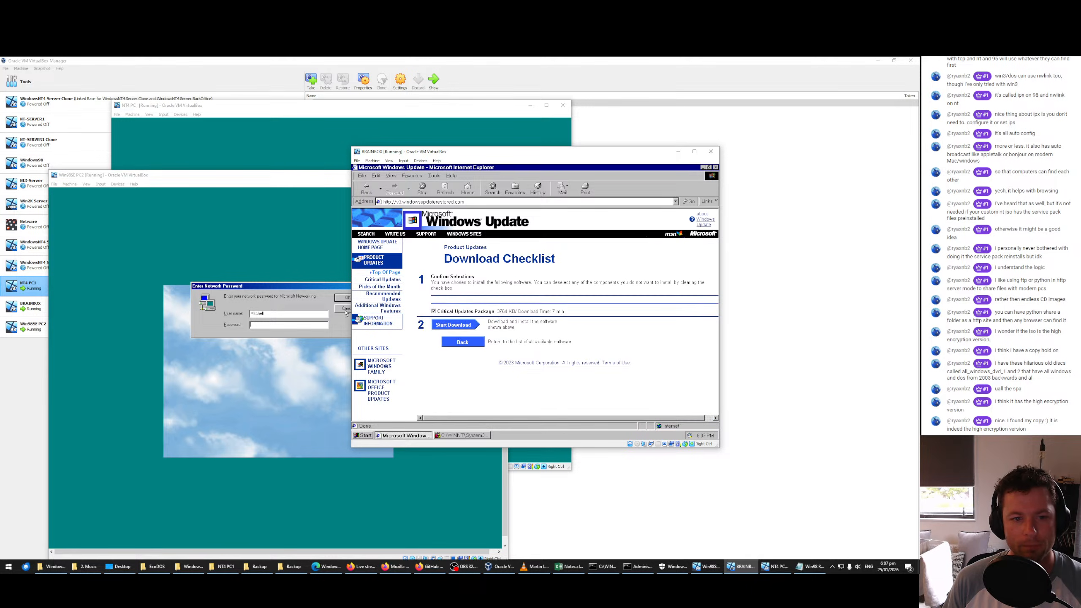
left_click(469, 325)
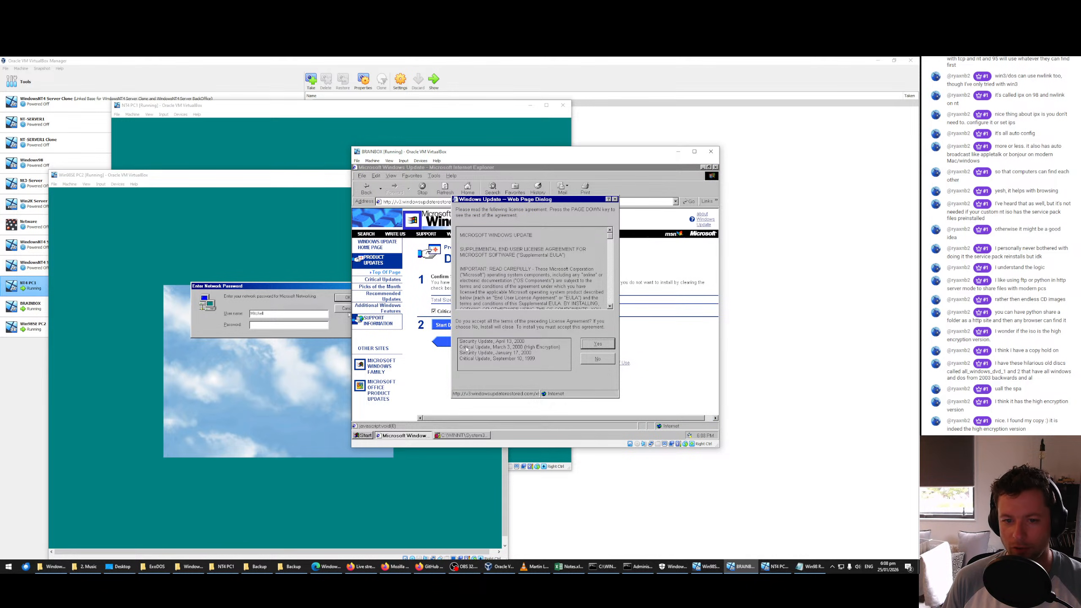
left_click(598, 344)
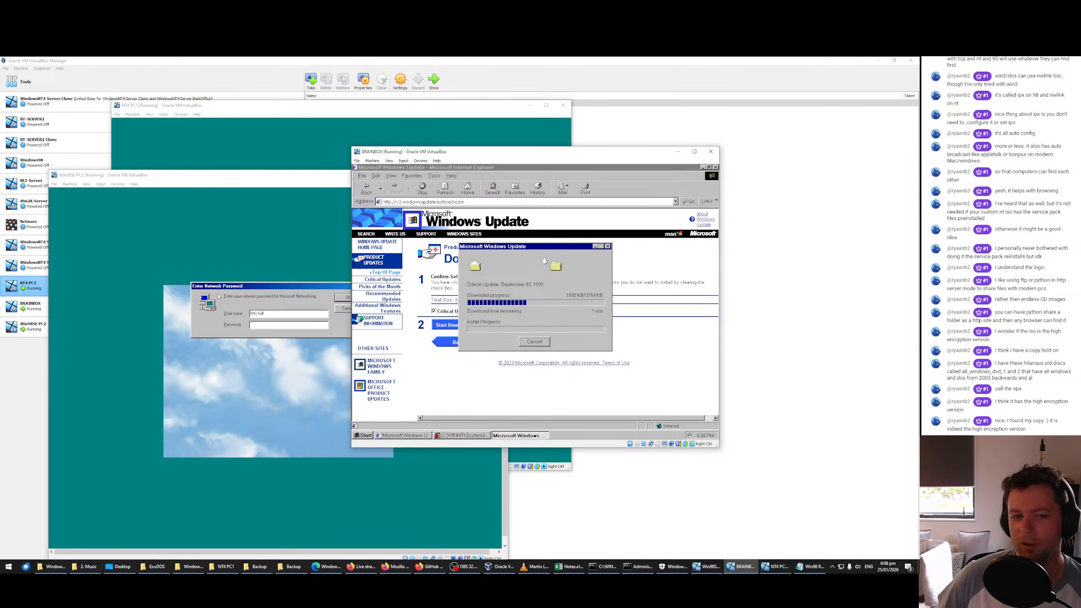
left_click(212, 112)
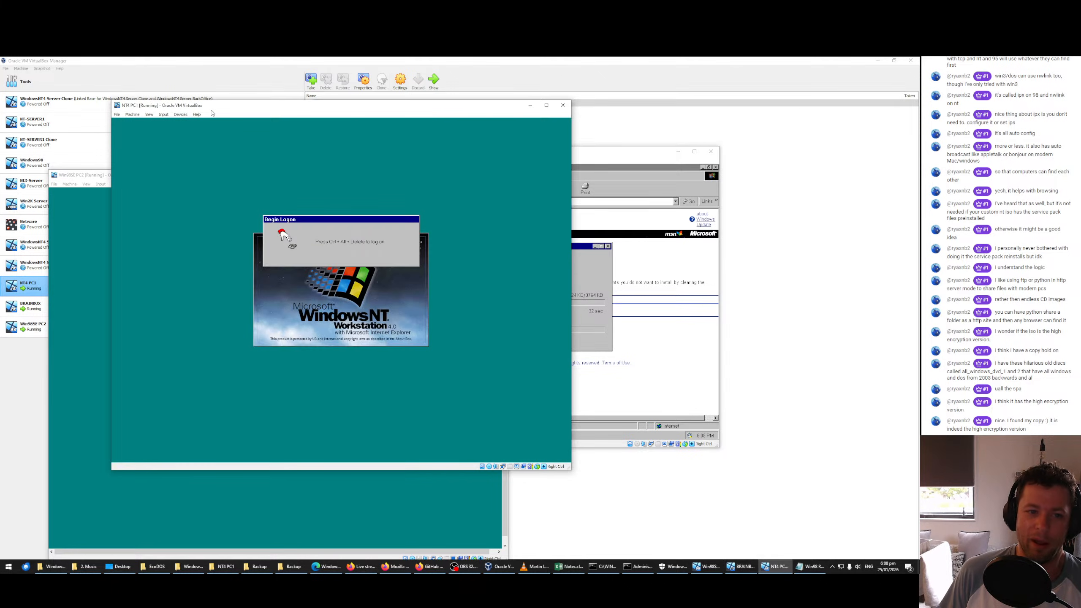
key("ctrl+alt+Delete")
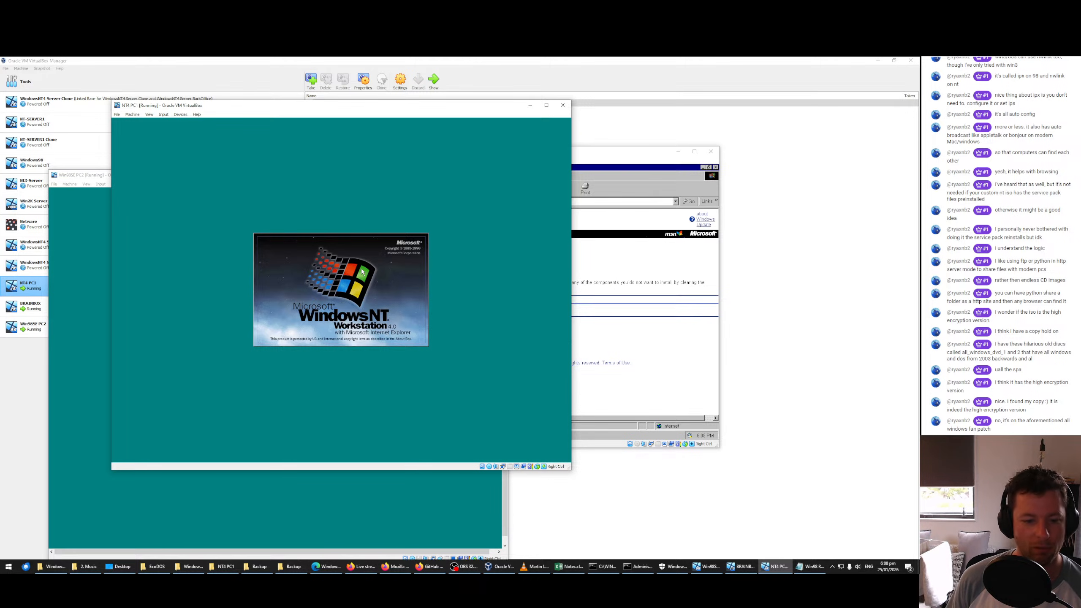
Review the included software list on the Windows NT 4.0 bundle archive.org page.
left_click(326, 566)
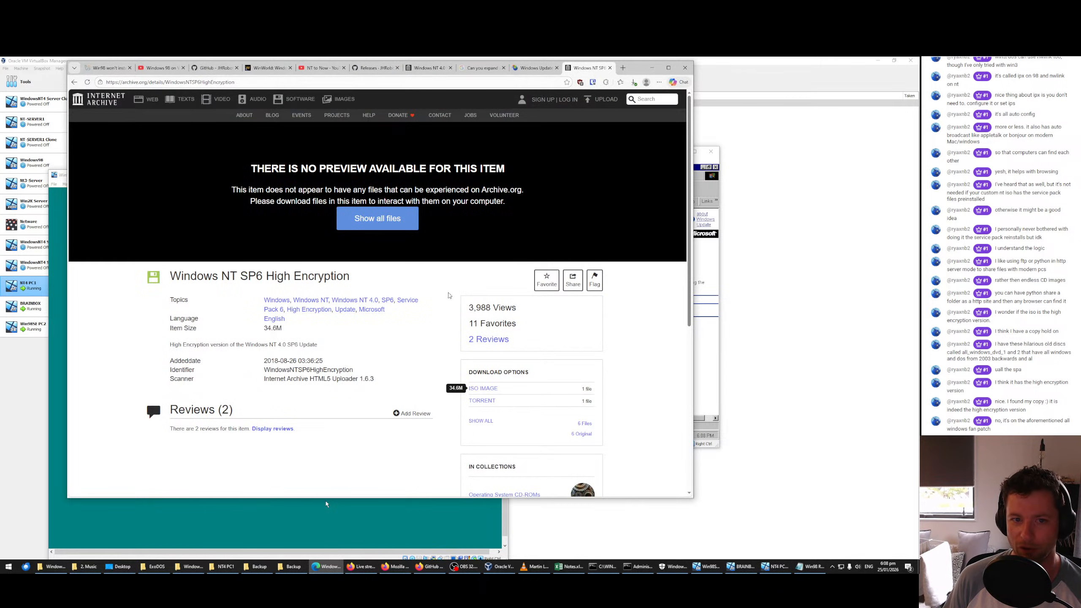
scroll(424, 304, "down", 1)
scroll(424, 304, "up", 1)
left_click(429, 68)
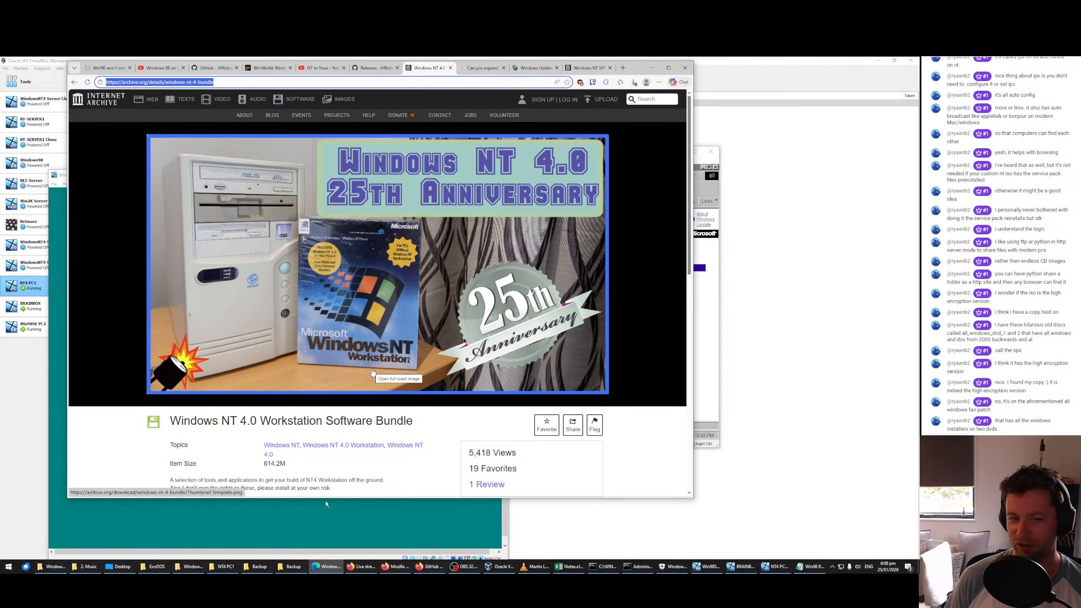
scroll(372, 373, "down", 5)
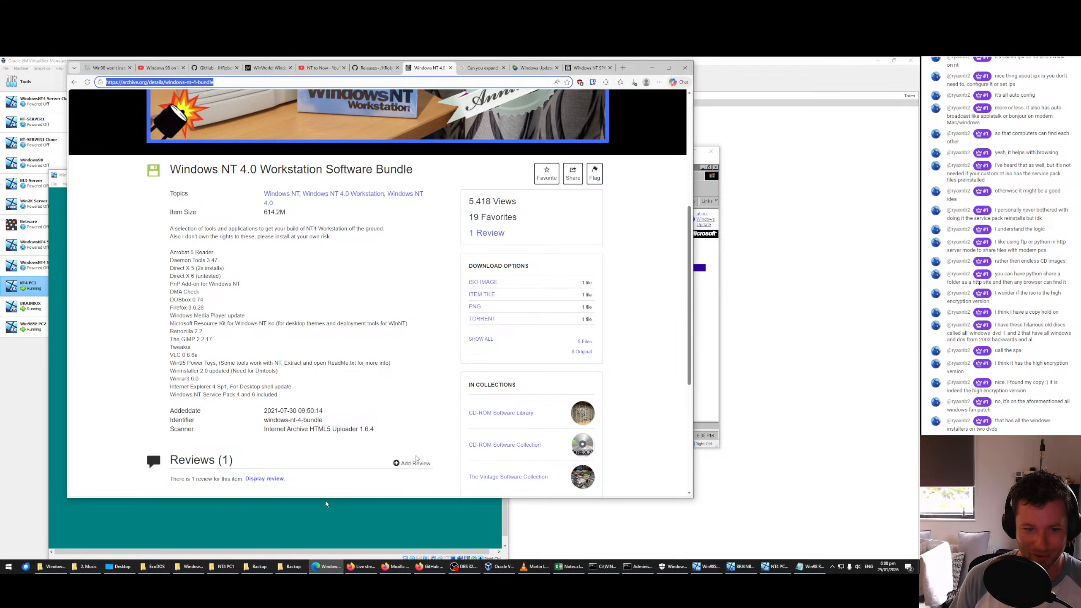
left_click_drag(279, 410, 277, 415)
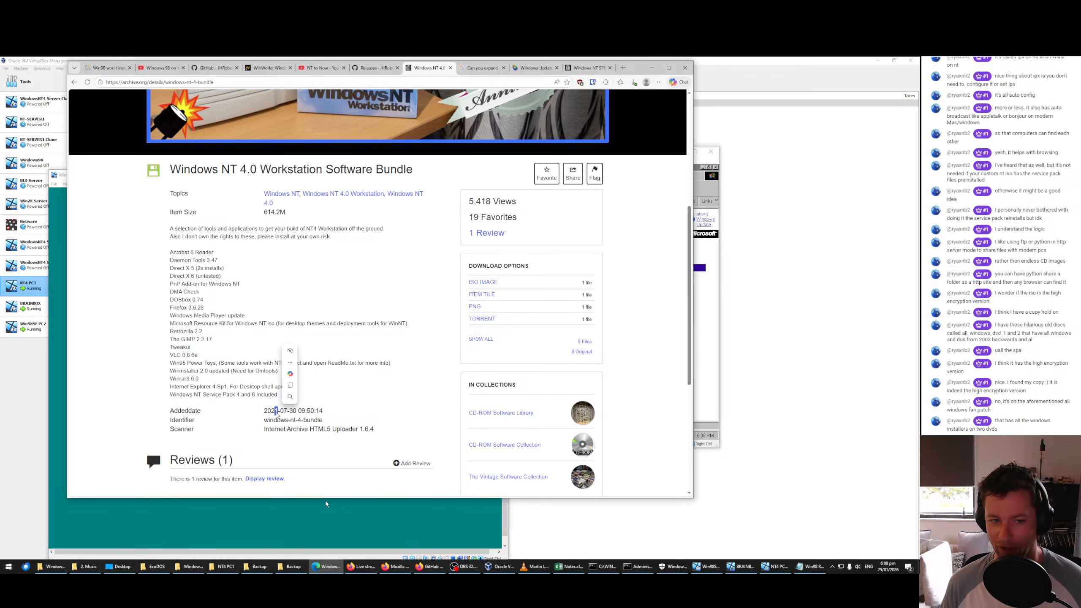
left_click(210, 339)
left_click_drag(303, 396, 170, 266)
scroll(383, 277, "up", 5)
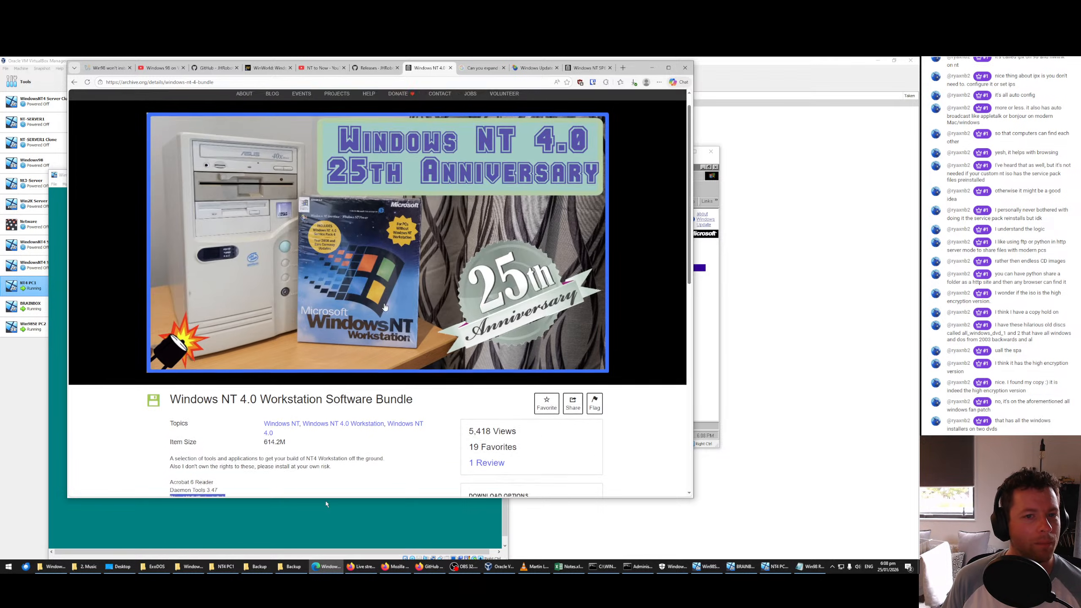
Look over the Windows NT SP6 High Encryption page, then switch to Windows Update Restored.
left_click(584, 68)
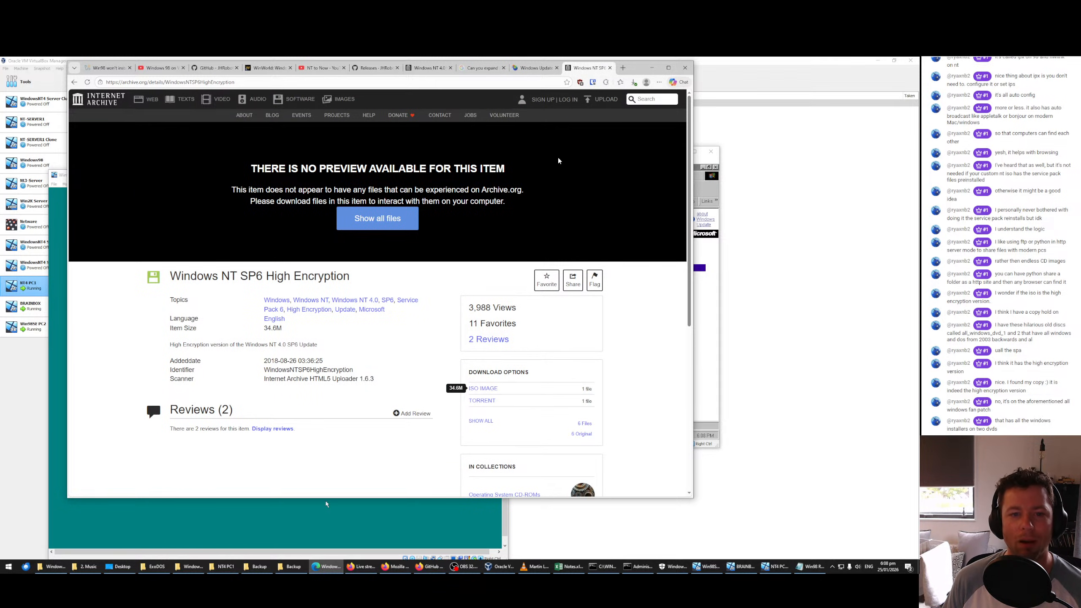
mouse_move(425, 72)
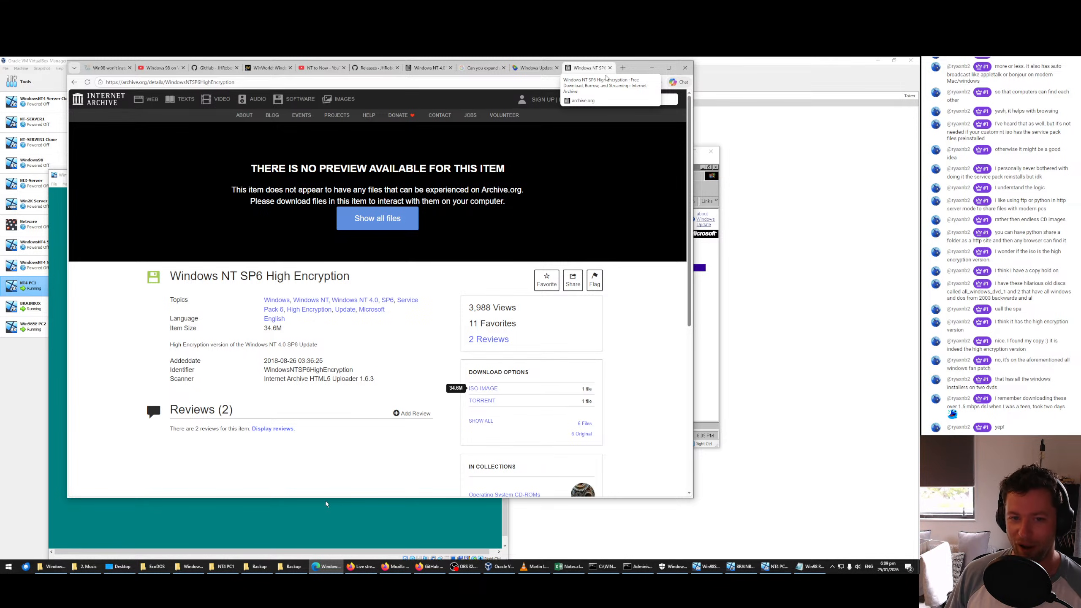
left_click(547, 73)
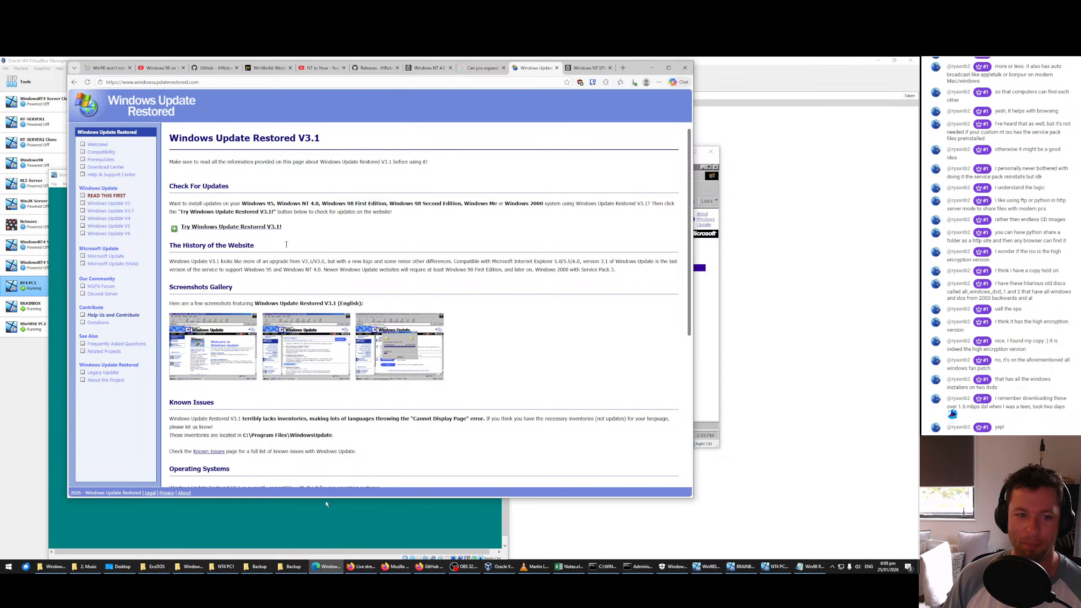
Approve BRAINBOX's restart for its critical updates and close NT4 PC1's Temp and Control Panel windows.
left_click(652, 68)
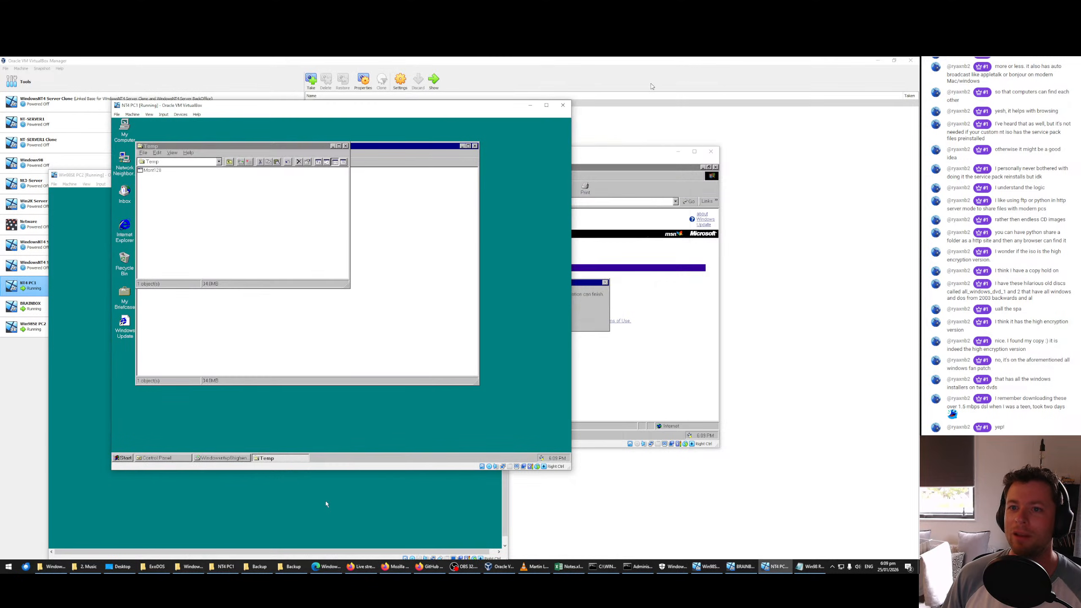
left_click(617, 187)
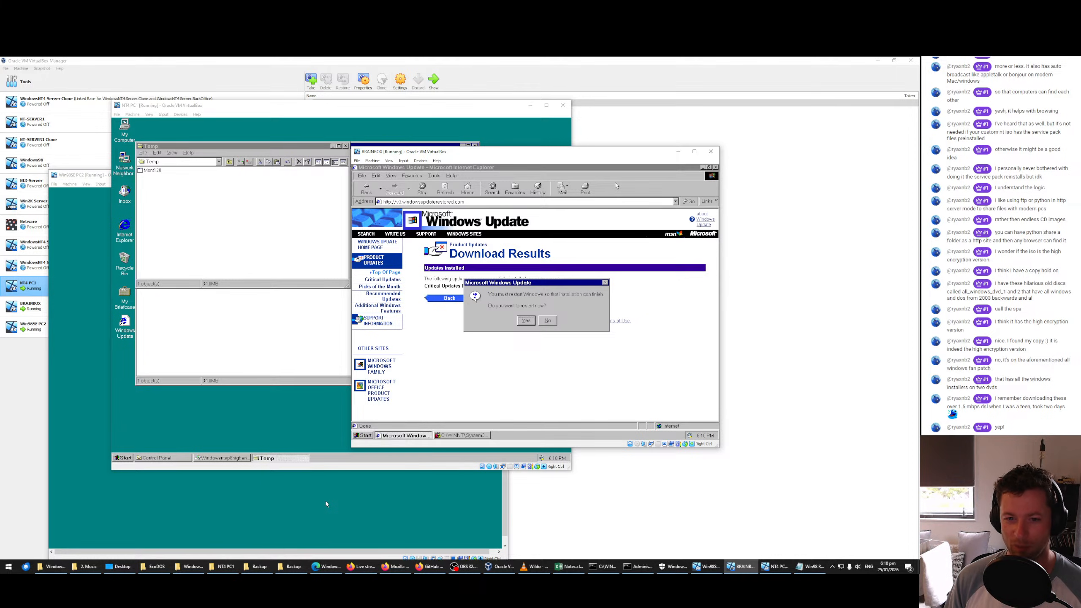
left_click(527, 320)
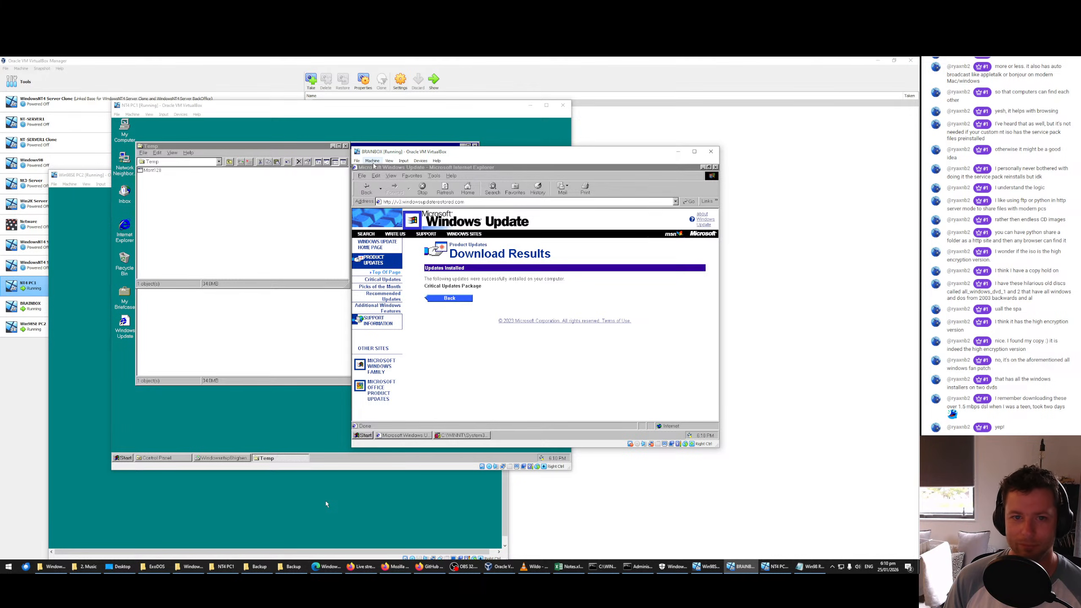
left_click(345, 146)
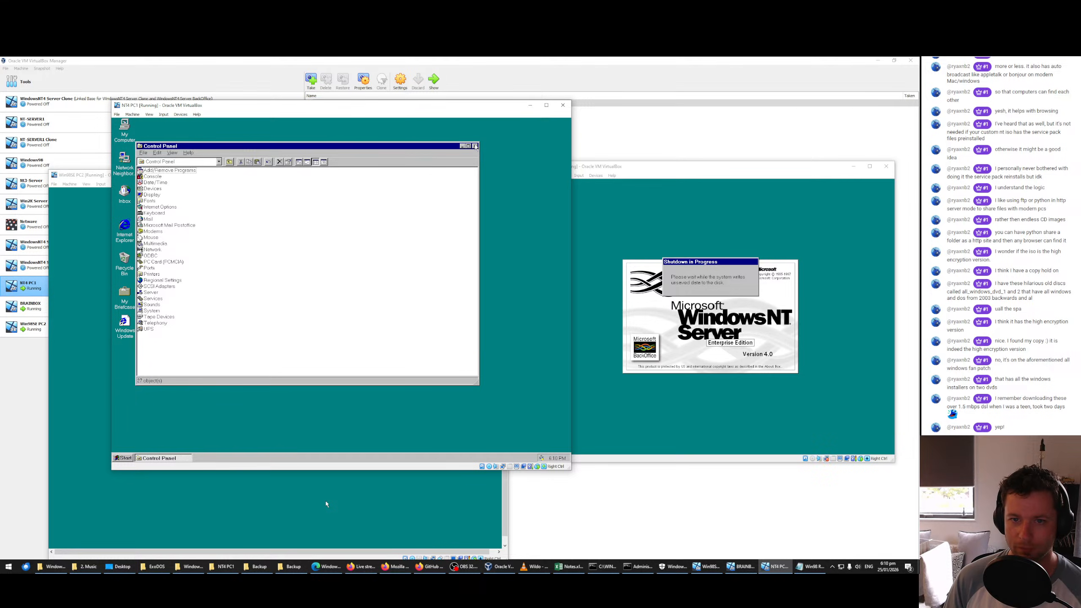
left_click(475, 146)
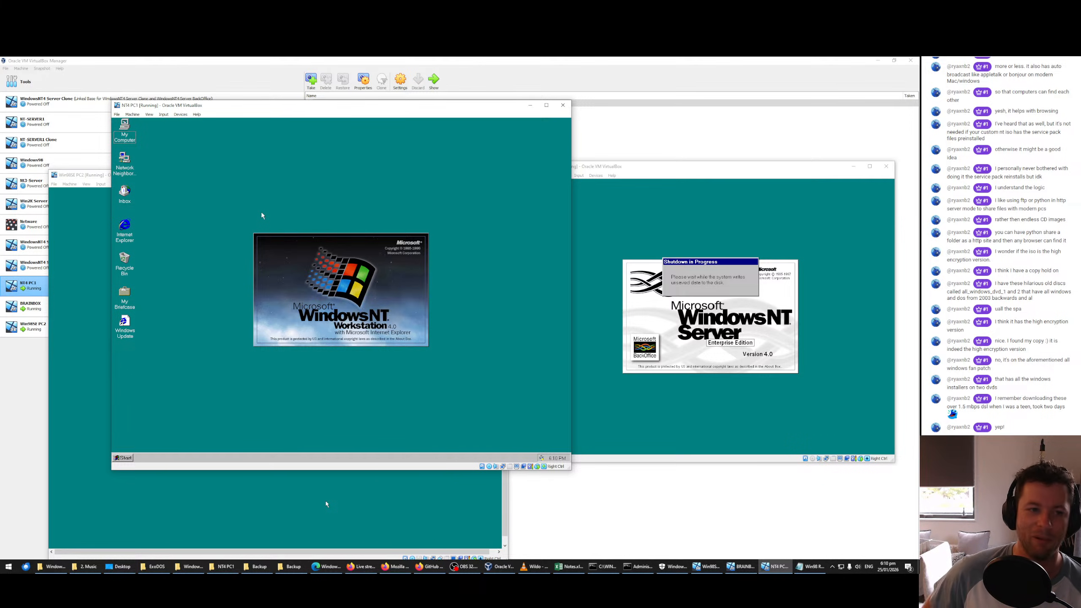
Highlight Shut Down on NT4 PC1, then log BRAINBOX on as the domain Administrator.
left_click(119, 458)
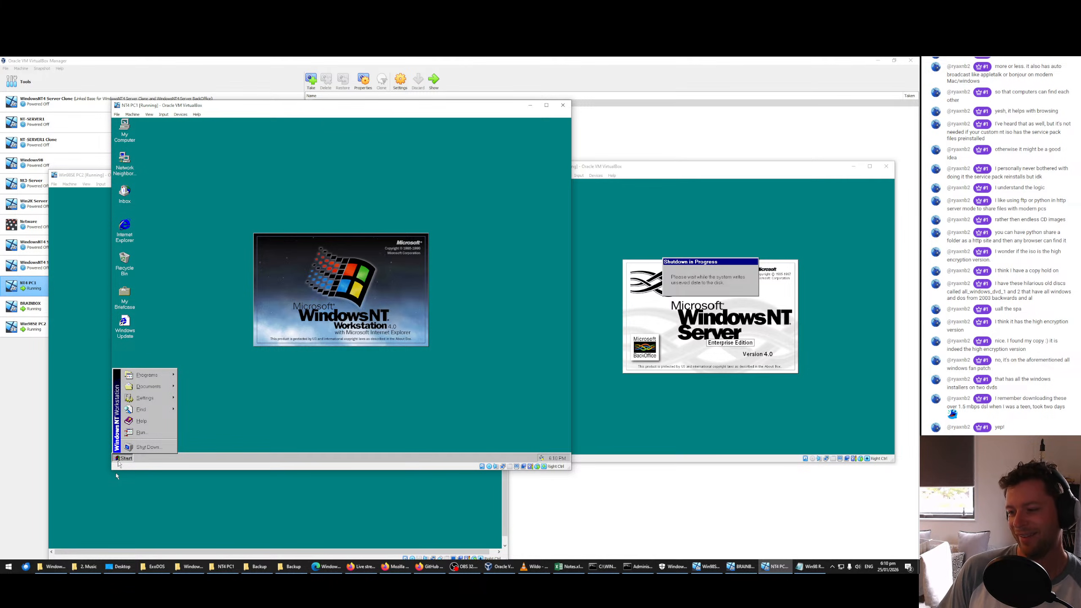
key("Up")
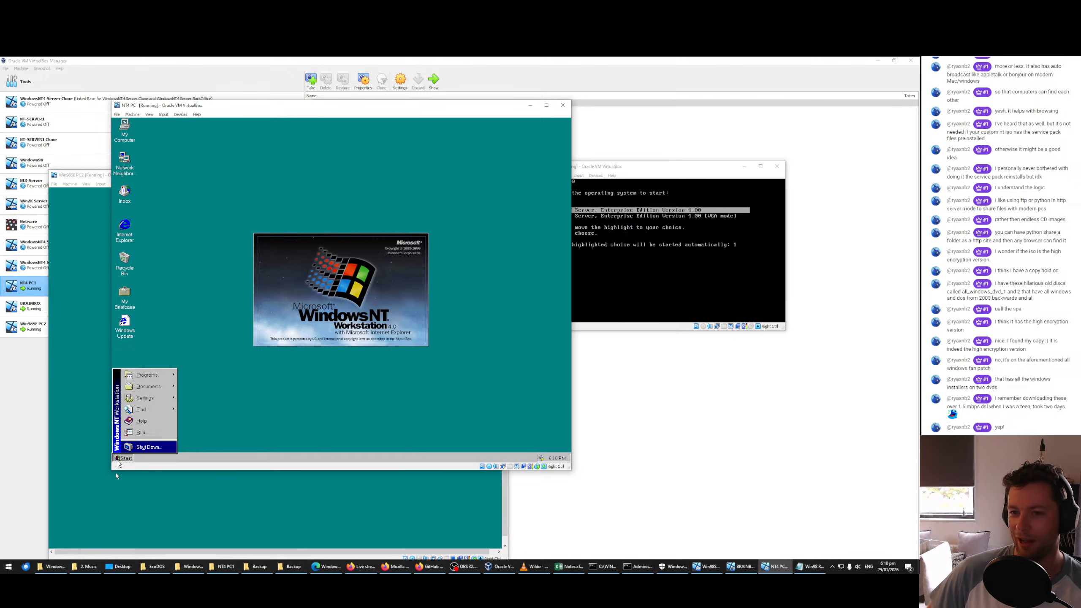
left_click(637, 165)
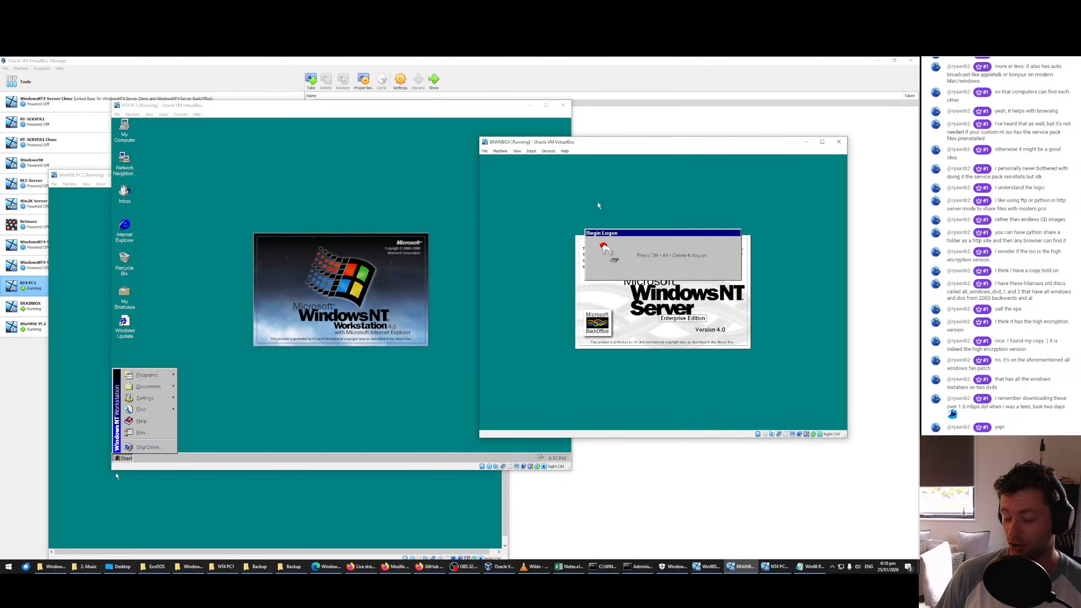
key("ctrl+alt+Delete")
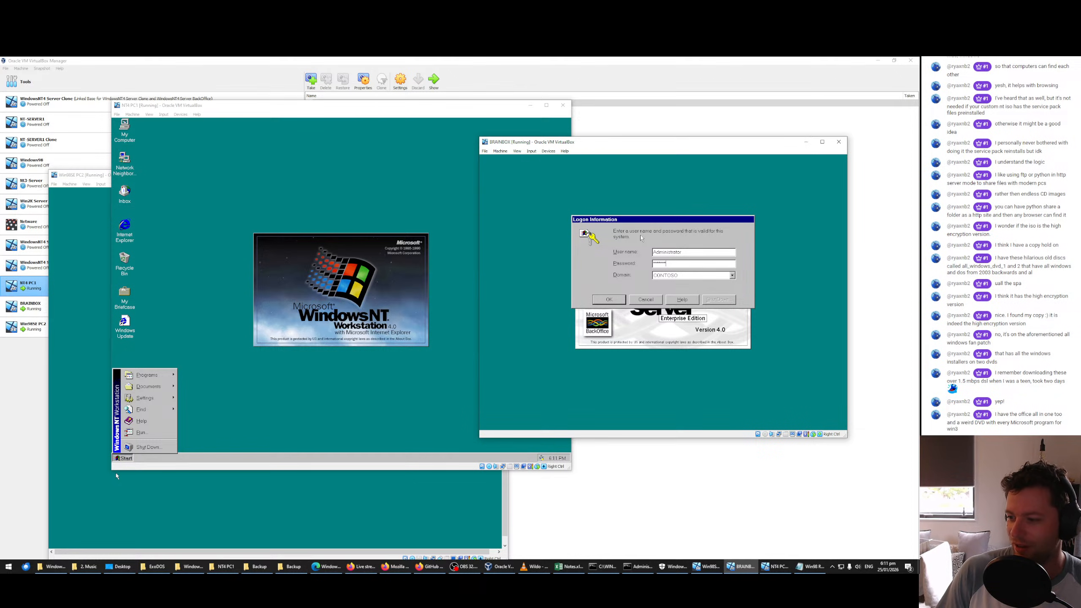
key("Return")
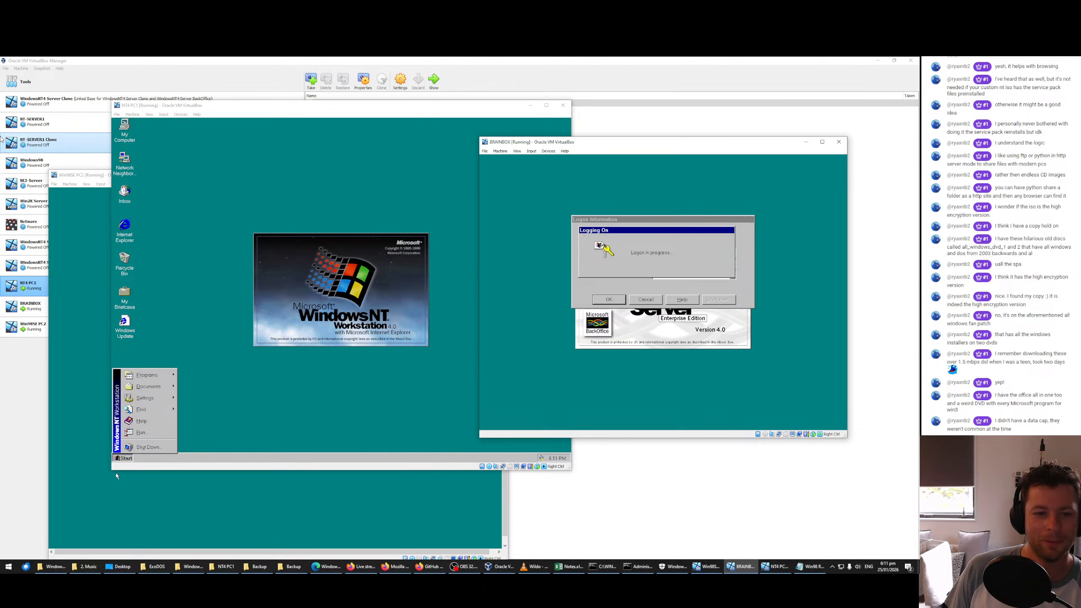
Reposition the NT4 PC1 window up and left and return focus to it.
left_click(292, 209)
left_click_drag(282, 113, 233, 72)
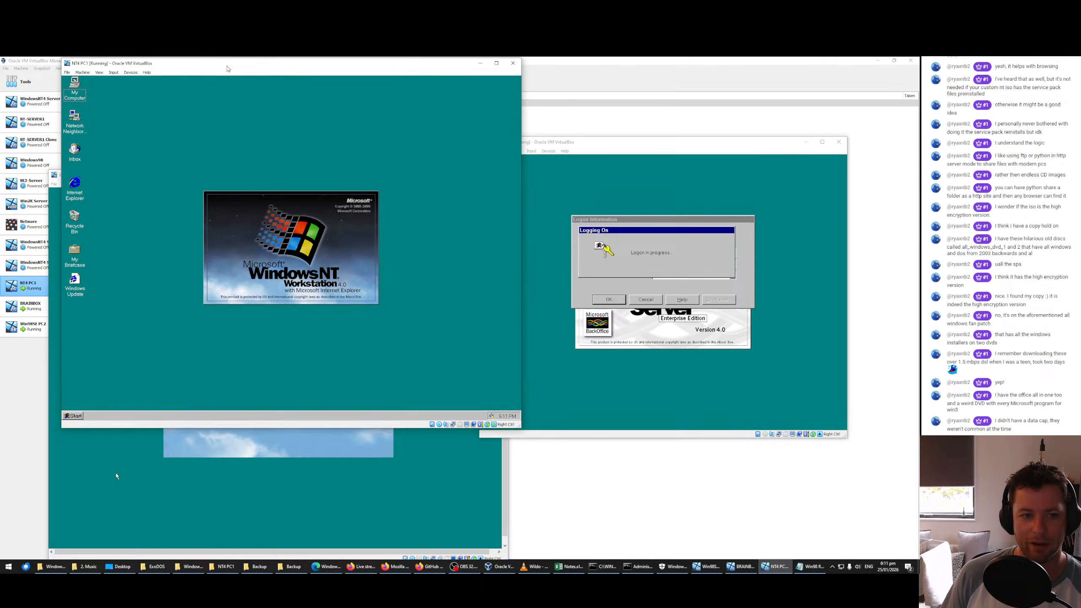
left_click(73, 416)
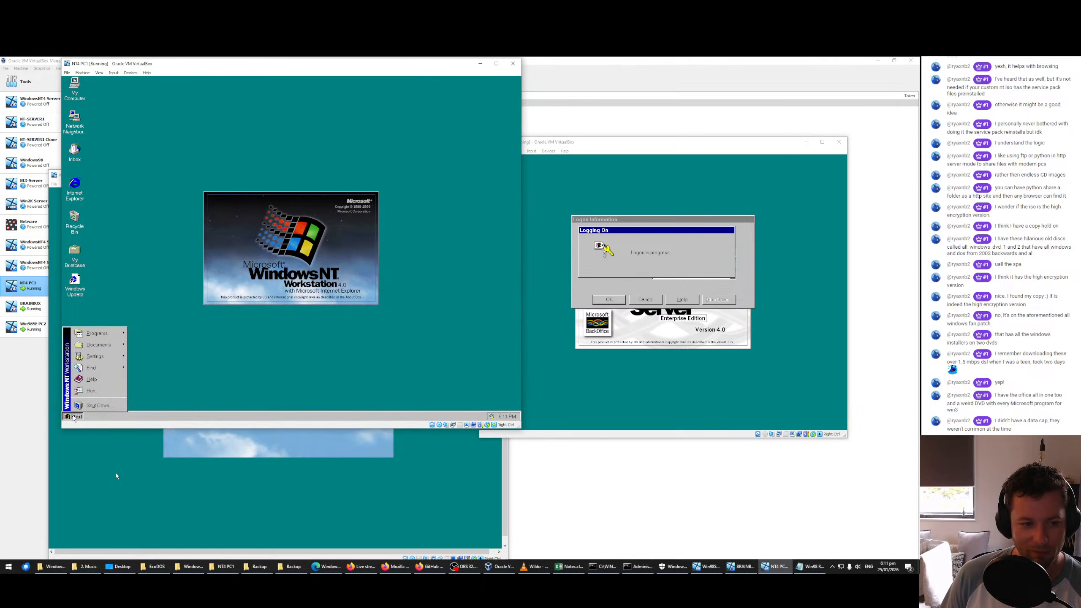
left_click(206, 317)
left_click(145, 563)
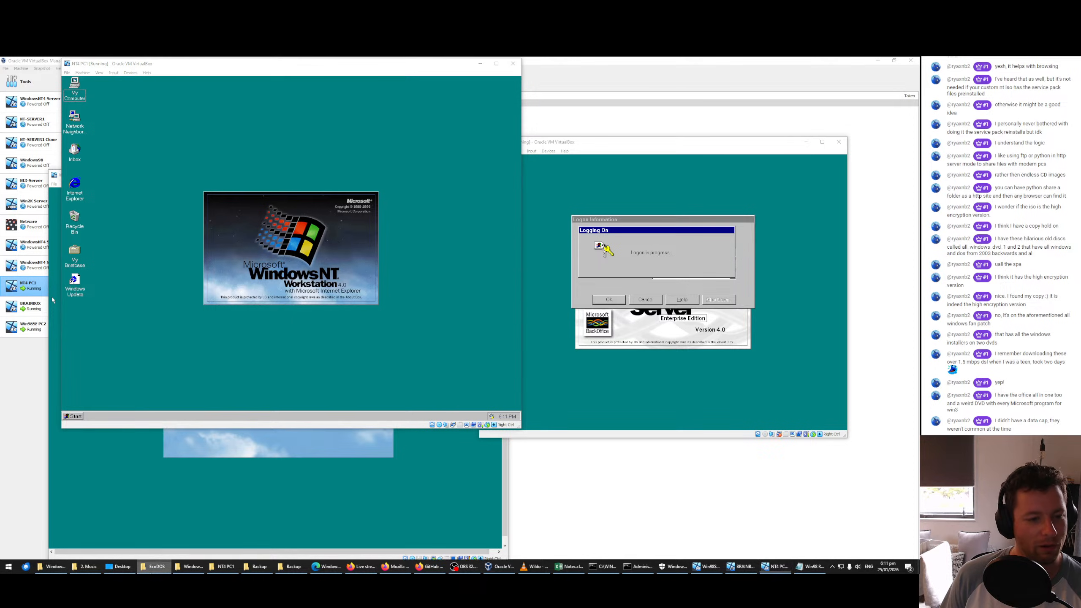
left_click(297, 390)
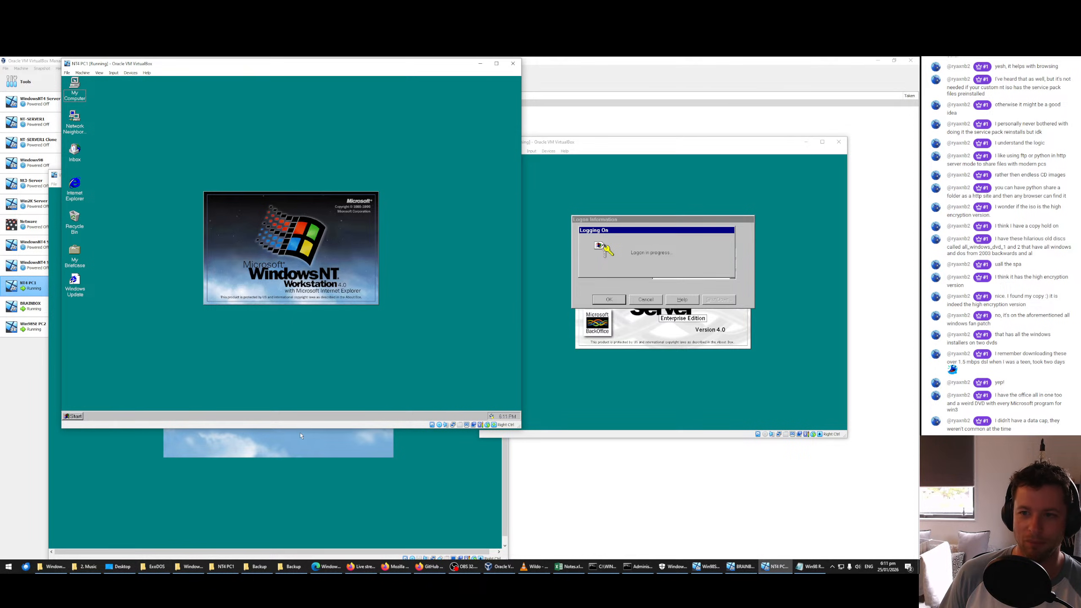
Dismiss Win98SE PC2's network password prompt without a password and reopen NT4 PC1's Start menu.
left_click(382, 474)
left_click_drag(261, 179, 319, 123)
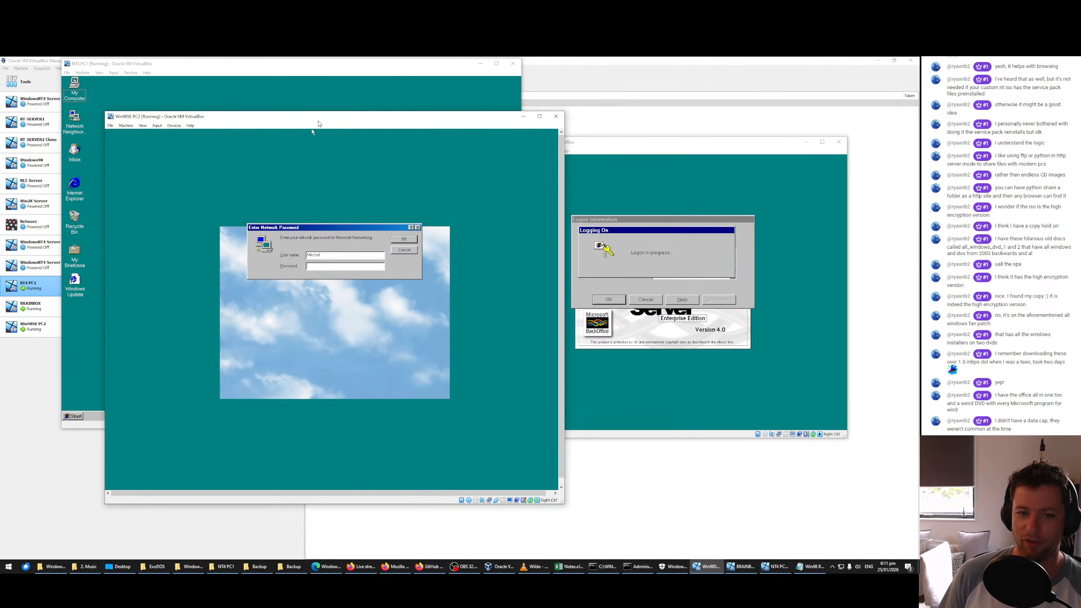
key("Return")
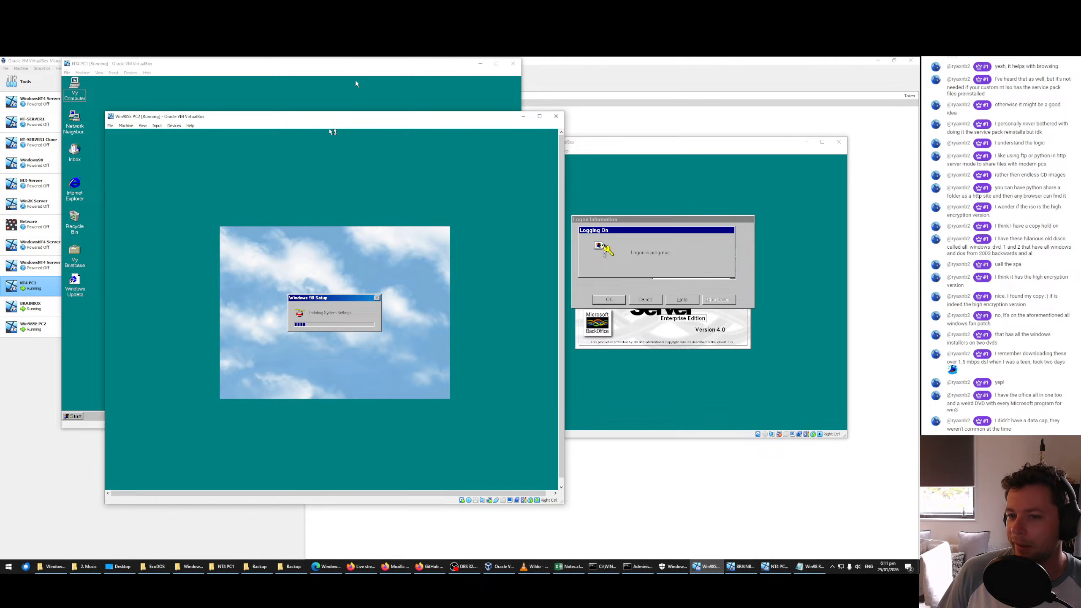
left_click_drag(367, 111, 476, 114)
left_click(108, 326)
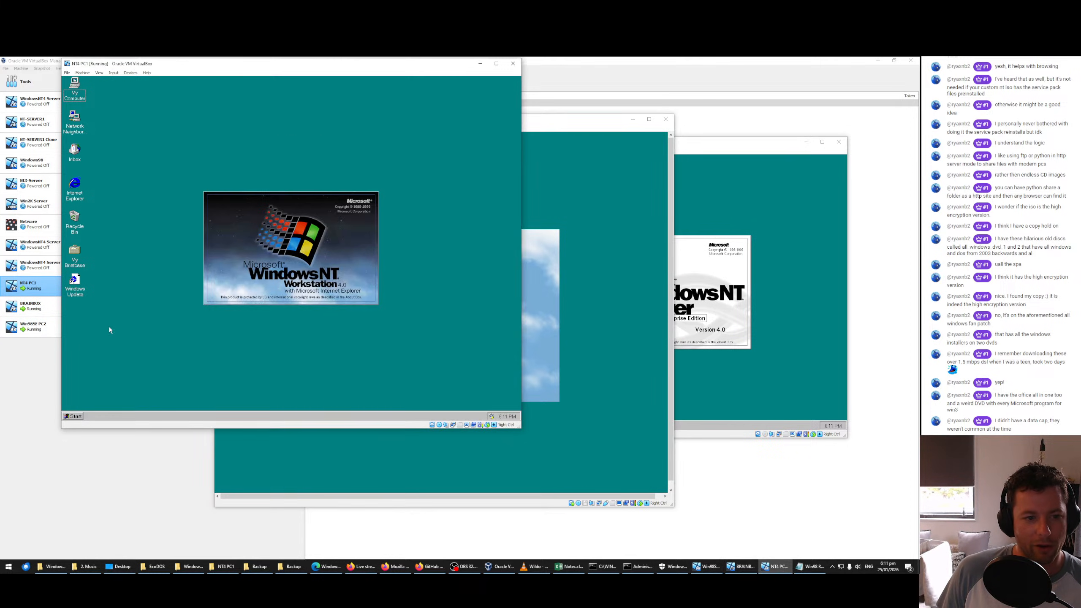
left_click(77, 415)
Shut down NT4 PC1 and launch Windows Update on the resized Win98SE PC2.
left_click(98, 401)
key("Return")
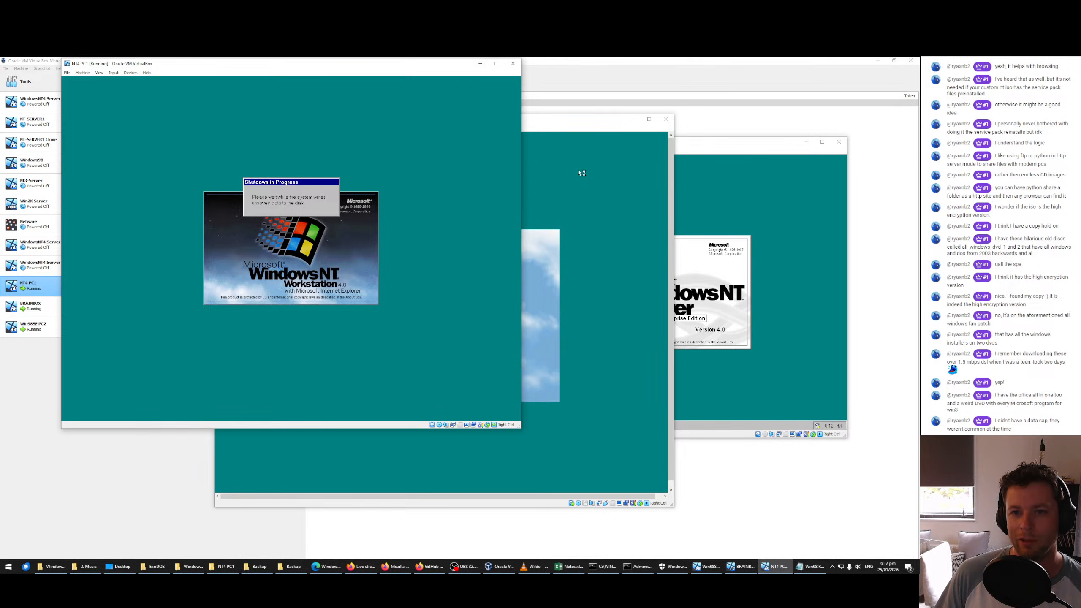
double_click(581, 124)
left_click_drag(555, 61, 305, 130)
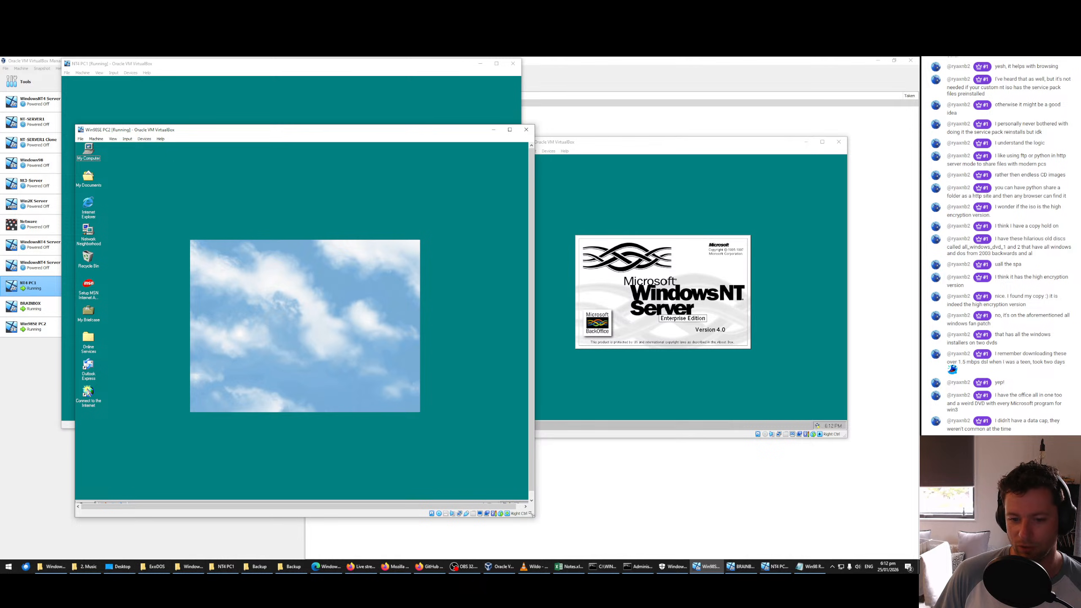
left_click_drag(531, 514, 553, 529)
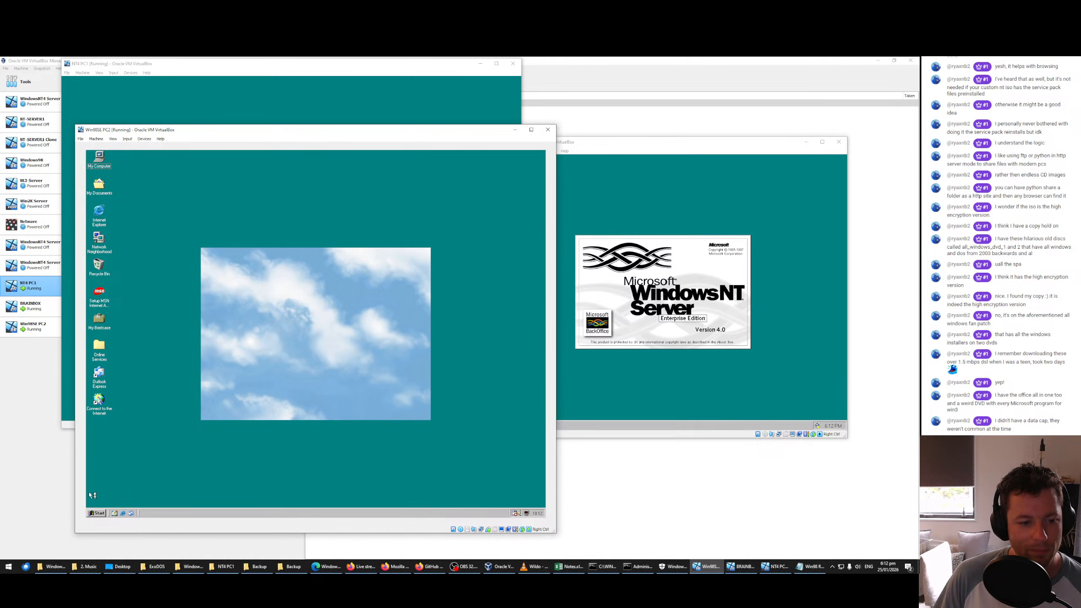
left_click(96, 513)
left_click(123, 396)
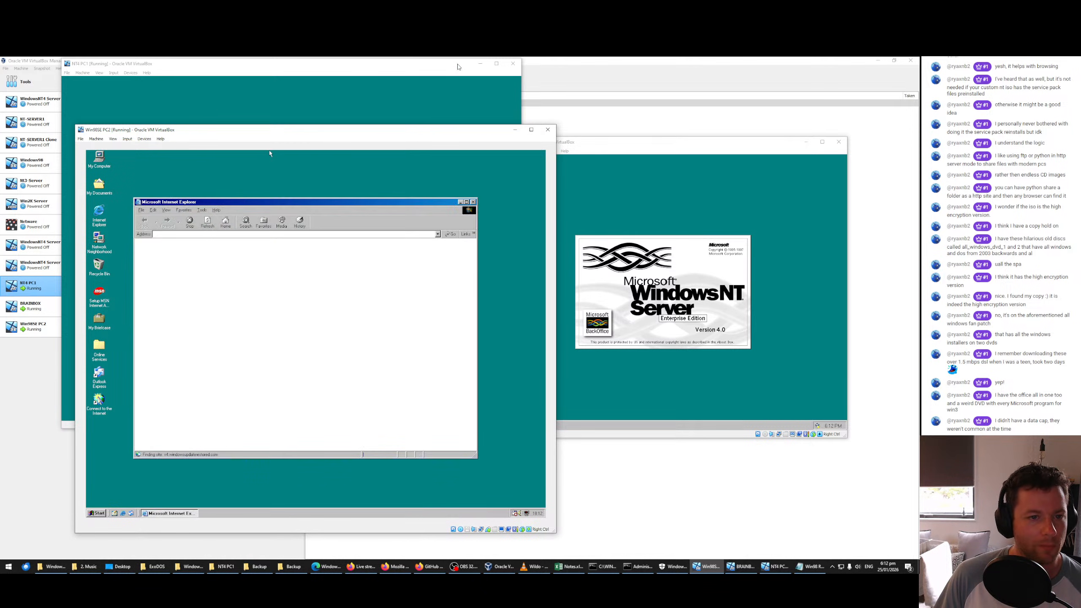
Power off the NT4 PC1 machine window and open its context menu in VirtualBox Manager.
left_click(514, 75)
left_click(512, 63)
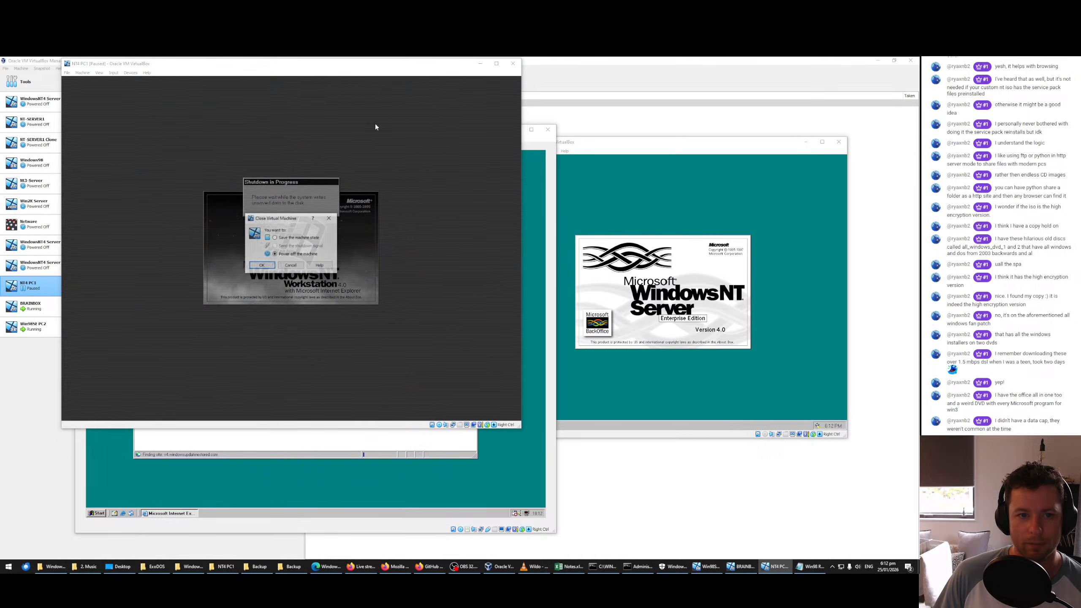
left_click(262, 265)
right_click(35, 293)
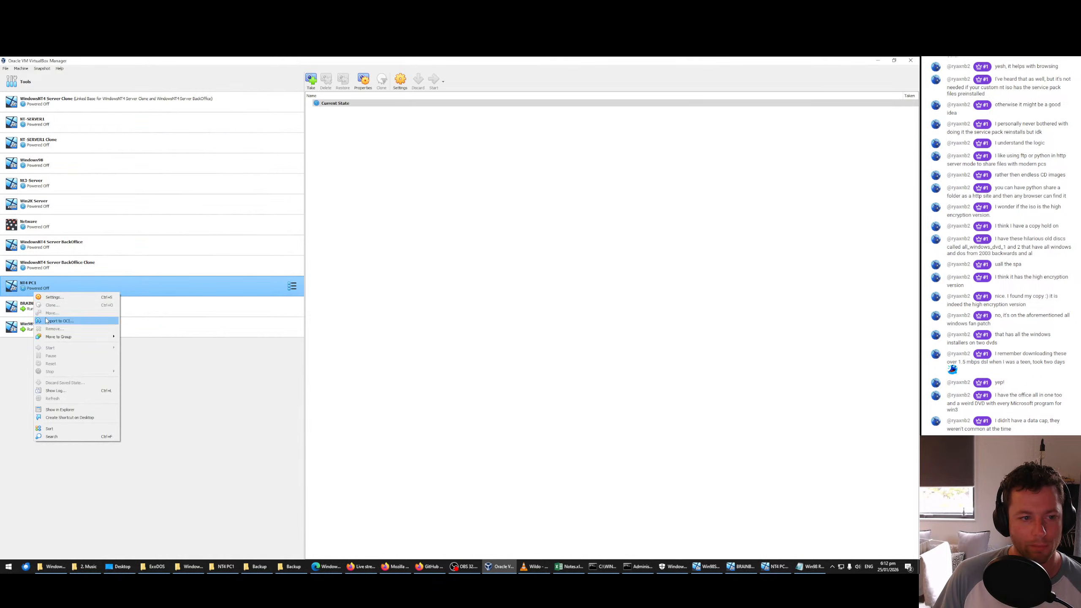
Delete the NT4 PC1 Backup folder's files, undo the deletion with Ctrl+Z, and close Explorer.
left_click(60, 410)
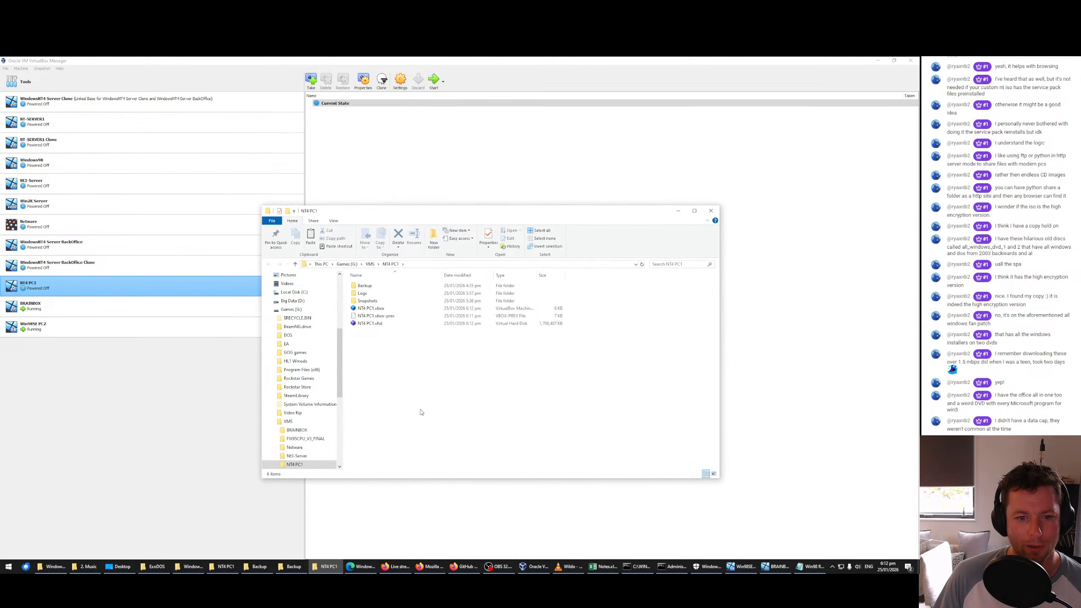
left_click_drag(420, 414, 380, 293)
double_click(364, 285)
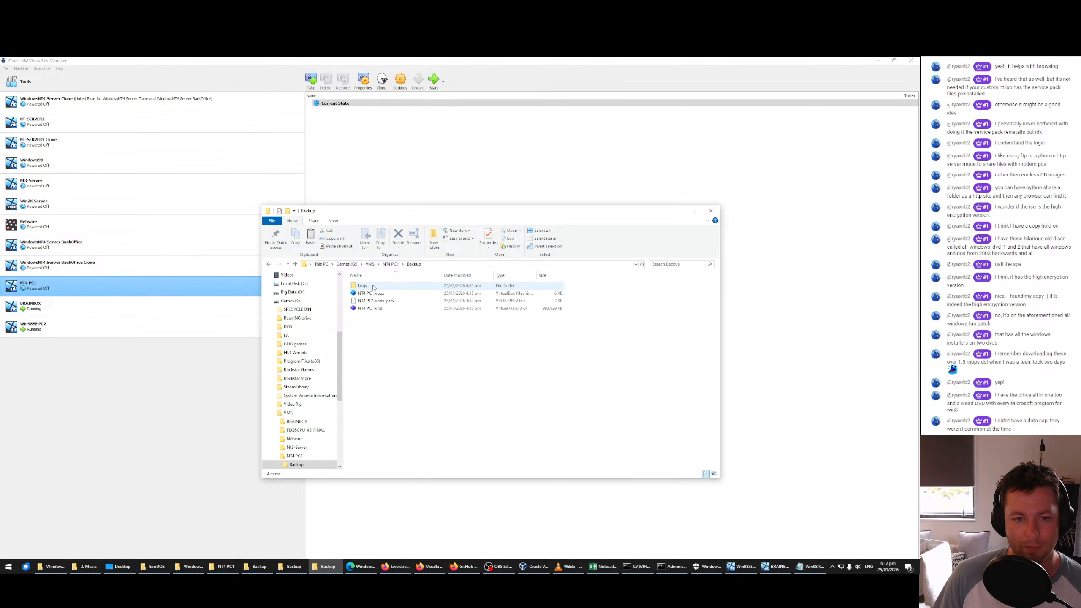
key("ctrl+a")
key("Delete")
key("Return")
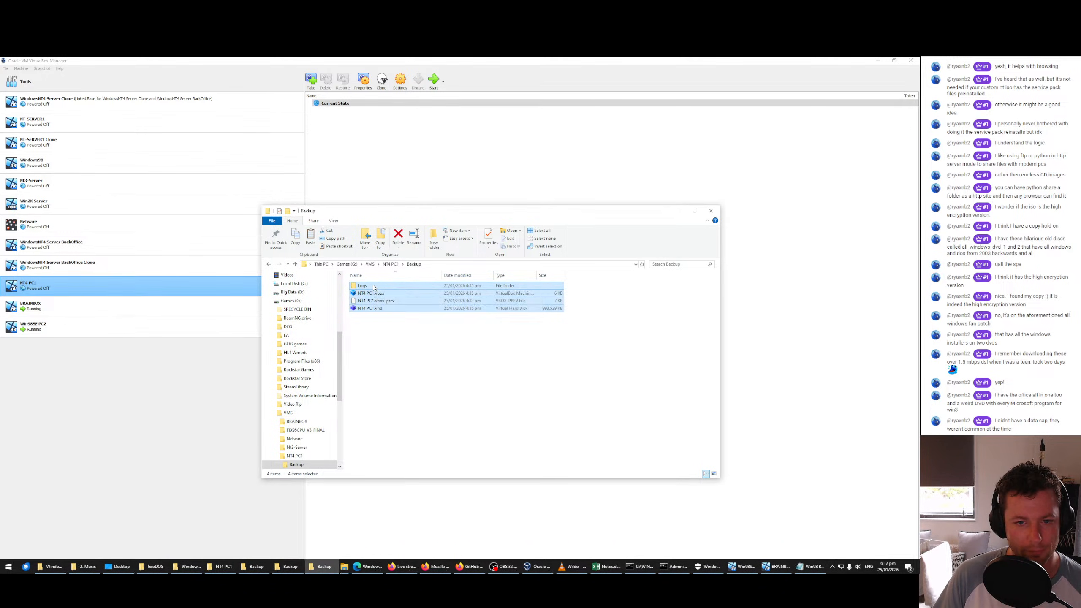
key("ctrl+z")
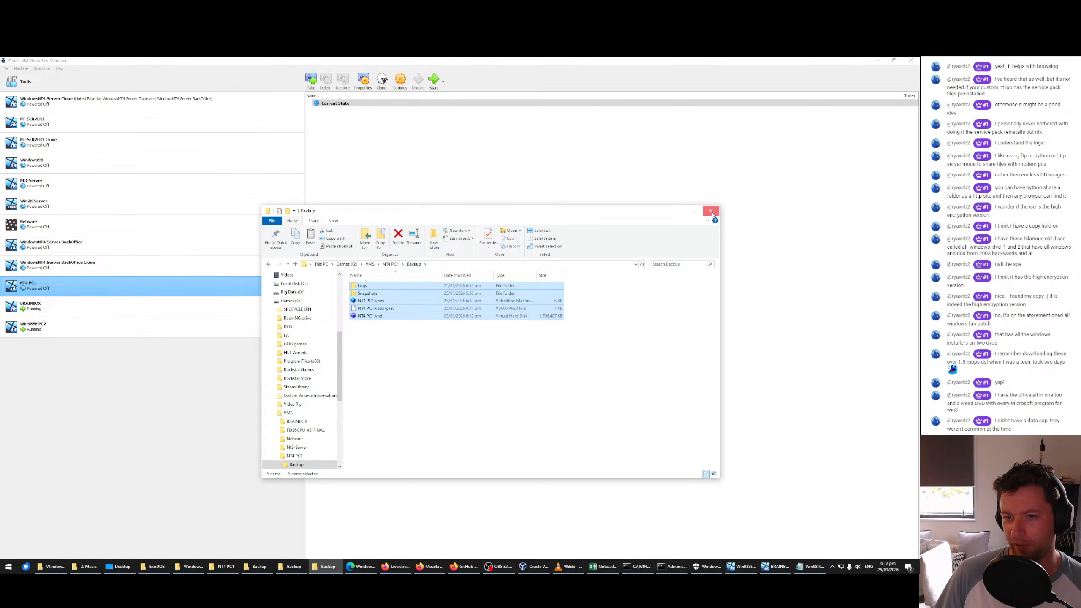
left_click(711, 210)
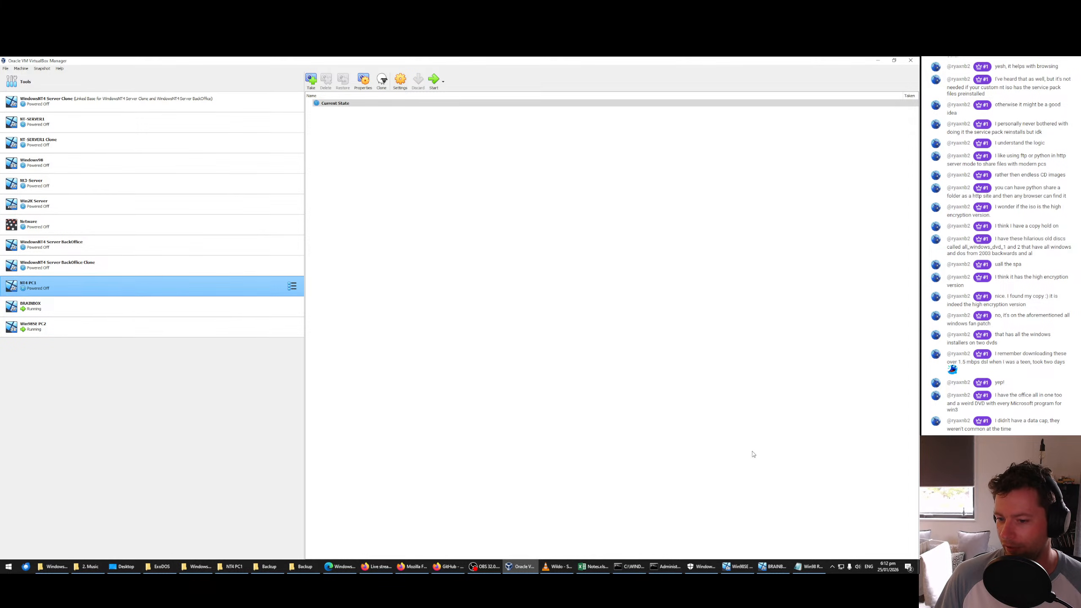
Accept Win98 PC2's Windows Update security warning and arrange both VM windows side by side.
left_click(737, 567)
left_click(773, 567)
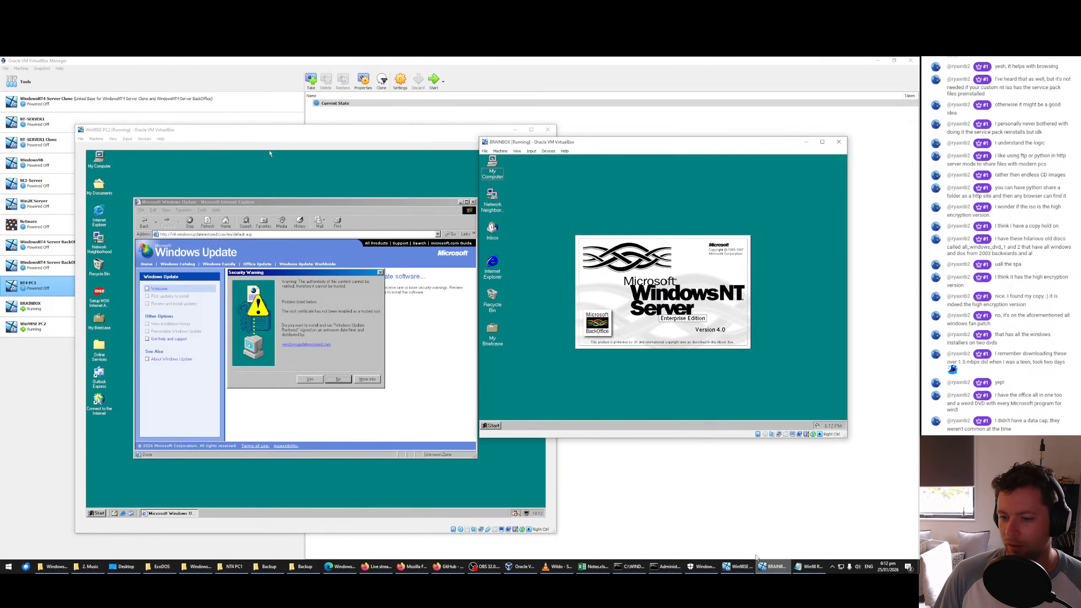
left_click(299, 418)
left_click(310, 379)
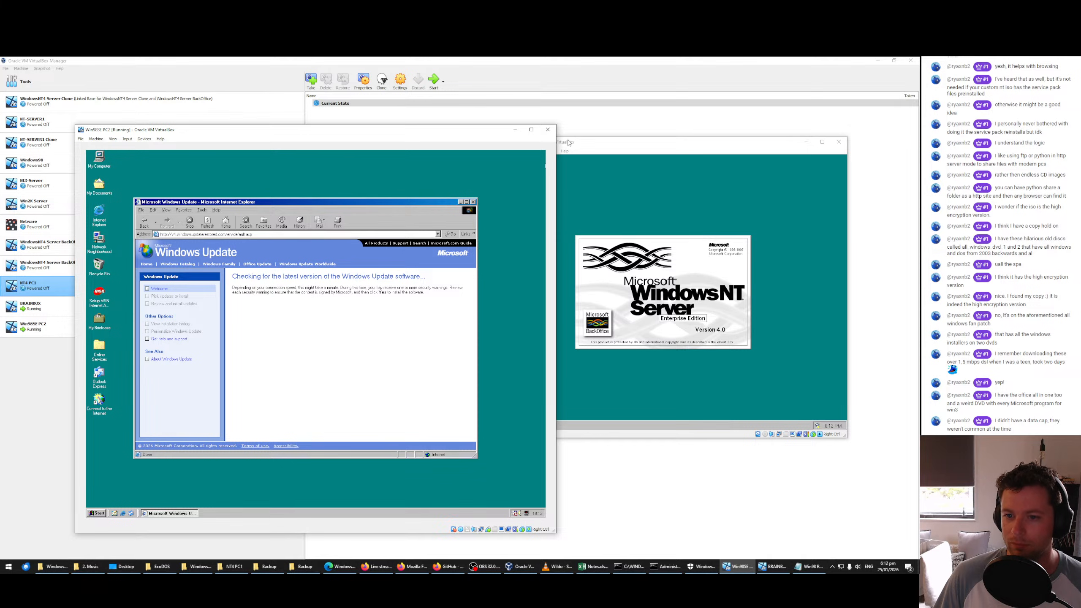
left_click_drag(480, 130, 418, 98)
left_click(650, 137)
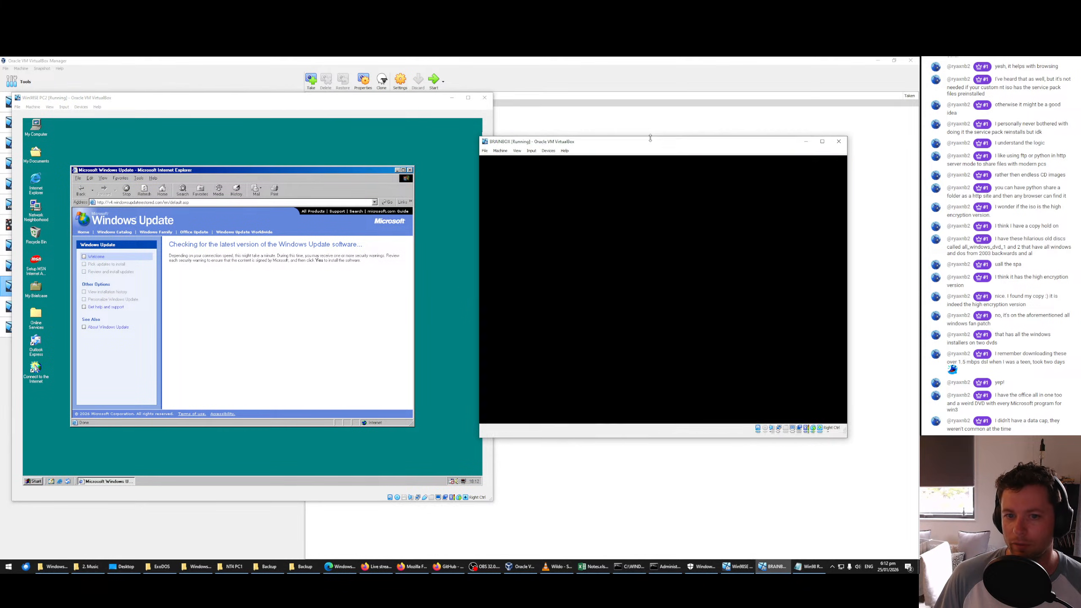
left_click_drag(650, 138, 649, 117)
left_click_drag(552, 124, 588, 135)
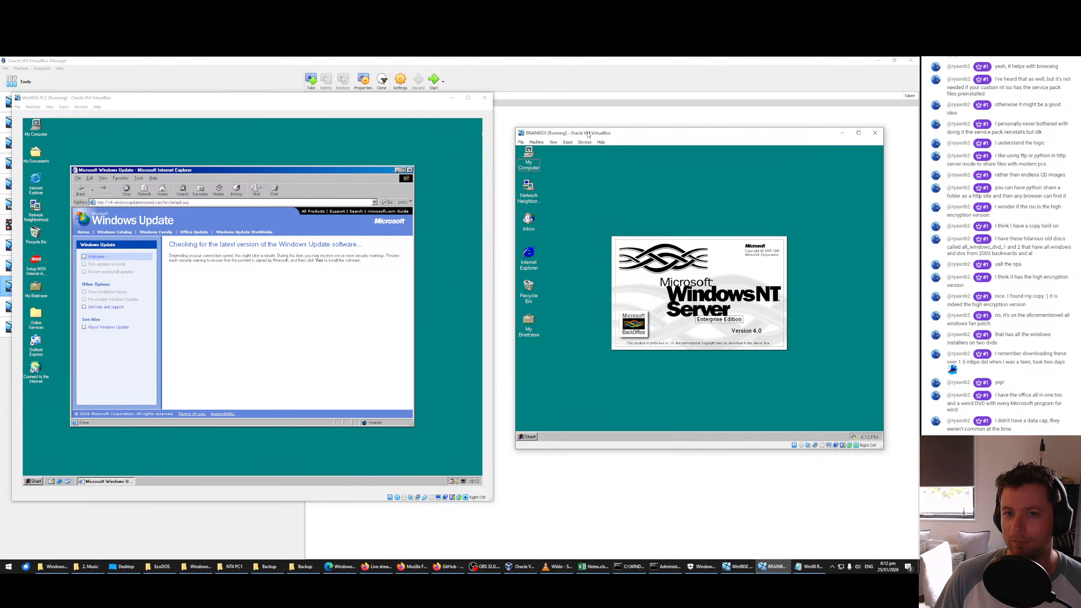
Create a BRAINBOX desktop shortcut named 'Windows Updates' to v4.windowsupdaterestored.com.
right_click(533, 352)
mouse_move(566, 392)
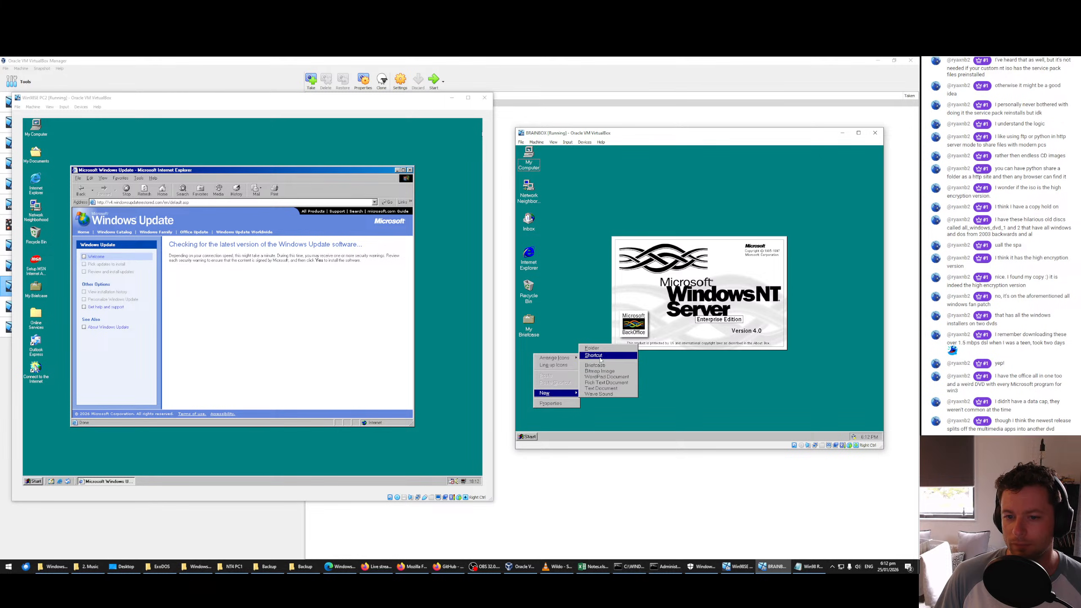
left_click(602, 356)
type("nttp")
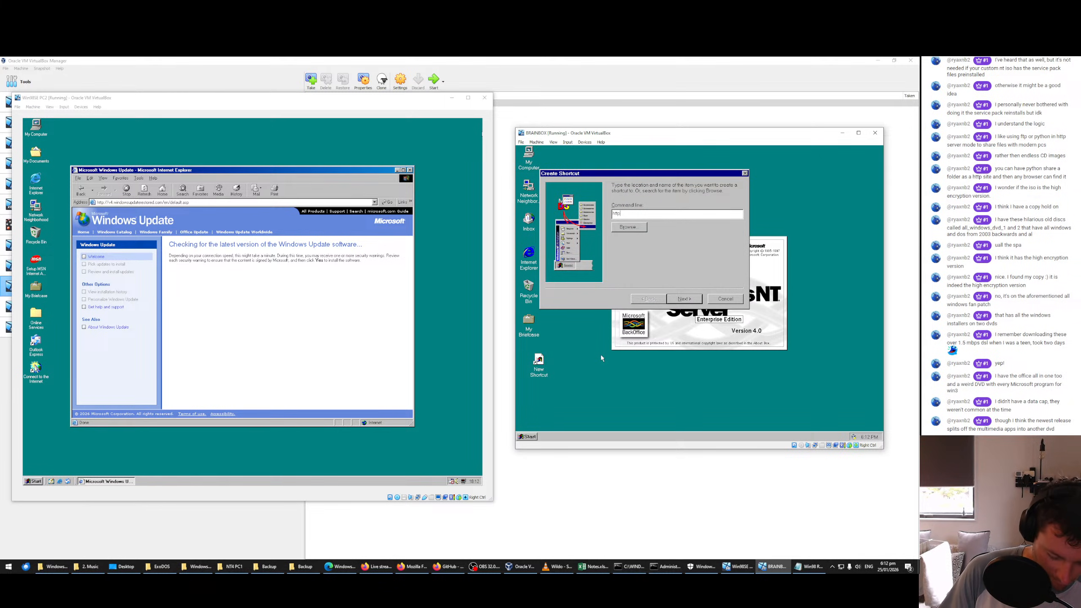
type("://v4")
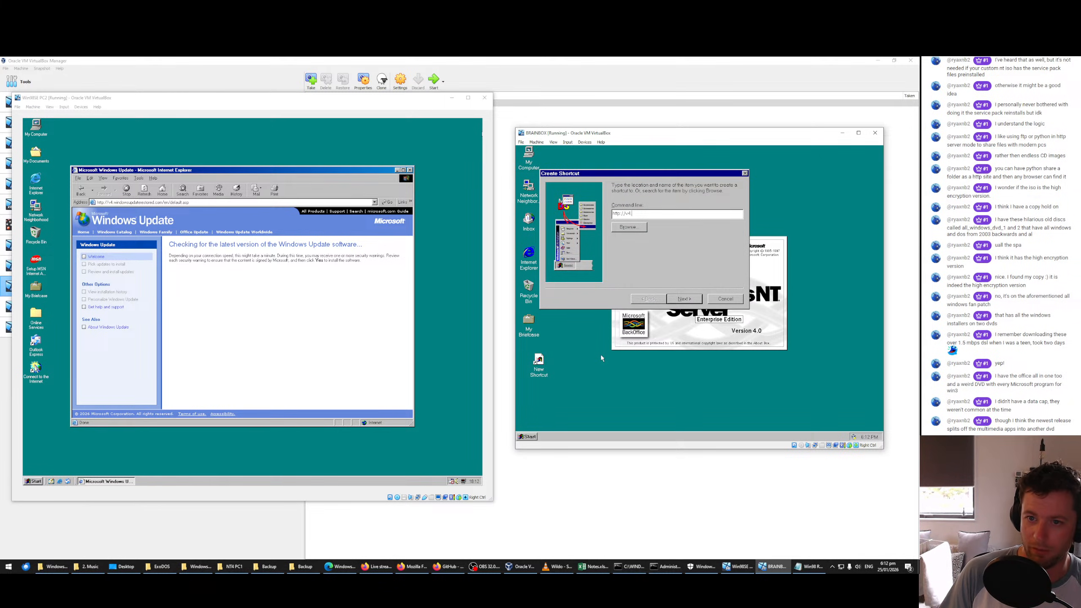
type(".windowsup")
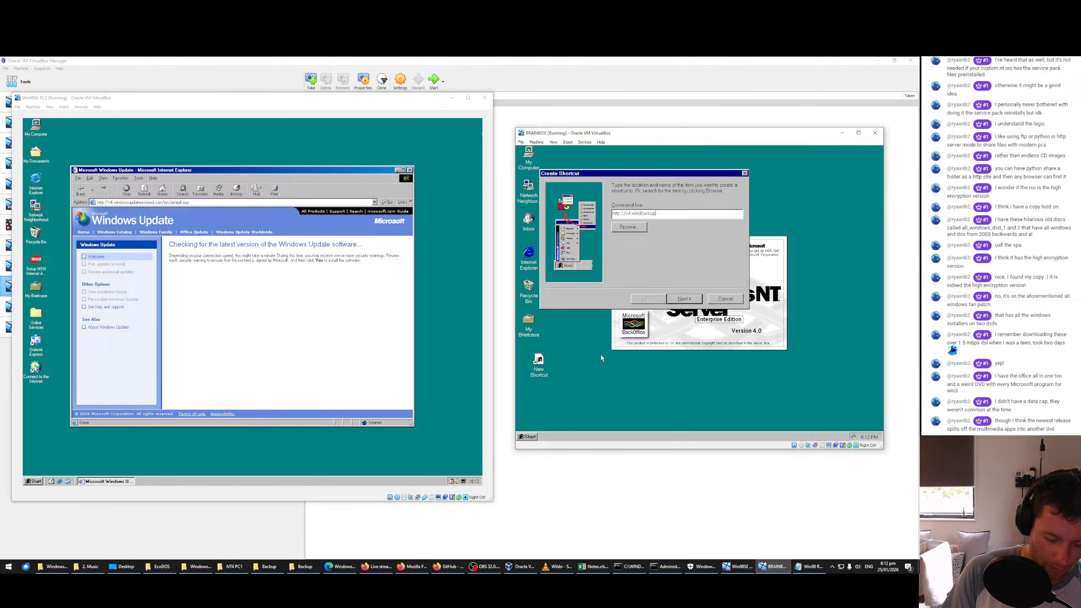
type("daterestored.com")
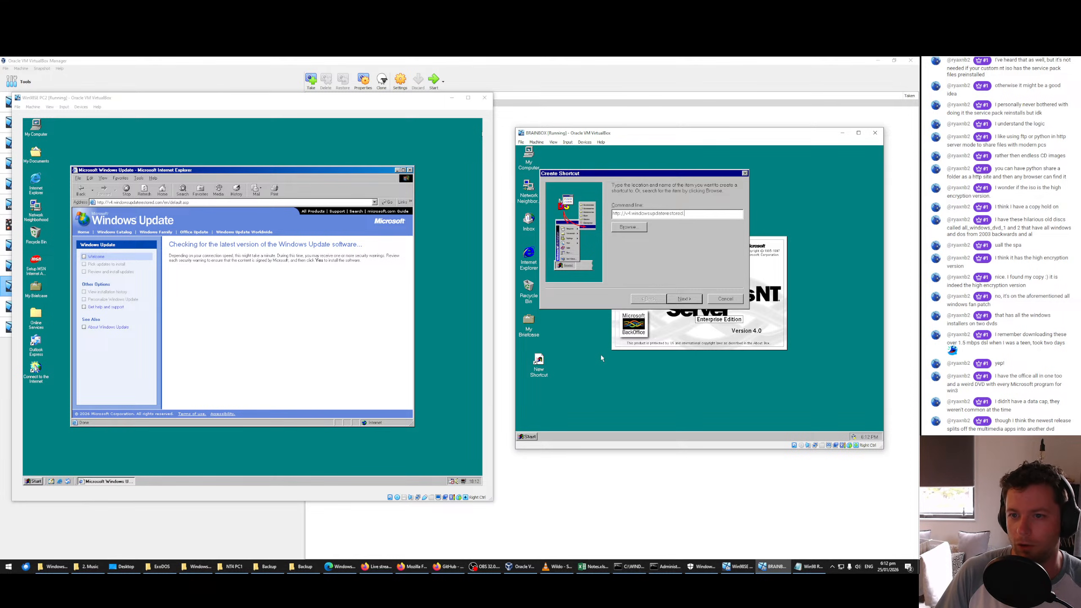
key("Return")
type("Windo")
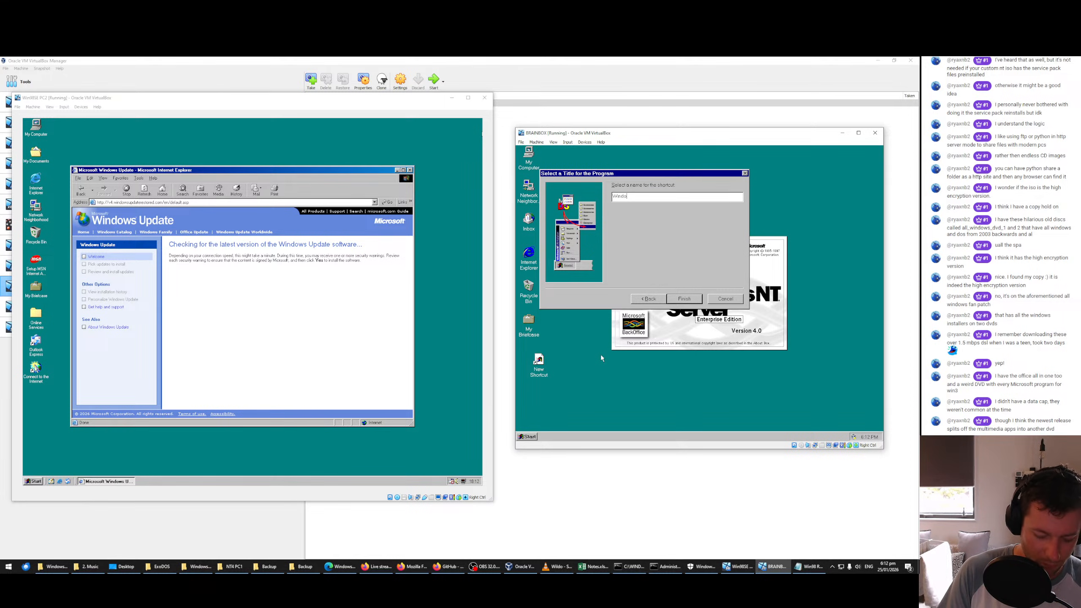
type("ws Updates")
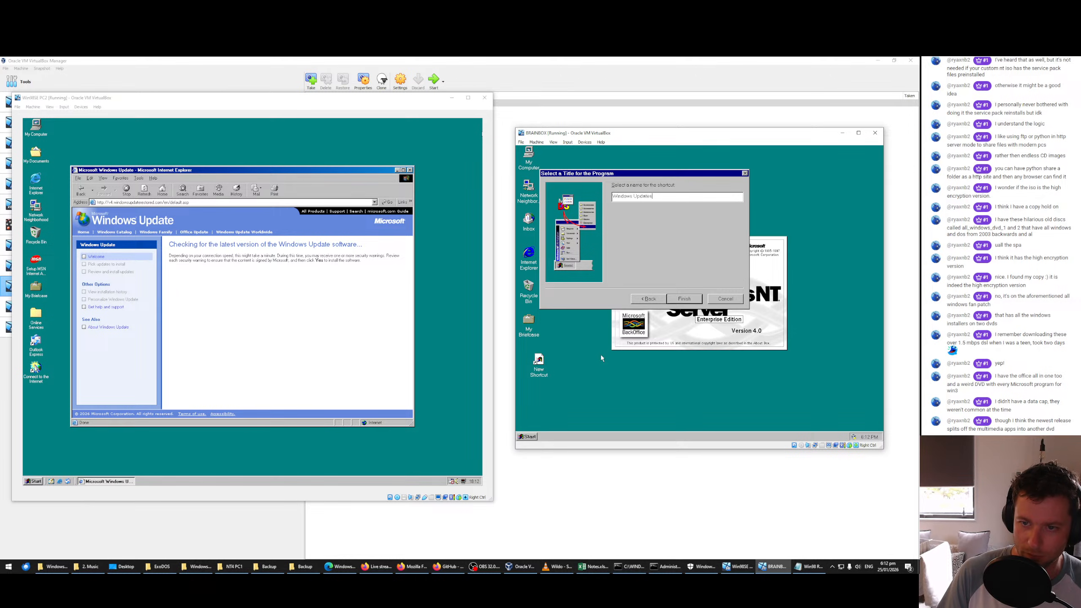
key("Return")
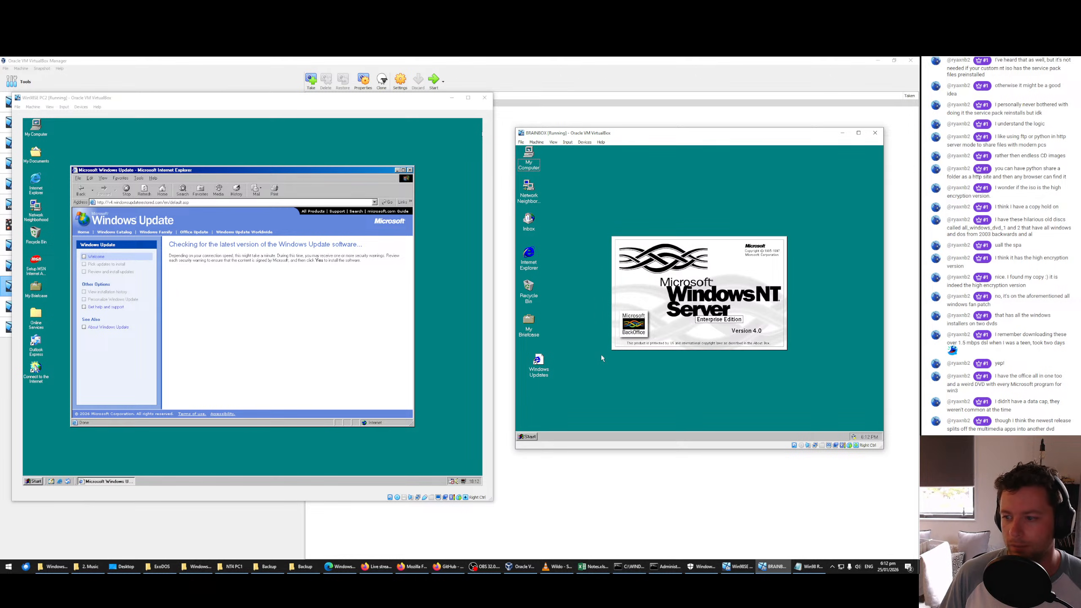
Open Windows Update on BRAINBOX to Product Updates, and accept Win98's security warning and restart.
double_click(537, 362)
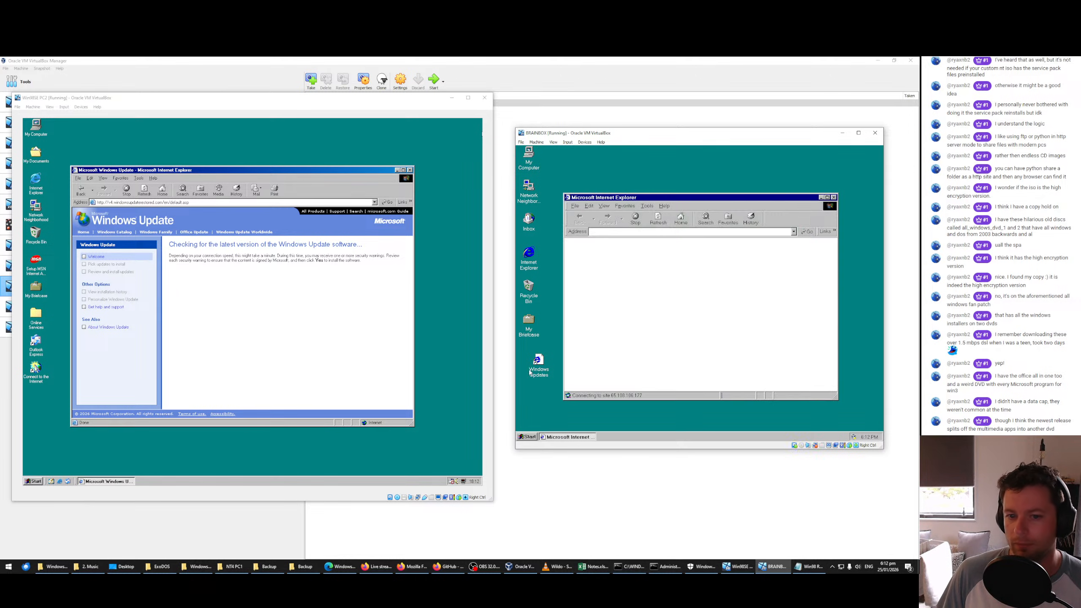
double_click(221, 170)
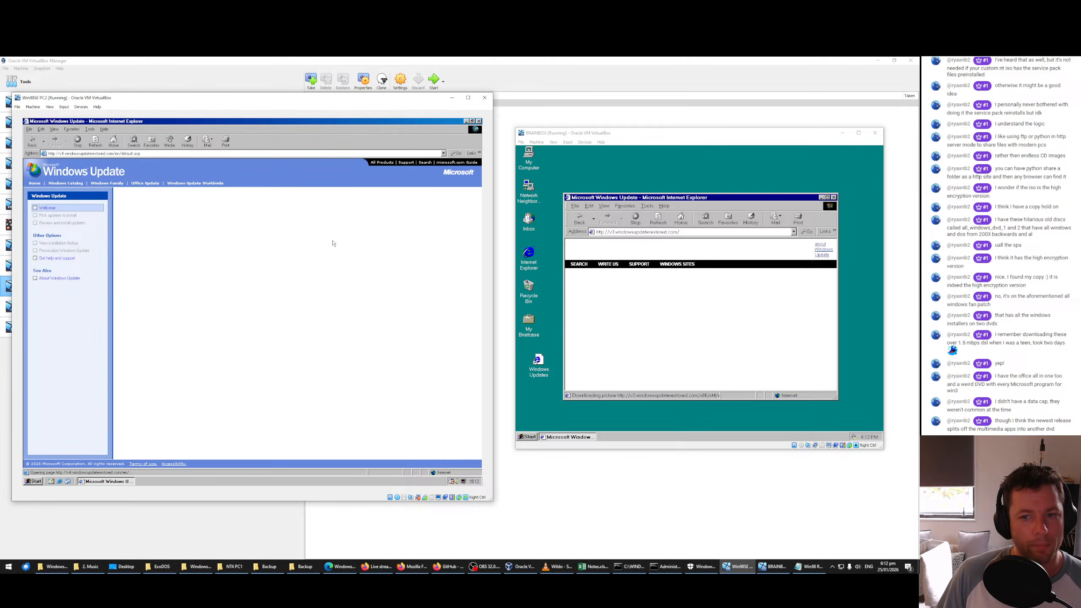
double_click(724, 197)
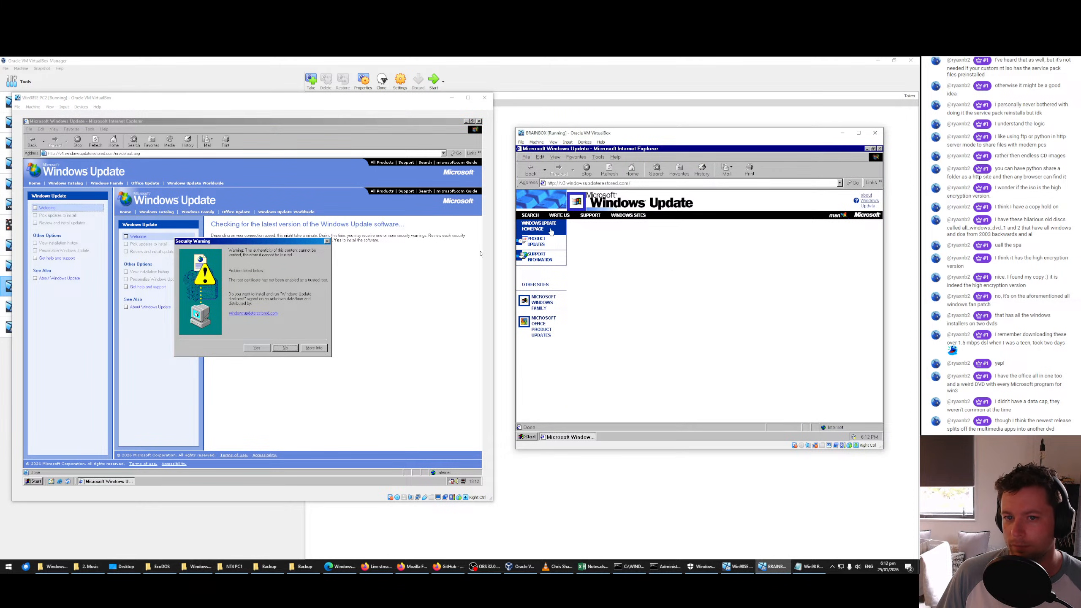
left_click(550, 240)
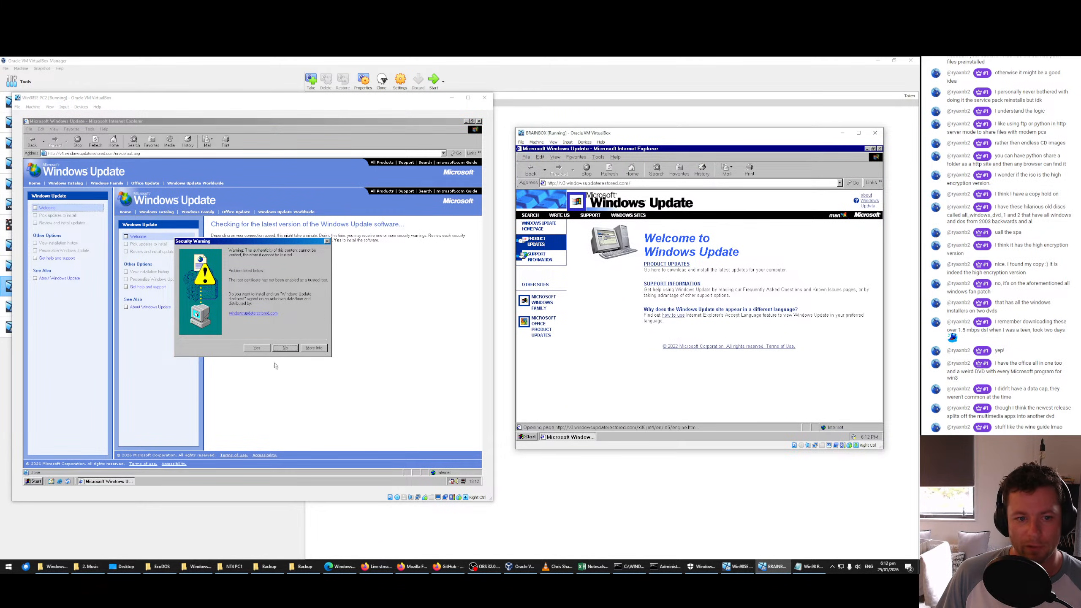
left_click(256, 350)
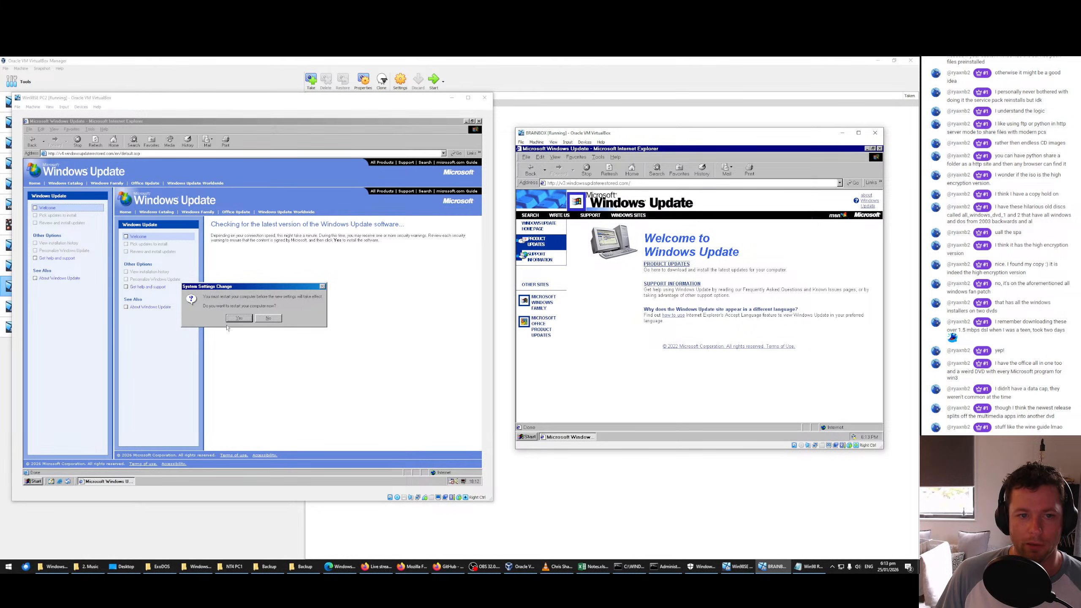
left_click(238, 318)
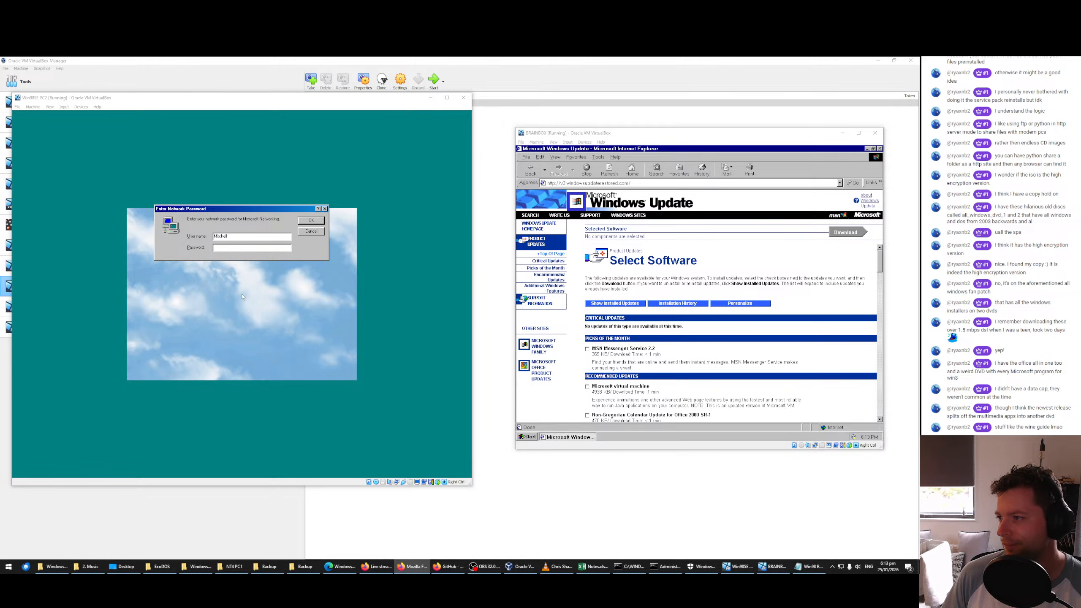
Cancel the Win98 network password prompt and launch Windows Update from the Start menu.
scroll(642, 353, "down", 5)
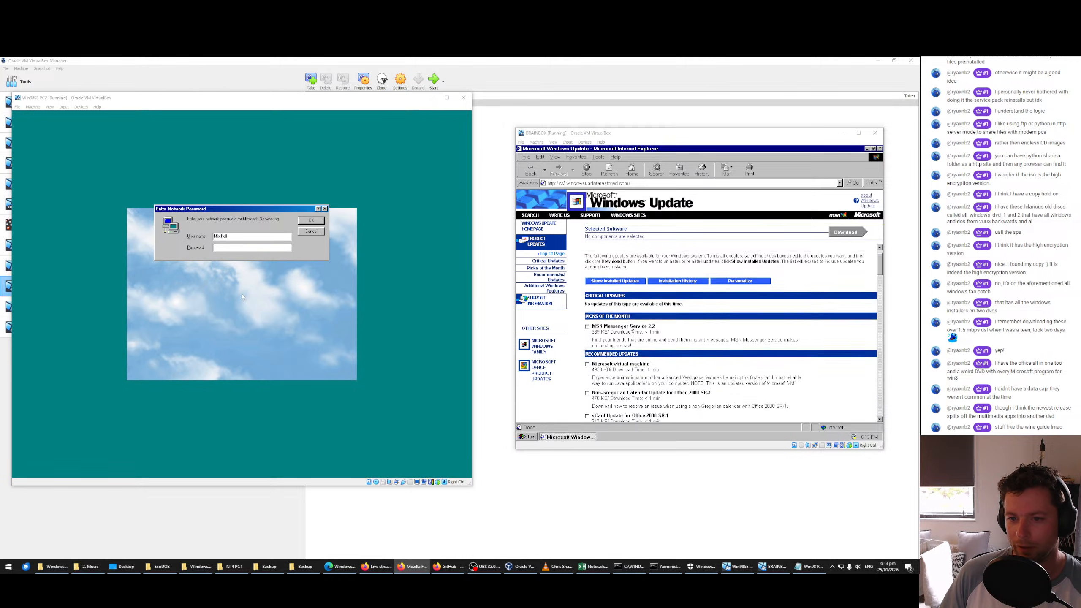
scroll(641, 352, "up", 6)
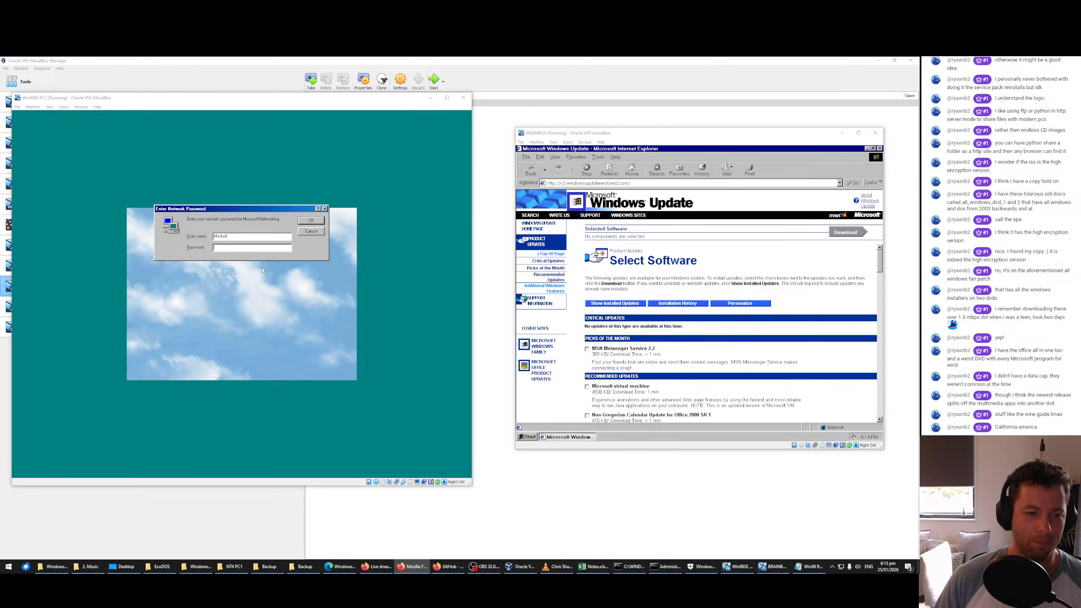
left_click(312, 234)
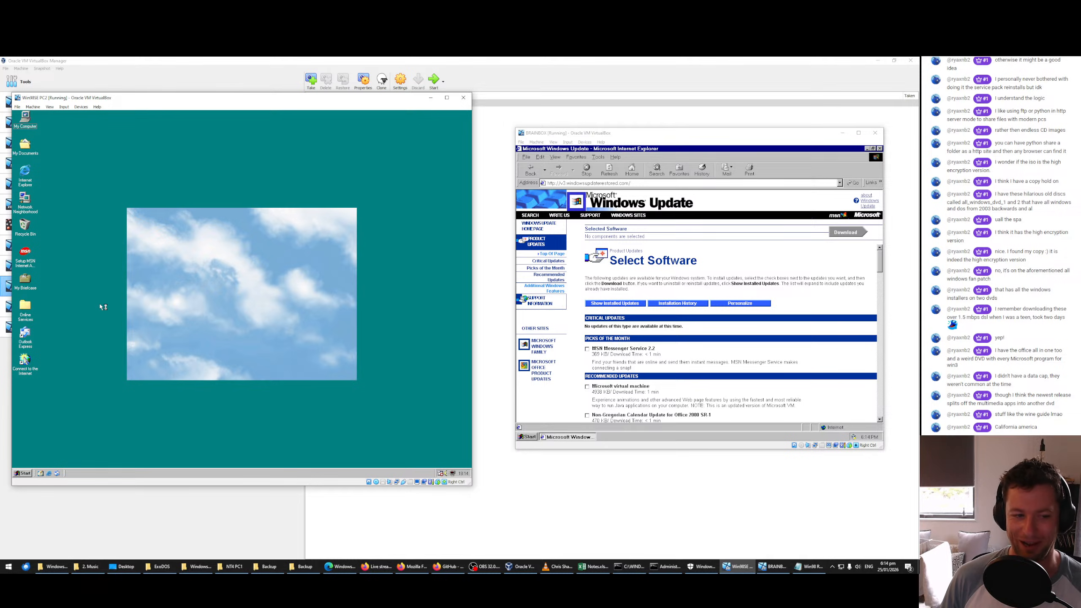
left_click(22, 472)
left_click(63, 355)
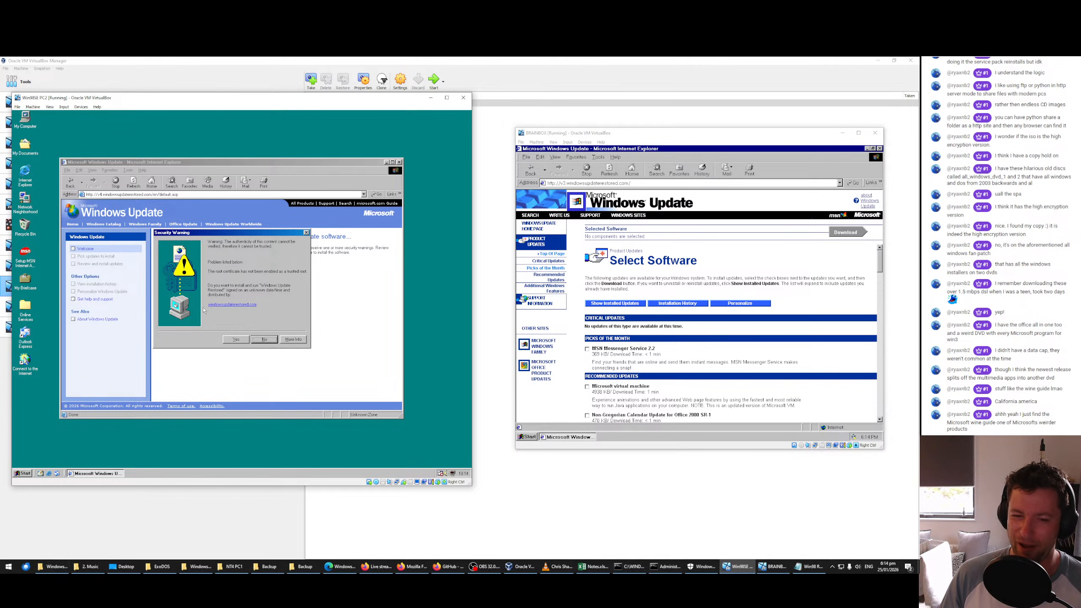
Accept both Win98 Windows Update security warnings with IE maximized, and confirm the restart.
left_click(233, 340)
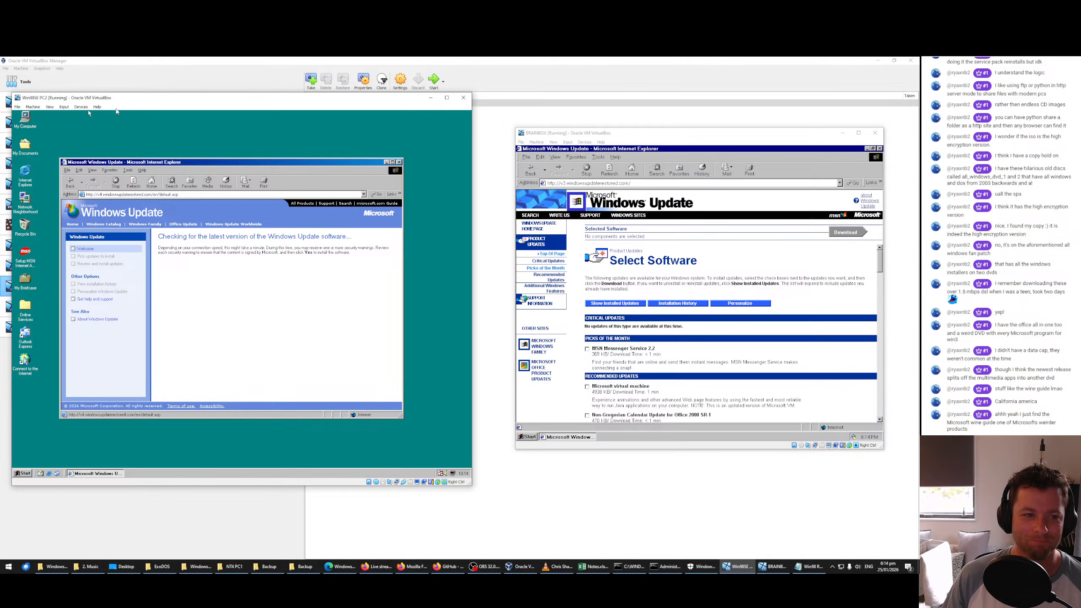
double_click(112, 163)
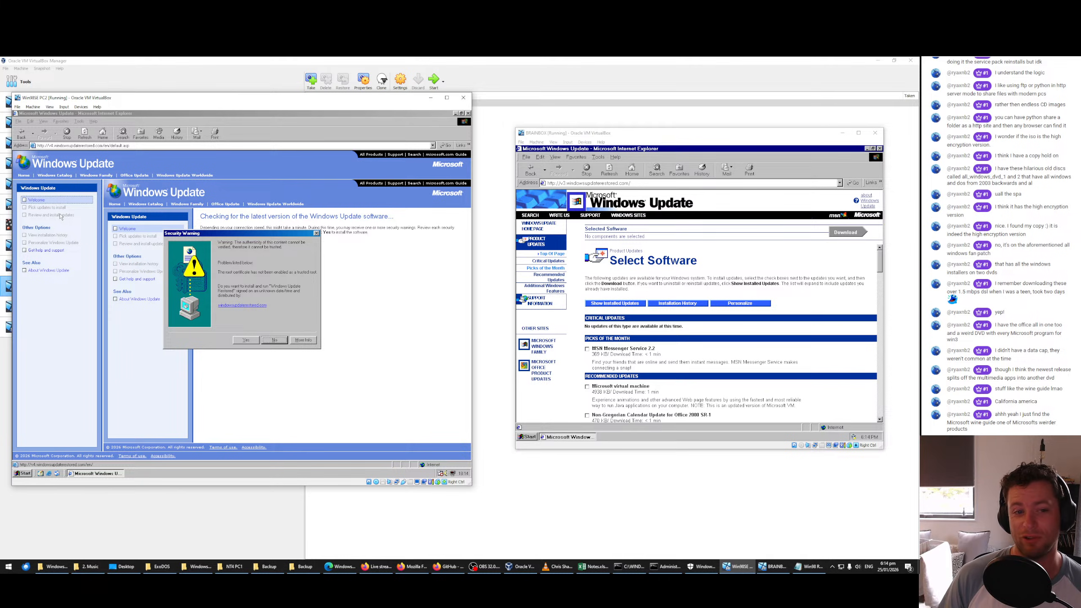
left_click(237, 340)
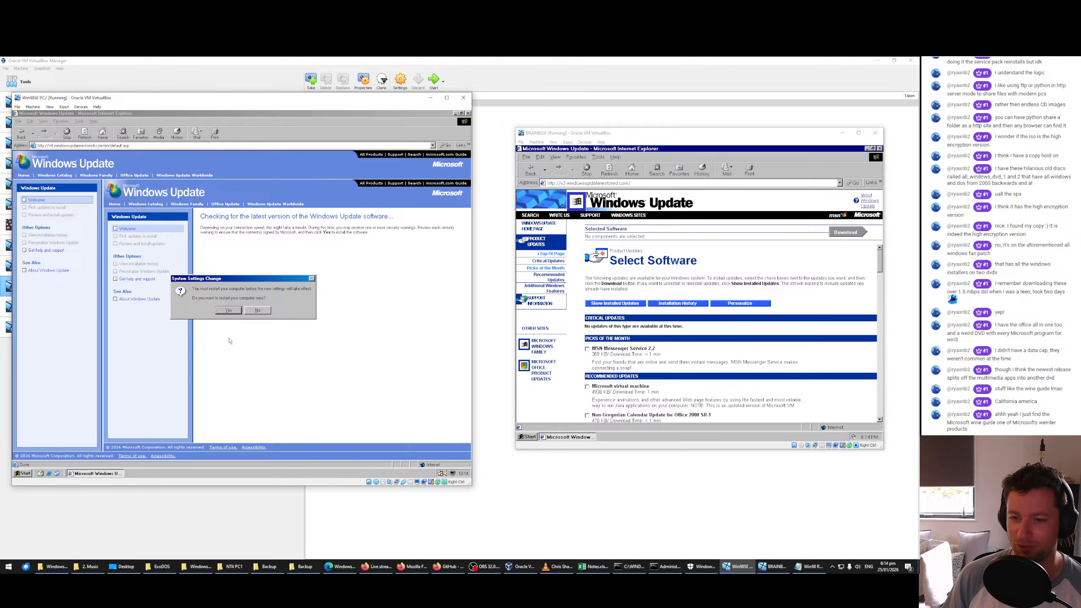
key("Return")
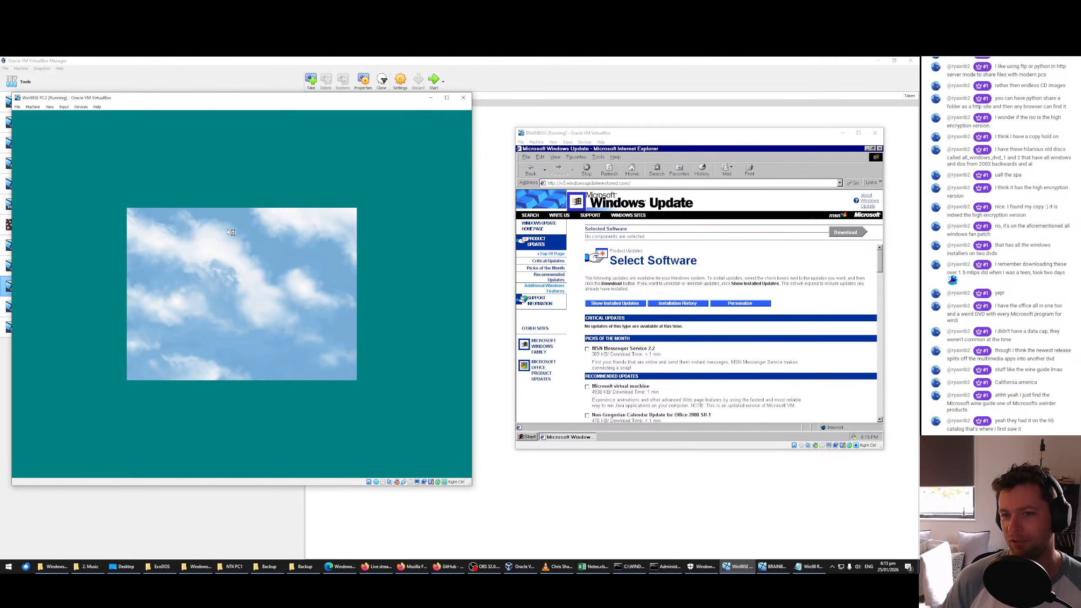
Skip the network password prompt and delete five desktop icons, Setup MSN through Connect to the Internet.
key("Return")
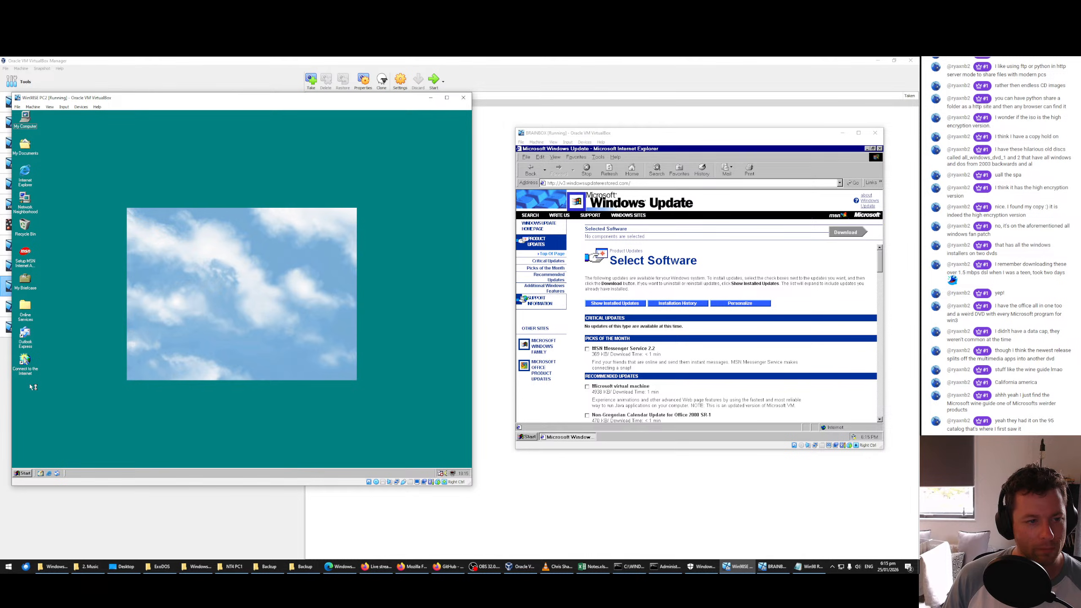
left_click_drag(93, 421, 15, 246)
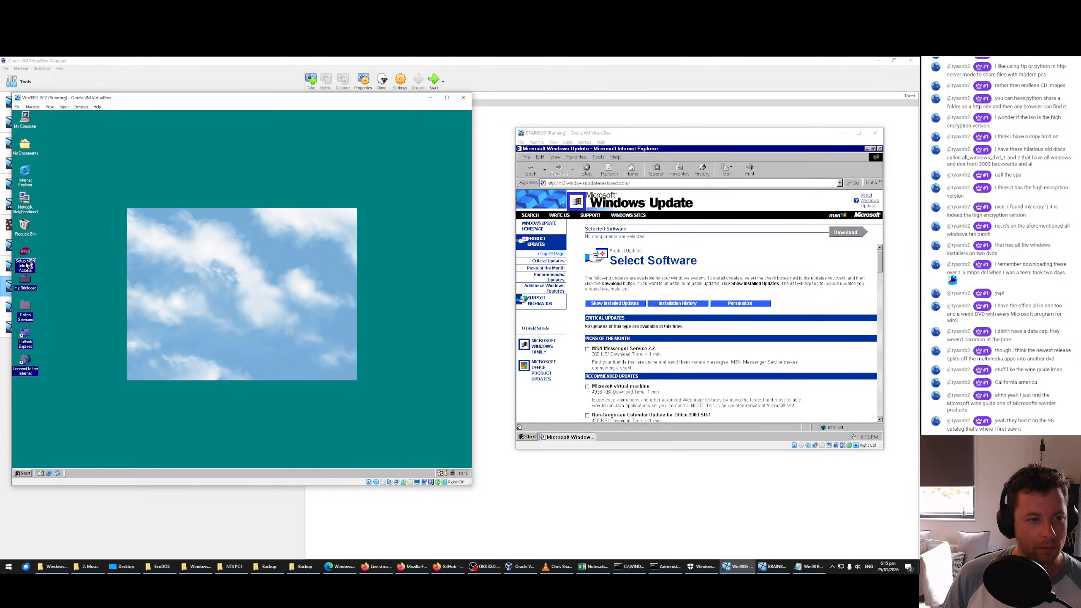
key("Delete")
Confirm deleting the five icons and empty the Win98 Recycle Bin.
left_click(224, 310)
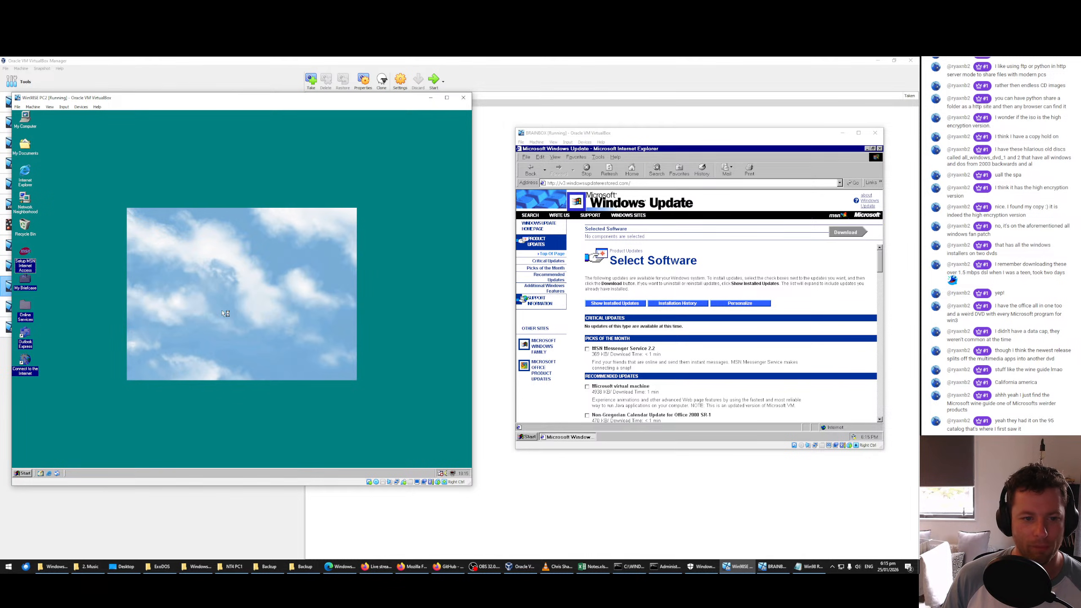
right_click(24, 230)
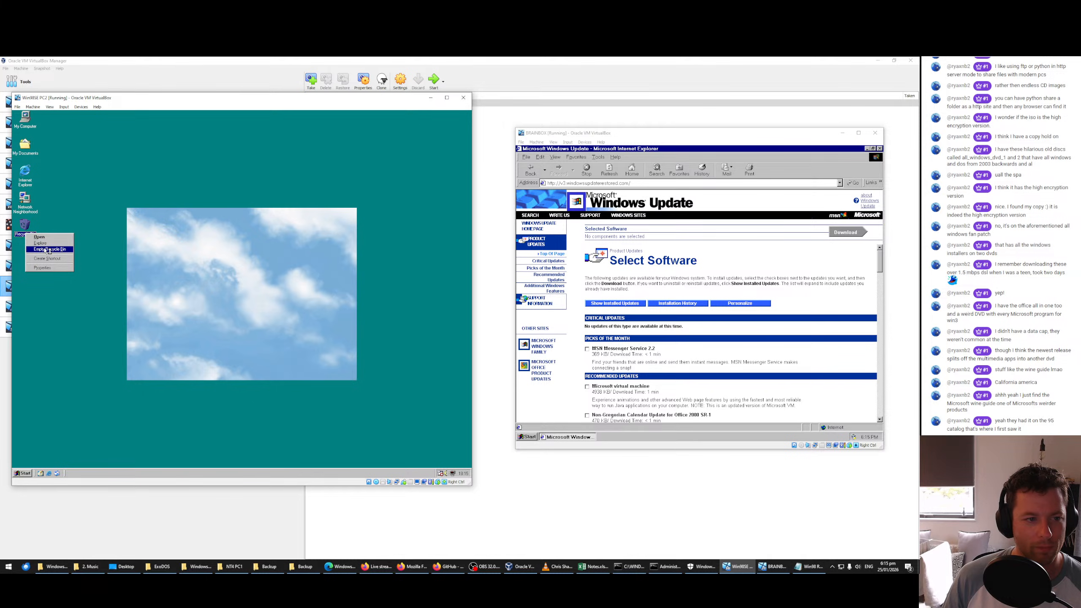
left_click(47, 251)
key("Return")
Launch Windows Update on Win98 with Internet Explorer maximized.
left_click(22, 473)
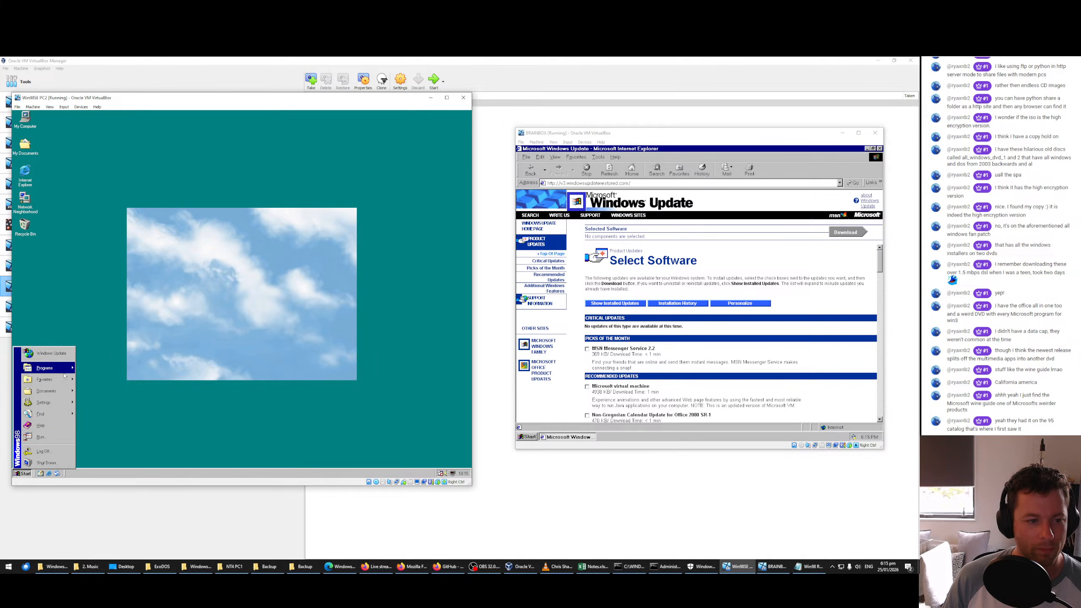
left_click(47, 353)
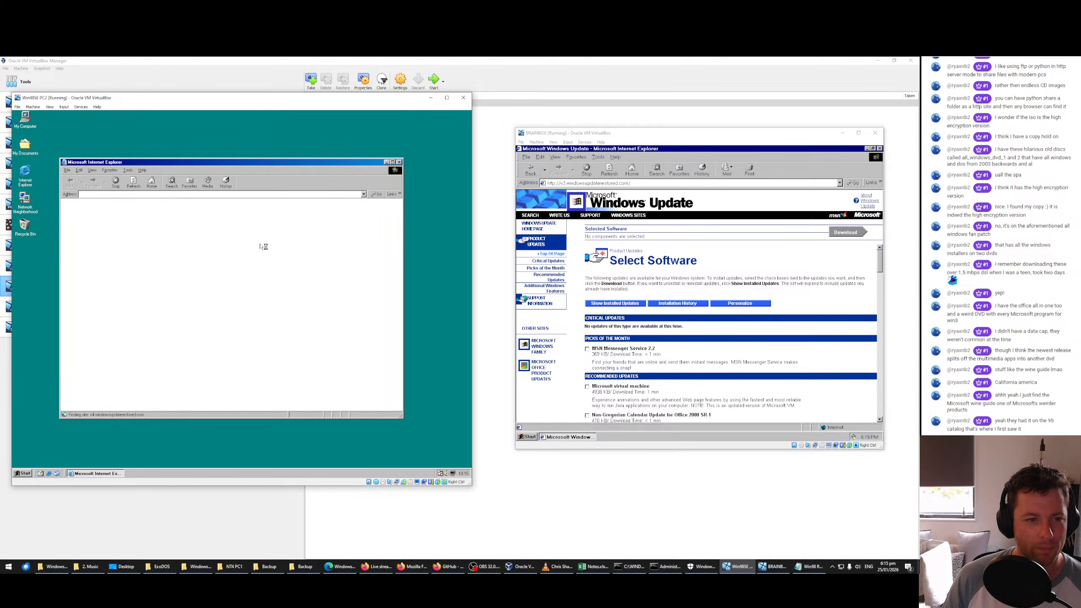
double_click(302, 162)
scroll(716, 255, "down", 2)
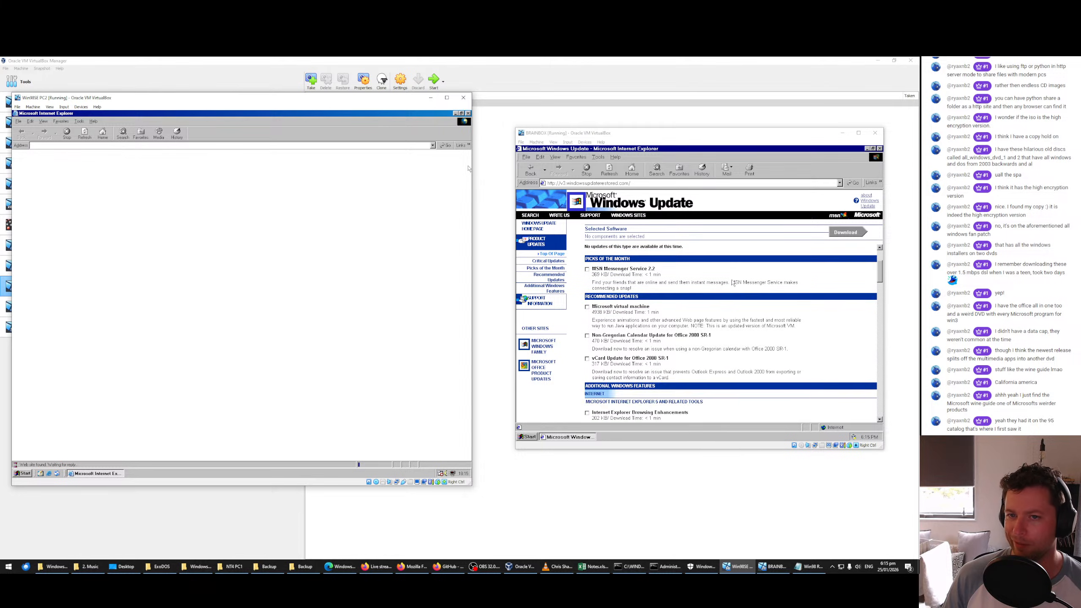
scroll(738, 284, "up", 2)
Close BRAINBOX's Windows Update page, tidy the Windows Updates icon, and open My Computer.
left_click(879, 149)
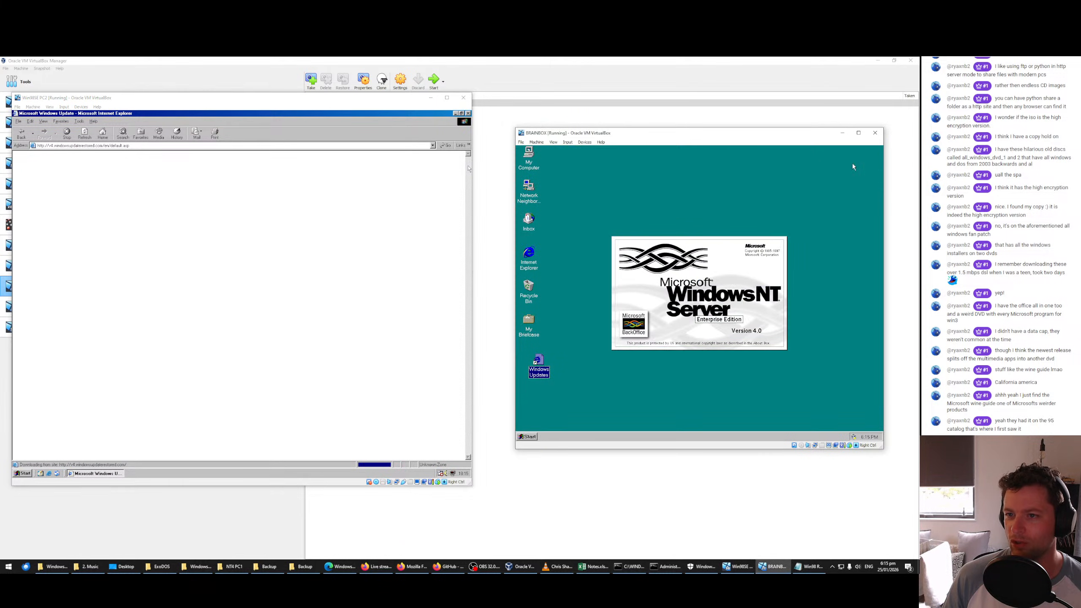
left_click(681, 271)
left_click_drag(539, 361, 530, 351)
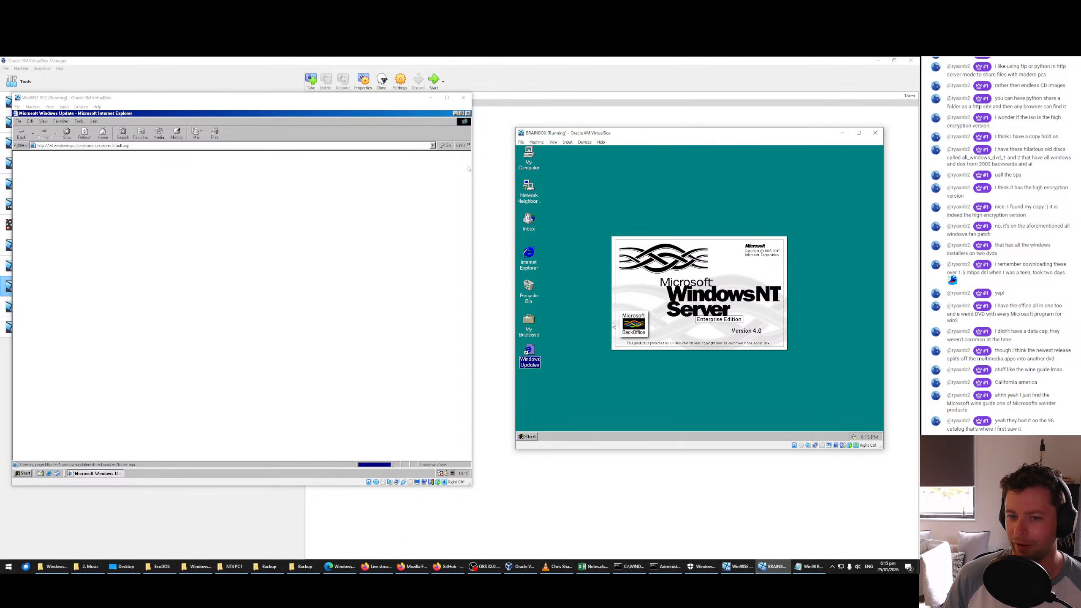
left_click(596, 230)
double_click(529, 155)
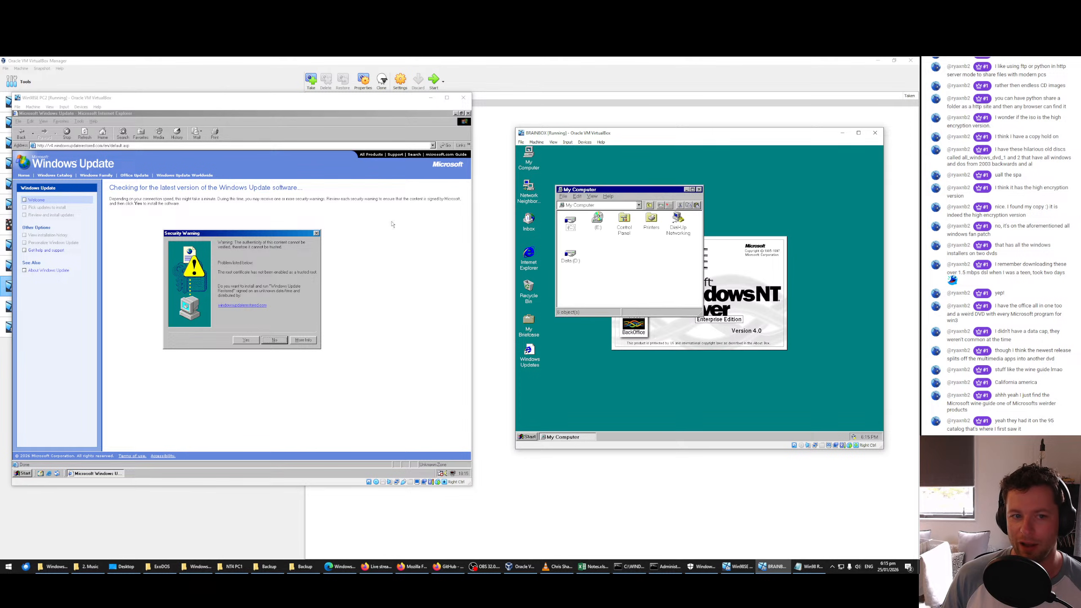
left_click(243, 340)
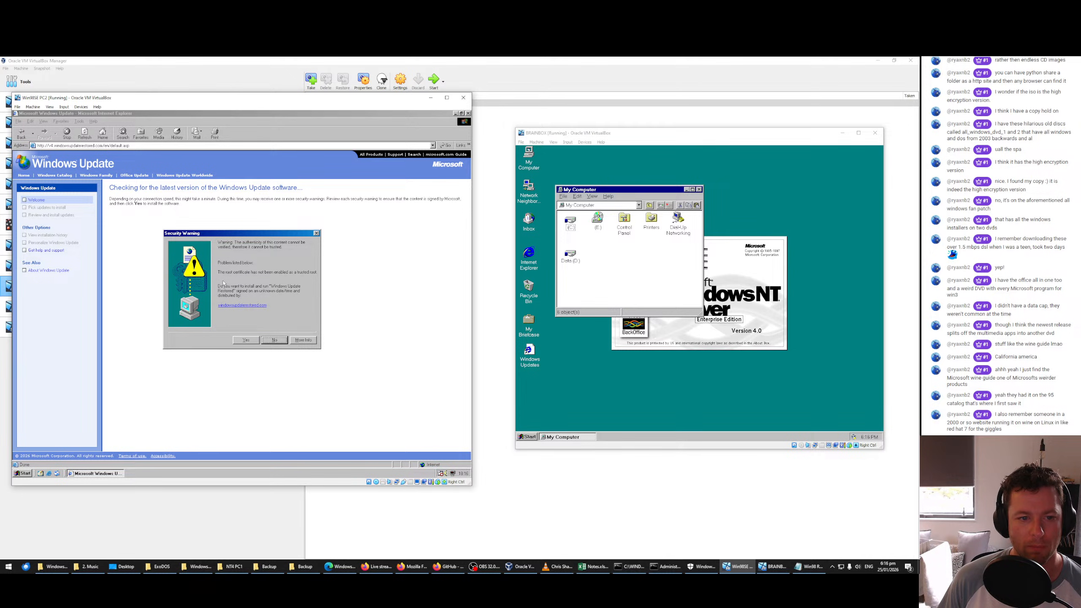
Accept both Windows Update security warnings on Win98 and decline both restart prompts.
left_click(246, 340)
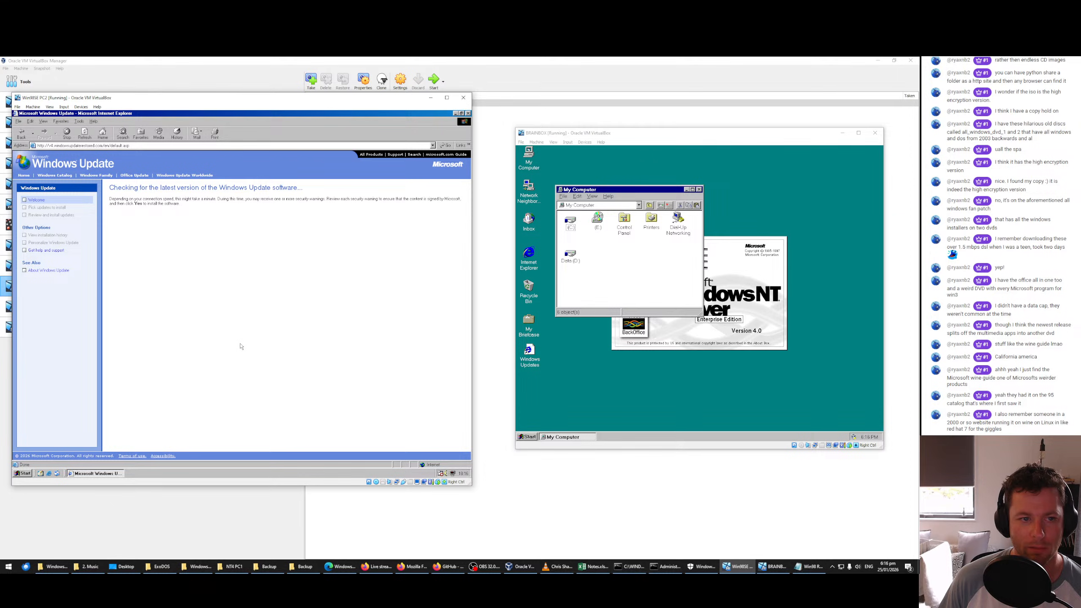
left_click(257, 311)
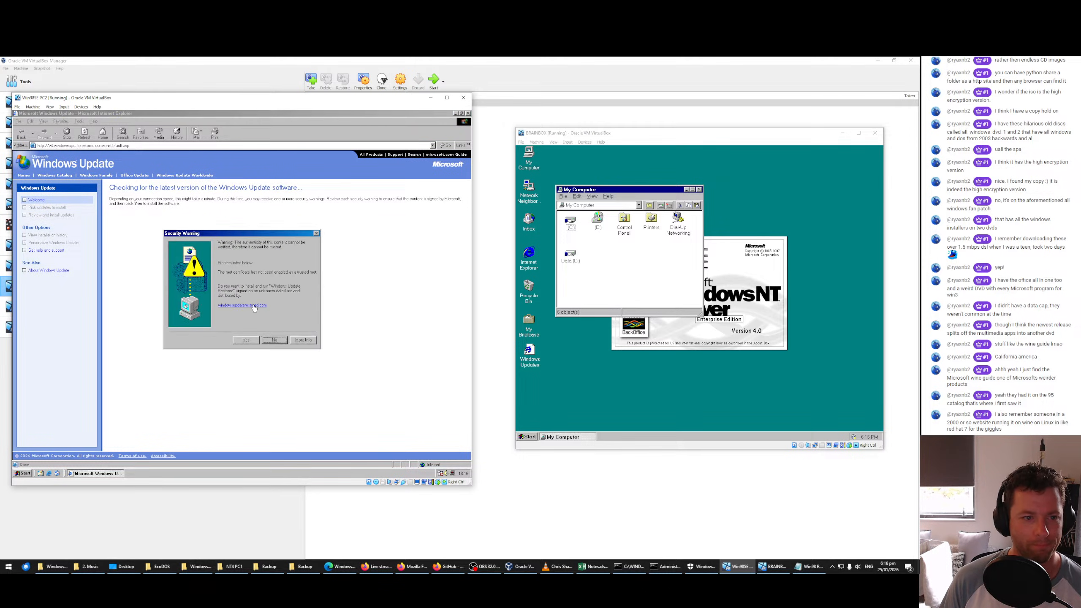
left_click(252, 341)
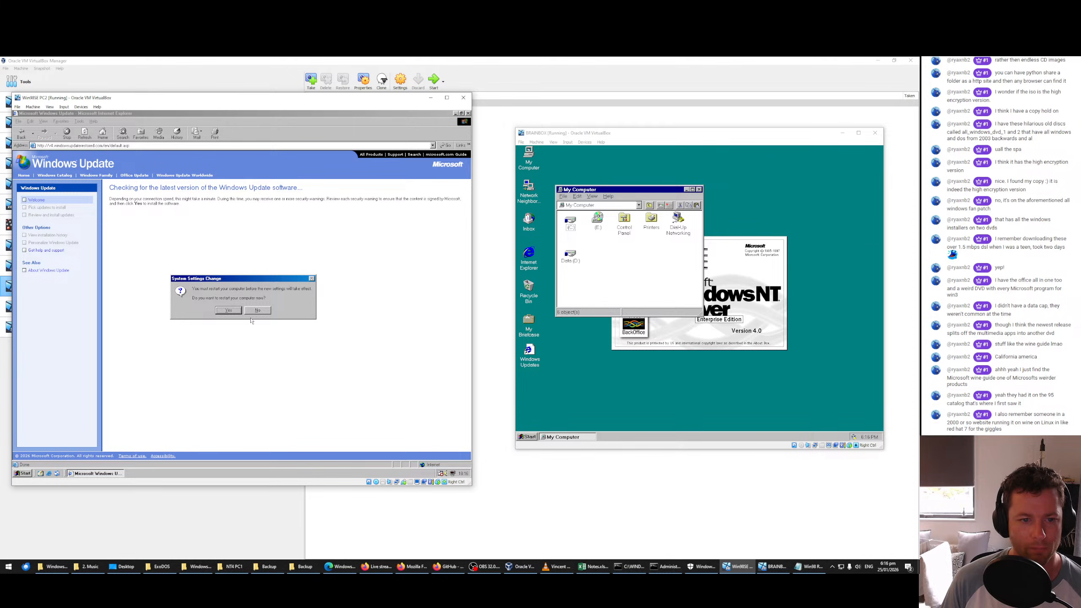
left_click(256, 311)
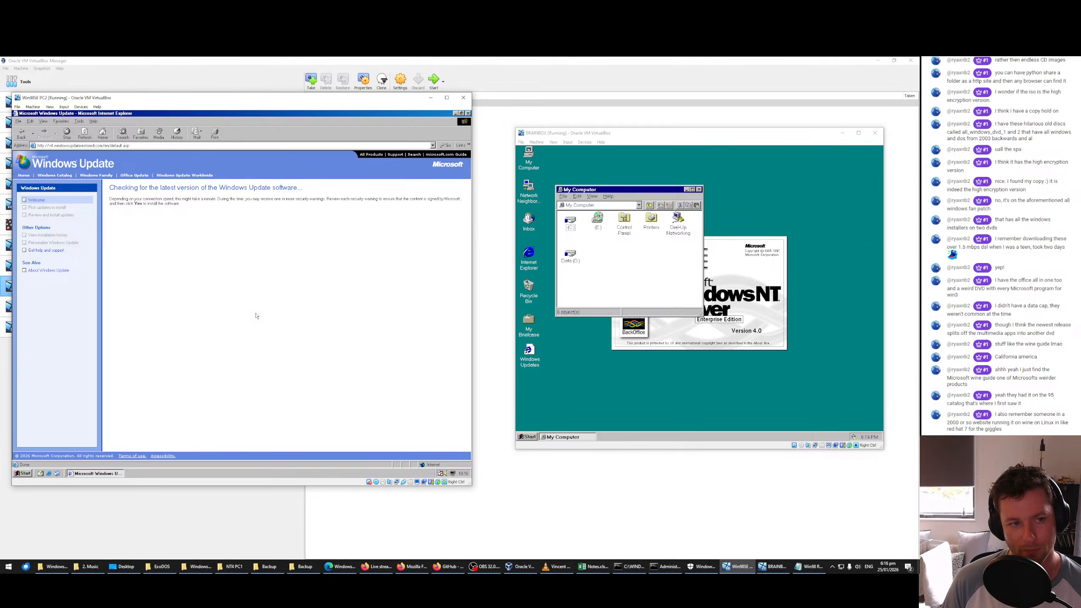
Change the IE address from v4 to v5, drop /en/default.asp, and load it.
left_click(50, 145)
left_click(53, 146)
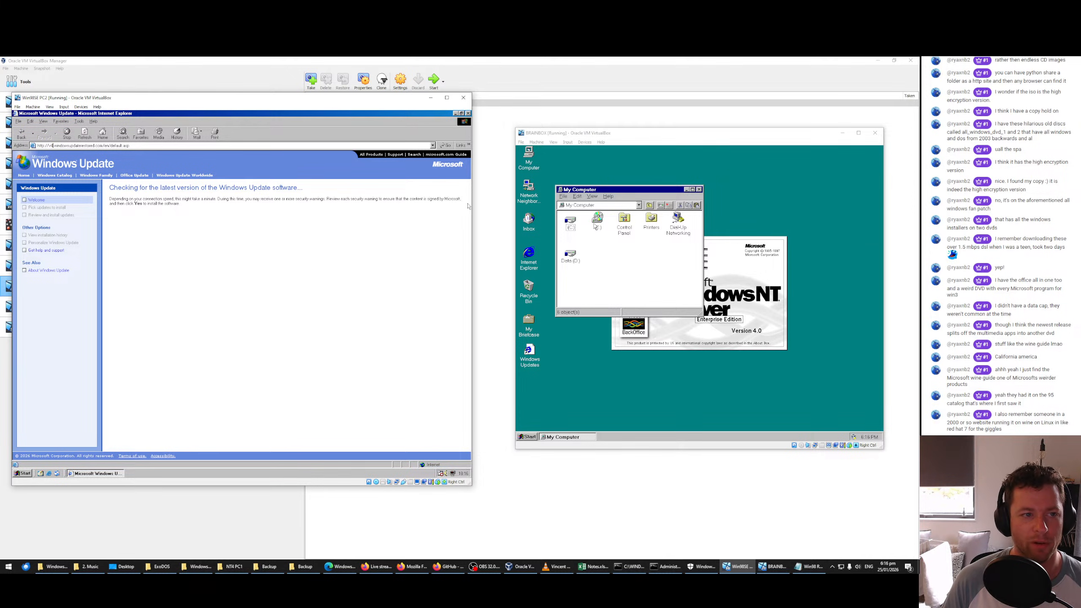
key("BackSpace")
type("5")
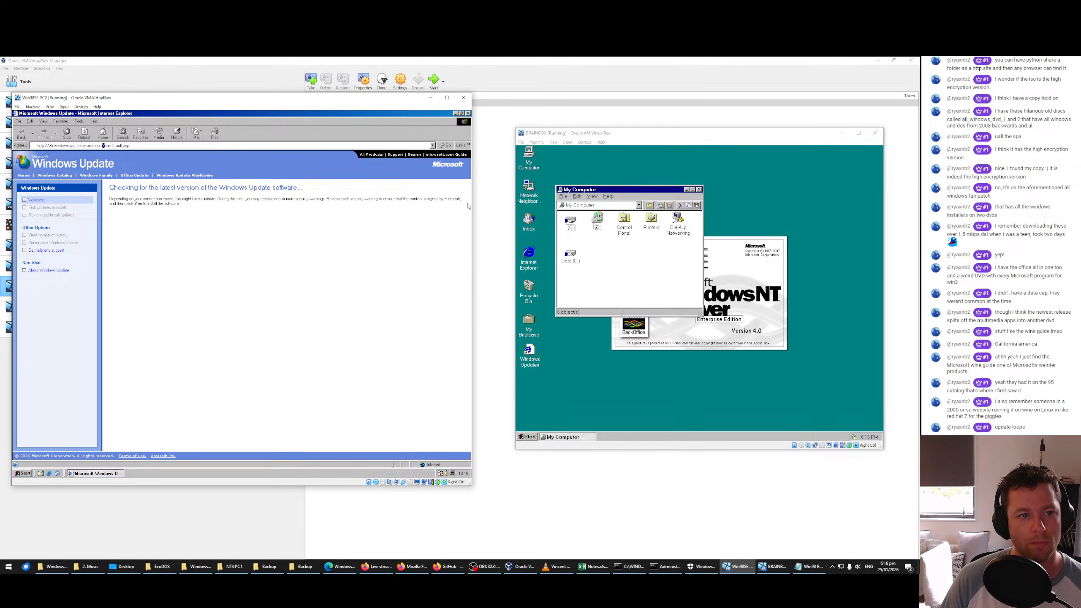
left_click_drag(103, 146, 129, 146)
key("BackSpace")
key("Return")
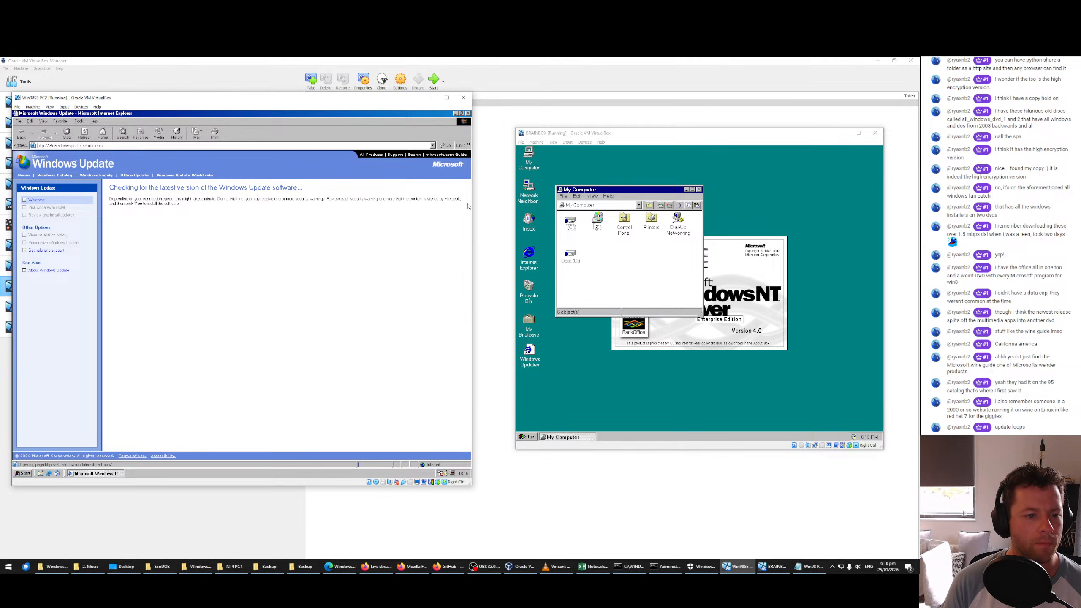
Bring Edge forward and go back to the previous Windows Update Restored page.
left_click(320, 569)
left_click(317, 569)
left_click(339, 566)
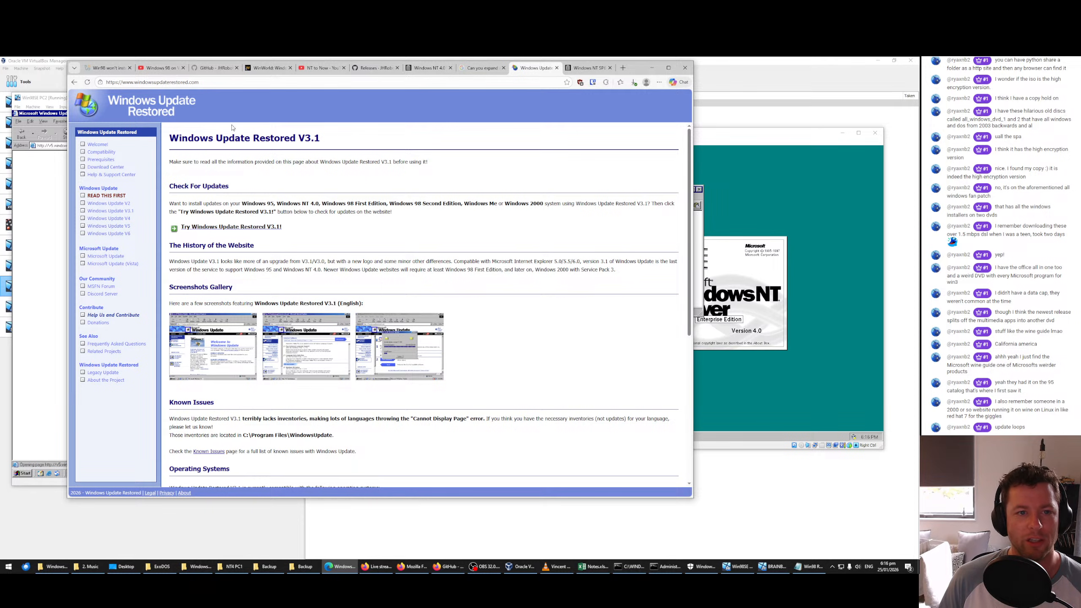
key("alt+Left")
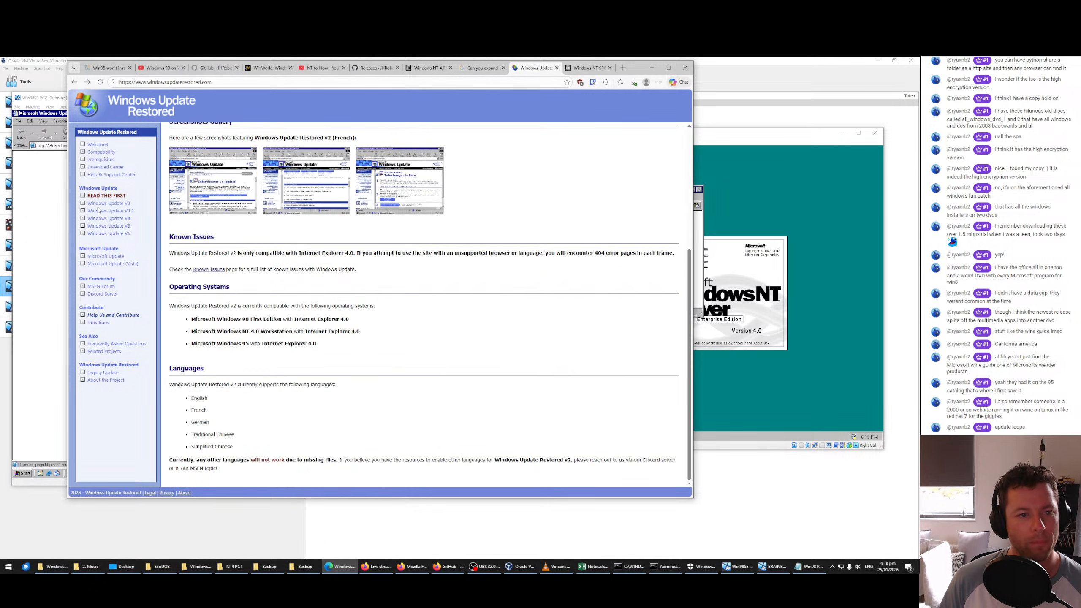
Read the V5 page's supported systems, go back to V2, and return to the Win98 VM.
left_click(109, 226)
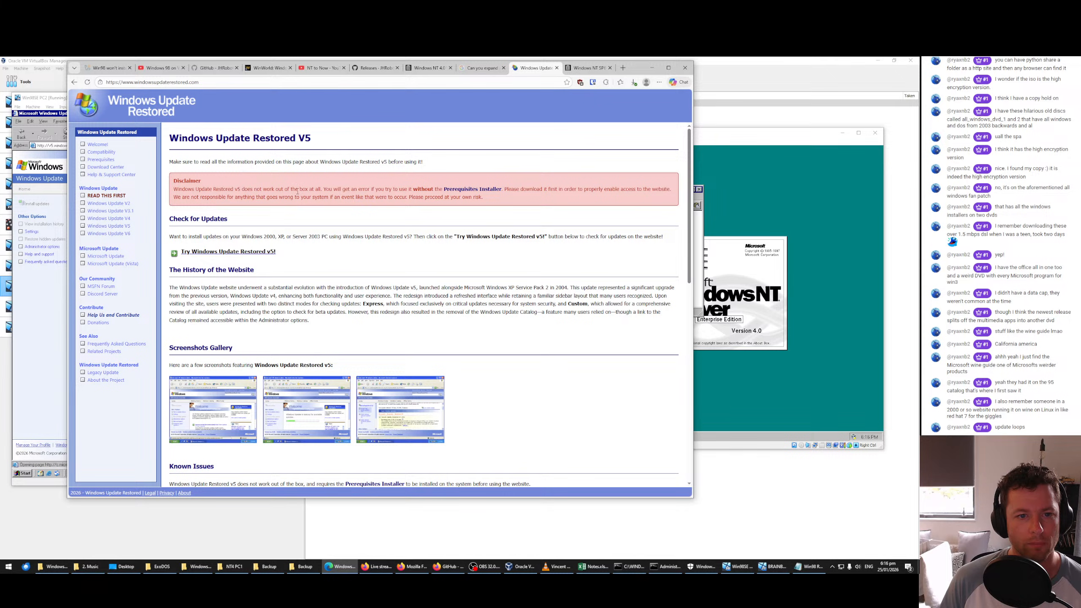
left_click_drag(205, 189, 358, 198)
left_click(600, 362)
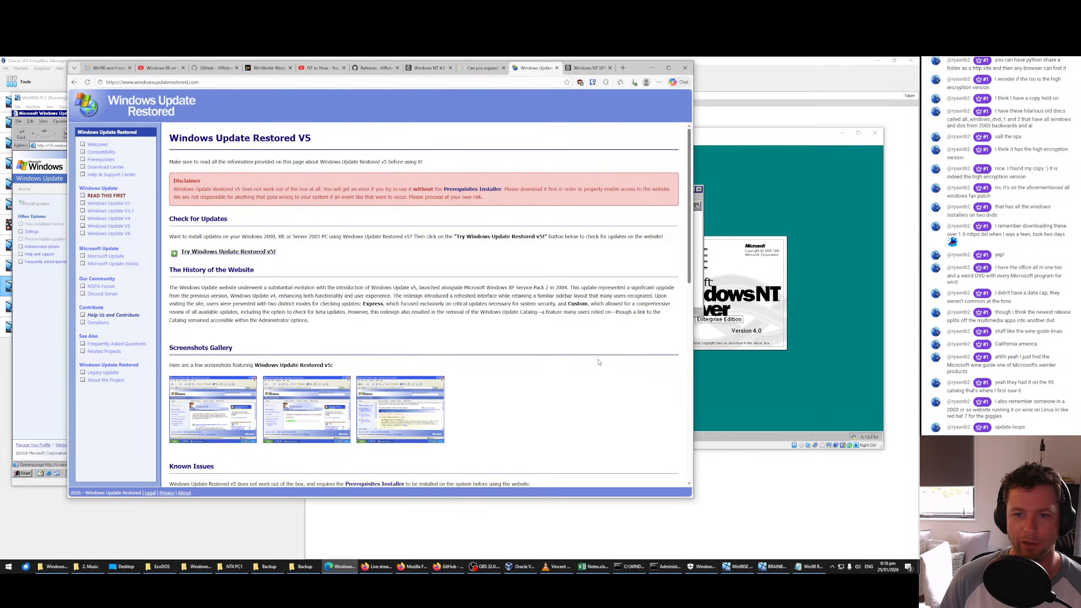
scroll(599, 362, "down", 4)
scroll(596, 361, "up", 4)
key("alt+Left")
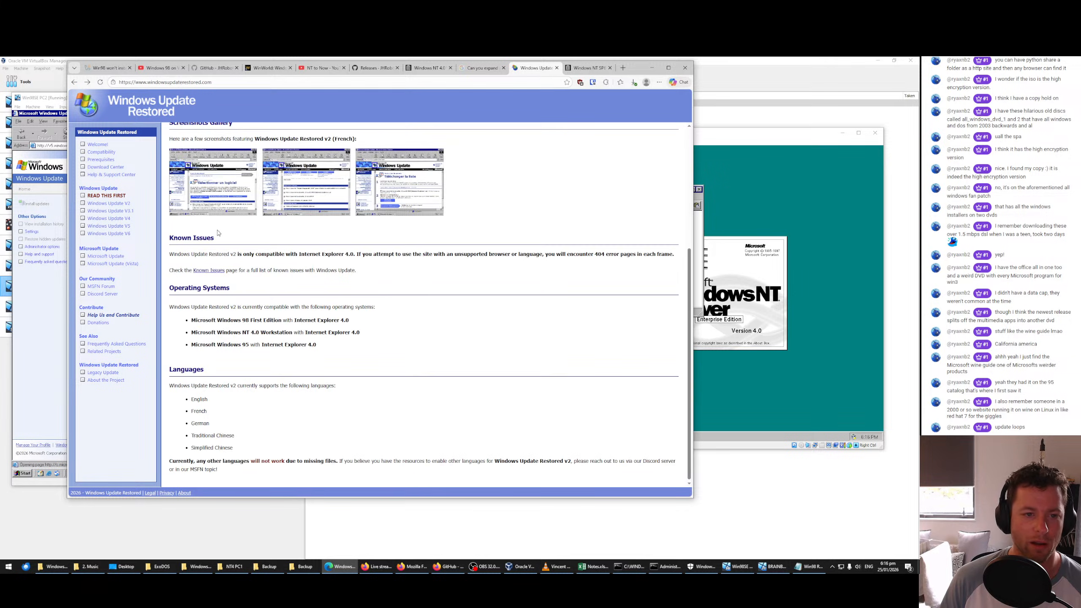
left_click(26, 330)
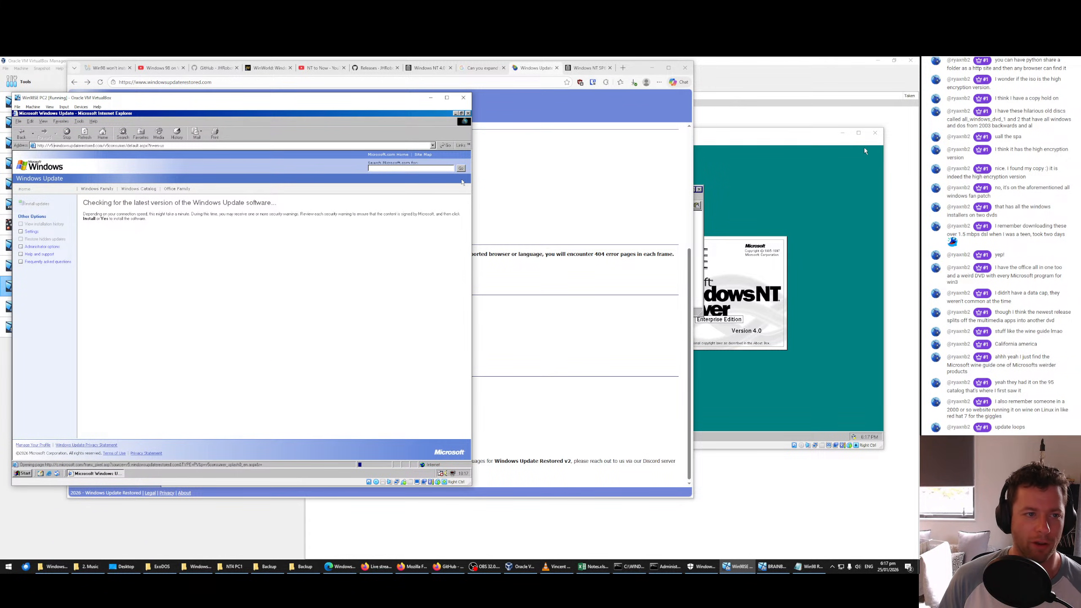
Switch the Win98 IE address to v3 and remove the /v5consumer/default.aspx?ln=en-us path.
key("BackSpace")
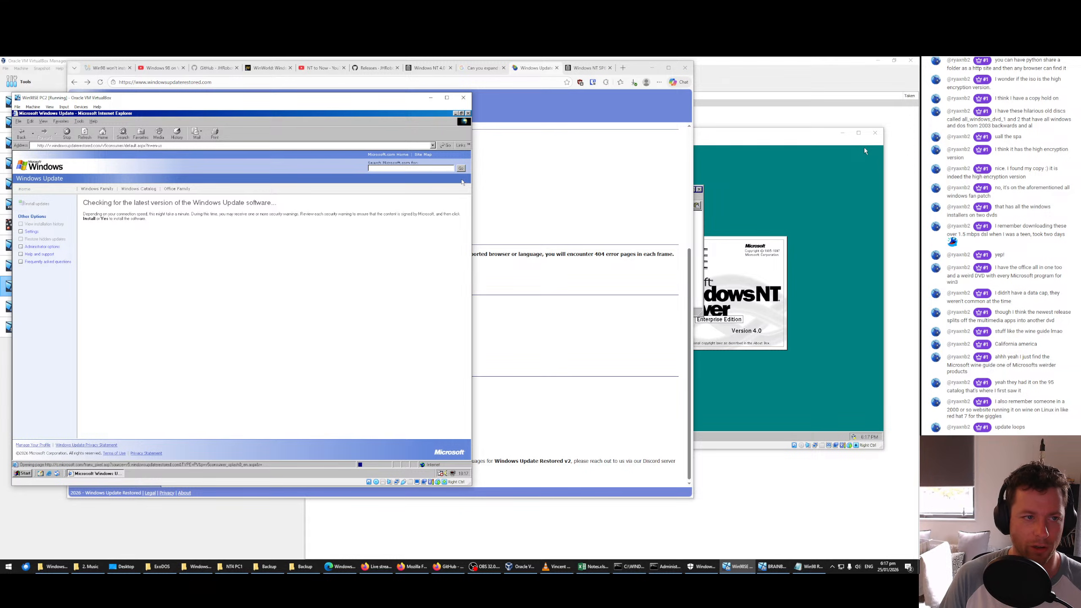
type("3")
key("Return")
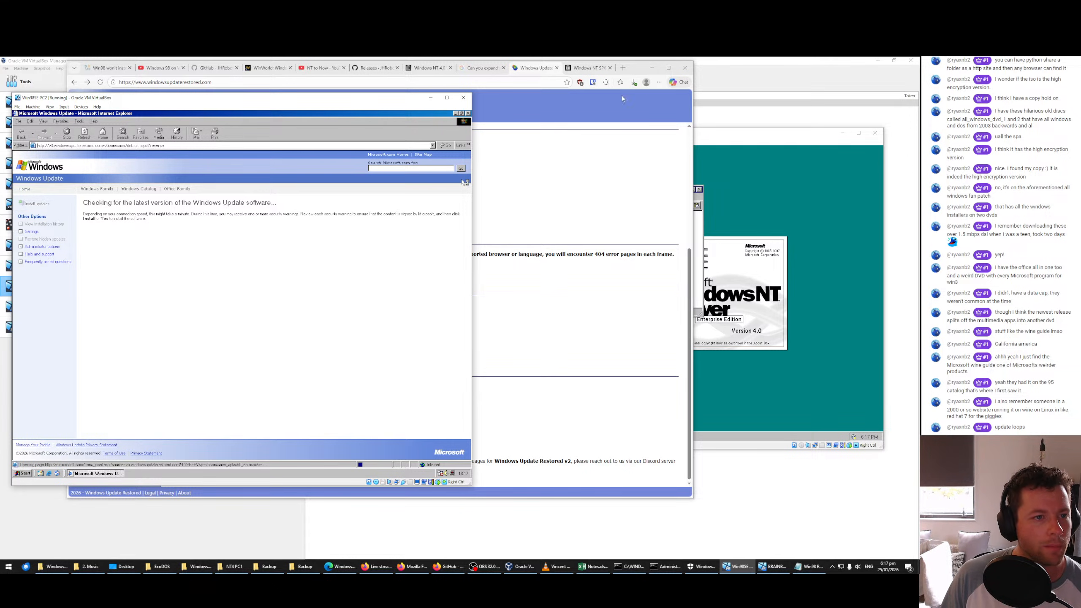
left_click_drag(102, 145, 477, 154)
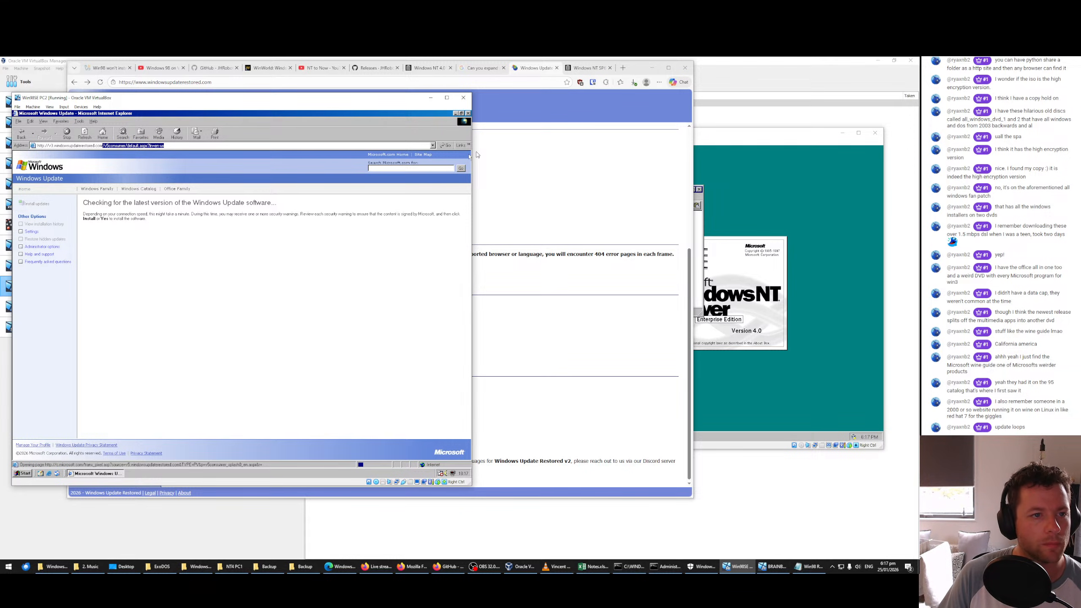
key("BackSpace")
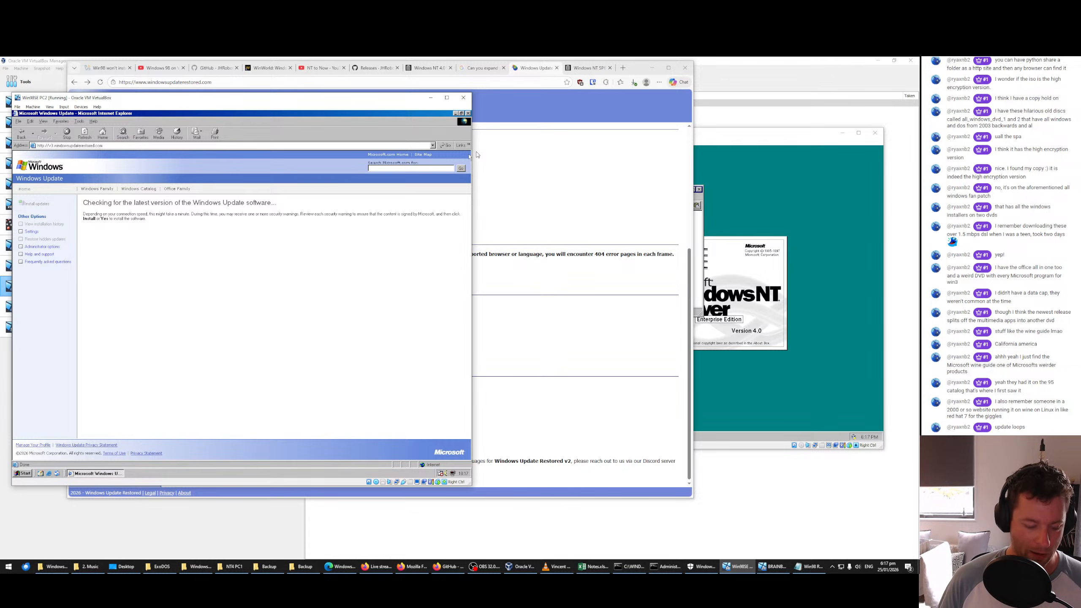
Browse the Win98 Start menu's Accessories and Communications program lists.
key("super")
key("Down")
key("Down")
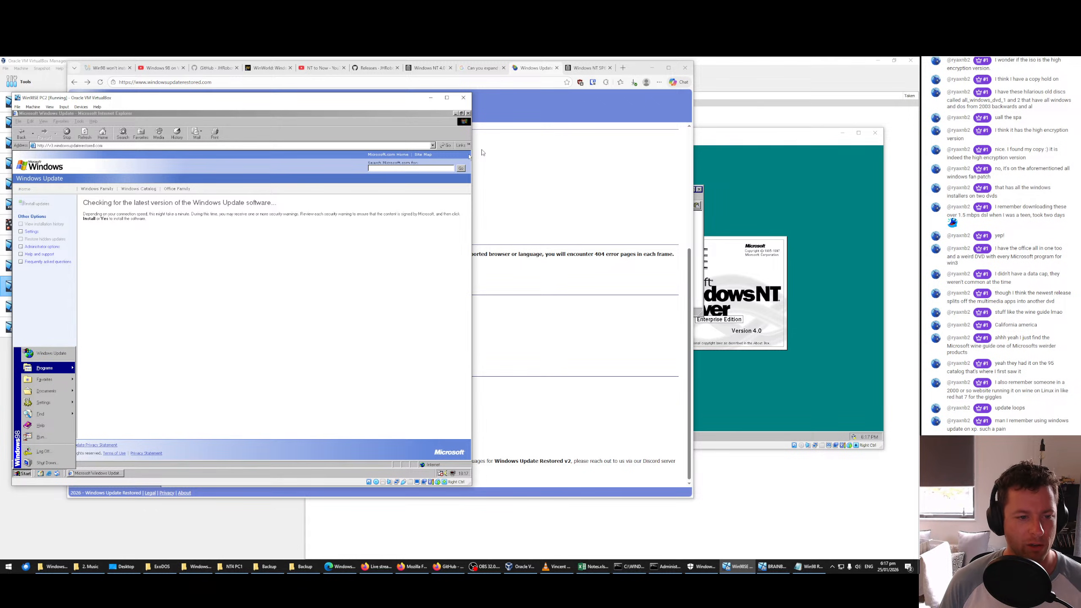
key("Right")
key("Right")
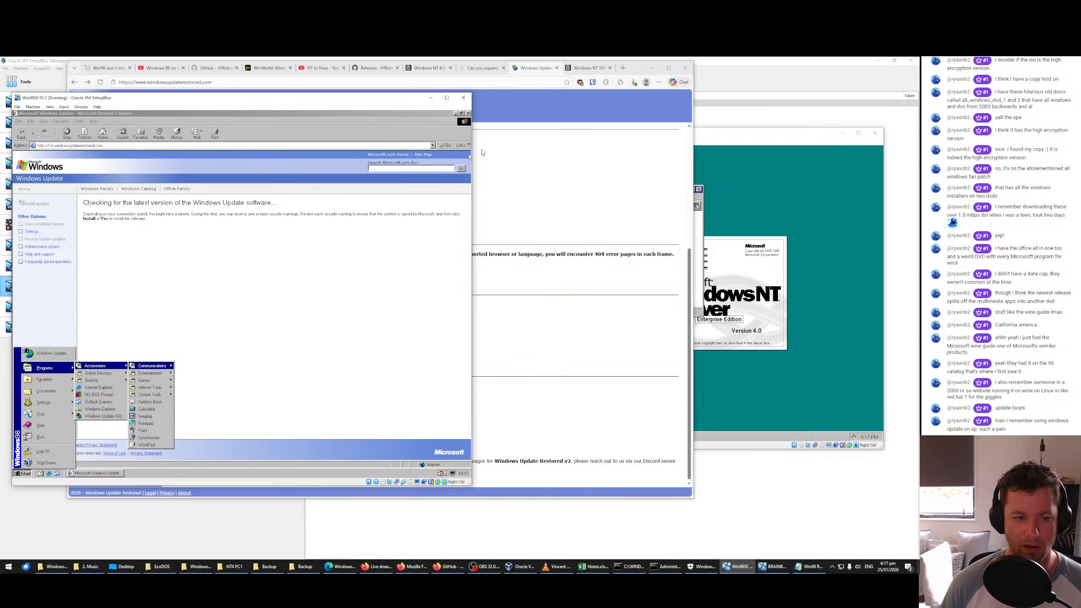
key("Left")
key("Left")
Run mmc from the Run prompt and dismiss Win98's not-found error.
key("Down")
key("Down")
key("Down")
key("Down")
key("Down")
key("Down")
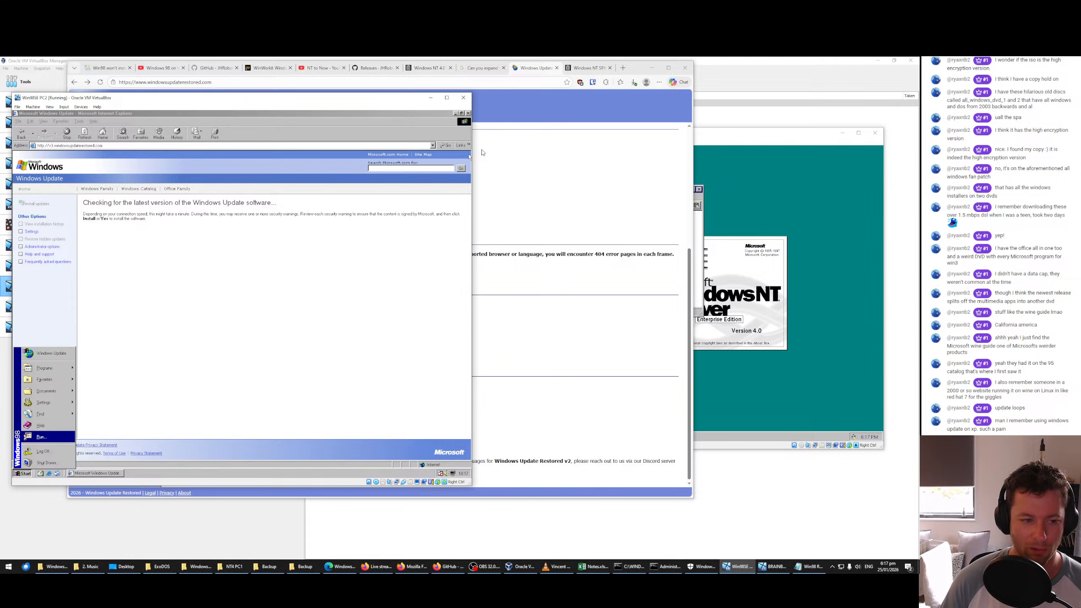
key("Return")
type("mmc")
key("Return")
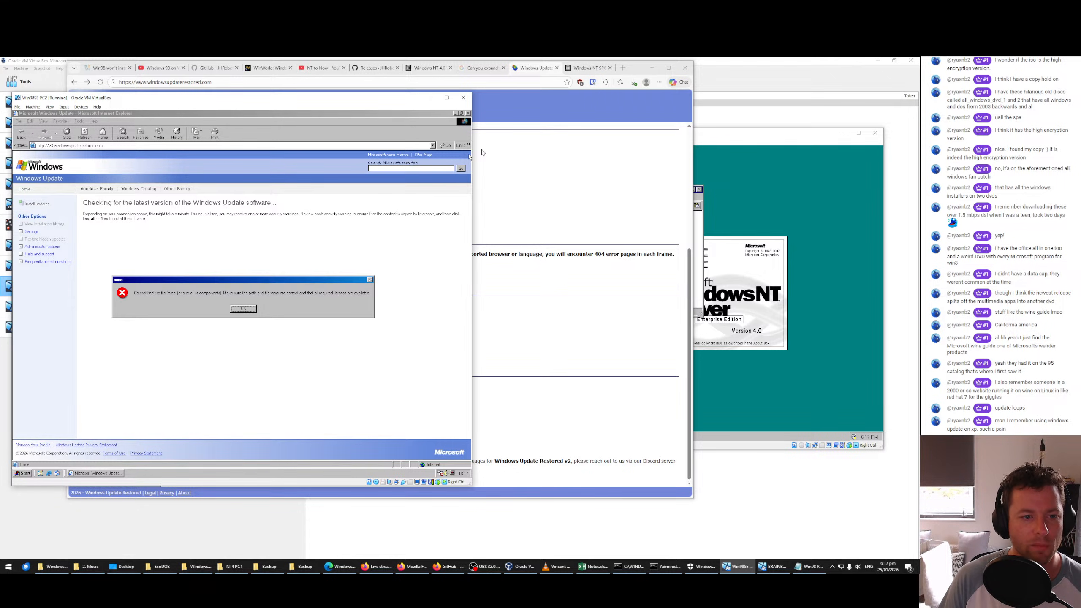
key("Return")
key("Escape")
Reopen Start > Programs, then return to the Win98 Internet Explorer window.
key("super")
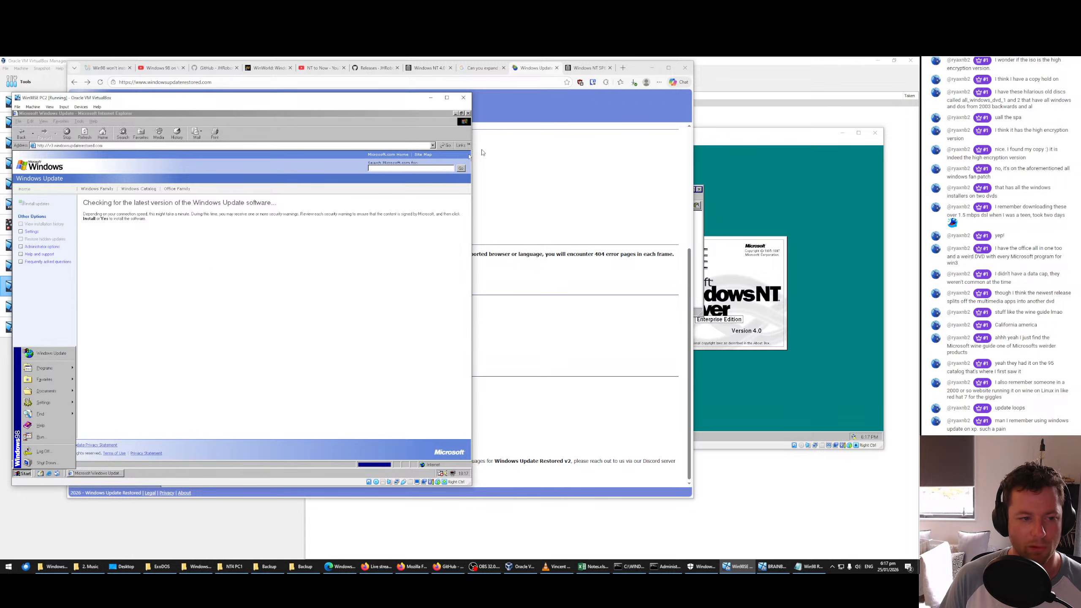
key("p")
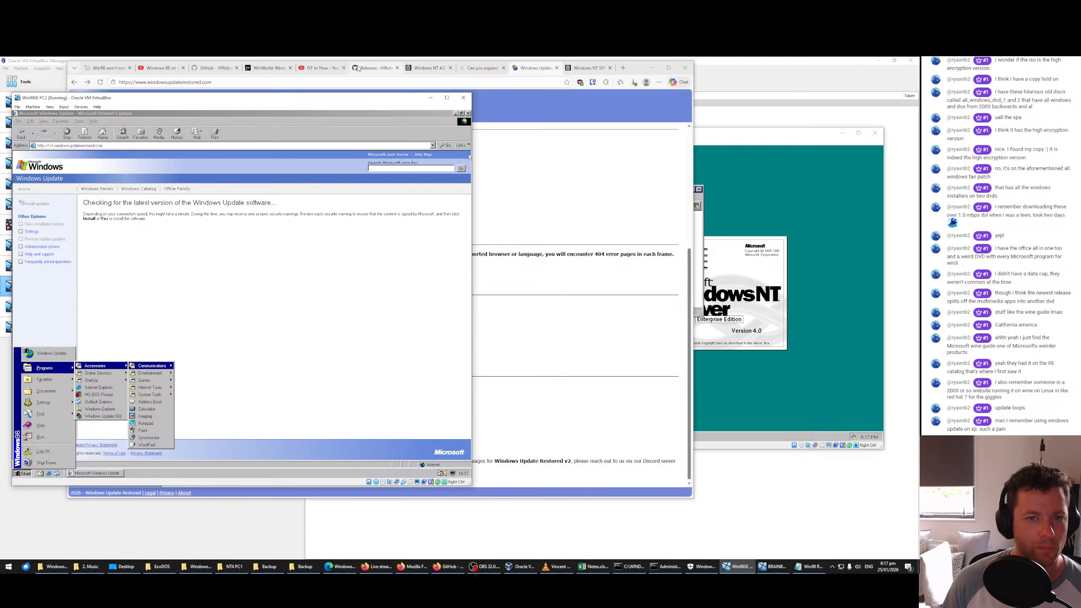
left_click(413, 114)
Close Internet Explorer and restart Windows 98 via Start > Shut Down.
left_click(468, 113)
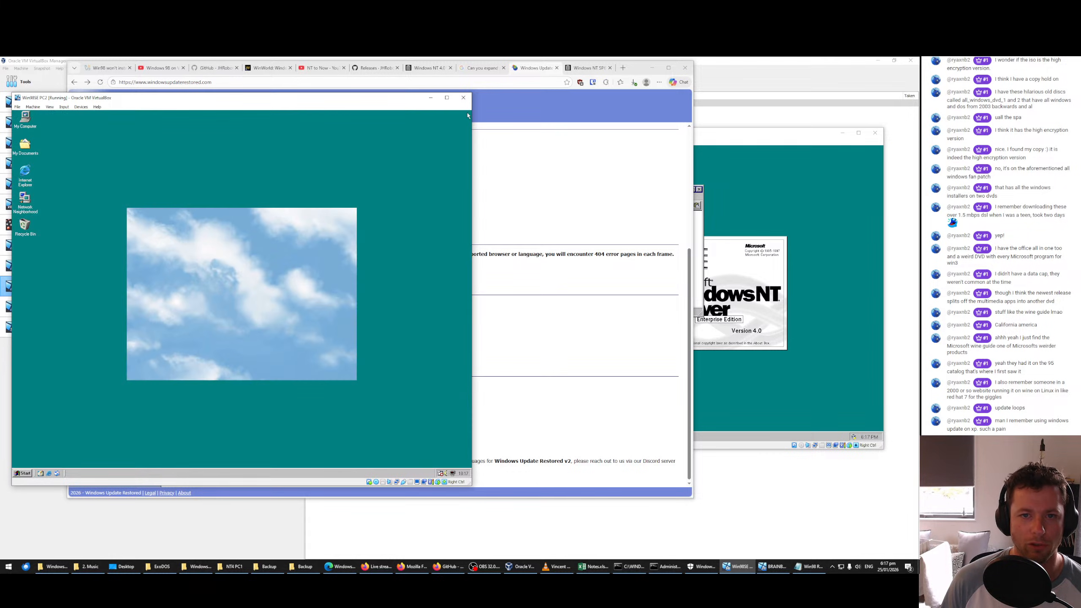
left_click(22, 466)
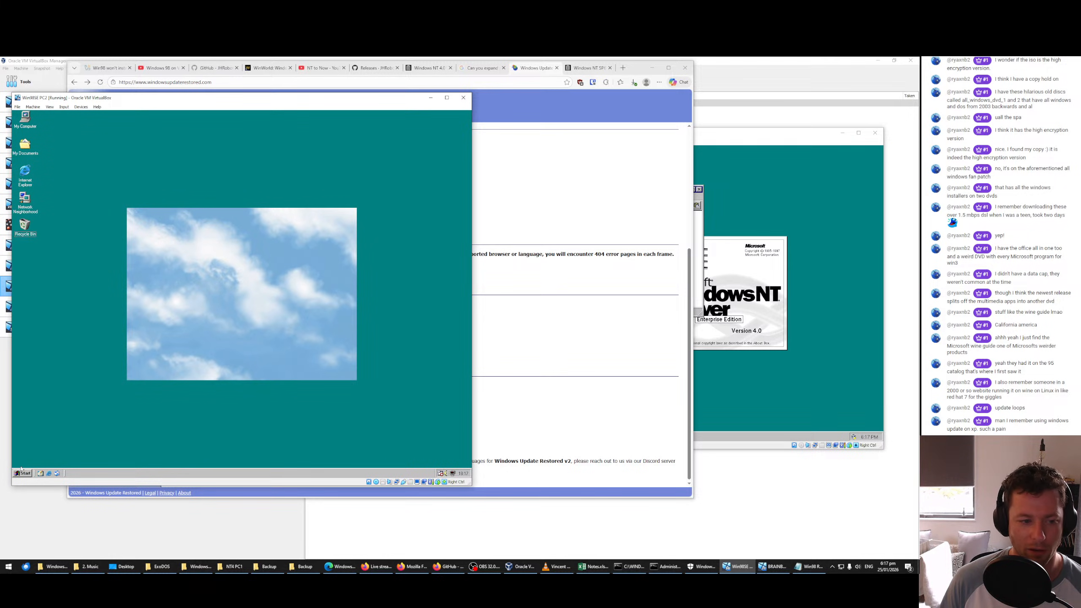
left_click(16, 474)
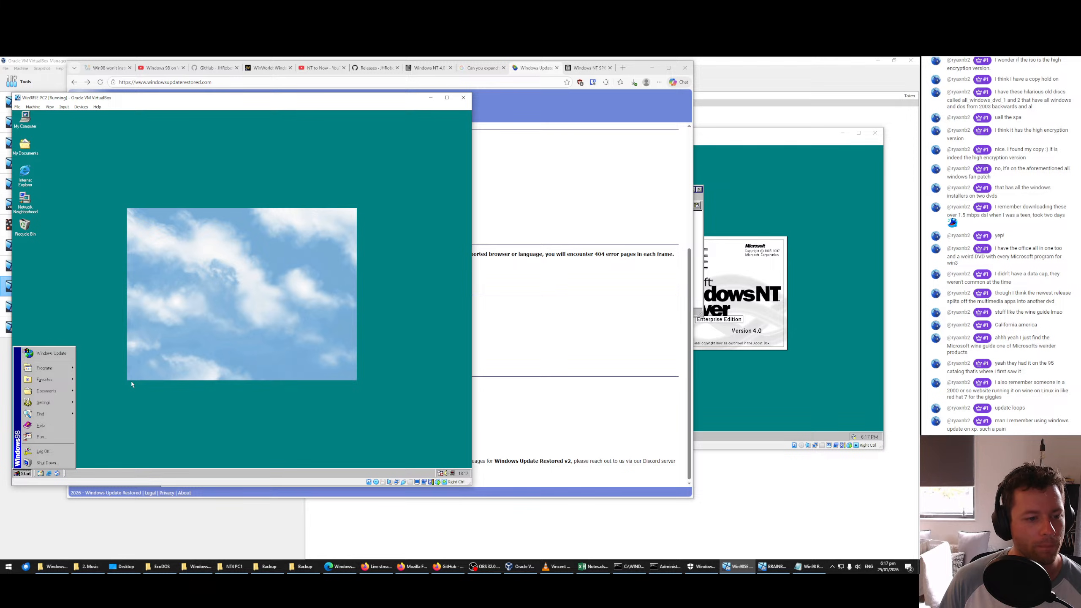
key("u")
key("Return")
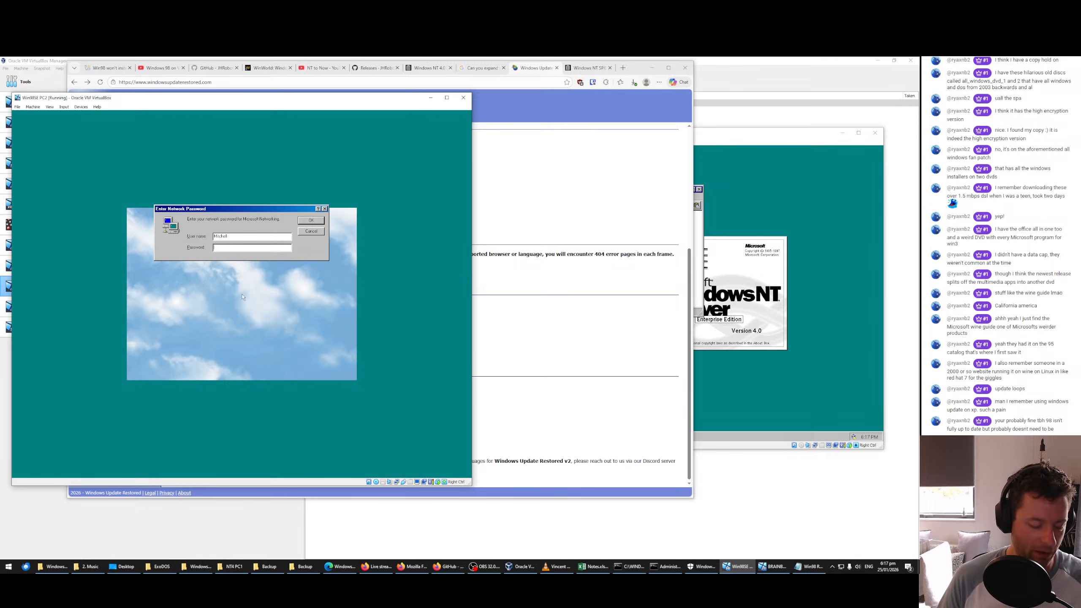
Skip the network password prompt and launch Windows Update from the Start menu.
key("Return")
key("super")
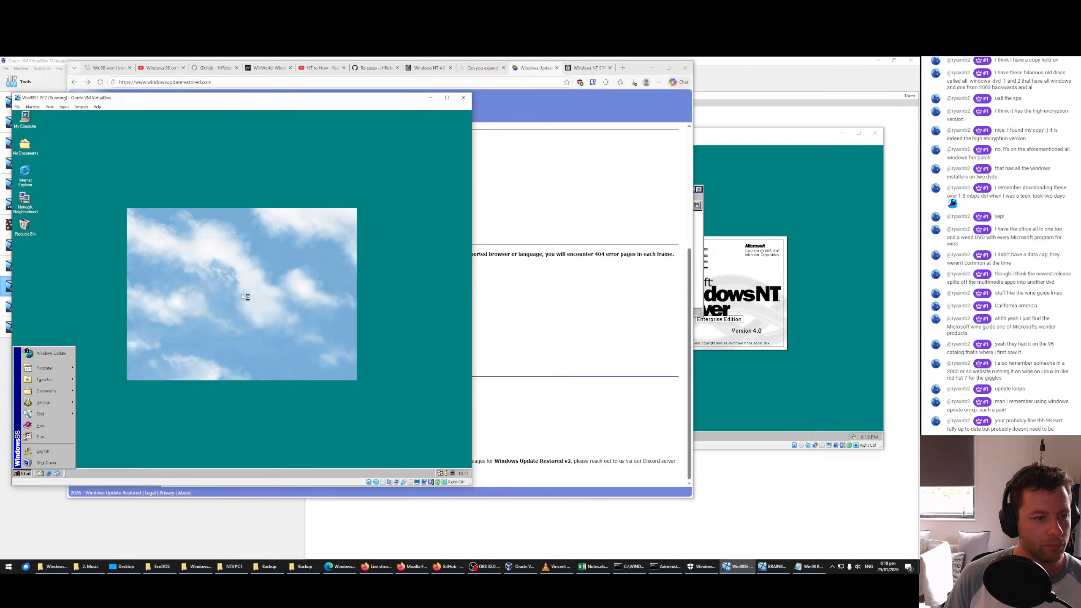
key("Down")
key("Return")
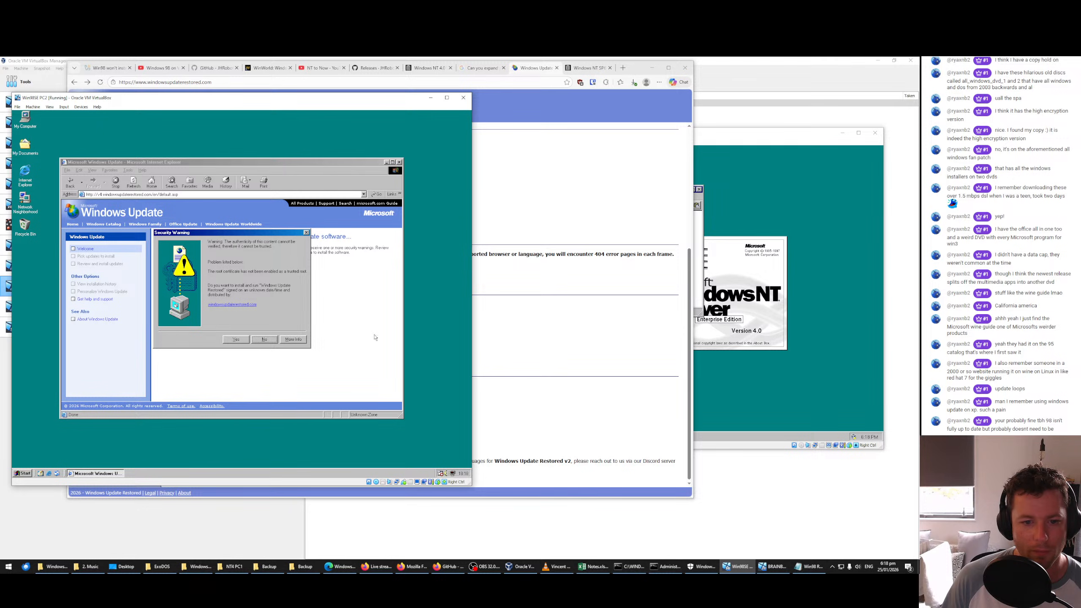
Accept the Security Warning to install the Windows Update control in the Win98 guest.
left_click(463, 474)
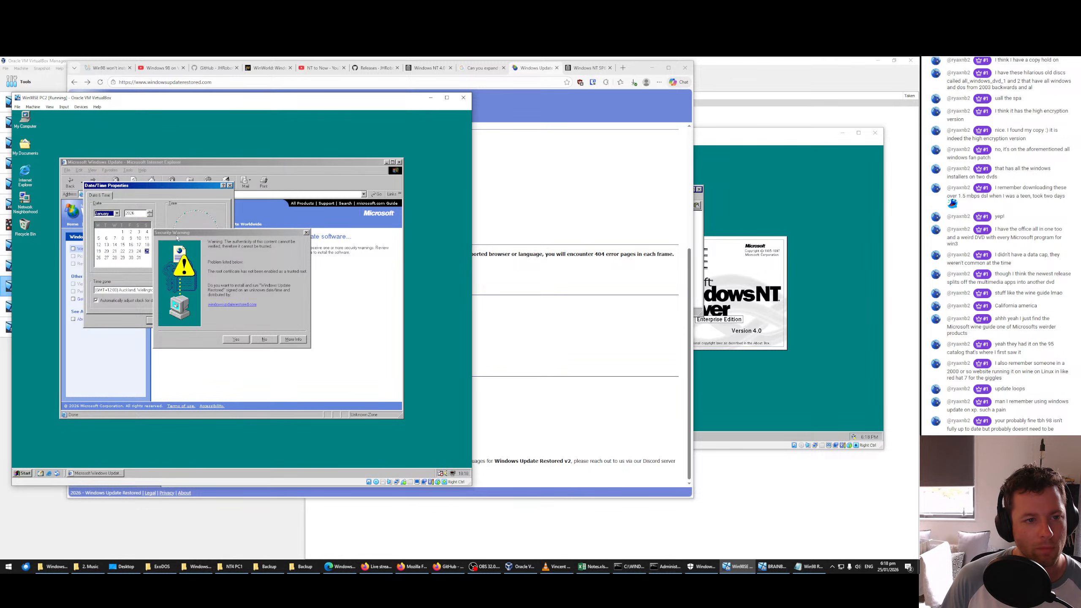
left_click_drag(177, 237, 225, 226)
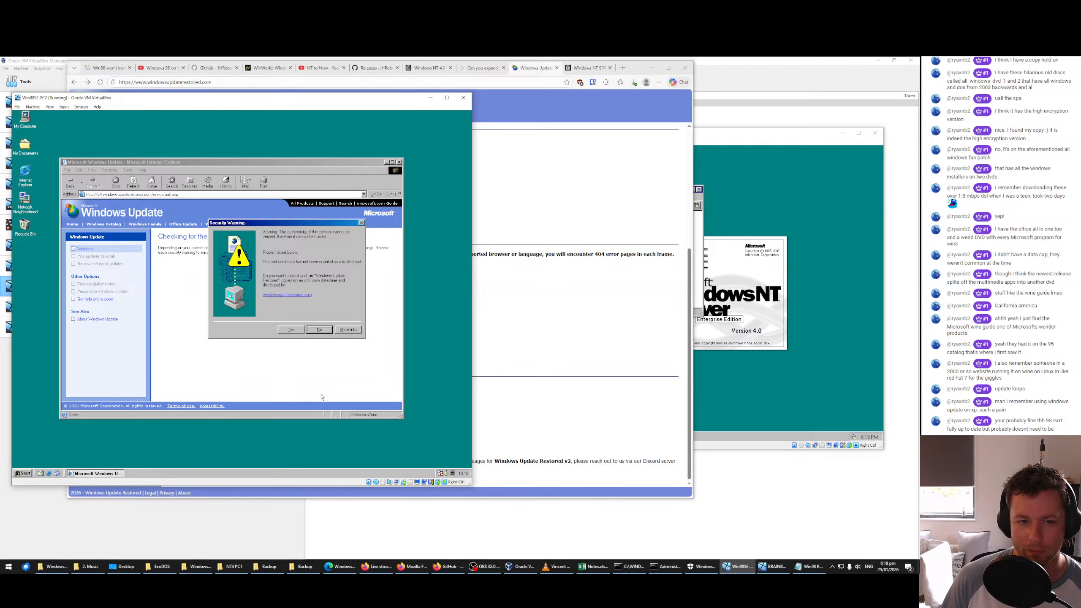
key("alt+Tab")
left_click(236, 213)
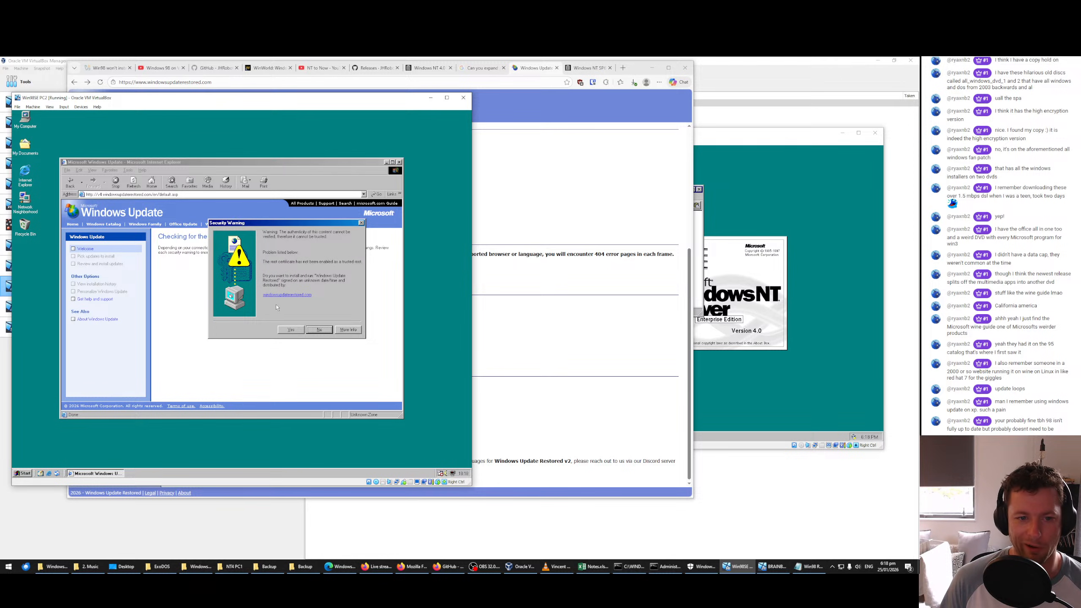
left_click(291, 329)
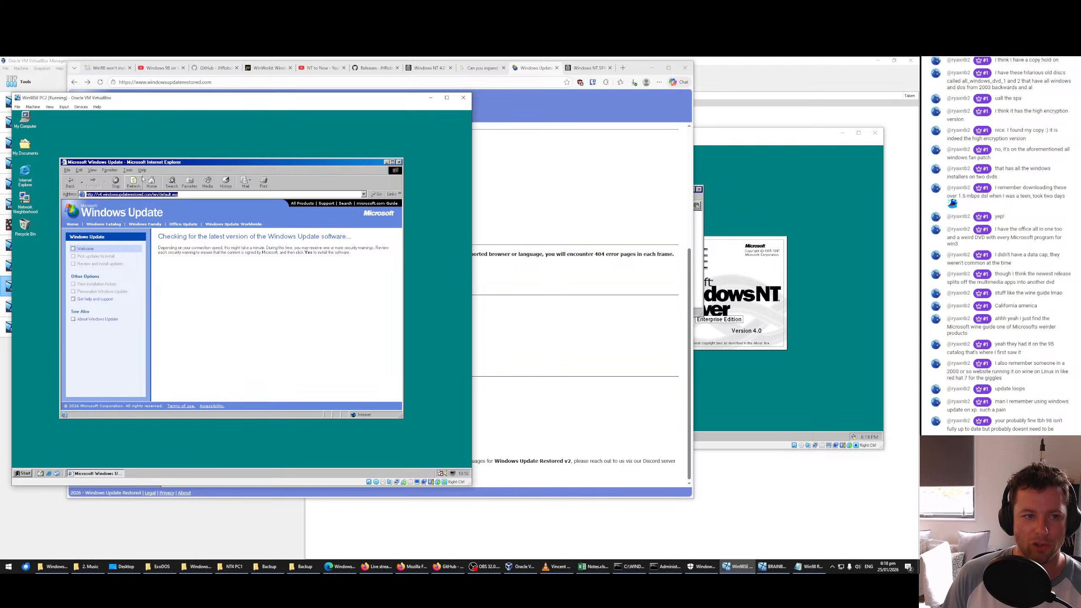
Open Tools > Internet Options in the guest IE, then bring Edge's Windows Update Restored page forward.
left_click(134, 171)
left_click(140, 209)
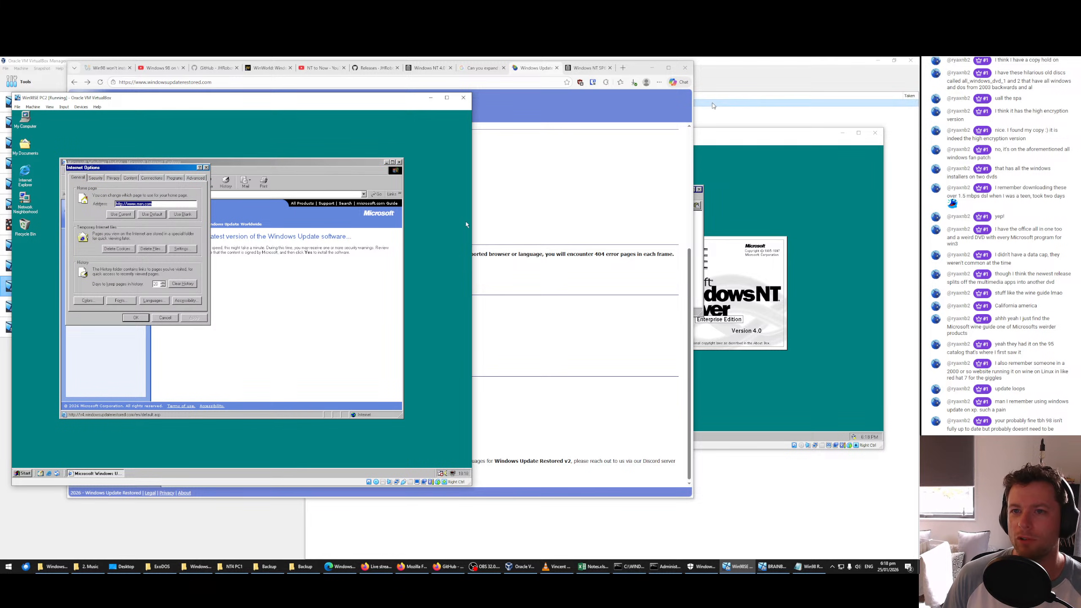
left_click(479, 223)
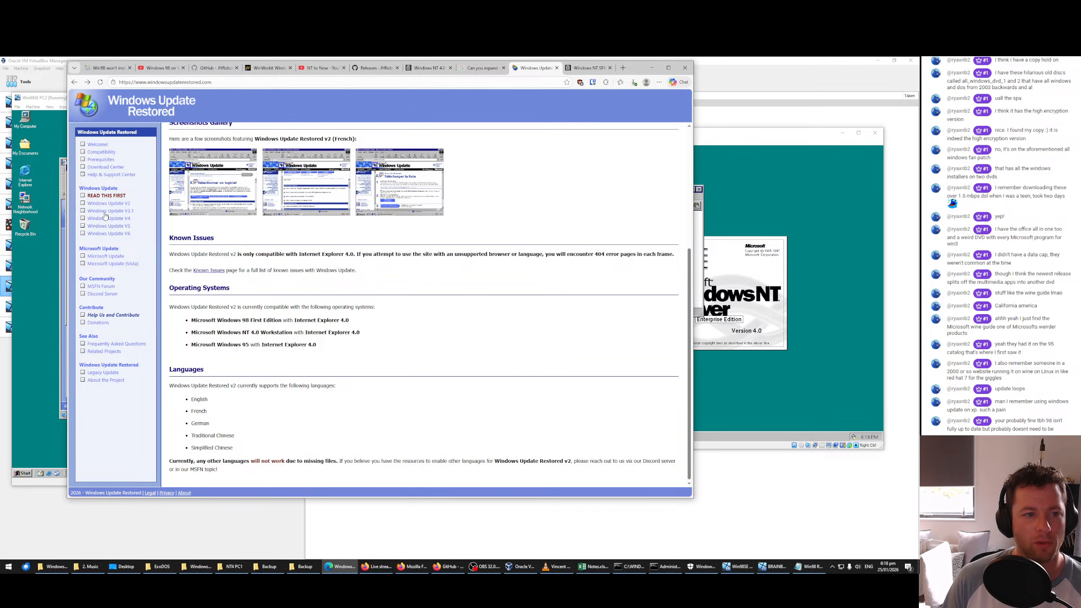
Read the Known Issues page's V4 stuck-on-checking entry in Edge, then minimize Edge.
scroll(416, 364, "down", 5)
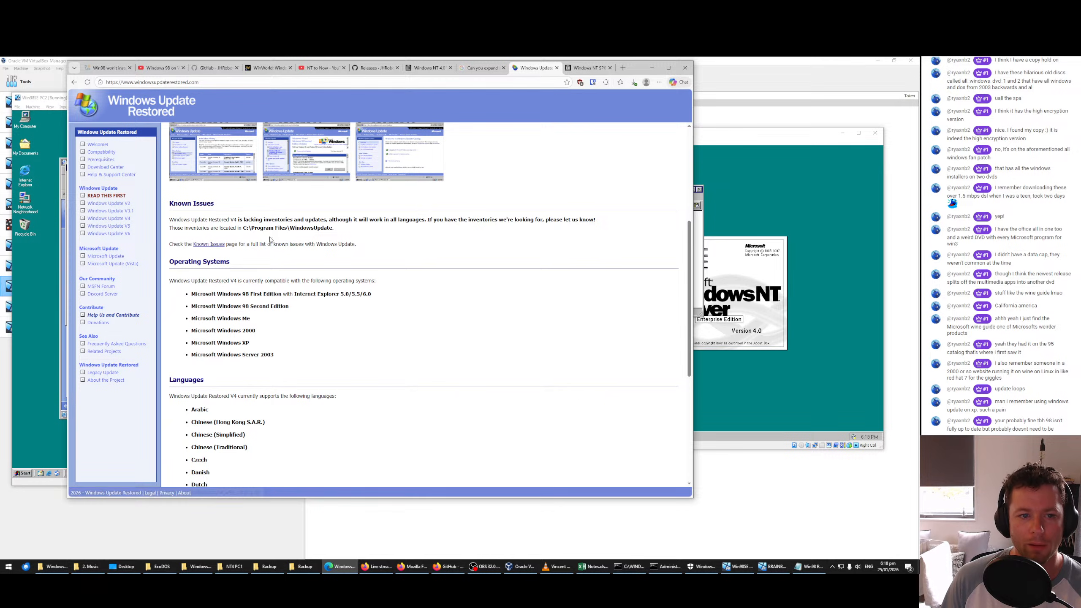
left_click_drag(218, 219, 420, 222)
left_click(257, 226)
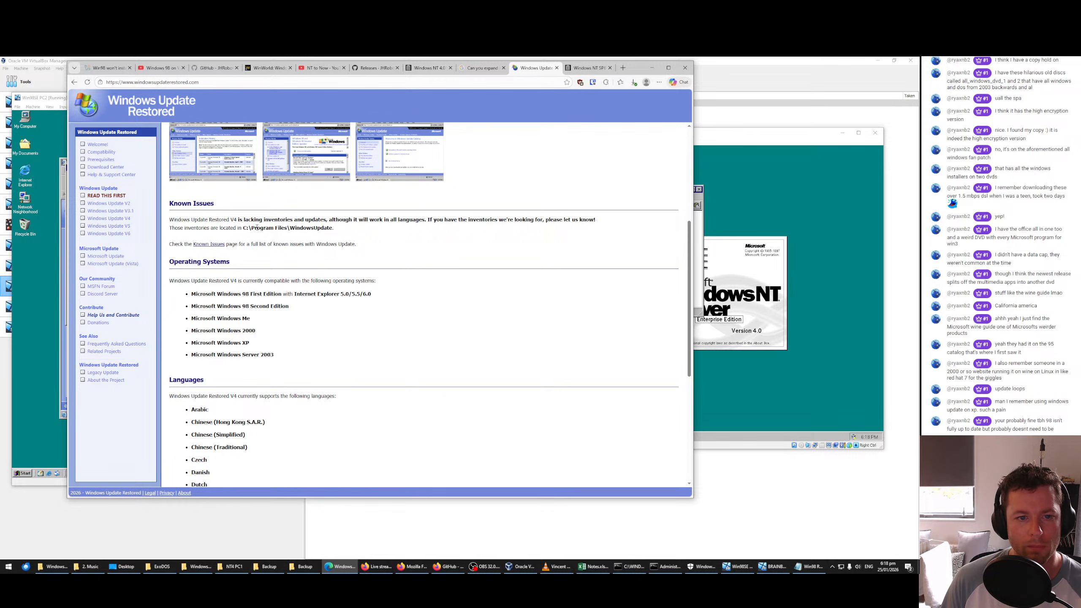
left_click(208, 244)
scroll(296, 299, "down", 2)
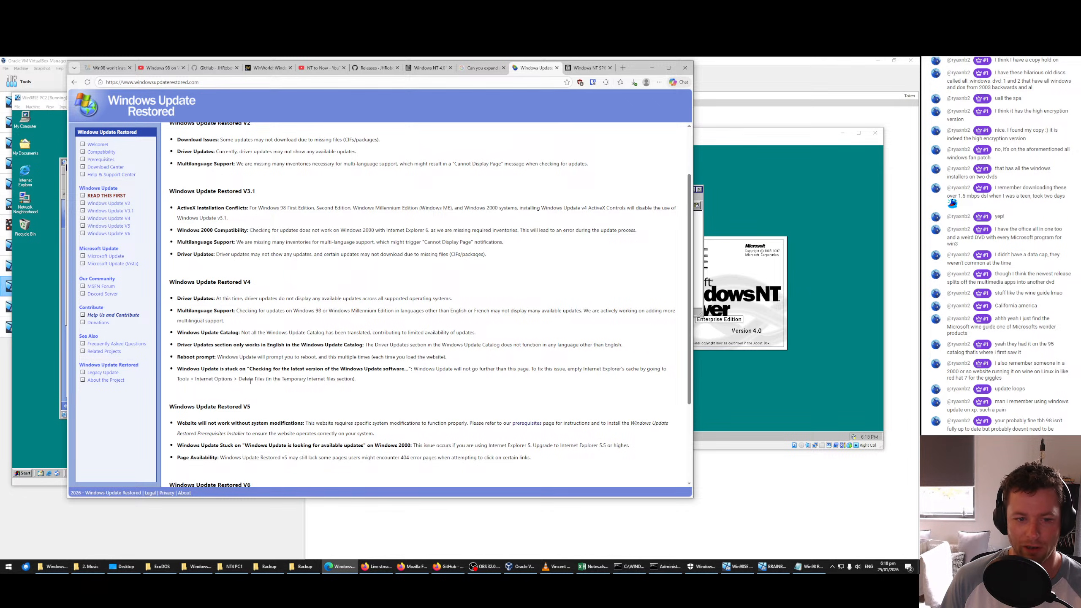
left_click_drag(248, 368, 404, 369)
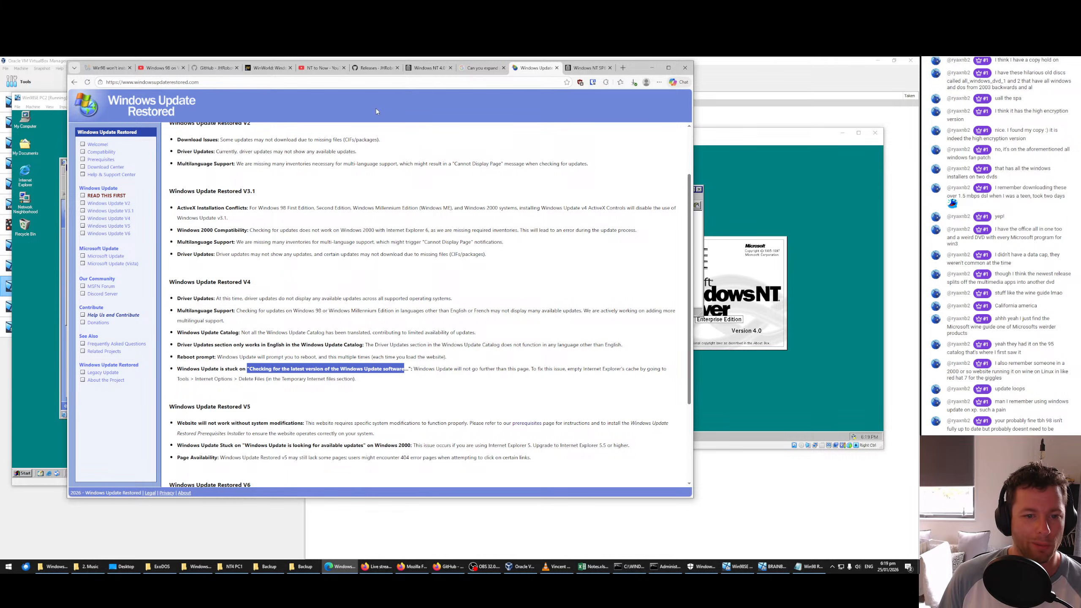
left_click(652, 68)
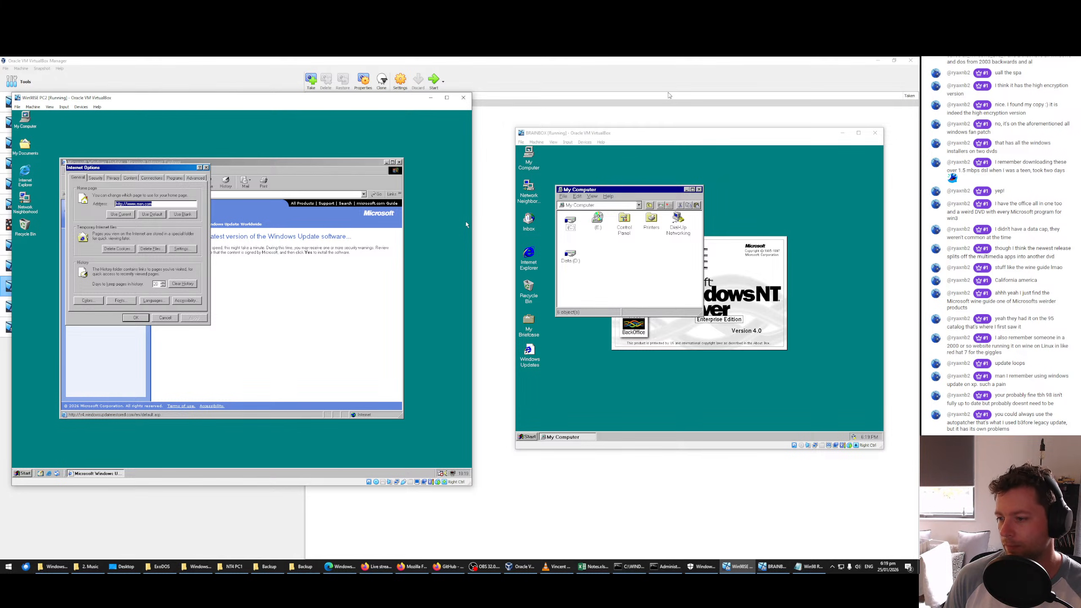
Set the IE home page to blank, then review the Advanced, Connections, Content, Privacy and Security tabs.
left_click(182, 214)
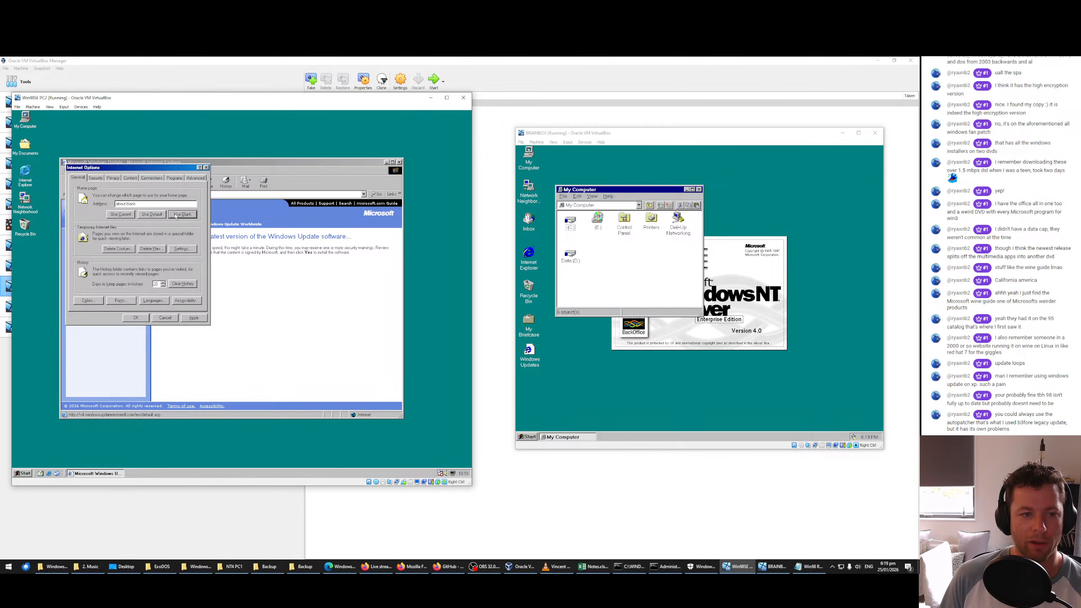
left_click(194, 318)
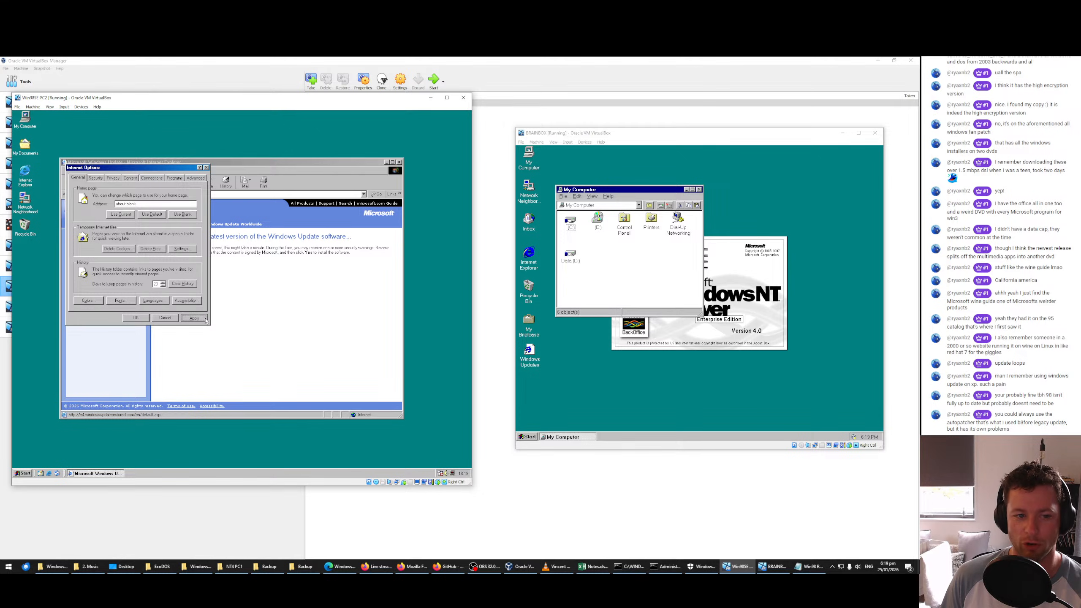
left_click(194, 178)
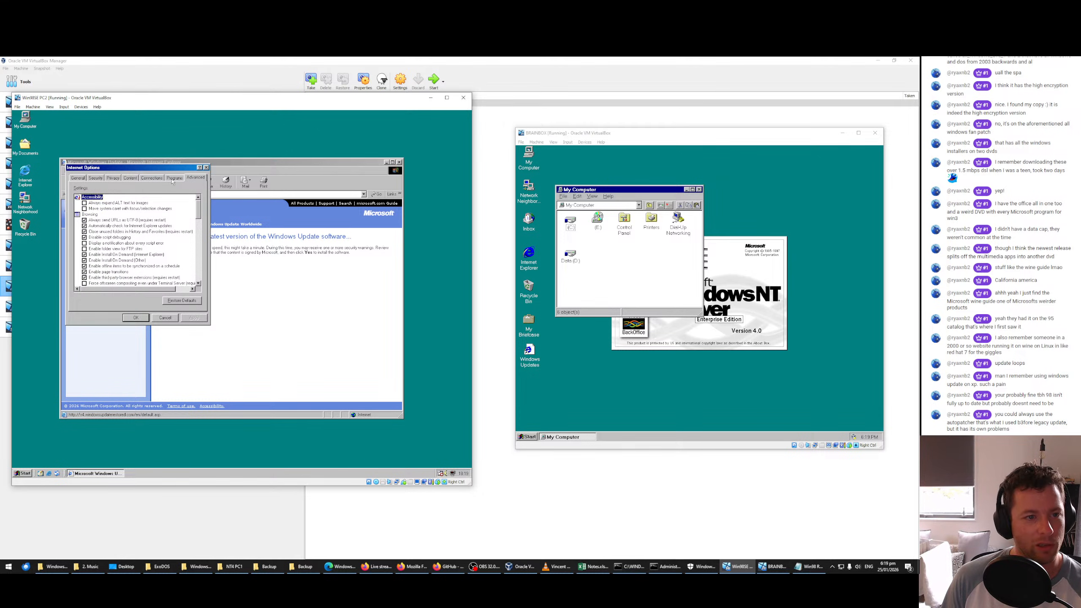
left_click(151, 178)
left_click(129, 179)
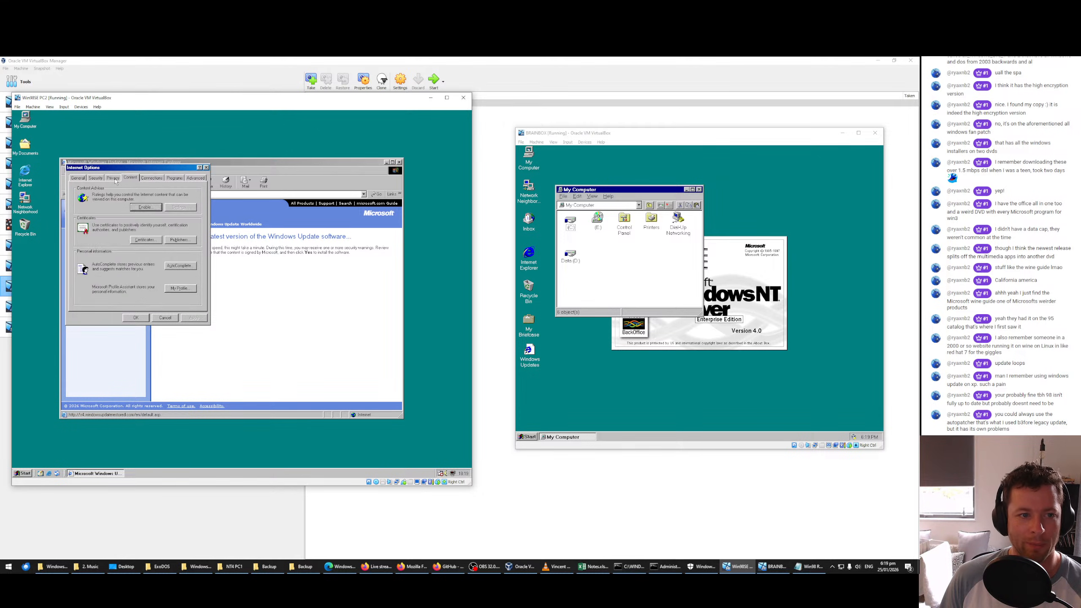
left_click(113, 179)
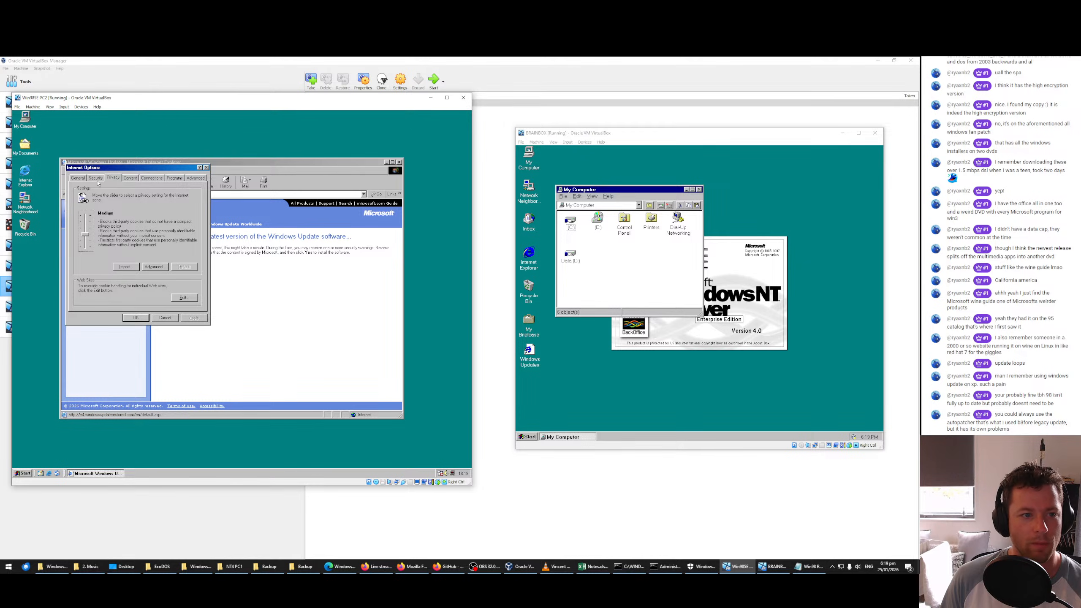
left_click(97, 179)
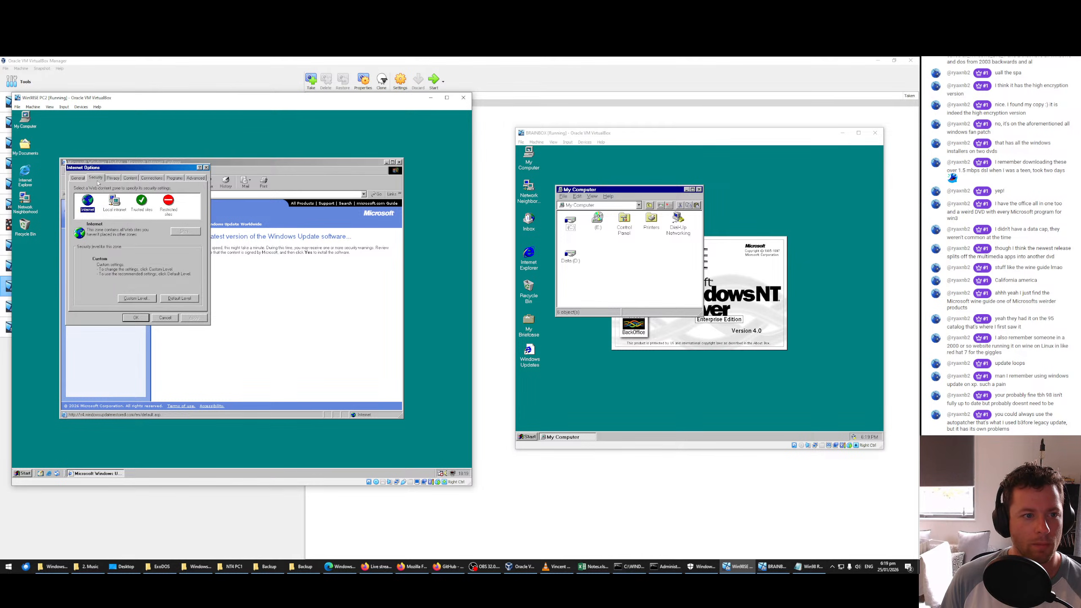
left_click(151, 178)
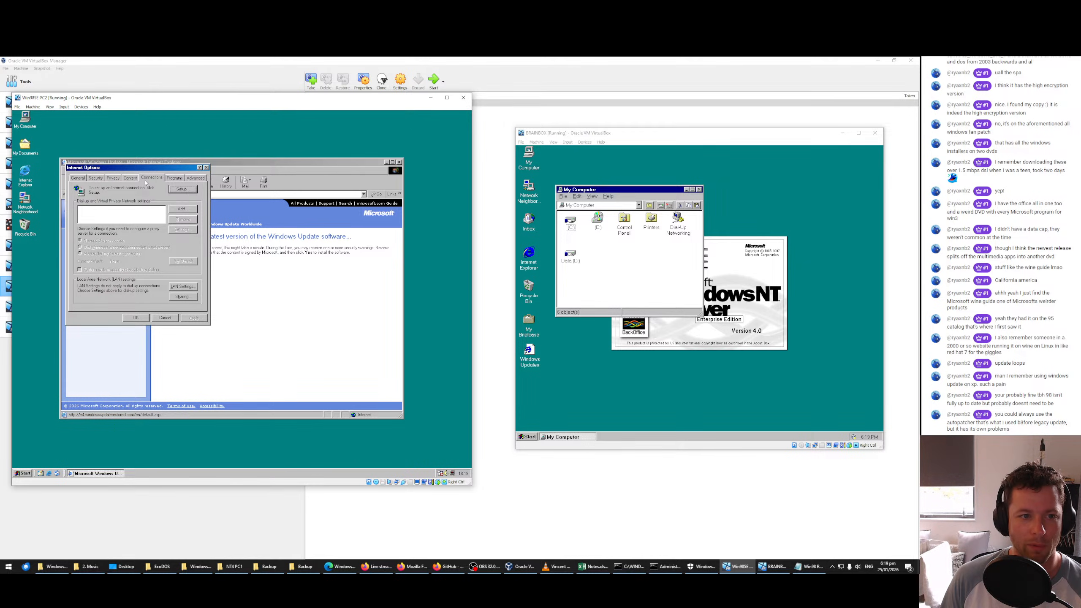
left_click(132, 180)
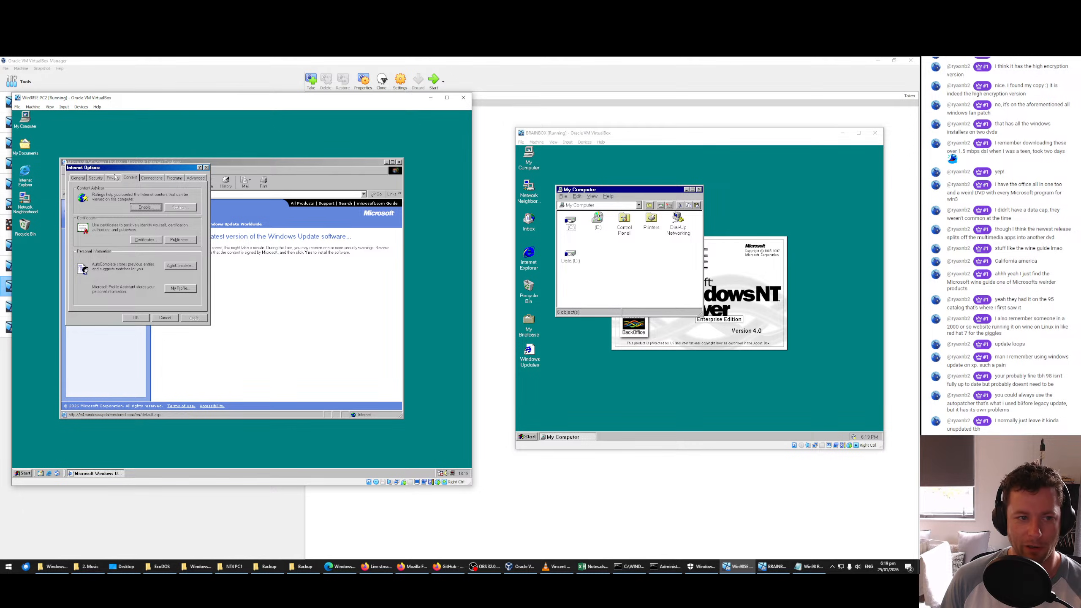
left_click(110, 182)
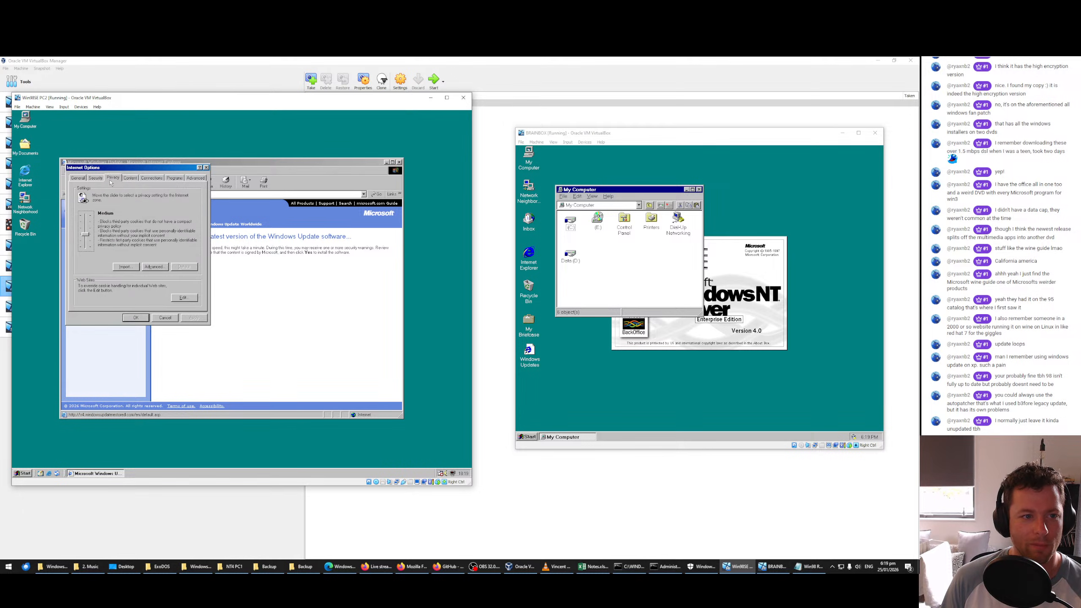
Check the advanced and per-site privacy settings, then revisit the other tabs and return to General.
left_click(154, 266)
left_click(159, 268)
left_click(184, 298)
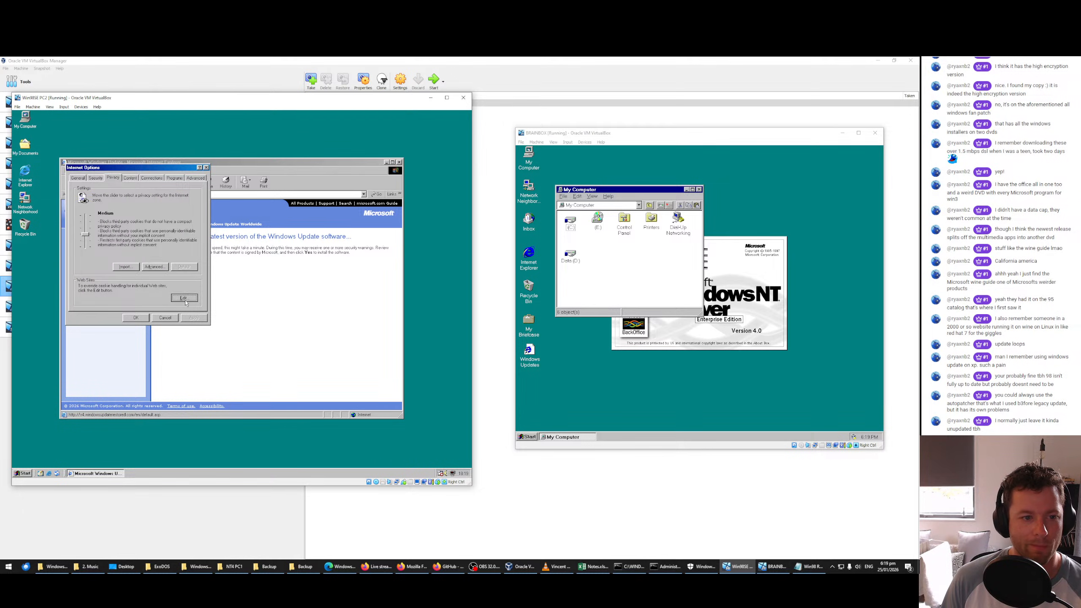
left_click(205, 327)
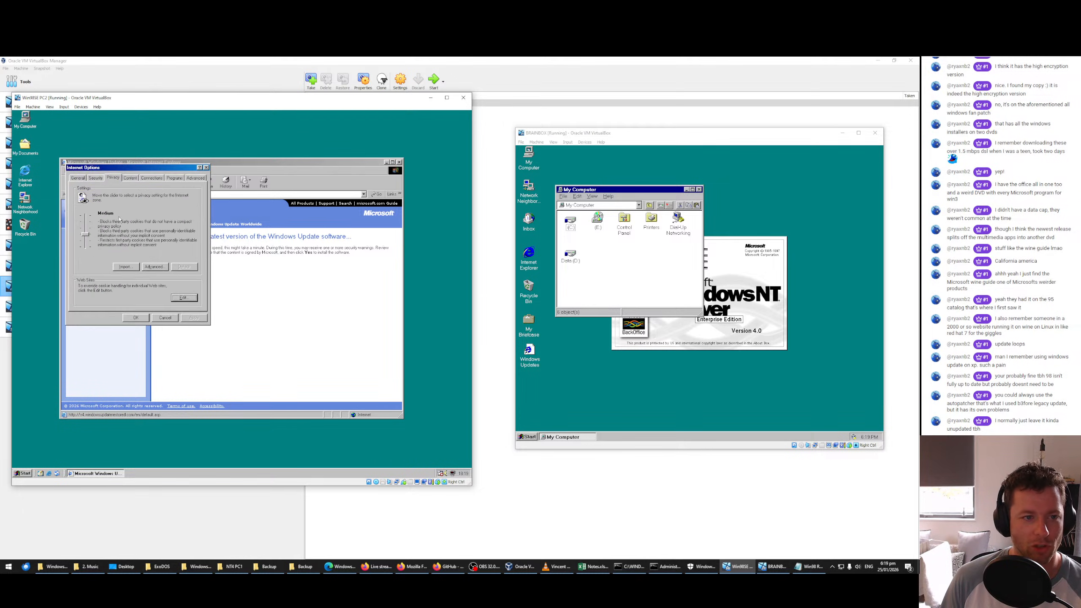
left_click(95, 179)
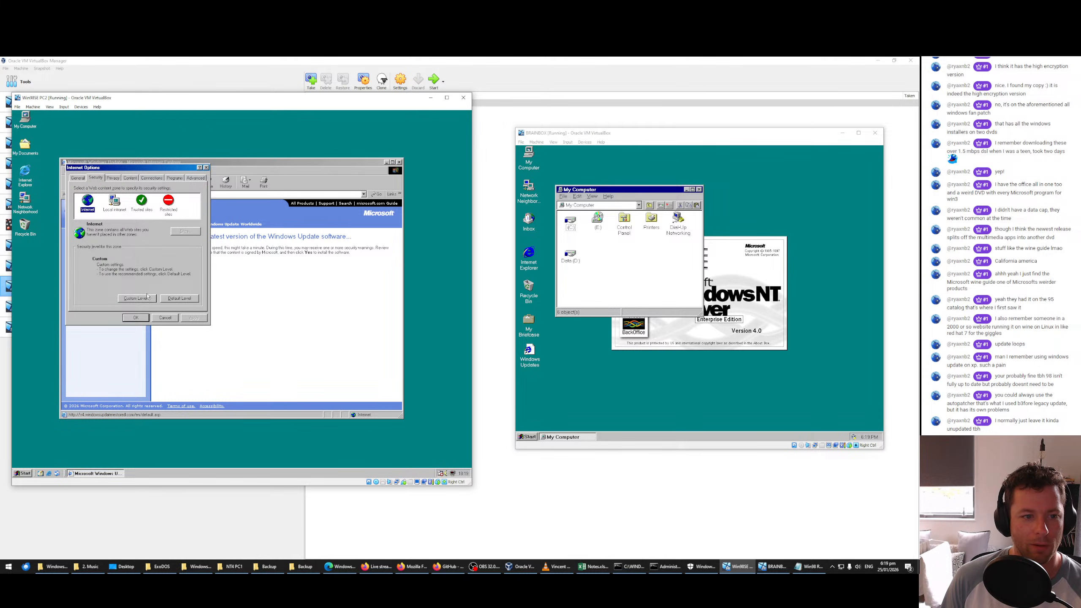
left_click(195, 179)
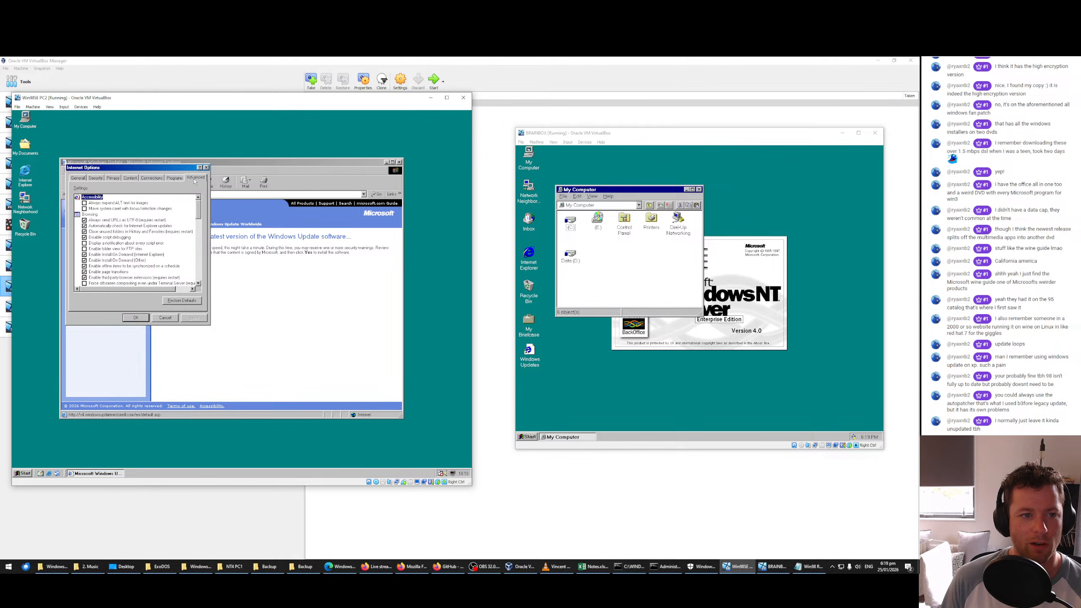
left_click(172, 179)
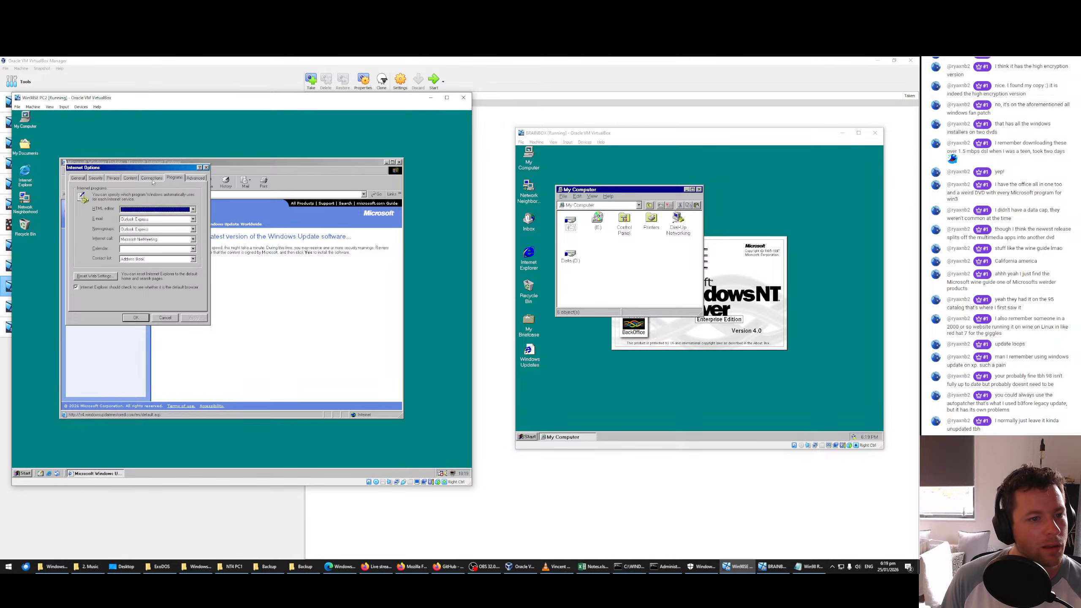
left_click(138, 179)
left_click(150, 179)
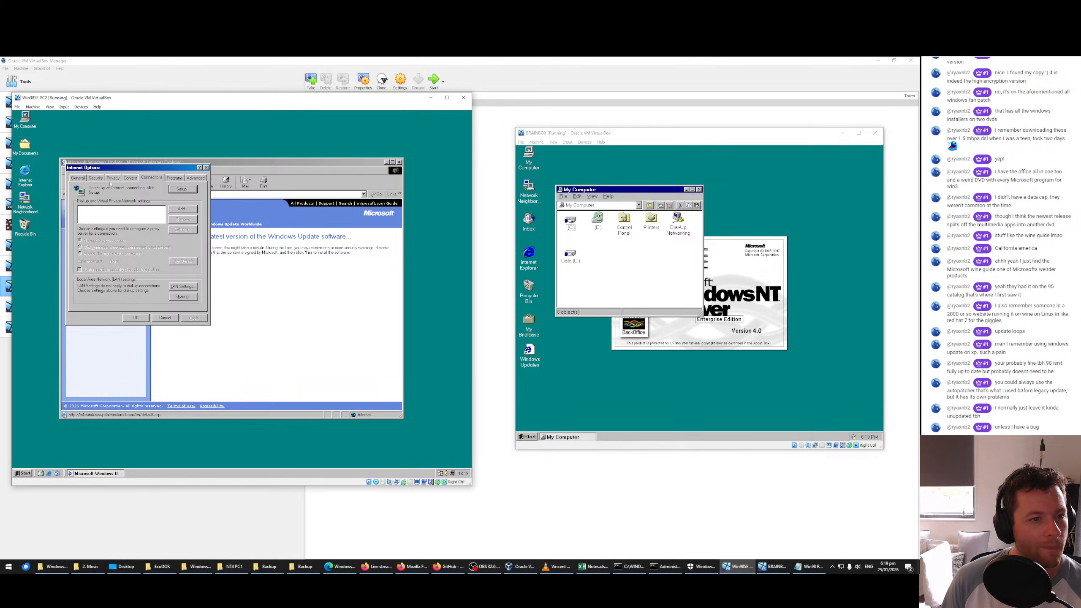
left_click(81, 178)
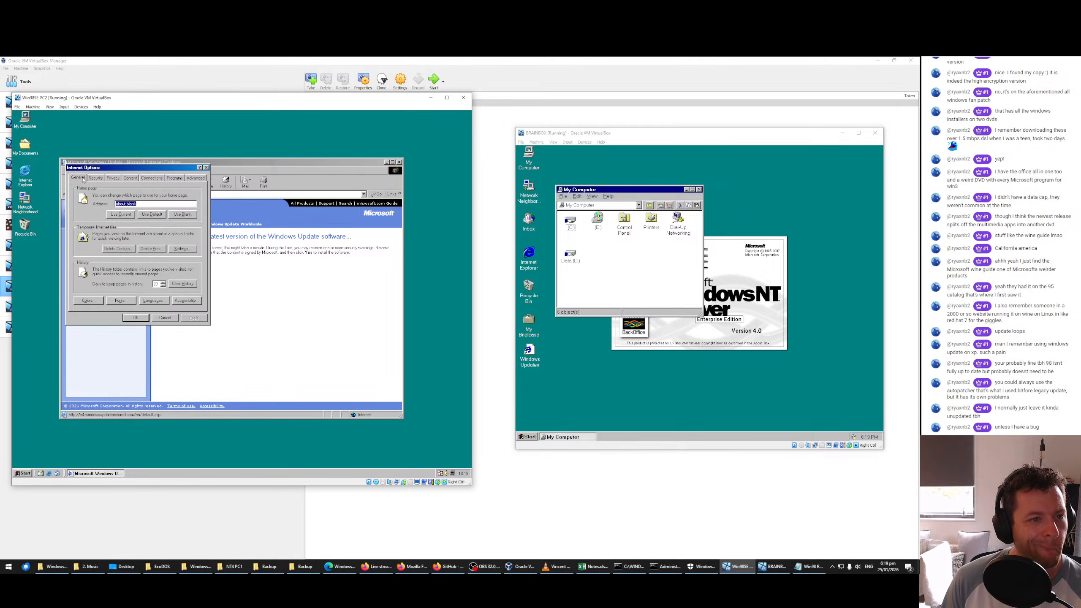
Delete cookies, temporary Internet files and history, leaving file settings unchanged, then close Internet Explorer.
left_click(115, 249)
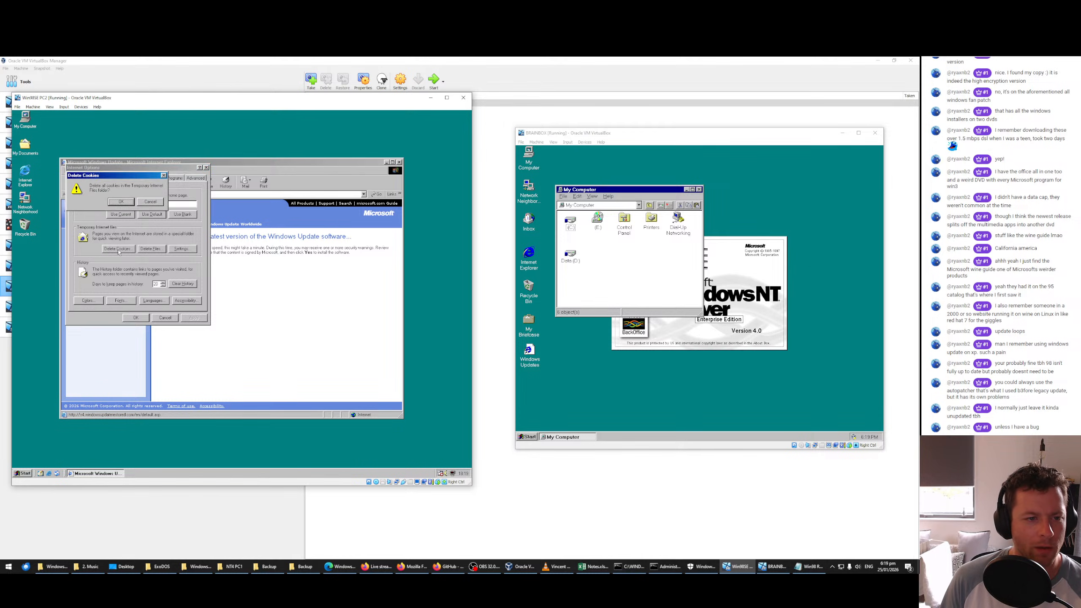
left_click(121, 201)
left_click(151, 249)
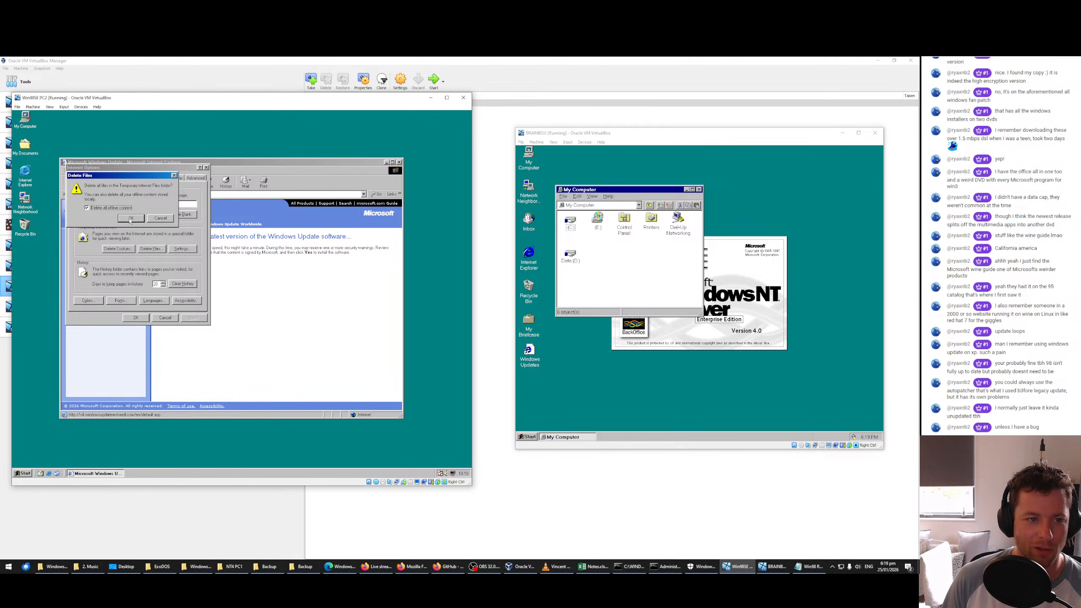
left_click(130, 219)
left_click(180, 249)
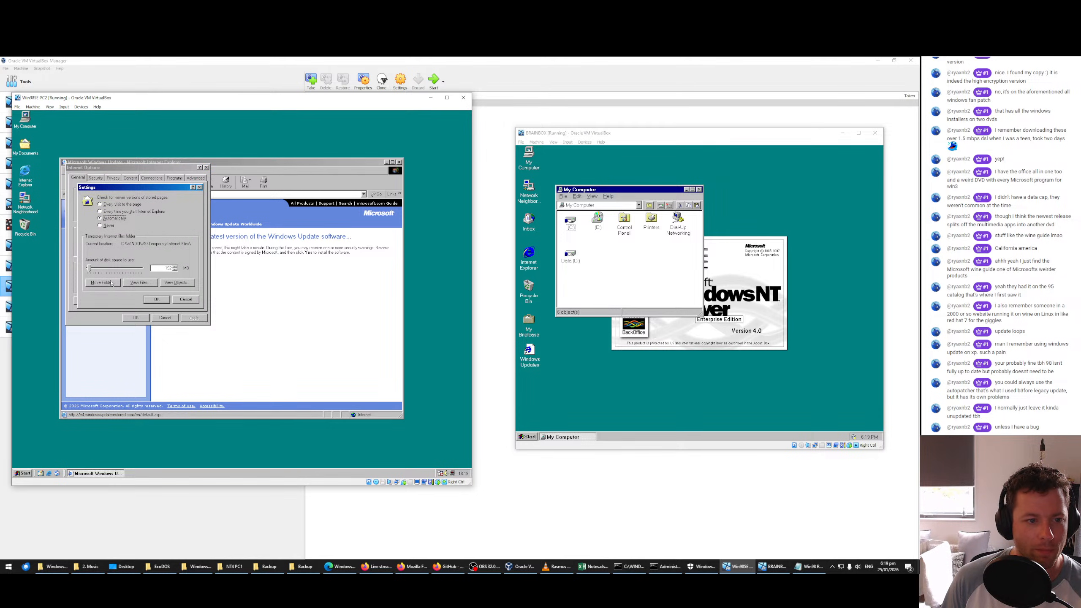
left_click(178, 299)
left_click(182, 283)
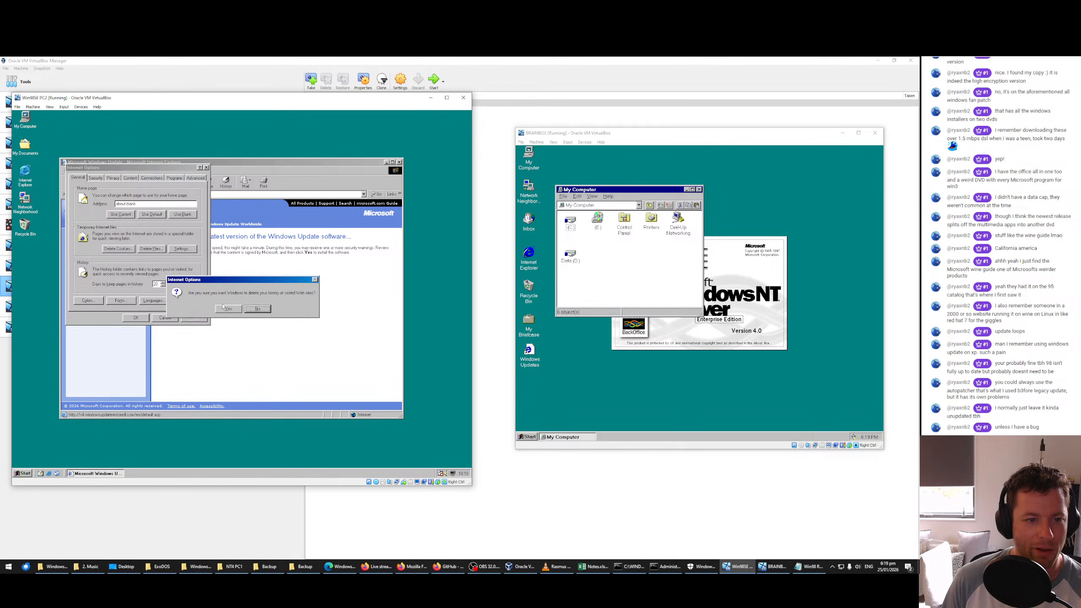
left_click(229, 309)
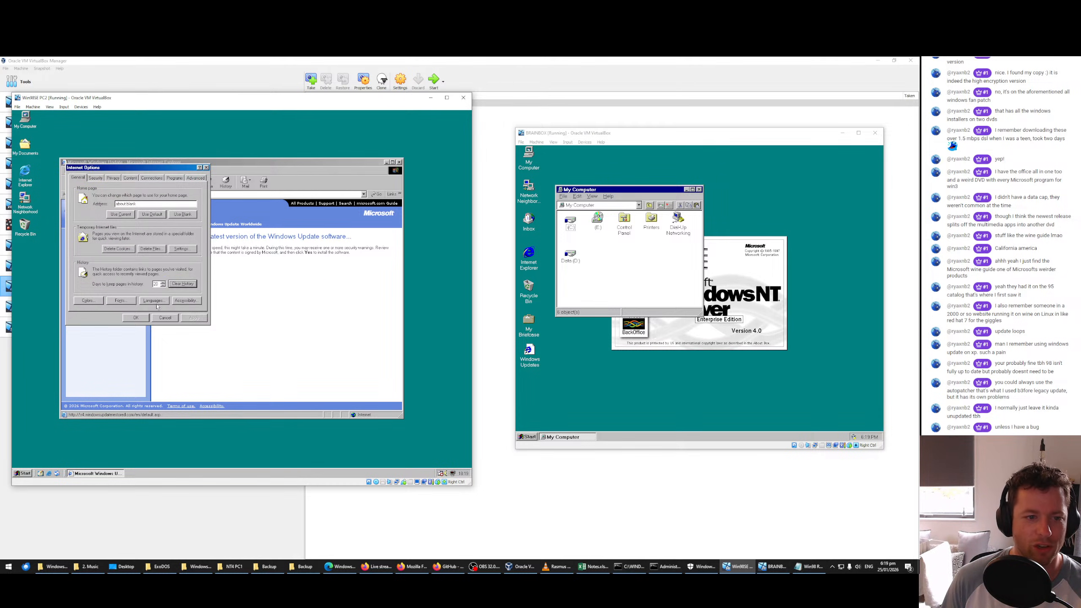
left_click(136, 317)
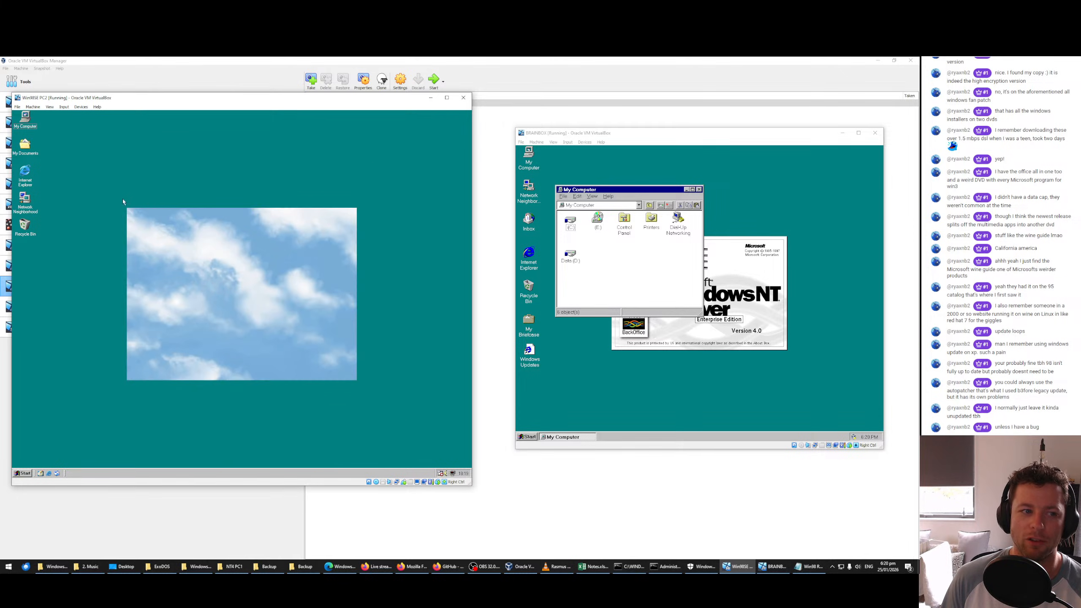
Launch Windows Update from the Win98 Start menu and accept each certificate security warning.
left_click(19, 471)
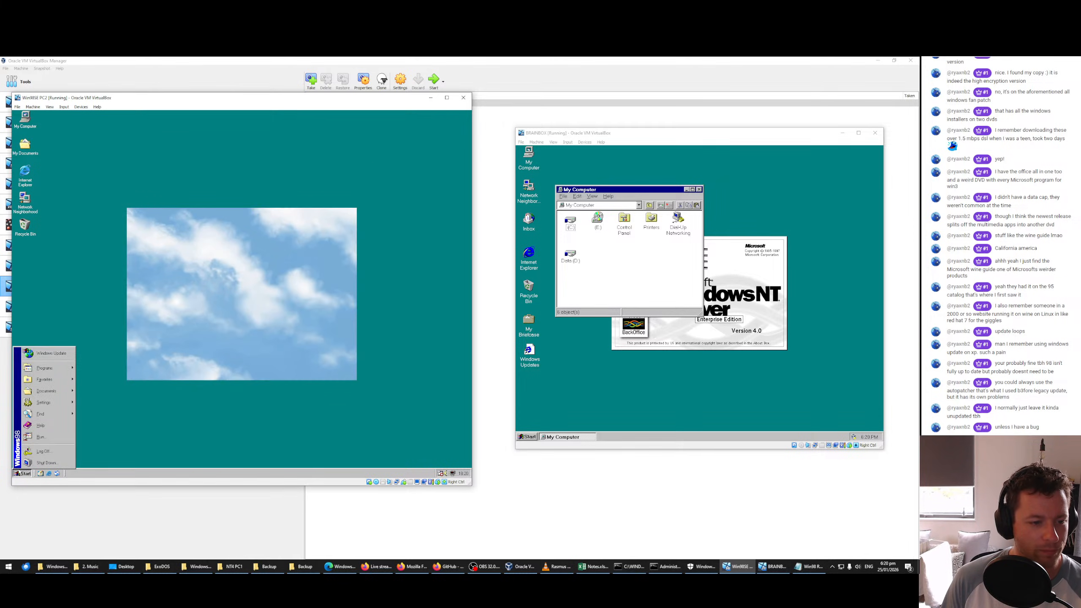
left_click(45, 354)
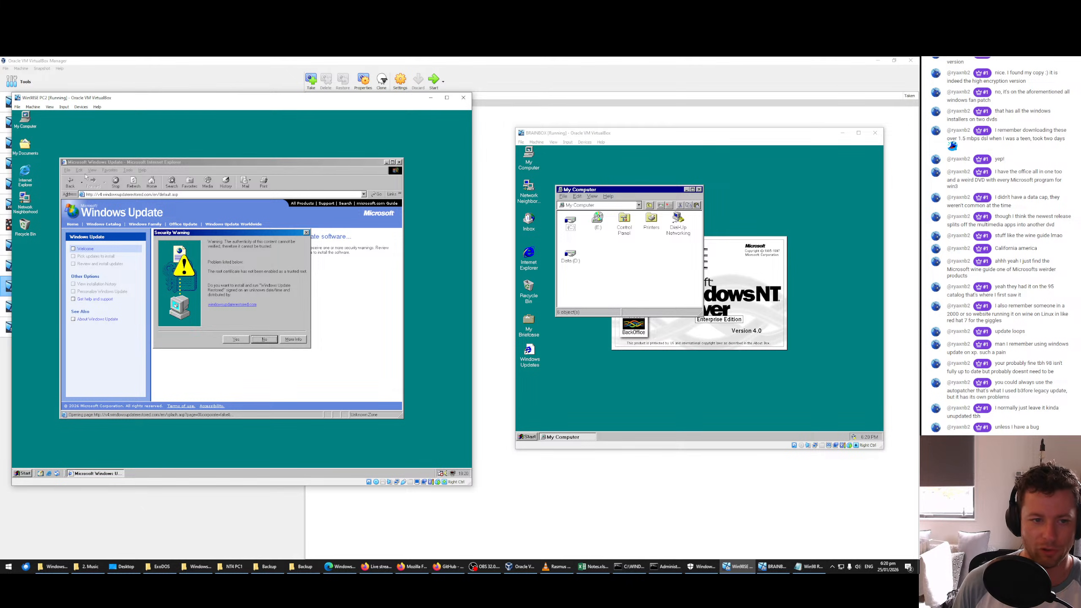
left_click(228, 339)
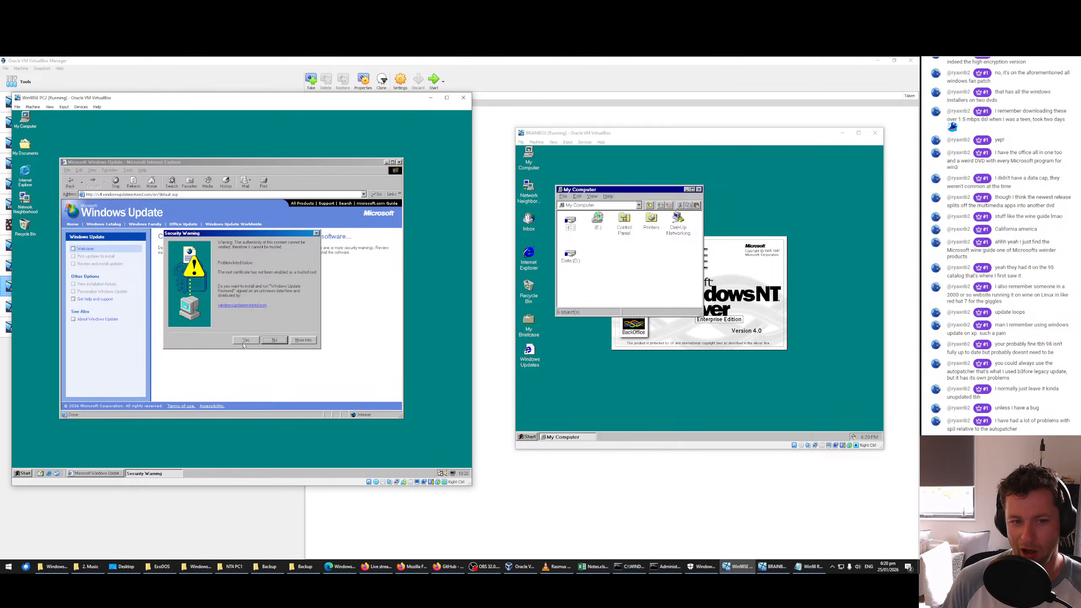
left_click(293, 343)
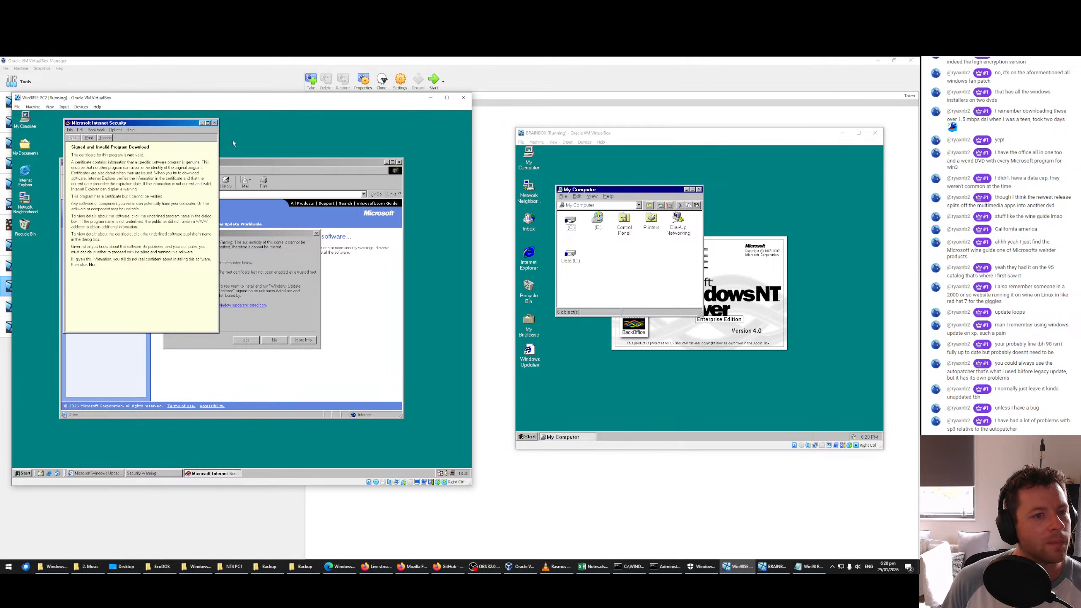
left_click(214, 123)
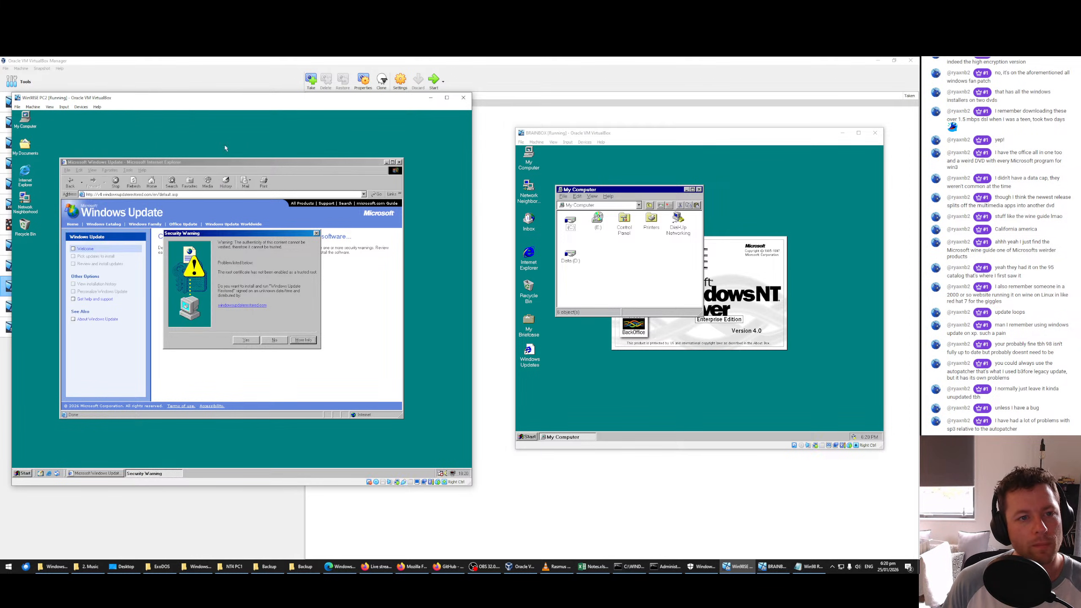
left_click(246, 341)
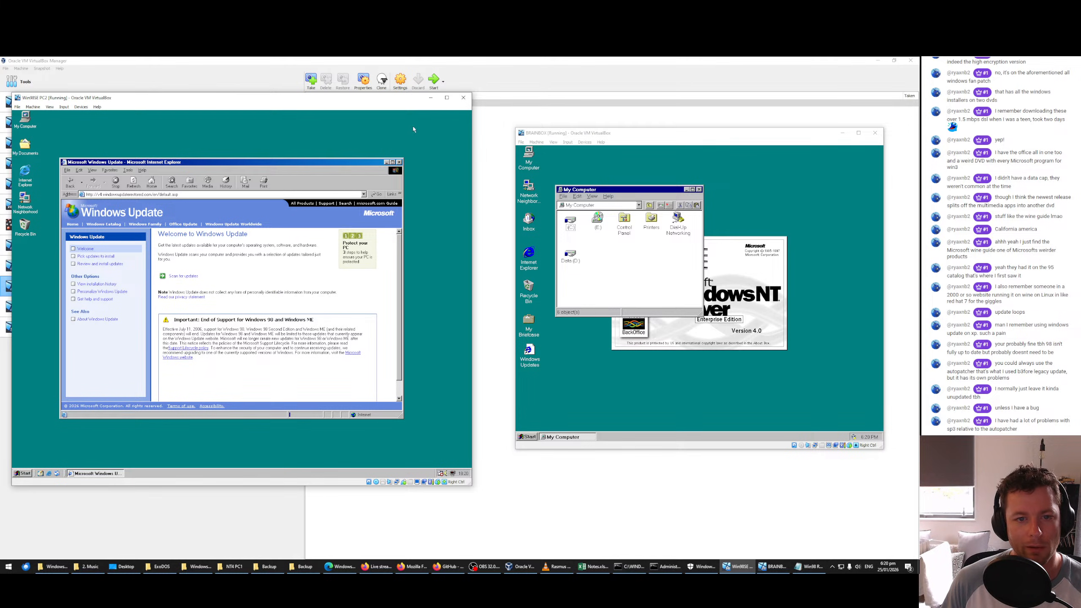
Maximize the browser, scan for updates and list the Windows 98 Second Edition updates.
left_click(393, 161)
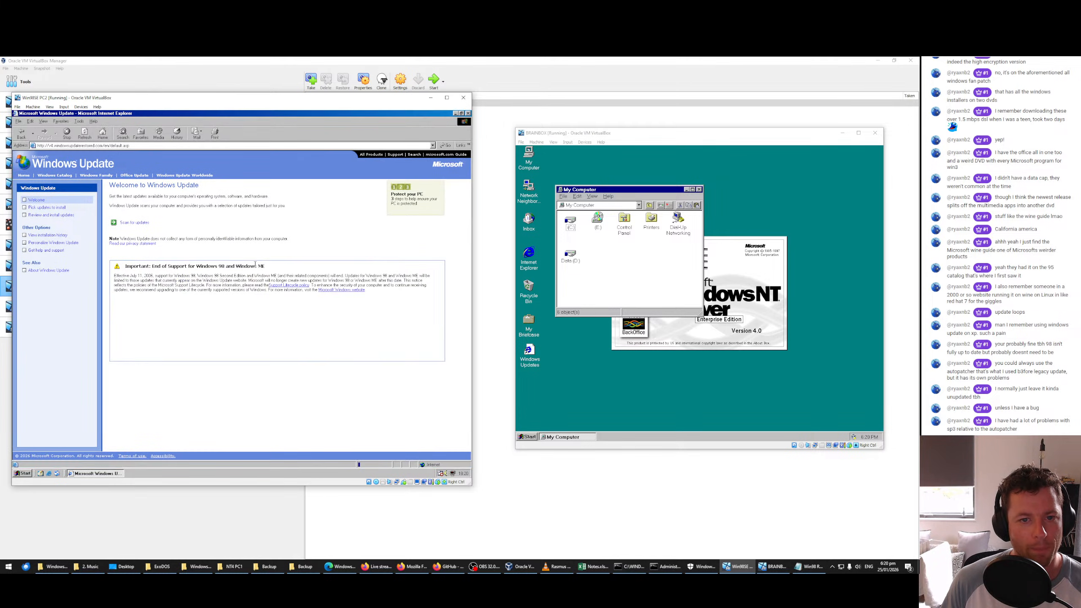
left_click(134, 223)
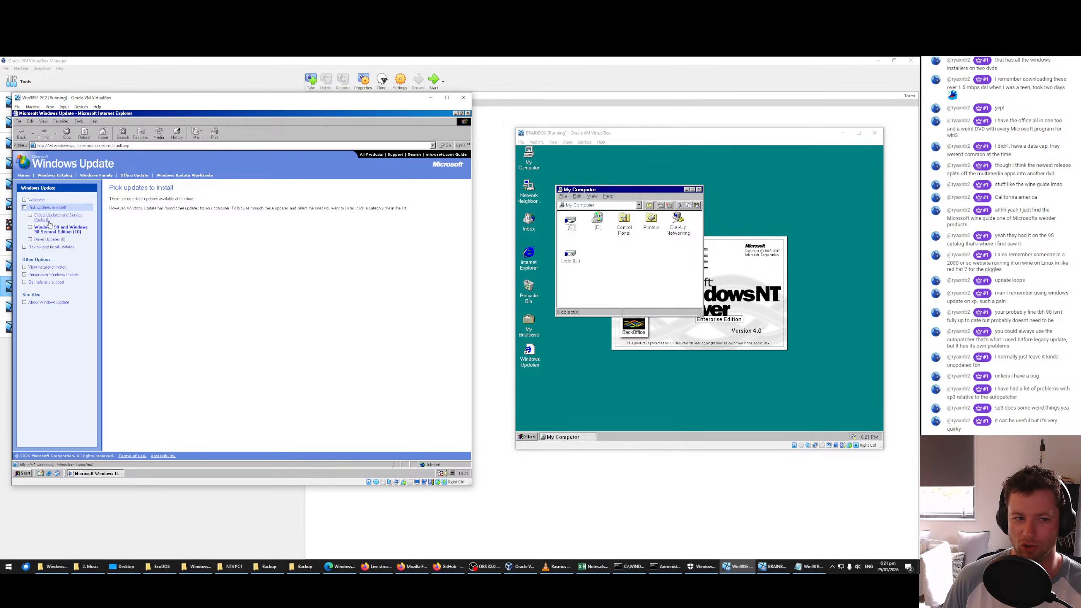
left_click(61, 229)
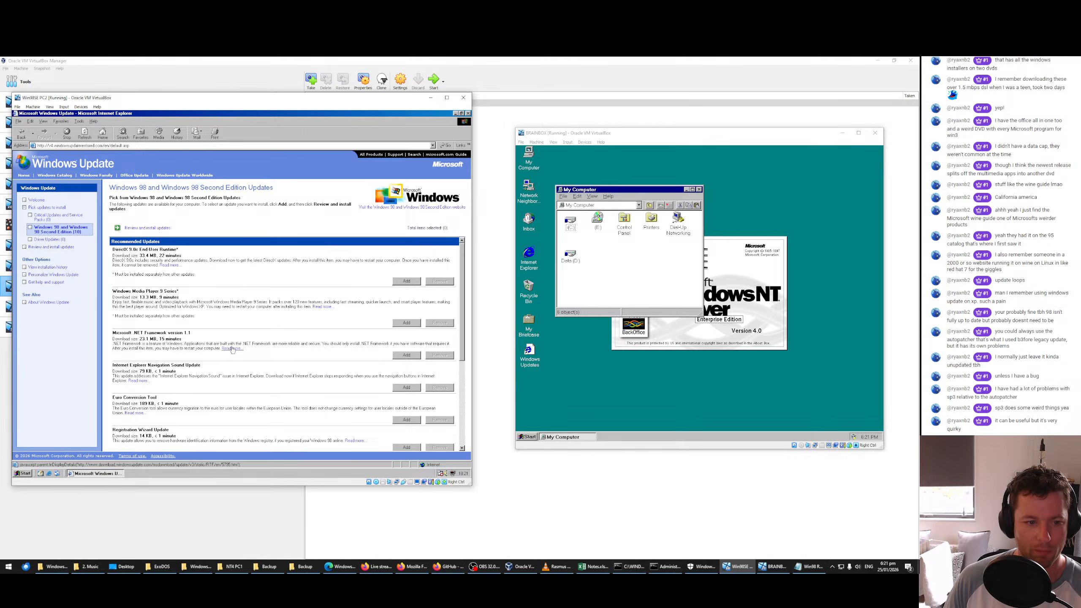
scroll(471, 349, "down", 3)
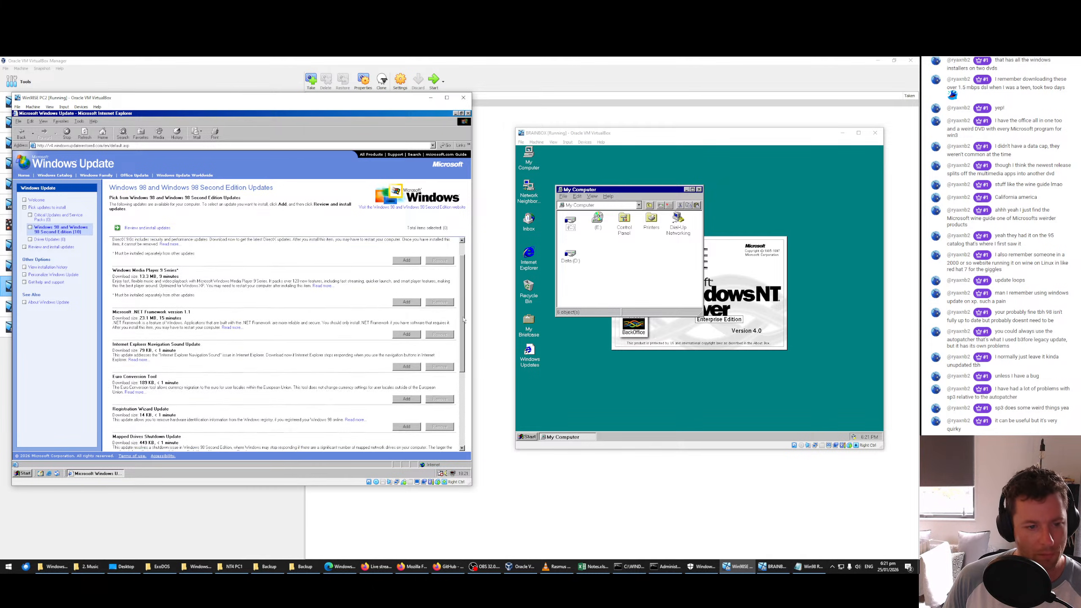
scroll(470, 348, "up", 1)
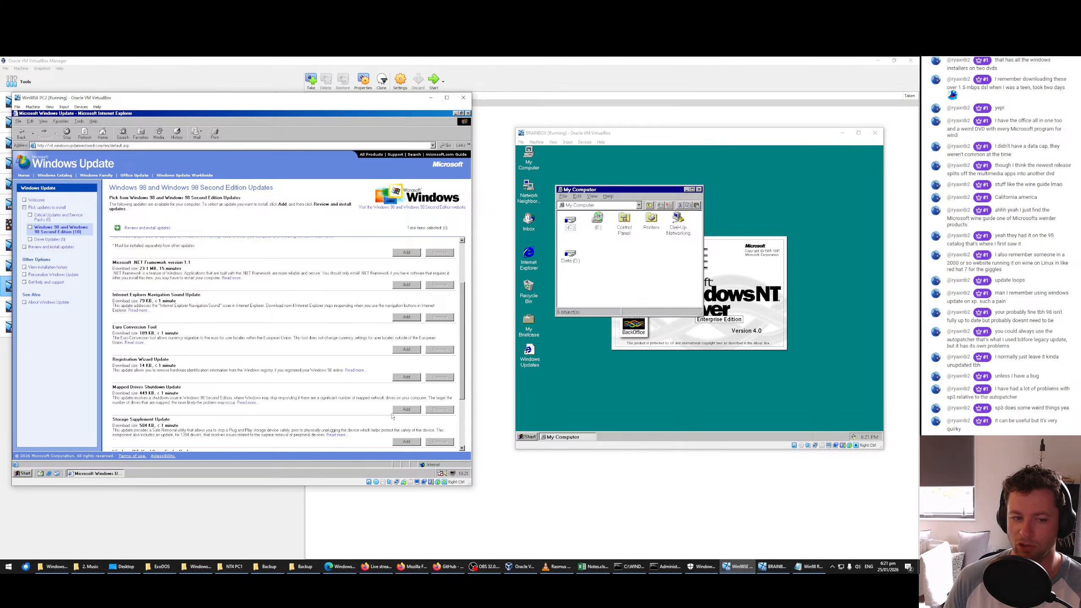
Add the Mapped Drives Shutdown Update and the Windows IDE Hard Drive Cache Package.
left_click(418, 411)
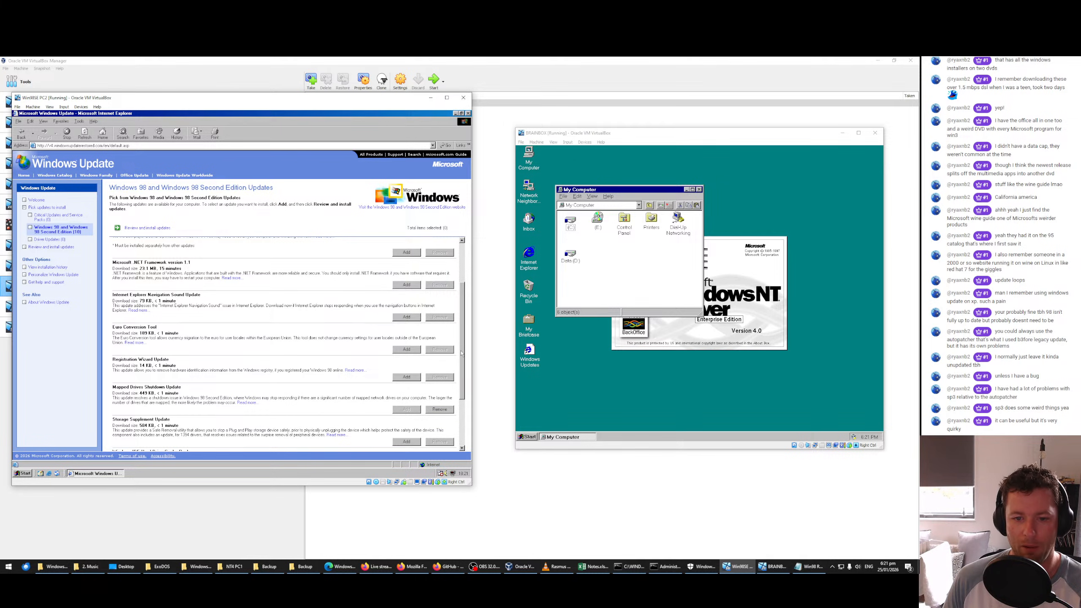
left_click_drag(463, 352, 466, 363)
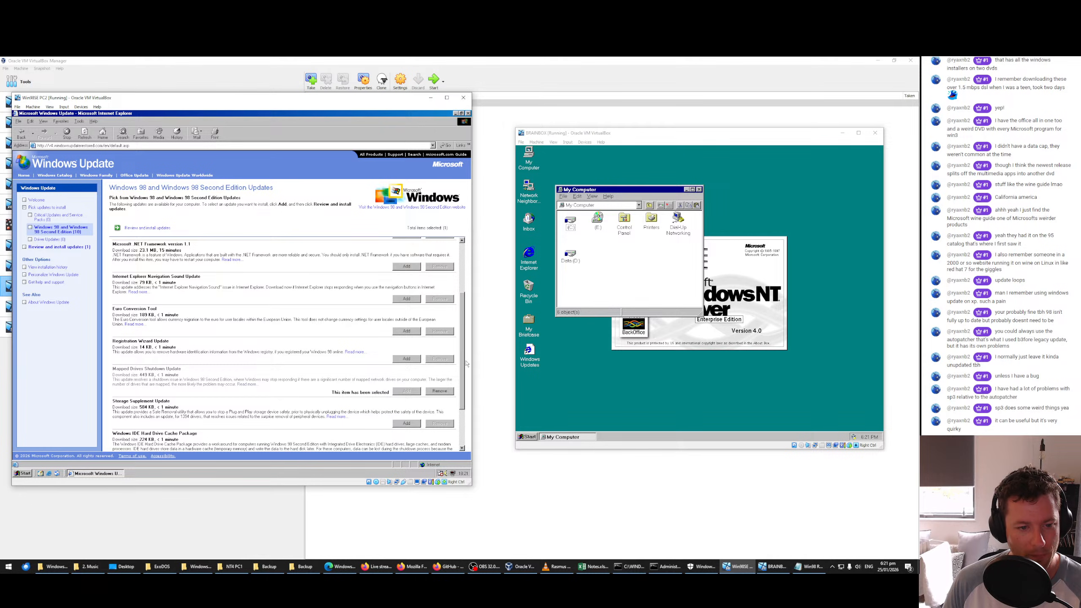
left_click_drag(467, 363, 470, 384)
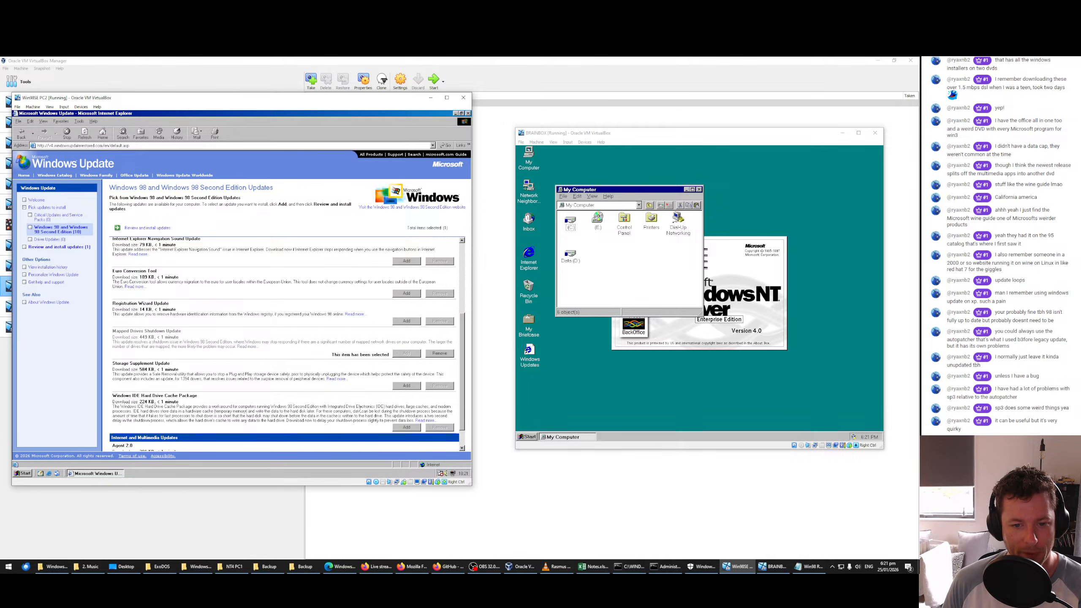
left_click(407, 426)
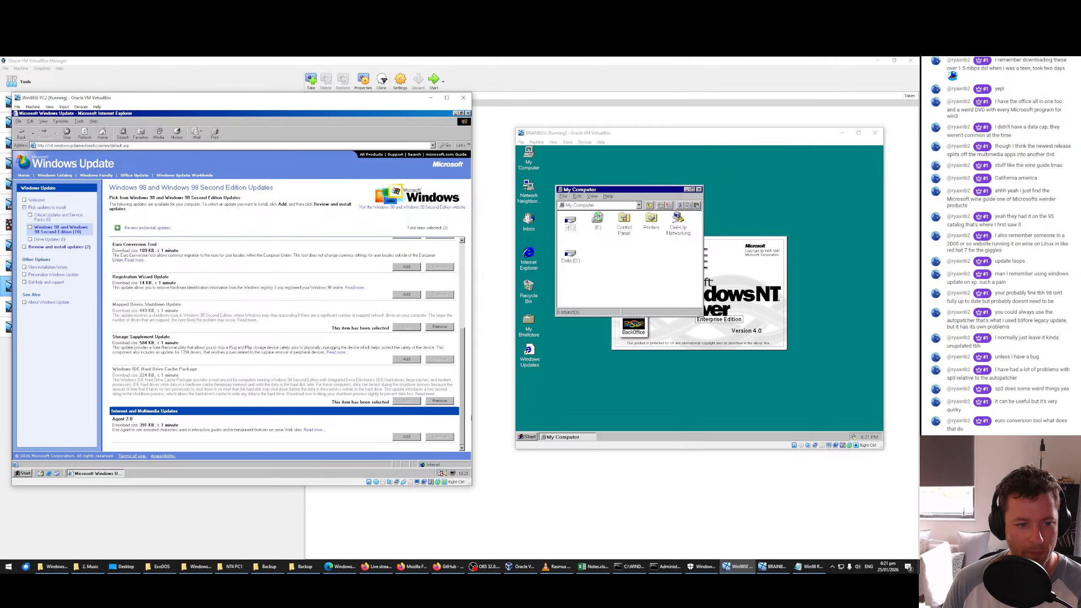
scroll(284, 345, "up", 5)
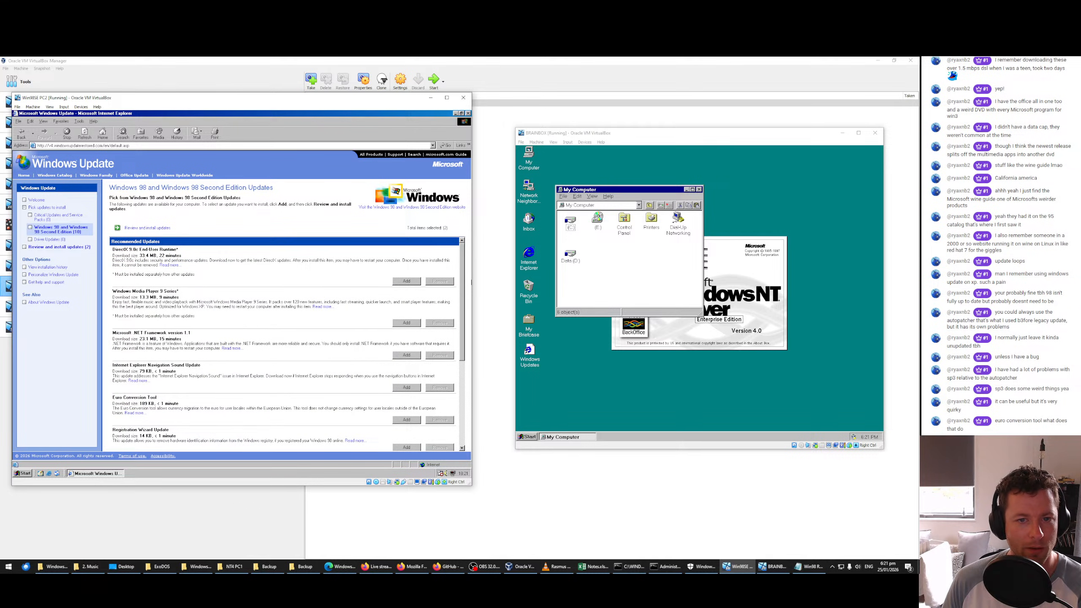
Review the two updates, choose Install Now, and accept all five security warnings.
left_click(155, 229)
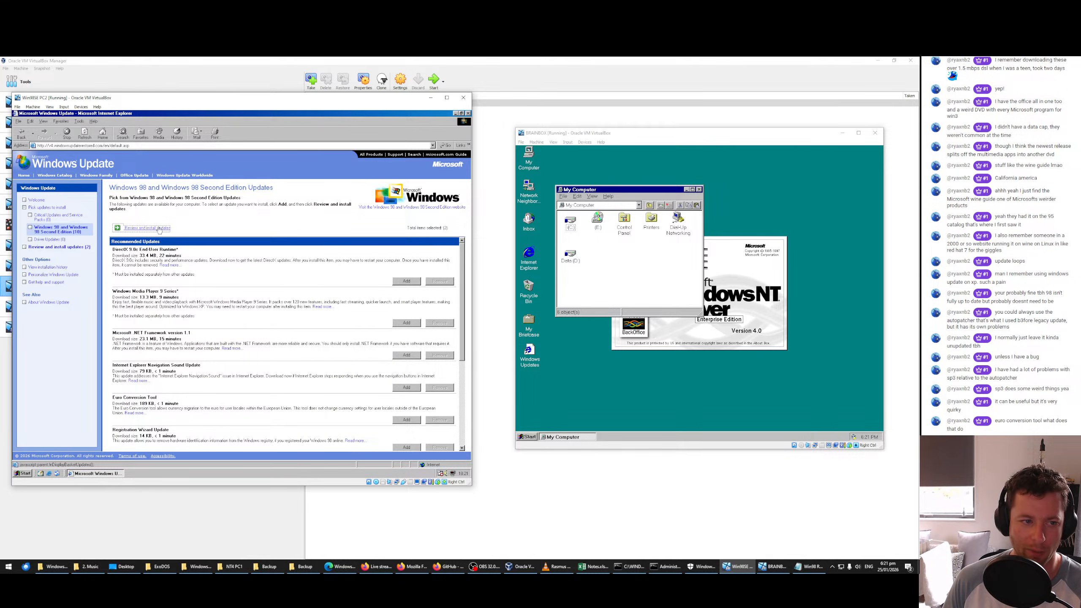
left_click(134, 231)
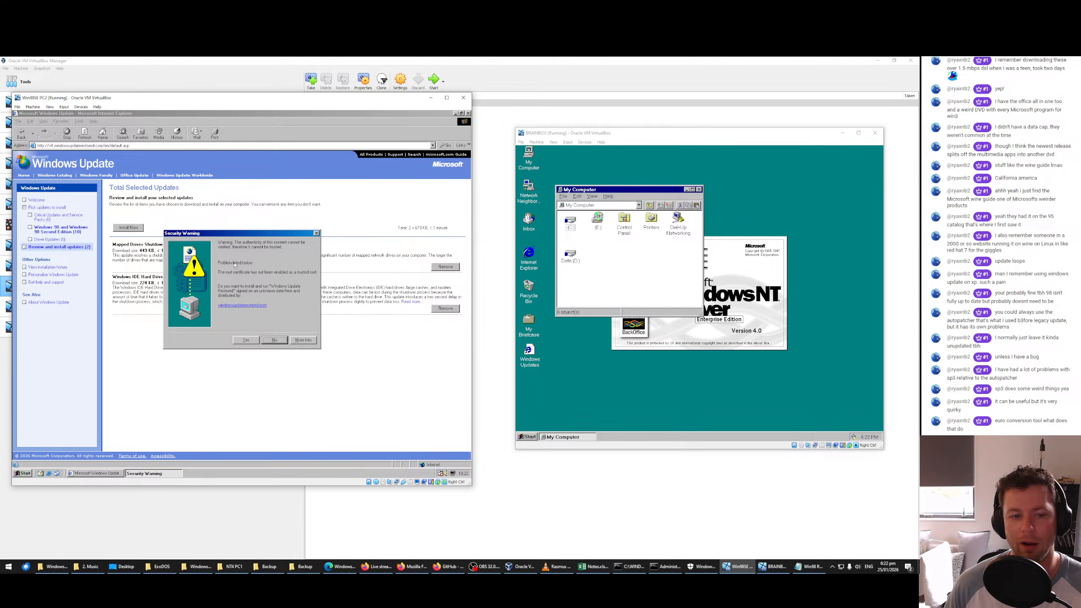
left_click(246, 340)
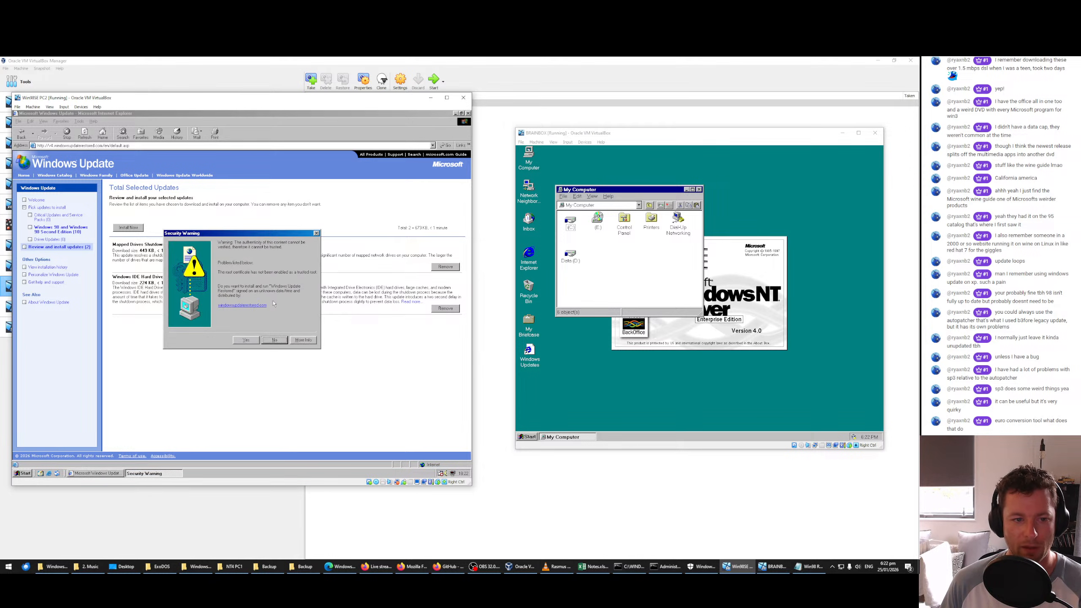
left_click(246, 340)
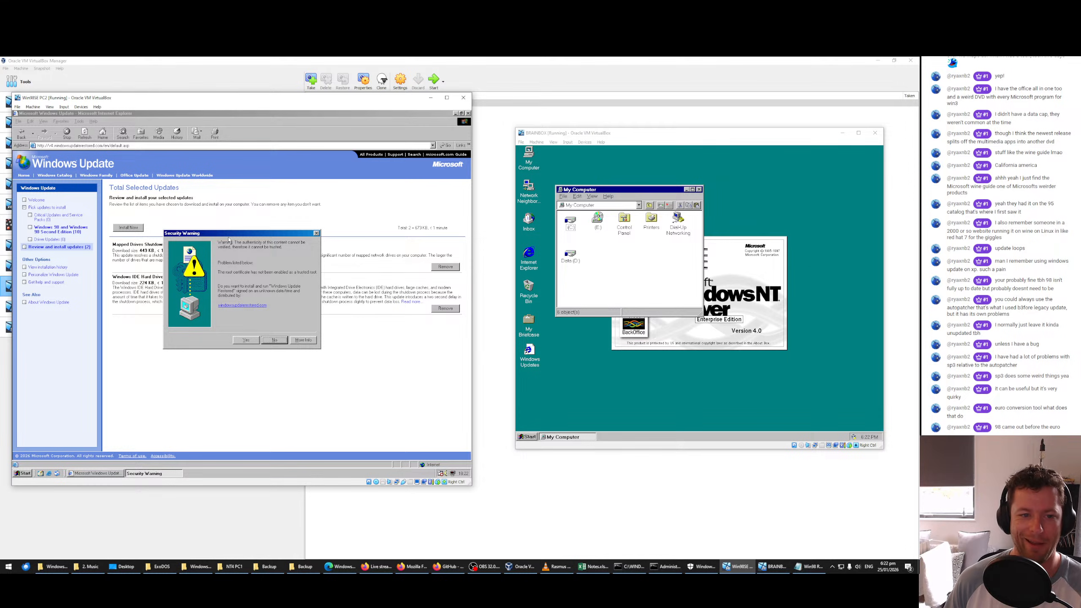
left_click(247, 340)
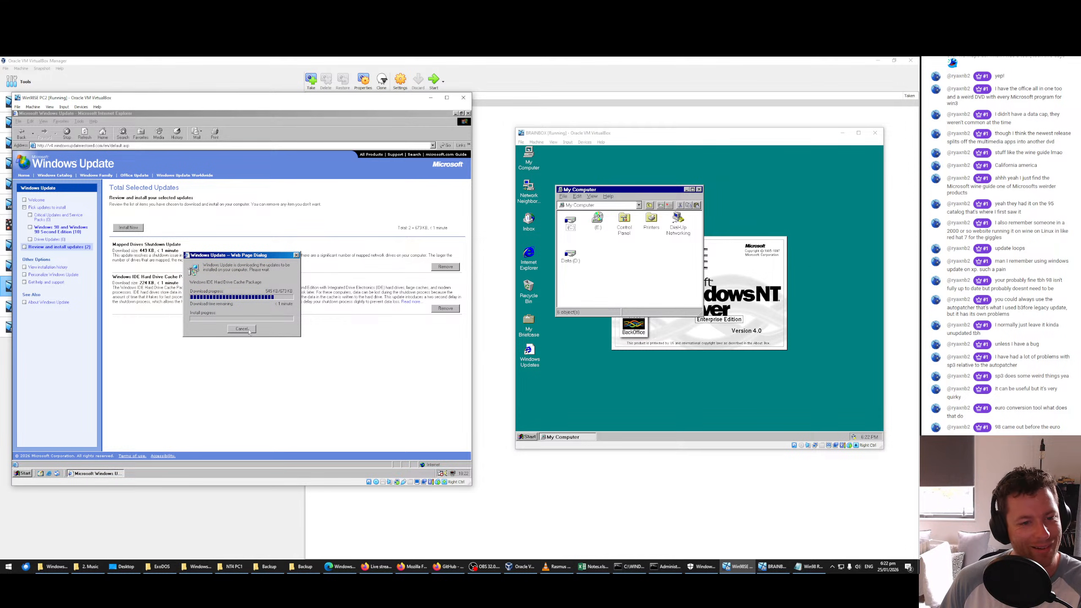
left_click(246, 339)
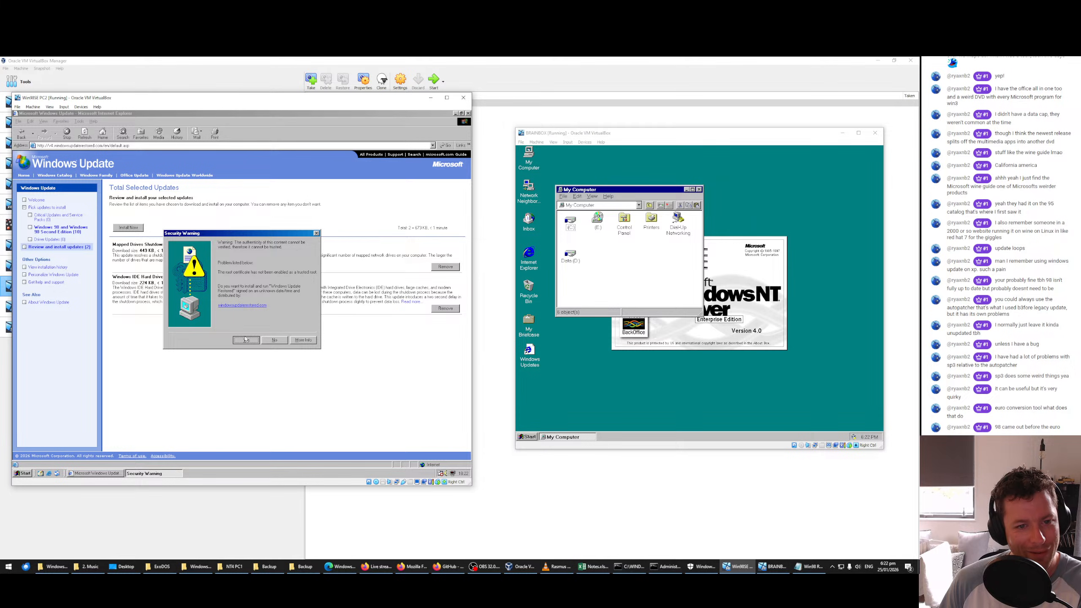
left_click(246, 340)
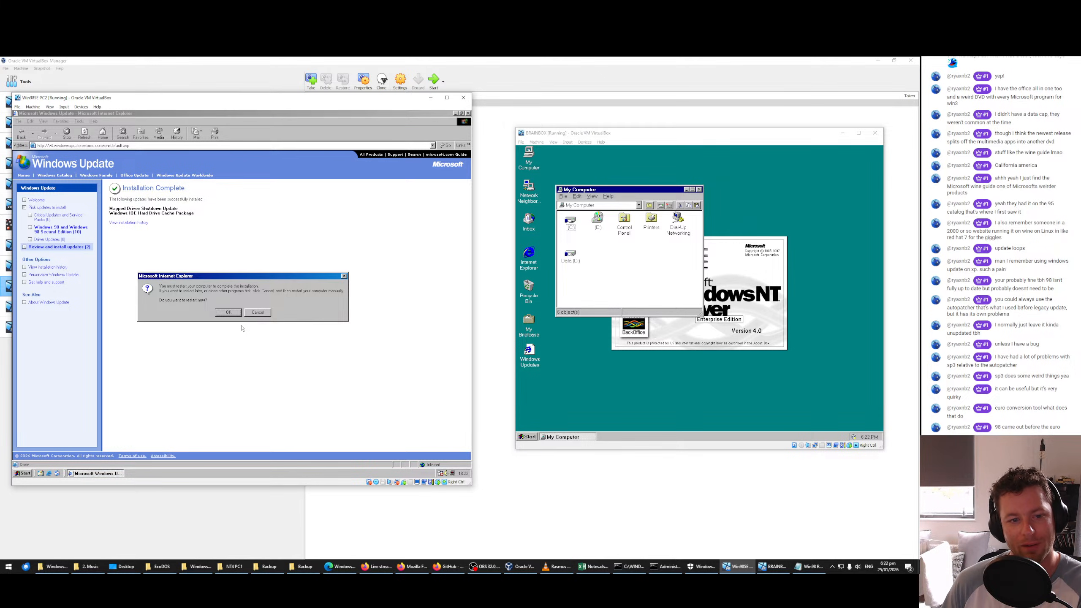
Restart the Win98 VM, then reopen My Computer on BRAINBOX and rearrange its drive icons.
left_click(228, 313)
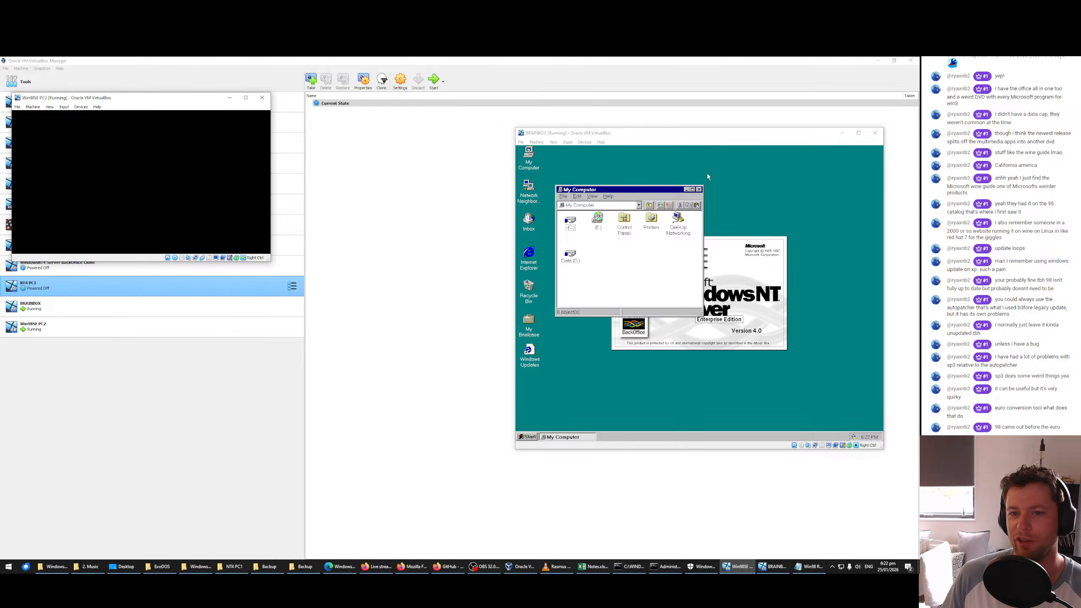
left_click(693, 189)
left_click(879, 149)
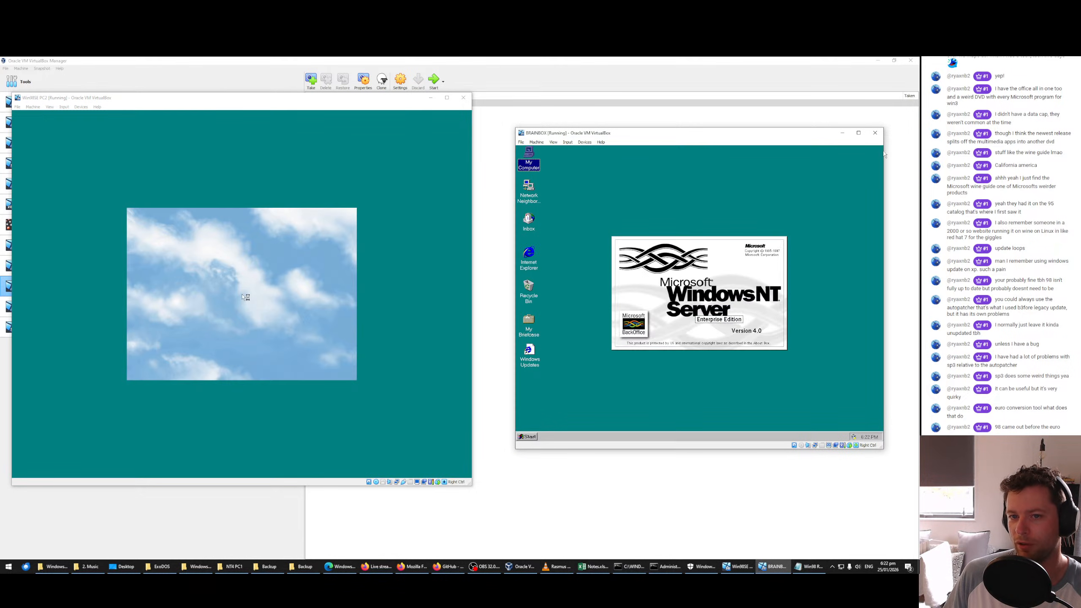
double_click(532, 162)
right_click(643, 230)
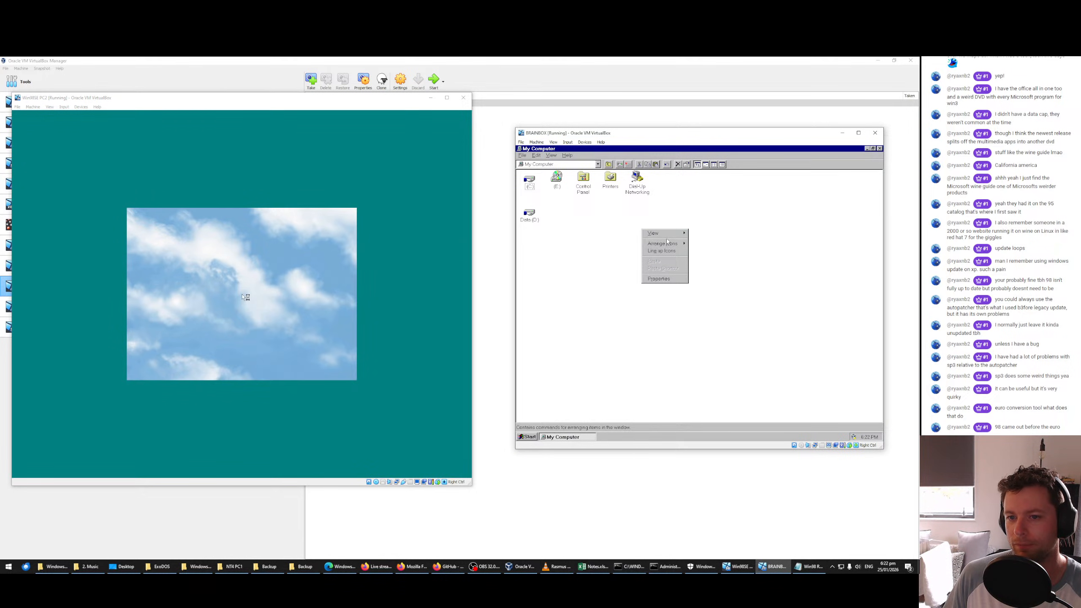
mouse_move(677, 243)
left_click(707, 275)
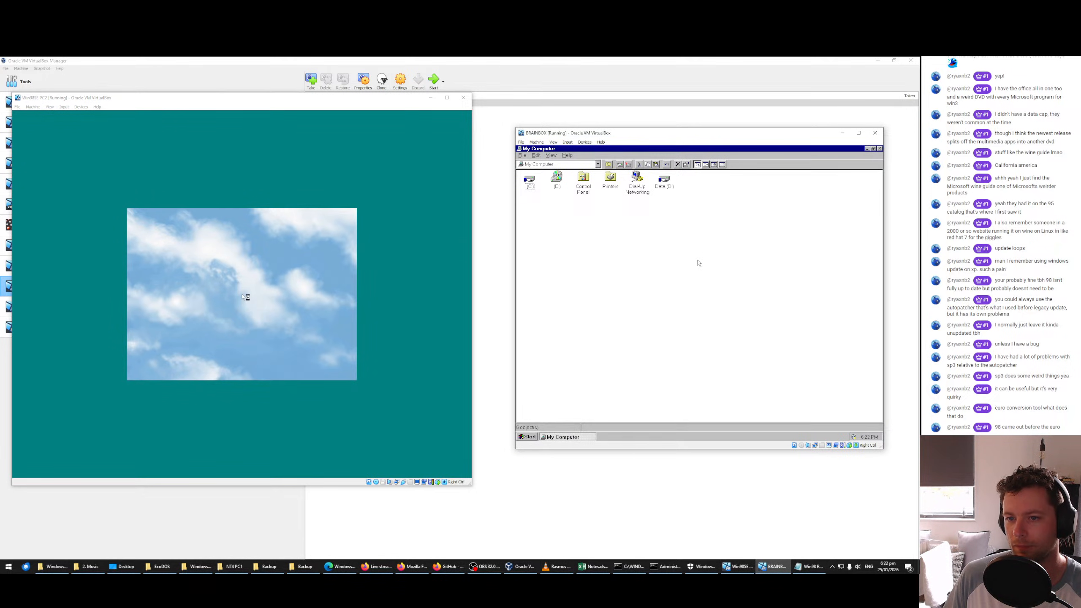
Sort BRAINBOX's My Computer icons by type, then by drive letter, and close it.
right_click(703, 192)
mouse_move(726, 206)
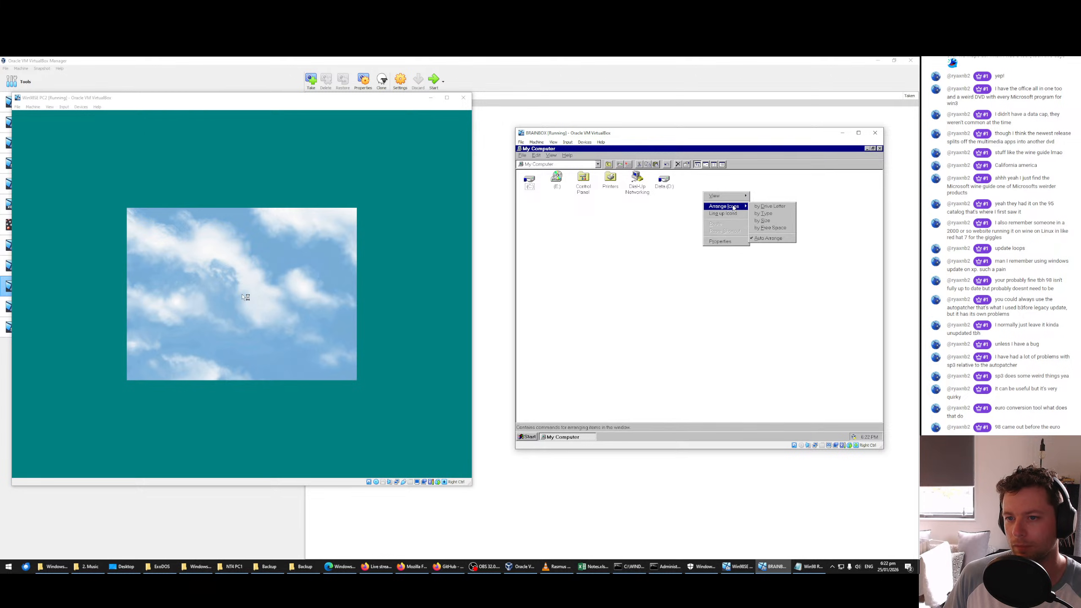
left_click(764, 215)
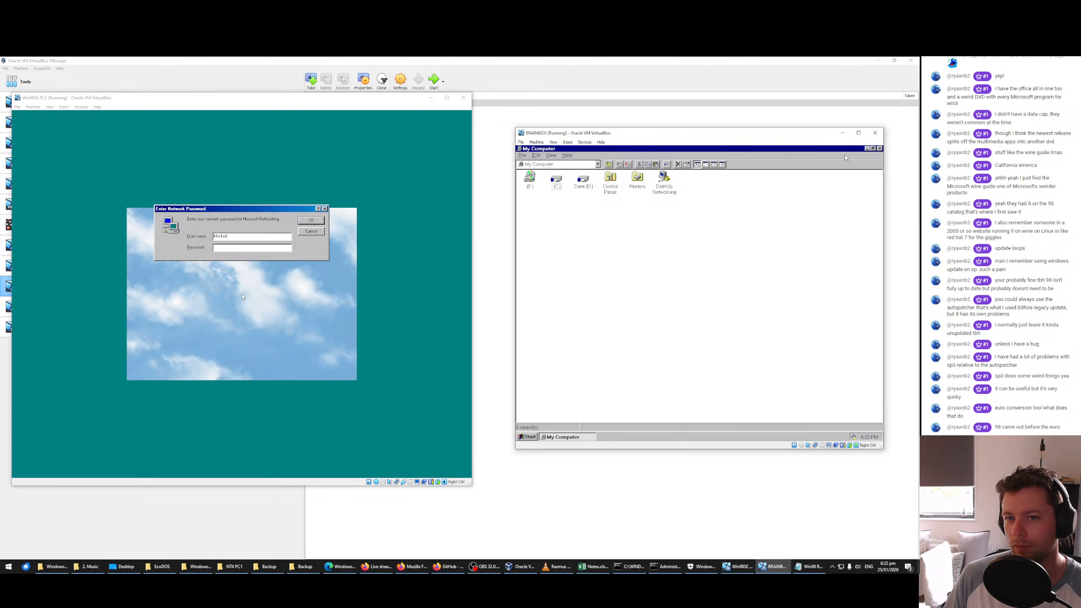
right_click(749, 204)
mouse_move(770, 218)
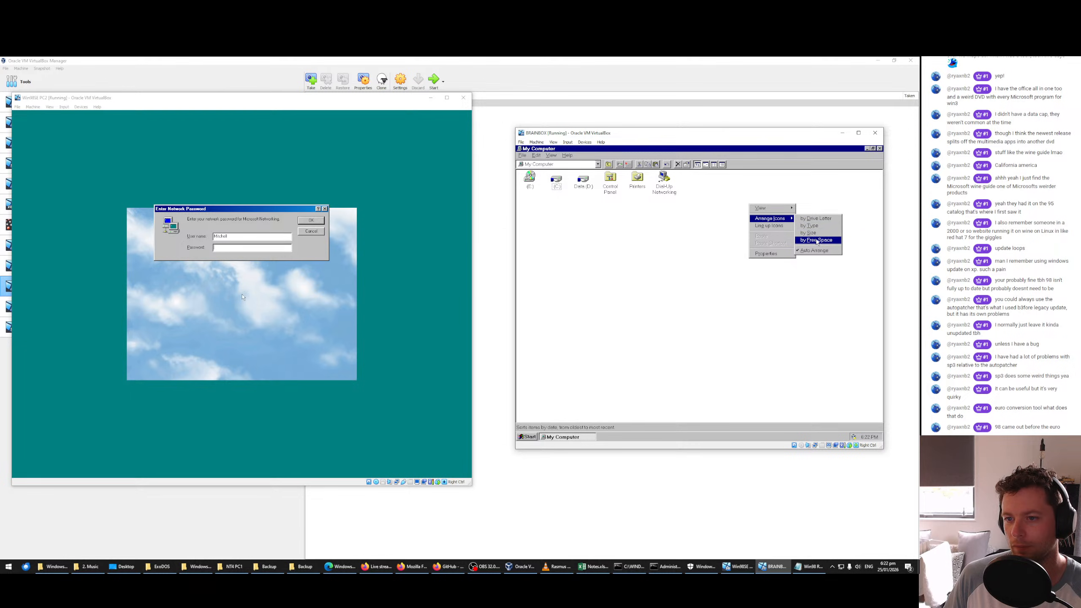
left_click(804, 219)
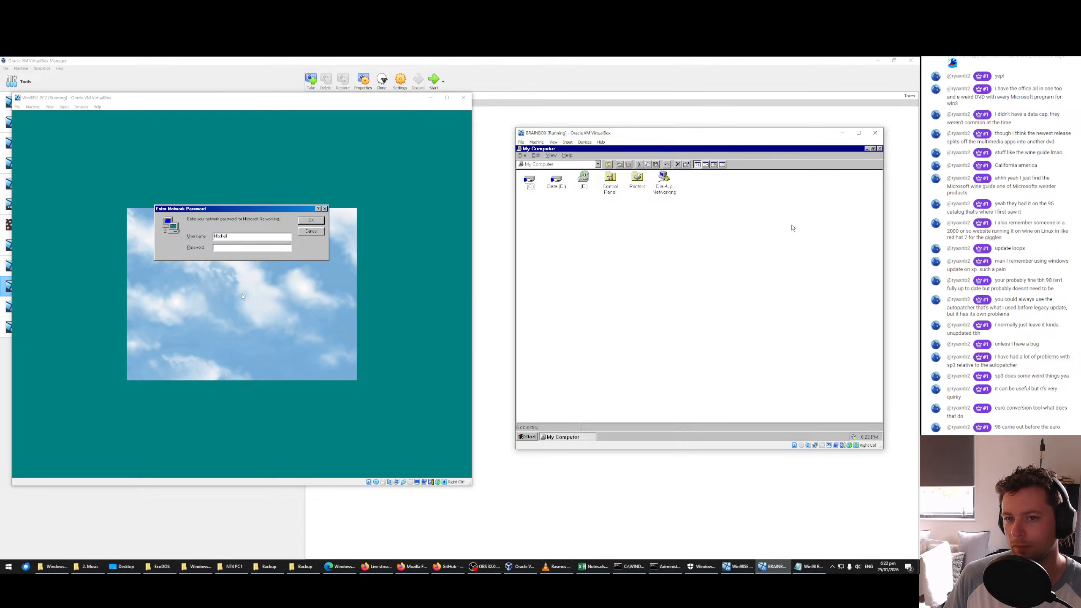
left_click(879, 148)
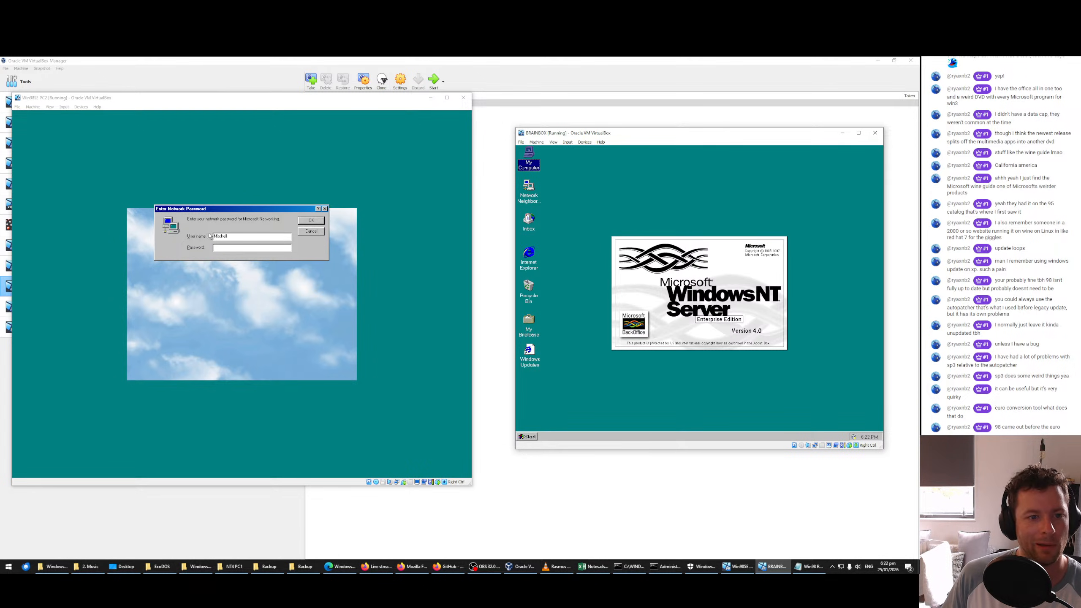
Dismiss the Win98 network password prompt and choose Shut Down on BRAINBOX.
key("Return")
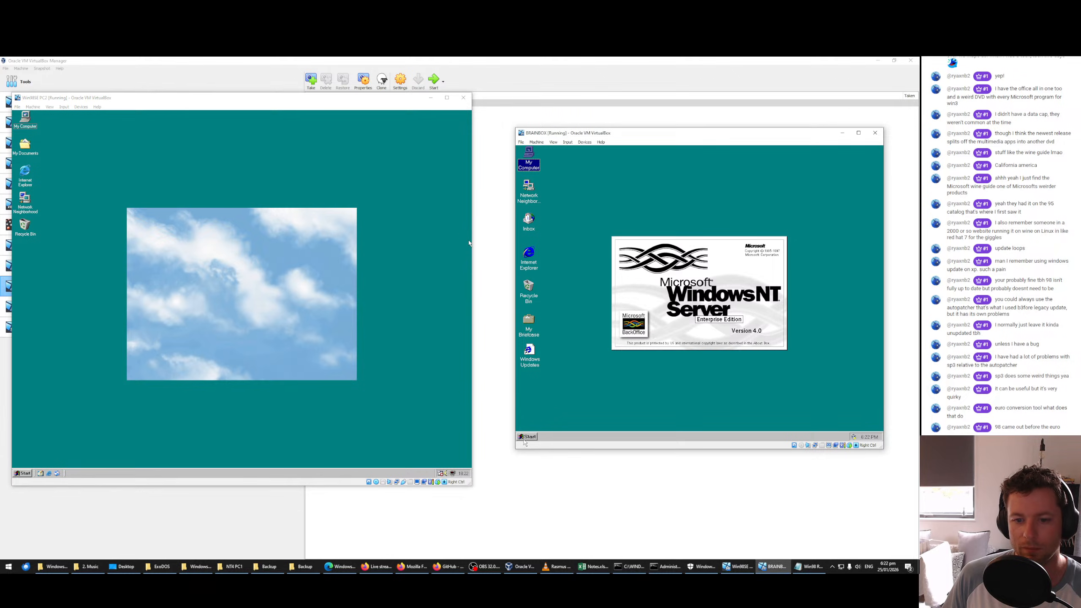
left_click(526, 437)
left_click(544, 424)
Confirm BRAINBOX's shutdown and launch Windows Update on Win98SE PC2, accepting its security warning.
left_click(670, 316)
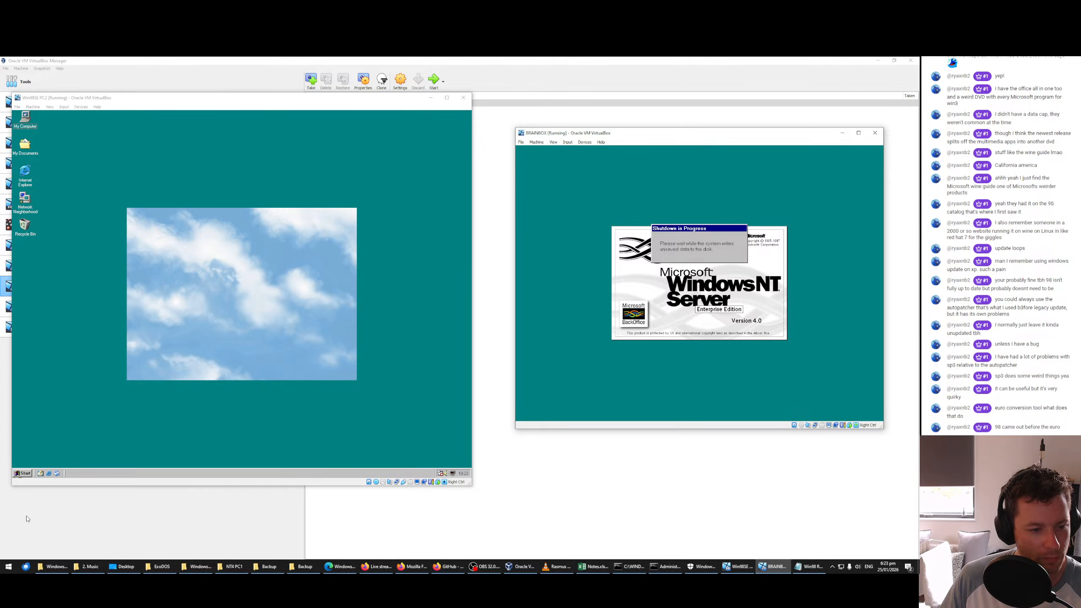
left_click(22, 473)
left_click(50, 353)
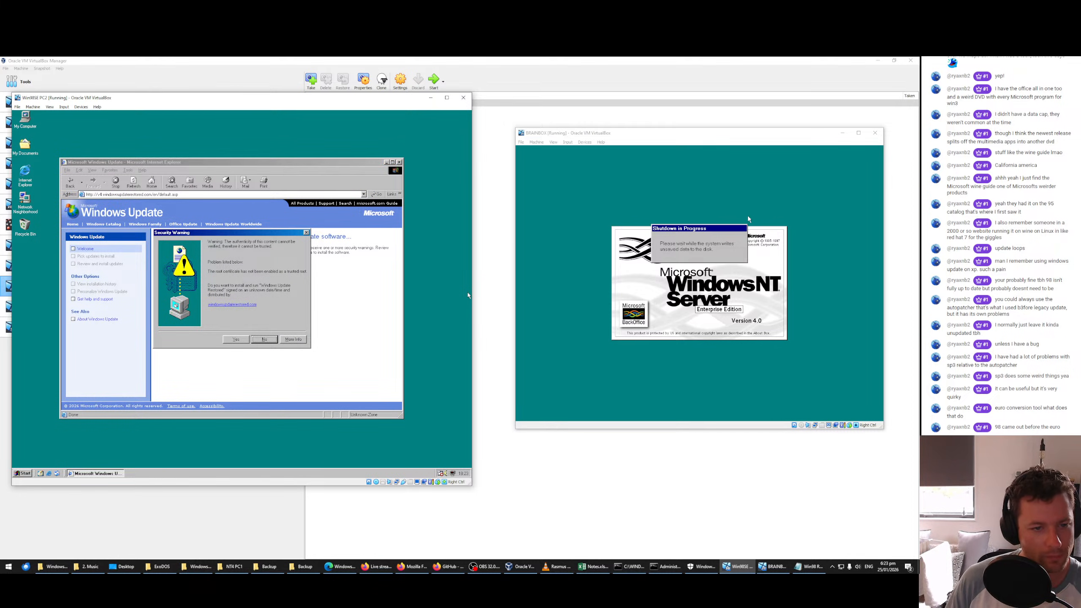
key("y")
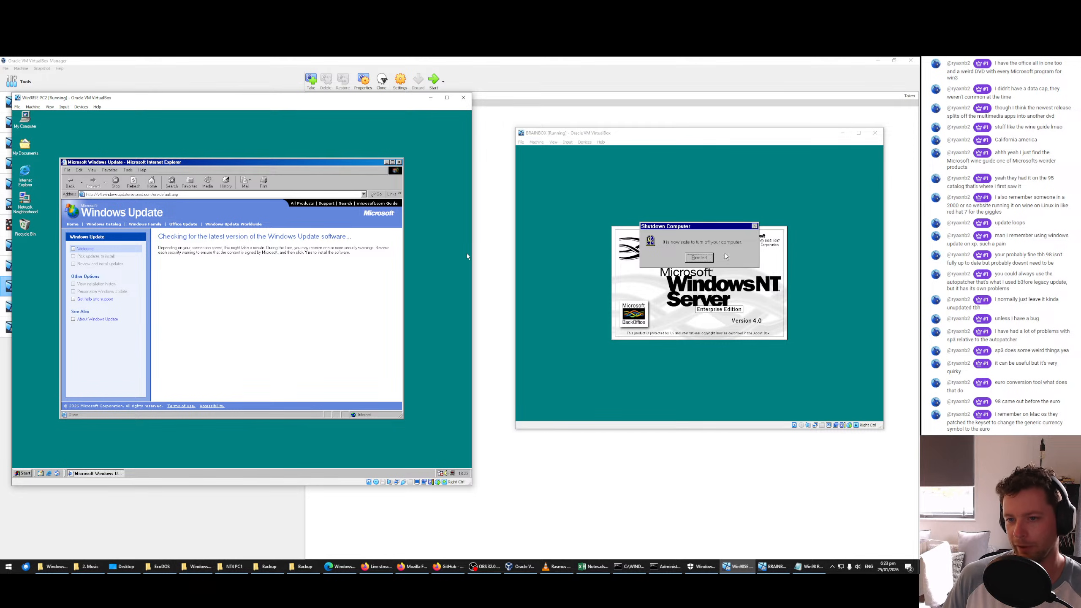
Power off the BRAINBOX machine and move the Win98SE PC2 window to the right.
left_click(875, 133)
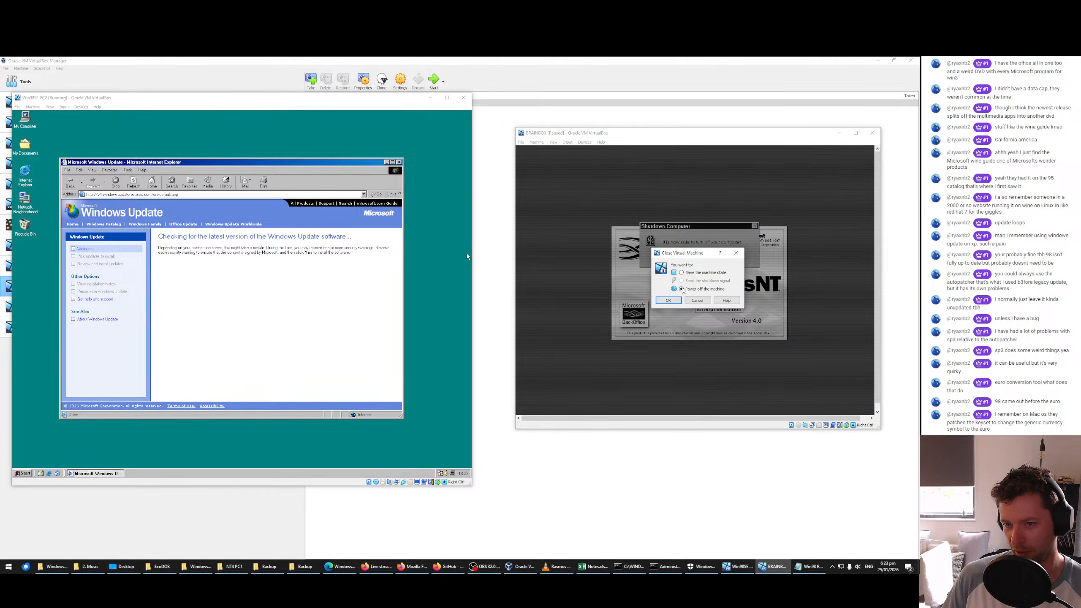
left_click(680, 302)
left_click_drag(133, 98, 469, 122)
Show BRAINBOX's VM files in Explorer, copy them, and try pasting into Backup without replacing.
right_click(40, 306)
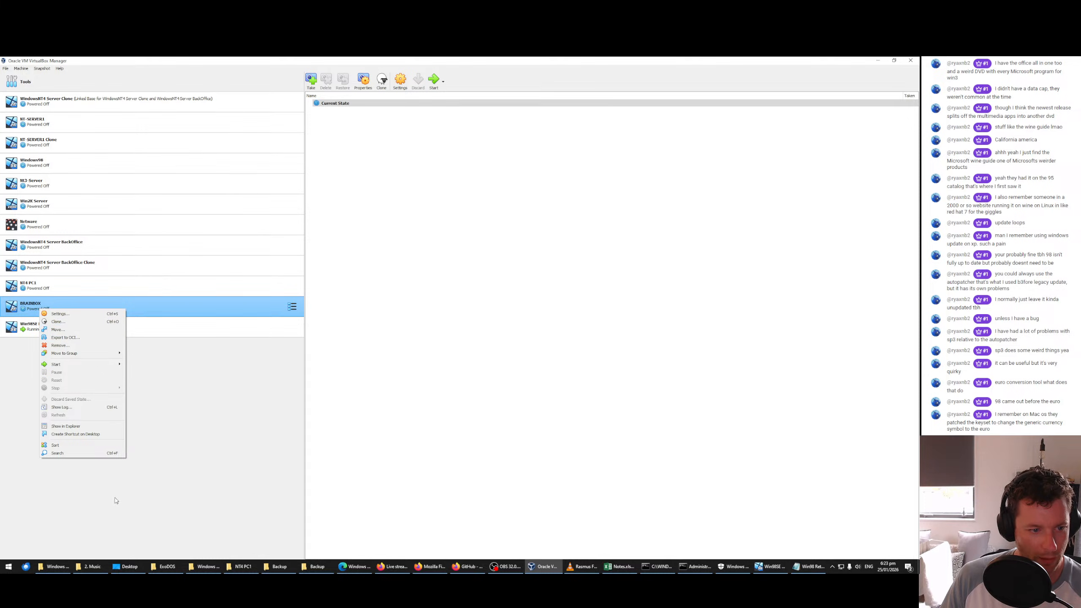
left_click(67, 426)
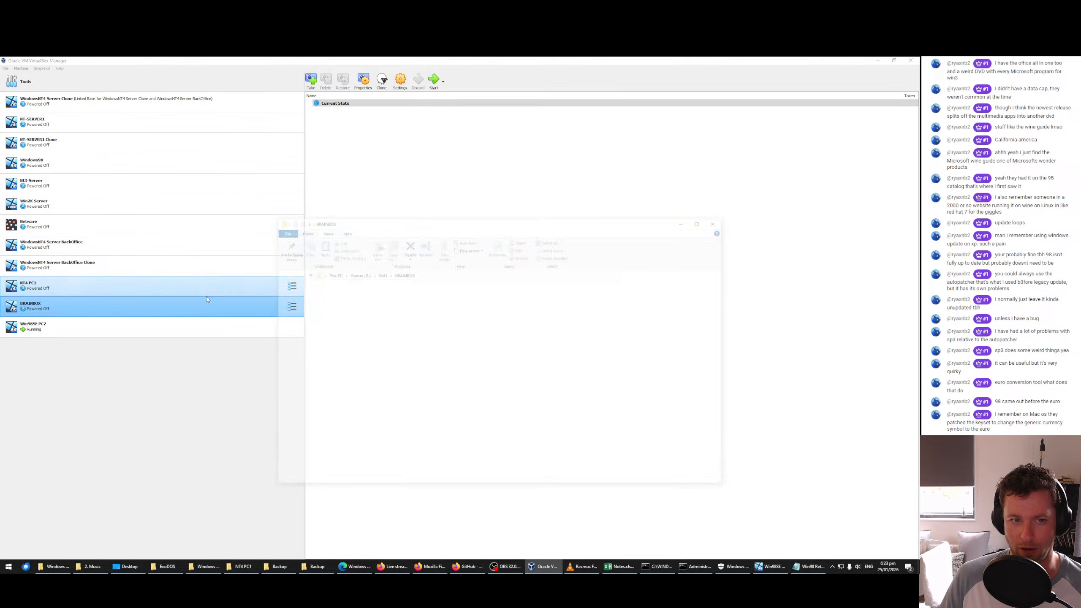
left_click_drag(448, 391, 395, 305)
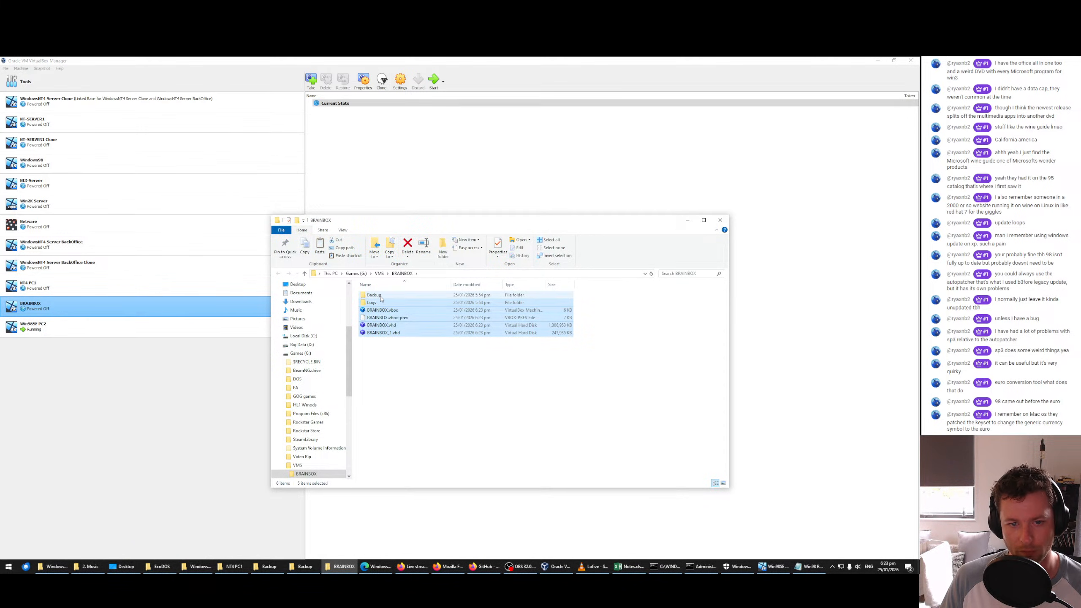
double_click(380, 296)
key("ctrl+v")
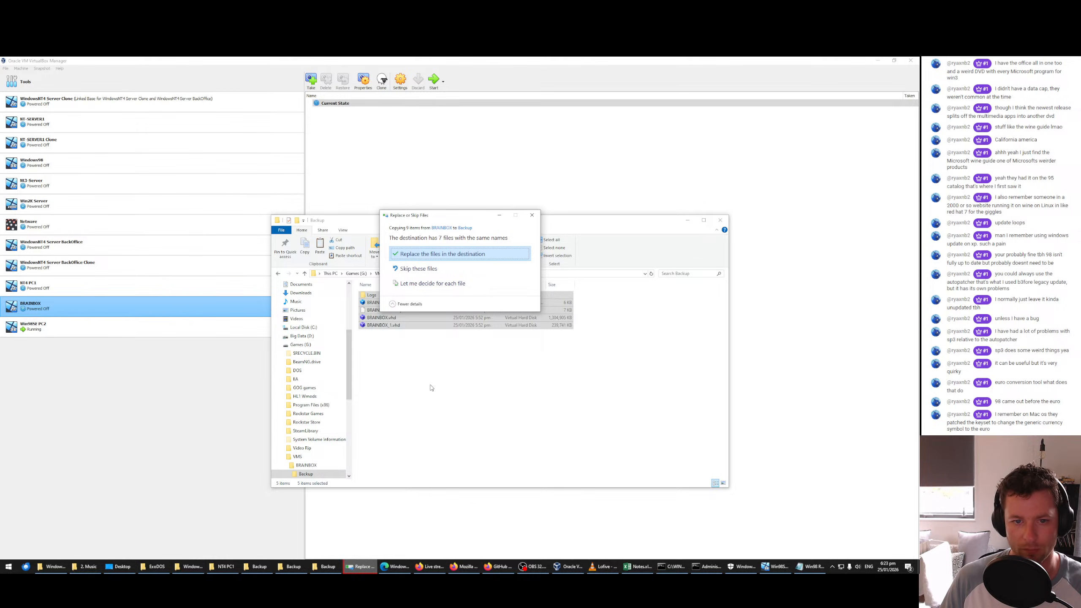
key("Return")
Permanently delete the five old backup items, paste the fresh VM files, and minimize Backup.
key("shift+Delete")
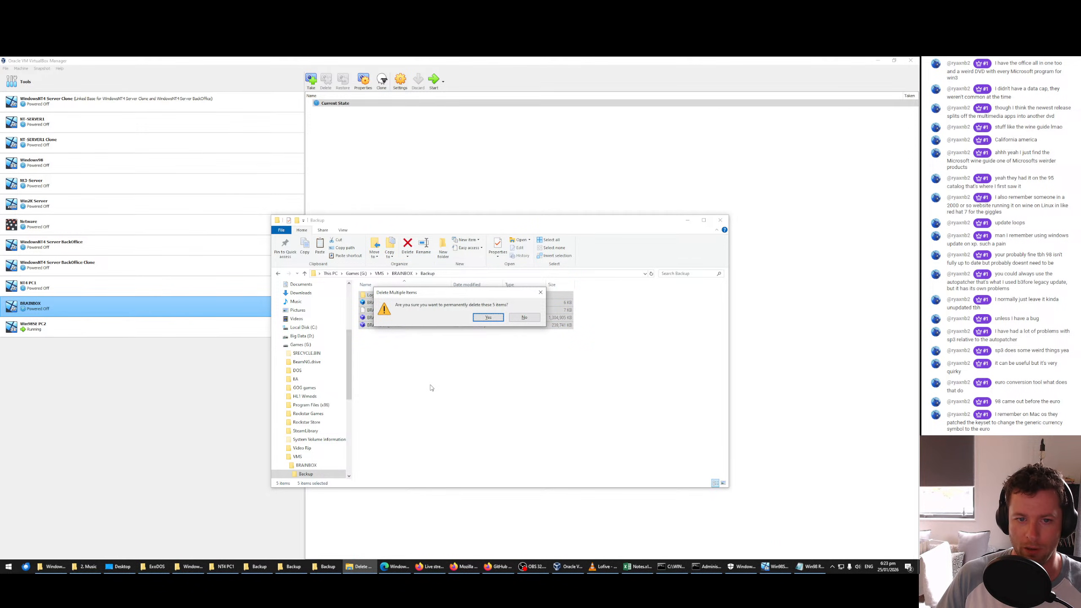
key("Return")
key("ctrl+v")
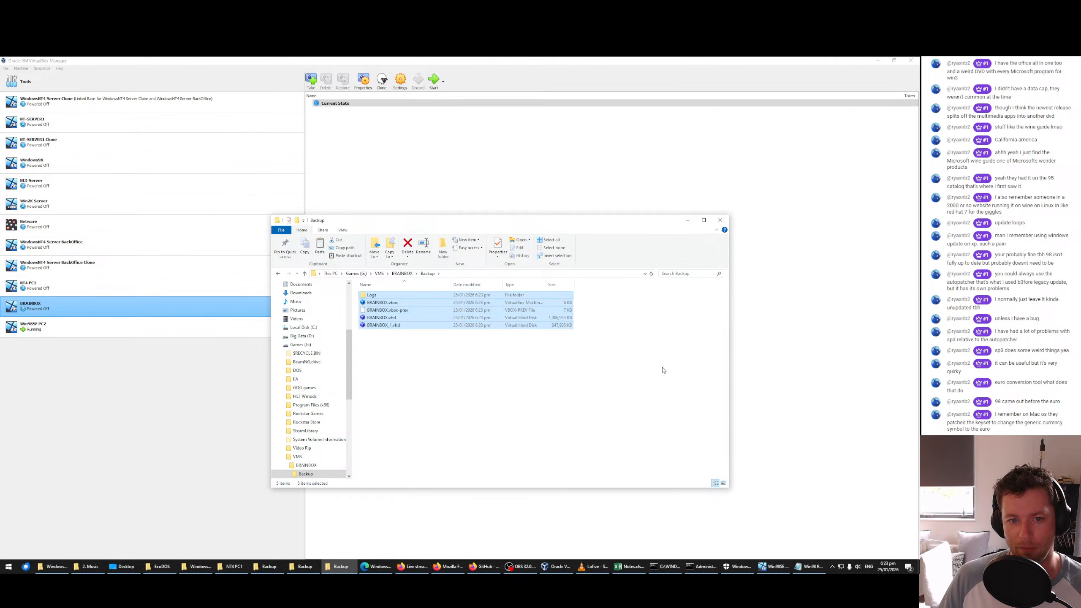
left_click(687, 300)
left_click(687, 220)
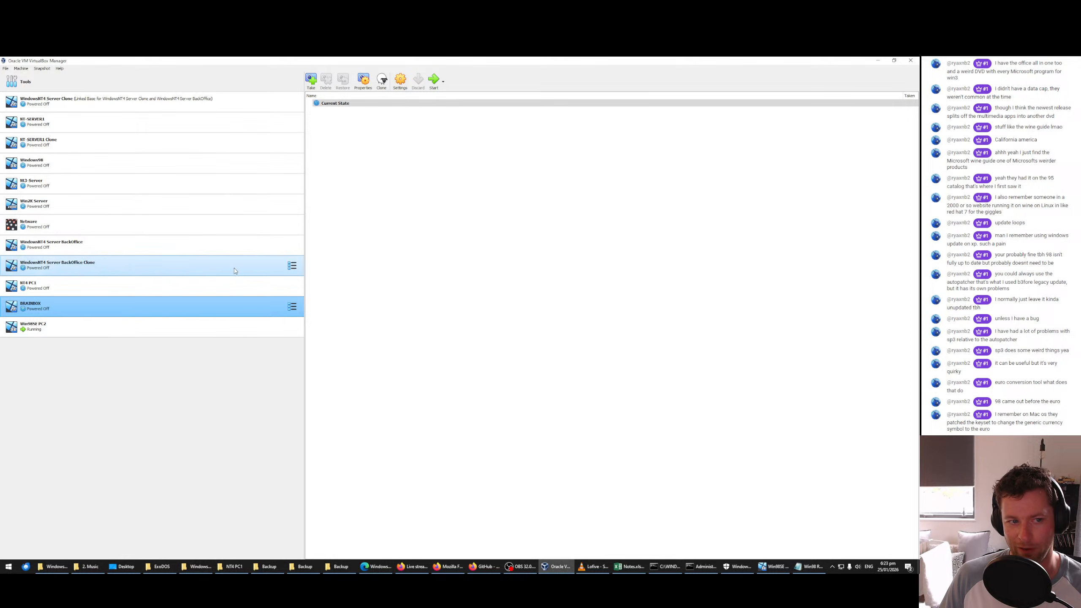
left_click(123, 285)
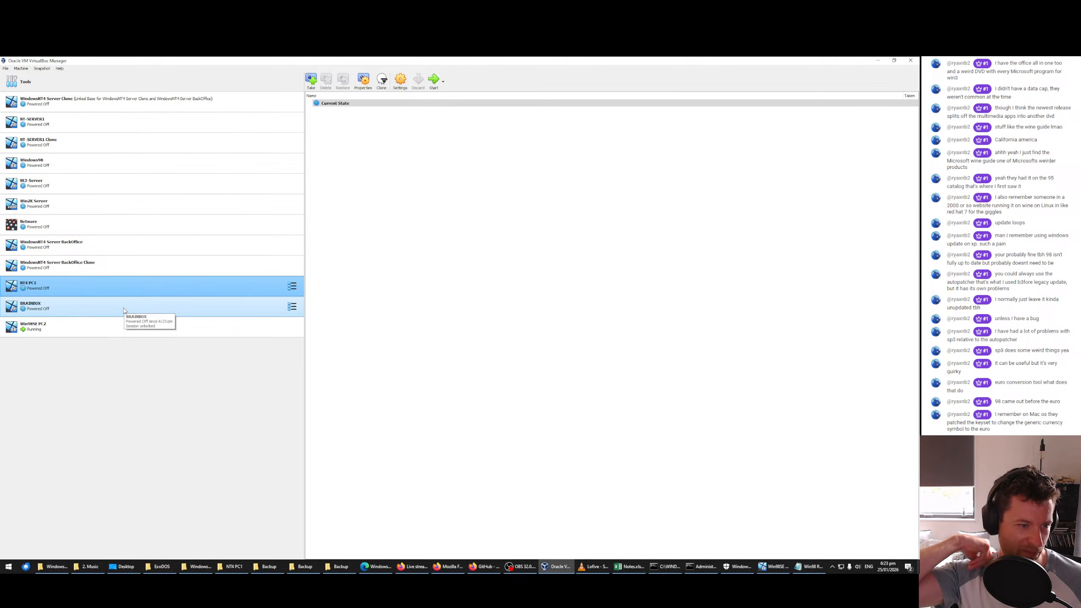
Bring Win98SE PC2's window forward and maximize it, accept the security warning, and decline restarting.
left_click(123, 326)
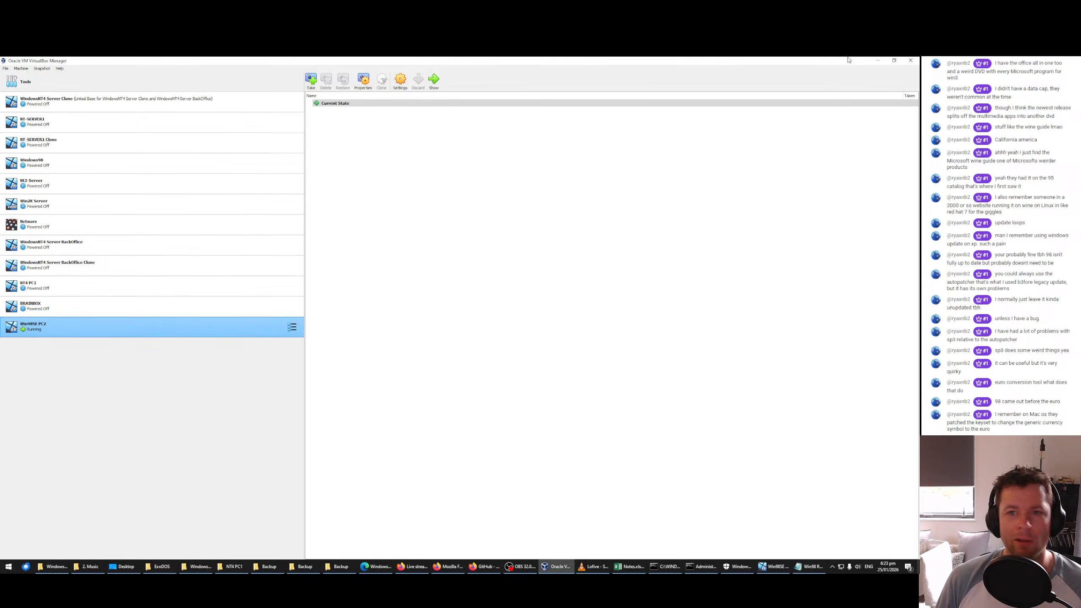
left_click(881, 61)
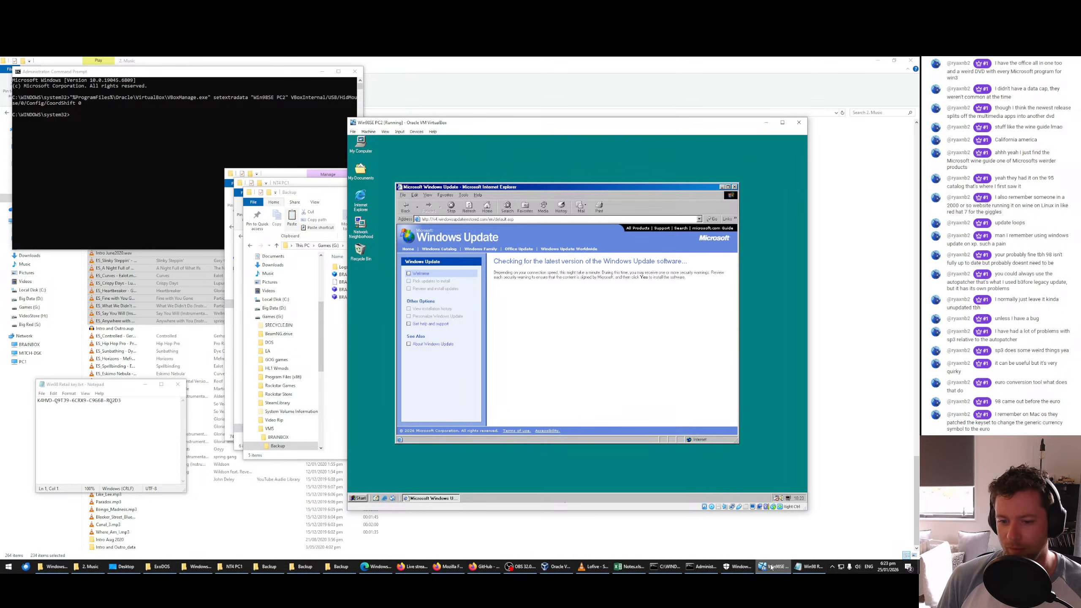
left_click(547, 567)
left_click(773, 568)
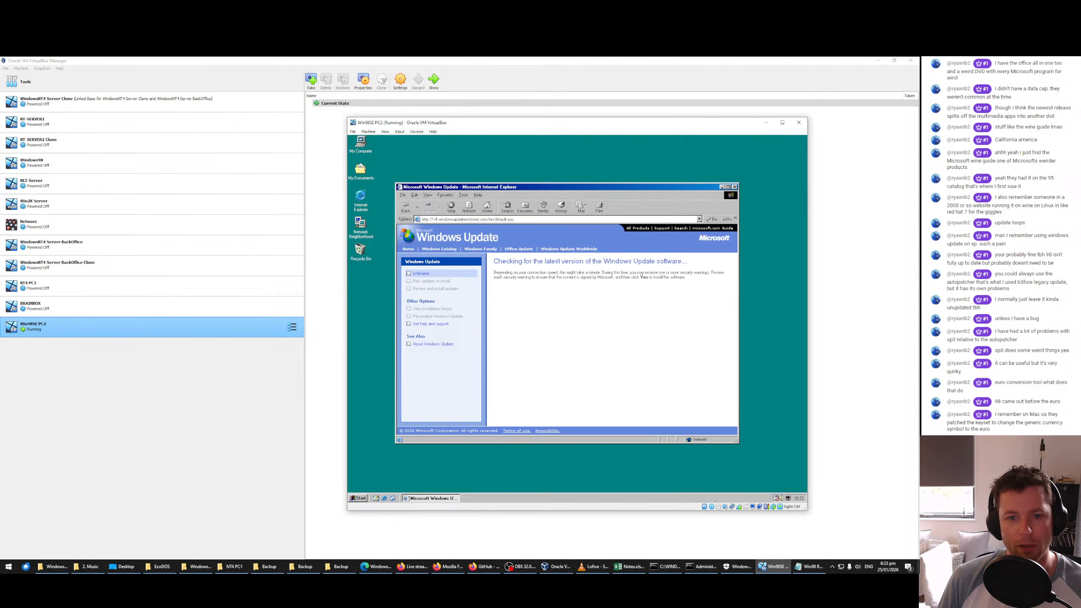
double_click(593, 122)
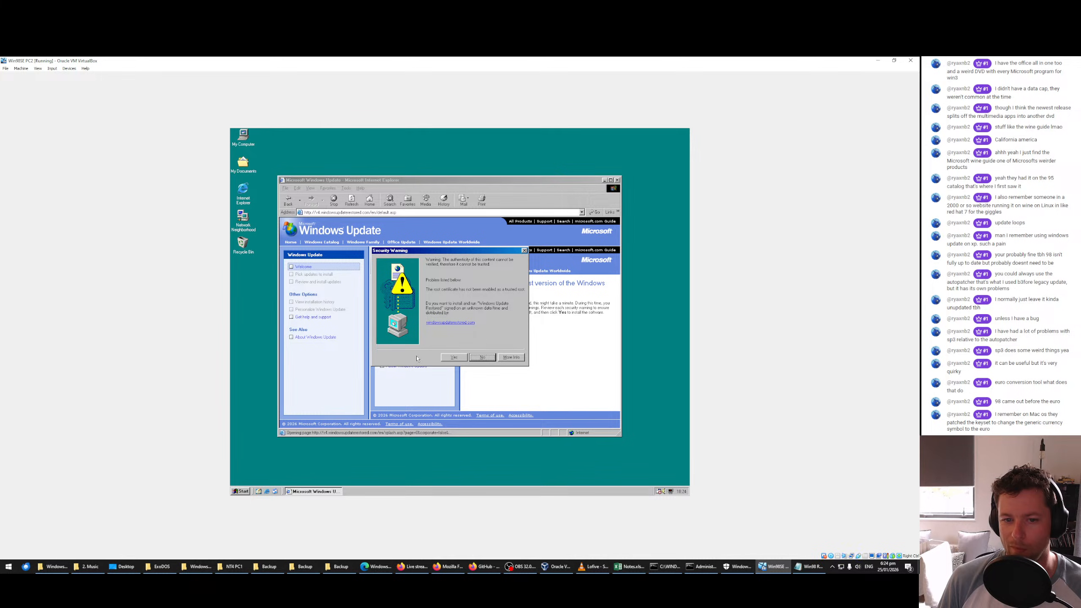
left_click(446, 359)
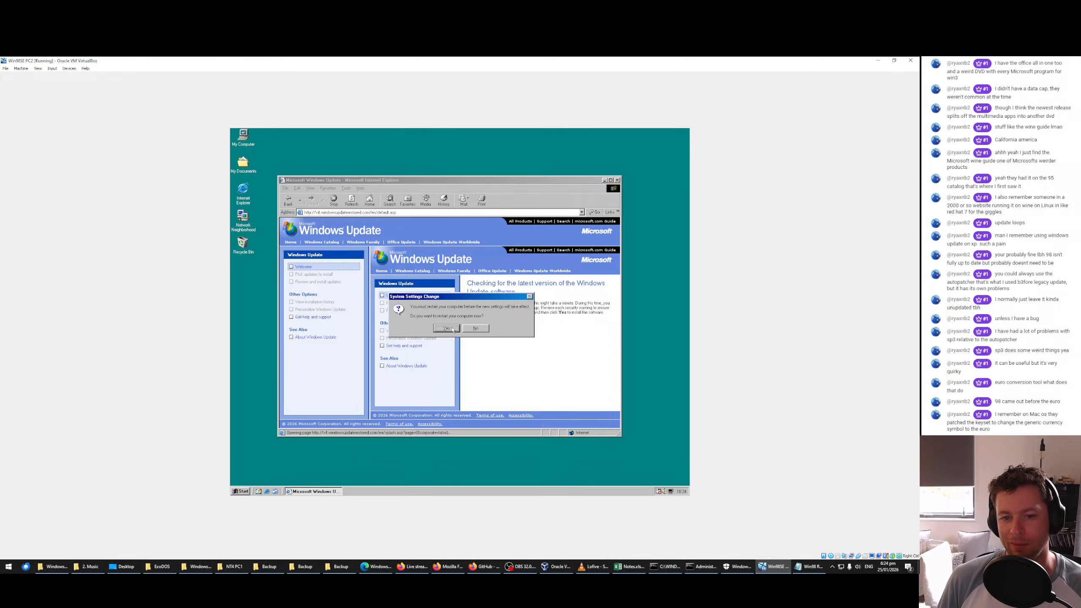
left_click(471, 330)
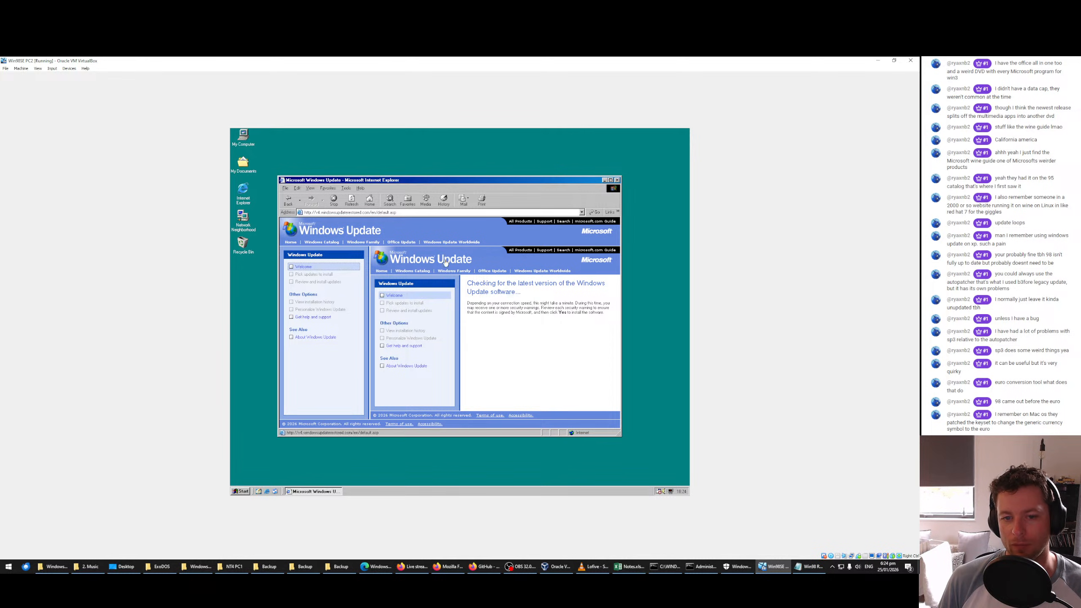
left_click(345, 188)
Delete the browser's cookies and temporary Internet files in Internet Options.
left_click(360, 228)
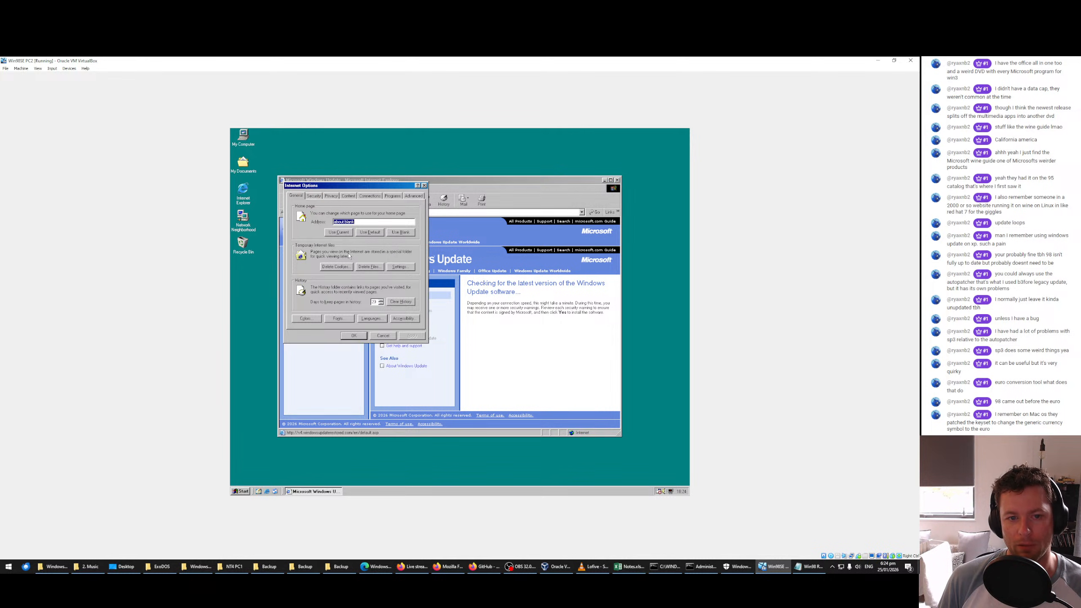
left_click(336, 266)
left_click(345, 222)
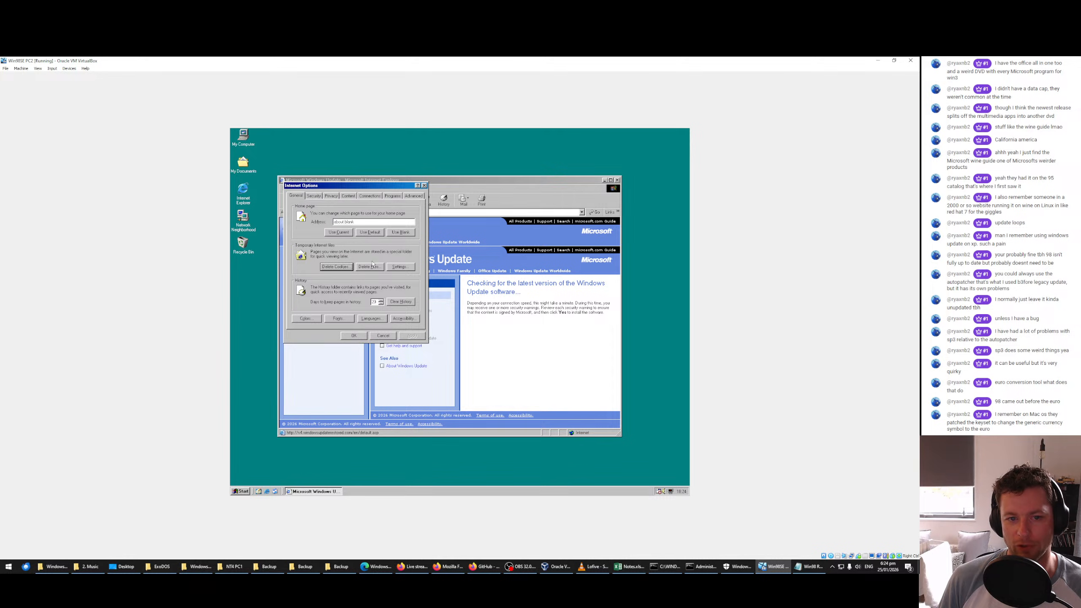
left_click(370, 266)
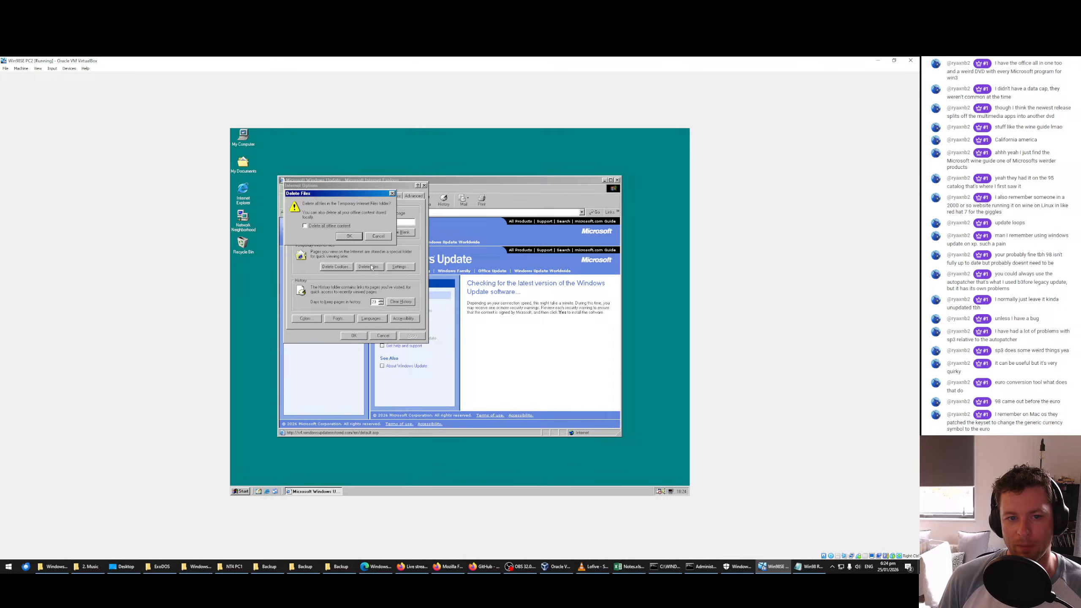
left_click(347, 236)
left_click(400, 267)
left_click(375, 318)
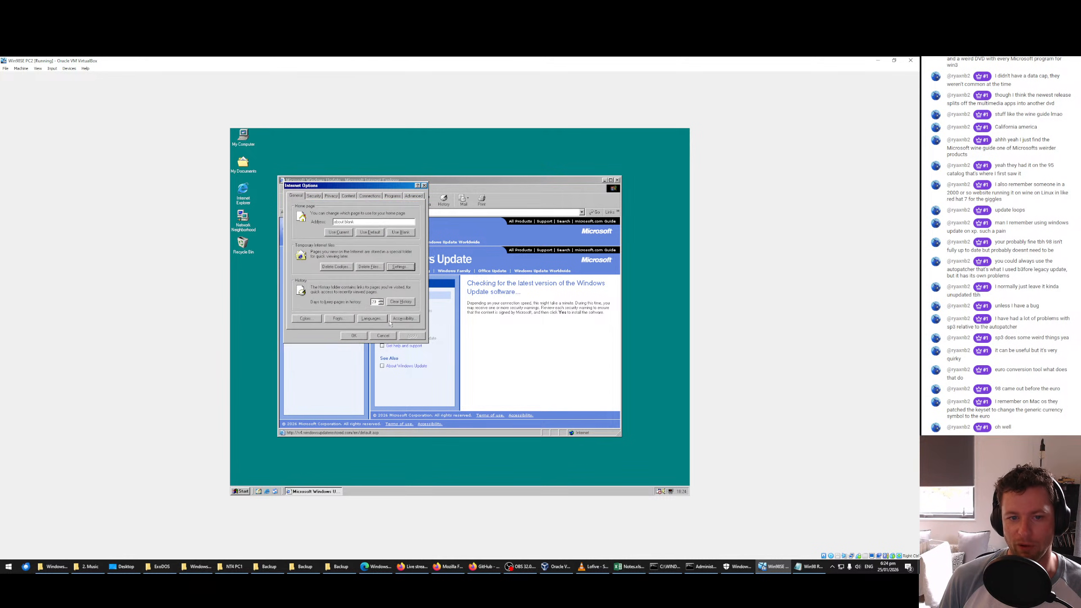
left_click(354, 335)
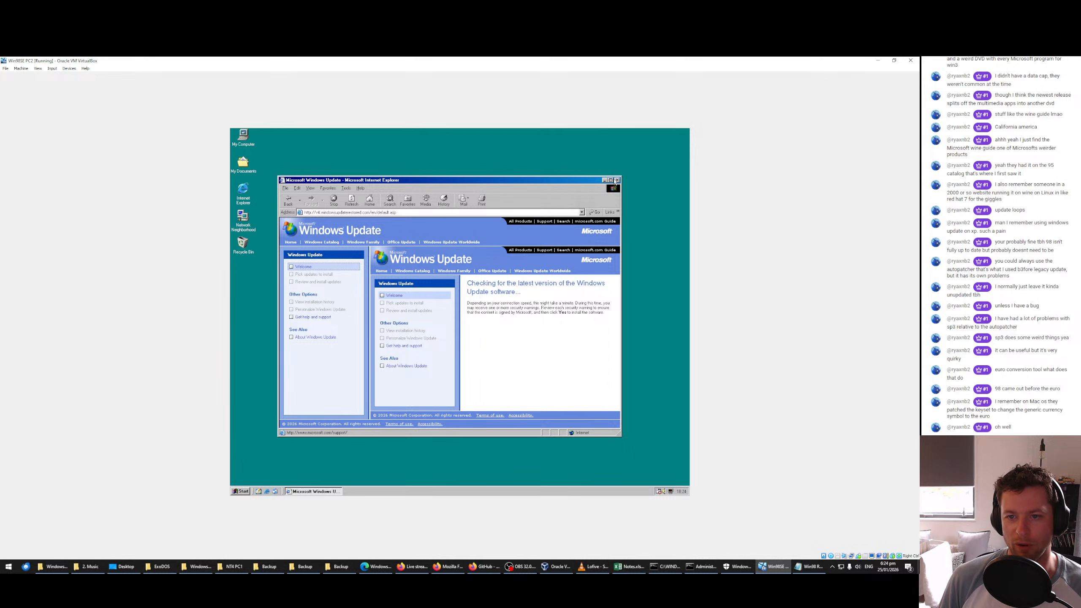
Restart the Win98 guest, dismiss the network logon, and relaunch Windows Update.
left_click(240, 491)
left_click(263, 482)
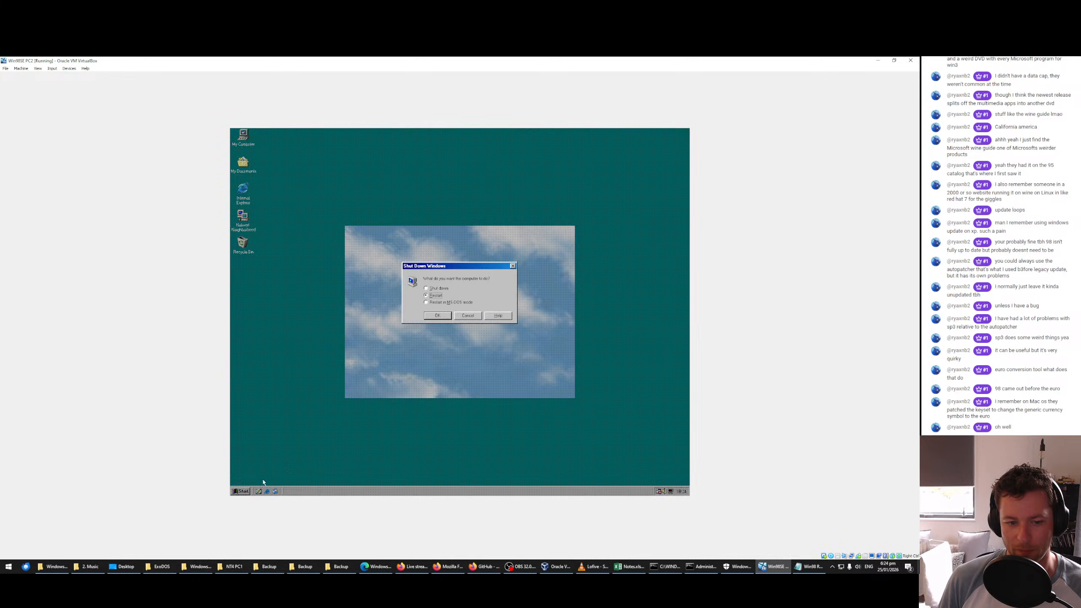
key("Return")
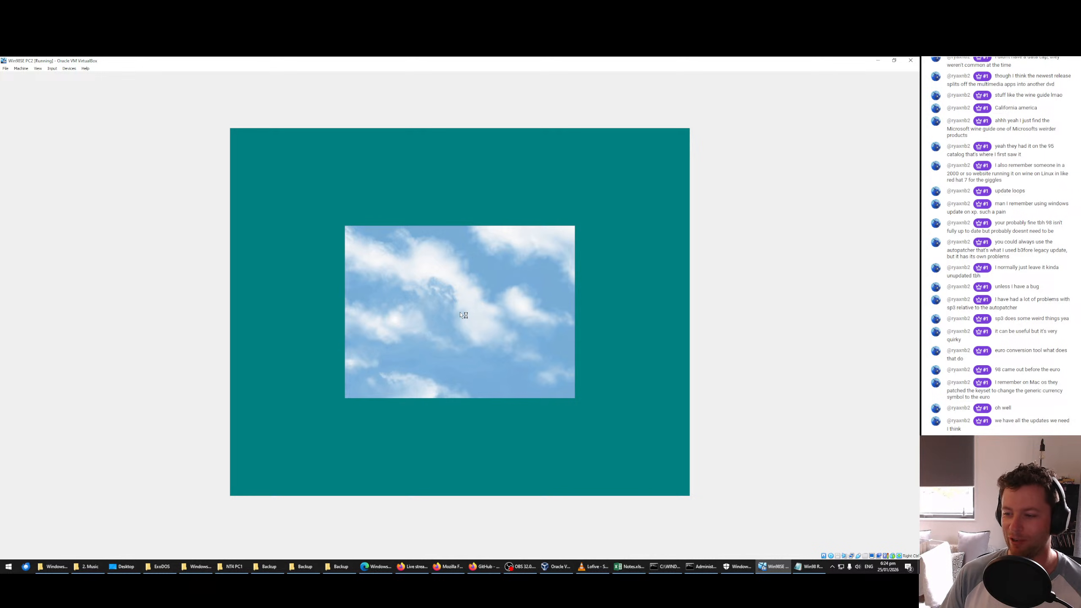
key("Return")
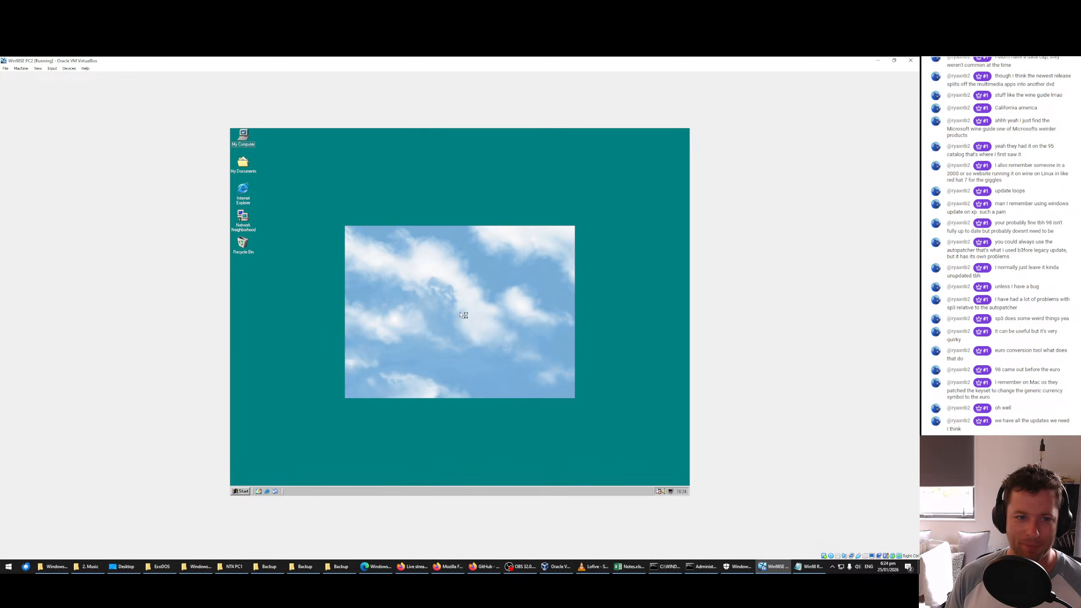
key("super")
key("Down")
key("Return")
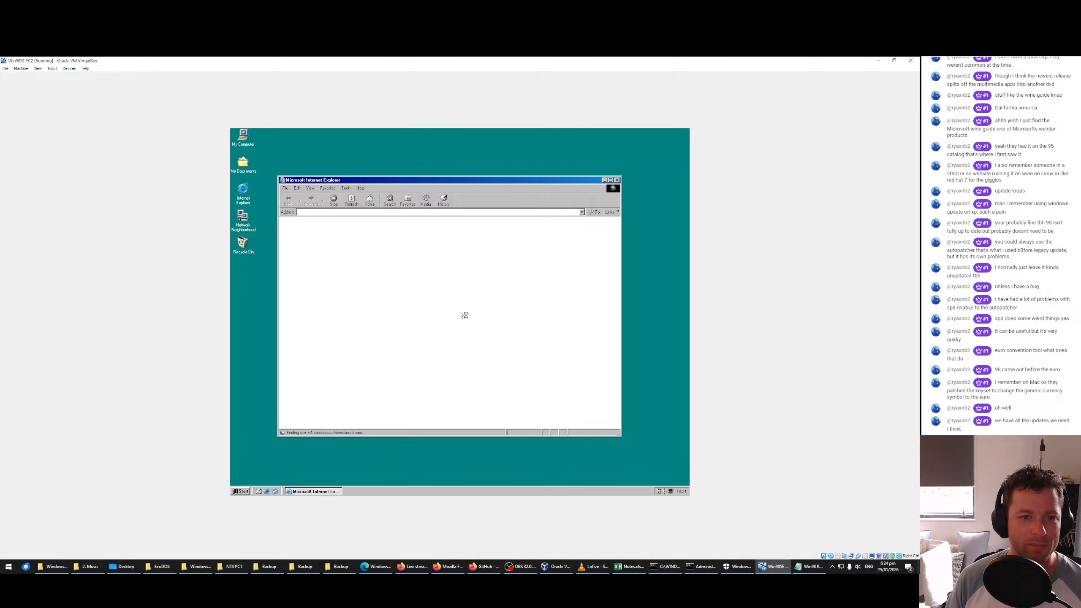
Maximize IE, accept three security warnings, scan for updates and open the Euro Conversion Tool details.
double_click(555, 180)
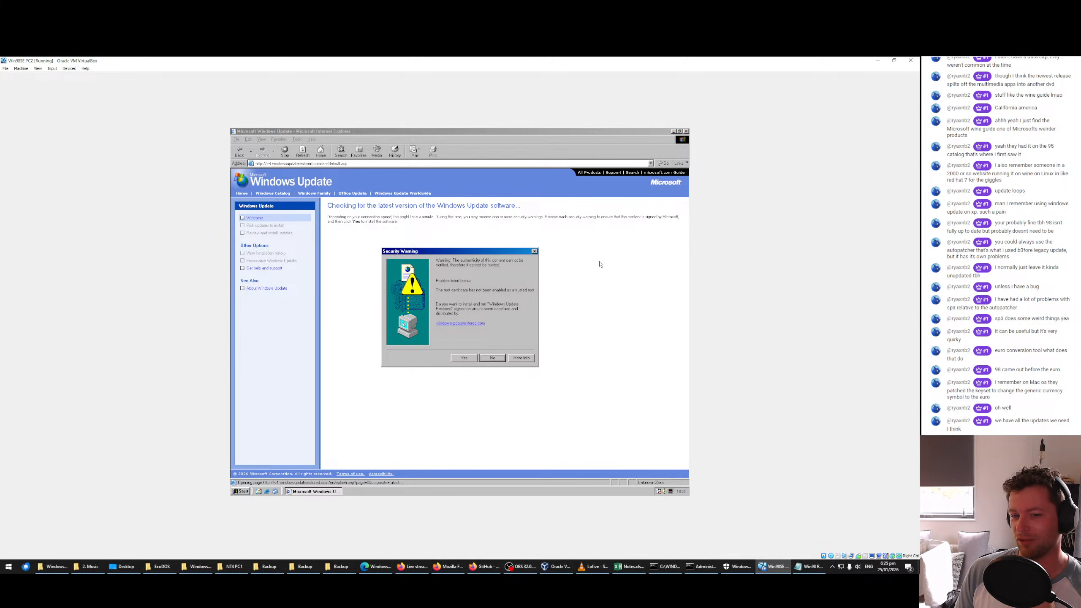
left_click(464, 358)
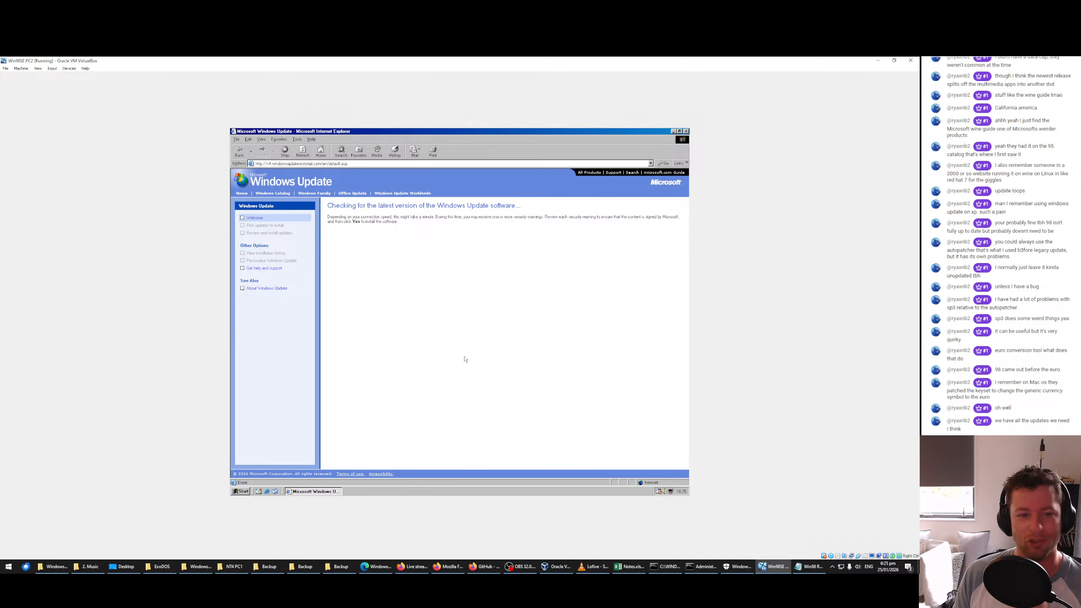
left_click(467, 360)
left_click(468, 361)
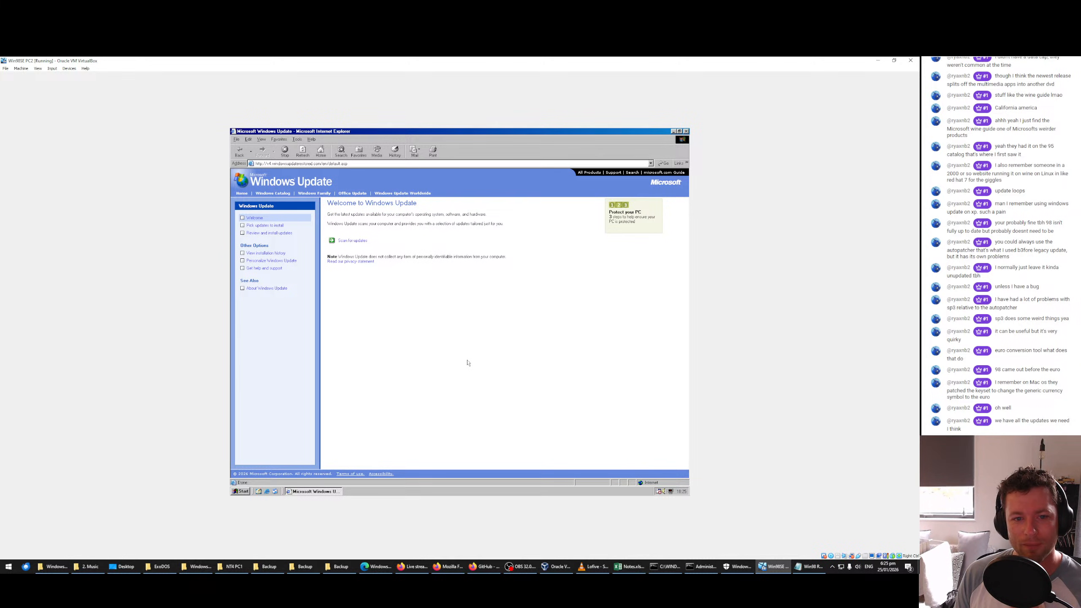
left_click(359, 241)
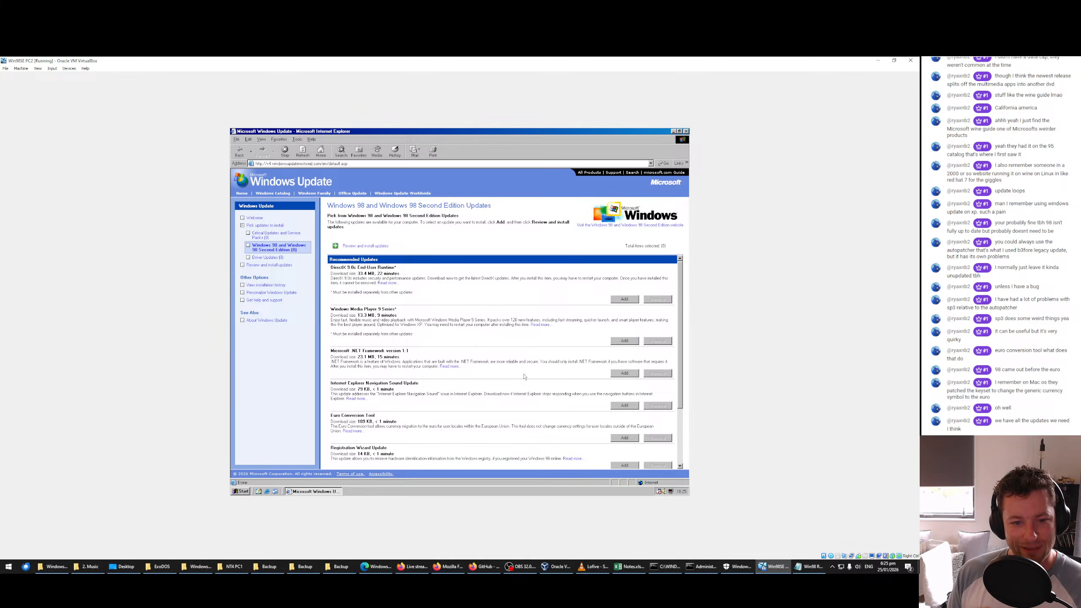
left_click(353, 431)
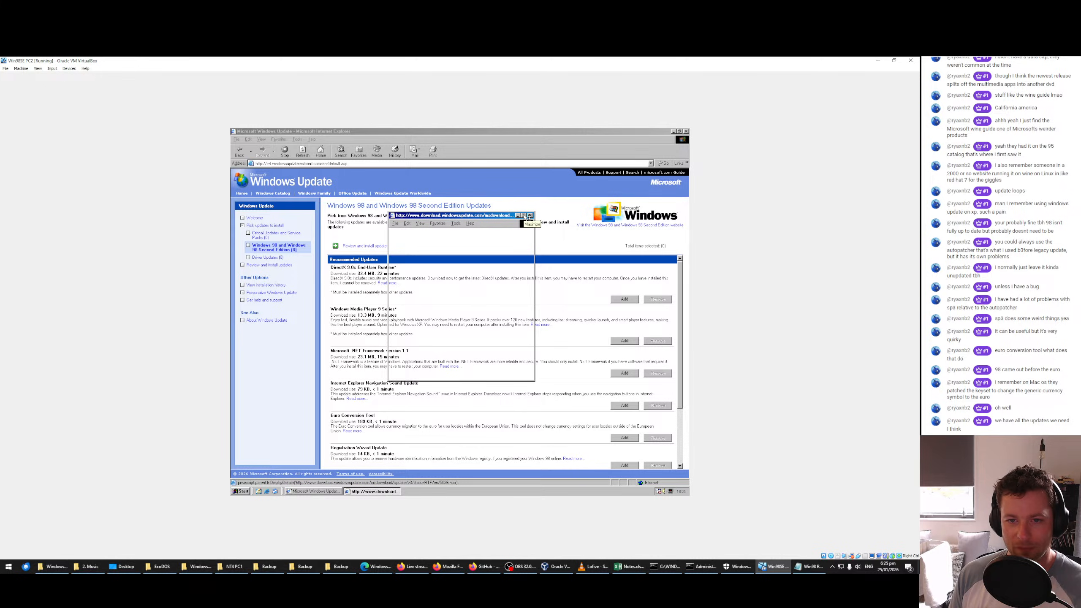
View the Euro Conversion Tool details full screen and try its Euro Product Update link, accepting the alert.
left_click(526, 216)
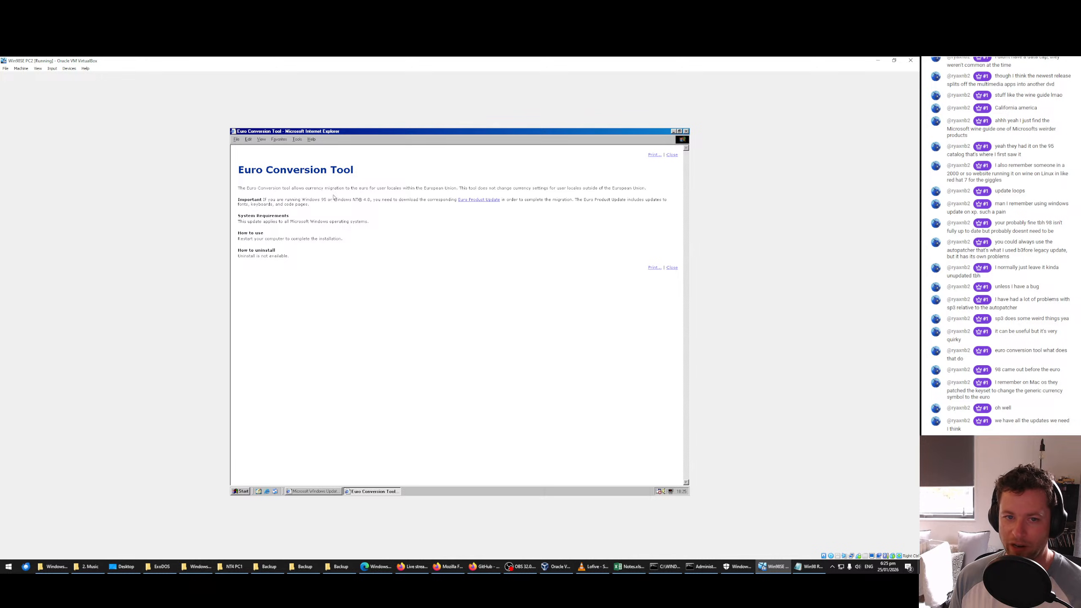
left_click(495, 200)
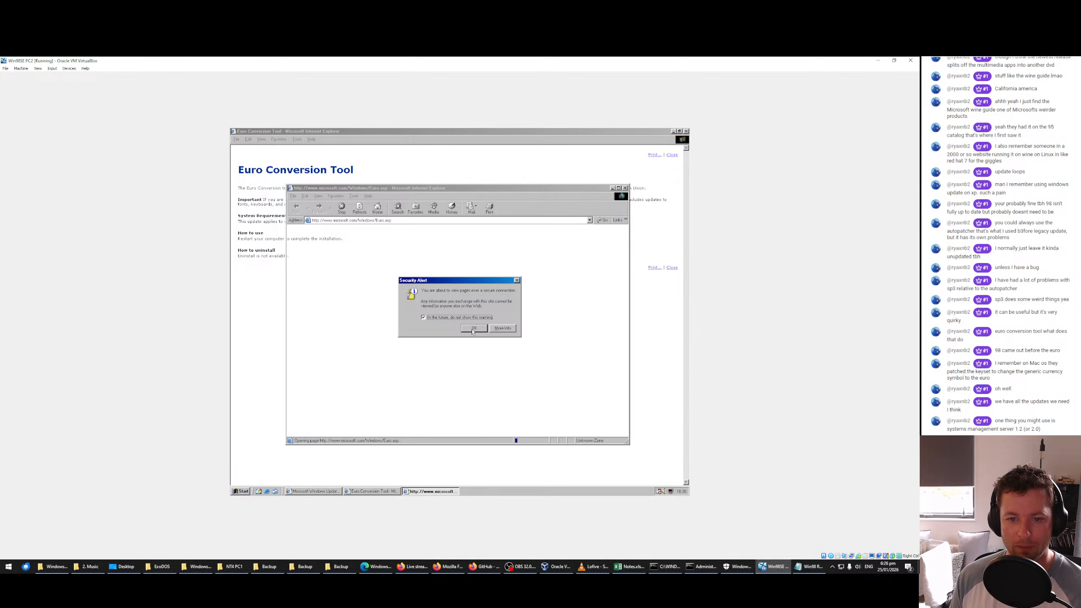
left_click(474, 328)
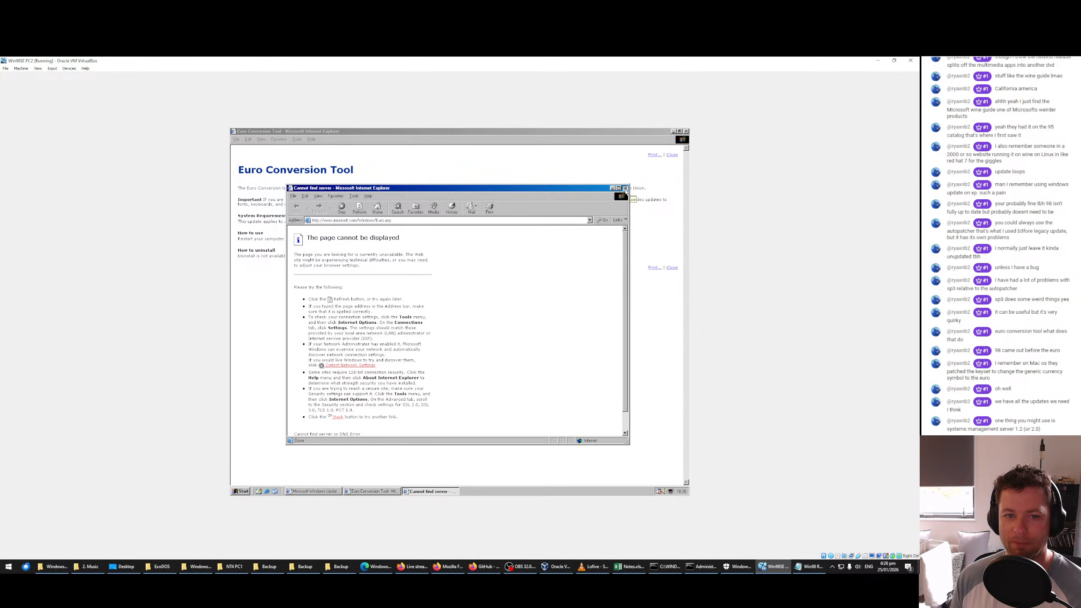
left_click(625, 188)
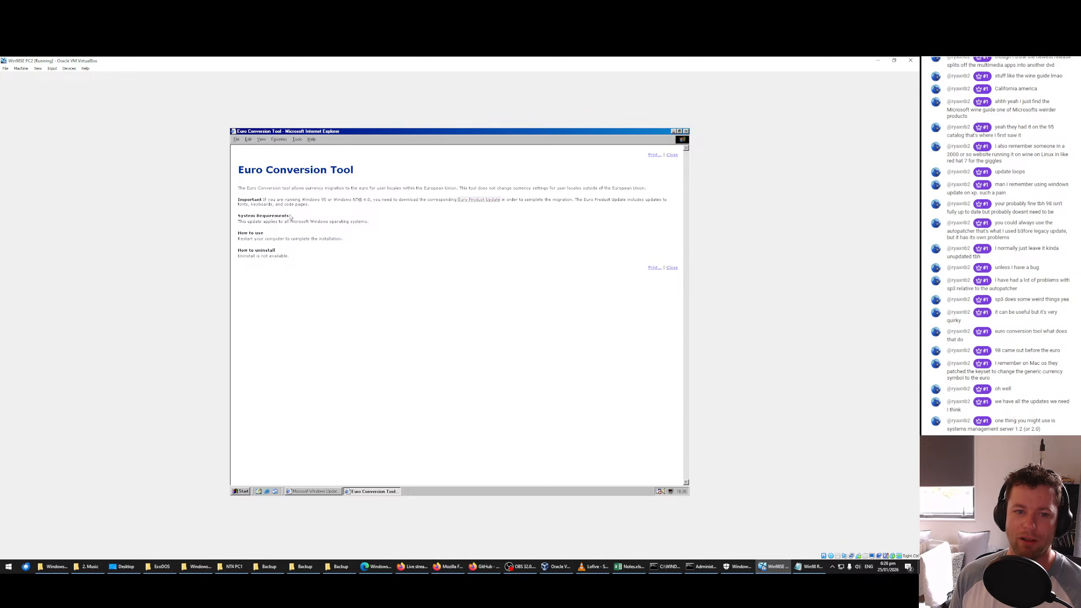
Close the error page, the Euro Conversion Tool window and the Windows Update window.
left_click(672, 267)
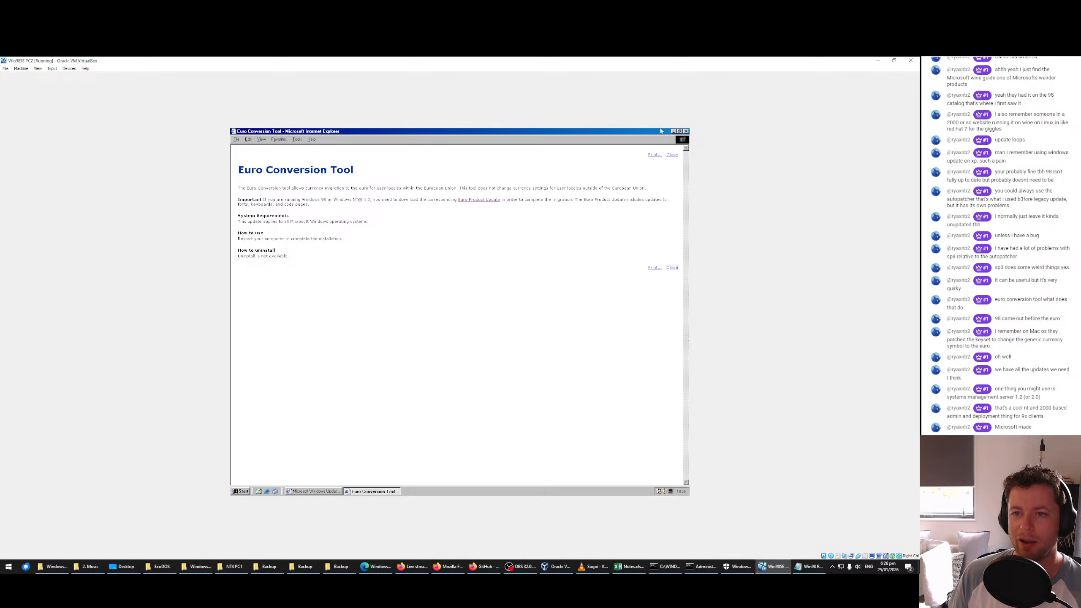
left_click(685, 131)
left_click(686, 131)
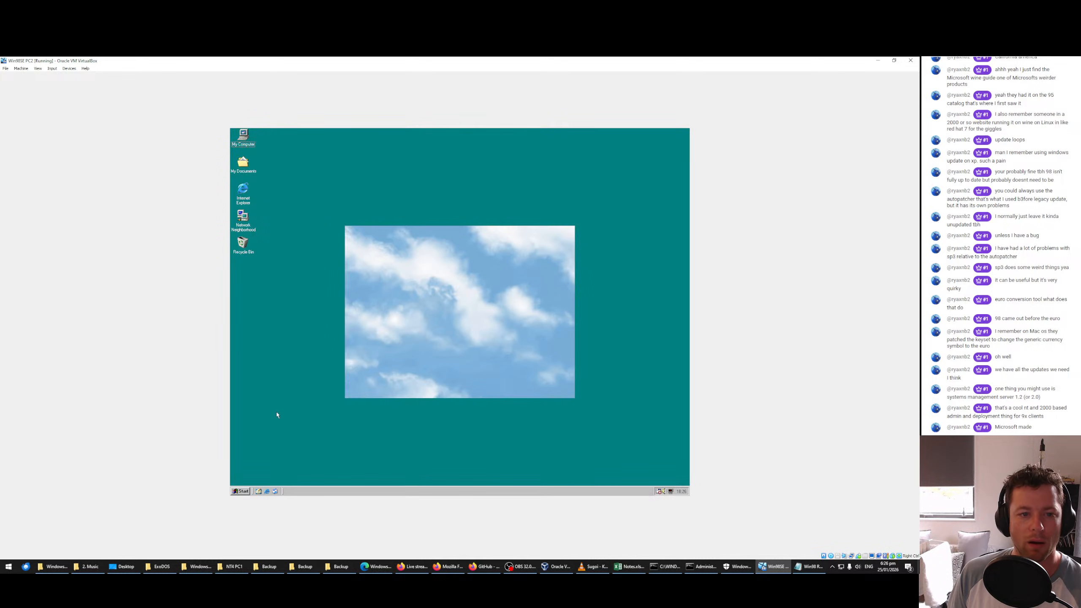
Shut down the Win98SE PC2 guest via Start > Shut Down, choosing Shut down rather than Restart.
left_click(241, 491)
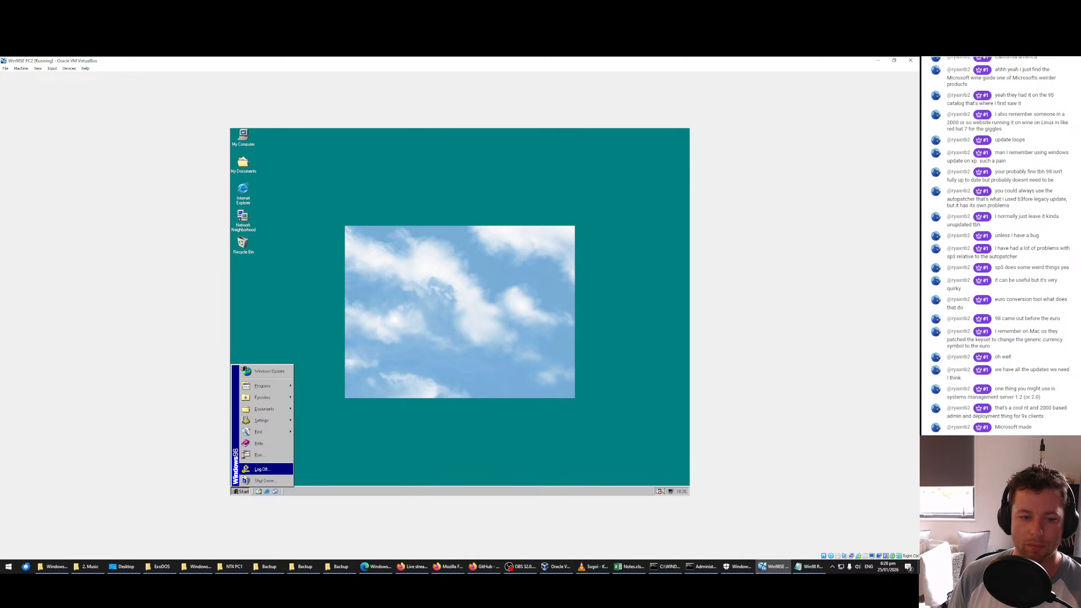
left_click(244, 479)
key("Up")
key("Return")
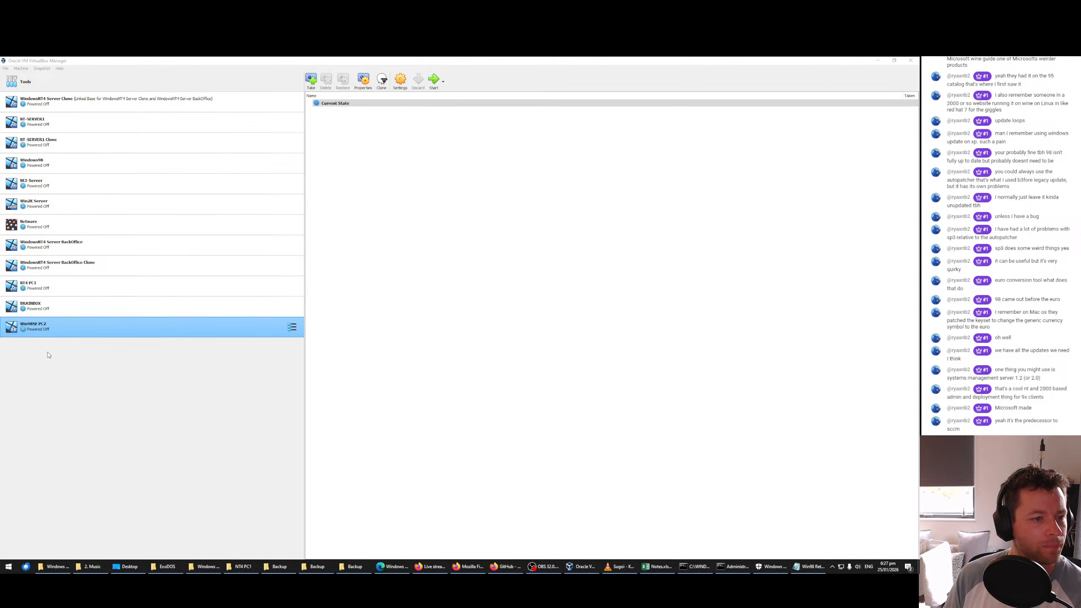
Show Win98SE PC2's files in Explorer and select Logs plus the three VM files.
right_click(50, 331)
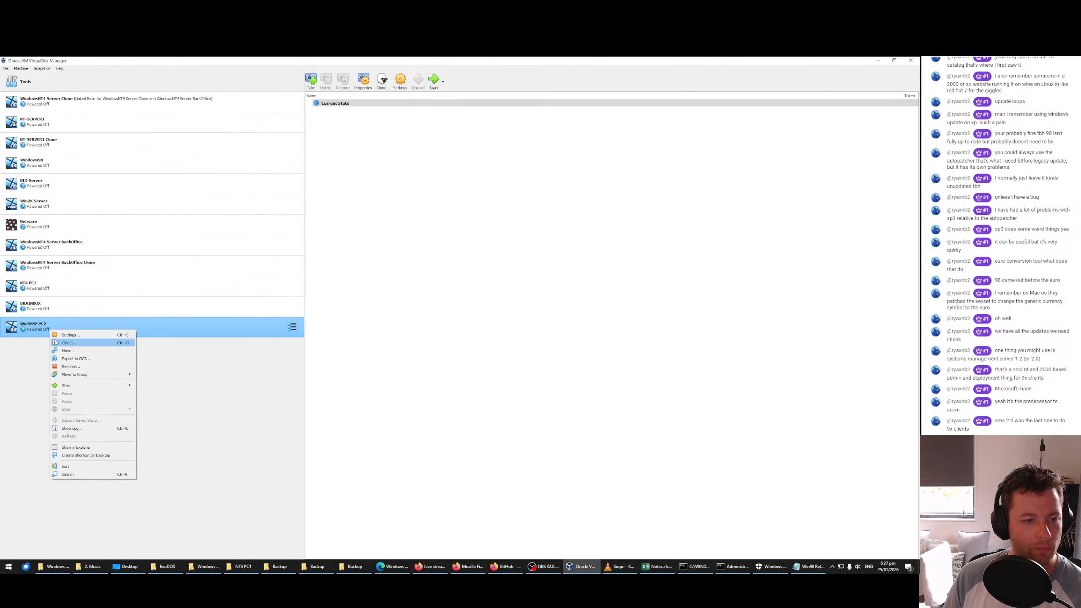
left_click(74, 447)
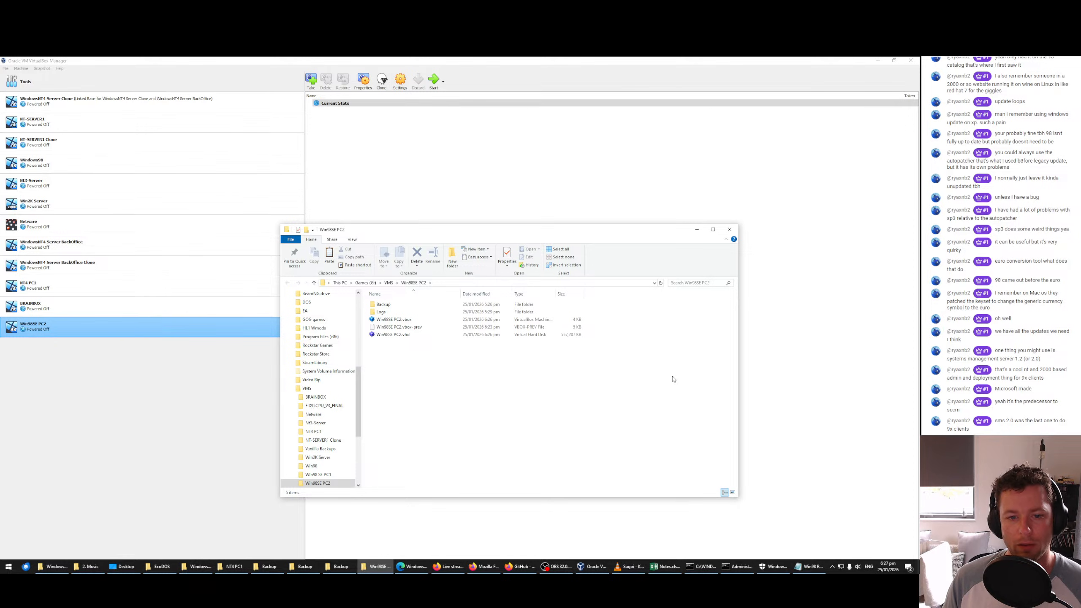
left_click_drag(487, 412, 426, 311)
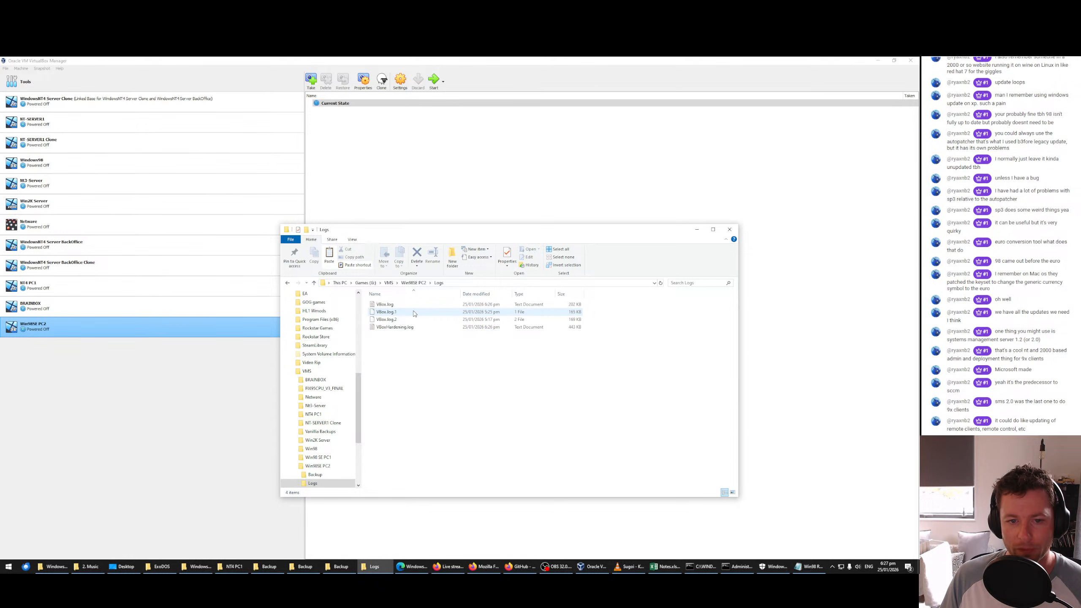
Replace the Backup folder's old files with the copied VM files, then open a new Edge tab.
double_click(409, 305)
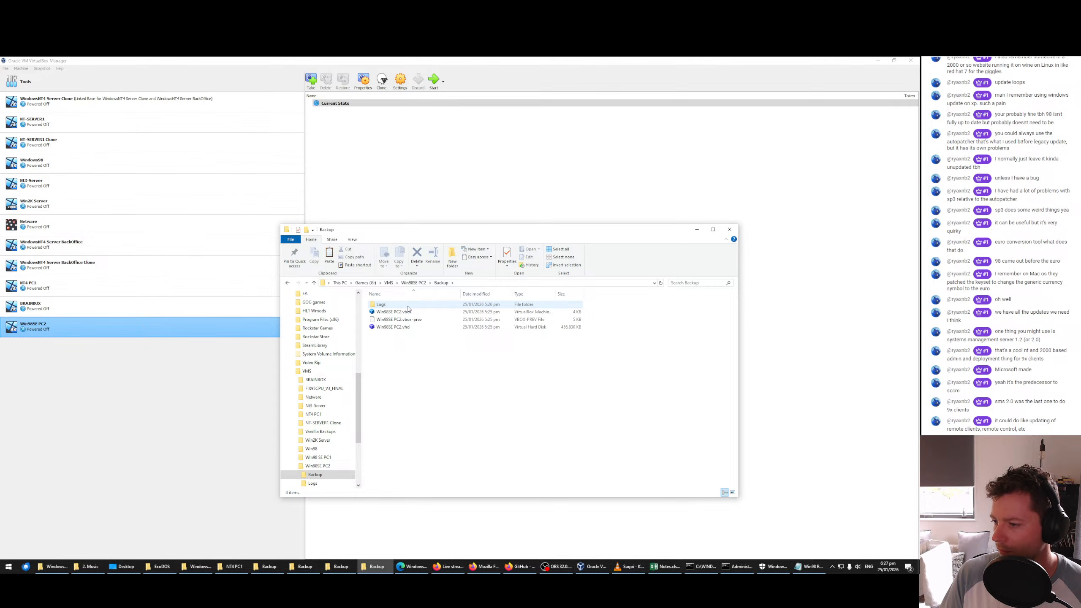
key("ctrl+a")
key("shift+Delete")
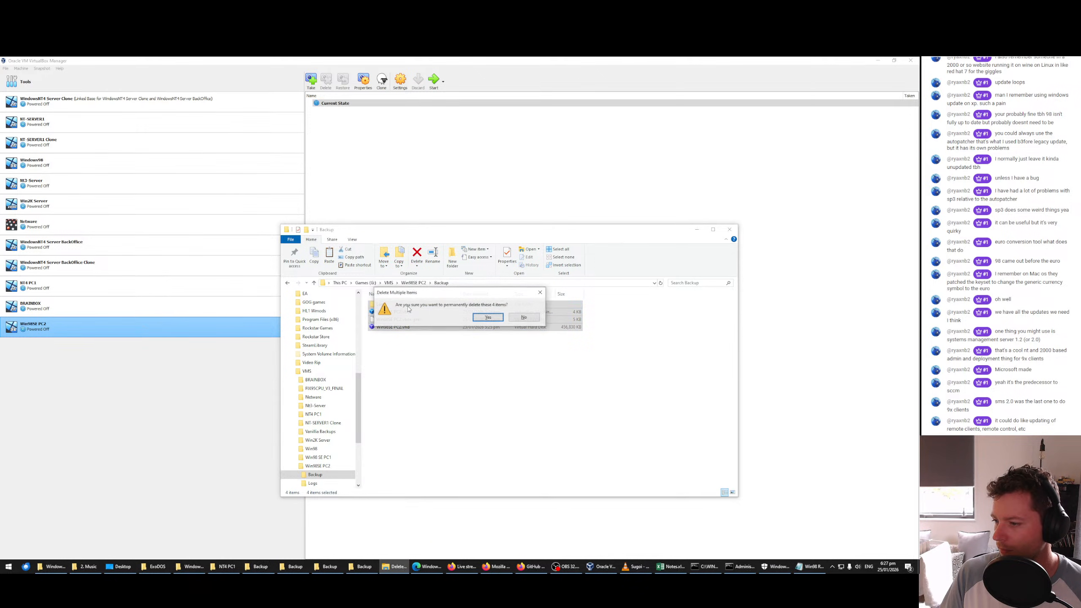
key("Return")
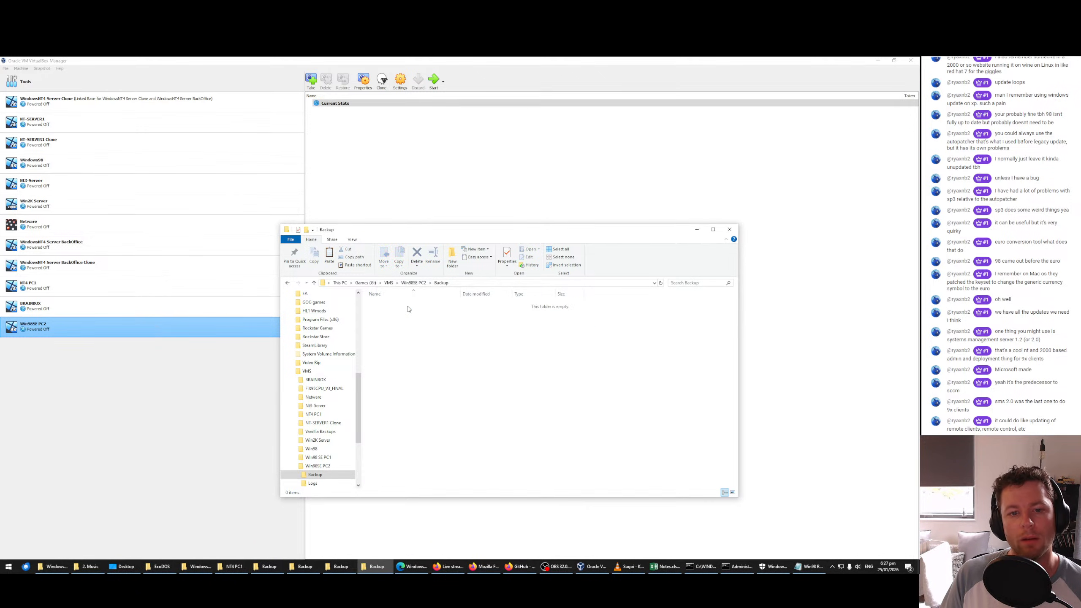
key("ctrl+v")
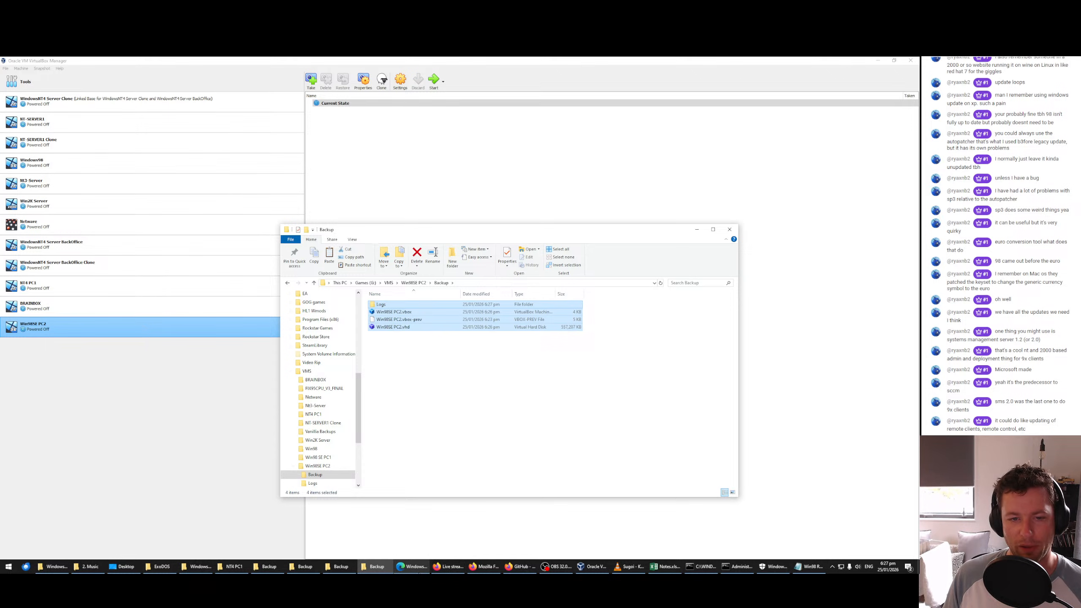
left_click(411, 566)
left_click(623, 67)
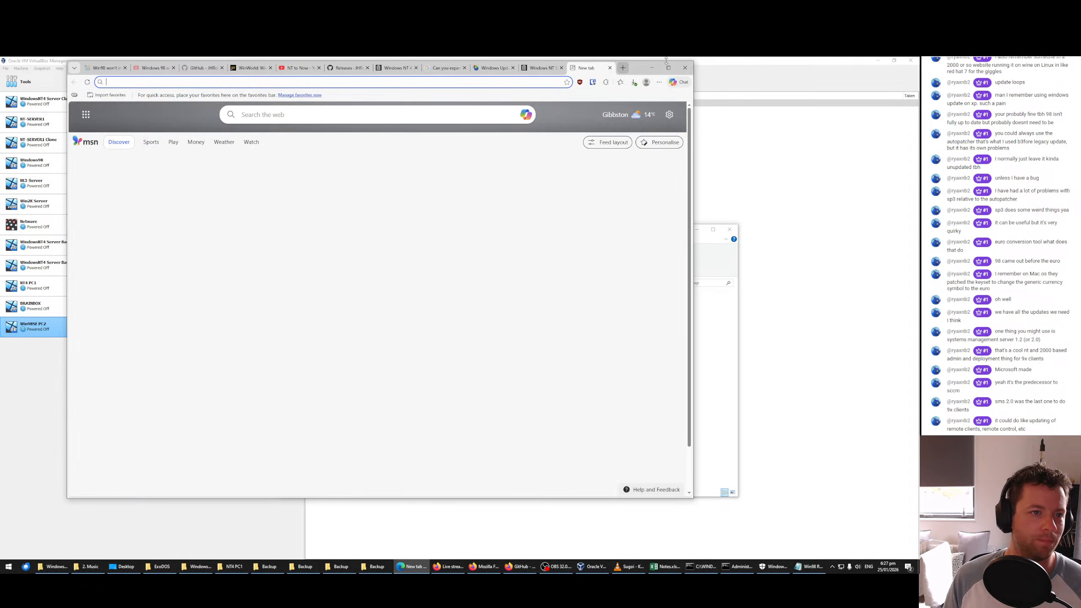
Go to google.co.nz and search for 'microsoft systems management server 1.2'.
type("google.c")
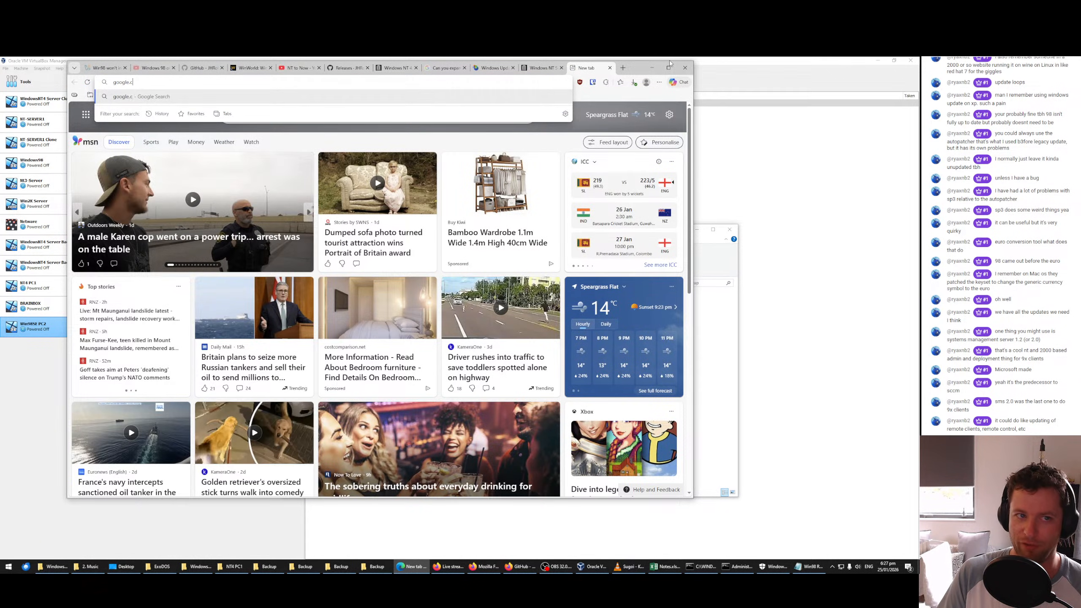
type("o.nz")
key("Return")
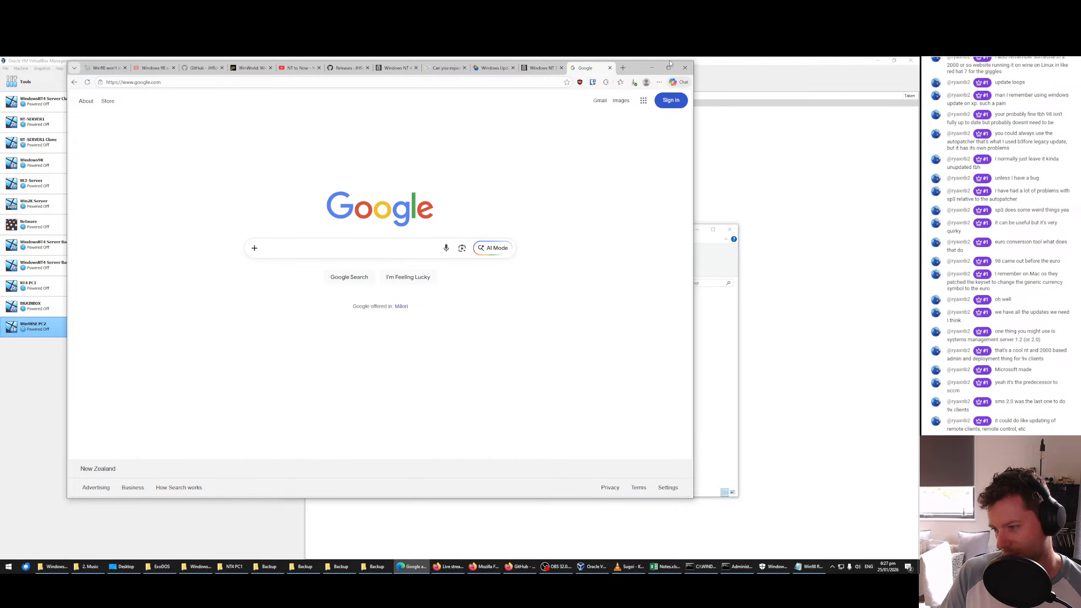
type("M")
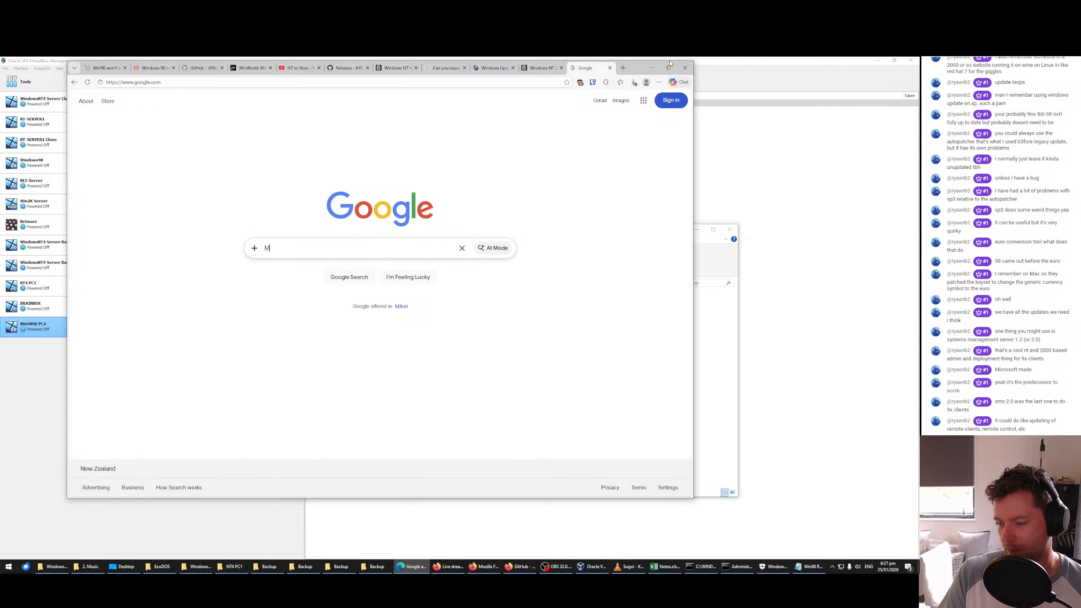
type("icrosoft S")
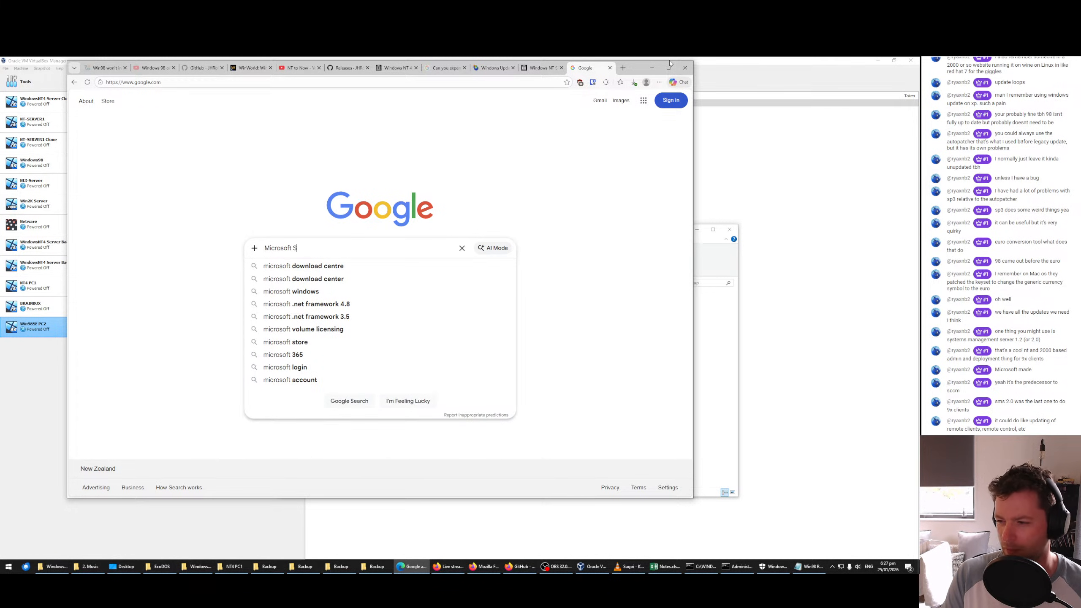
type("tstems")
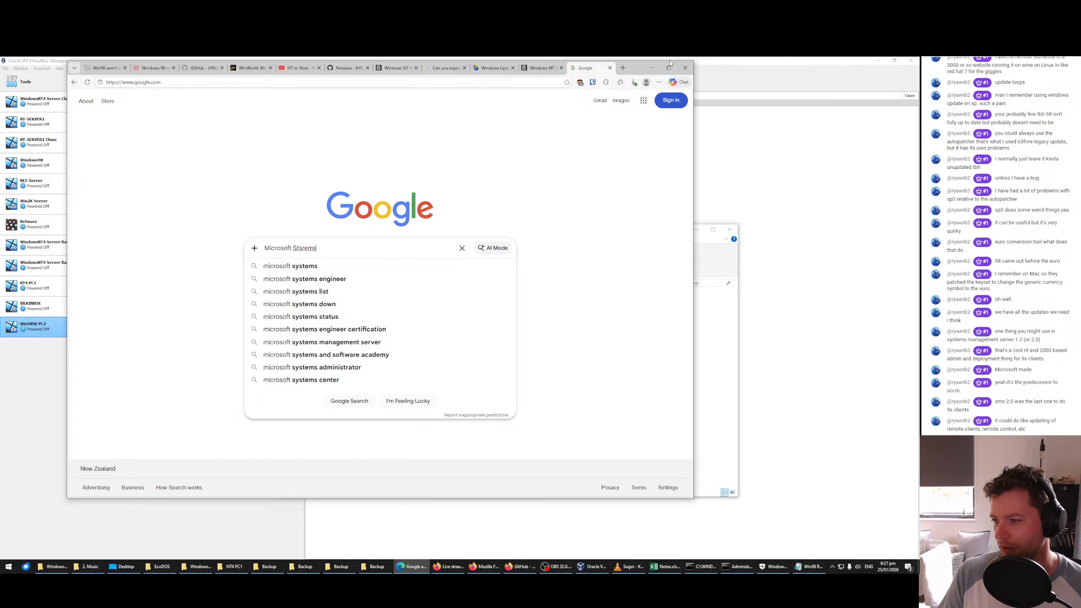
key("BackSpace")
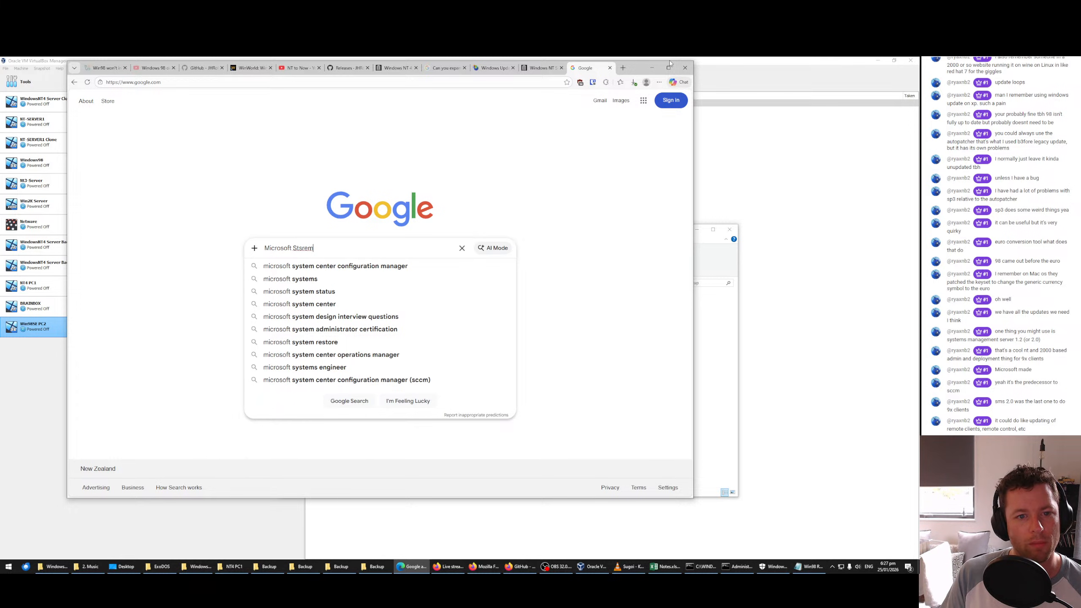
key("Down")
key("Down")
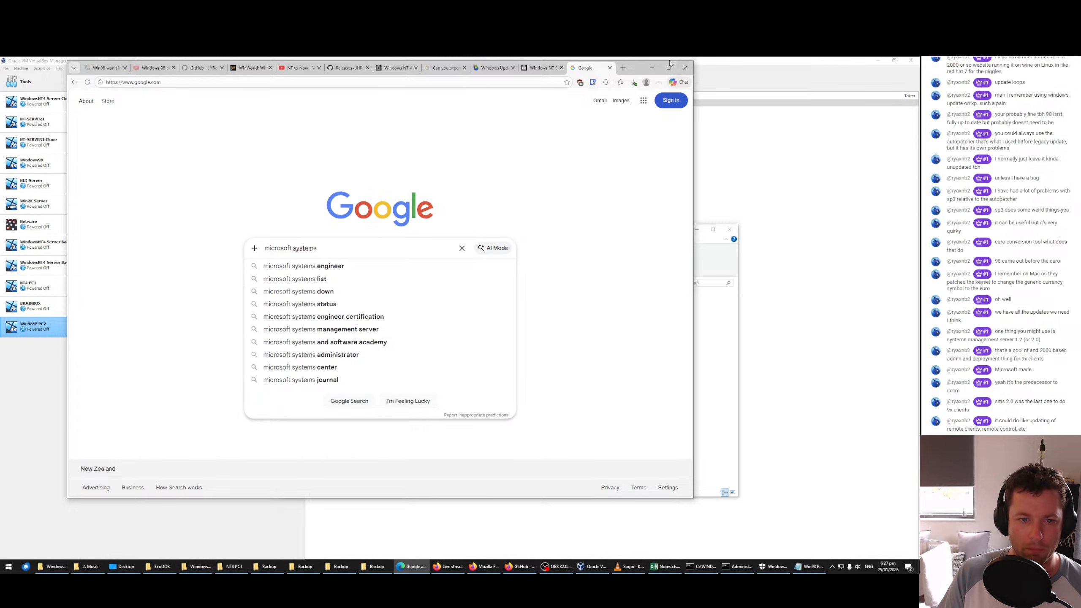
type("management")
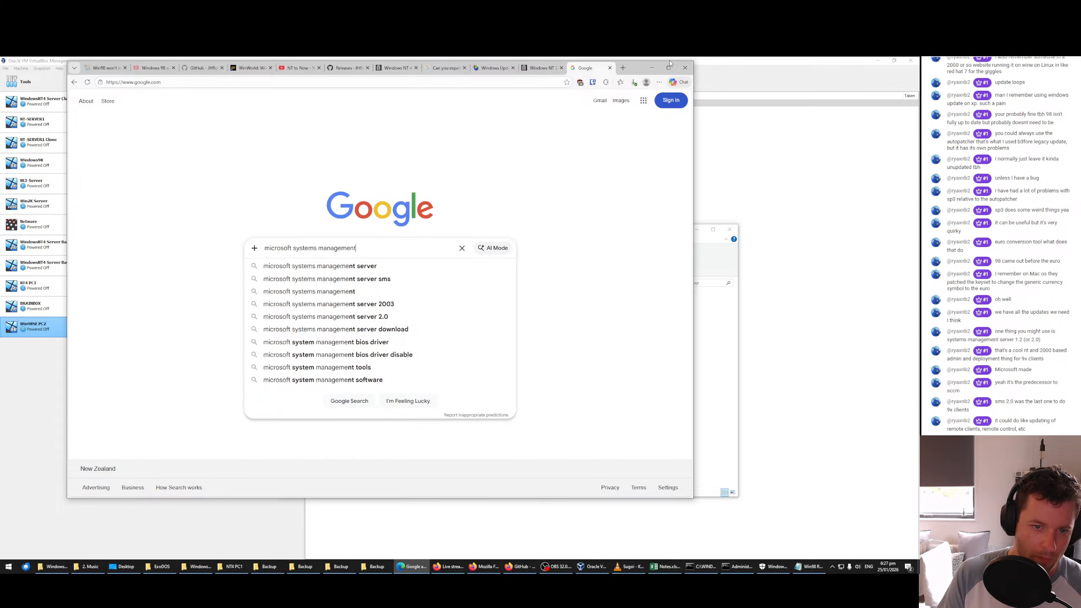
type(" server")
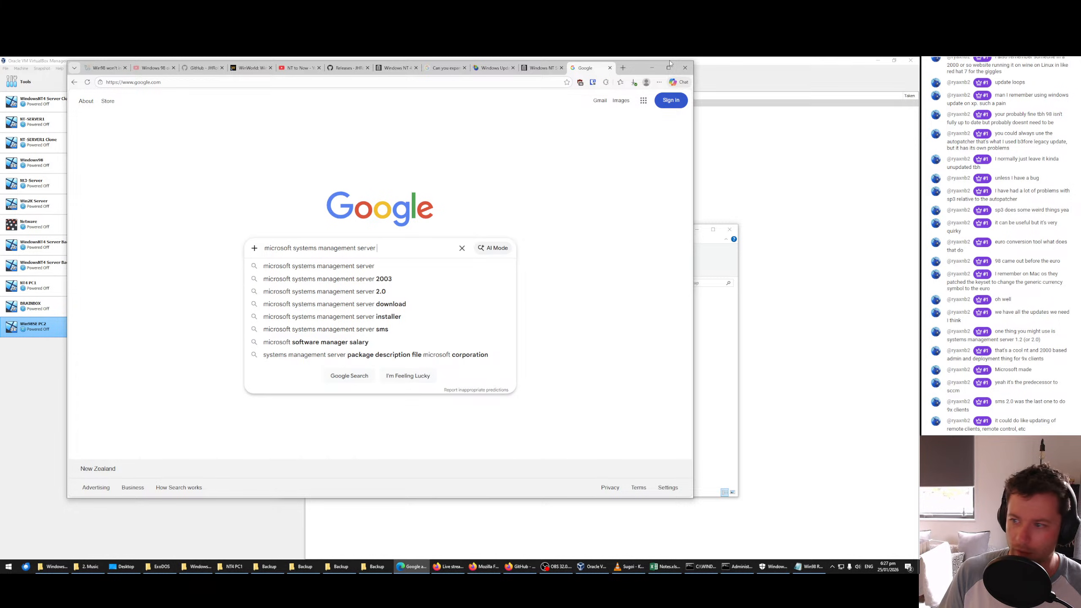
type(" 1.2")
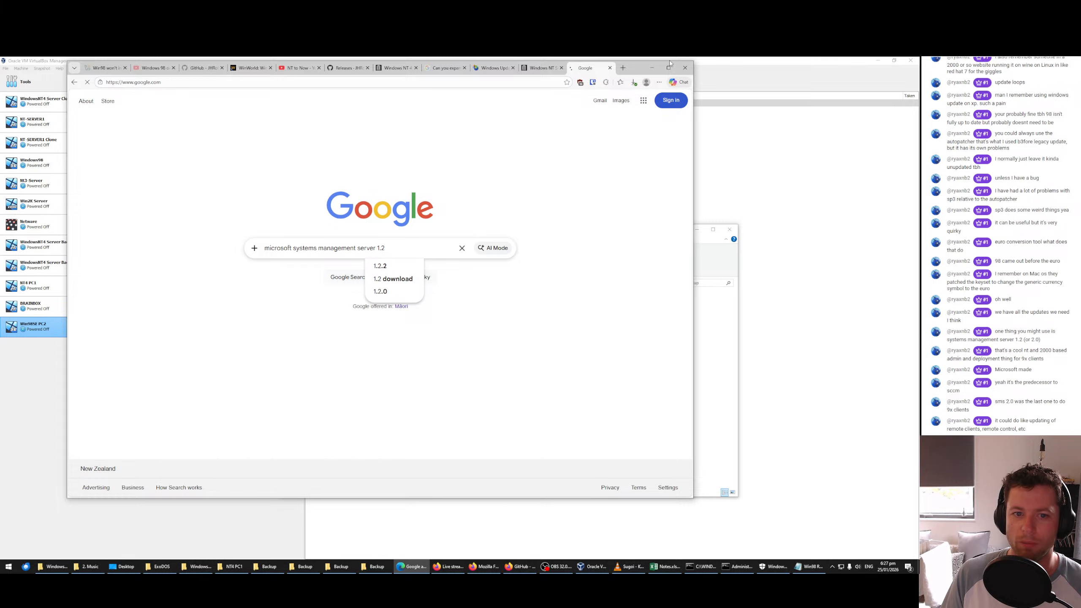
key("Return")
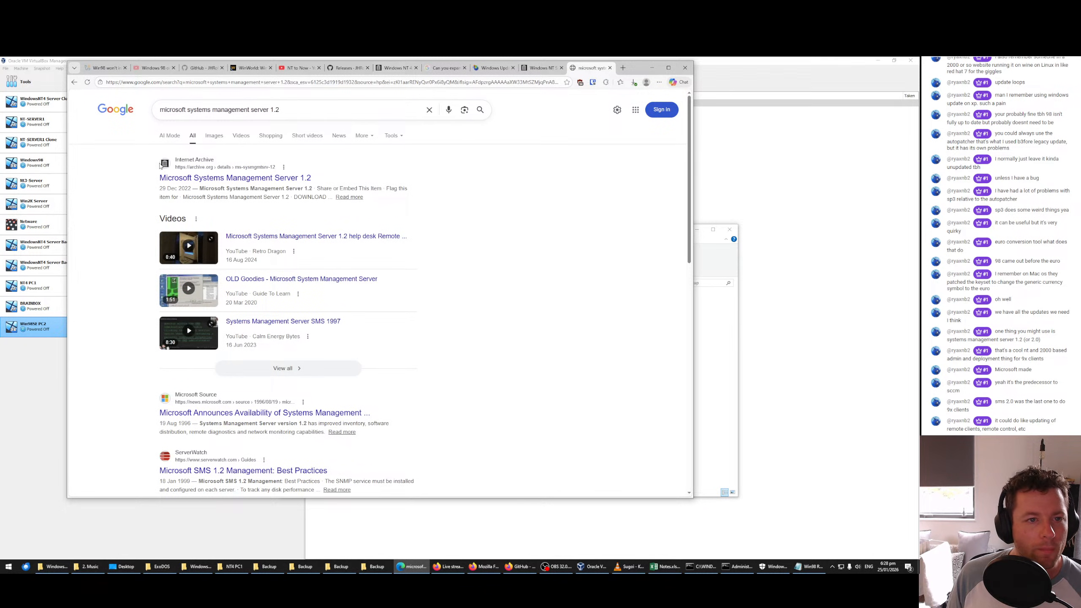
Show image results and open the Solvusoft SMS result in a background tab.
left_click(214, 135)
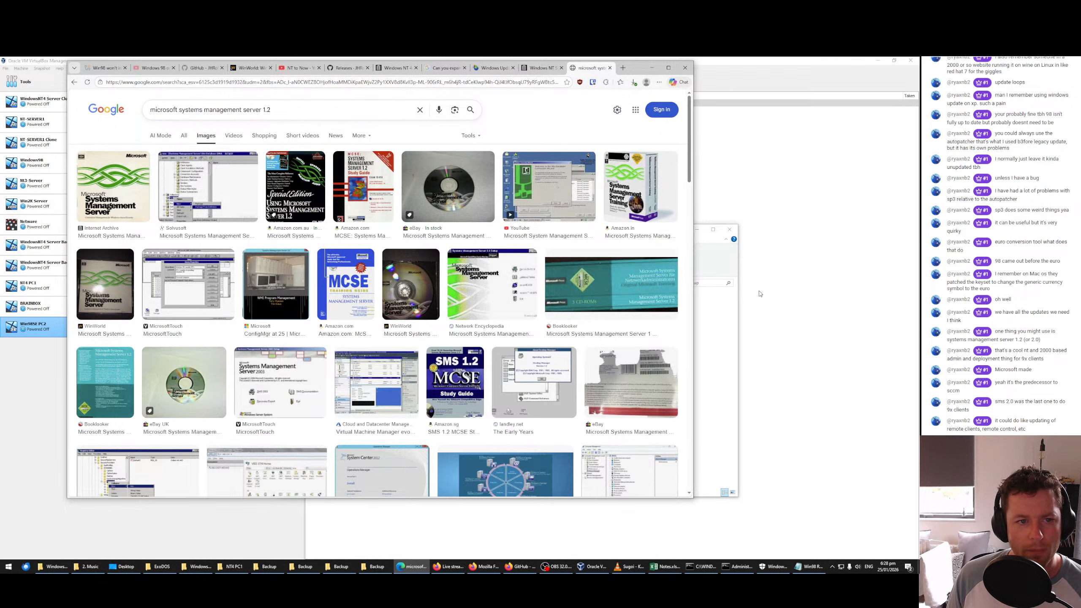
left_click(236, 198)
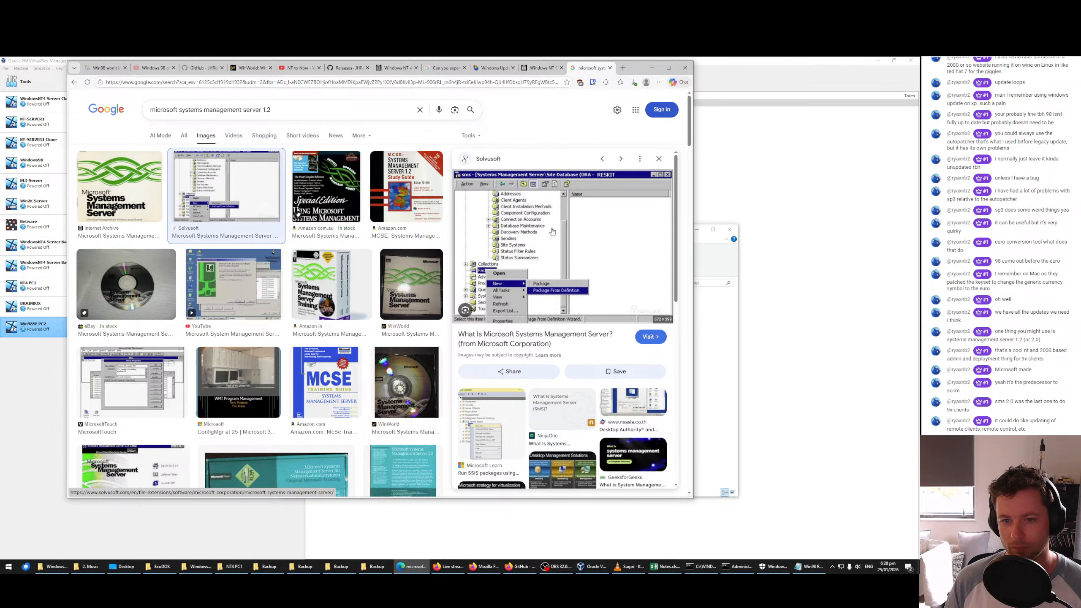
middle_click(647, 335)
Change the query to 'server 2', preview the Tech-FAQ screenshot, then switch to the Windows NT archive tab.
left_click_drag(272, 110, 262, 110)
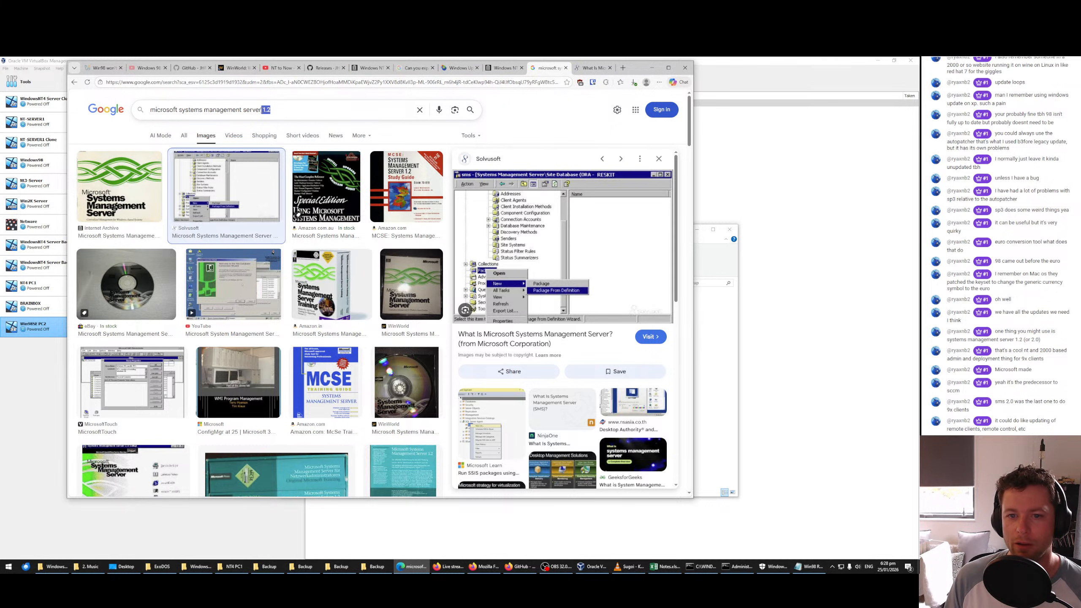
key("BackSpace")
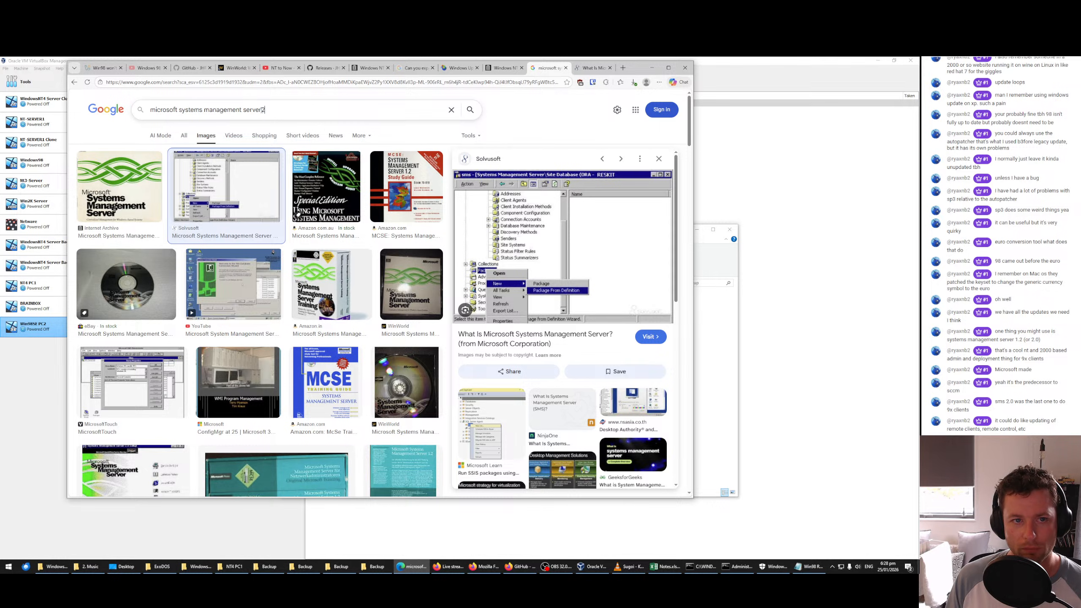
type("2")
key("Return")
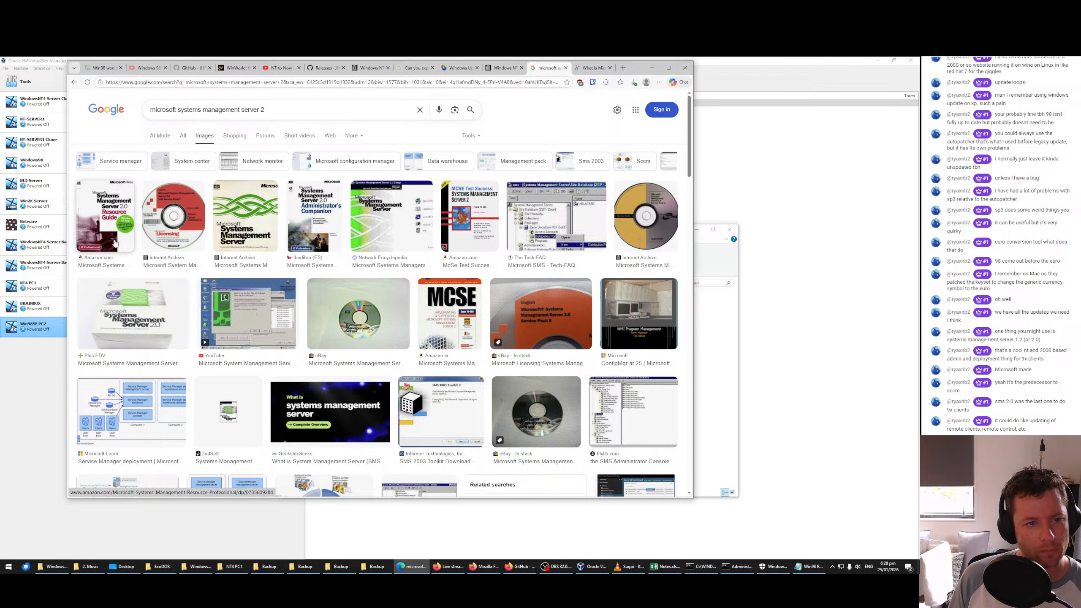
left_click(583, 207)
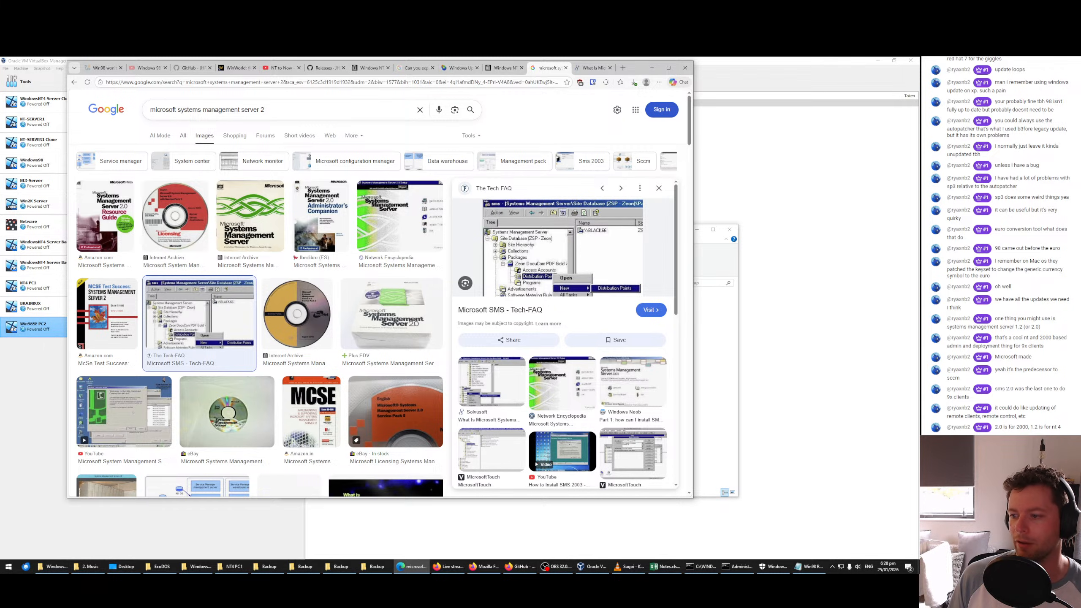
left_click(503, 68)
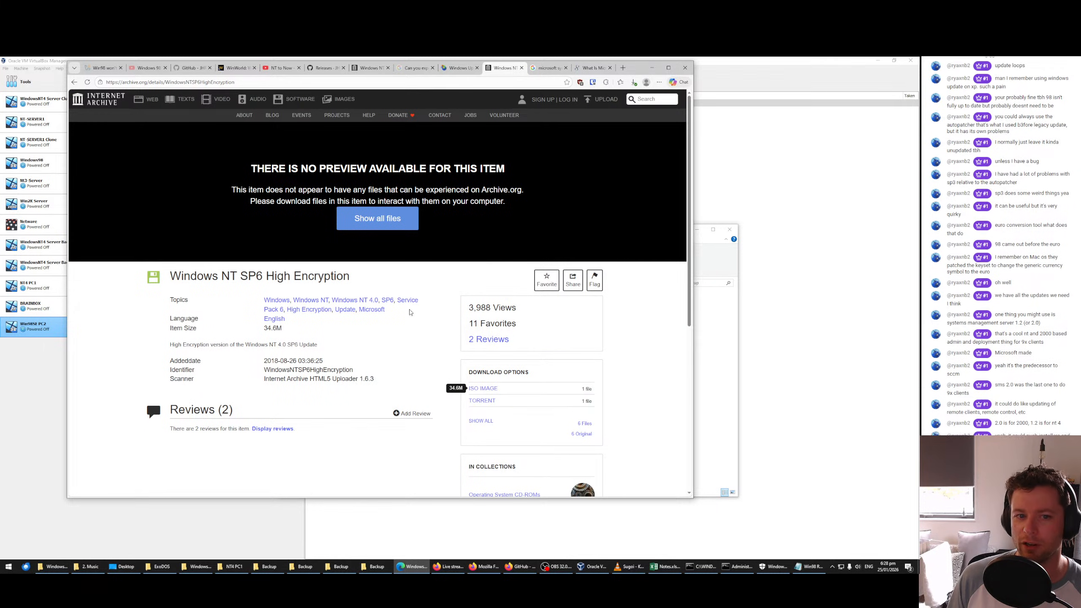
Read Solvusoft's SMS page down to Related EXE Files (zap.exe 1.2.0.0), then return to Google images.
left_click(581, 69)
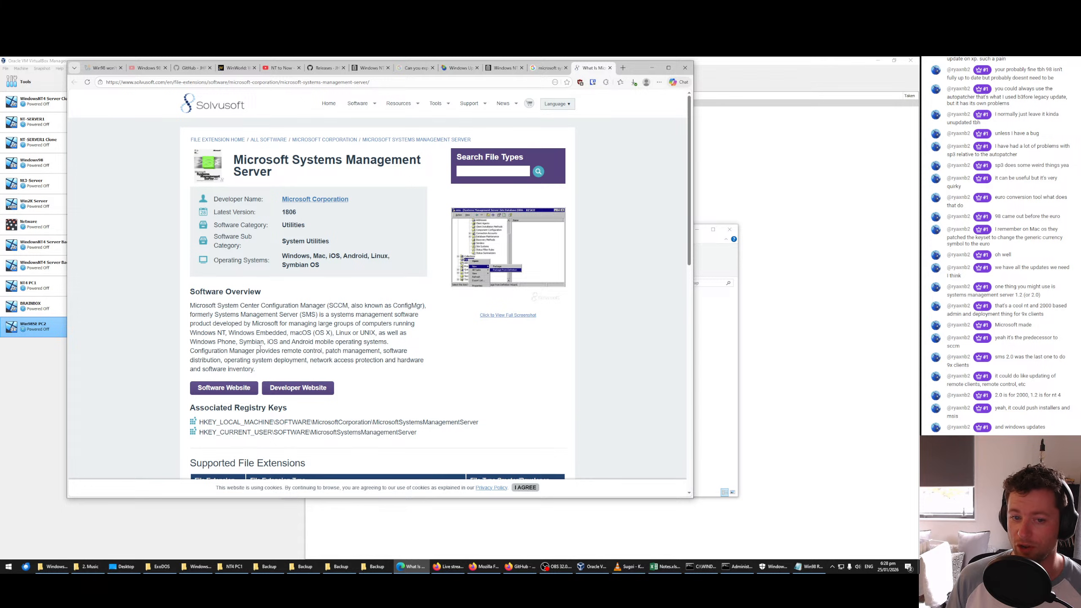
scroll(200, 348, "down", 3)
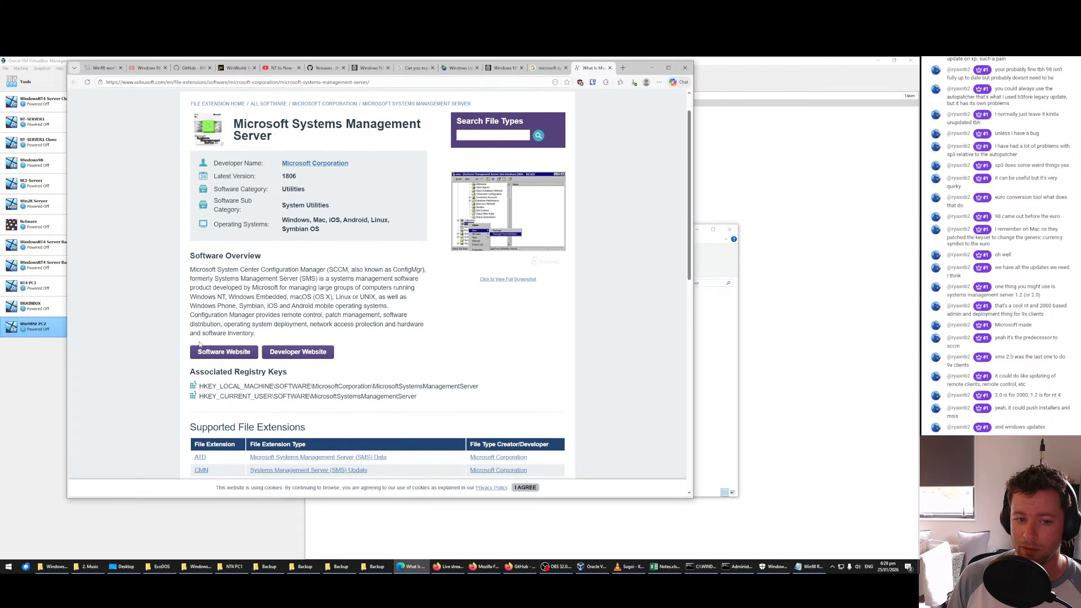
scroll(190, 337, "down", 6)
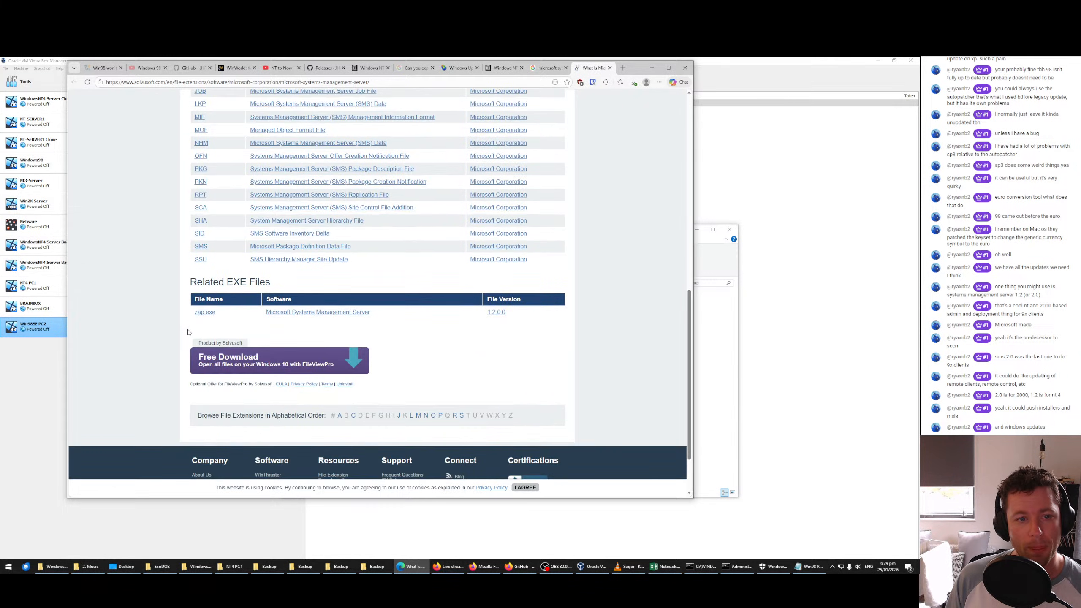
scroll(188, 333, "up", 7)
scroll(188, 333, "down", 4)
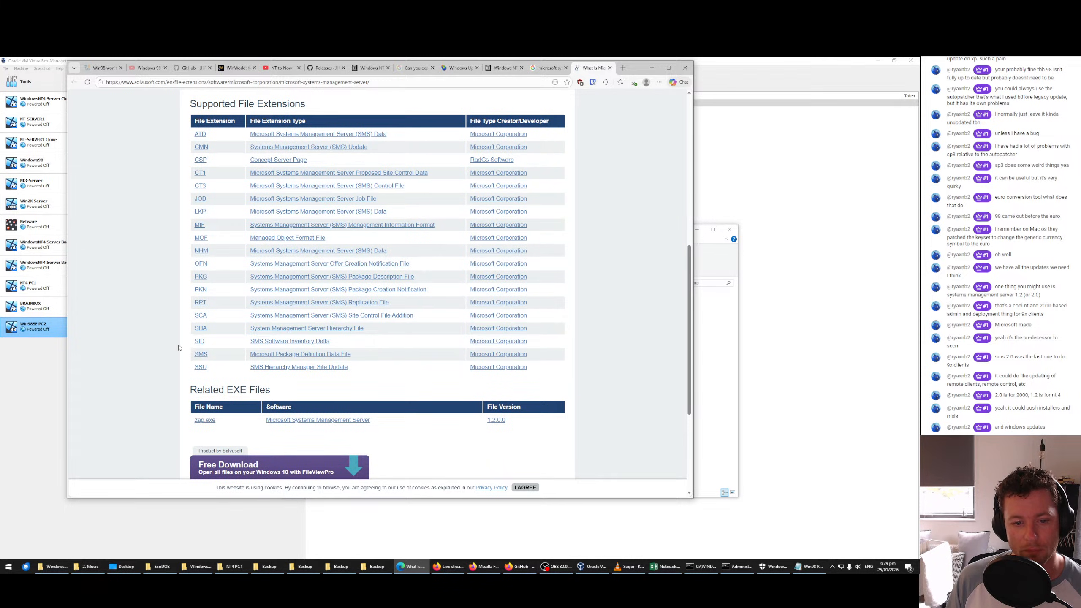
left_click(549, 68)
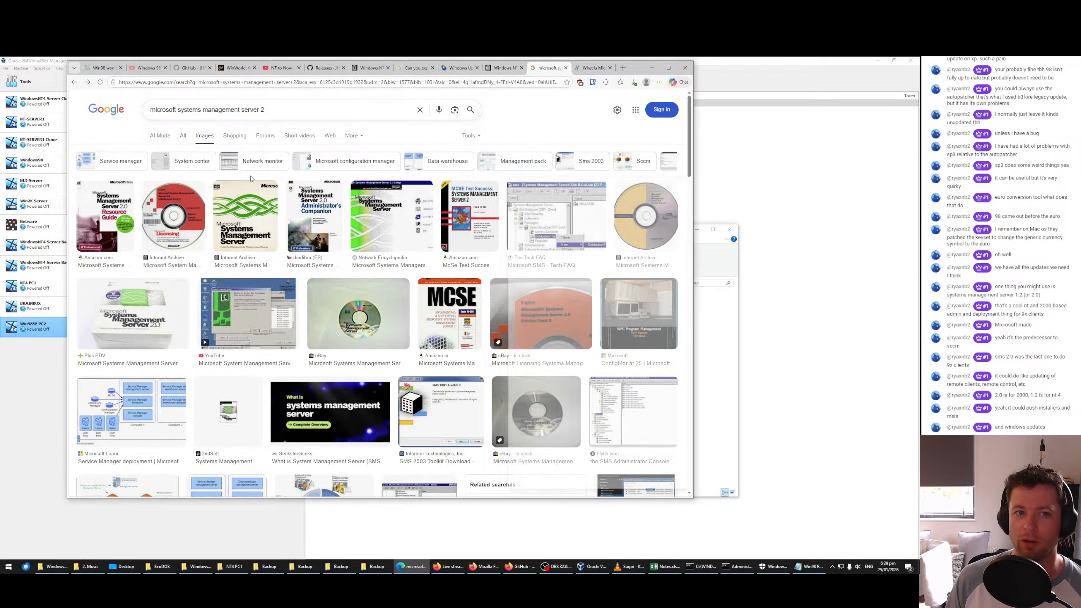
Open the Internet Archive's Microsoft Systems Management Server 1.2 result in a new tab.
left_click(184, 136)
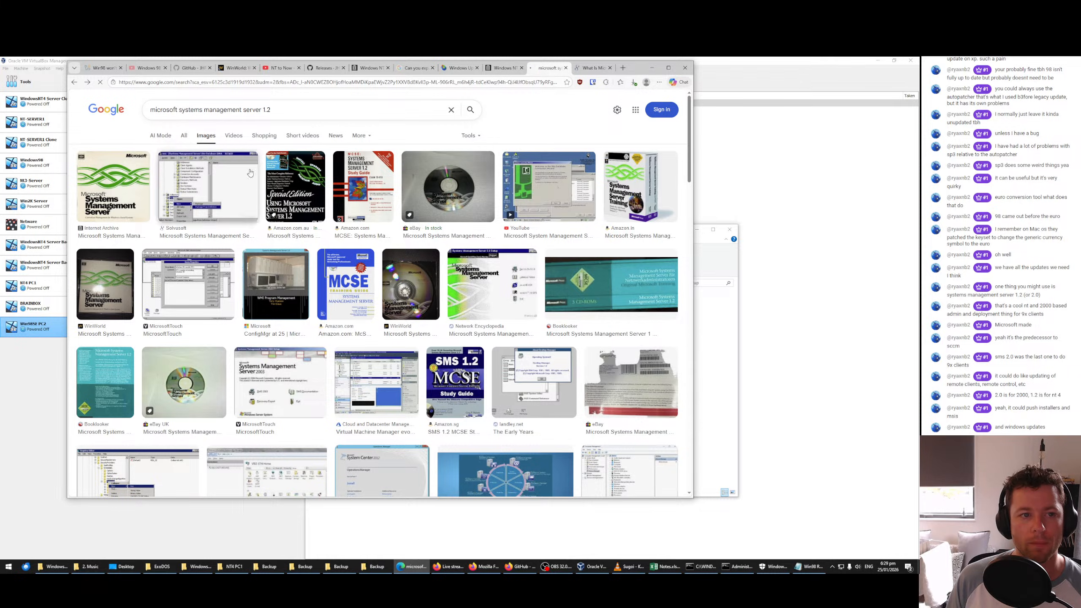
middle_click(259, 179)
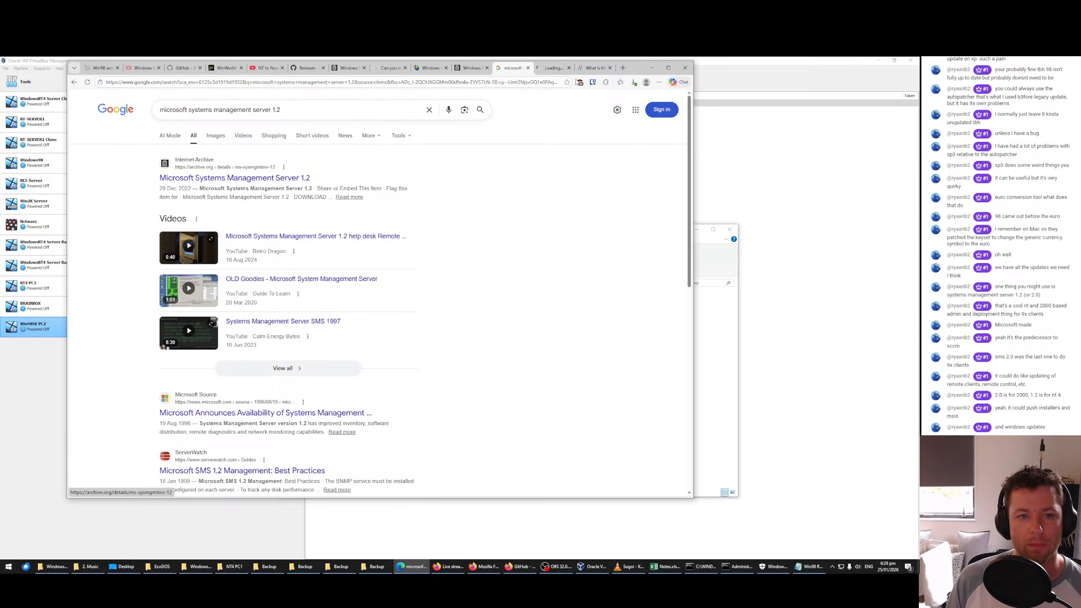
left_click(557, 69)
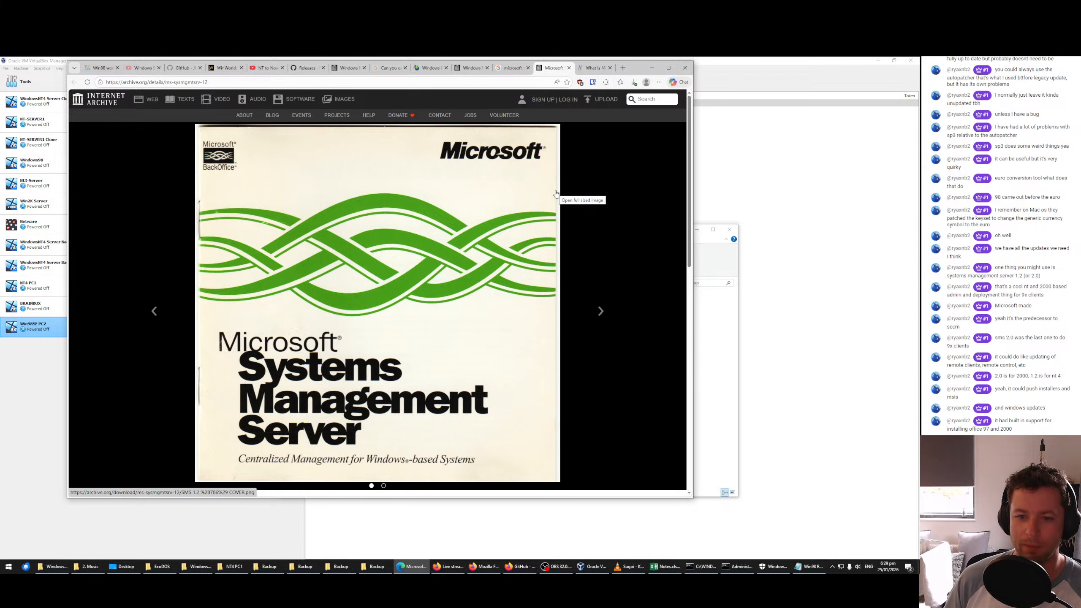
View the SMS disc image, open the item's TORRENT download in a new tab, and move Edge to the other monitor.
left_click(600, 311)
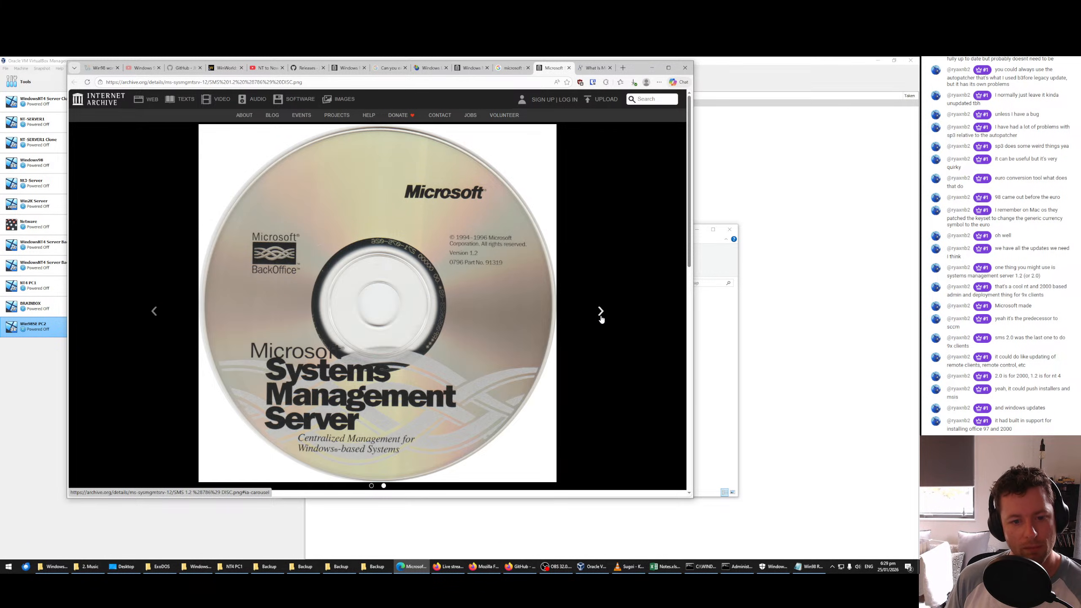
scroll(600, 317, "down", 5)
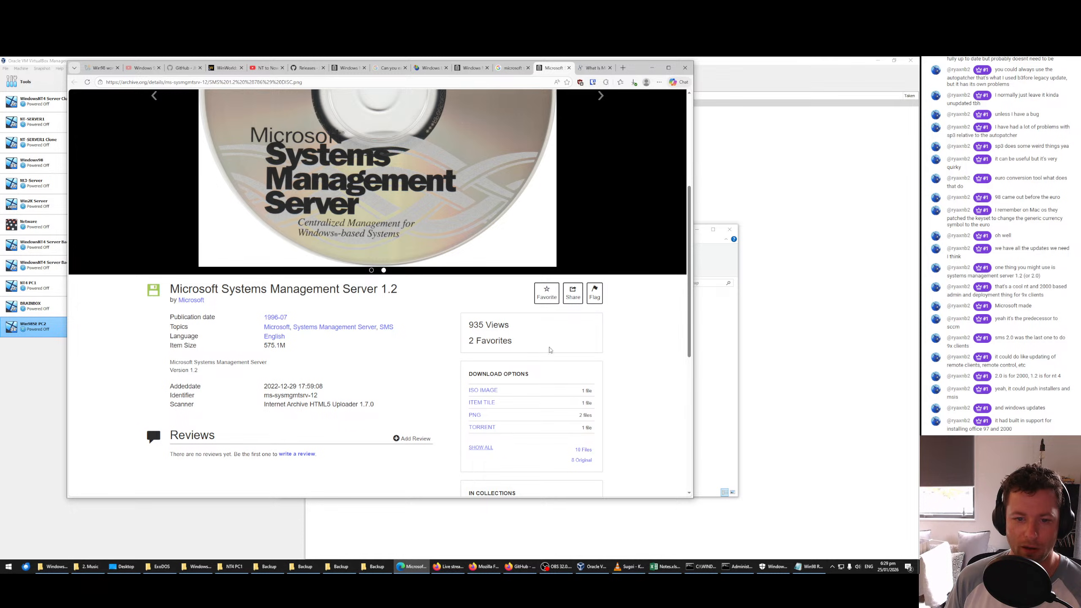
middle_click(482, 428)
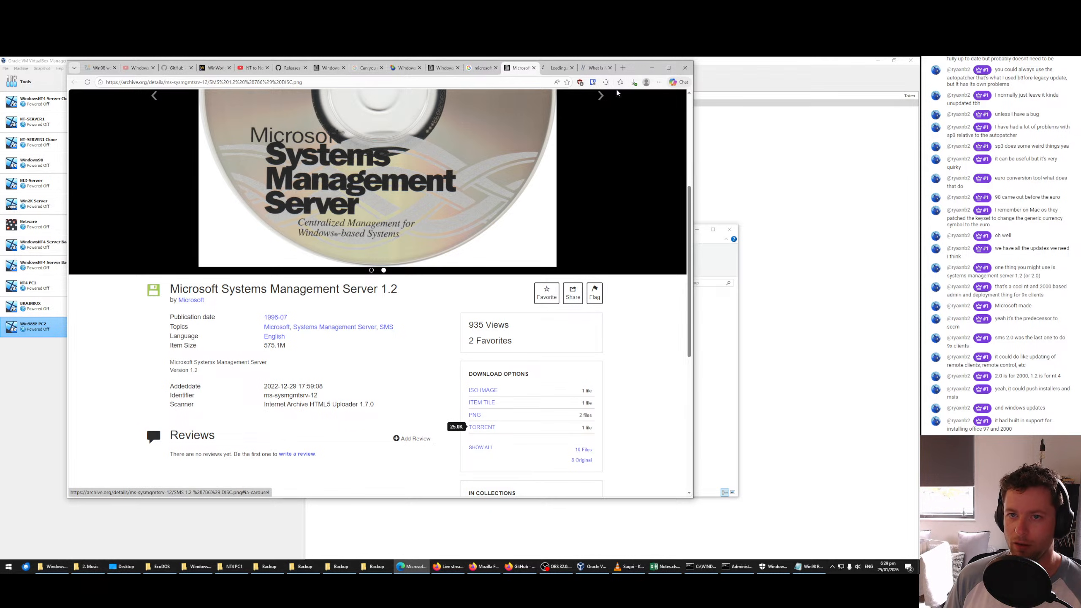
left_click_drag(634, 70, 918, 117)
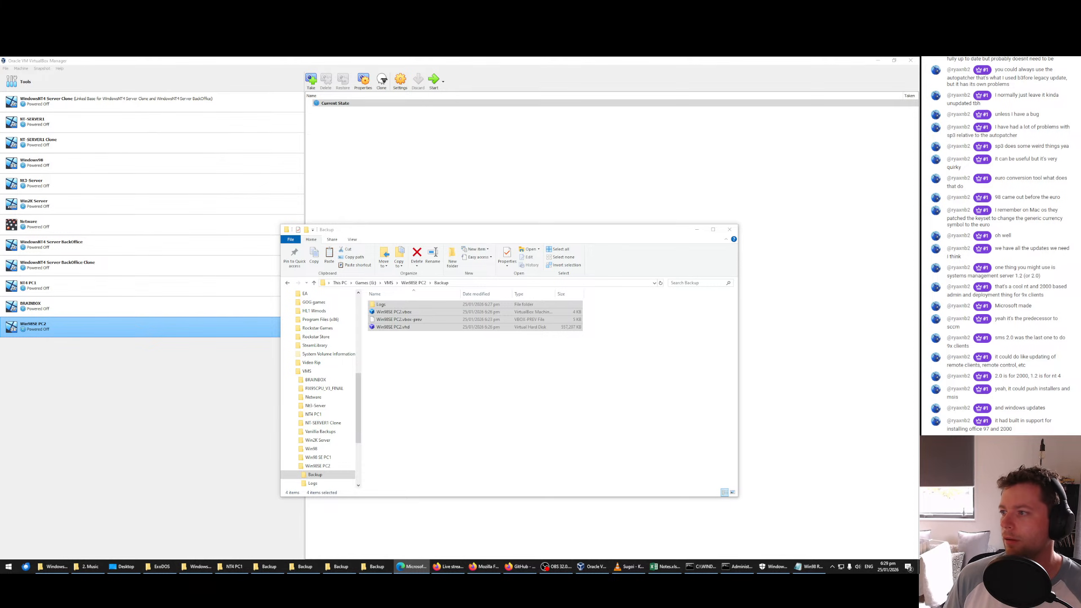
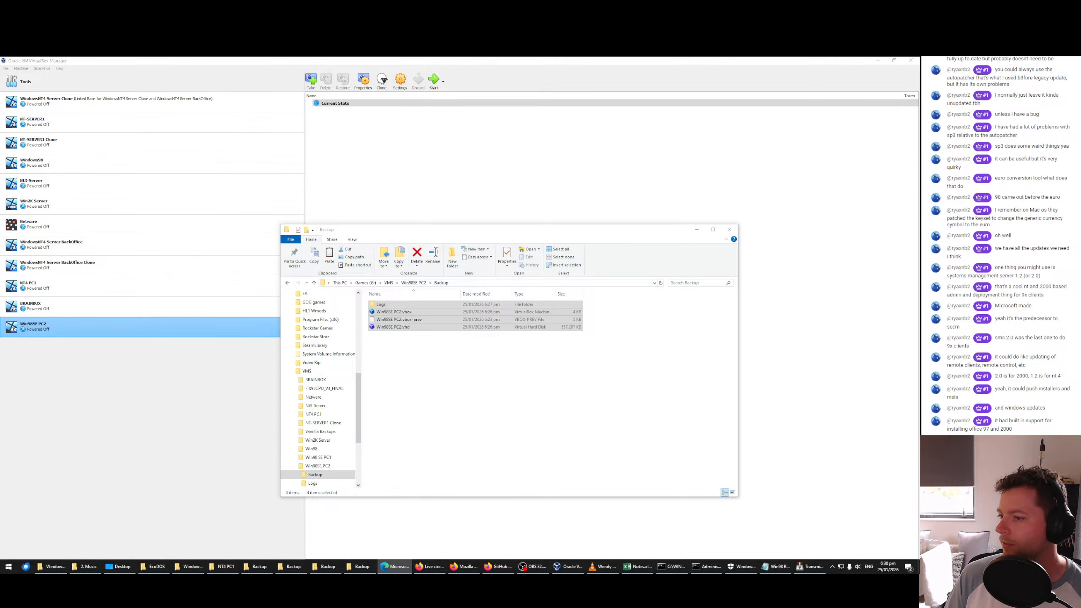
Flip between the SMS 1.2 disc and cover images, then select 'Systems Management Server' in the title.
left_click(393, 566)
scroll(298, 341, "down", 5)
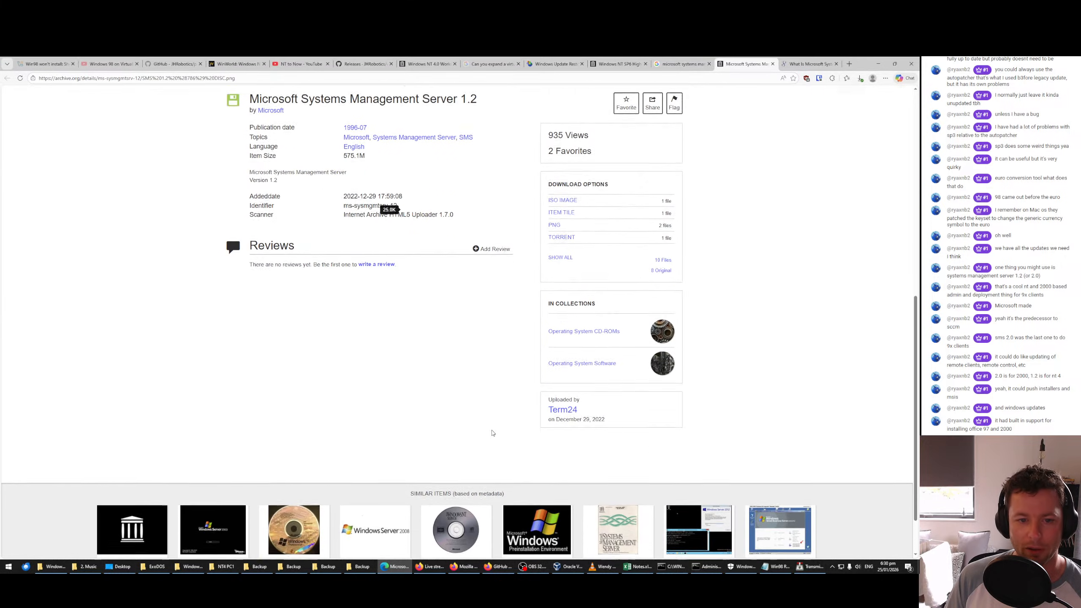
scroll(305, 355, "up", 2)
scroll(305, 355, "up", 6)
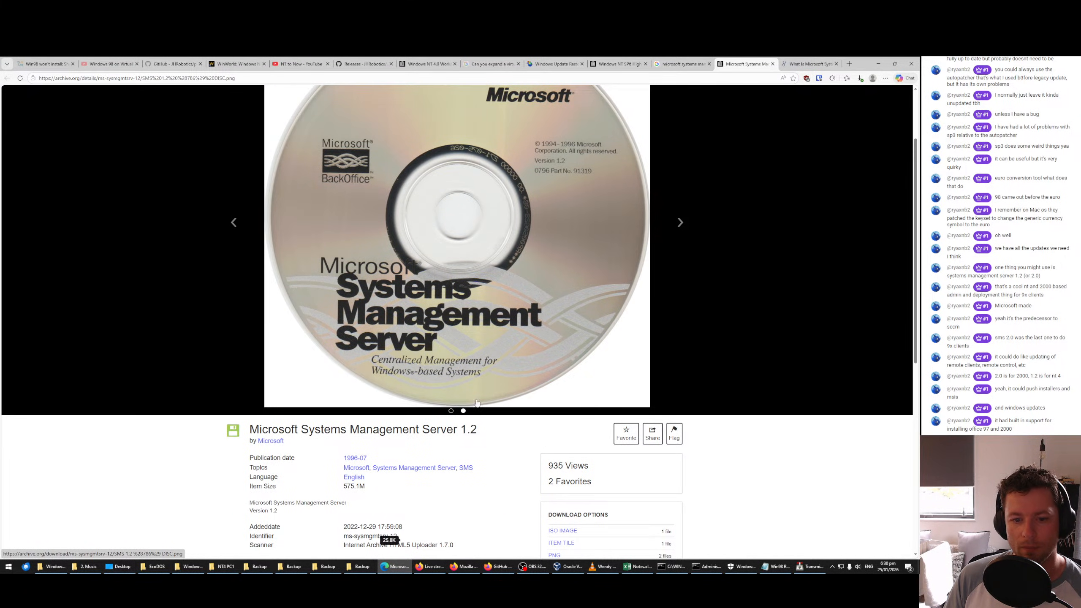
left_click(680, 222)
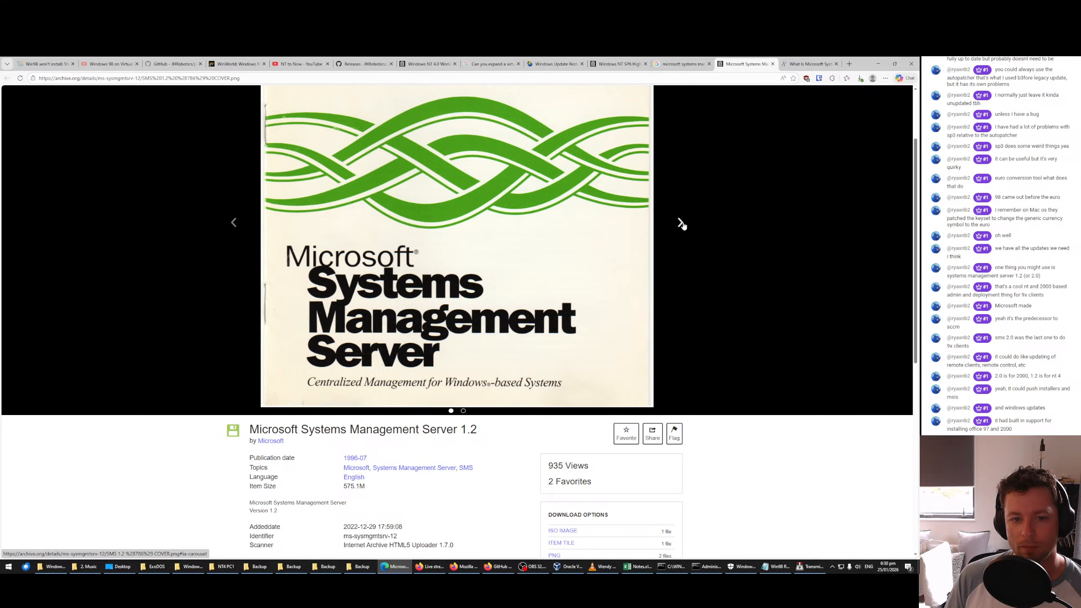
left_click(680, 222)
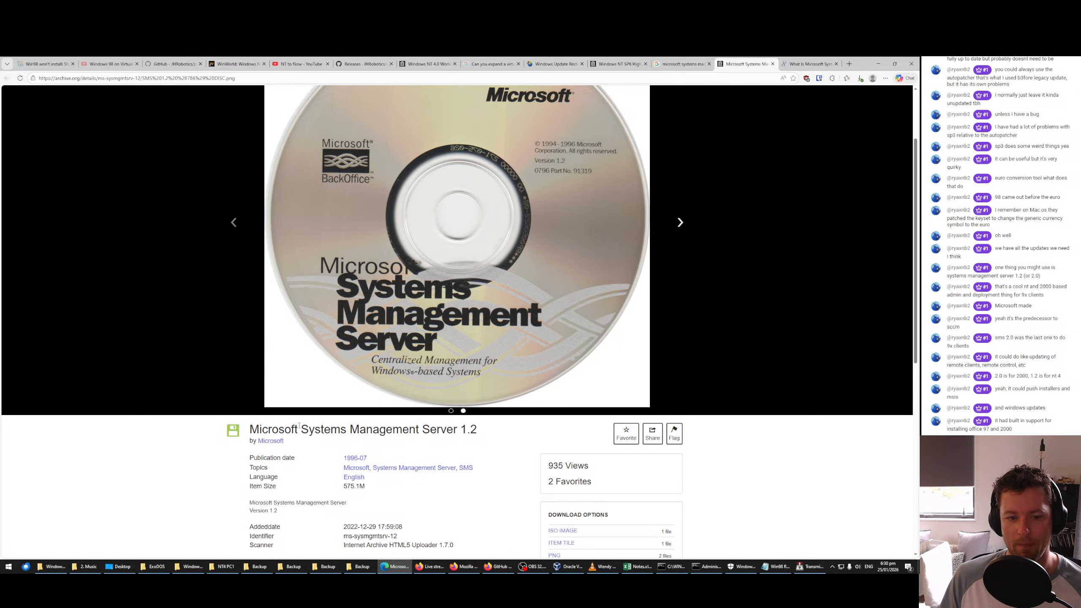
left_click_drag(301, 429, 458, 431)
key("ctrl+c")
left_click(226, 64)
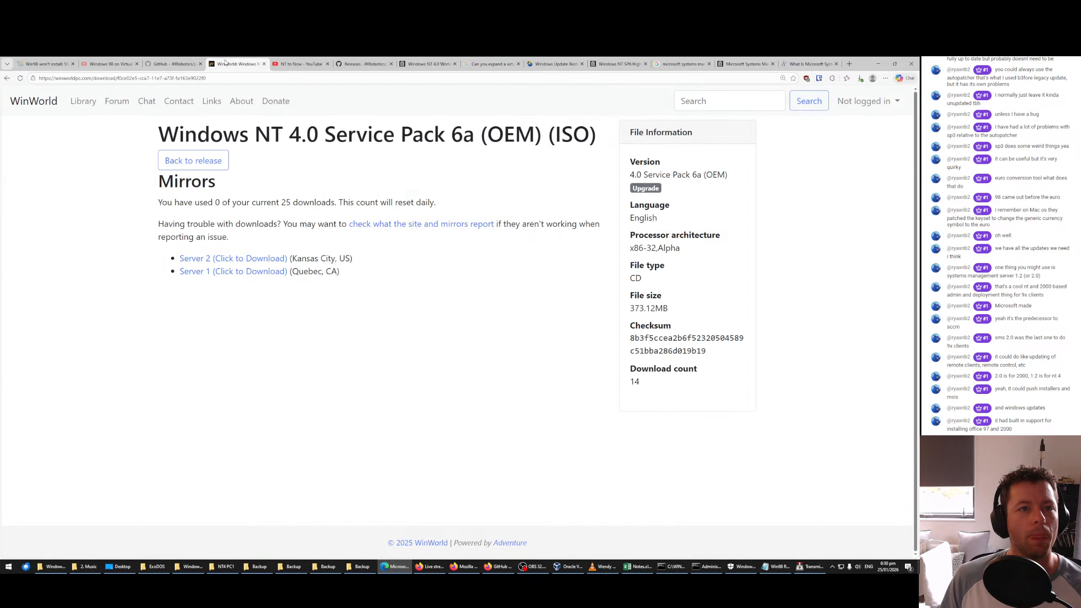
Search WinWorld for 'Systems Management Server' and open the Microsoft Systems Management Server result.
left_click(225, 155)
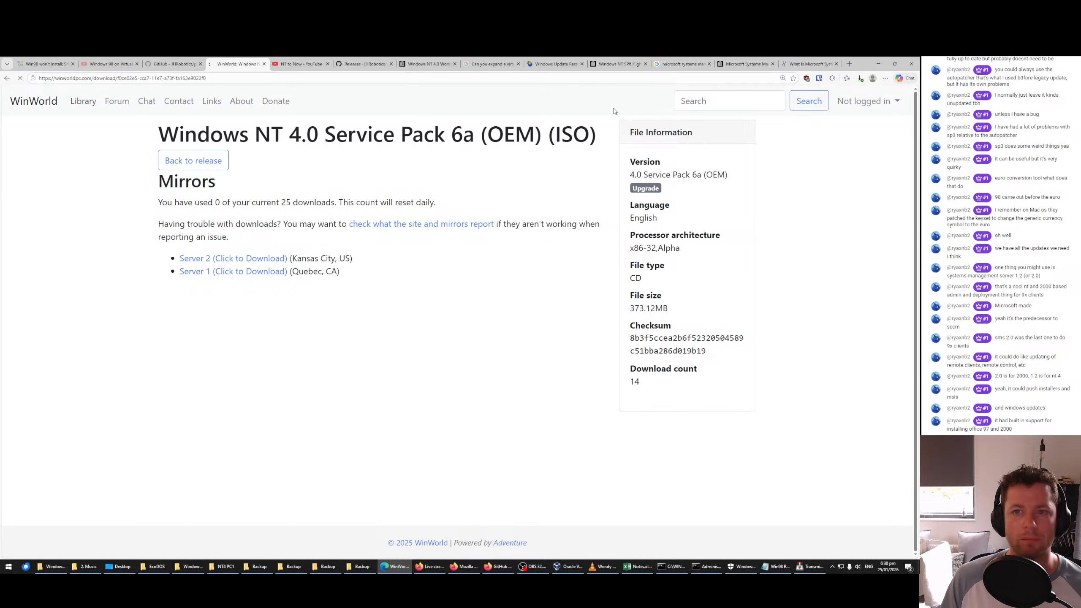
left_click(724, 102)
key("ctrl+v")
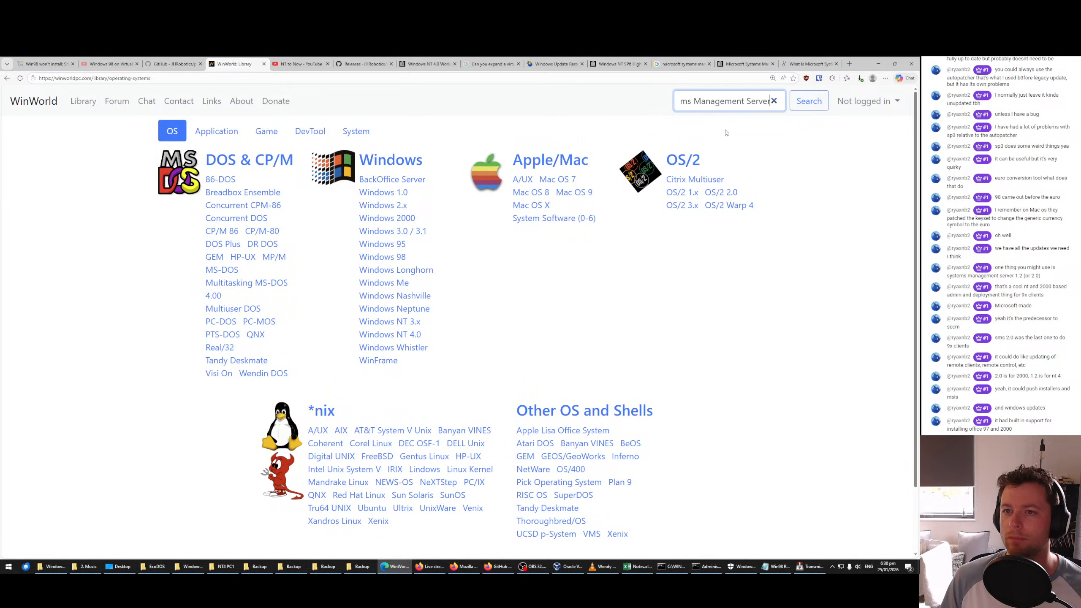
key("Return")
left_click(318, 181)
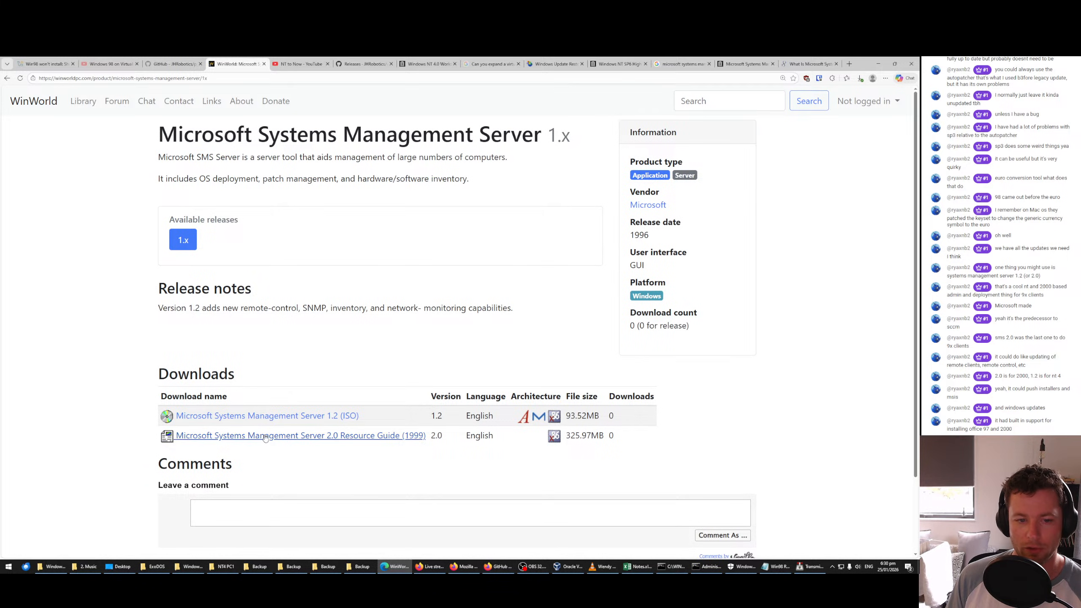
Open the download page for the SMS 2.0 Resource Guide (1999).
scroll(263, 449, "down", 2)
scroll(263, 451, "up", 2)
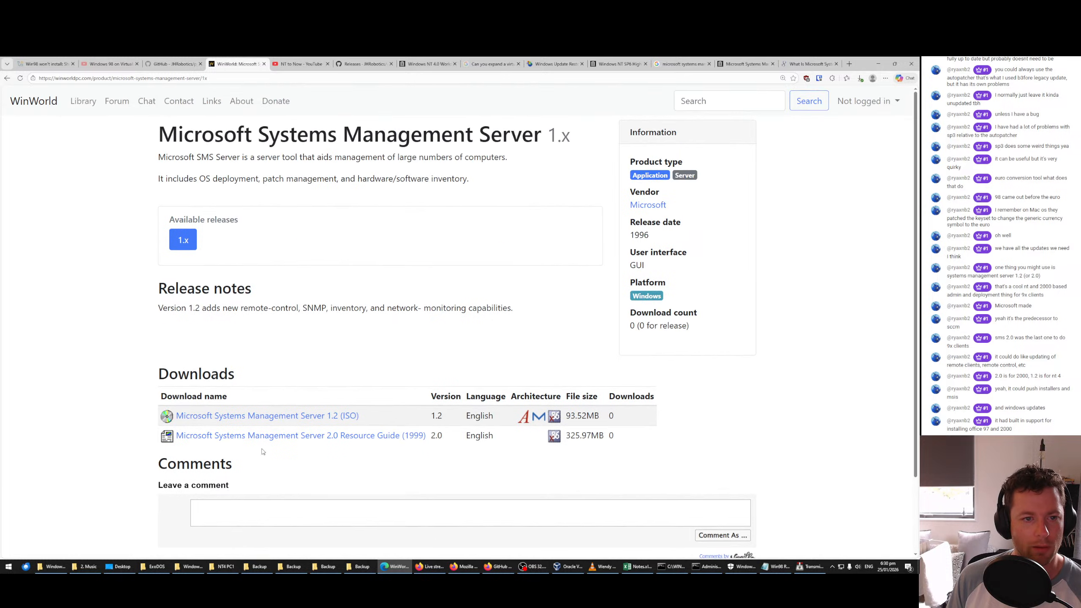
left_click(497, 567)
left_click(464, 566)
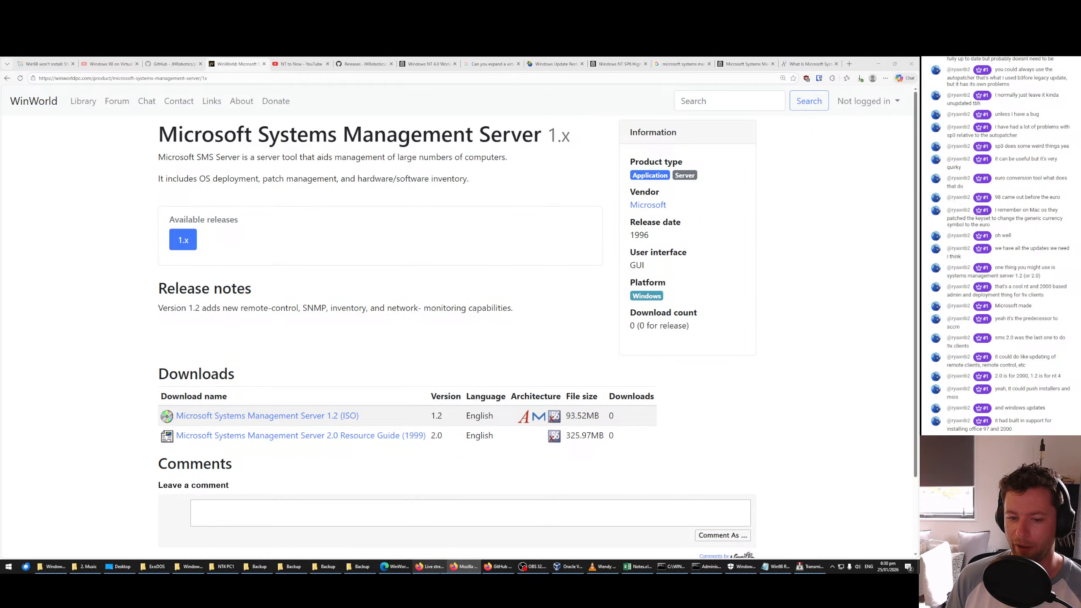
left_click(430, 567)
left_click(464, 566)
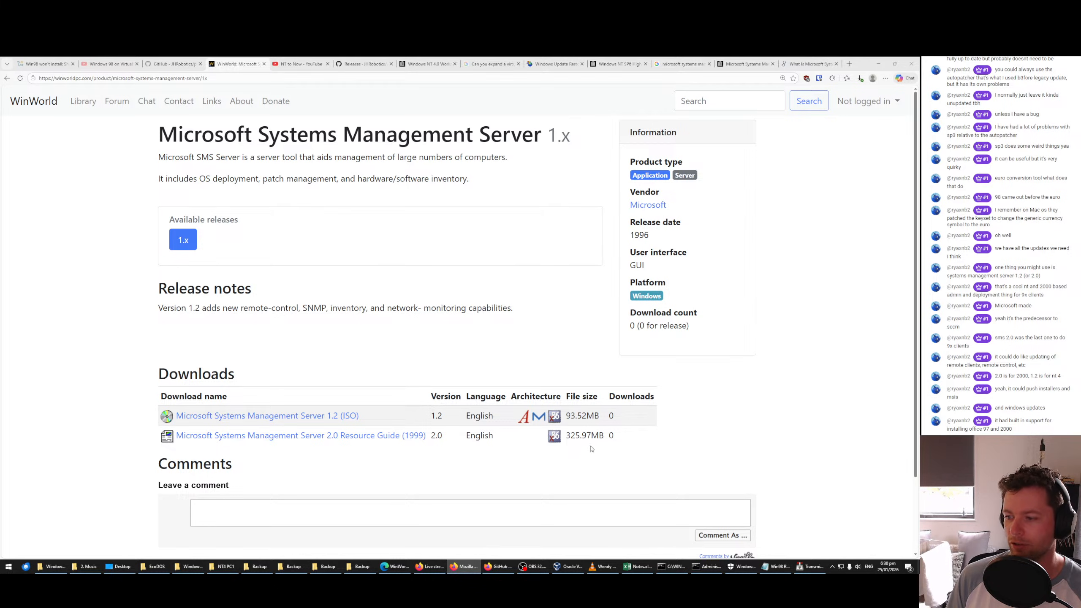
left_click(247, 366)
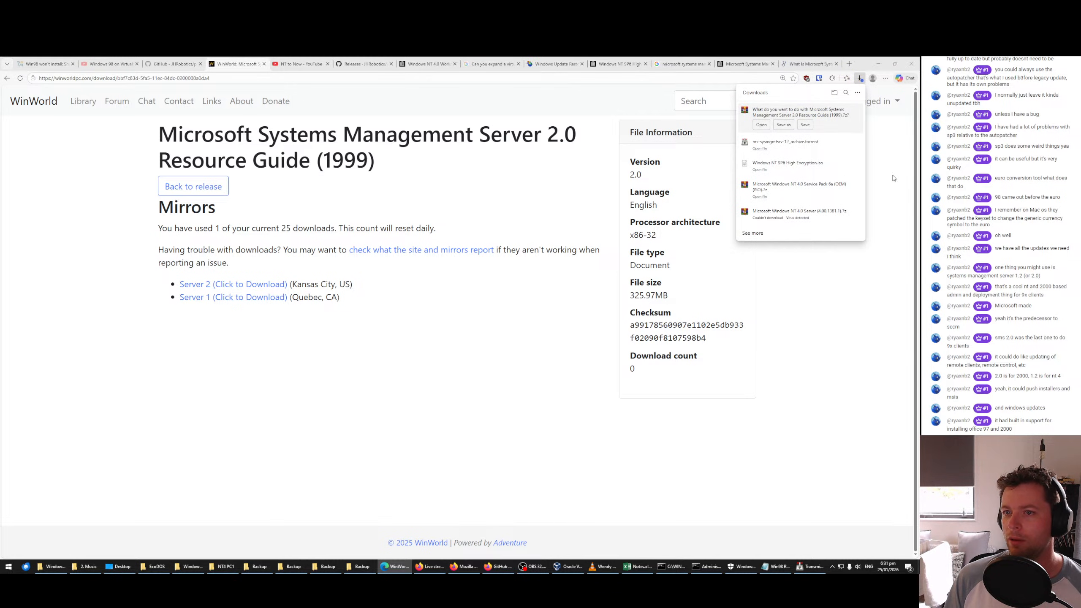
Let the Resource Guide download run without picking a save location, then go back to the product page.
left_click(783, 124)
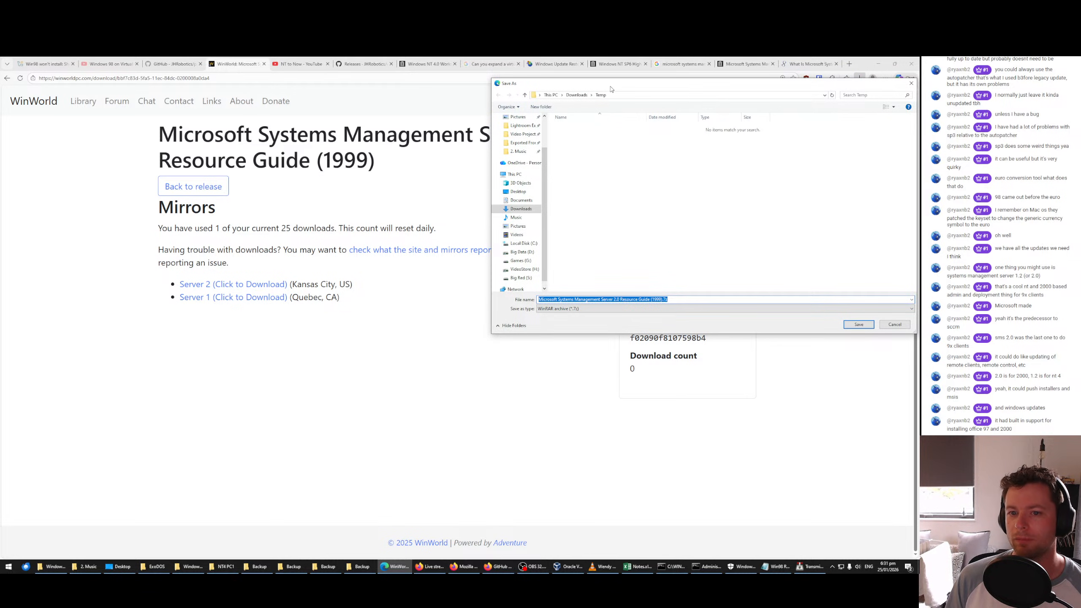
key("Escape")
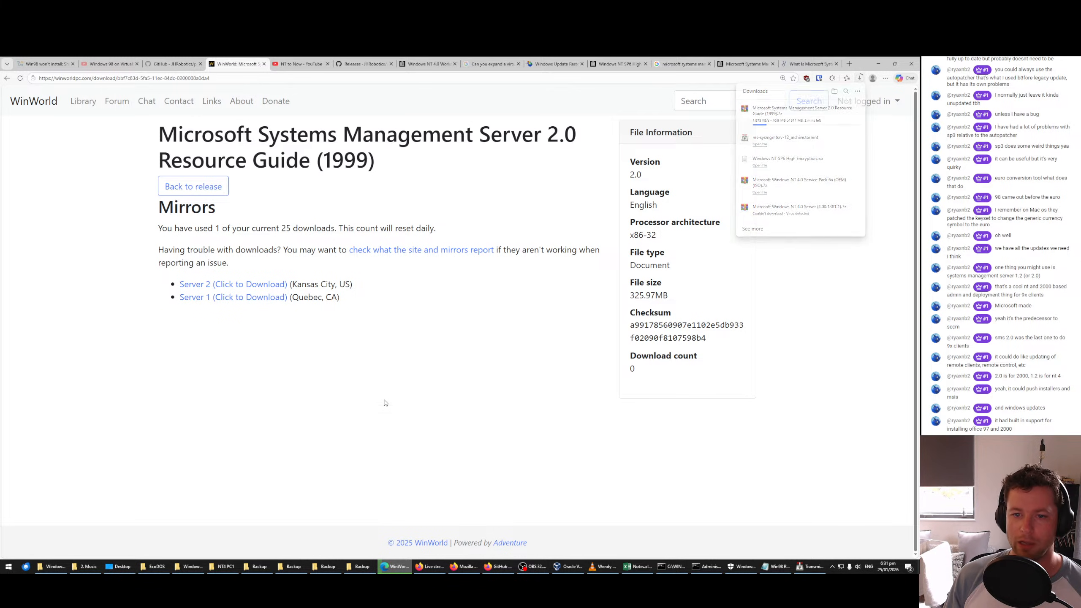
key("alt+Left")
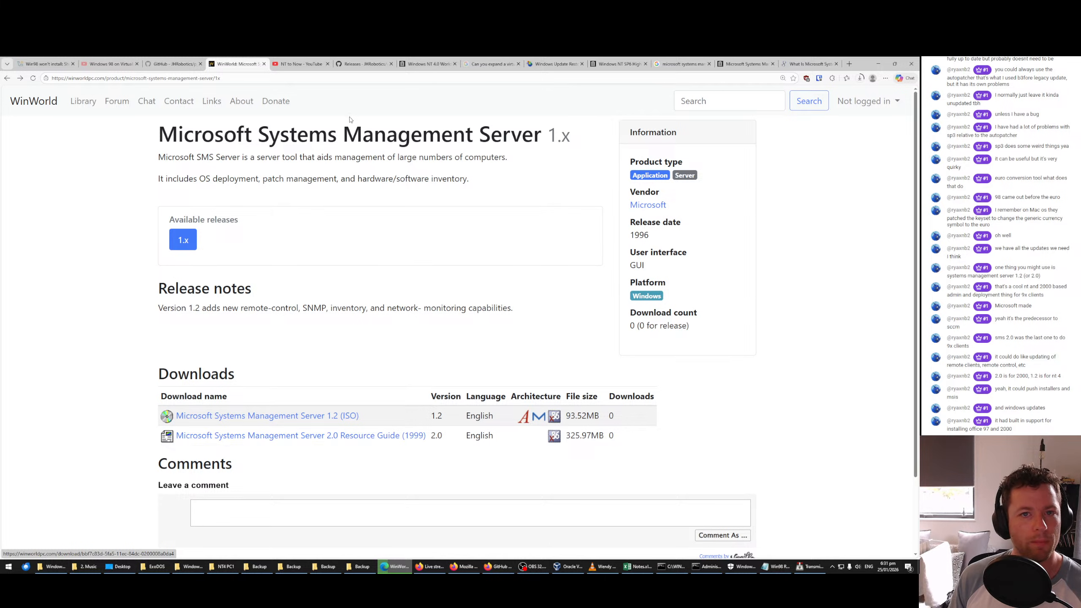
Open the archive's Systems Management Server v2.0 similar item and select its 356.2M size.
left_click(426, 64)
key("ctrl+Tab")
key("ctrl+Tab")
key("ctrl+Tab")
key("ctrl+Tab")
key("ctrl+Tab")
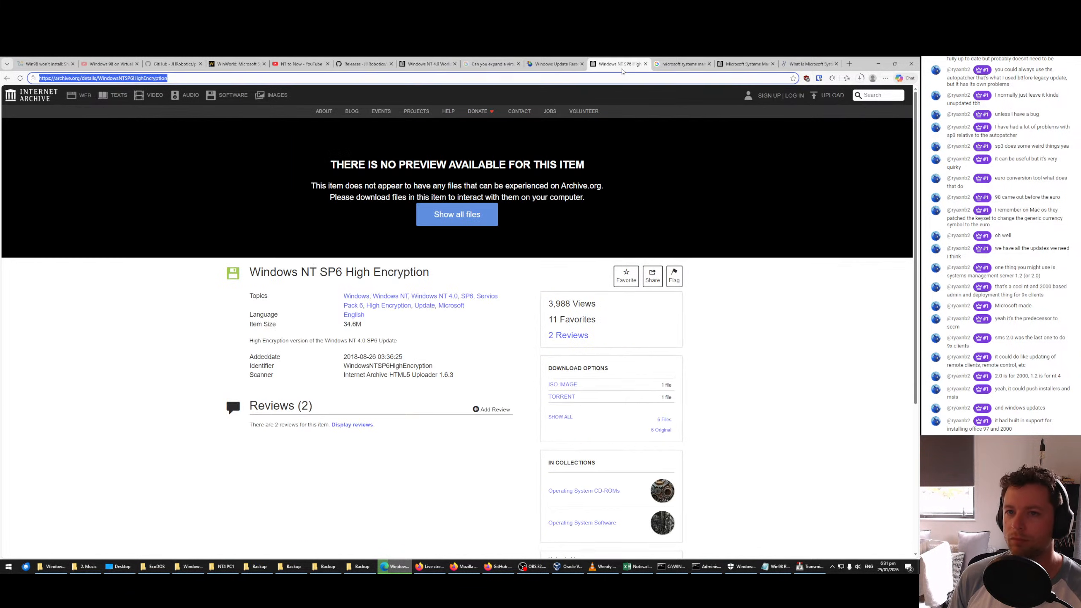
scroll(540, 377, "down", 5)
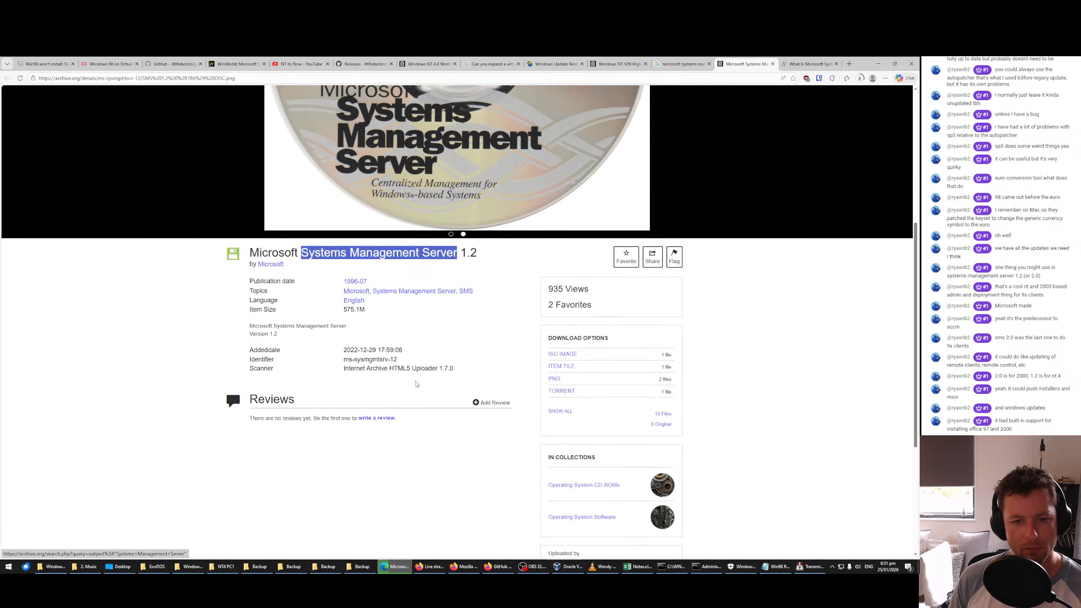
scroll(287, 319, "down", 4)
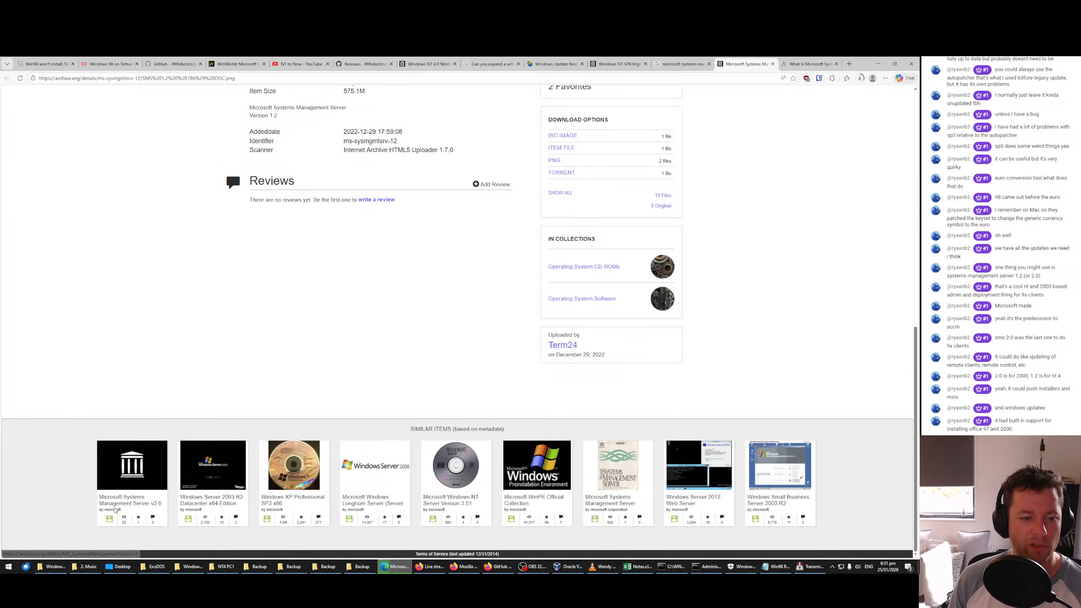
left_click(113, 505)
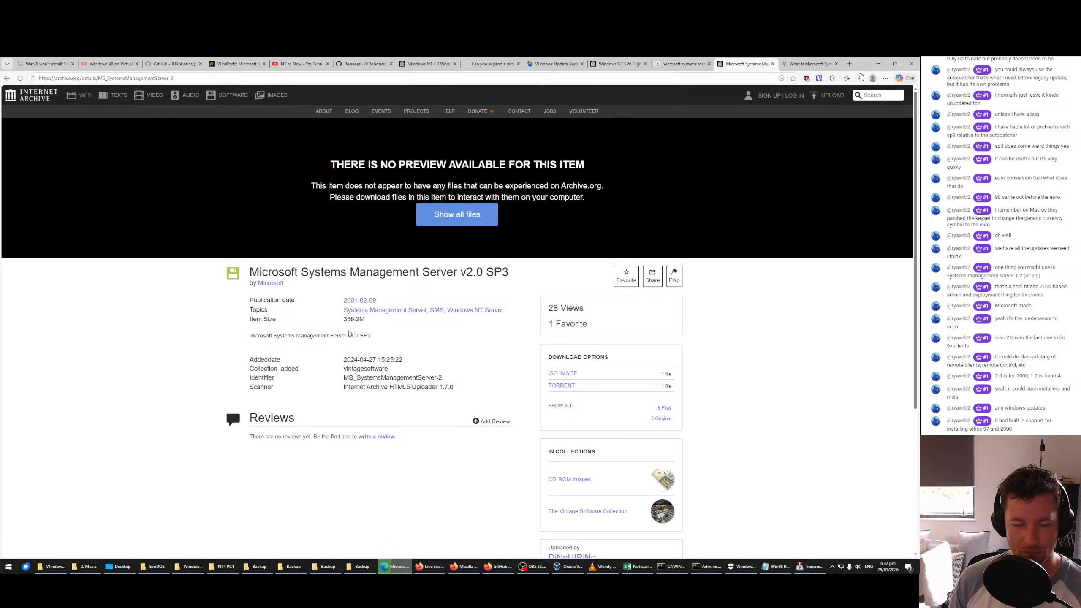
scroll(352, 328, "down", 4)
scroll(344, 345, "up", 4)
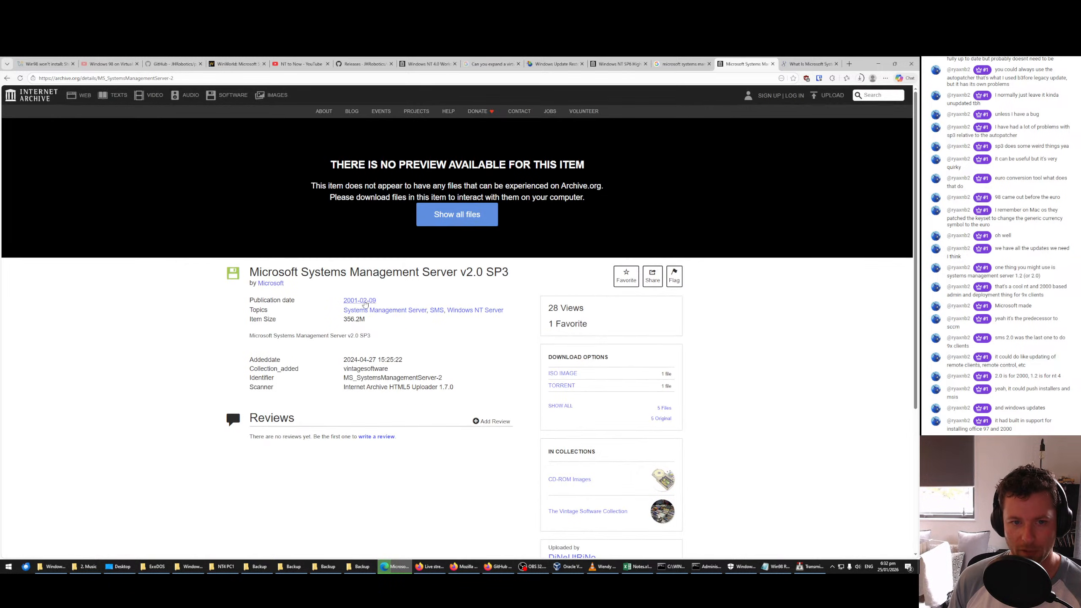
double_click(353, 319)
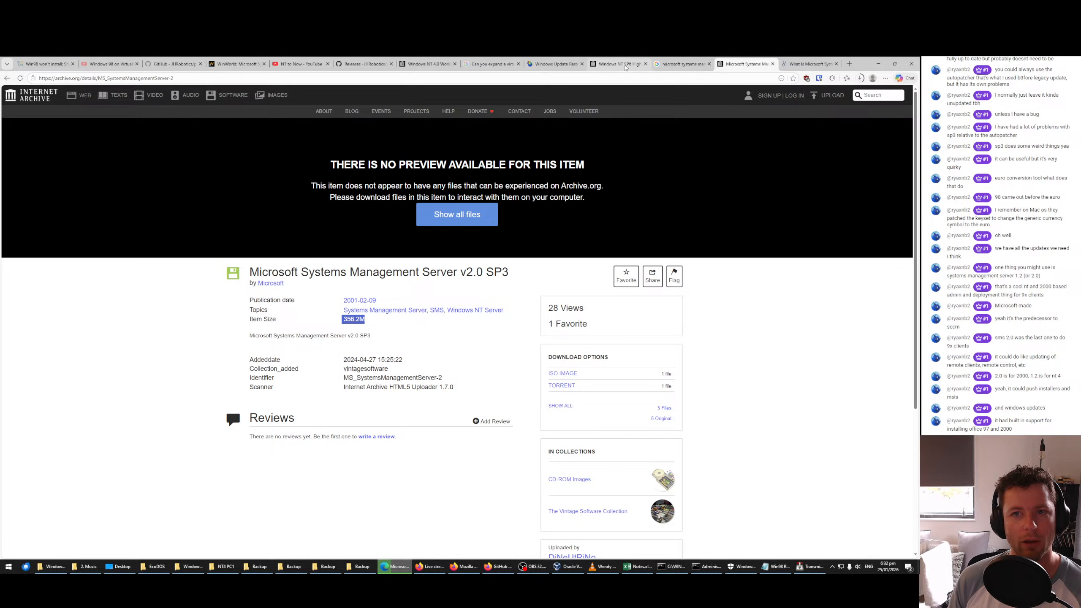
On WinWorld, check the Resource Guide download progress and bring up Notes.xlsx.
left_click(221, 65)
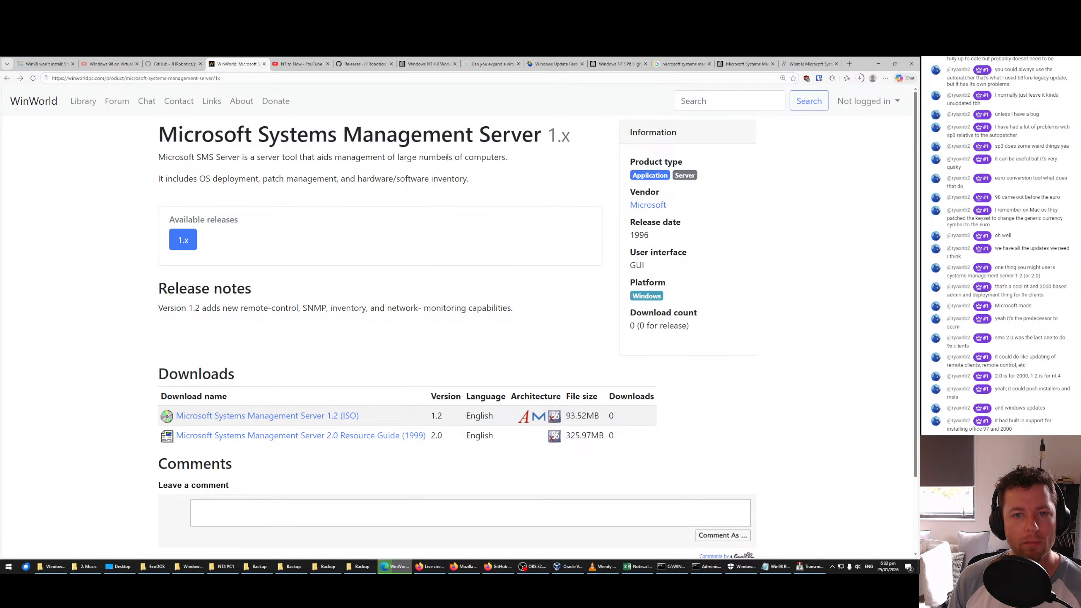
left_click_drag(207, 182, 363, 186)
left_click_drag(470, 184, 358, 181)
left_click(418, 275)
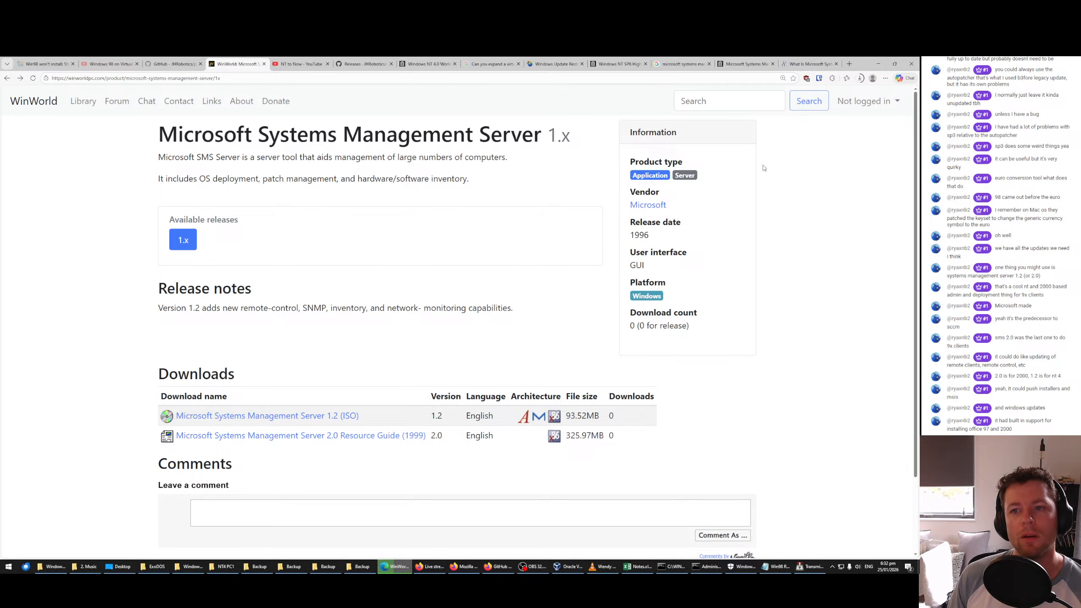
left_click(861, 79)
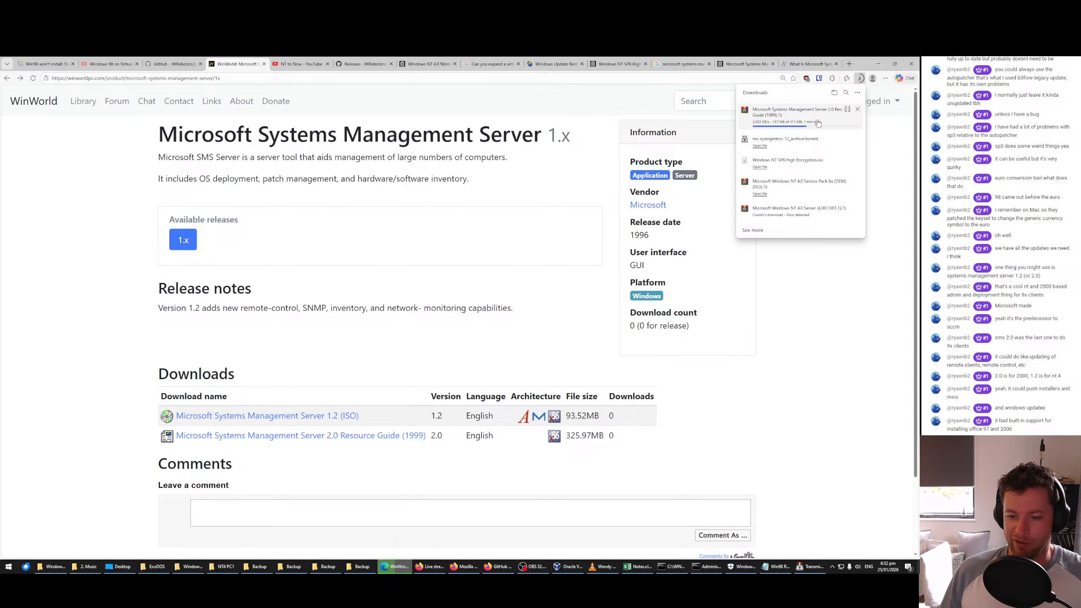
left_click(637, 567)
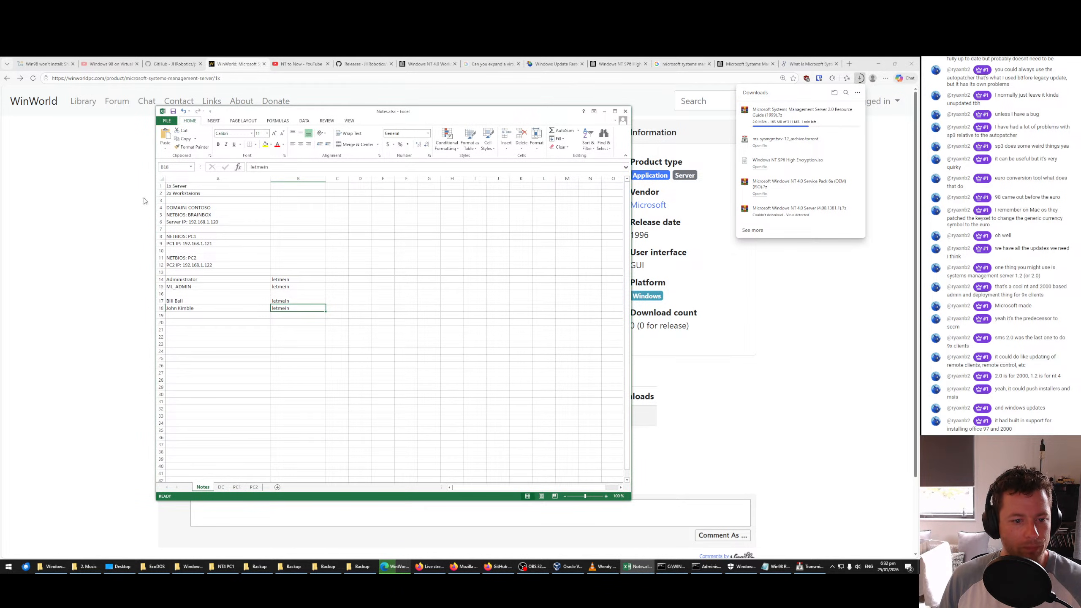
Review the DC and Notes sheets' domain, IP and NETBIOS entries, leaving PC2's name unchanged.
left_click(221, 487)
left_click(202, 488)
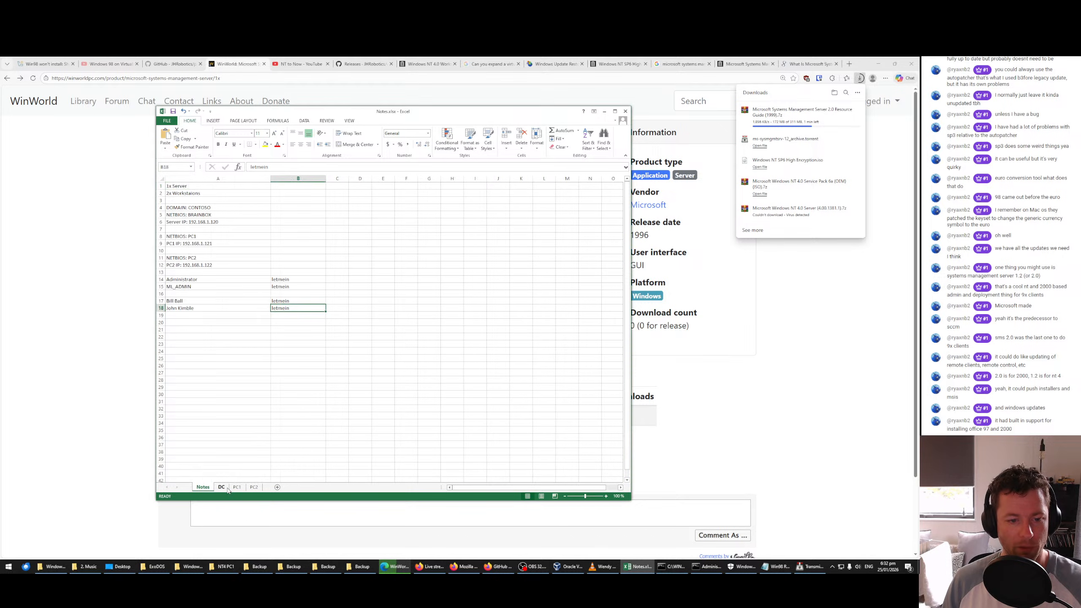
left_click(204, 207)
left_click(200, 222)
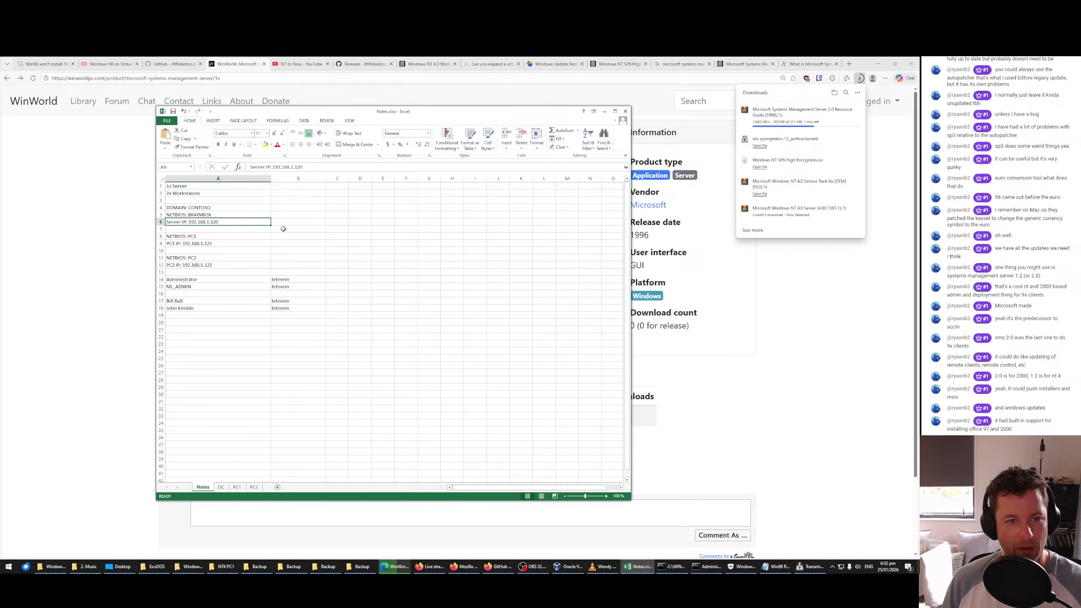
left_click(195, 243)
left_click(193, 264)
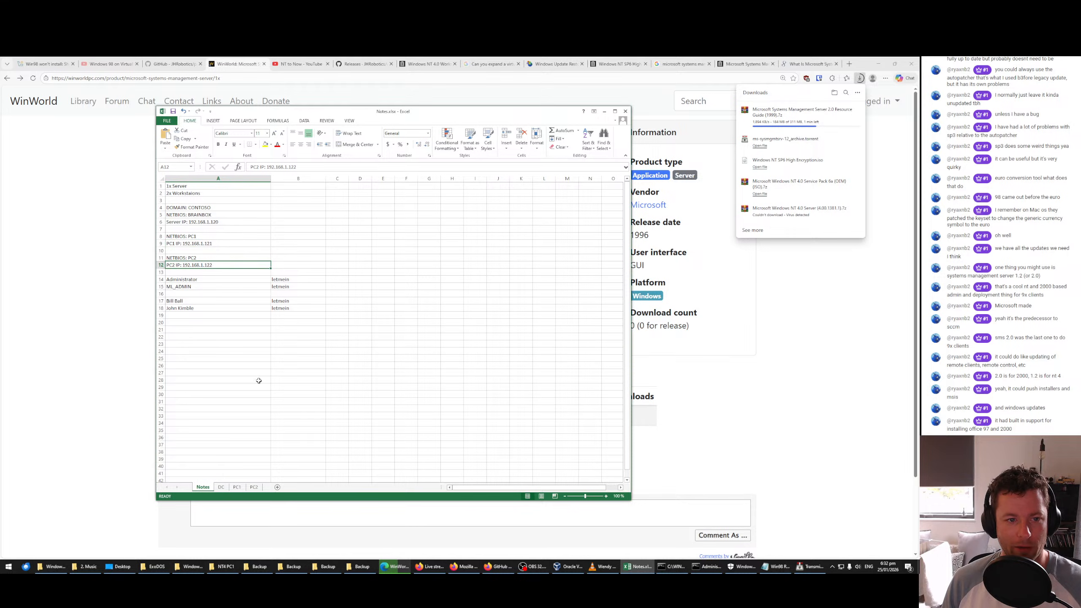
left_click(198, 258)
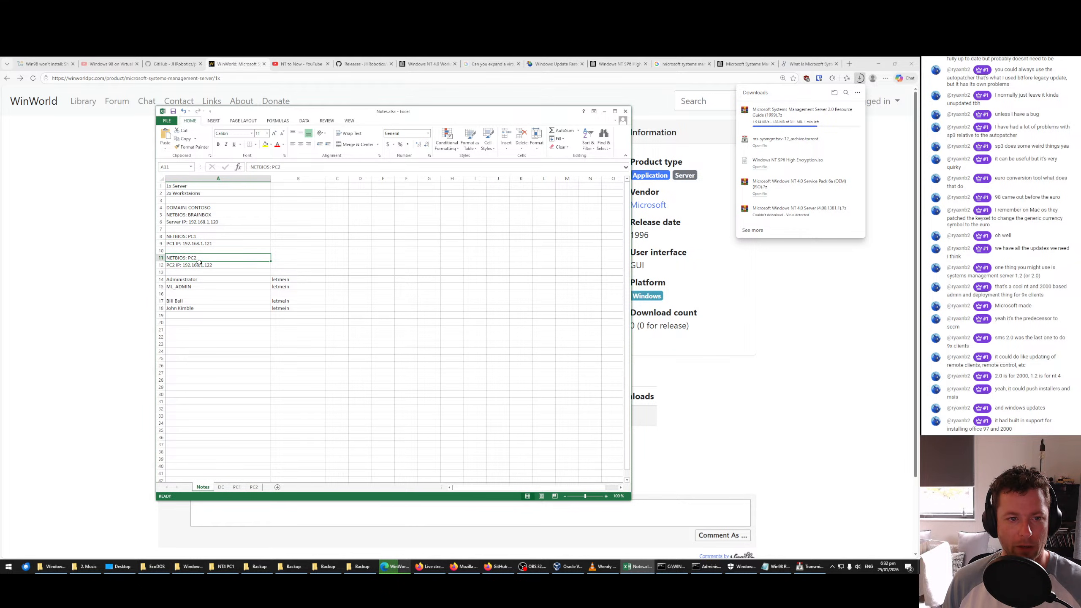
left_click(287, 168)
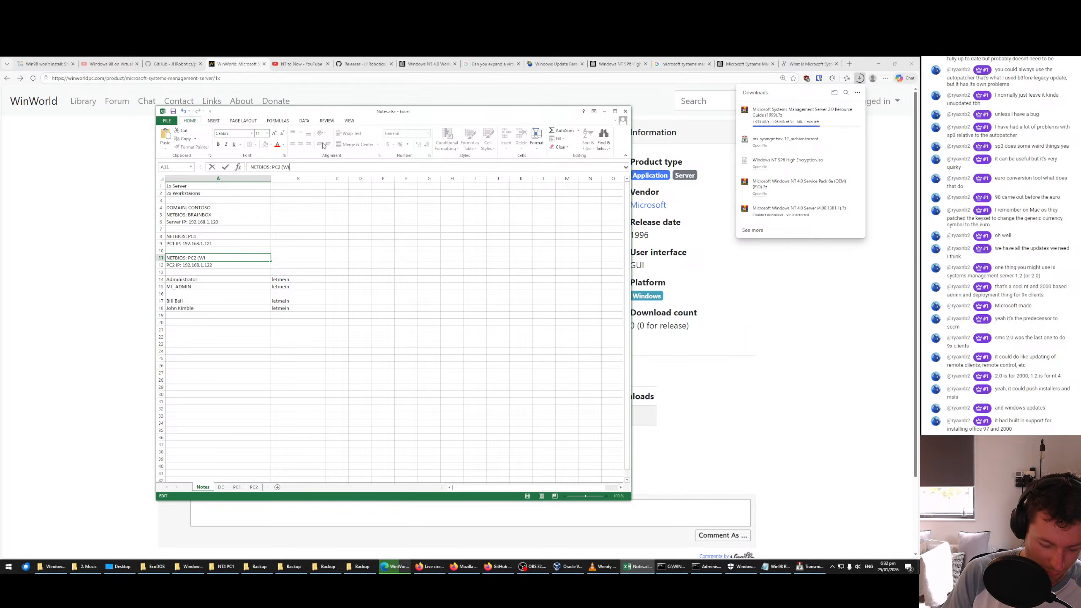
type("(Win98)")
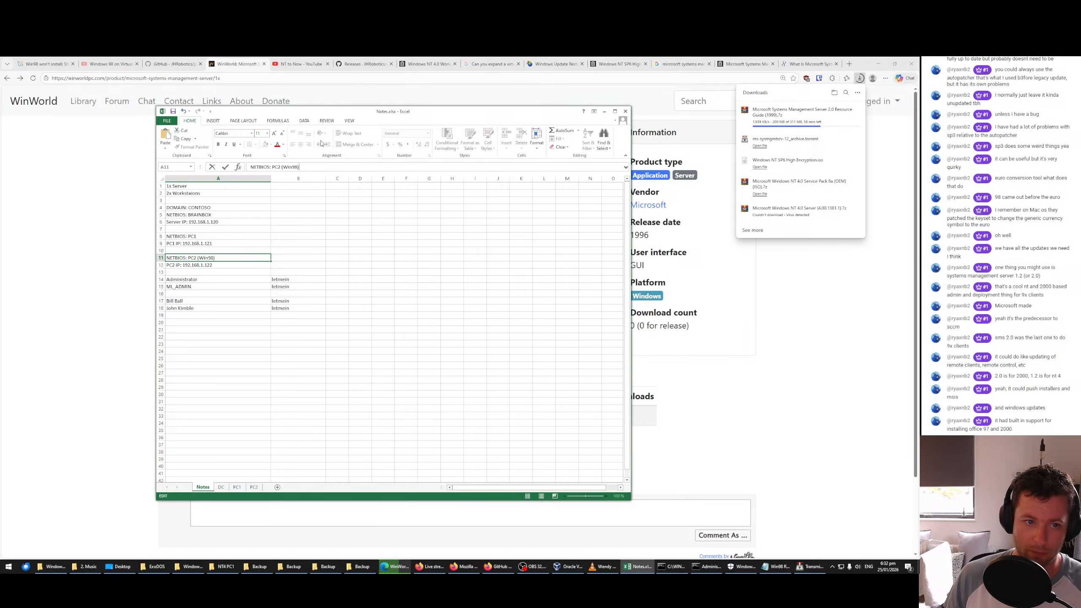
key("BackSpace")
key("BackSpace")
key("BackSpace")
key("BackSpace")
key("BackSpace")
key("BackSpace")
key("BackSpace")
key("BackSpace")
Enter Win 98 beside PC2 and Win NT beside PC1 in column B.
left_click(291, 257)
type("W")
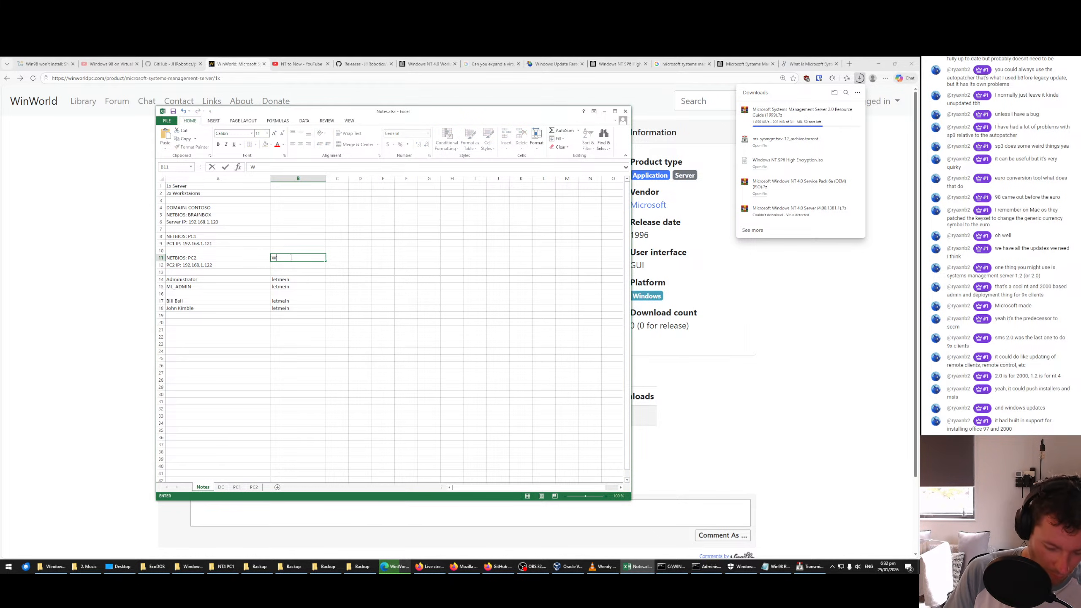
type("in98")
key("Up")
key("Up")
key("Up")
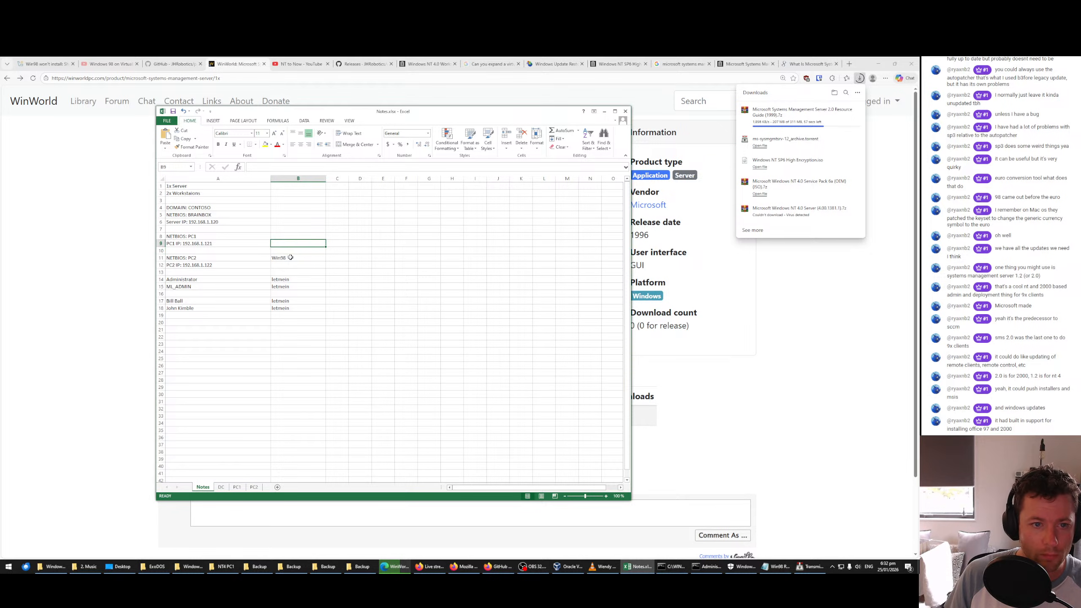
type("Win")
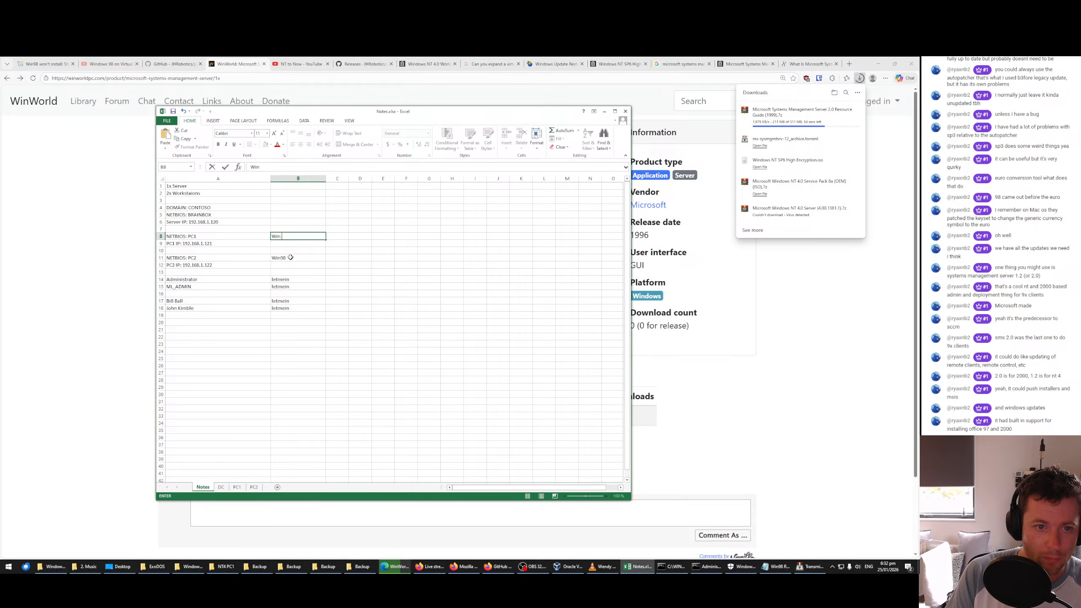
type(" NT")
left_click(290, 257)
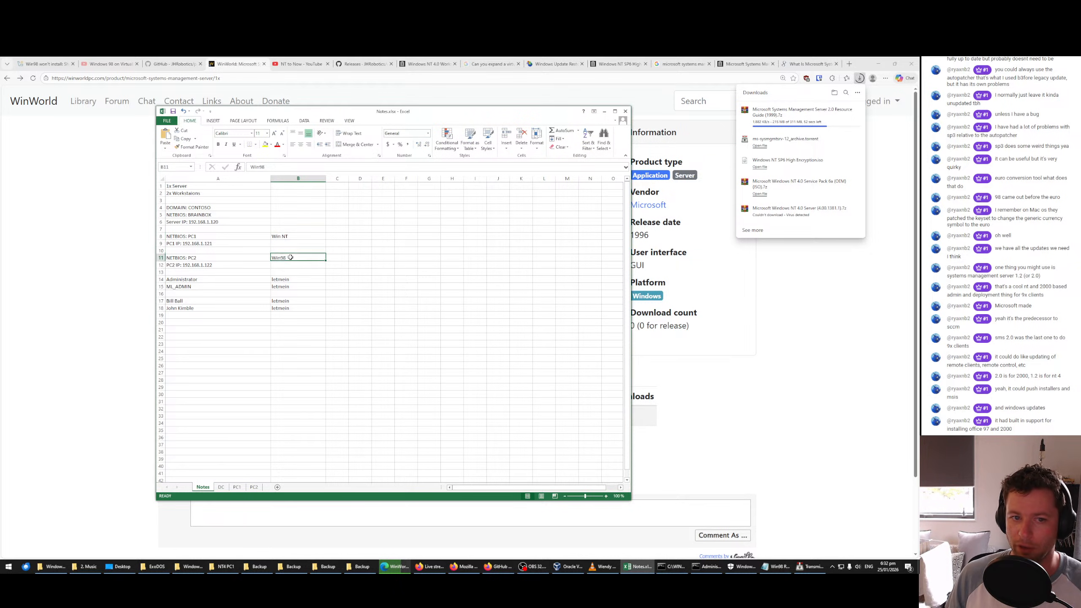
left_click(259, 167)
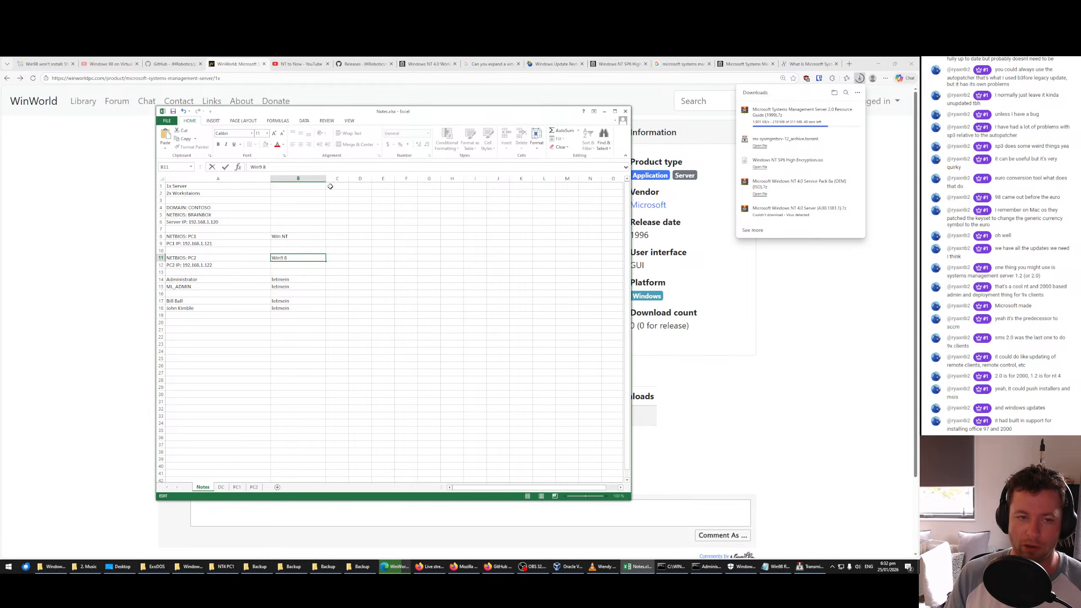
left_click(349, 310)
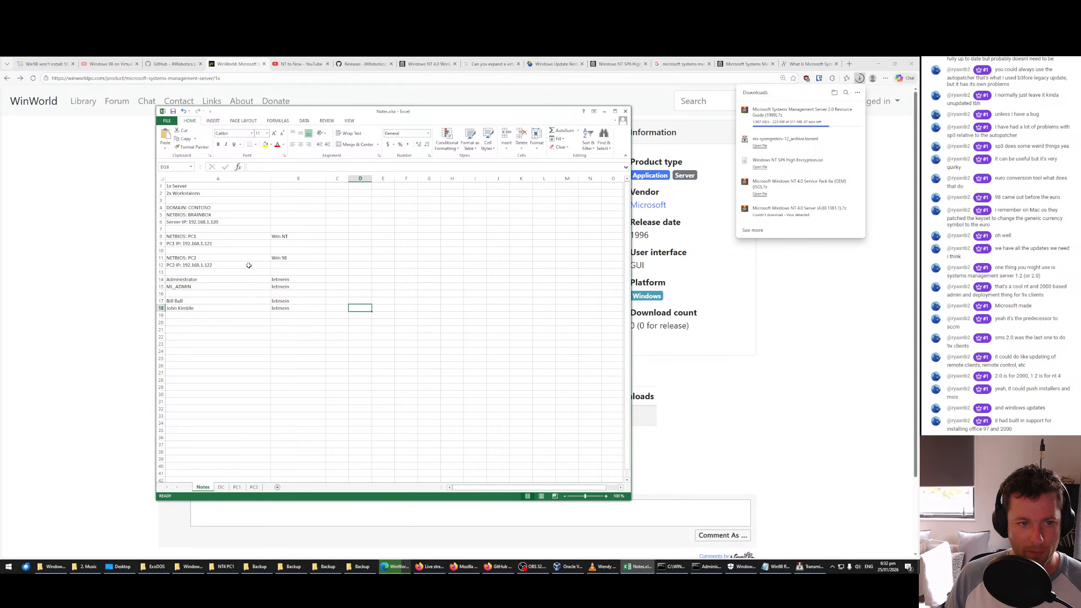
Save the Notes workbook and minimise Excel.
left_click(246, 265)
left_click(224, 258)
left_click(193, 237)
left_click(192, 243)
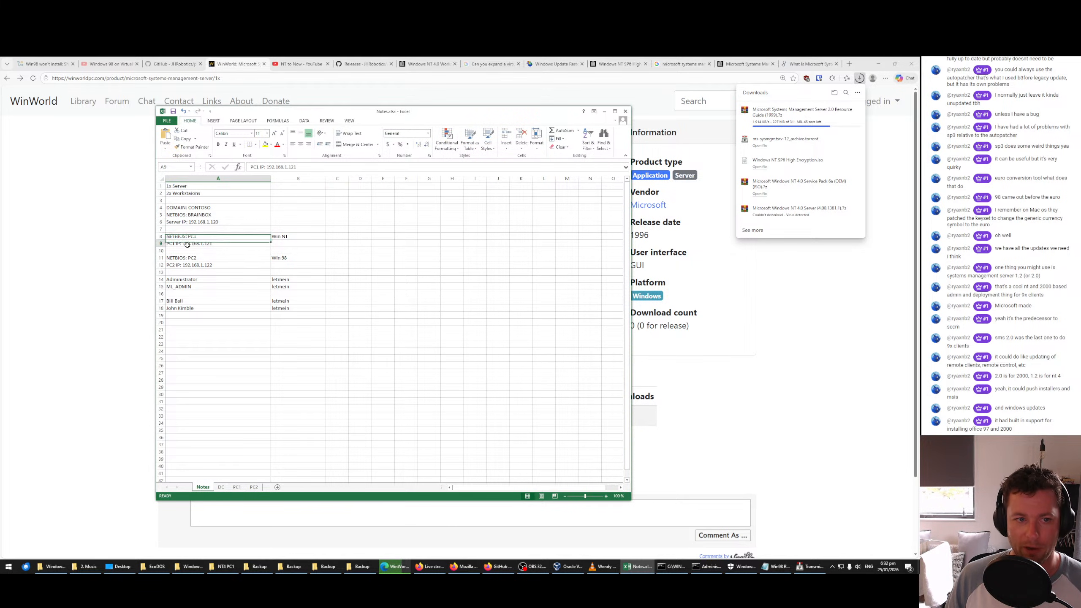
left_click(186, 264)
left_click(174, 112)
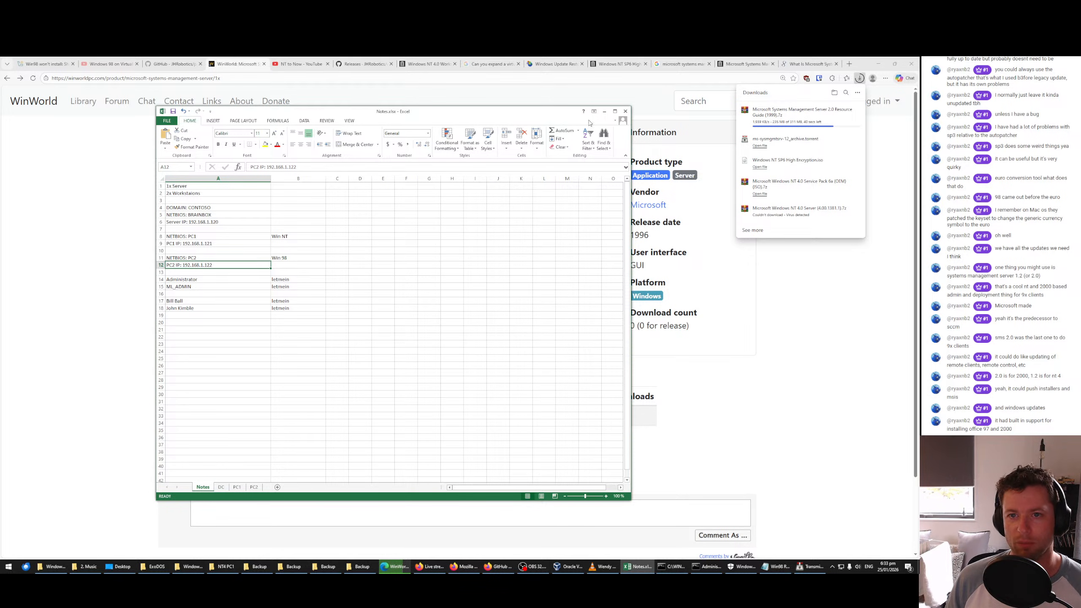
left_click(604, 111)
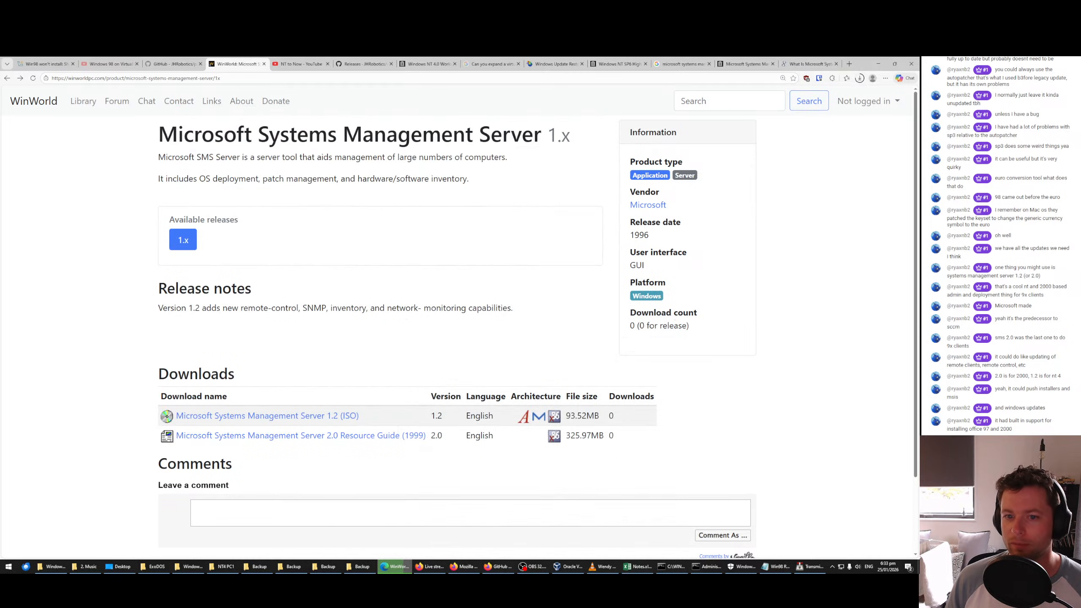
Check the SMS 2.0 Resource Guide download progress, then bring Notes.xlsx back up.
left_click(860, 79)
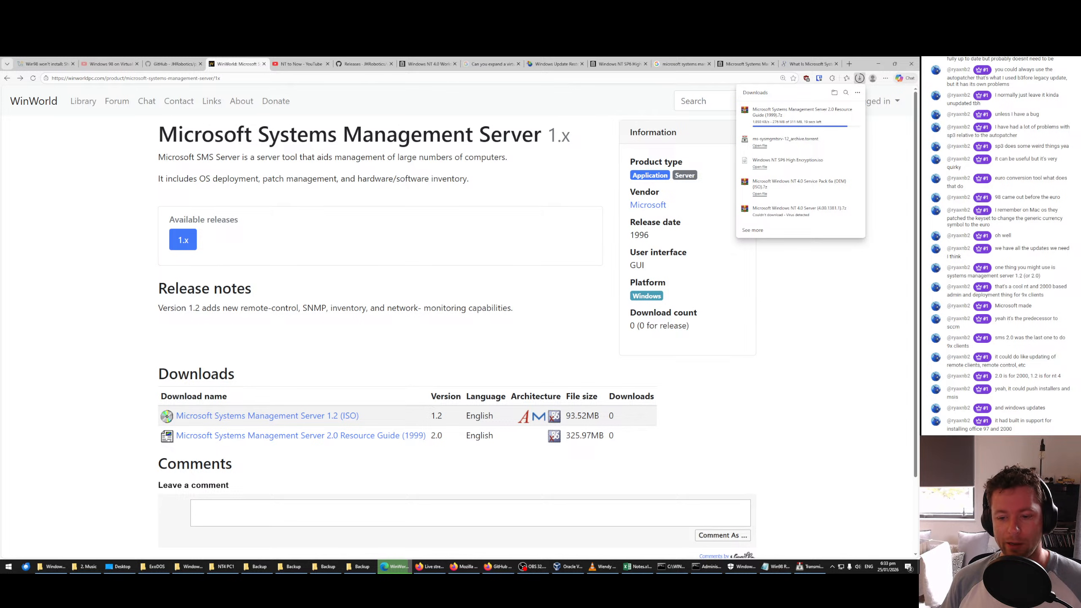
left_click(650, 570)
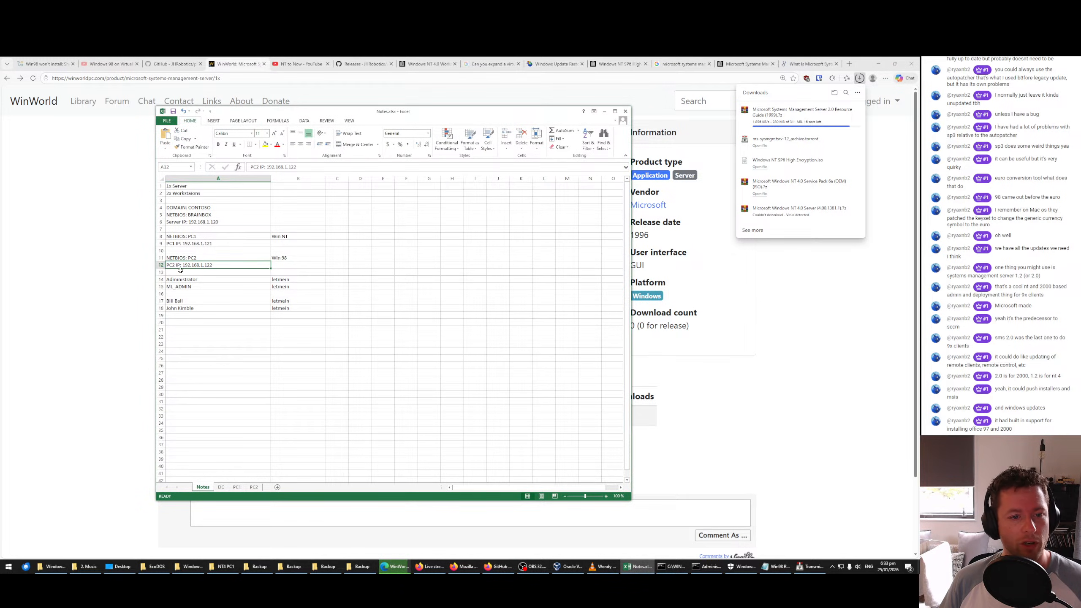
Enter Domain Admin in column C for both admin accounts.
left_click(189, 317)
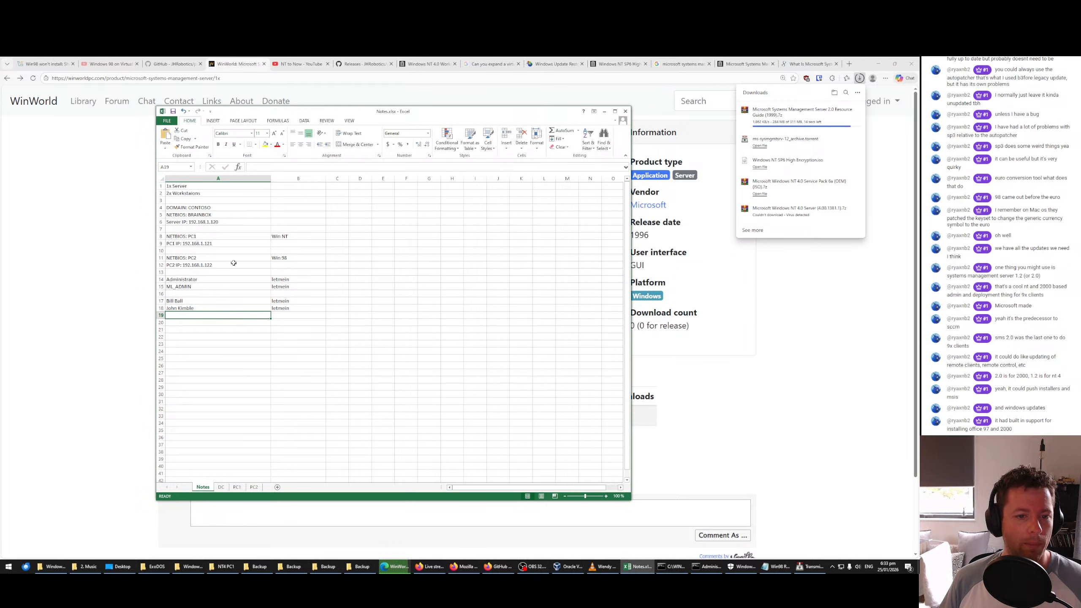
left_click(337, 307)
left_click(343, 301)
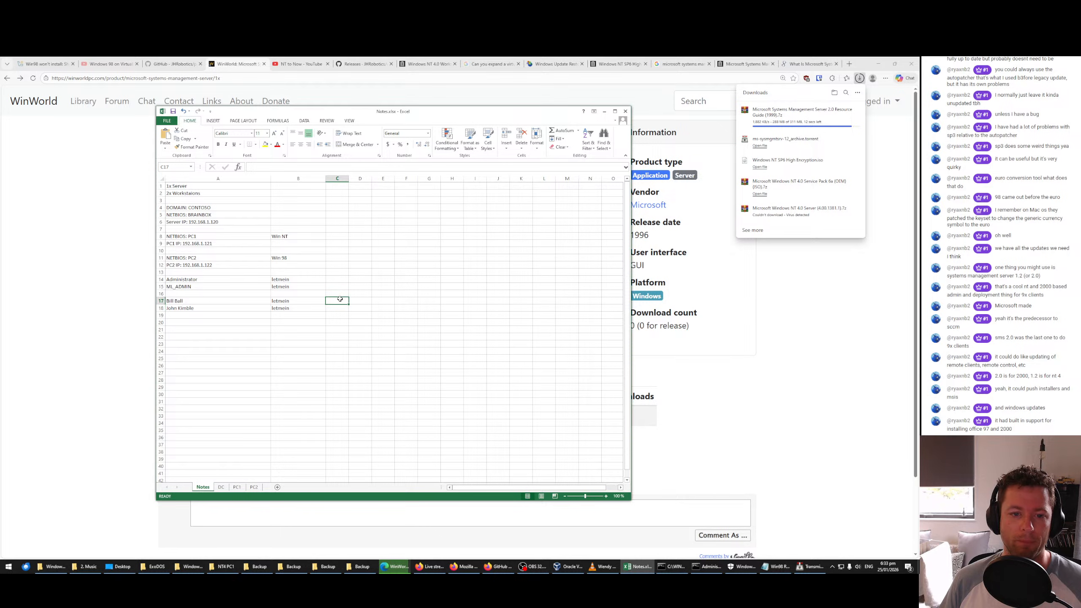
left_click(336, 287)
left_click(339, 280)
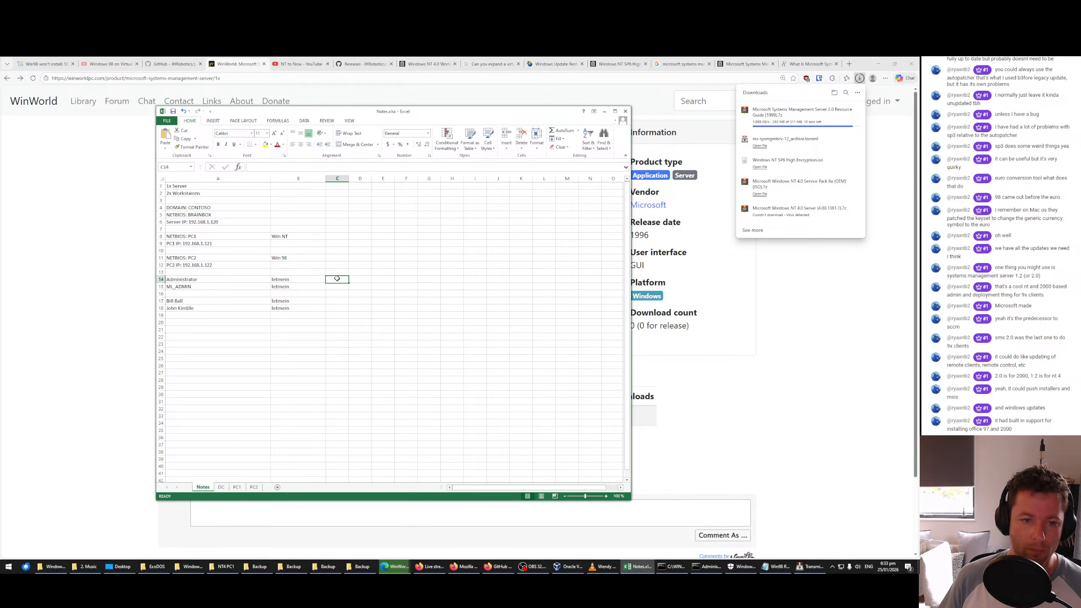
type("Domain Admin")
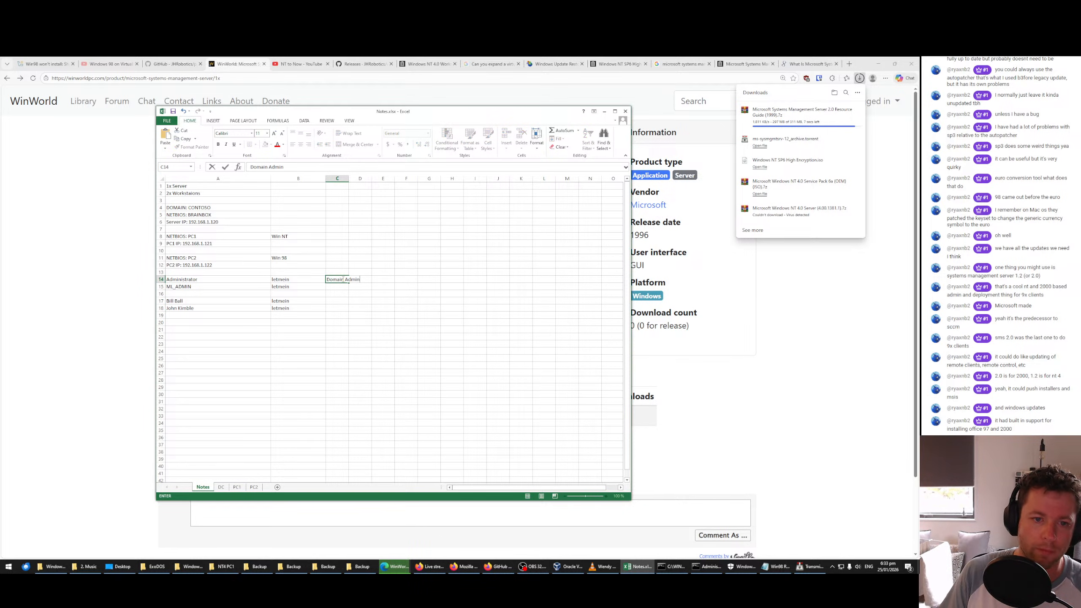
key("Return")
type("Domain Admin")
key("Return")
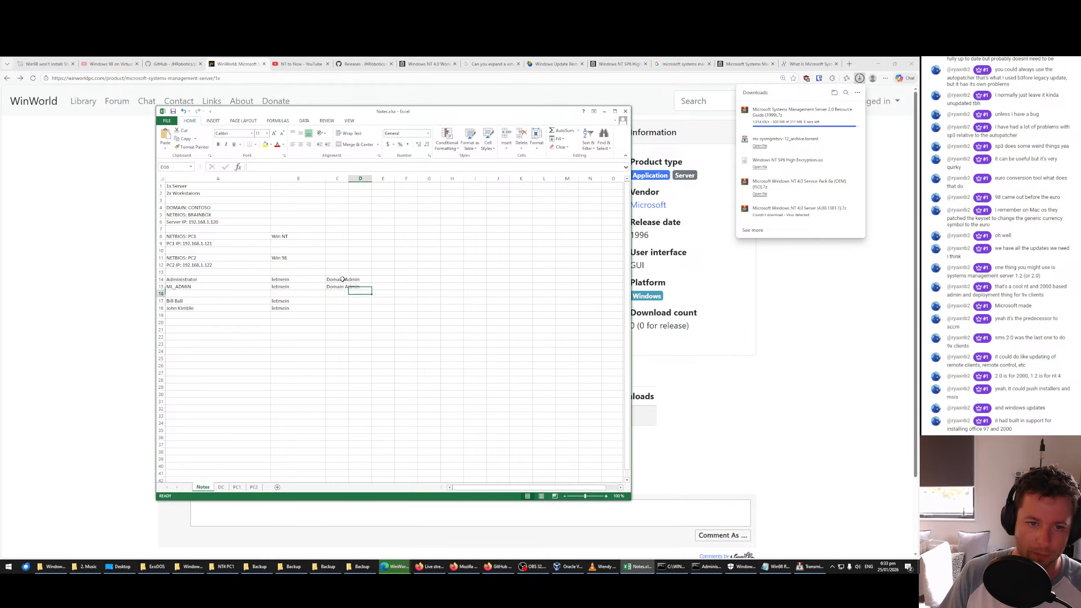
key("Return")
Enter User for the two user accounts and Manager in the next two rows.
type("User")
key("Return")
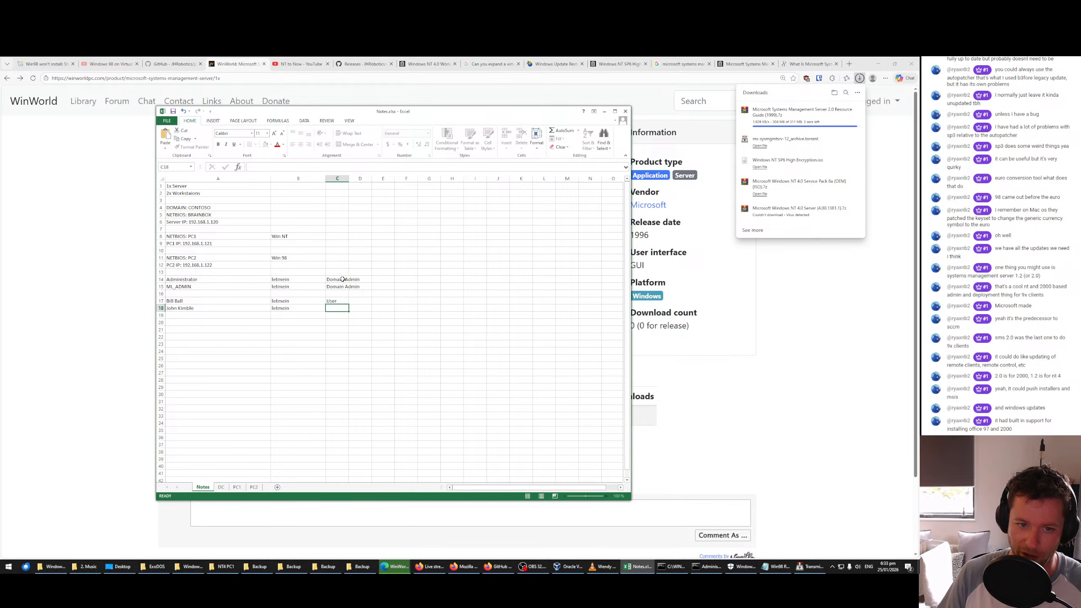
type("User")
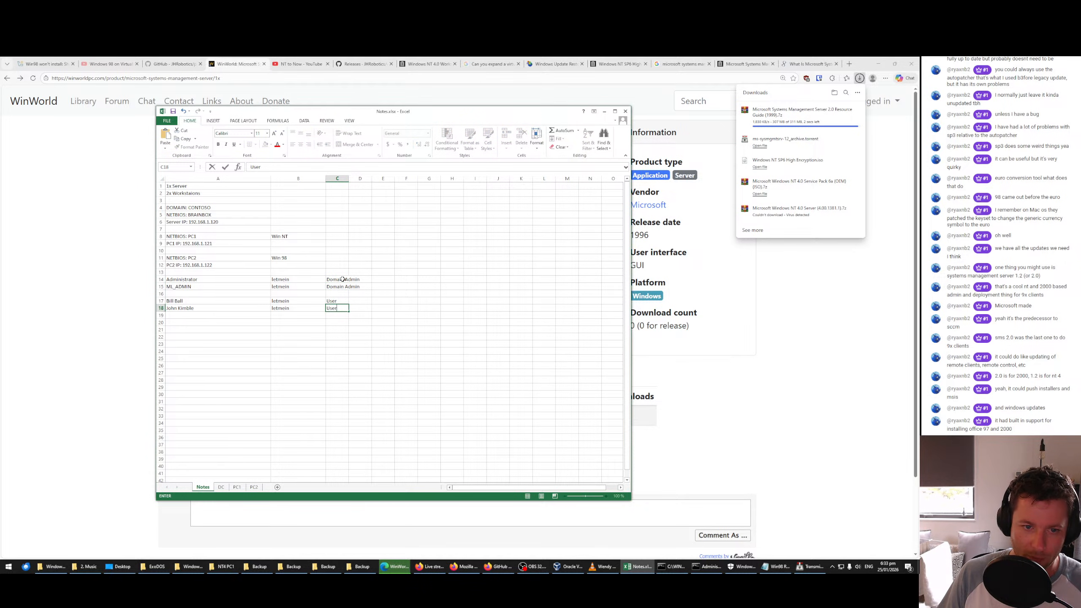
key("Return")
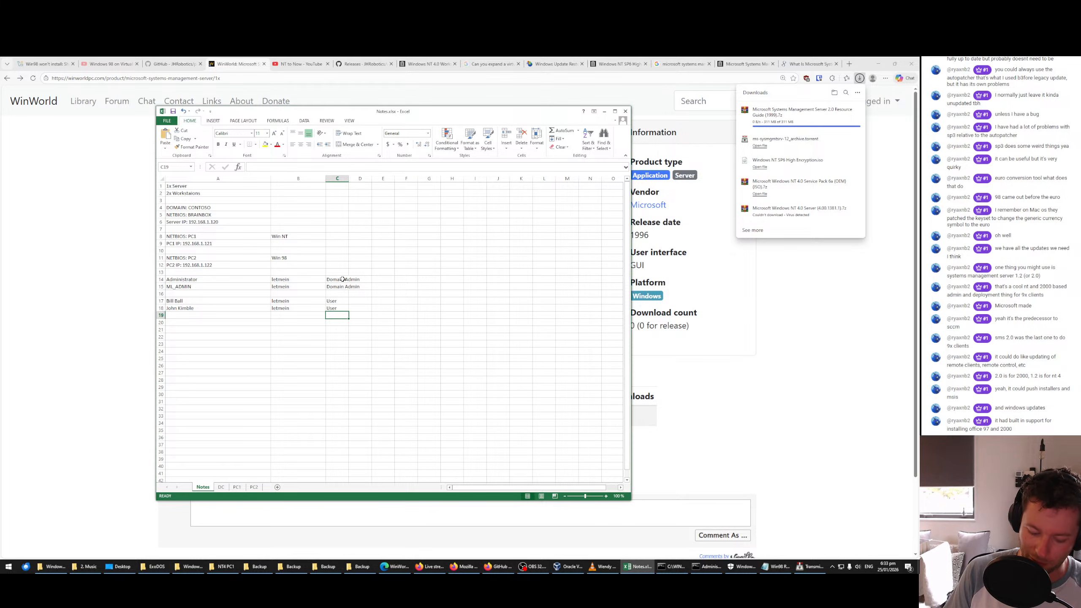
type("Manager")
key("Return")
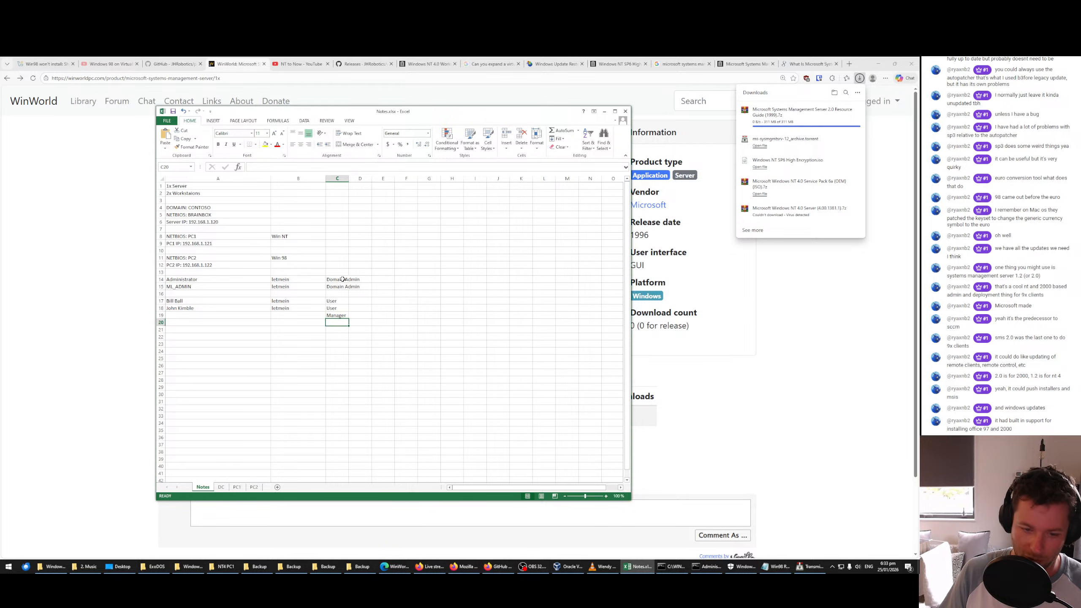
type("Manager")
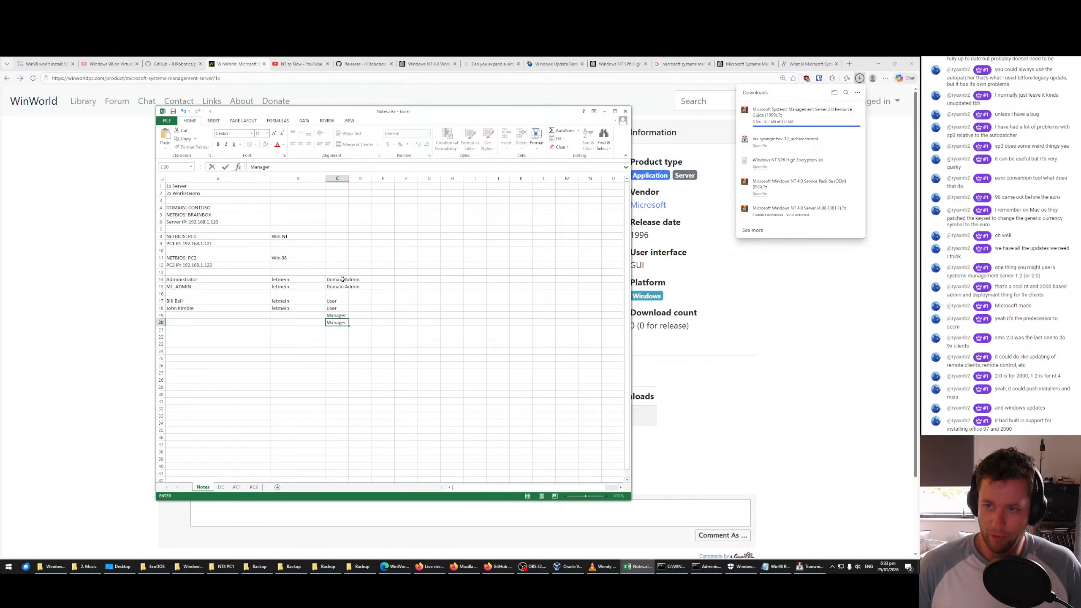
right_click(836, 124)
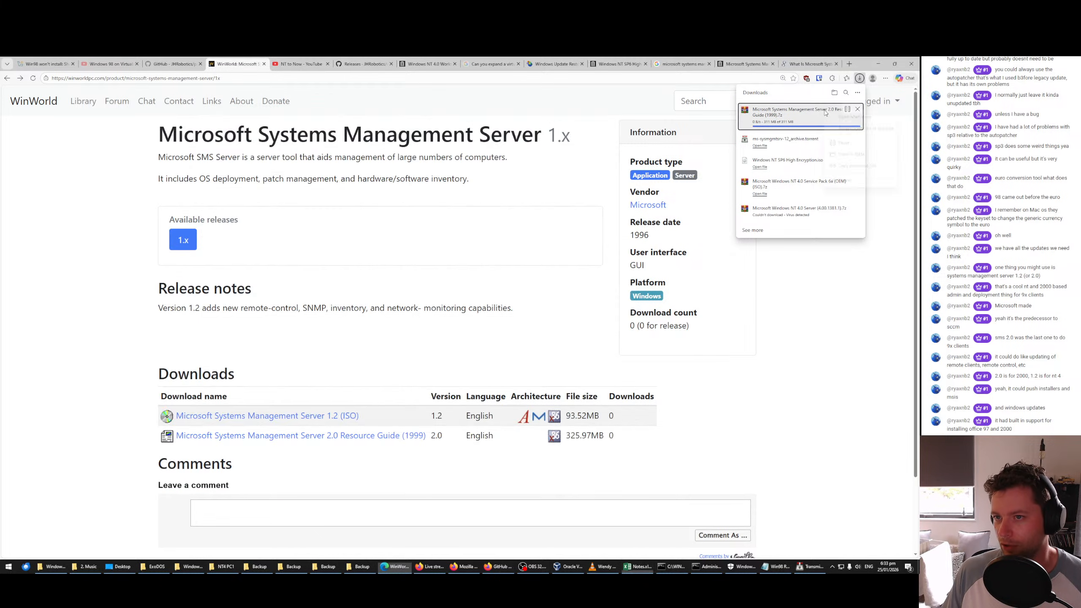
Extract the downloaded Resource Guide .7z into its own folder, then switch to Windows Security.
left_click(847, 154)
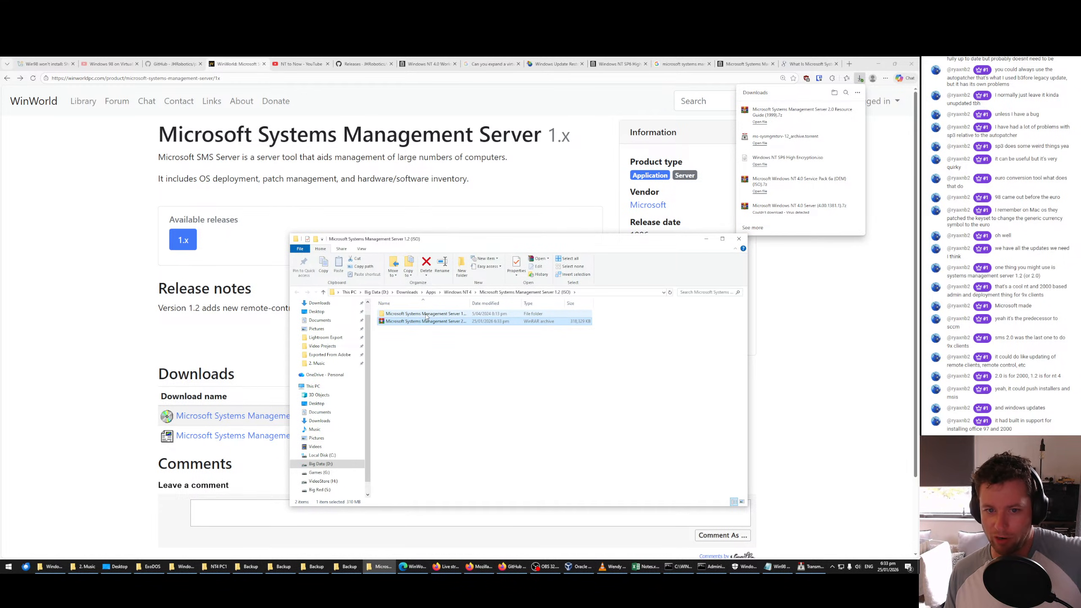
right_click(425, 322)
left_click(448, 357)
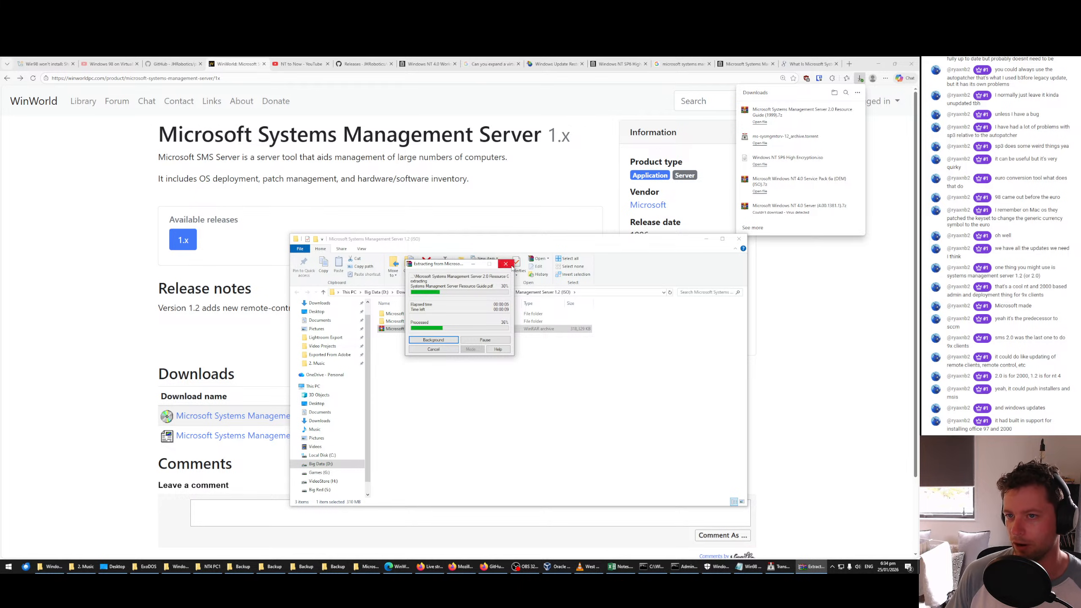
left_click(716, 566)
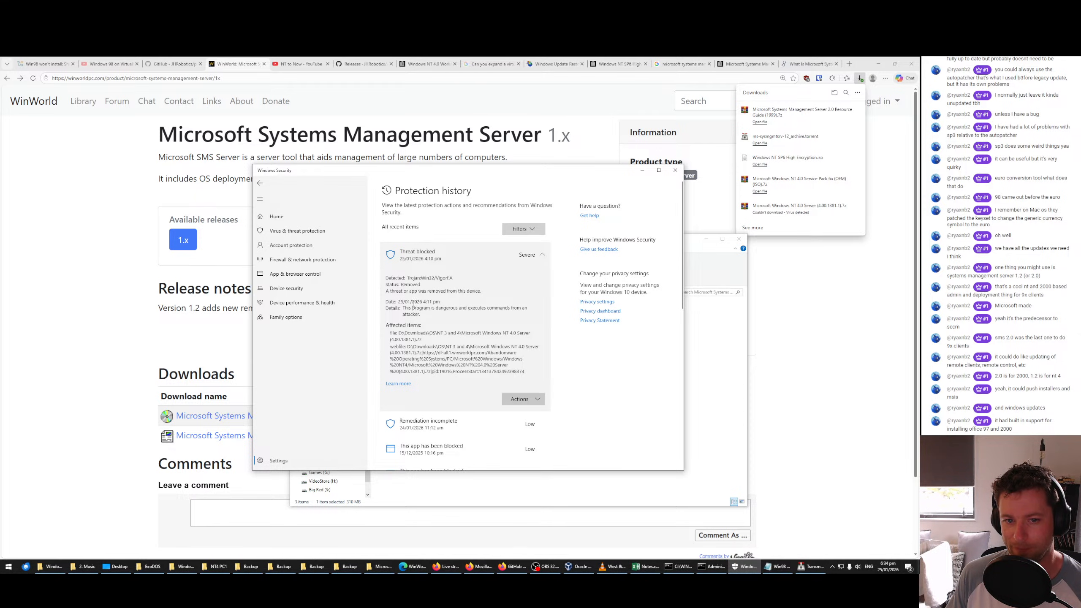
Highlight the detected Trojan's name in Protection history, then close Windows Security.
left_click_drag(410, 279, 453, 276)
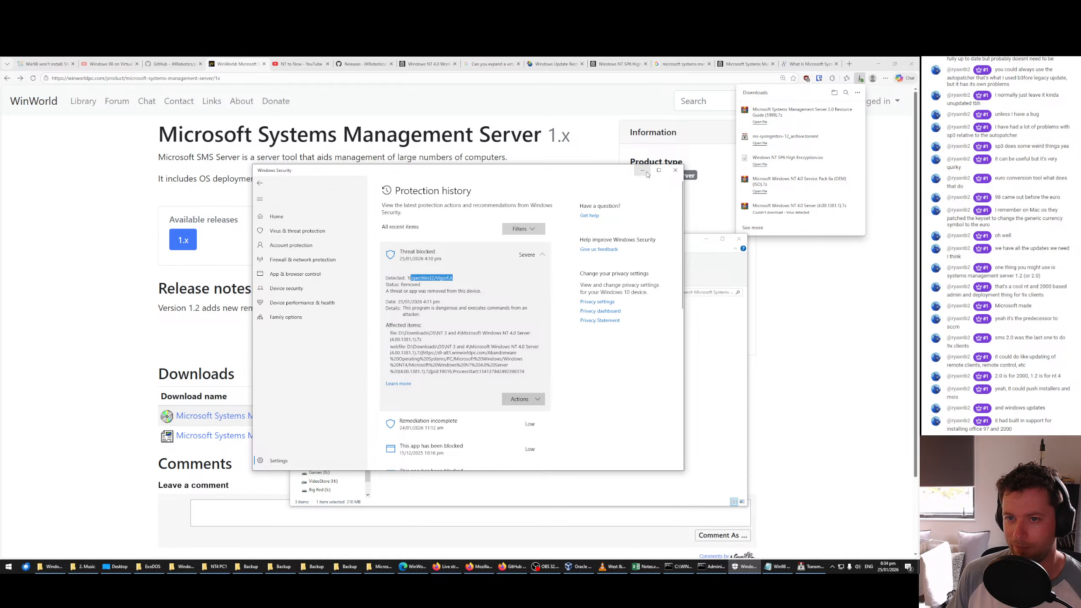
left_click(675, 170)
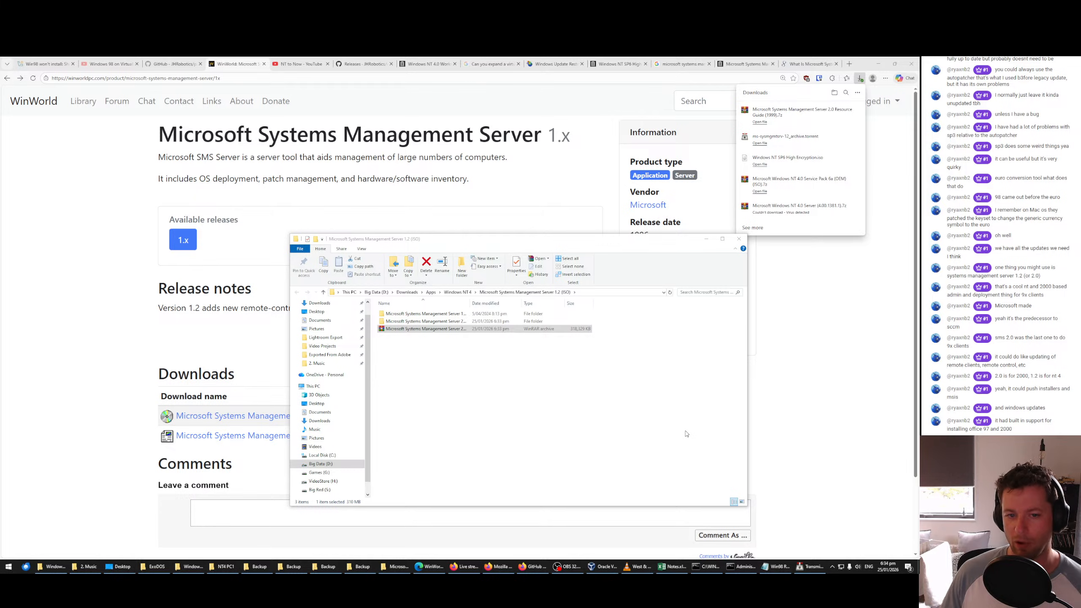
Open the Resource Guide (1999) folder, its same-named subfolder, and the PDF inside in Edge.
left_click(543, 380)
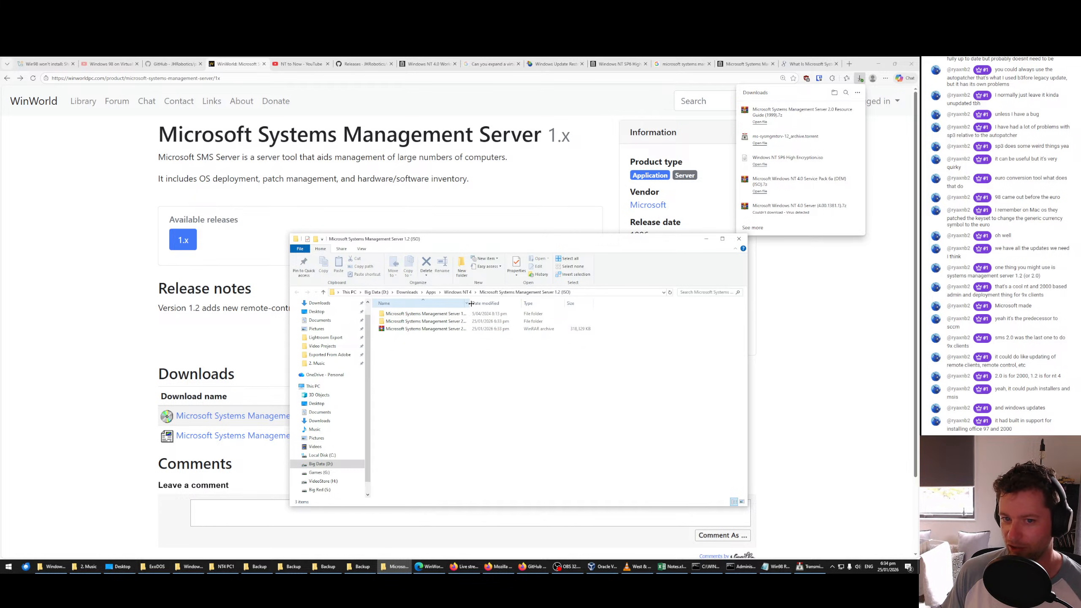
left_click_drag(471, 303, 493, 303)
left_click(473, 322)
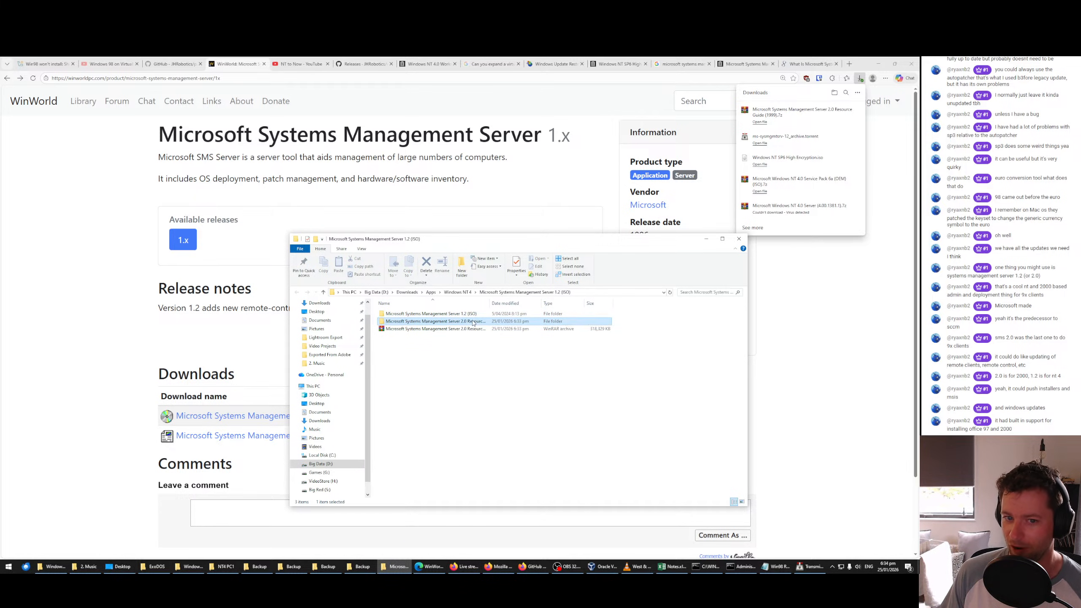
double_click(473, 323)
double_click(425, 315)
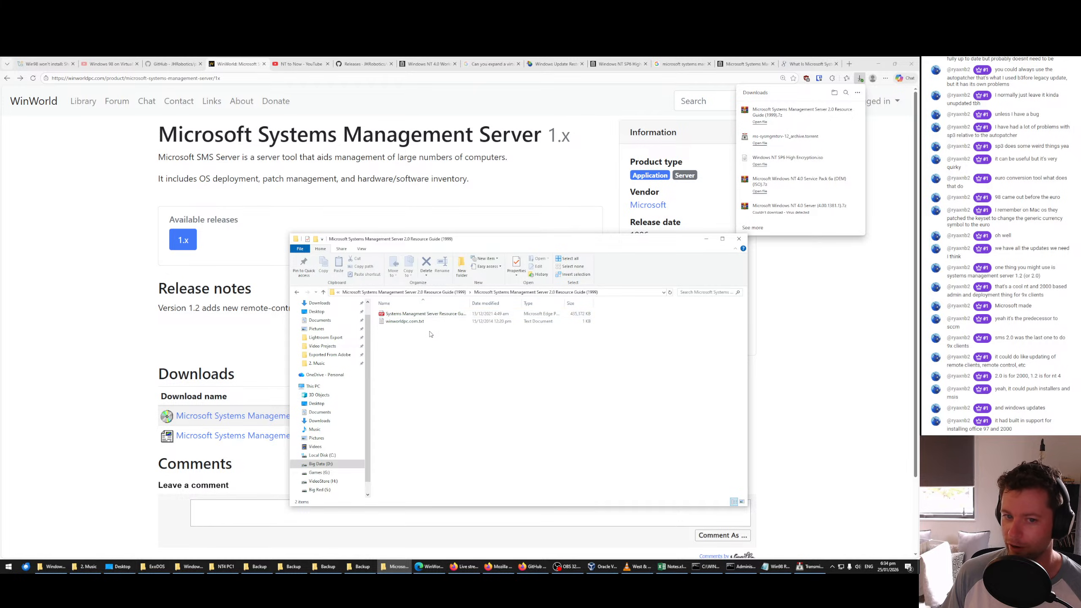
double_click(426, 314)
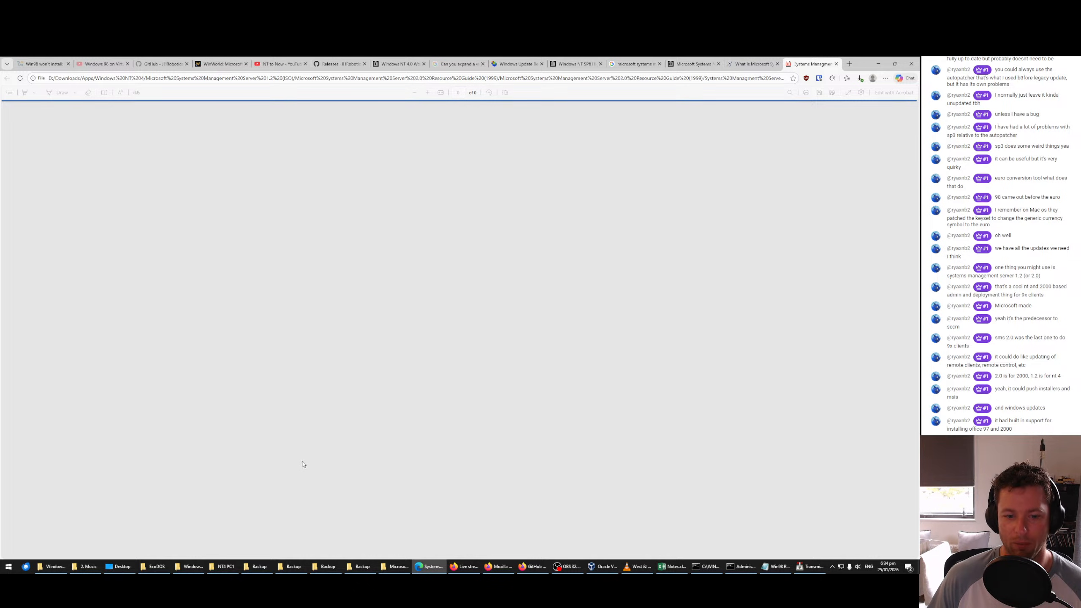
Return to the SMS 2.0 Resource Guide PDF and skim its page thumbnail panel.
left_click(398, 566)
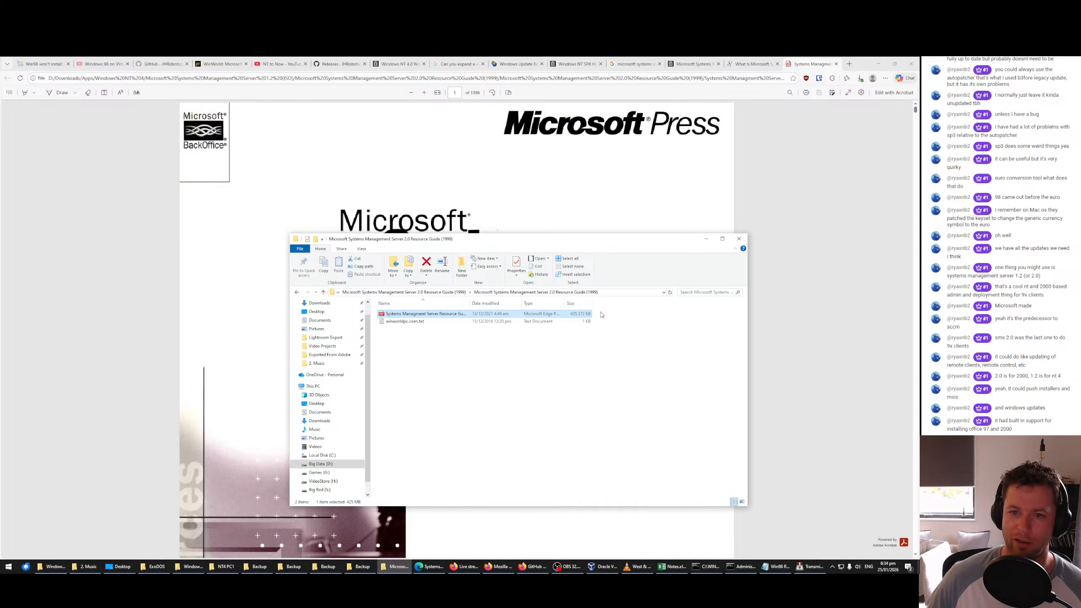
left_click(578, 215)
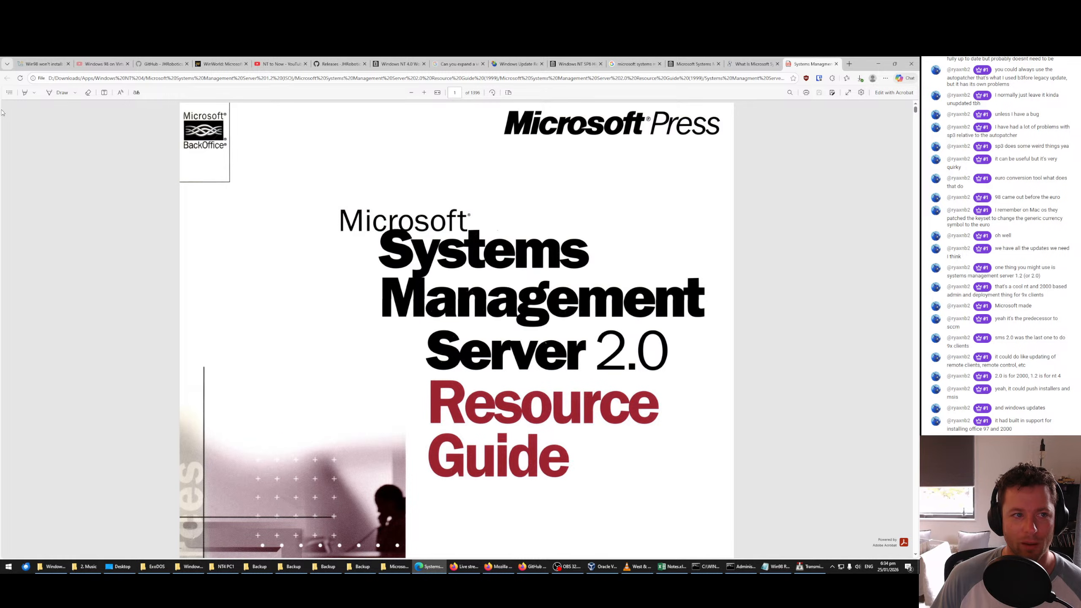
left_click(9, 92)
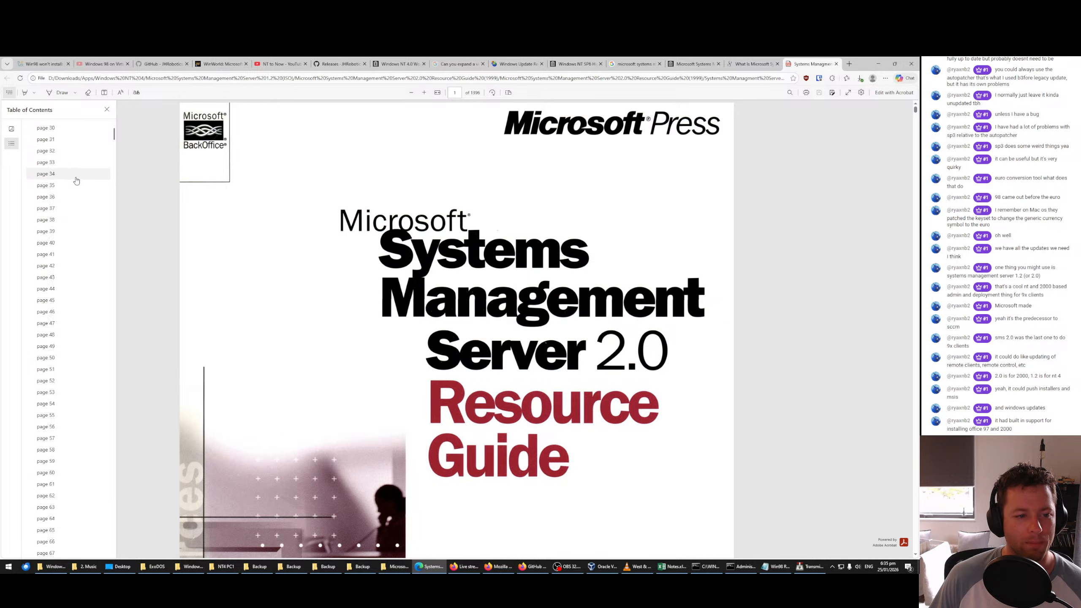
scroll(81, 200, "down", 20)
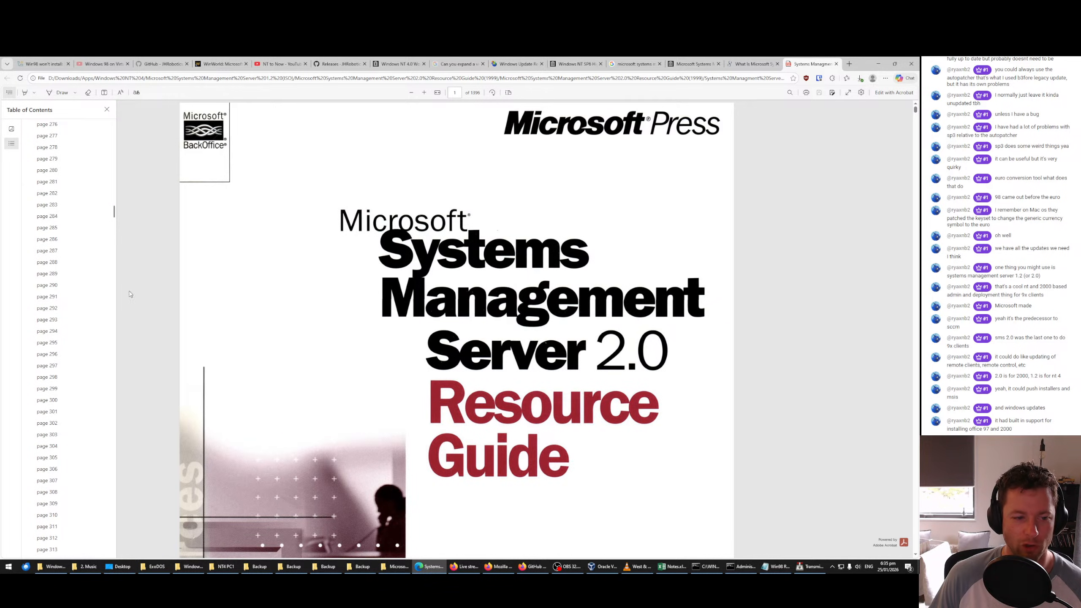
left_click_drag(115, 212, 110, 116)
left_click(107, 109)
Scroll the contents pages and highlight the Microsoft BackOffice 4.5 Resource Kit CD-ROM entry.
double_click(475, 252)
left_click(410, 315)
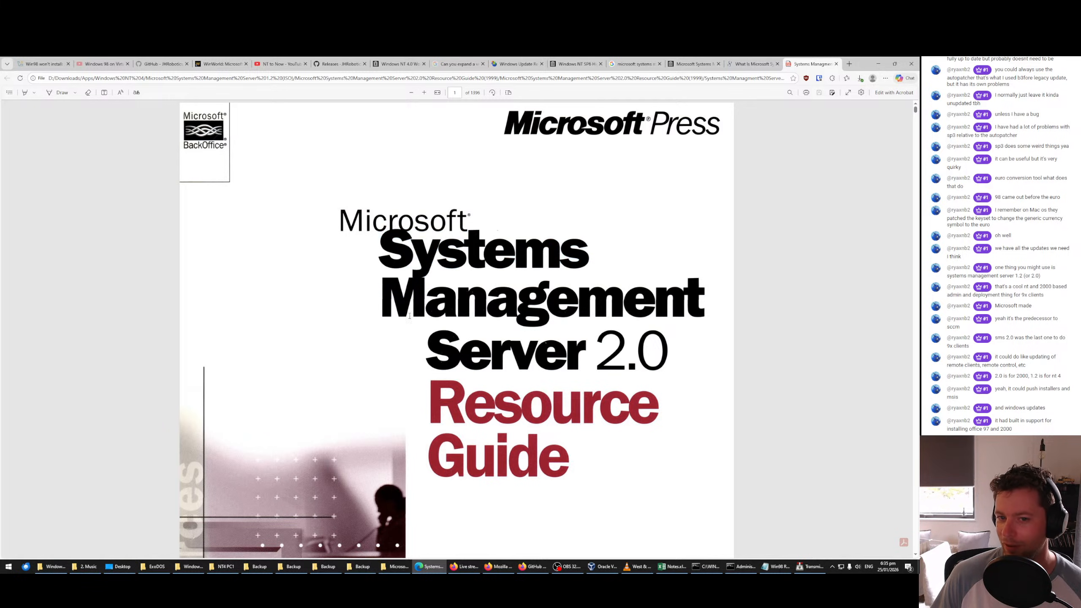
scroll(308, 322, "down", 20)
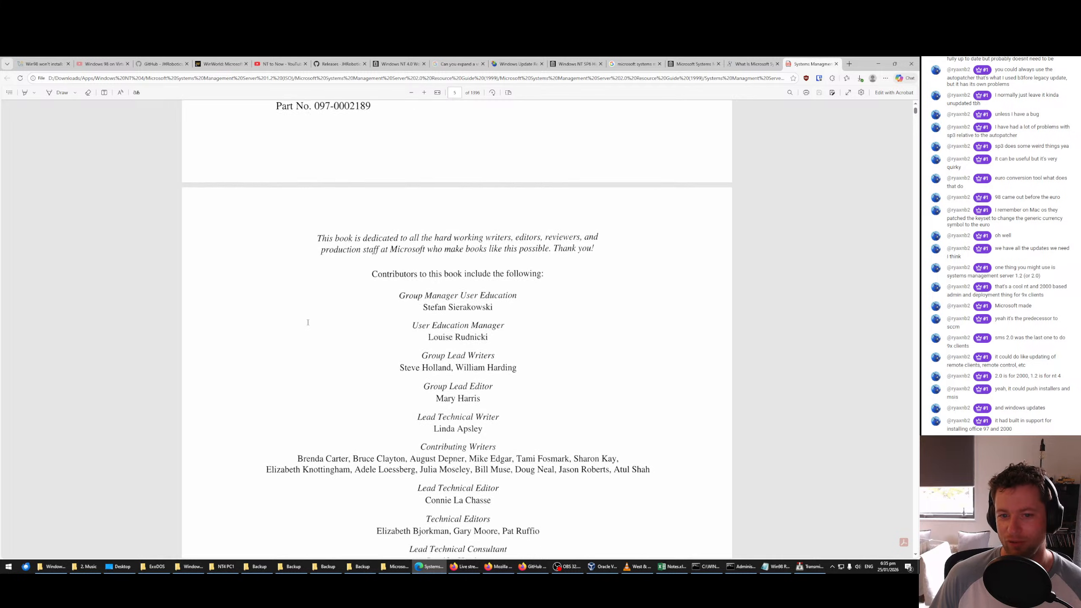
scroll(308, 322, "down", 20)
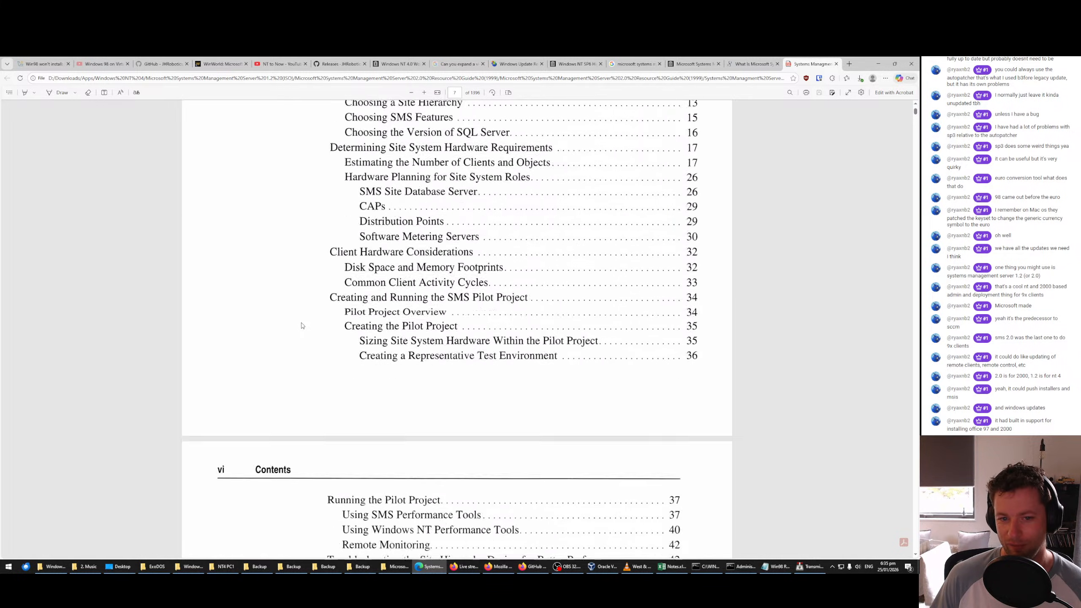
scroll(302, 326, "up", 5)
scroll(382, 250, "down", 15)
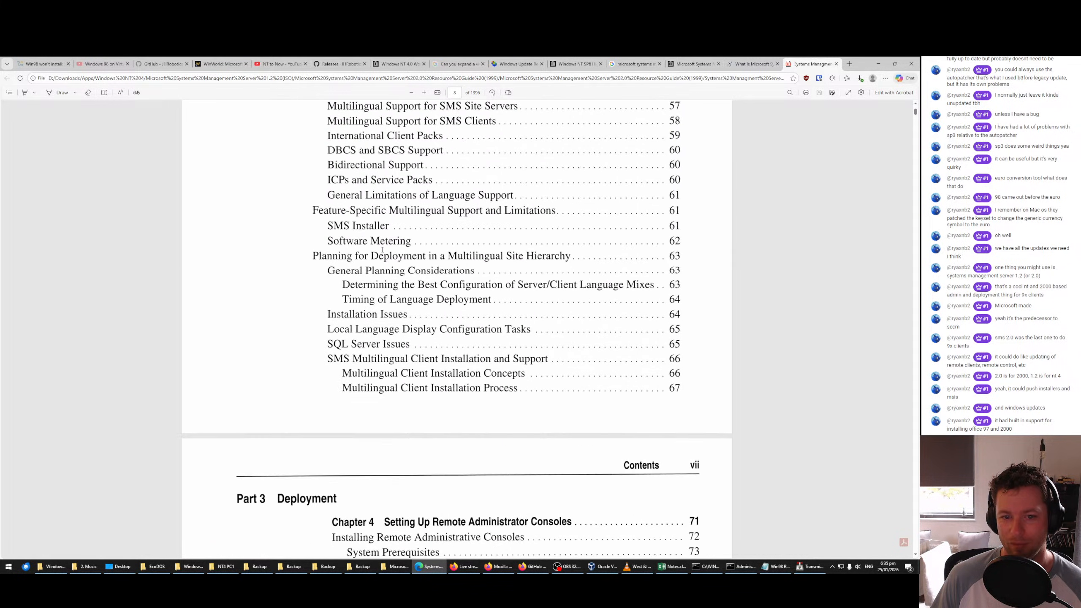
scroll(382, 250, "up", 15)
scroll(374, 270, "down", 5)
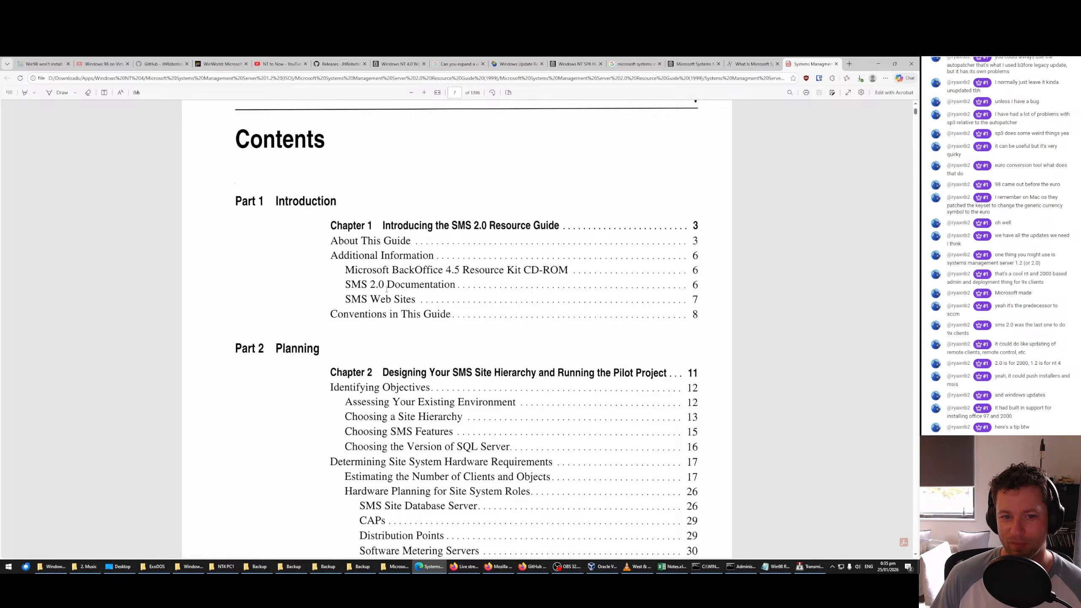
left_click_drag(694, 270, 348, 270)
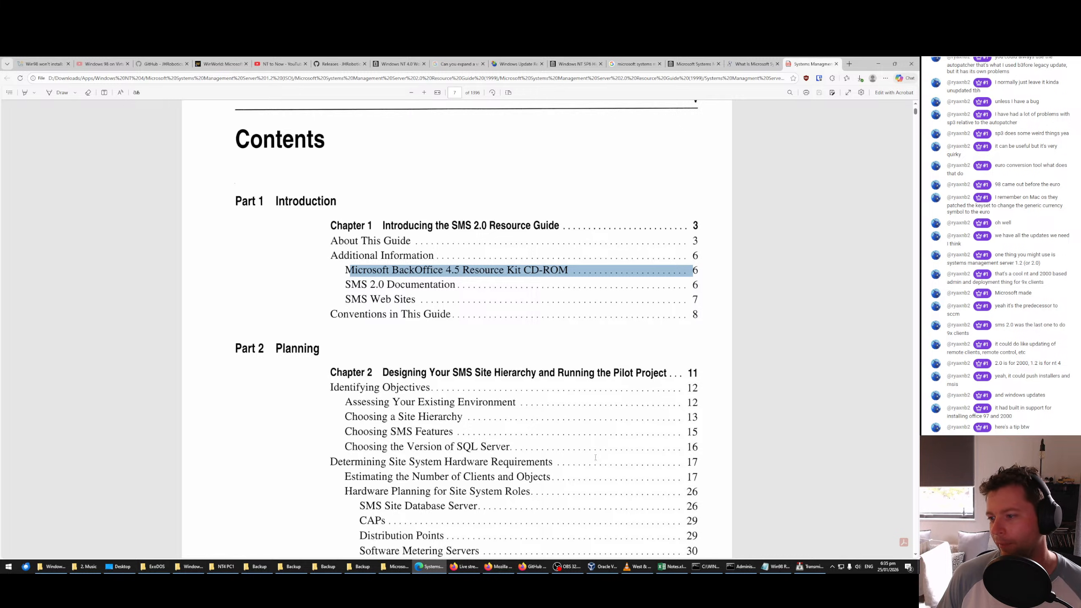
Scroll down to Chapter 2's recommended site server hardware tables at Table 2.7.
scroll(595, 457, "down", 20)
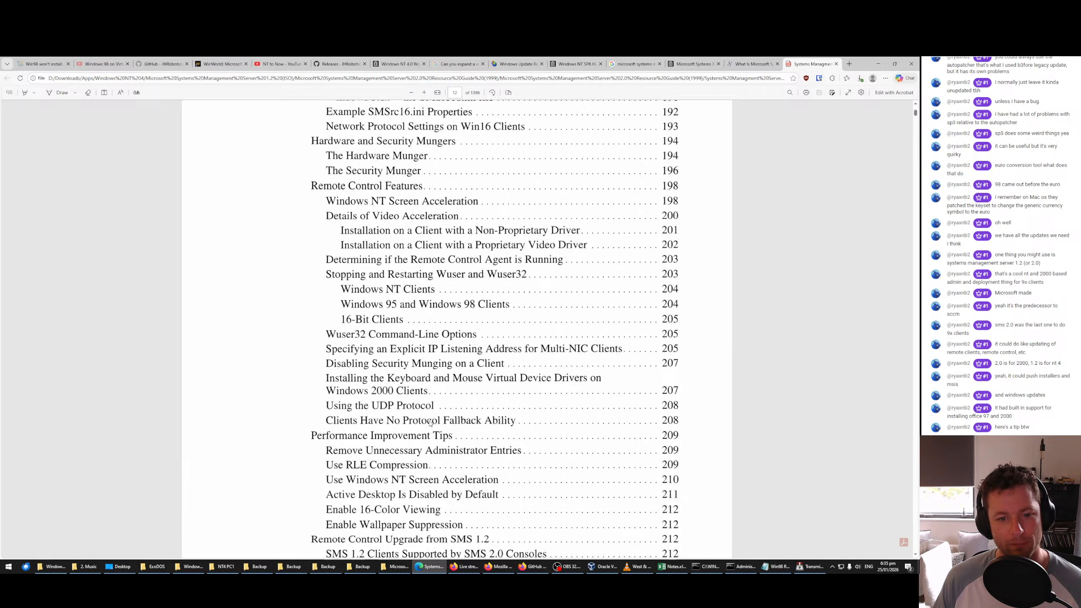
scroll(430, 423, "down", 20)
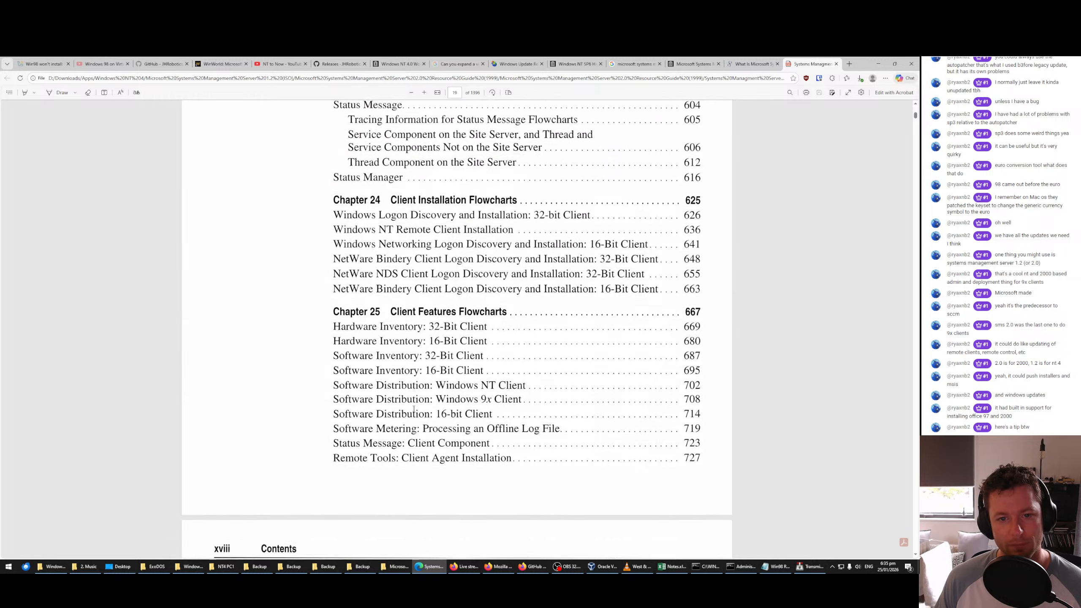
scroll(414, 409, "down", 20)
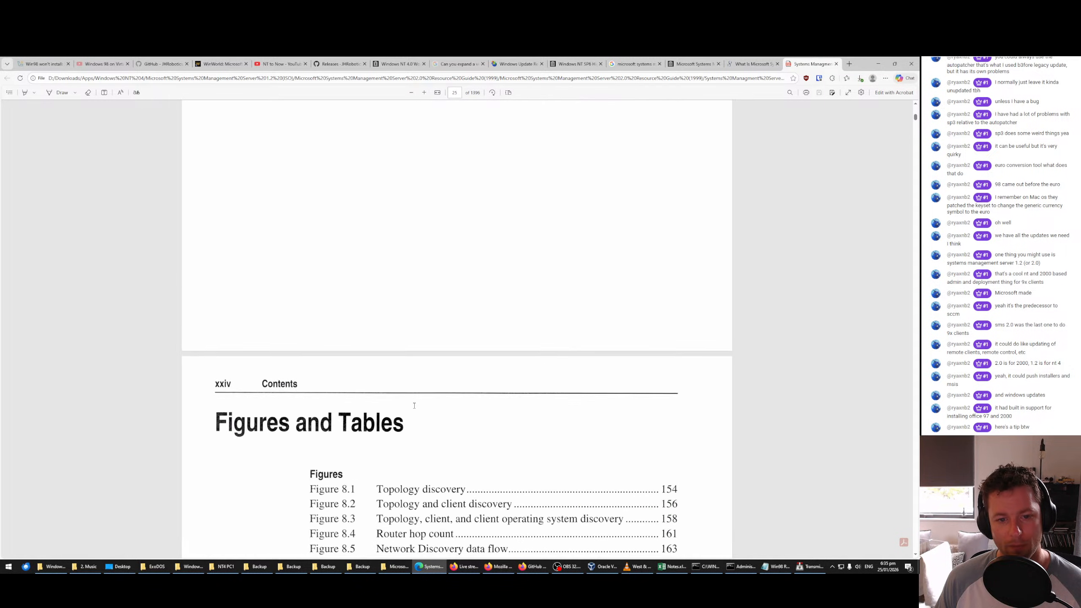
scroll(414, 405, "down", 20)
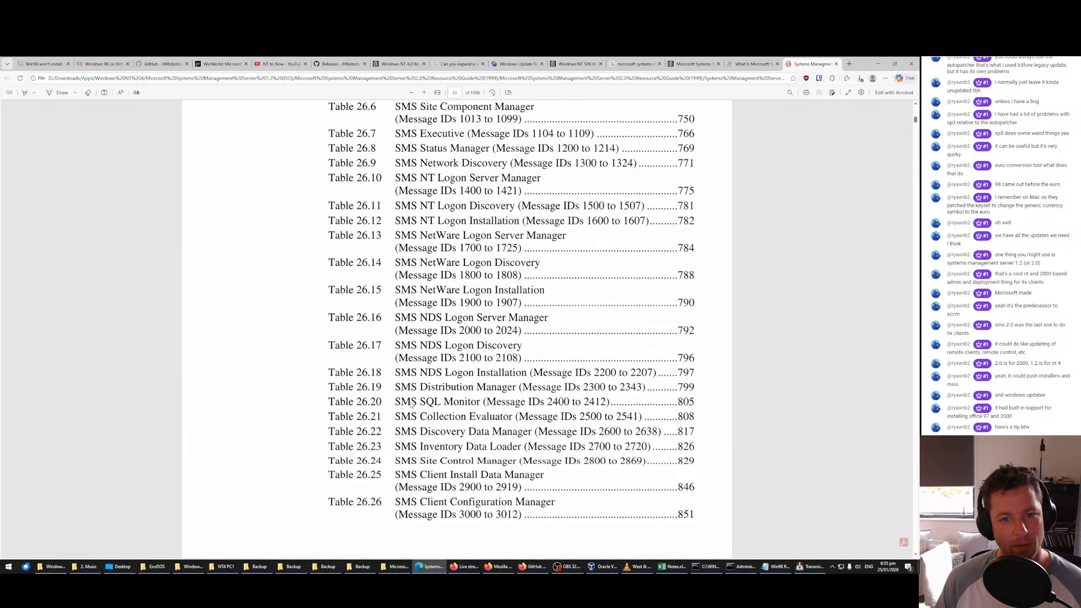
scroll(411, 405, "down", 20)
scroll(411, 371, "down", 20)
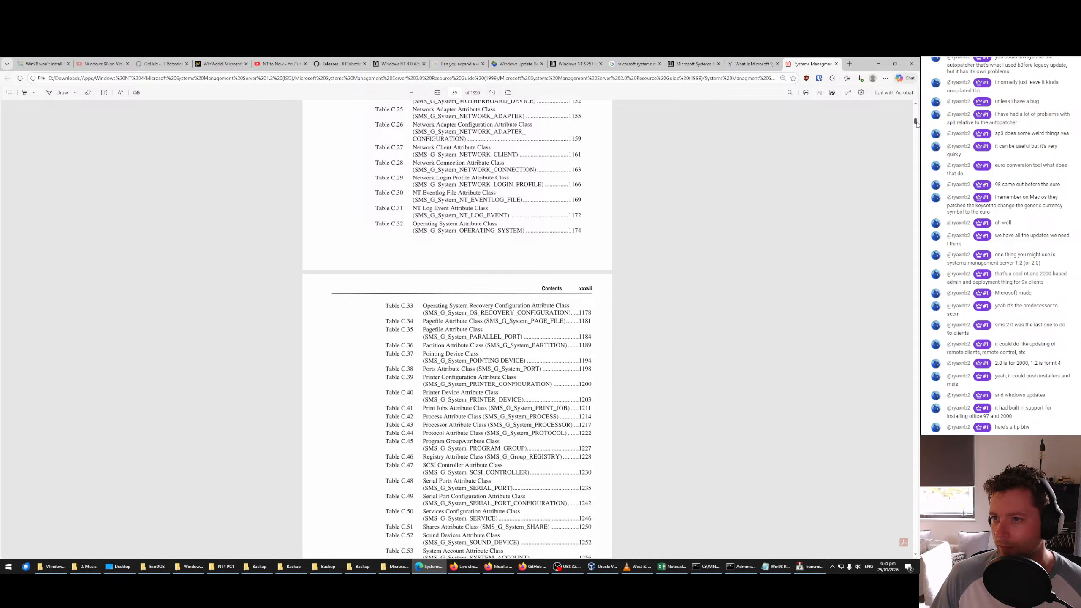
left_click_drag(915, 121, 916, 132)
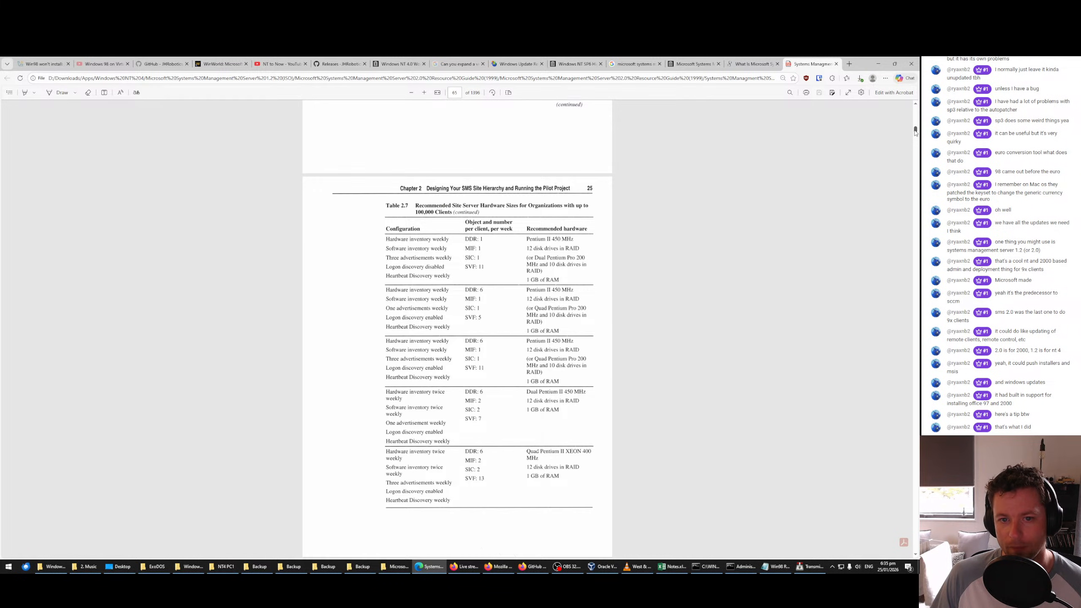
Review Chapter 2's hardware table and highlight the processor model.
scroll(549, 210, "down", 16)
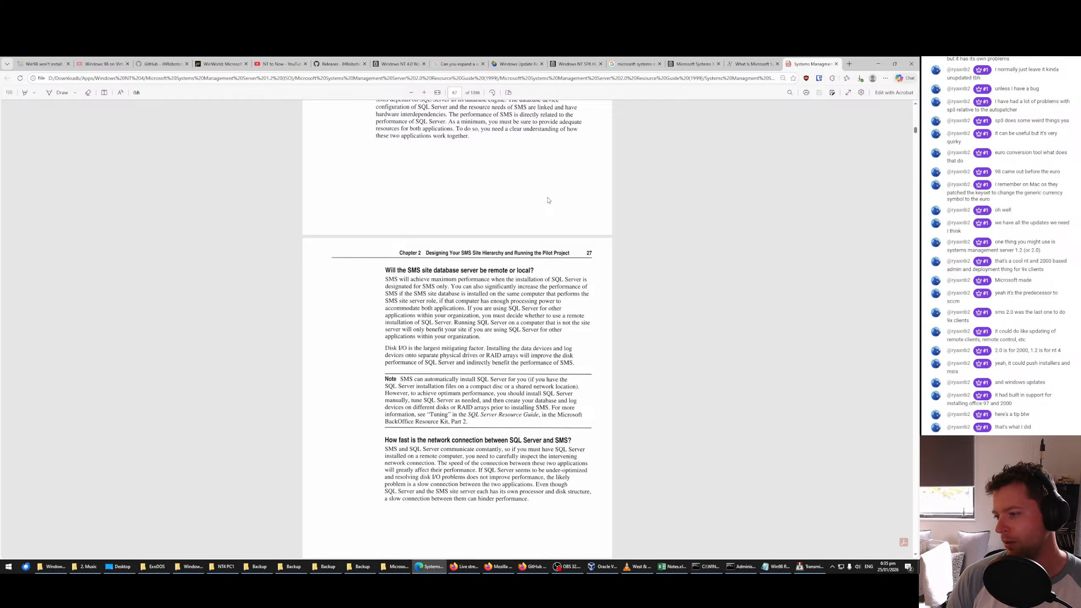
scroll(571, 234, "up", 3)
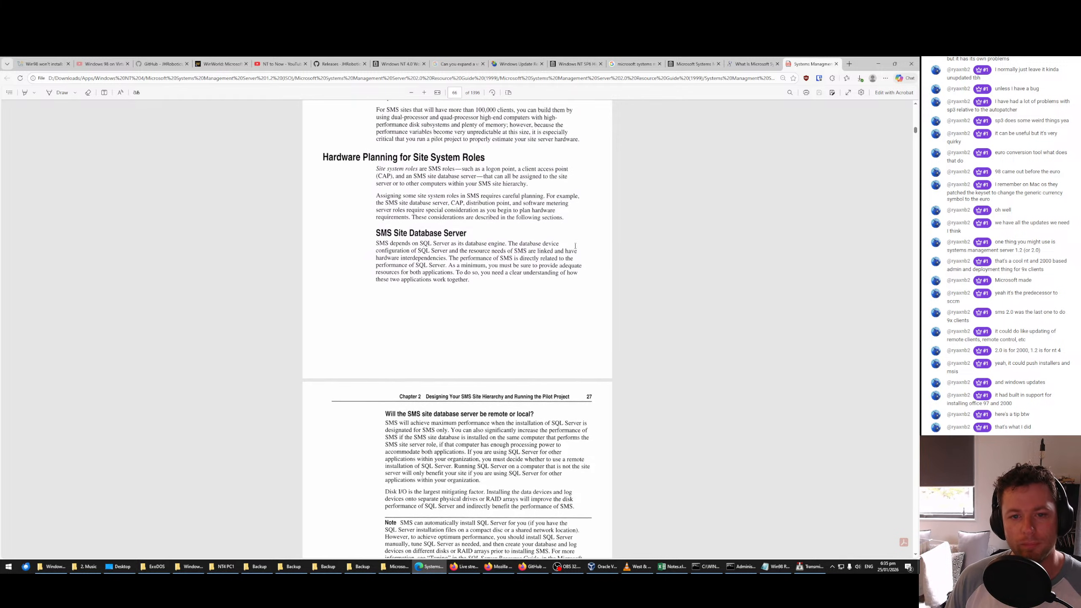
scroll(474, 419, "up", 15)
scroll(474, 419, "down", 8)
scroll(476, 415, "up", 9)
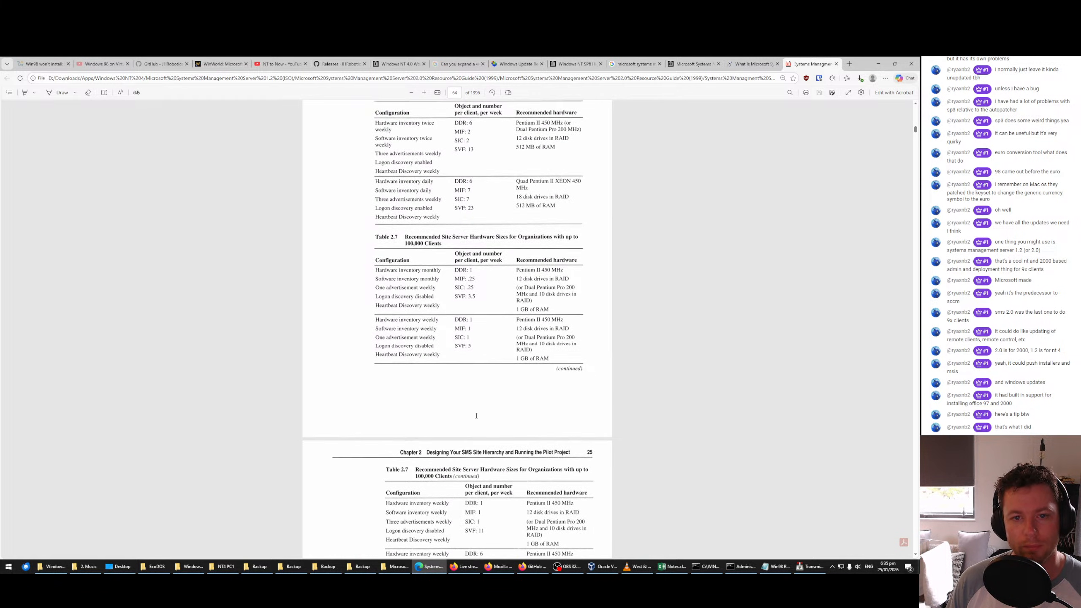
scroll(476, 416, "up", 8)
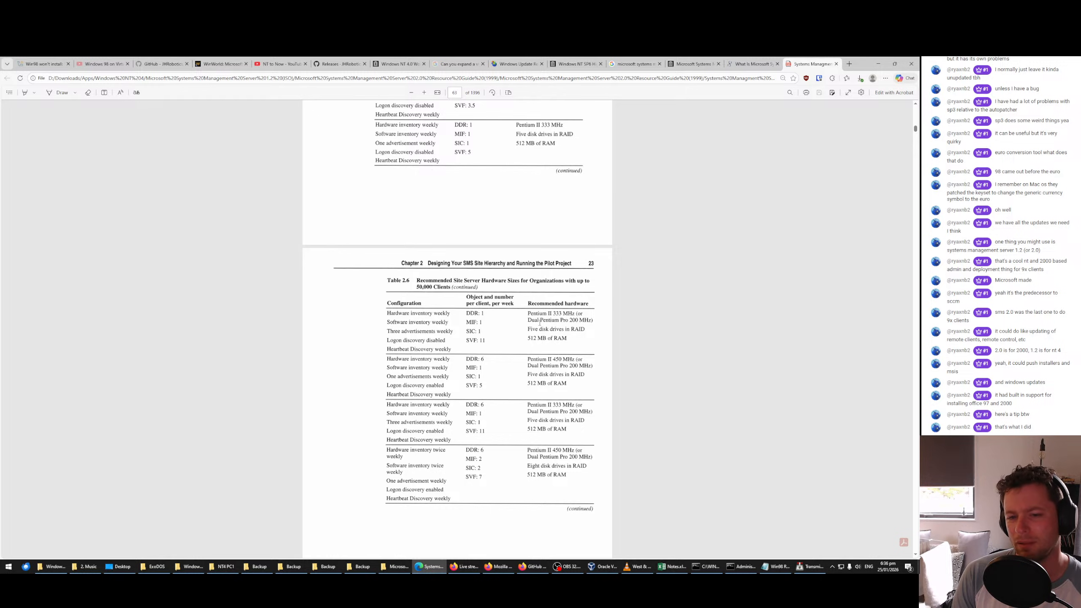
left_click_drag(547, 359, 562, 359)
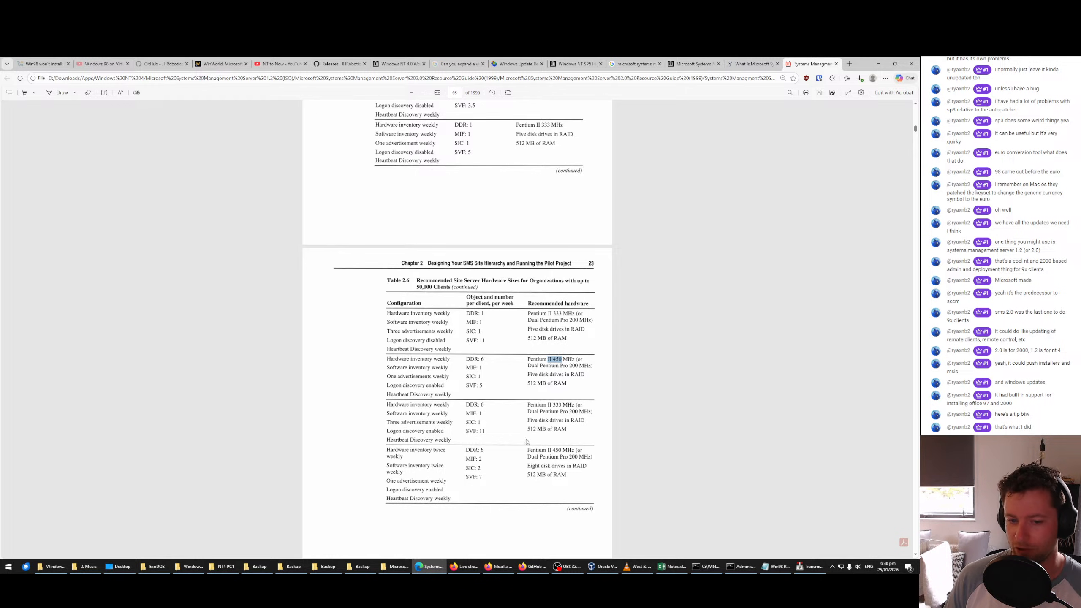
Read on through Chapter 2 to page 50, Diagramming the Final Pilot Project.
scroll(527, 442, "up", 20)
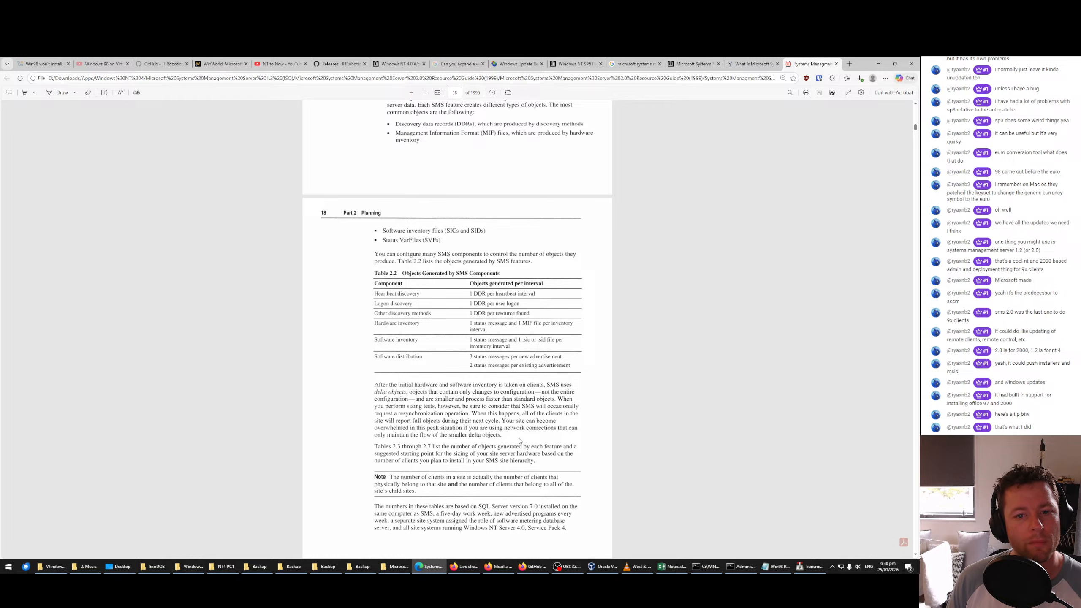
scroll(520, 442, "up", 5)
scroll(519, 441, "up", 12)
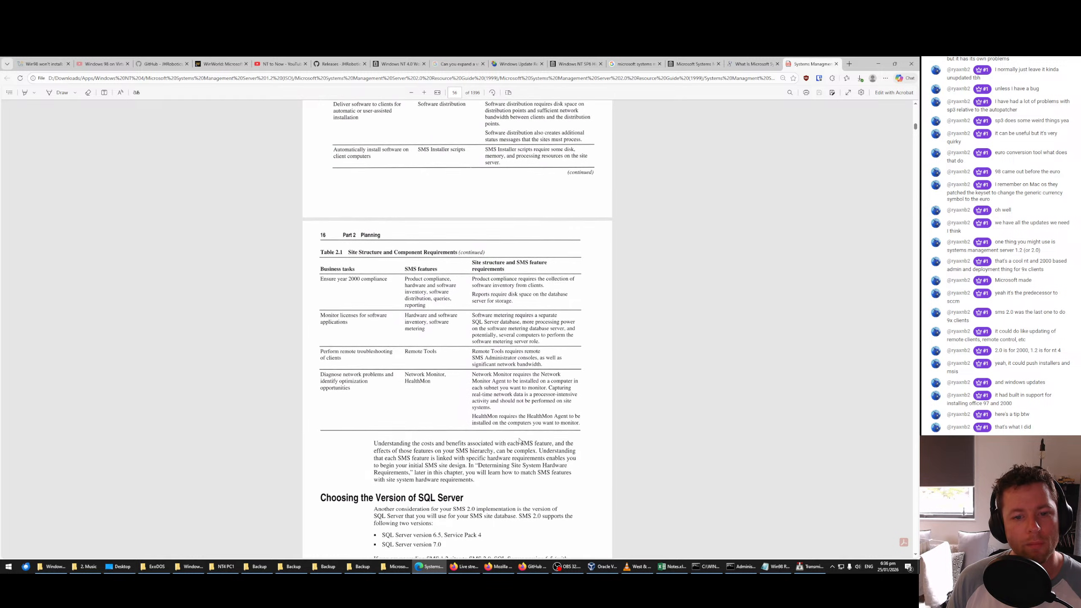
scroll(519, 442, "up", 9)
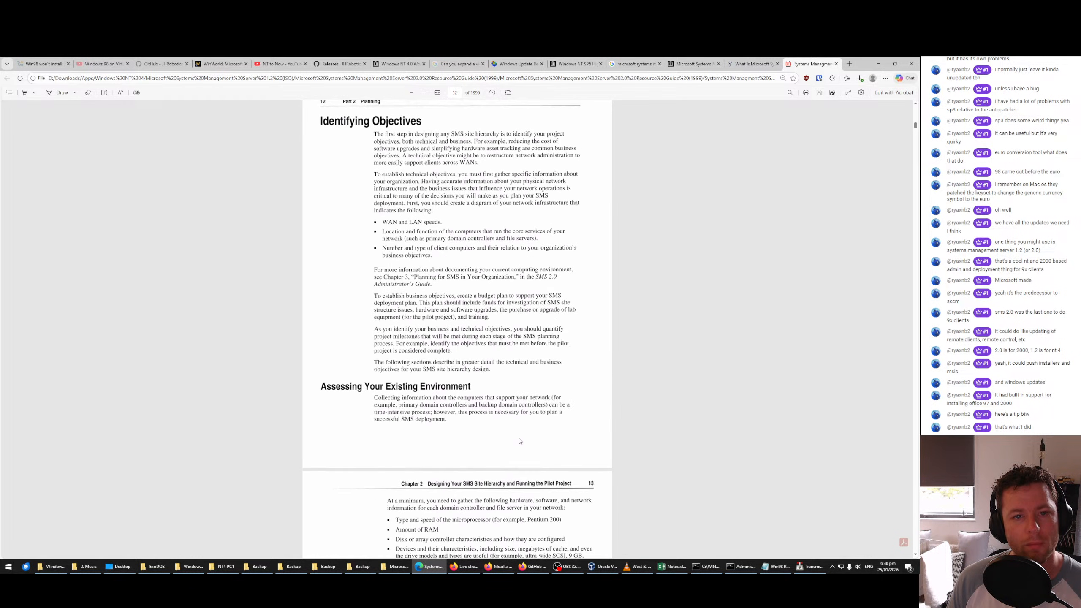
scroll(519, 438, "up", 1)
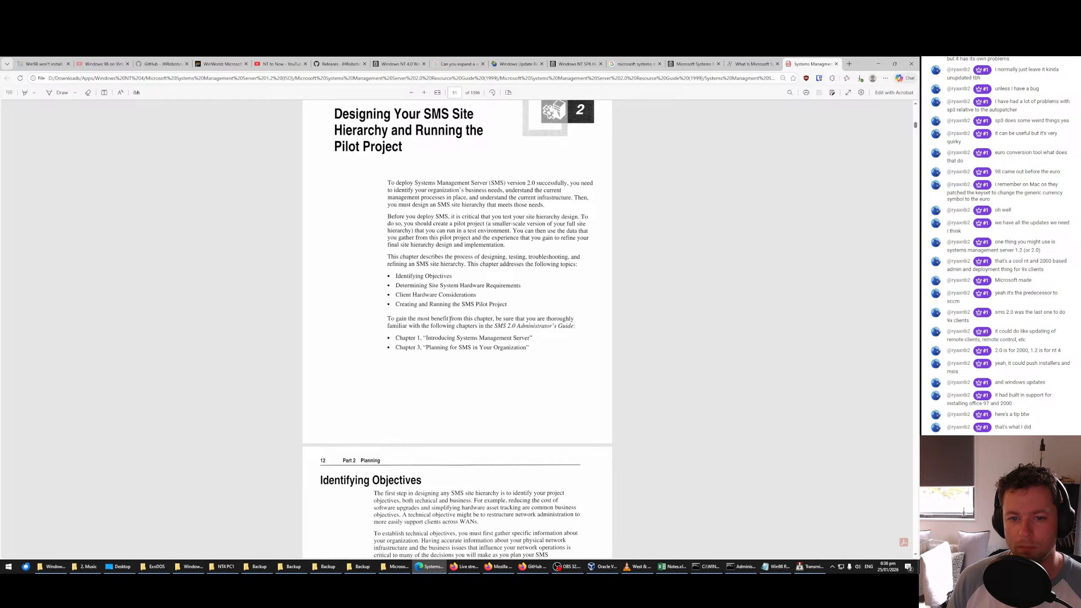
scroll(442, 332, "down", 20)
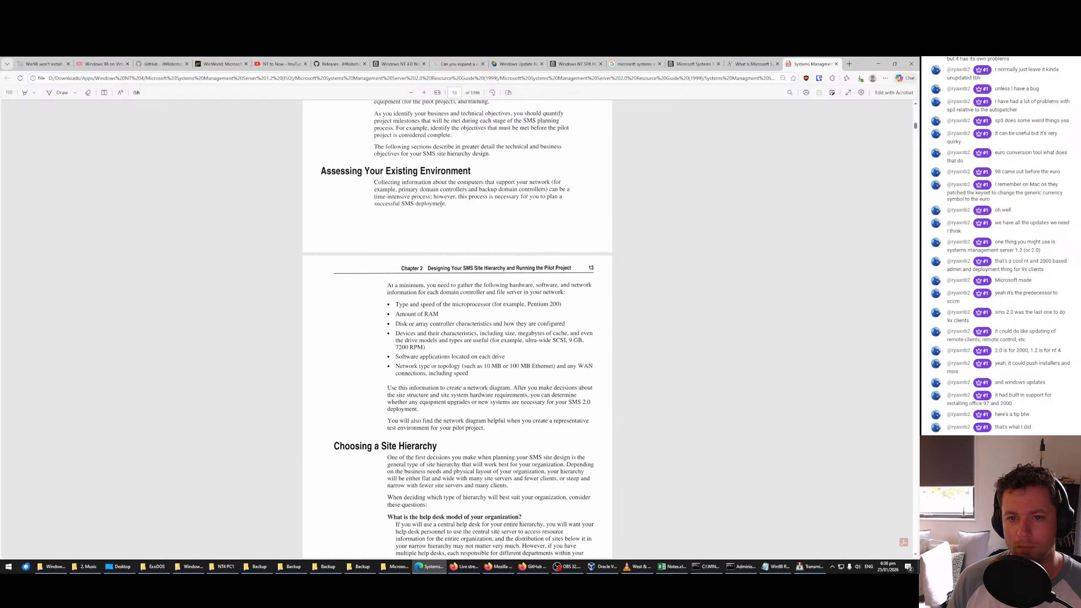
scroll(459, 226, "down", 20)
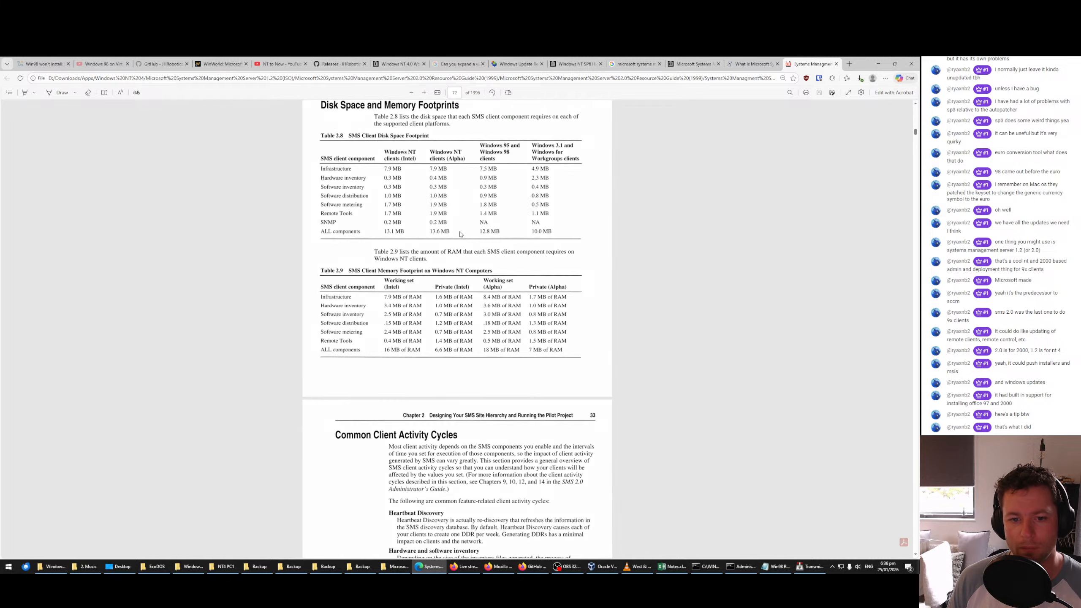
scroll(456, 229, "down", 5)
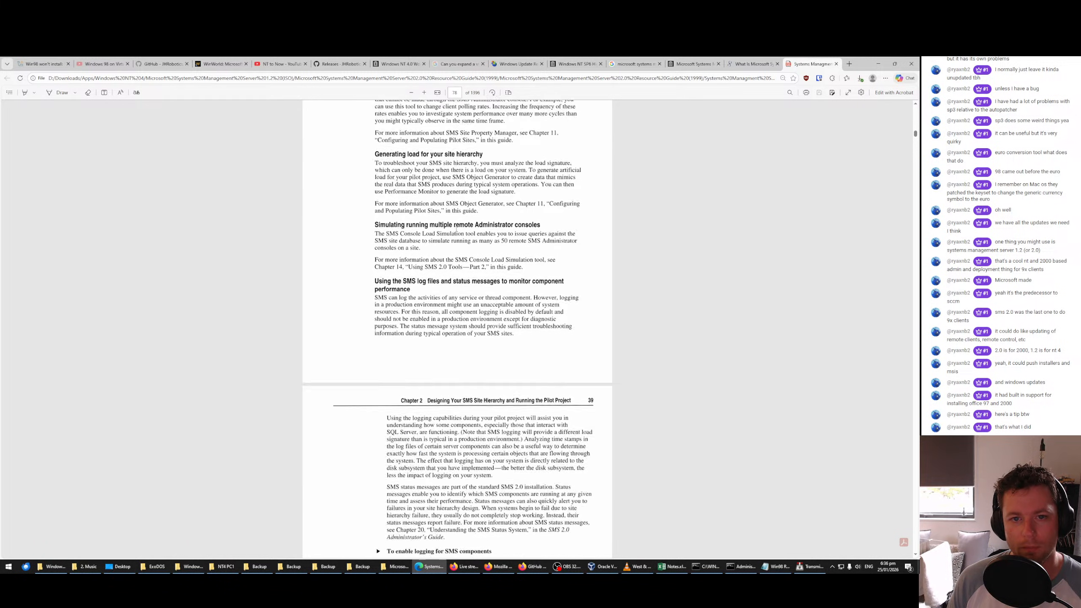
scroll(446, 217, "down", 1)
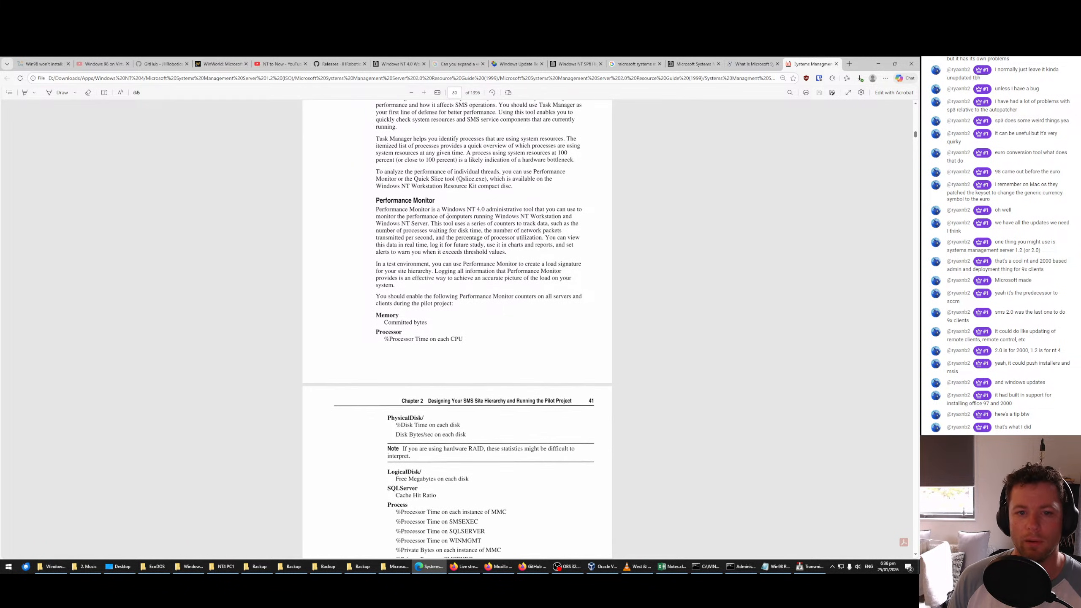
scroll(447, 216, "up", 3)
scroll(447, 216, "down", 3)
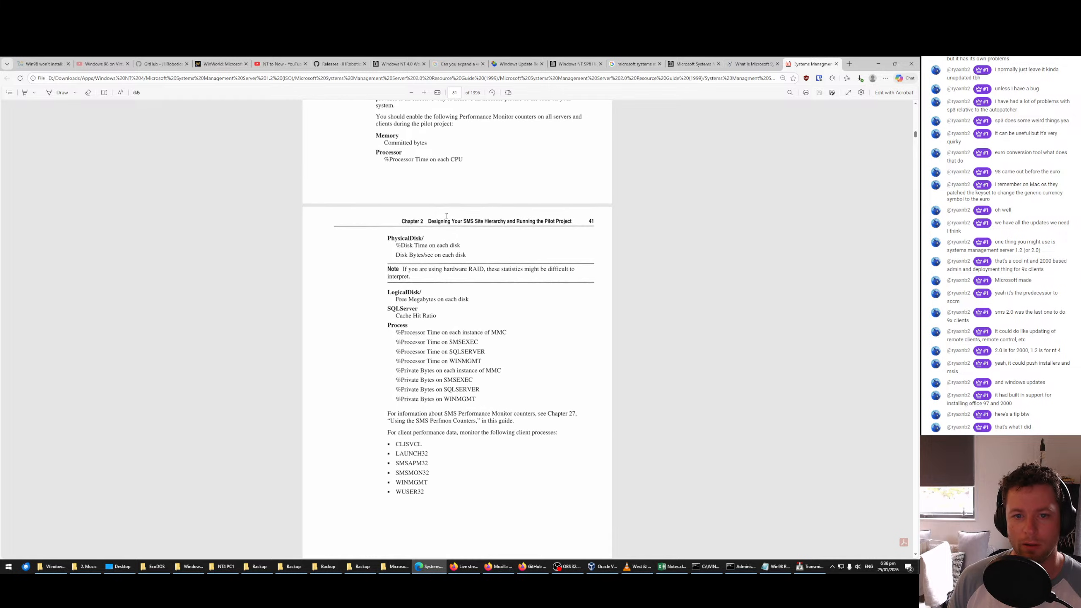
scroll(447, 218, "down", 4)
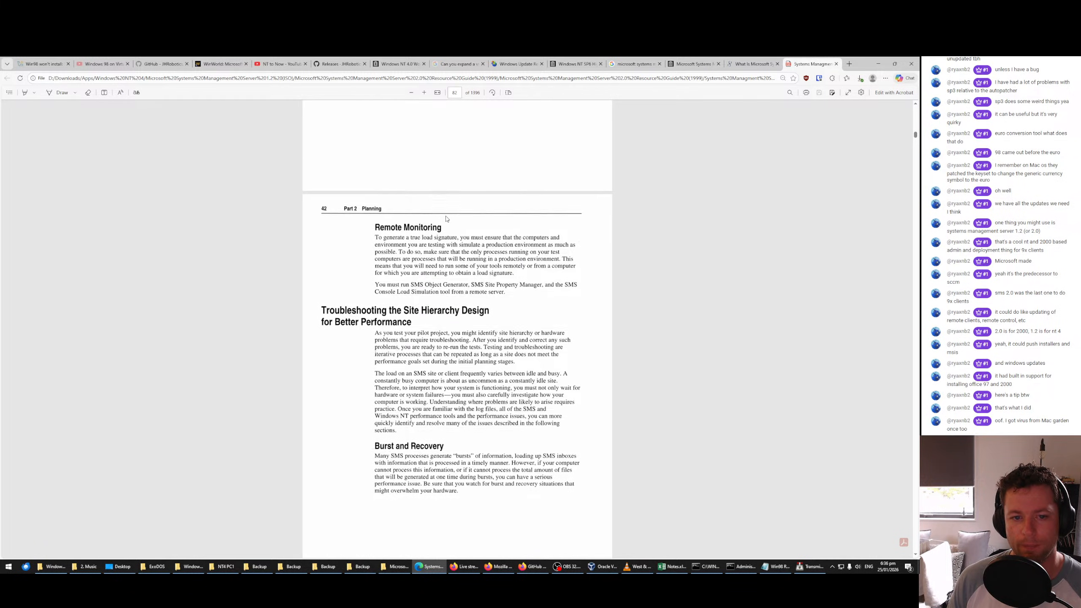
scroll(446, 218, "down", 4)
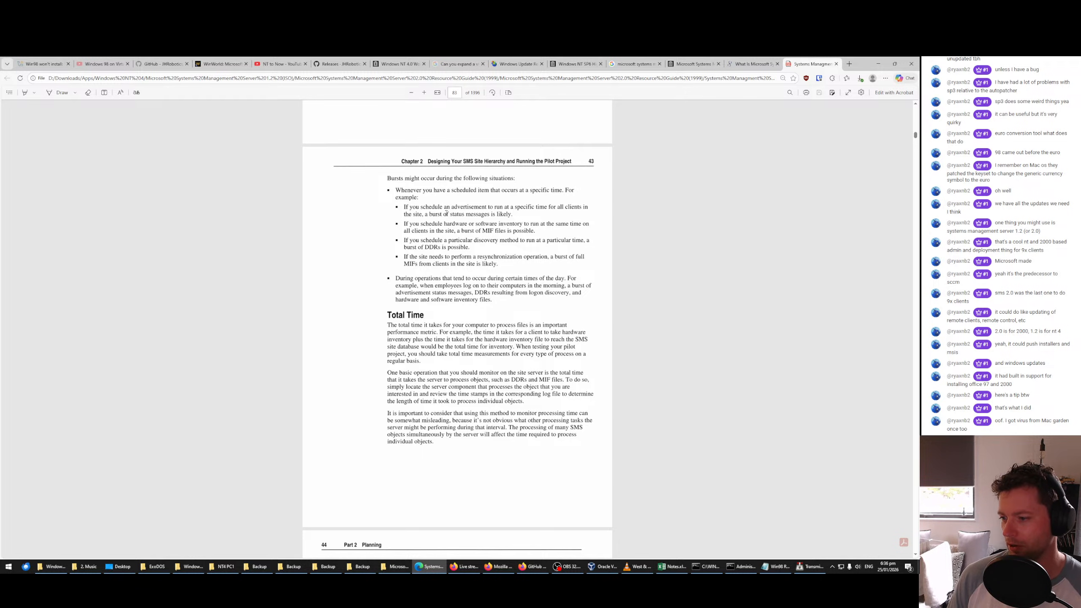
scroll(448, 229, "down", 15)
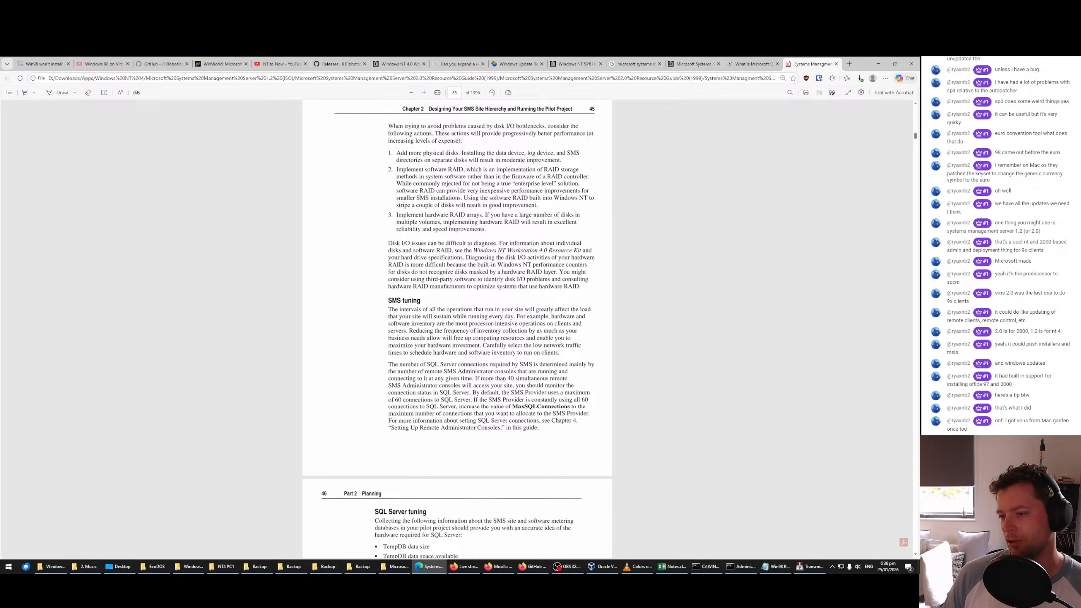
scroll(532, 276, "down", 15)
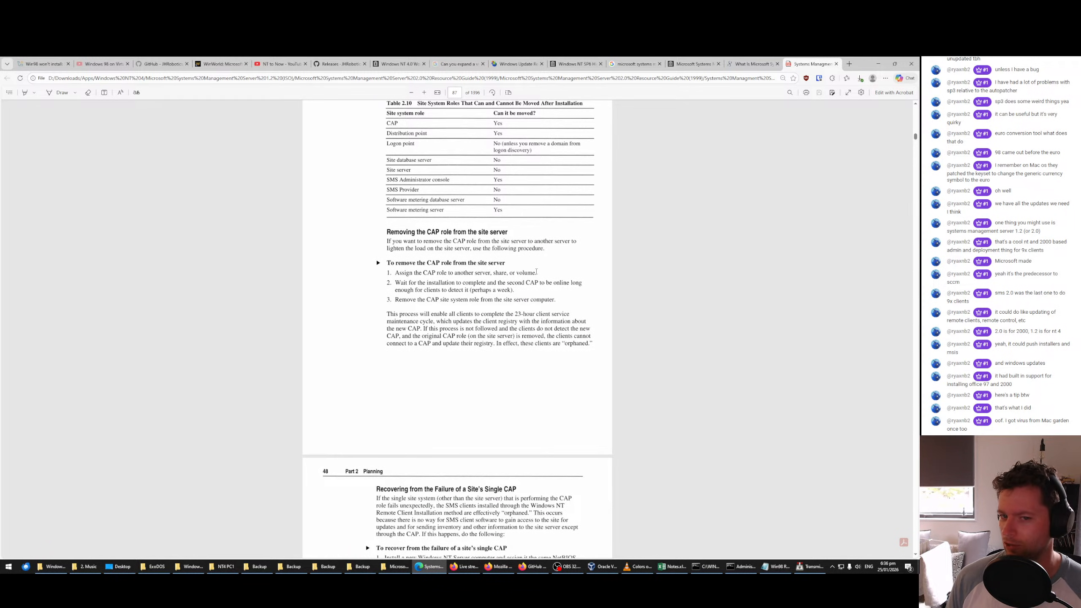
scroll(537, 271, "down", 8)
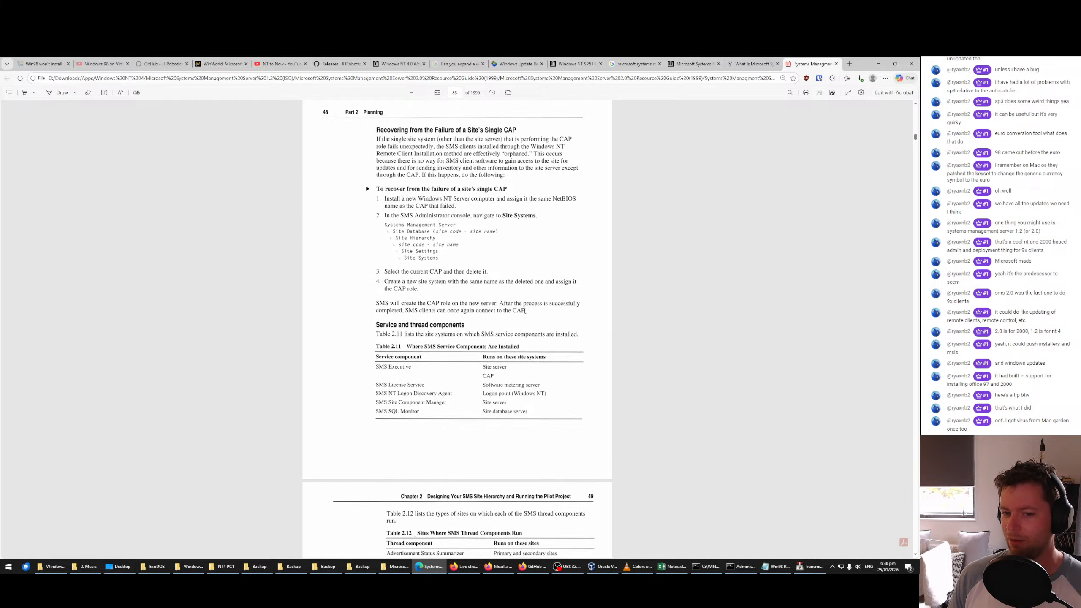
scroll(524, 311, "down", 4)
scroll(549, 398, "down", 8)
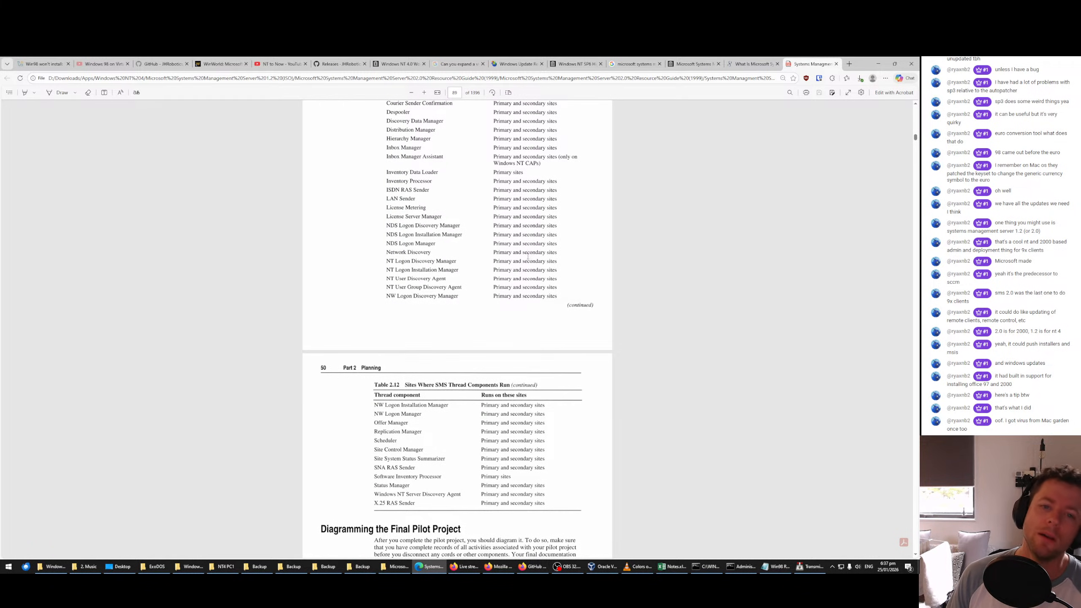
scroll(530, 313, "down", 3)
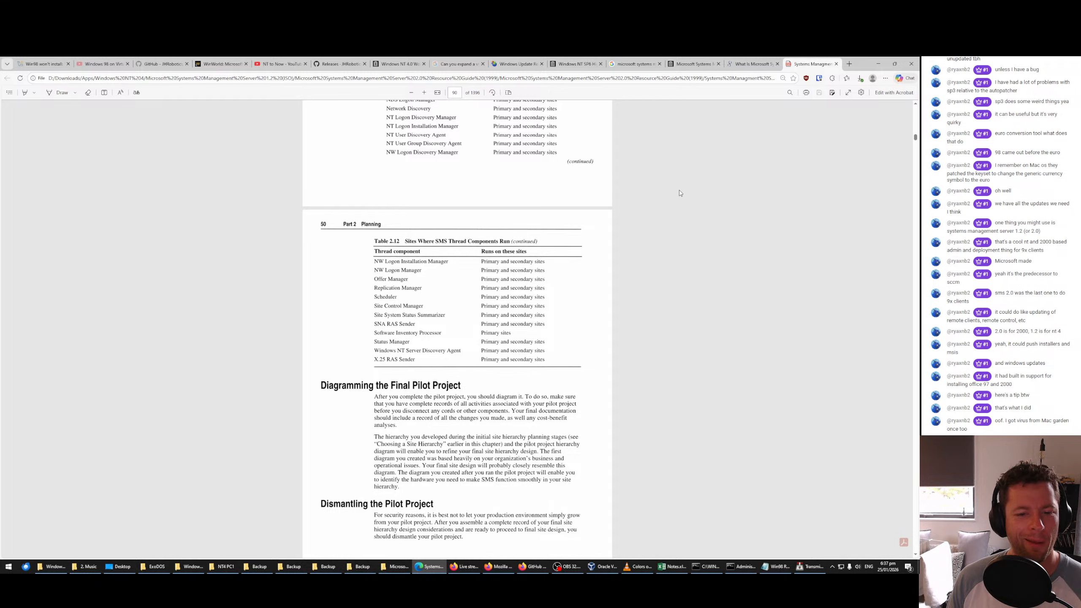
scroll(676, 264, "down", 15)
Read the remote console setup and security rights pages from page 75.
scroll(627, 336, "down", 5)
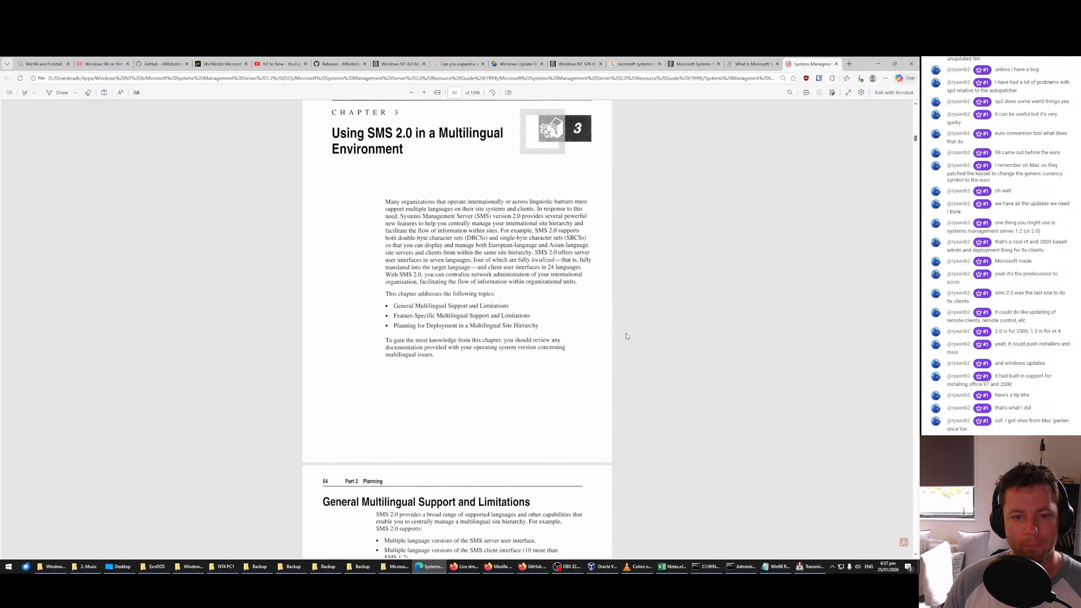
scroll(626, 337, "down", 5)
scroll(606, 331, "down", 5)
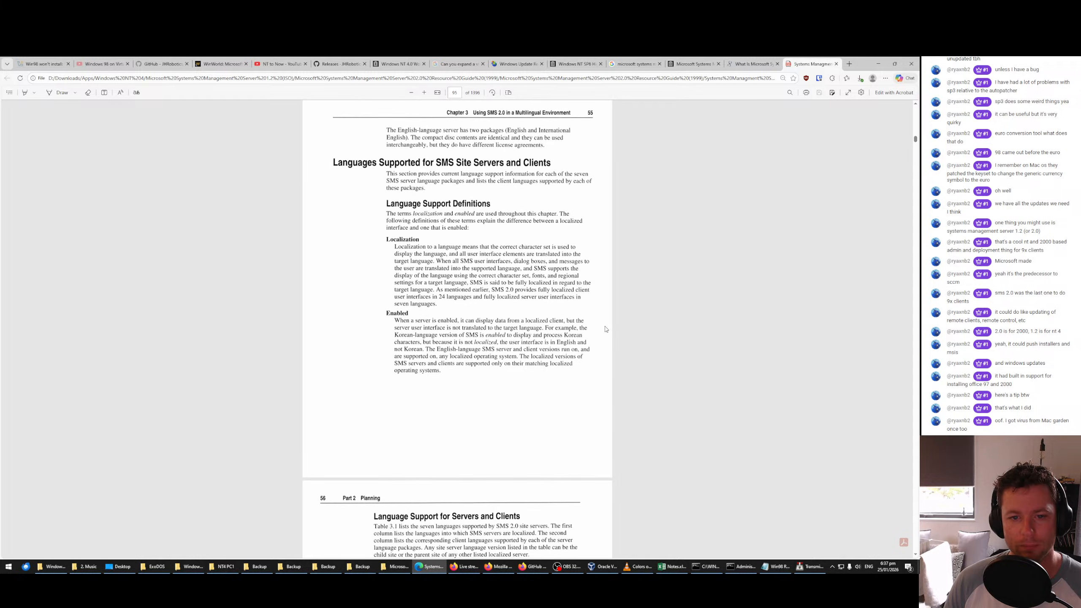
scroll(603, 328, "down", 15)
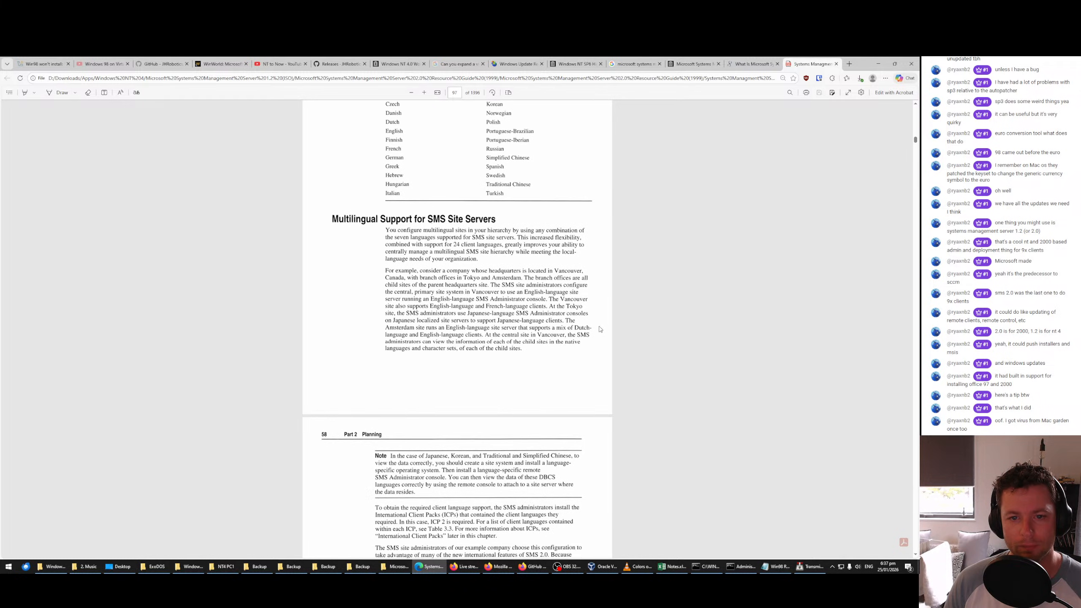
scroll(599, 328, "down", 20)
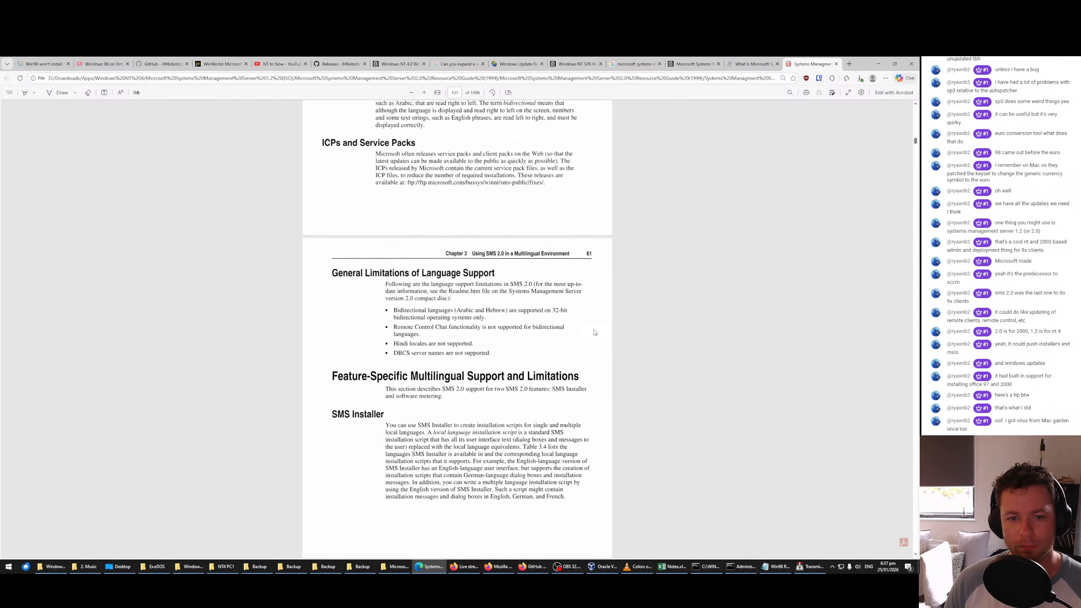
scroll(595, 333, "down", 20)
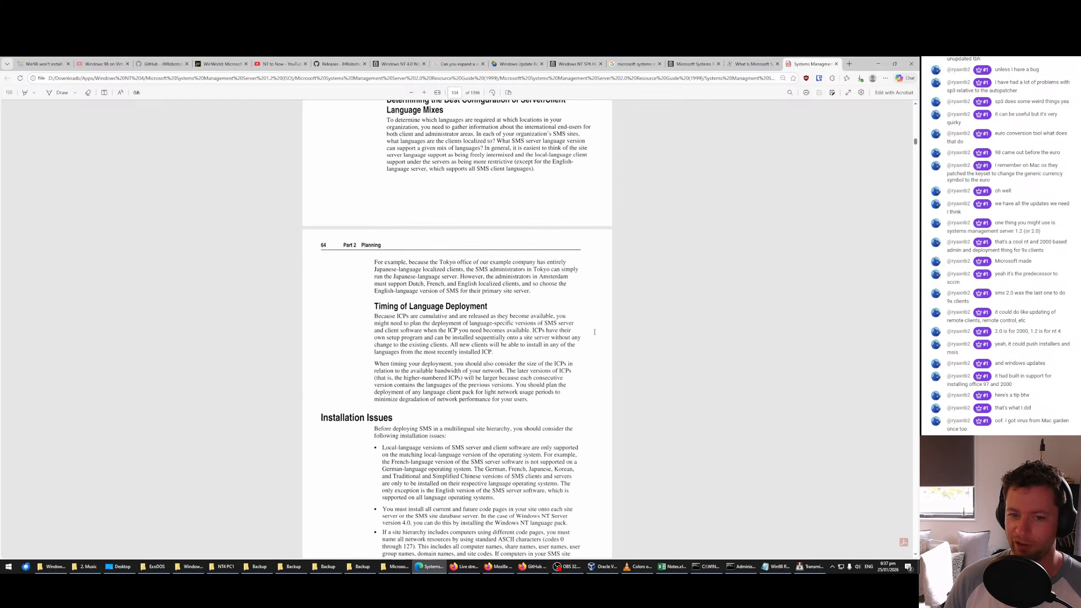
scroll(595, 333, "down", 8)
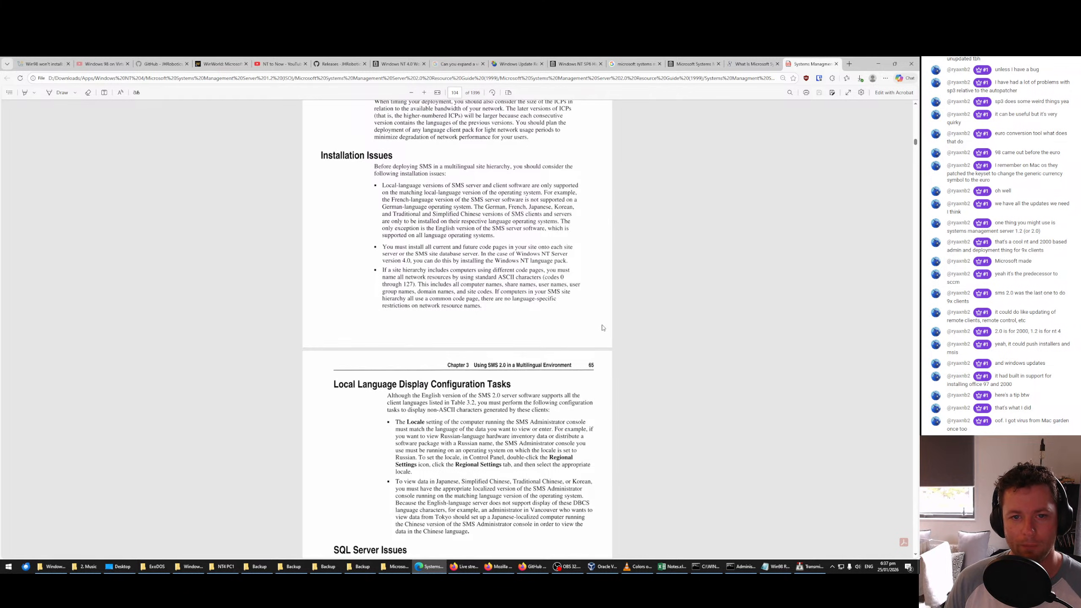
scroll(602, 326, "down", 10)
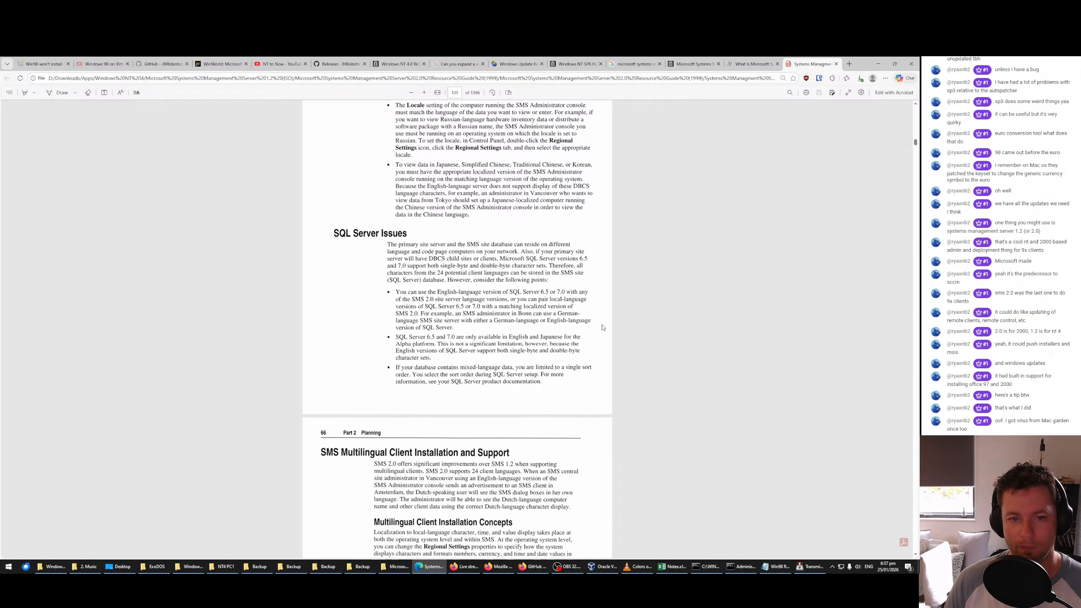
scroll(601, 327, "down", 10)
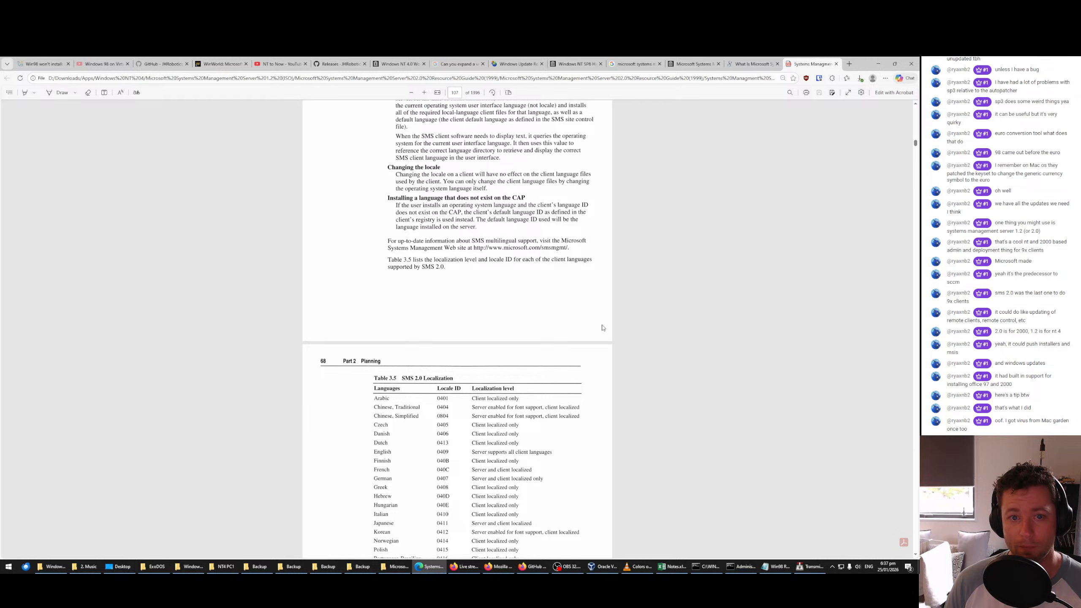
scroll(602, 329, "down", 10)
scroll(602, 330, "down", 10)
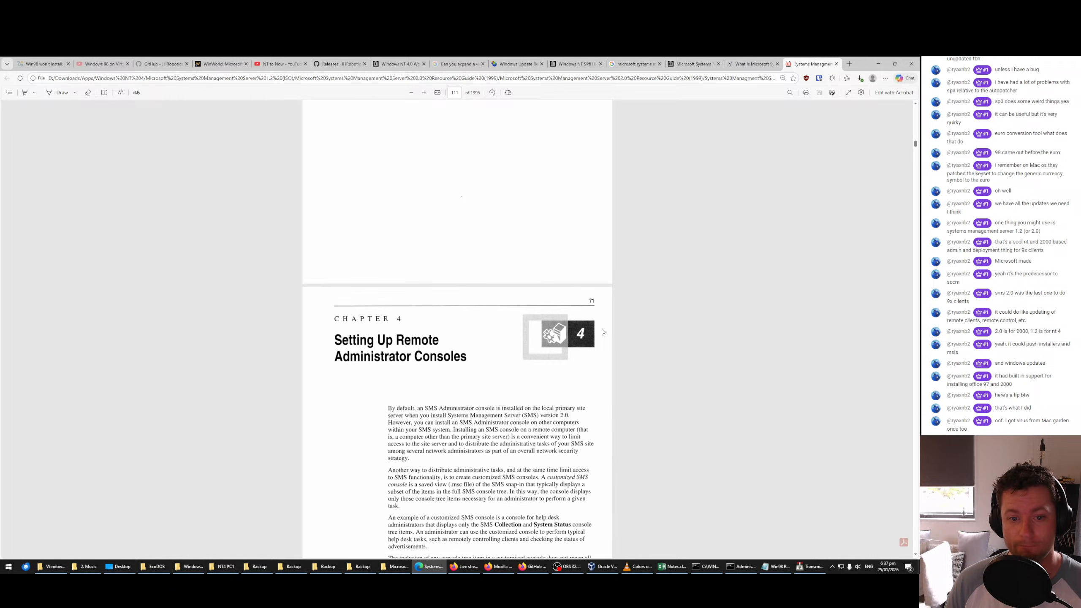
scroll(601, 331, "down", 4)
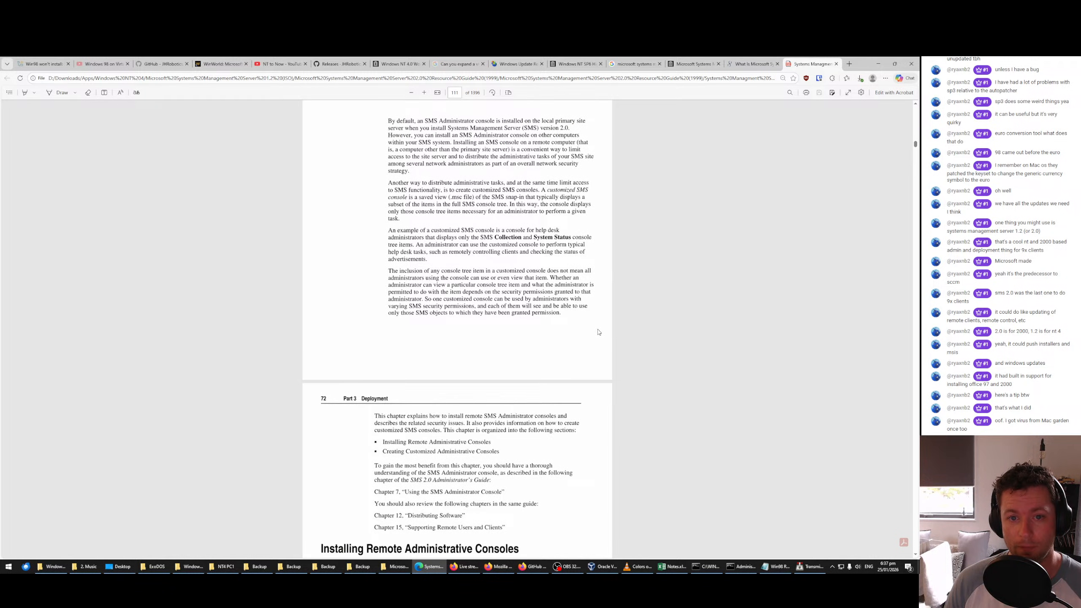
scroll(598, 332, "up", 1)
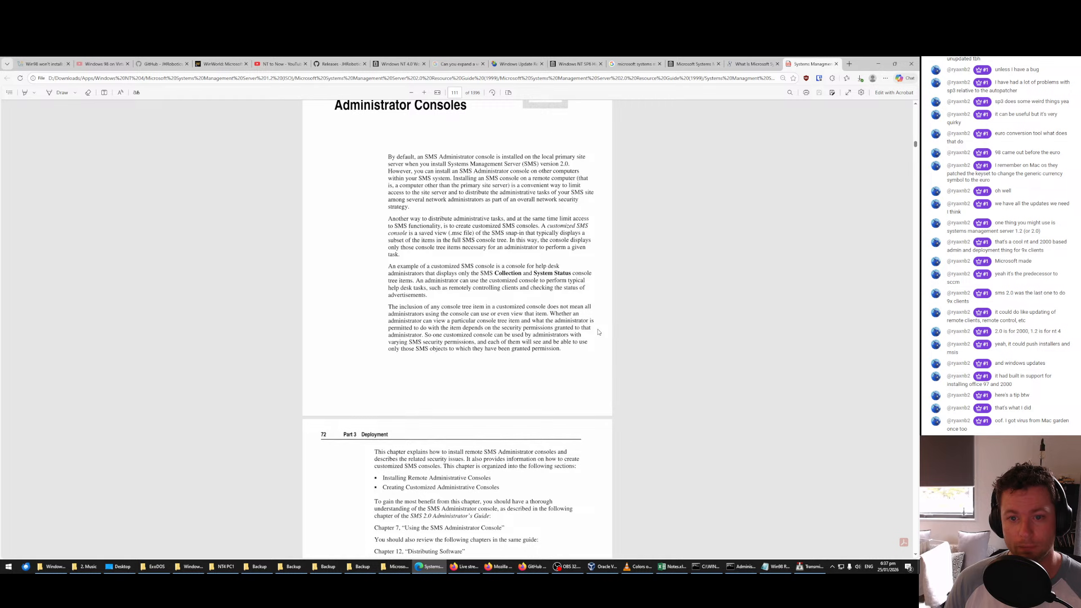
Continue past the software distribution permissions table to Chapter 5 on page 87.
scroll(598, 332, "down", 5)
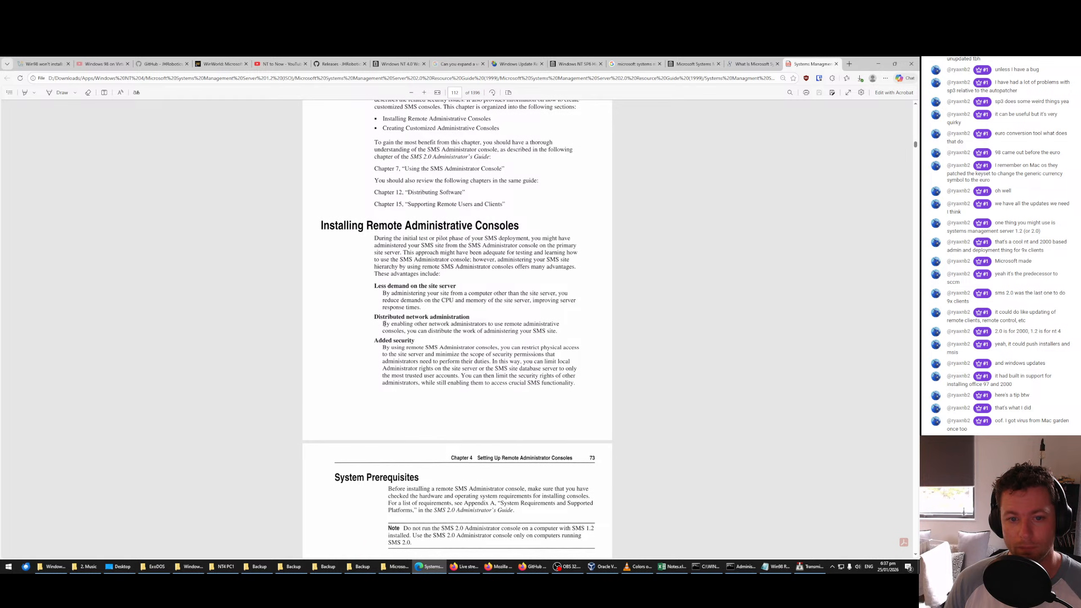
scroll(514, 239, "down", 15)
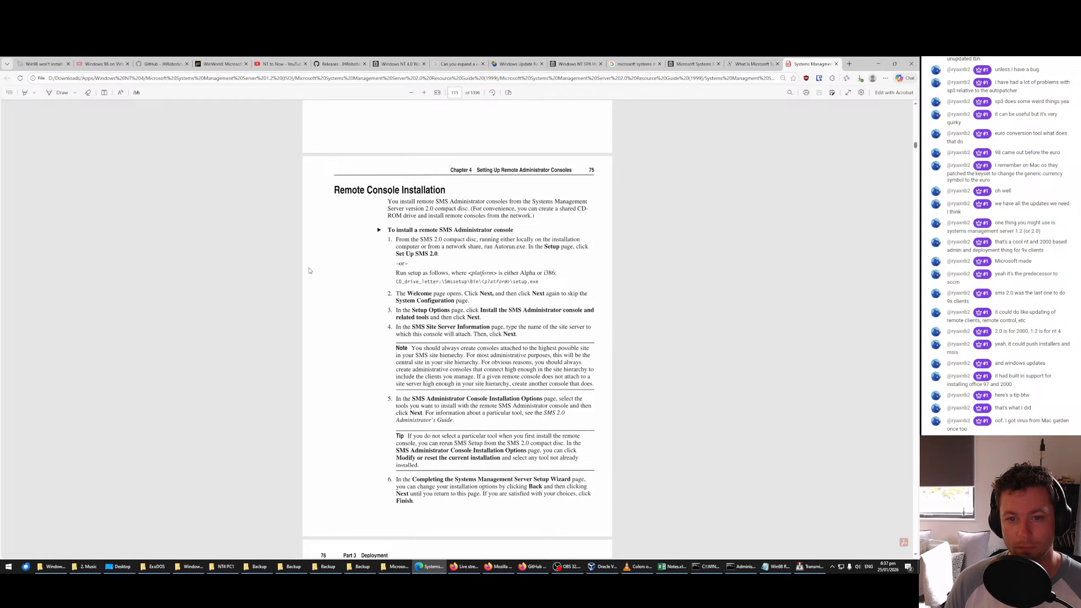
scroll(311, 267, "down", 5)
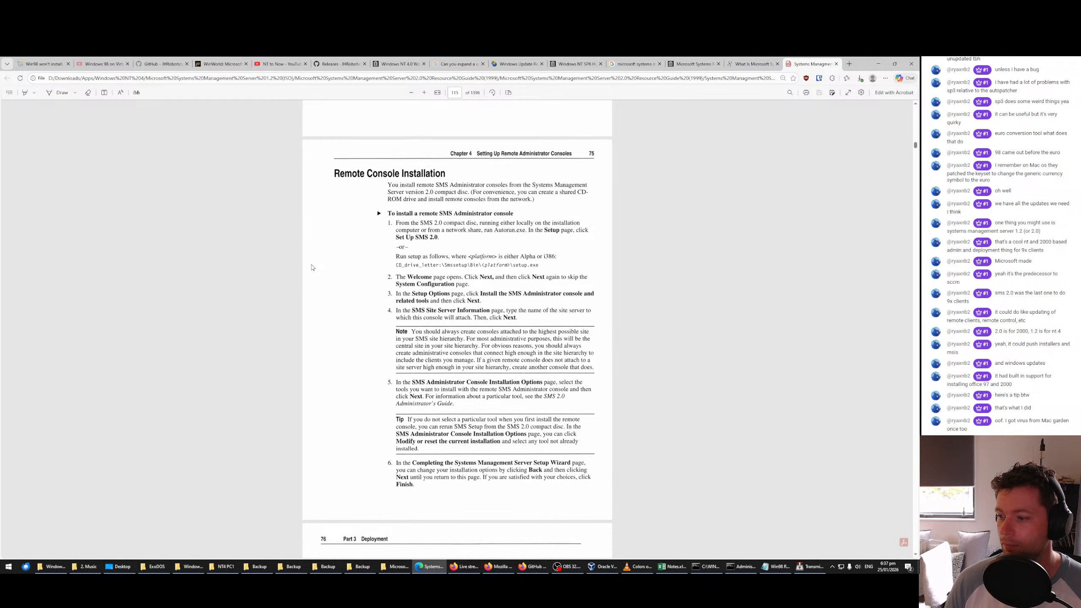
scroll(312, 267, "down", 6)
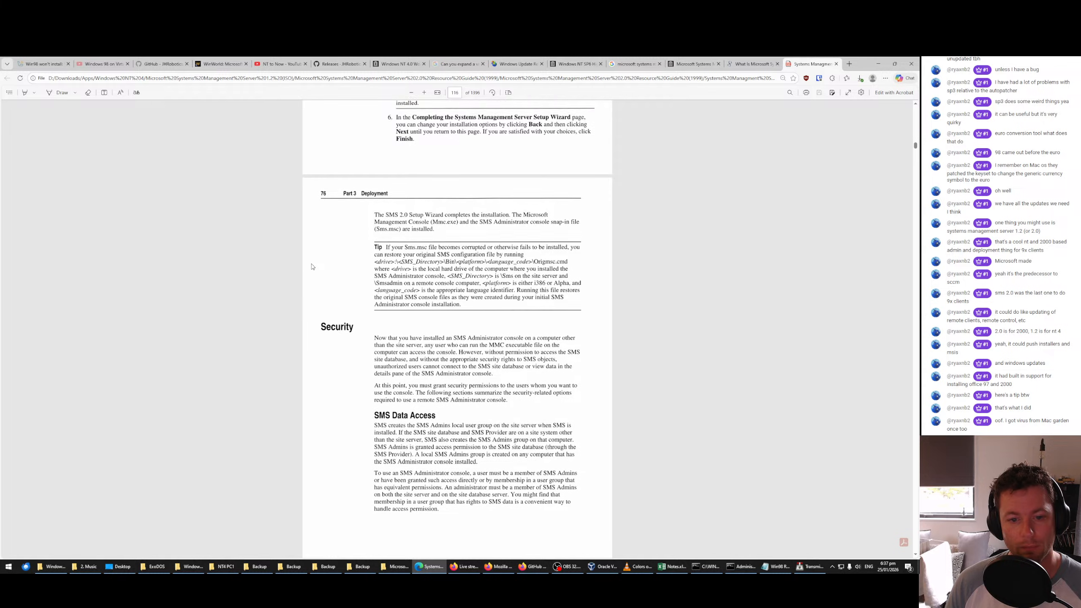
scroll(312, 267, "down", 9)
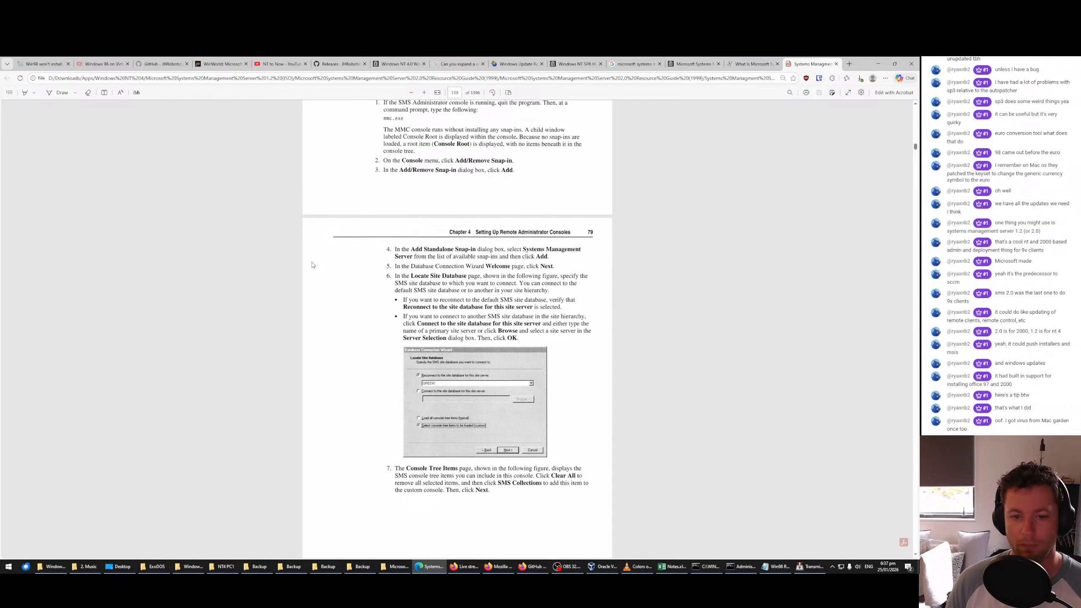
scroll(312, 264, "down", 3)
scroll(312, 260, "up", 1)
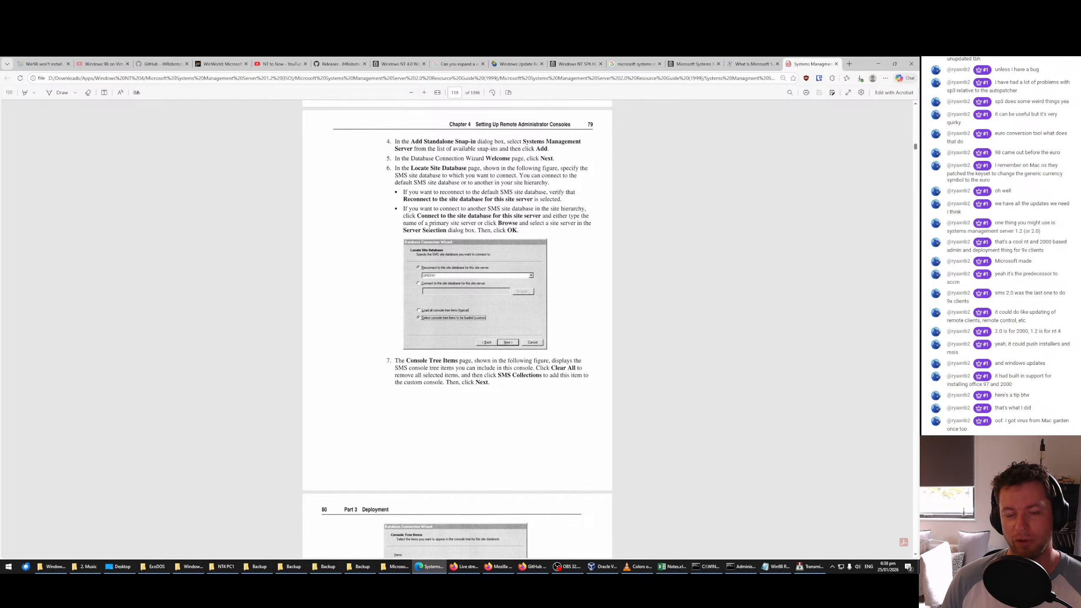
scroll(469, 225, "down", 6)
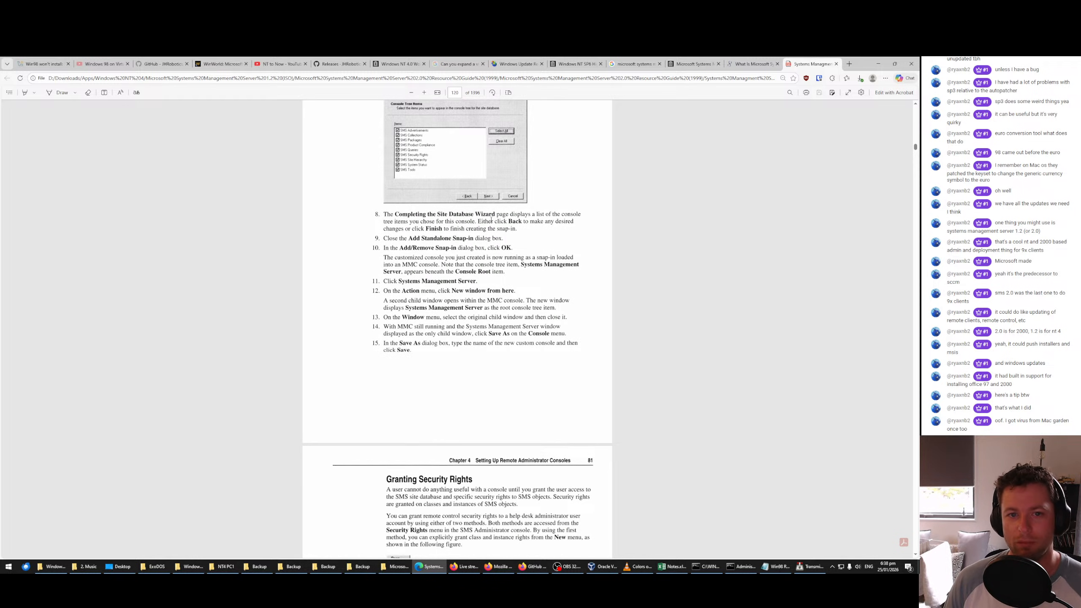
scroll(483, 234, "down", 3)
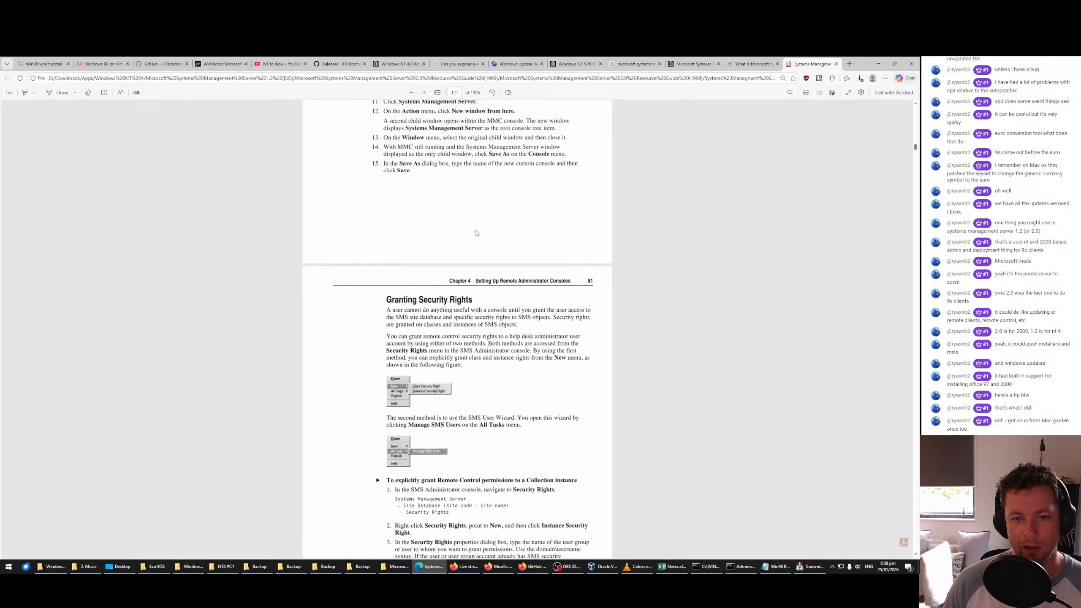
scroll(476, 233, "down", 4)
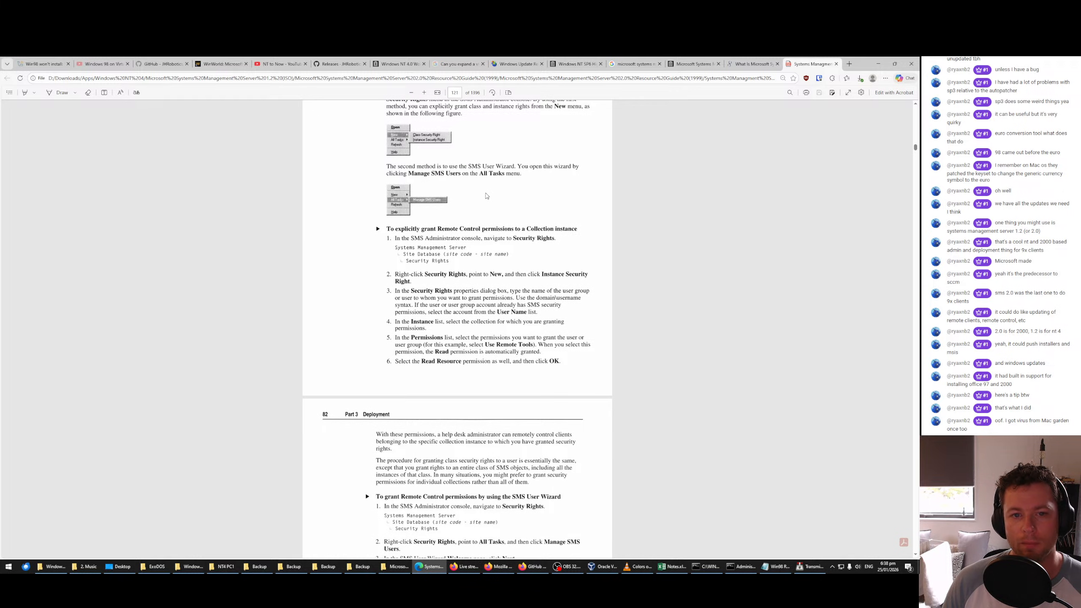
scroll(486, 195, "down", 3)
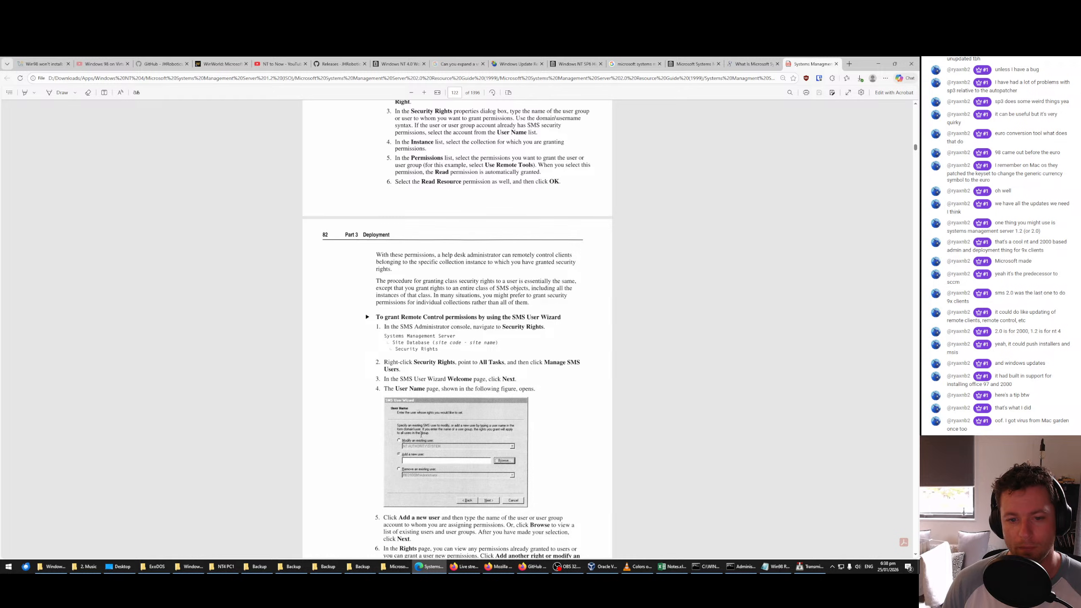
scroll(434, 330, "down", 18)
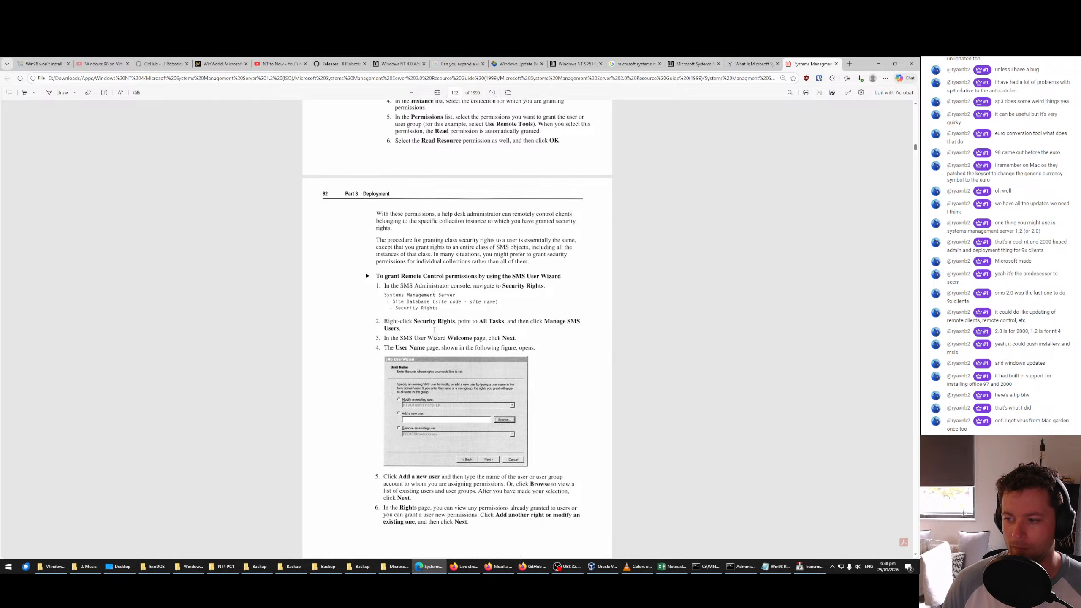
scroll(434, 330, "down", 20)
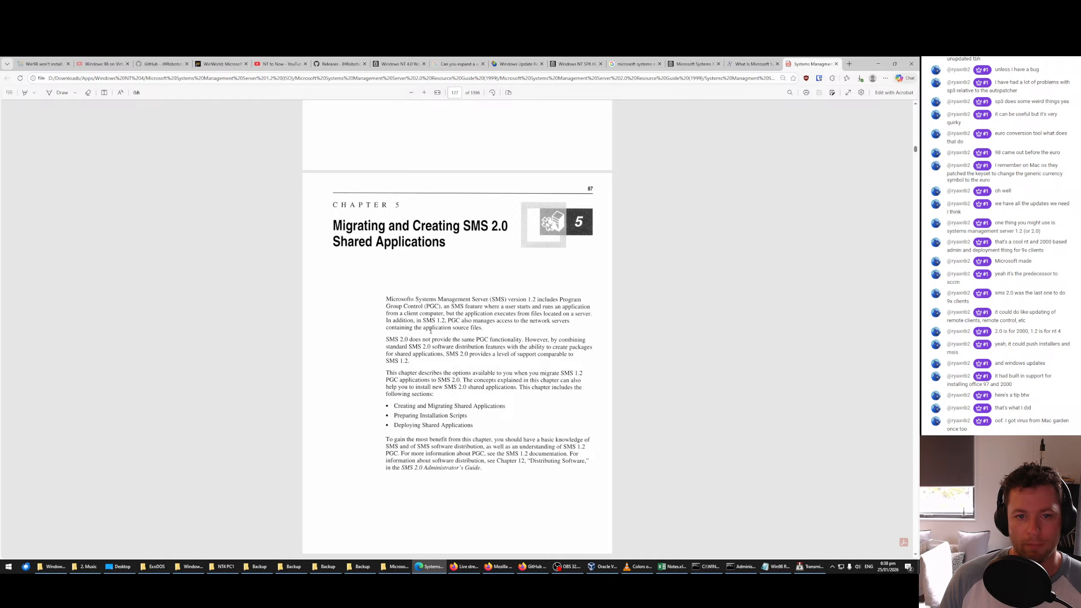
Scroll from Chapter 5 down to Chapter 8, Using Network Discovery Architecture, on page 151.
scroll(431, 330, "down", 20)
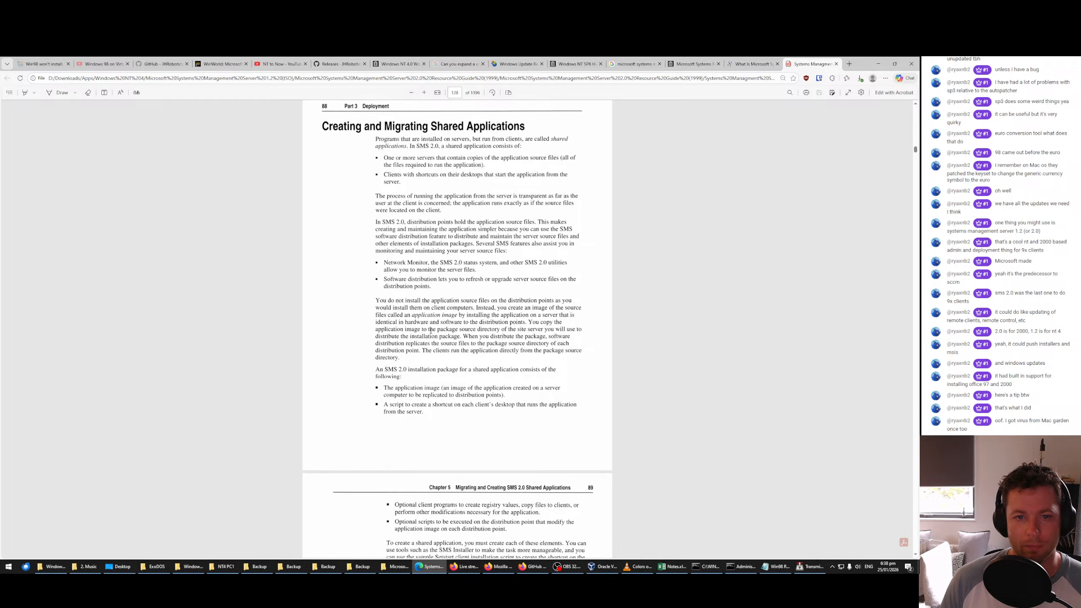
scroll(431, 323, "down", 20)
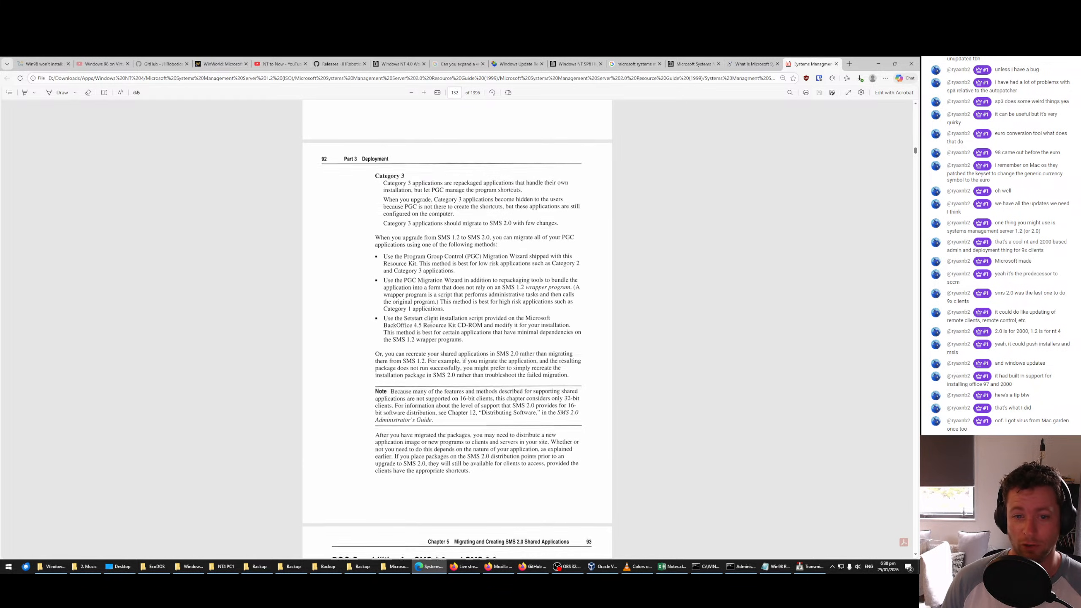
scroll(431, 322, "down", 10)
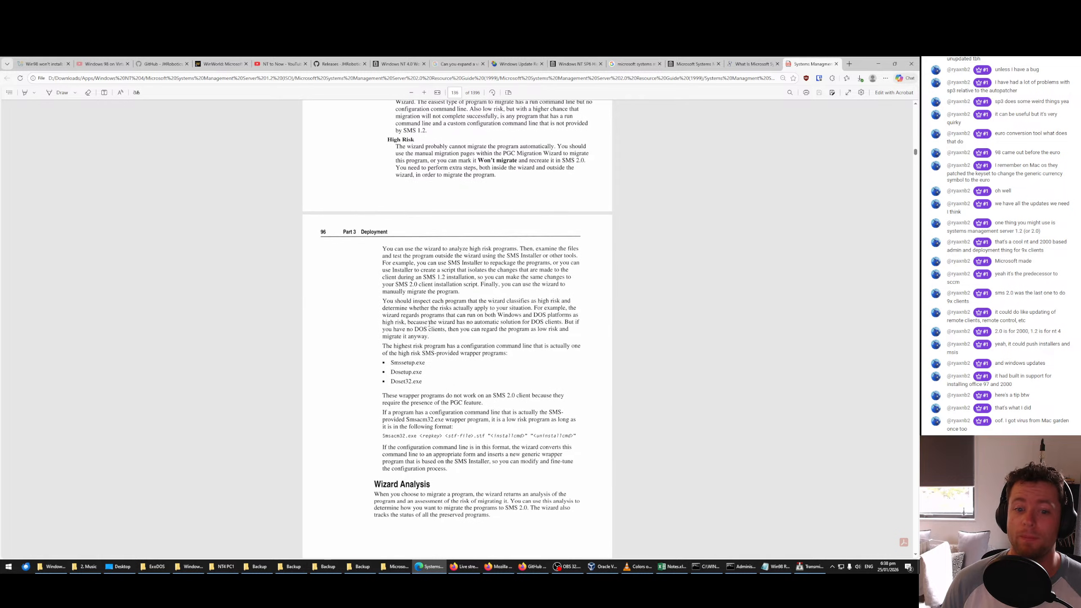
scroll(468, 290, "down", 20)
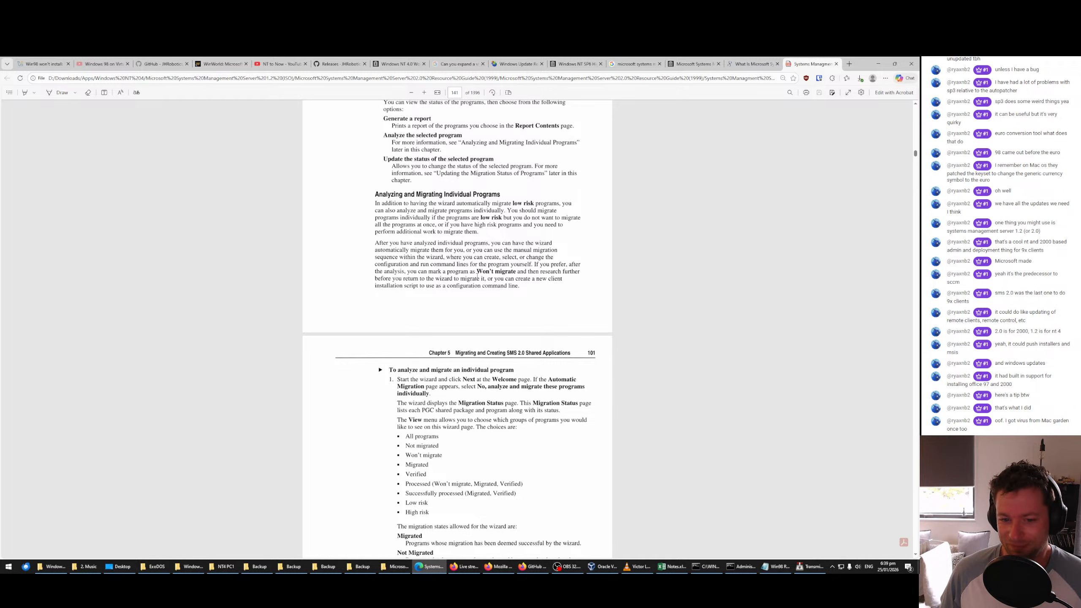
scroll(488, 266, "down", 20)
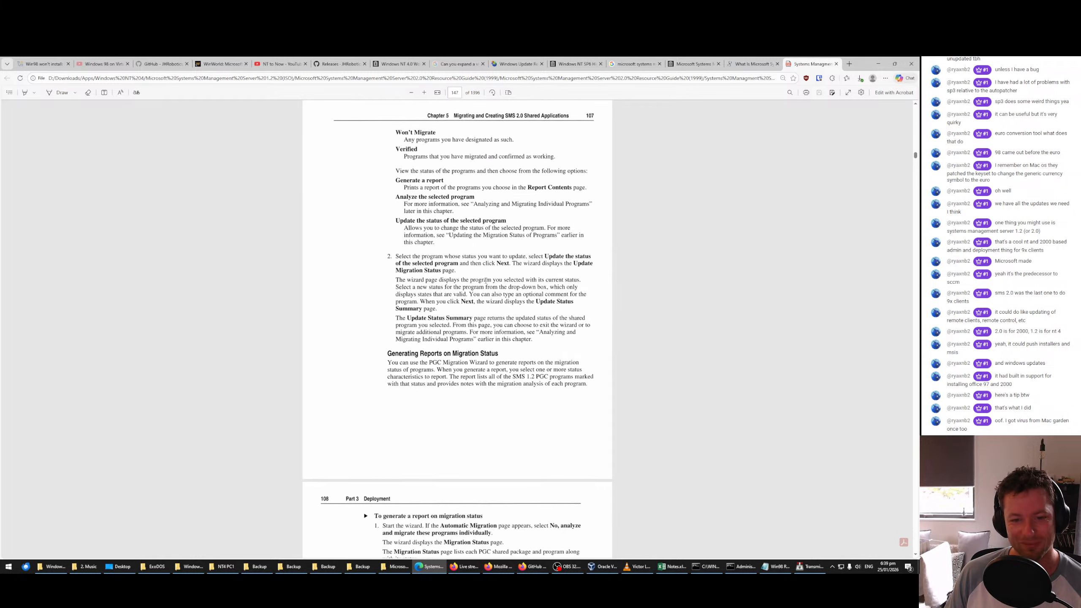
scroll(487, 327, "down", 20)
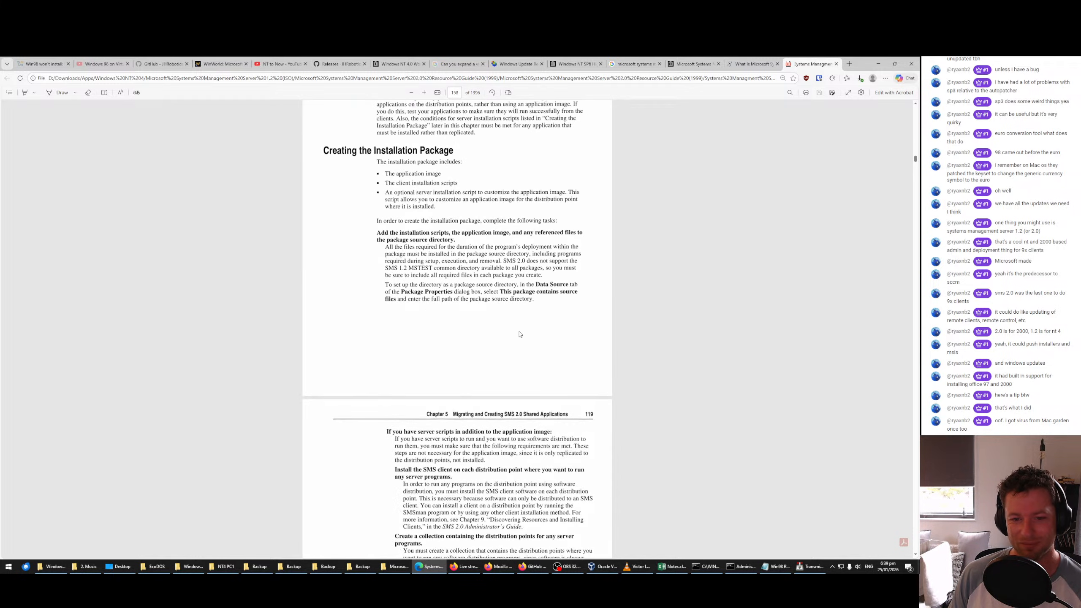
scroll(520, 335, "down", 20)
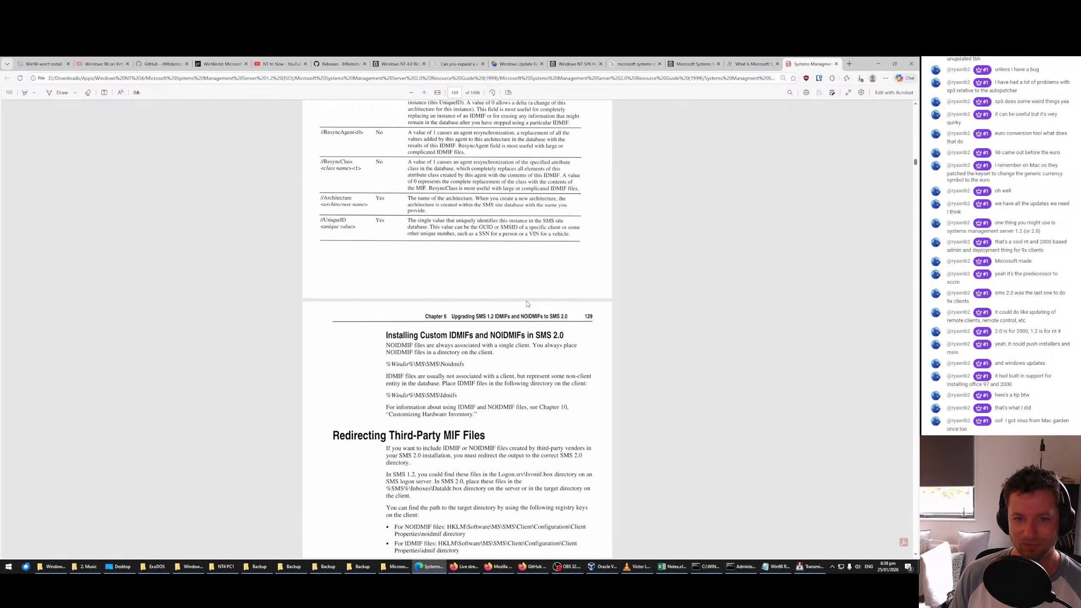
scroll(526, 306, "down", 20)
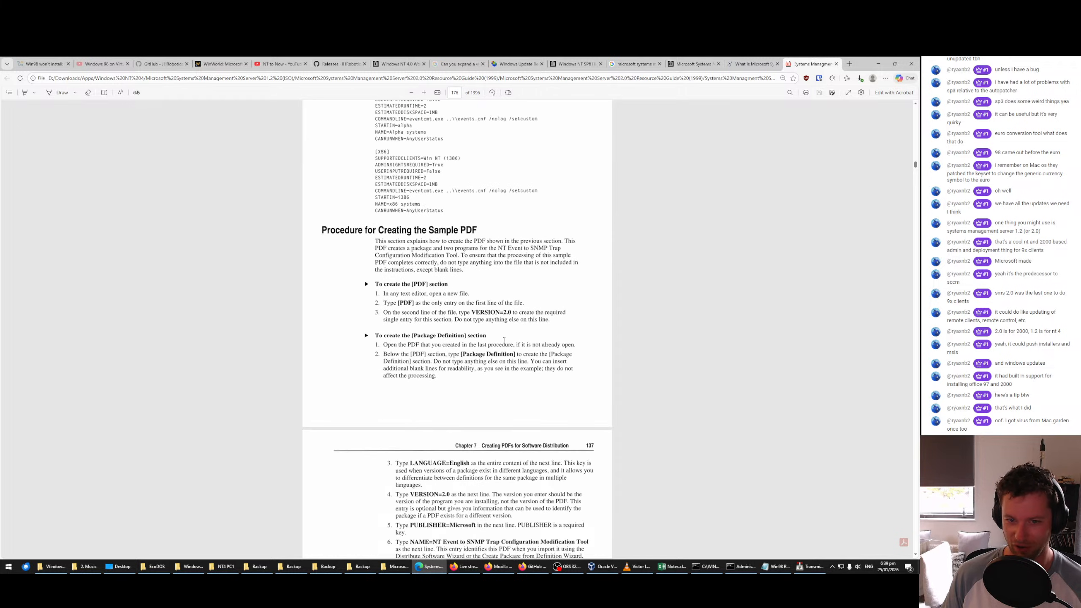
scroll(506, 332, "down", 8)
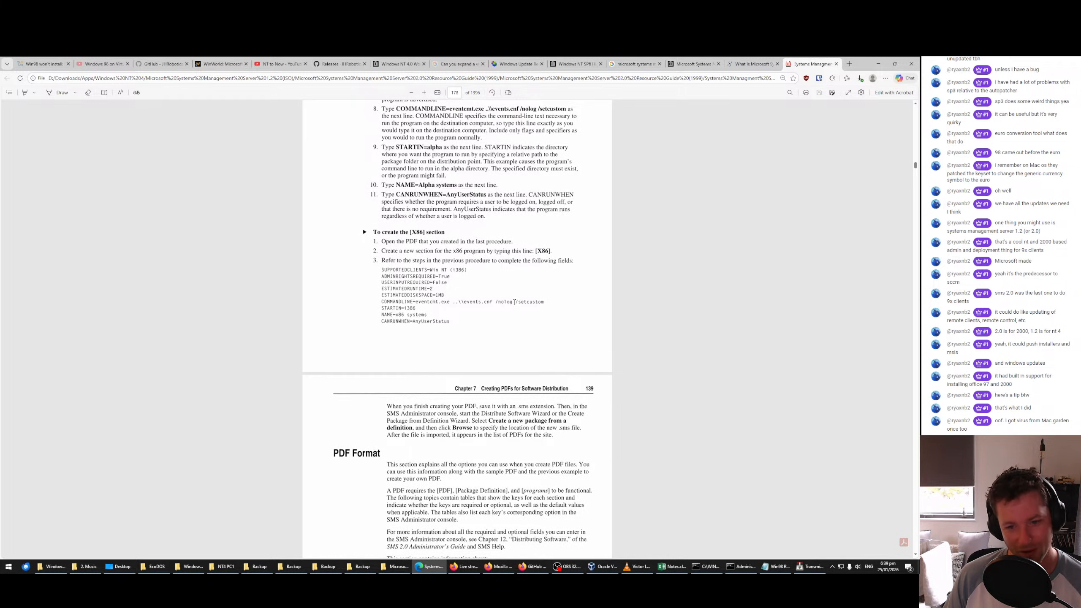
scroll(519, 290, "down", 5)
scroll(537, 273, "down", 20)
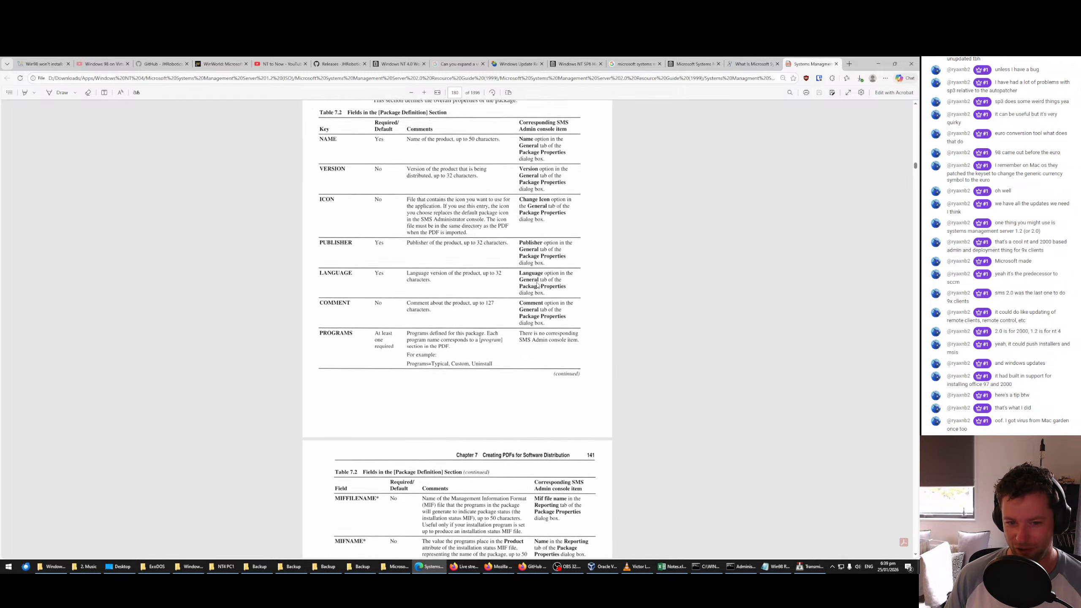
scroll(543, 268, "down", 20)
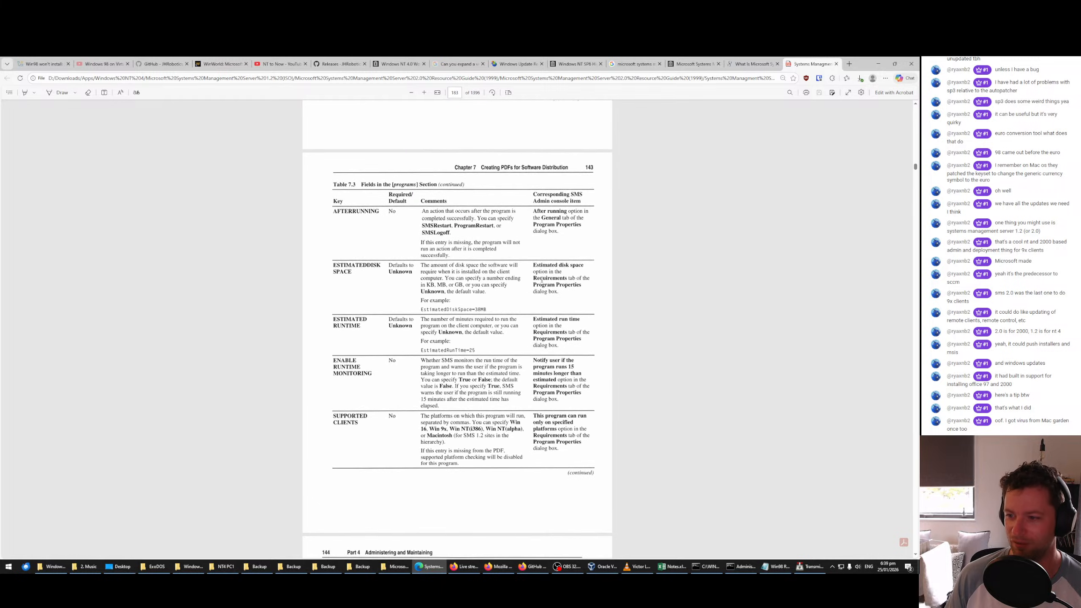
scroll(532, 289, "down", 20)
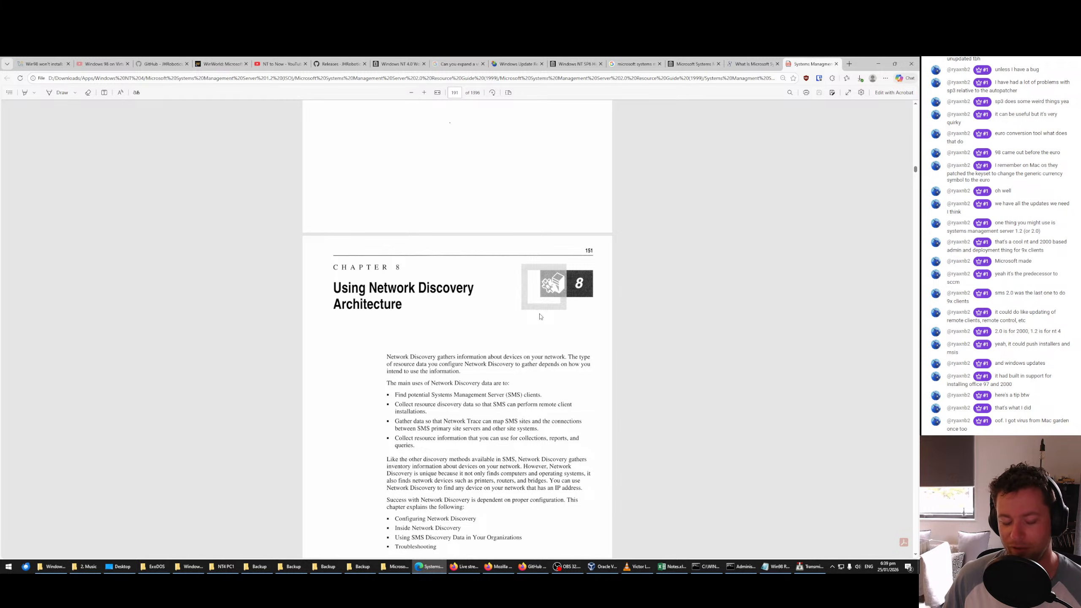
Check in VirtualBox Manager that every lab VM, including Win98 PC2, is powered off.
left_click(602, 567)
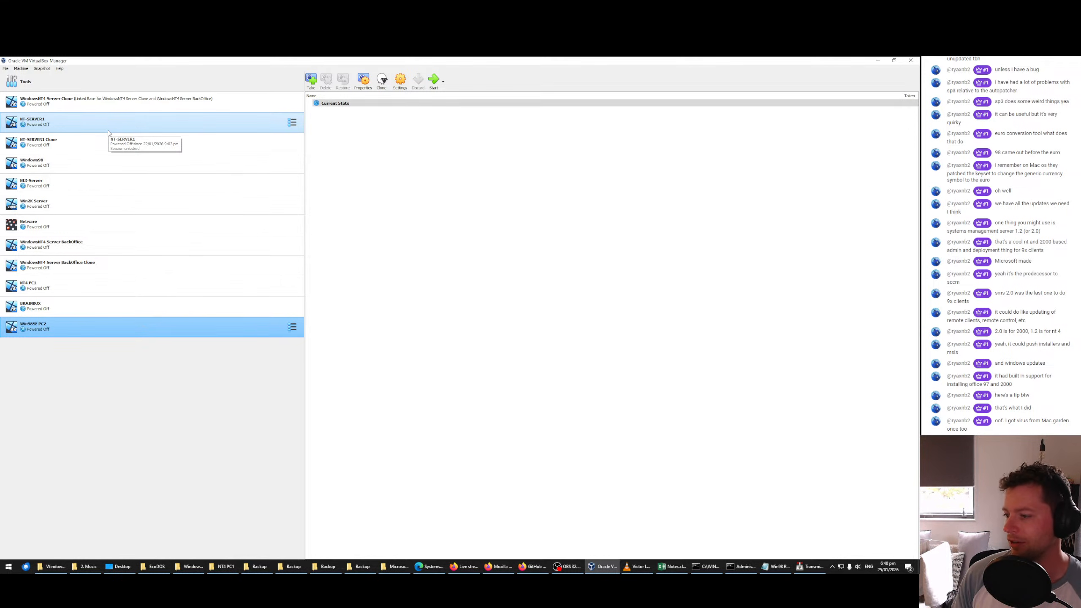
key("alt+Tab")
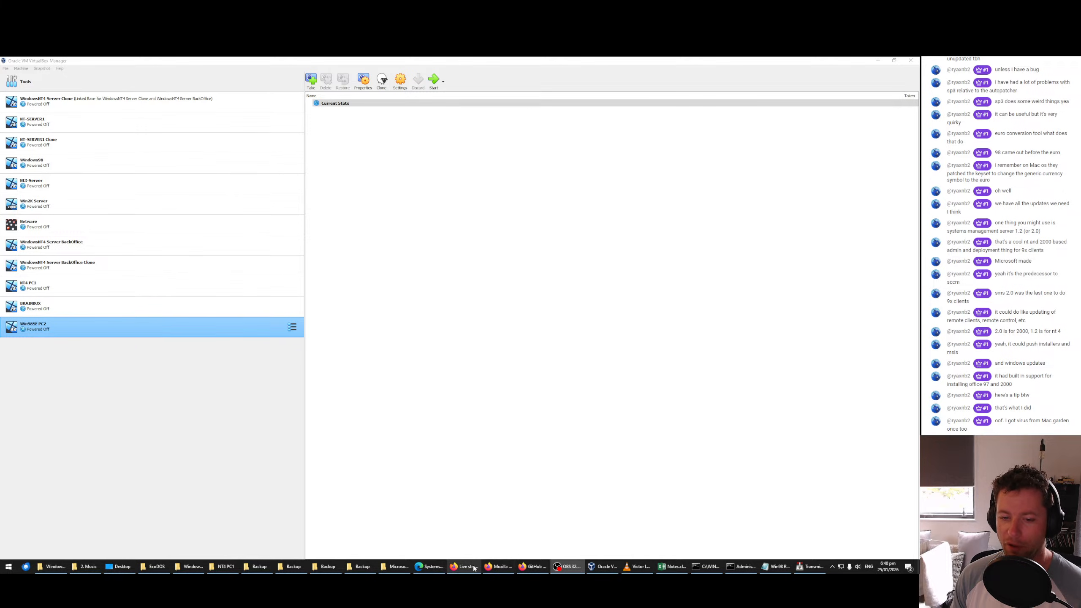
mouse_move(474, 569)
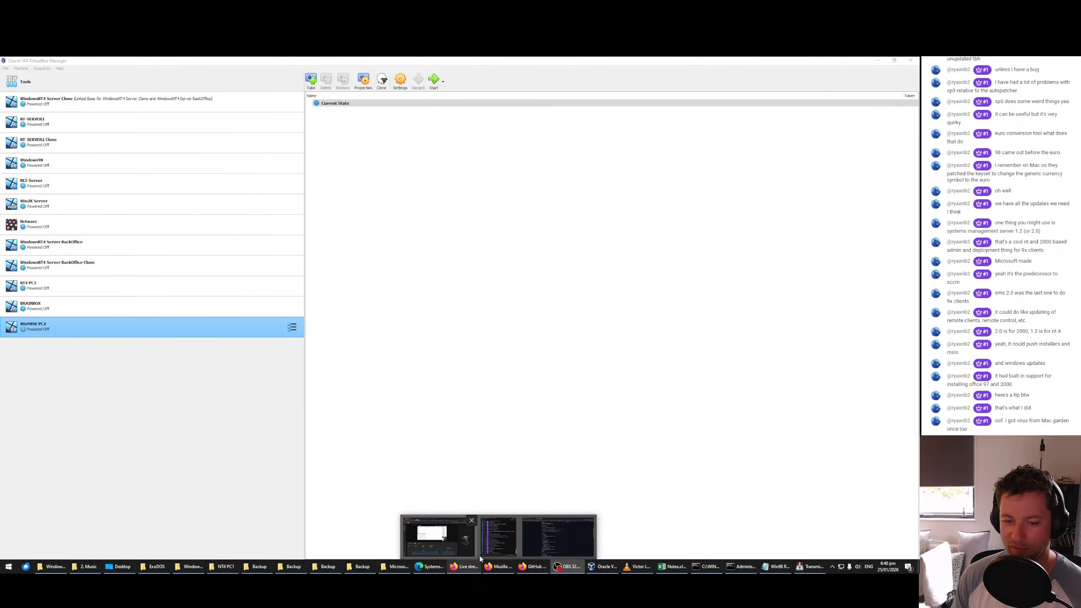
left_click(504, 546)
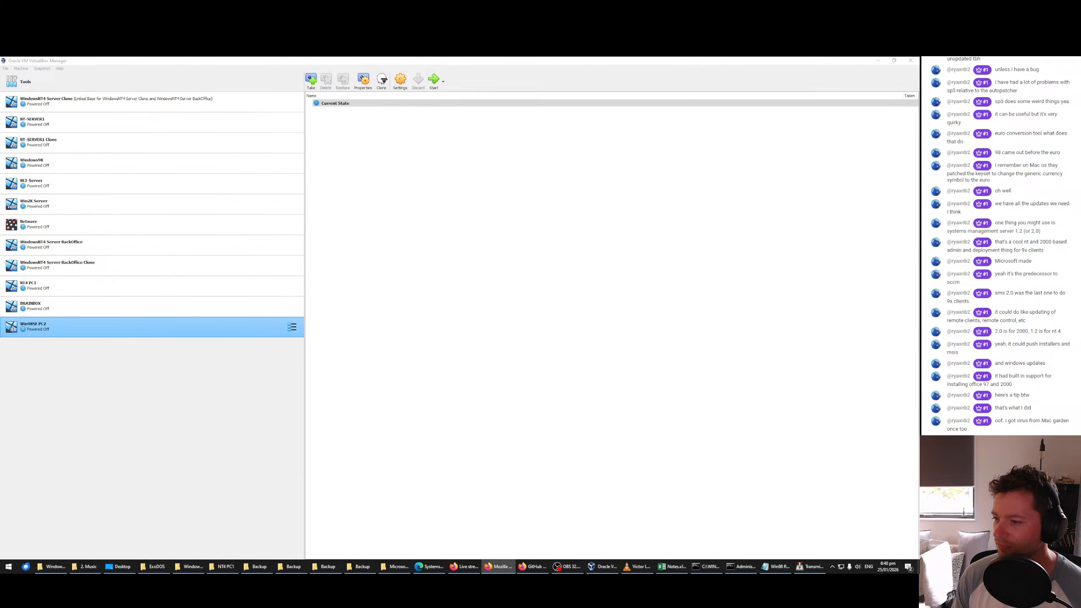